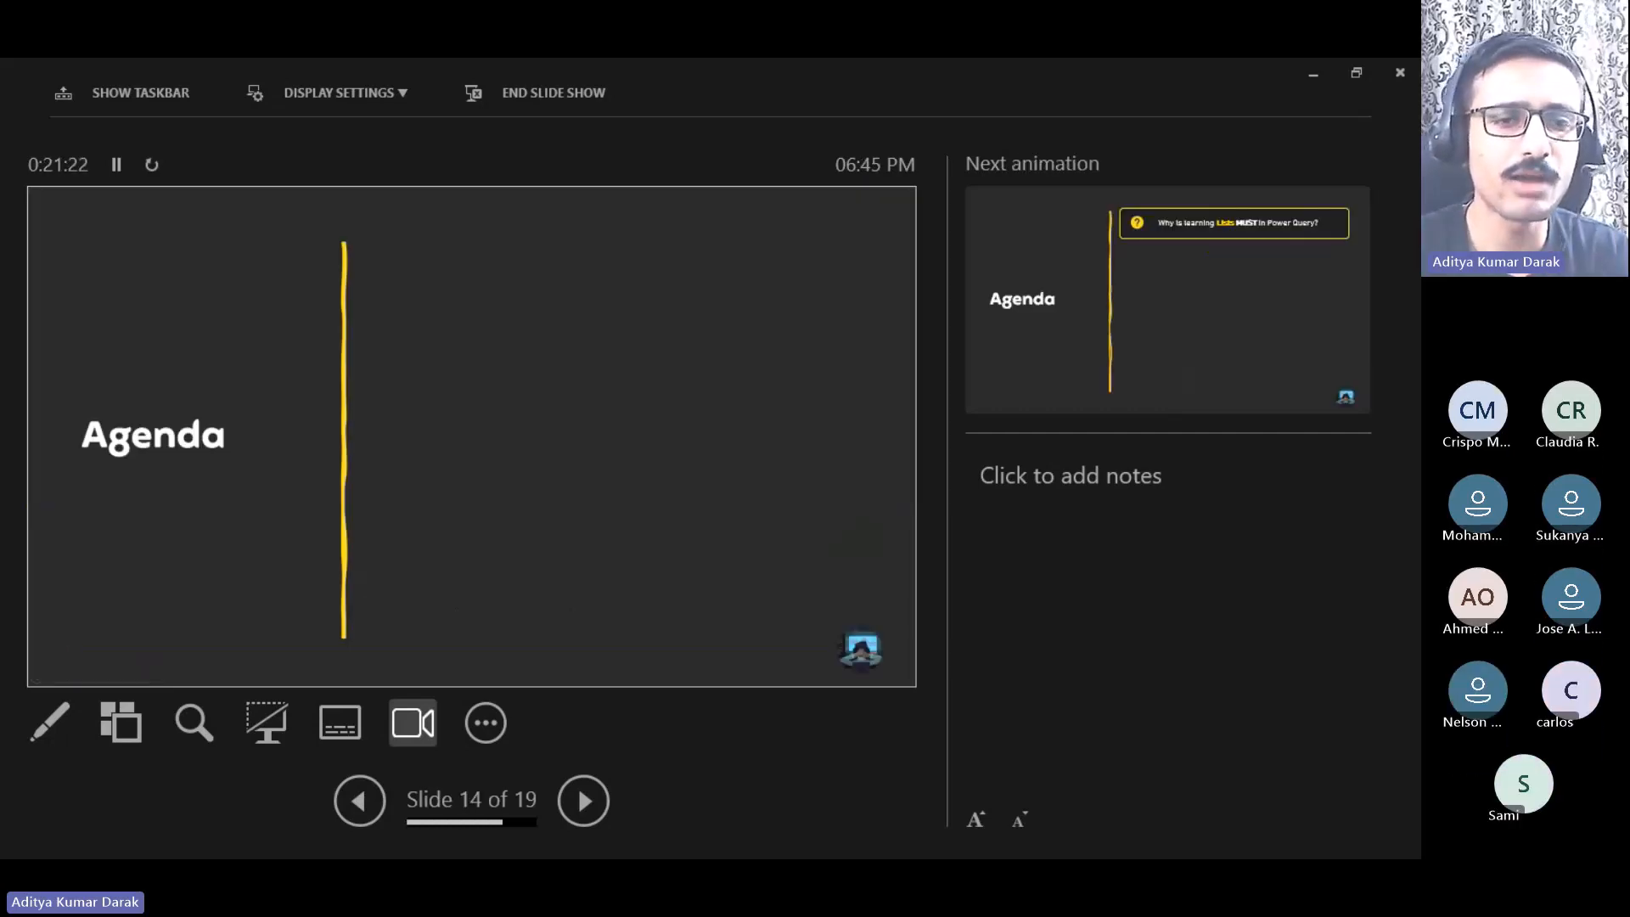
# Step: Reveal all five Agenda items on slide 14, including the Extracting, Transforming and Analysis labels beside Various Case Studies
pyautogui.press('Right')
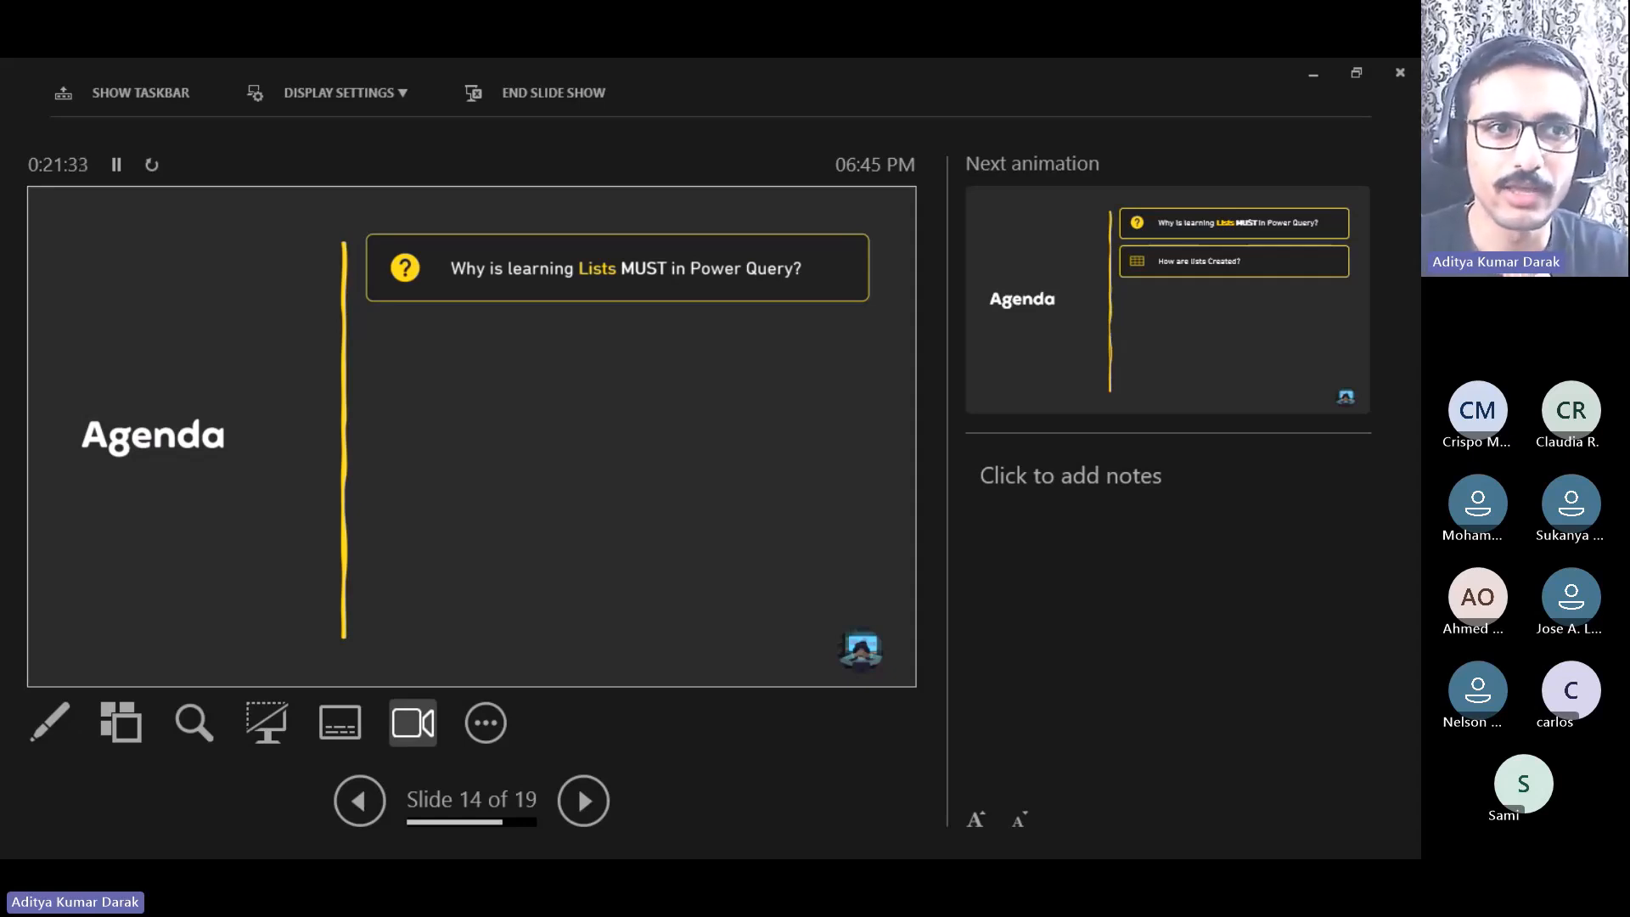
pyautogui.press('Right')
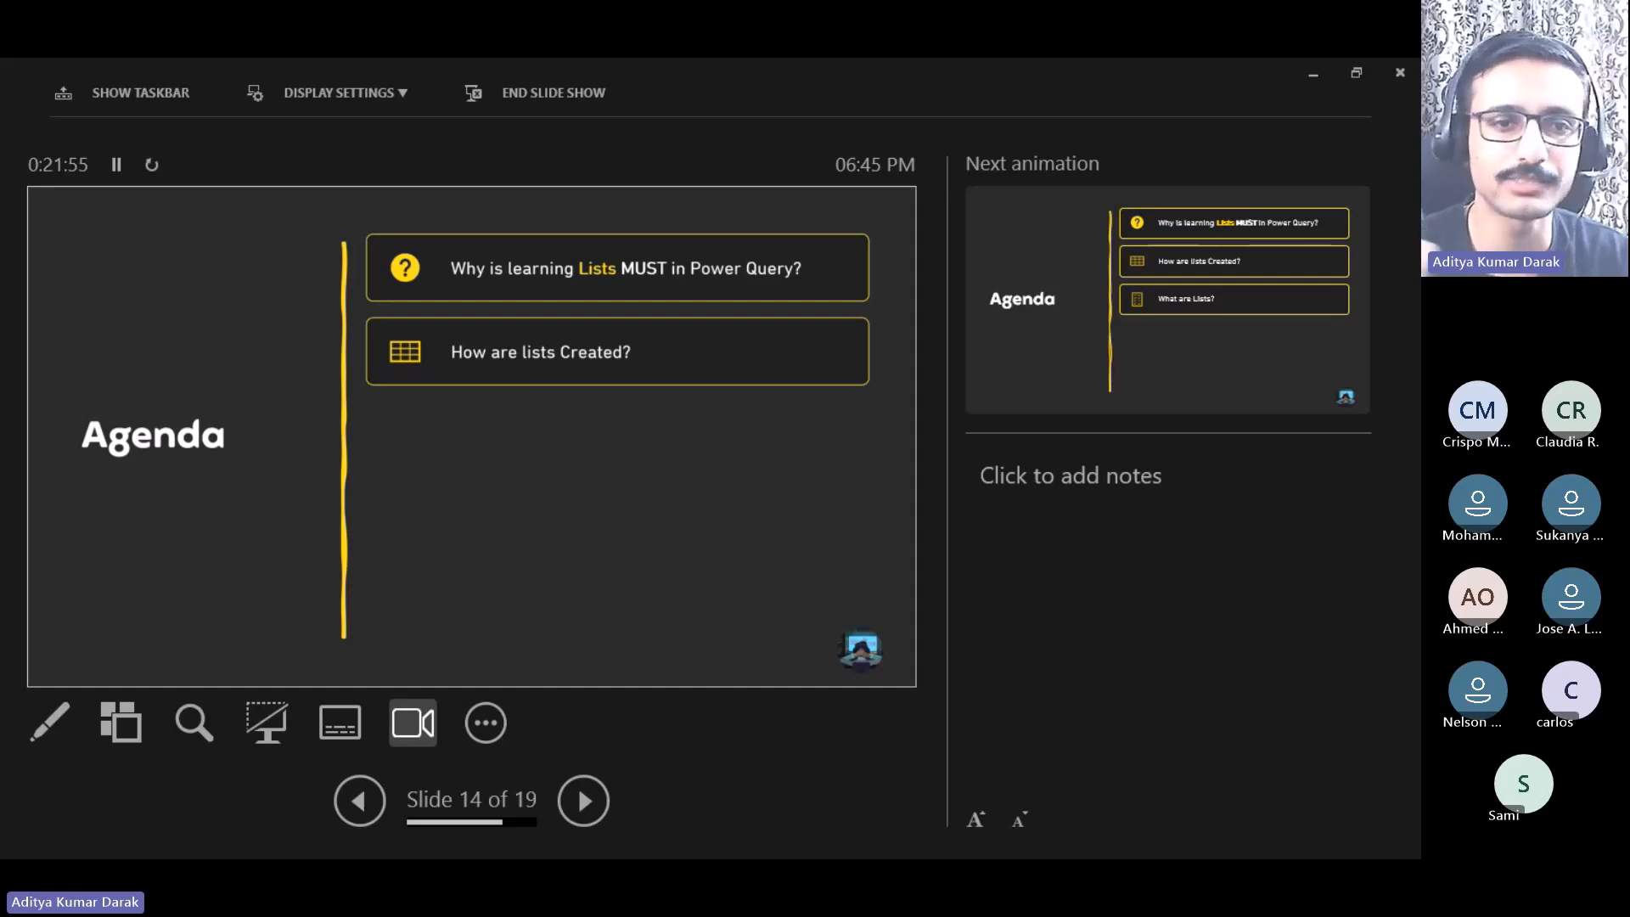
pyautogui.press('Right')
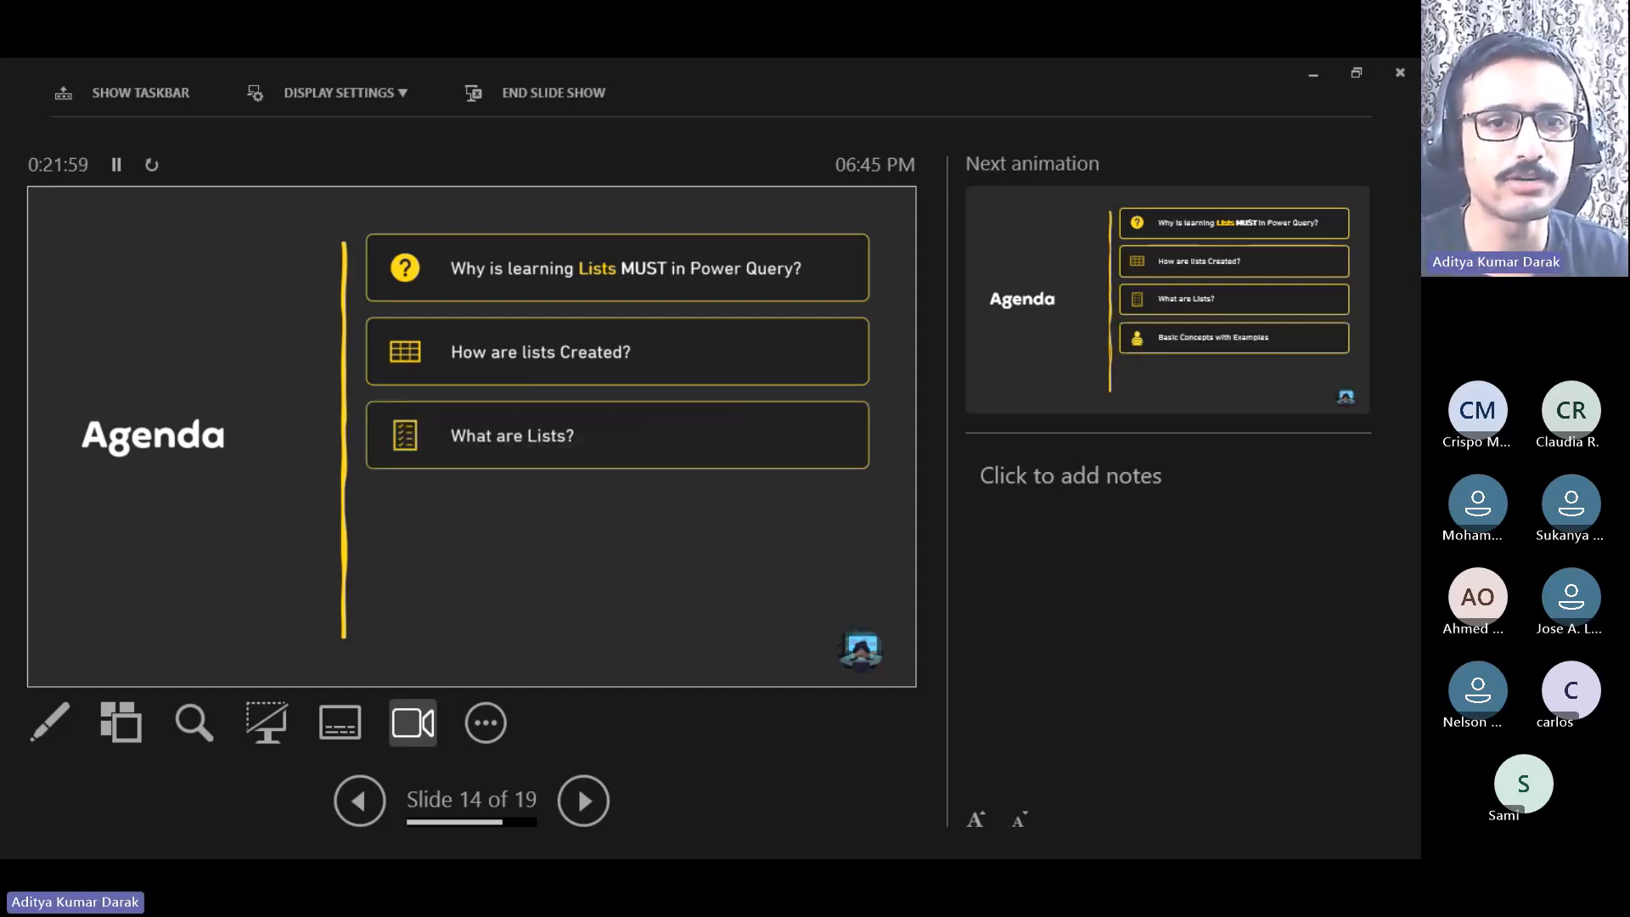
pyautogui.press('Right')
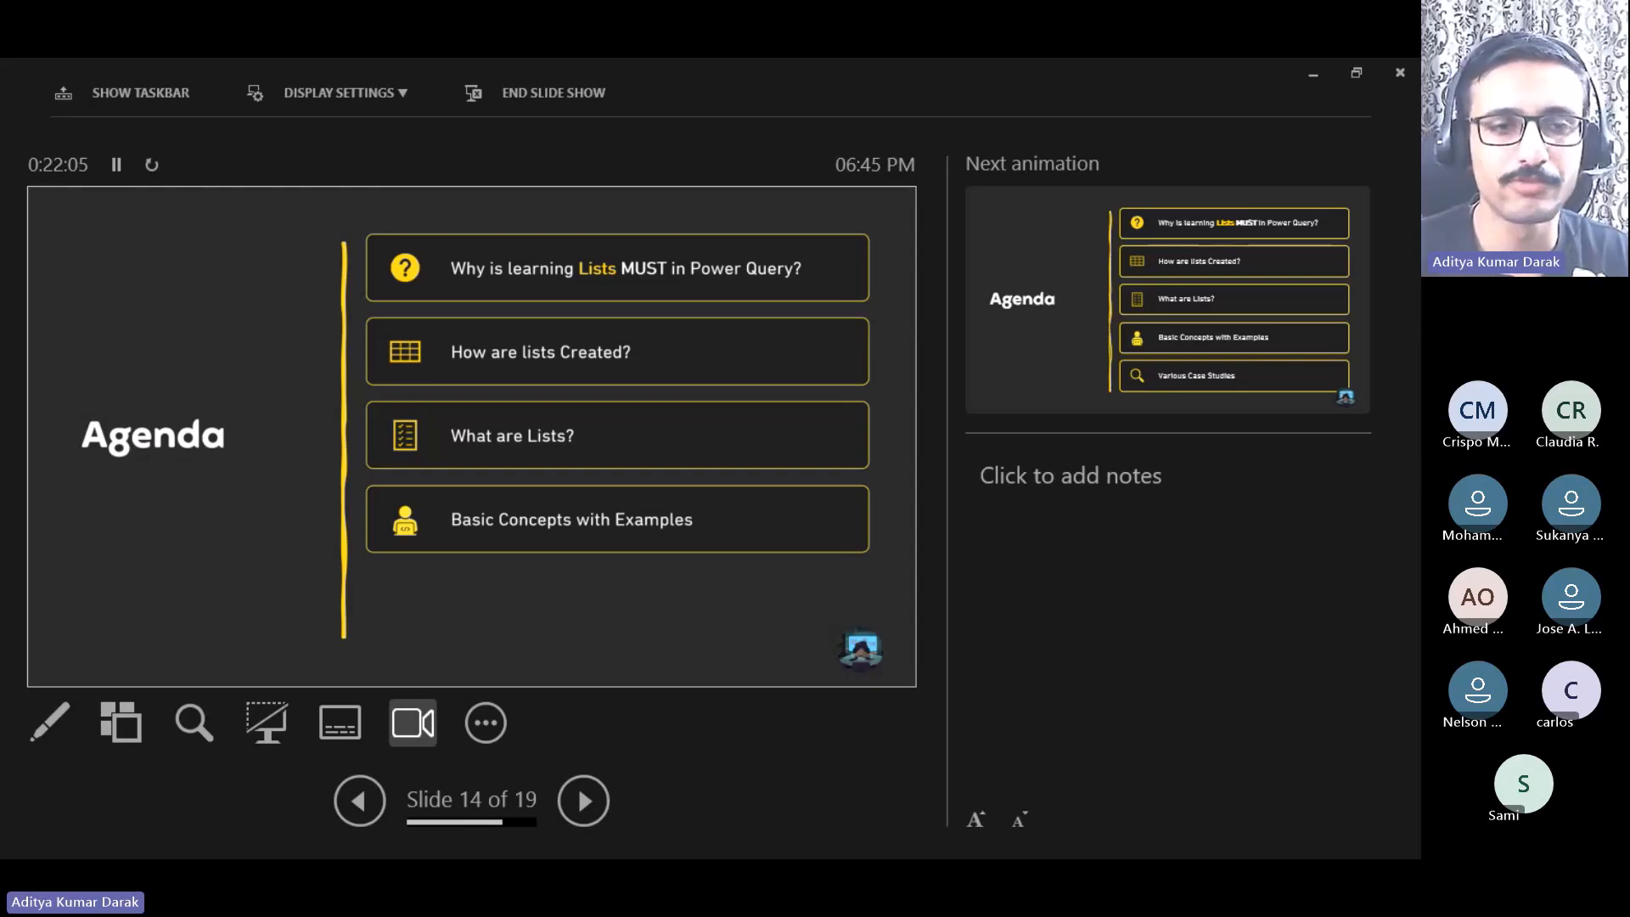
pyautogui.press('Right')
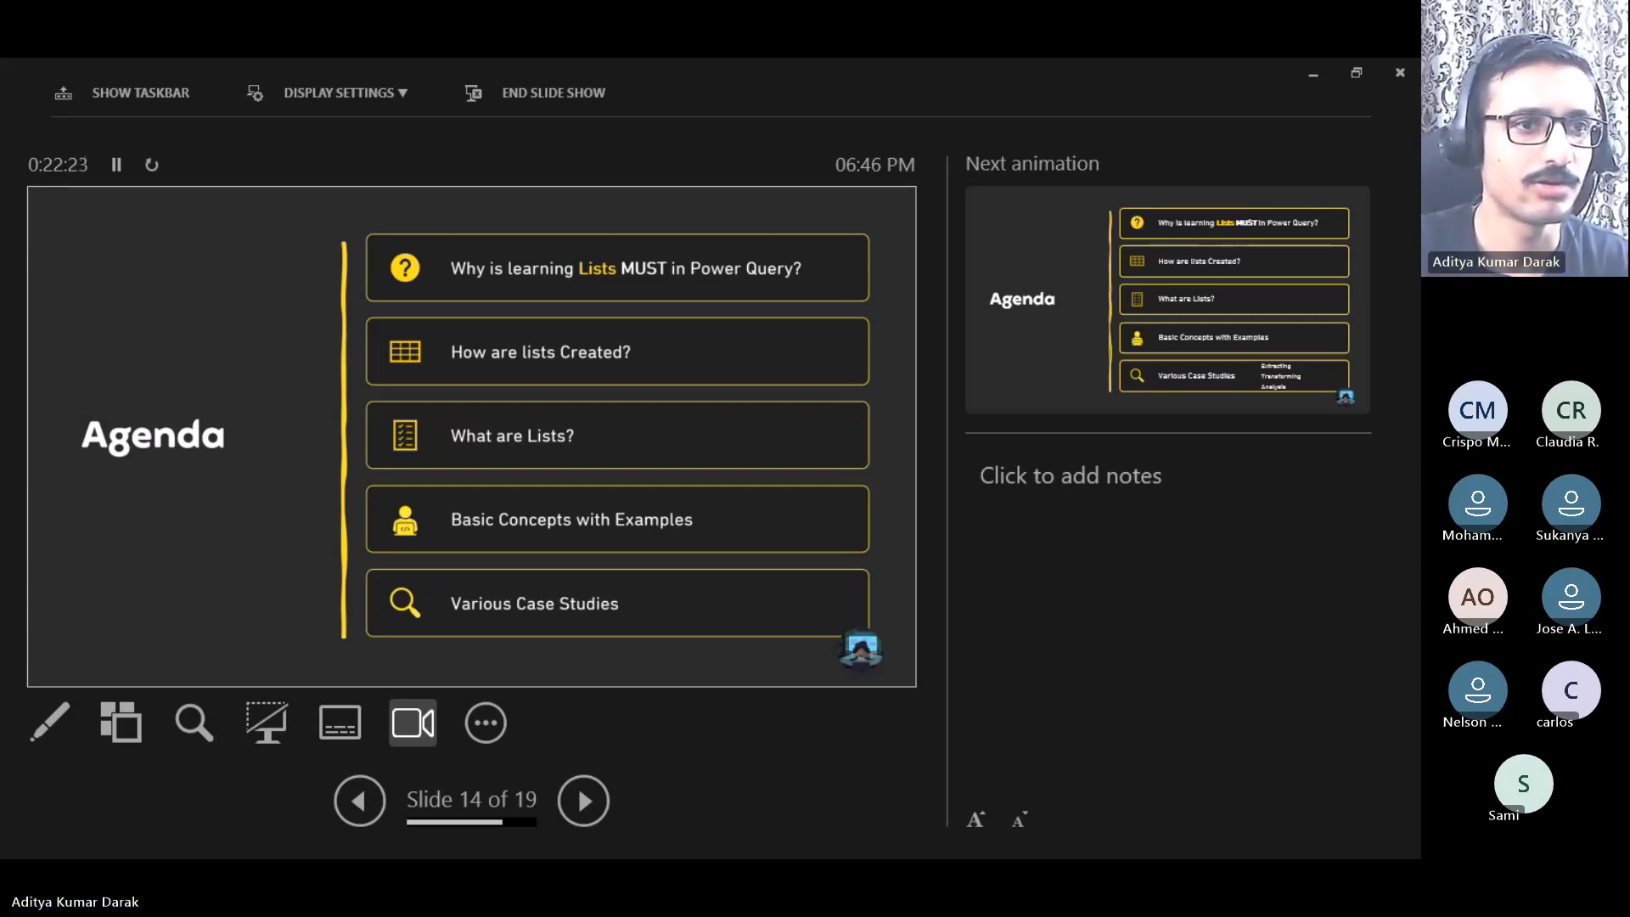
pyautogui.press('Right')
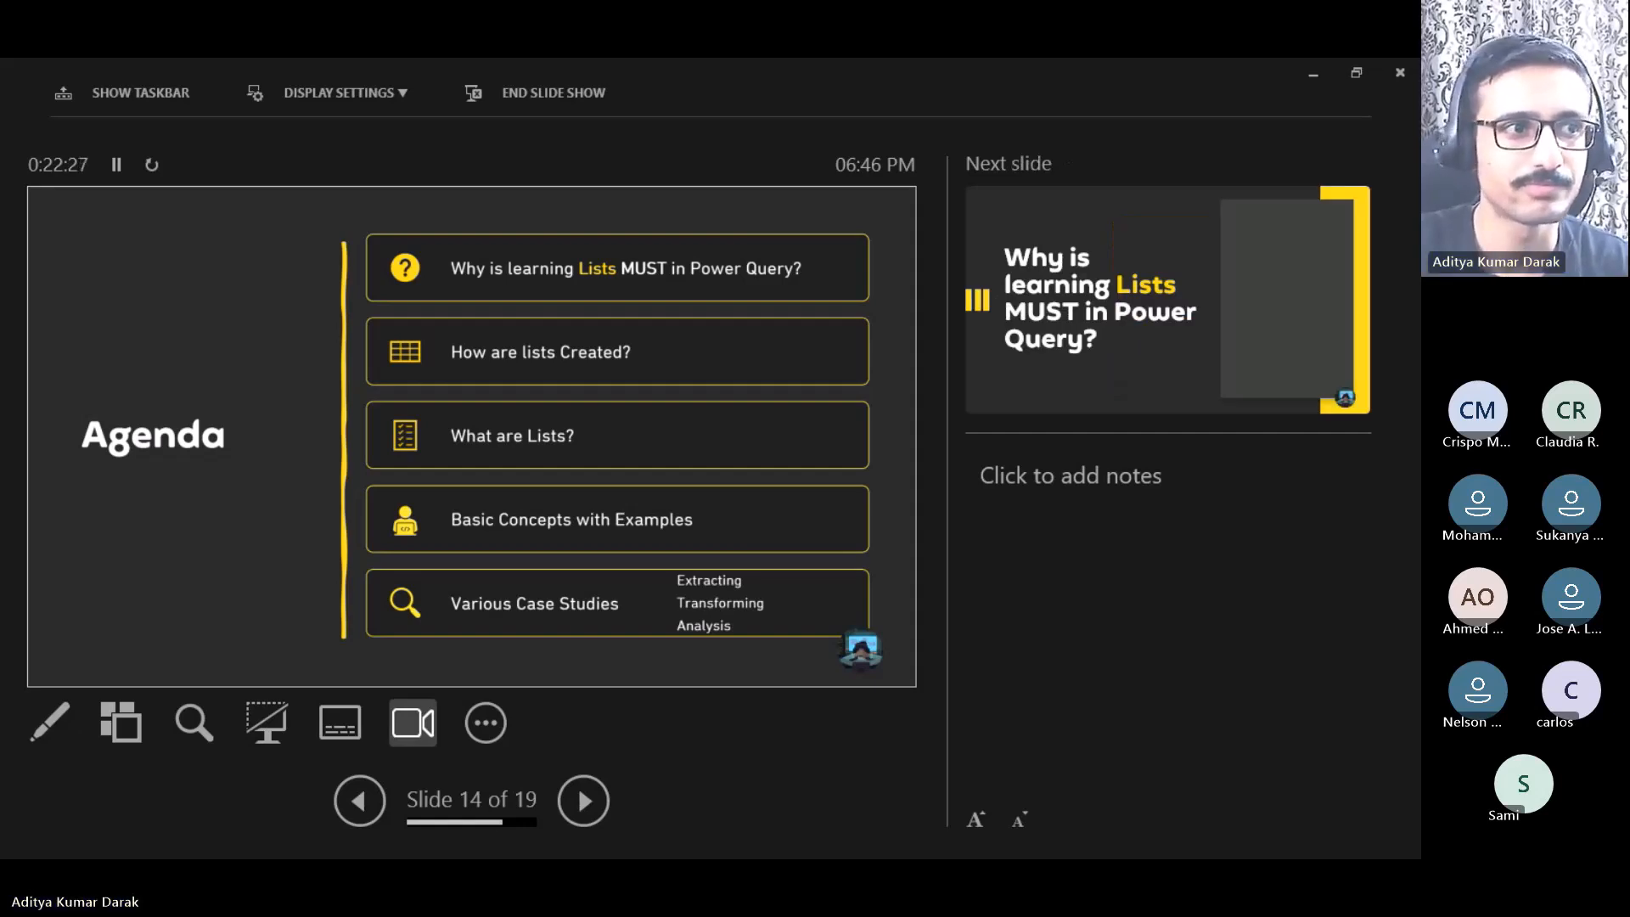
# Step: Advance to the slide on why learning Lists is a must in Power Query and reveal its three bullet points
pyautogui.press('Right')
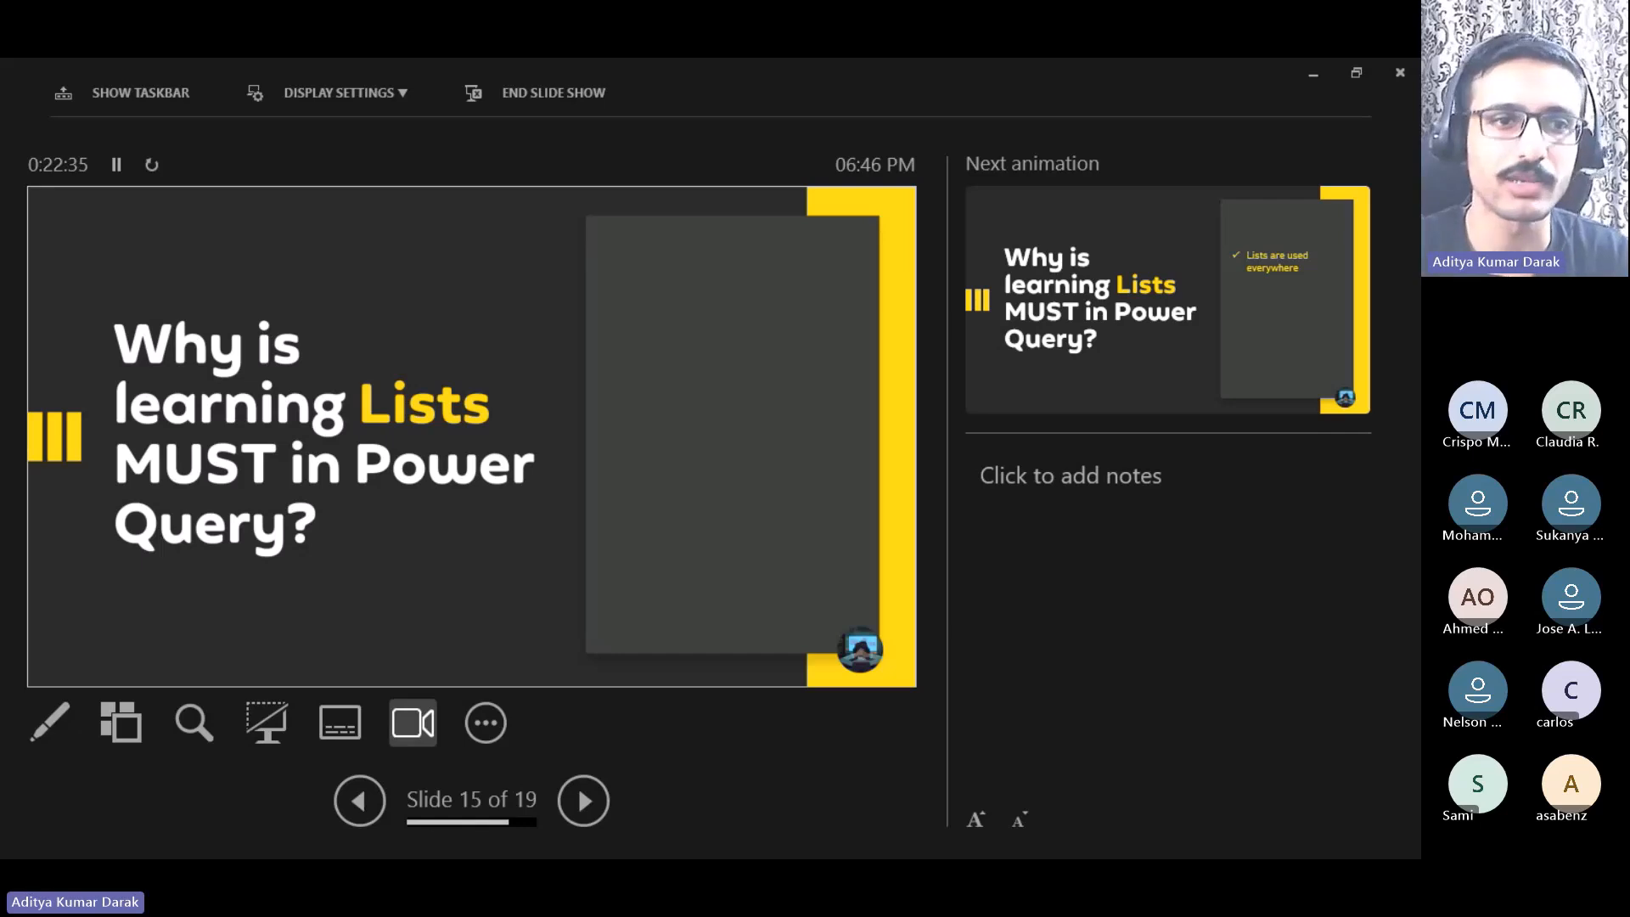
pyautogui.press('Right')
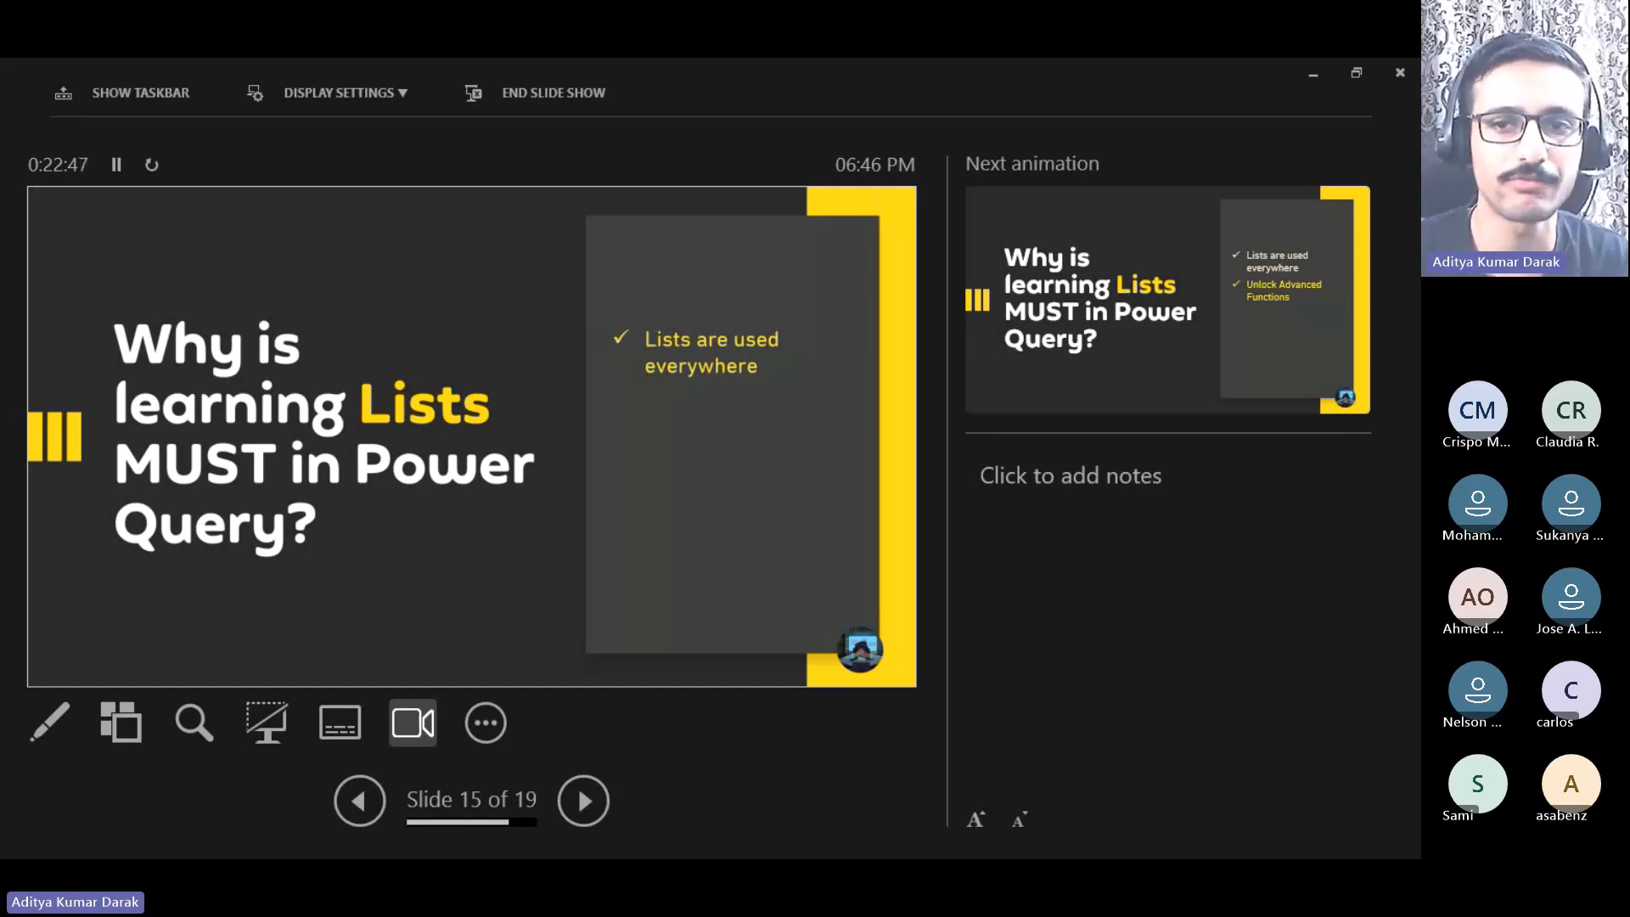
pyautogui.press('Right')
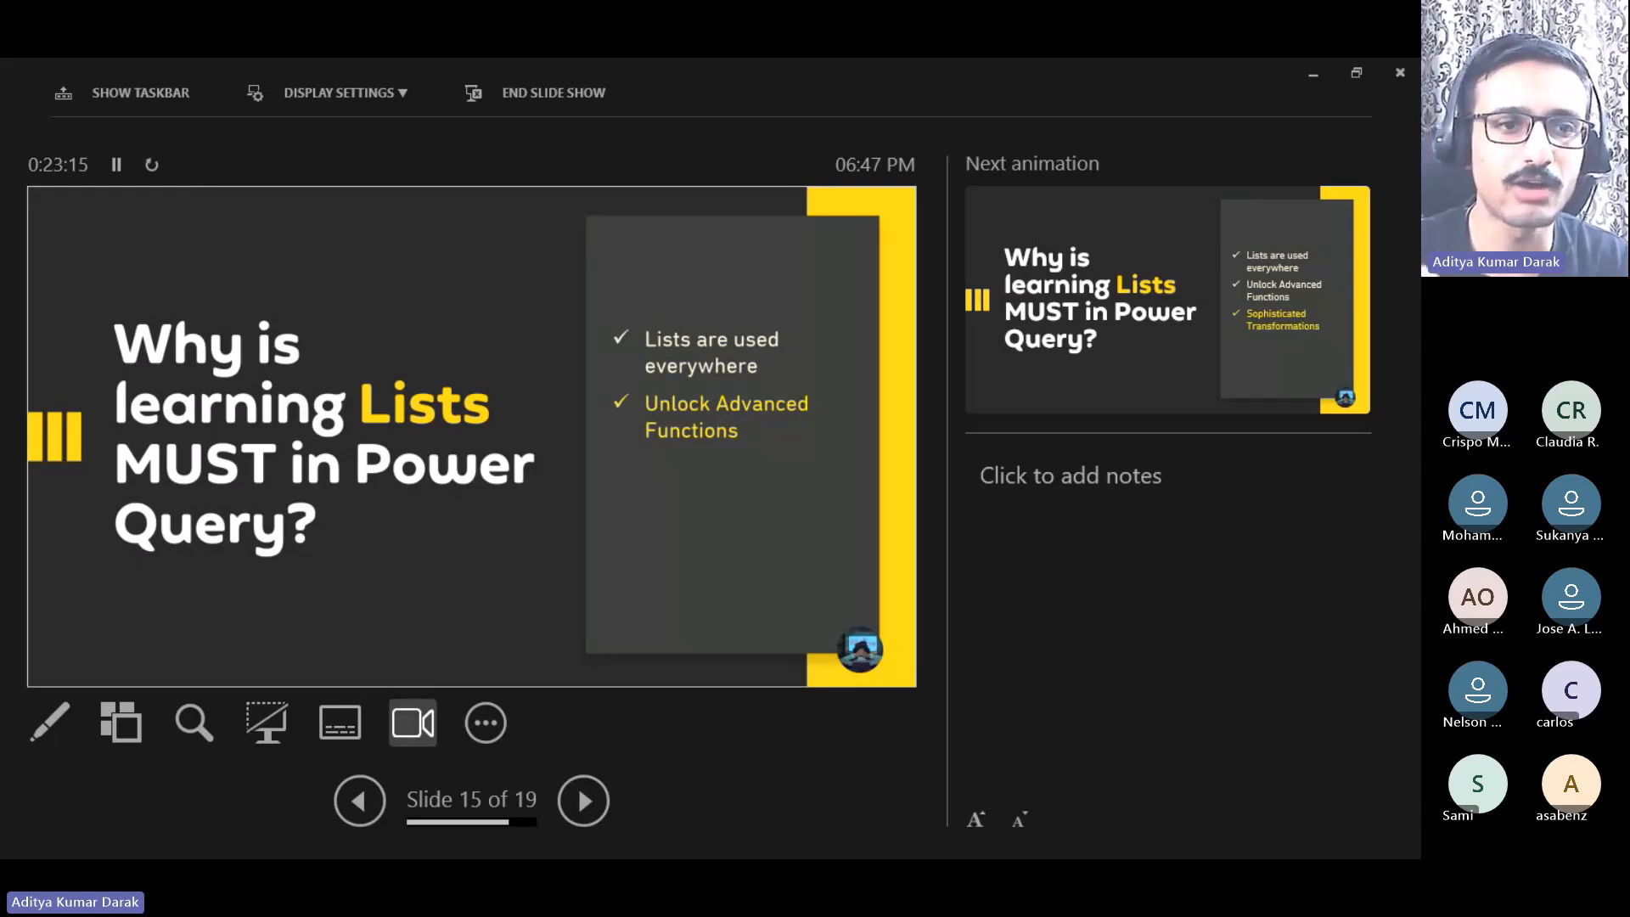
pyautogui.press('Right')
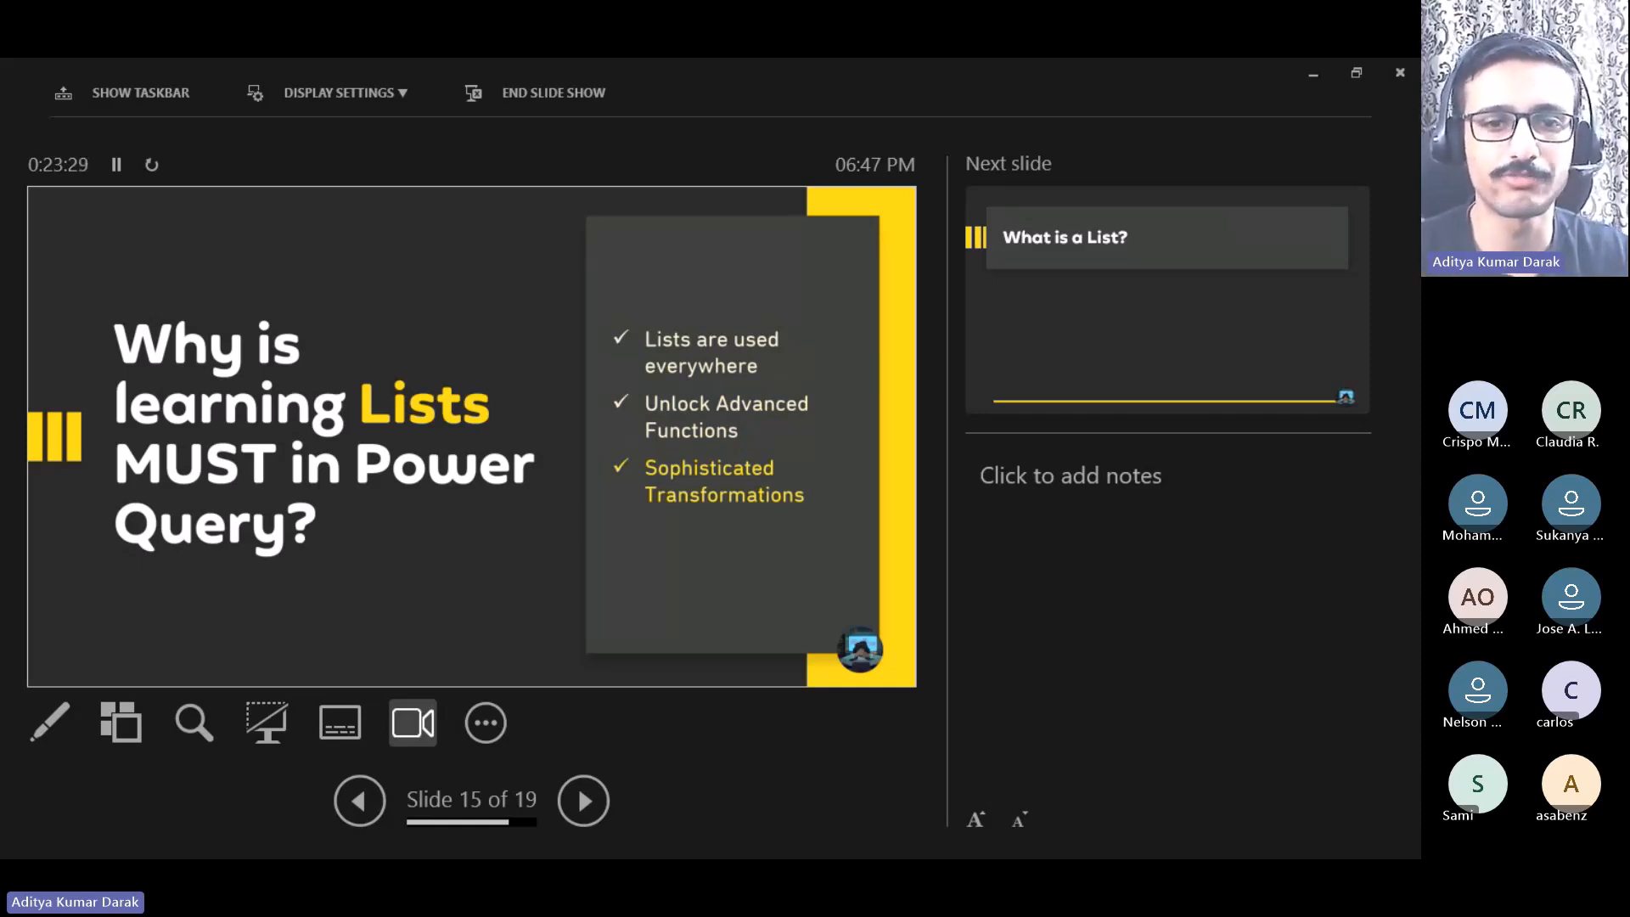
# Step: Advance to the "What is a List?" slide and reveal its three explanations
pyautogui.press('Right')
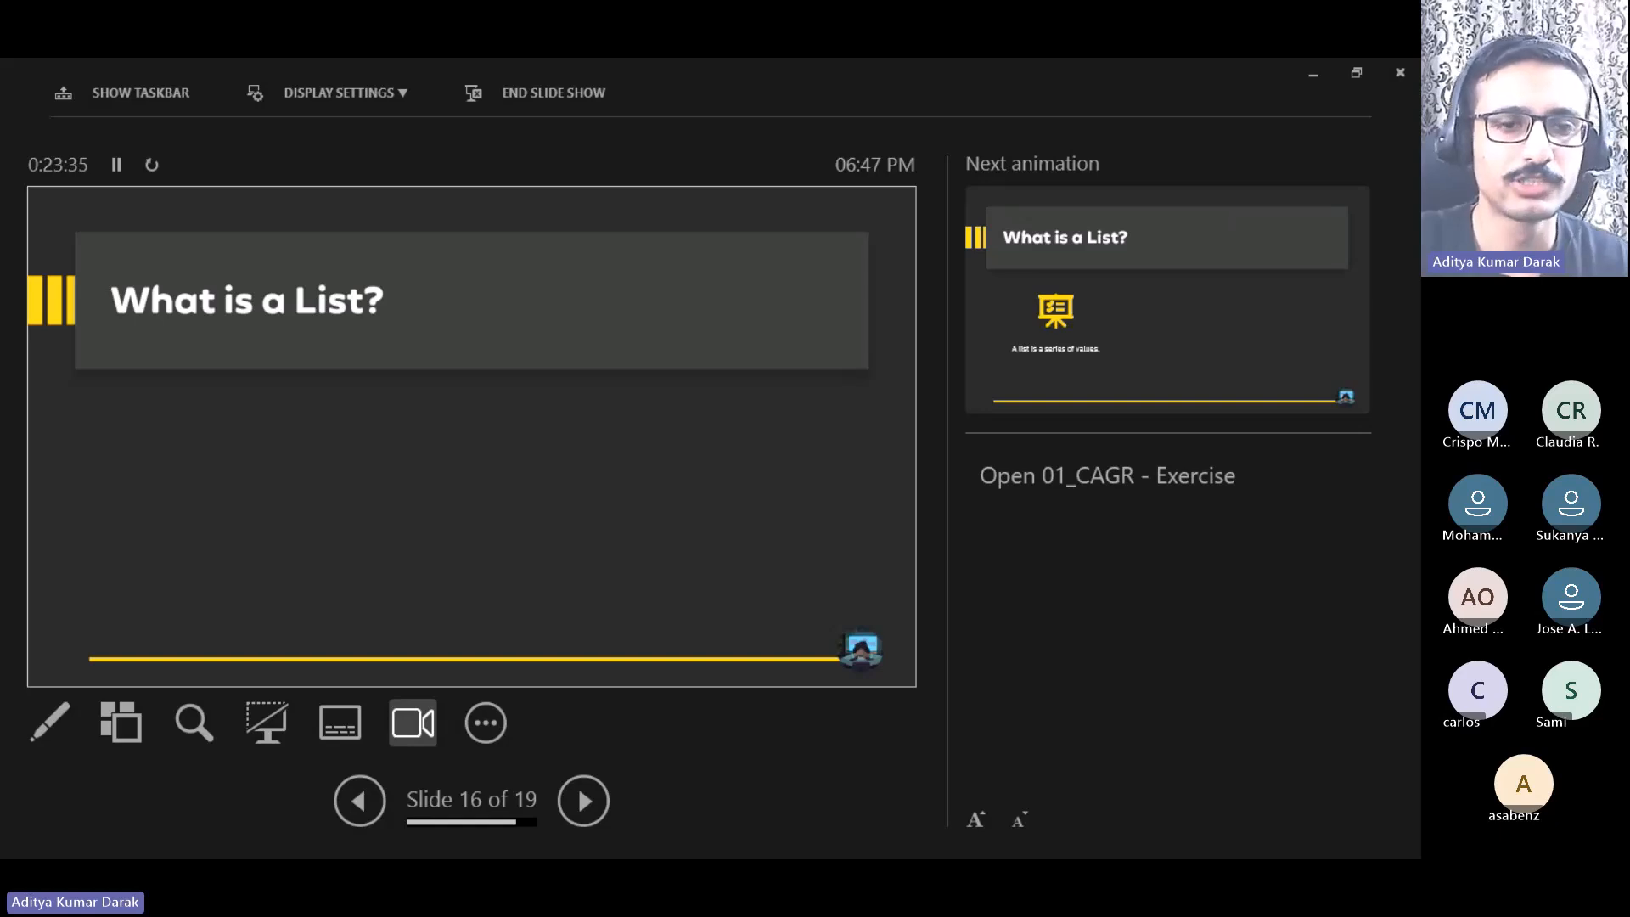
pyautogui.press('Right')
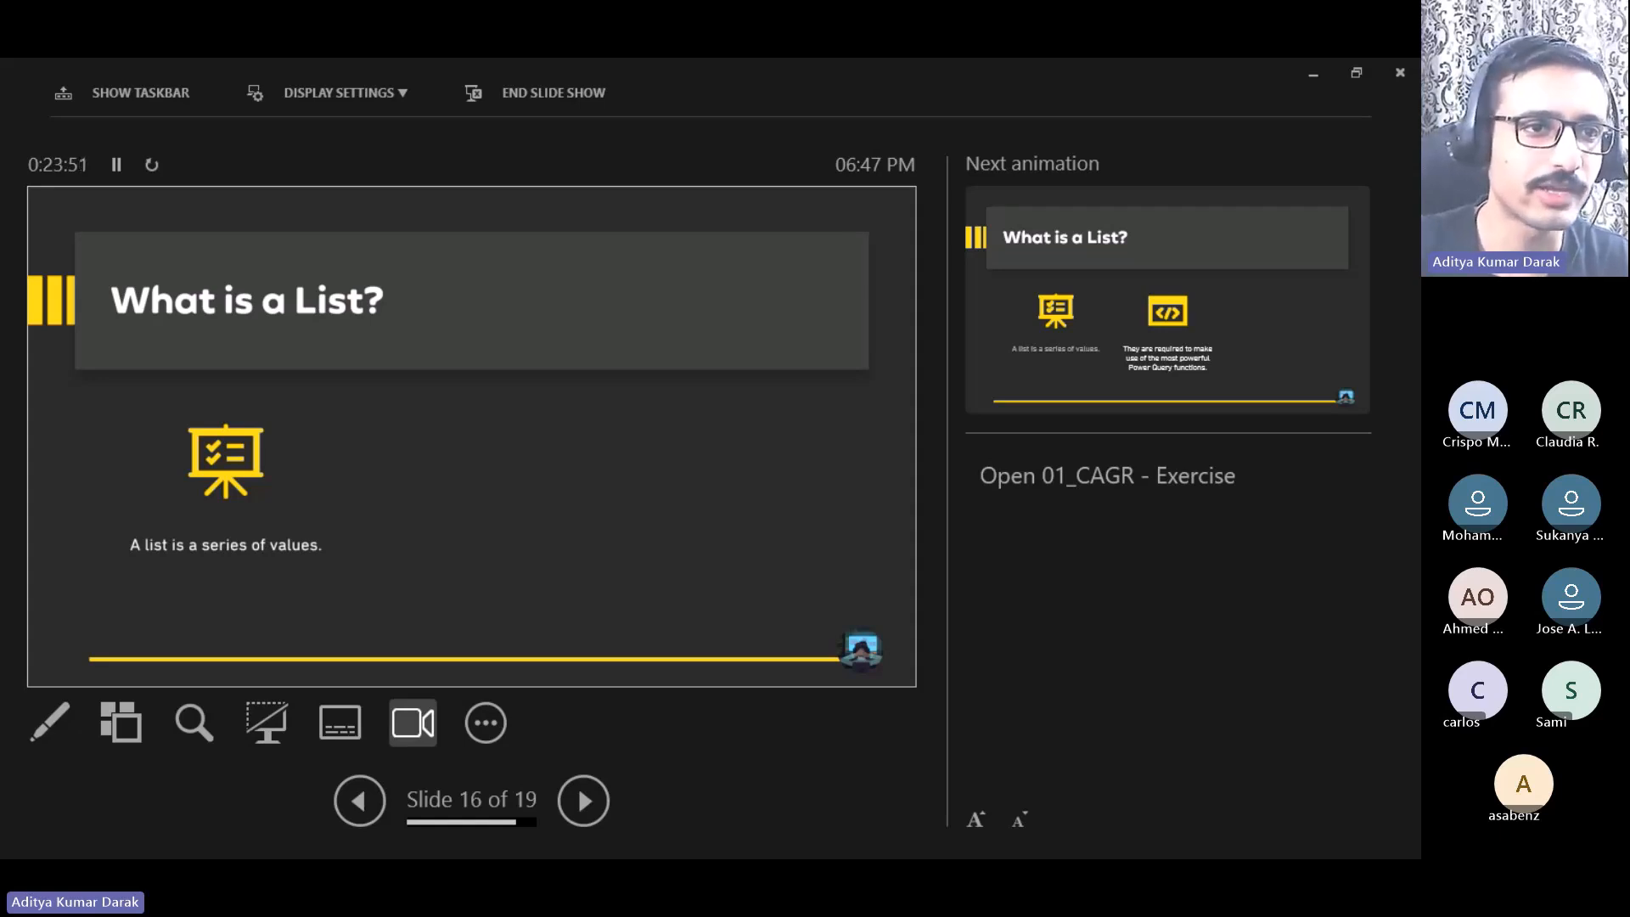
pyautogui.press('Right')
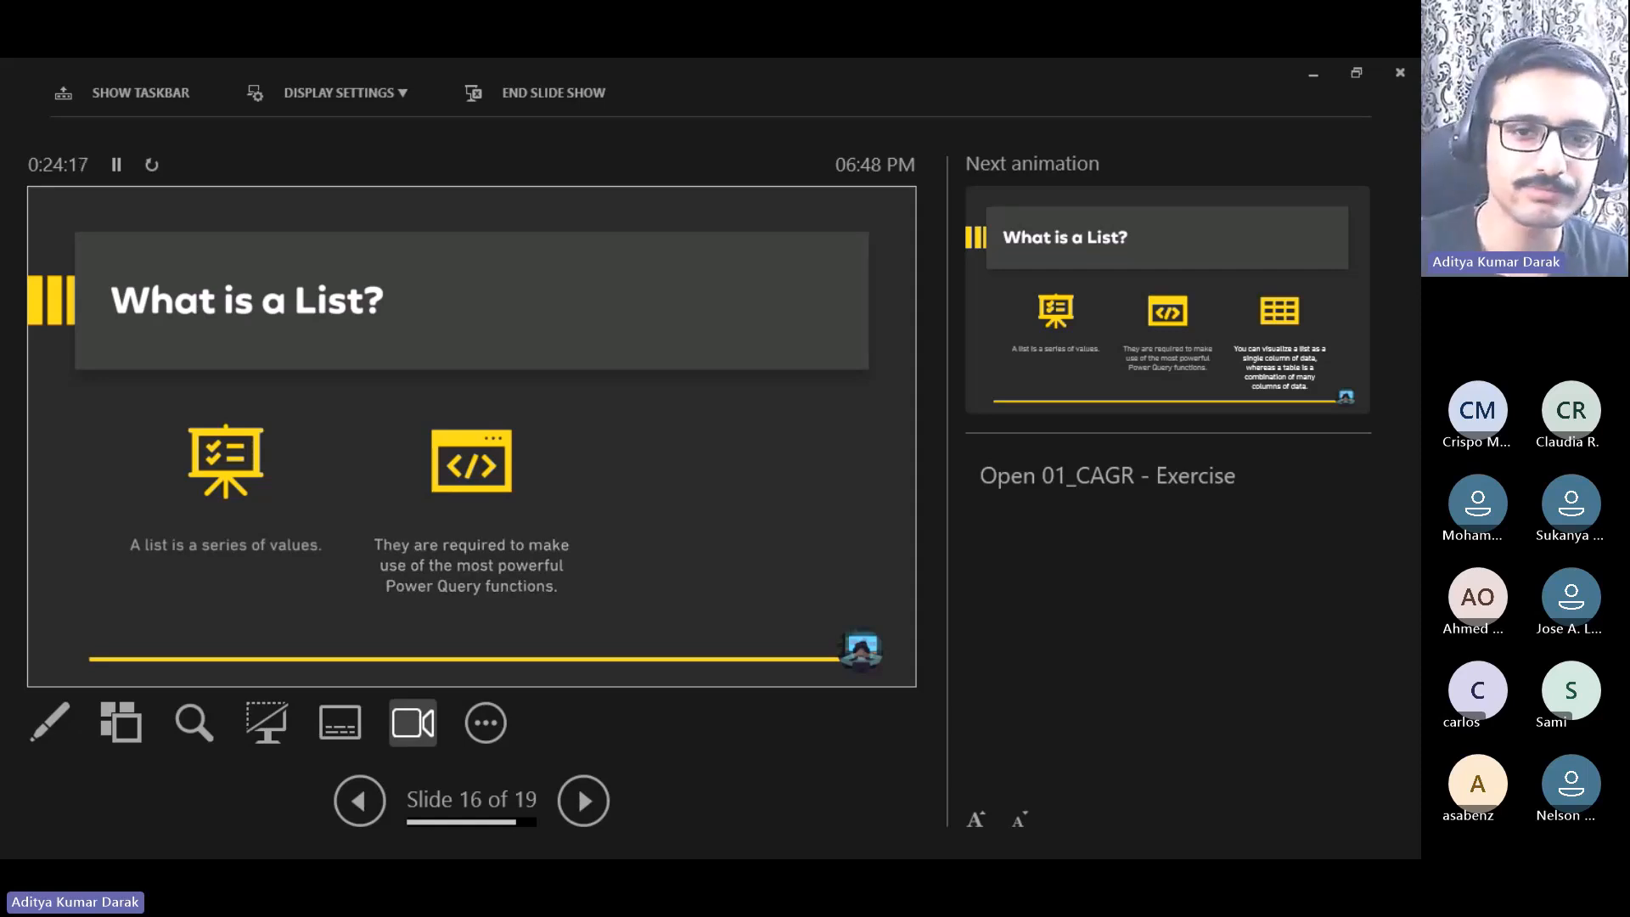
pyautogui.press('Right')
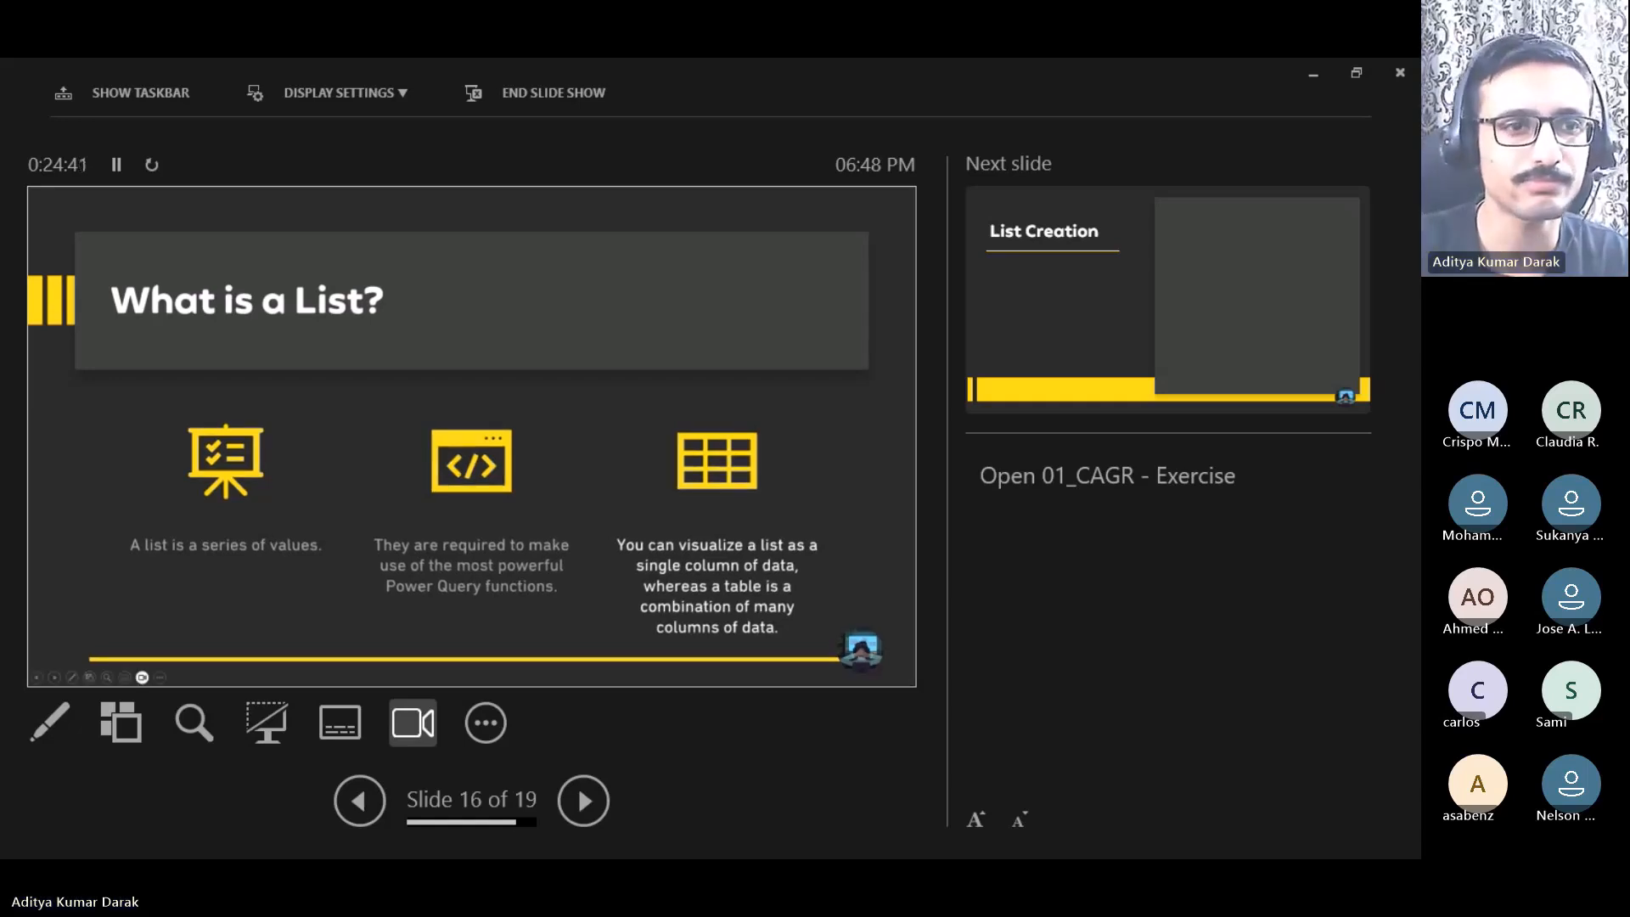
# Step: Advance to the List Creation slide and reveal the curly bracket explanations and the note on list contents
pyautogui.press('Right')
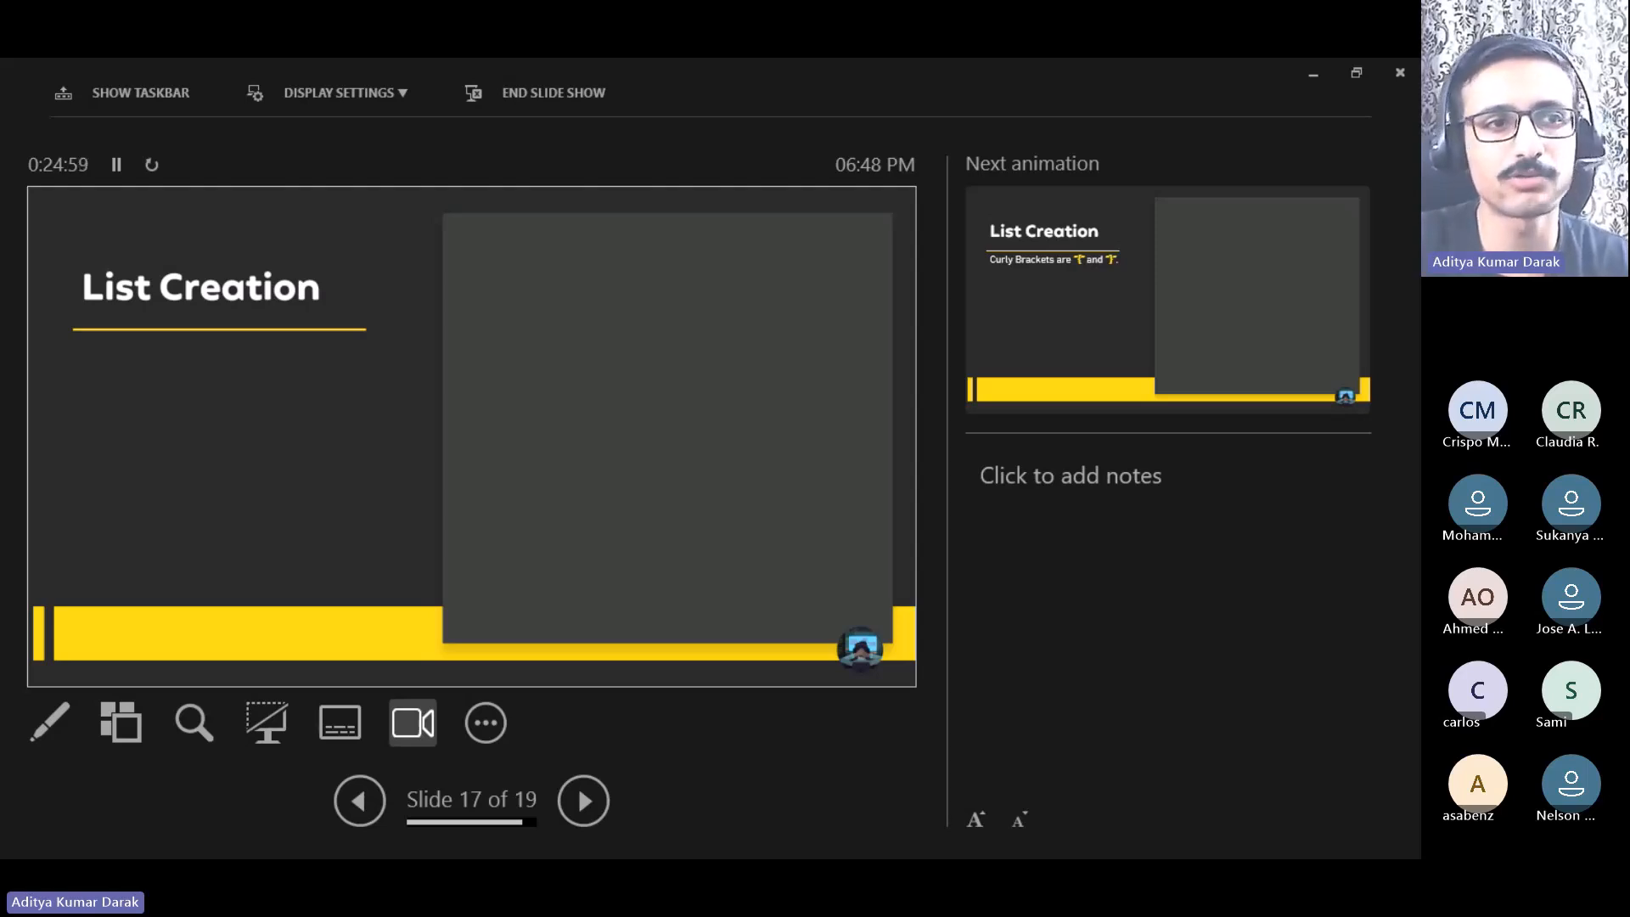
pyautogui.press('Right')
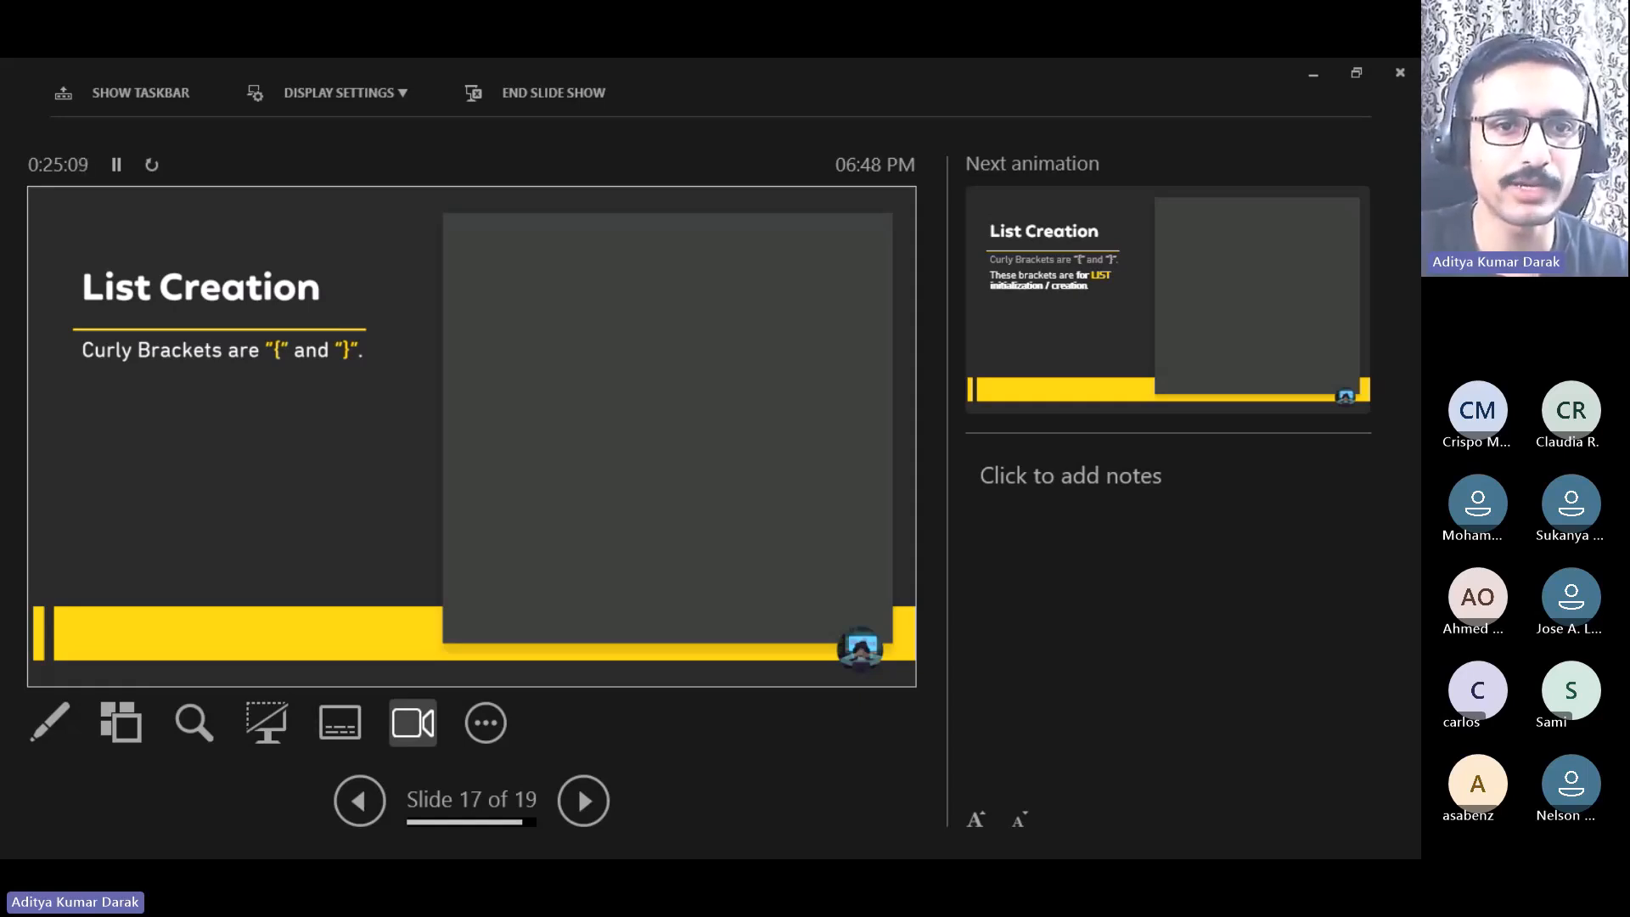
pyautogui.press('Right')
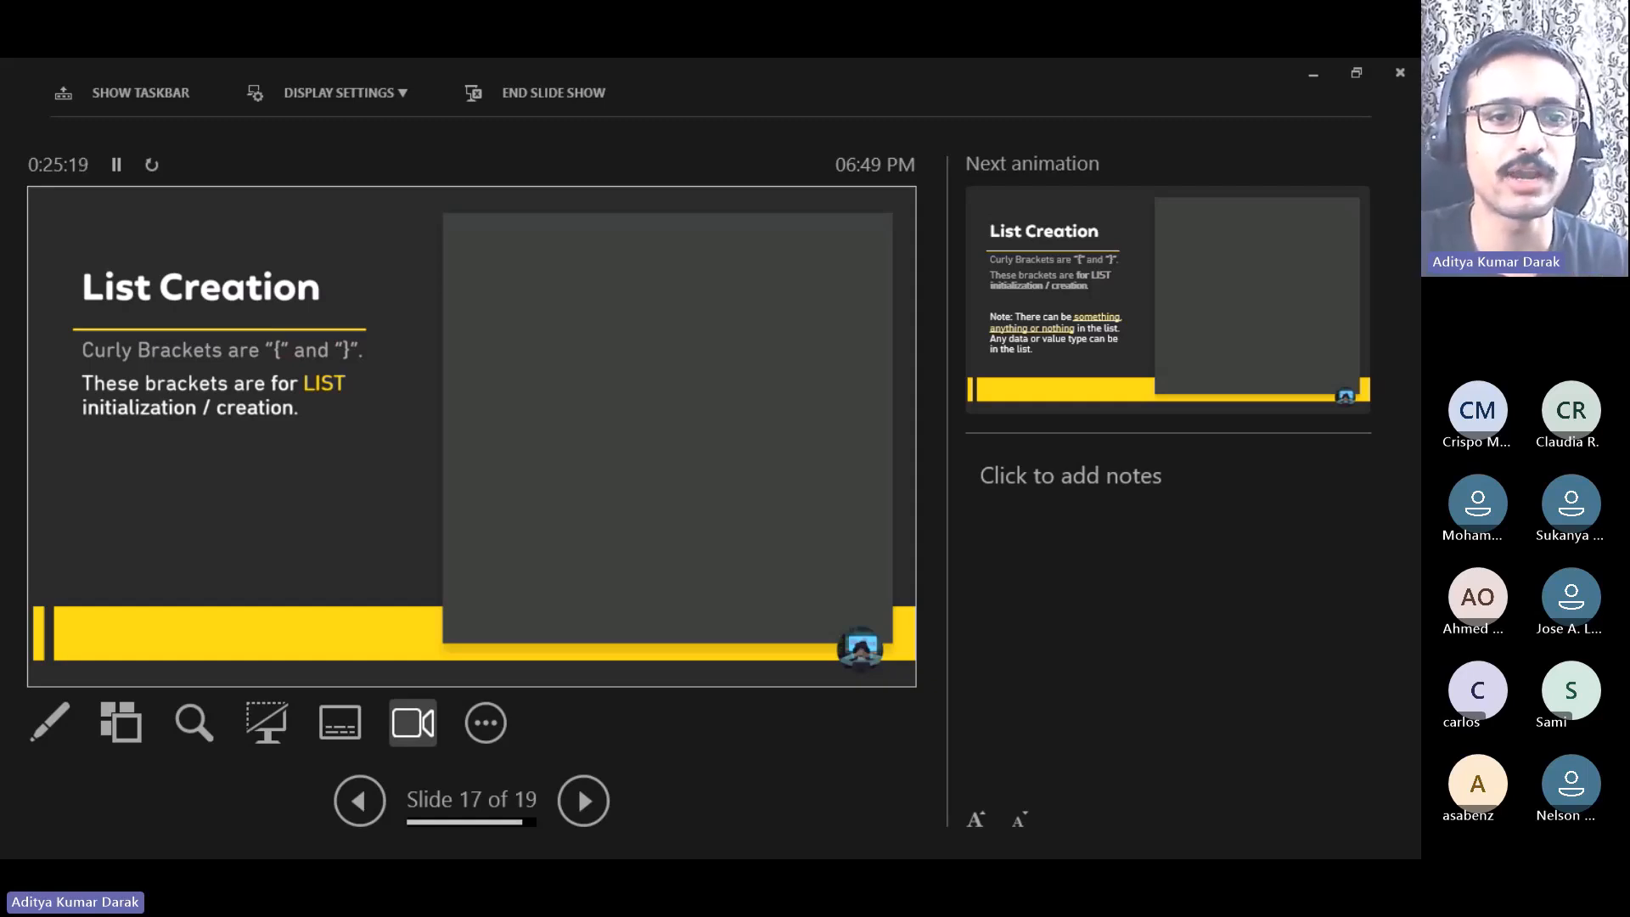
pyautogui.press('Right')
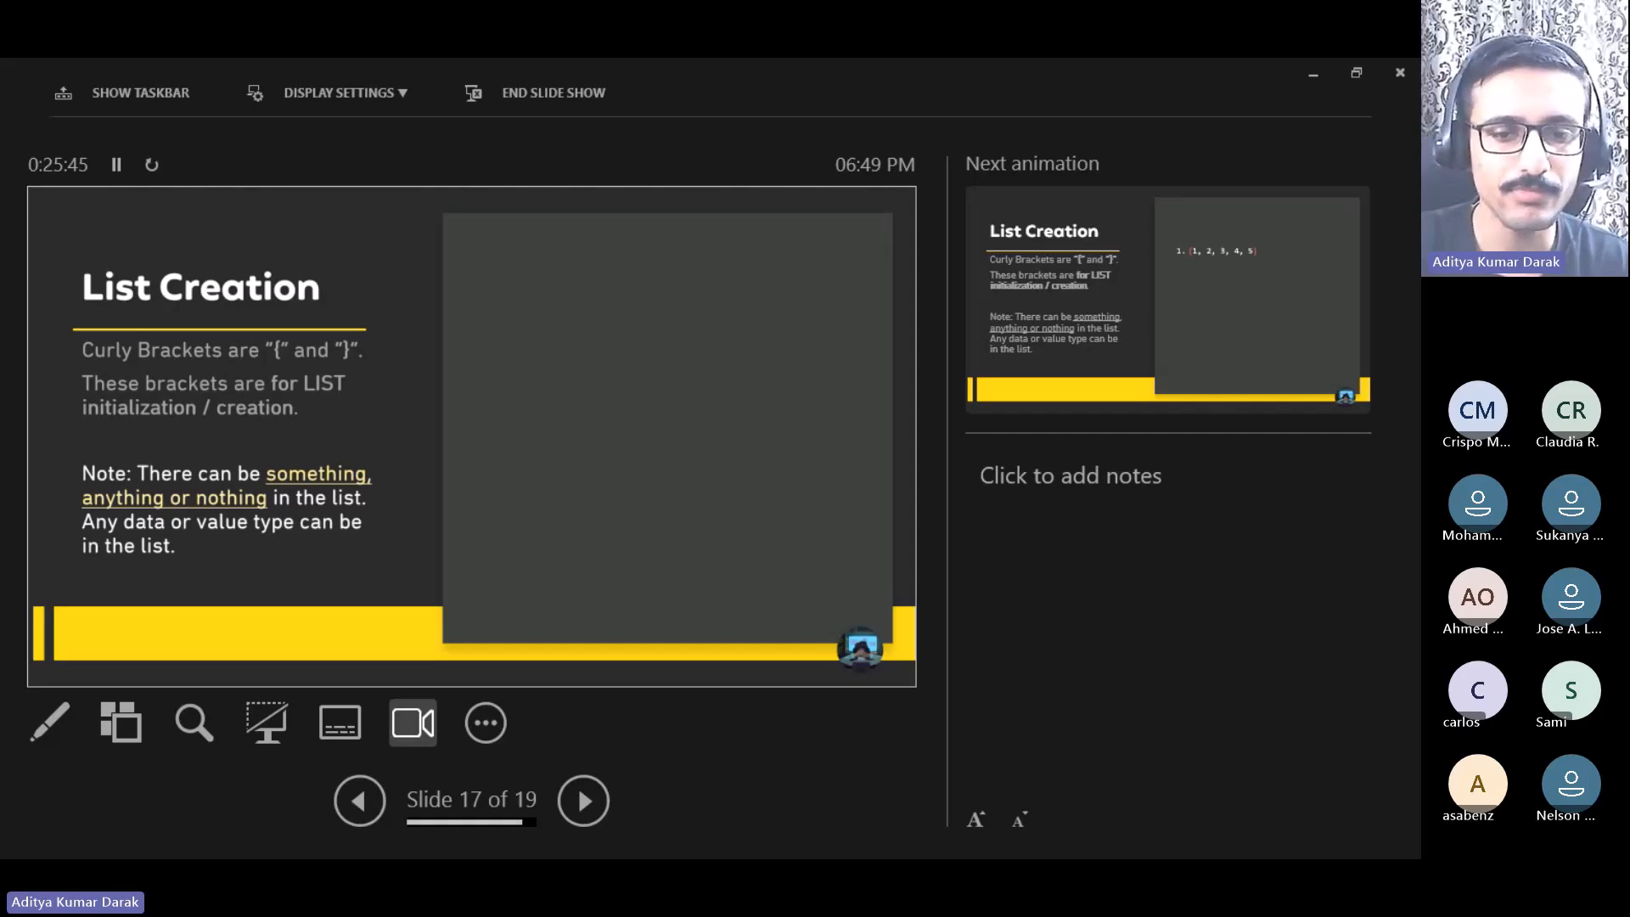
# Step: Reveal the five list syntax examples on the List Creation slide, from {1, 2, 3, 4, 5} through {"a", 1 .. 3}
pyautogui.press('Right')
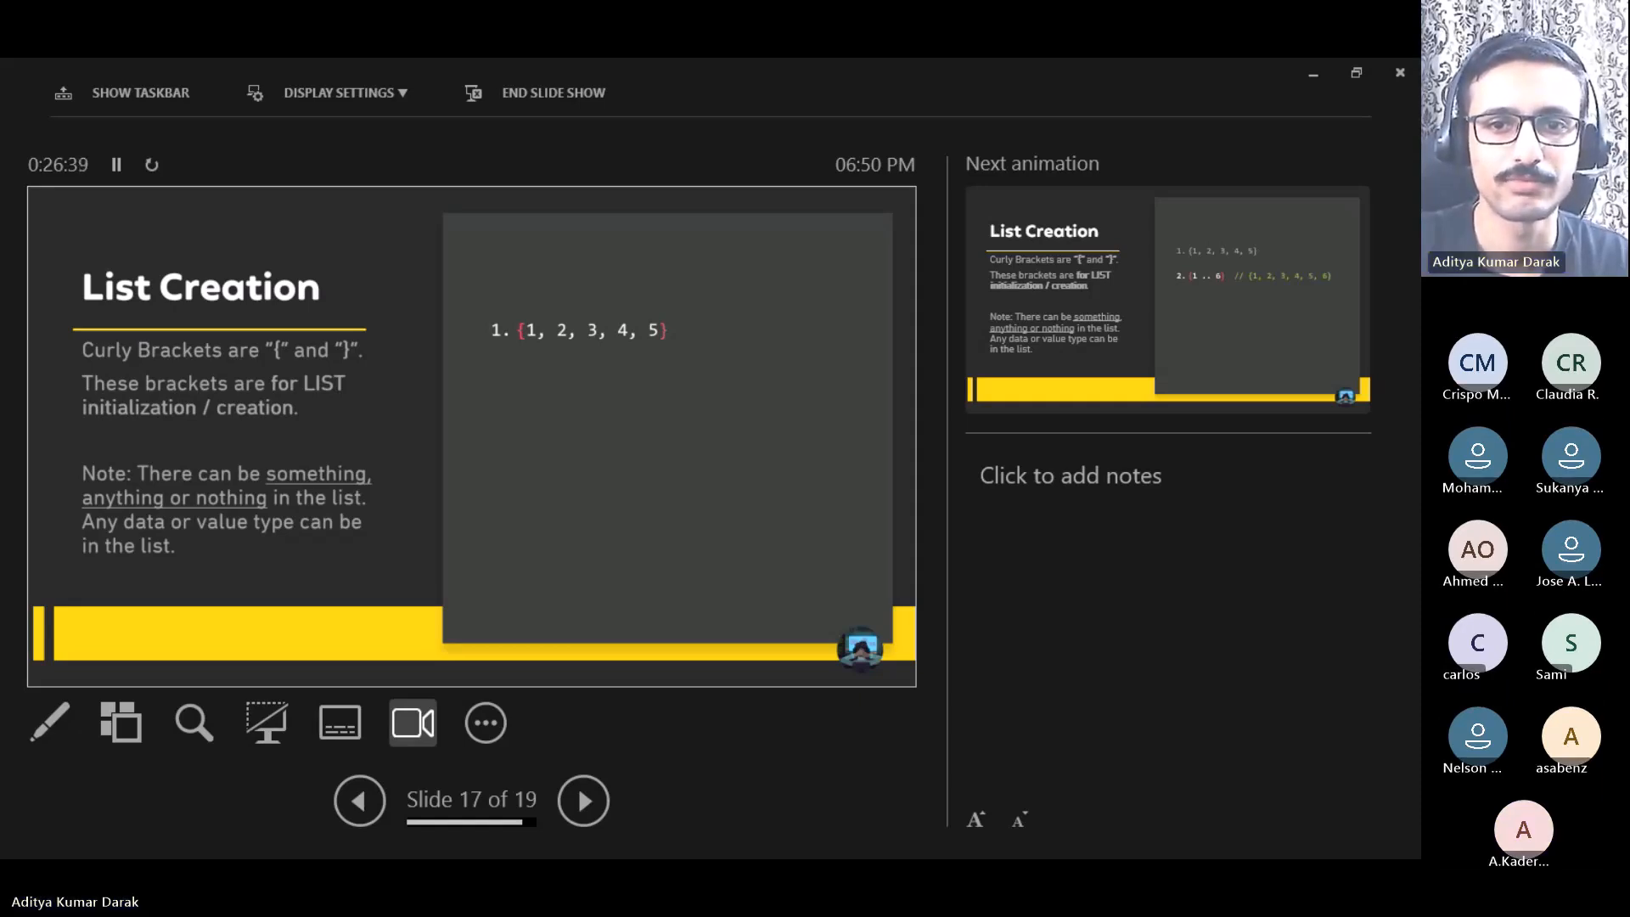
pyautogui.press('Right')
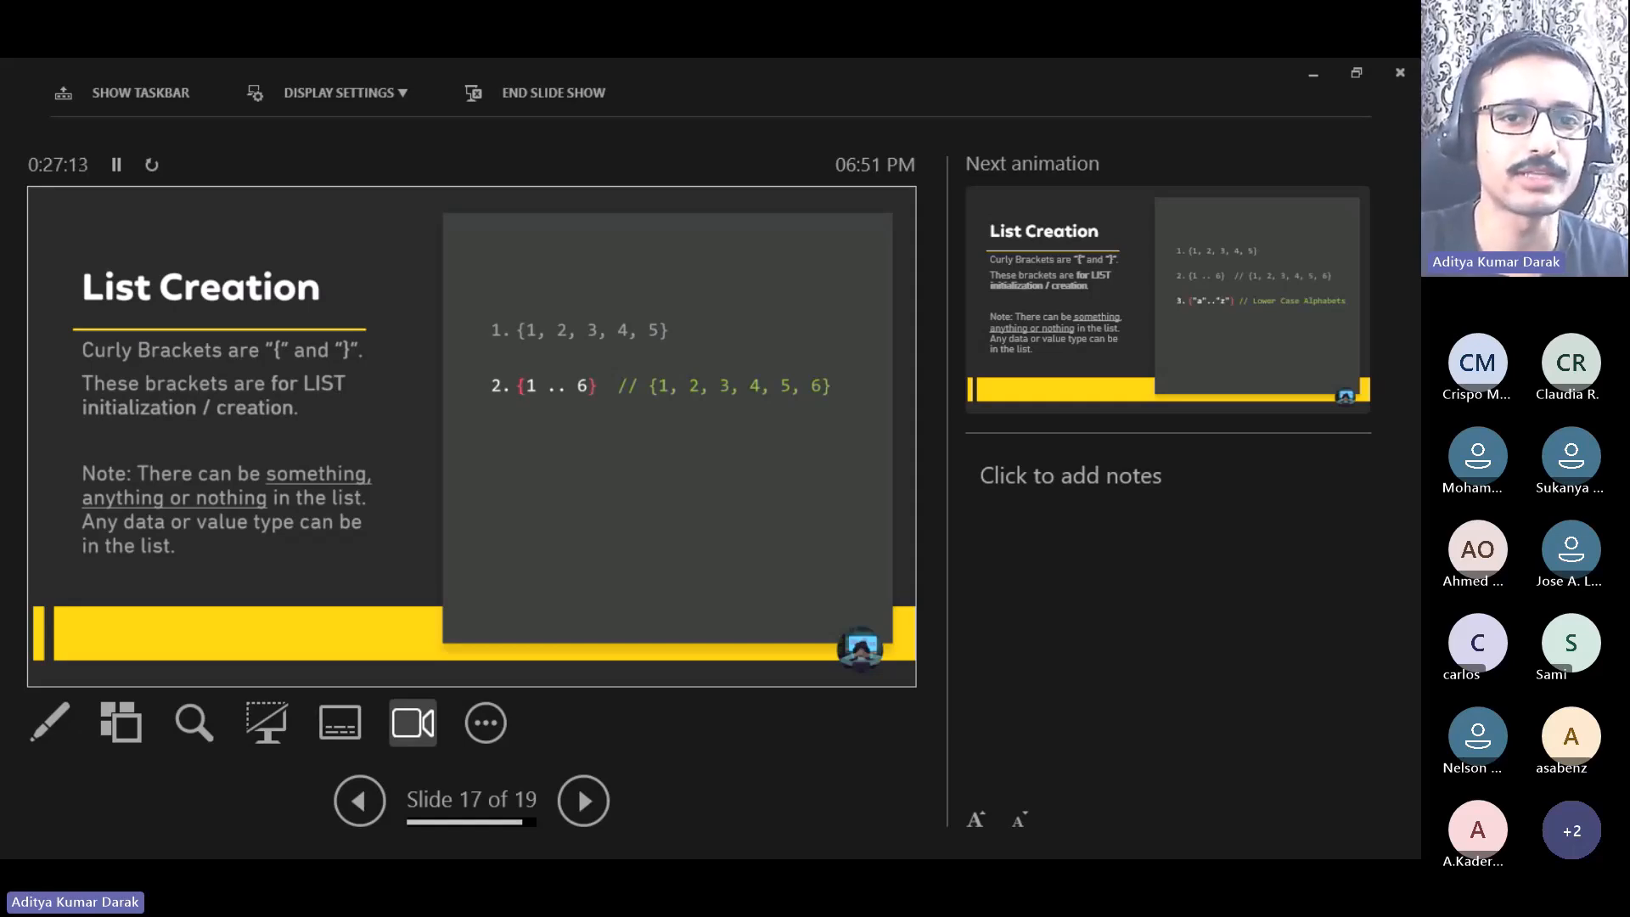
pyautogui.press('Right')
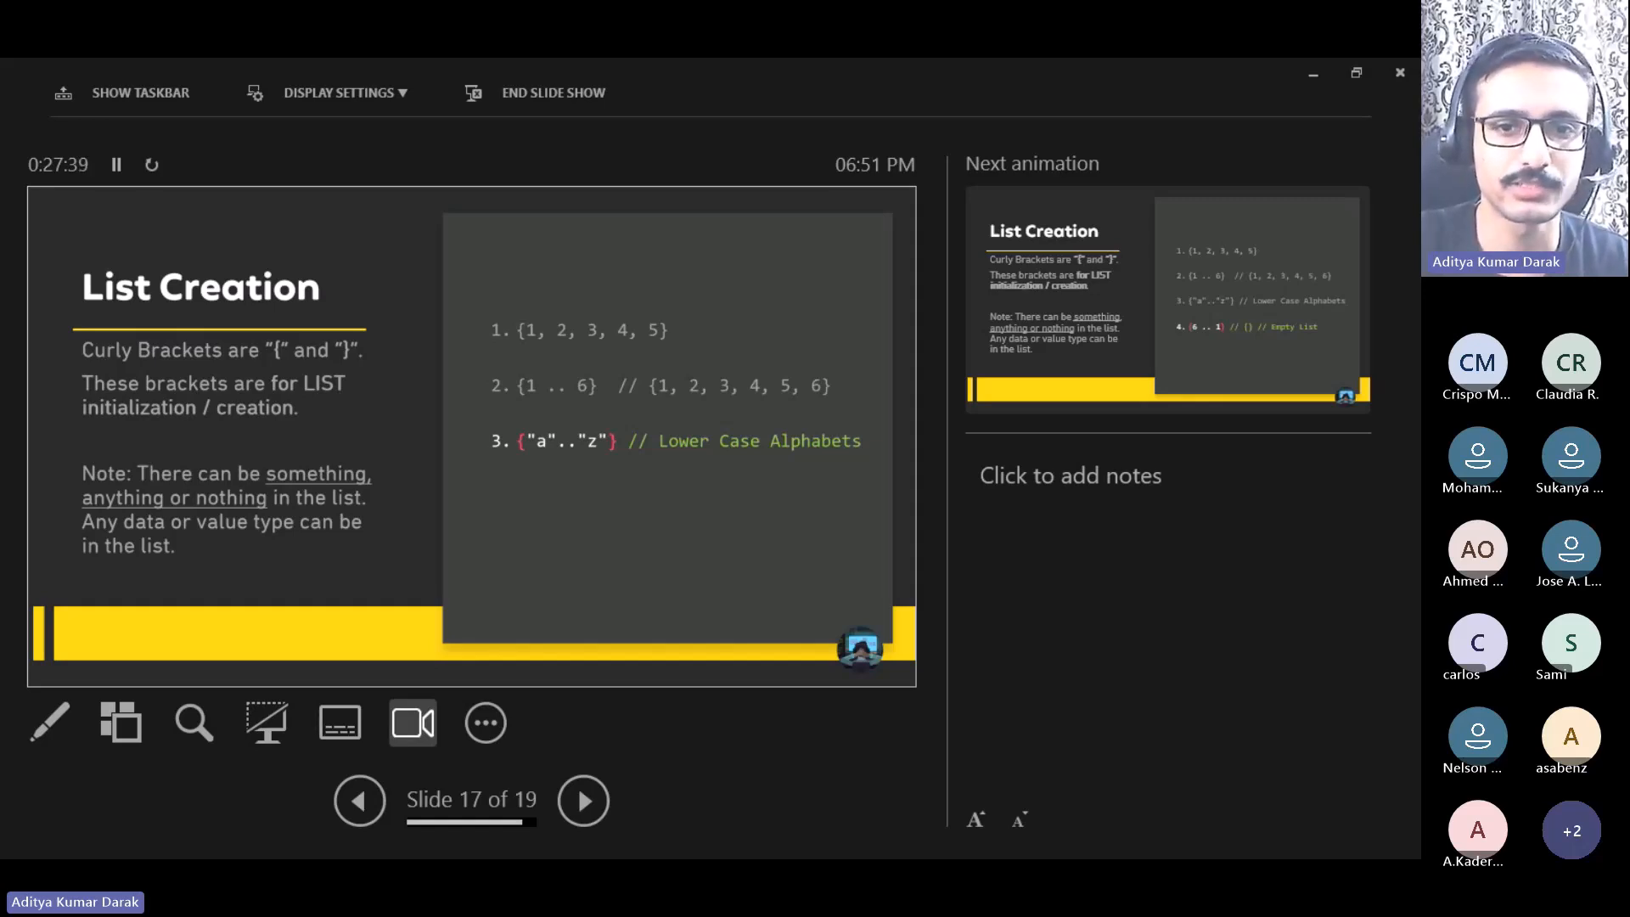
pyautogui.press('Right')
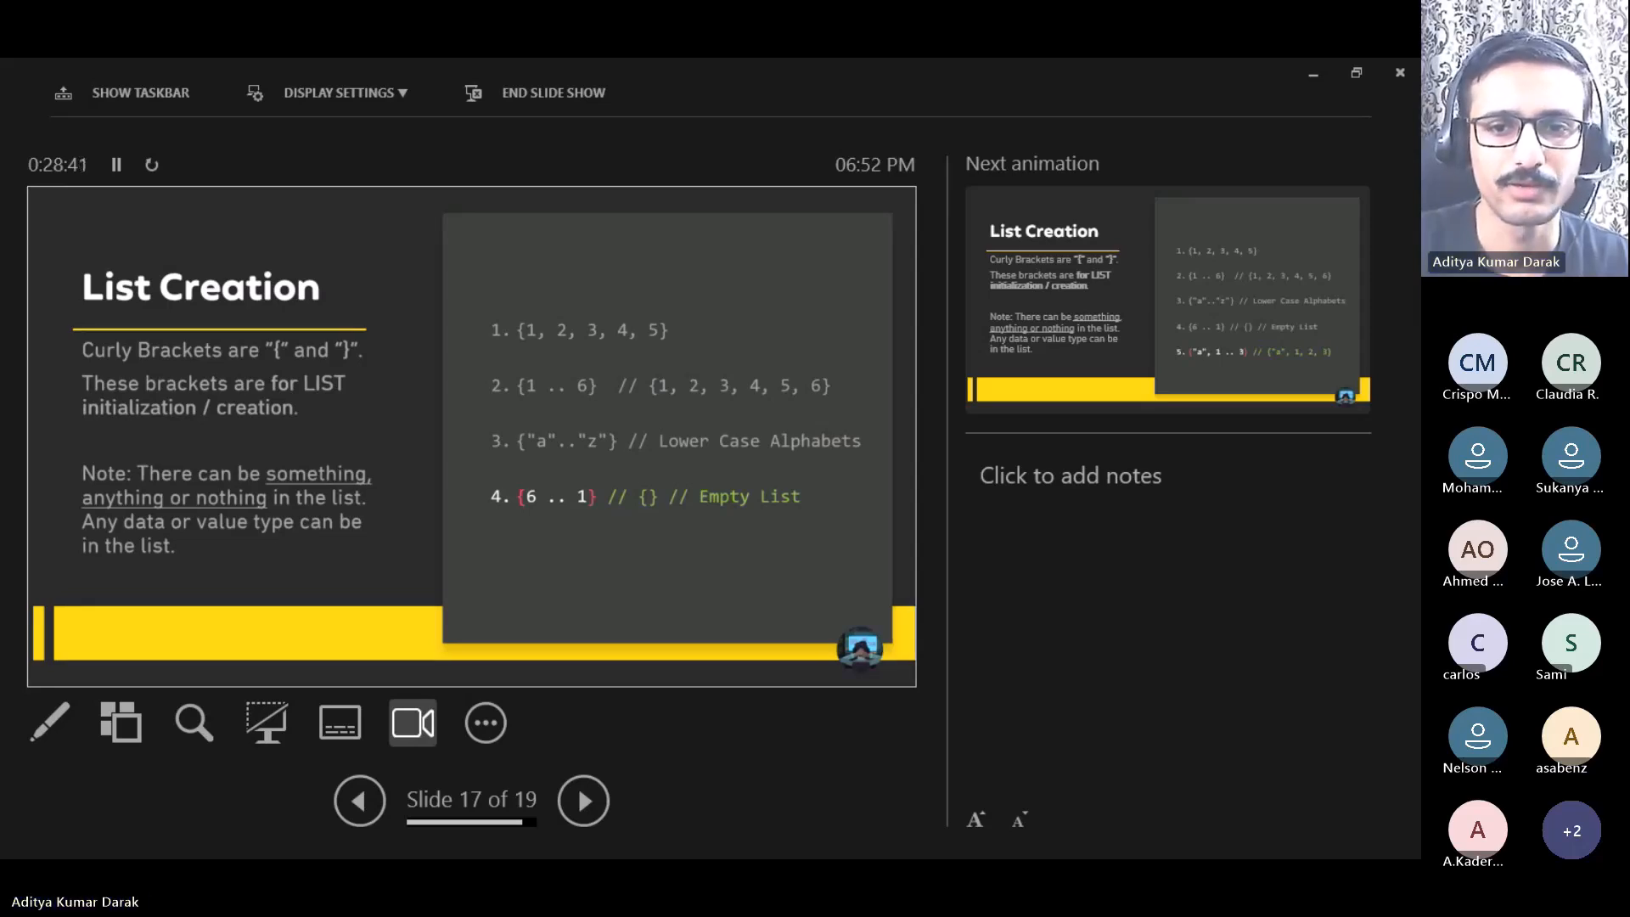
pyautogui.press('Right')
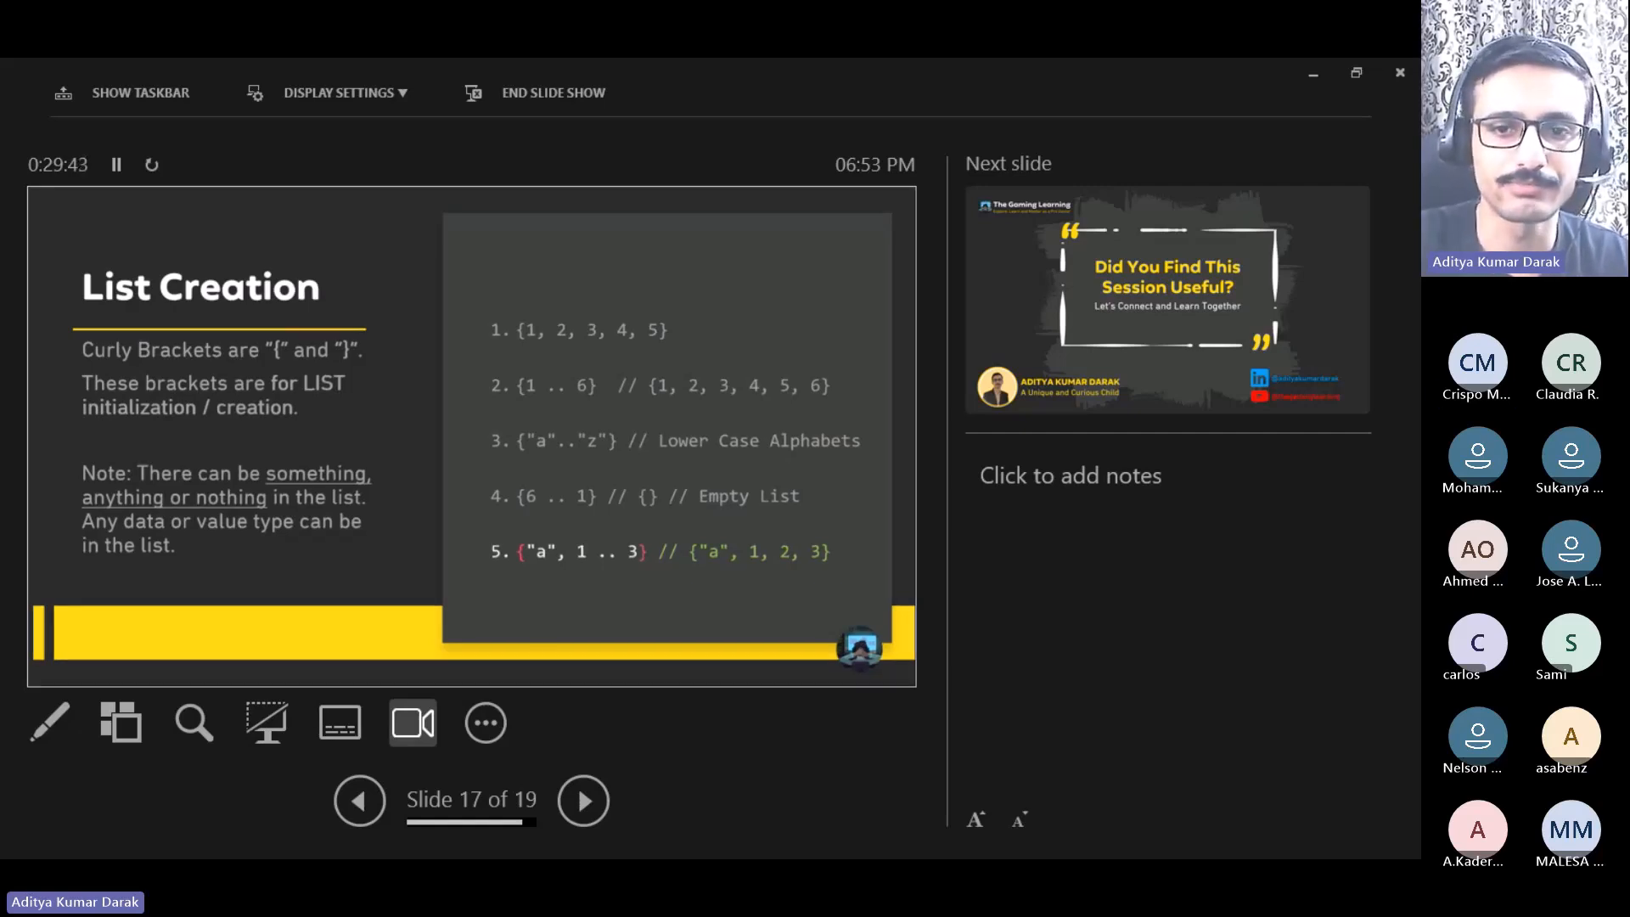
# Step: End the slide show and switch to the Power Query Editor window in Excel
pyautogui.press('Escape')
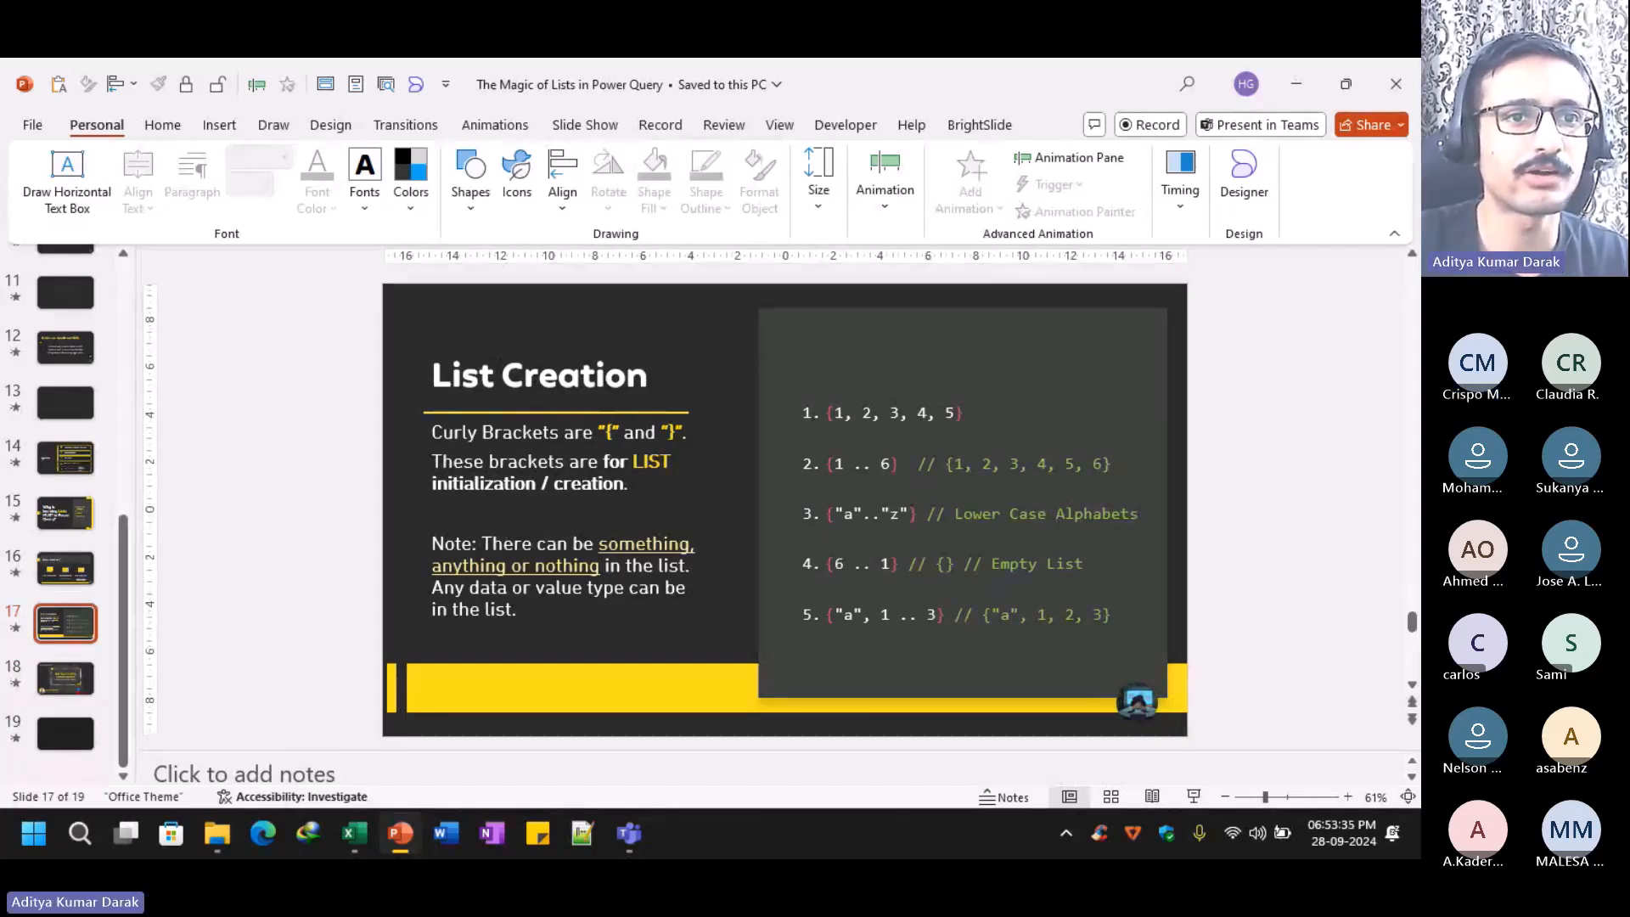
pyautogui.hotkey('alt', 'Tab')
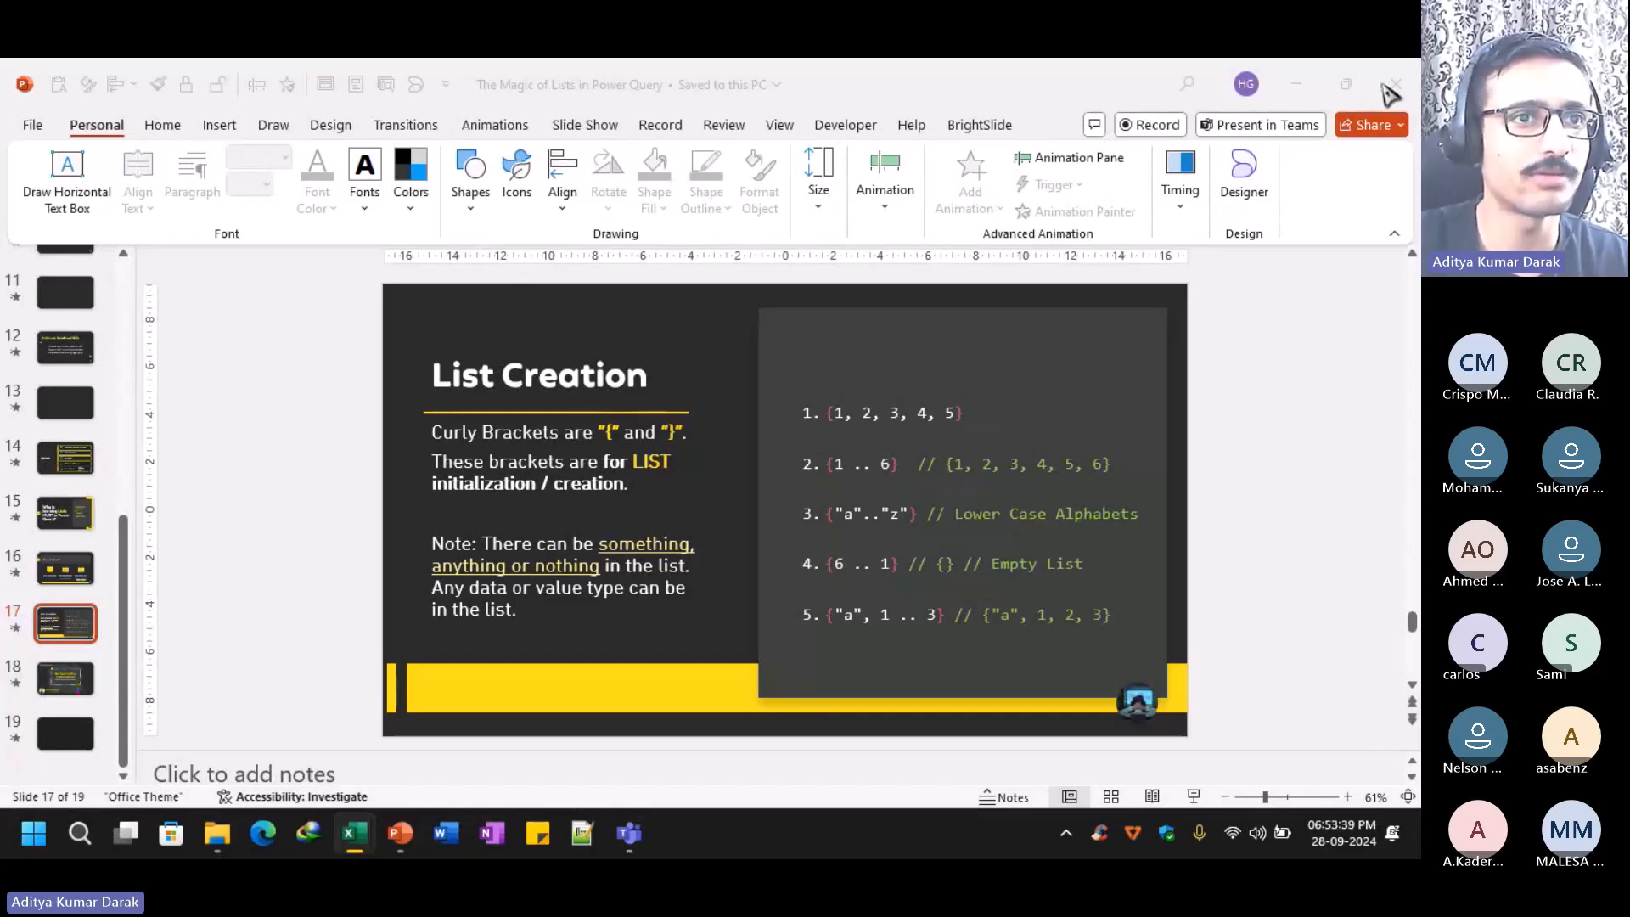
pyautogui.hotkey('alt', 'Tab')
pyautogui.hotkey('alt', 'Tab')
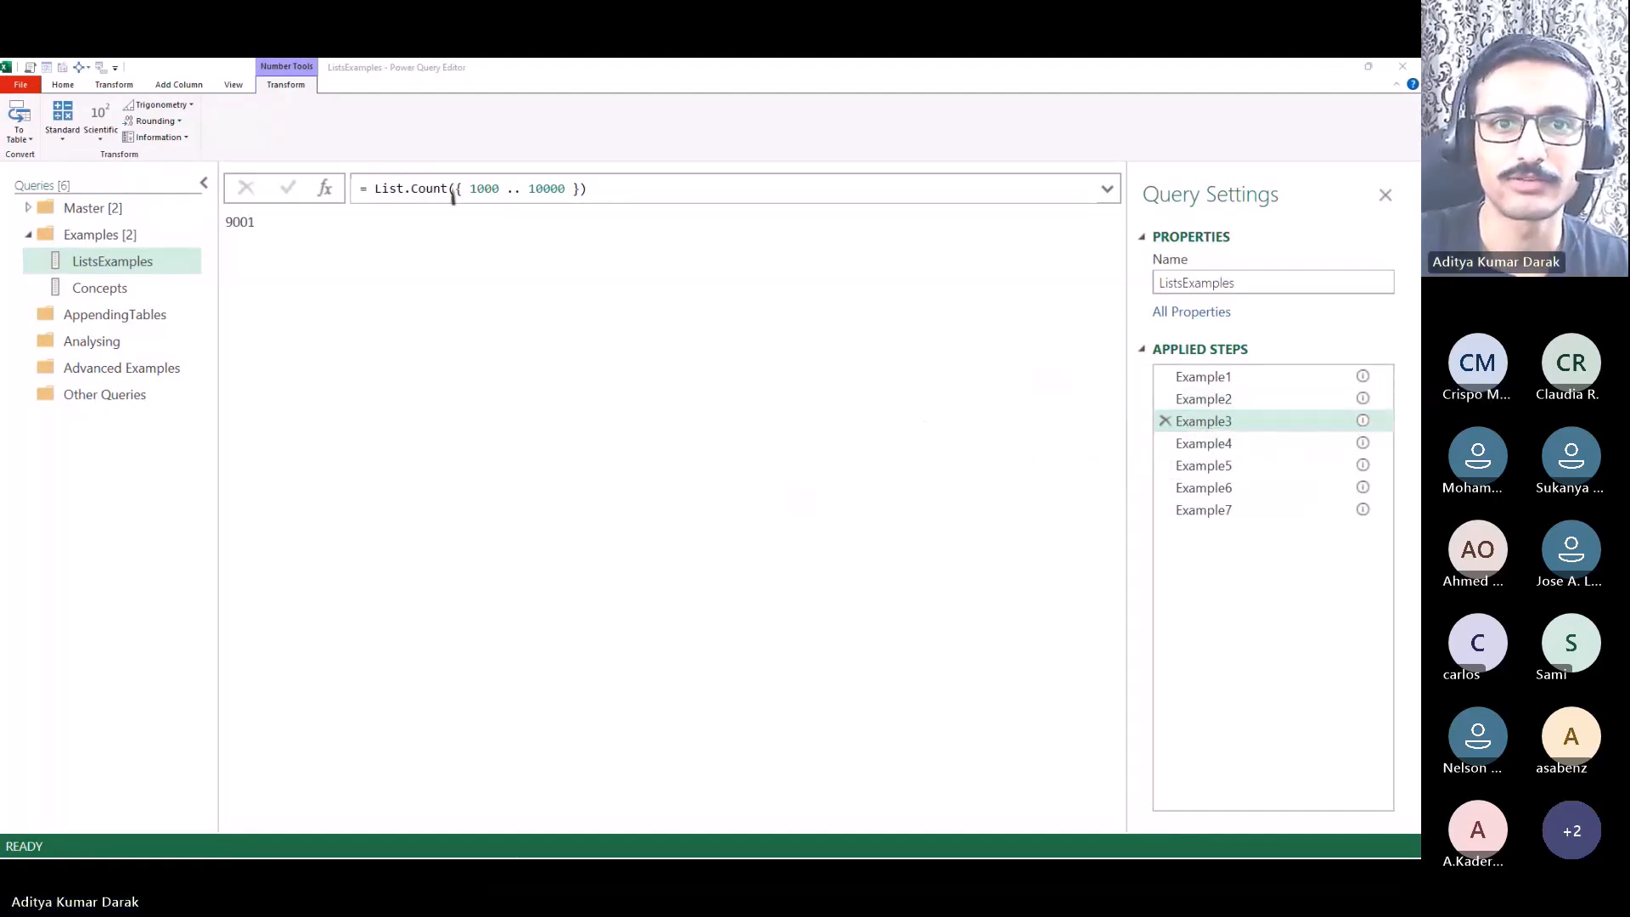
# Step: Remove the List.Count wrapper from the Example3 formula so it reads = { 1000 .. 10000 }
pyautogui.moveTo(454, 190); pyautogui.dragTo(376, 188)
pyautogui.press('Delete')
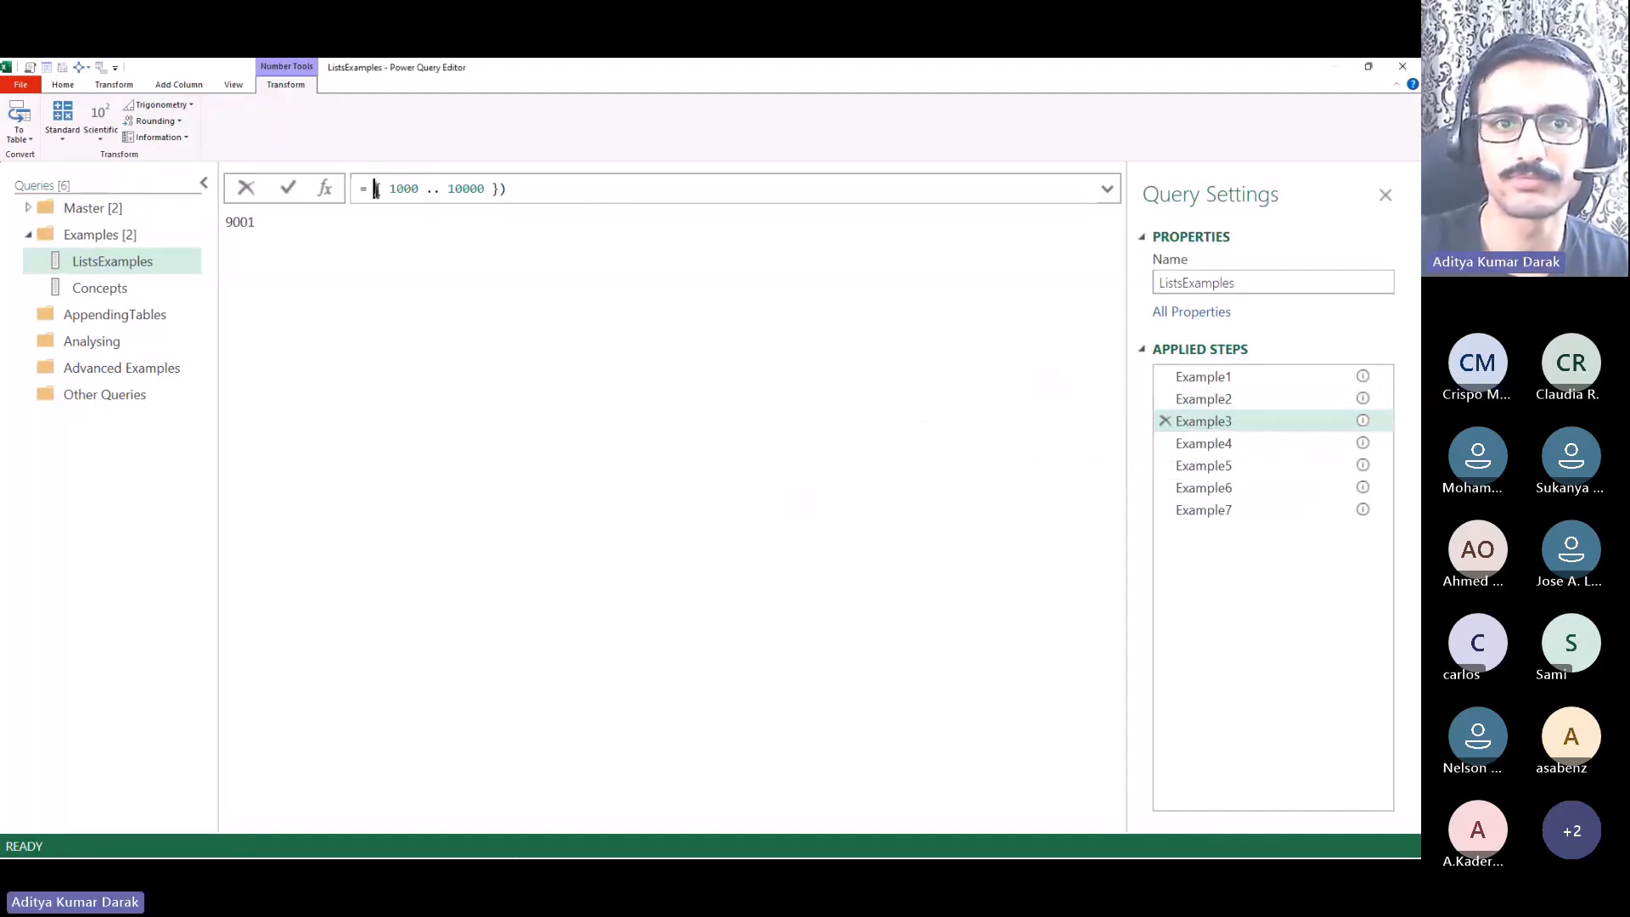
pyautogui.click(504, 189)
pyautogui.press('BackSpace')
pyautogui.press('Return')
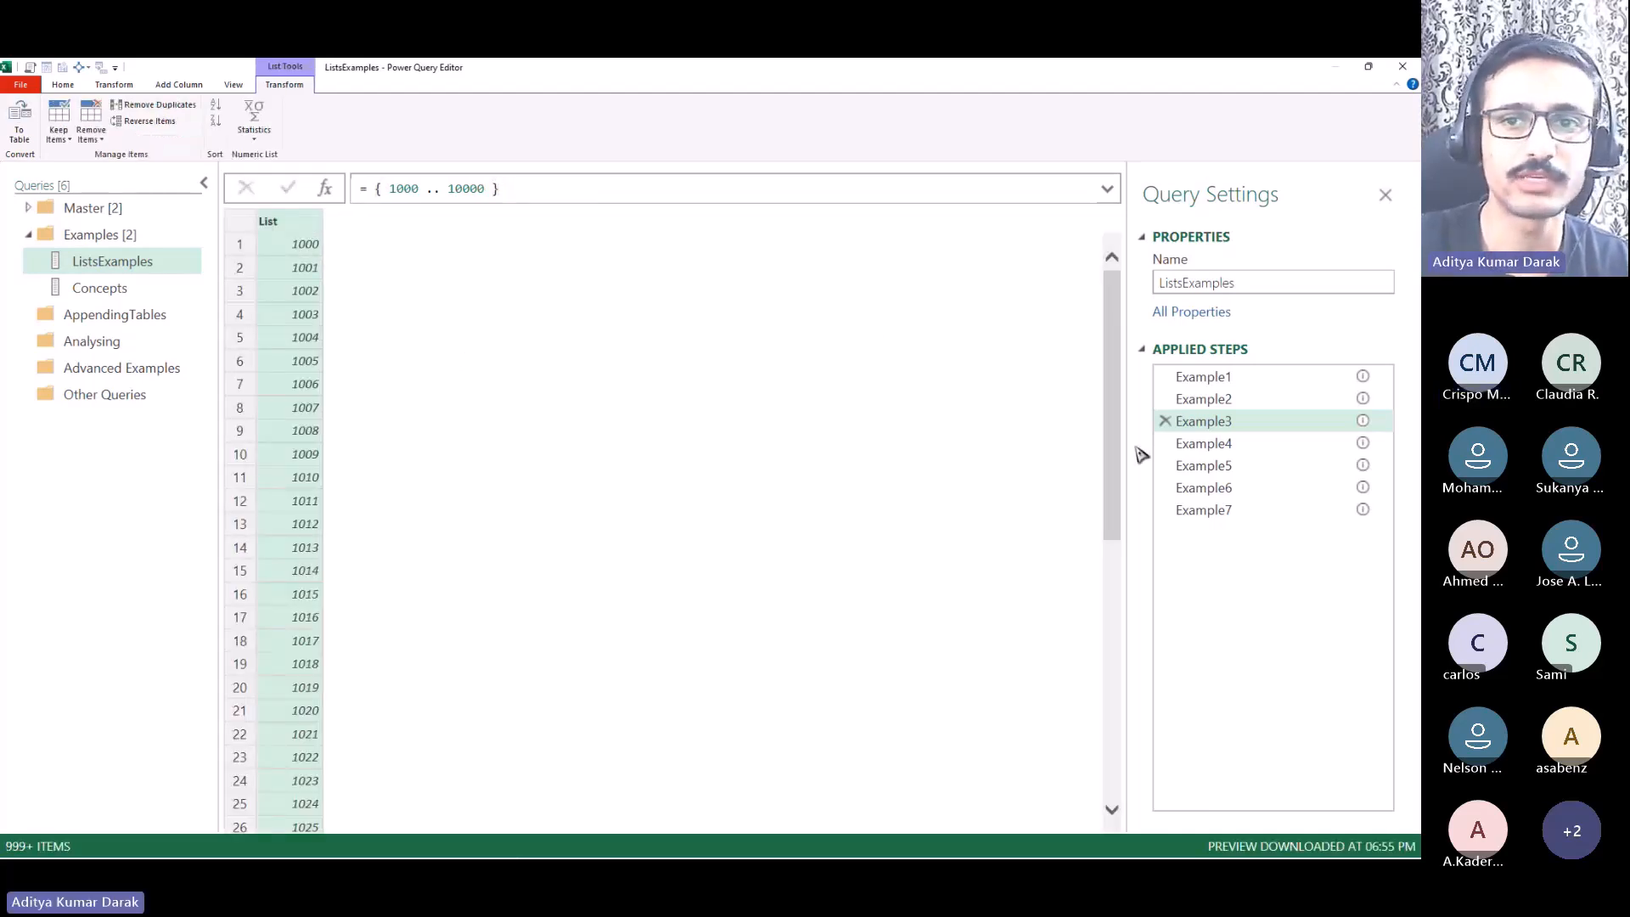
# Step: Review the lists in the Example1 and Example2 steps, pointing a red on-screen arrow at row 6 of Example2
pyautogui.click(1354, 376)
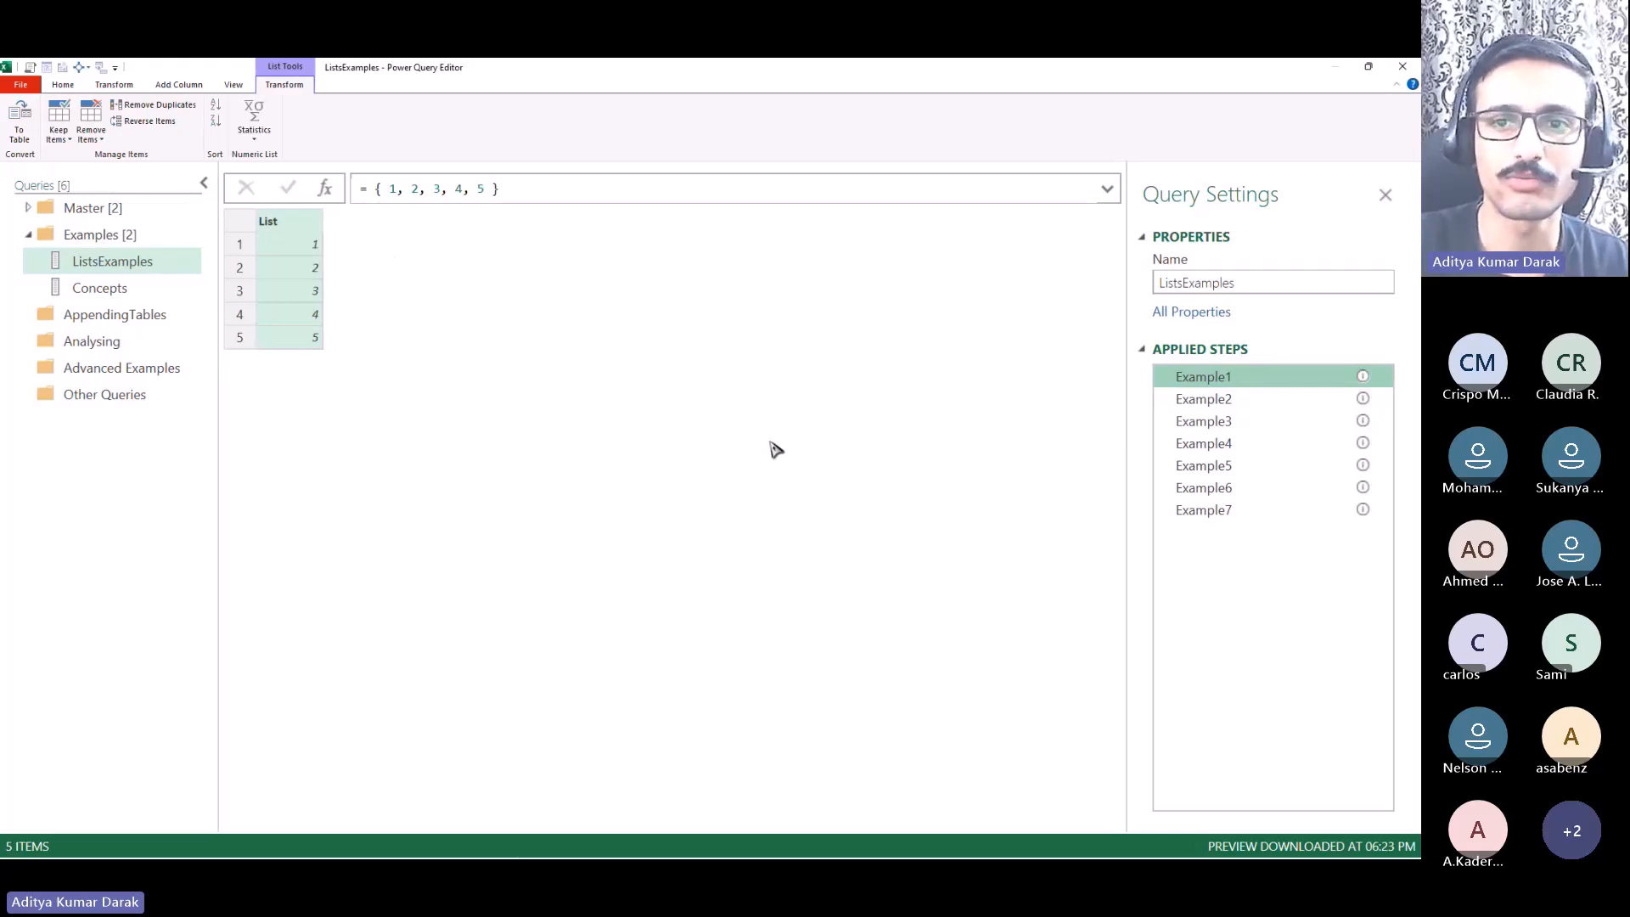
pyautogui.click(1255, 402)
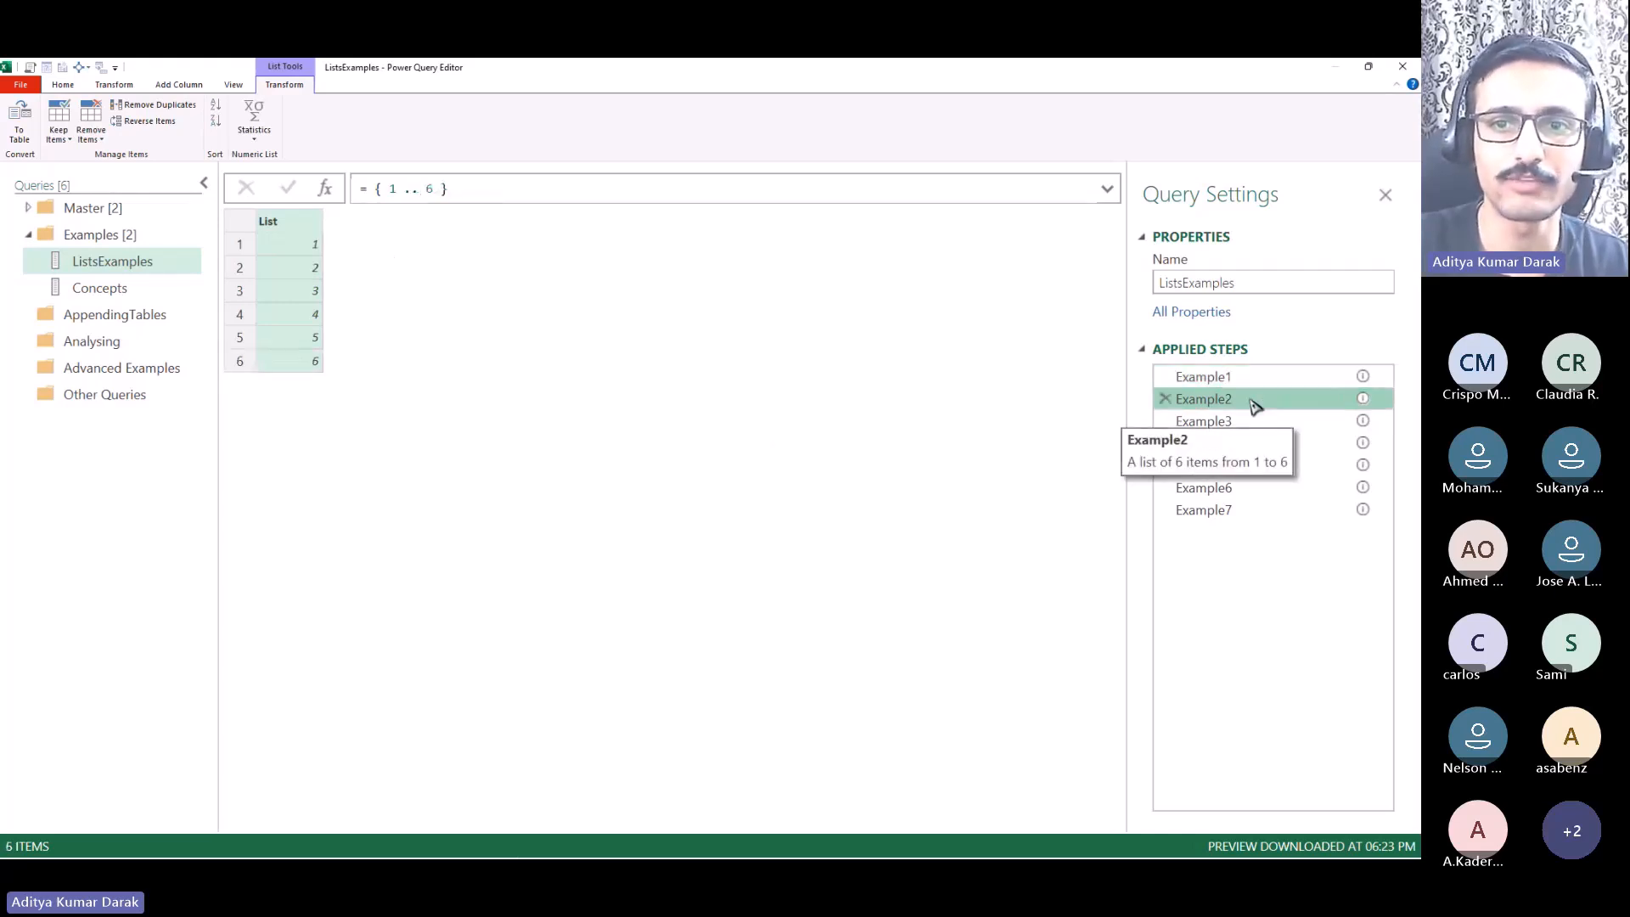
pyautogui.click(376, 195)
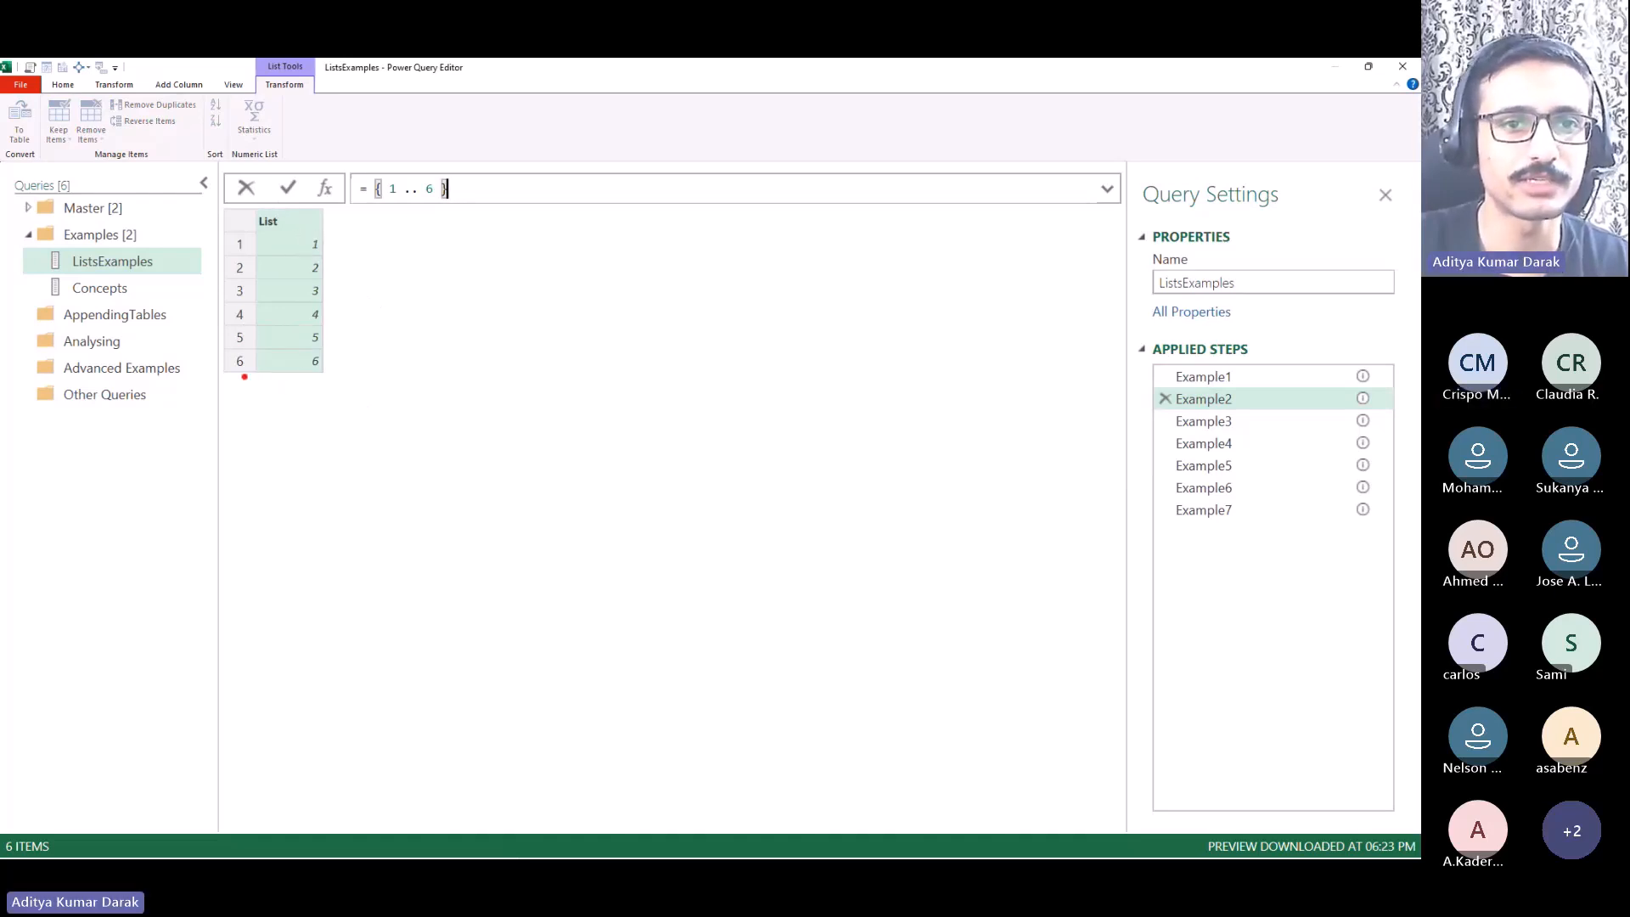
pyautogui.moveTo(246, 378); pyautogui.dragTo(268, 526)
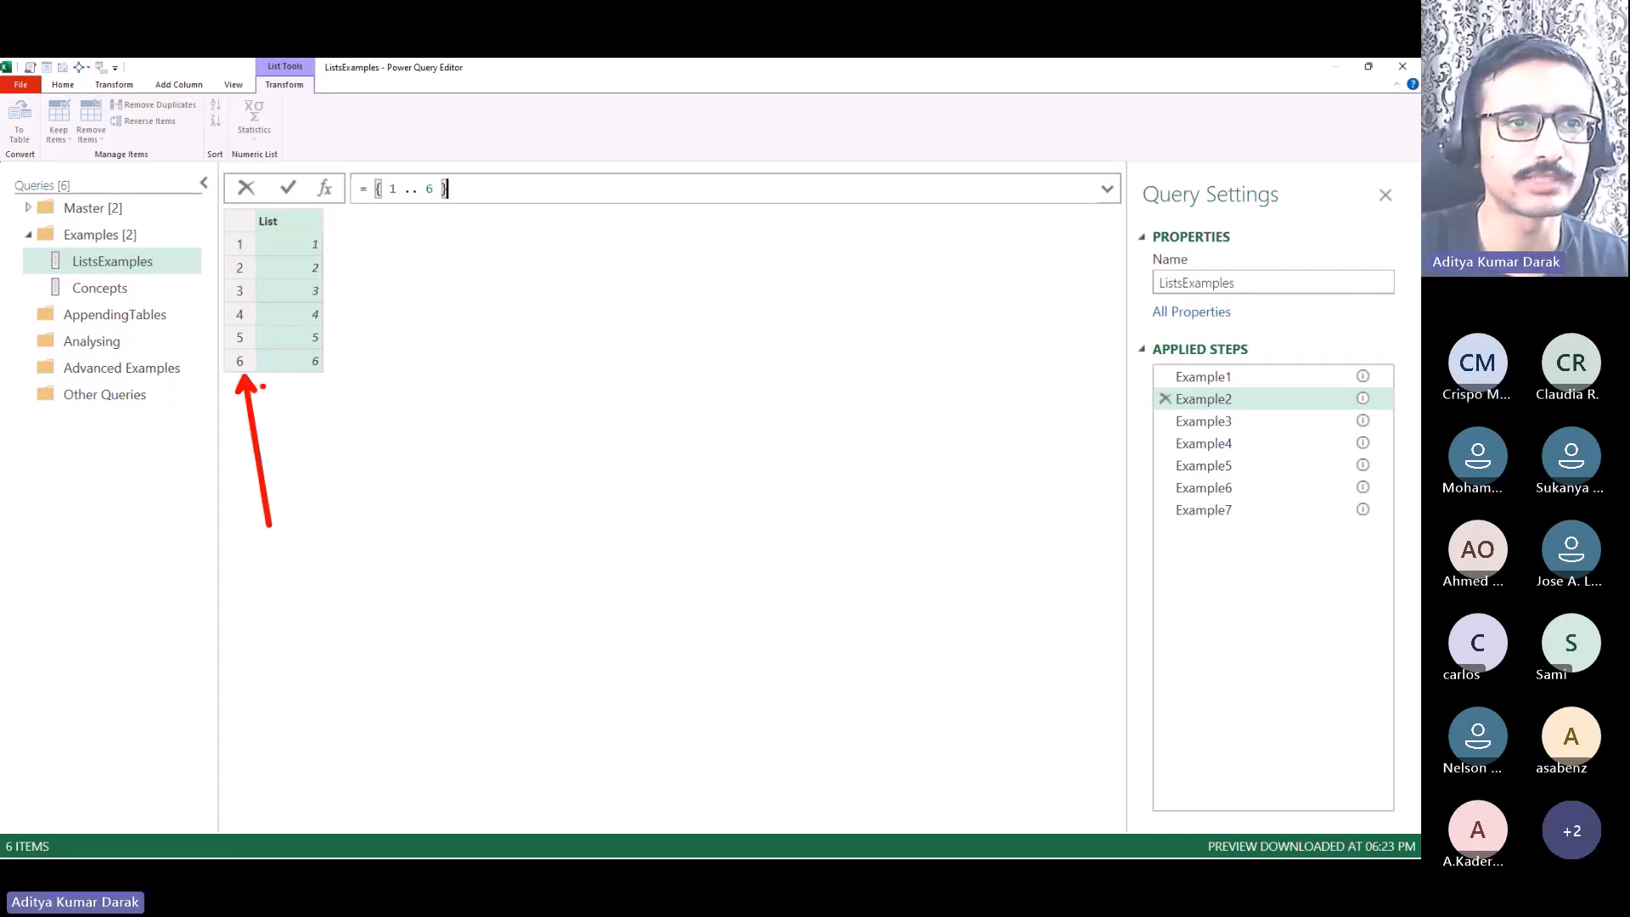
# Step: Compare the start of the range in the Example3 formula with the Example2 formula
pyautogui.click(1214, 421)
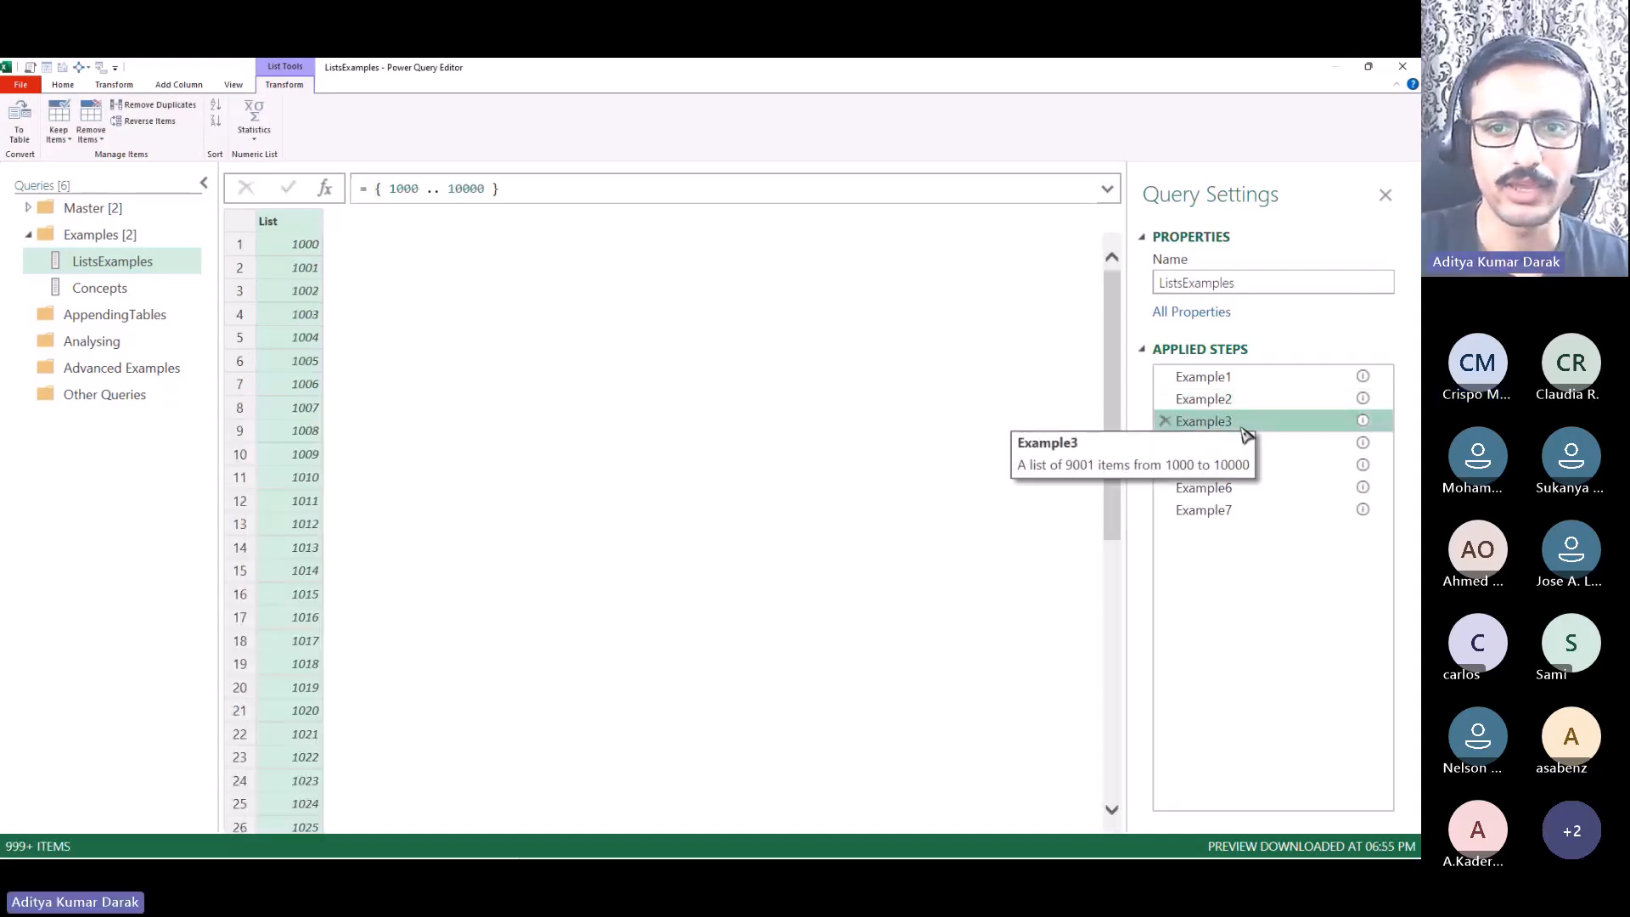
pyautogui.doubleClick(404, 188)
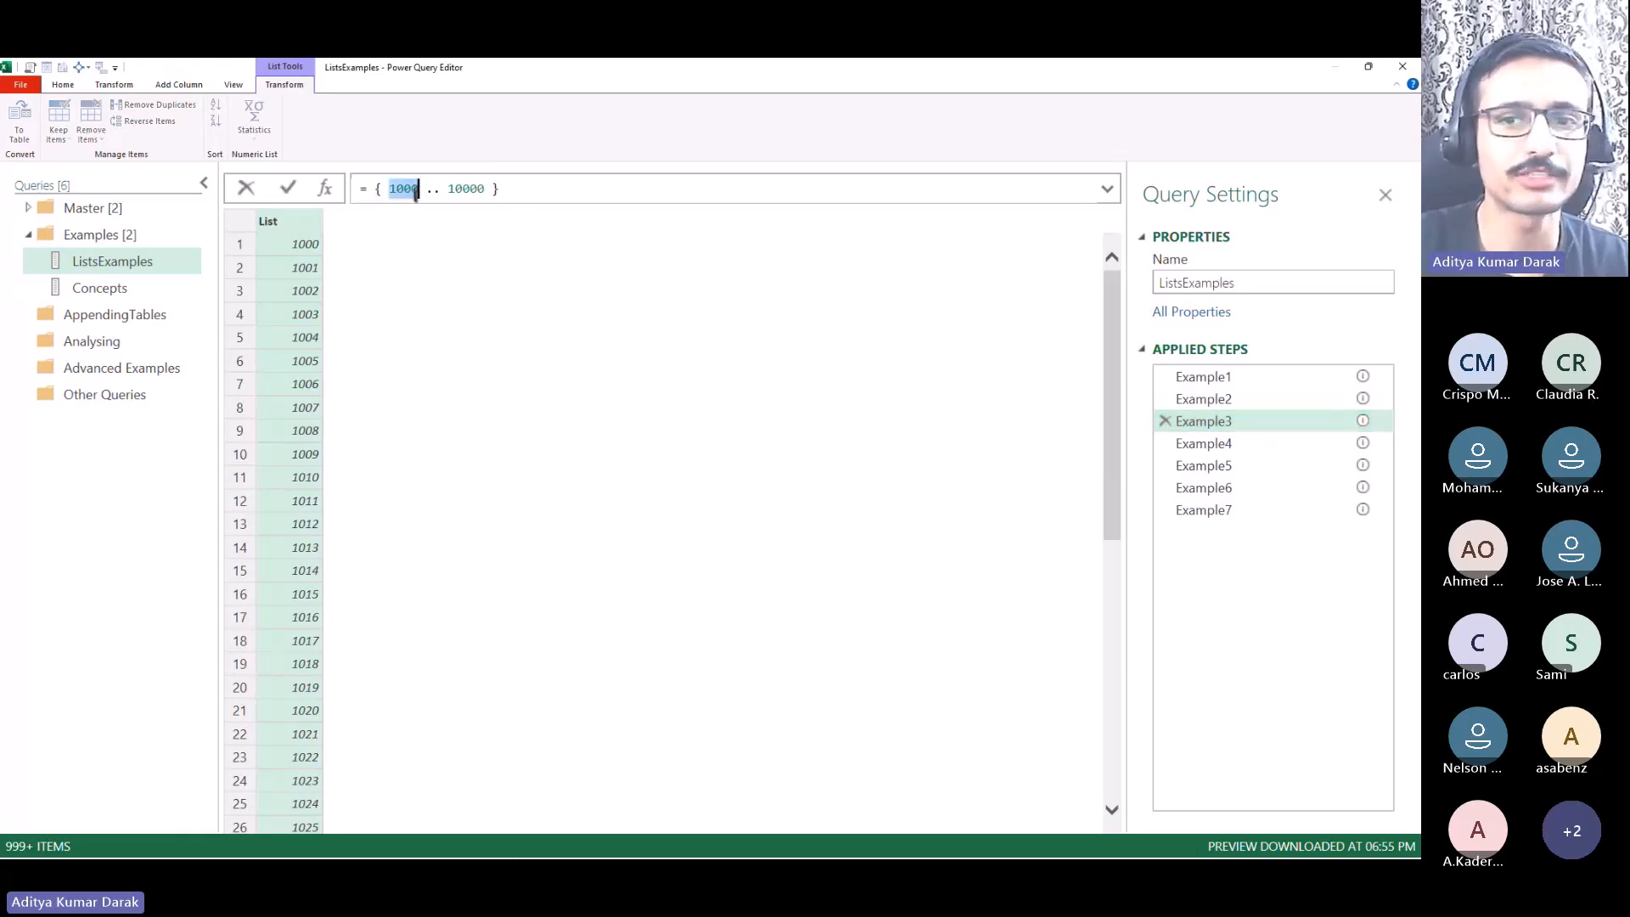
pyautogui.click(1249, 406)
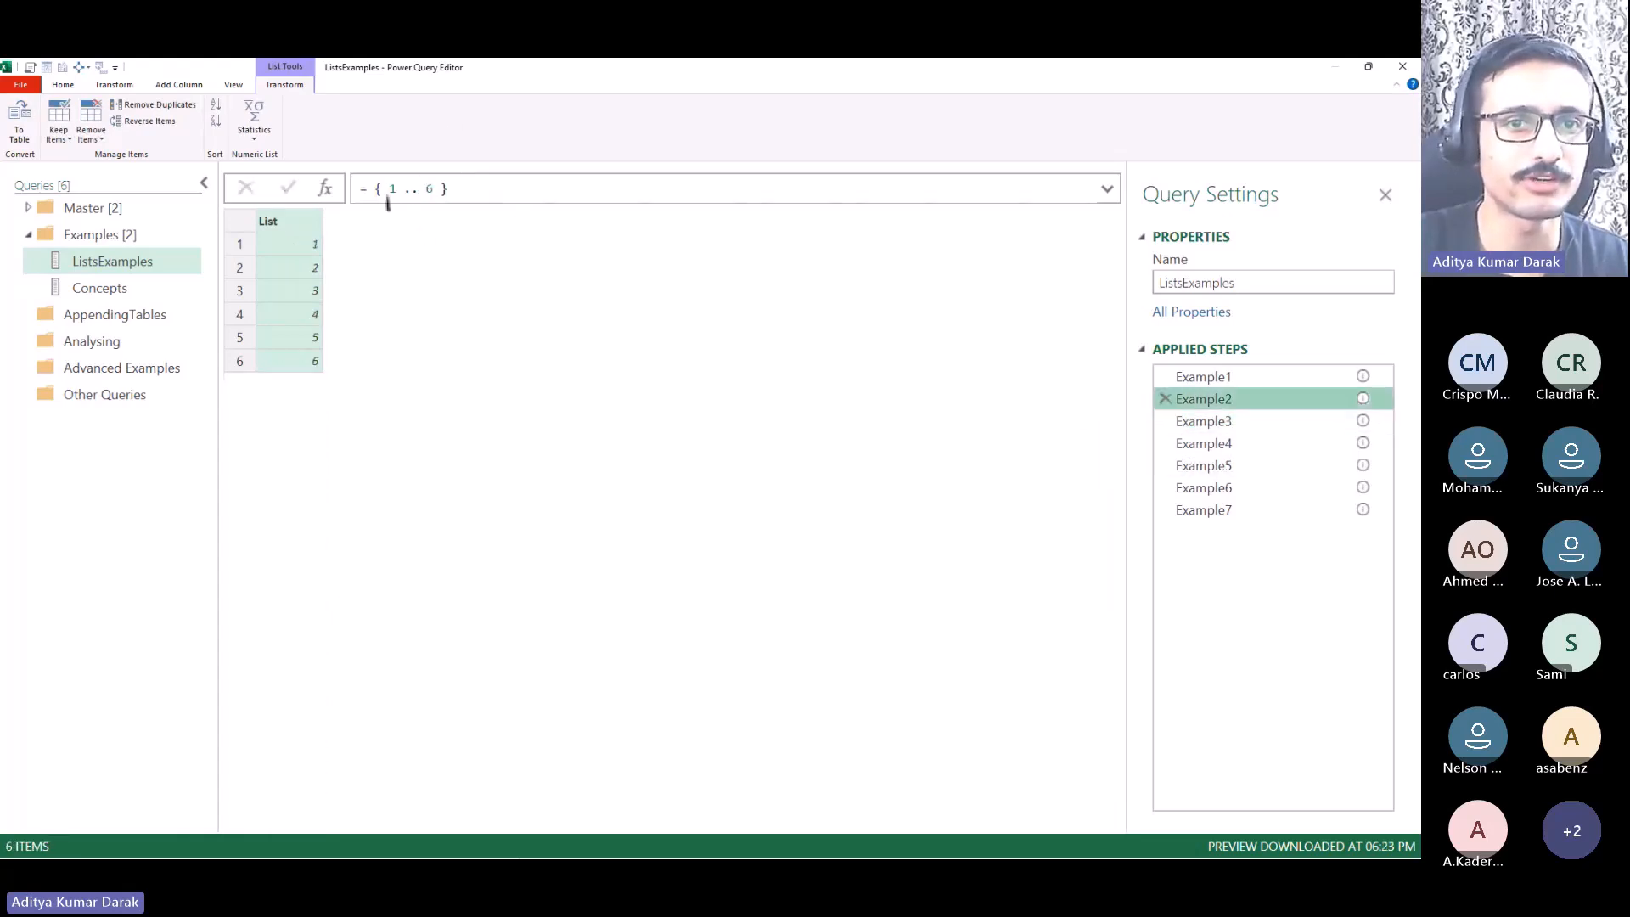
# Step: Compare the range bounds in the Example2 formula with the start and end values in the Example3 formula
pyautogui.moveTo(388, 188); pyautogui.dragTo(448, 189)
pyautogui.click(1237, 422)
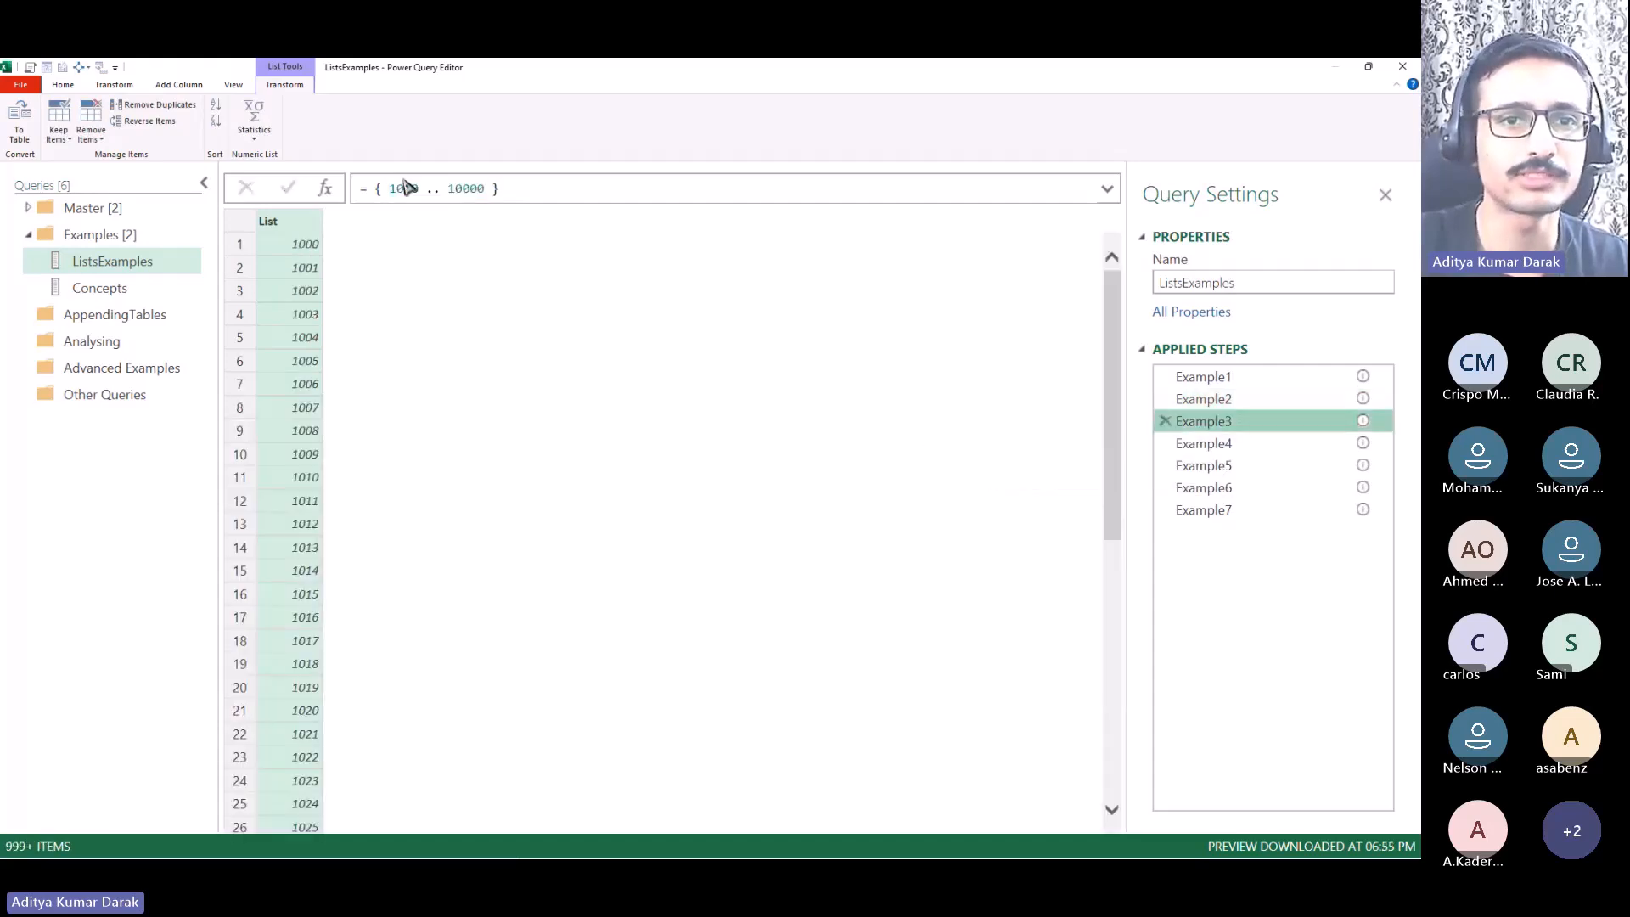
pyautogui.doubleClick(399, 191)
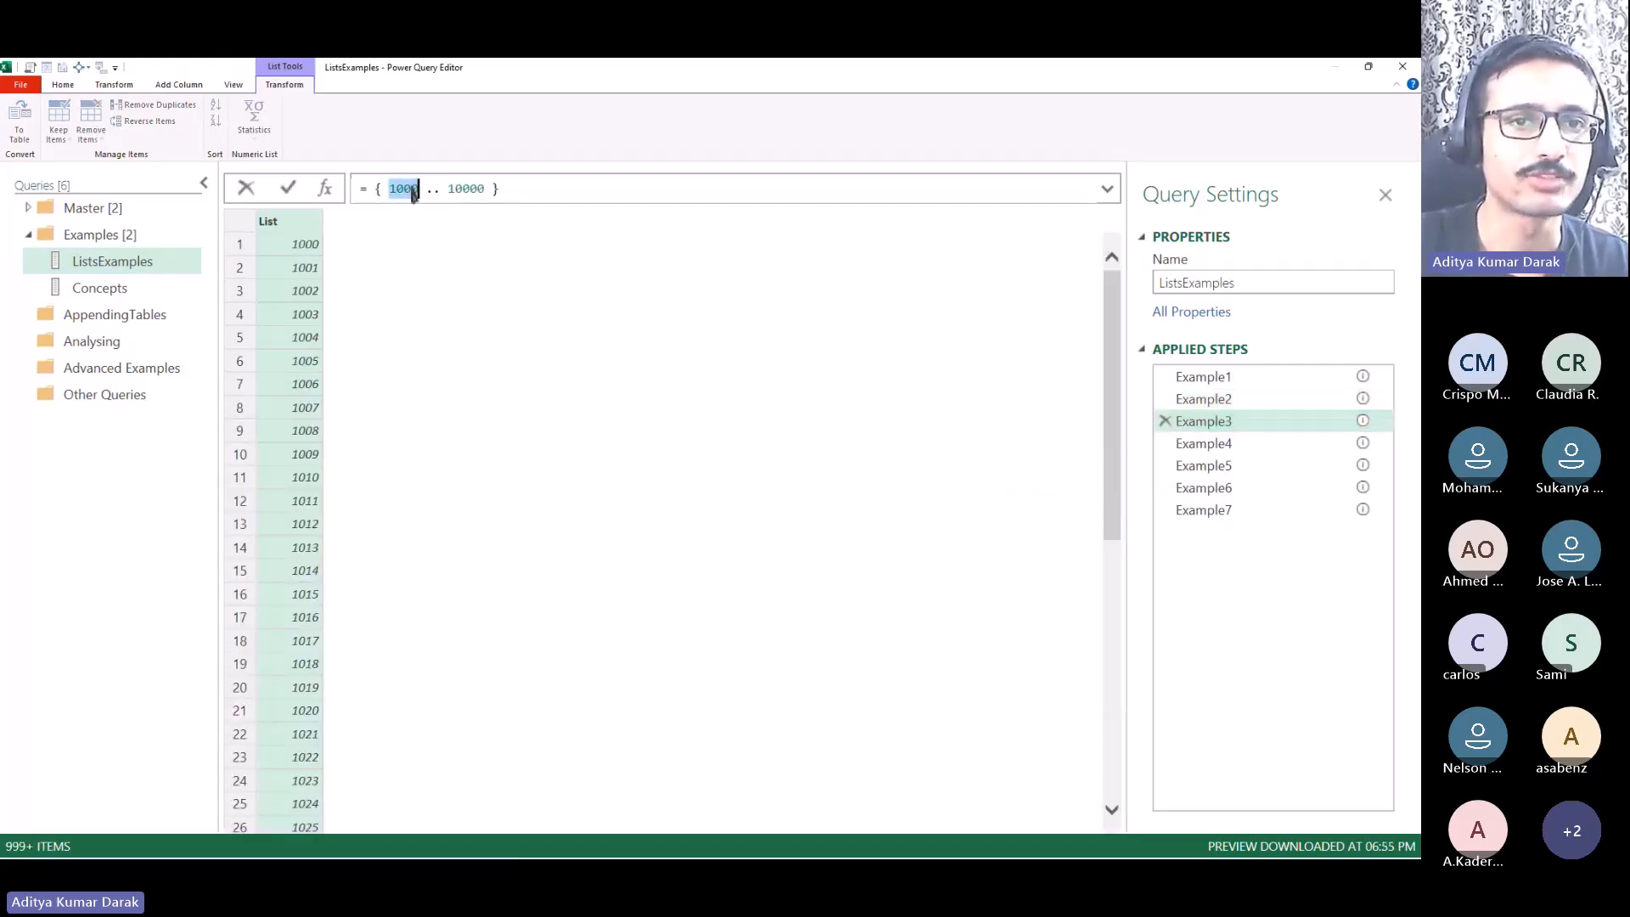
pyautogui.click(469, 192)
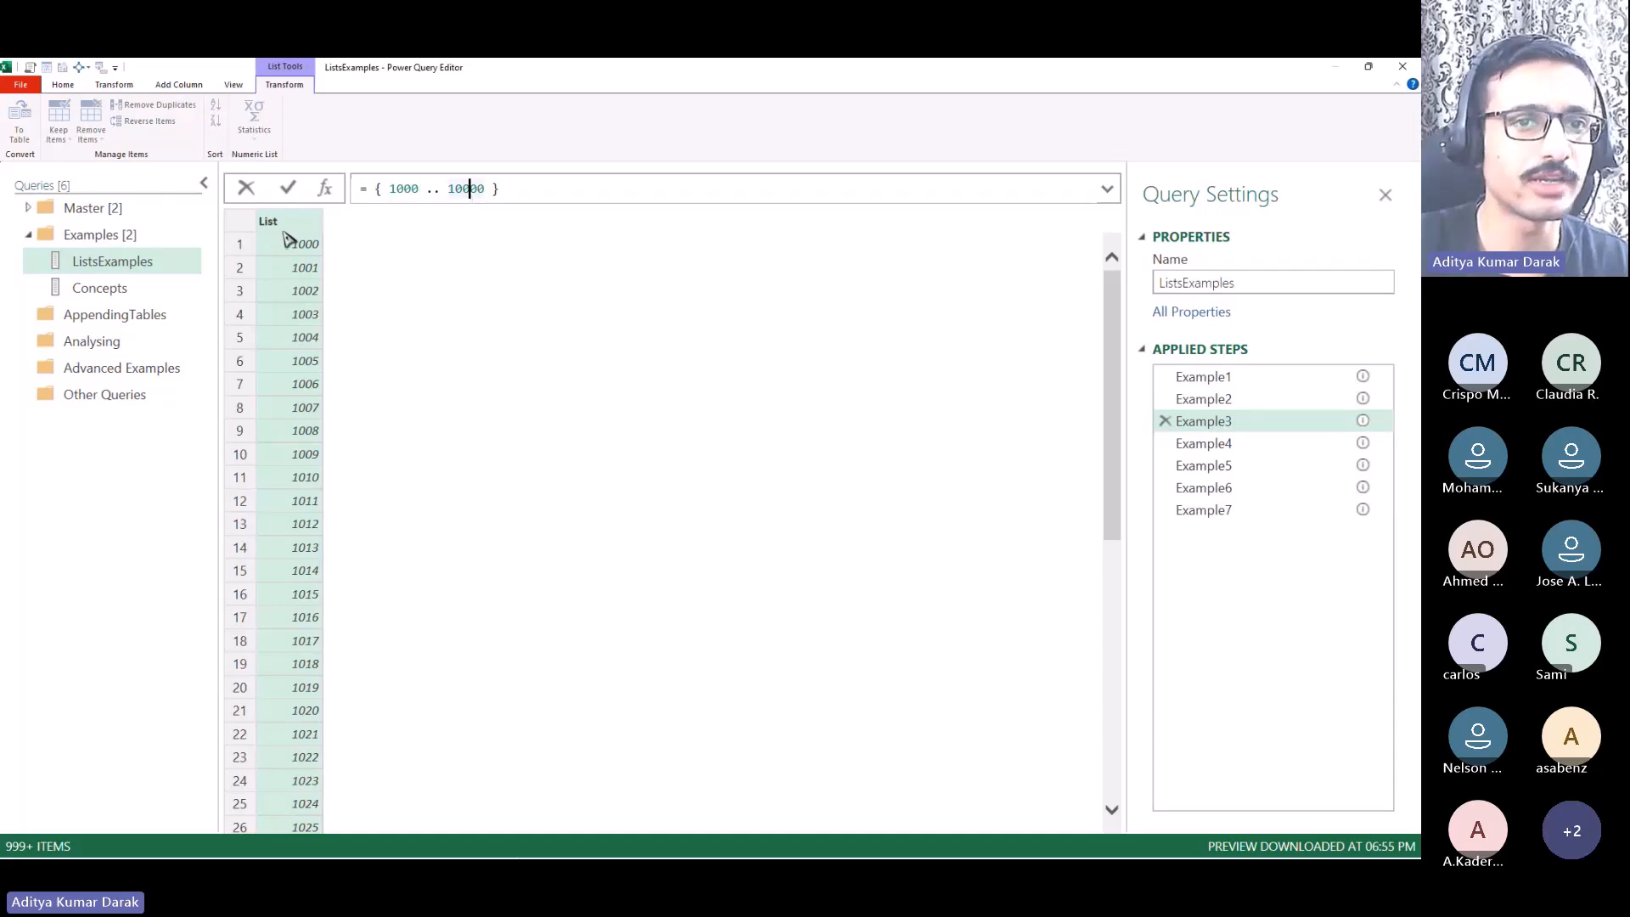
pyautogui.click(372, 513)
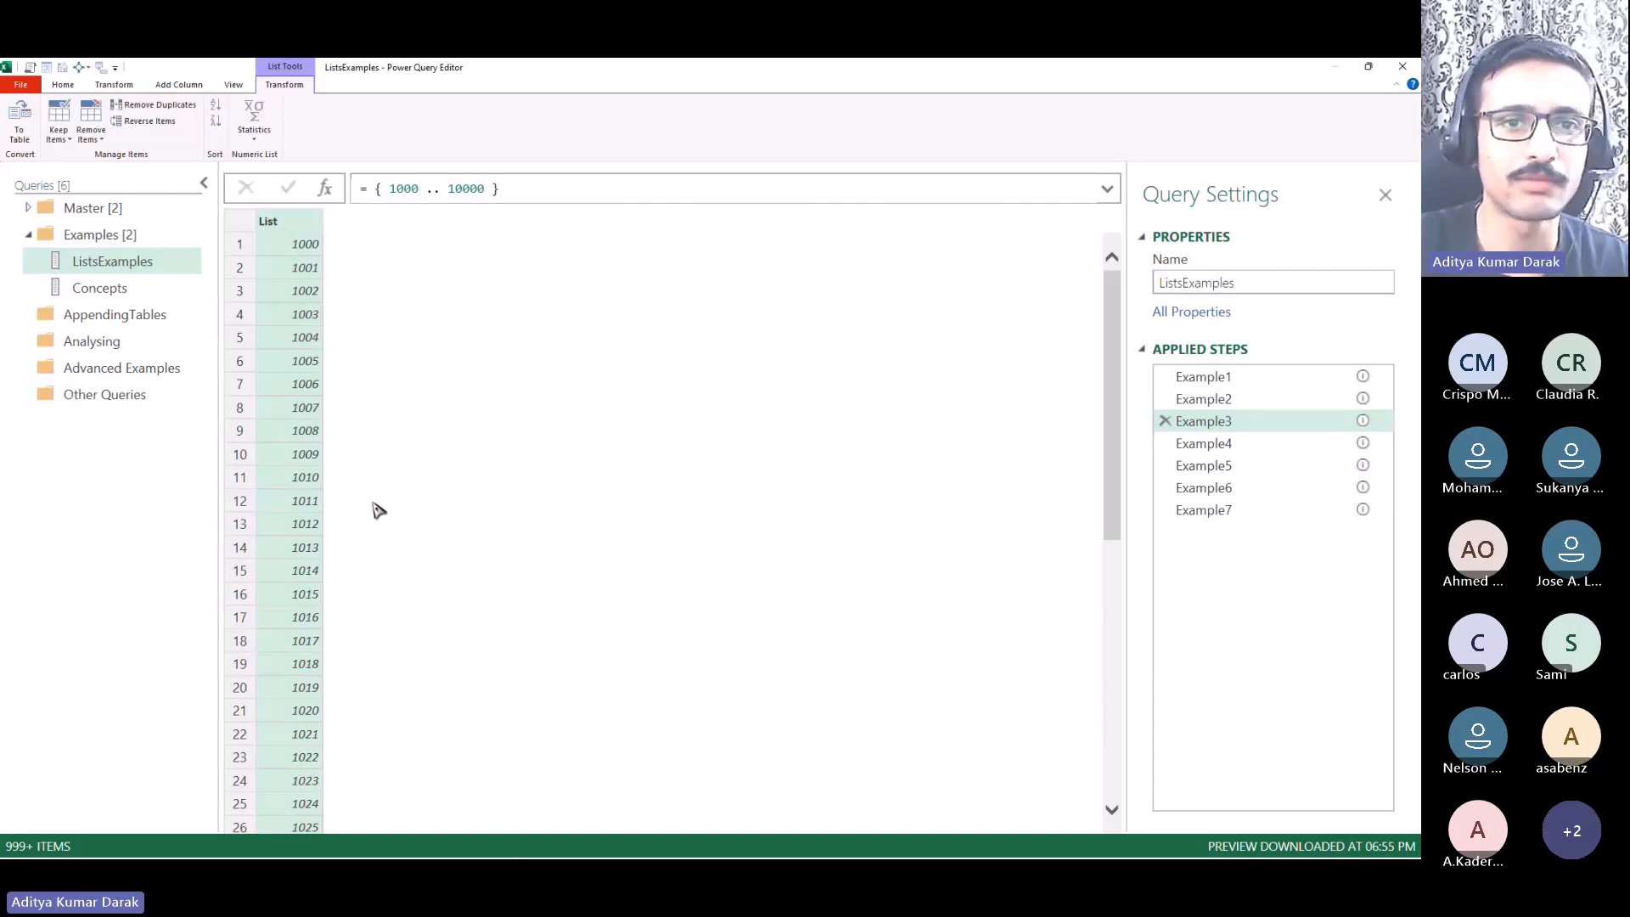
# Step: Wrap the Example3 range in List.Count so the formula reads = List.Count({ 1000 .. 10000 }), and highlight the result
pyautogui.click(374, 192)
pyautogui.write('(')
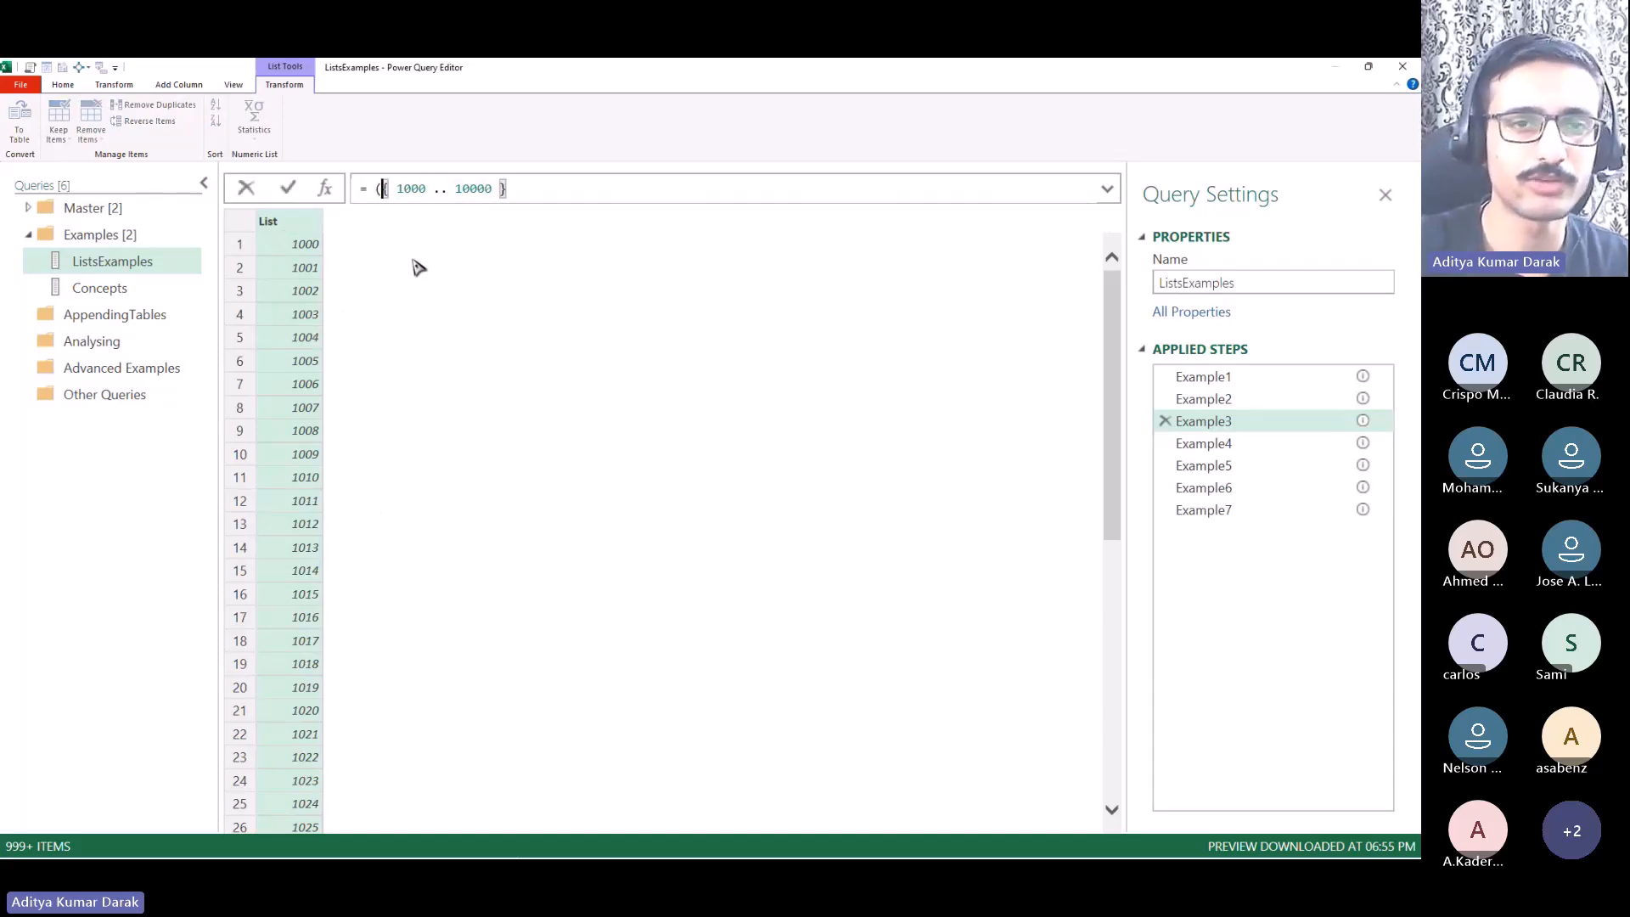
pyautogui.press('Left')
pyautogui.write('lists')
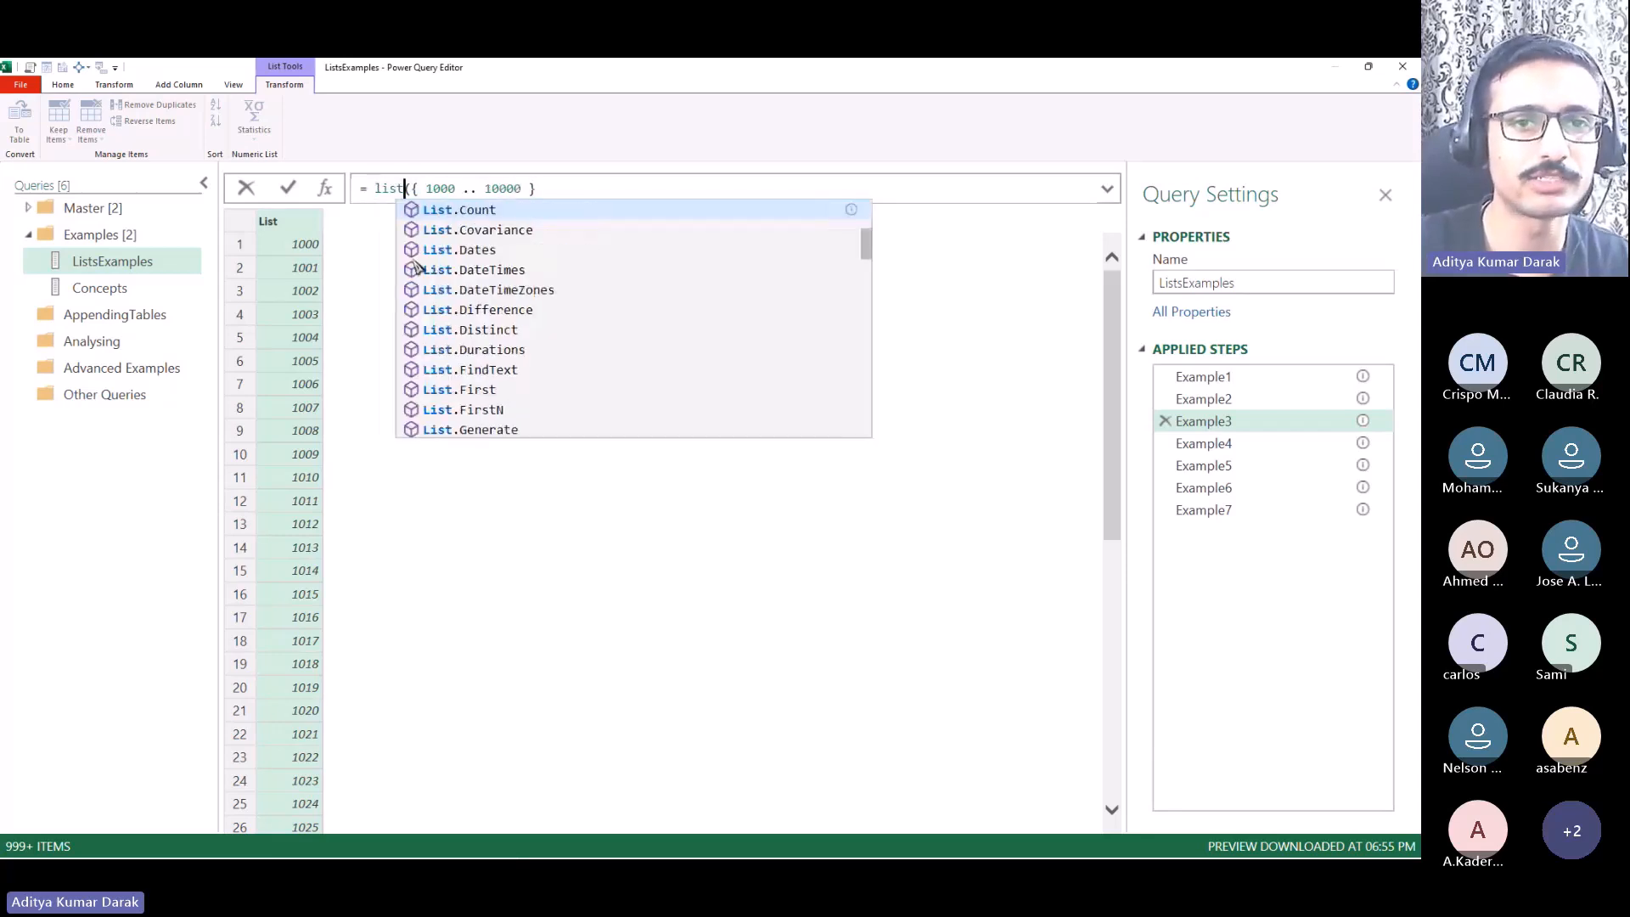
pyautogui.press('BackSpace')
pyautogui.write('co')
pyautogui.press('Tab')
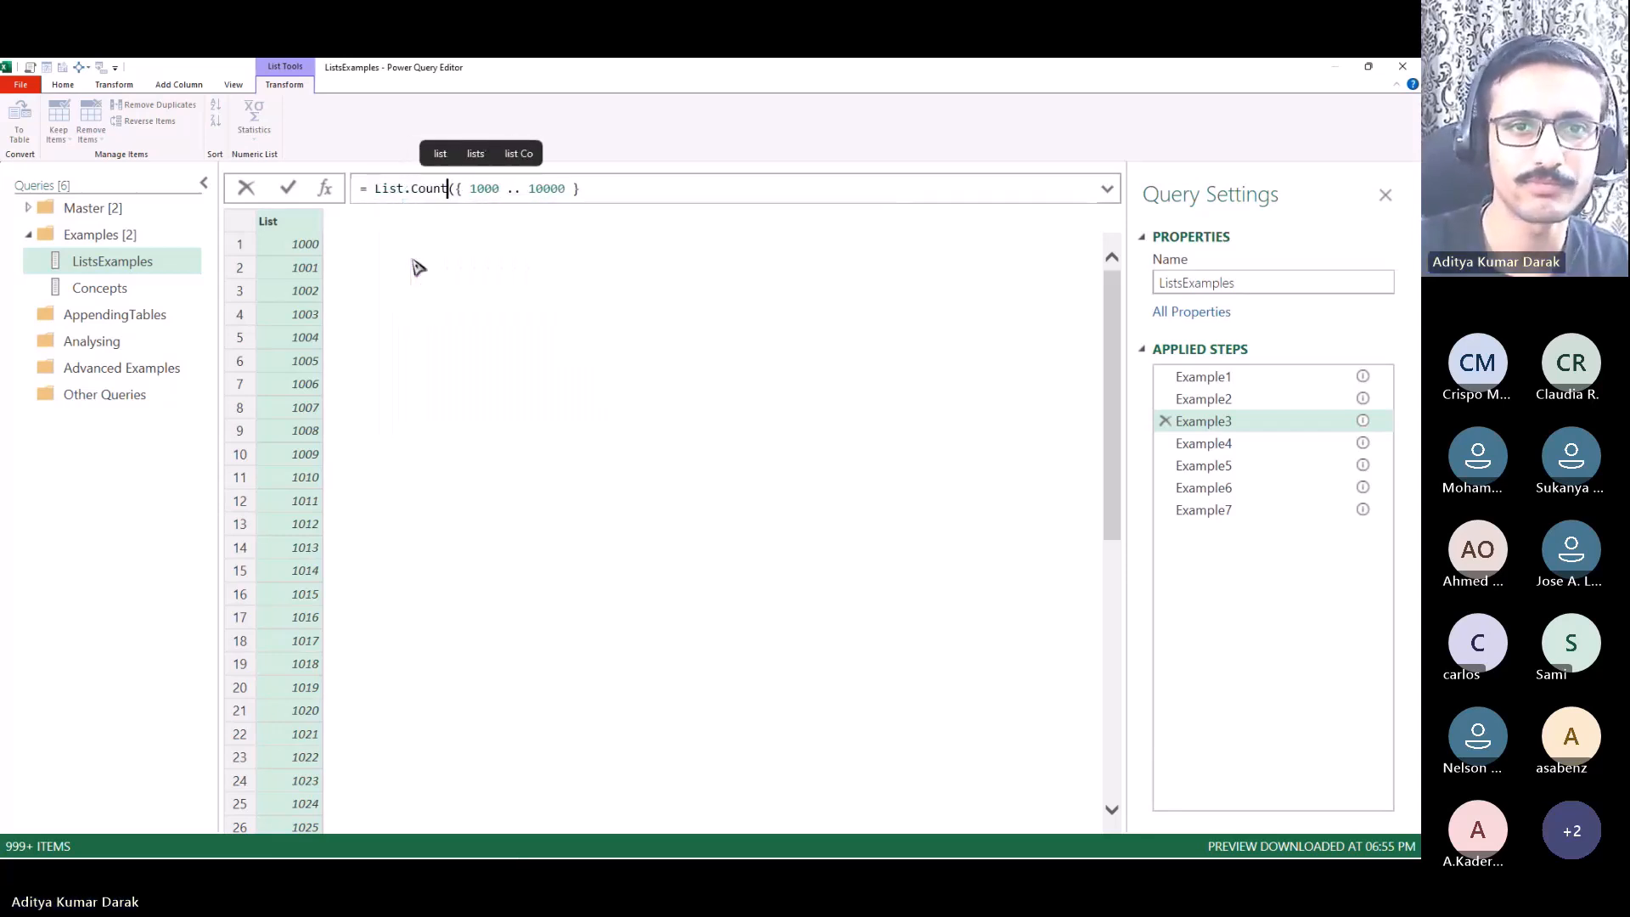
pyautogui.press('End')
pyautogui.write(')')
pyautogui.press('Return')
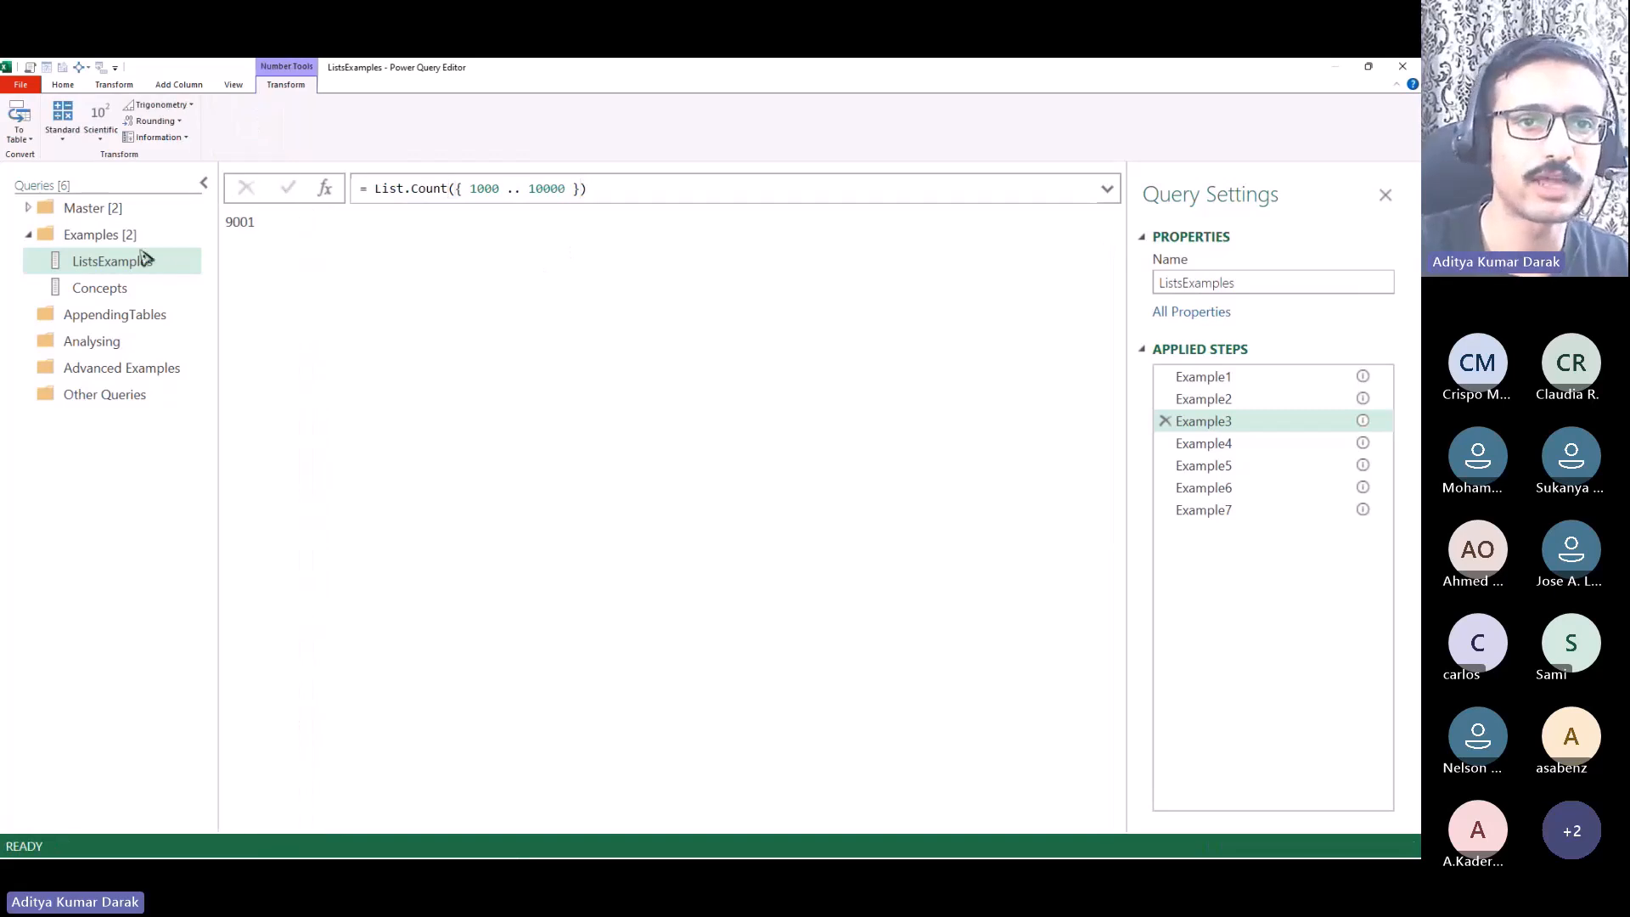
pyautogui.moveTo(281, 235); pyautogui.dragTo(226, 223)
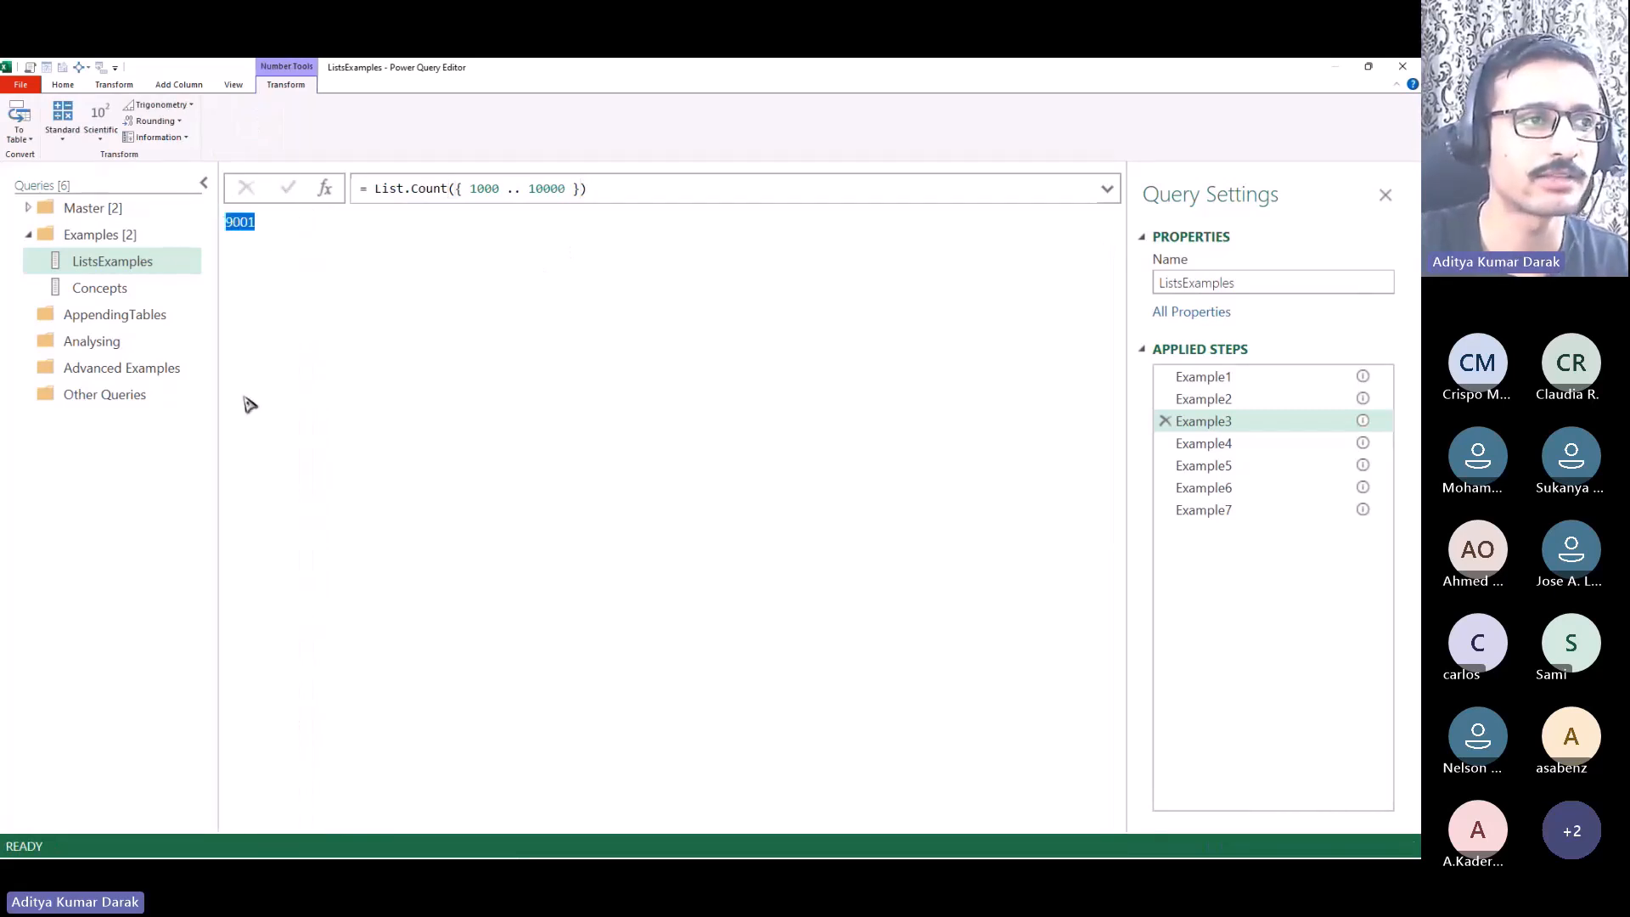
# Step: Remove the List.Count function and its closing parenthesis from Example3, restoring the formula = { 1000 .. 10000 }
pyautogui.moveTo(455, 188); pyautogui.dragTo(376, 188)
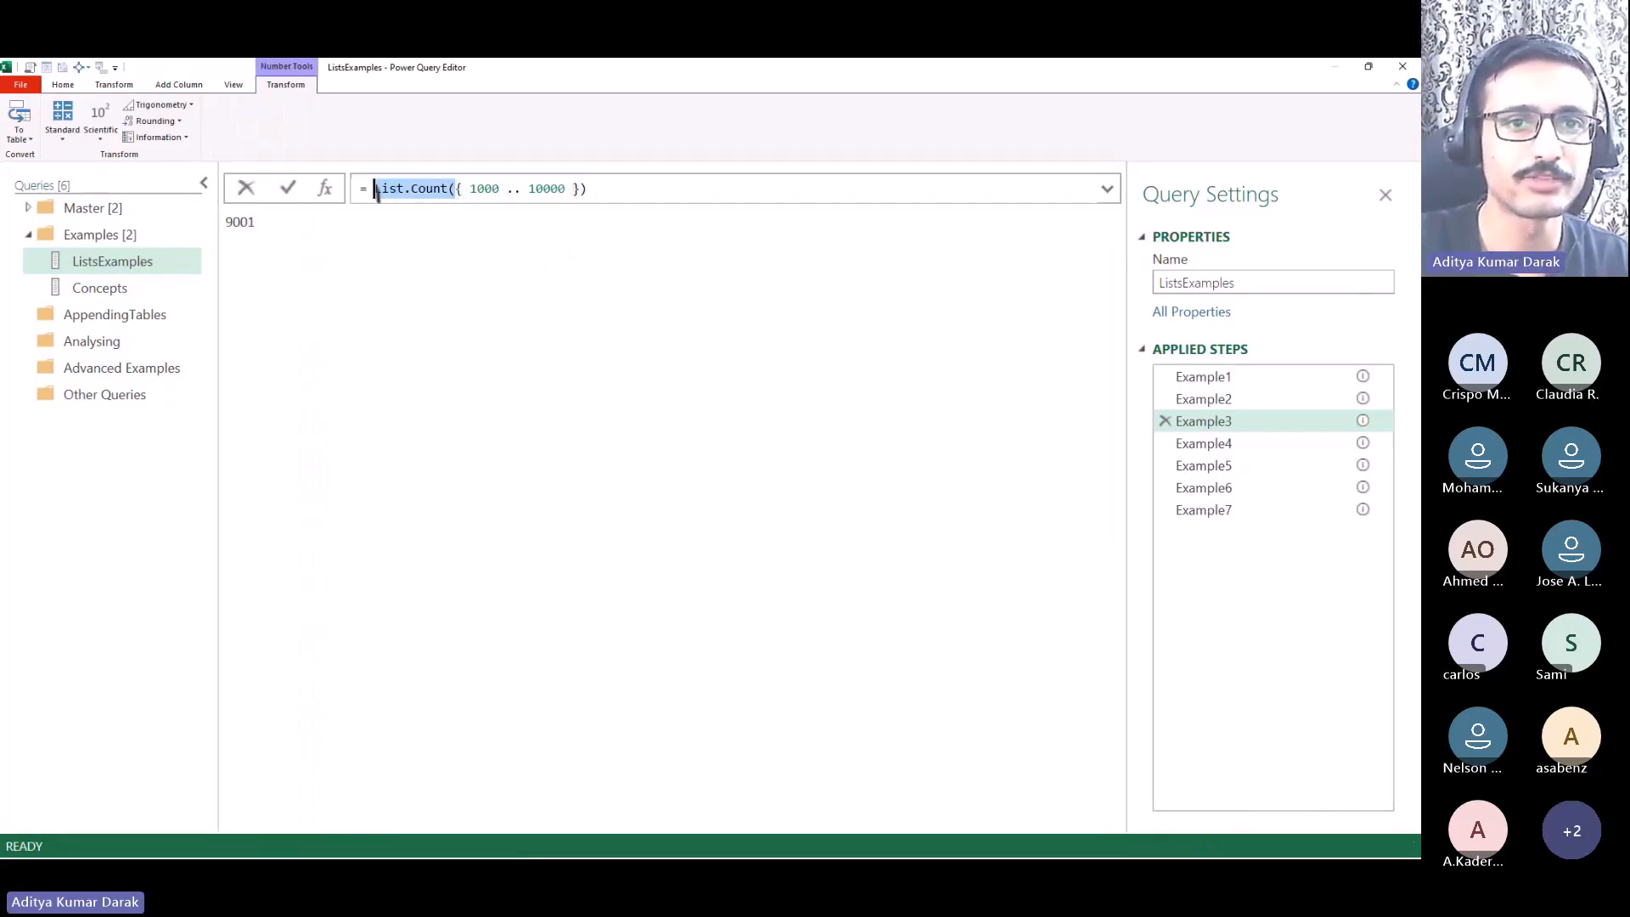
pyautogui.press('BackSpace')
pyautogui.press('End')
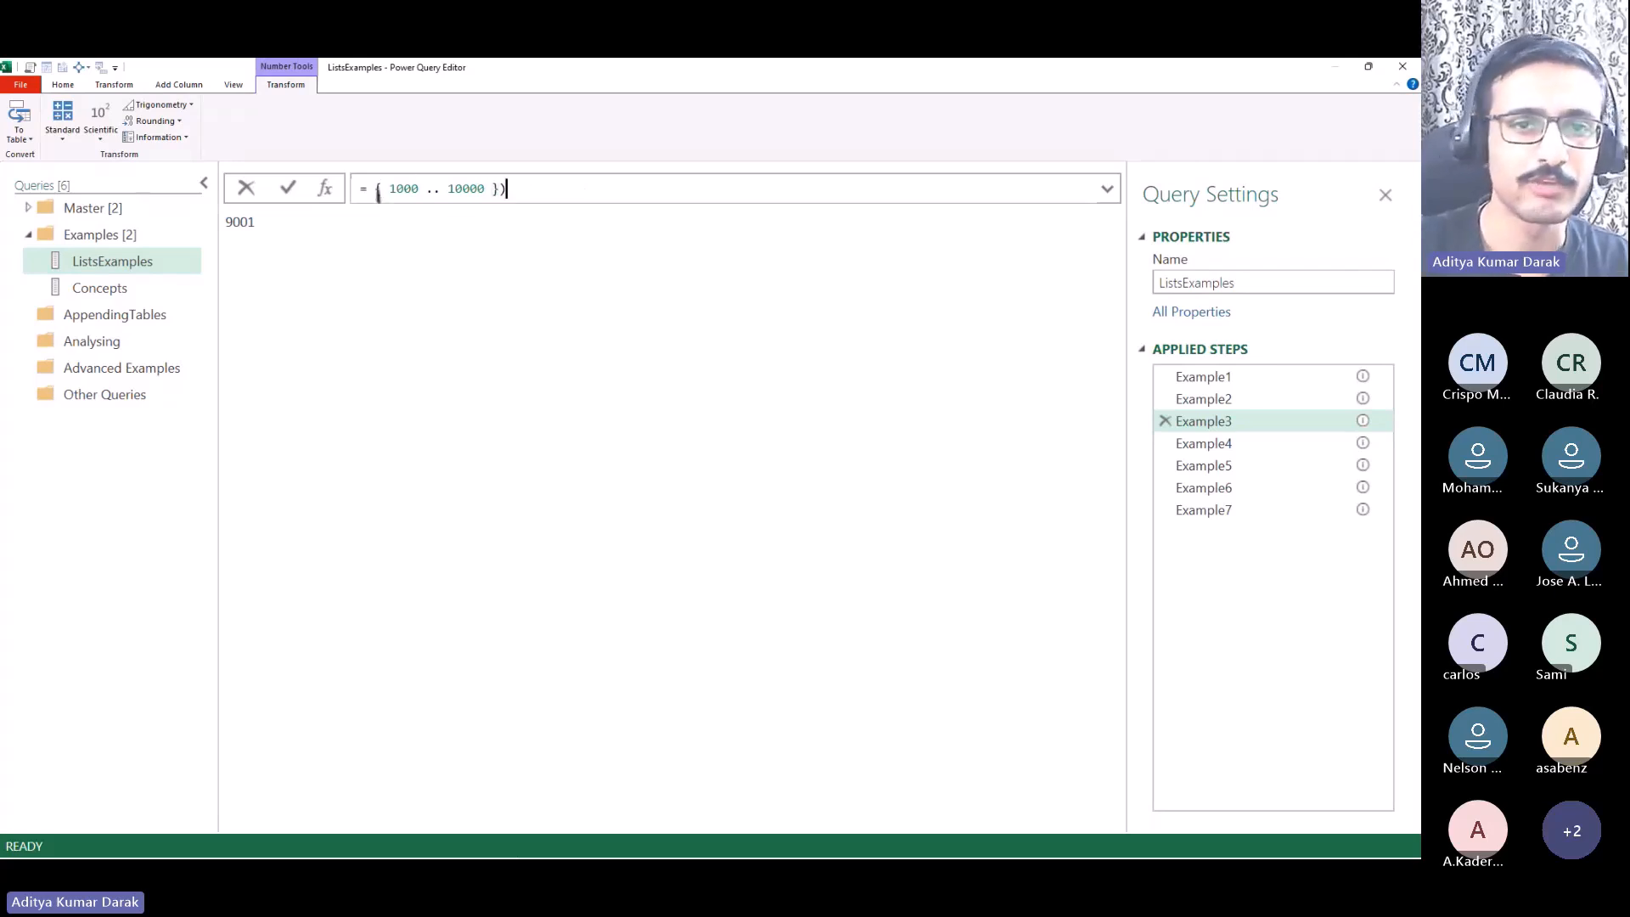
pyautogui.press('BackSpace')
pyautogui.press('Return')
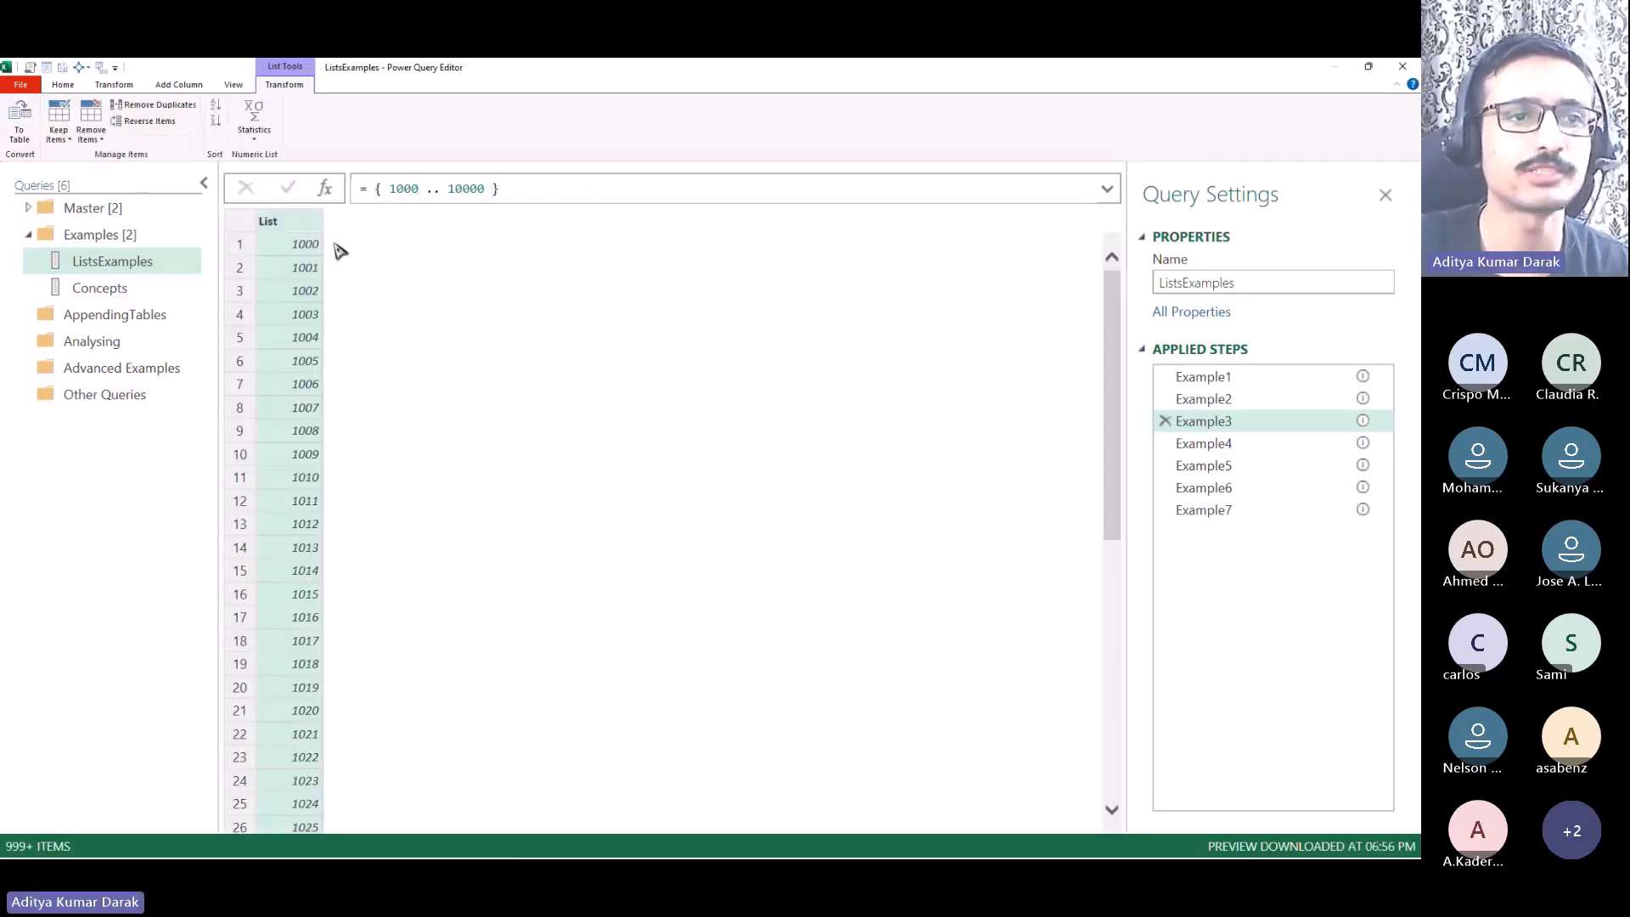
# Step: Open the Example4 step and examine its descending range formula and the resulting list
pyautogui.click(1277, 445)
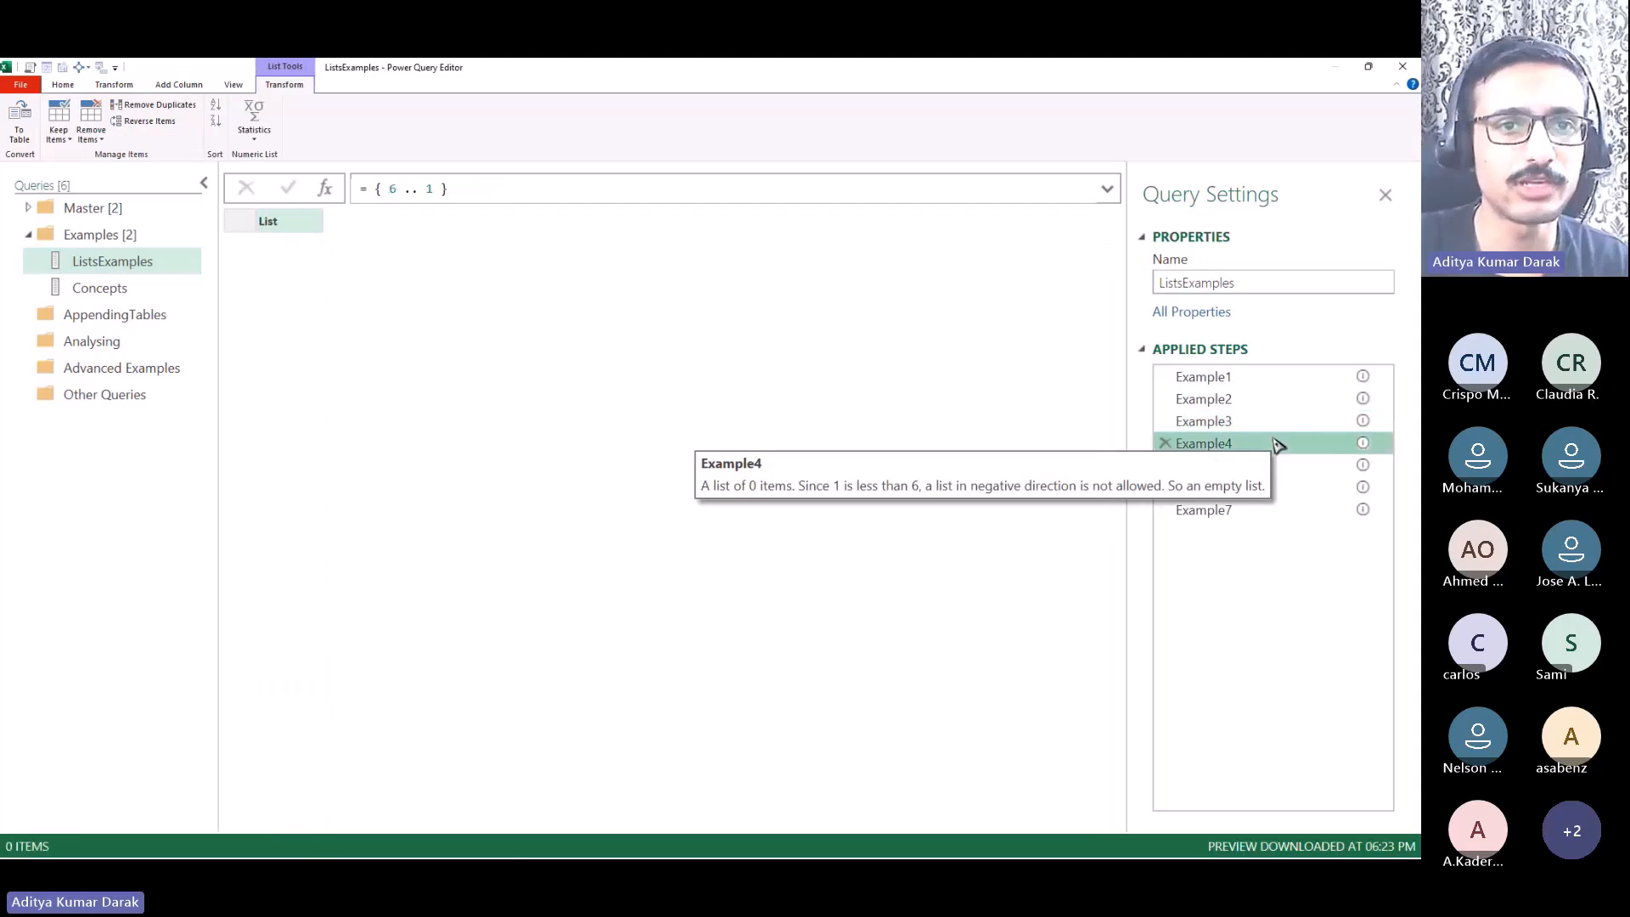
pyautogui.click(393, 195)
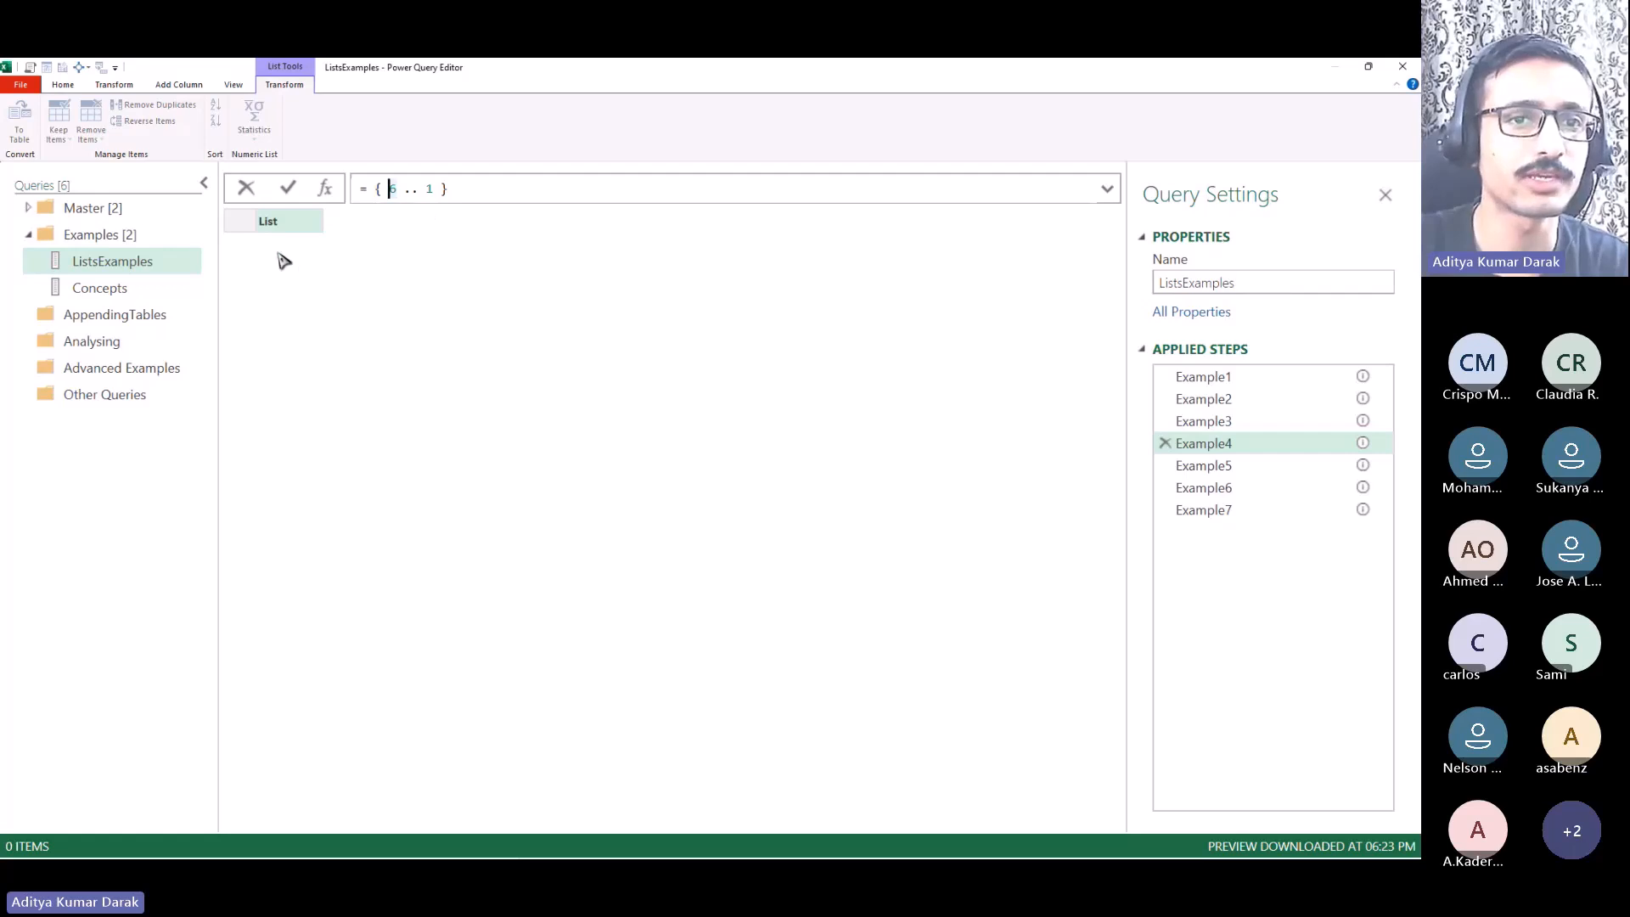
pyautogui.click(307, 242)
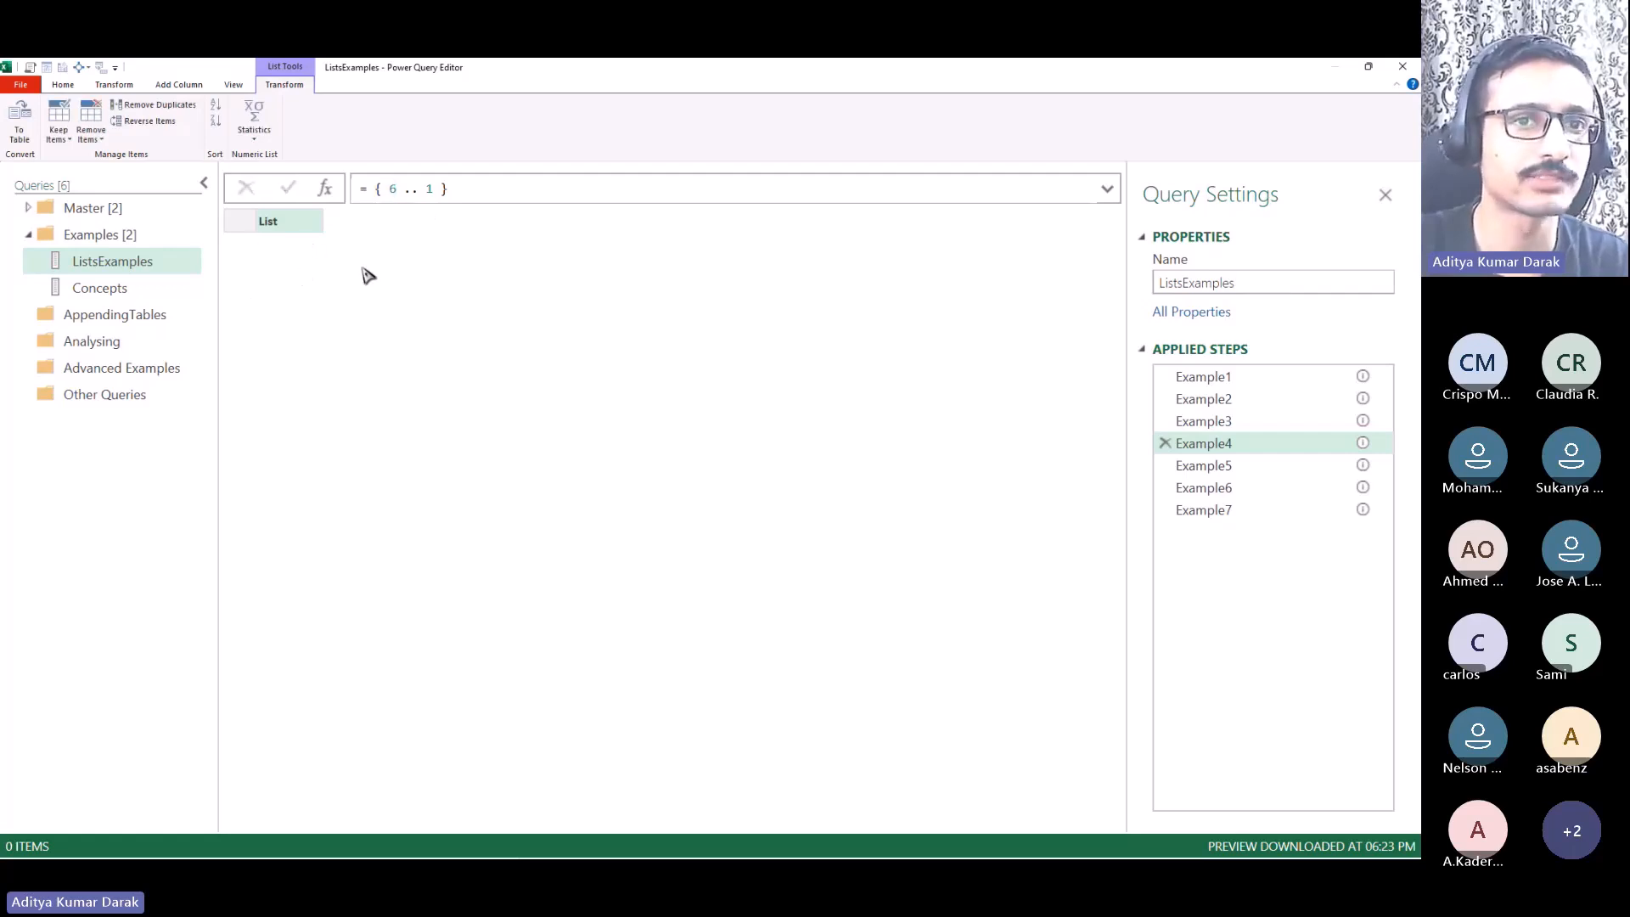
# Step: Wrap the Example4 range in List.IsEmpty so the formula reads = List.IsEmpty({ 6 .. 1 }), and highlight the result
pyautogui.click(377, 197)
pyautogui.write('(')
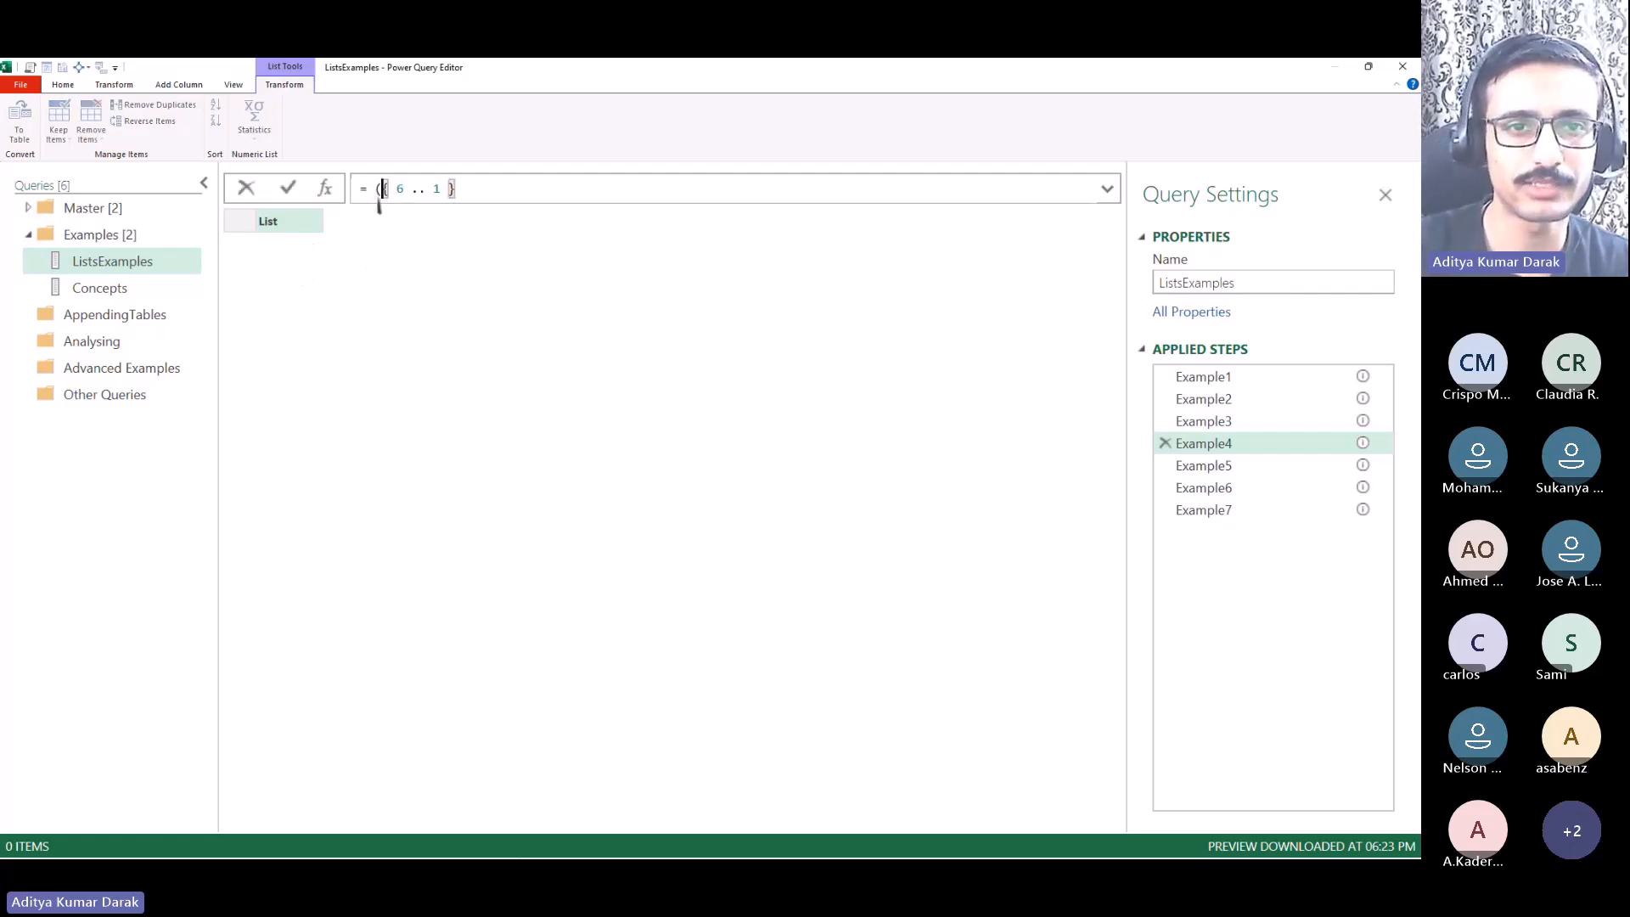
pyautogui.press('Left')
pyautogui.write('list')
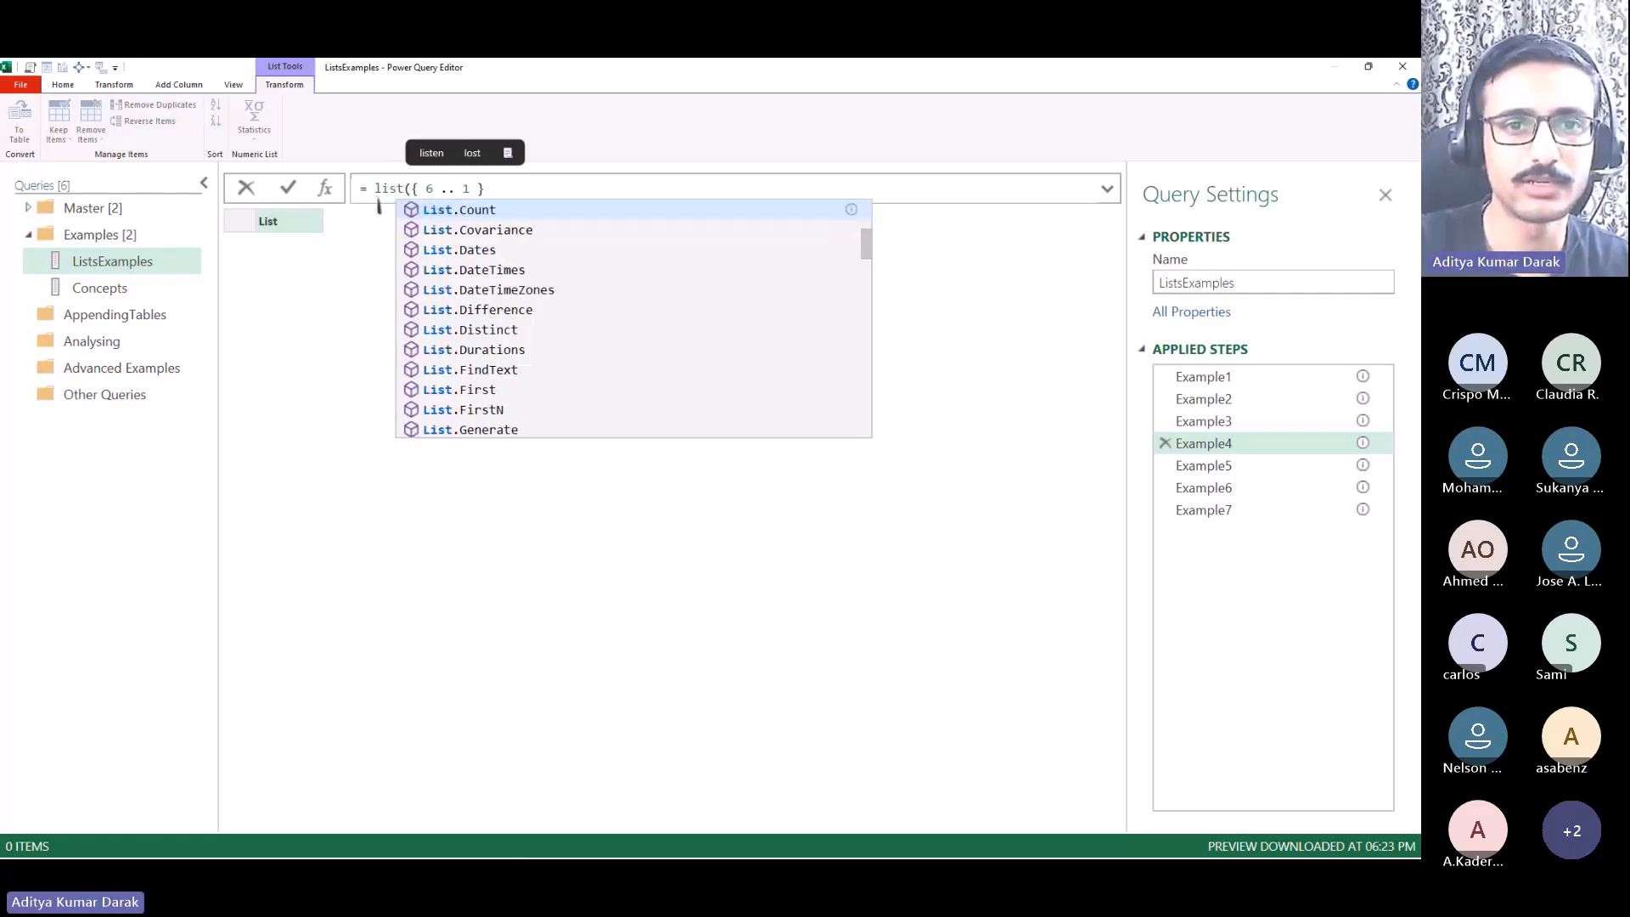
pyautogui.write('i')
pyautogui.press('BackSpace')
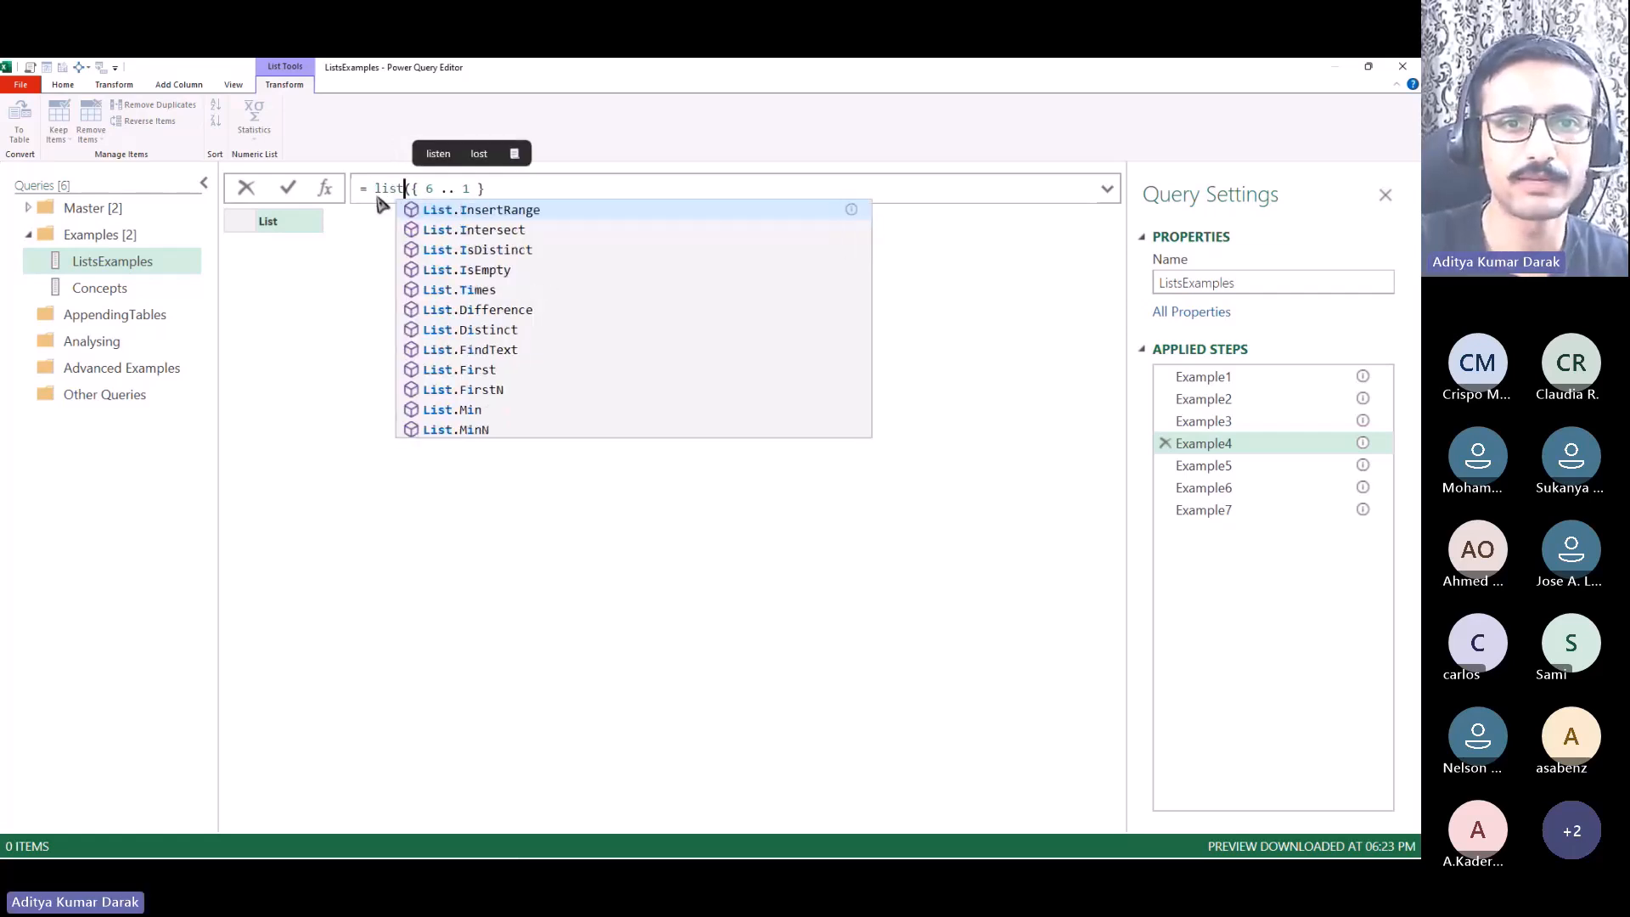
pyautogui.write('.IsEmpty')
pyautogui.press('Tab')
pyautogui.press('End')
pyautogui.write(')')
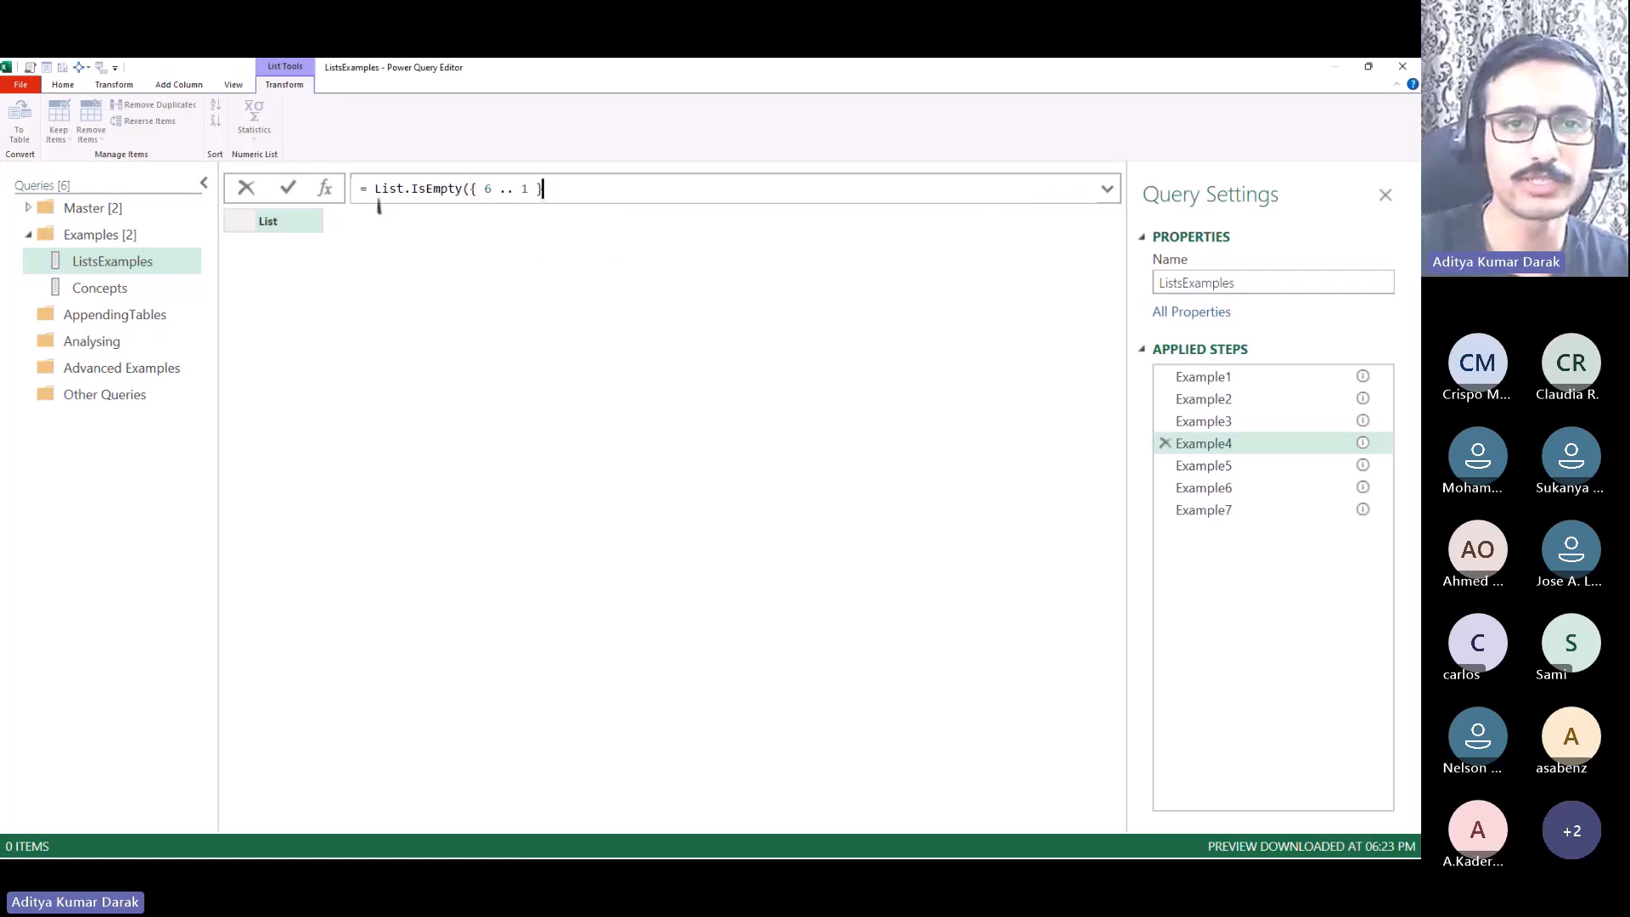
pyautogui.press('Return')
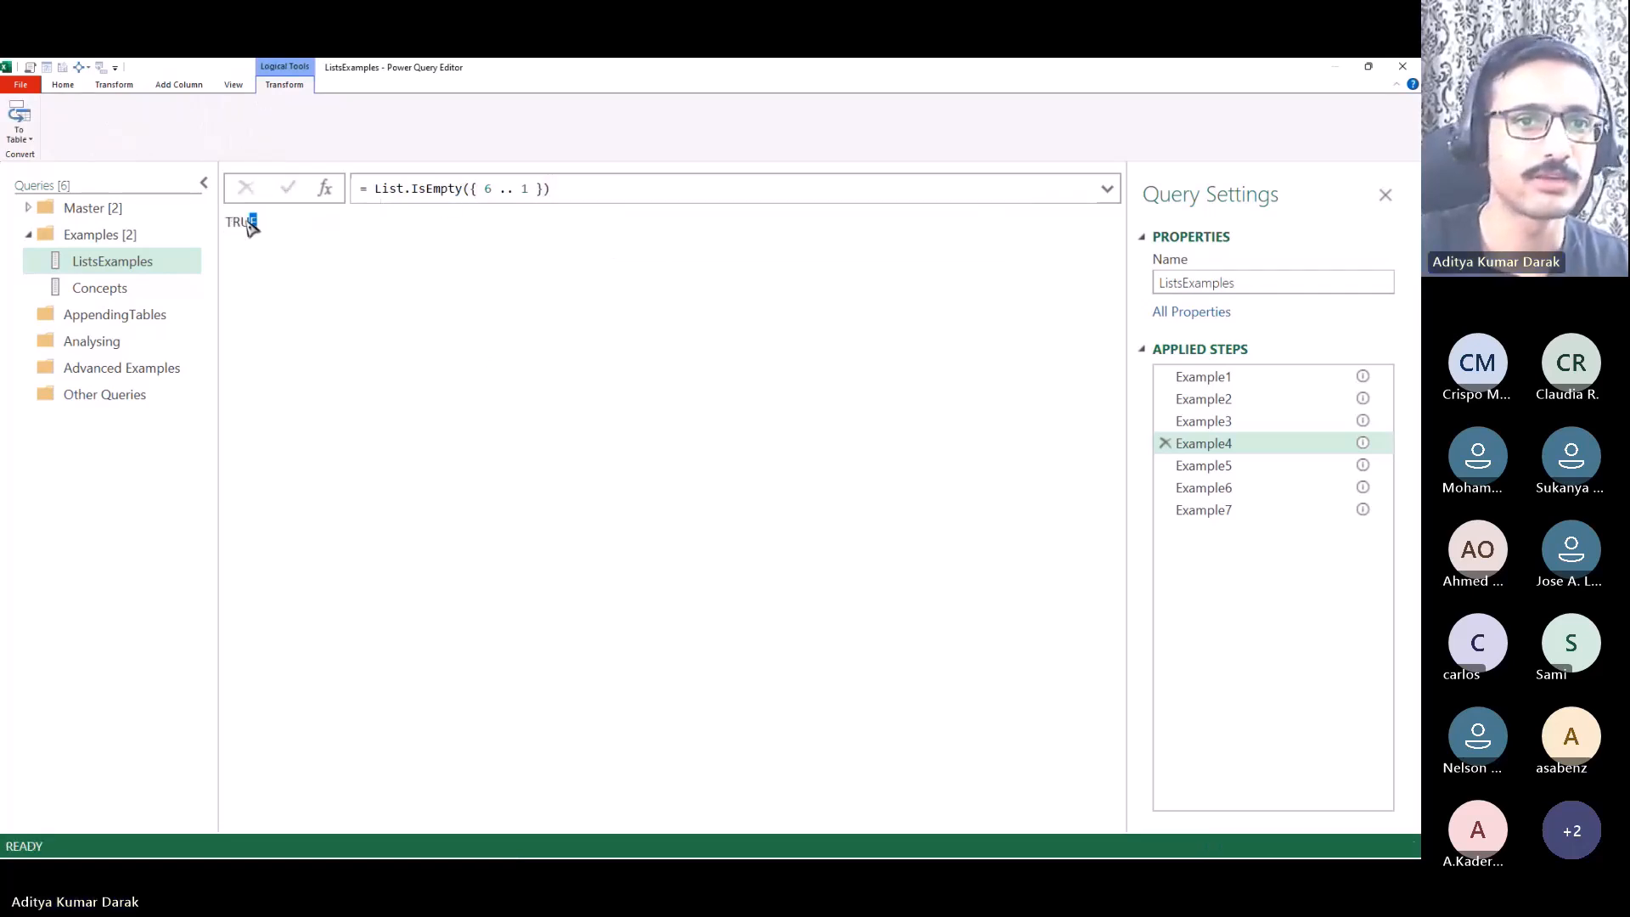
pyautogui.moveTo(242, 221); pyautogui.dragTo(270, 565)
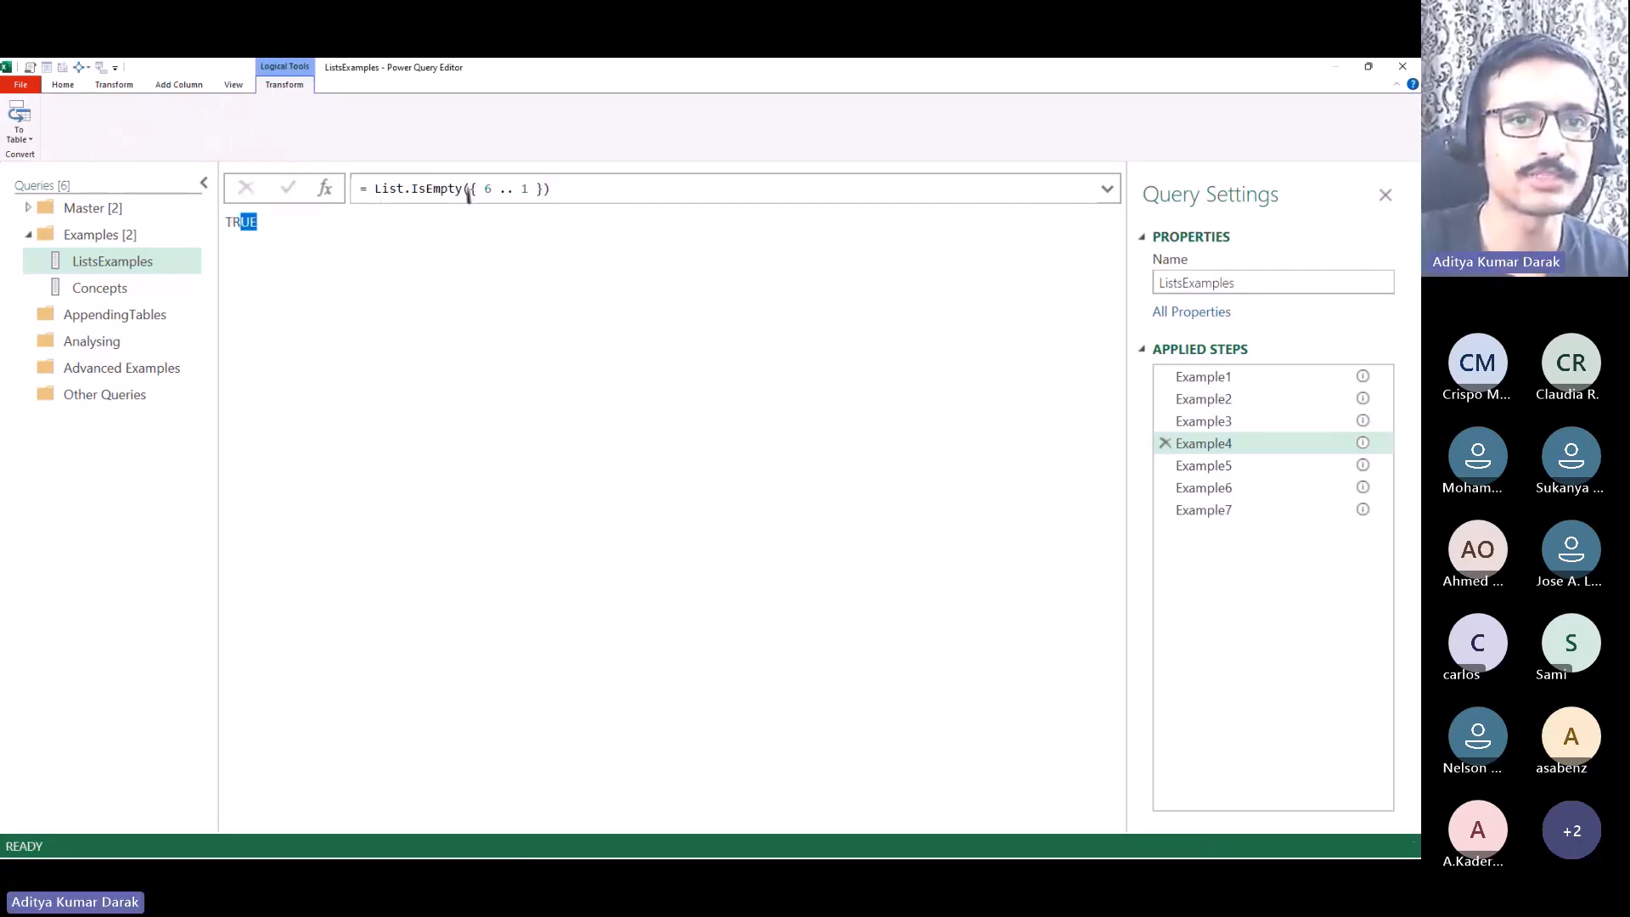
# Step: Remove the List.IsEmpty wrapper from Example4 so the formula reads = { 6 .. 1 } again
pyautogui.moveTo(472, 189); pyautogui.dragTo(374, 195)
pyautogui.press('Delete')
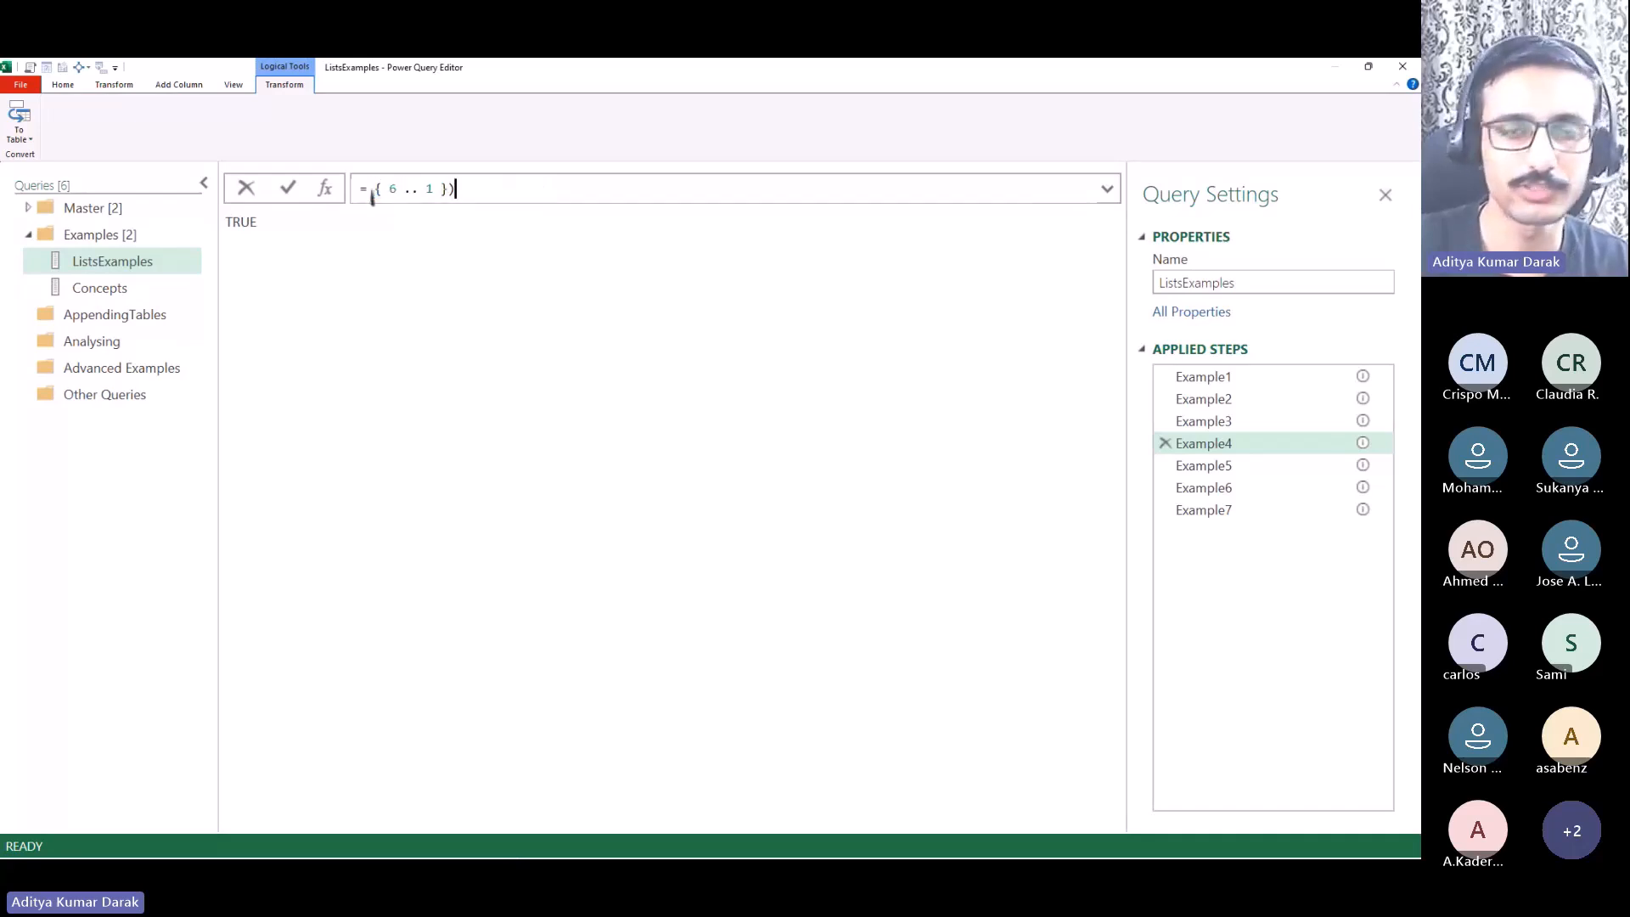
pyautogui.click(451, 188)
pyautogui.press('BackSpace')
pyautogui.press('Return')
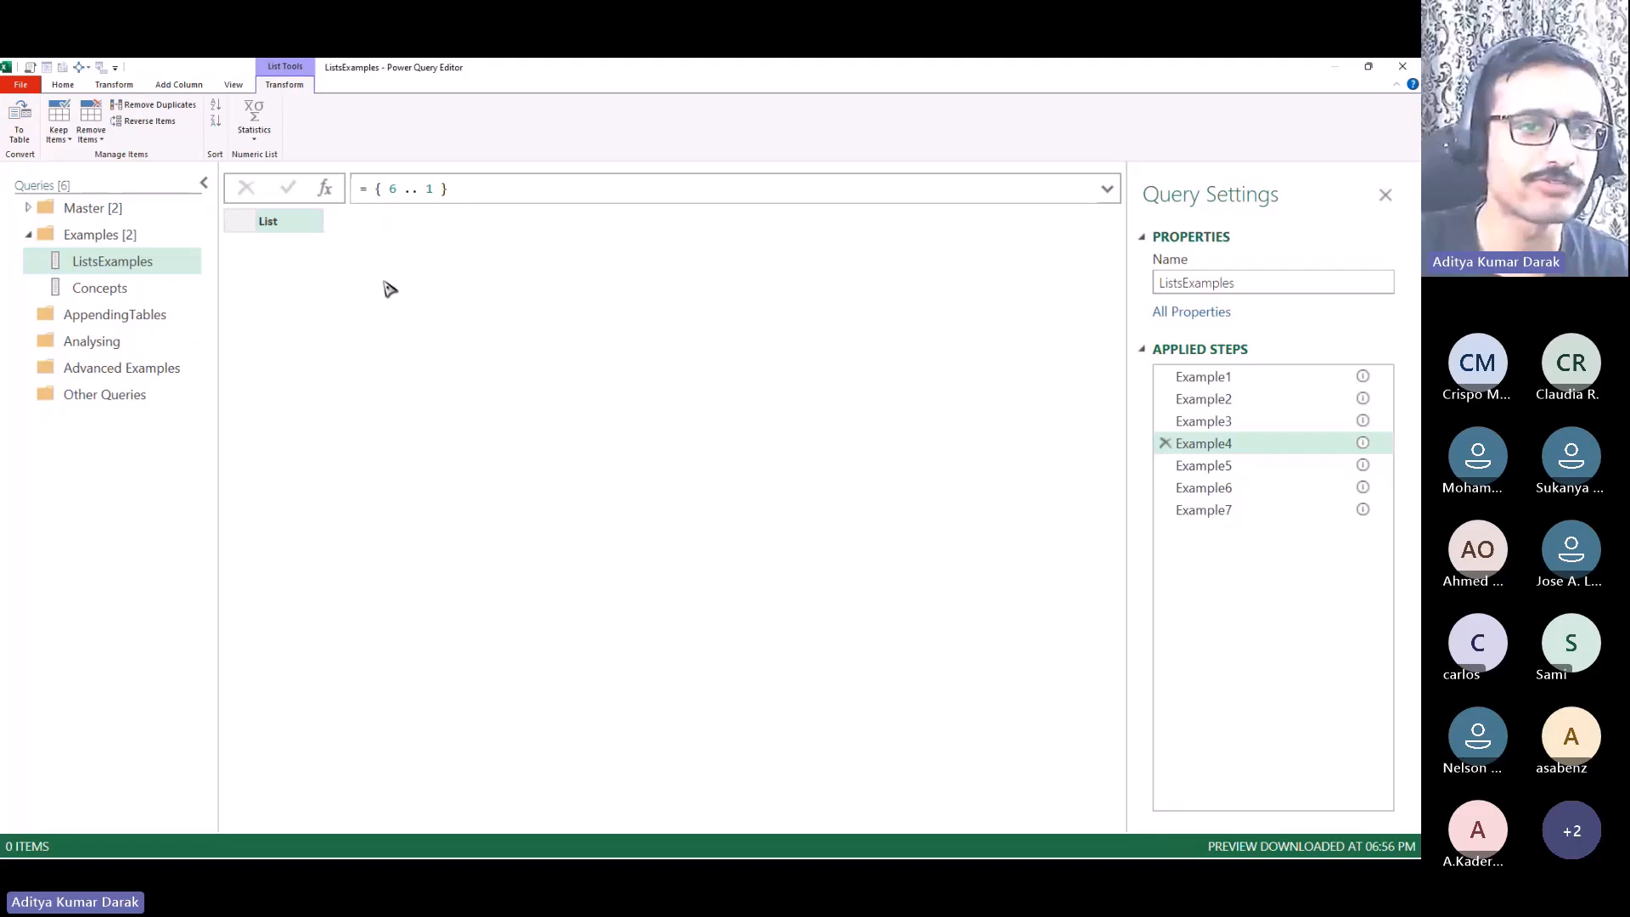
# Step: Review the Example5 letter list, pointing temporary red on-screen arrows at "A" and "Z" in its formula
pyautogui.click(1184, 469)
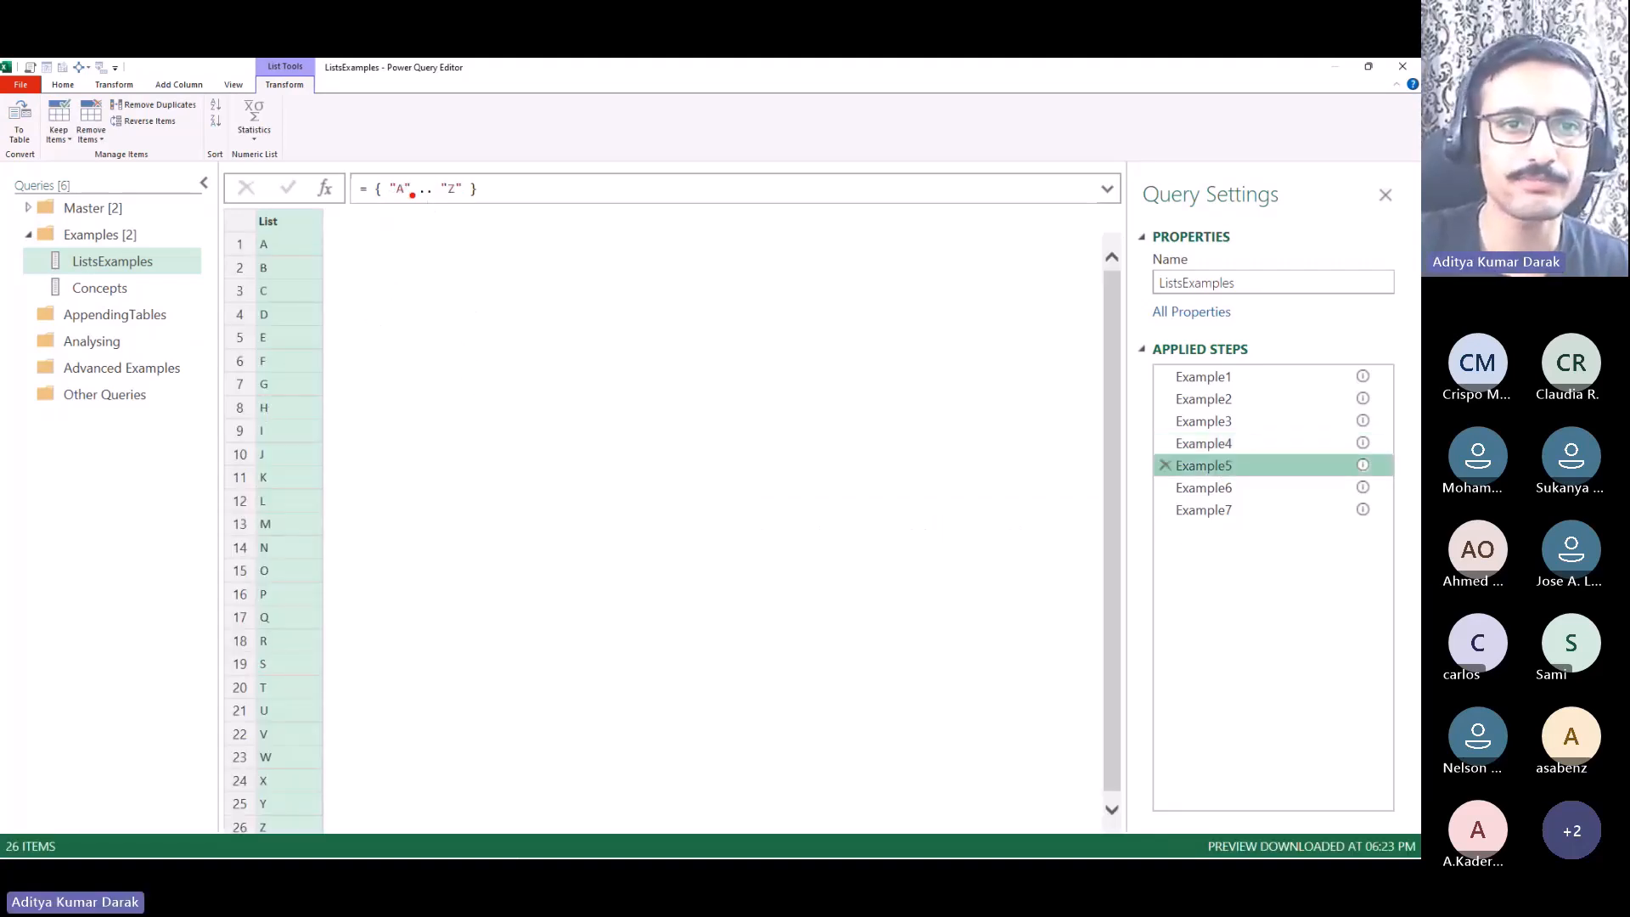
pyautogui.moveTo(388, 112); pyautogui.dragTo(392, 168)
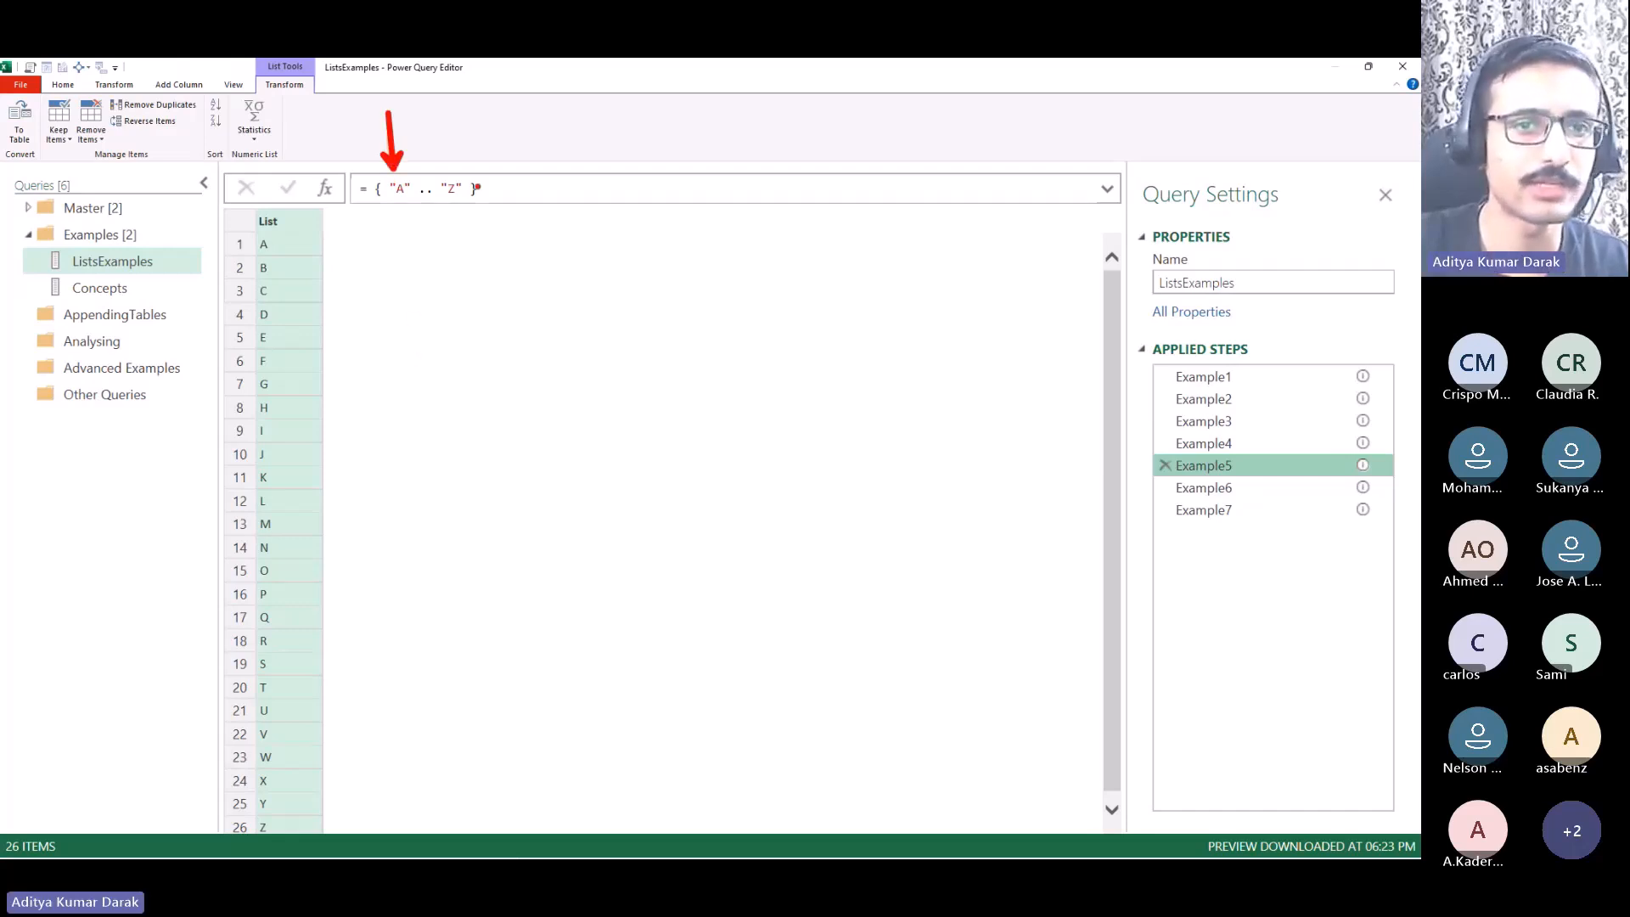
pyautogui.moveTo(514, 124); pyautogui.dragTo(458, 174)
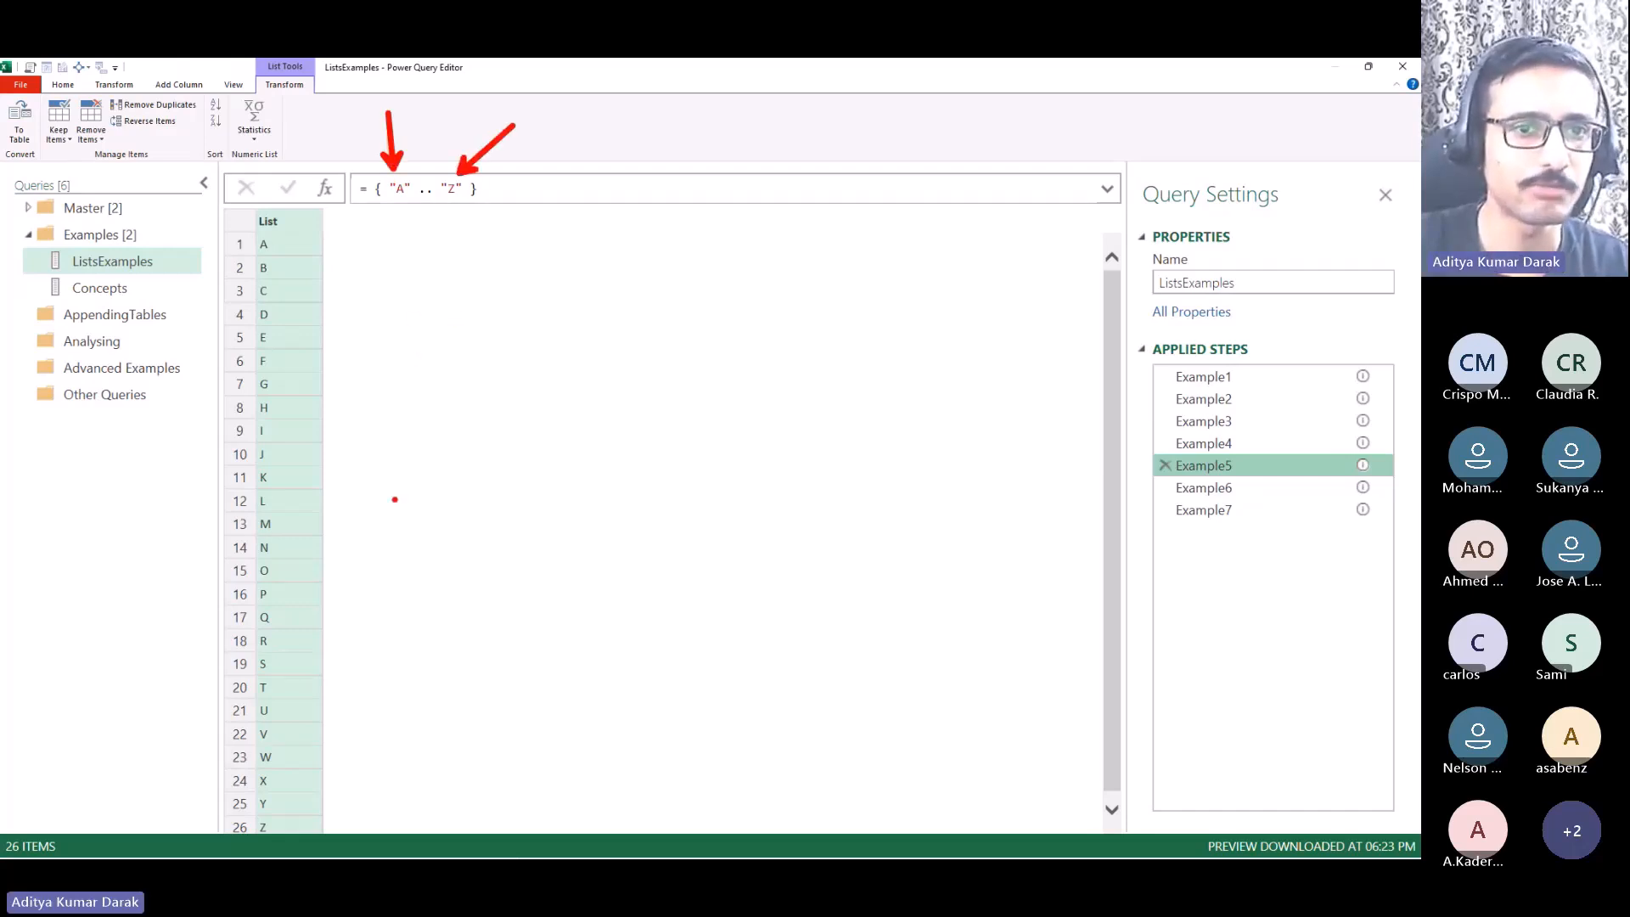
pyautogui.press('Escape')
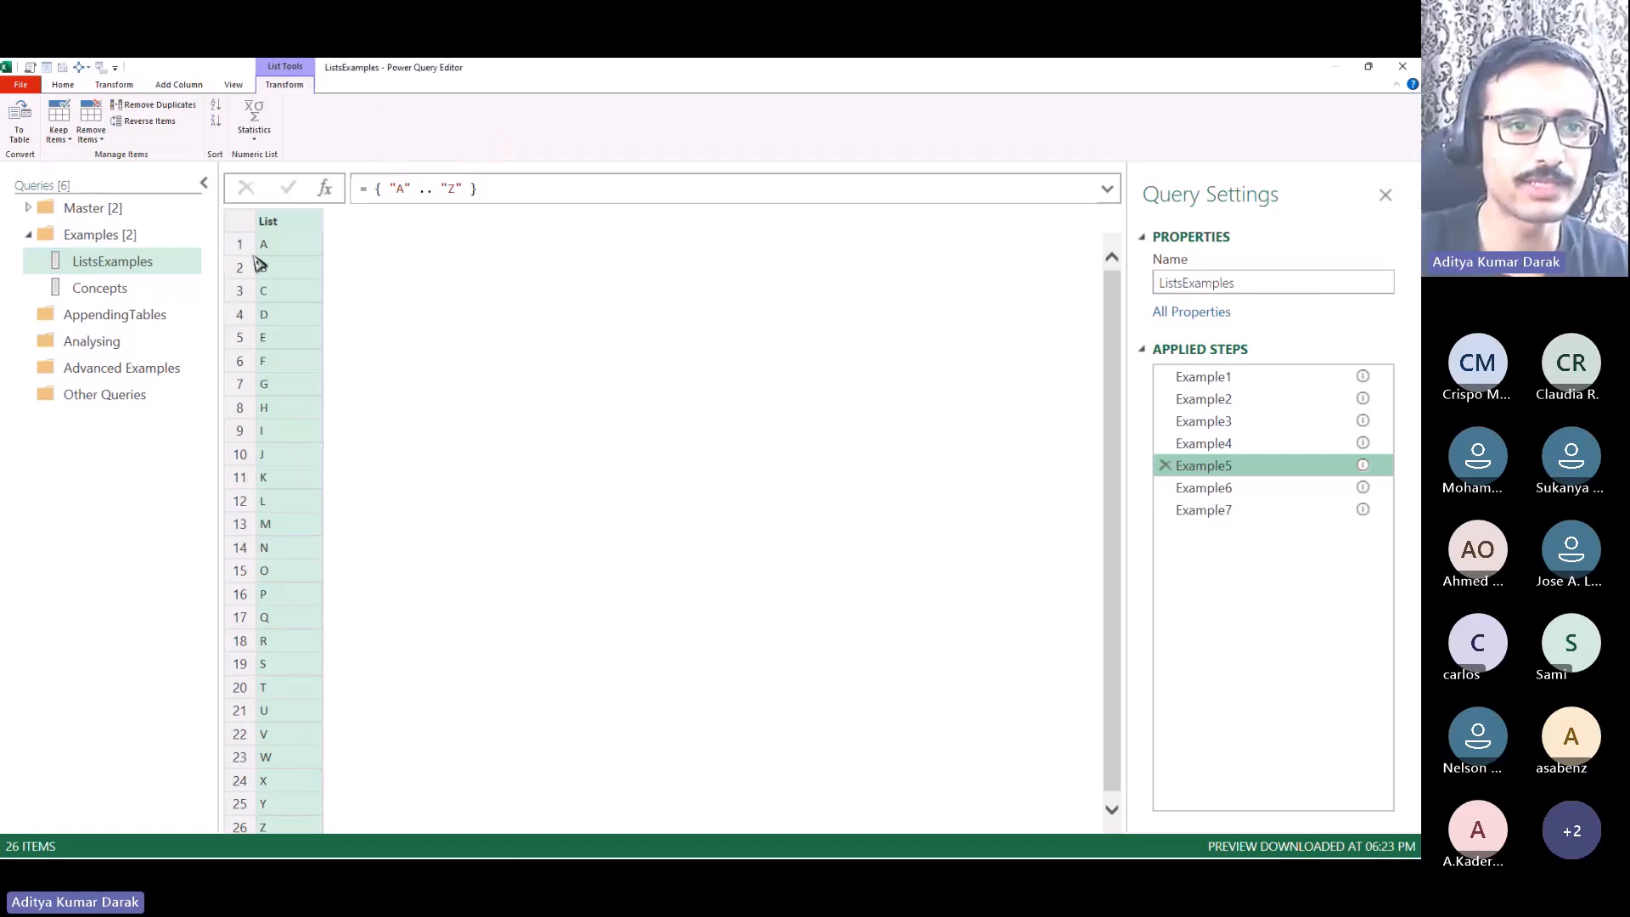
pyautogui.scroll(-1, 263, 382)
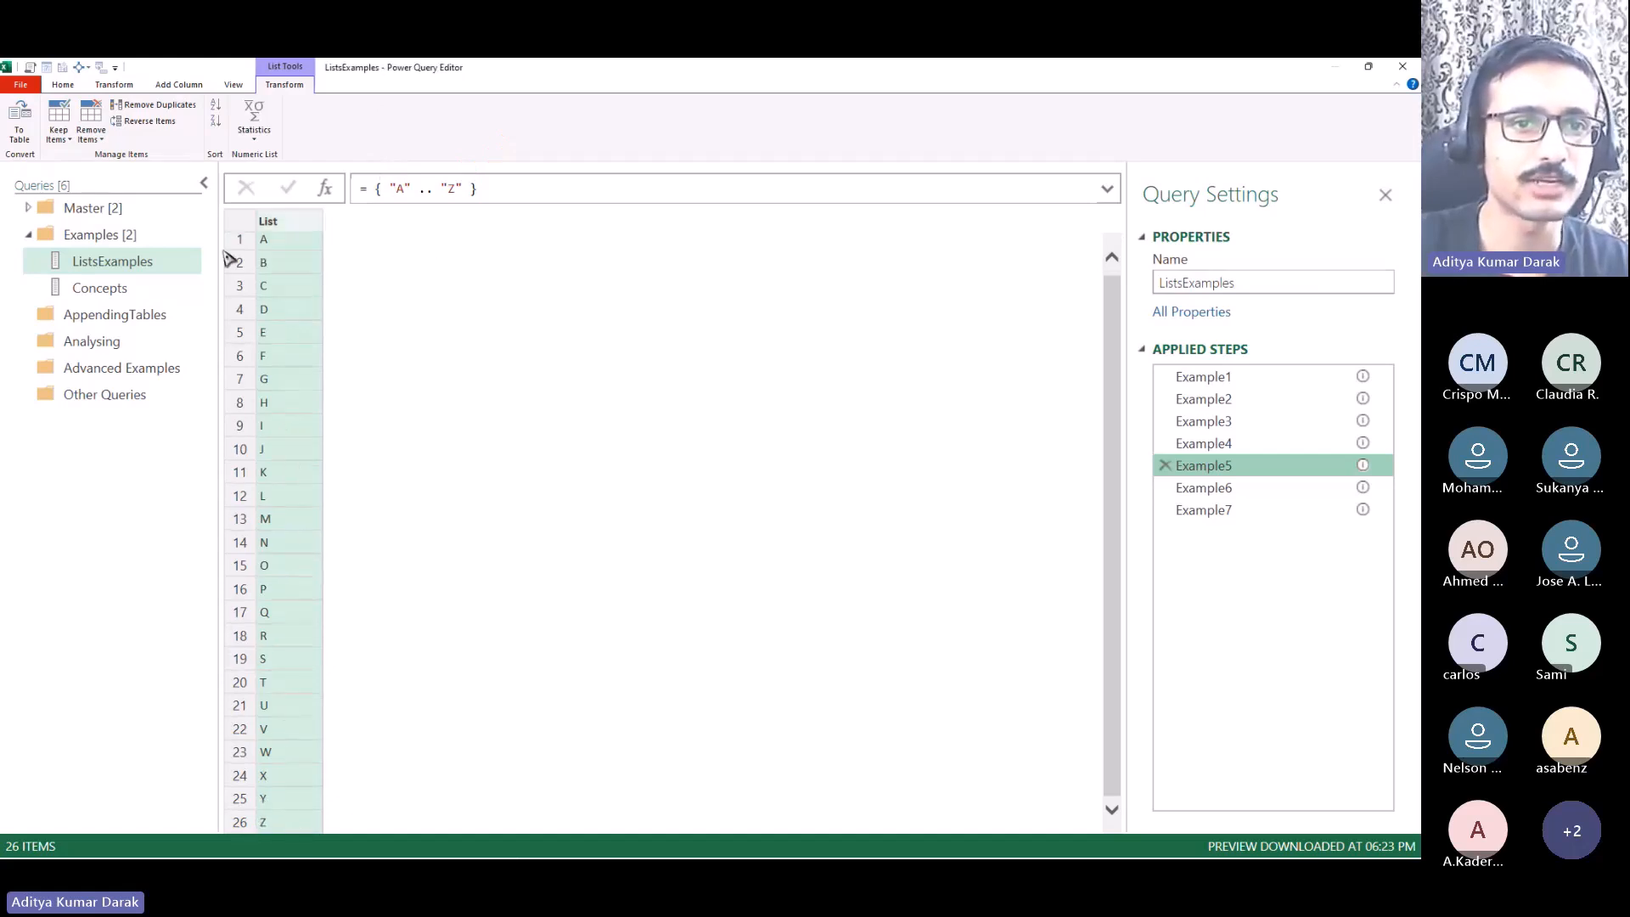
pyautogui.scroll(1, 289, 259)
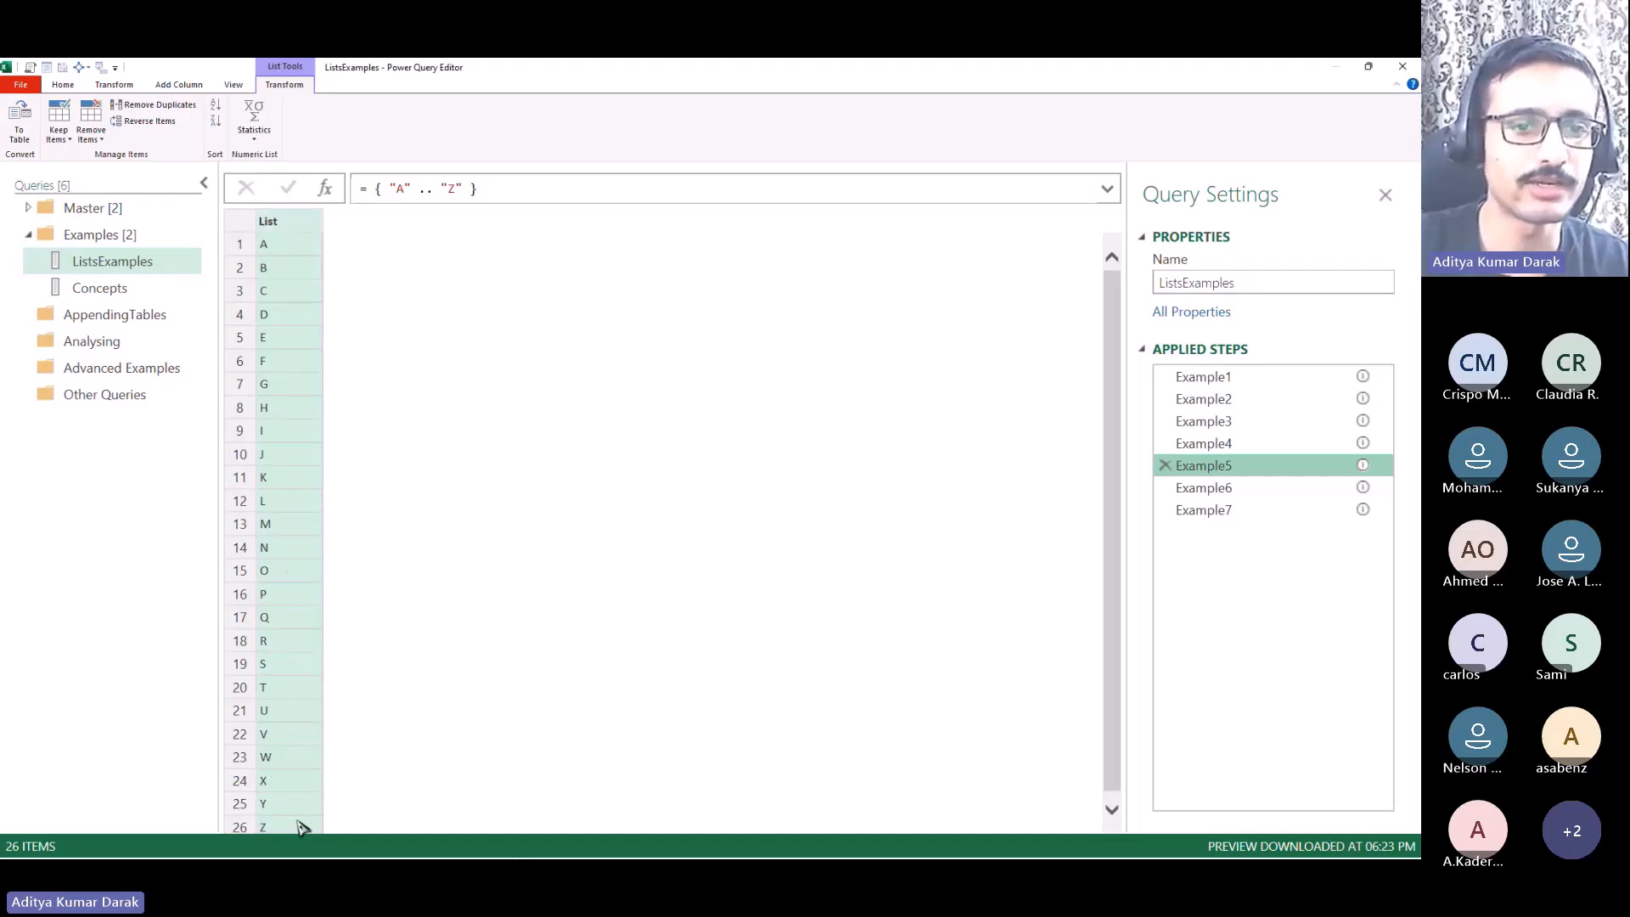
pyautogui.scroll(-1, 299, 824)
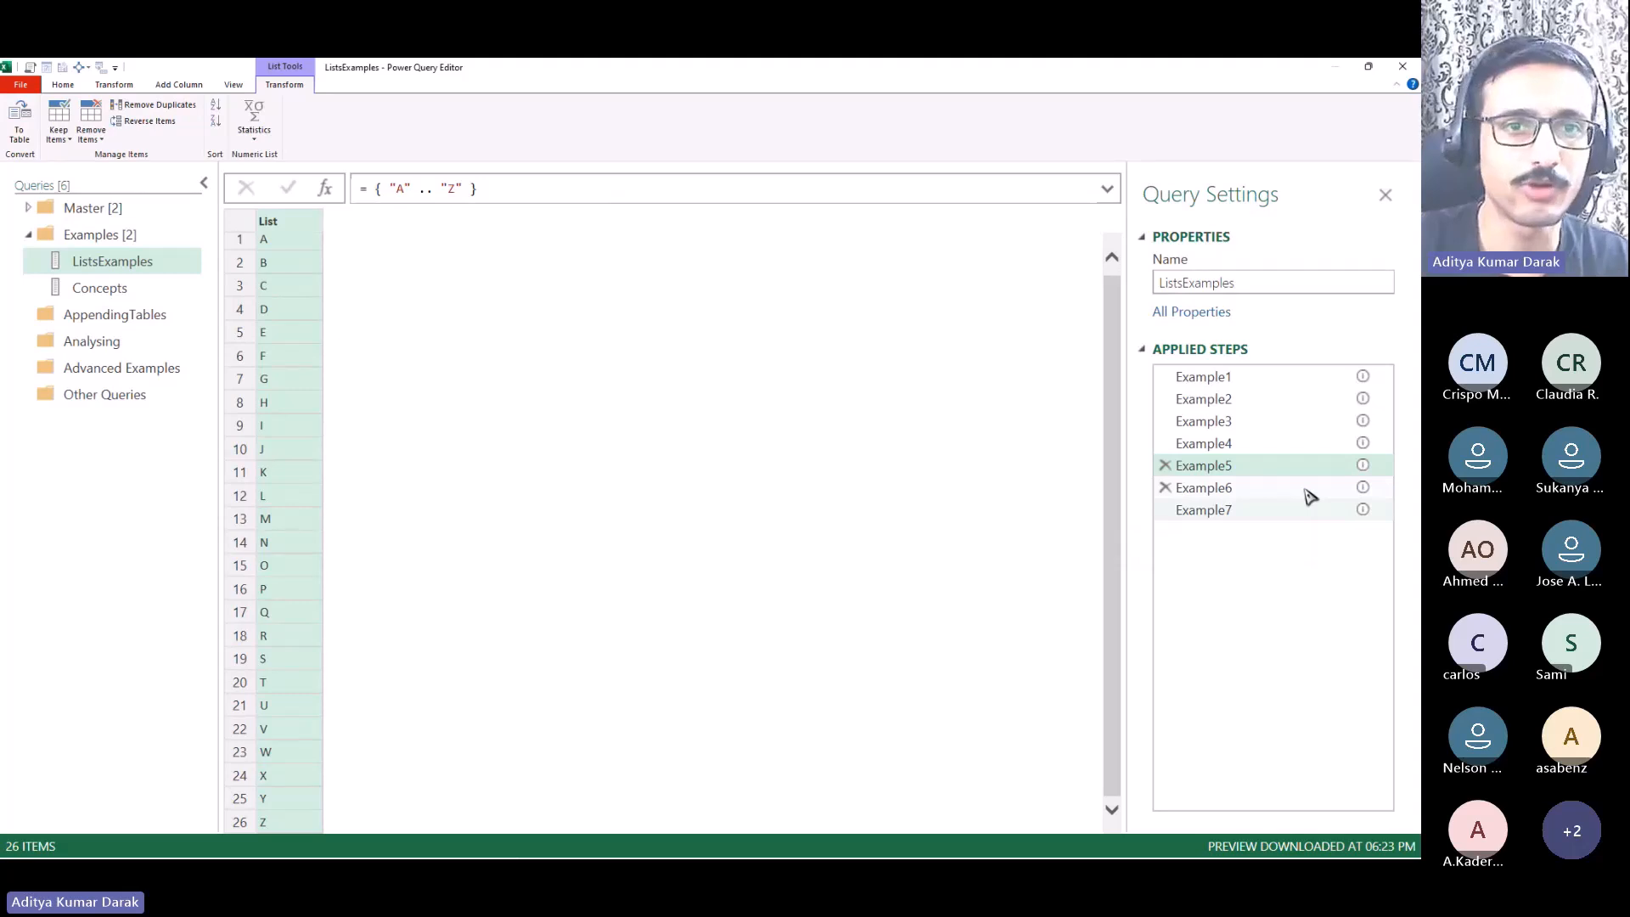
# Step: Change the Example5 range bounds to weekday names so the formula reads = { "Mon" .. "Sun" }
pyautogui.rightClick(397, 236)
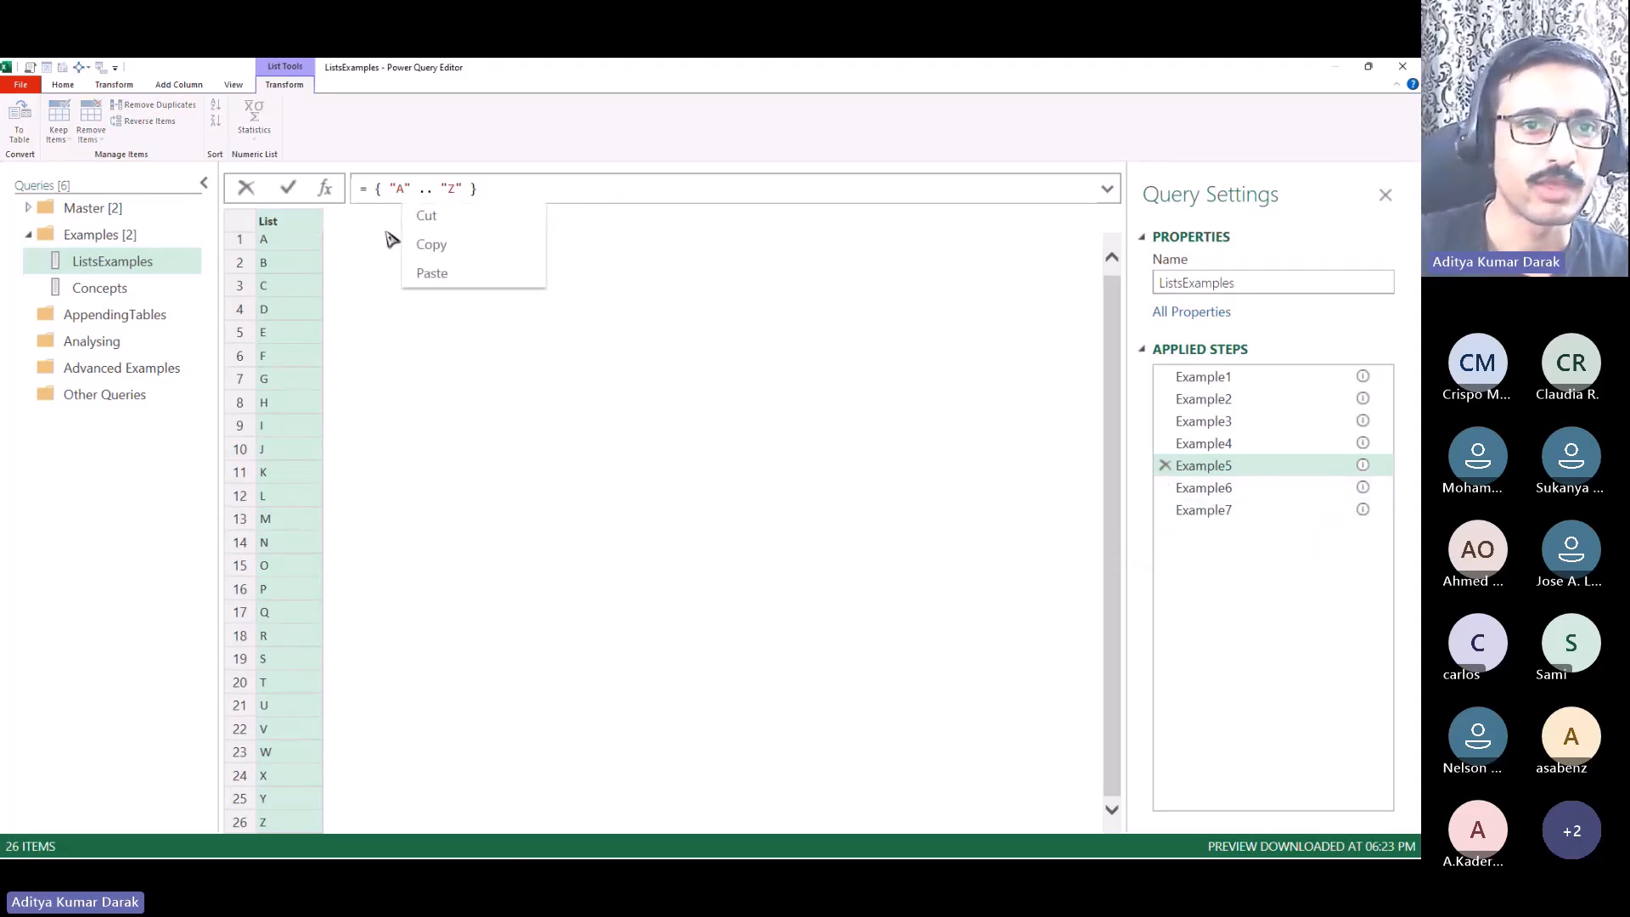
pyautogui.doubleClick(400, 189)
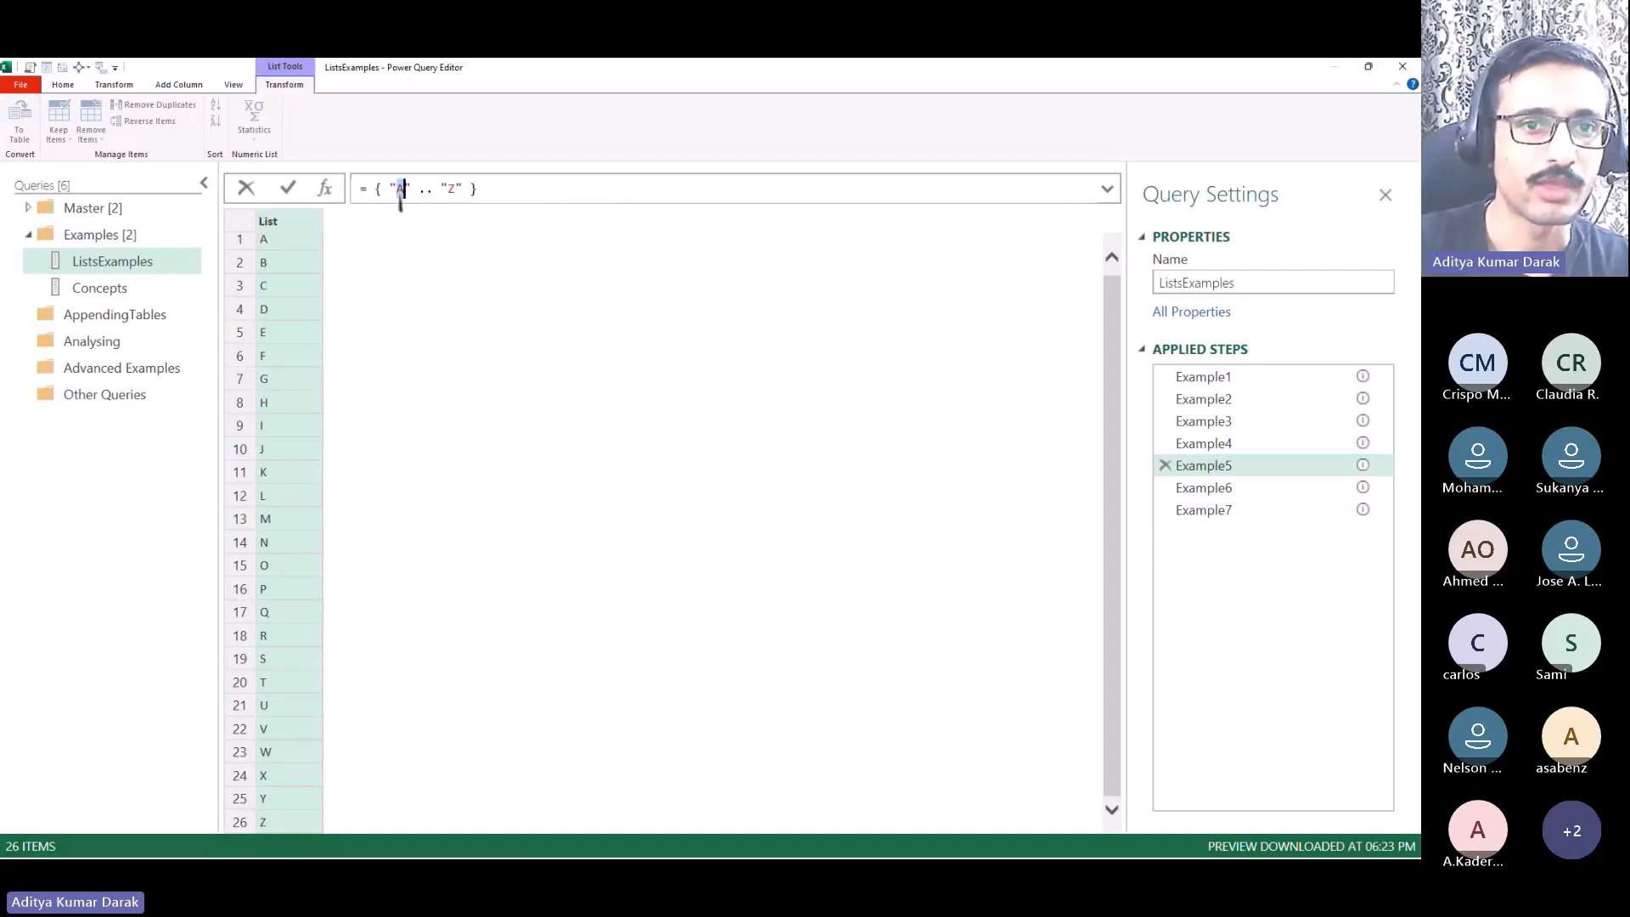
pyautogui.write('Mon')
pyautogui.press('Right')
pyautogui.press('Right')
pyautogui.press('Right')
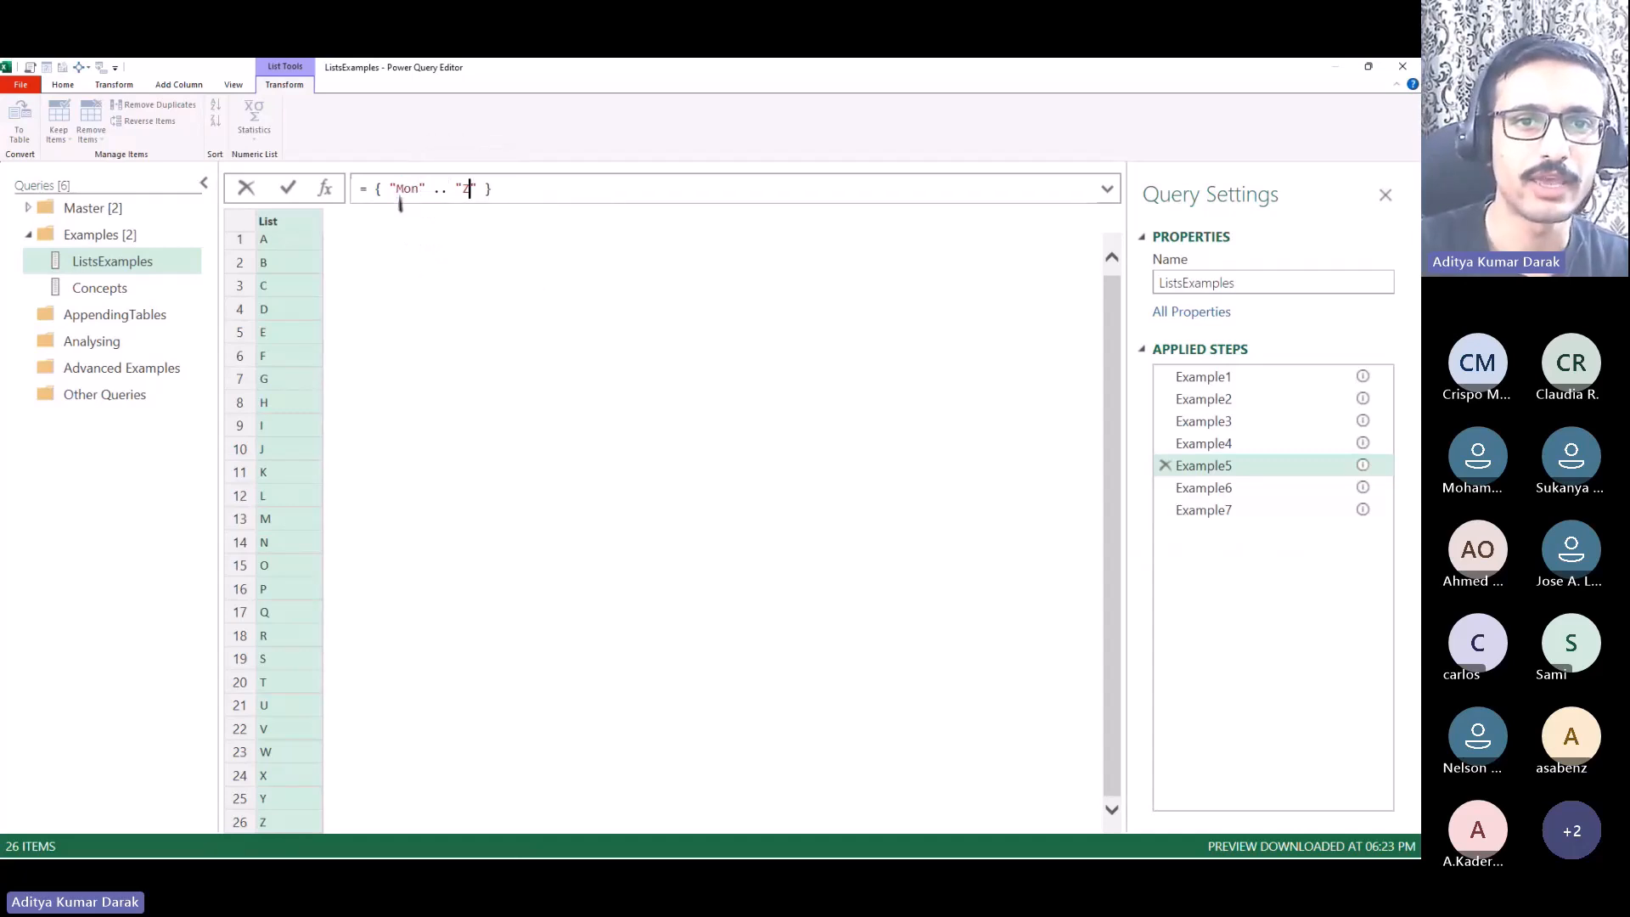
pyautogui.doubleClick(466, 190)
pyautogui.write('Sun')
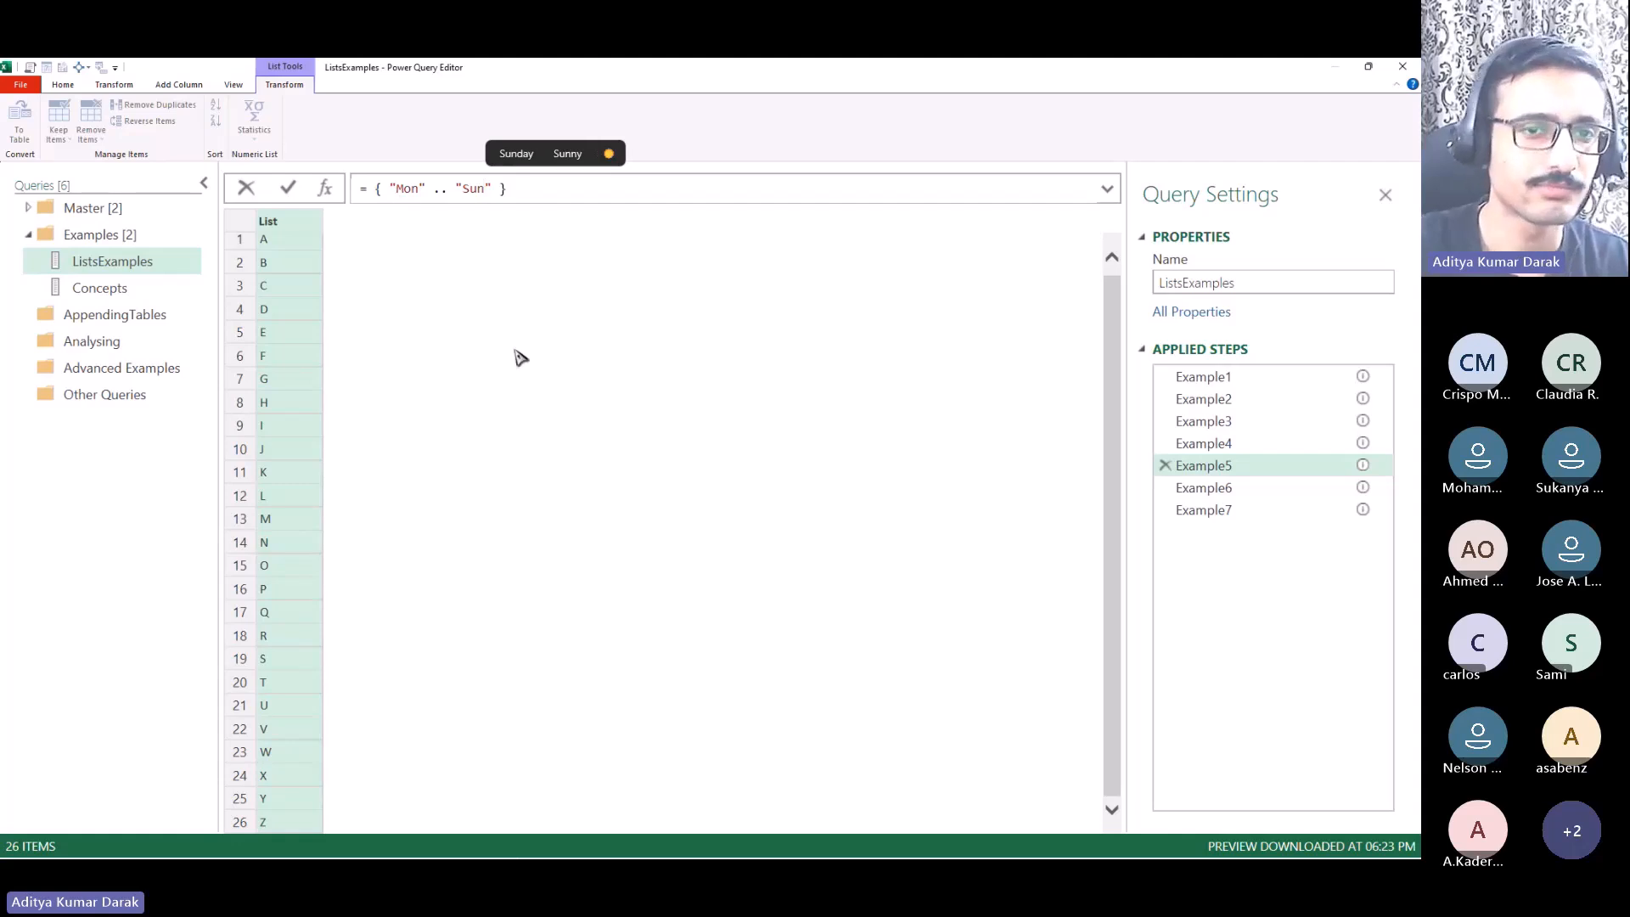
pyautogui.press('Return')
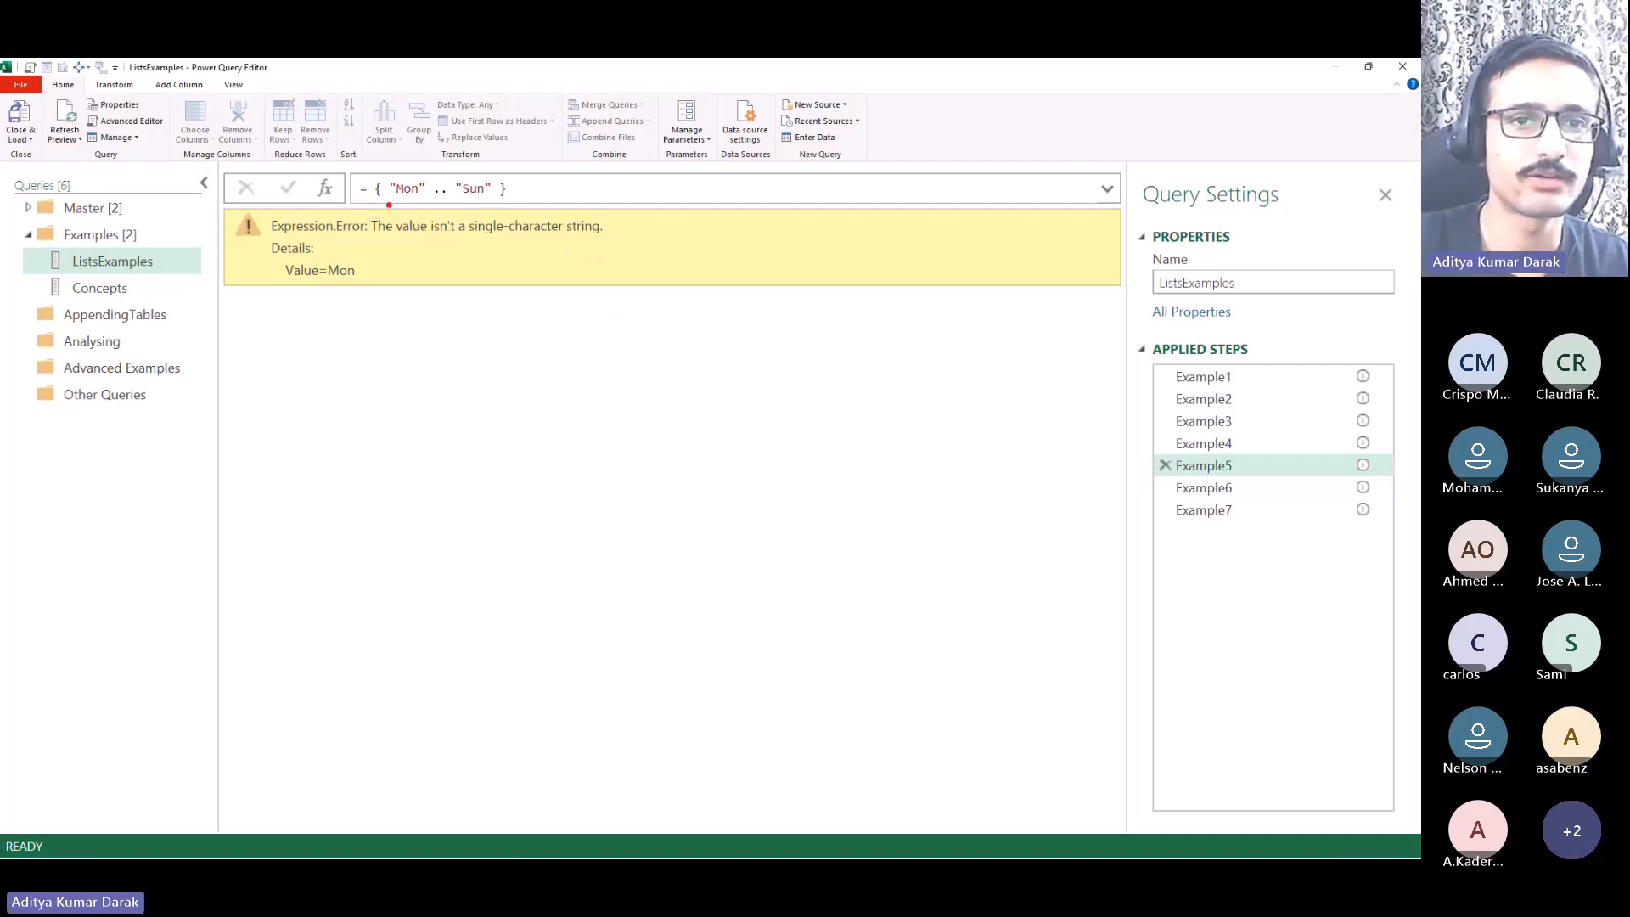
# Step: Highlight the Example5 error message and change the range bounds so the formula reads = { "A" .. "Z" }
pyautogui.moveTo(351, 198)
pyautogui.mouseDown()
pyautogui.moveTo(420, 242)
pyautogui.moveTo(639, 301)
pyautogui.mouseUp()
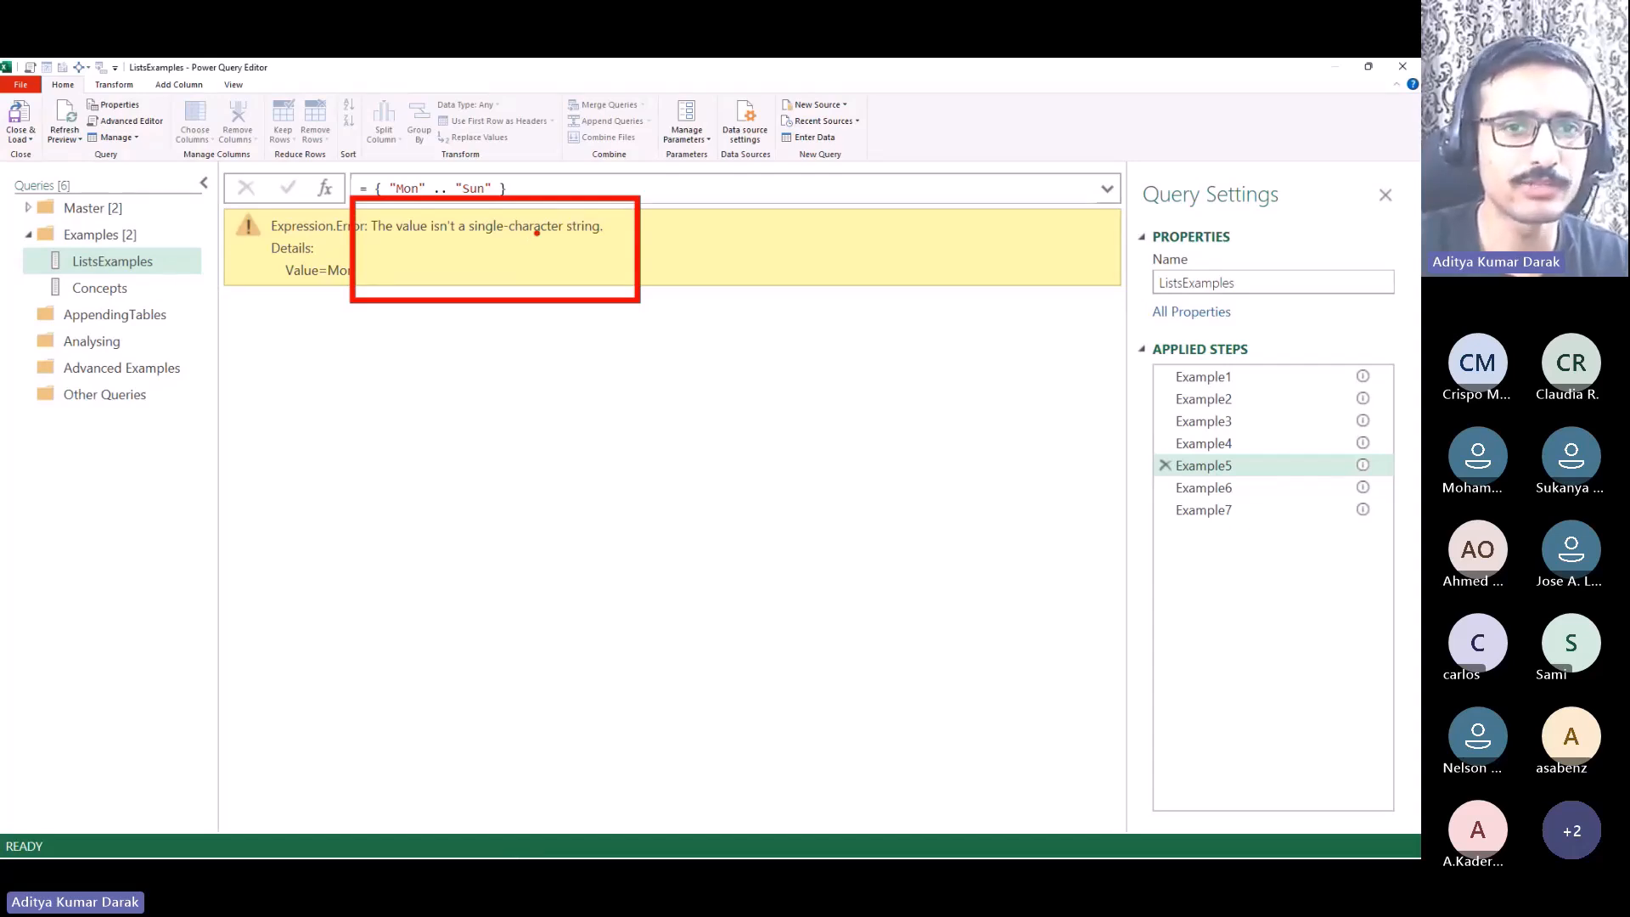
pyautogui.tripleClick(406, 187)
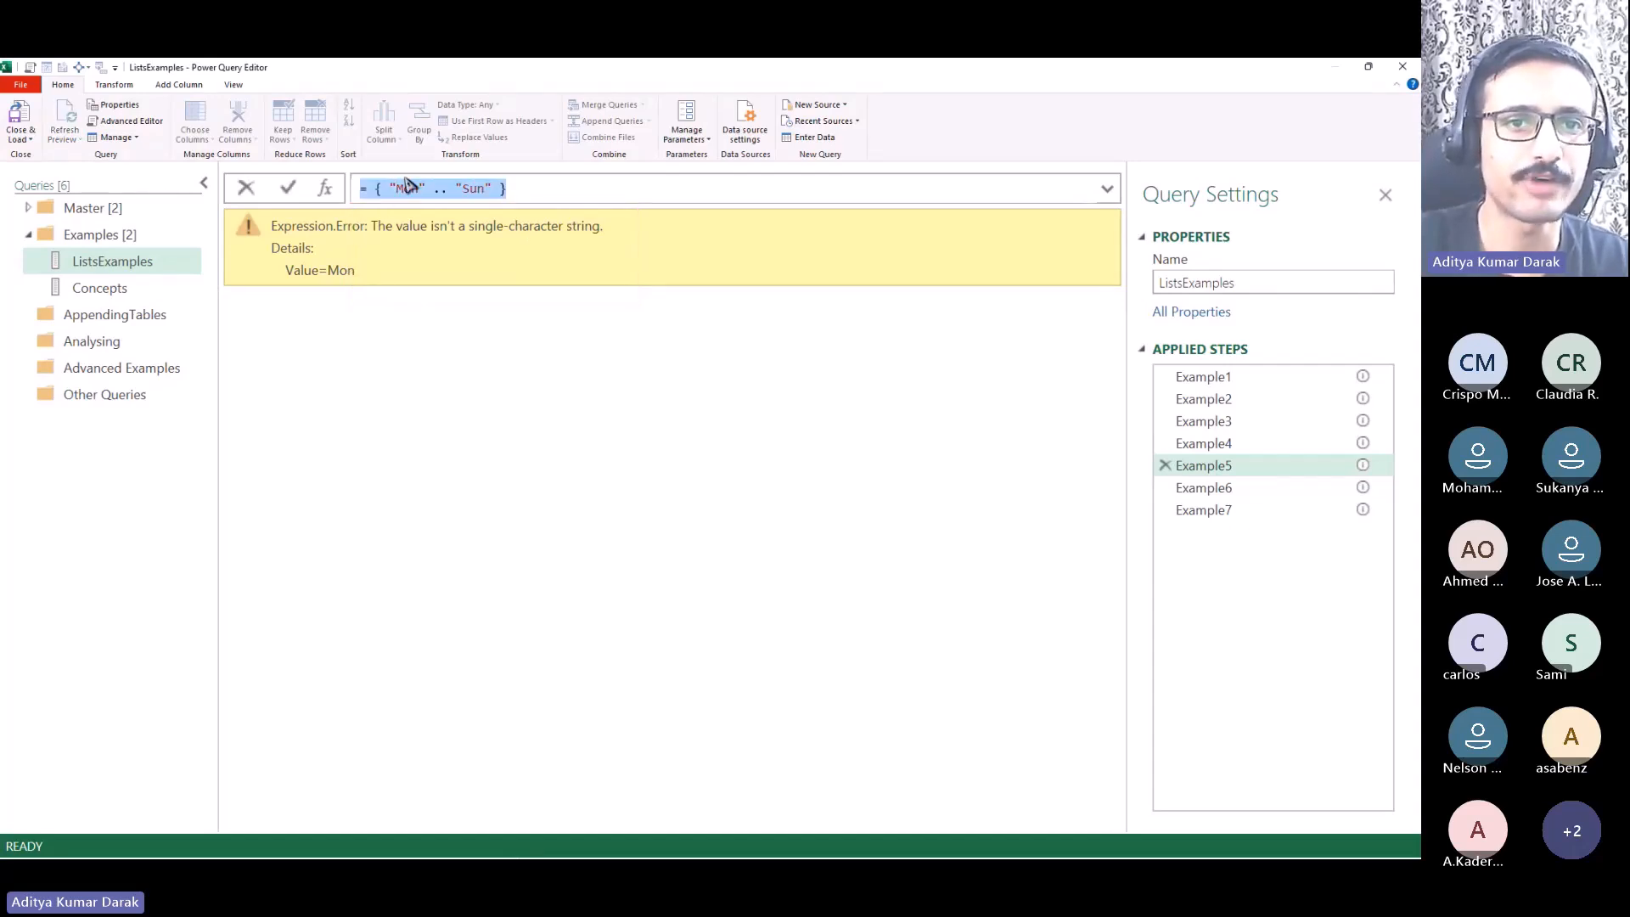
pyautogui.doubleClick(406, 186)
pyautogui.write('A')
pyautogui.doubleClick(461, 187)
pyautogui.write('Z')
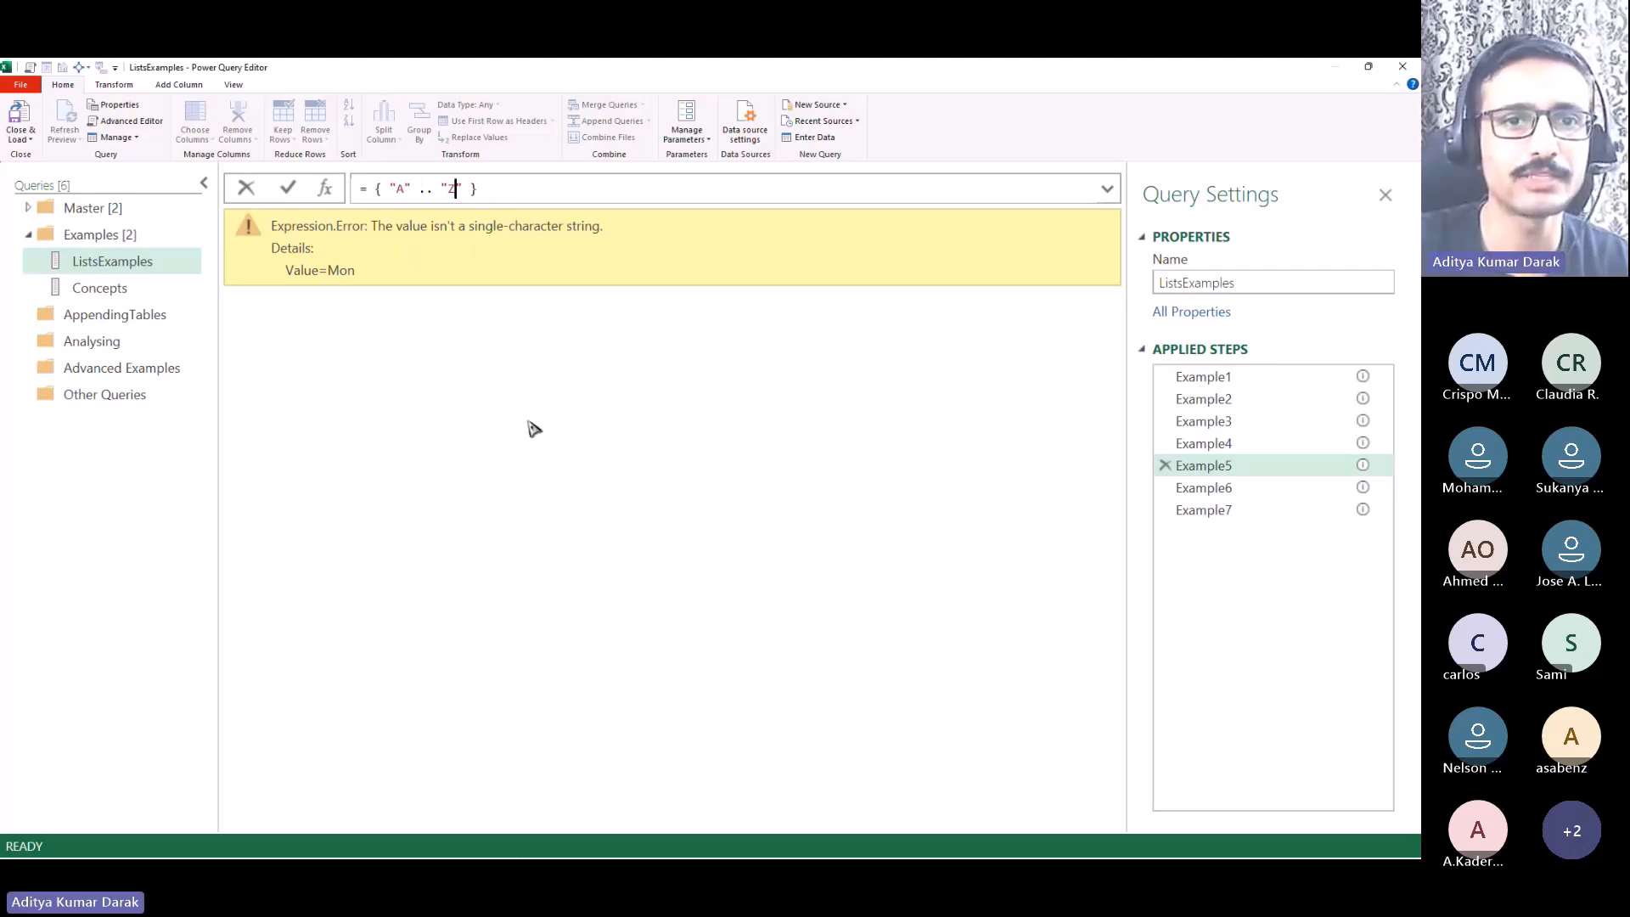
pyautogui.press('Return')
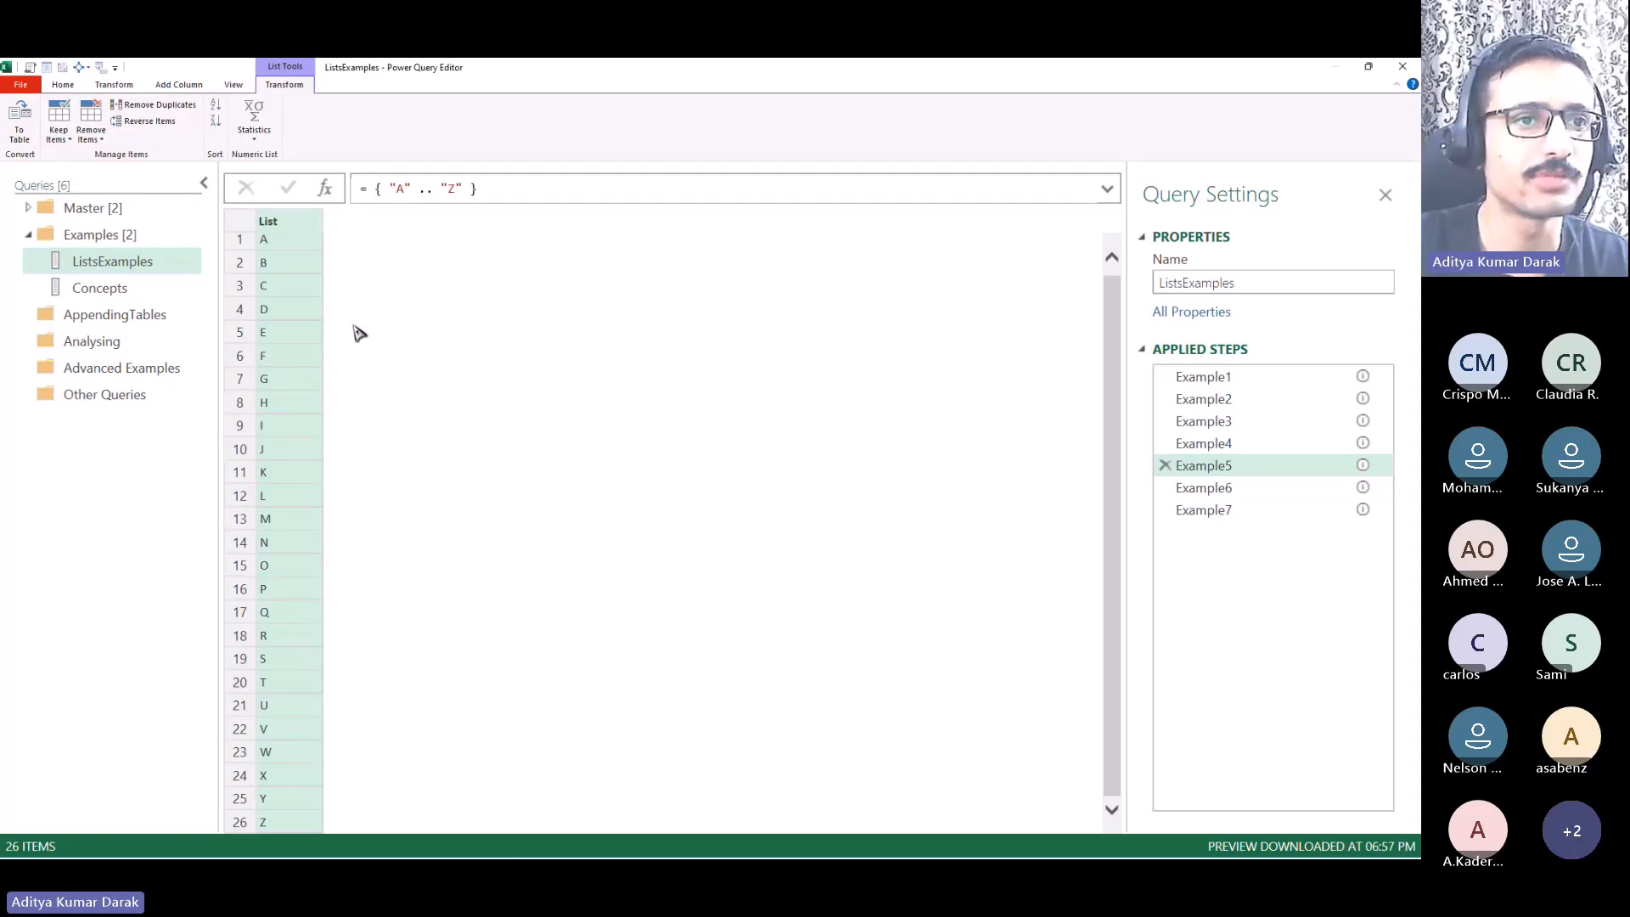
# Step: Change the Example5 upper bound to lowercase "z" and mark the list items from Z to a with a temporary red rectangle
pyautogui.doubleClick(453, 188)
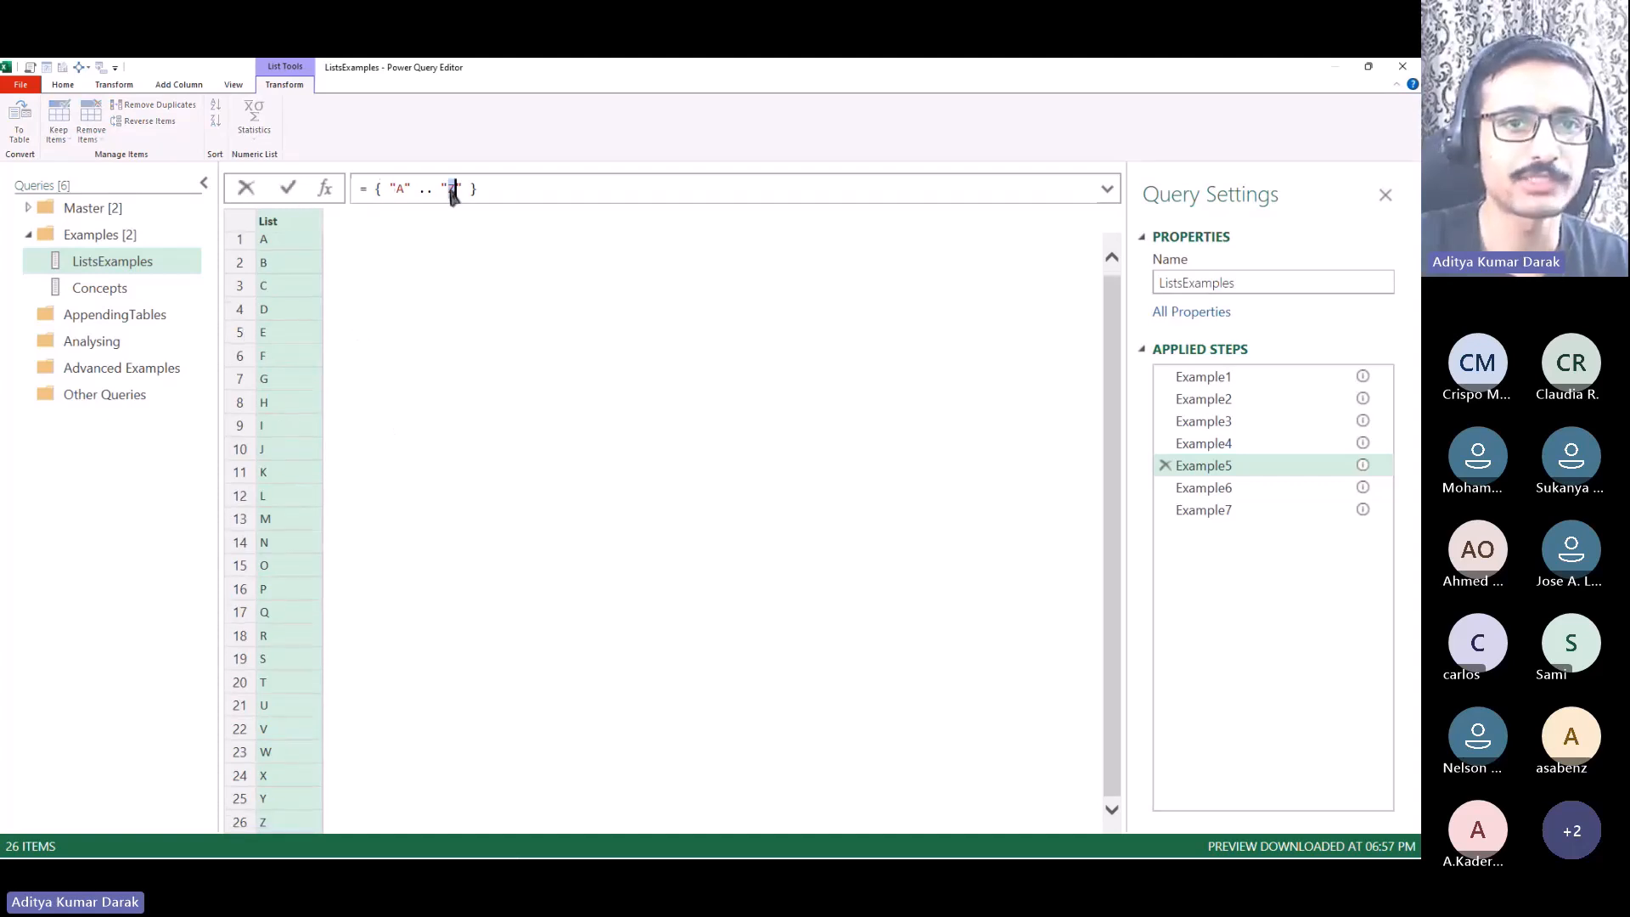
pyautogui.write('z')
pyautogui.press('Return')
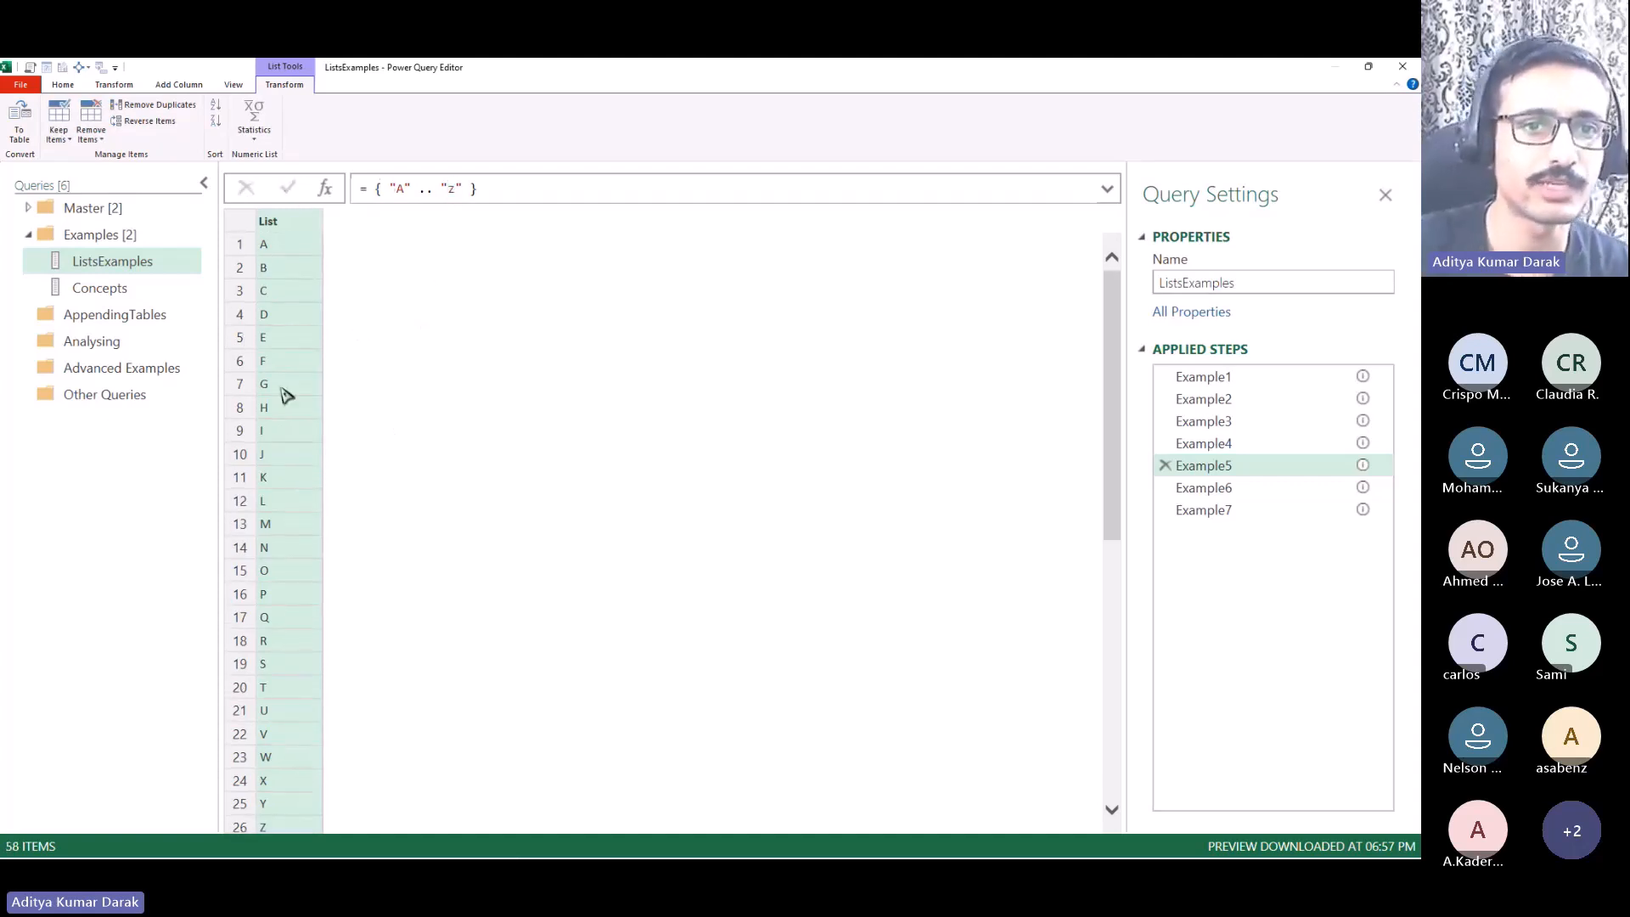
pyautogui.scroll(-6, 285, 395)
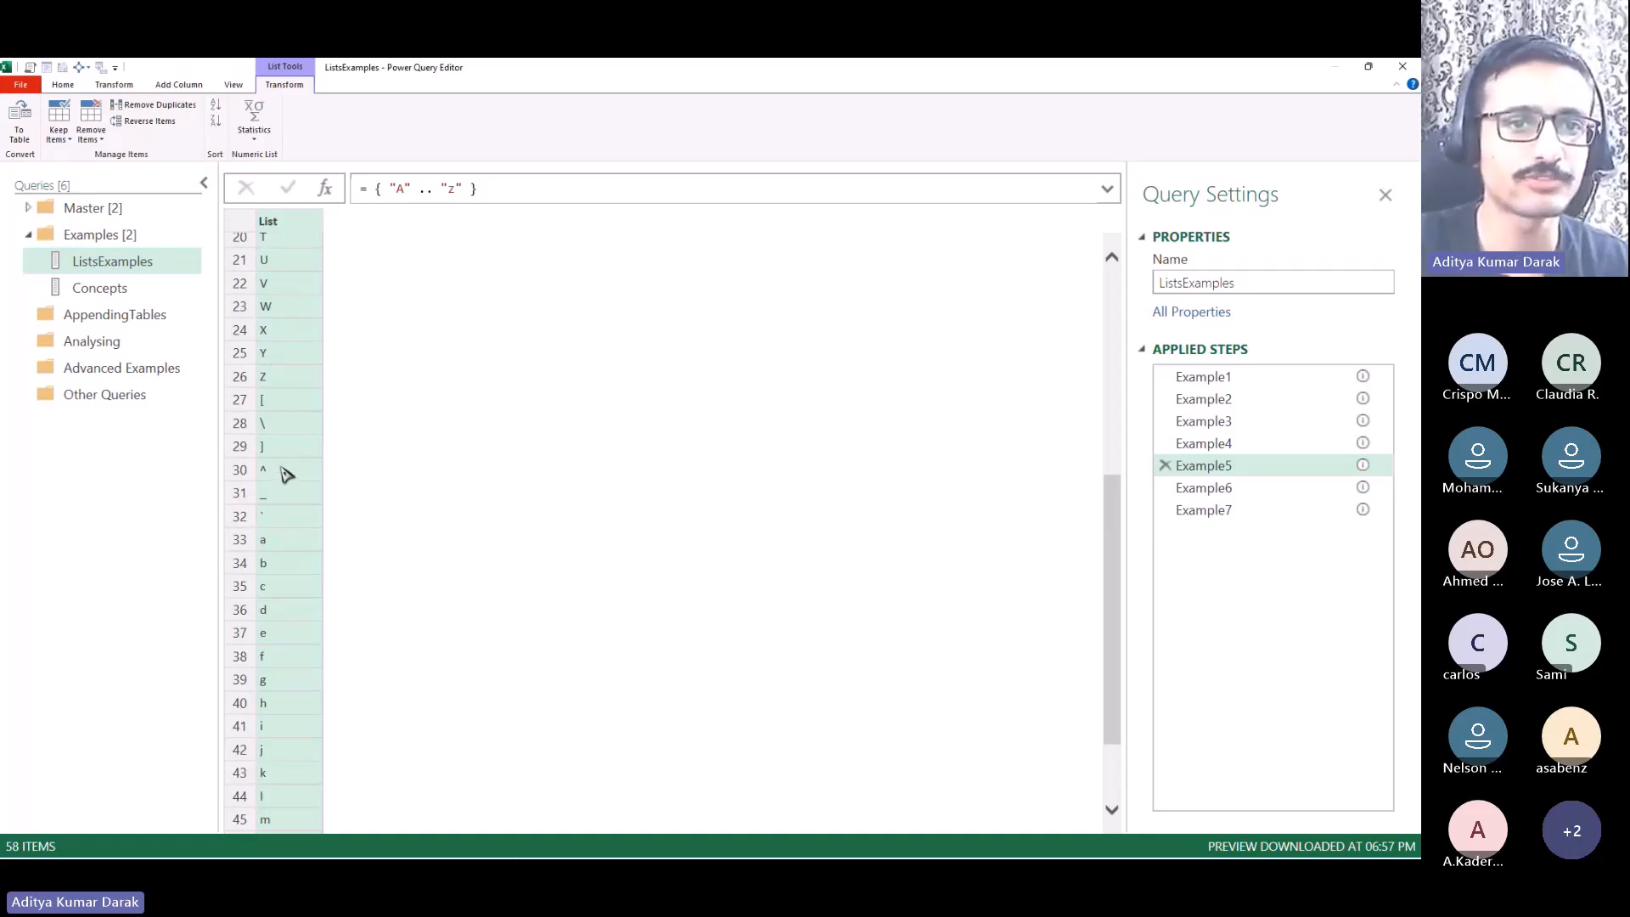
pyautogui.moveTo(222, 383); pyautogui.dragTo(317, 516)
pyautogui.hotkey('ctrl', 'z')
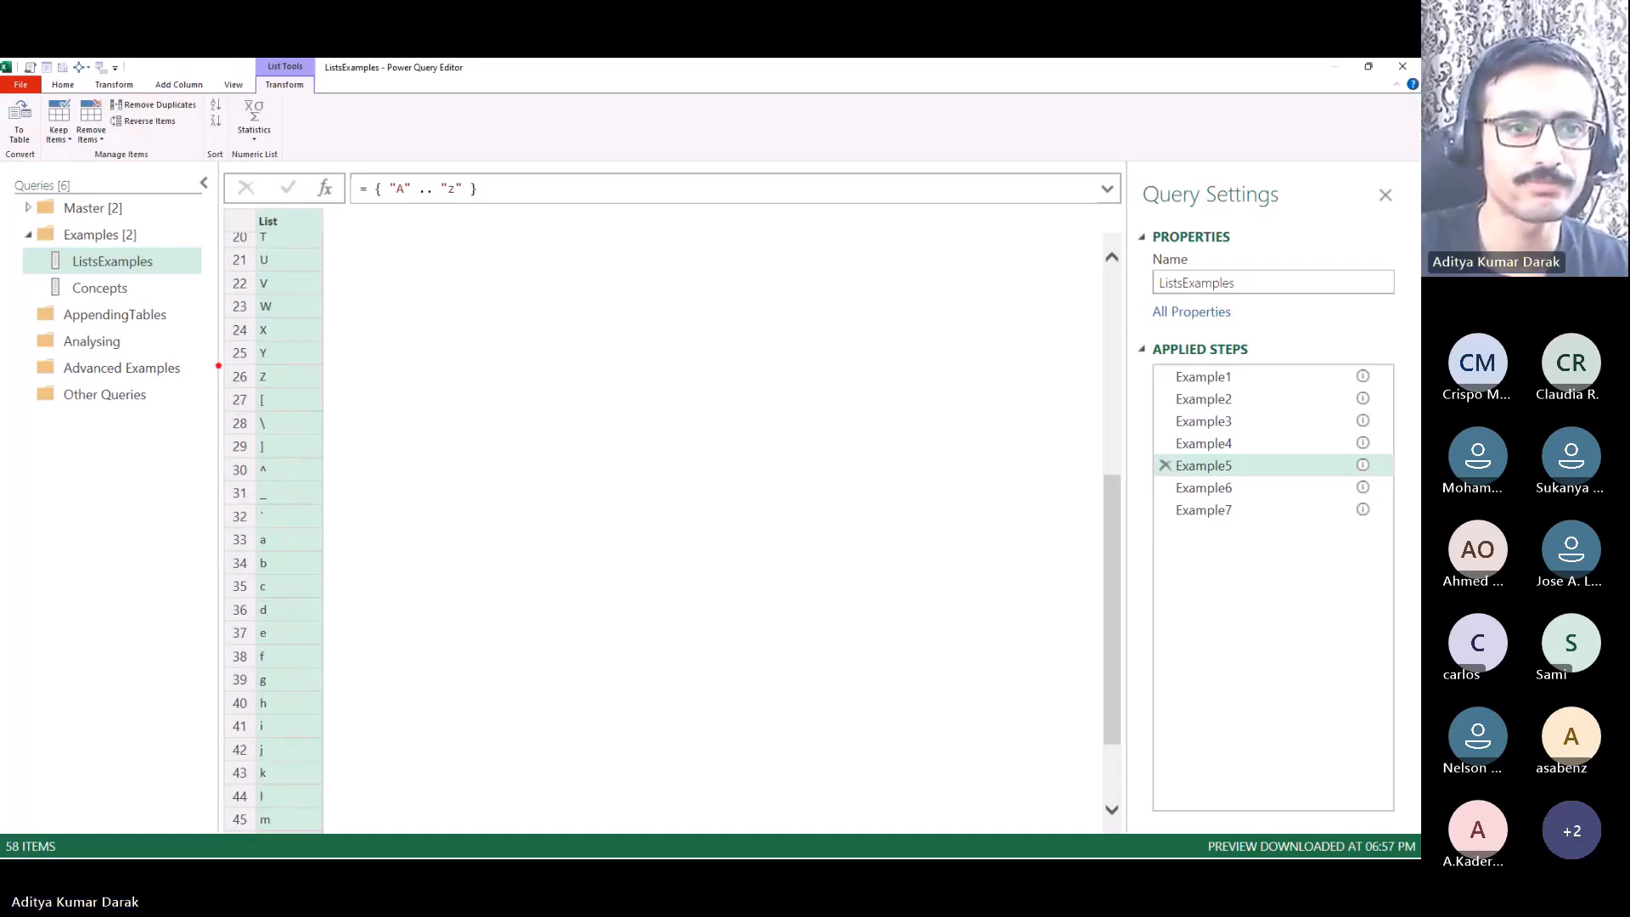
pyautogui.moveTo(222, 365)
pyautogui.mouseDown()
pyautogui.moveTo(321, 458)
pyautogui.moveTo(365, 550)
pyautogui.mouseUp()
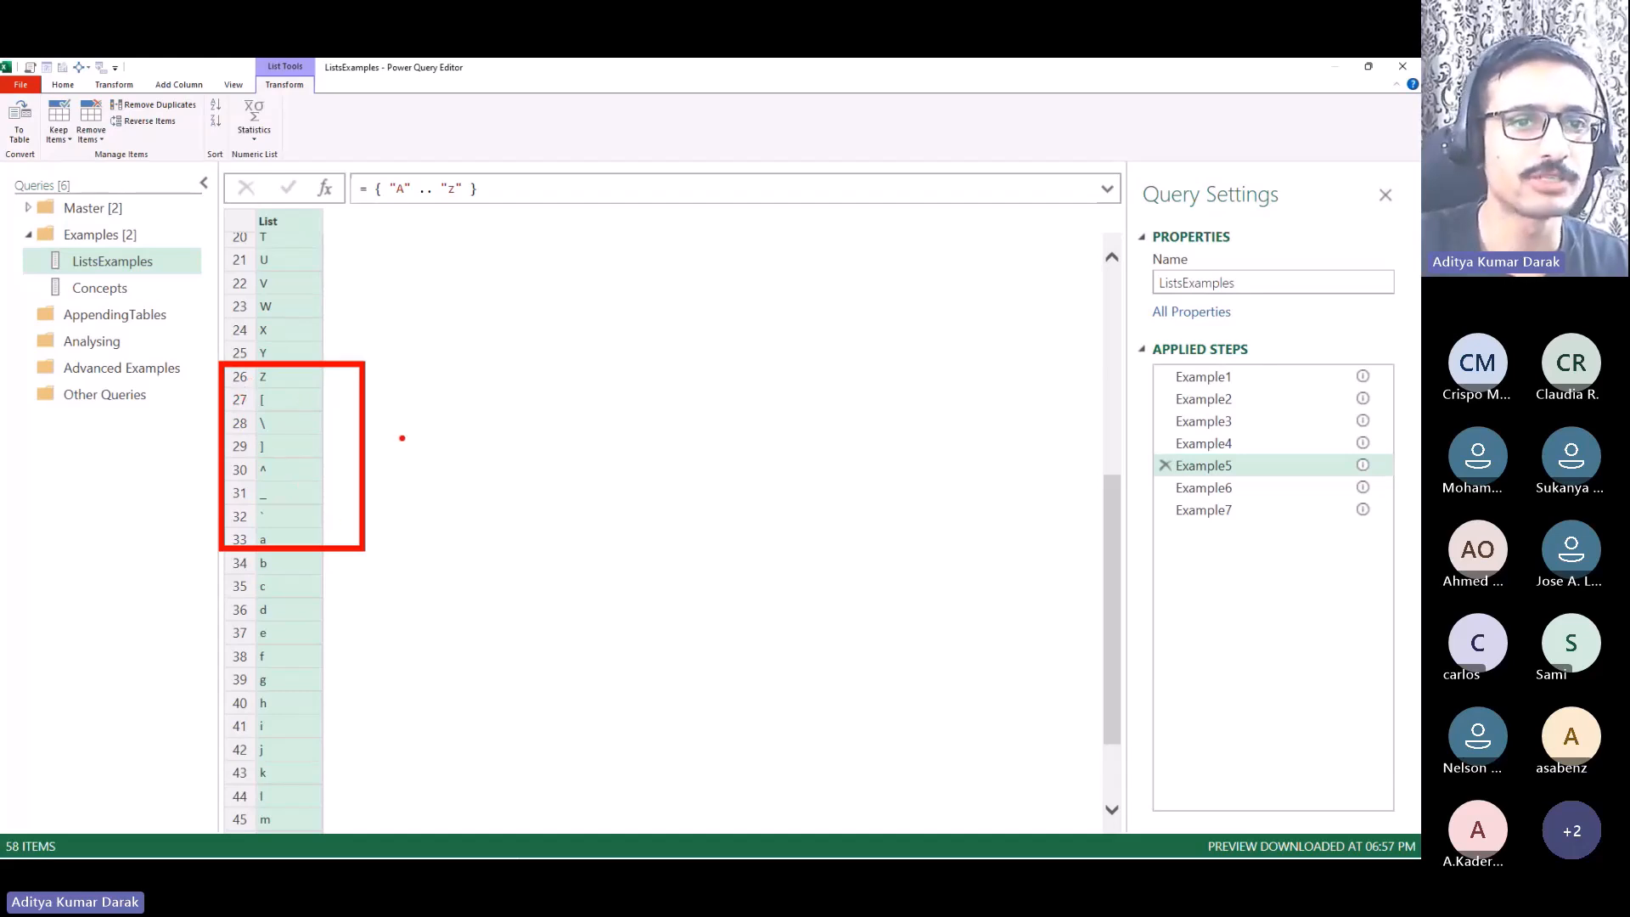
# Step: Change the Example5 bounds to text digits so the formula reads = { "1" .. "10" }, and highlight the error message and its details
pyautogui.click(397, 188)
pyautogui.doubleClick(402, 192)
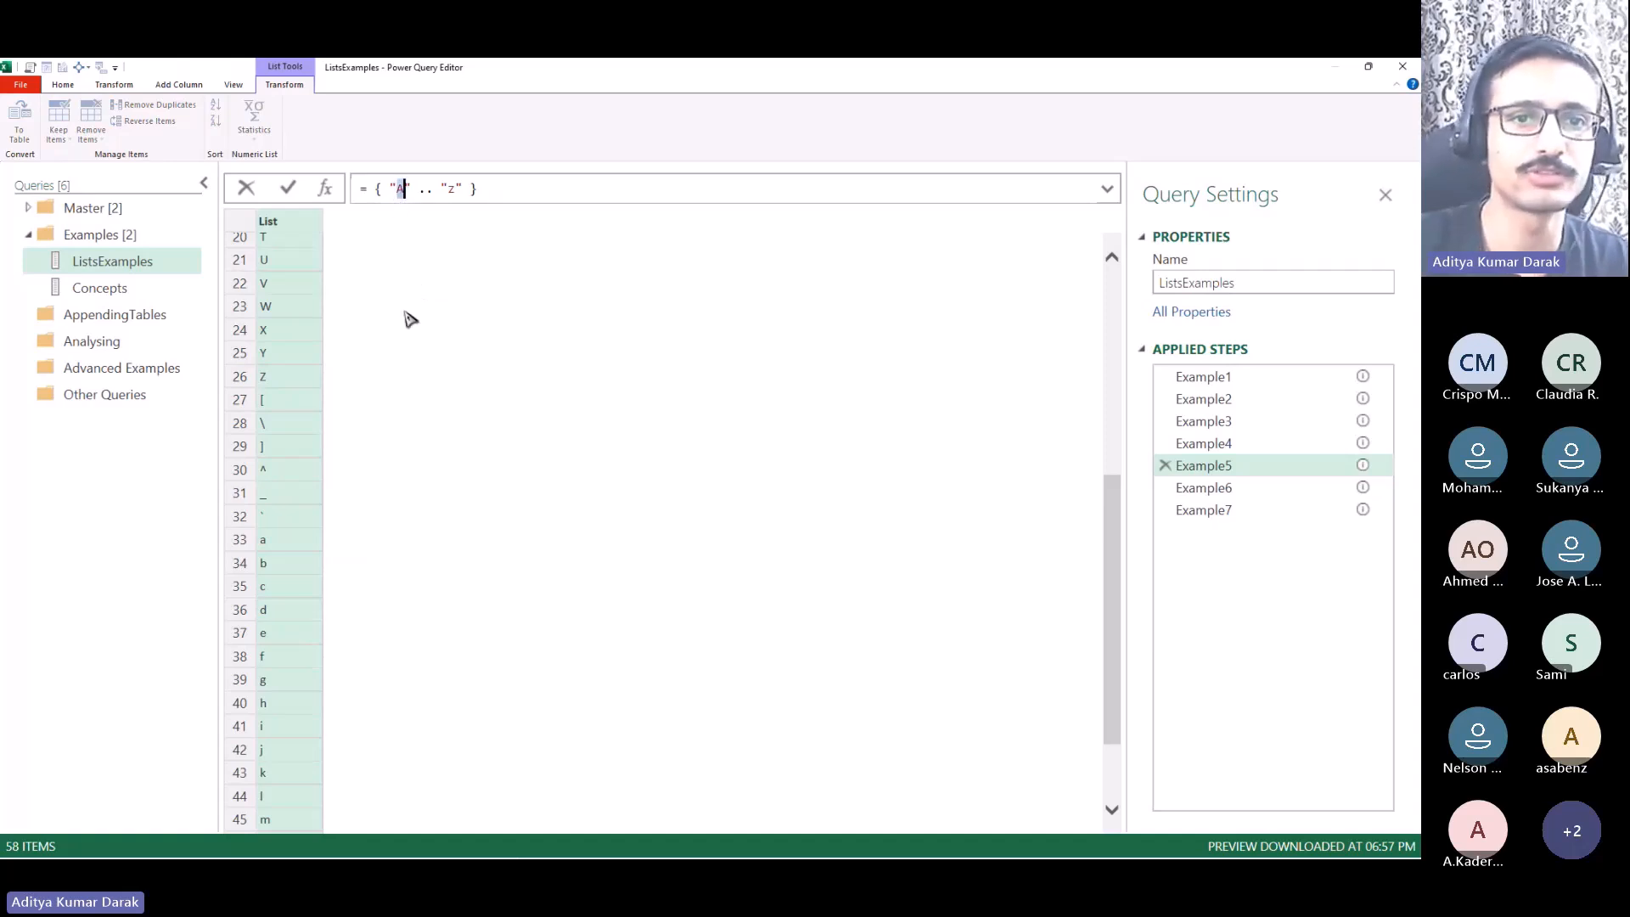
pyautogui.write('1')
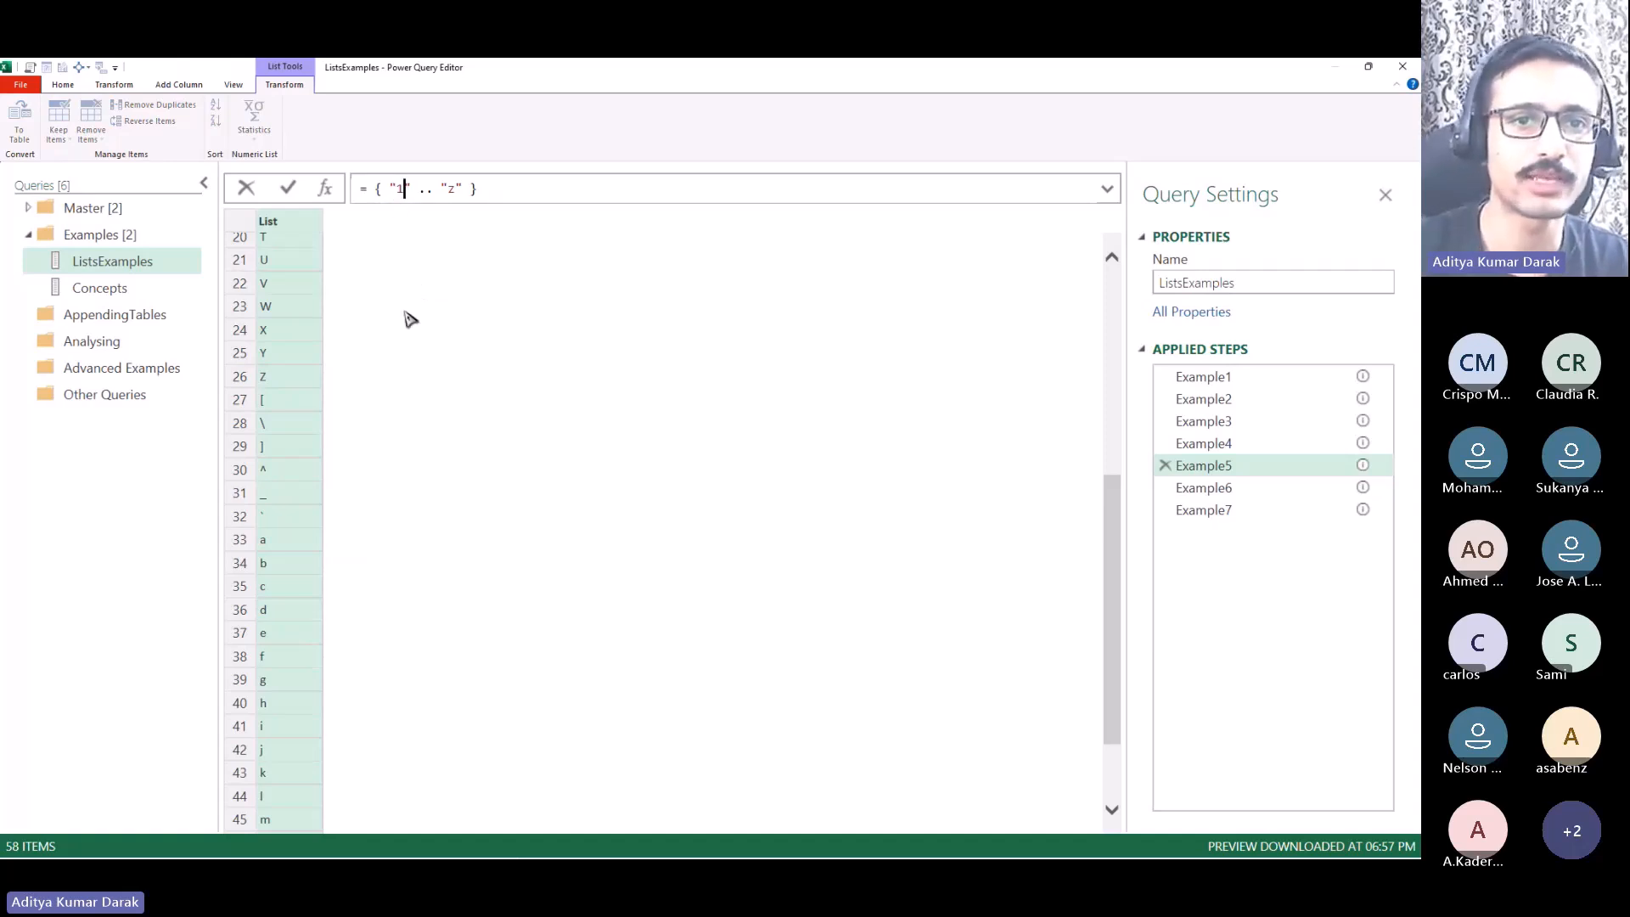
pyautogui.doubleClick(454, 190)
pyautogui.press('BackSpace')
pyautogui.write('10')
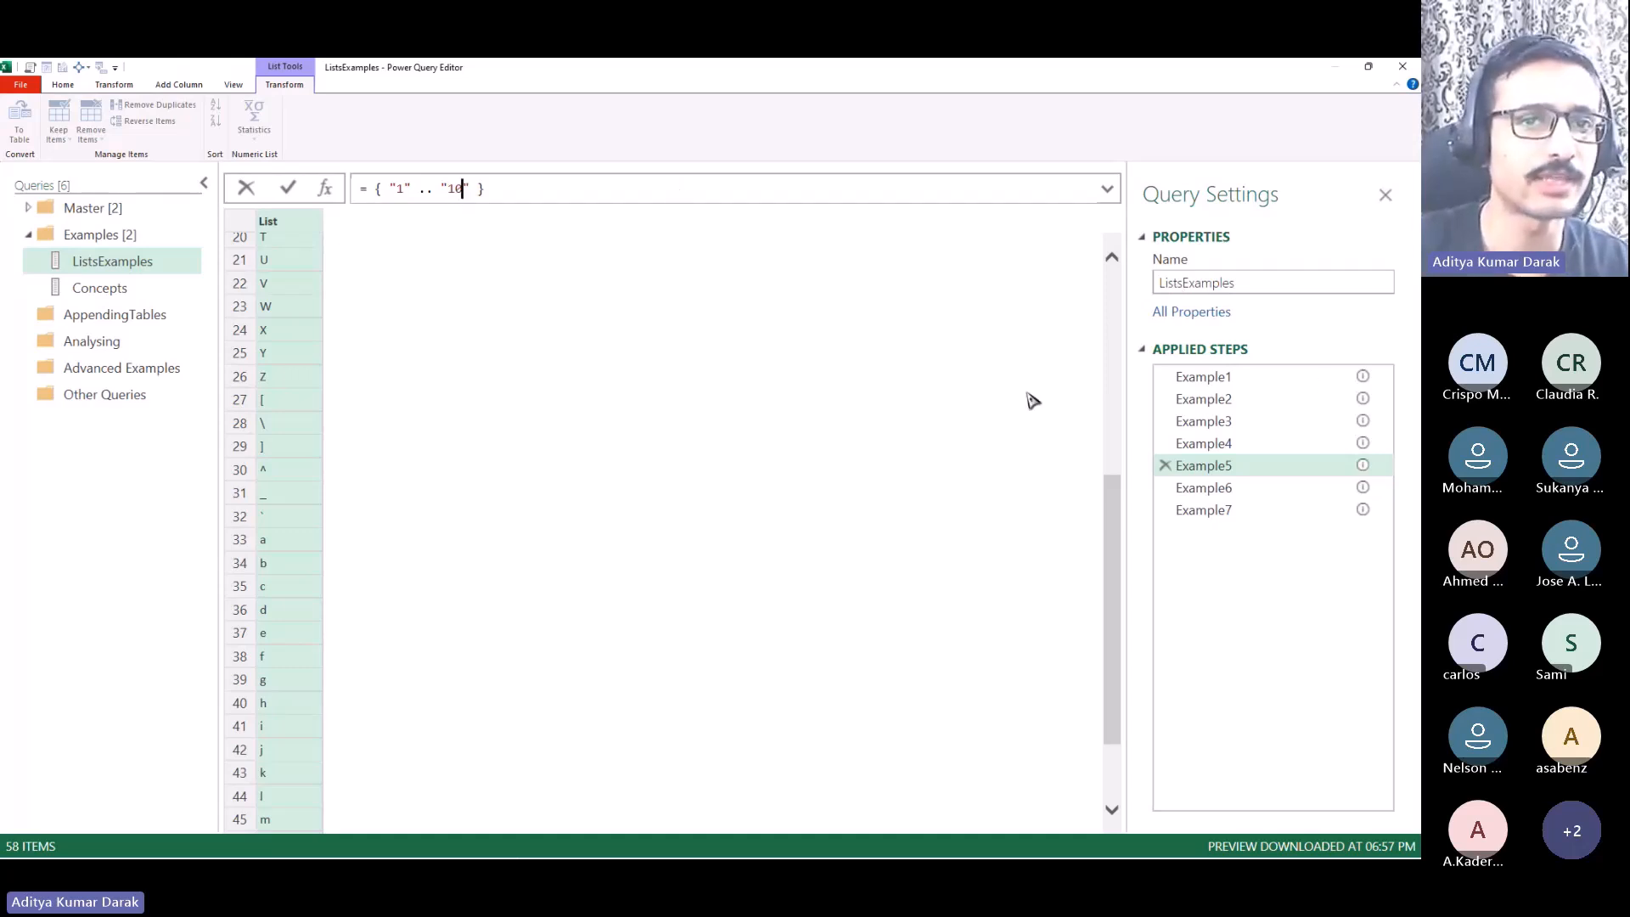
pyautogui.press('Return')
pyautogui.moveTo(604, 227); pyautogui.dragTo(371, 228)
pyautogui.click(422, 450)
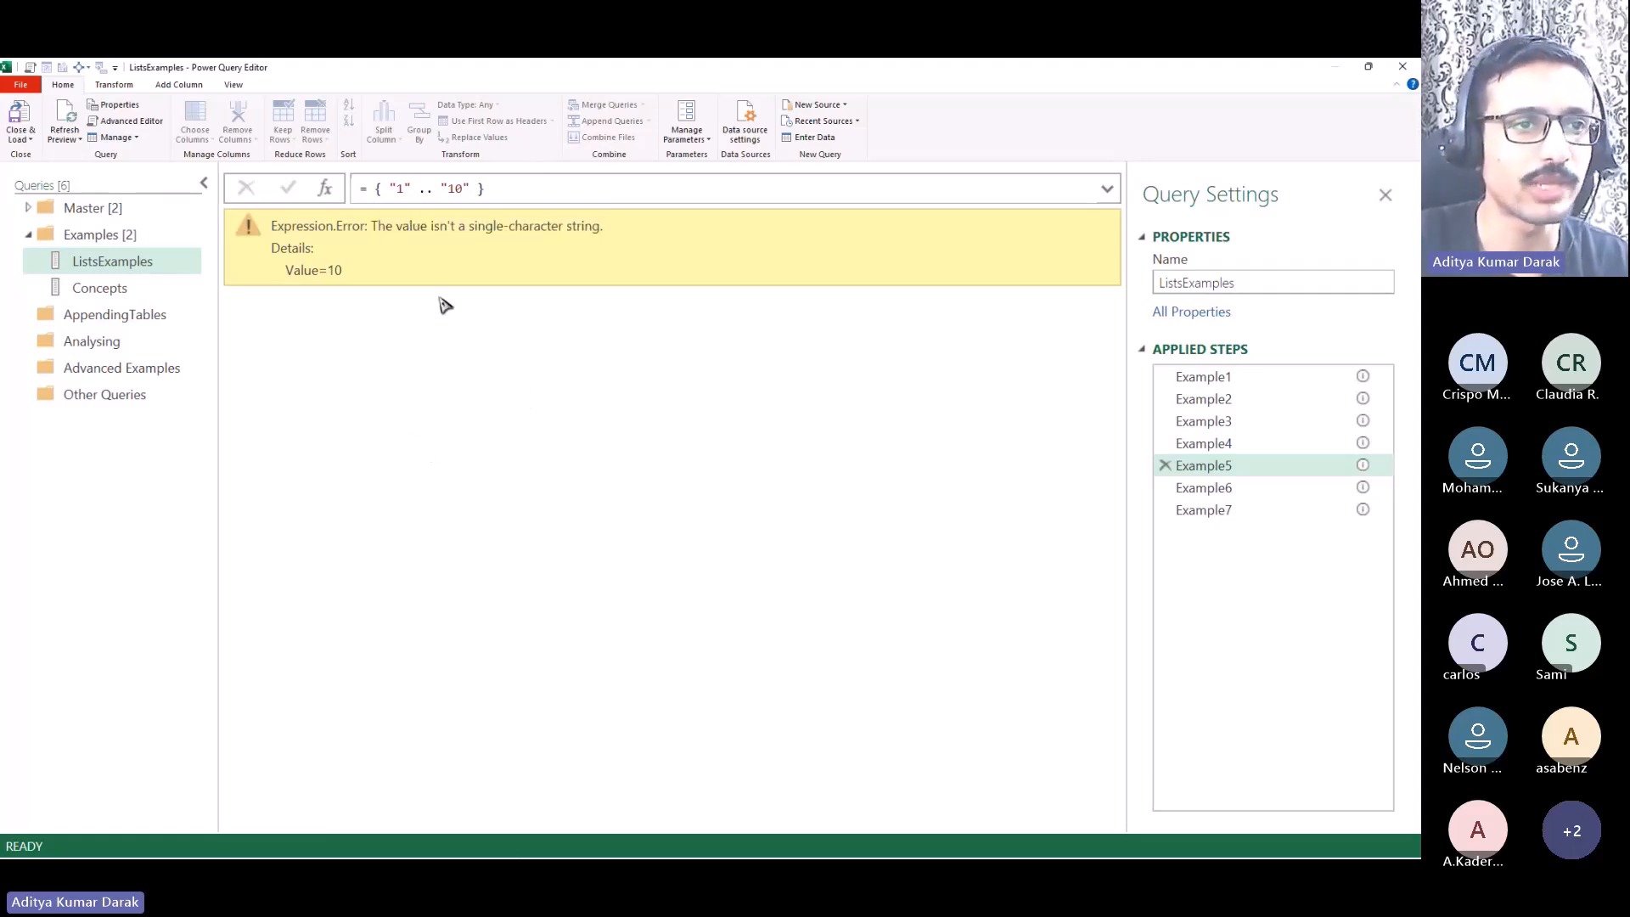
pyautogui.moveTo(348, 271); pyautogui.dragTo(265, 270)
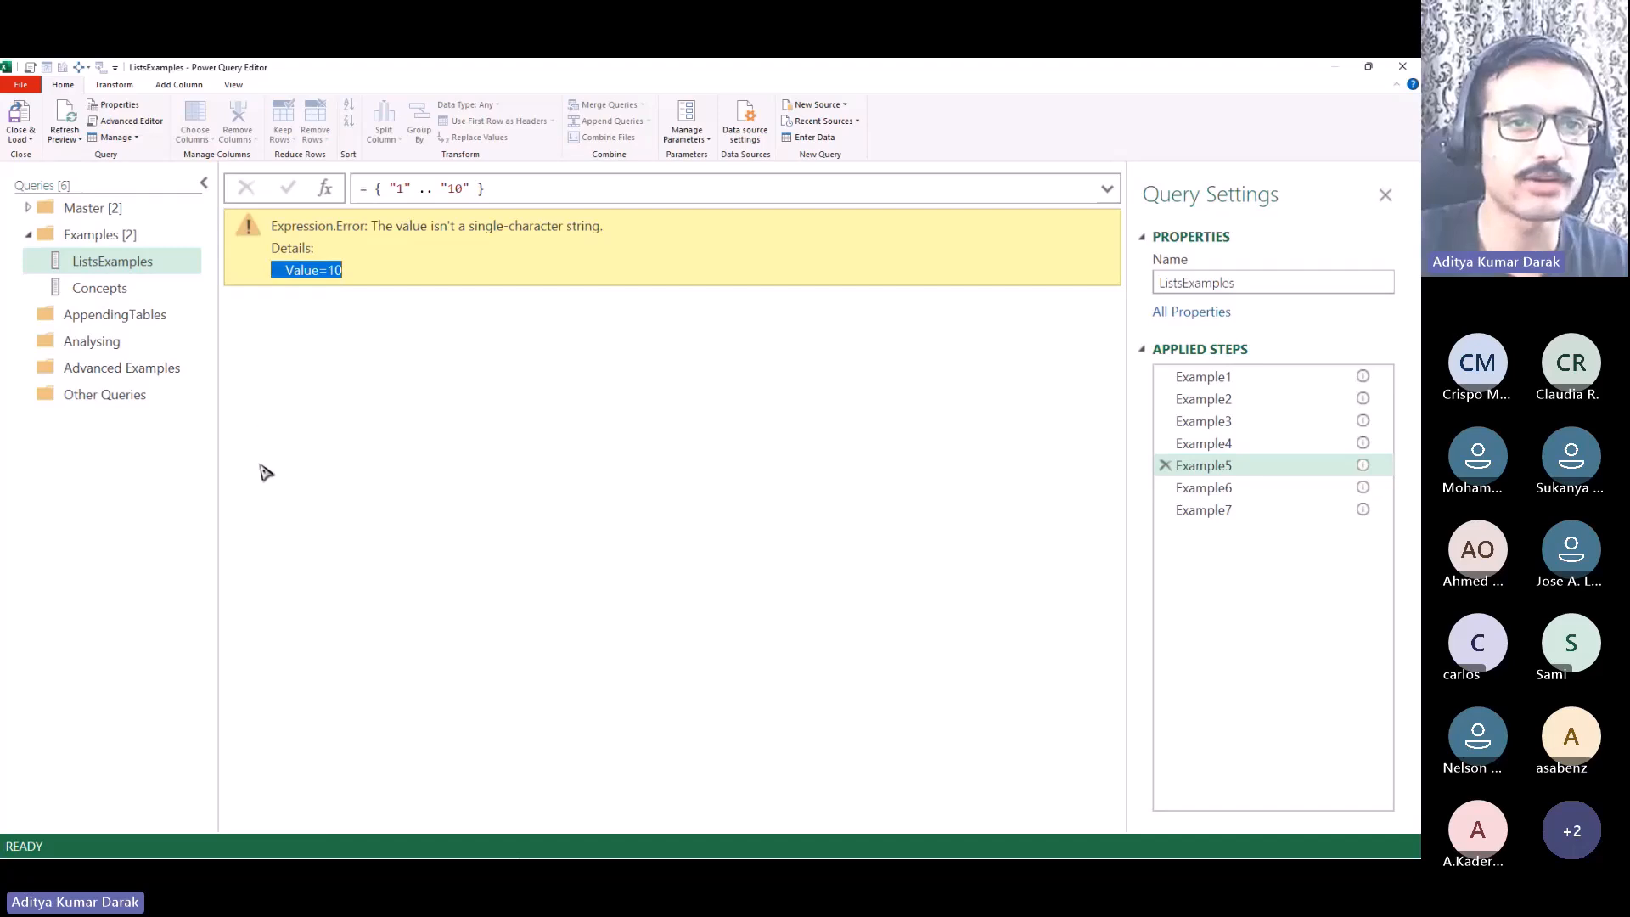
pyautogui.click(337, 453)
# Step: Remove the quotation marks from both Example5 bounds so the formula reads = { 1 .. 10 }
pyautogui.doubleClick(455, 189)
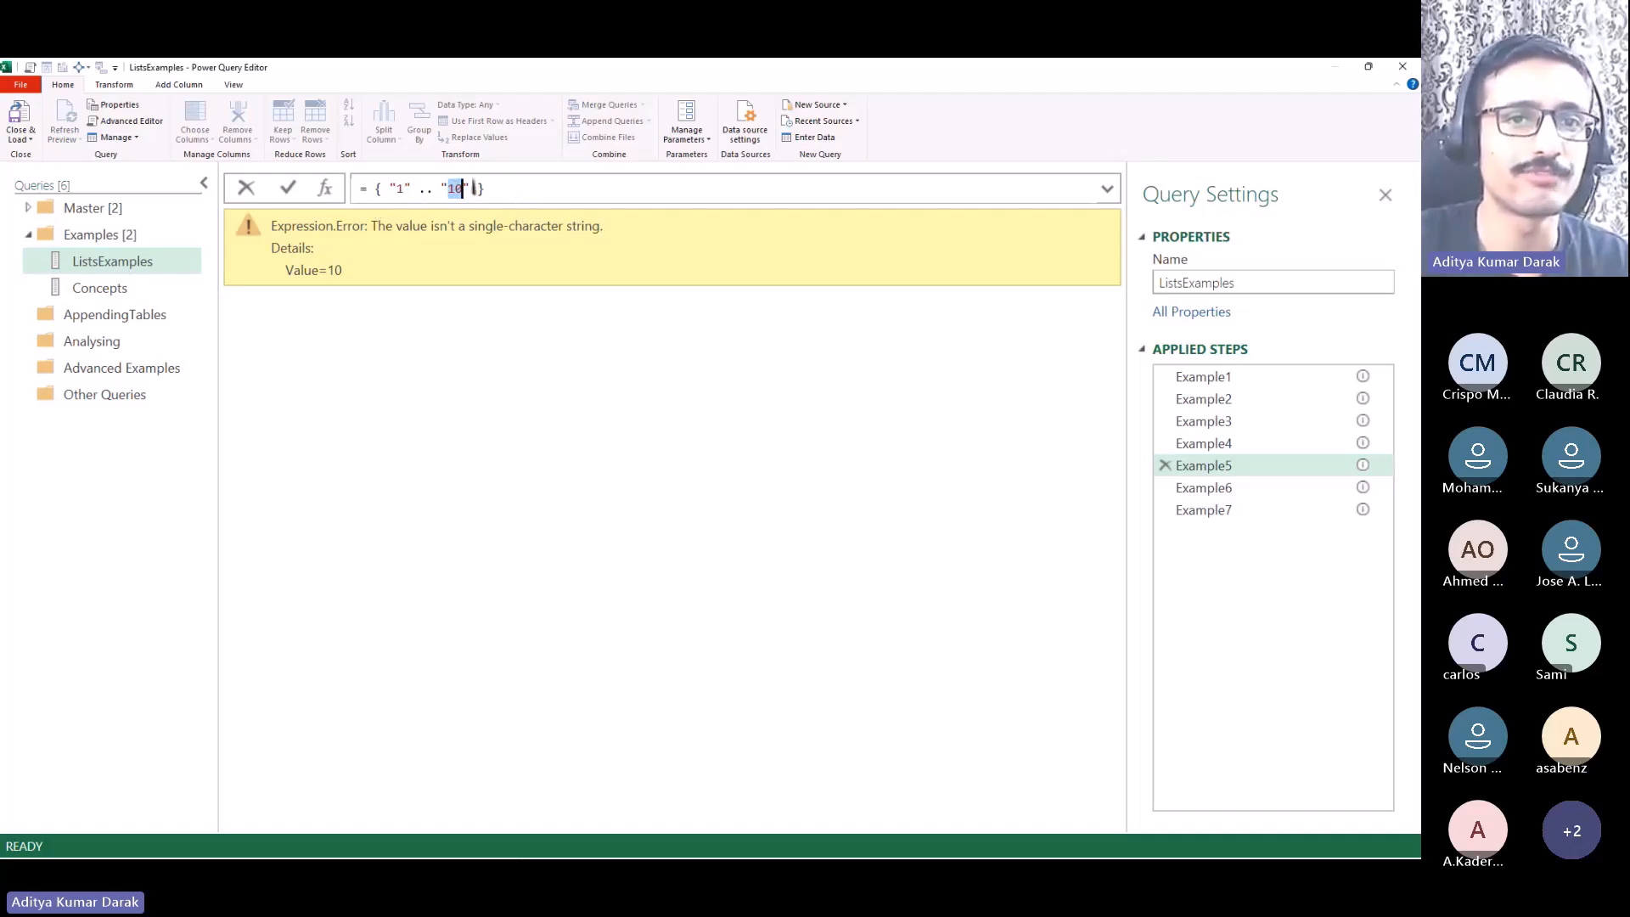
pyautogui.click(405, 189)
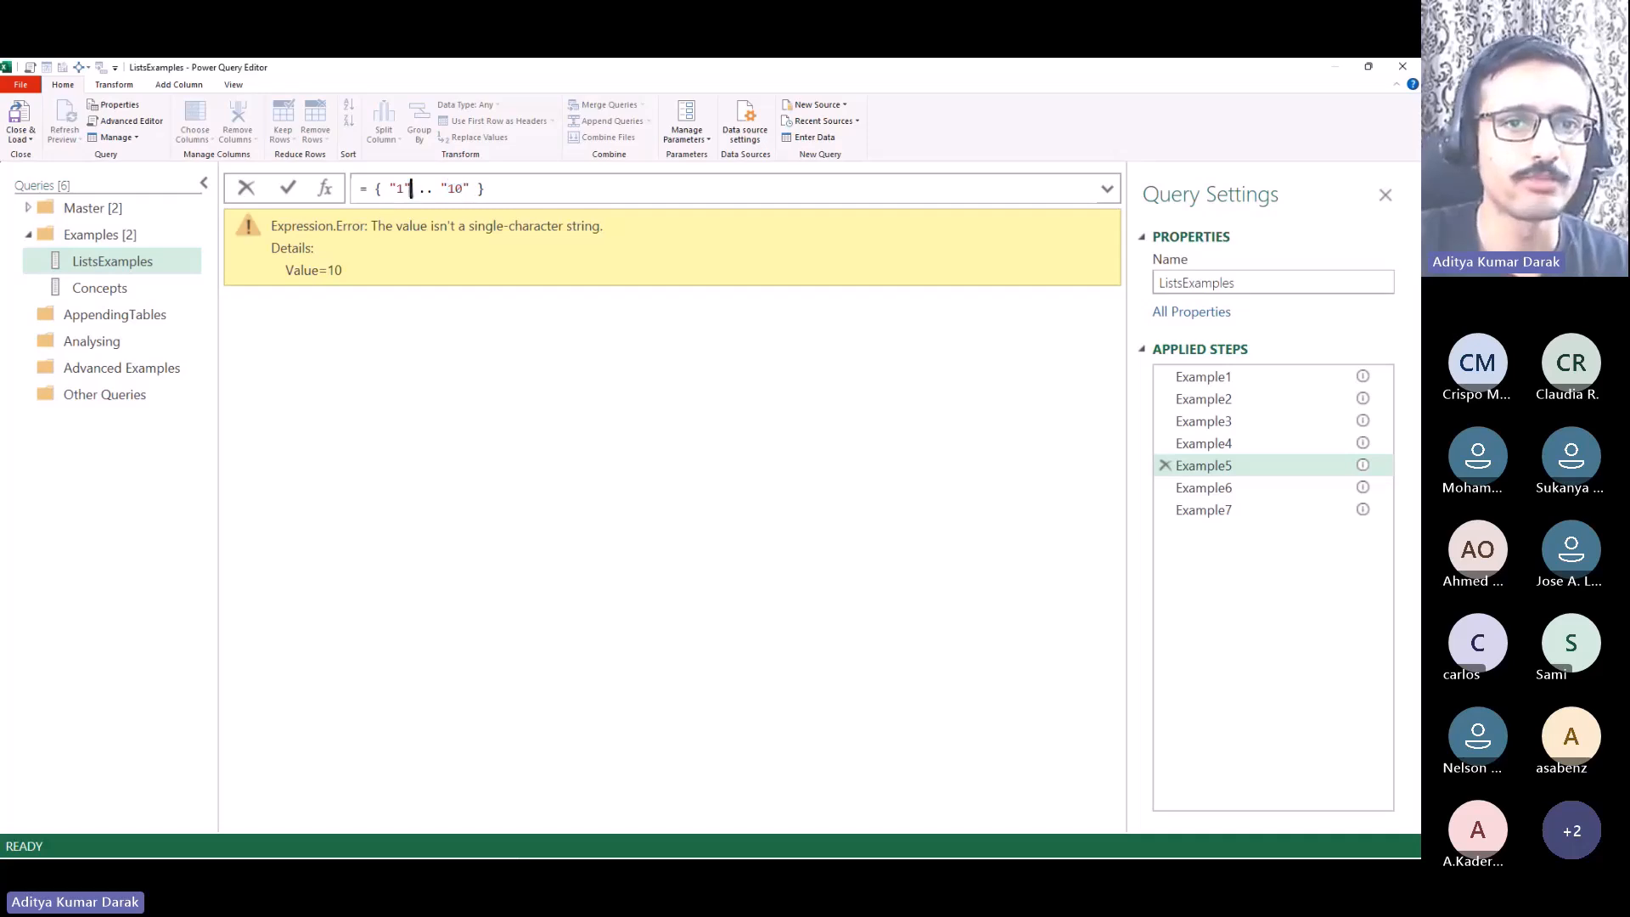
pyautogui.press('Left')
pyautogui.press('BackSpace')
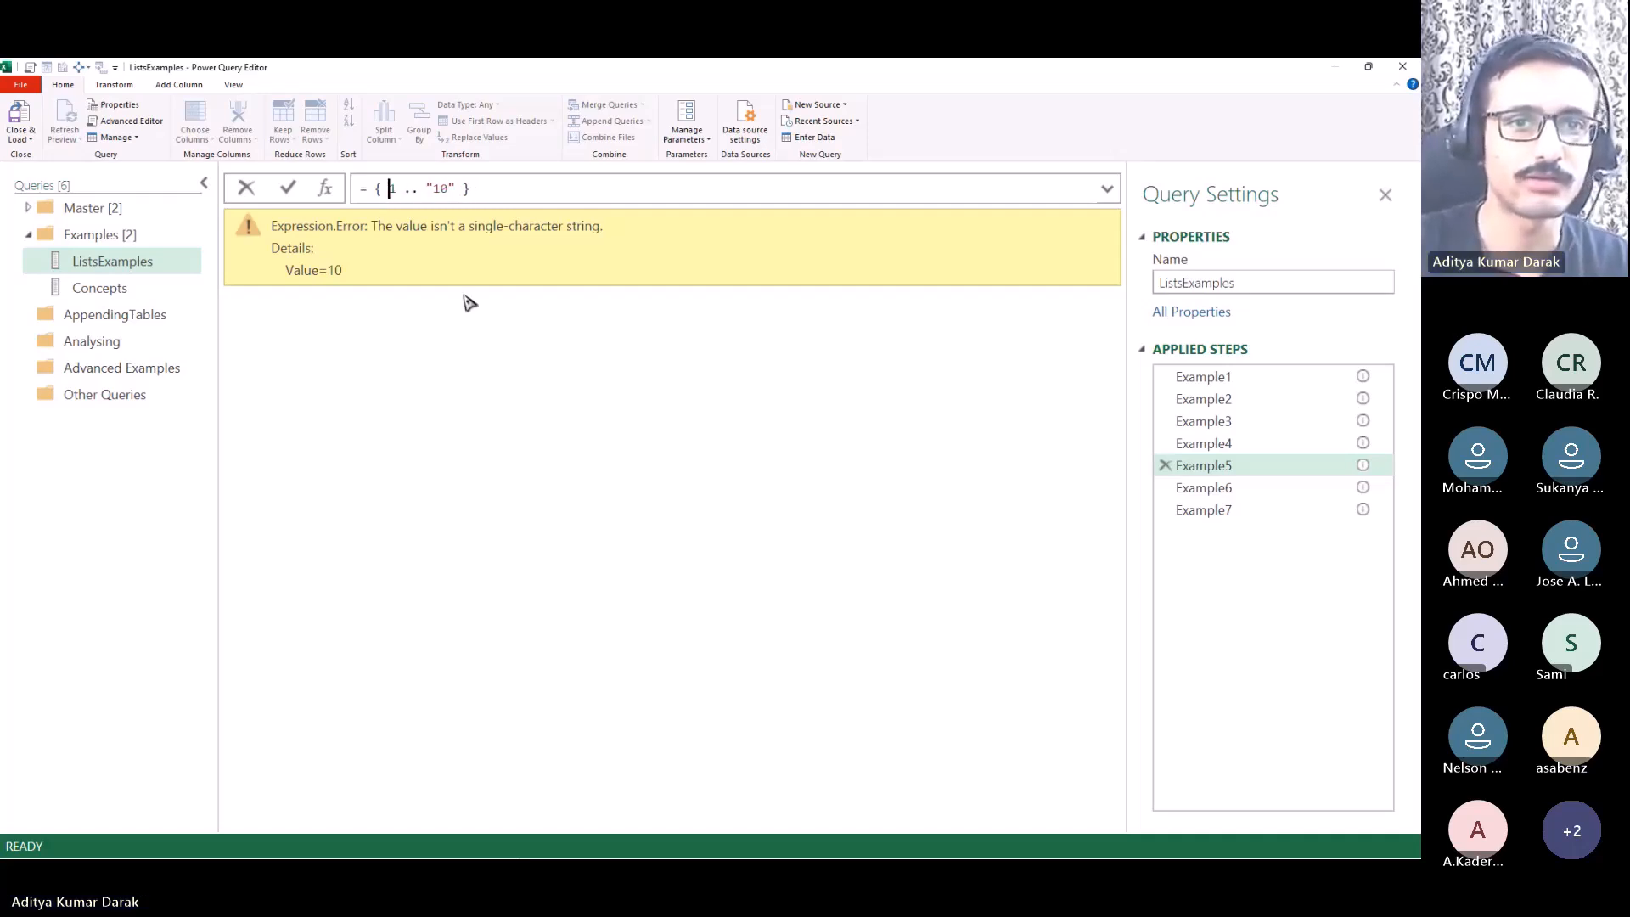
pyautogui.press('Right')
pyautogui.press('Right')
pyautogui.press('Right')
pyautogui.press('Right')
pyautogui.press('Right')
pyautogui.press('Delete')
pyautogui.press('Right')
pyautogui.press('Right')
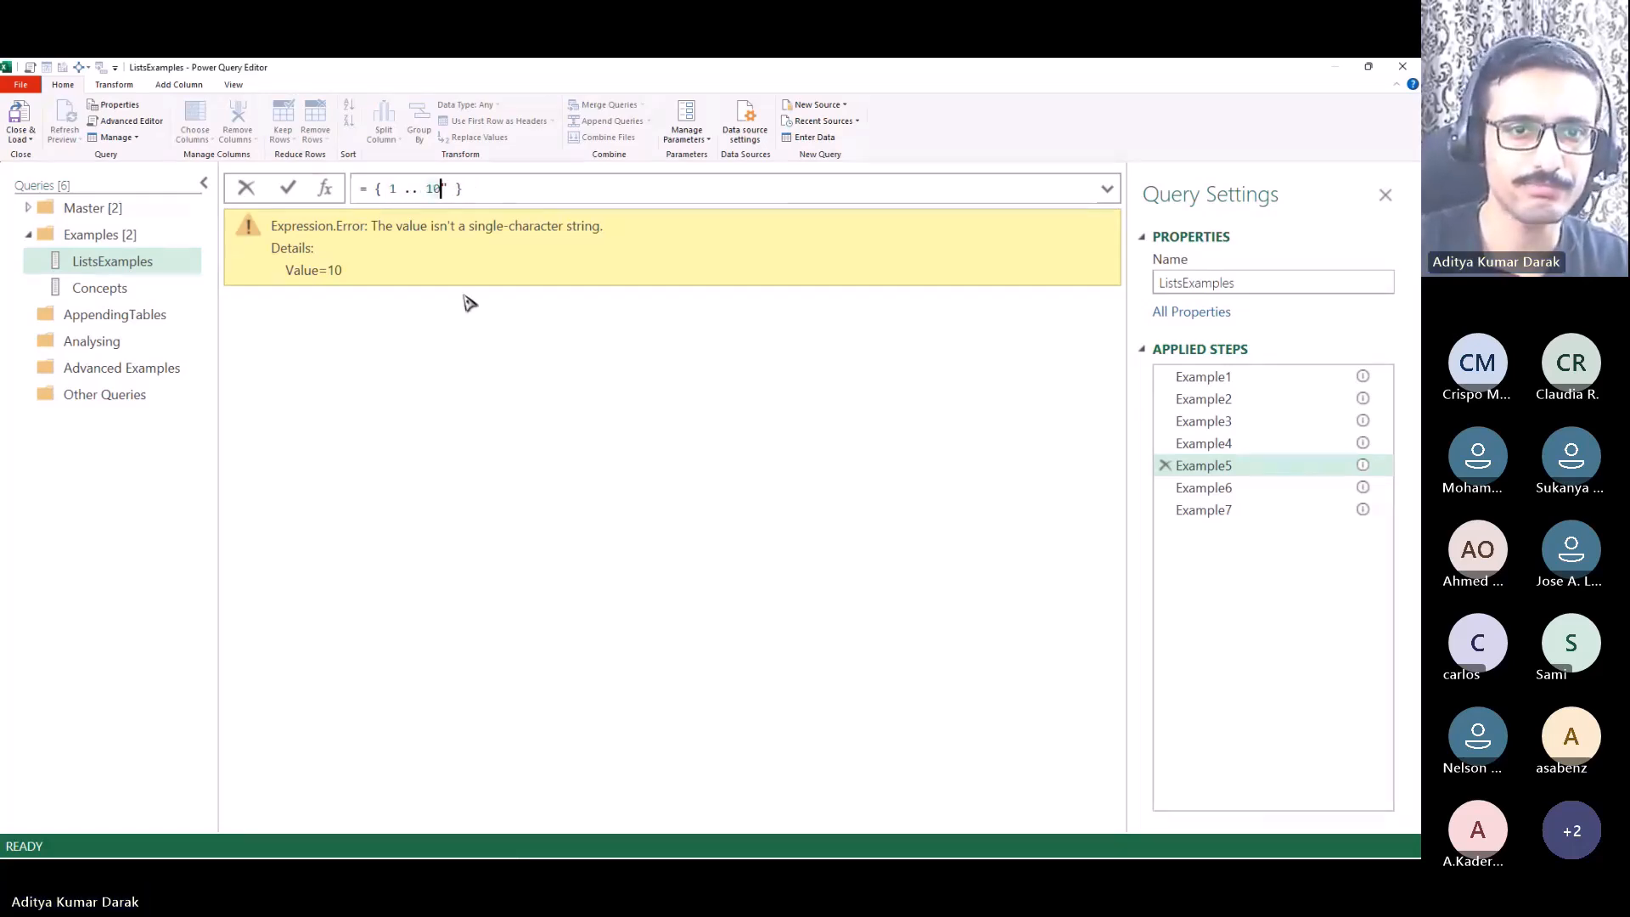
pyautogui.press('Delete')
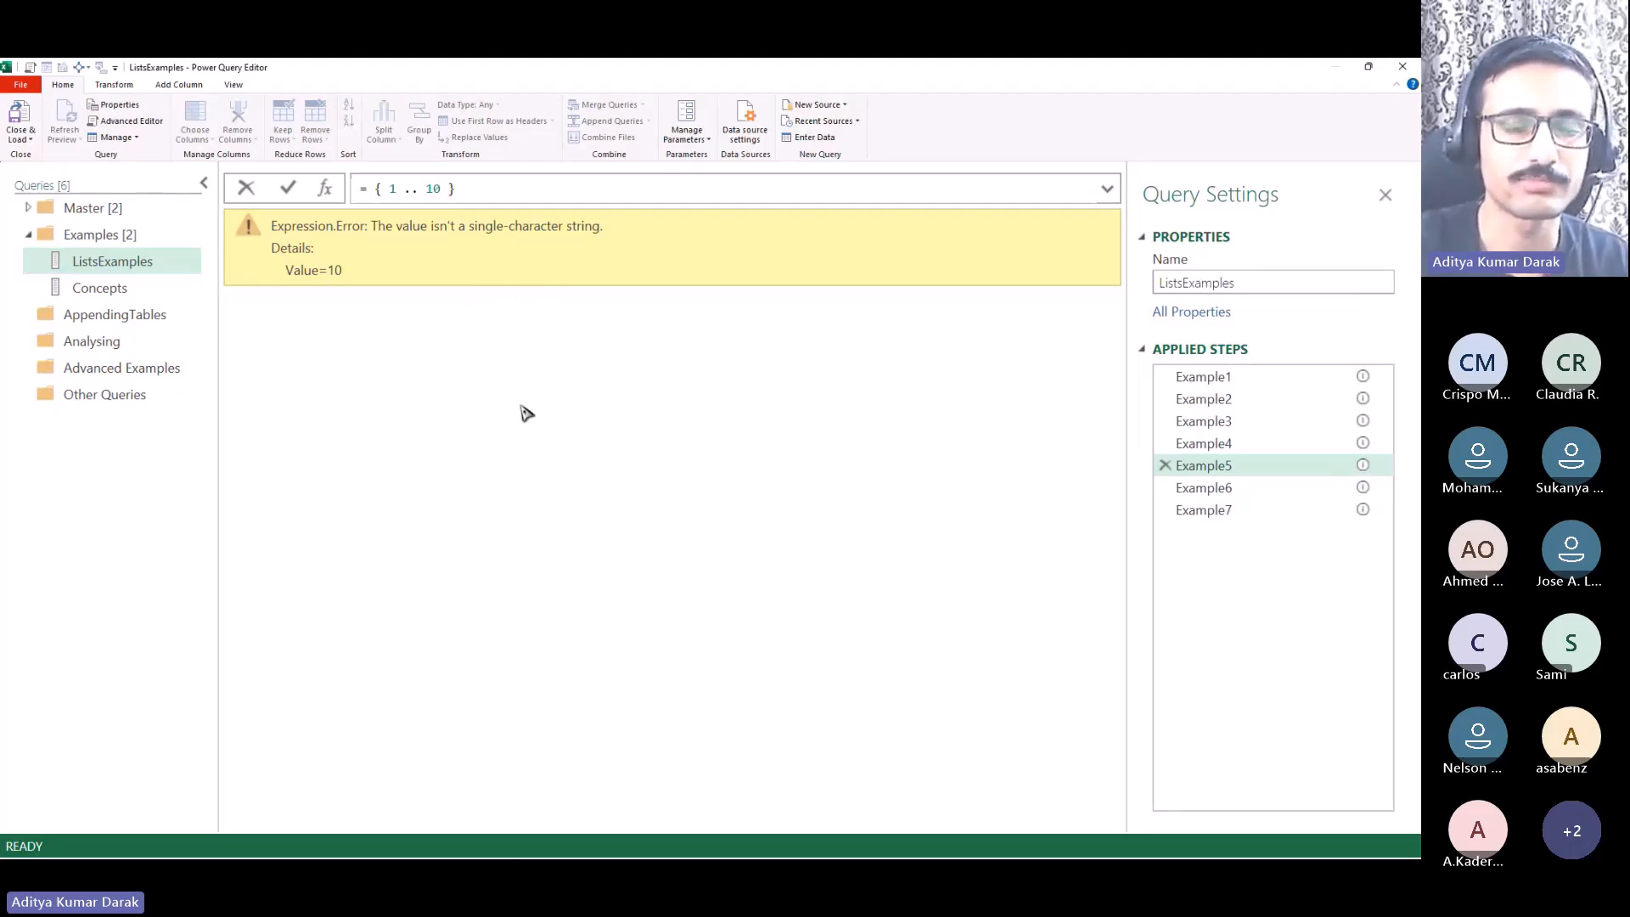
pyautogui.press('Return')
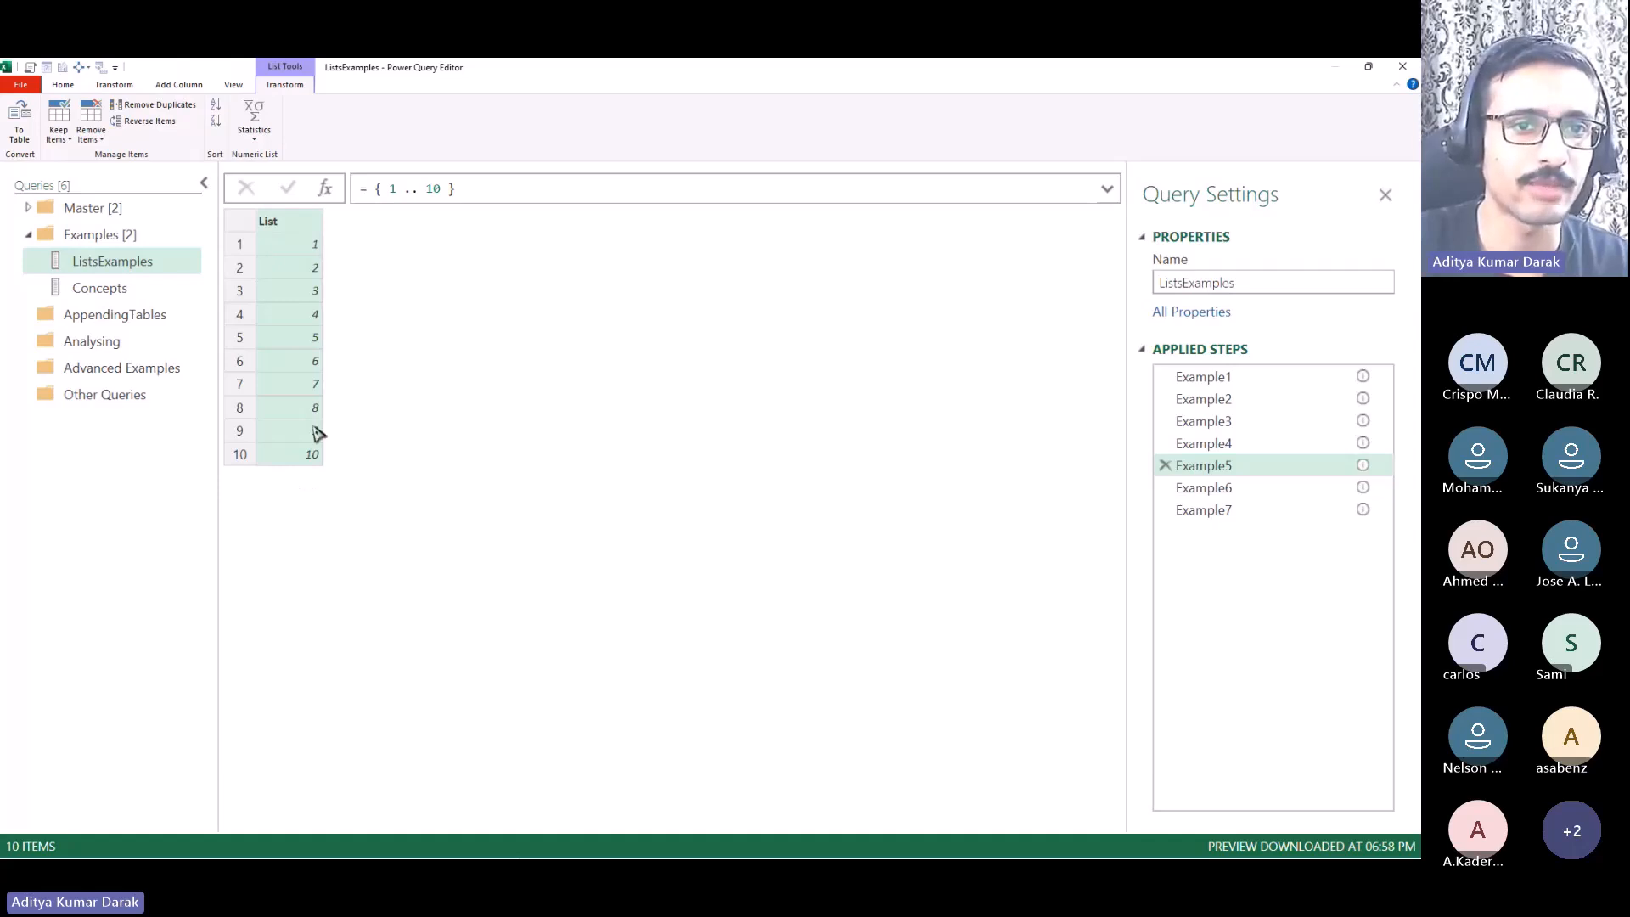
# Step: Change the Example5 range to single-character text digits so the formula reads = { "0" .. "9" }
pyautogui.click(396, 188)
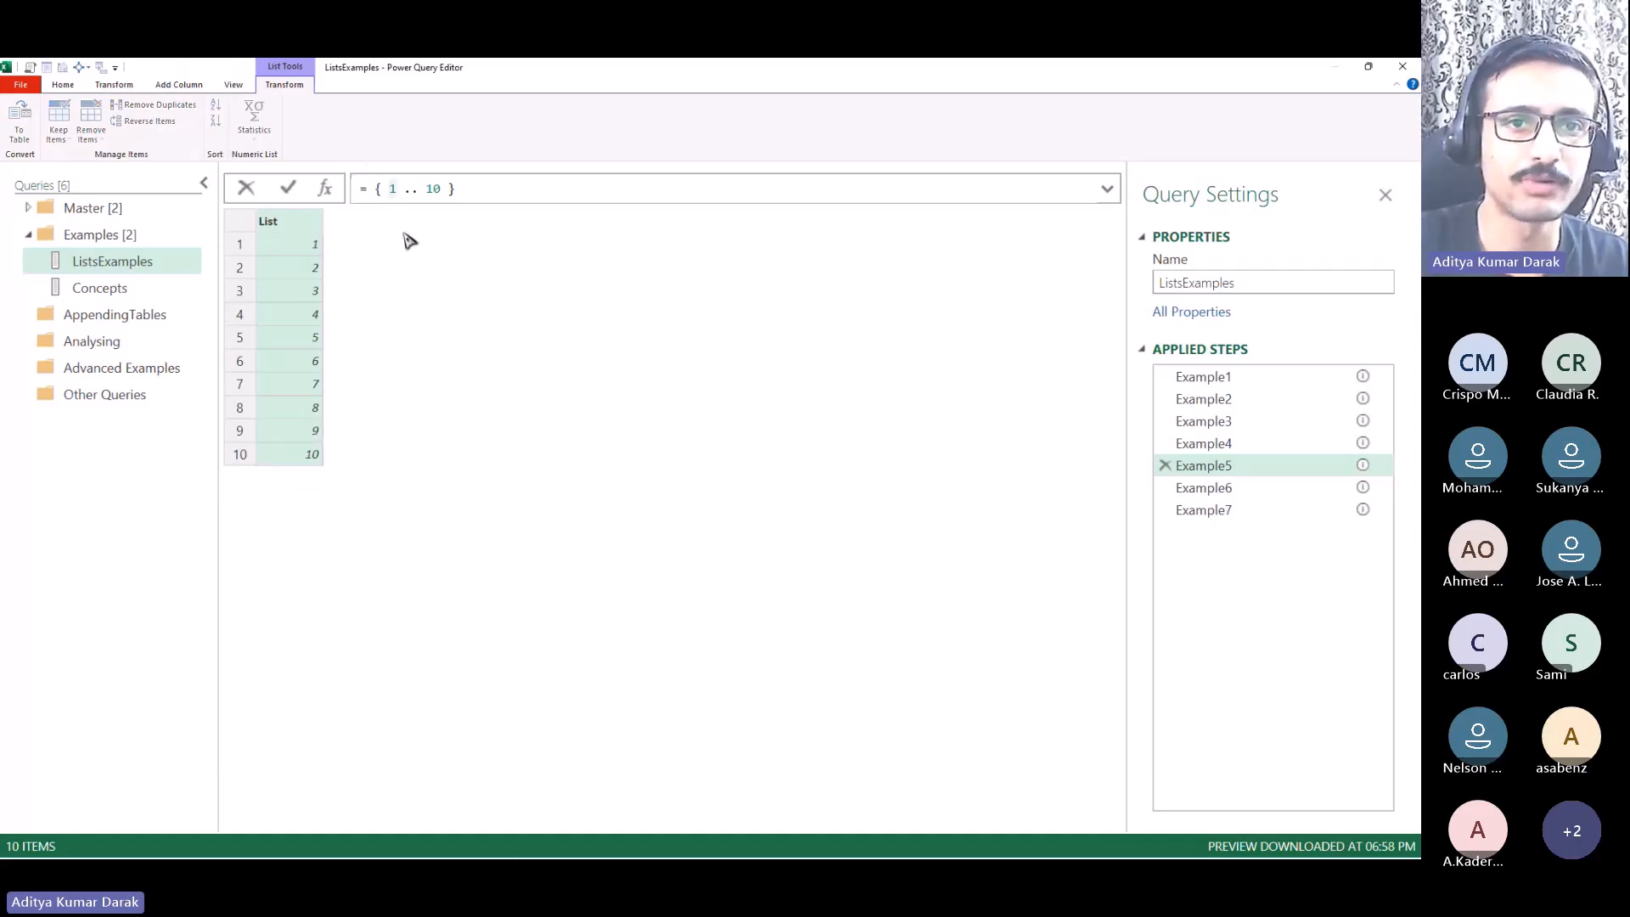
pyautogui.write('"')
pyautogui.press('Right')
pyautogui.write('"')
pyautogui.press('Left')
pyautogui.press('BackSpace')
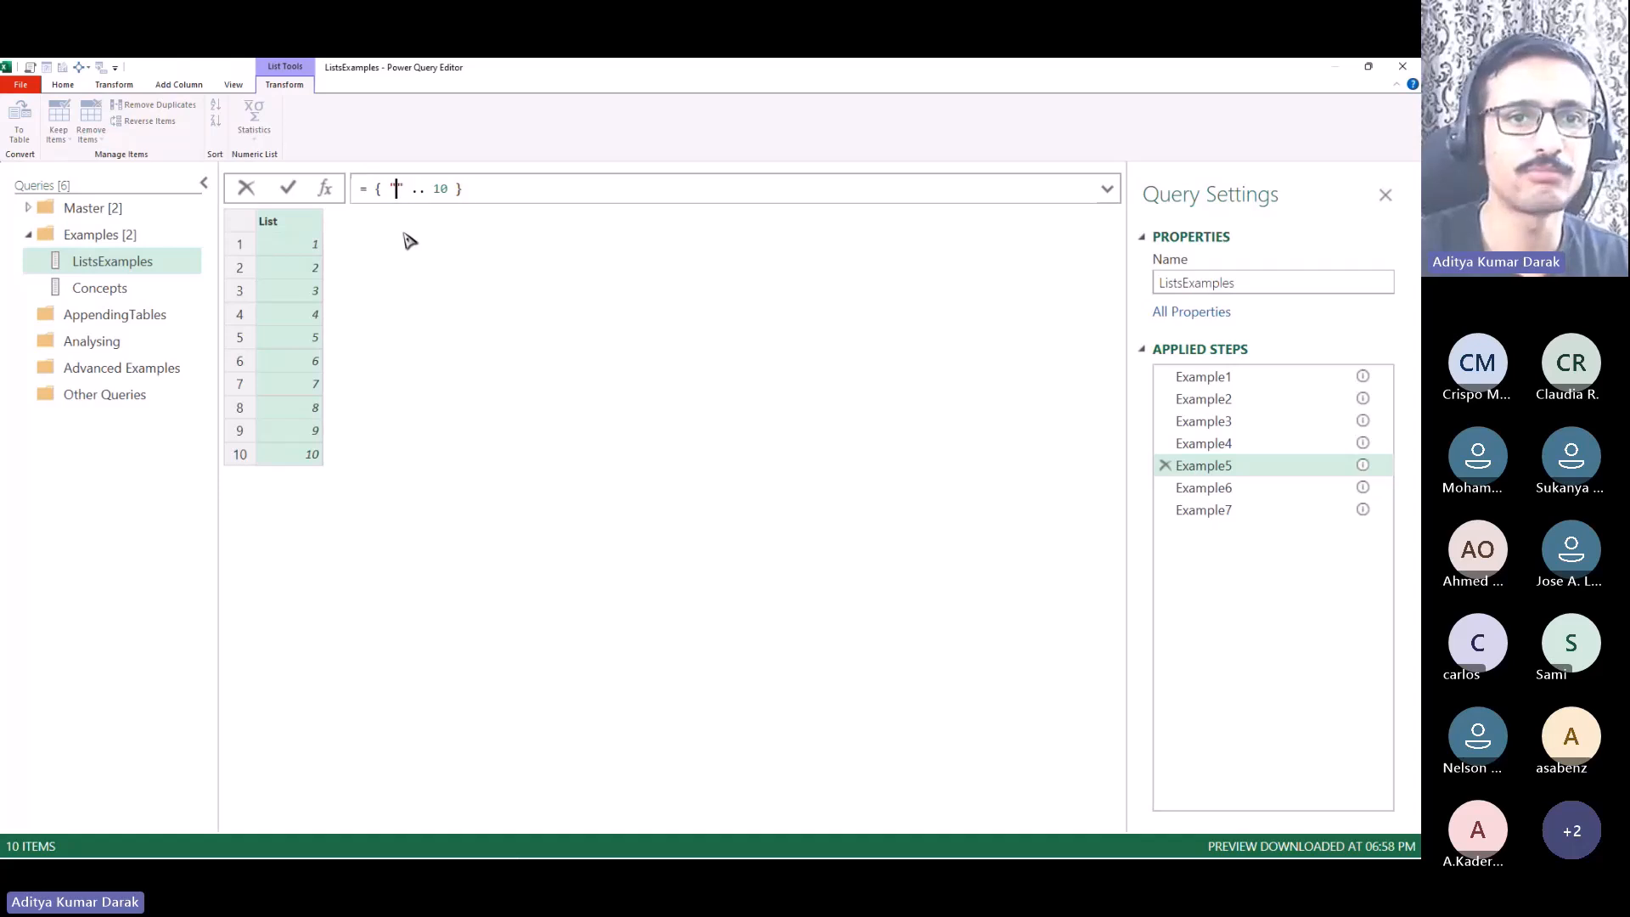
pyautogui.write('0')
pyautogui.hotkey('ctrl', 'Right')
pyautogui.hotkey('ctrl', 'Right')
pyautogui.hotkey('ctrl', 'Right')
pyautogui.press('BackSpace')
pyautogui.press('BackSpace')
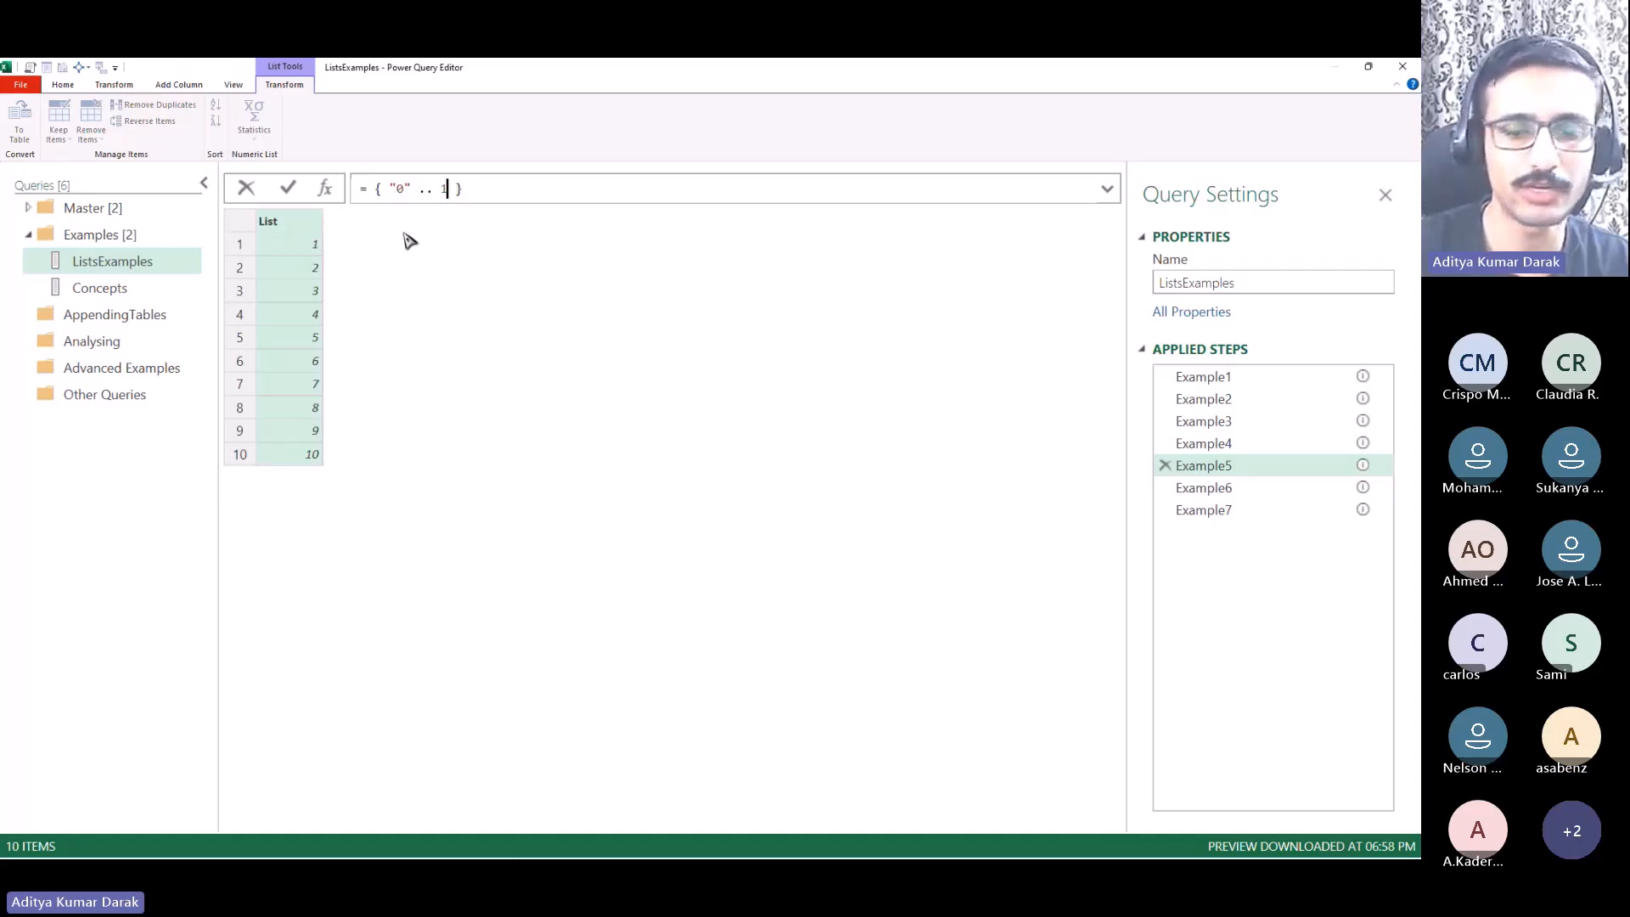
pyautogui.write('"9')
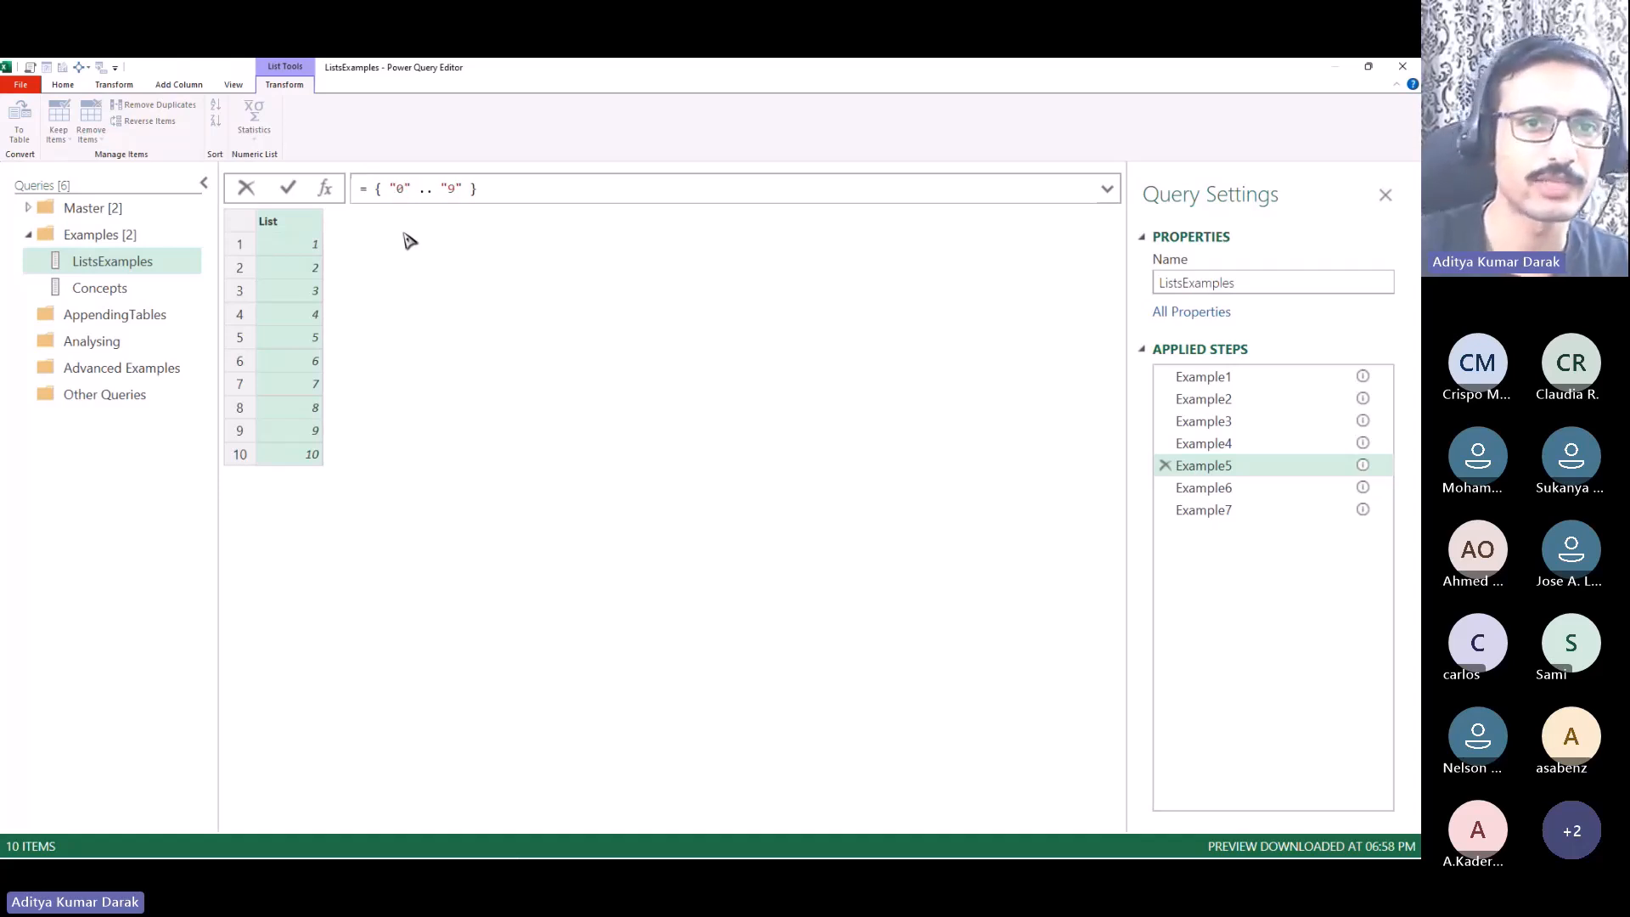
pyautogui.press('Return')
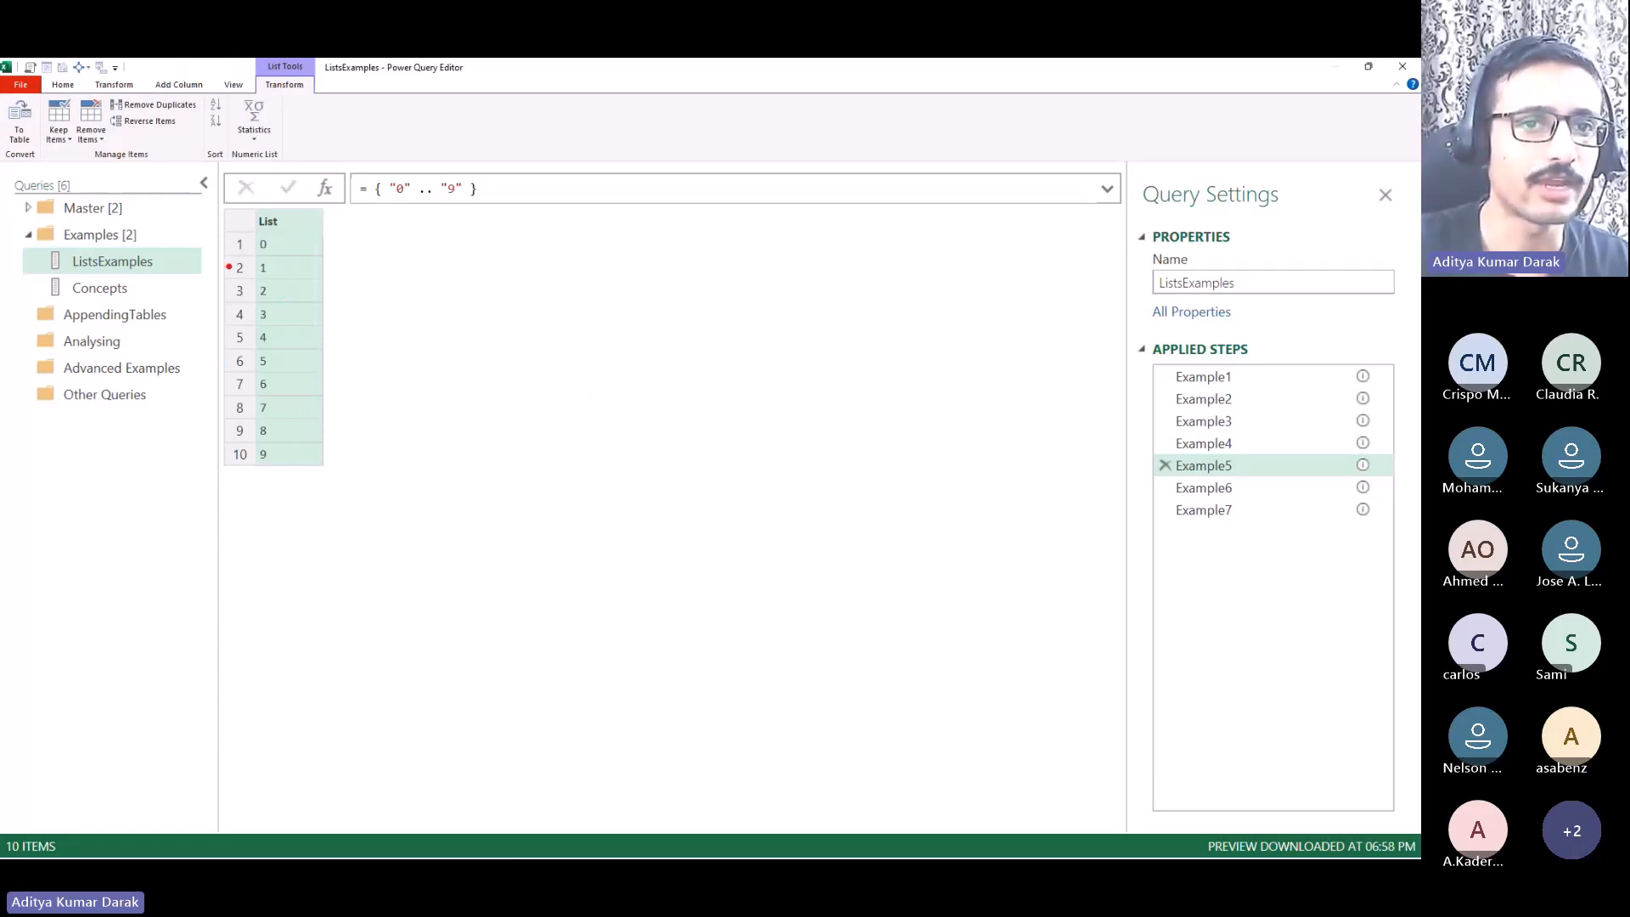
# Step: Set the Example5 upper bound to "10" so the formula reads = { "0" .. "10" }
pyautogui.click(456, 190)
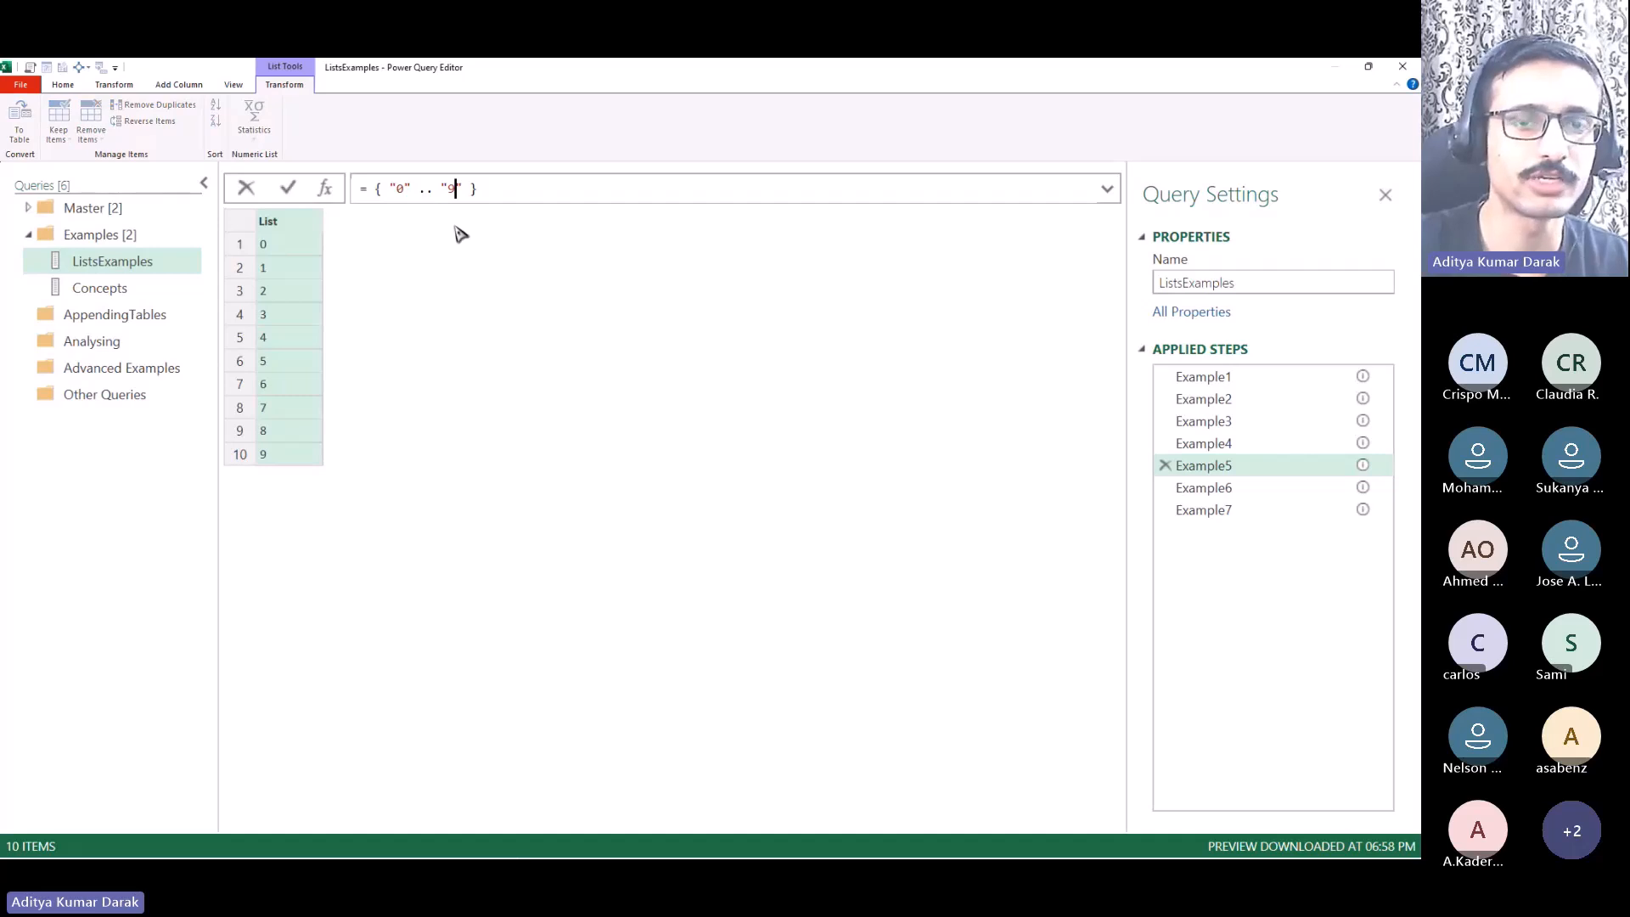
pyautogui.press('BackSpace')
pyautogui.write('10')
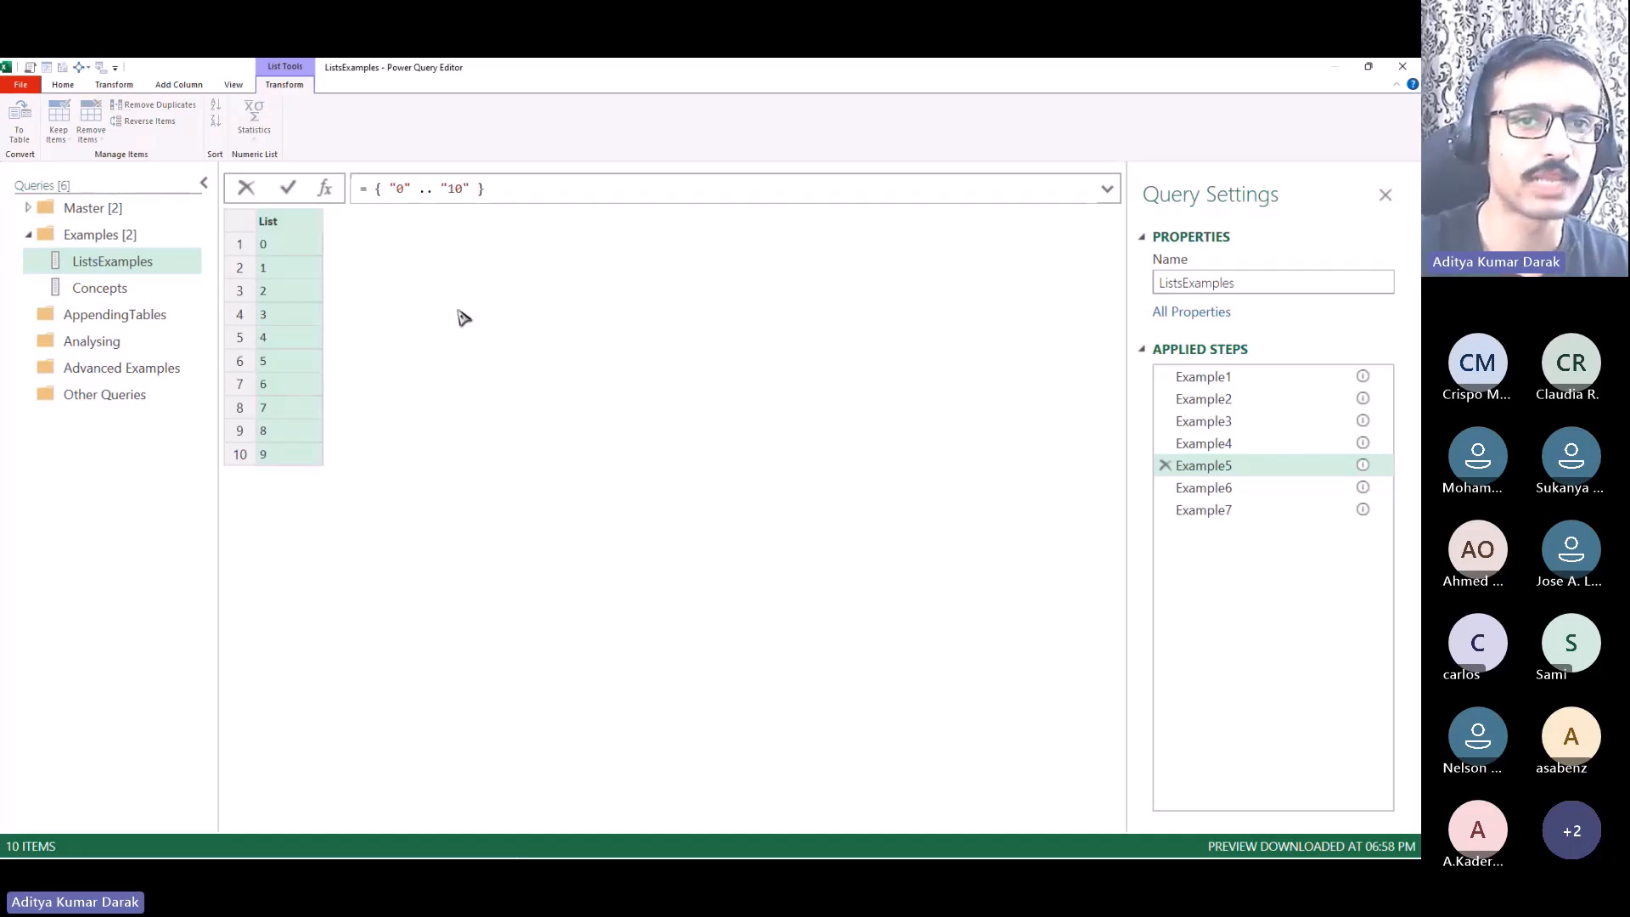
pyautogui.press('Return')
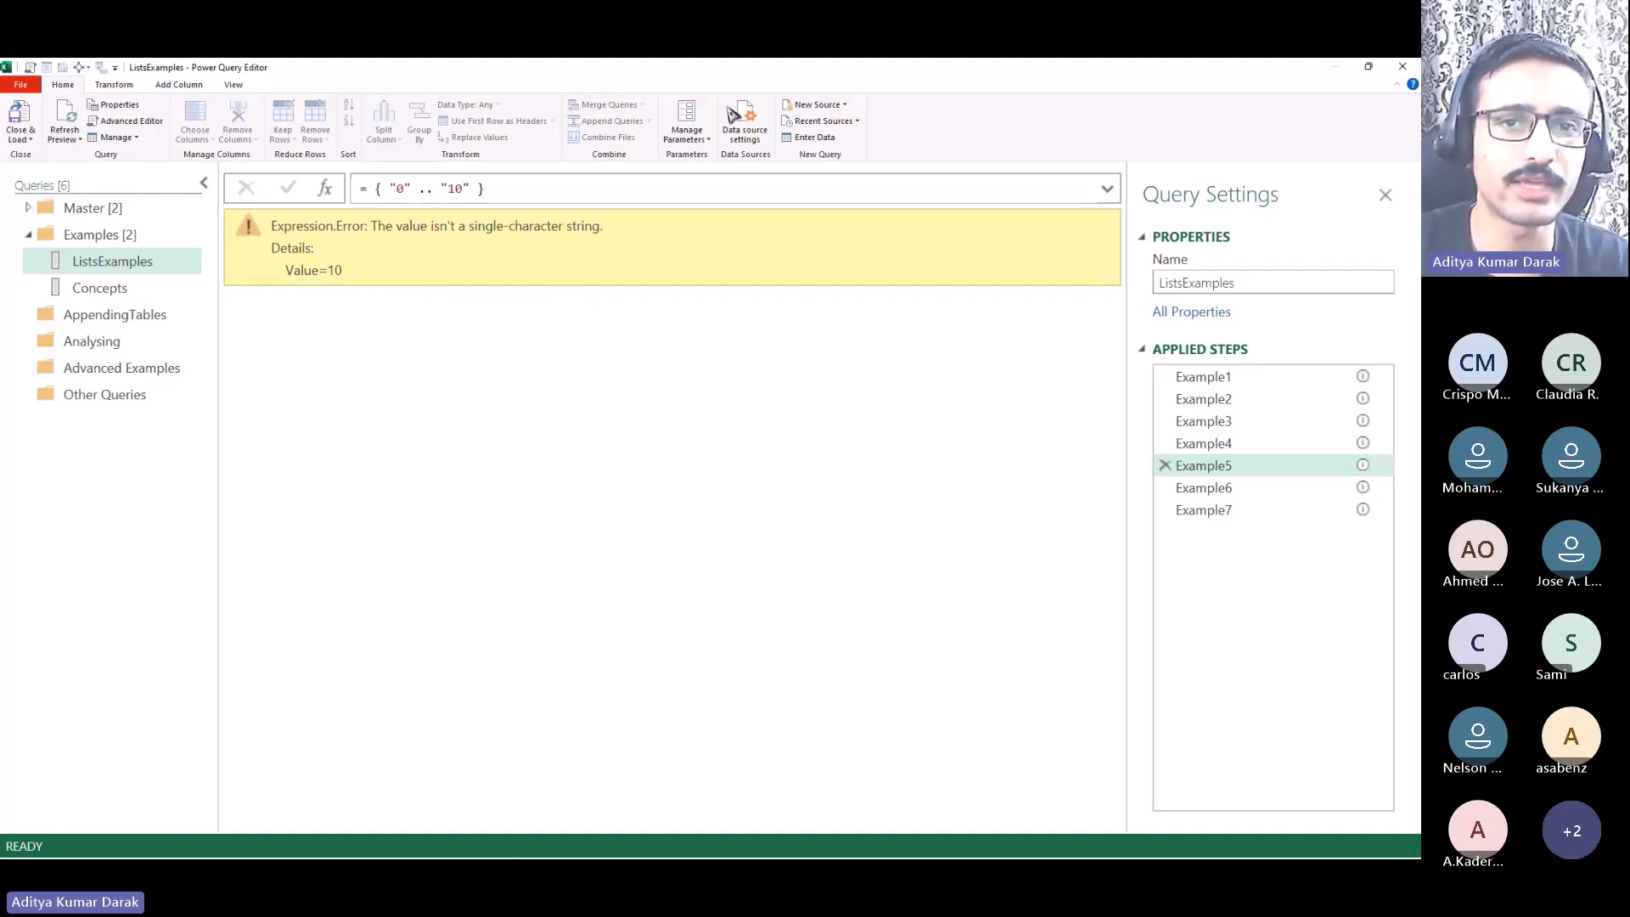
# Step: Review the Example6 combined list, handwriting a temporary red note 26, 10, 26 = 62 beneath its three ranges
pyautogui.click(1320, 487)
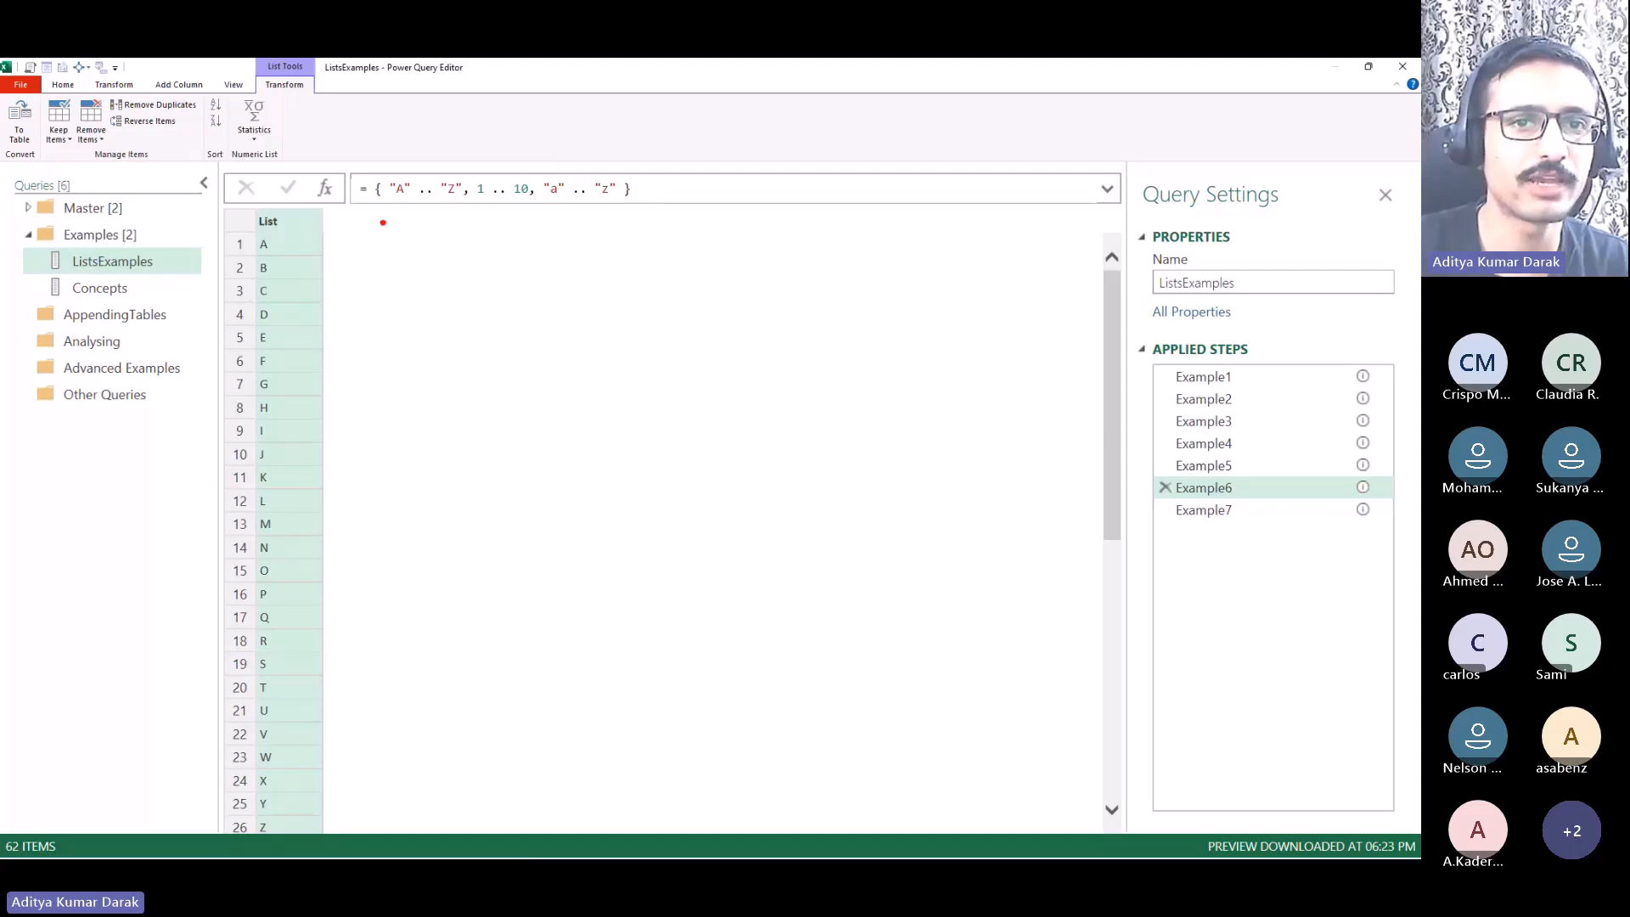
pyautogui.moveTo(378, 230); pyautogui.dragTo(403, 253)
pyautogui.moveTo(416, 226)
pyautogui.mouseDown()
pyautogui.moveTo(413, 253)
pyautogui.moveTo(494, 259)
pyautogui.moveTo(542, 231)
pyautogui.moveTo(628, 254)
pyautogui.mouseUp()
pyautogui.moveTo(624, 248)
pyautogui.mouseDown()
pyautogui.moveTo(658, 244)
pyautogui.moveTo(636, 266)
pyautogui.moveTo(727, 237)
pyautogui.moveTo(722, 253)
pyautogui.mouseUp()
pyautogui.moveTo(768, 210)
pyautogui.mouseDown()
pyautogui.moveTo(752, 249)
pyautogui.moveTo(857, 268)
pyautogui.mouseUp()
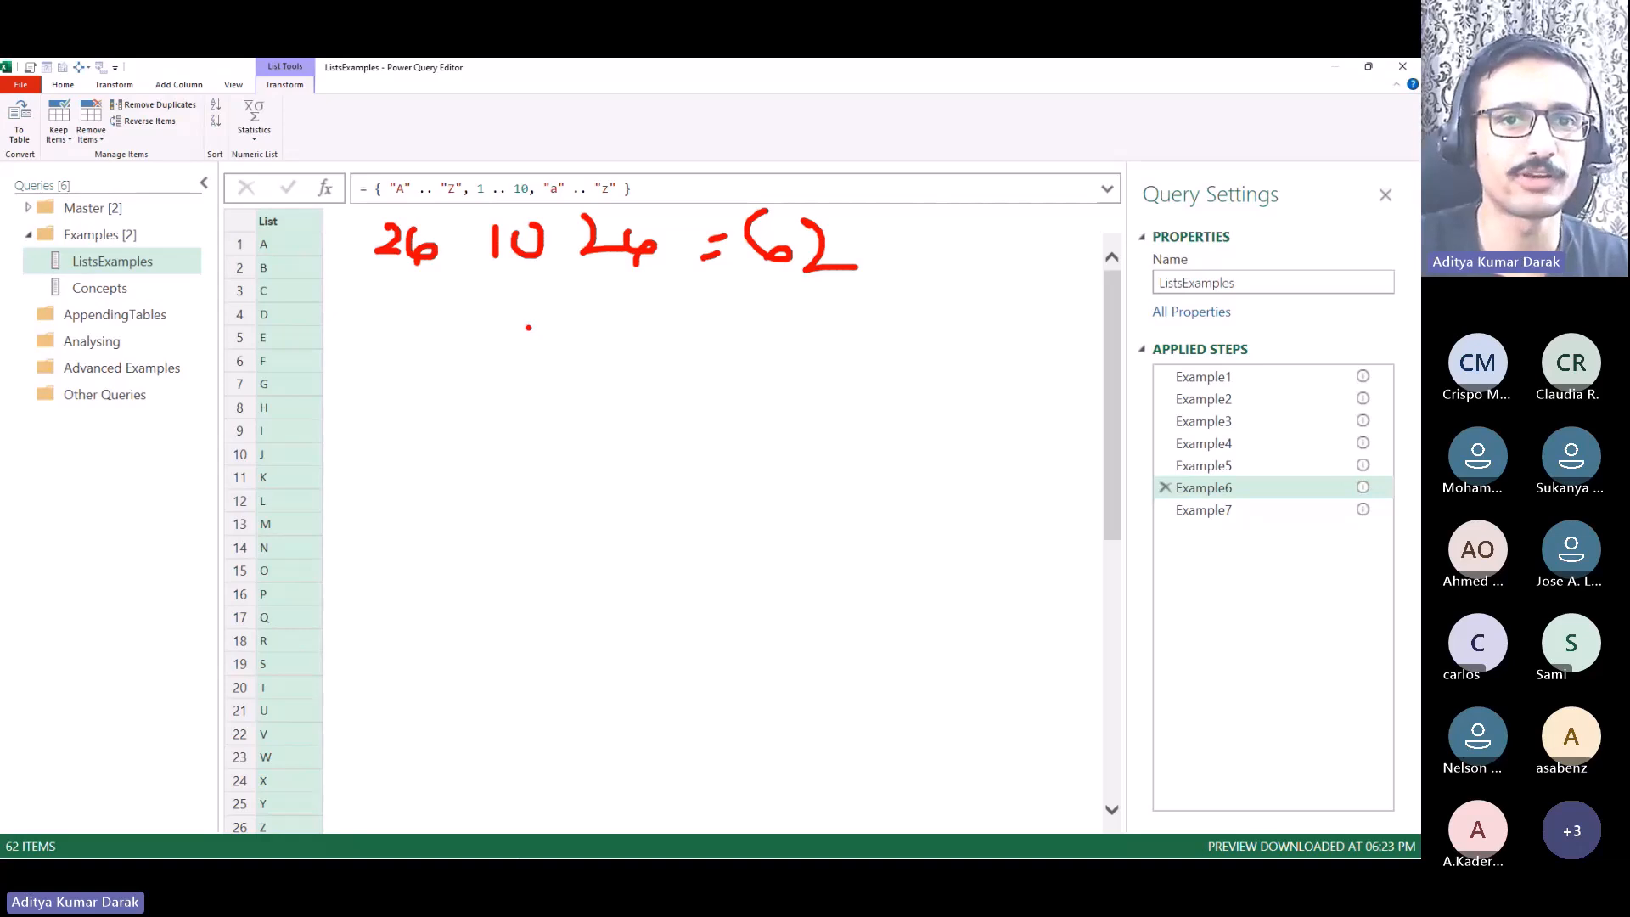
pyautogui.scroll(-10, 462, 462)
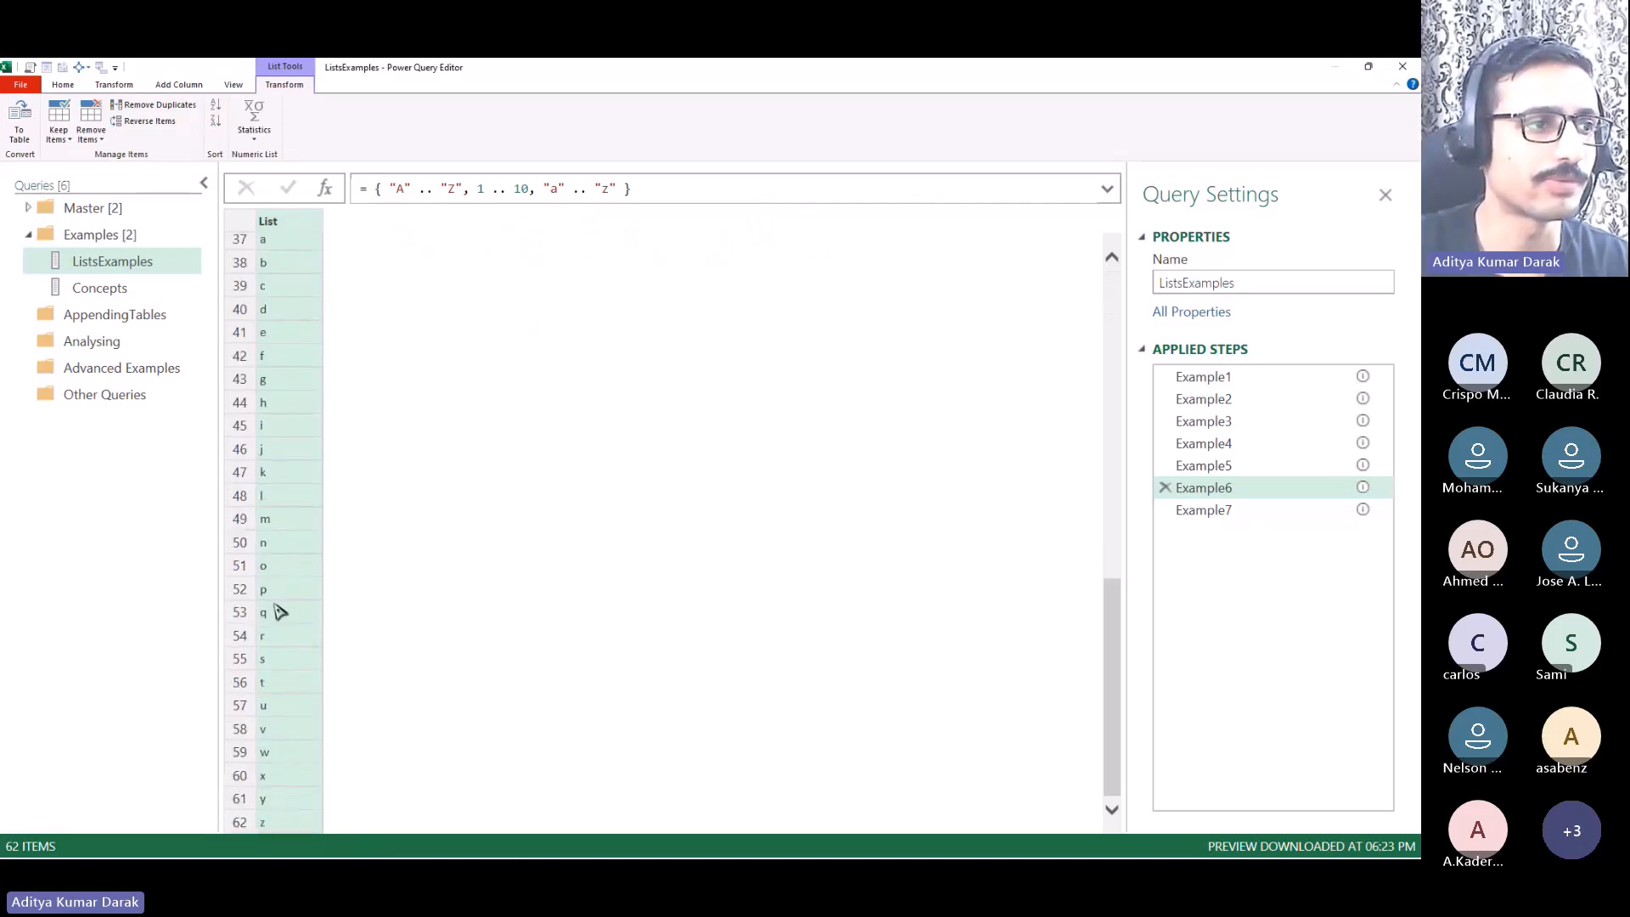
pyautogui.scroll(11, 284, 276)
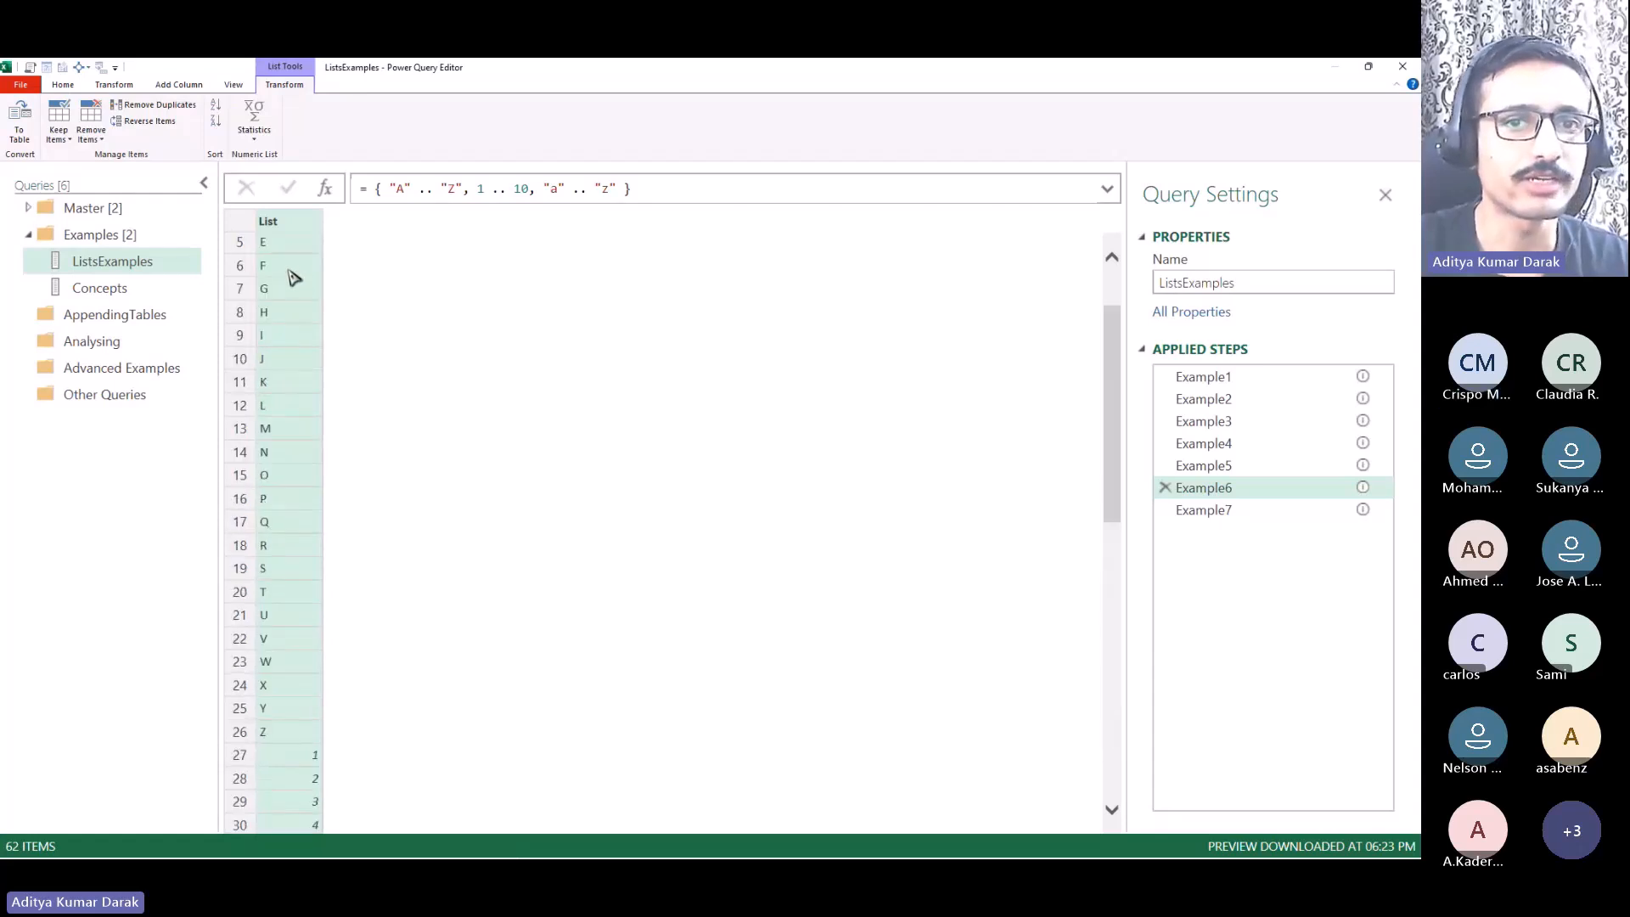
pyautogui.scroll(-9, 296, 277)
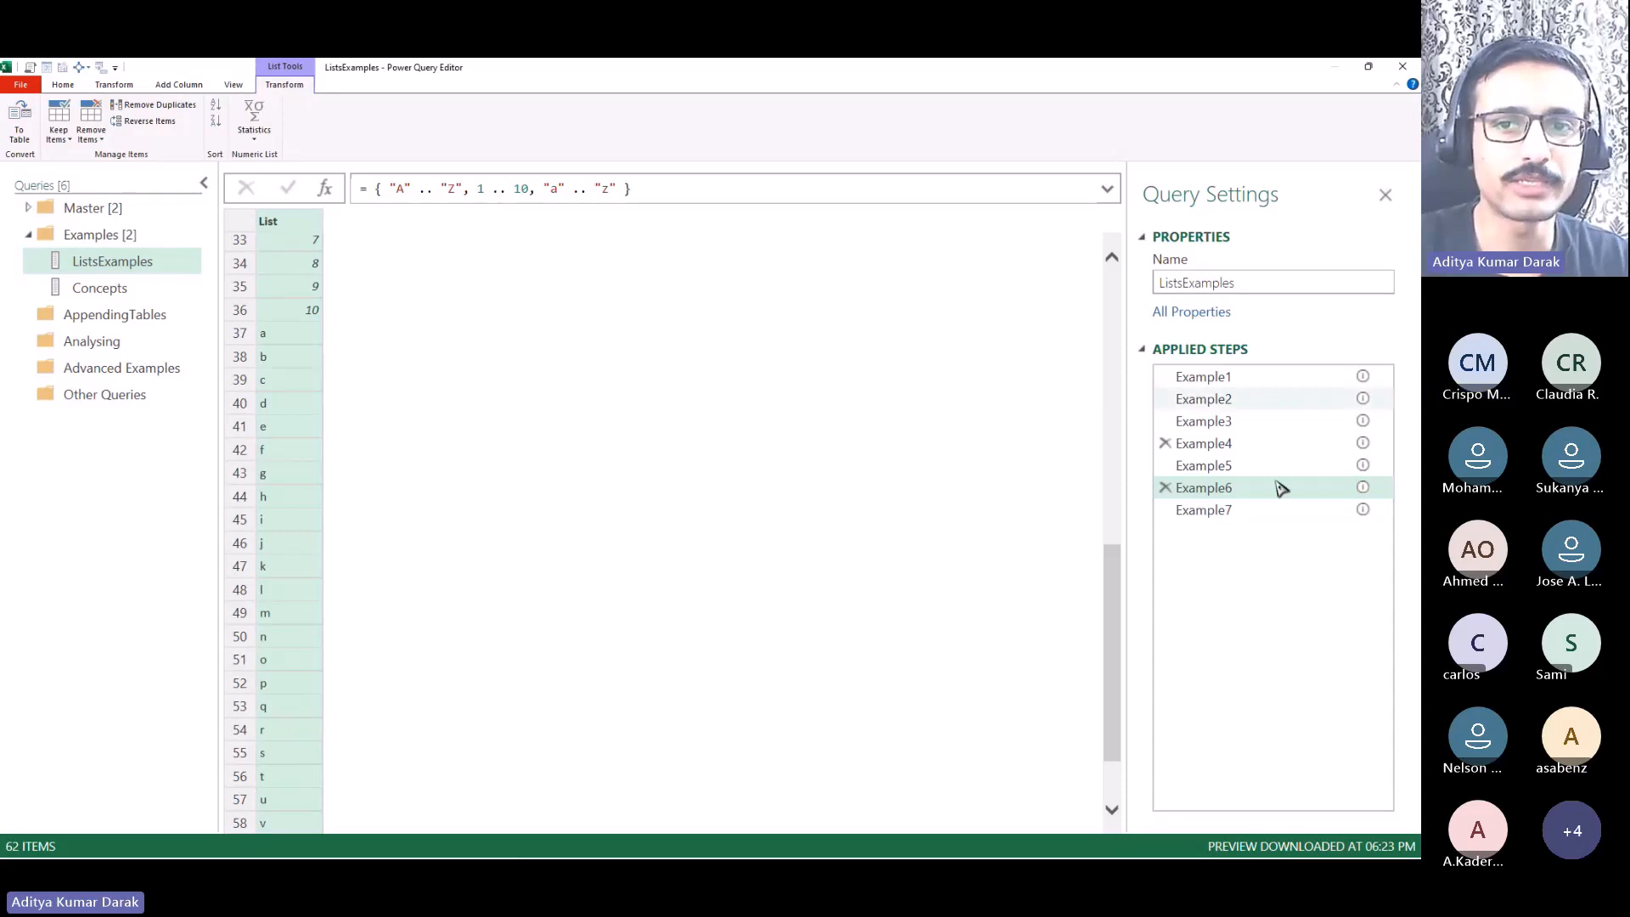
# Step: Enclose each of the three Example6 ranges in its own braces so the formula reads = { {"A" .. "Z"}, {1 .. 10}, {"a" .. "z"} }
pyautogui.moveTo(1280, 519)
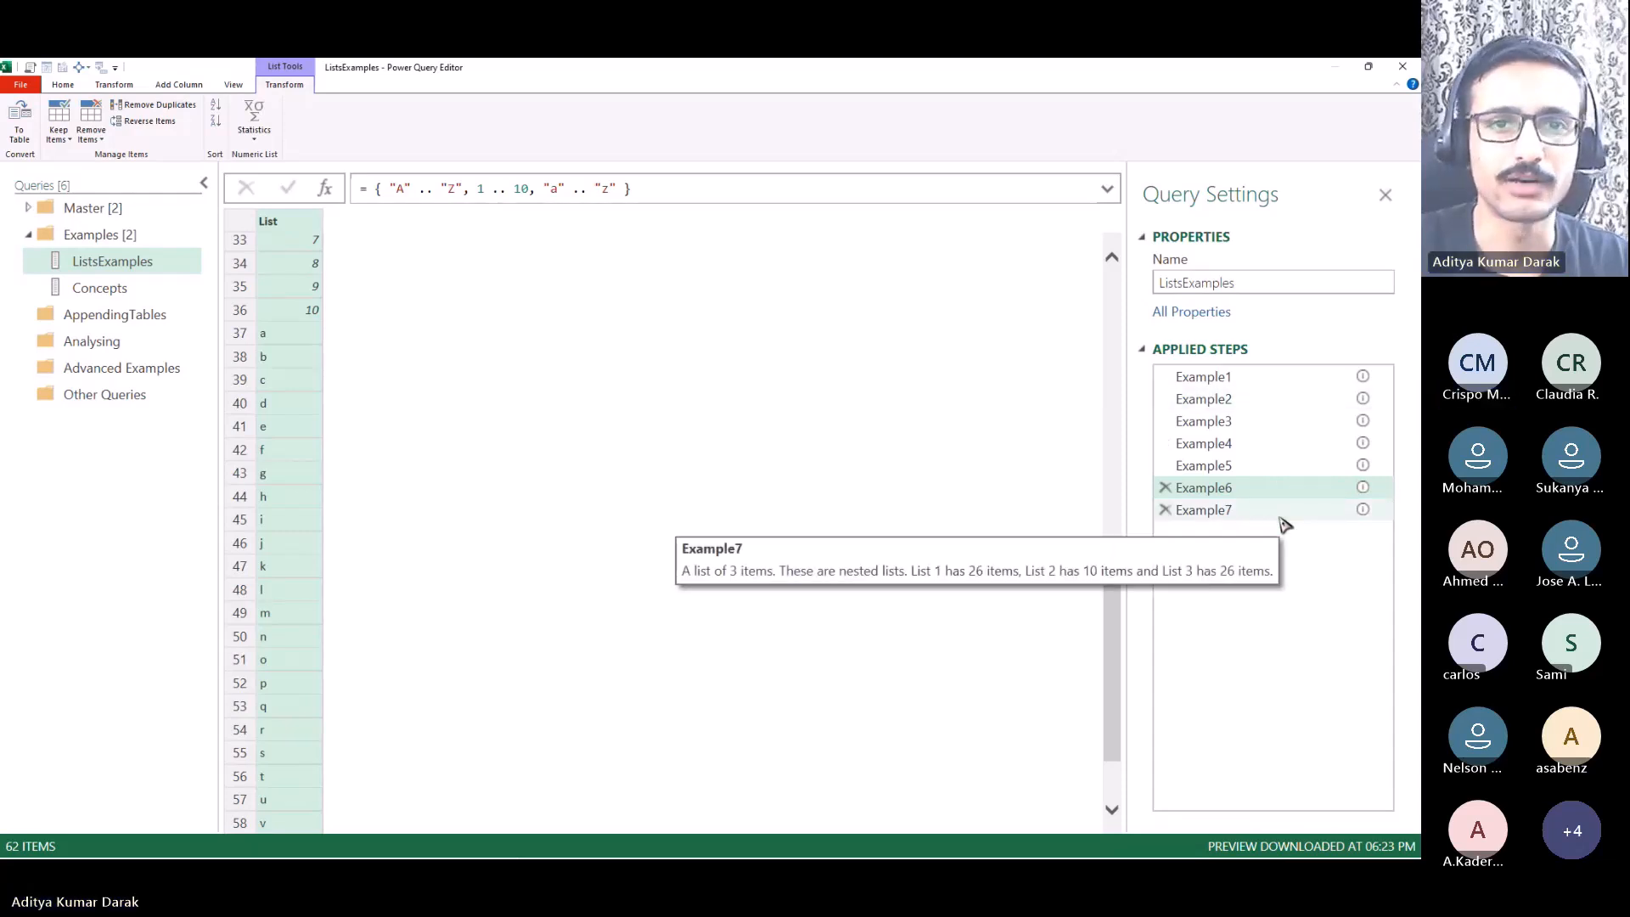
pyautogui.click(393, 188)
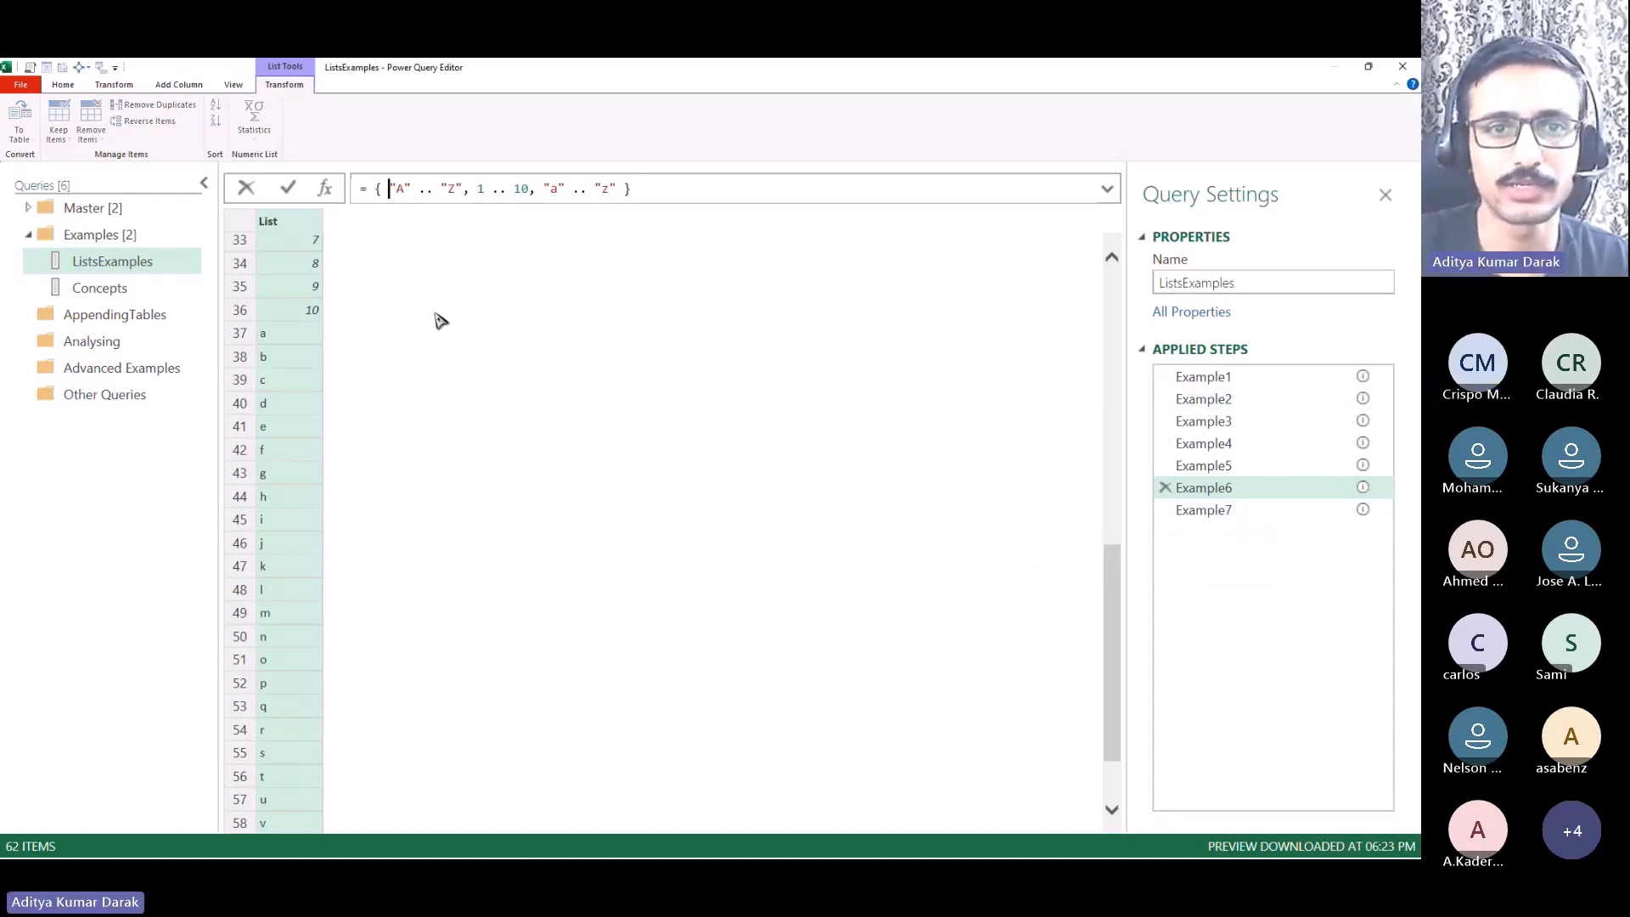
pyautogui.write('{')
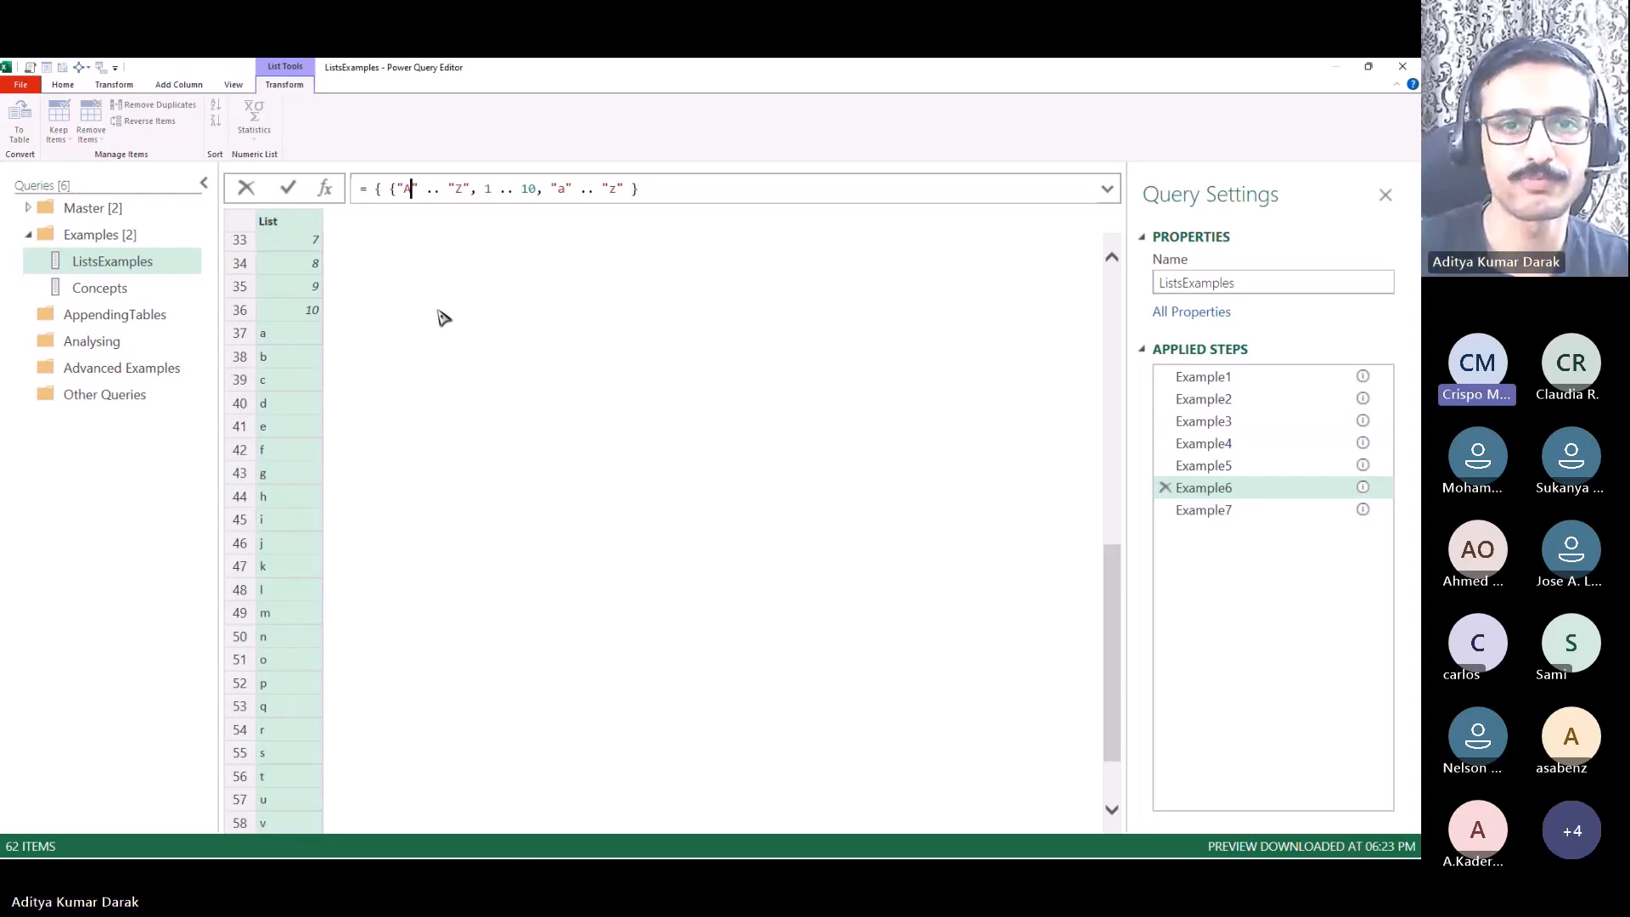
pyautogui.press('Right')
pyautogui.press('Right')
pyautogui.press('Right')
pyautogui.press('Right')
pyautogui.press('Right')
pyautogui.press('Right')
pyautogui.press('Right')
pyautogui.press('Right')
pyautogui.press('Right')
pyautogui.press('Right')
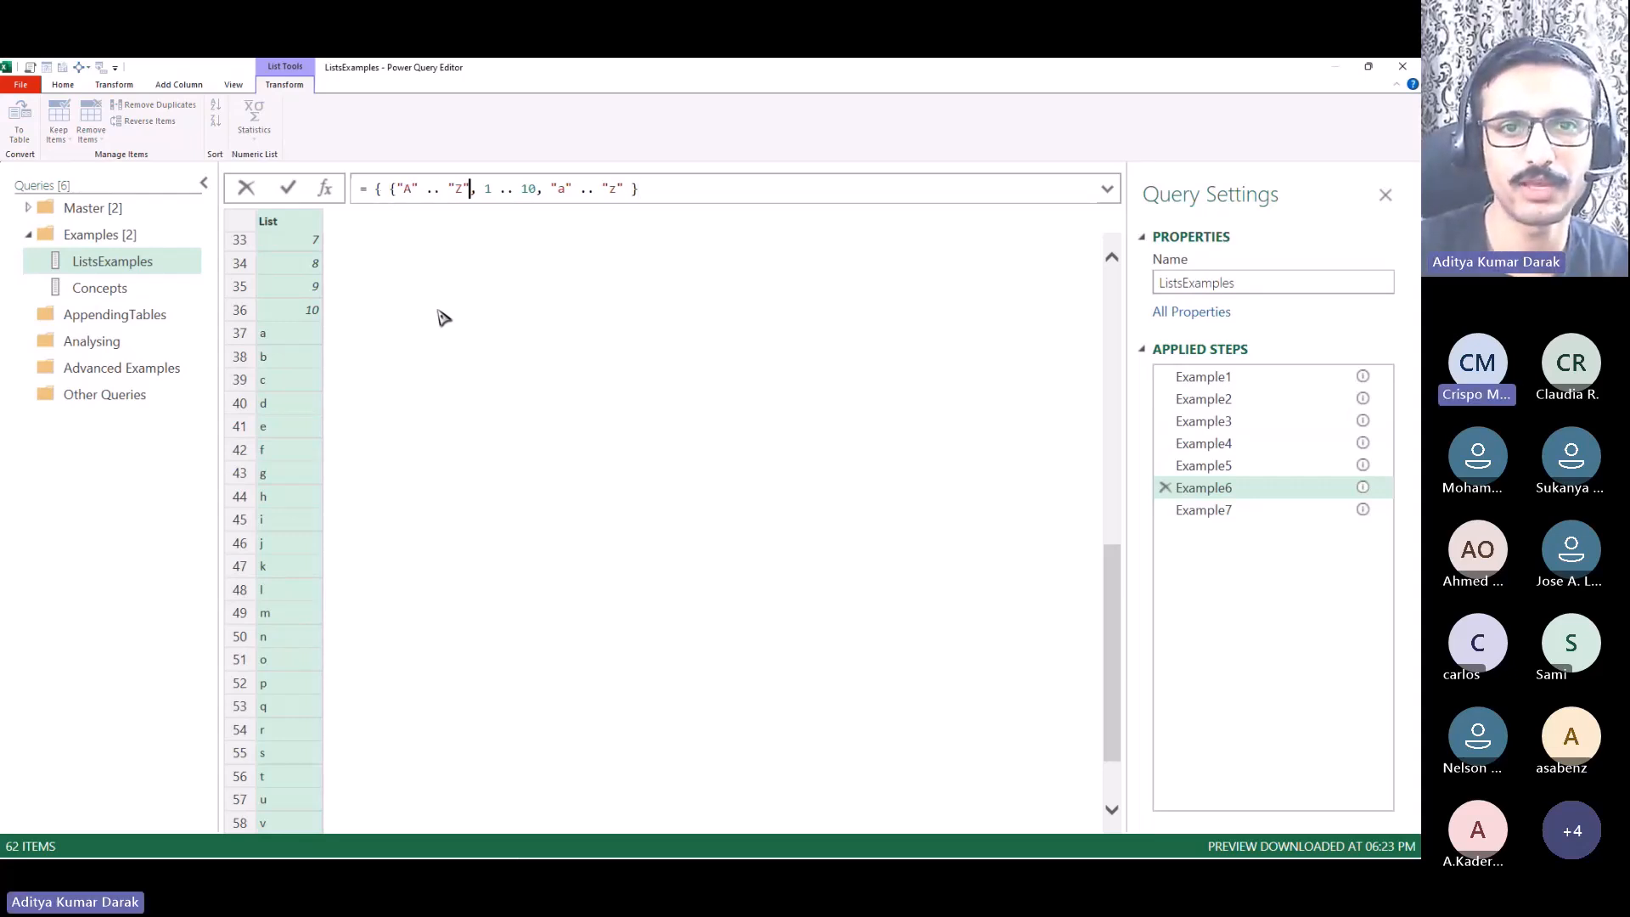
pyautogui.write('}')
pyautogui.press('Right')
pyautogui.press('Right')
pyautogui.write('{')
pyautogui.press('Right')
pyautogui.press('Right')
pyautogui.press('Right')
pyautogui.press('Right')
pyautogui.press('Right')
pyautogui.press('Right')
pyautogui.press('Right')
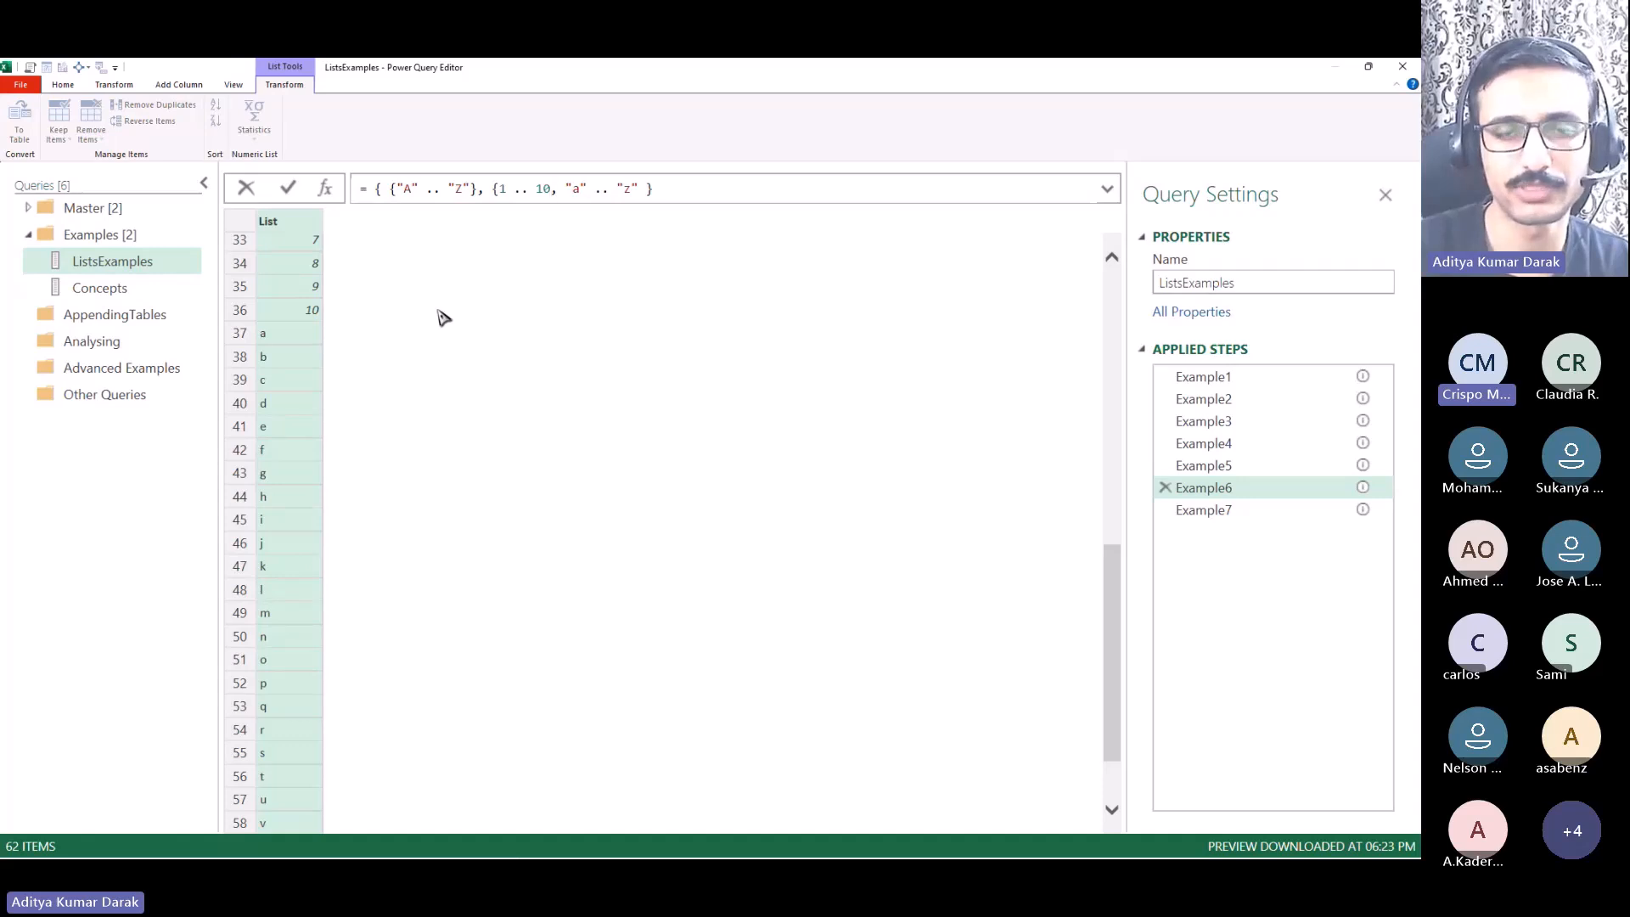
pyautogui.write('}')
pyautogui.press('Right')
pyautogui.press('Right')
pyautogui.write('{')
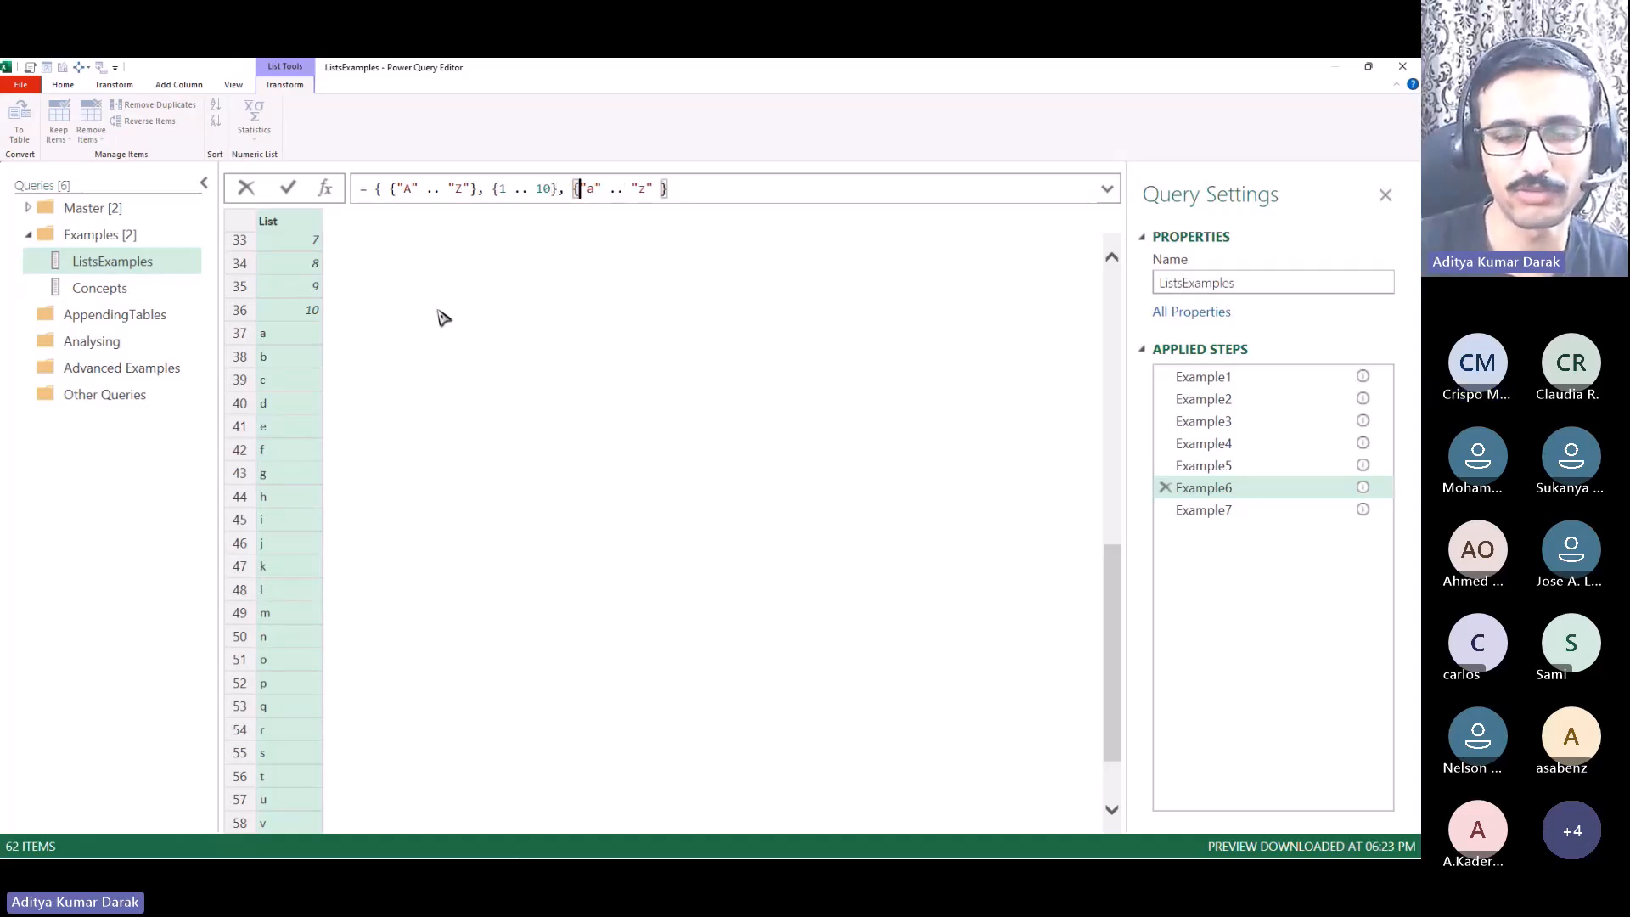
pyautogui.press('Right')
pyautogui.press('Right')
pyautogui.press('Right')
pyautogui.press('Right')
pyautogui.press('Right')
pyautogui.press('Right')
pyautogui.press('Right')
pyautogui.press('Right')
pyautogui.press('Right')
pyautogui.press('Right')
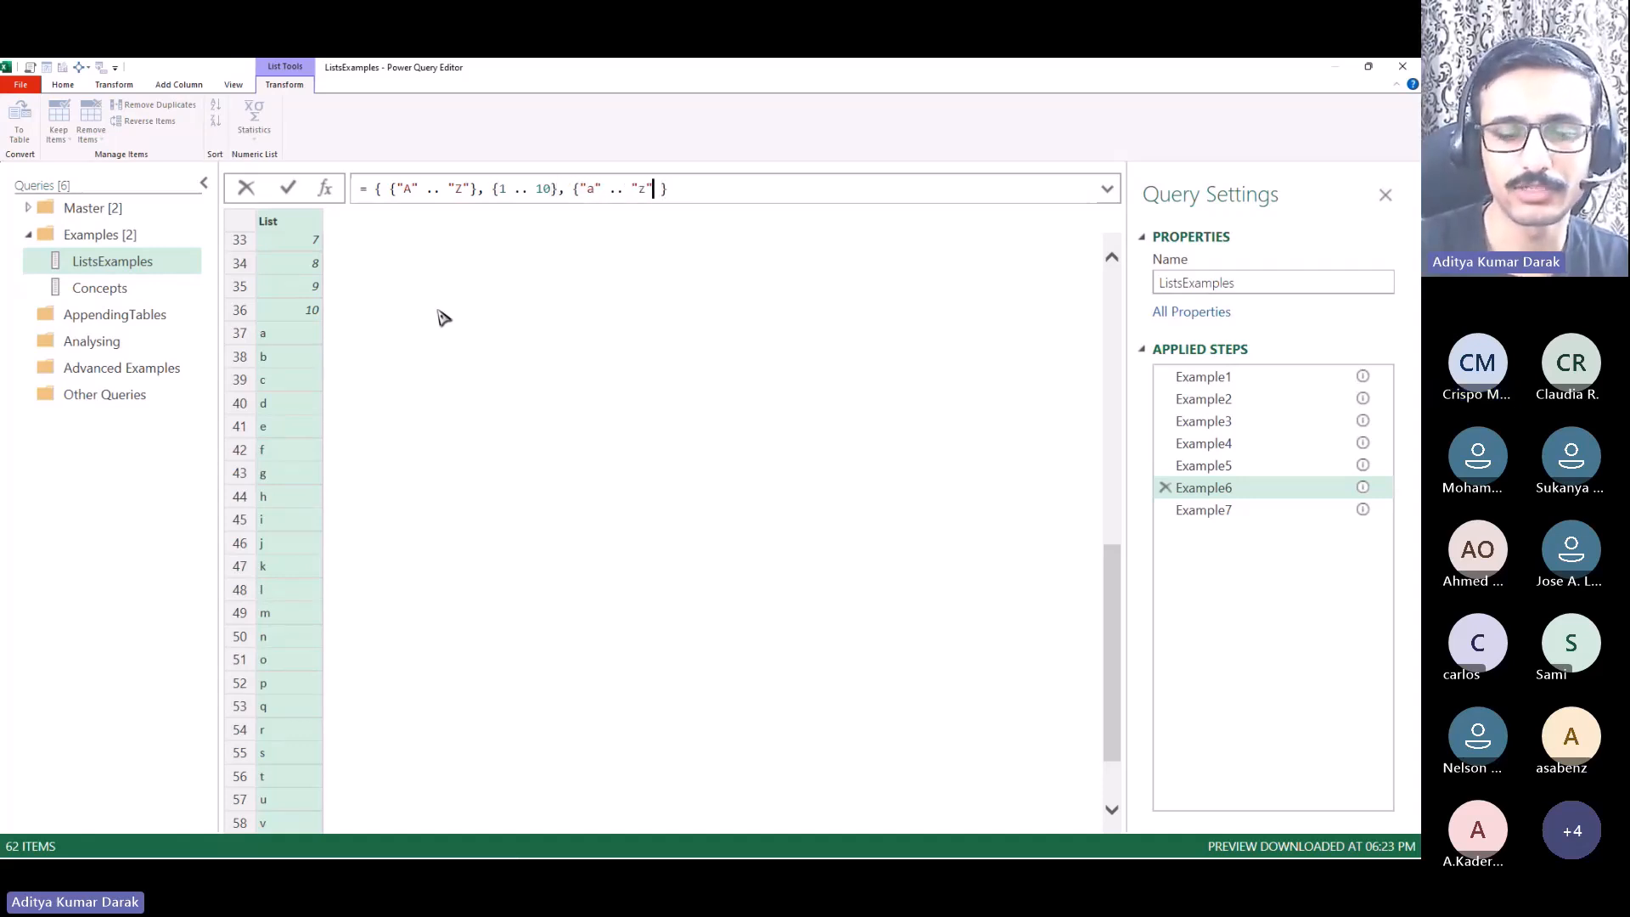
pyautogui.write('}')
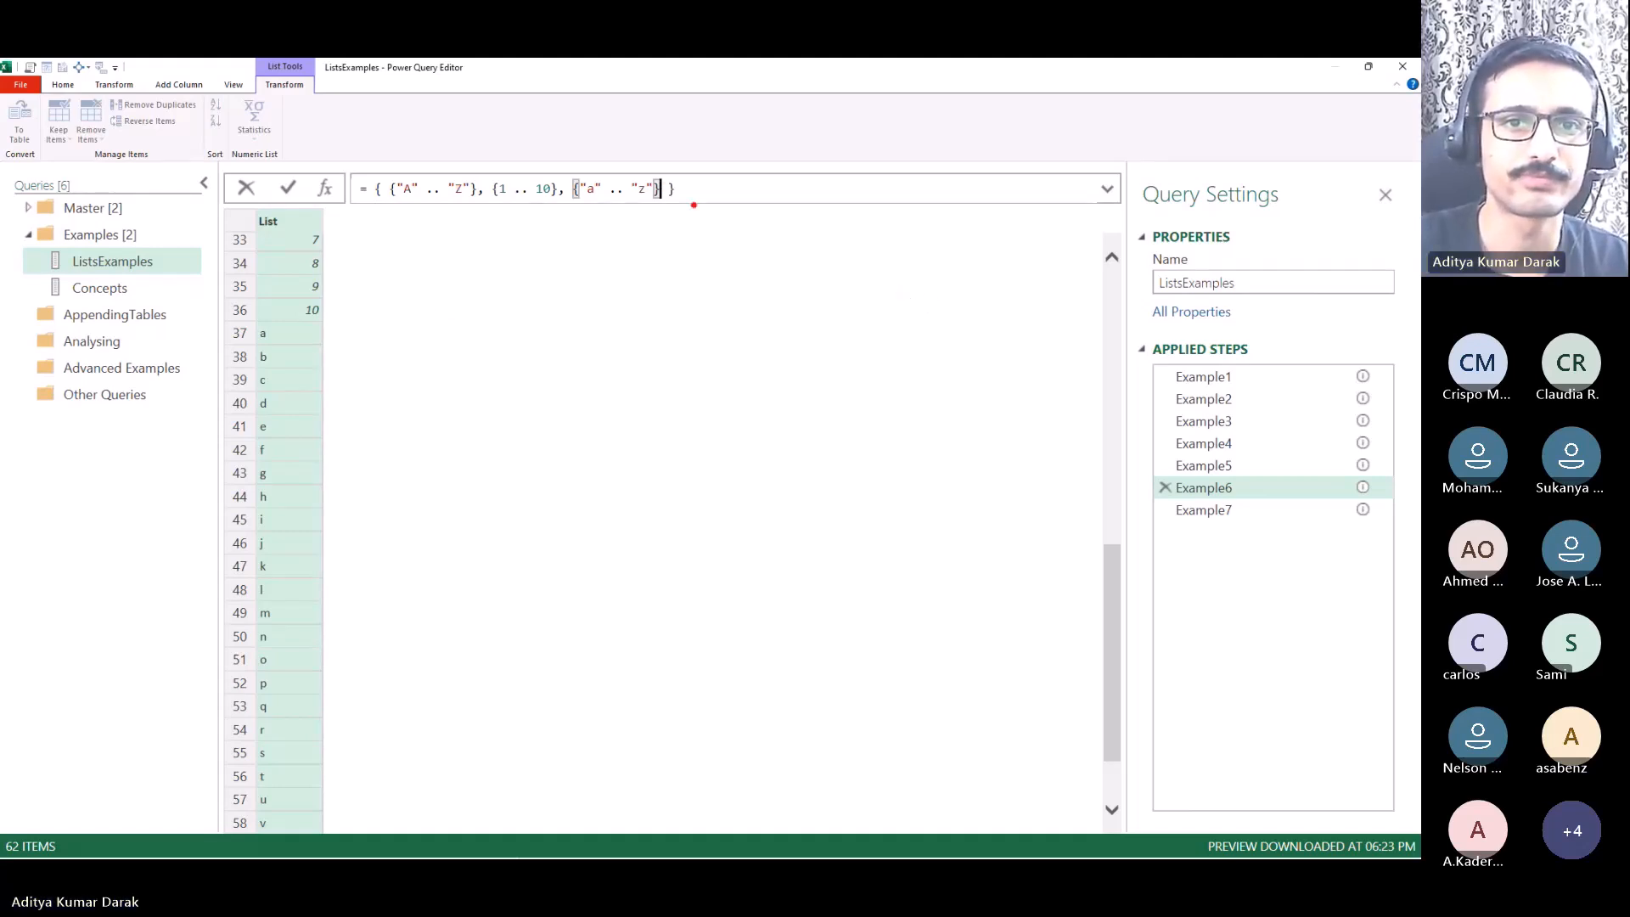
pyautogui.press('Return')
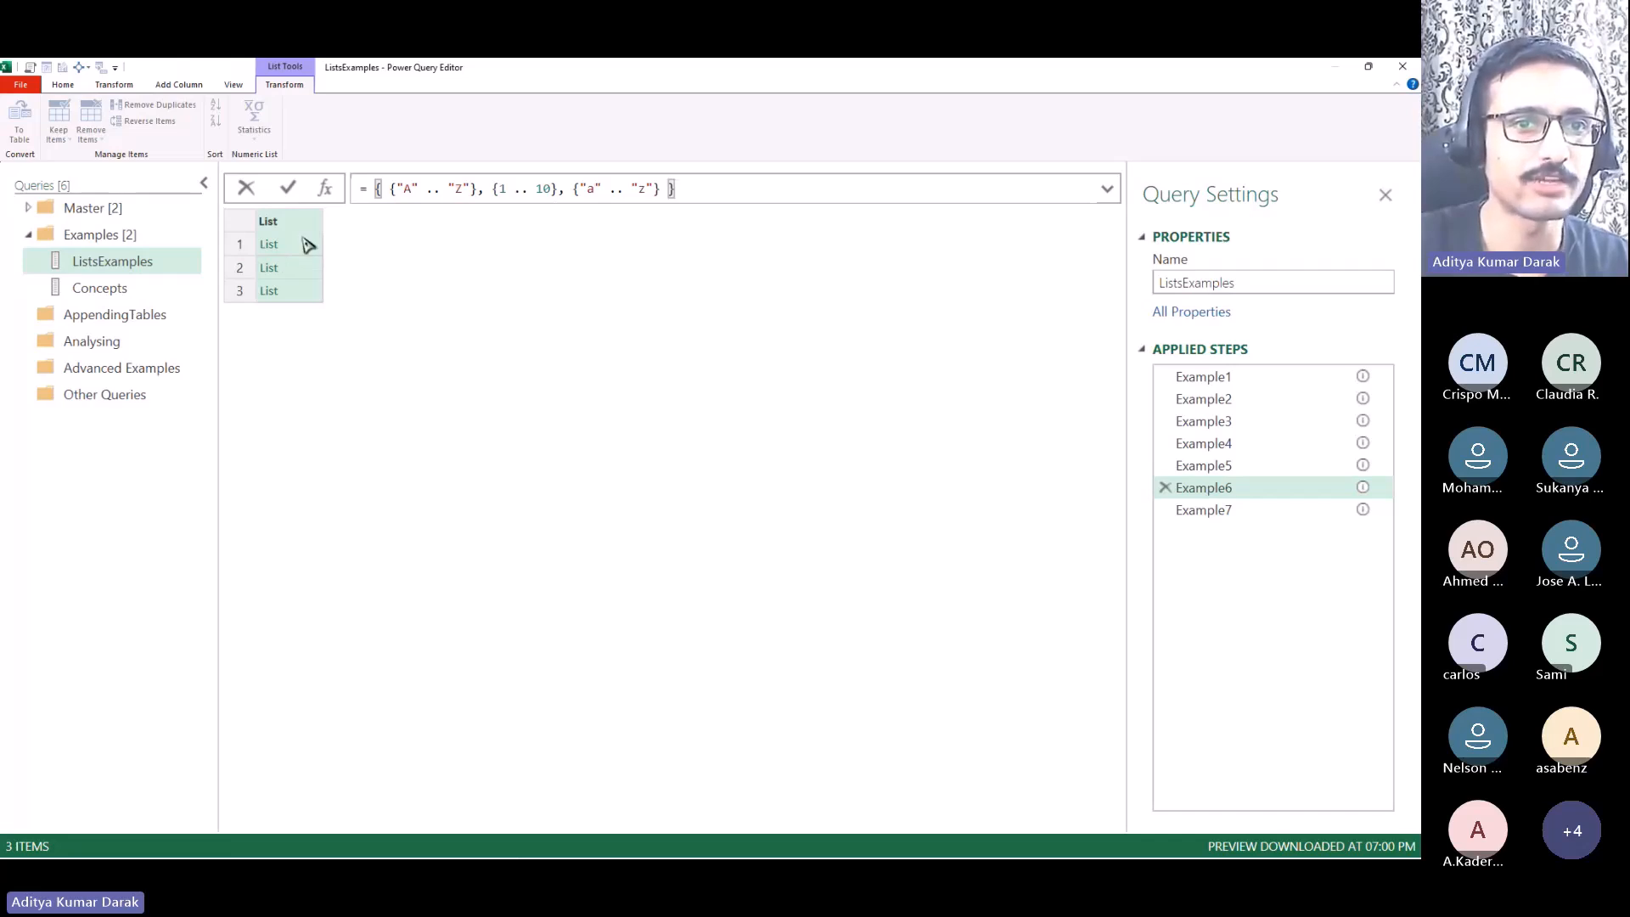
# Step: Preview each nested list in the Example6 result, compare them with the formula's ranges, and enlarge the preview to examine the first list's items
pyautogui.click(308, 277)
pyautogui.click(309, 291)
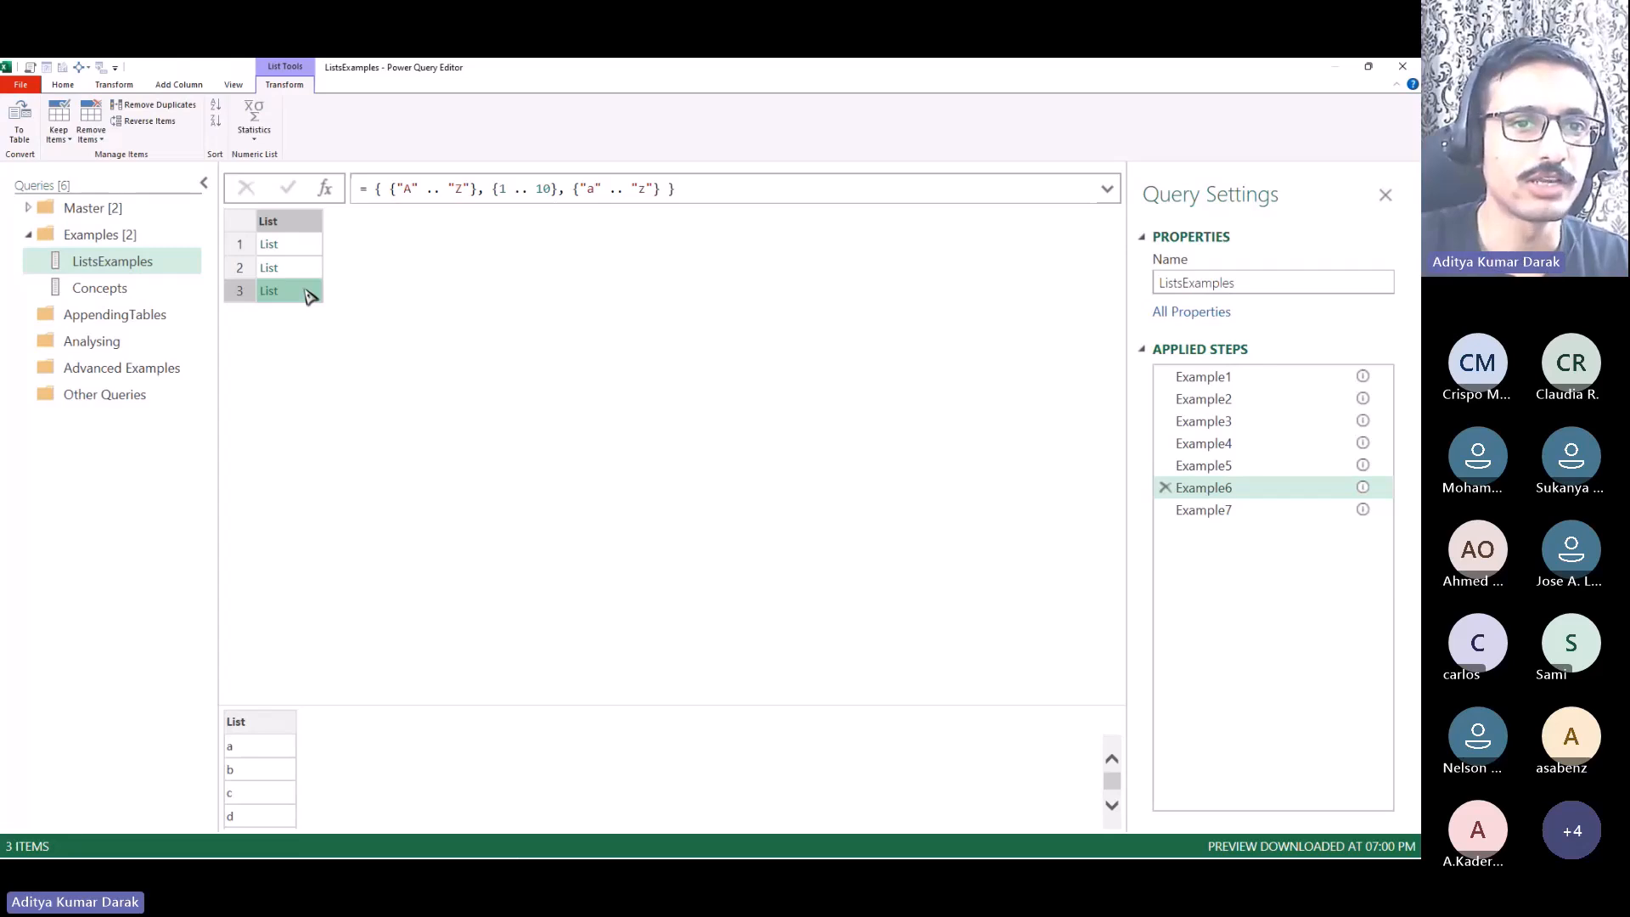
pyautogui.click(312, 247)
pyautogui.click(316, 270)
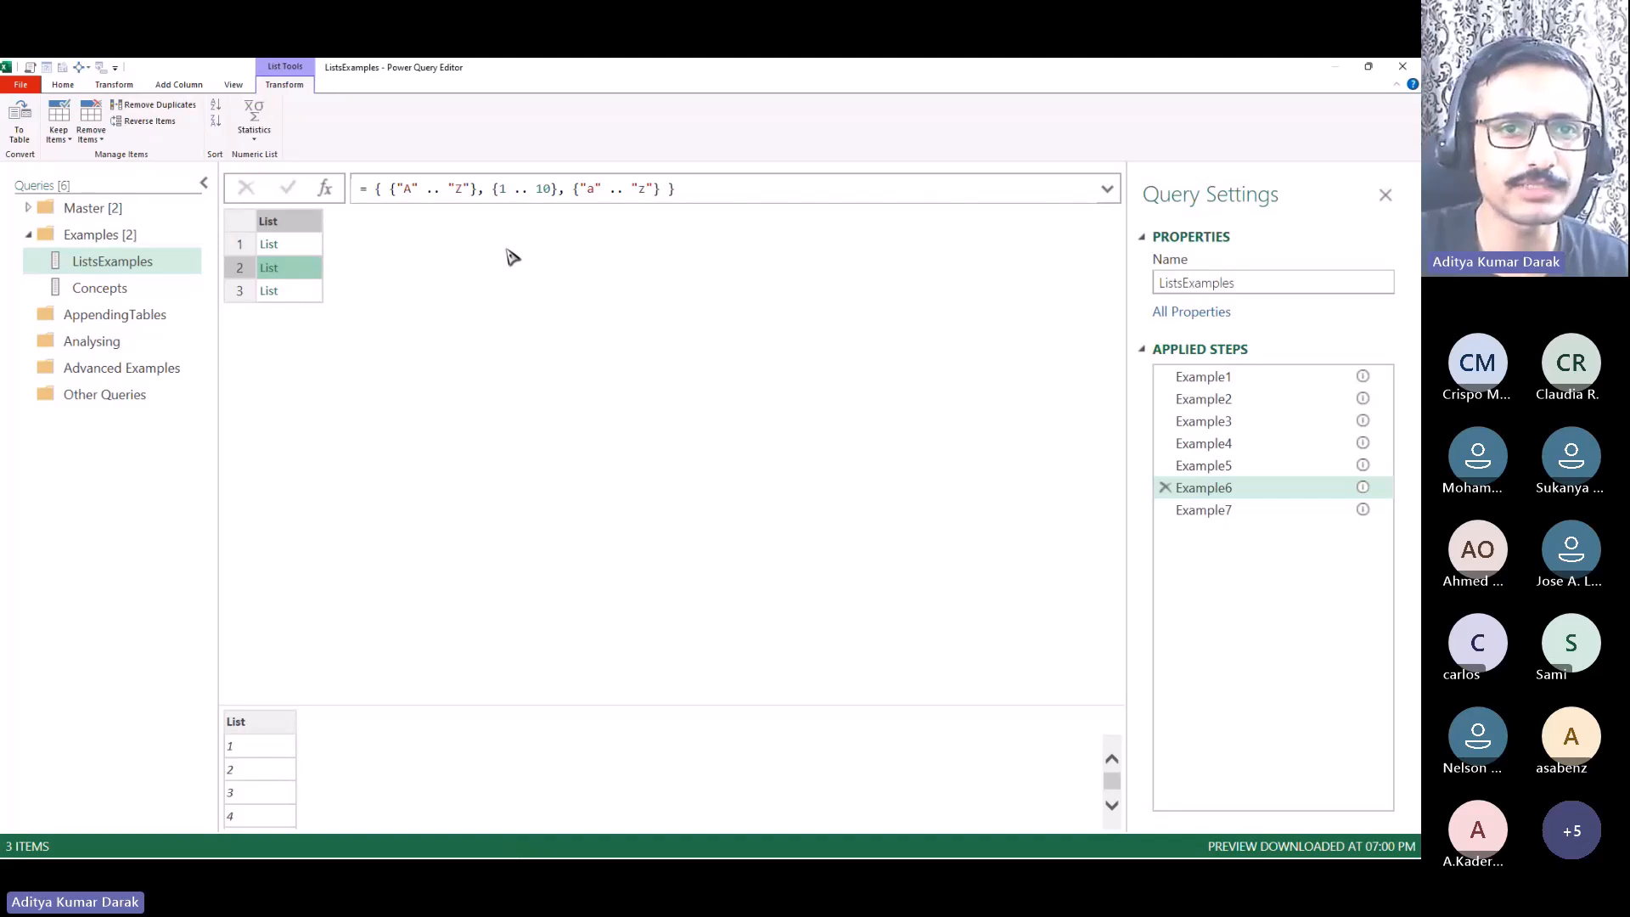
pyautogui.click(405, 190)
pyautogui.moveTo(389, 188); pyautogui.dragTo(478, 188)
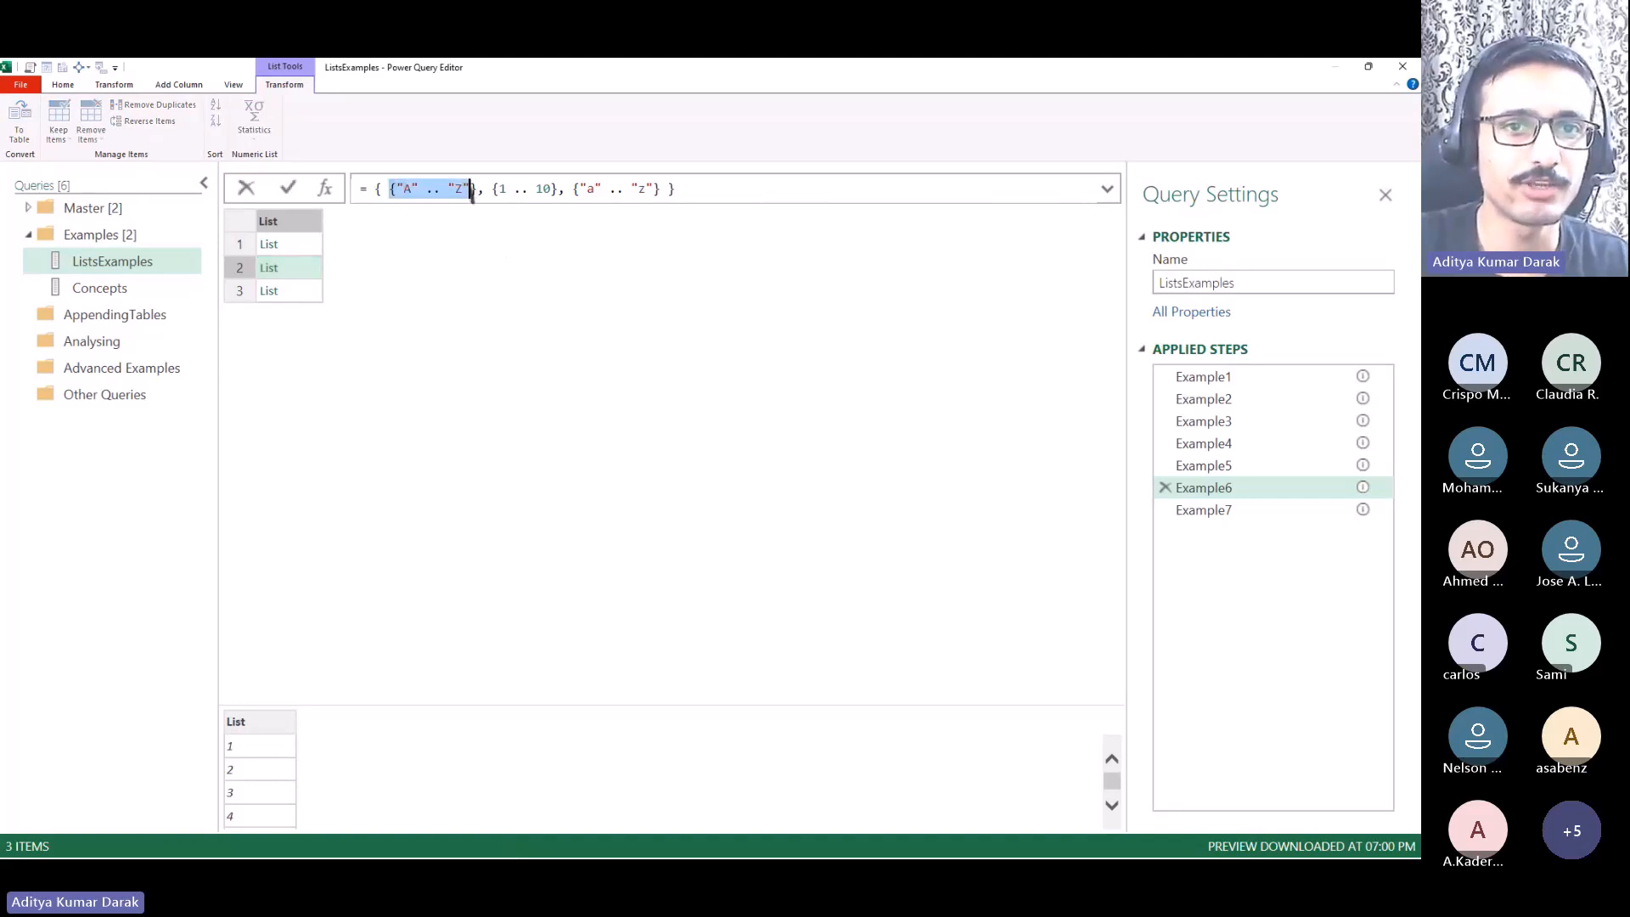
pyautogui.click(446, 190)
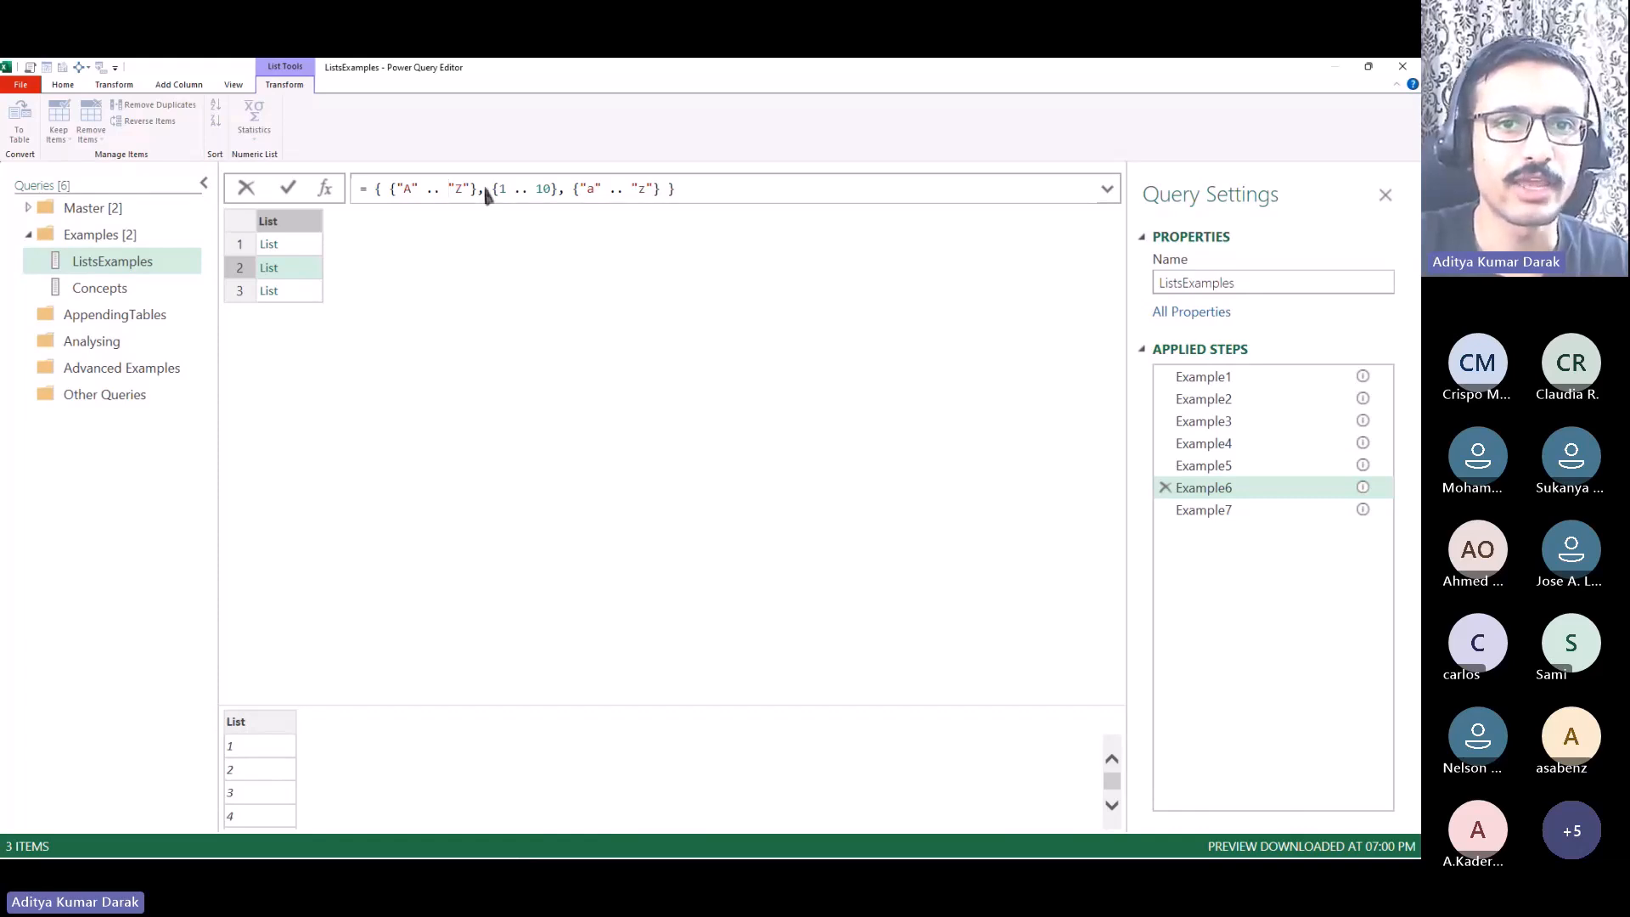
pyautogui.moveTo(486, 190); pyautogui.dragTo(661, 190)
pyautogui.click(303, 245)
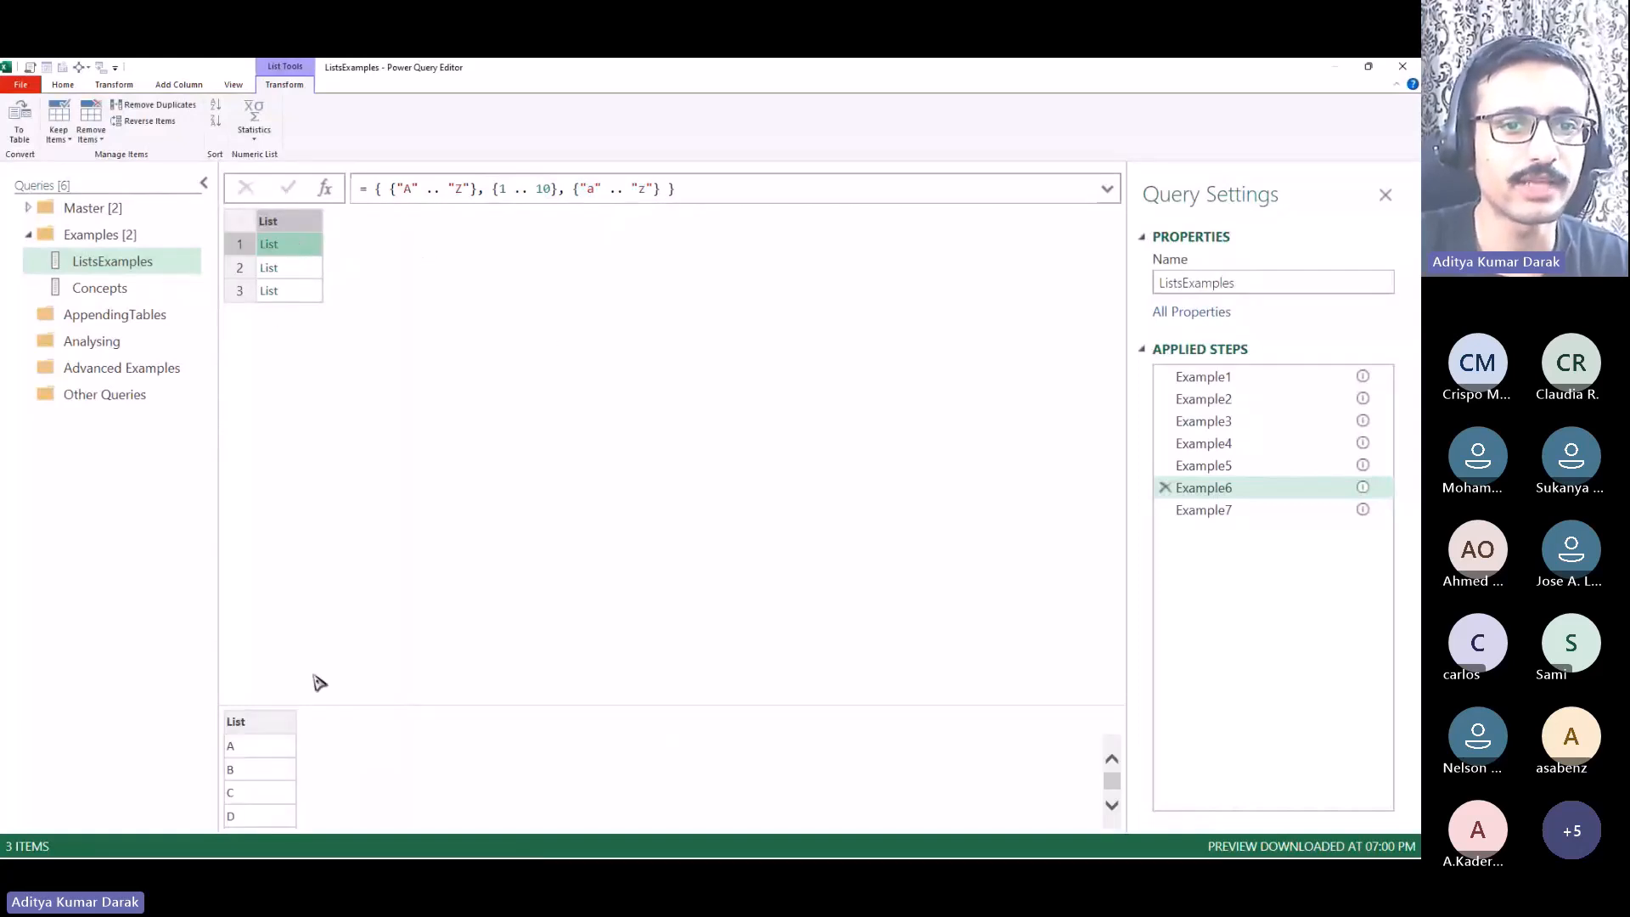
pyautogui.moveTo(791, 705); pyautogui.dragTo(791, 484)
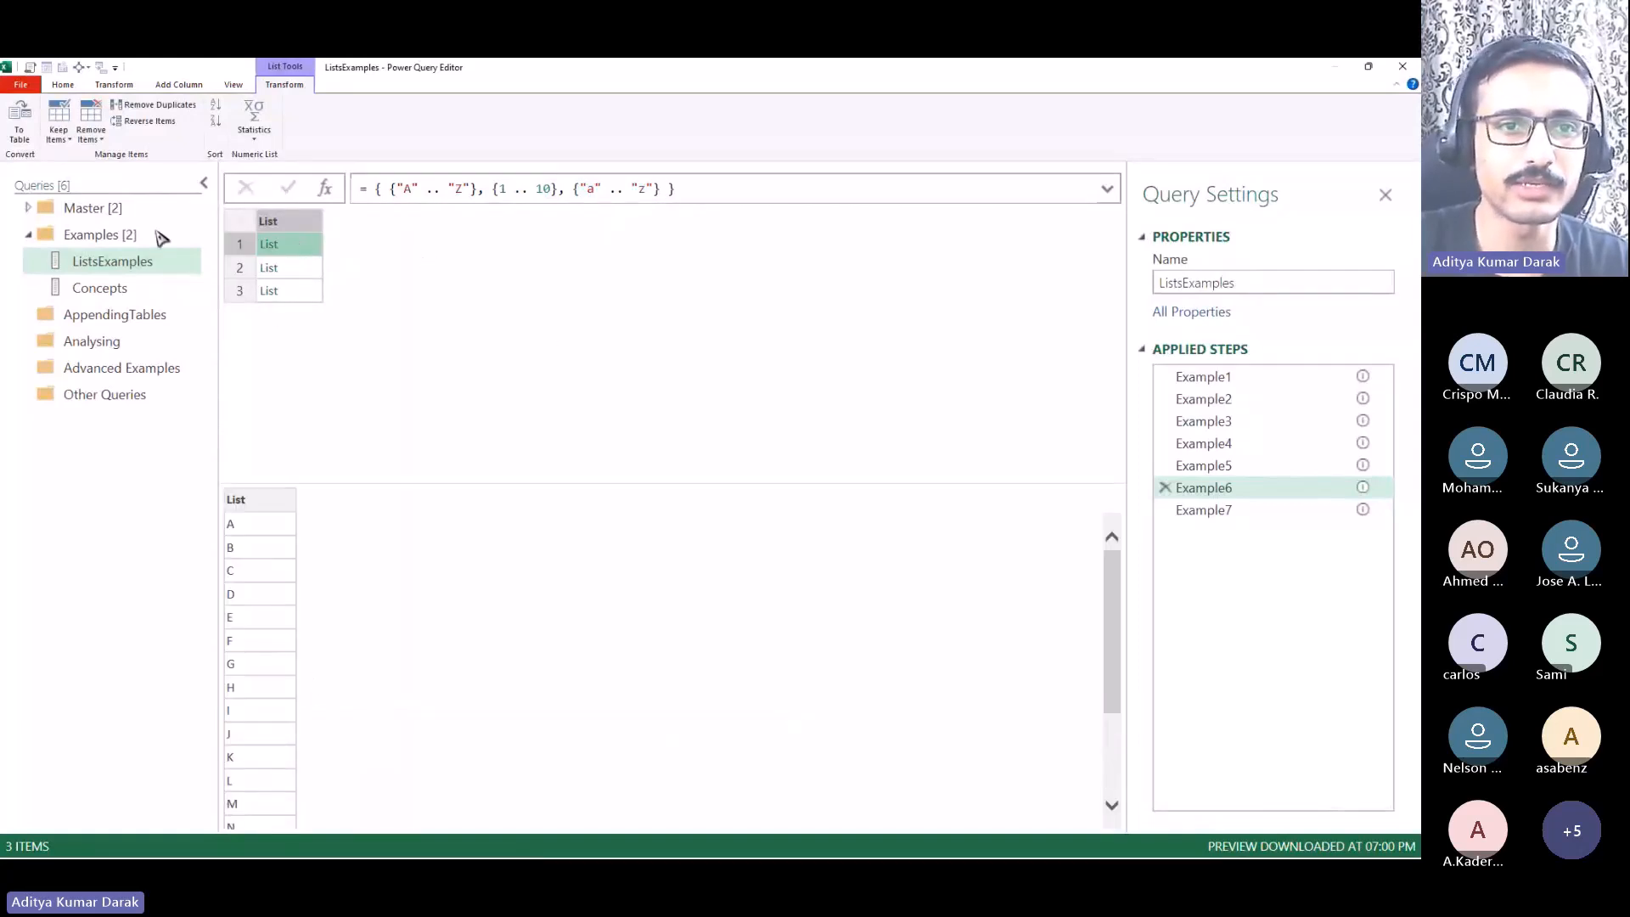
pyautogui.scroll(-2, 251, 541)
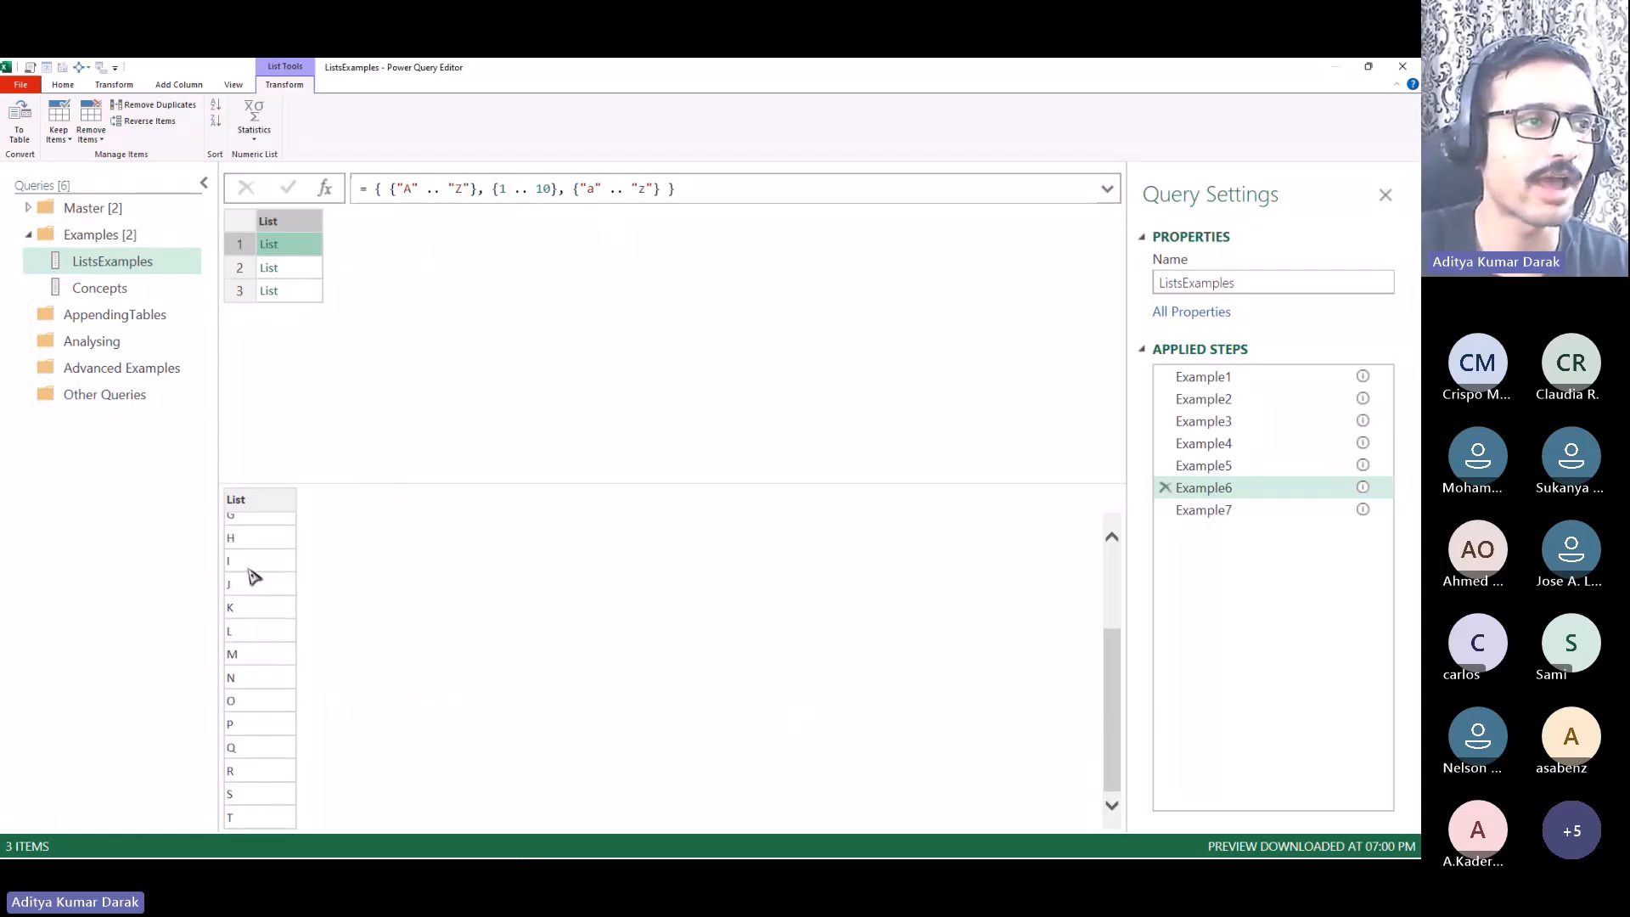
pyautogui.scroll(2, 272, 646)
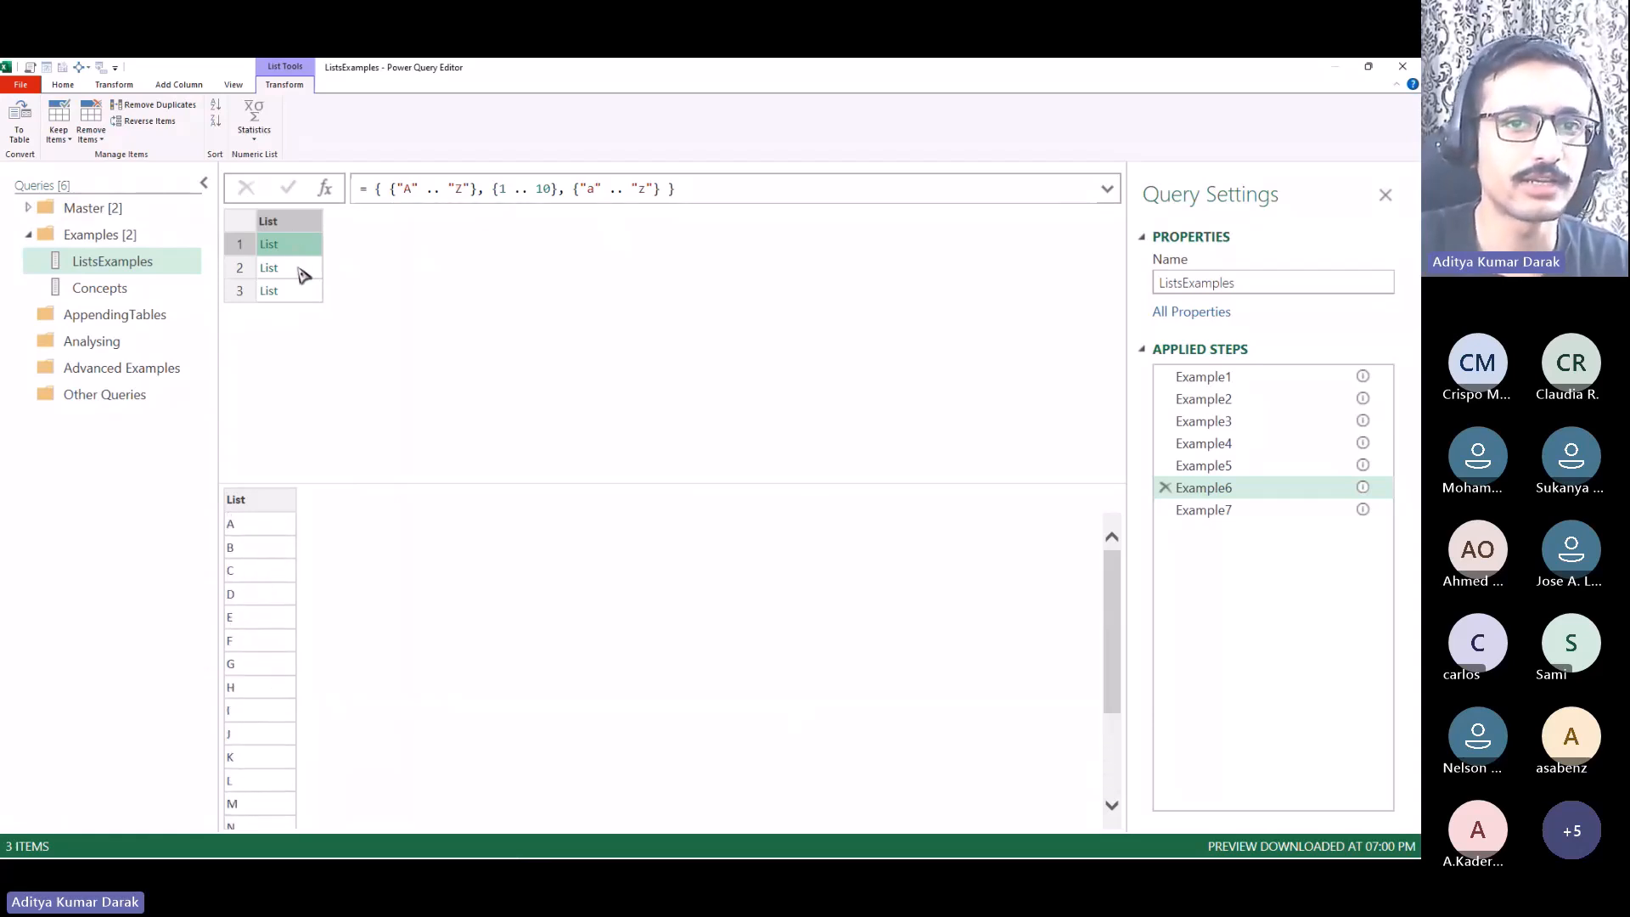
# Step: Remove the inner braces from the Example6 ranges so the formula reads = { "A" .. "Z", 1 .. 10, "a" .. "z" }
pyautogui.click(396, 189)
pyautogui.press('BackSpace')
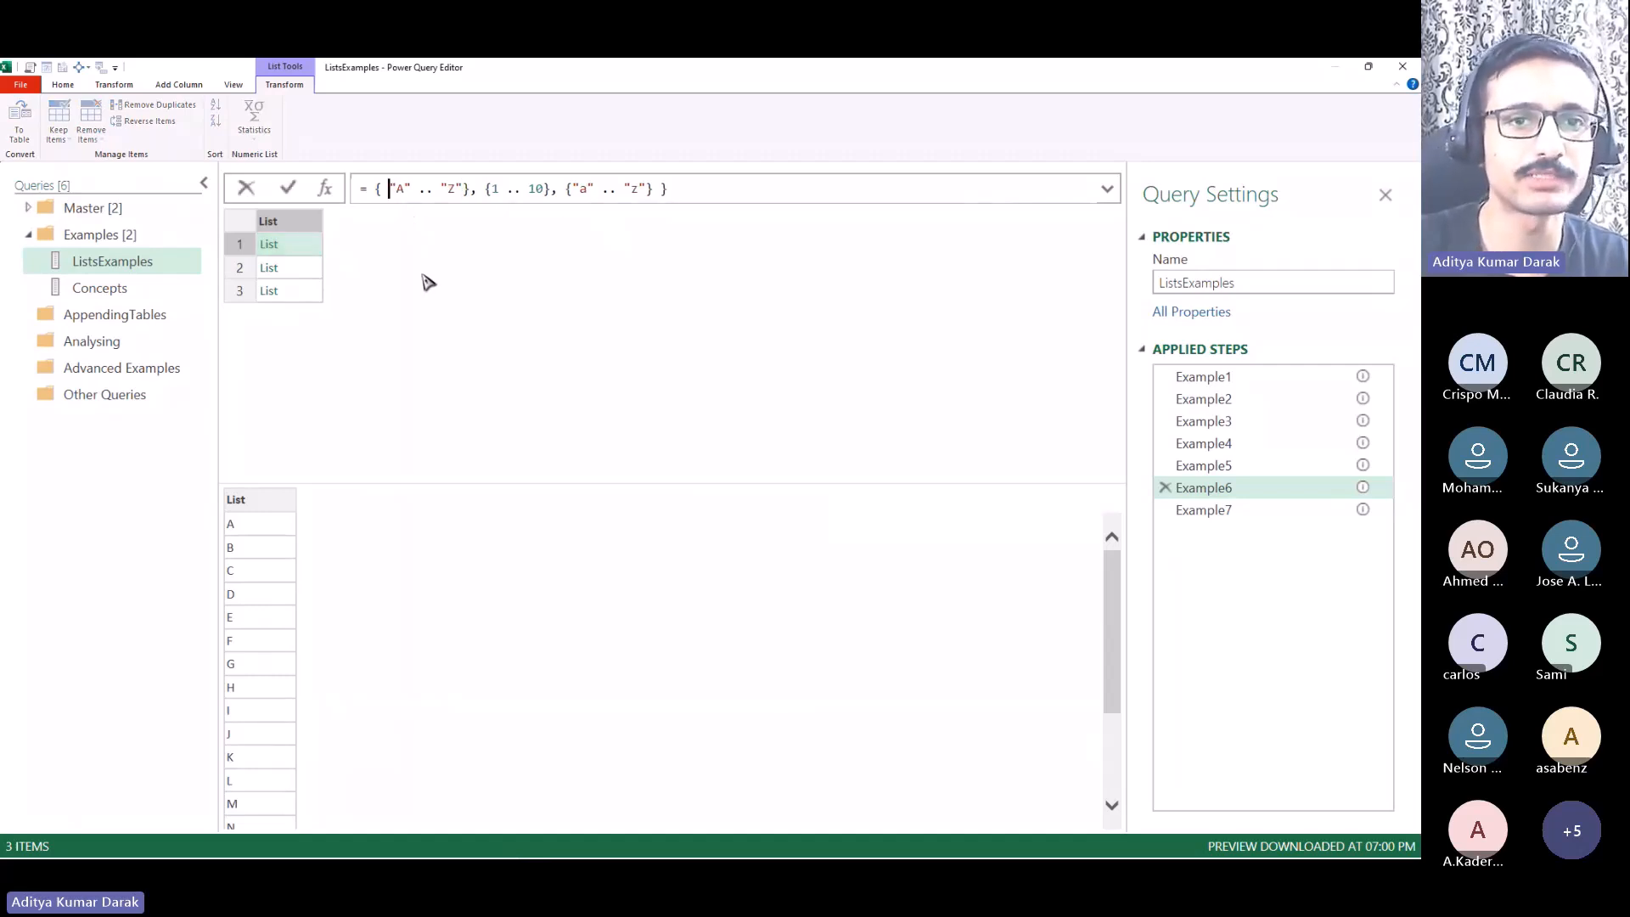
pyautogui.press('Right')
pyautogui.press('Right')
pyautogui.press('Right')
pyautogui.press('Right')
pyautogui.press('Right')
pyautogui.press('Right')
pyautogui.press('Right')
pyautogui.press('Right')
pyautogui.press('Right')
pyautogui.press('Right')
pyautogui.press('Delete')
pyautogui.press('Right')
pyautogui.press('Right')
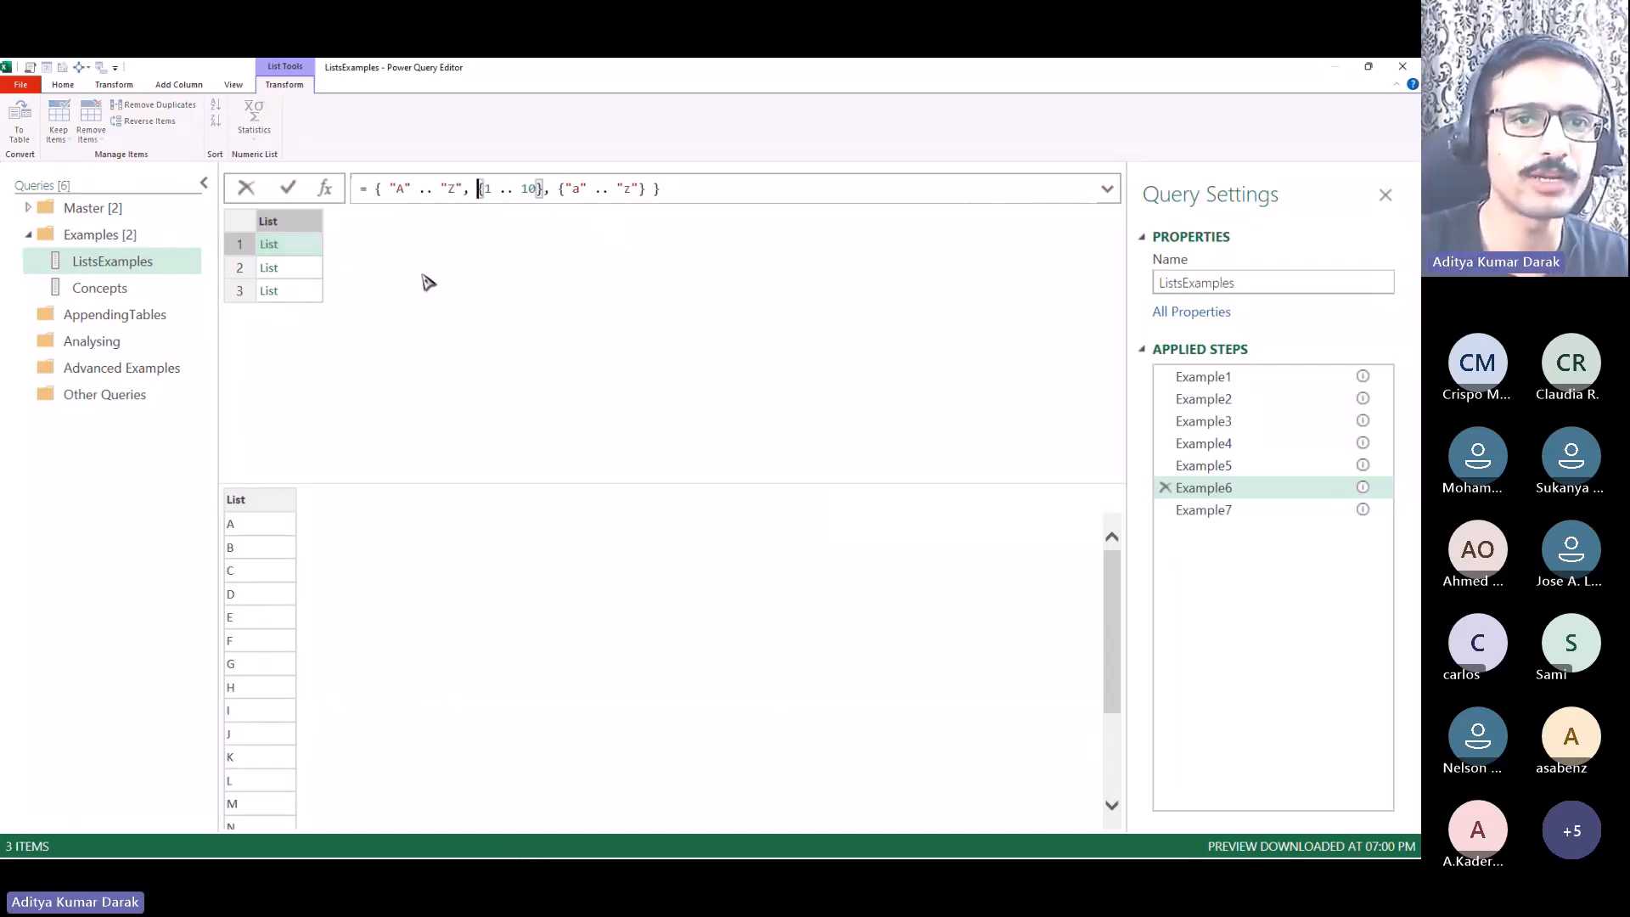
pyautogui.press('Delete')
pyautogui.press('Right')
pyautogui.press('Right')
pyautogui.press('Right')
pyautogui.press('Right')
pyautogui.press('Right')
pyautogui.press('Right')
pyautogui.press('Right')
pyautogui.press('Delete')
pyautogui.press('Right')
pyautogui.press('Right')
pyautogui.press('Right')
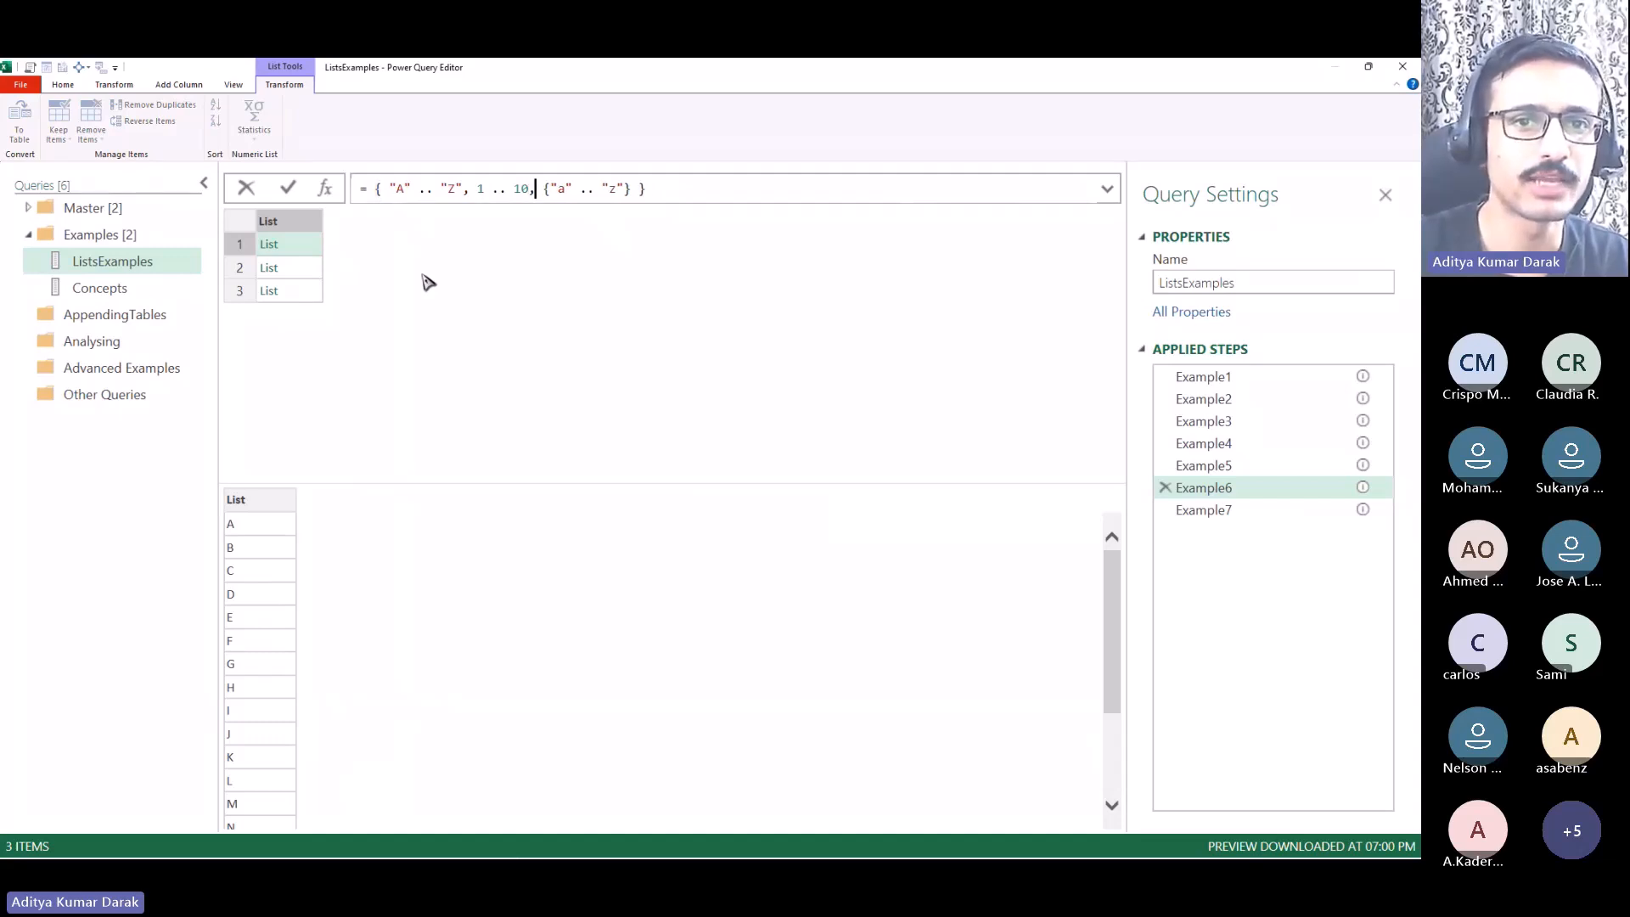
pyautogui.press('BackSpace')
pyautogui.press('Right')
pyautogui.press('Right')
pyautogui.press('Right')
pyautogui.press('Right')
pyautogui.press('Right')
pyautogui.press('Right')
pyautogui.press('Right')
pyautogui.press('Right')
pyautogui.press('Right')
pyautogui.press('Right')
pyautogui.press('Right')
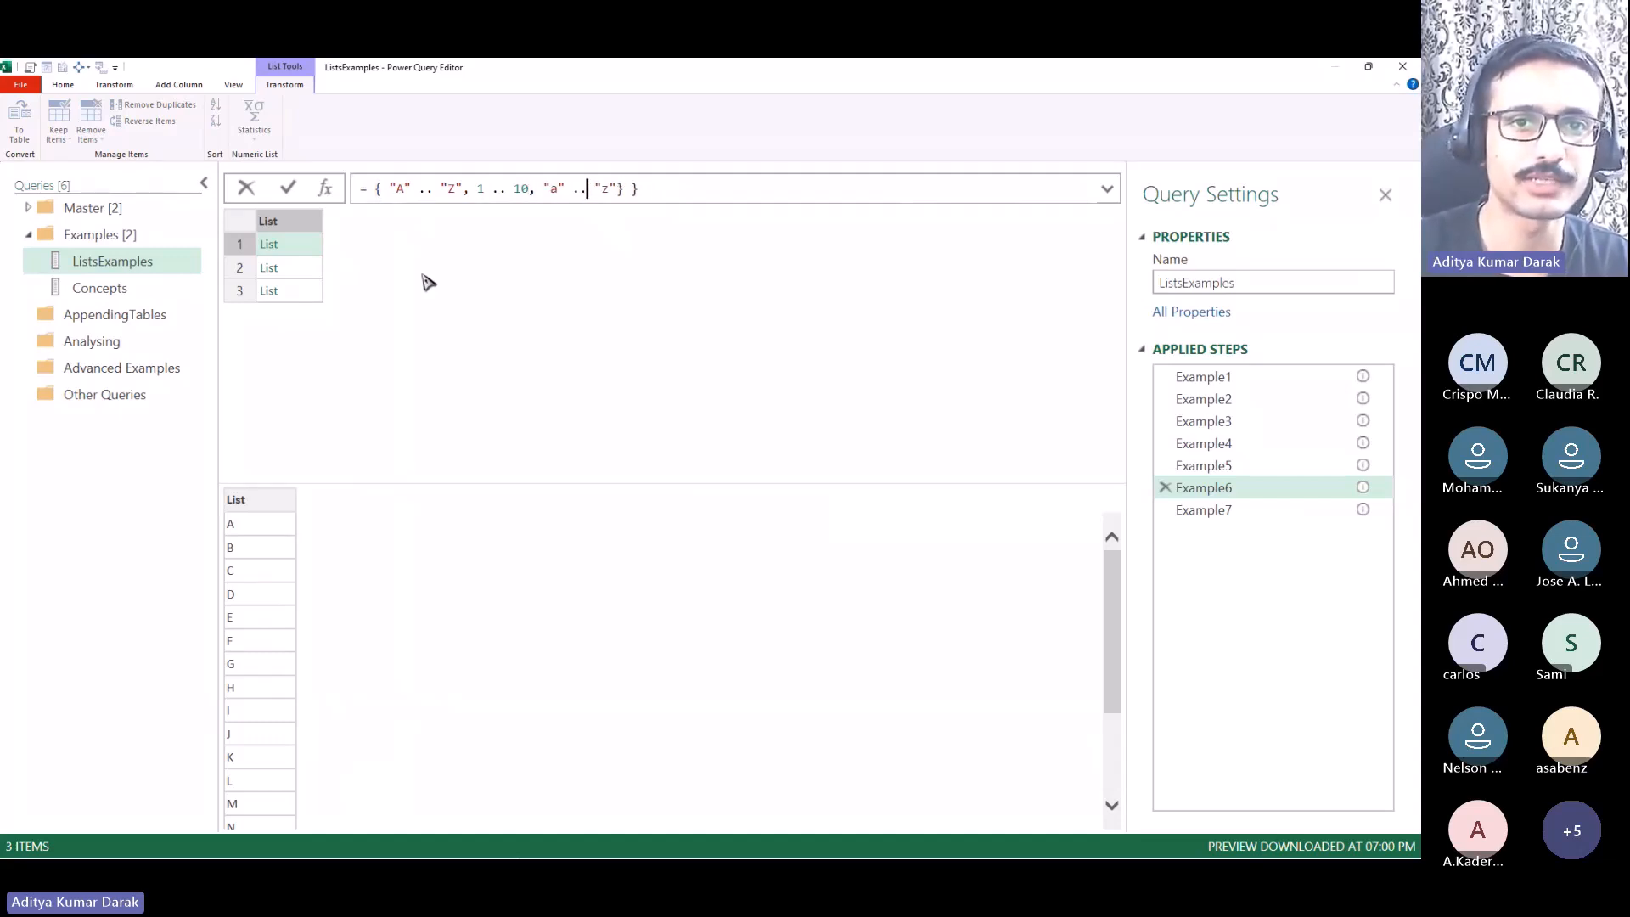
pyautogui.press('BackSpace')
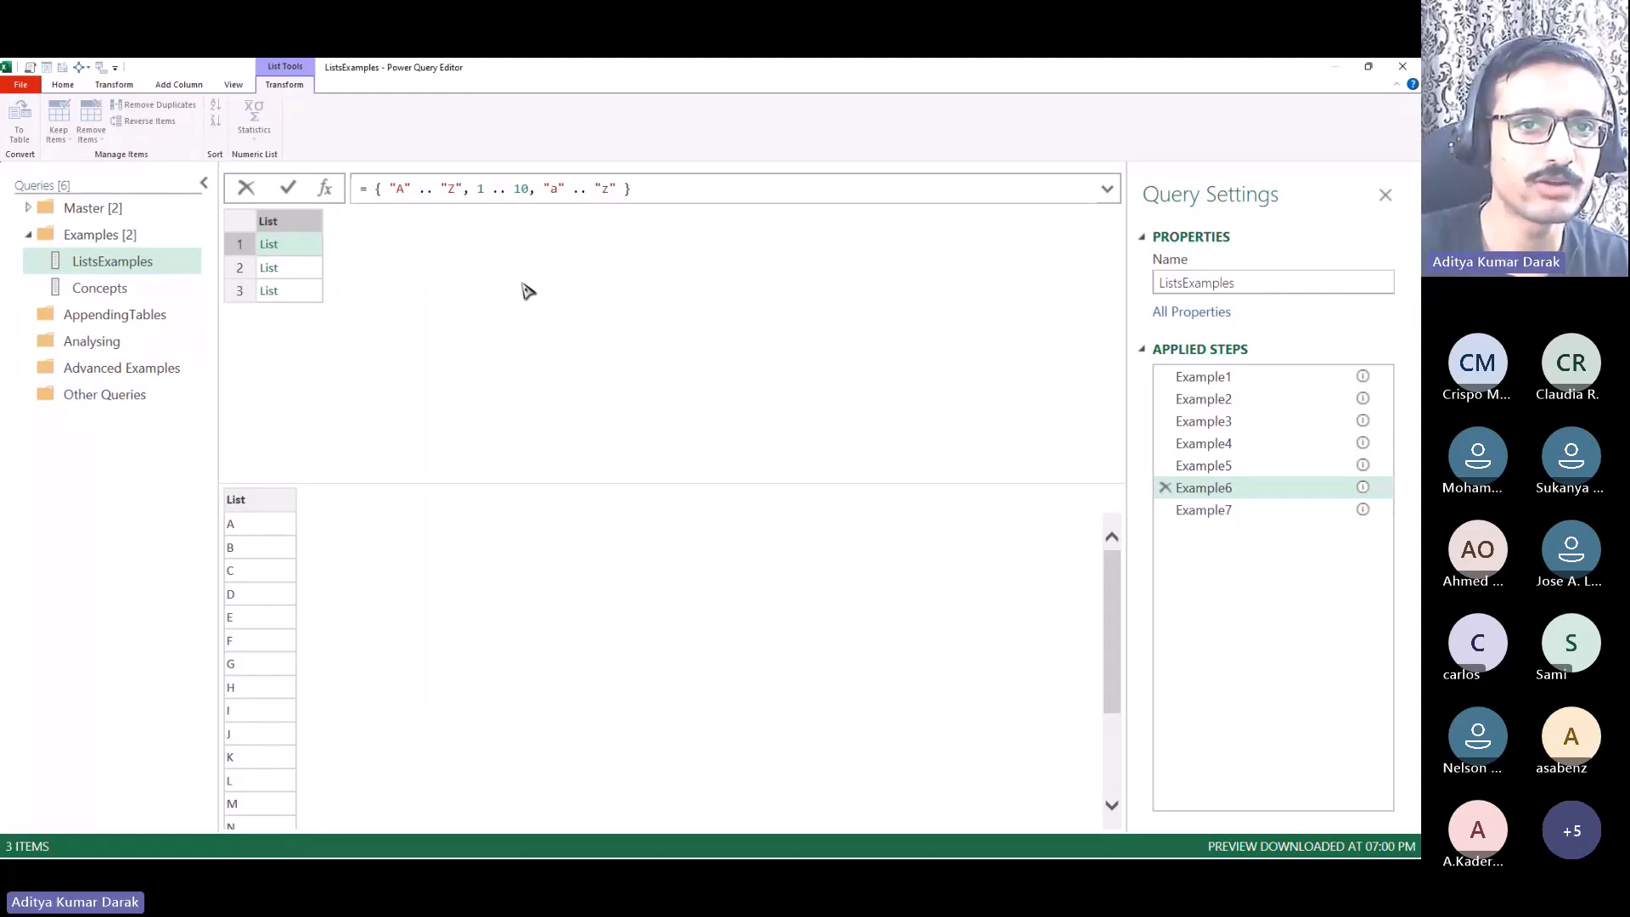
pyautogui.press('Return')
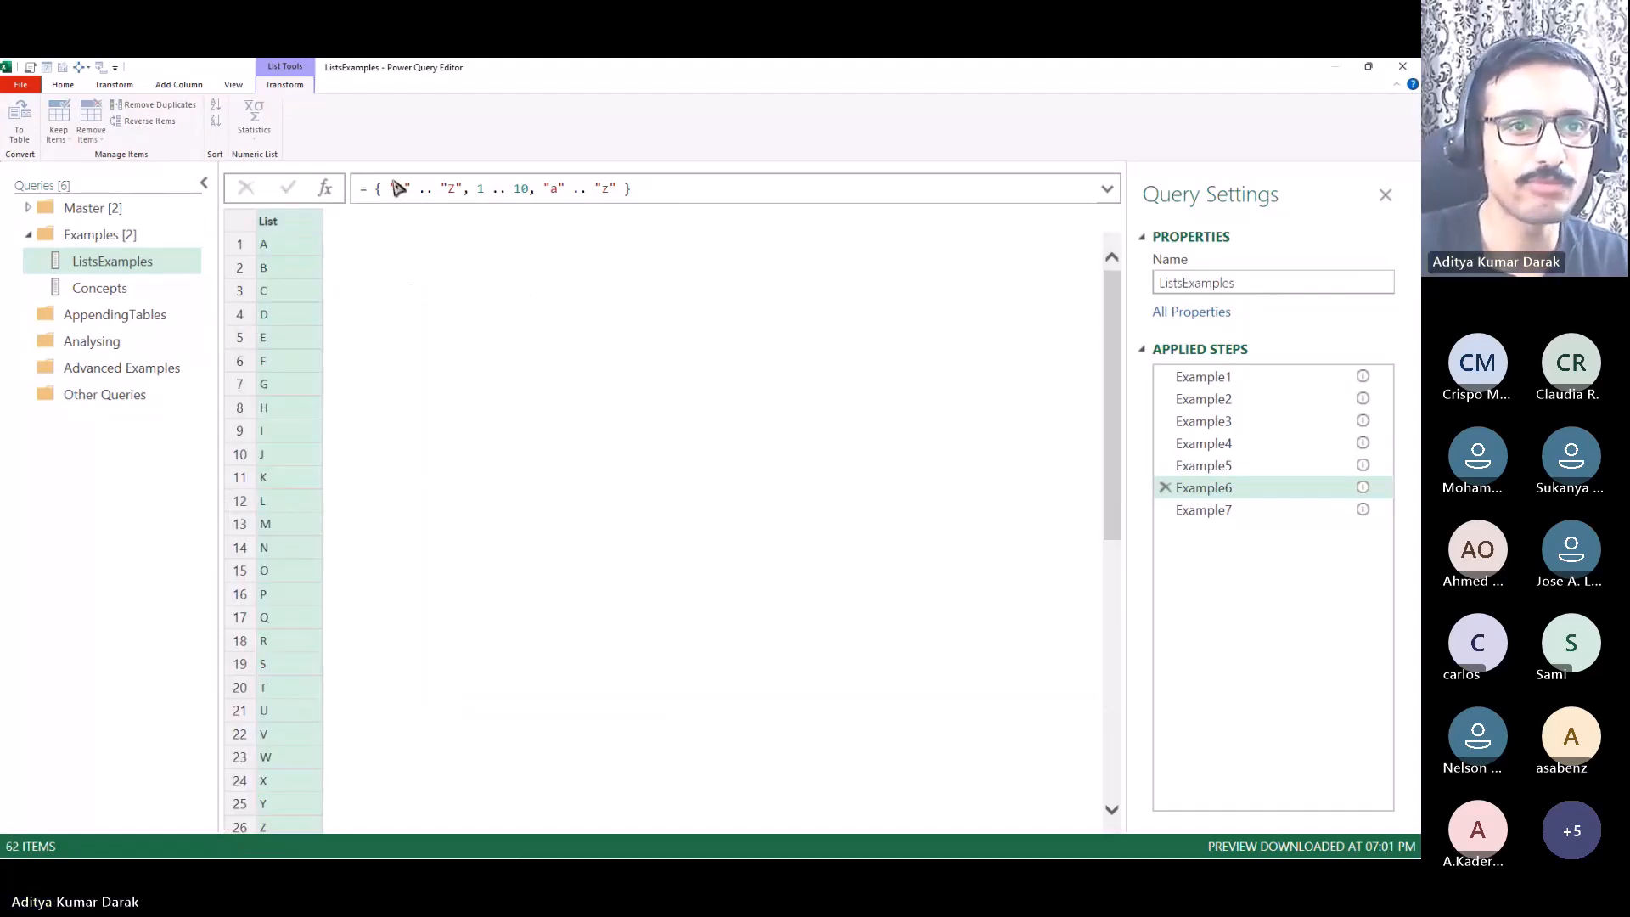
pyautogui.moveTo(392, 189); pyautogui.dragTo(433, 188)
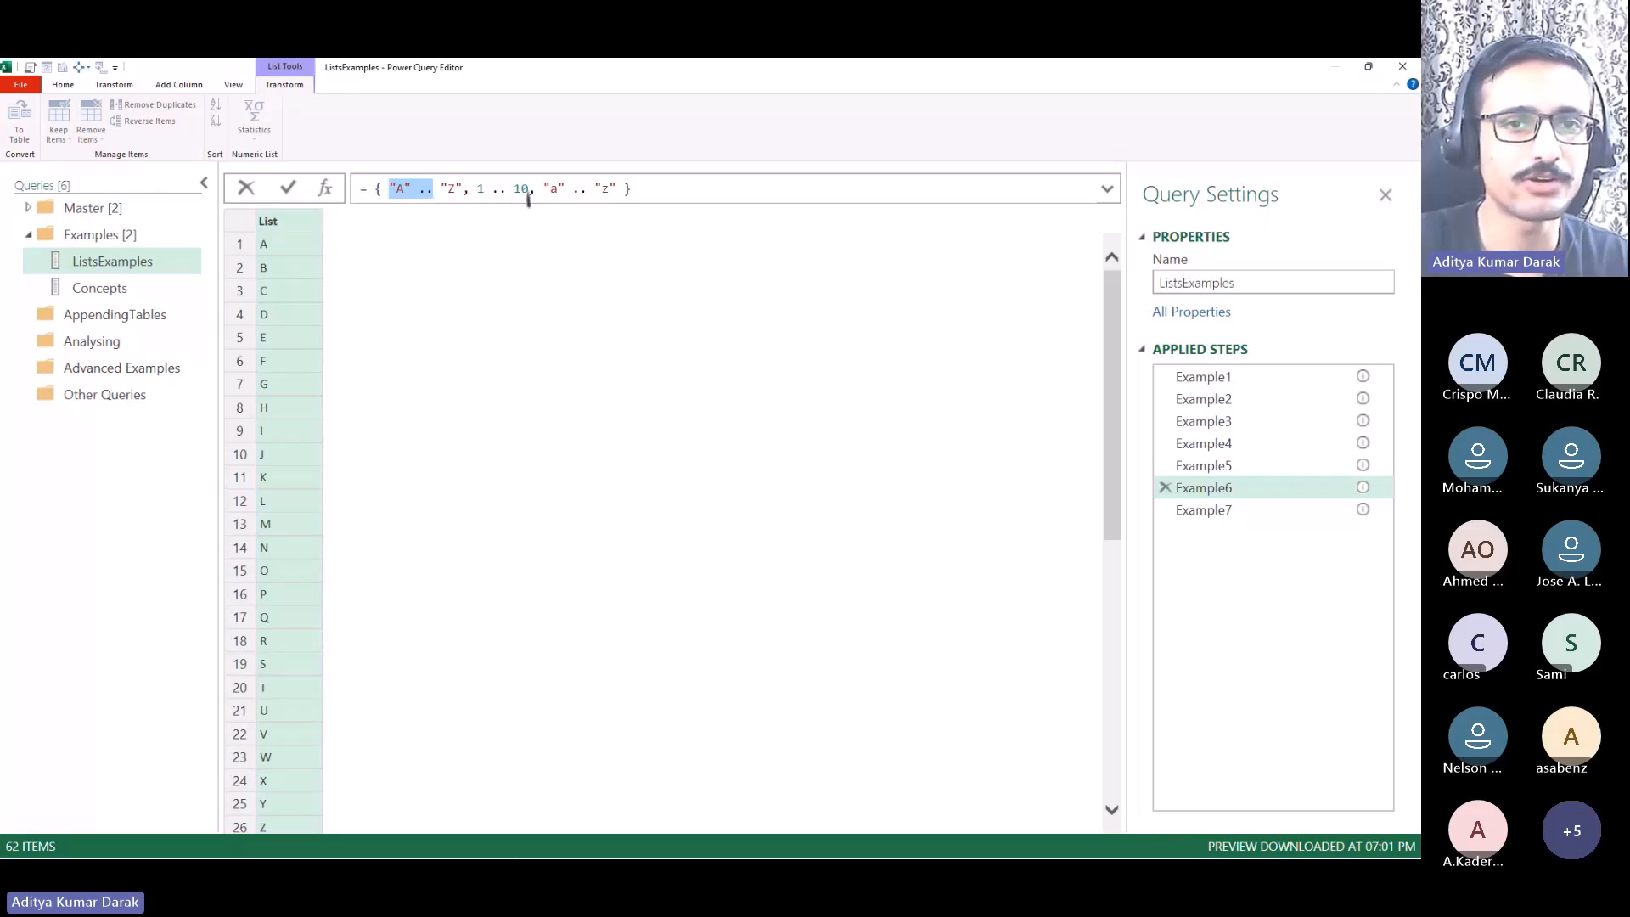
pyautogui.moveTo(550, 188); pyautogui.dragTo(631, 188)
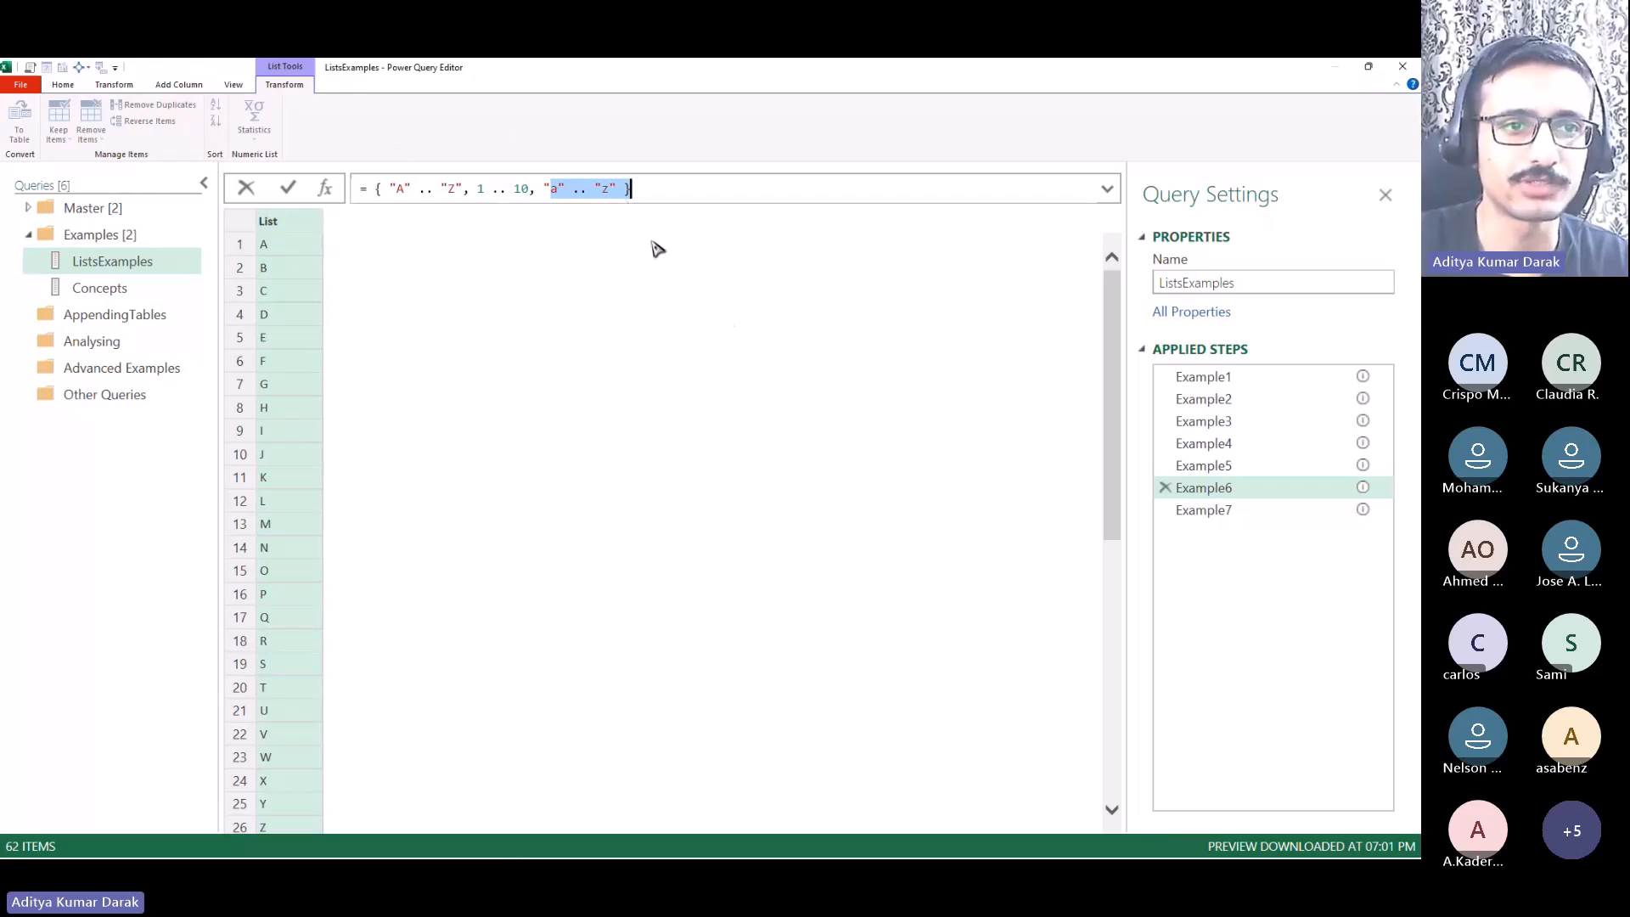
# Step: Display the Example7 step and examine its formula and the contents of each of its three nested lists
pyautogui.click(1245, 509)
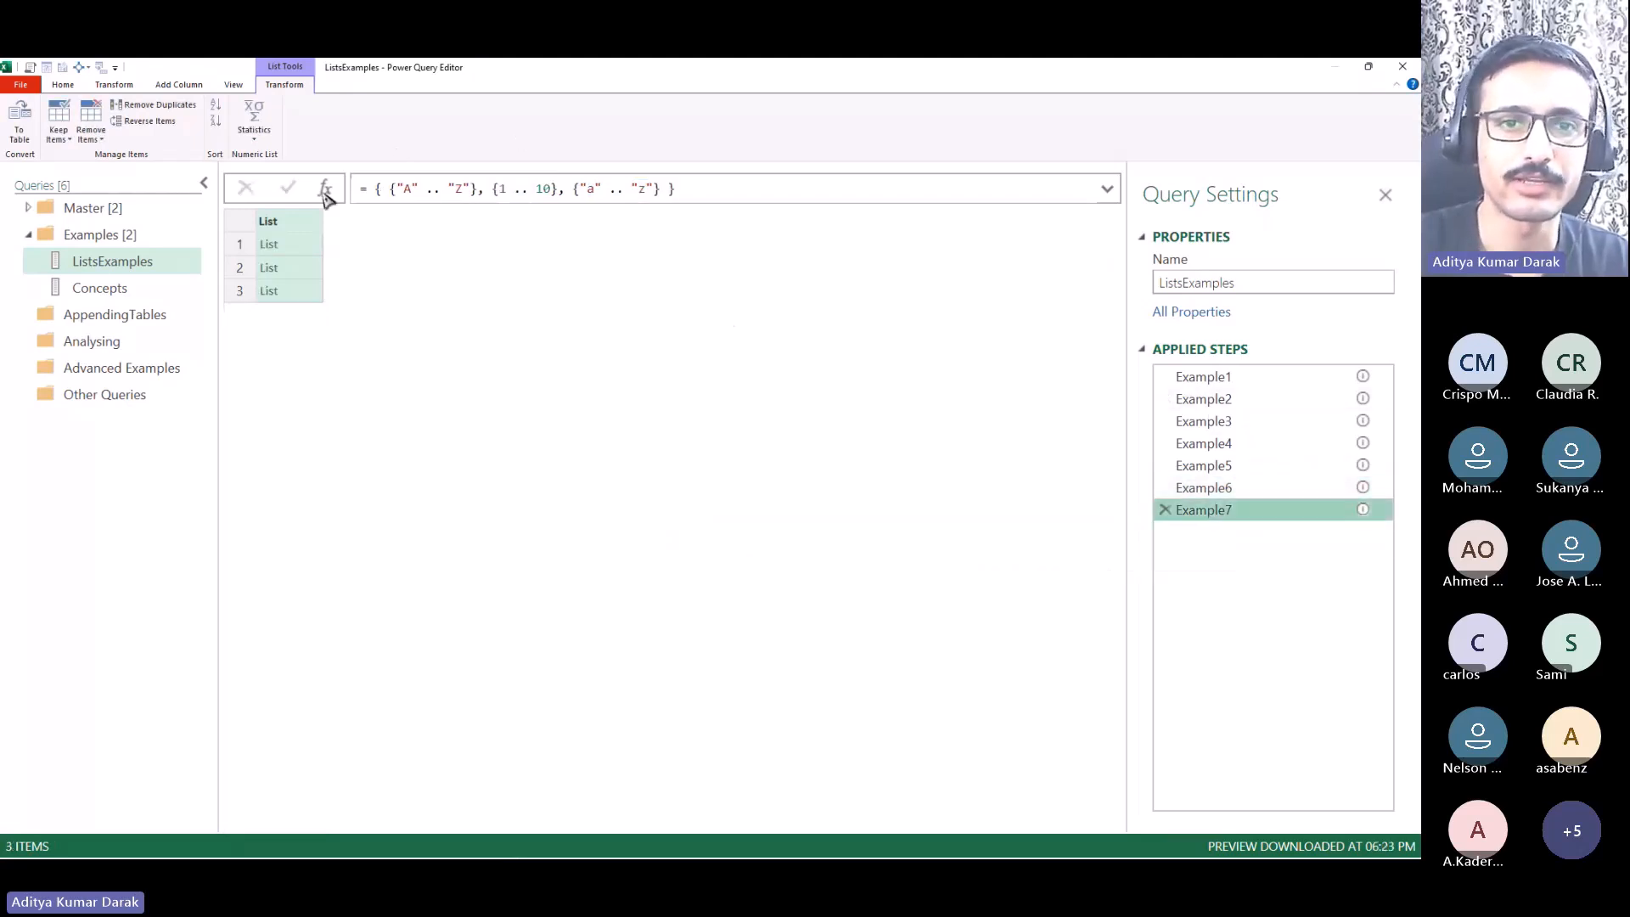
pyautogui.moveTo(392, 195); pyautogui.dragTo(680, 195)
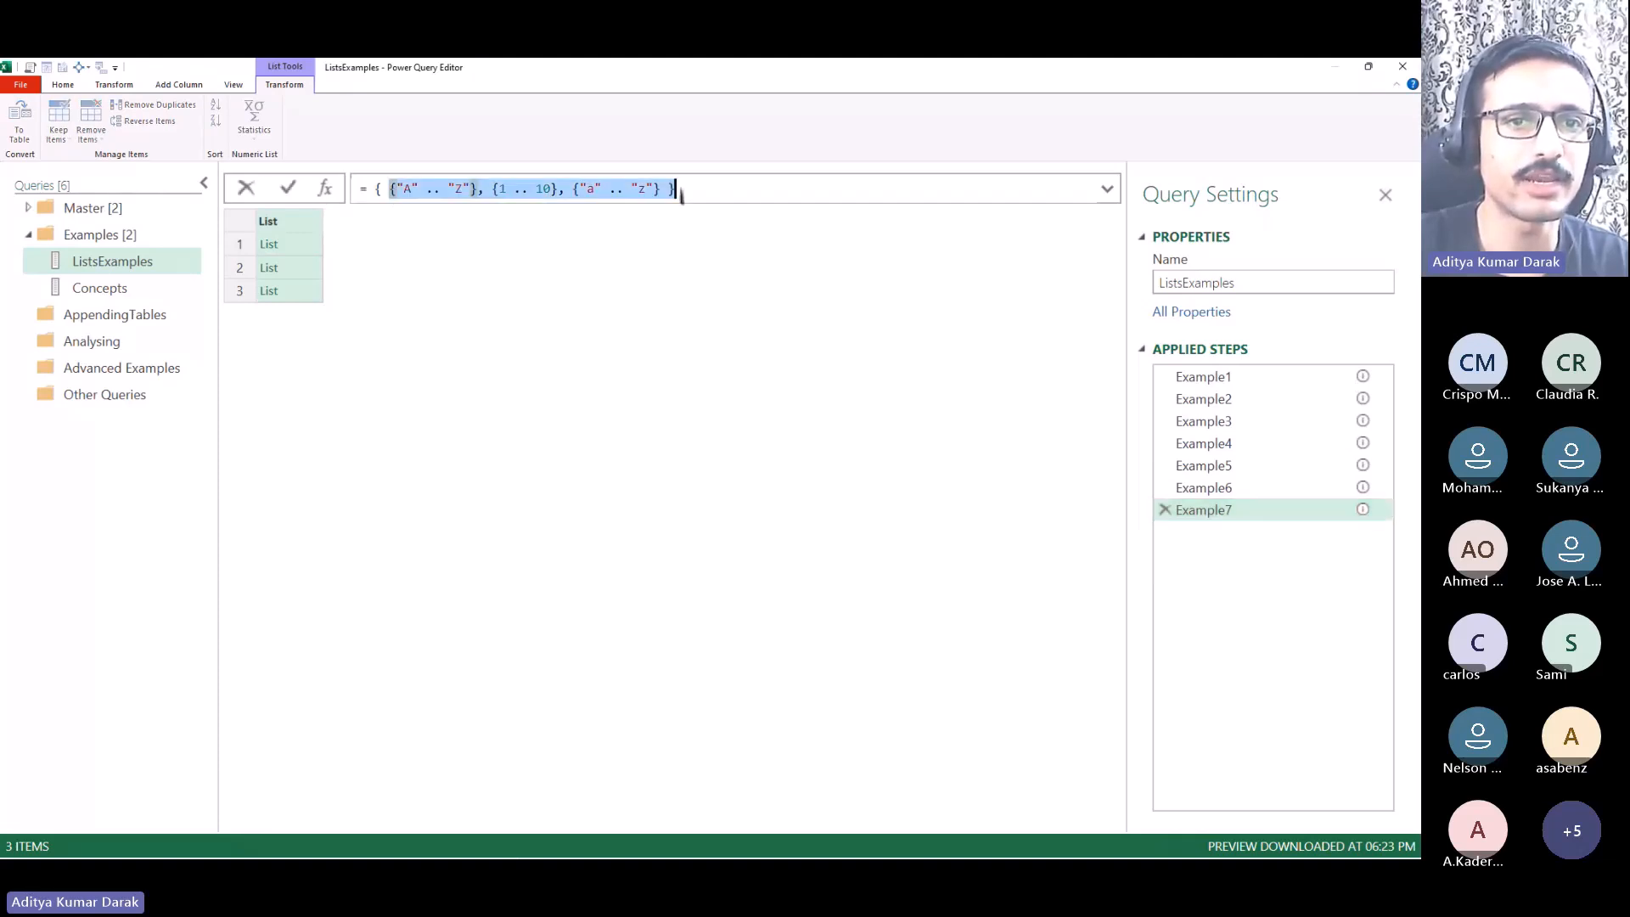
pyautogui.click(451, 263)
pyautogui.click(302, 244)
pyautogui.click(304, 267)
pyautogui.click(308, 290)
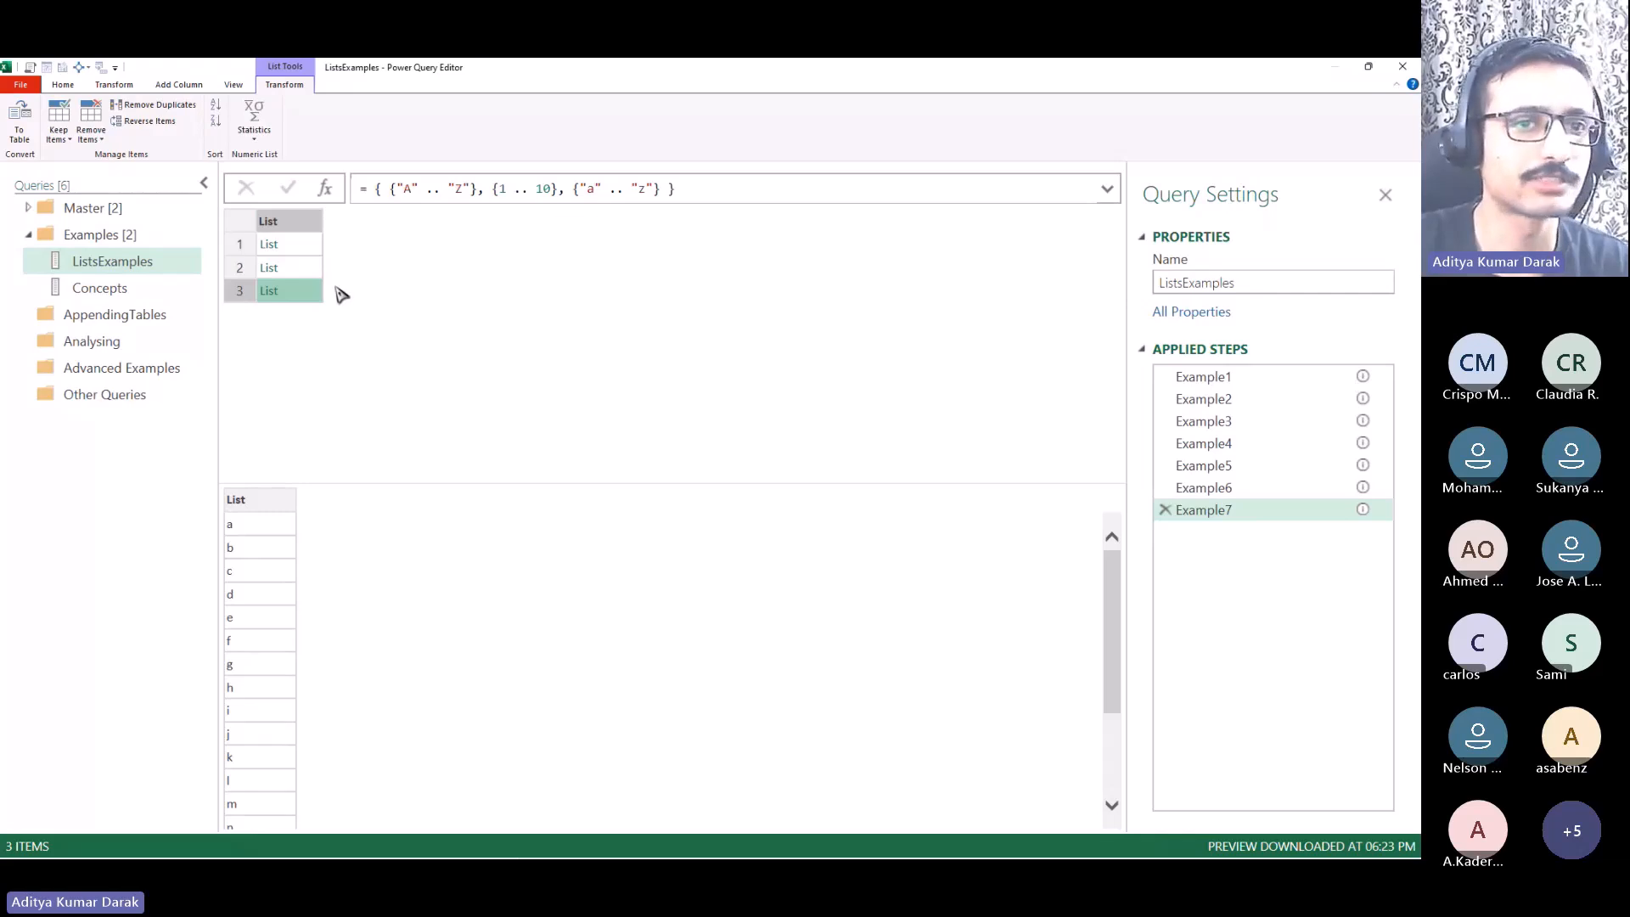
pyautogui.click(310, 246)
pyautogui.click(307, 267)
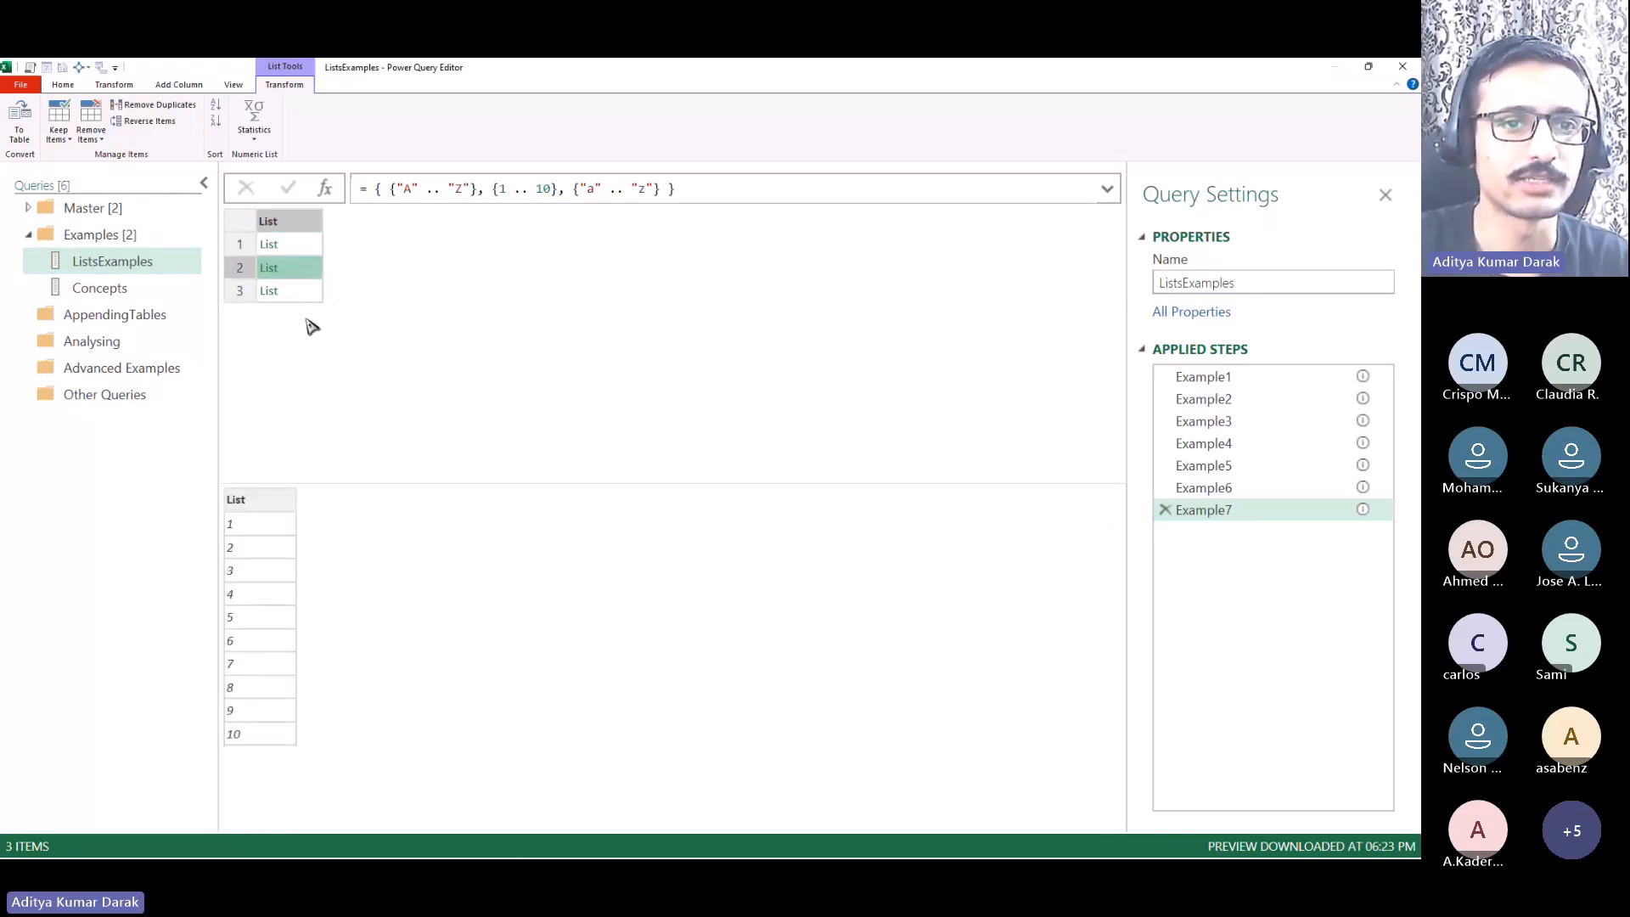
pyautogui.click(313, 291)
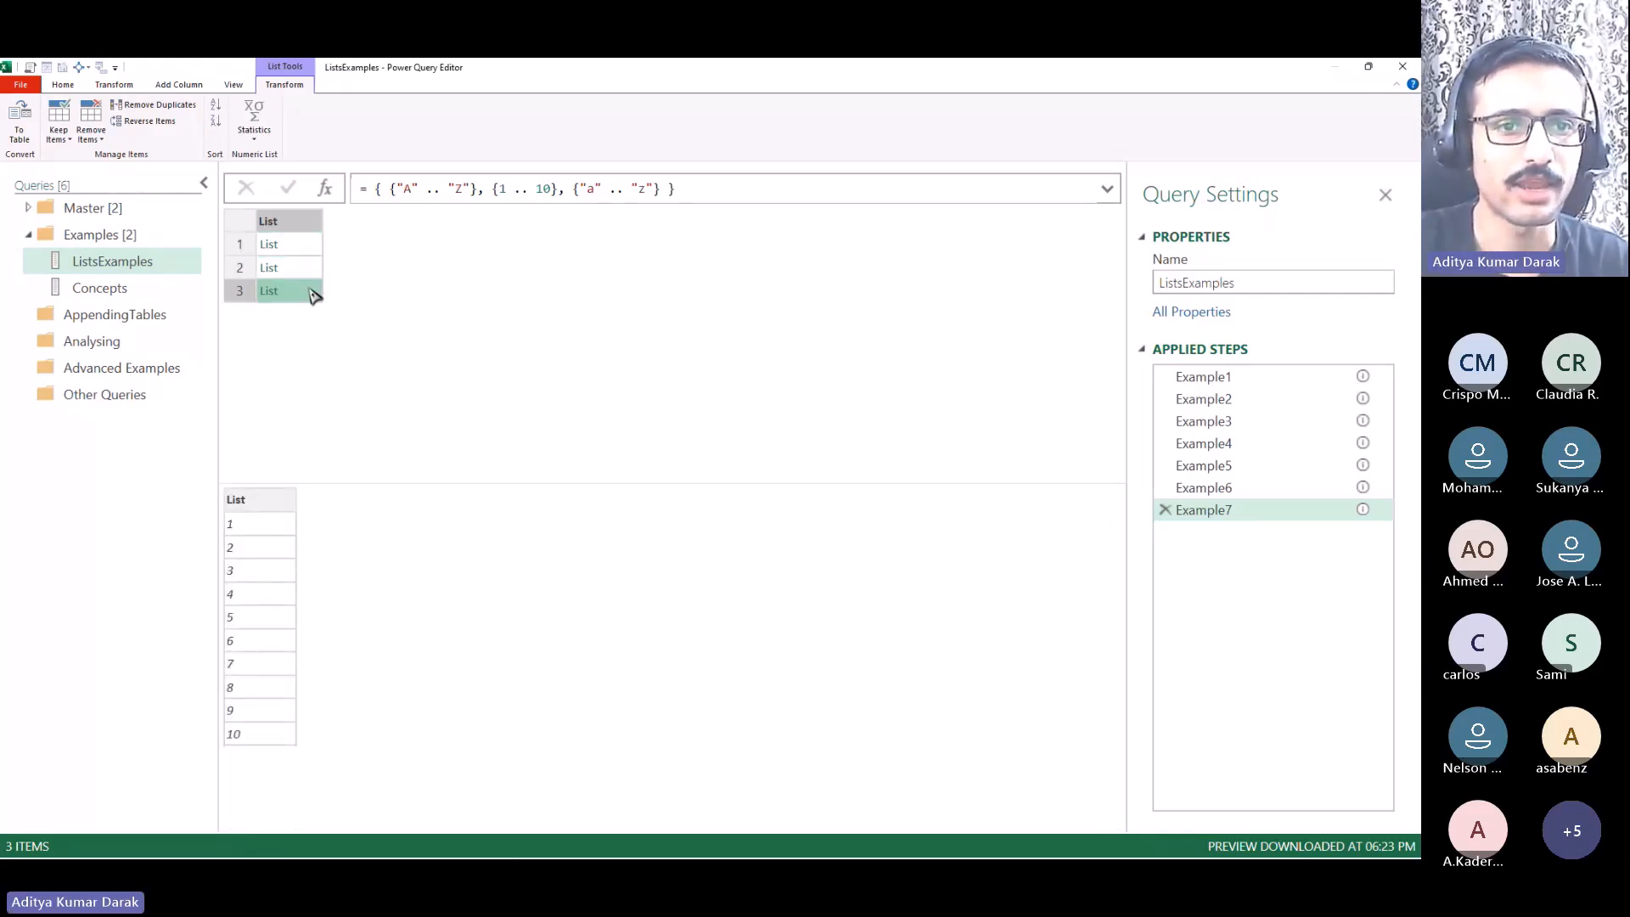
pyautogui.scroll(-2, 306, 670)
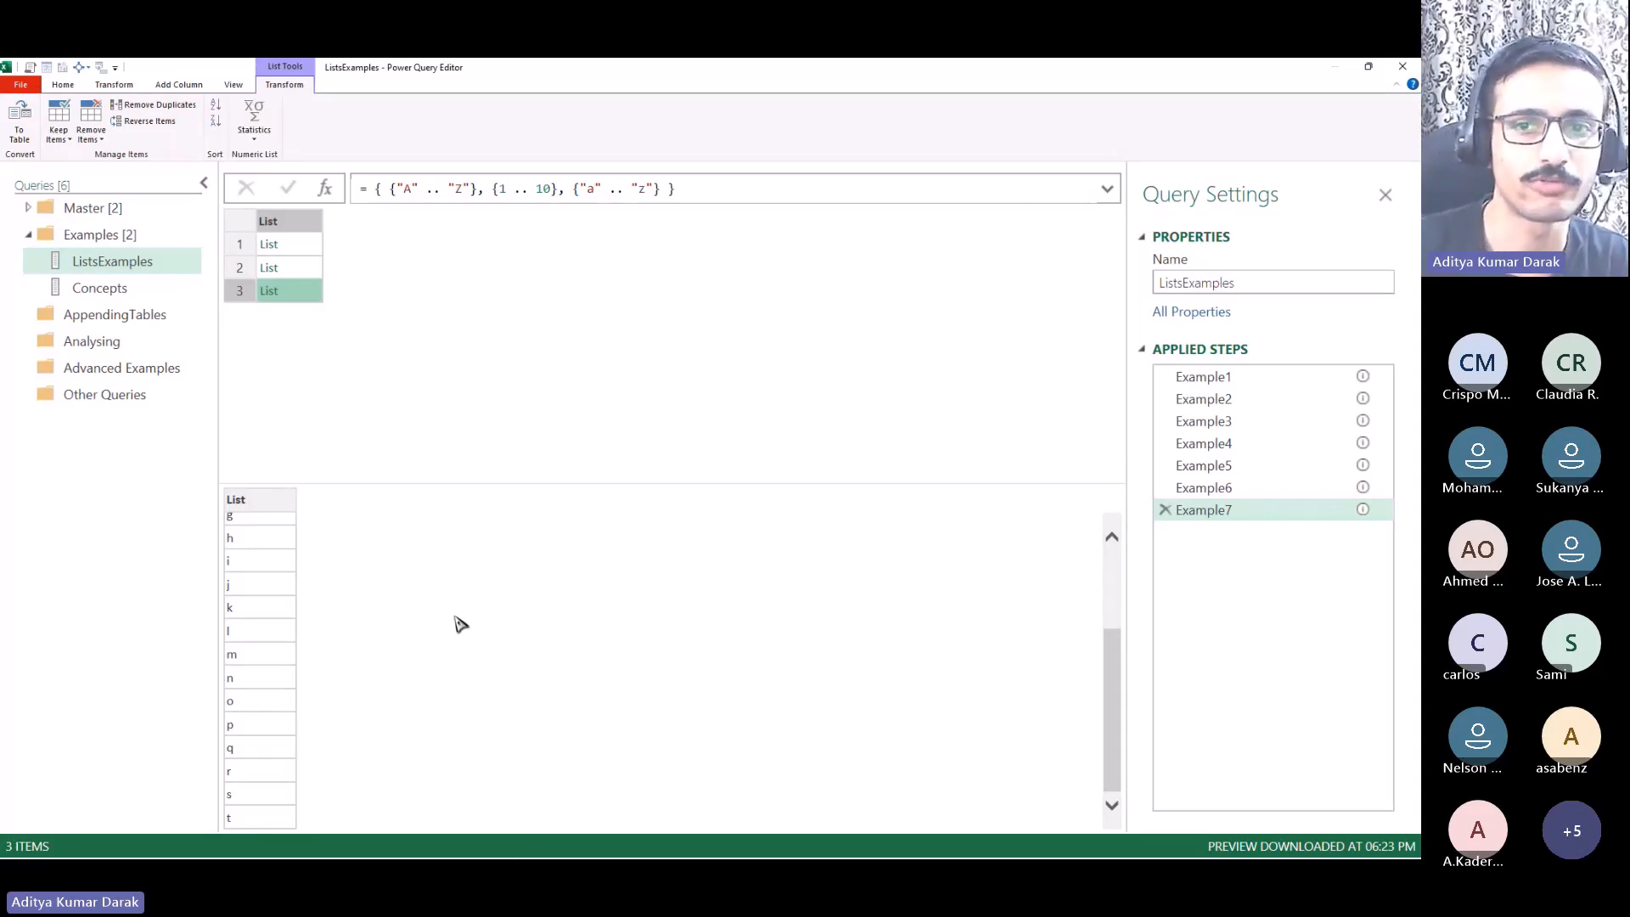
# Step: Revisit the ListsExamples query and display the Concepts query at its TableToRows step
pyautogui.click(134, 291)
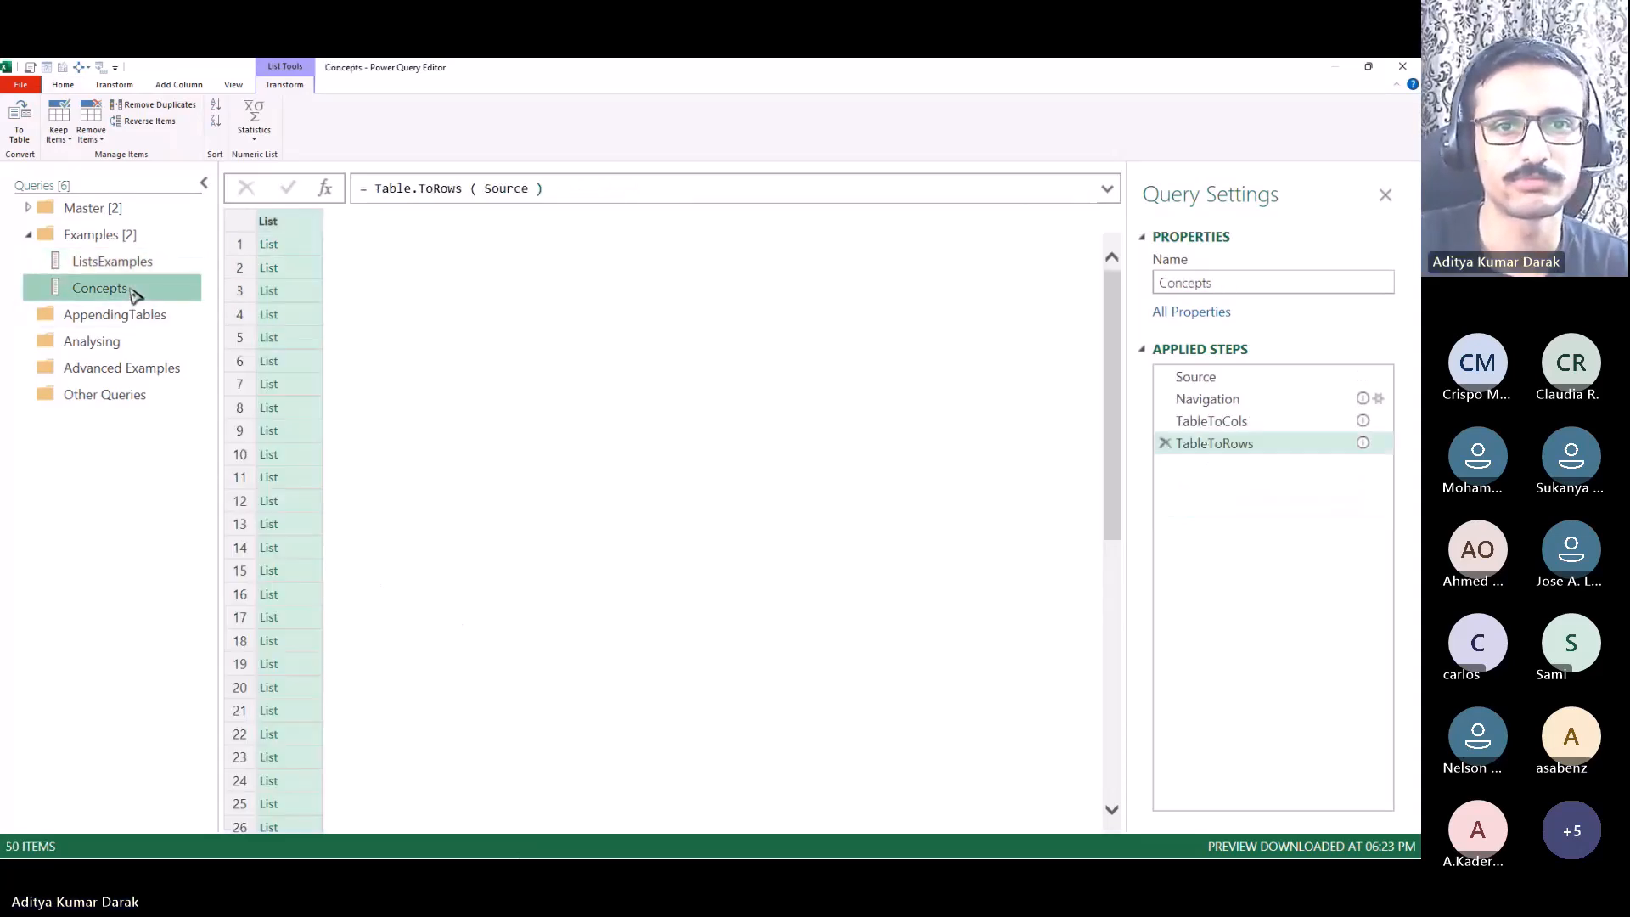
pyautogui.click(128, 262)
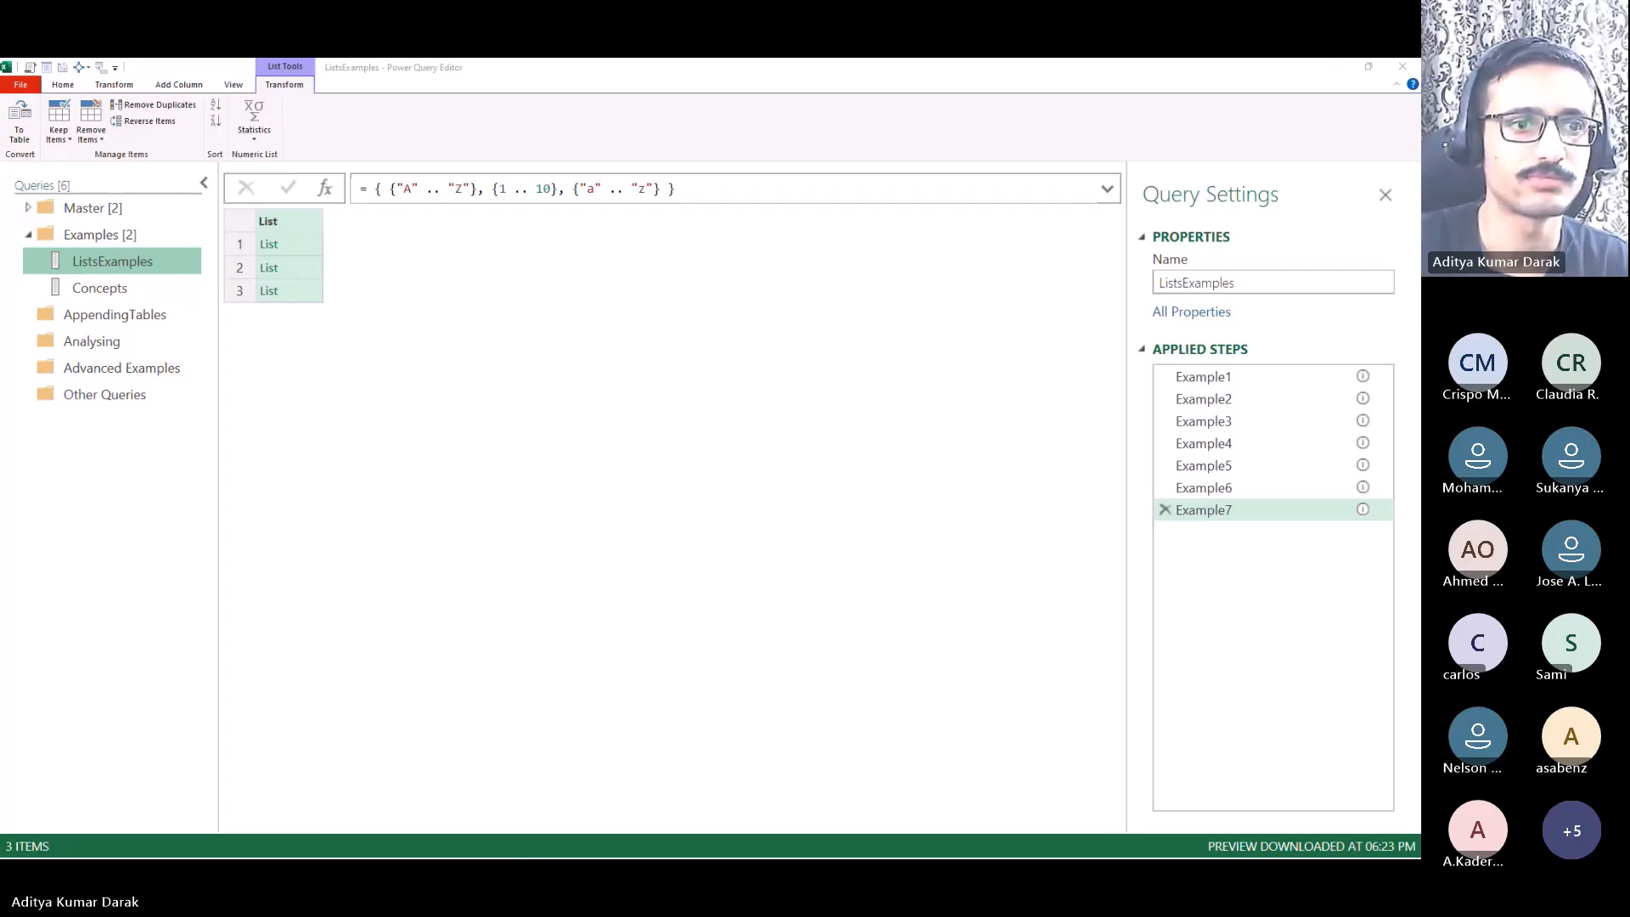
pyautogui.click(486, 652)
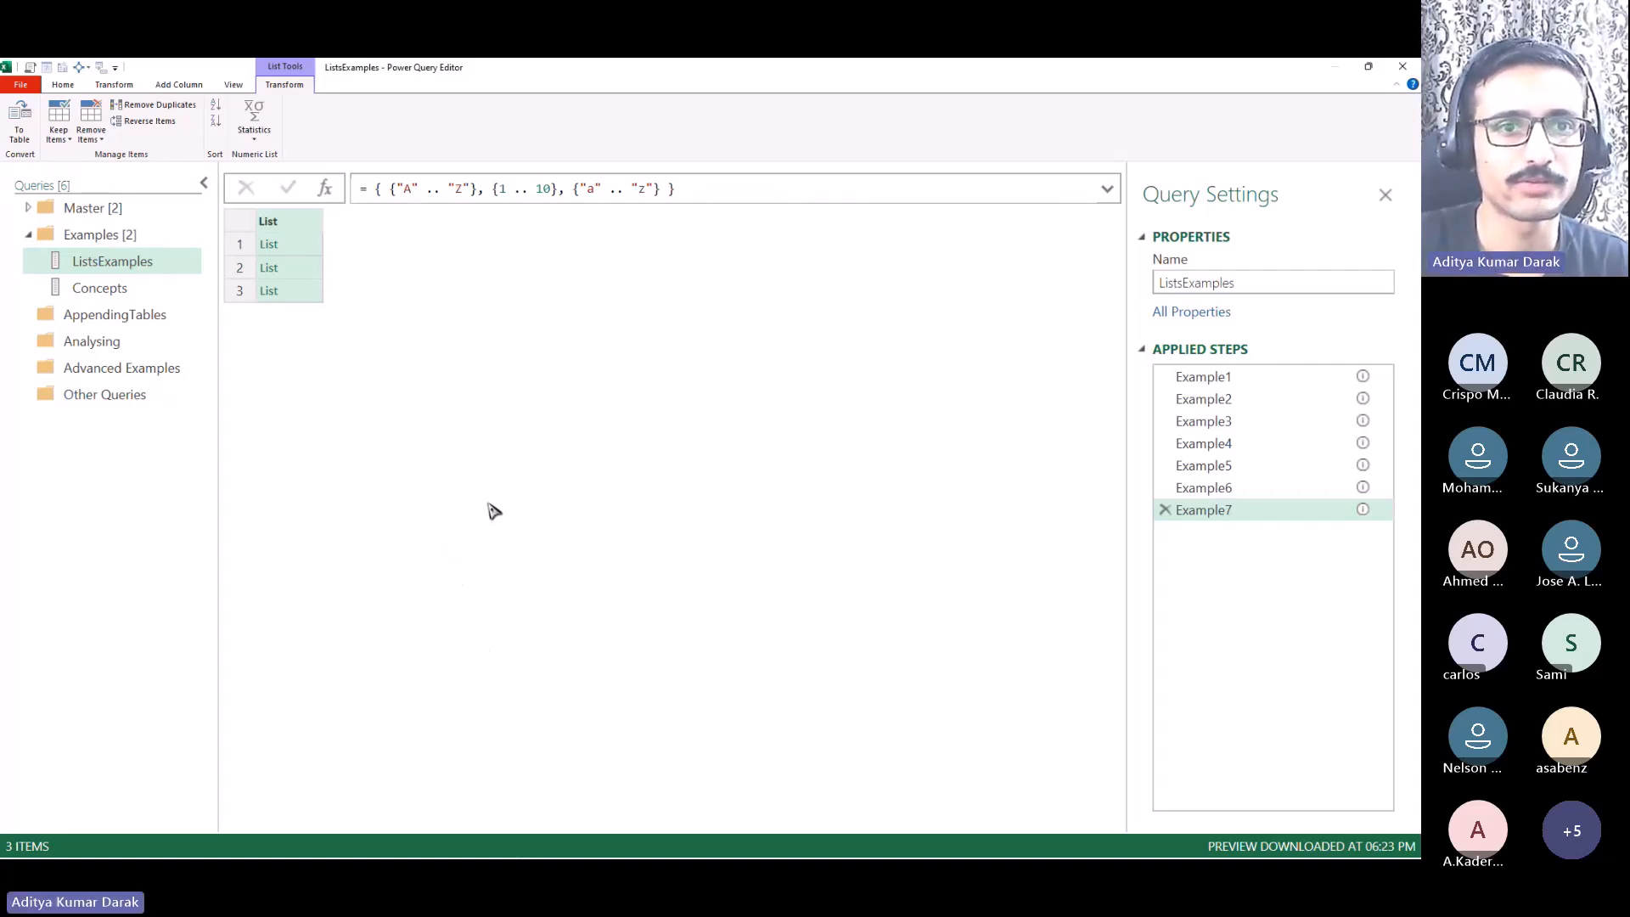
pyautogui.click(172, 293)
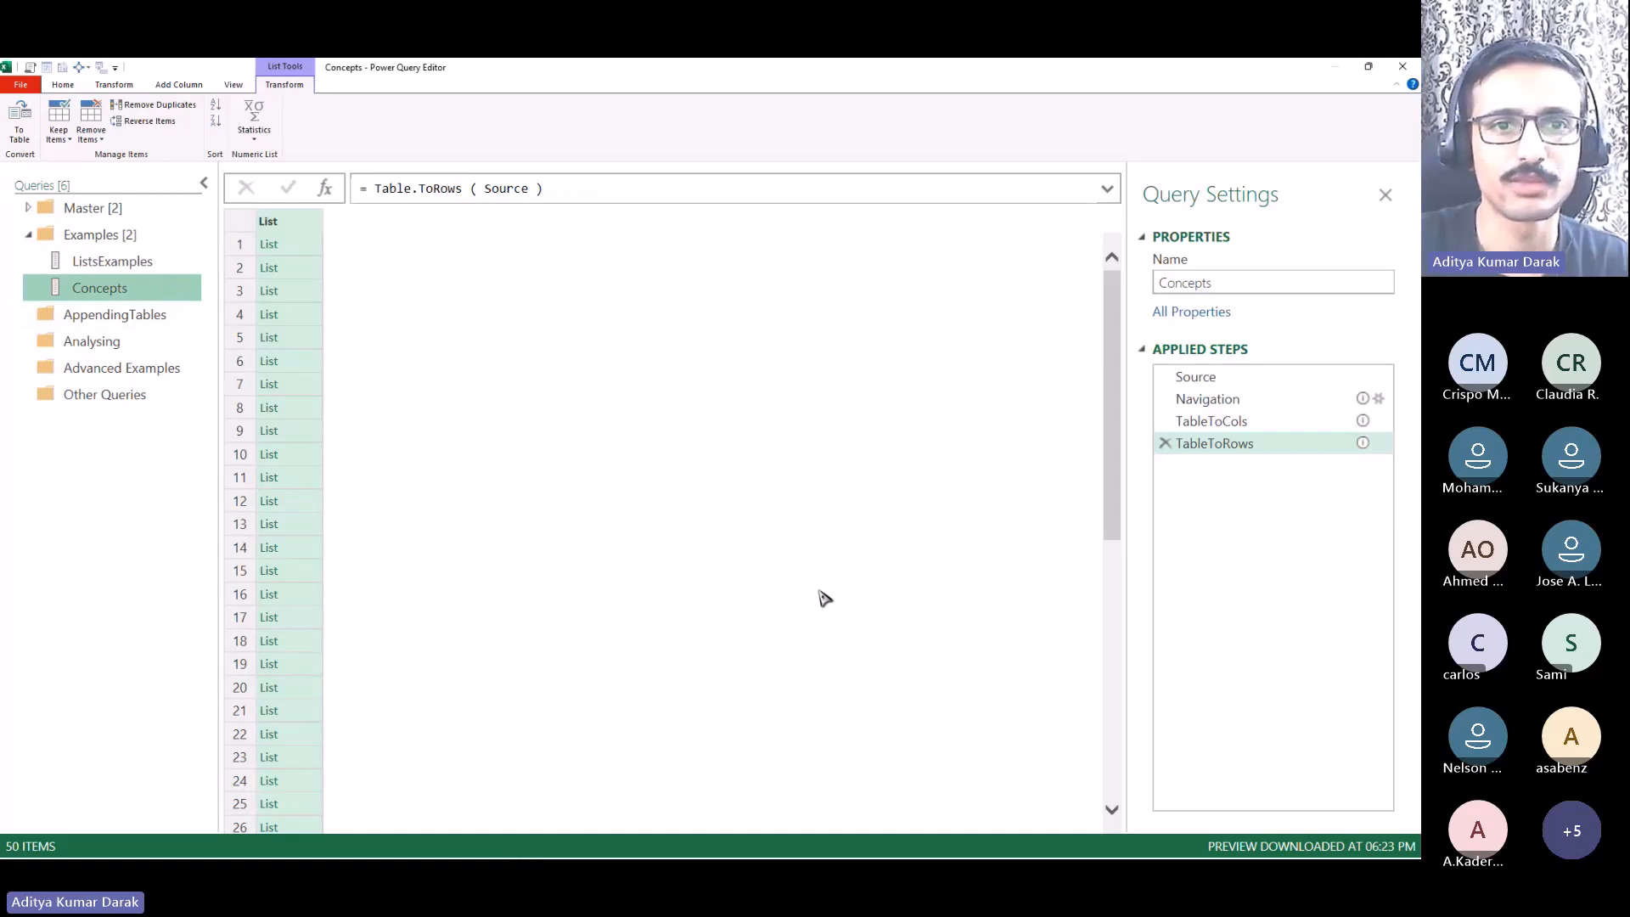
# Step: Display the Source step of the Concepts query and show more rows of the Celebrities table above the cell preview
pyautogui.click(1287, 382)
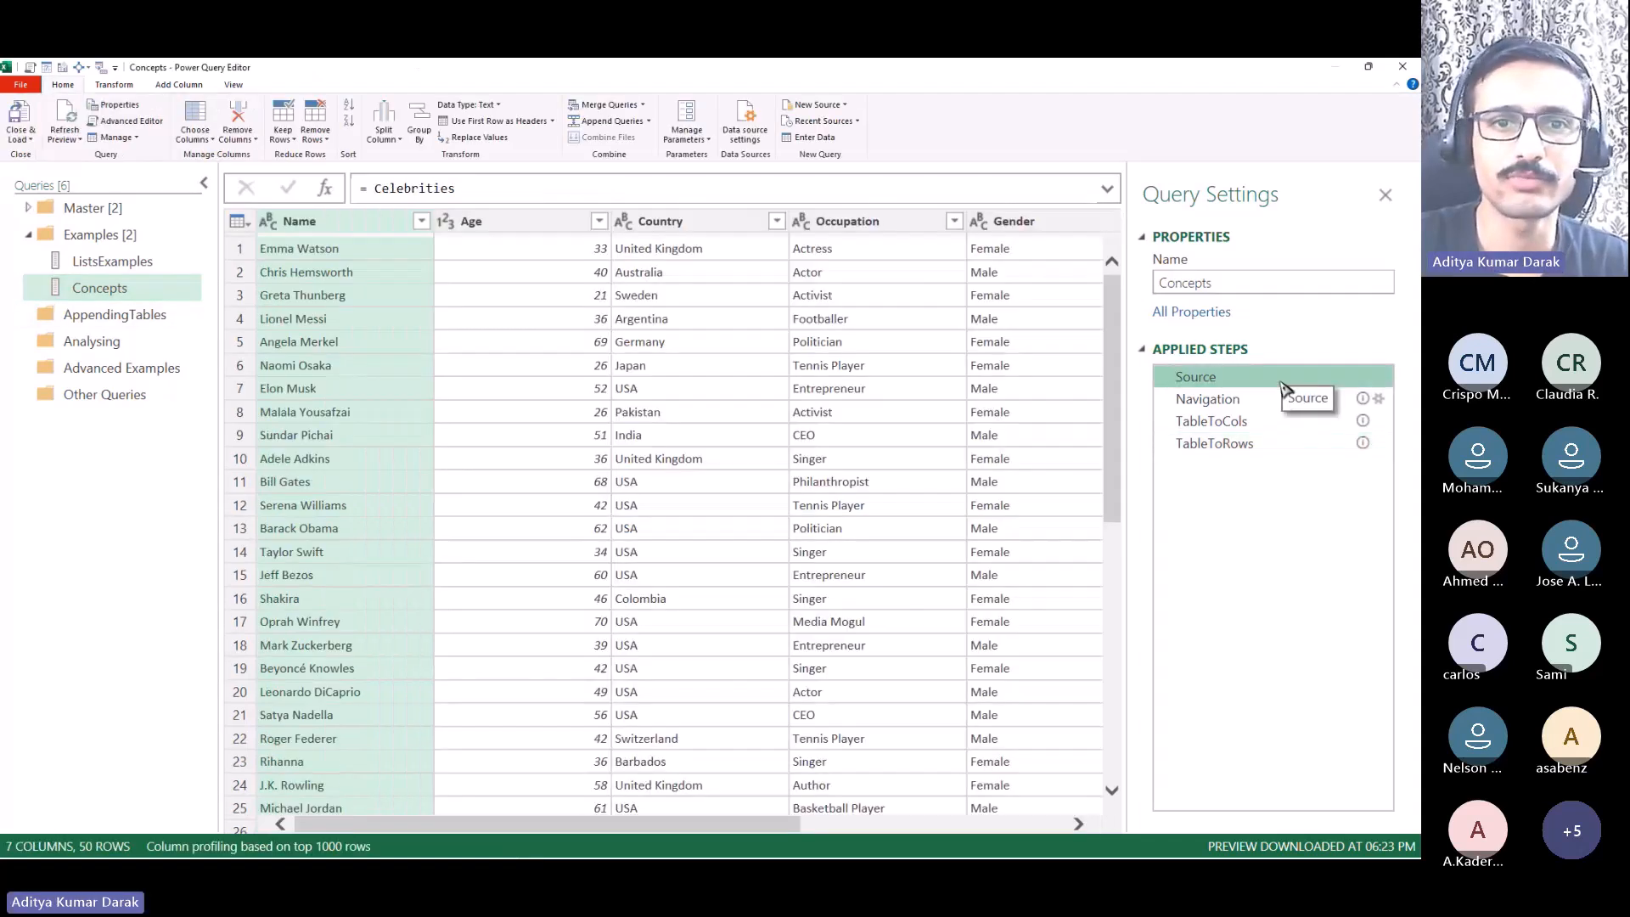
pyautogui.click(618, 485)
pyautogui.hotkey('ctrl', 'shift', '-')
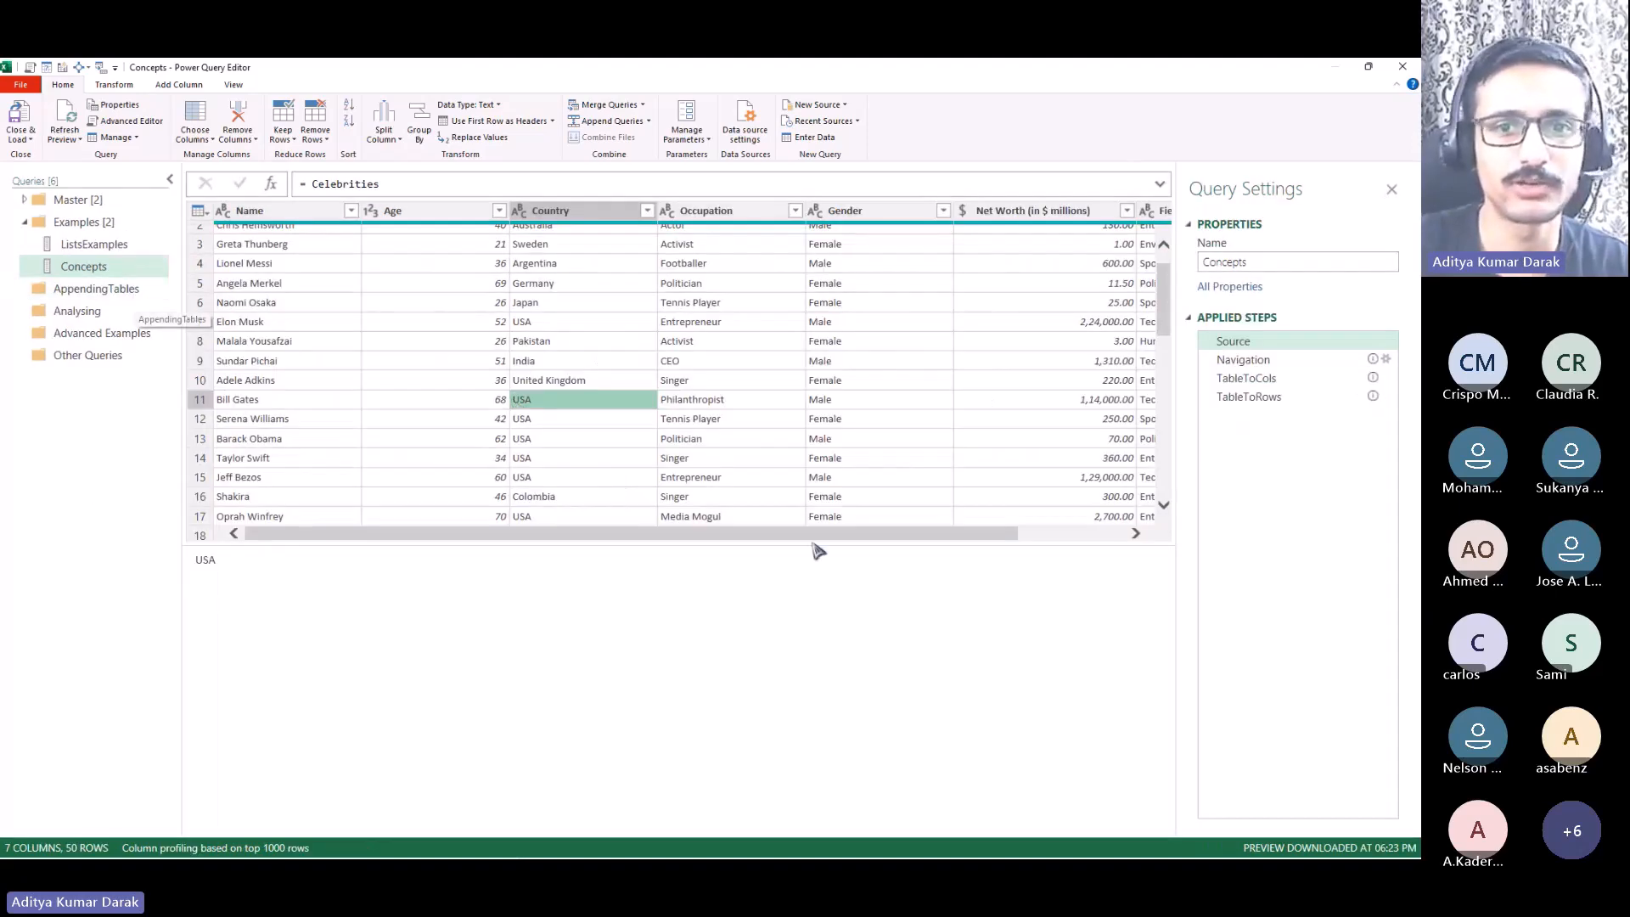
pyautogui.moveTo(820, 548); pyautogui.dragTo(844, 727)
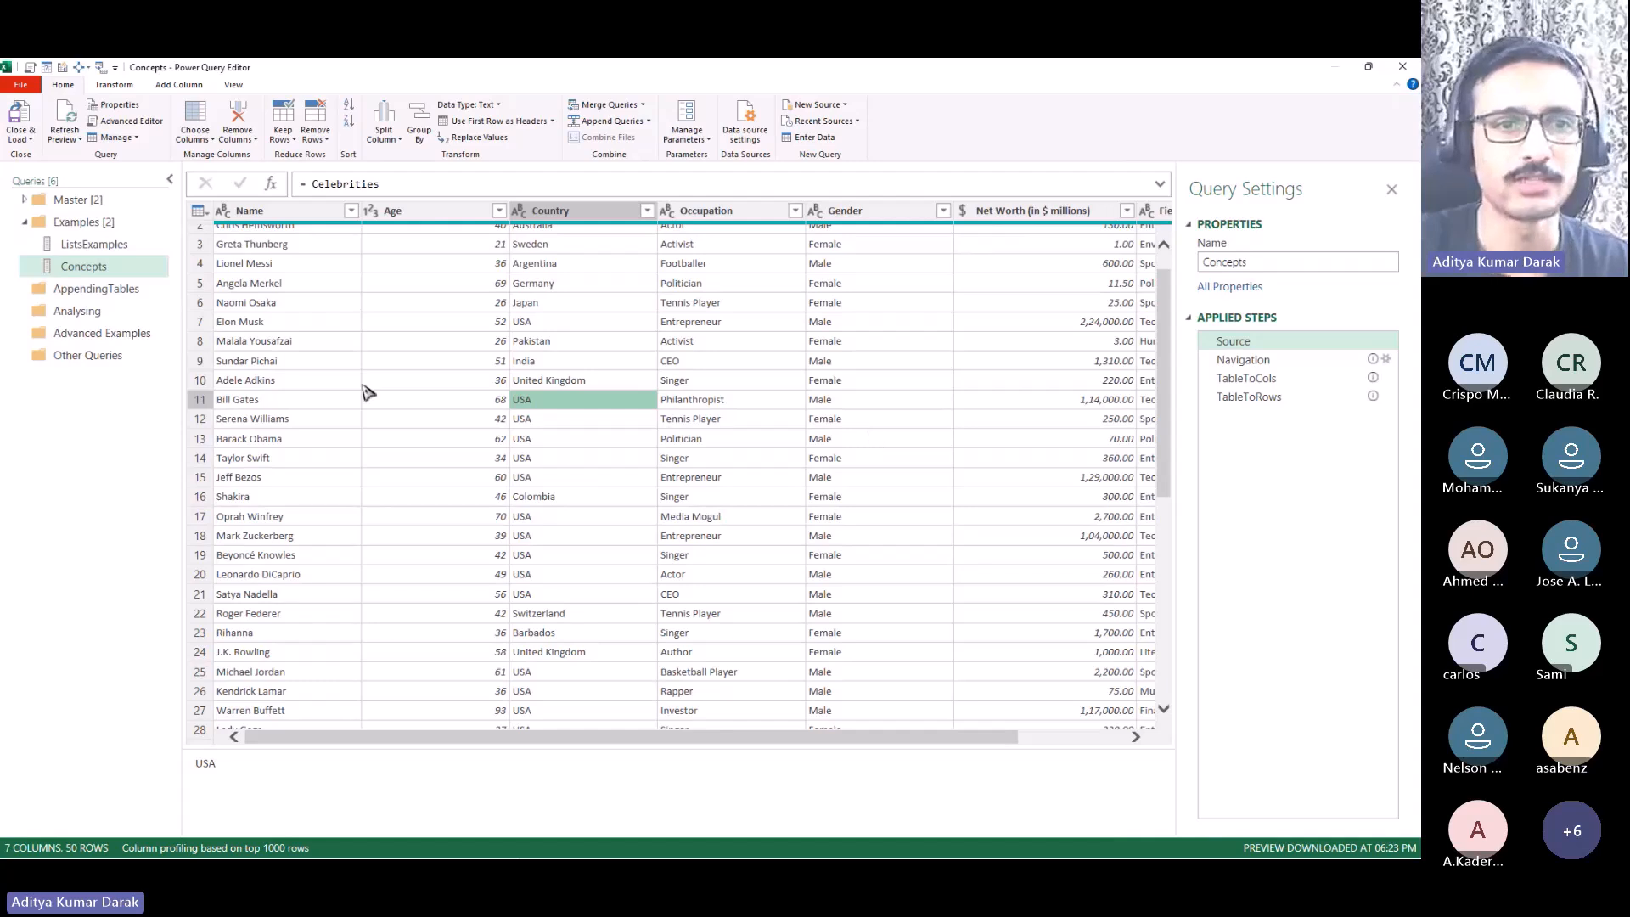
# Step: Expand the Master group and look through the Jan_2023, Feb_2023 and Mar_2023 tables in the Sales_2023 group
pyautogui.click(110, 290)
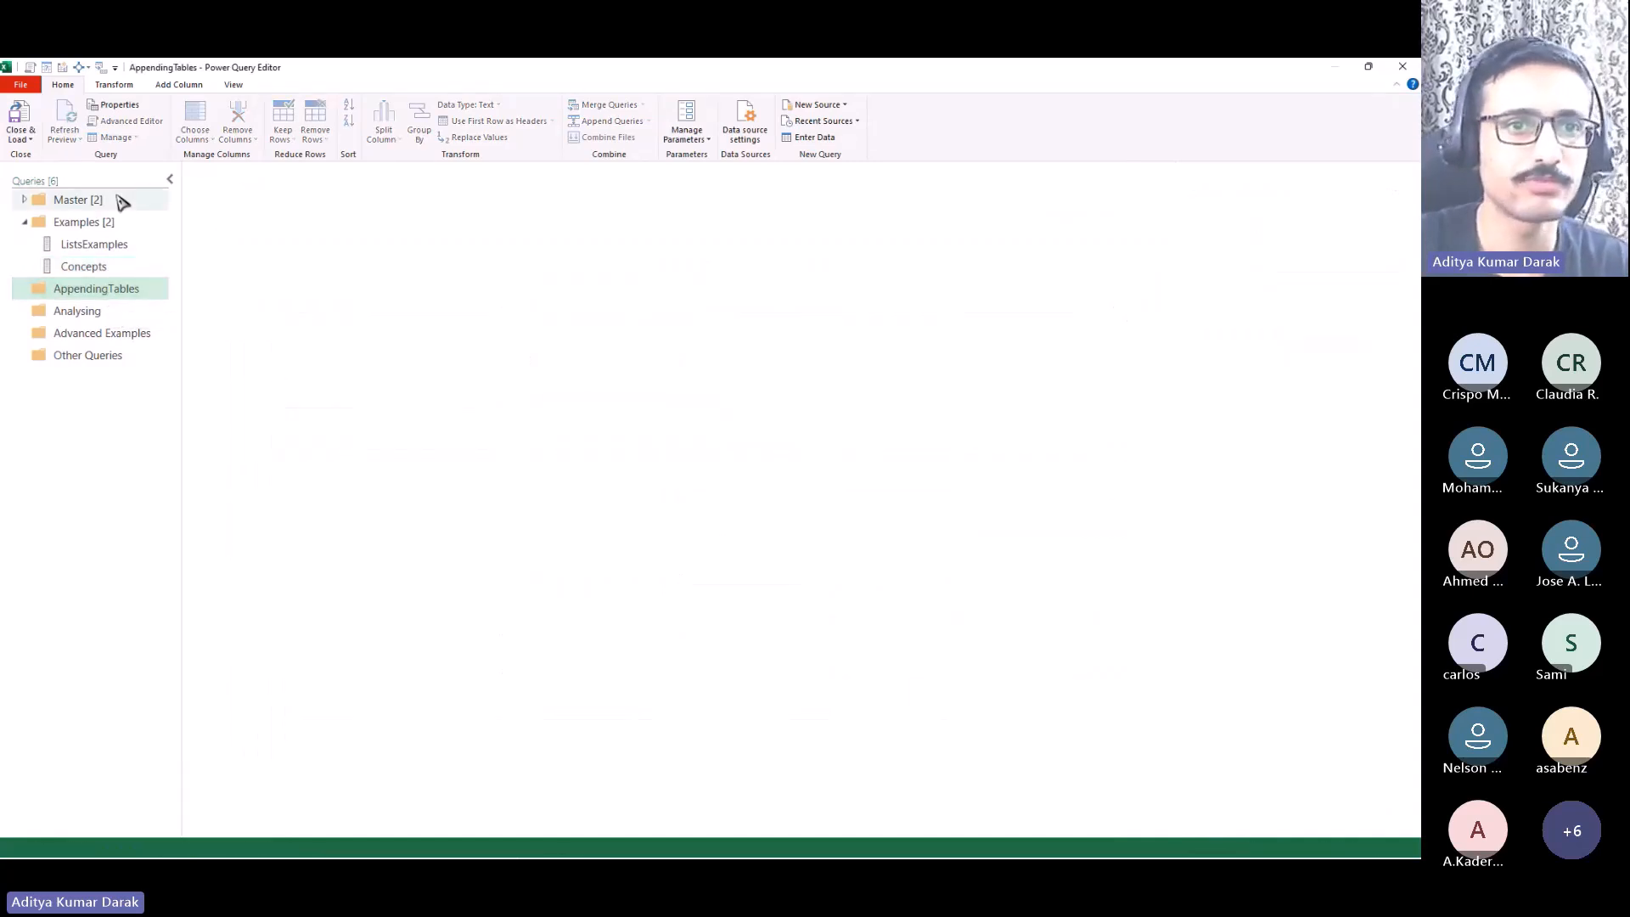
pyautogui.click(119, 200)
pyautogui.click(24, 200)
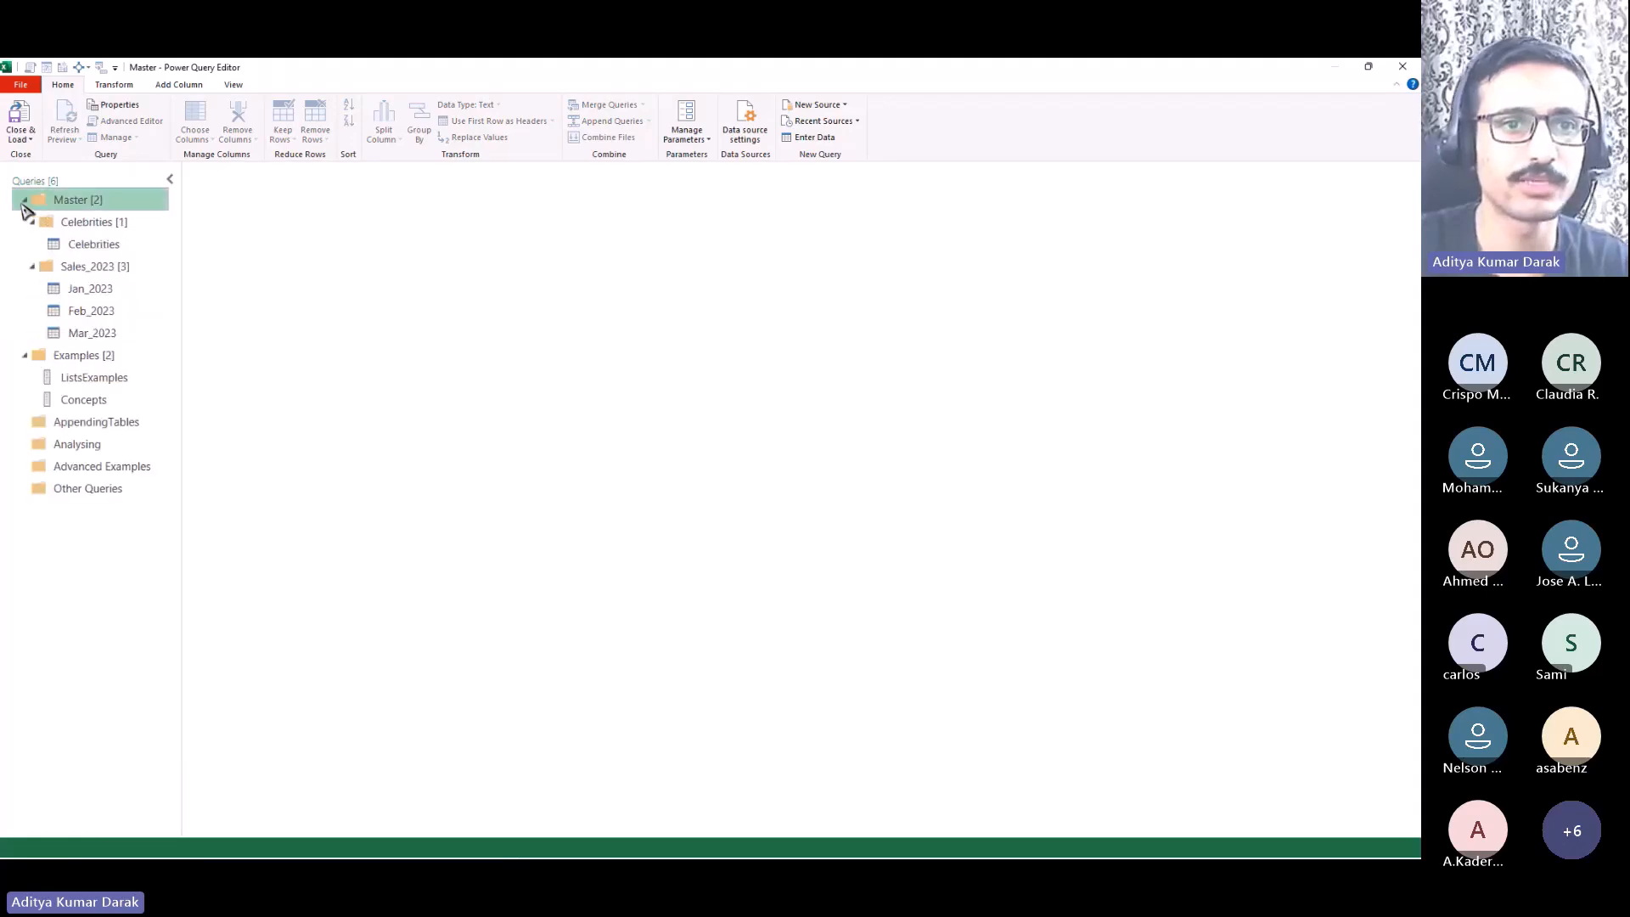
pyautogui.click(137, 266)
pyautogui.click(146, 291)
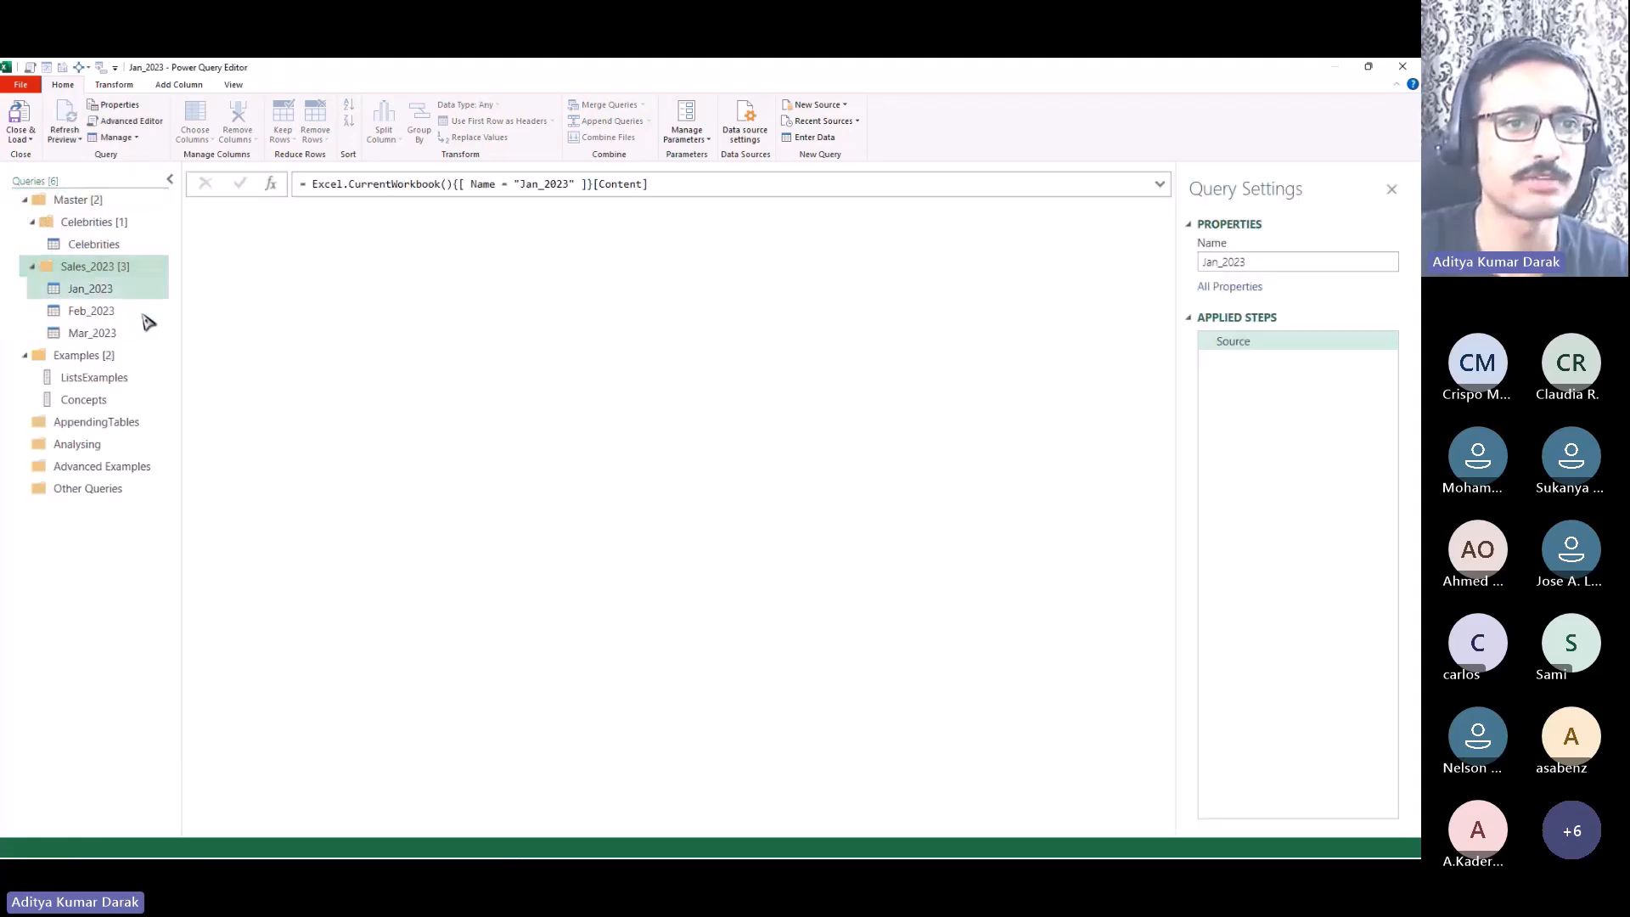
pyautogui.click(148, 329)
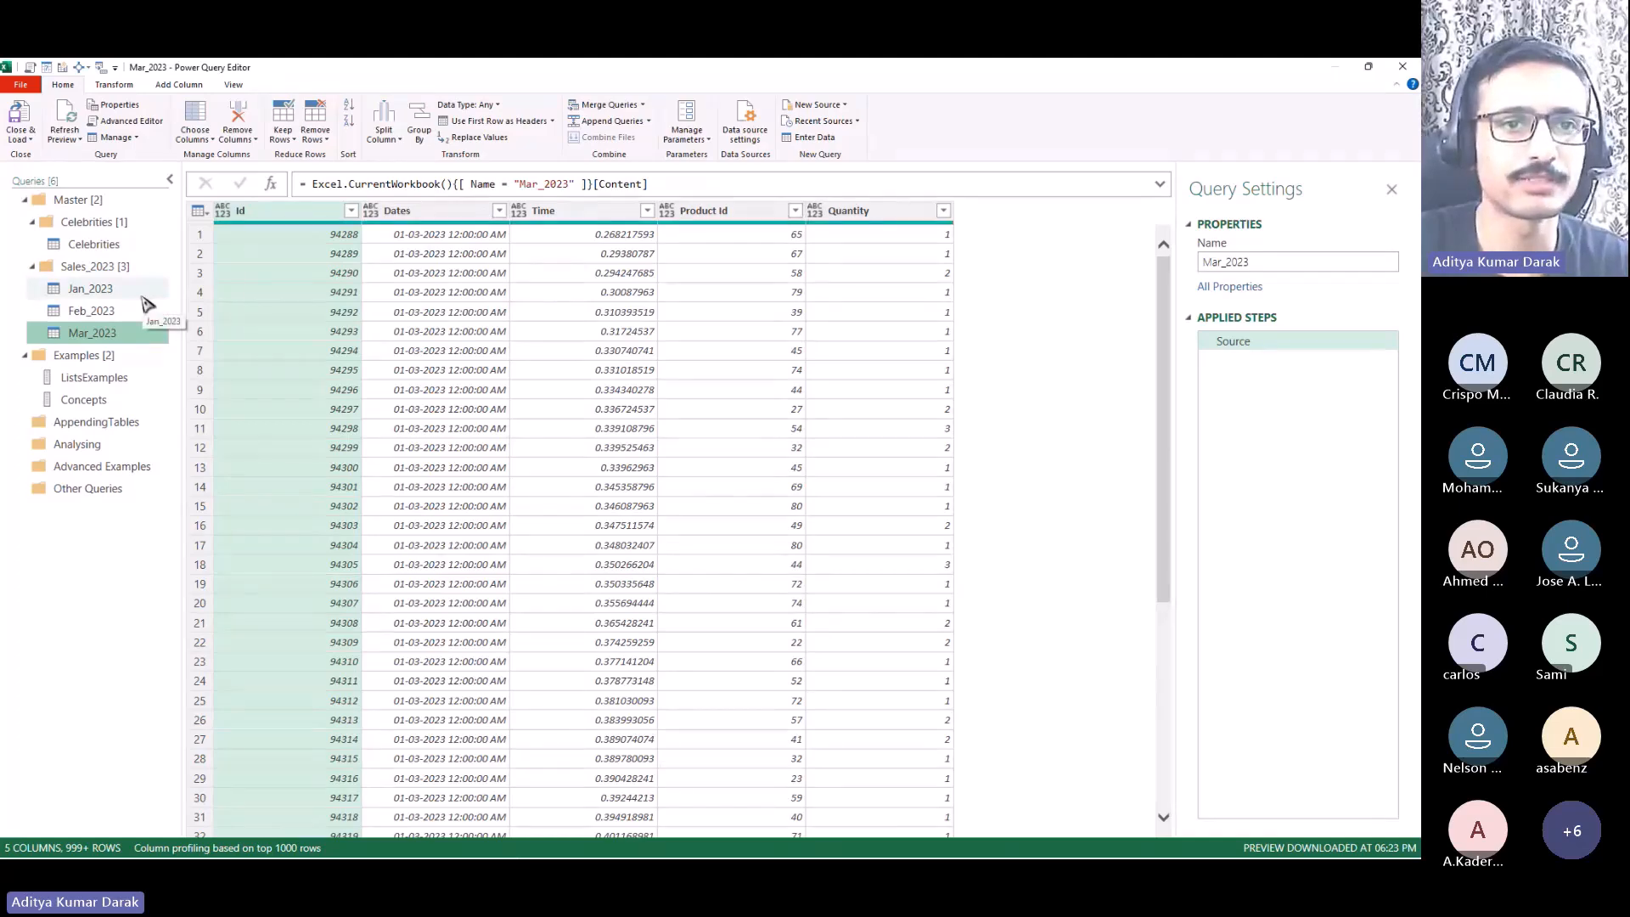
pyautogui.click(146, 311)
pyautogui.click(147, 335)
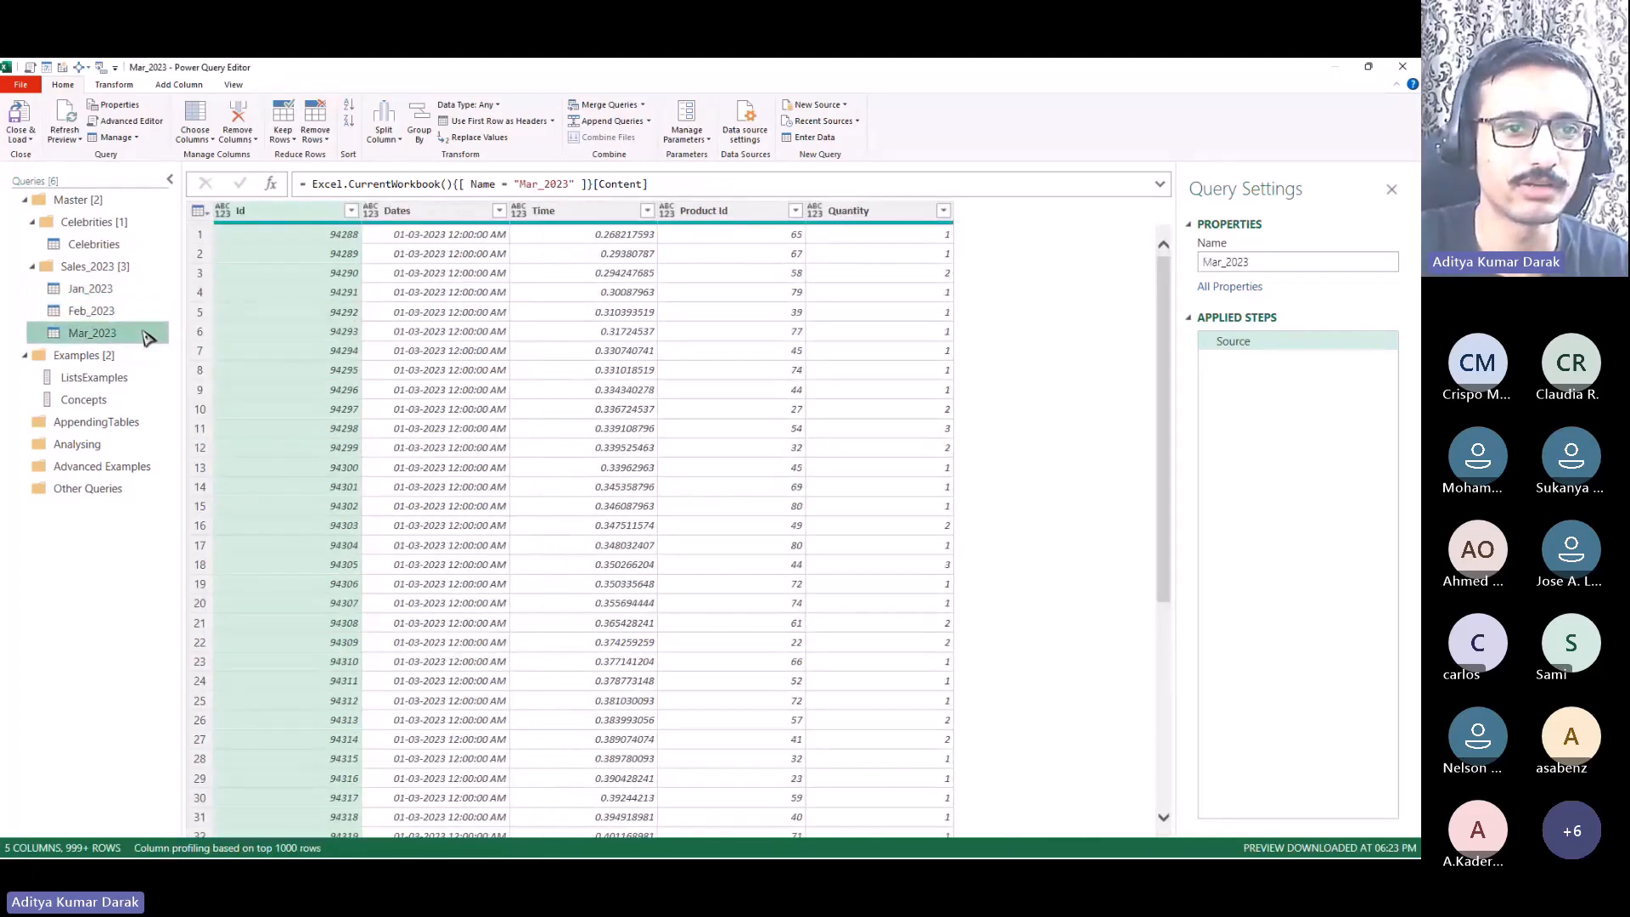
pyautogui.click(135, 423)
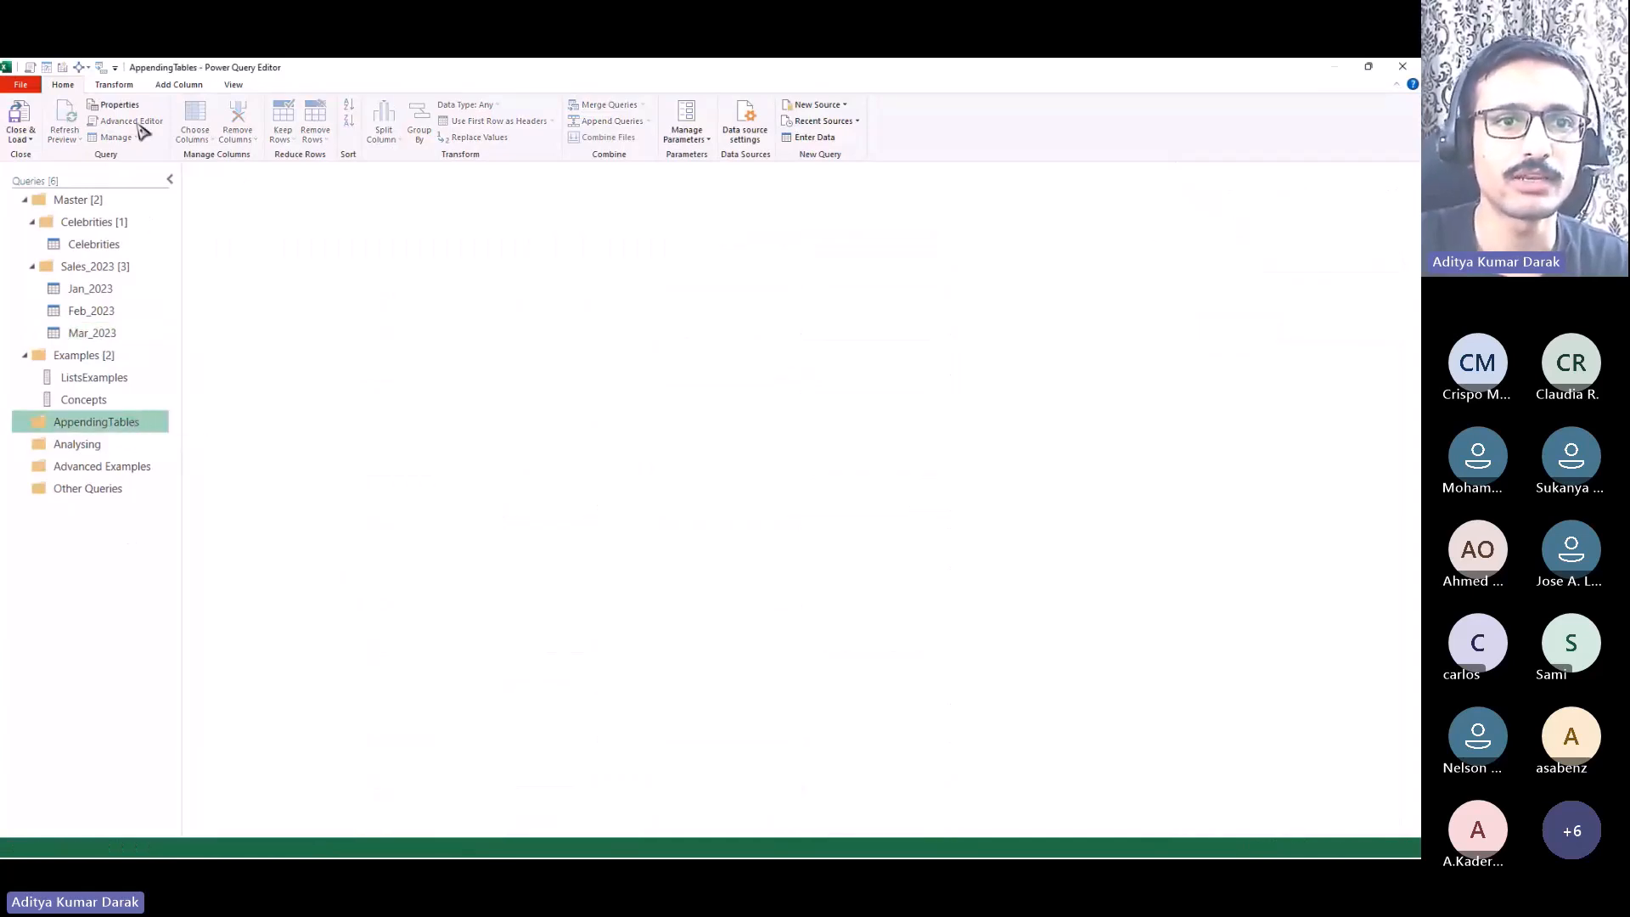
pyautogui.click(189, 85)
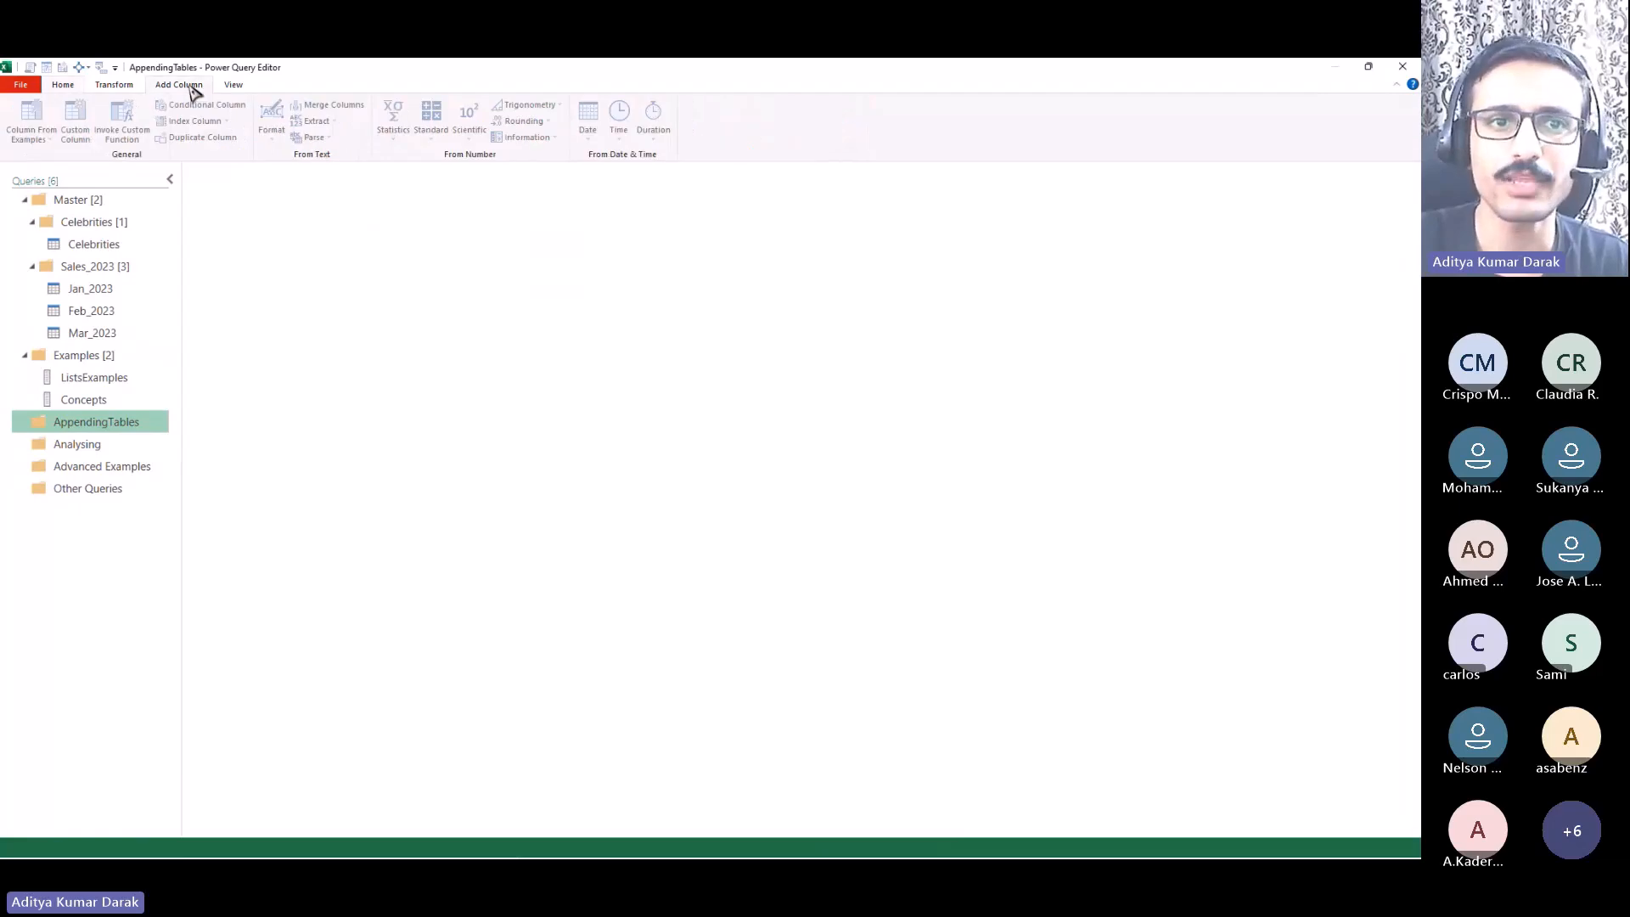
pyautogui.click(61, 86)
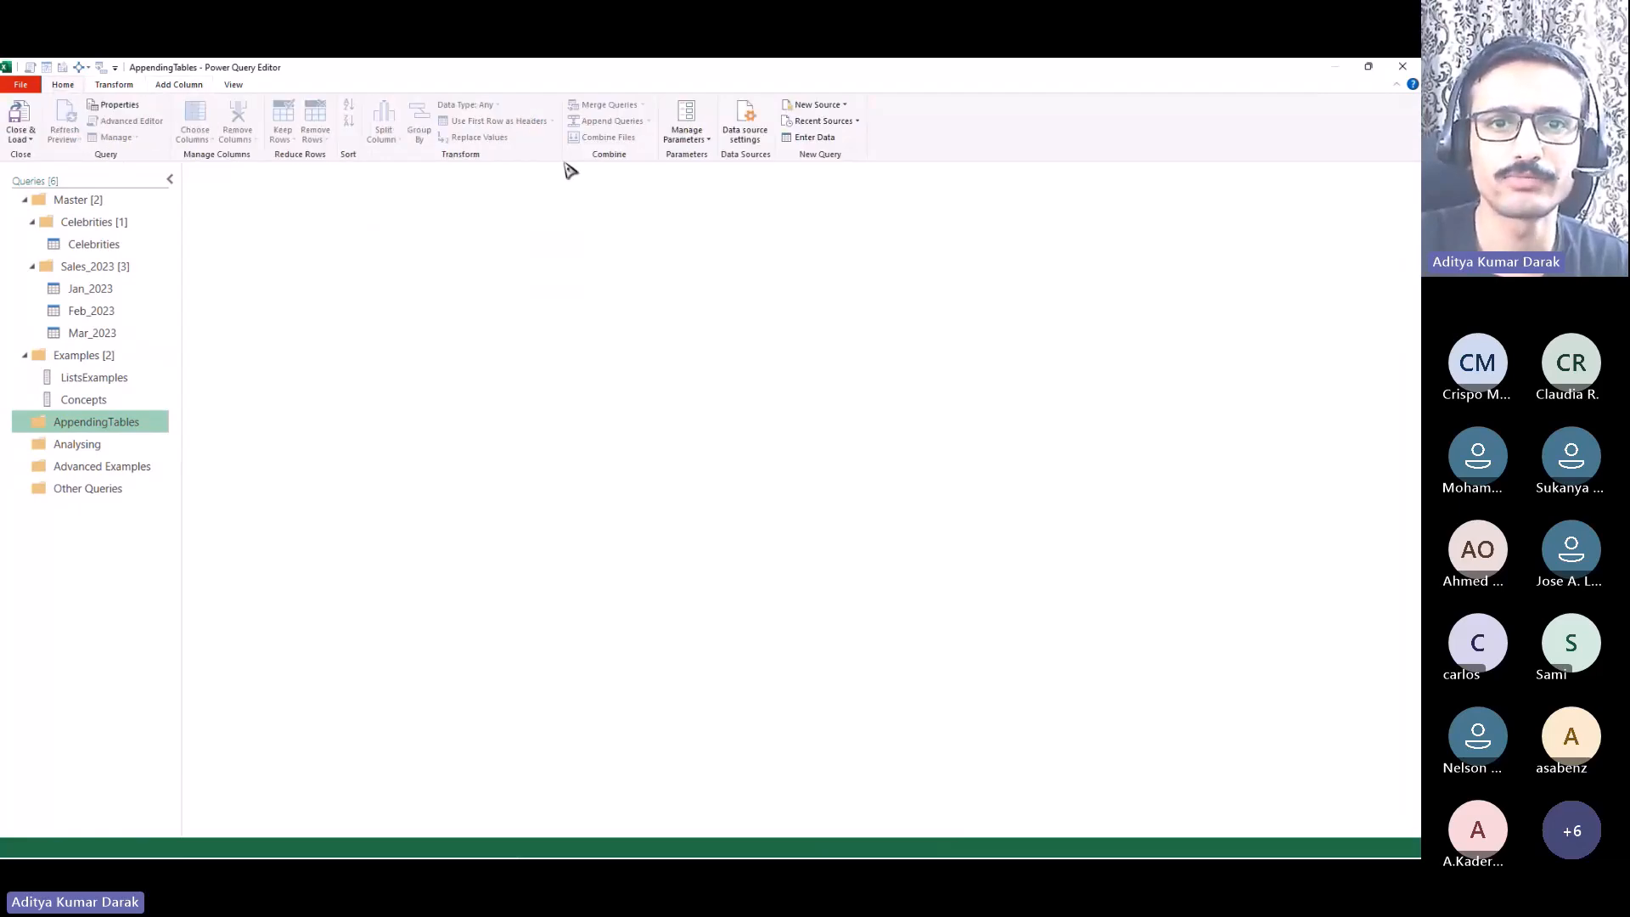
# Step: Append Jan_2023 with Feb_2023 as a new query and move that query into the AppendingTables group
pyautogui.click(148, 292)
pyautogui.click(643, 105)
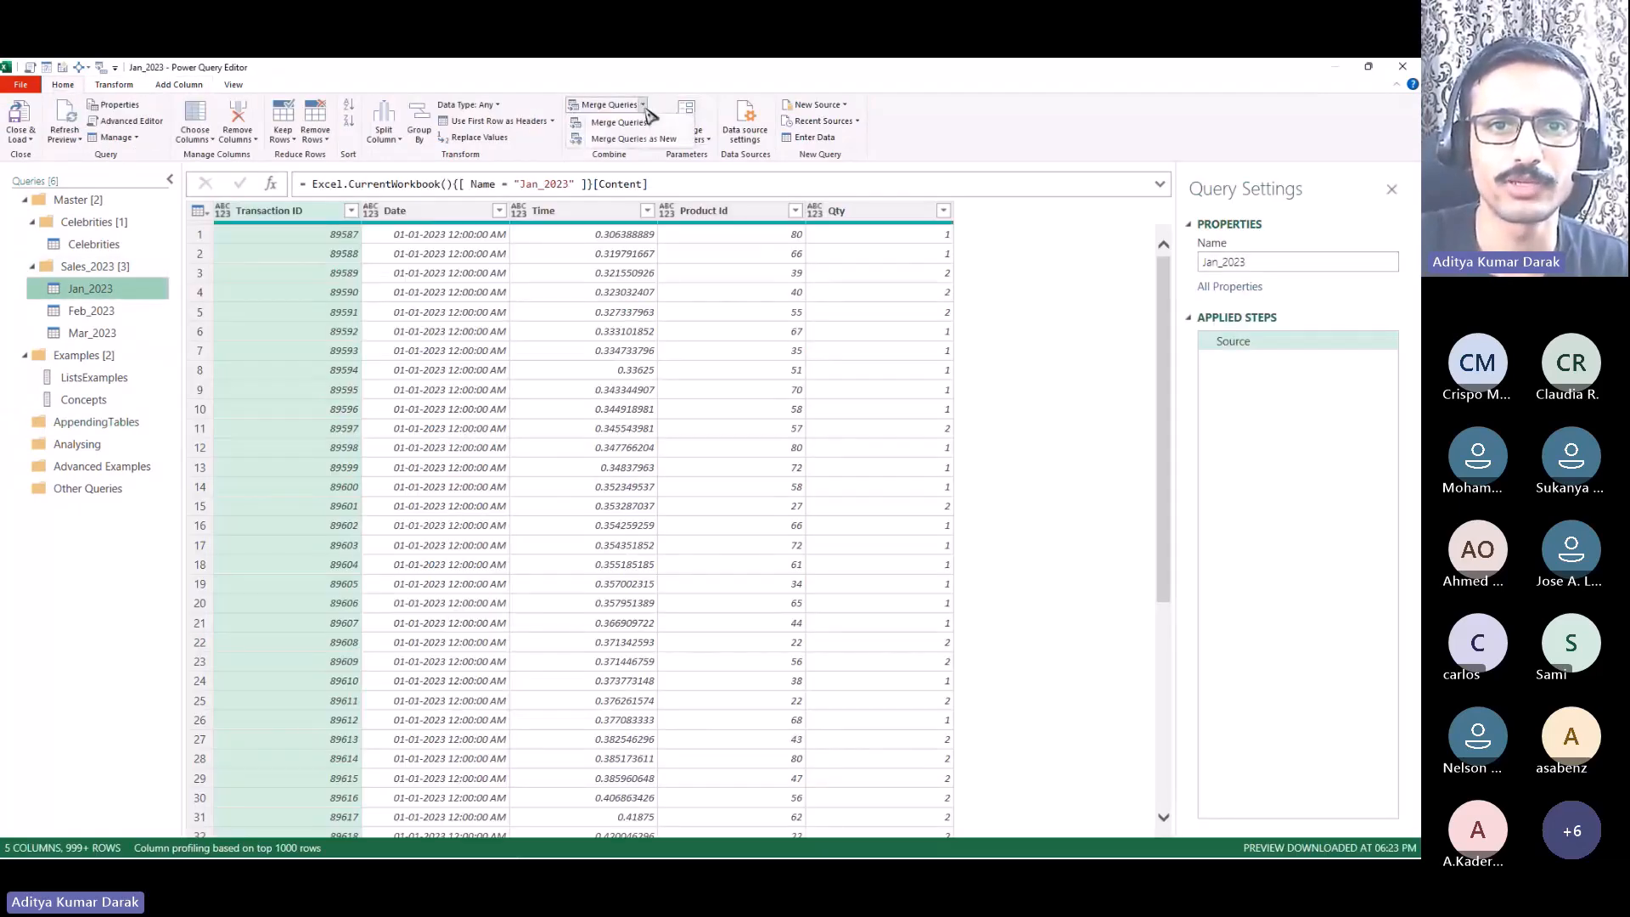
pyautogui.click(645, 121)
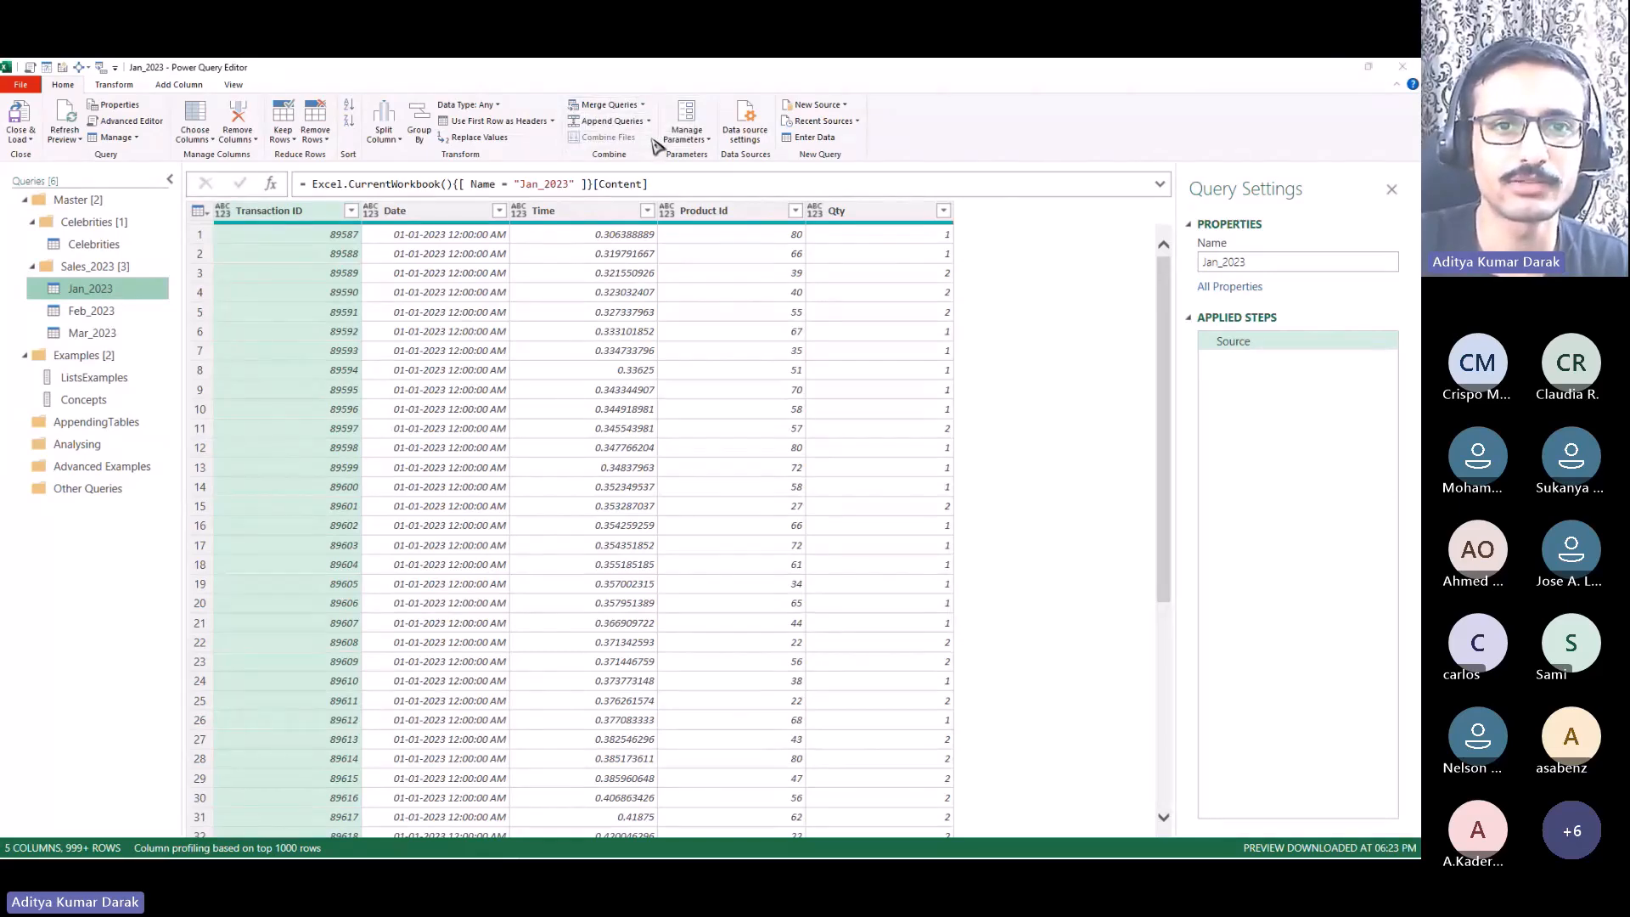
pyautogui.click(960, 238)
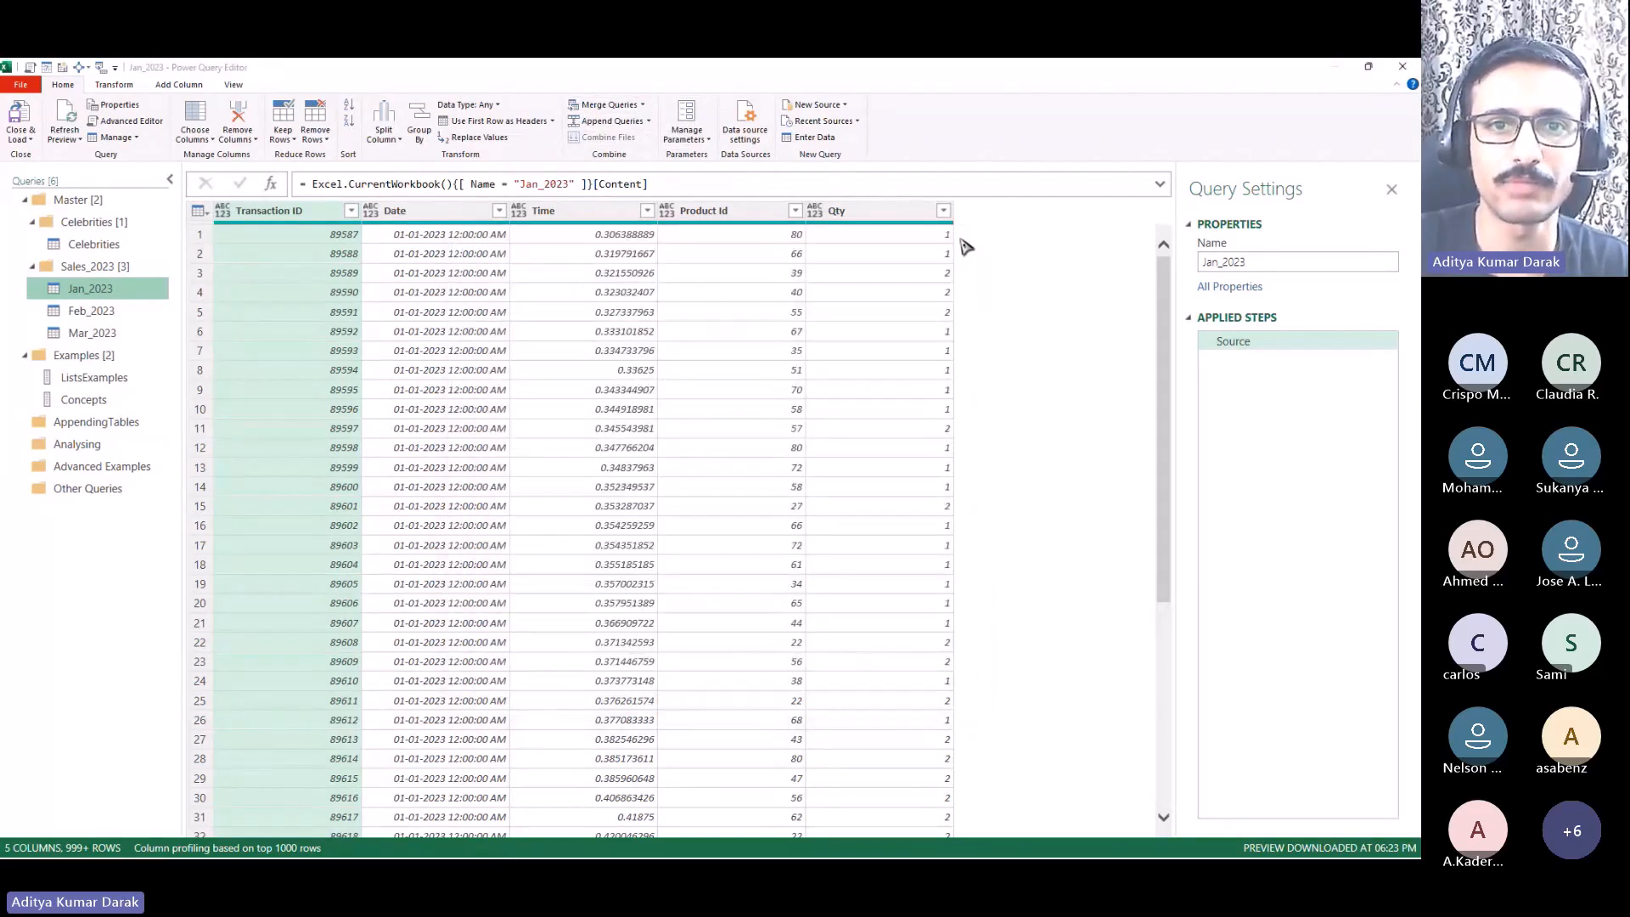
pyautogui.click(648, 122)
pyautogui.click(638, 159)
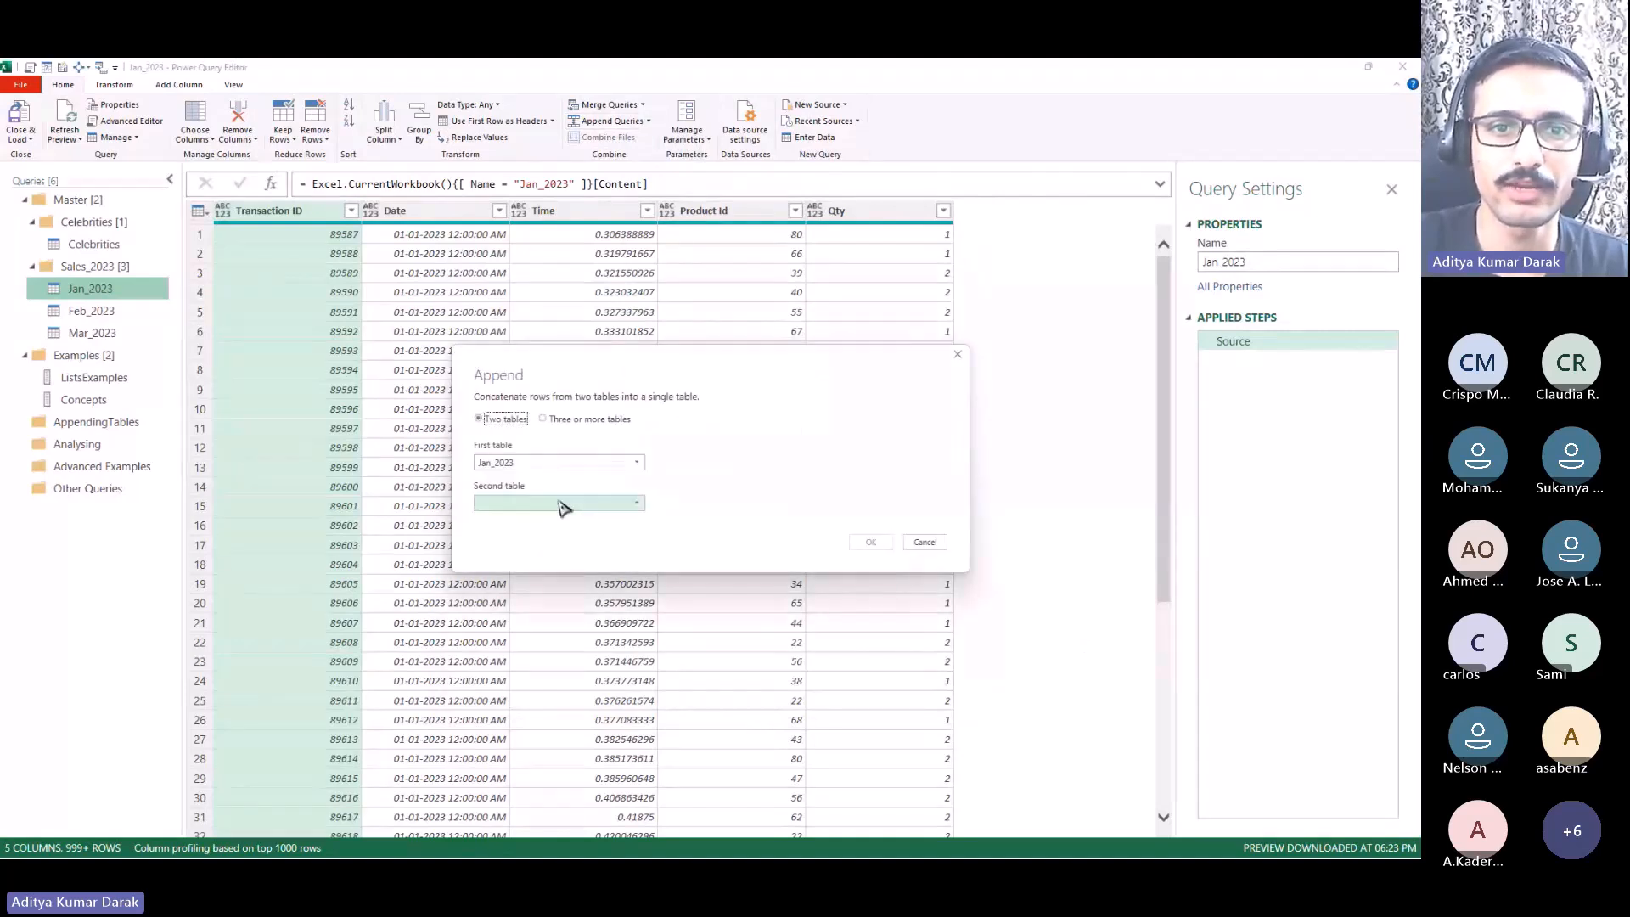
pyautogui.click(563, 506)
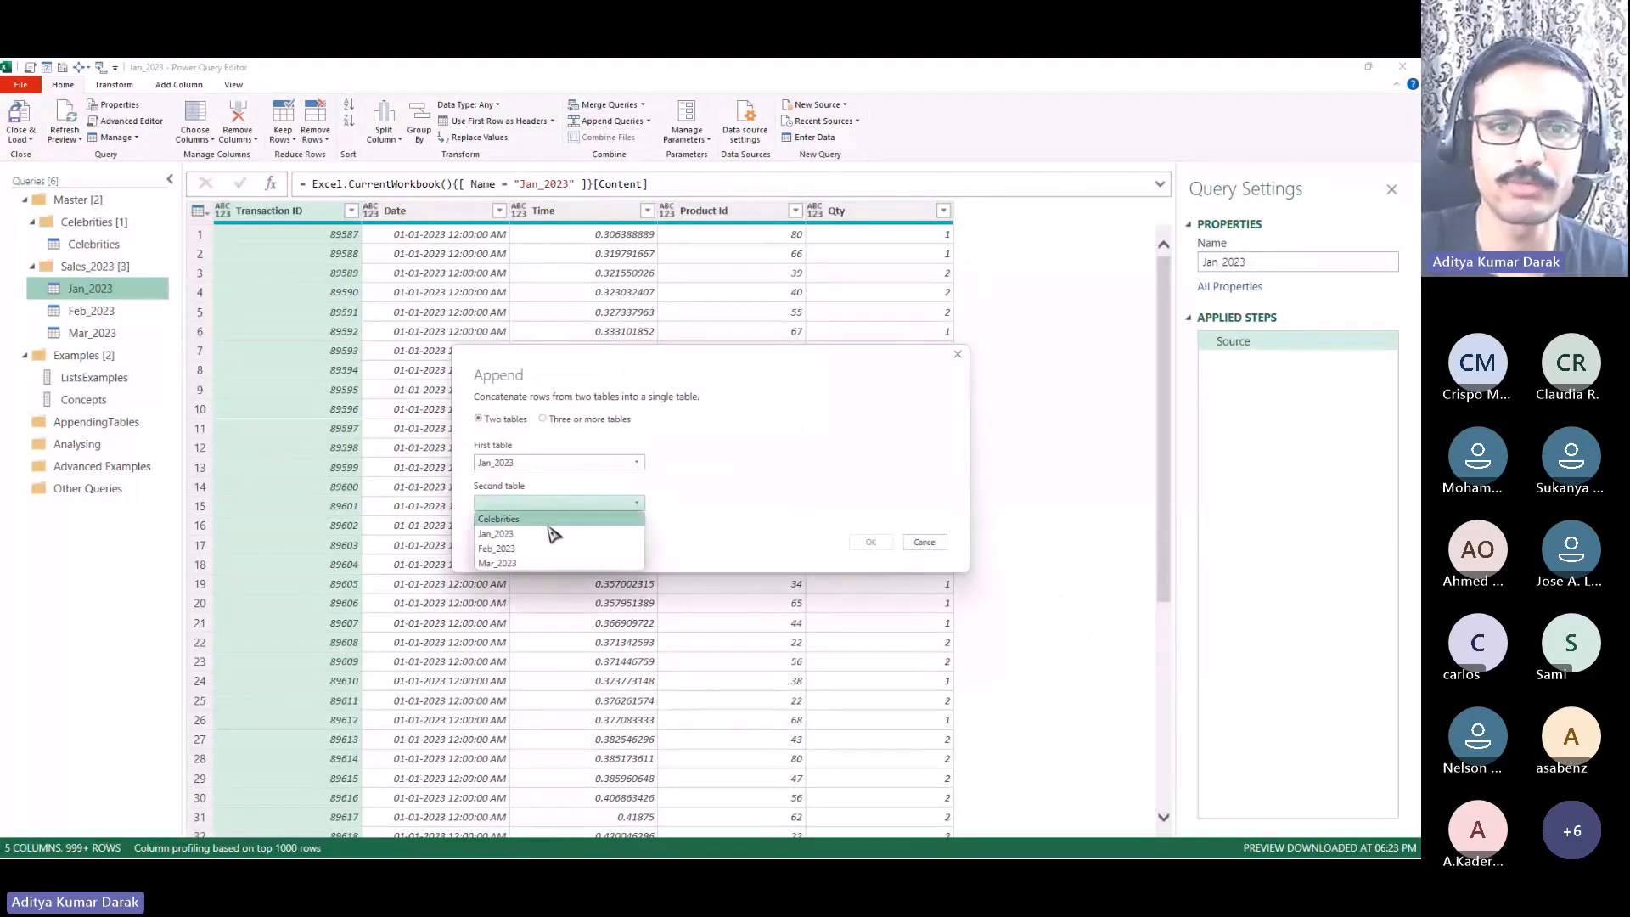
pyautogui.click(545, 549)
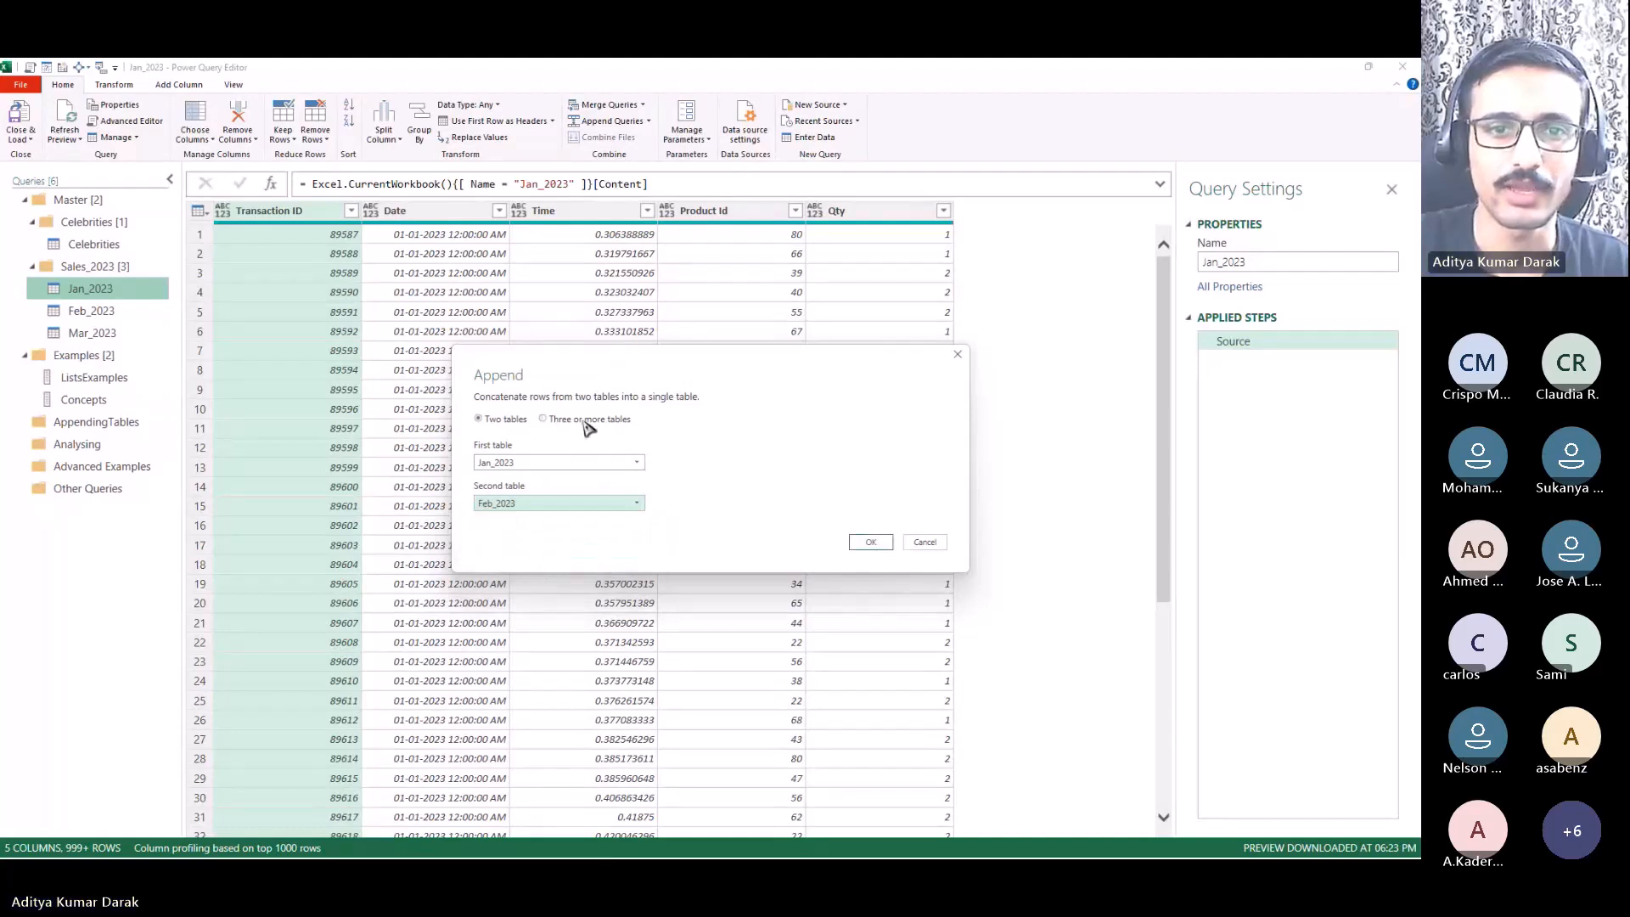
pyautogui.click(870, 544)
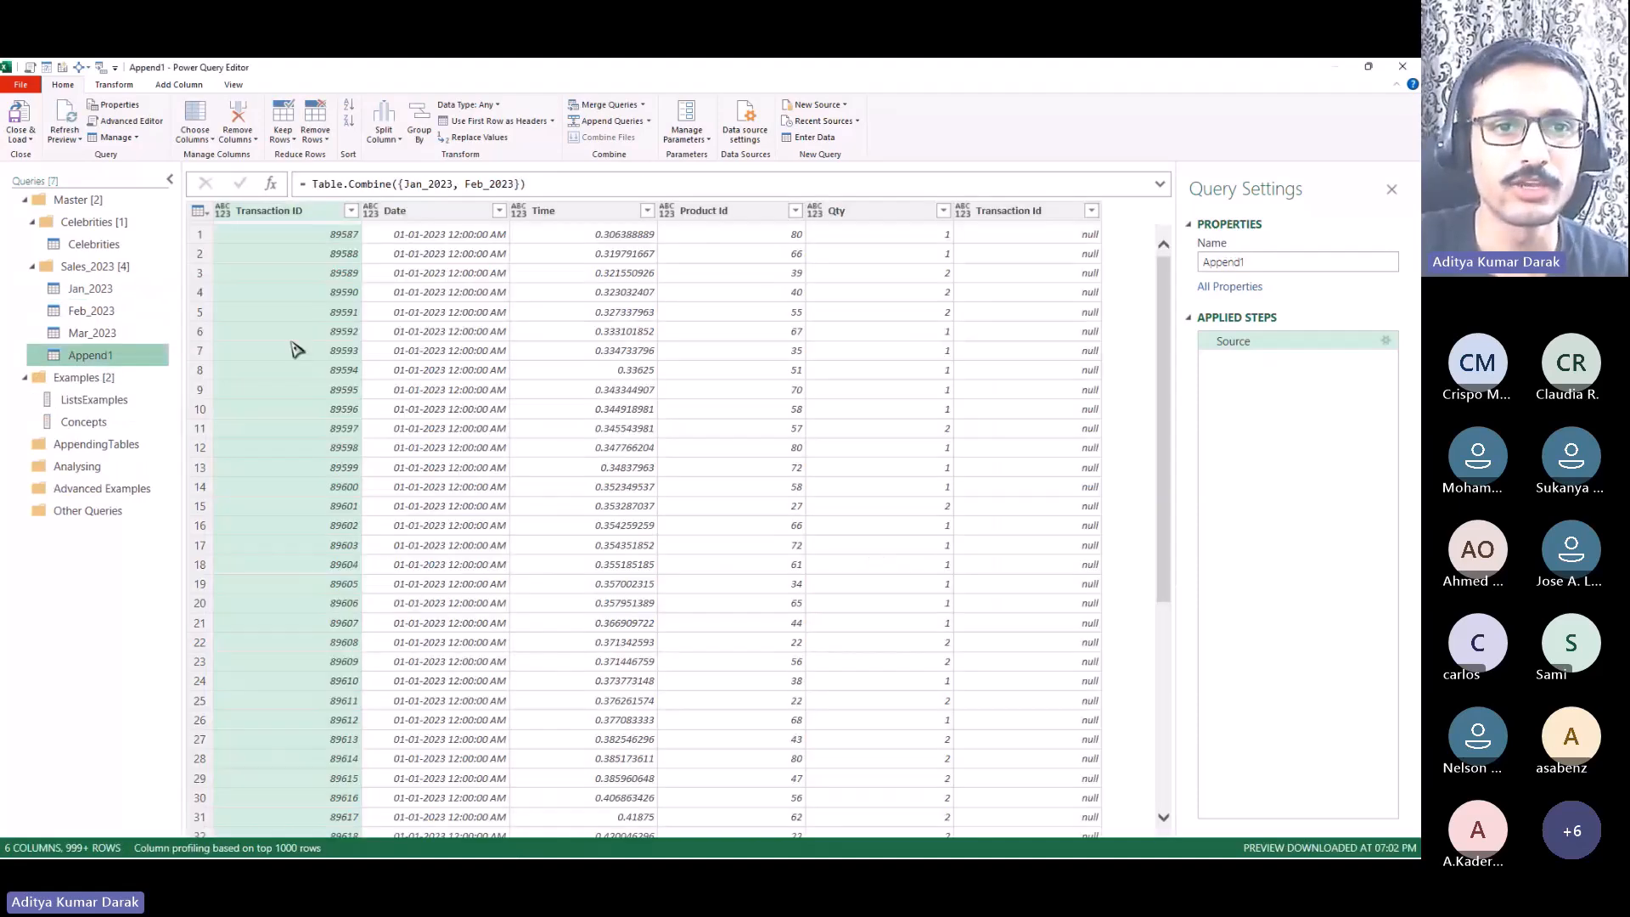
pyautogui.moveTo(153, 361); pyautogui.dragTo(131, 450)
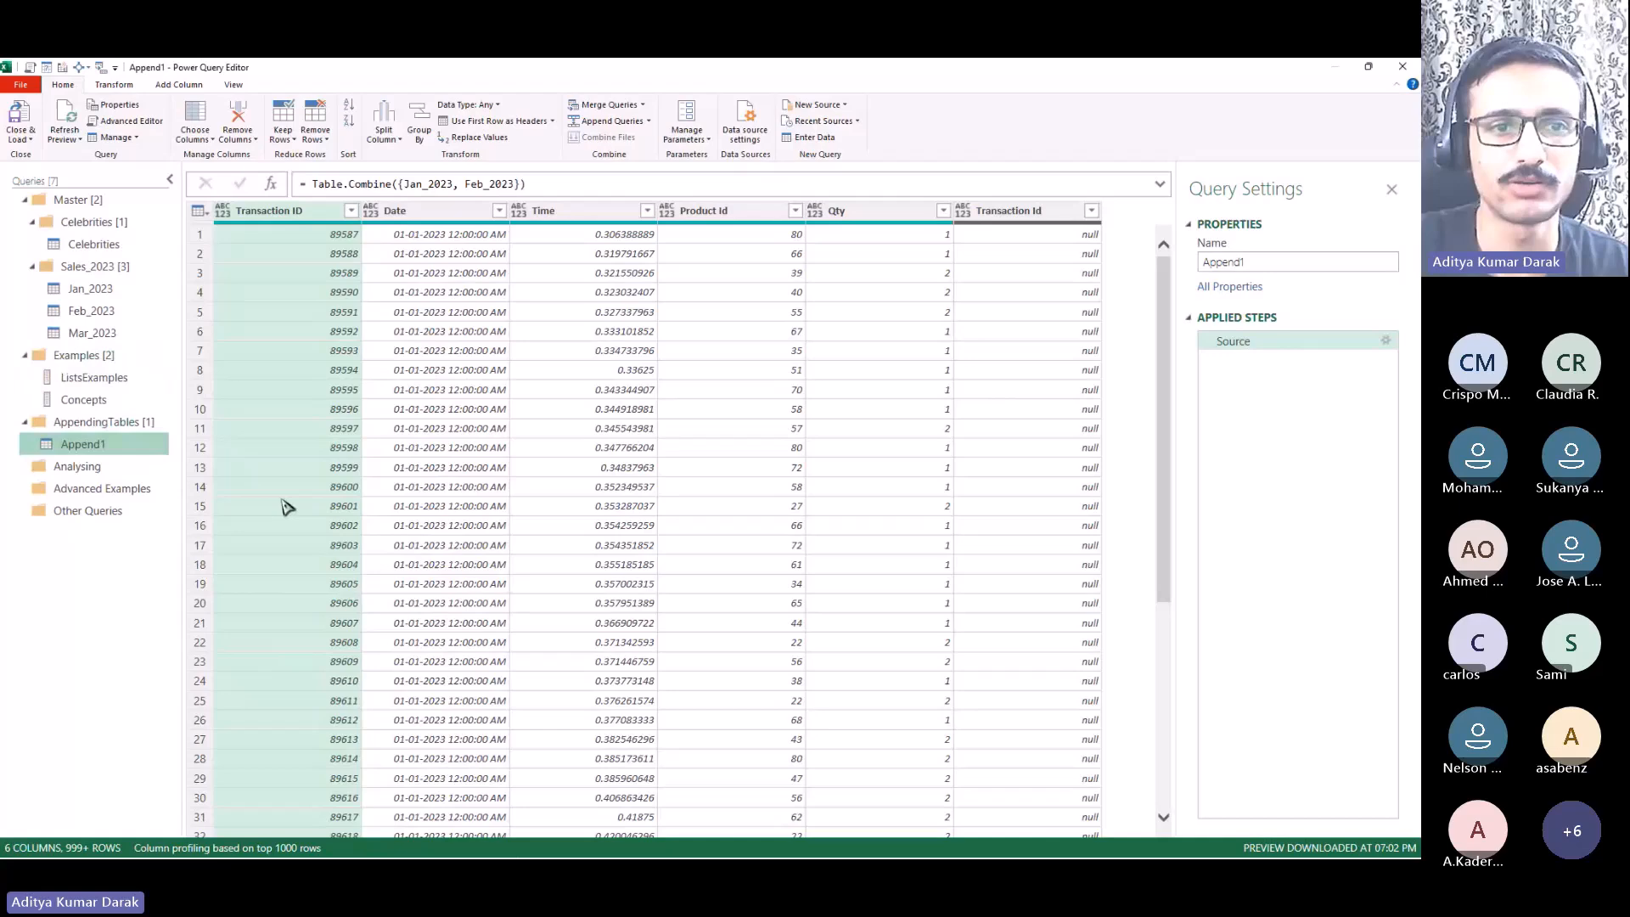
# Step: Expand and enlarge the Append1 formula and examine the braces around the tables passed to Table.Combine
pyautogui.click(1160, 185)
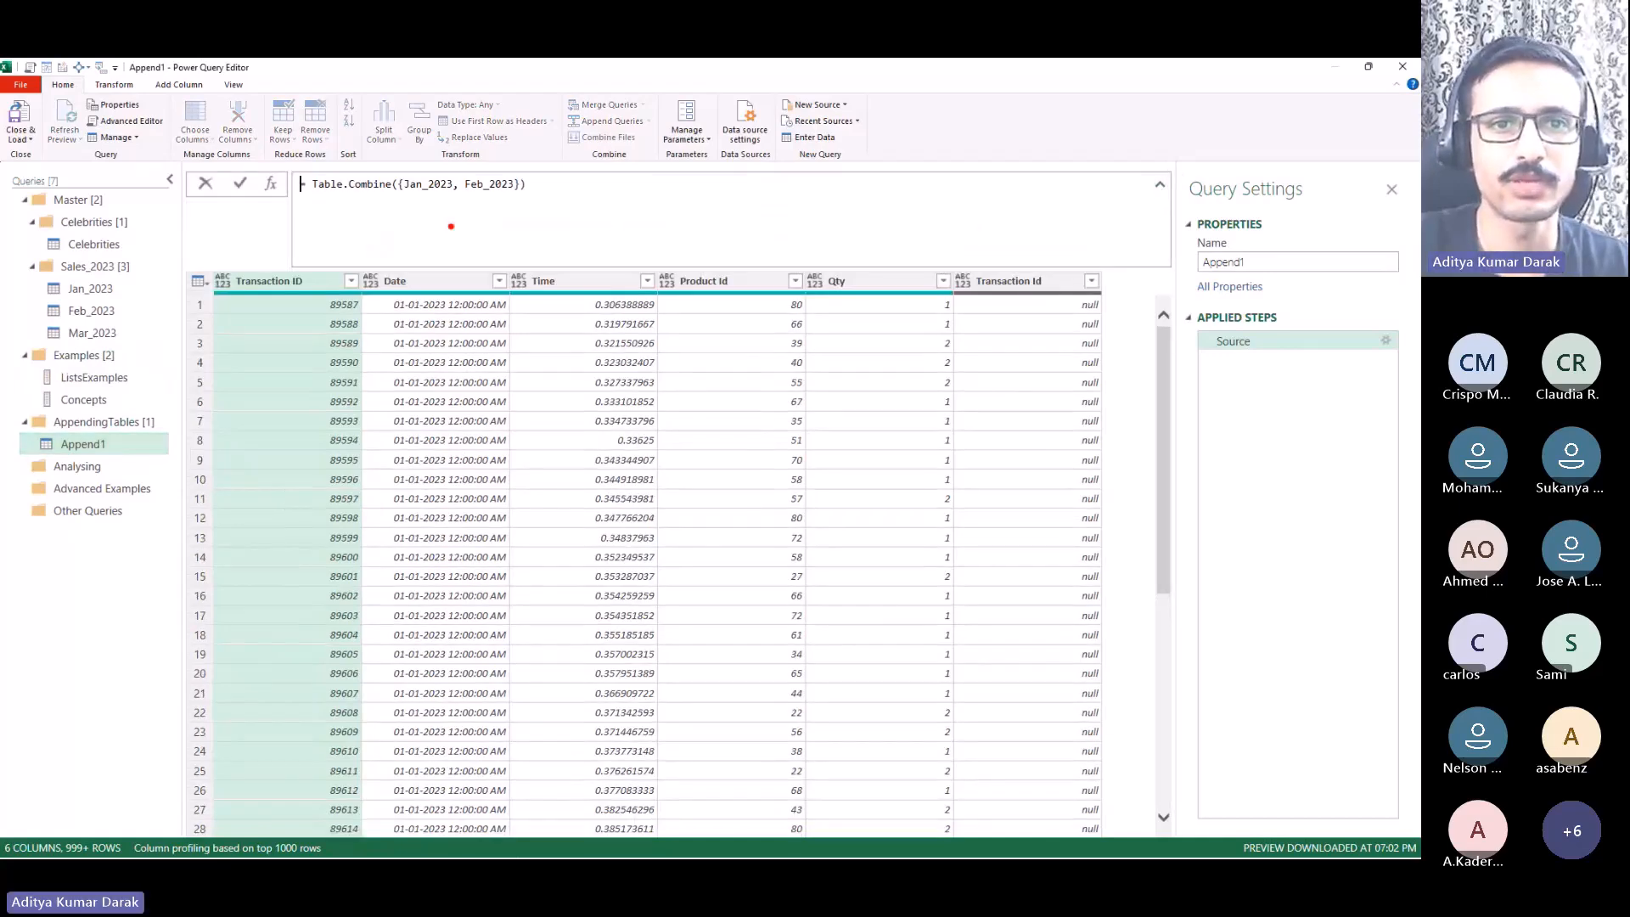
pyautogui.click(663, 209)
pyautogui.hotkey('ctrl', 'shift', '+')
pyautogui.hotkey('ctrl', 'shift', '+')
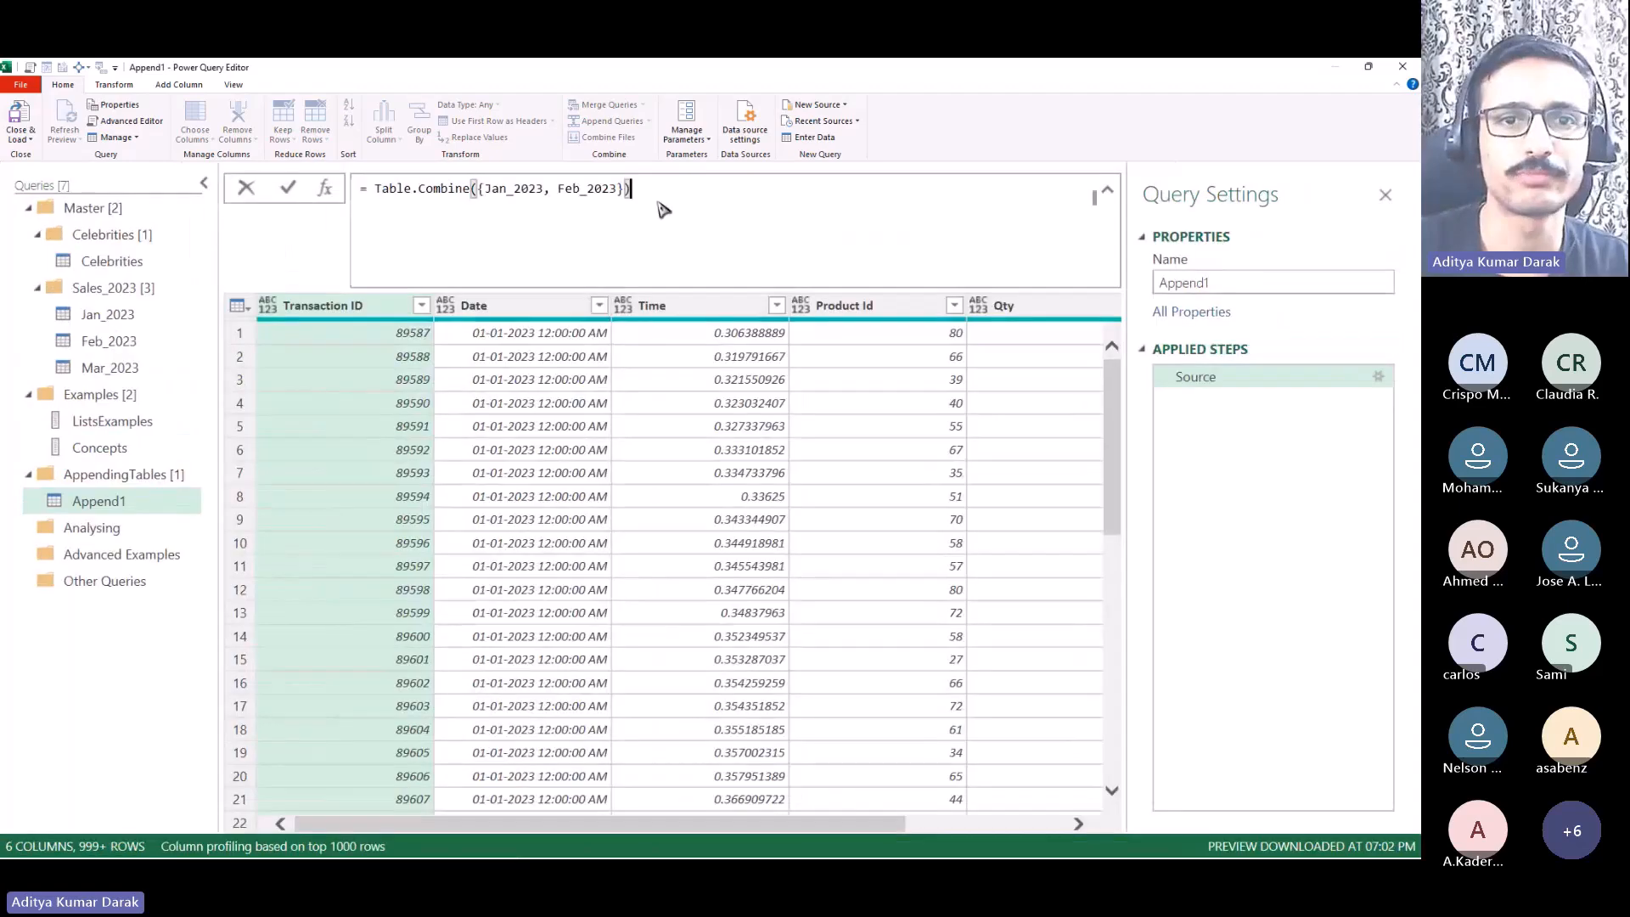
pyautogui.moveTo(662, 209)
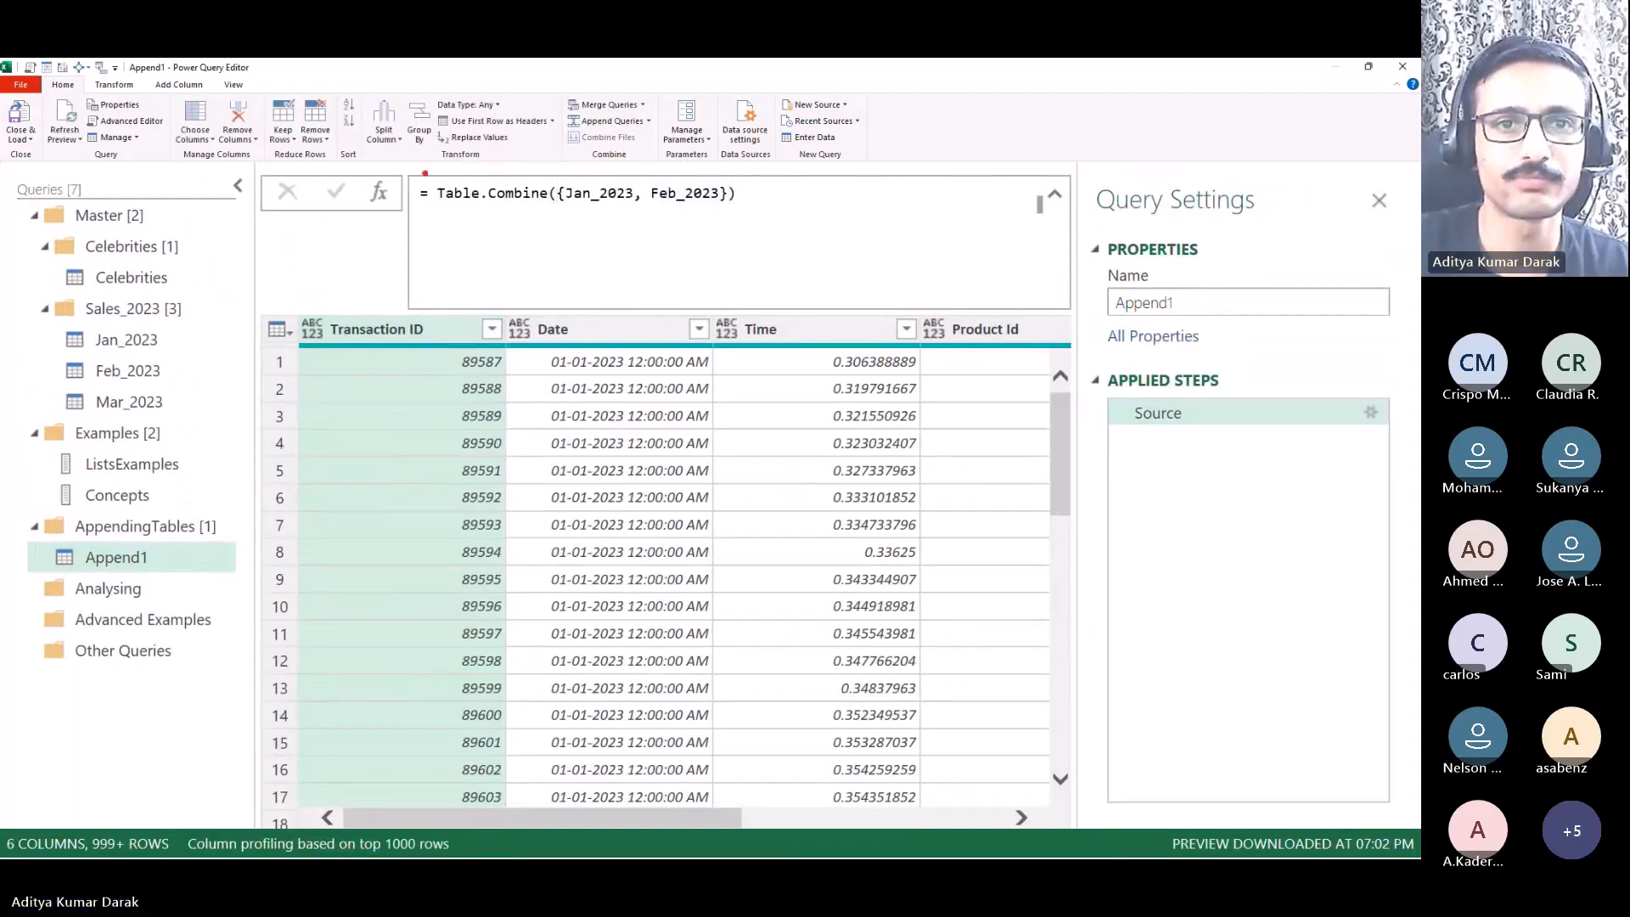
pyautogui.moveTo(694, 229); pyautogui.dragTo(770, 236)
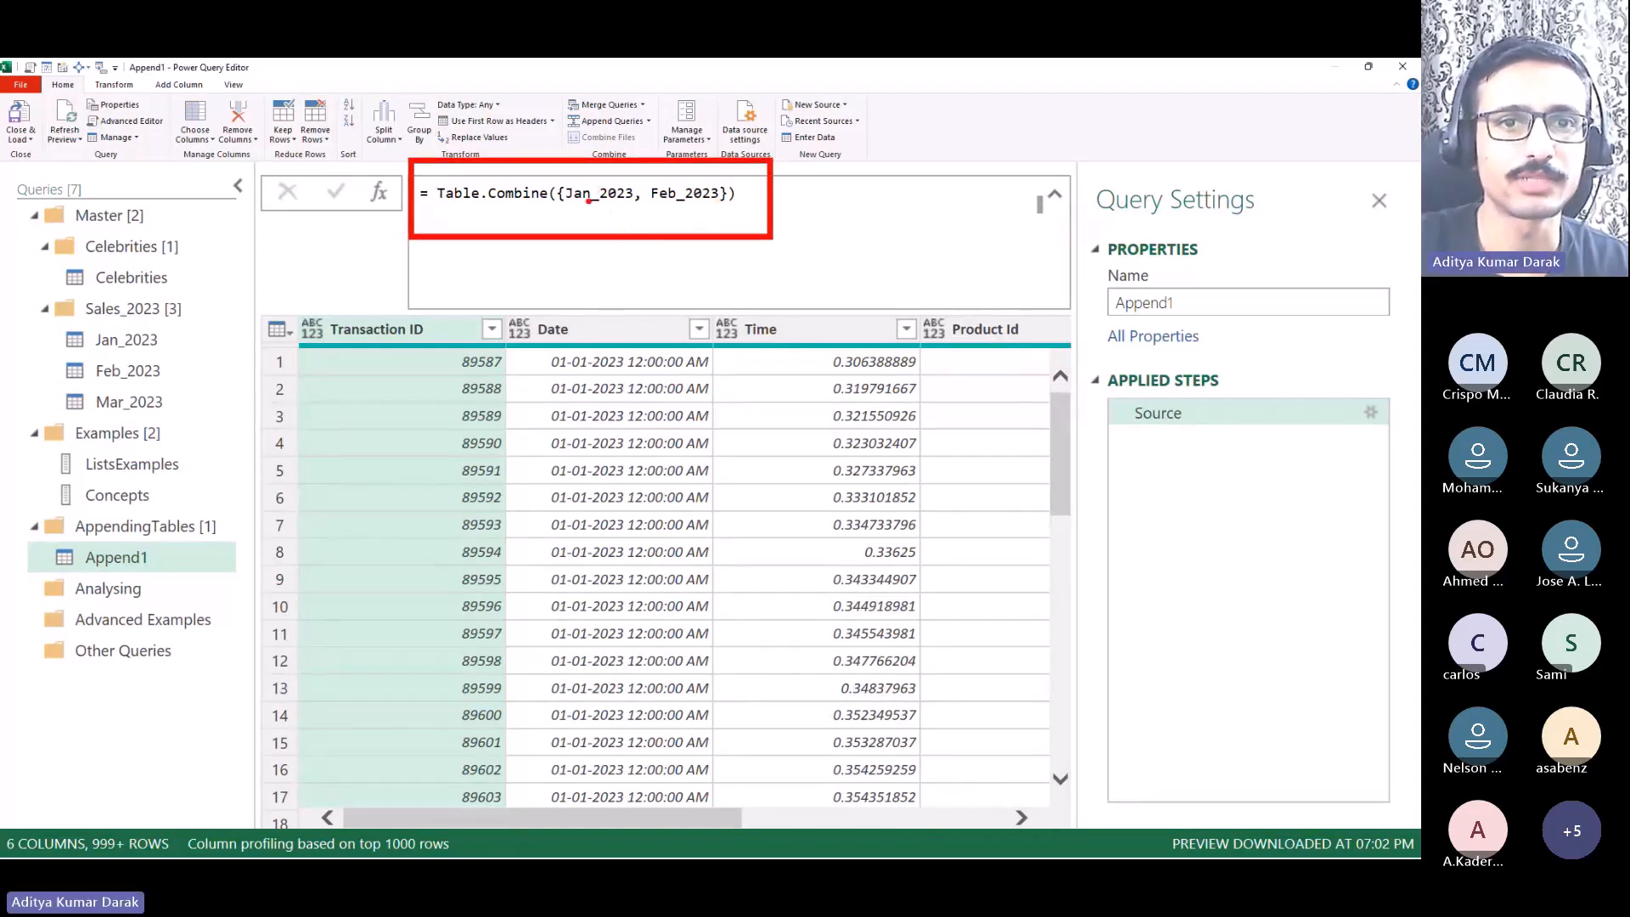
pyautogui.moveTo(542, 137); pyautogui.dragTo(560, 189)
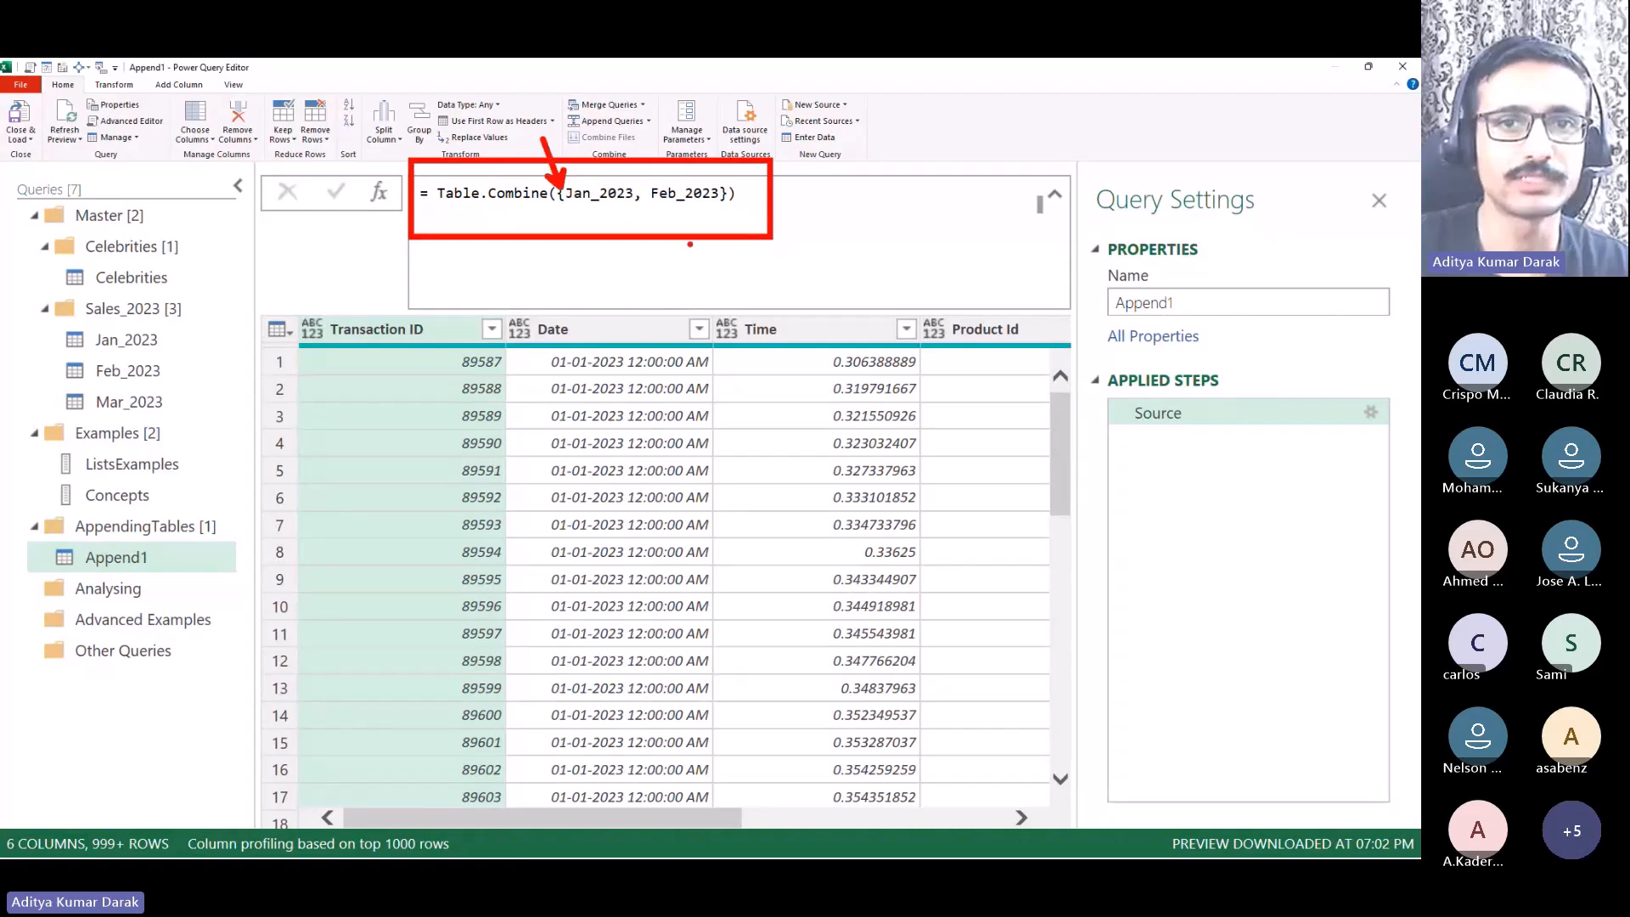
pyautogui.moveTo(728, 316); pyautogui.dragTo(728, 219)
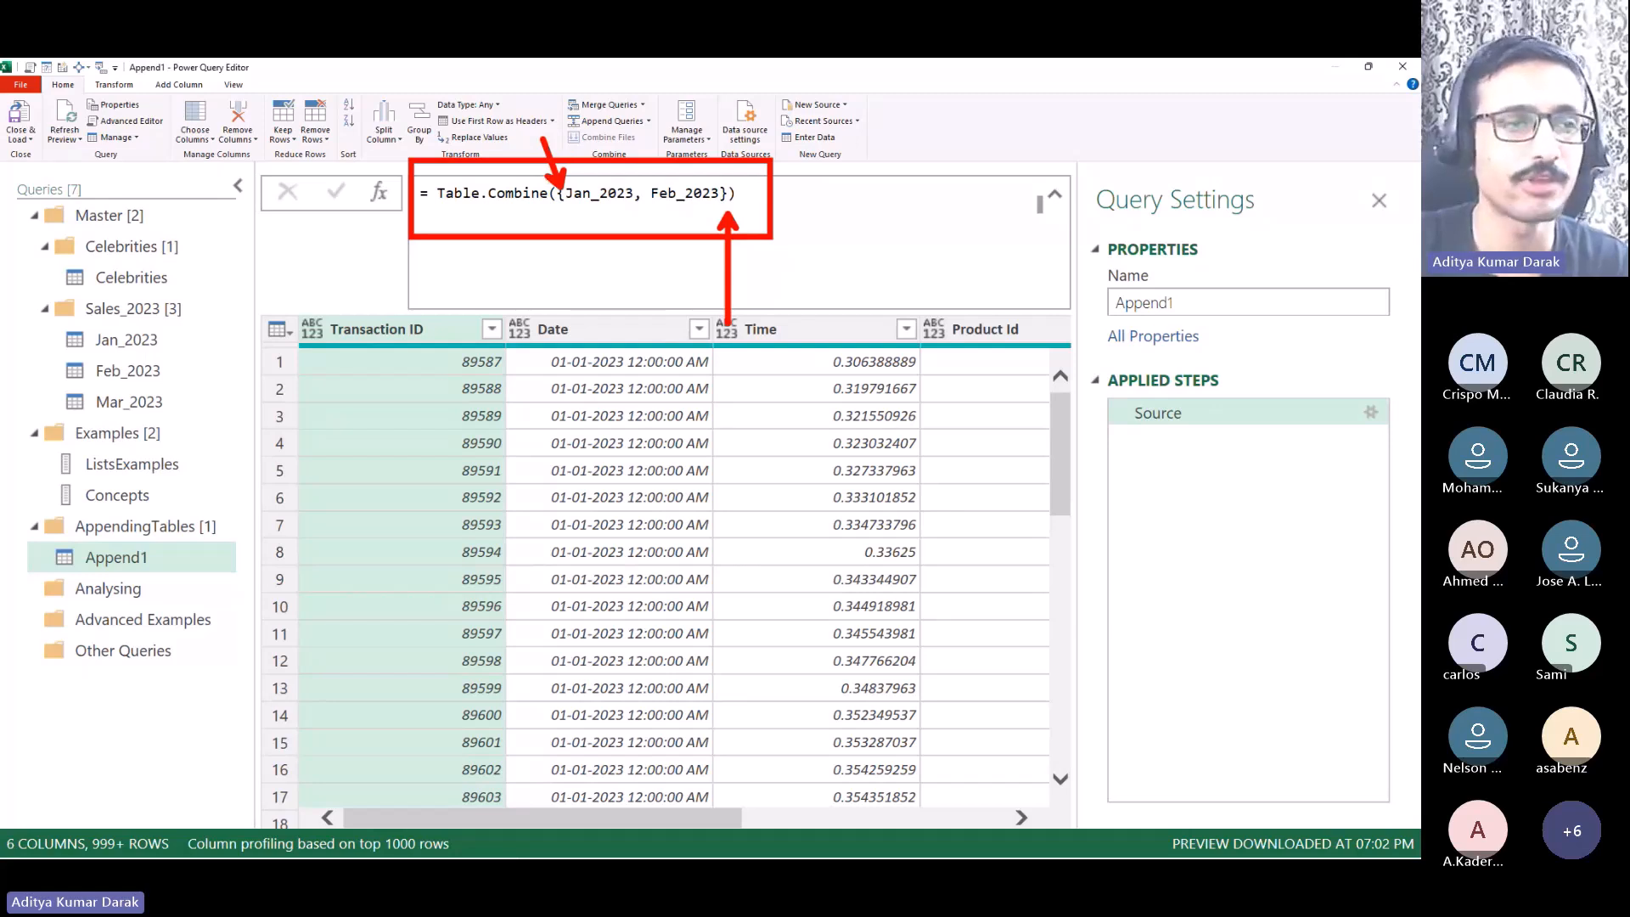
# Step: Remove the Table.Combine wrapper from the Append1 formula so it reads = {Jan_2023, Feb_2023}
pyautogui.moveTo(560, 193); pyautogui.dragTo(441, 197)
pyautogui.hotkey('shift', 'Left')
pyautogui.press('BackSpace')
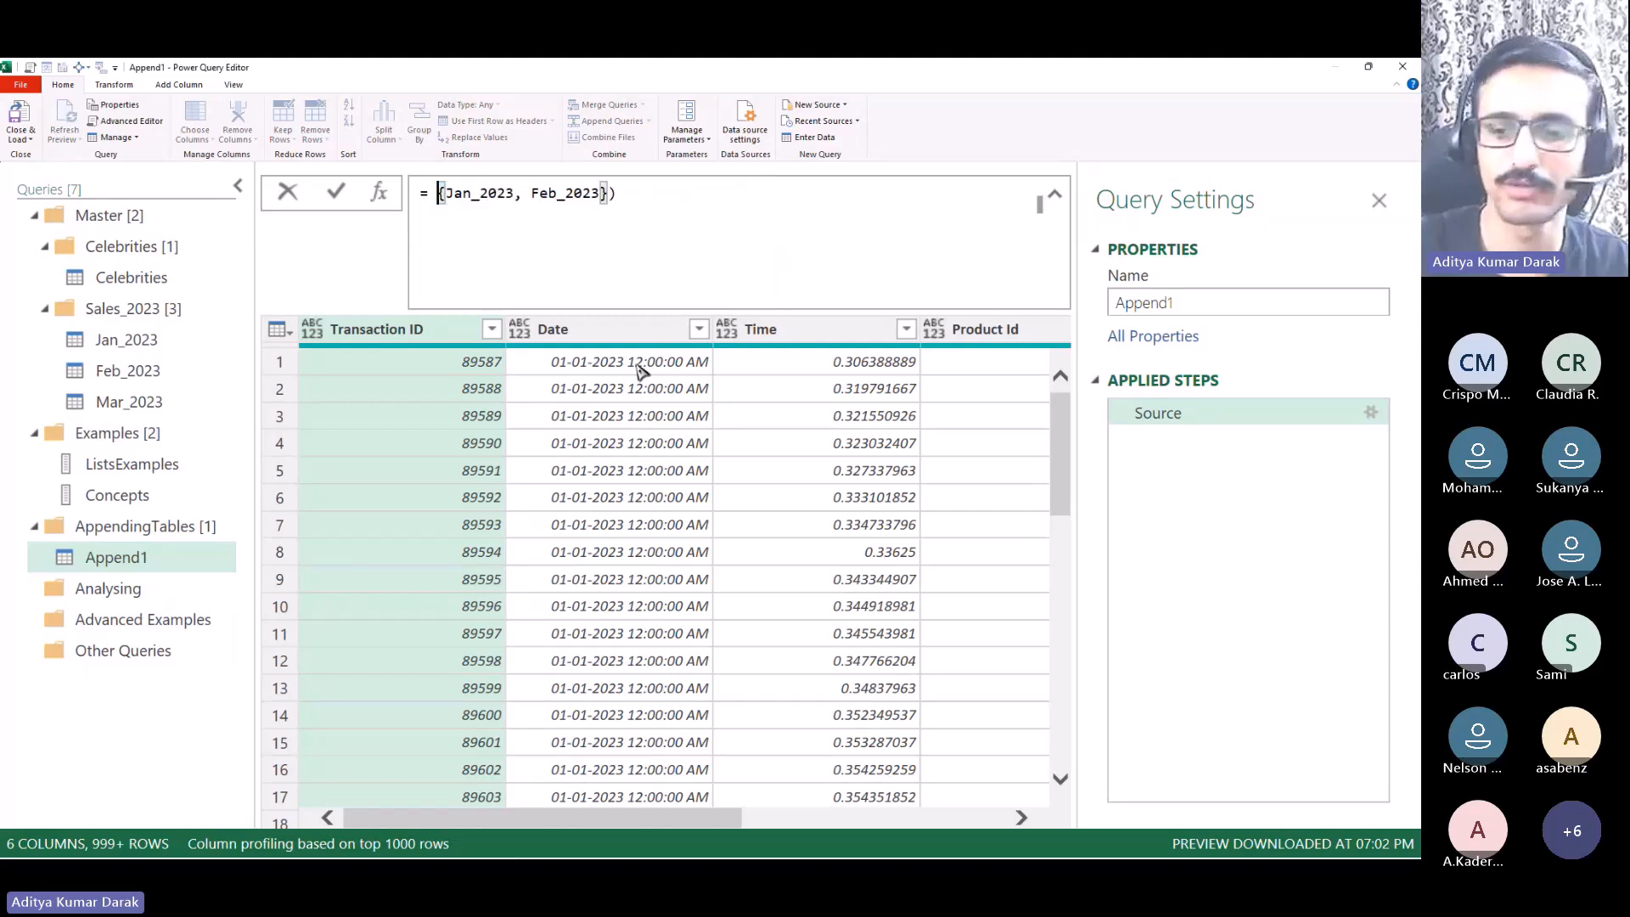
pyautogui.press('BackSpace')
pyautogui.press('Return')
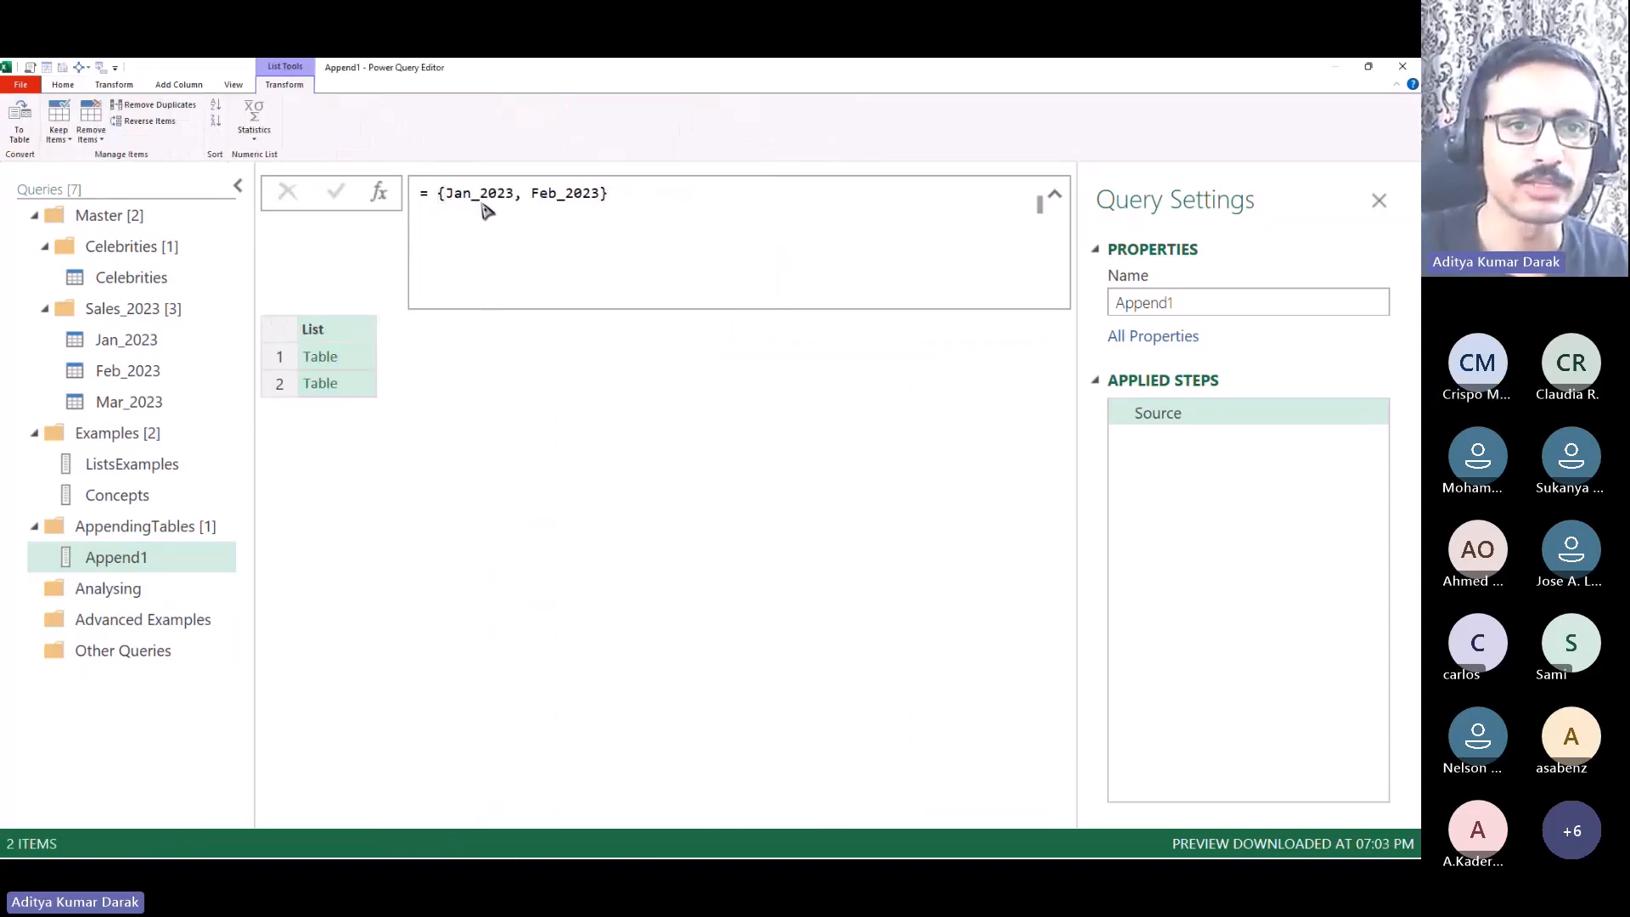
# Step: Preview both tables in the Append1 list and compare their rows and column headers
pyautogui.click(369, 365)
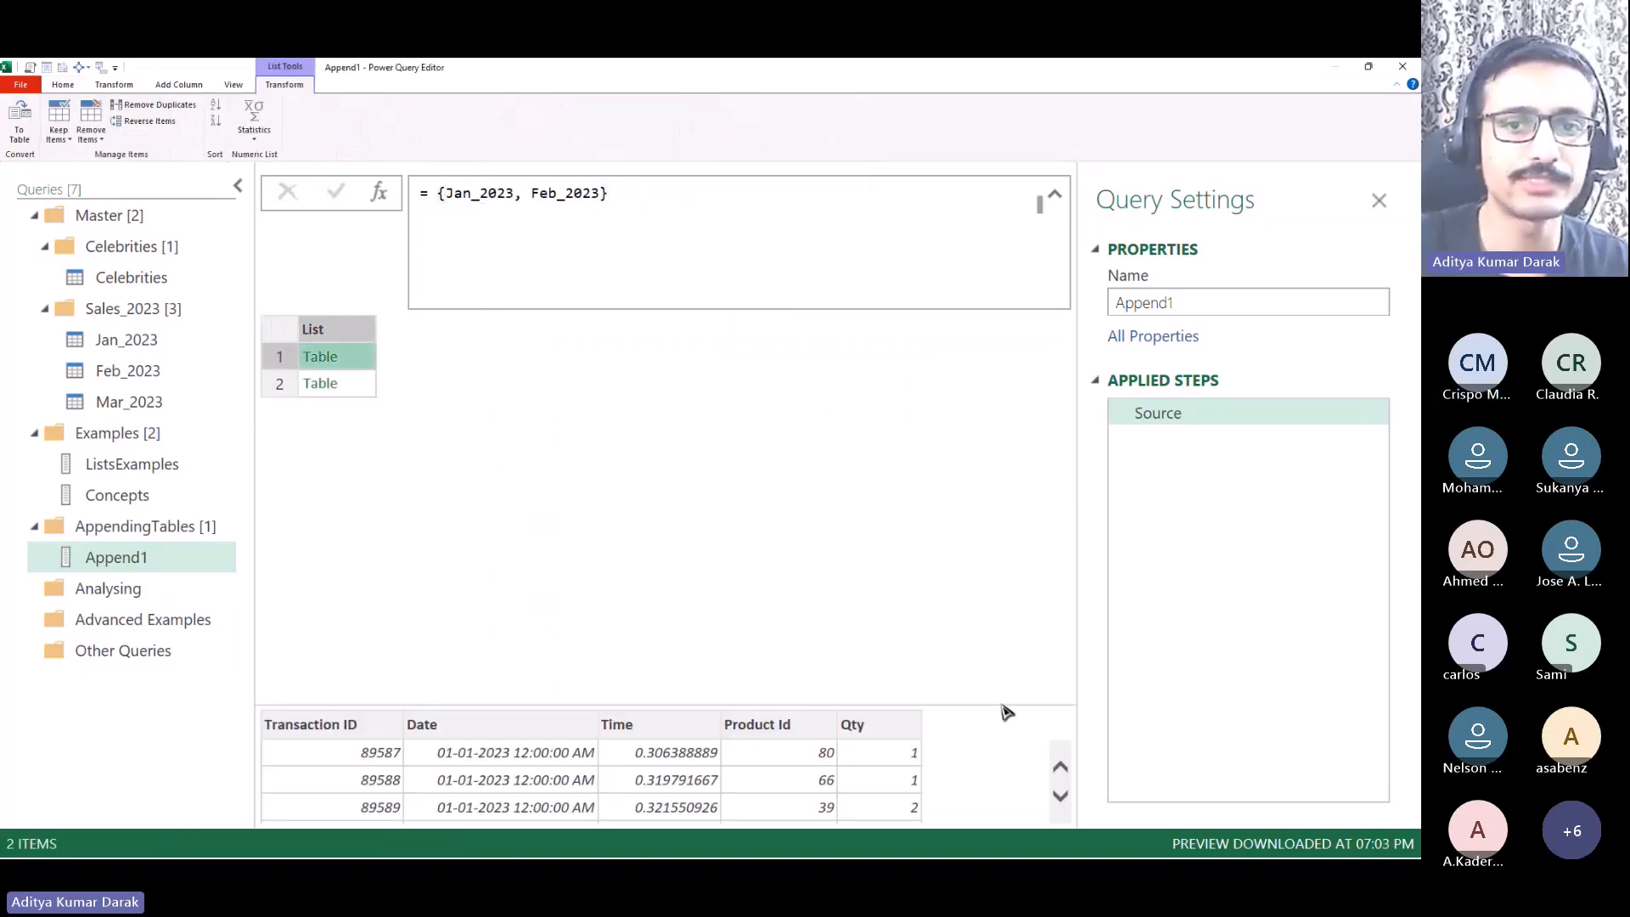
pyautogui.click(331, 383)
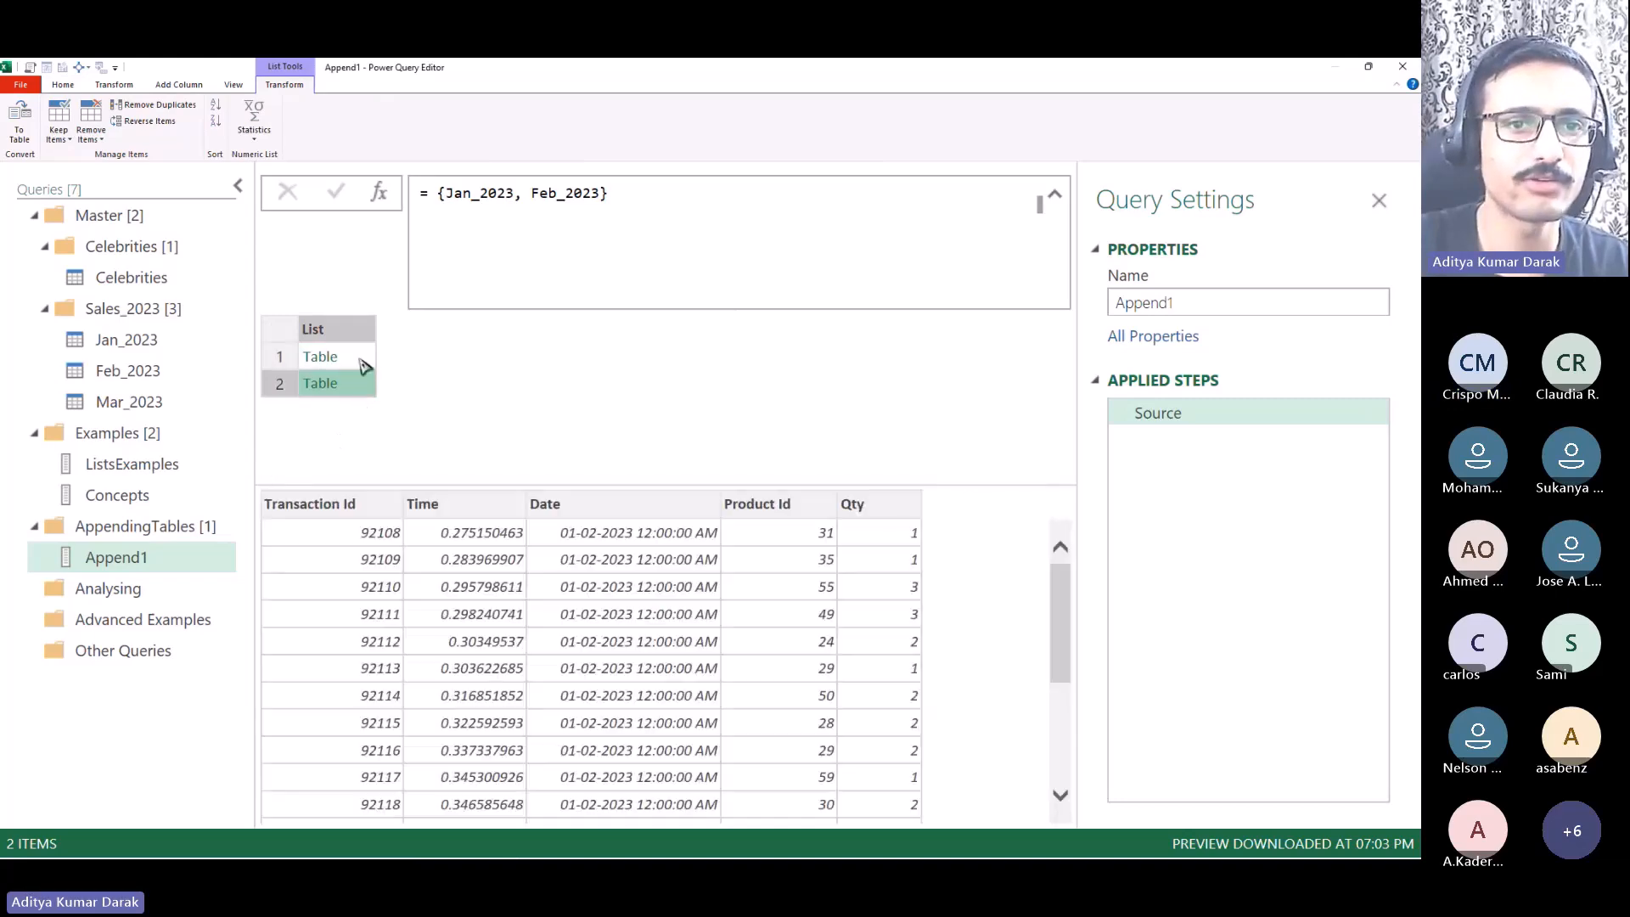
pyautogui.click(365, 383)
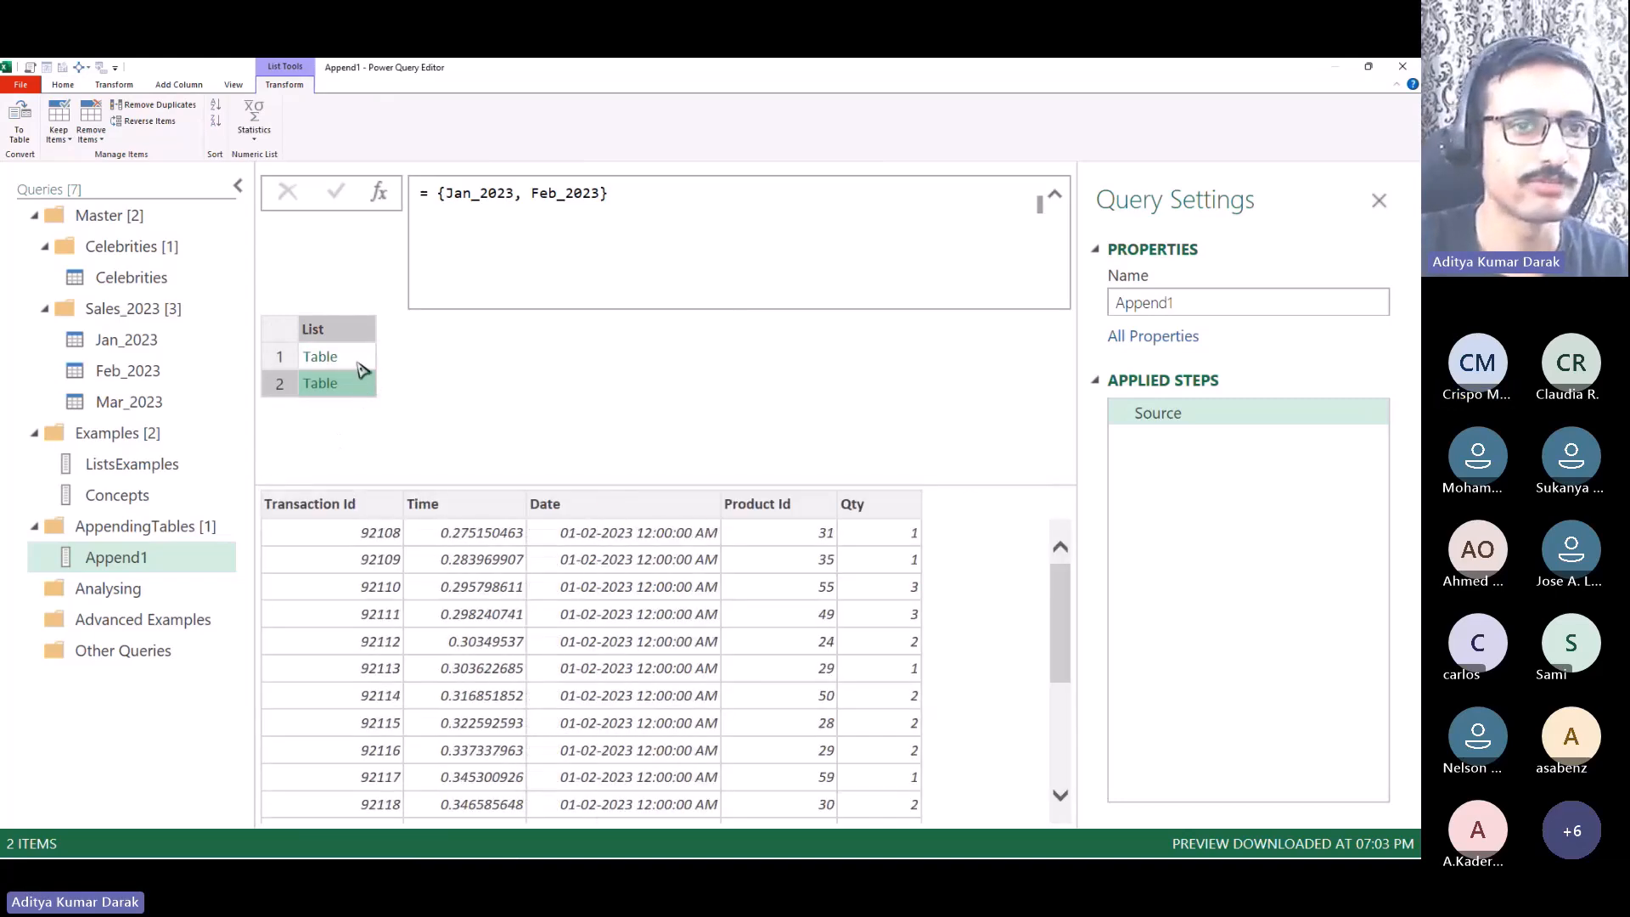
pyautogui.click(360, 368)
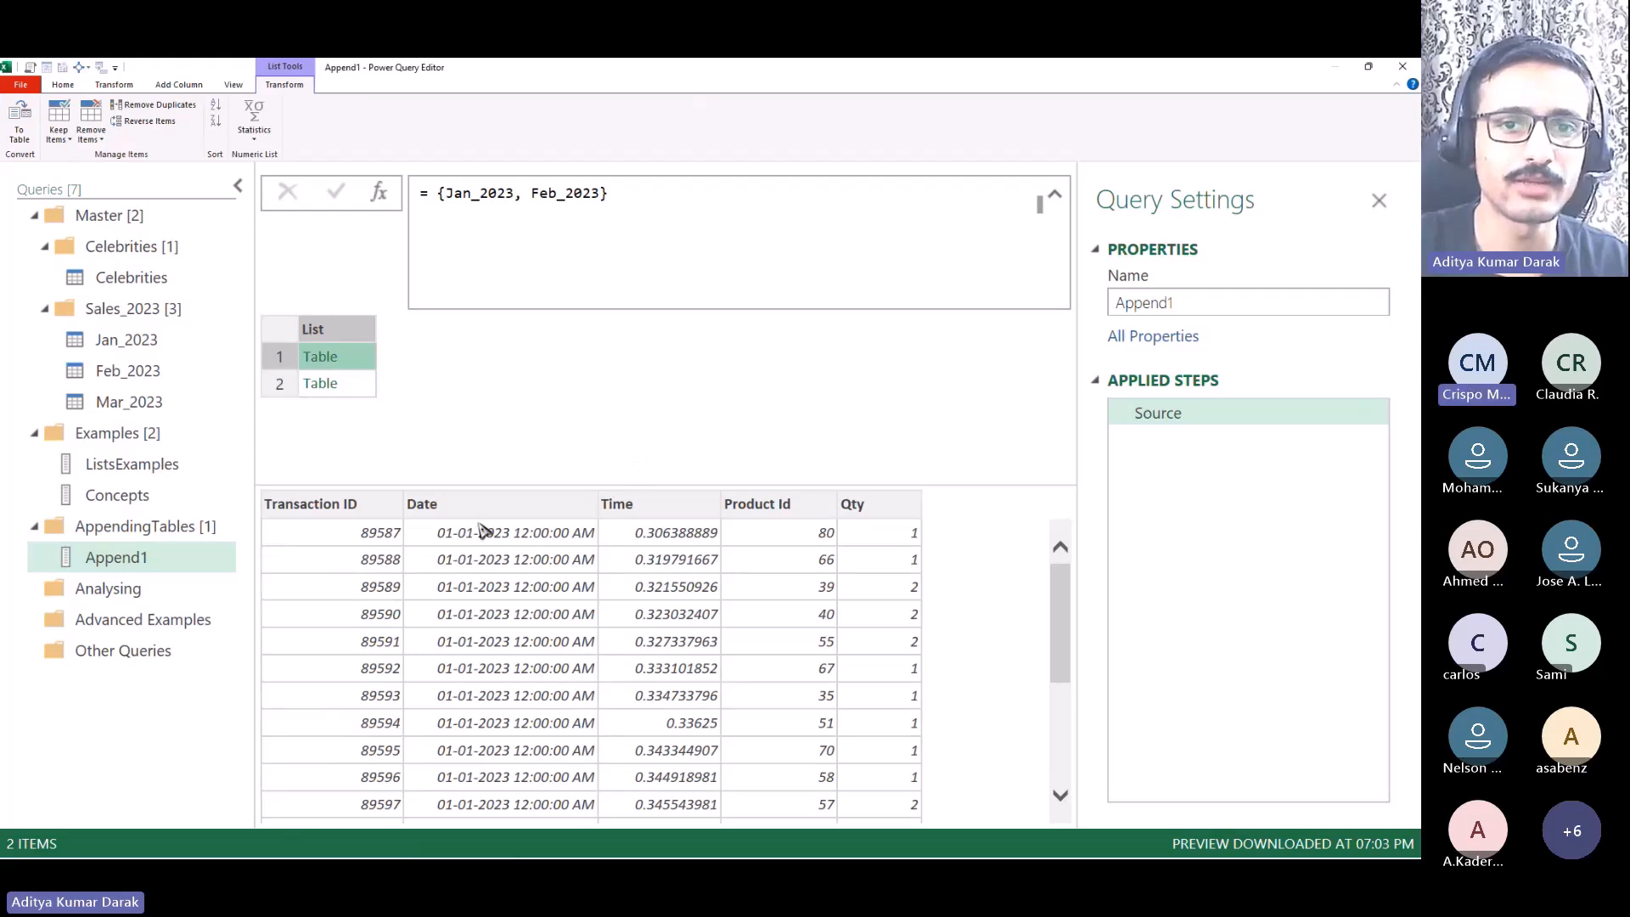
pyautogui.scroll(-3, 515, 559)
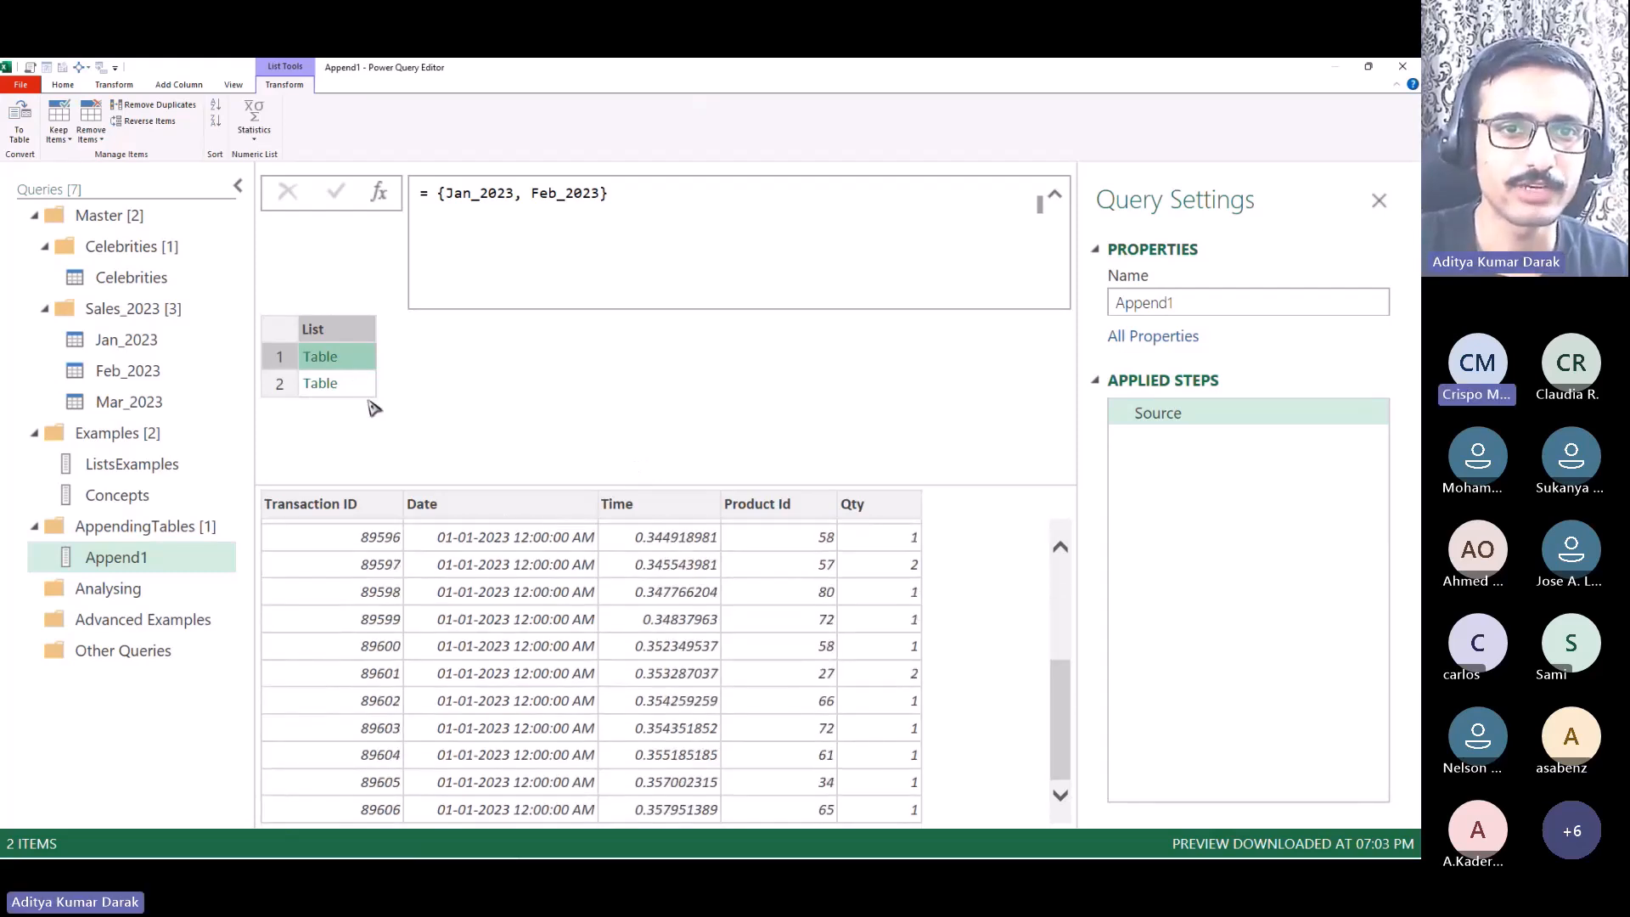
pyautogui.click(364, 386)
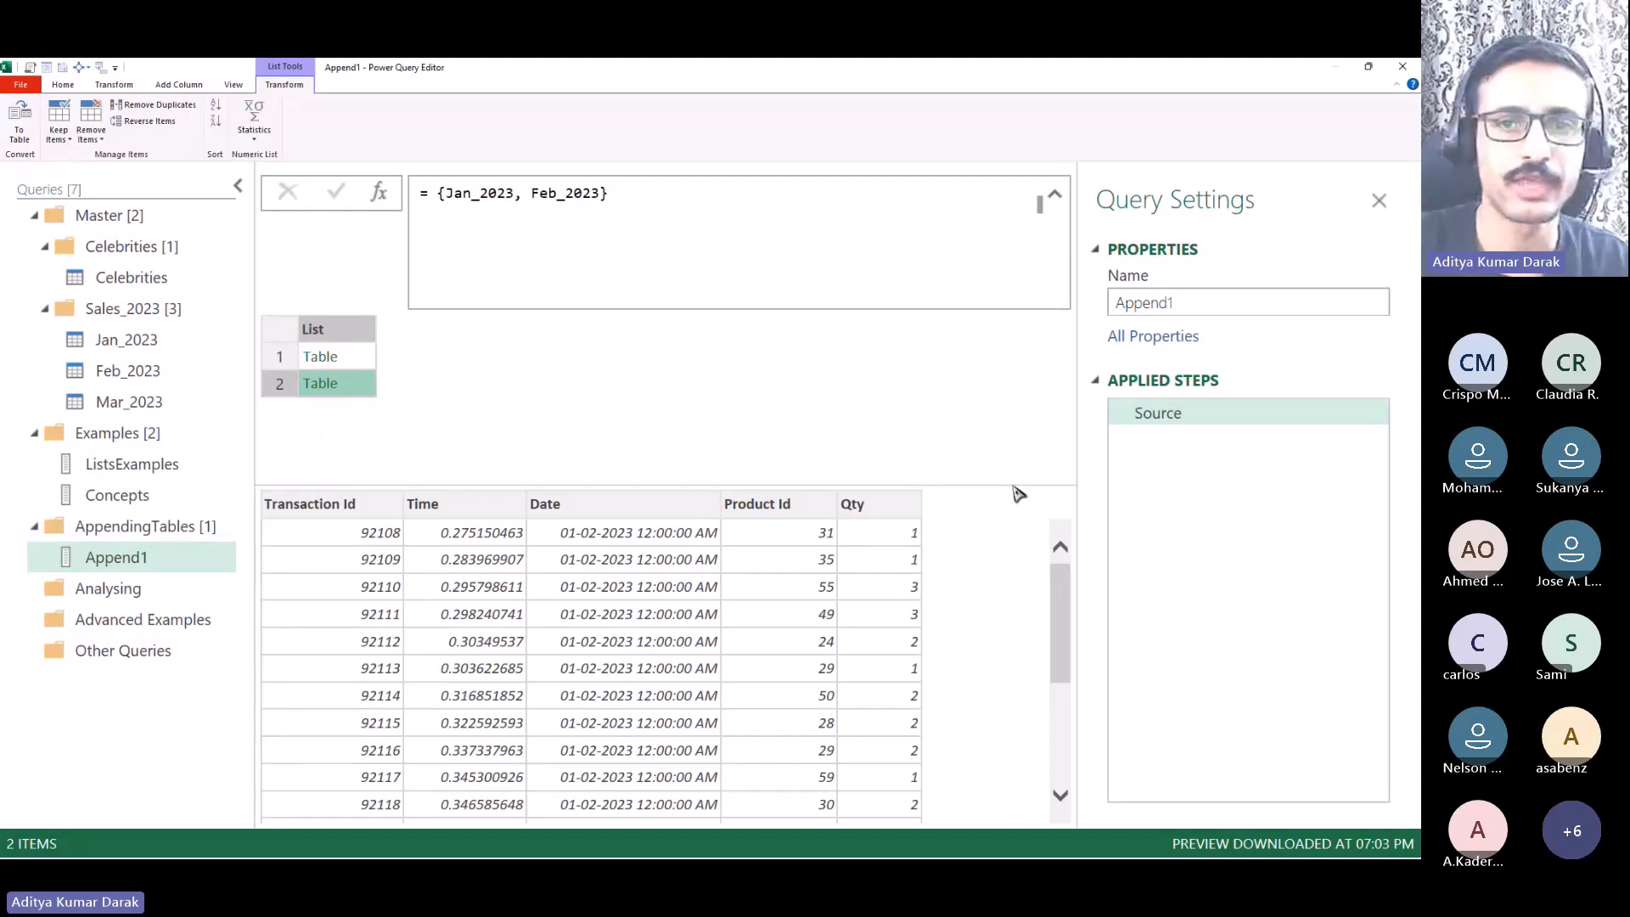
pyautogui.moveTo(1017, 486); pyautogui.dragTo(1017, 629)
pyautogui.hotkey('ctrl', '-')
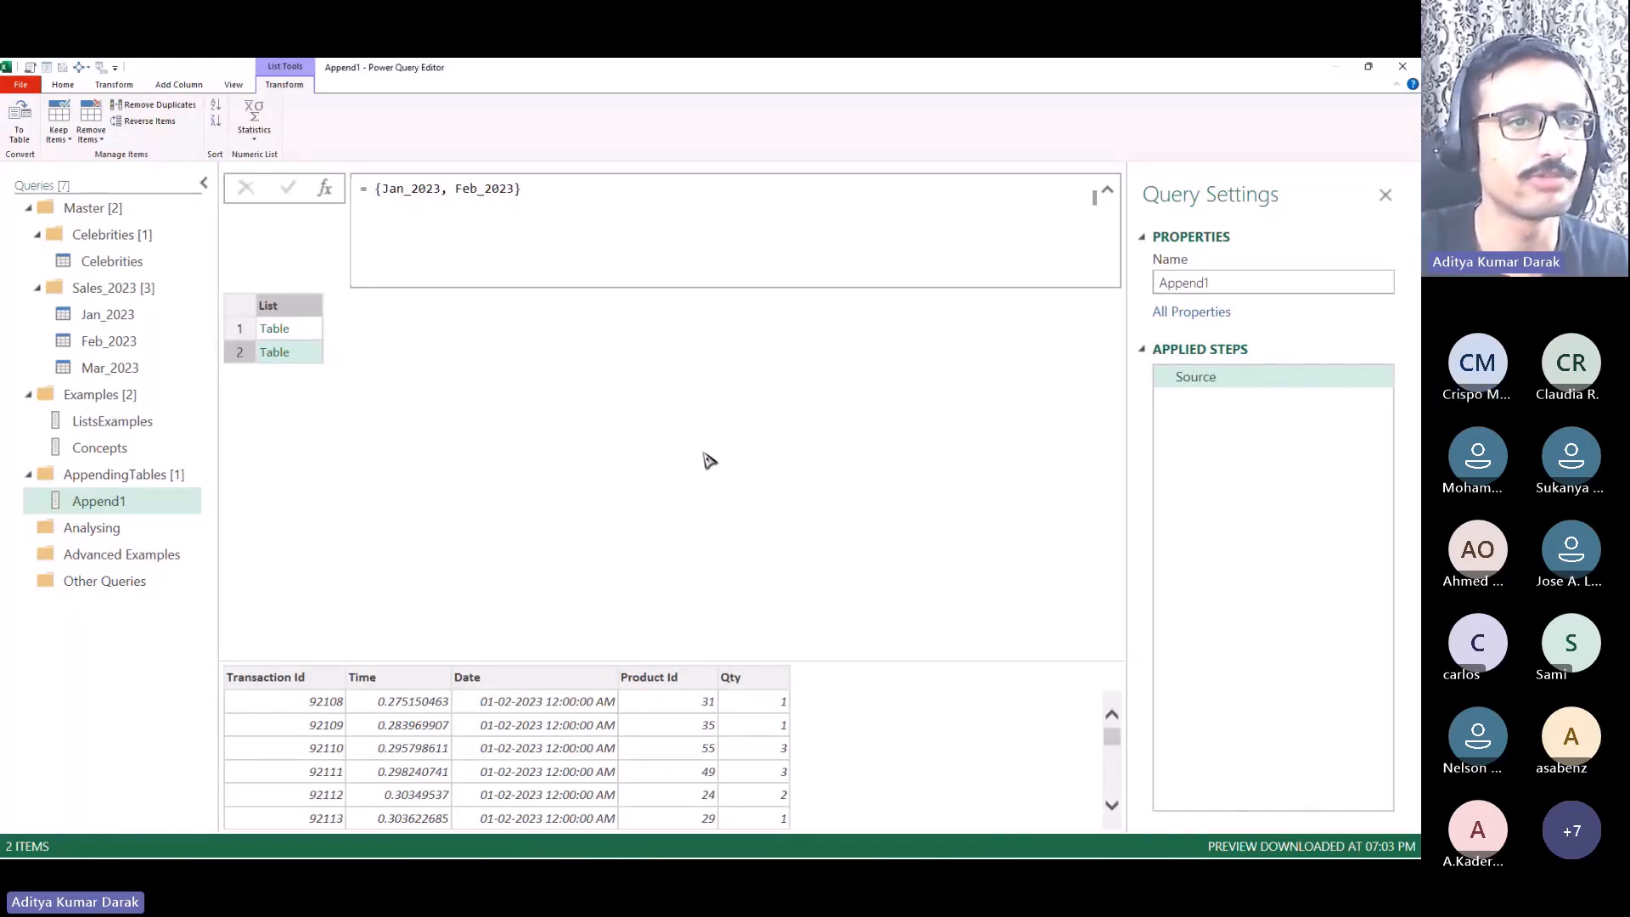
# Step: Add Mar_2023 as a third table to the Append1 list and preview the tables in it
pyautogui.click(370, 189)
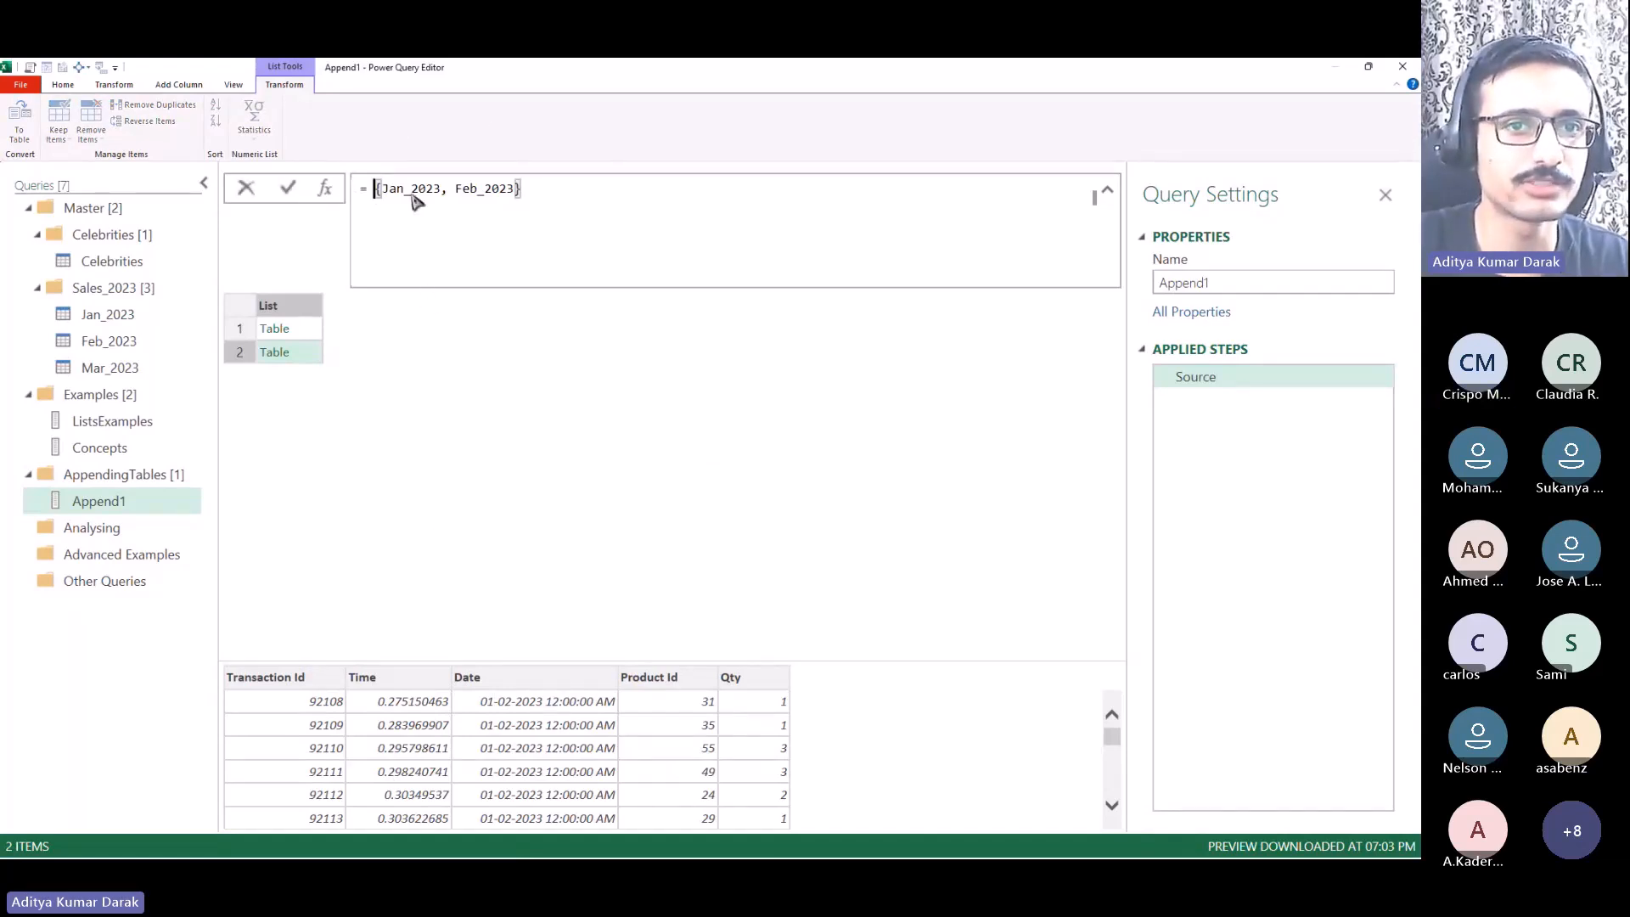
pyautogui.click(514, 188)
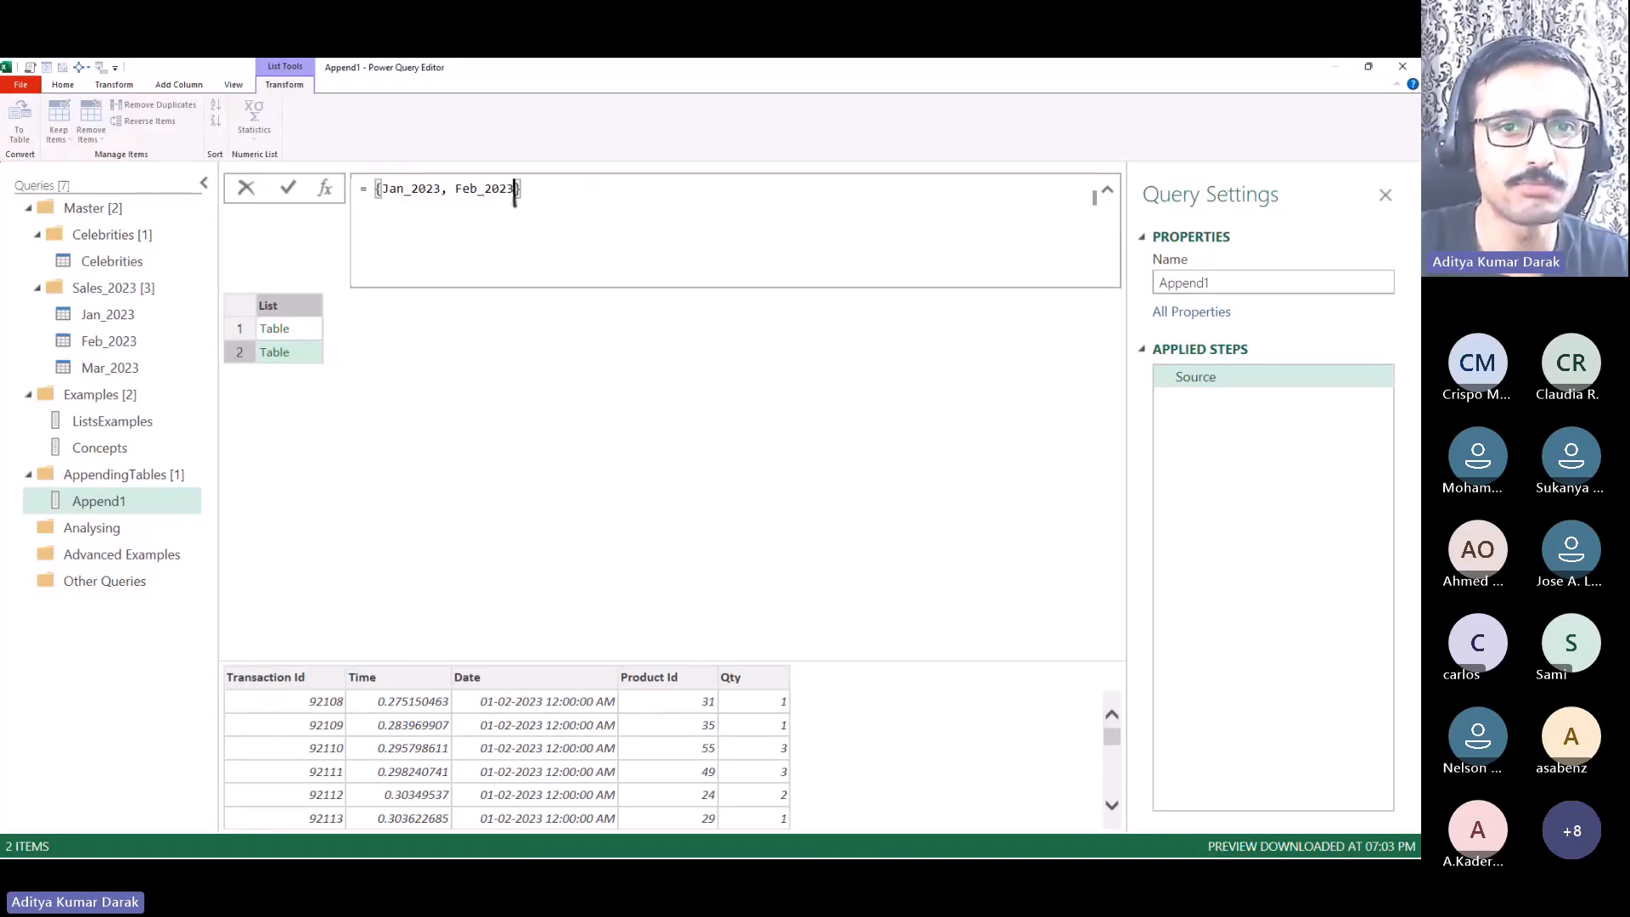
pyautogui.write(', ')
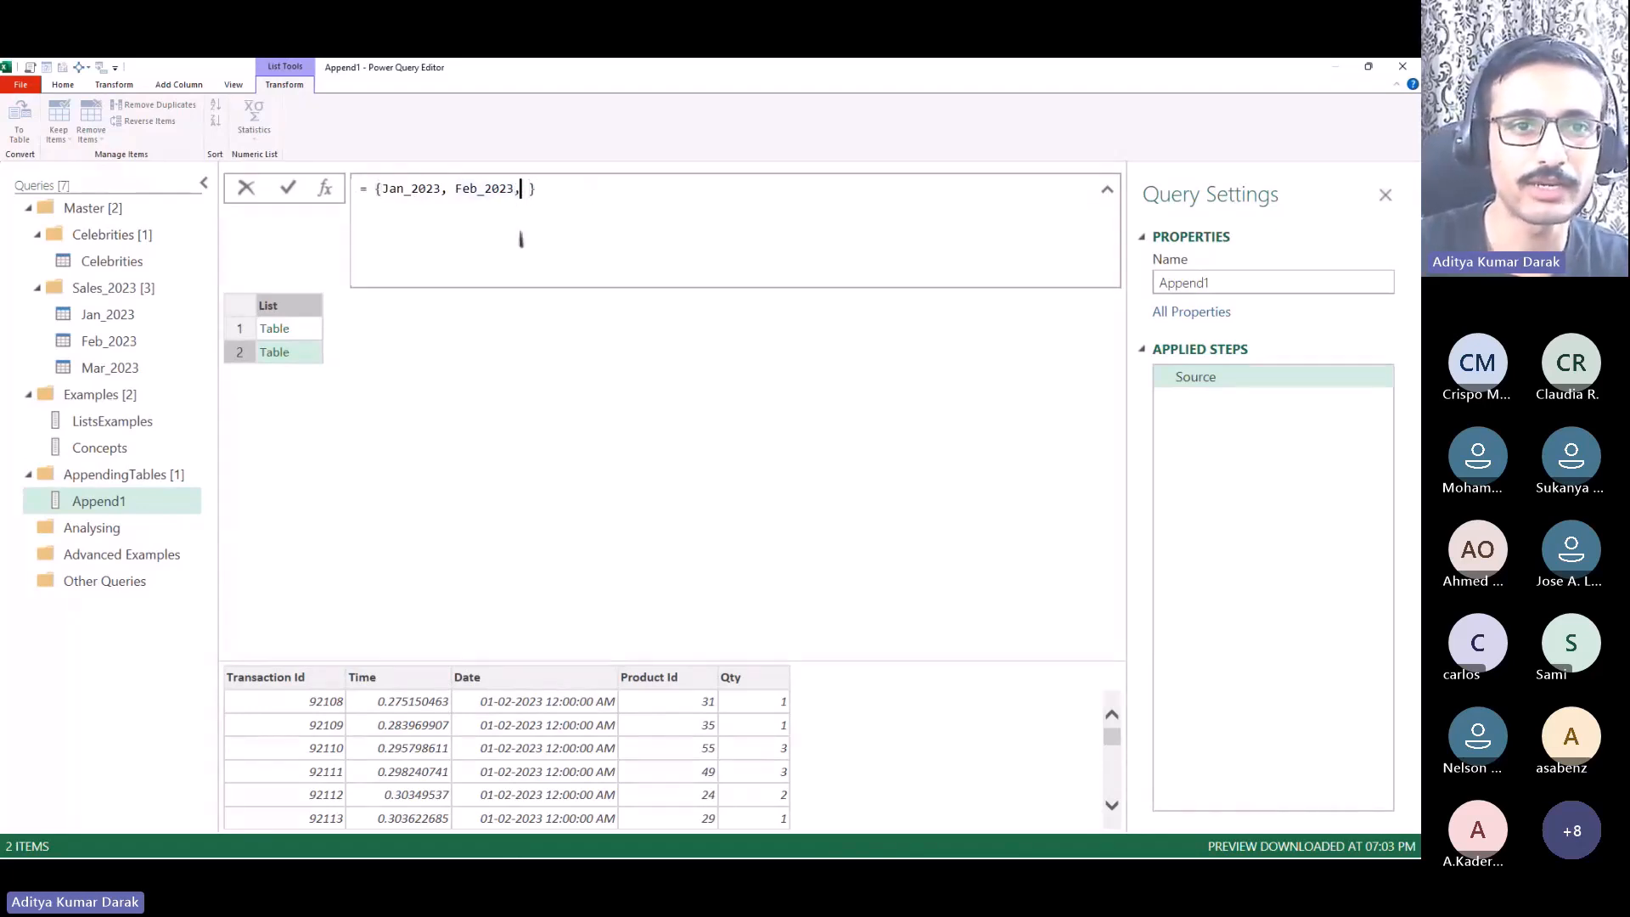
pyautogui.write('Mar')
pyautogui.press('Tab')
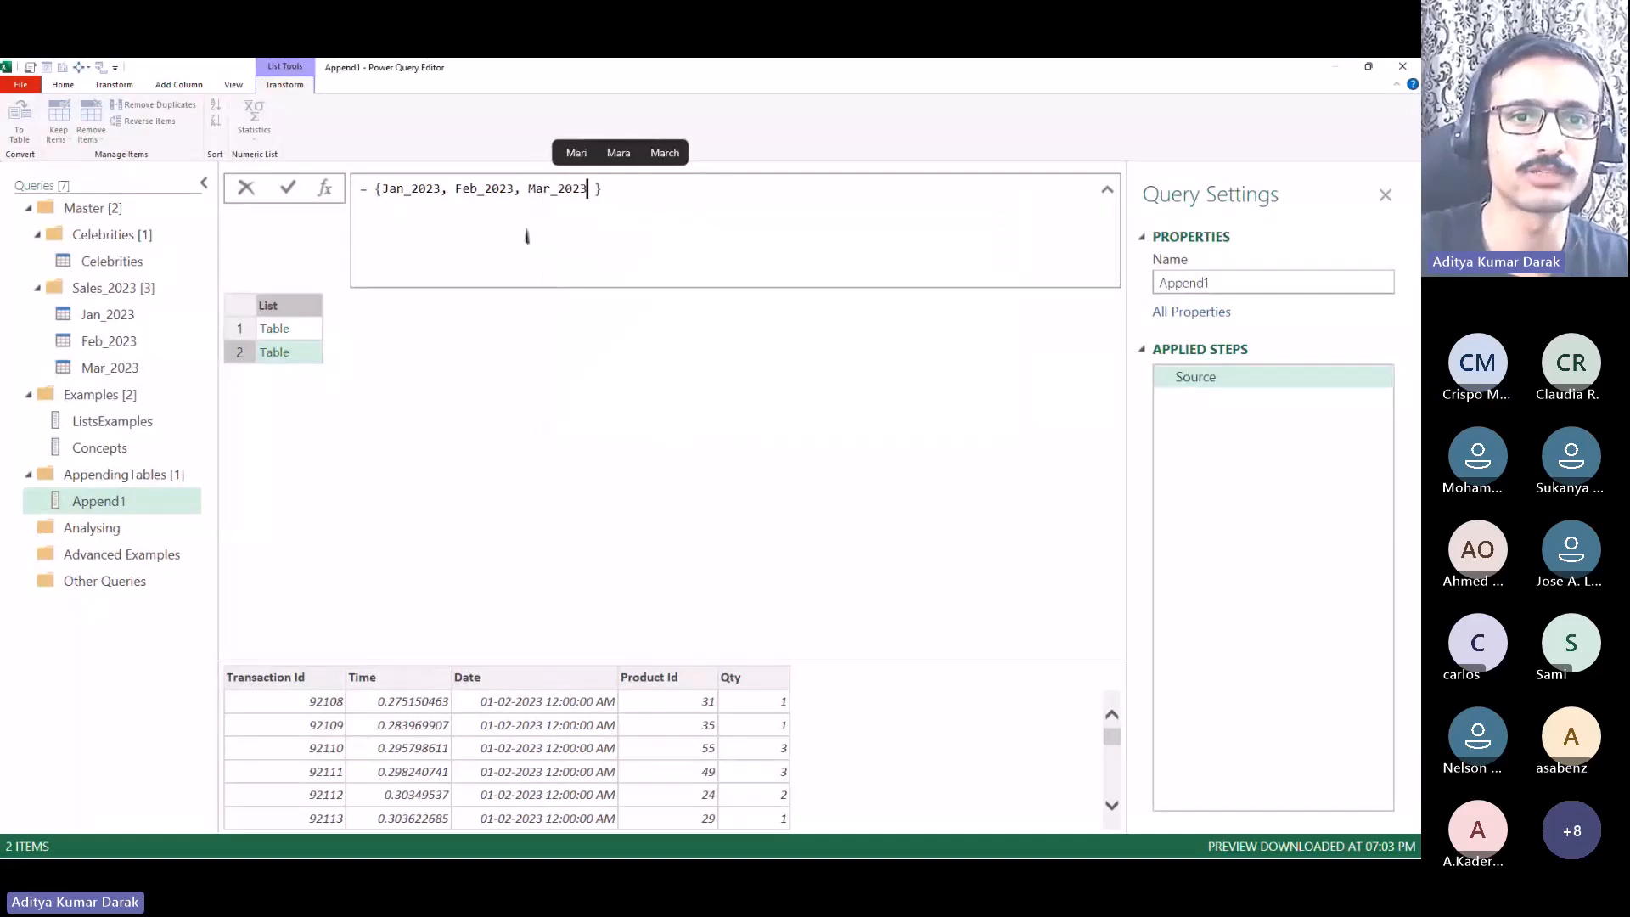
pyautogui.press('Return')
pyautogui.click(306, 330)
pyautogui.click(308, 376)
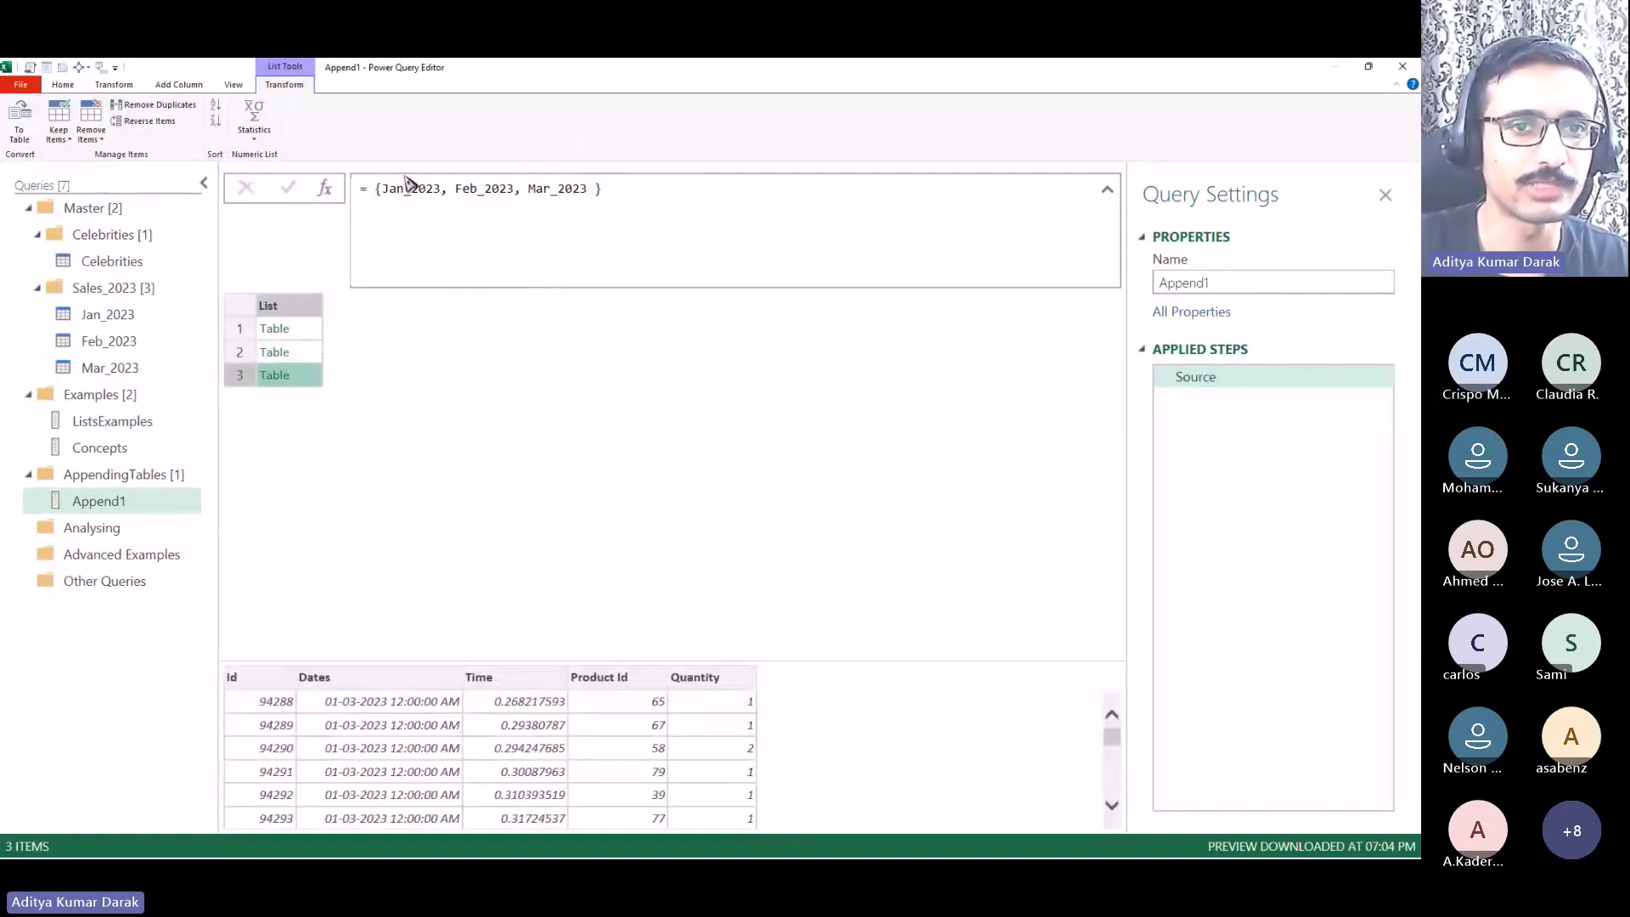
# Step: Wrap the list of three monthly tables in the Append1 formula with Table.Combine
pyautogui.click(374, 208)
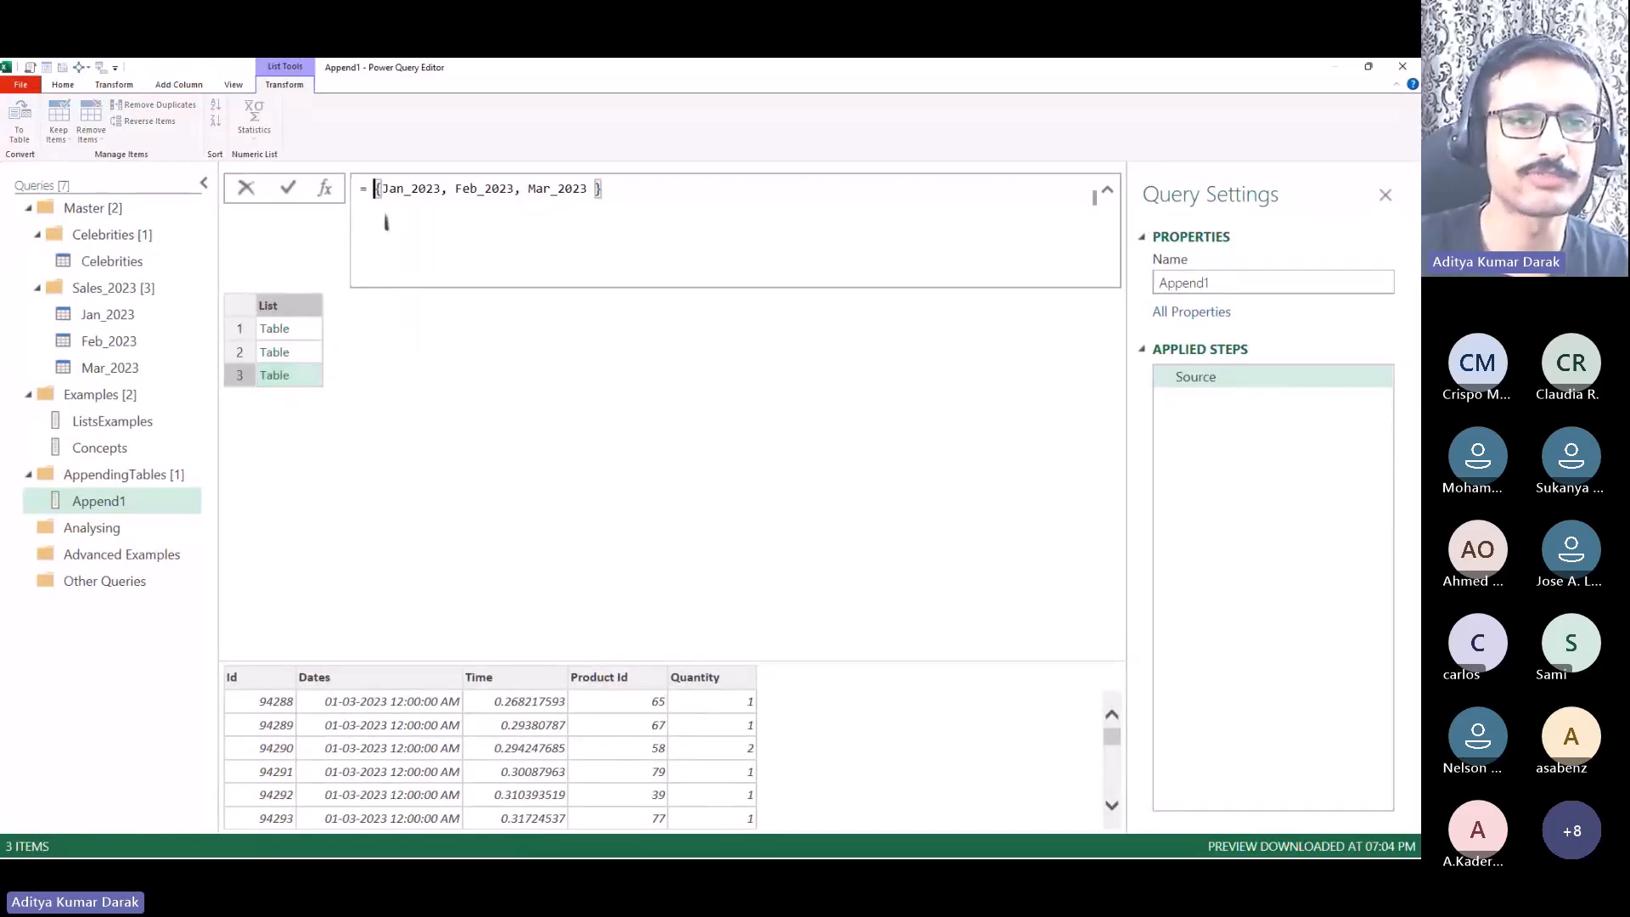
pyautogui.write('(')
pyautogui.write('Table.Combine')
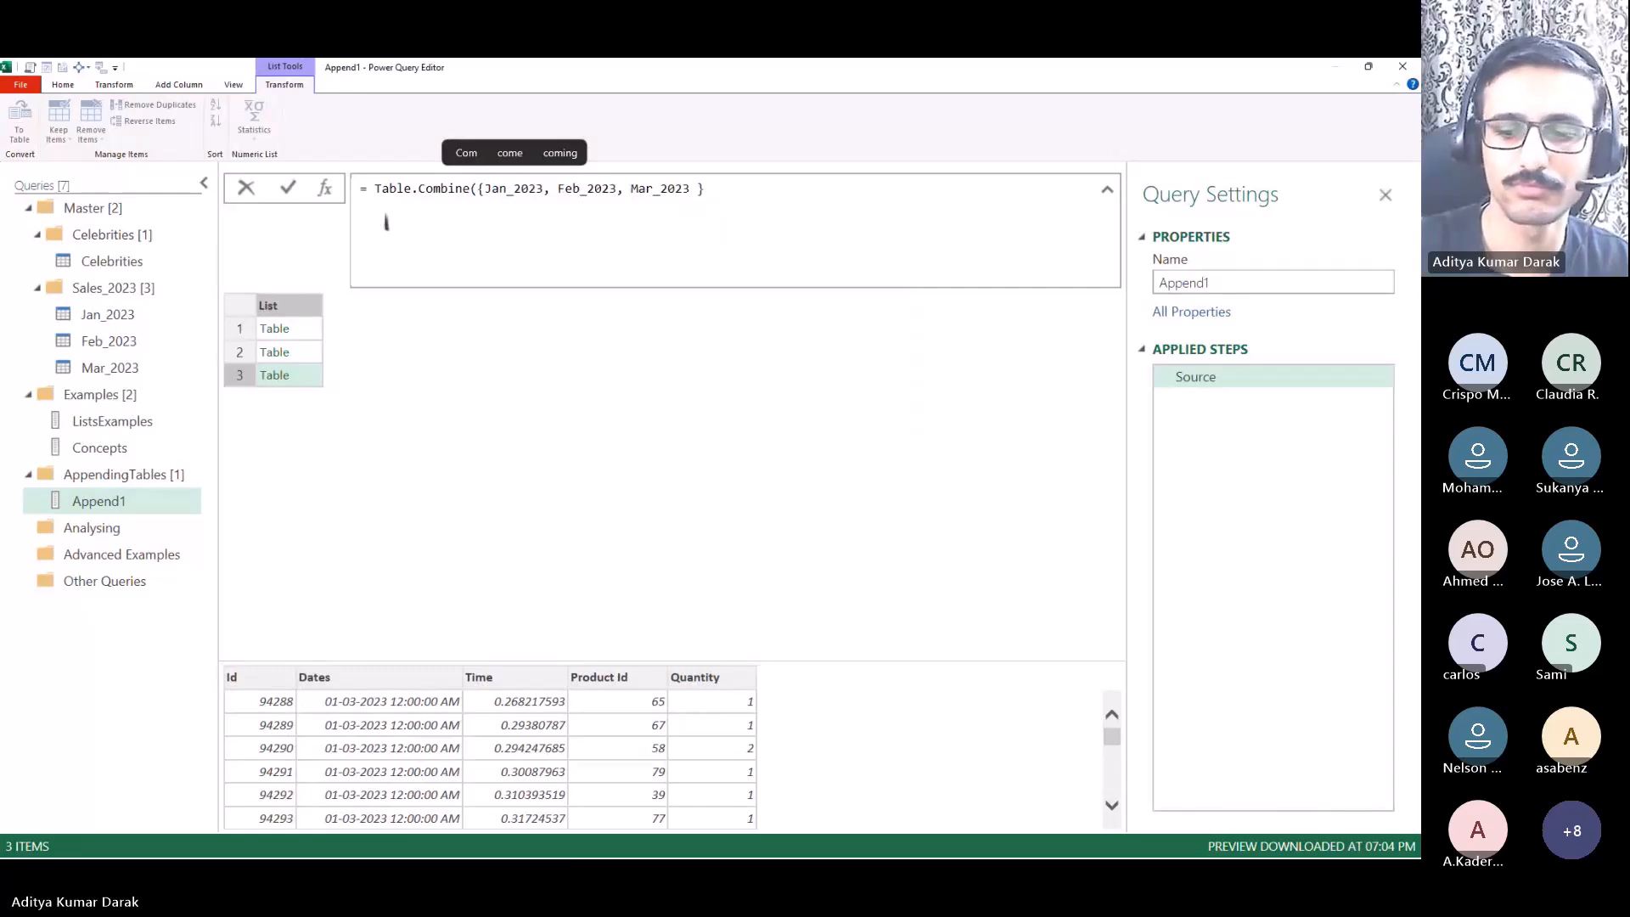
pyautogui.write(')')
pyautogui.press('Return')
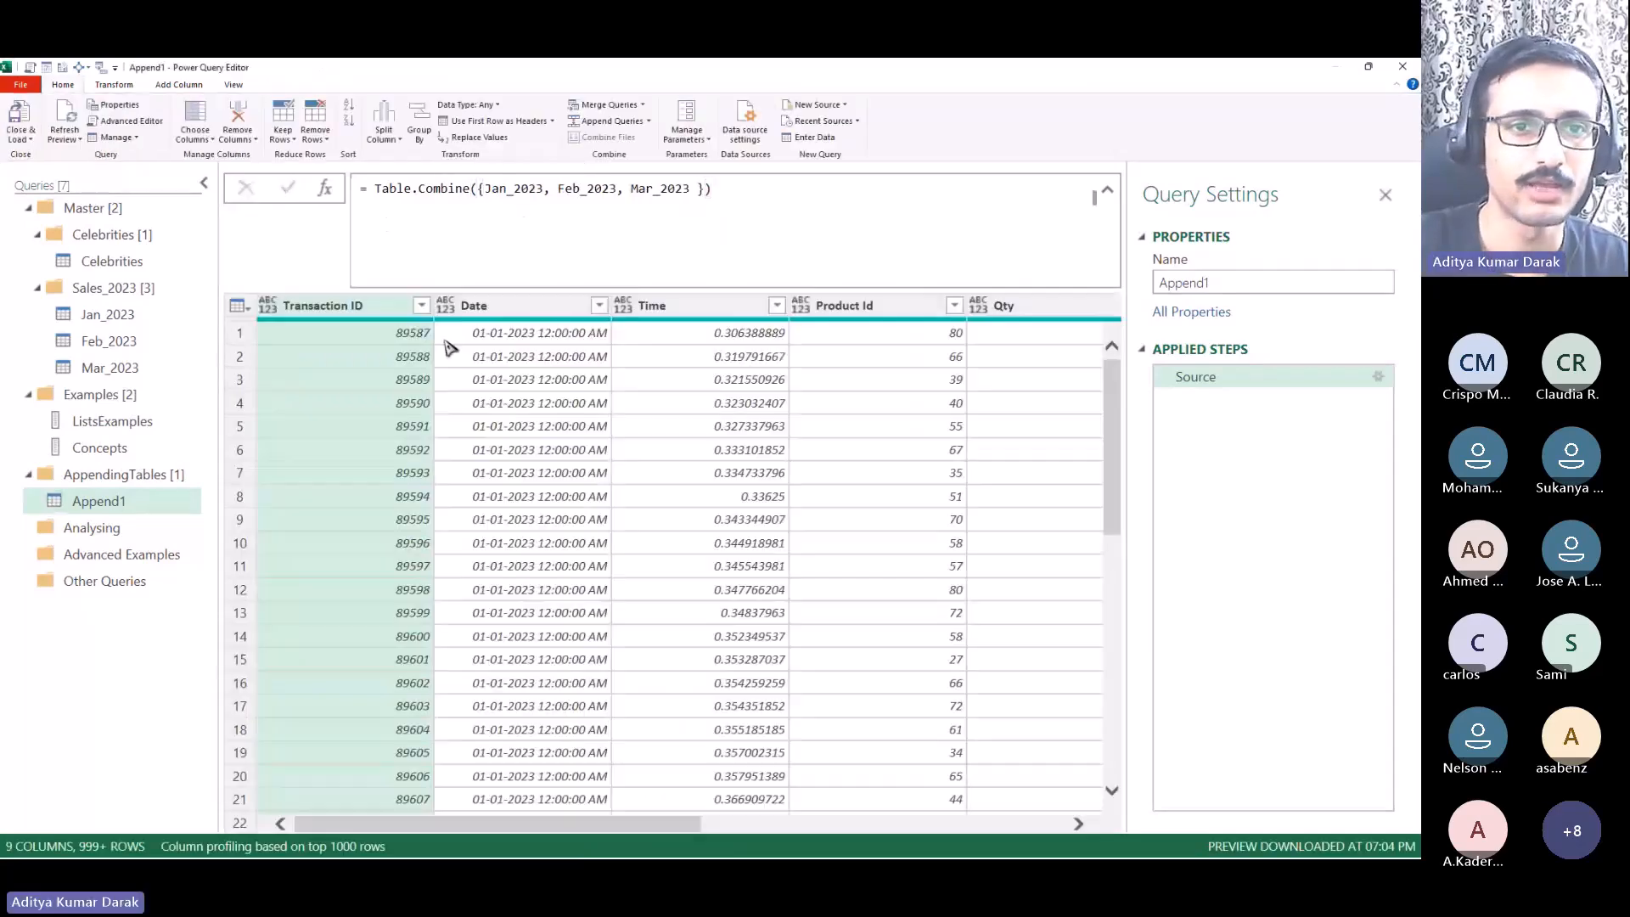
# Step: Examine all columns of the combined Append1 table, including the exact spelling of the first column's header
pyautogui.moveTo(635, 828); pyautogui.dragTo(463, 830)
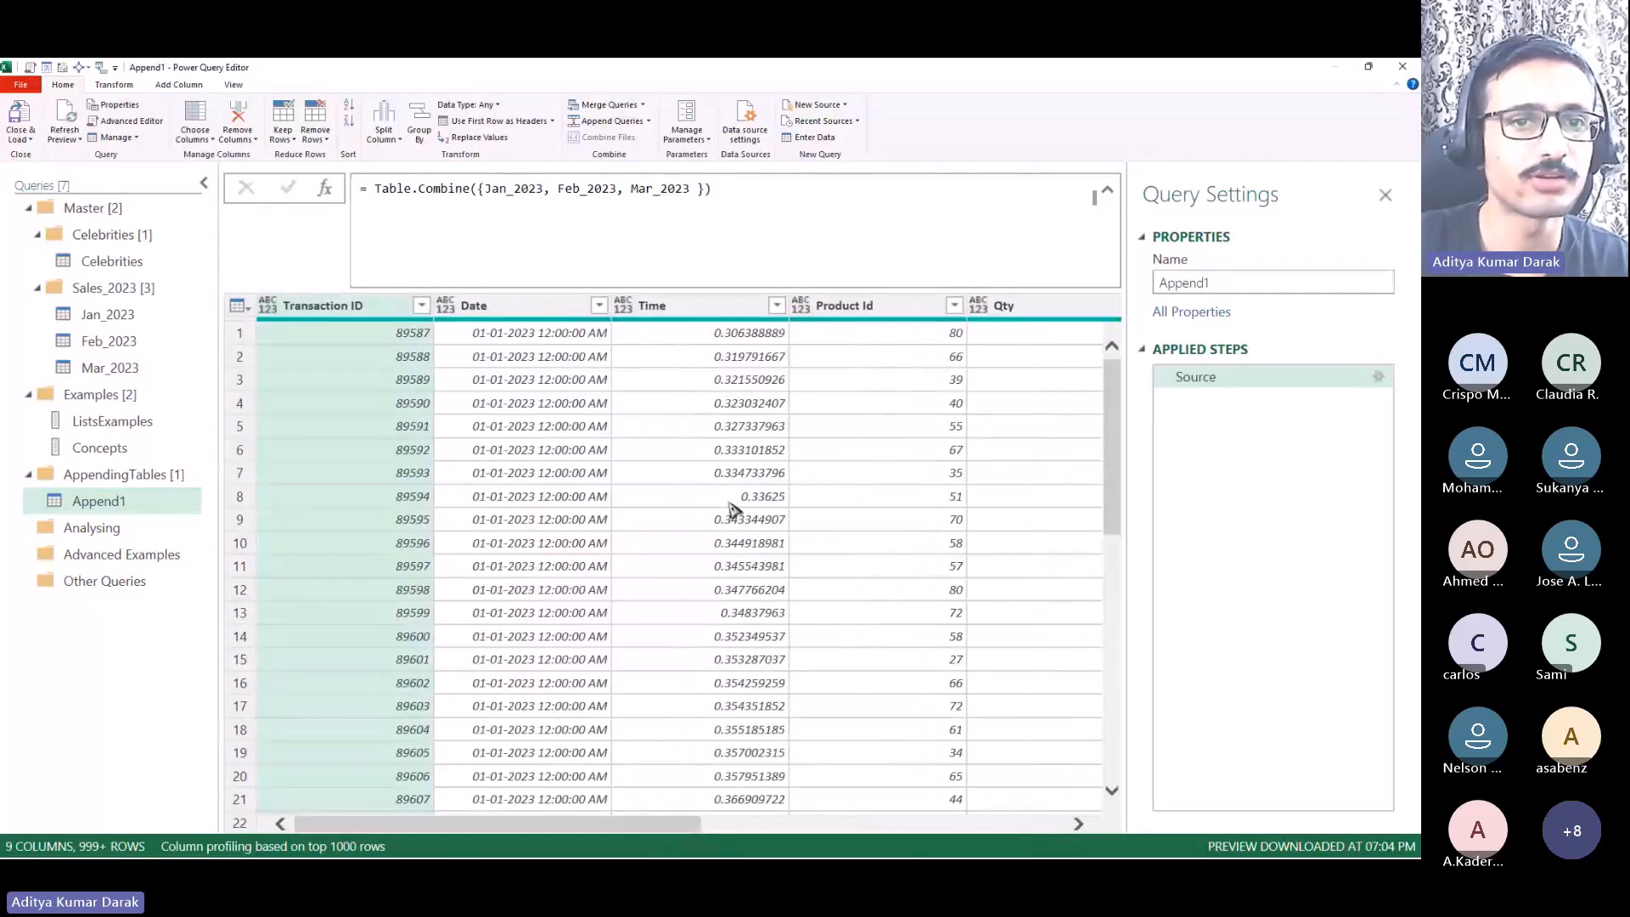
pyautogui.click(735, 498)
pyautogui.hotkey('ctrl', '-')
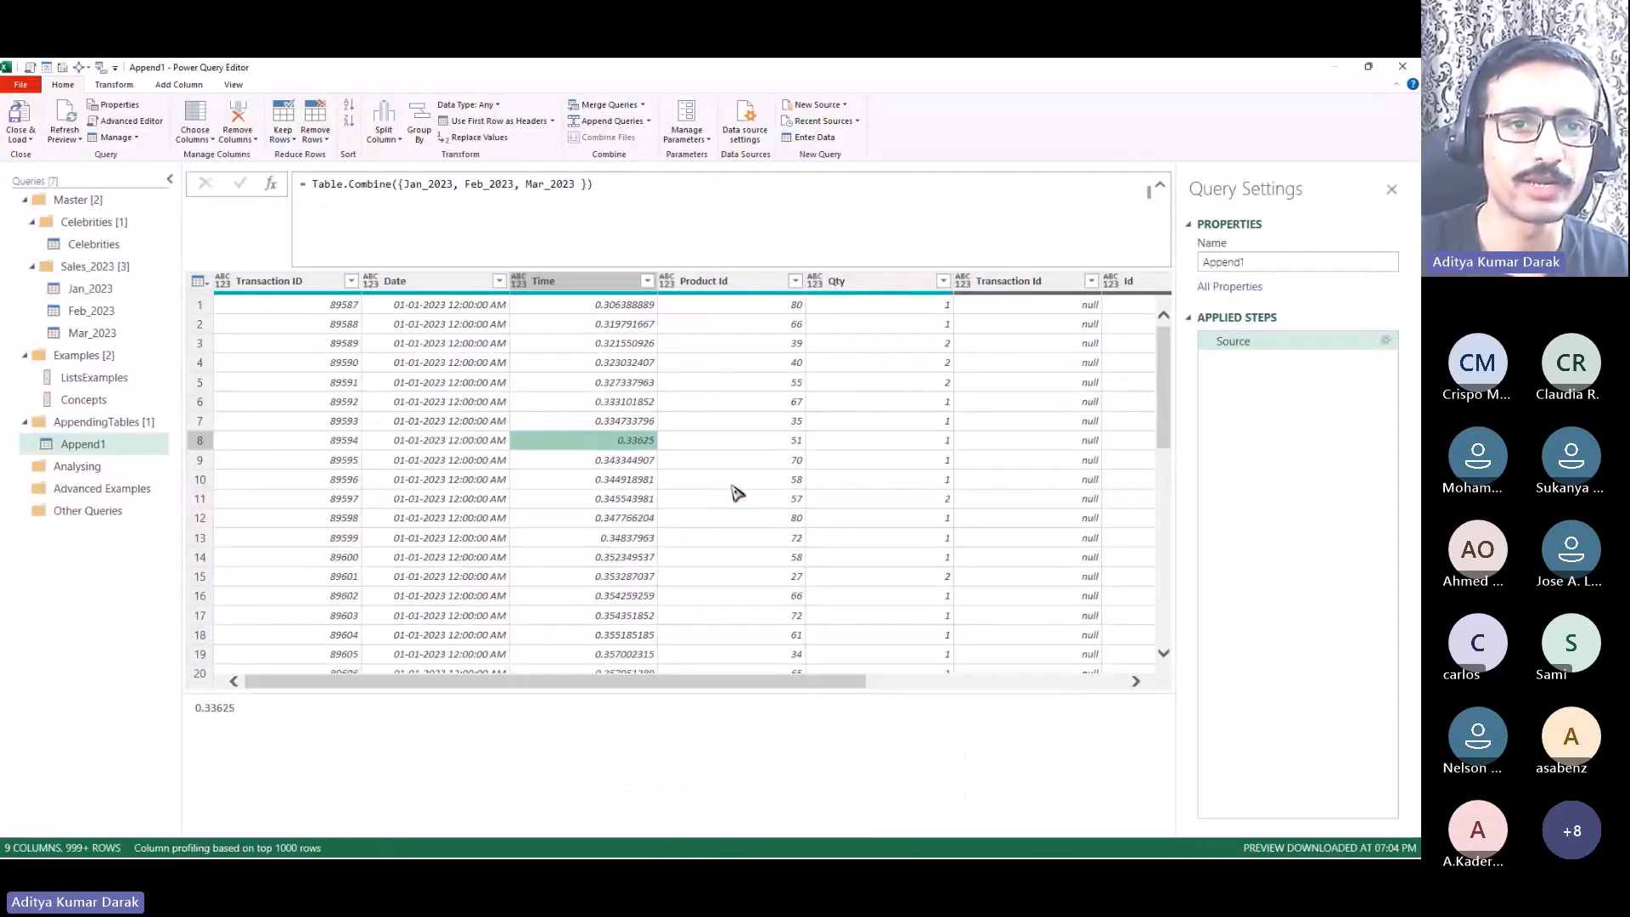
pyautogui.hotkey('ctrl', '-')
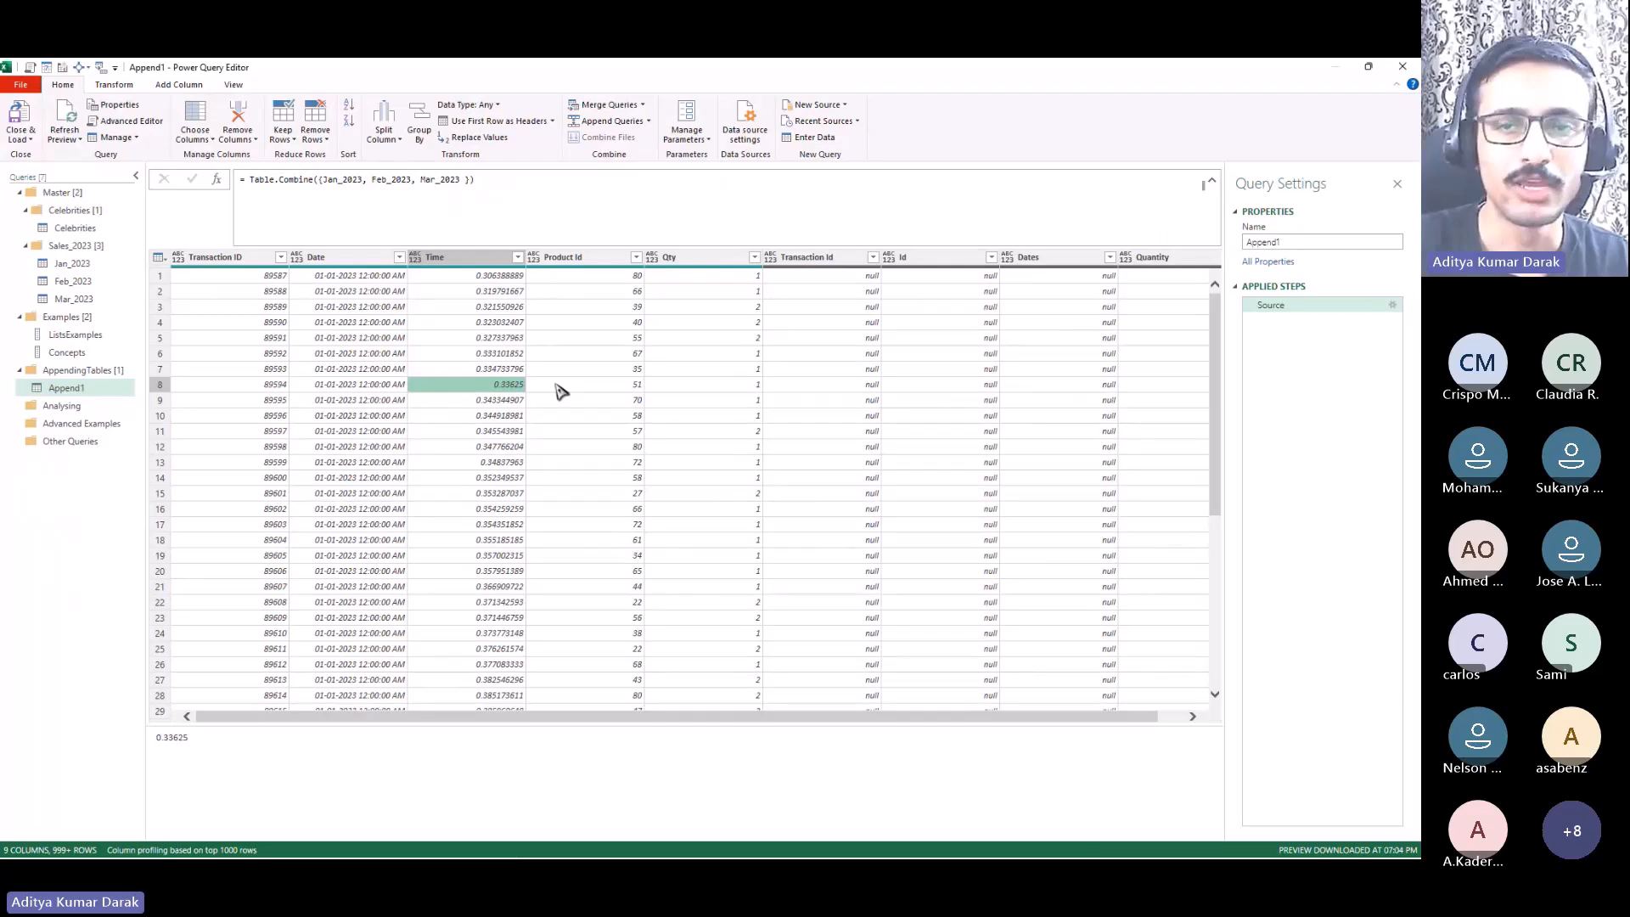
pyautogui.hotkey('ctrl', '-')
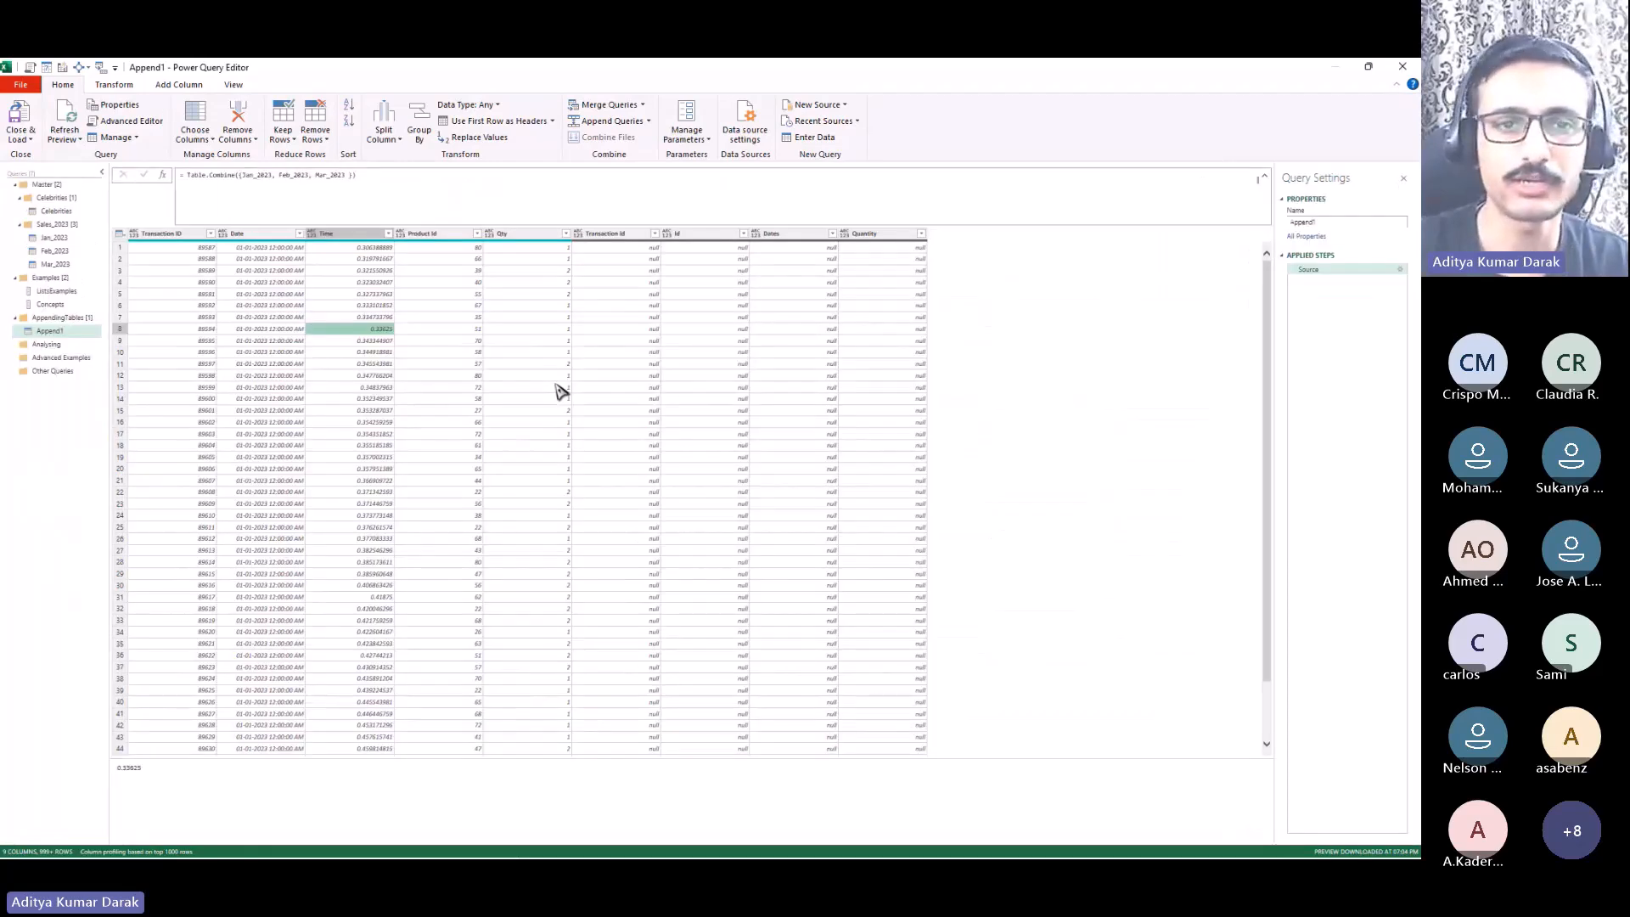
pyautogui.hotkey('ctrl', '+')
pyautogui.hotkey('ctrl', '+')
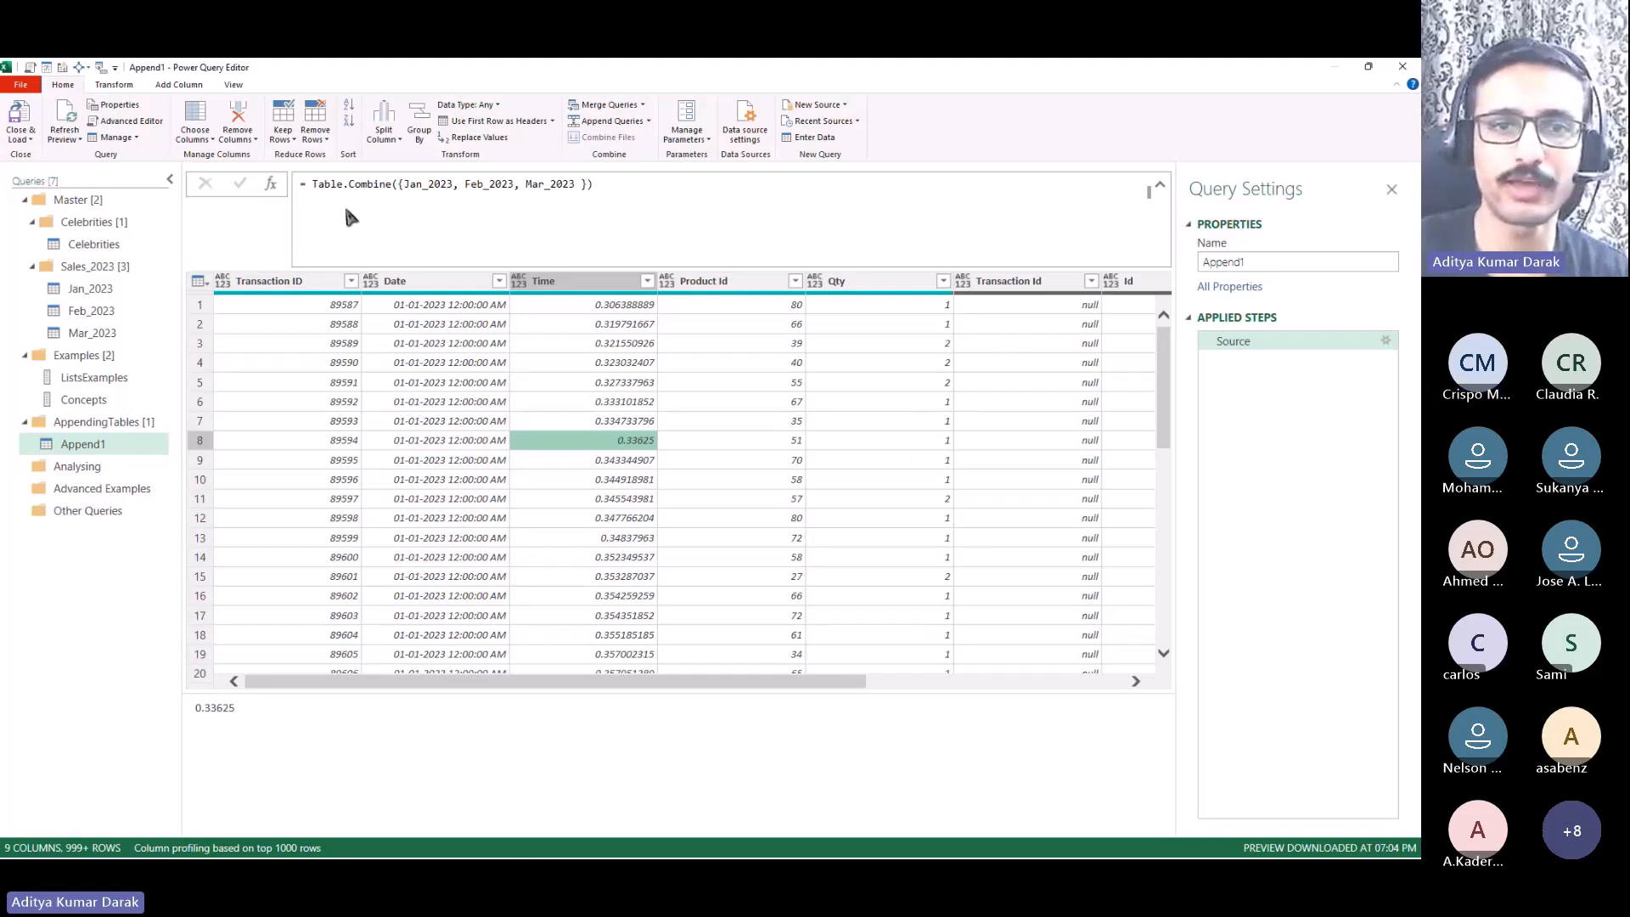
pyautogui.click(309, 283)
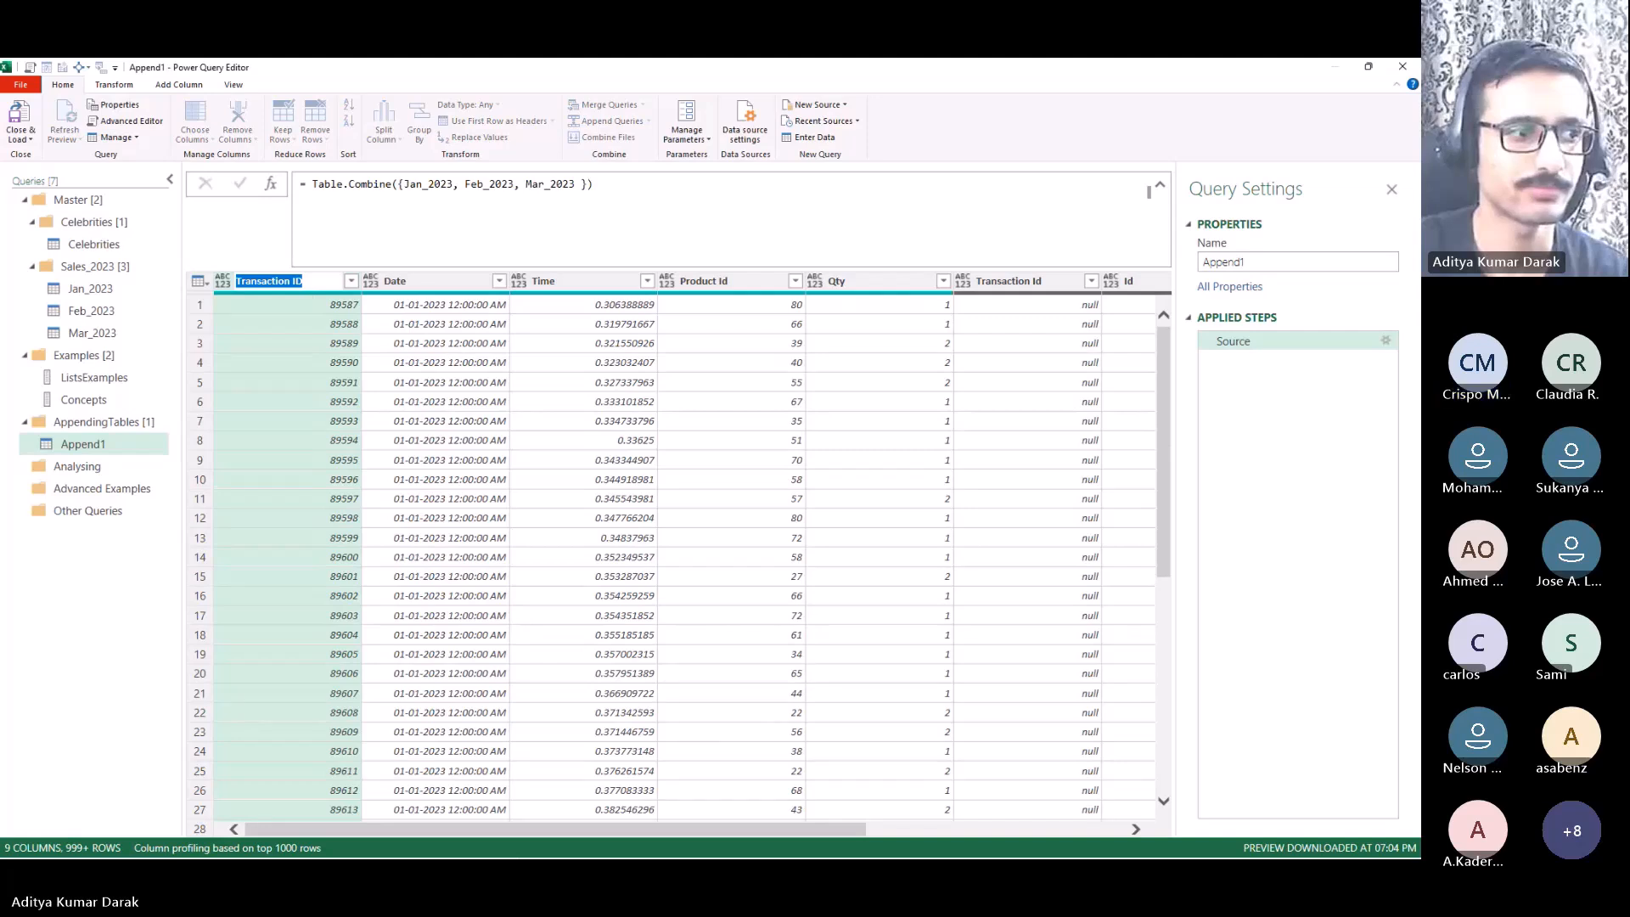
pyautogui.press('Escape')
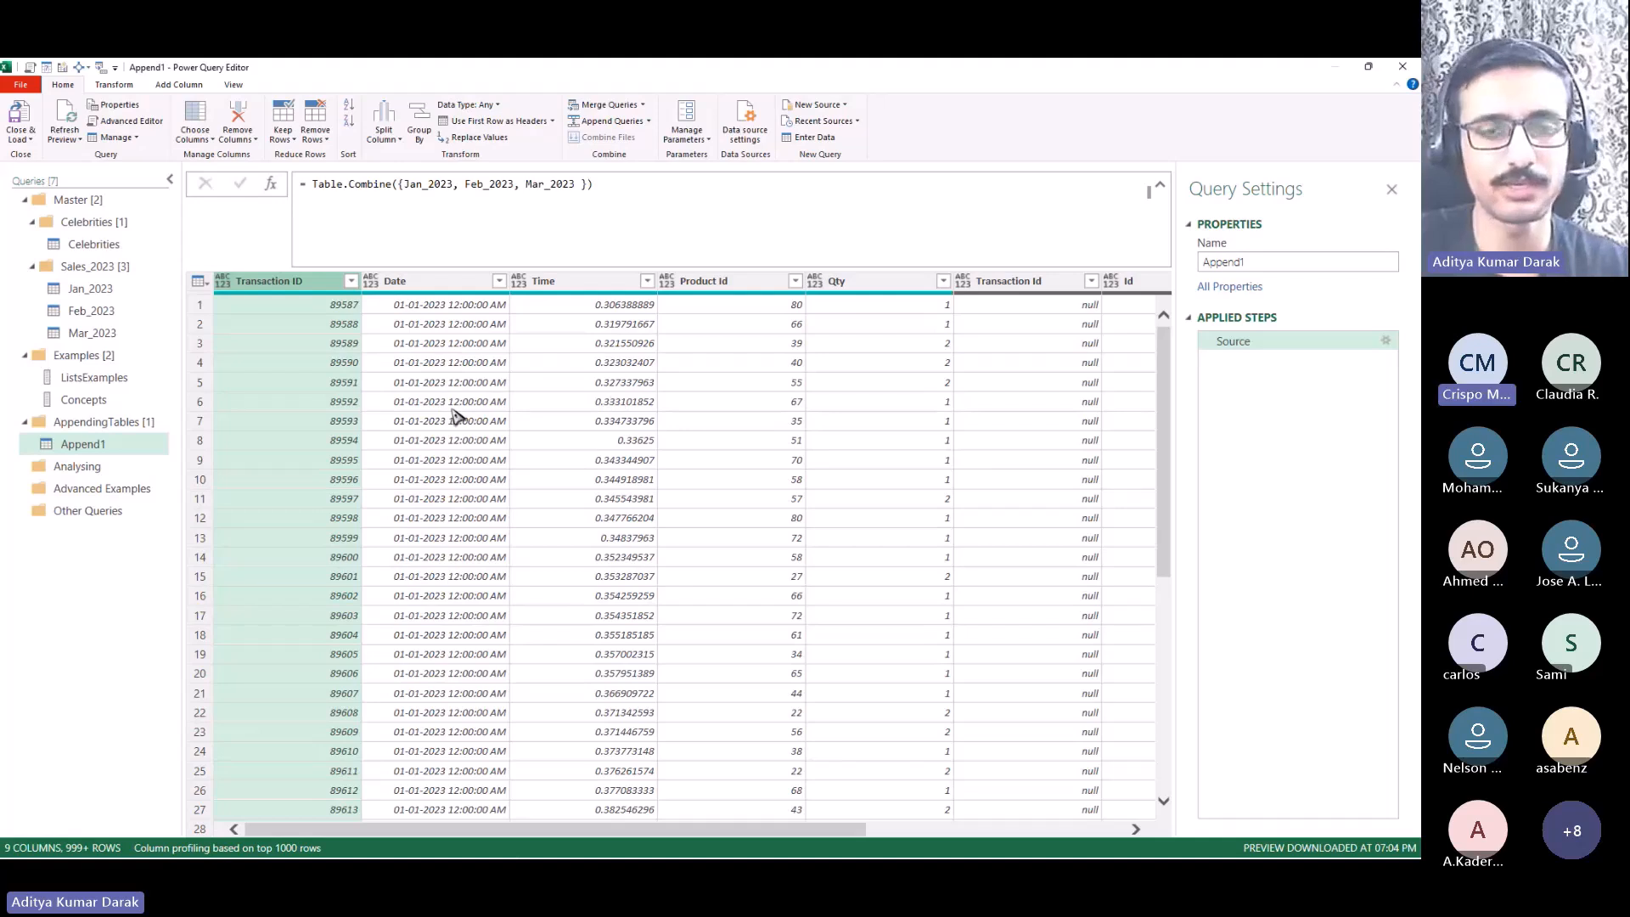
# Step: Mark the Transaction ID, Transaction Id, Id and Date headers with temporary arrows to compare them in the combined table
pyautogui.hotkey('ctrl', '2')
pyautogui.moveTo(309, 259); pyautogui.dragTo(338, 175)
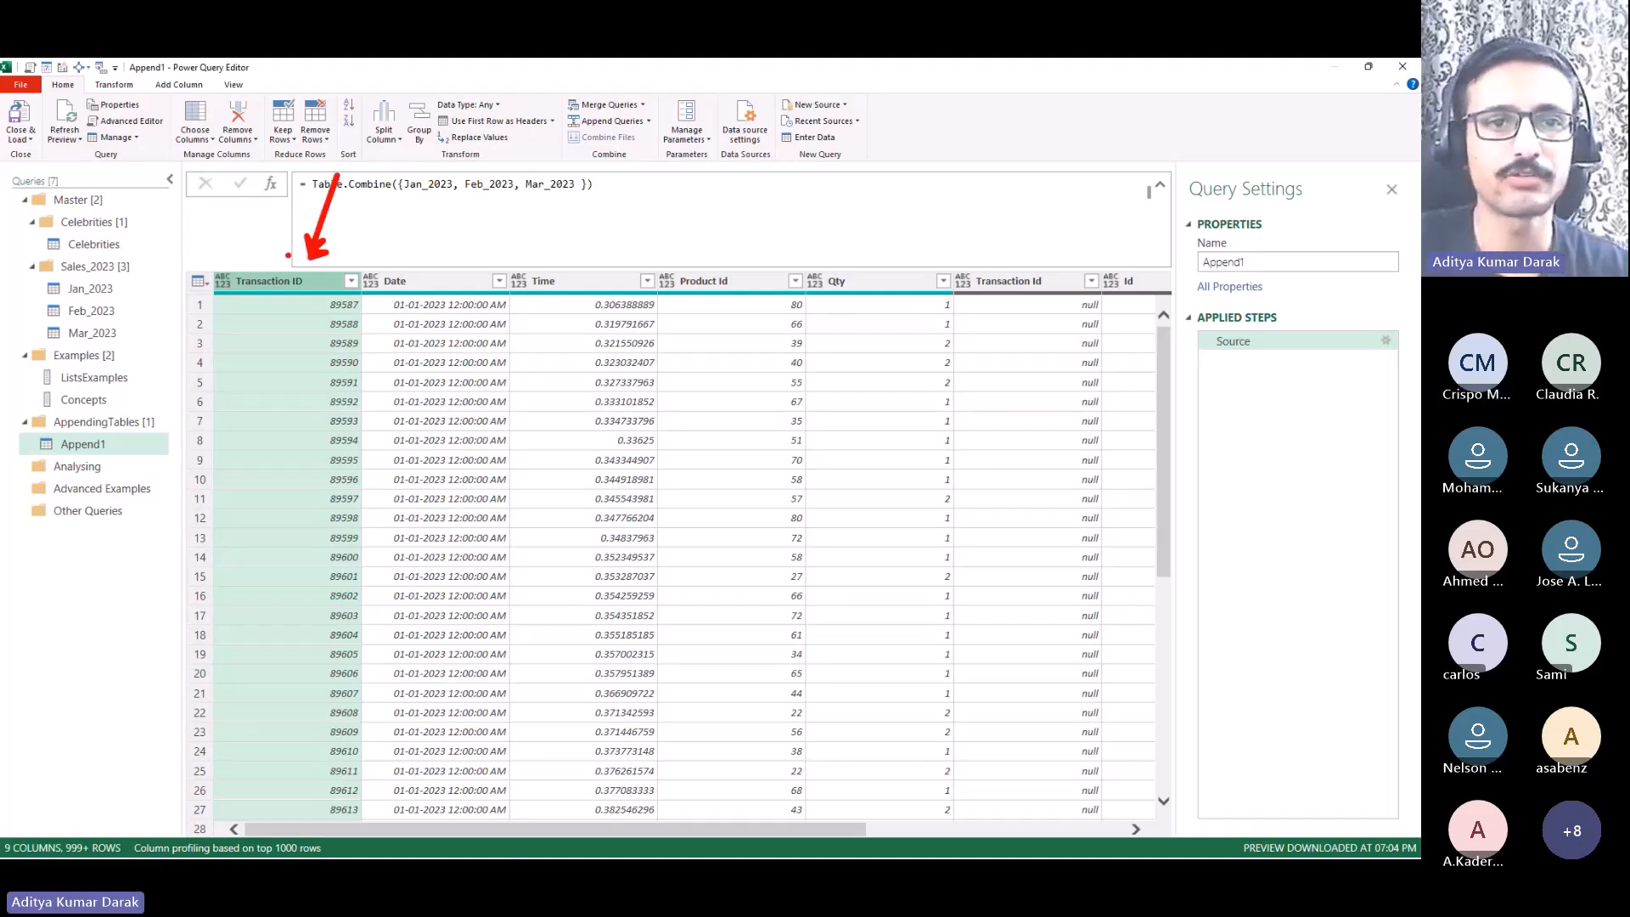
pyautogui.moveTo(1032, 269); pyautogui.dragTo(989, 145)
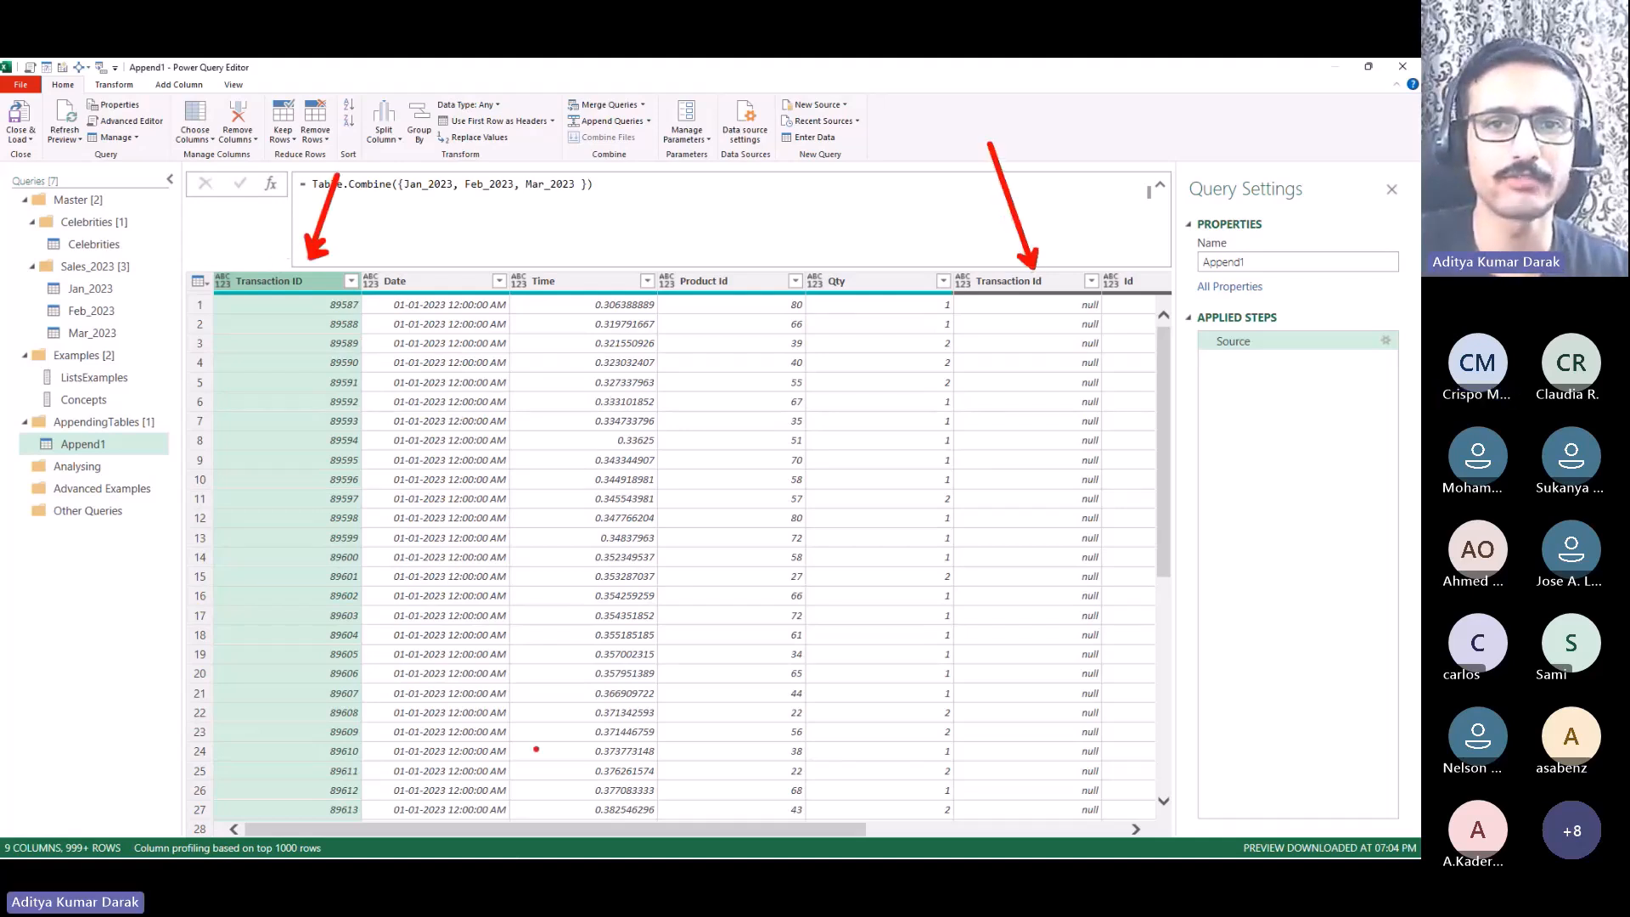
pyautogui.press('Escape')
pyautogui.moveTo(622, 836); pyautogui.dragTo(806, 835)
pyautogui.hotkey('ctrl', '2')
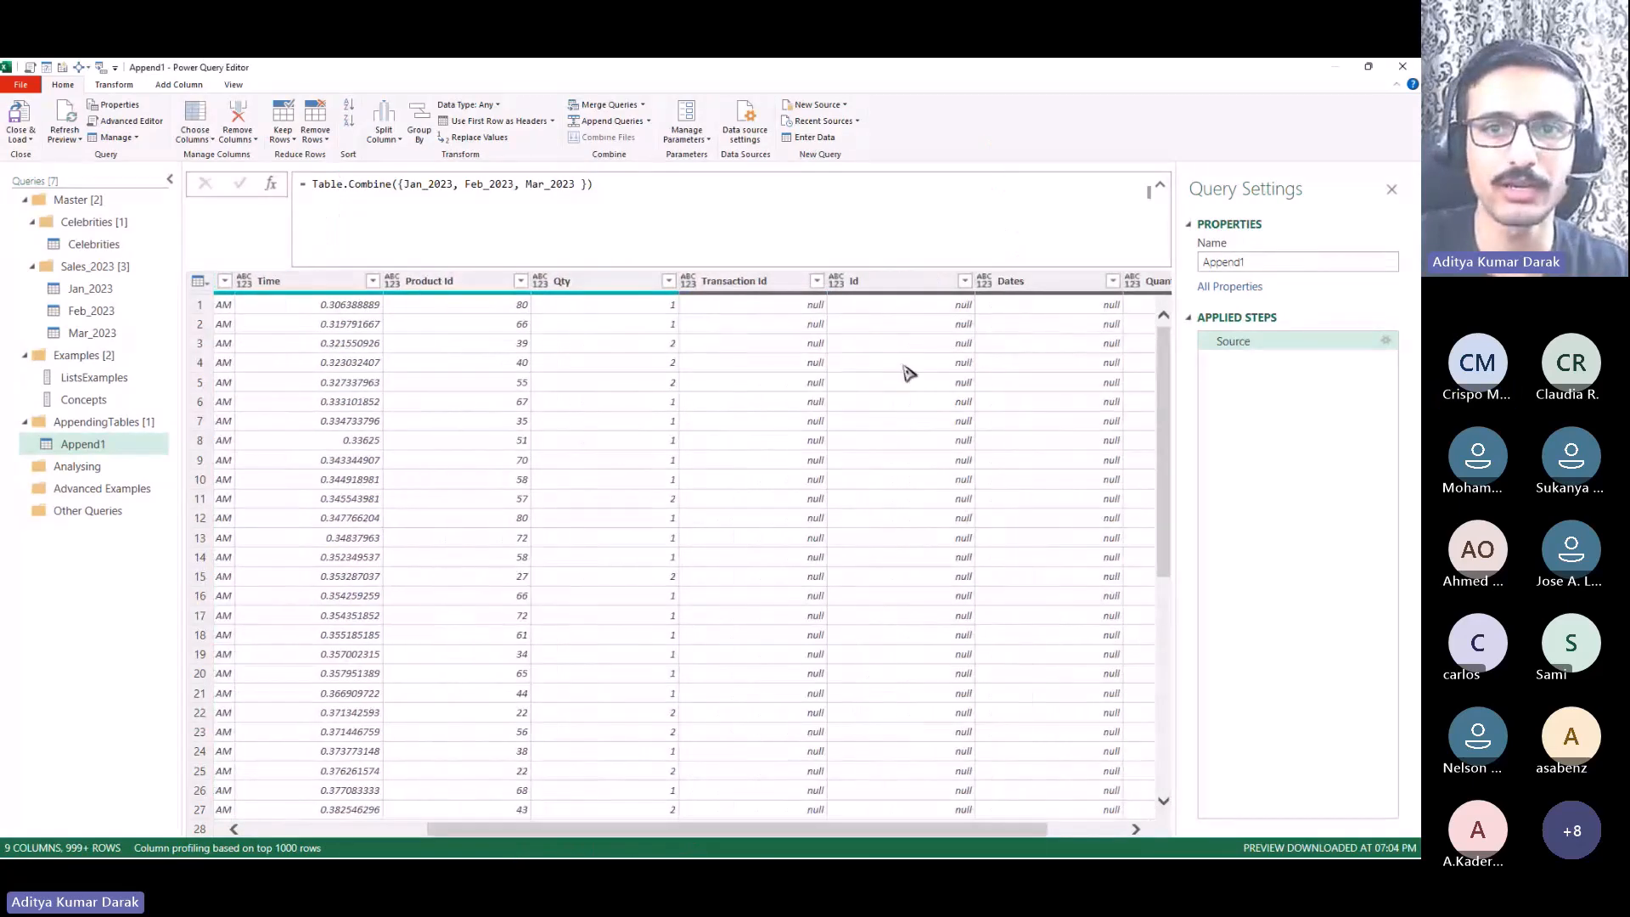
pyautogui.moveTo(898, 253); pyautogui.dragTo(890, 174)
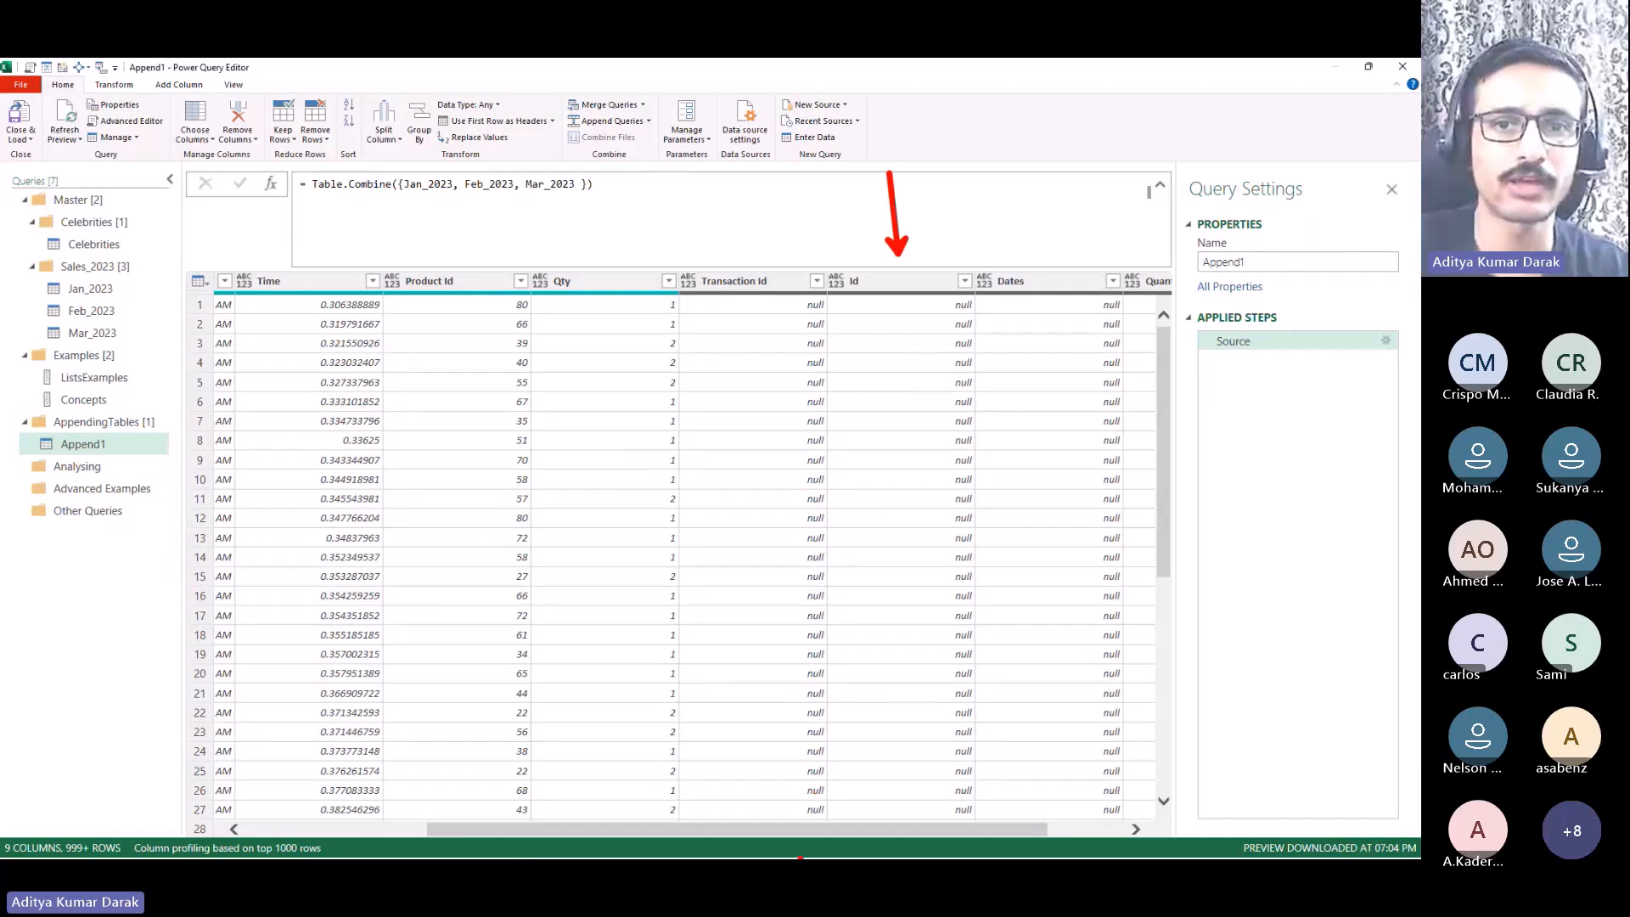
pyautogui.press('Escape')
pyautogui.moveTo(1014, 837)
pyautogui.mouseDown()
pyautogui.moveTo(1104, 826)
pyautogui.moveTo(846, 827)
pyautogui.mouseUp()
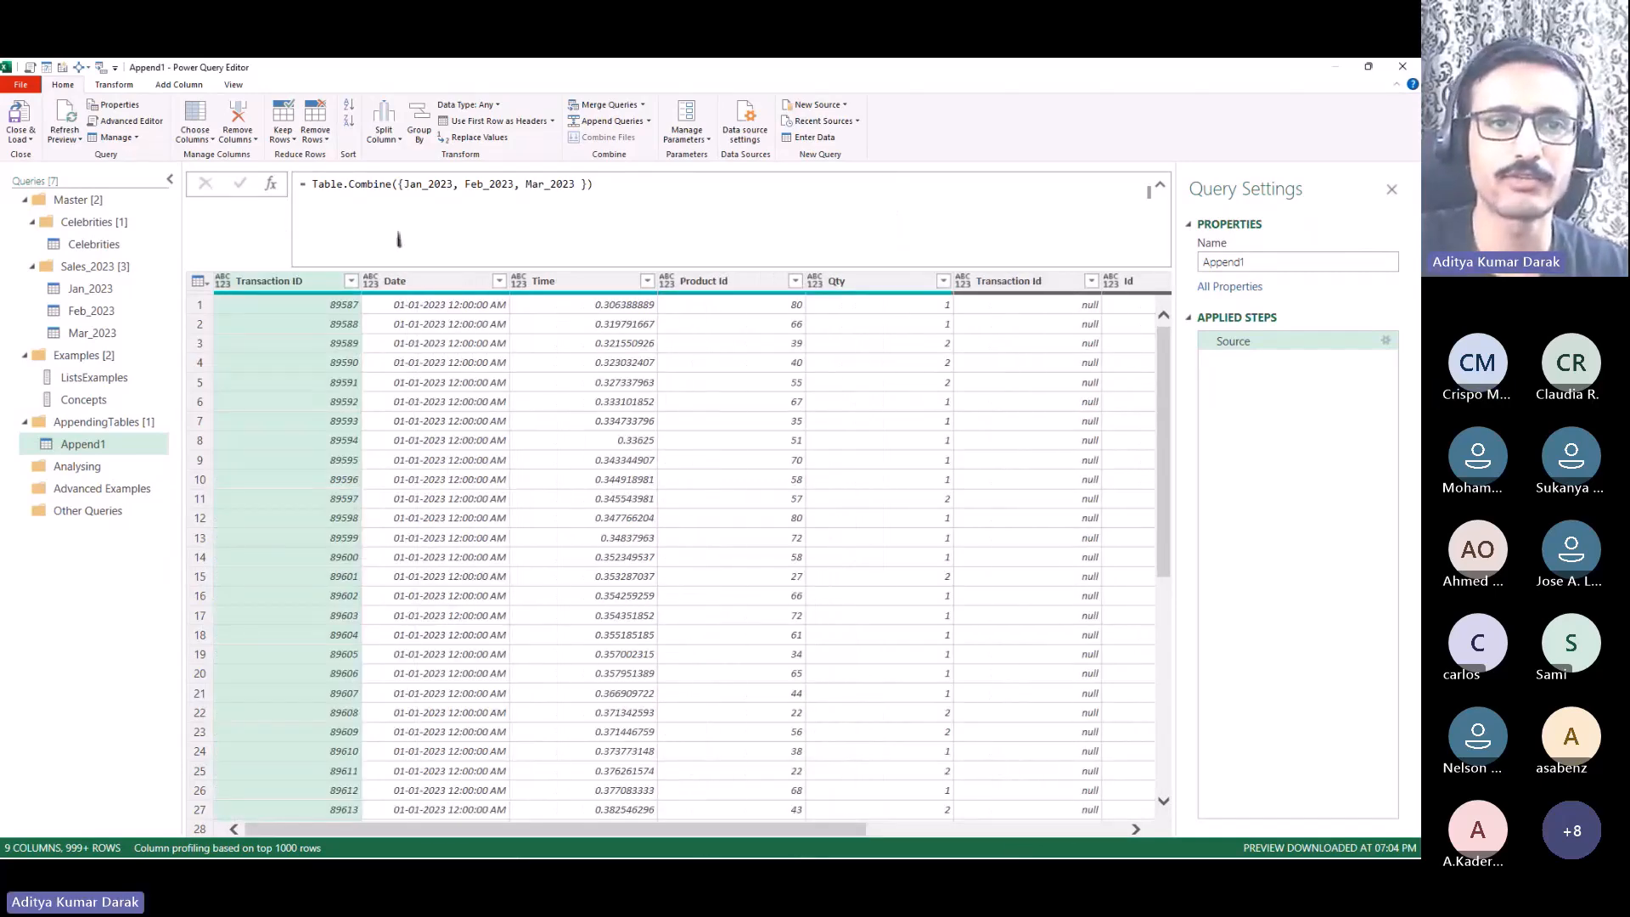
pyautogui.moveTo(425, 256); pyautogui.dragTo(426, 139)
pyautogui.press('Escape')
pyautogui.moveTo(852, 833); pyautogui.dragTo(1108, 800)
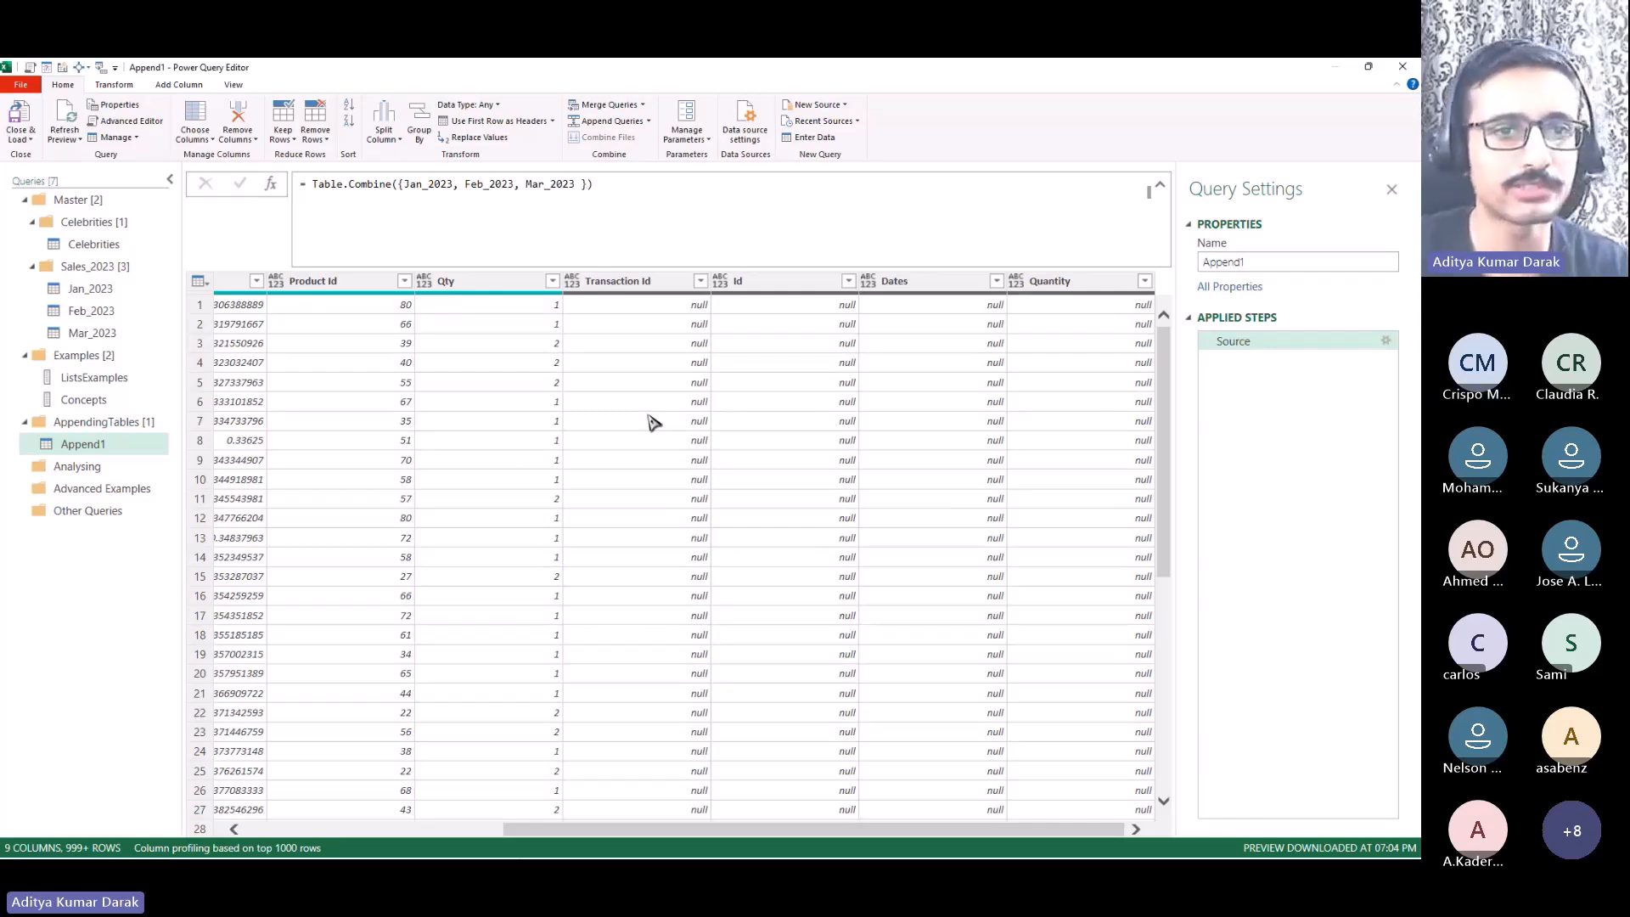
# Step: Compare the column headers of Jan_2023 and Feb_2023, focusing on how each spells the transaction ID column
pyautogui.click(127, 291)
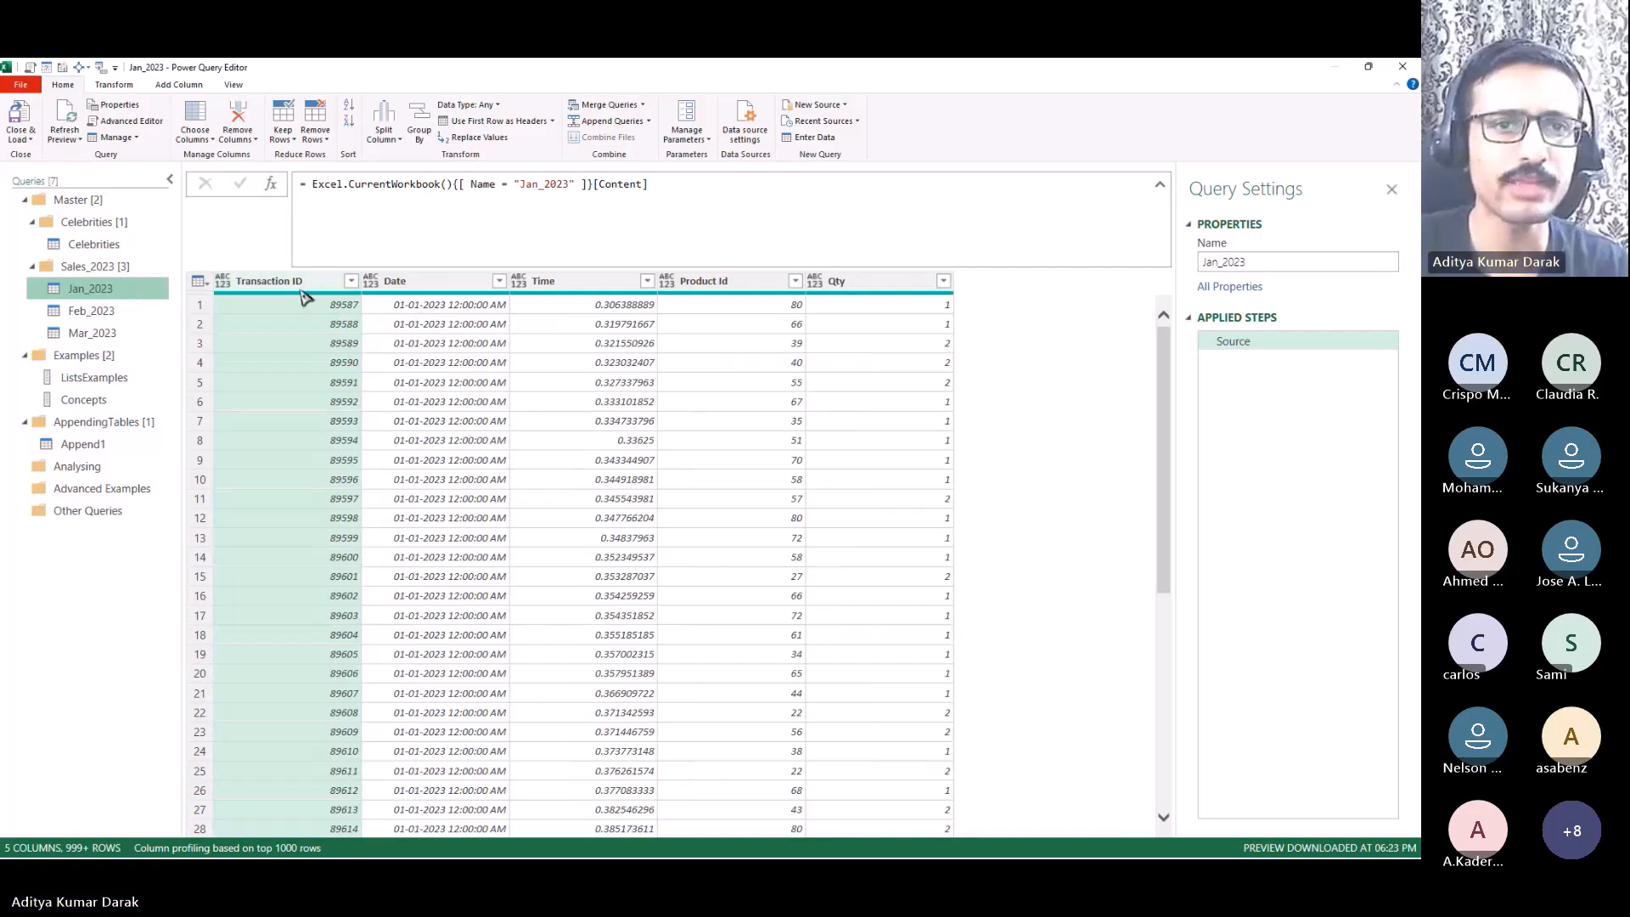
pyautogui.click(322, 294)
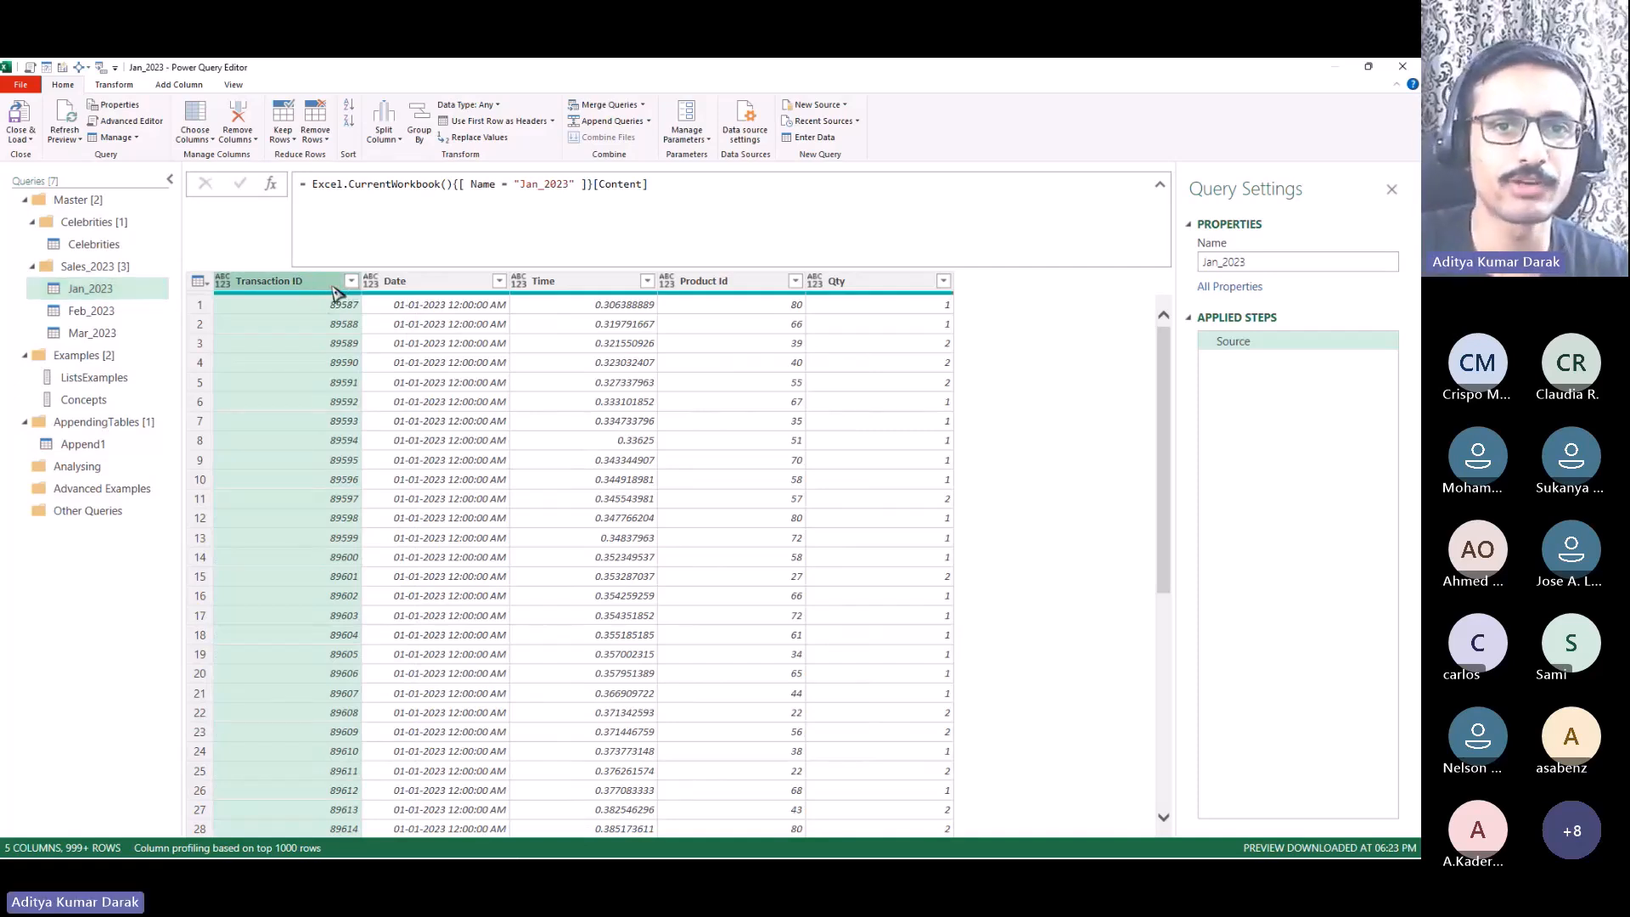
pyautogui.click(881, 288)
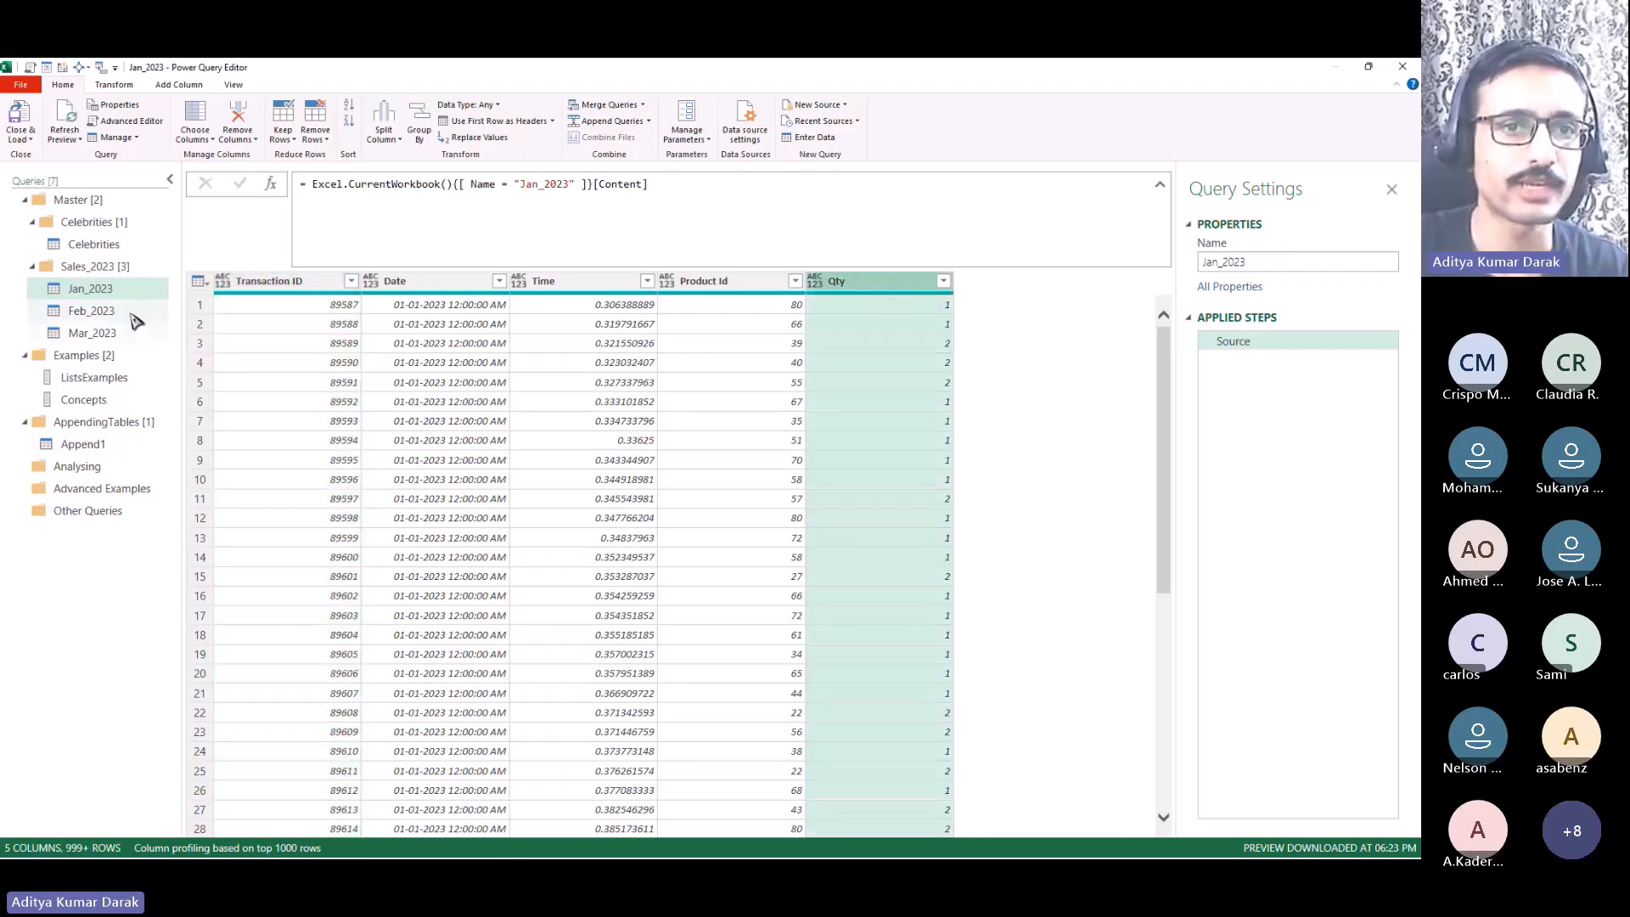
pyautogui.click(94, 311)
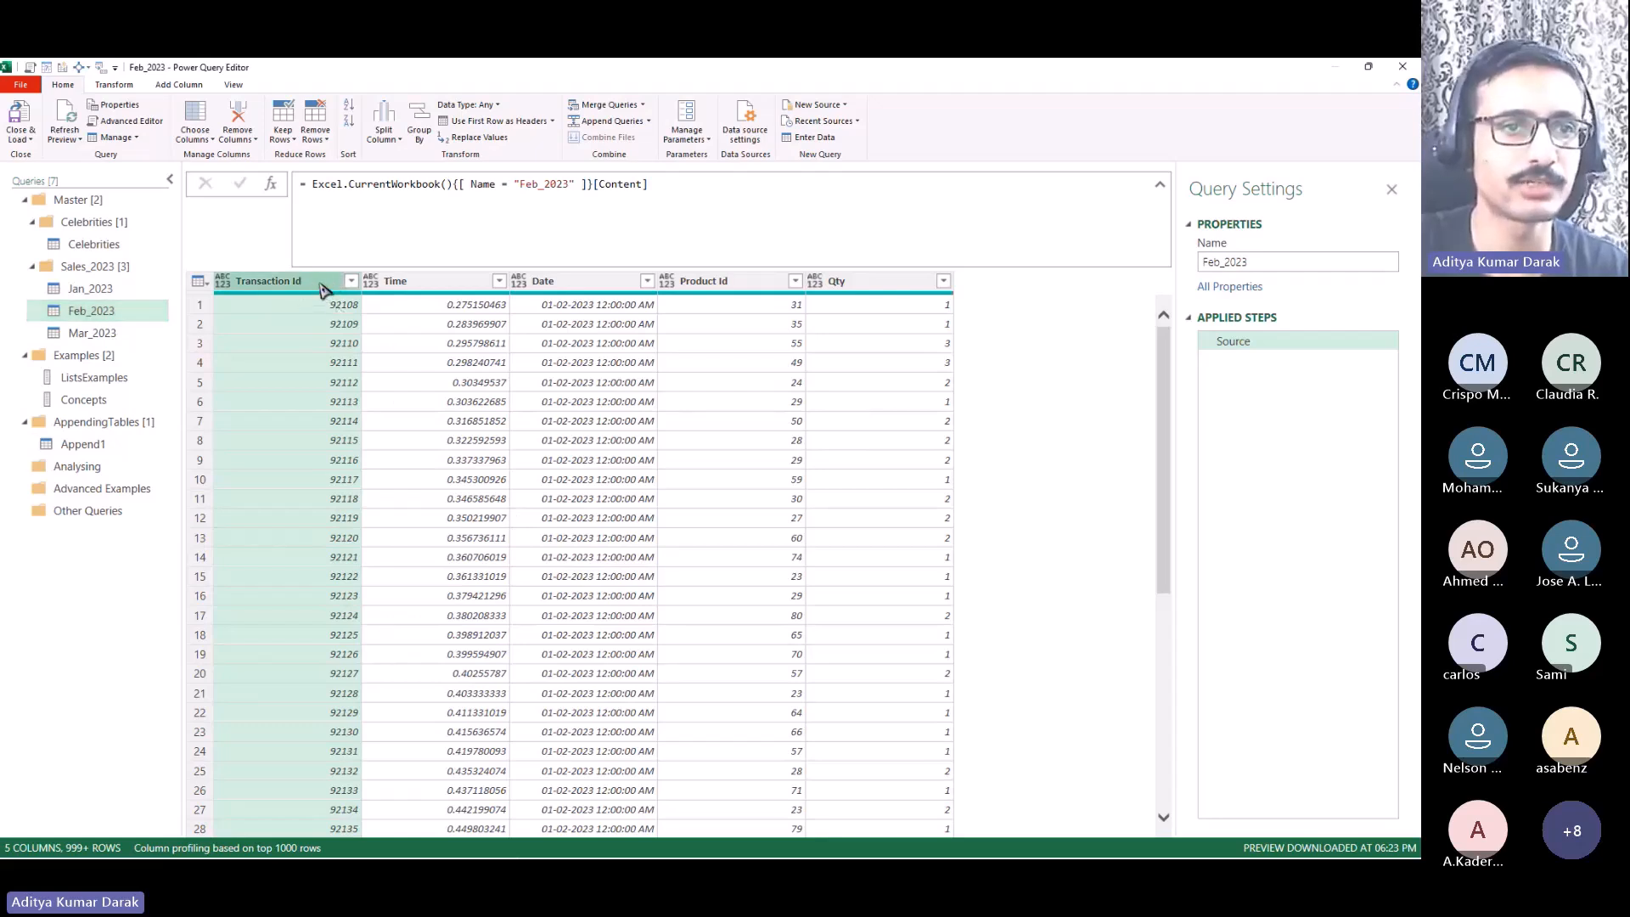
pyautogui.doubleClick(320, 291)
pyautogui.click(321, 292)
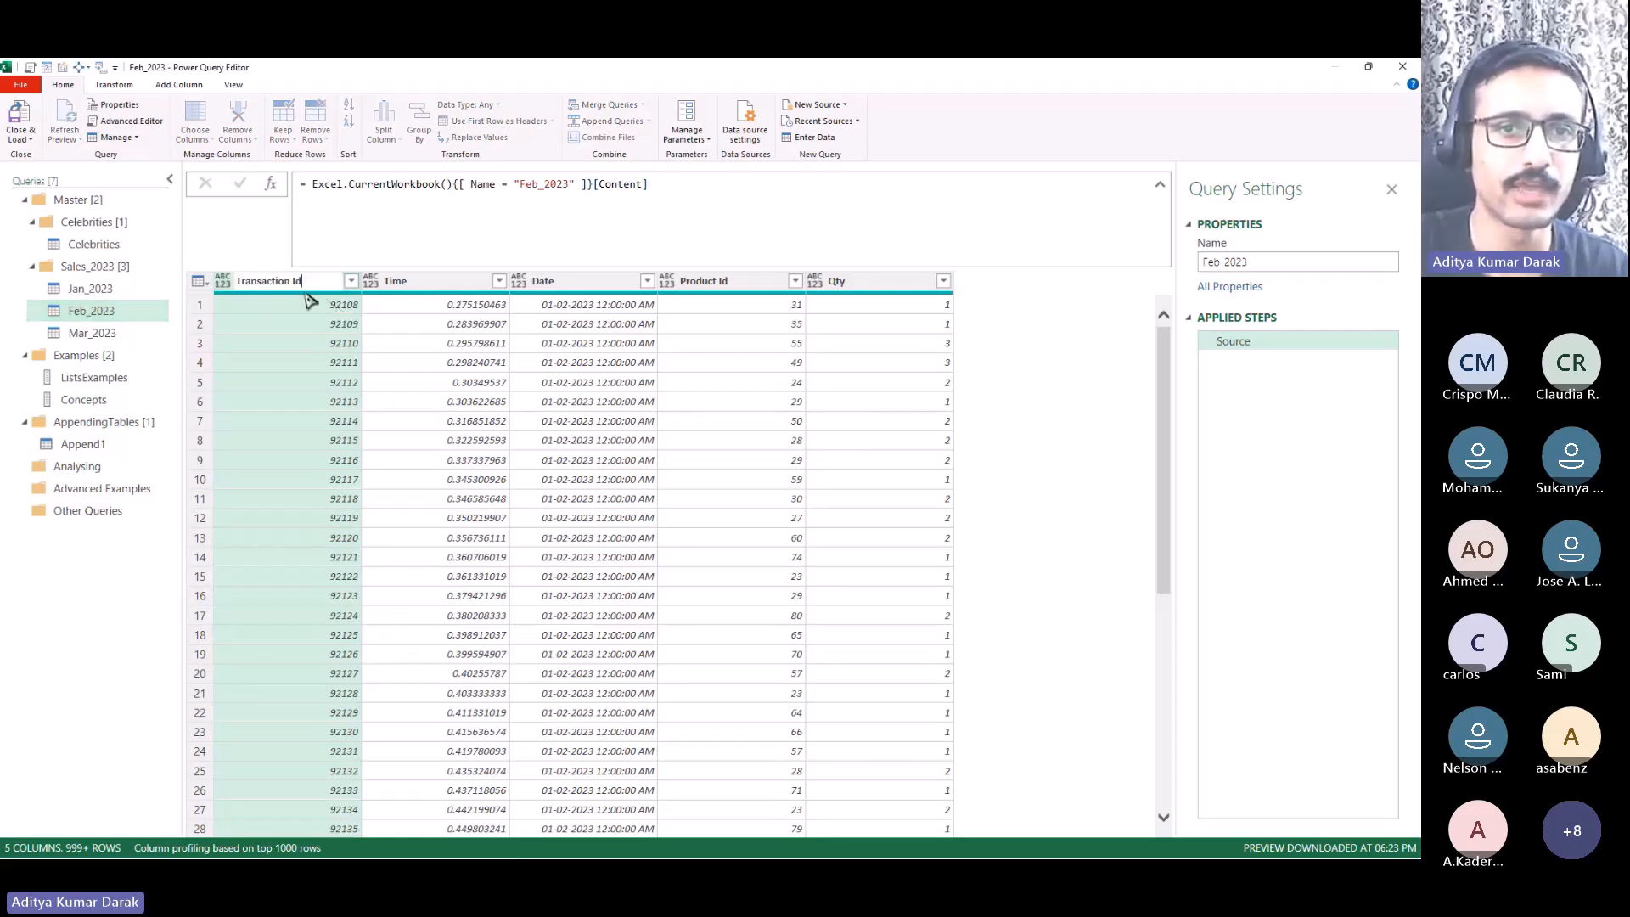
pyautogui.moveTo(316, 290); pyautogui.dragTo(291, 289)
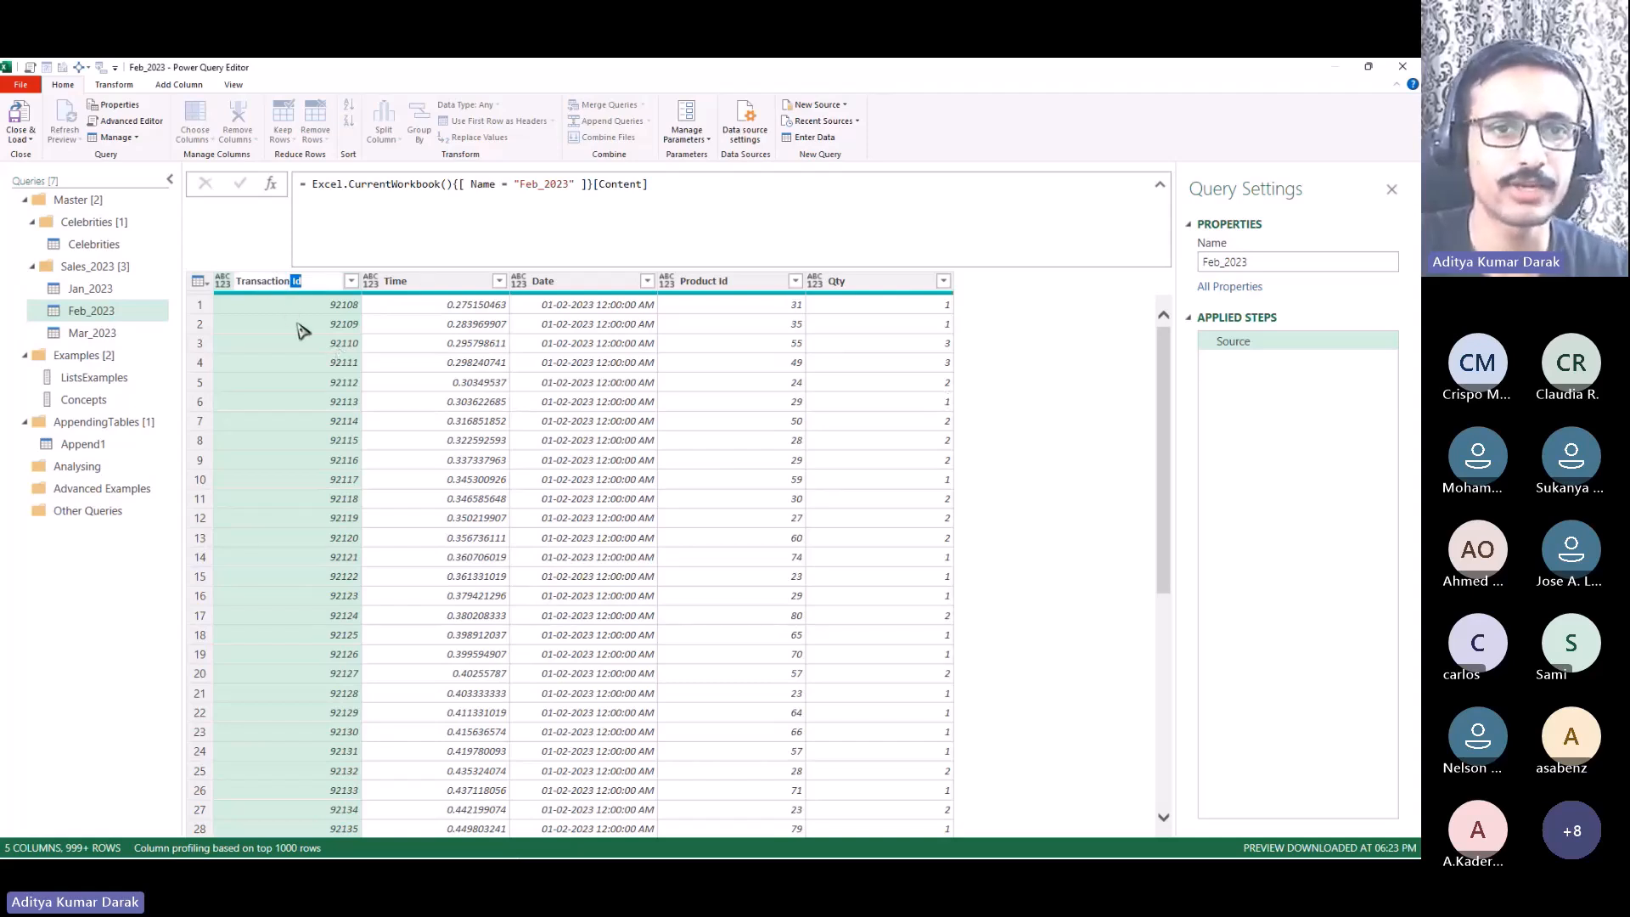
# Step: Examine the Id, Dates and Quantity headers in Mar_2023 and compare them with the headers in Jan_2023
pyautogui.click(101, 334)
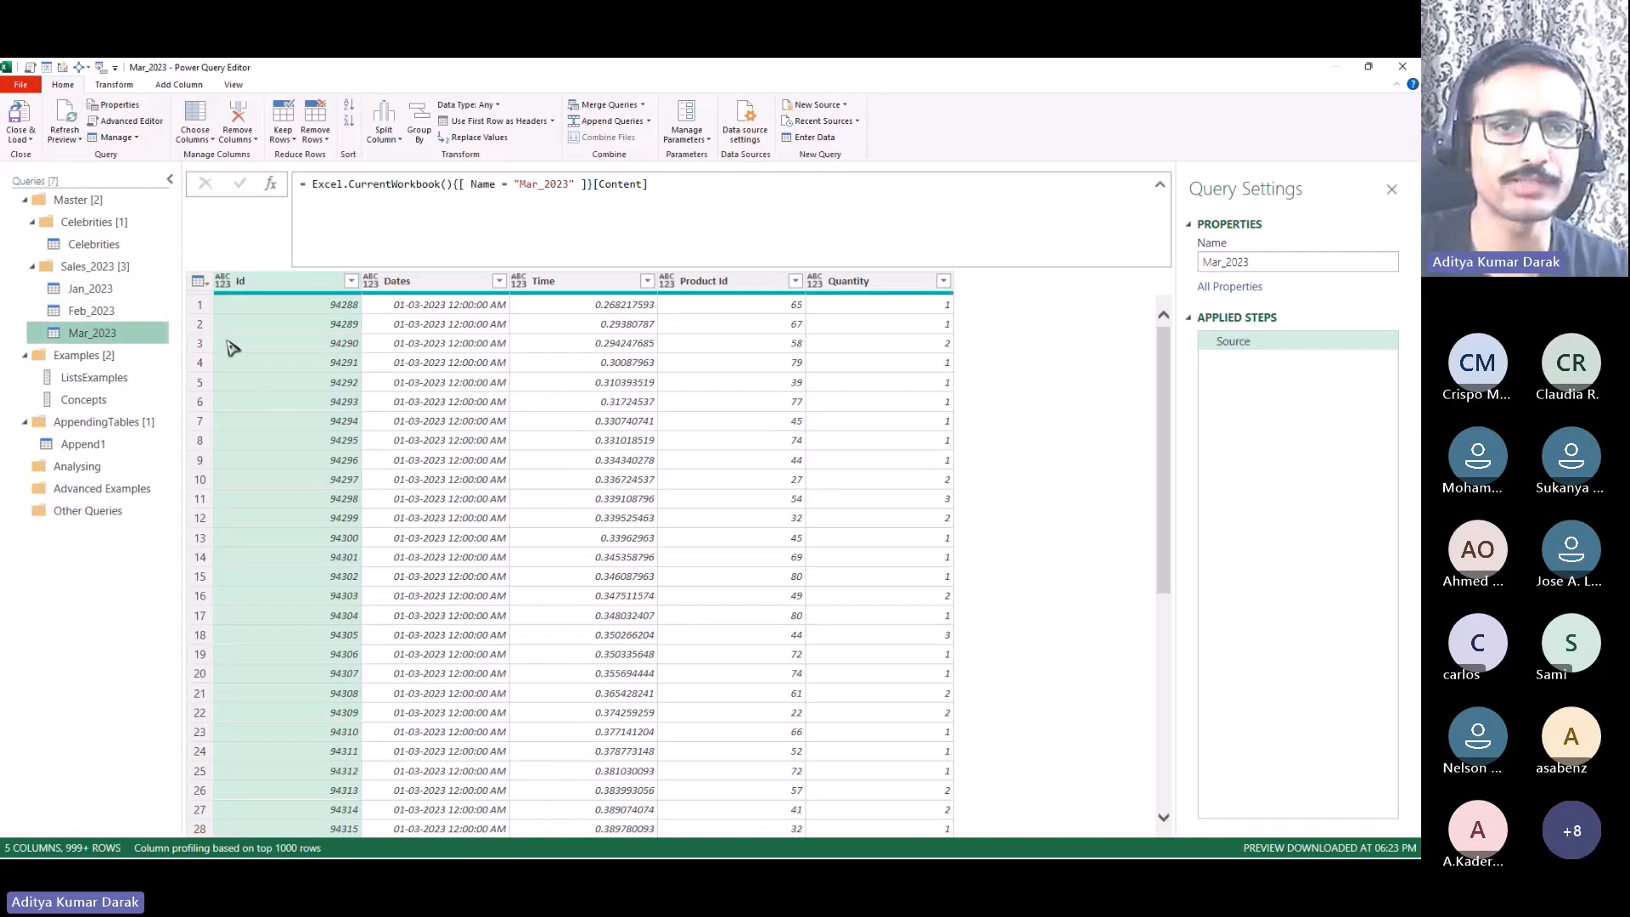
pyautogui.click(316, 283)
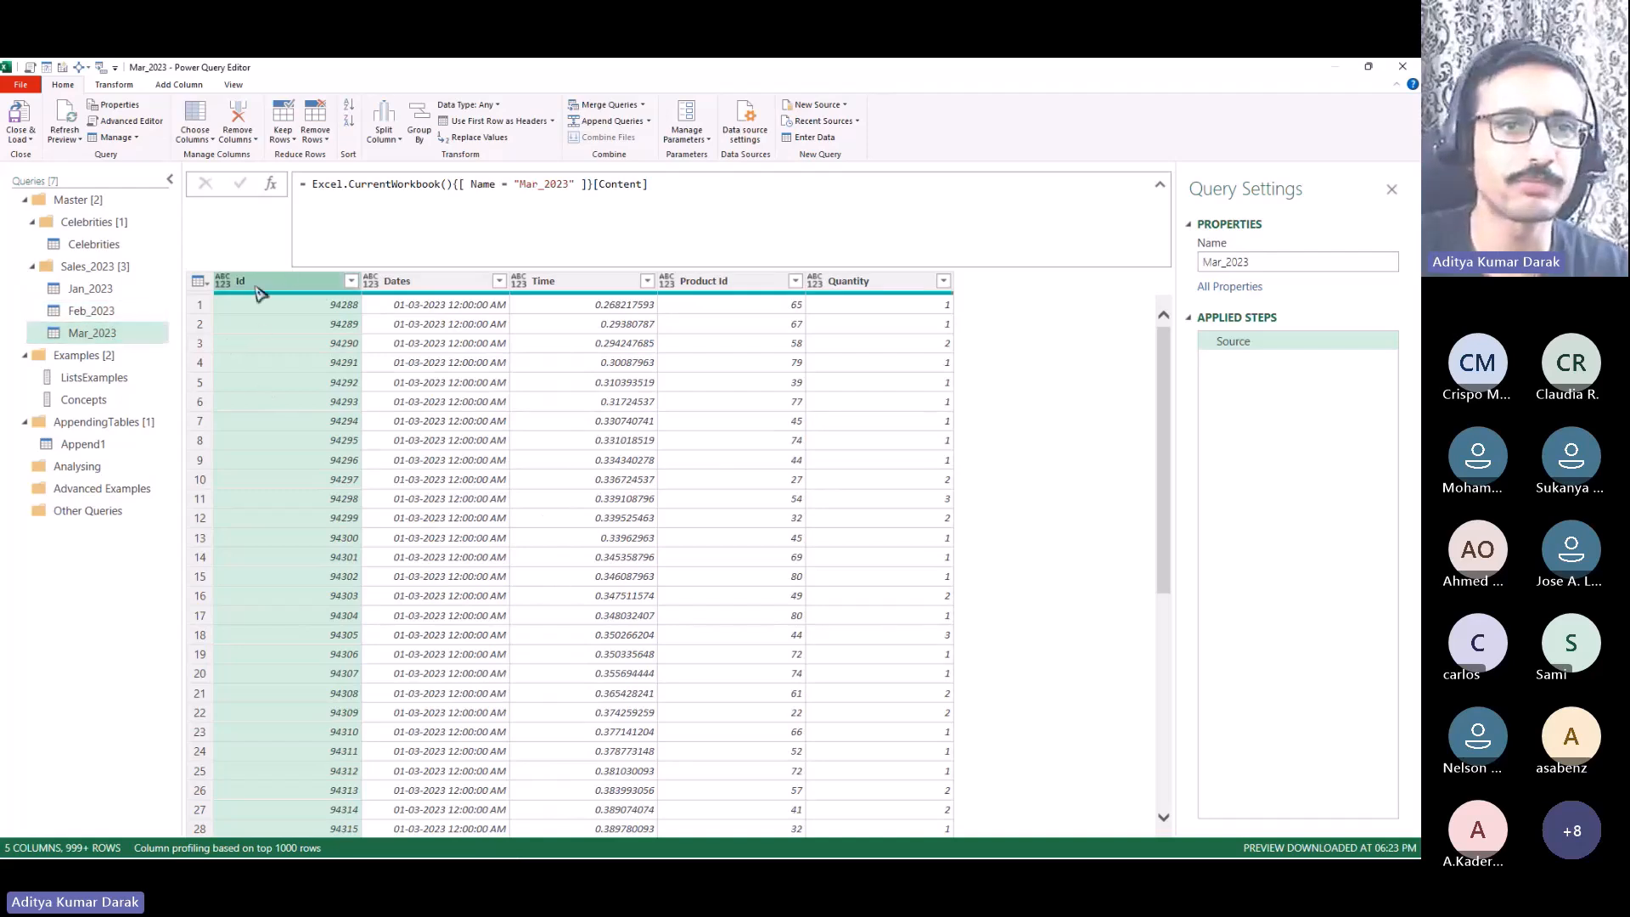
pyautogui.click(905, 287)
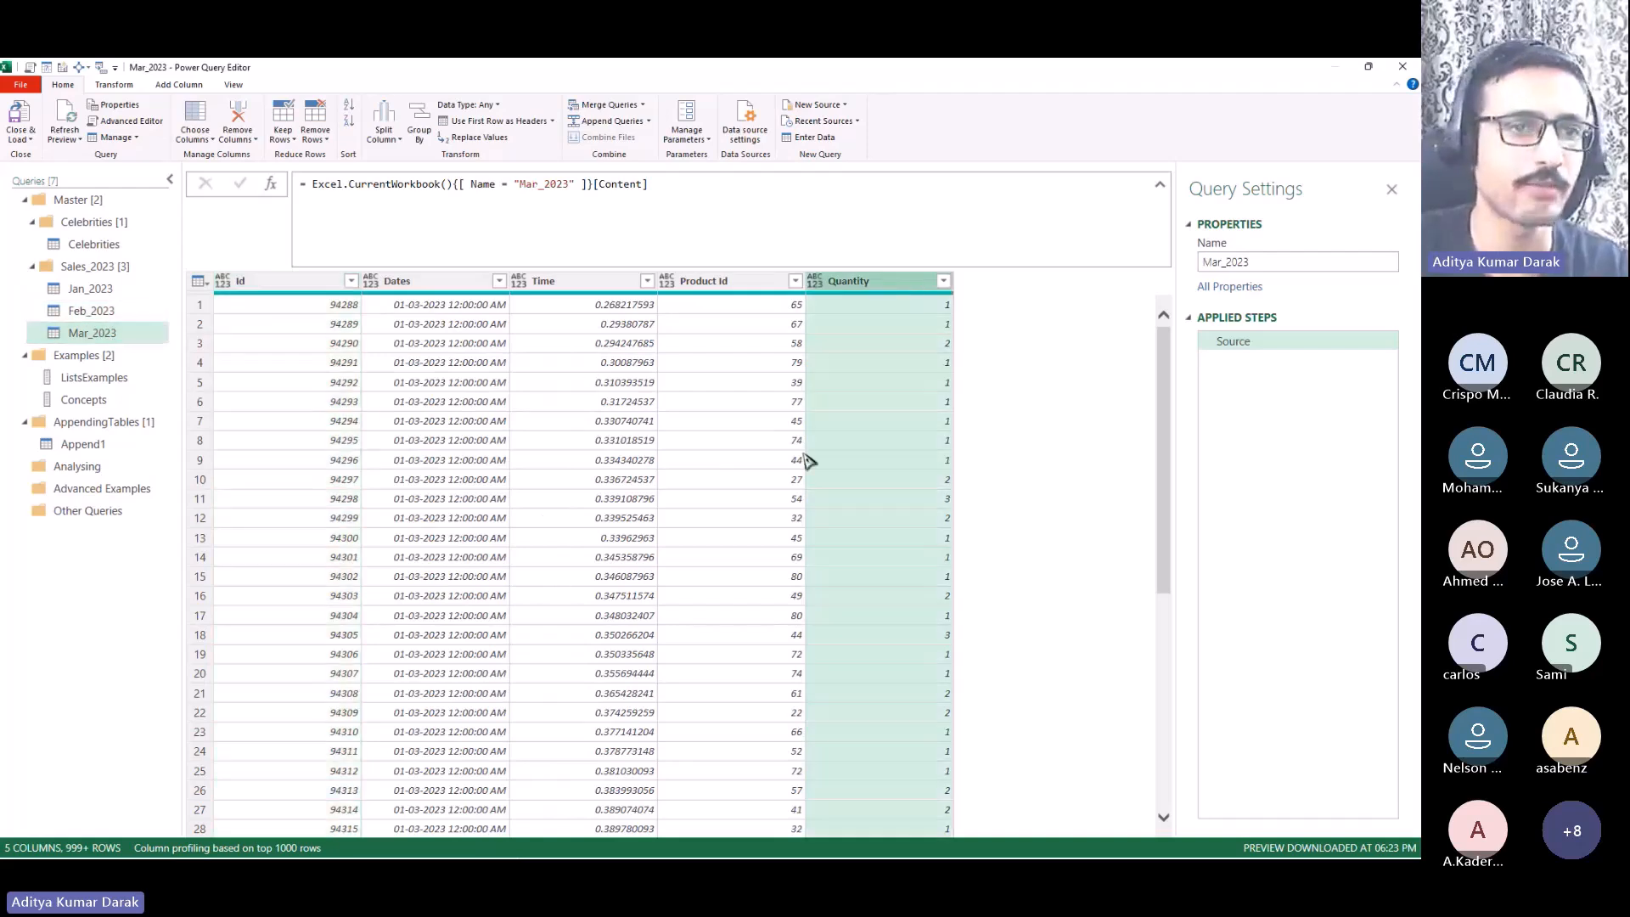
pyautogui.click(456, 289)
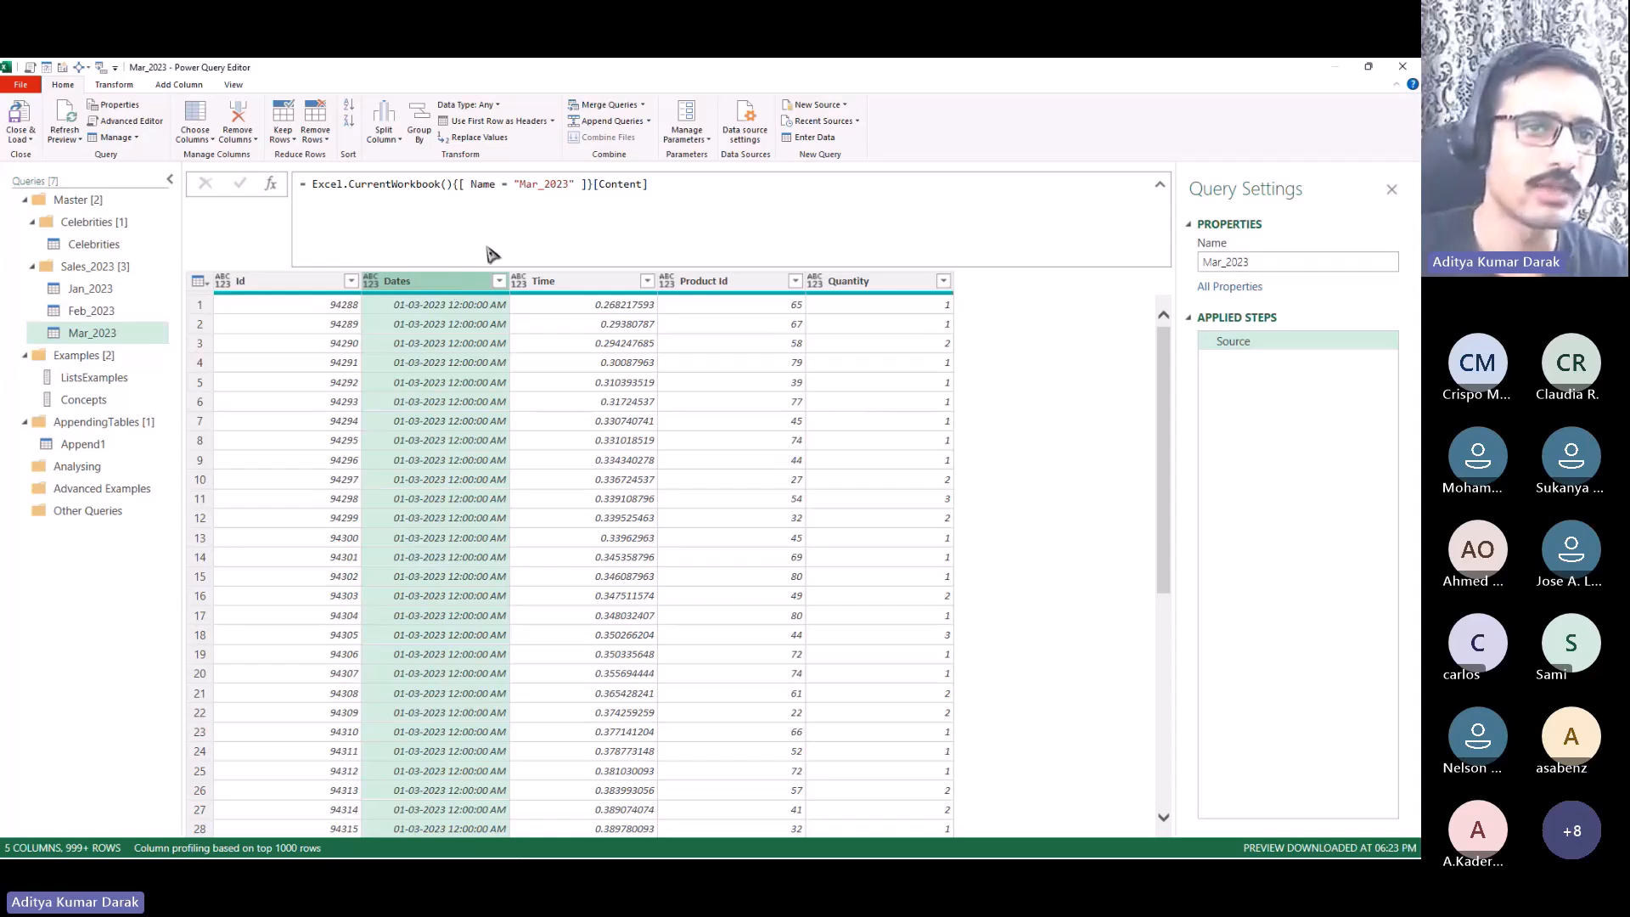
pyautogui.click(133, 245)
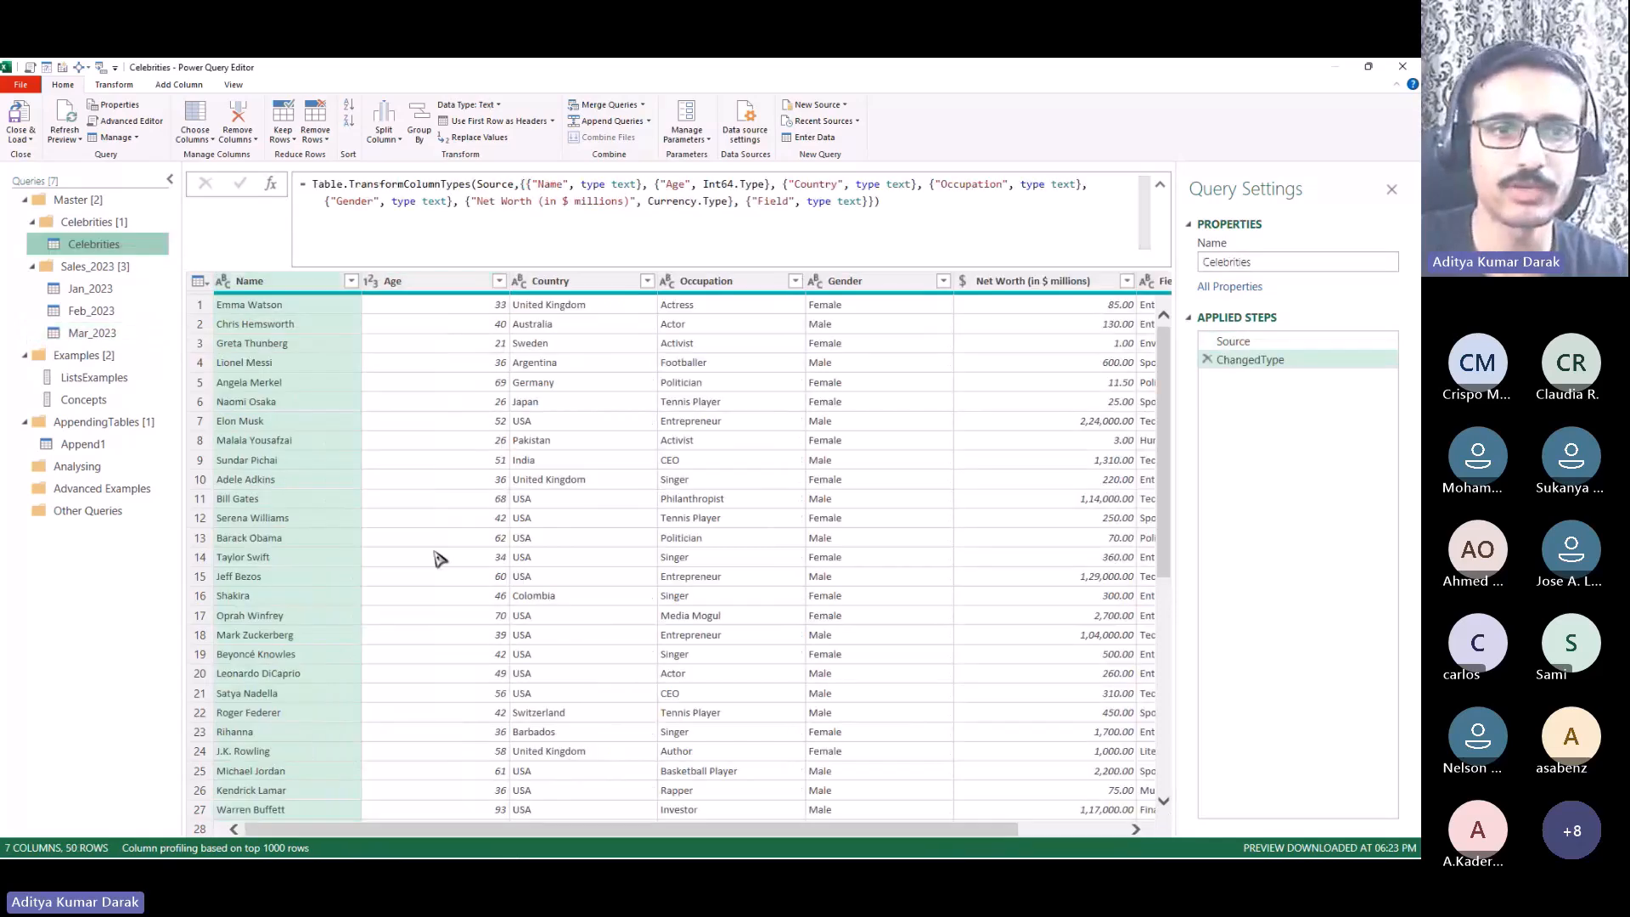
pyautogui.click(92, 289)
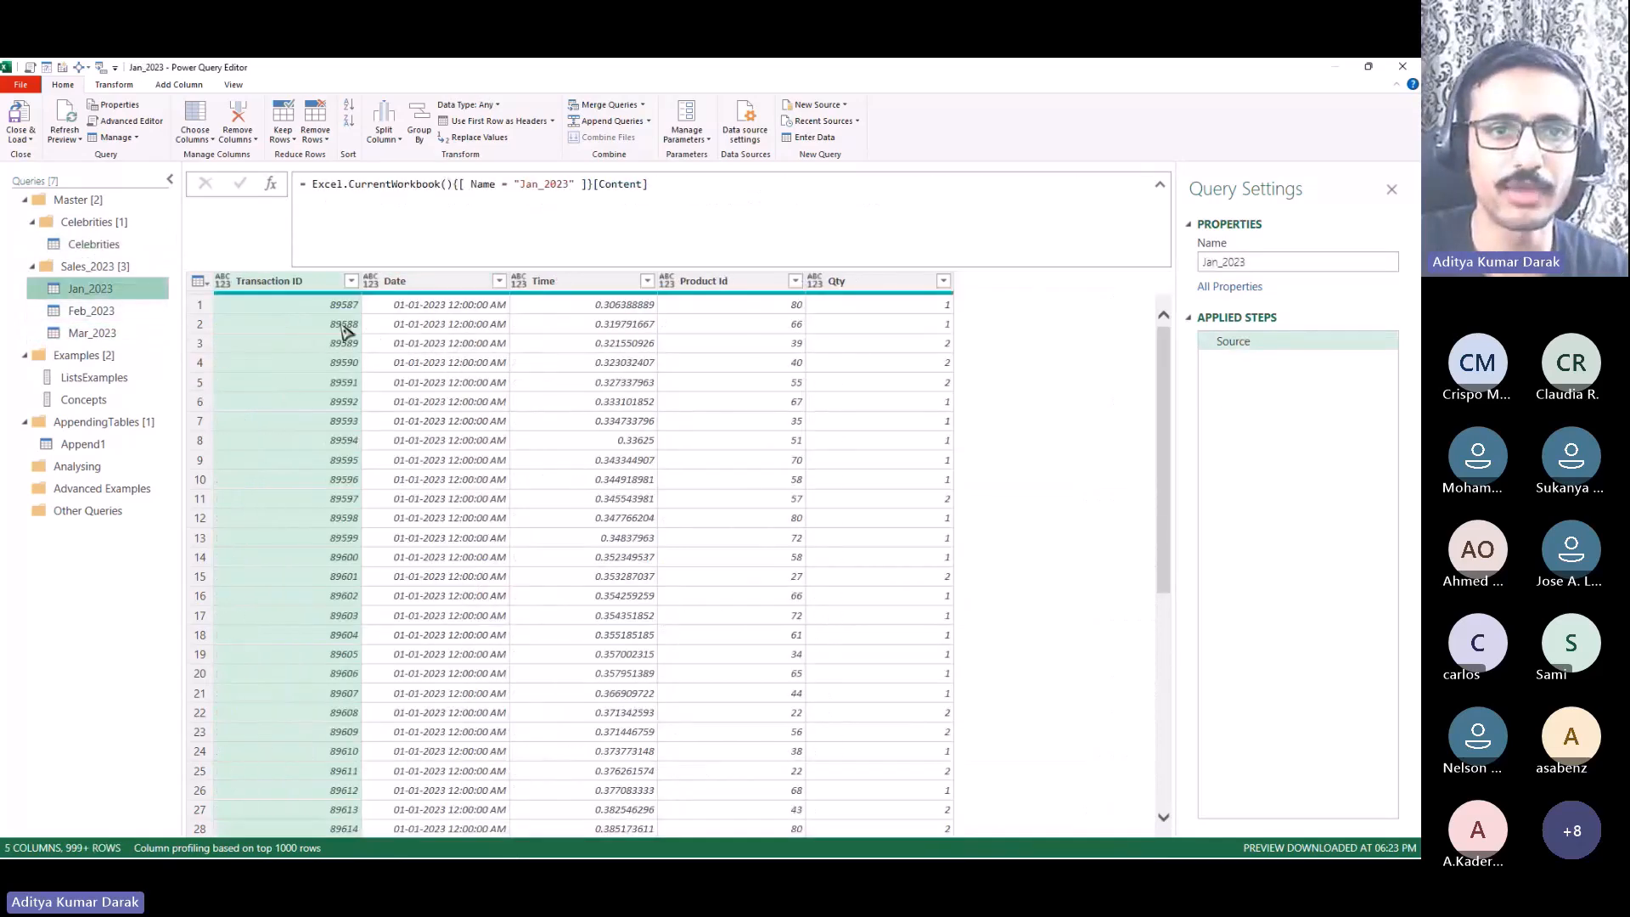
pyautogui.click(586, 281)
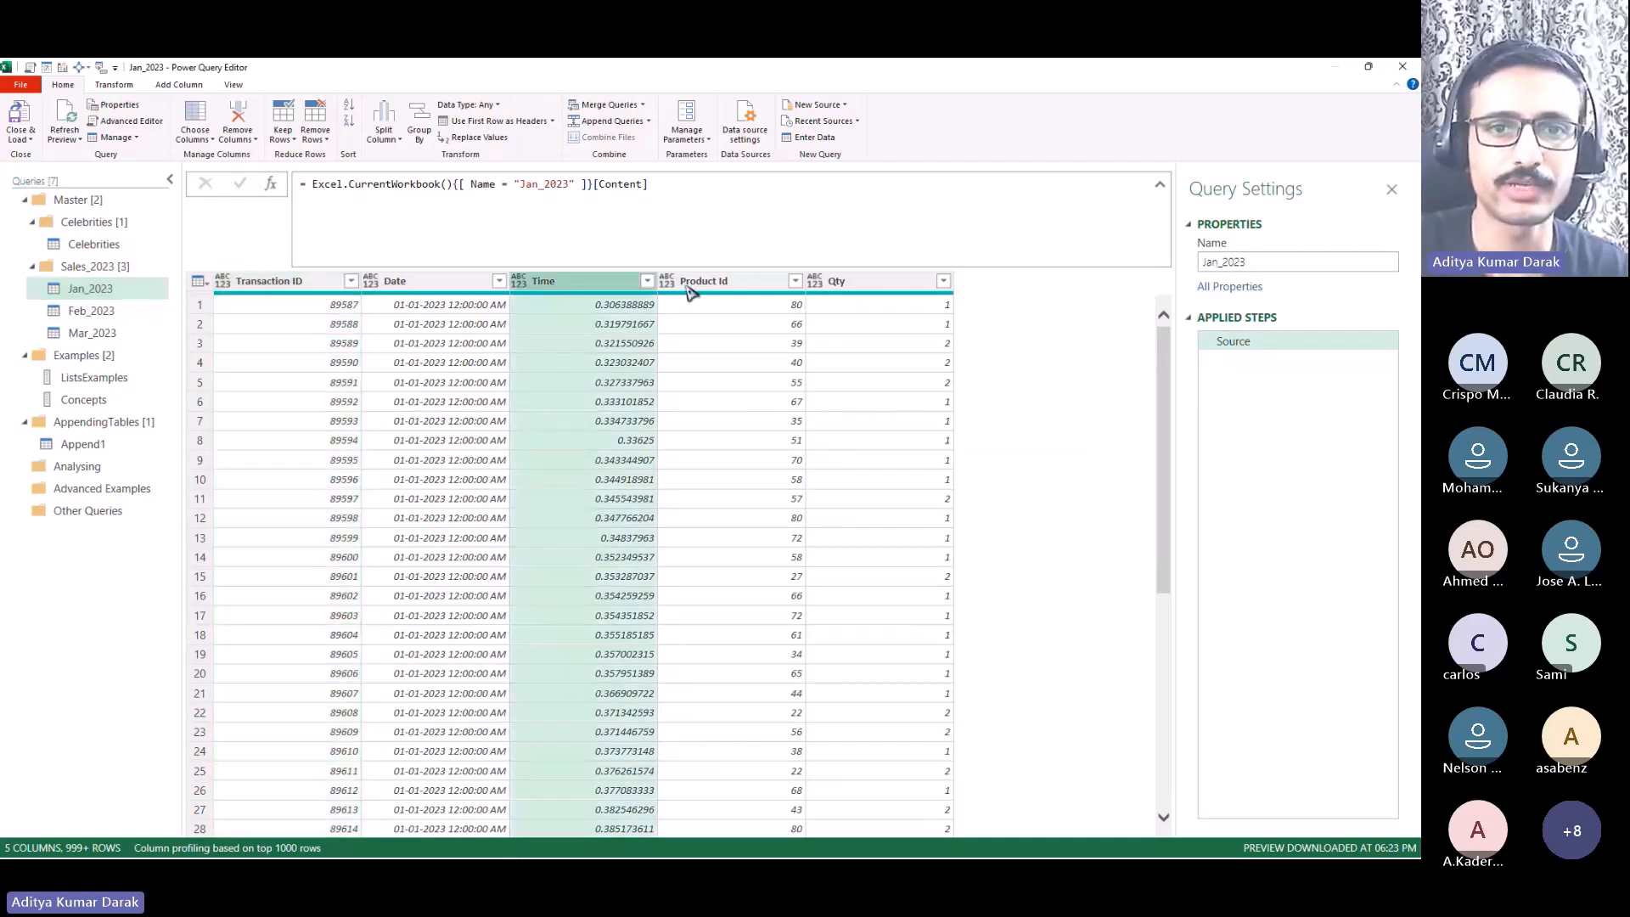
pyautogui.click(849, 284)
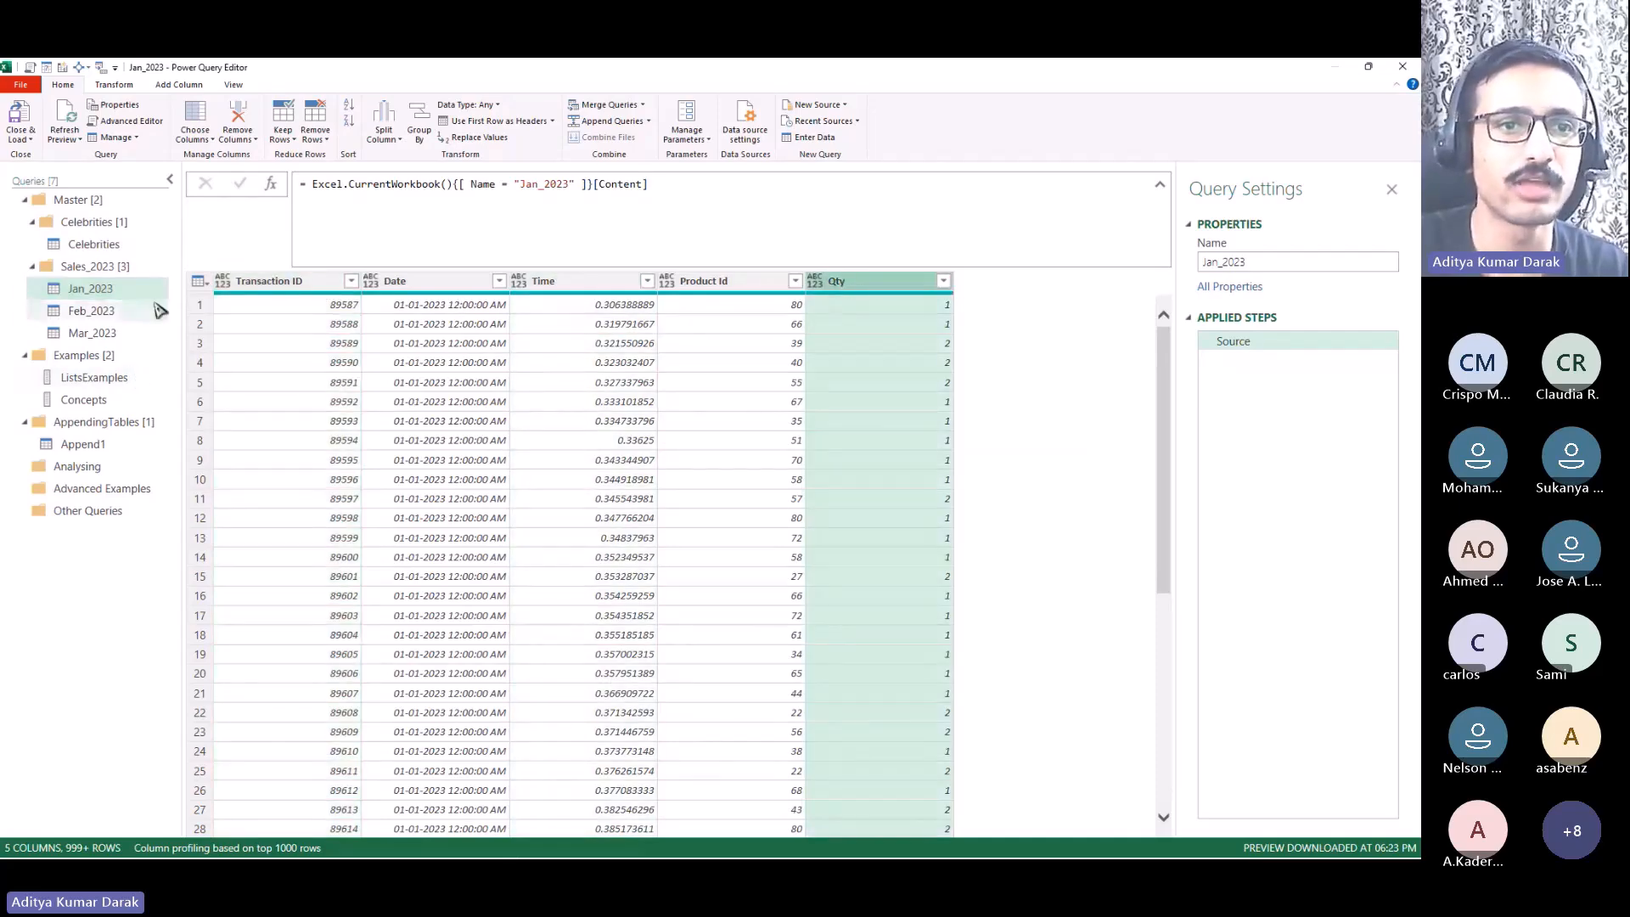
# Step: Rename the Transaction Id column of the Feb_2023 query to "Transaction ID"
pyautogui.click(91, 311)
pyautogui.doubleClick(312, 285)
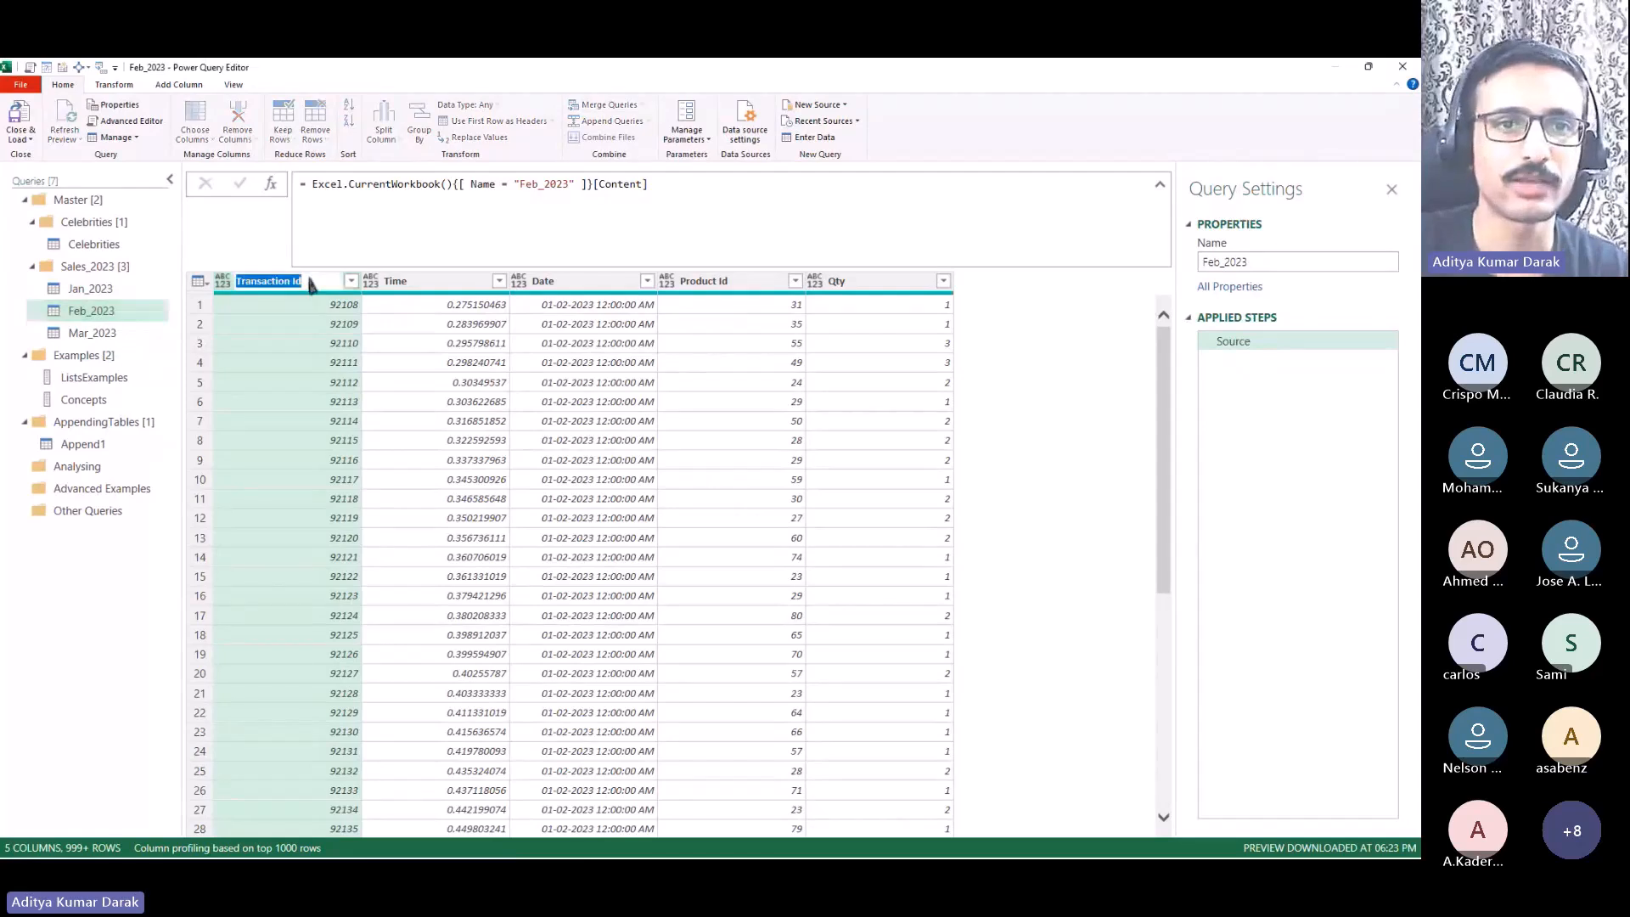
pyautogui.click(311, 286)
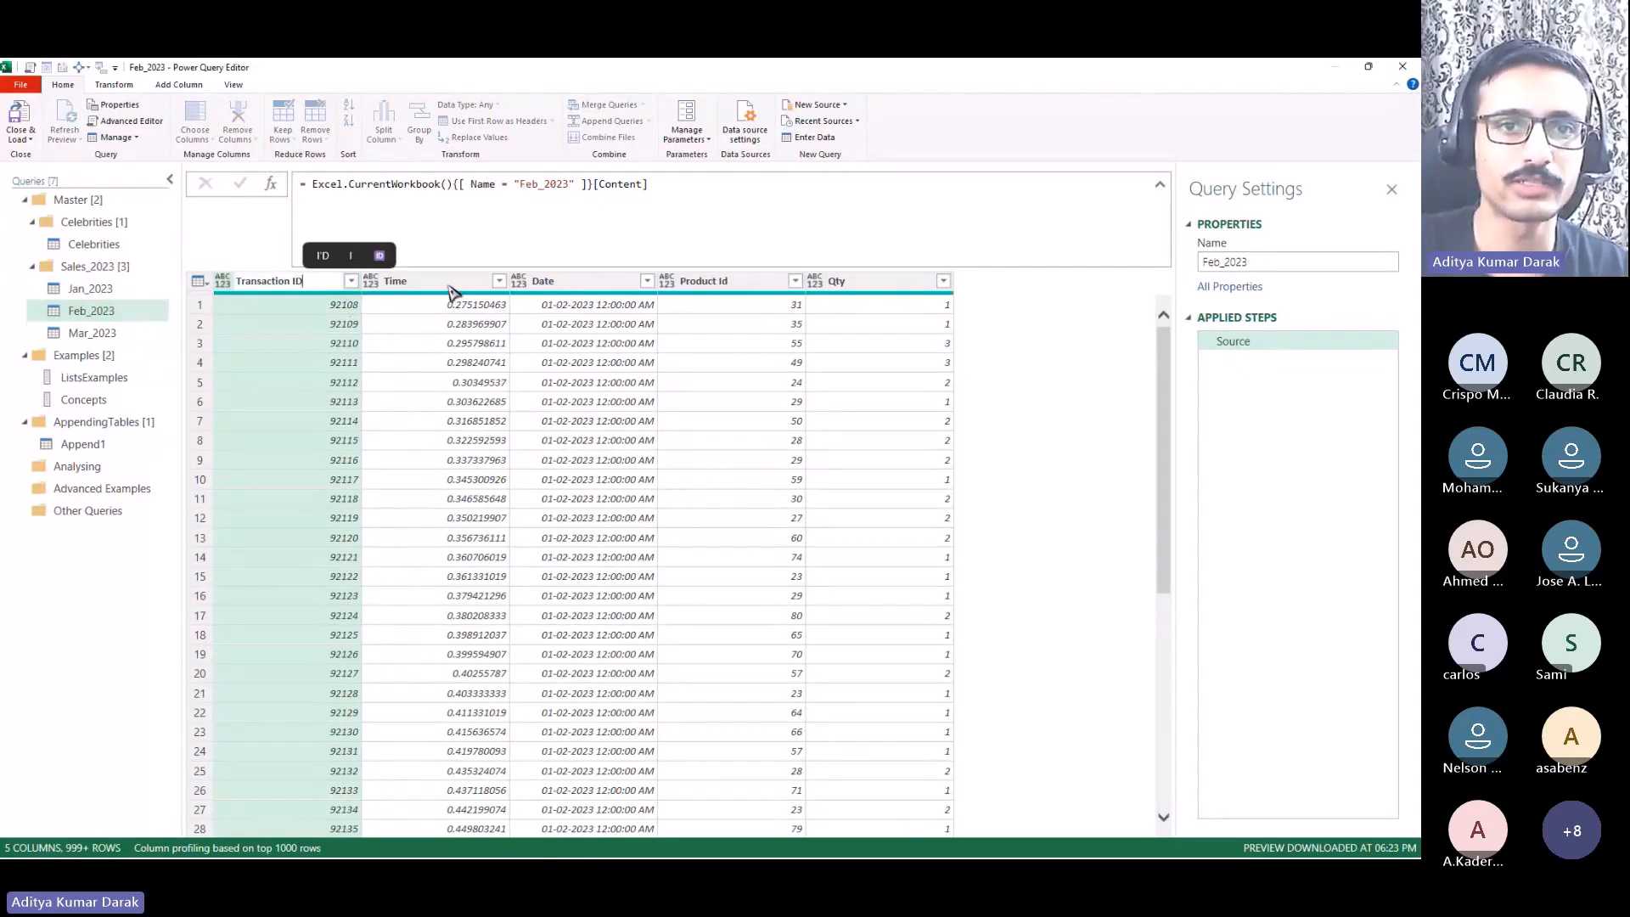
pyautogui.press('Return')
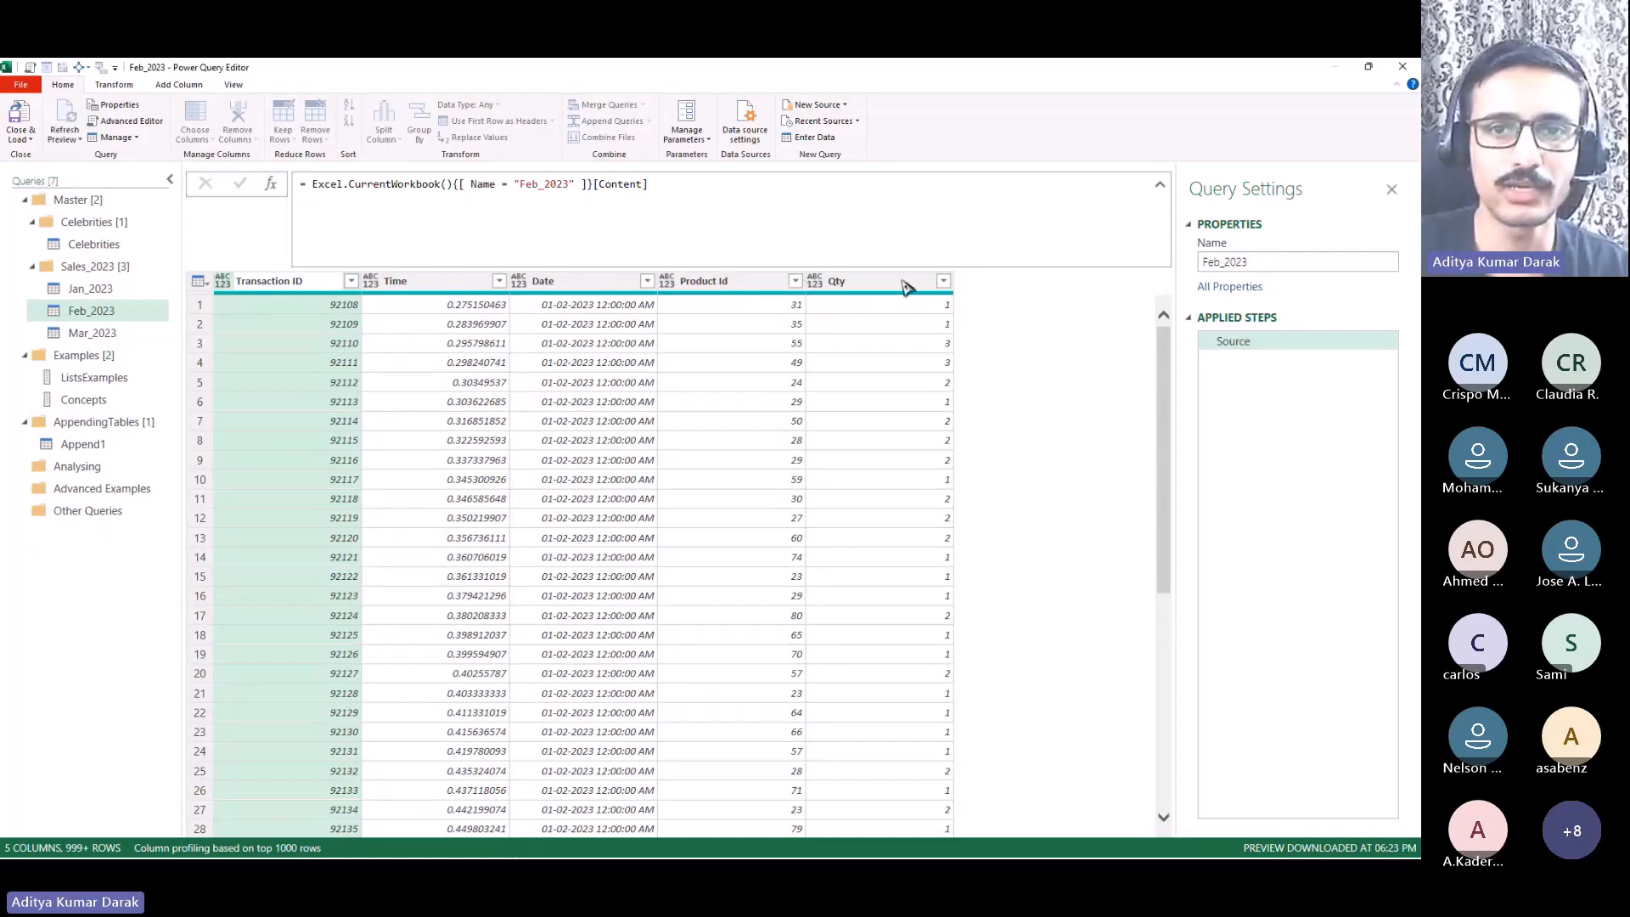
pyautogui.click(900, 436)
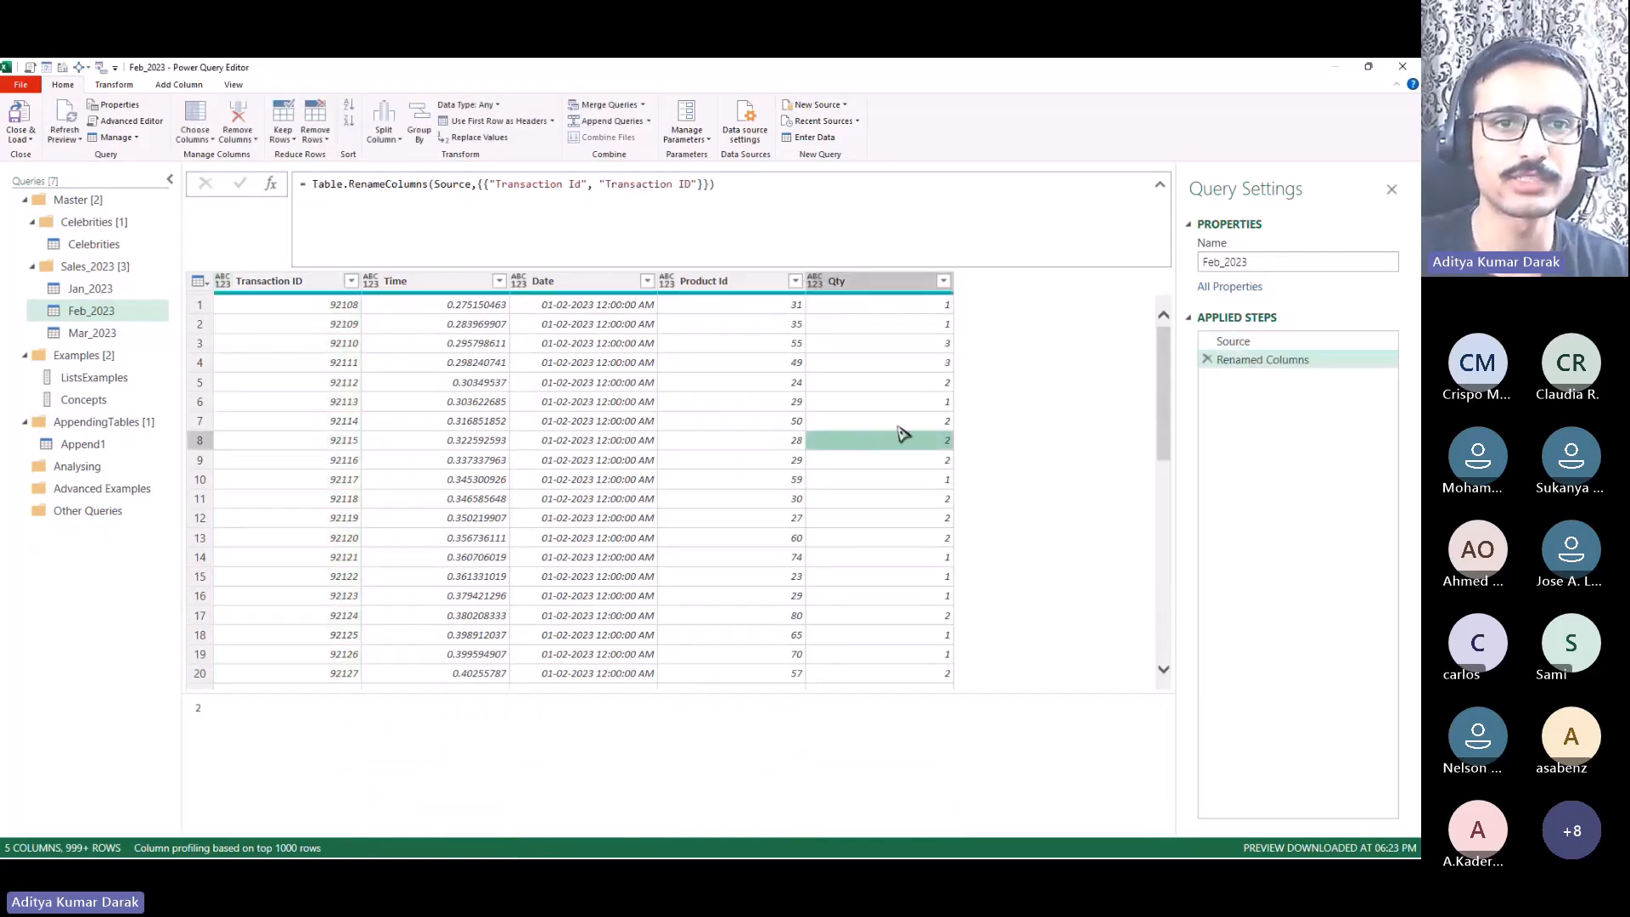
# Step: Mark the Table.RenameColumns formula of the Feb_2023 rename step with a temporary rectangle to examine it
pyautogui.scroll(2, 985, 331)
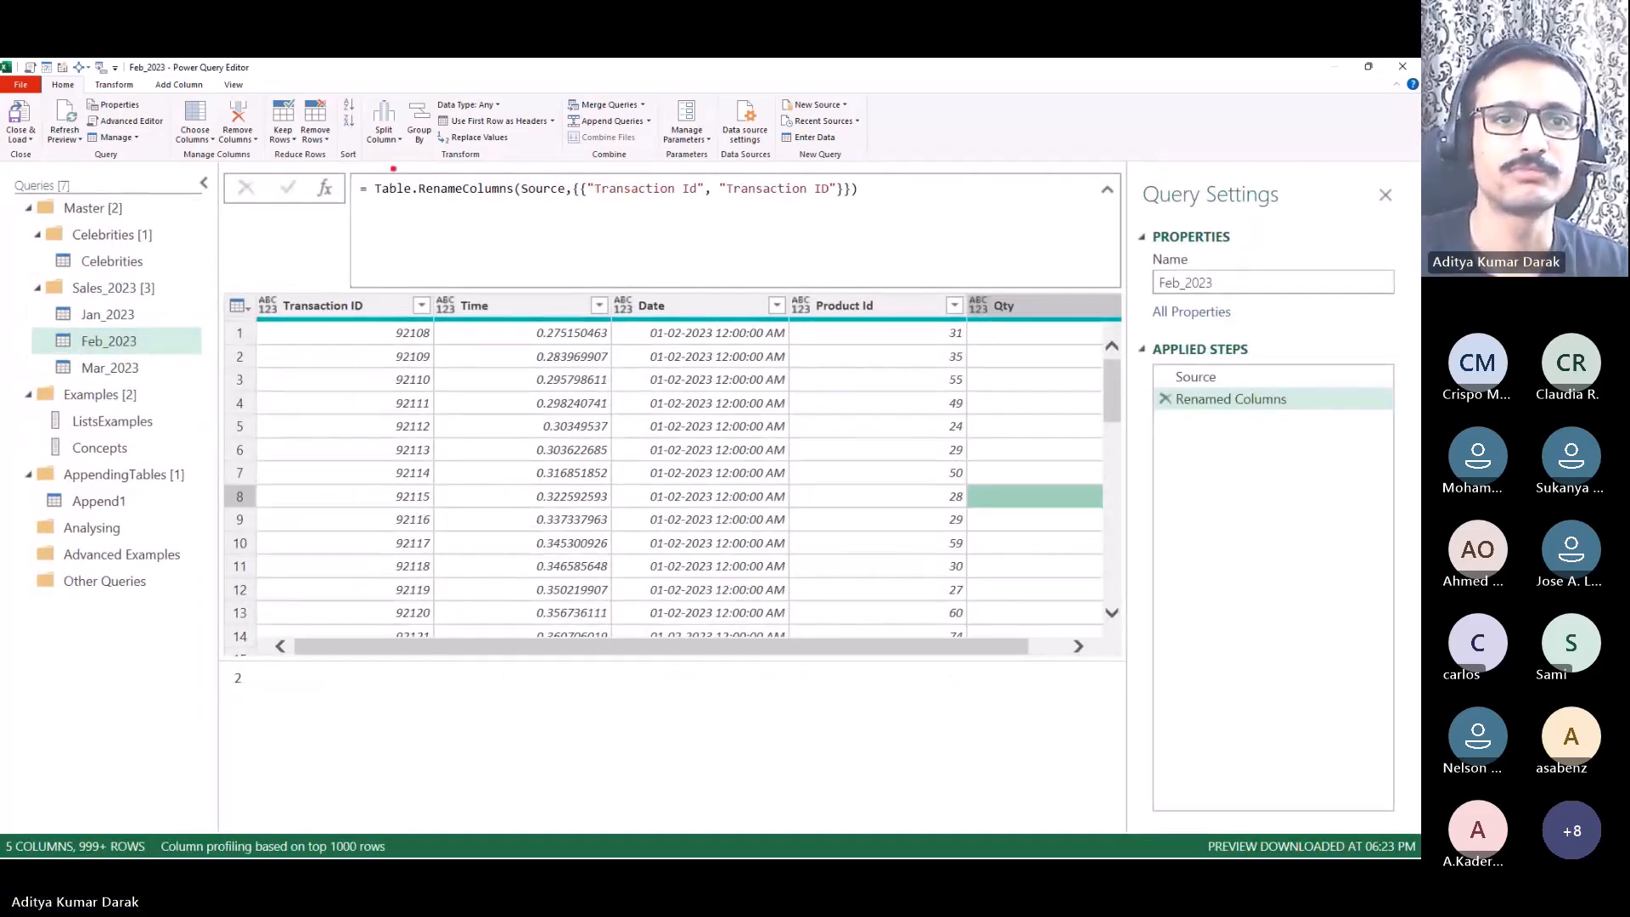
pyautogui.moveTo(367, 158)
pyautogui.mouseDown()
pyautogui.moveTo(527, 204)
pyautogui.moveTo(883, 213)
pyautogui.mouseUp()
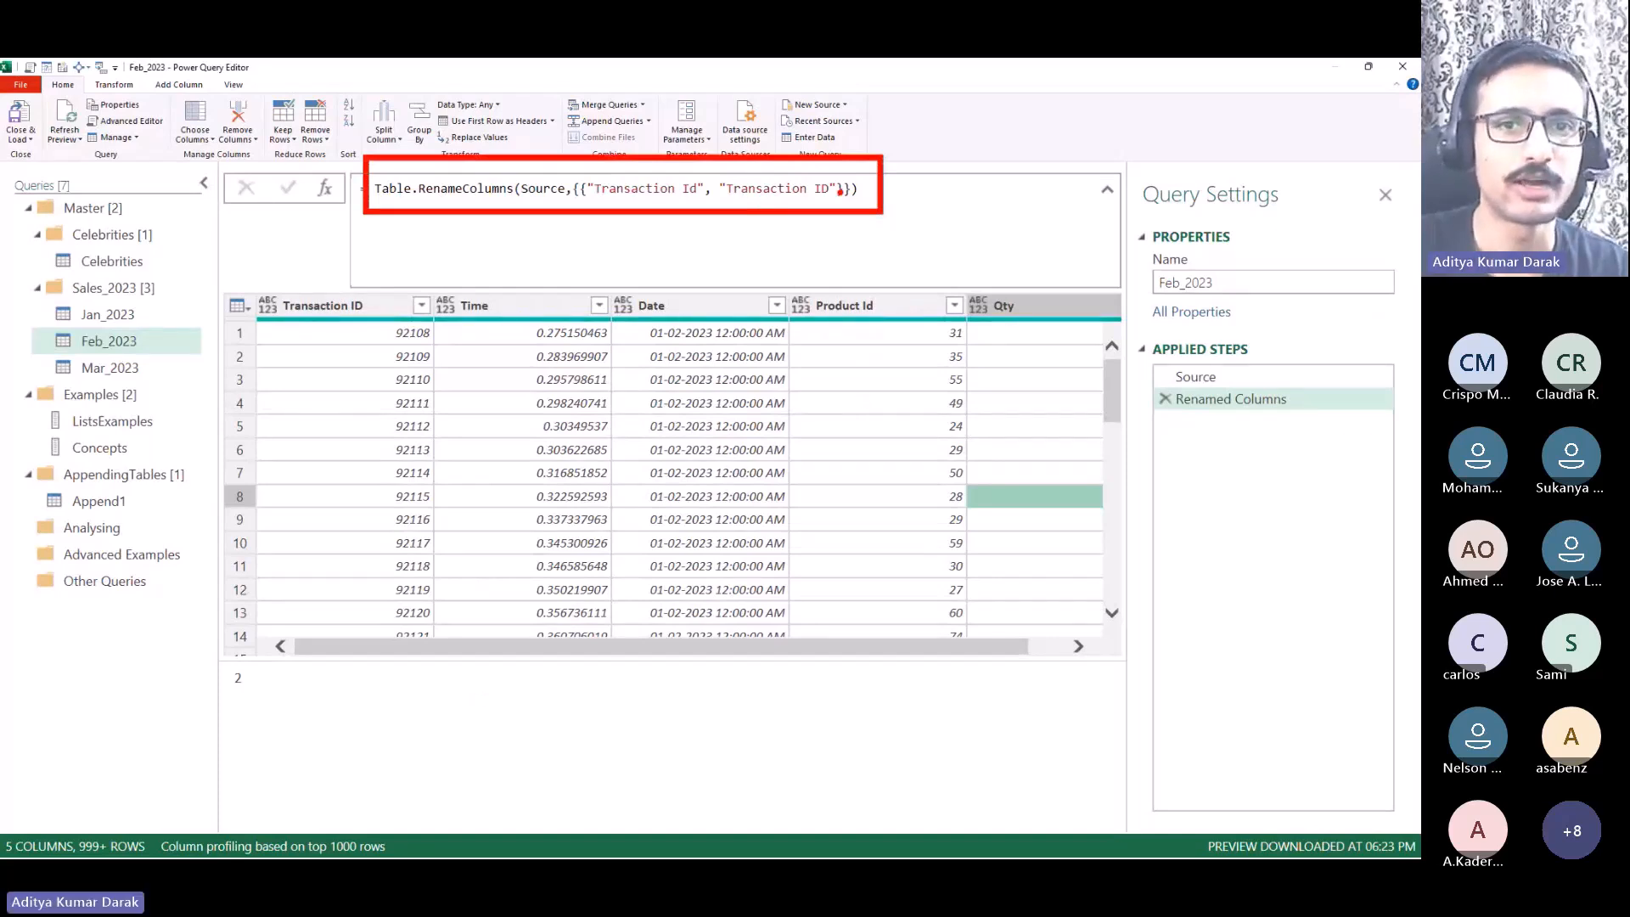
pyautogui.press('Escape')
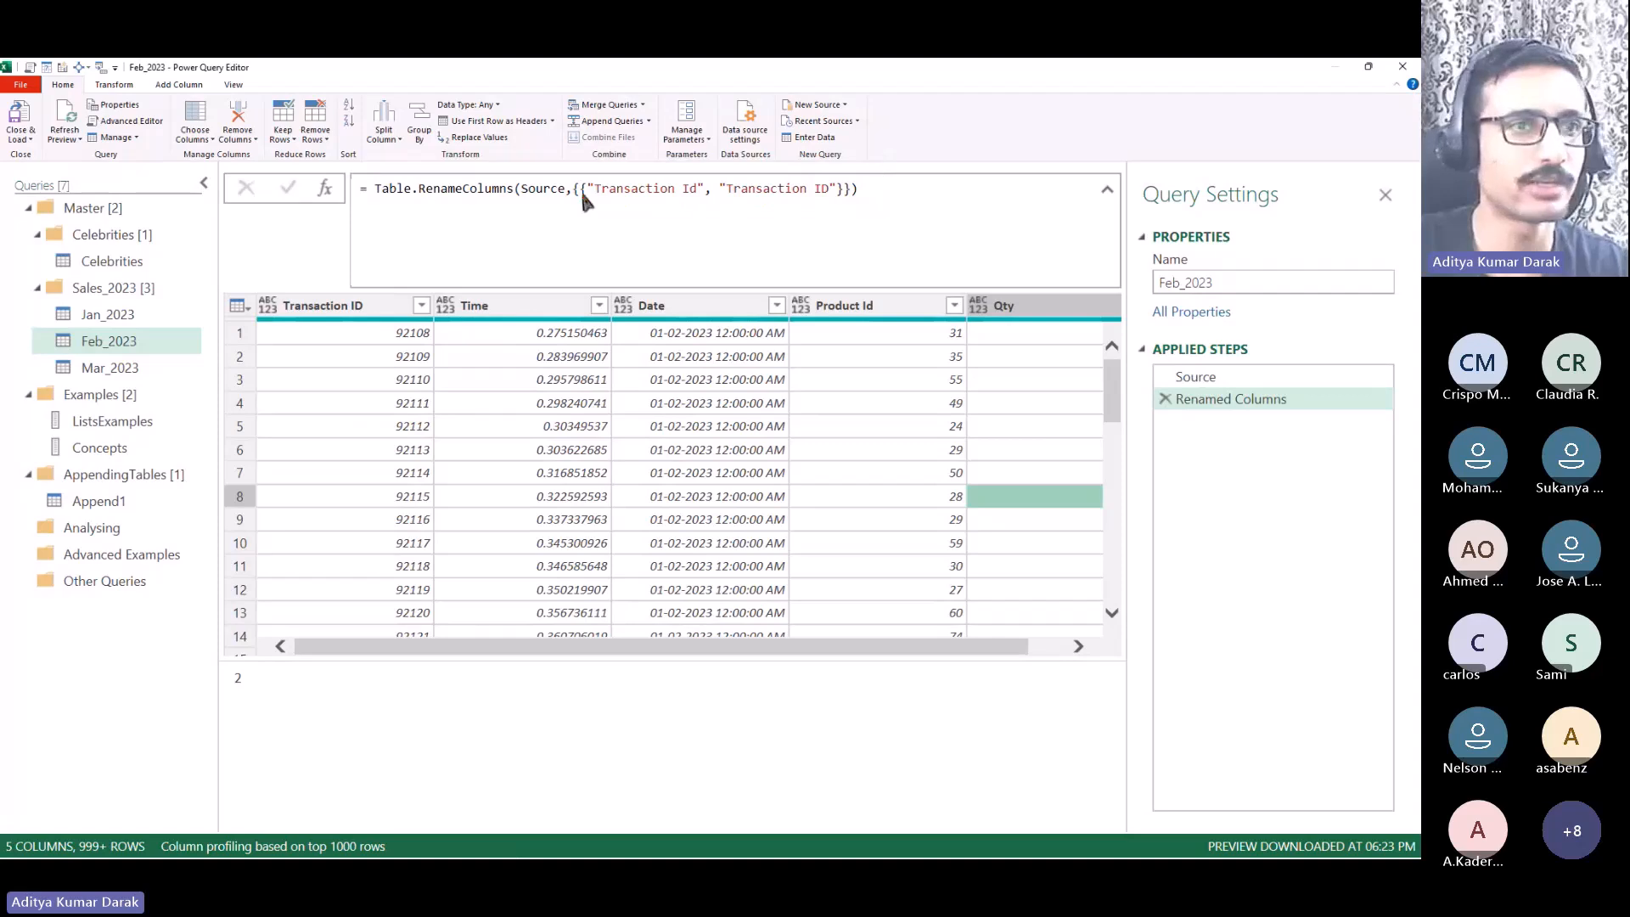
# Step: Insert spaces around the outer and inner list braces in the Table.RenameColumns formula to make the nested lists easier to read
pyautogui.click(582, 191)
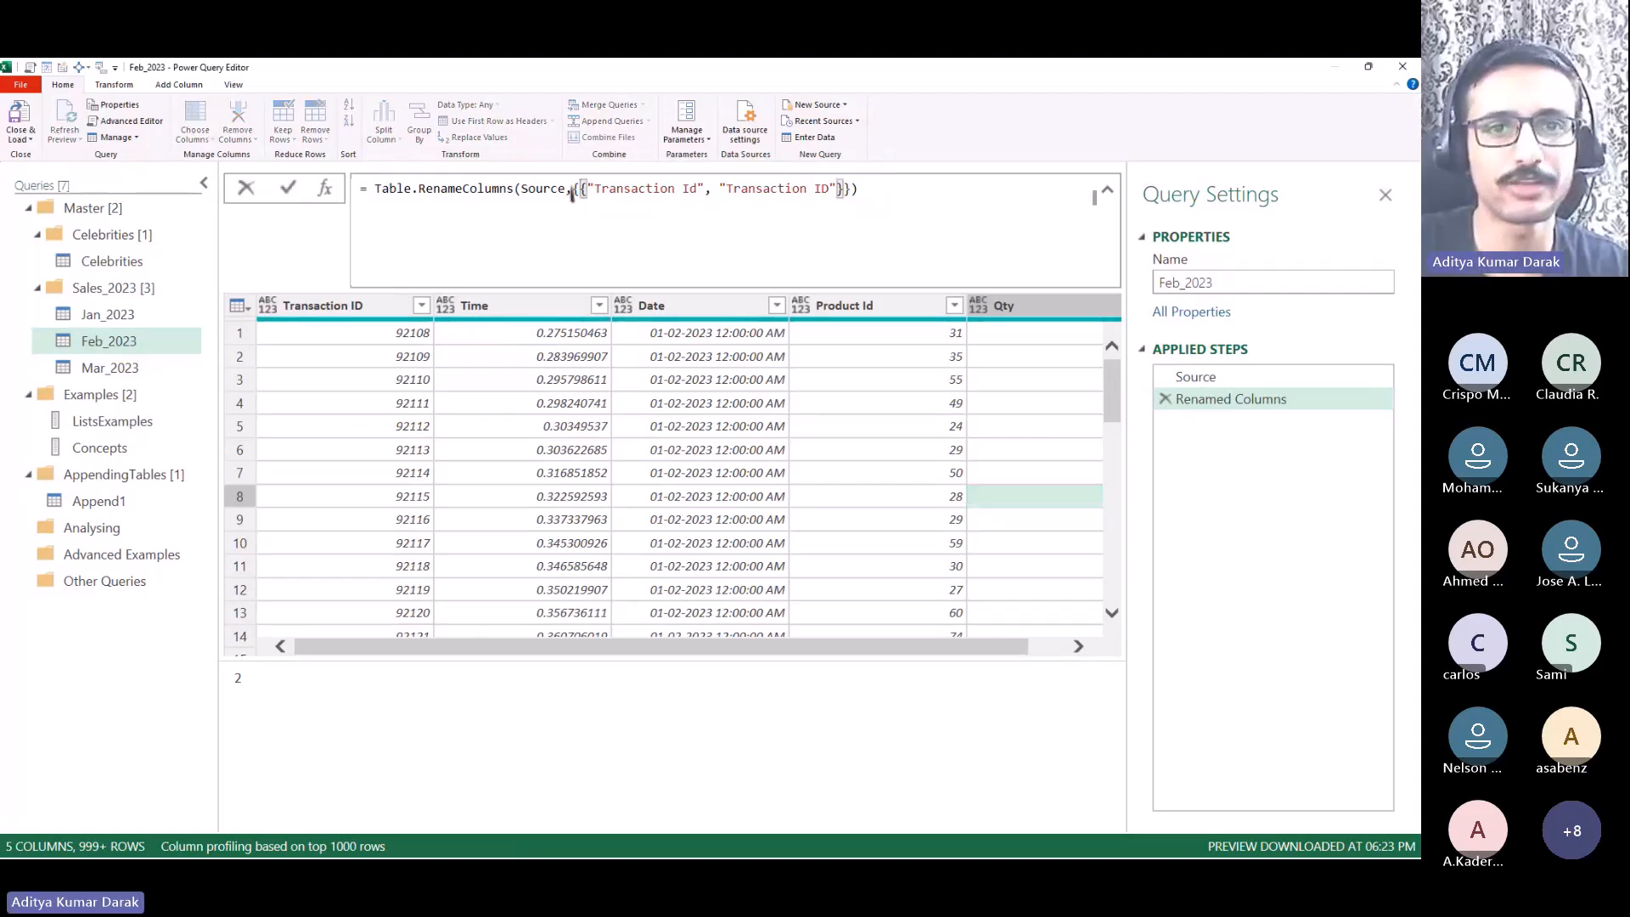
pyautogui.press('Left')
pyautogui.press('Left')
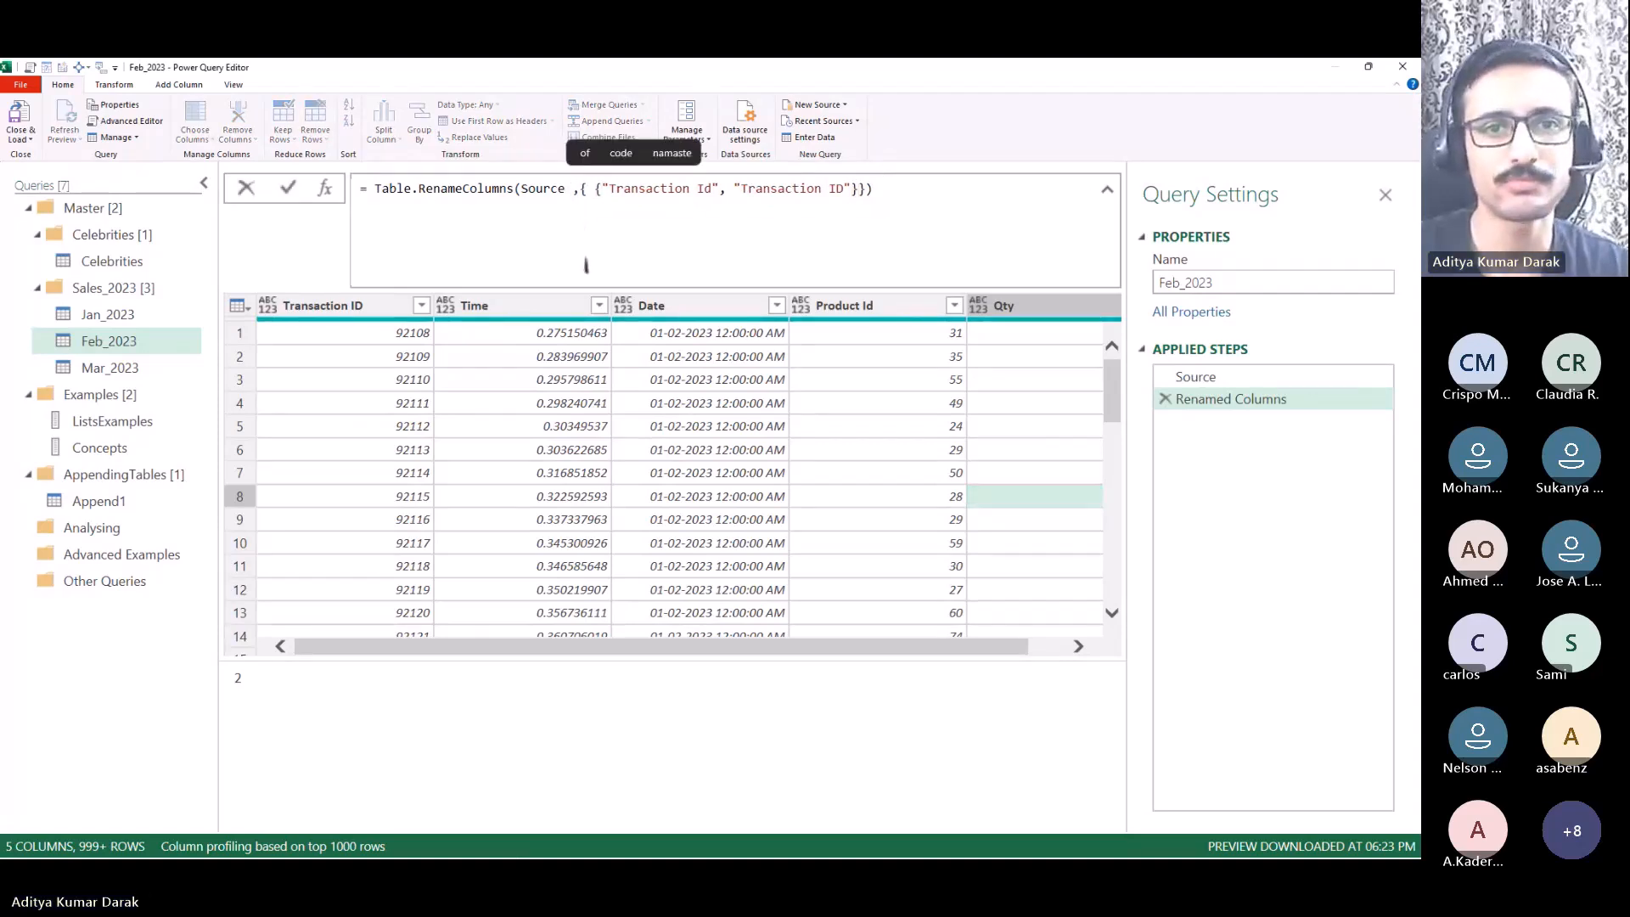
pyautogui.press('Right')
pyautogui.press('Right')
pyautogui.press('Right')
pyautogui.press('Right')
pyautogui.press('Right')
pyautogui.press('Right')
pyautogui.press('Right')
pyautogui.press('Right')
pyautogui.press('Right')
pyautogui.press('Right')
pyautogui.press('Right')
pyautogui.press('Right')
pyautogui.press('Right')
pyautogui.press('Right')
pyautogui.press('Right')
pyautogui.press('Right')
pyautogui.press('Right')
pyautogui.press('Right')
pyautogui.press('Right')
pyautogui.press('Right')
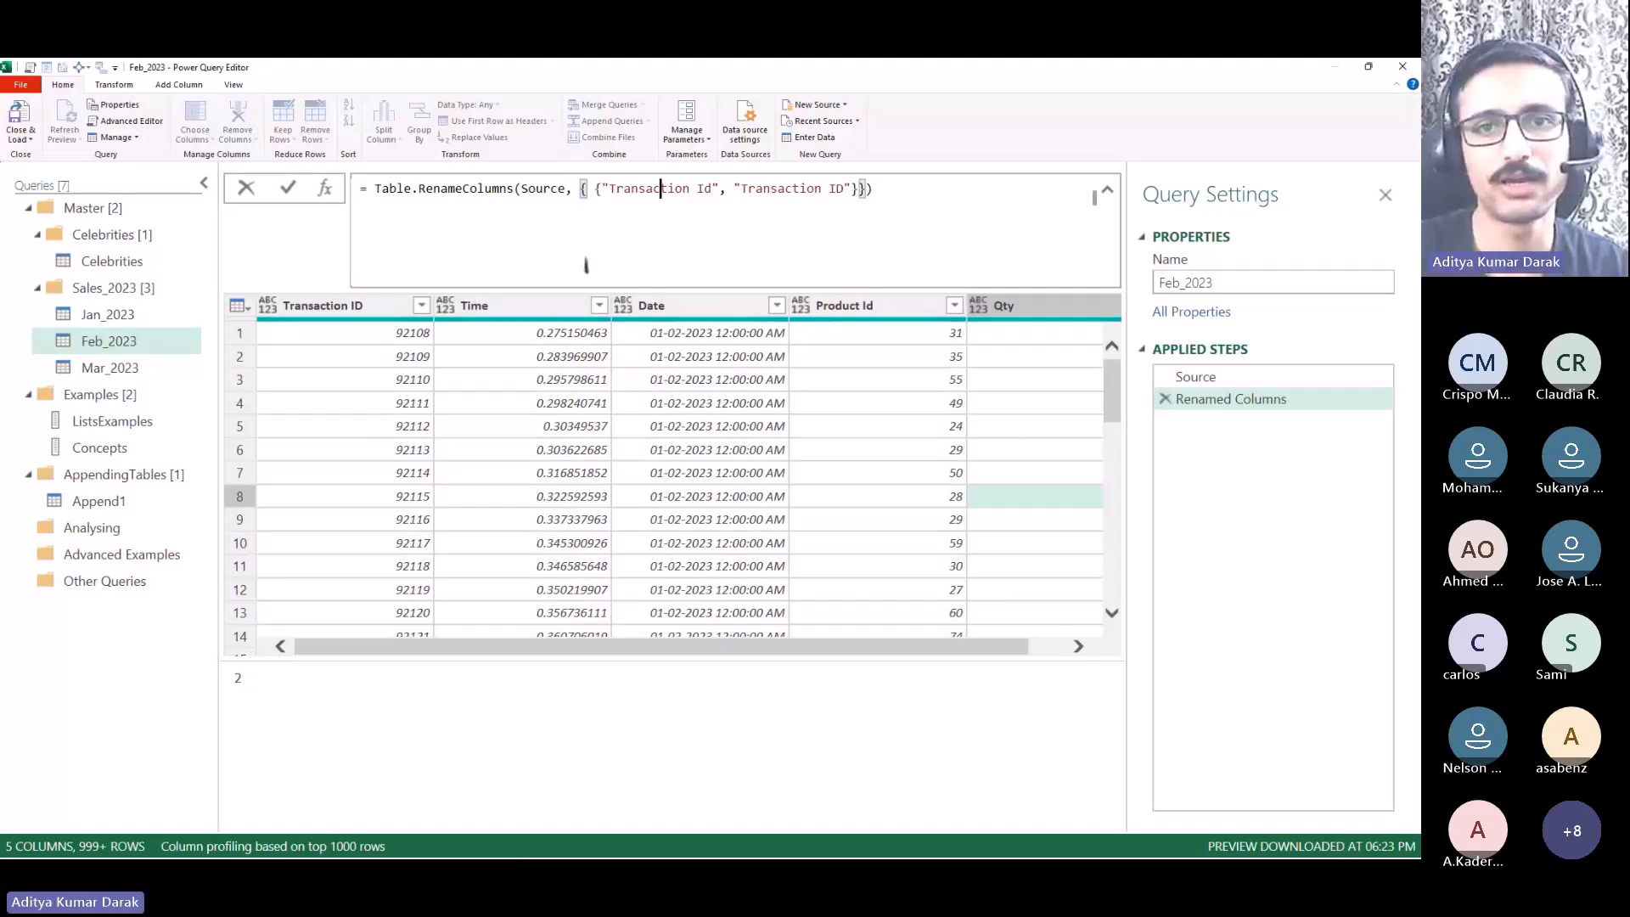
pyautogui.press('Right')
pyautogui.press('Left')
pyautogui.press('Left')
pyautogui.press('Left')
pyautogui.press('Left')
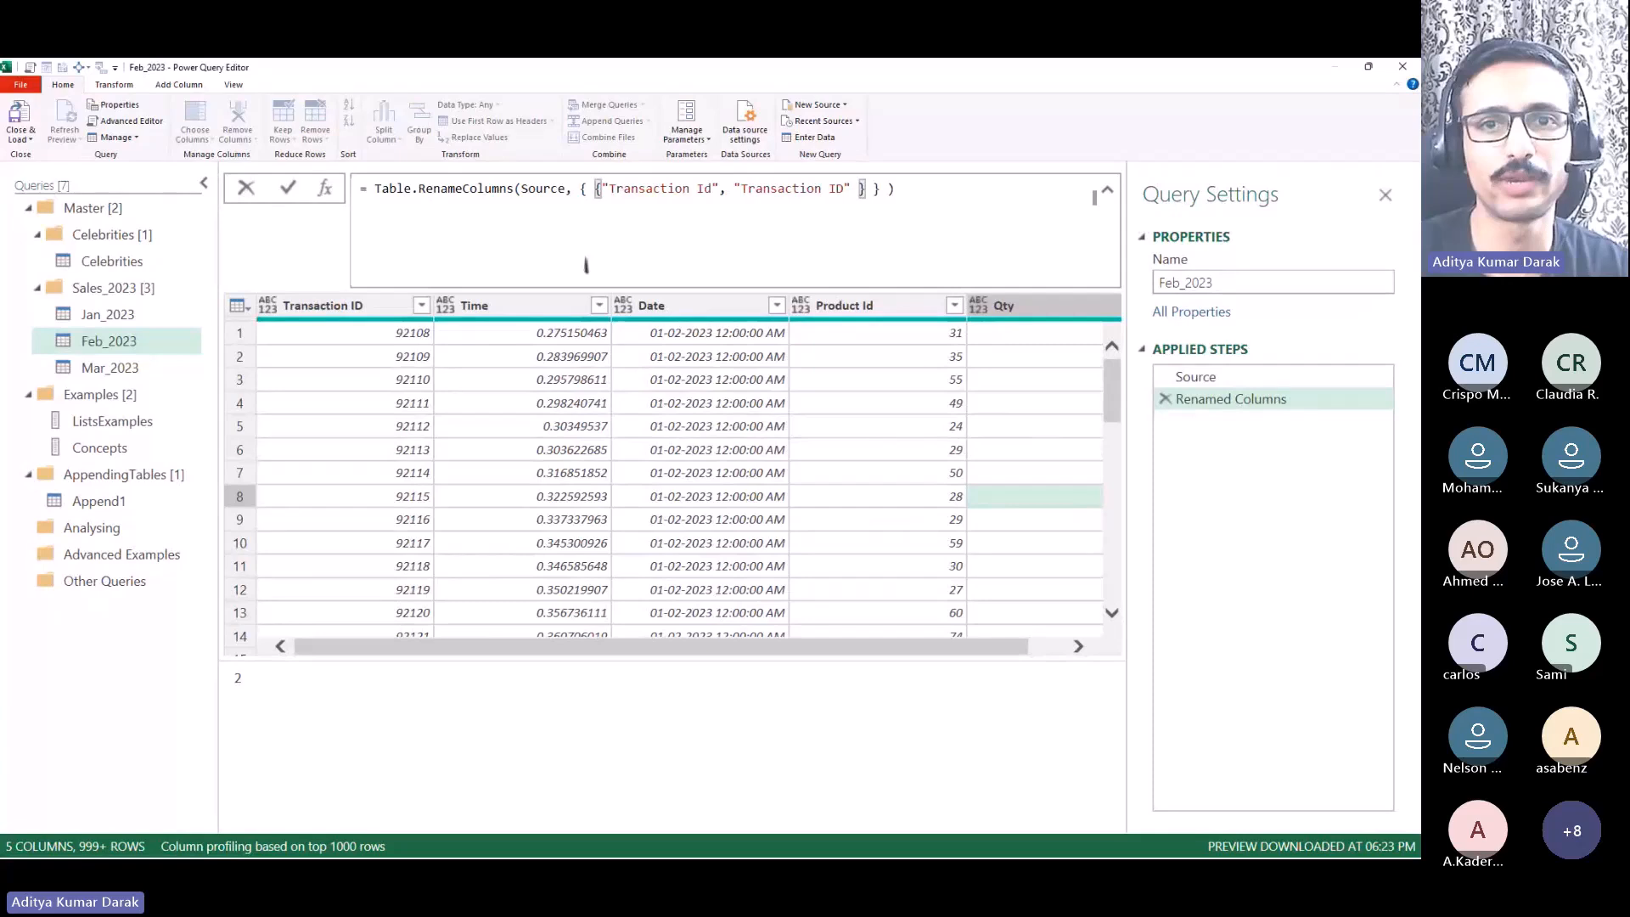
pyautogui.press('Return')
# Step: Reduce the formula to only { {"Transaction Id", "Transaction ID" } } and preview the inner list
pyautogui.moveTo(581, 189); pyautogui.dragTo(880, 193)
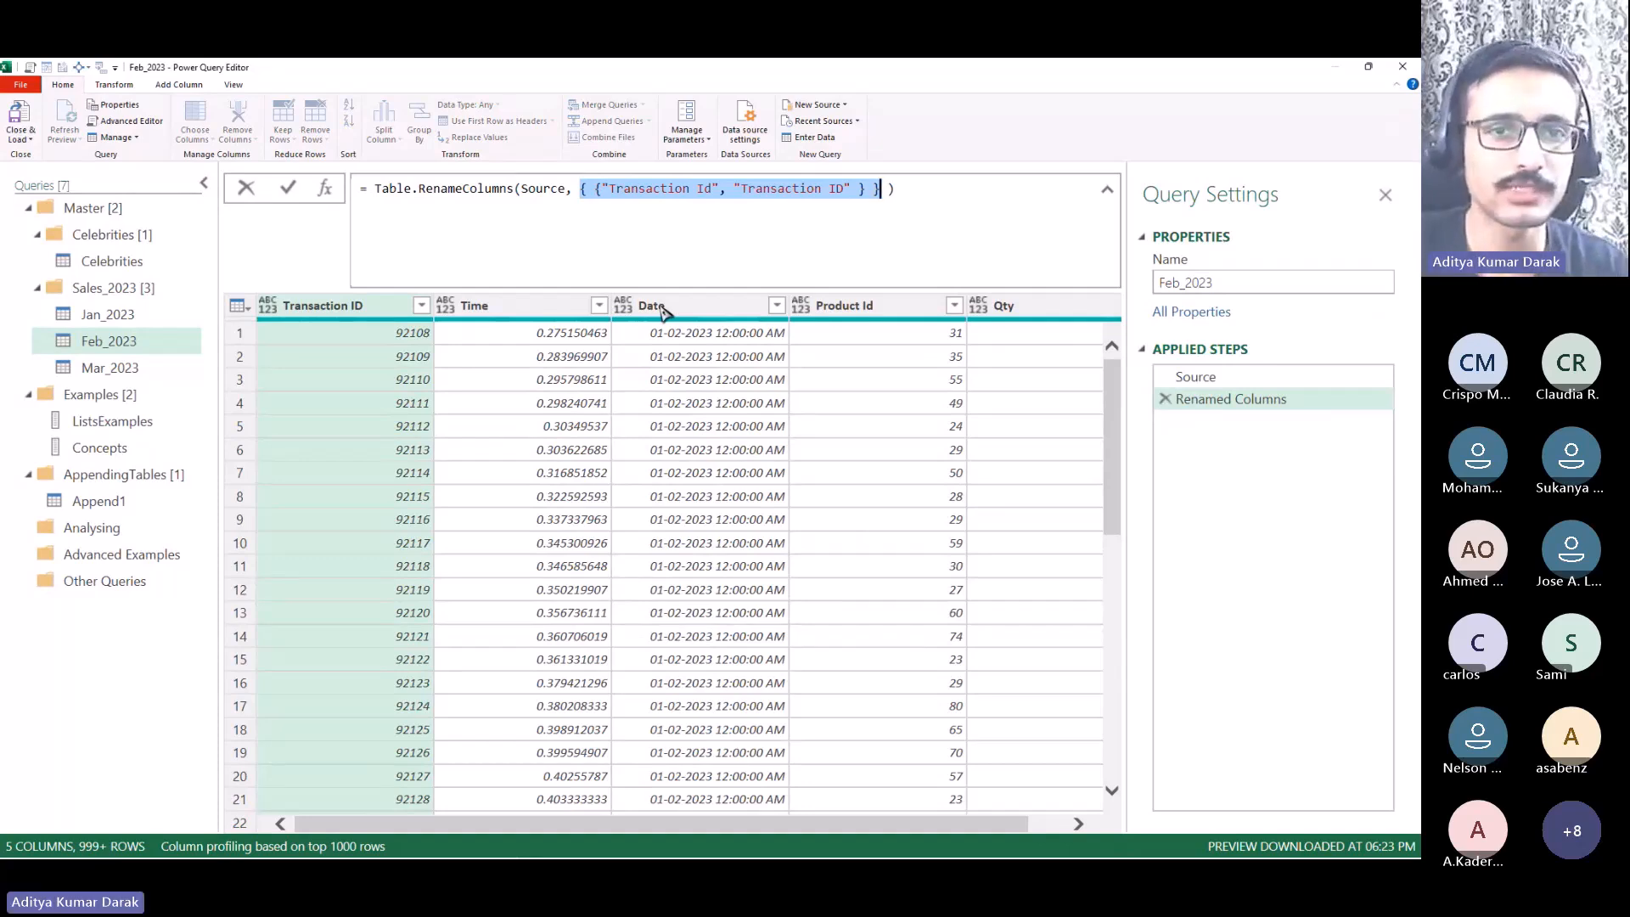
pyautogui.moveTo(573, 193); pyautogui.dragTo(376, 193)
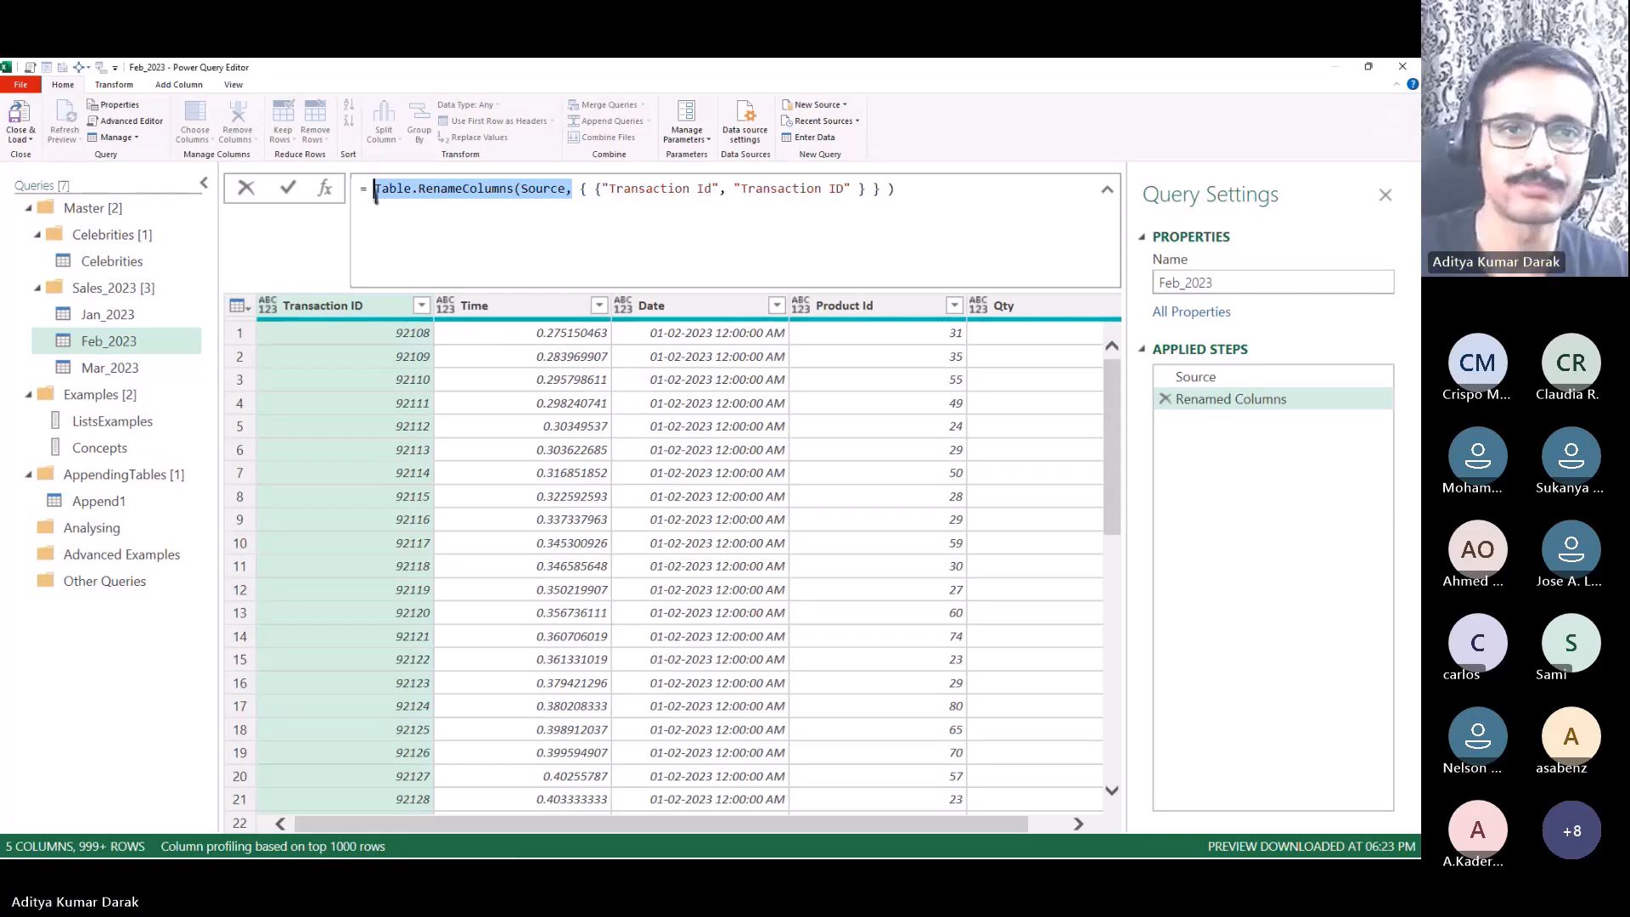
pyautogui.press('BackSpace')
pyautogui.press('Delete')
pyautogui.press('Delete')
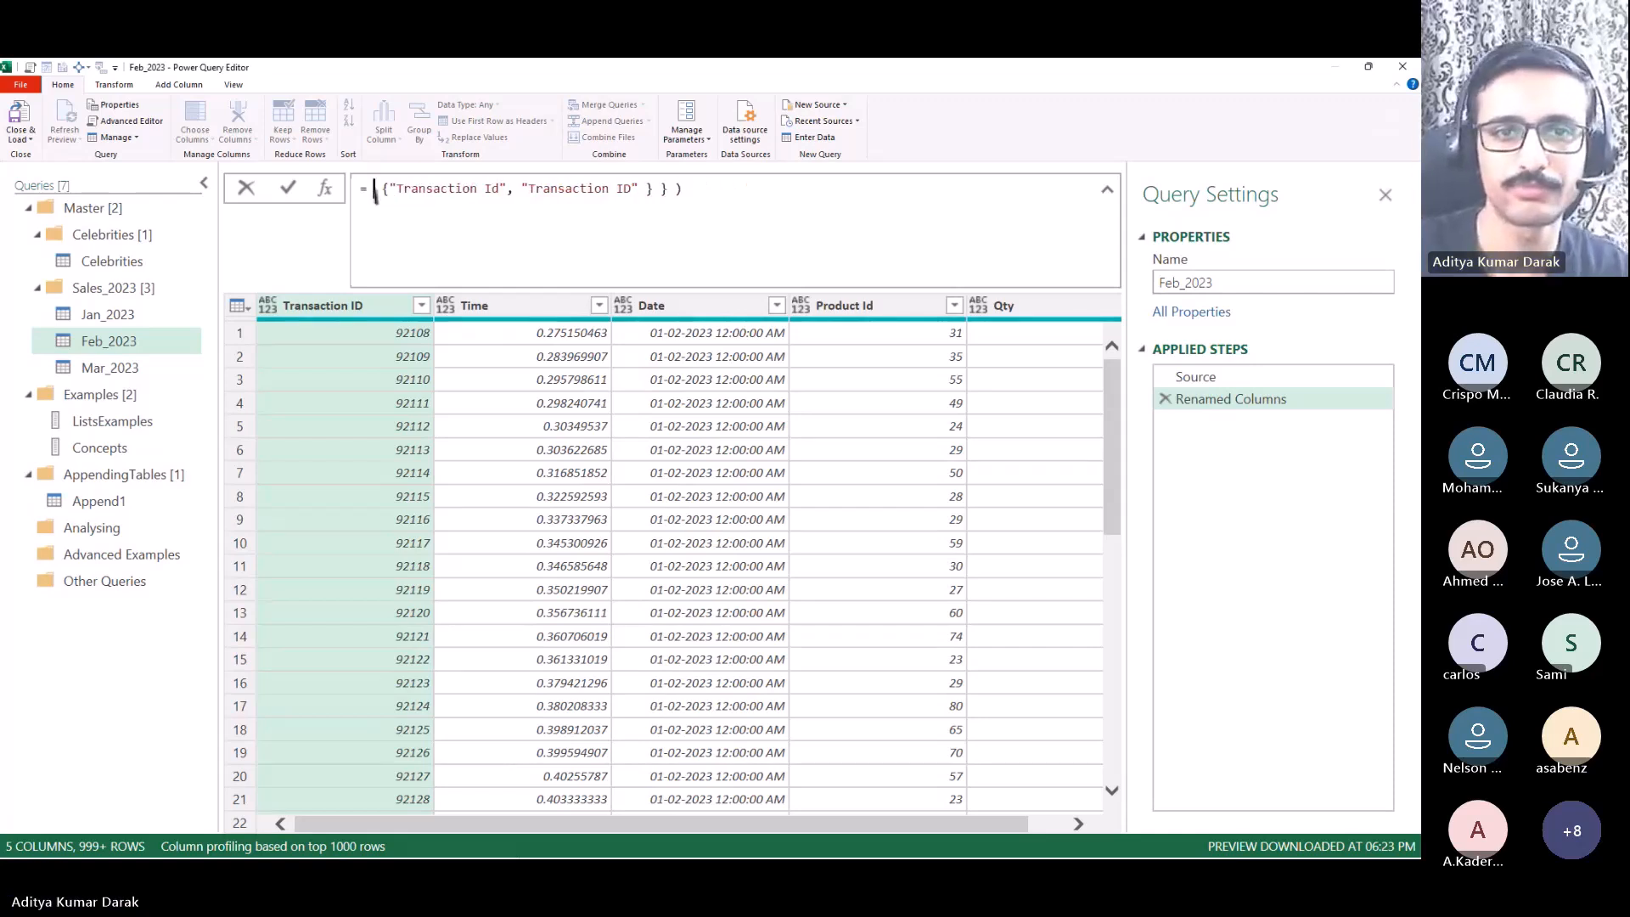
pyautogui.hotkey('ctrl', 'z')
pyautogui.press('End')
pyautogui.press('BackSpace')
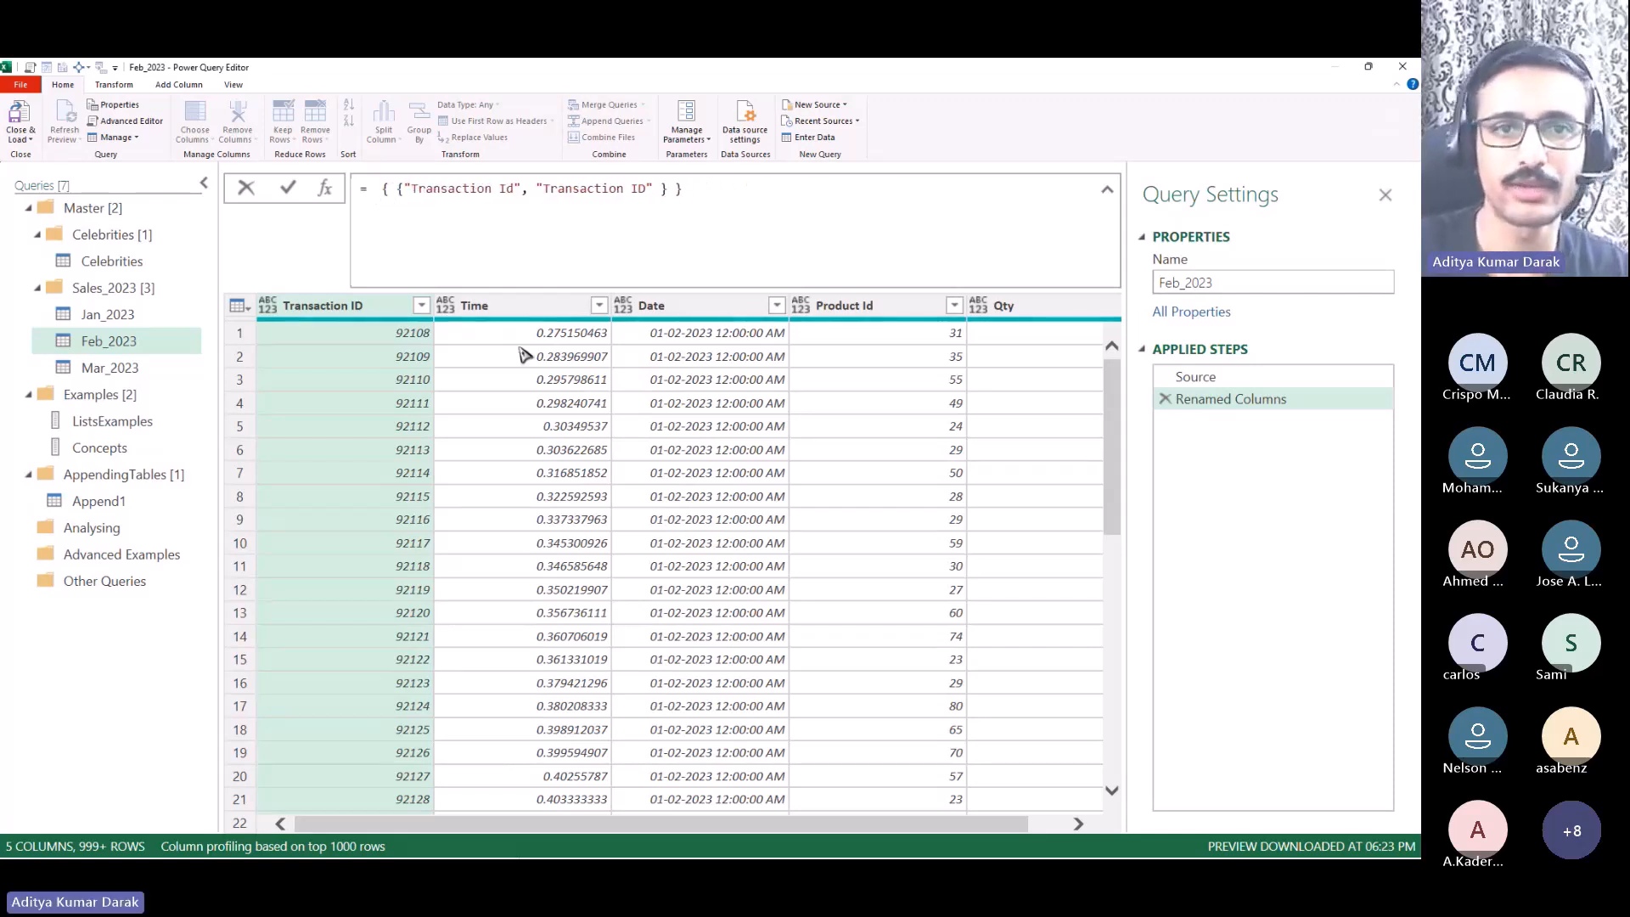
pyautogui.press('Return')
pyautogui.click(248, 328)
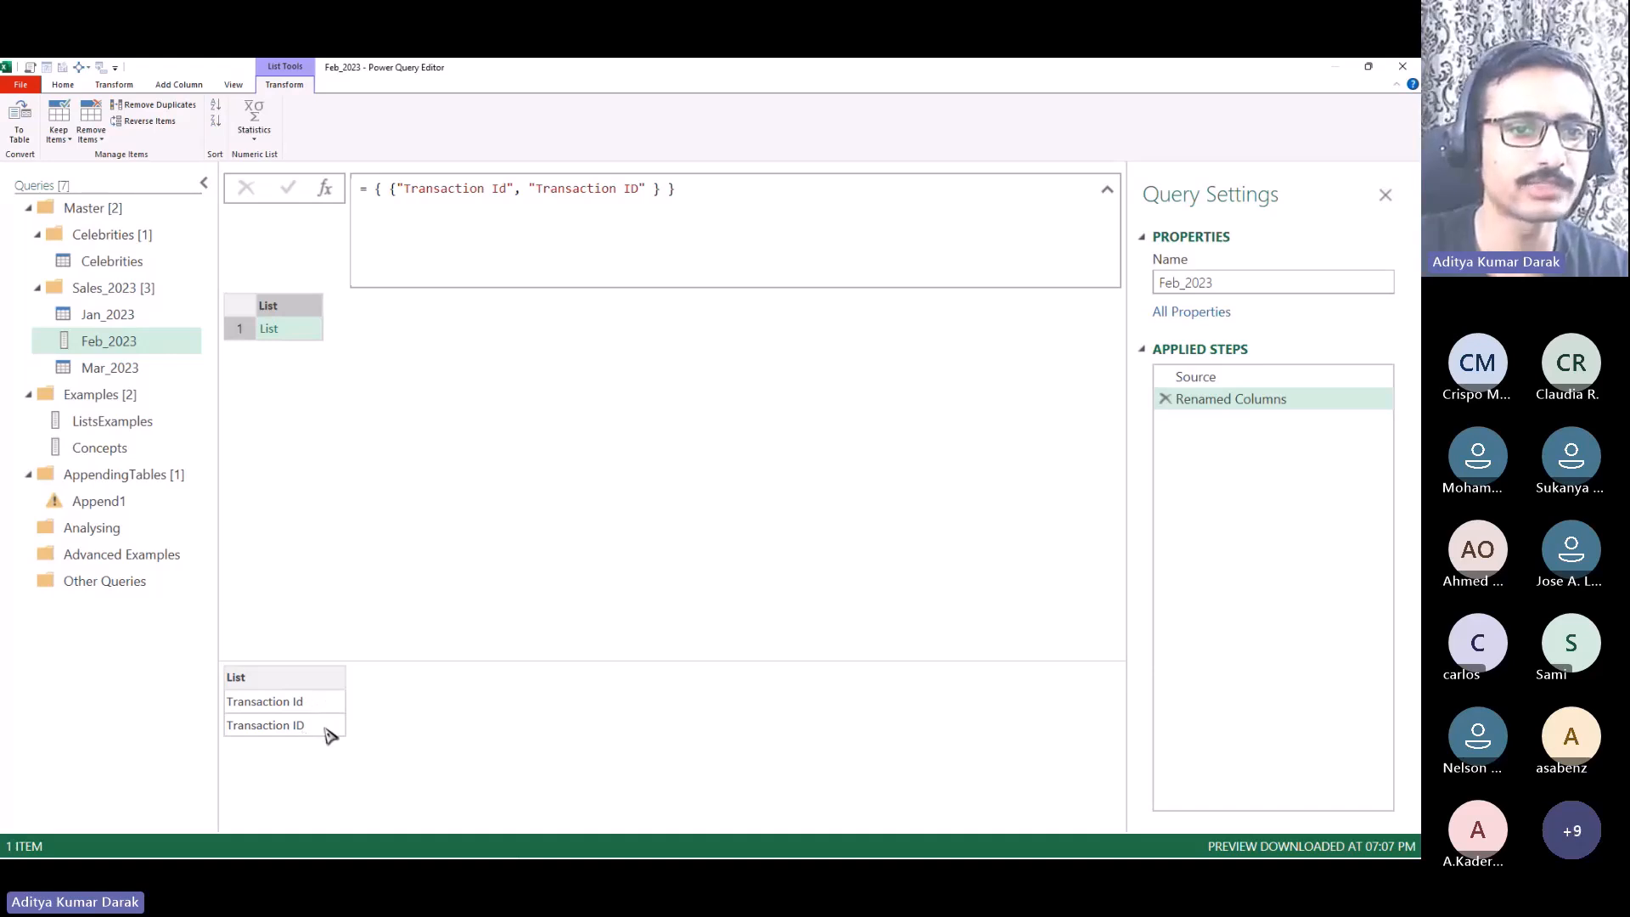
# Step: Try wrapping the nested list in Table.RenameColumns as its only argument
pyautogui.click(376, 191)
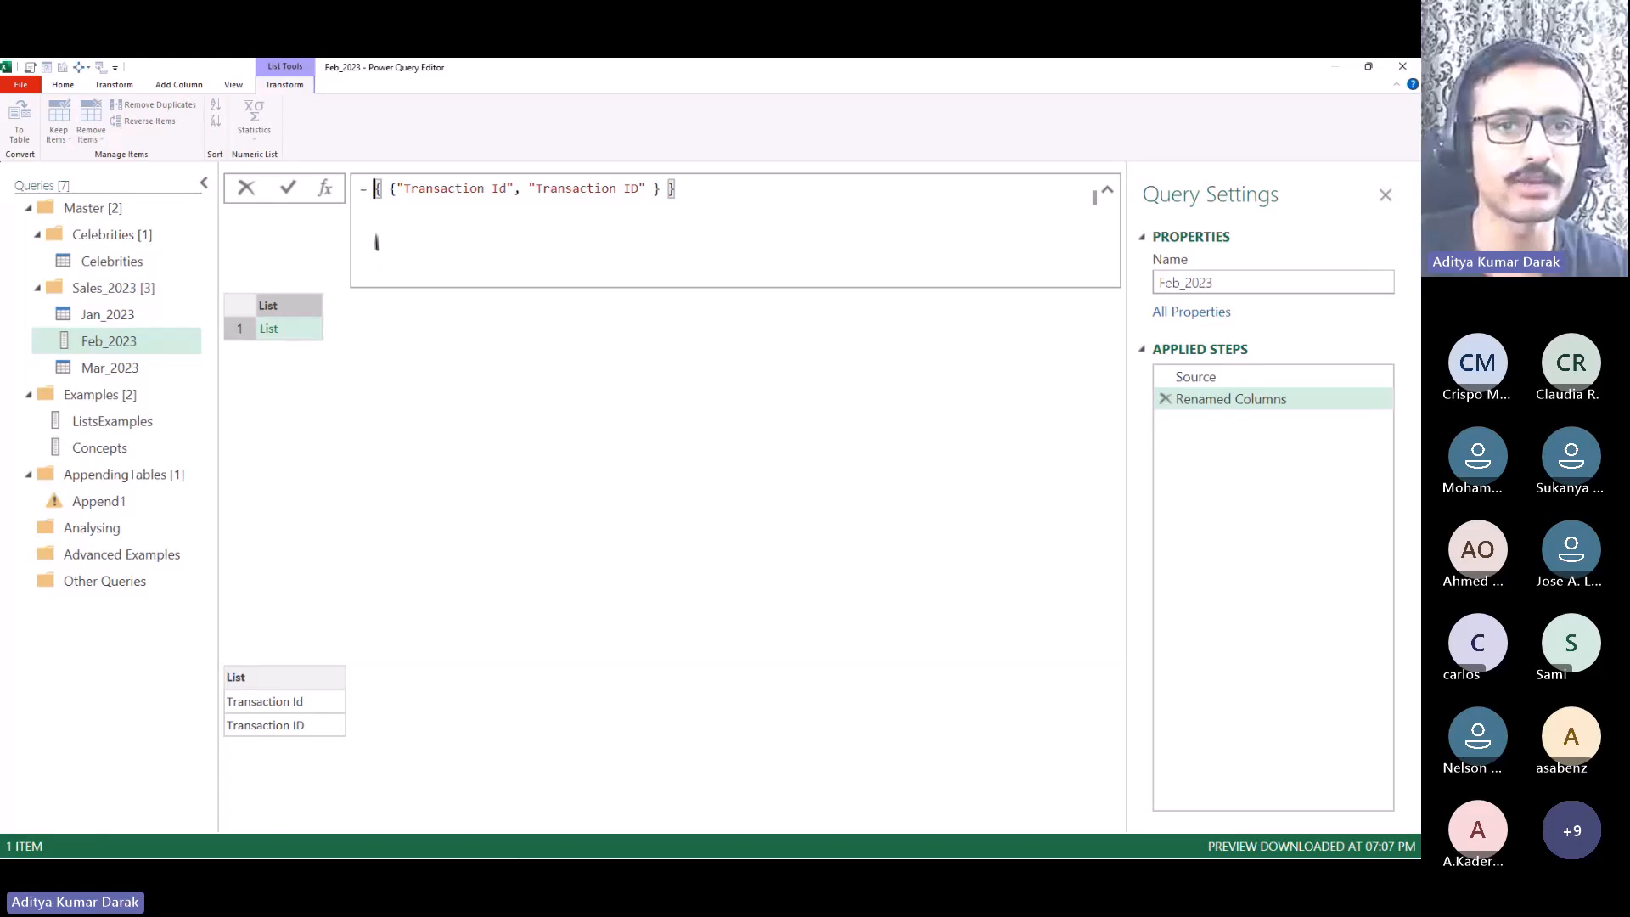
pyautogui.write('(')
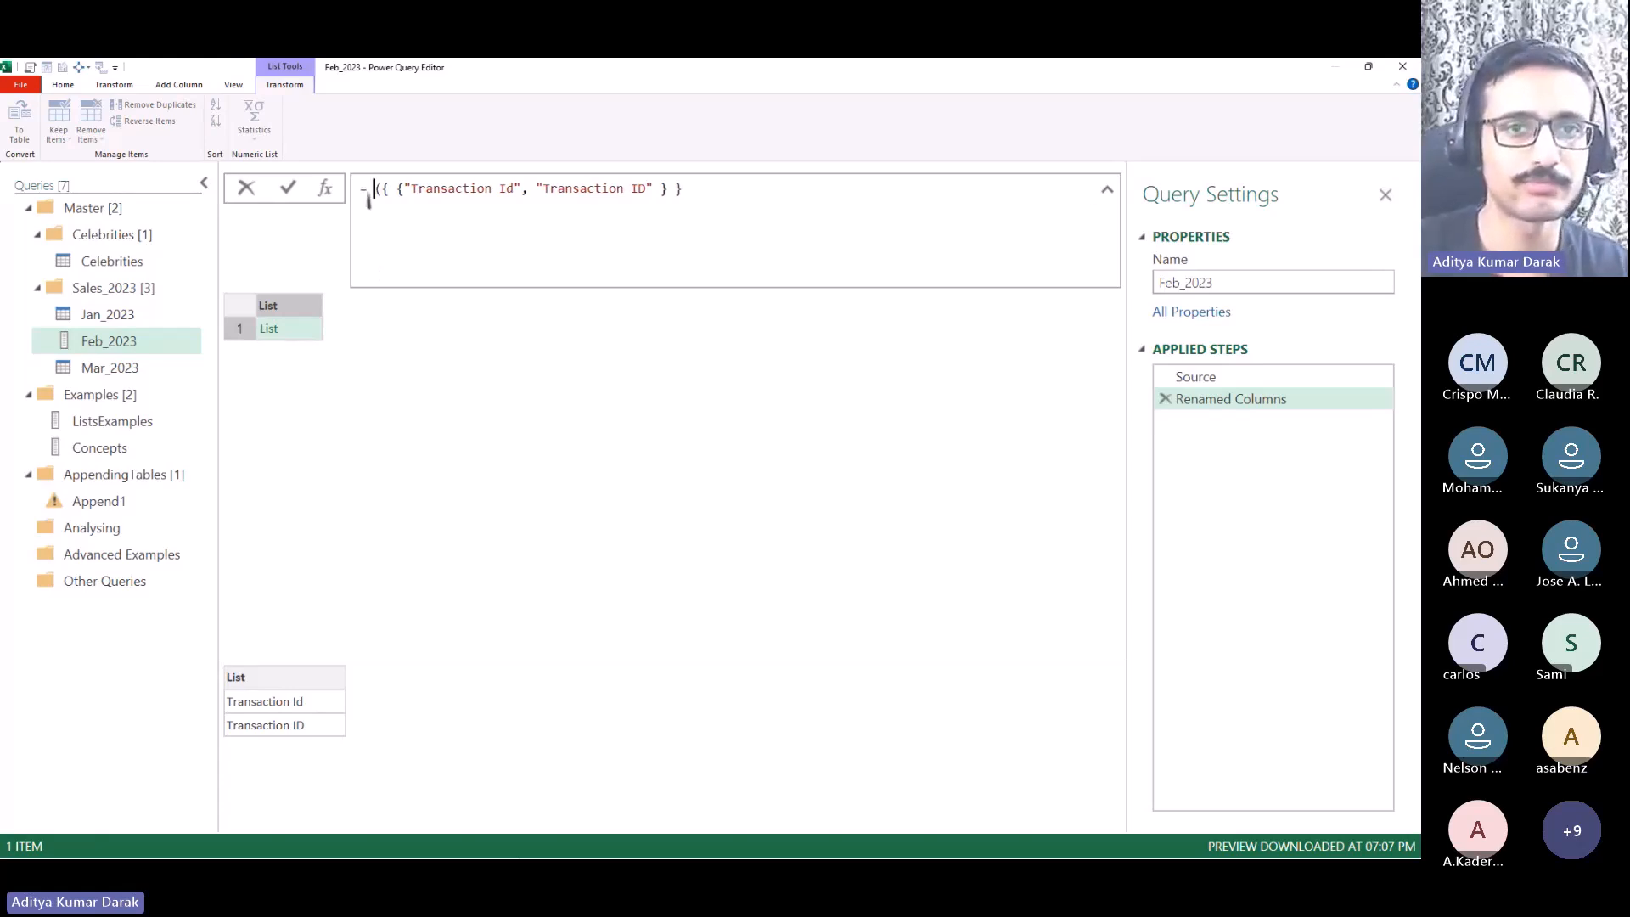
pyautogui.write('Ta')
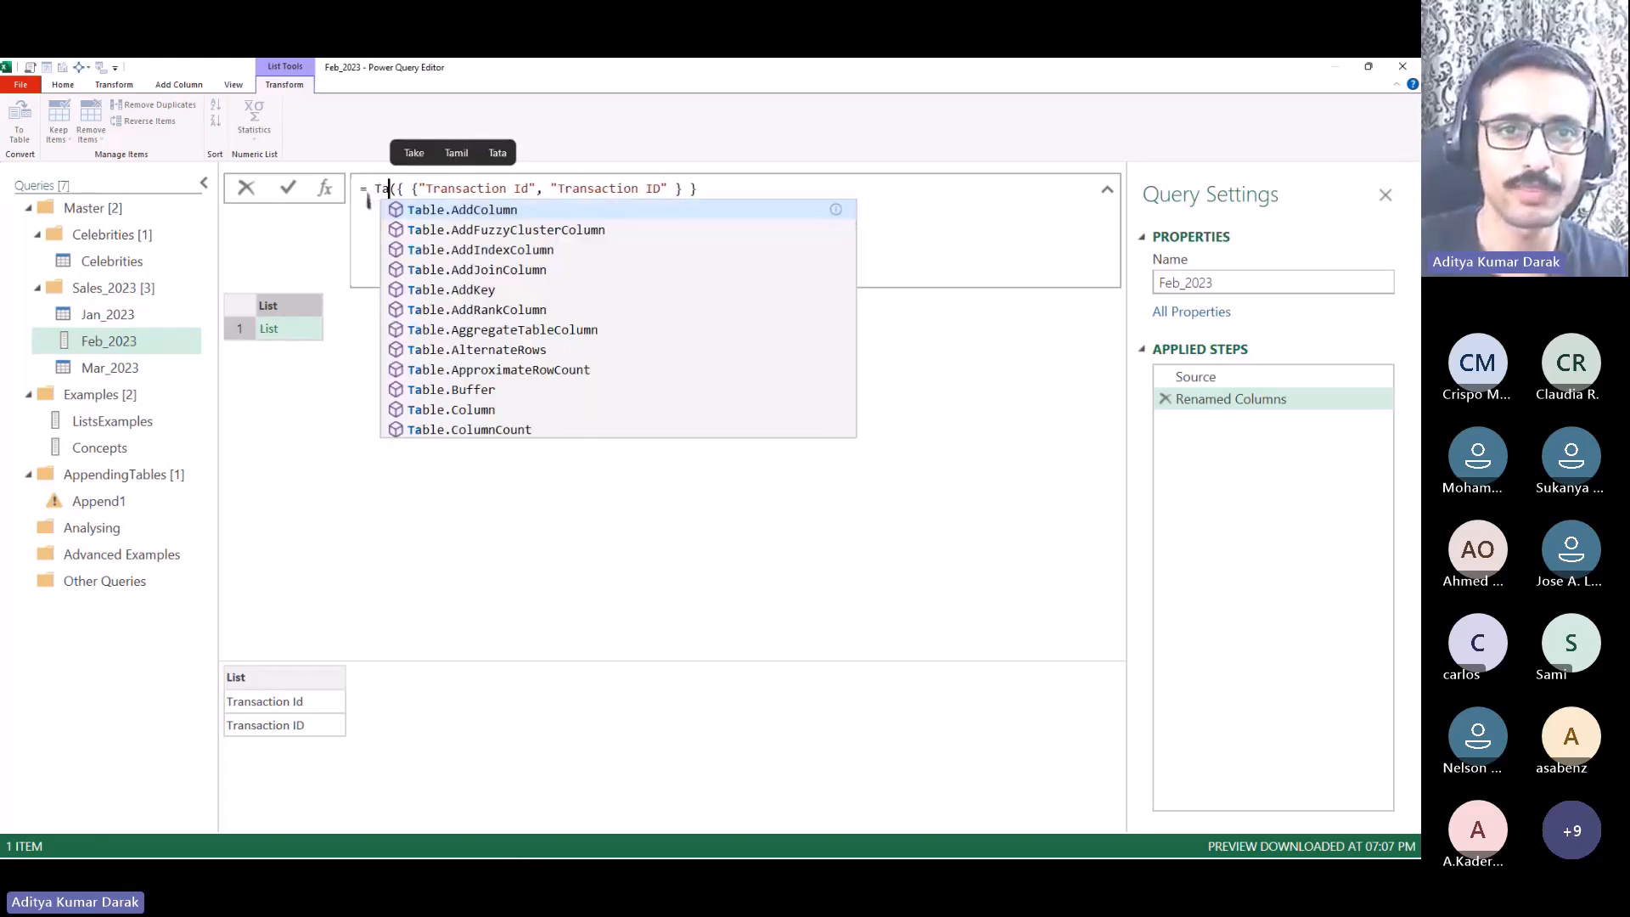
pyautogui.write('ble.RenameColumns')
pyautogui.press('Tab')
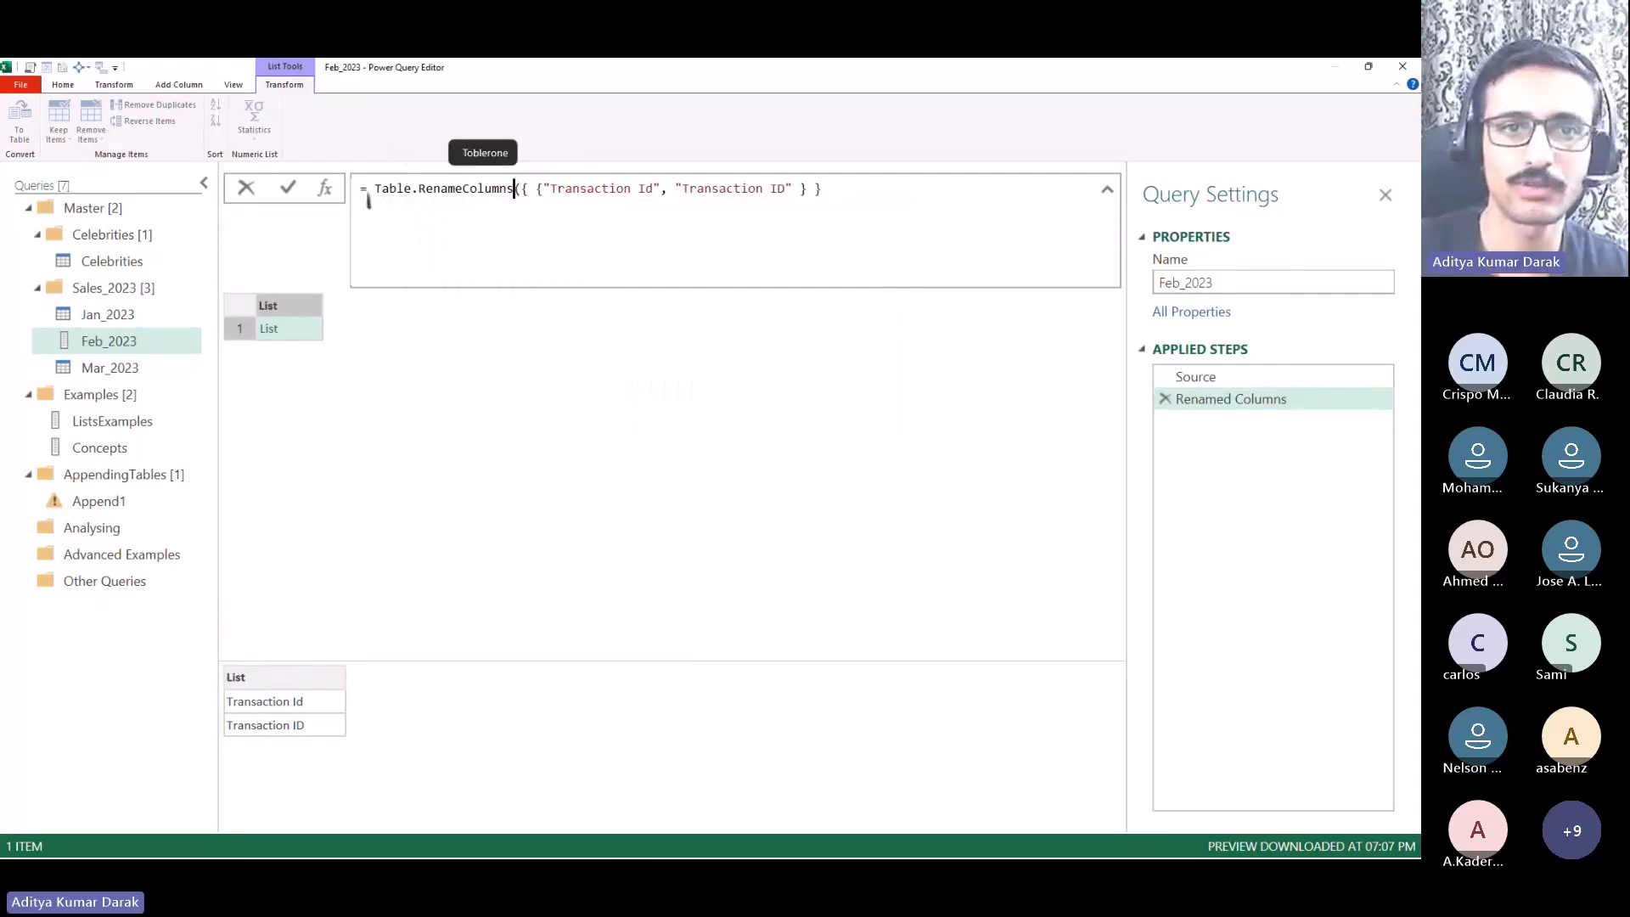
pyautogui.write(')')
pyautogui.press('Return')
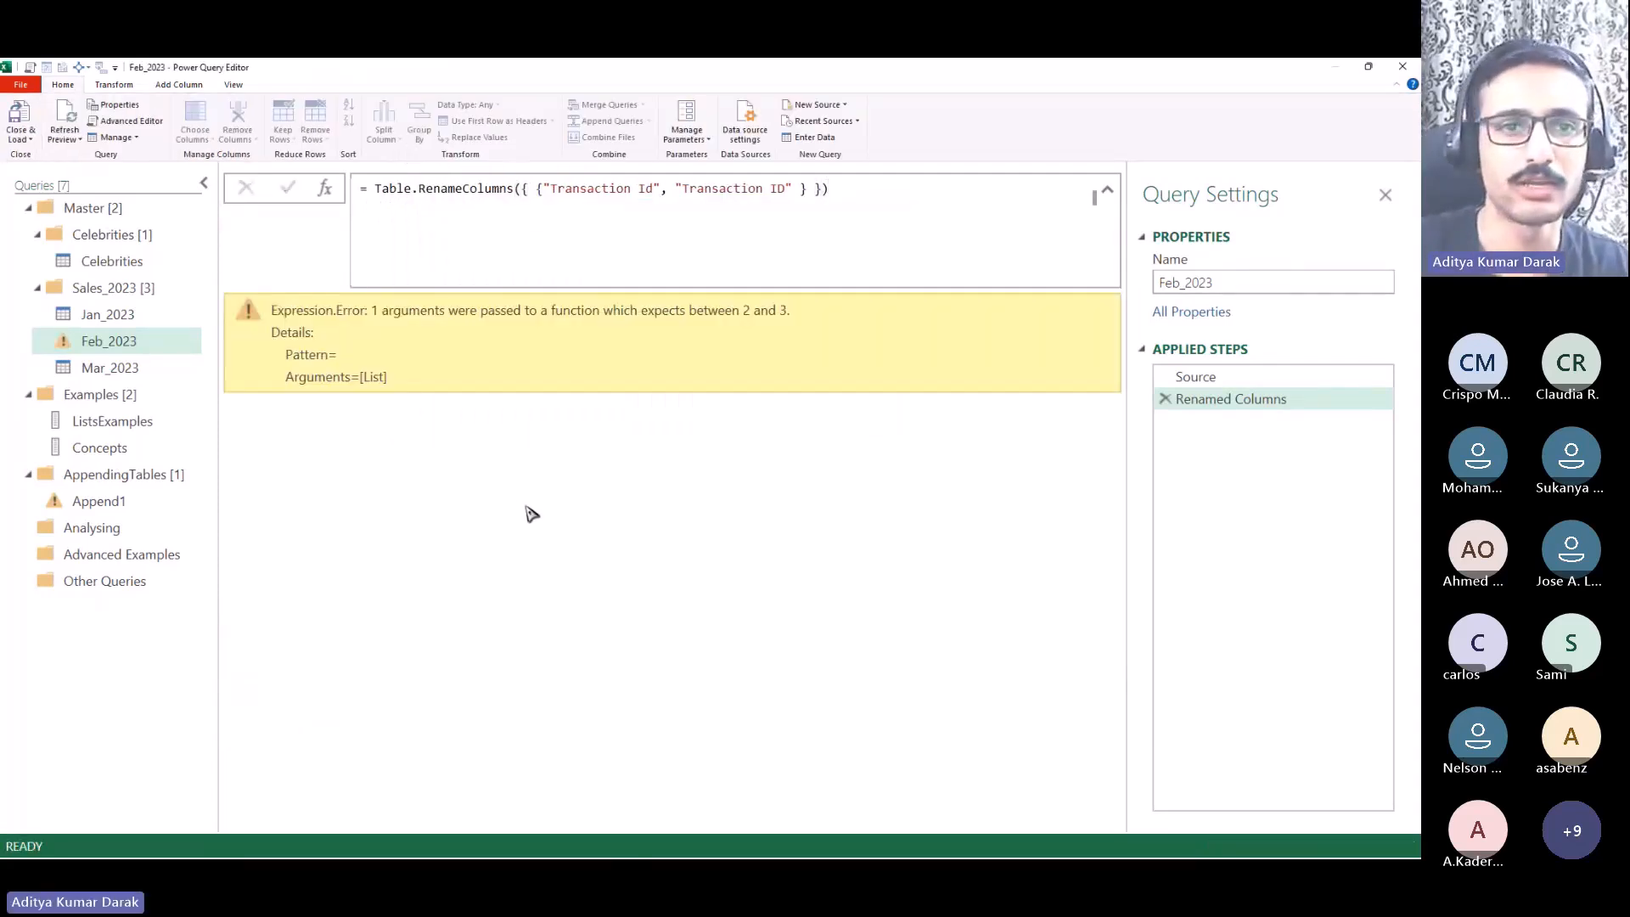
# Step: Add Source as the first argument of Table.RenameColumns, ahead of the nested list
pyautogui.click(524, 197)
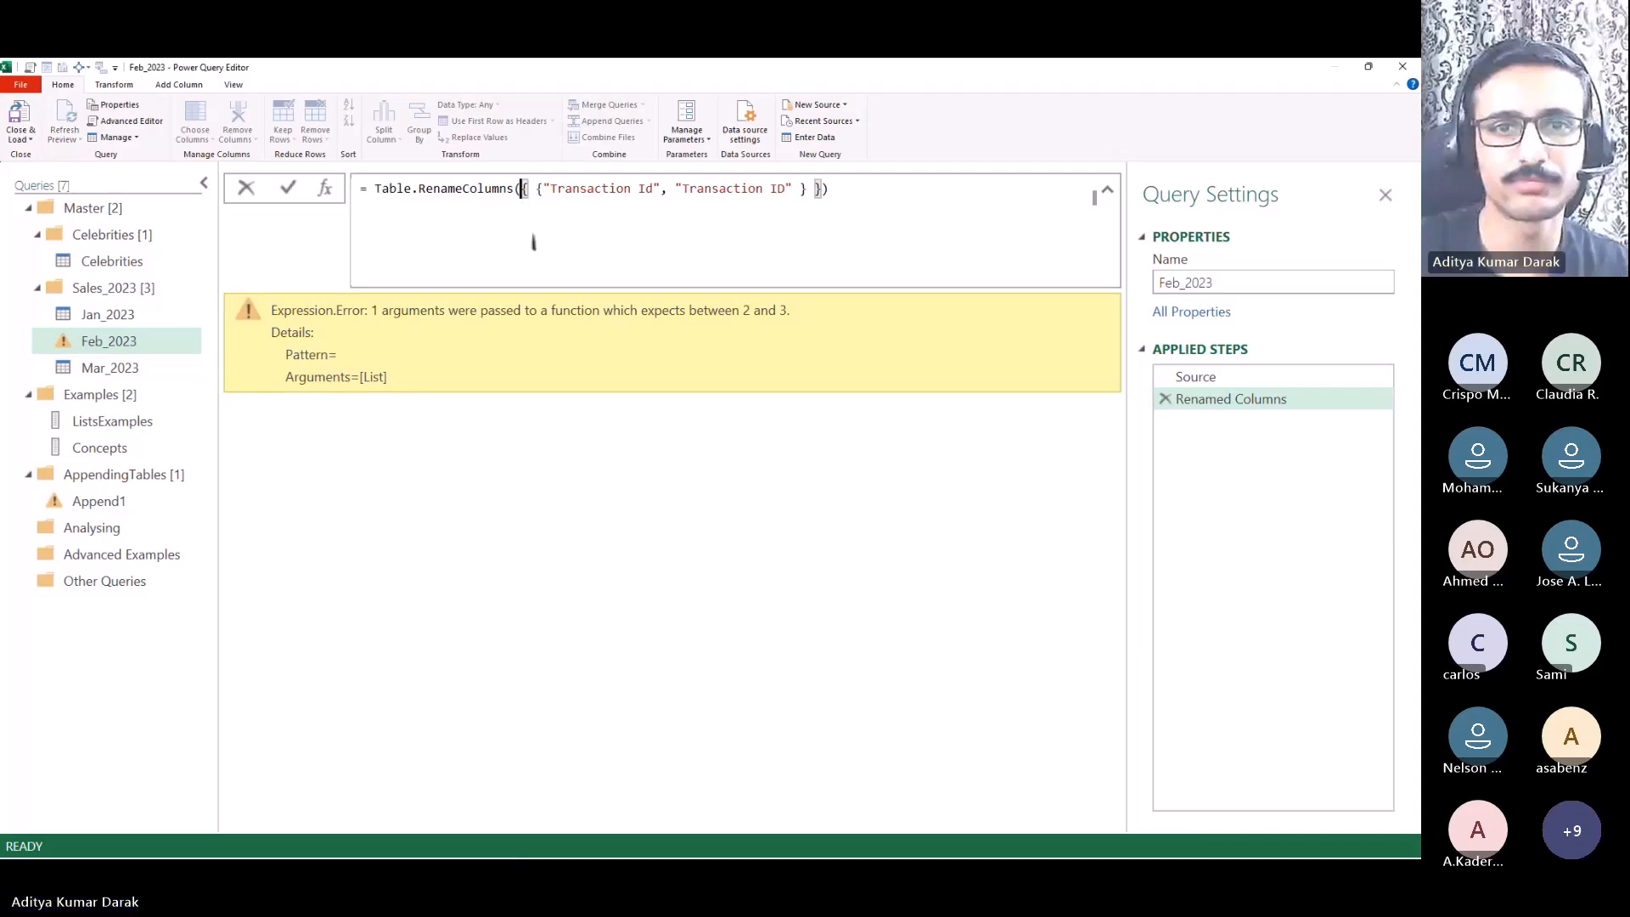
pyautogui.write('Sour')
pyautogui.press('Tab')
pyautogui.write(',')
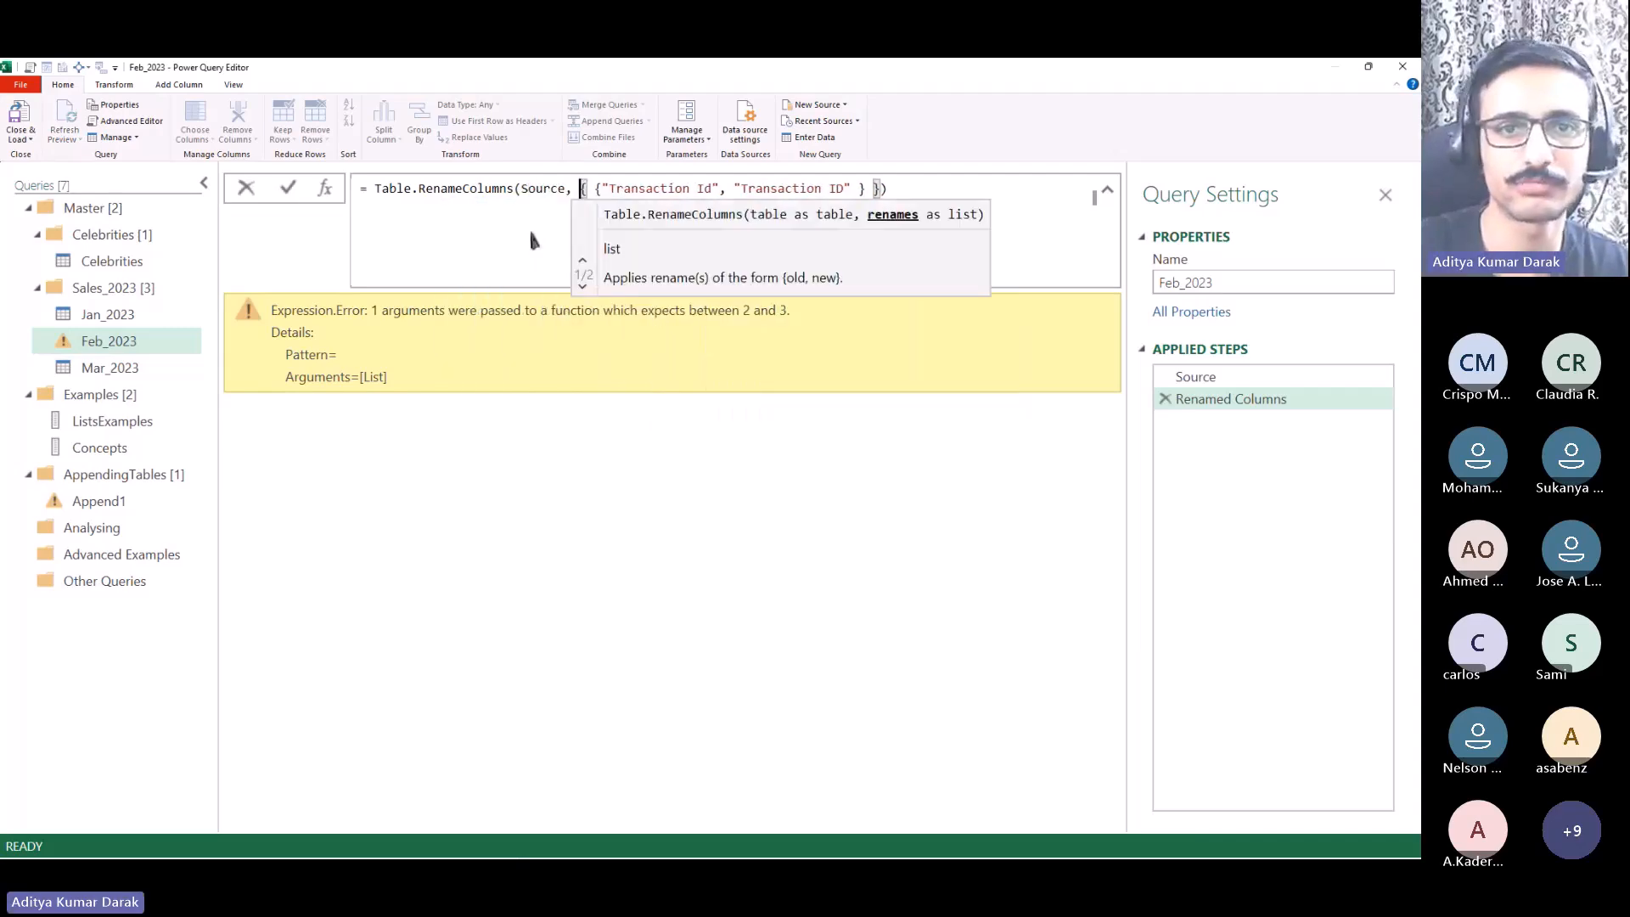
pyautogui.press('Return')
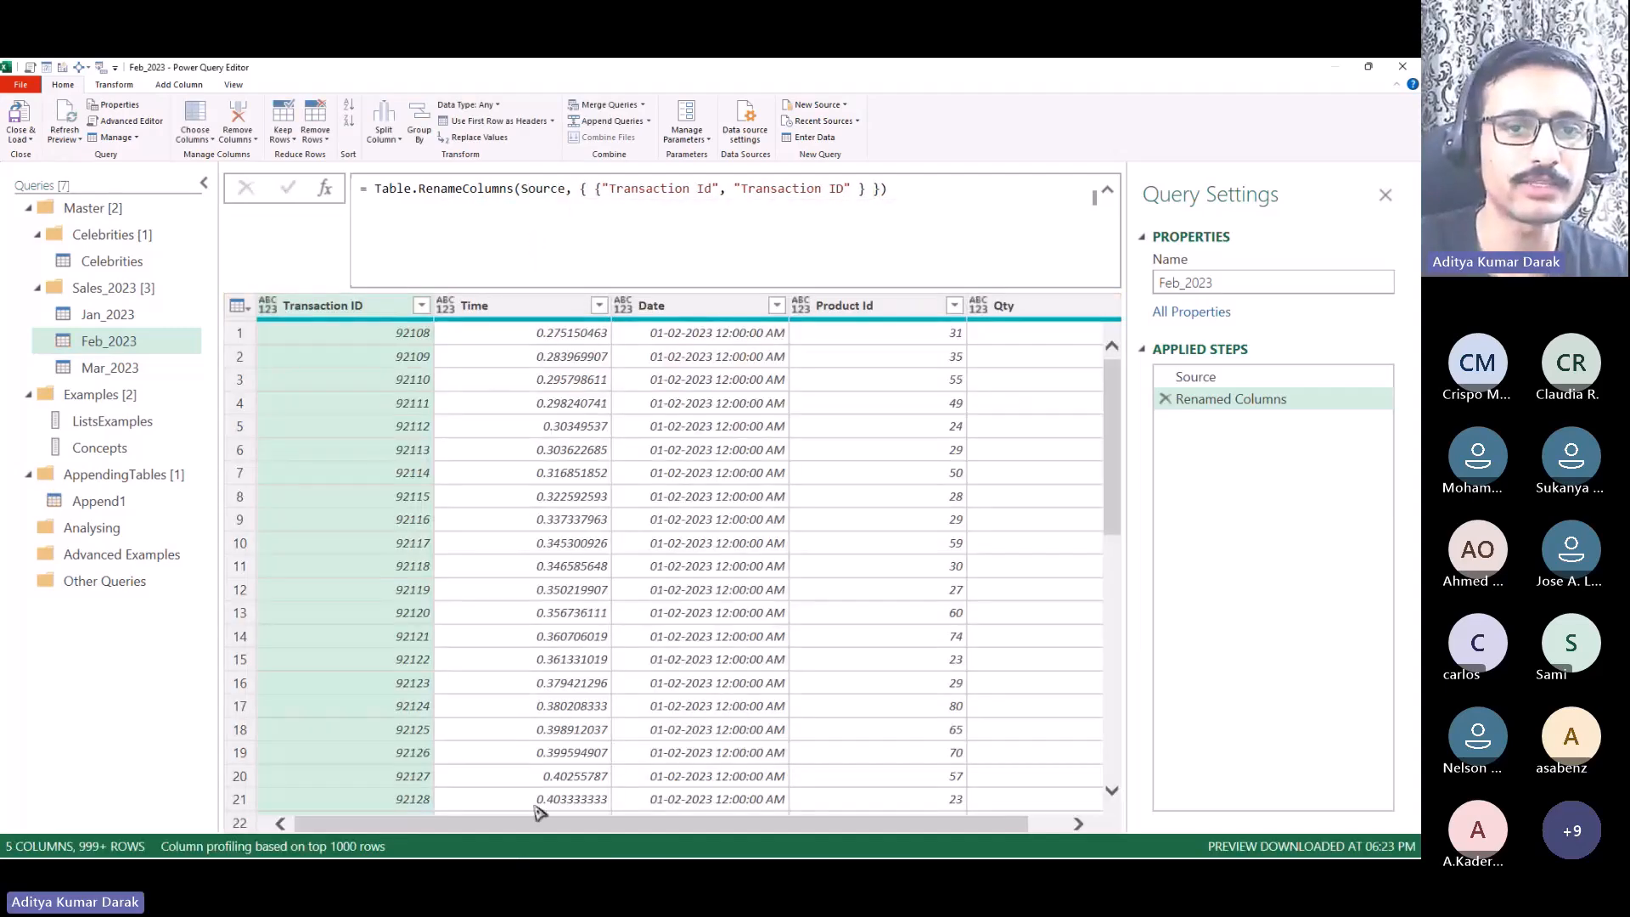
# Step: Check the remaining column headers of Feb_2023 and delete its Renamed Columns step
pyautogui.moveTo(681, 828); pyautogui.dragTo(717, 830)
pyautogui.moveTo(896, 831); pyautogui.dragTo(671, 829)
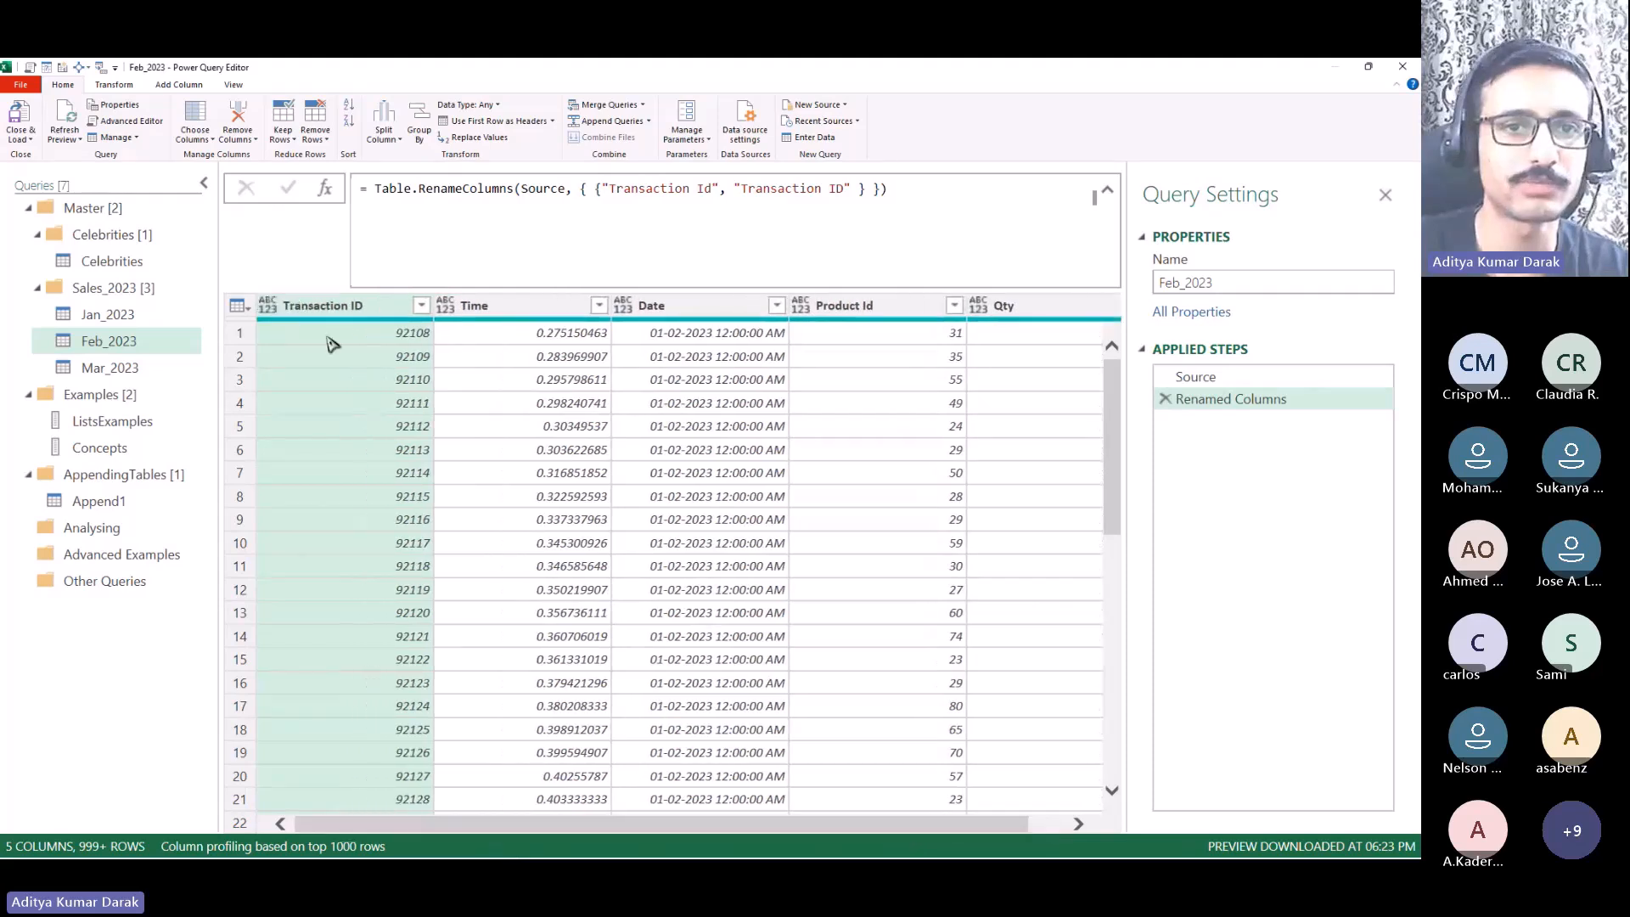
pyautogui.click(492, 306)
pyautogui.click(718, 311)
pyautogui.click(1010, 307)
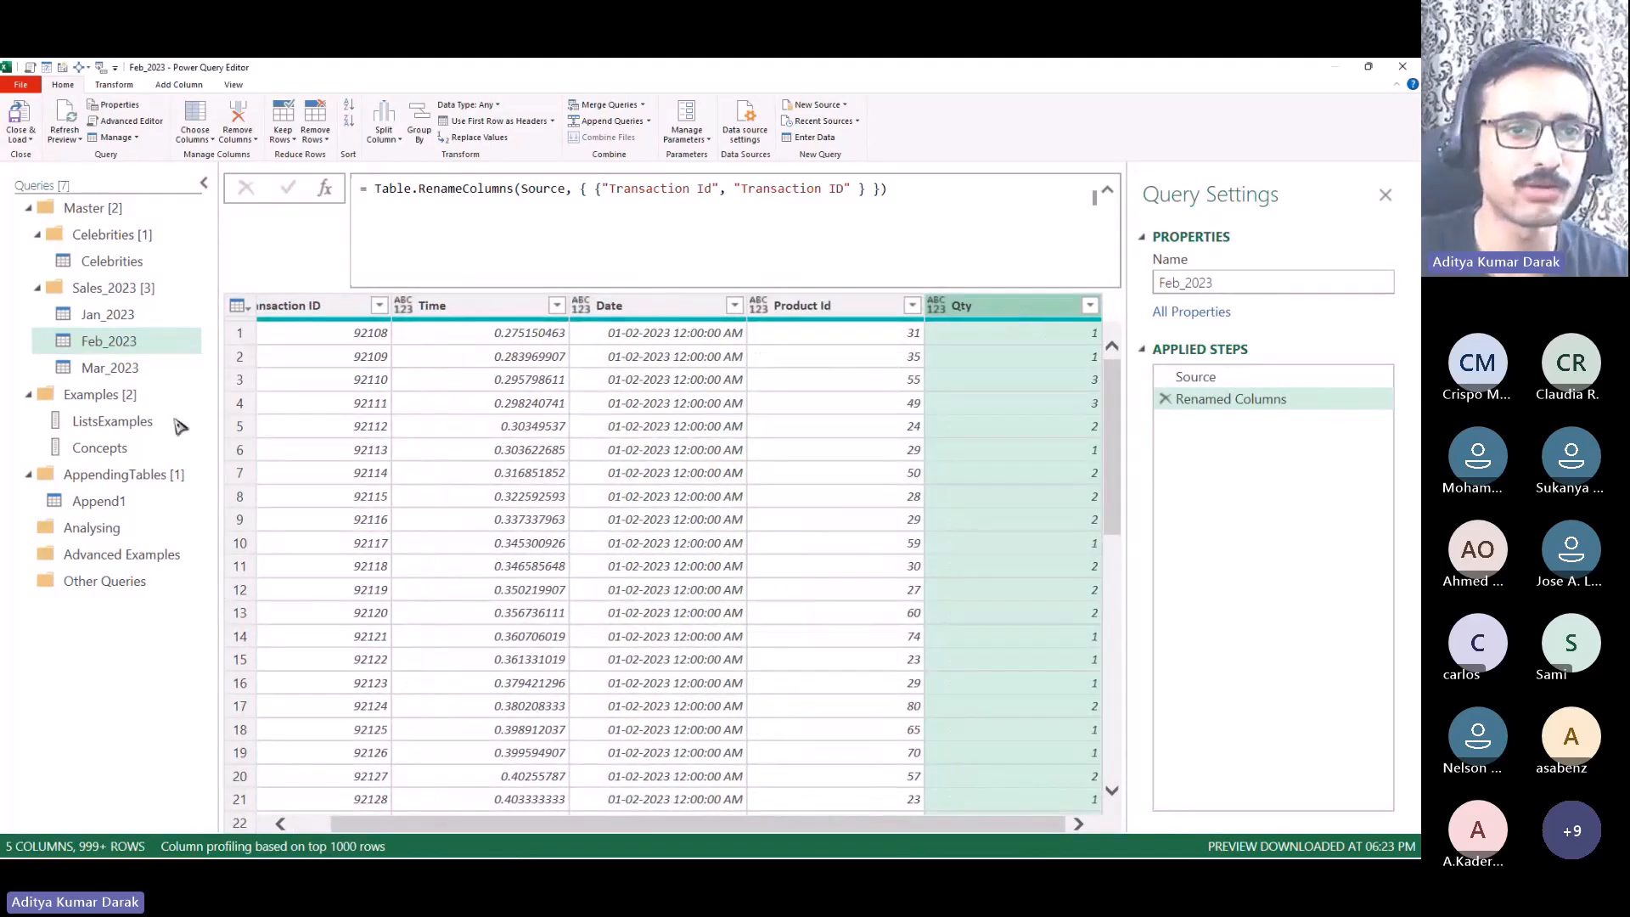
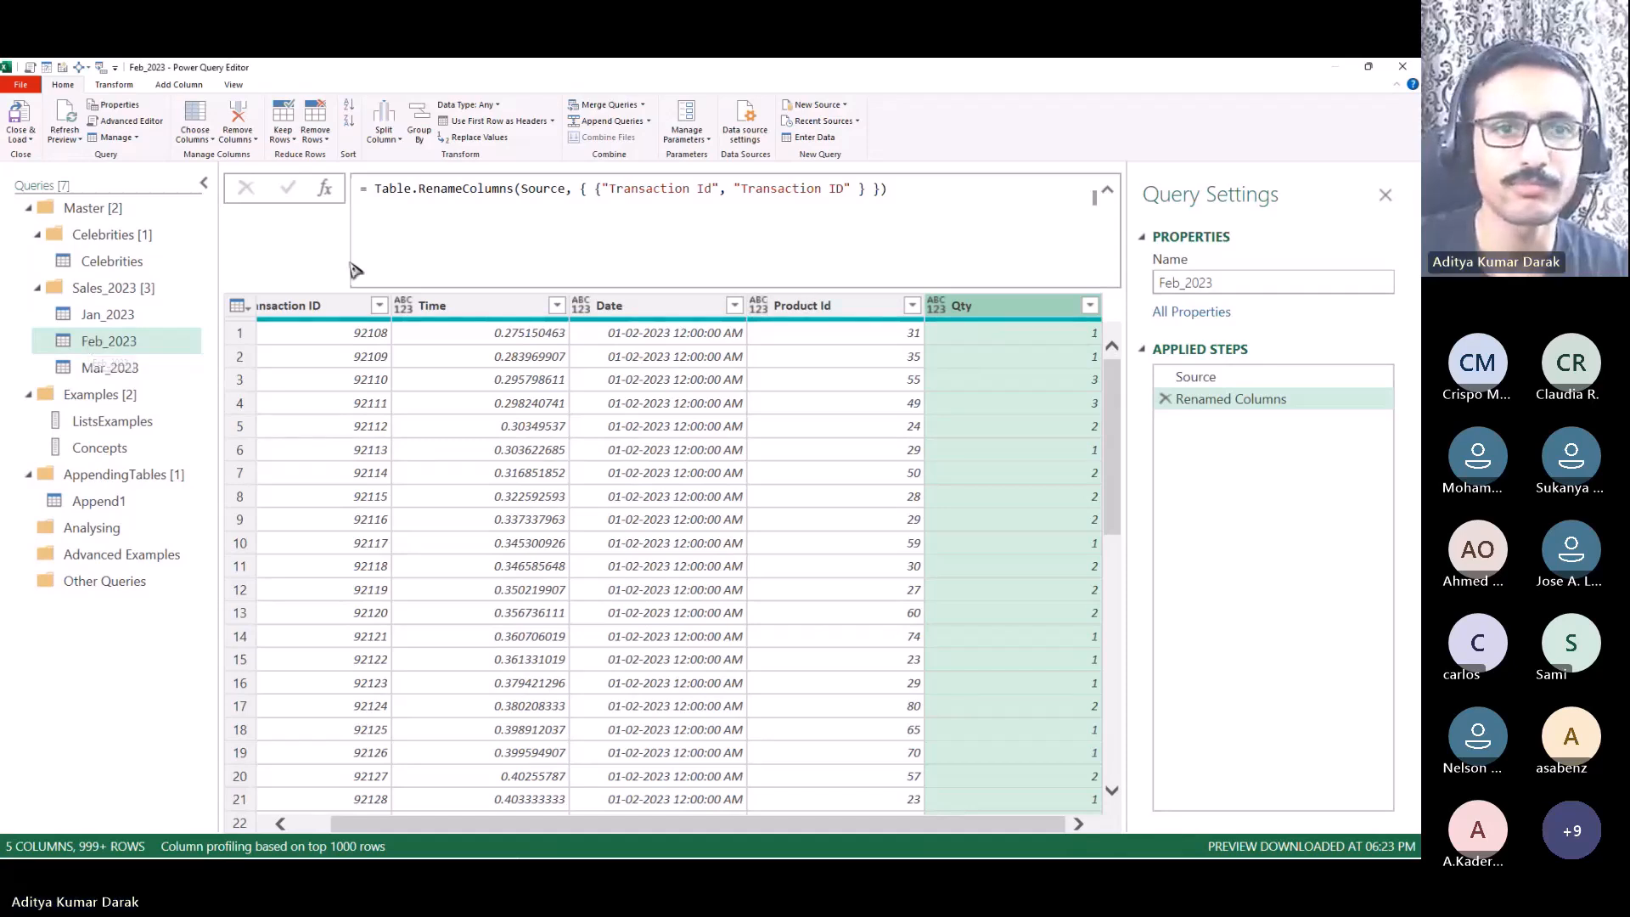
pyautogui.click(1165, 399)
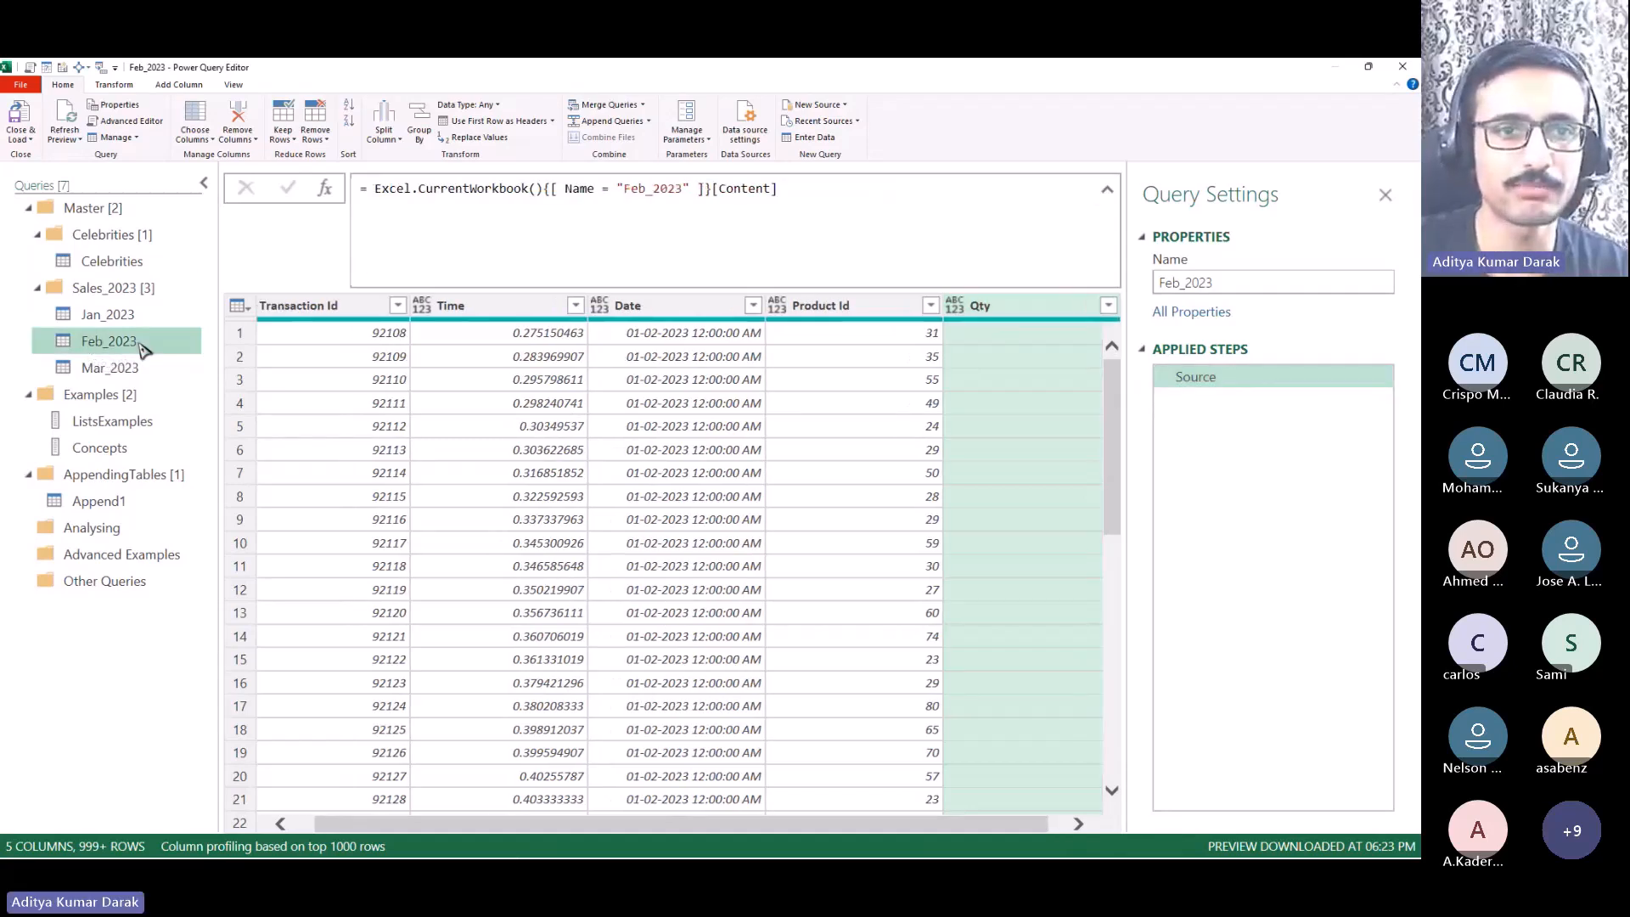
# Step: Create a reference to the Feb_2023 query and move the new query into the AppendingTables group
pyautogui.rightClick(84, 338)
pyautogui.click(78, 324)
pyautogui.rightClick(116, 344)
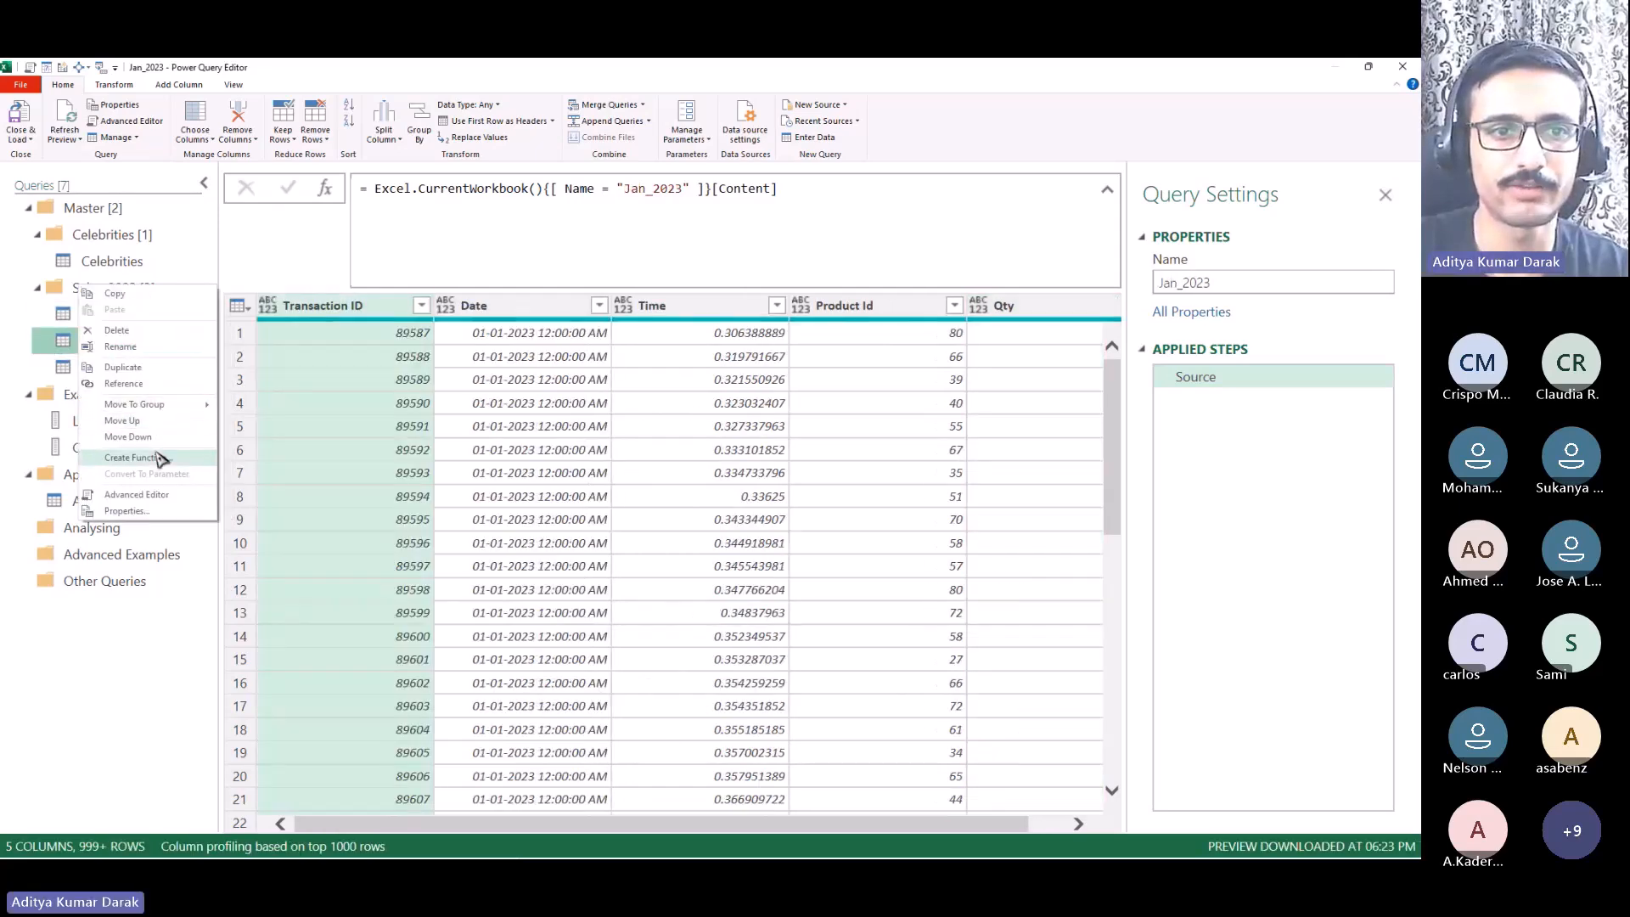
pyautogui.click(123, 383)
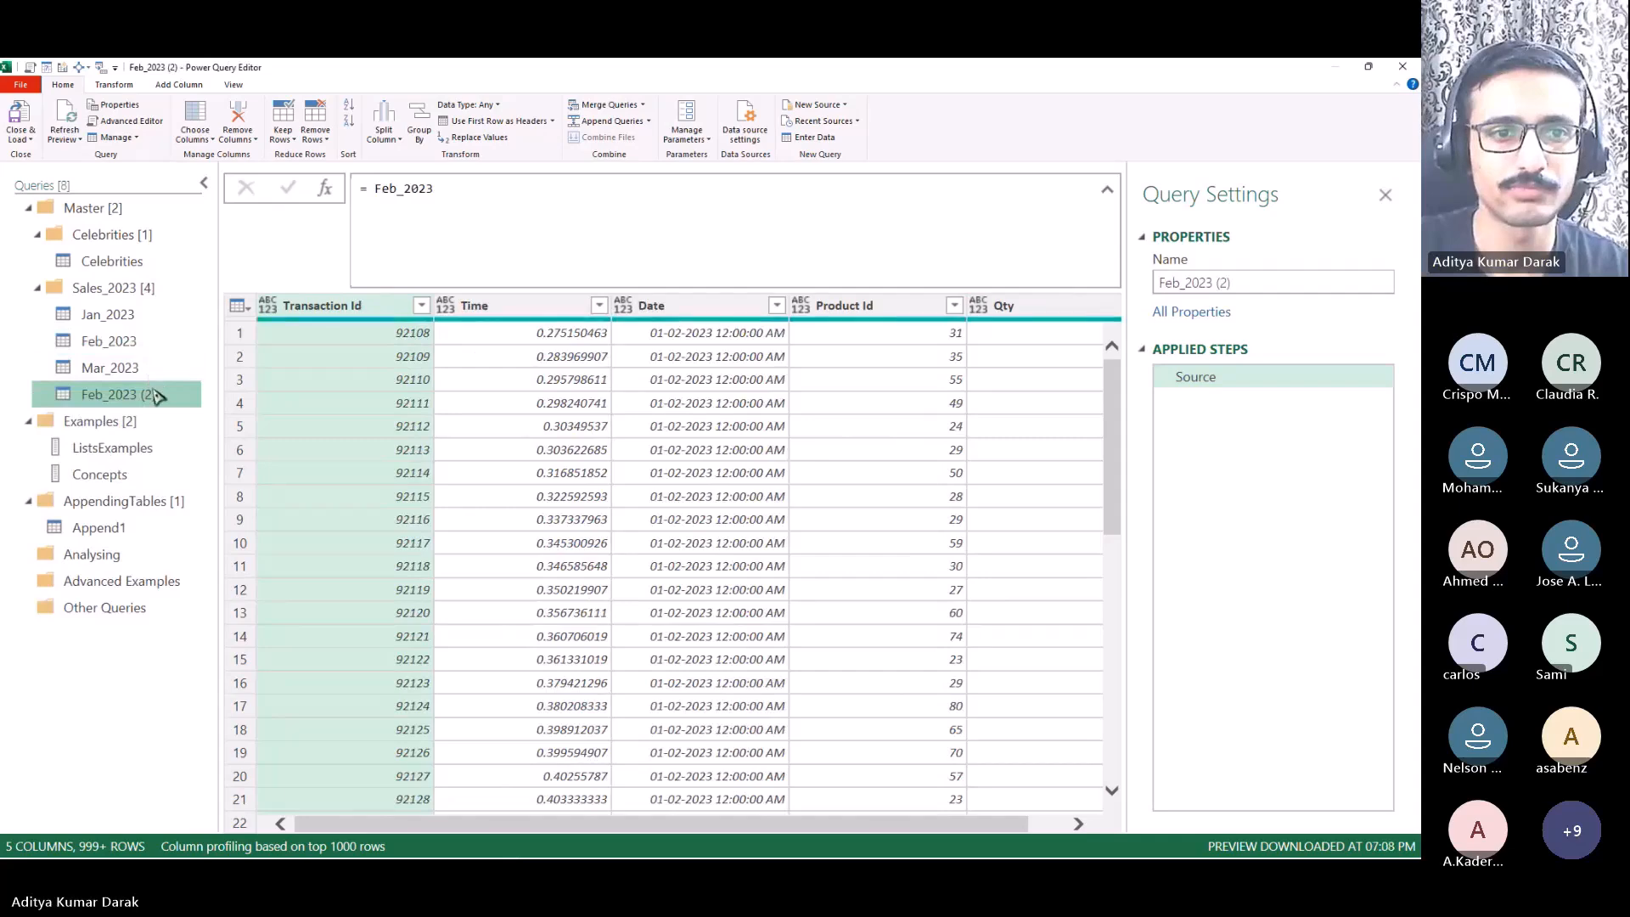
pyautogui.moveTo(156, 392); pyautogui.dragTo(147, 528)
# Step: Rename the Append1 query as "Bad Appending"
pyautogui.doubleClick(145, 508)
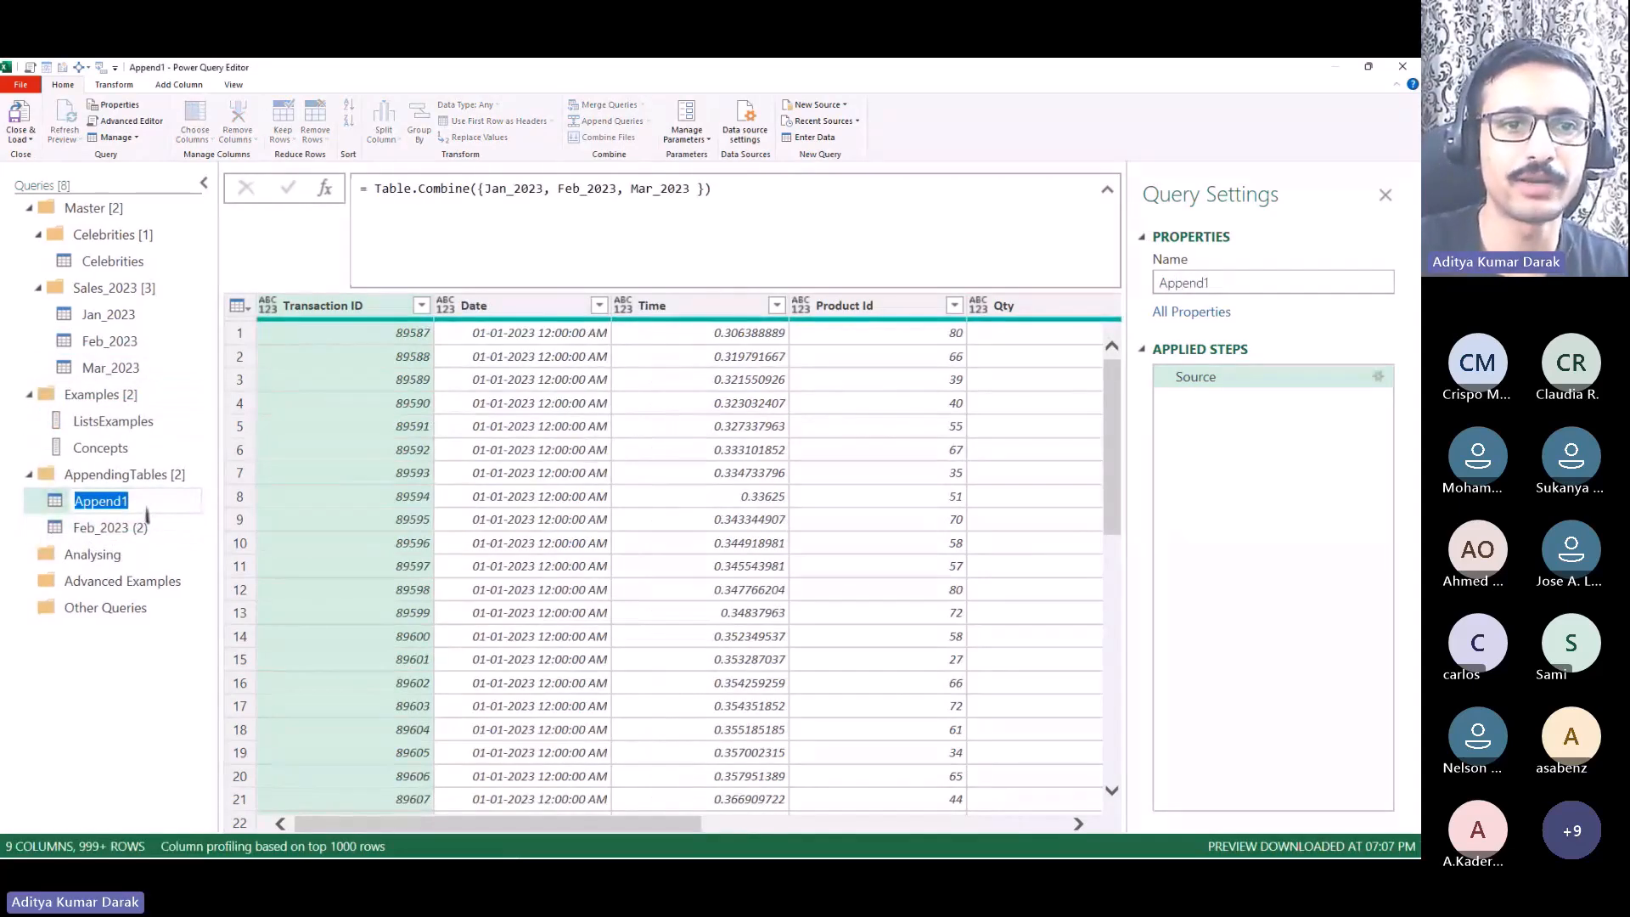
pyautogui.write('Bad Append')
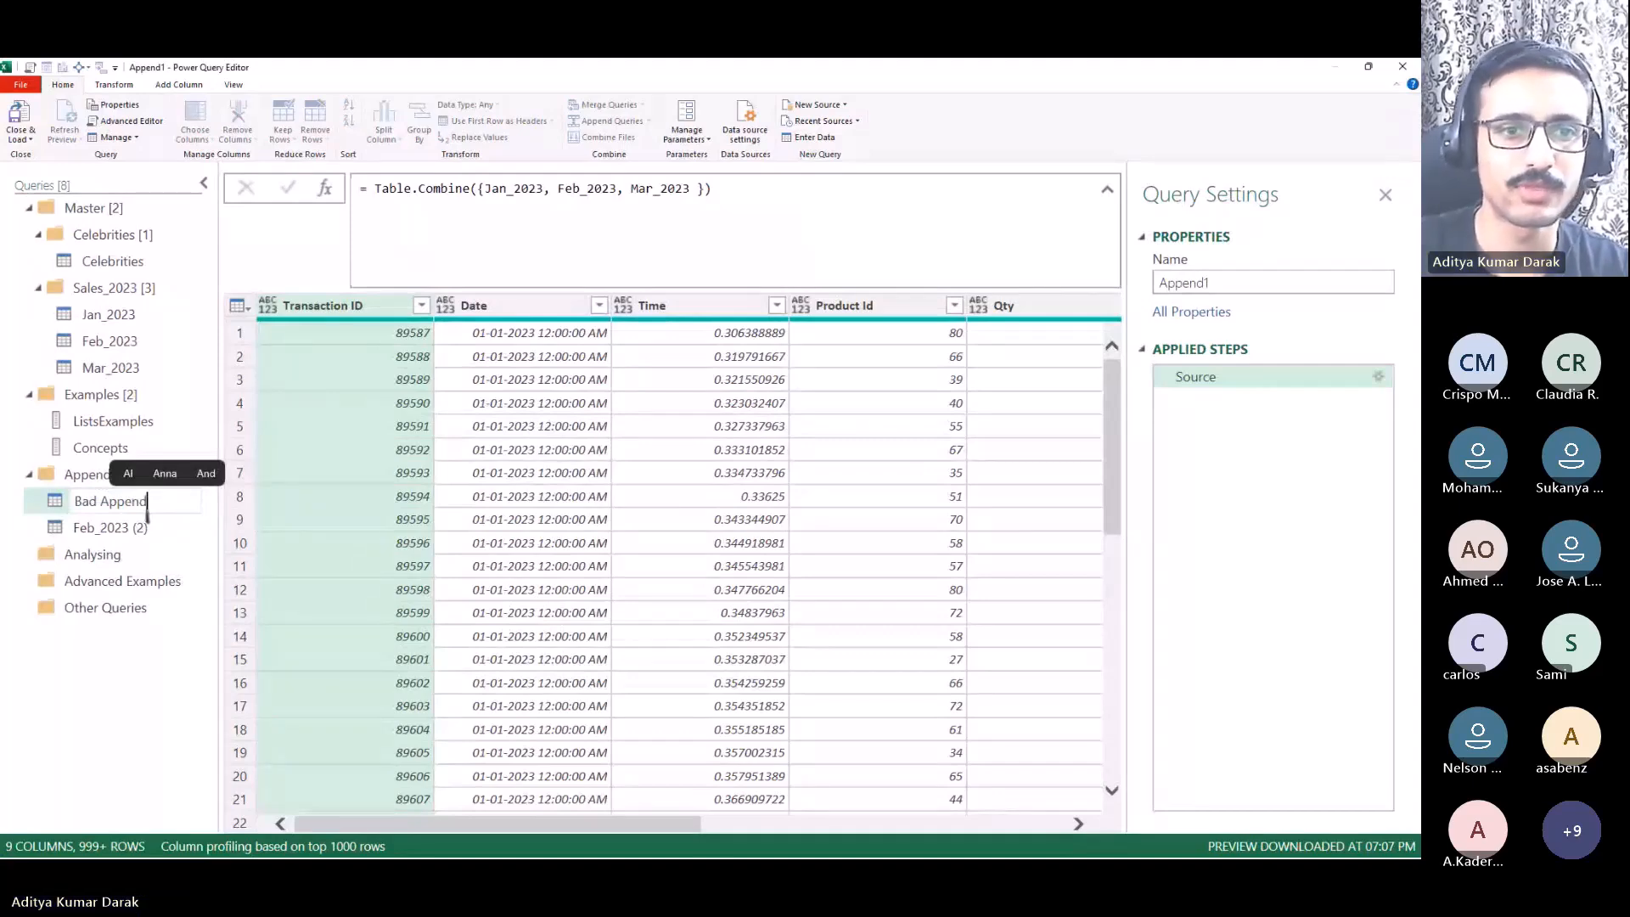
pyautogui.write('ing')
pyautogui.press('Return')
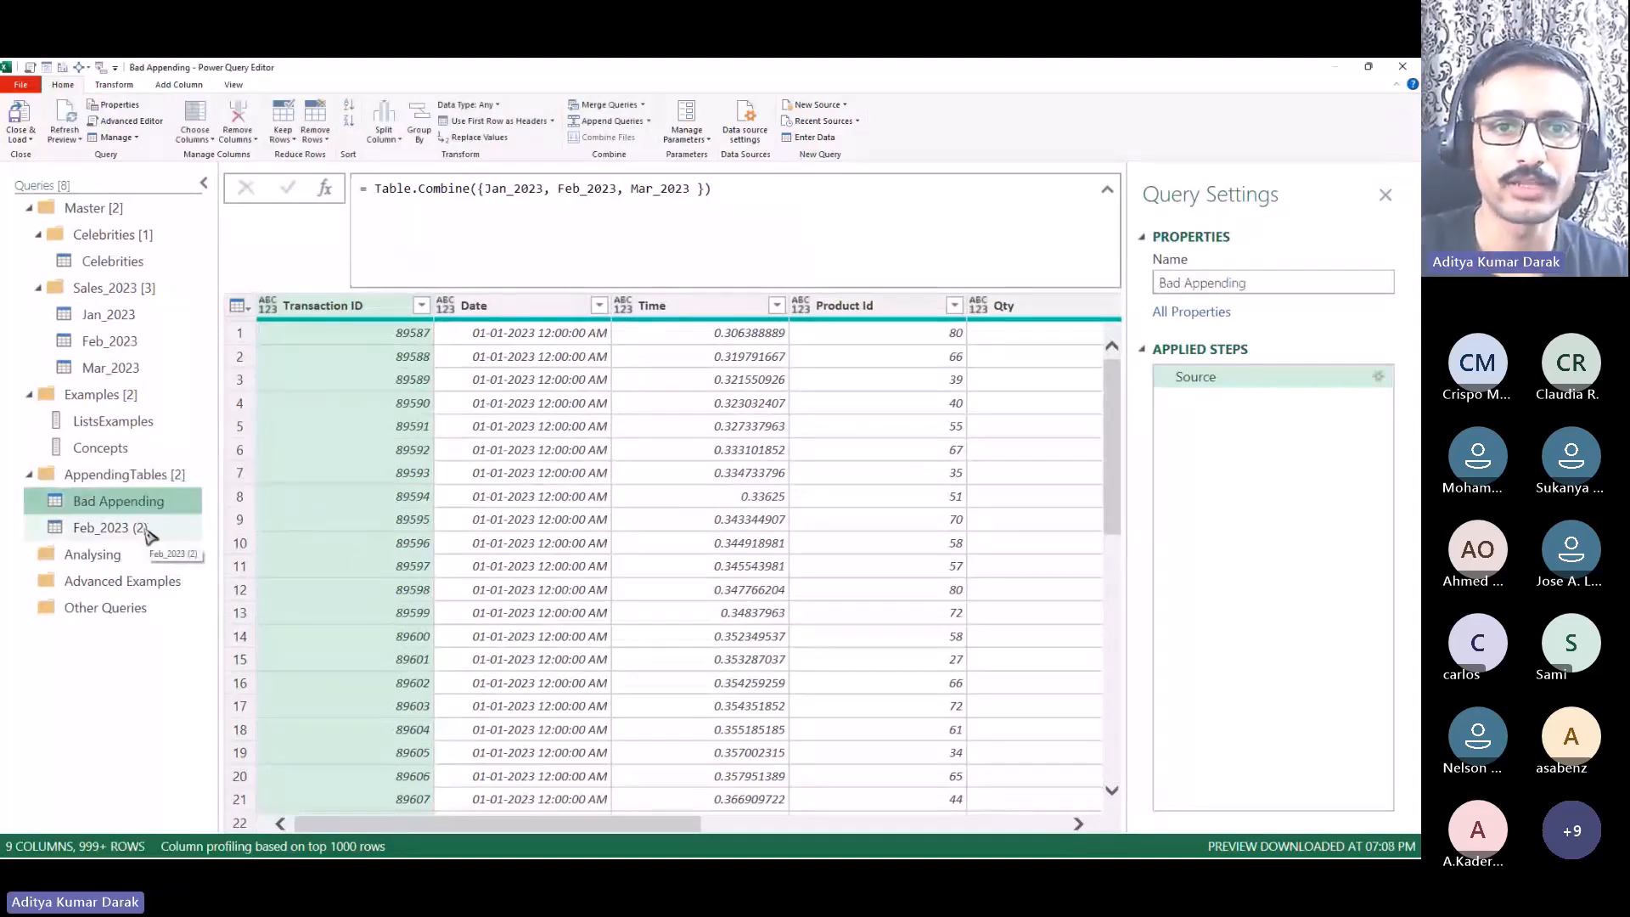
# Step: Rename the new Feb_2023 reference query in AppendingTables as "Rename"
pyautogui.click(146, 531)
pyautogui.doubleClick(146, 532)
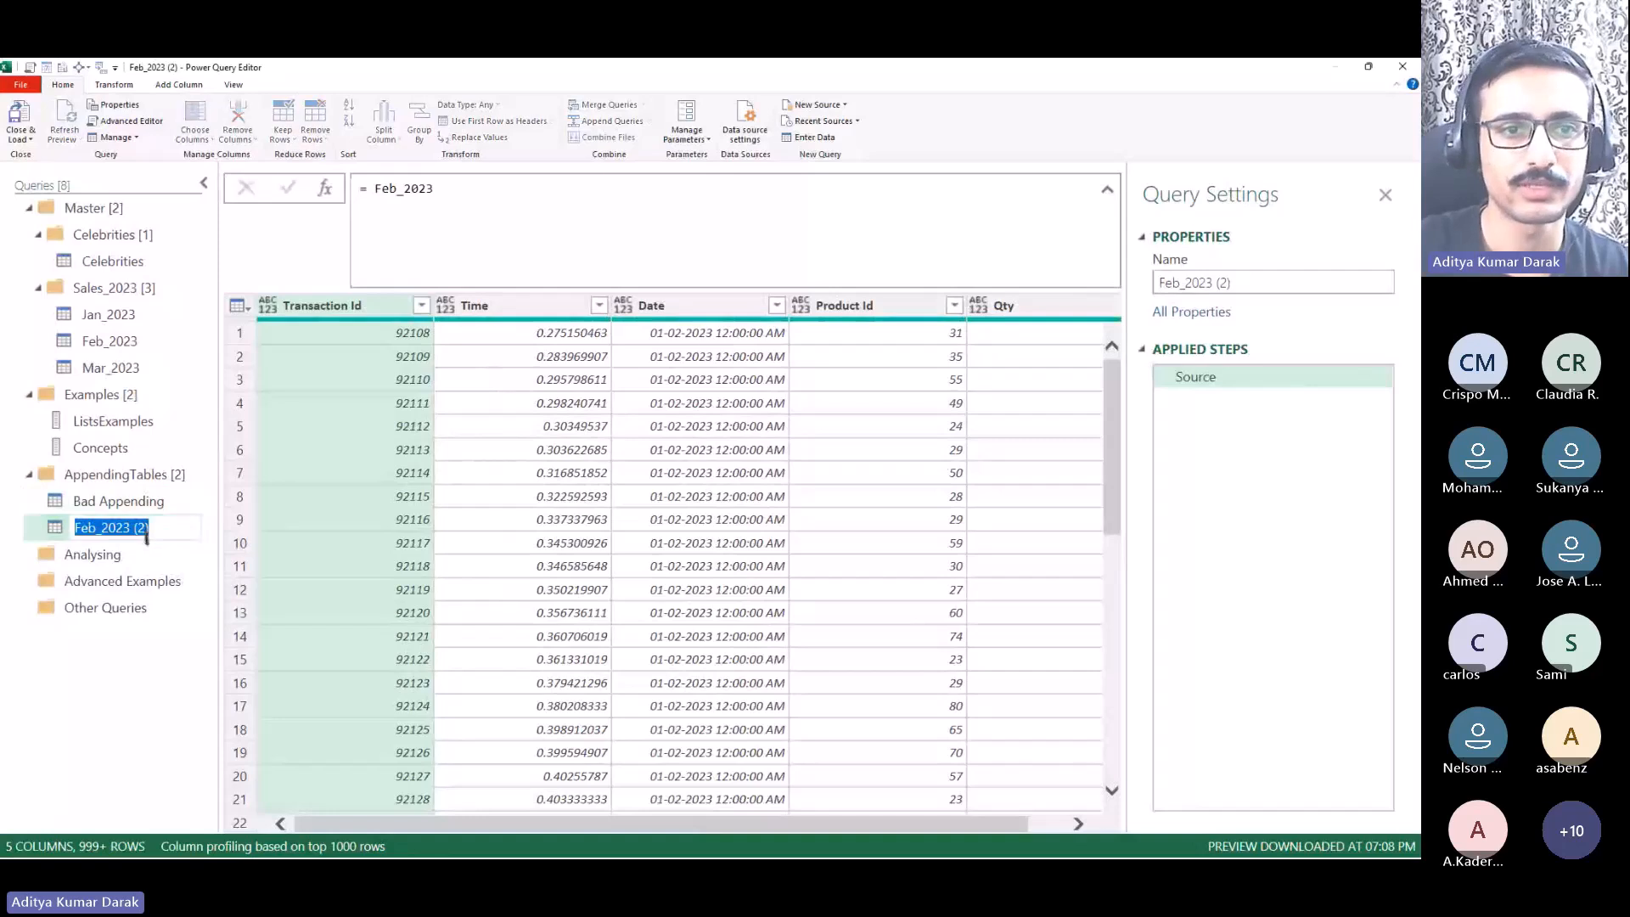
pyautogui.write('Rename')
pyautogui.press('Return')
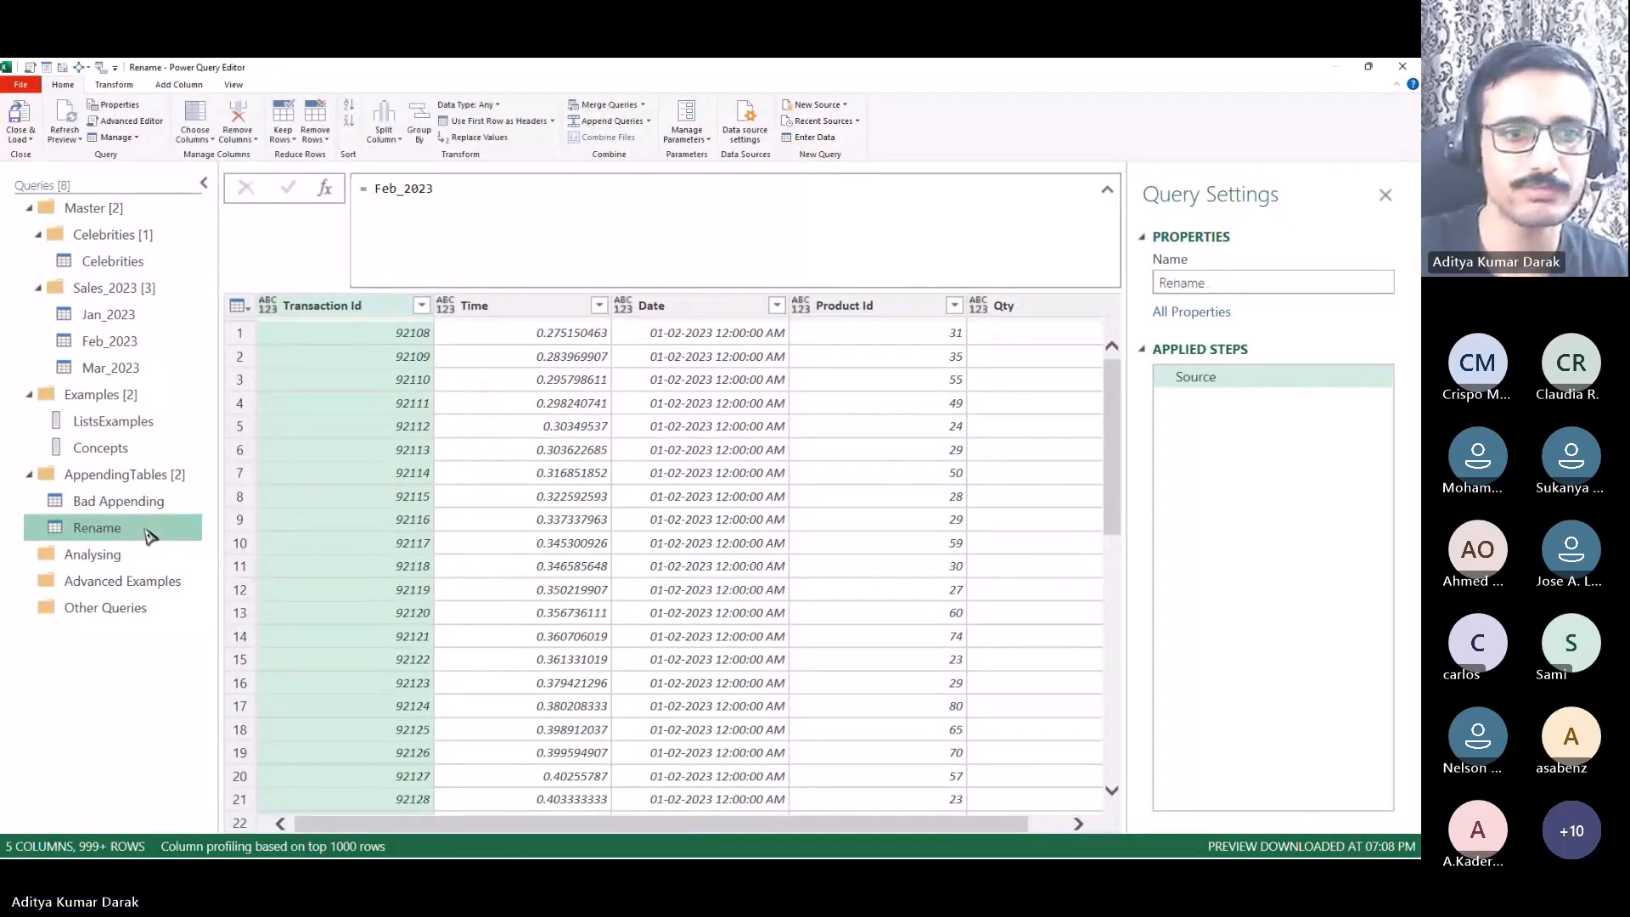
# Step: Rename the Transaction Id column to "Transaction ID" in the Rename query and review the old-and-new name pair in its formula
pyautogui.doubleClick(389, 311)
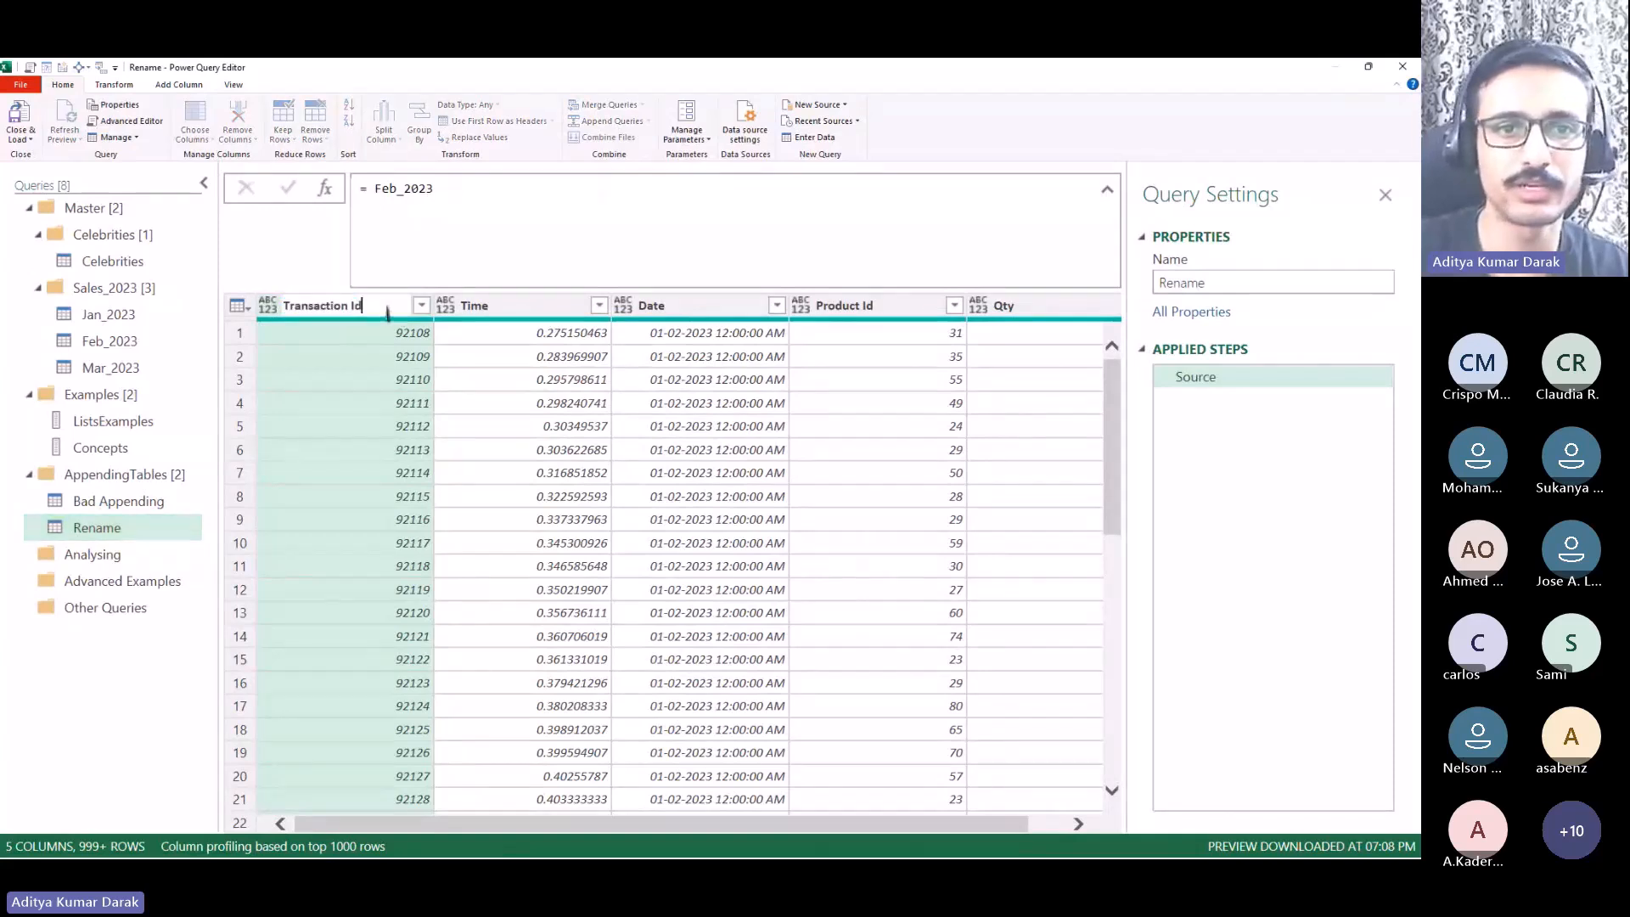
pyautogui.press('BackSpace')
pyautogui.write('D')
pyautogui.press('Return')
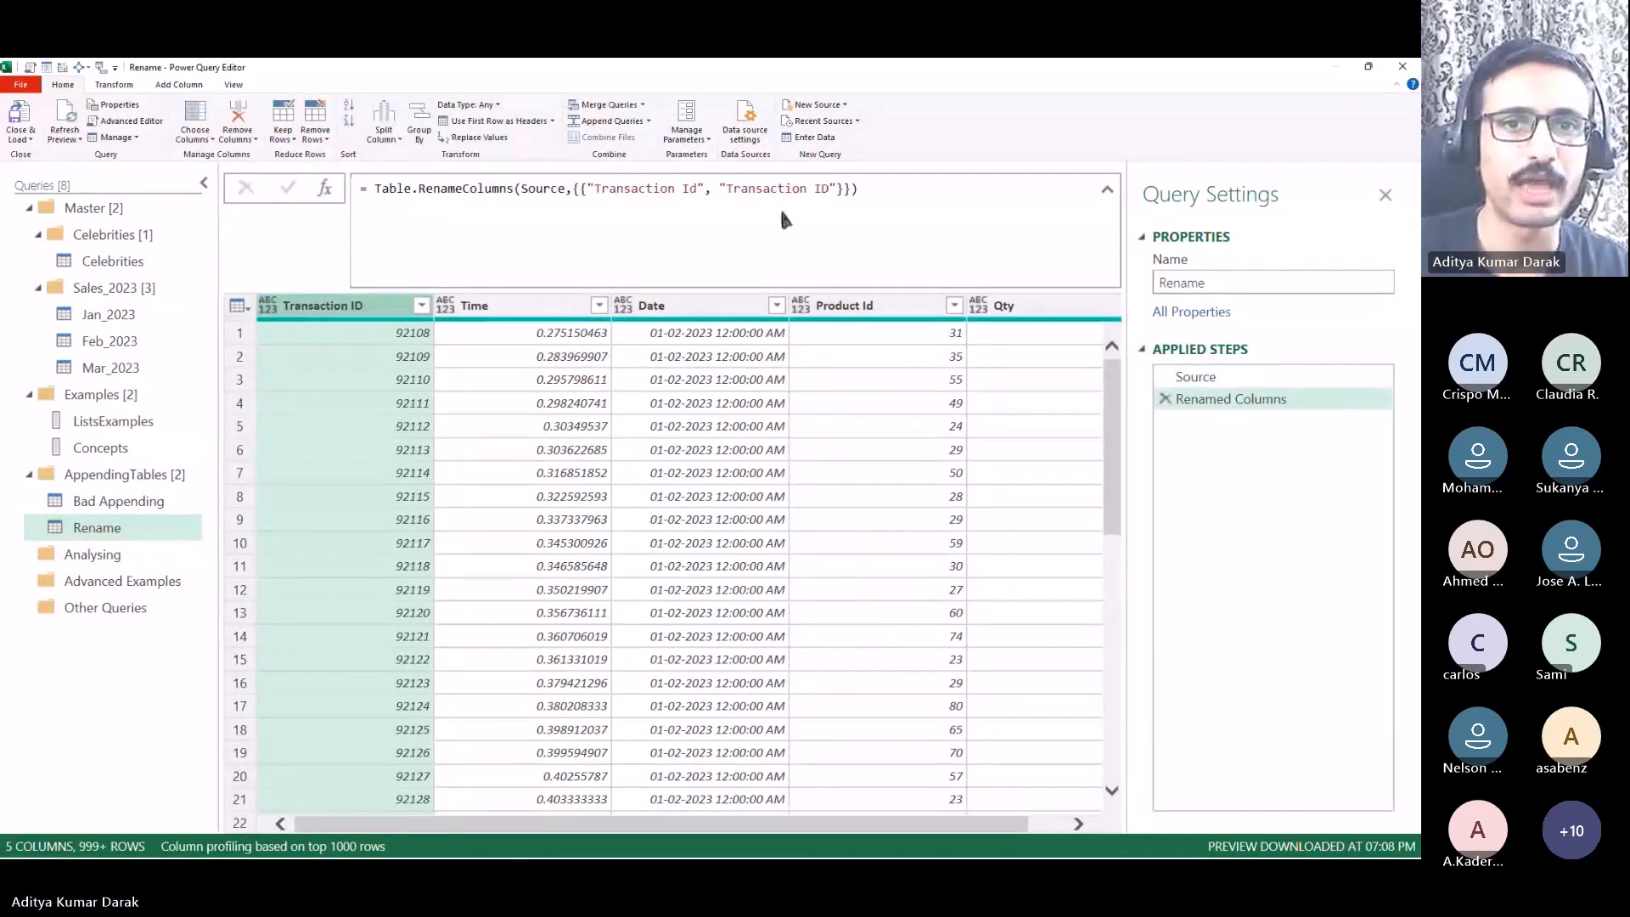
pyautogui.moveTo(585, 194); pyautogui.dragTo(838, 191)
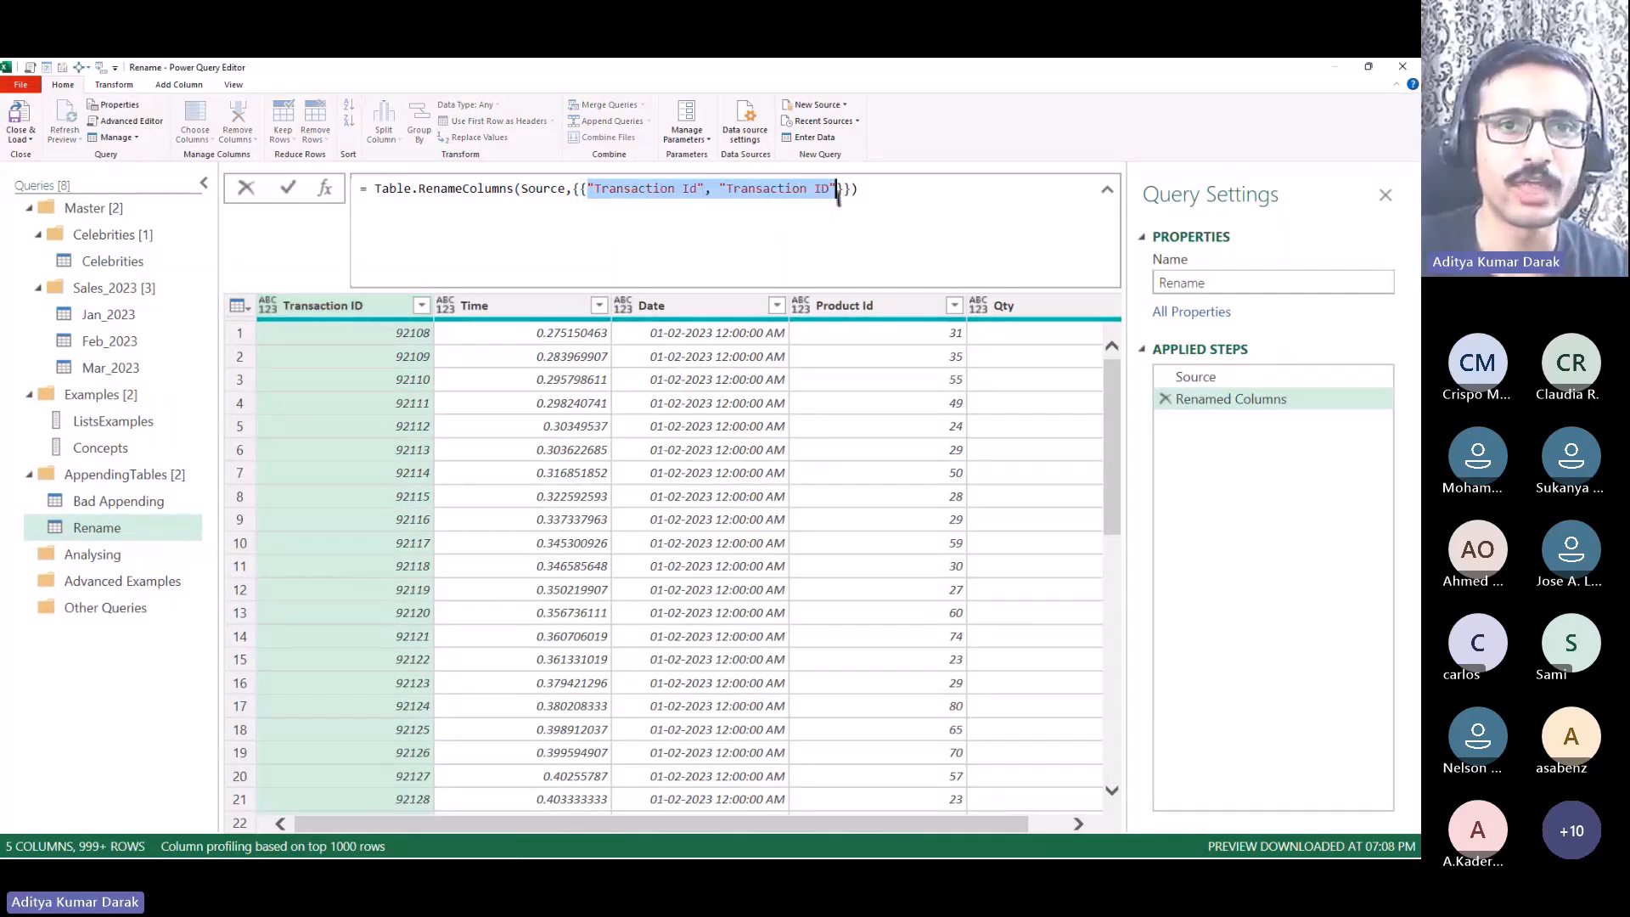
pyautogui.press('Escape')
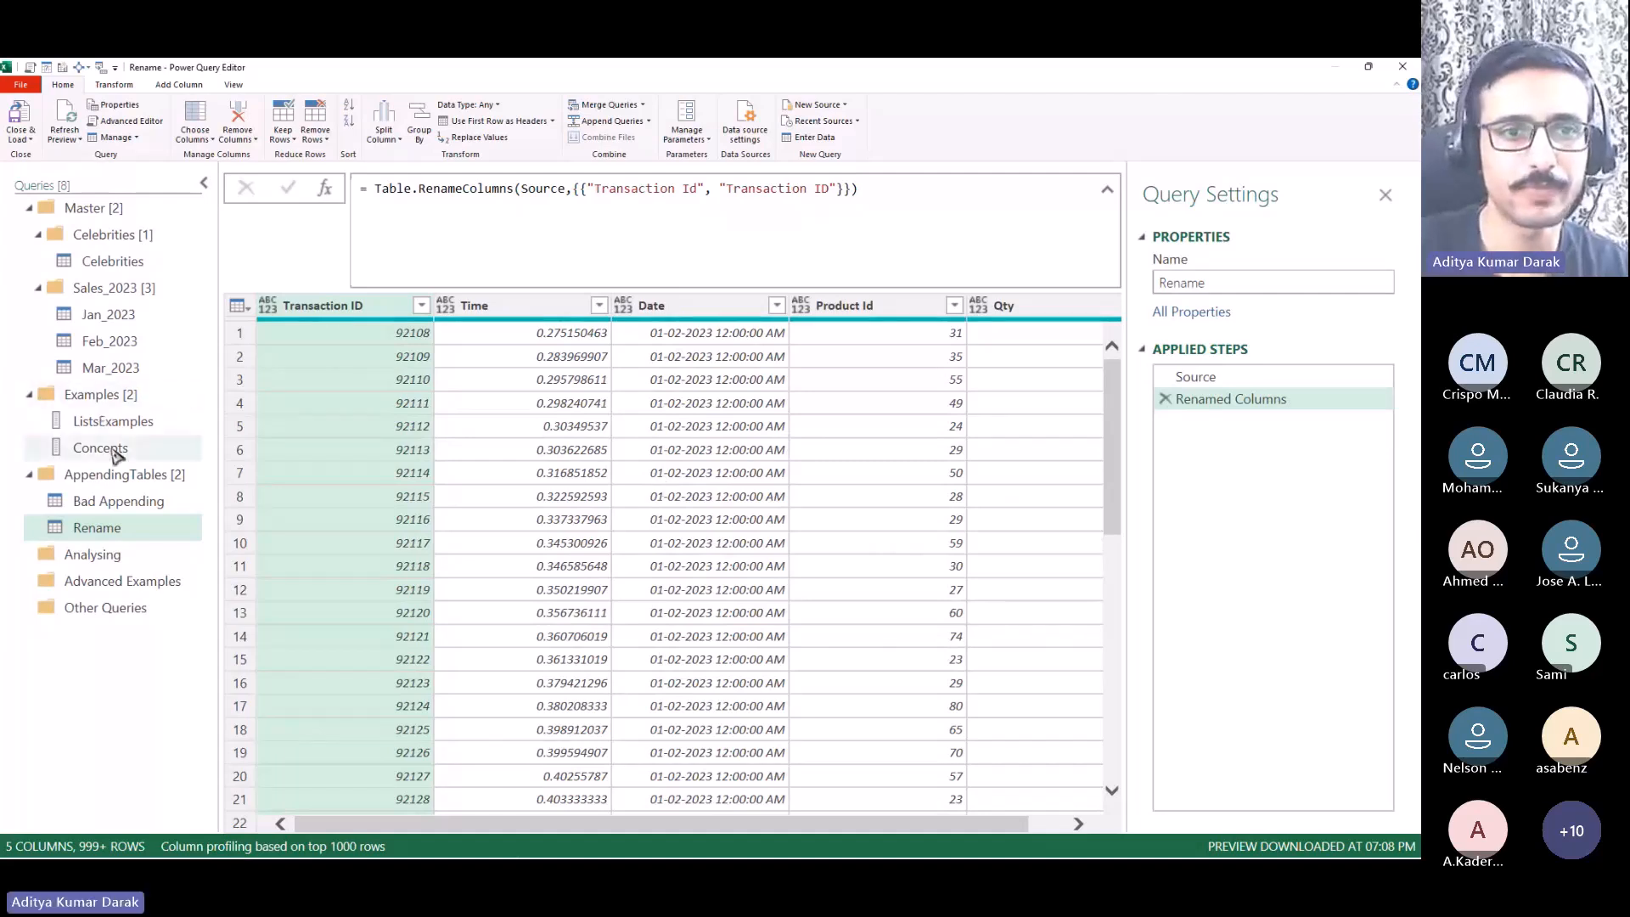
# Step: Compare the nested rename list in the Rename query with the column headers of the Bad Appending query
pyautogui.click(181, 509)
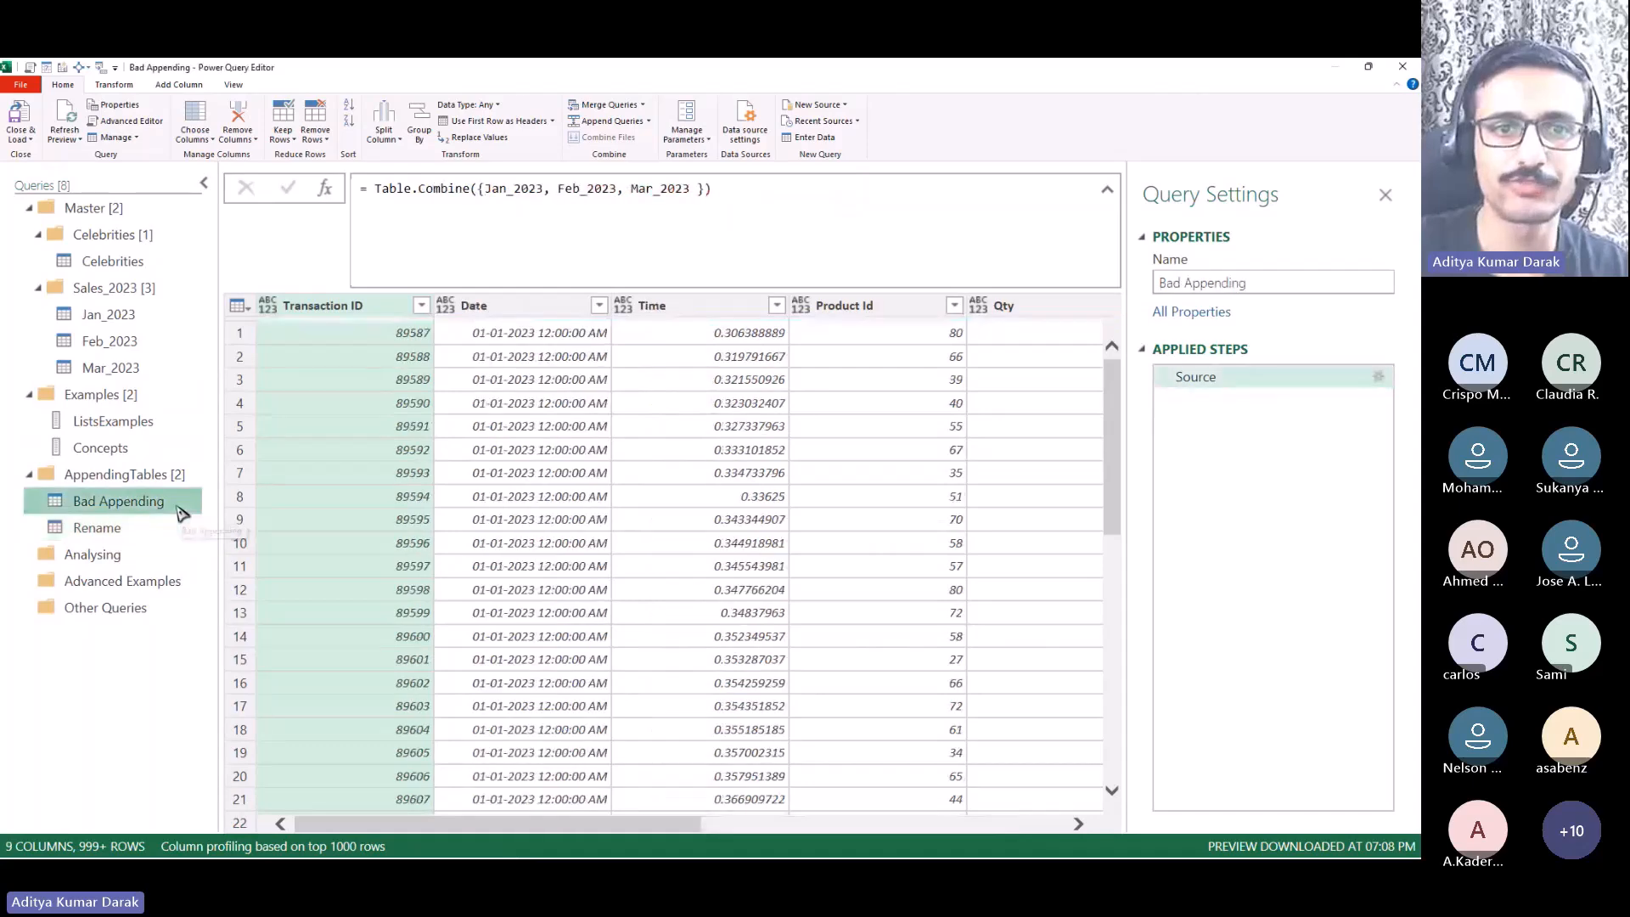
pyautogui.click(111, 527)
pyautogui.moveTo(581, 189); pyautogui.dragTo(858, 188)
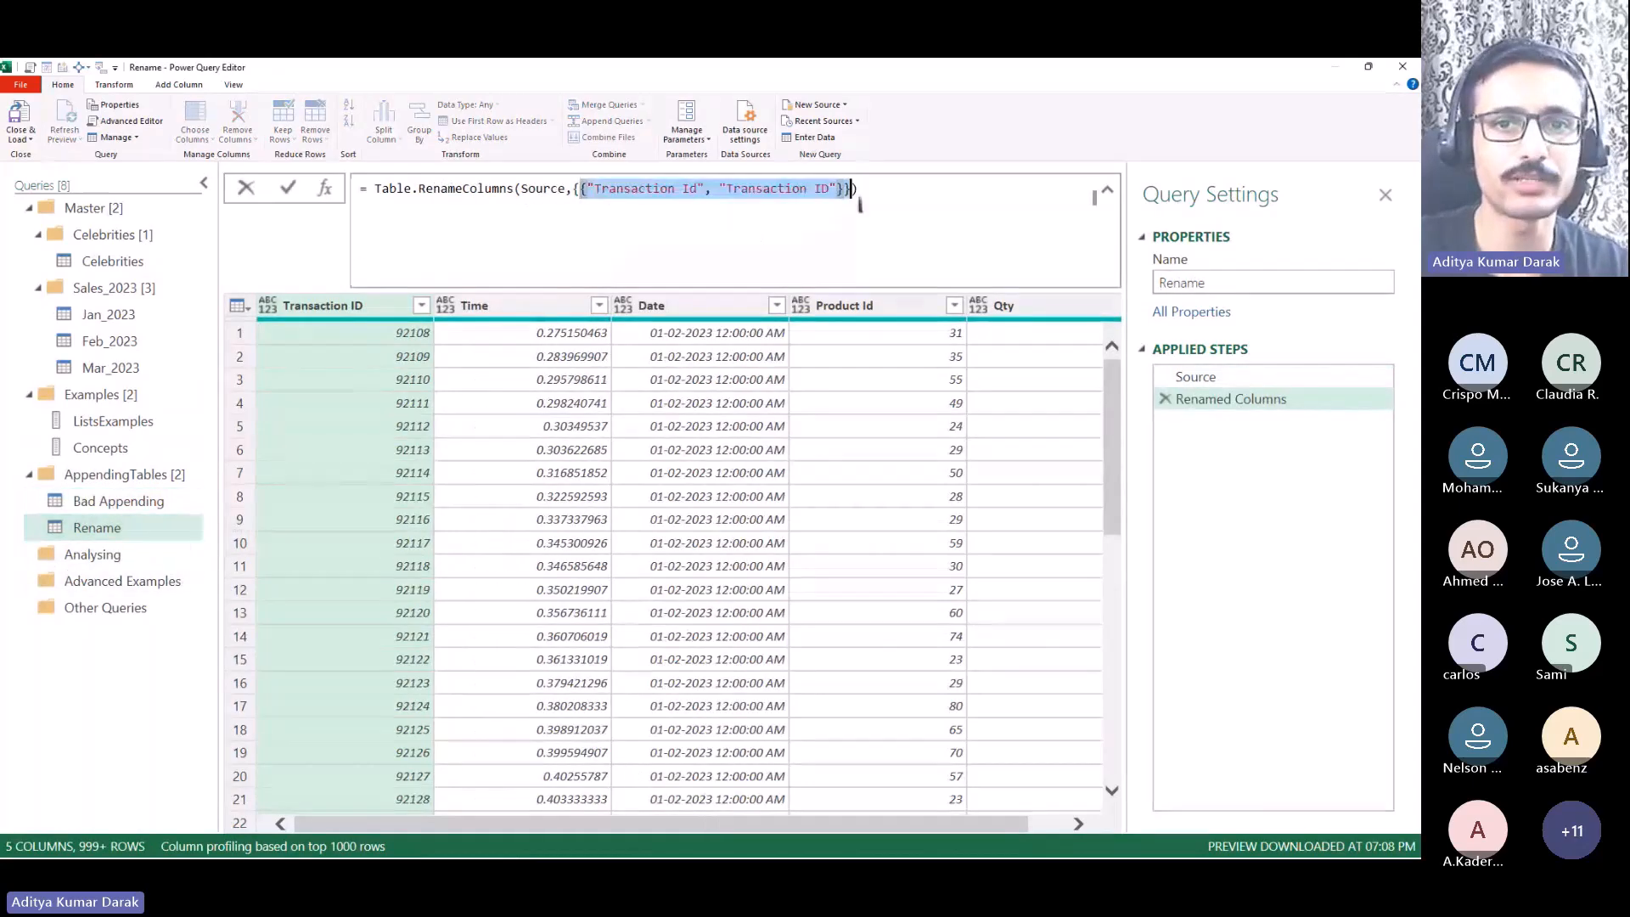
pyautogui.click(127, 523)
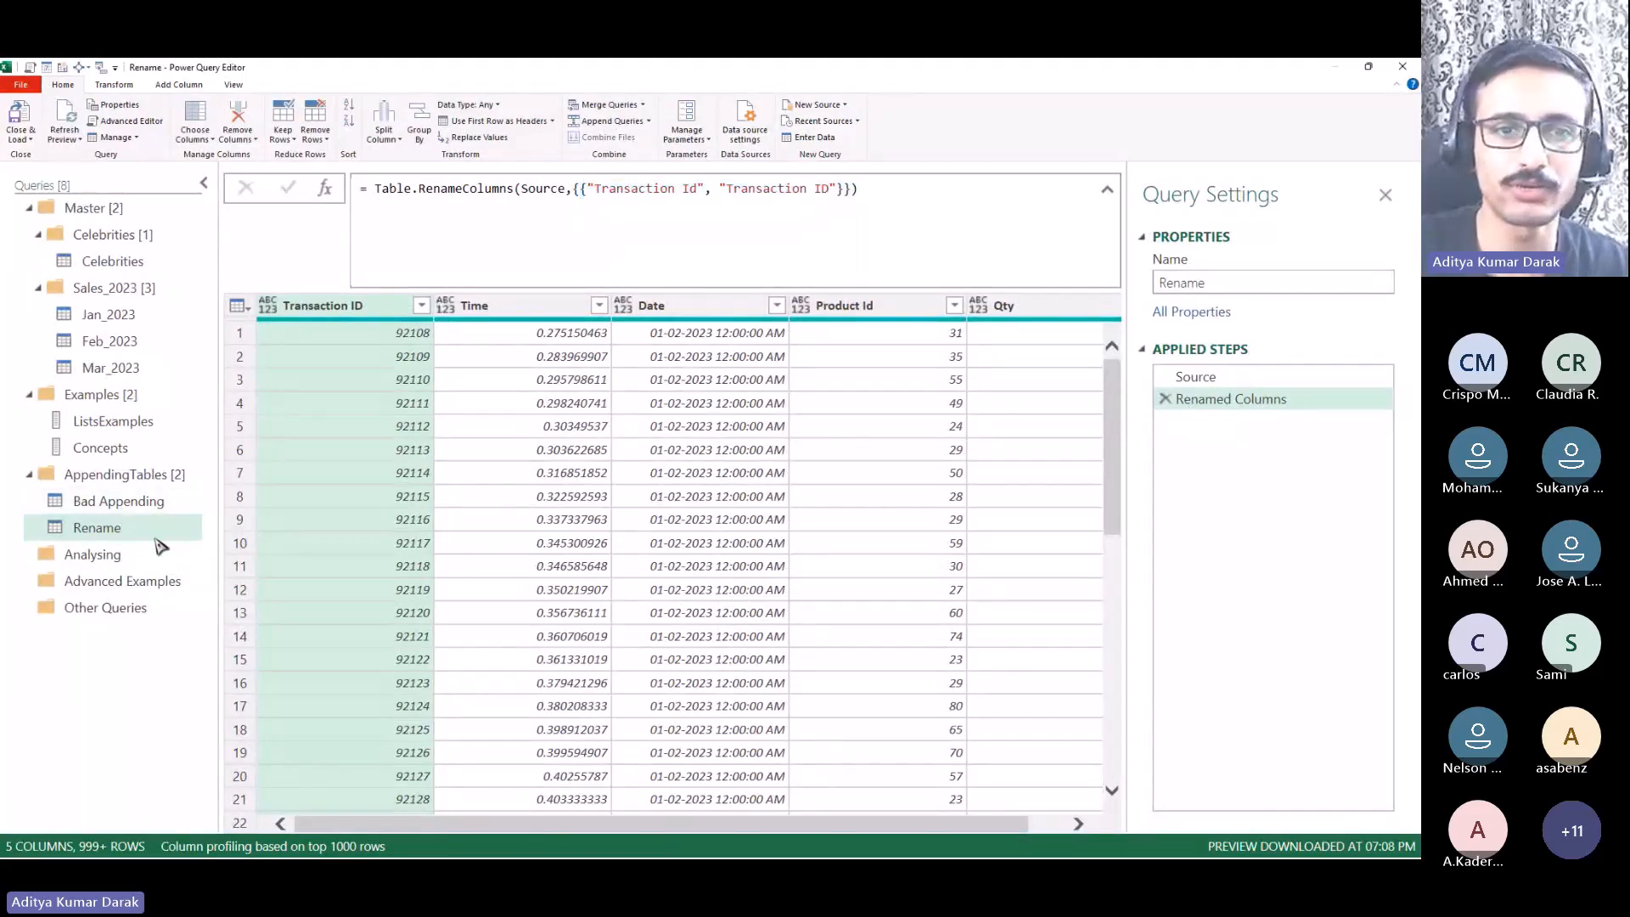
pyautogui.click(118, 501)
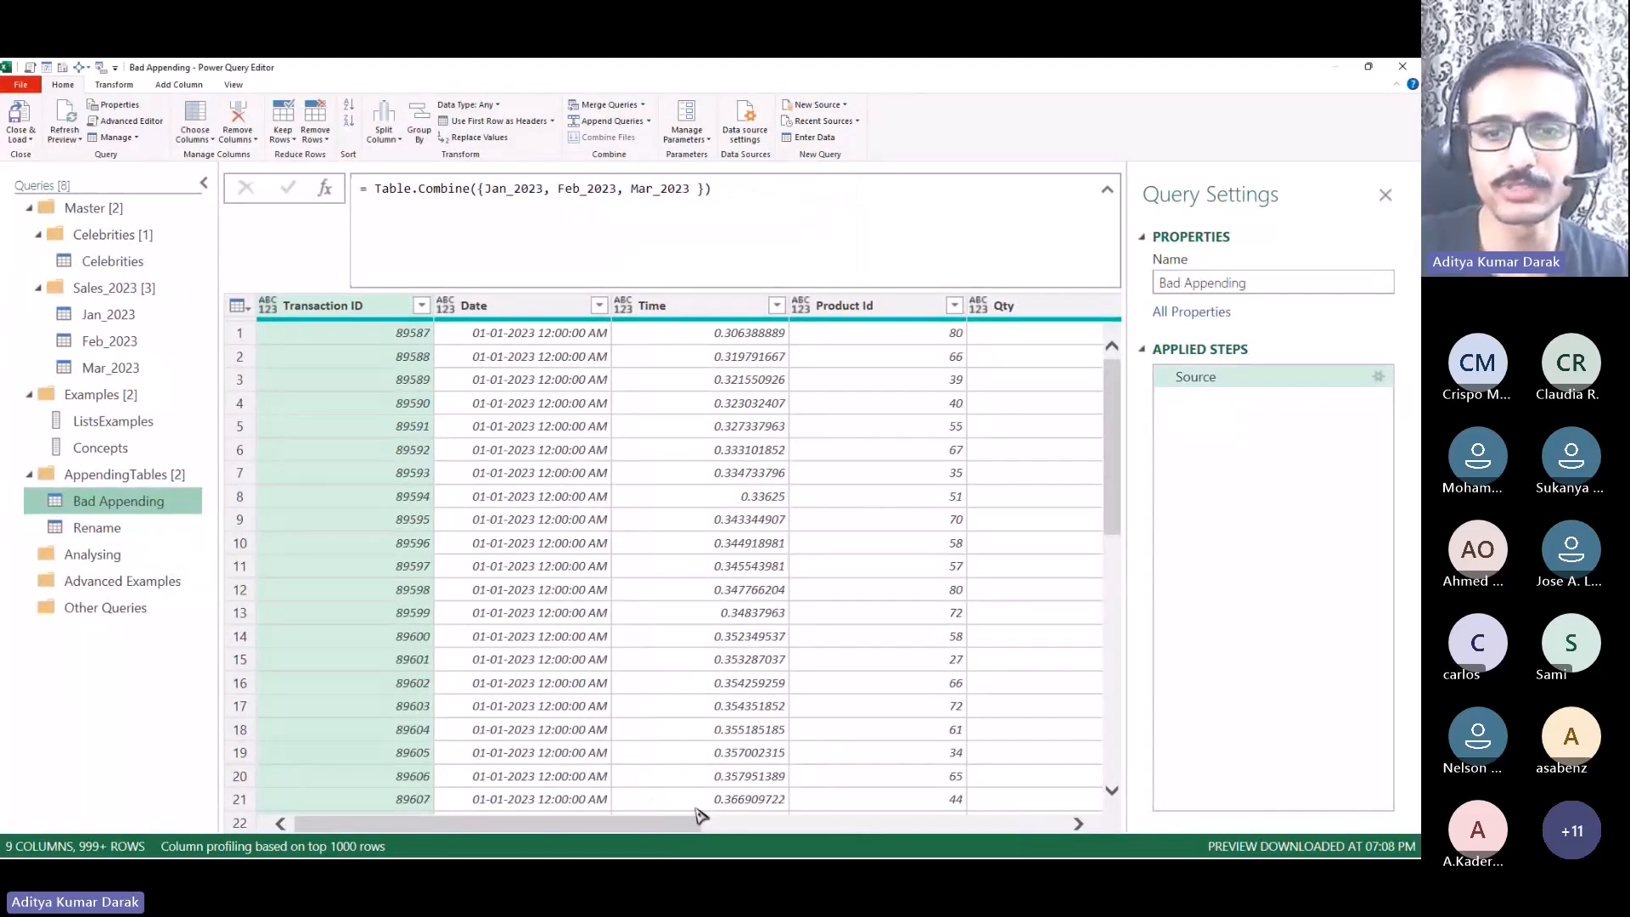
pyautogui.moveTo(666, 824); pyautogui.dragTo(558, 807)
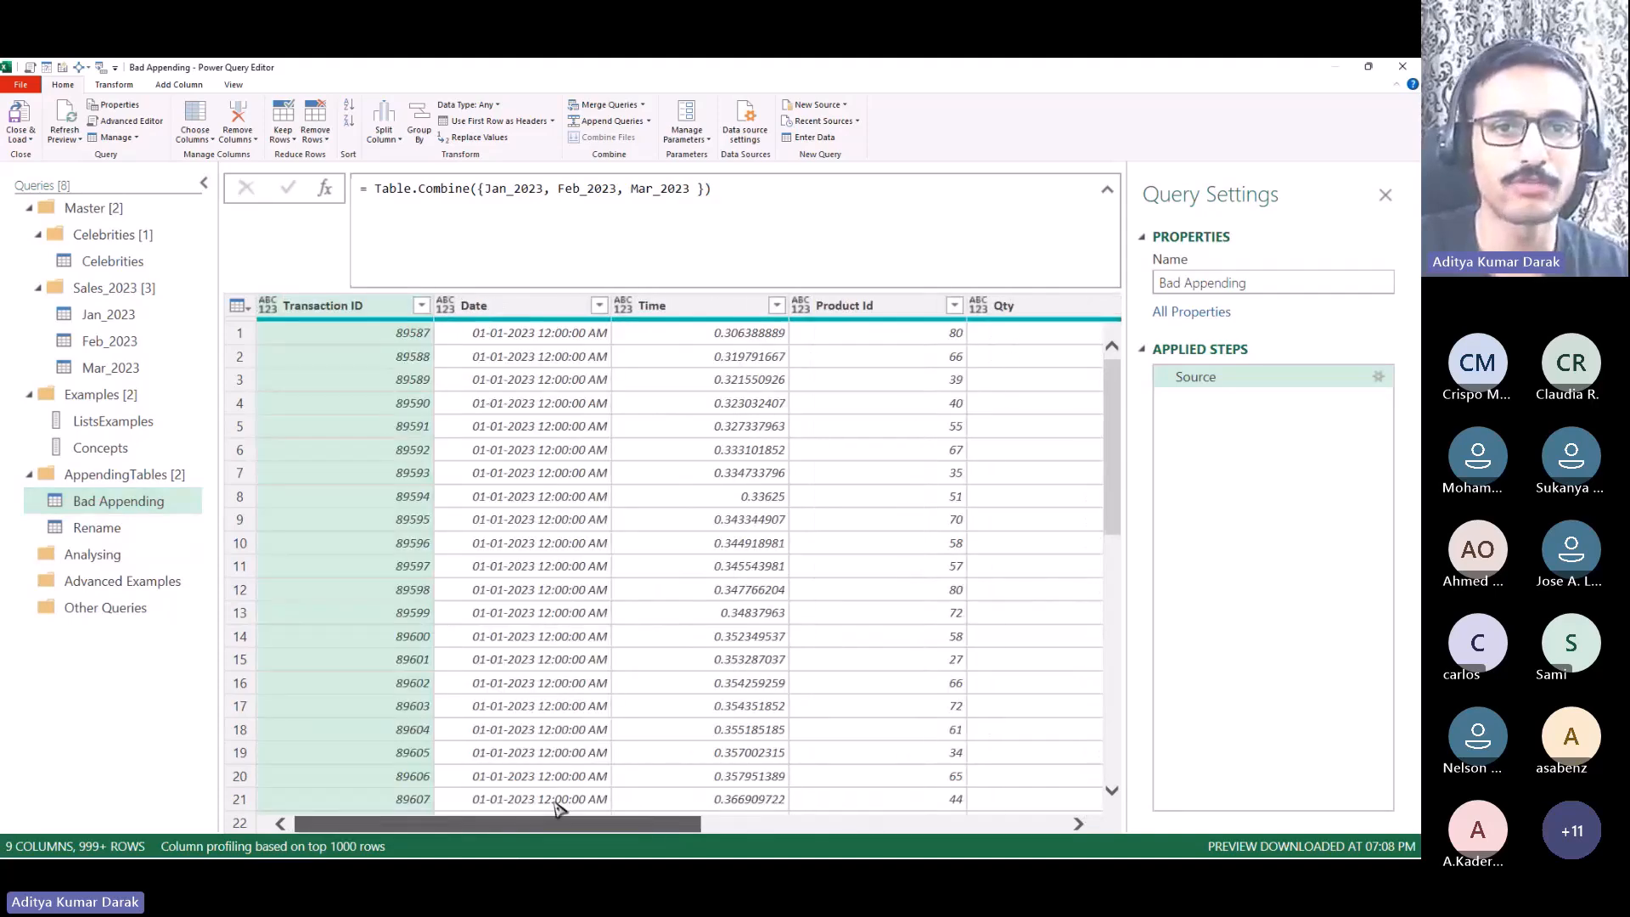
pyautogui.click(862, 311)
pyautogui.click(1019, 311)
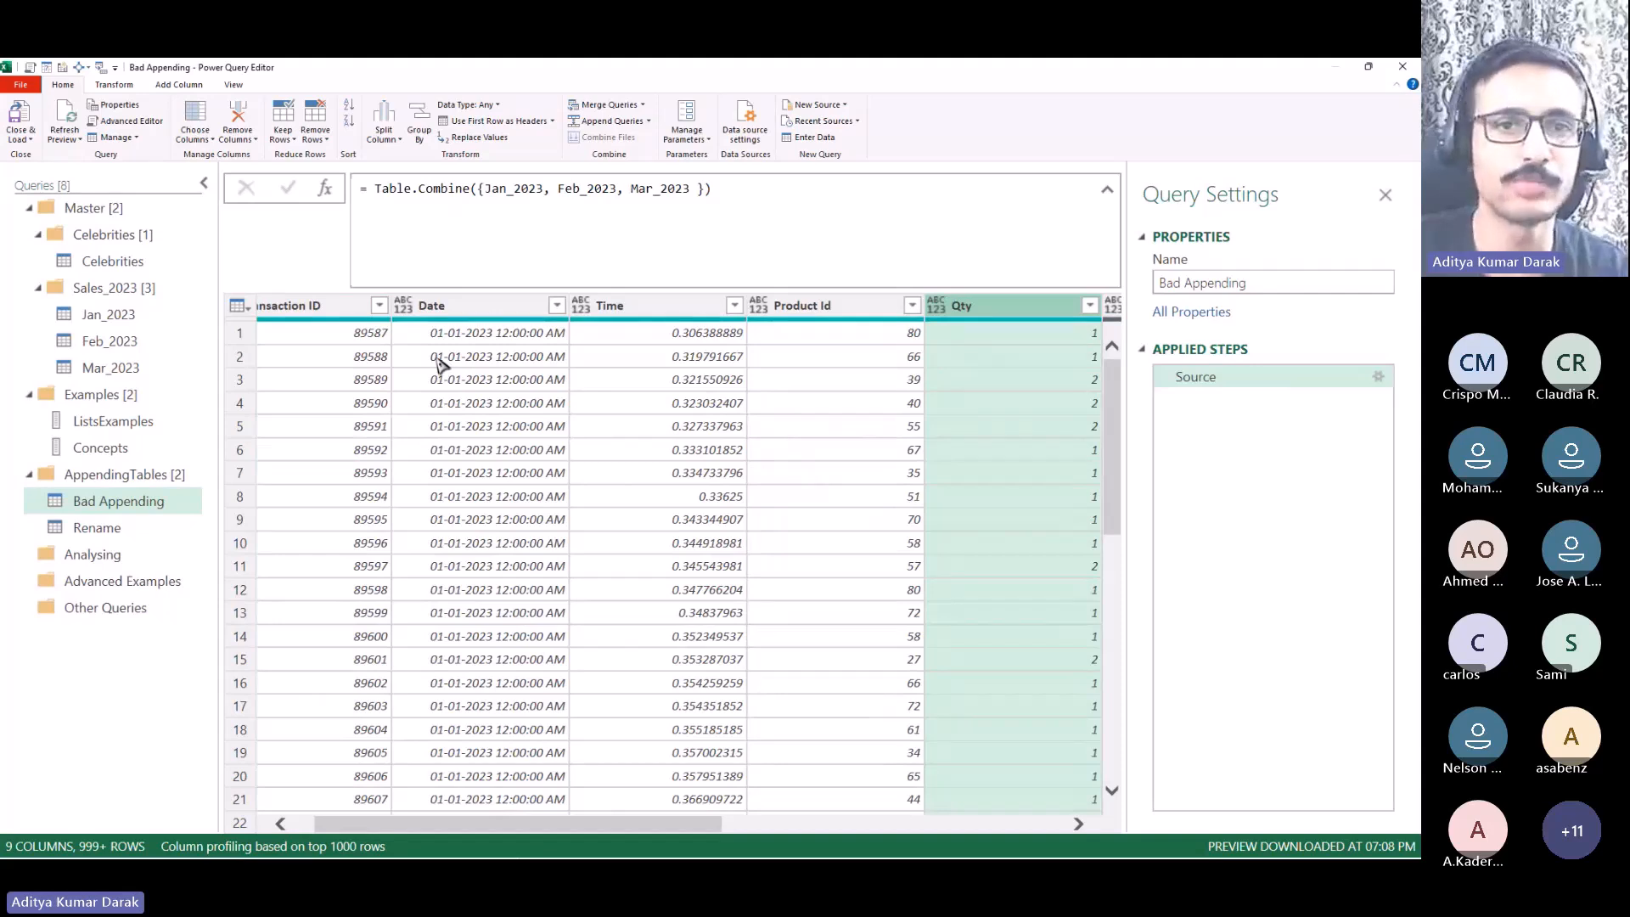
pyautogui.click(477, 450)
# Step: Create a reference to the Bad Appending query and name it "ColumnNames"
pyautogui.rightClick(124, 509)
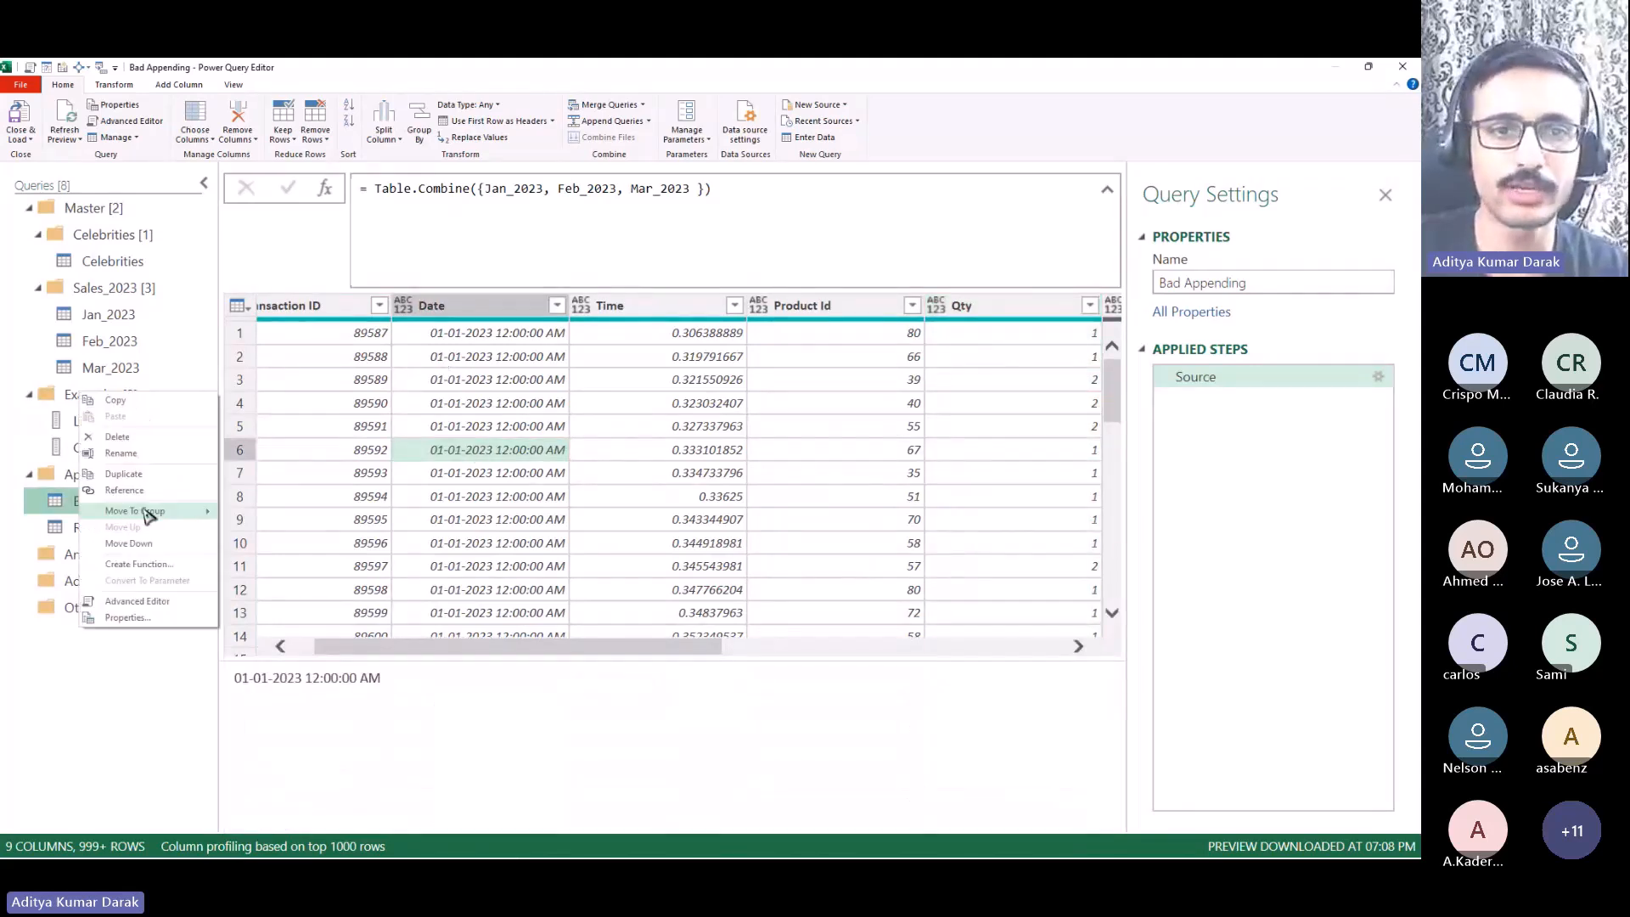
pyautogui.click(153, 490)
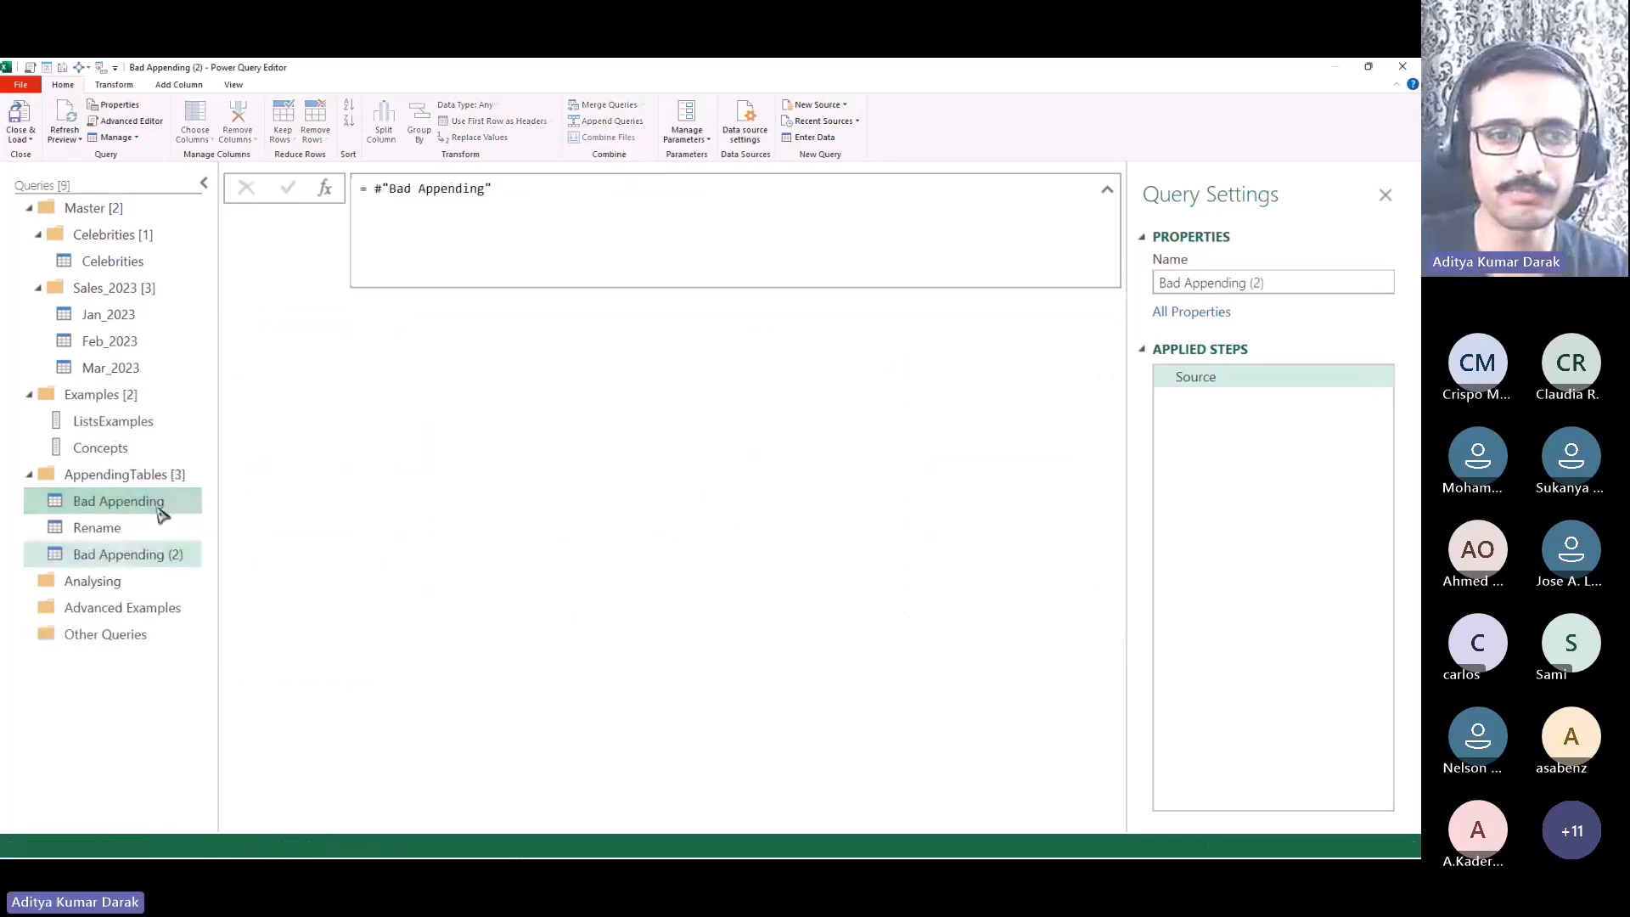
pyautogui.doubleClick(154, 551)
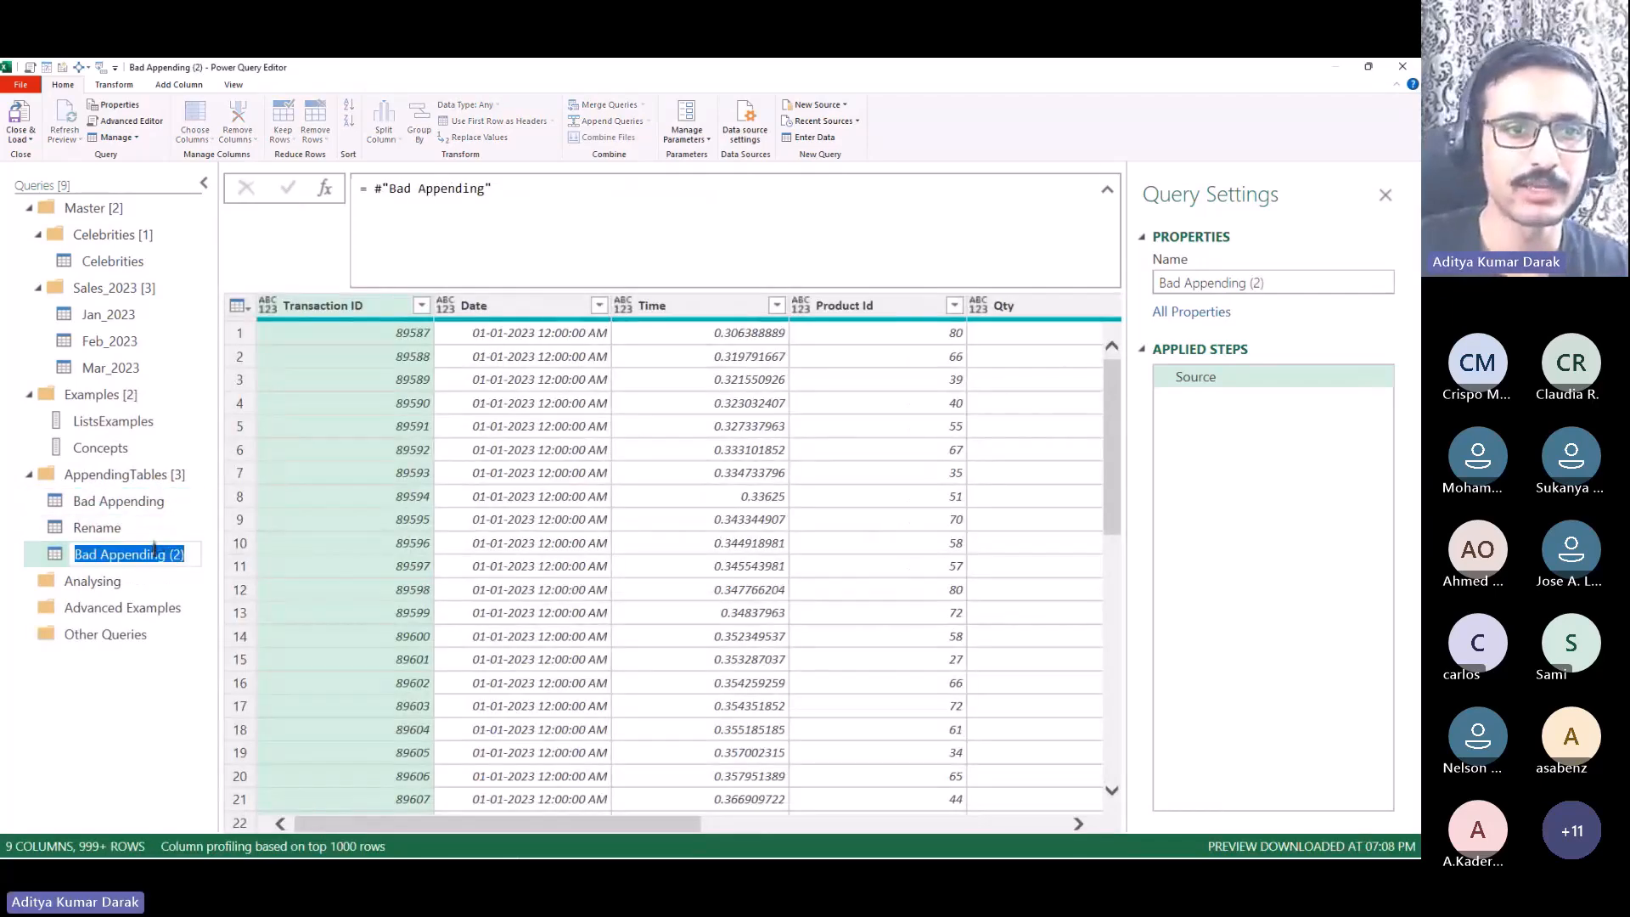
pyautogui.write('ColumnNames')
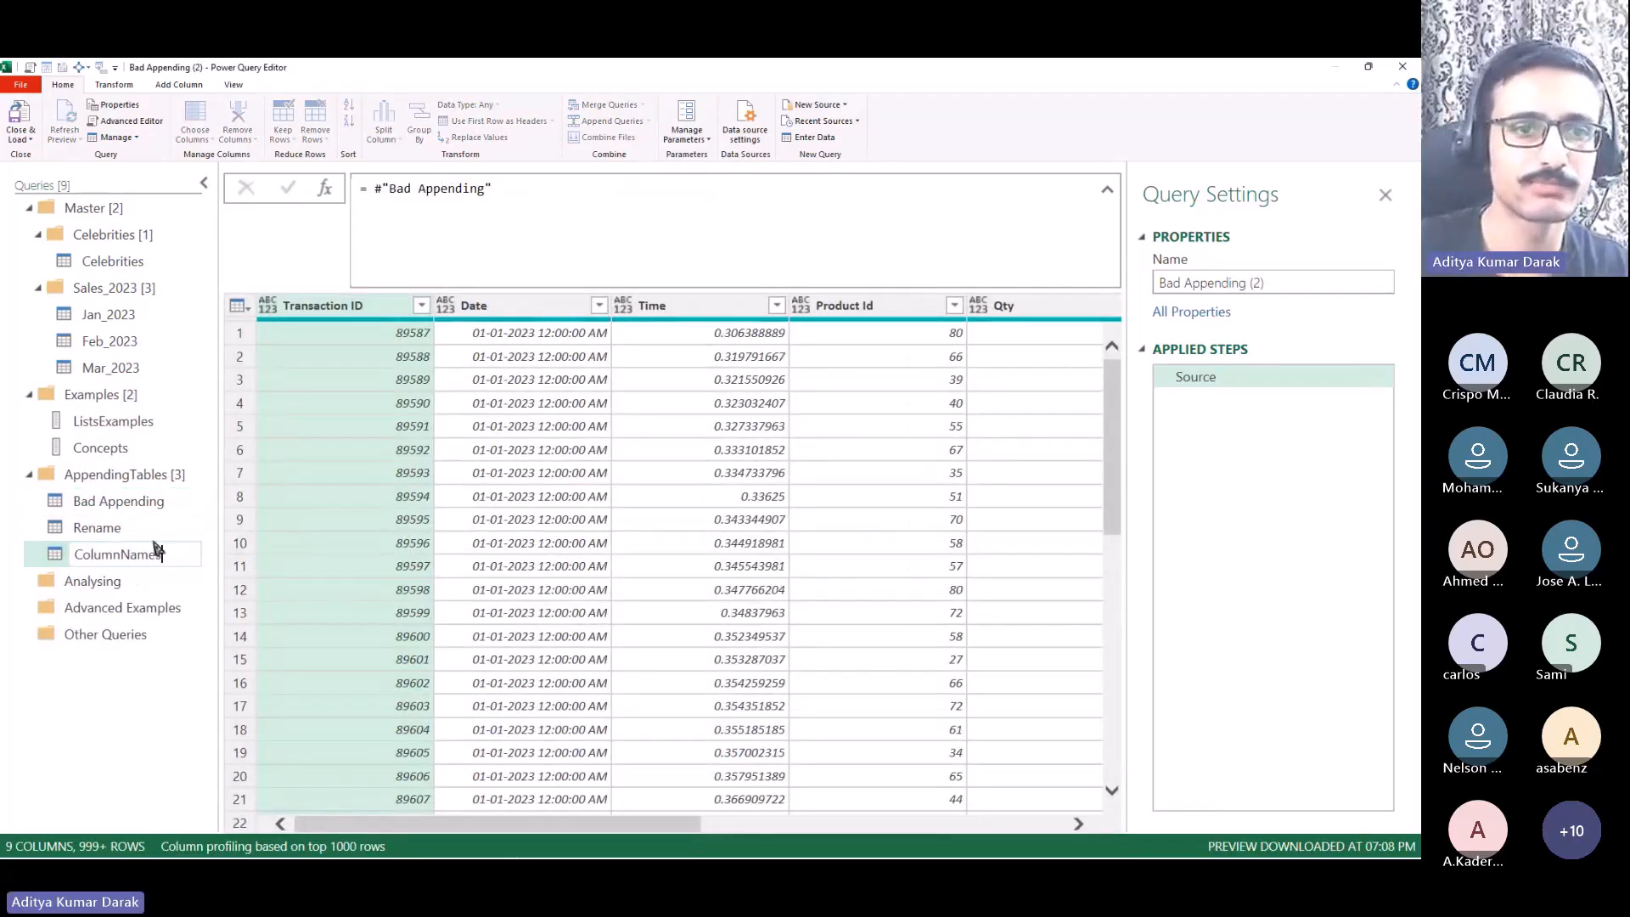
pyautogui.press('Return')
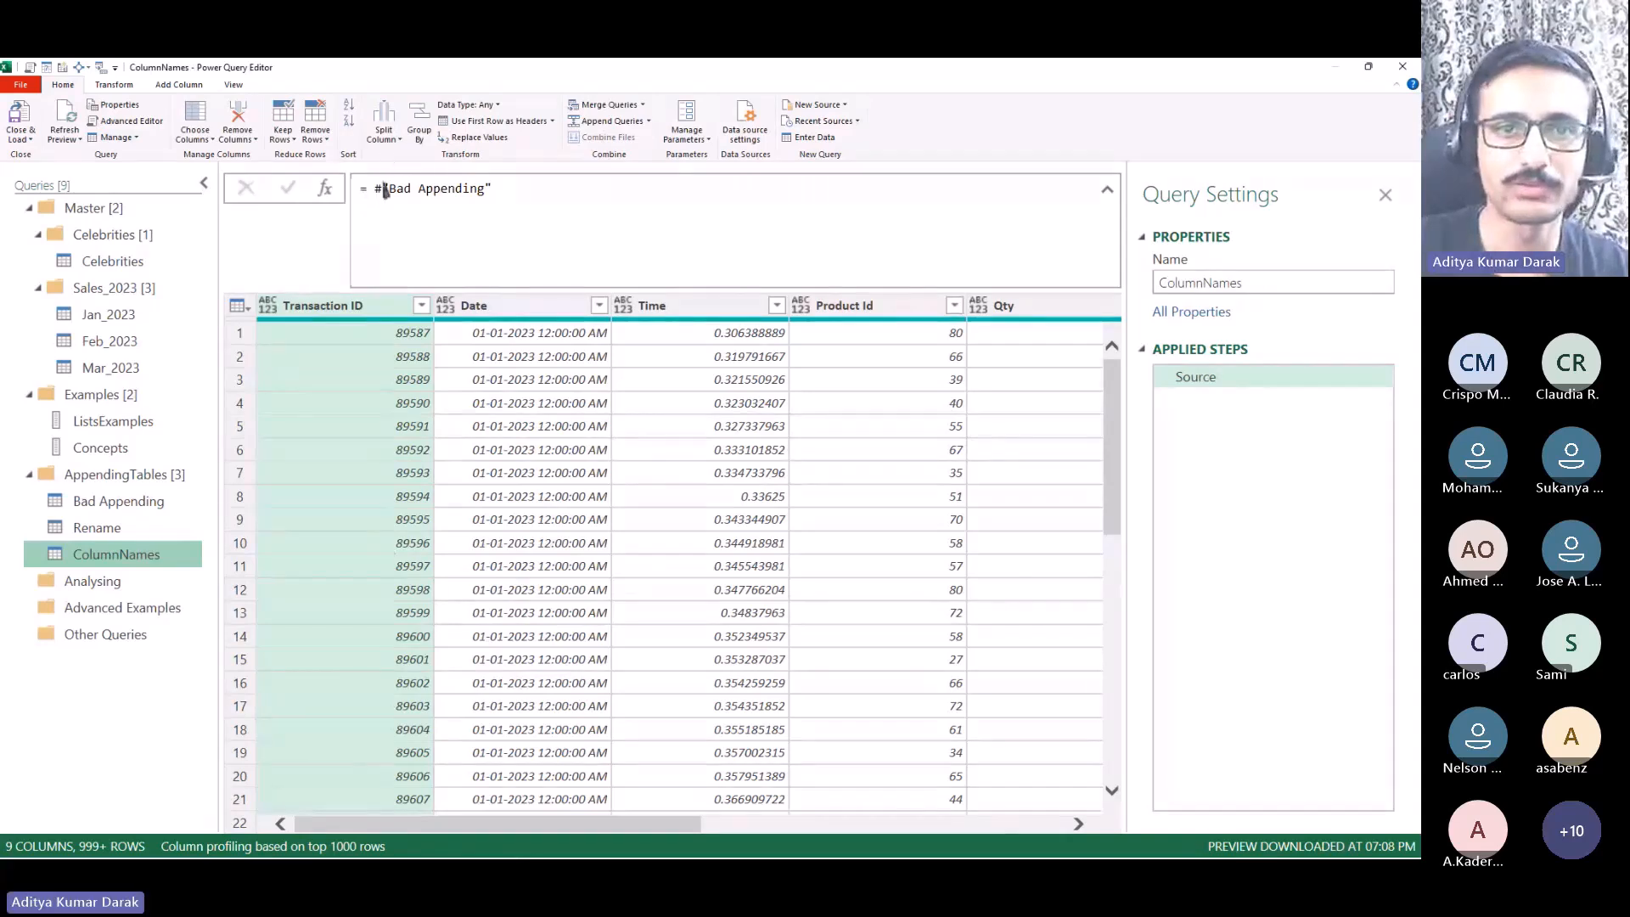
# Step: Remove the space from the Bad Appending query's name so it reads "BadAppending"
pyautogui.doubleClick(102, 503)
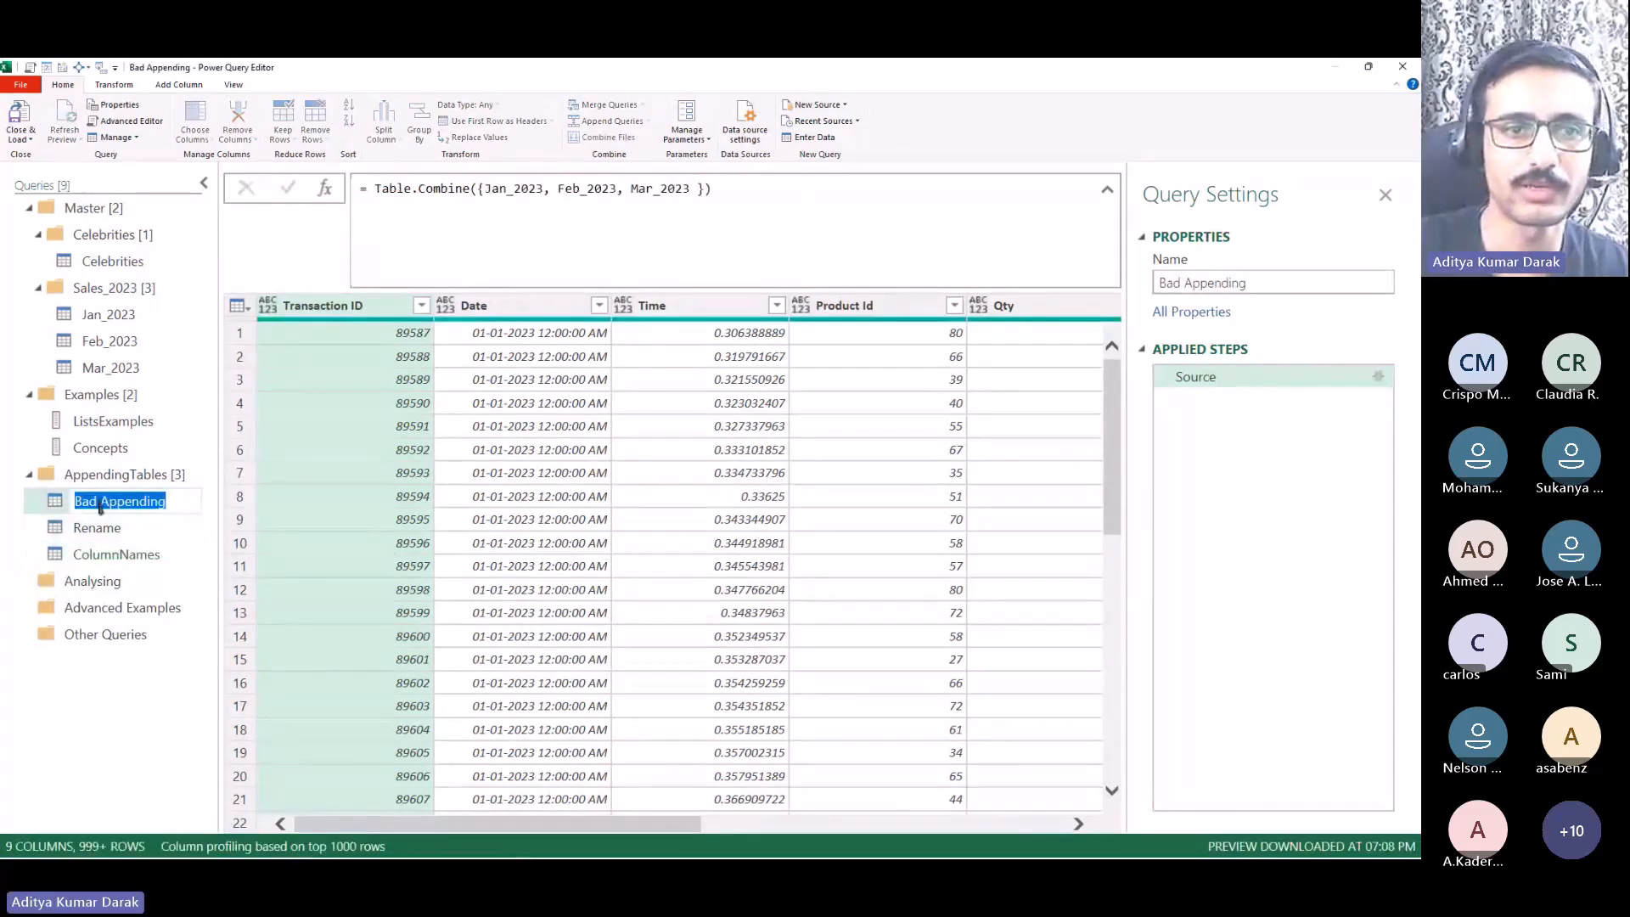
pyautogui.click(100, 503)
pyautogui.press('BackSpace')
pyautogui.press('Return')
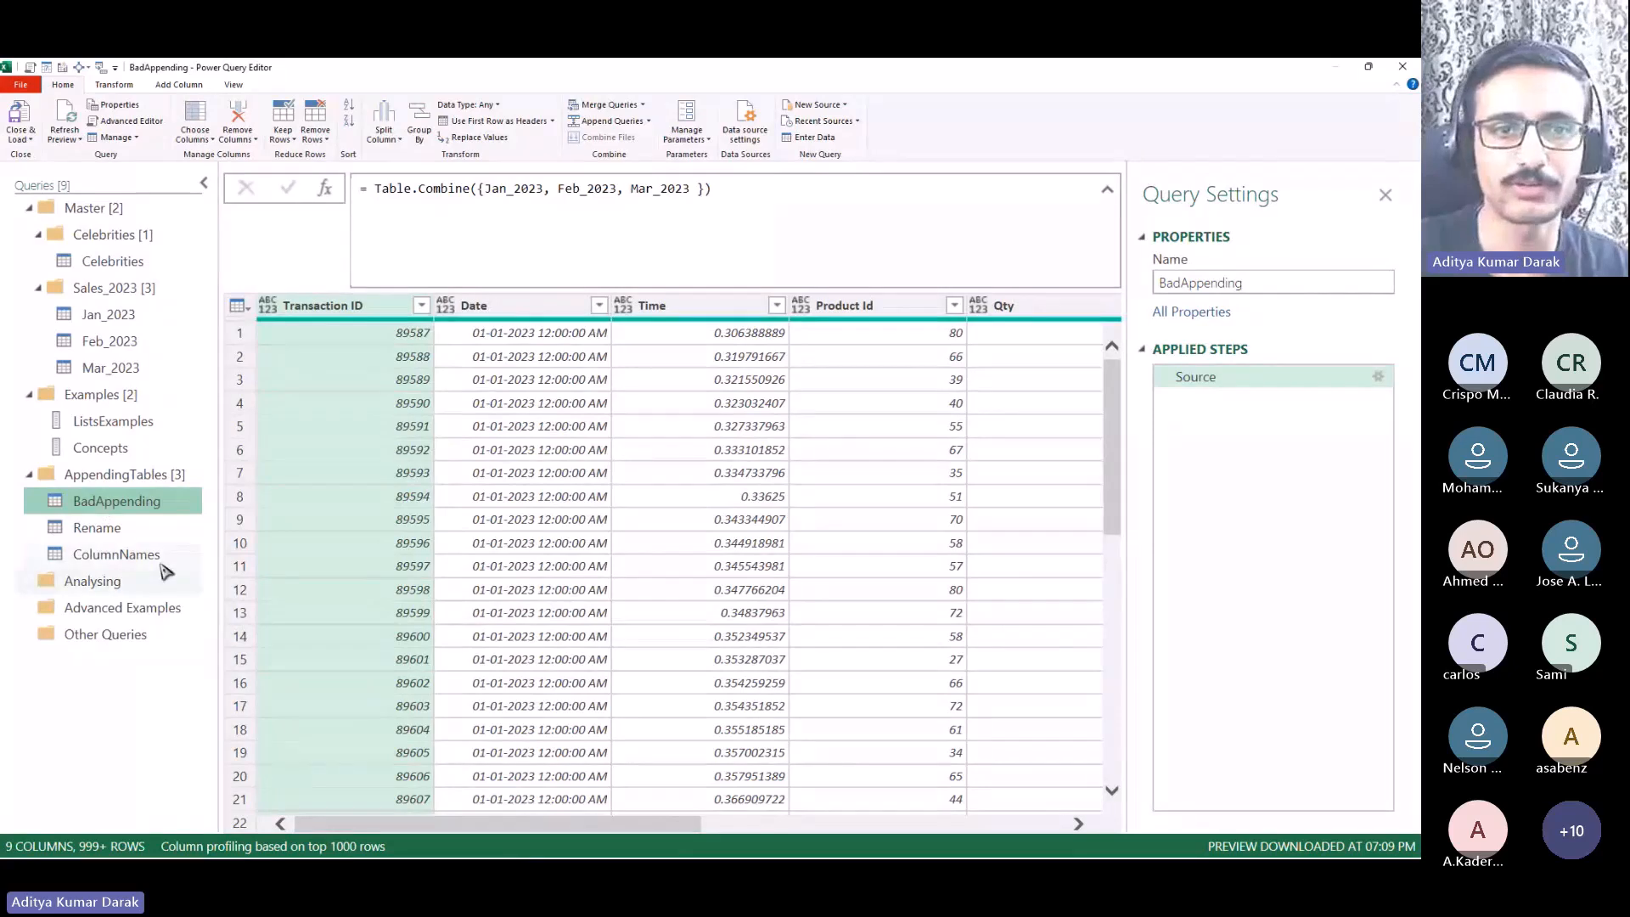
# Step: Change the Source formula of the ColumnNames query to = Table.ColumnNames(BadAppending)
pyautogui.click(161, 559)
pyautogui.click(376, 187)
pyautogui.write('(BadAppending')
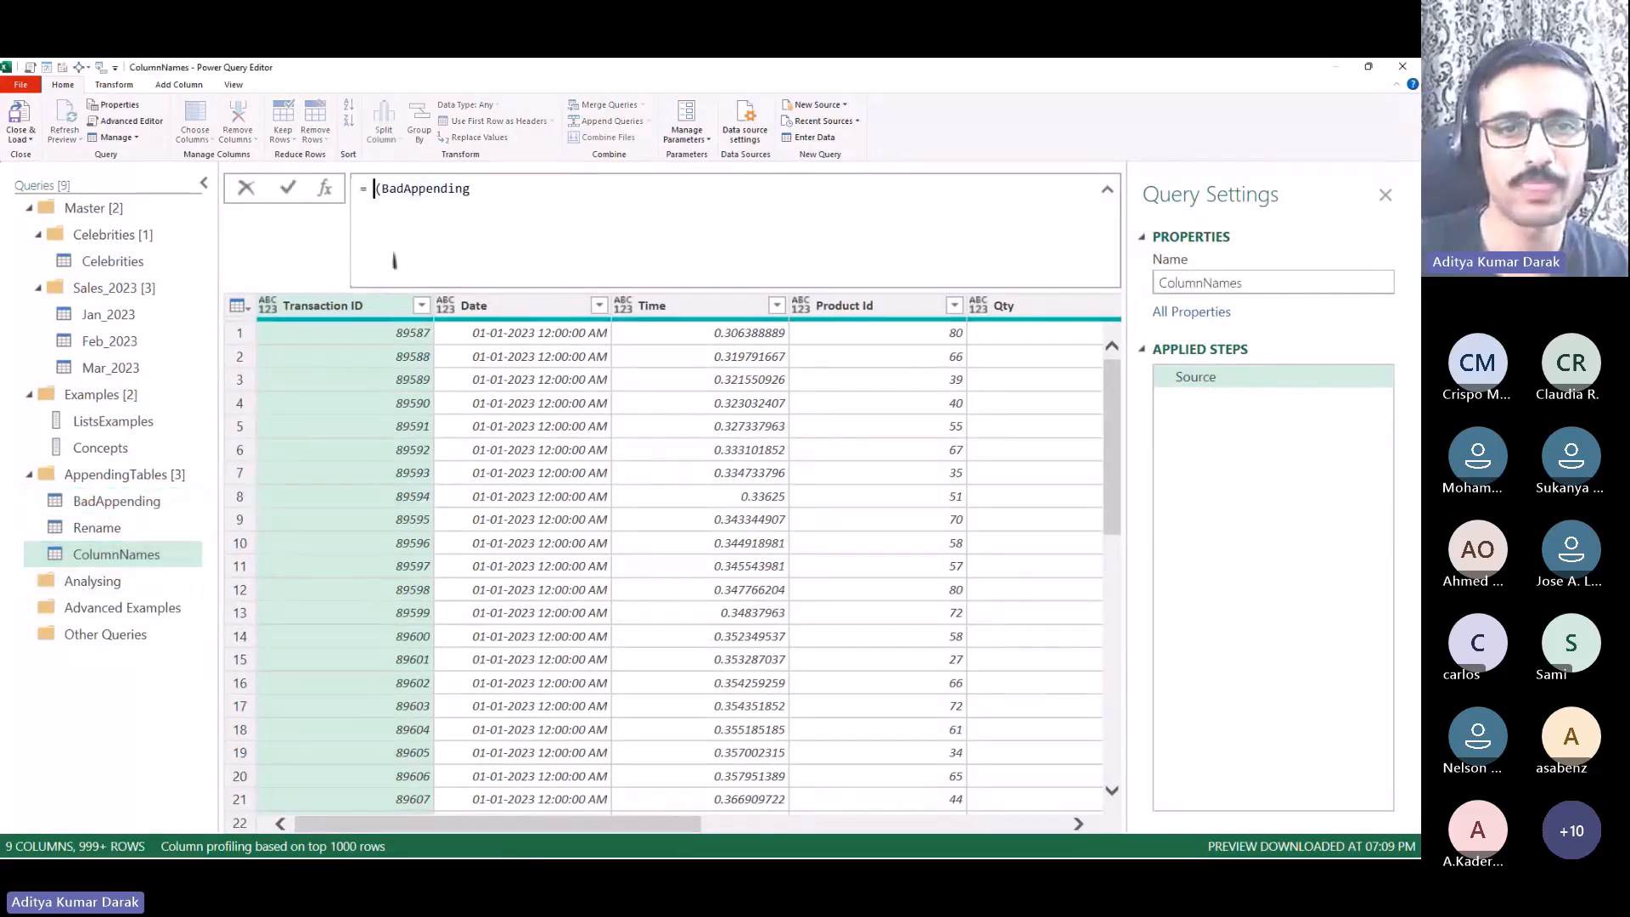
pyautogui.write('Tablecol')
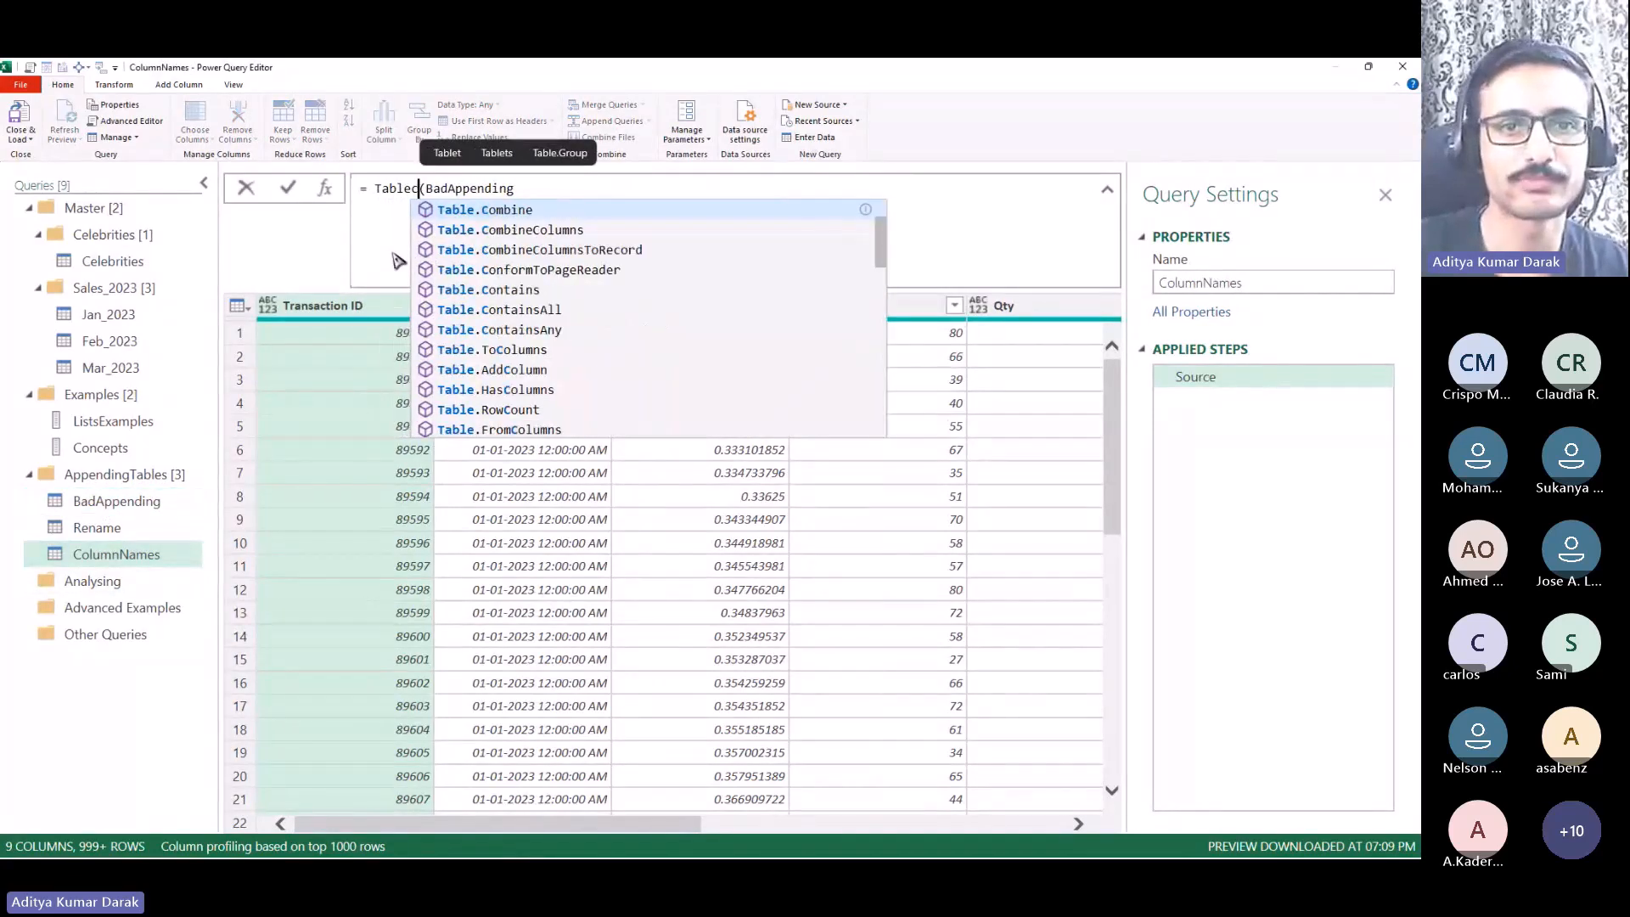
pyautogui.press('Down')
pyautogui.press('Down')
pyautogui.press('Tab')
pyautogui.press('End')
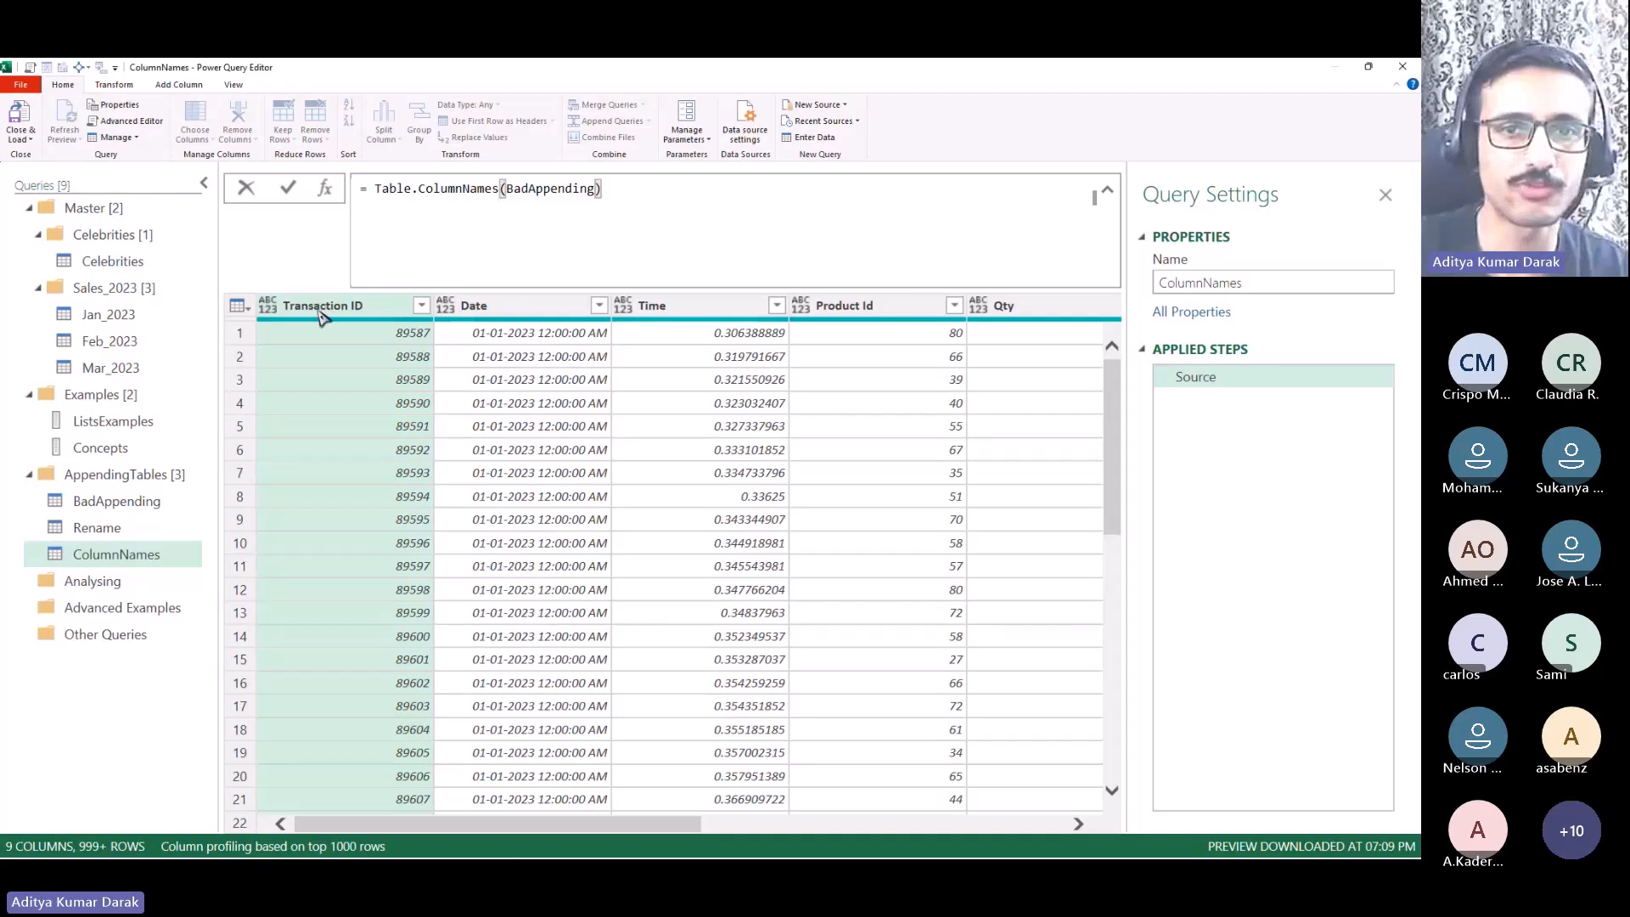
pyautogui.press('Return')
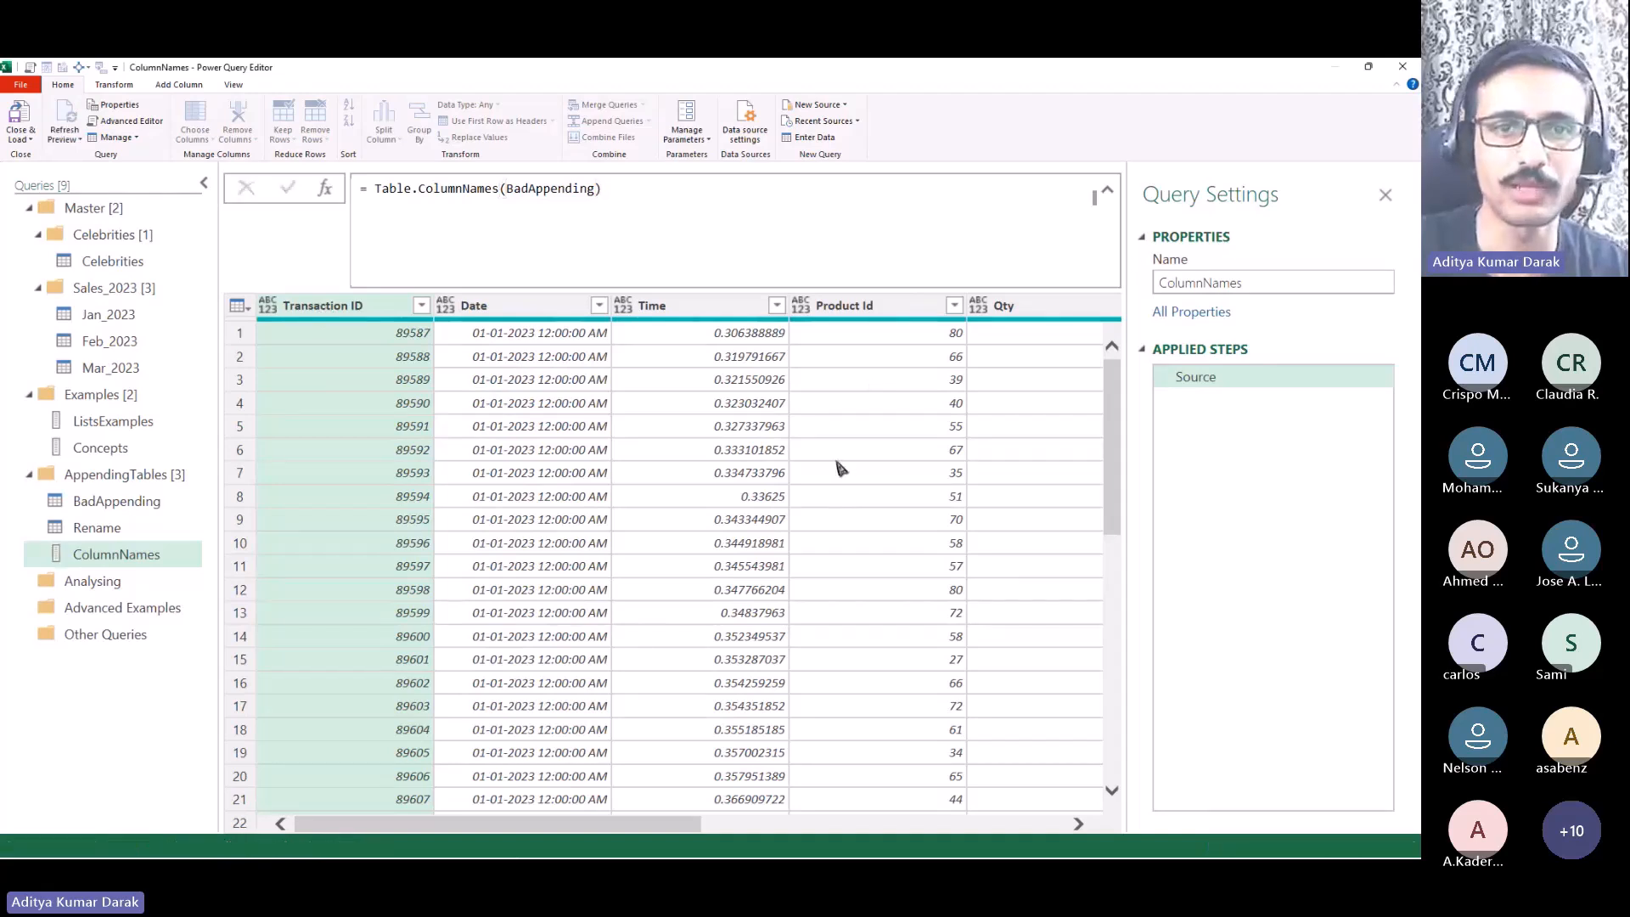
# Step: Review the list of column names and convert it to a table with no delimiter and extra columns shown as errors
pyautogui.click(328, 308)
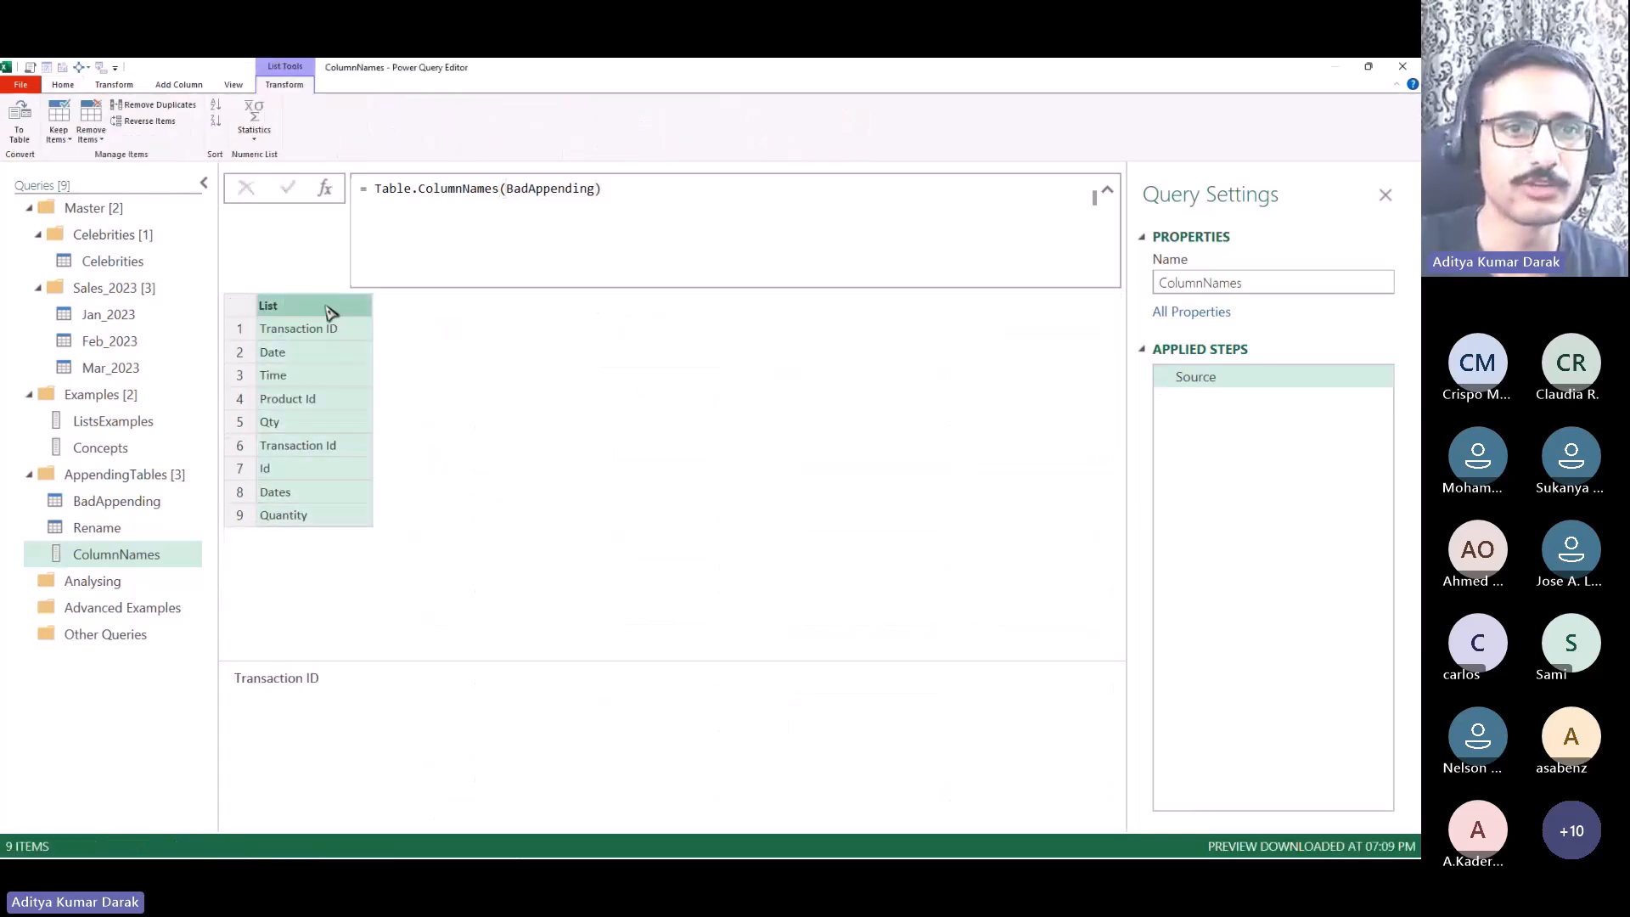
pyautogui.click(336, 328)
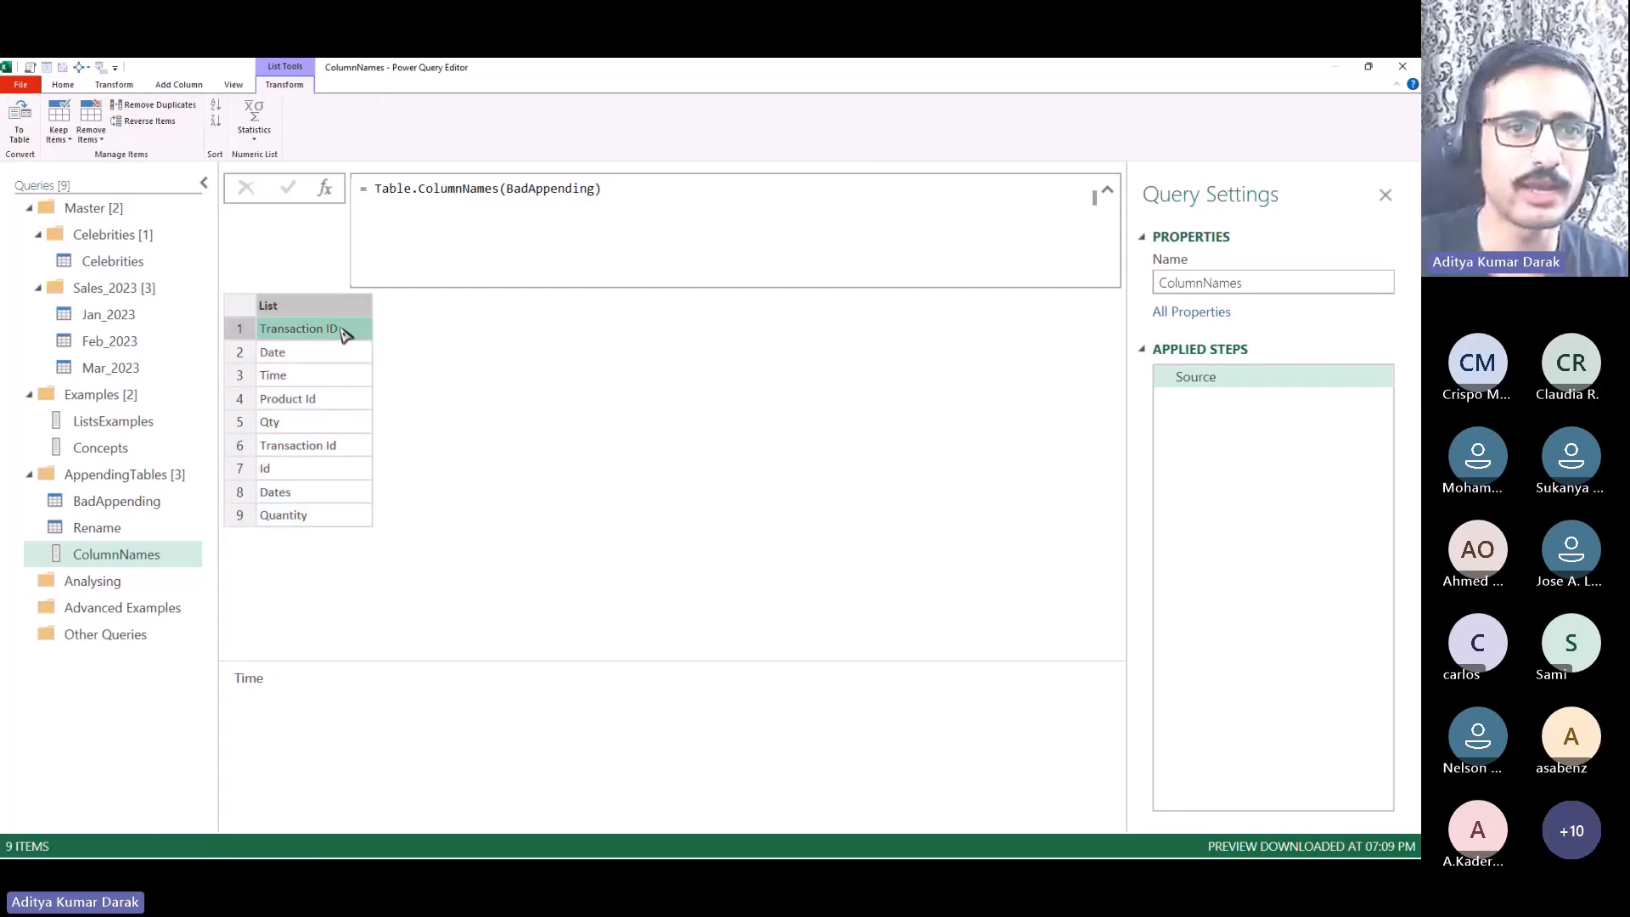
pyautogui.click(343, 514)
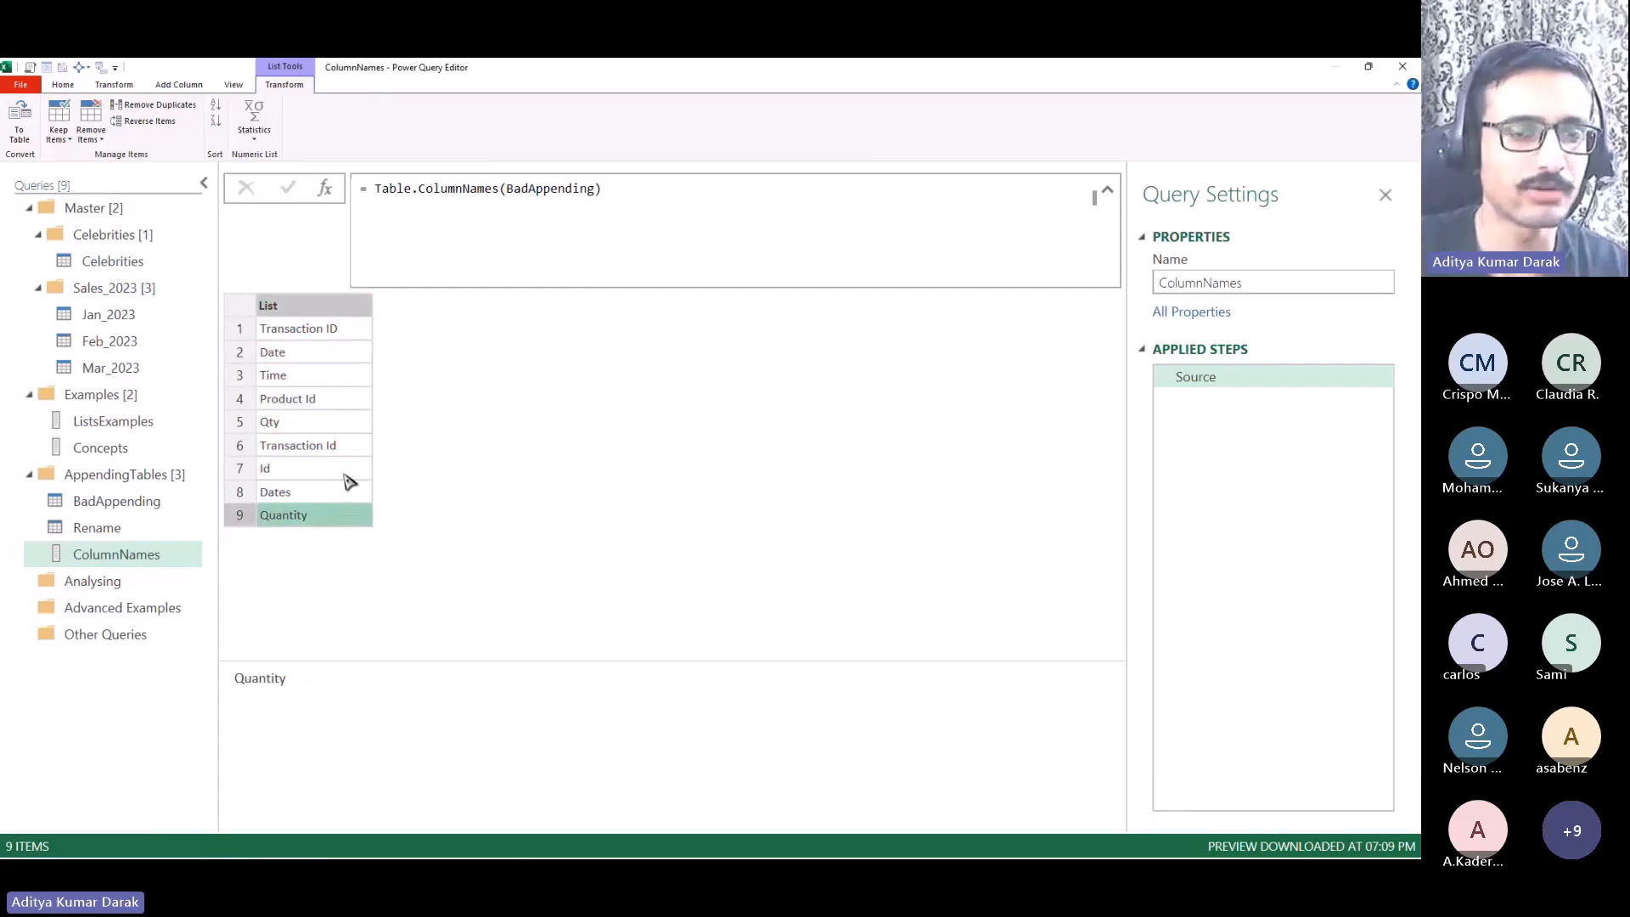
pyautogui.click(365, 334)
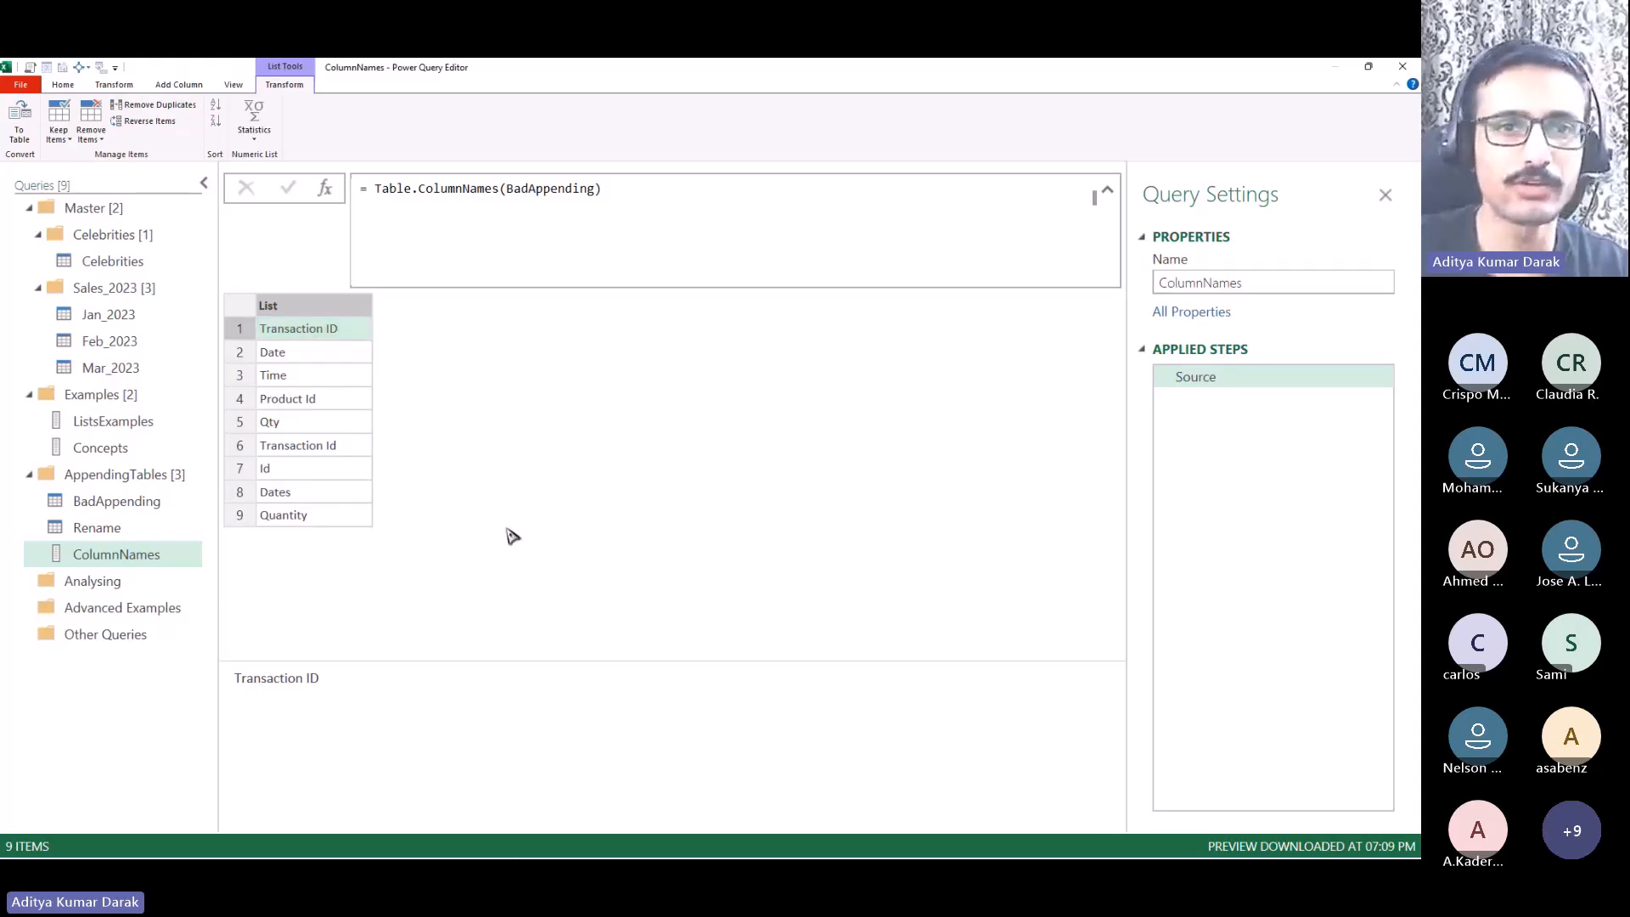
pyautogui.click(329, 306)
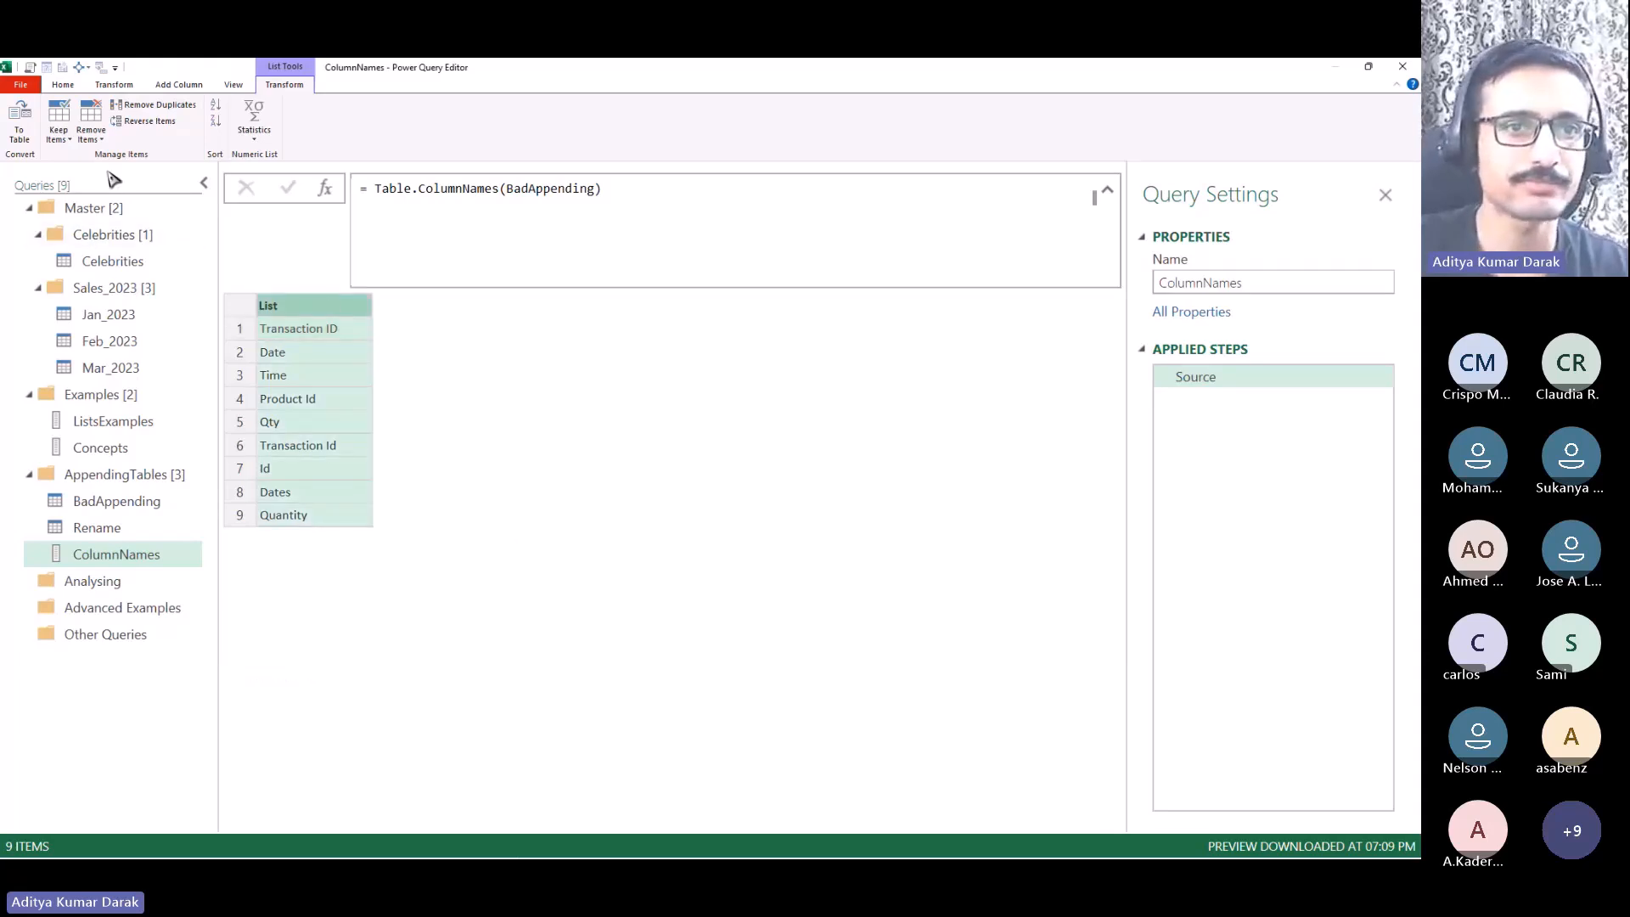
pyautogui.moveTo(35, 131); pyautogui.dragTo(125, 308)
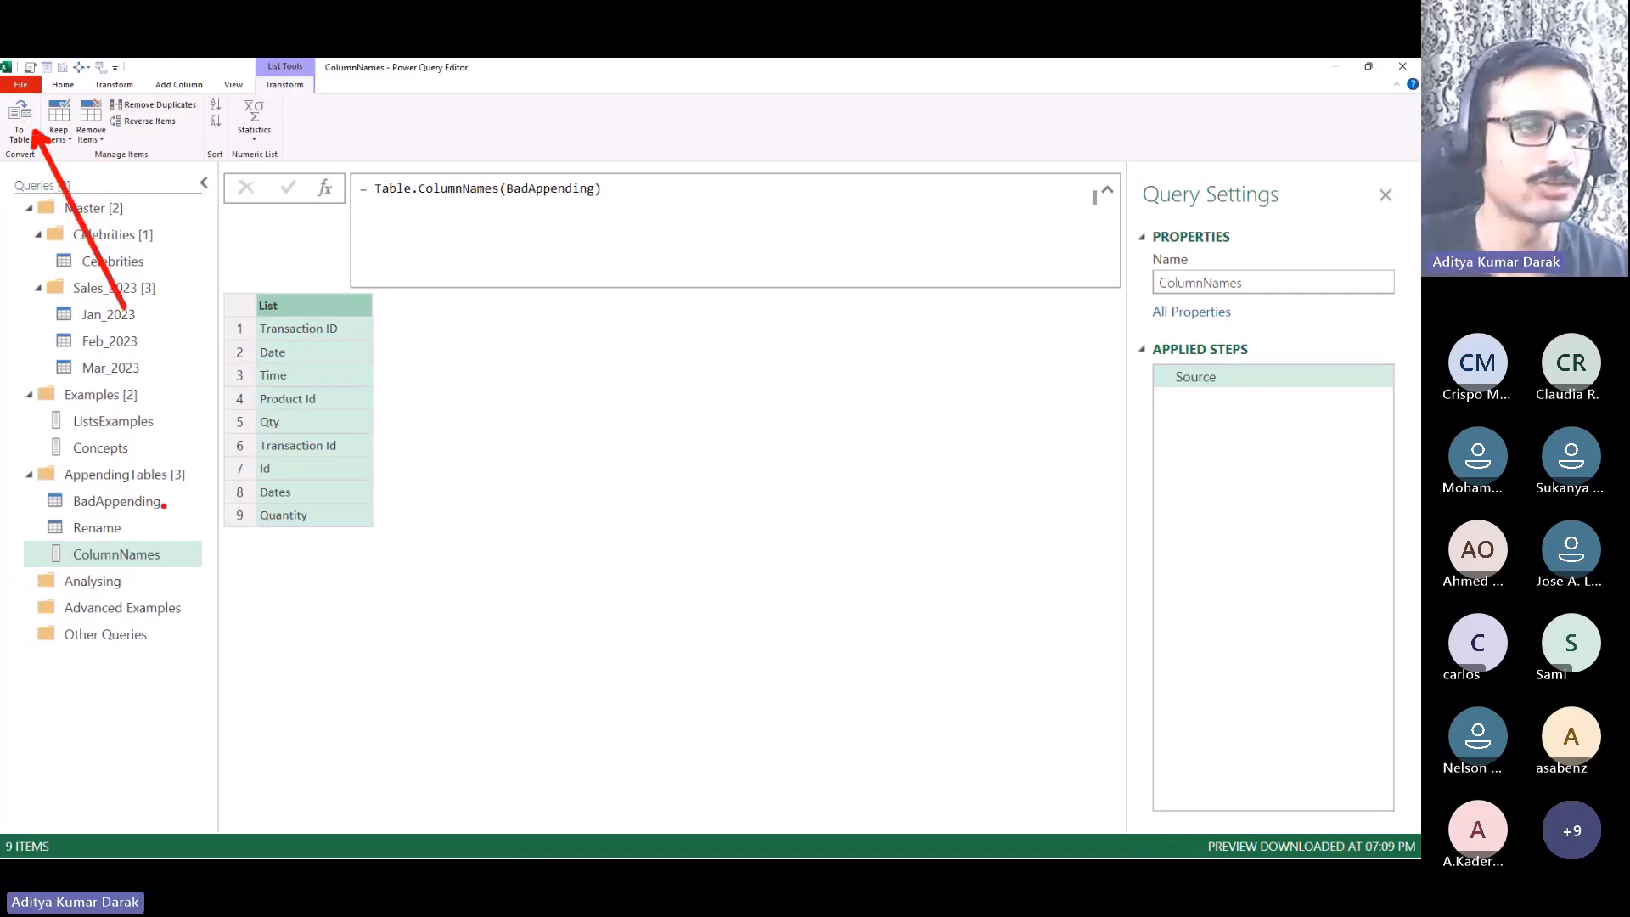
pyautogui.press('Escape')
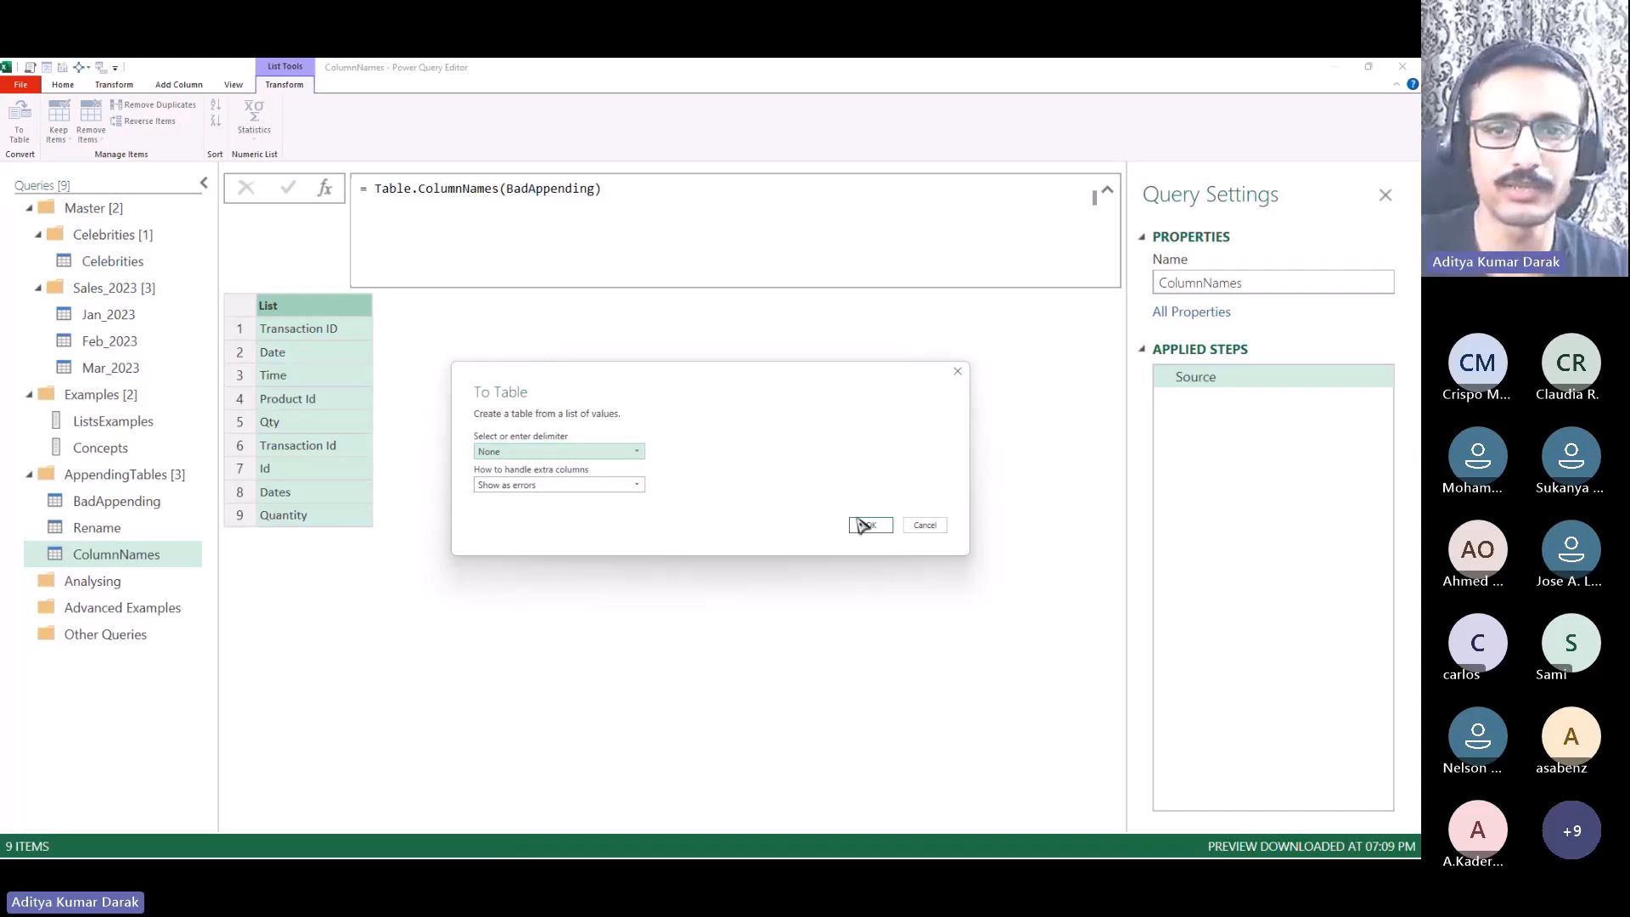
pyautogui.click(864, 525)
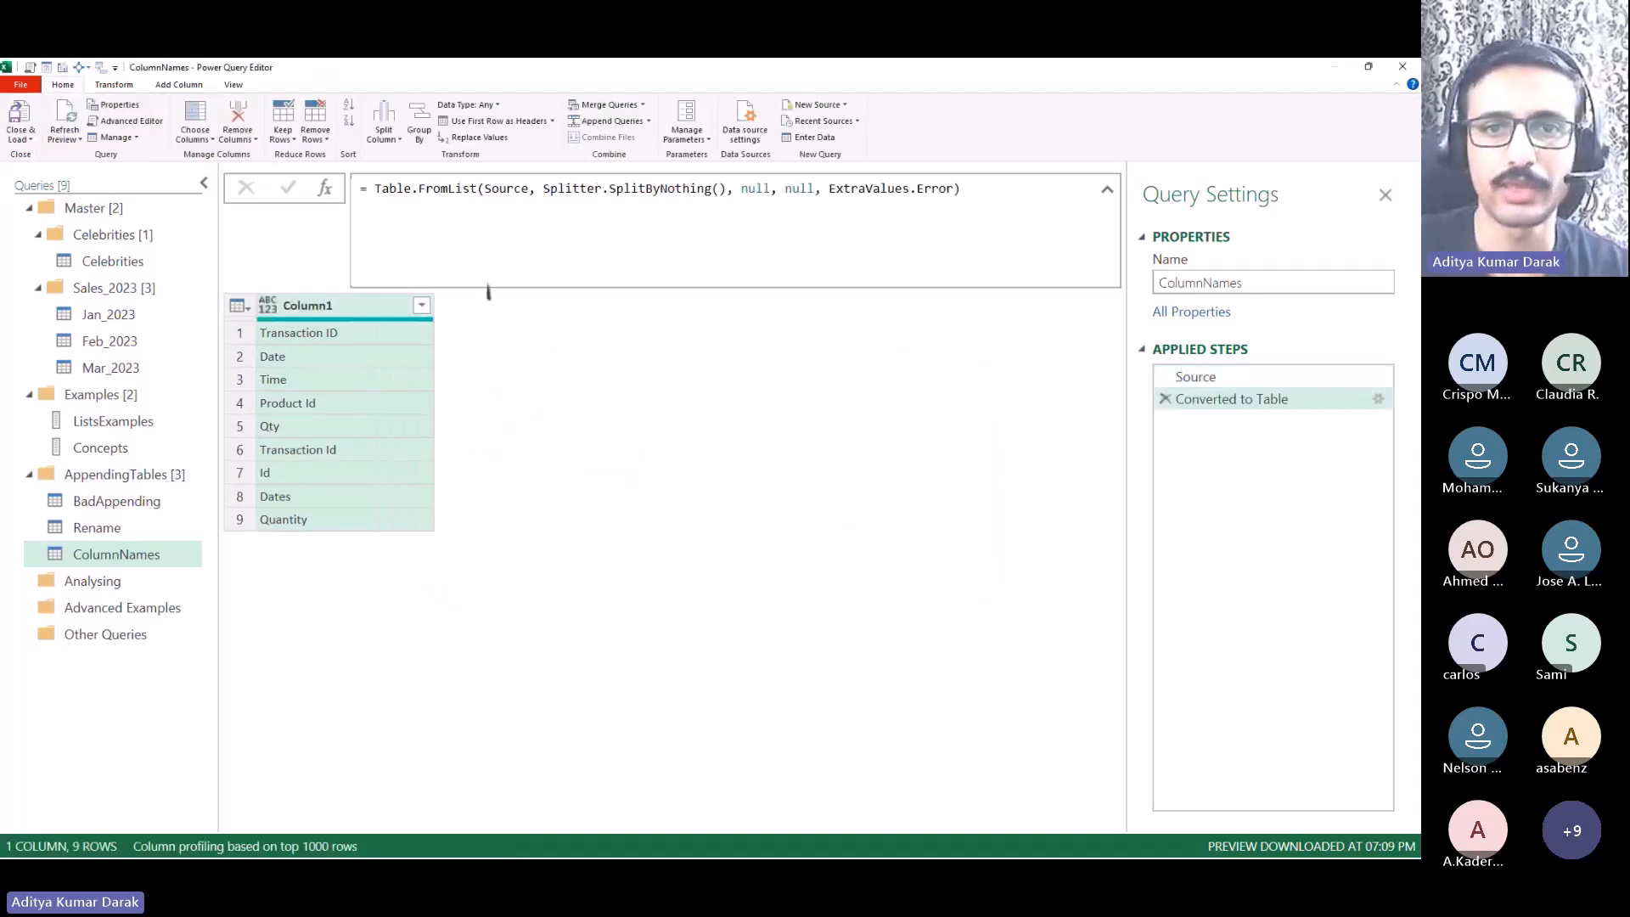
# Step: Rename Column1 of the ColumnNames table to "Old Names" and review the resulting Table.RenameColumns formula
pyautogui.doubleClick(353, 307)
pyautogui.write('o')
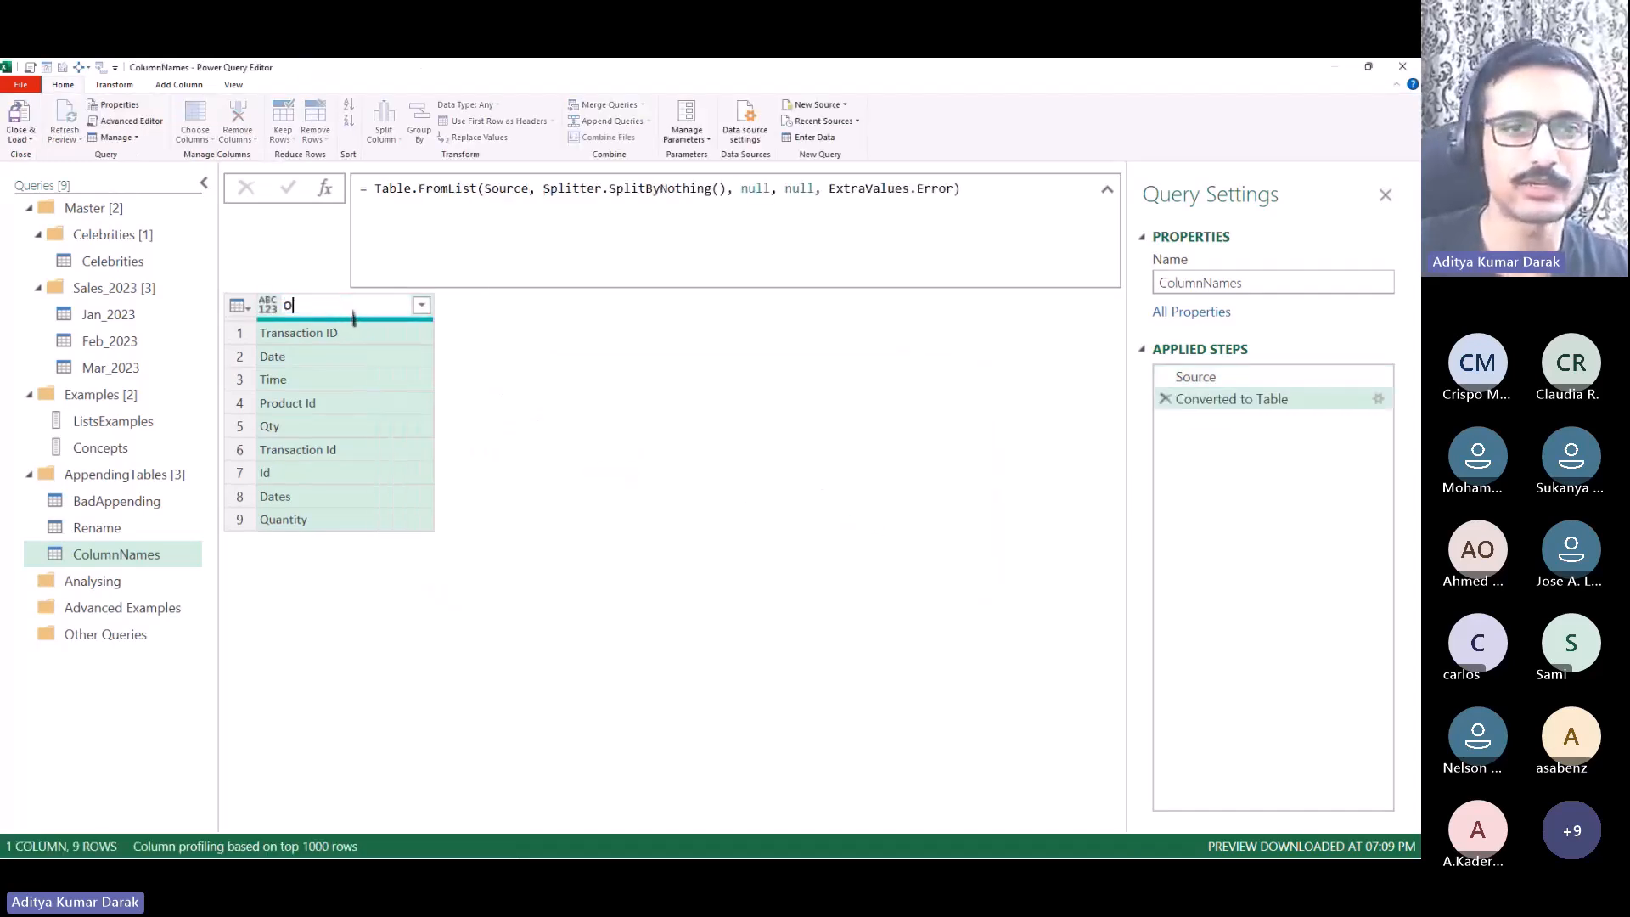
pyautogui.write('ld Names')
pyautogui.press('Return')
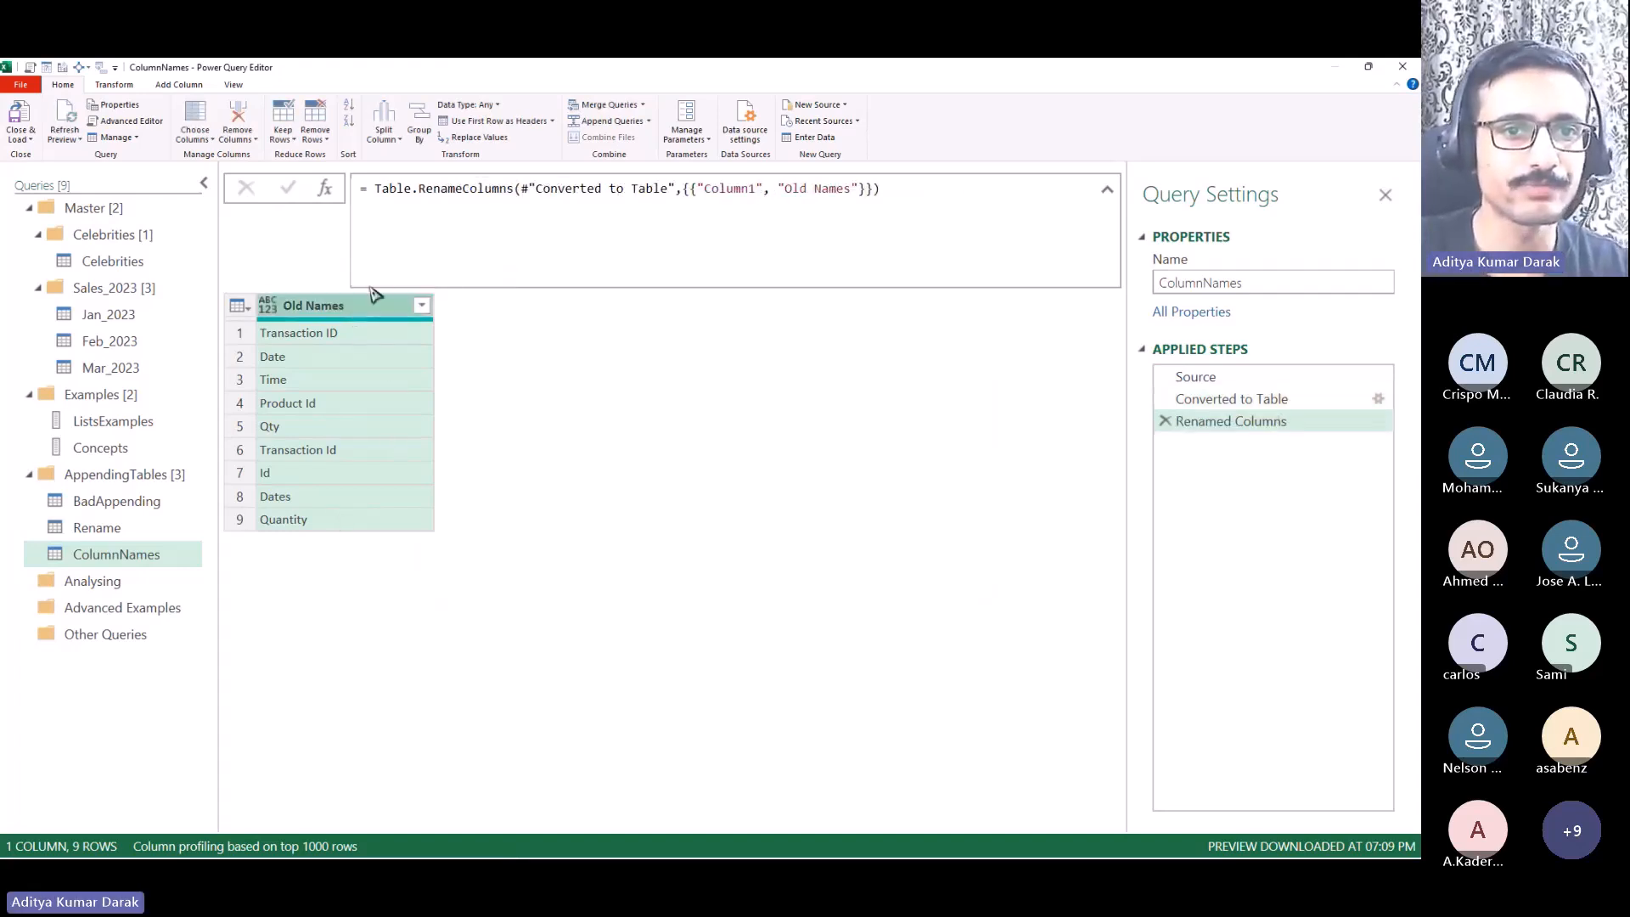
pyautogui.click(374, 403)
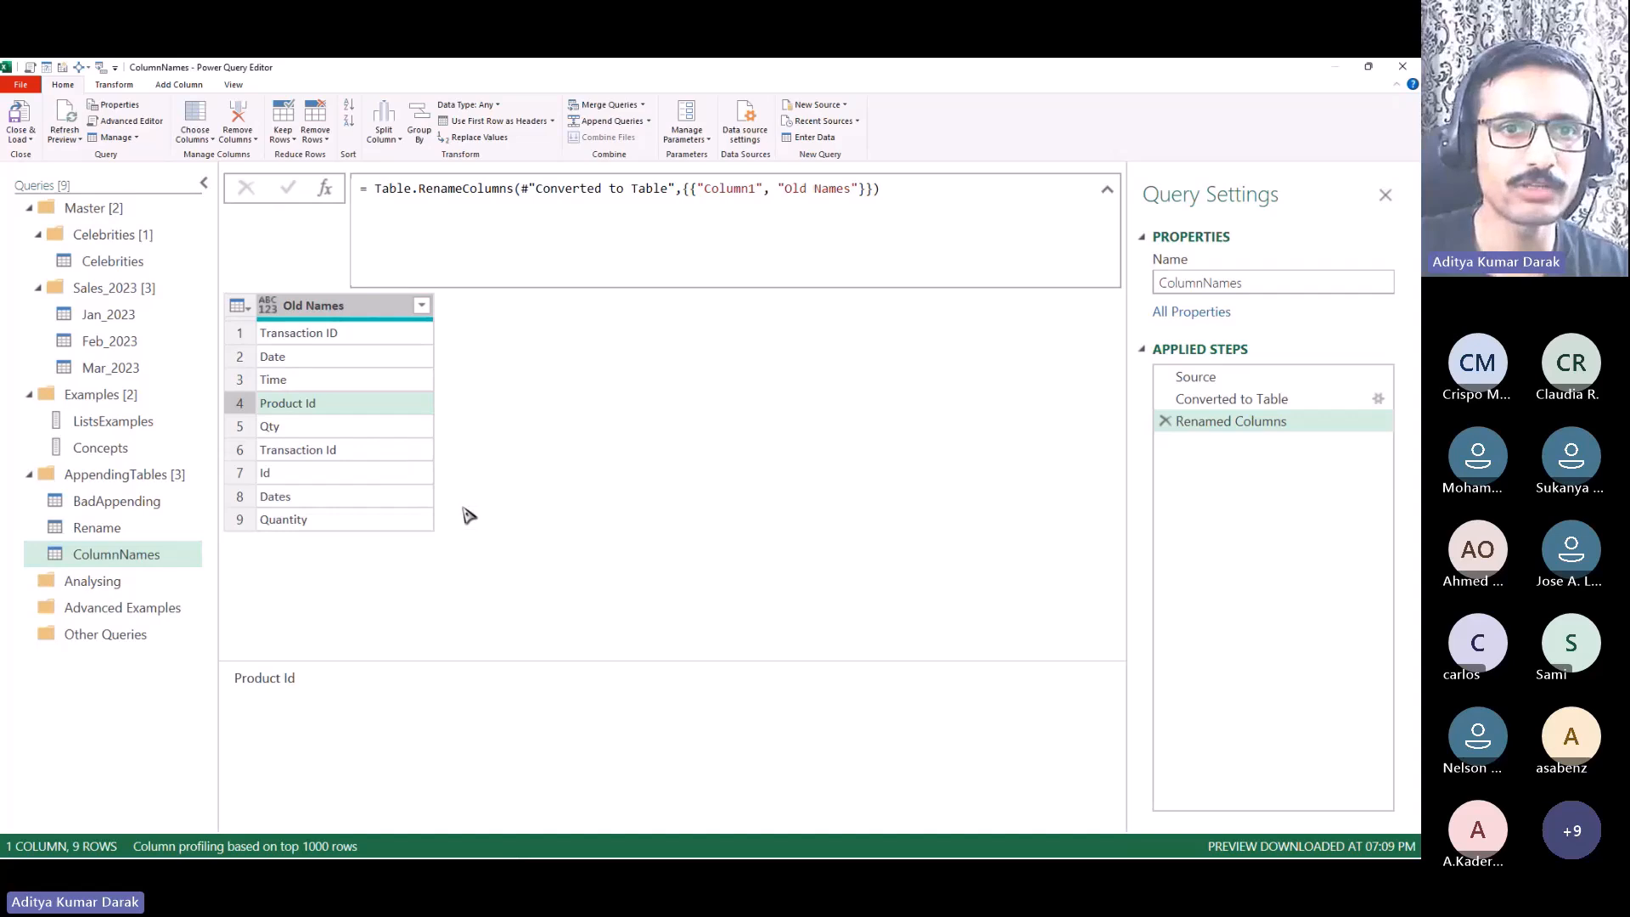
pyautogui.moveTo(388, 189); pyautogui.dragTo(757, 215)
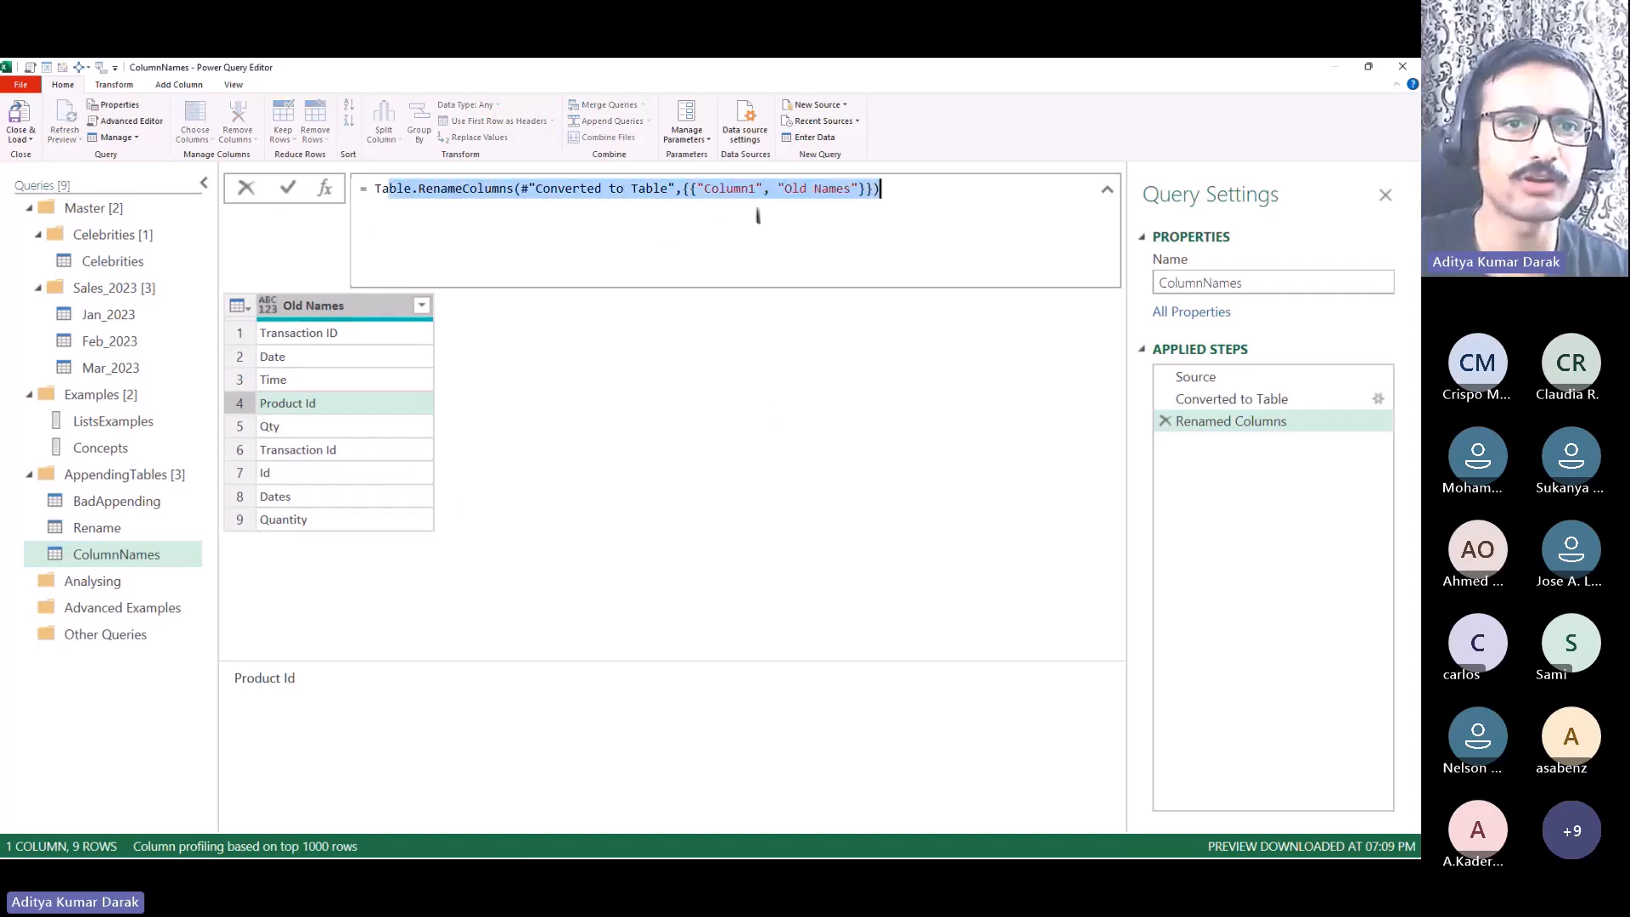
pyautogui.moveTo(442, 198); pyautogui.dragTo(863, 218)
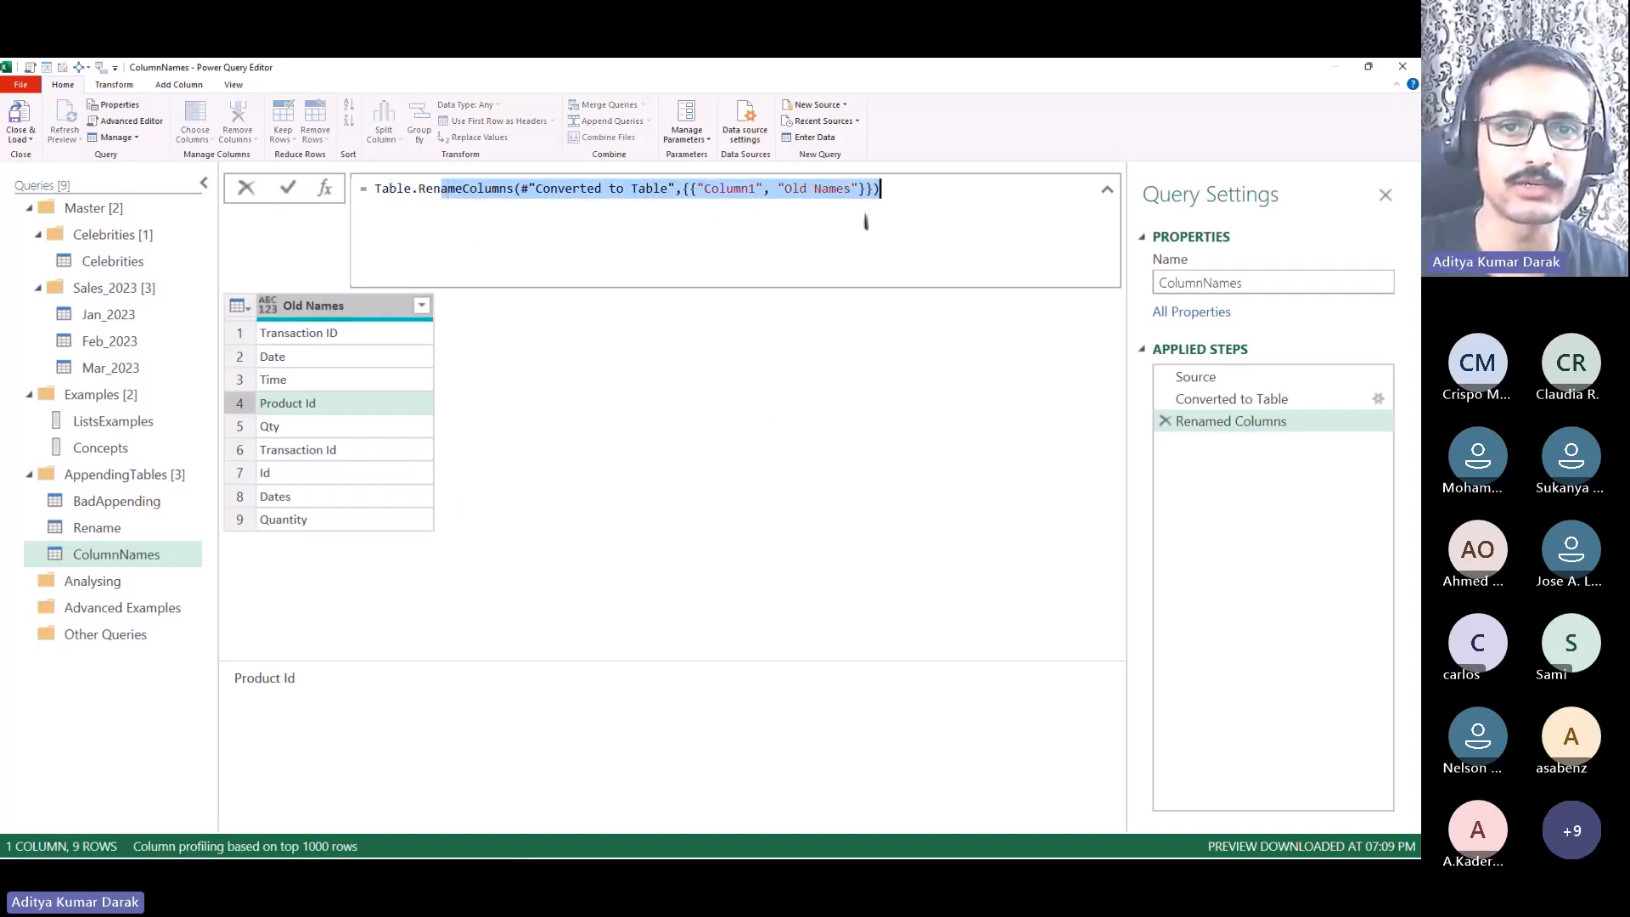
pyautogui.click(790, 346)
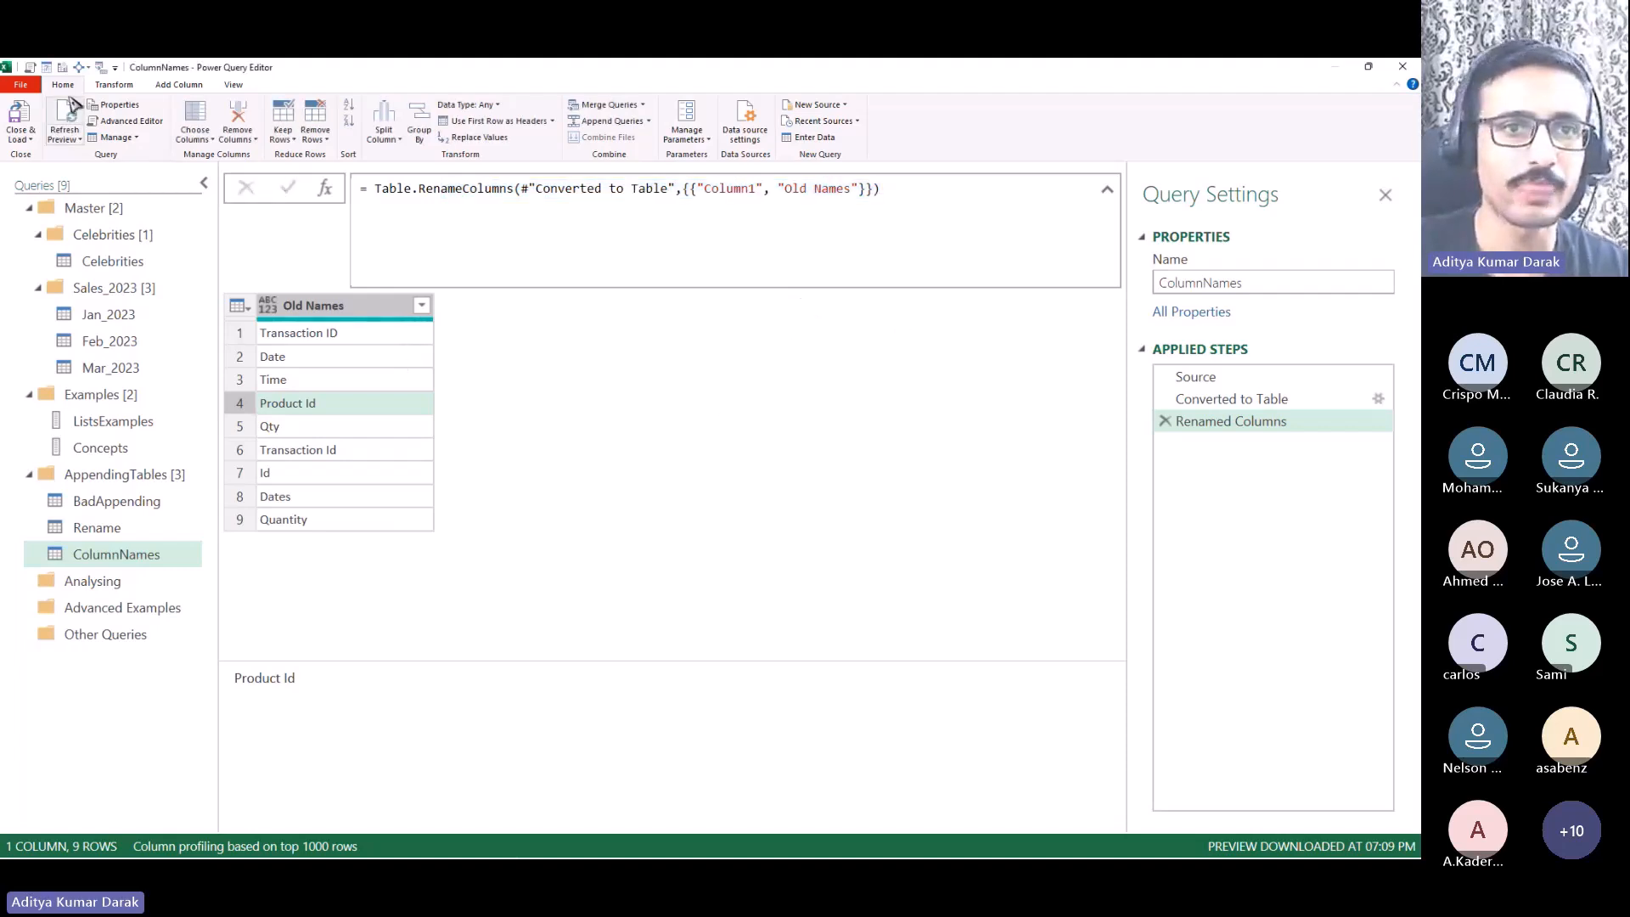
# Step: Close the query editor, load the new queries as tables on new worksheets, and review the loaded Old Names table
pyautogui.click(21, 137)
pyautogui.click(63, 173)
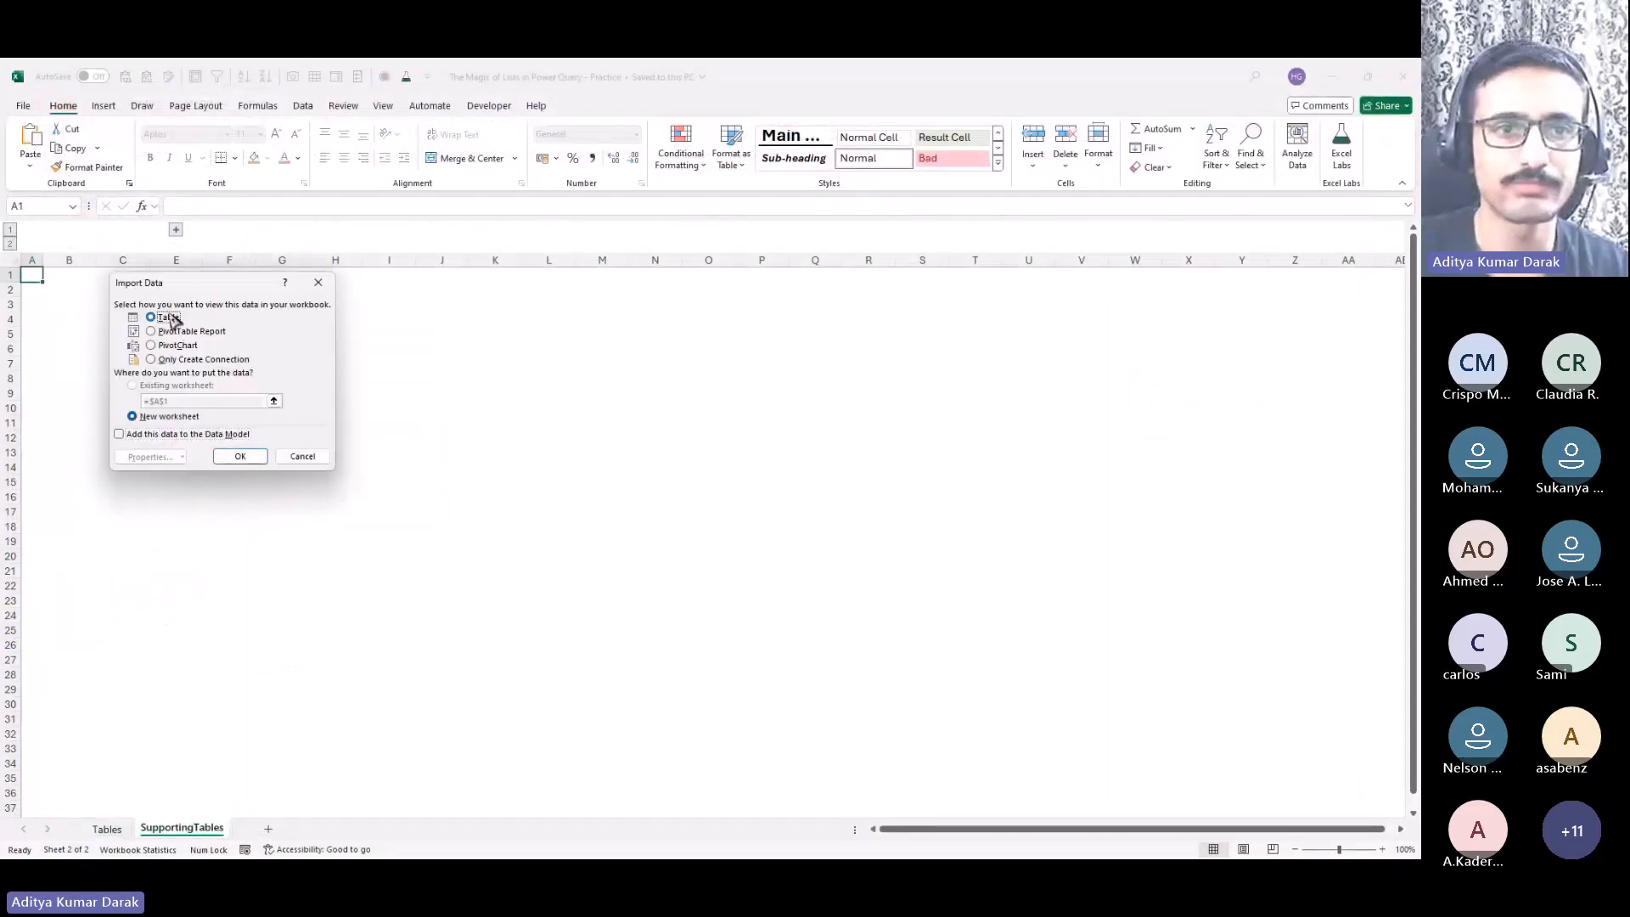
pyautogui.click(251, 458)
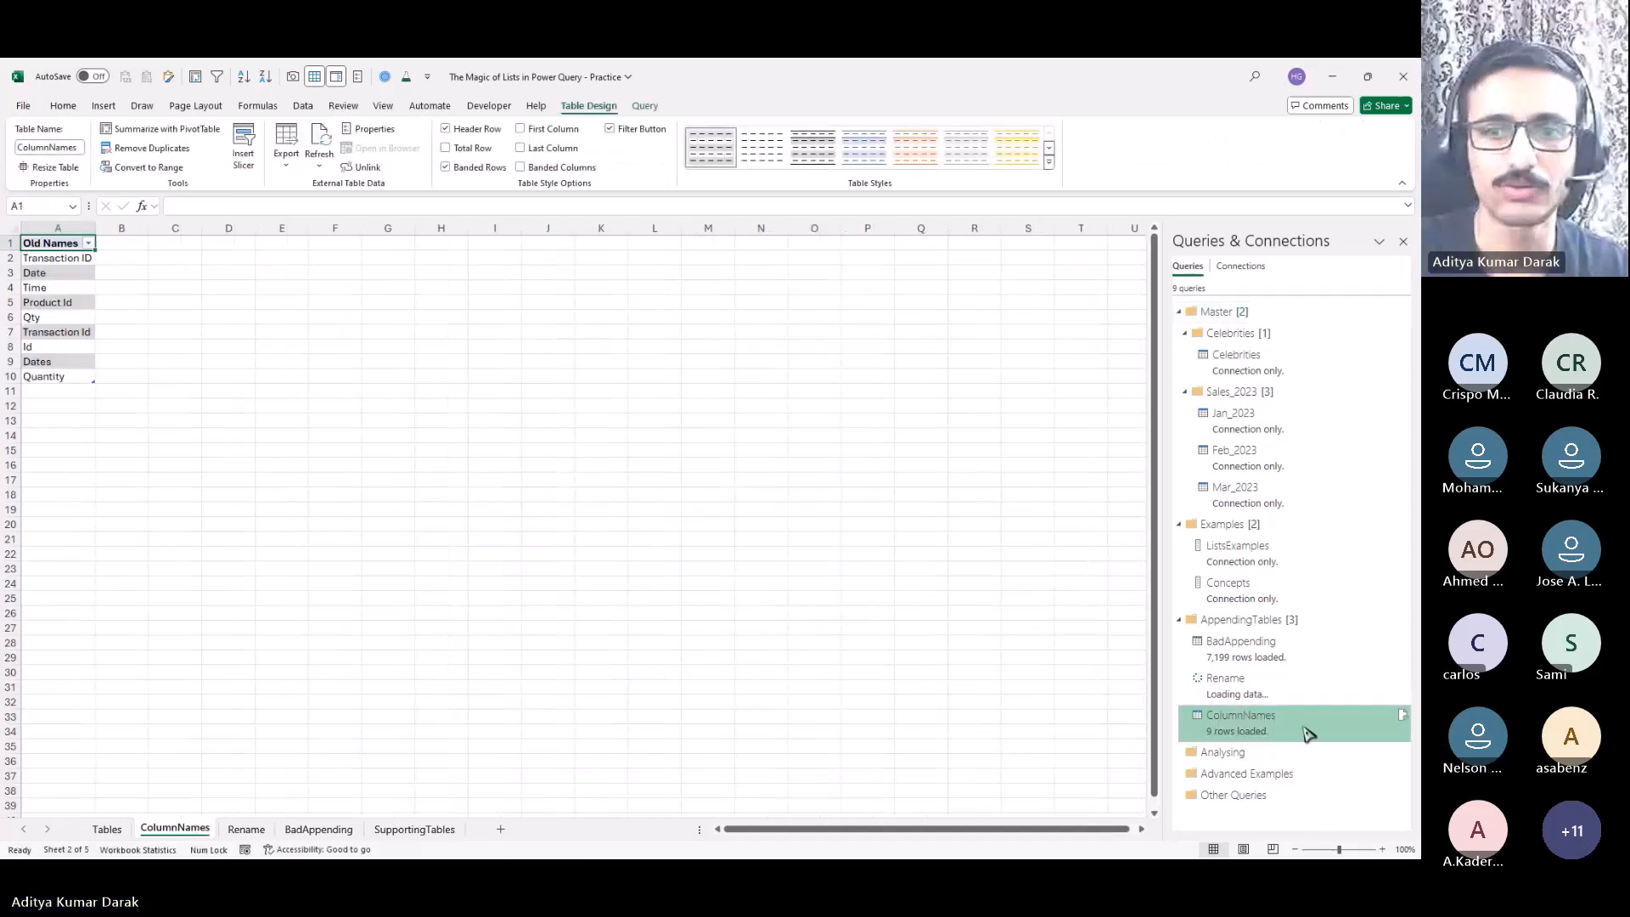
pyautogui.click(60, 227)
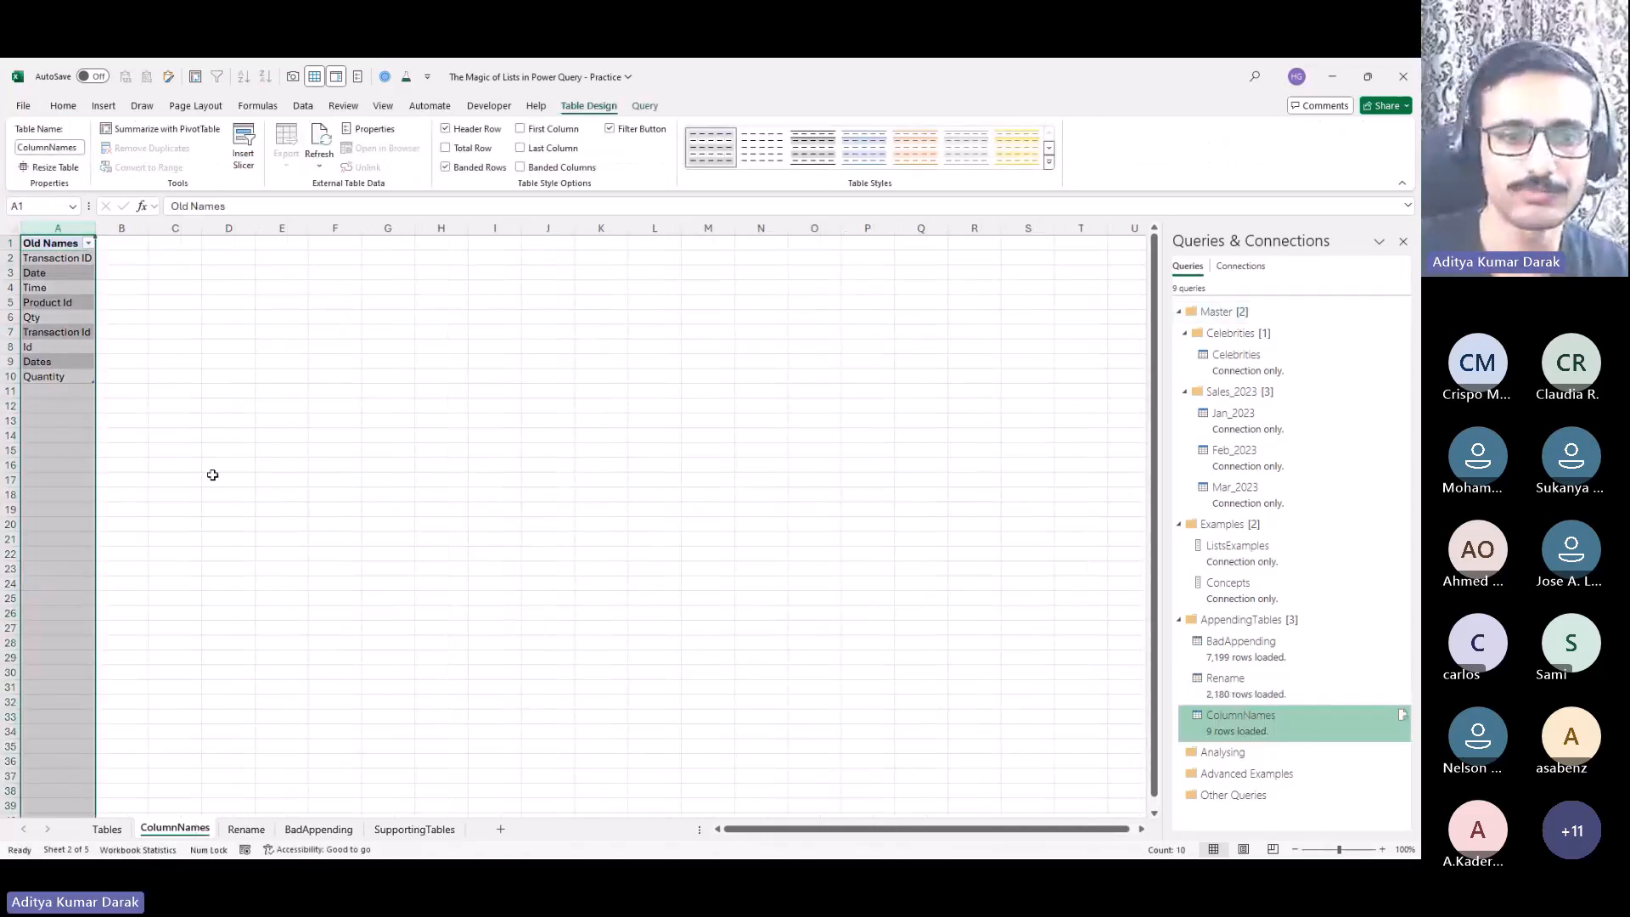
pyautogui.scroll(3, 87, 487)
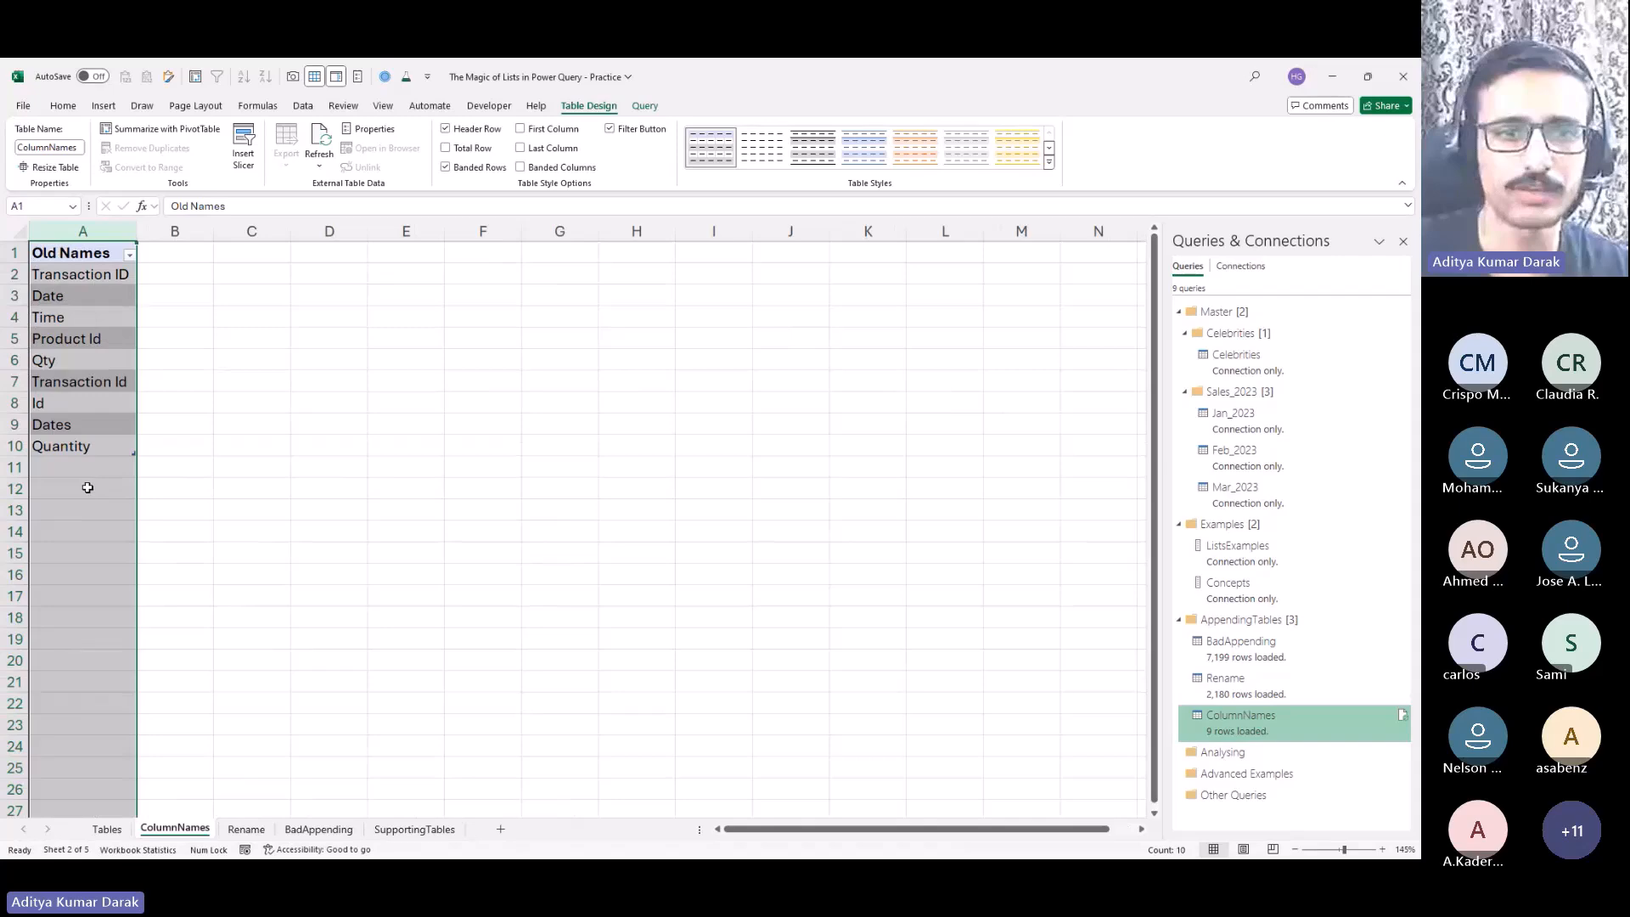
pyautogui.click(222, 368)
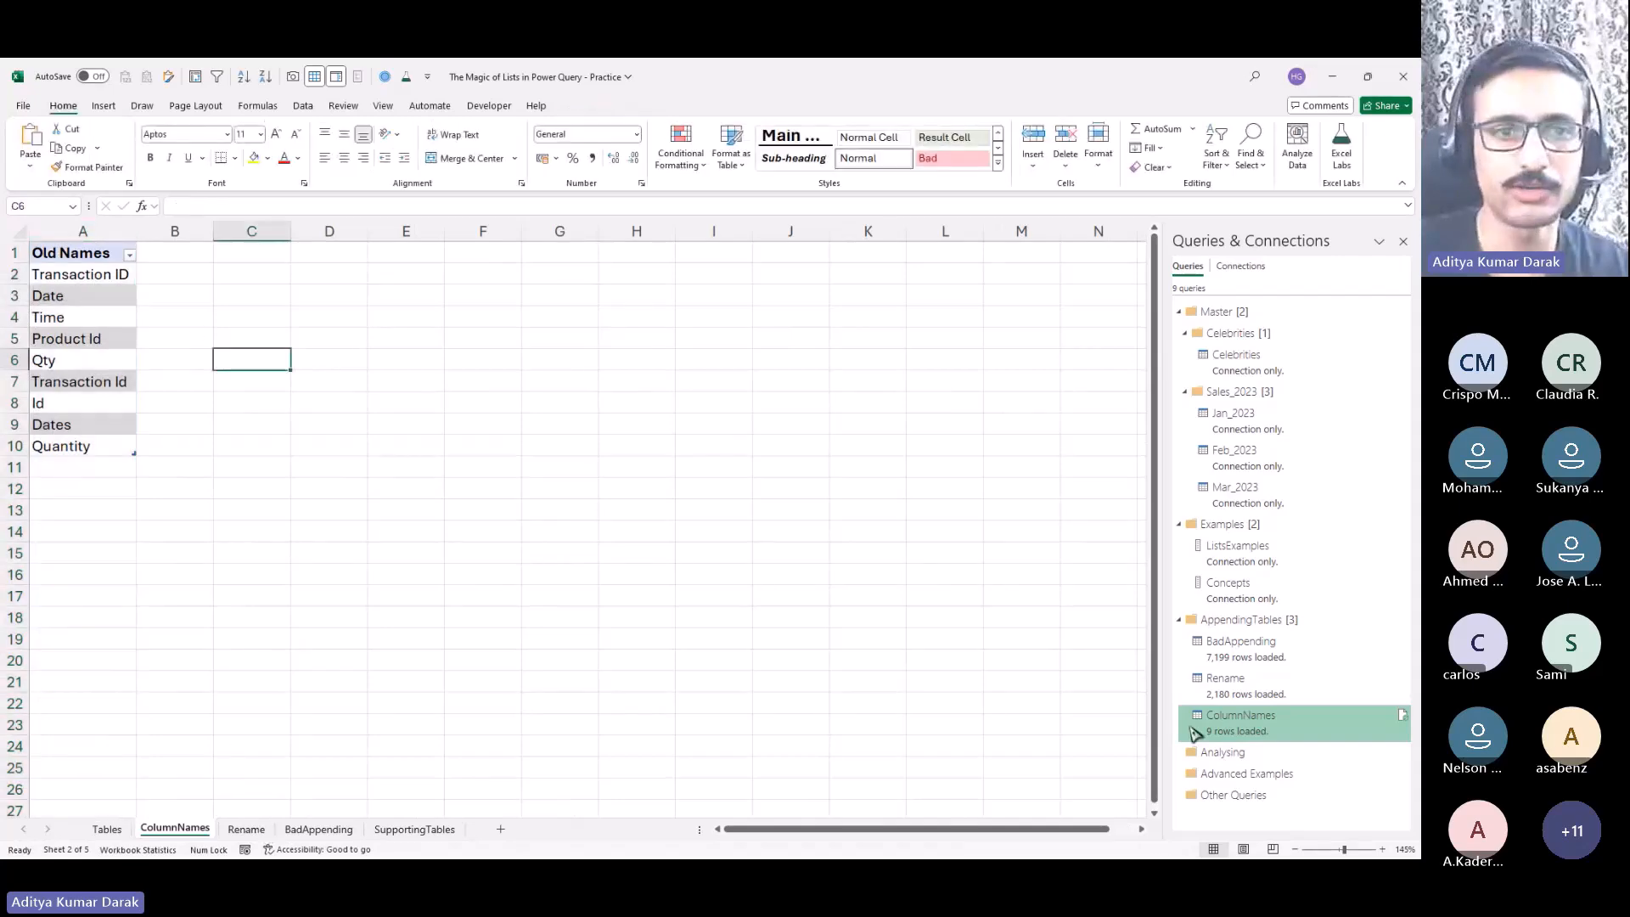
# Step: Delete the ColumnNames, Rename, BadAppending and SupportingTables worksheets together, keeping only the Tables sheet
pyautogui.click(251, 830)
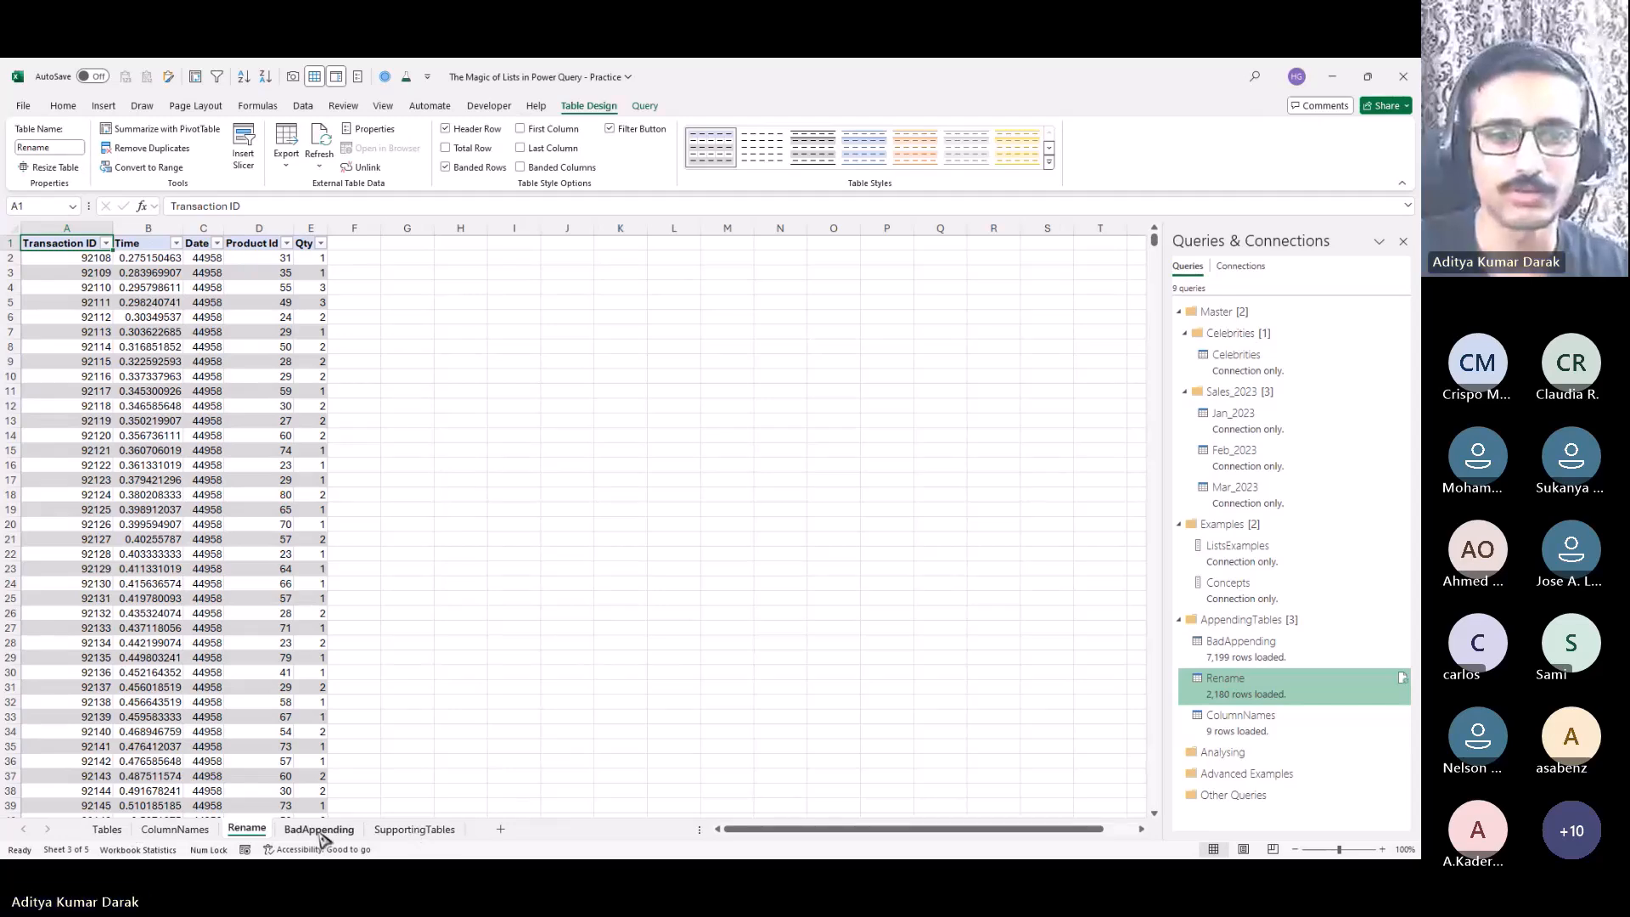
pyautogui.click(211, 830)
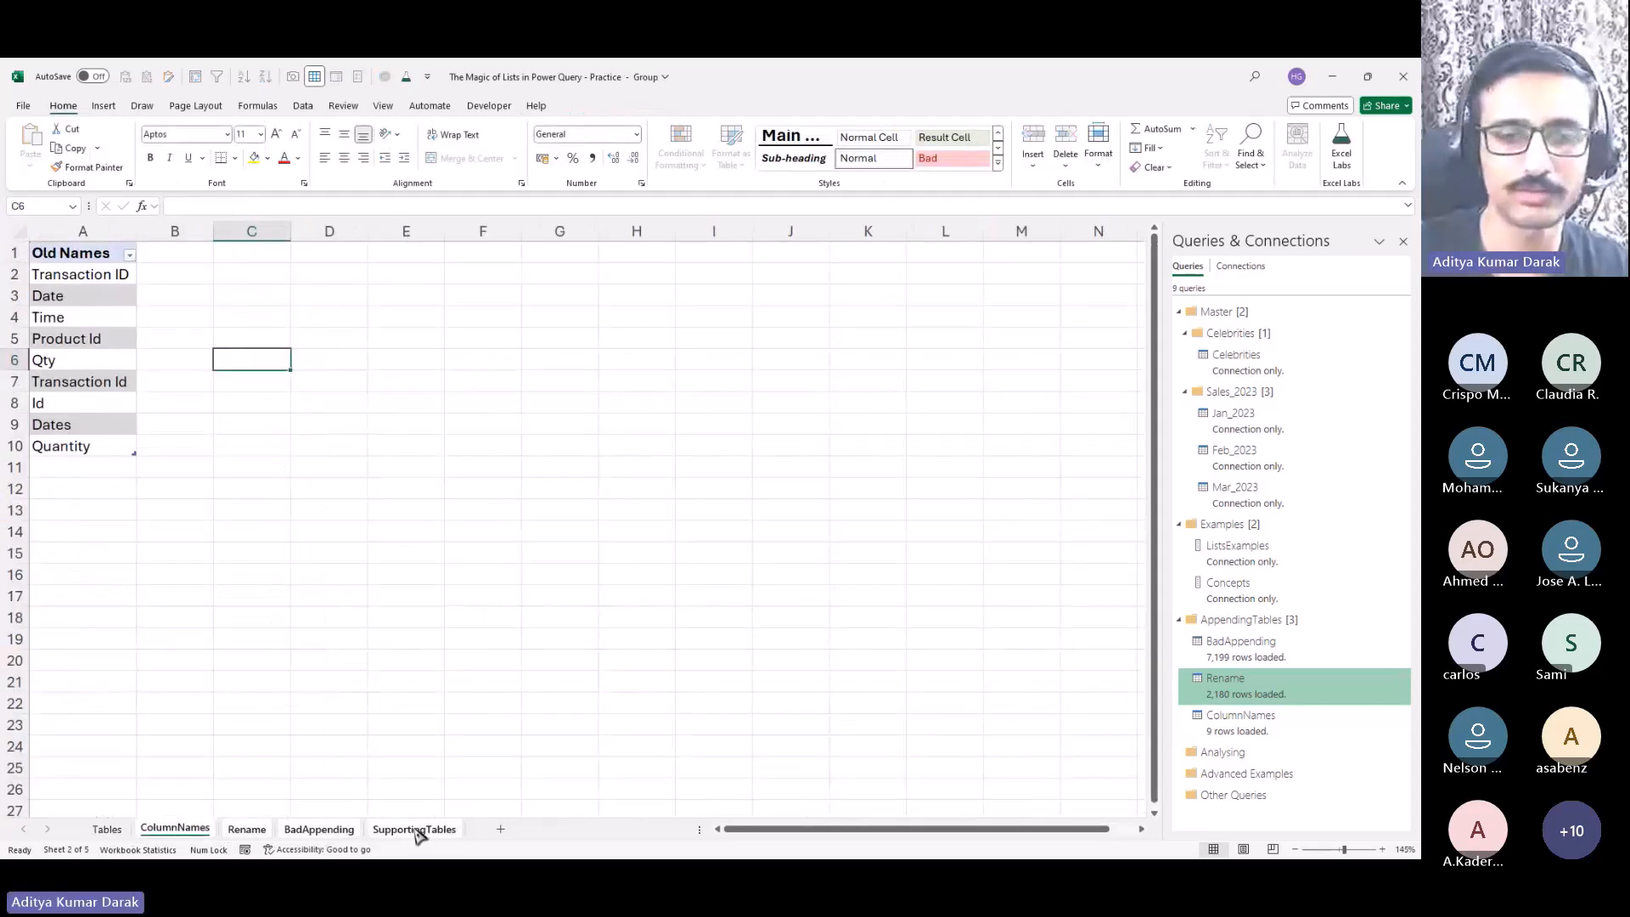
pyautogui.click(416, 830)
pyautogui.press('Return')
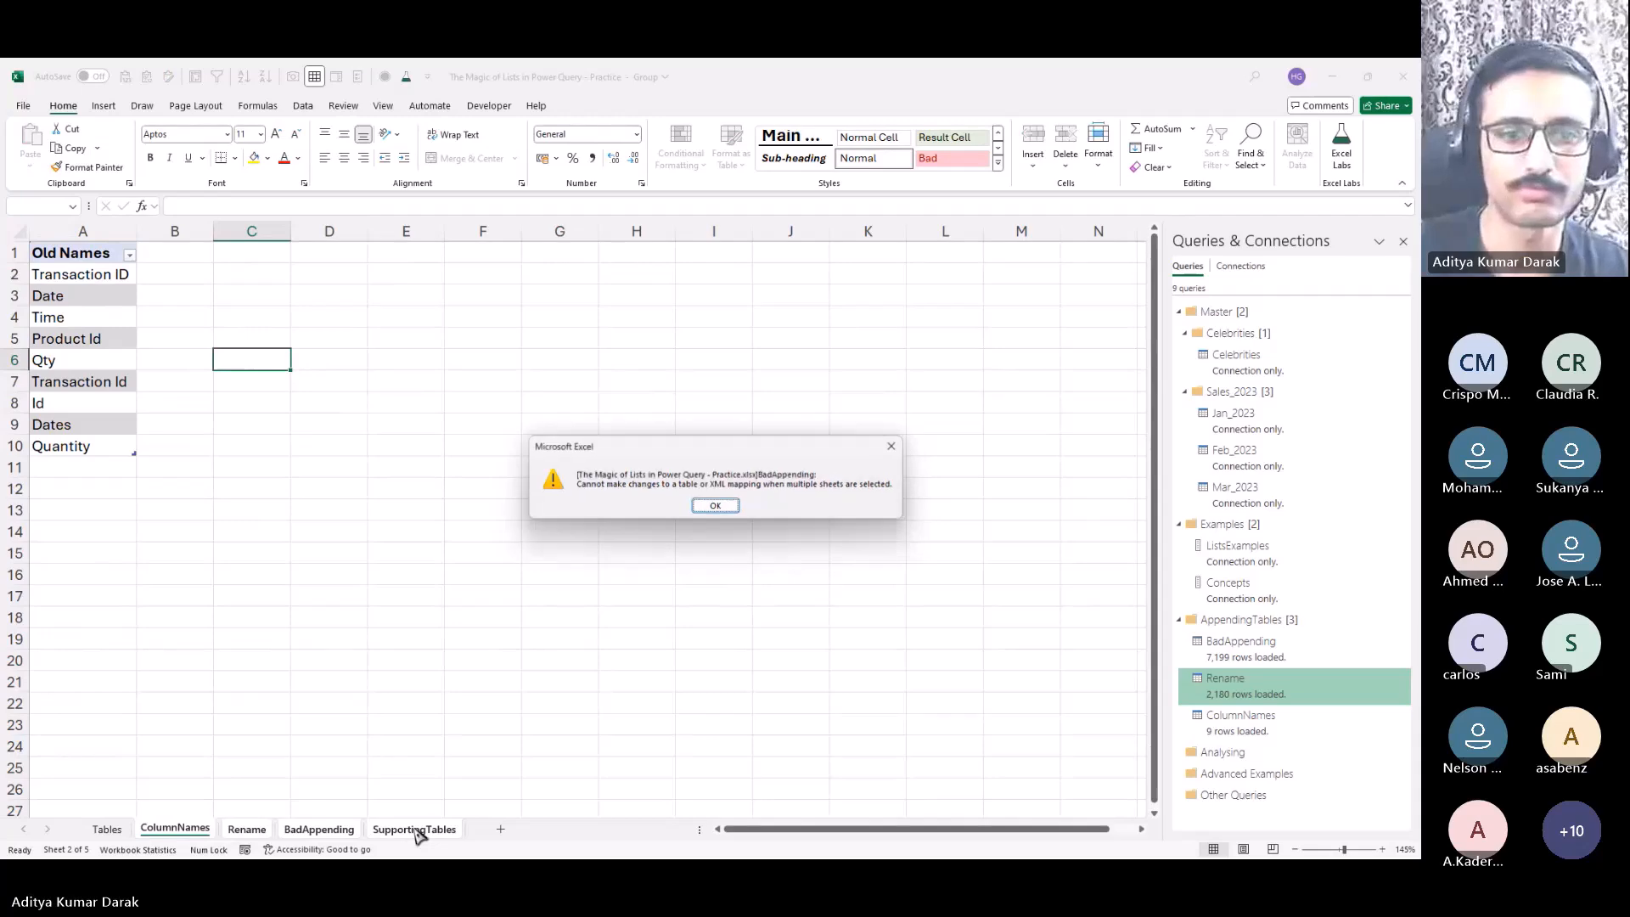
pyautogui.press('Return')
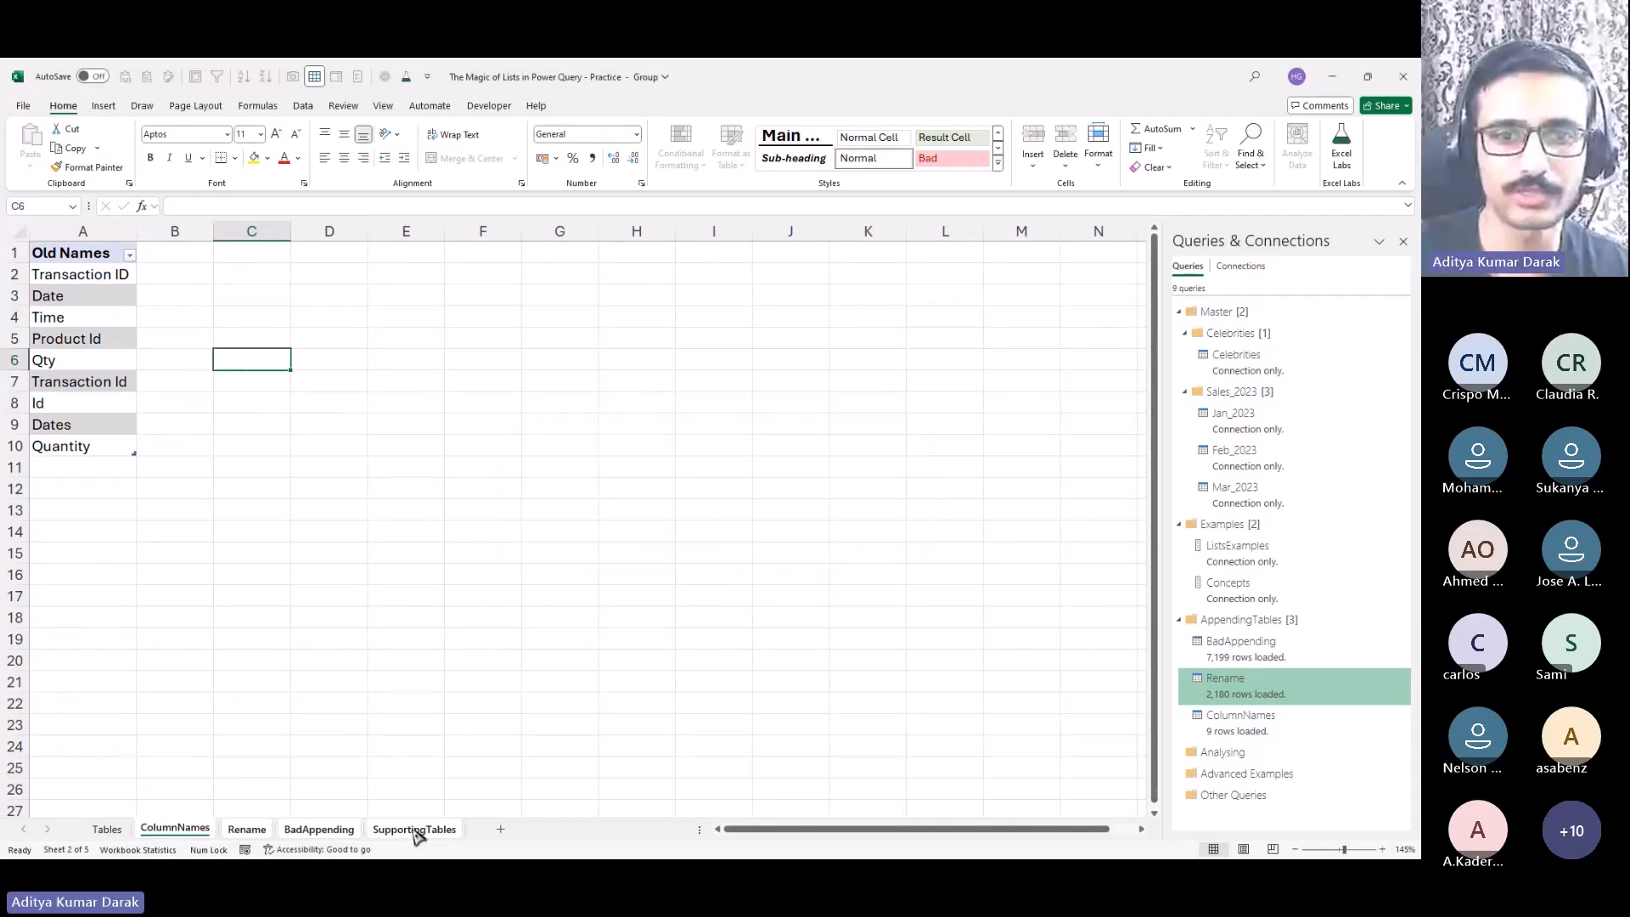
pyautogui.click(416, 832)
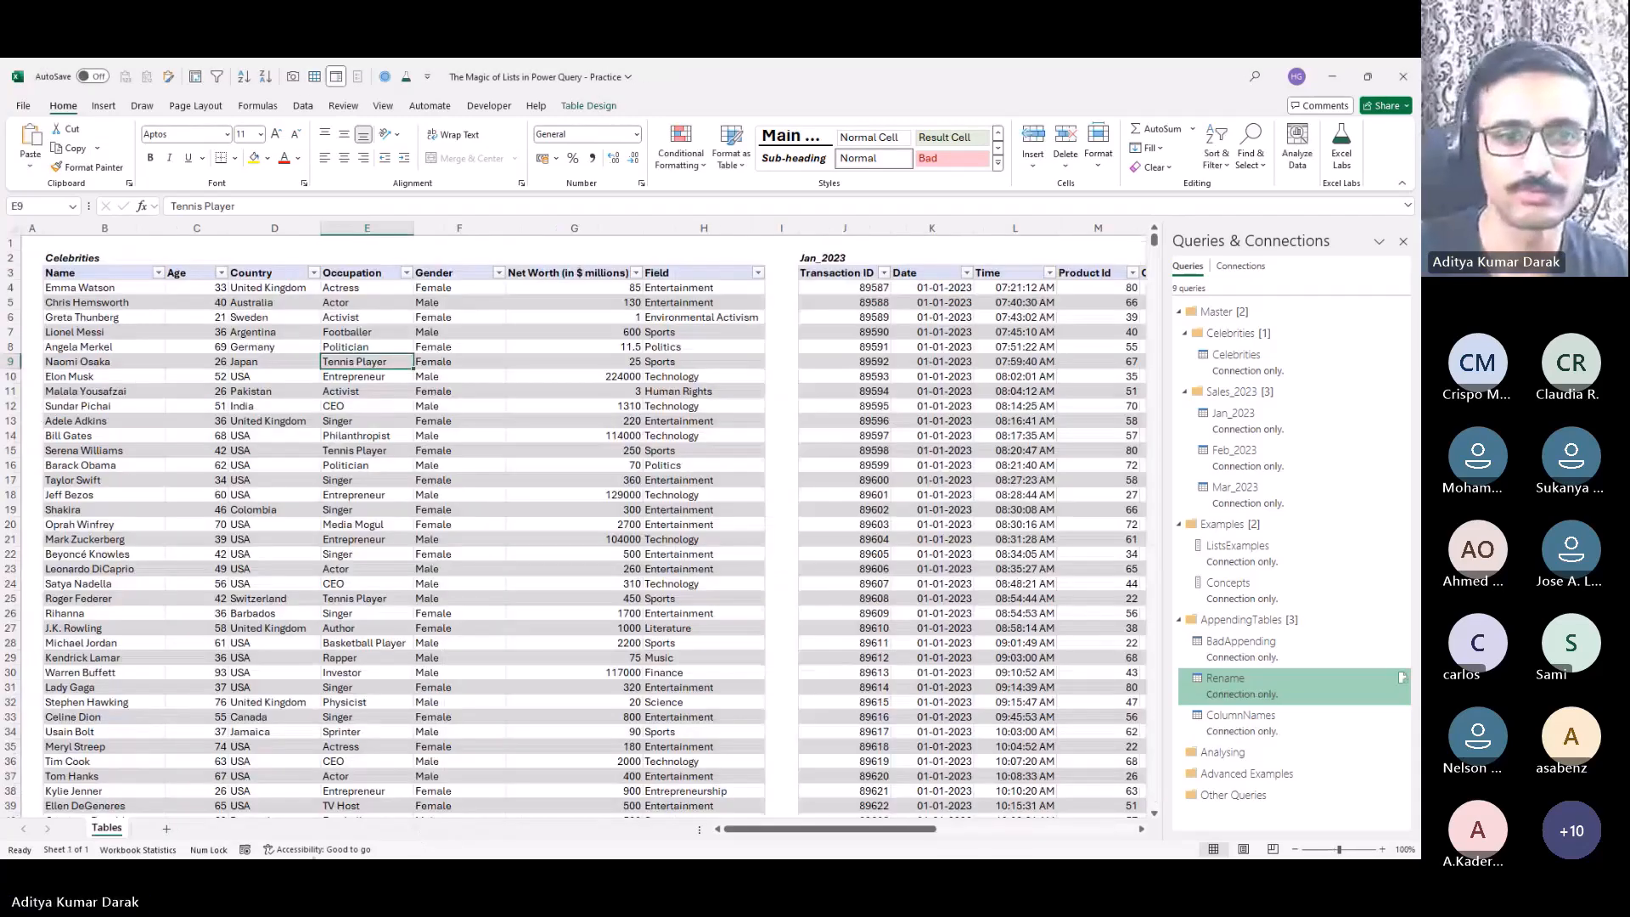
# Step: Add a blank worksheet and load only the ColumnNames query there as a table starting at cell A1
pyautogui.click(166, 829)
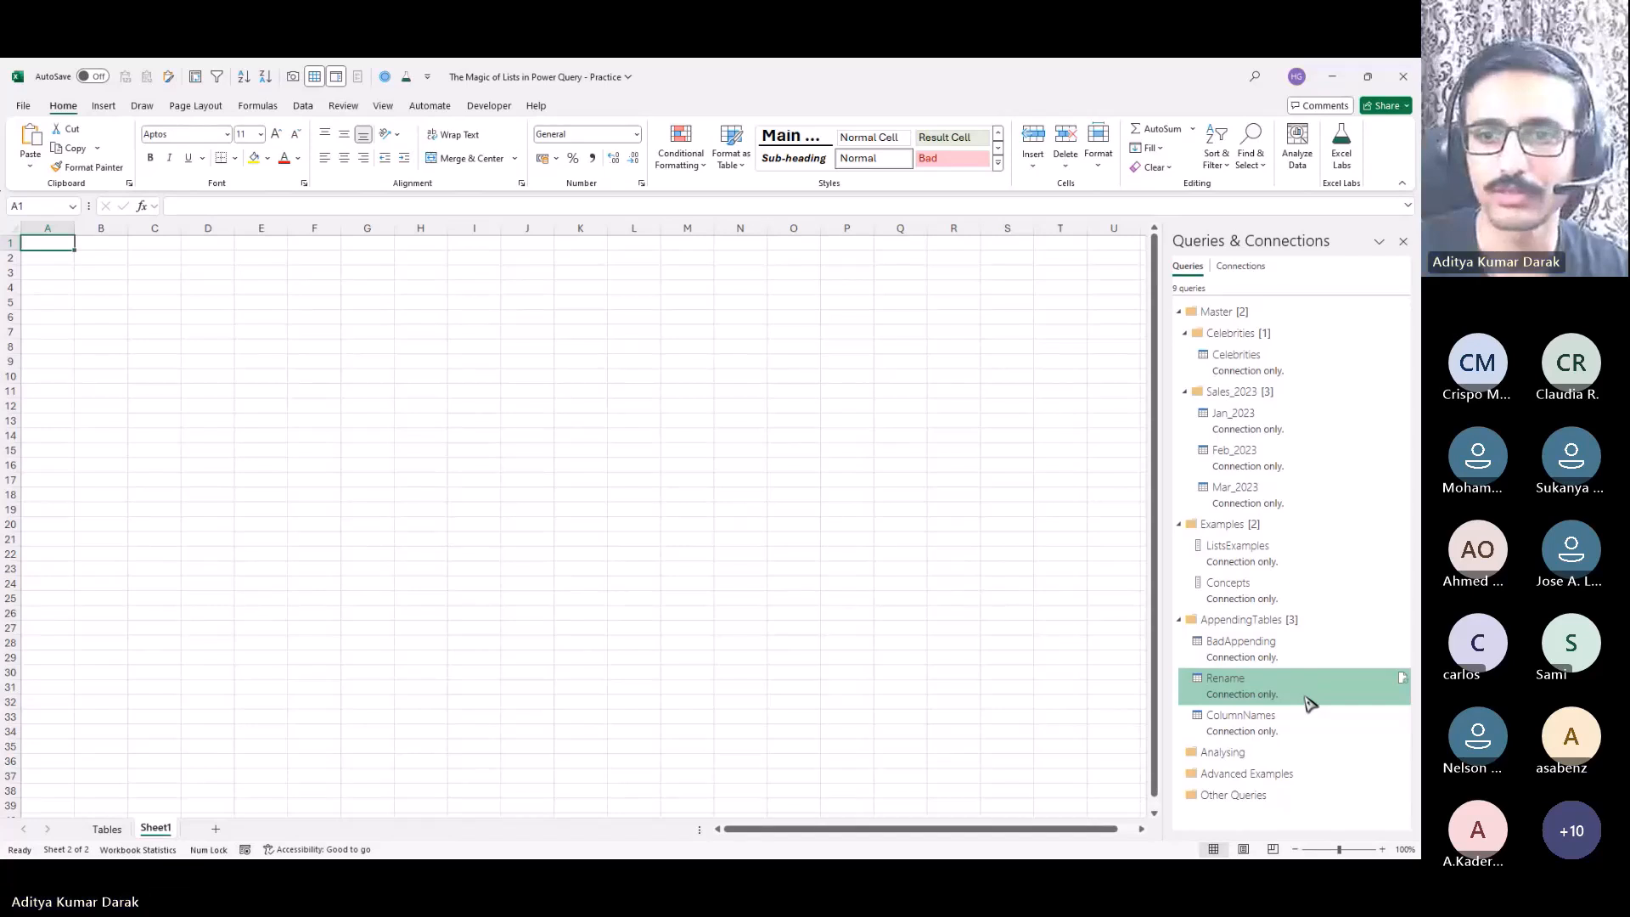
pyautogui.rightClick(1288, 715)
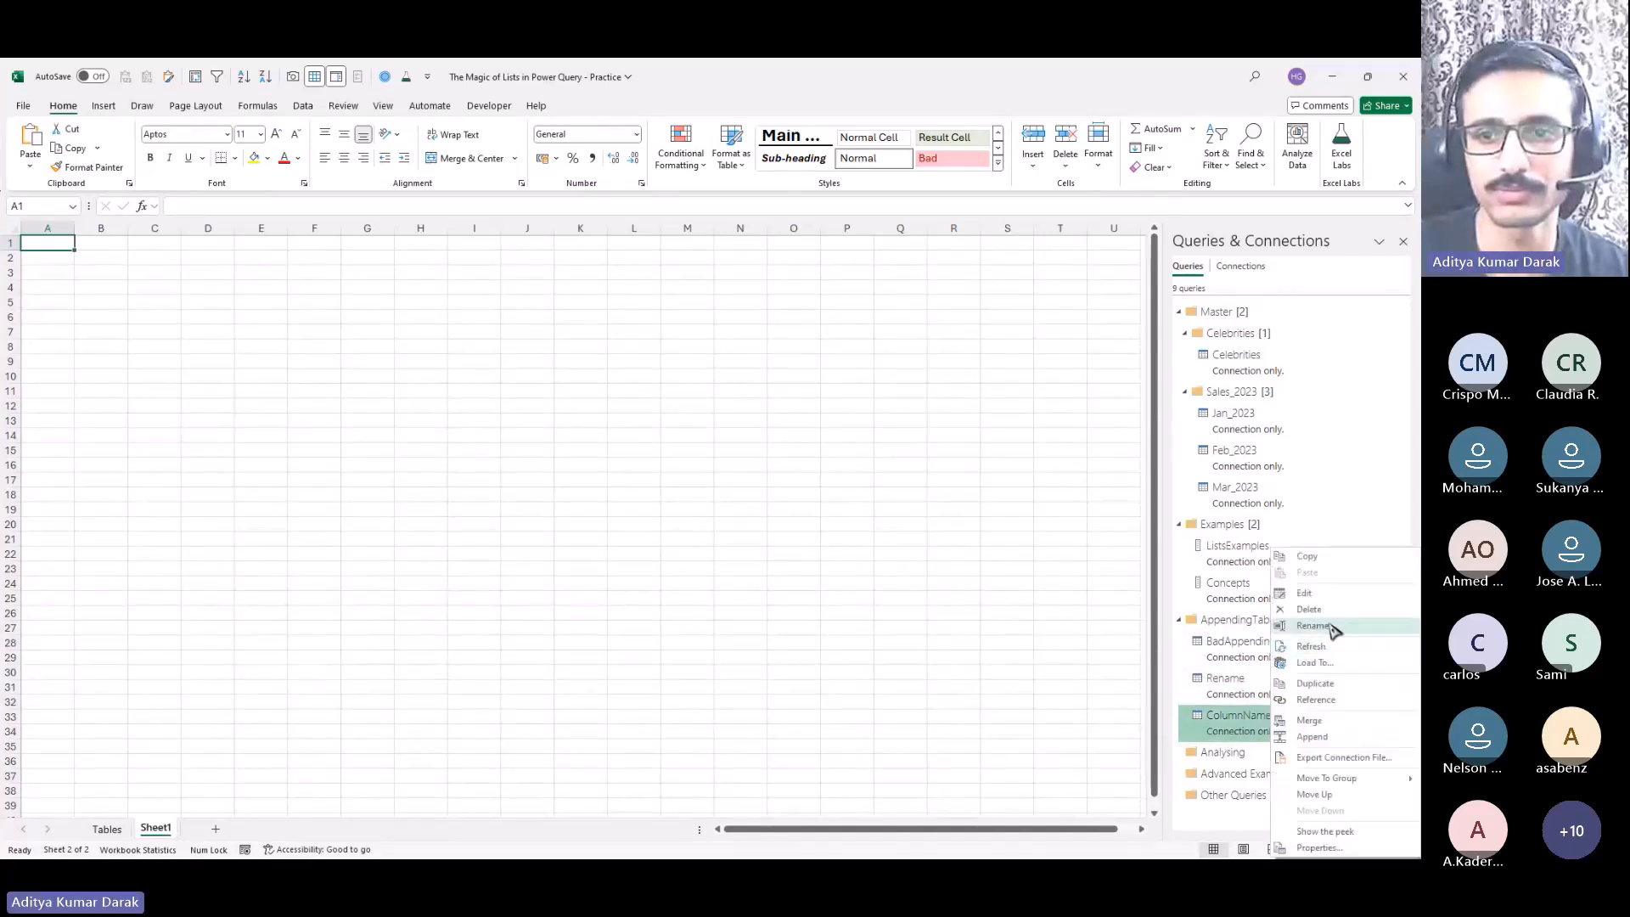
pyautogui.click(1332, 662)
pyautogui.click(151, 318)
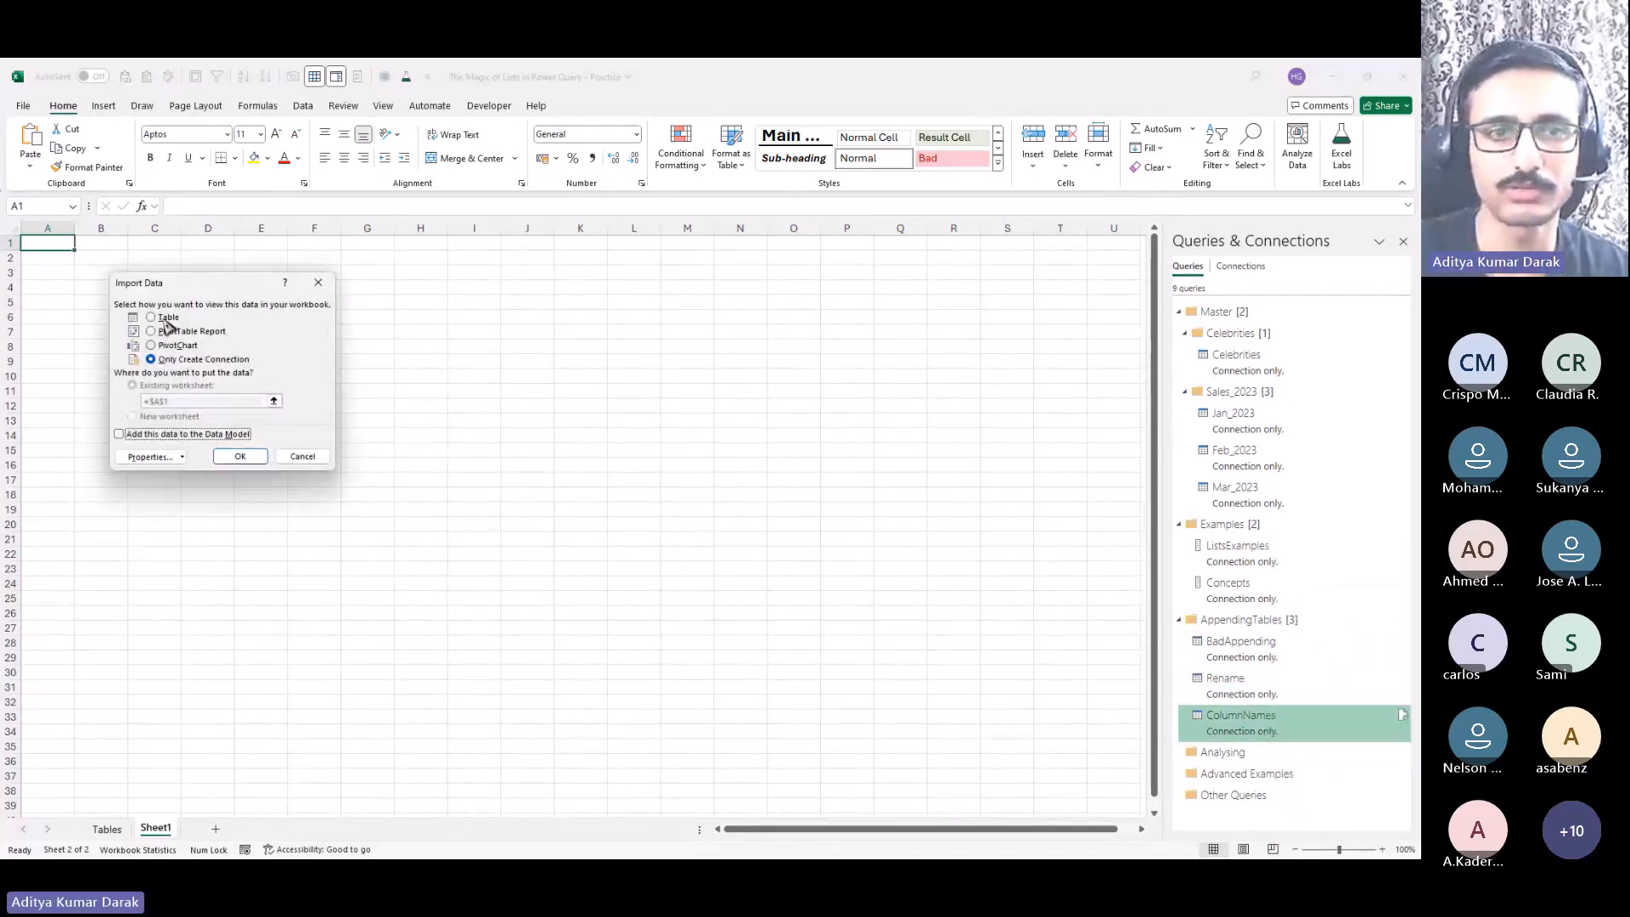
pyautogui.click(240, 455)
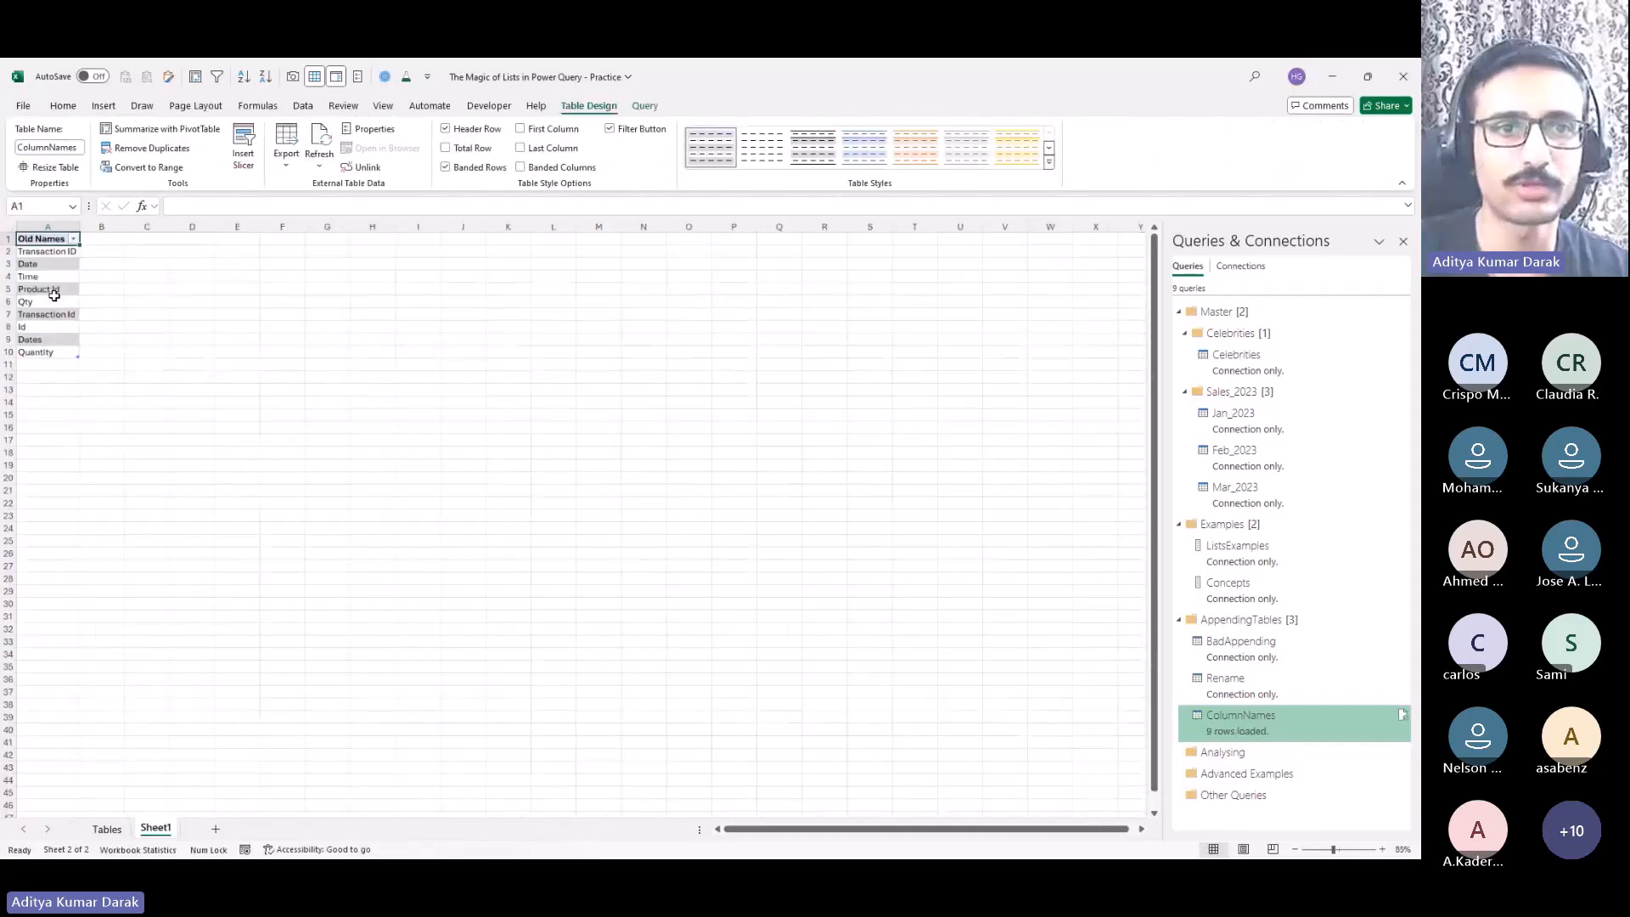
# Step: Add a "New Names" column beside Old Names in the ColumnNames table and fit its width to the header
pyautogui.keyDown('ctrl'); pyautogui.scroll(4, 88, 276); pyautogui.keyUp('ctrl')
pyautogui.click(176, 255)
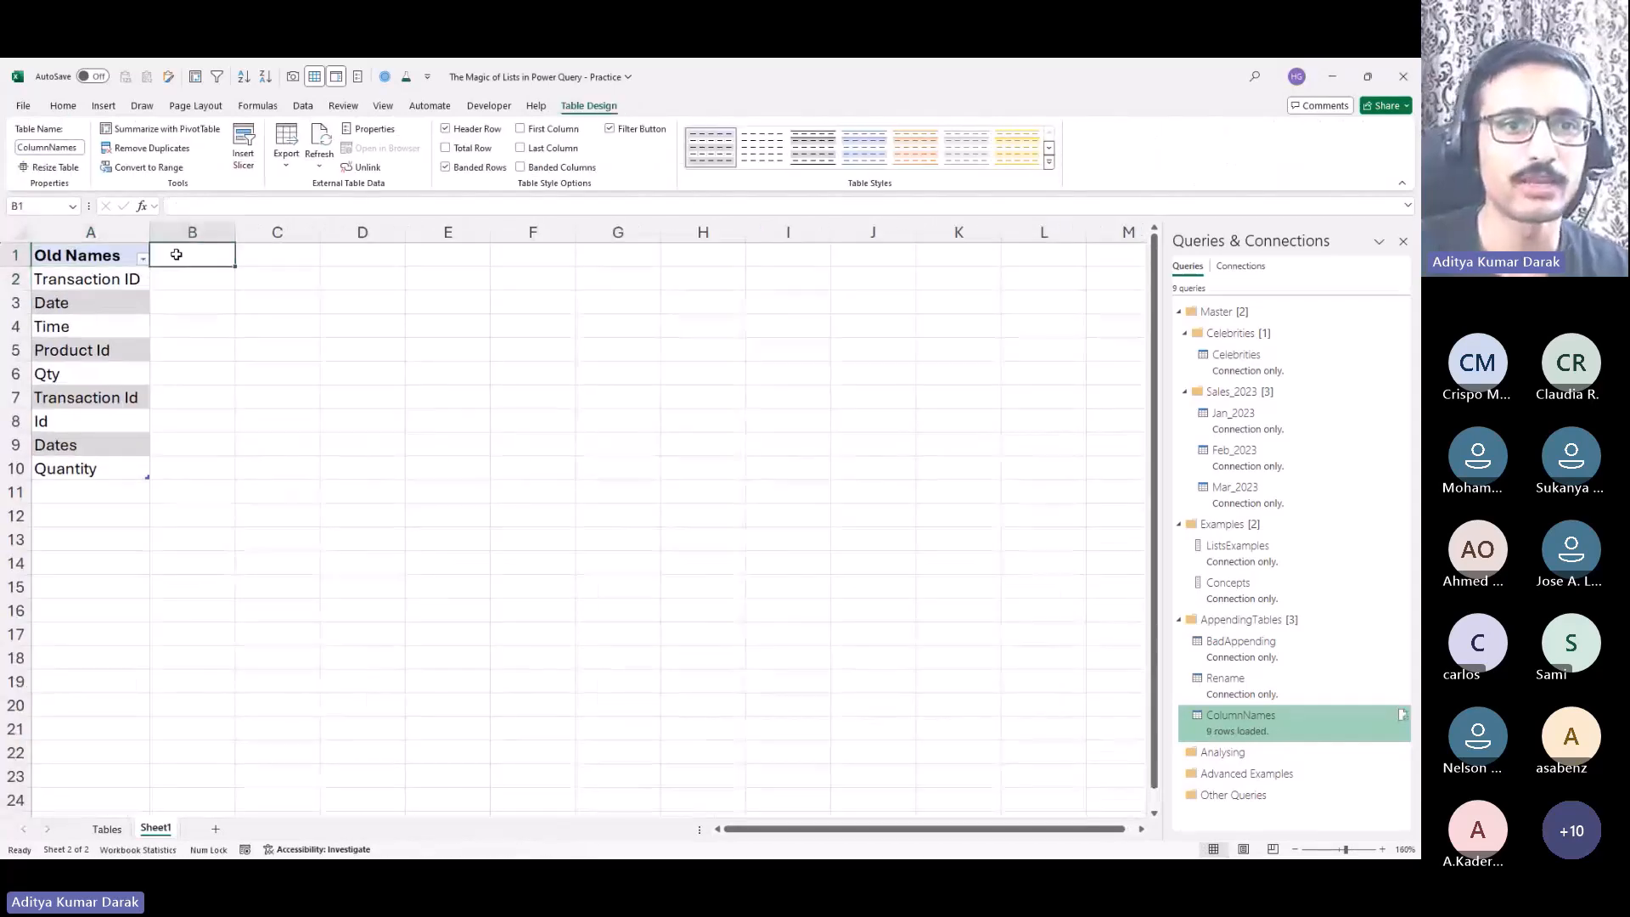
pyautogui.write('New Nam')
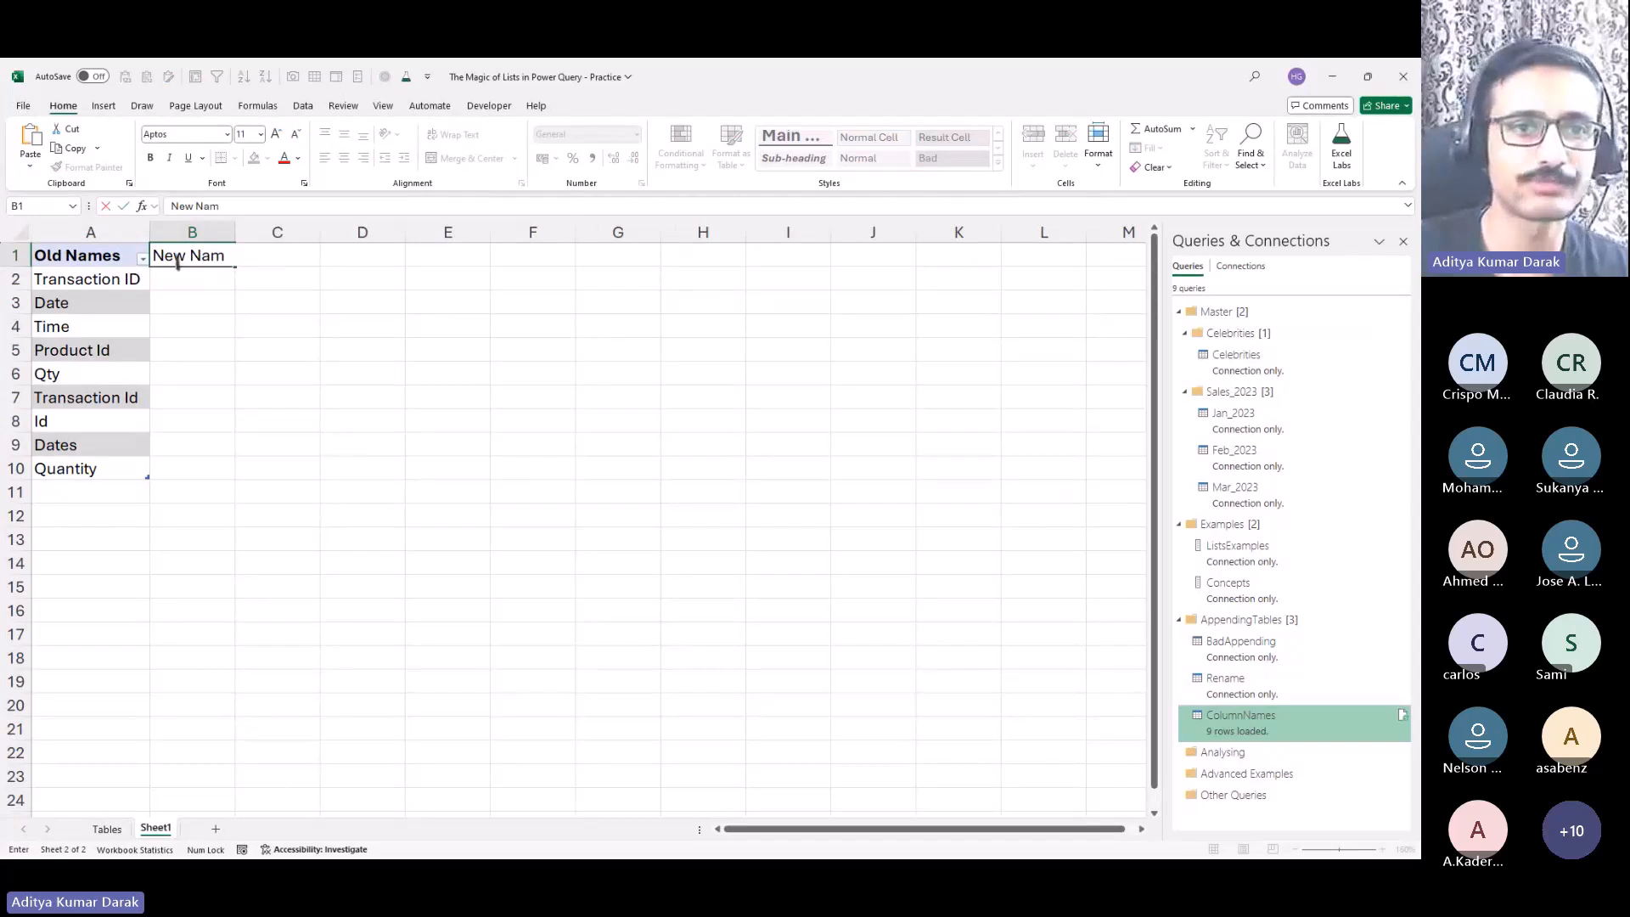
pyautogui.write('es')
pyautogui.press('Return')
pyautogui.doubleClick(237, 231)
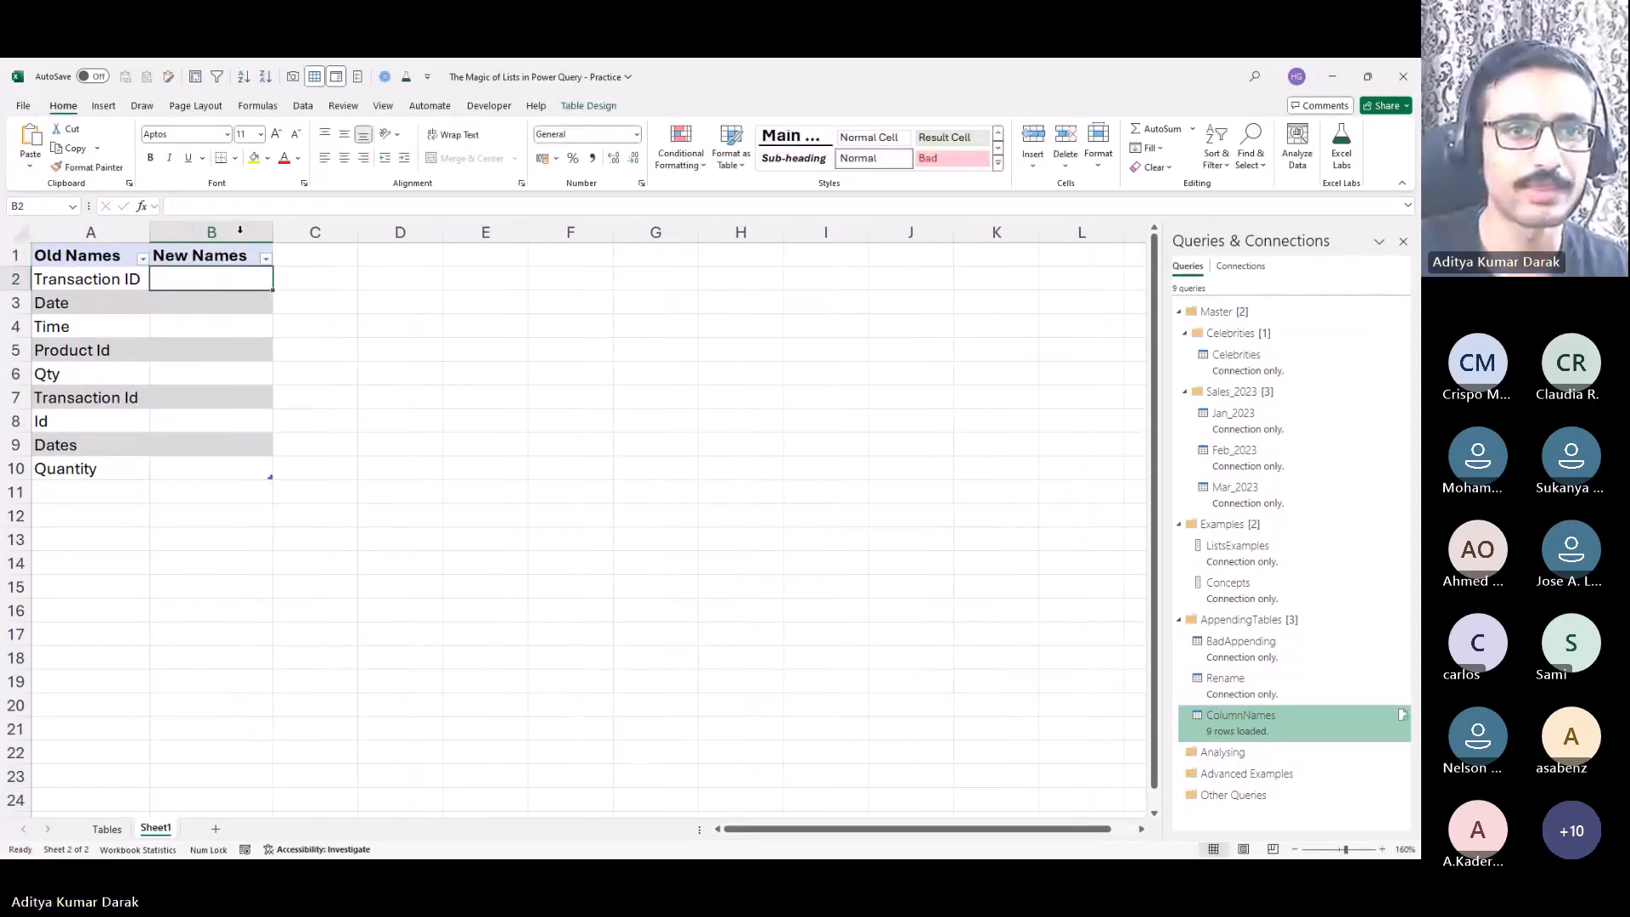
# Step: Copy the old names Transaction ID and Date into the New Names cells B2 and B3
pyautogui.press('Left')
pyautogui.hotkey('ctrl', 'c')
pyautogui.press('Right')
pyautogui.hotkey('ctrl', 'v')
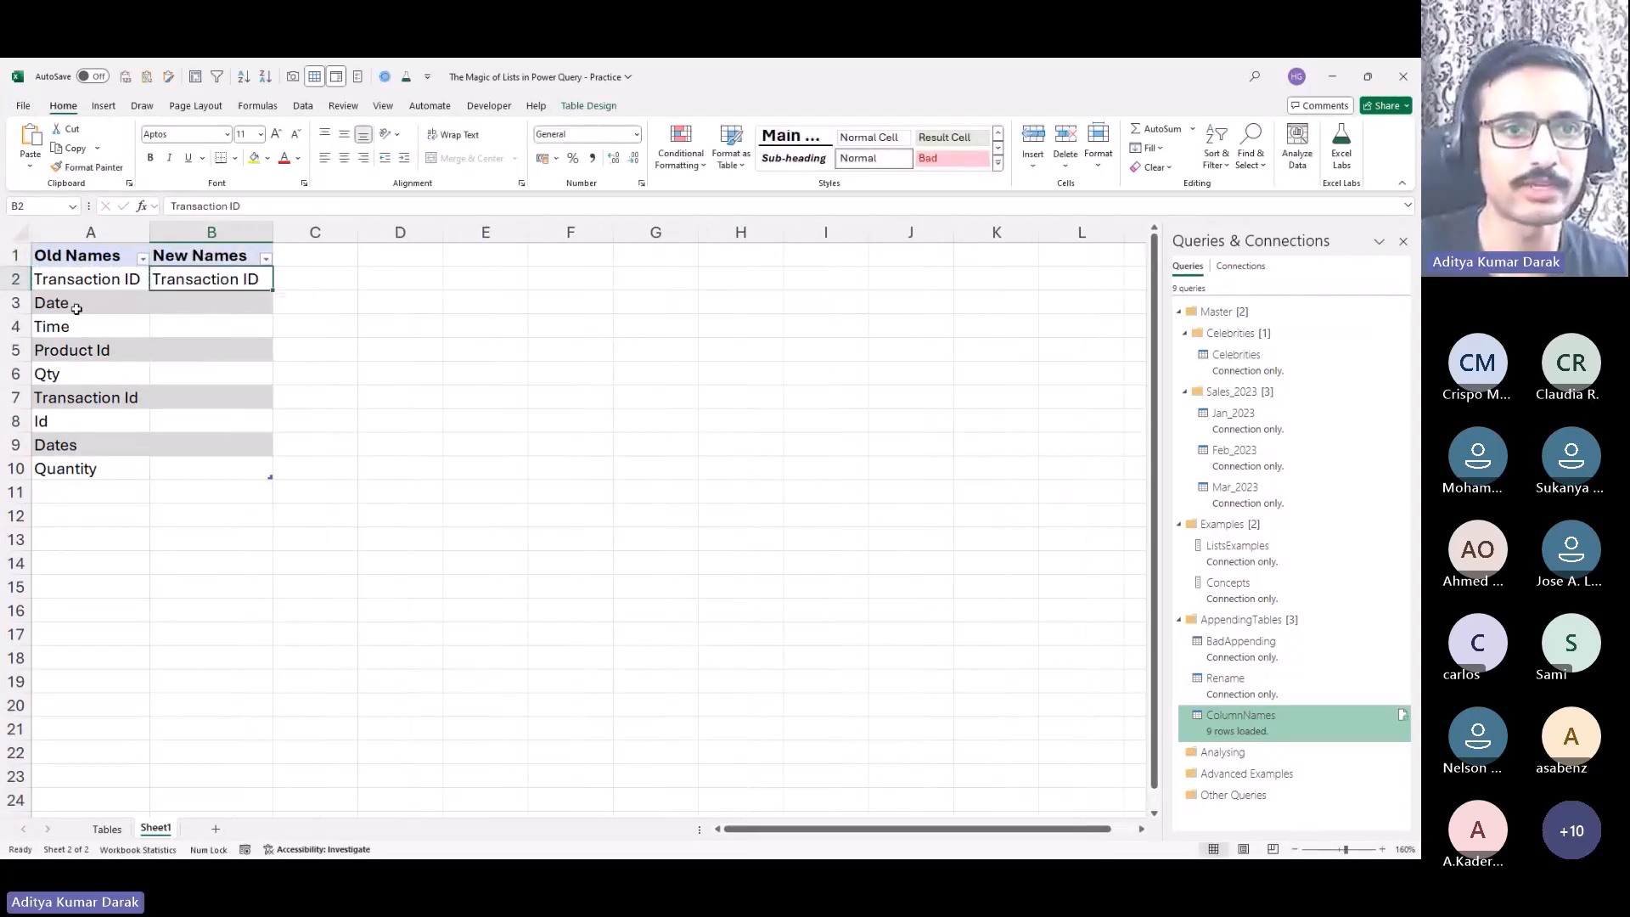
pyautogui.press('Left')
pyautogui.press('Down')
pyautogui.hotkey('ctrl', 'c')
pyautogui.press('Right')
pyautogui.press('Return')
# Step: Copy the old names Time, Product Id and Qty into the New Names cells B4 to B6
pyautogui.press('Left')
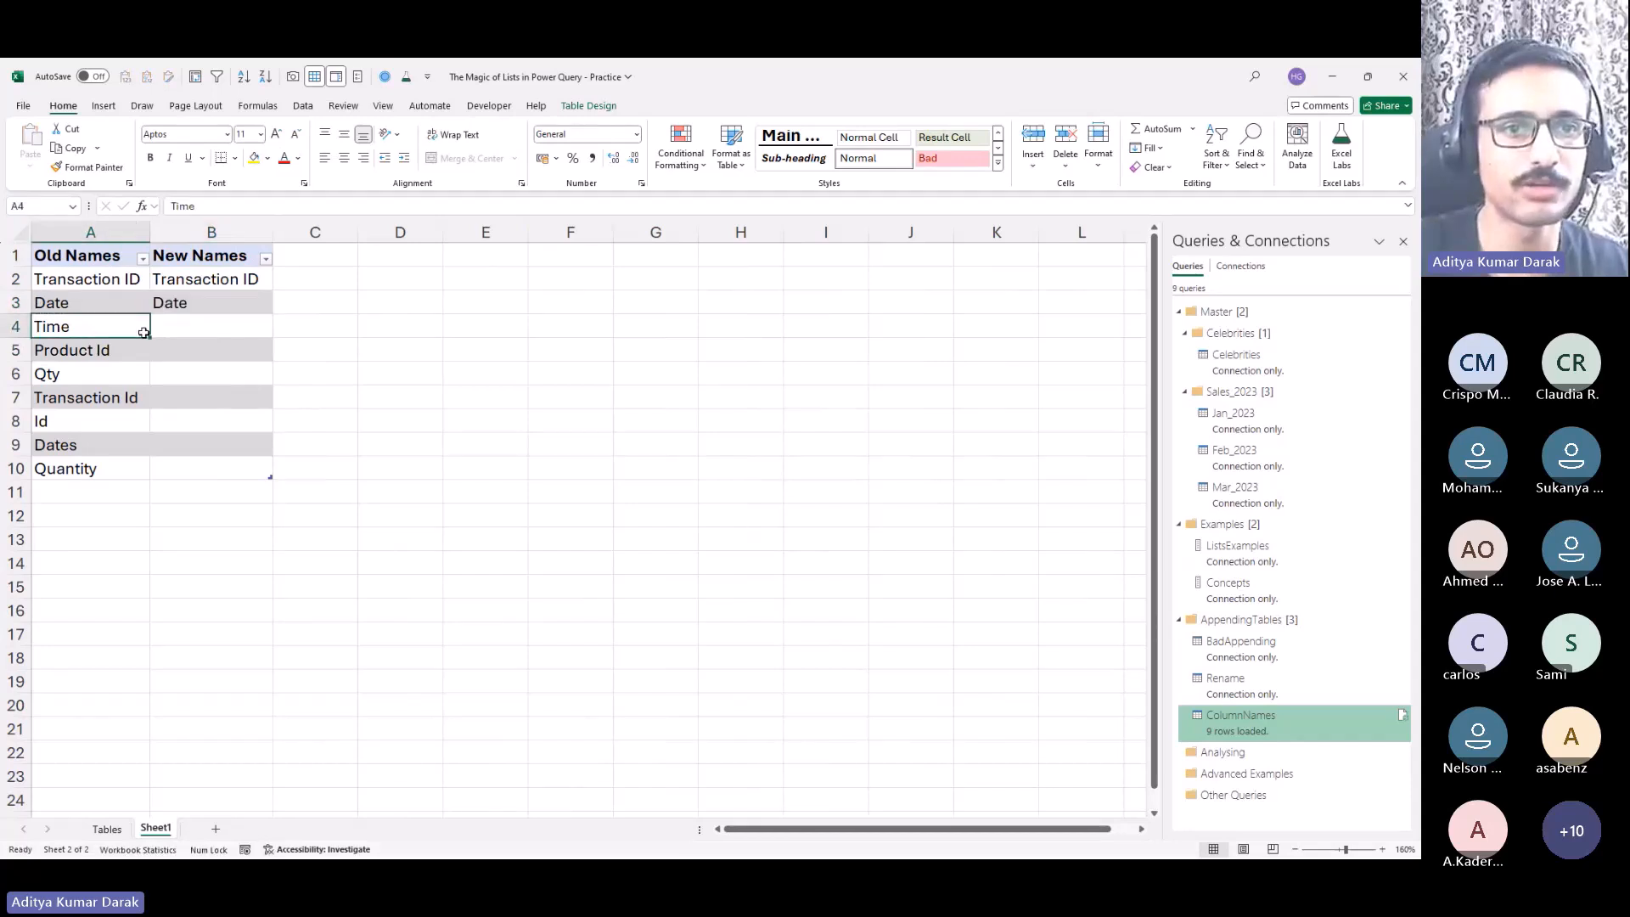
pyautogui.hotkey('ctrl', 'c')
pyautogui.press('Right')
pyautogui.press('Return')
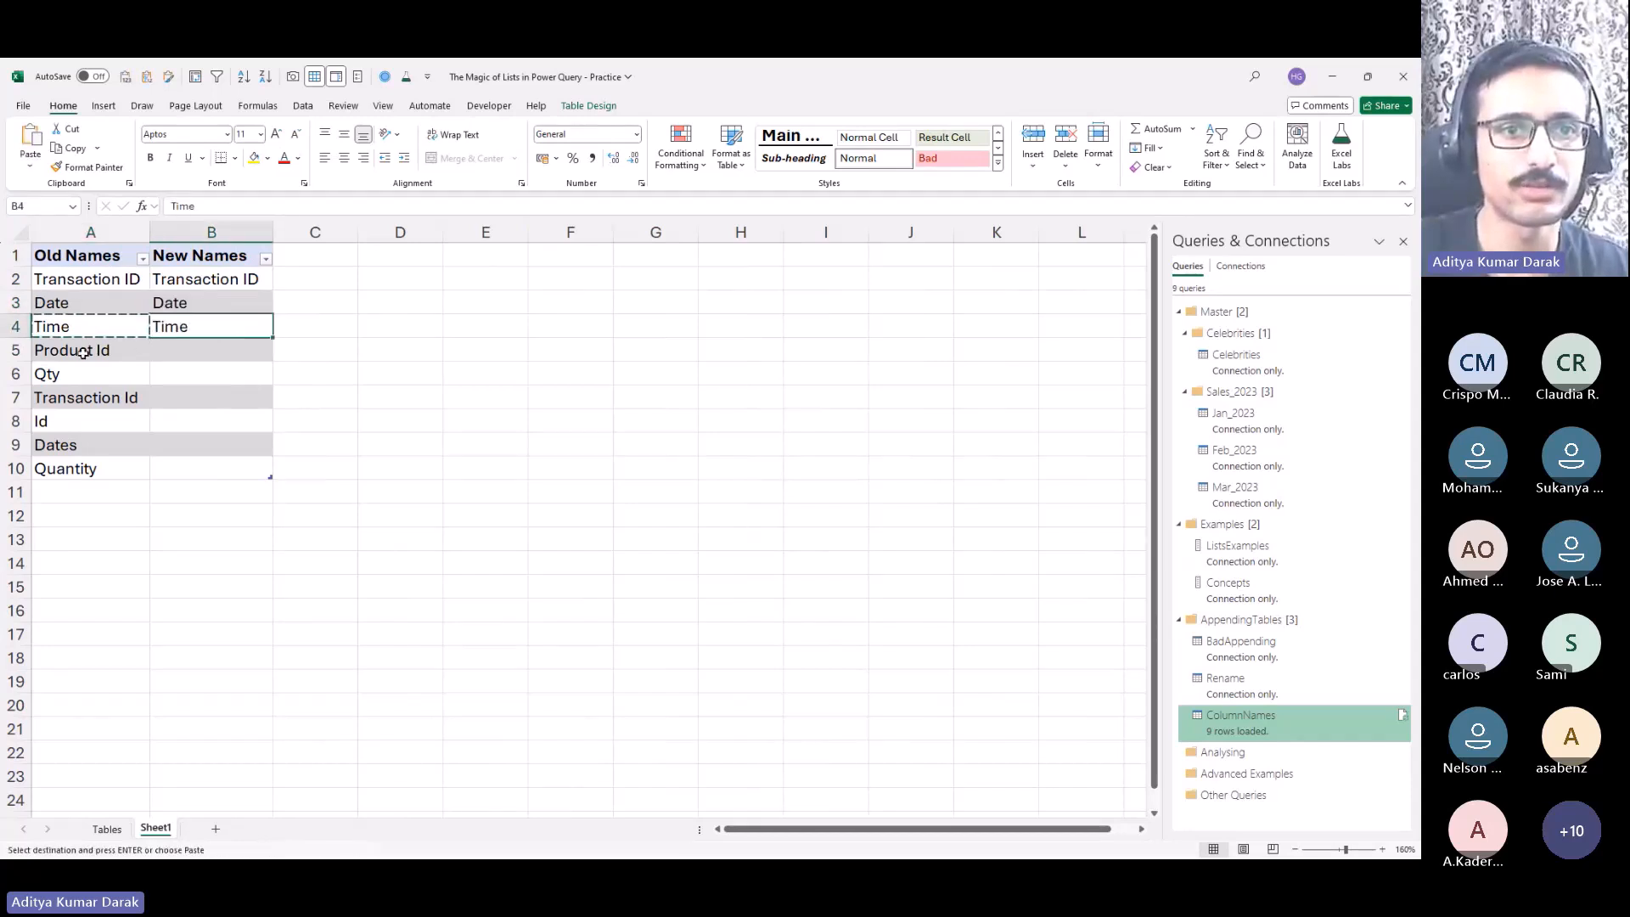
pyautogui.press('Left')
pyautogui.press('Down')
pyautogui.hotkey('ctrl', 'c')
pyautogui.press('Right')
pyautogui.click(95, 378)
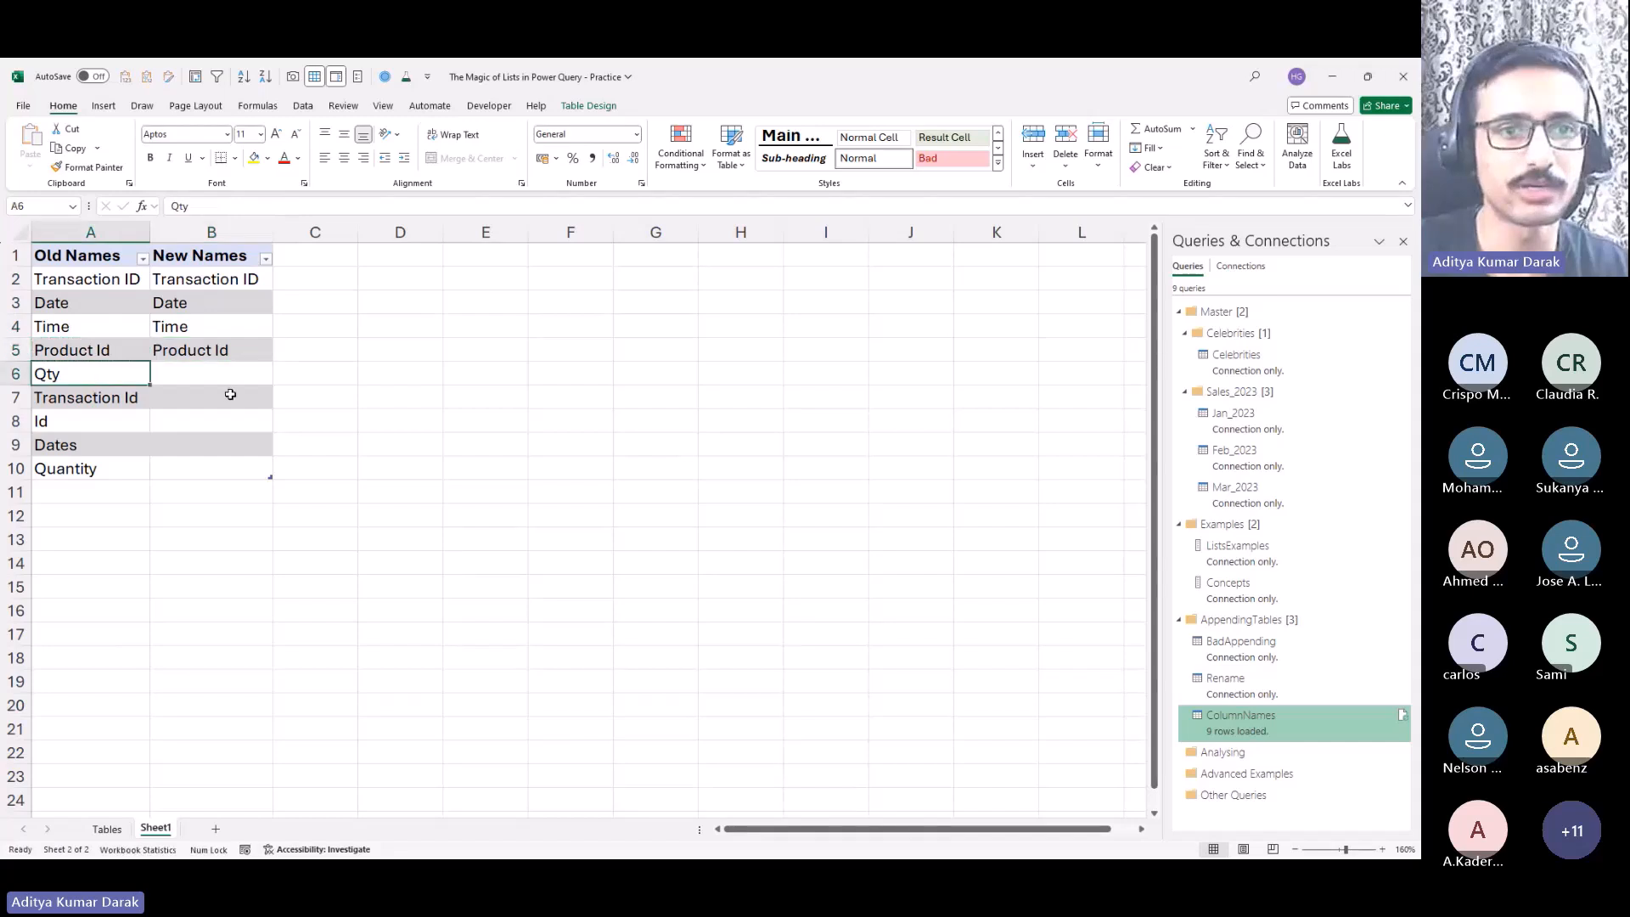
pyautogui.hotkey('ctrl', 'c')
pyautogui.click(226, 374)
pyautogui.hotkey('ctrl', 'v')
# Step: Enter Transaction ID as the new name for both the Transaction Id and Id rows by copying cell B2
pyautogui.click(244, 285)
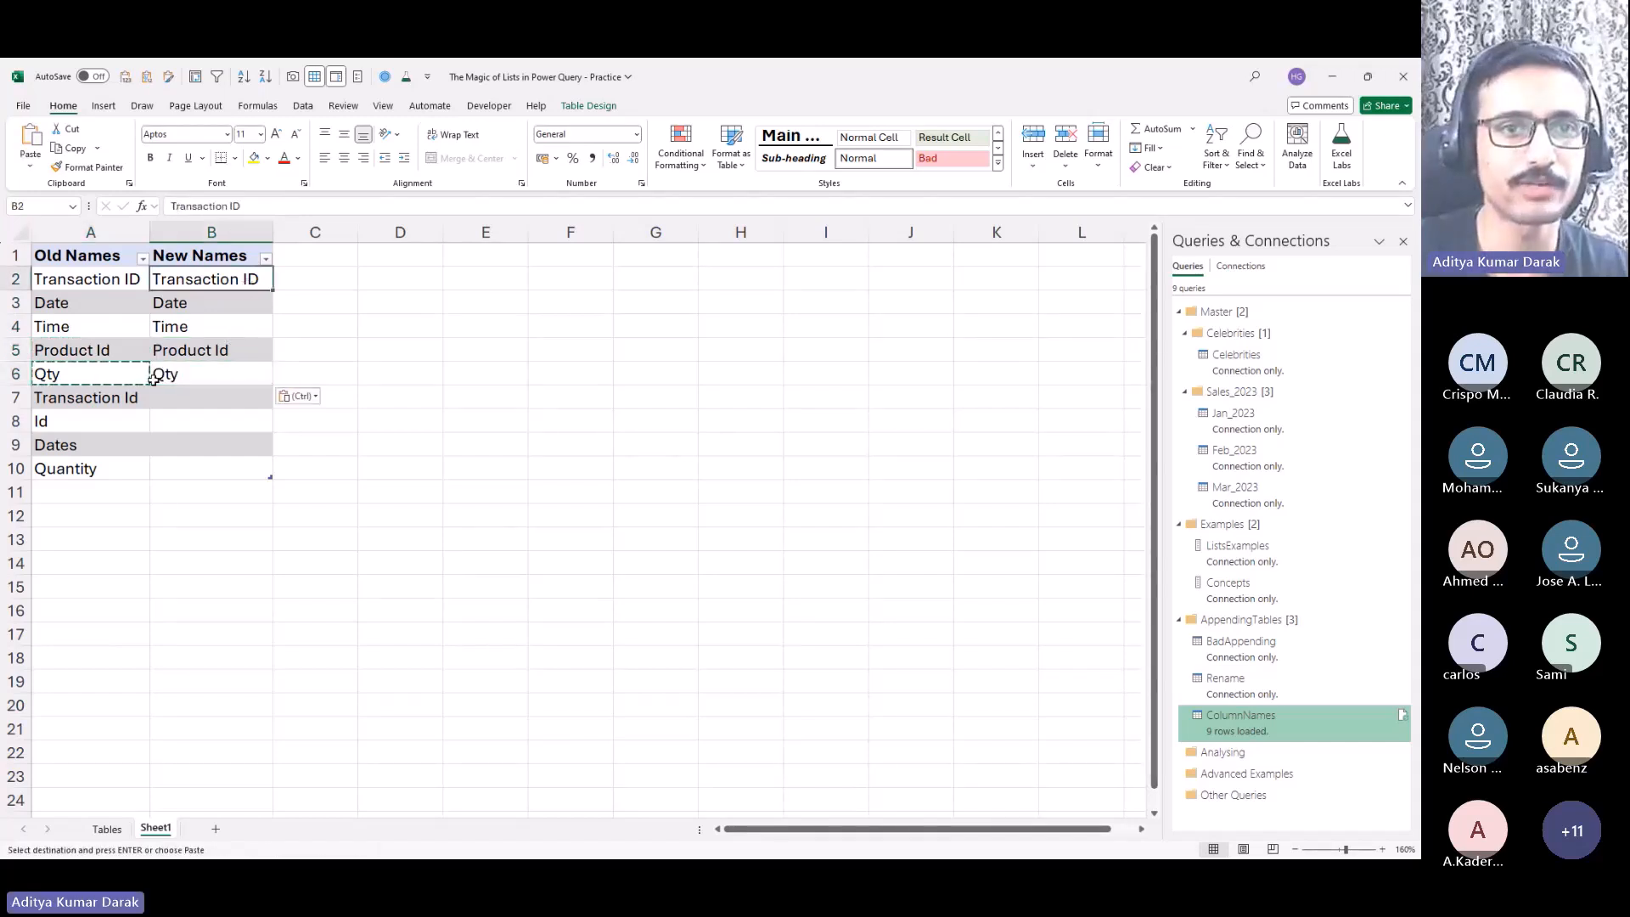
pyautogui.hotkey('ctrl', 'c')
pyautogui.click(198, 399)
pyautogui.hotkey('ctrl', 'v')
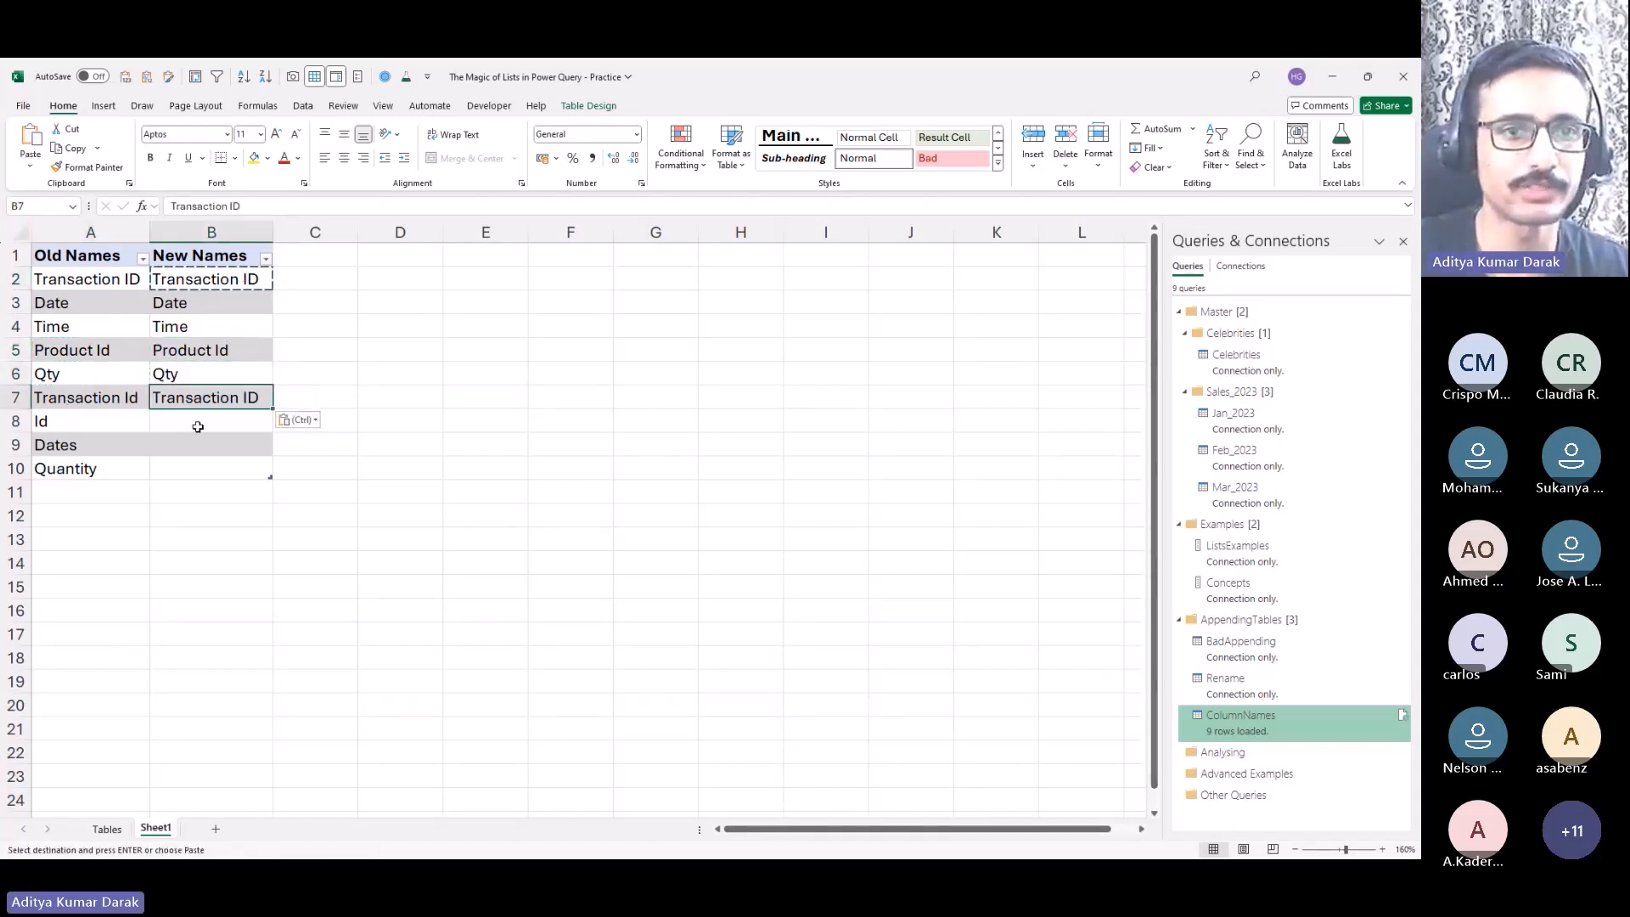
pyautogui.press('Escape')
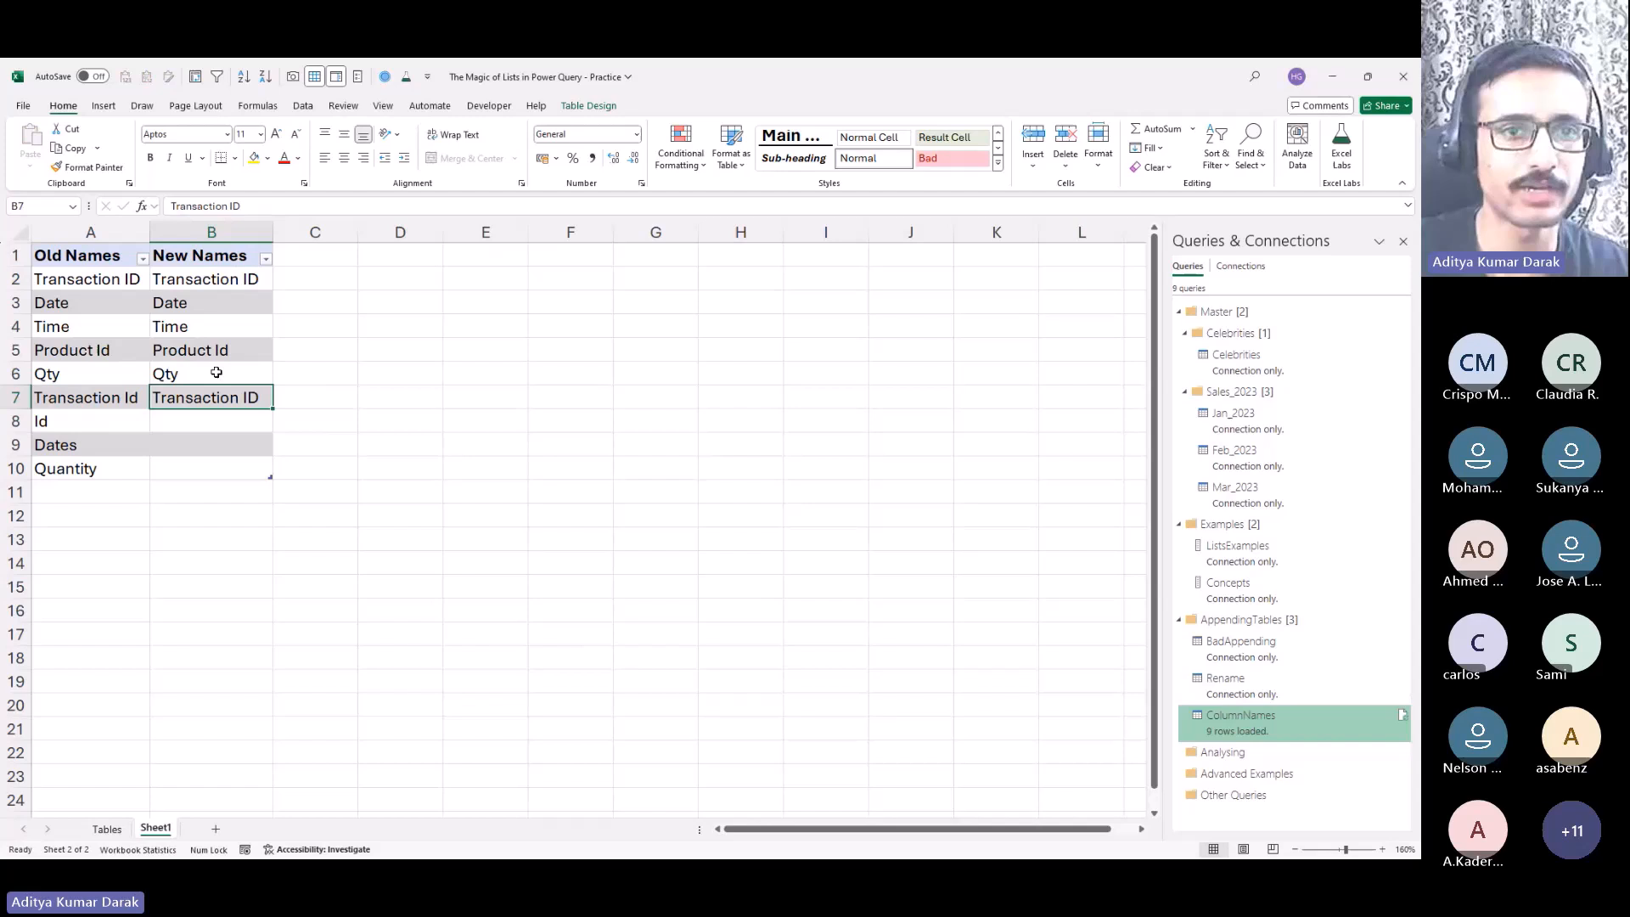
pyautogui.click(250, 280)
pyautogui.hotkey('ctrl', 'c')
pyautogui.click(214, 422)
pyautogui.hotkey('ctrl', 'v')
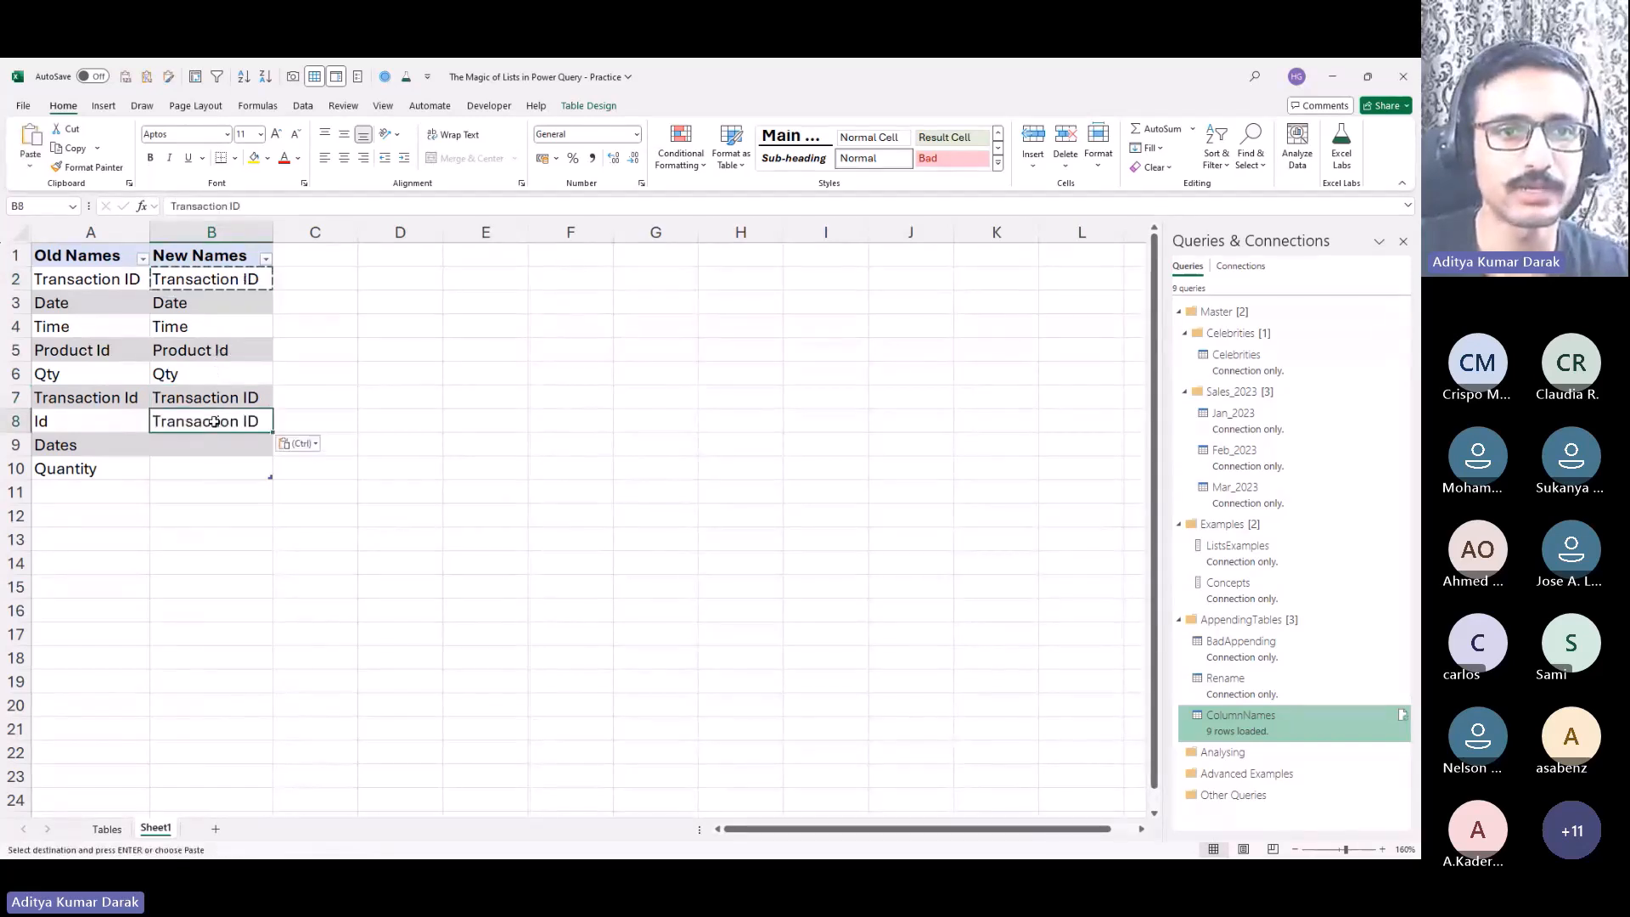
pyautogui.press('Escape')
# Step: Fill in the remaining new names by copying Date for the Dates row and Qty for the Quantity row
pyautogui.click(107, 303)
pyautogui.hotkey('ctrl', 'c')
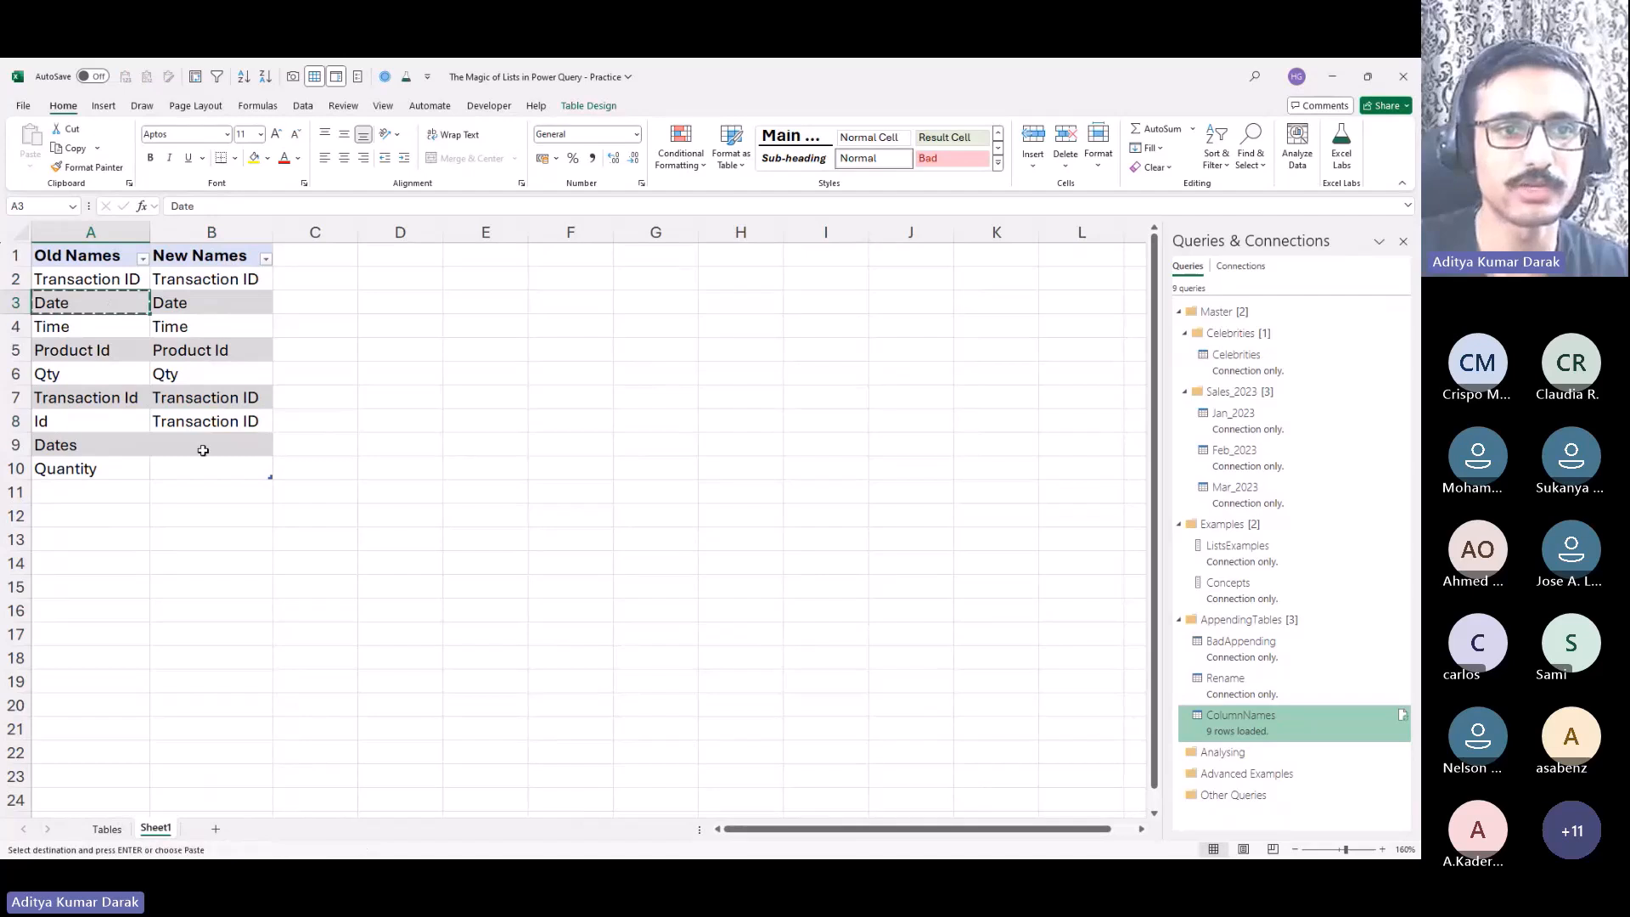
pyautogui.click(203, 450)
pyautogui.hotkey('ctrl', 'v')
pyautogui.click(51, 374)
pyautogui.hotkey('ctrl', 'c')
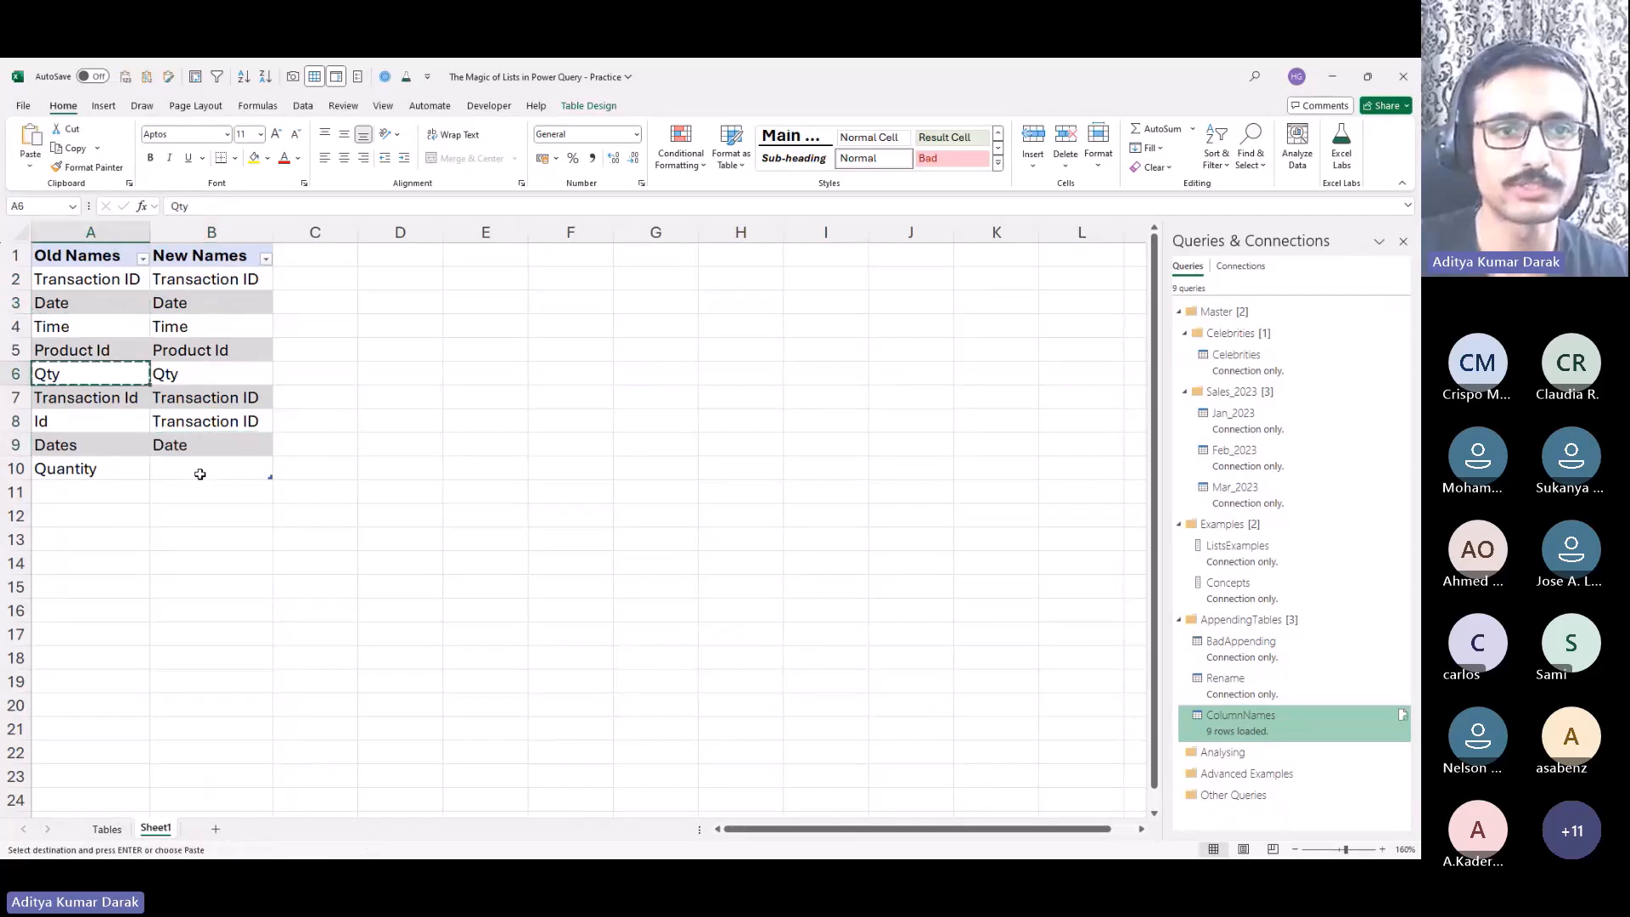
pyautogui.click(207, 470)
pyautogui.hotkey('ctrl', 'v')
pyautogui.press('Escape')
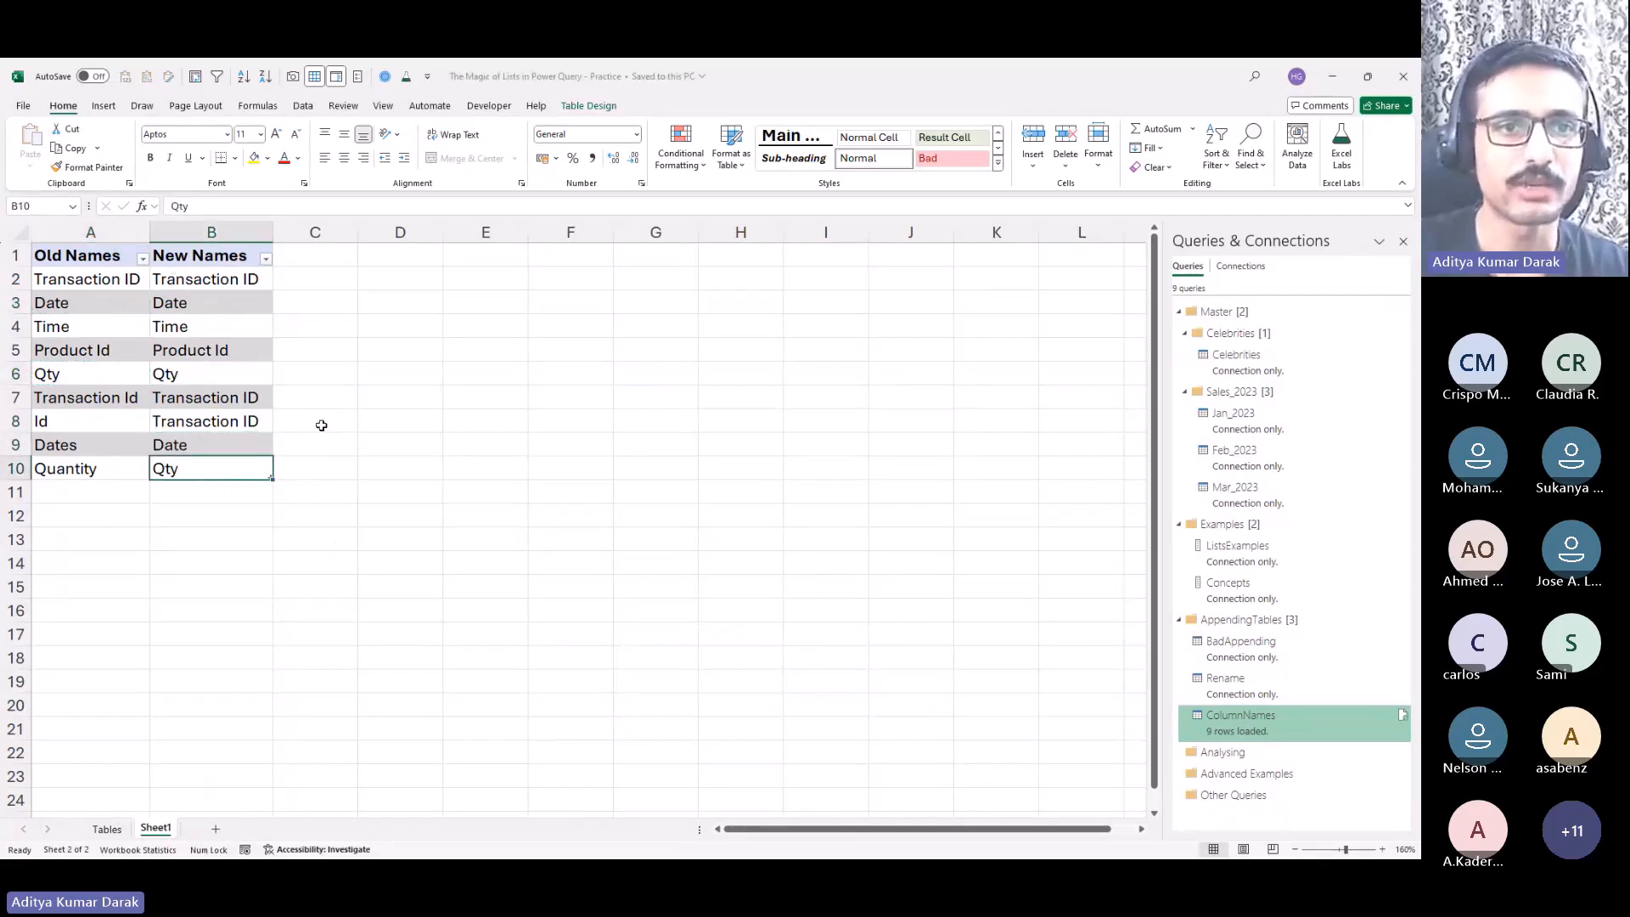
# Step: Import the completed Old Names and New Names table into Power Query as a new query
pyautogui.click(212, 327)
pyautogui.click(303, 106)
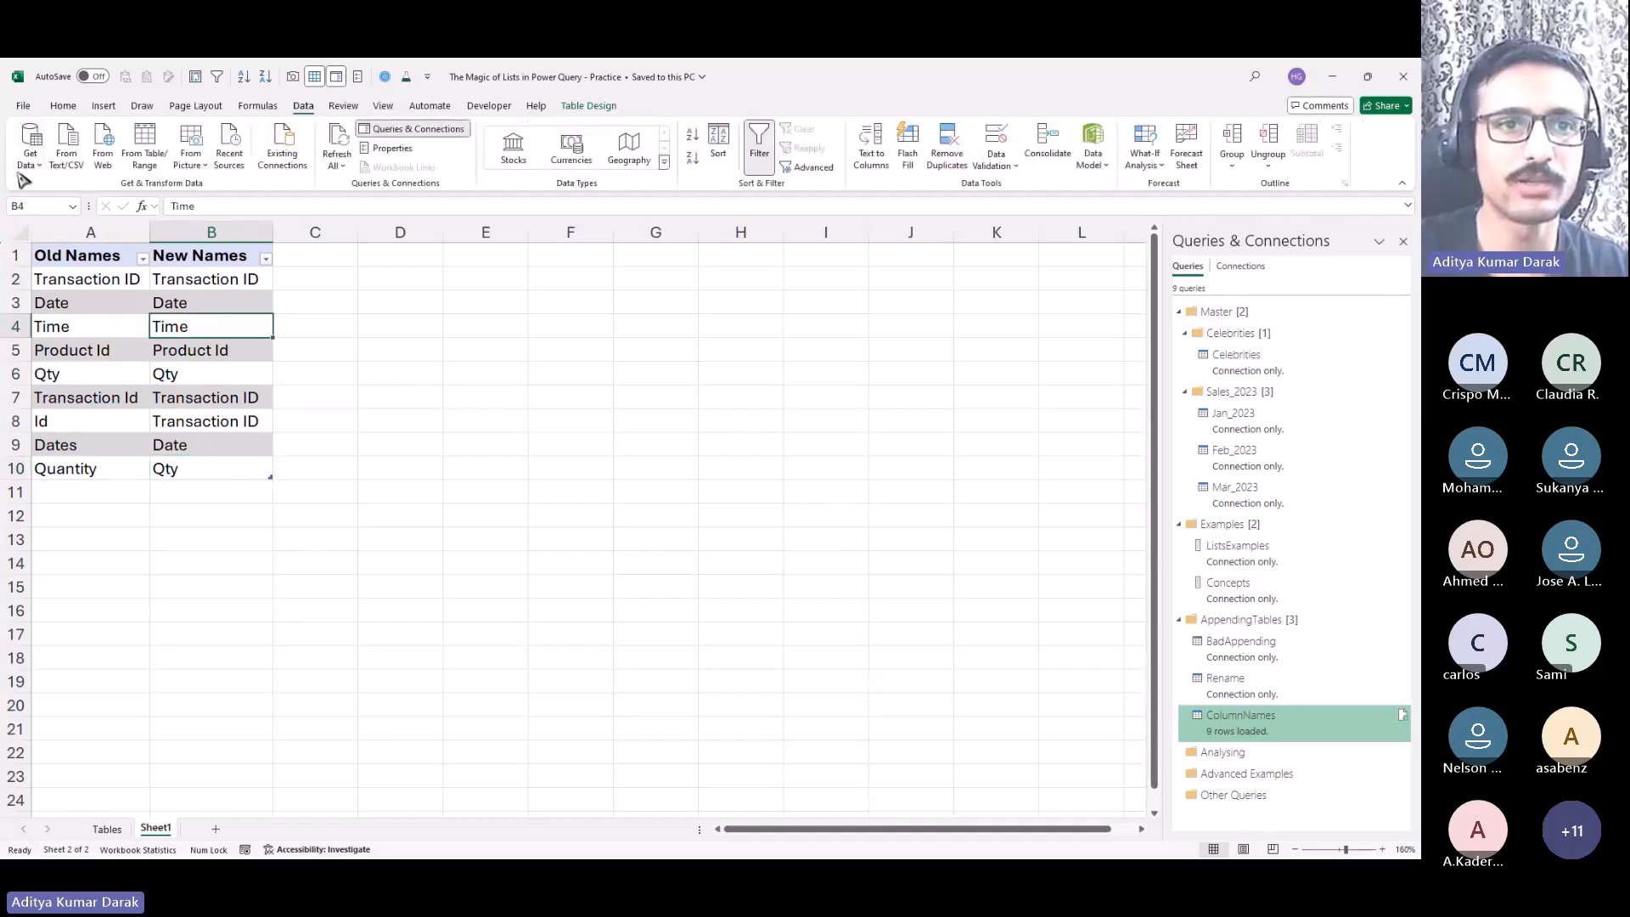
pyautogui.click(29, 169)
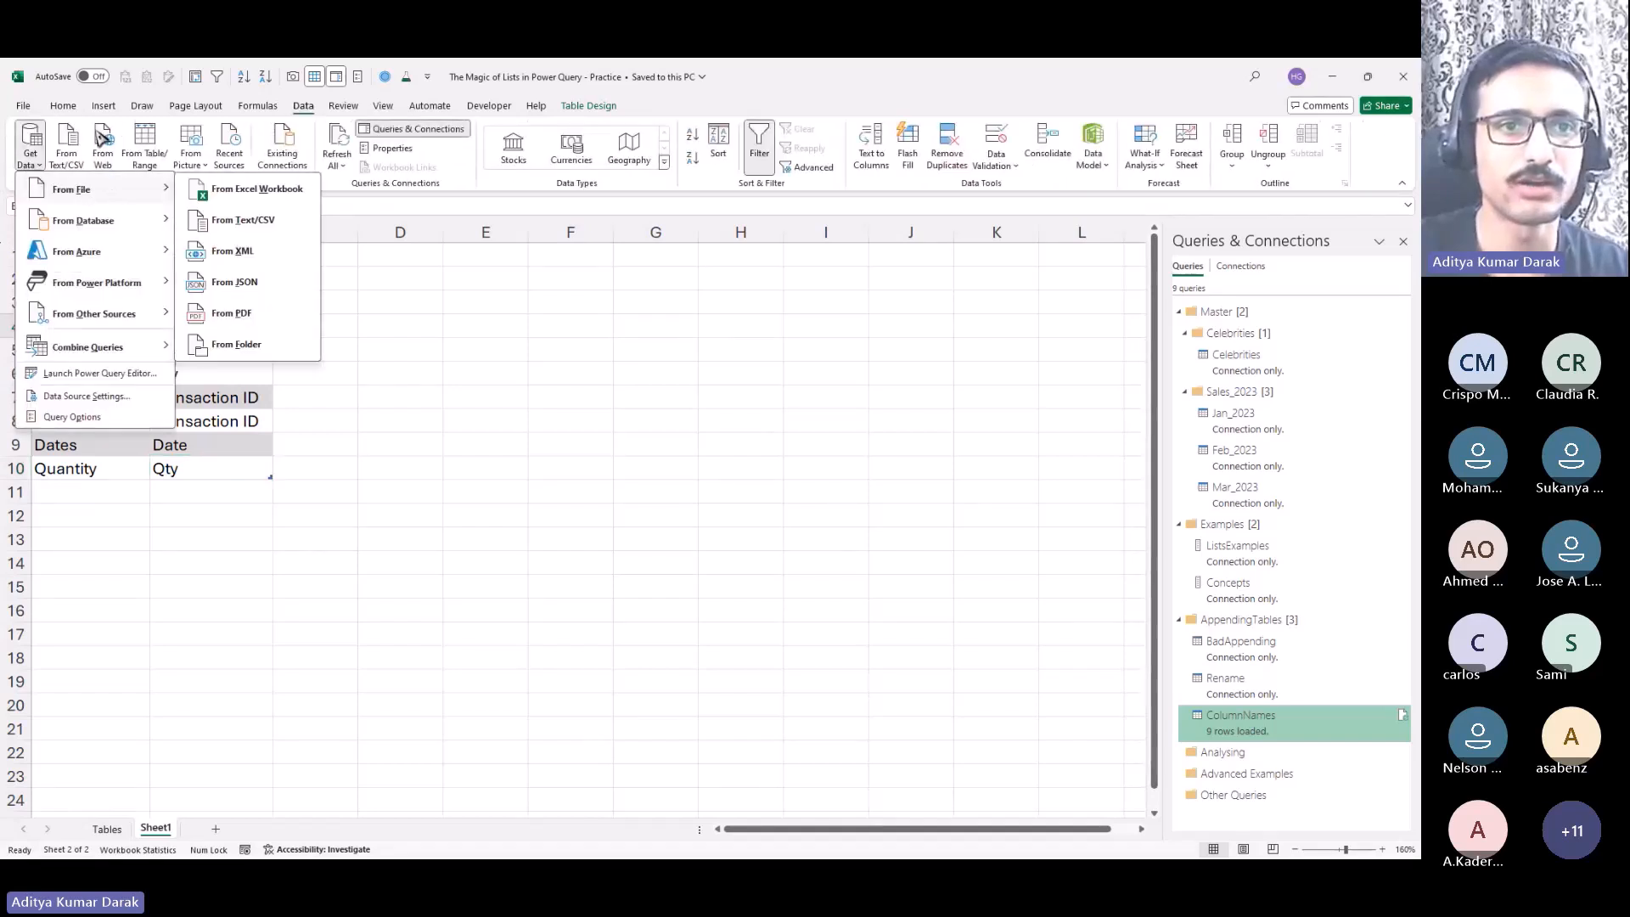
pyautogui.click(150, 141)
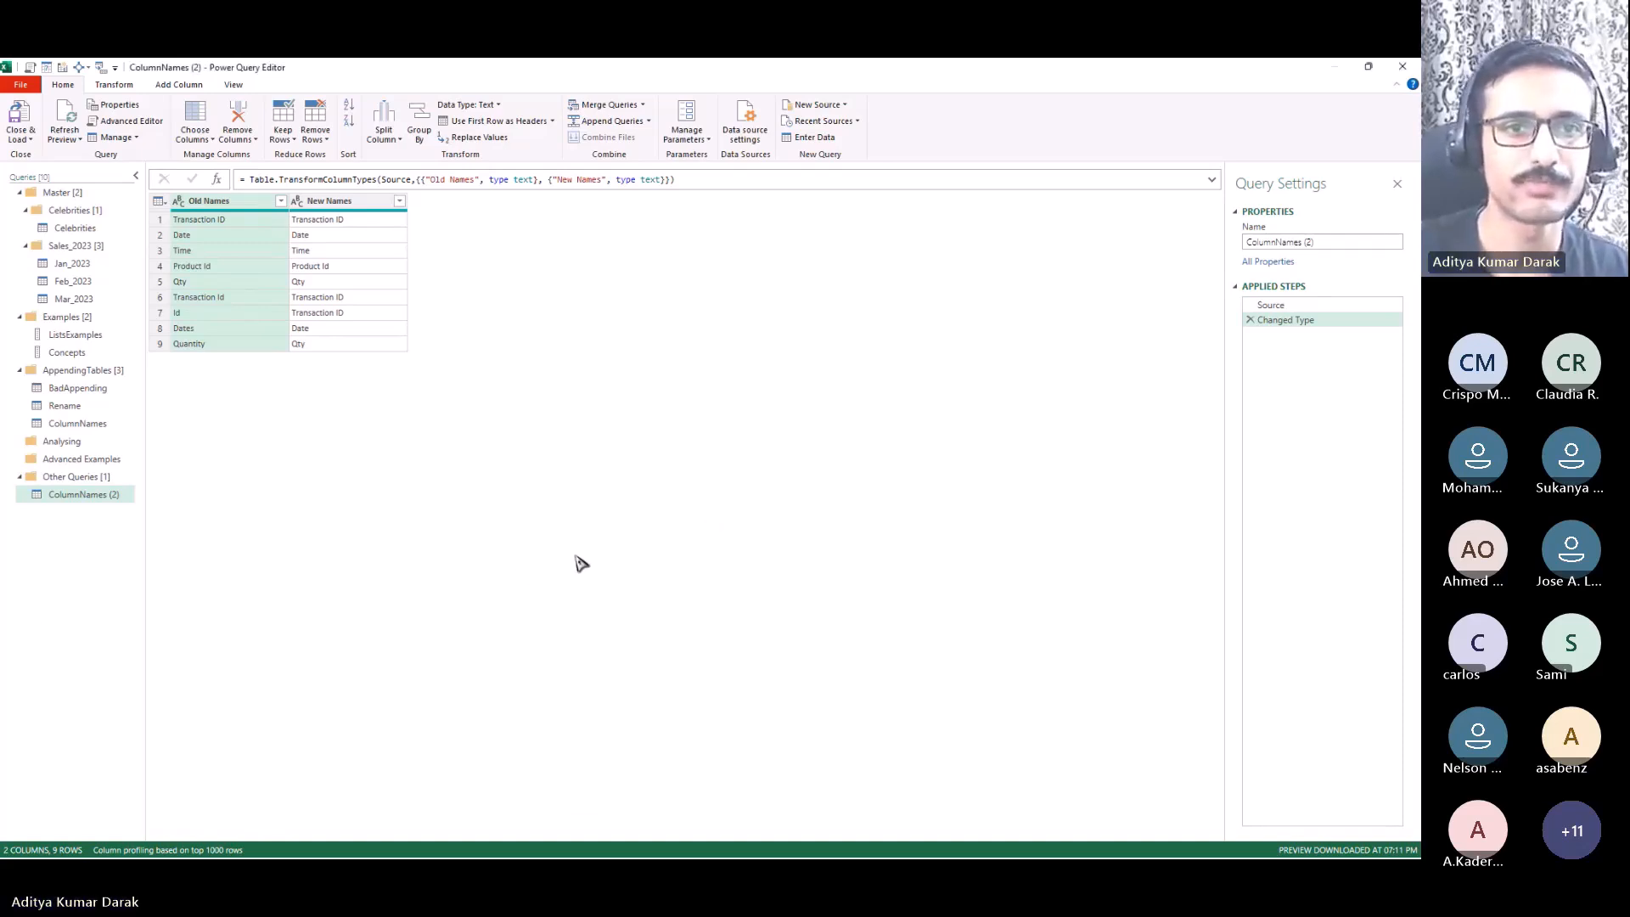
# Step: Move the ColumnNames (2) query from Other Queries into the AppendingTables group, placing it below Rename
pyautogui.hotkey('ctrl', '+')
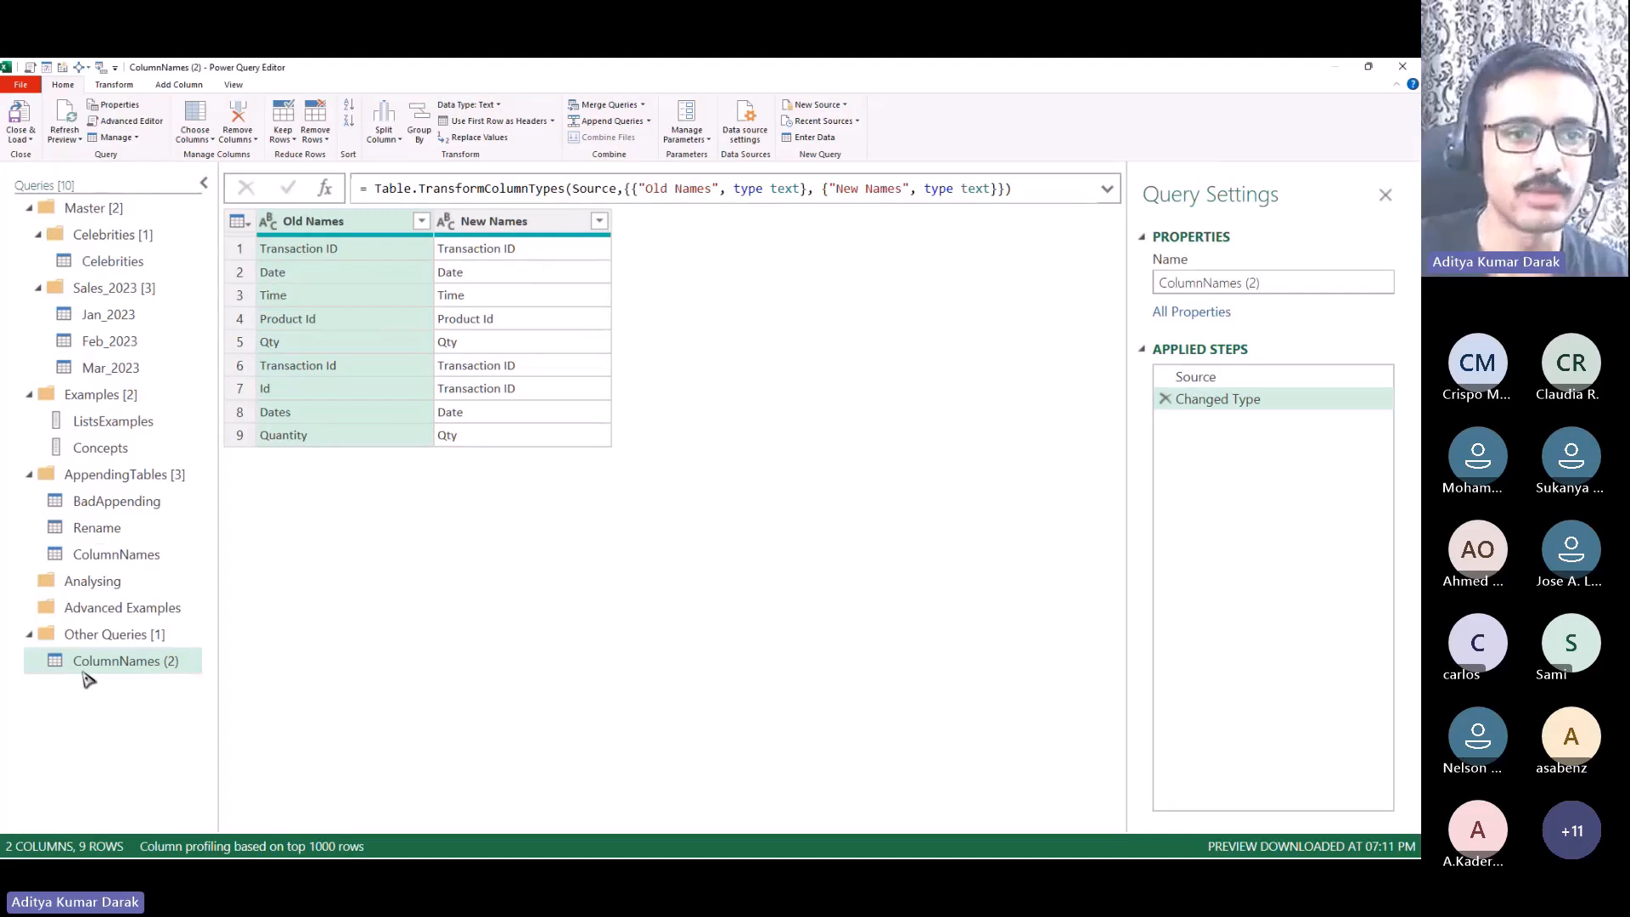
pyautogui.moveTo(133, 675); pyautogui.dragTo(157, 540)
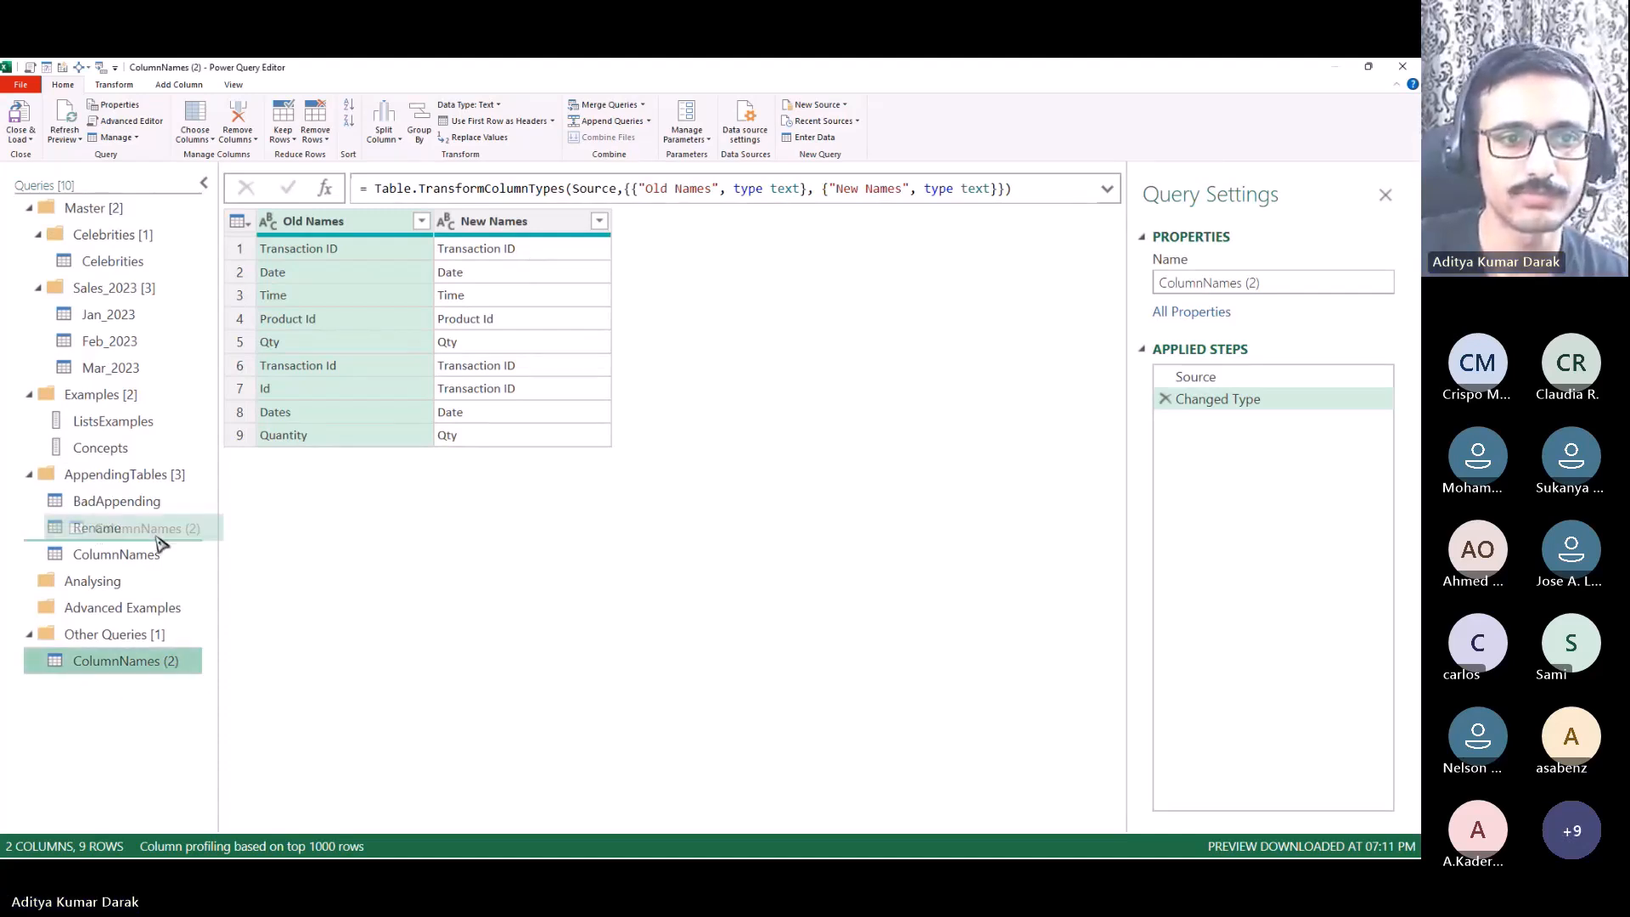
pyautogui.moveTo(158, 544); pyautogui.dragTo(151, 584)
# Step: Examine the inner list of old and new column names in the Rename query's Table.RenameColumns formula
pyautogui.click(156, 562)
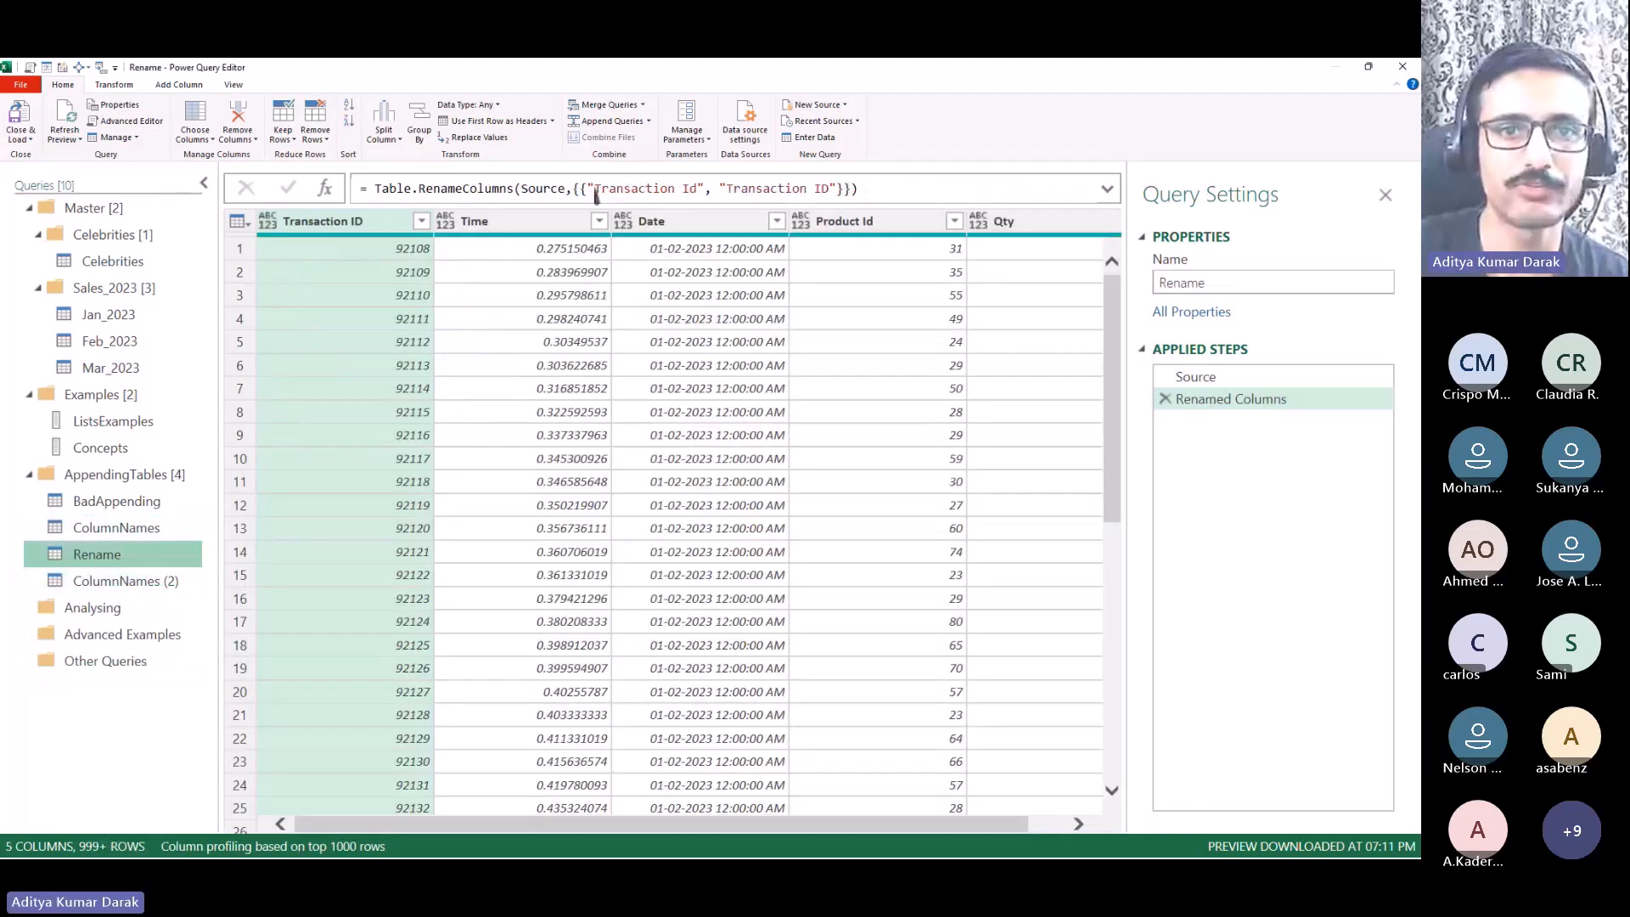
pyautogui.moveTo(582, 188); pyautogui.dragTo(843, 189)
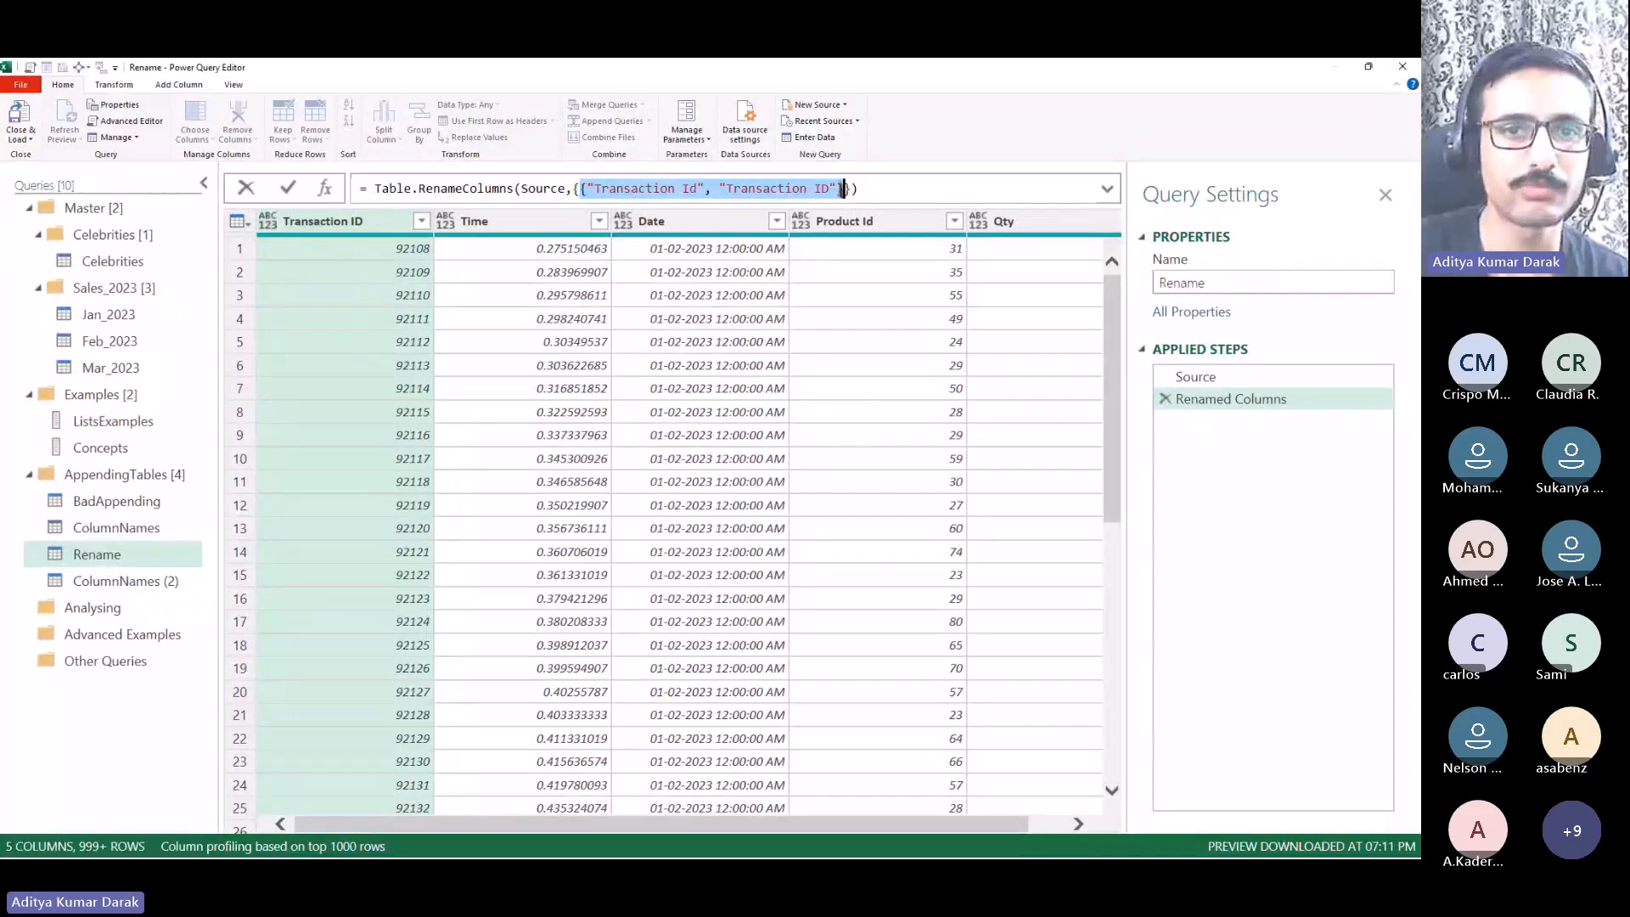
# Step: Remove the Changed Type step from the ColumnNames (2) query
pyautogui.click(583, 191)
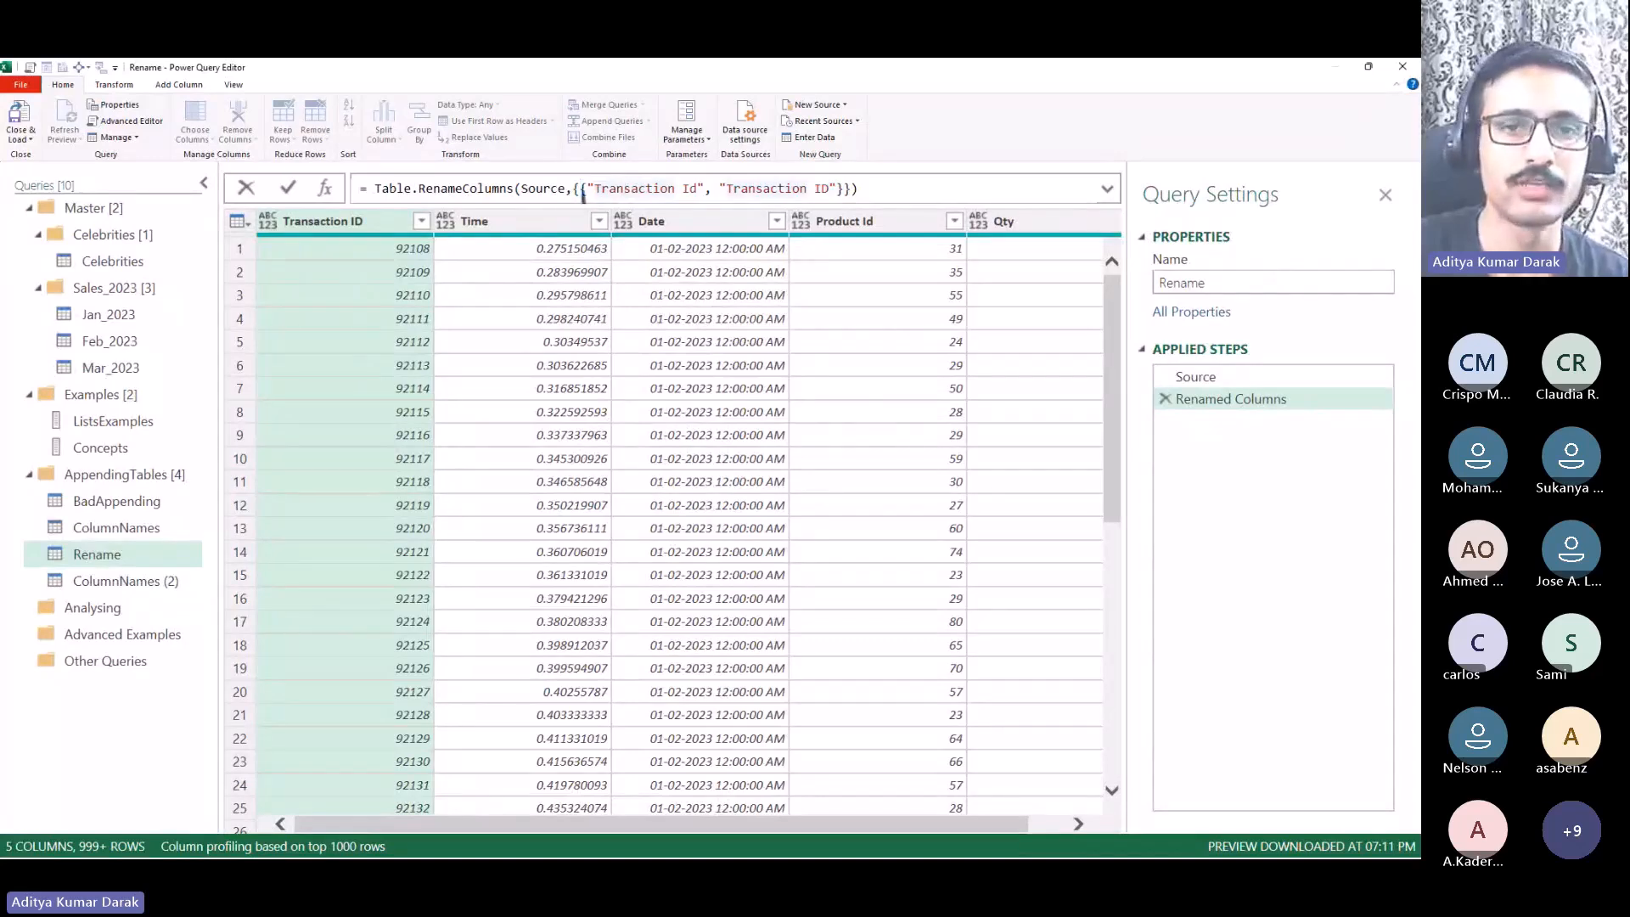
pyautogui.moveTo(582, 190); pyautogui.dragTo(842, 193)
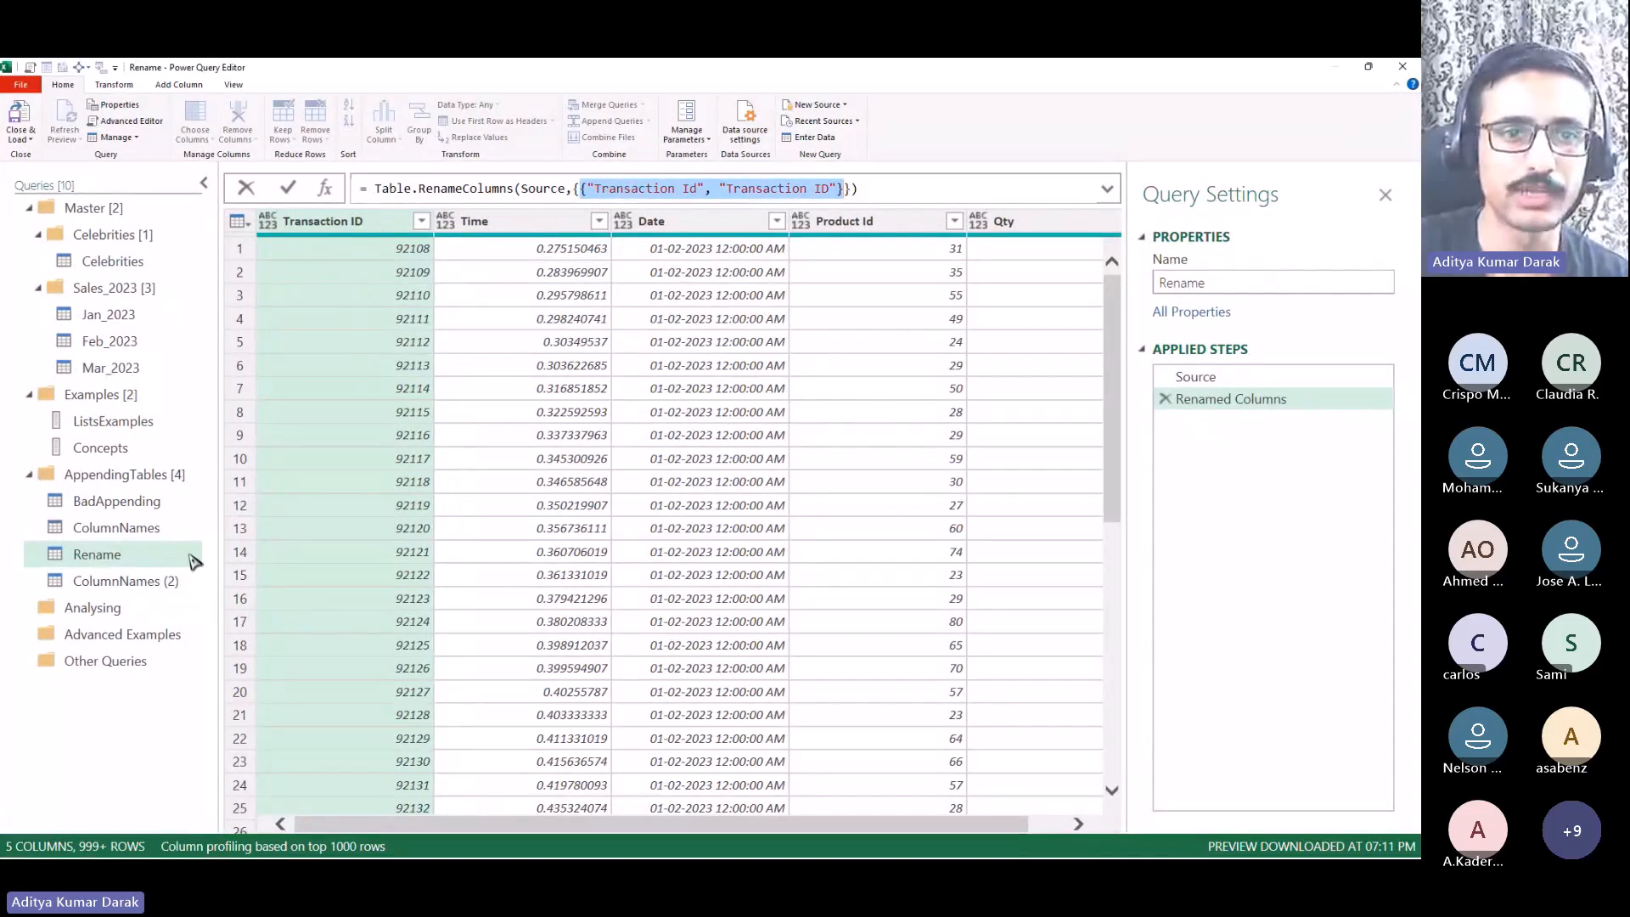
pyautogui.click(165, 582)
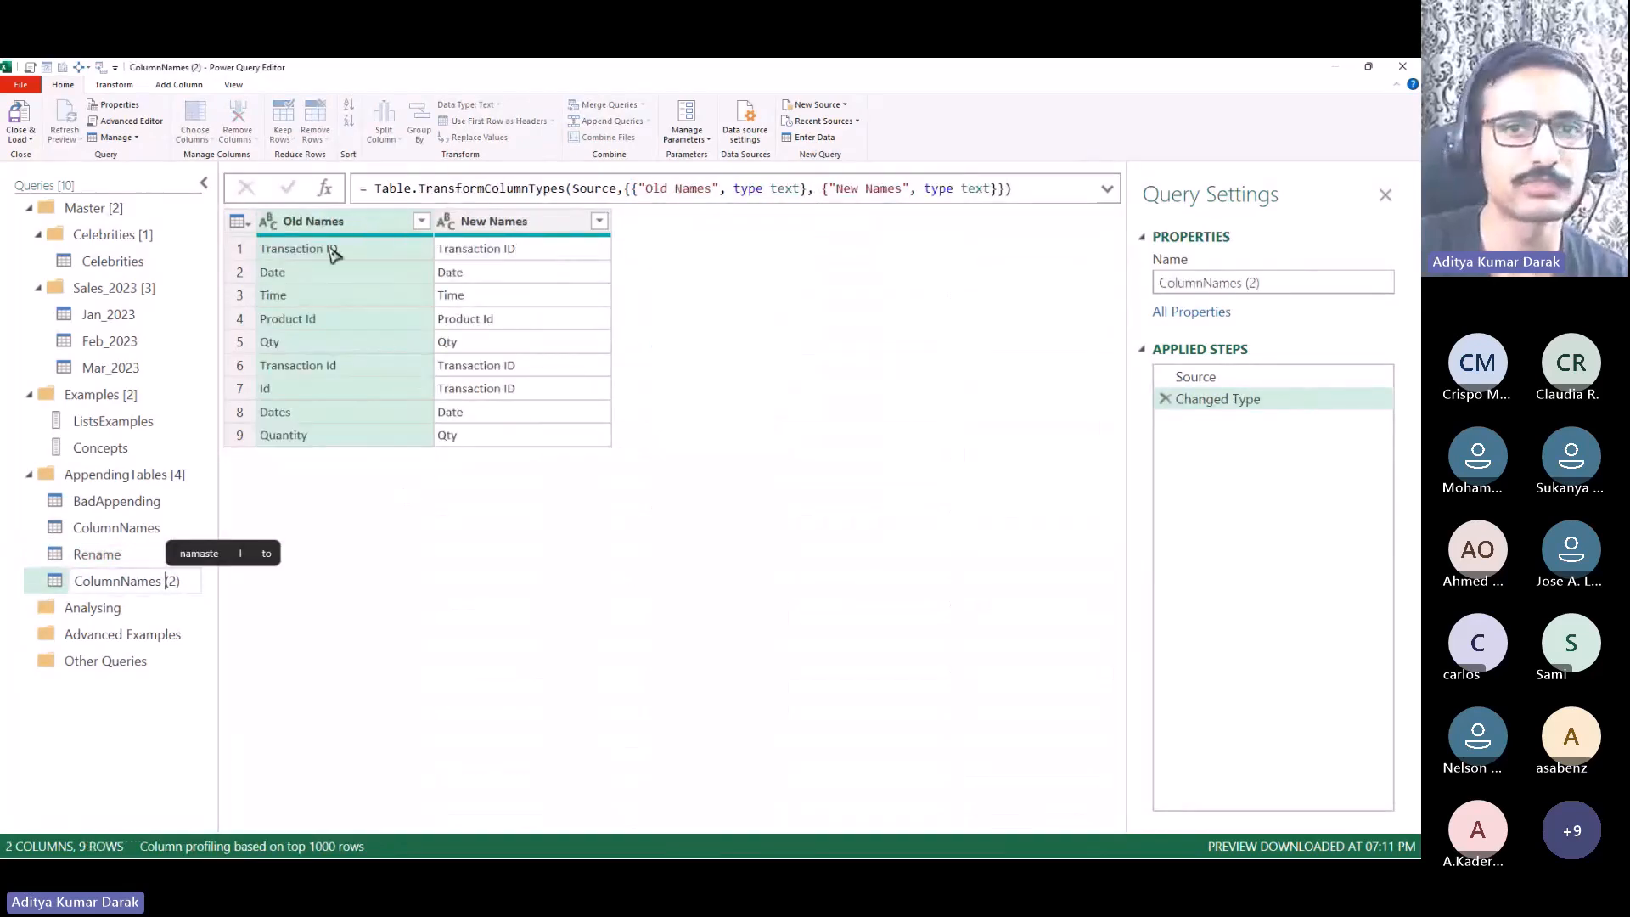
pyautogui.press('Escape')
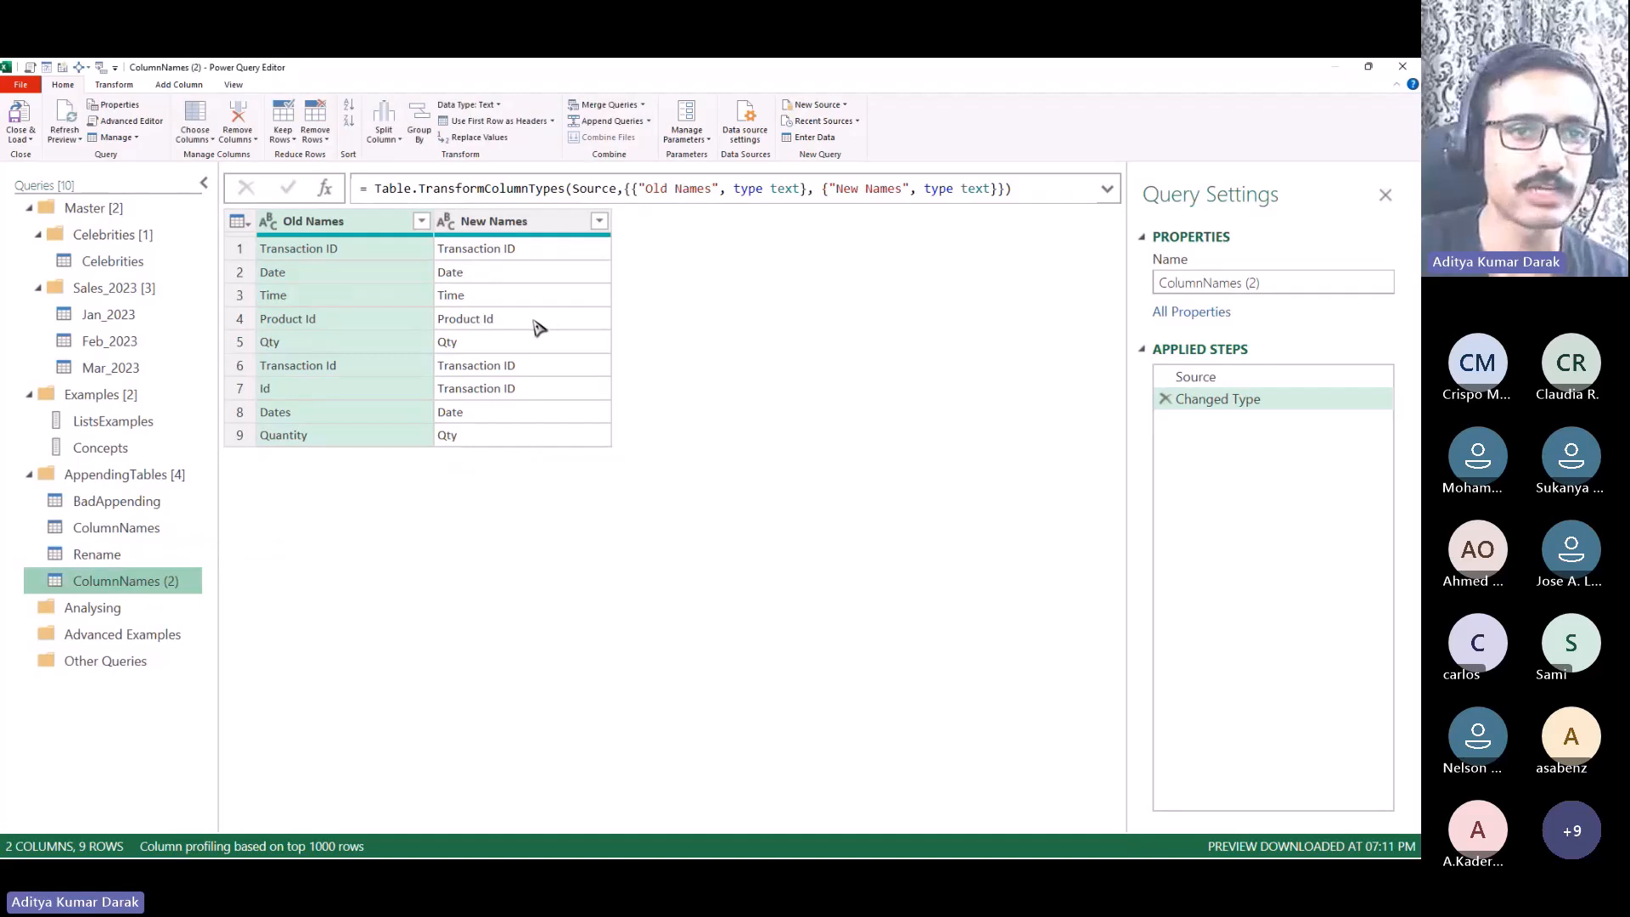
pyautogui.click(1286, 401)
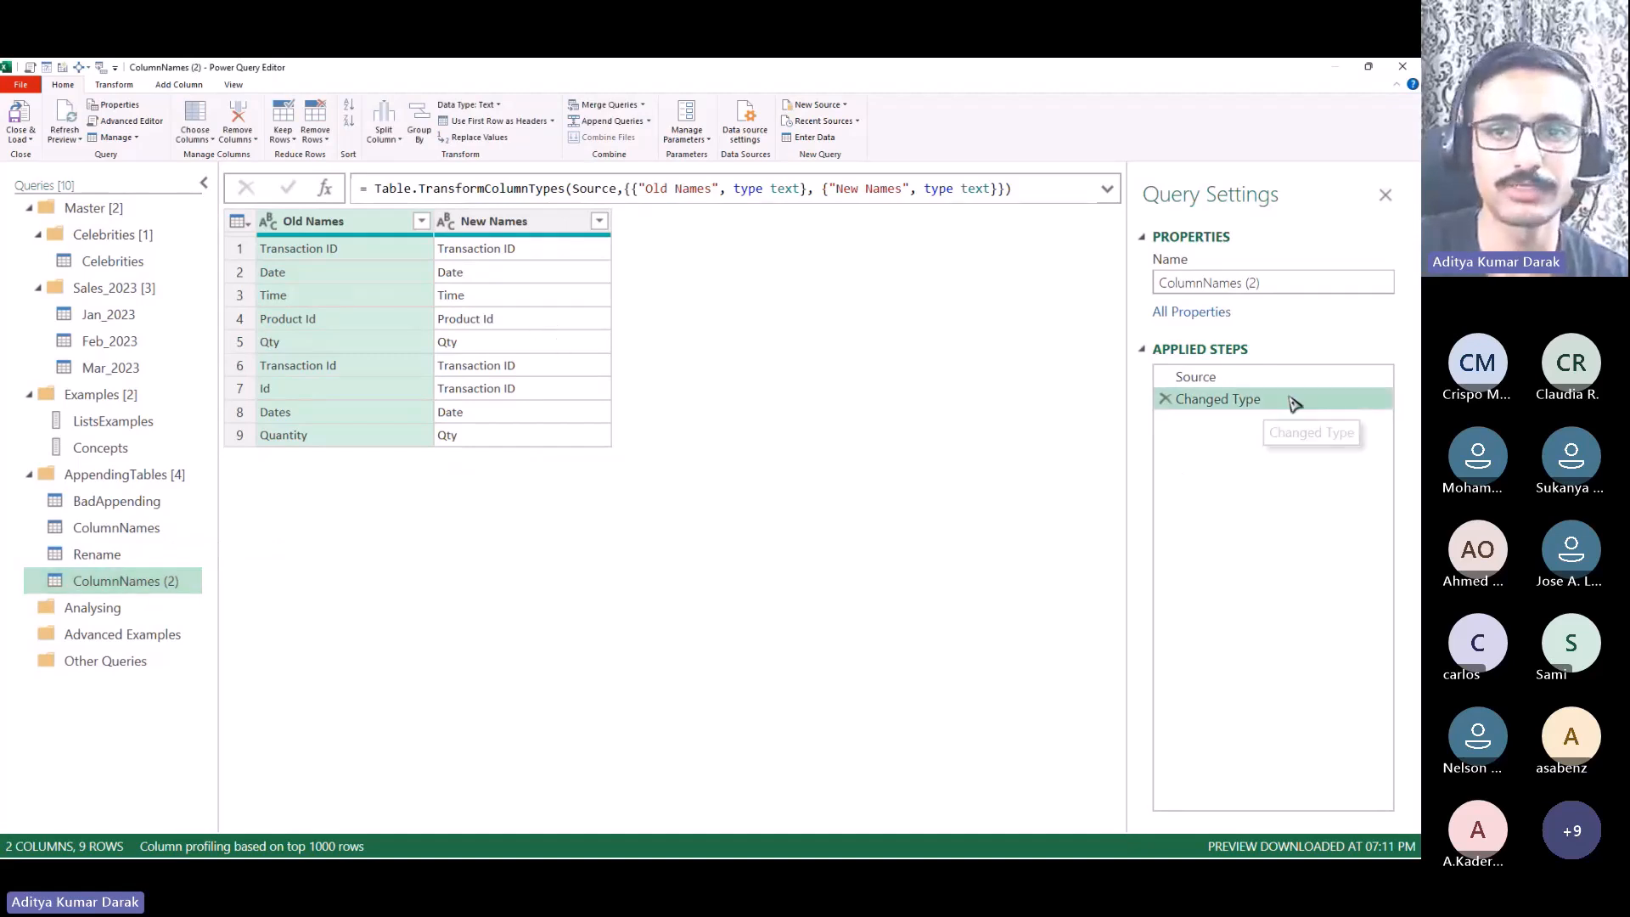
pyautogui.click(1162, 400)
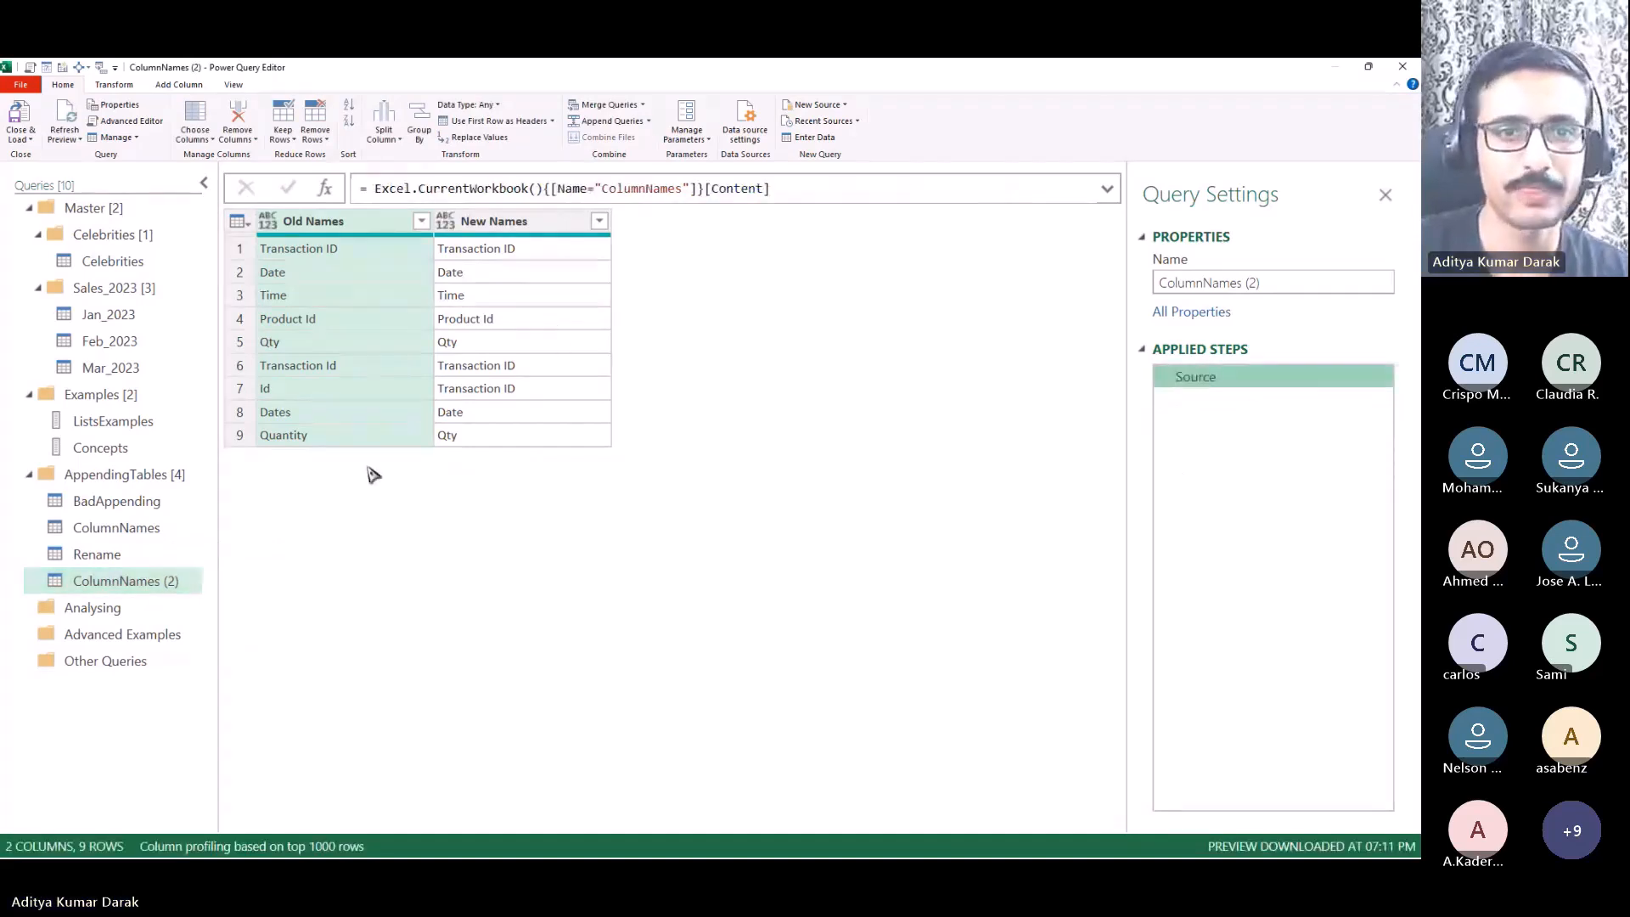
# Step: Examine the columns of the celebrities table at the Source step of the Concepts query, focusing on the Name column
pyautogui.click(142, 448)
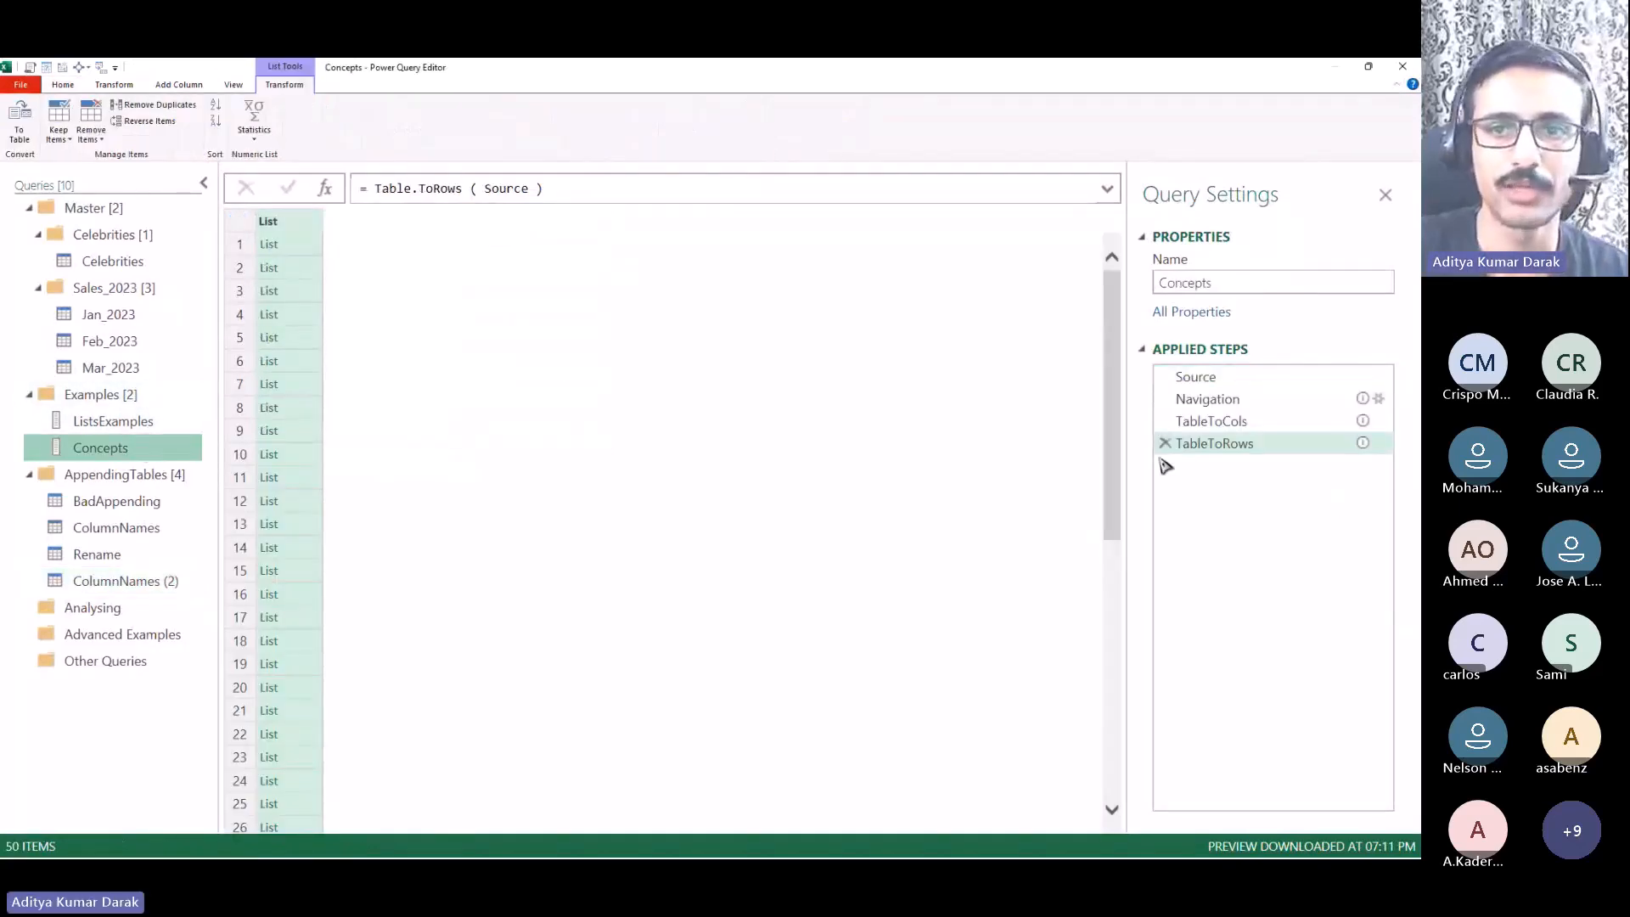
pyautogui.click(1253, 378)
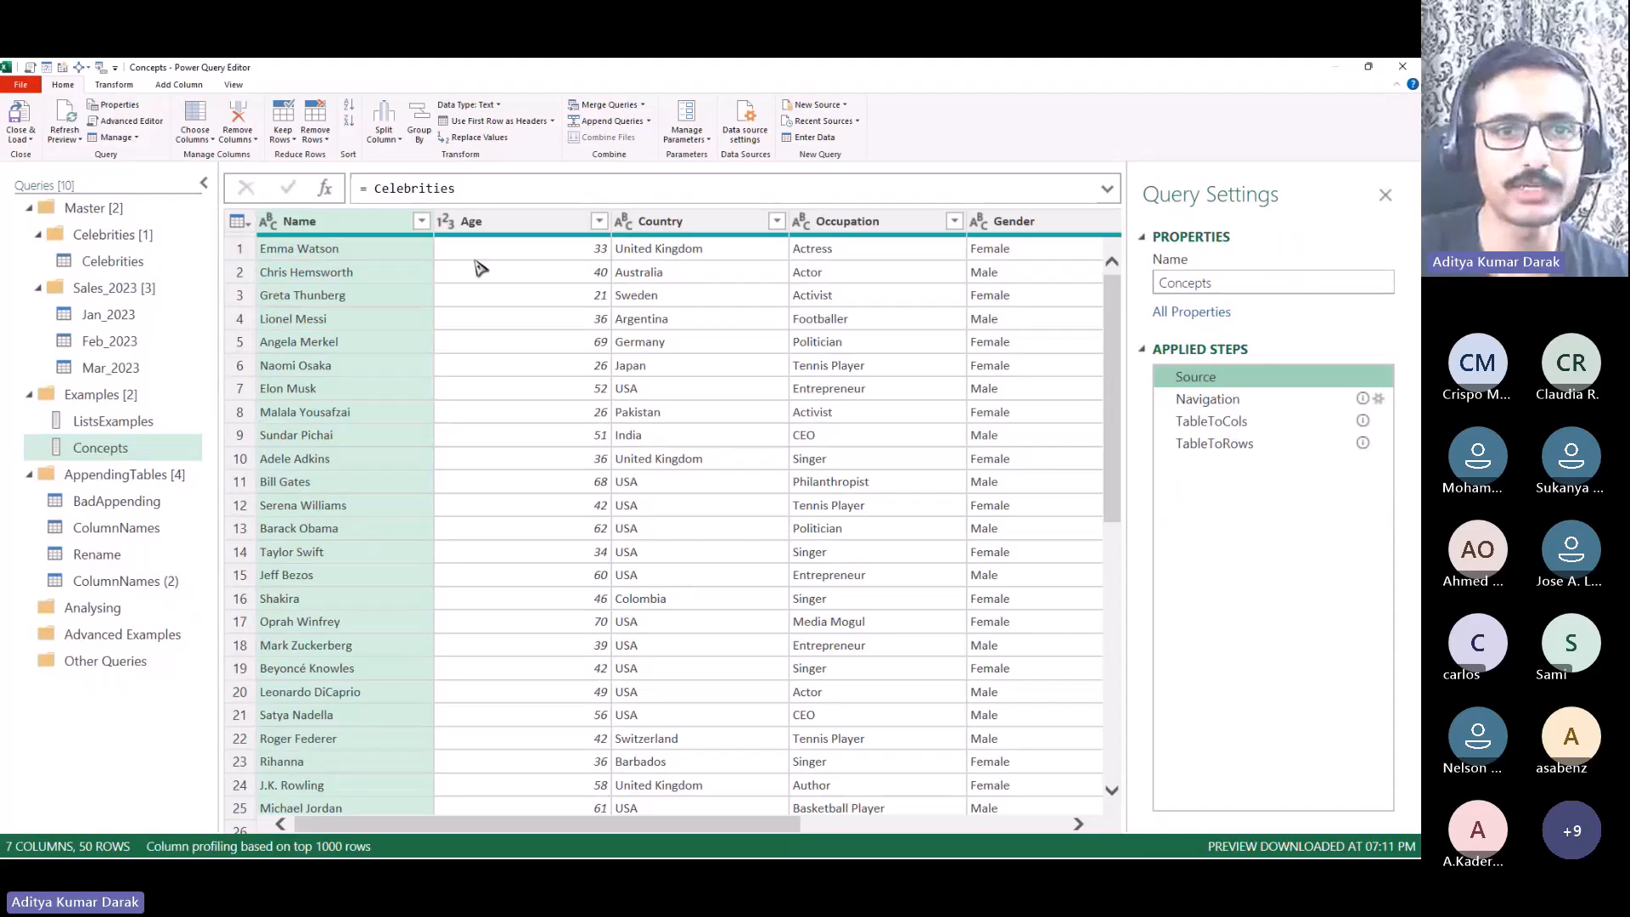
pyautogui.click(758, 224)
pyautogui.click(882, 225)
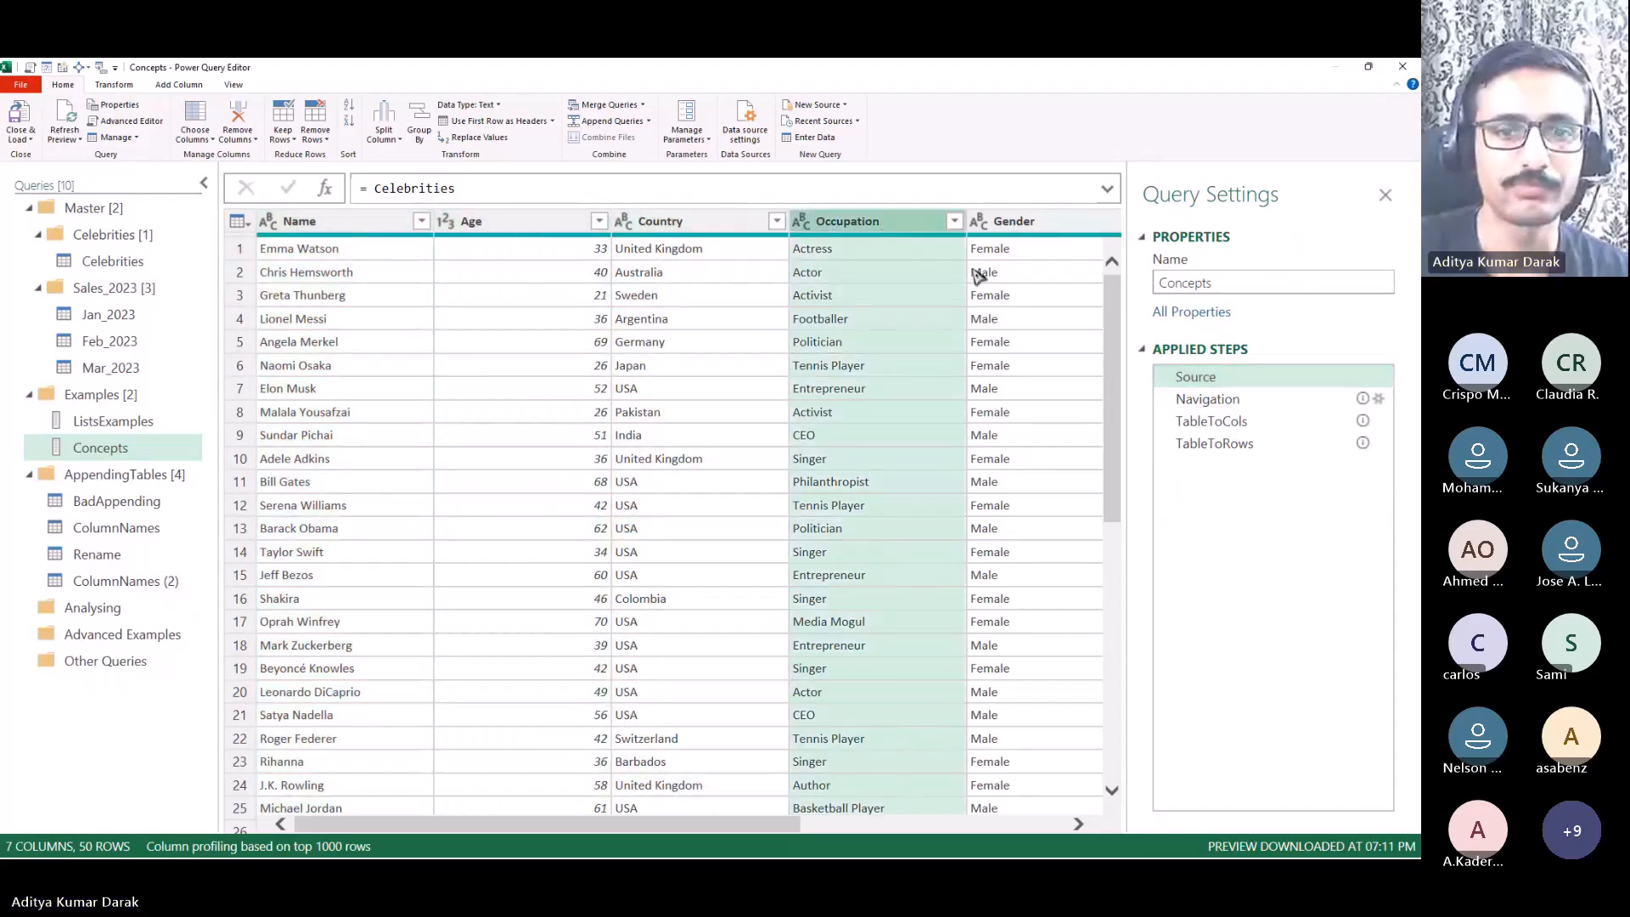
pyautogui.moveTo(547, 824); pyautogui.dragTo(466, 508)
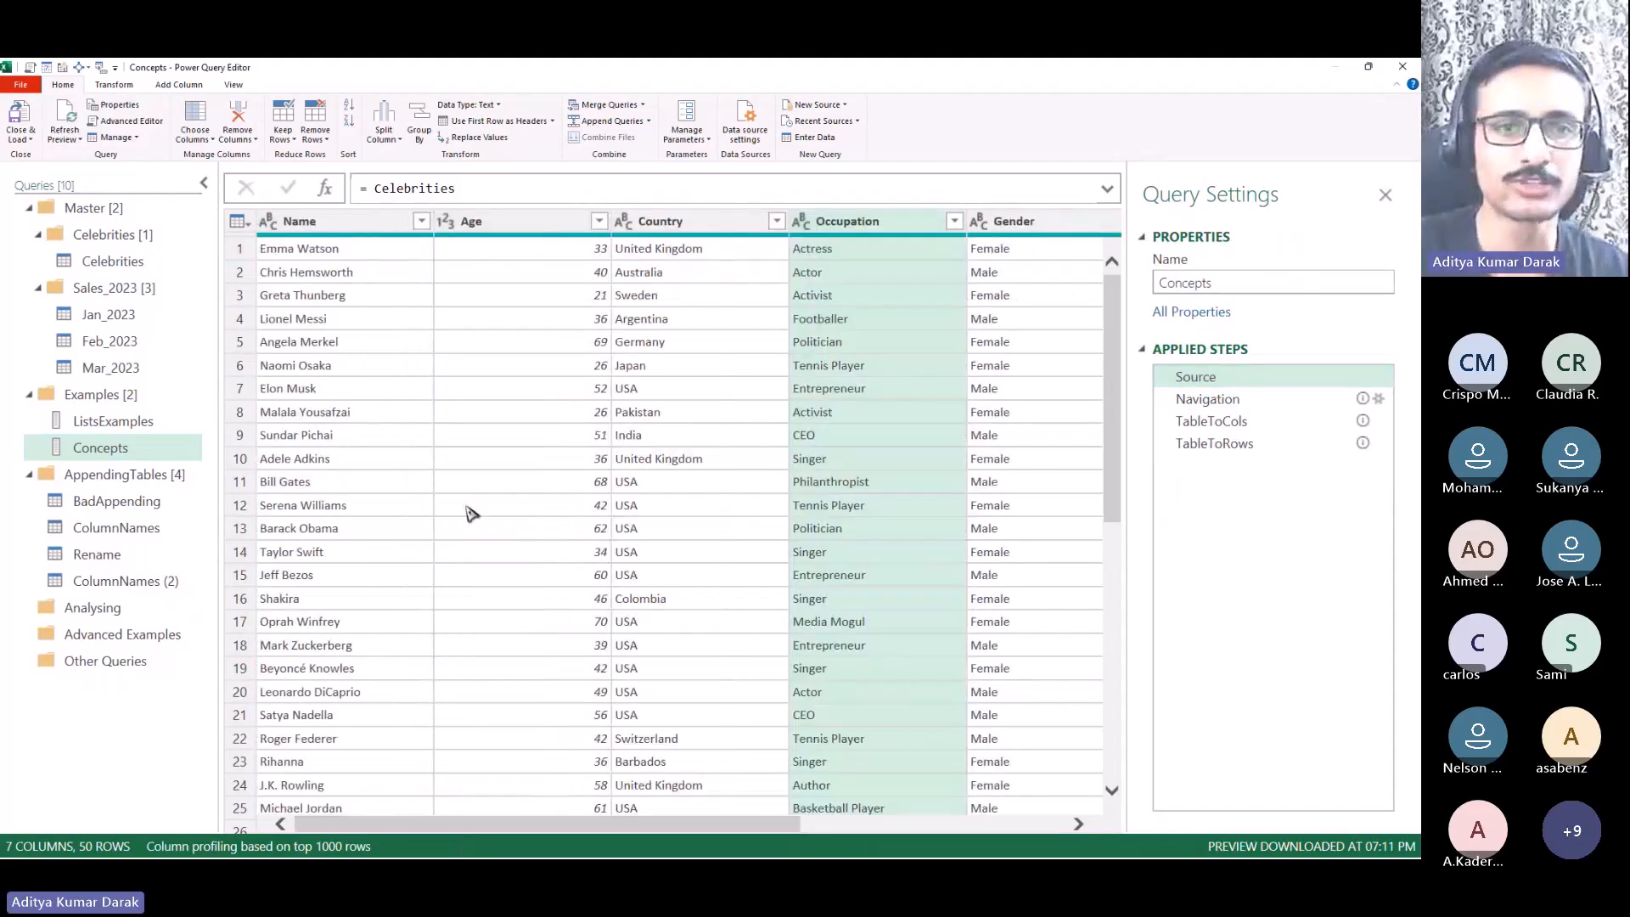
pyautogui.hotkey('ctrl', '-')
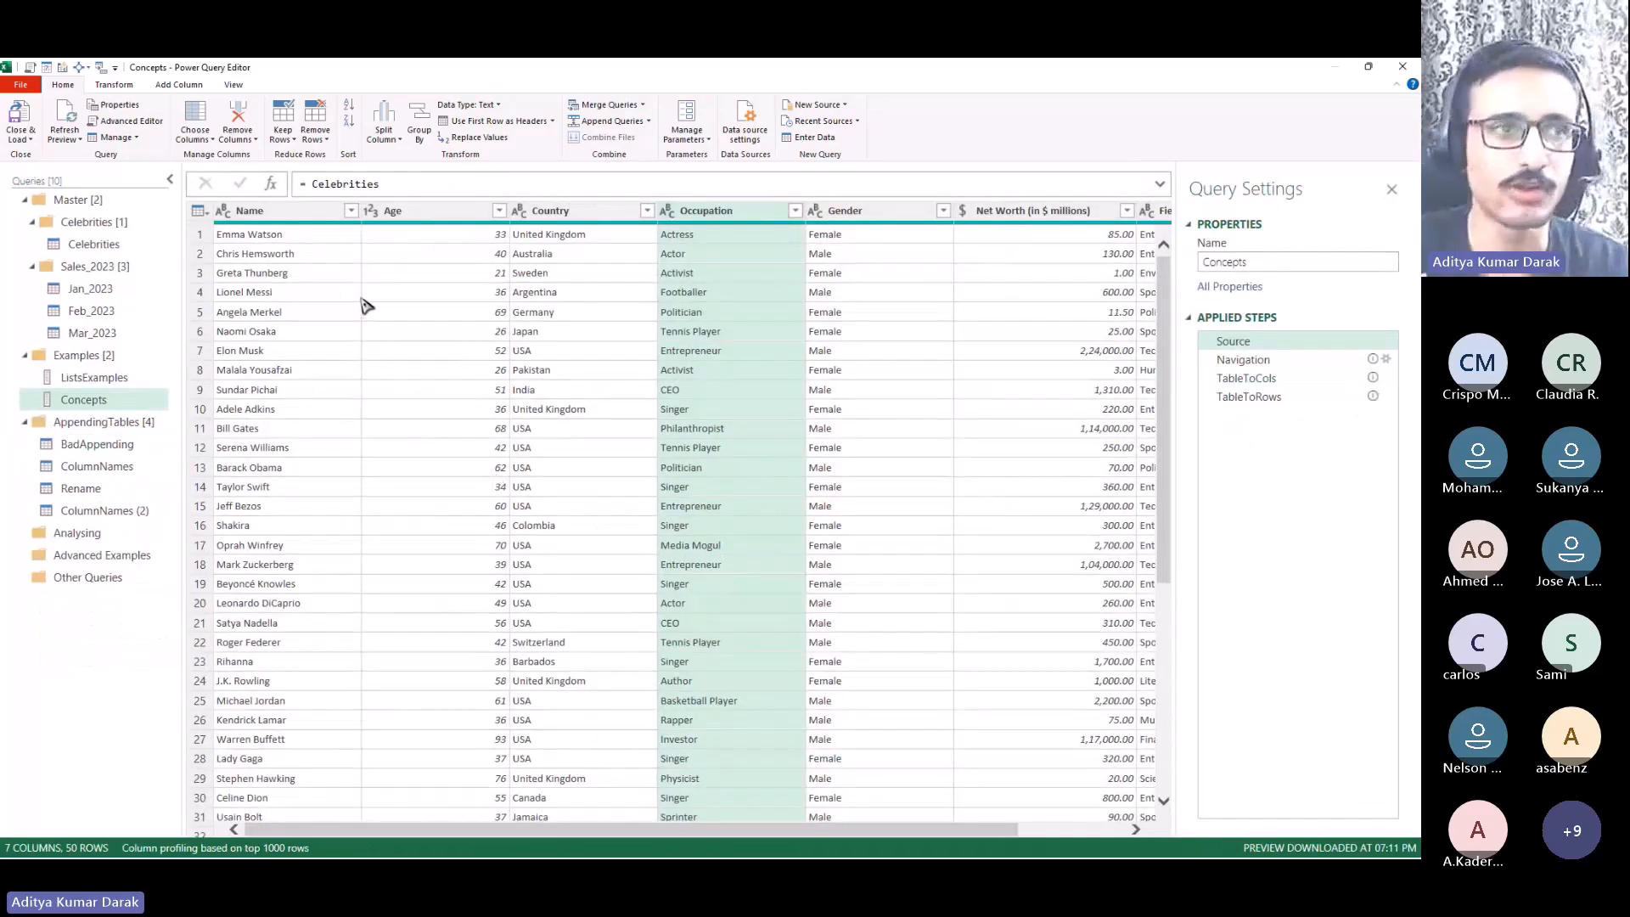
pyautogui.click(301, 215)
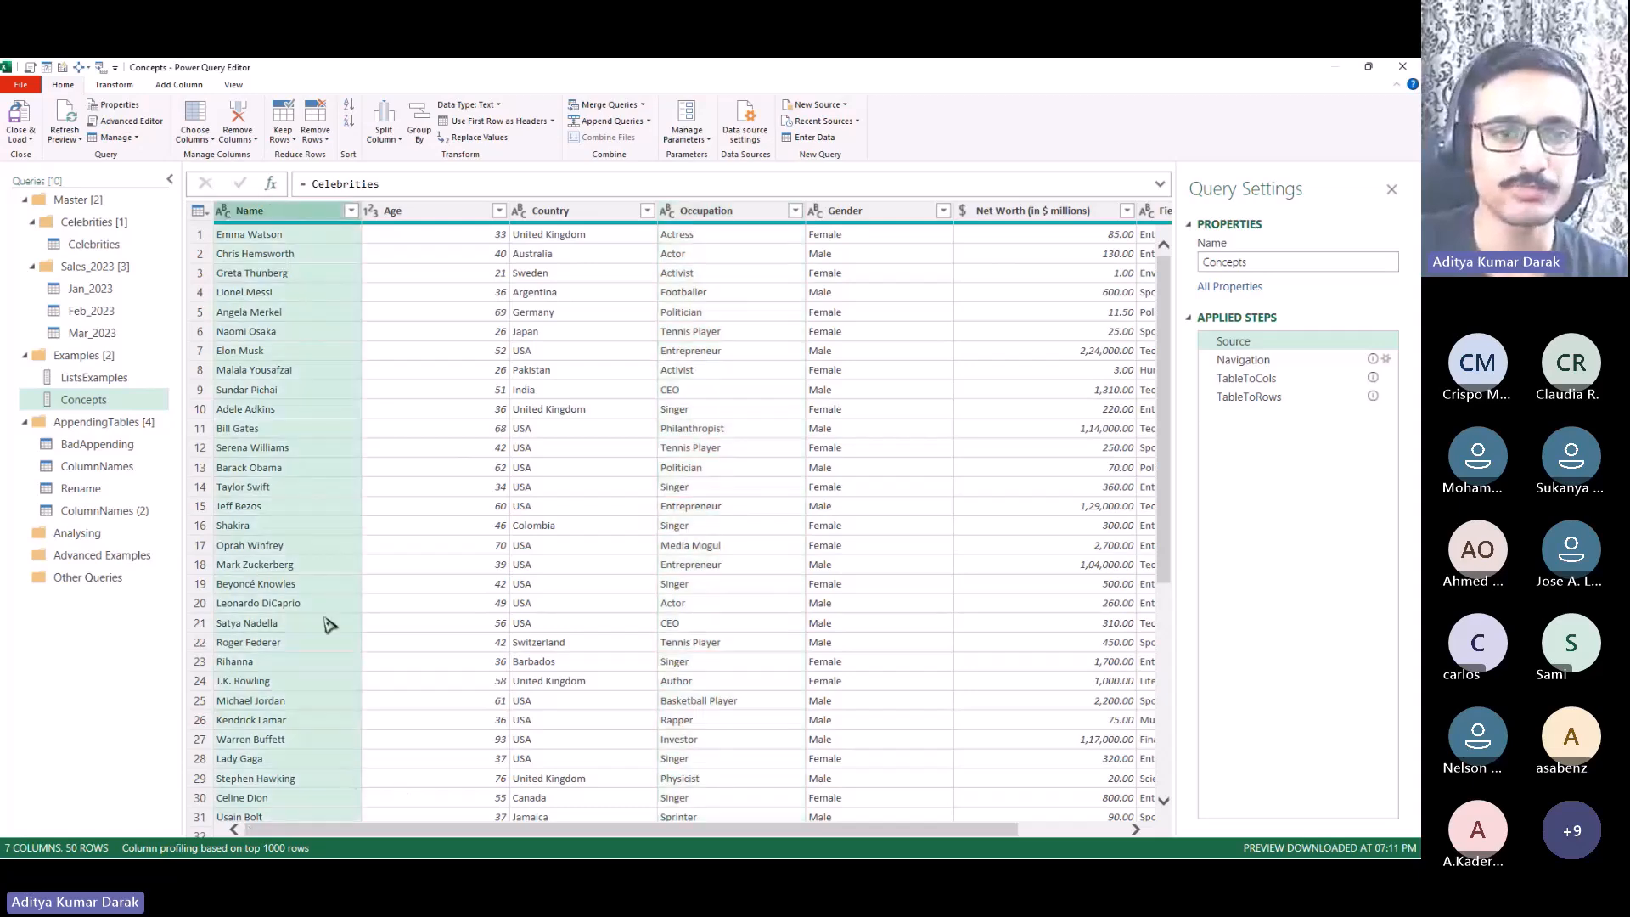
pyautogui.scroll(-3, 329, 626)
pyautogui.click(306, 223)
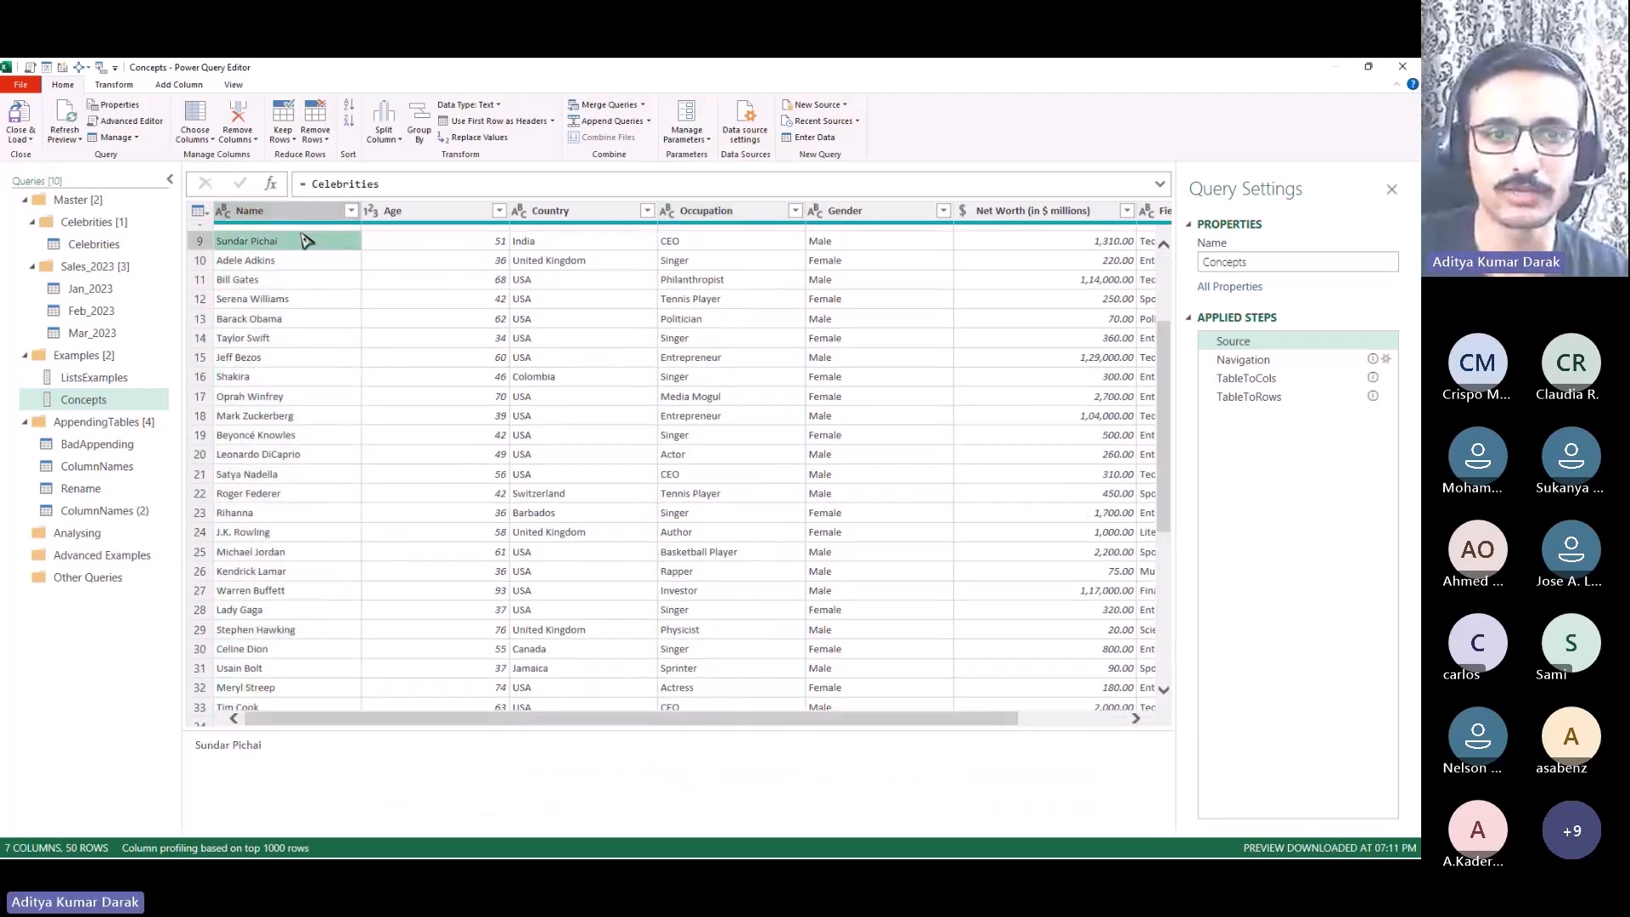
pyautogui.click(308, 218)
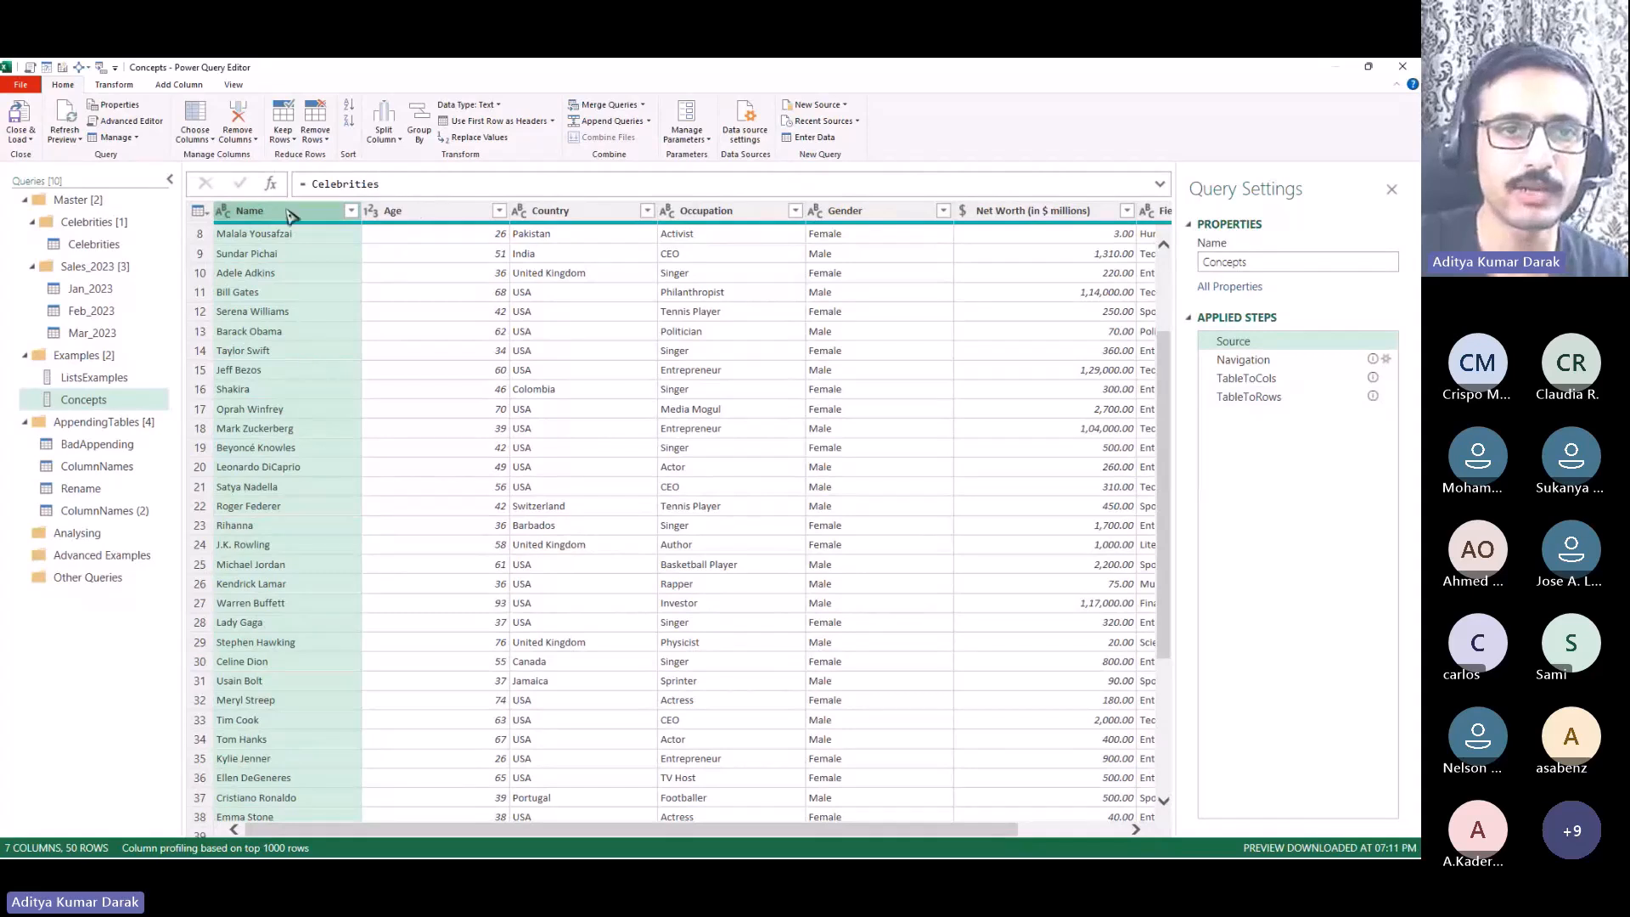
pyautogui.rightClick(93, 399)
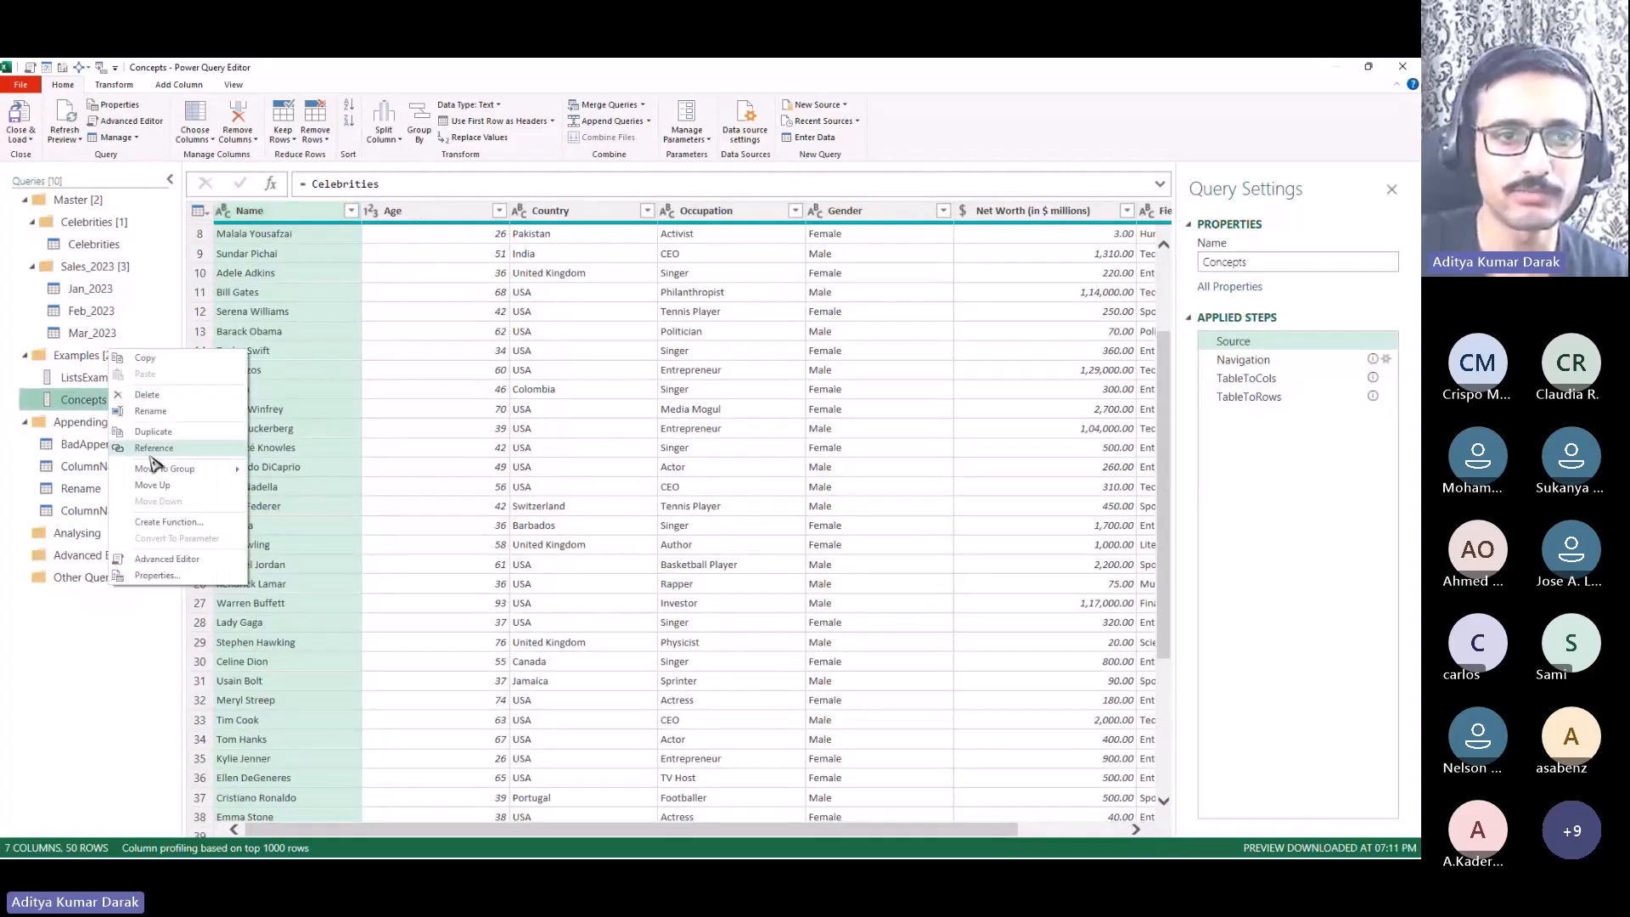
pyautogui.click(146, 433)
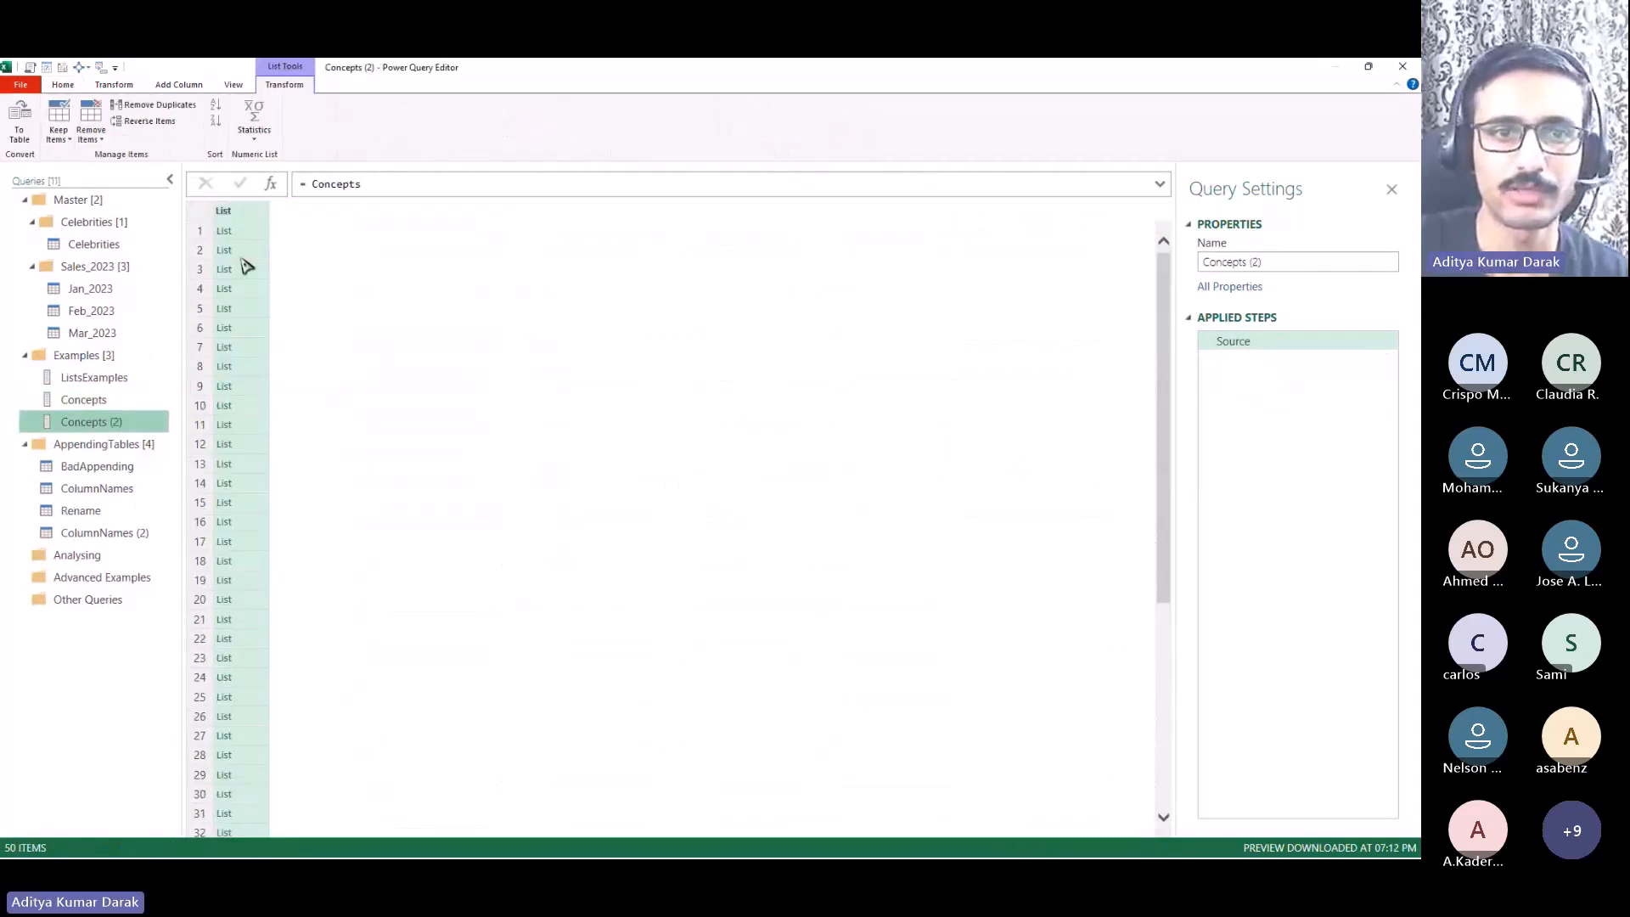
pyautogui.rightClick(108, 428)
pyautogui.click(127, 428)
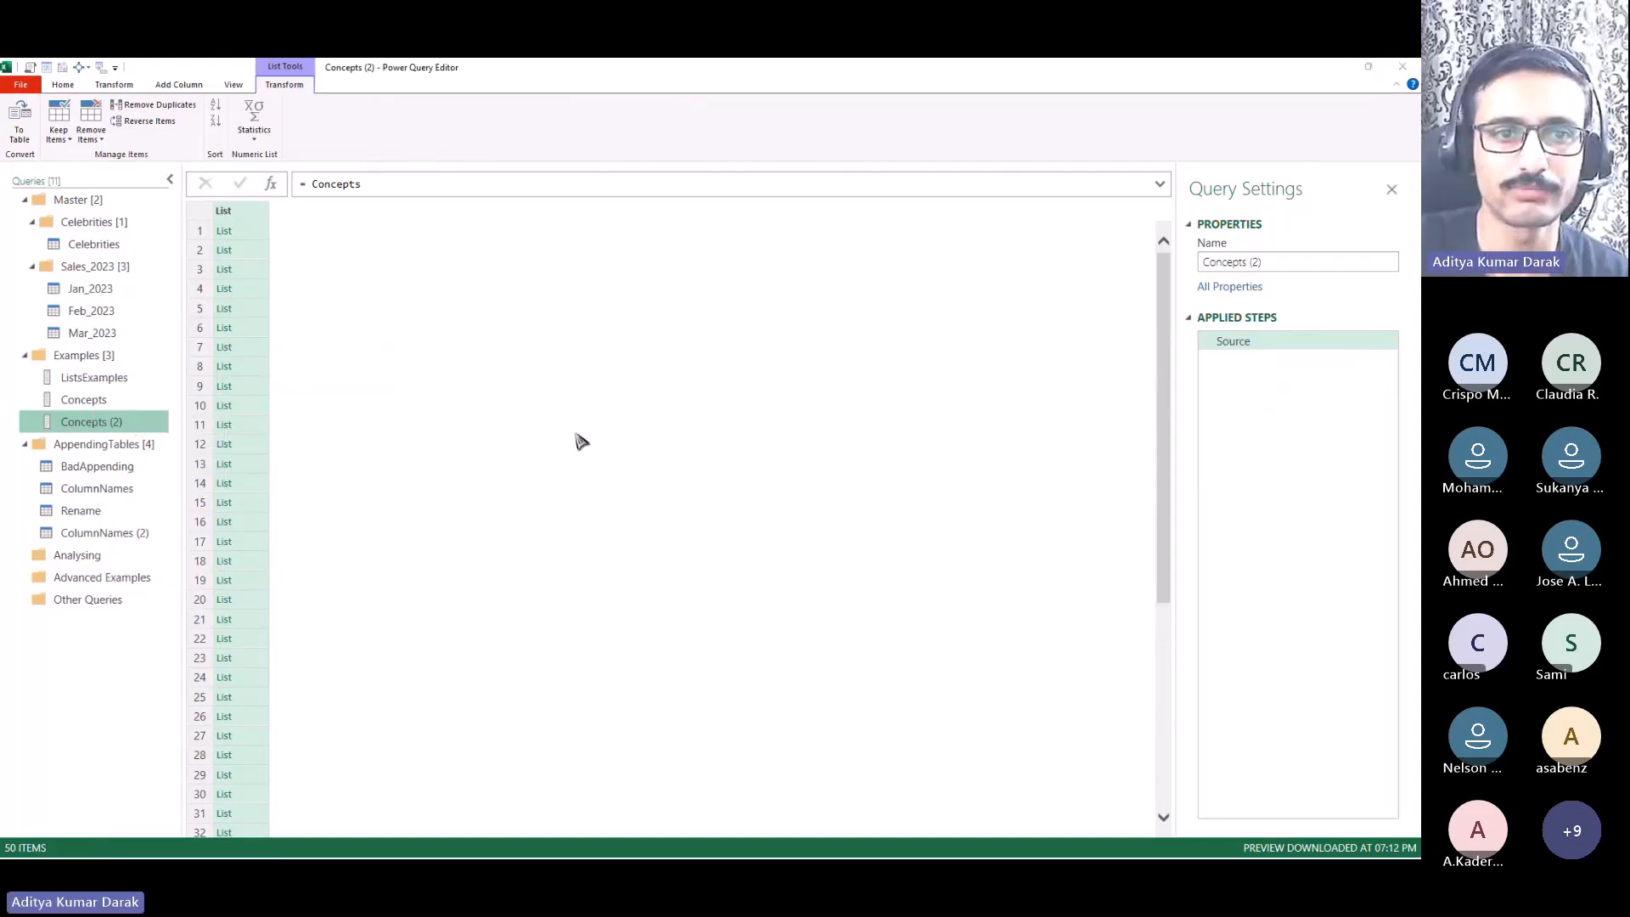
pyautogui.click(781, 488)
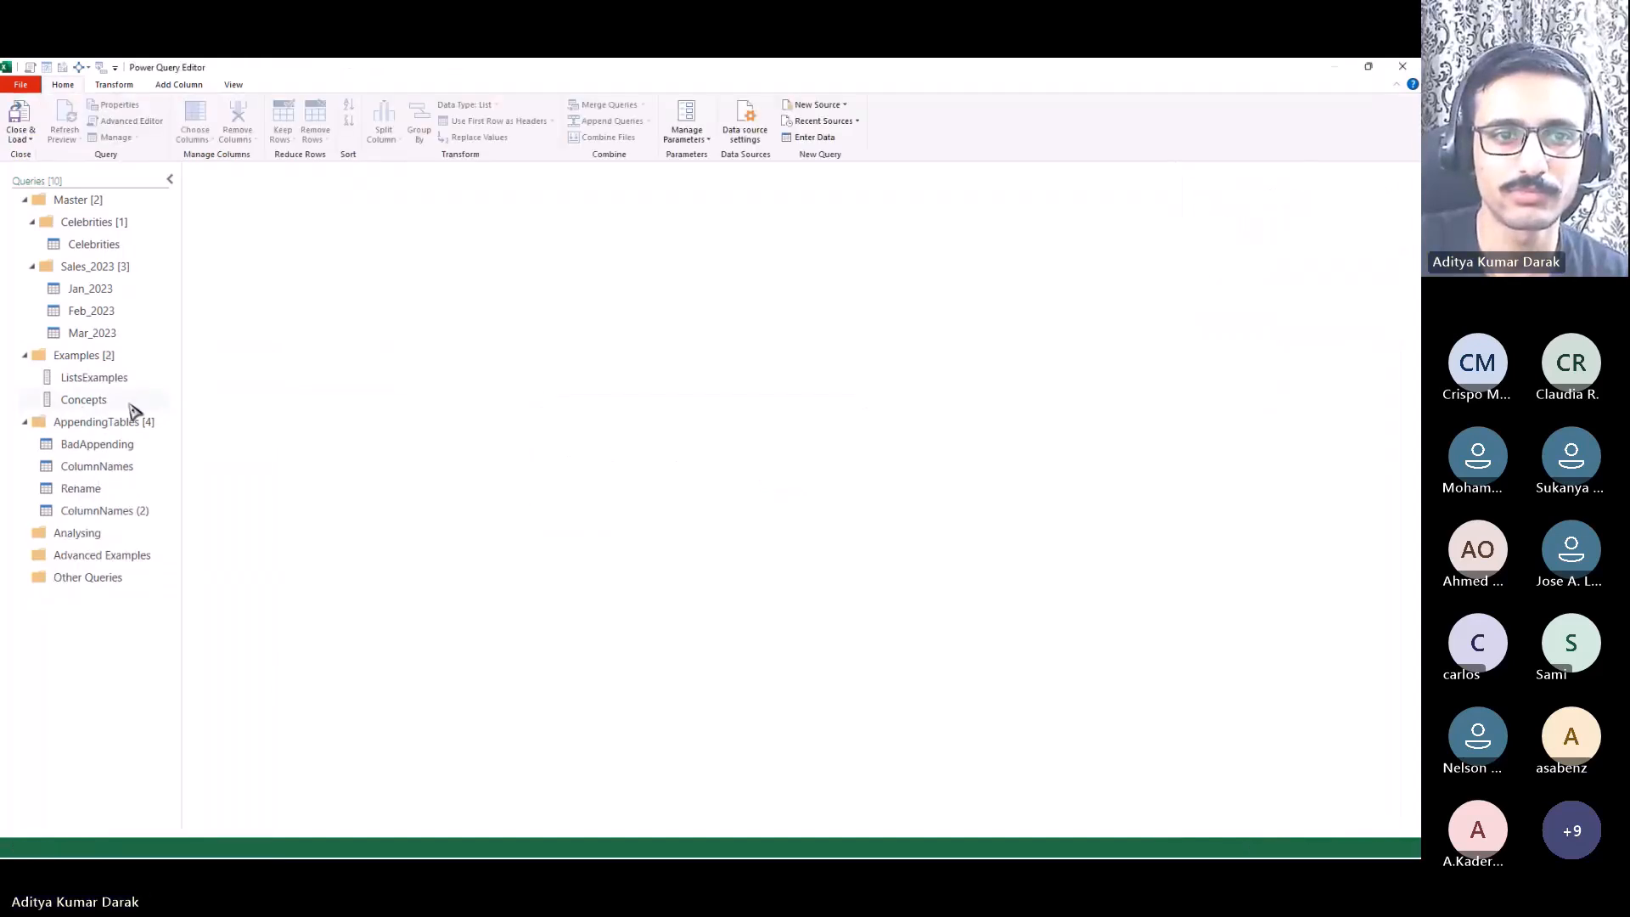
# Step: Duplicate the Concepts query and remove the copy's TableToRows, TableToCols and Navigation steps, keeping only Source
pyautogui.rightClick(110, 400)
pyautogui.click(170, 436)
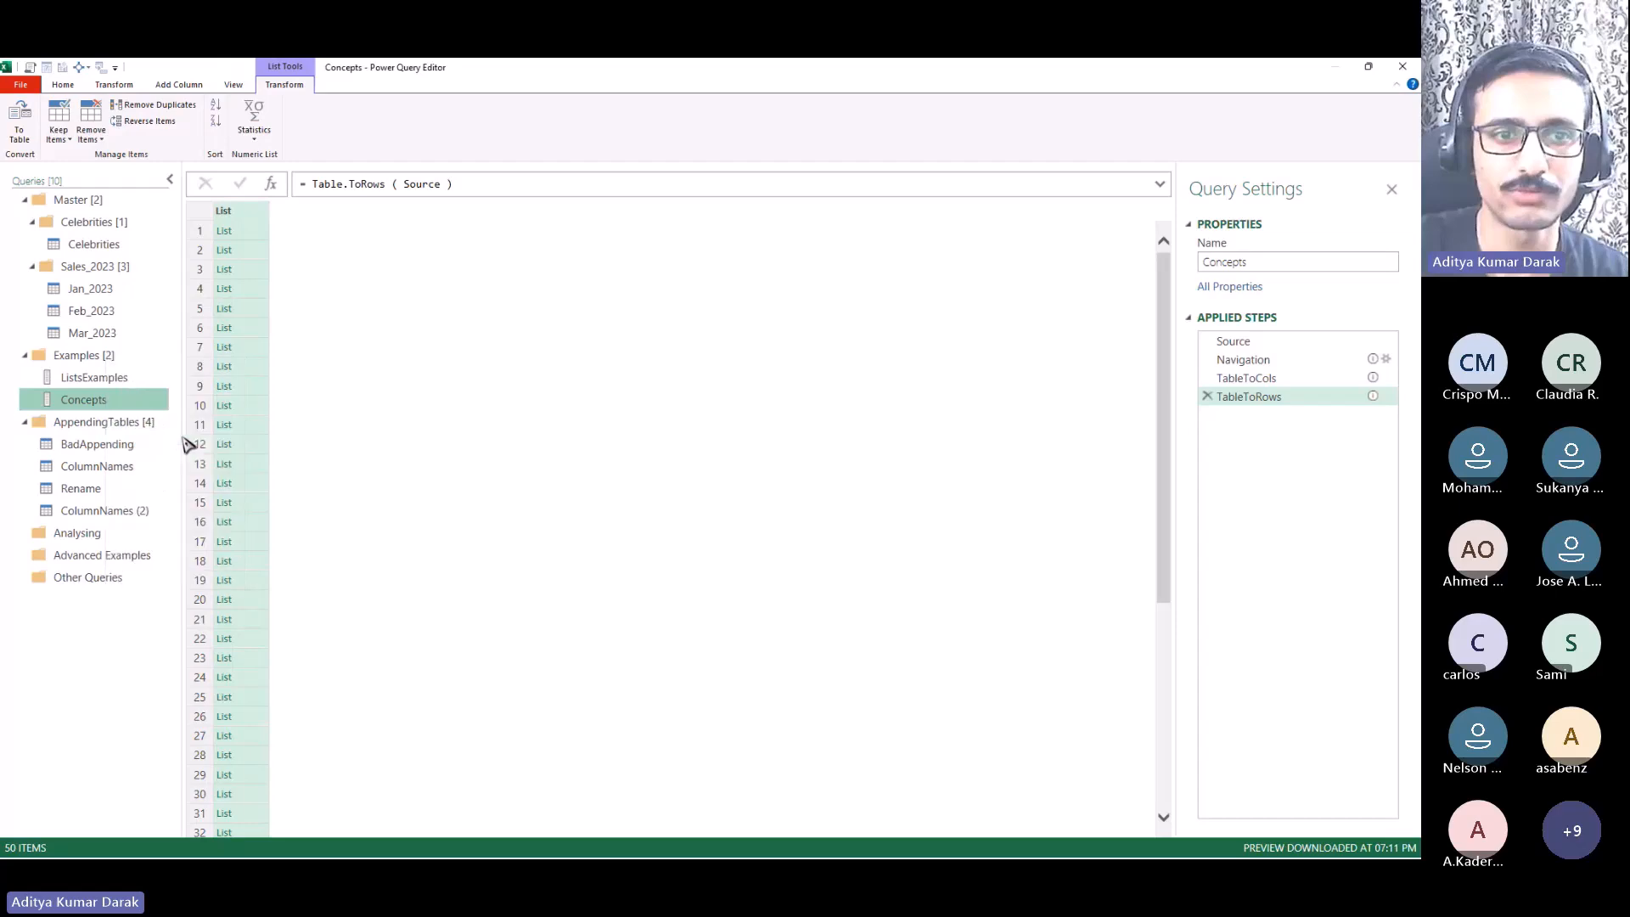
pyautogui.click(1207, 395)
pyautogui.click(1206, 377)
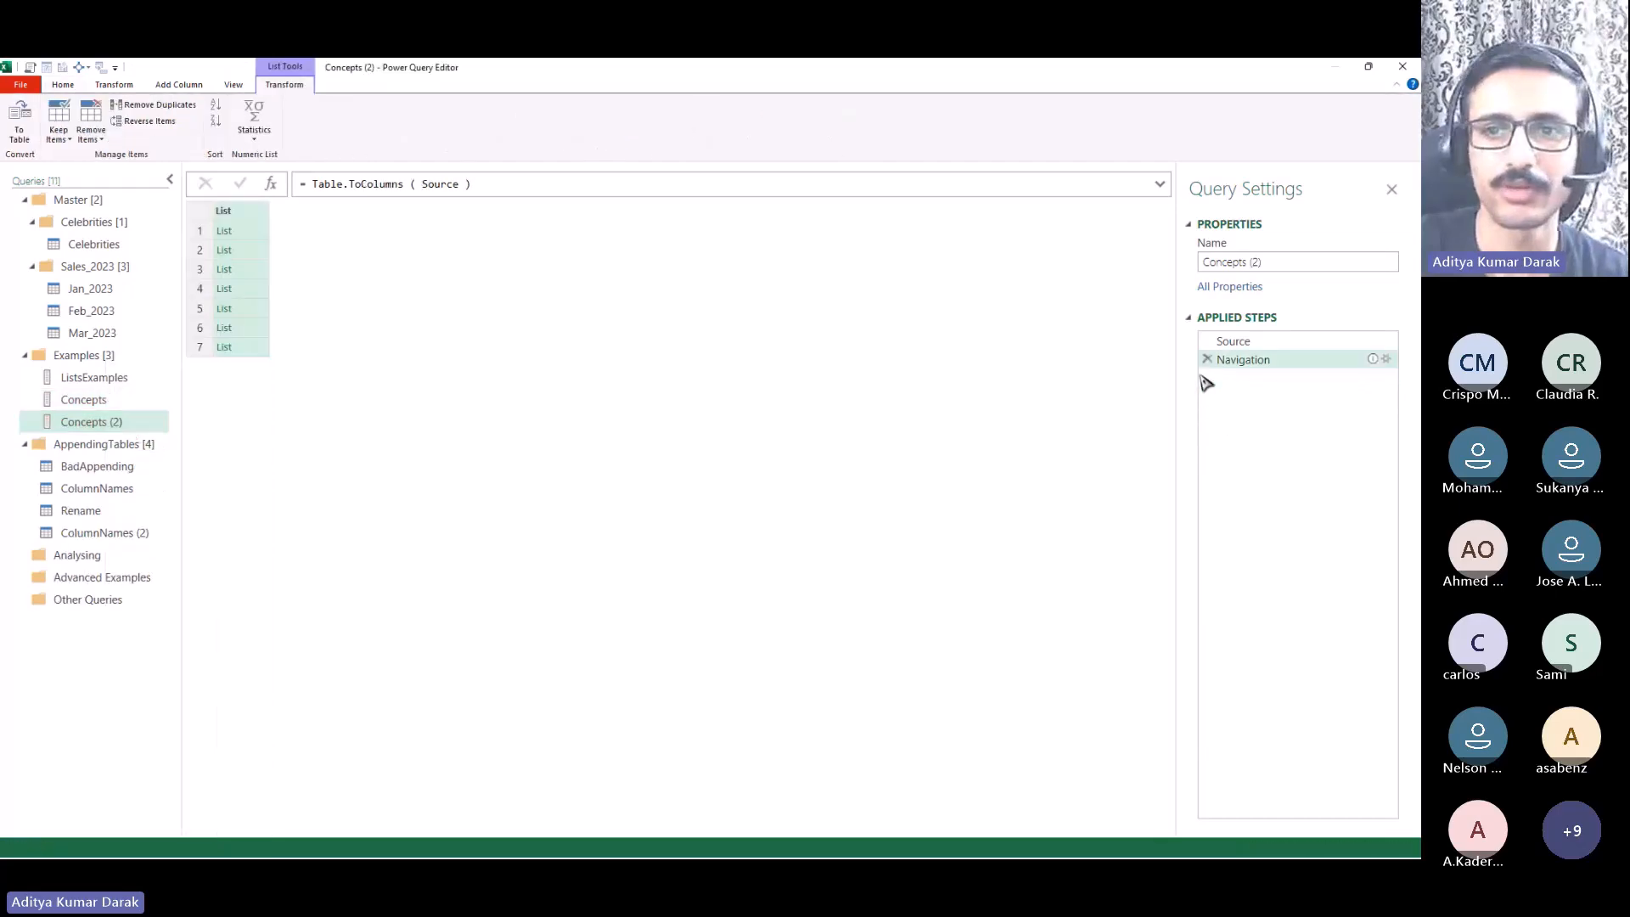
pyautogui.click(1206, 360)
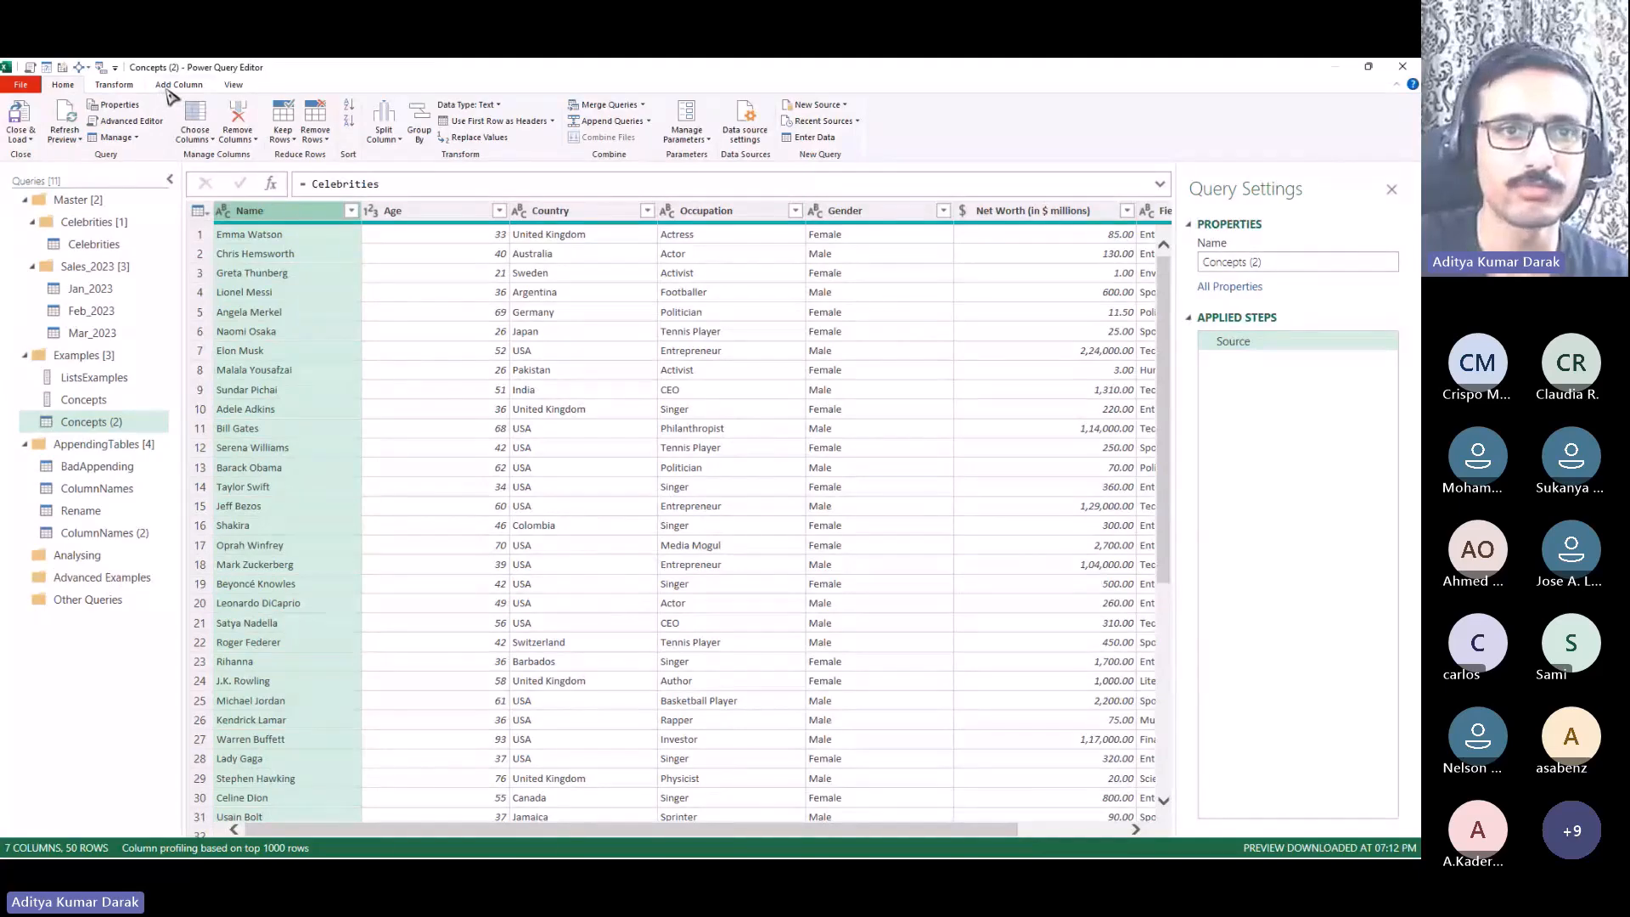
# Step: Convert the Name column of the Concepts (2) query into a list
pyautogui.click(119, 86)
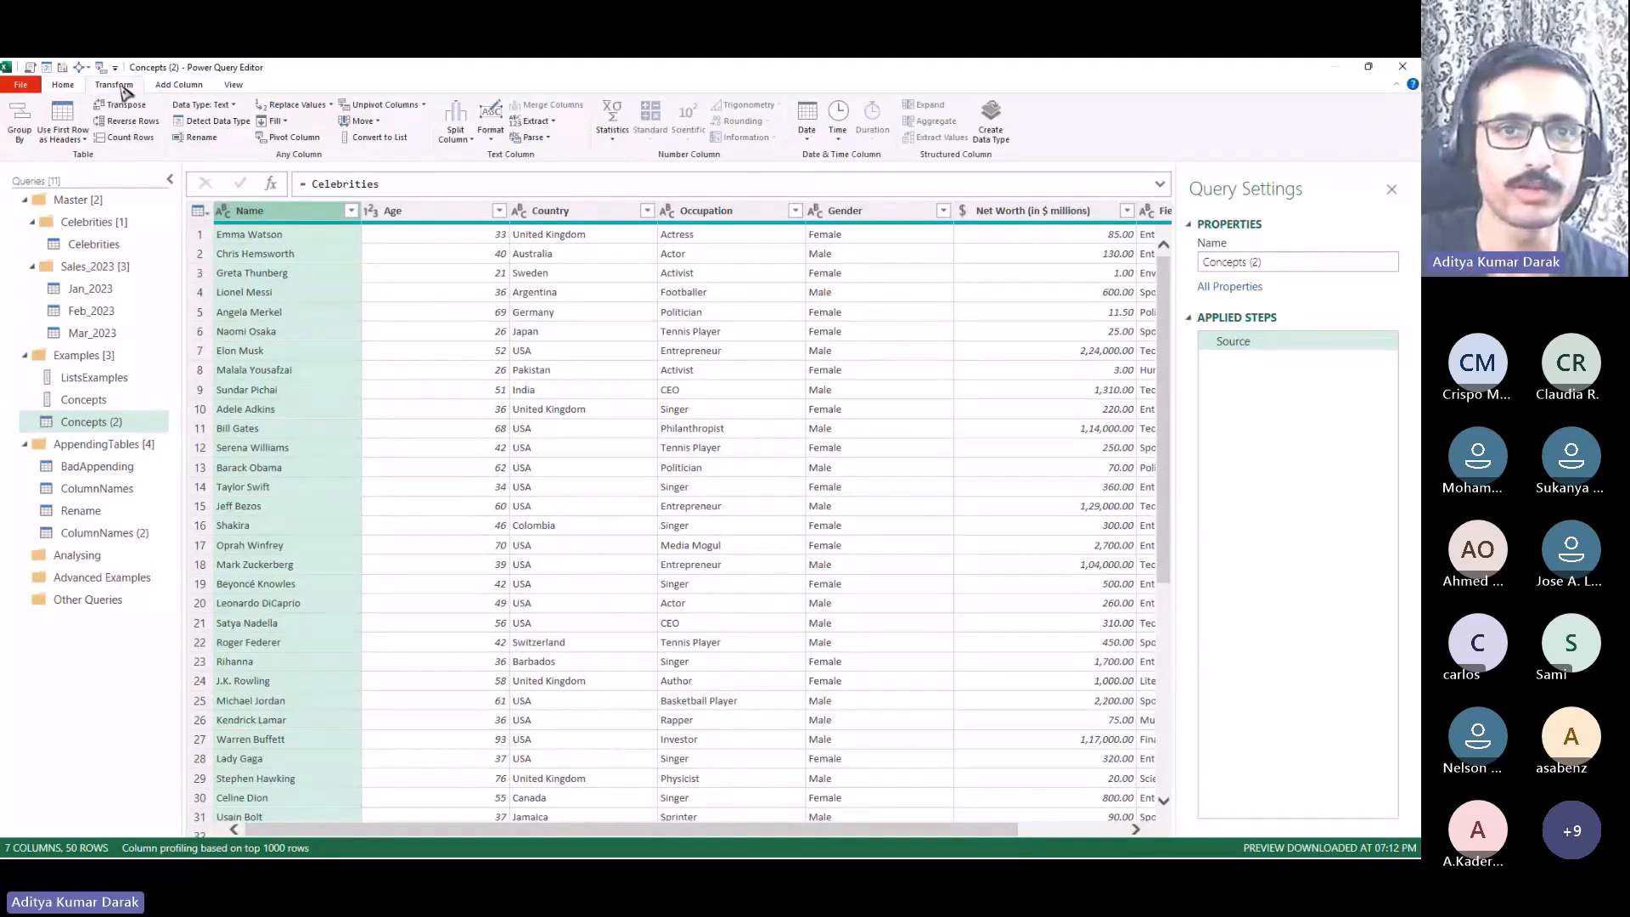
pyautogui.click(376, 136)
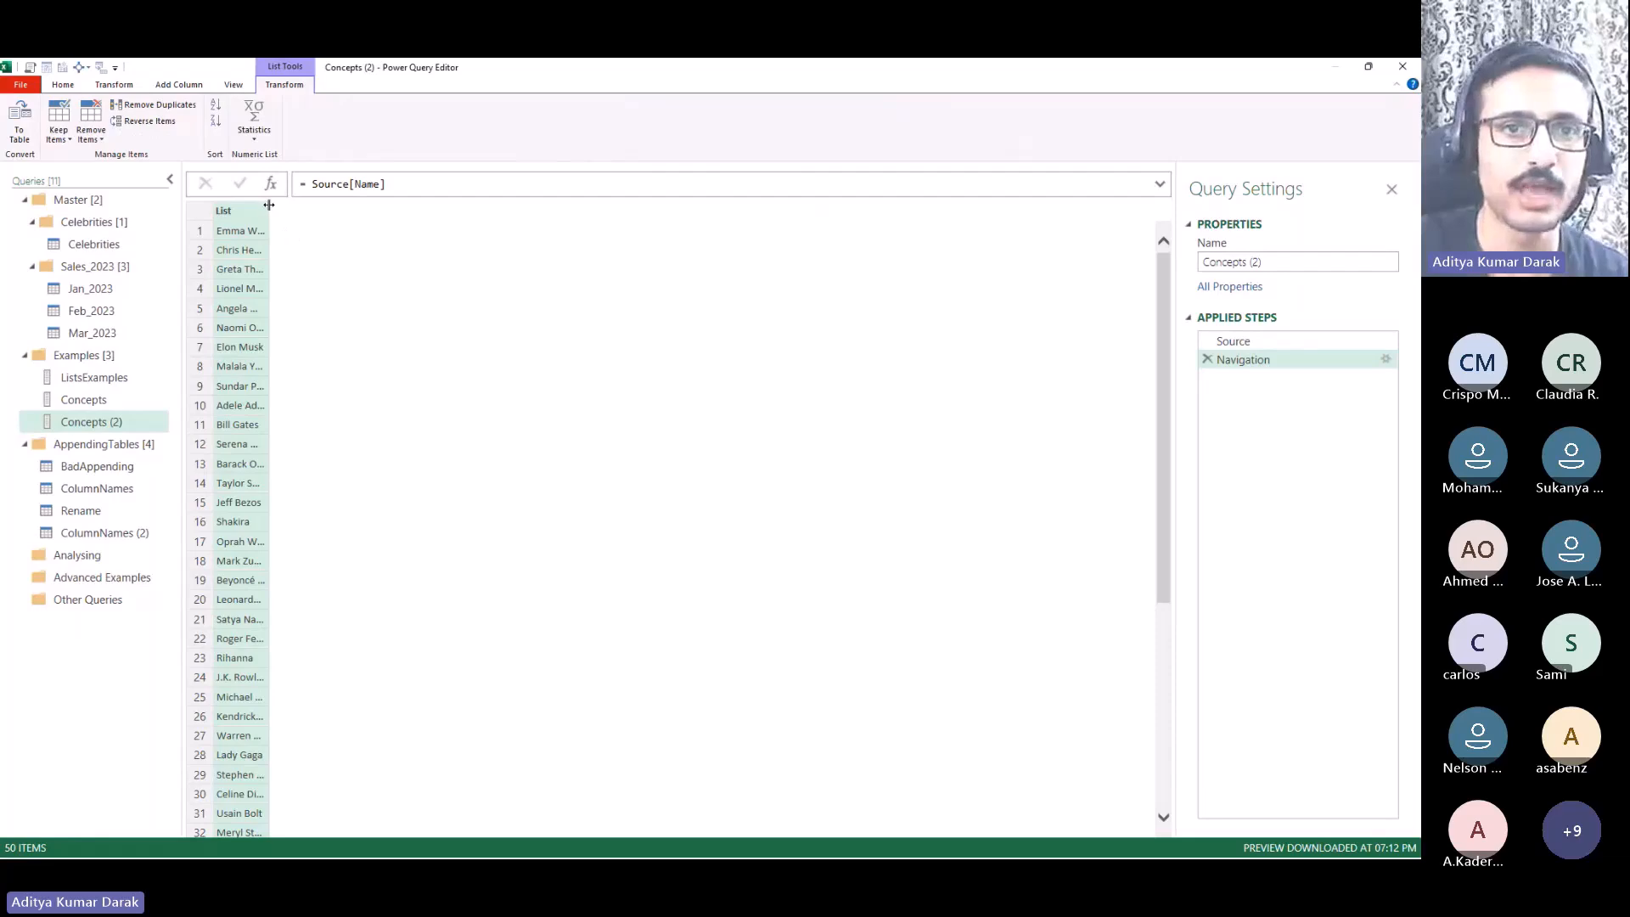
# Step: Compare the Source table with the list from the Navigation step, and examine the Navigation formula
pyautogui.click(1244, 342)
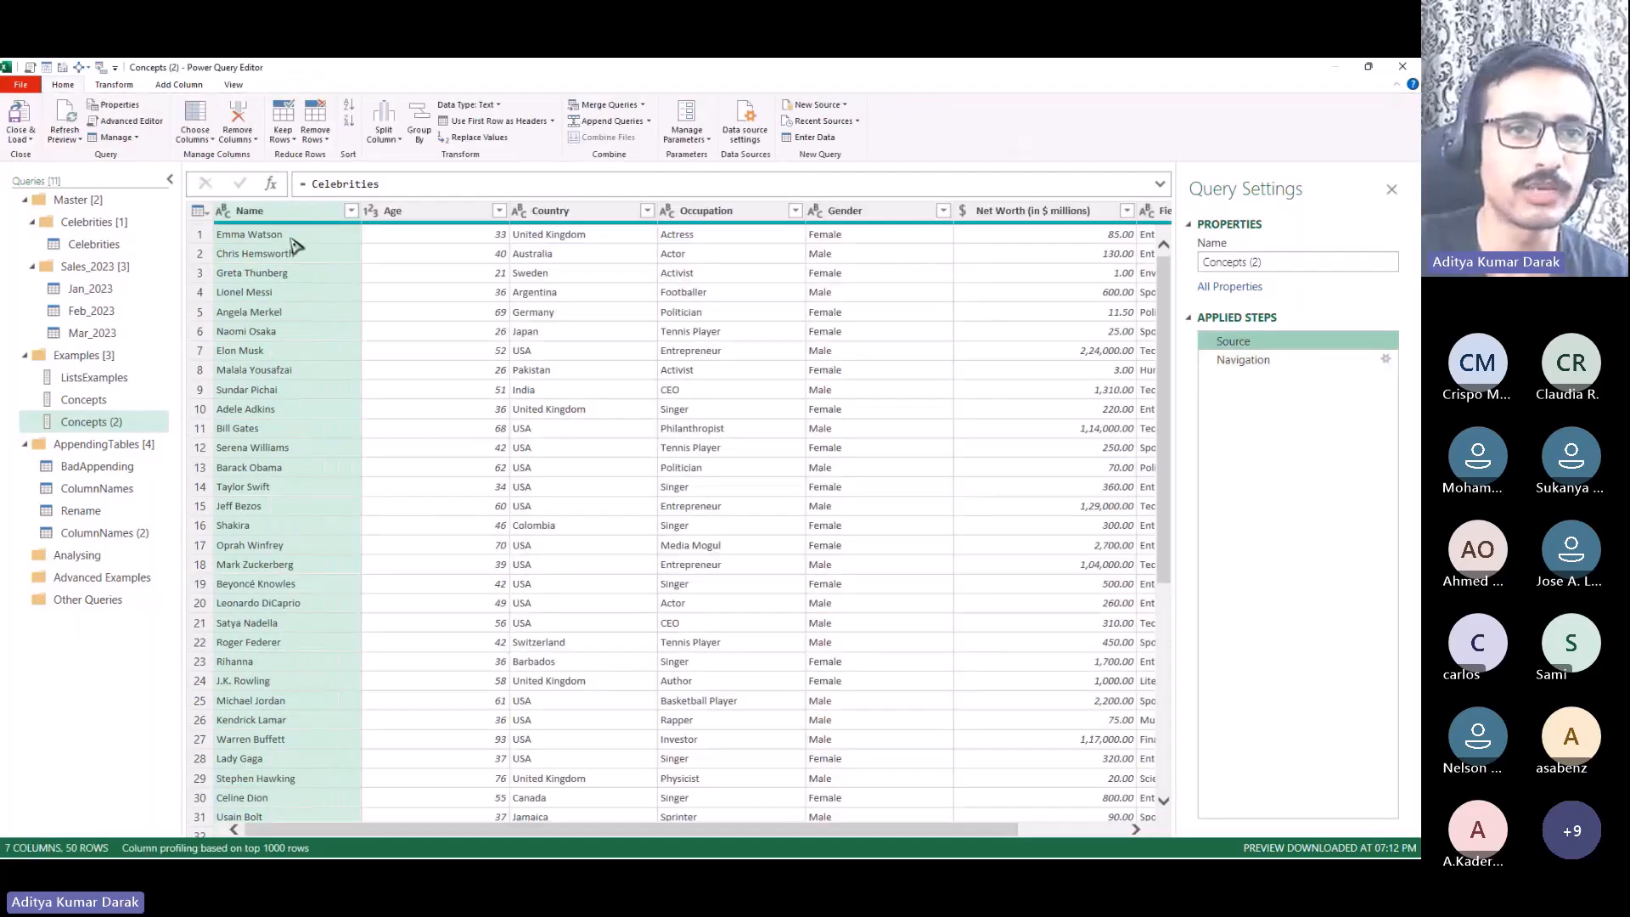
pyautogui.click(1286, 360)
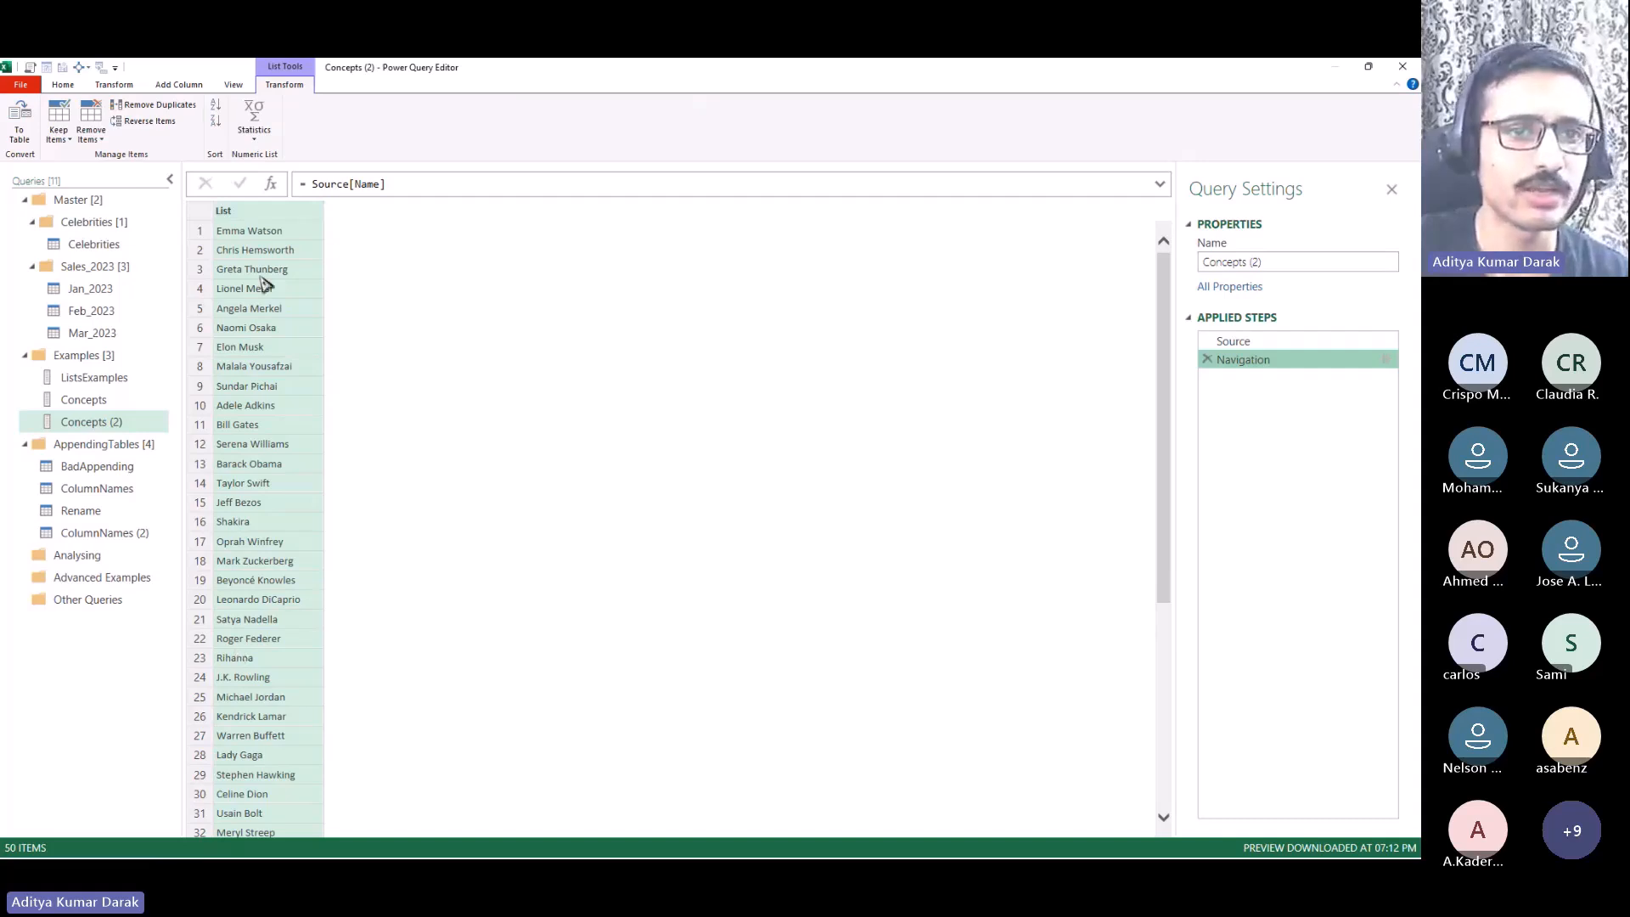
pyautogui.scroll(-6, 263, 458)
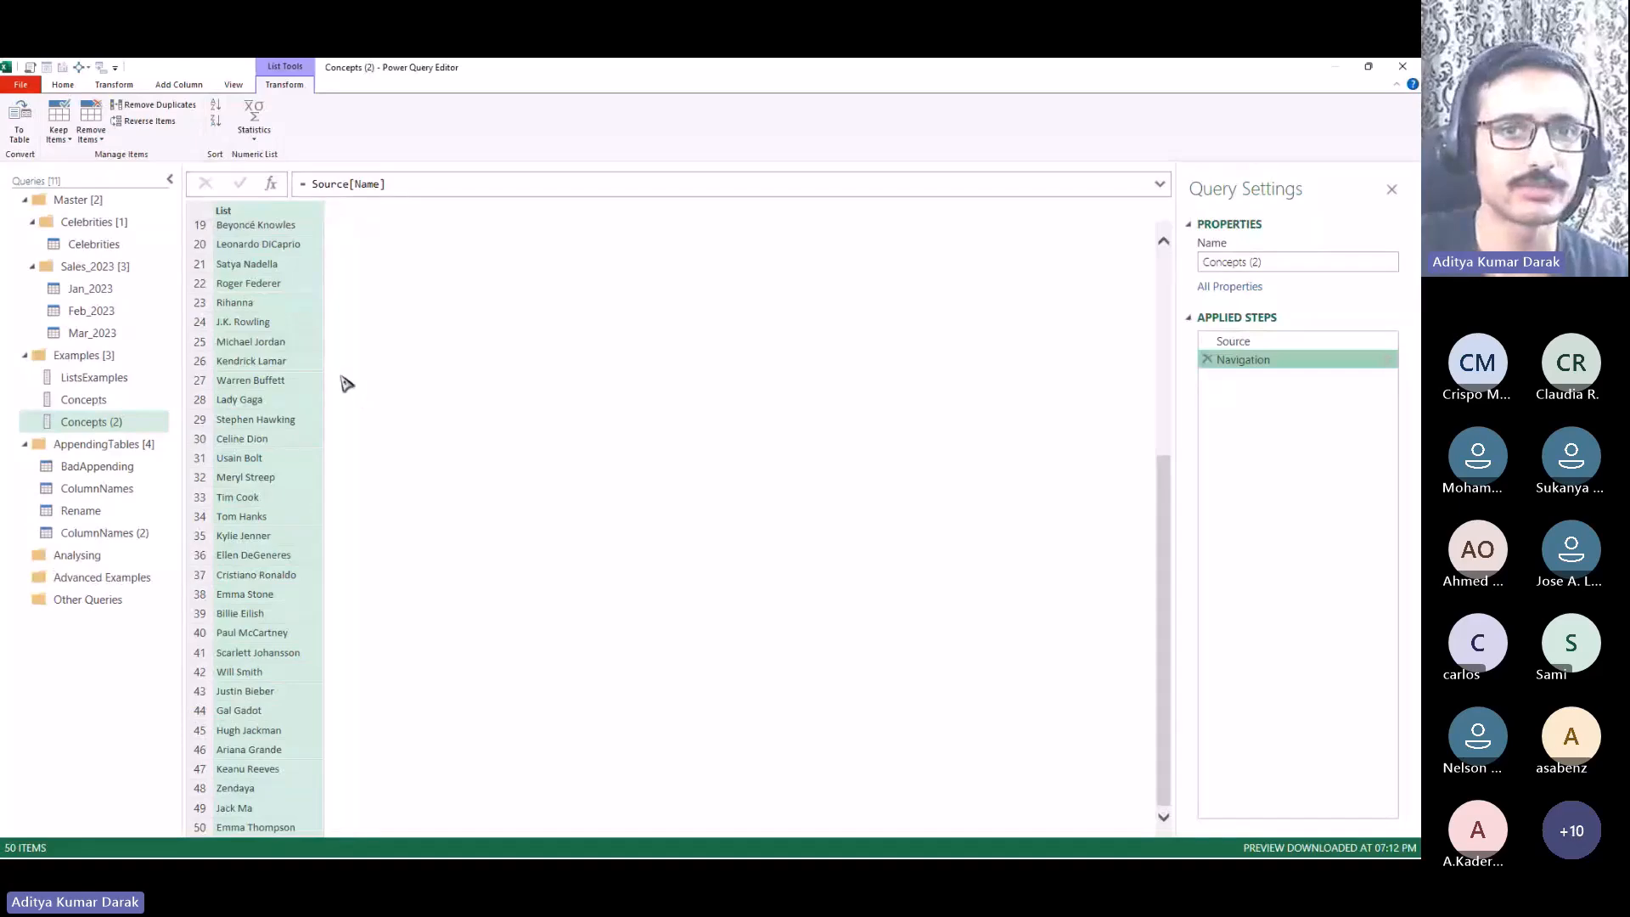
pyautogui.scroll(6, 285, 297)
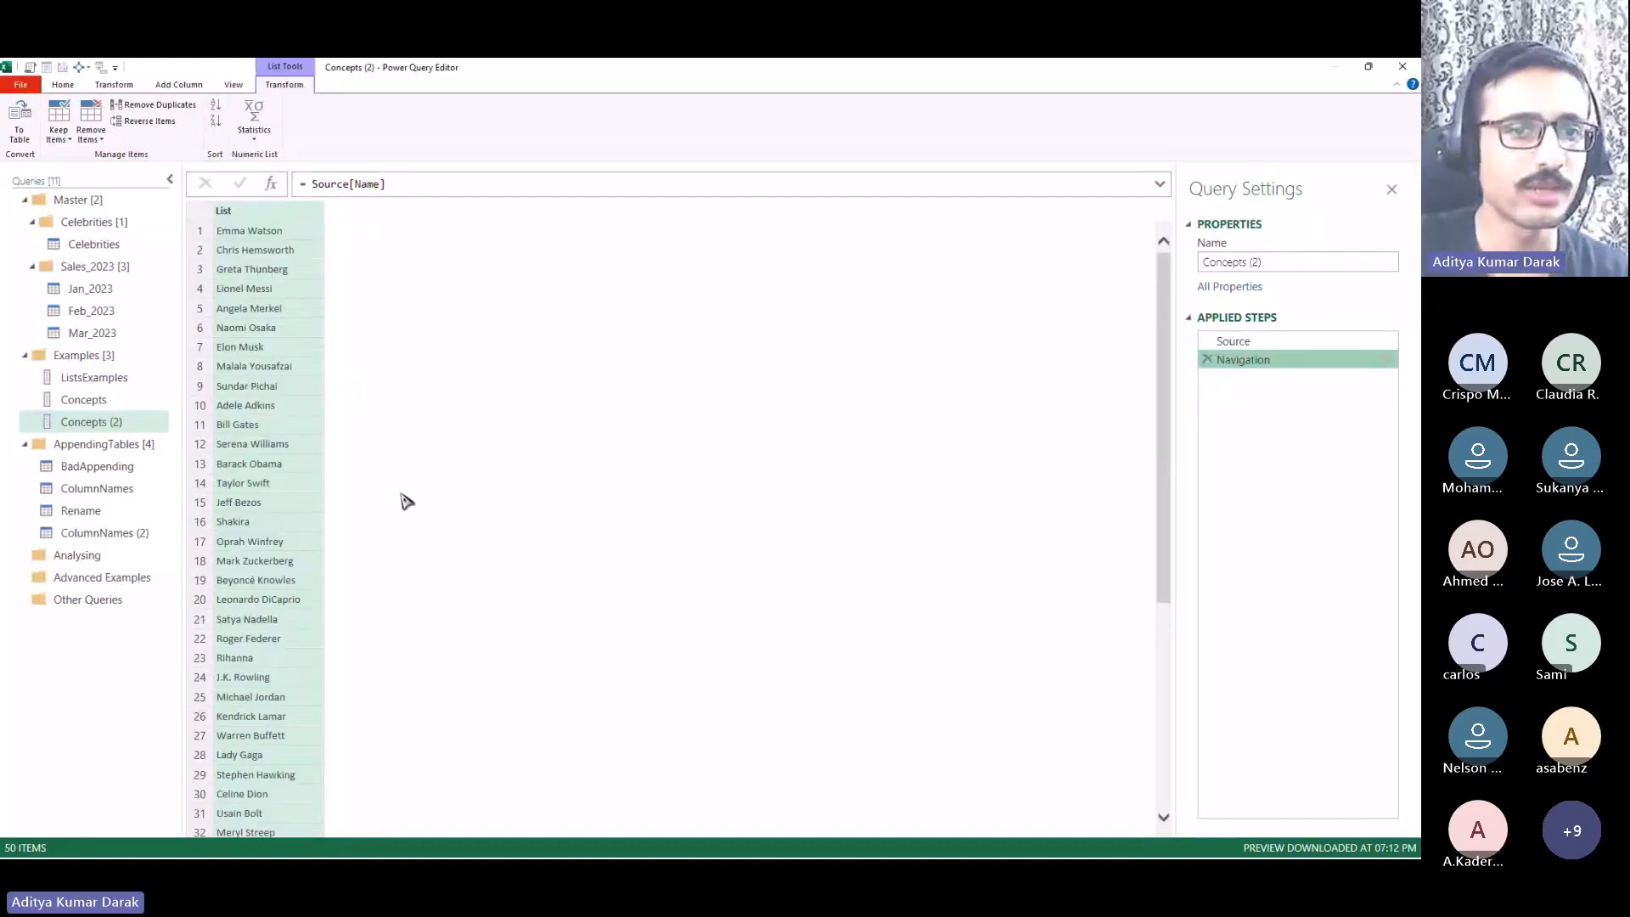
pyautogui.click(1273, 342)
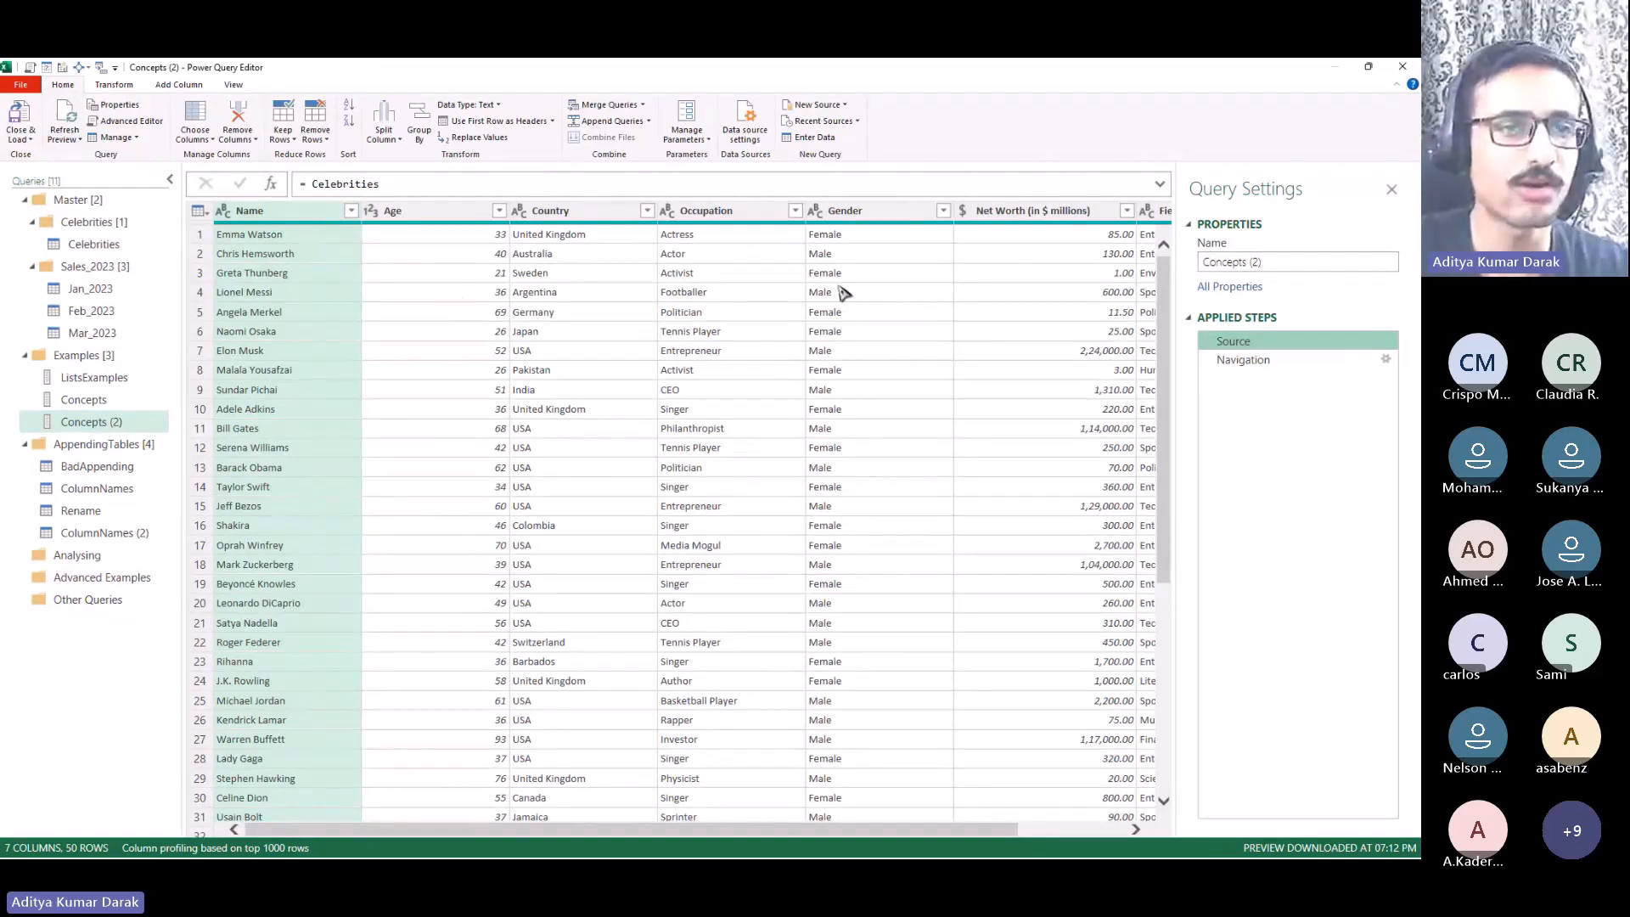
pyautogui.click(1307, 361)
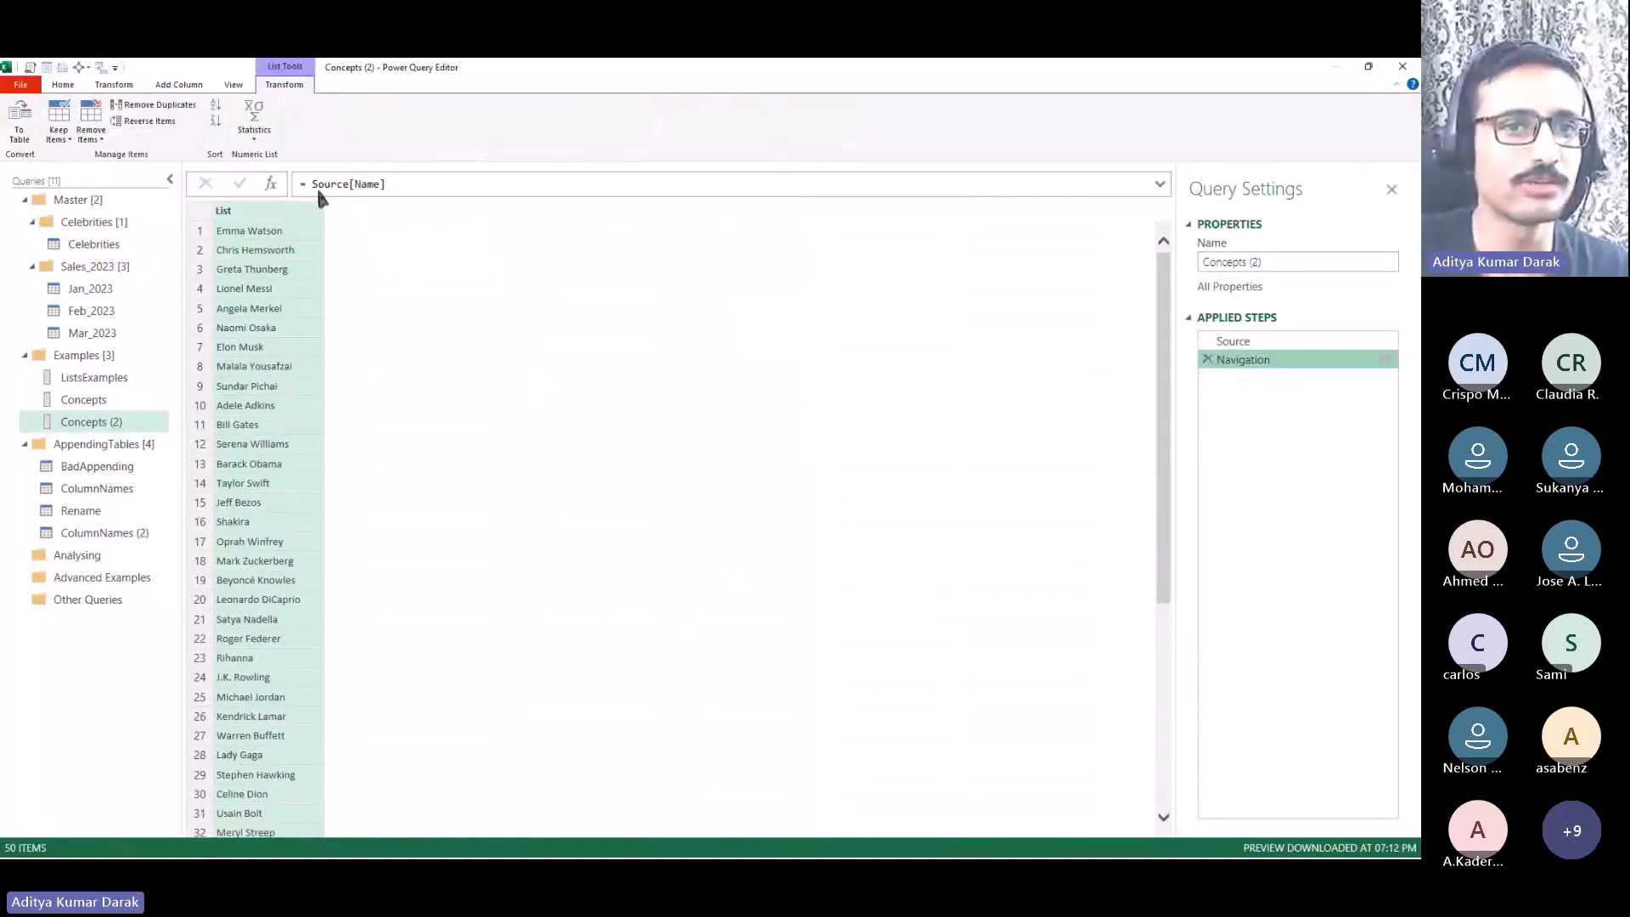
pyautogui.moveTo(312, 185); pyautogui.dragTo(410, 186)
pyautogui.click(350, 561)
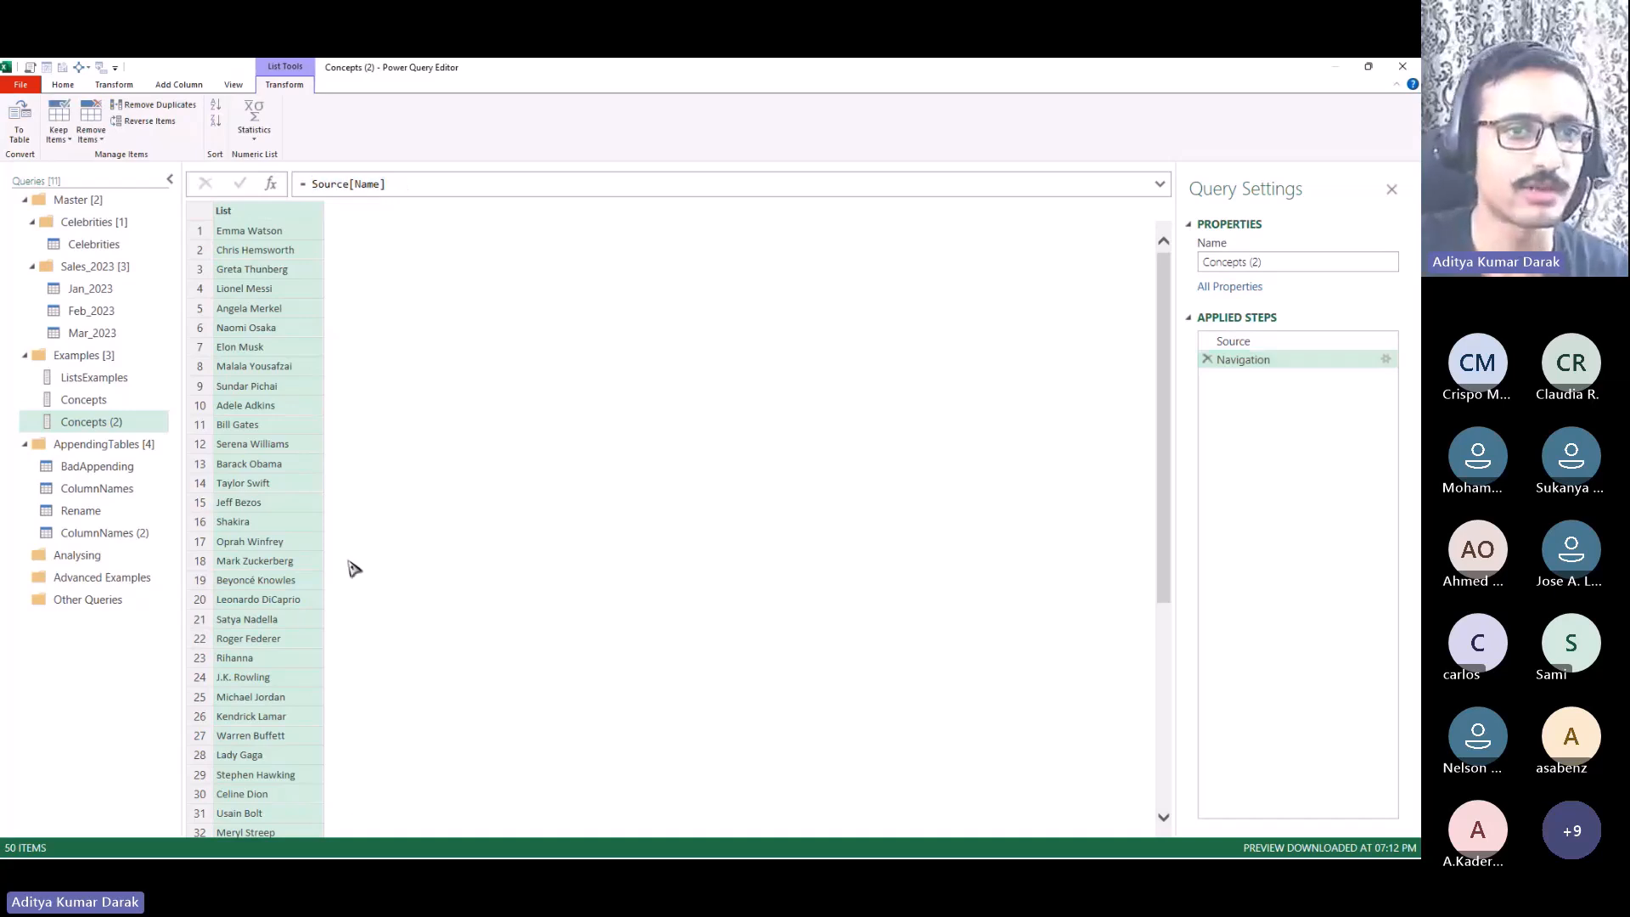
# Step: Rename the ColumnNames (2) query as RenameList
pyautogui.click(116, 86)
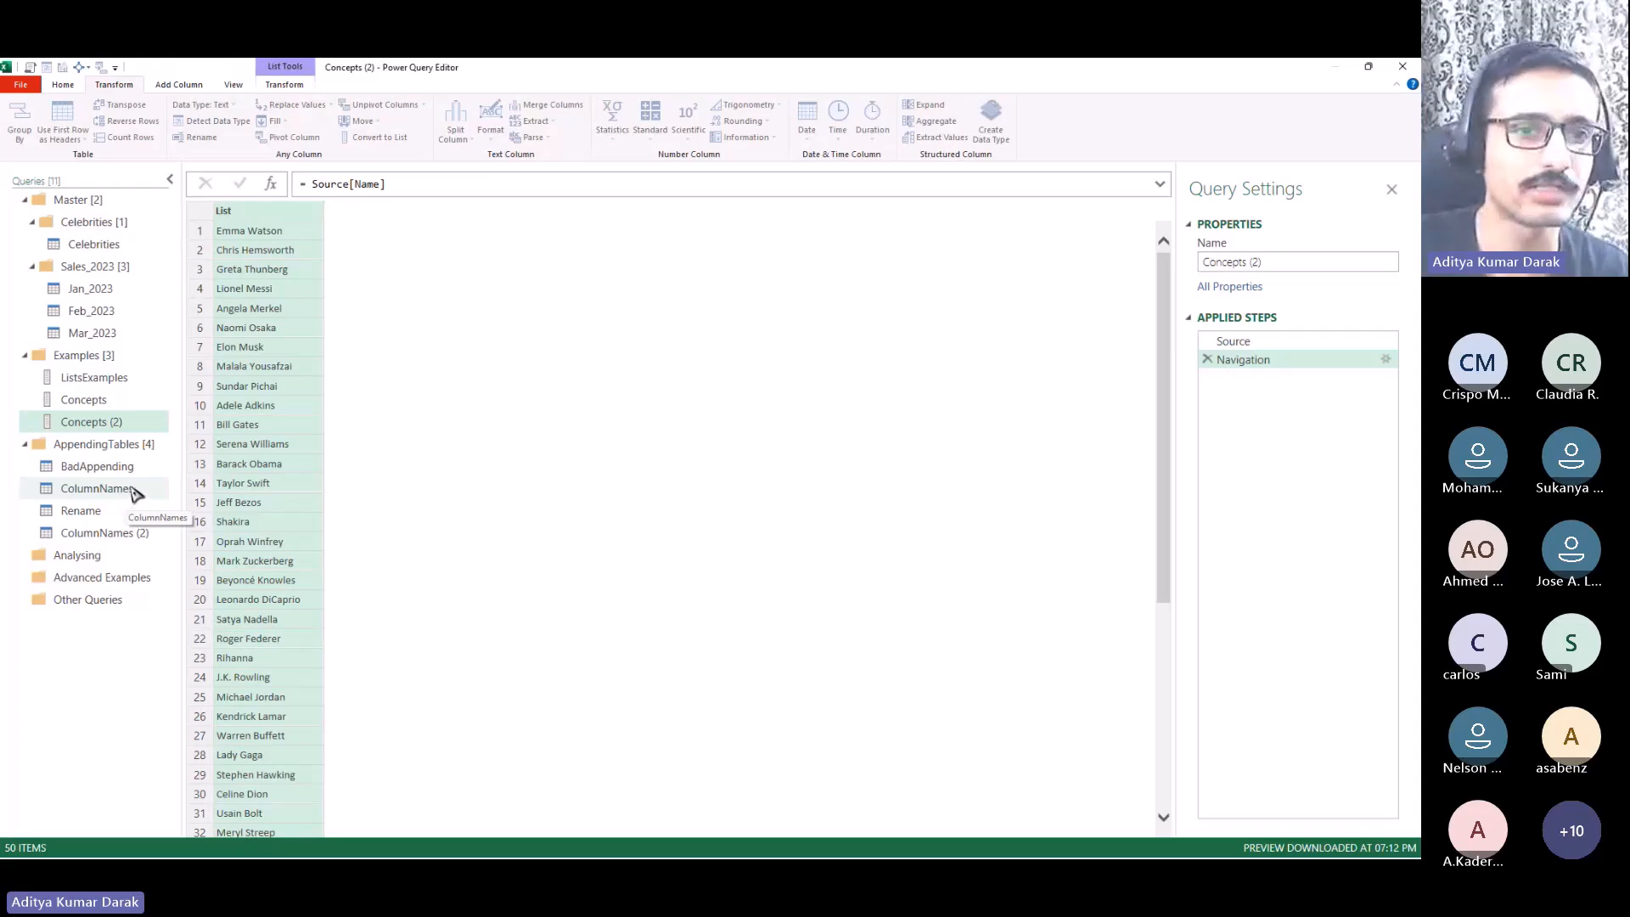
pyautogui.click(119, 512)
pyautogui.click(136, 533)
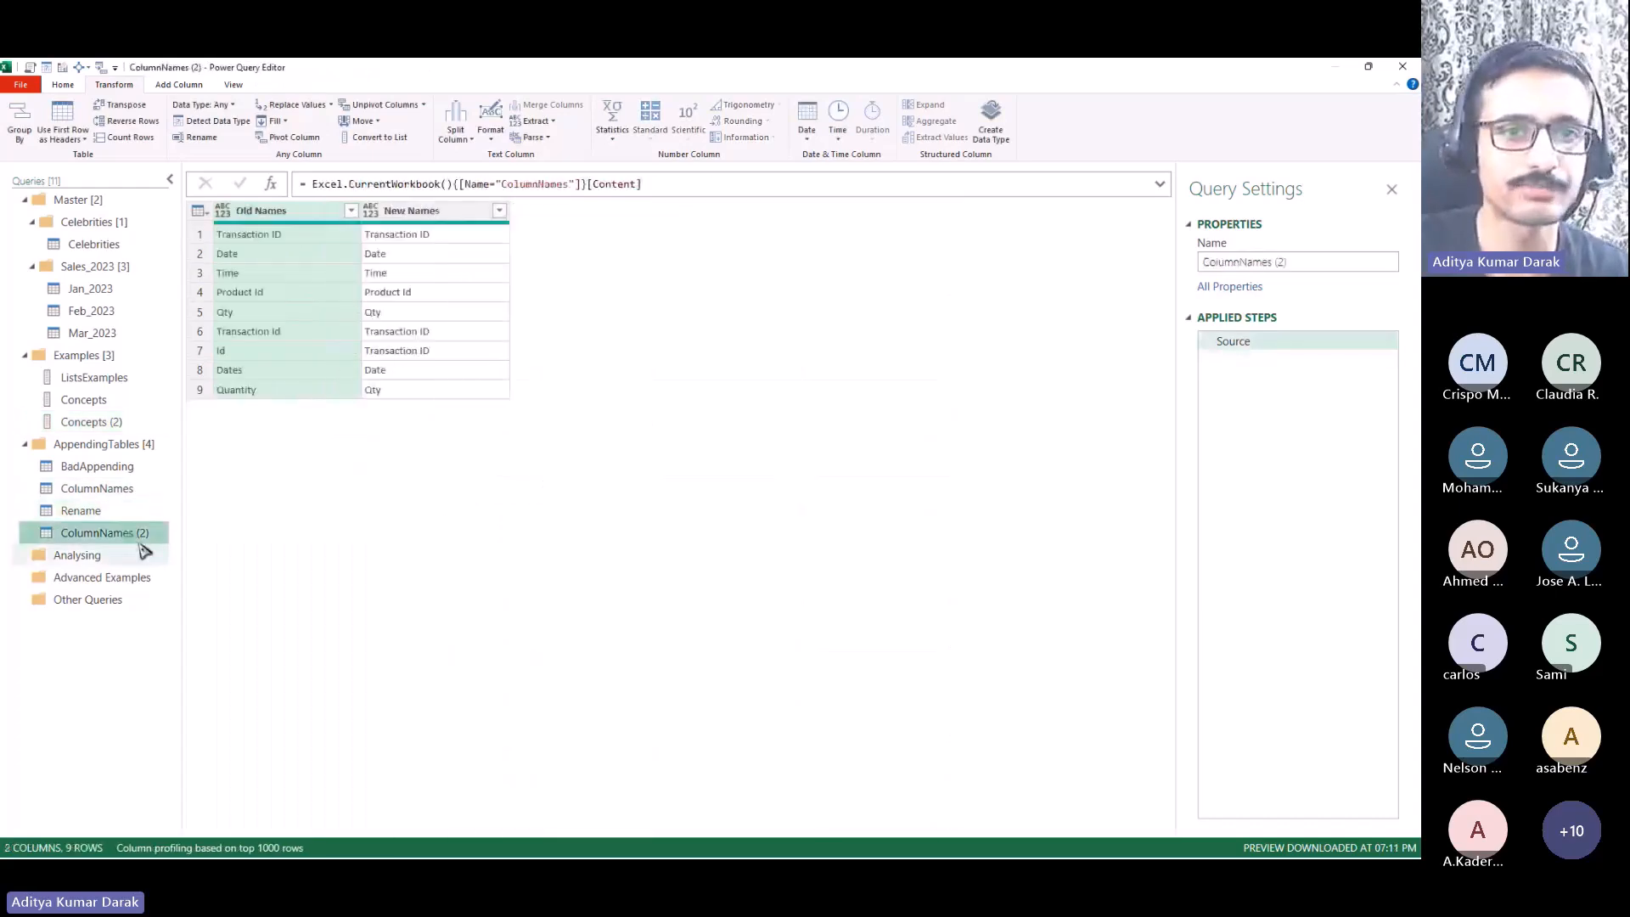
pyautogui.doubleClick(141, 536)
pyautogui.write('R')
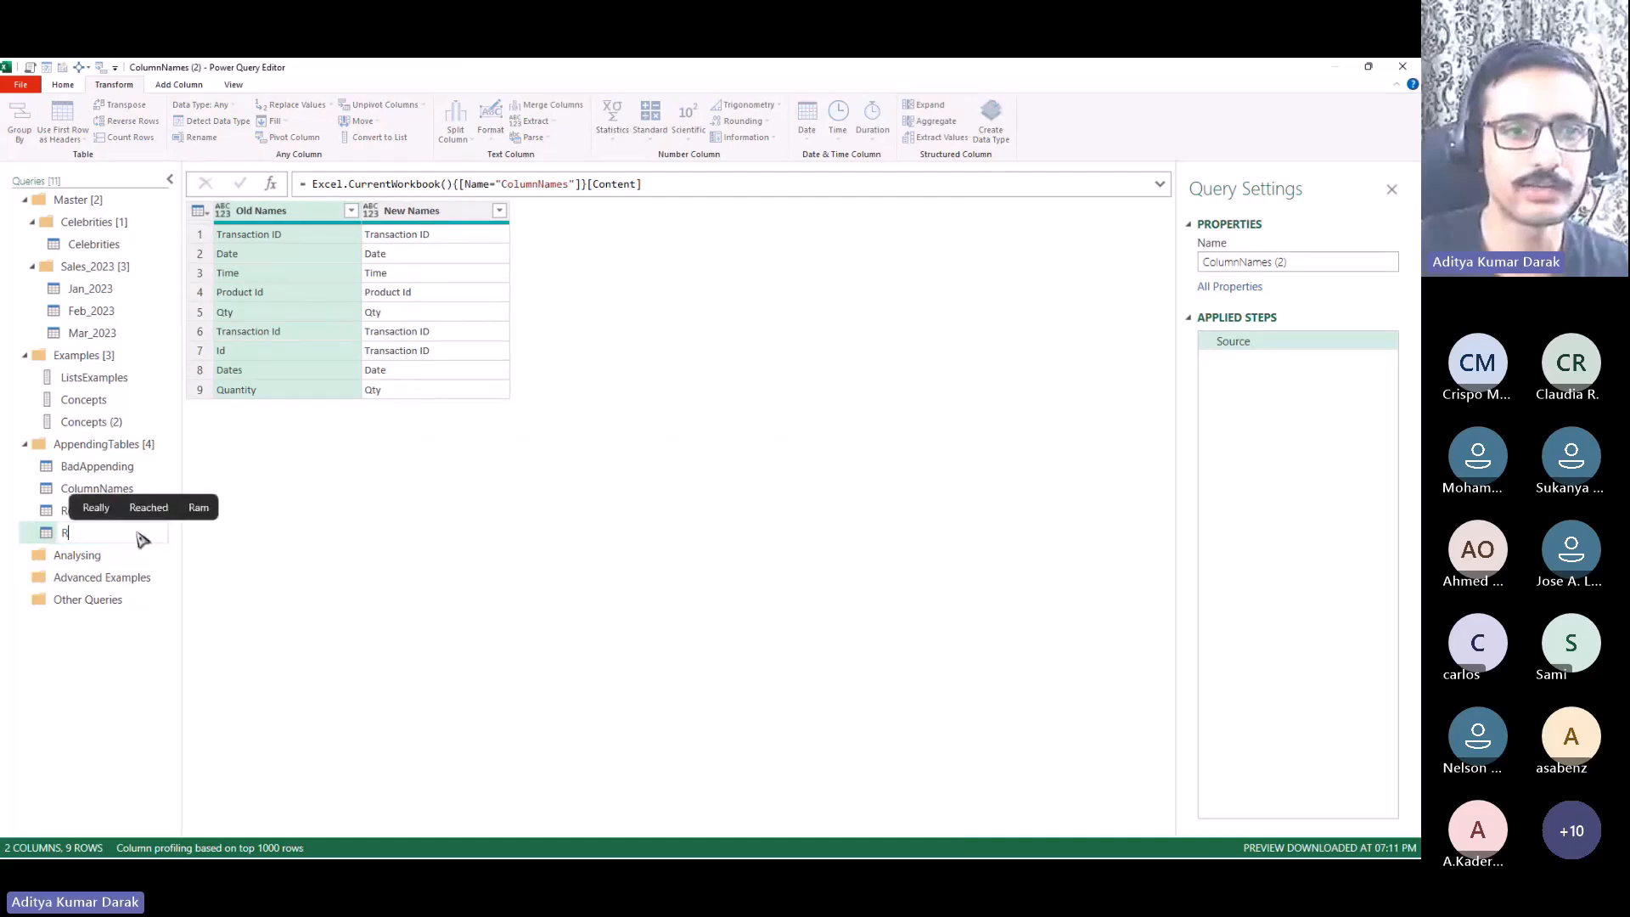
pyautogui.write('enameList')
pyautogui.press('Return')
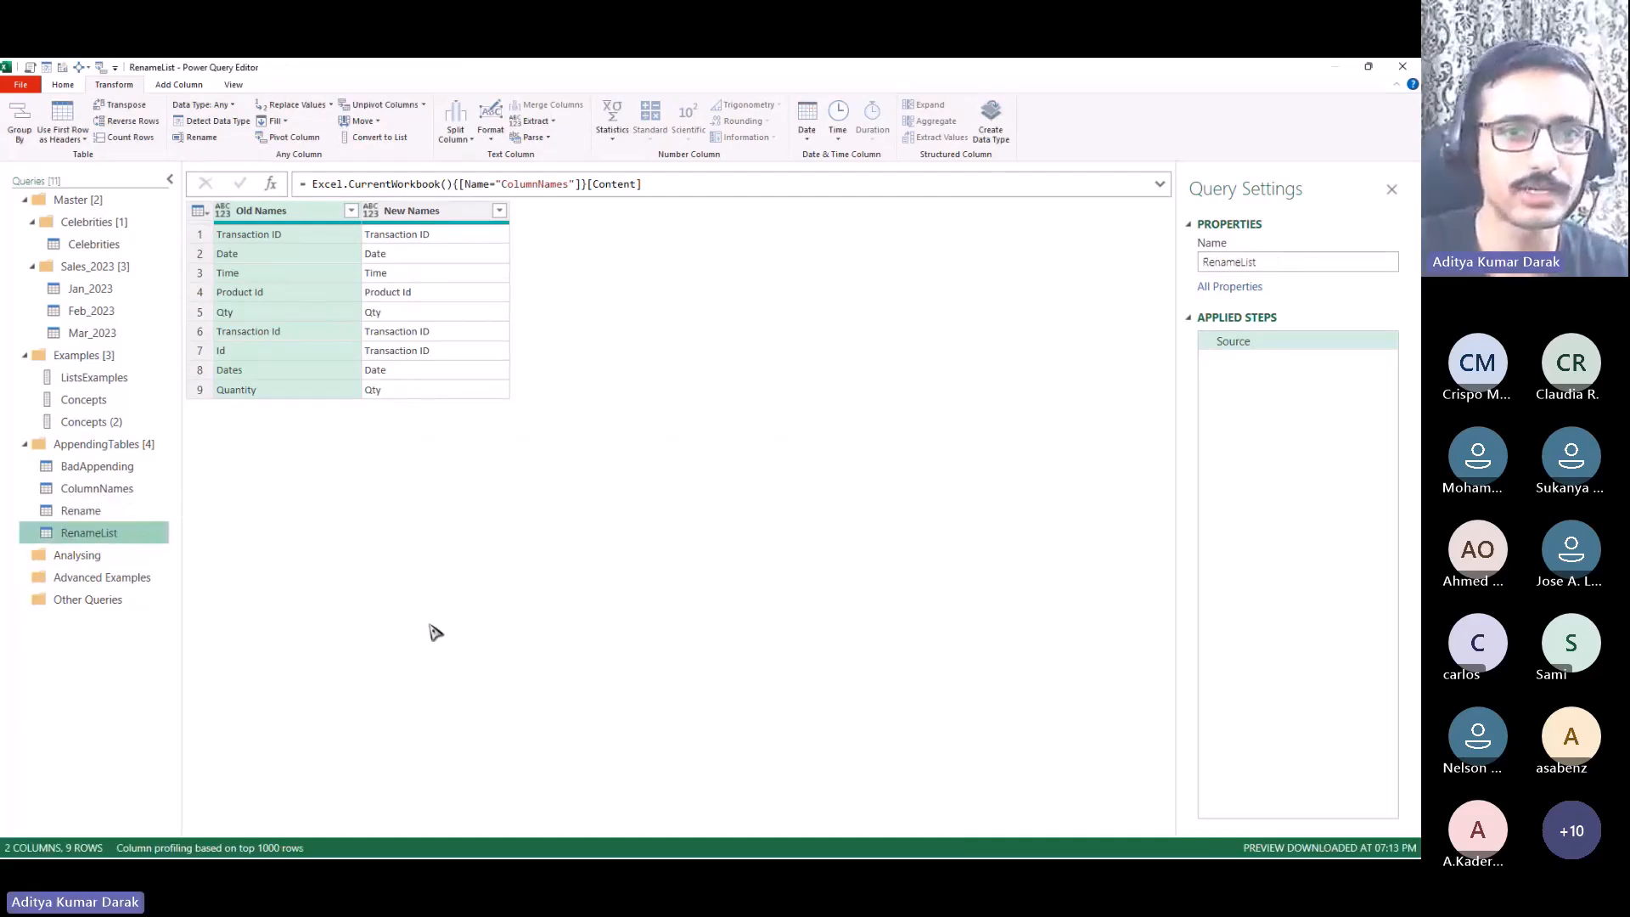
# Step: Examine the Old Names and New Names columns in RenameList and the rename pair in the ColumnNames query's formula
pyautogui.click(454, 215)
pyautogui.click(276, 217)
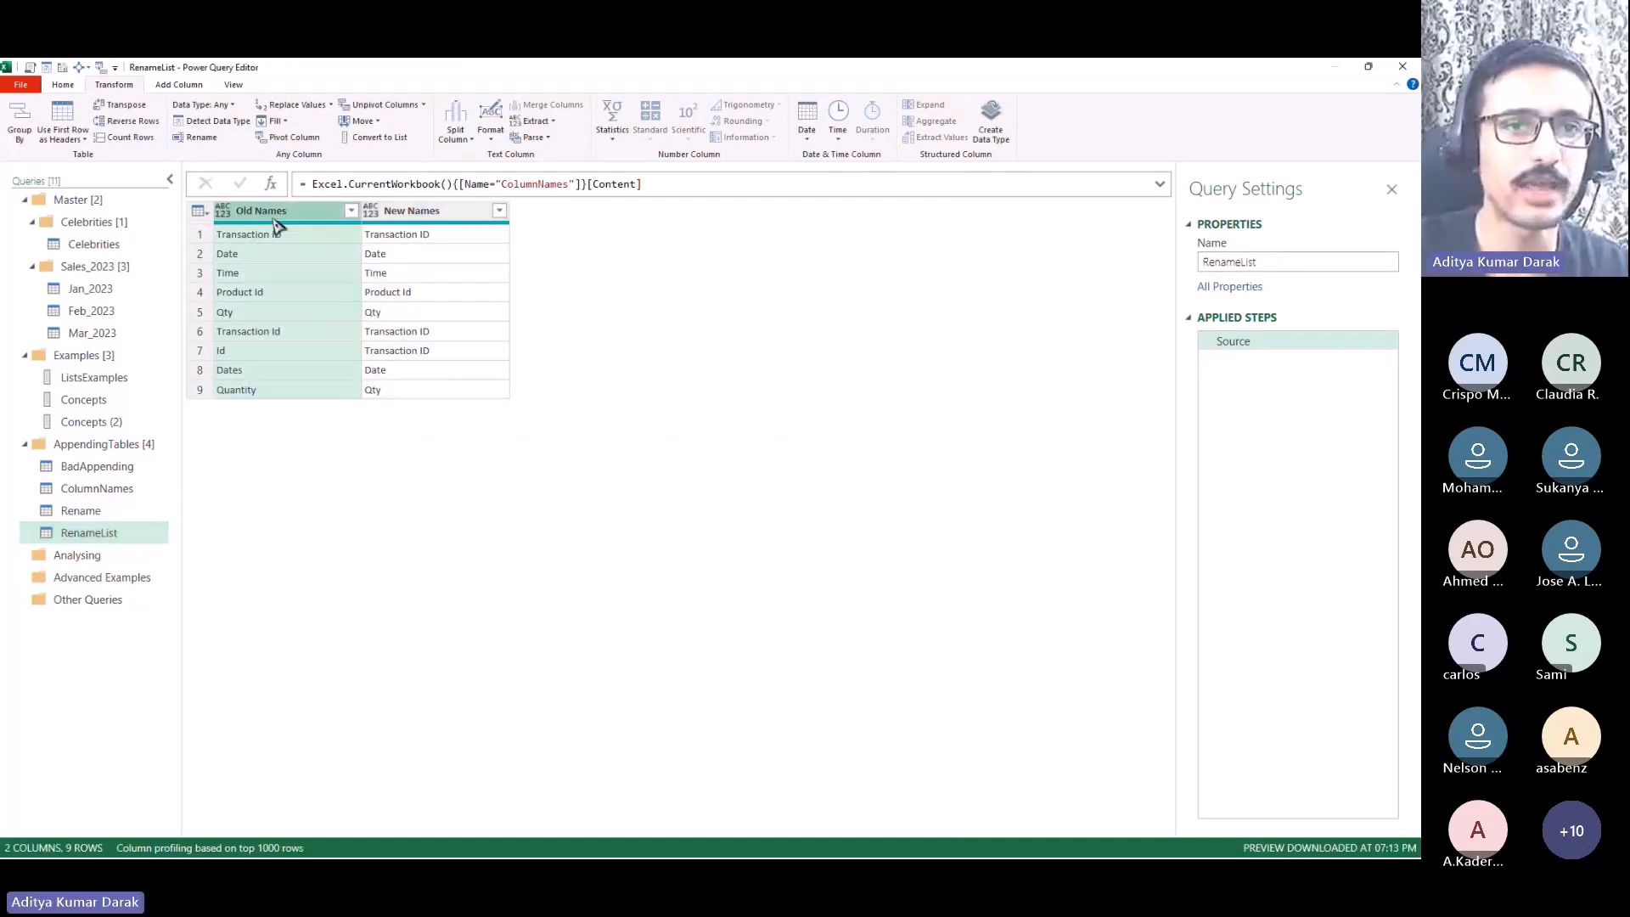
pyautogui.click(424, 211)
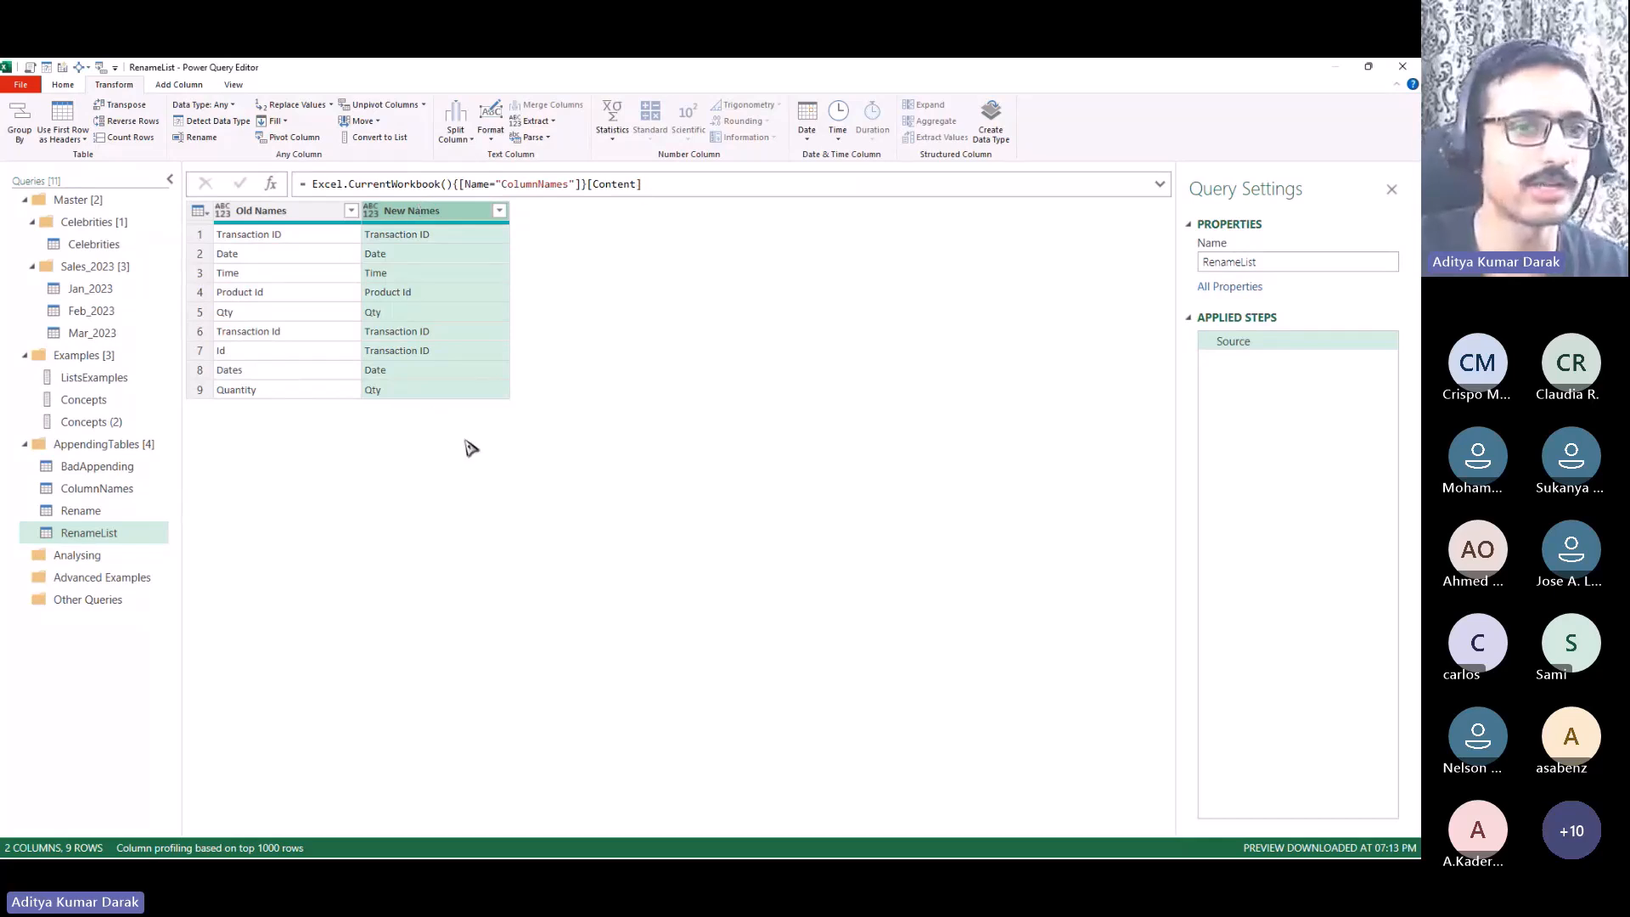
pyautogui.click(102, 488)
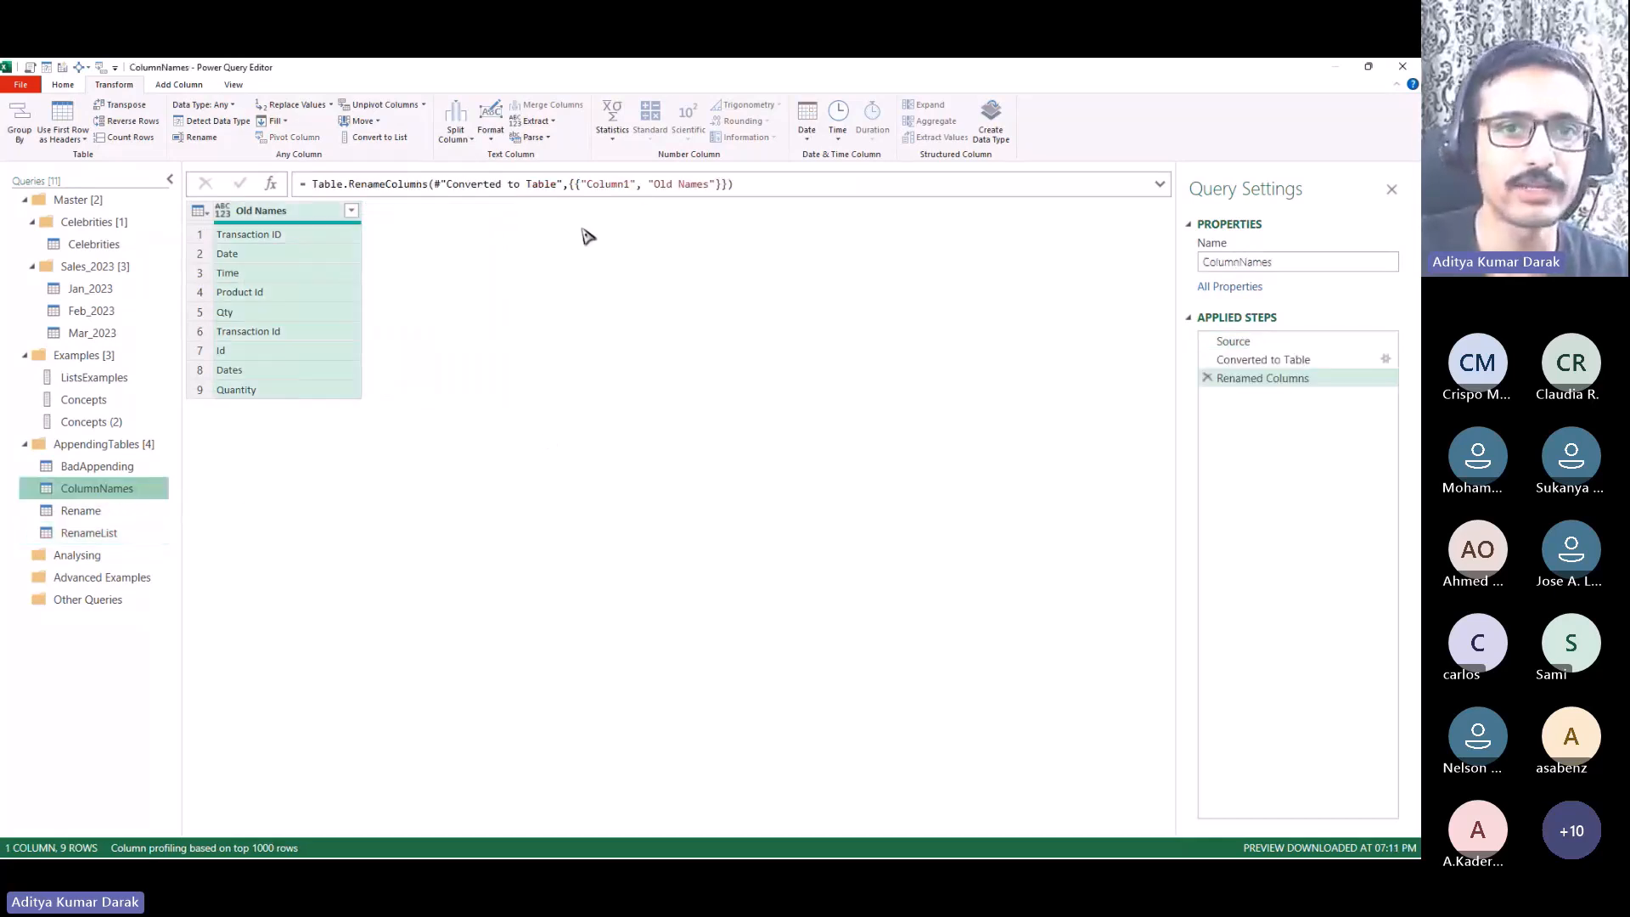
pyautogui.moveTo(574, 185); pyautogui.dragTo(704, 185)
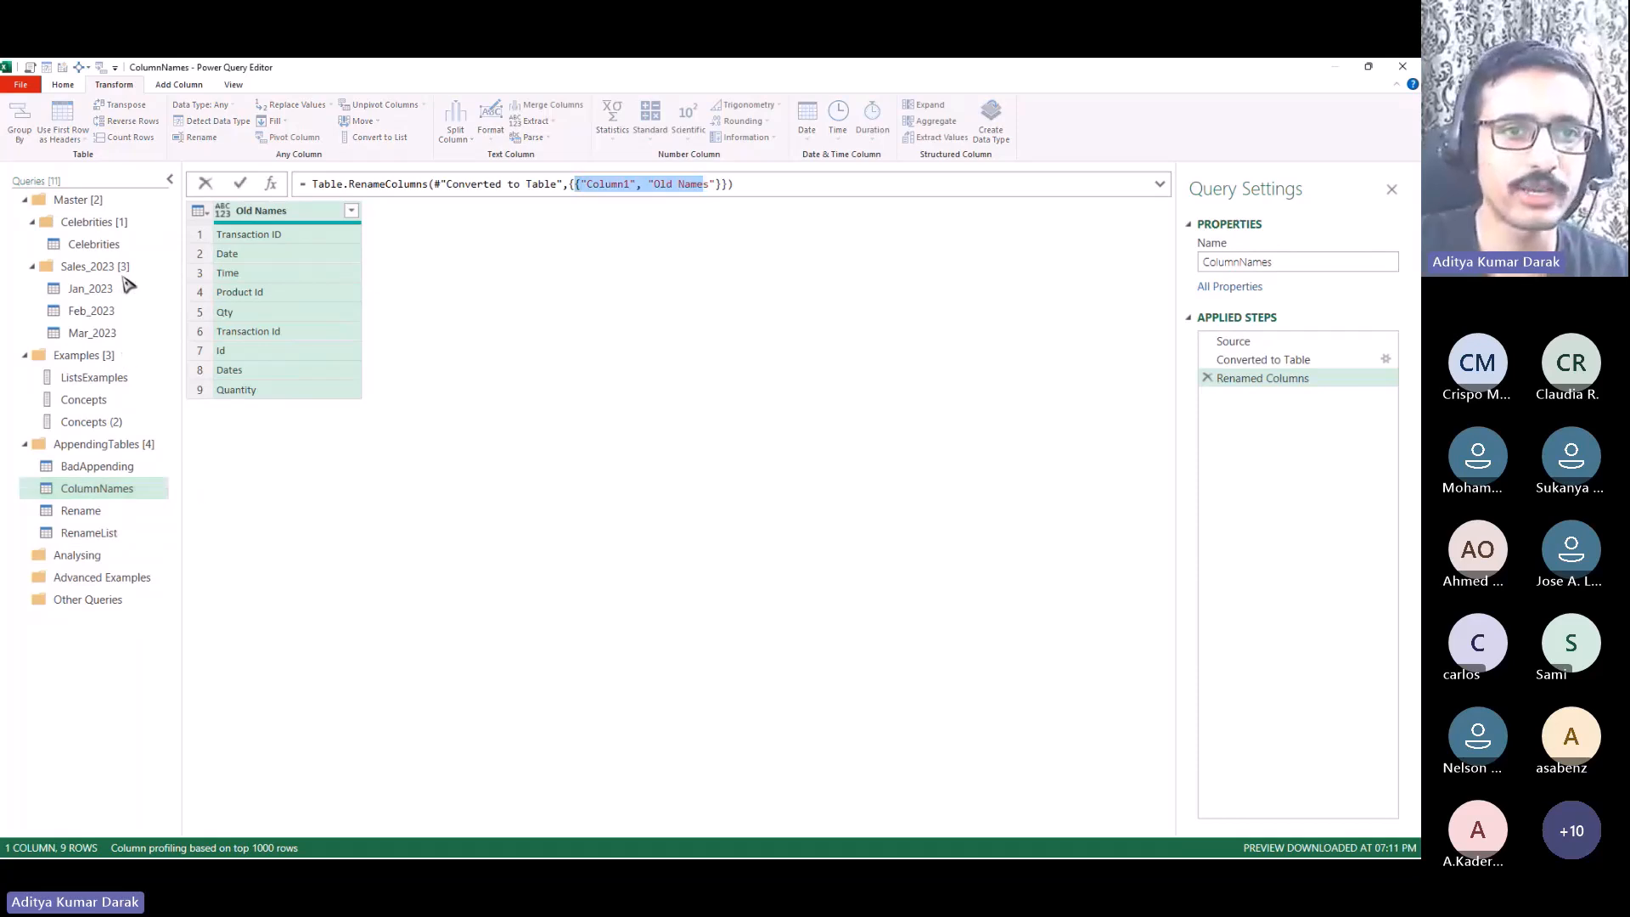
# Step: Add a custom step to the Concepts (2) query that refers back to Source
pyautogui.doubleClick(129, 422)
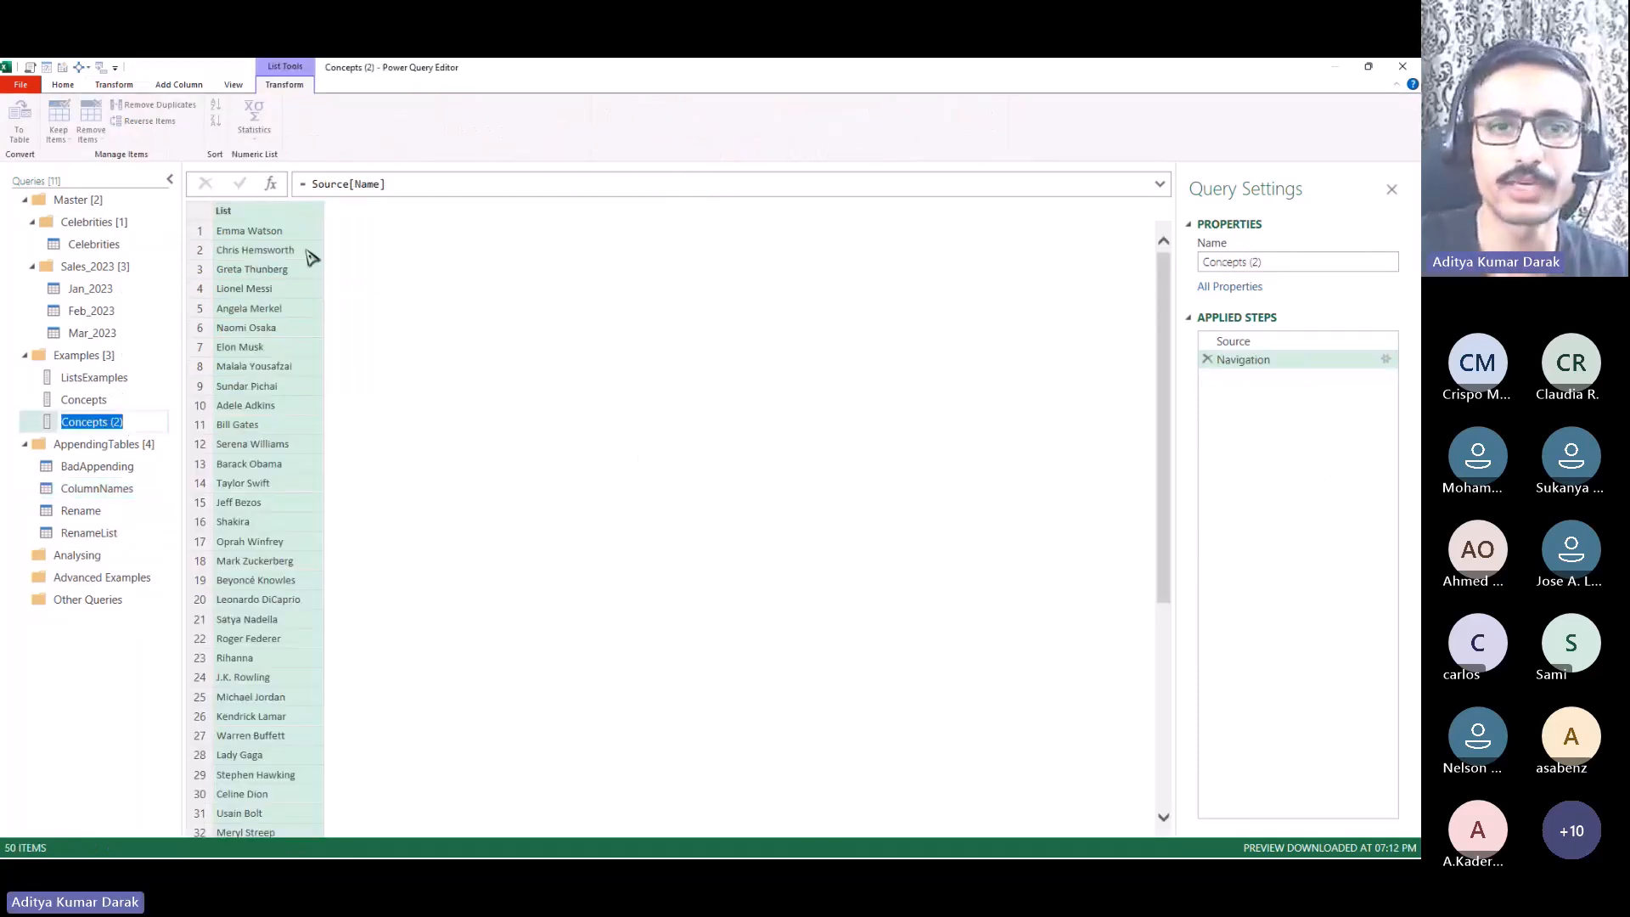
pyautogui.press('Return')
pyautogui.click(271, 184)
pyautogui.click(310, 184)
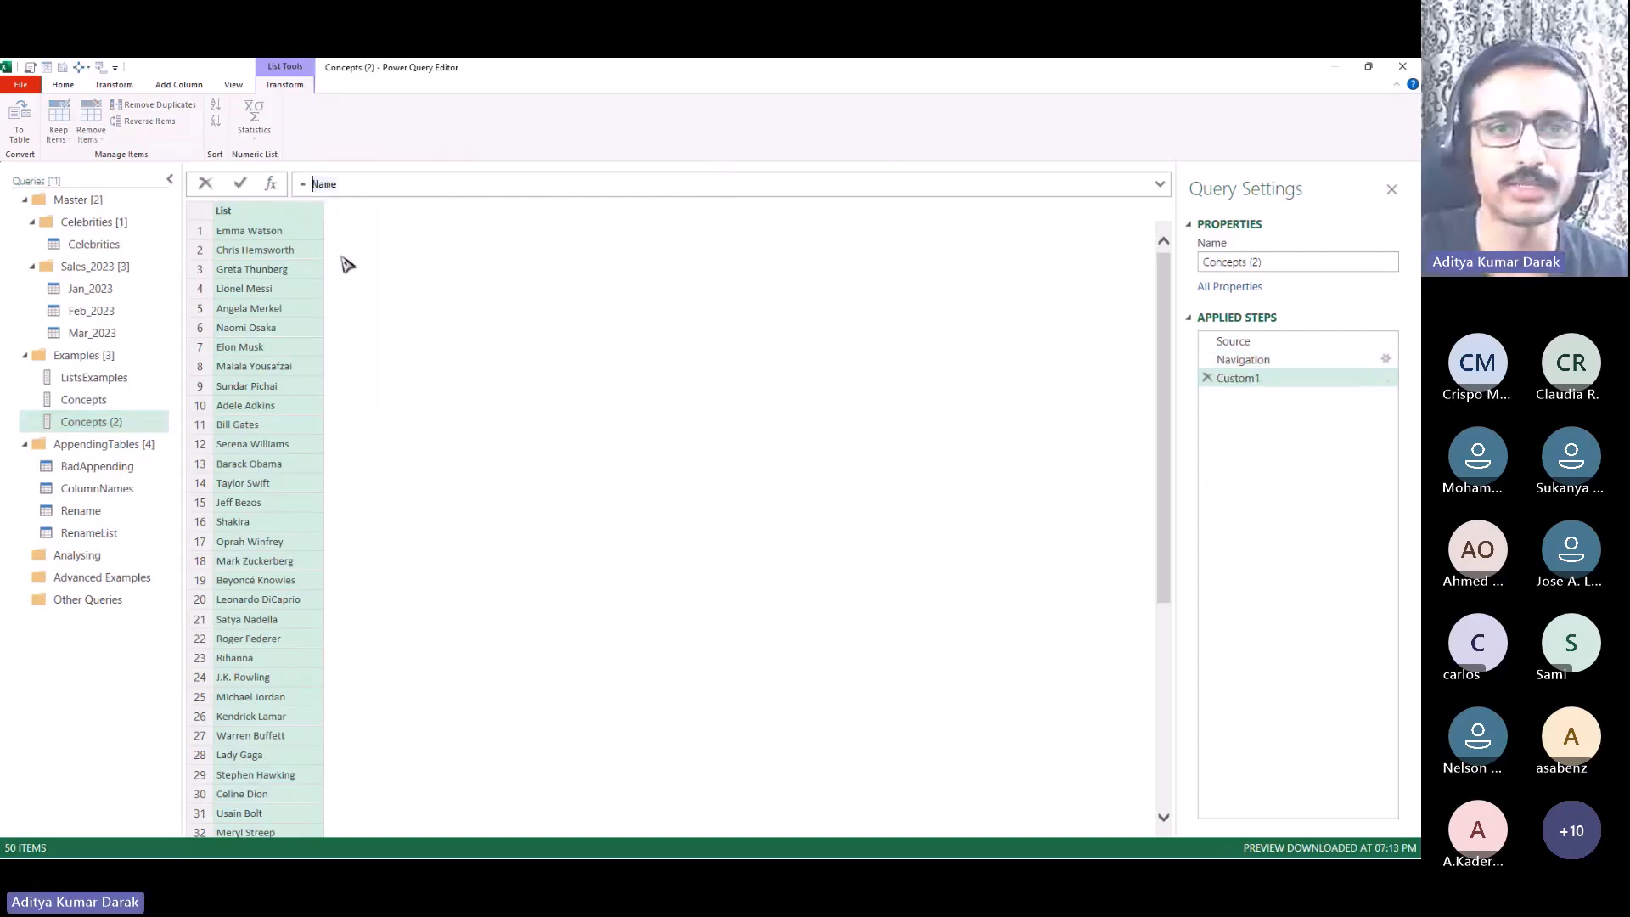
pyautogui.hotkey('shift', 'End')
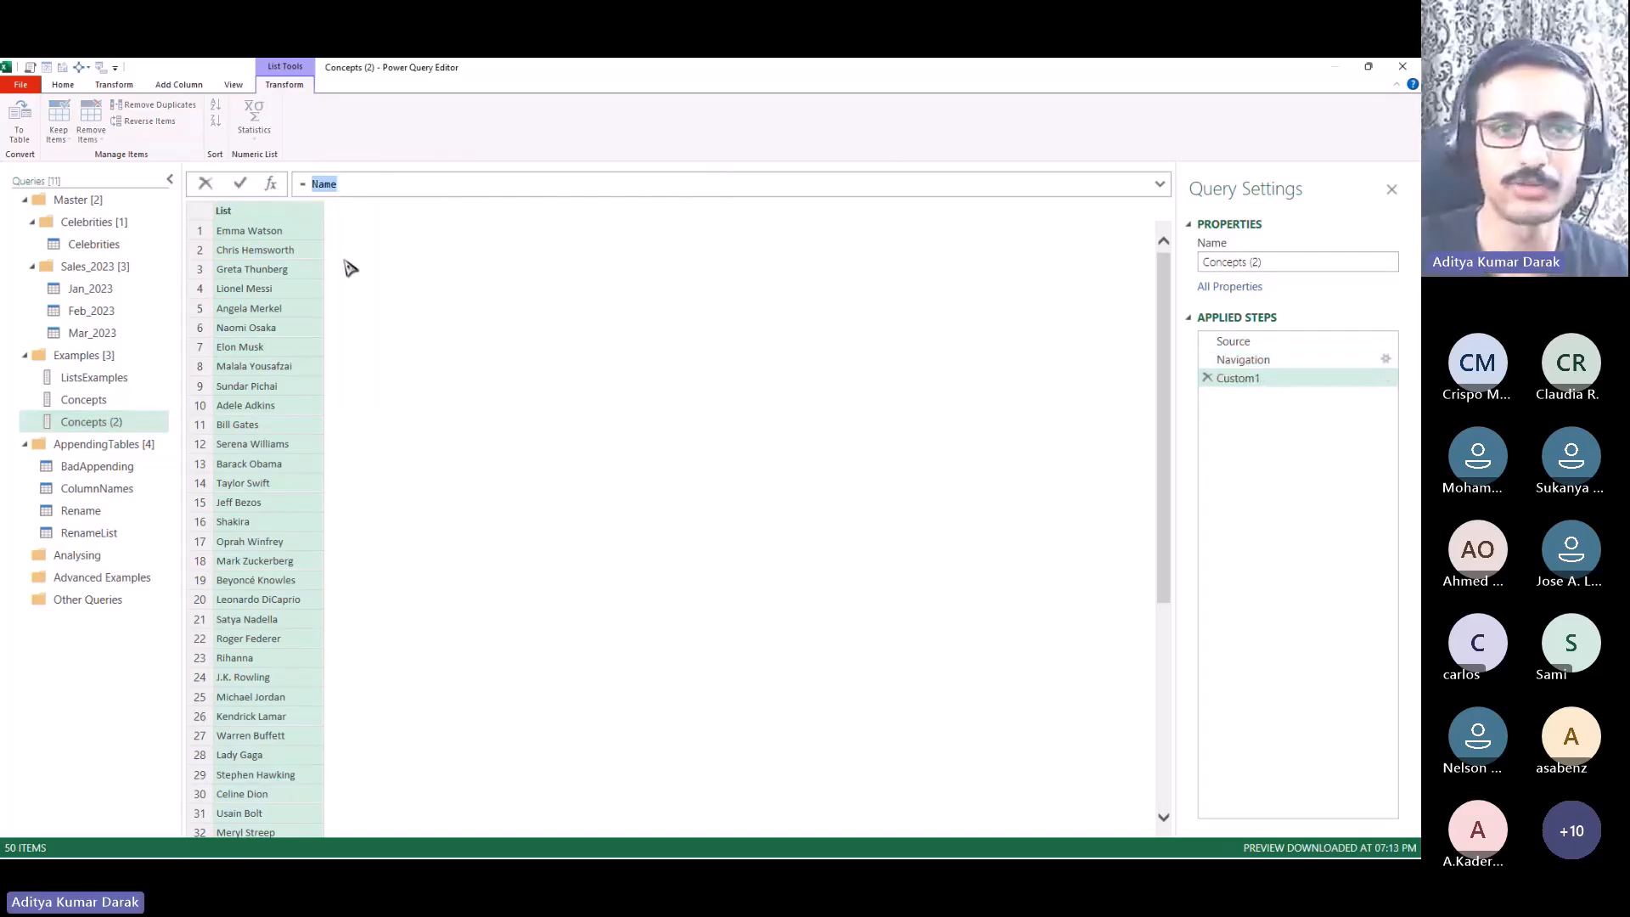
pyautogui.write('Source')
pyautogui.press('Return')
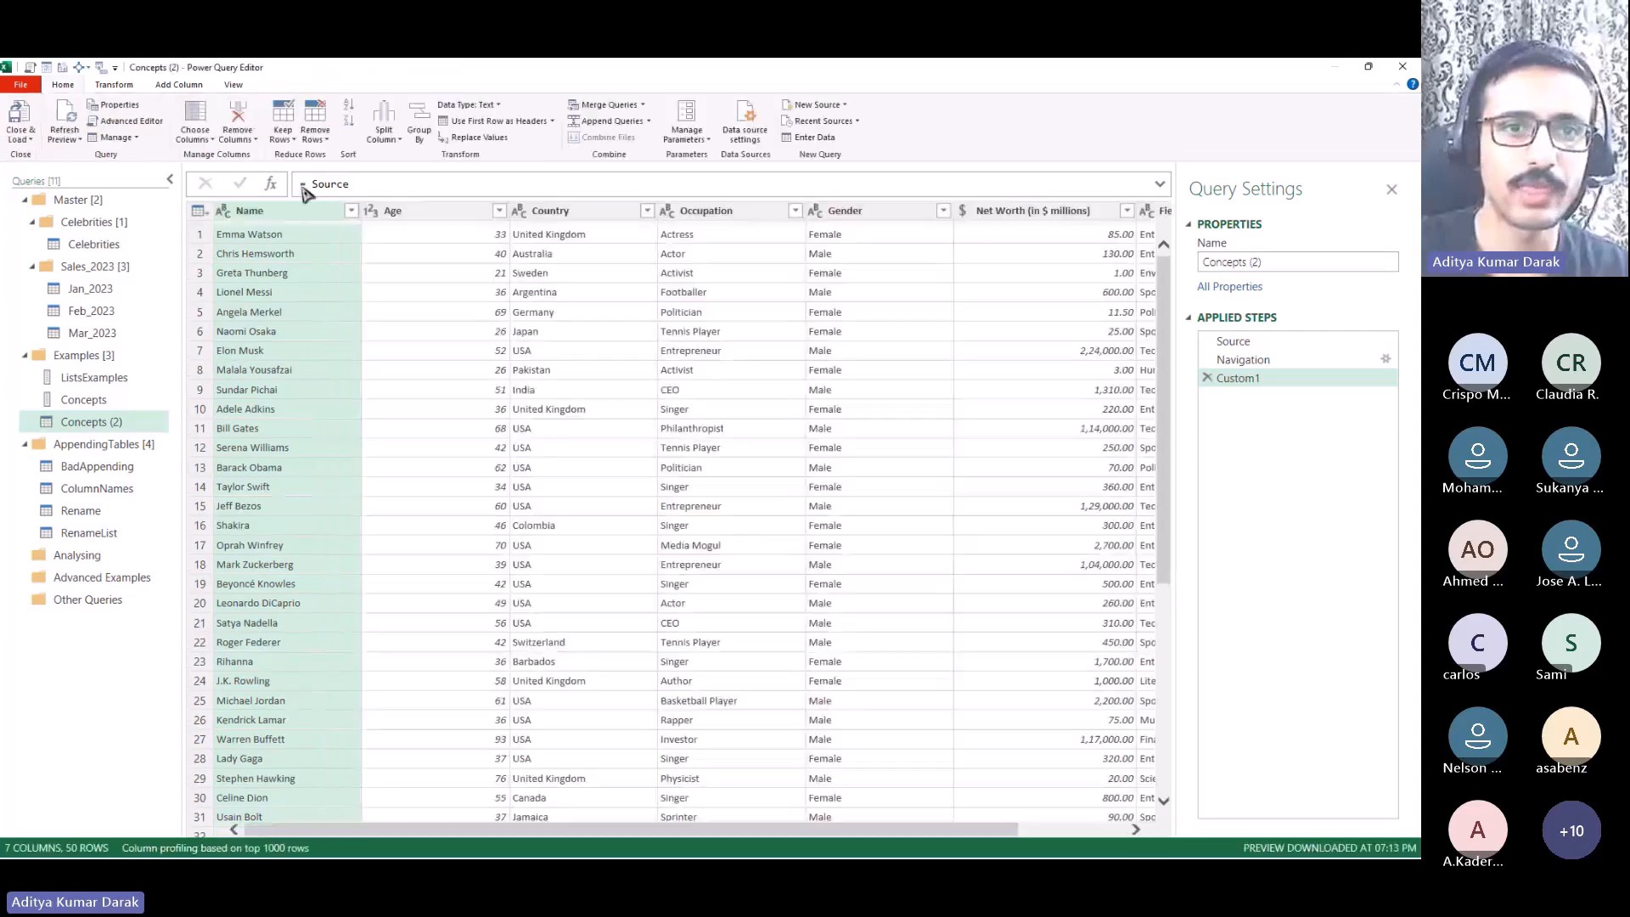
# Step: Wrap the custom step's reference in a function so the formula reads Table.ToColumns(Source)
pyautogui.click(305, 186)
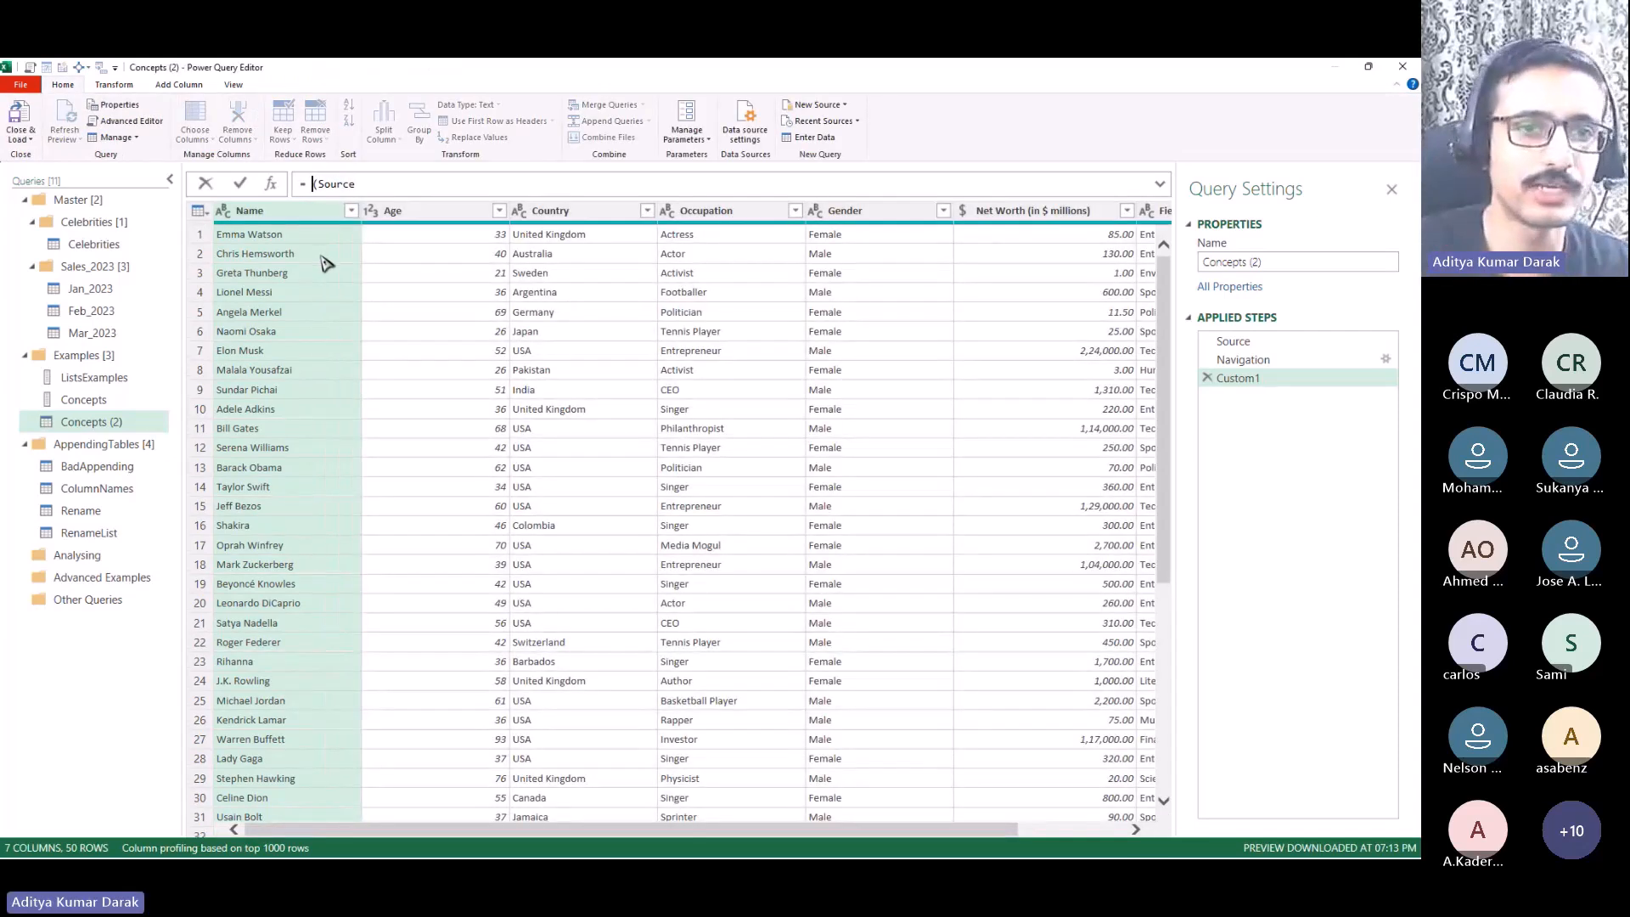
pyautogui.write('Table.ToColumns')
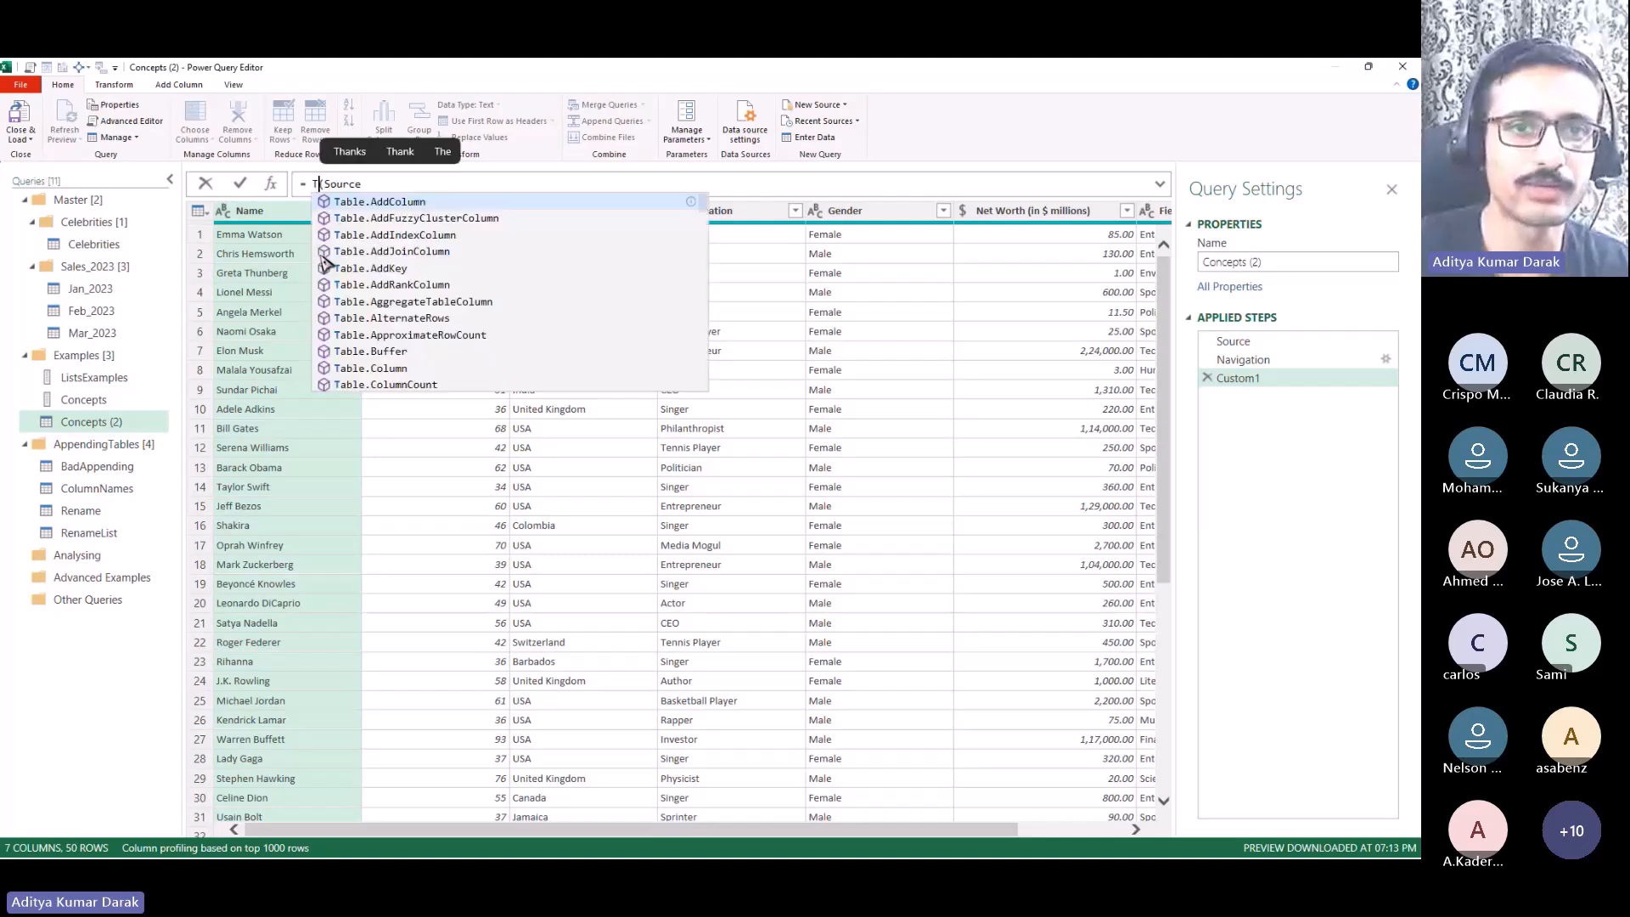
pyautogui.press('End')
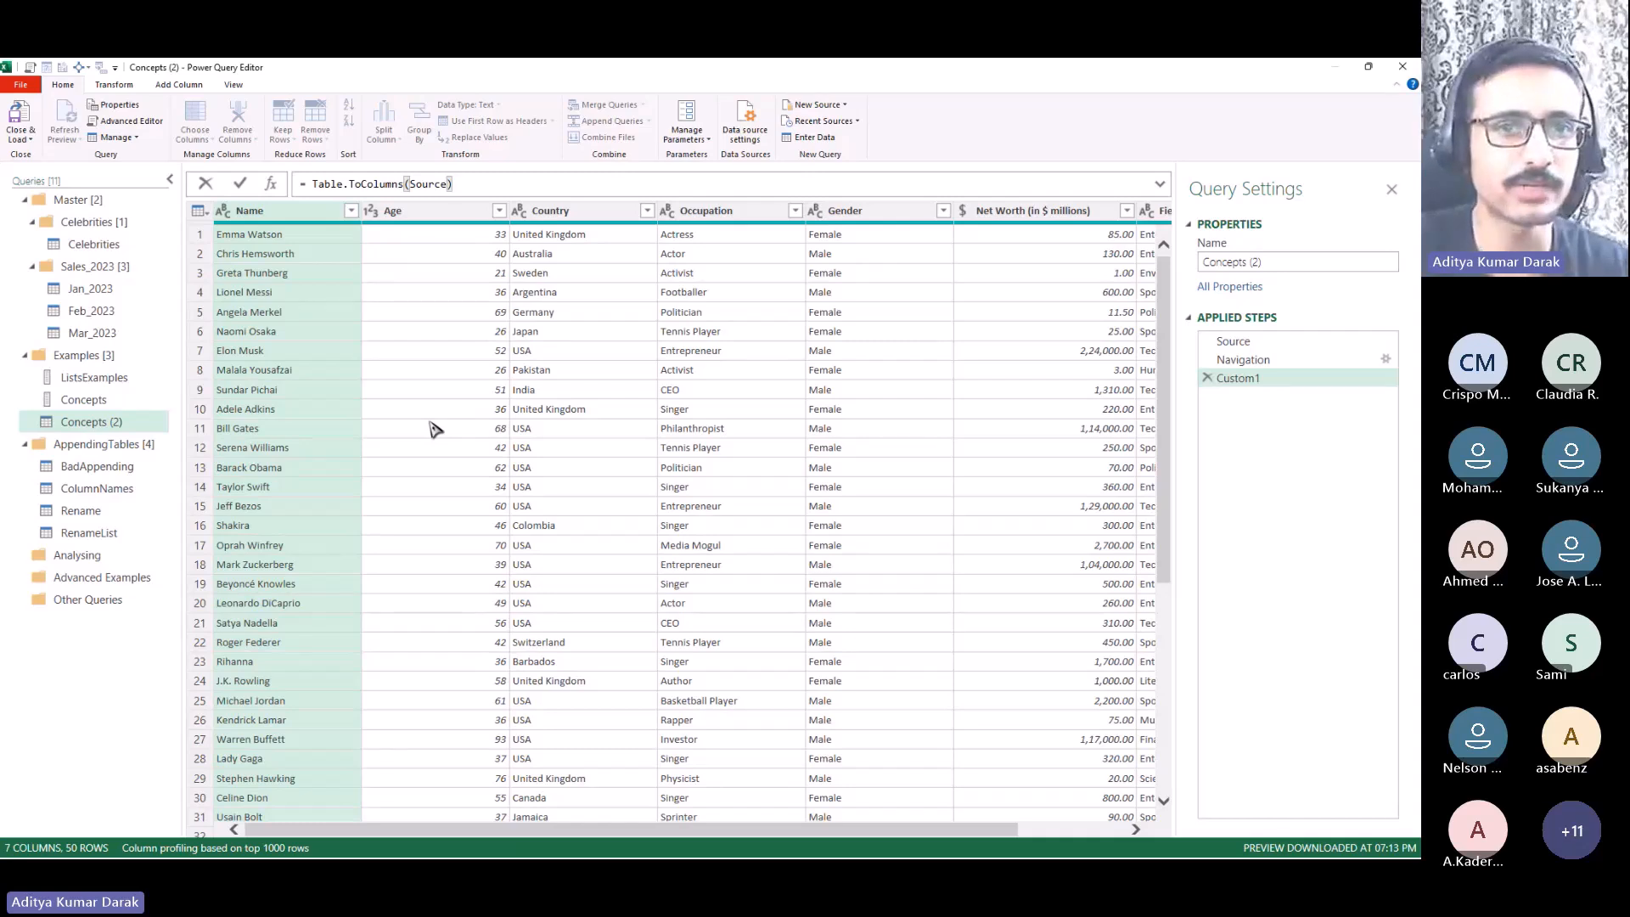
pyautogui.press('Return')
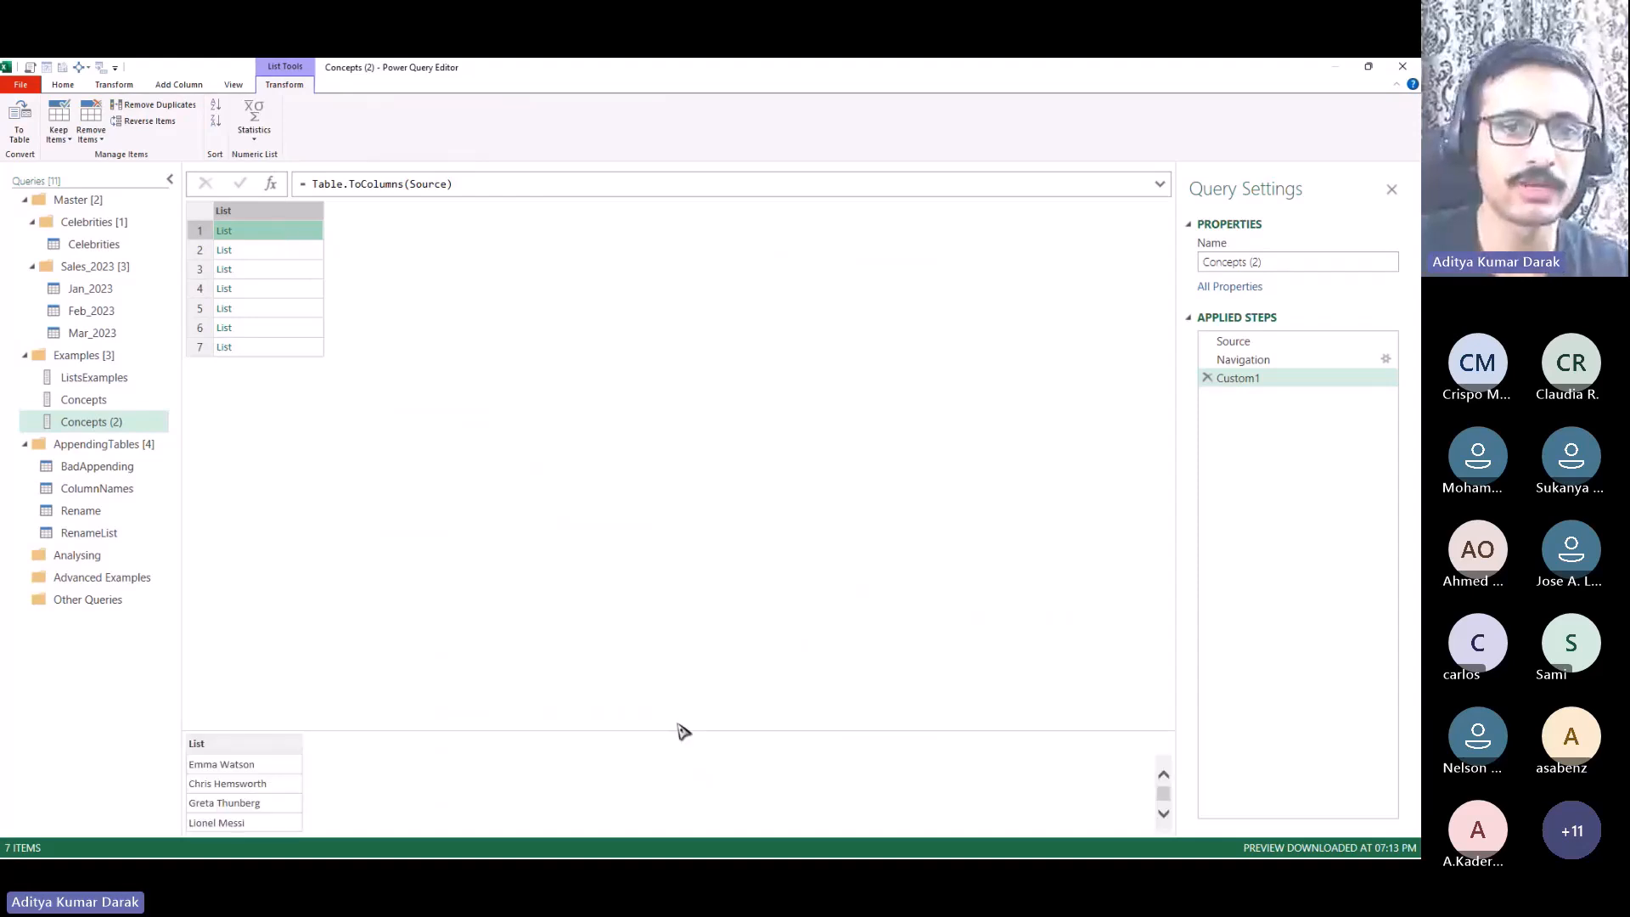
# Step: Preview the contents of the nested lists produced by Table.ToColumns, from the second to the seventh
pyautogui.click(261, 251)
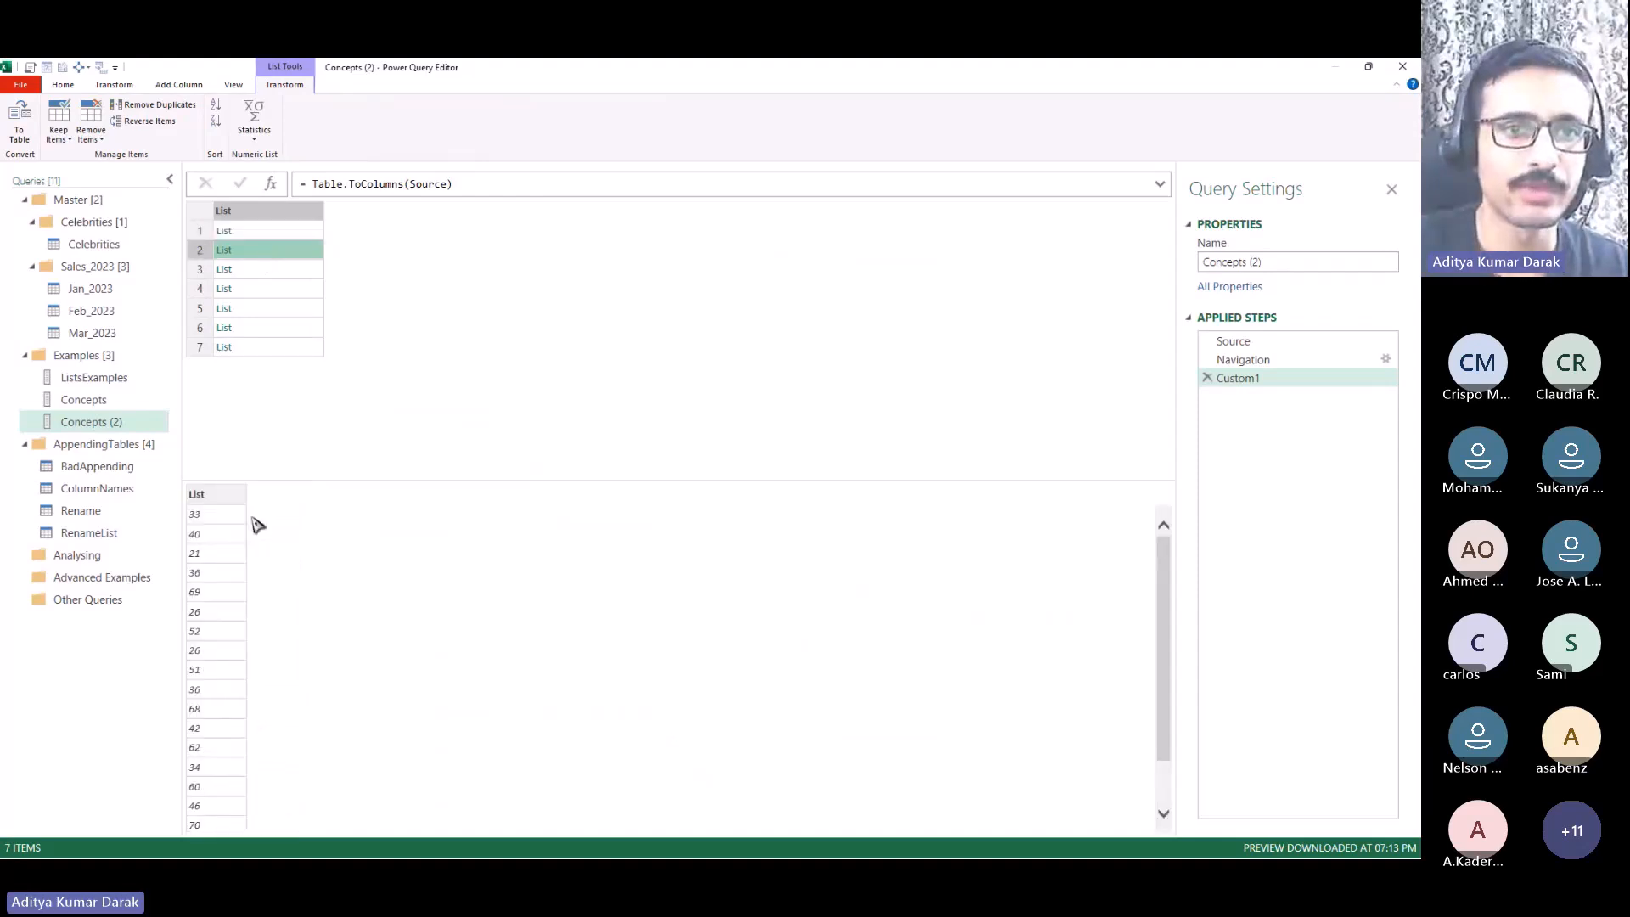
pyautogui.click(256, 270)
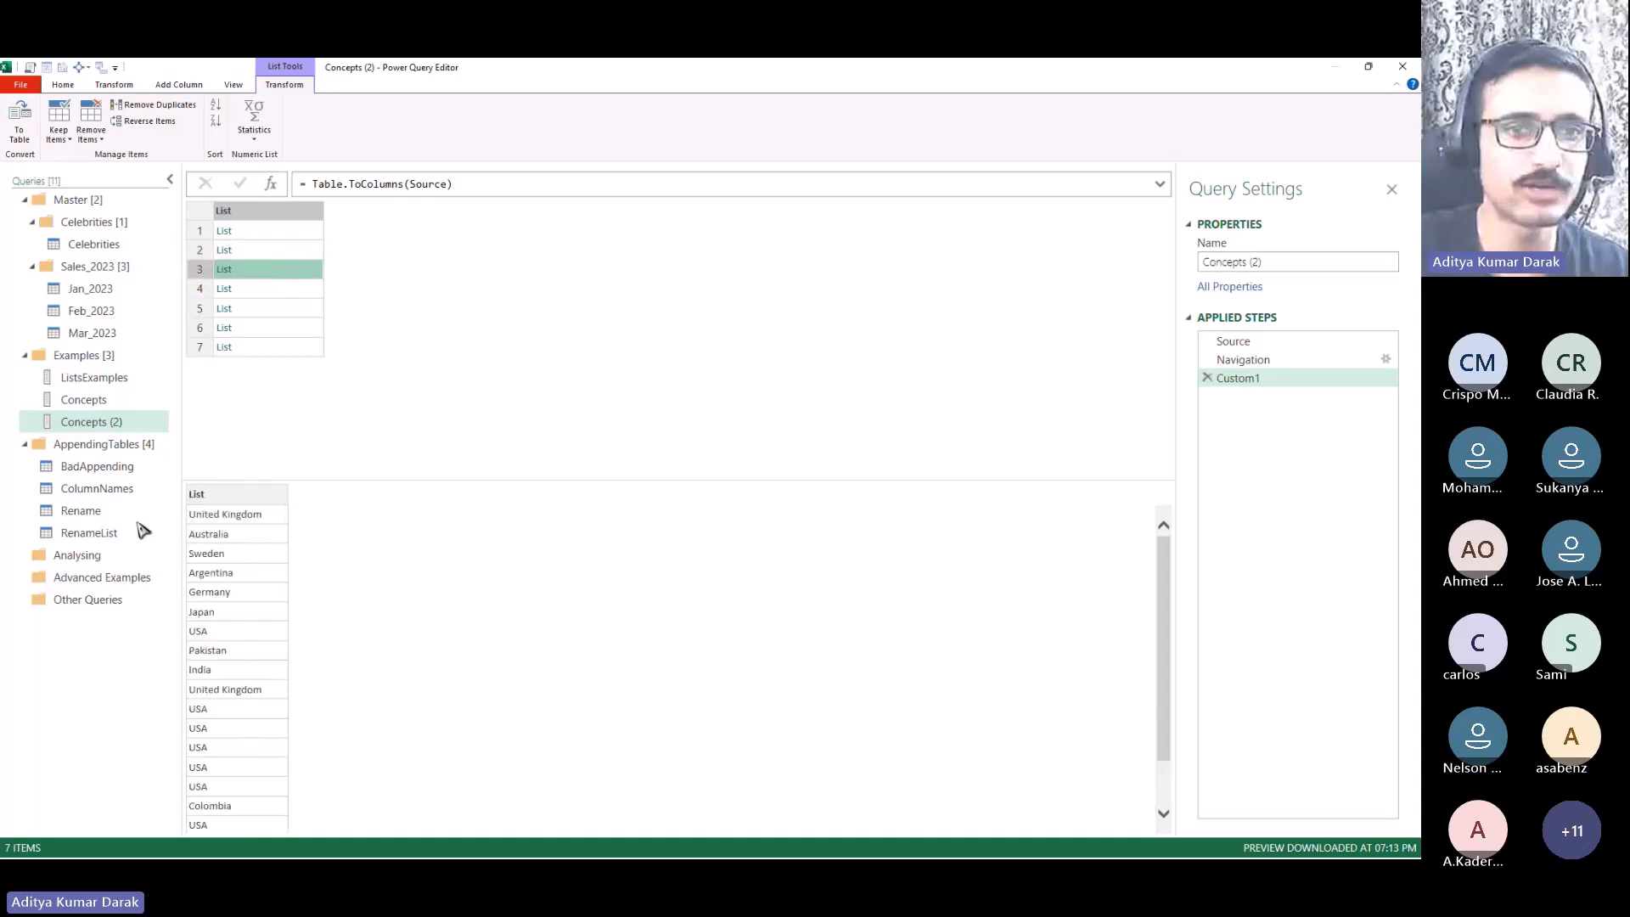
pyautogui.click(293, 290)
pyautogui.click(286, 308)
pyautogui.click(285, 329)
pyautogui.click(276, 348)
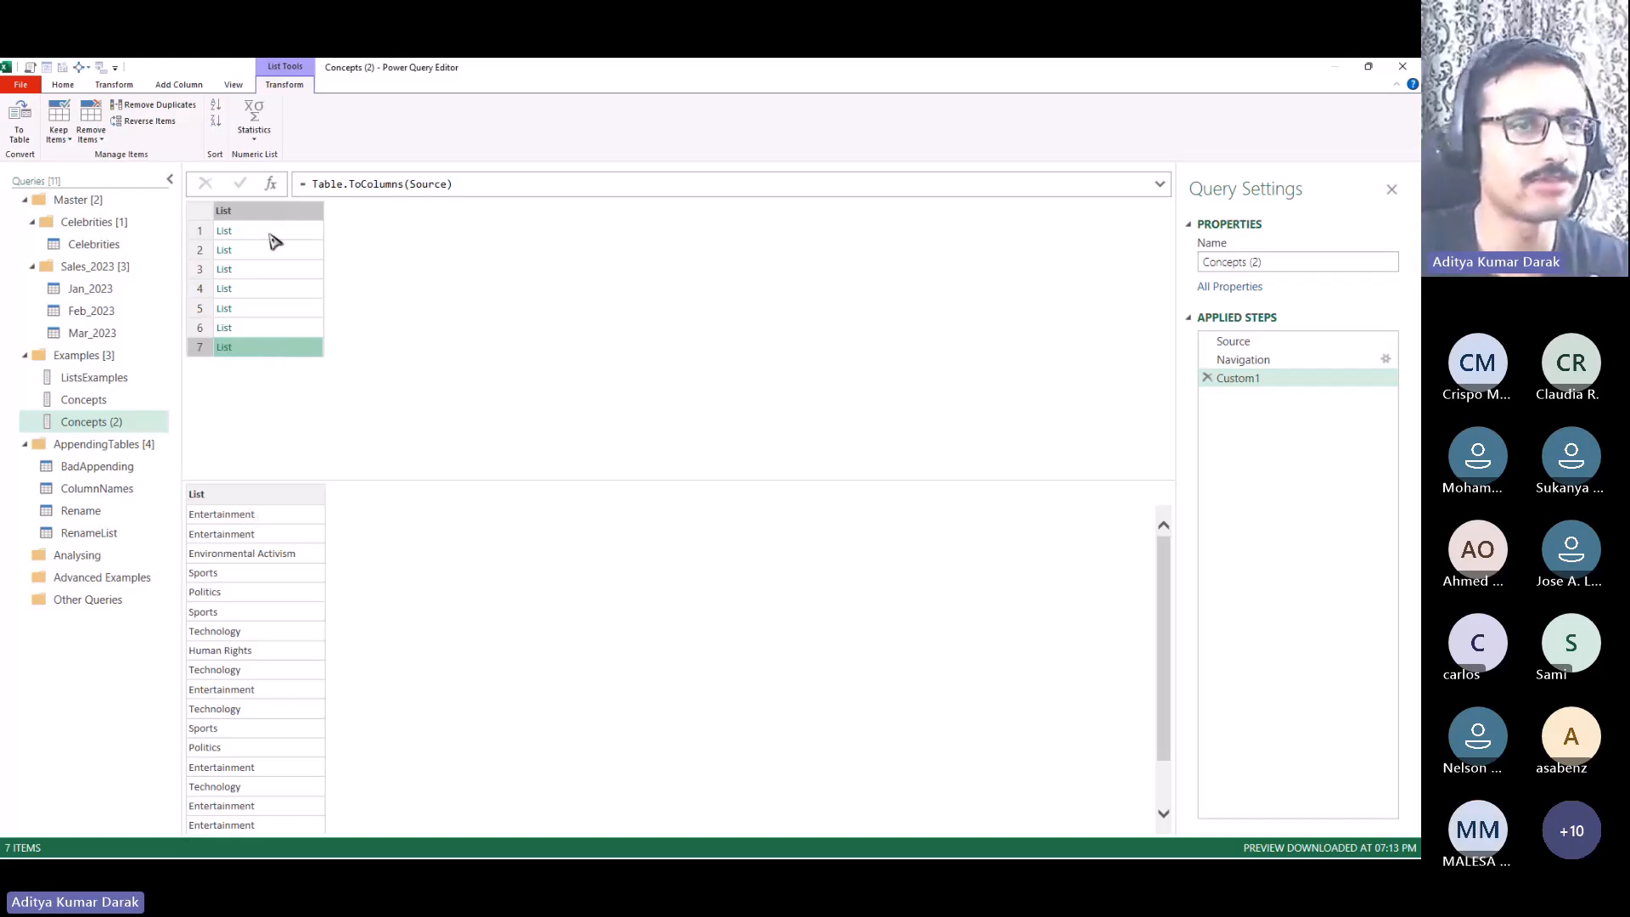
pyautogui.click(303, 250)
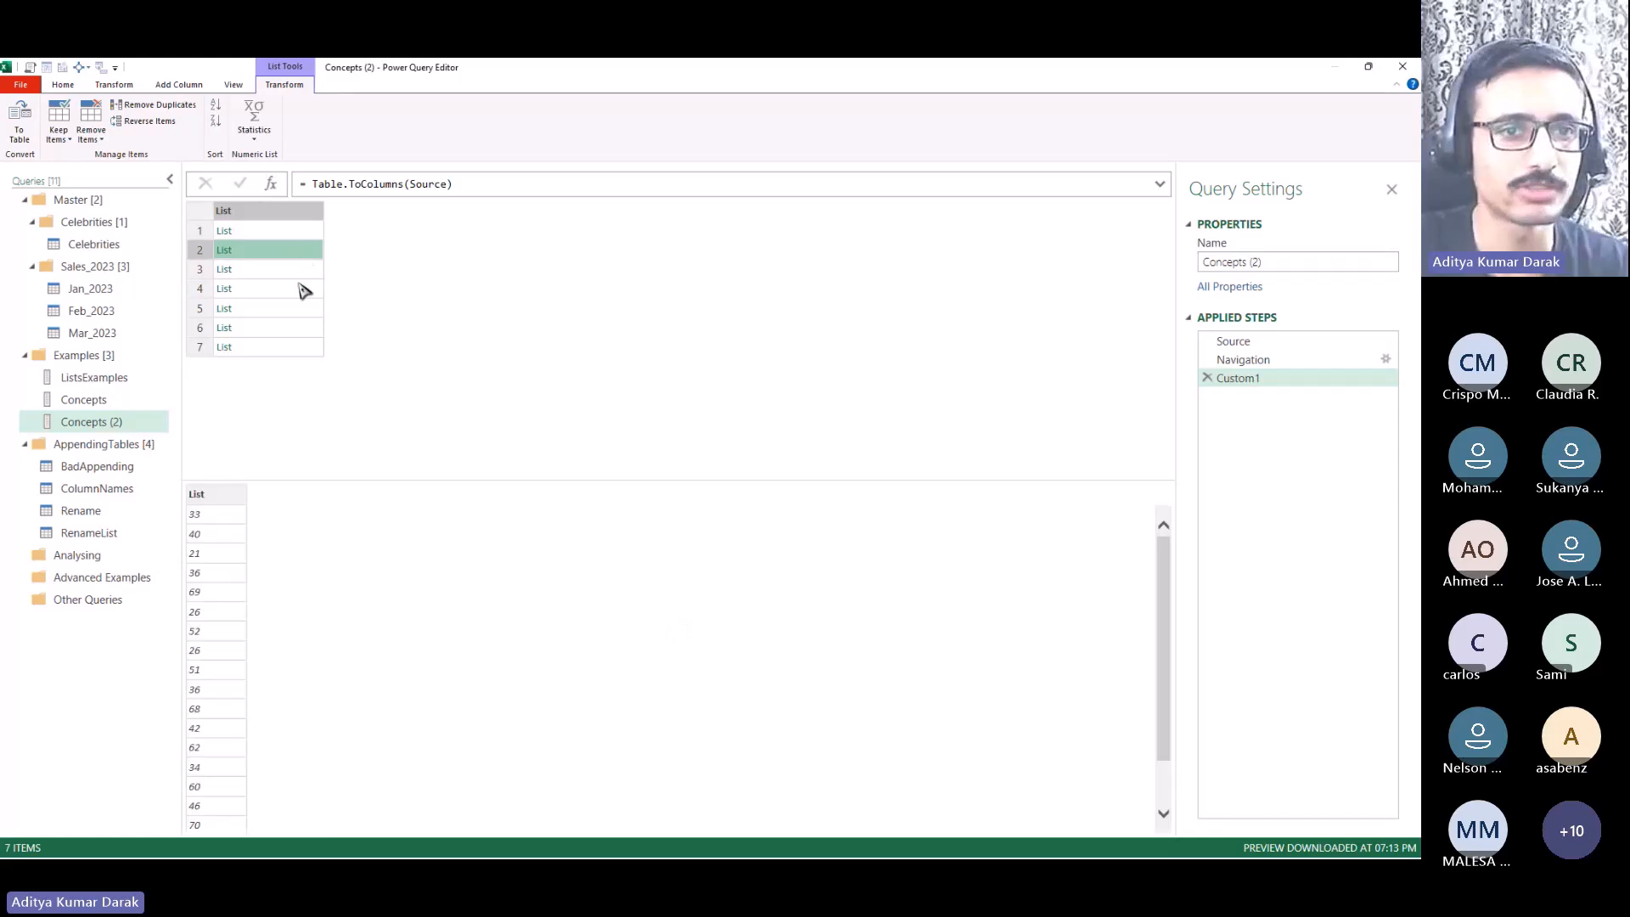
pyautogui.click(299, 347)
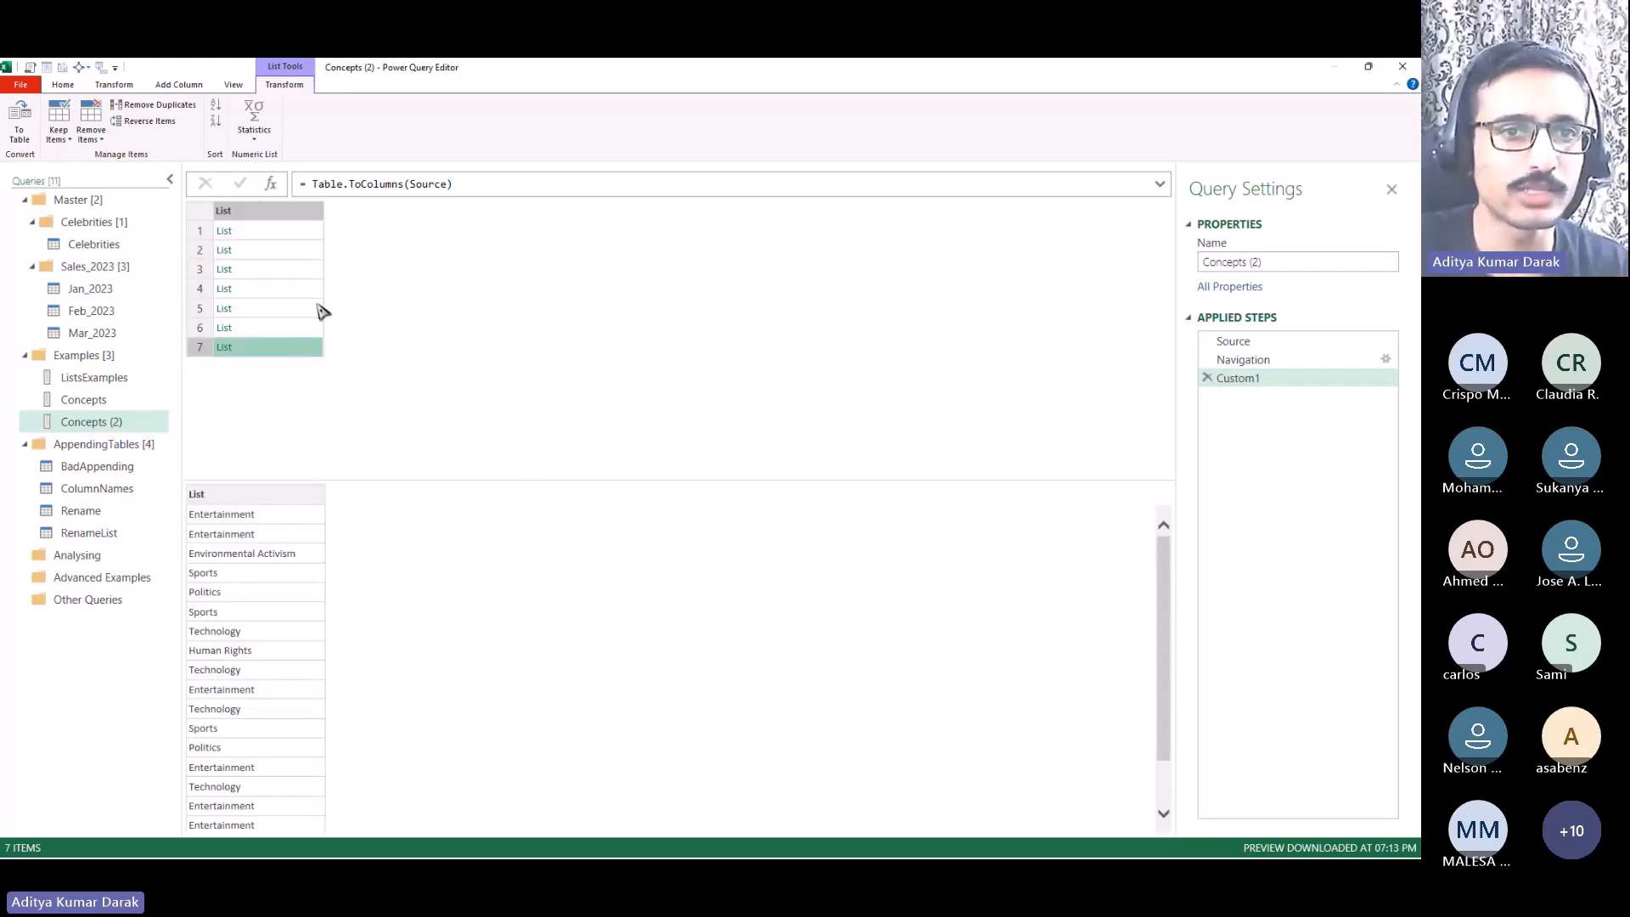
# Step: Review the Navigation and Source steps of Concepts (2), checking values down the Name column and across the first row
pyautogui.click(1241, 359)
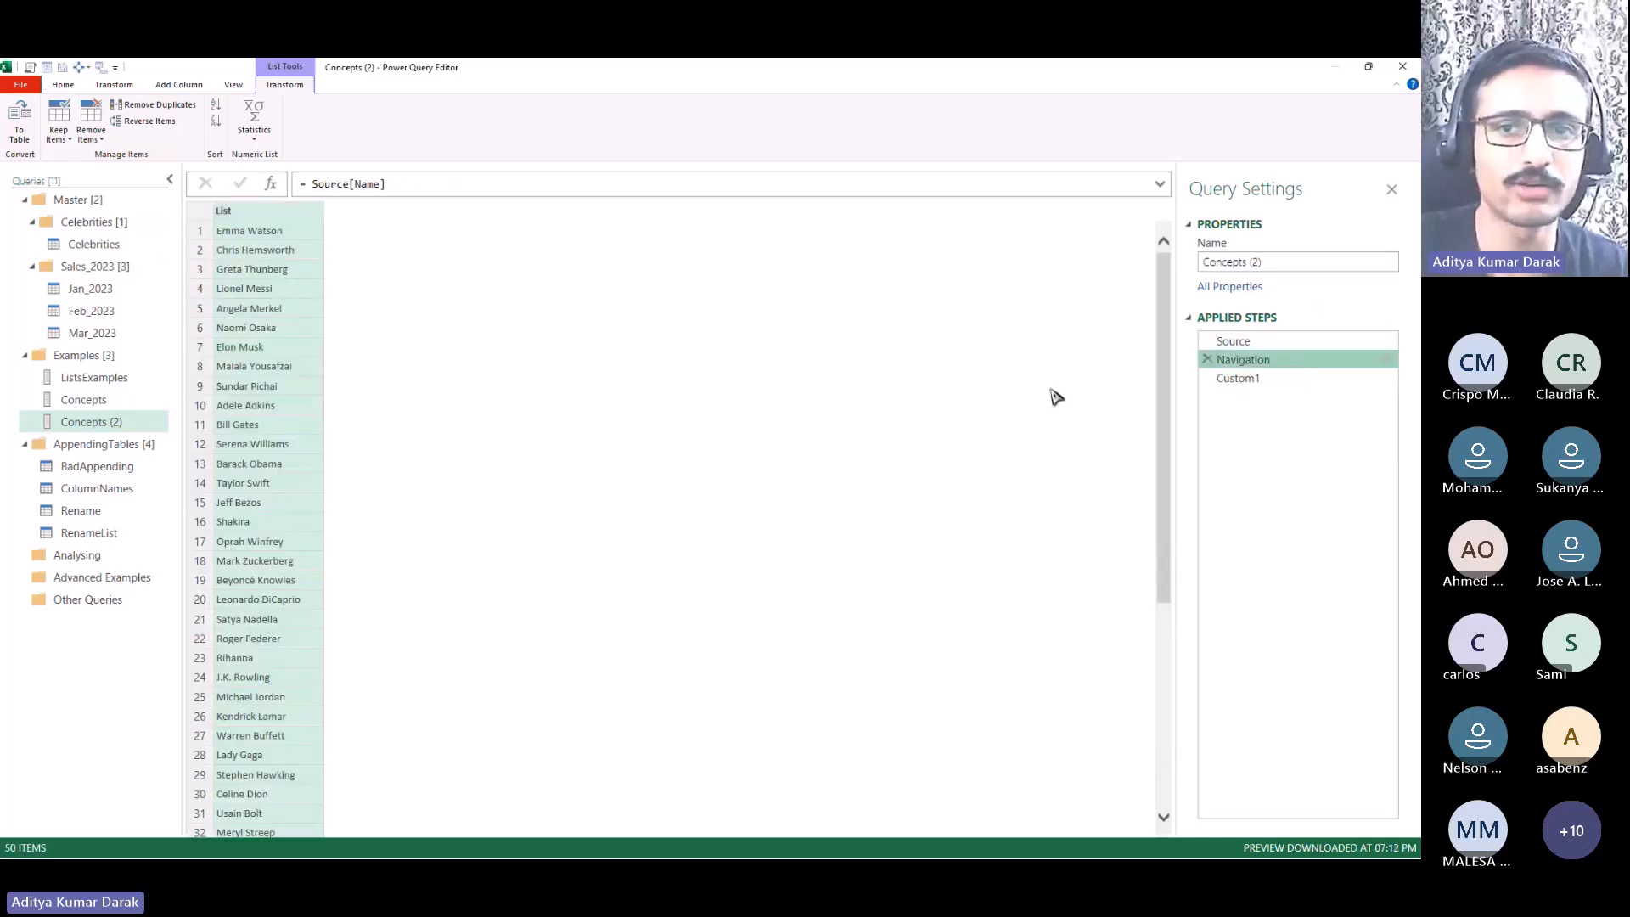
pyautogui.click(1252, 341)
pyautogui.click(309, 234)
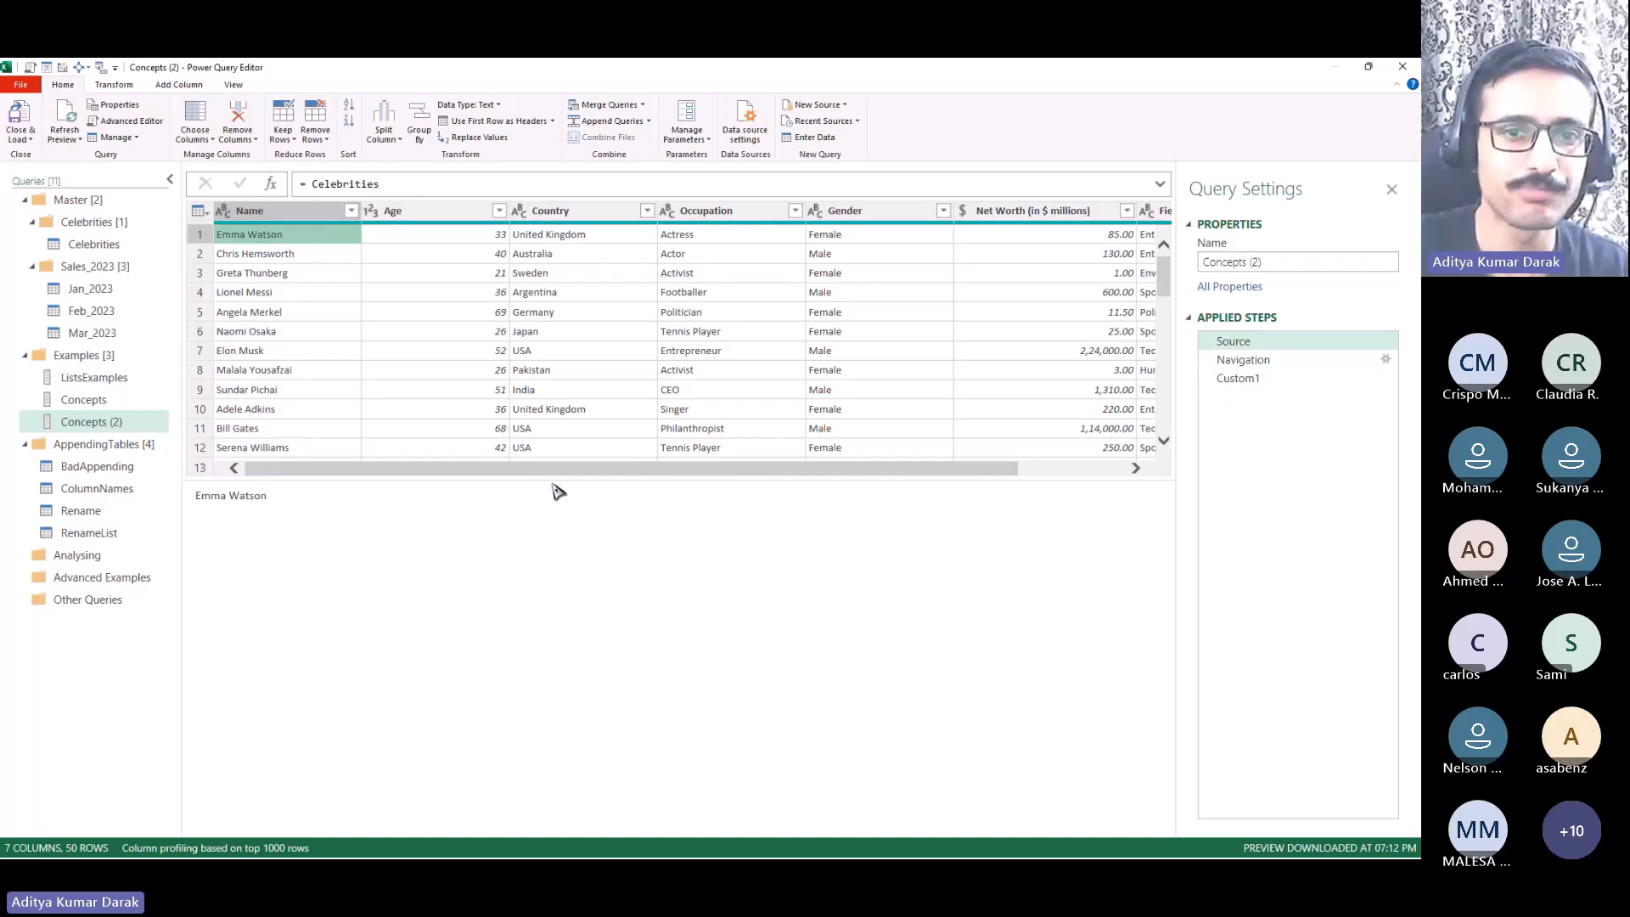
pyautogui.click(291, 273)
pyautogui.click(299, 331)
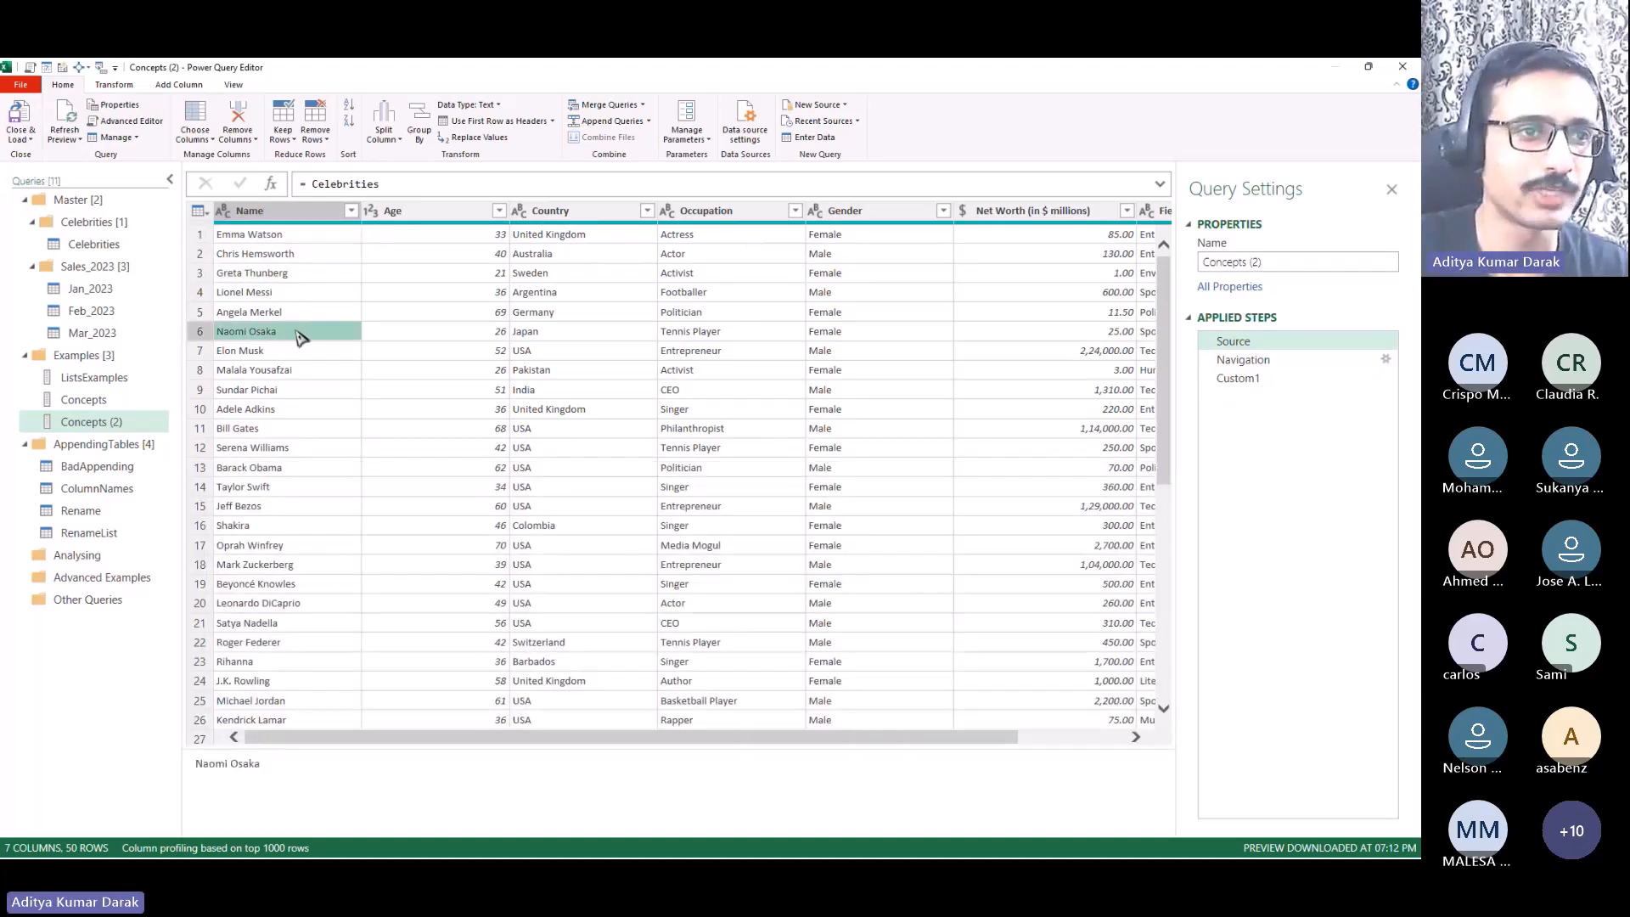
pyautogui.click(298, 236)
pyautogui.click(439, 236)
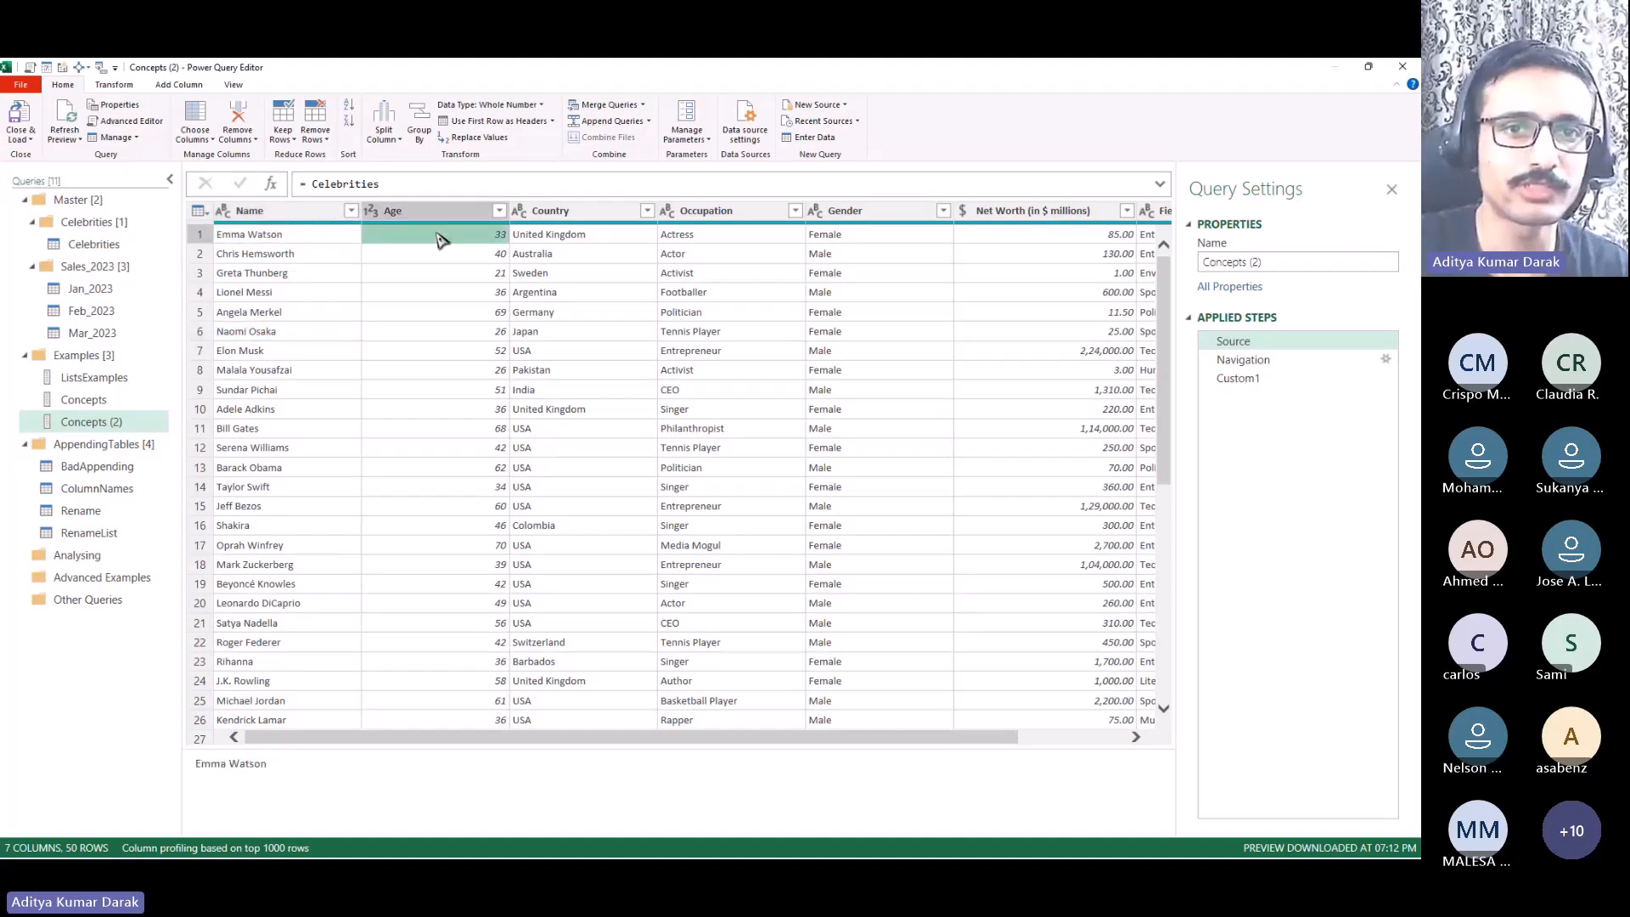
pyautogui.click(591, 238)
# Step: Change the custom step of the Concepts (2) query to use the formula Table.ToRows(Source)
pyautogui.click(95, 532)
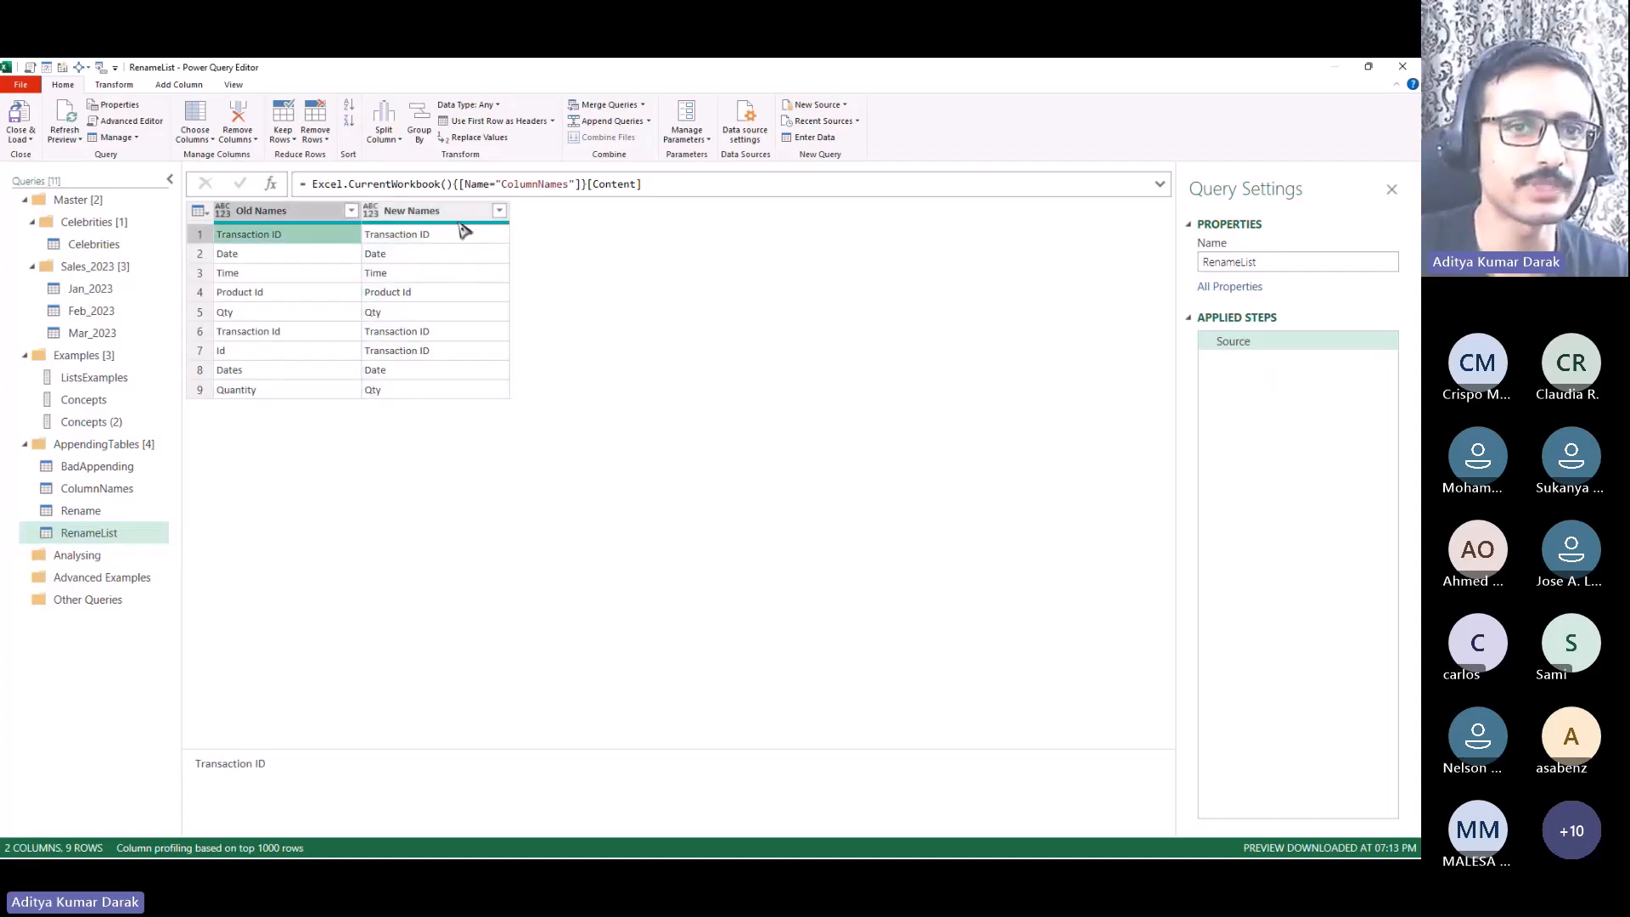
pyautogui.click(116, 422)
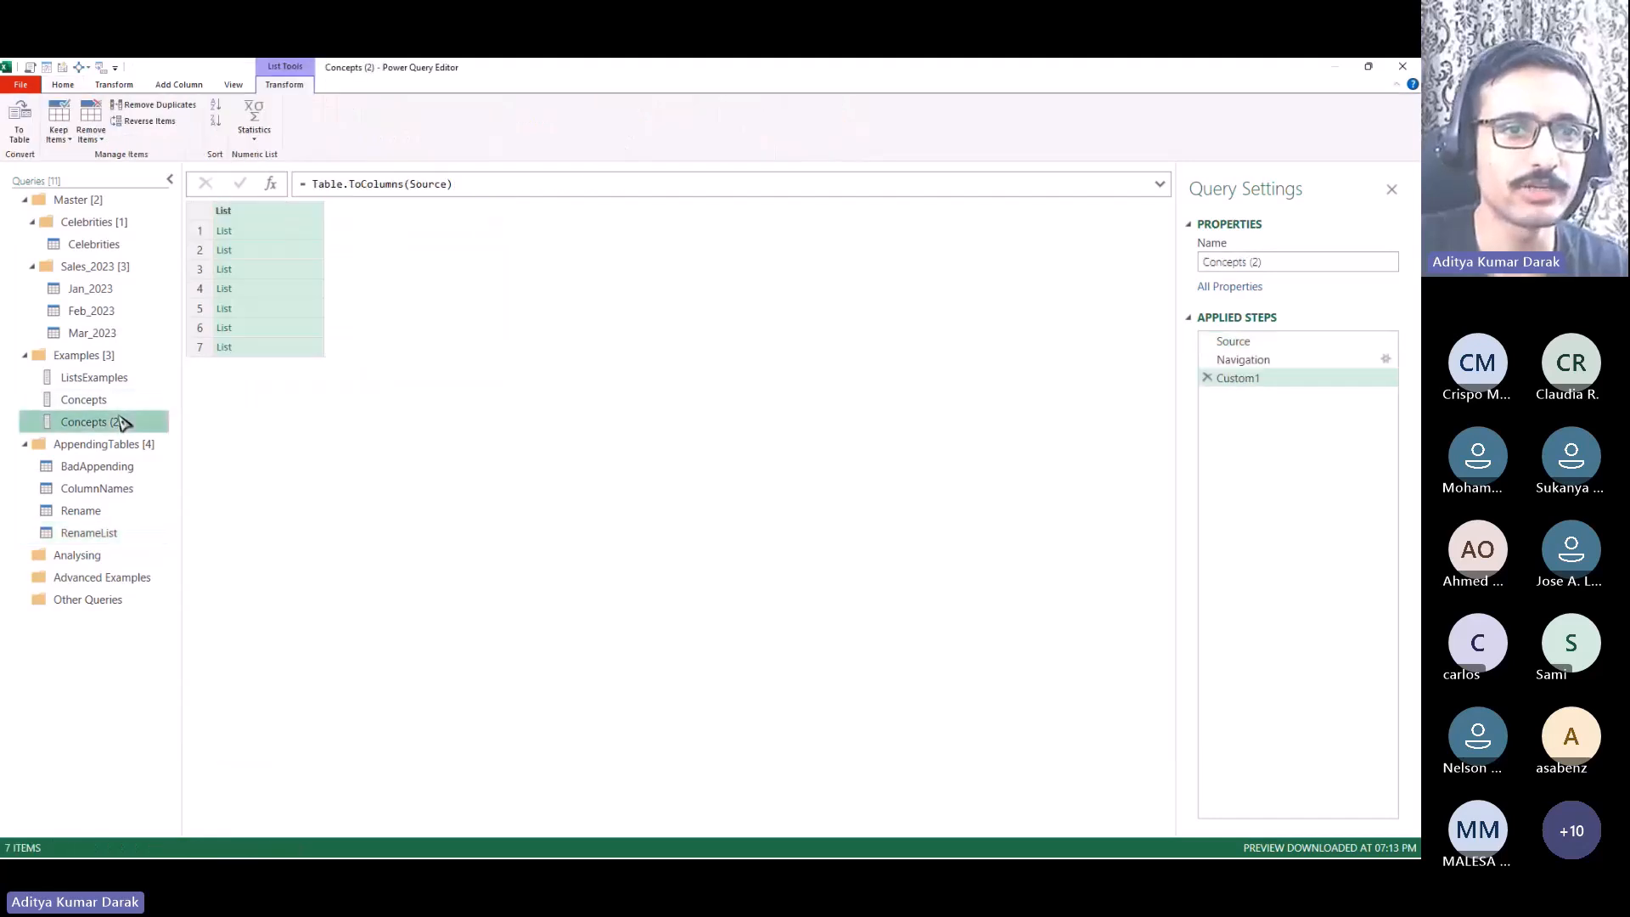
pyautogui.doubleClick(393, 183)
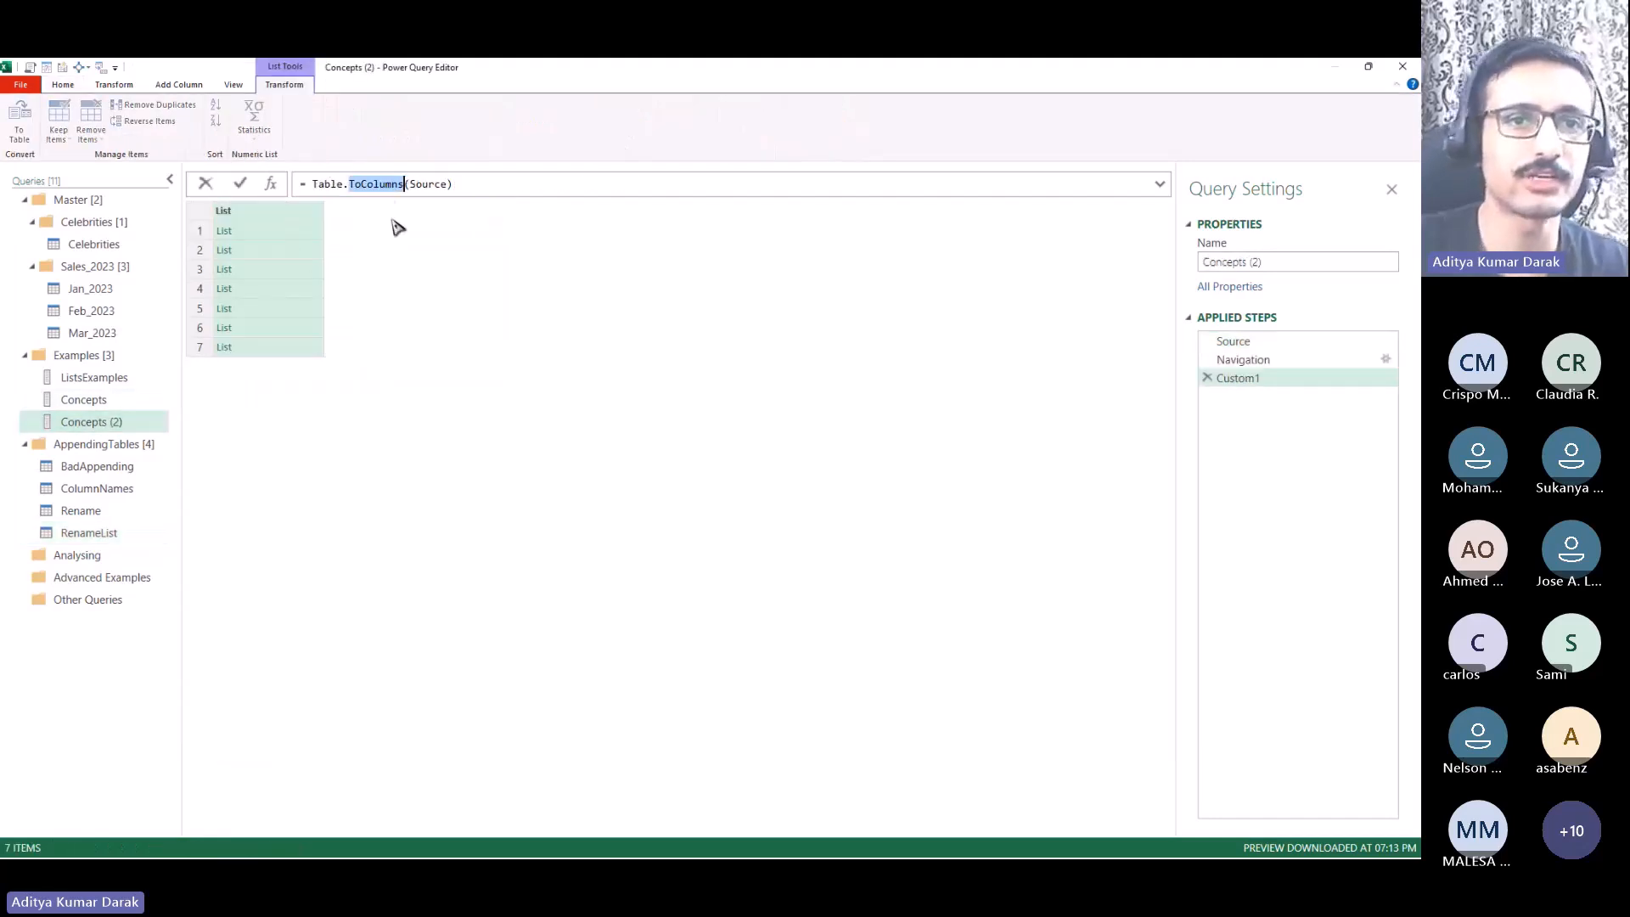
pyautogui.write('ToRows')
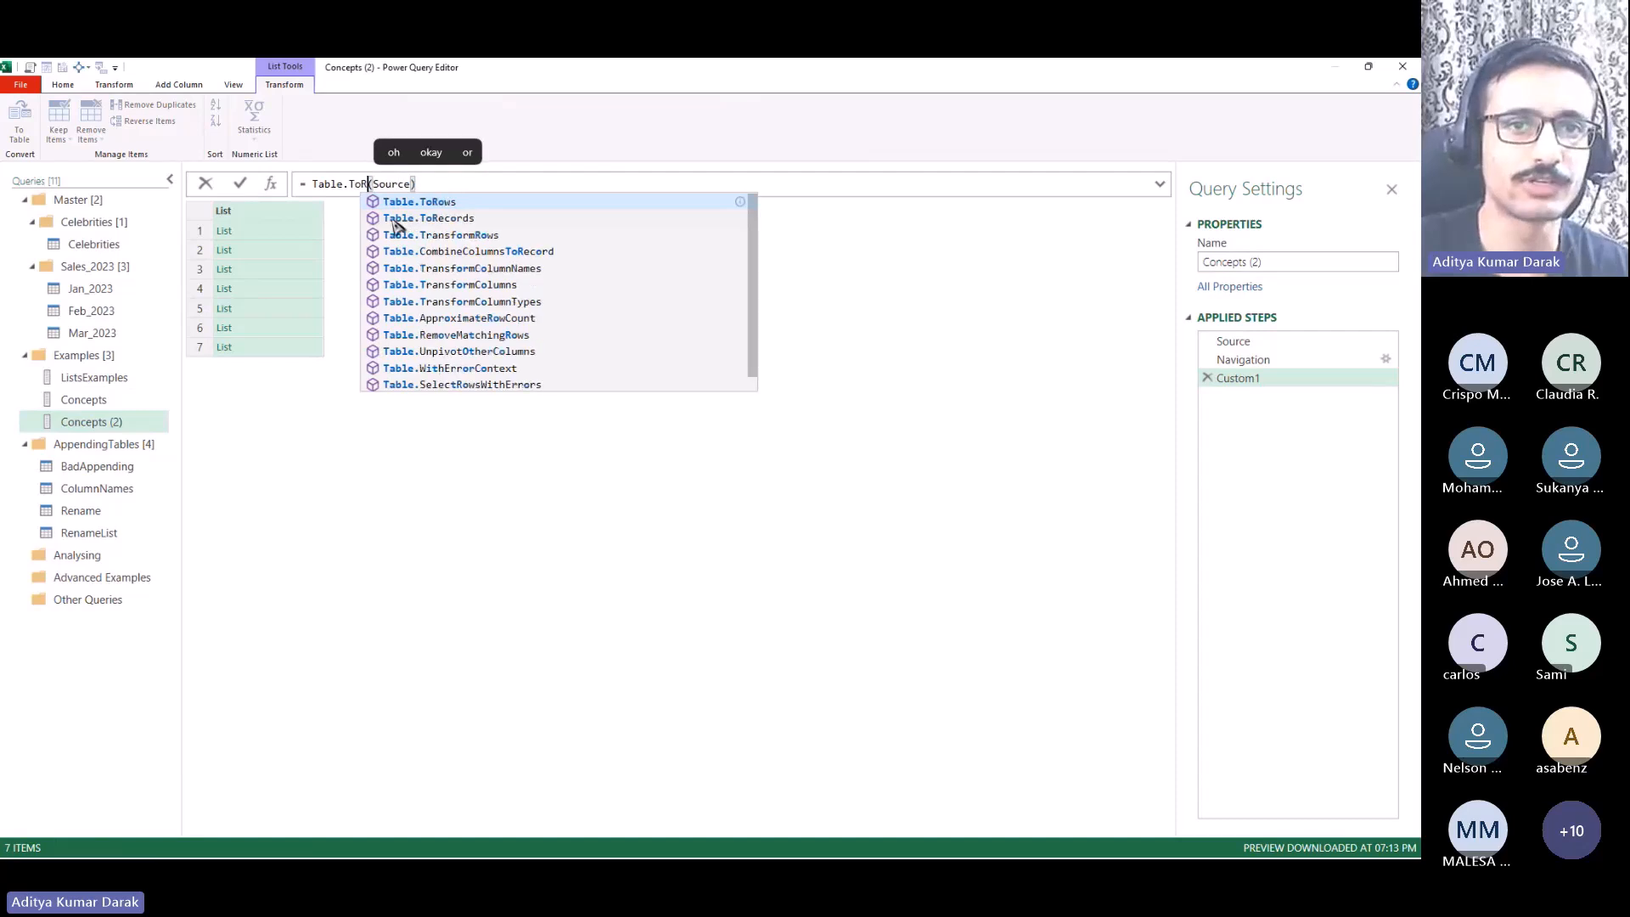
pyautogui.press('Return')
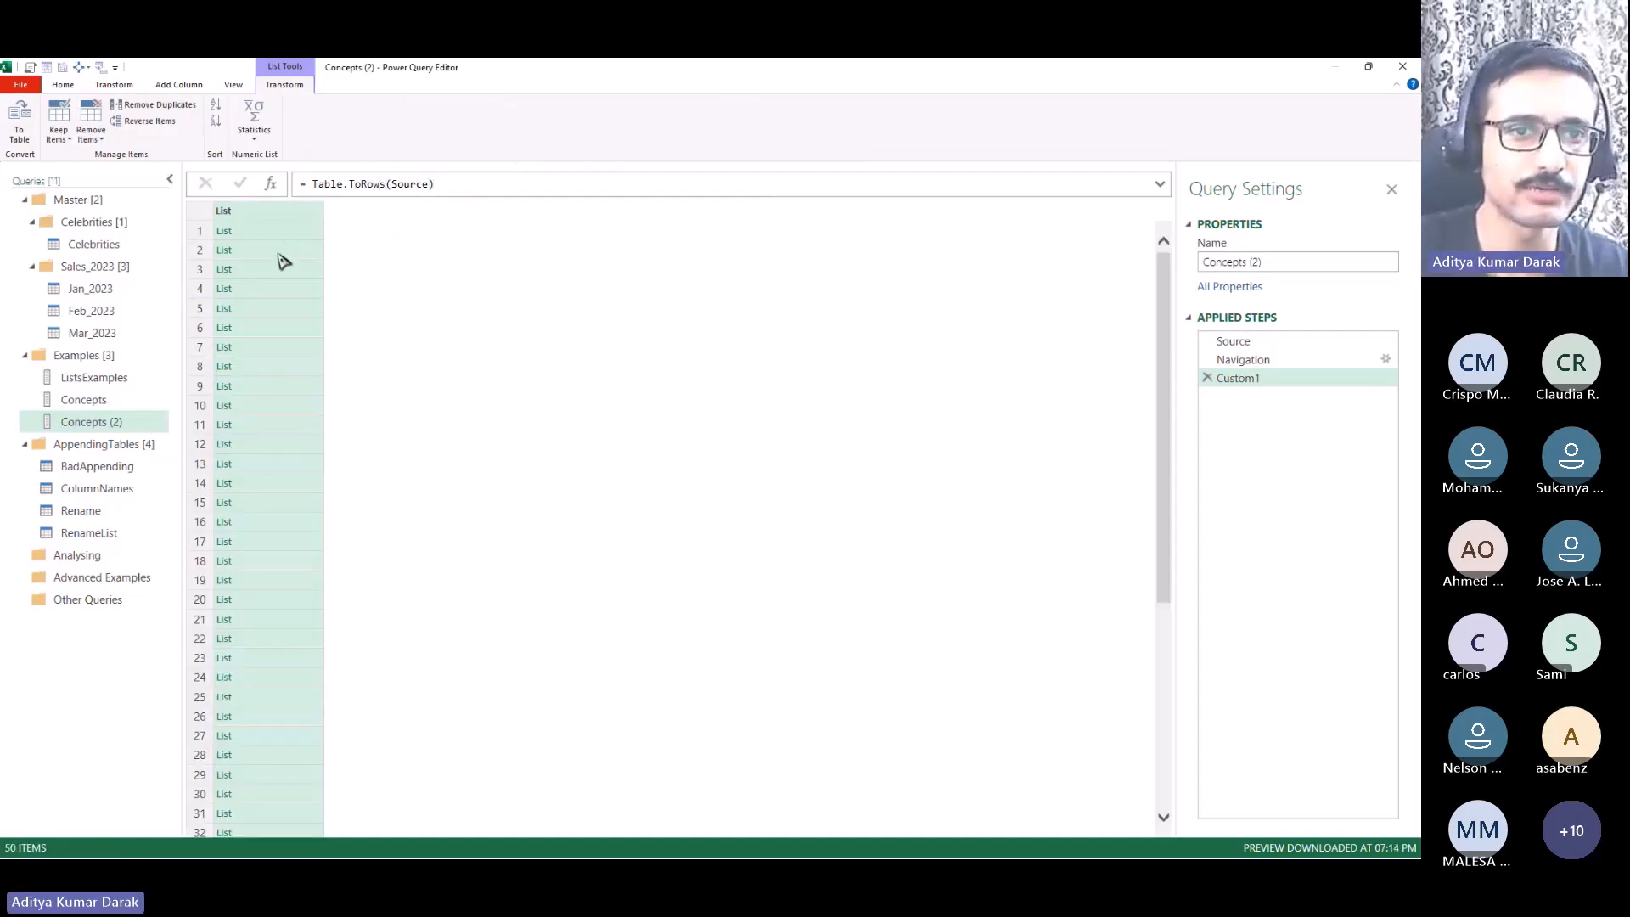
# Step: Preview the contents of the first two nested lists from Table.ToRows in an enlarged preview area
pyautogui.click(284, 230)
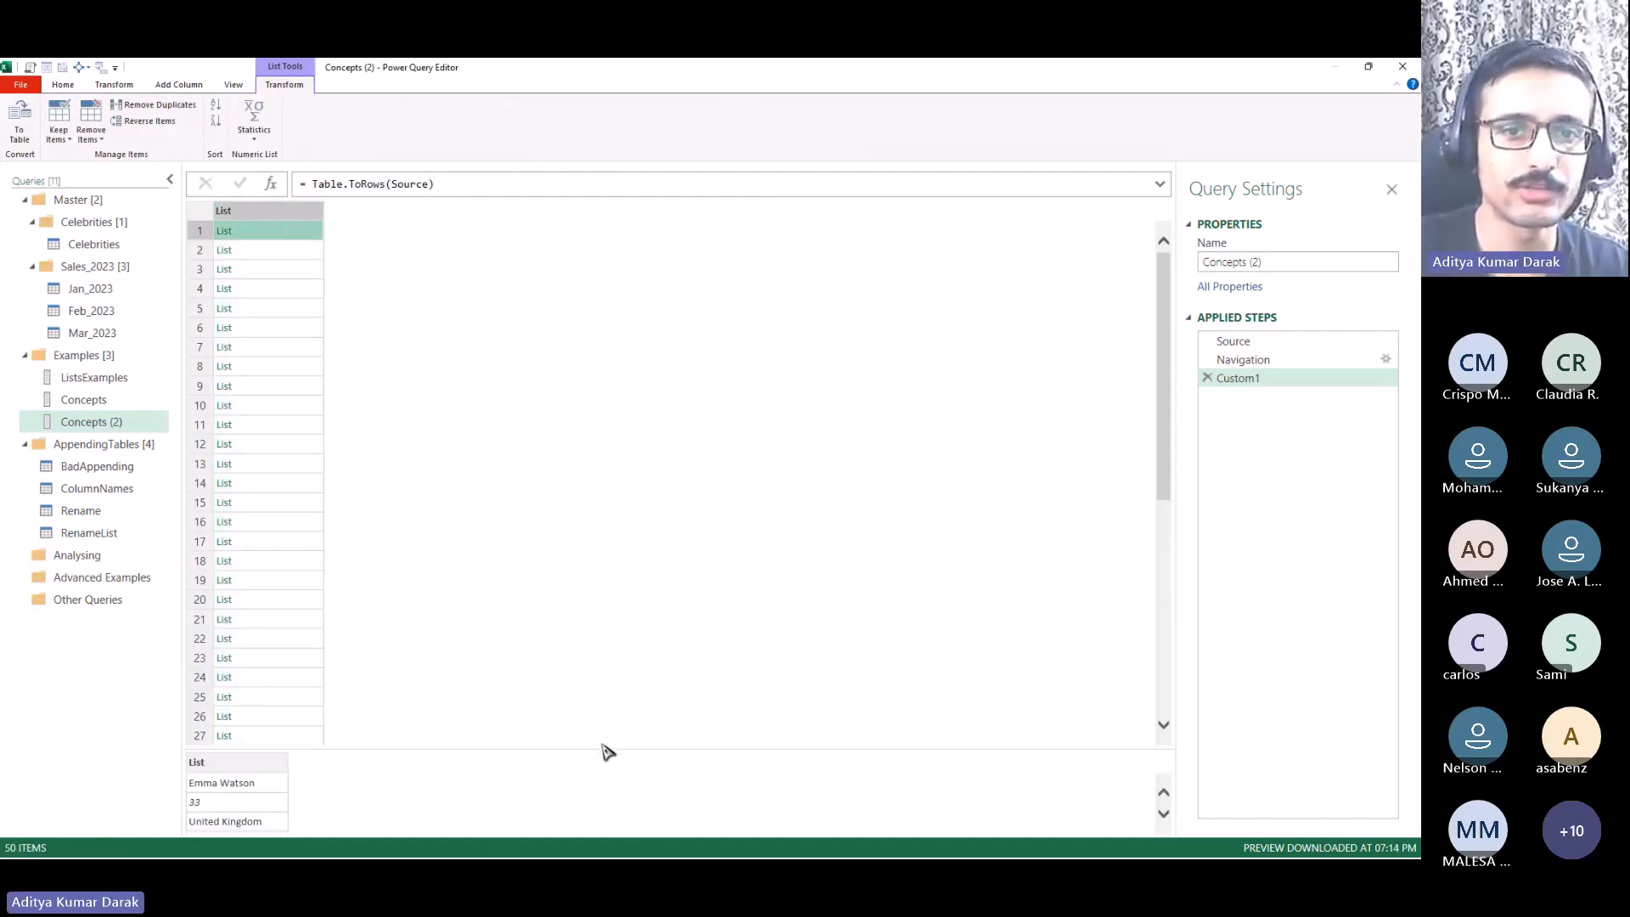
pyautogui.moveTo(604, 748); pyautogui.dragTo(578, 472)
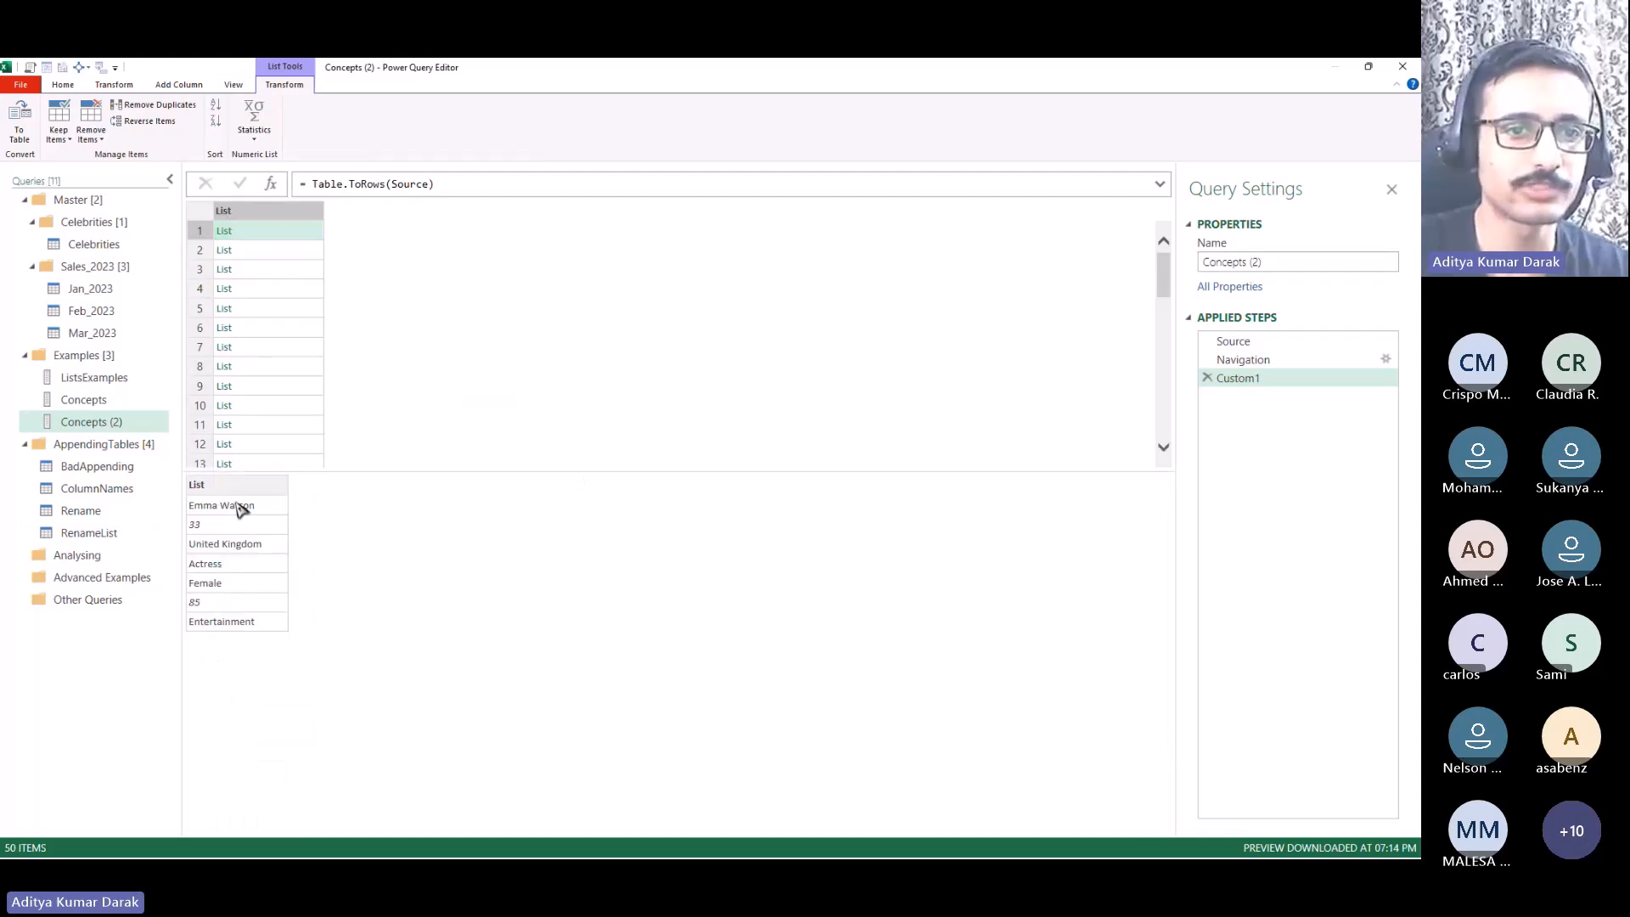
pyautogui.click(281, 253)
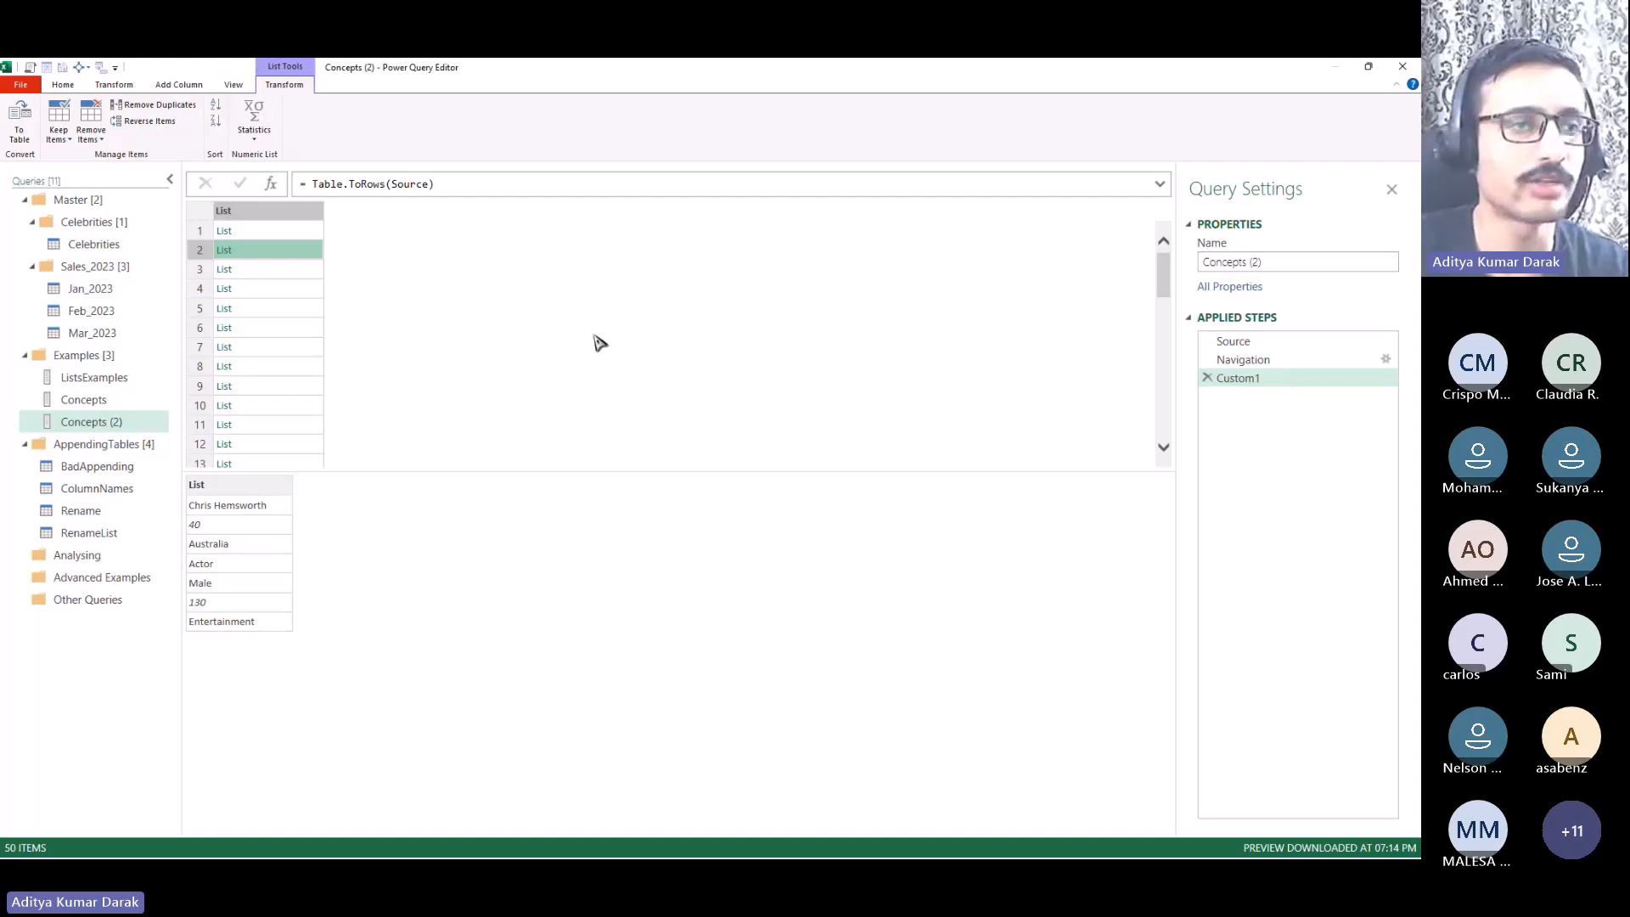
# Step: Add a custom step to the RenameList query with the formula Table.ToRows(Source)
pyautogui.click(142, 540)
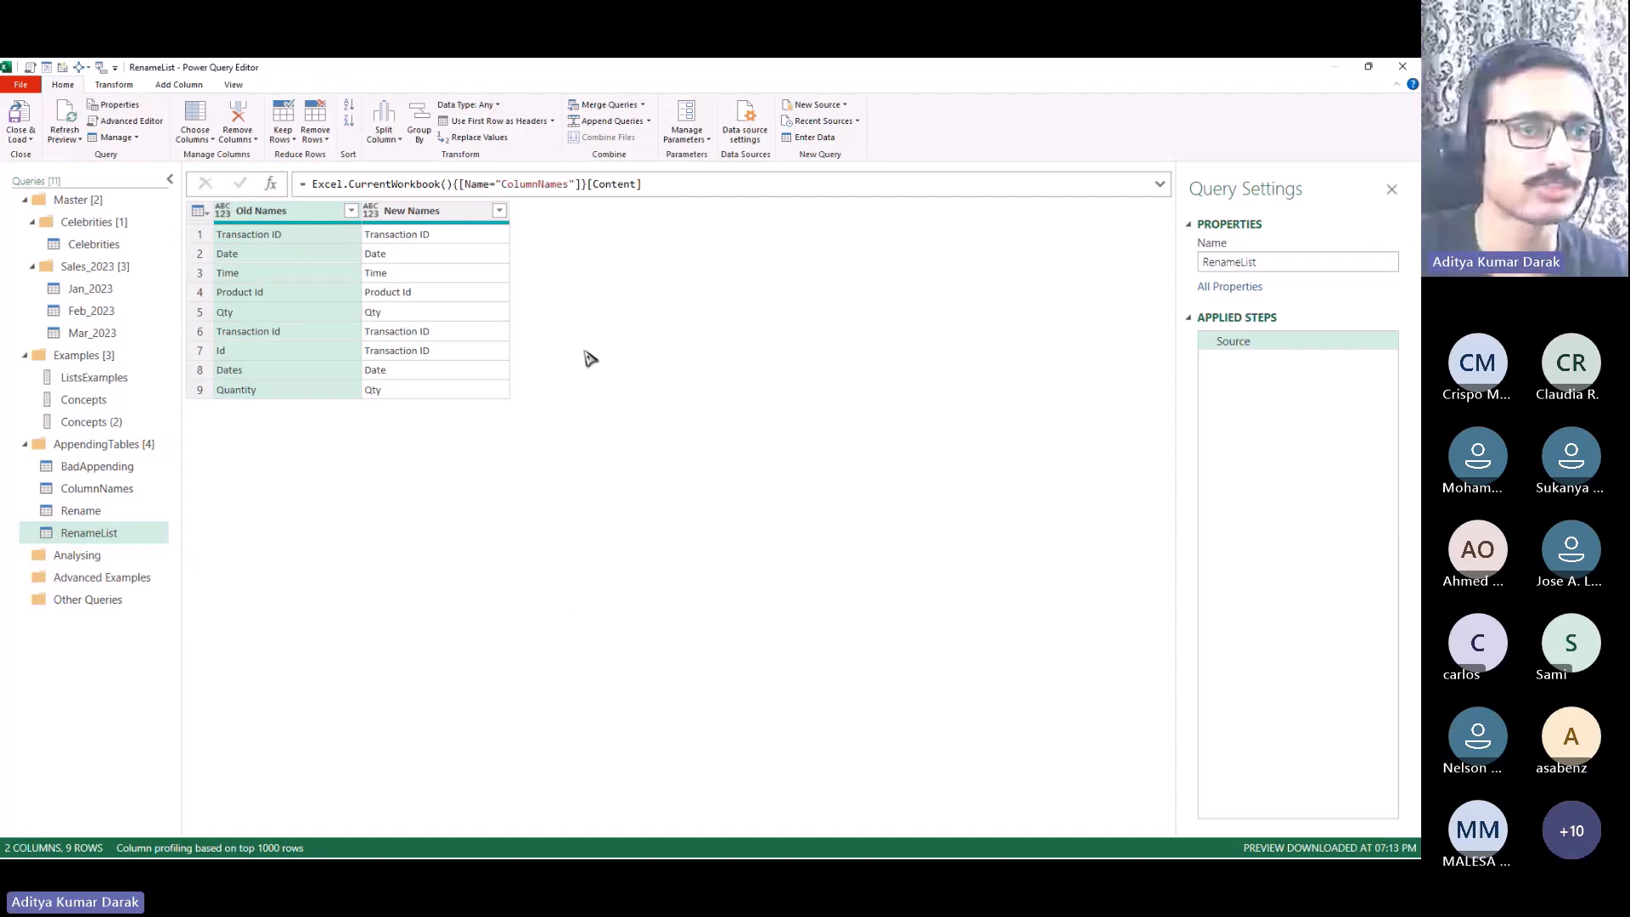
pyautogui.click(270, 184)
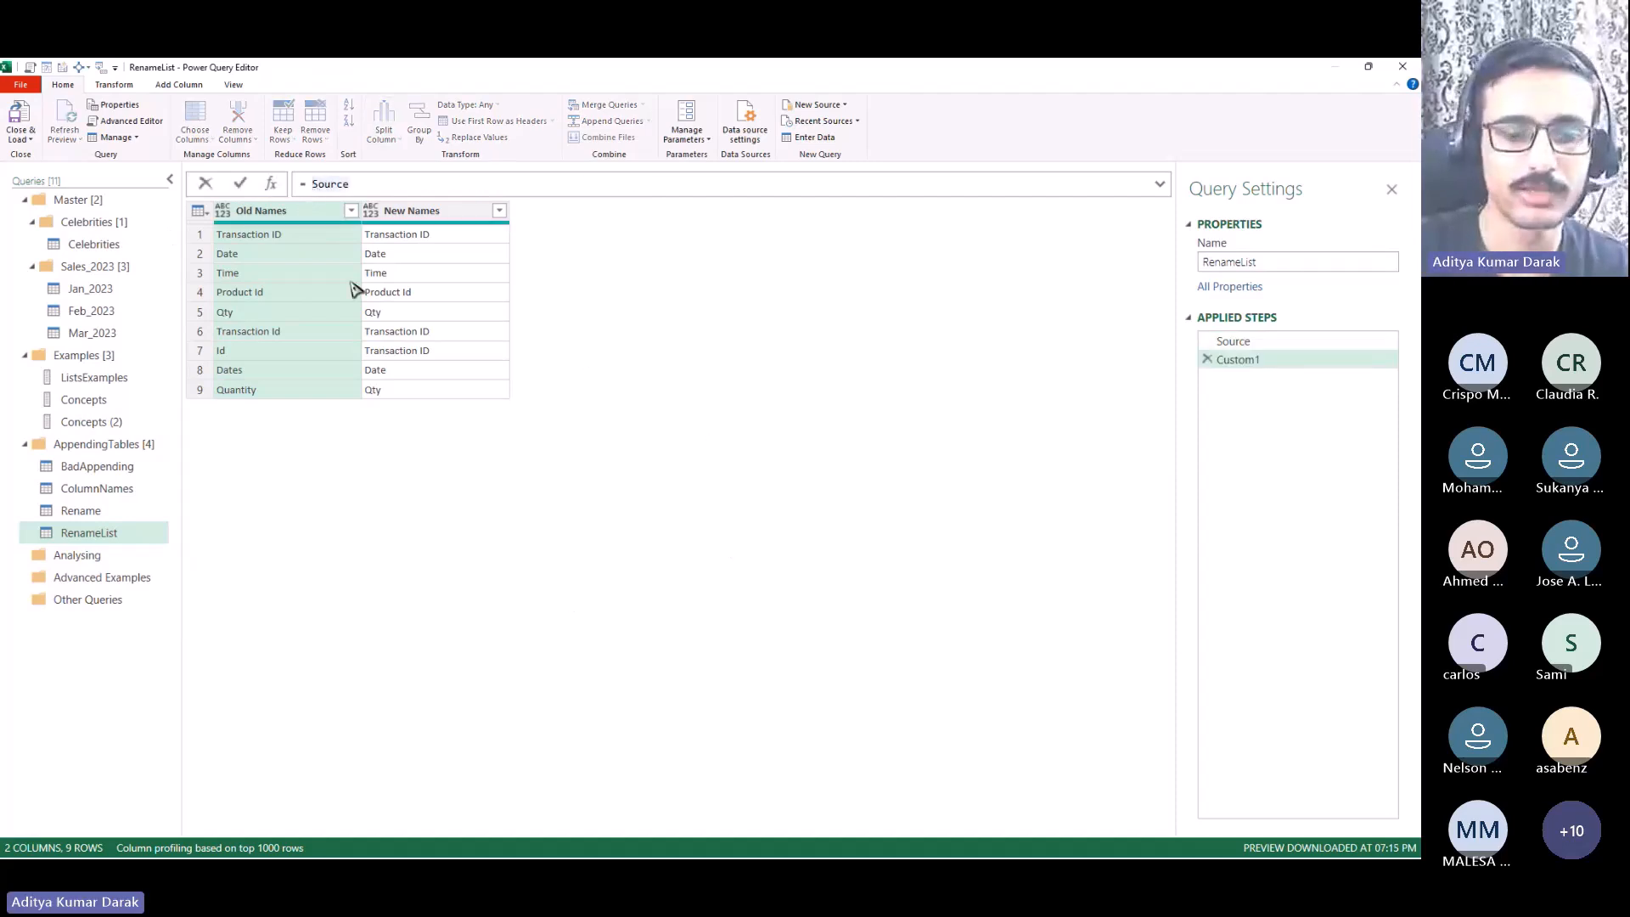
pyautogui.write('Ta')
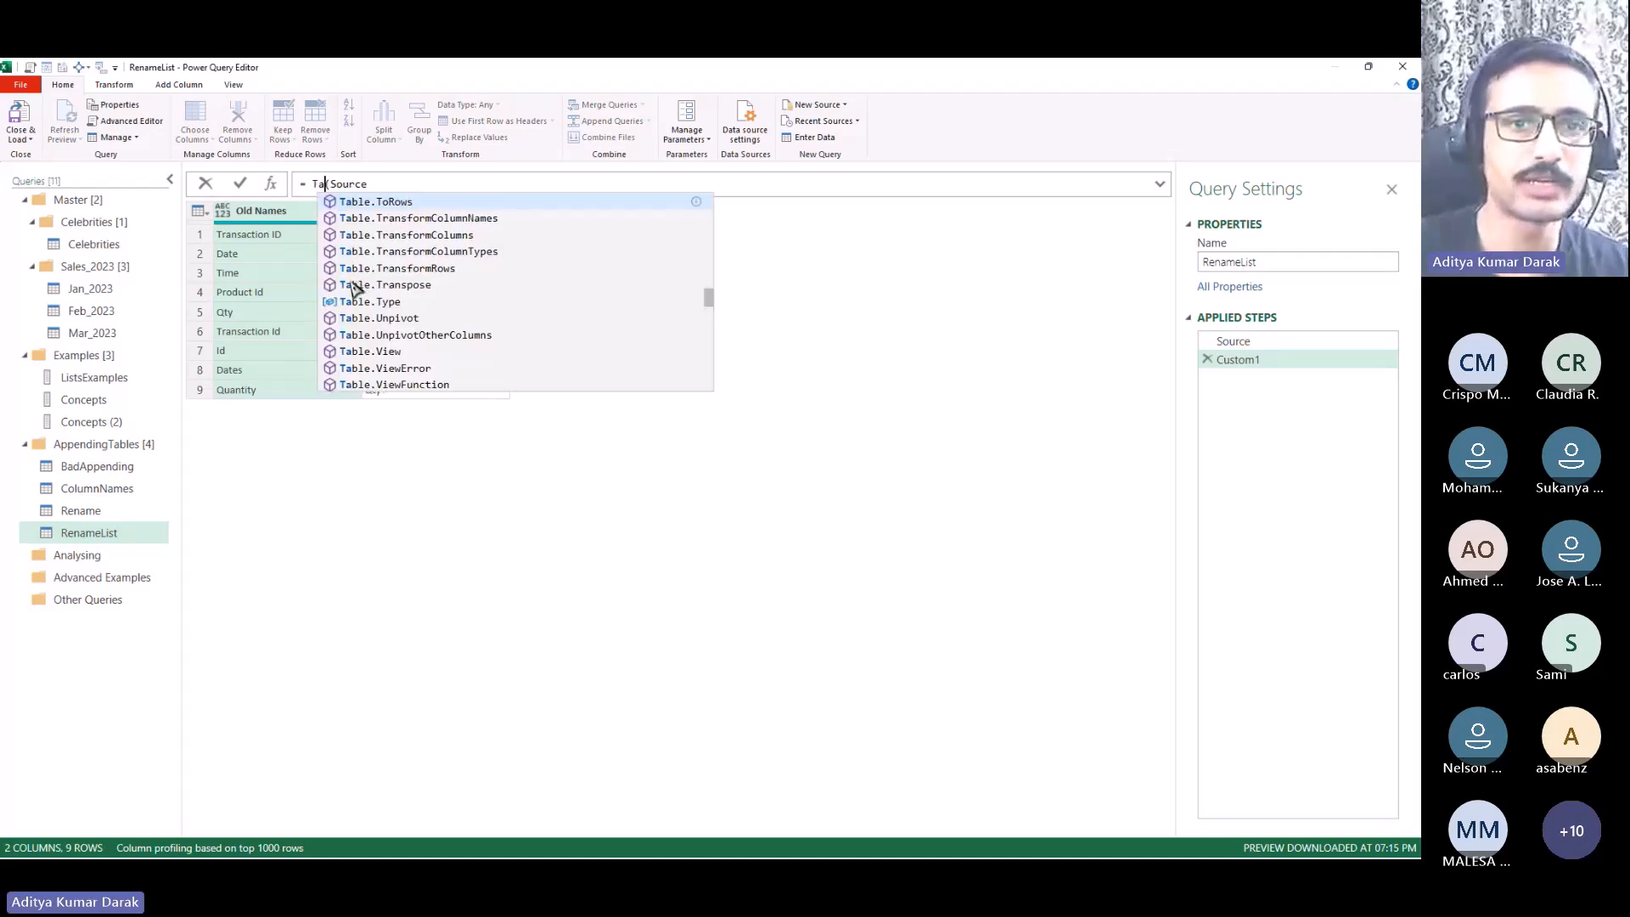
pyautogui.write('ble.ToRows')
pyautogui.press('Tab')
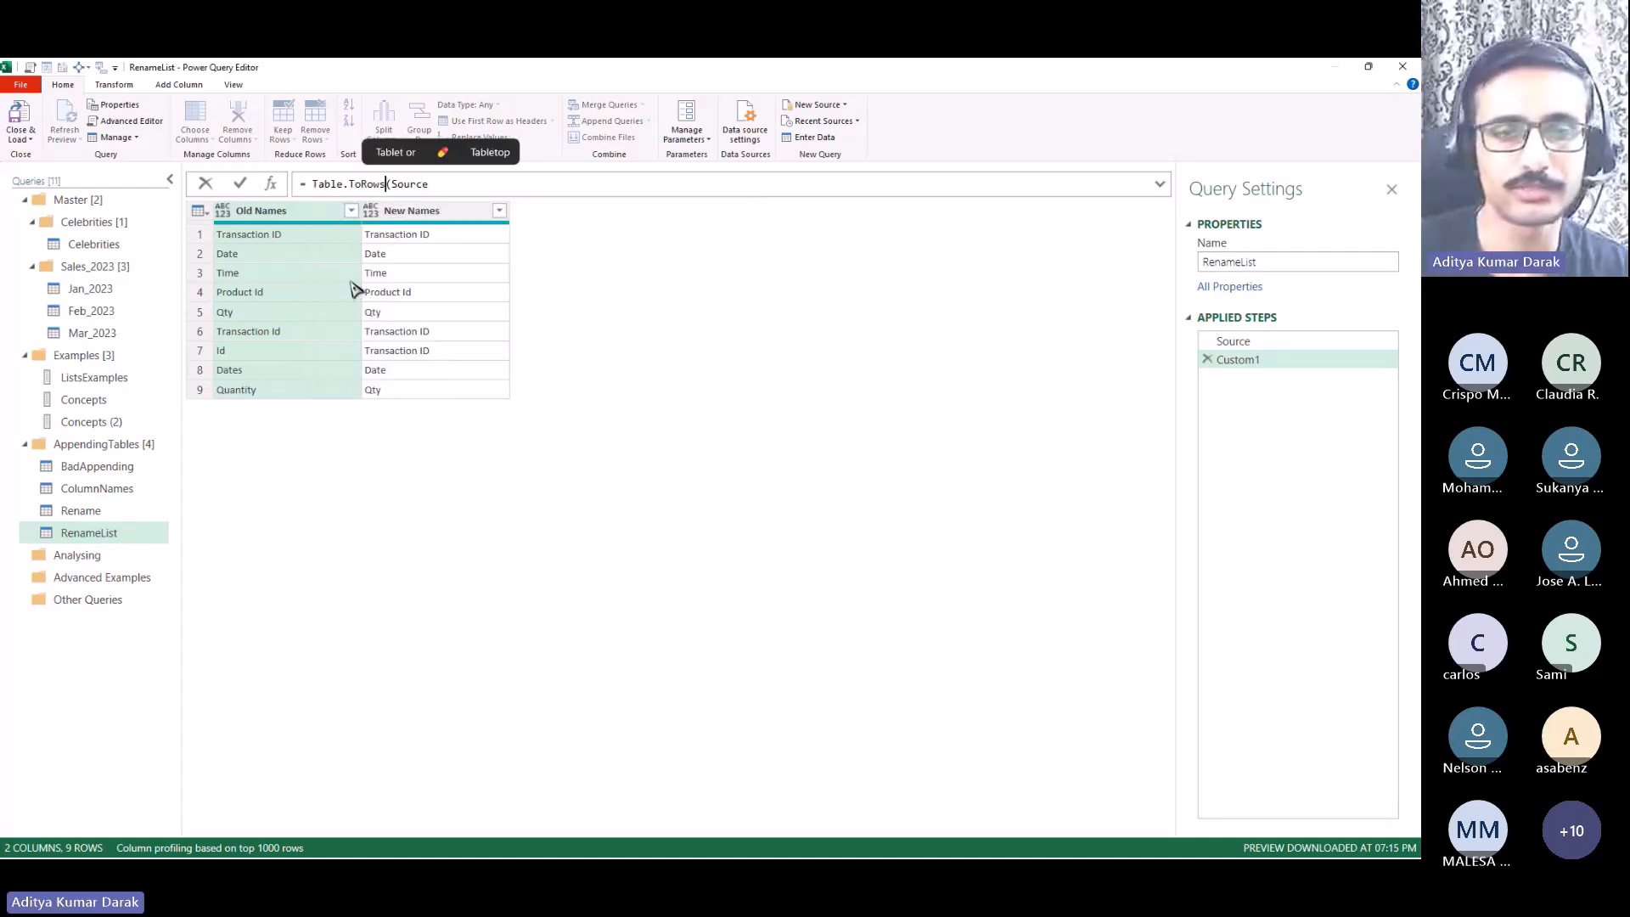
pyautogui.press('Return')
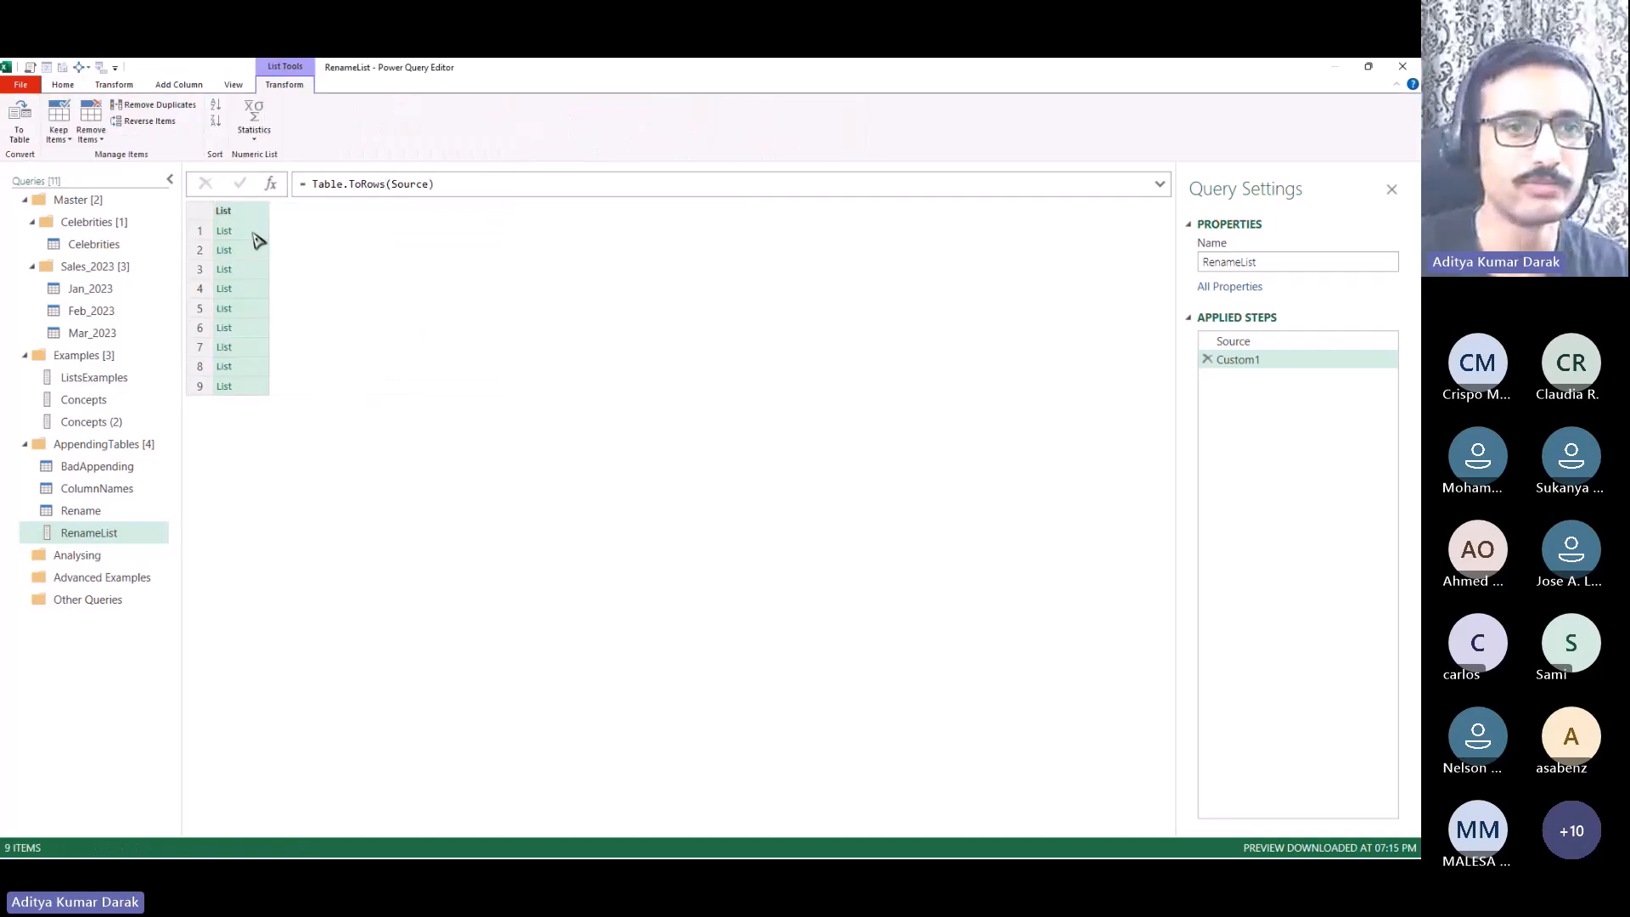
# Step: Preview several nested lists in RenameList to examine the old and new column name pairs
pyautogui.click(256, 233)
pyautogui.click(257, 249)
pyautogui.click(258, 270)
pyautogui.click(258, 327)
pyautogui.click(258, 366)
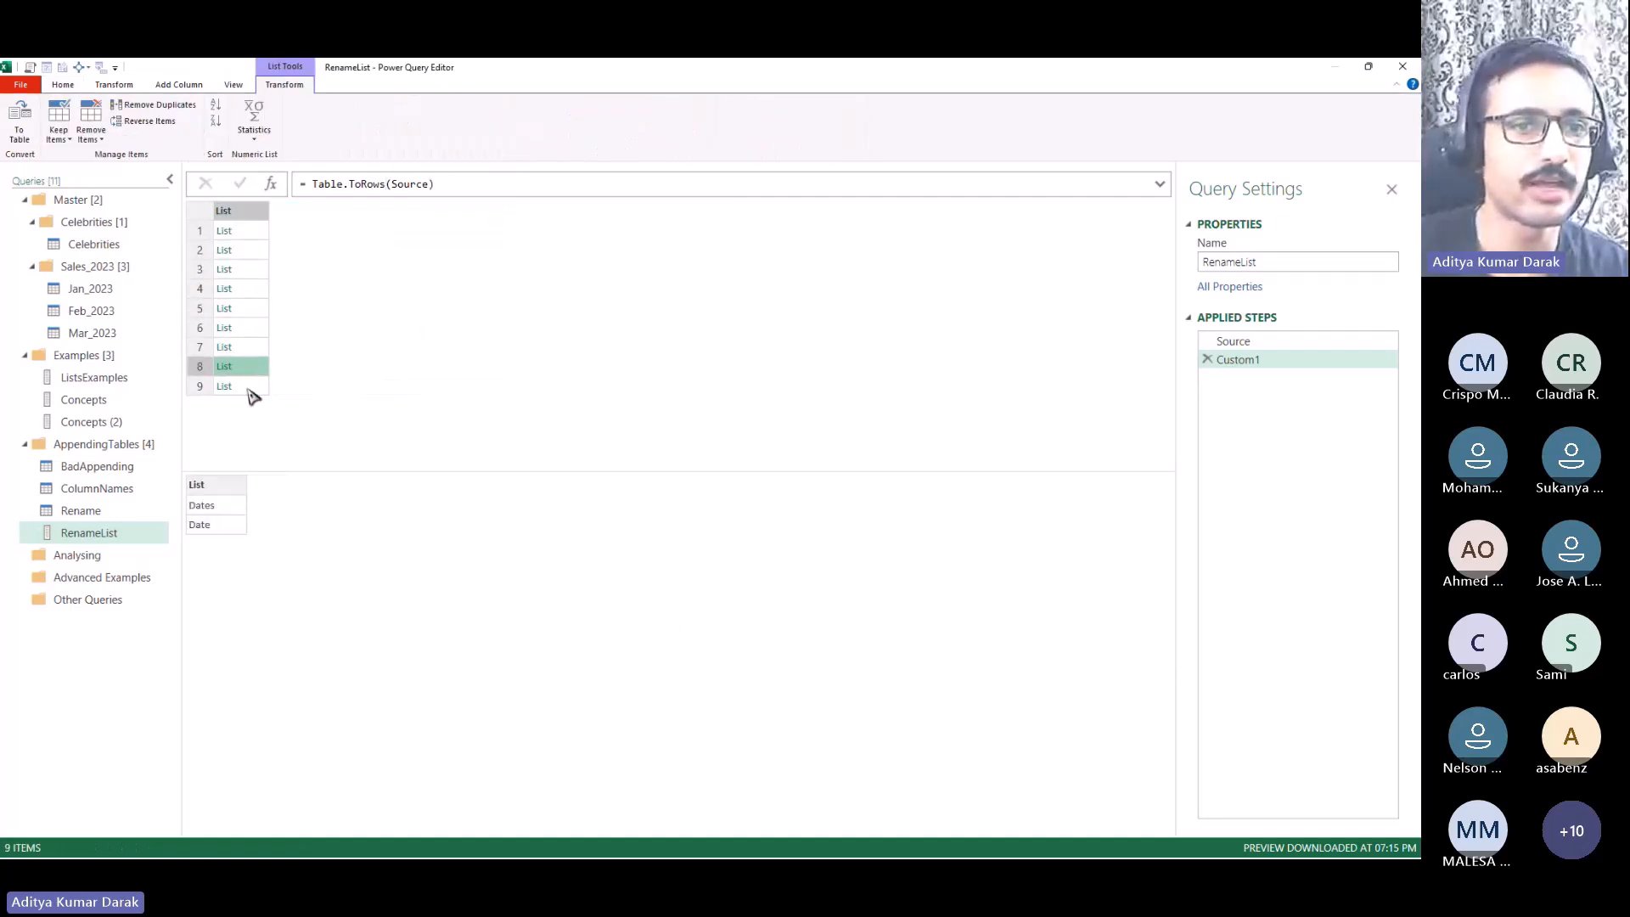
pyautogui.click(258, 232)
pyautogui.click(262, 251)
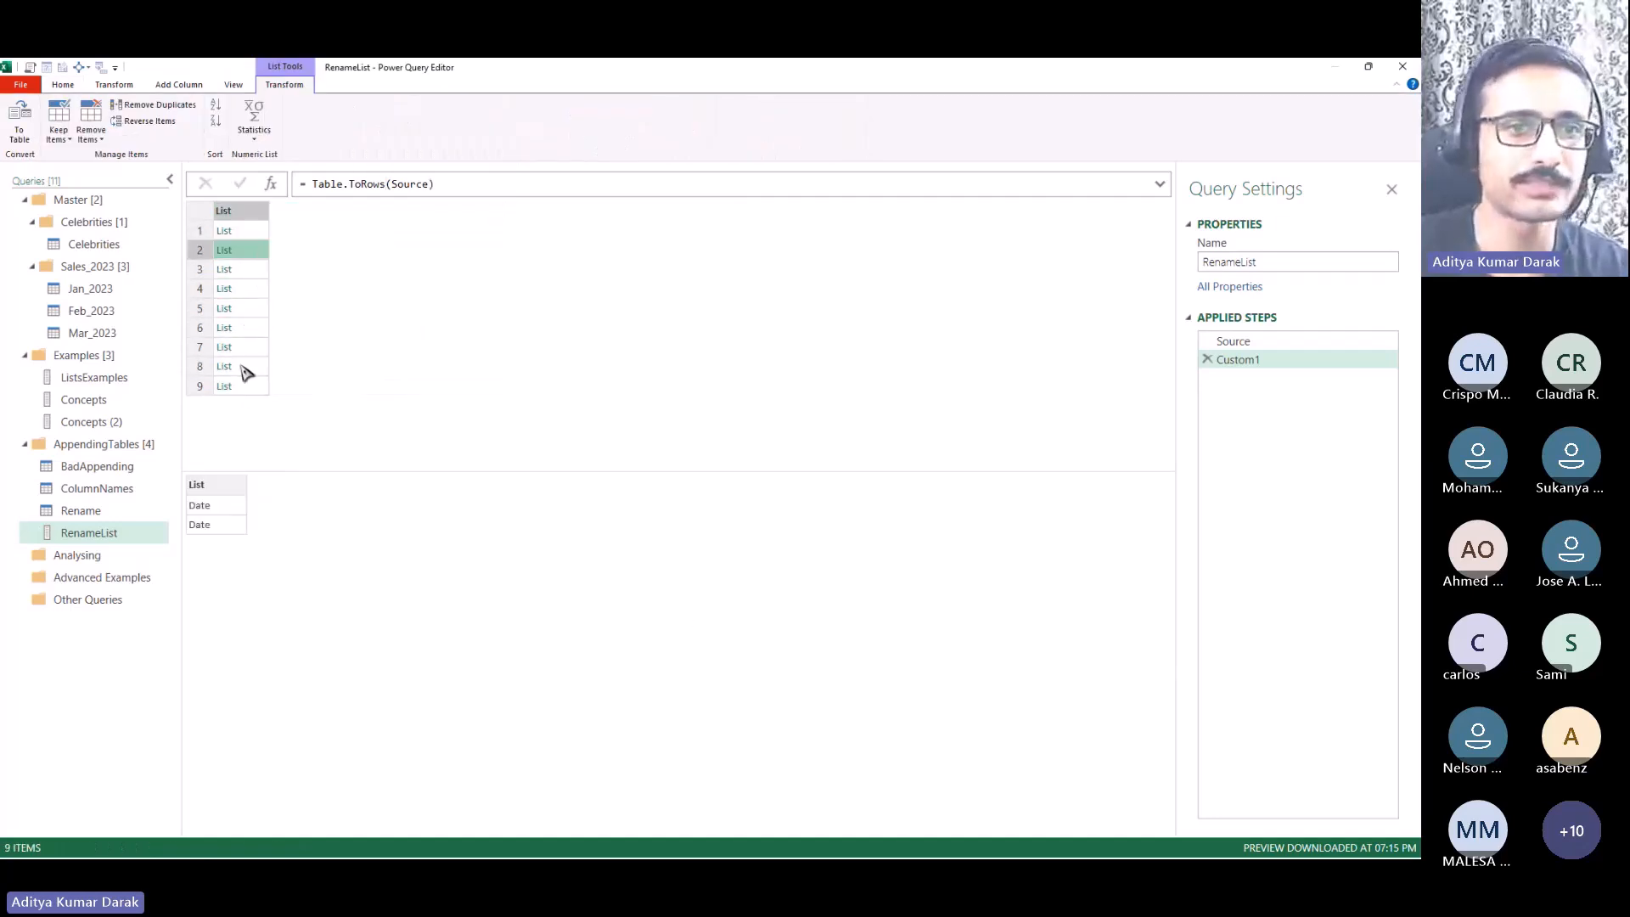
pyautogui.click(255, 231)
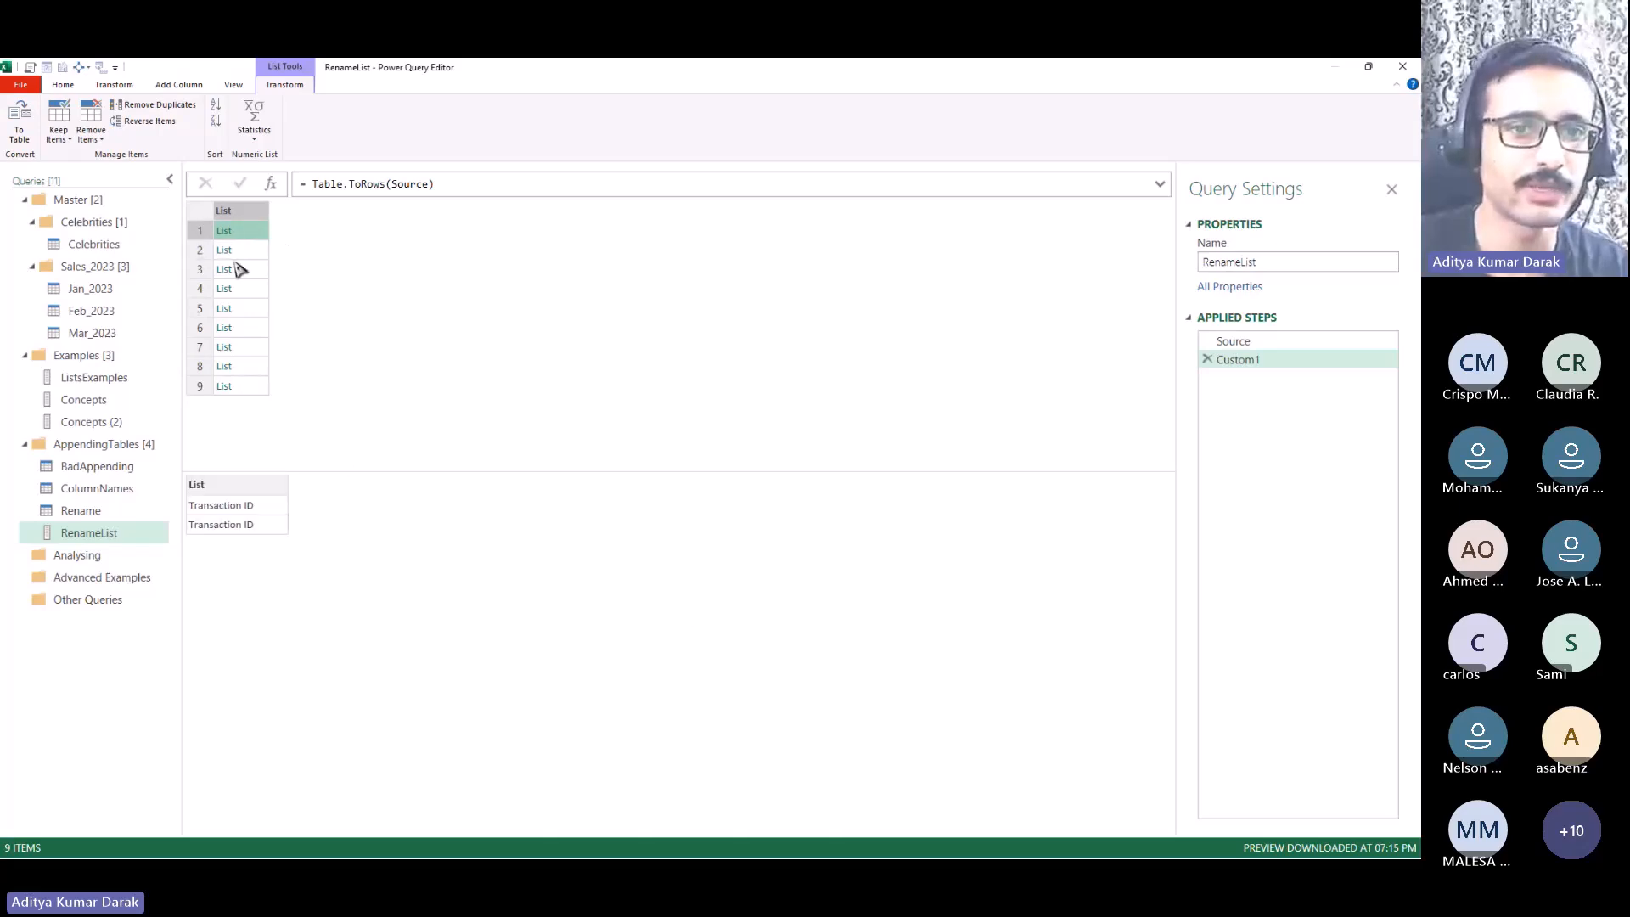
pyautogui.click(247, 252)
# Step: Replace the hard-coded rename pairs in the Rename query's Renamed Columns step with a reference to RenameList
pyautogui.click(131, 510)
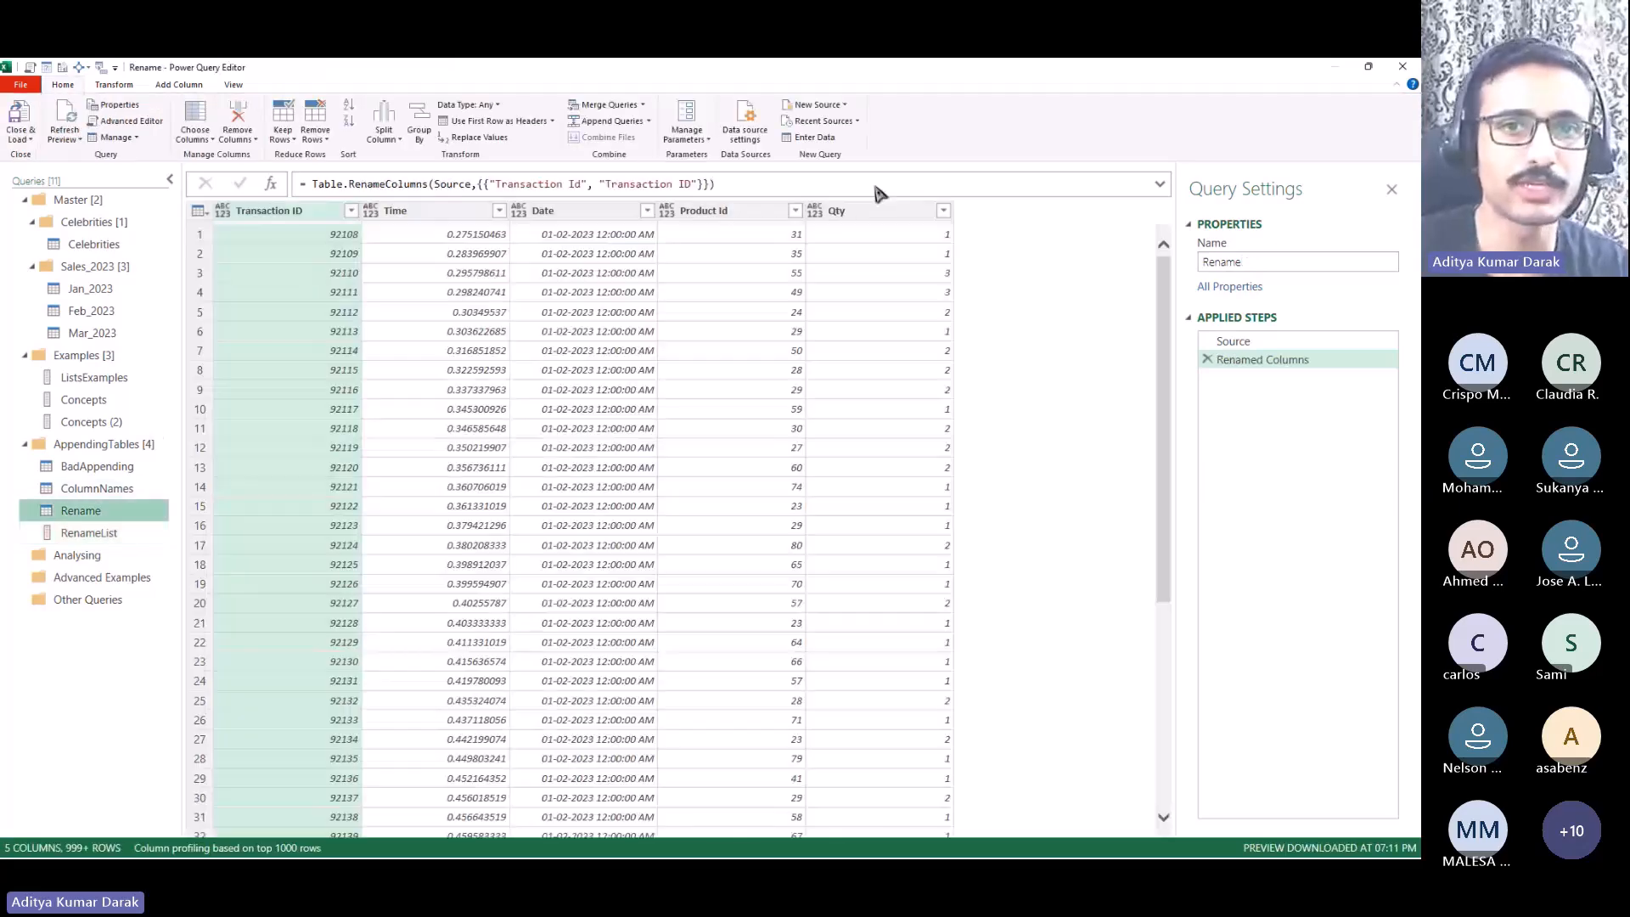
pyautogui.moveTo(482, 185); pyautogui.dragTo(694, 185)
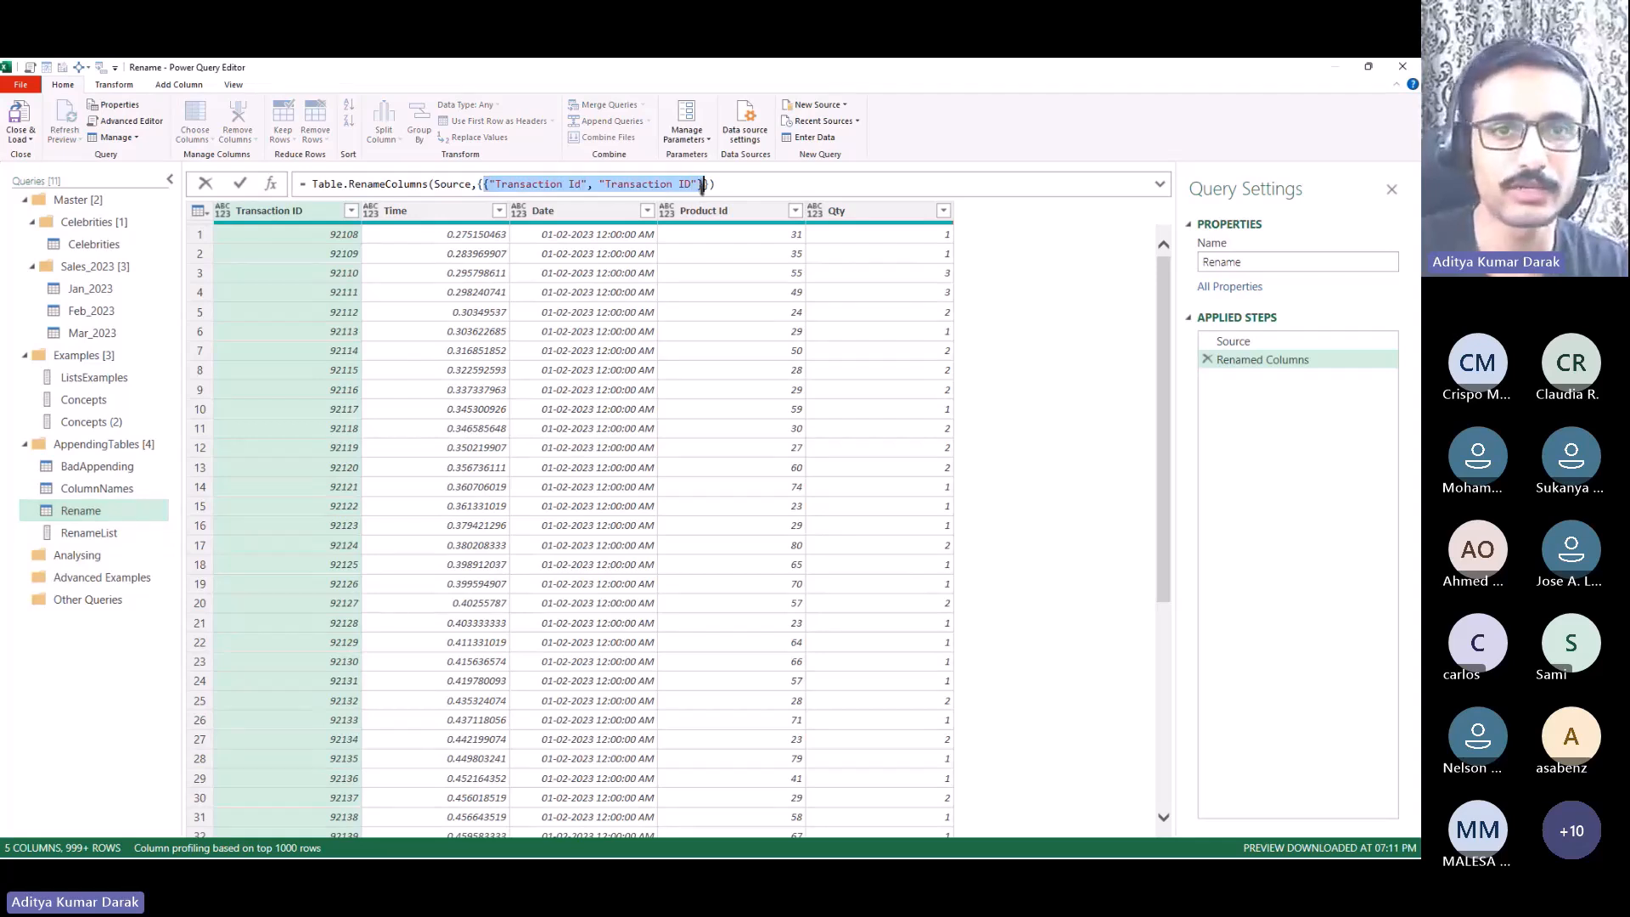
pyautogui.press('Delete')
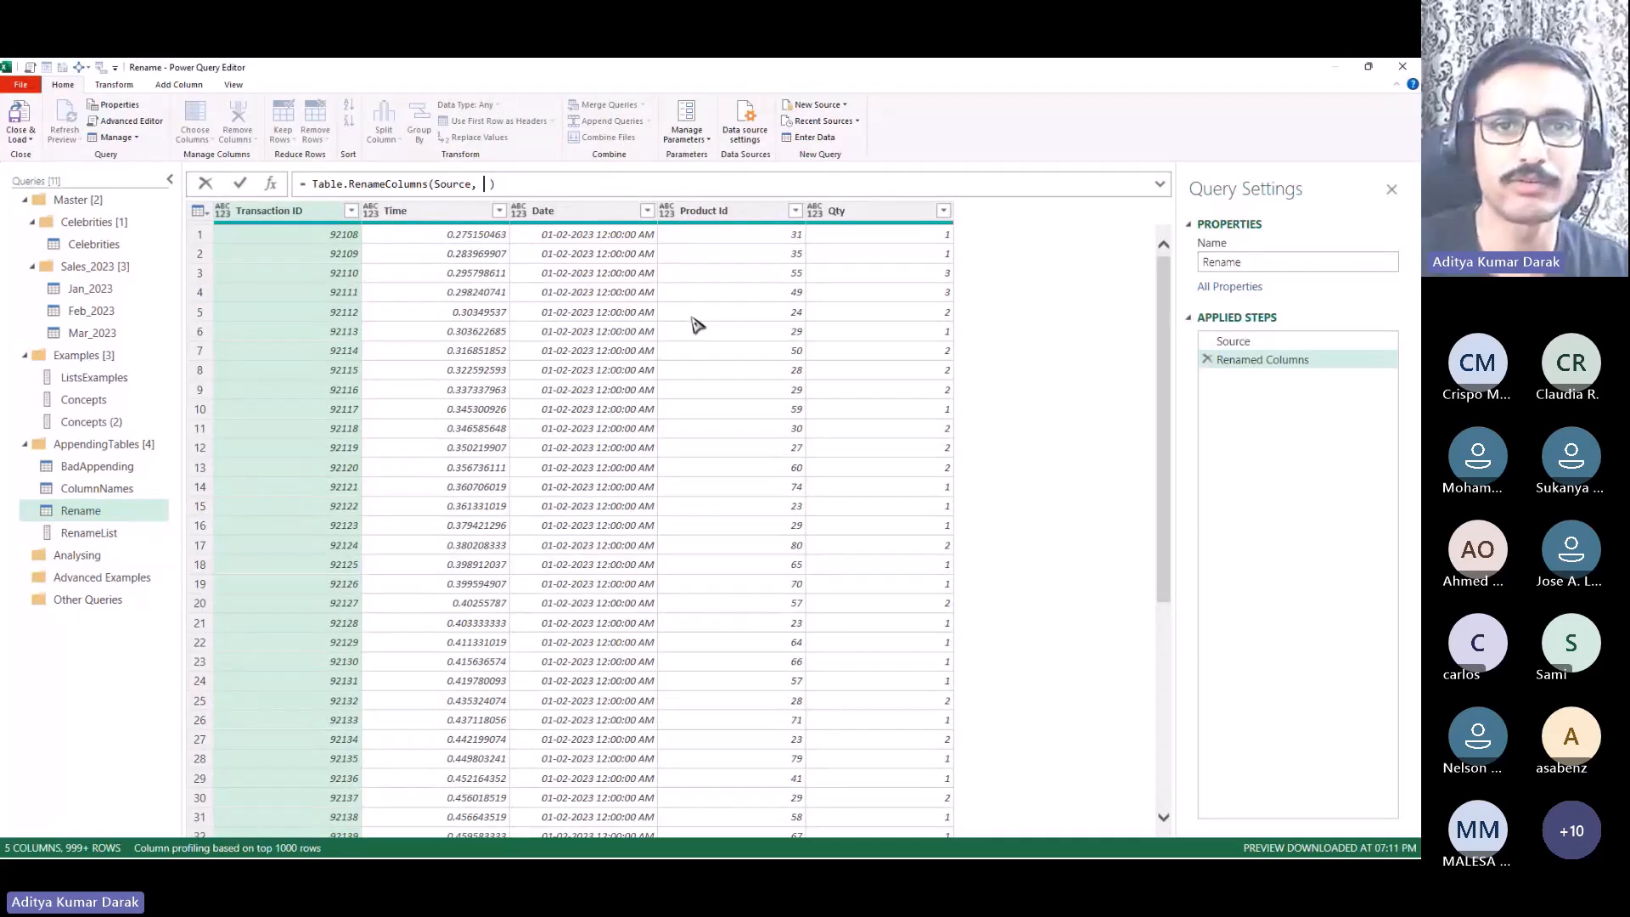
pyautogui.write('RenameList')
pyautogui.press('Return')
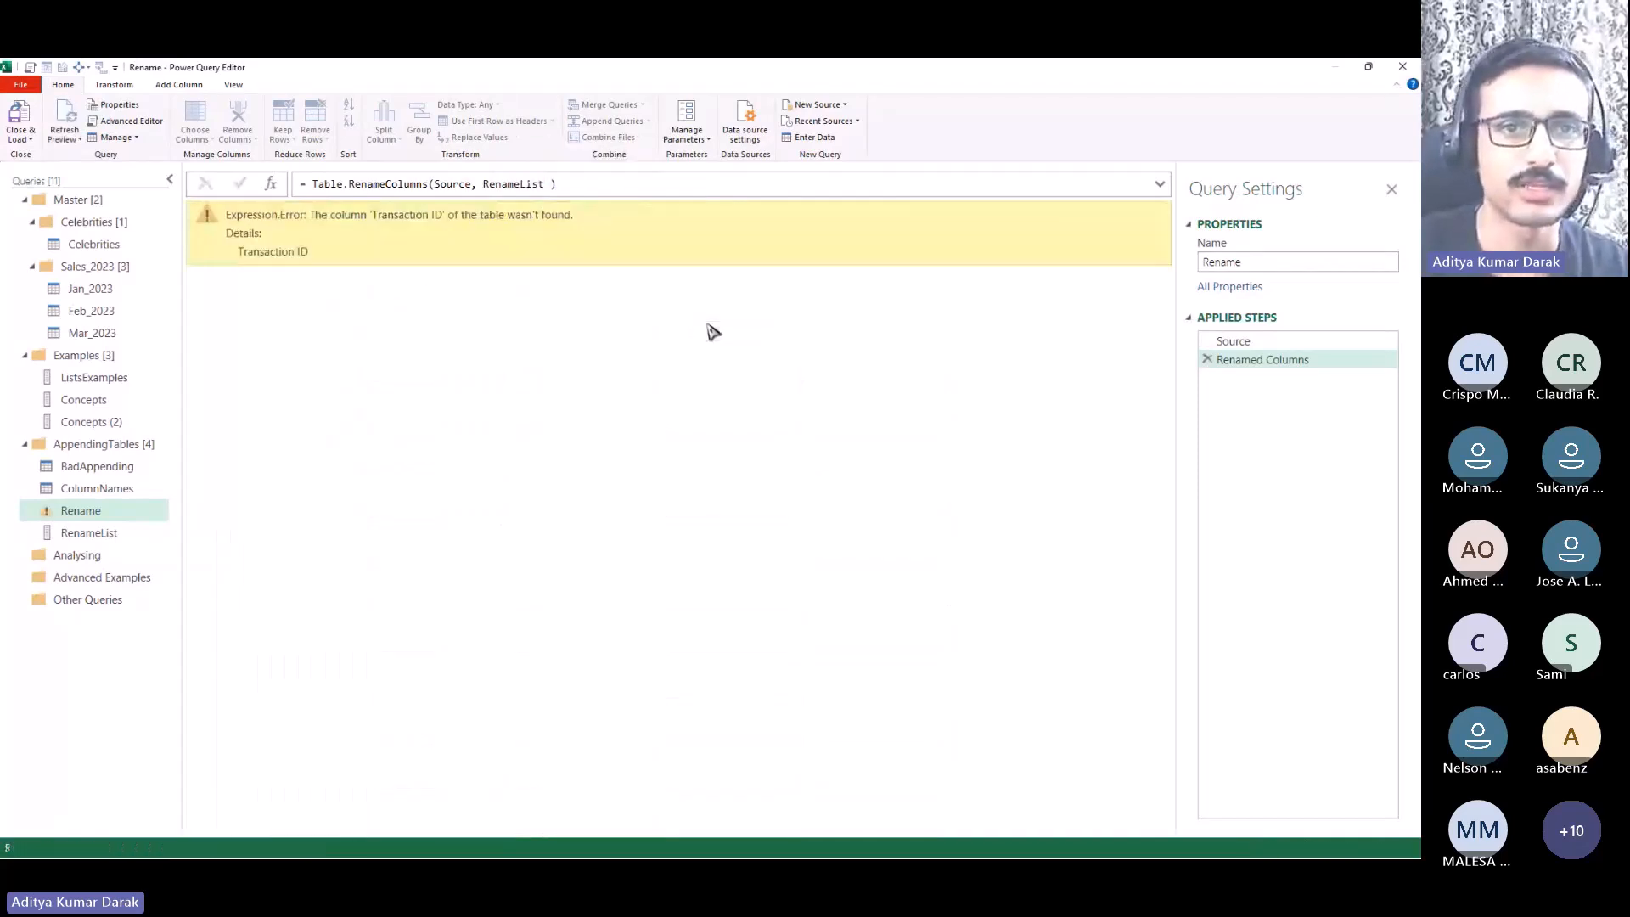
# Step: Add MissingField.Ignore as the third argument of Table.RenameColumns in the Rename query, after checking the column headers in its Source step
pyautogui.click(546, 183)
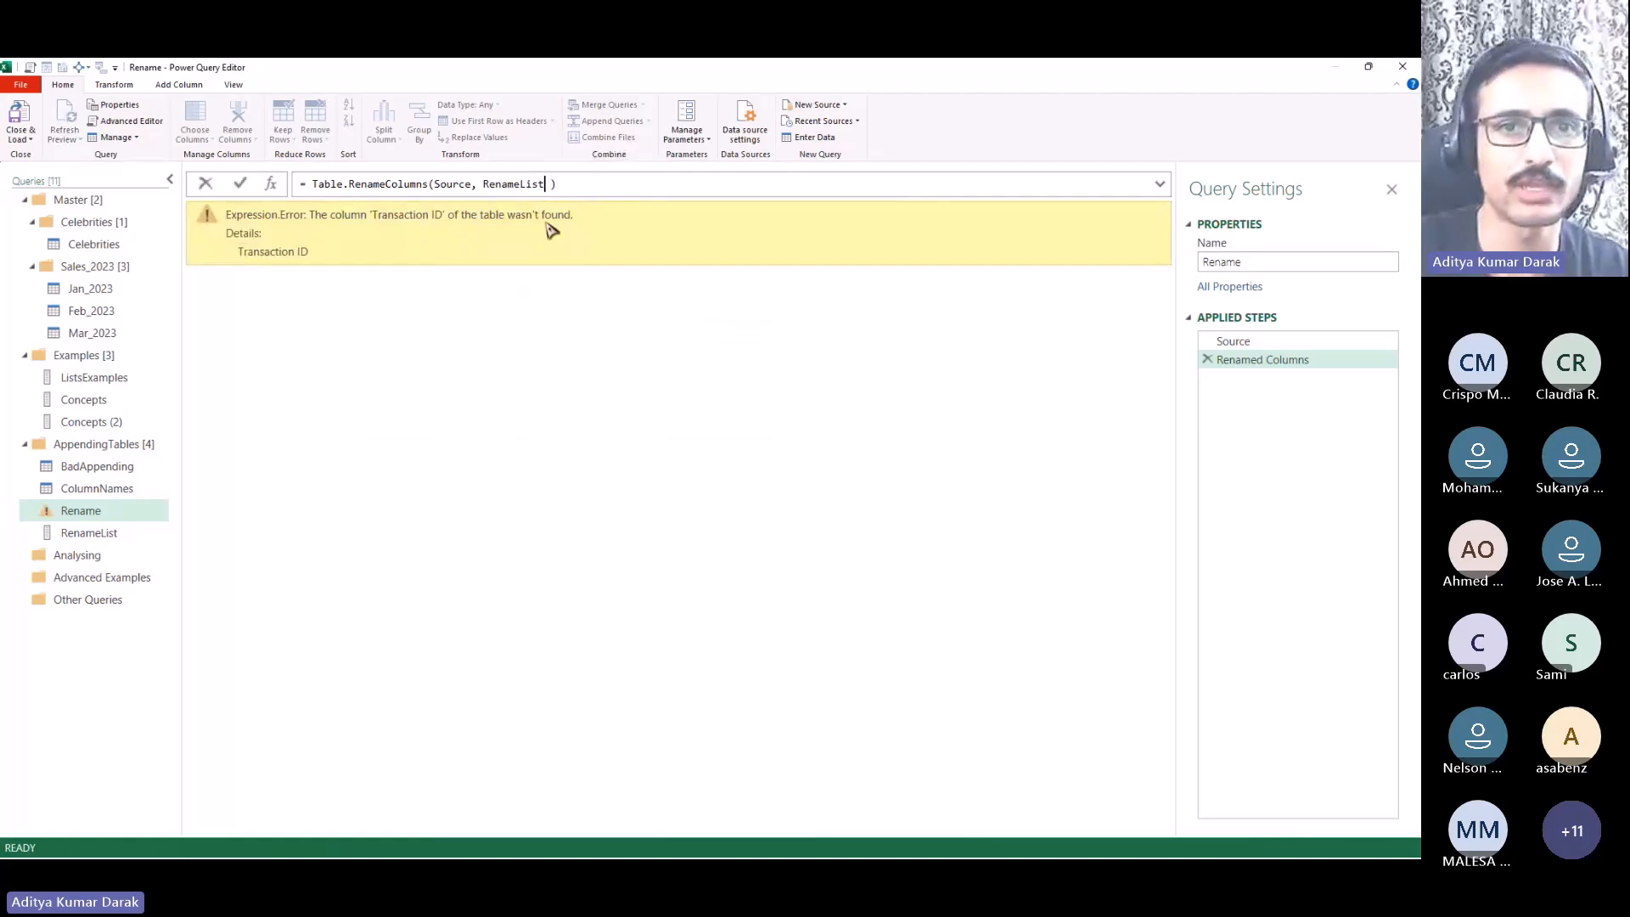
pyautogui.click(1245, 398)
pyautogui.moveTo(1314, 334); pyautogui.dragTo(1310, 348)
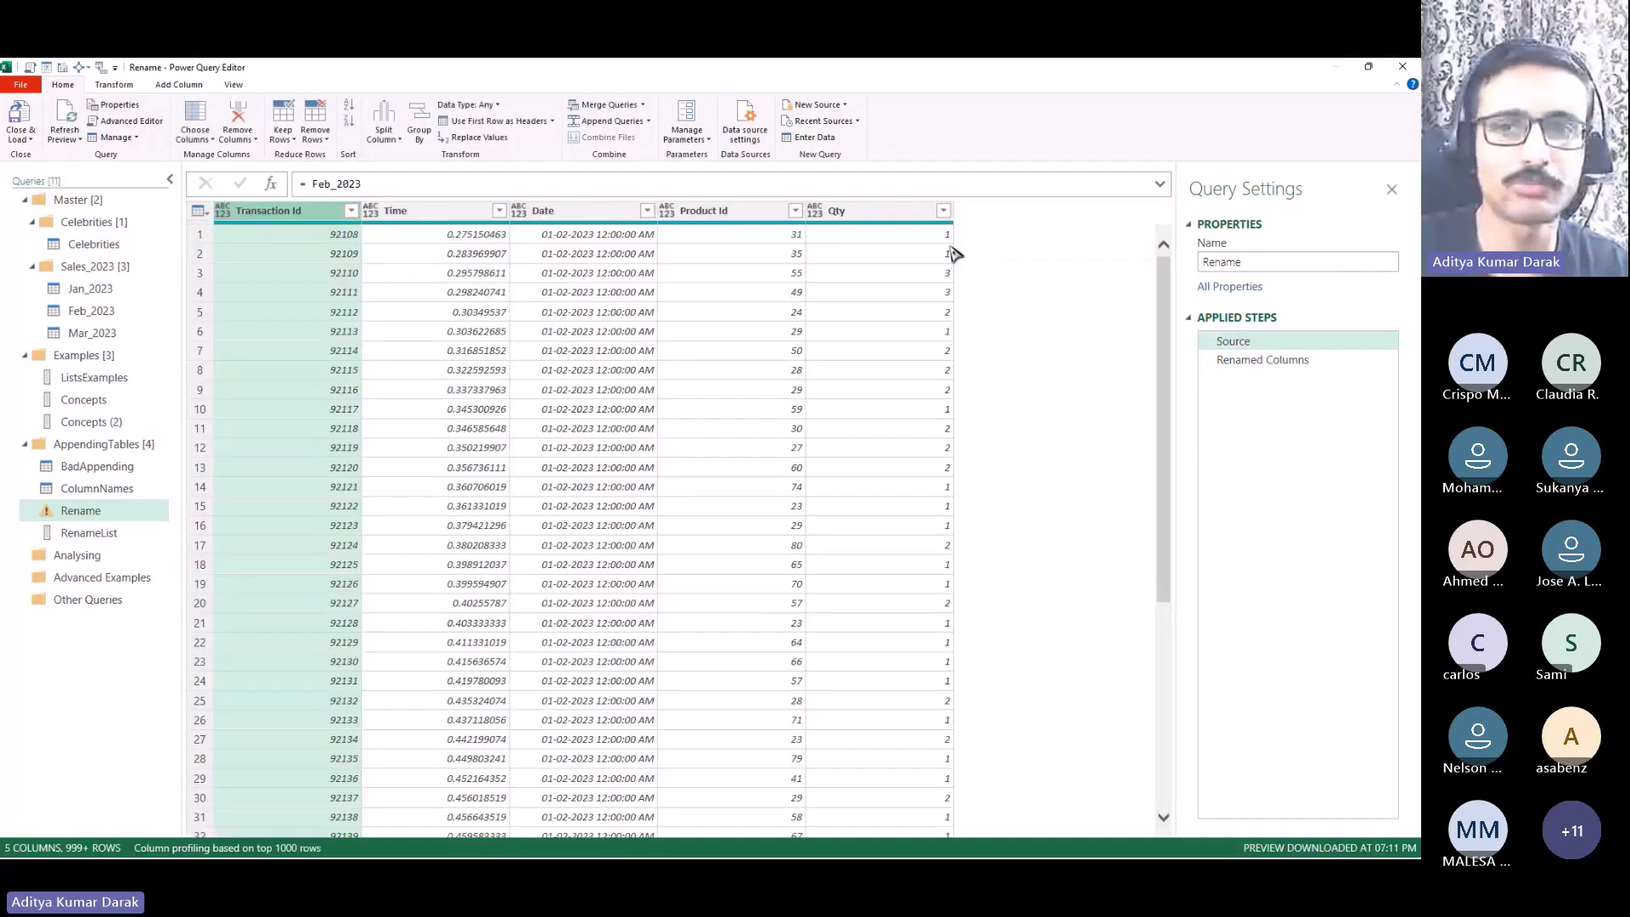
pyautogui.click(1256, 362)
pyautogui.click(546, 185)
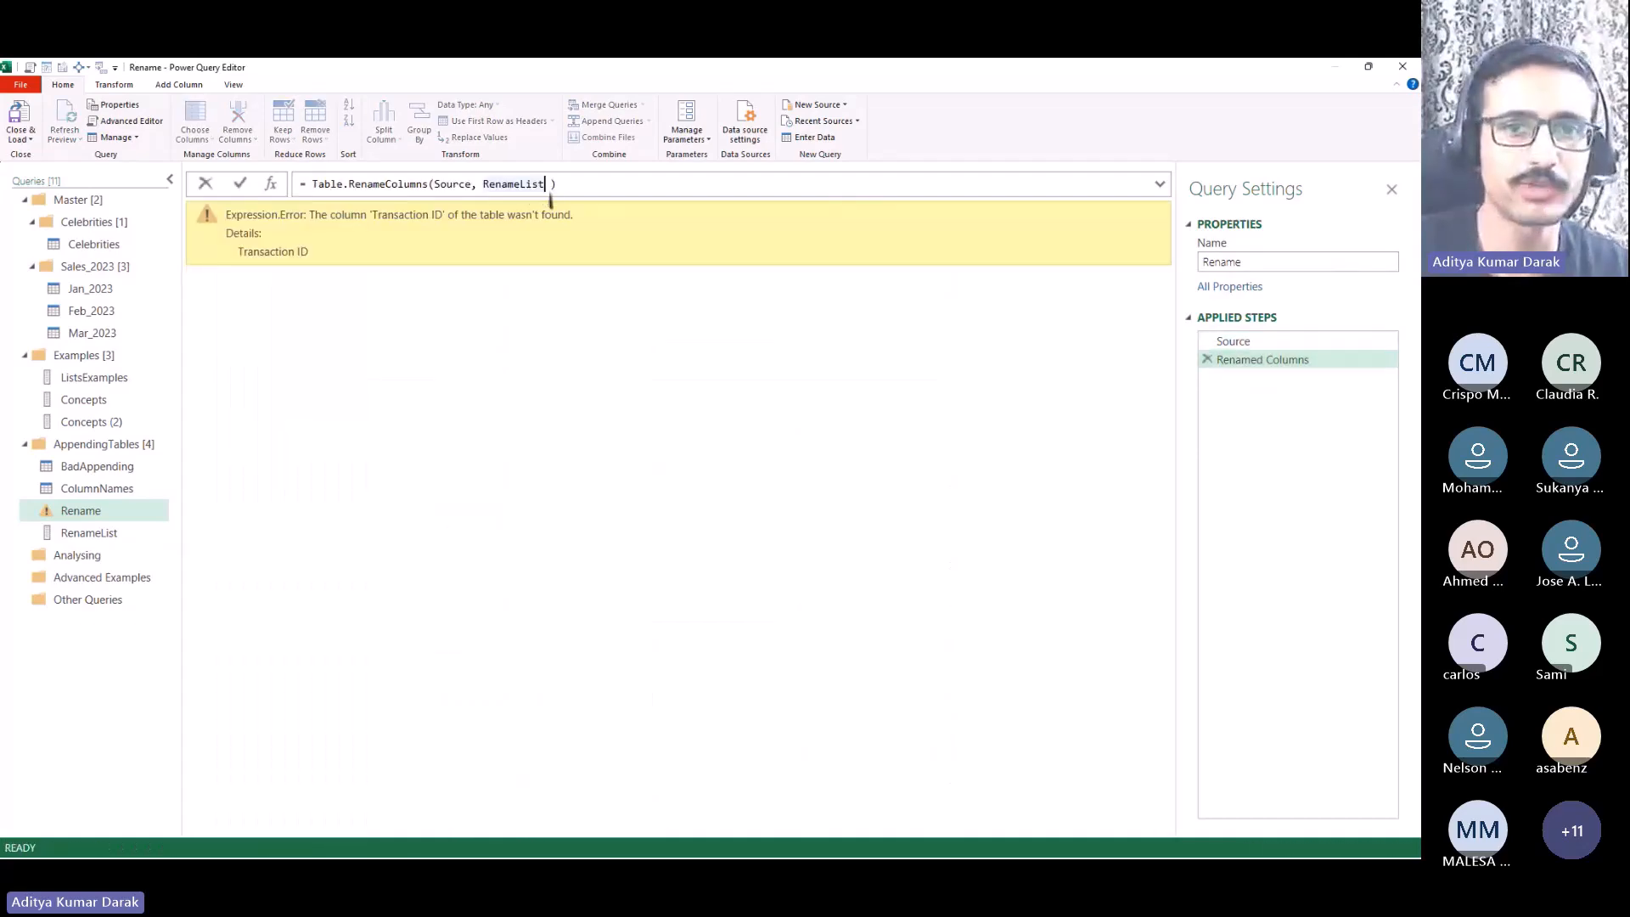
pyautogui.write(', m')
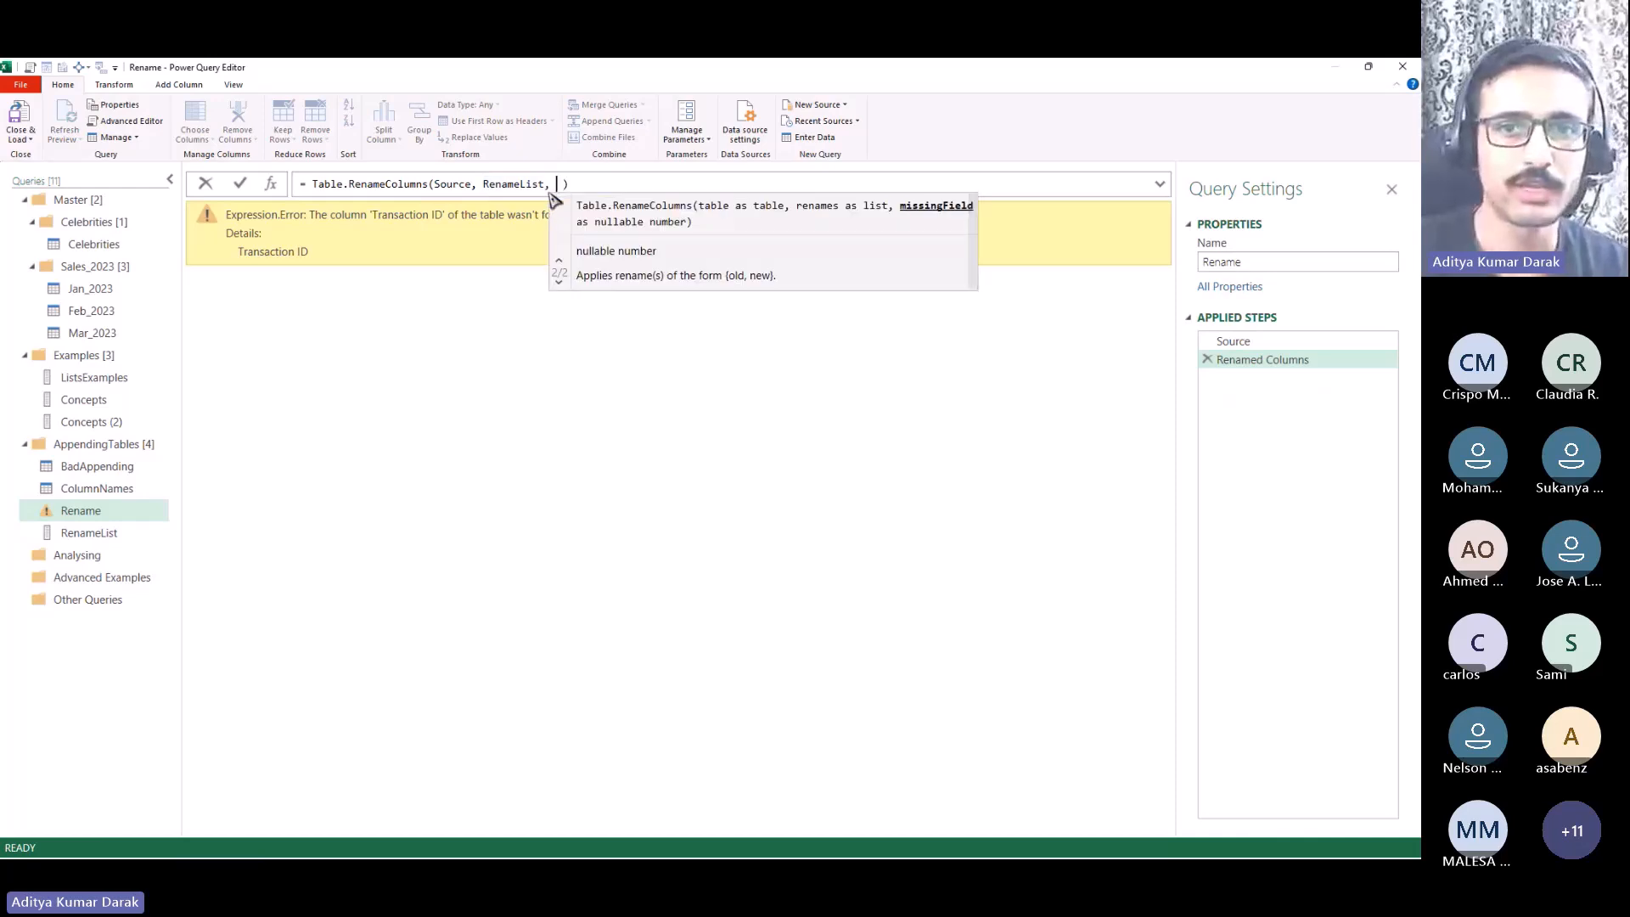
pyautogui.write('issing')
pyautogui.press('Down')
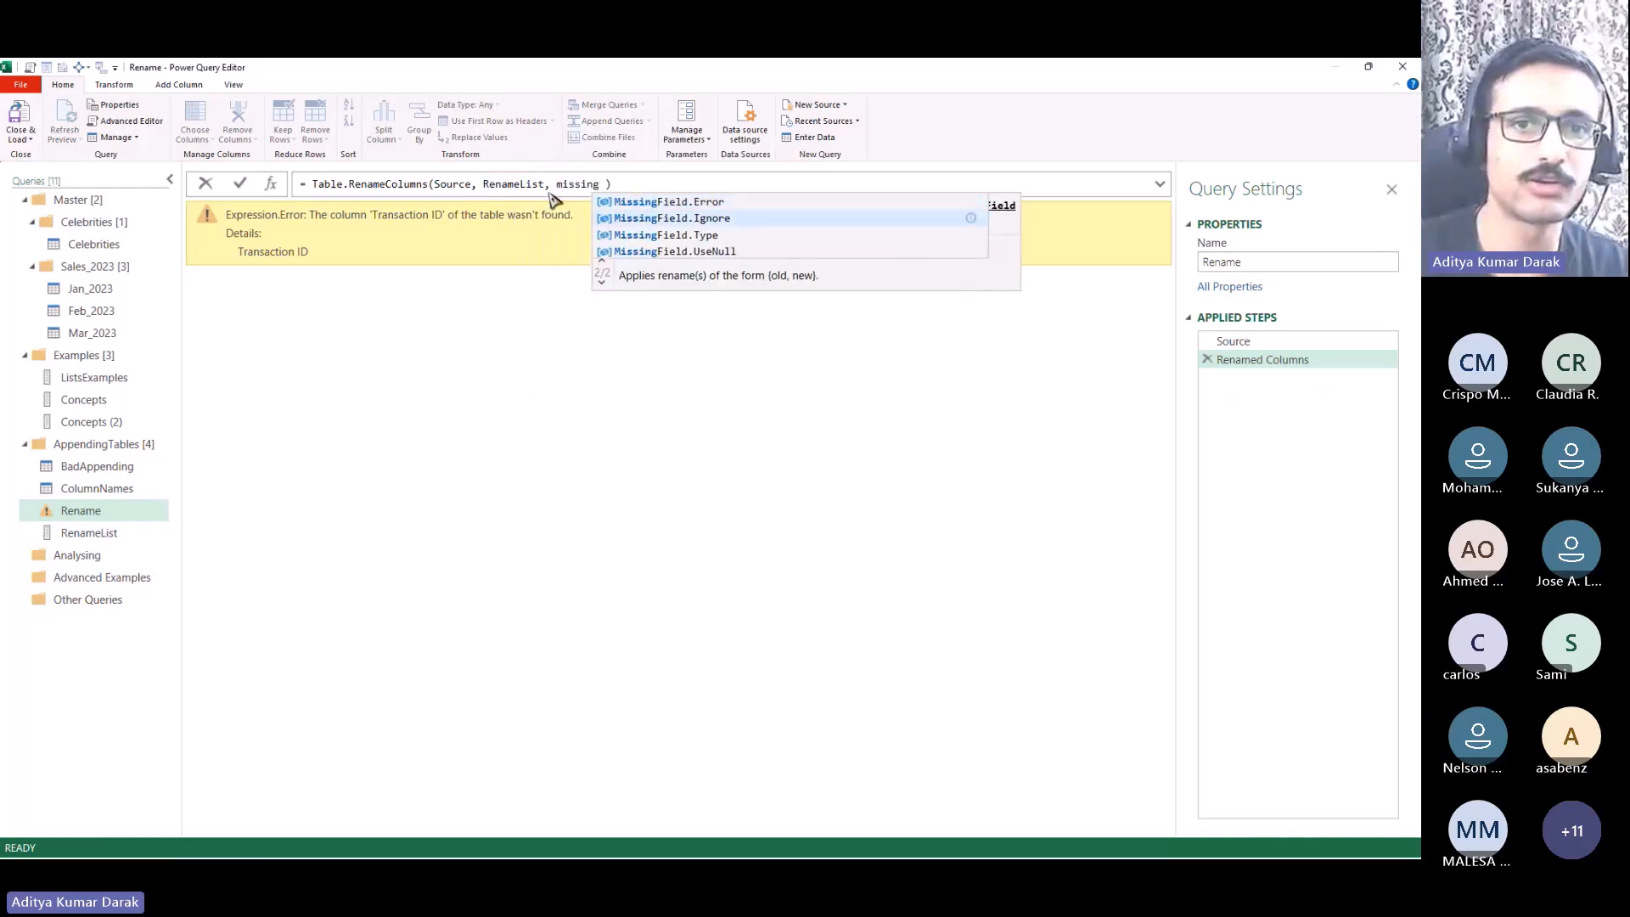
pyautogui.press('Tab')
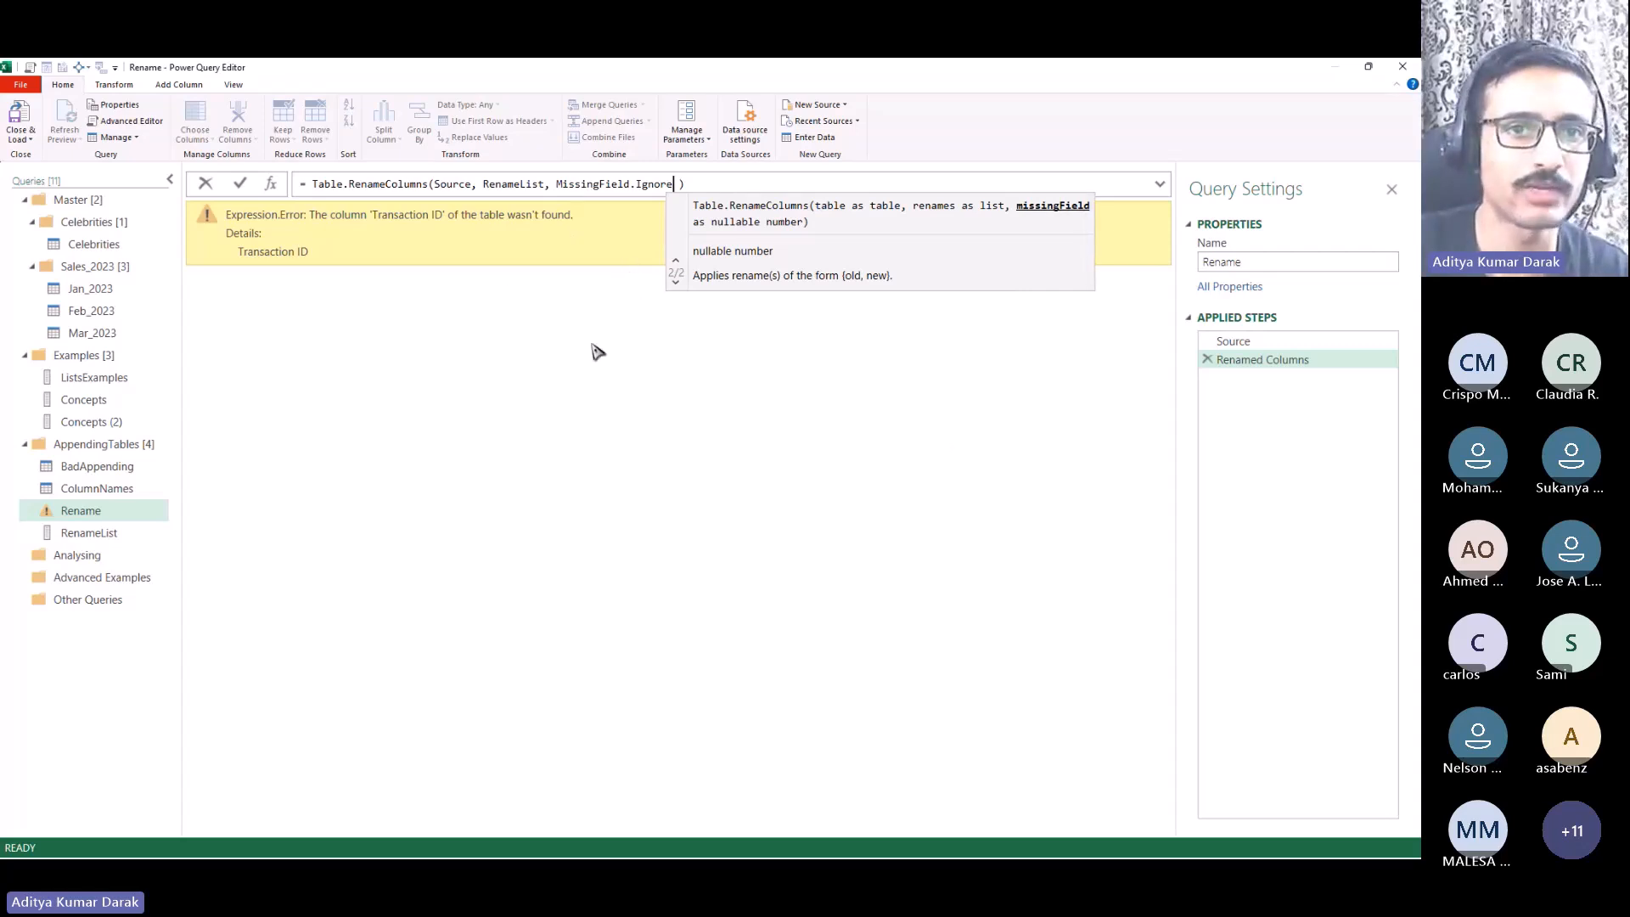
pyautogui.press('Return')
pyautogui.click(906, 218)
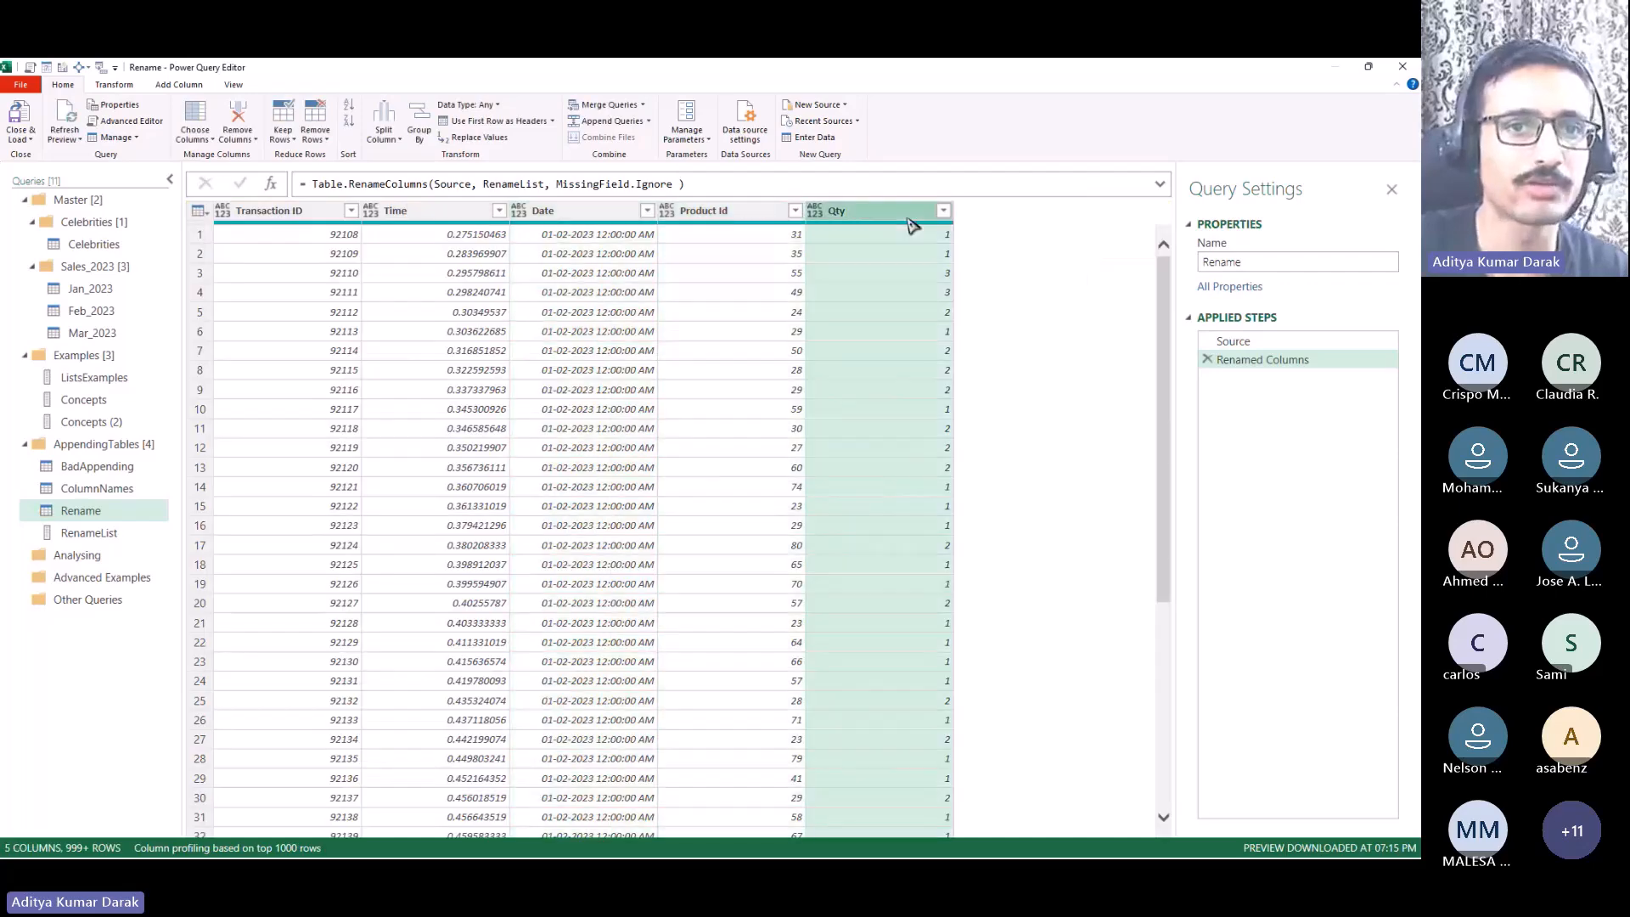
# Step: Change the Source step of the Rename query to reference Mar_2023
pyautogui.click(1290, 342)
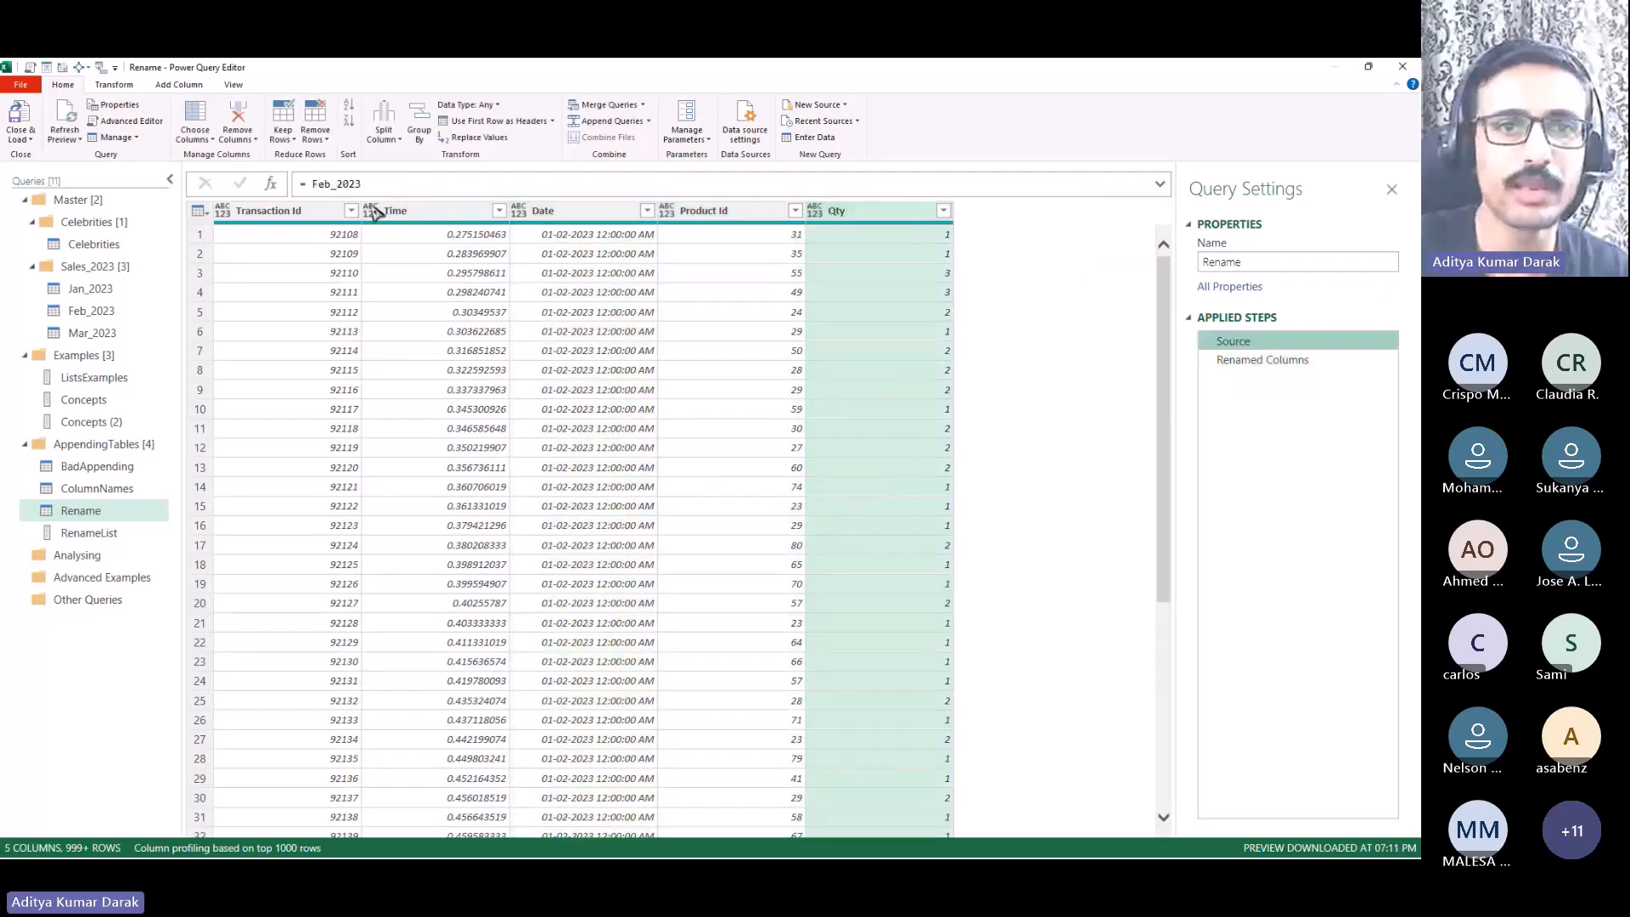
pyautogui.moveTo(312, 188); pyautogui.dragTo(431, 188)
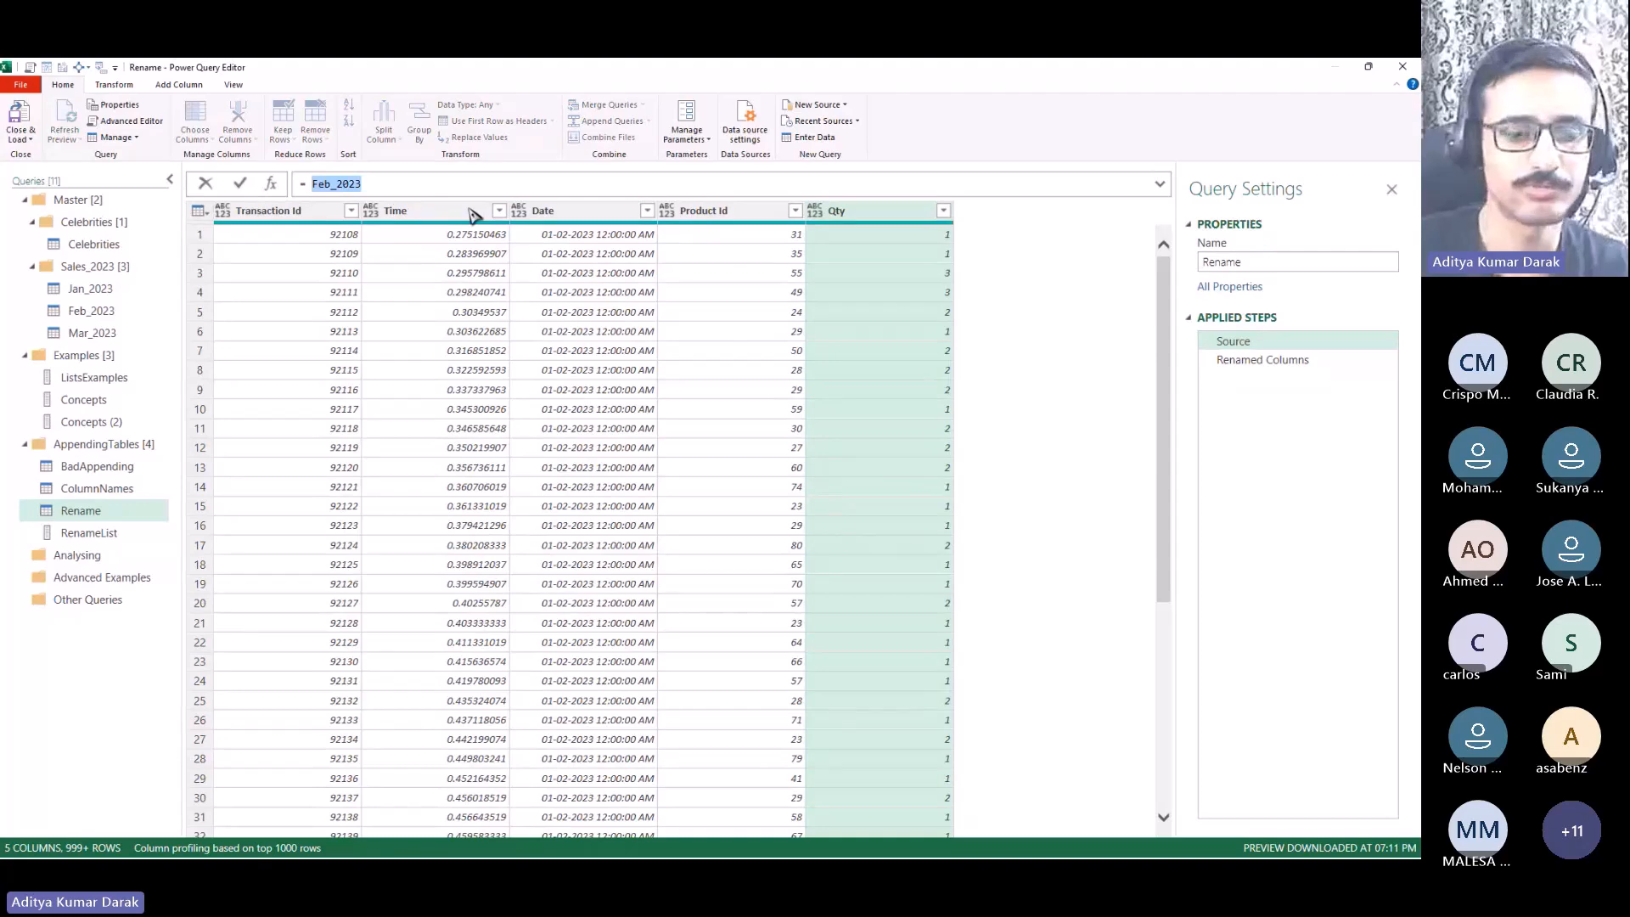
pyautogui.write('Mar_2023')
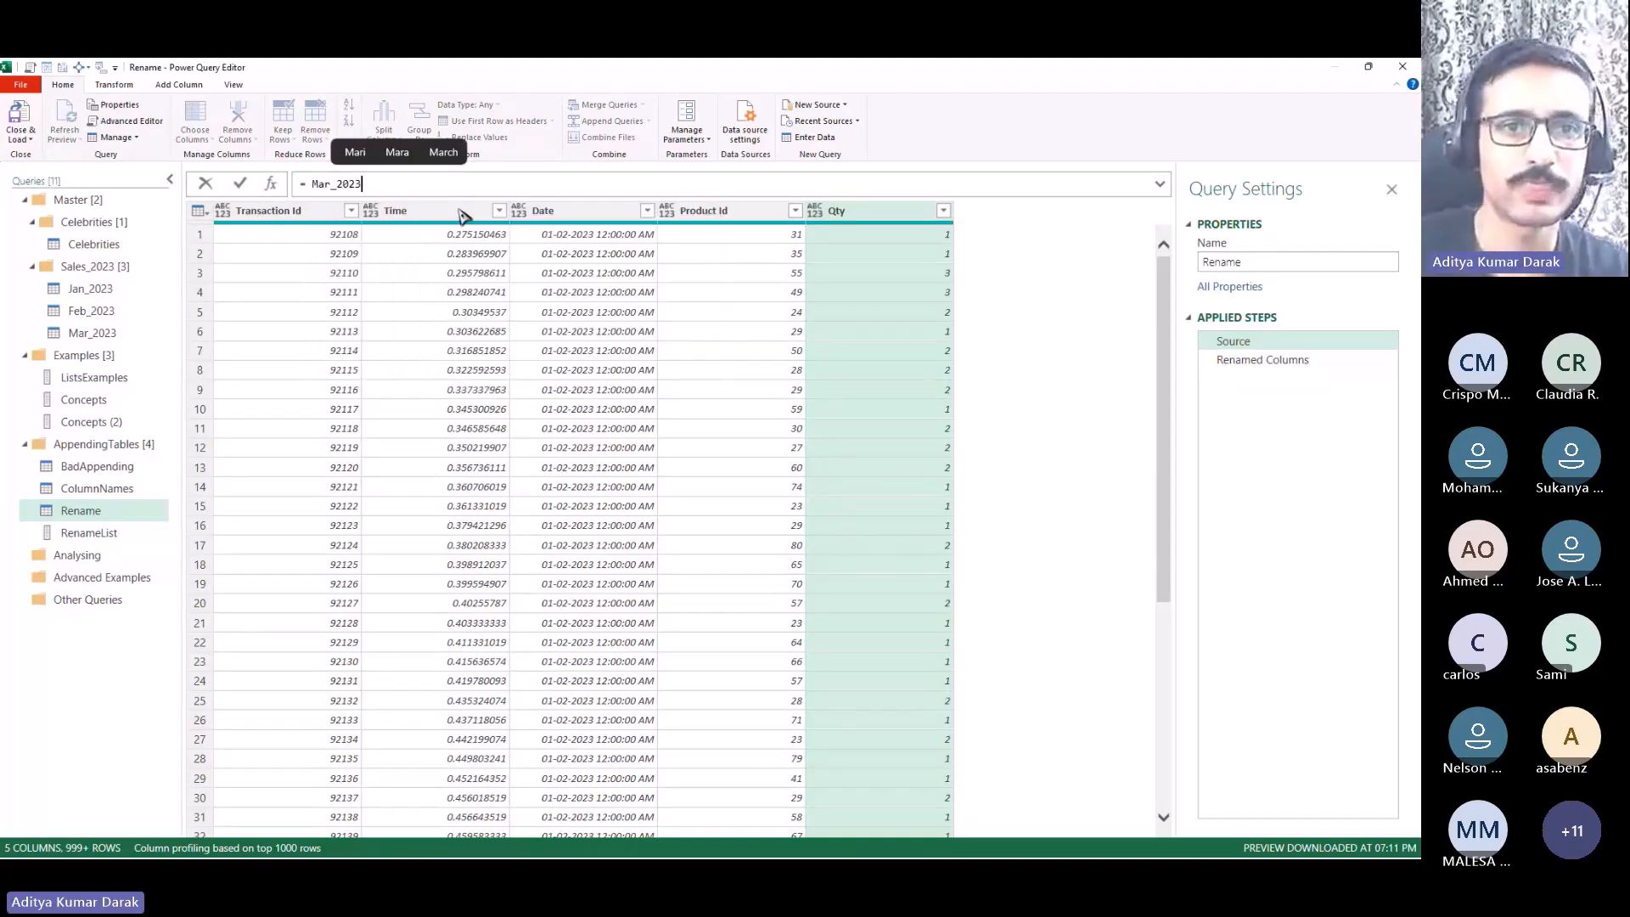
pyautogui.press('Return')
# Step: Compare the original Id, Dates and Quantity headers in the Mar_2023 query with the column headers in the Rename query
pyautogui.click(91, 332)
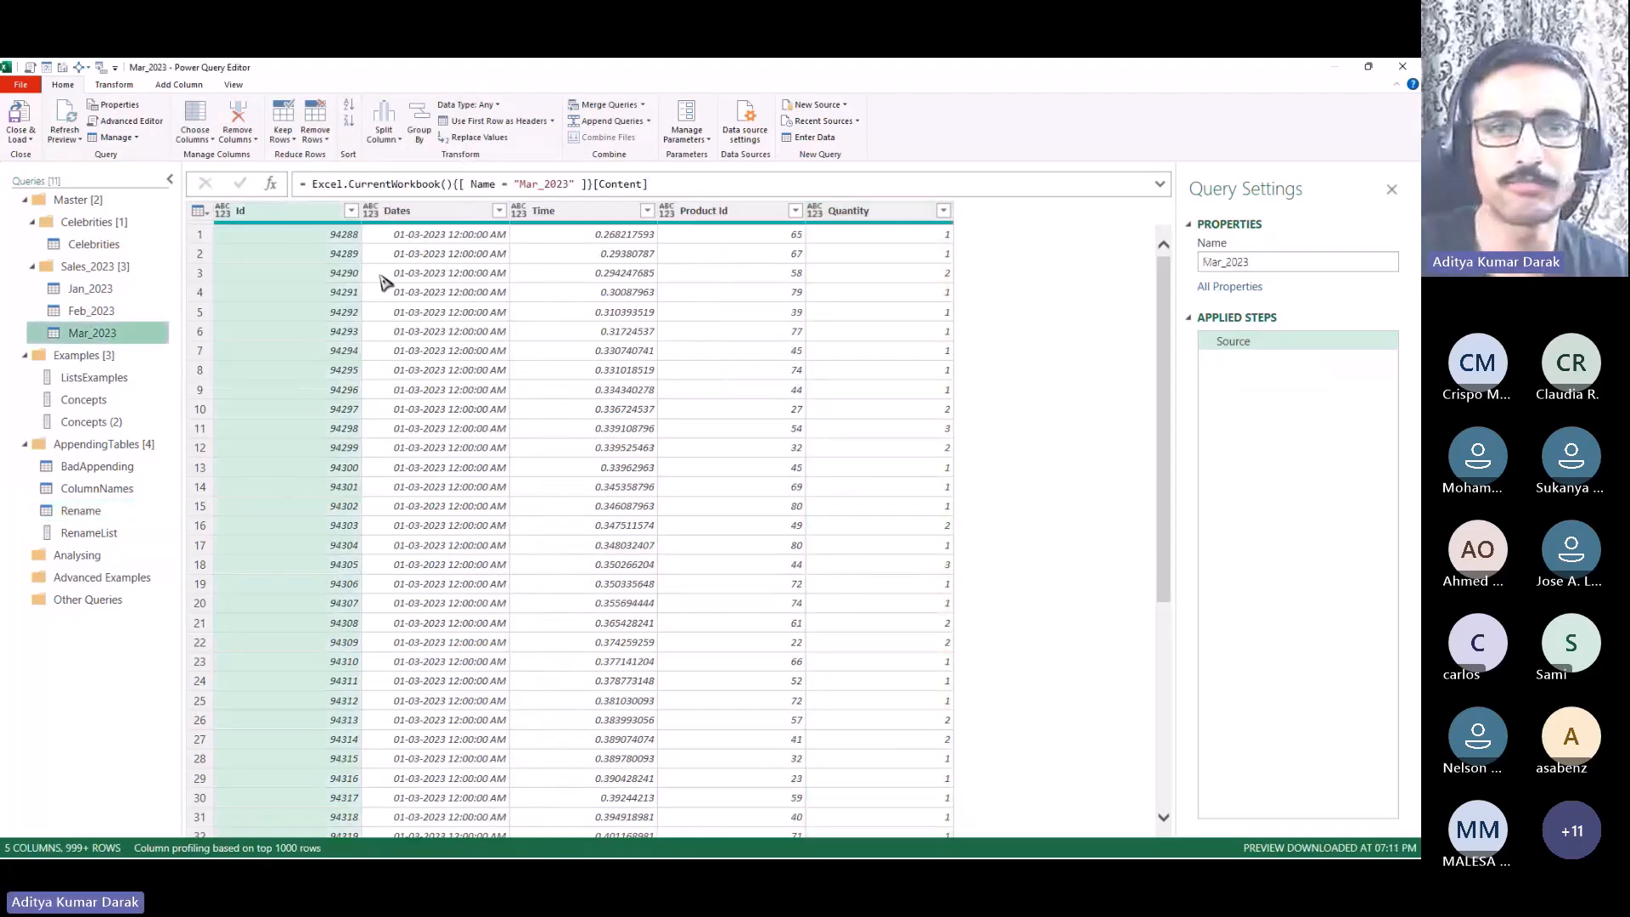
pyautogui.click(302, 212)
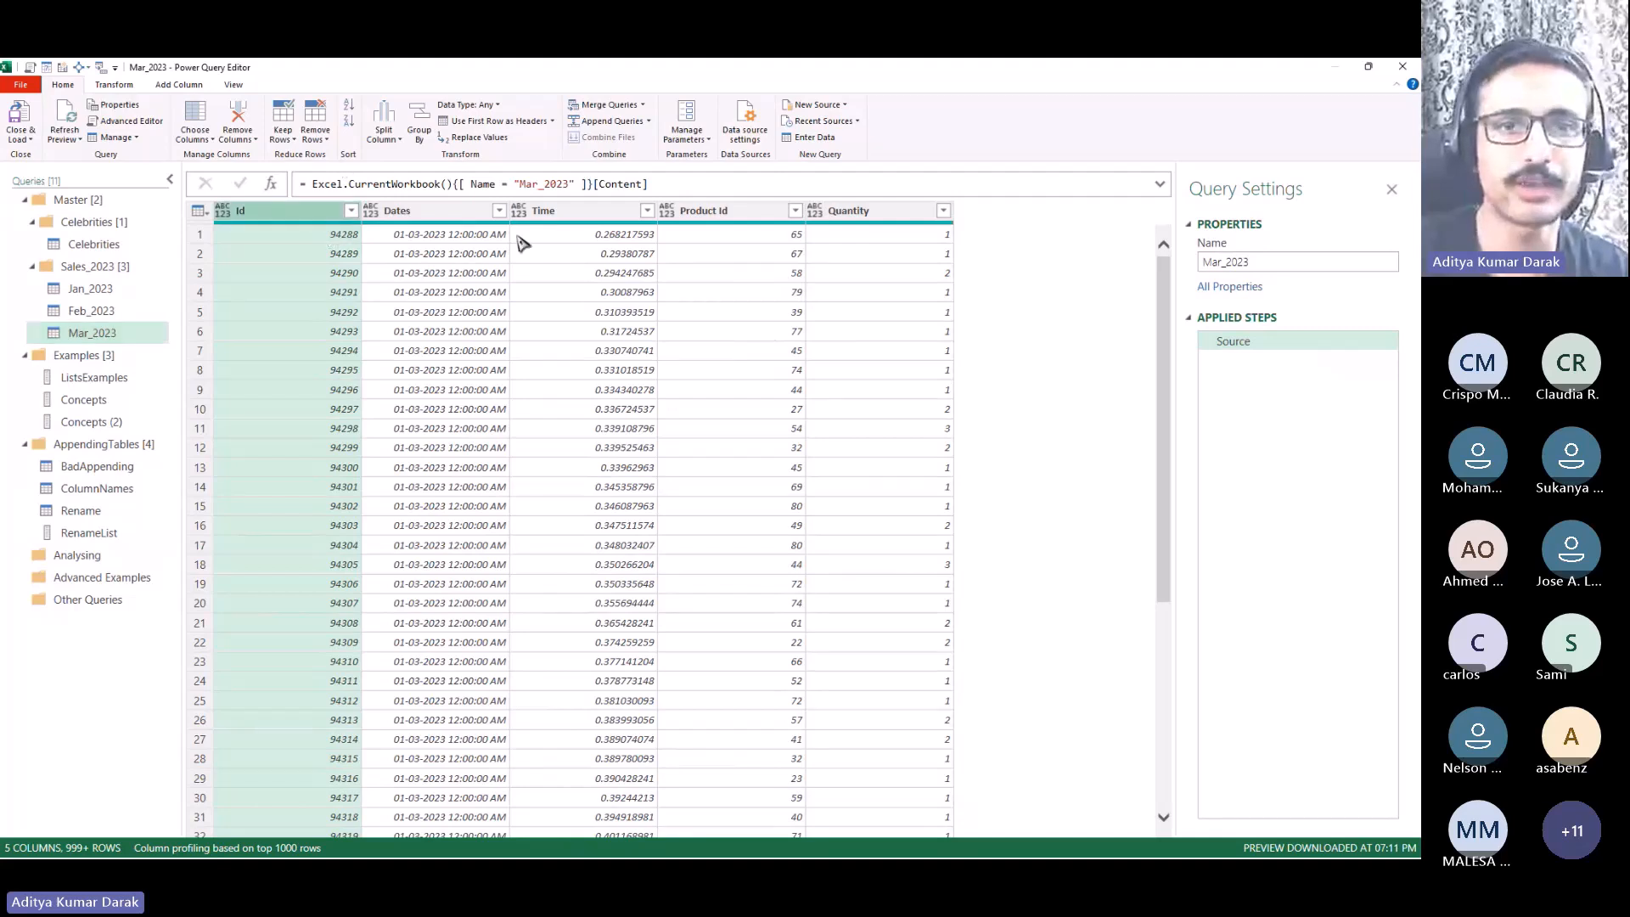
pyautogui.click(467, 214)
pyautogui.click(899, 214)
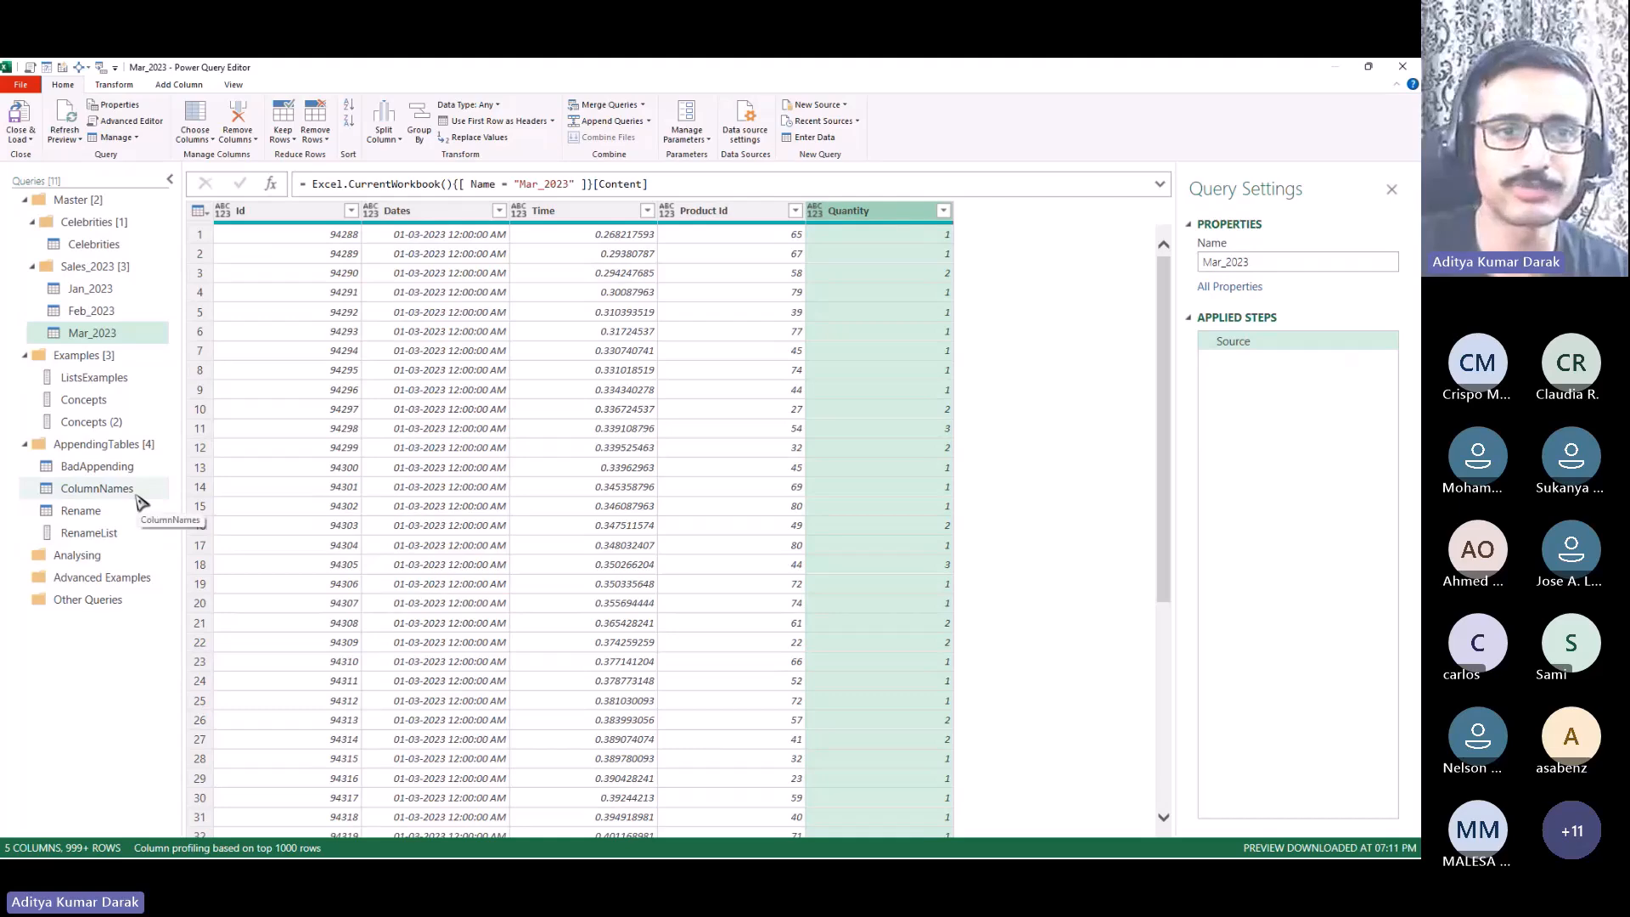
pyautogui.click(127, 491)
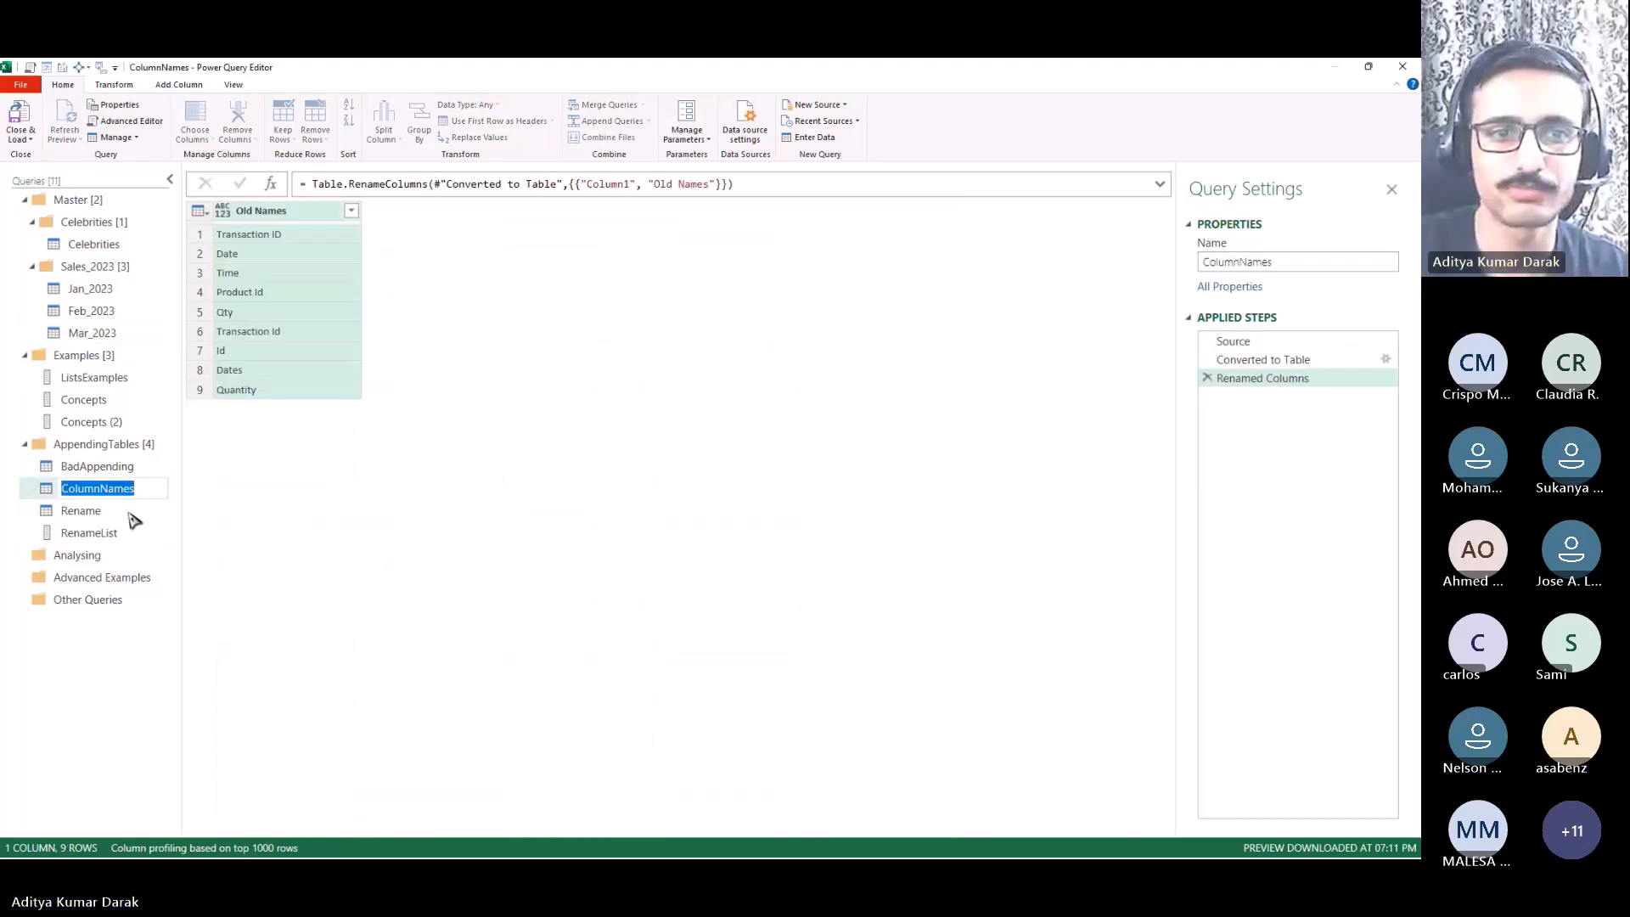
pyautogui.click(131, 514)
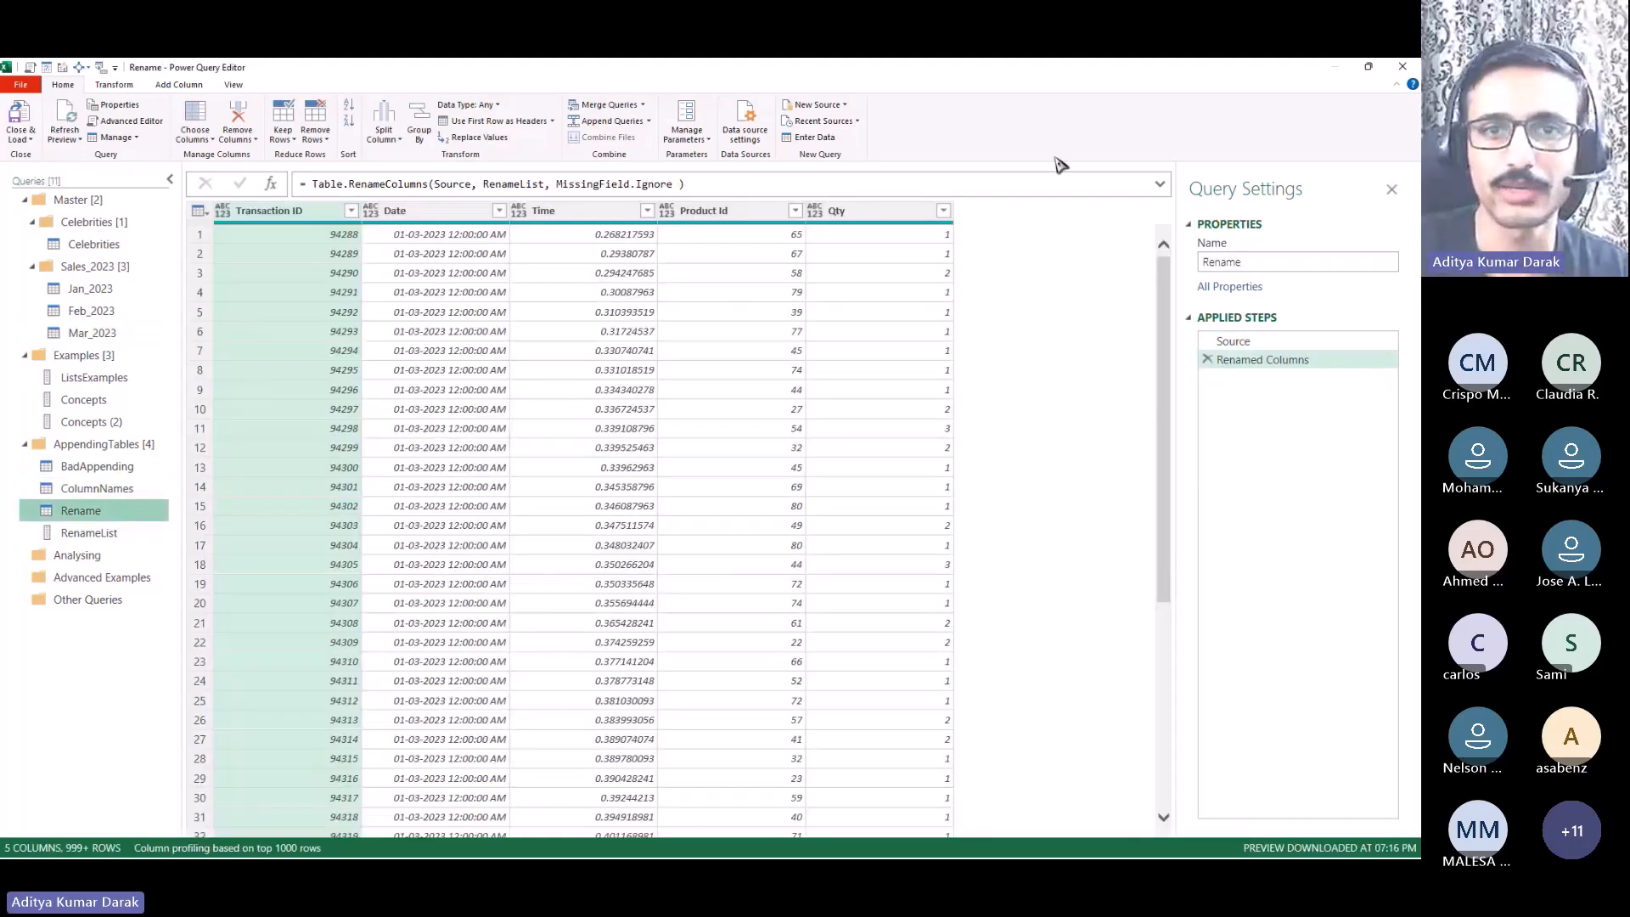
# Step: Check the renamed column headers in the Rename query and rename its Renamed Columns step as Rename
pyautogui.moveTo(311, 188); pyautogui.dragTo(545, 187)
pyautogui.click(360, 268)
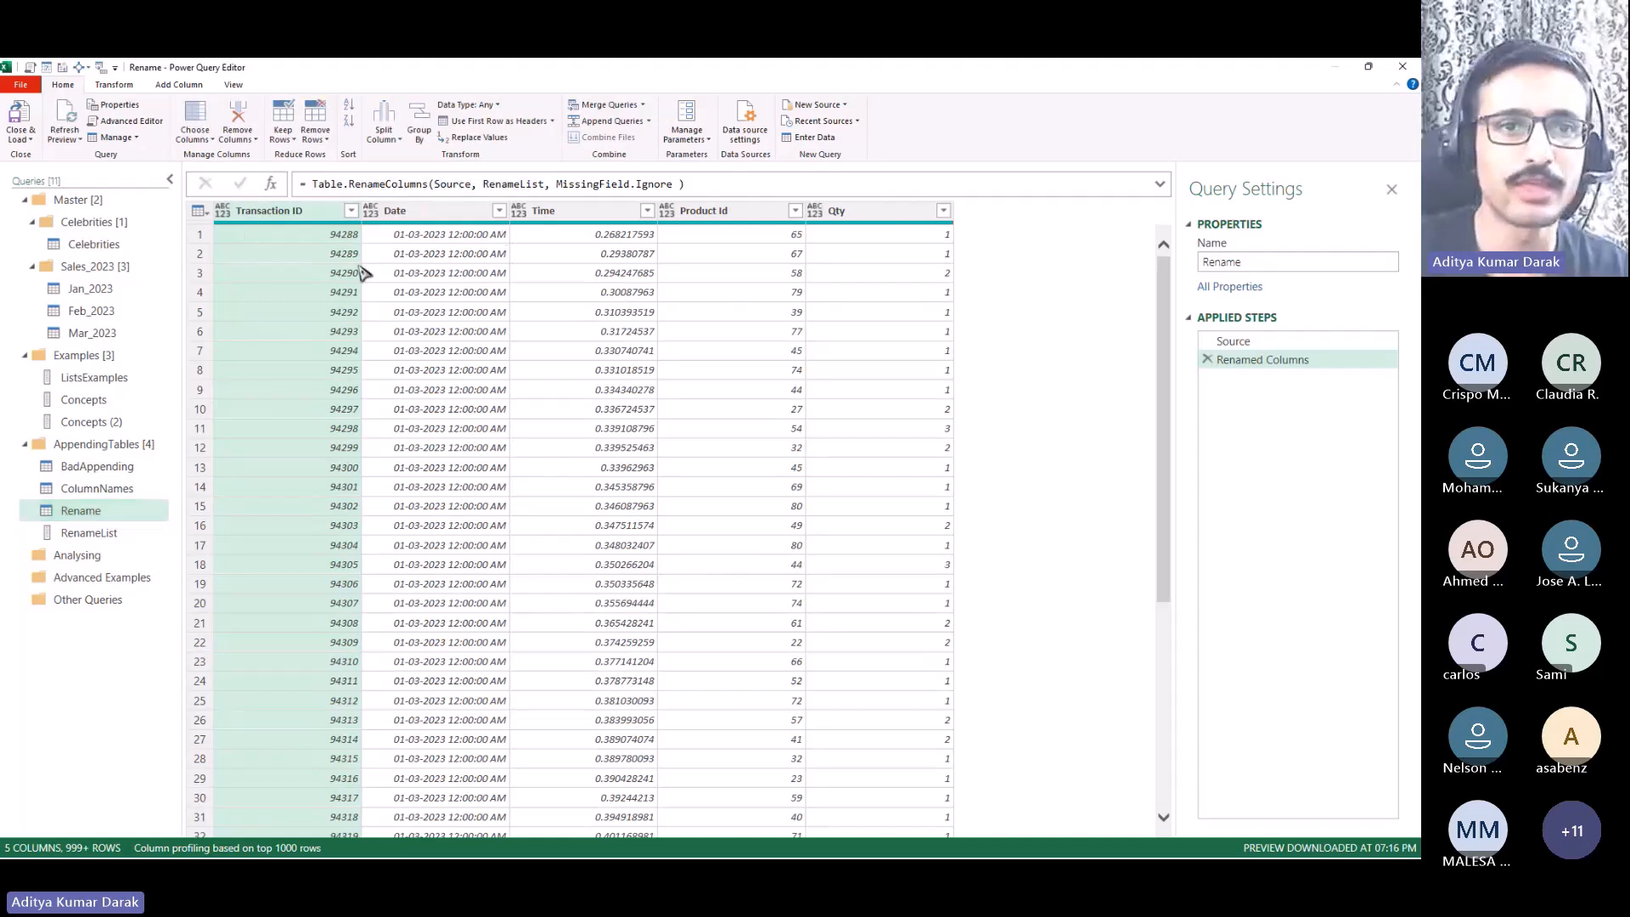
pyautogui.click(321, 213)
pyautogui.click(422, 214)
pyautogui.click(735, 219)
pyautogui.click(885, 217)
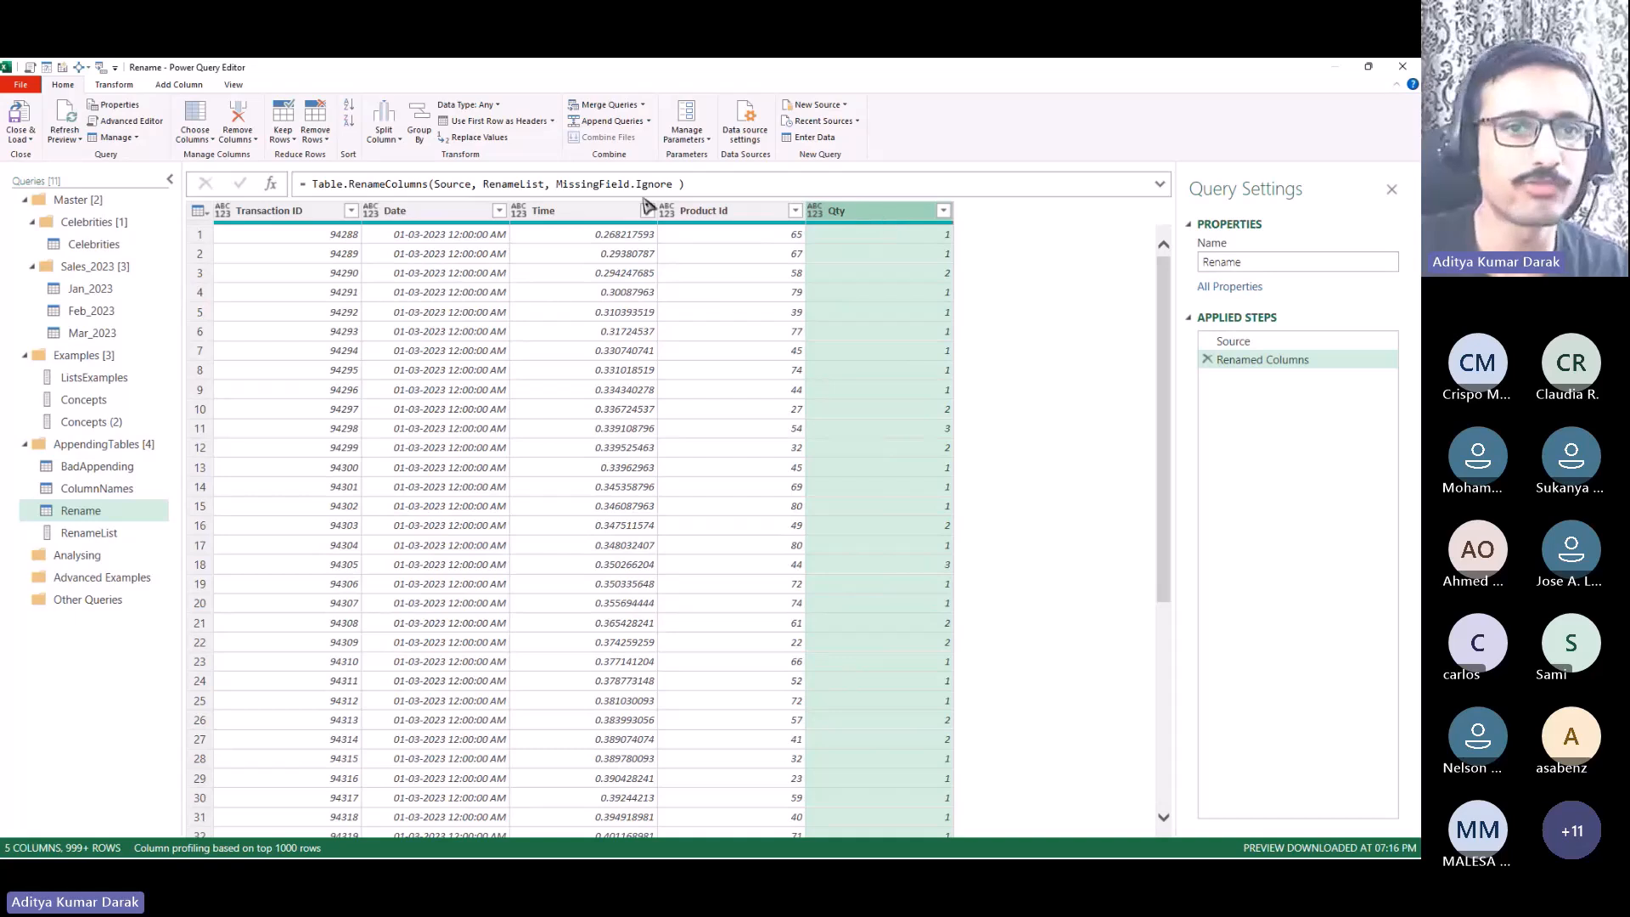
pyautogui.doubleClick(1333, 367)
pyautogui.write('Rename')
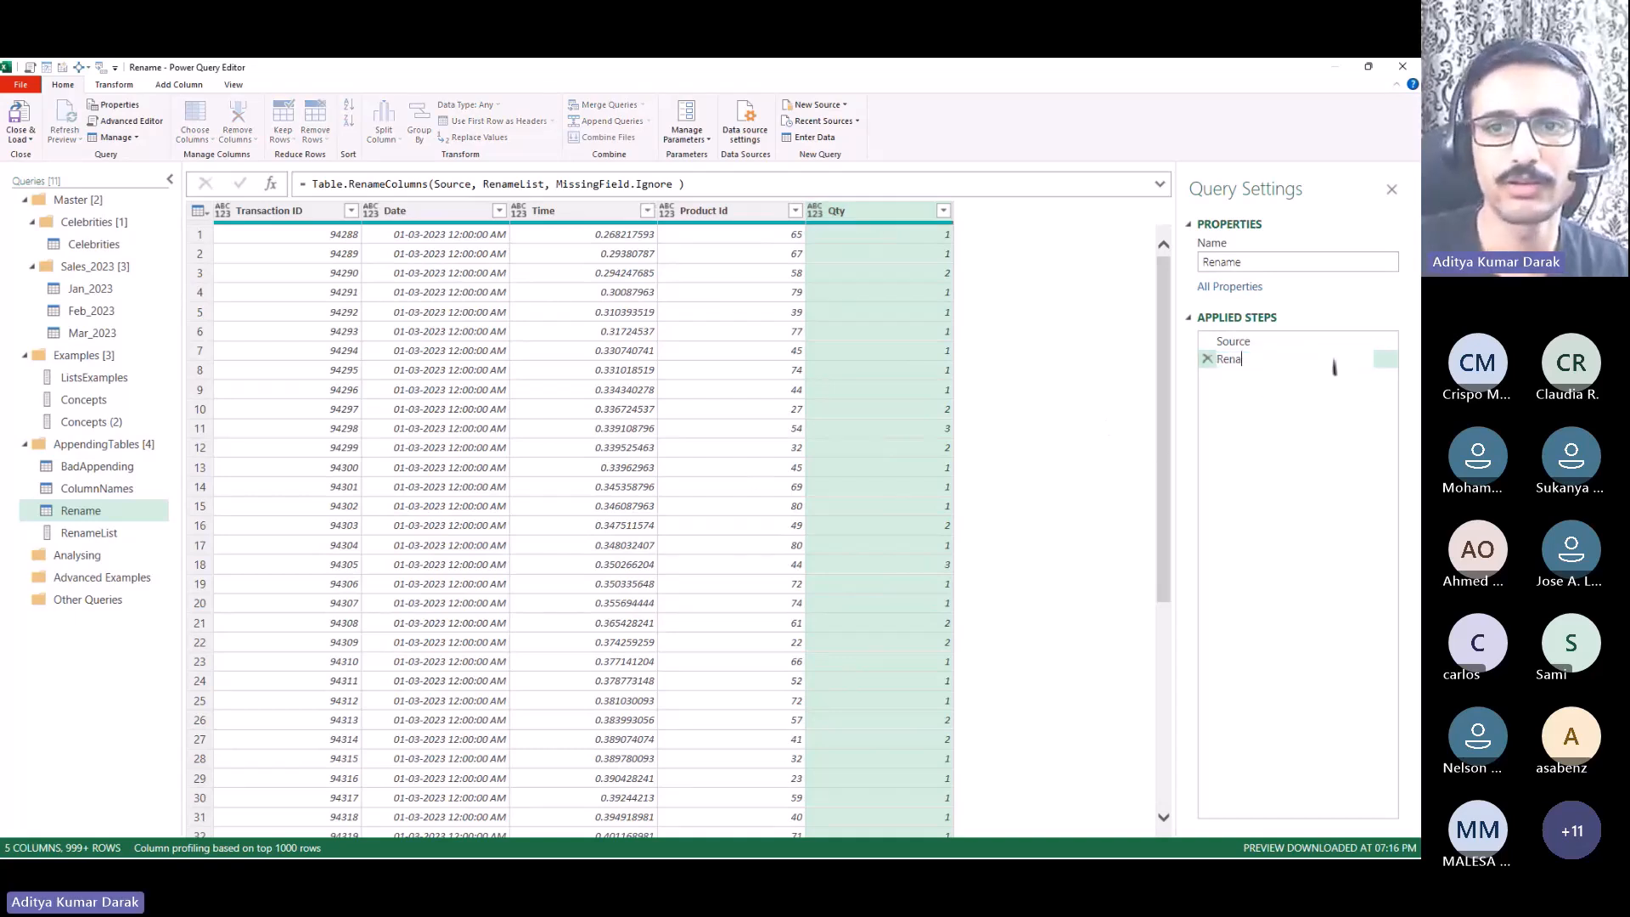
pyautogui.press('Return')
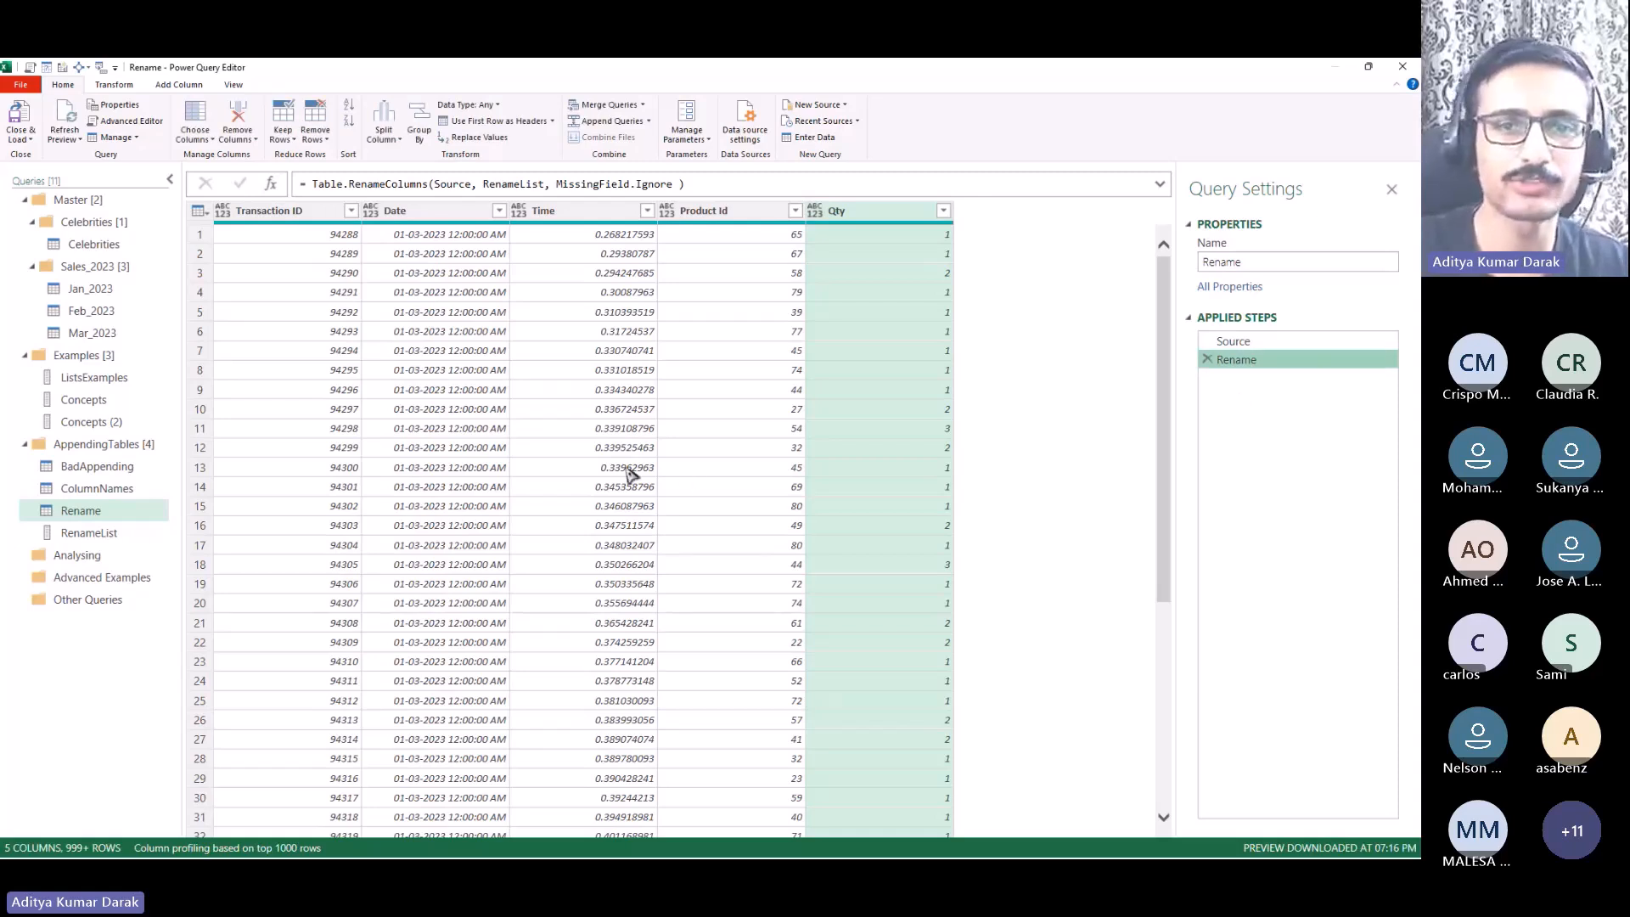
# Step: Open the Rename query's full code and add the function header (Table) => above the let line
pyautogui.hotkey('alt', '1')
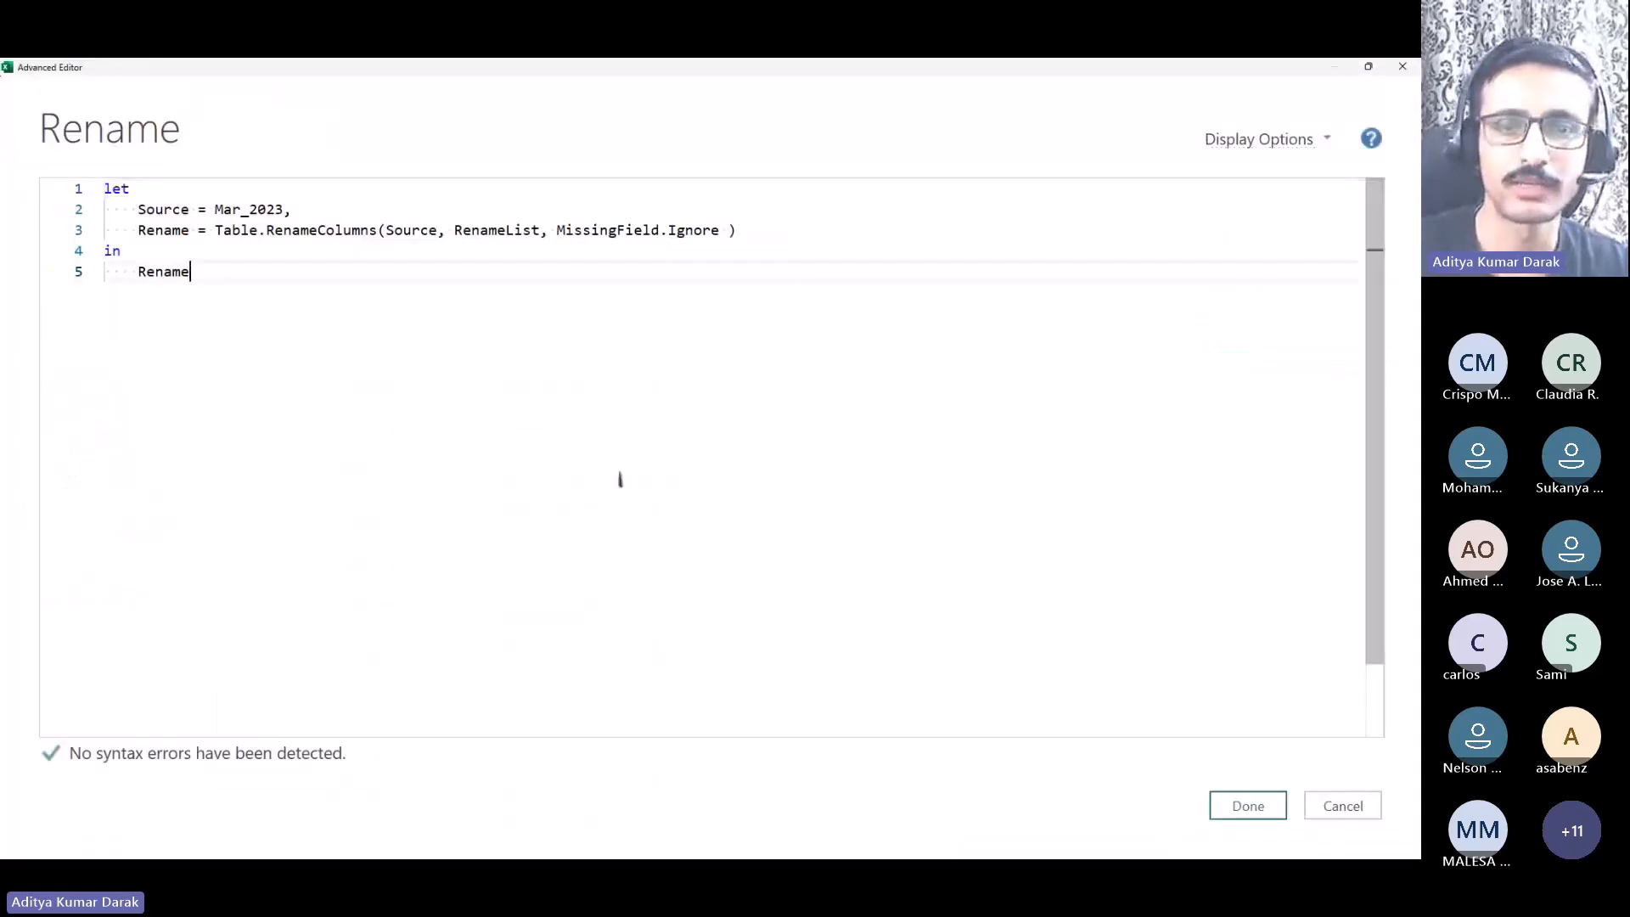
pyautogui.hotkey('ctrl', 'Home')
pyautogui.press('Return')
pyautogui.press('Return')
pyautogui.press('Up')
pyautogui.press('Up')
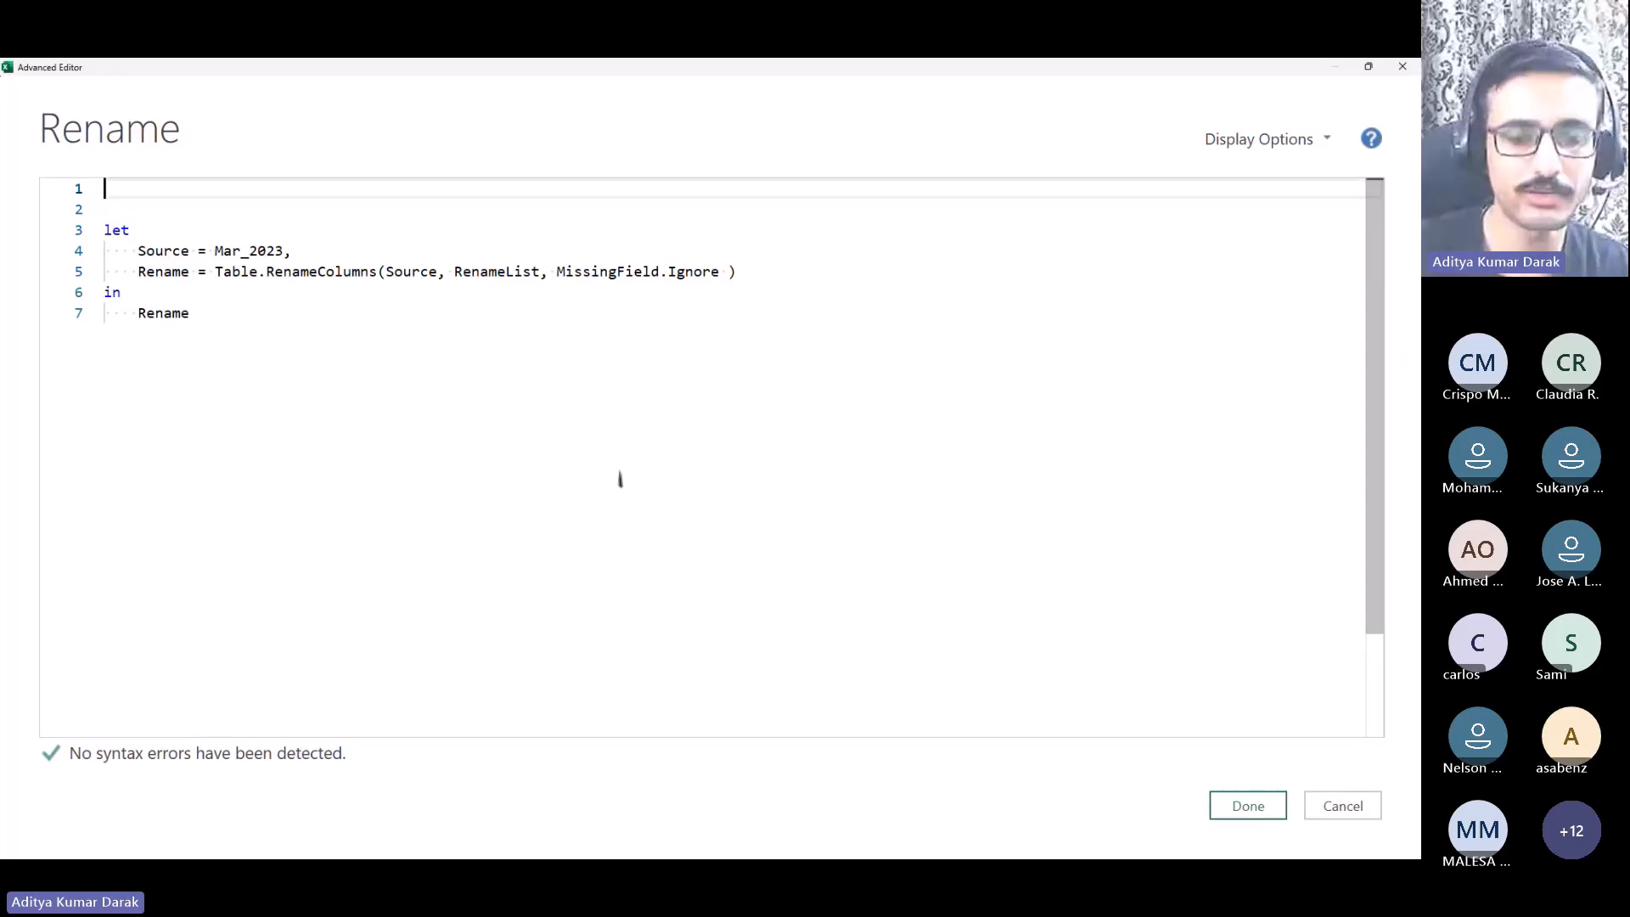
pyautogui.write('()')
pyautogui.moveTo(215, 250); pyautogui.dragTo(286, 251)
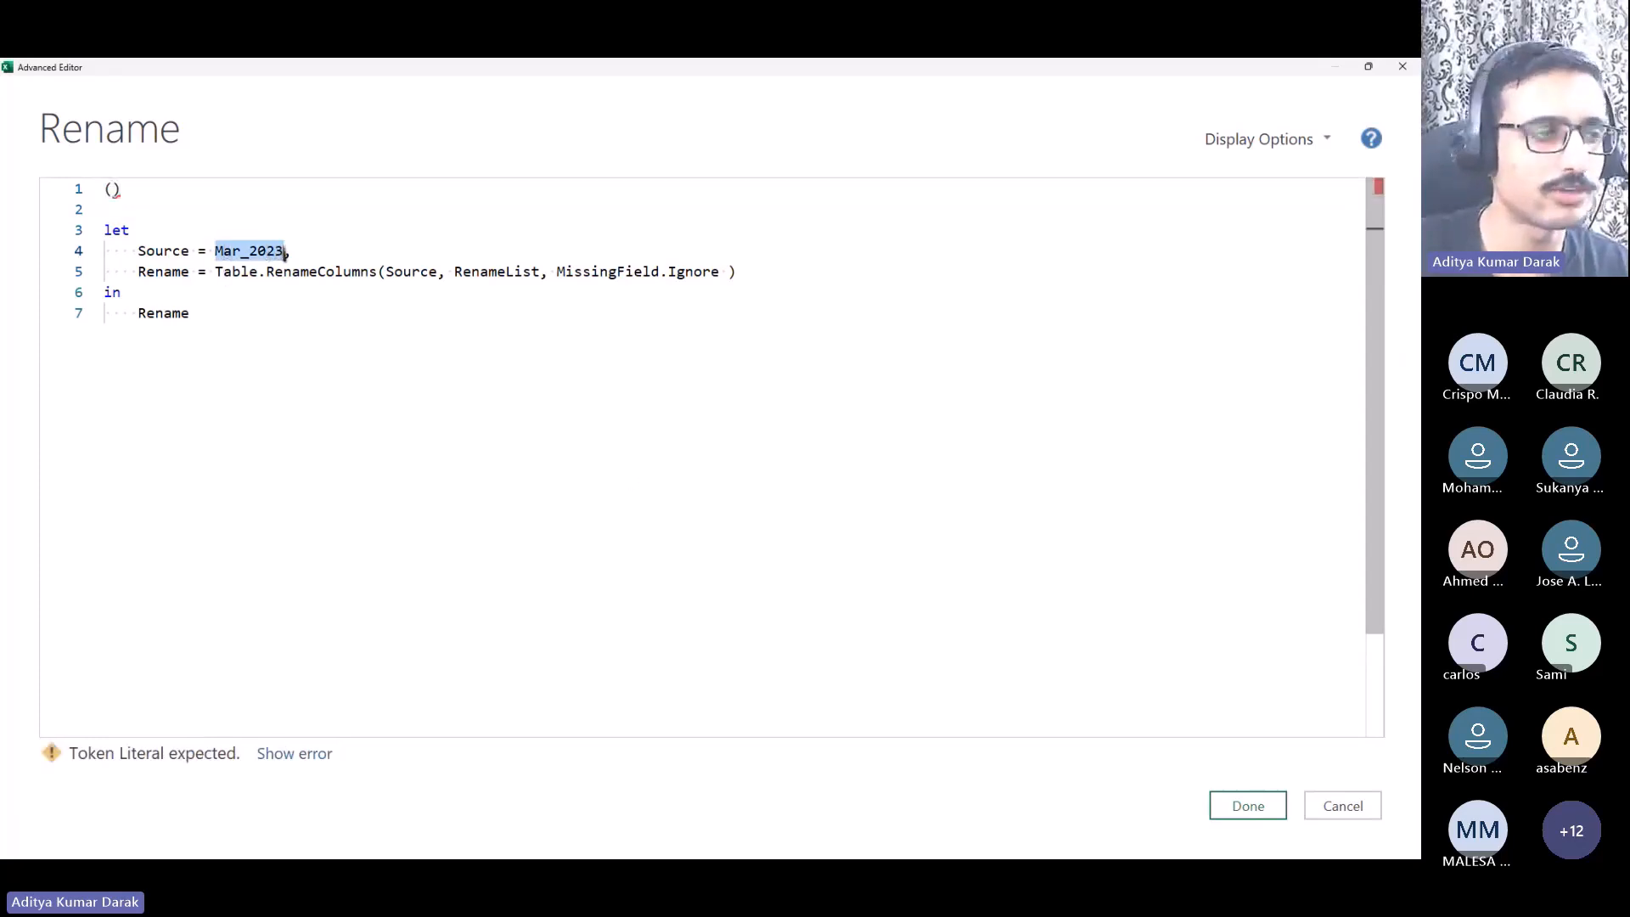
pyautogui.click(111, 188)
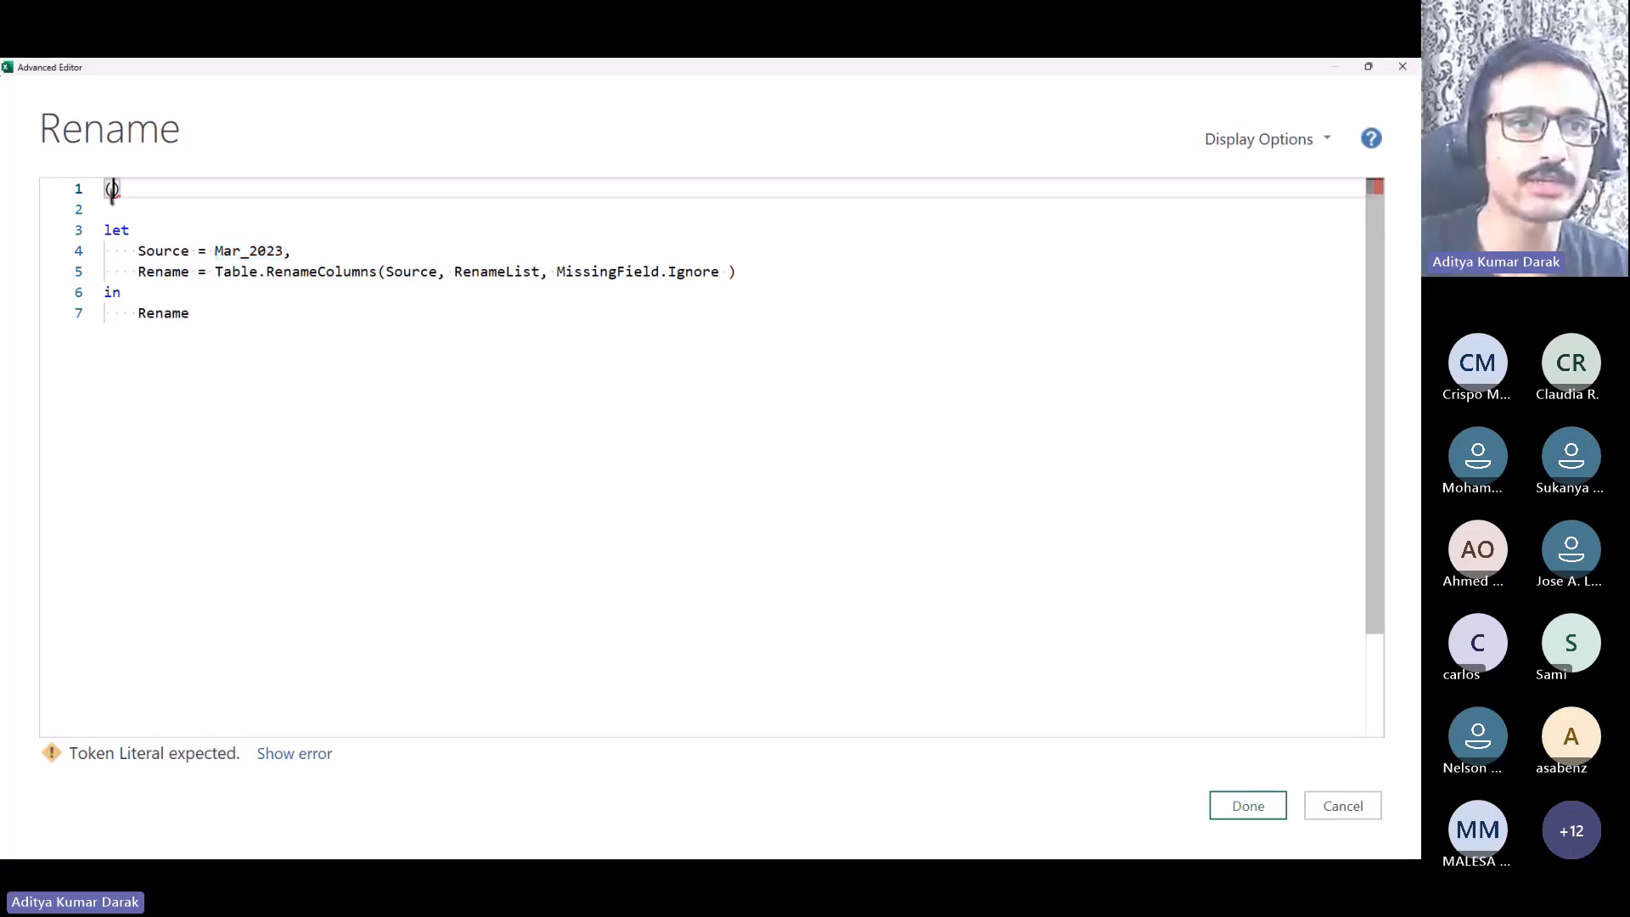
pyautogui.write('Table')
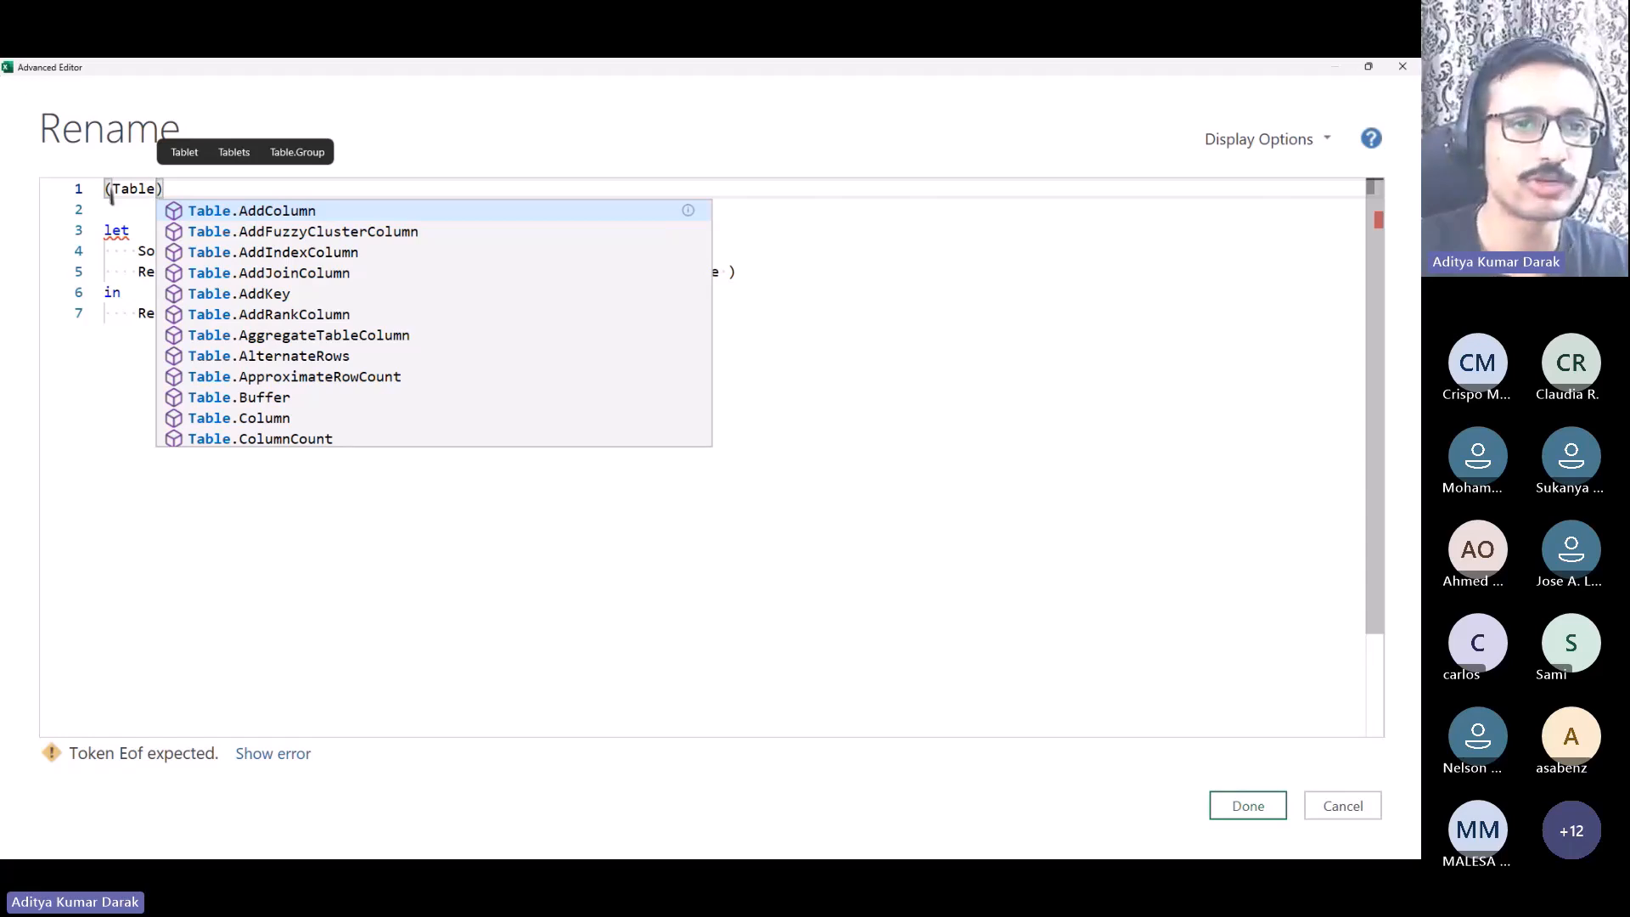
pyautogui.write(')')
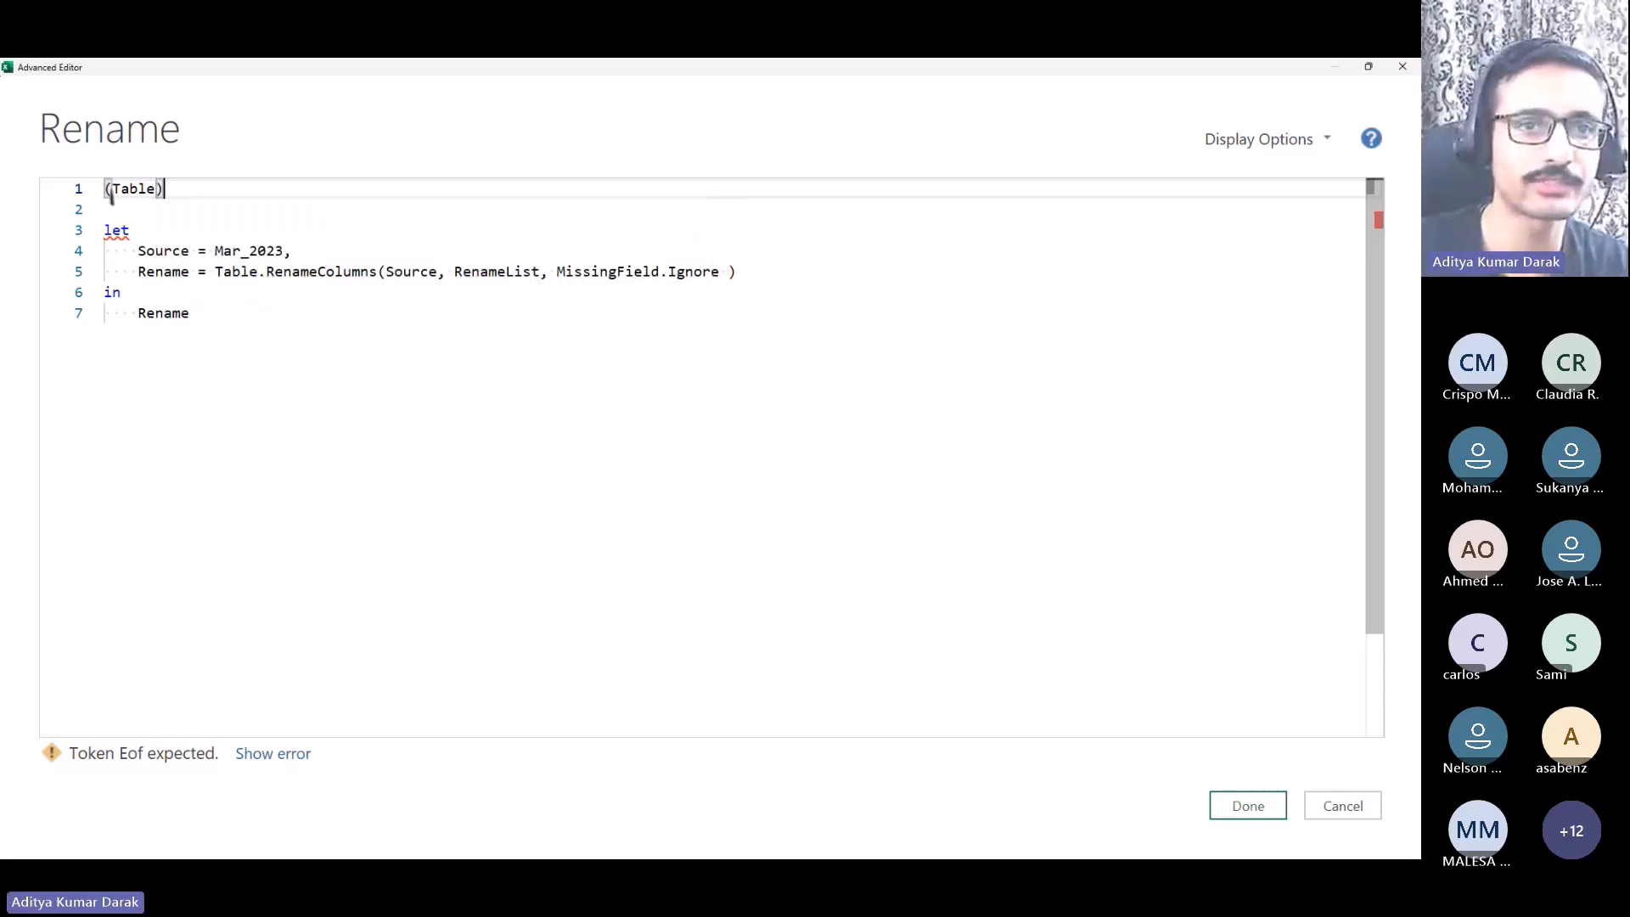
pyautogui.write(' =>')
# Step: Set Source to the Table parameter in place of Mar_2023 and apply the code to make Rename a function
pyautogui.doubleClick(255, 250)
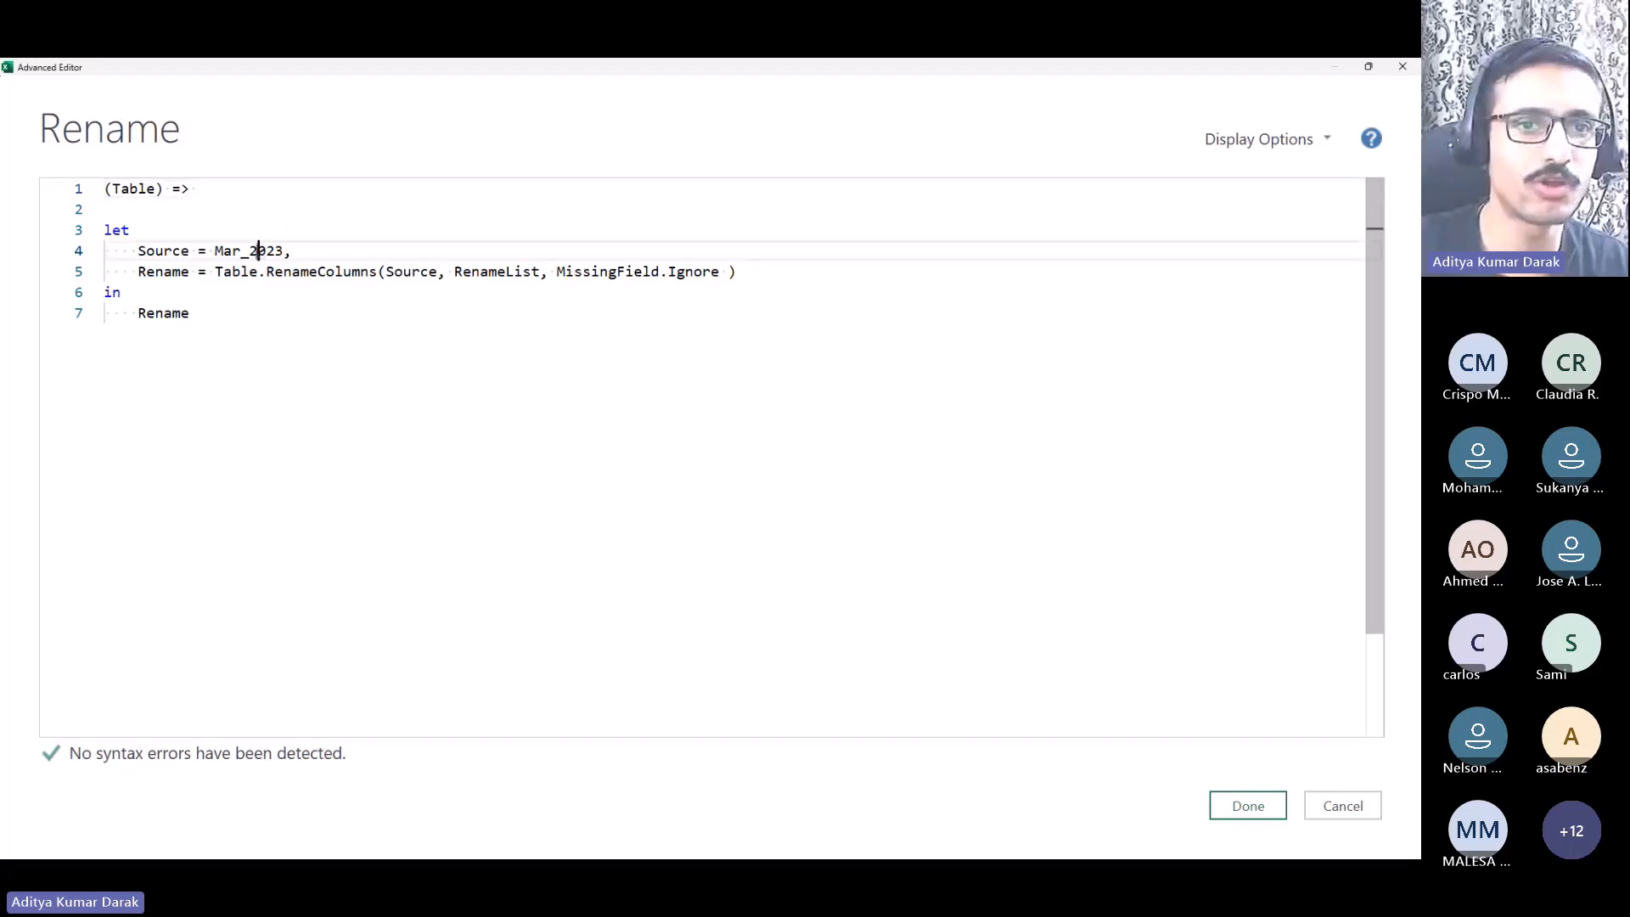
pyautogui.write('Table,')
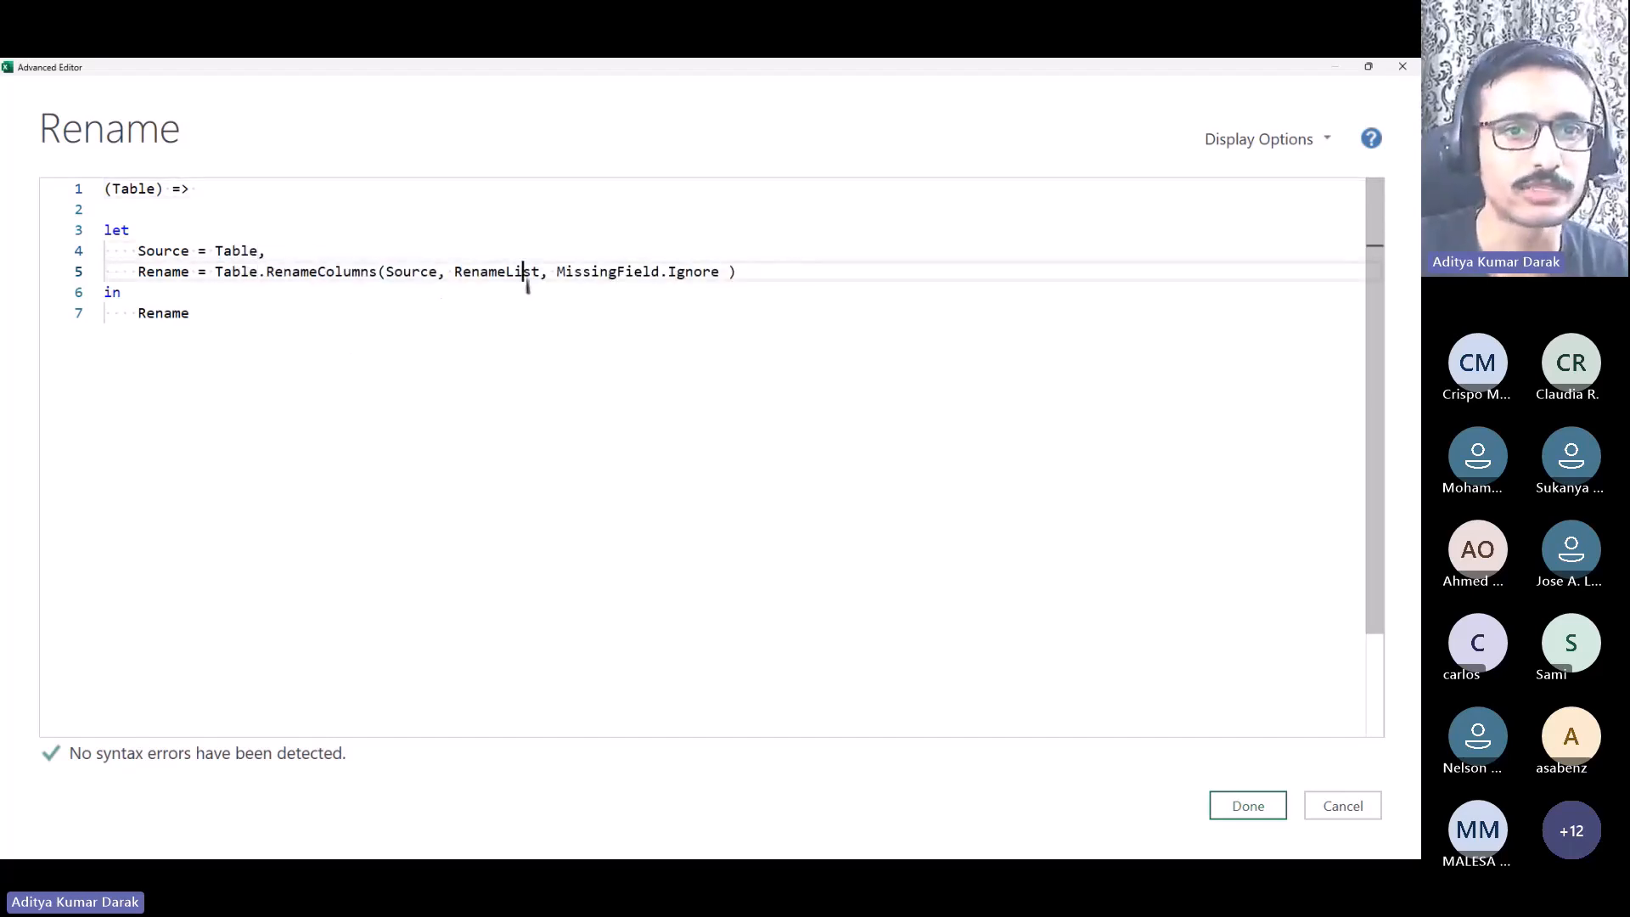
pyautogui.doubleClick(526, 273)
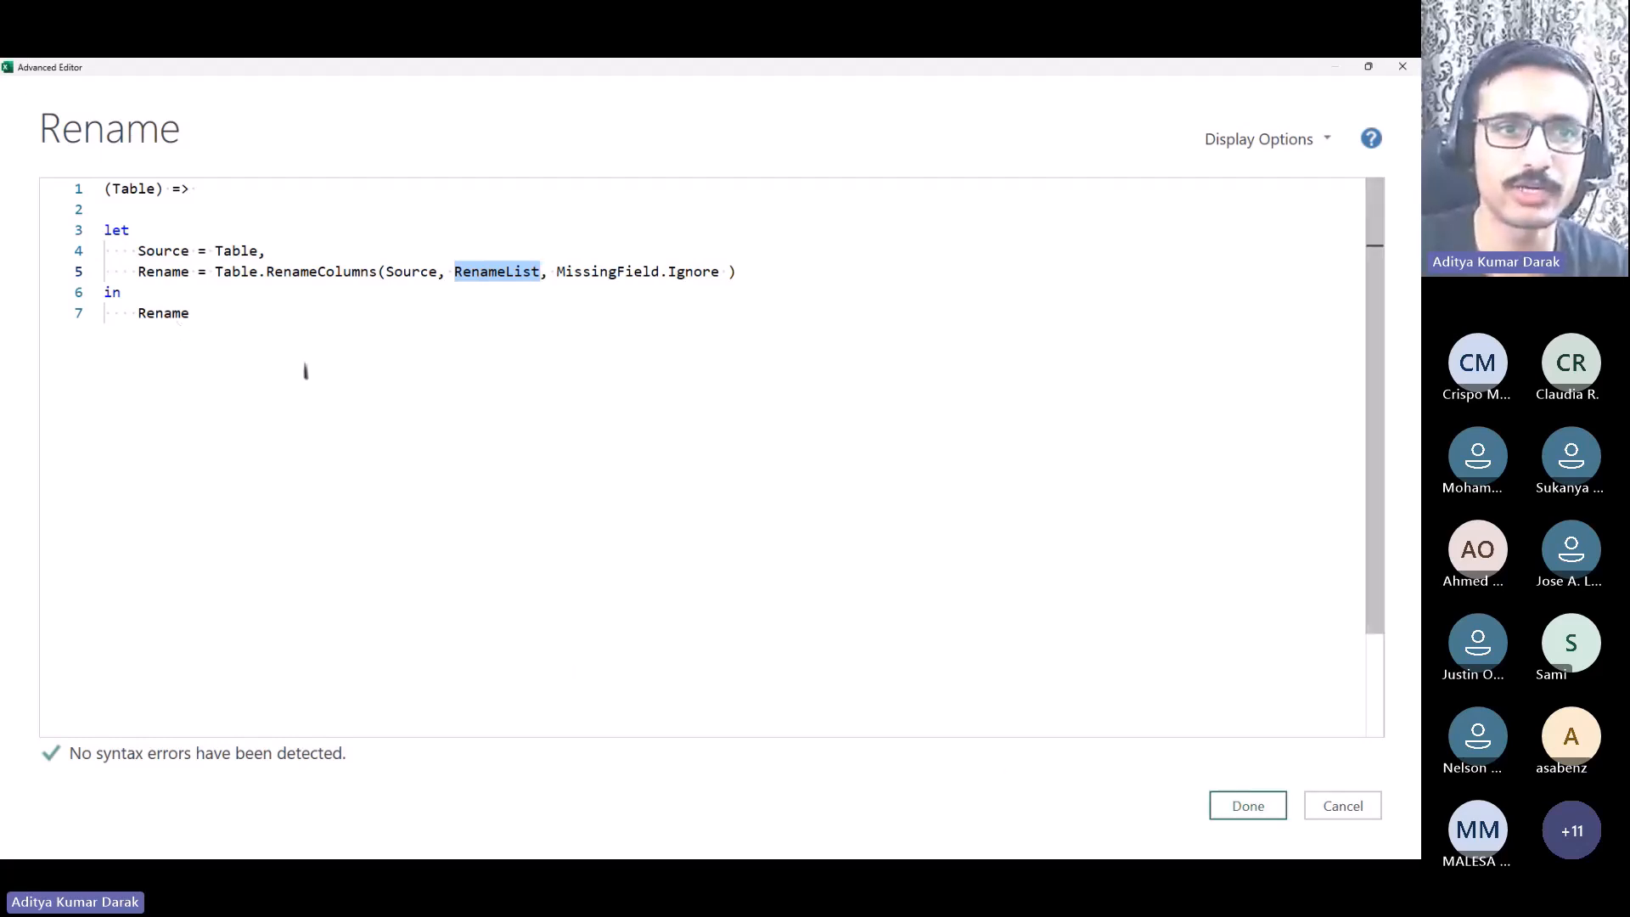
pyautogui.moveTo(306, 367); pyautogui.dragTo(53, 190)
pyautogui.click(1253, 806)
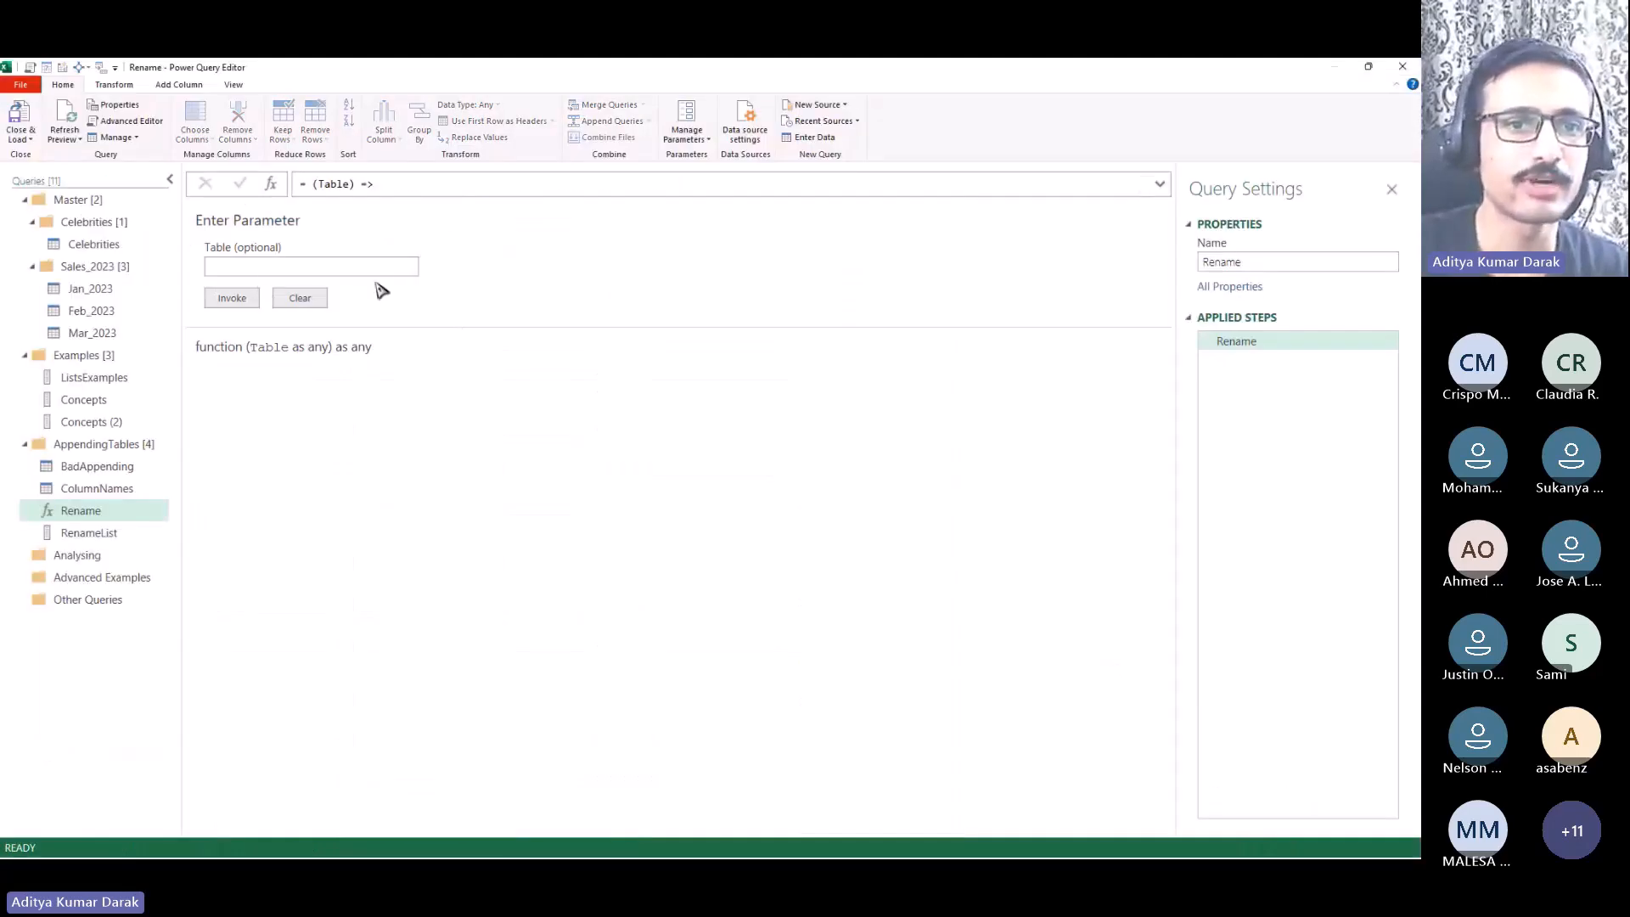
# Step: Create a new blank query in the AppendingTables group
pyautogui.click(106, 534)
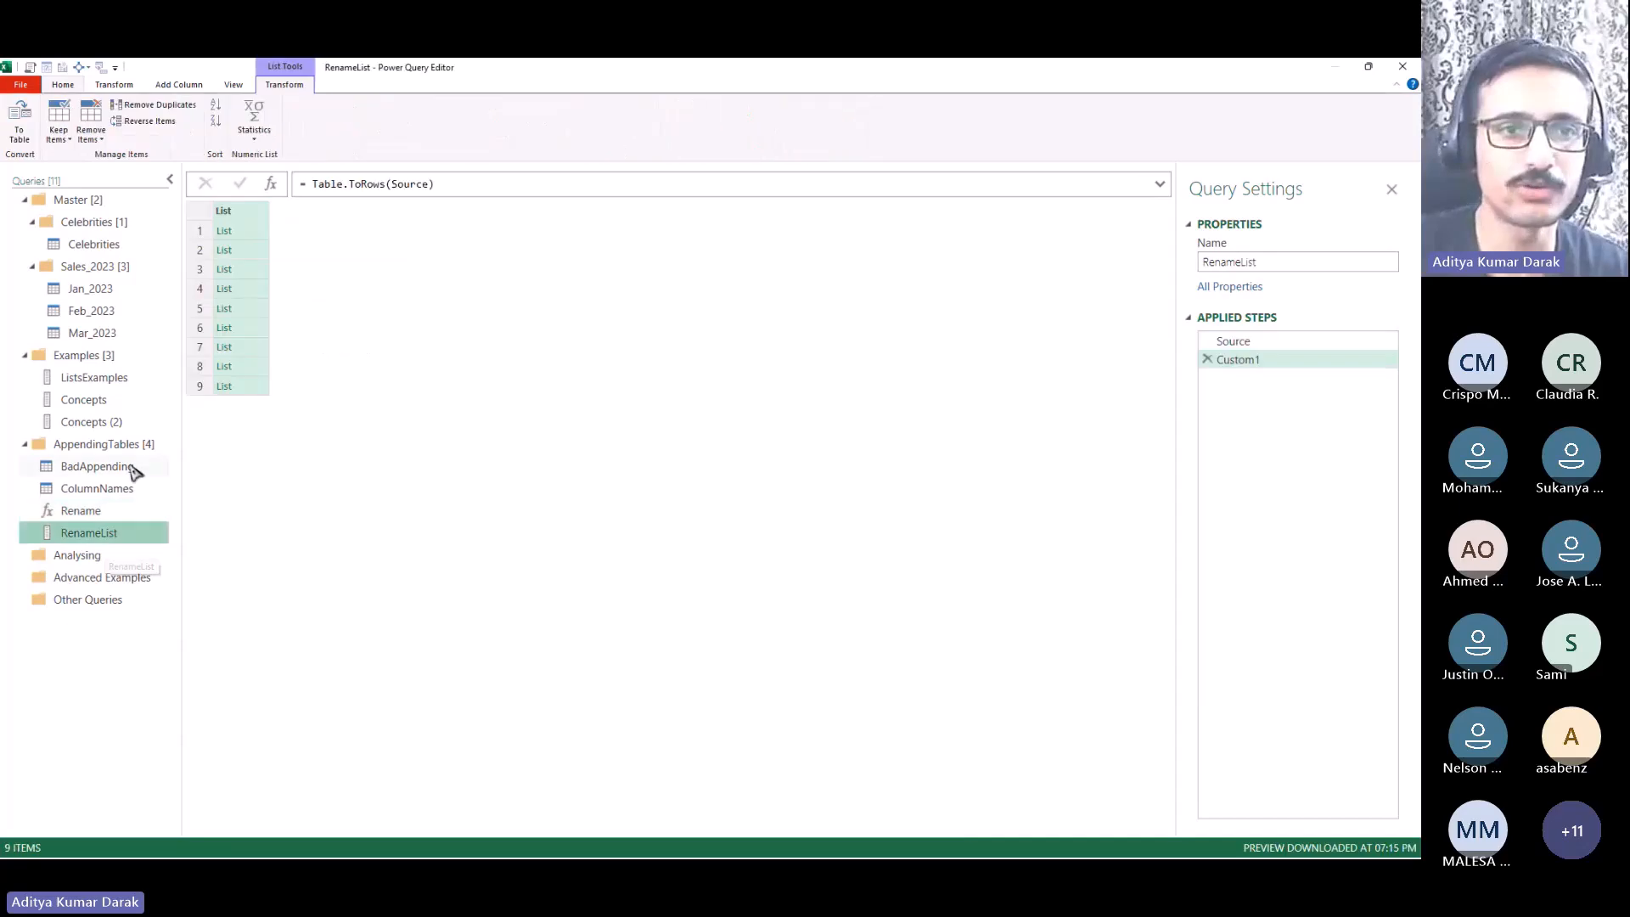
pyautogui.click(132, 468)
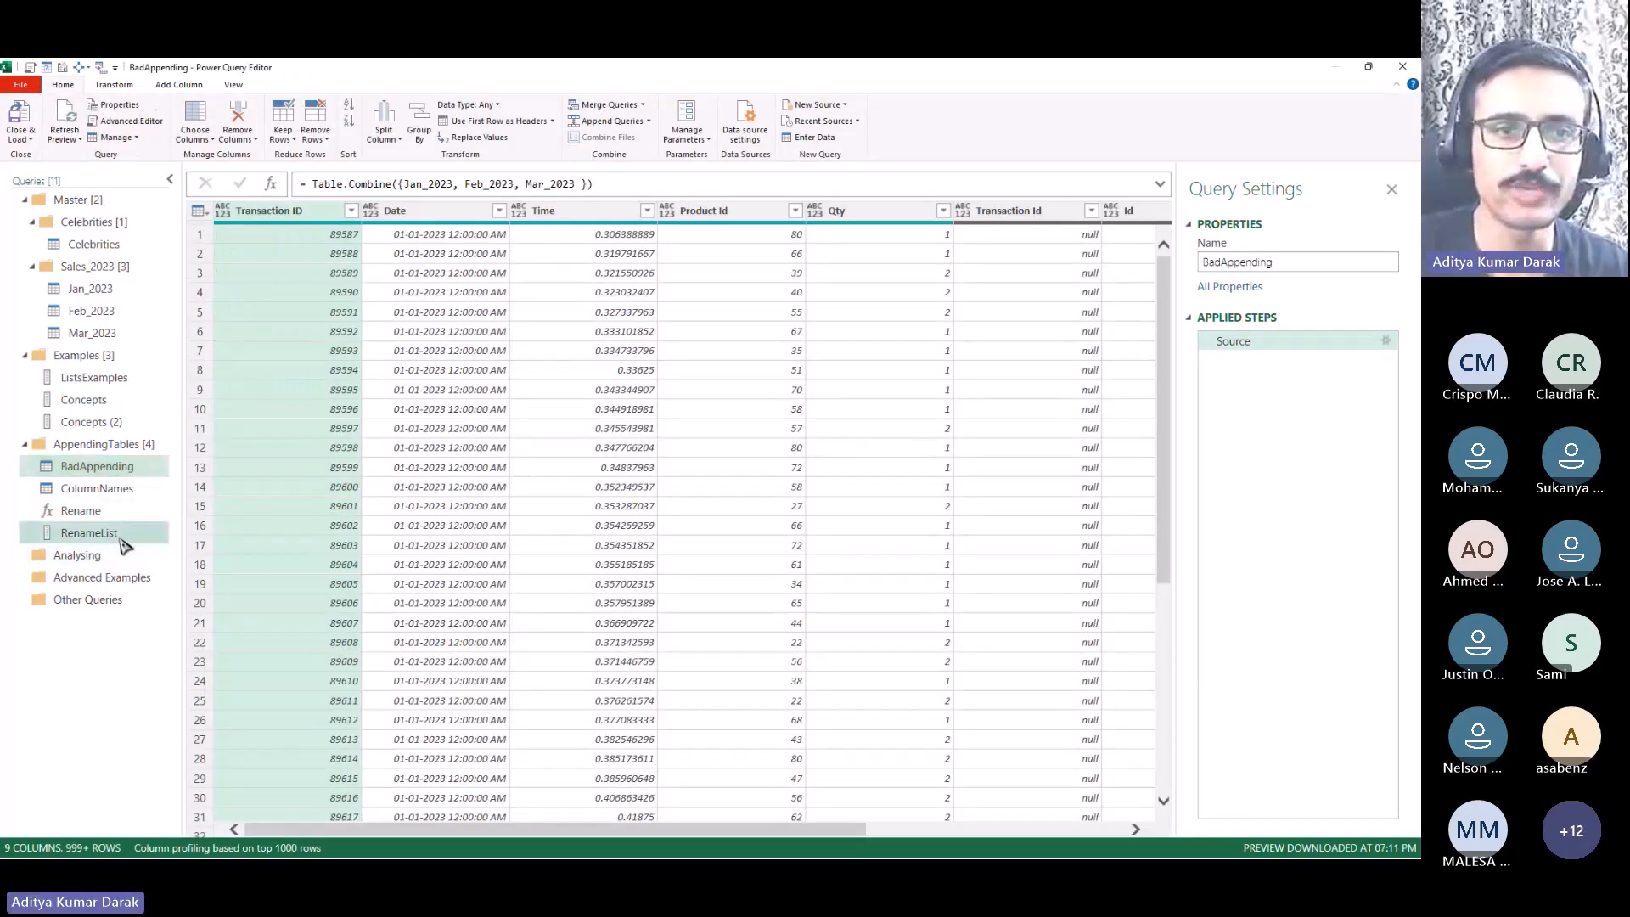
pyautogui.click(120, 542)
pyautogui.doubleClick(145, 444)
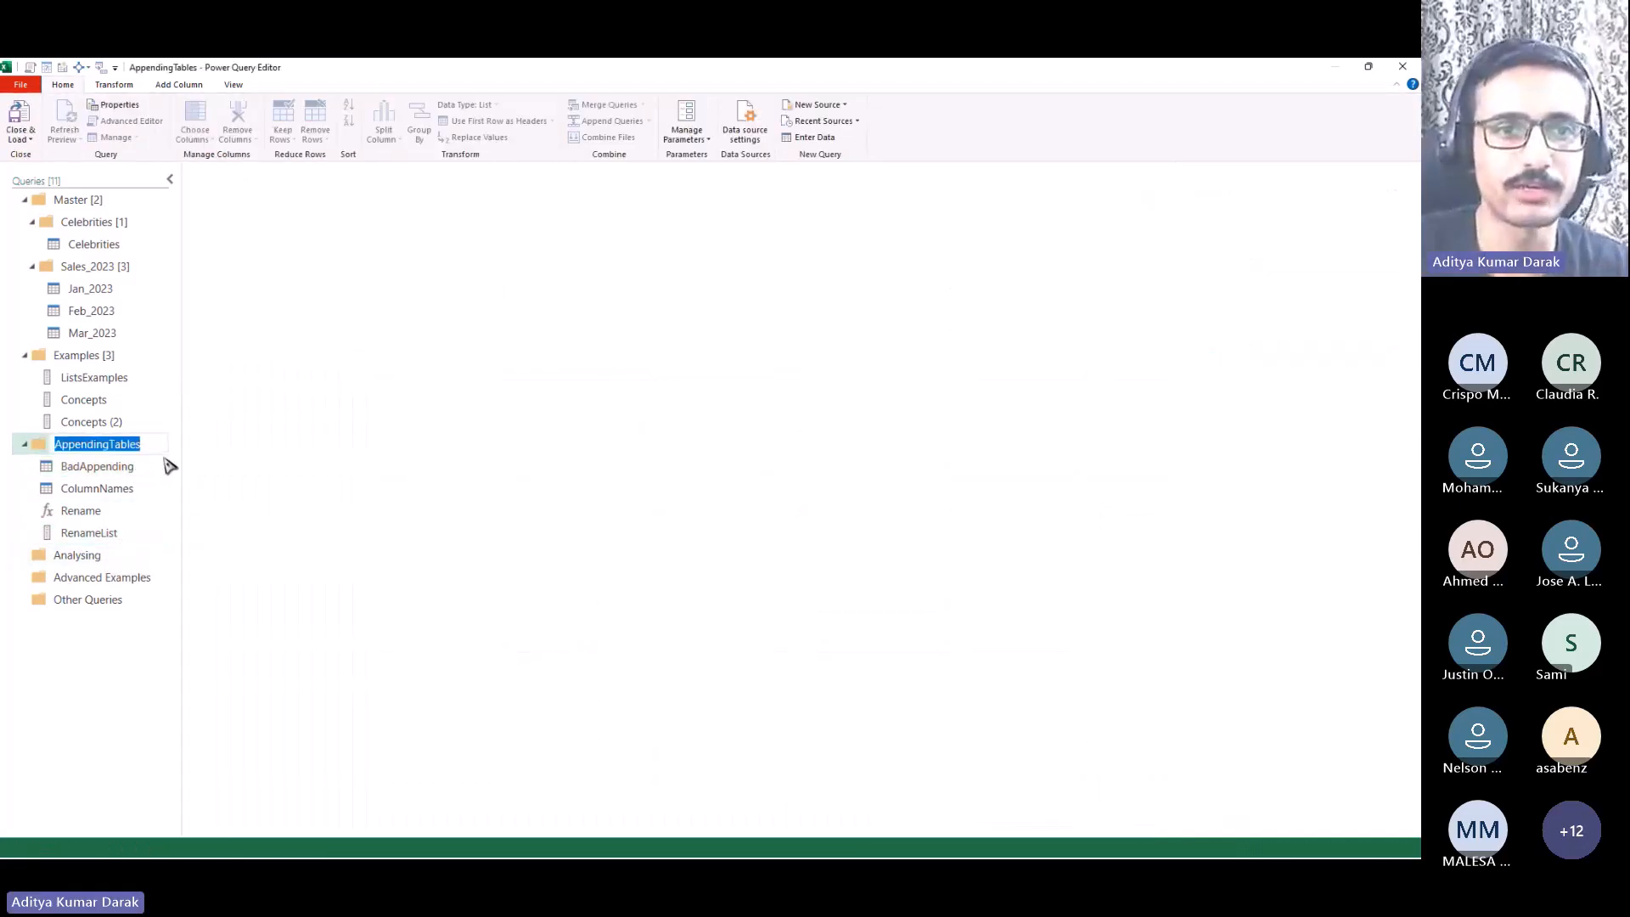
pyautogui.press('Return')
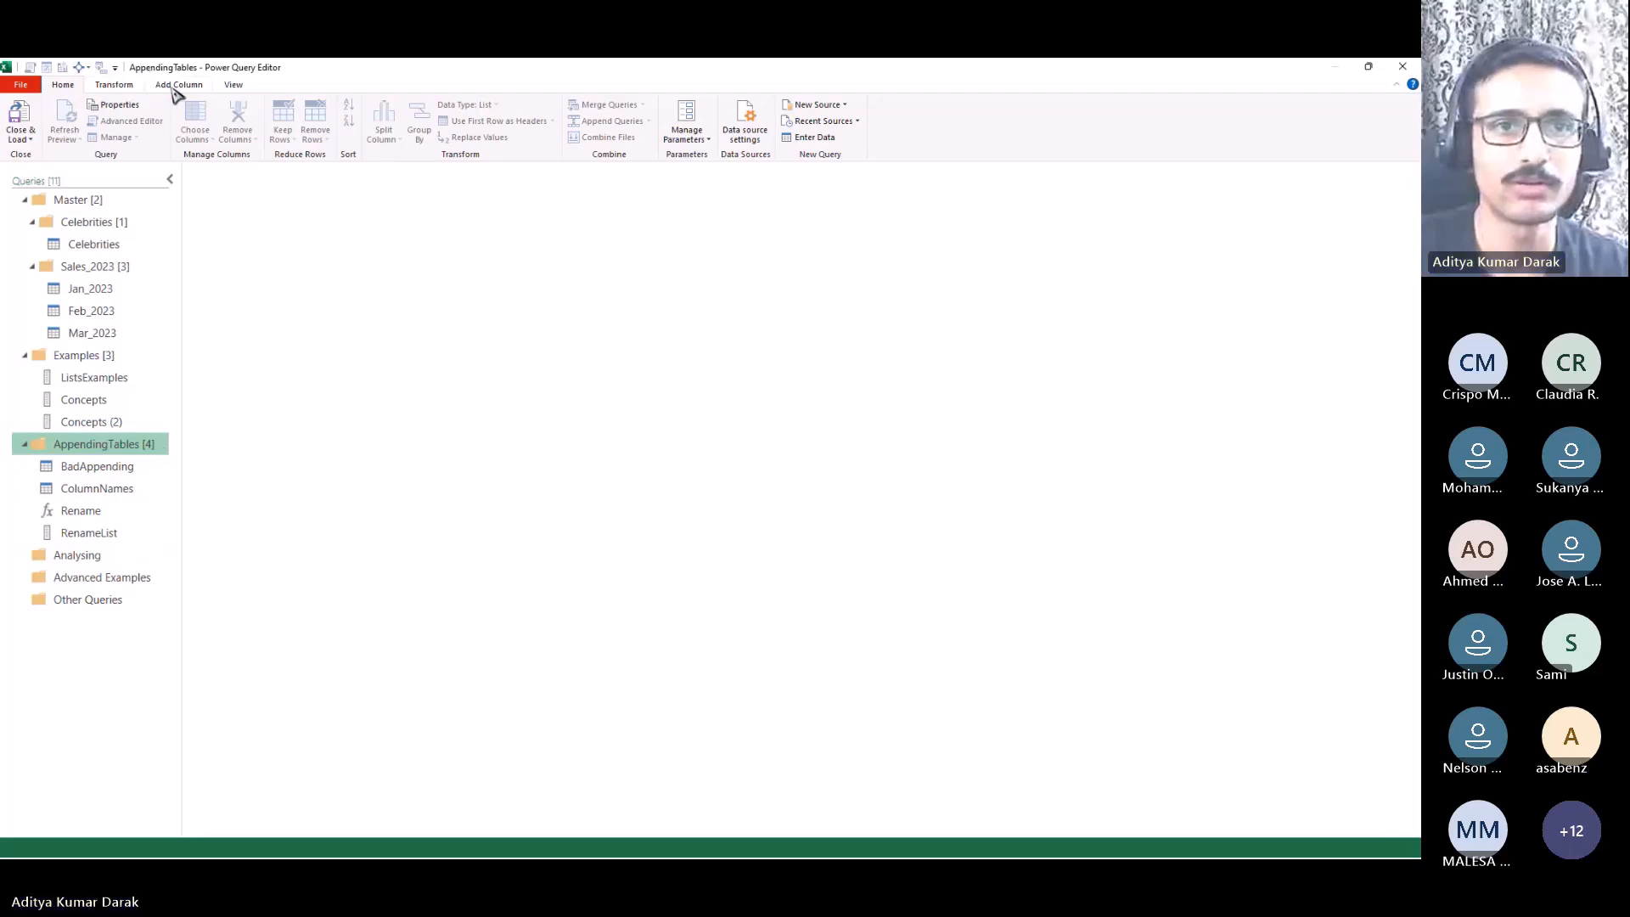
pyautogui.click(819, 105)
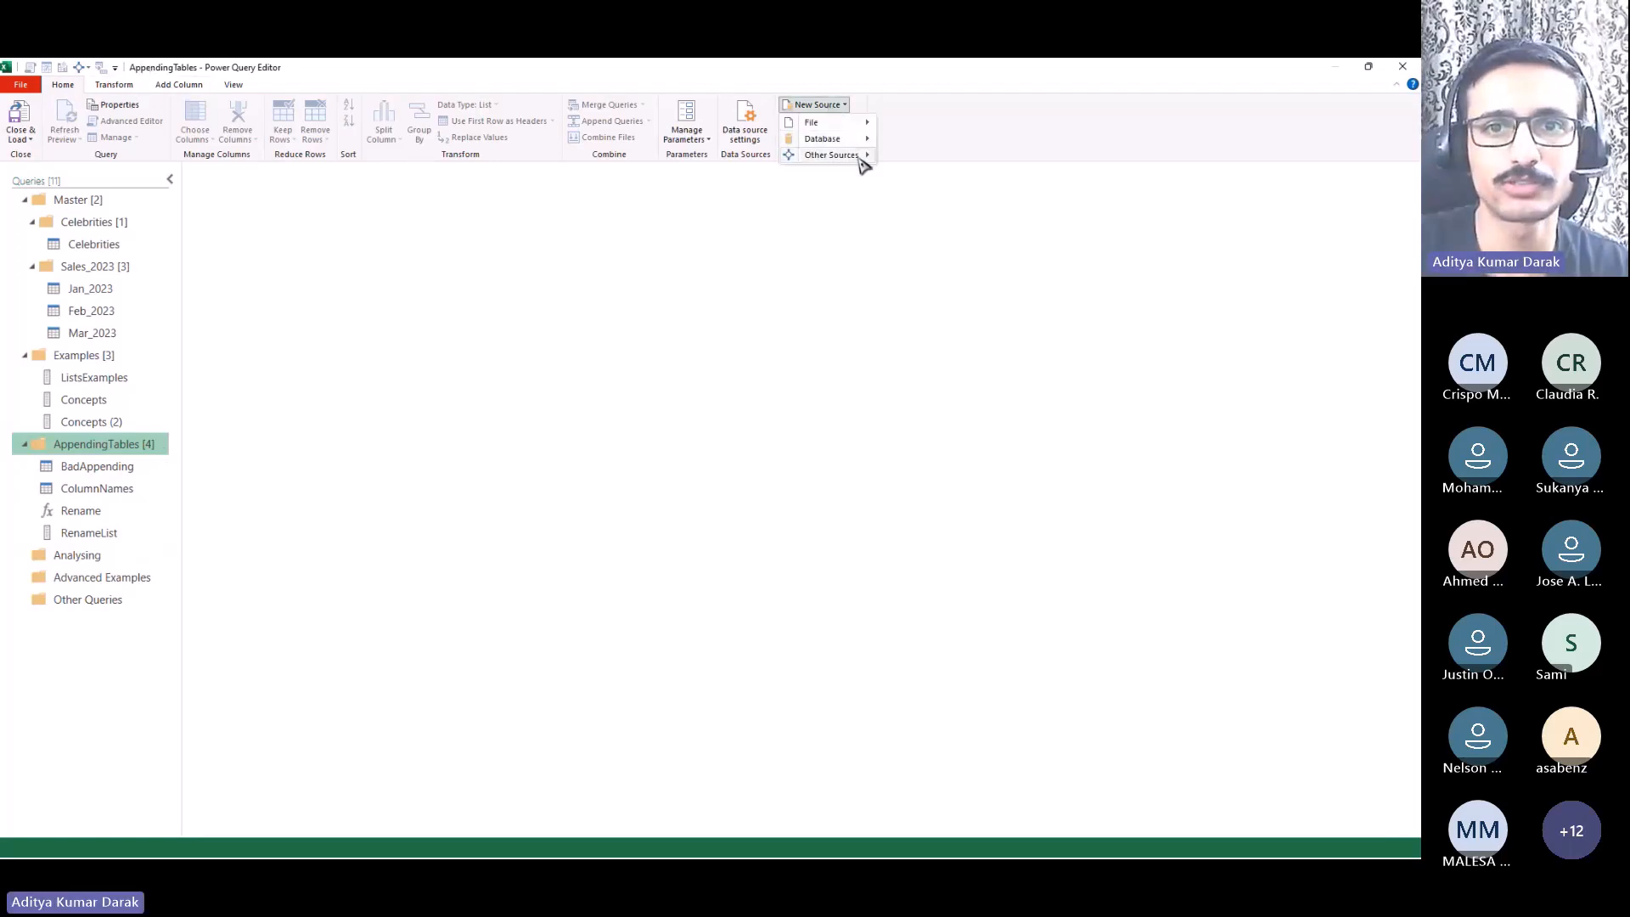
pyautogui.moveTo(863, 158)
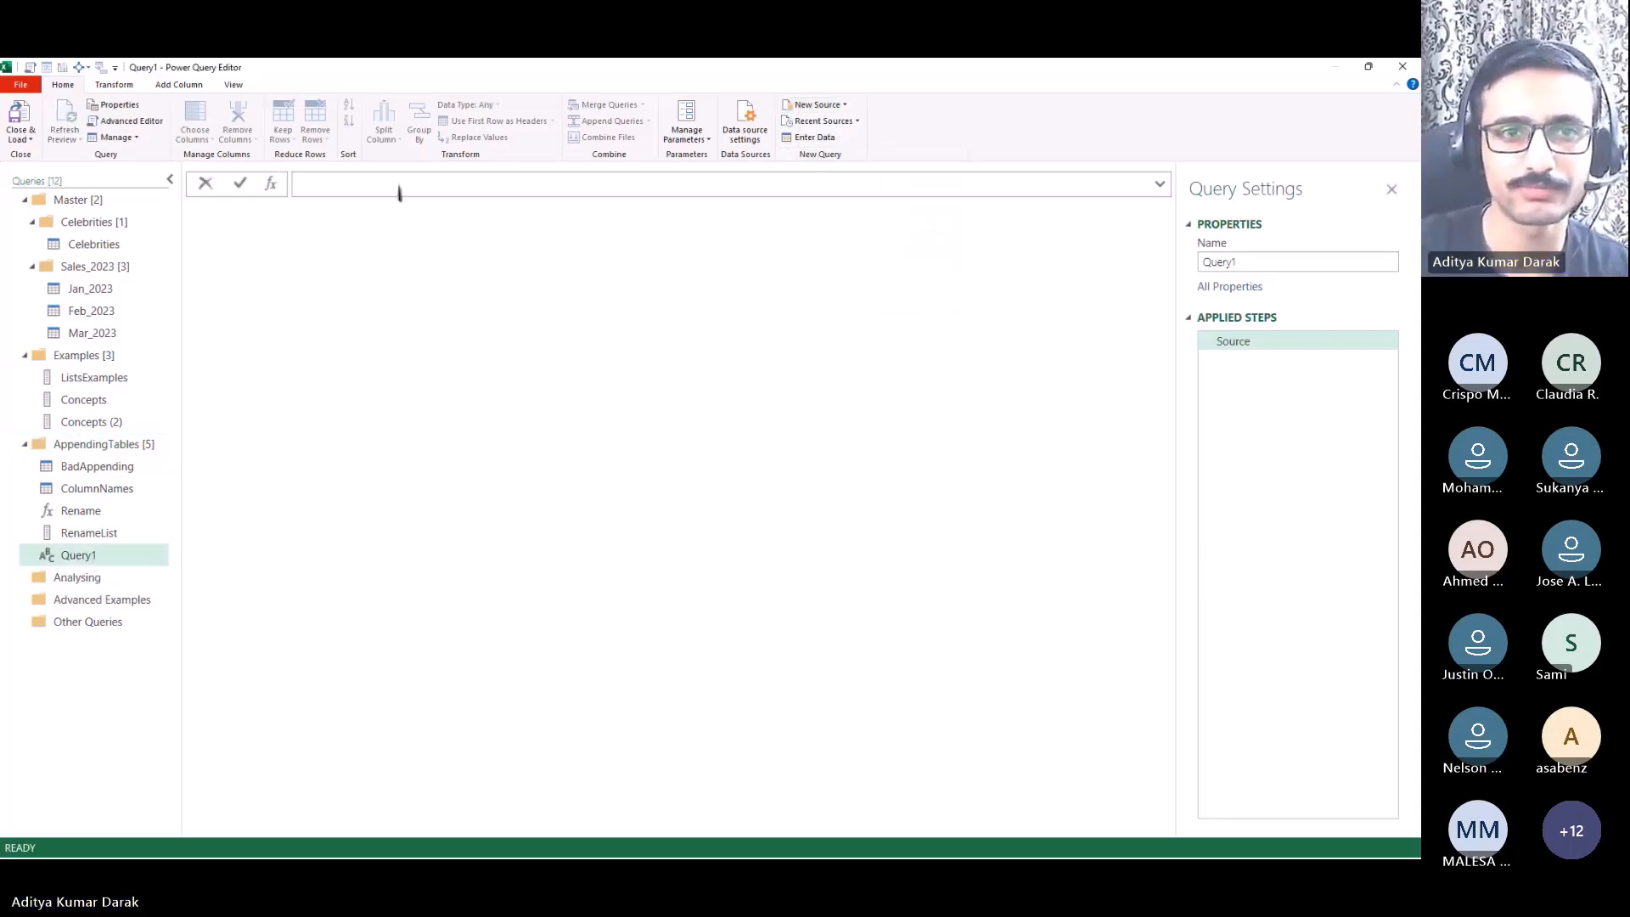
# Step: Enter =Excel.CurrentWorkbook() as the new query's Source formula to list the workbook's tables
pyautogui.write('e')
pyautogui.press('BackSpace')
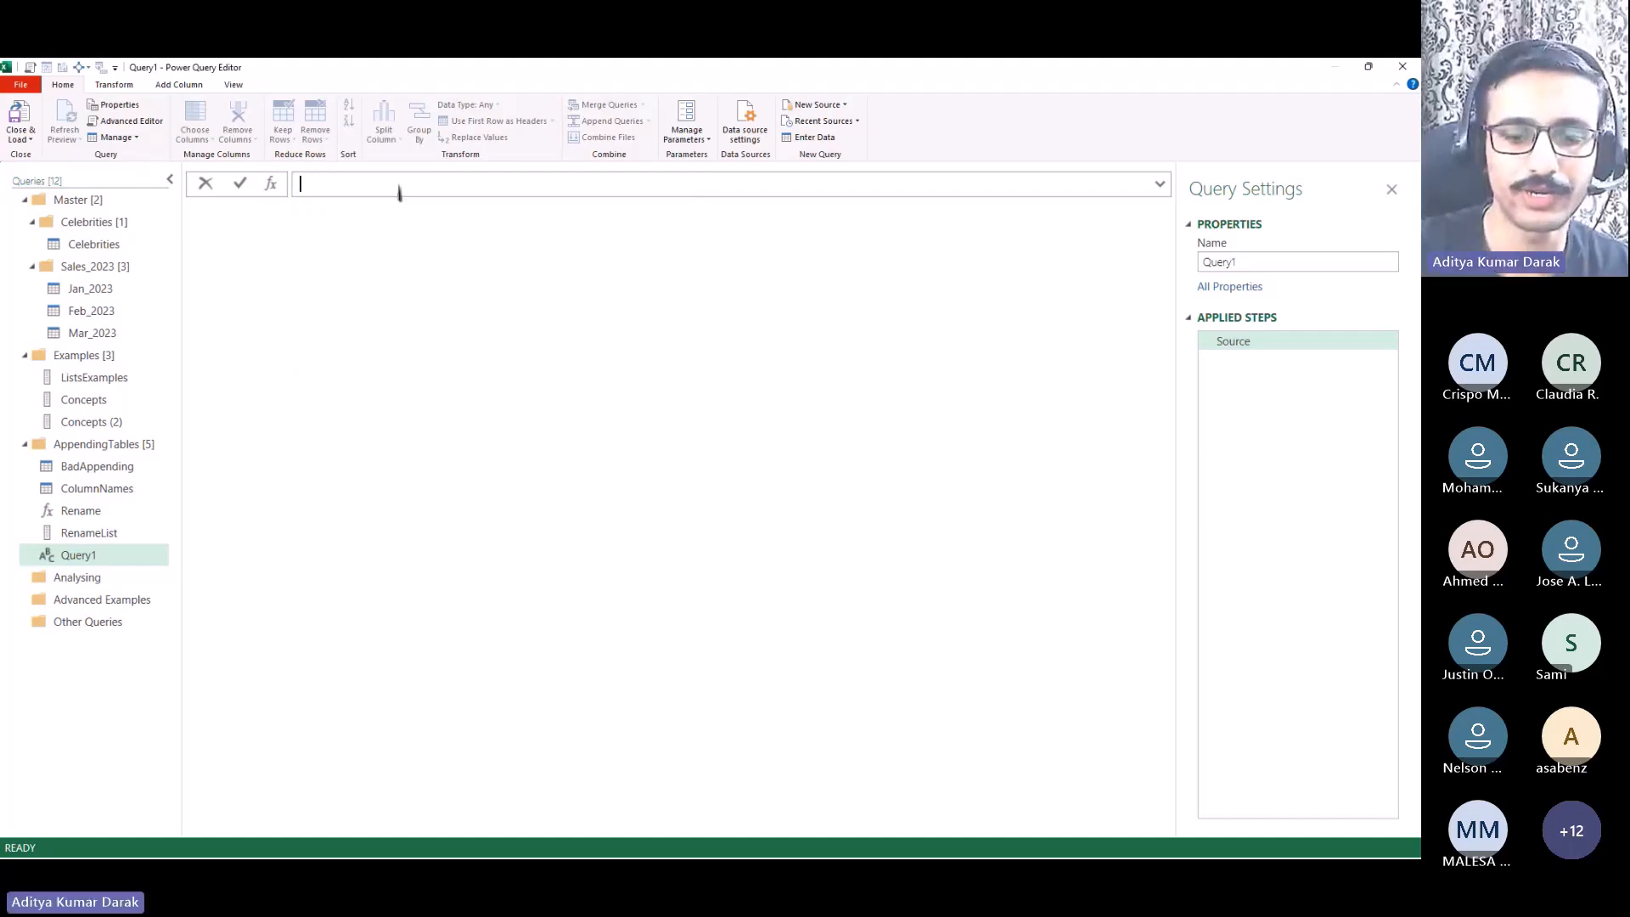
pyautogui.write('=currenwork')
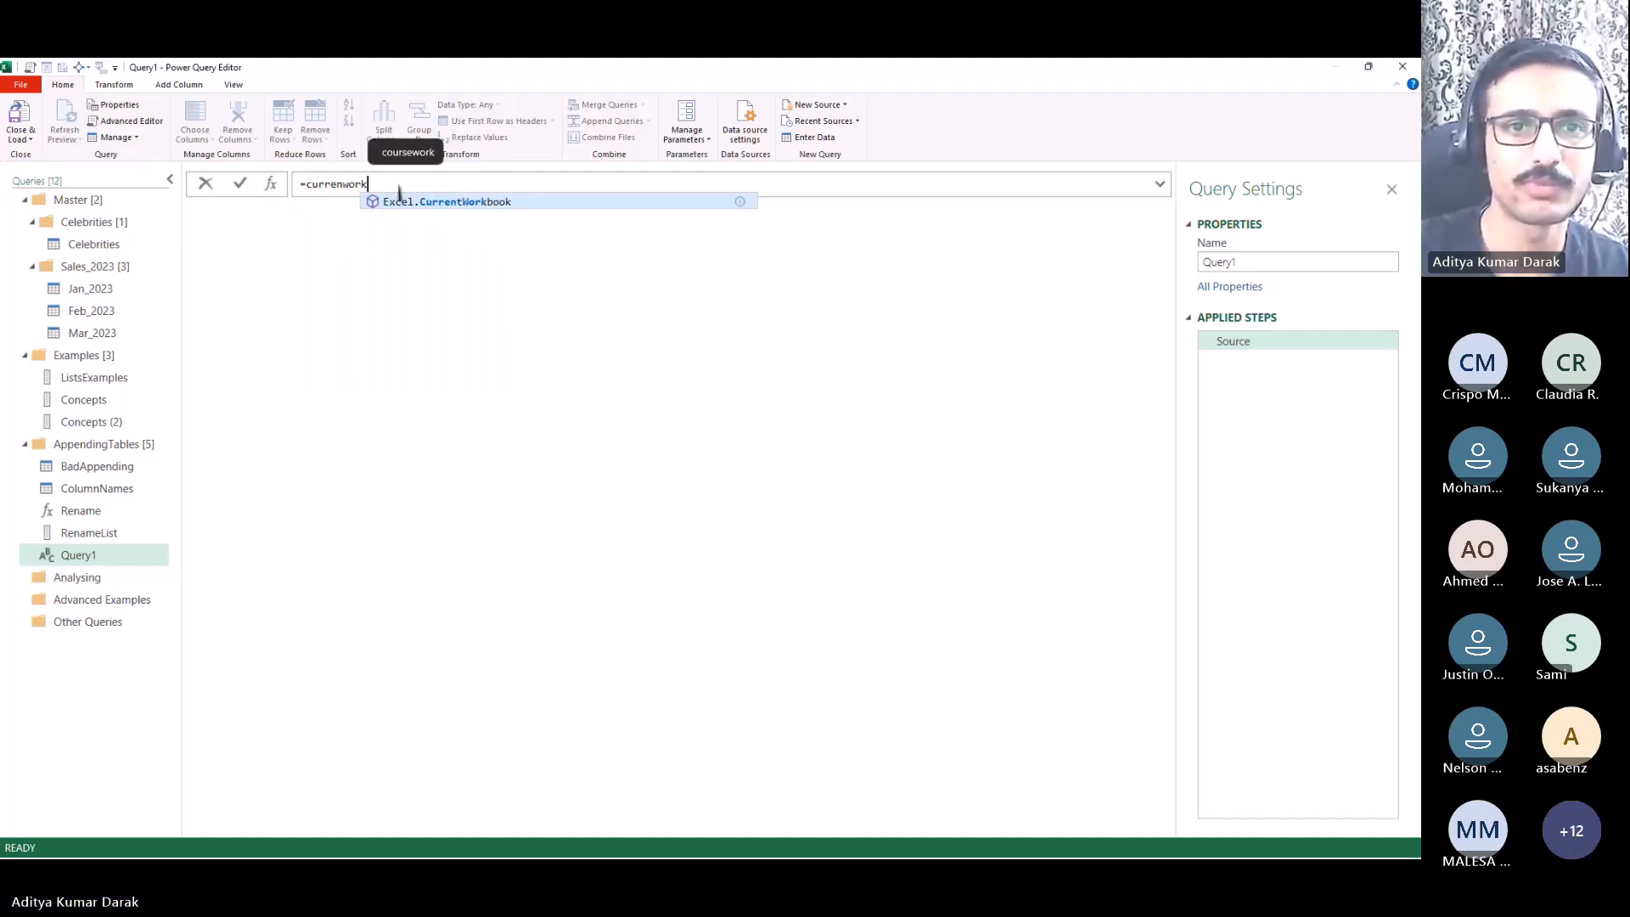
pyautogui.press('Tab')
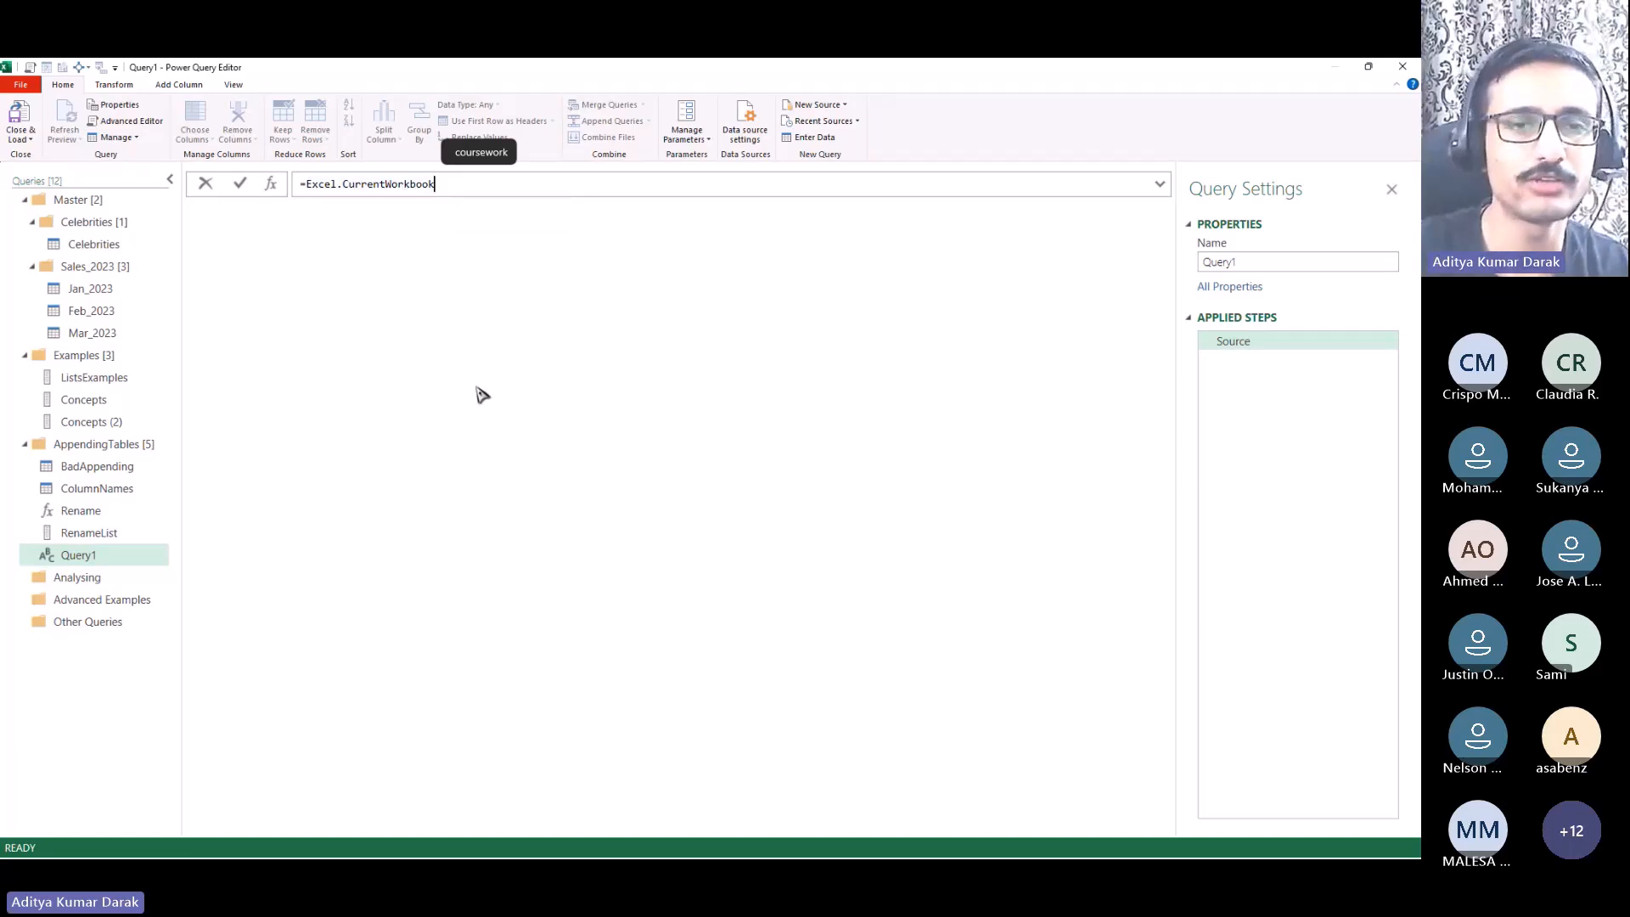
pyautogui.write('()')
pyautogui.press('Return')
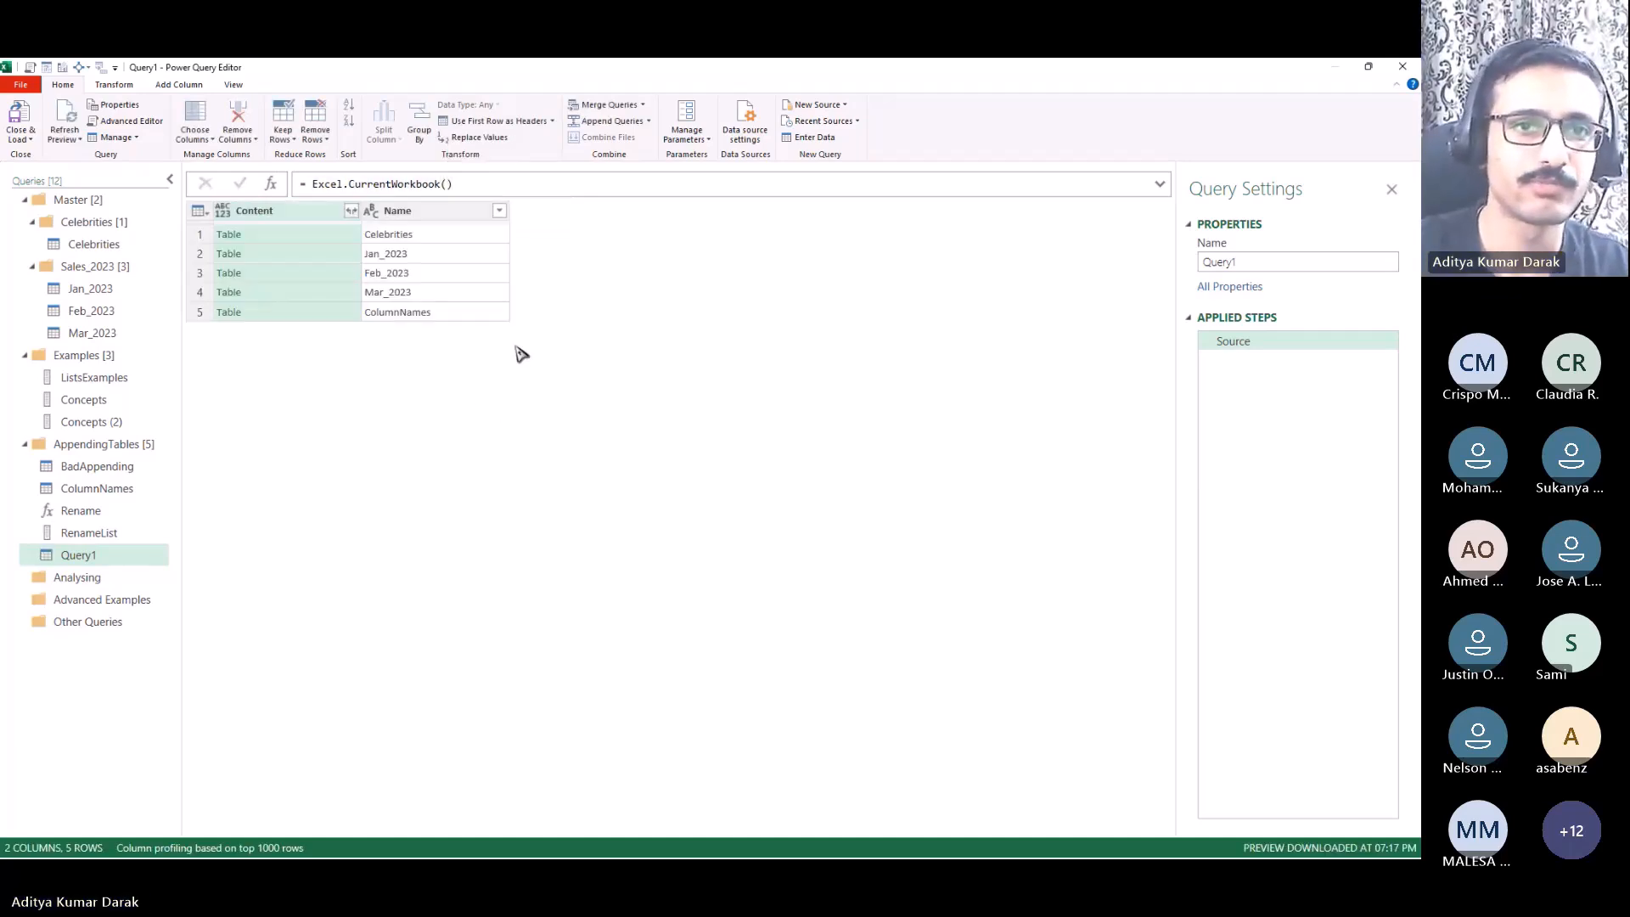
# Step: Preview the Feb_2023 table and filter the Name column to keep rows ending with _2023
pyautogui.click(318, 272)
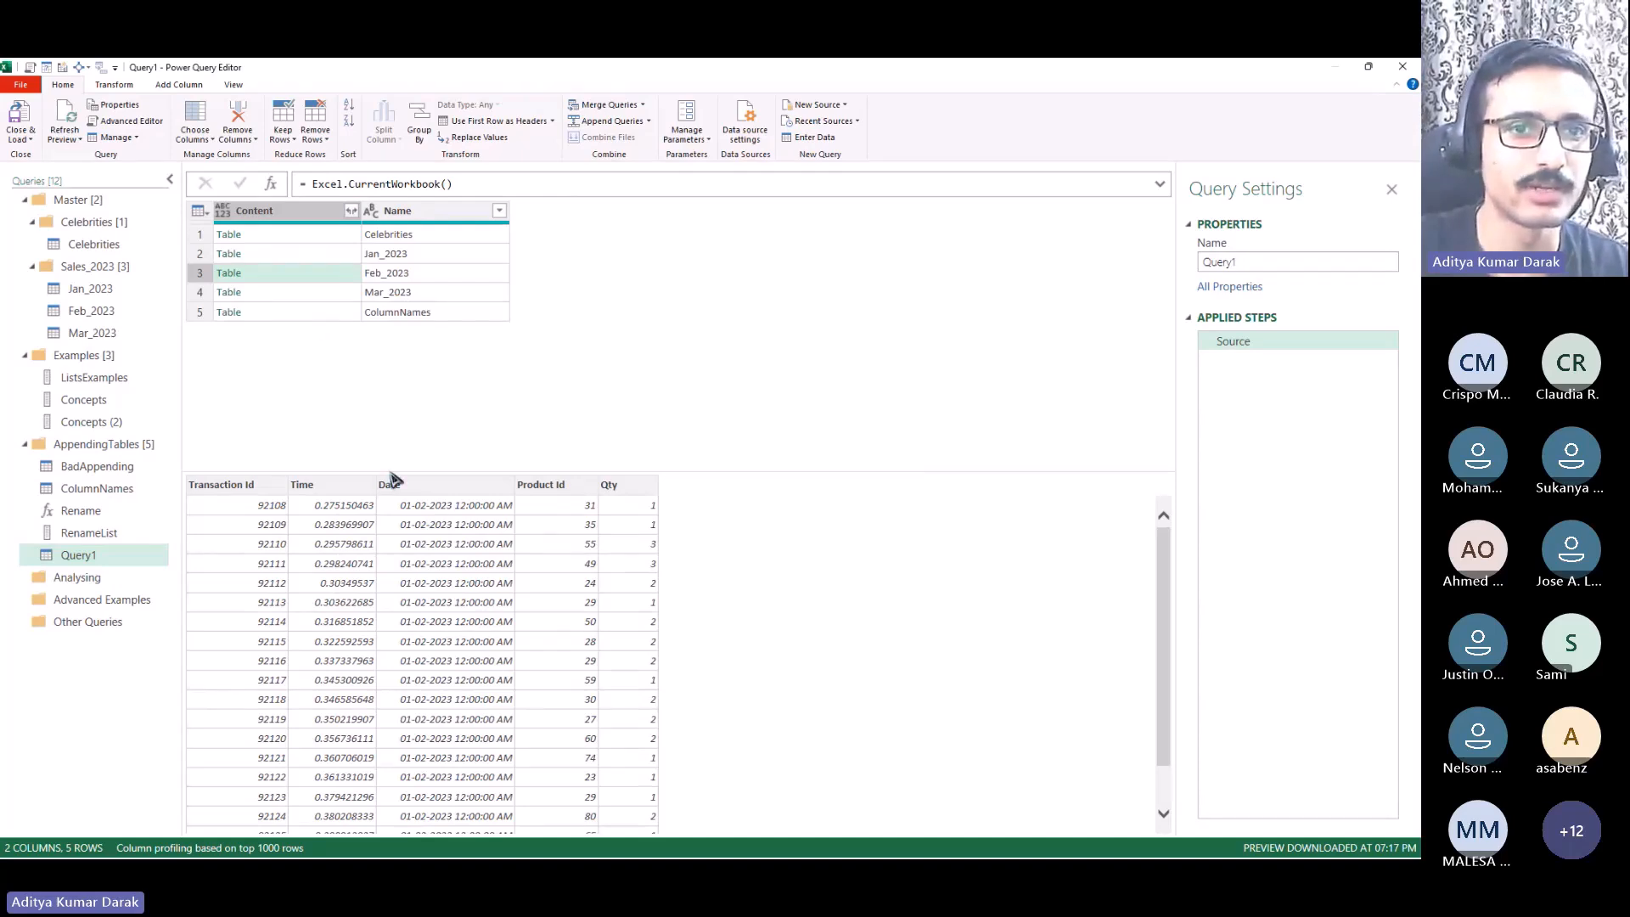
pyautogui.click(499, 211)
pyautogui.click(399, 148)
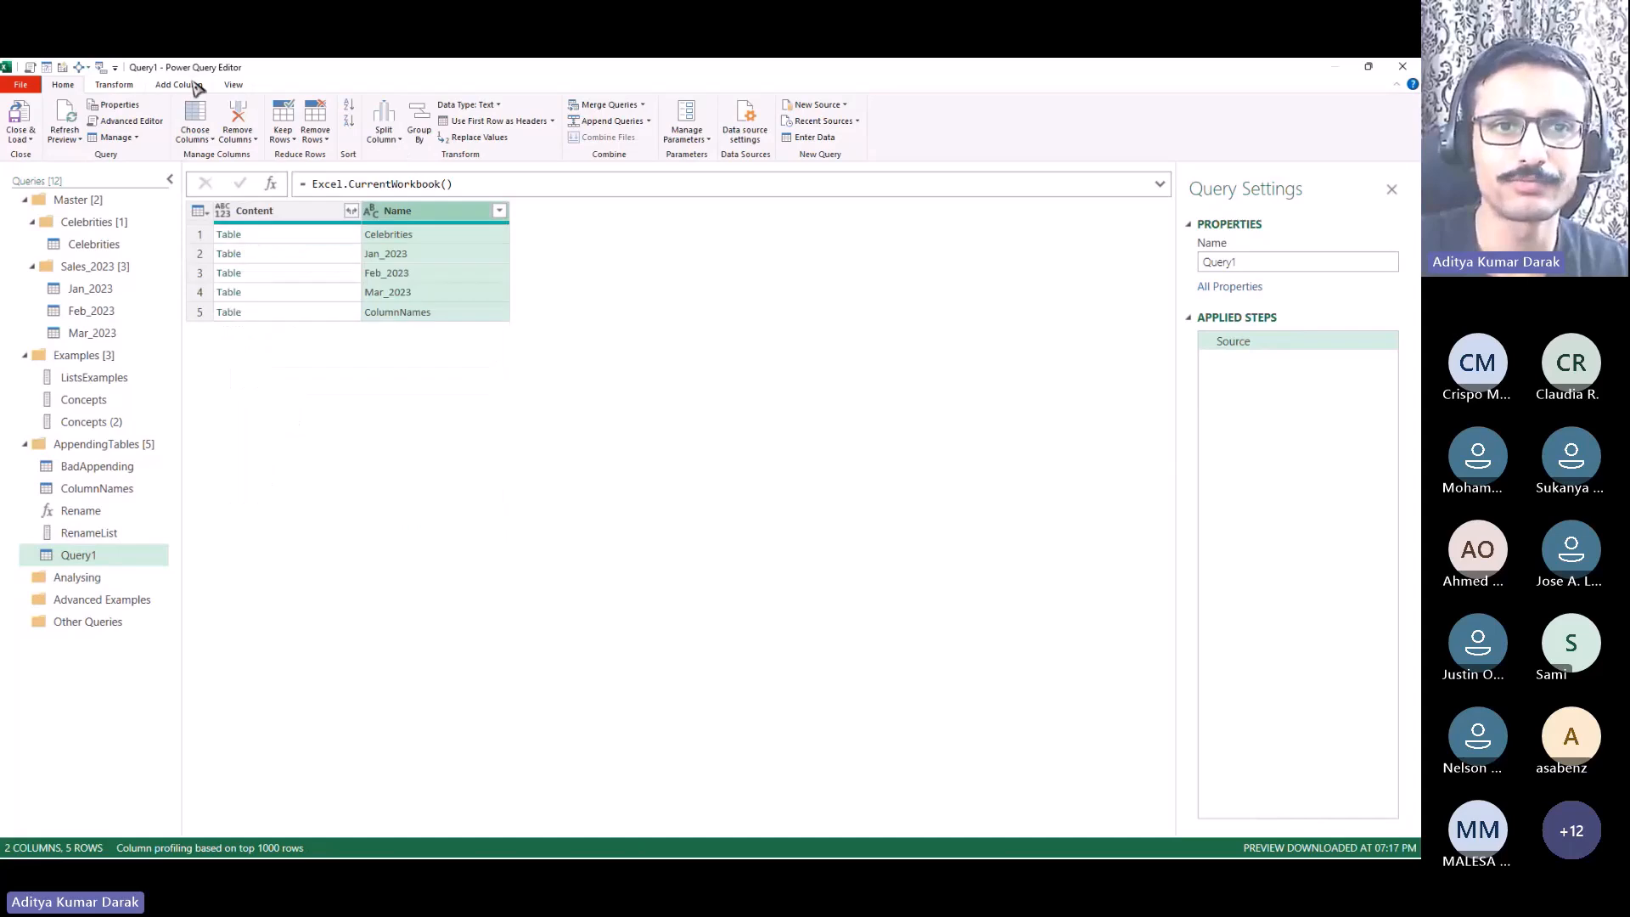
pyautogui.click(499, 212)
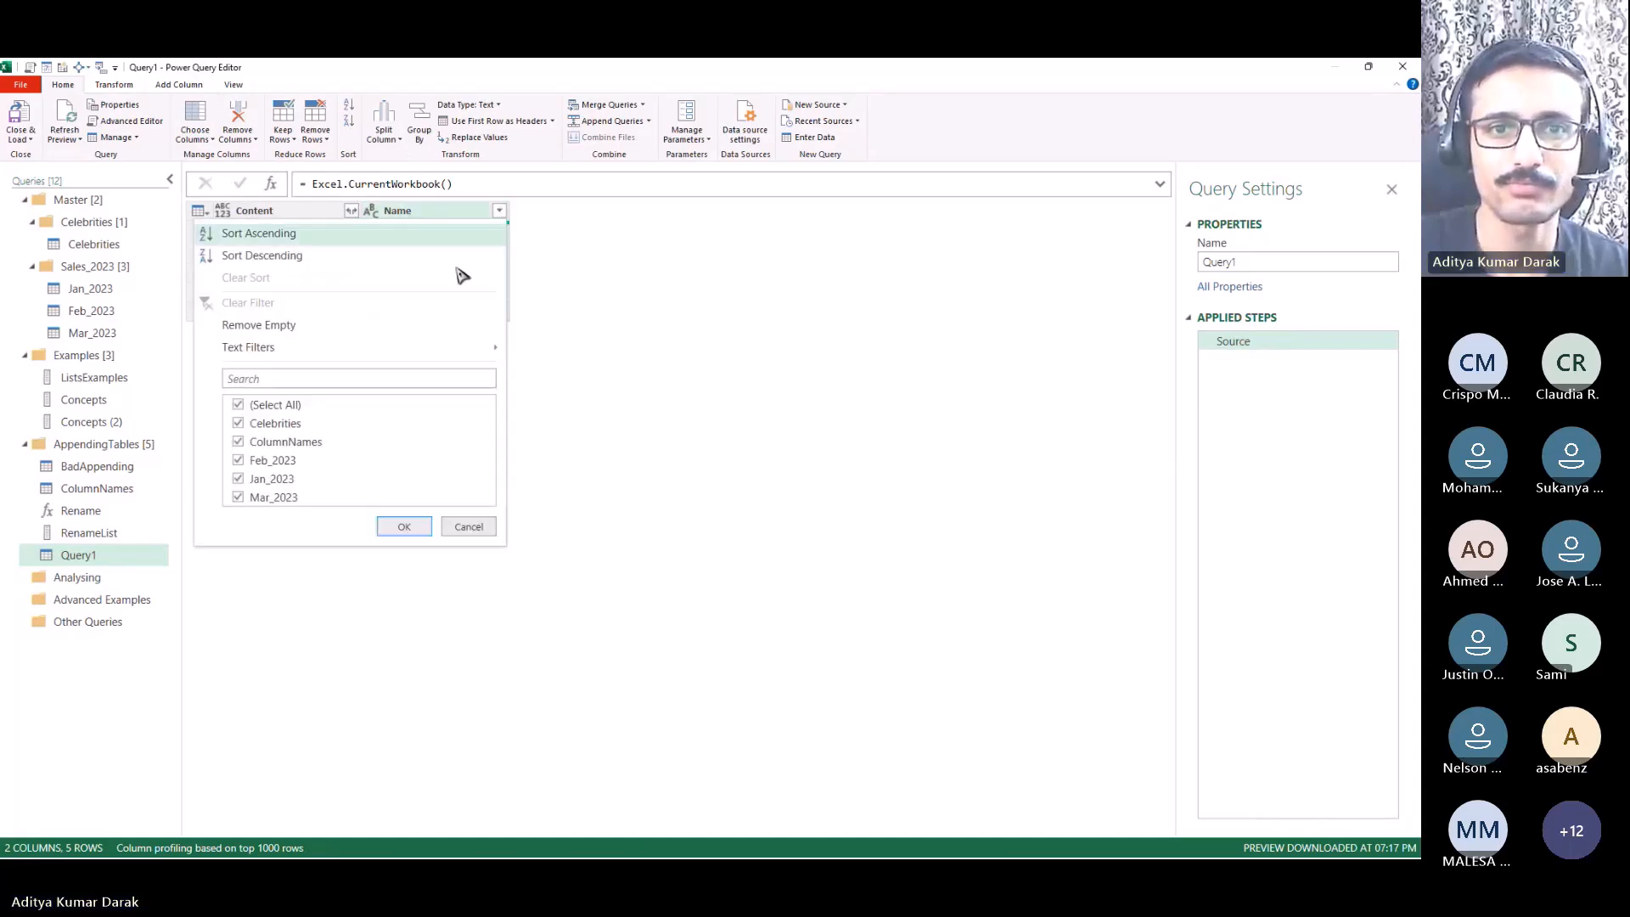
pyautogui.moveTo(424, 348)
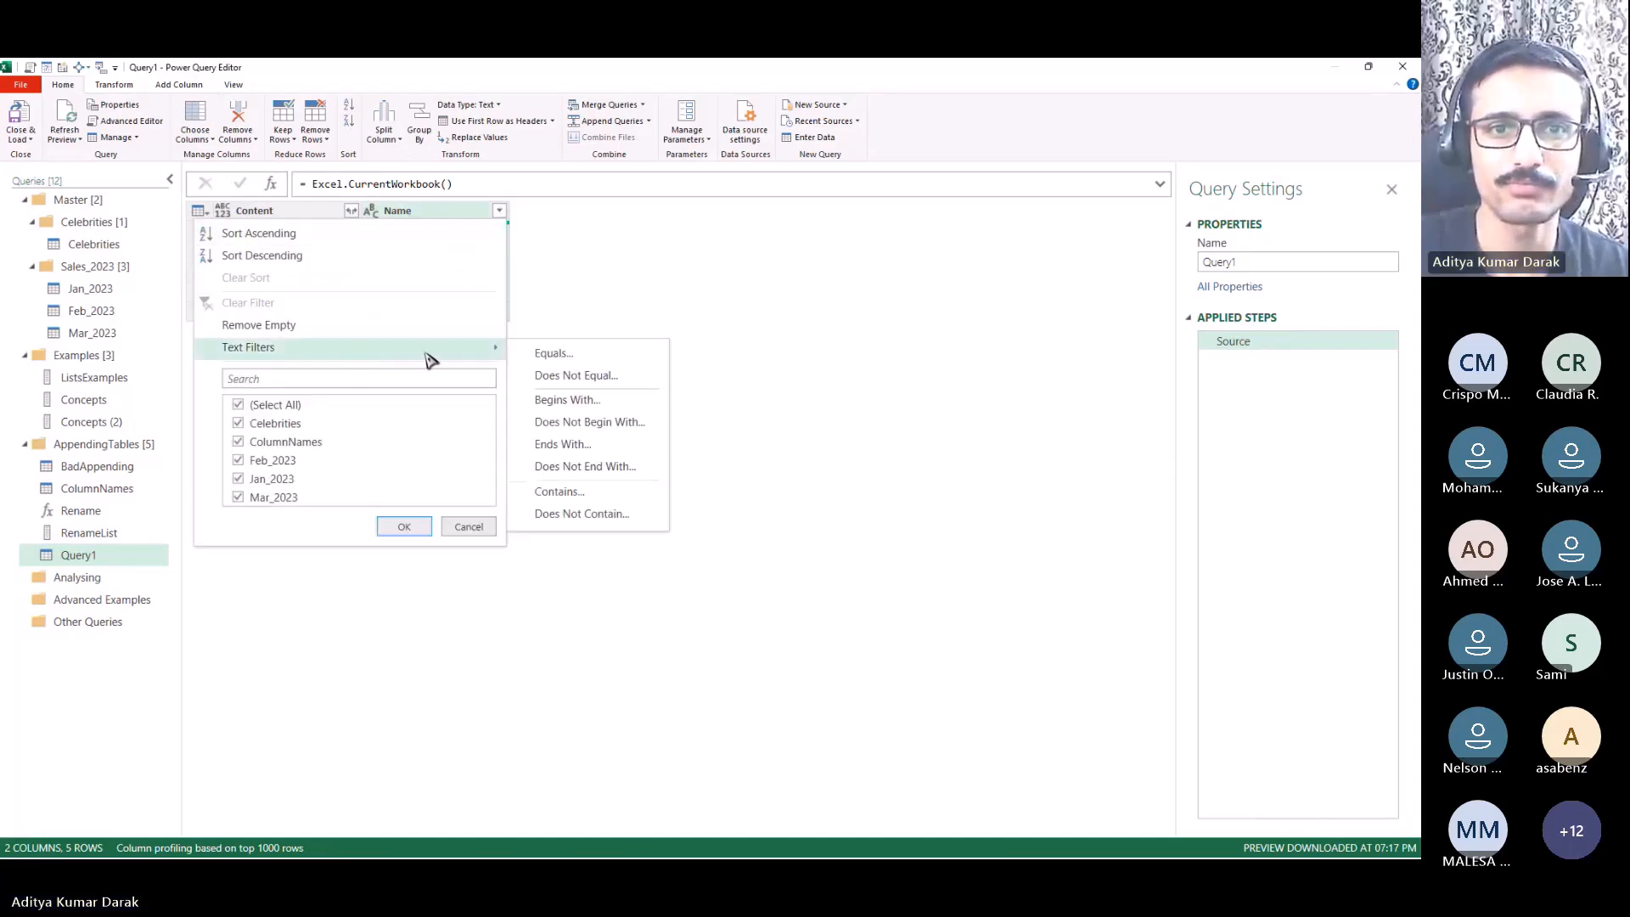
pyautogui.click(600, 446)
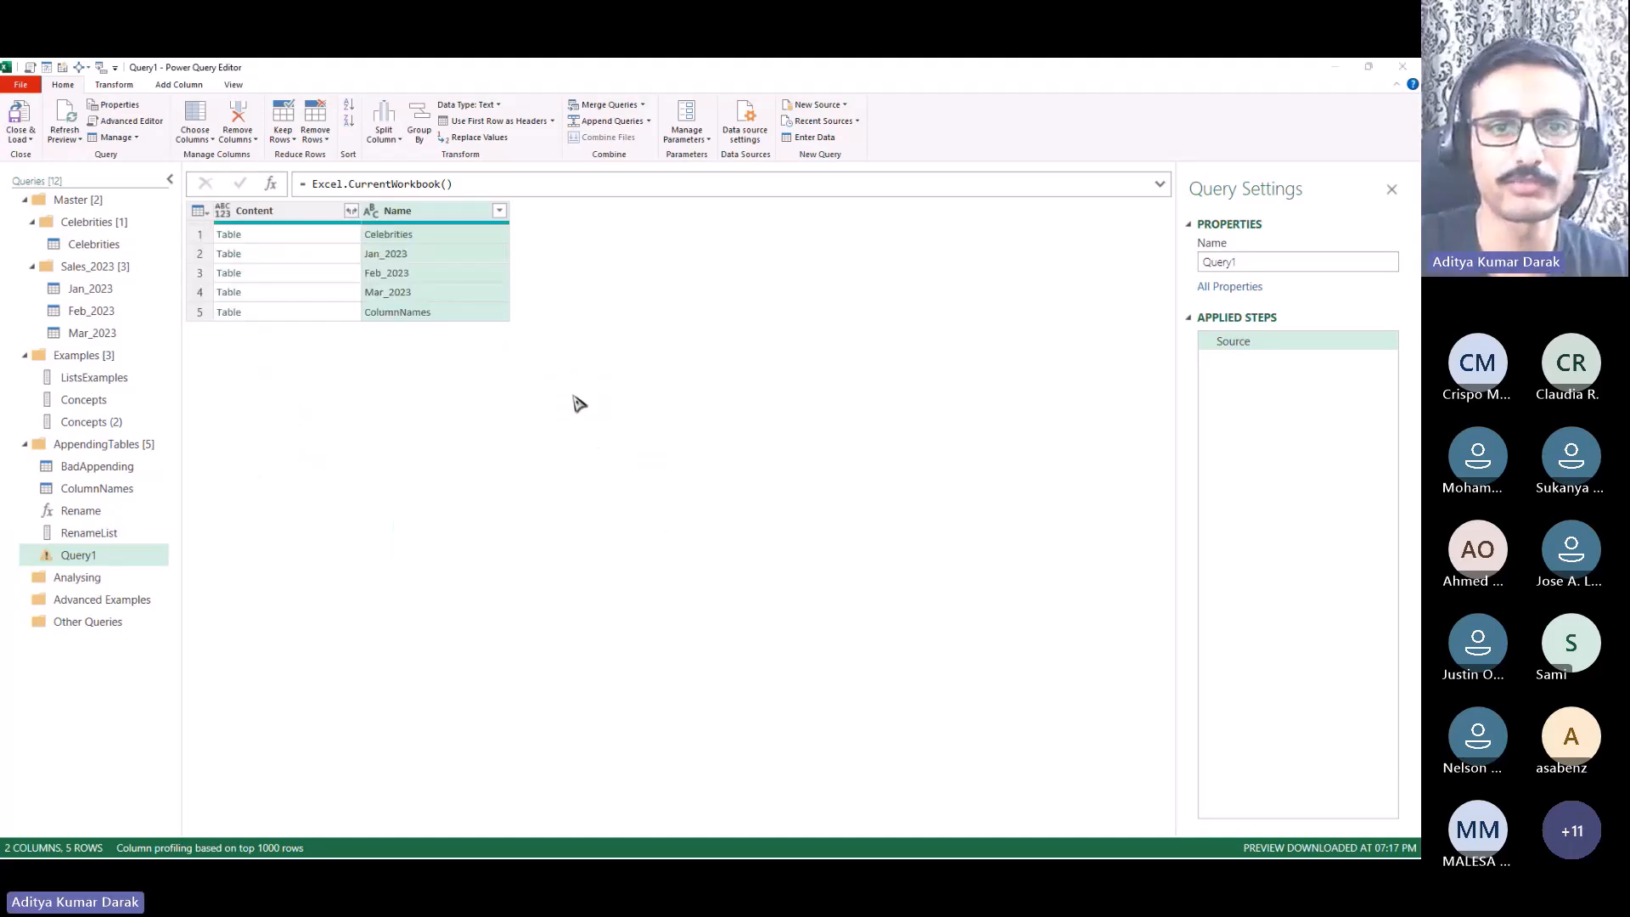
pyautogui.click(694, 460)
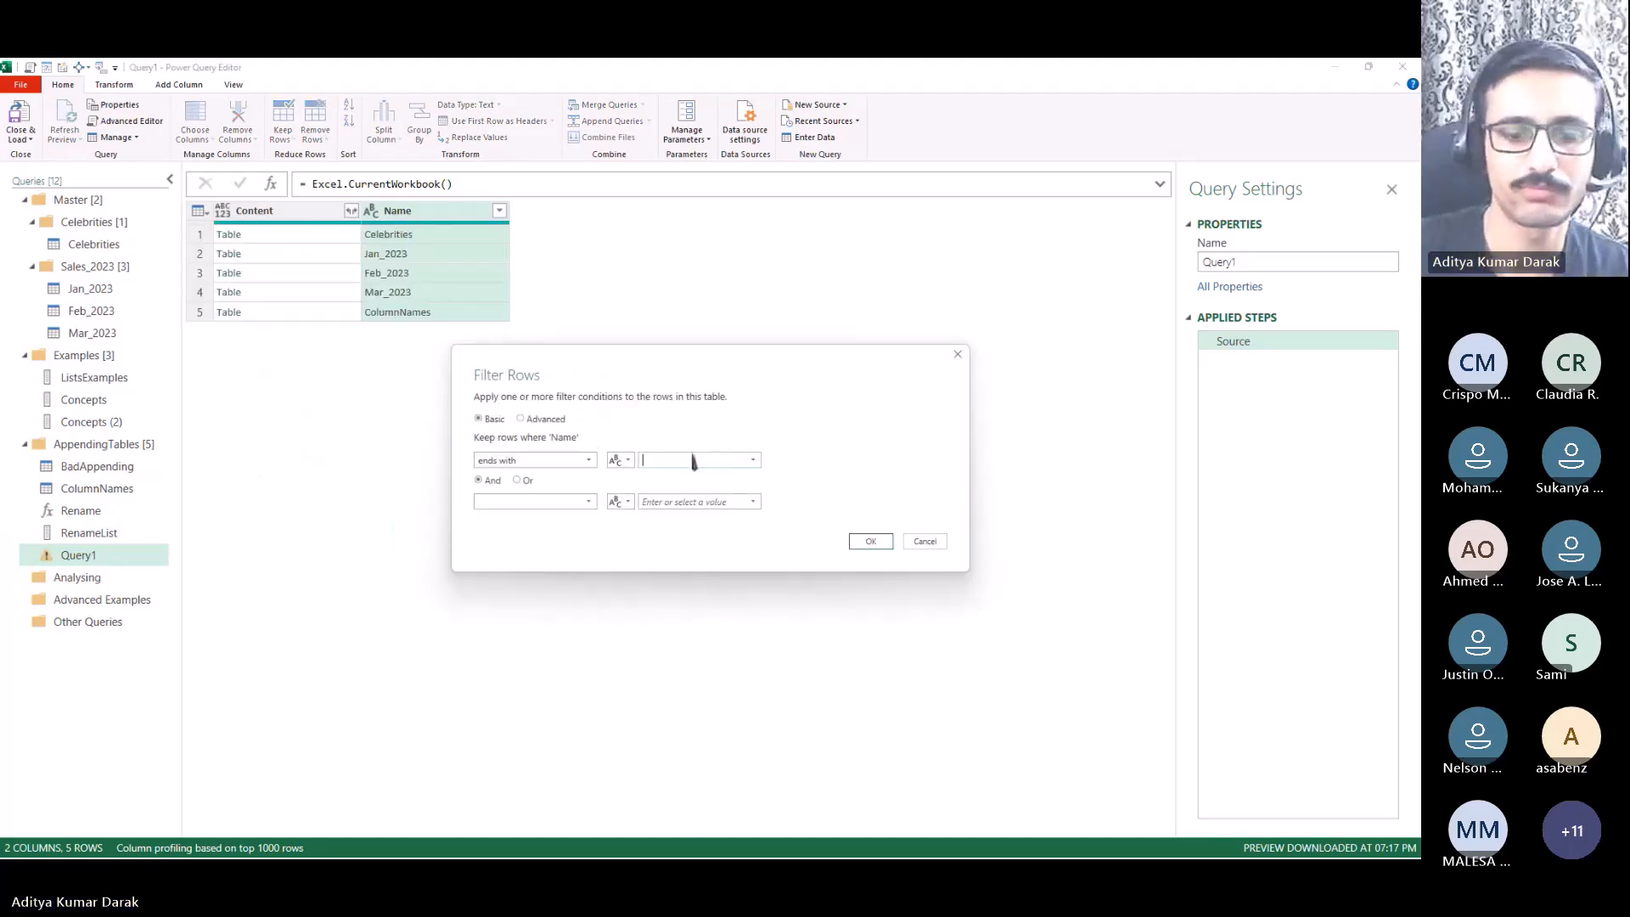
pyautogui.write('_2023')
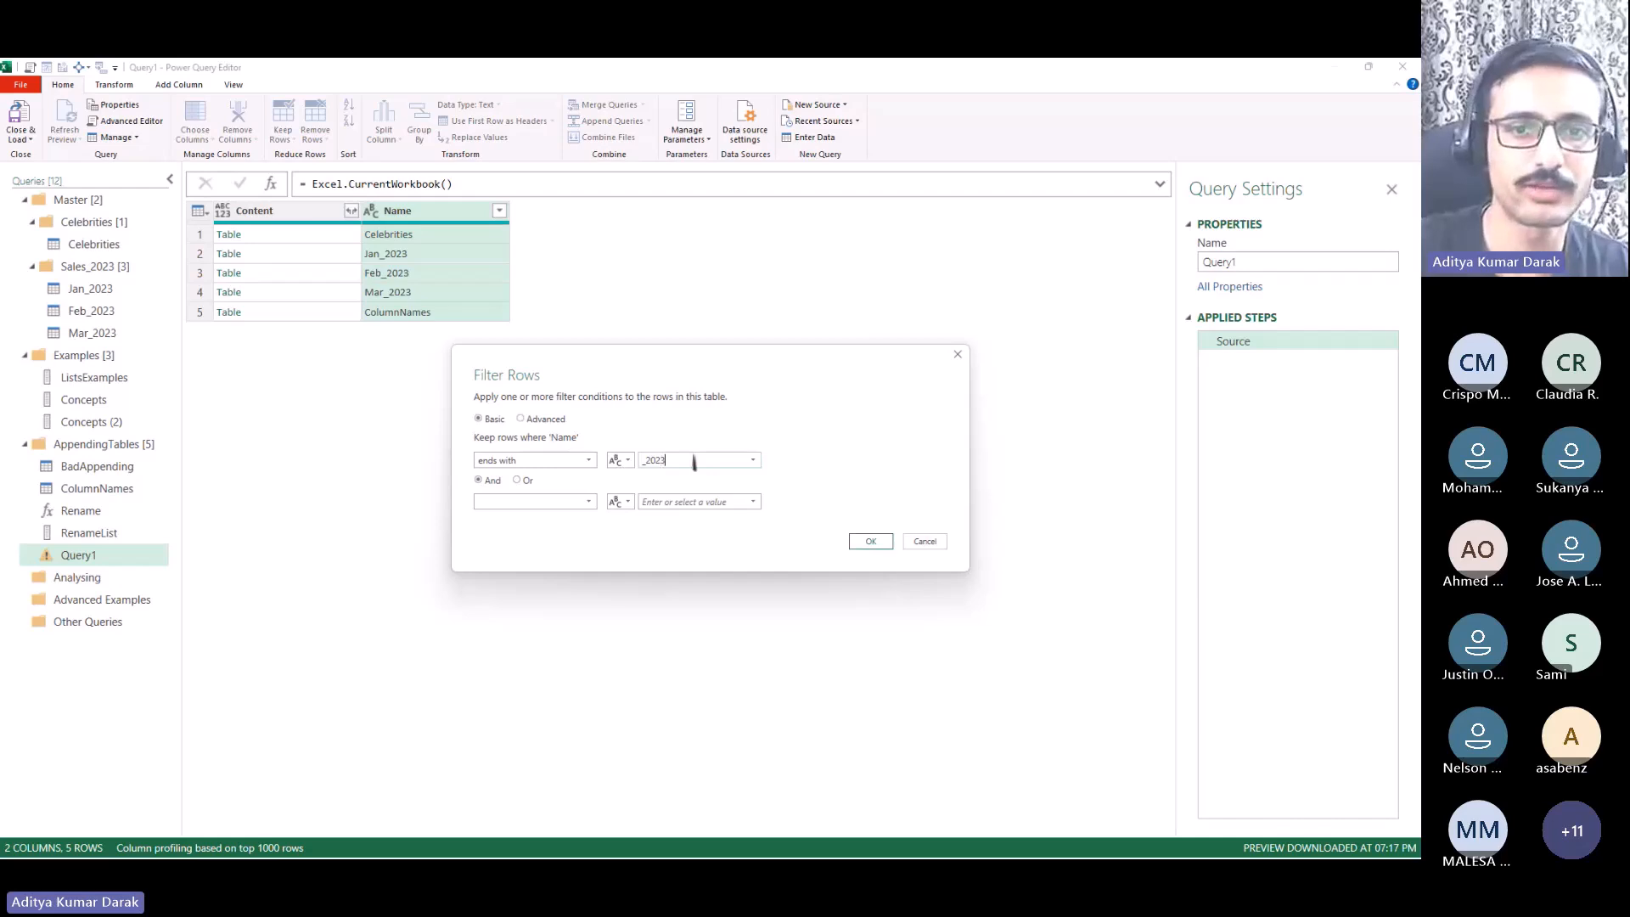
pyautogui.click(869, 541)
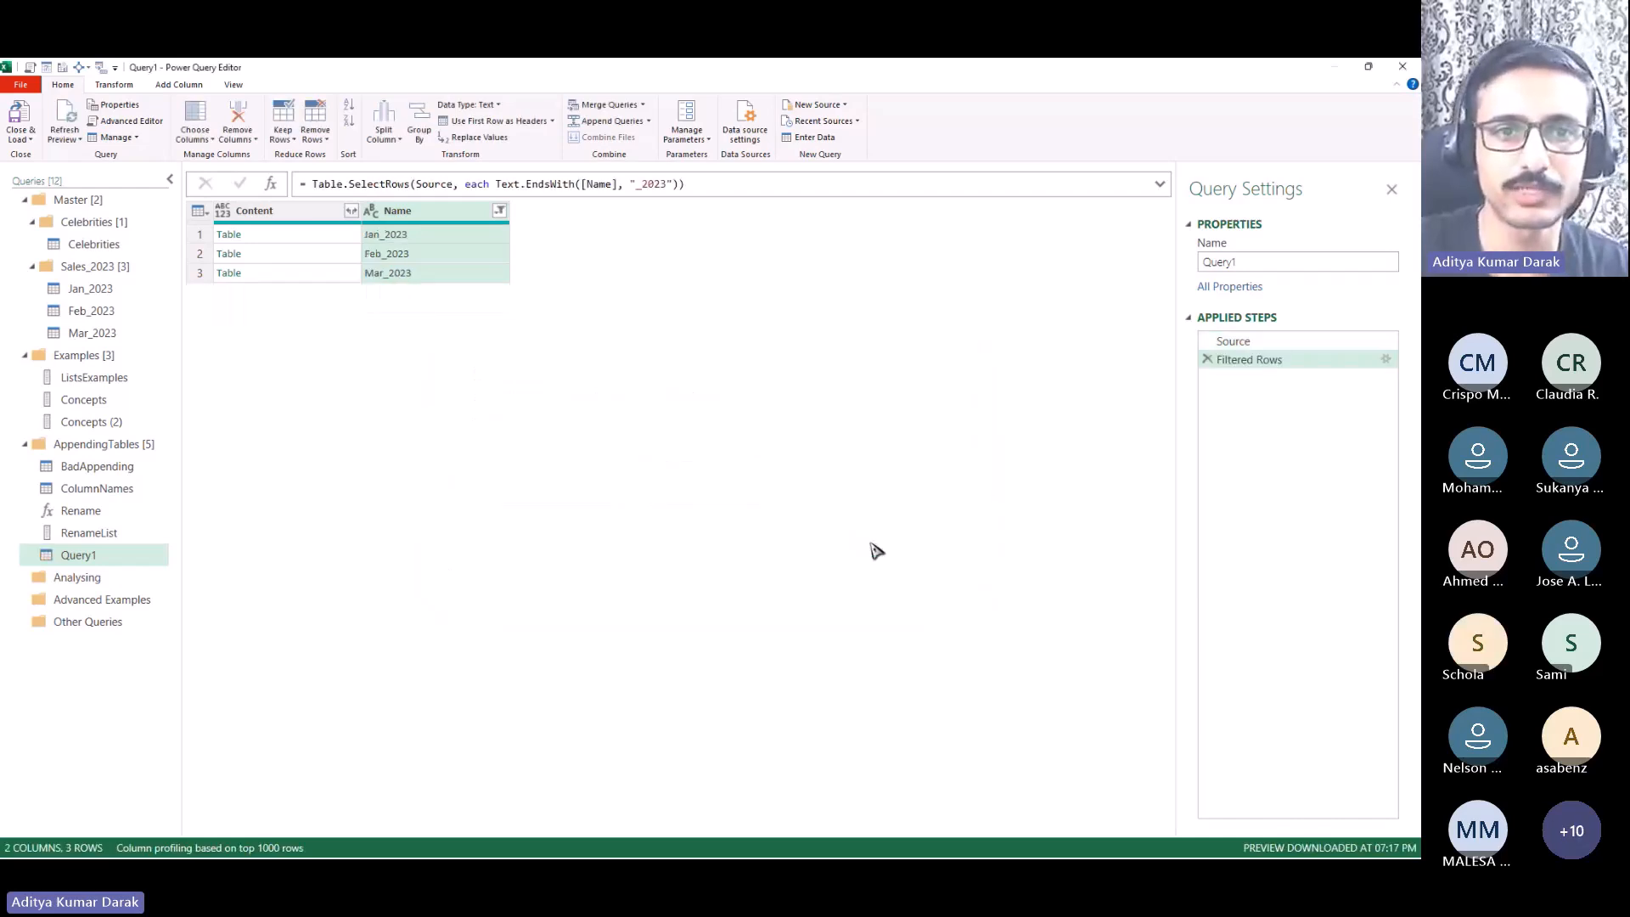
# Step: Preview the nested tables in the Content column for each month and check their entries in the Name column
pyautogui.click(300, 238)
pyautogui.click(299, 259)
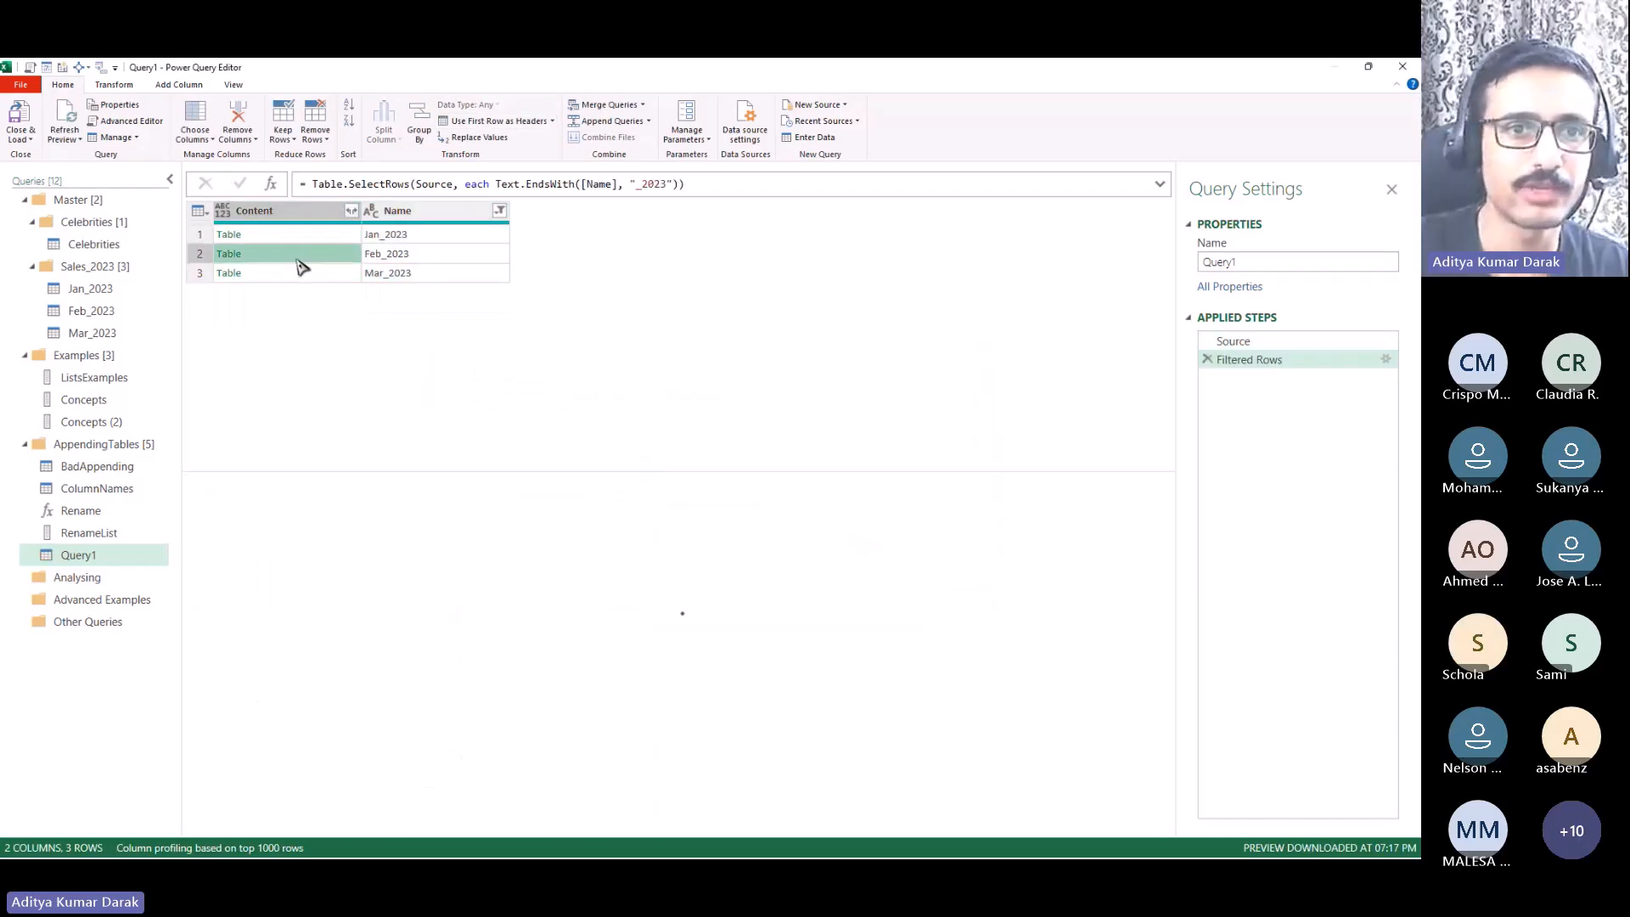
pyautogui.click(299, 270)
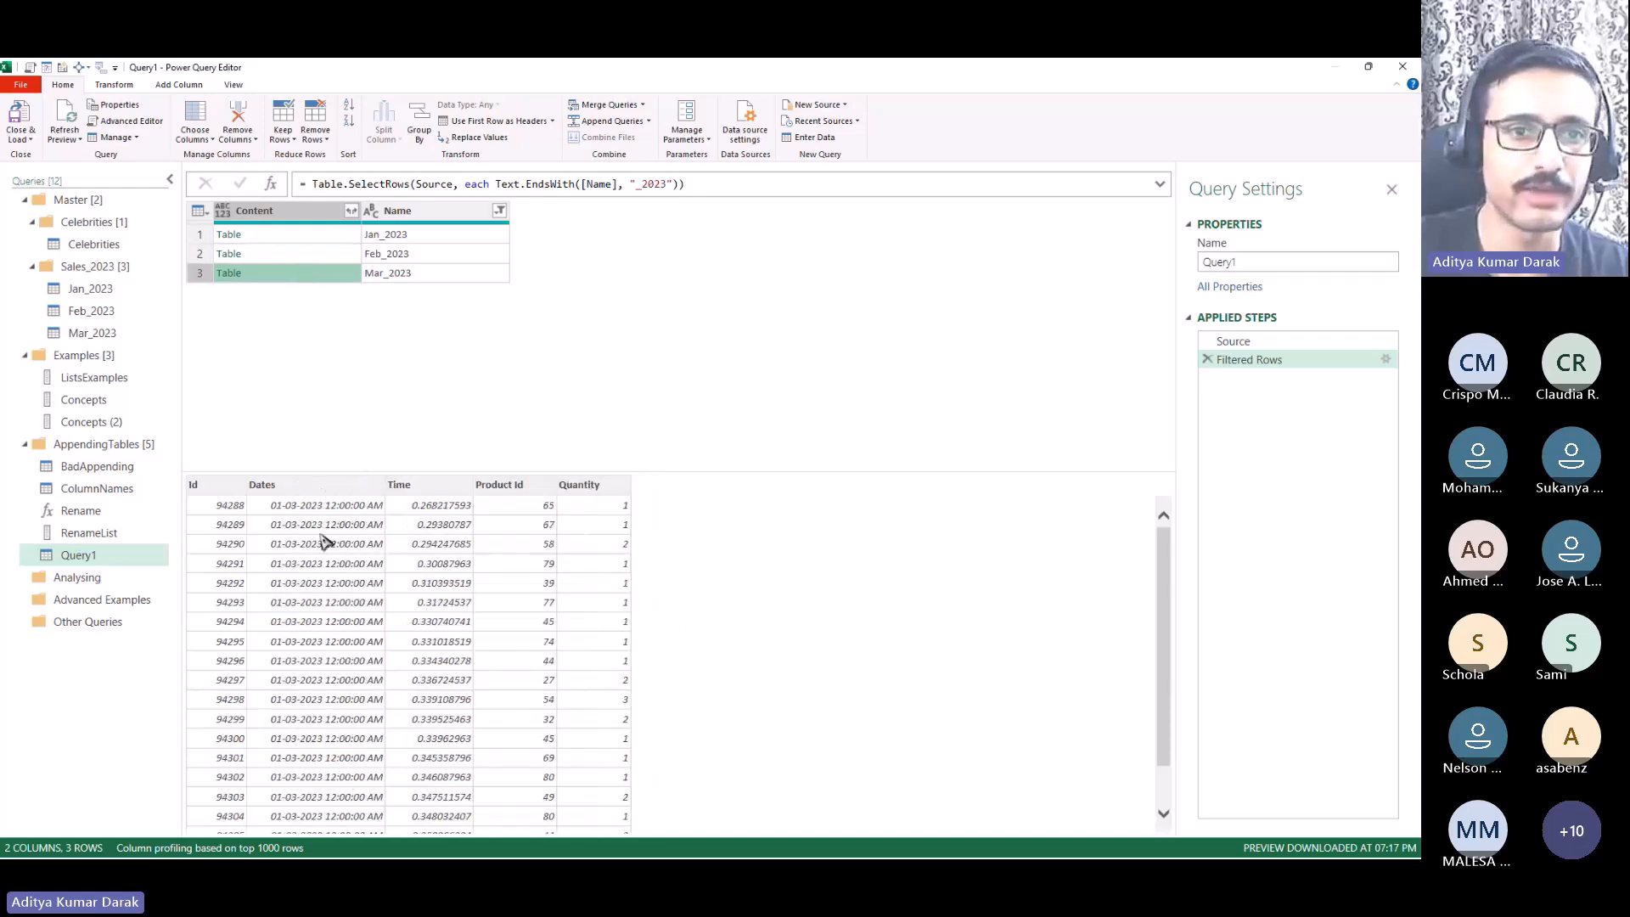
pyautogui.click(458, 233)
pyautogui.click(455, 251)
pyautogui.click(453, 270)
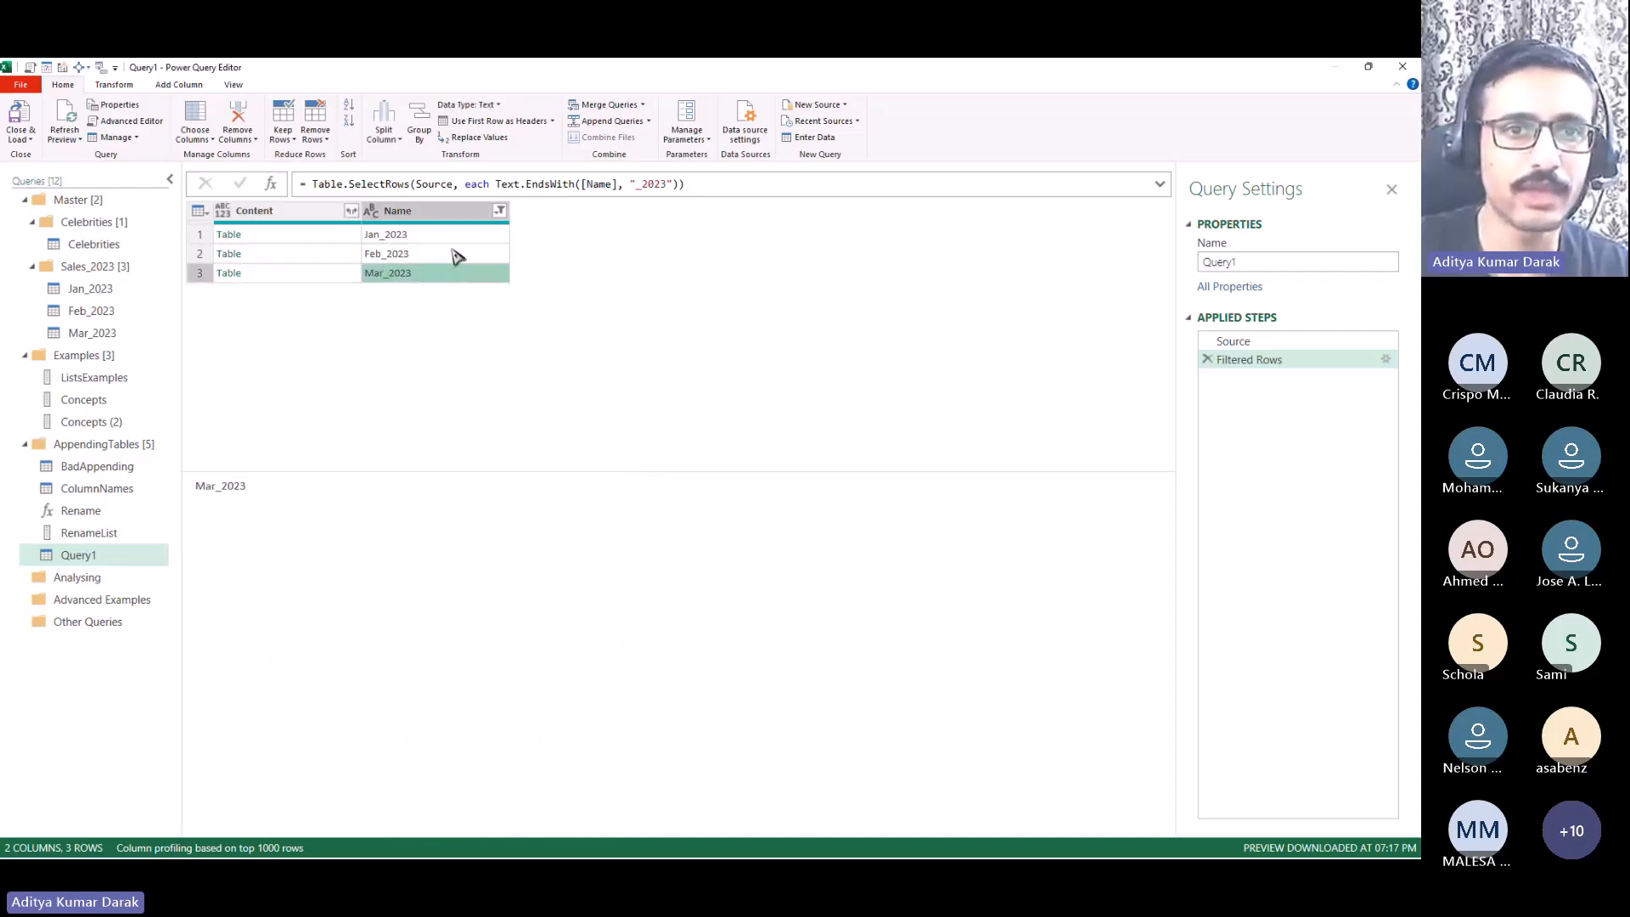
# Step: Start invoking a custom function on the filtered table list and name the new column Good Table
pyautogui.click(455, 238)
pyautogui.click(457, 256)
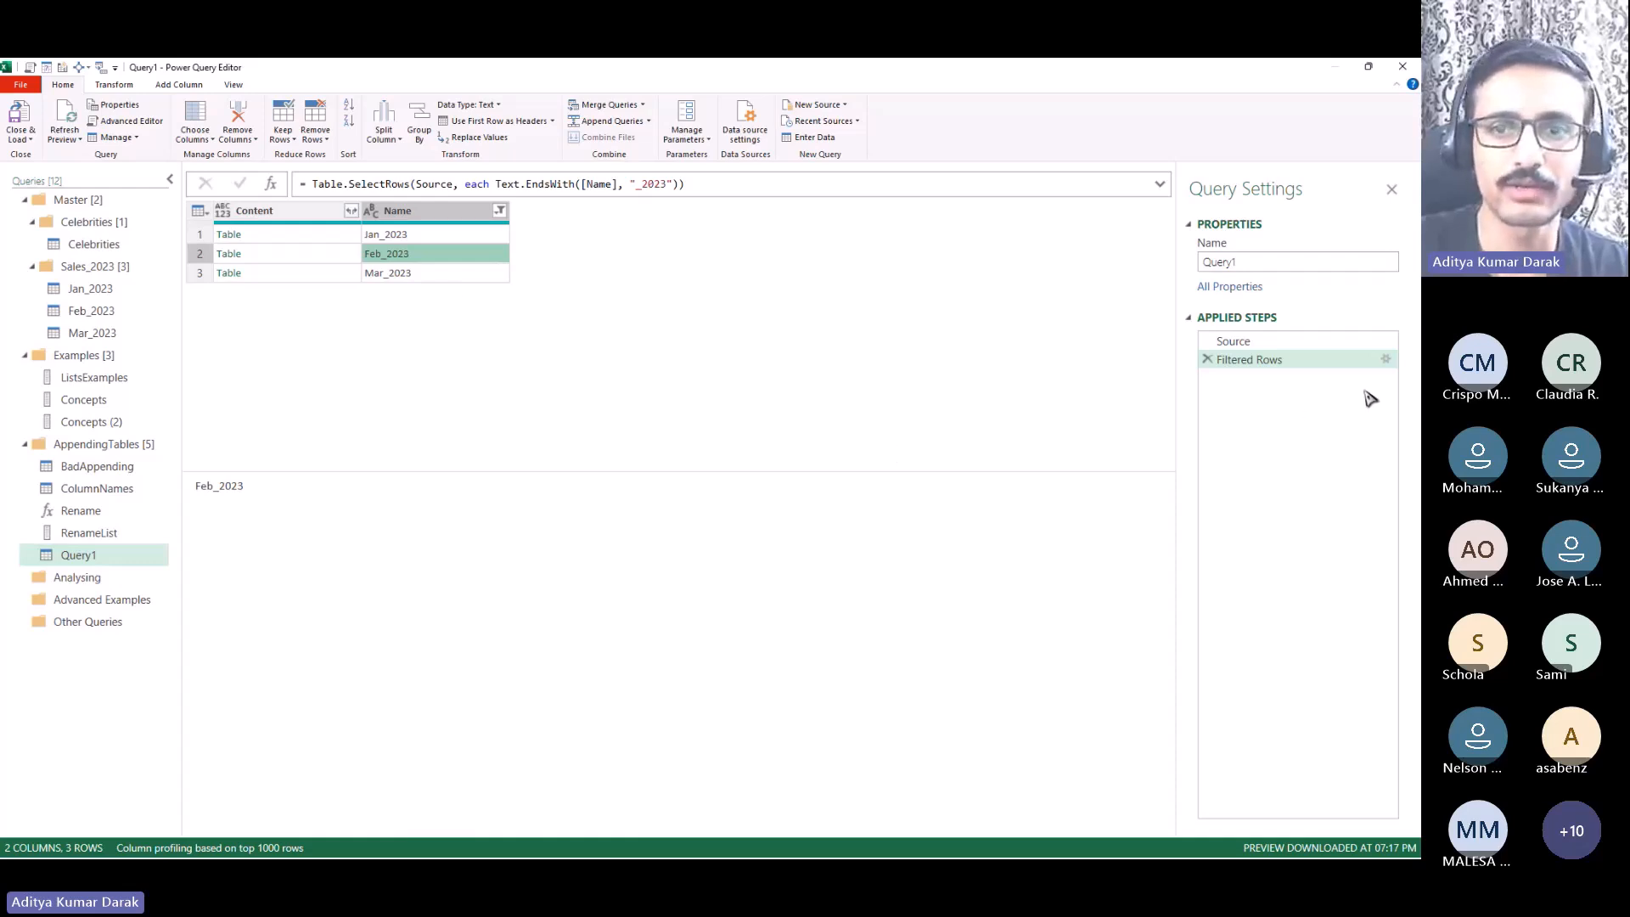
pyautogui.hotkey('ctrl', 'shift', '+')
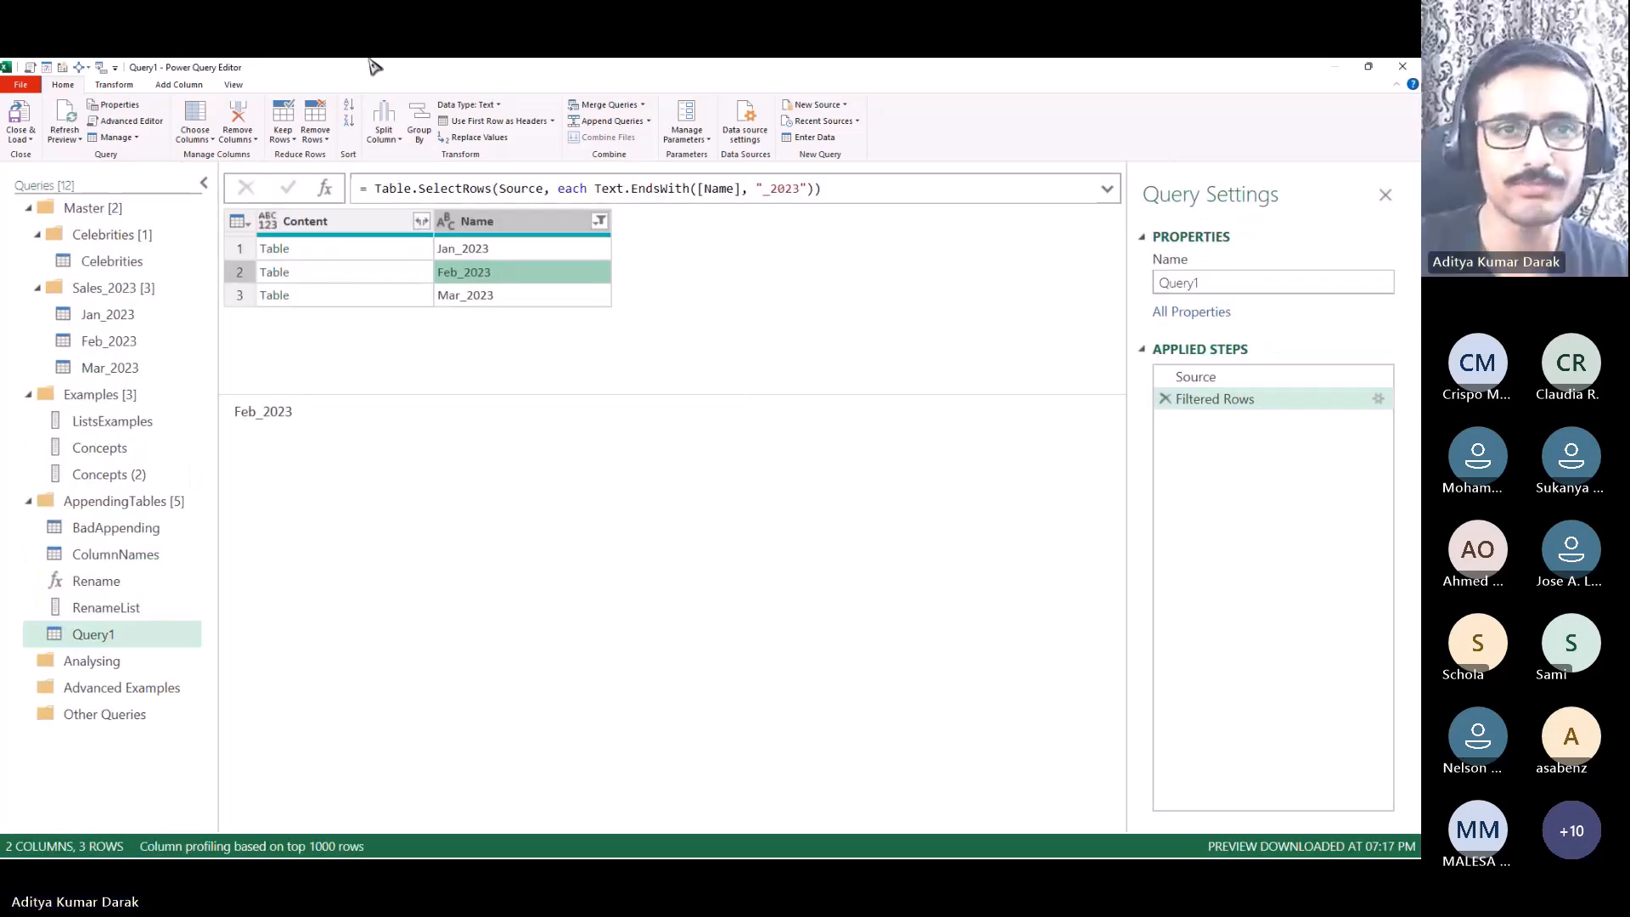
pyautogui.click(182, 86)
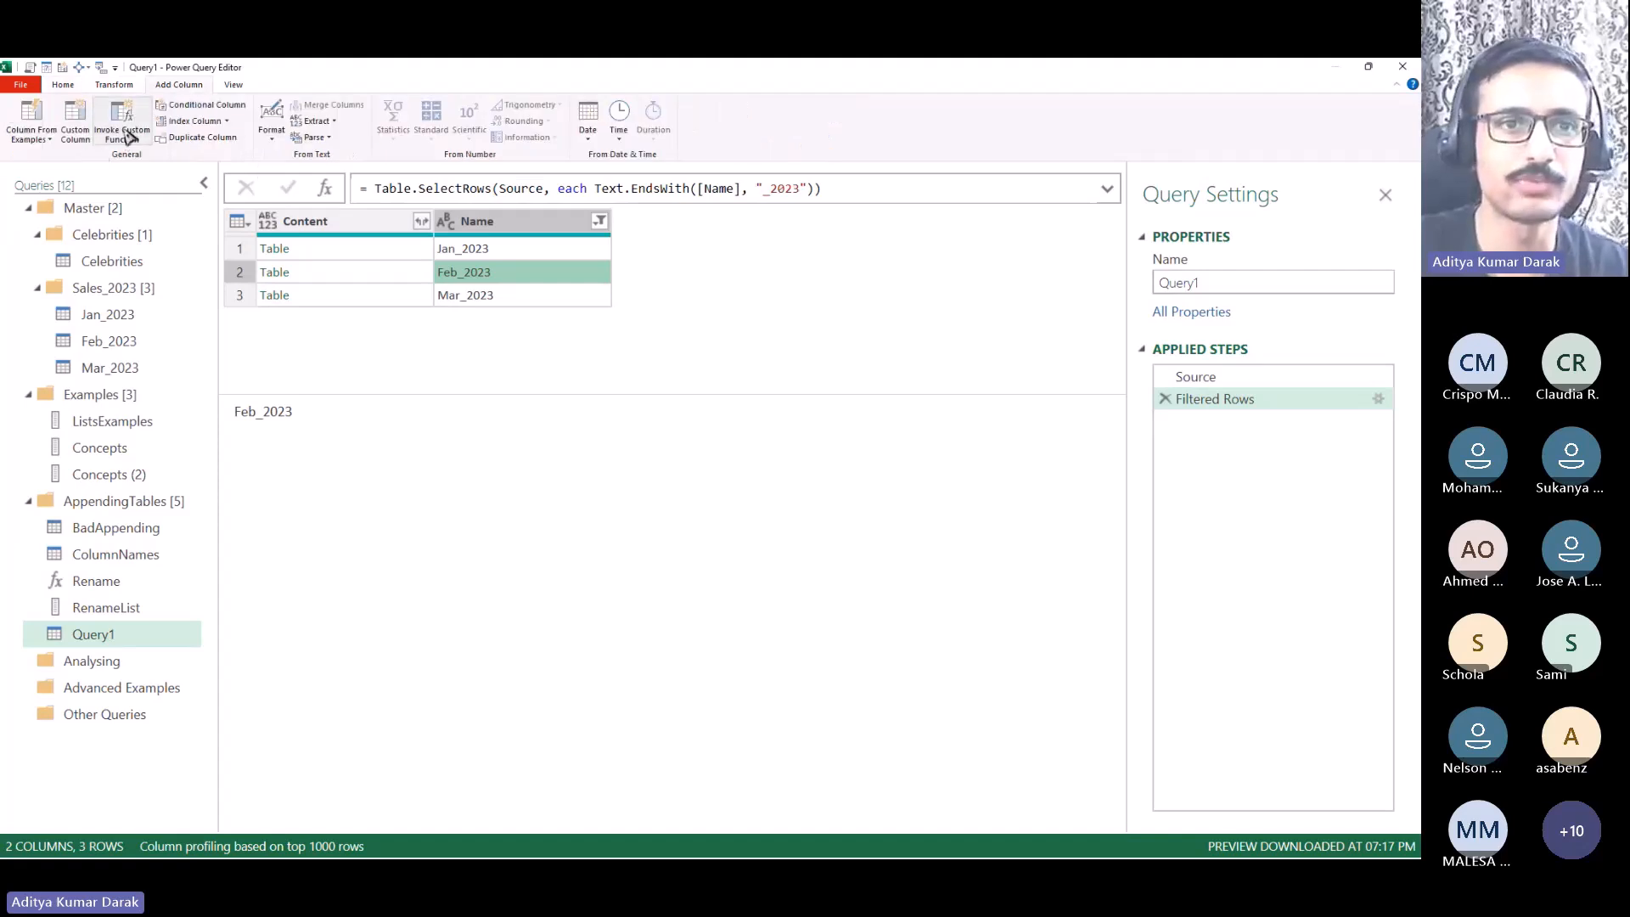
pyautogui.moveTo(129, 147); pyautogui.dragTo(152, 255)
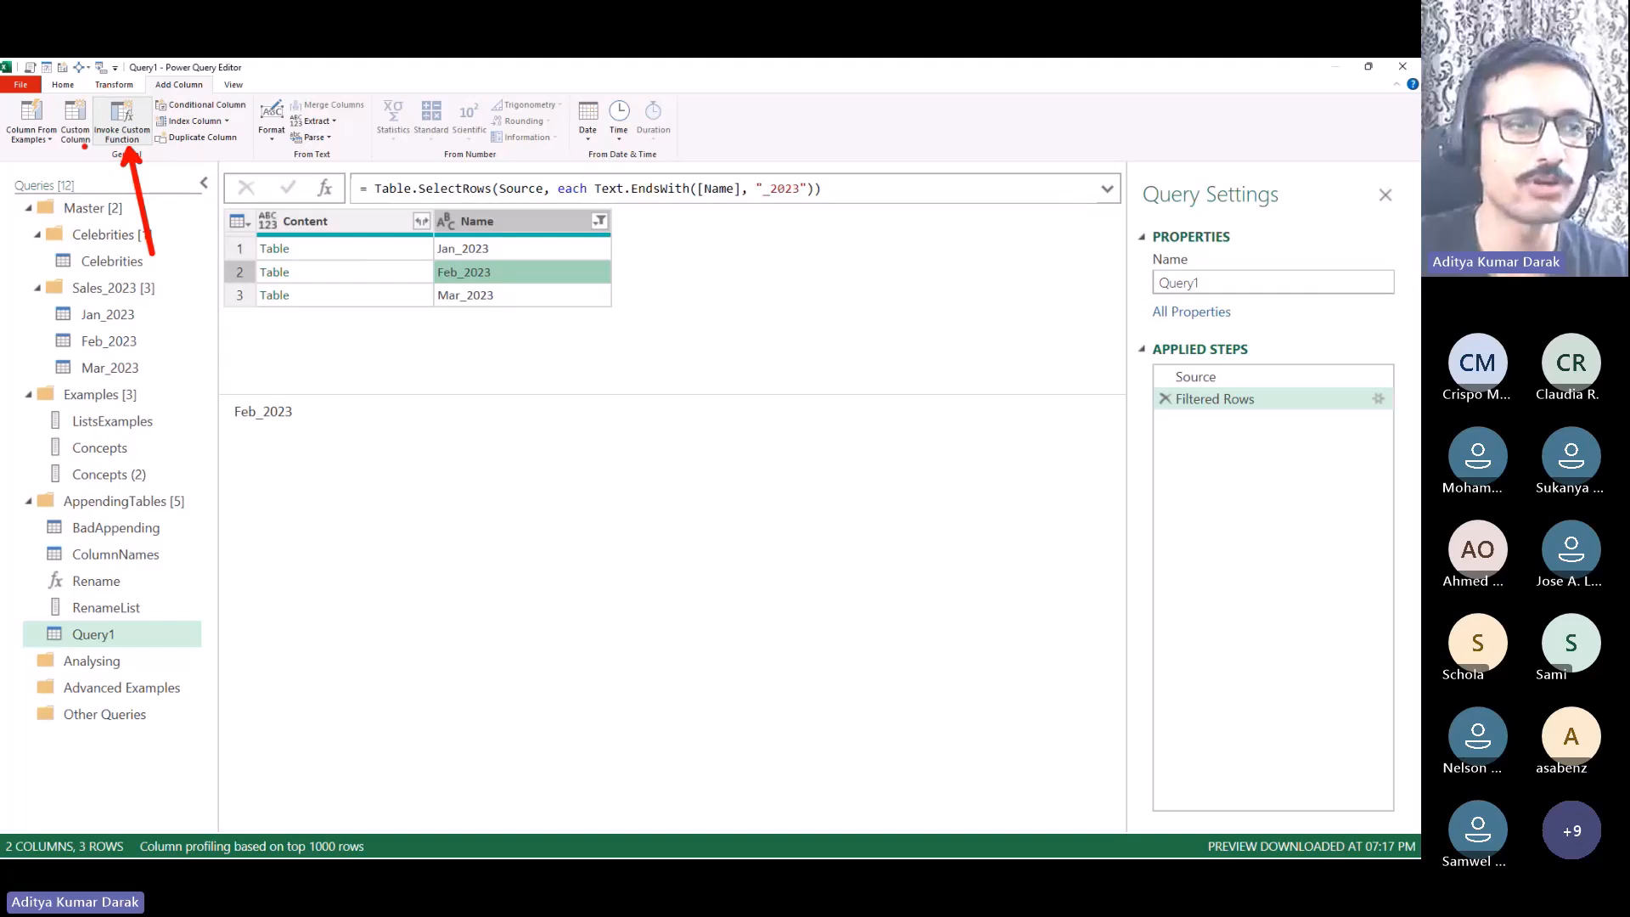
pyautogui.click(136, 113)
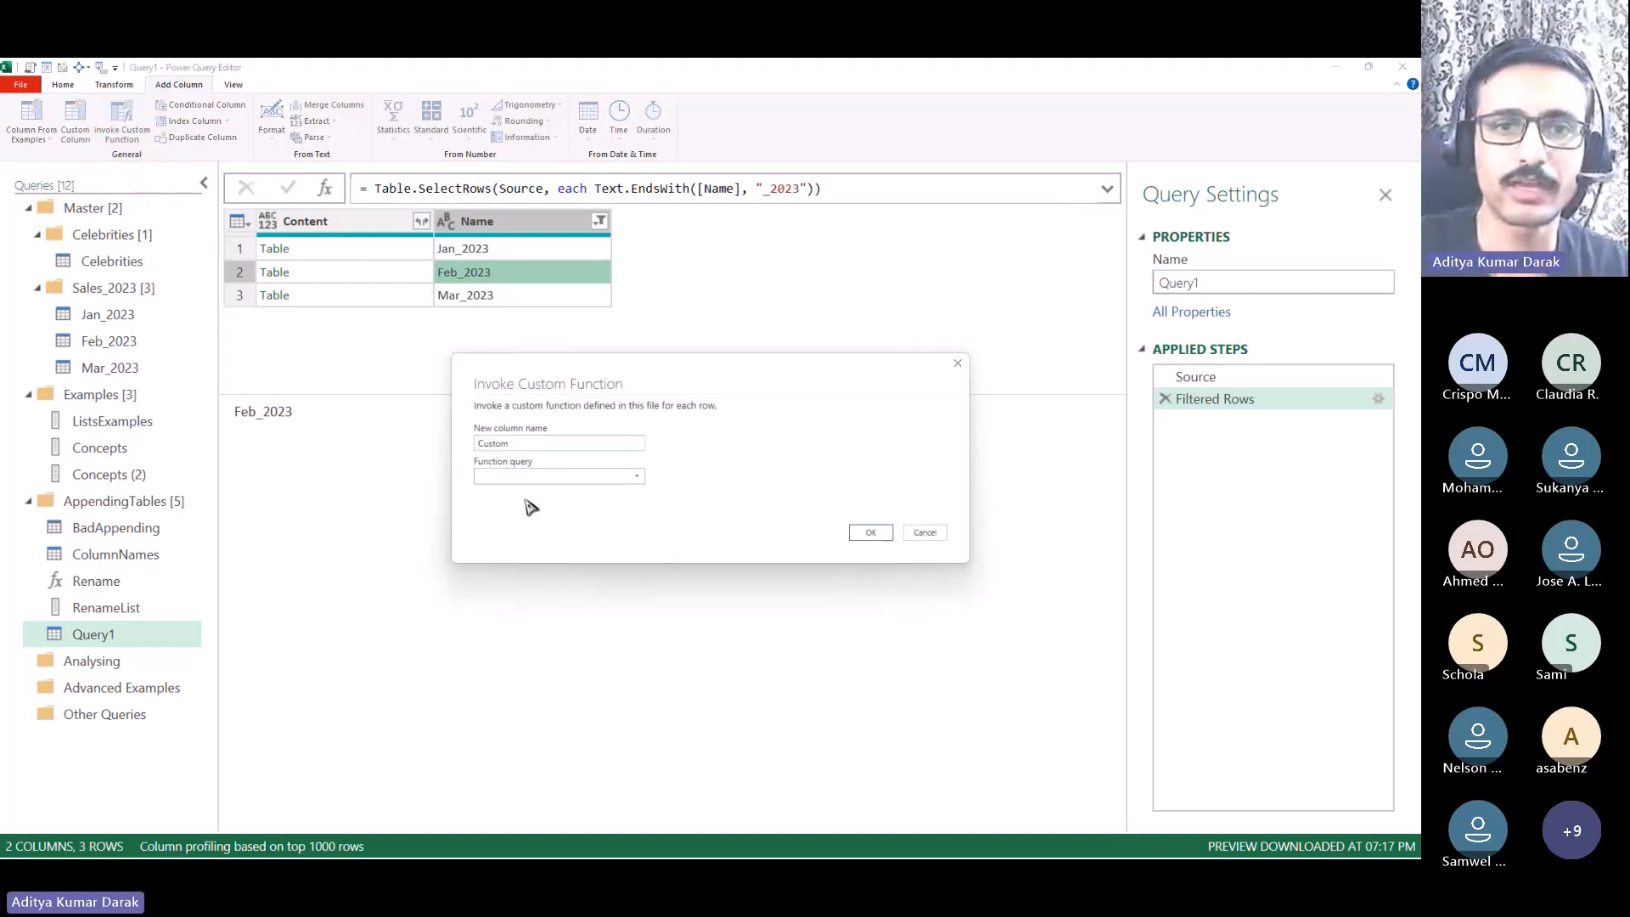
pyautogui.moveTo(555, 447); pyautogui.dragTo(423, 445)
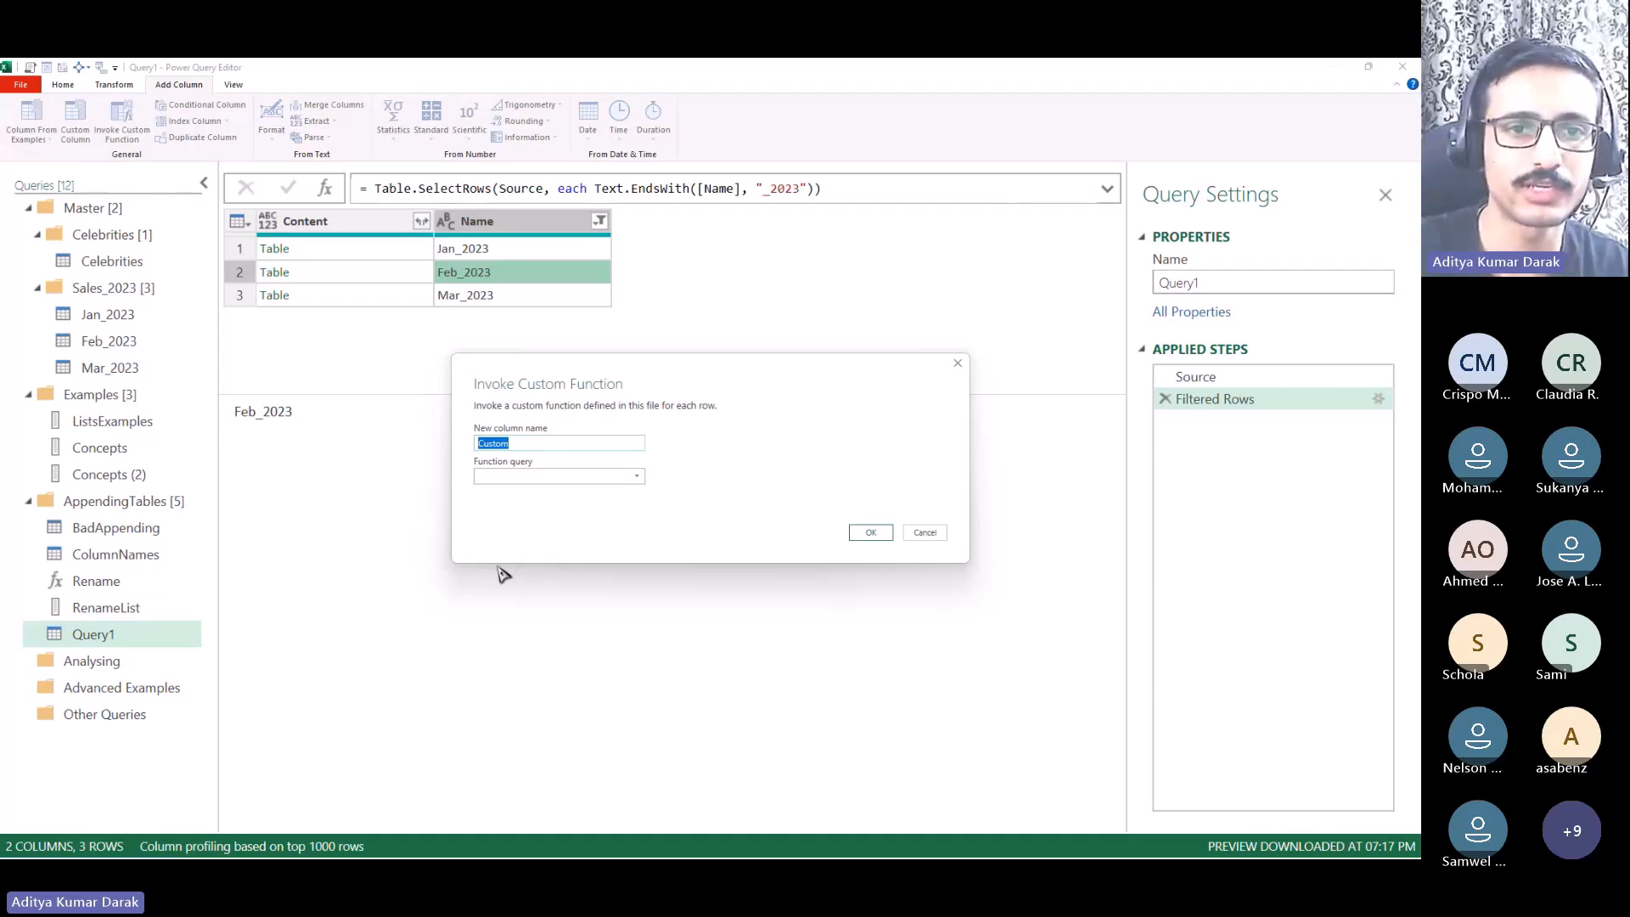
pyautogui.write('Good Table N')
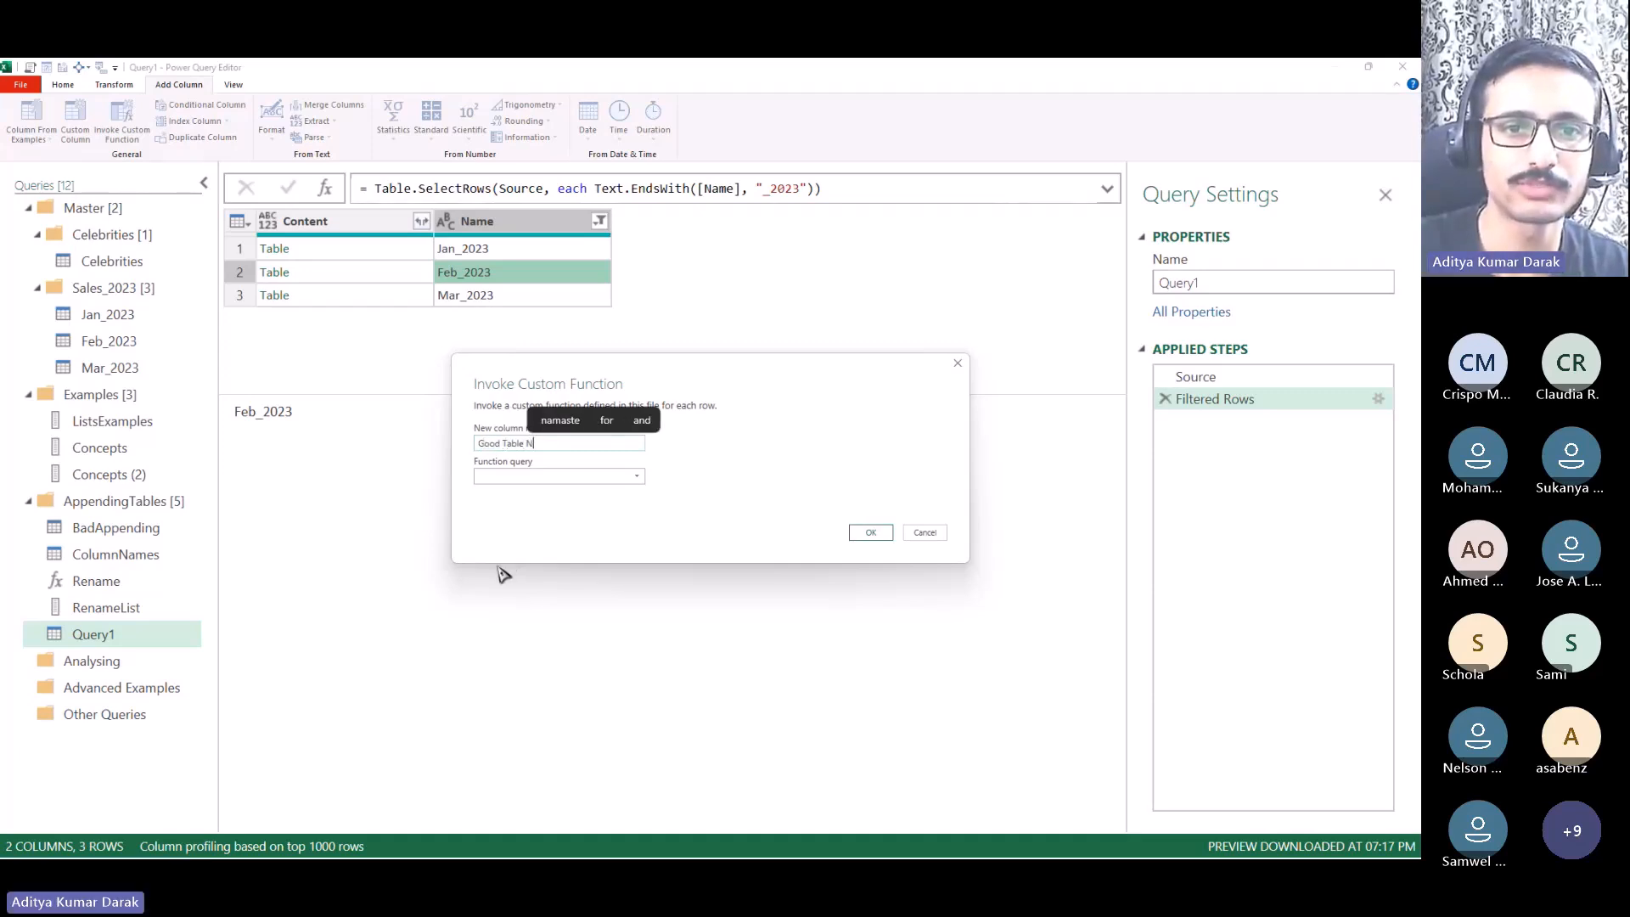
pyautogui.write('ames')
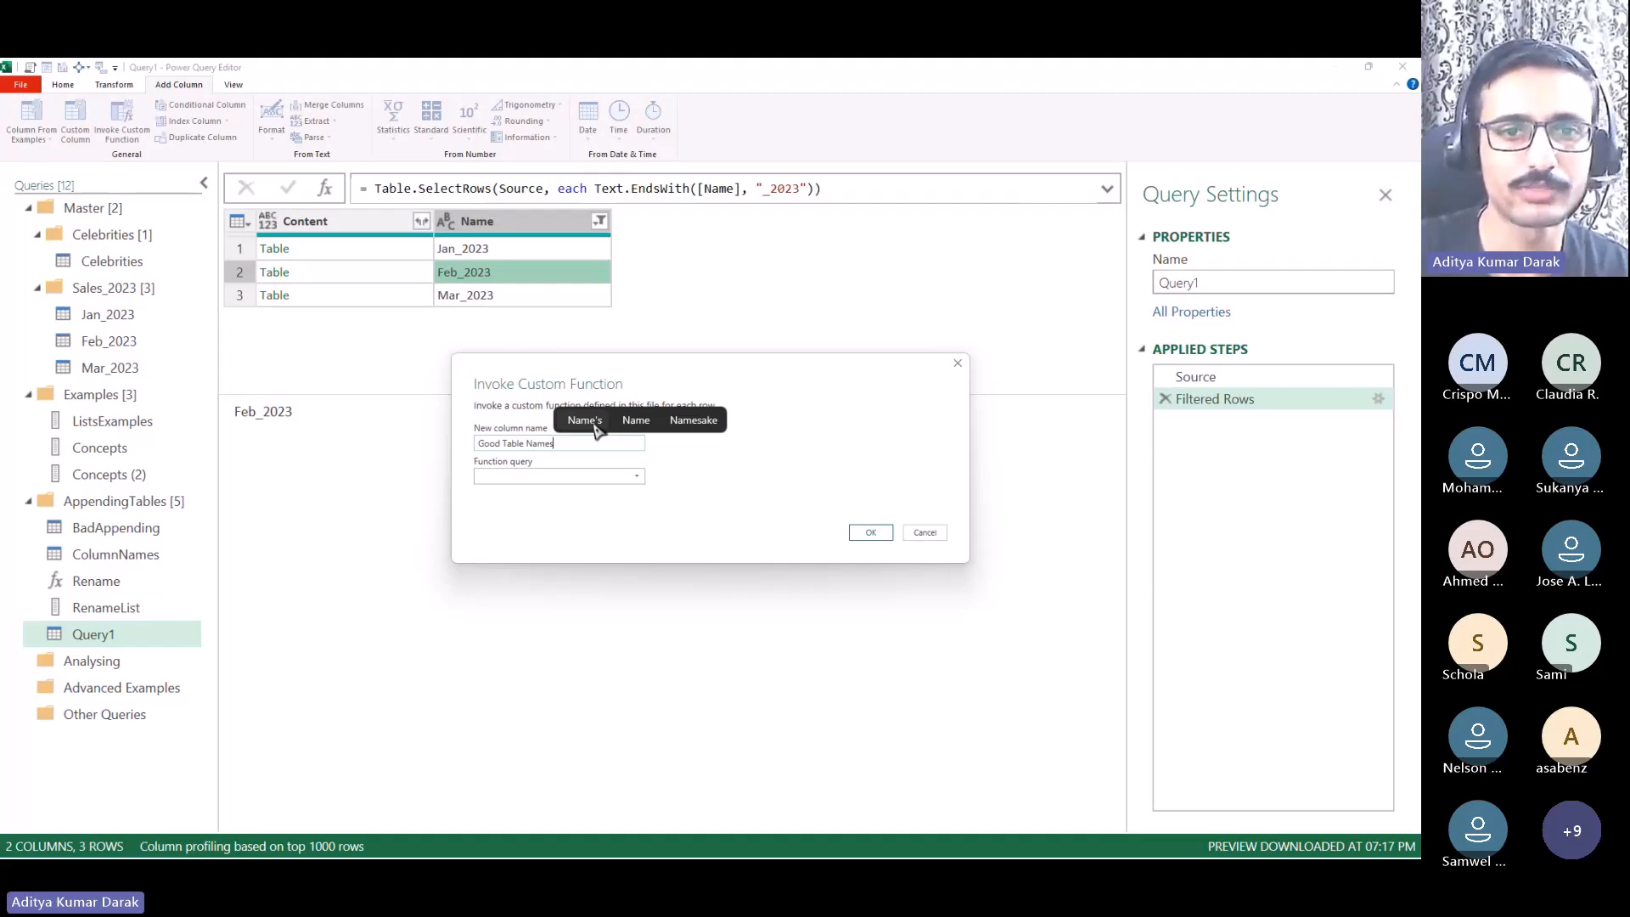
pyautogui.press('BackSpace')
pyautogui.press('BackSpace')
pyautogui.press('BackSpace')
pyautogui.press('BackSpace')
pyautogui.press('BackSpace')
pyautogui.press('BackSpace')
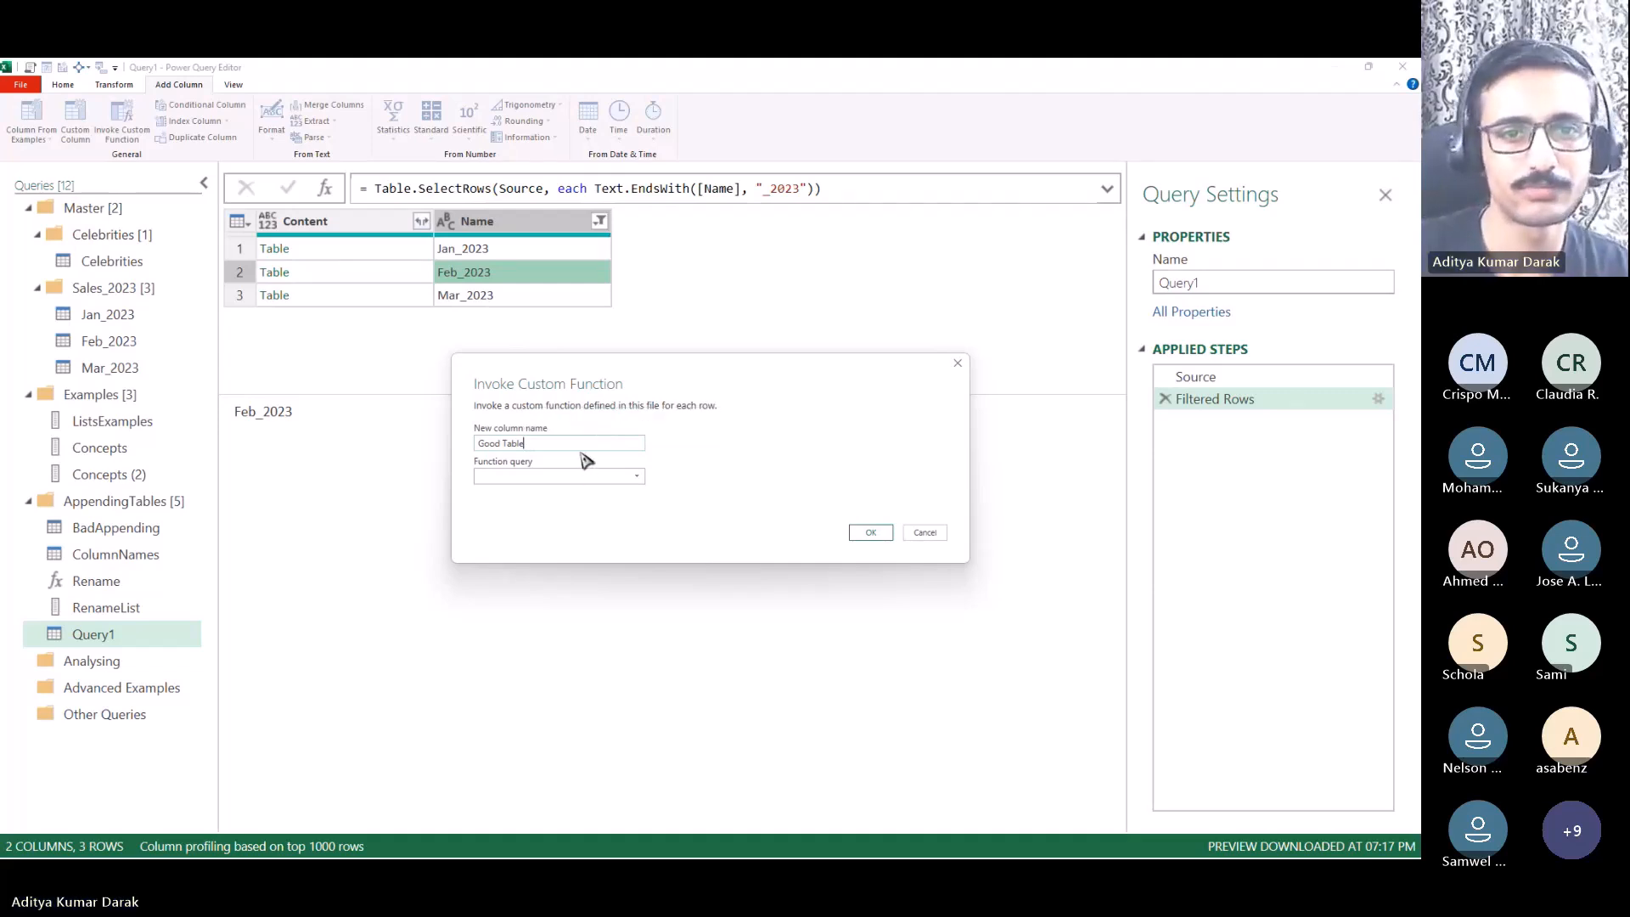
# Step: Choose Rename as the function query with the Content column as its Table input, and add the invoked column
pyautogui.click(570, 475)
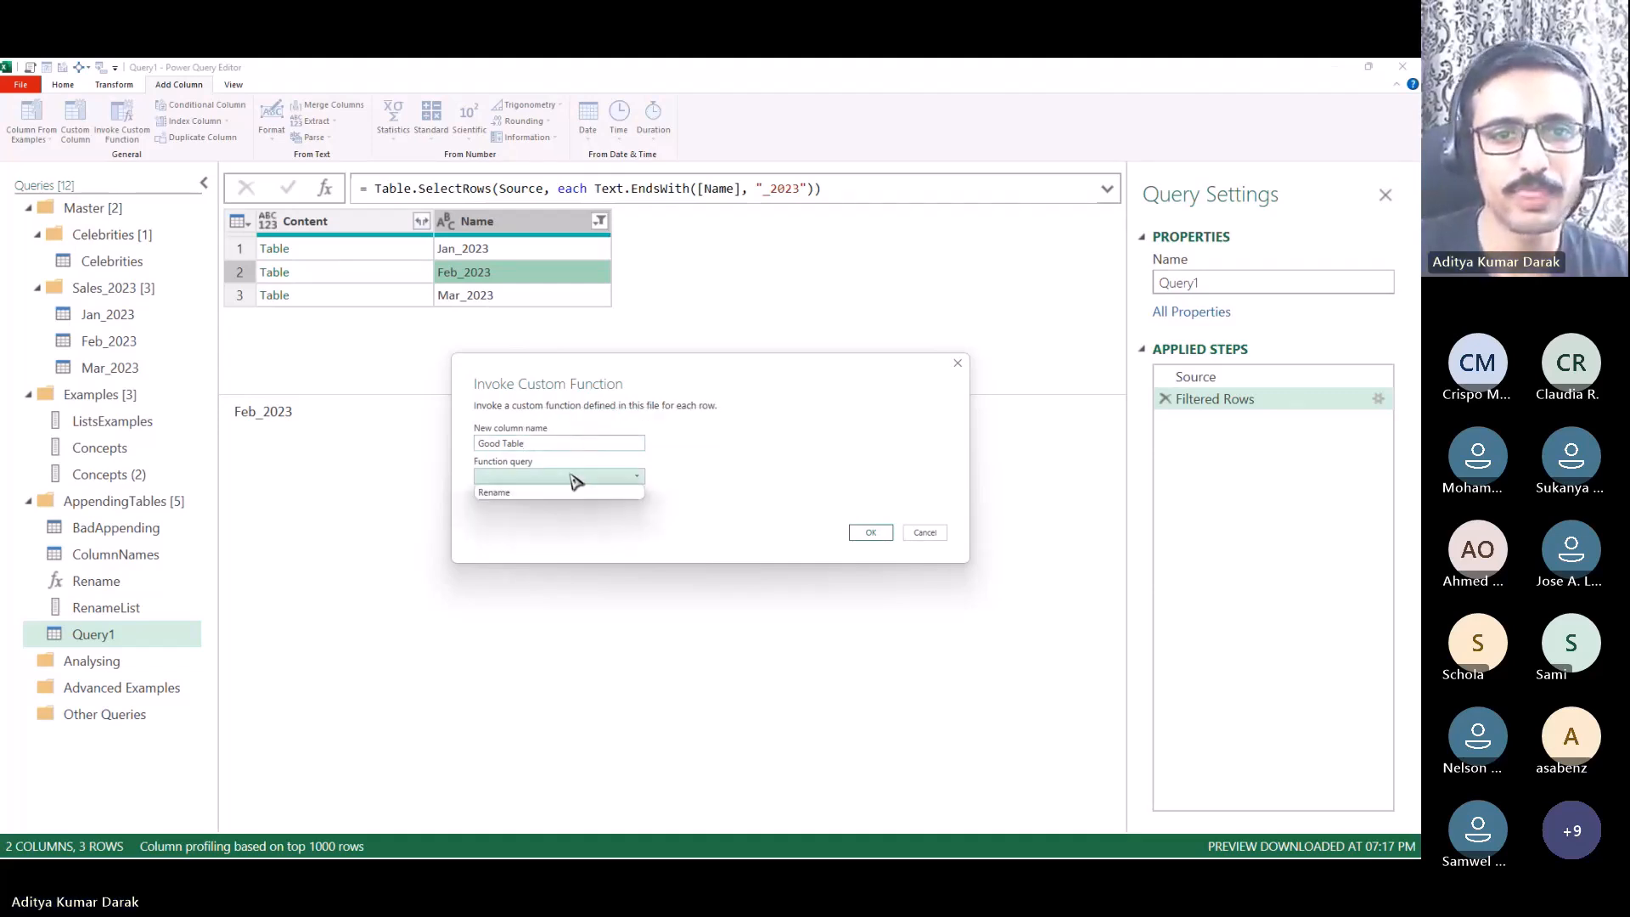
pyautogui.click(555, 494)
pyautogui.click(547, 510)
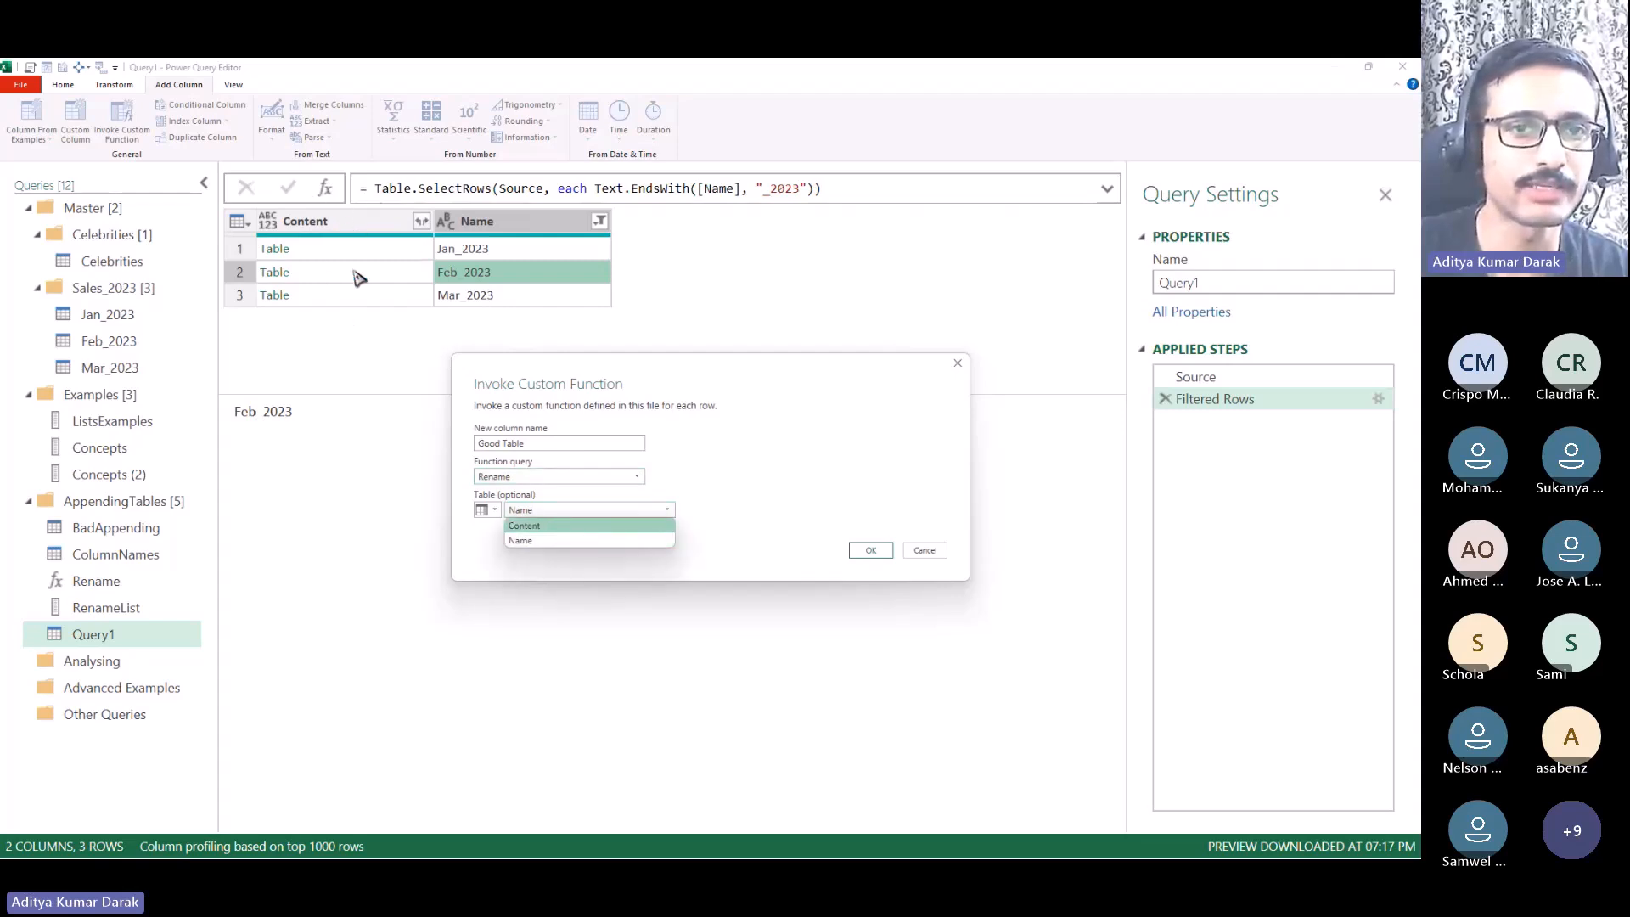
pyautogui.click(598, 527)
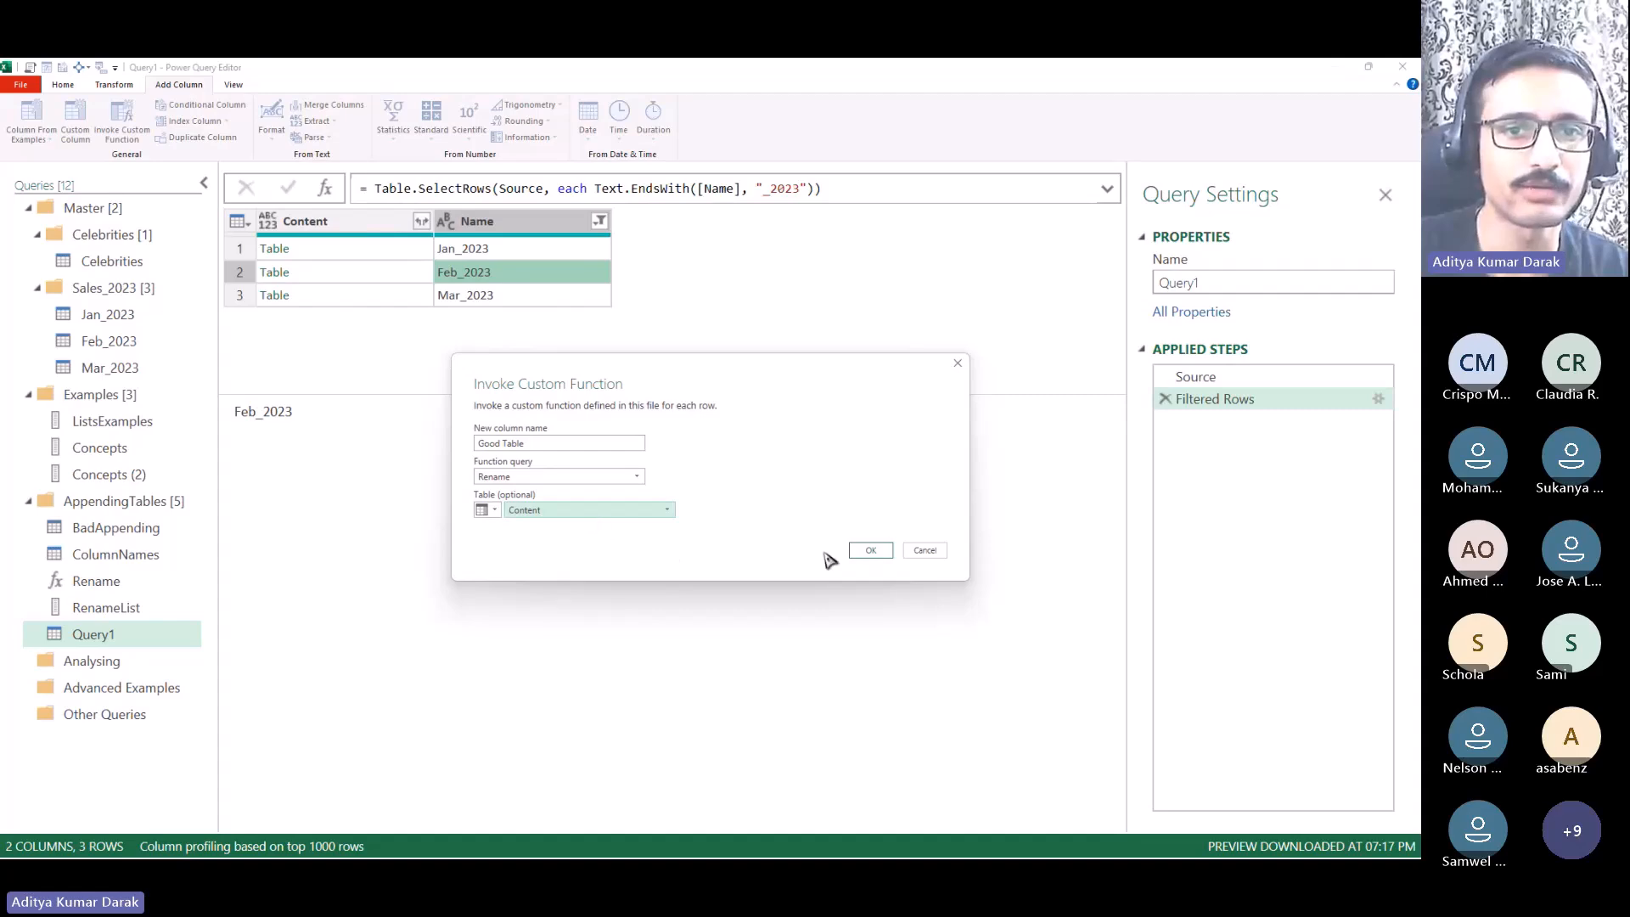
pyautogui.click(872, 552)
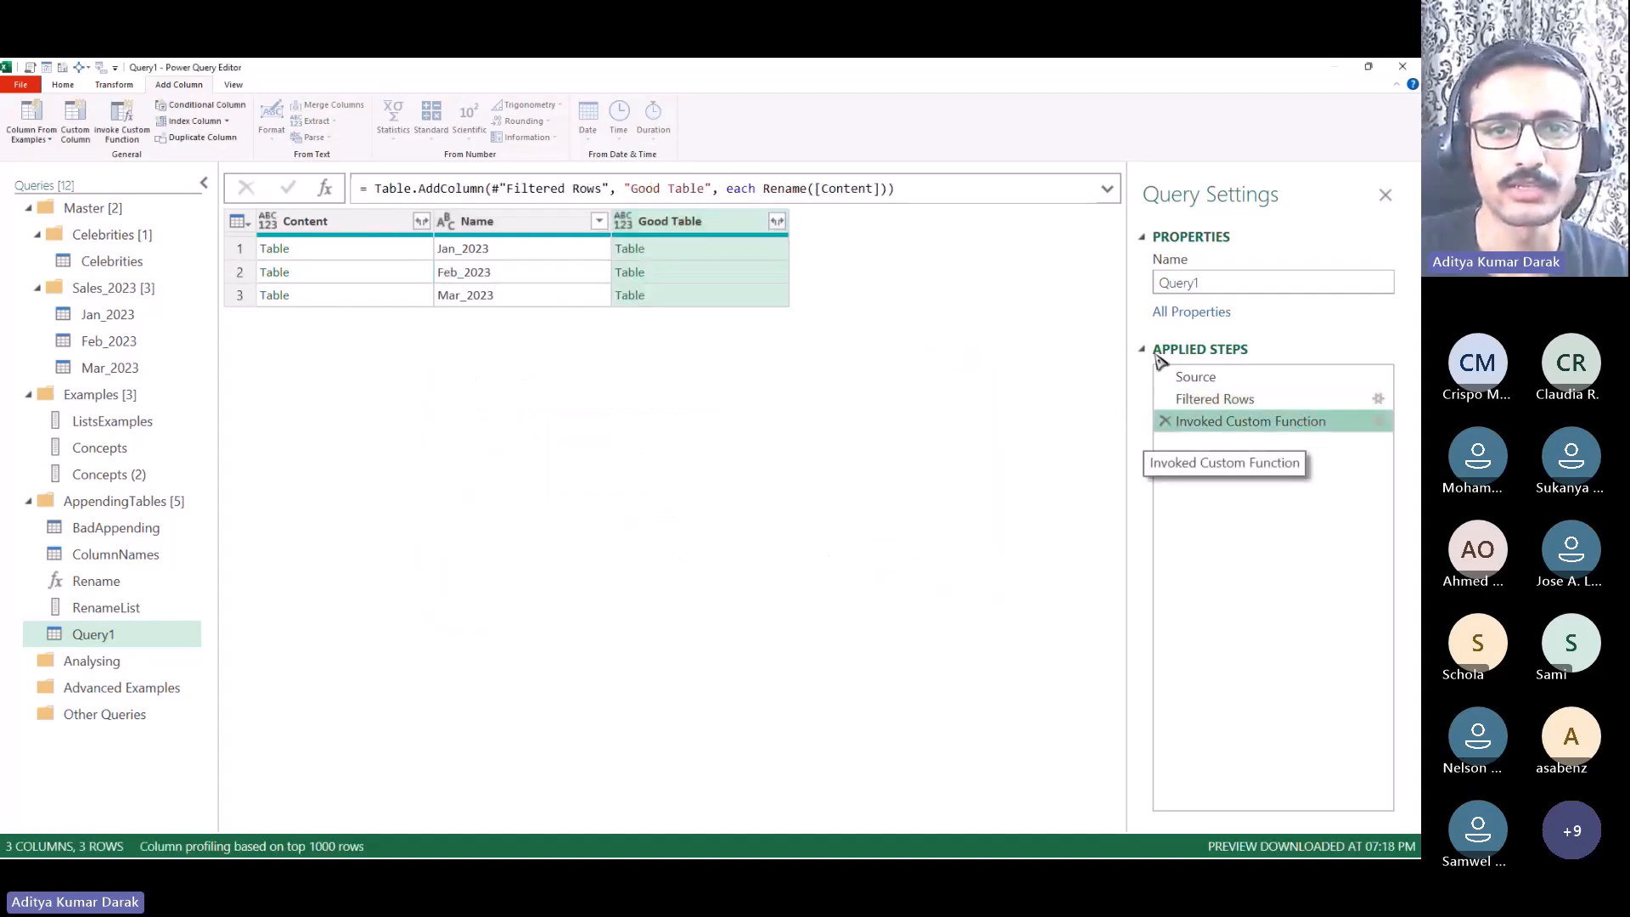
# Step: Preview nested tables in the Content and Good Table columns, comparing the column headers for the Mar_2023 row
pyautogui.click(698, 251)
pyautogui.click(346, 251)
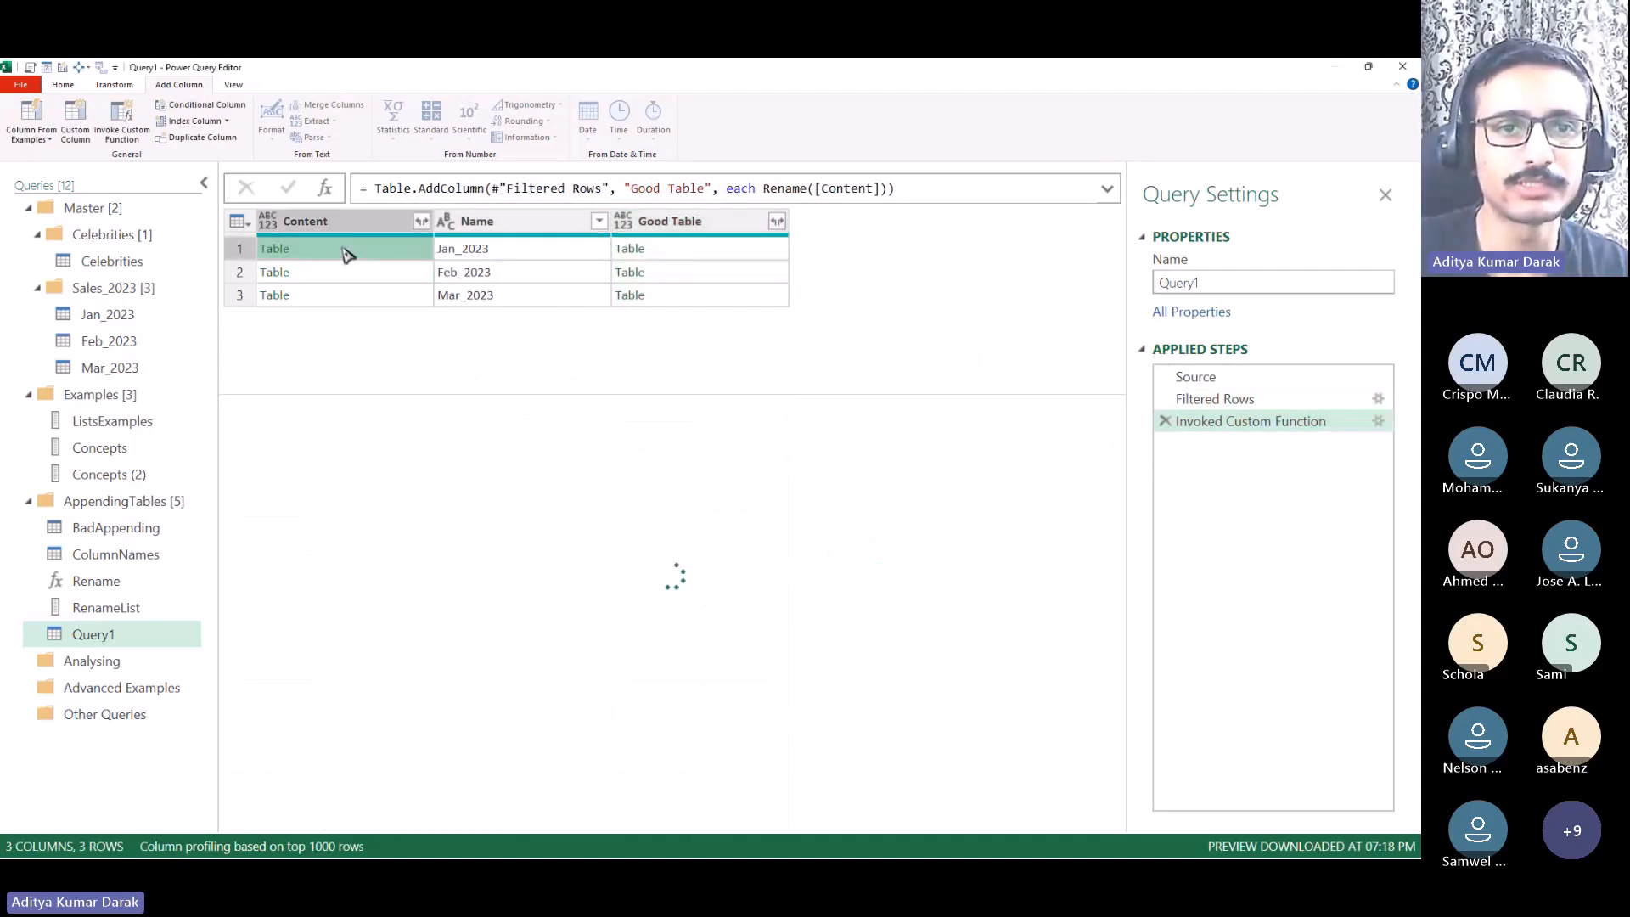
pyautogui.click(352, 295)
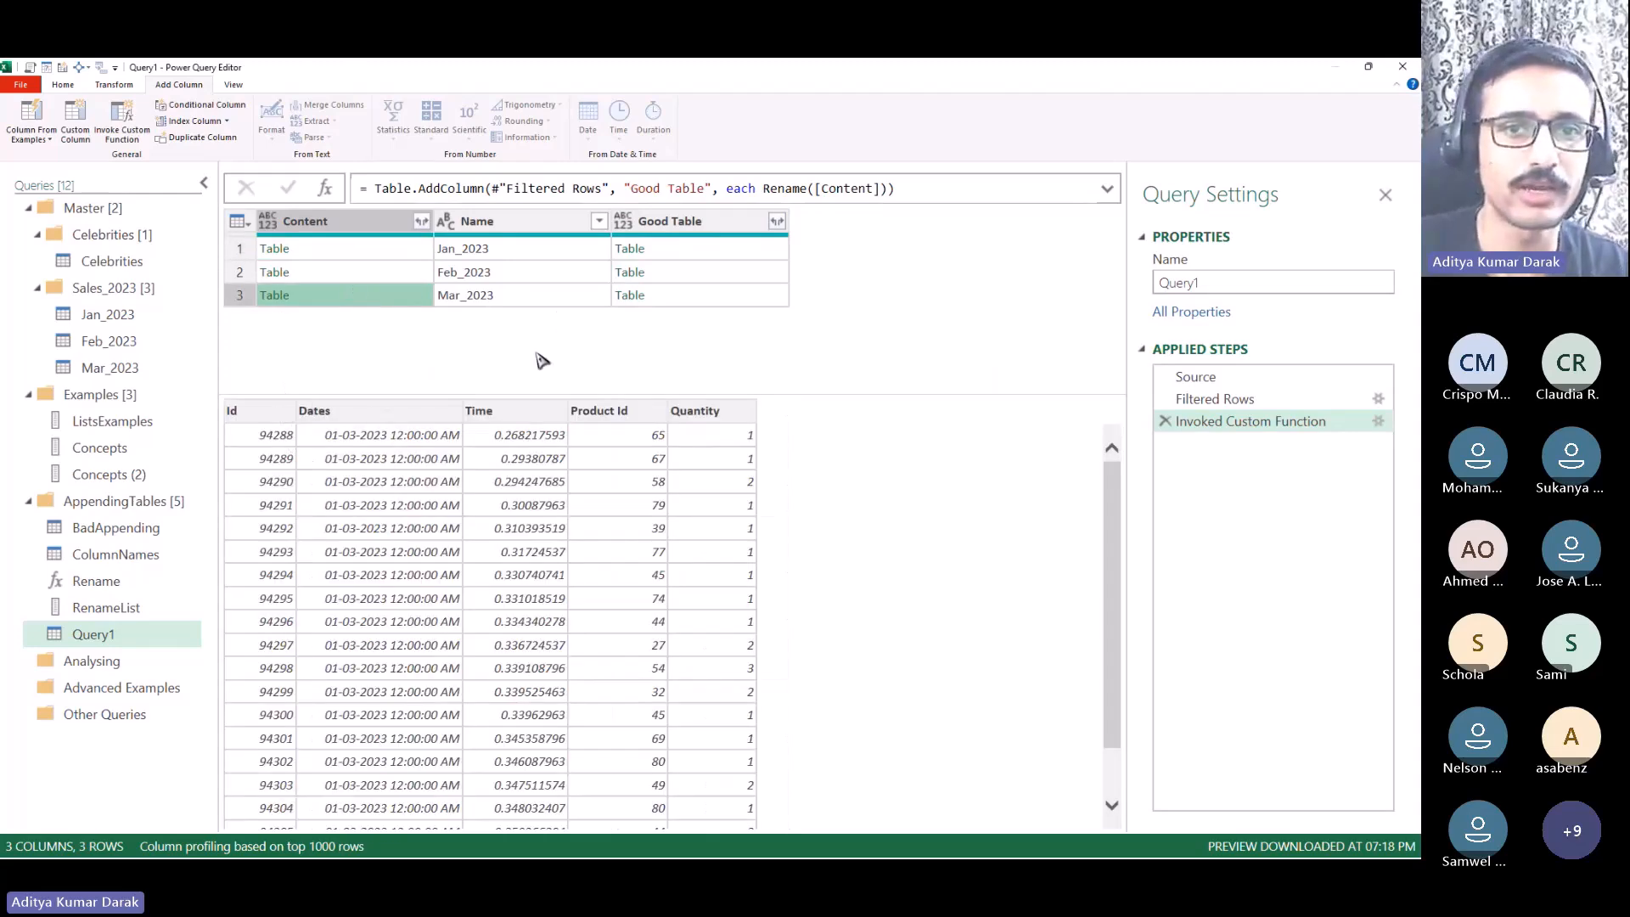
pyautogui.click(748, 293)
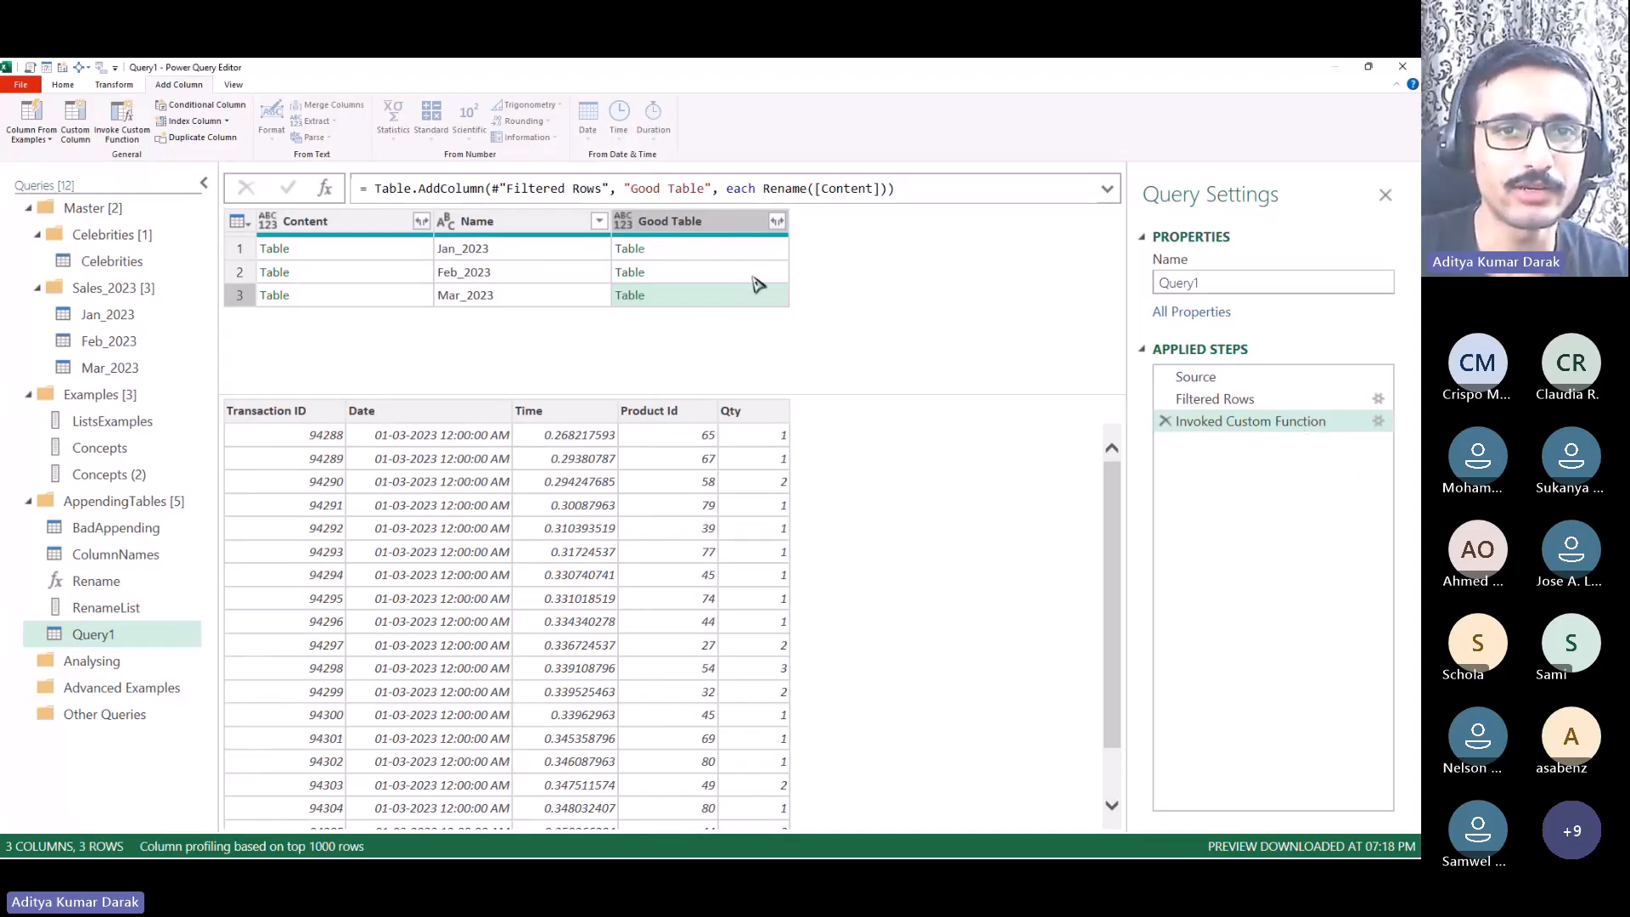
# Step: Drill down into the Good Table column to turn it into a list of tables
pyautogui.click(684, 220)
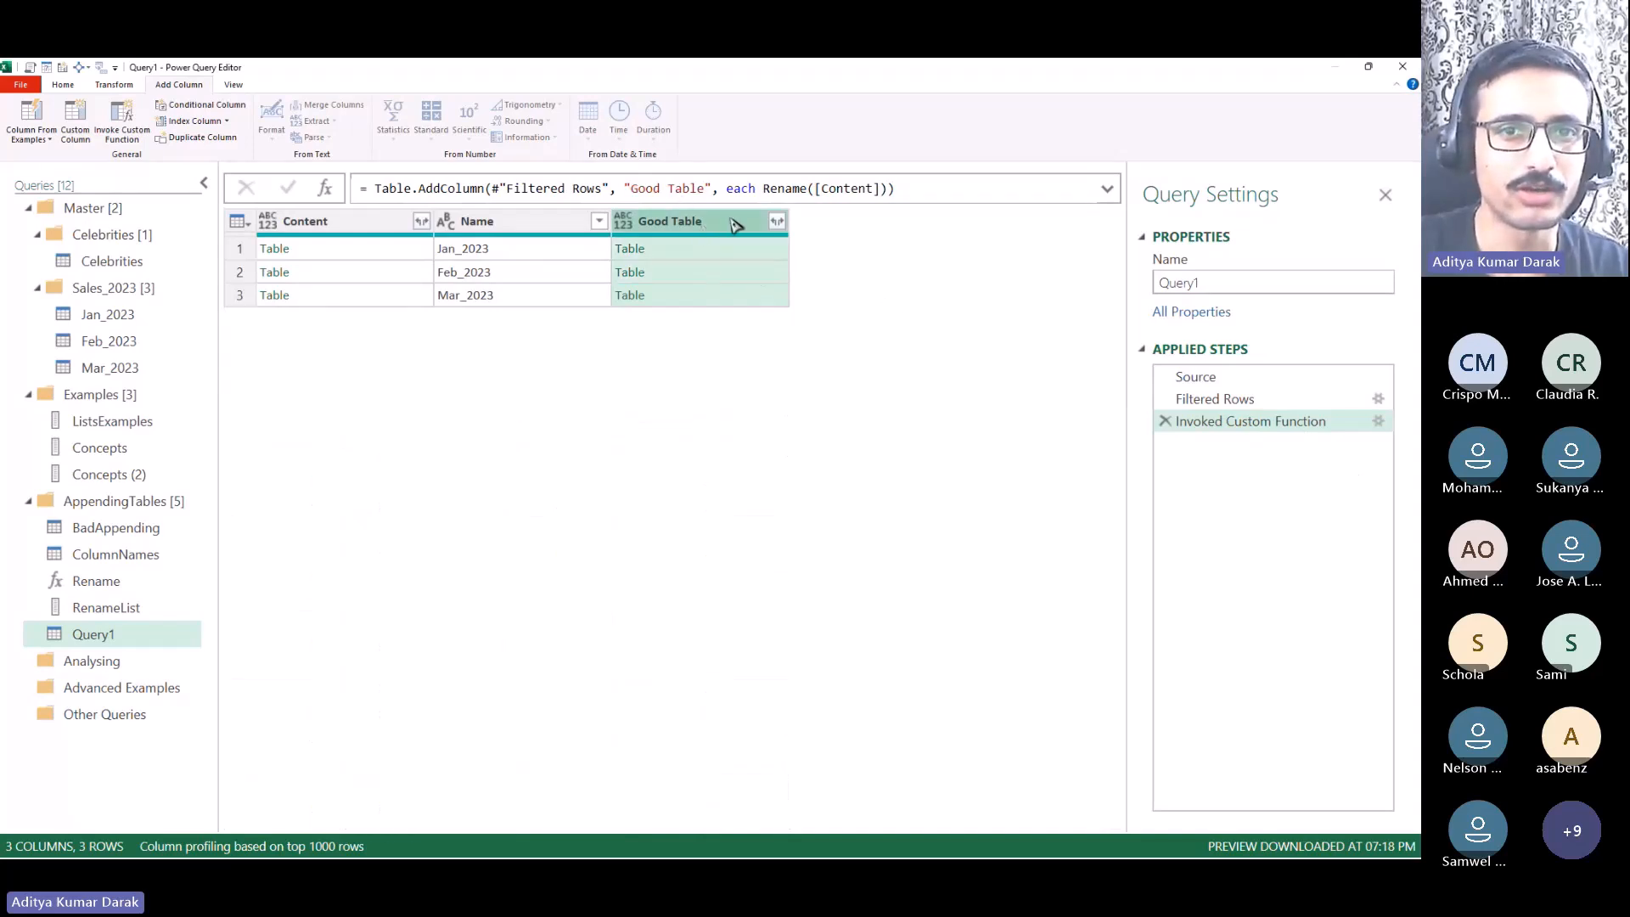
pyautogui.click(124, 86)
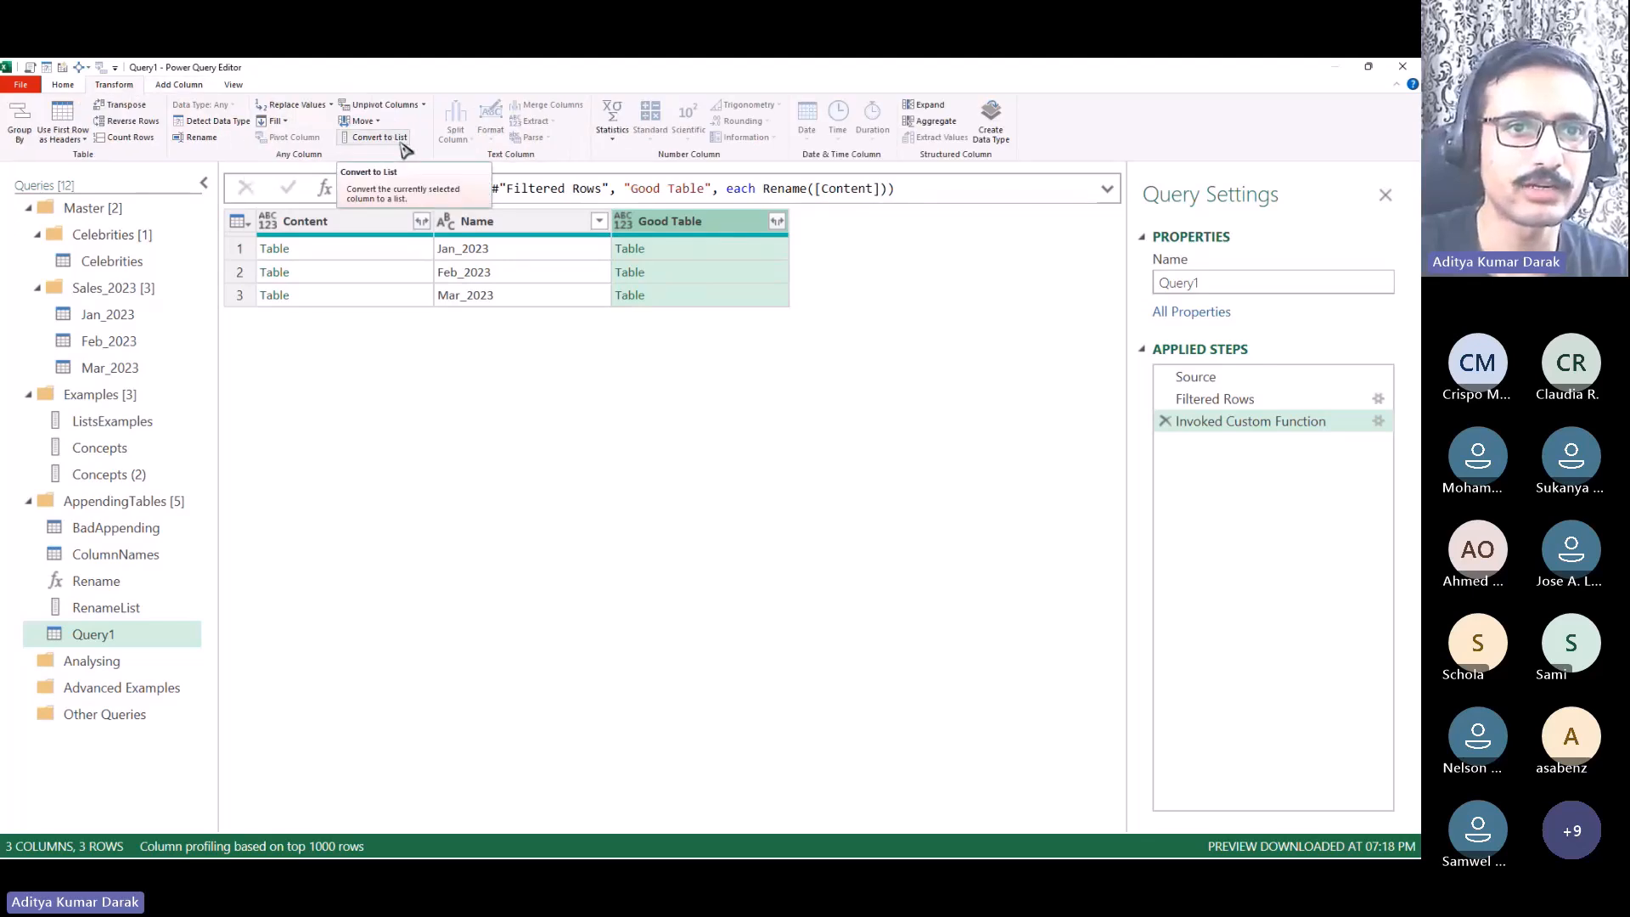
pyautogui.rightClick(741, 227)
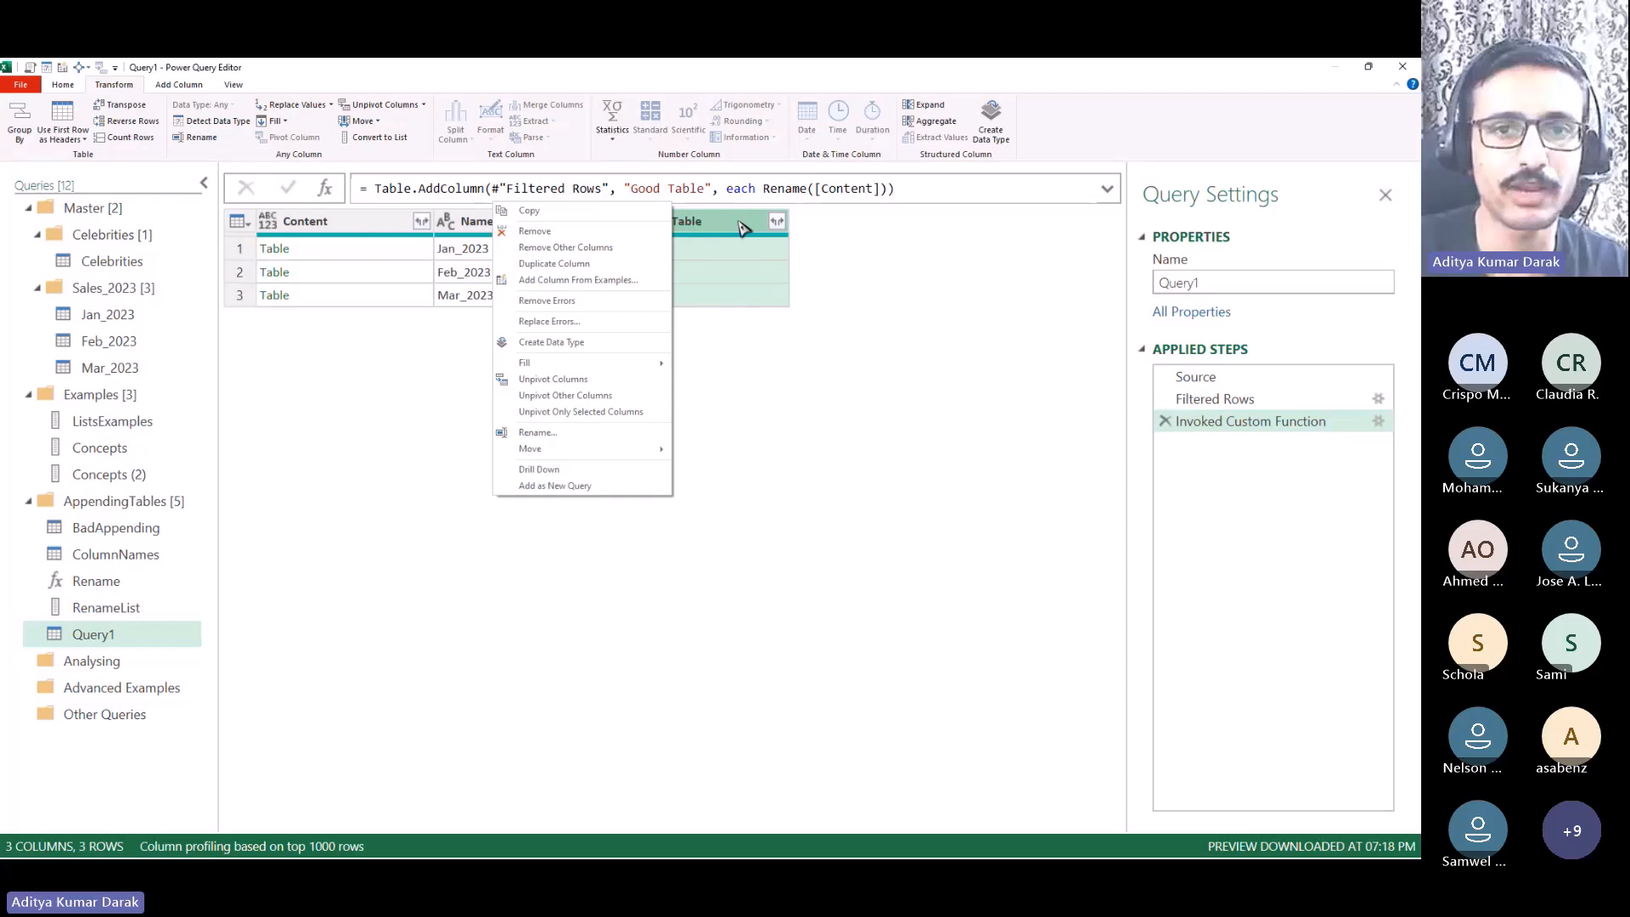
pyautogui.click(574, 469)
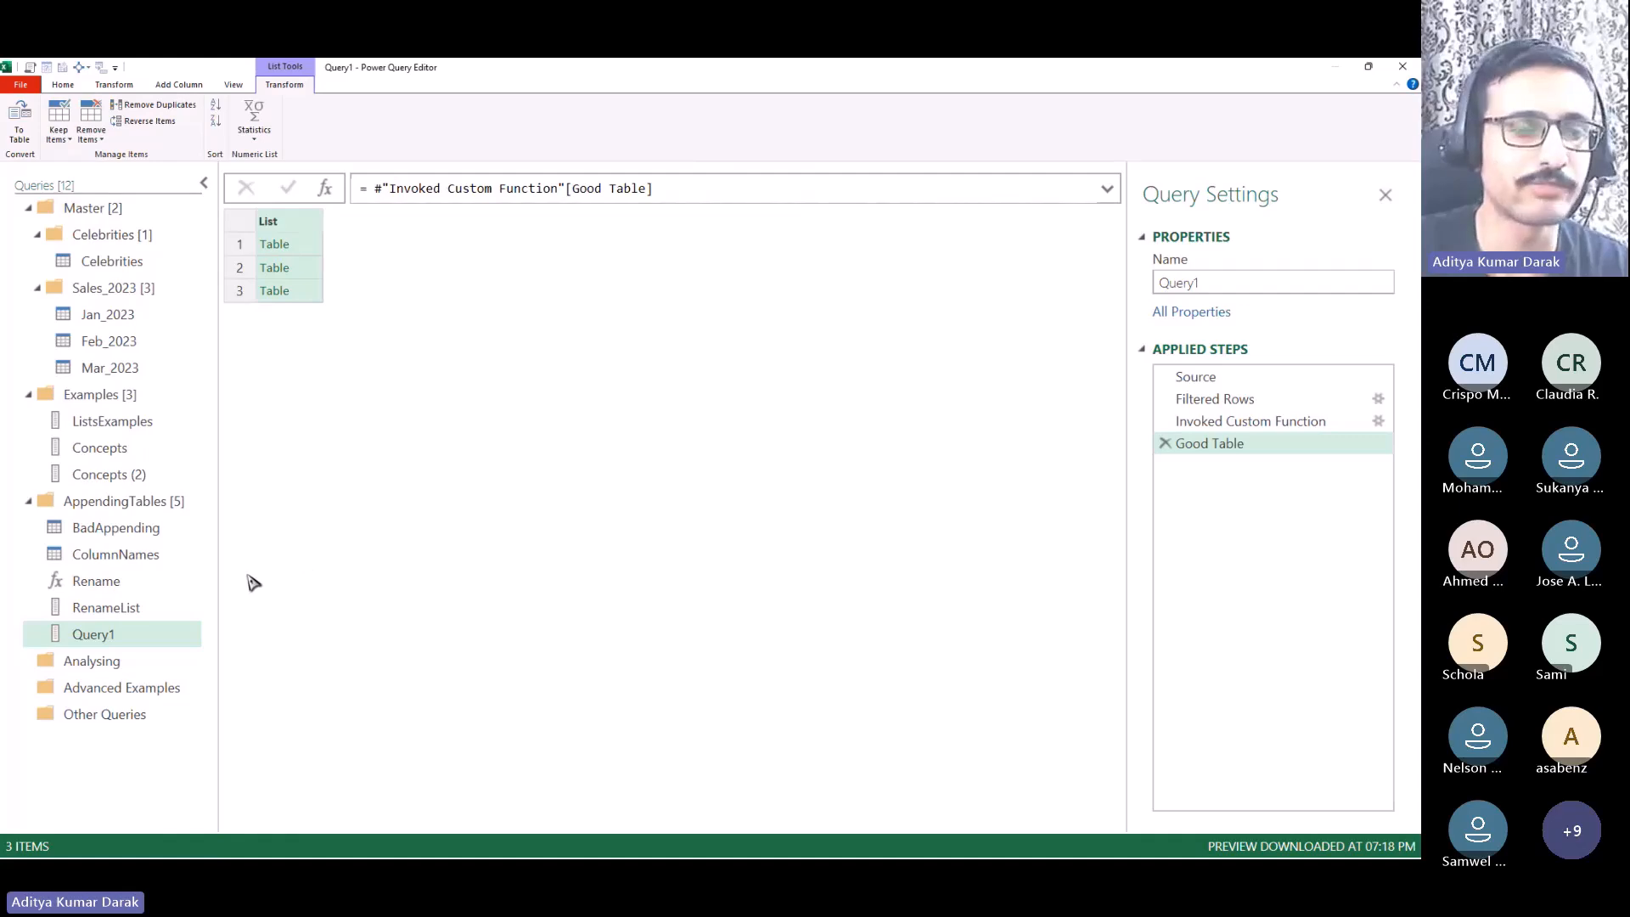
# Step: Check the Table.Combine formula used in the BadAppending query and return to Query1
pyautogui.click(174, 528)
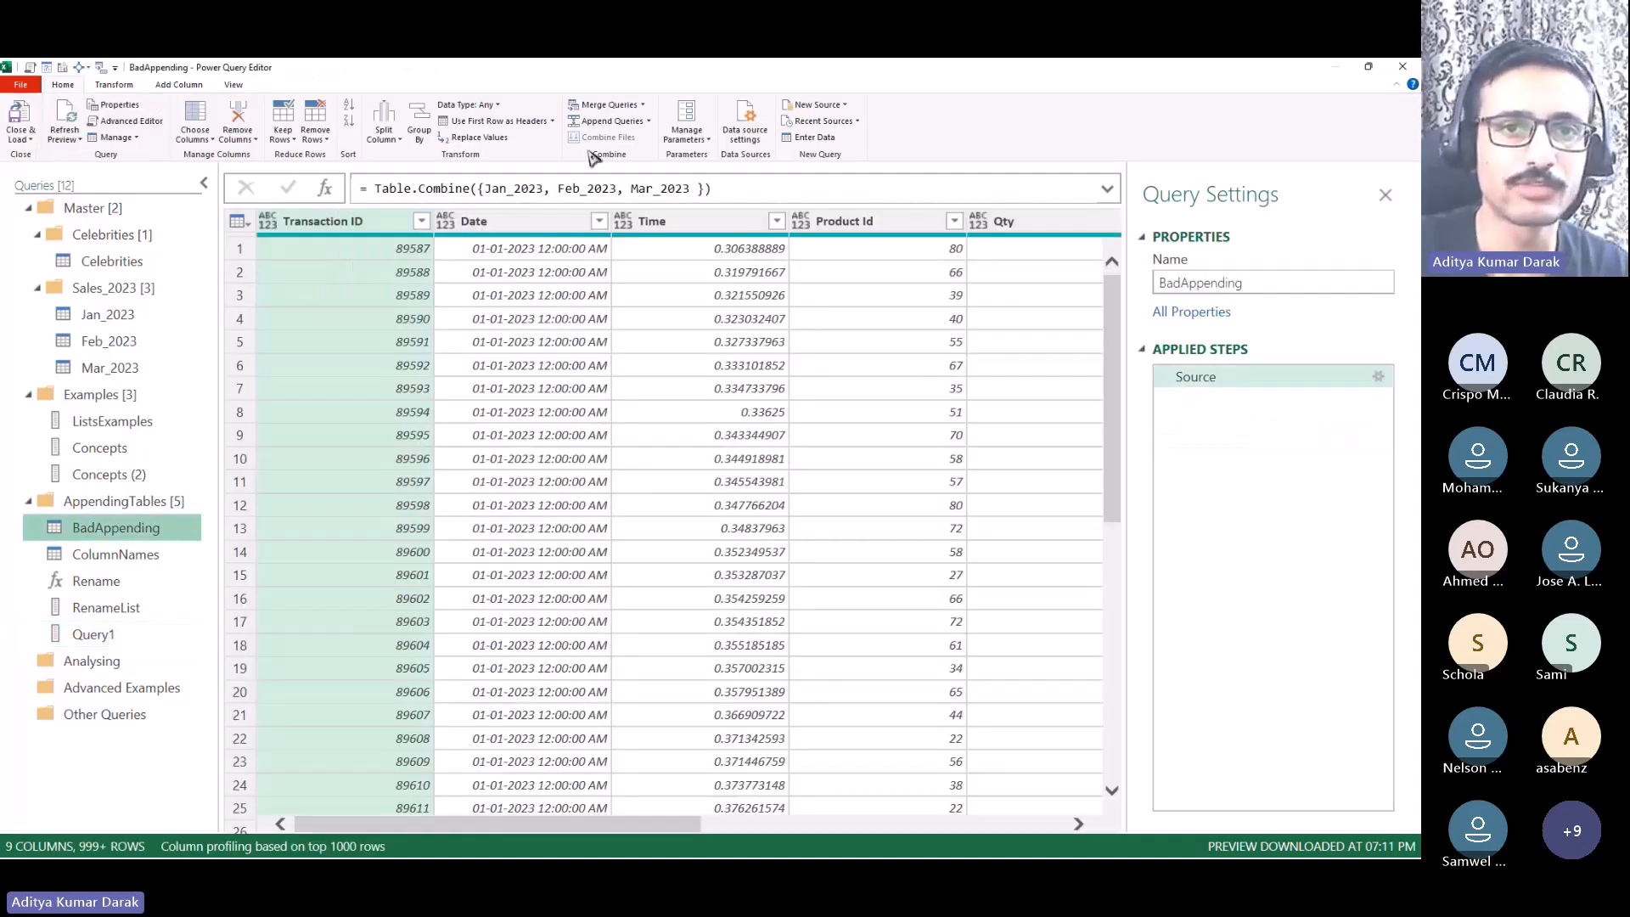
pyautogui.moveTo(369, 188); pyautogui.dragTo(712, 188)
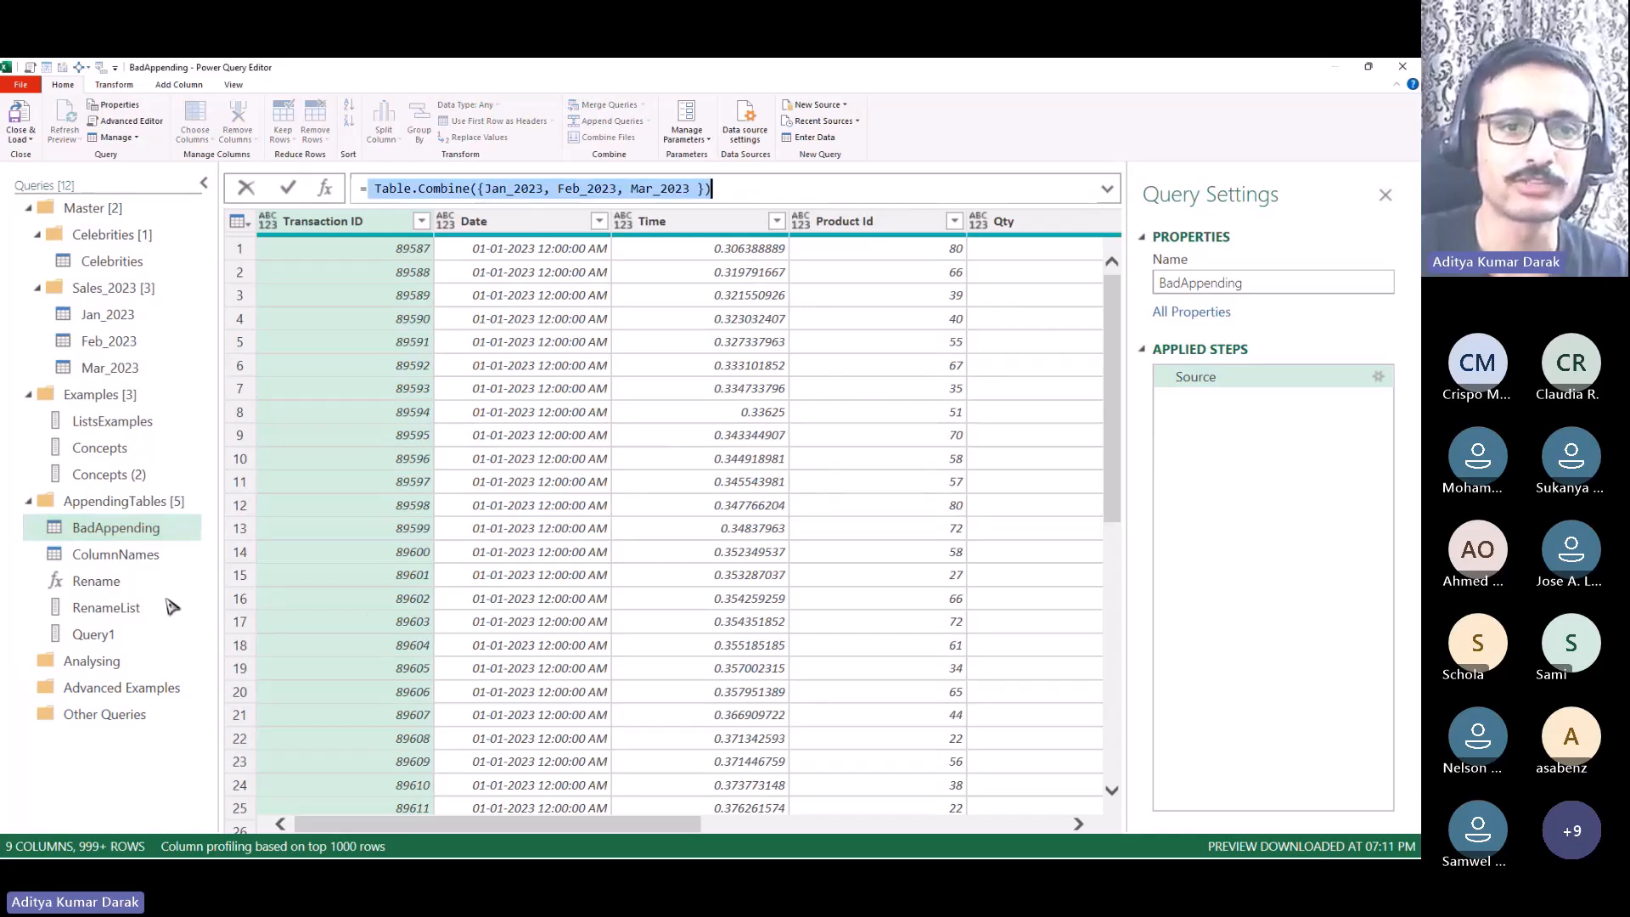
pyautogui.click(146, 640)
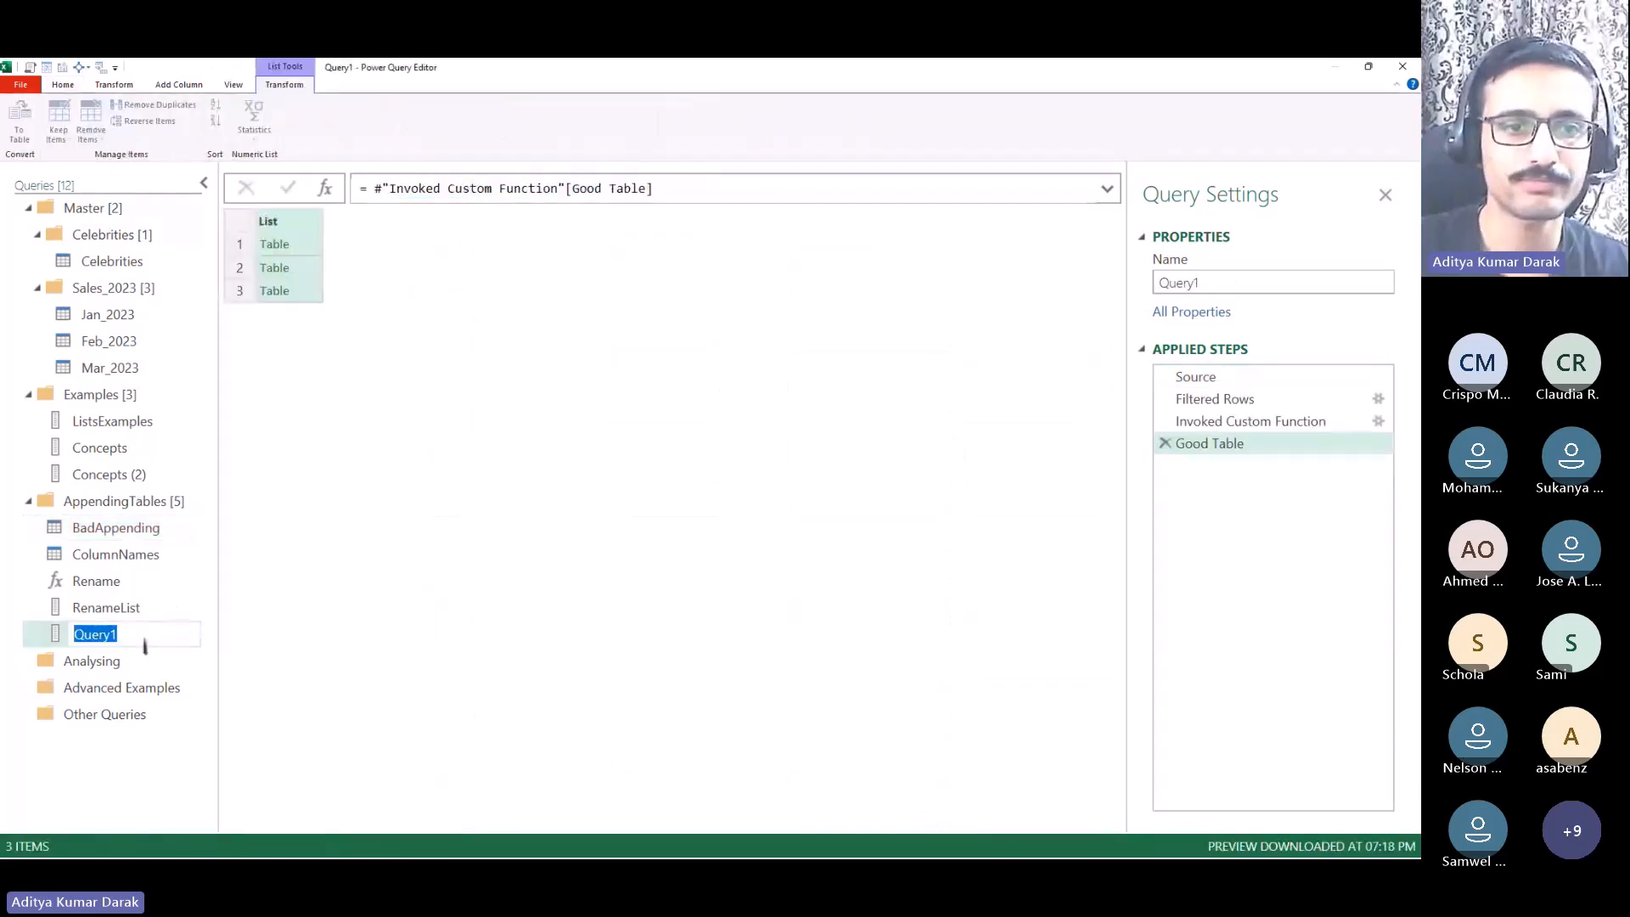
# Step: Rename Query1 as GoodAppend
pyautogui.doubleClick(146, 640)
pyautogui.write('Good')
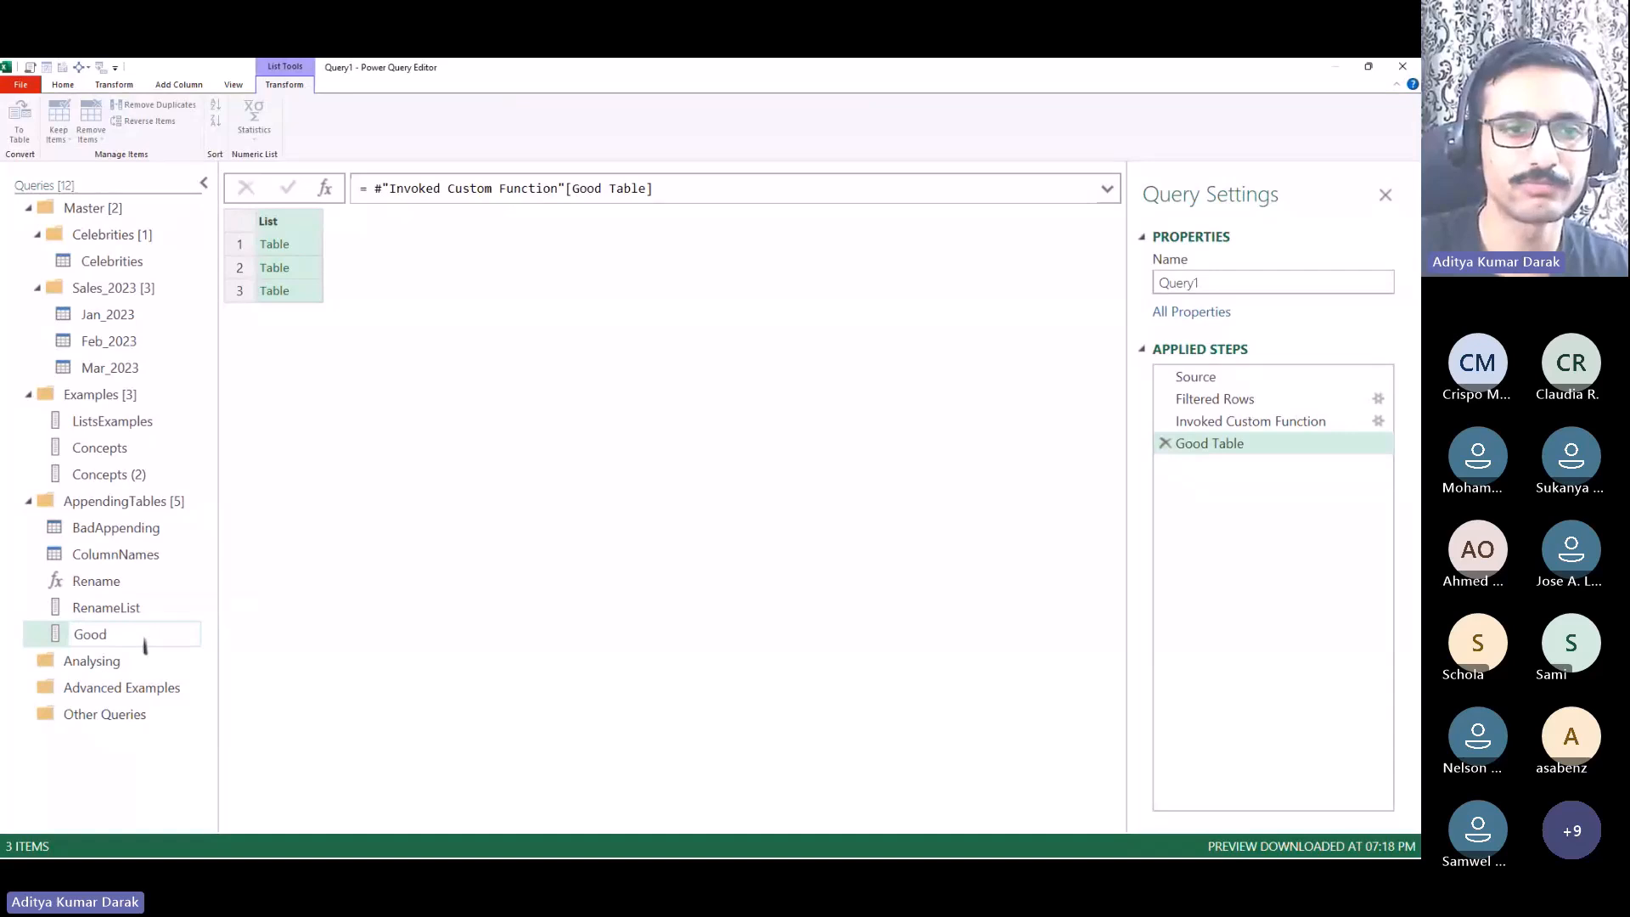
pyautogui.press('BackSpace')
pyautogui.write('Append')
pyautogui.press('Return')
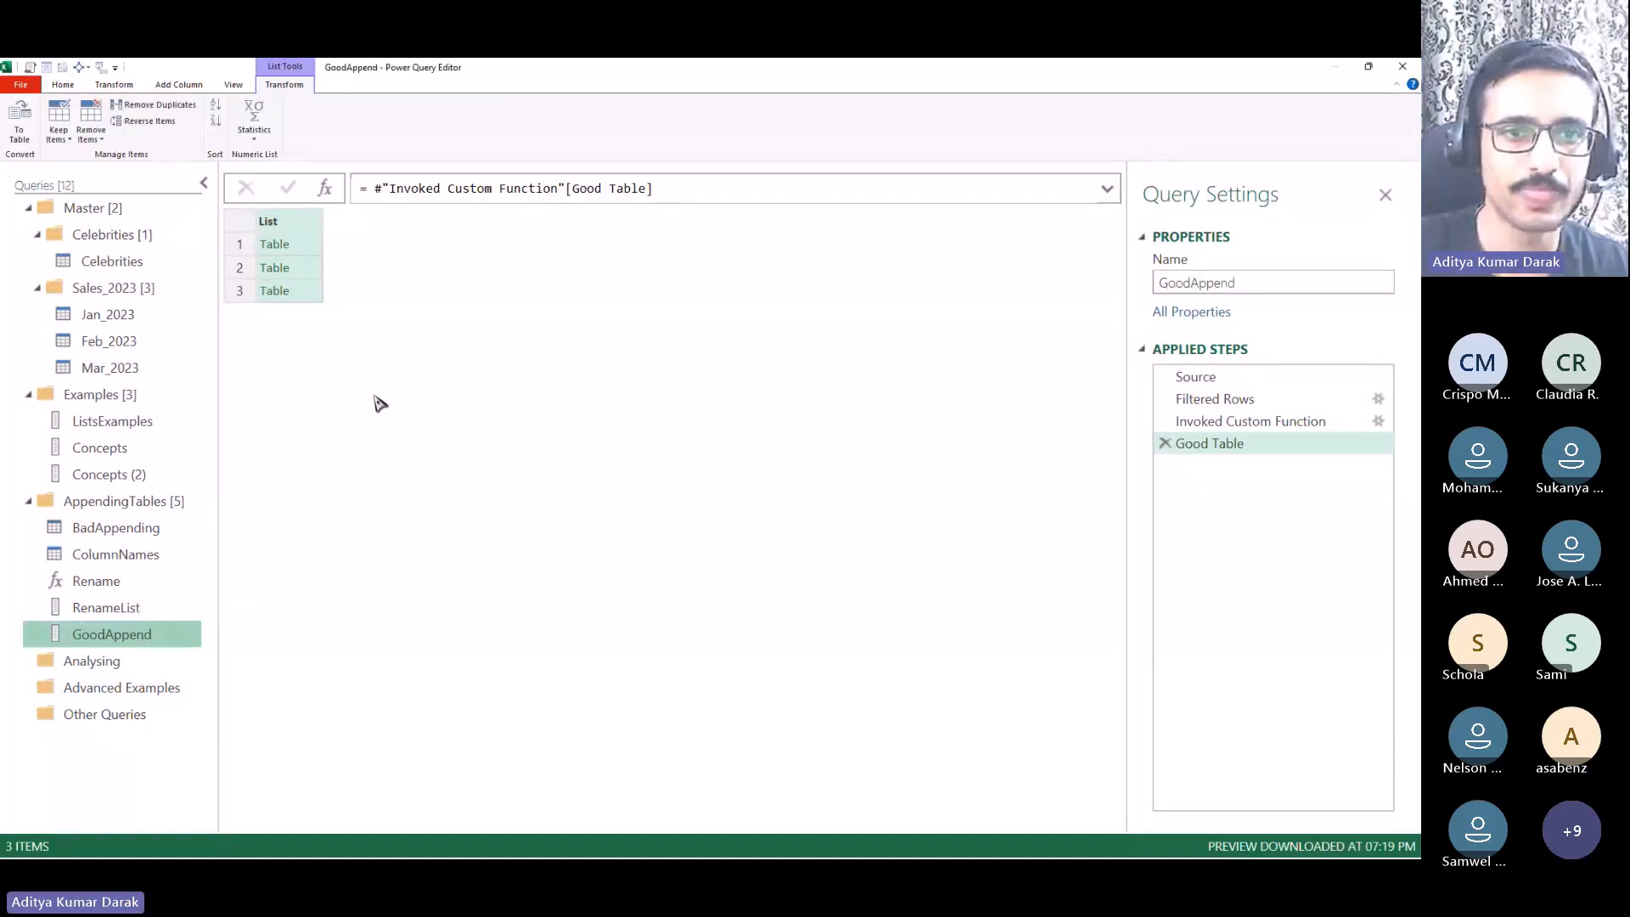
# Step: Wrap the Good Table step in Table.Combine so the formula reads =Table.Combine(#"Invoked Custom Function"[Good Table])
pyautogui.click(375, 190)
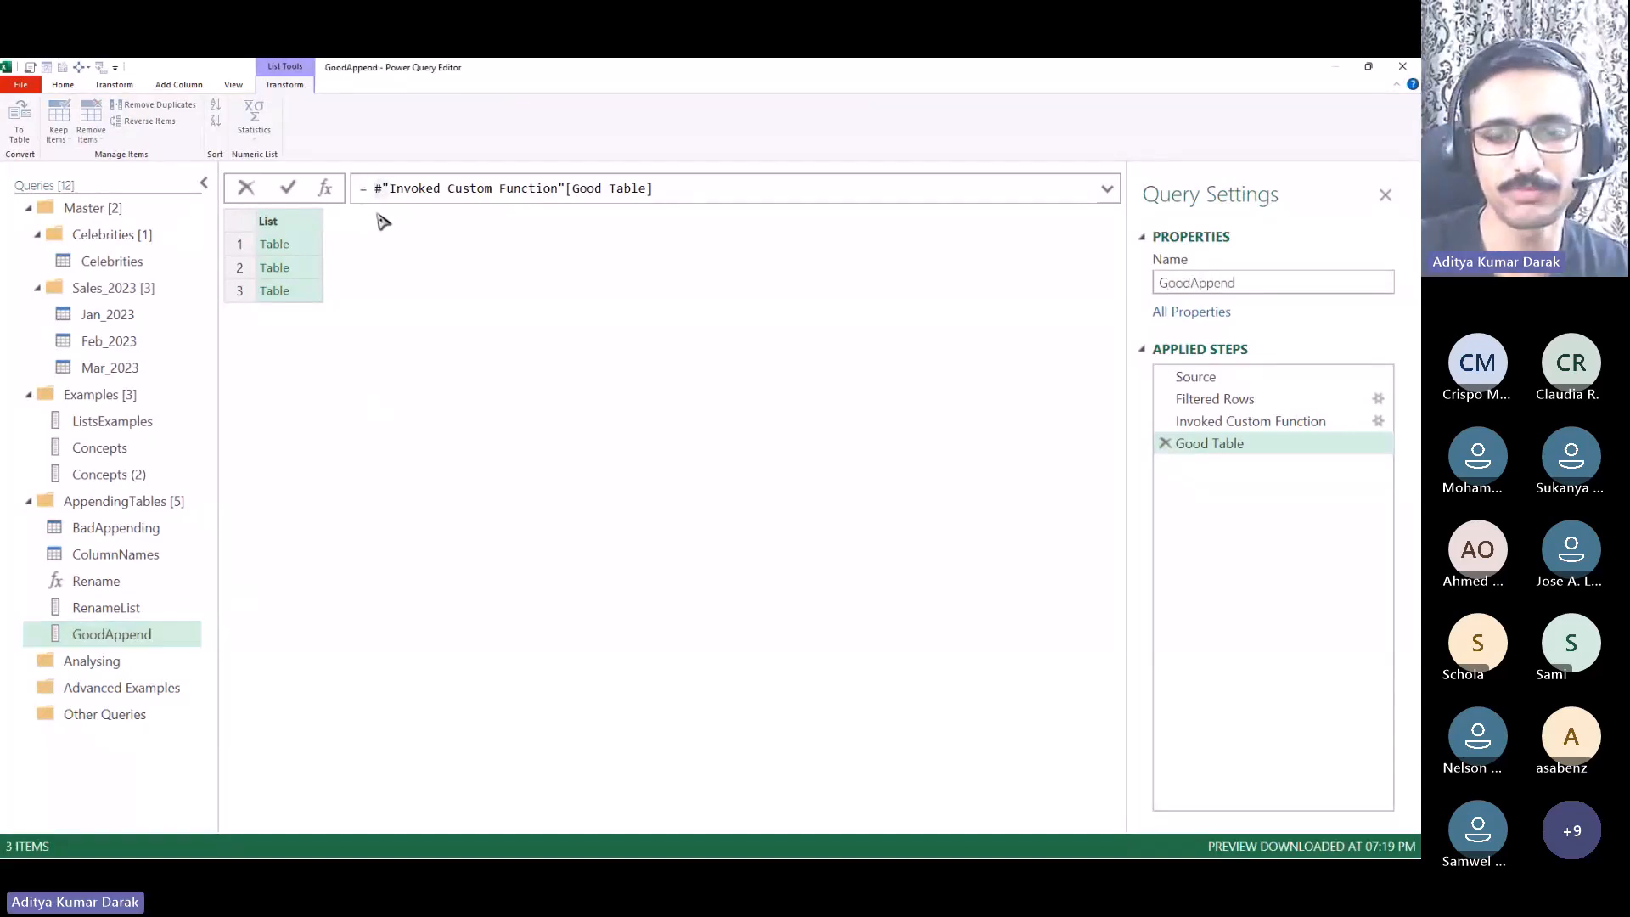
pyautogui.write('(')
pyautogui.write('Tablecomb')
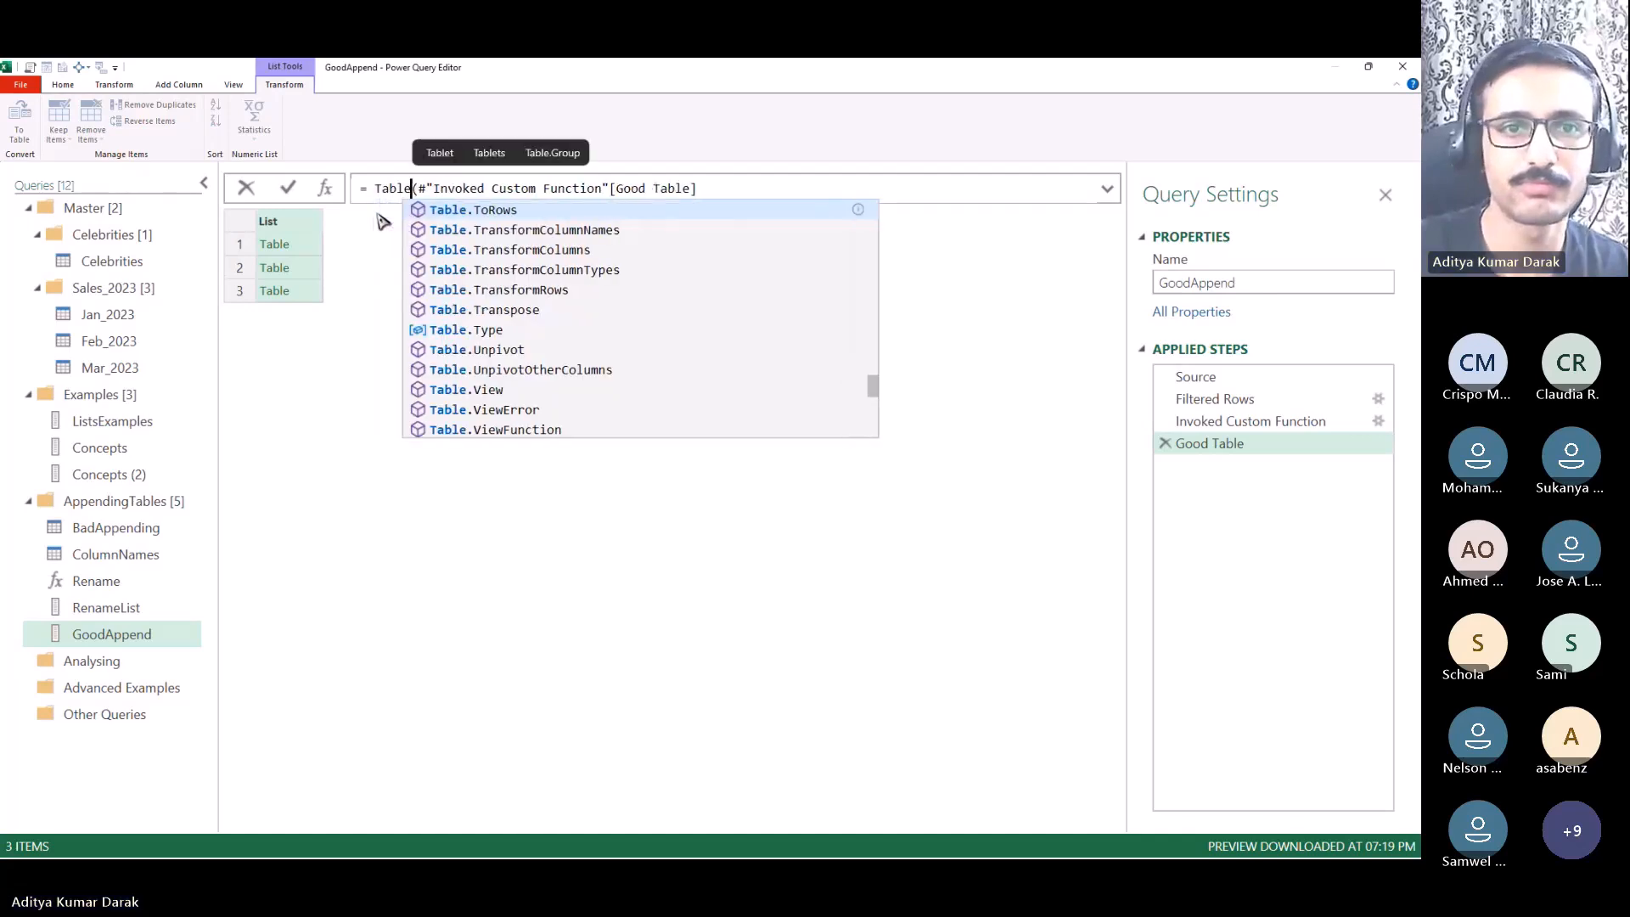
pyautogui.press('Tab')
pyautogui.press('End')
pyautogui.write(')')
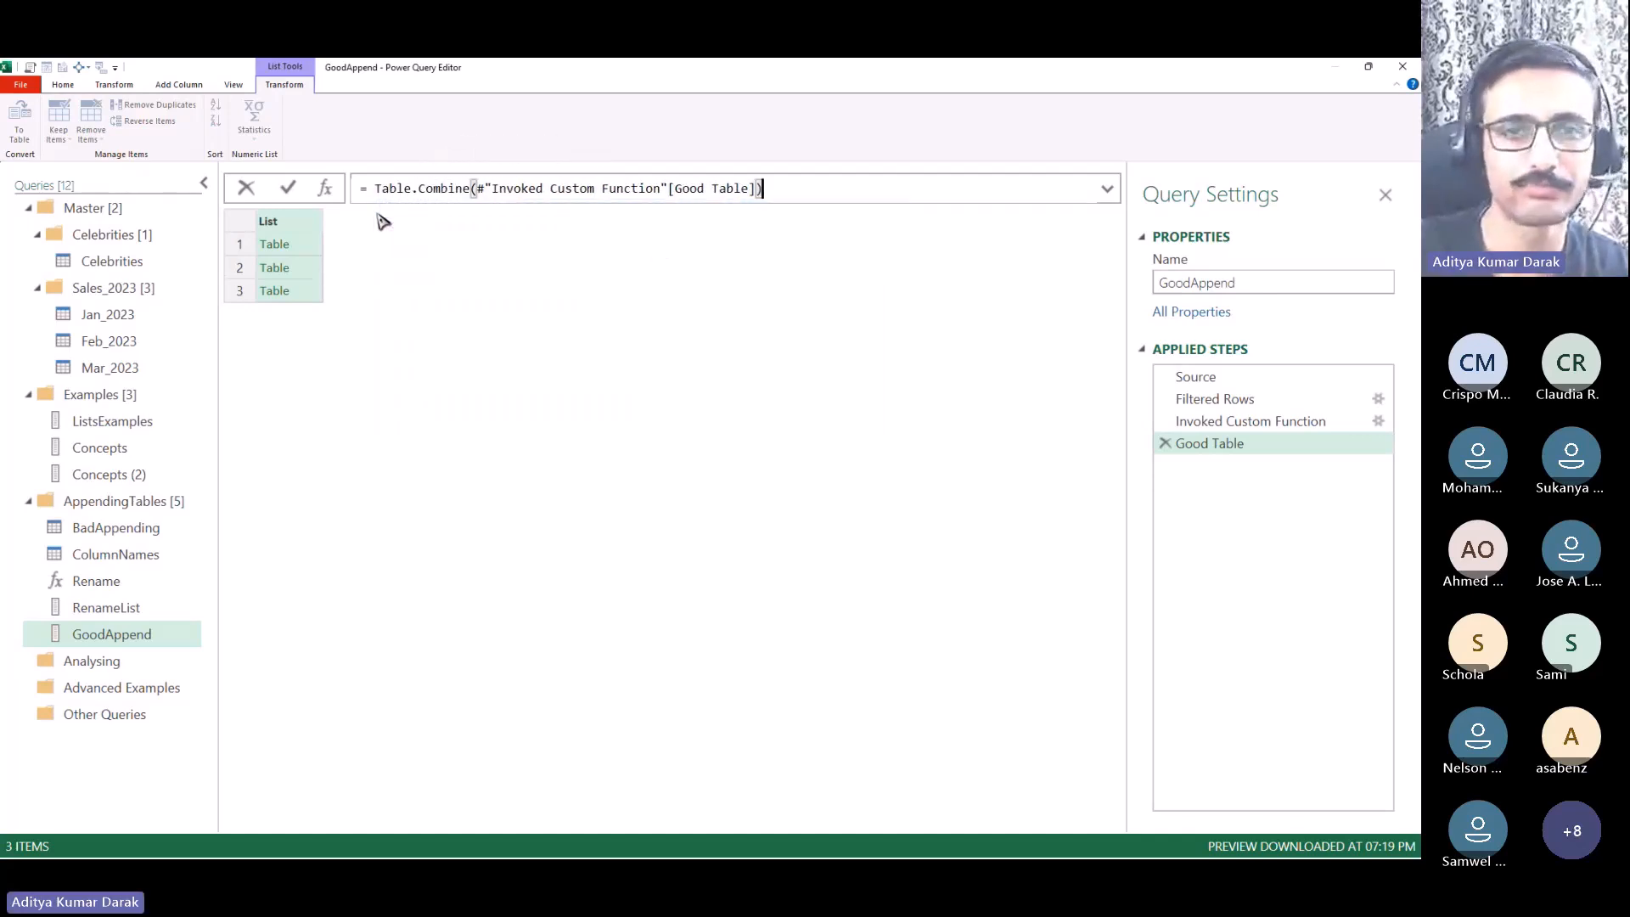
pyautogui.press('Return')
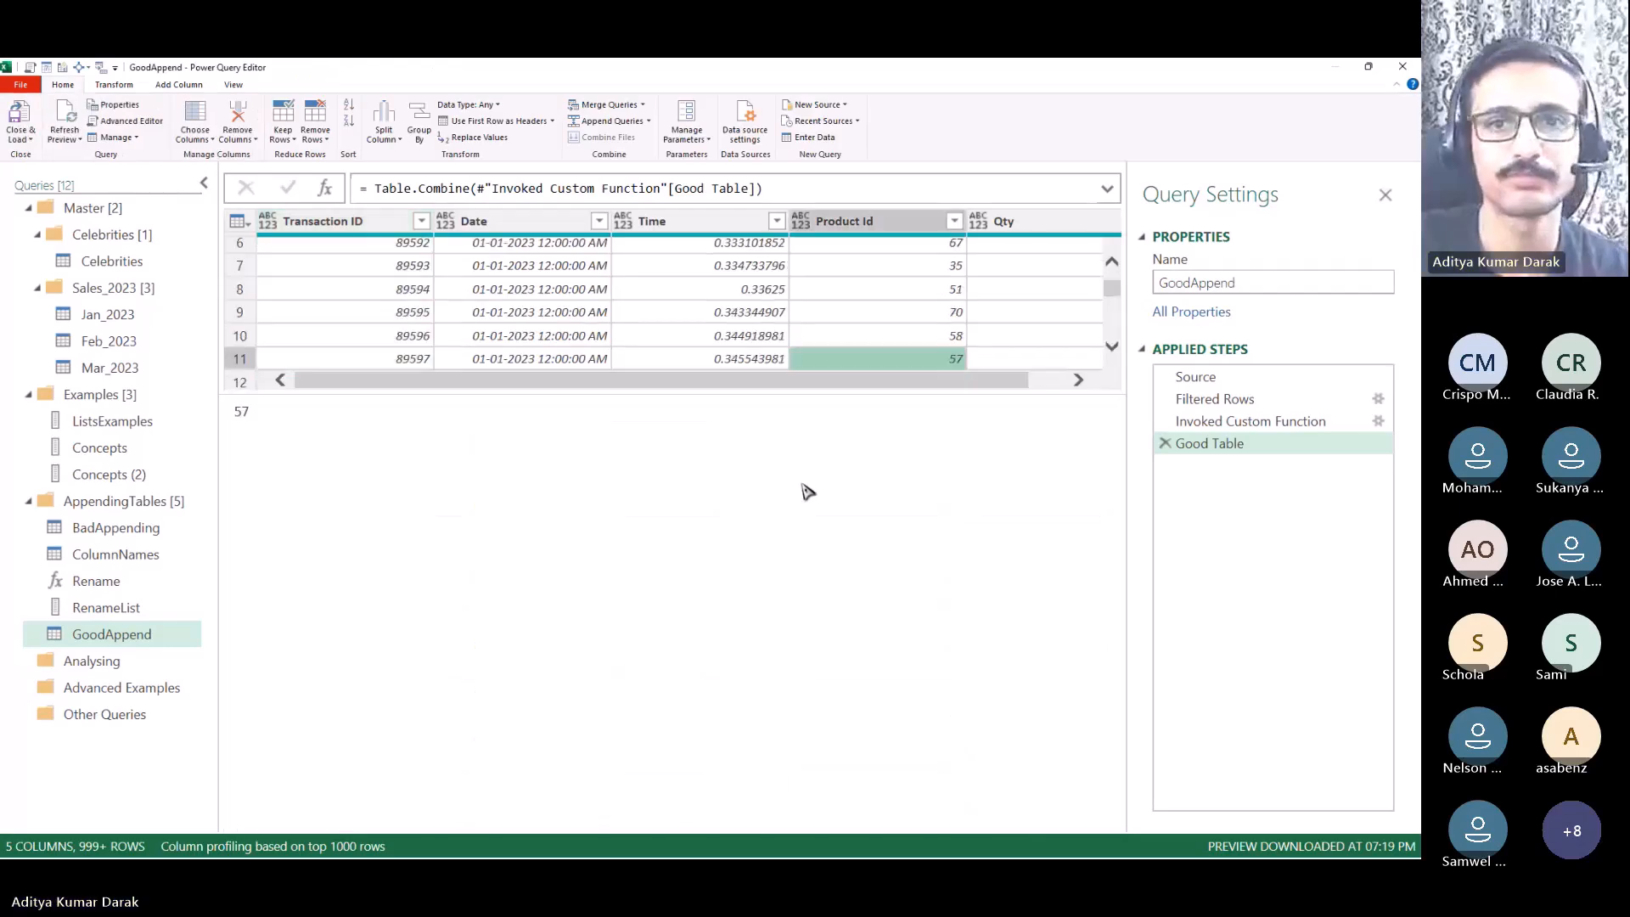
# Step: Enlarge the data preview and examine the columns and first rows of the combined table
pyautogui.hotkey('ctrl', 'shift', '-')
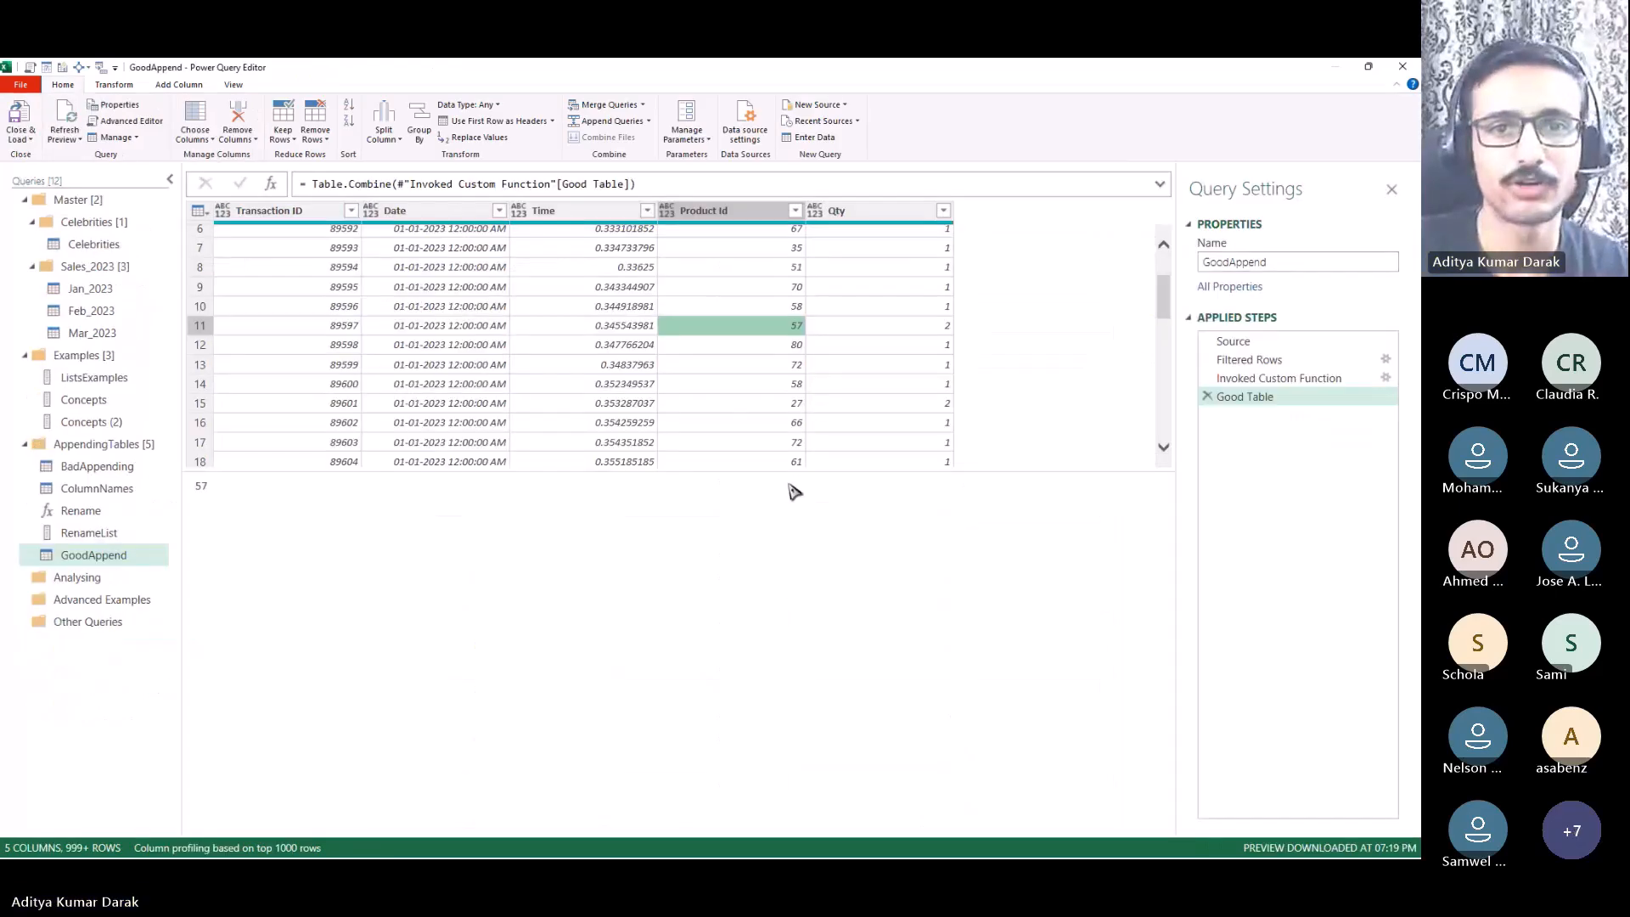
pyautogui.moveTo(801, 476); pyautogui.dragTo(837, 660)
pyautogui.scroll(2, 717, 411)
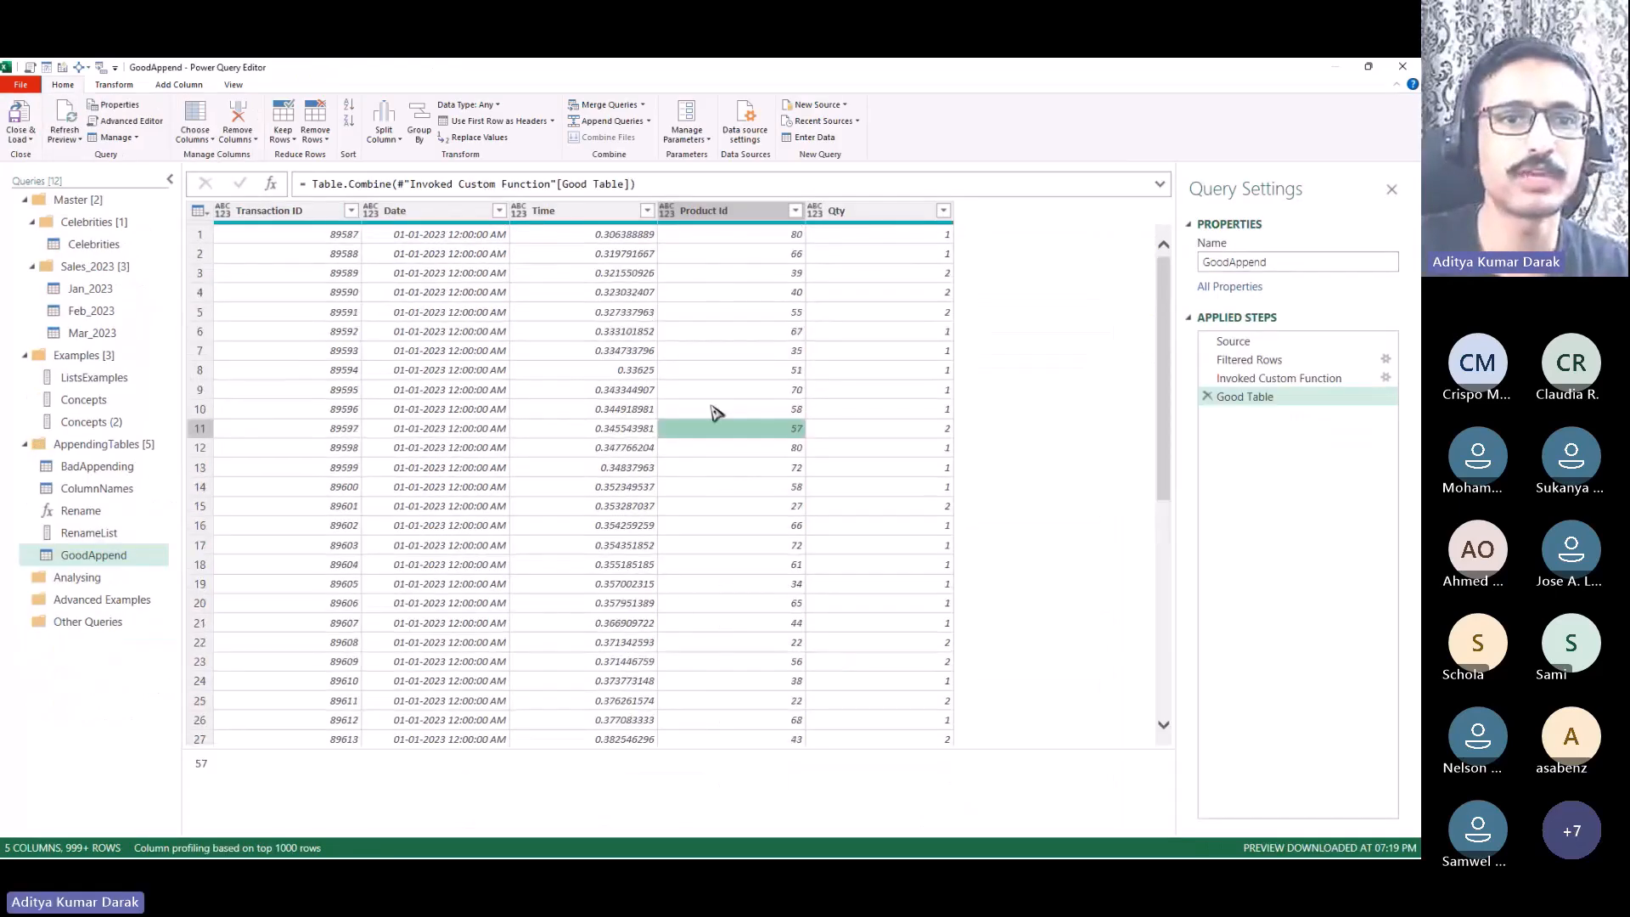
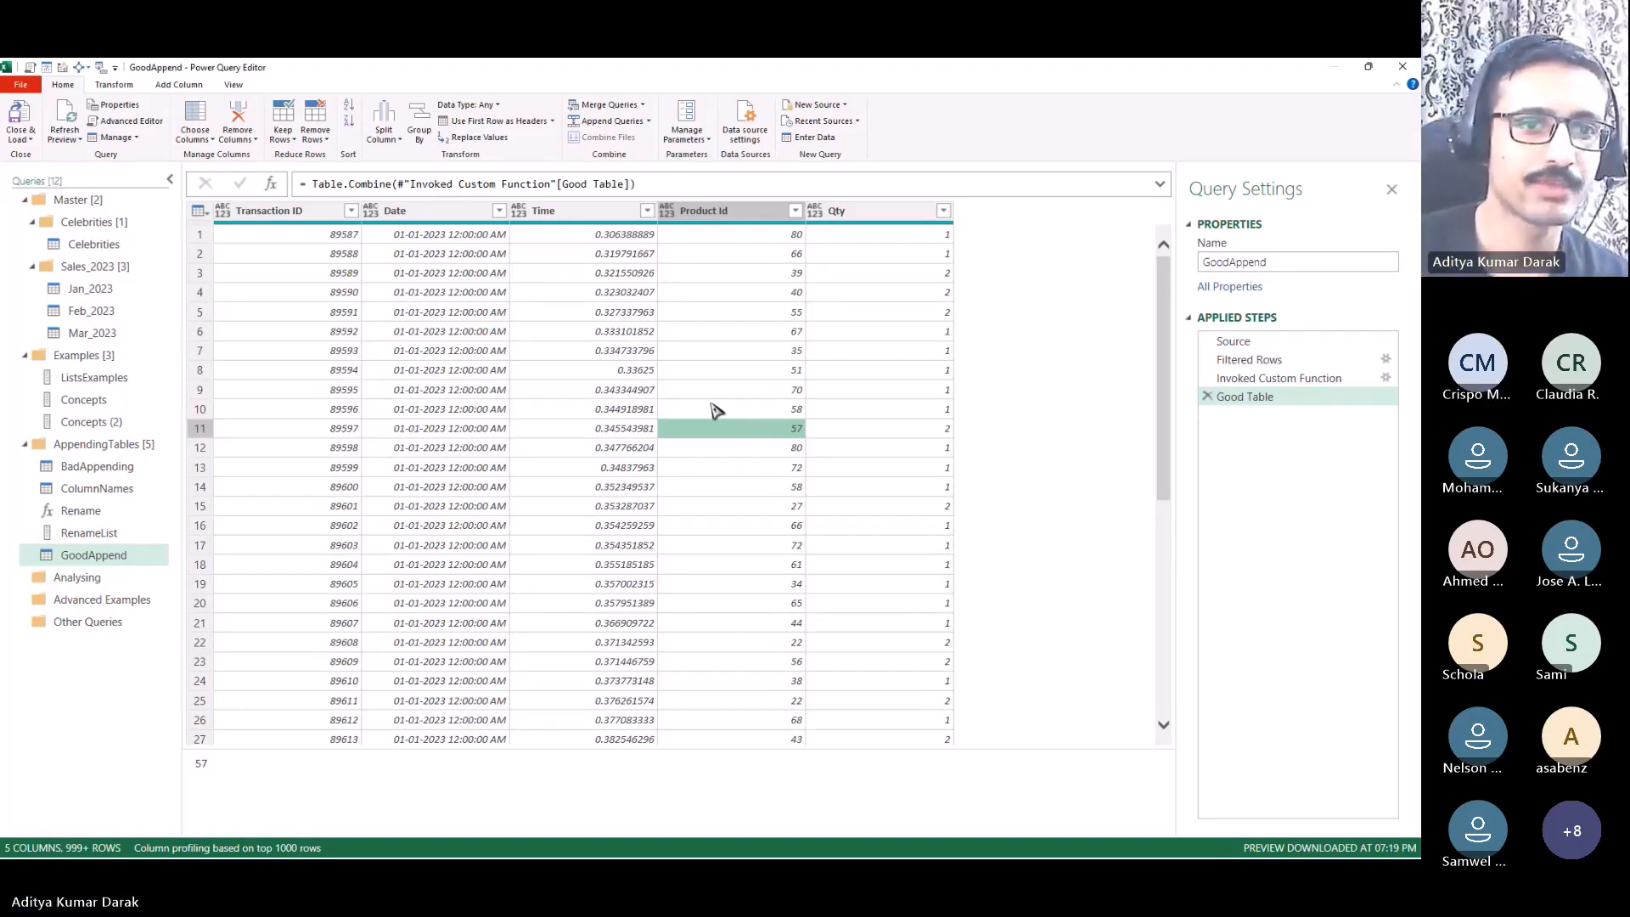
# Step: Look over the BadAppending, Rename and RenameList queries and return to the GoodAppend query
pyautogui.click(109, 466)
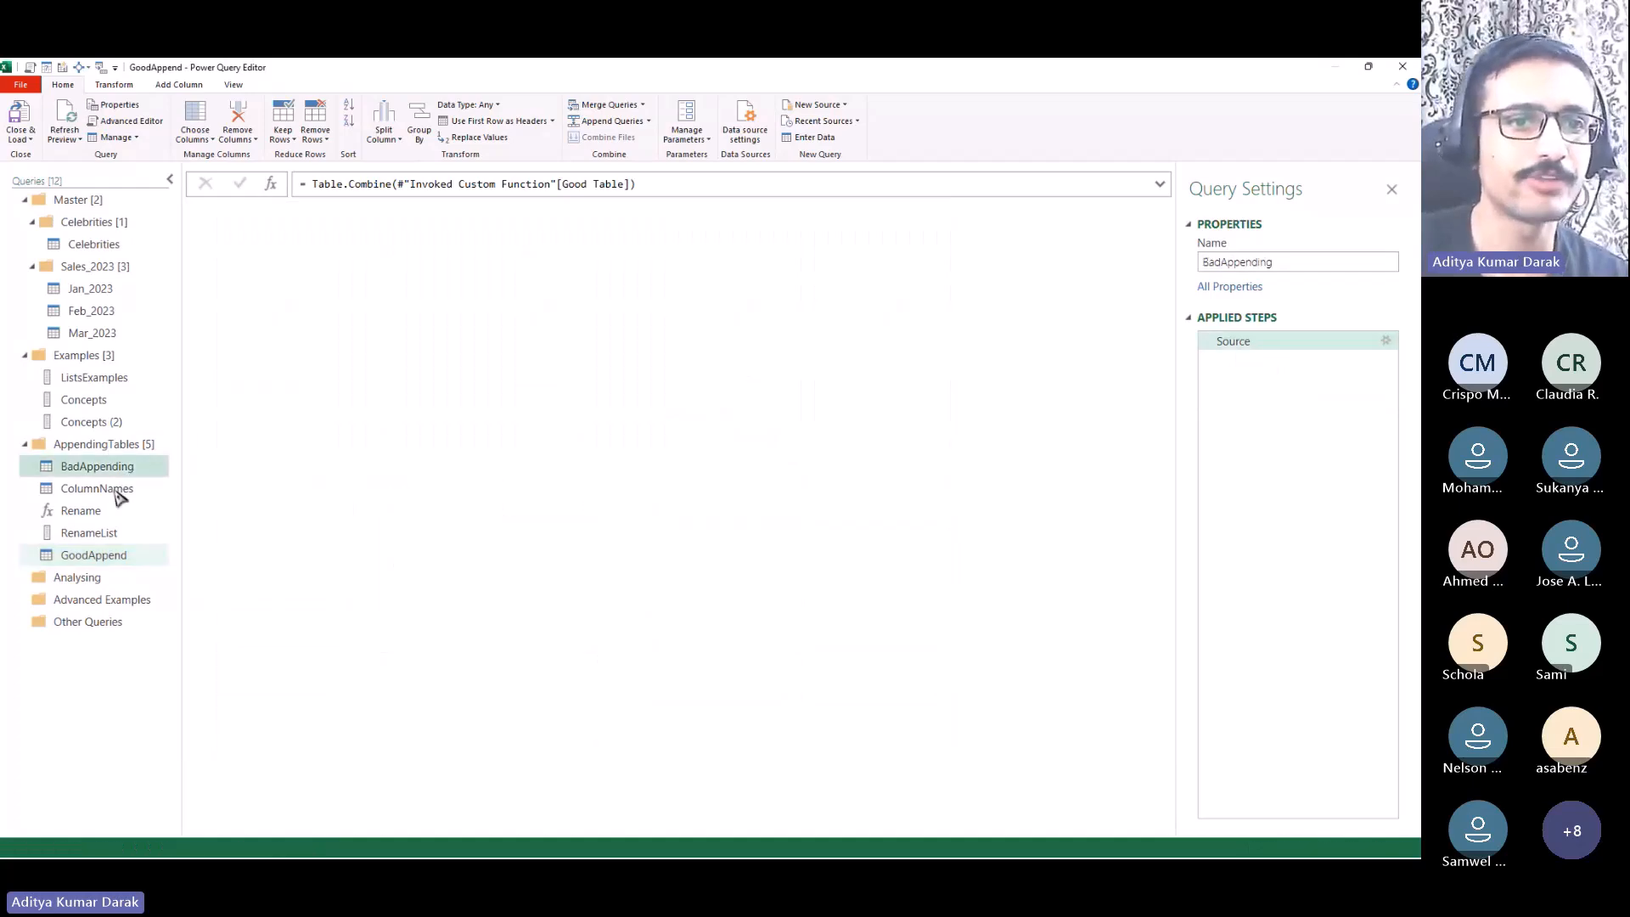
pyautogui.click(138, 512)
pyautogui.keyDown('ctrl'); pyautogui.click(150, 533); pyautogui.keyUp('ctrl')
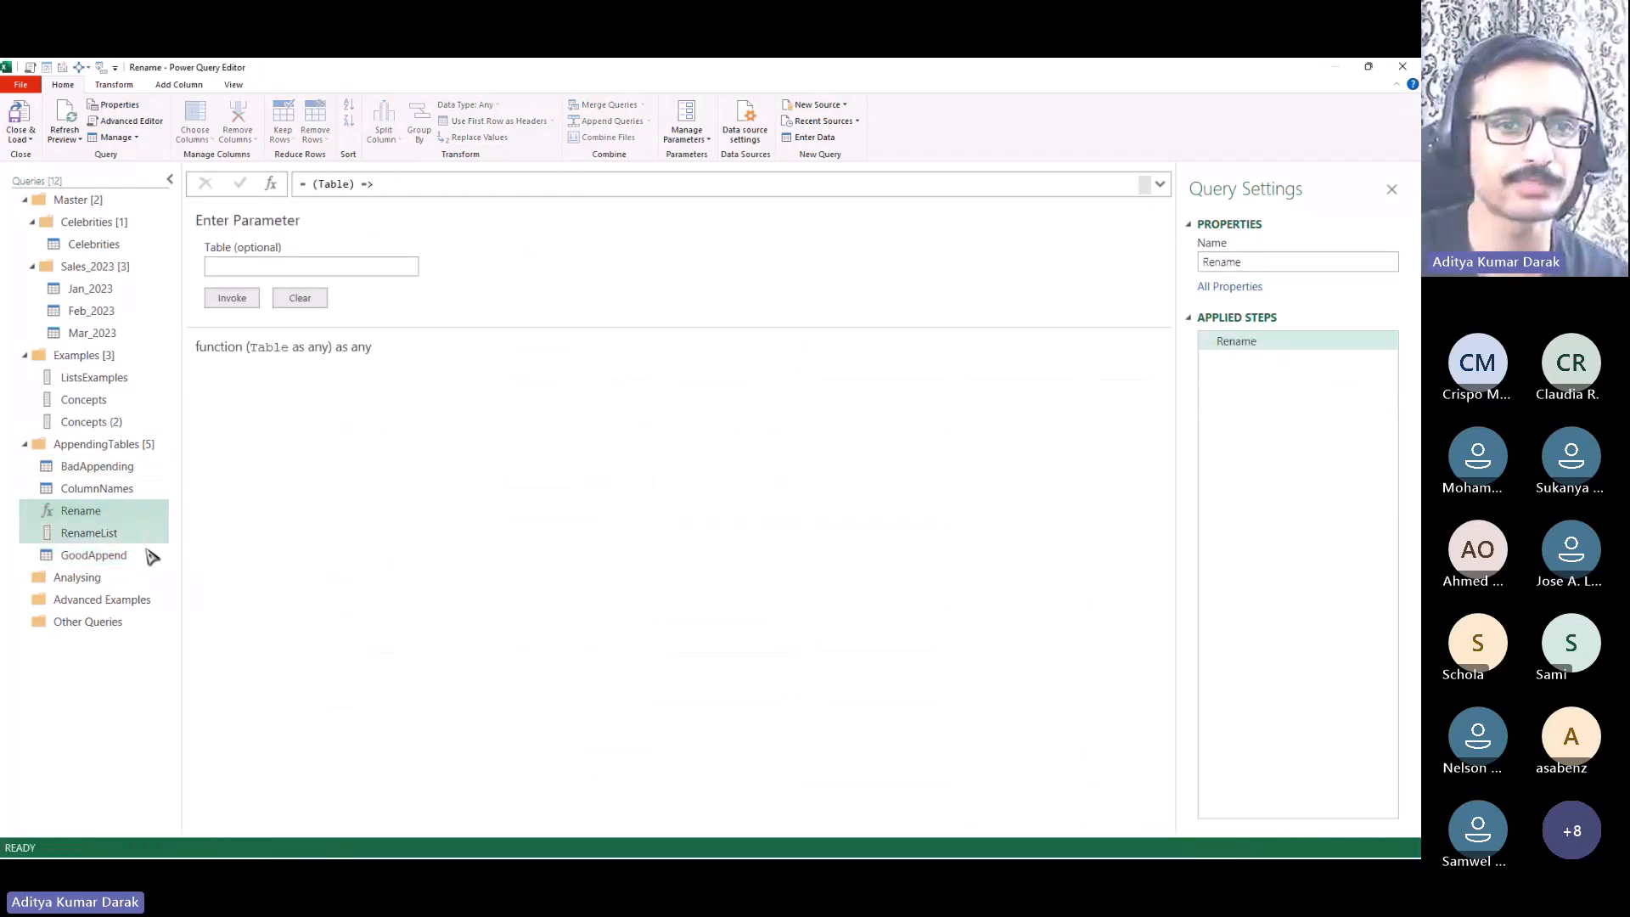
pyautogui.click(152, 555)
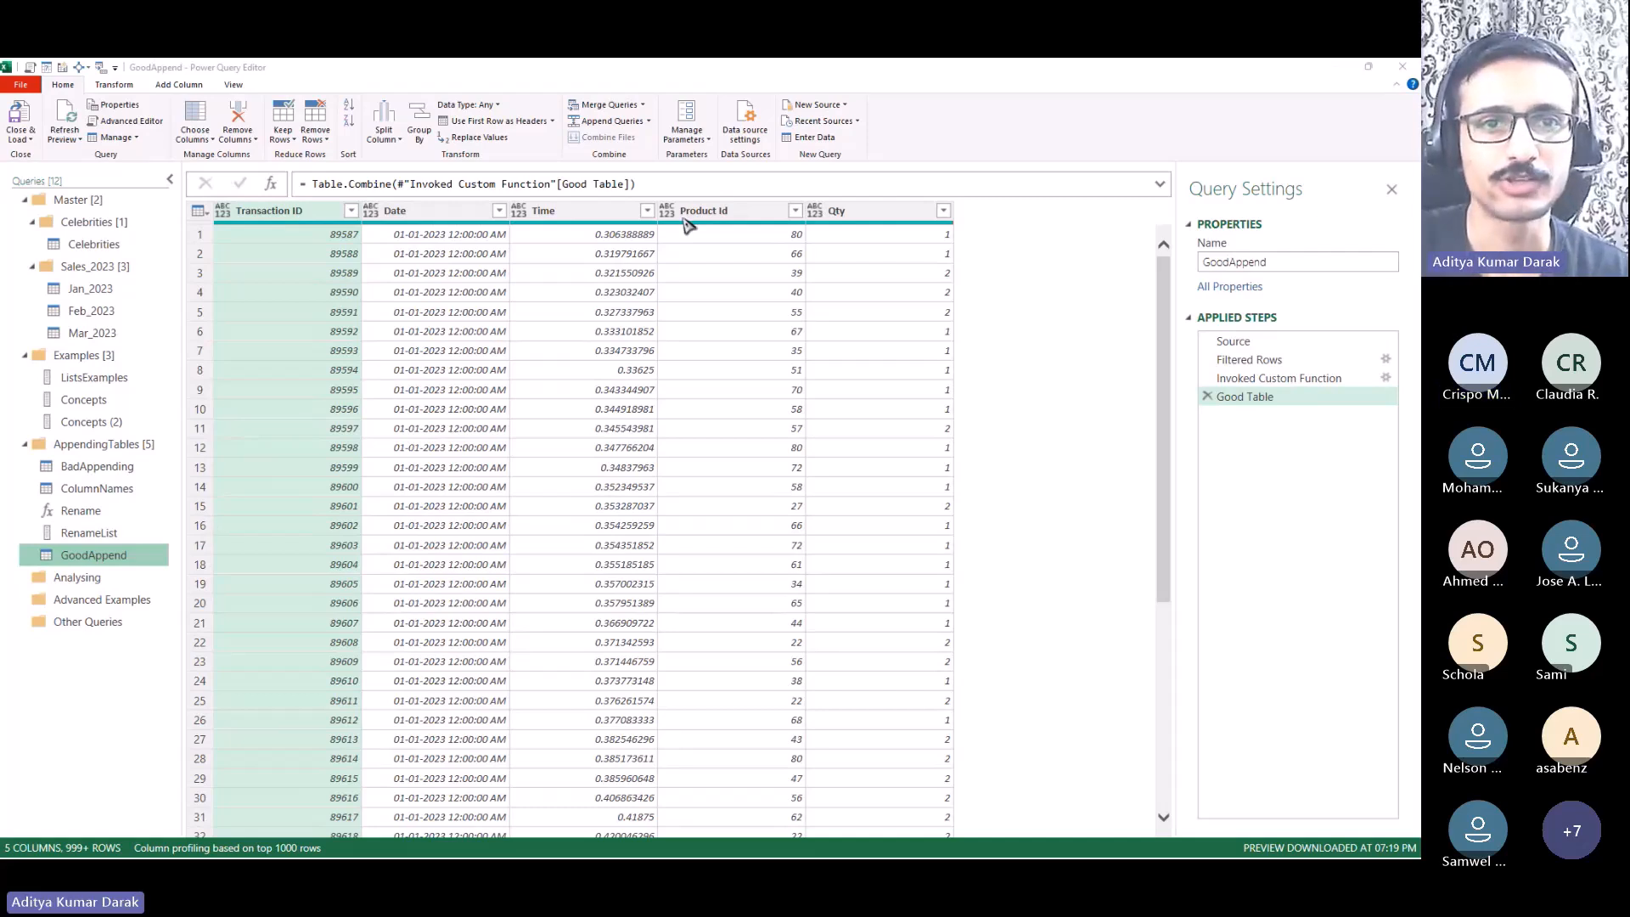
# Step: Examine the Transaction ID, Date and Time columns of the GoodAppend table and their untyped values
pyautogui.click(577, 212)
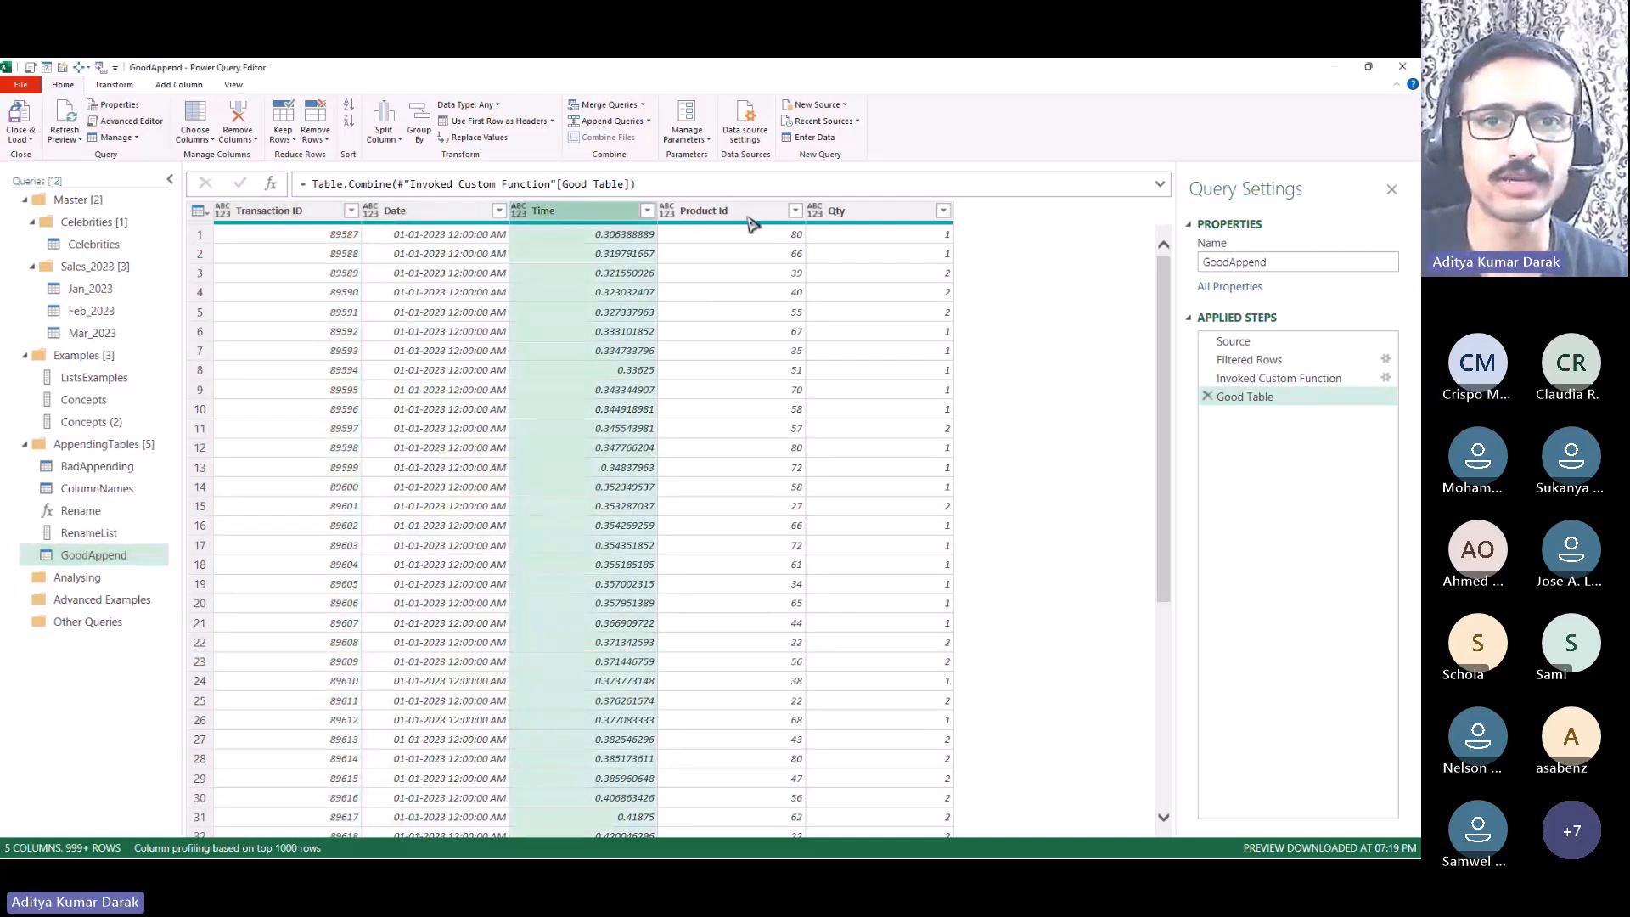
pyautogui.click(314, 212)
pyautogui.click(433, 212)
pyautogui.click(618, 235)
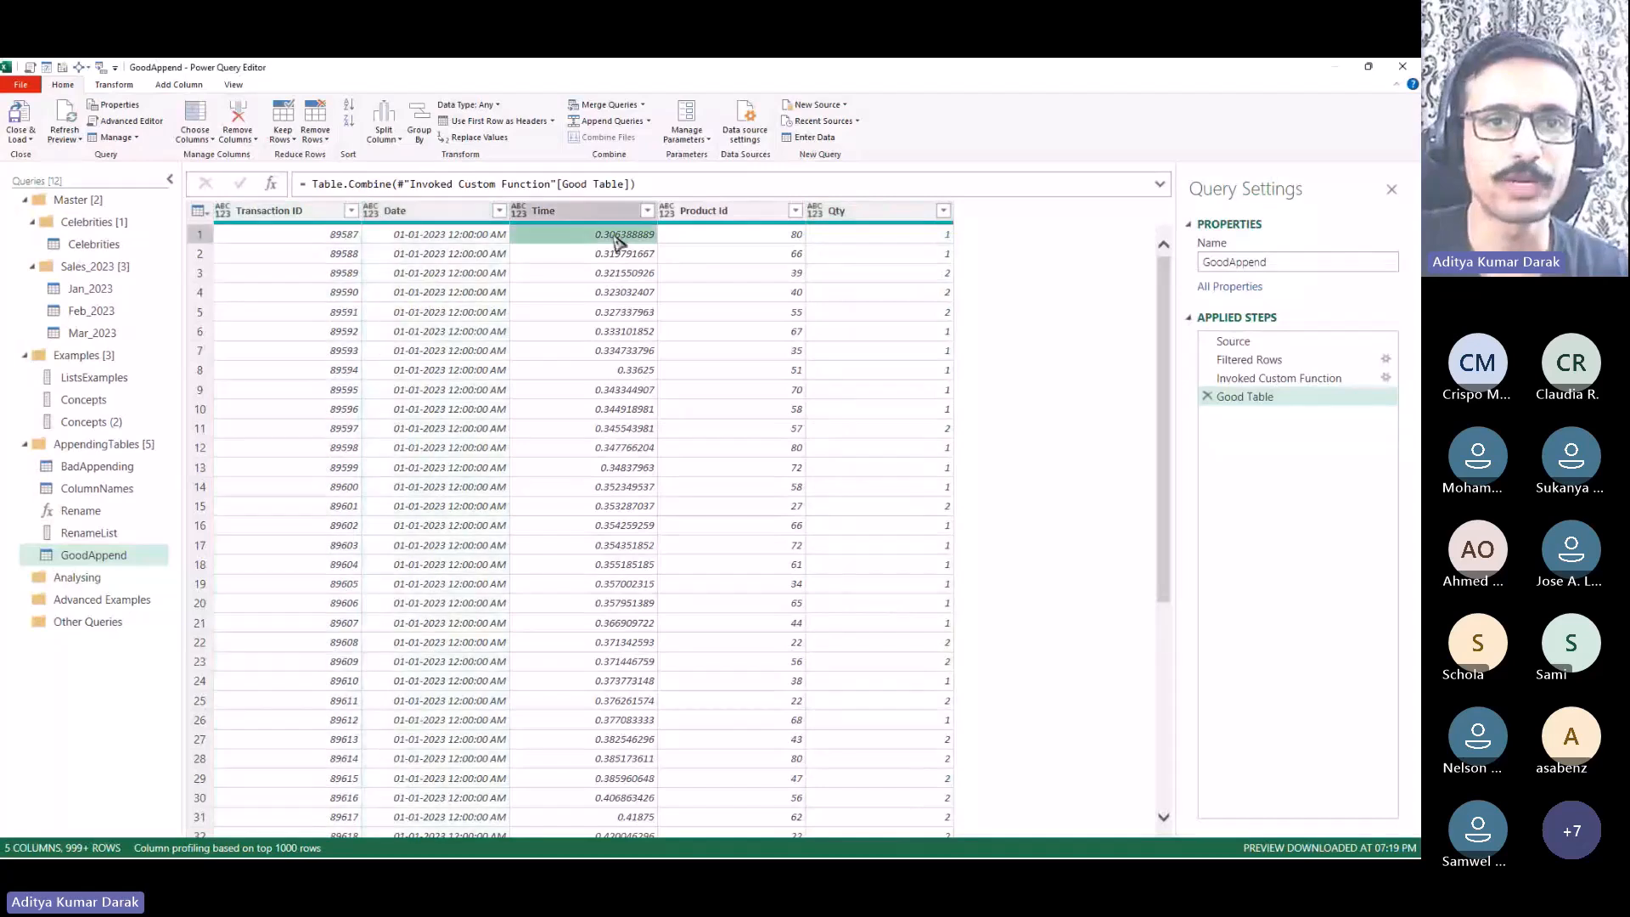
pyautogui.click(621, 217)
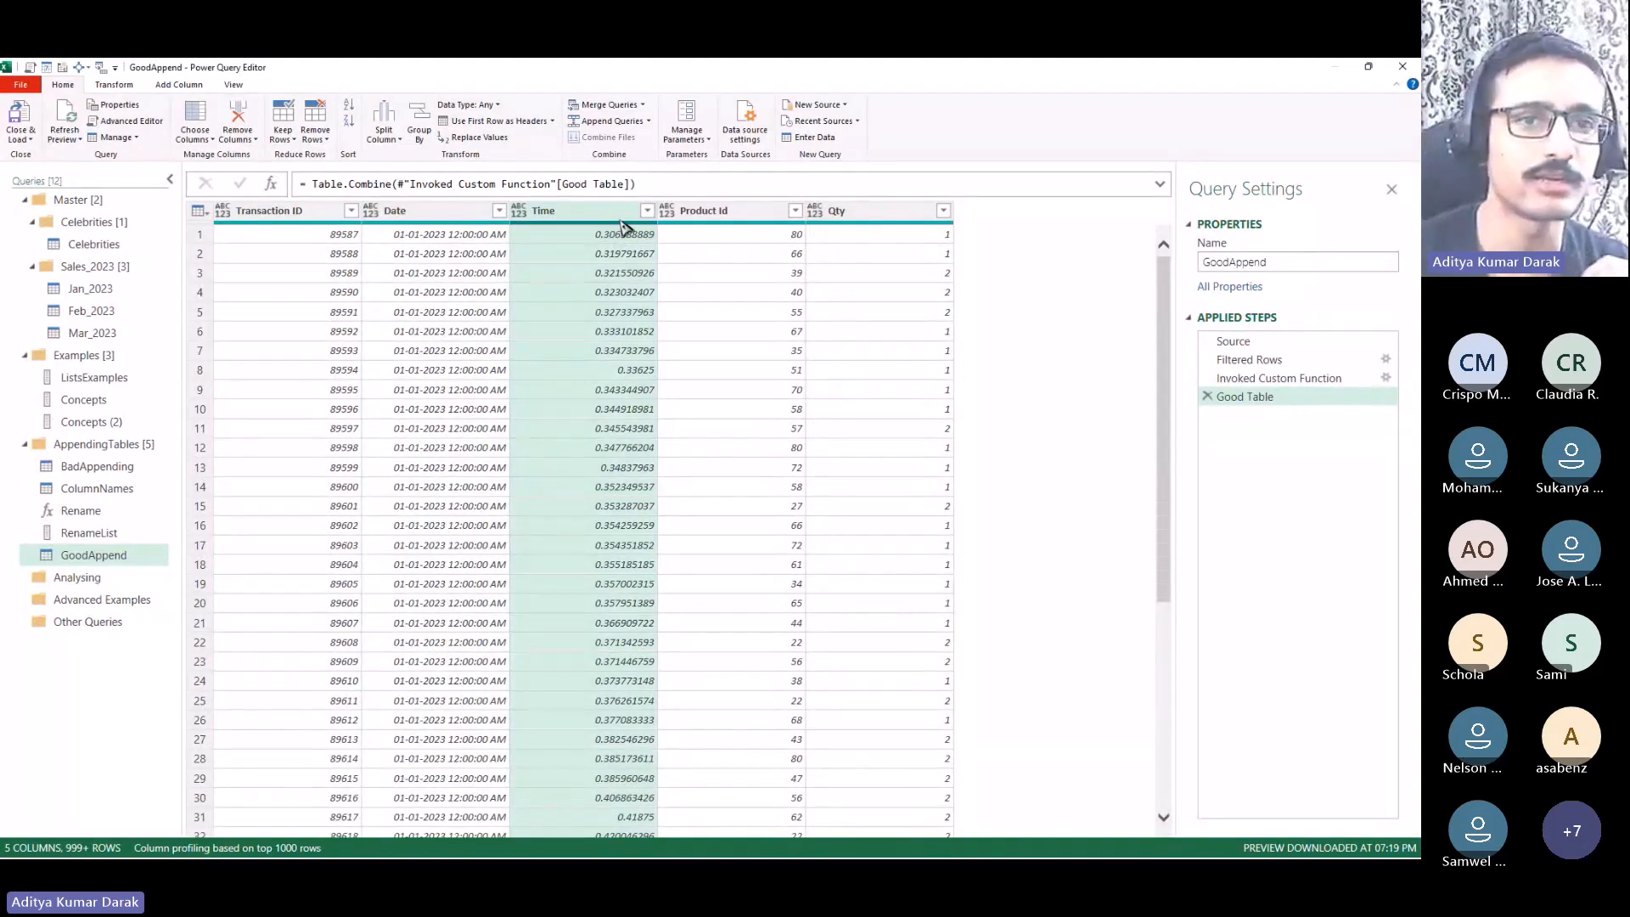
# Step: Create a new query referencing GoodAppend and move it into the Analysing group
pyautogui.rightClick(119, 559)
pyautogui.click(139, 579)
pyautogui.moveTo(151, 575)
pyautogui.mouseDown()
pyautogui.moveTo(140, 622)
pyautogui.moveTo(146, 606)
pyautogui.mouseUp()
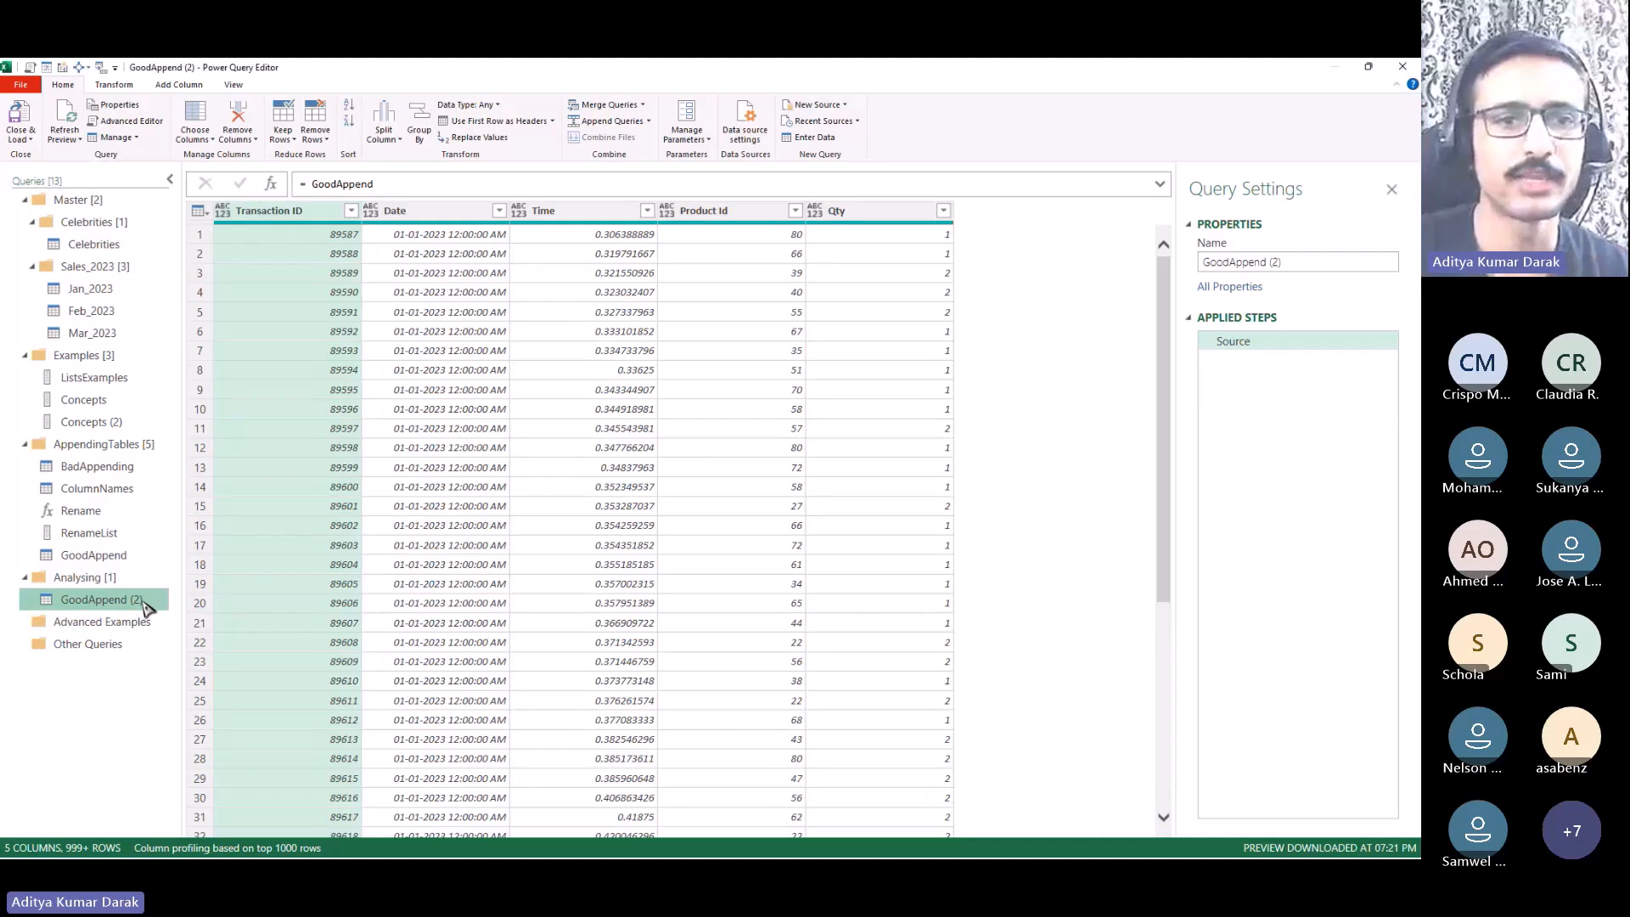
# Step: Rename the new query in the Analysing group as ColumnTypes
pyautogui.doubleClick(127, 600)
pyautogui.write('C')
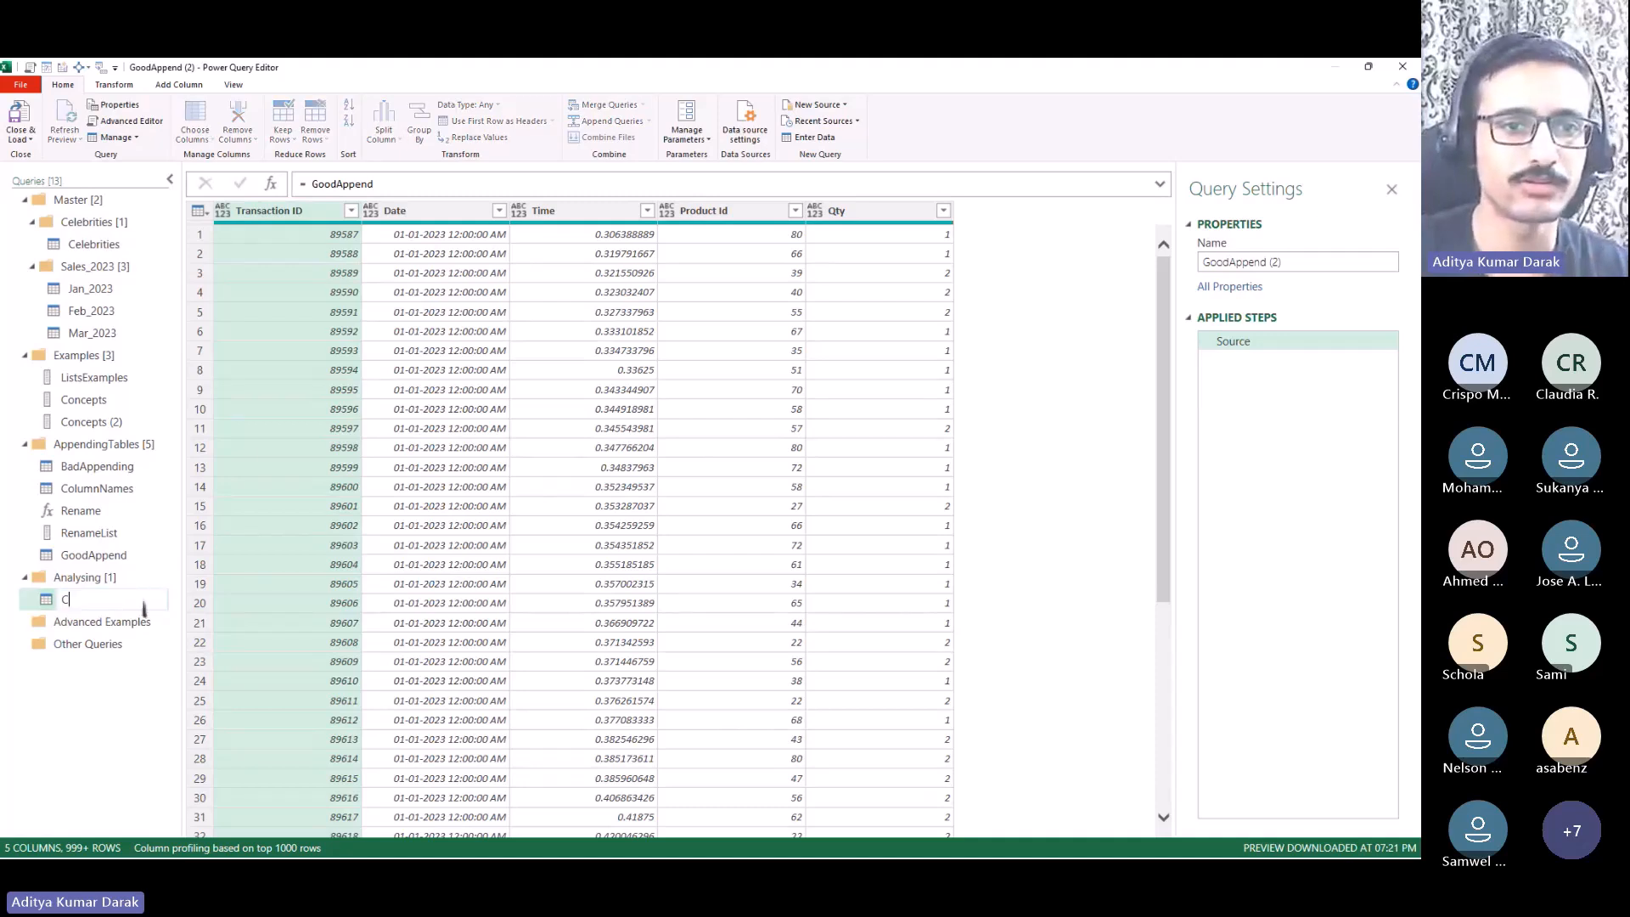
pyautogui.write('olumnTypes')
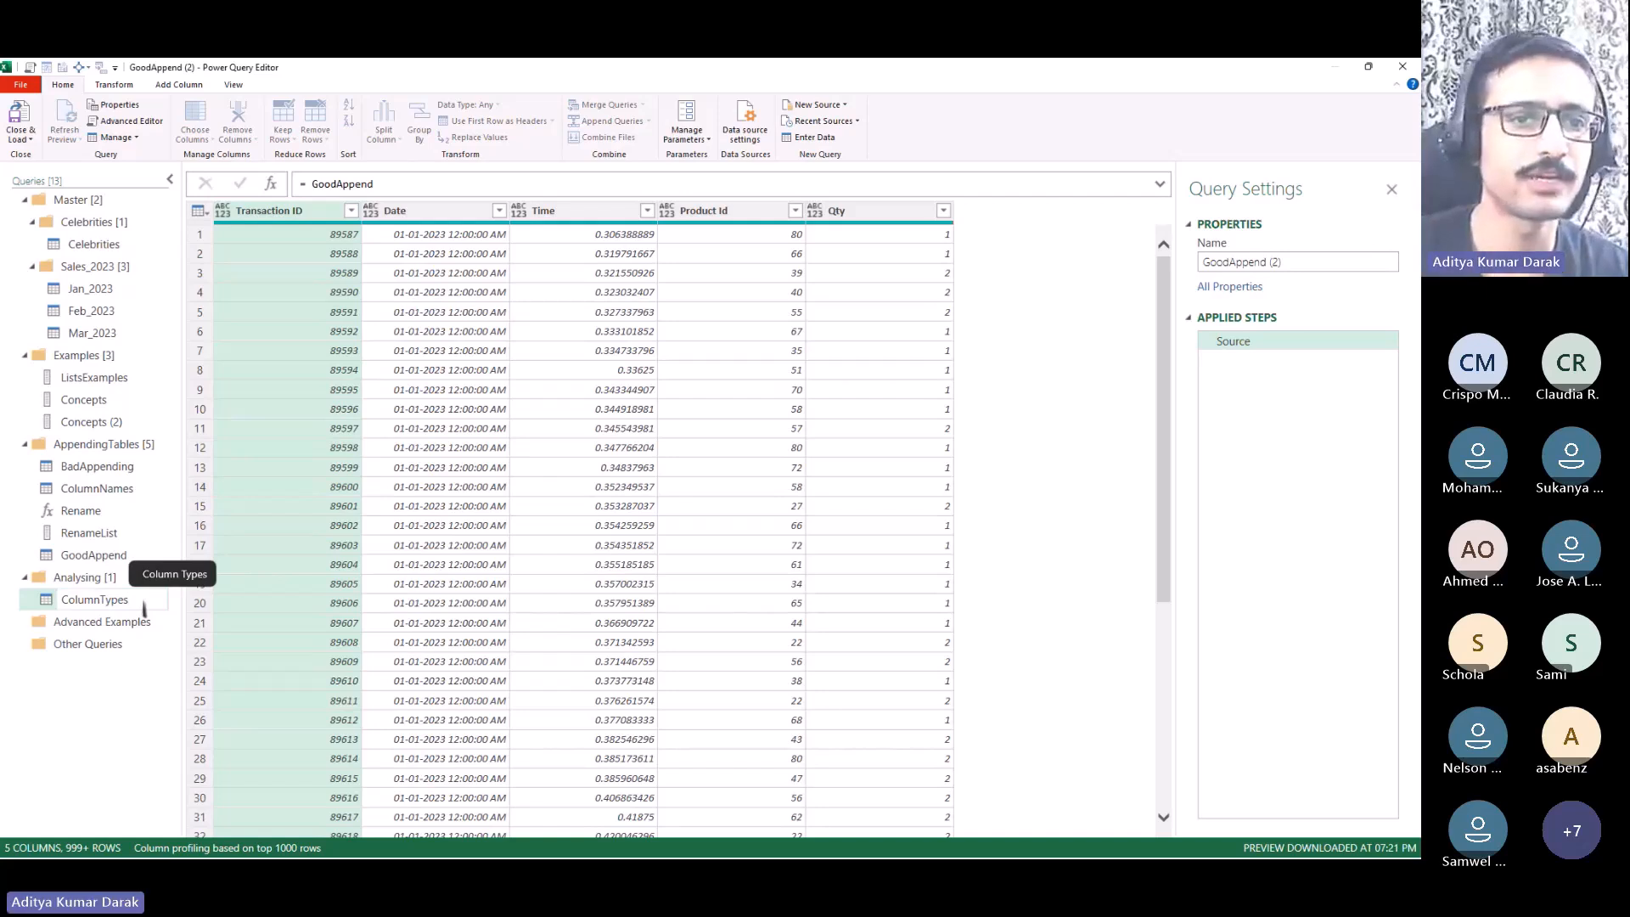
pyautogui.press('Return')
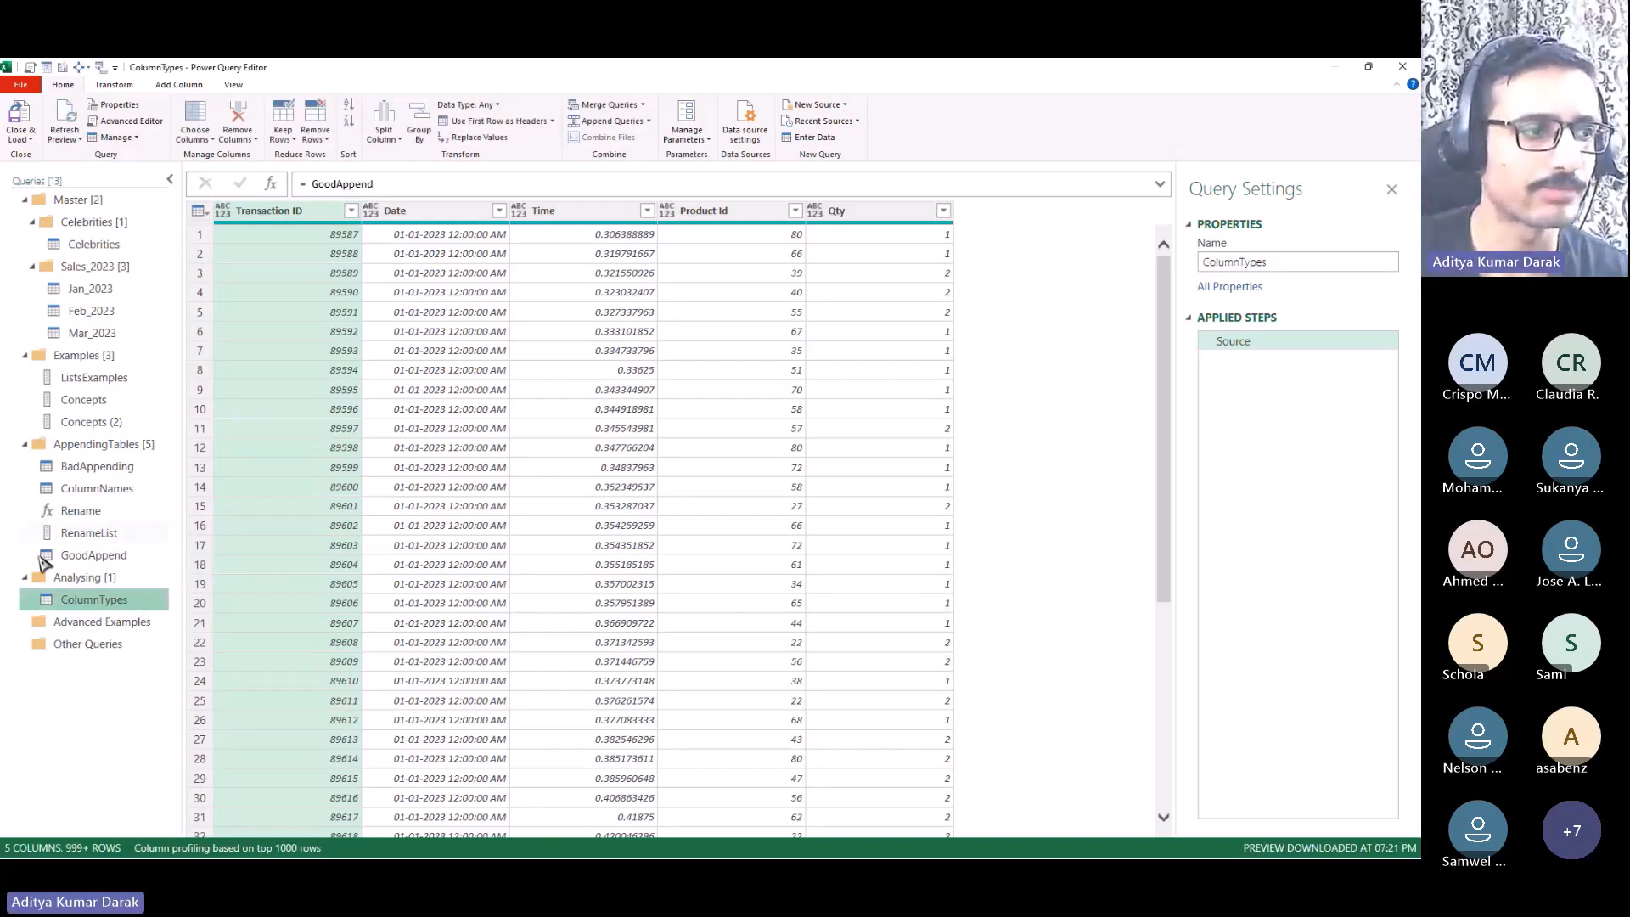
# Step: Rename the query in the Analysing group as DataTypes
pyautogui.click(141, 601)
pyautogui.write('DataTypes')
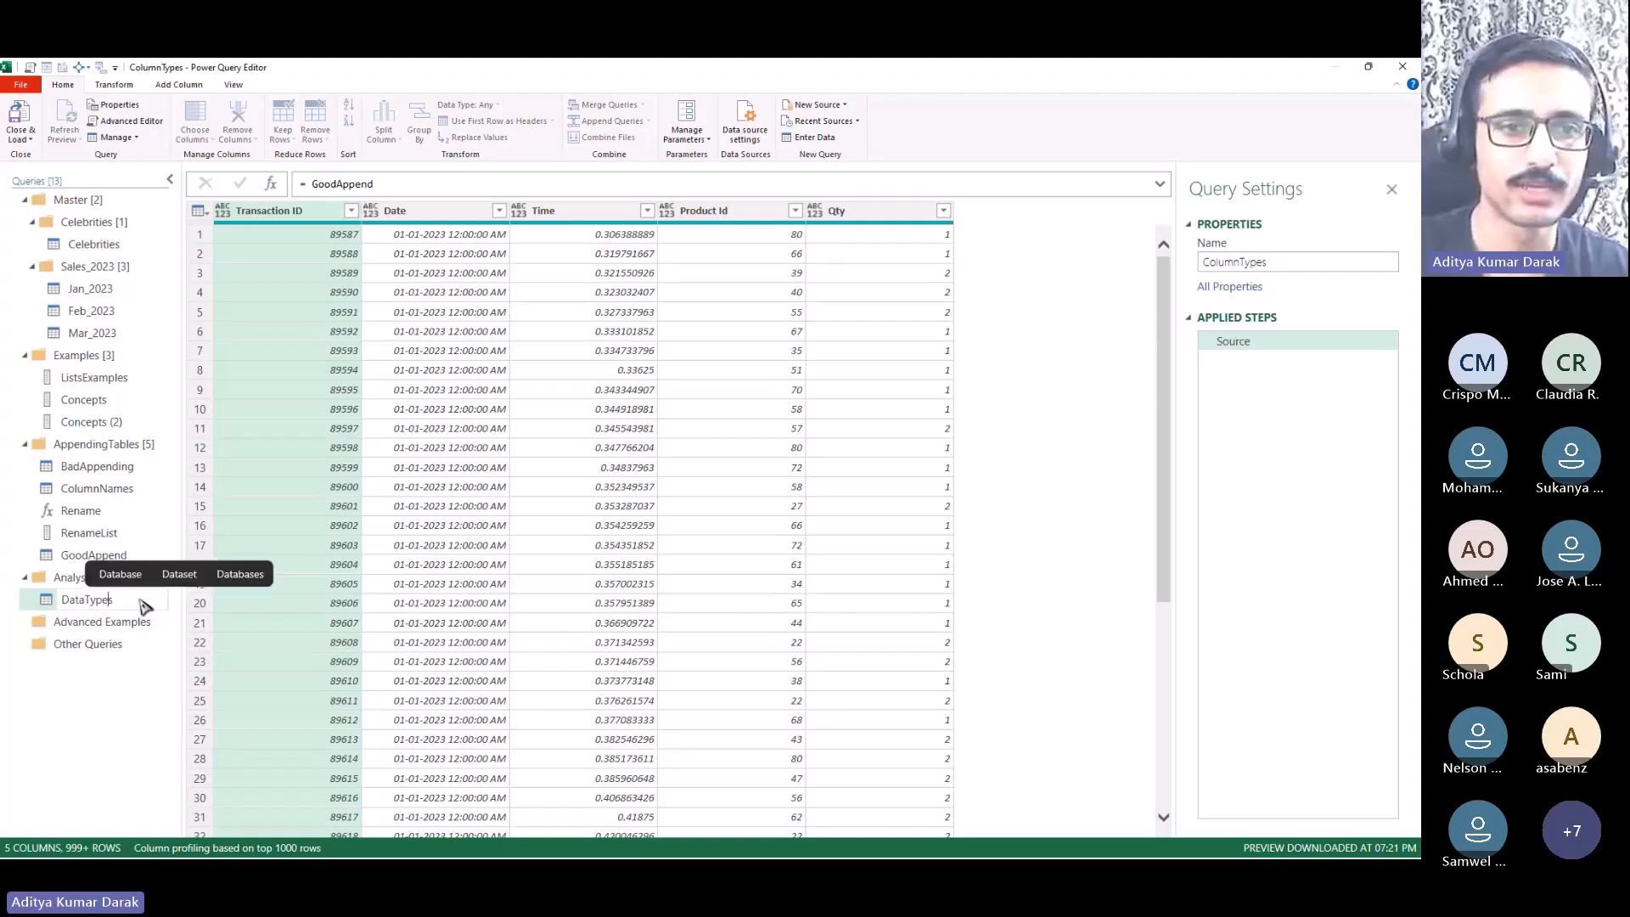
pyautogui.press('Return')
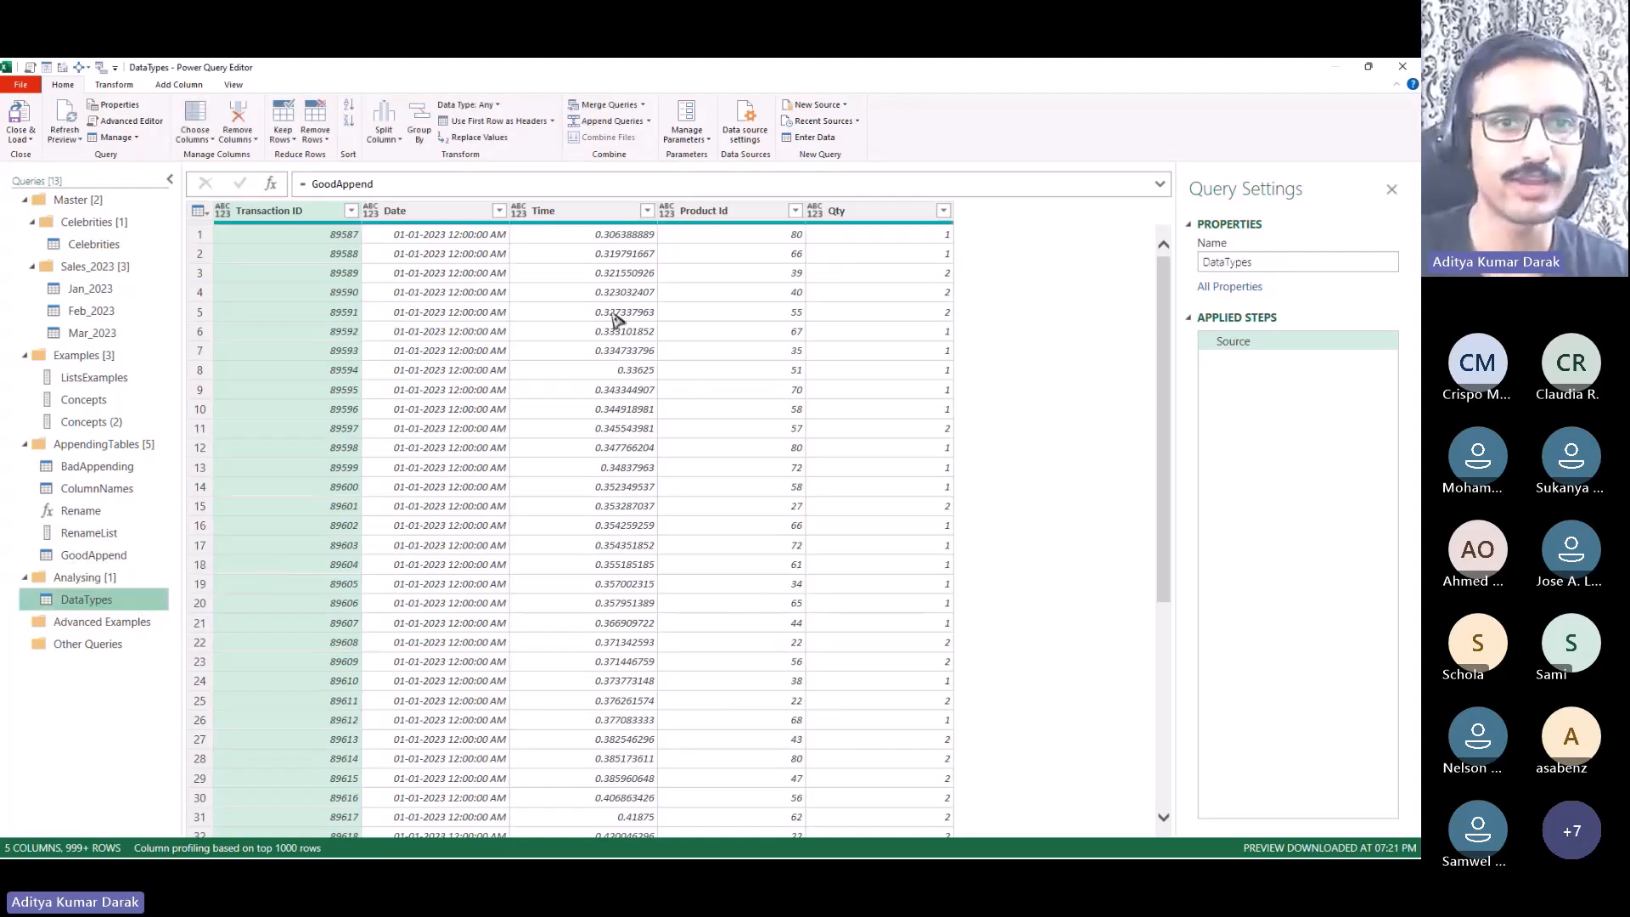
# Step: Detect the data types of all columns in the DataTypes query
pyautogui.click(618, 314)
pyautogui.hotkey('ctrl', 'a')
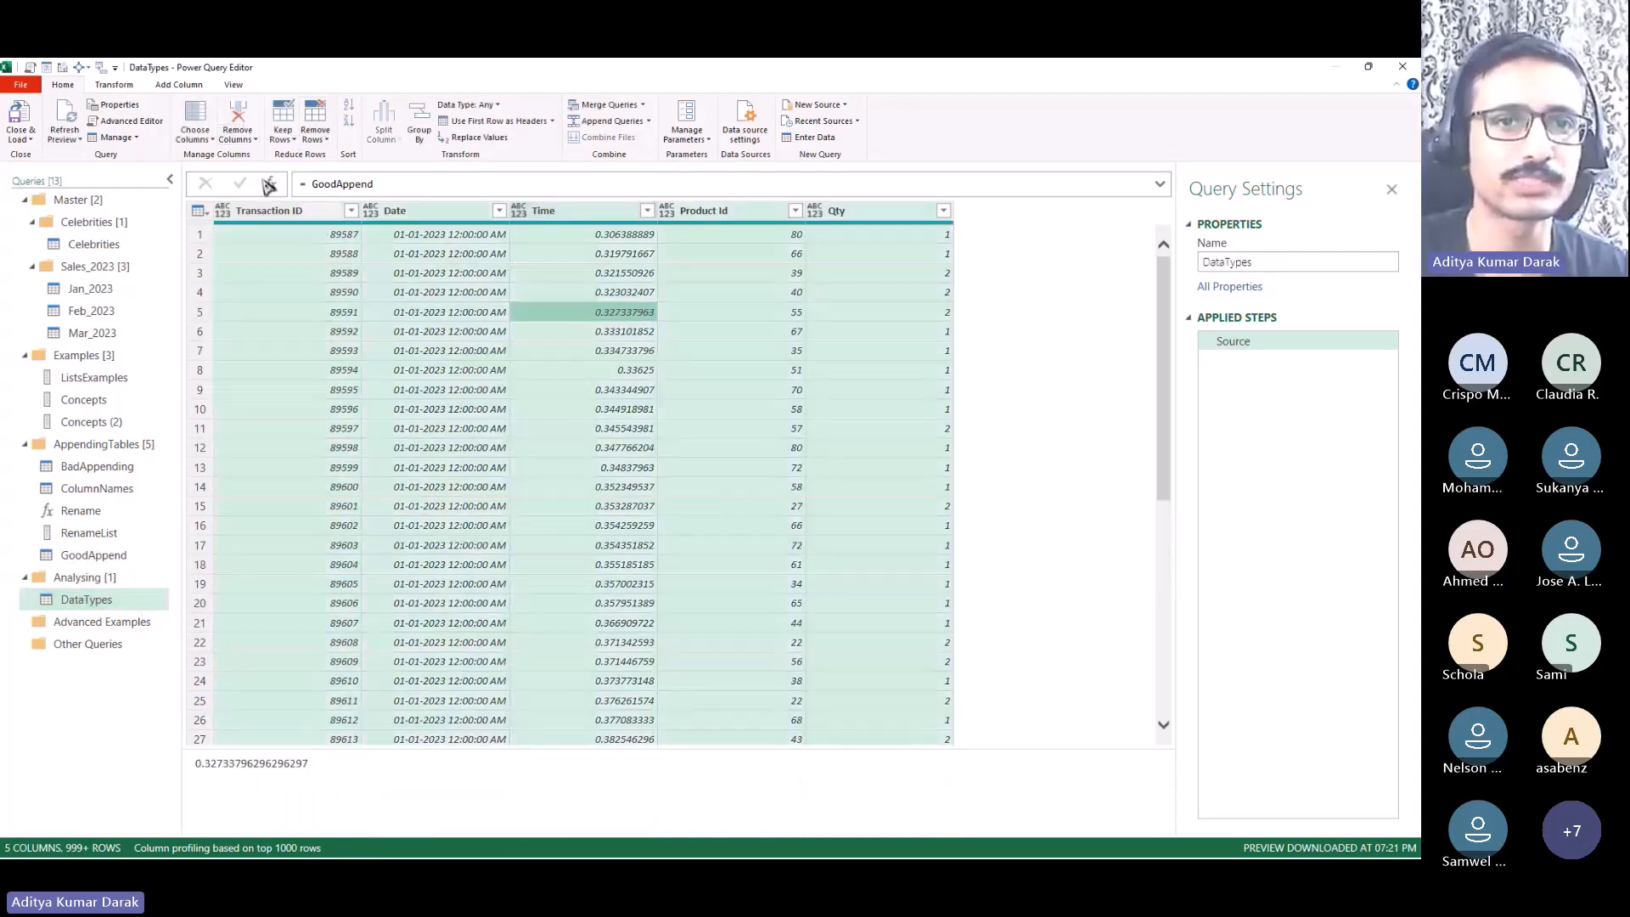
pyautogui.click(114, 85)
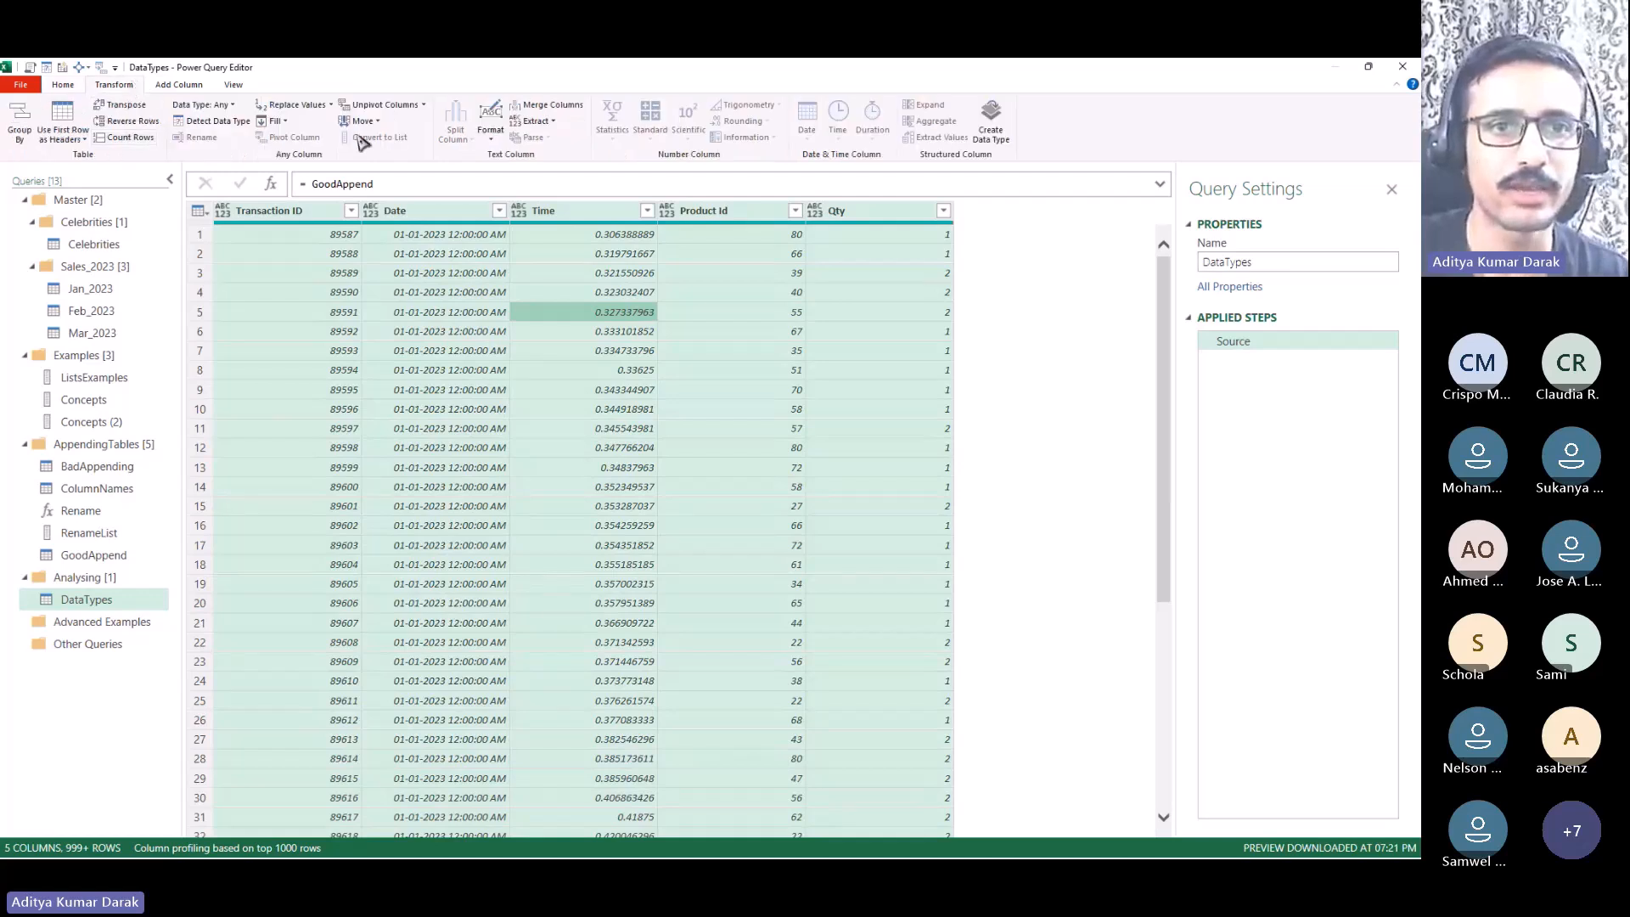
pyautogui.click(226, 124)
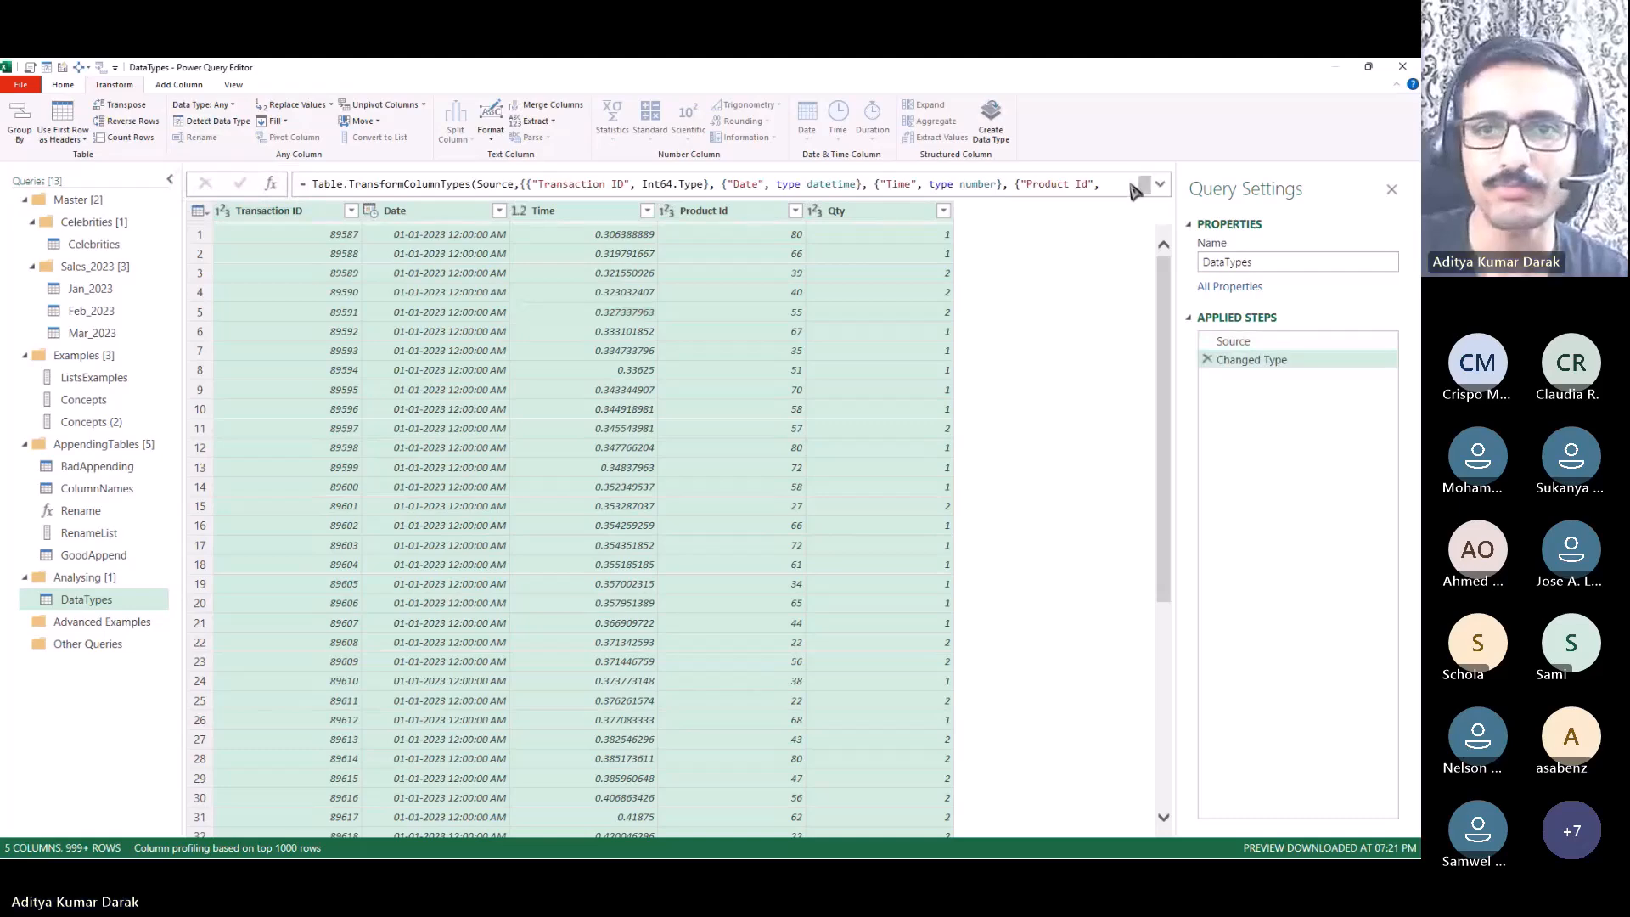
# Step: Replace the Changed Type formula with the copied multi-line Table.TransformColumnTypes code: Transaction Id and Product Id text, Date date, Time time, Qty Int64.Type
pyautogui.click(1160, 187)
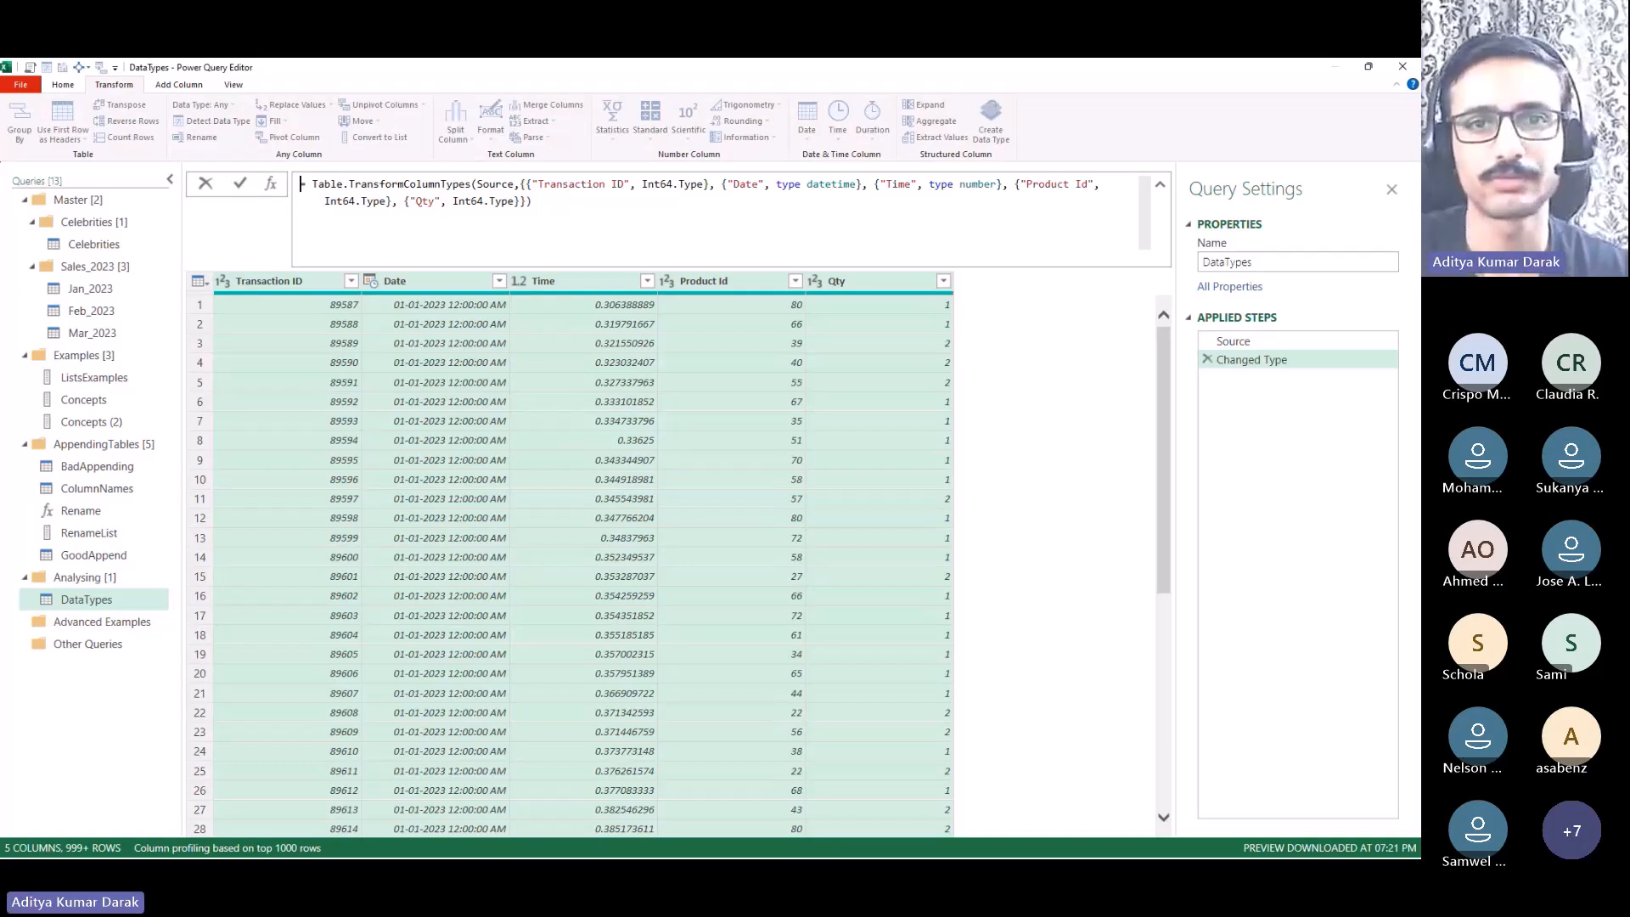
pyautogui.hotkey('ctrl', 'a')
pyautogui.hotkey('ctrl', 'v')
pyautogui.press('Return')
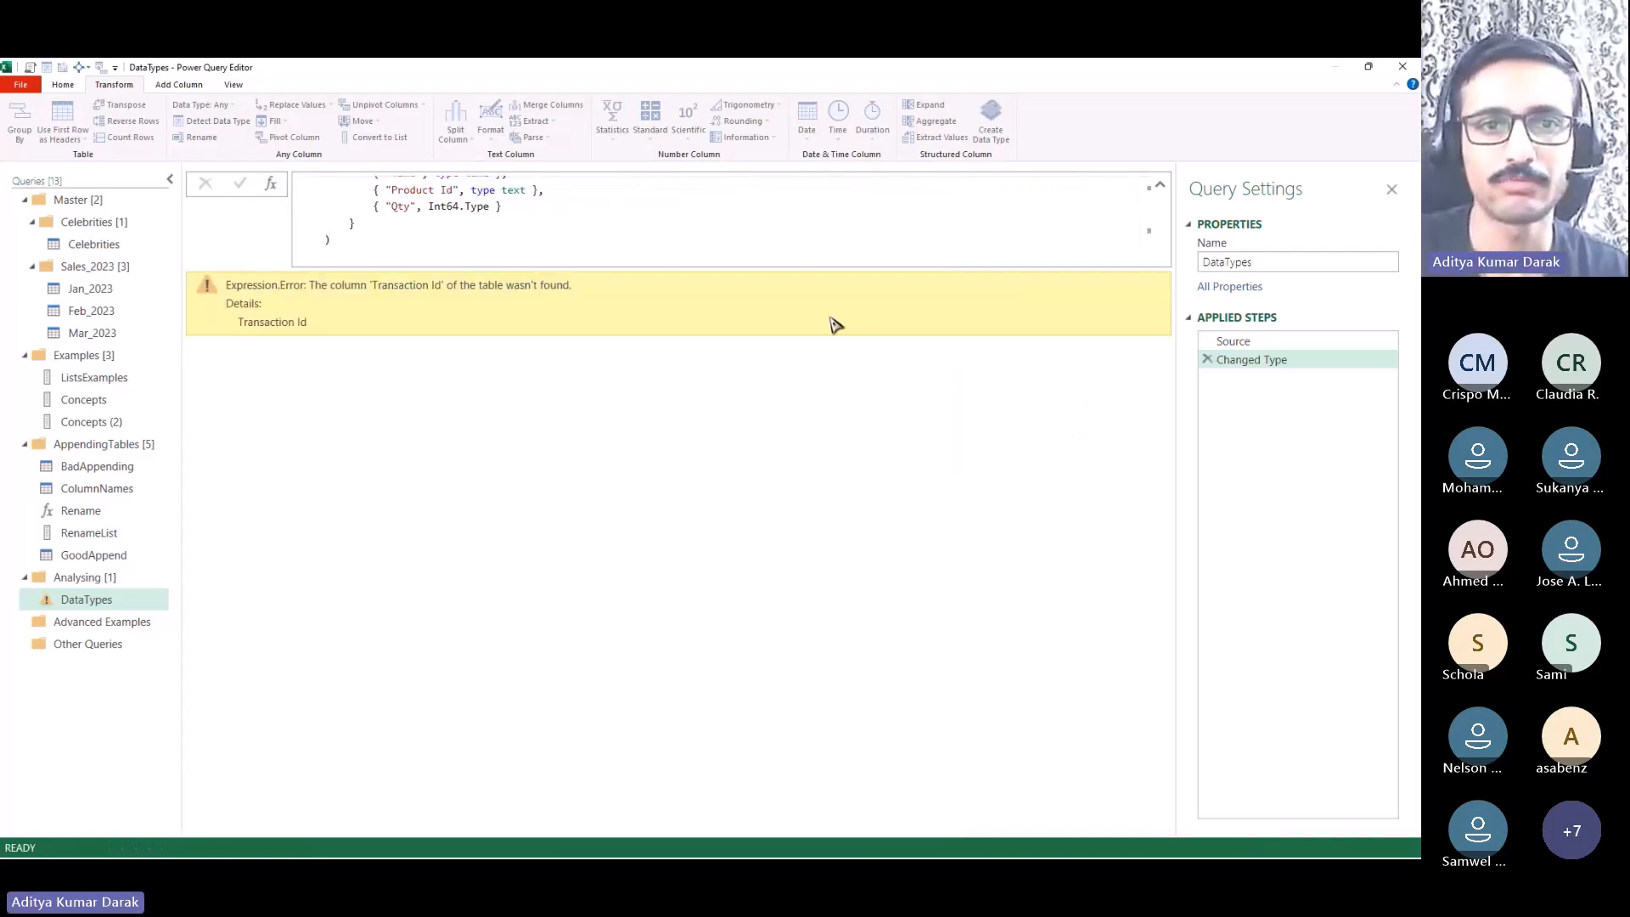
# Step: Correct the column name "Transaction Id" to "Transaction ID" in the Changed Type formula
pyautogui.scroll(3, 467, 223)
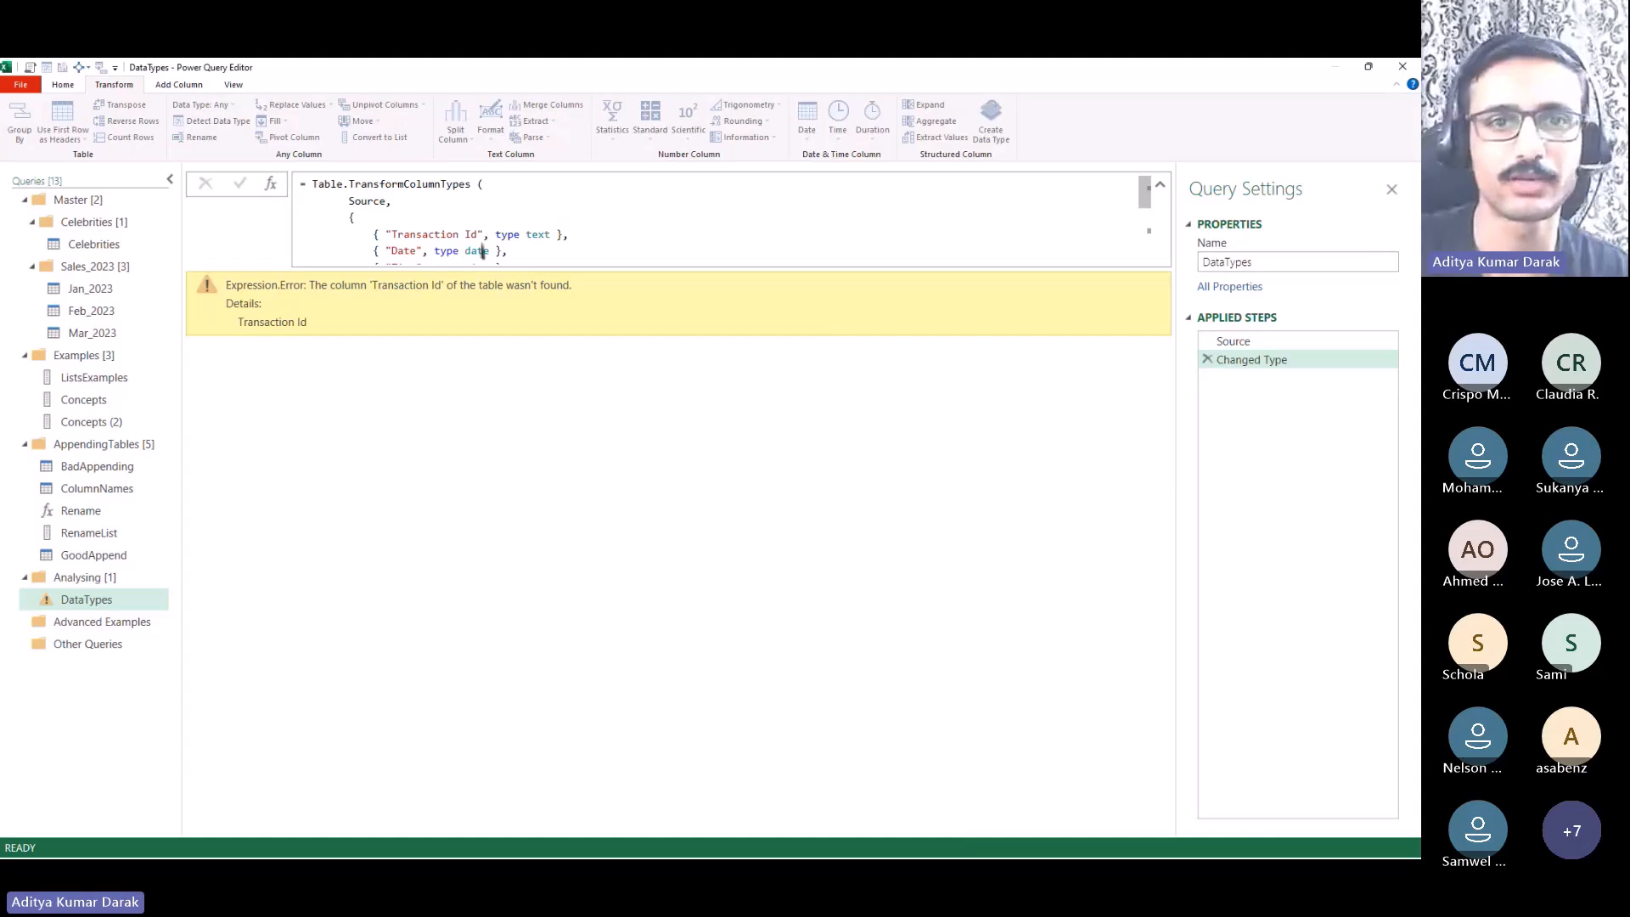
pyautogui.click(478, 235)
pyautogui.press('BackSpace')
pyautogui.write('D')
pyautogui.press('Return')
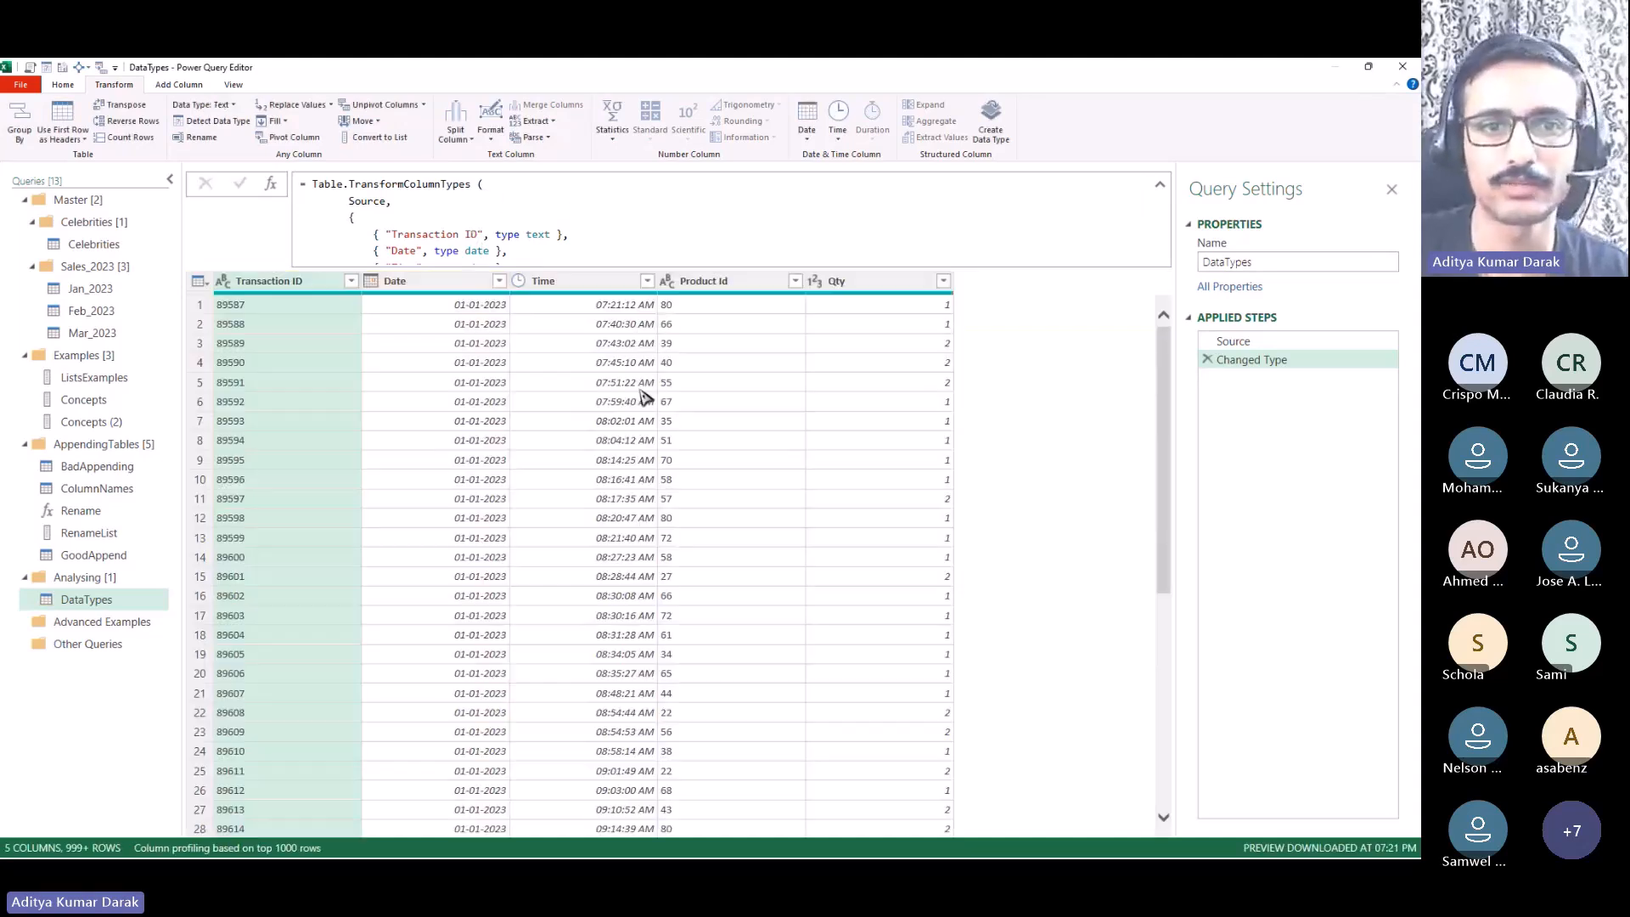
# Step: Rename the Changed Type step as Type
pyautogui.doubleClick(1290, 364)
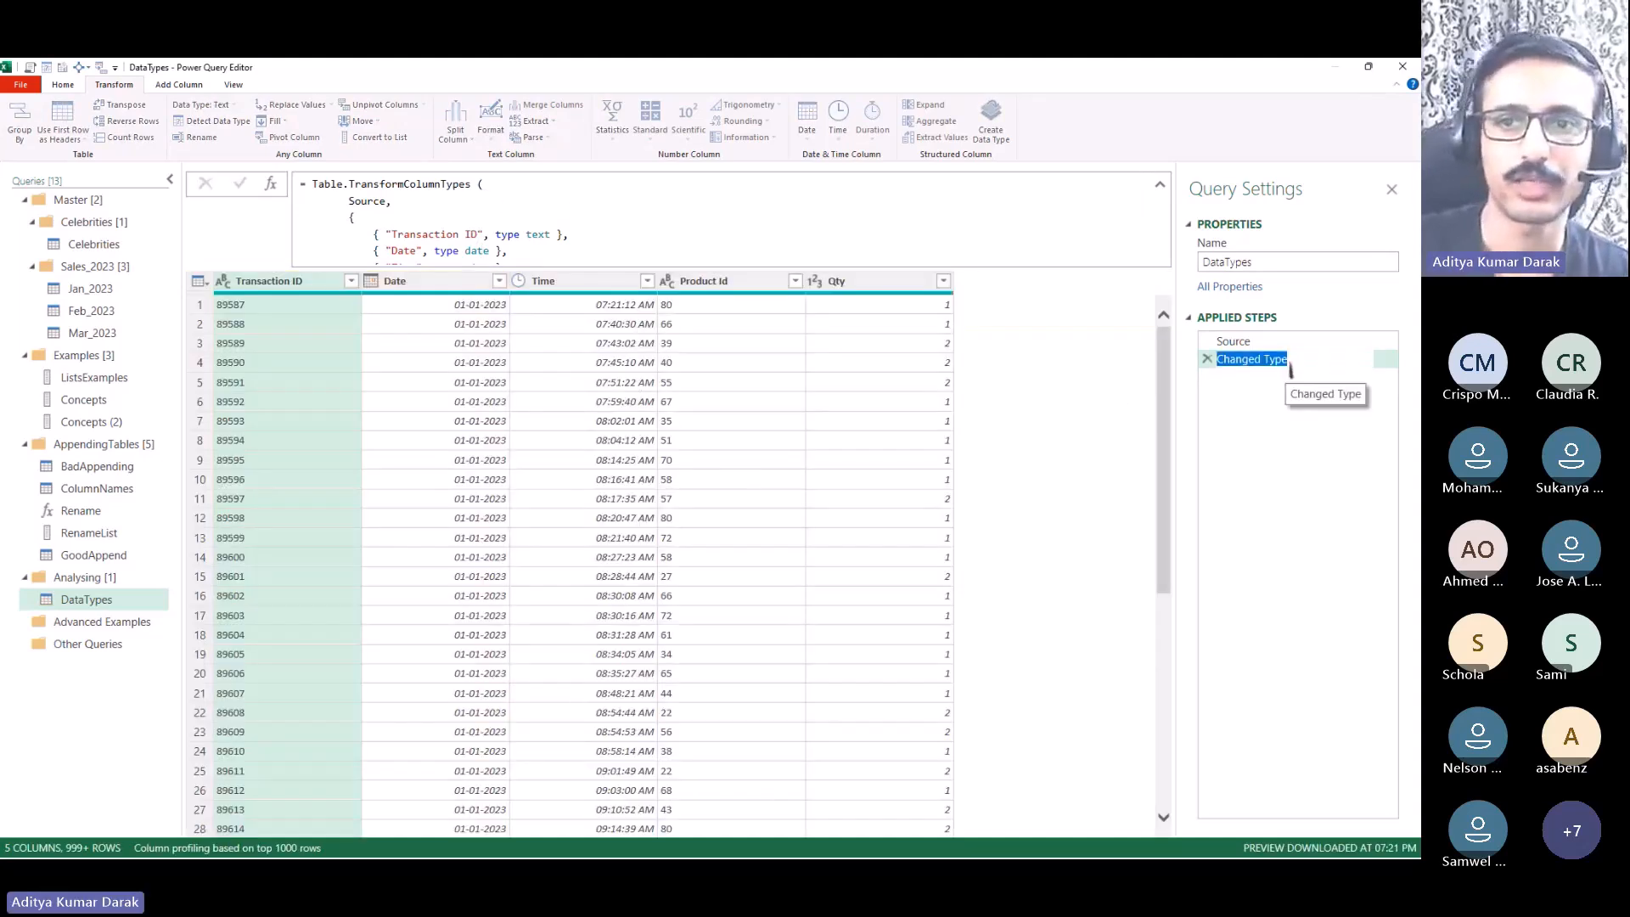
pyautogui.write('Type')
pyautogui.press('Return')
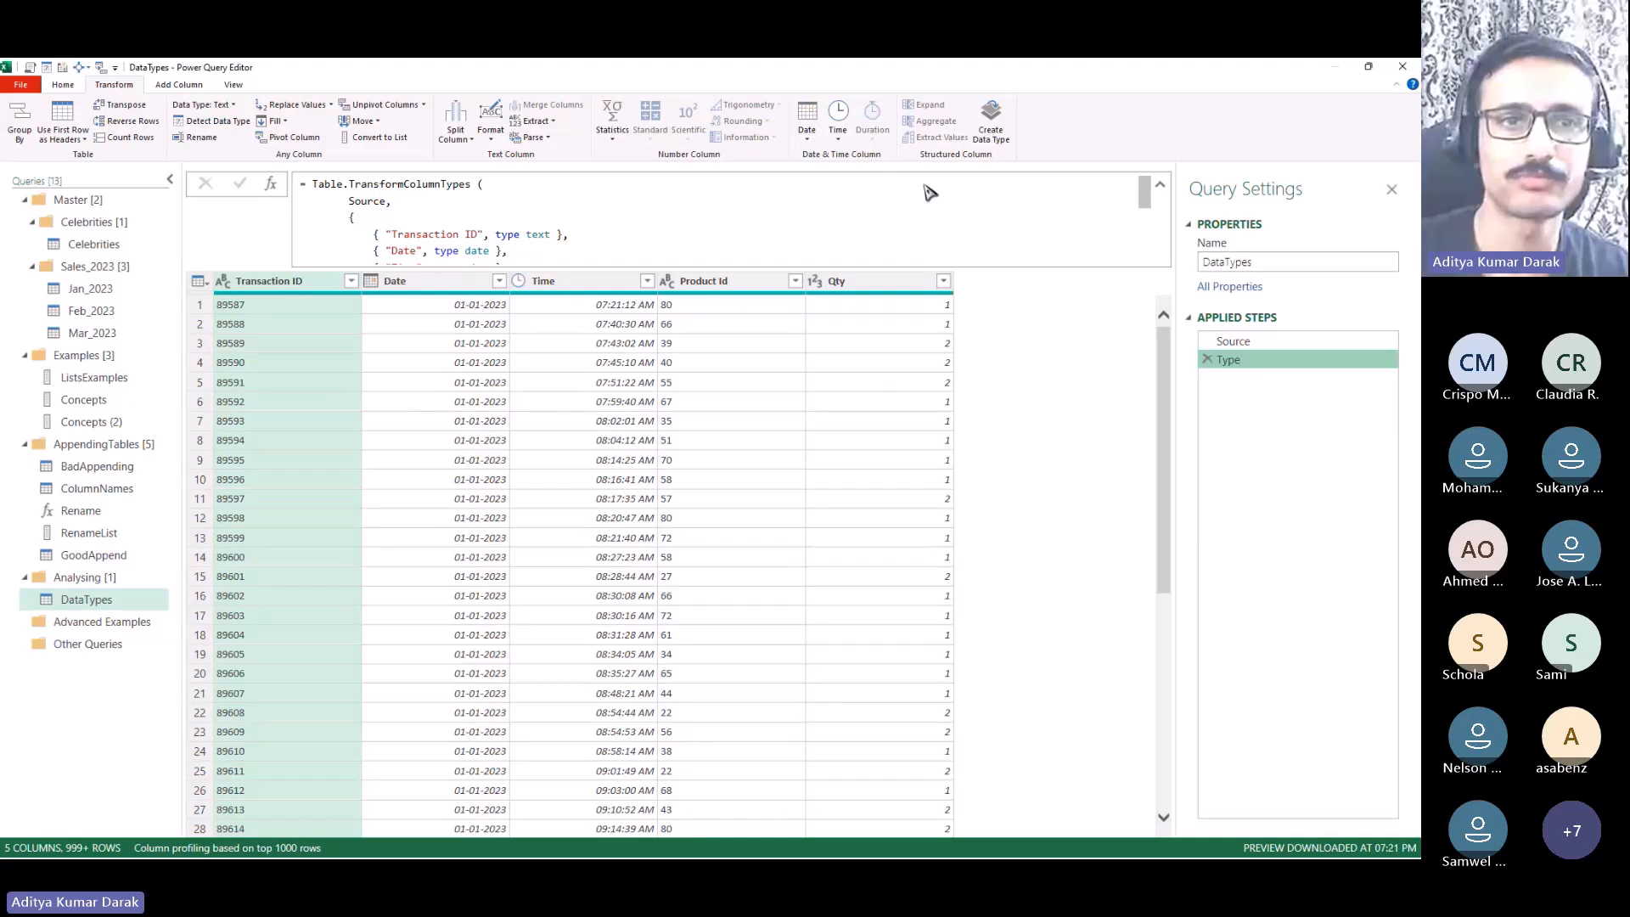
# Step: Examine the DataTypes query's full M code, especially the outer list and the inner column-and-type lists in Table.TransformColumnTypes
pyautogui.hotkey('alt', '1')
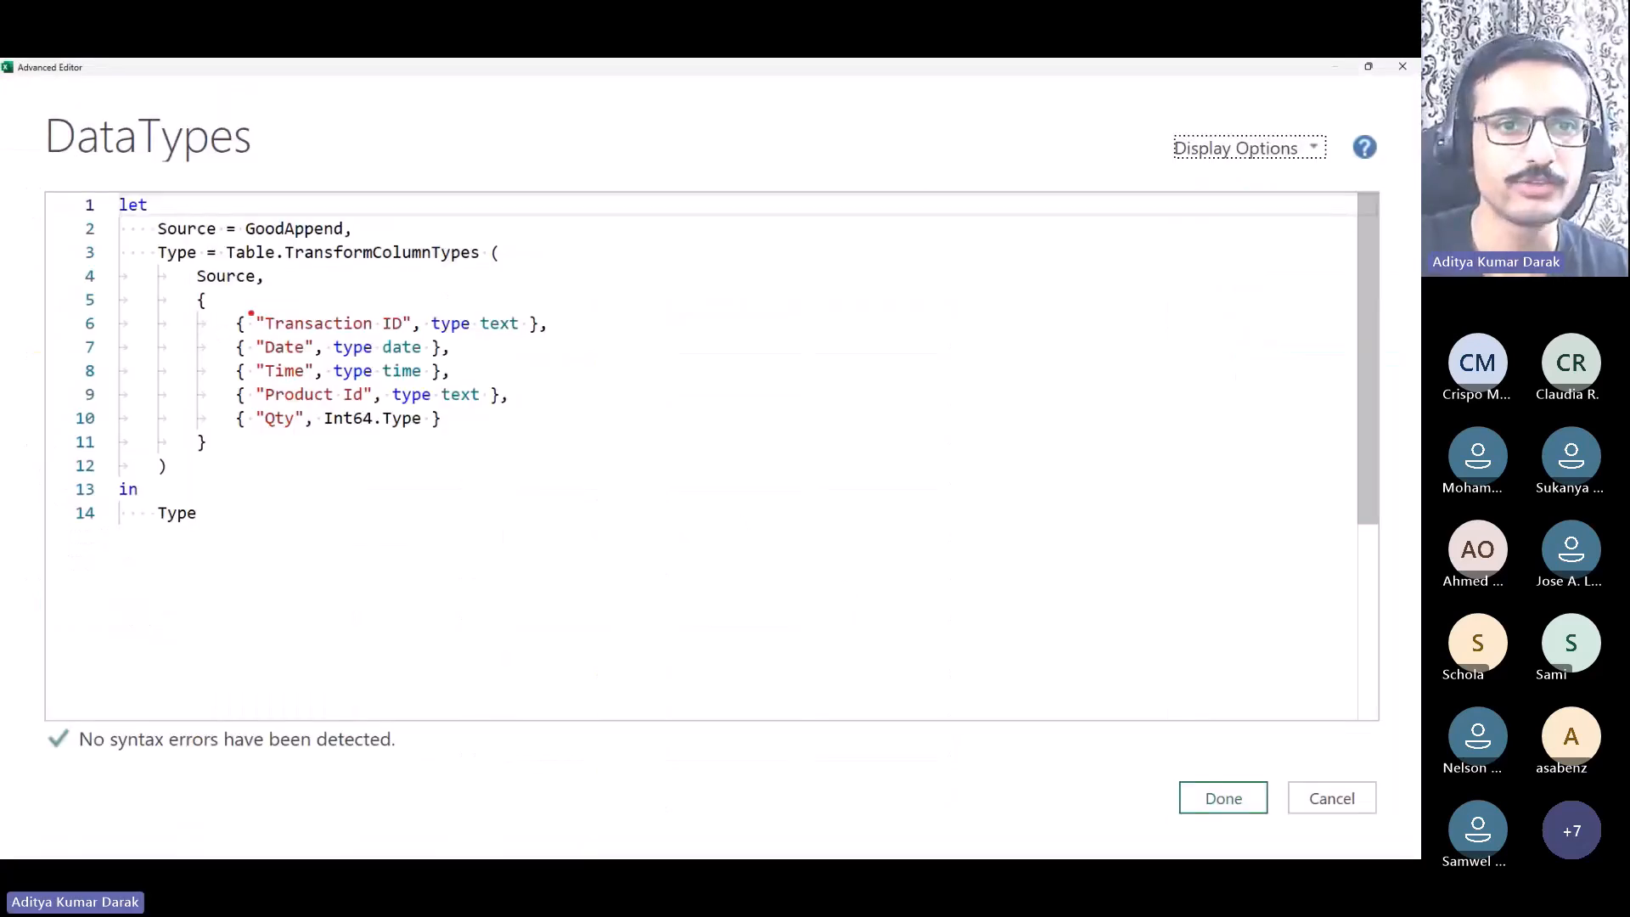
pyautogui.moveTo(184, 291); pyautogui.dragTo(107, 248)
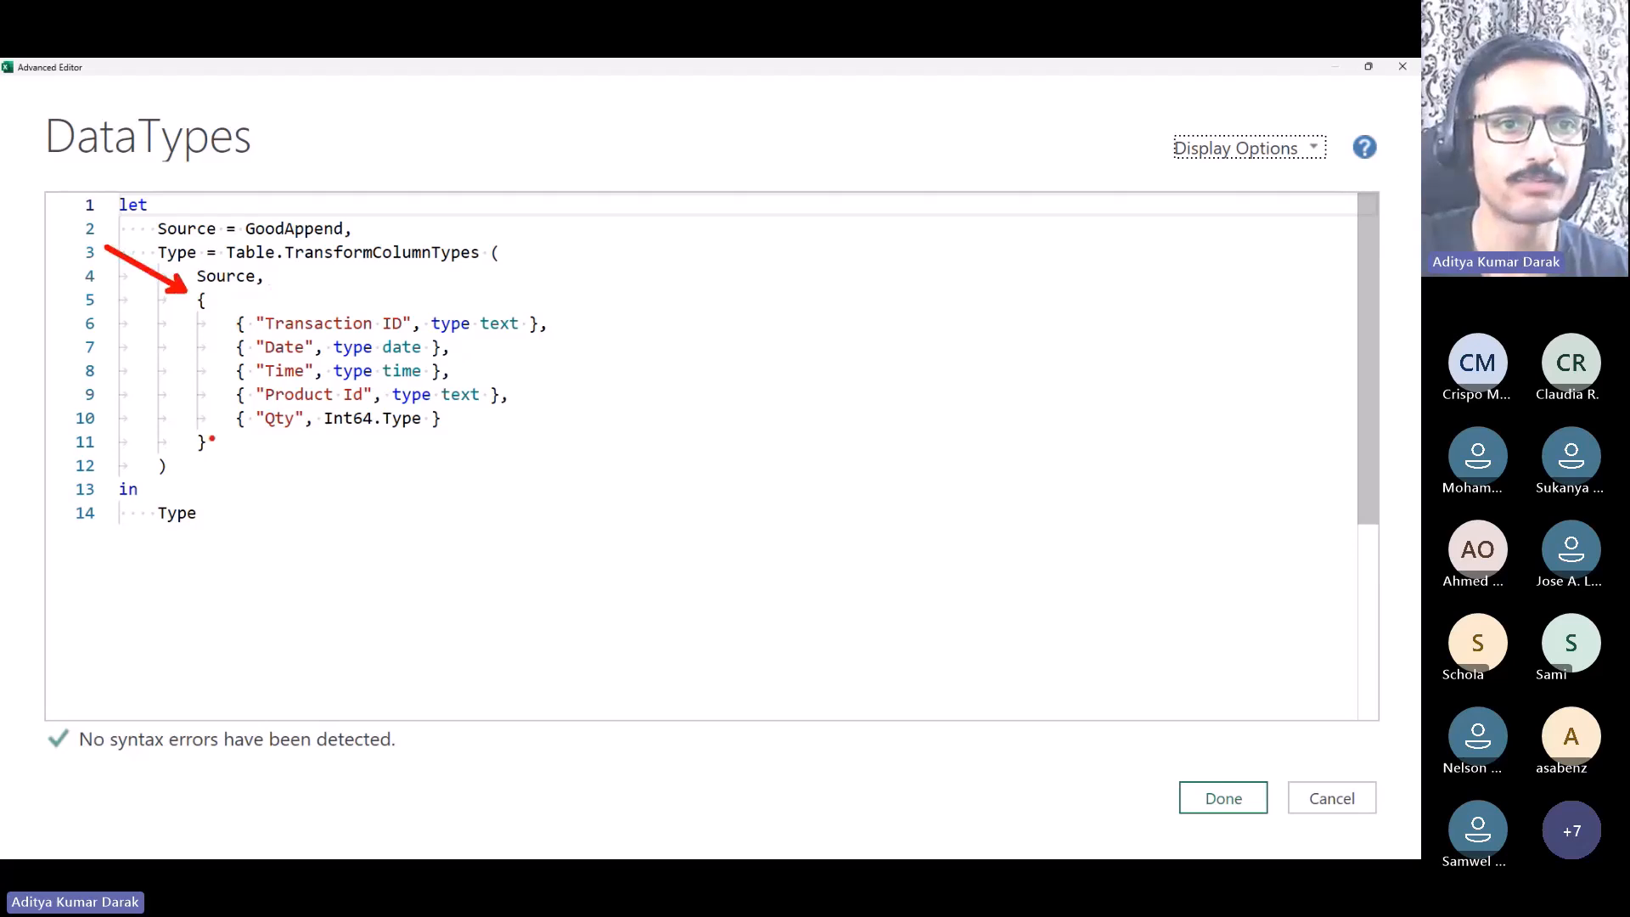
pyautogui.moveTo(217, 447); pyautogui.dragTo(296, 611)
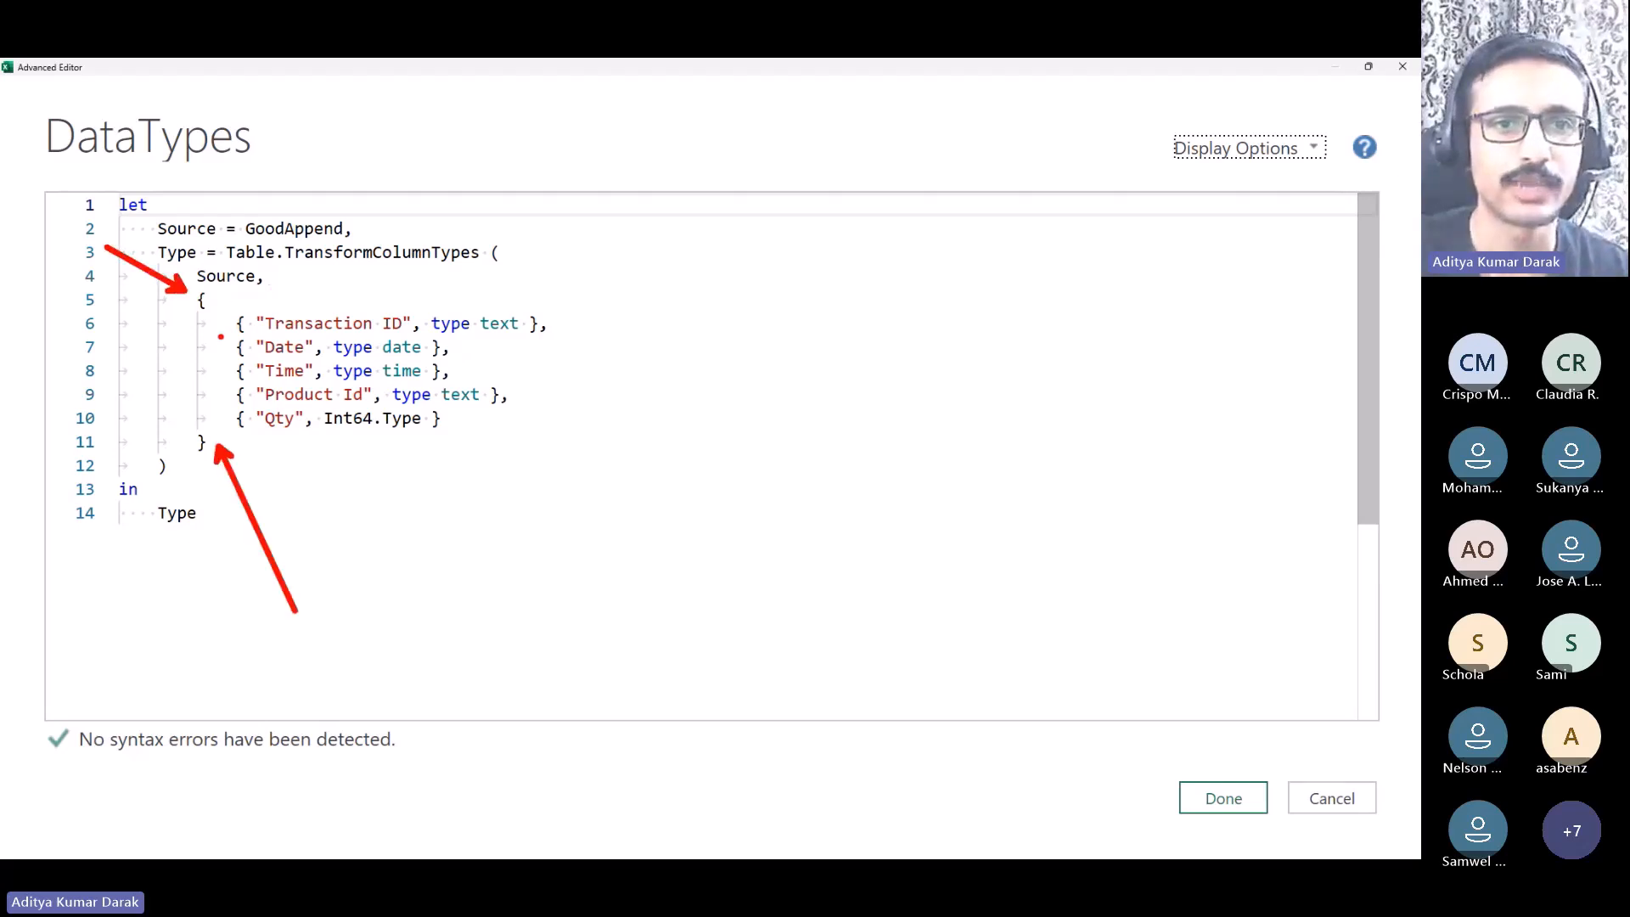
pyautogui.moveTo(253, 304); pyautogui.dragTo(373, 276)
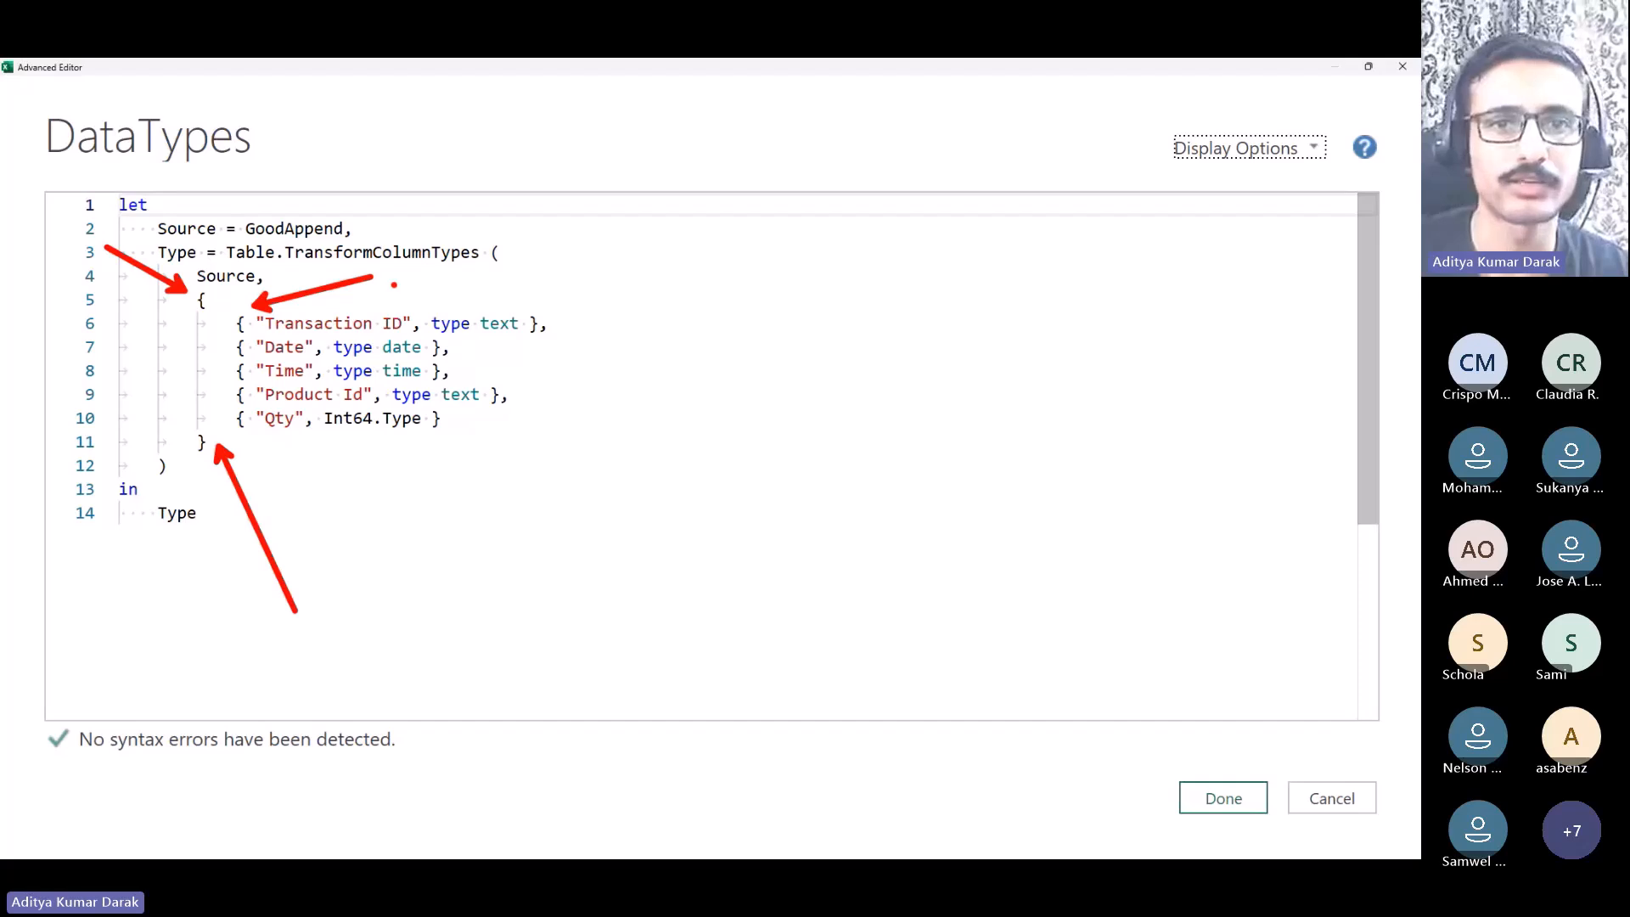
pyautogui.moveTo(546, 316); pyautogui.dragTo(625, 301)
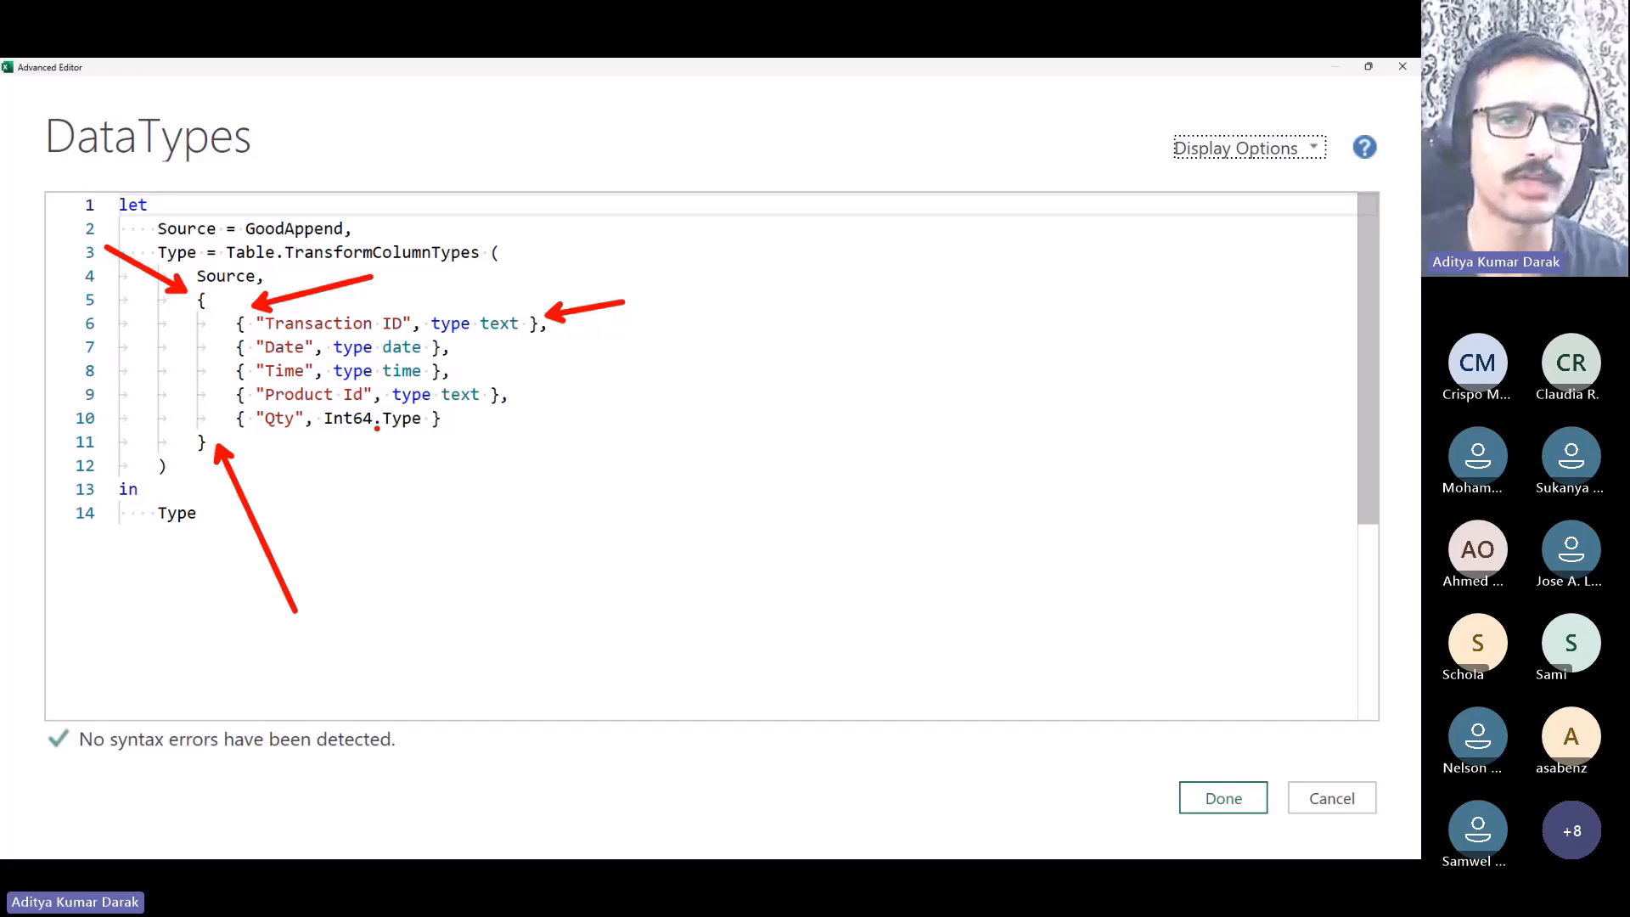
pyautogui.press('Escape')
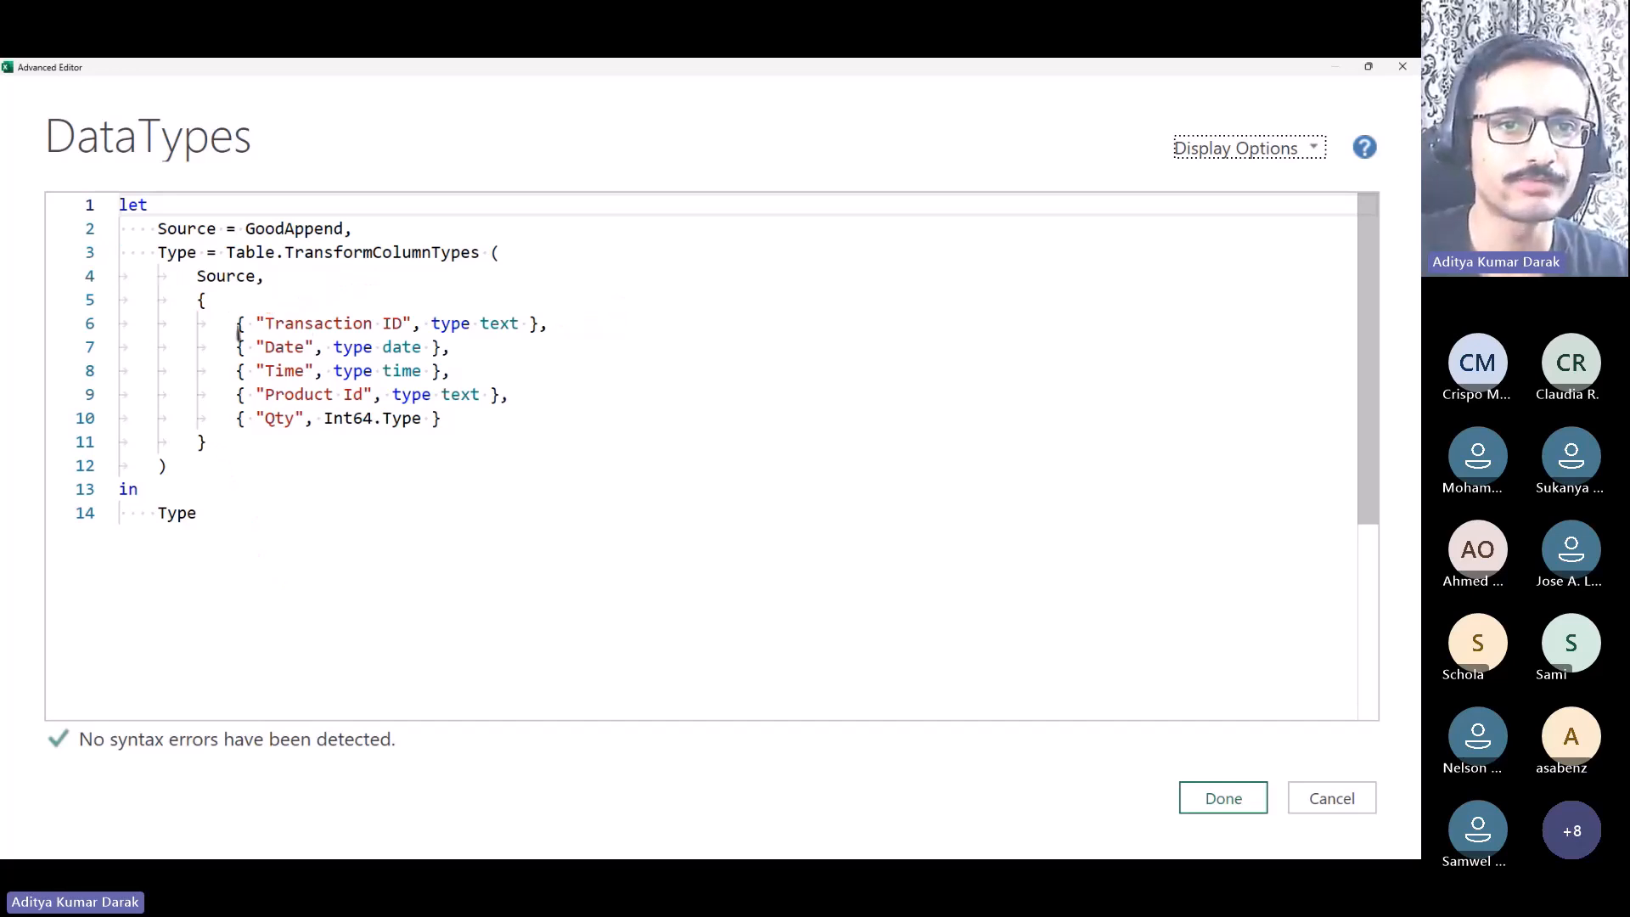
pyautogui.moveTo(239, 327); pyautogui.dragTo(441, 419)
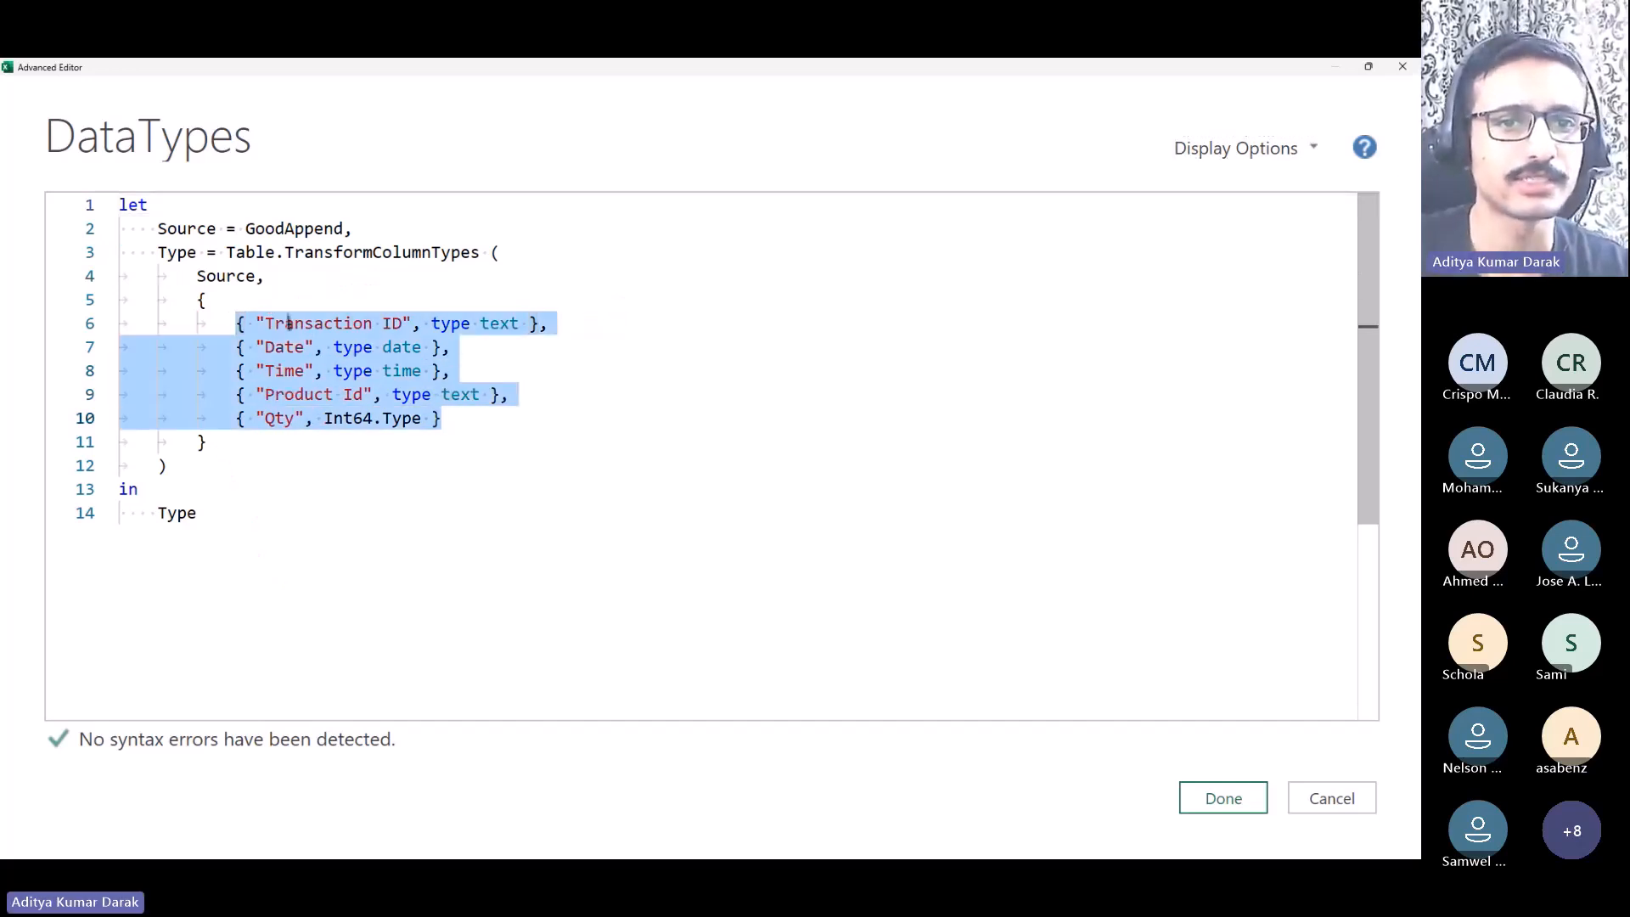
pyautogui.moveTo(246, 323); pyautogui.dragTo(548, 324)
pyautogui.moveTo(197, 301); pyautogui.dragTo(206, 443)
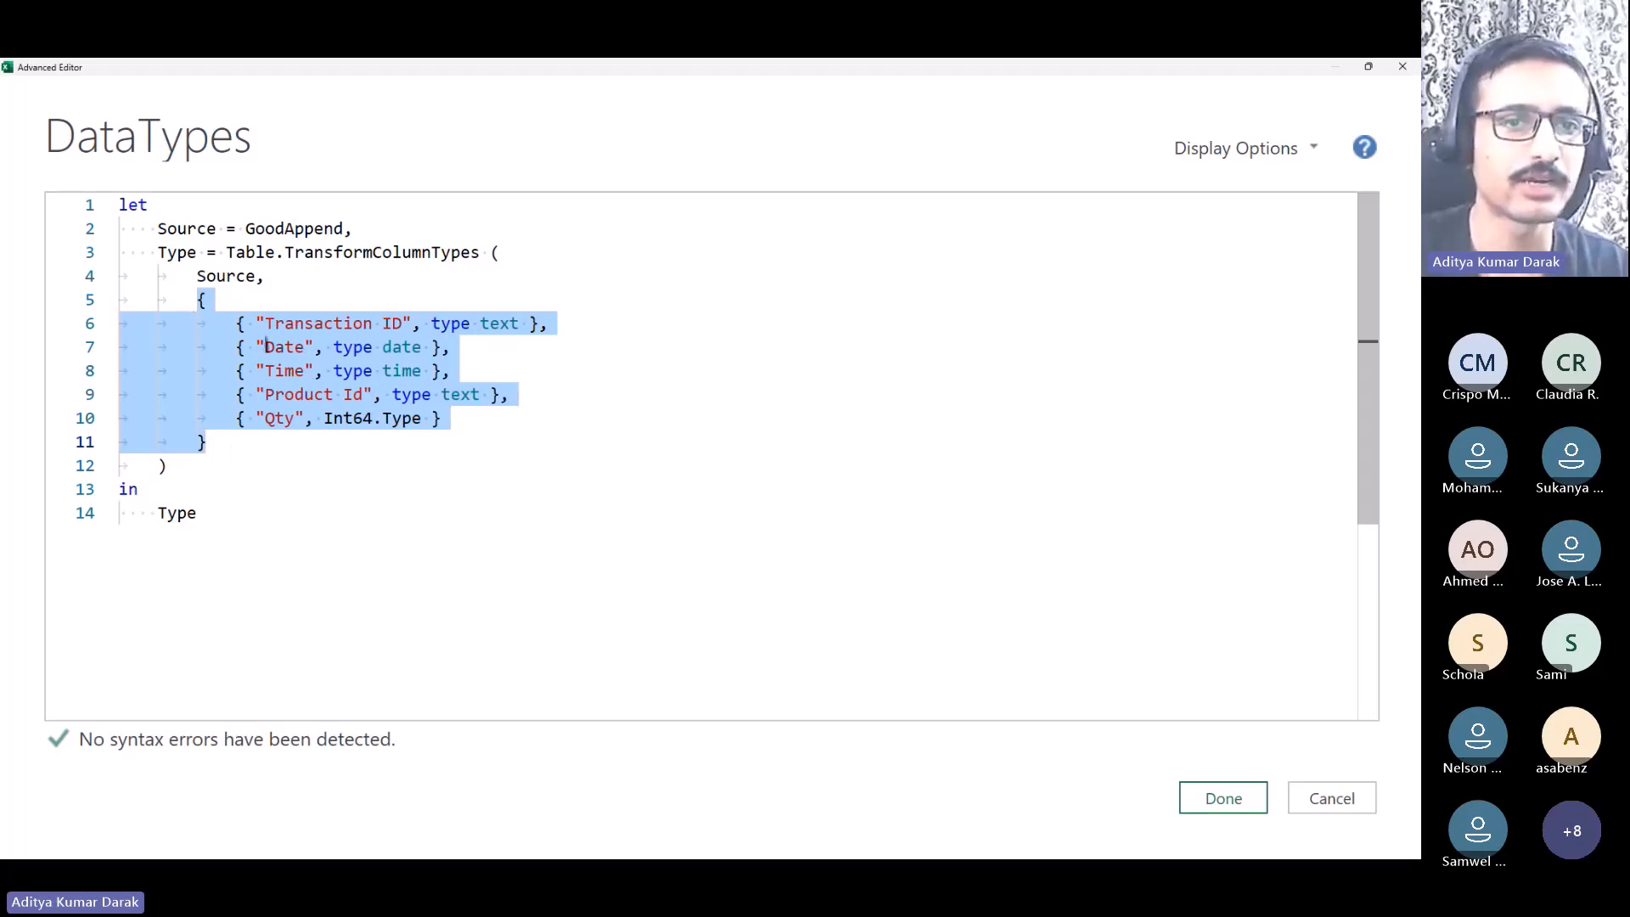
pyautogui.press('Escape')
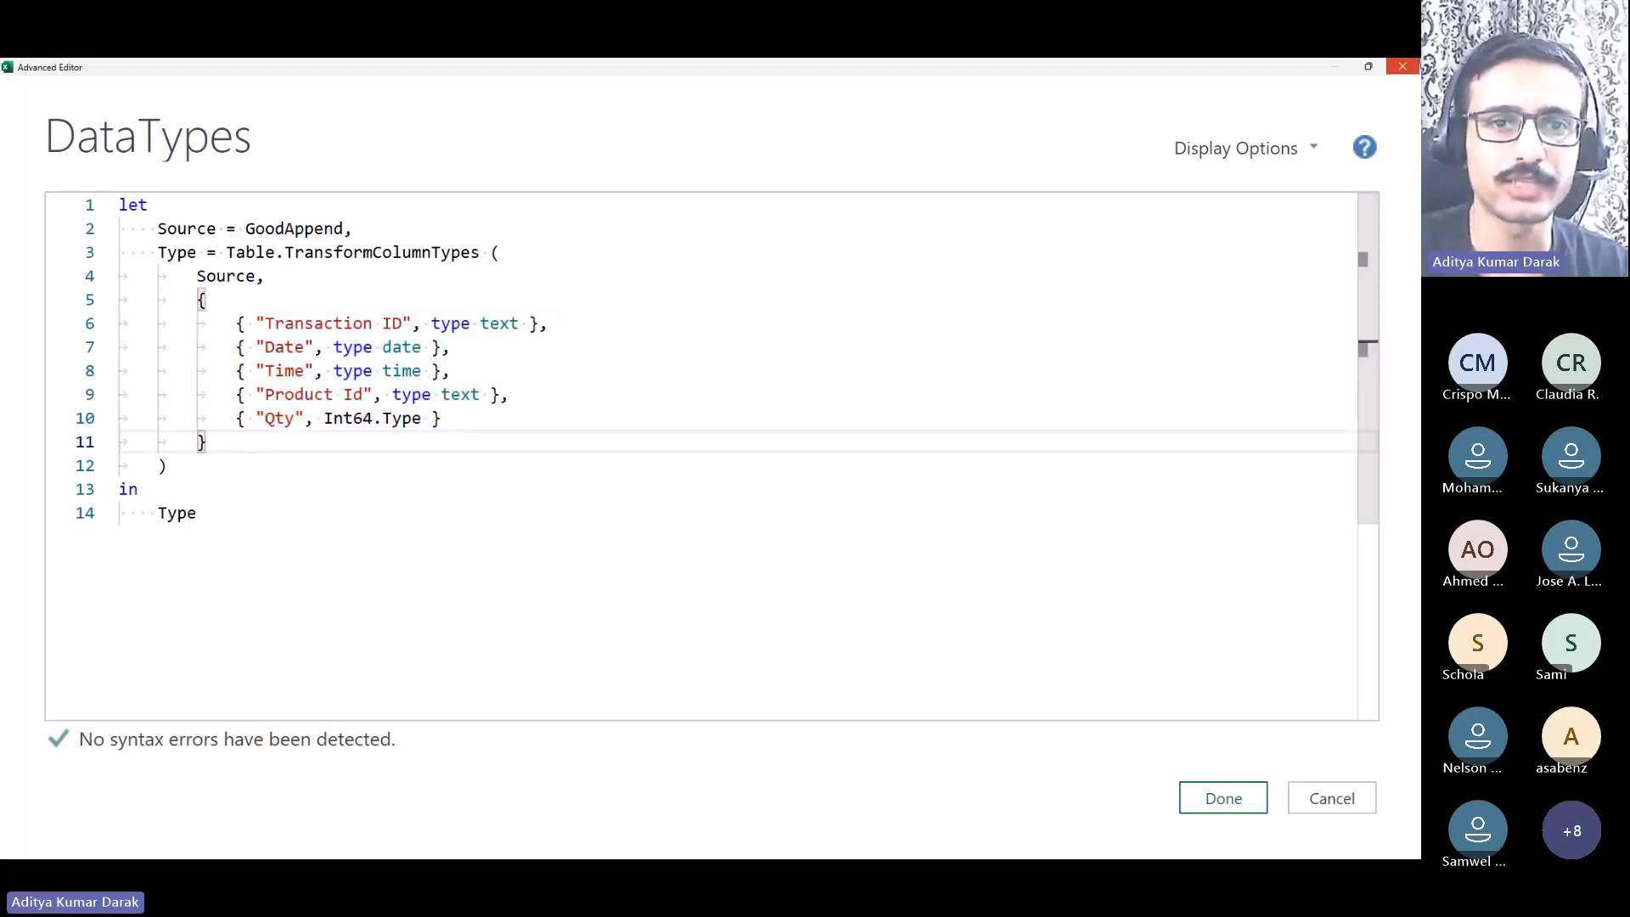
pyautogui.press('Escape')
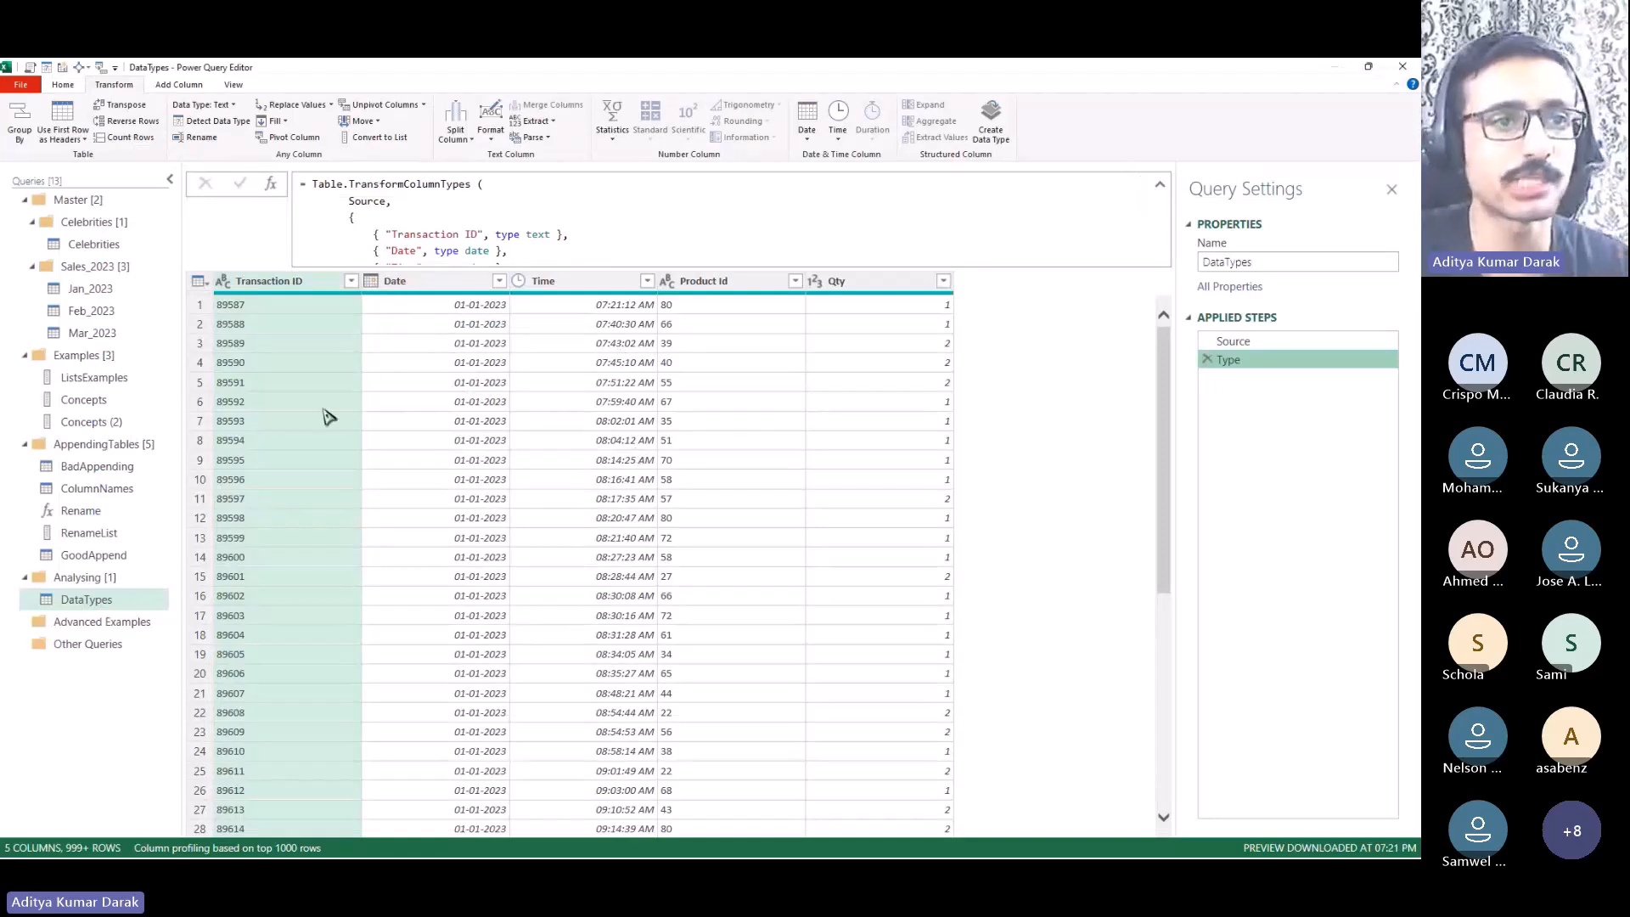
pyautogui.scroll(-1, 441, 212)
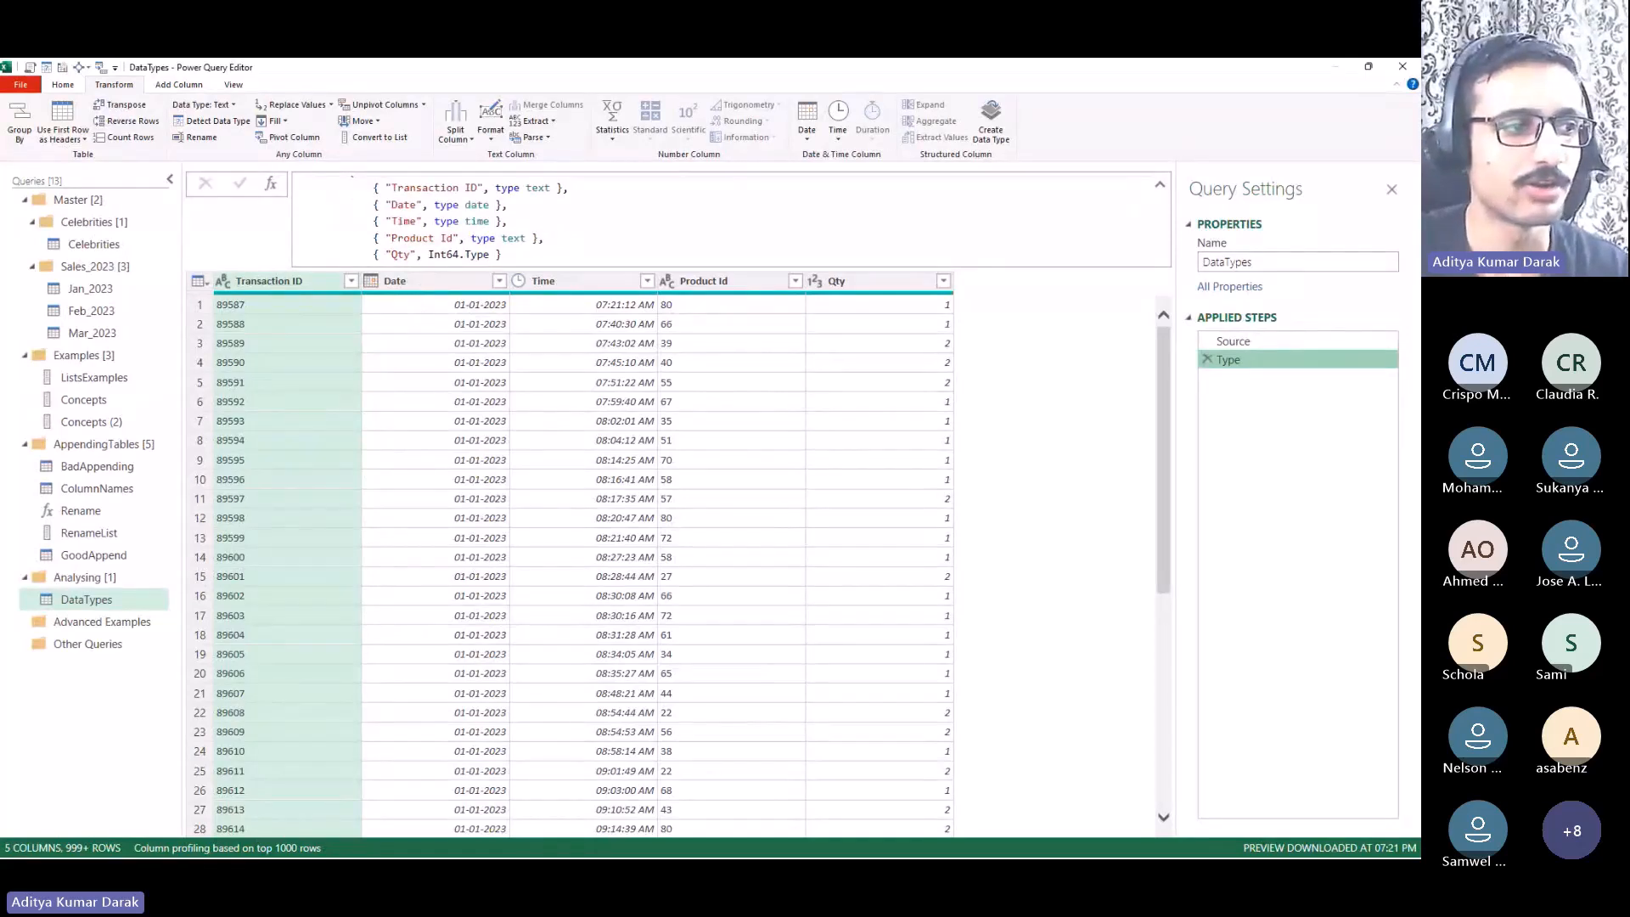
# Step: Create a new query referencing DataTypes and name it Statistics
pyautogui.rightClick(104, 602)
pyautogui.click(134, 613)
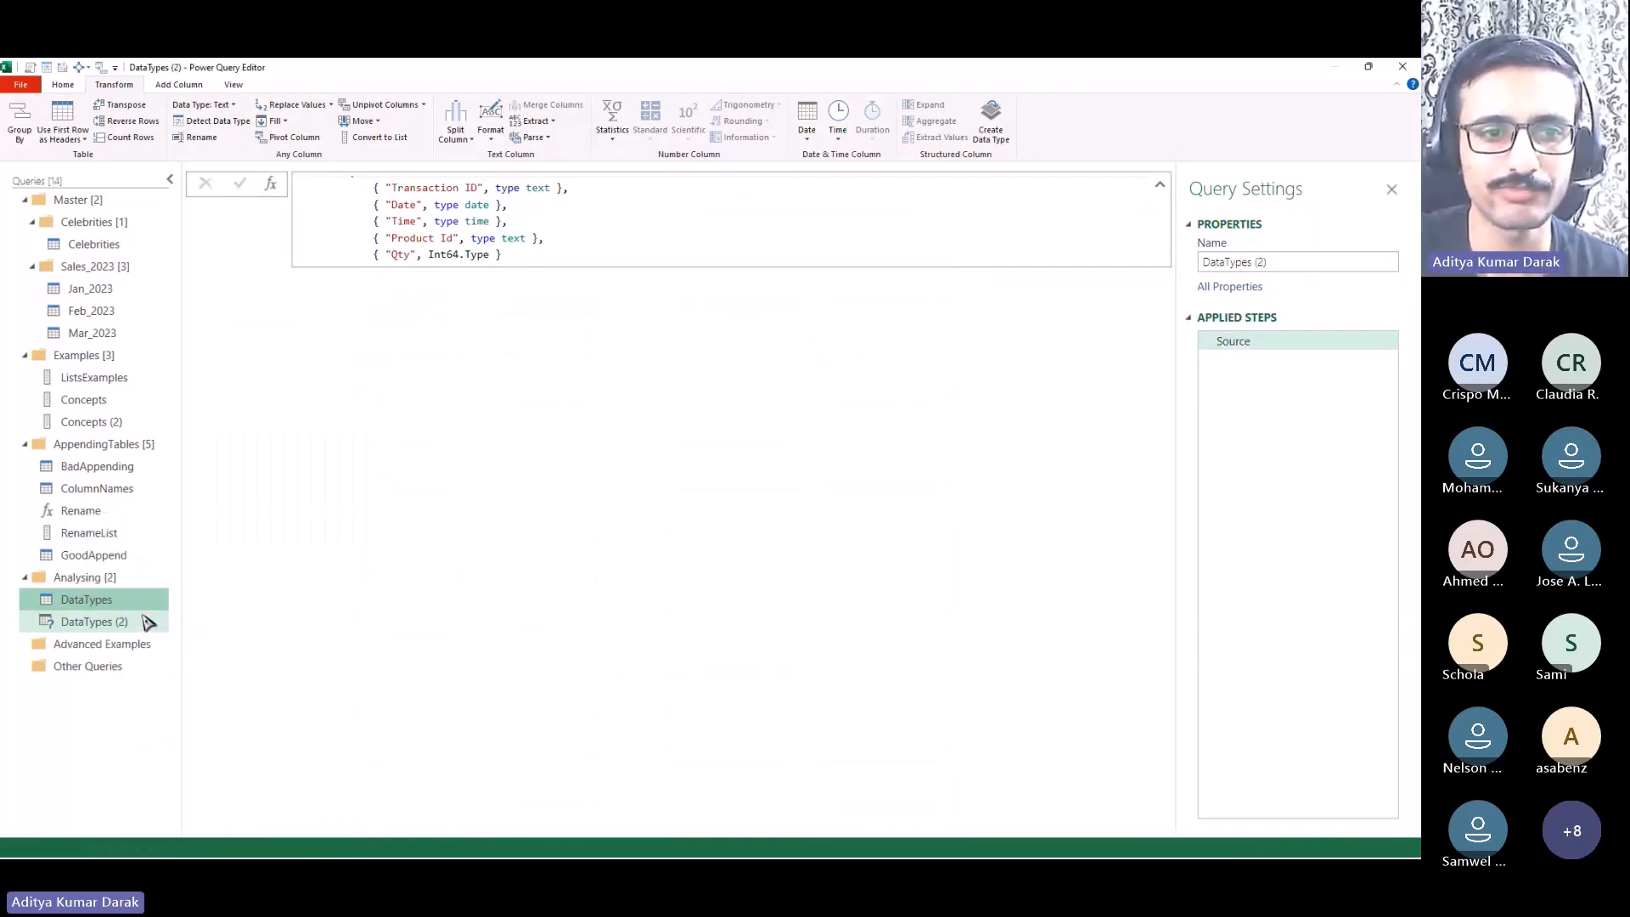
pyautogui.doubleClick(127, 622)
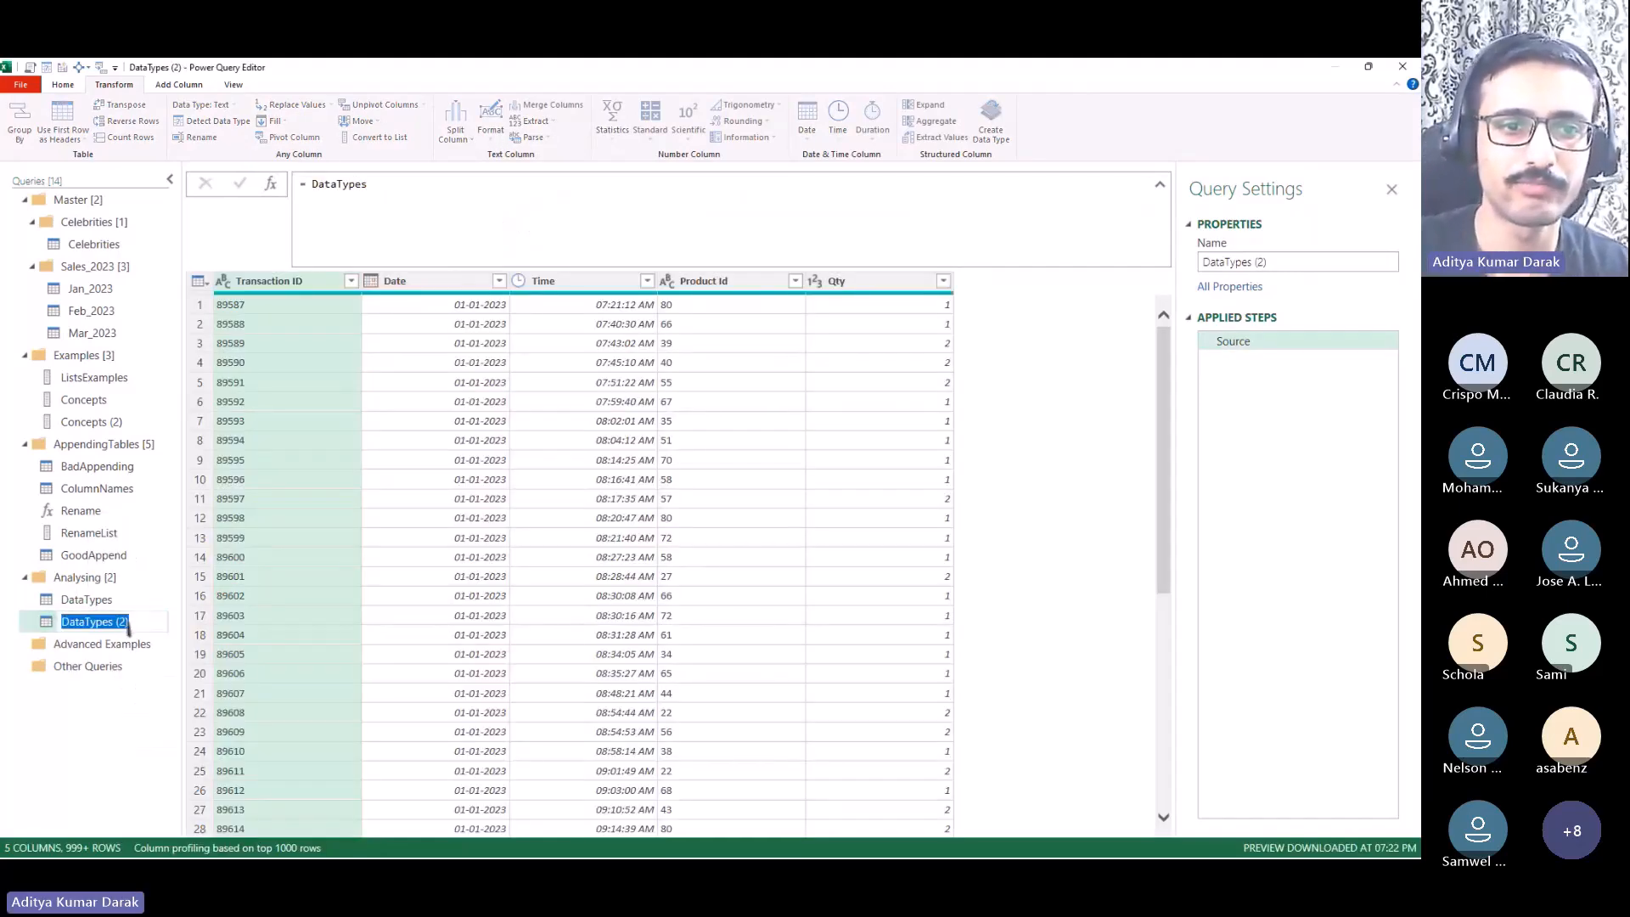
pyautogui.write('Statistics')
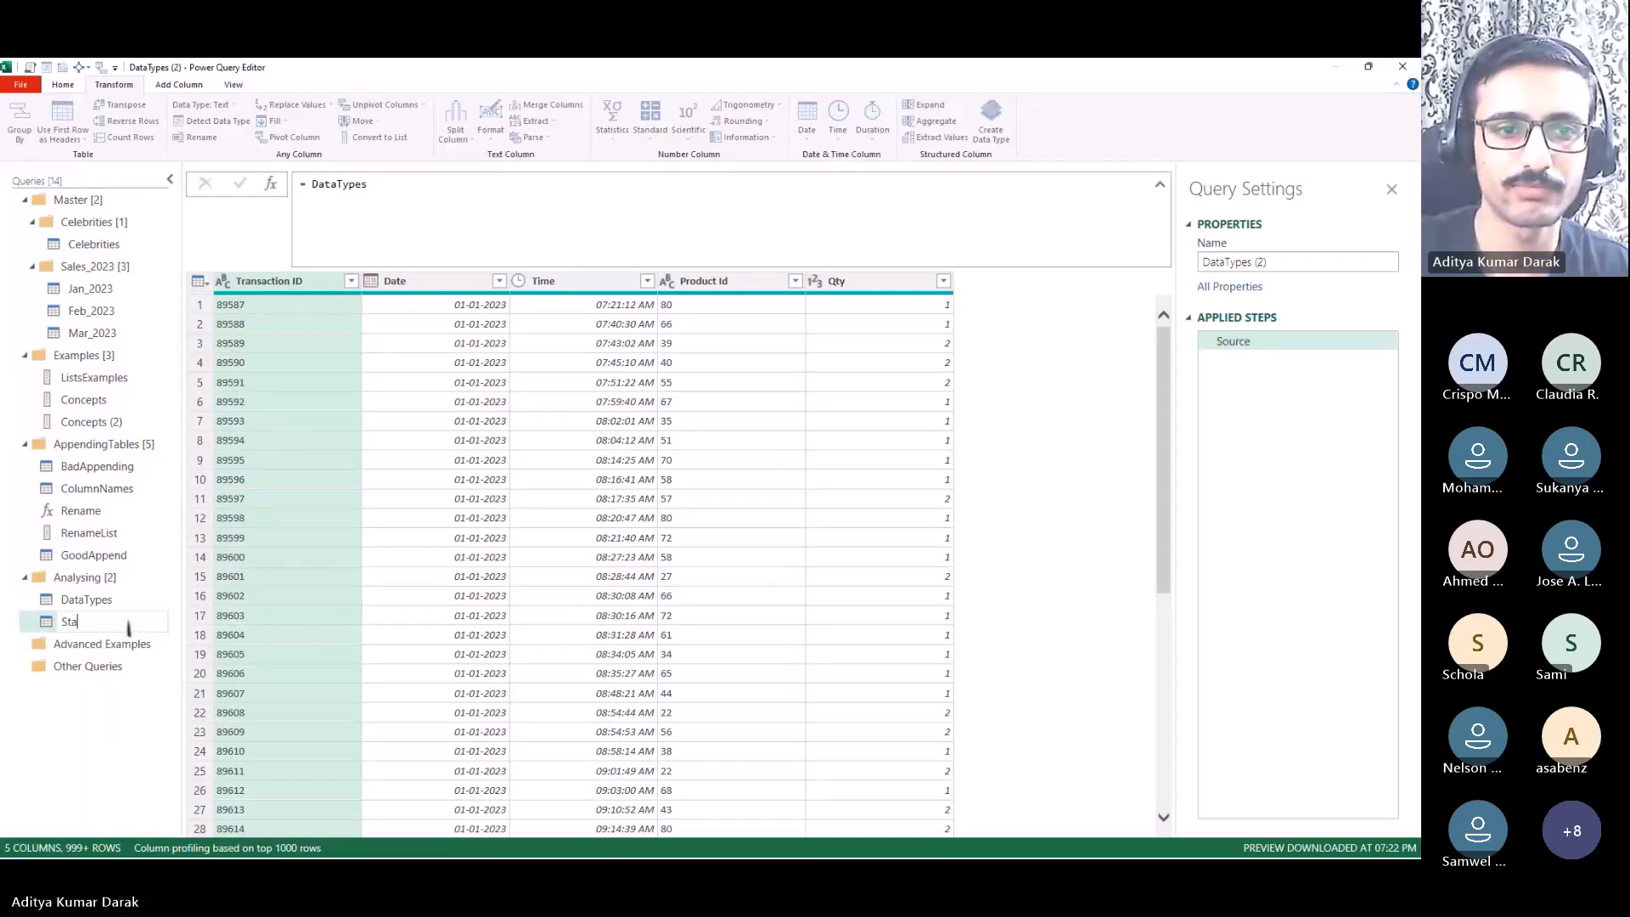
pyautogui.press('Return')
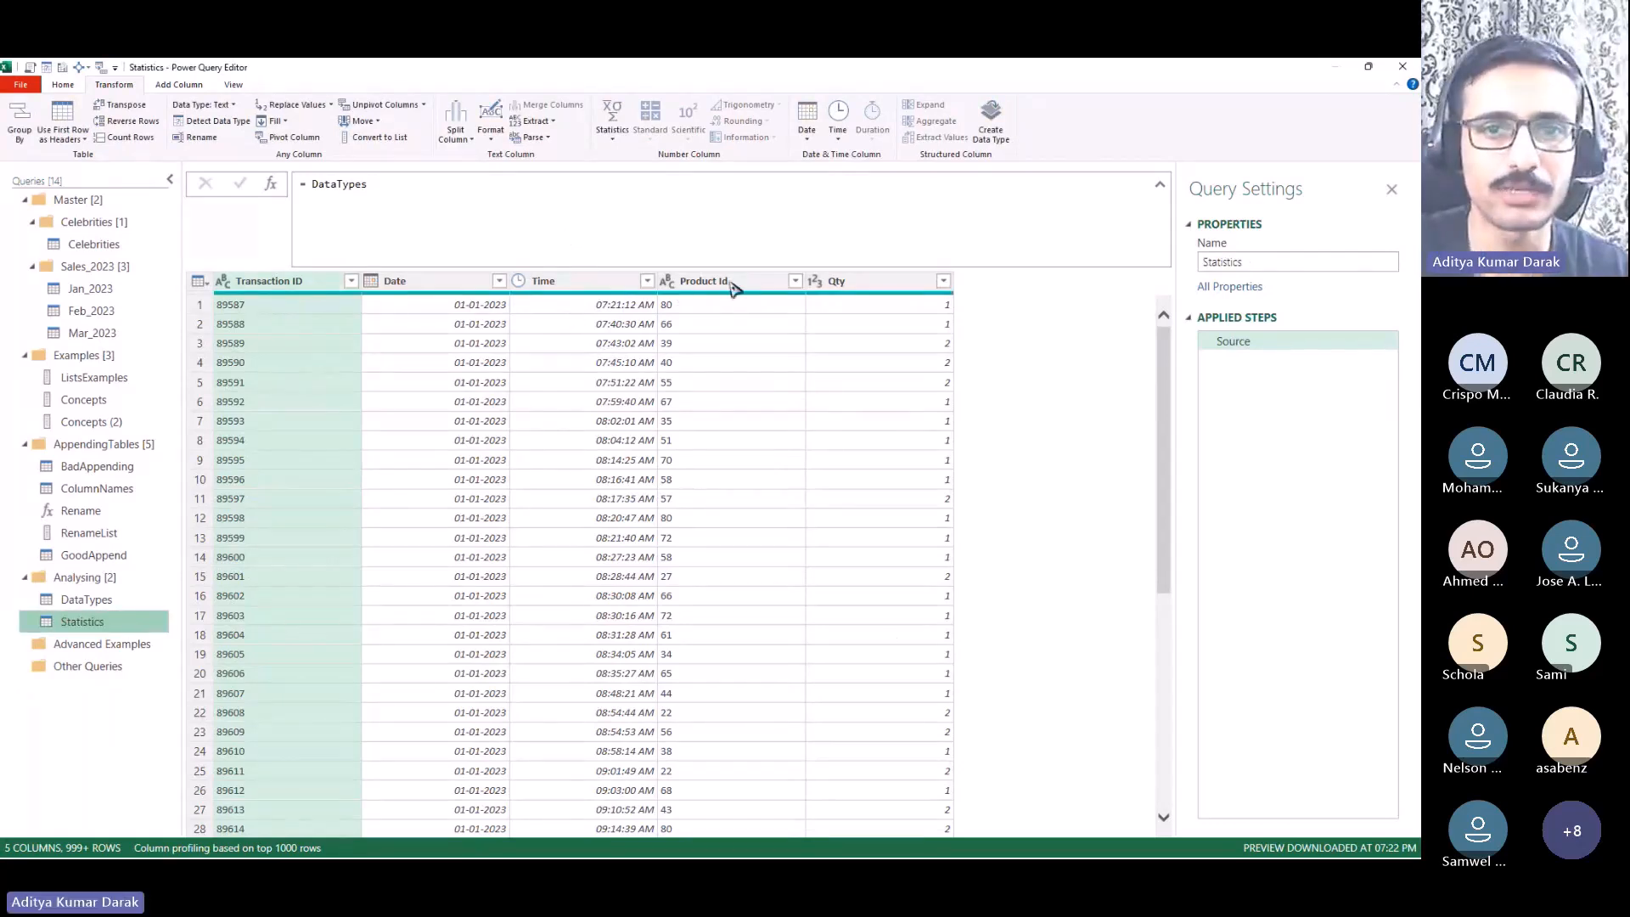
# Step: Calculate the sum of the Qty column in the Statistics query
pyautogui.click(850, 285)
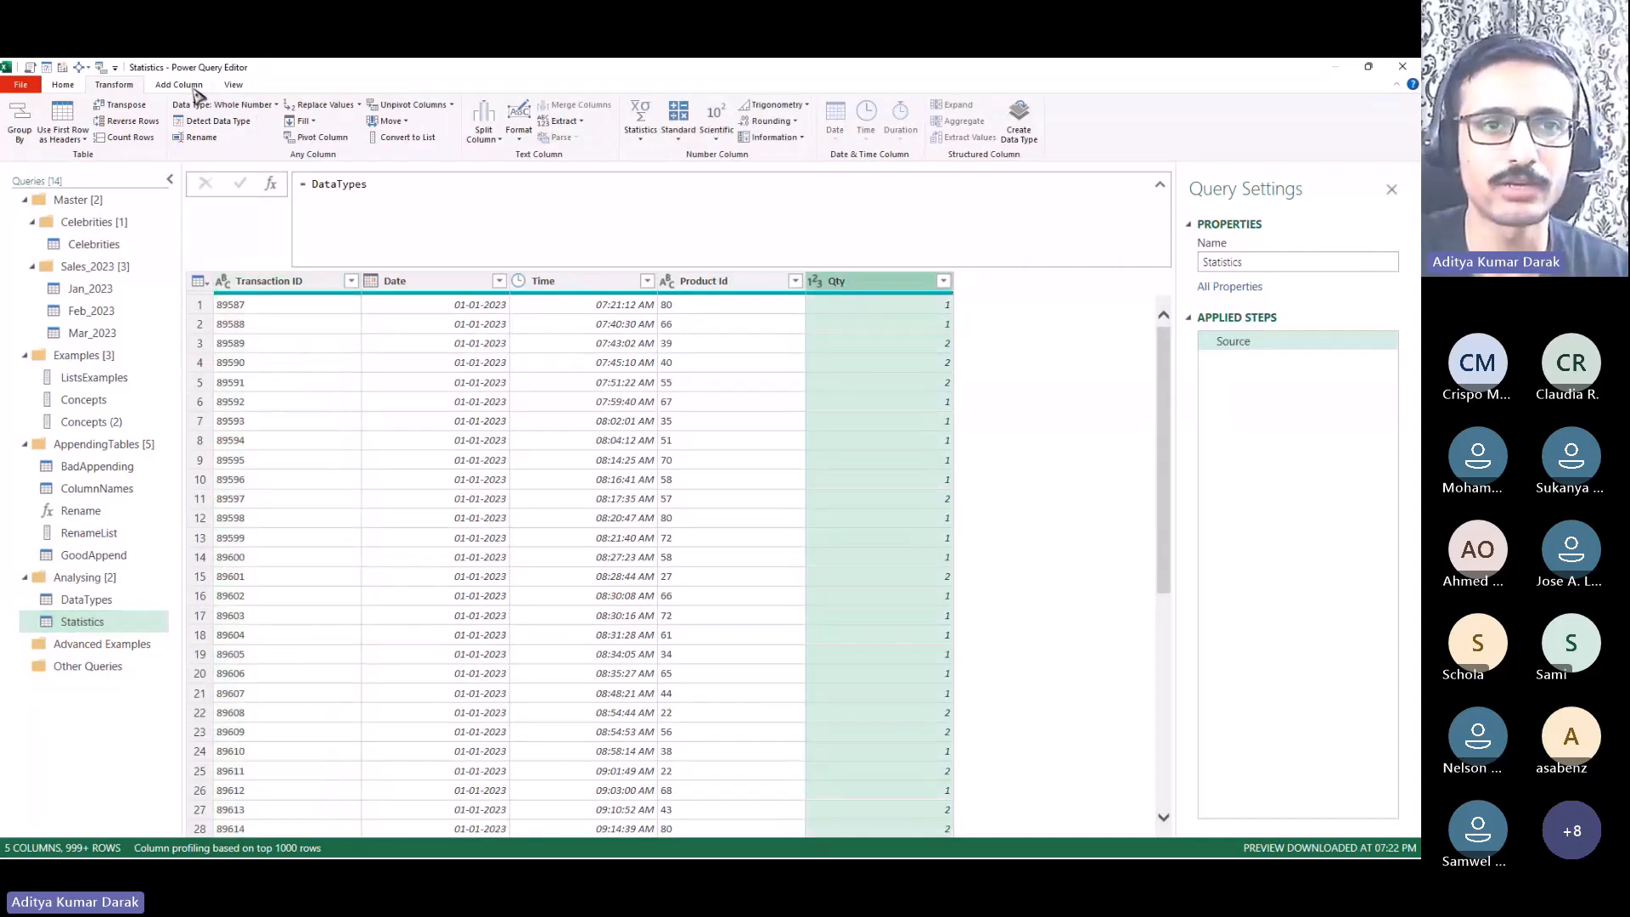
pyautogui.click(642, 134)
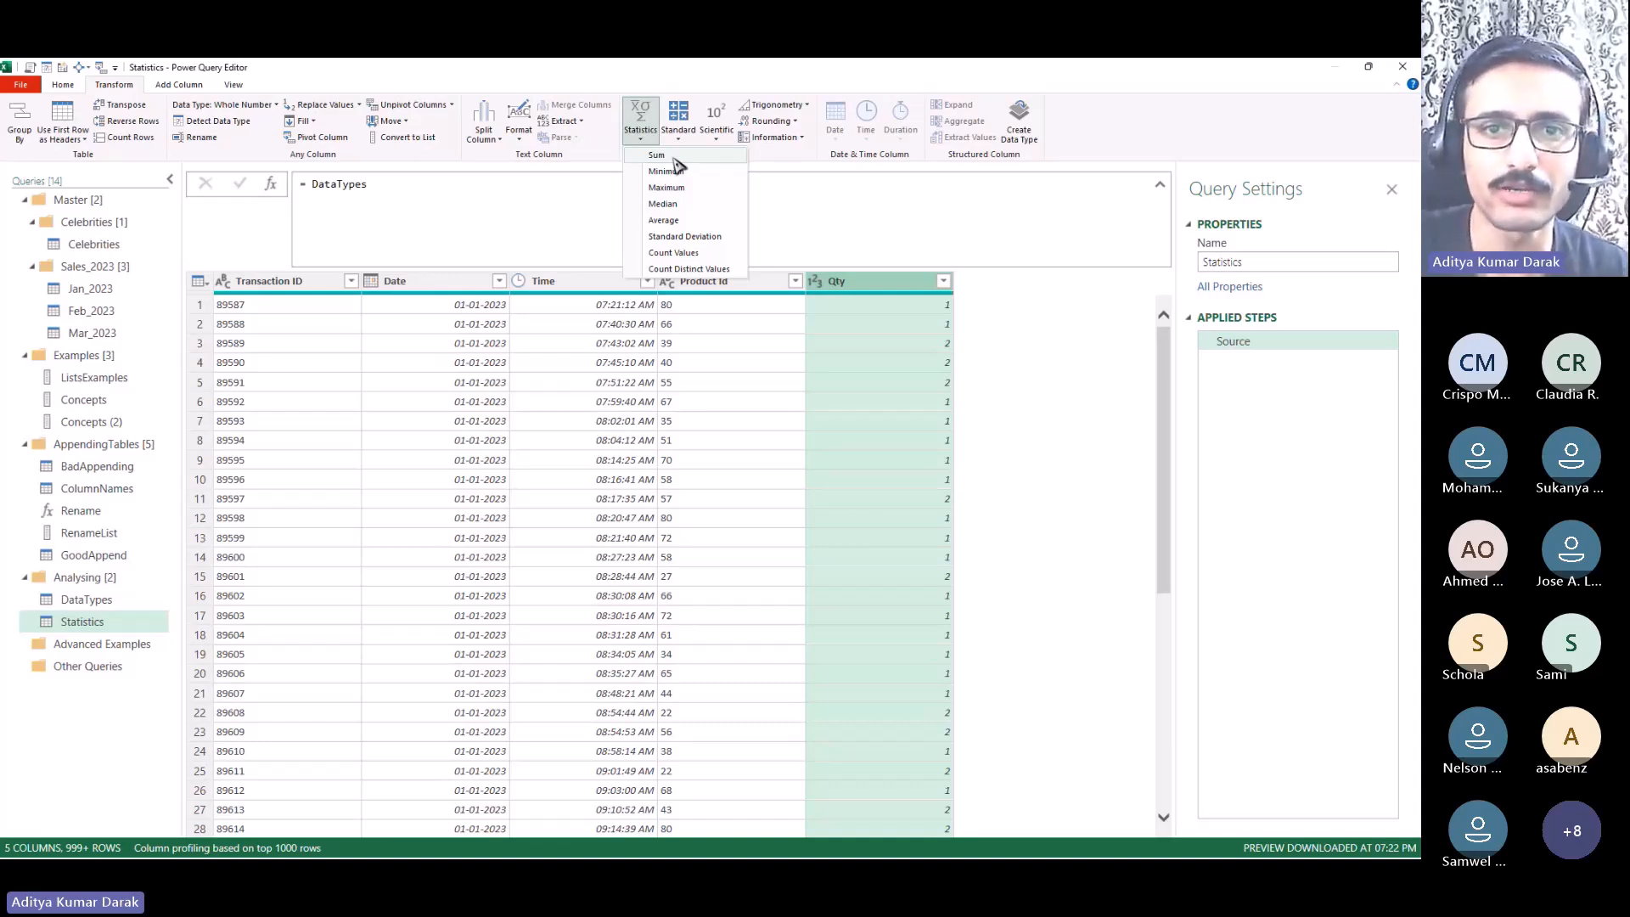
pyautogui.click(675, 156)
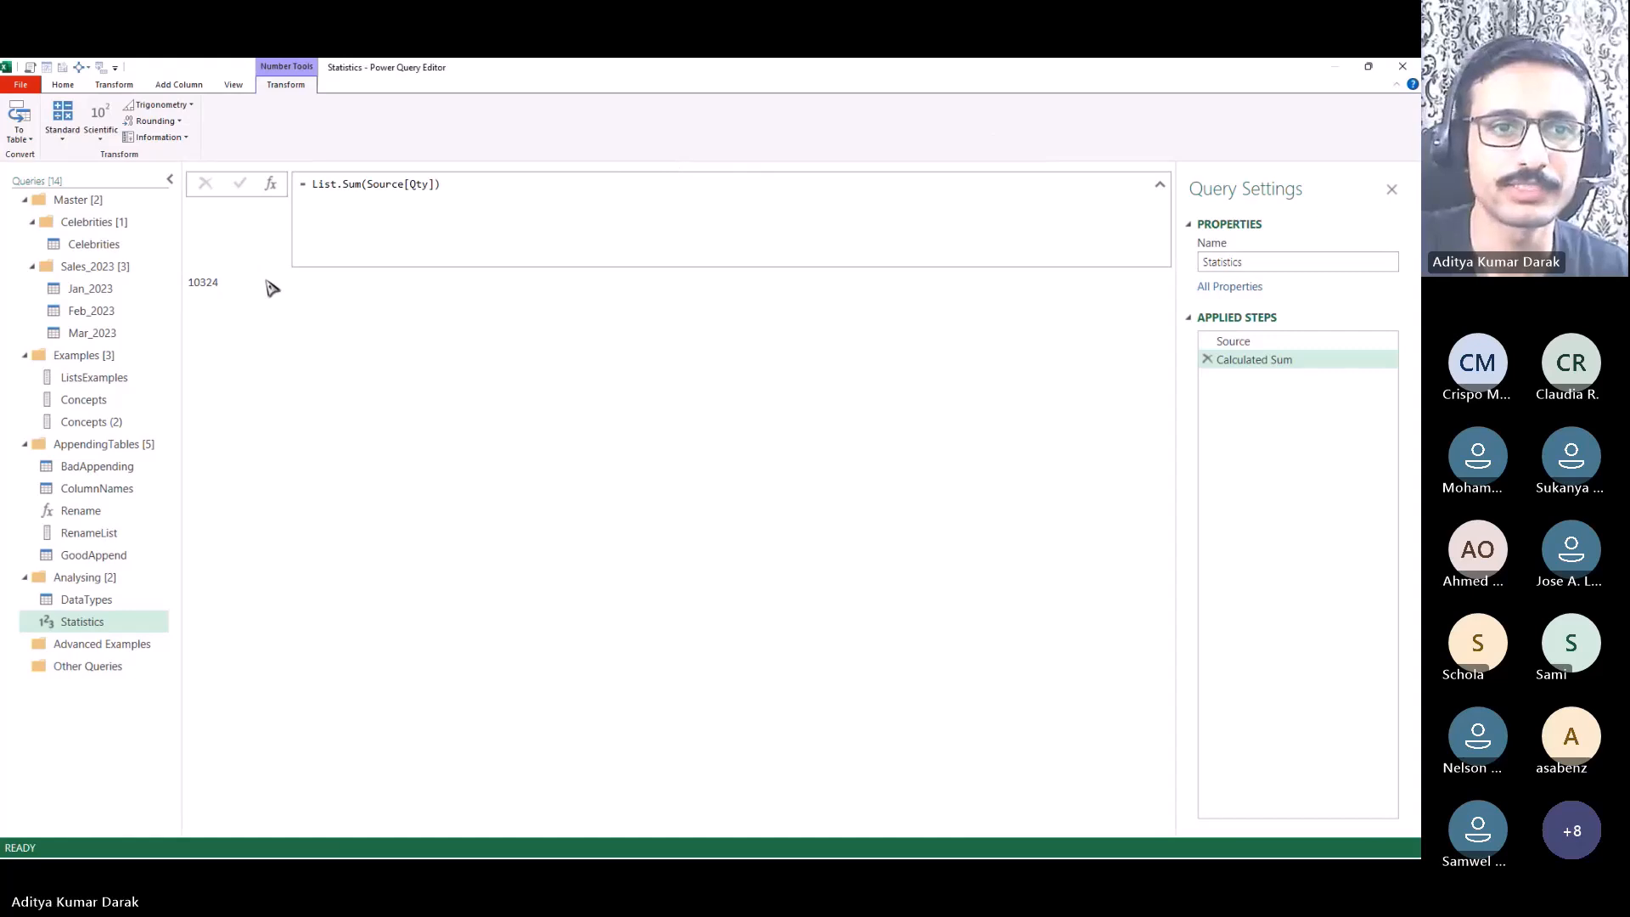
pyautogui.click(209, 281)
pyautogui.click(240, 351)
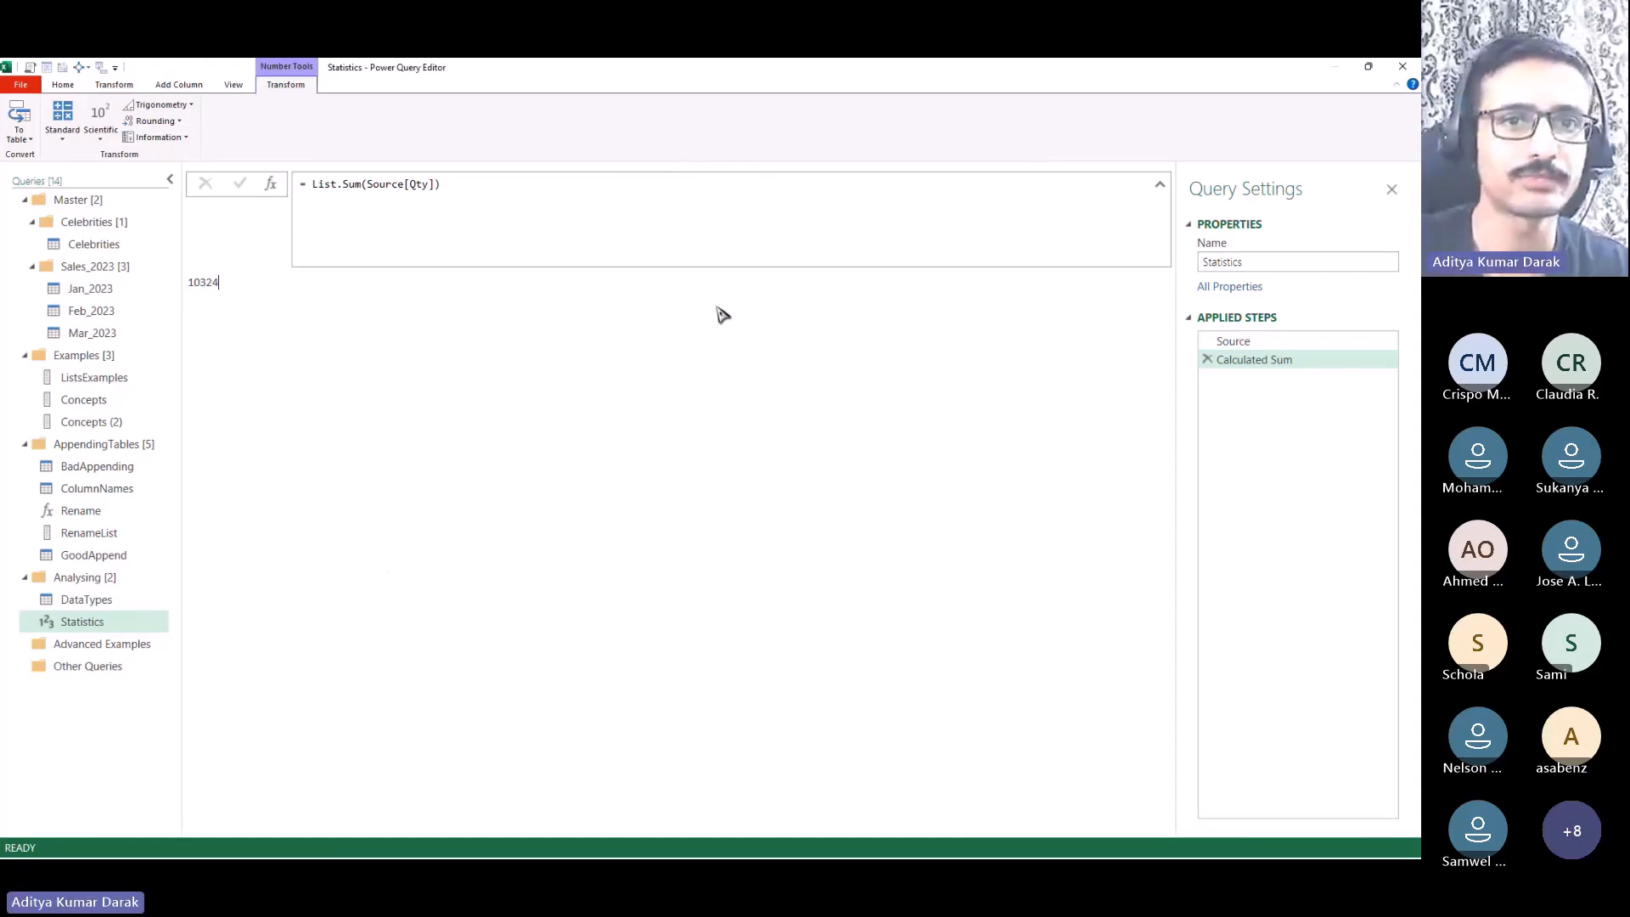
# Step: Examine how the Navigation step of the Concepts query extracts a column as a list with Source[Name]
pyautogui.hotkey('ctrl', 'shift', '+')
pyautogui.hotkey('ctrl', 'shift', '+')
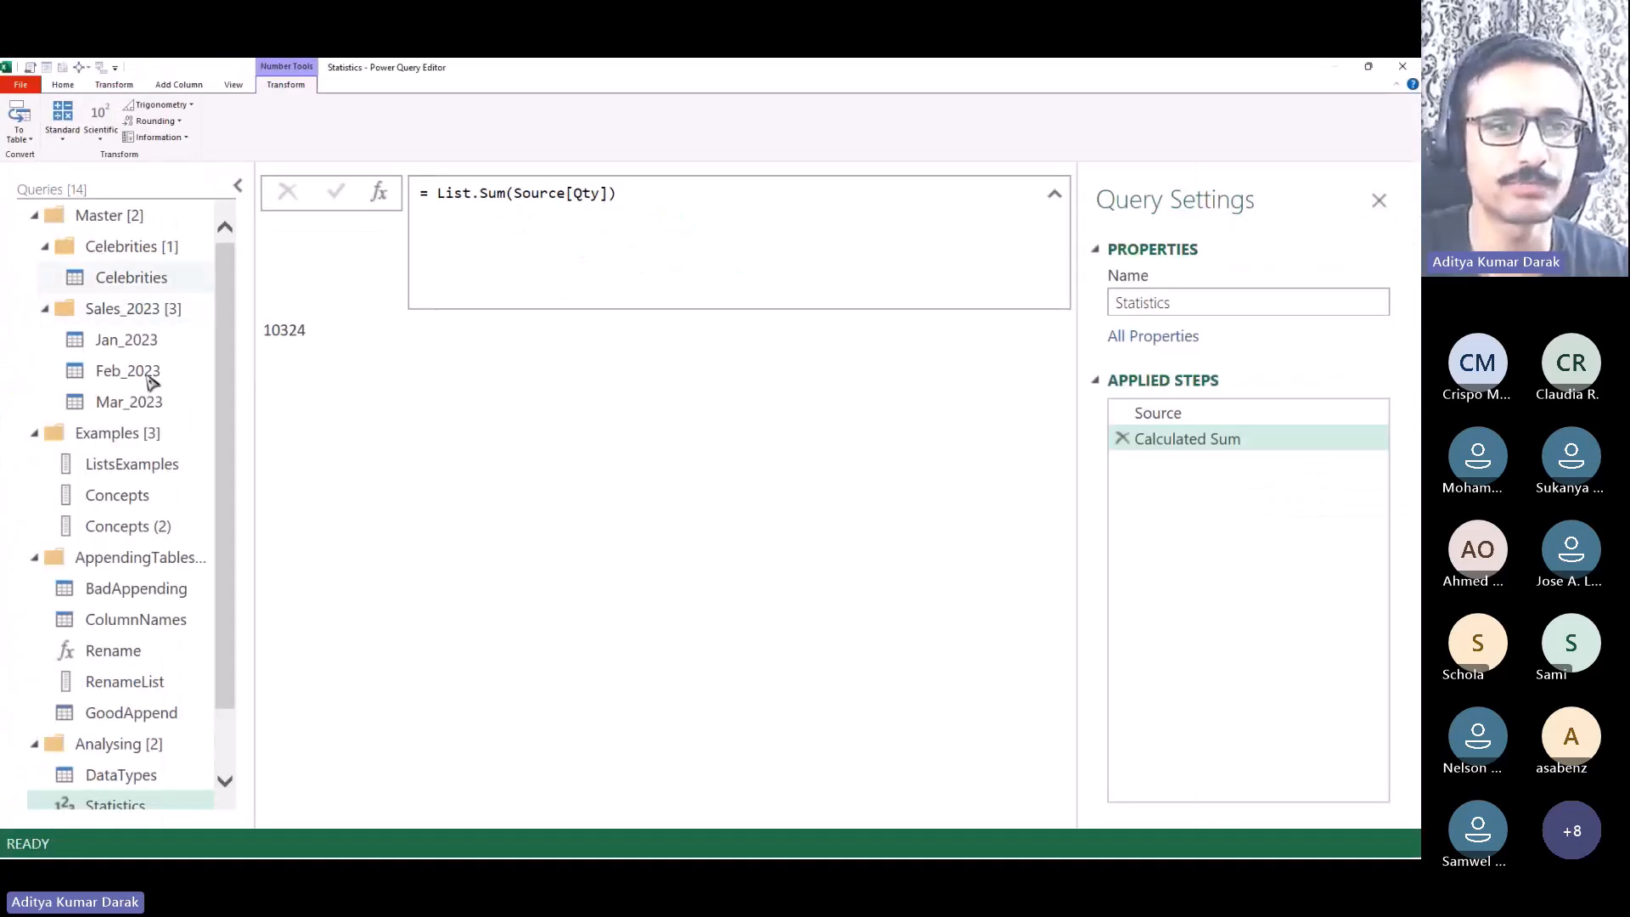
pyautogui.click(153, 506)
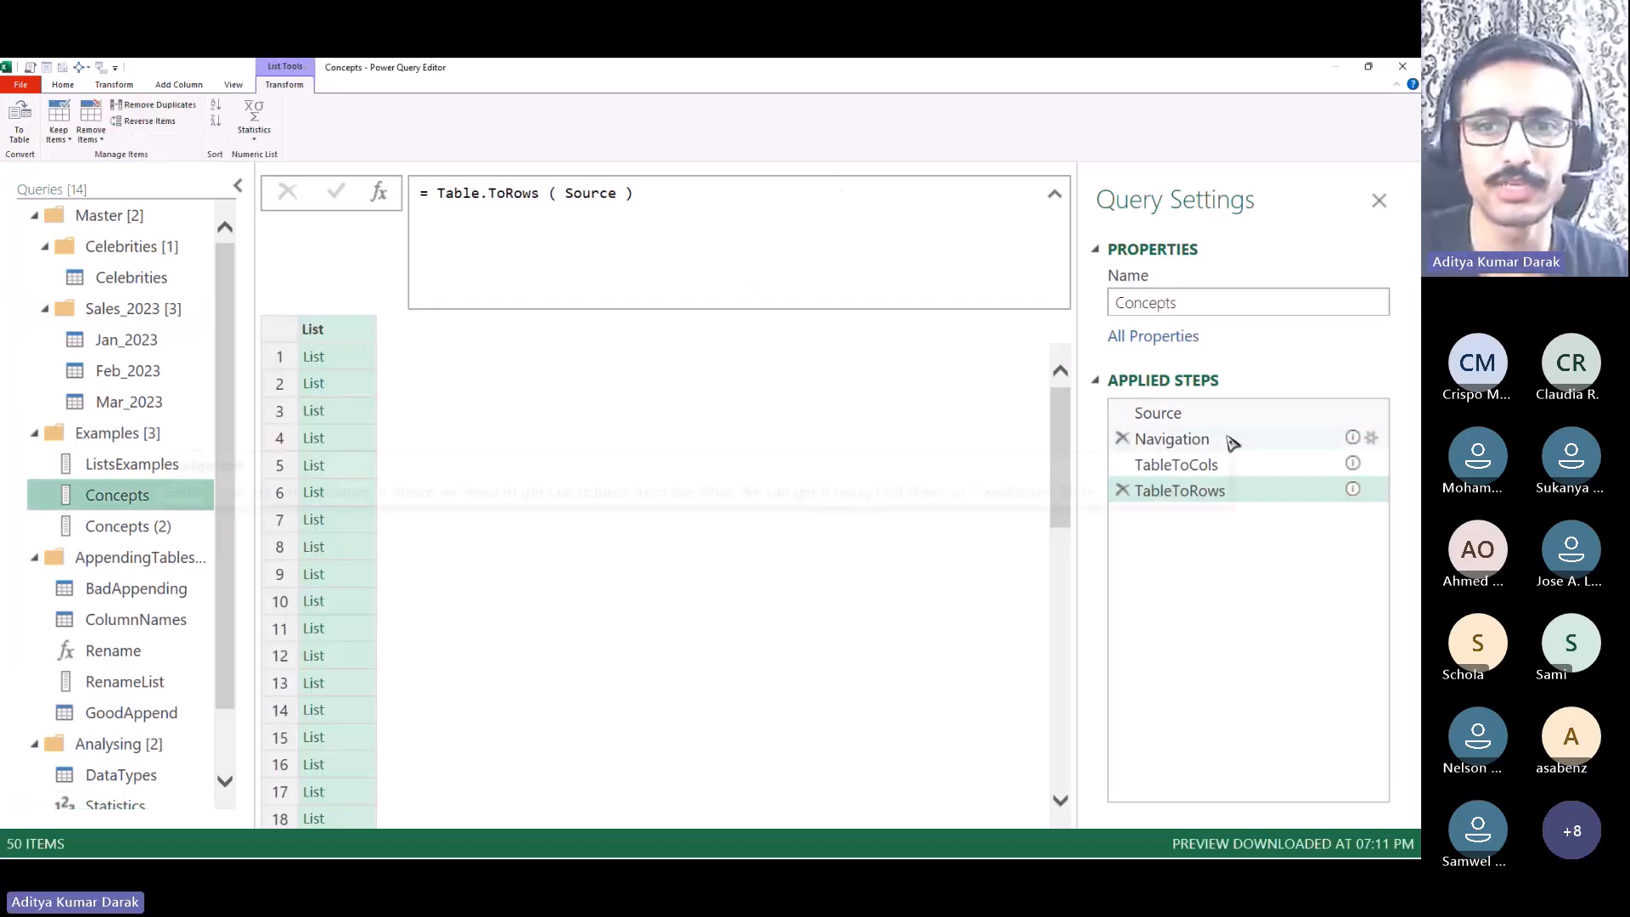
pyautogui.moveTo(437, 193); pyautogui.dragTo(540, 193)
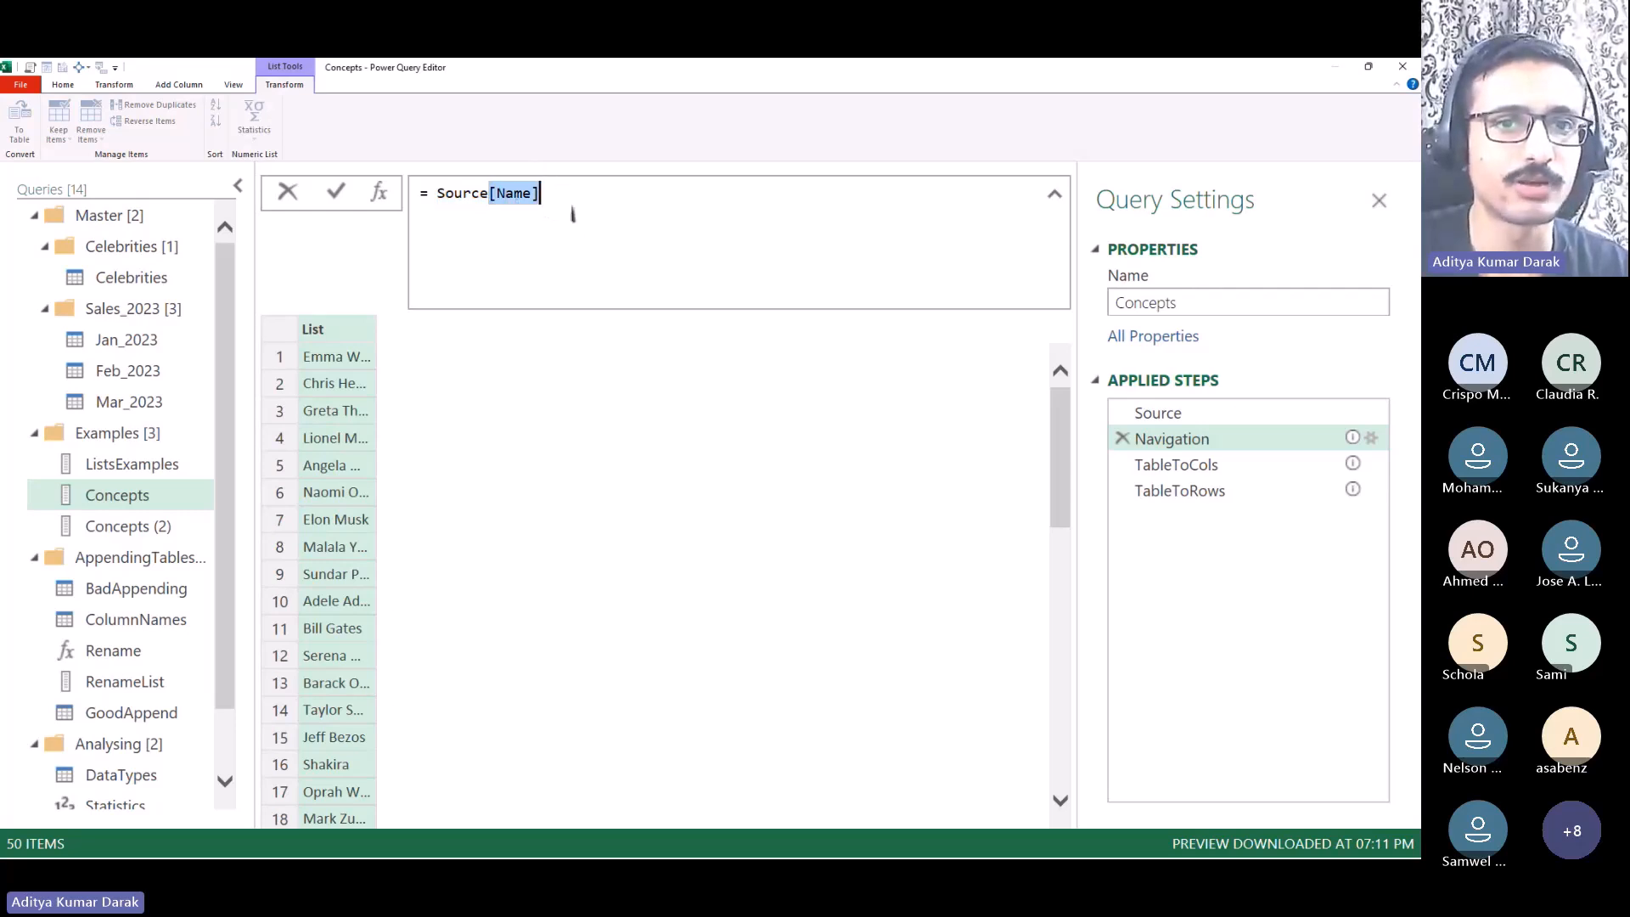
pyautogui.click(531, 206)
pyautogui.moveTo(532, 204); pyautogui.dragTo(490, 194)
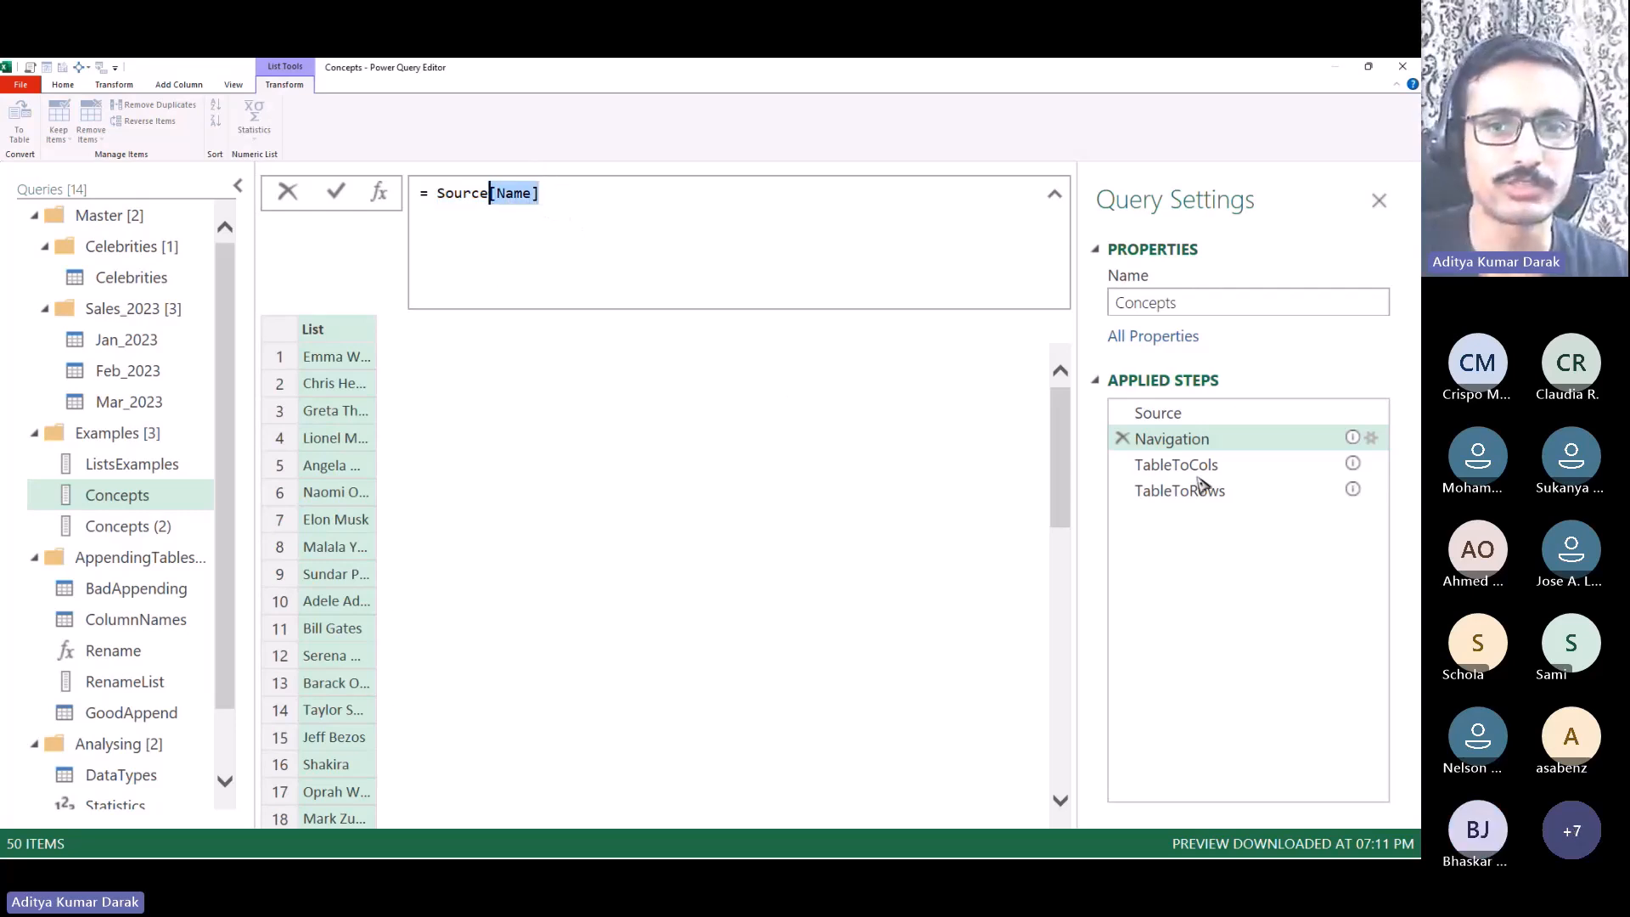
pyautogui.click(978, 446)
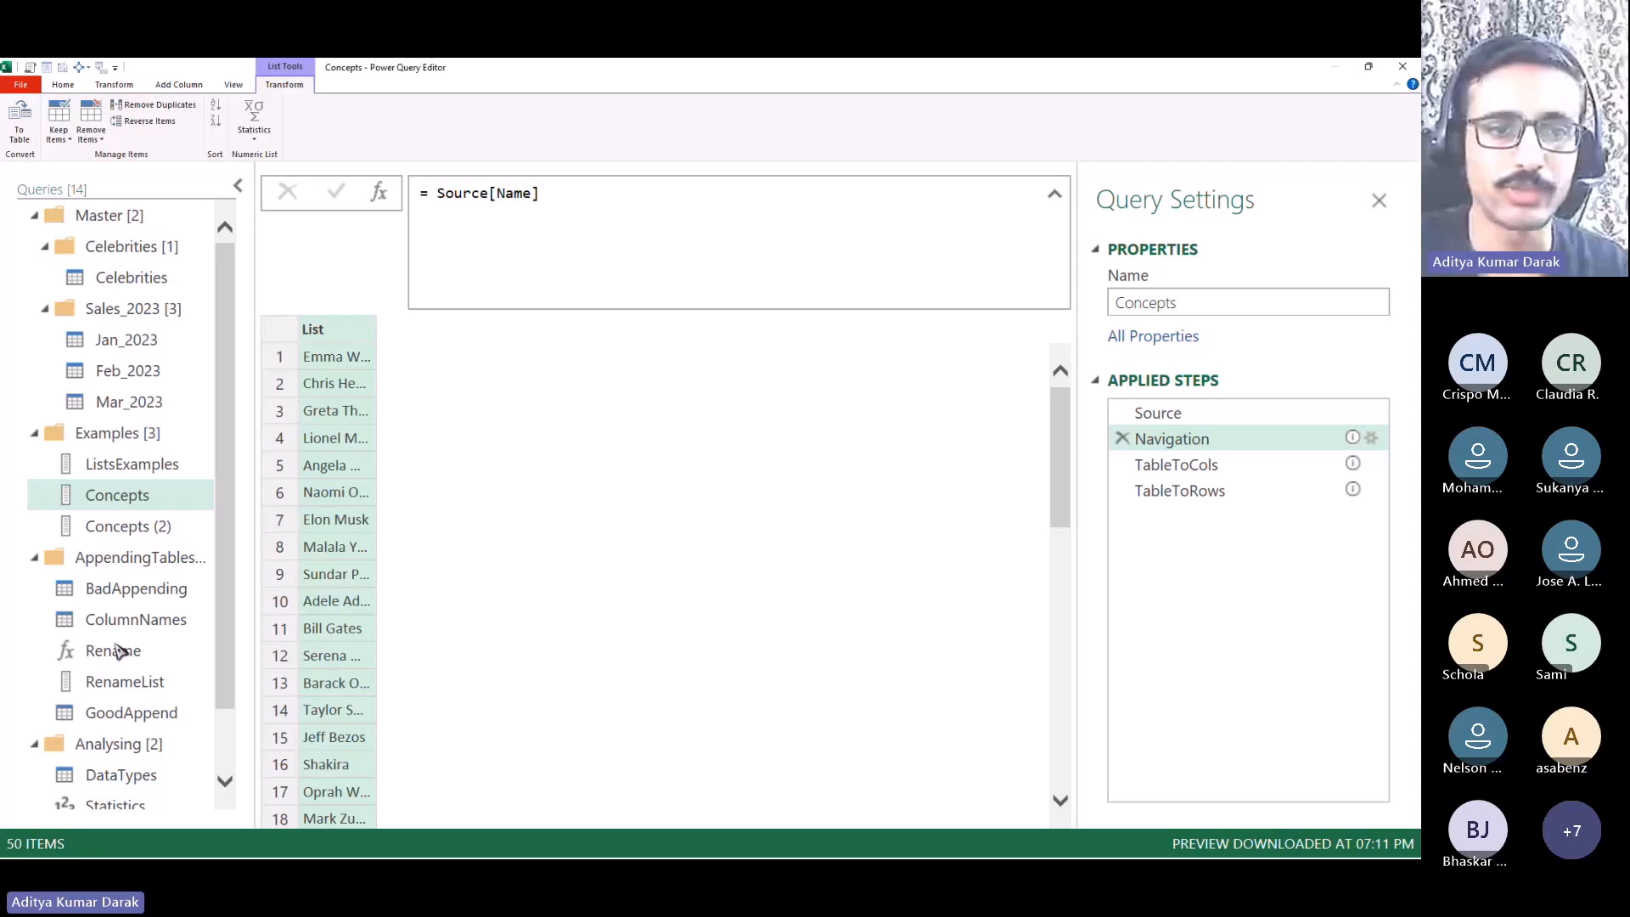
# Step: Strip the List.Sum function from the Statistics query's formula, leaving only = Source[Qty]
pyautogui.click(168, 804)
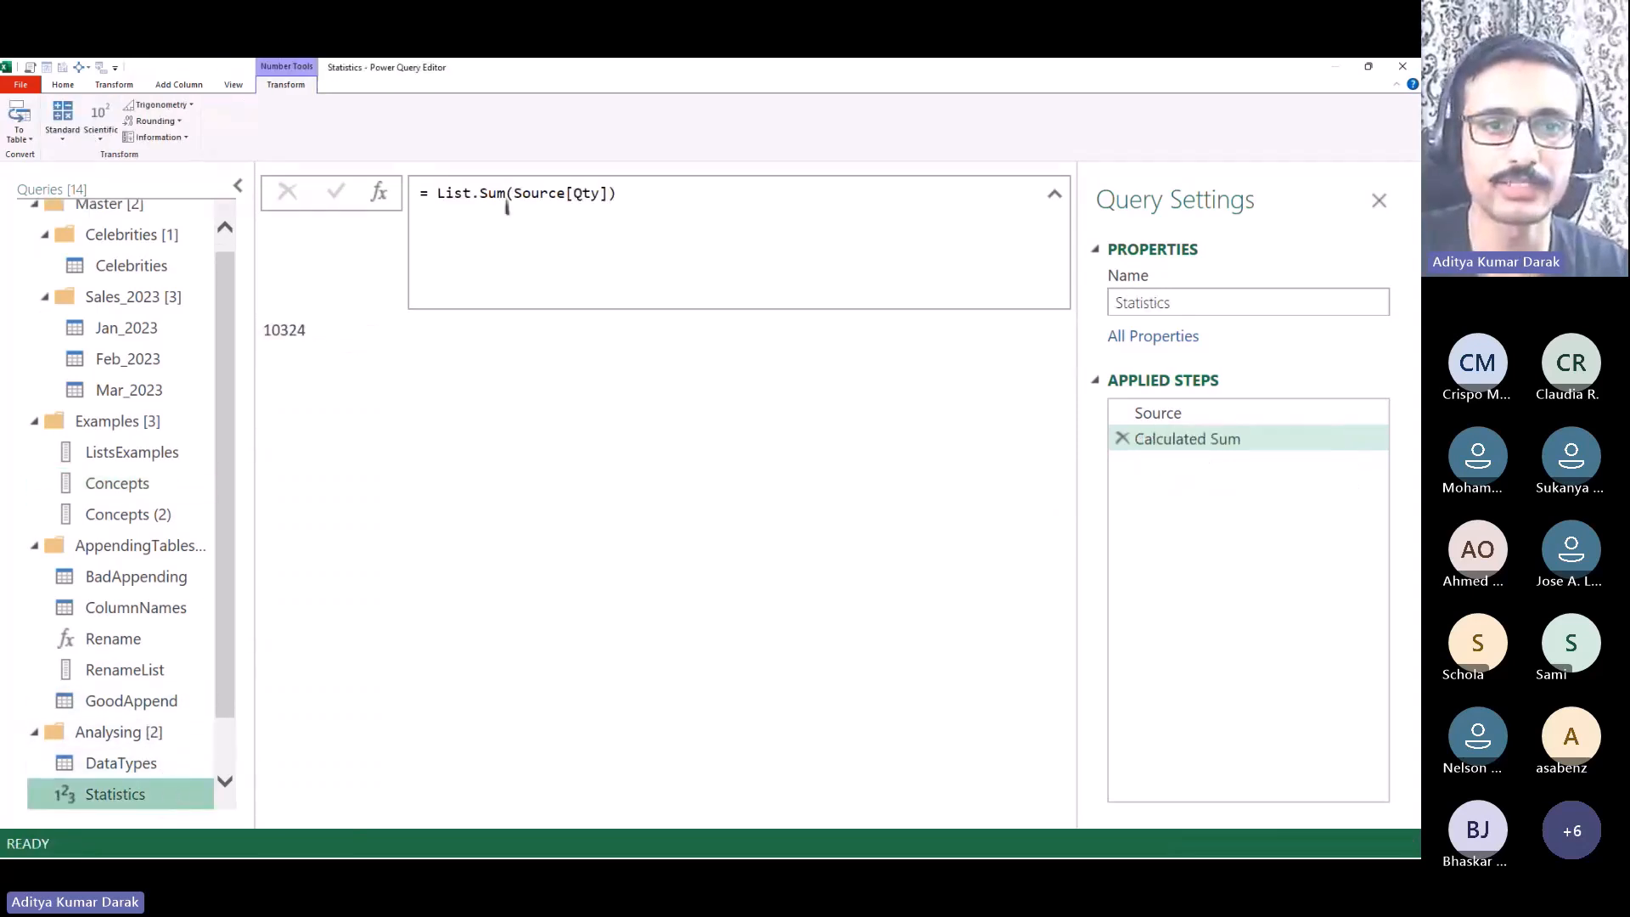
pyautogui.moveTo(512, 201); pyautogui.dragTo(436, 201)
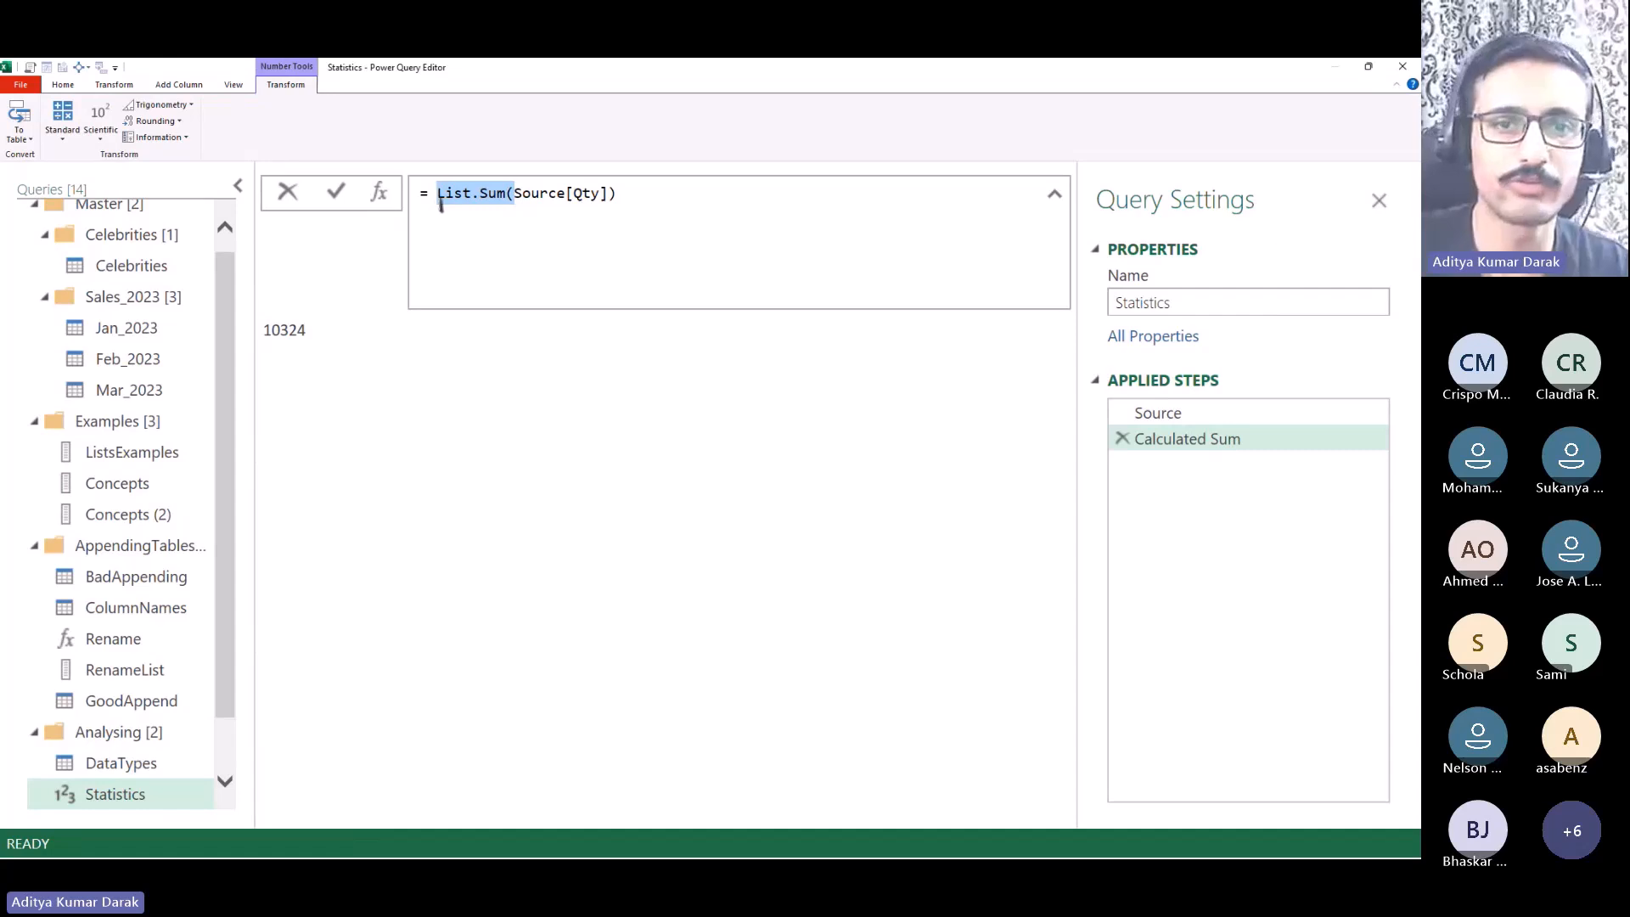
pyautogui.press('BackSpace')
pyautogui.press('End')
pyautogui.press('BackSpace')
pyautogui.press('Return')
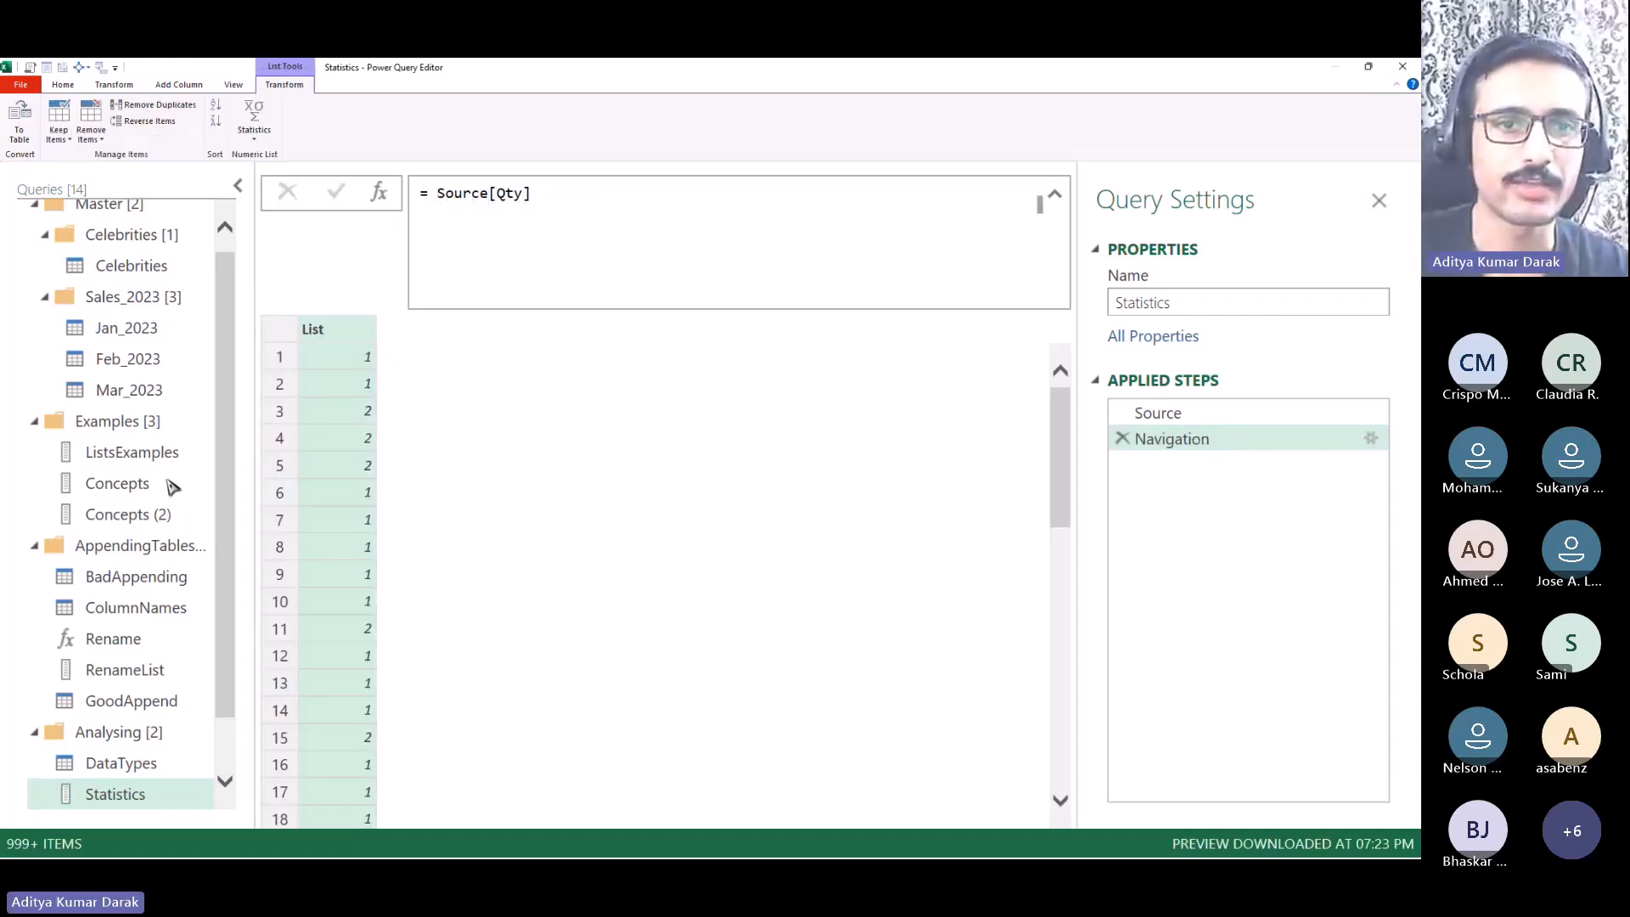
# Step: Compare the Qty column in the Statistics query's Source table with the list in the Navigation step
pyautogui.scroll(-6, 680, 475)
pyautogui.click(1222, 419)
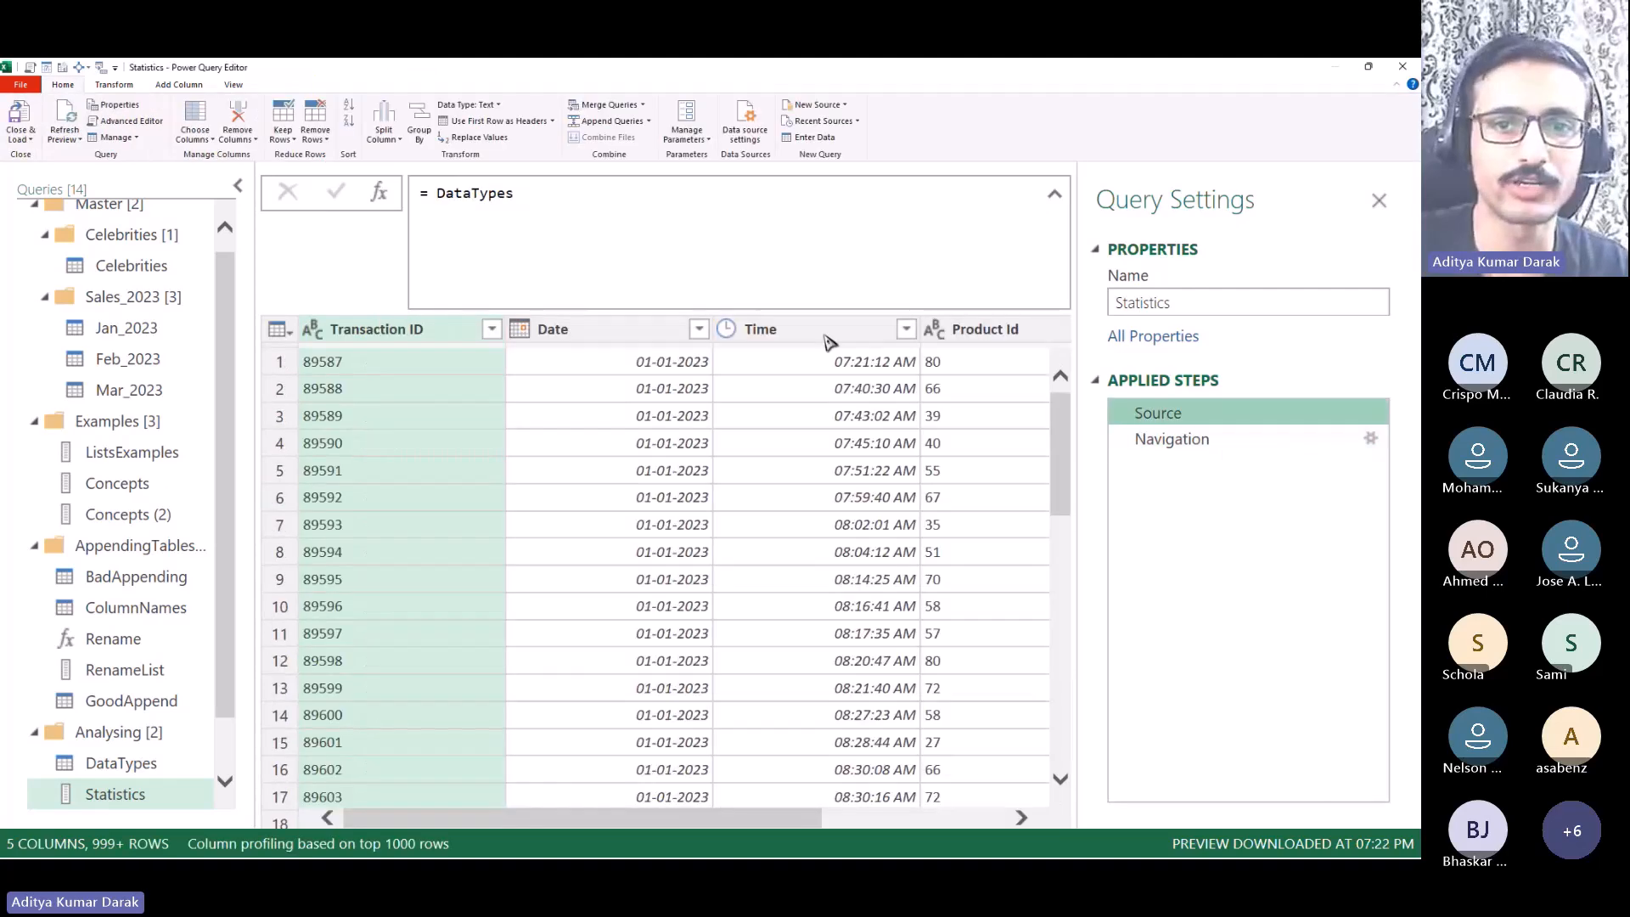
pyautogui.moveTo(761, 817); pyautogui.dragTo(945, 817)
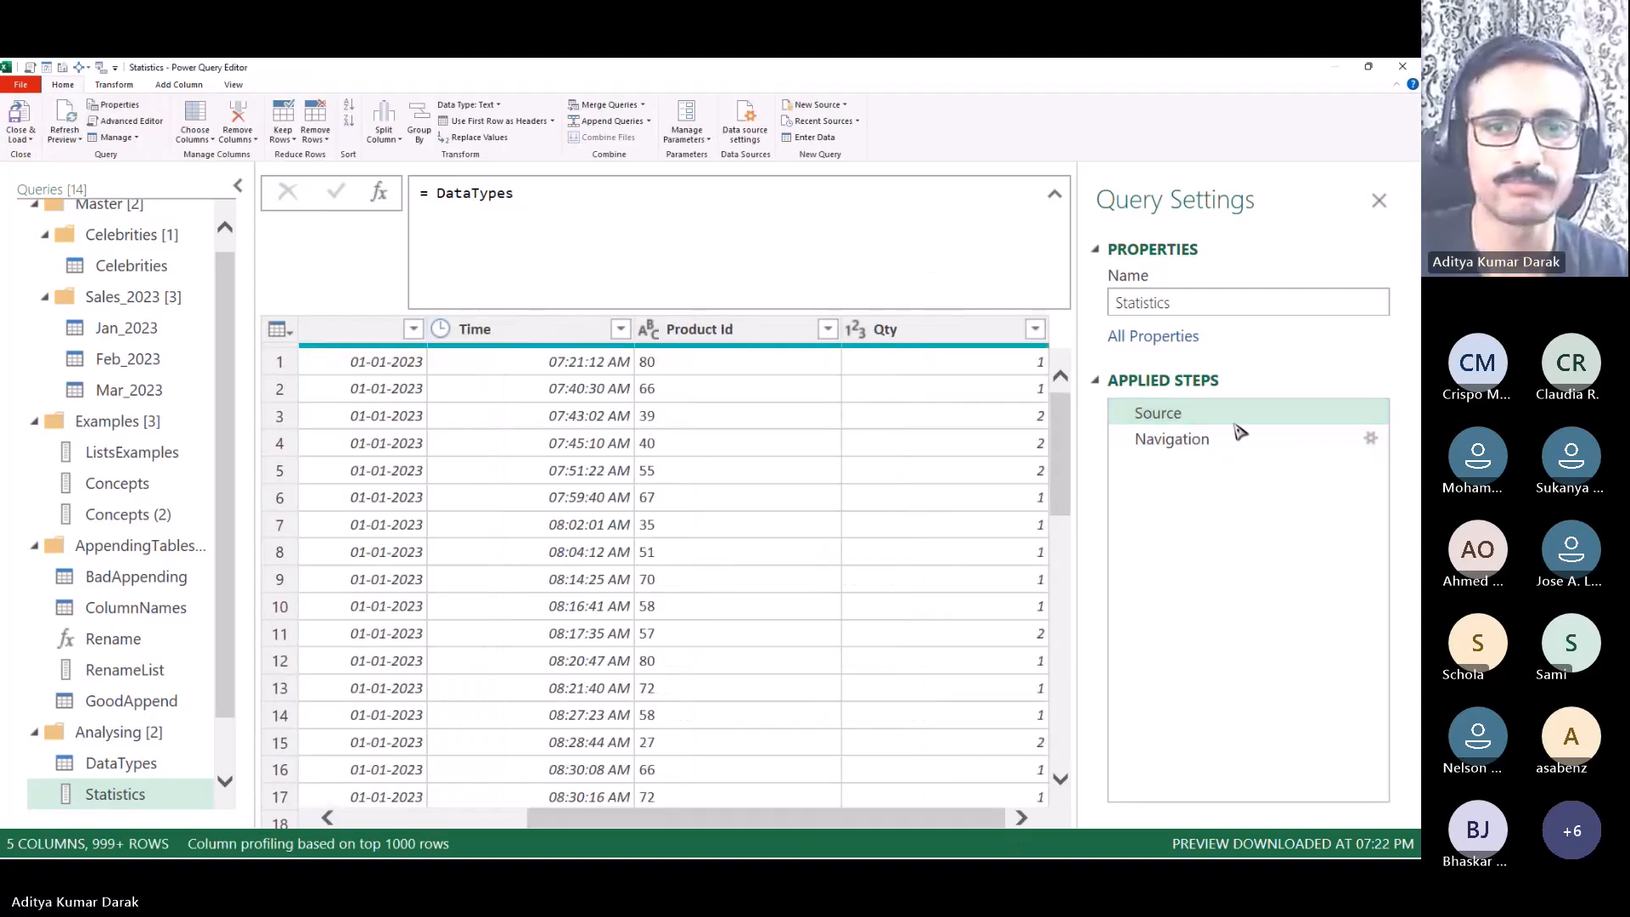
pyautogui.click(1246, 441)
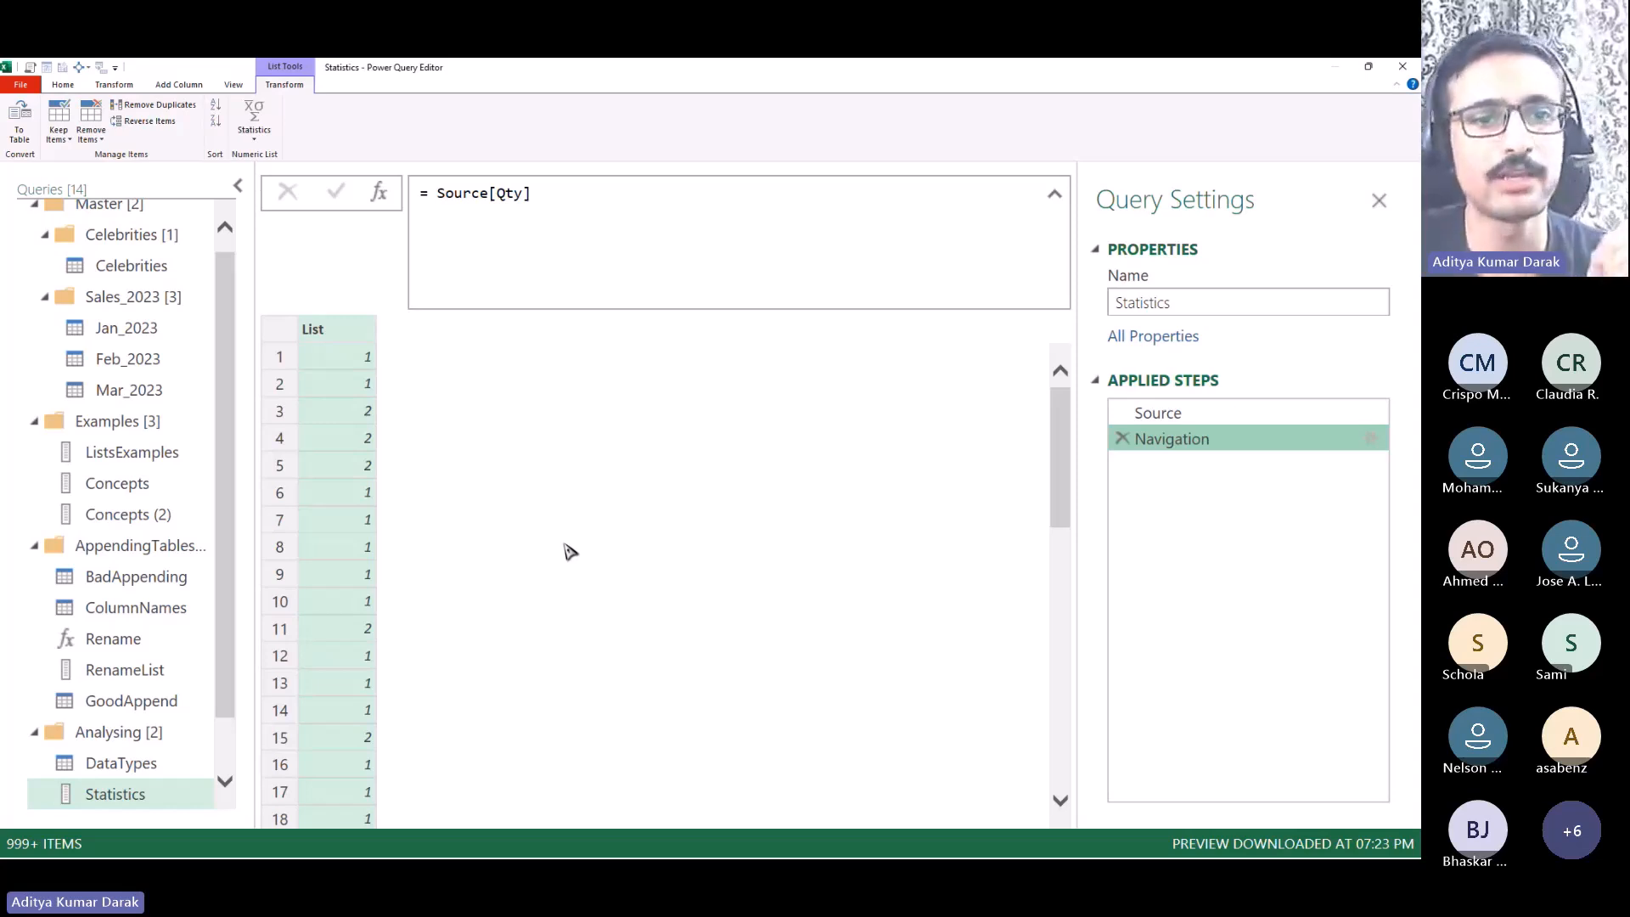
# Step: Wrap the Qty list in List.Sum so the formula reads = List.Sum(Source[Qty])
pyautogui.click(439, 202)
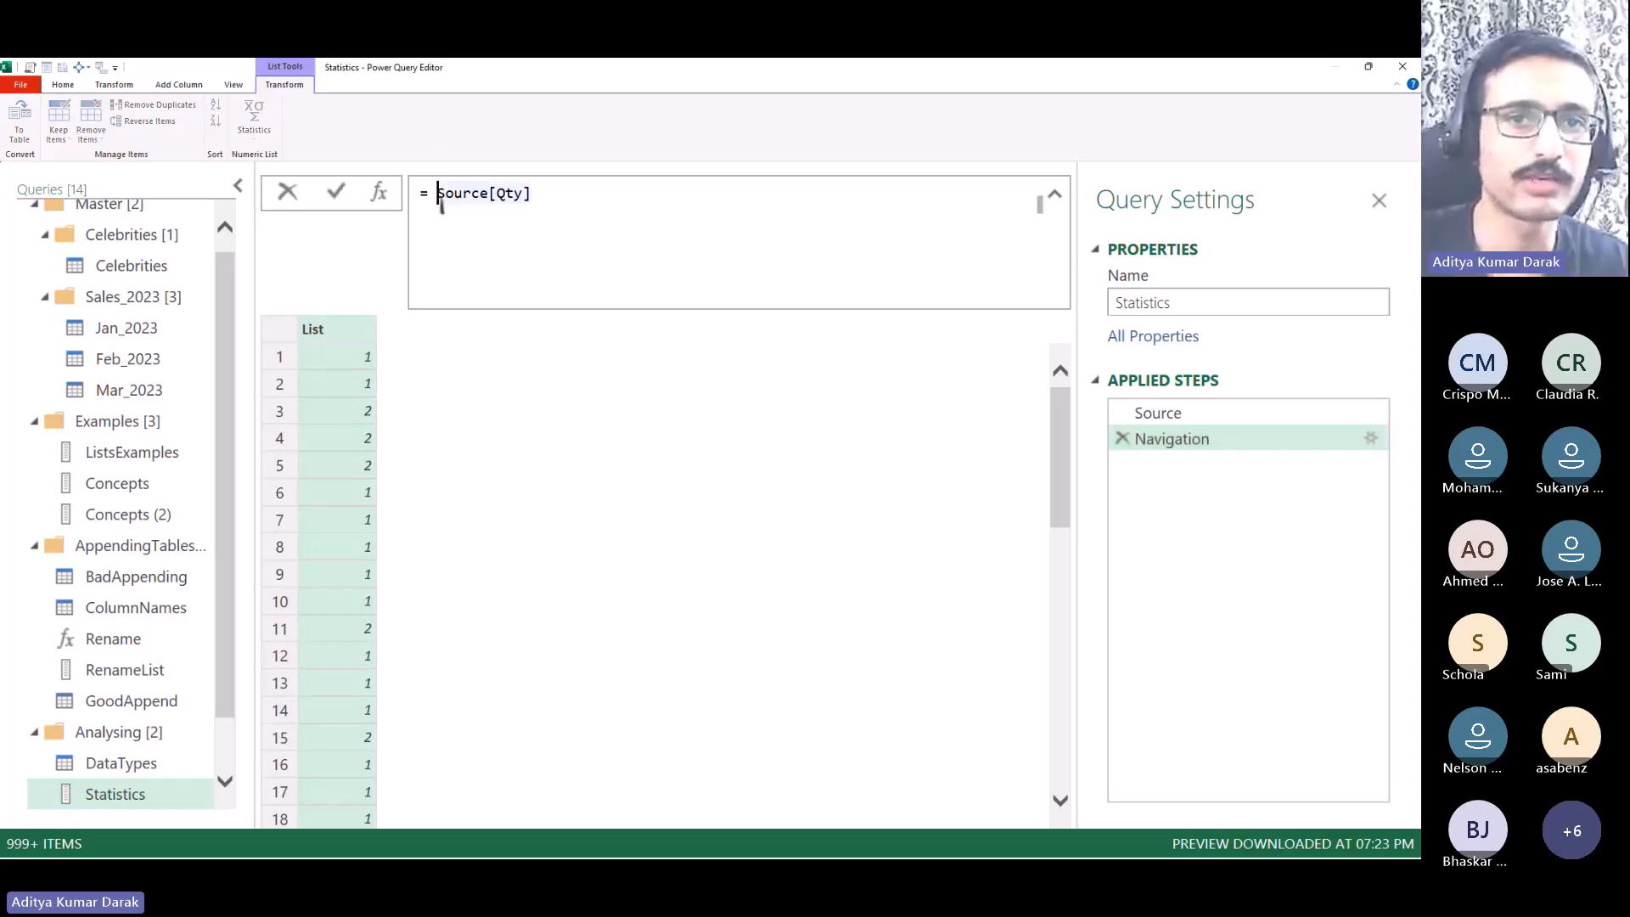
pyautogui.write('l')
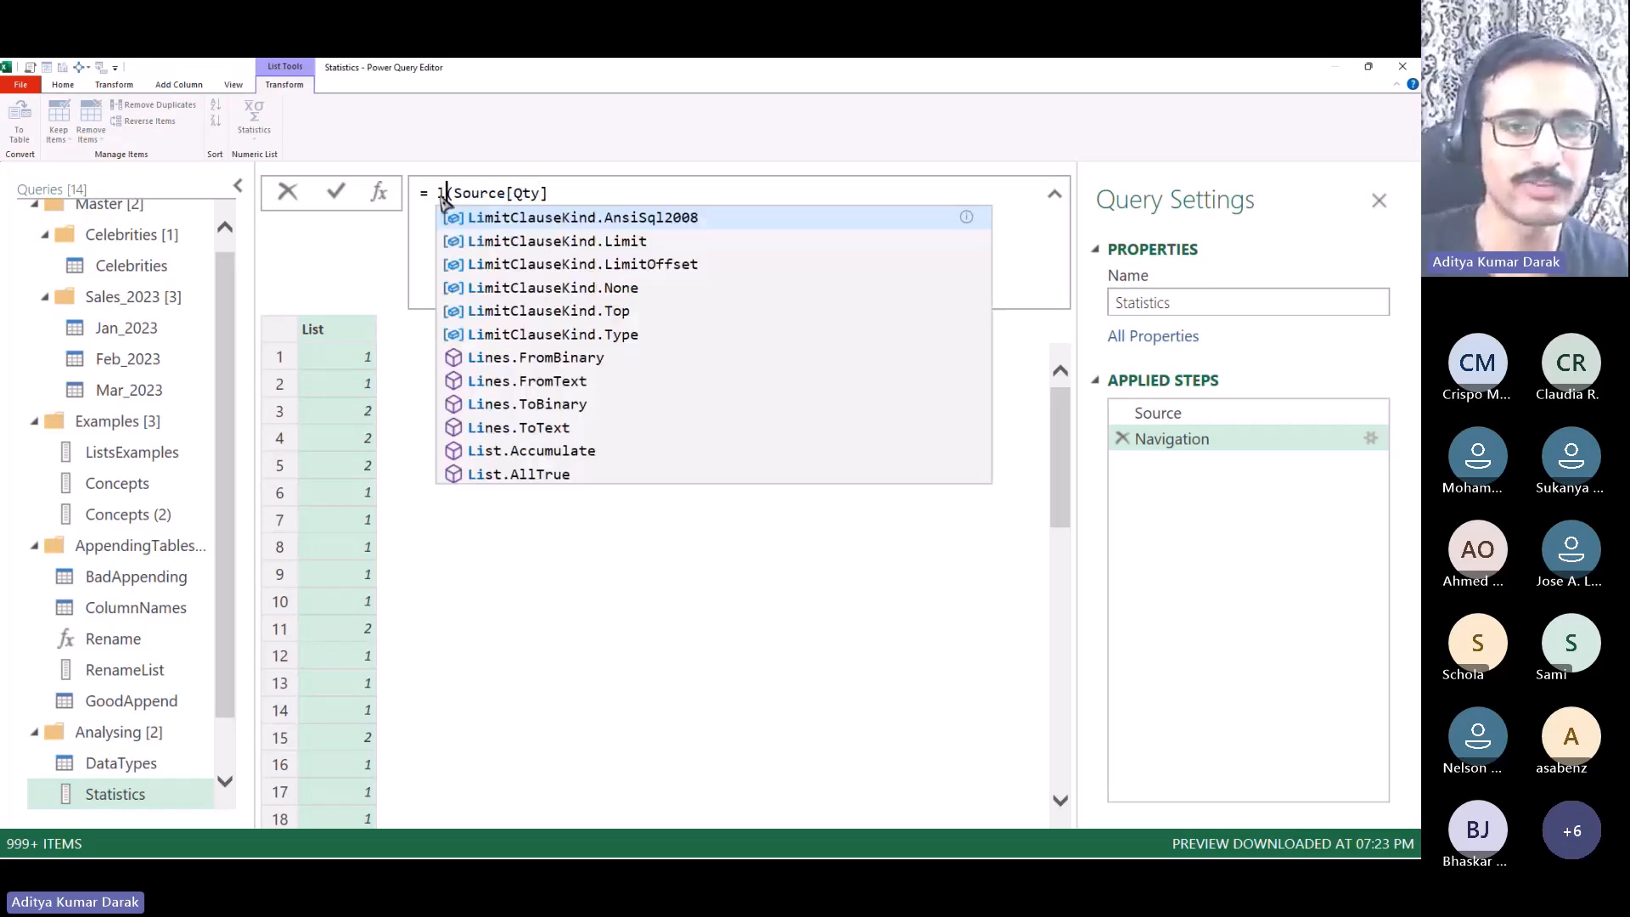
pyautogui.write('ist.Sum(')
pyautogui.press('End')
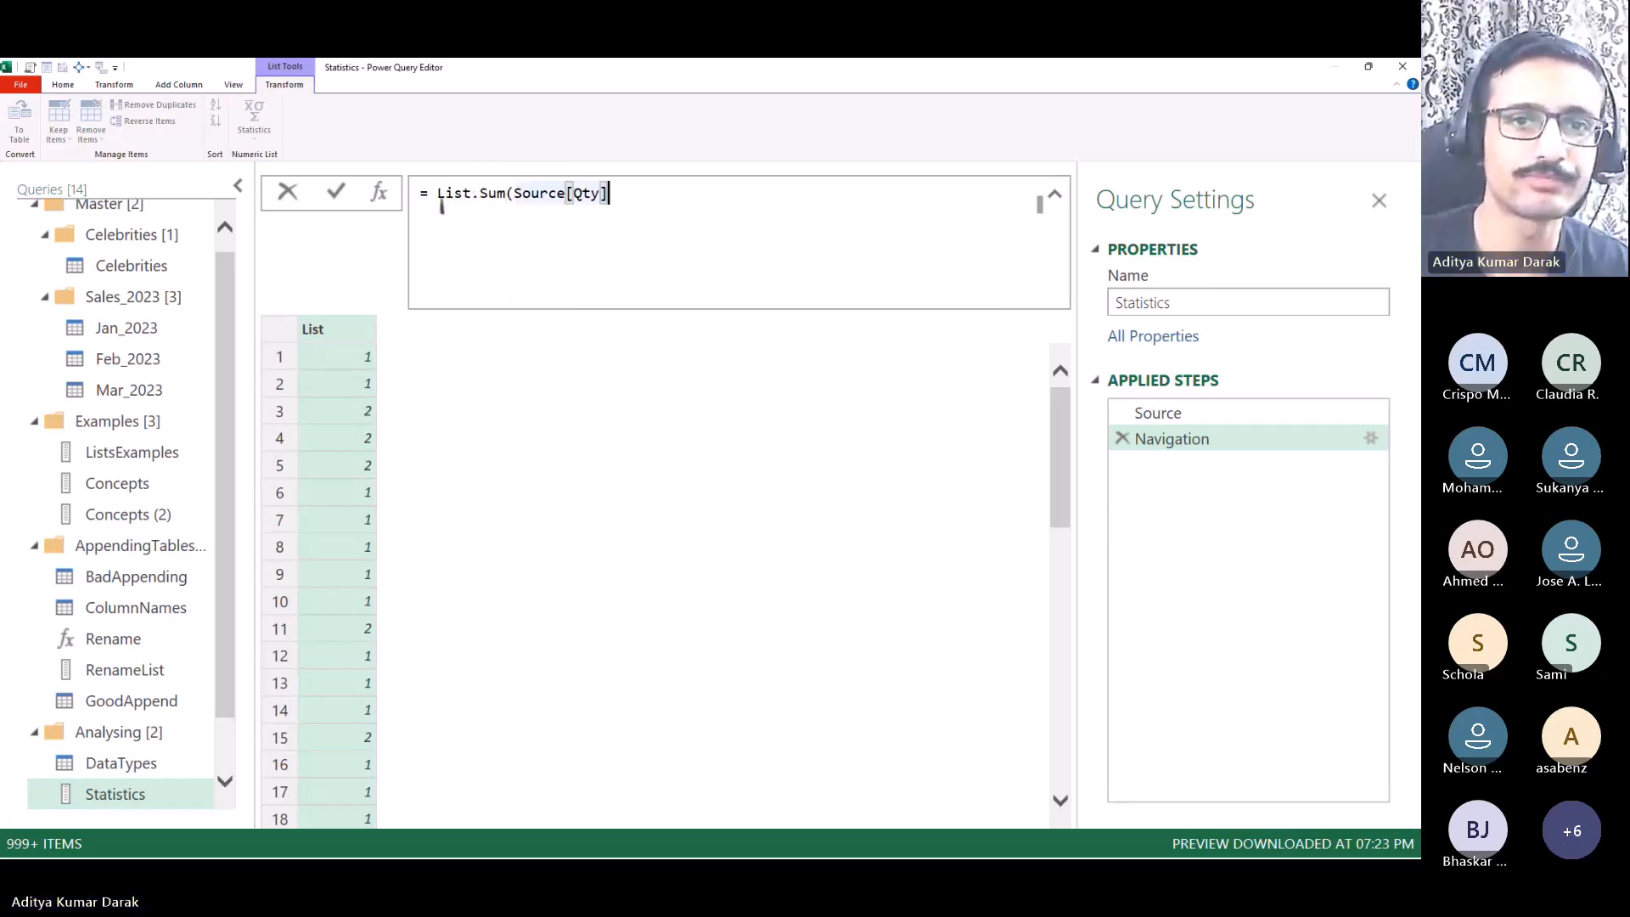
pyautogui.press('Return')
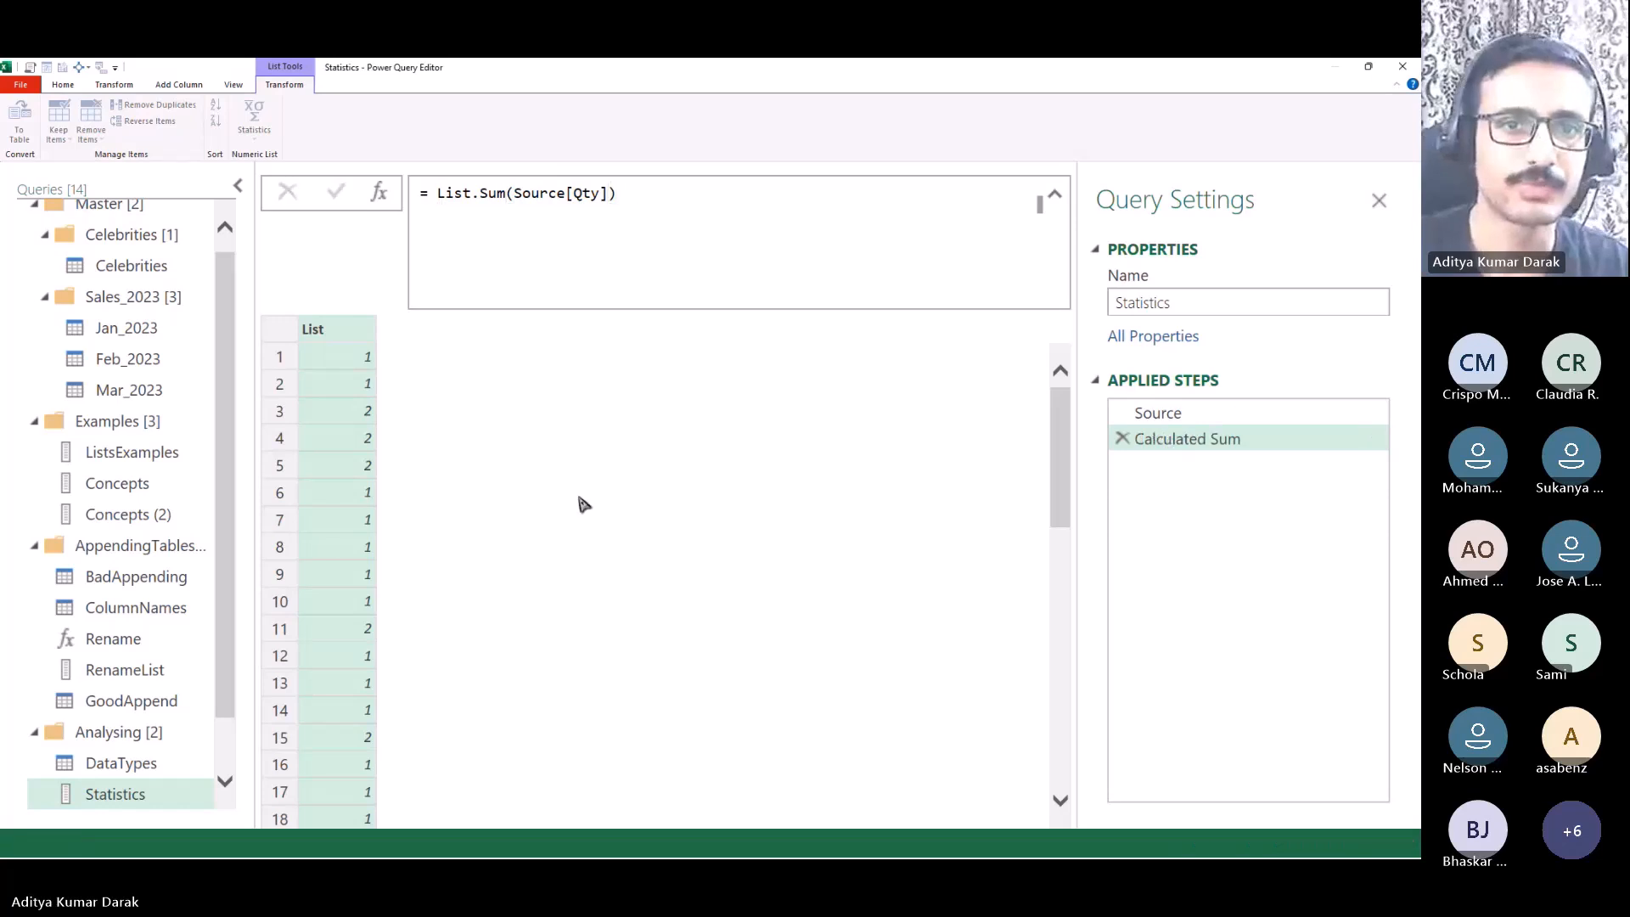
pyautogui.click(310, 333)
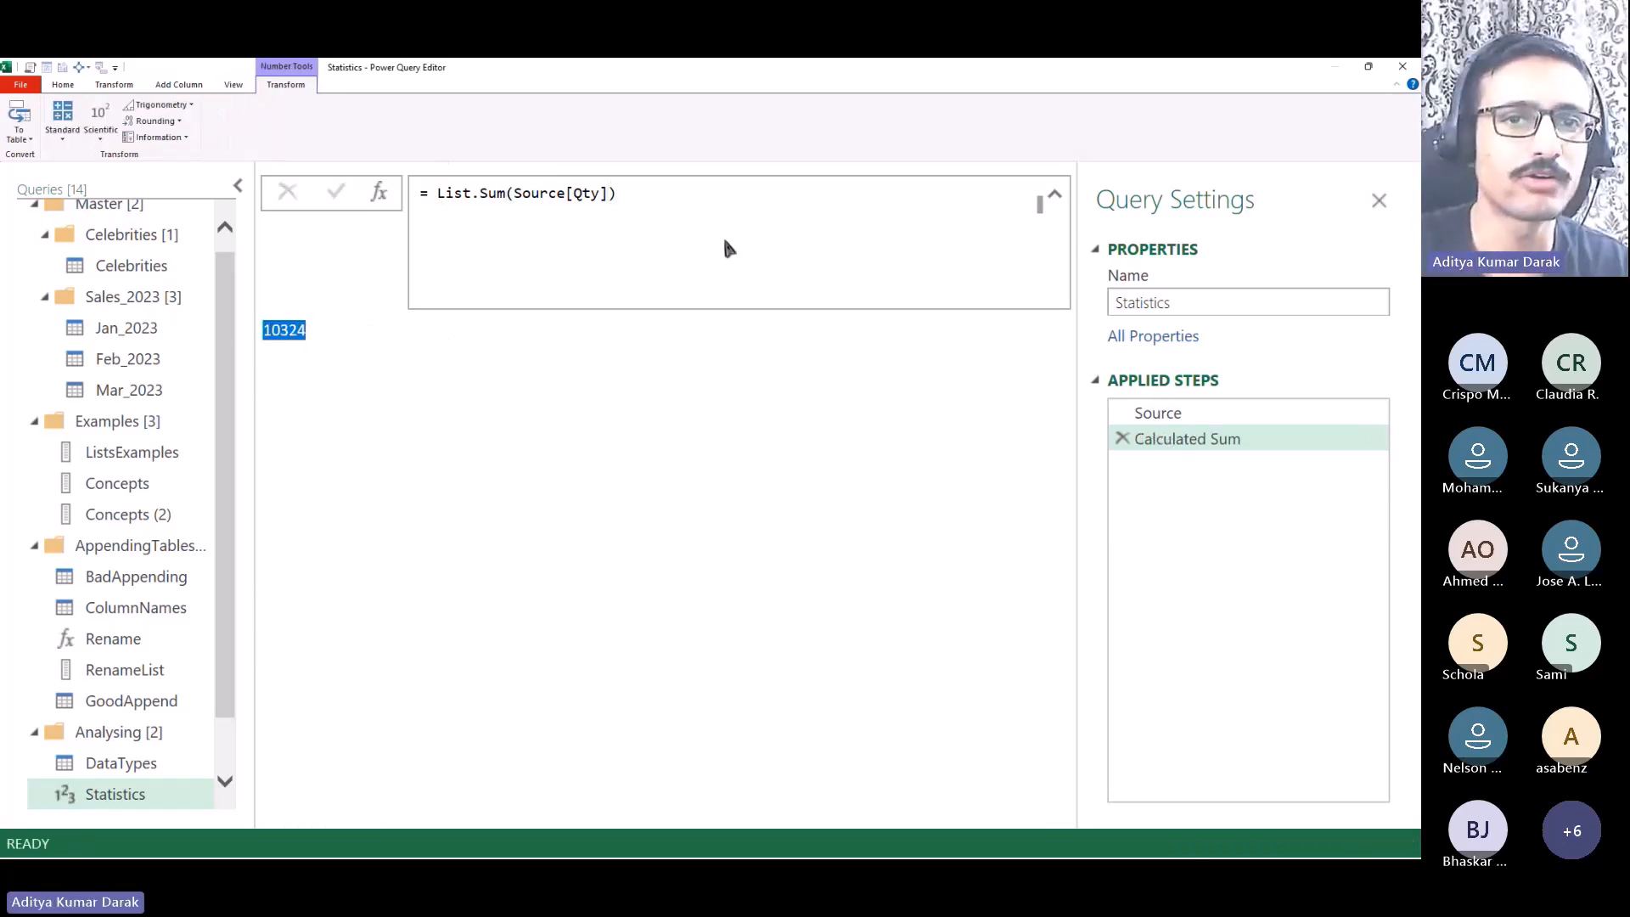
pyautogui.click(647, 484)
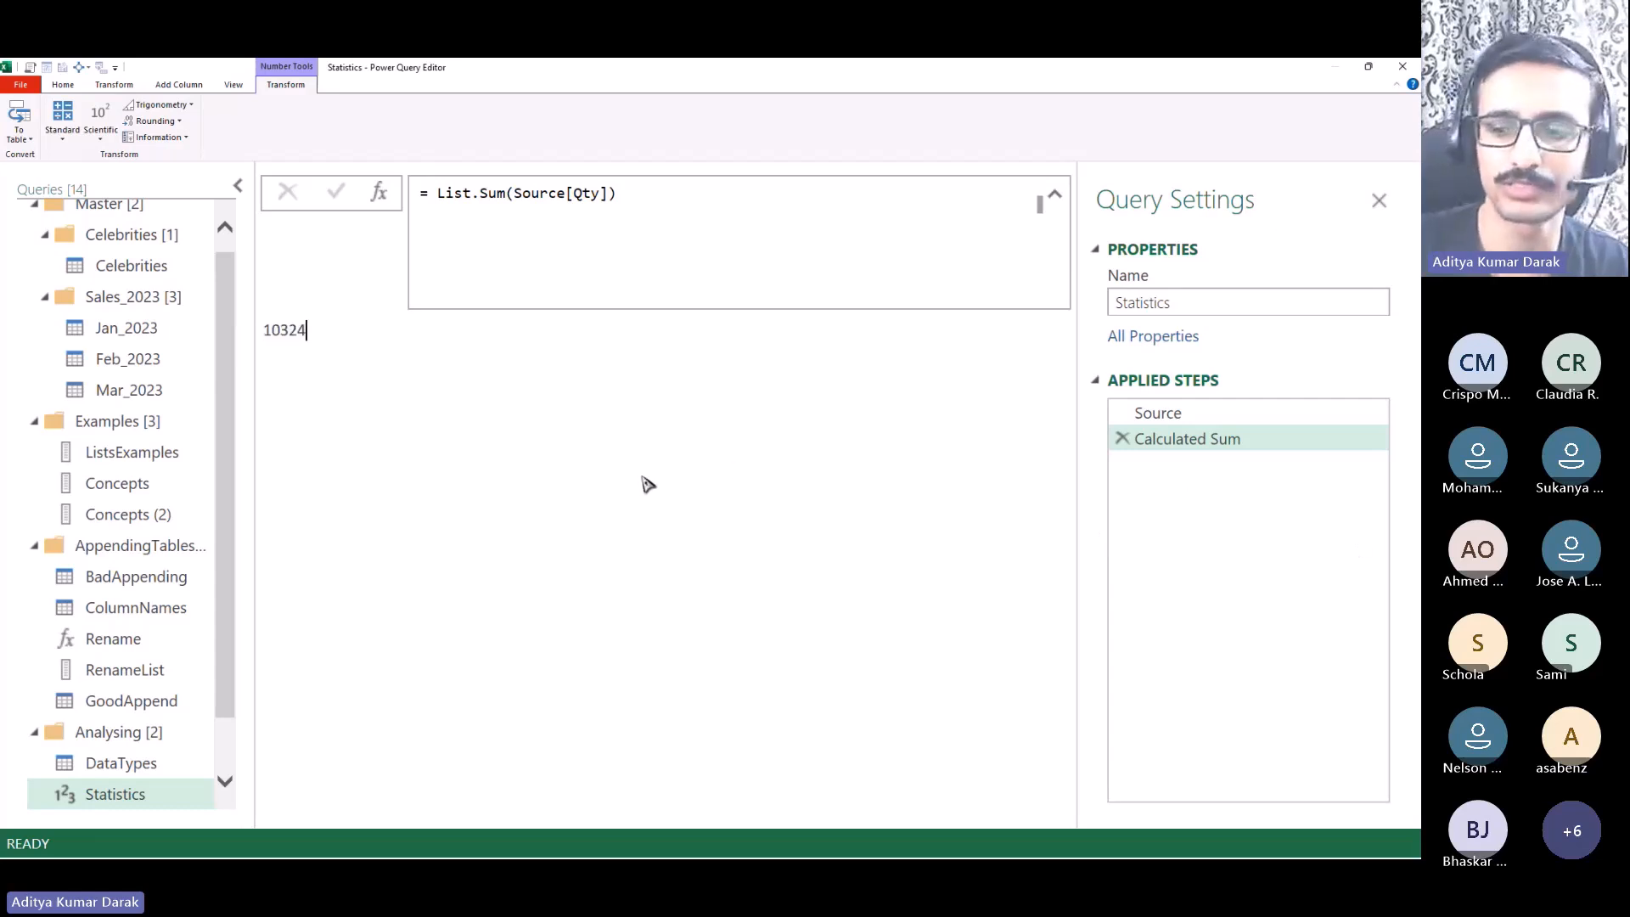
# Step: Delete the Calculated Sum step from the Statistics query
pyautogui.hotkey('ctrl', 'shift', '-')
pyautogui.hotkey('ctrl', 'shift', '-')
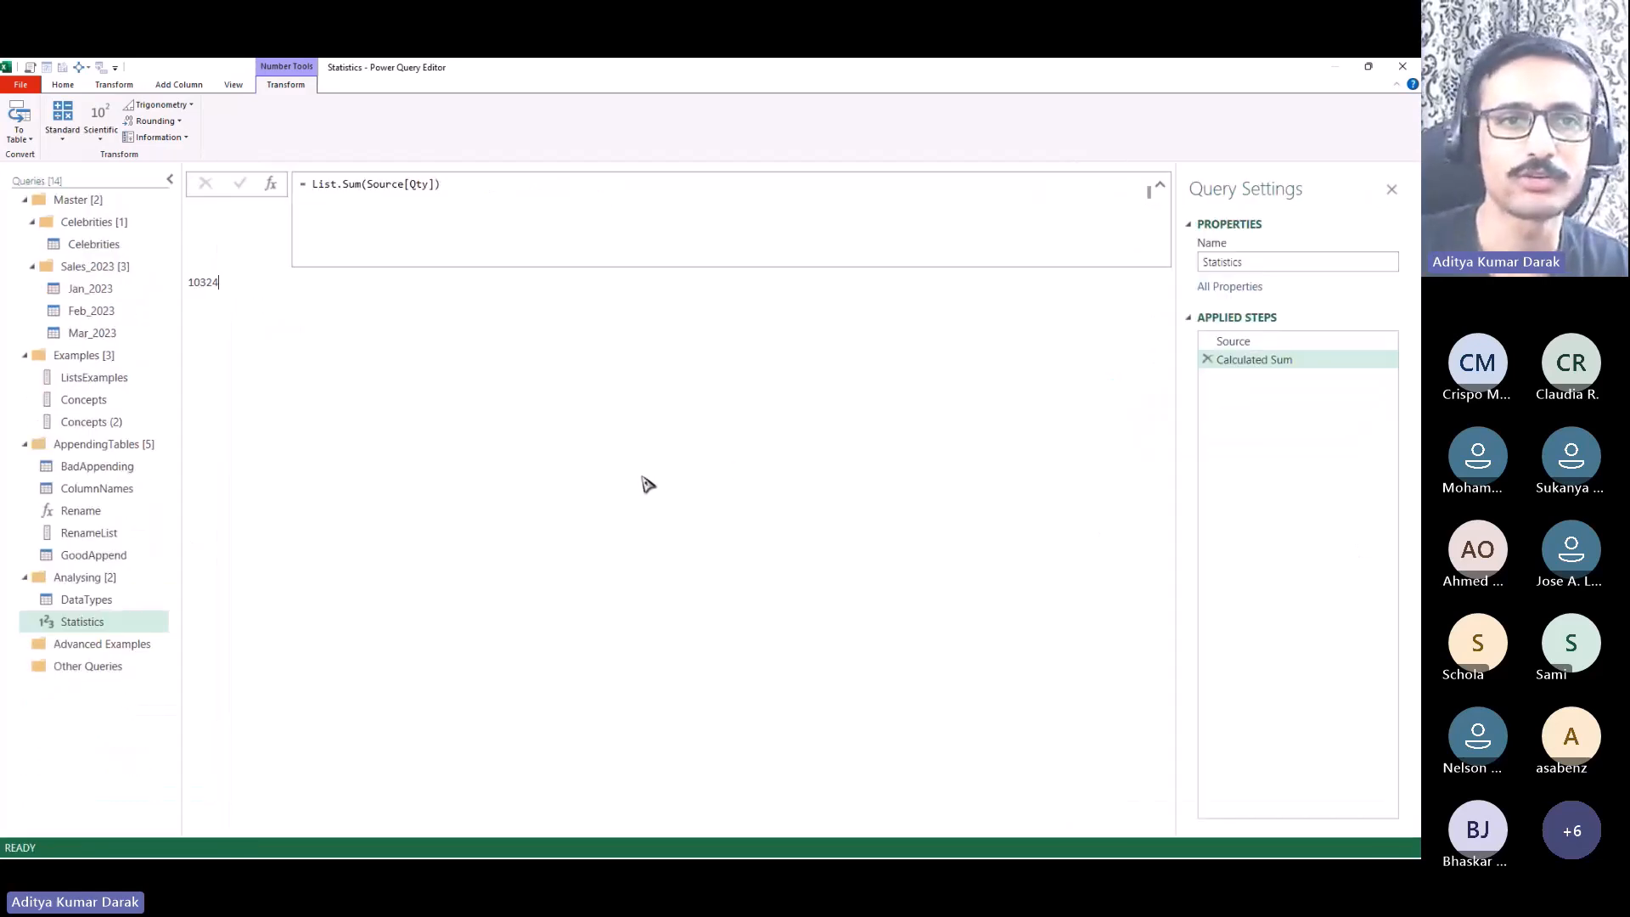
pyautogui.click(68, 85)
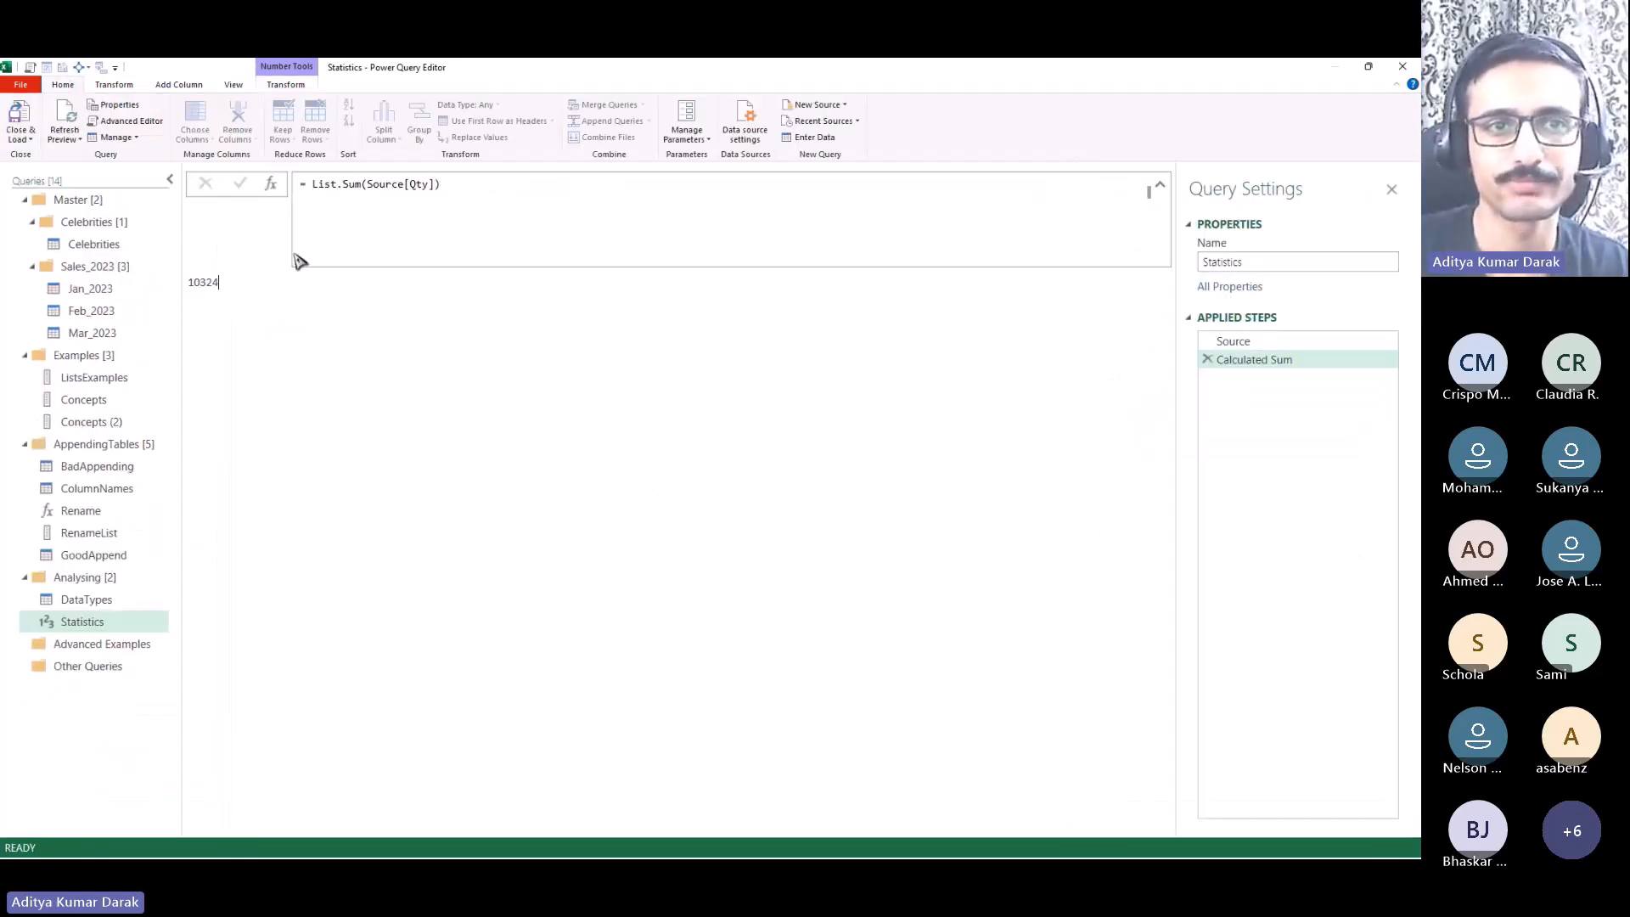
pyautogui.click(1207, 359)
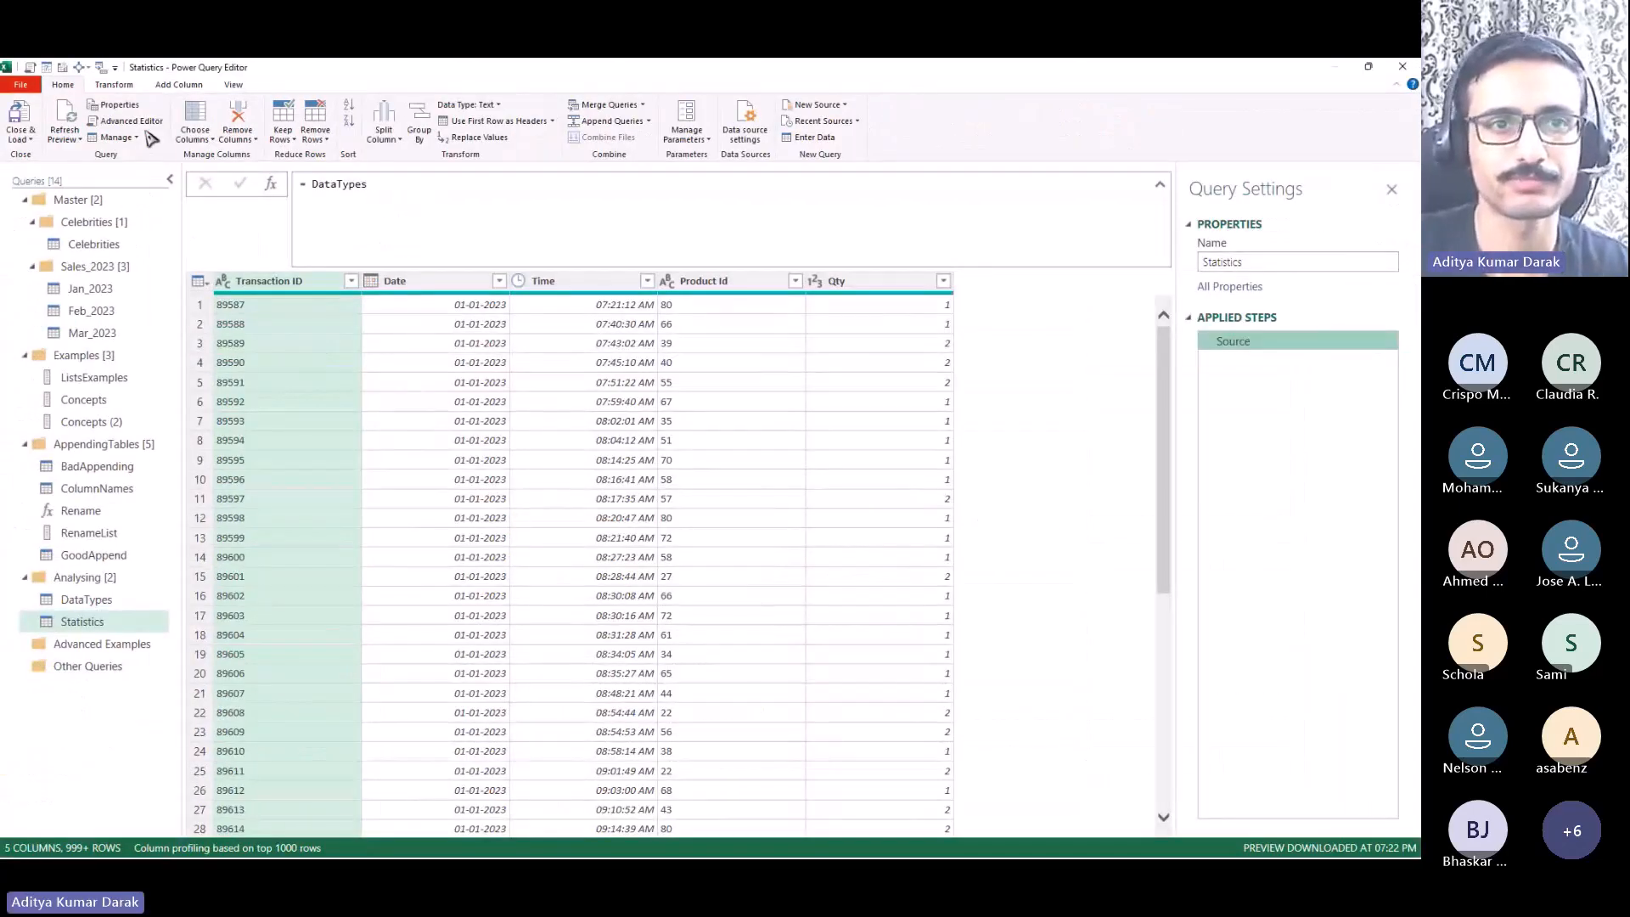
# Step: Calculate the maximum of the Qty column in the Statistics query and review its List.Max formula
pyautogui.click(184, 87)
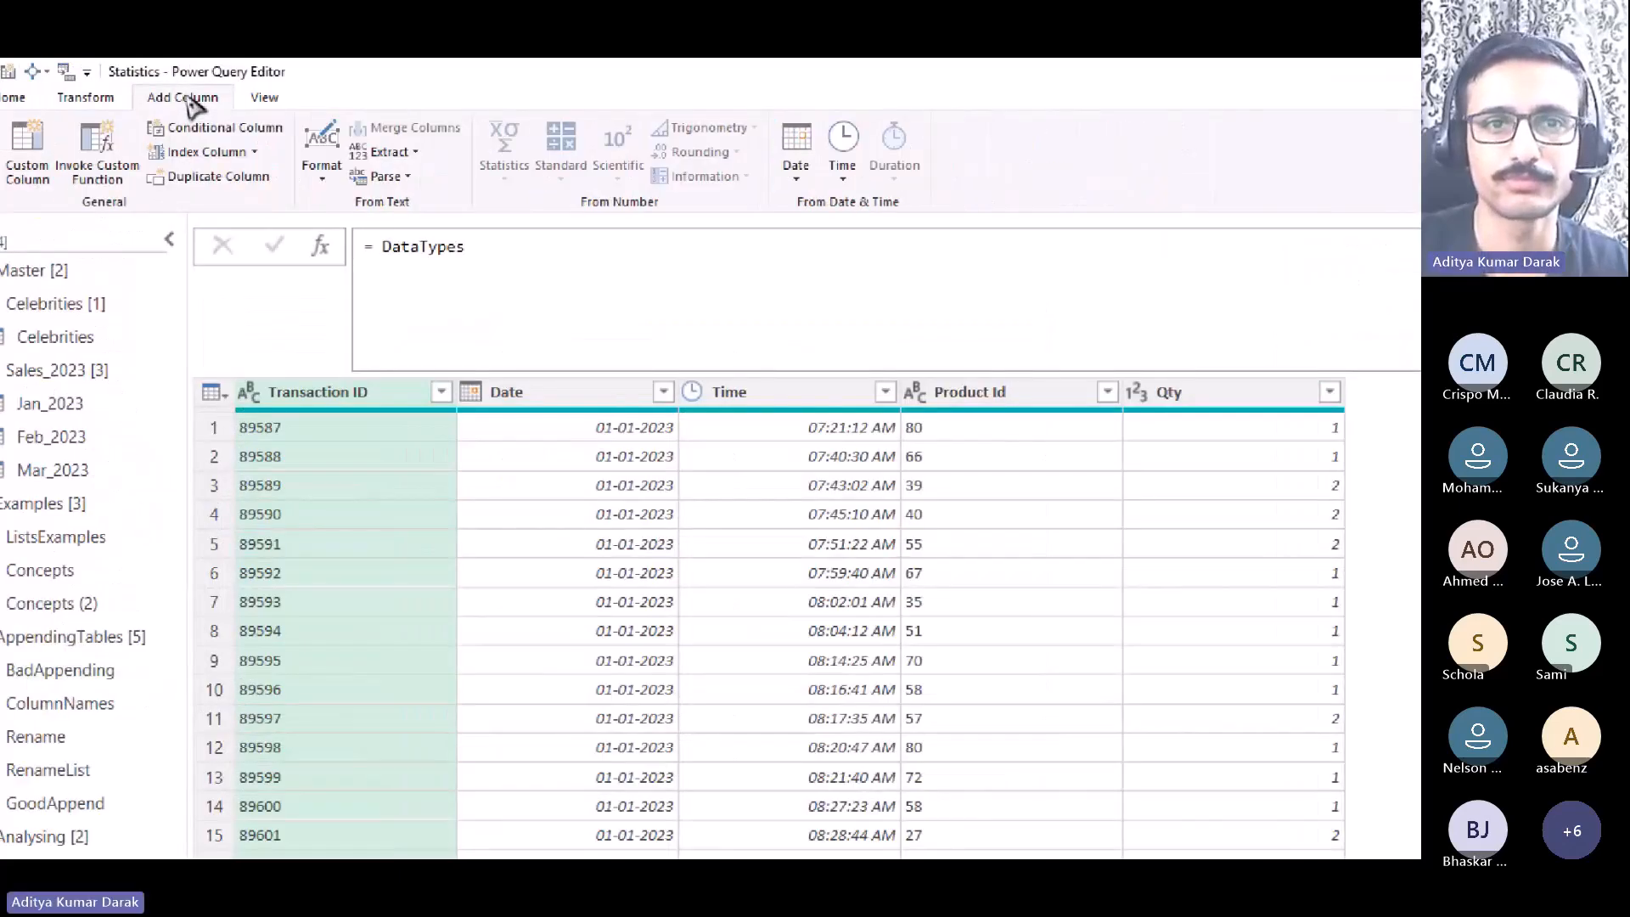
pyautogui.click(85, 97)
pyautogui.click(1201, 395)
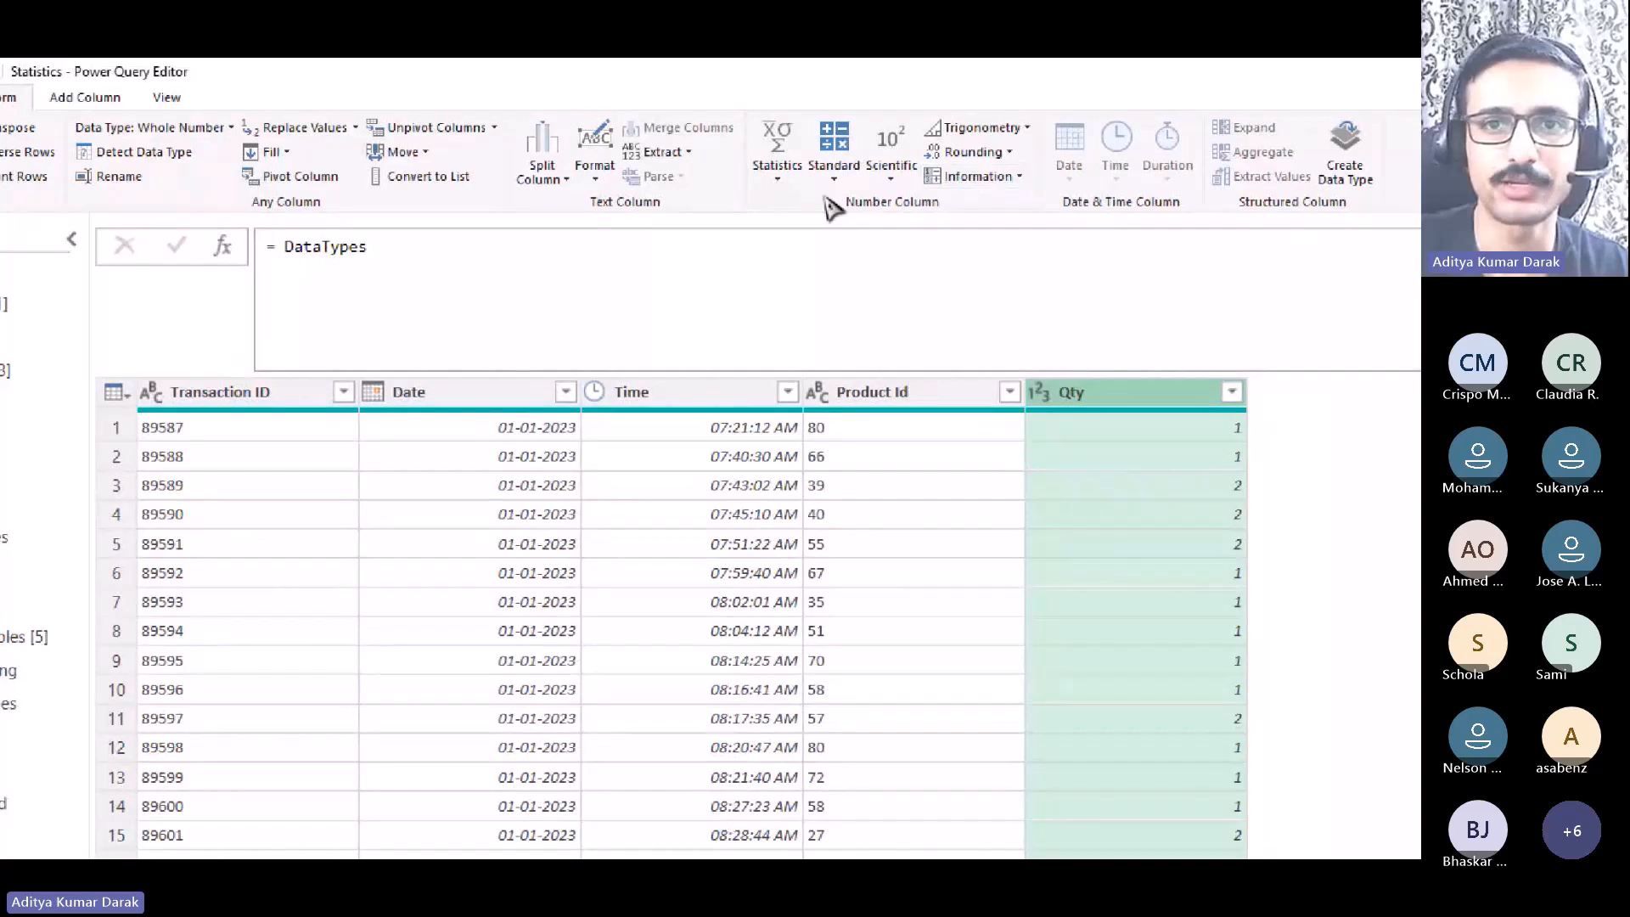
pyautogui.click(777, 174)
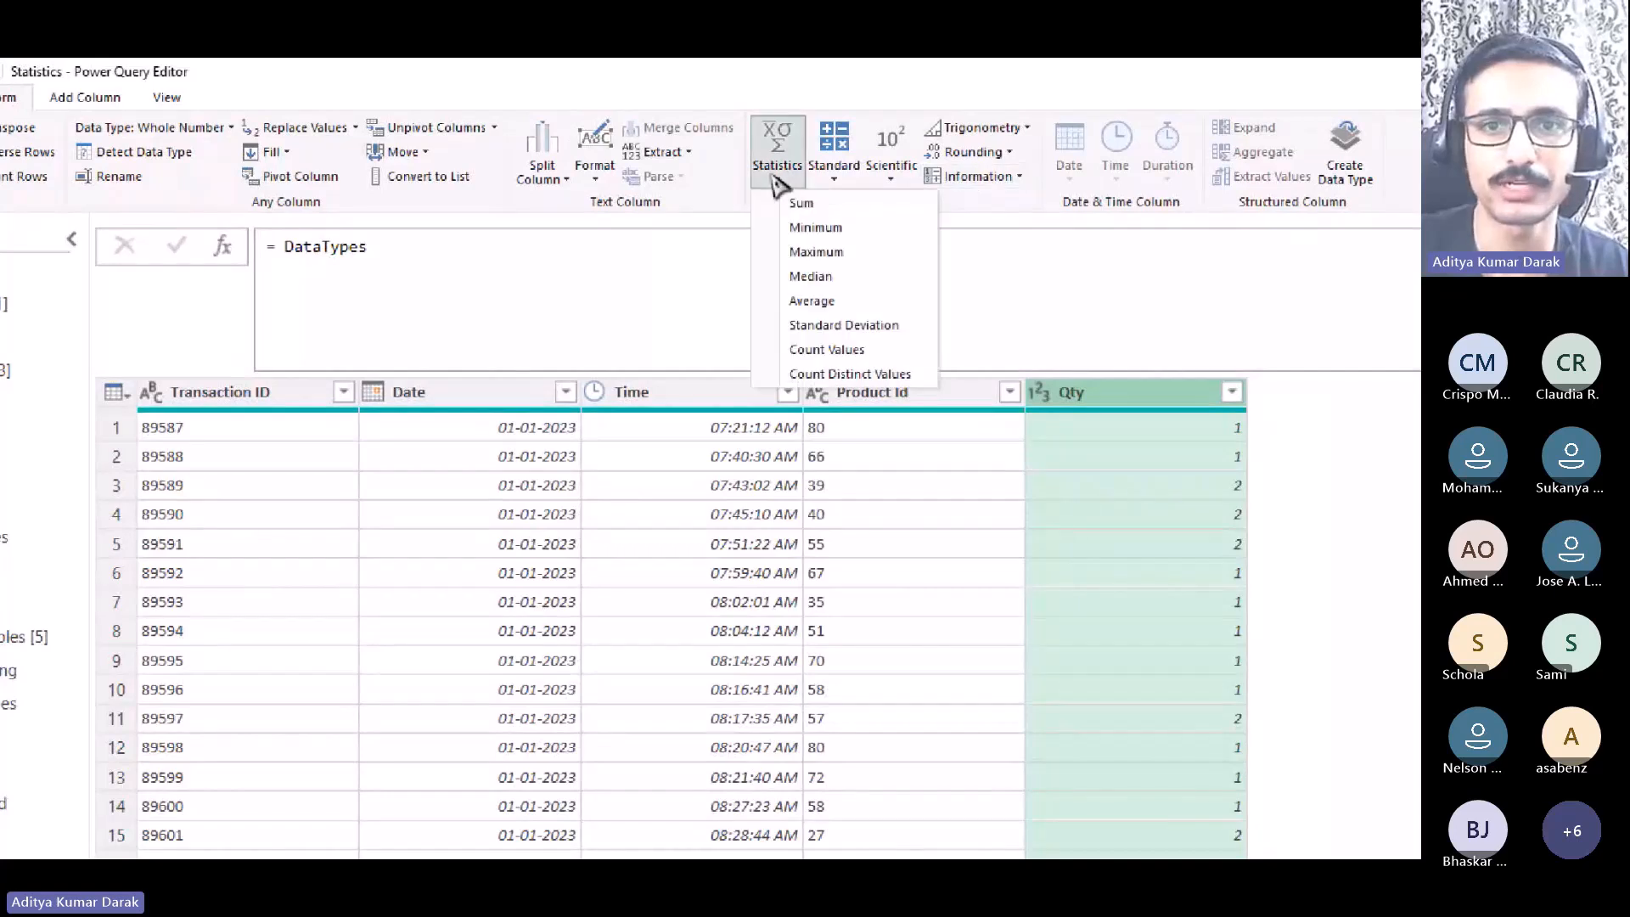
pyautogui.click(860, 253)
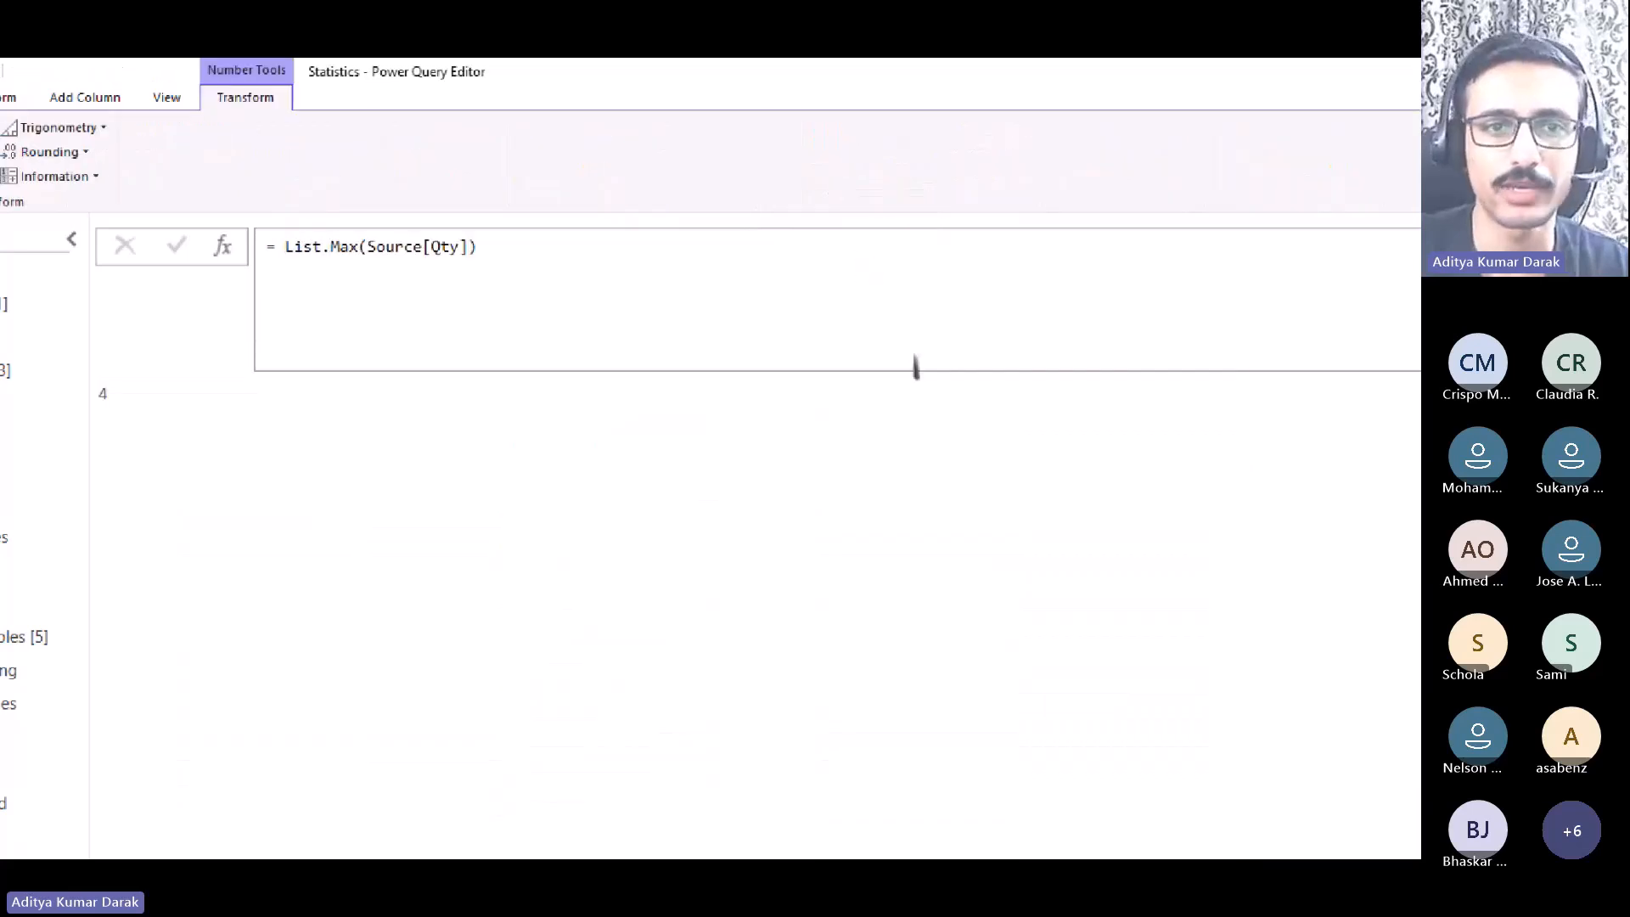
pyautogui.moveTo(285, 247); pyautogui.dragTo(331, 247)
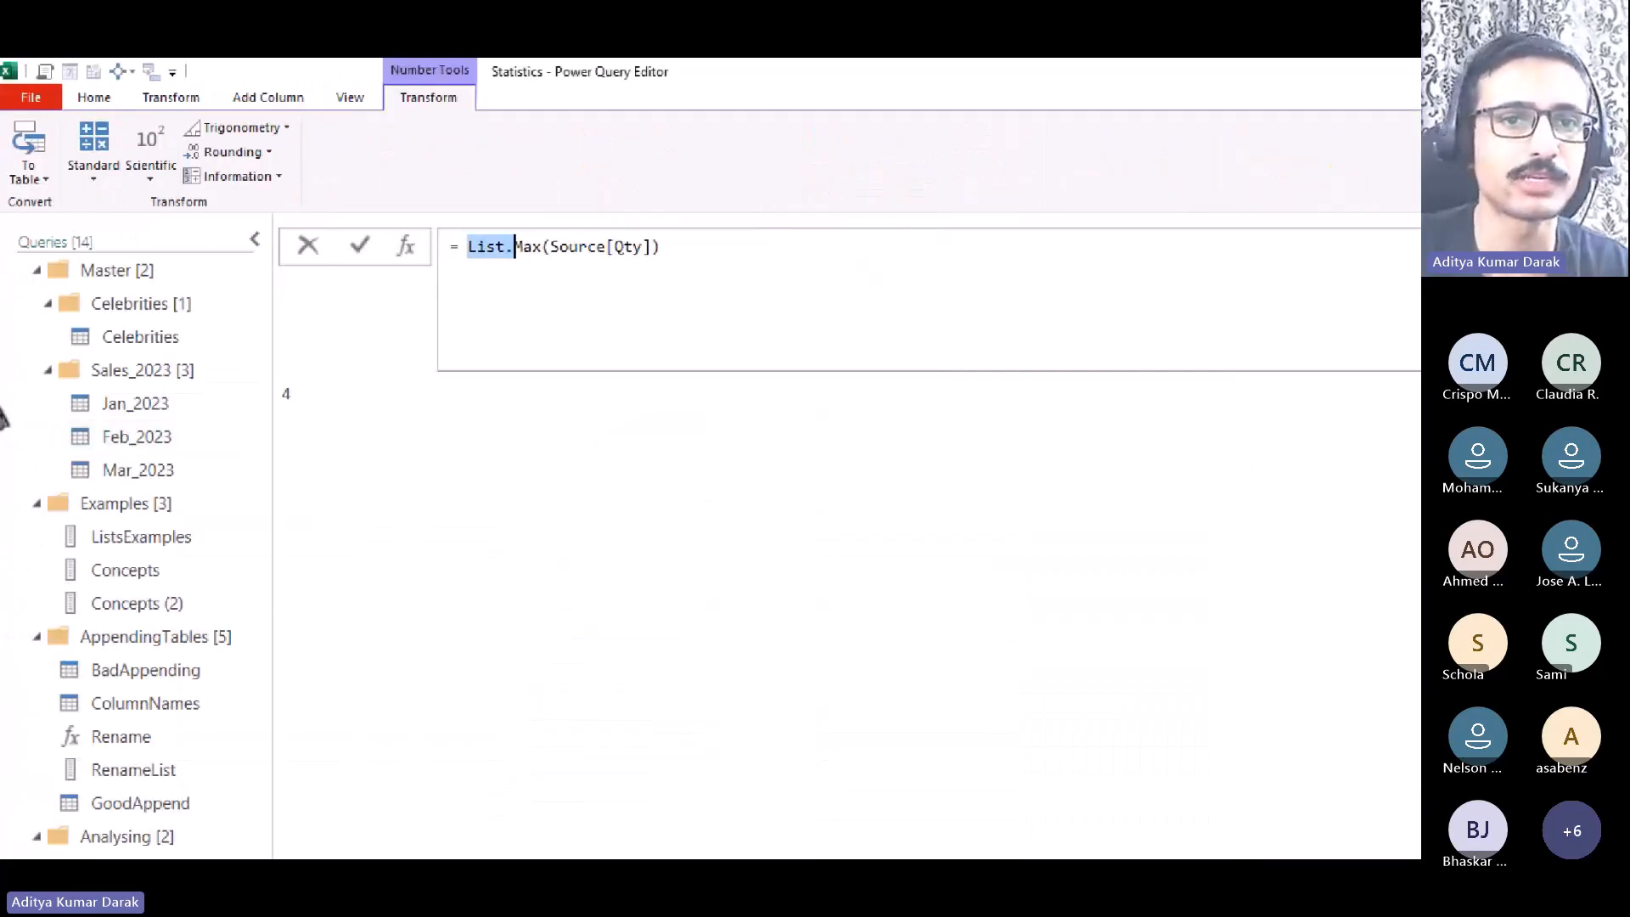
pyautogui.moveTo(513, 247); pyautogui.dragTo(676, 263)
pyautogui.press('Escape')
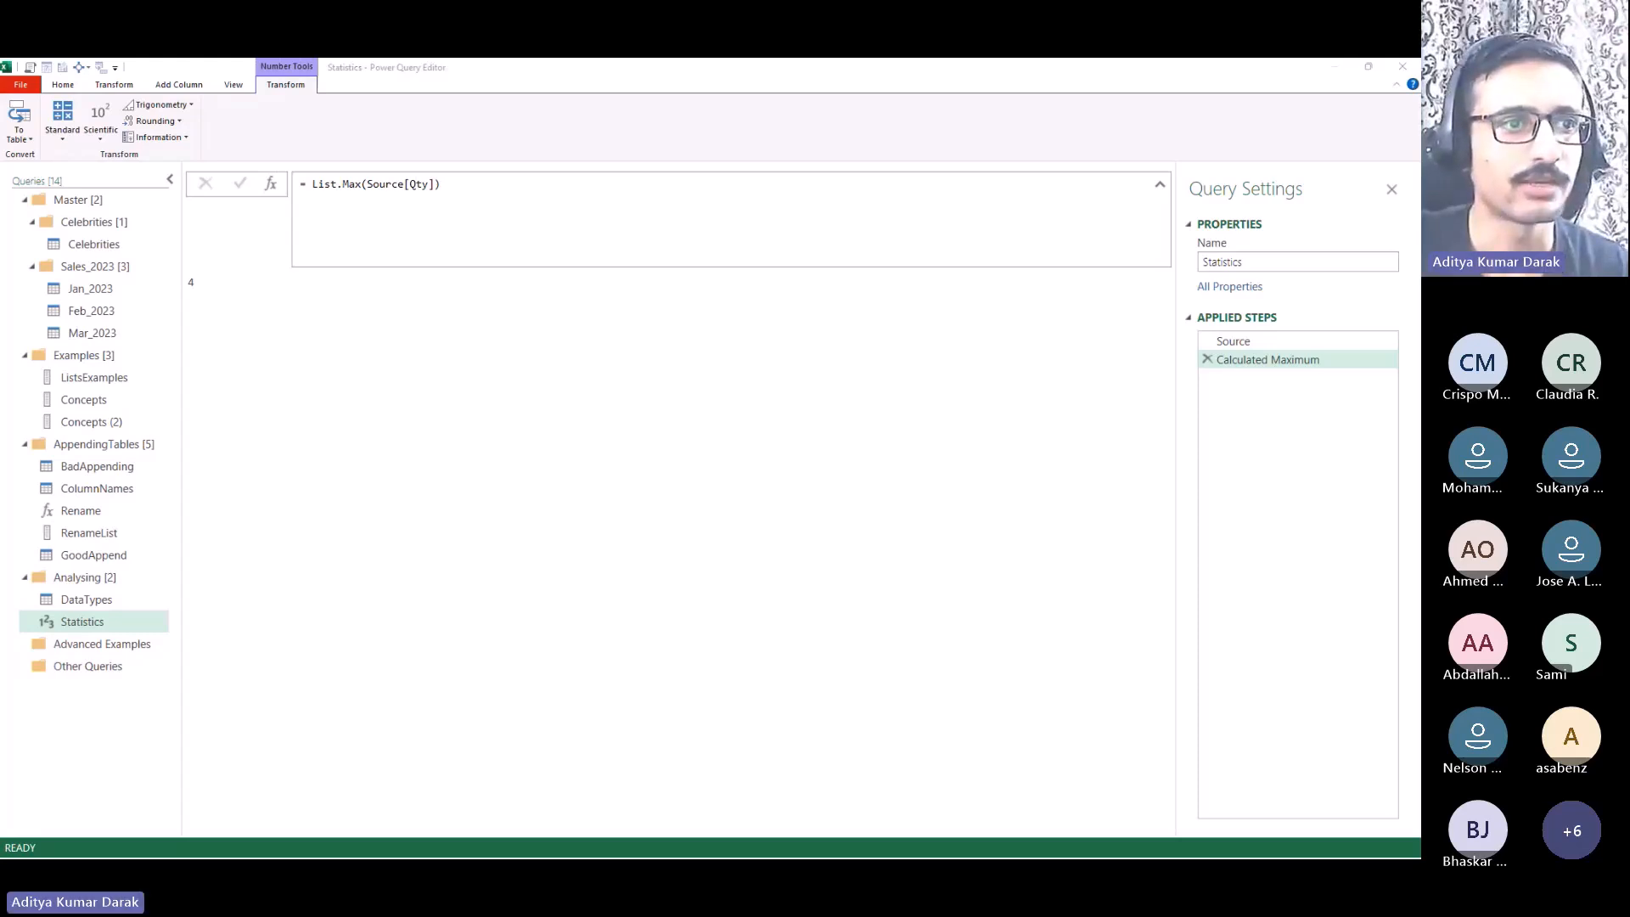
# Step: Create a new query referencing DataTypes and name it Transformation
pyautogui.click(117, 603)
pyautogui.press('r')
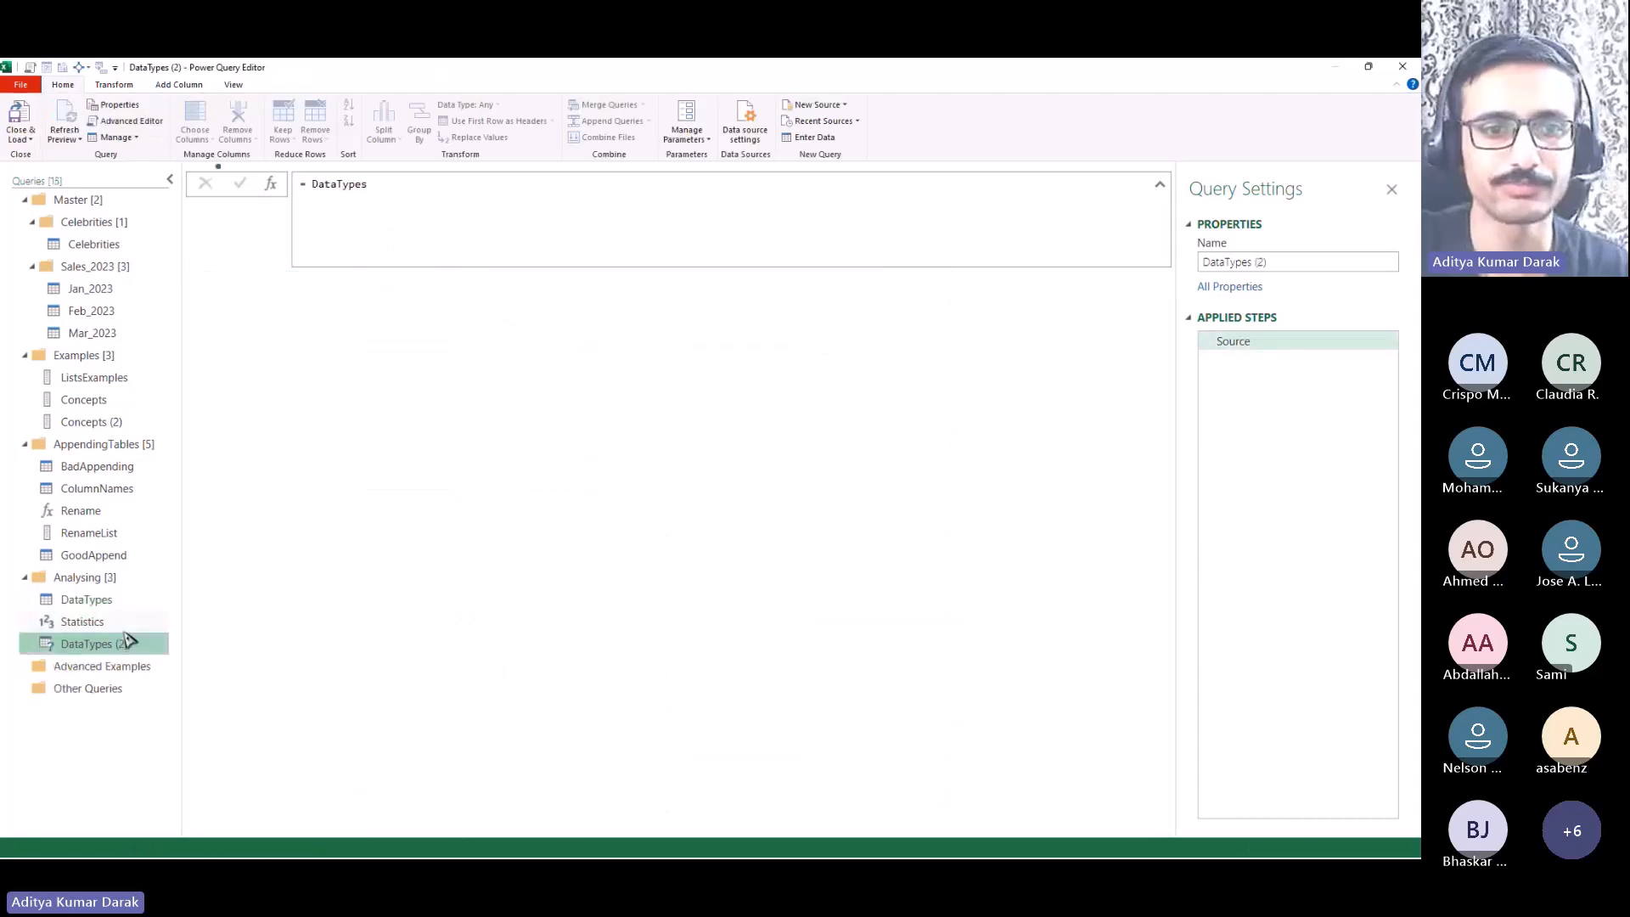
pyautogui.doubleClick(126, 647)
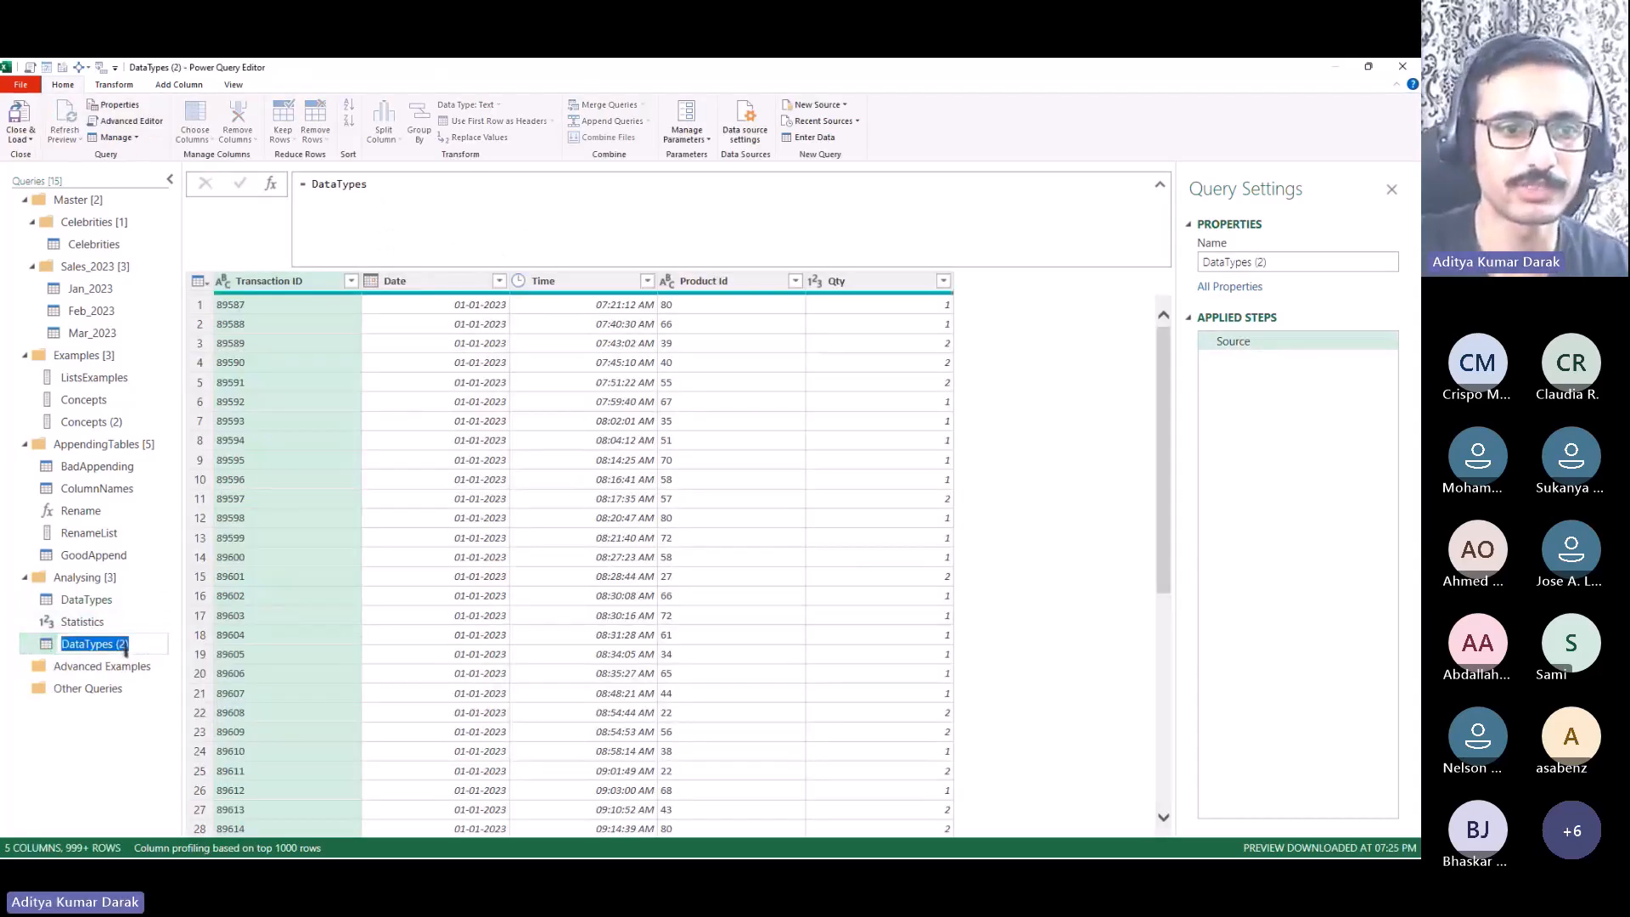
pyautogui.write('Transformation')
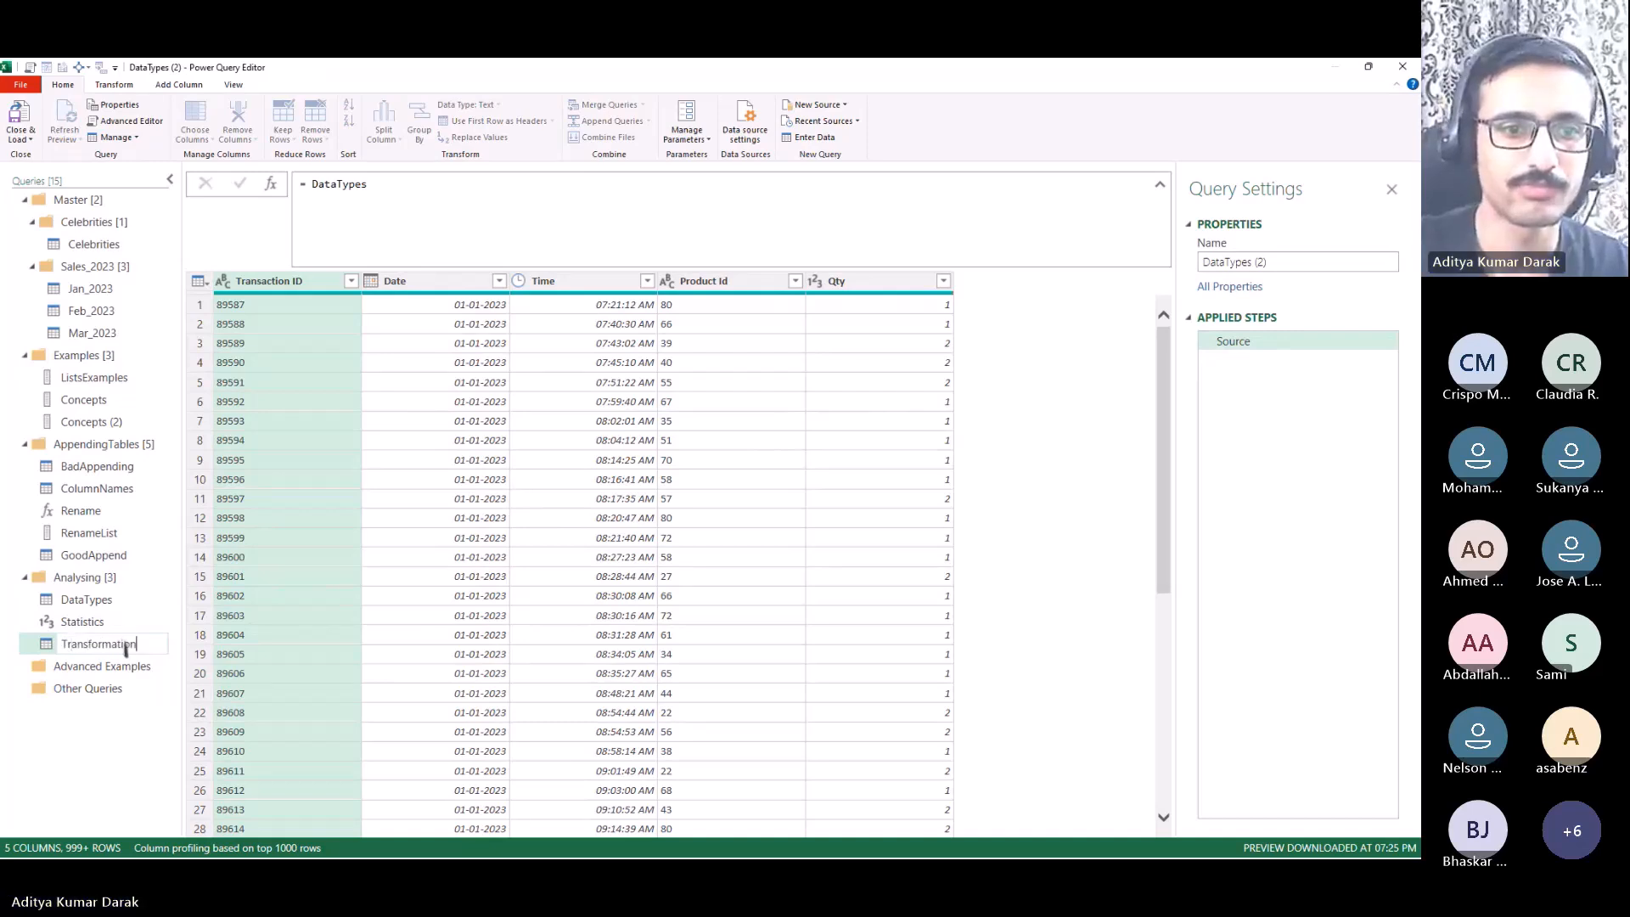
pyautogui.press('Return')
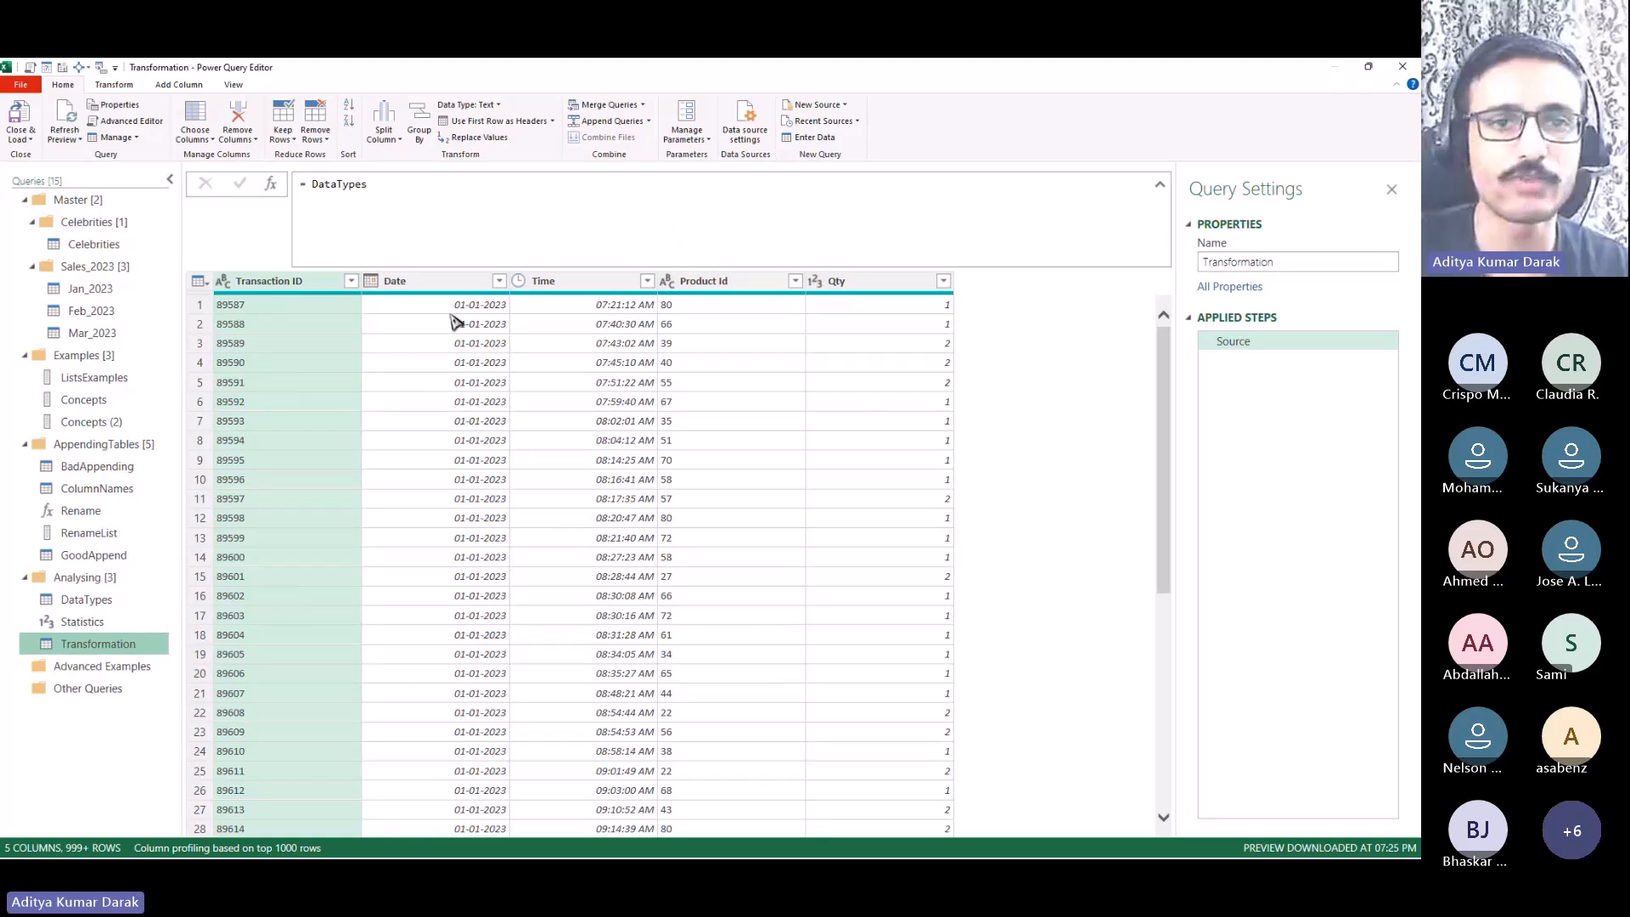
pyautogui.click(427, 281)
pyautogui.click(595, 283)
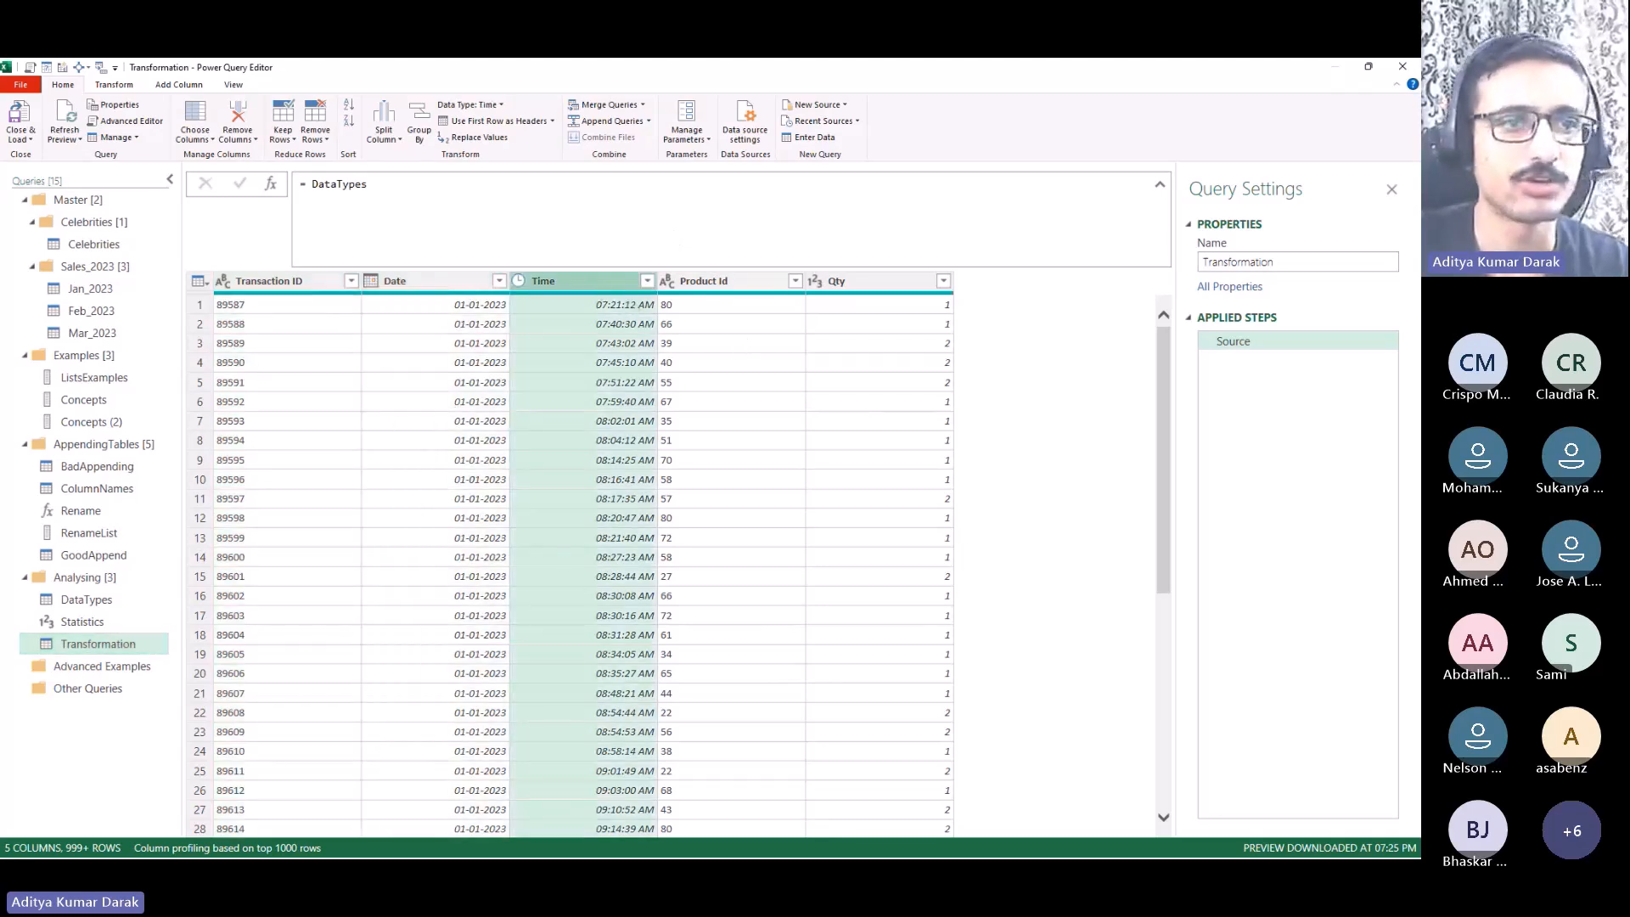
pyautogui.click(459, 284)
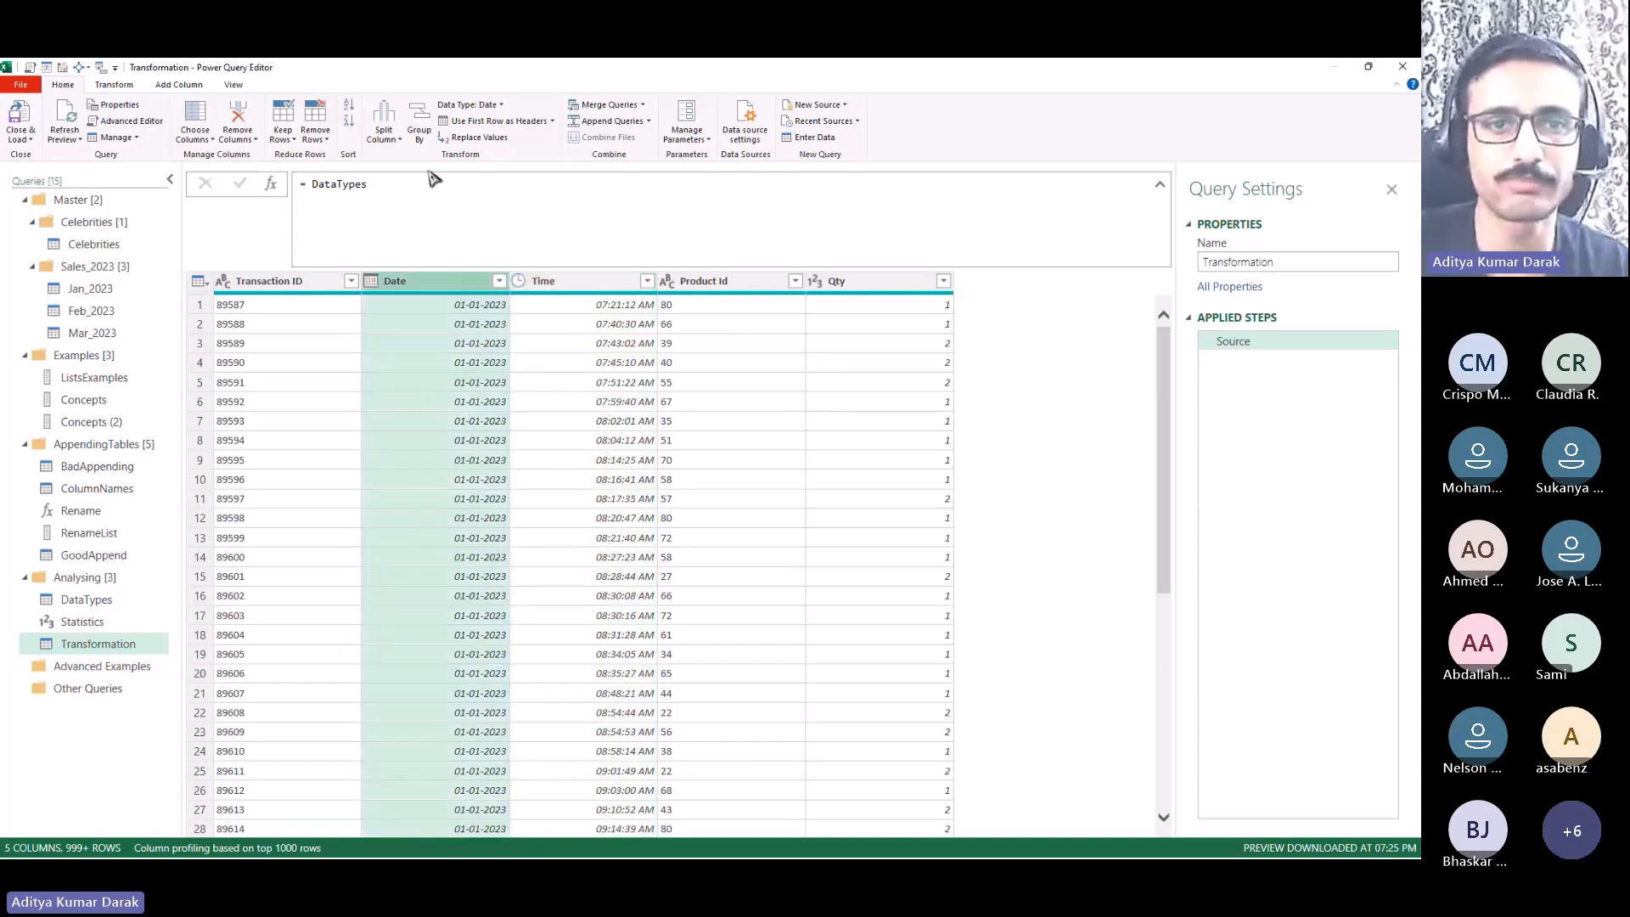
pyautogui.click(200, 87)
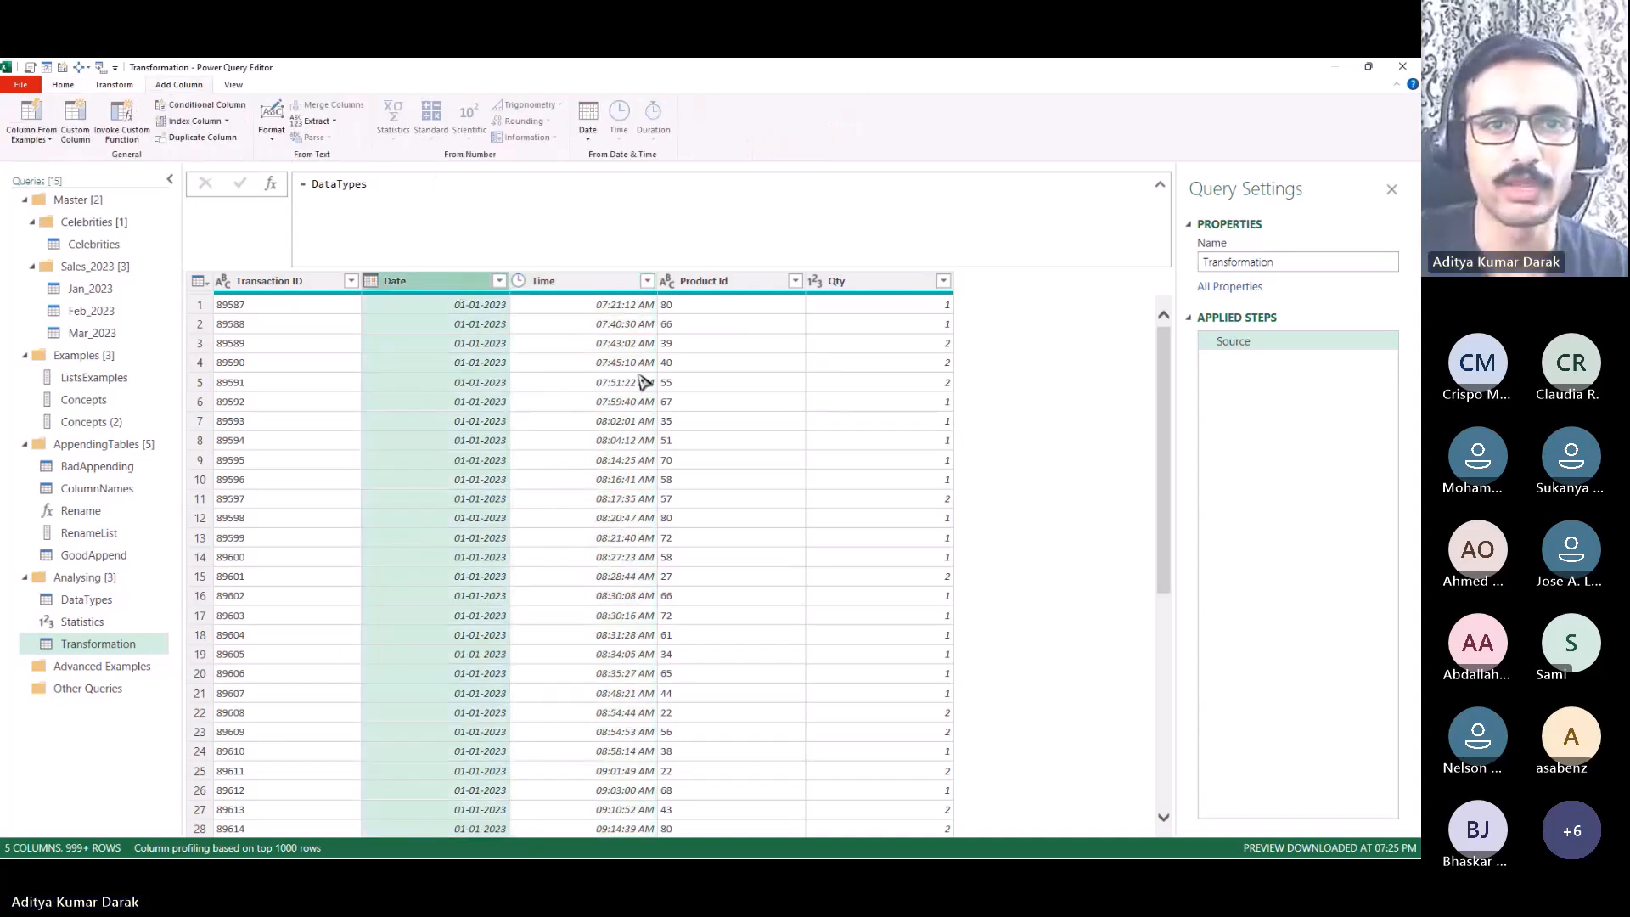
pyautogui.click(587, 119)
pyautogui.click(606, 156)
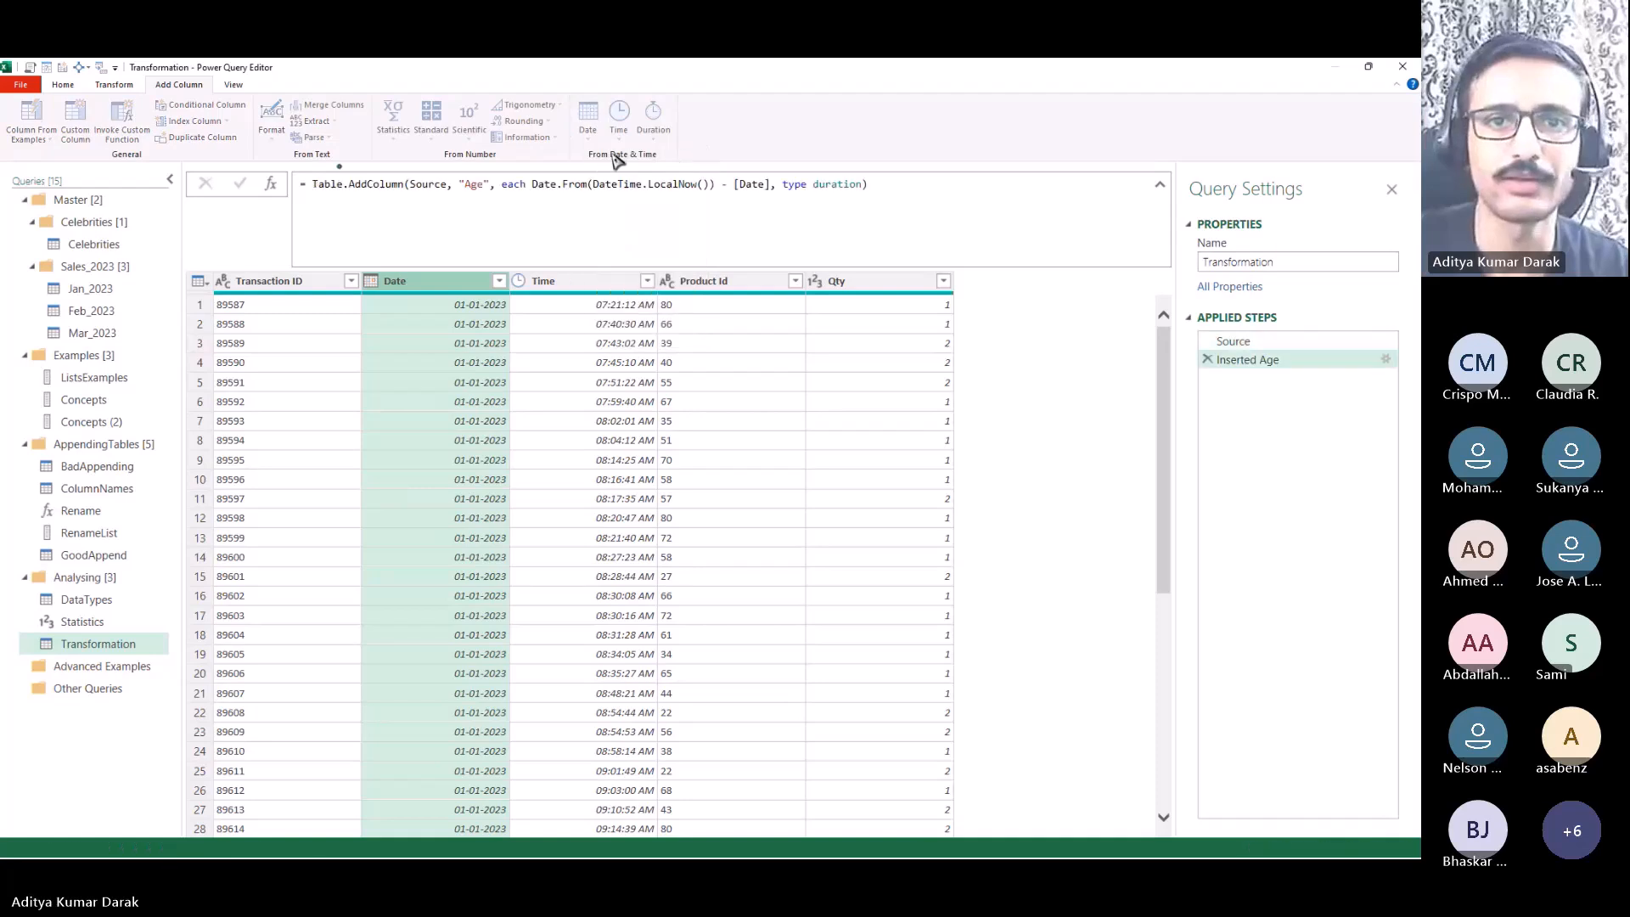
pyautogui.click(1199, 360)
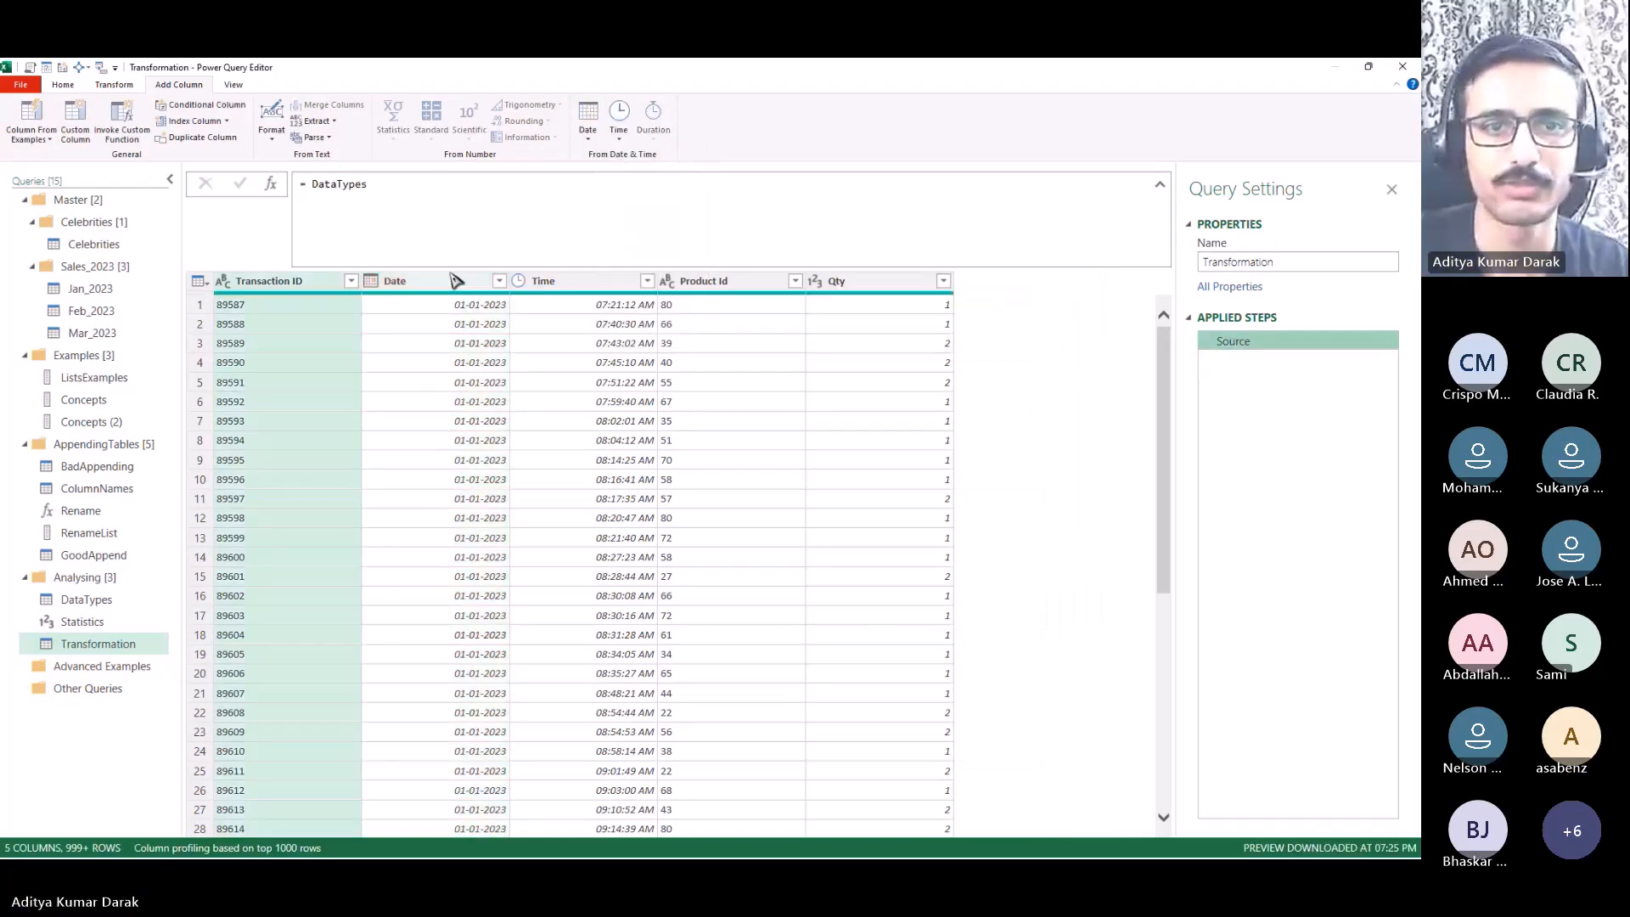
# Step: Add a column with the name of the day, derived from the Date column
pyautogui.click(456, 281)
pyautogui.click(589, 119)
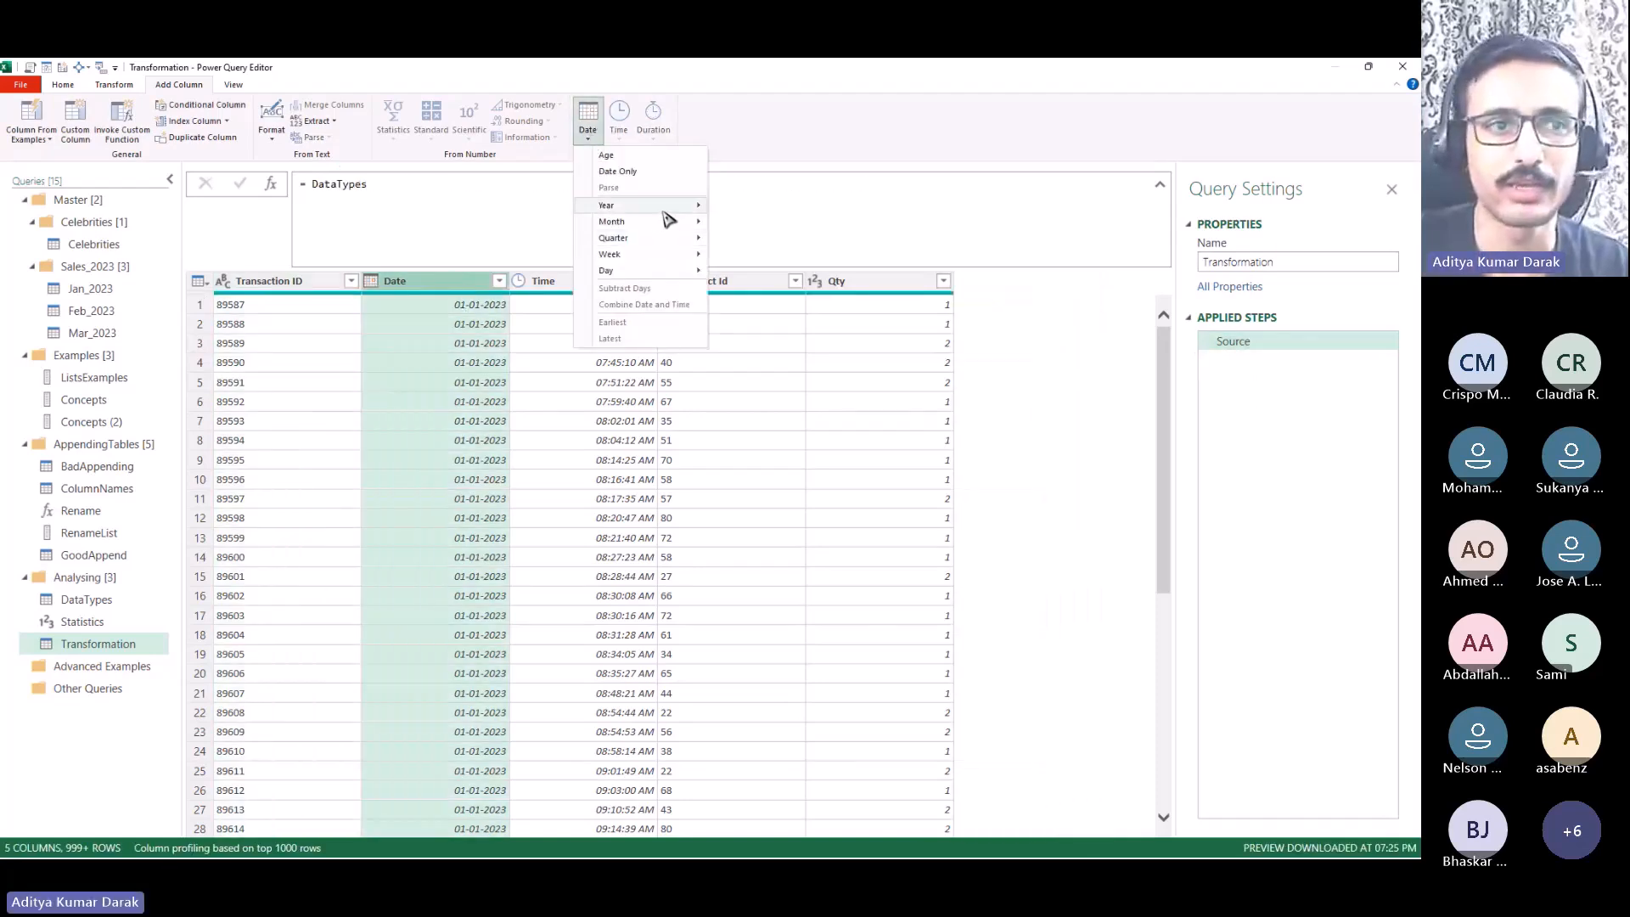
pyautogui.moveTo(666, 212)
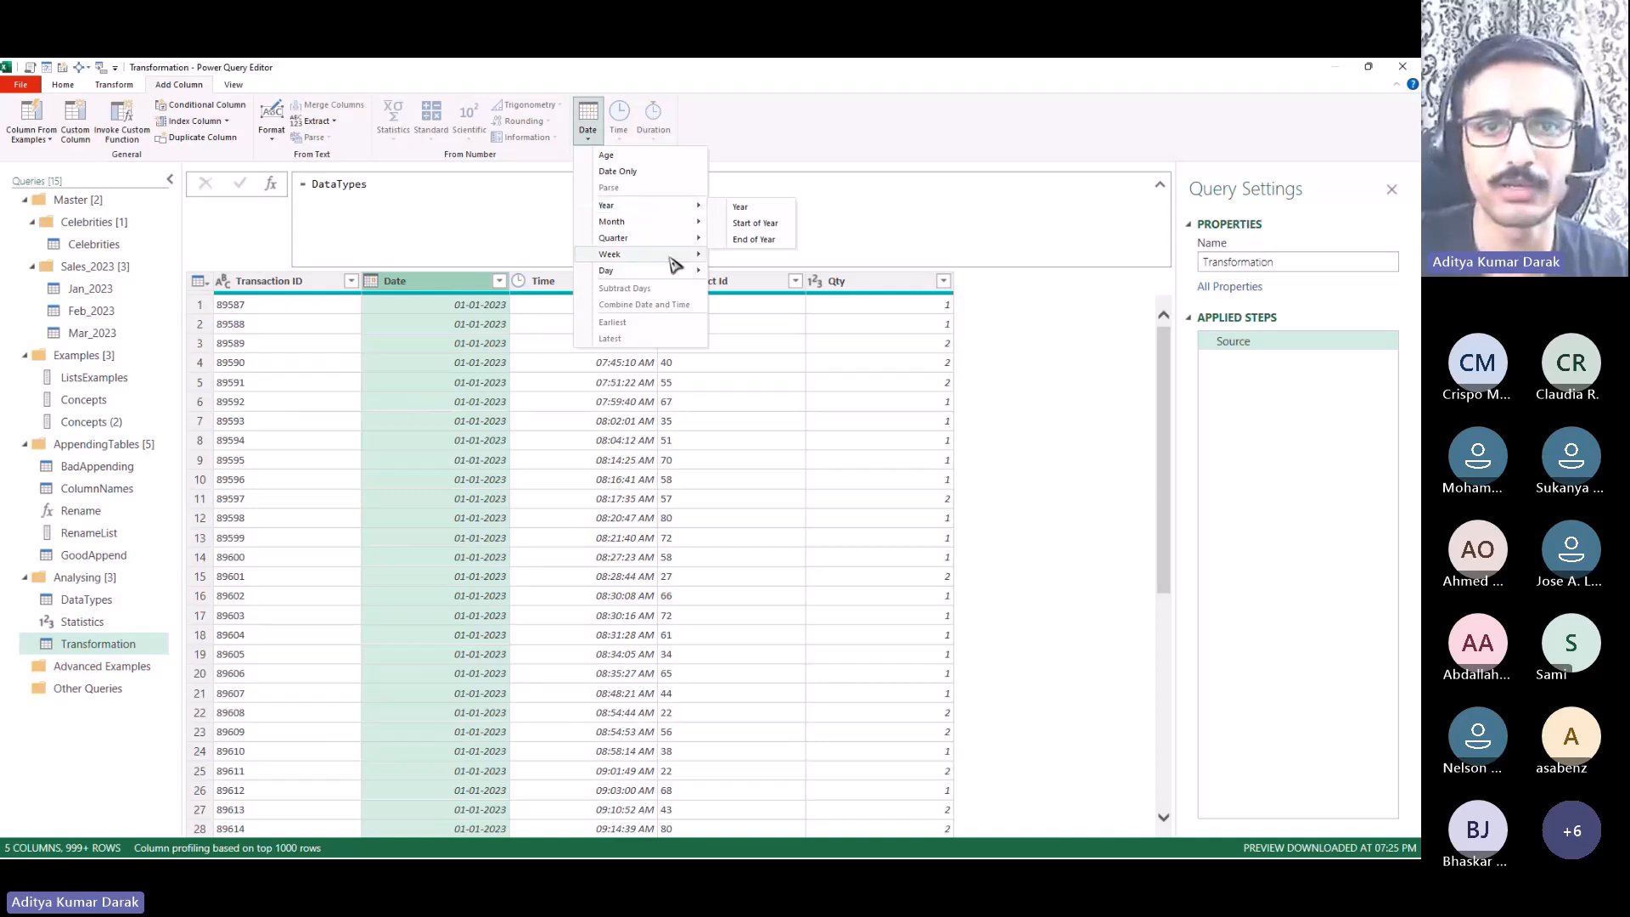
pyautogui.moveTo(675, 271)
pyautogui.click(764, 356)
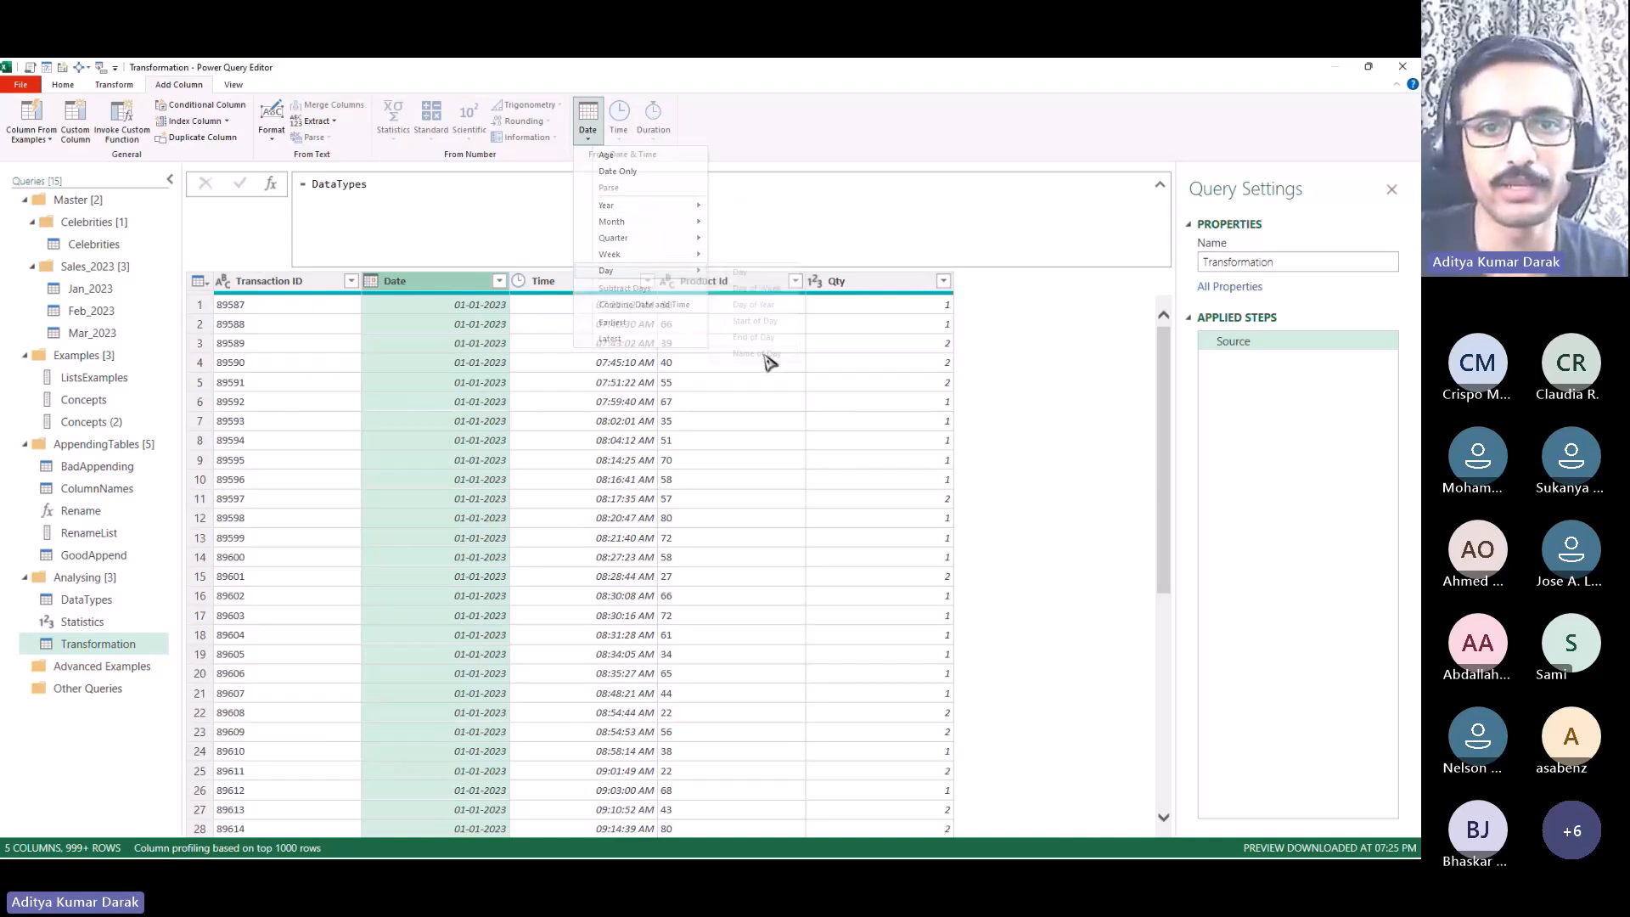
pyautogui.click(1055, 293)
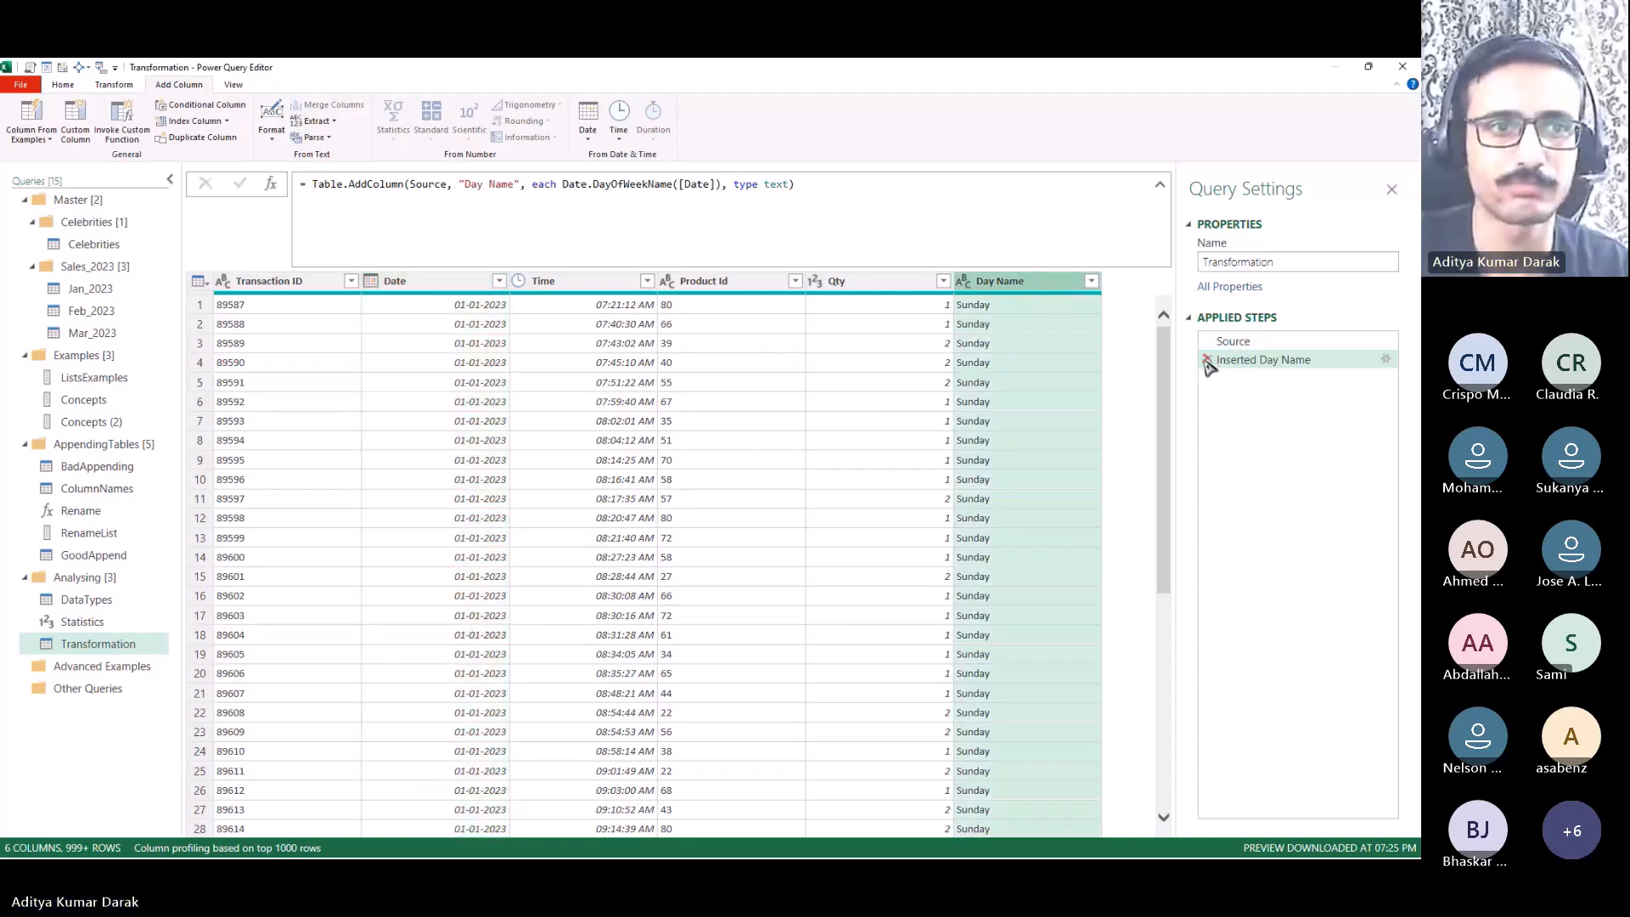
pyautogui.click(1039, 324)
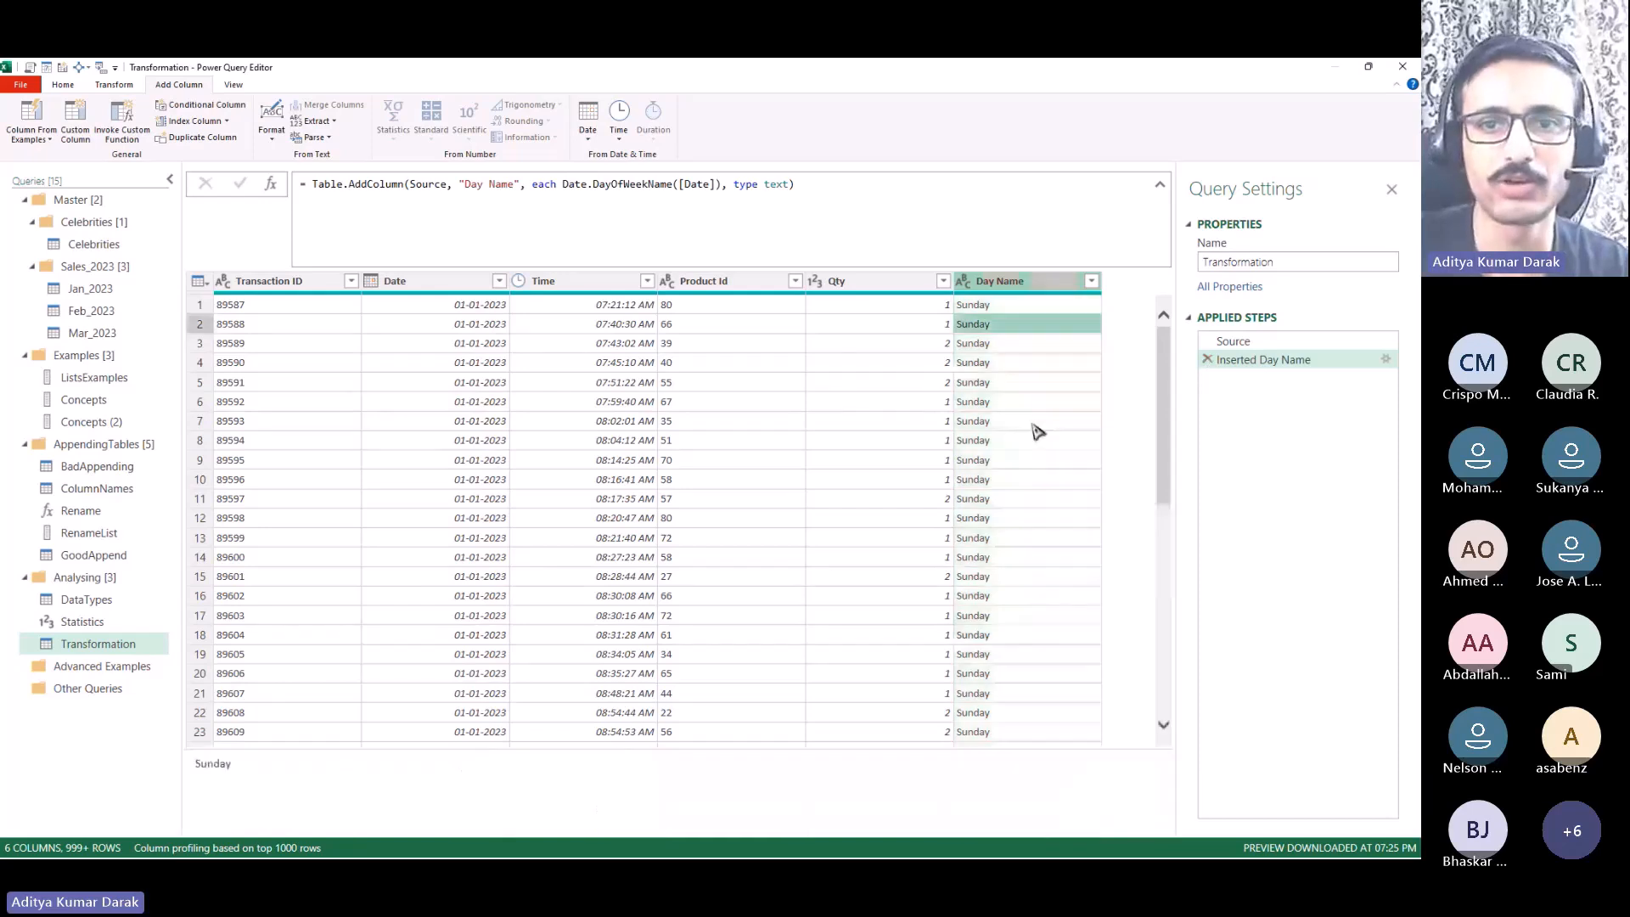
# Step: Rename the Inserted Day Name step as DayName
pyautogui.doubleClick(1278, 359)
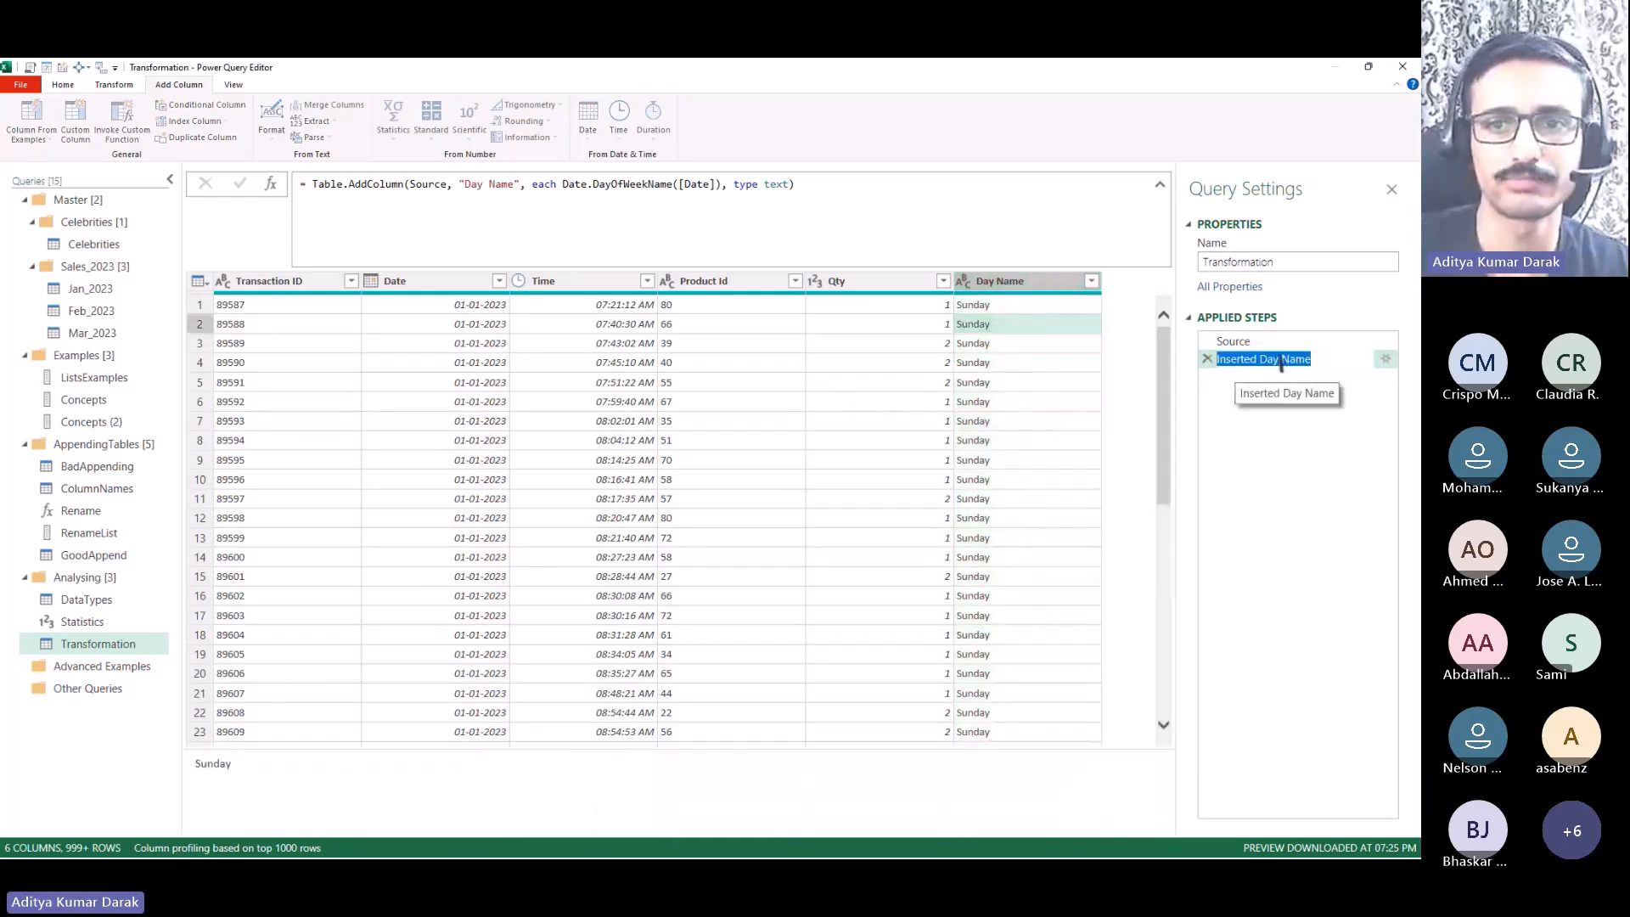
pyautogui.write('DayN')
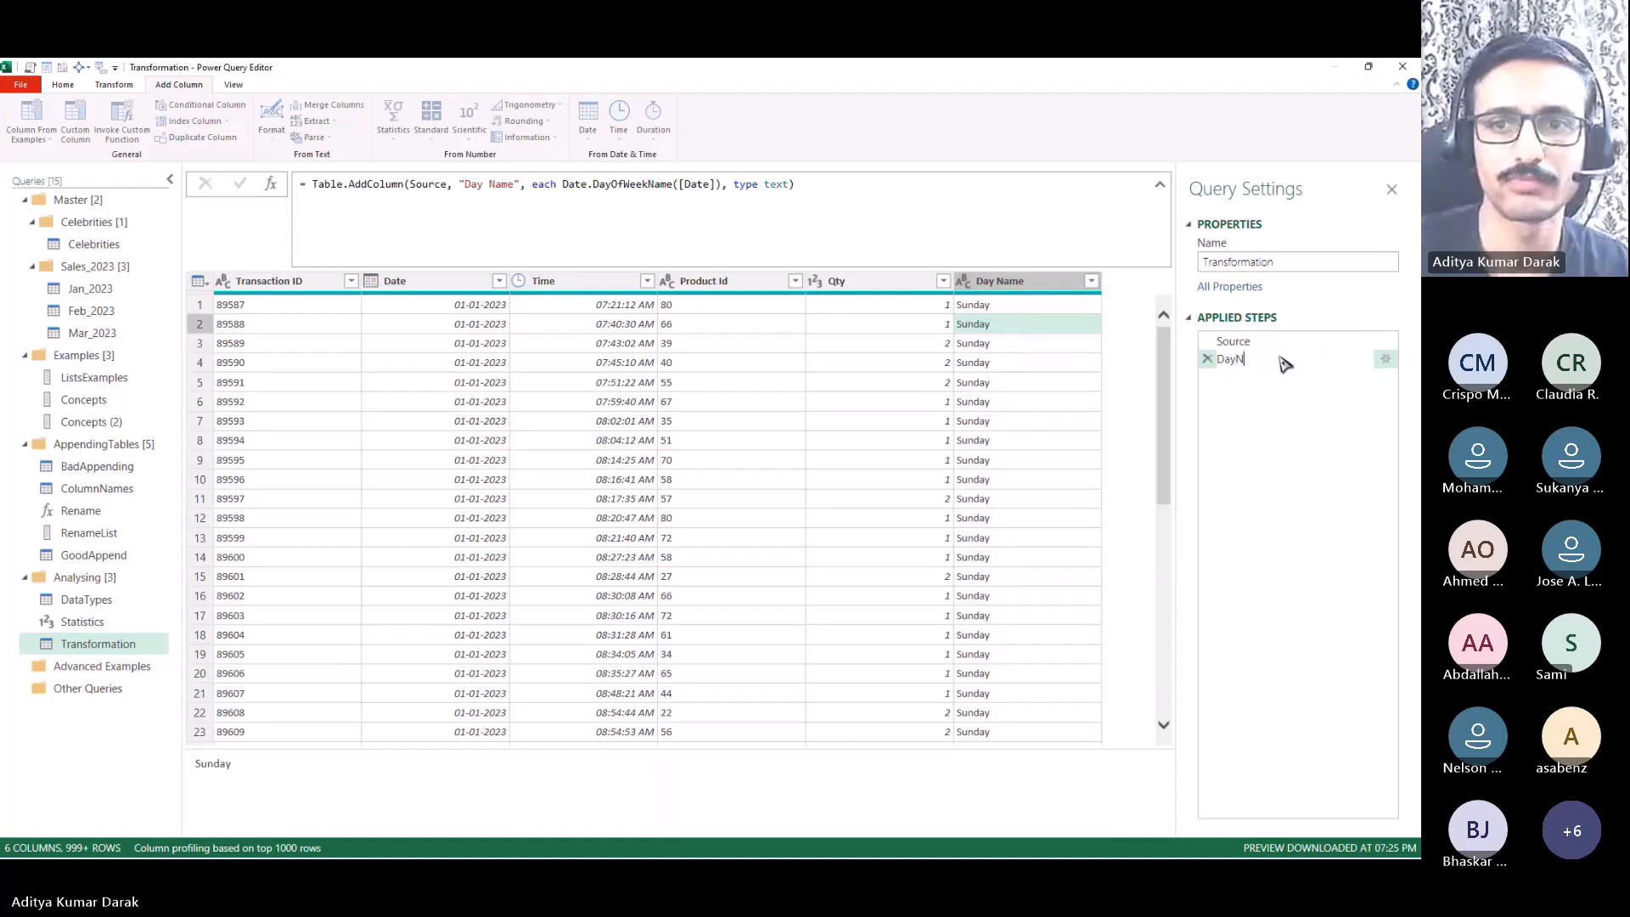
pyautogui.write('ame')
pyautogui.press('Return')
# Step: Transform the Day Name column into text lengths, and delete the resulting Calculated Text Length step
pyautogui.click(1016, 286)
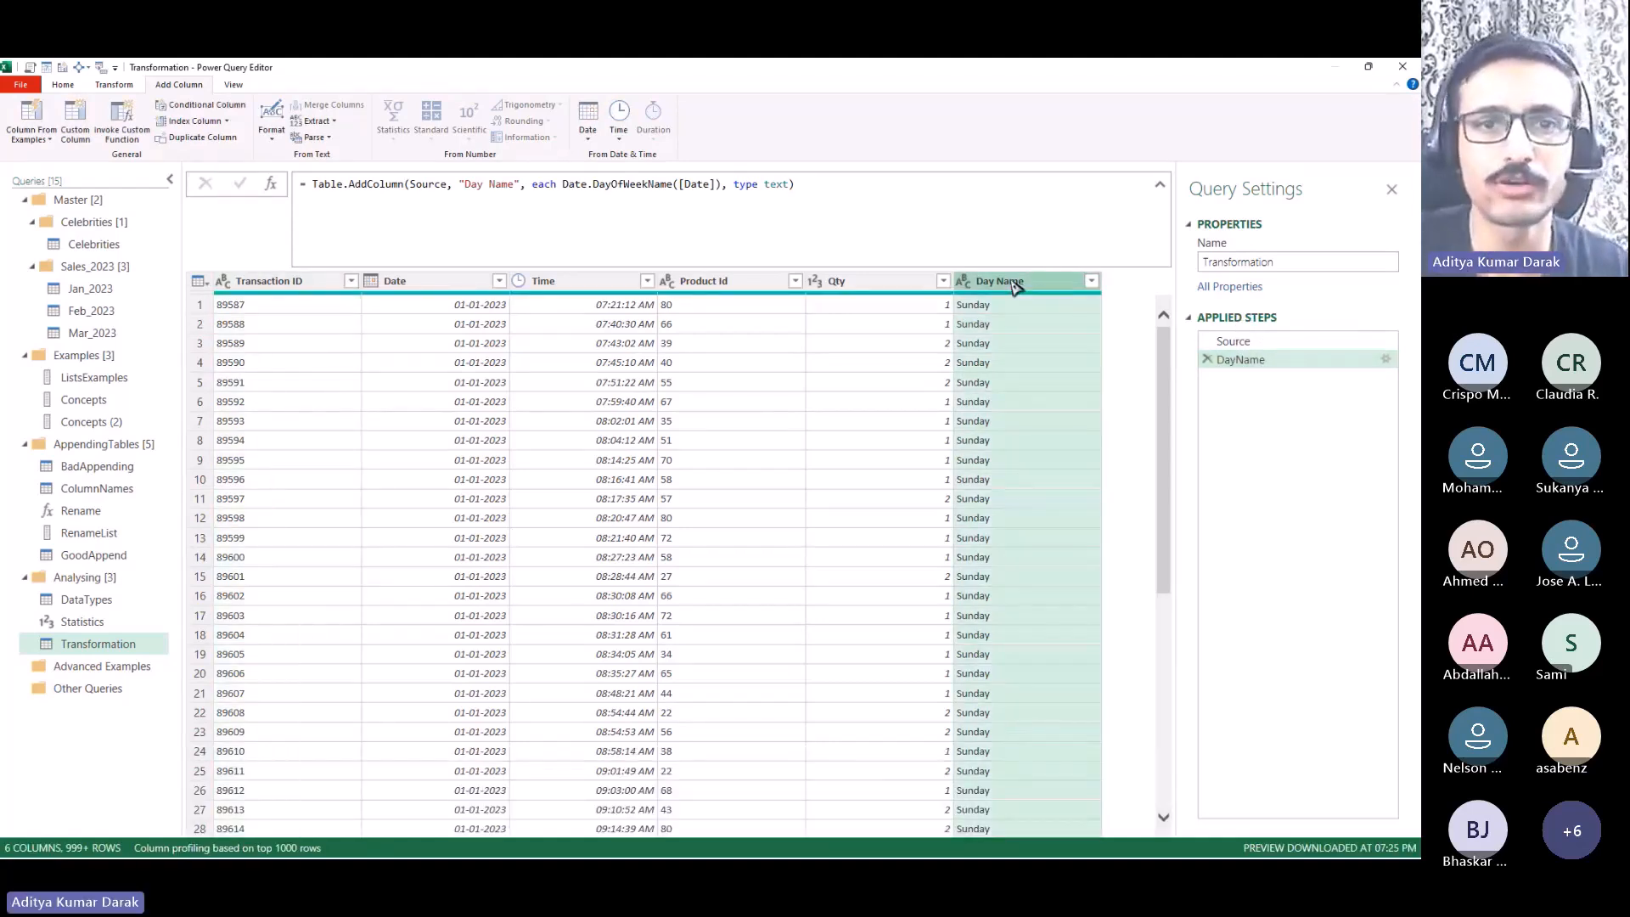
pyautogui.click(128, 86)
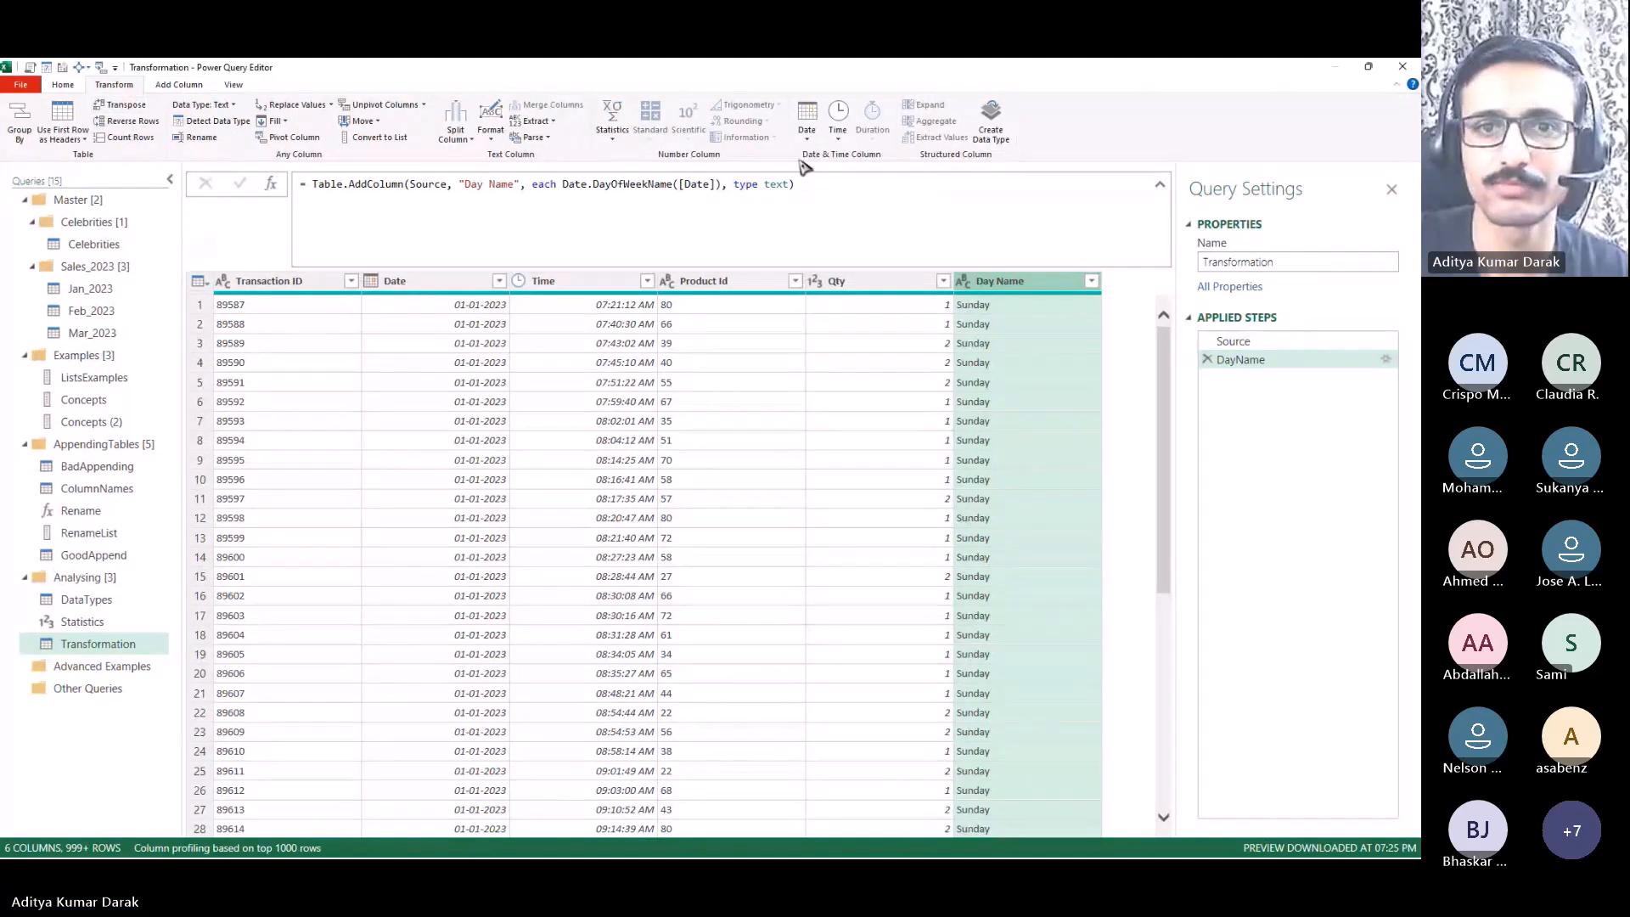
pyautogui.click(492, 123)
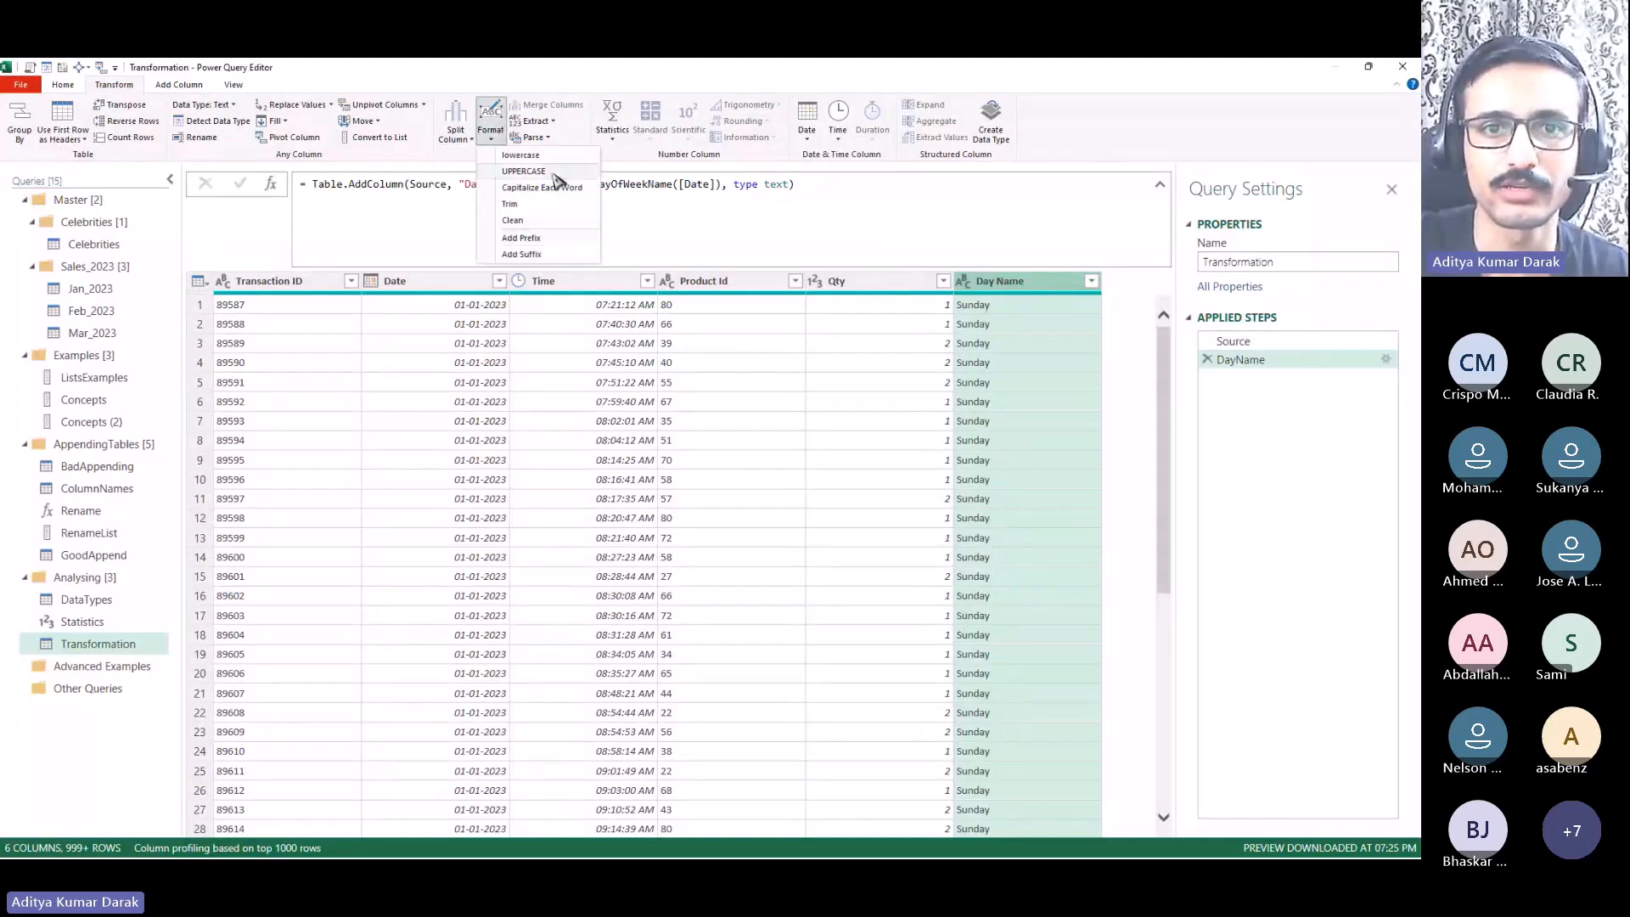
pyautogui.click(535, 122)
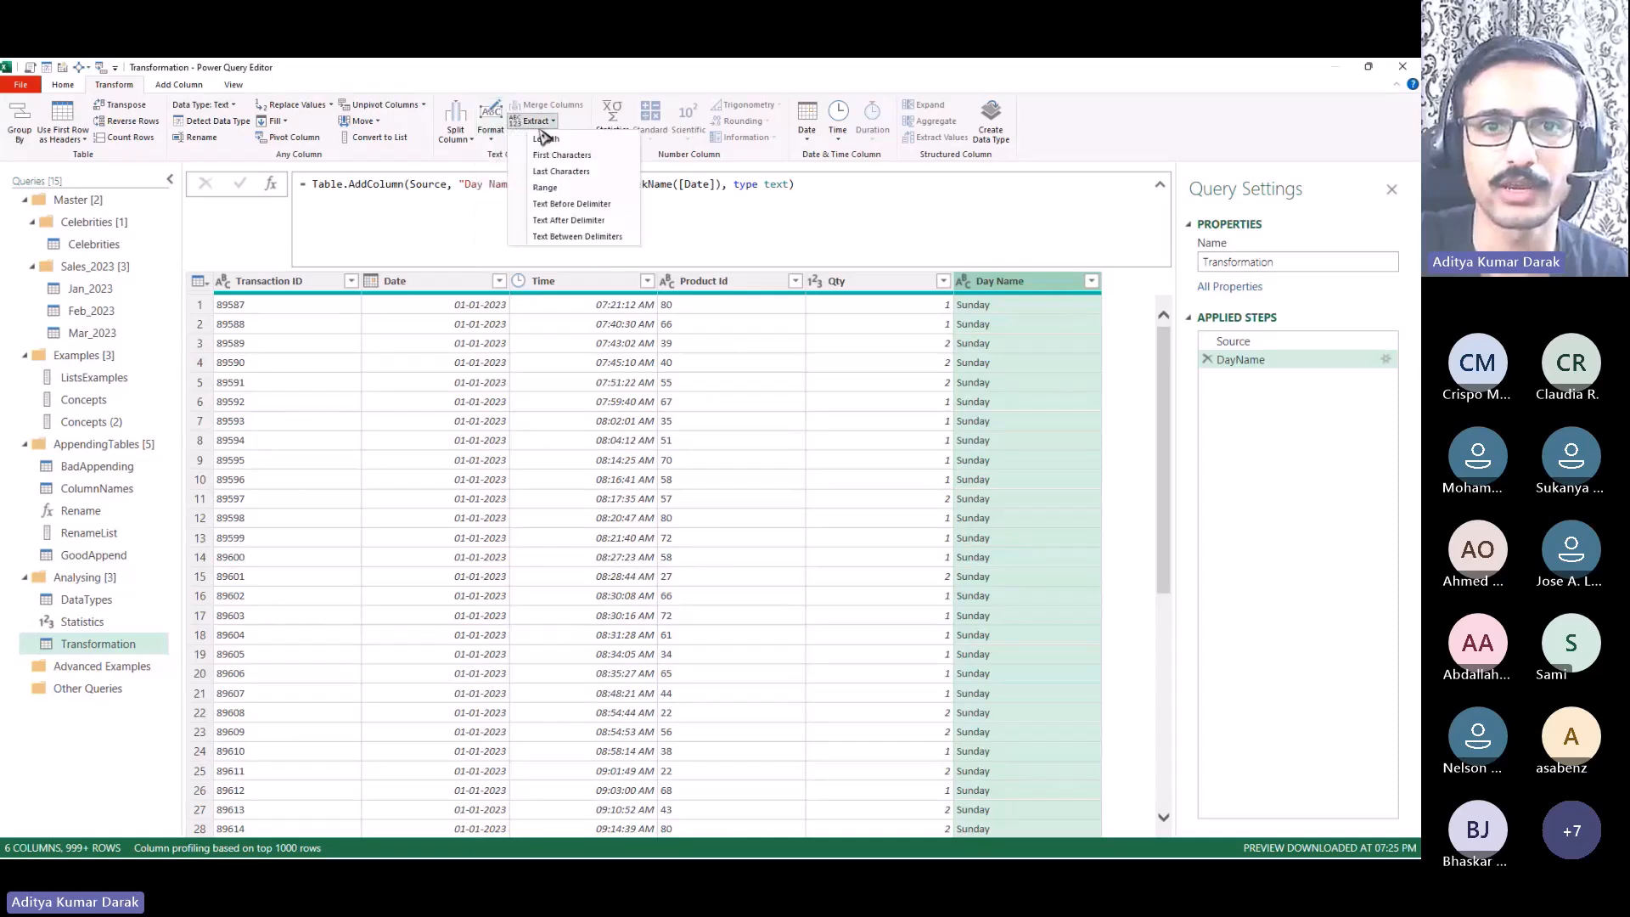
pyautogui.click(546, 140)
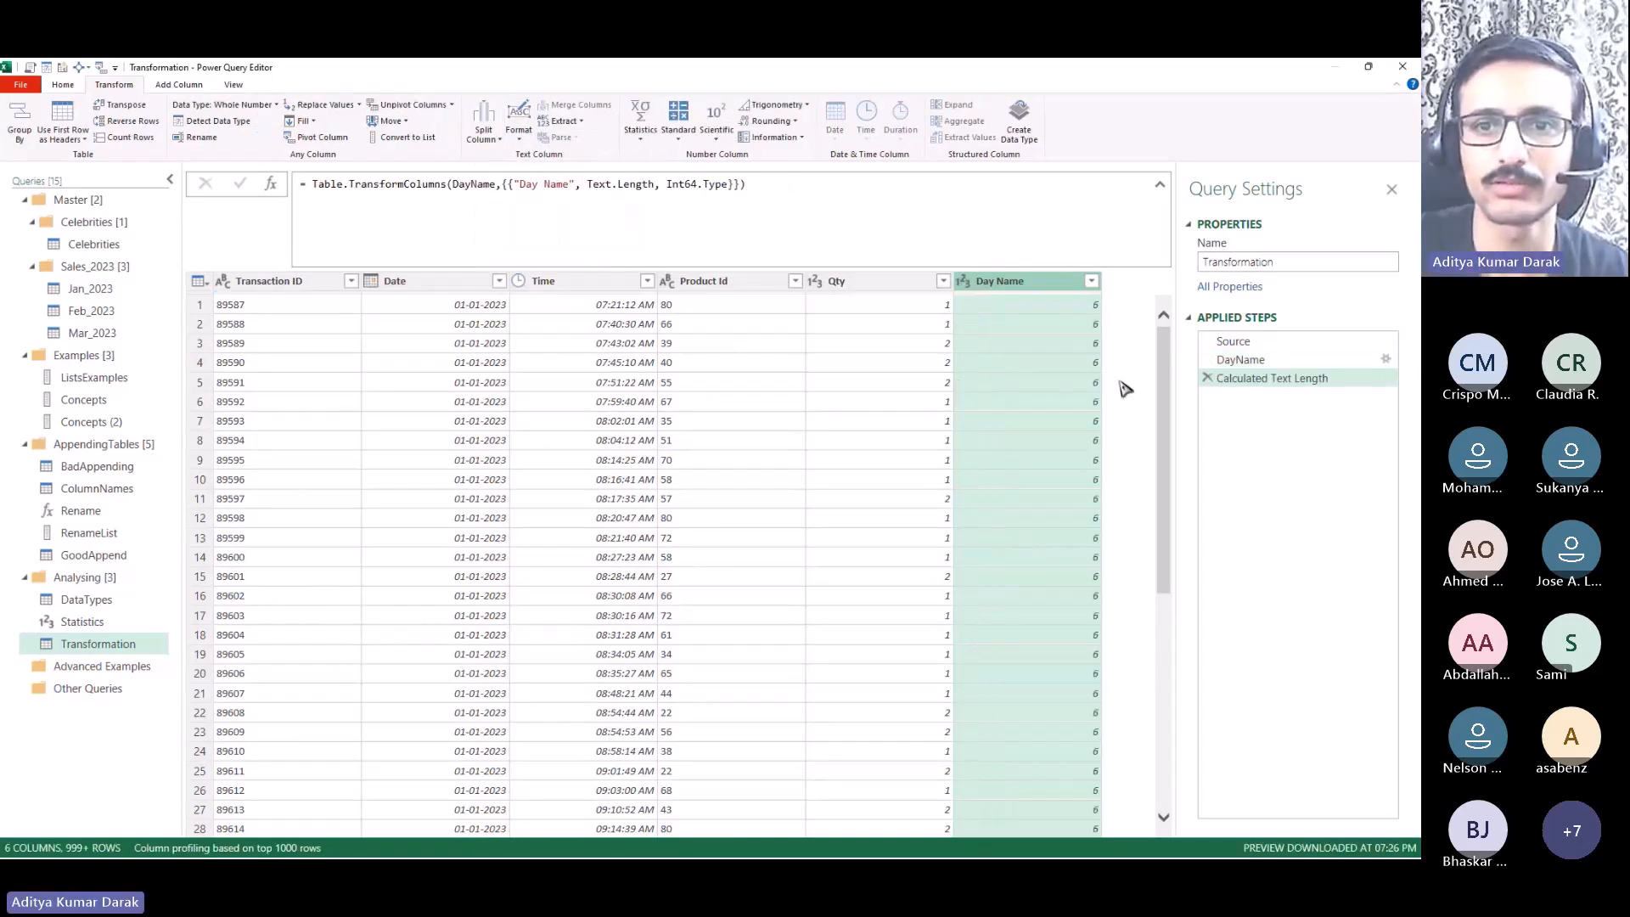
pyautogui.click(1205, 378)
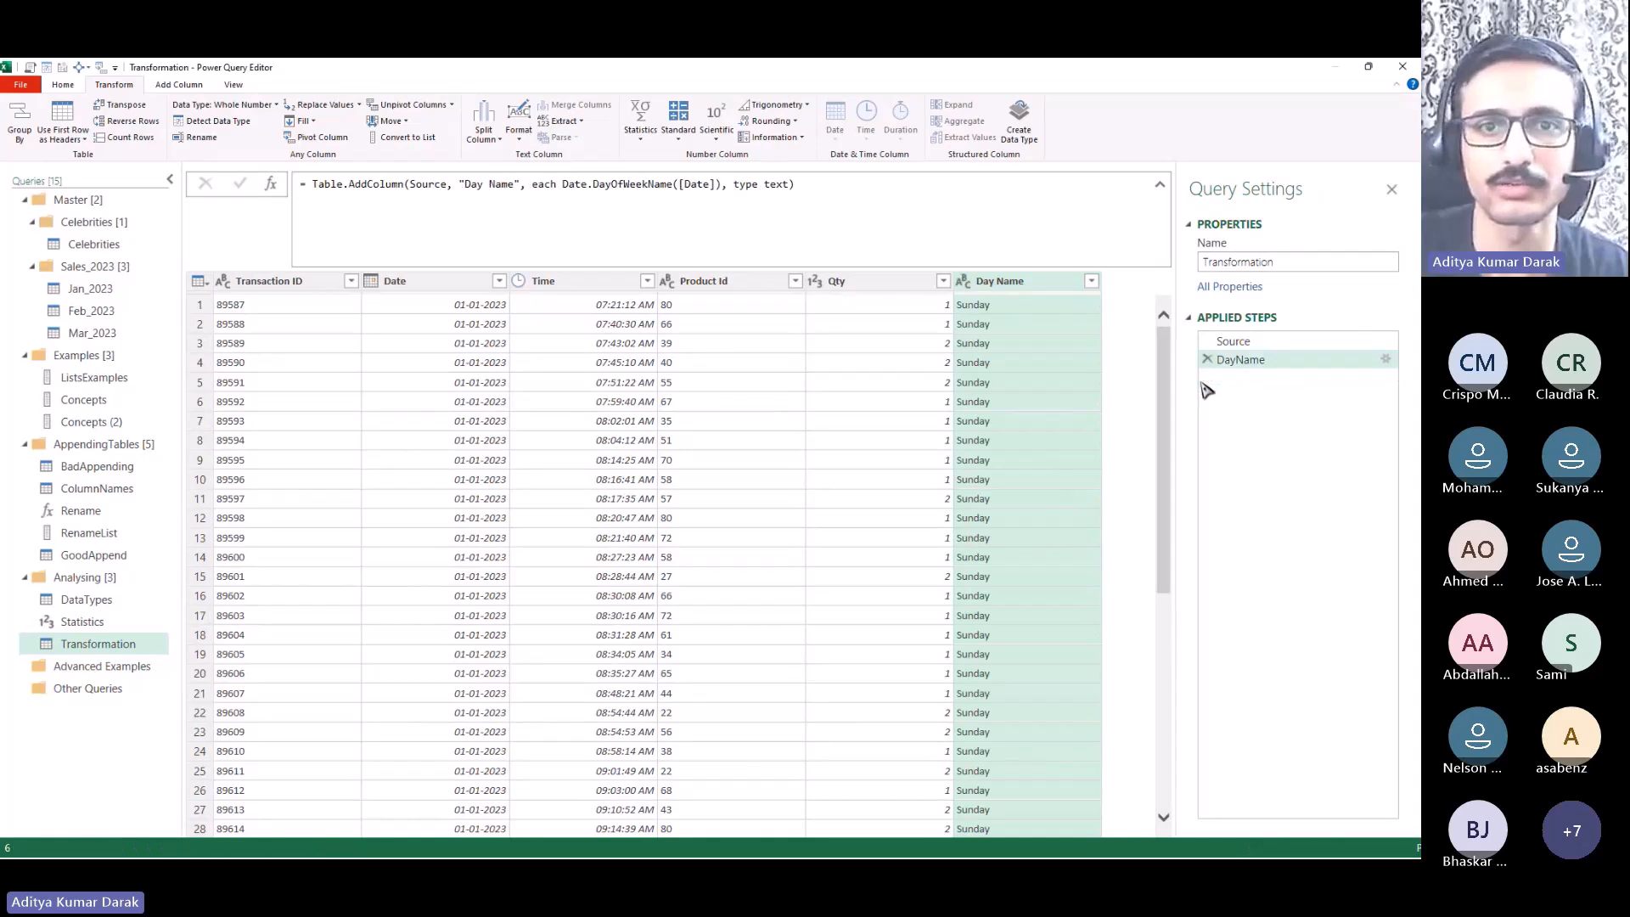
# Step: Transform the Day Name column to keep only the first 3 characters and check the shortened values
pyautogui.click(536, 121)
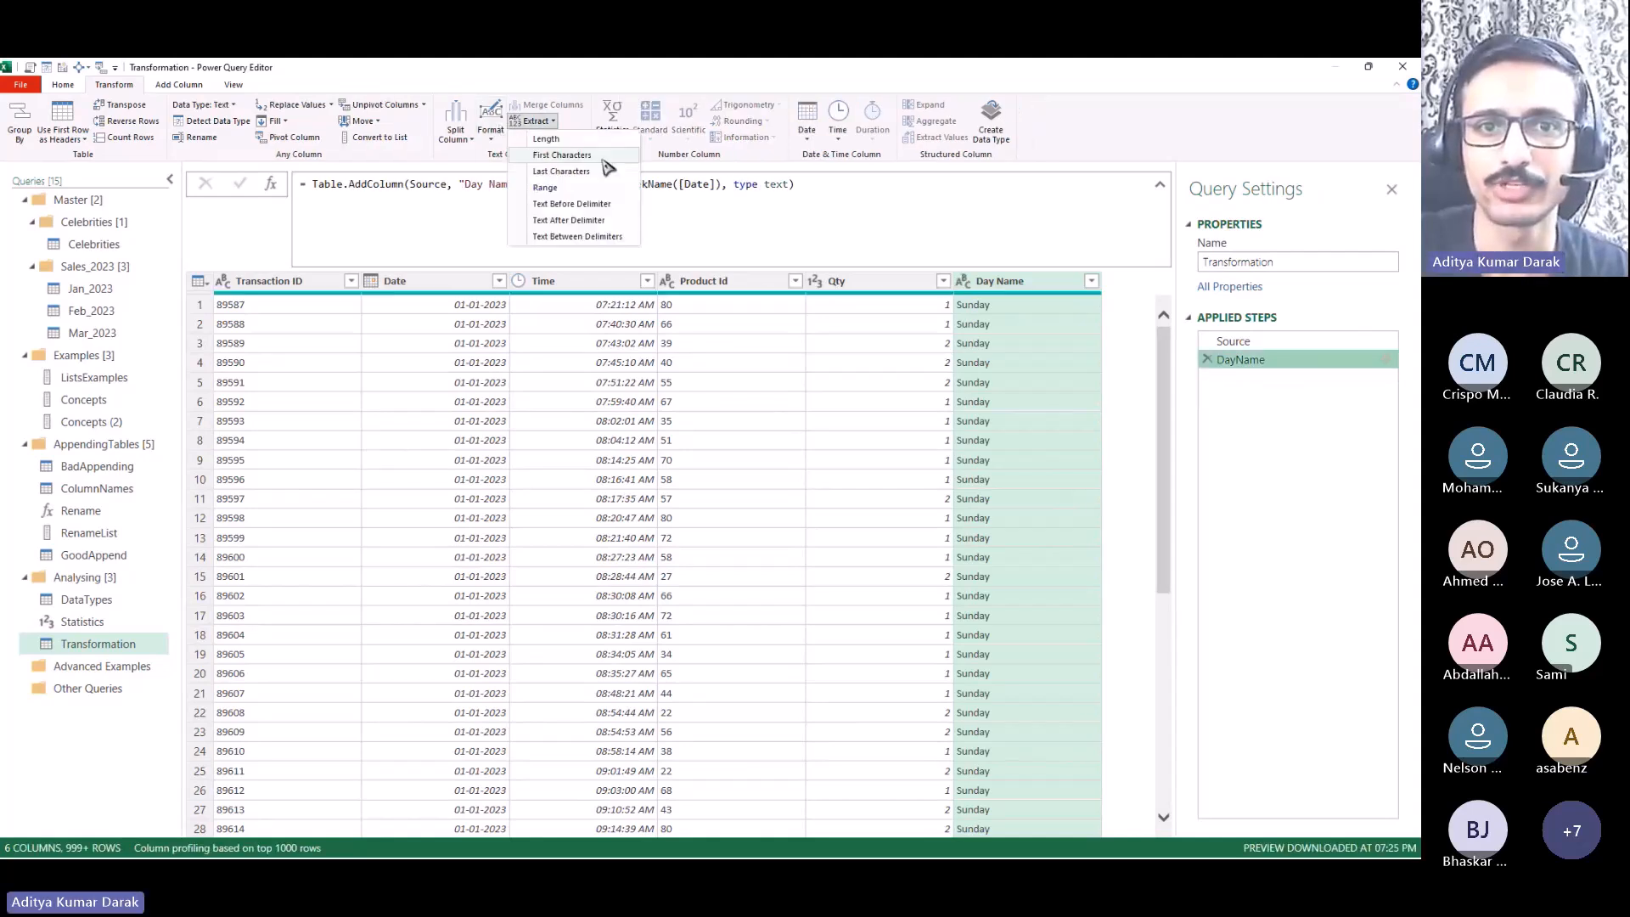
pyautogui.click(629, 176)
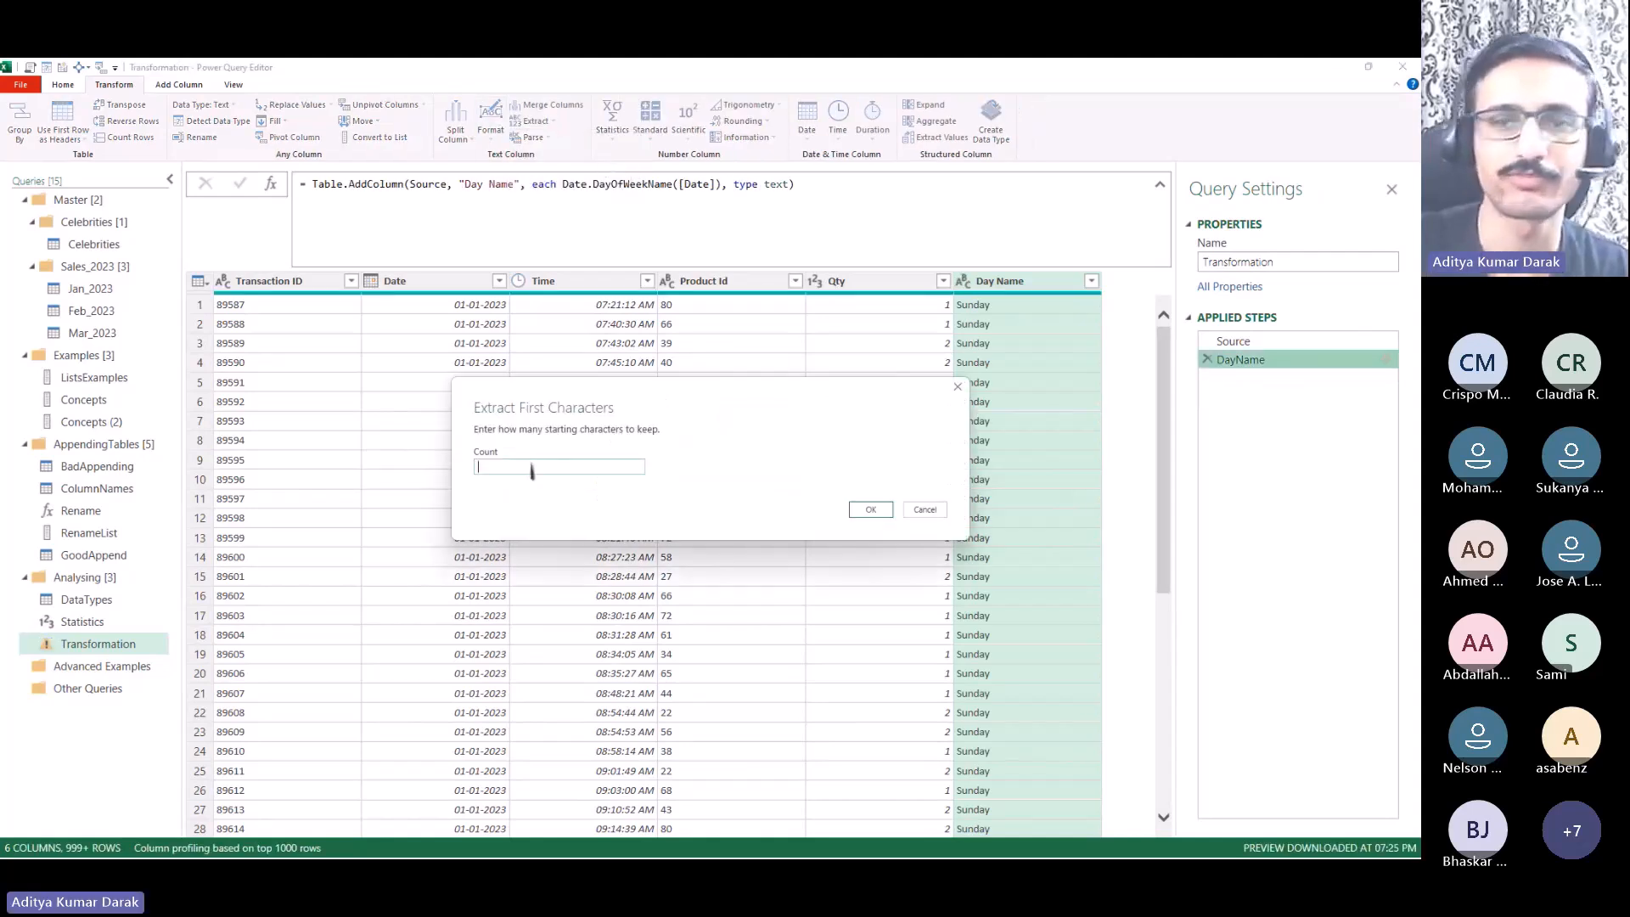
pyautogui.write('3')
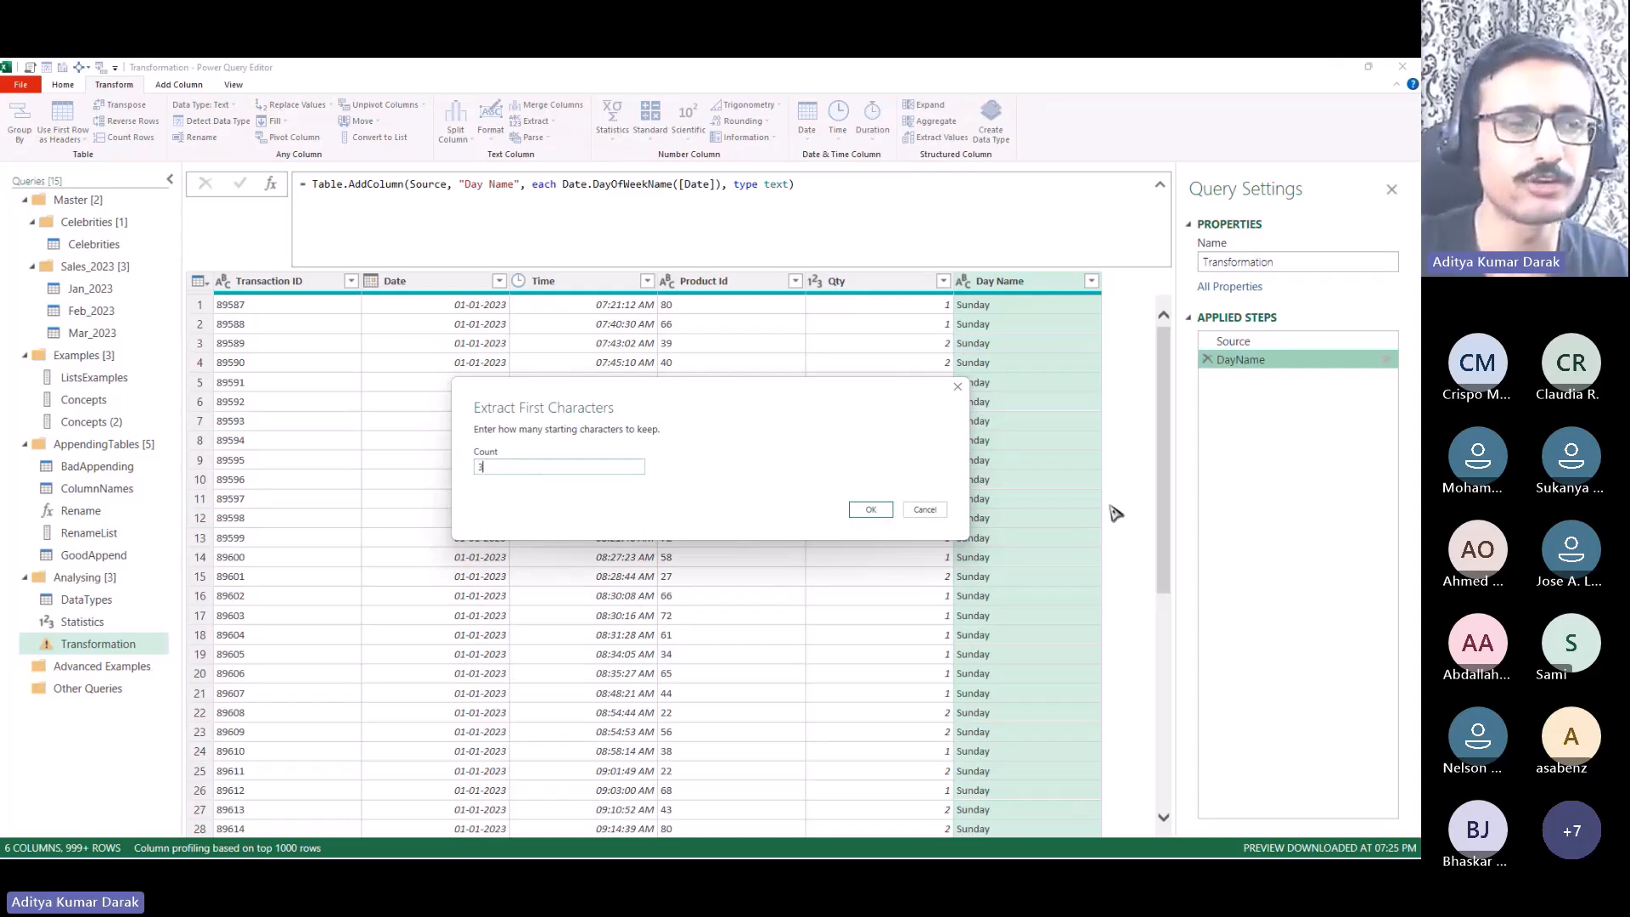
pyautogui.click(872, 510)
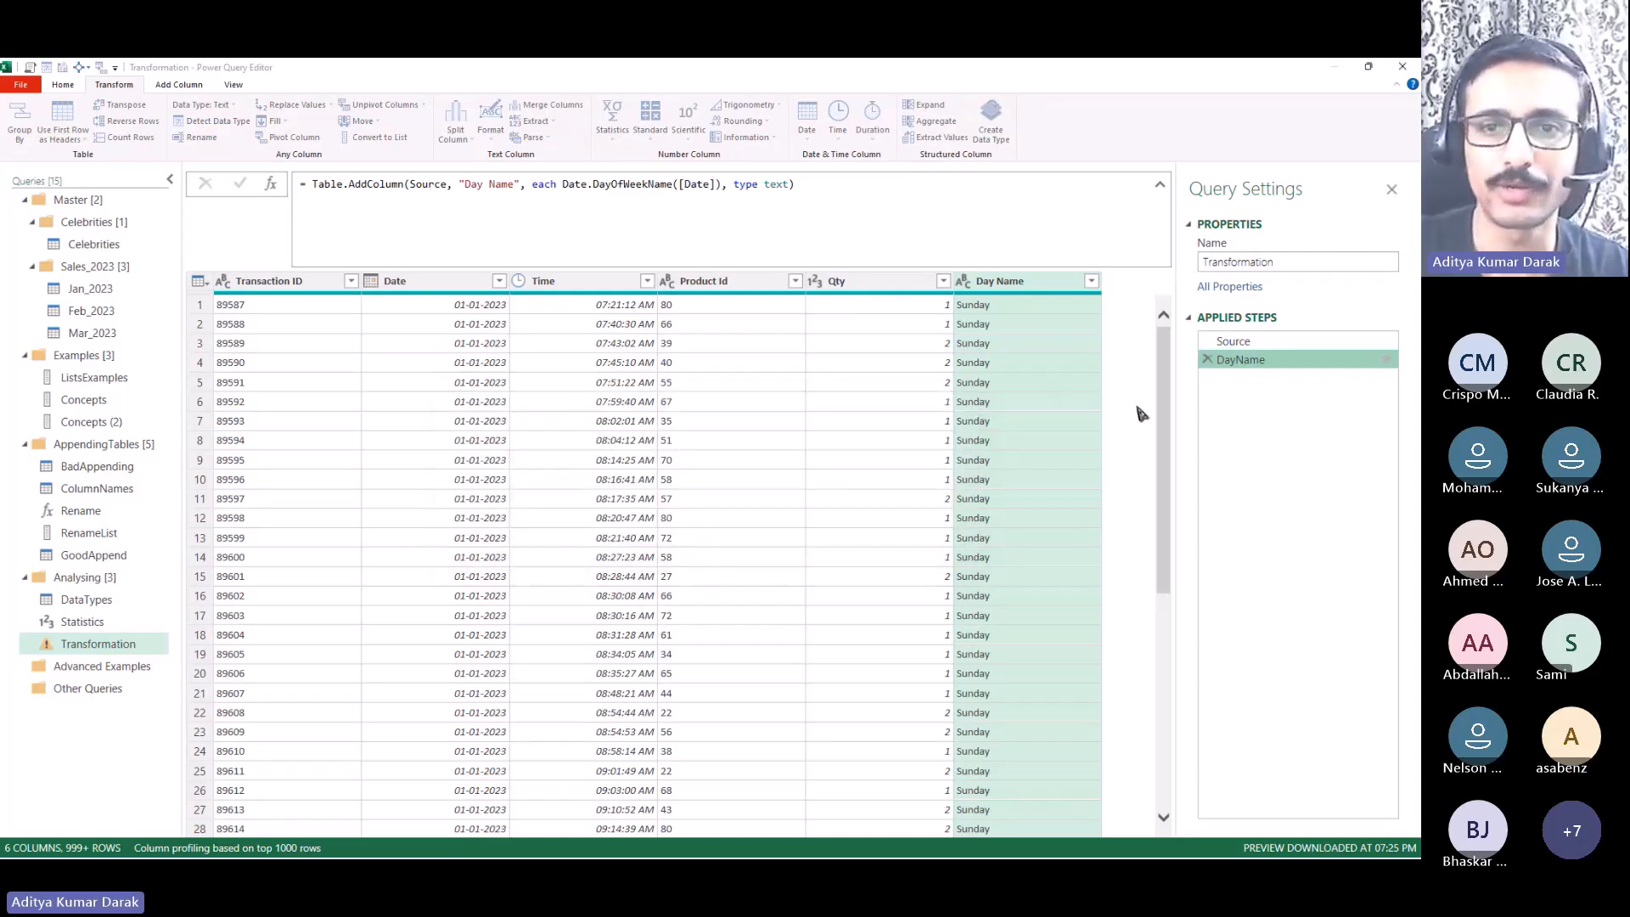
pyautogui.click(1044, 343)
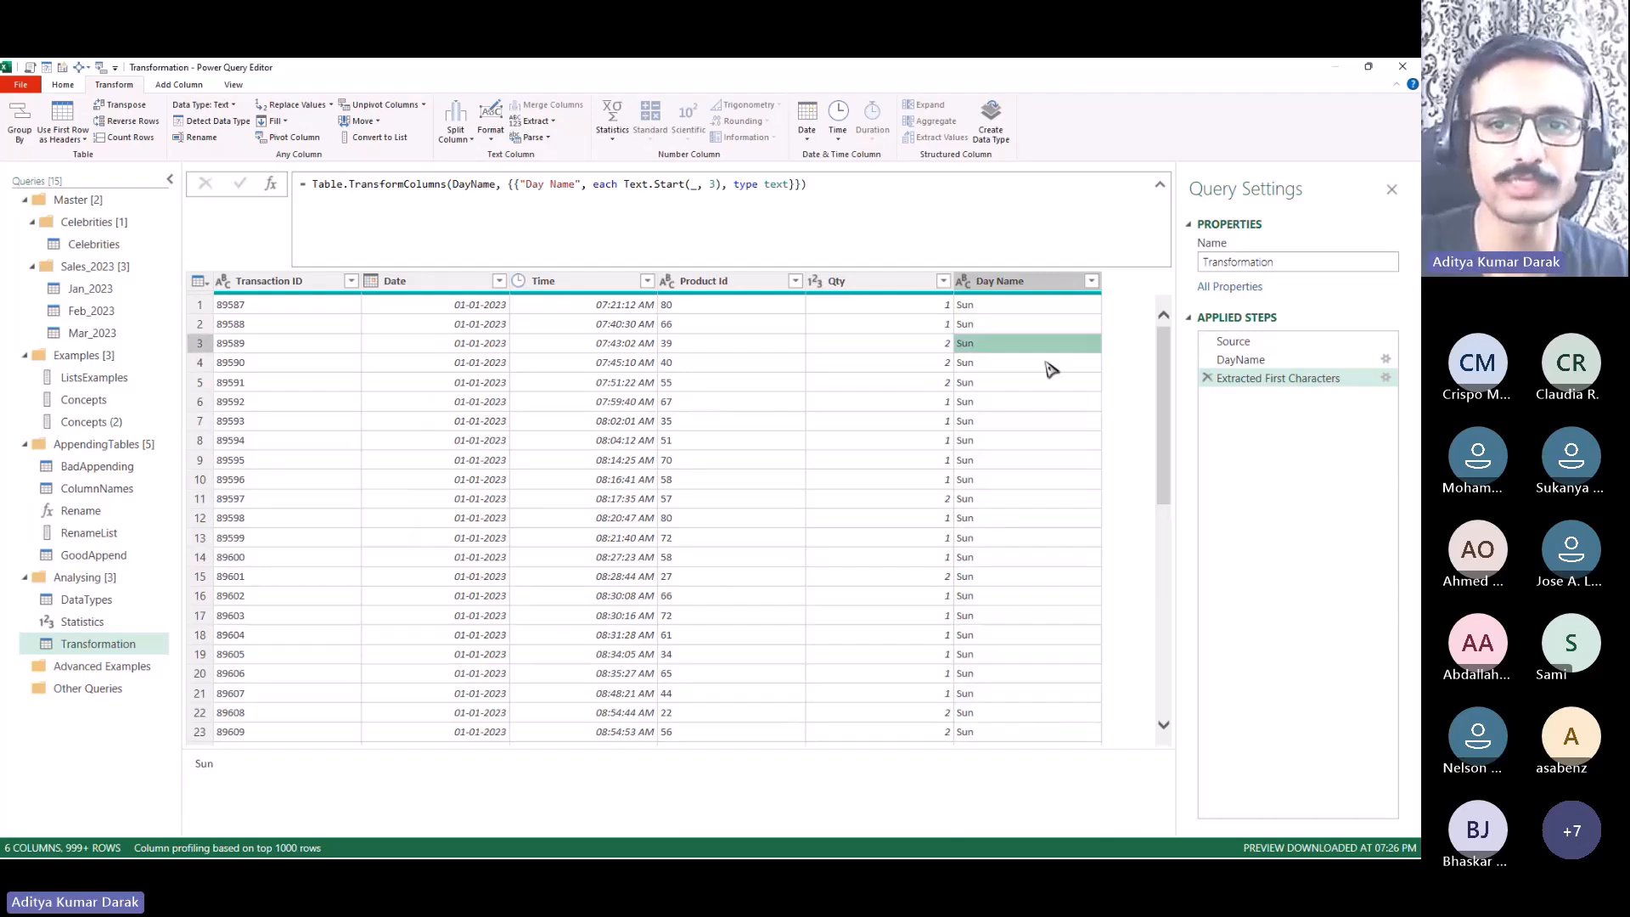
pyautogui.click(1051, 460)
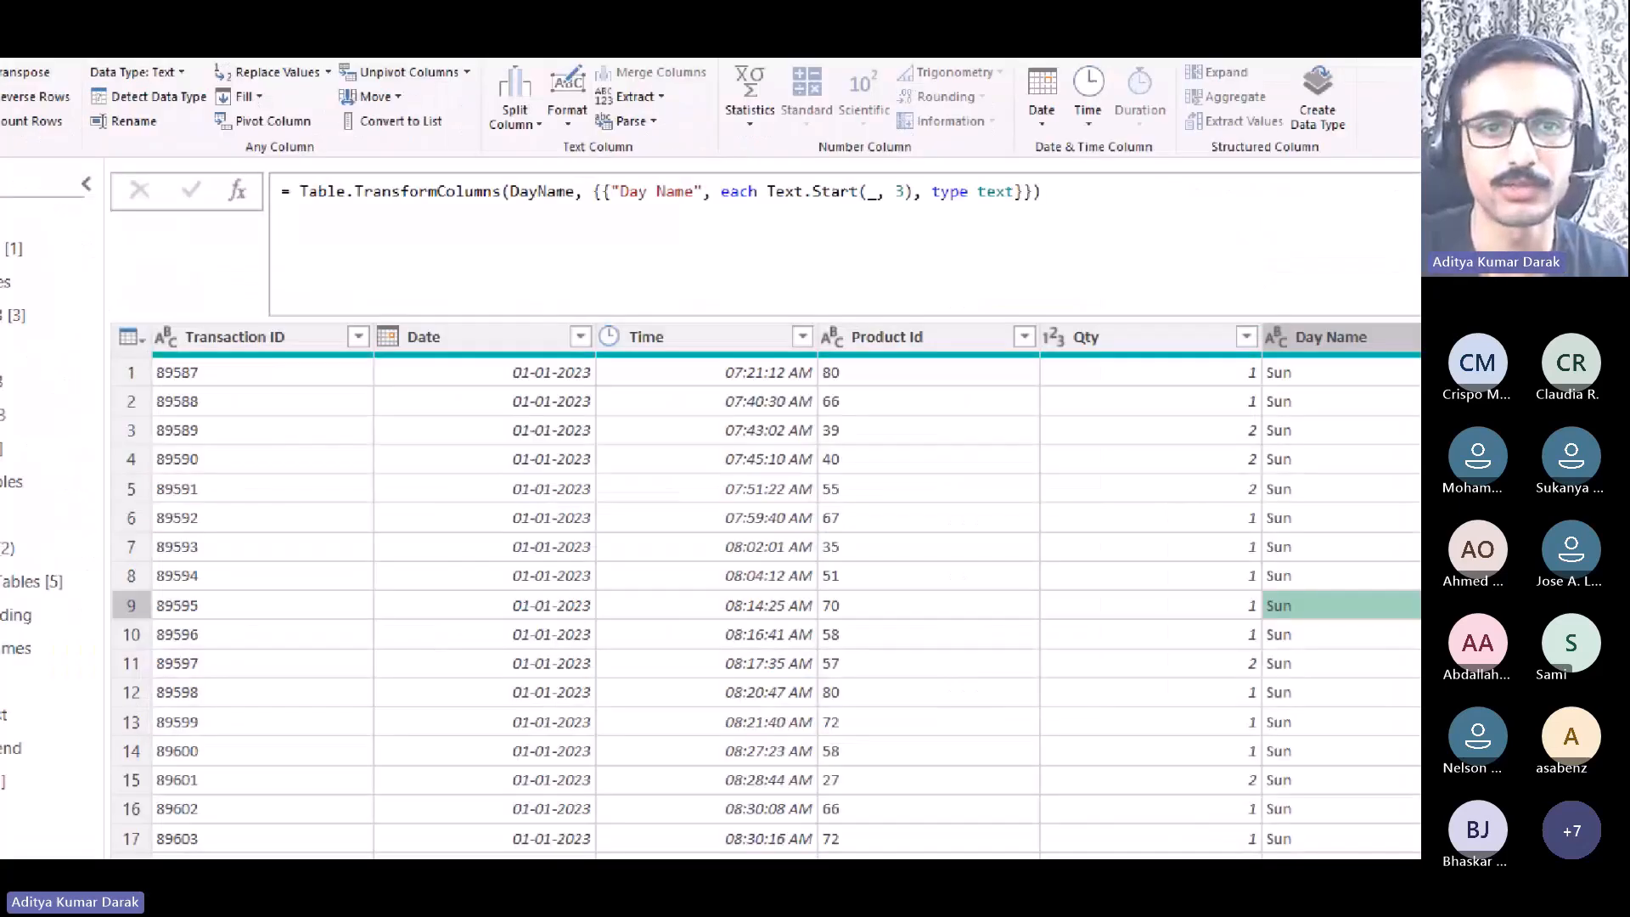
pyautogui.moveTo(297, 156)
pyautogui.mouseDown()
pyautogui.moveTo(503, 246)
pyautogui.moveTo(1264, 246)
pyautogui.mouseUp()
pyautogui.moveTo(604, 183); pyautogui.dragTo(540, 147)
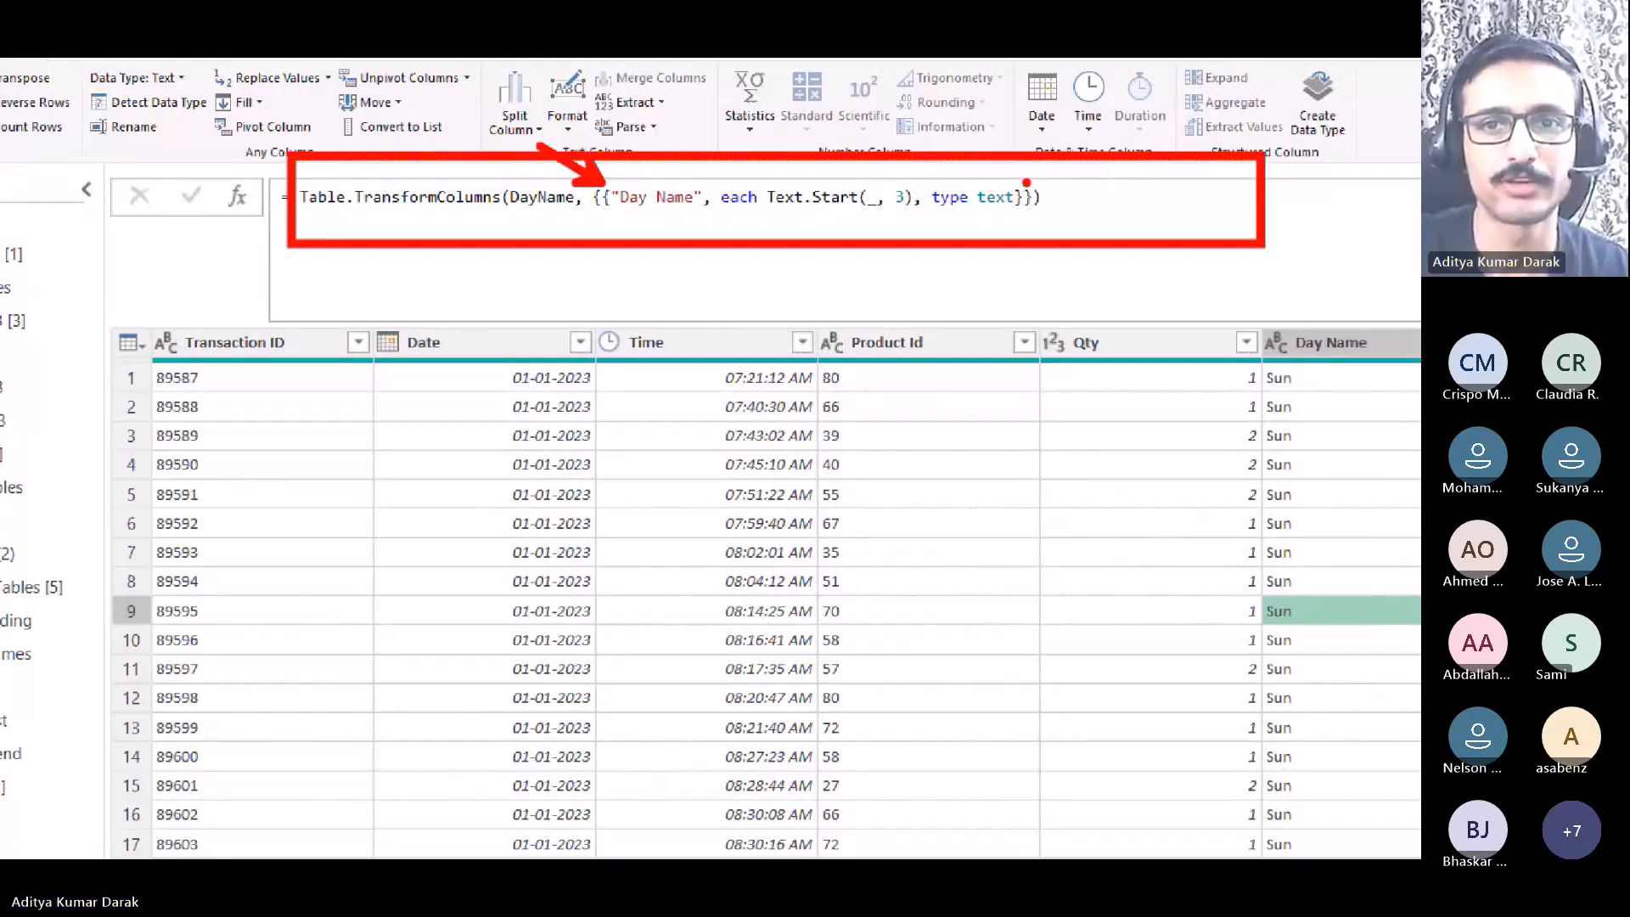
pyautogui.moveTo(1026, 183); pyautogui.dragTo(1116, 119)
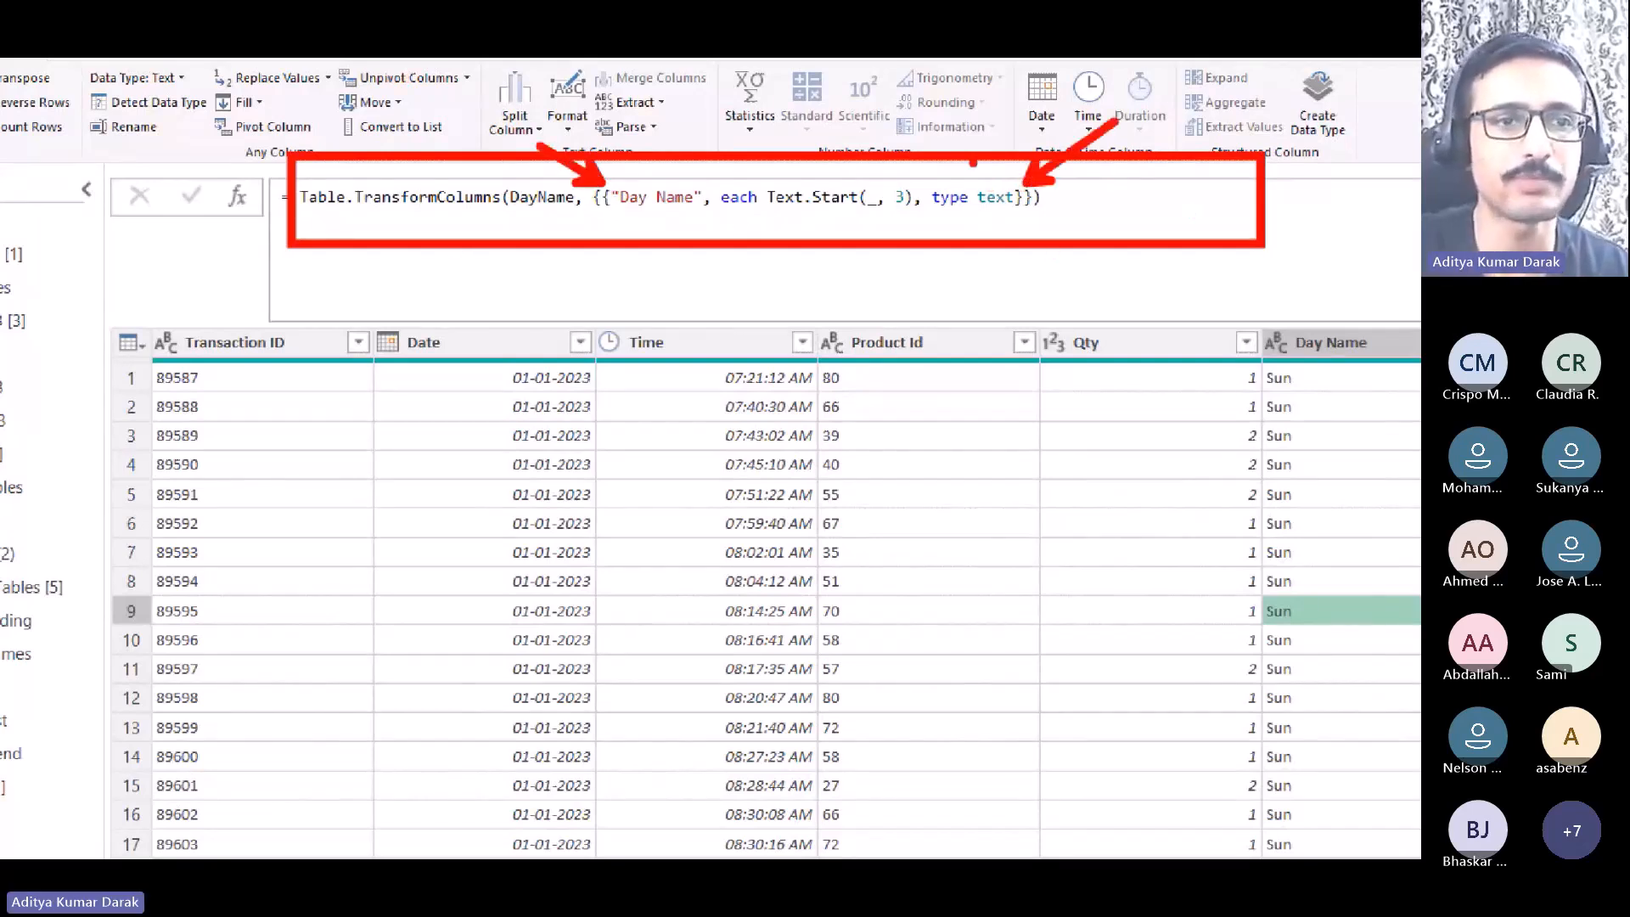
pyautogui.press('Escape')
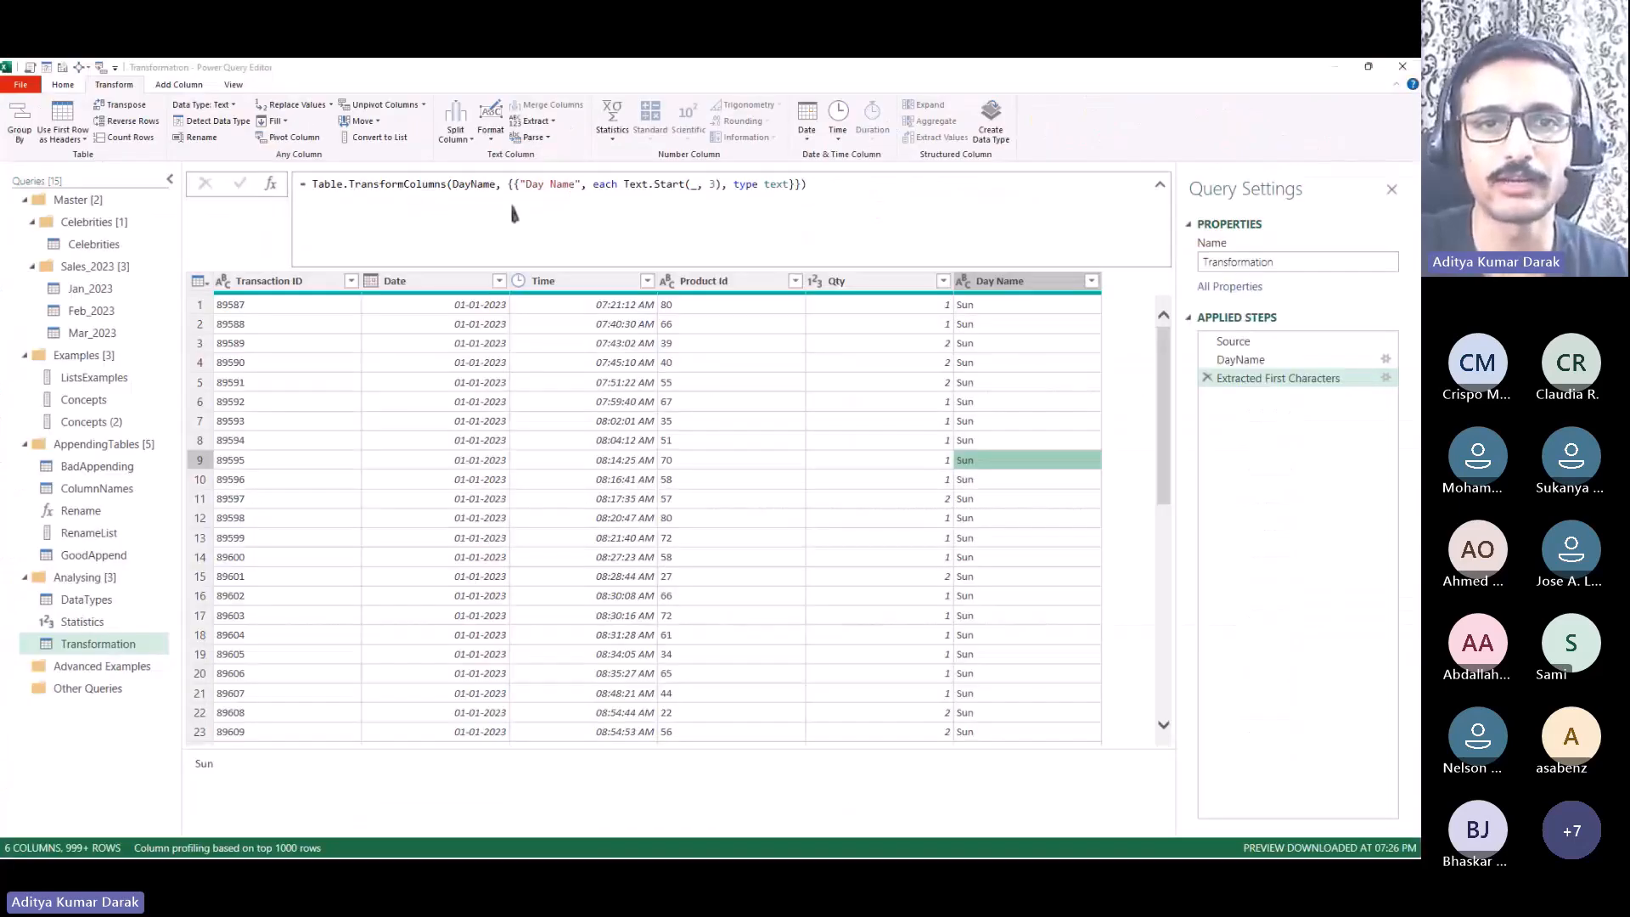
# Step: Reduce the Extracted First Characters formula to its inner list, = {{"Day Name", each Text.Start(_, 3), type text}}
pyautogui.moveTo(513, 186); pyautogui.dragTo(311, 188)
pyautogui.press('BackSpace')
pyautogui.press('End')
pyautogui.press('BackSpace')
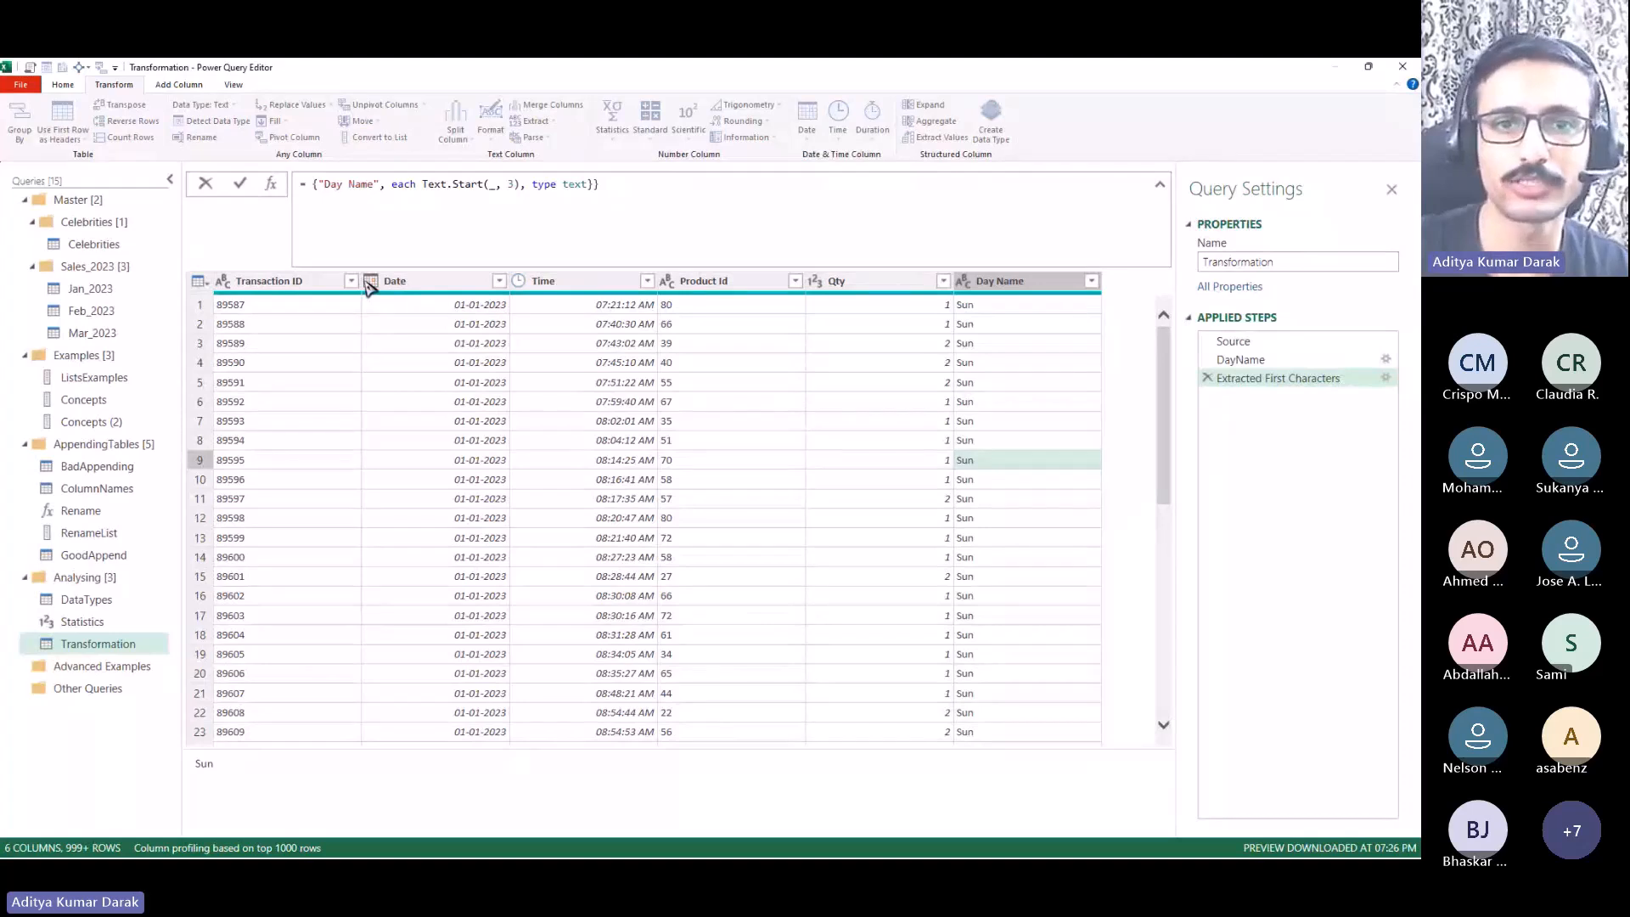
pyautogui.click(310, 184)
pyautogui.write('{')
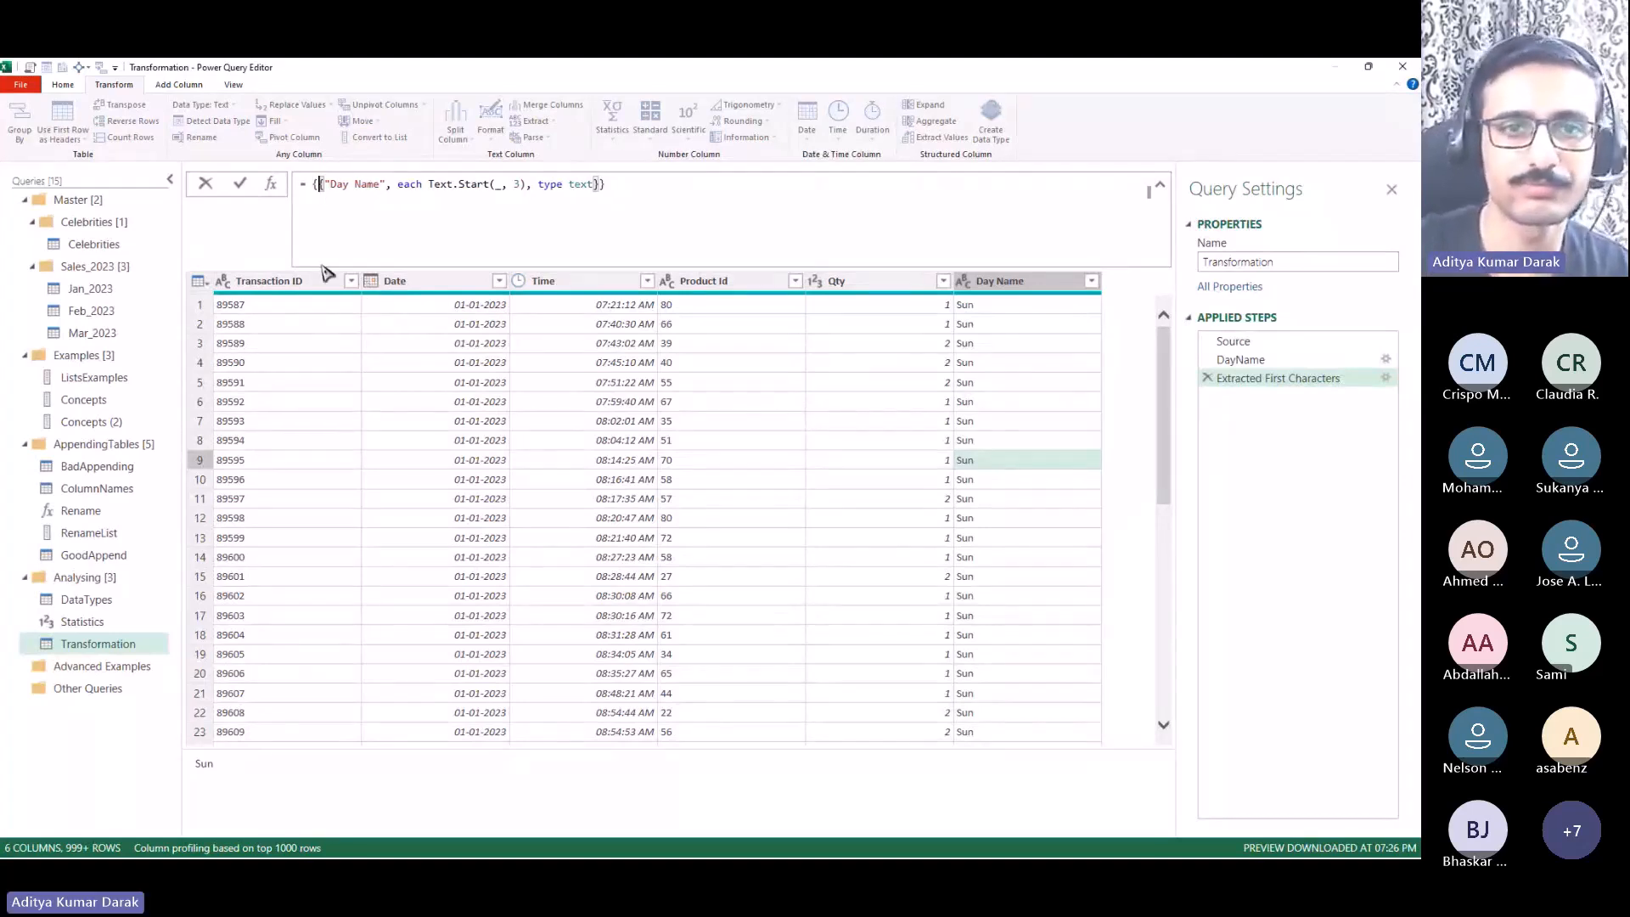
pyautogui.press('Return')
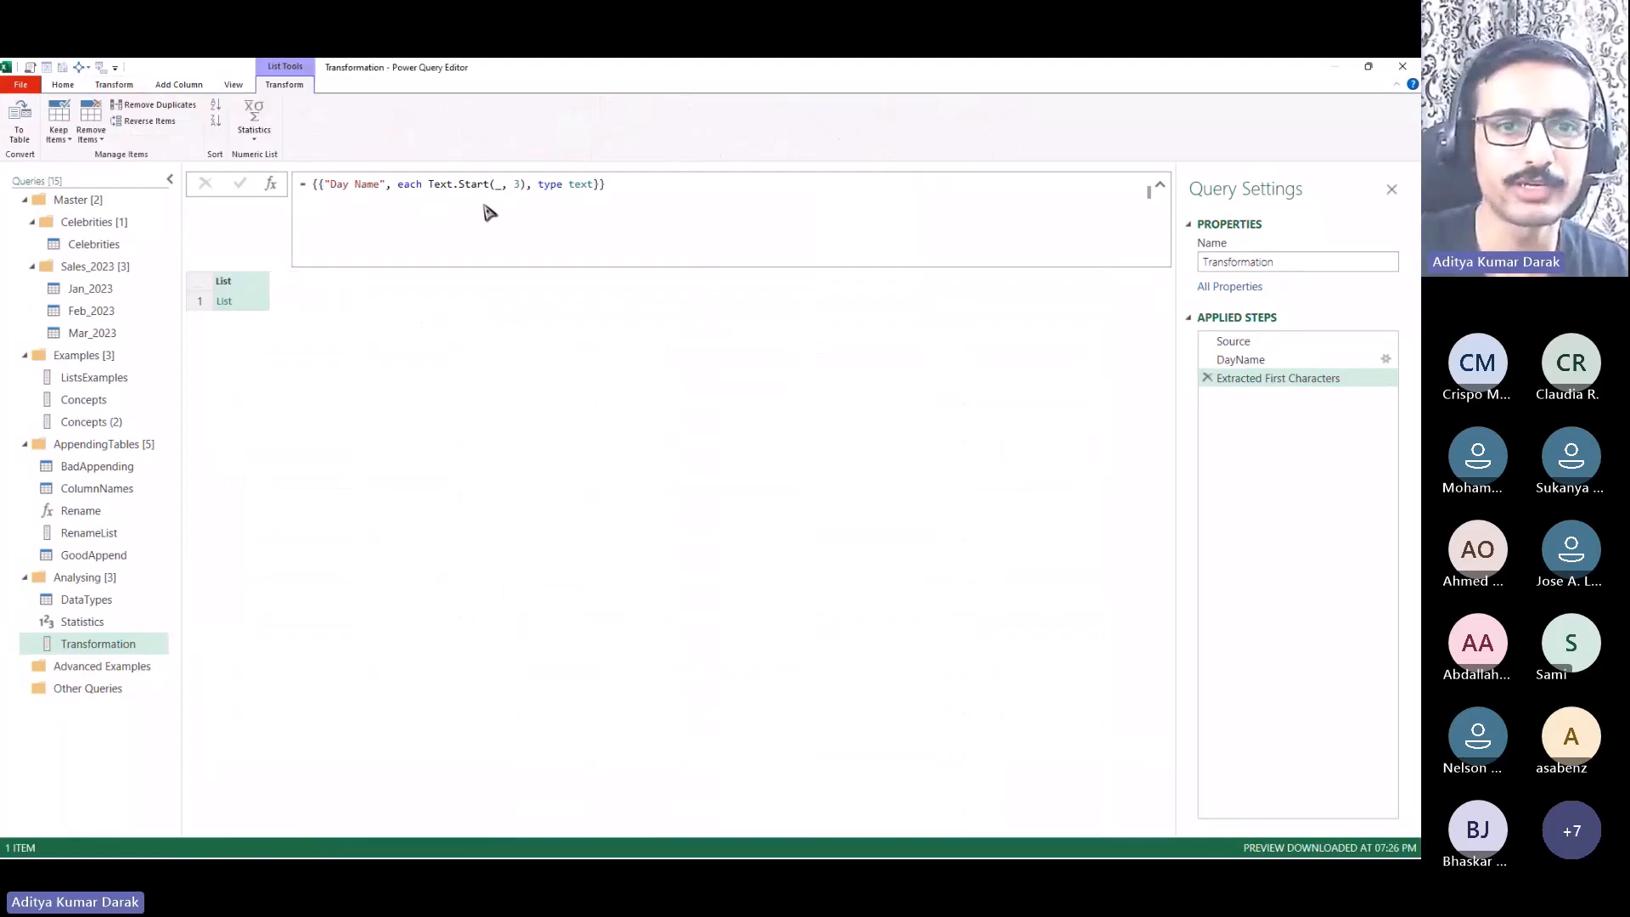
# Step: Inspect the nested list's items against the DayName step's table, and delete the Extracted First Characters step
pyautogui.click(254, 307)
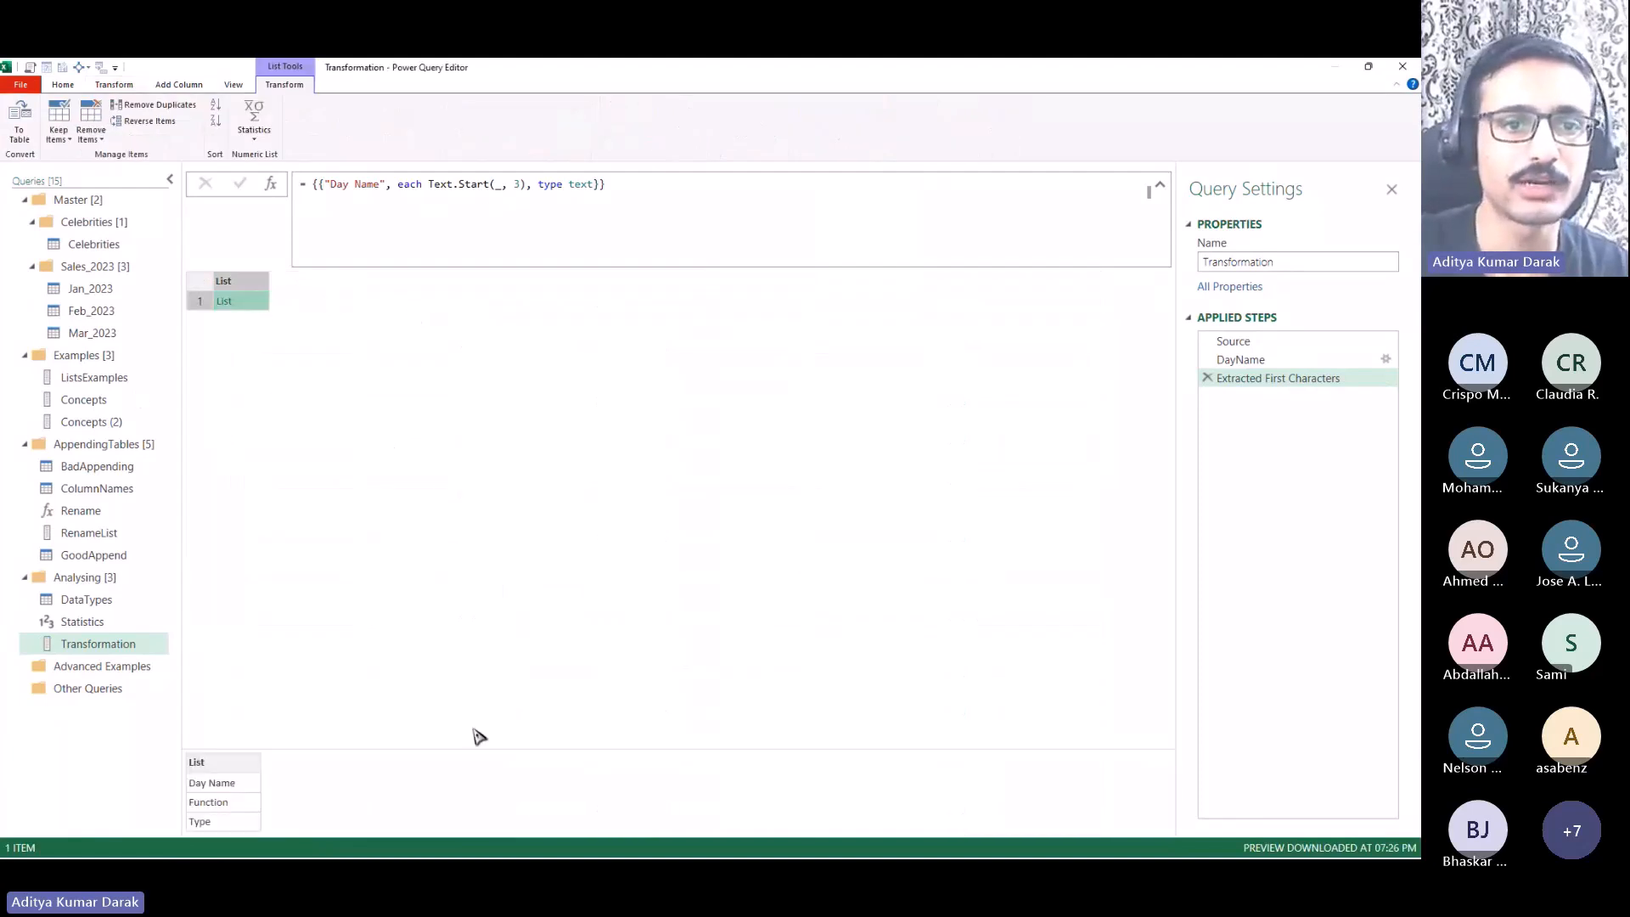
pyautogui.moveTo(535, 750); pyautogui.dragTo(517, 445)
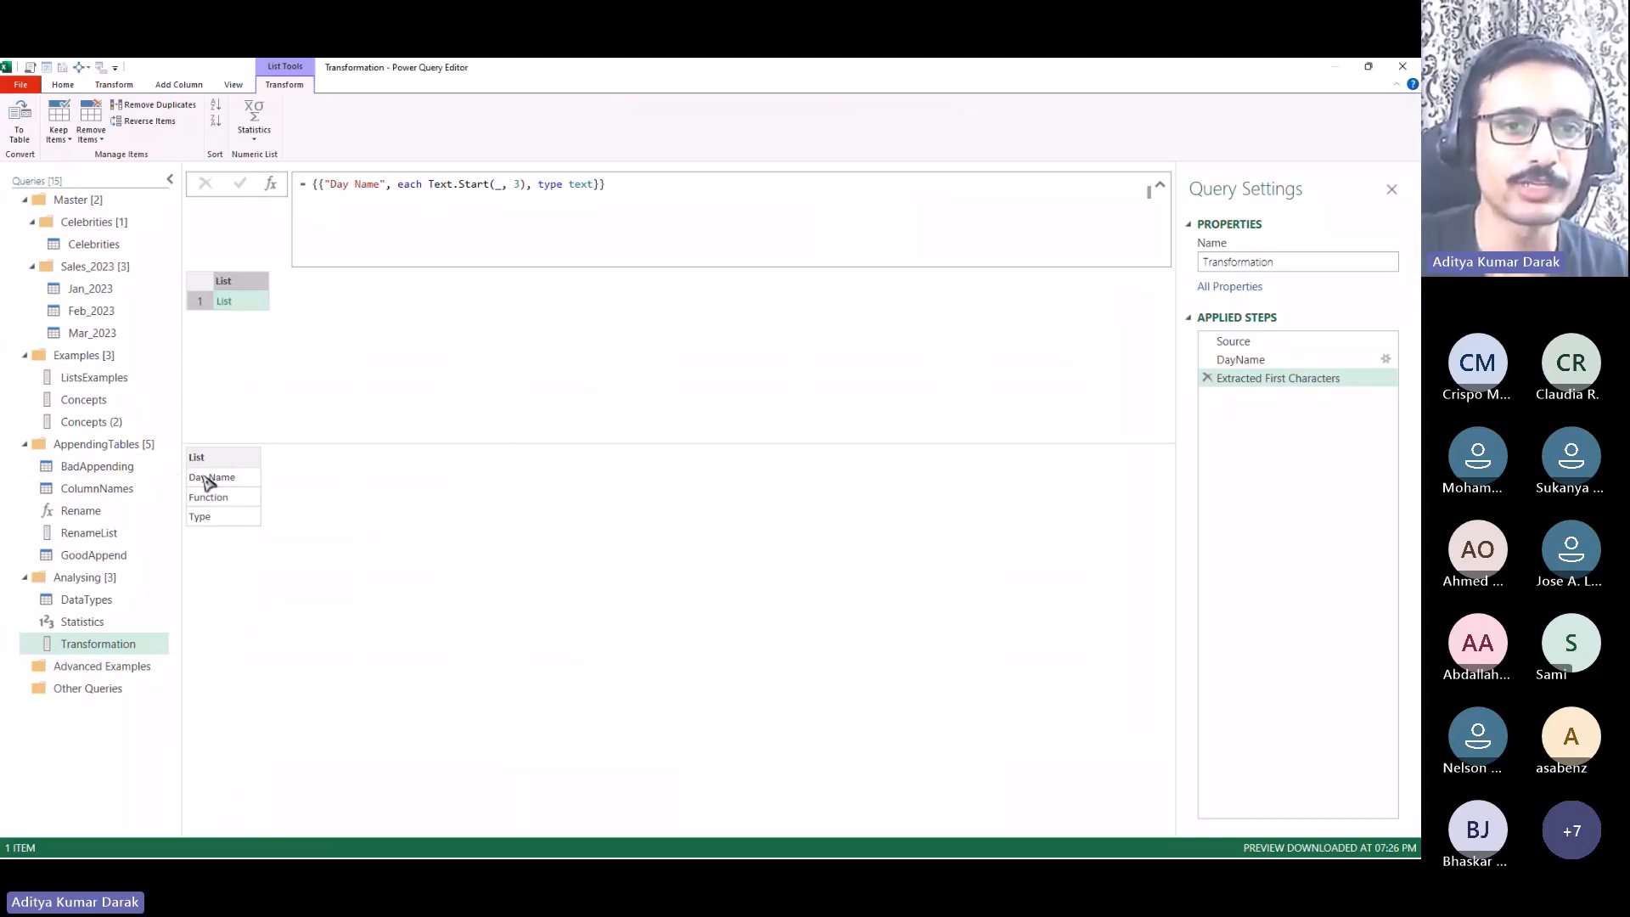
pyautogui.moveTo(1363, 358); pyautogui.dragTo(1315, 369)
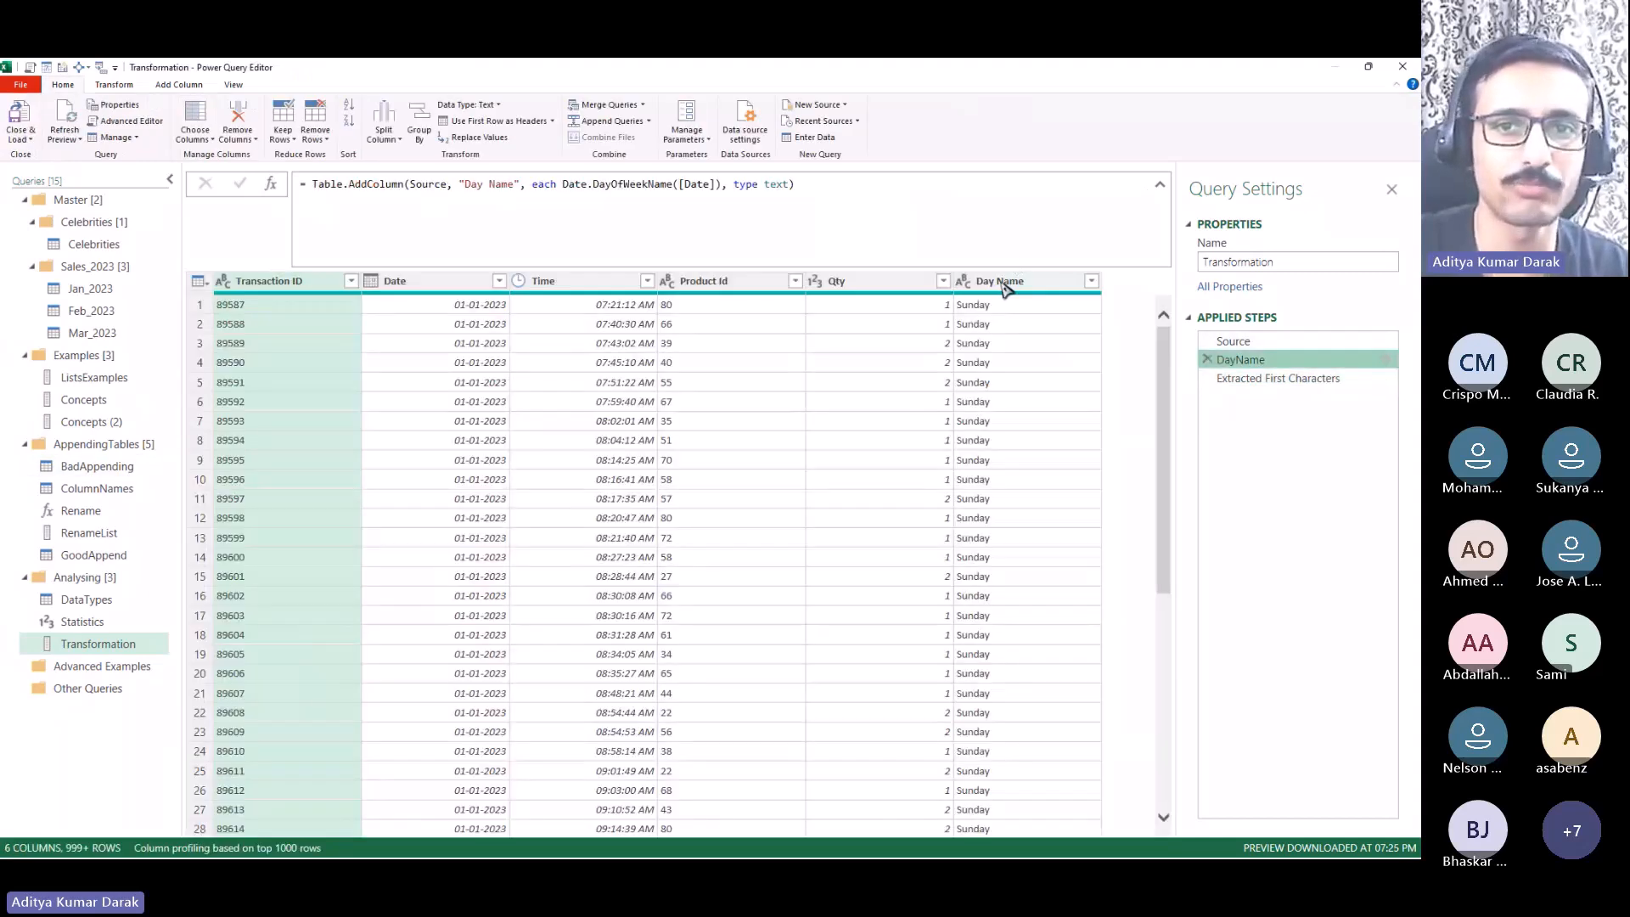
pyautogui.click(1344, 380)
pyautogui.click(263, 301)
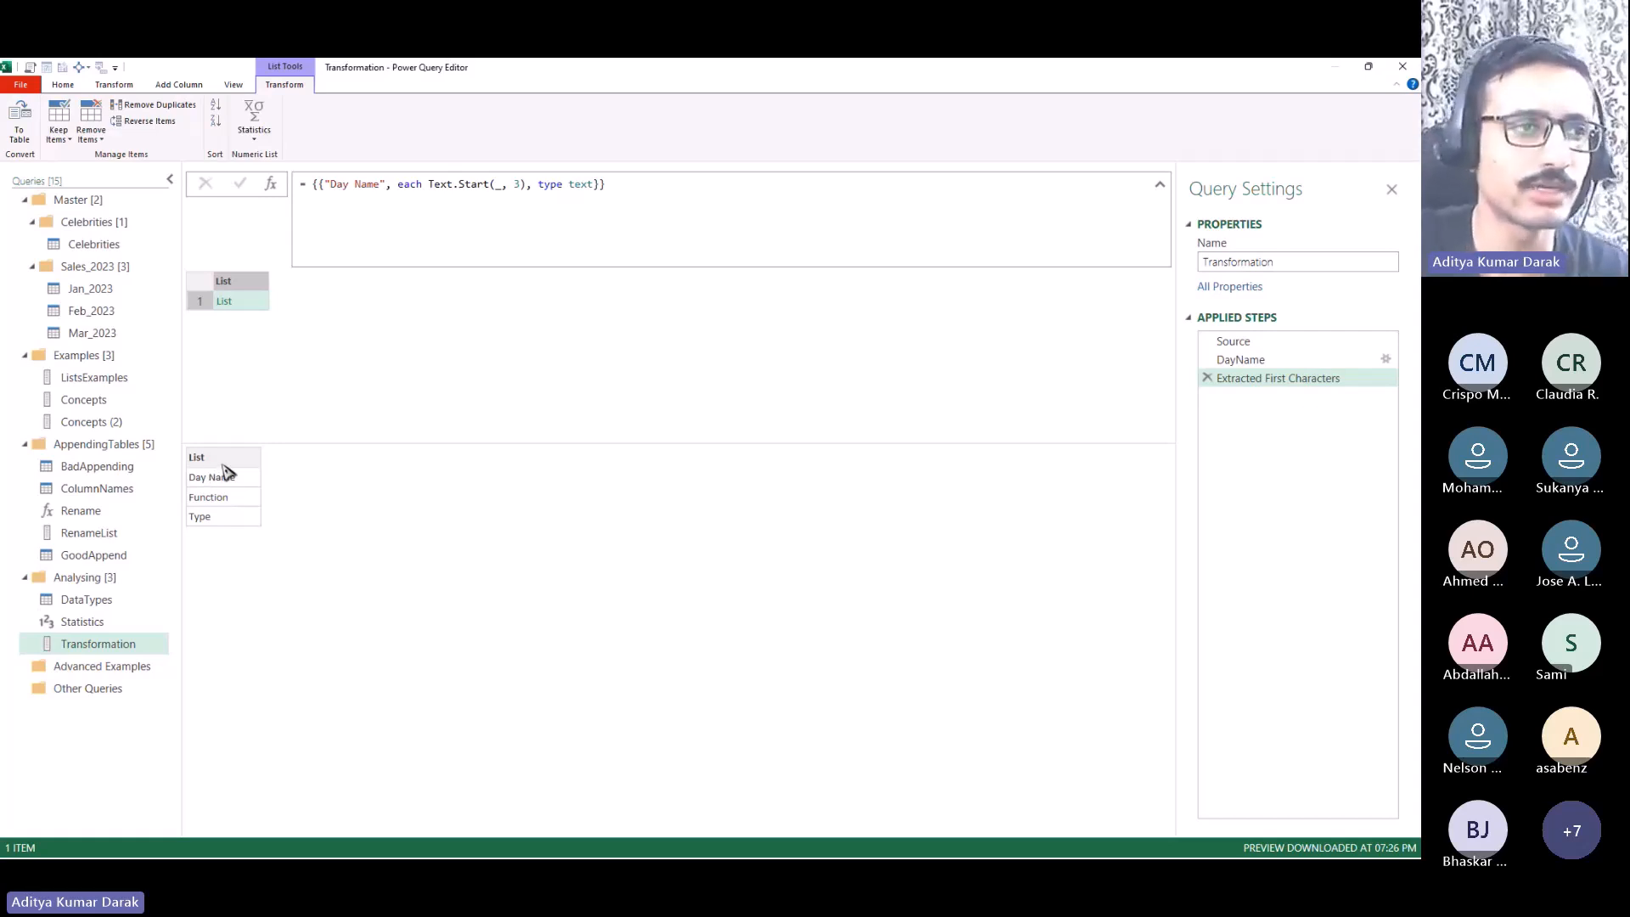
pyautogui.click(1206, 378)
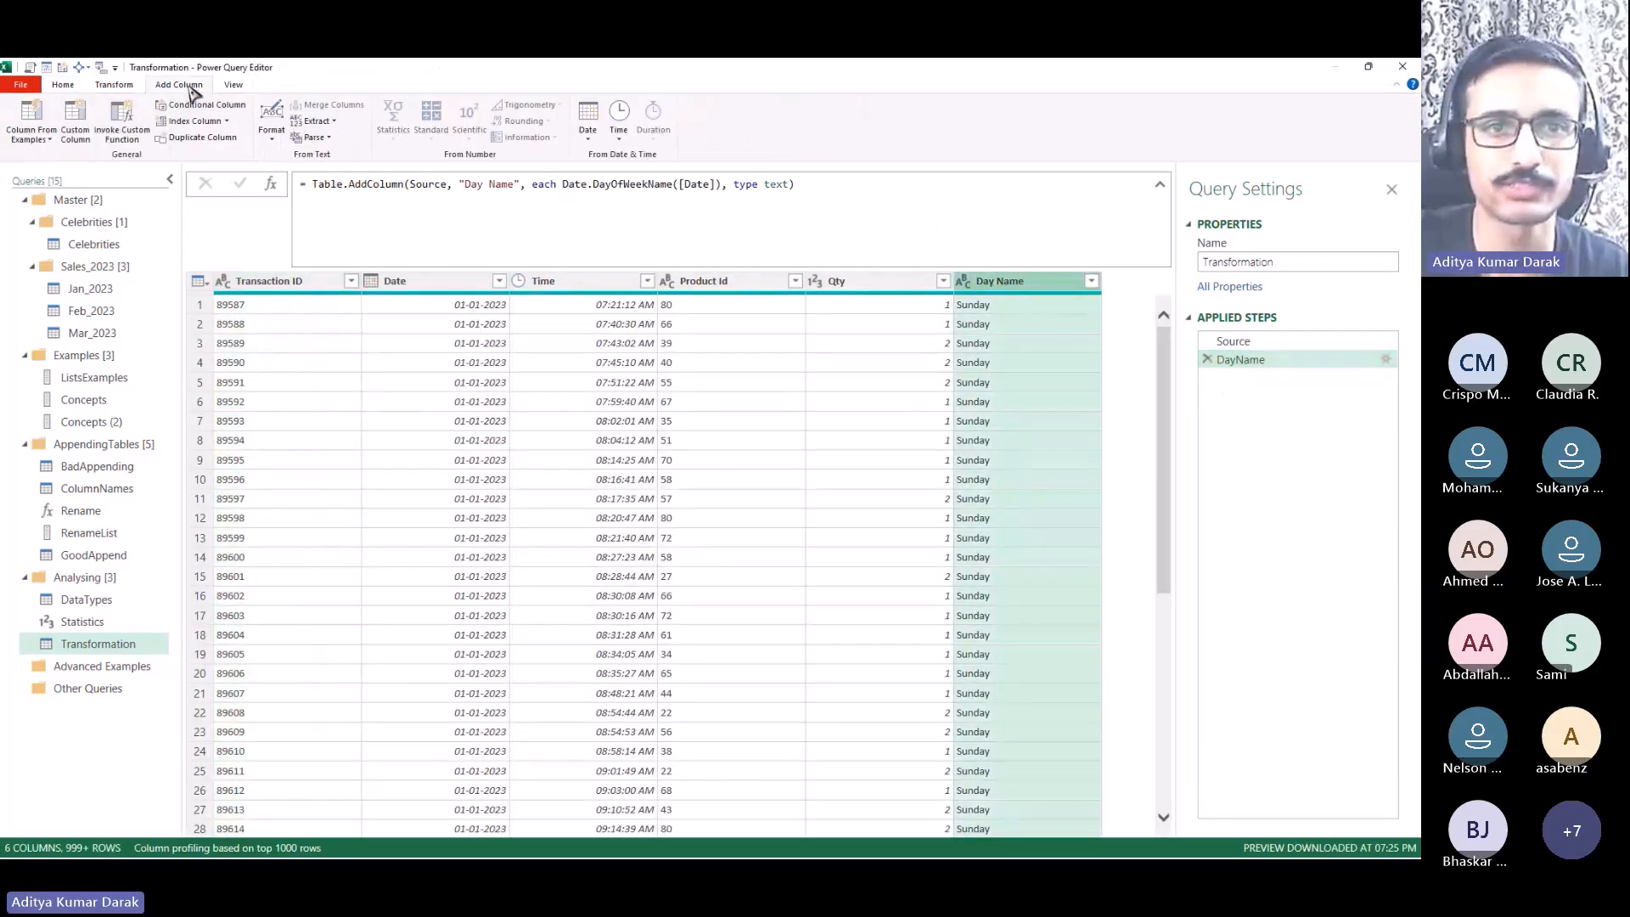
# Step: Transform the Day Name column to keep only its first 3 characters
pyautogui.click(134, 87)
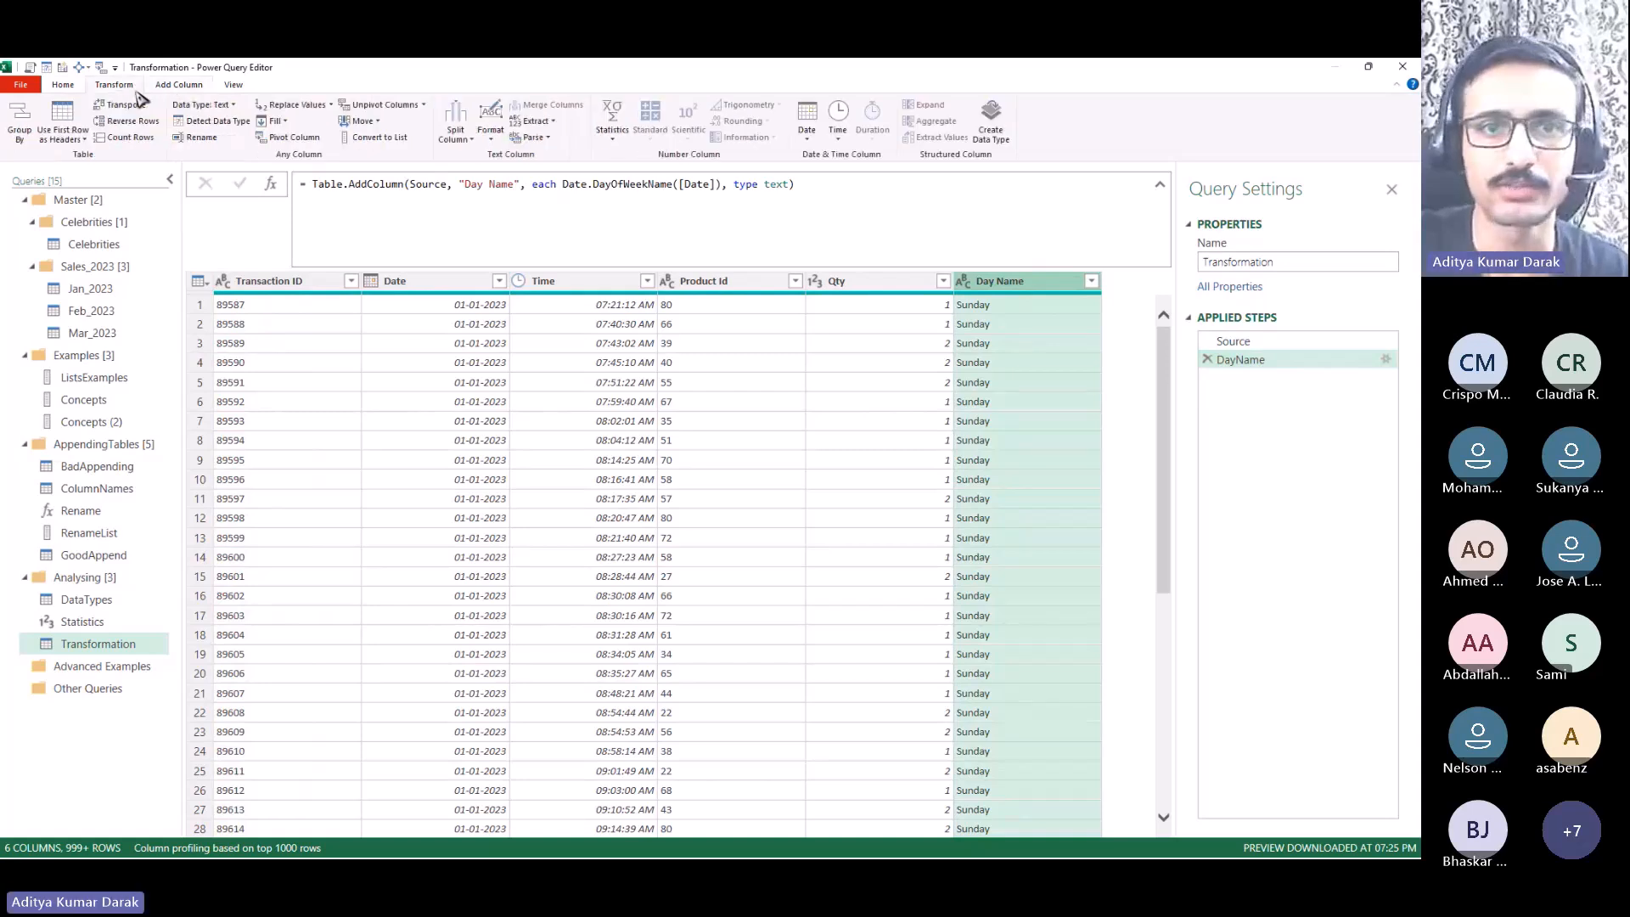
pyautogui.click(612, 134)
pyautogui.click(531, 123)
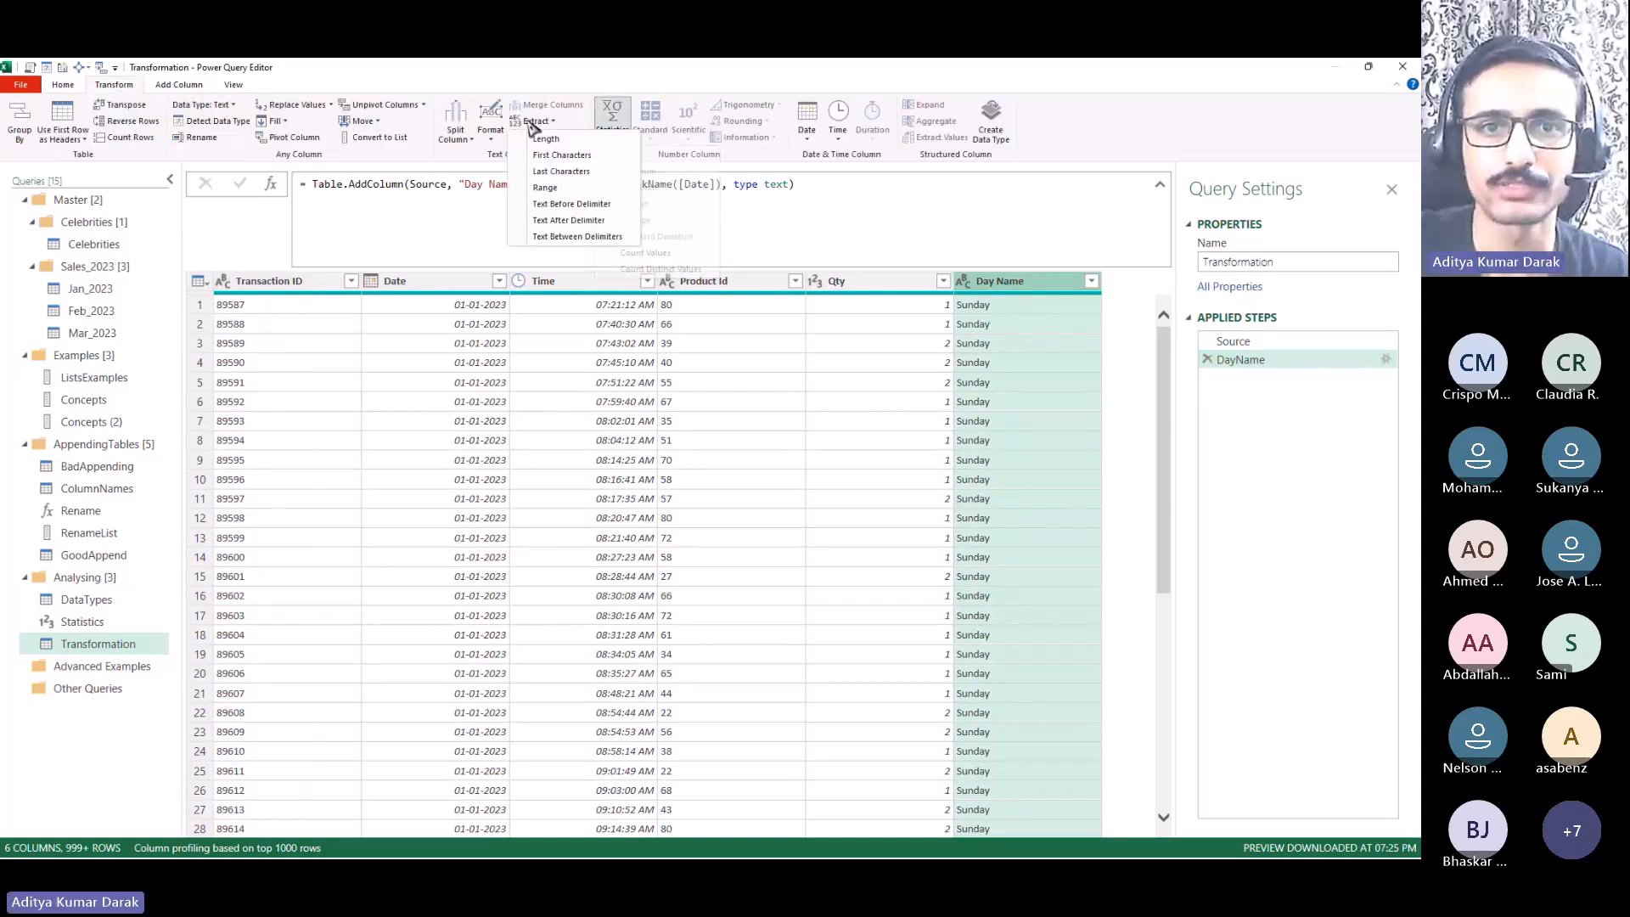
pyautogui.click(587, 155)
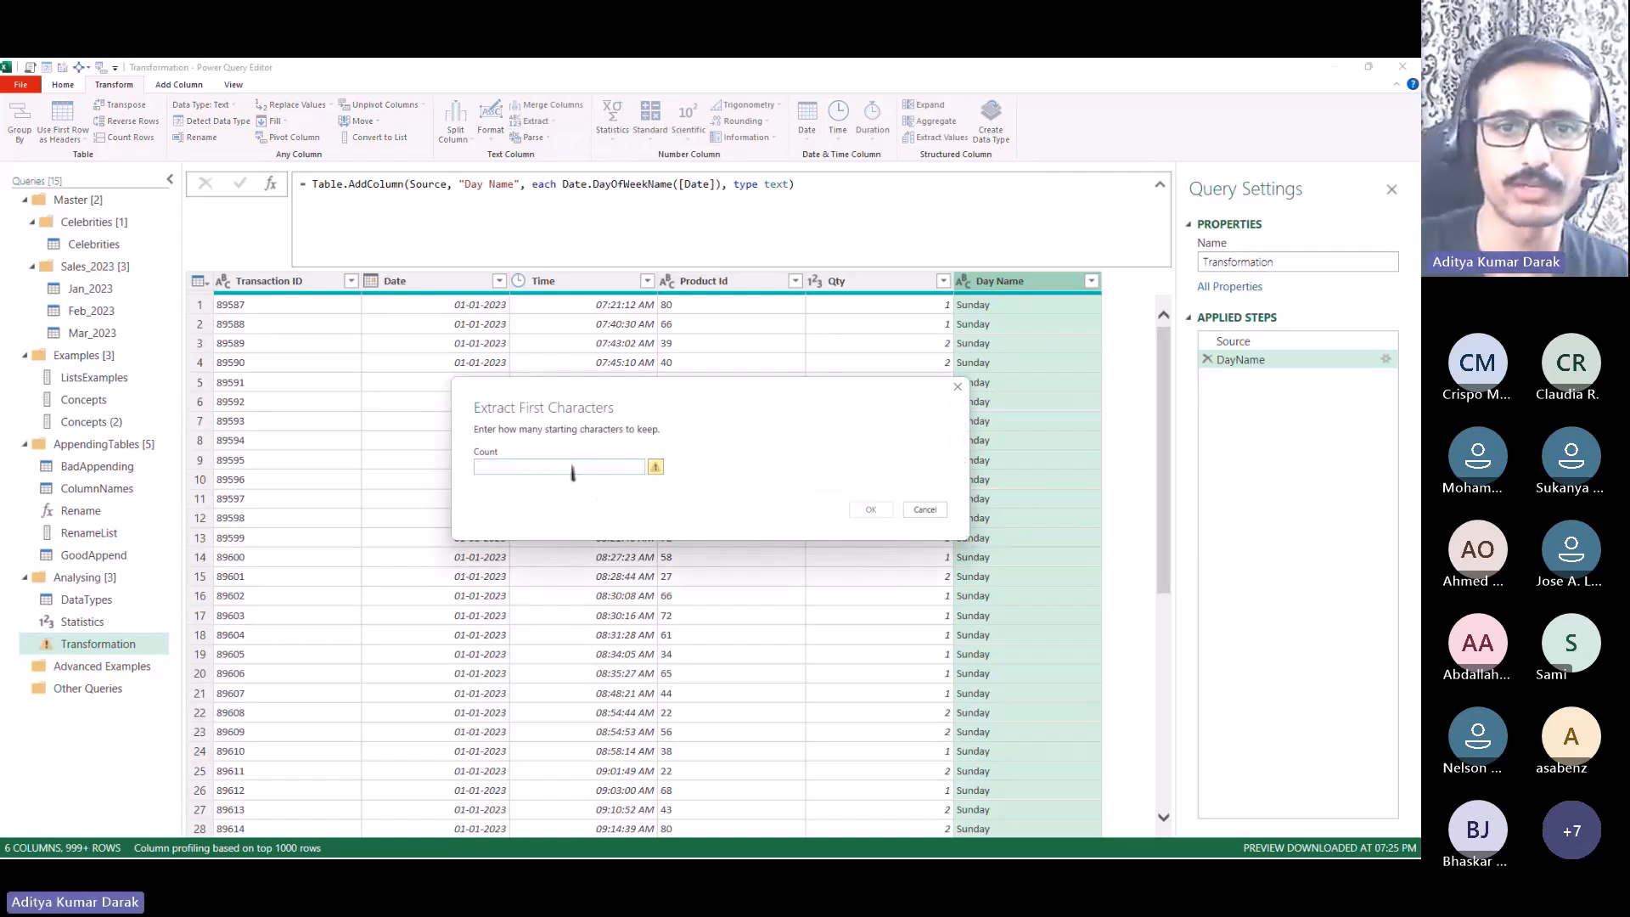
pyautogui.write('3')
pyautogui.press('Return')
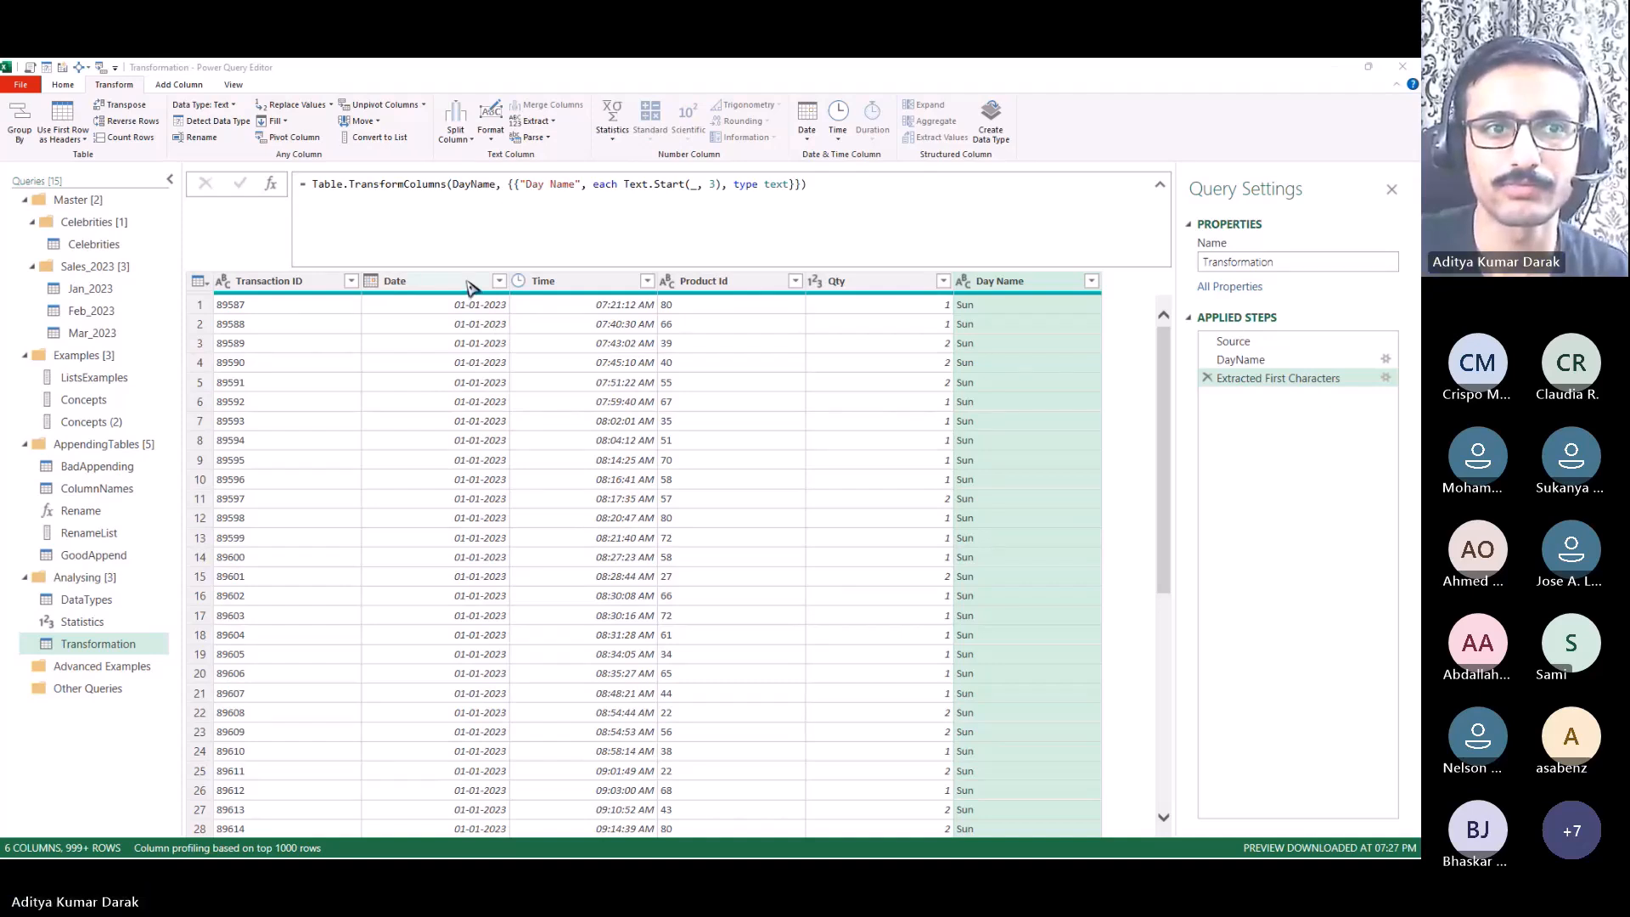
# Step: Insert a Month Name column from Date right after the DayName step, and rename the new step MonthName
pyautogui.click(469, 288)
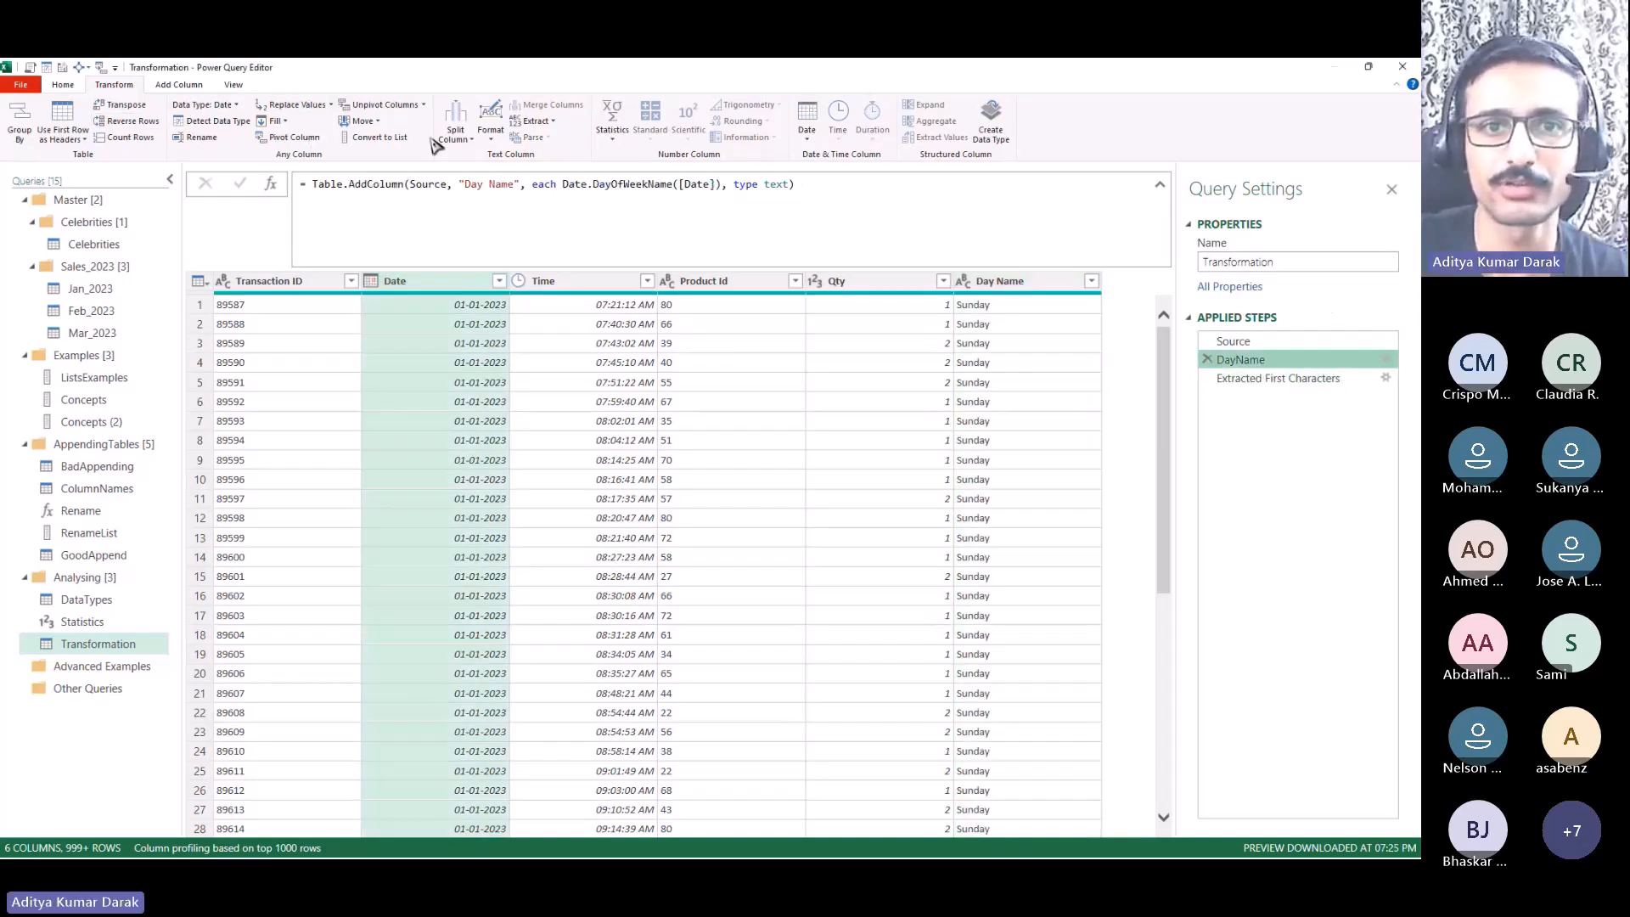
pyautogui.click(180, 86)
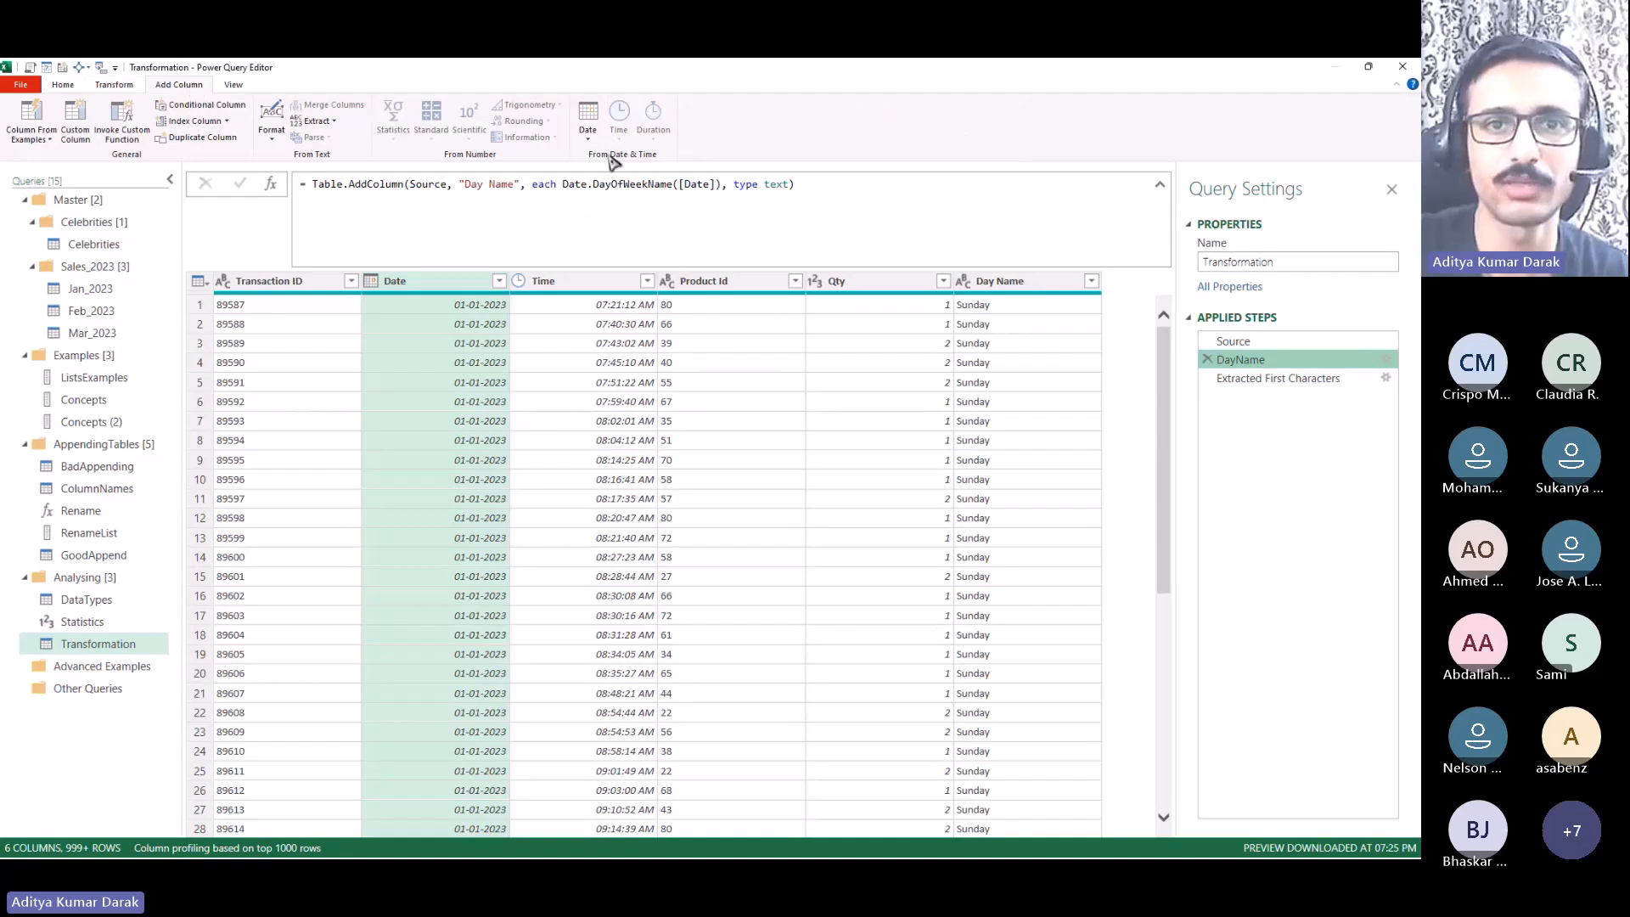
pyautogui.click(588, 123)
pyautogui.moveTo(671, 221)
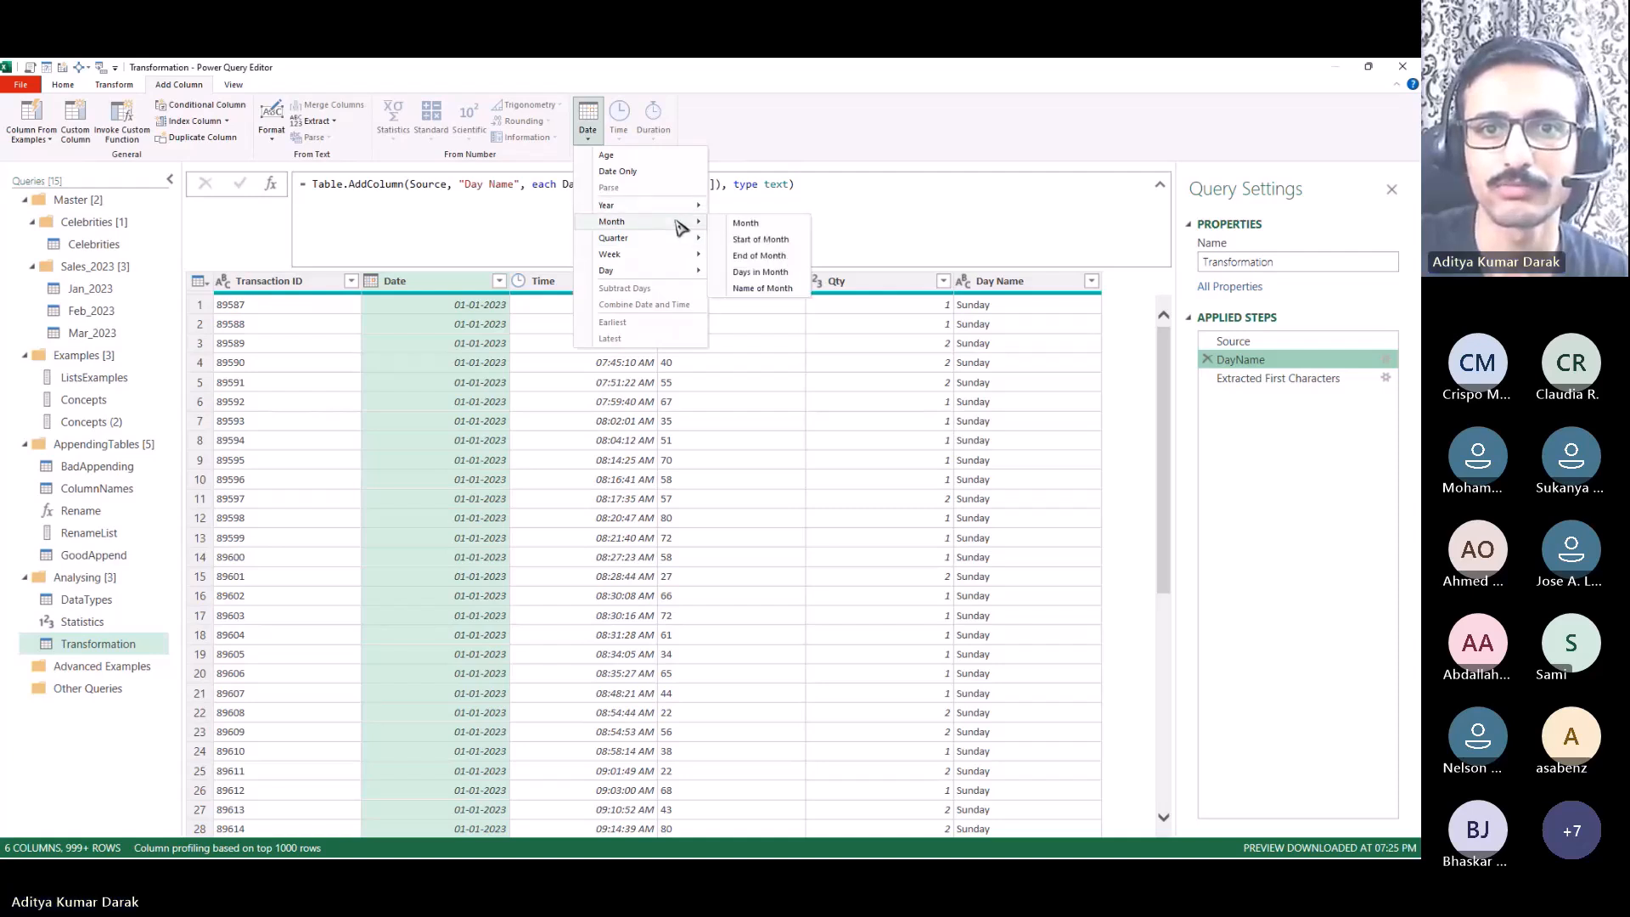
pyautogui.click(774, 291)
pyautogui.click(802, 502)
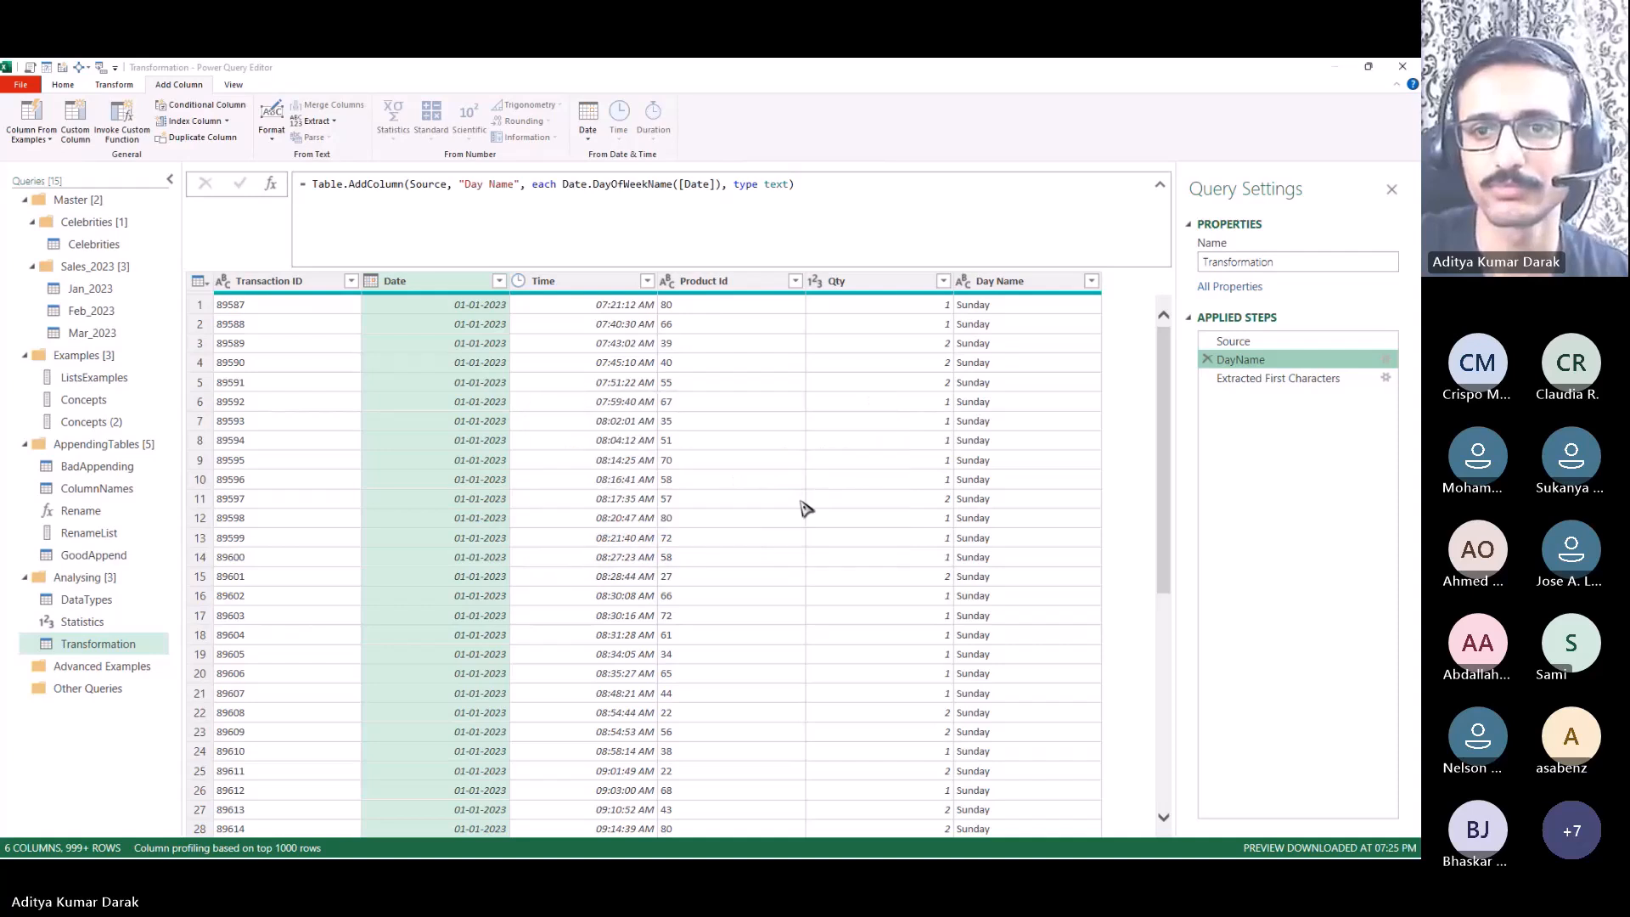
pyautogui.click(1287, 381)
pyautogui.press('F2')
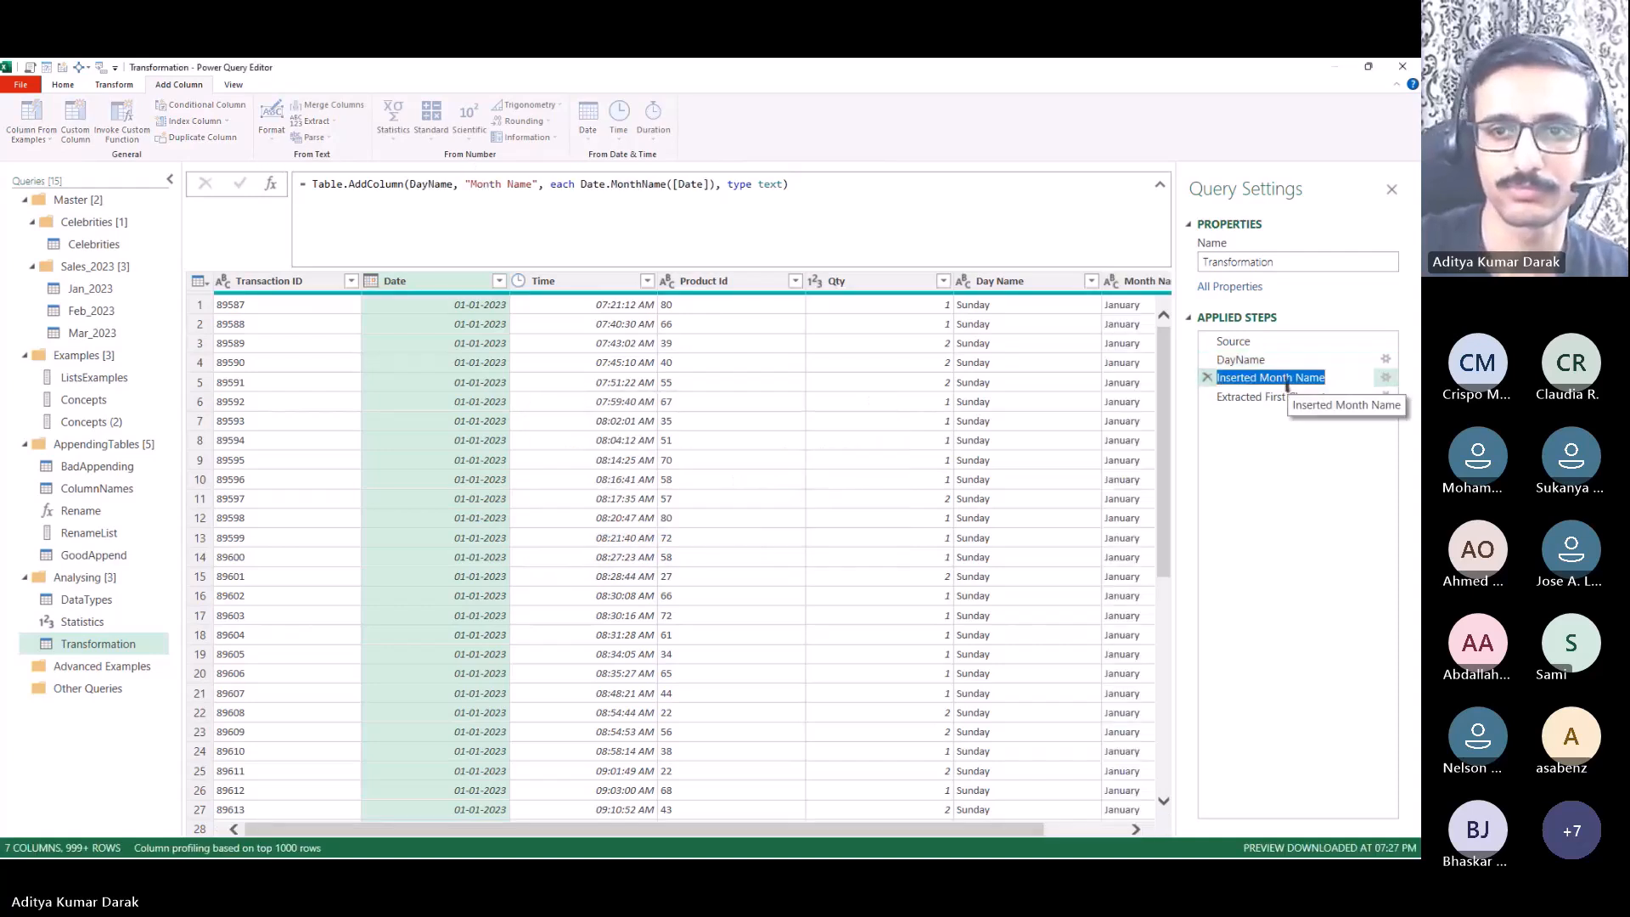
pyautogui.write('MonthName')
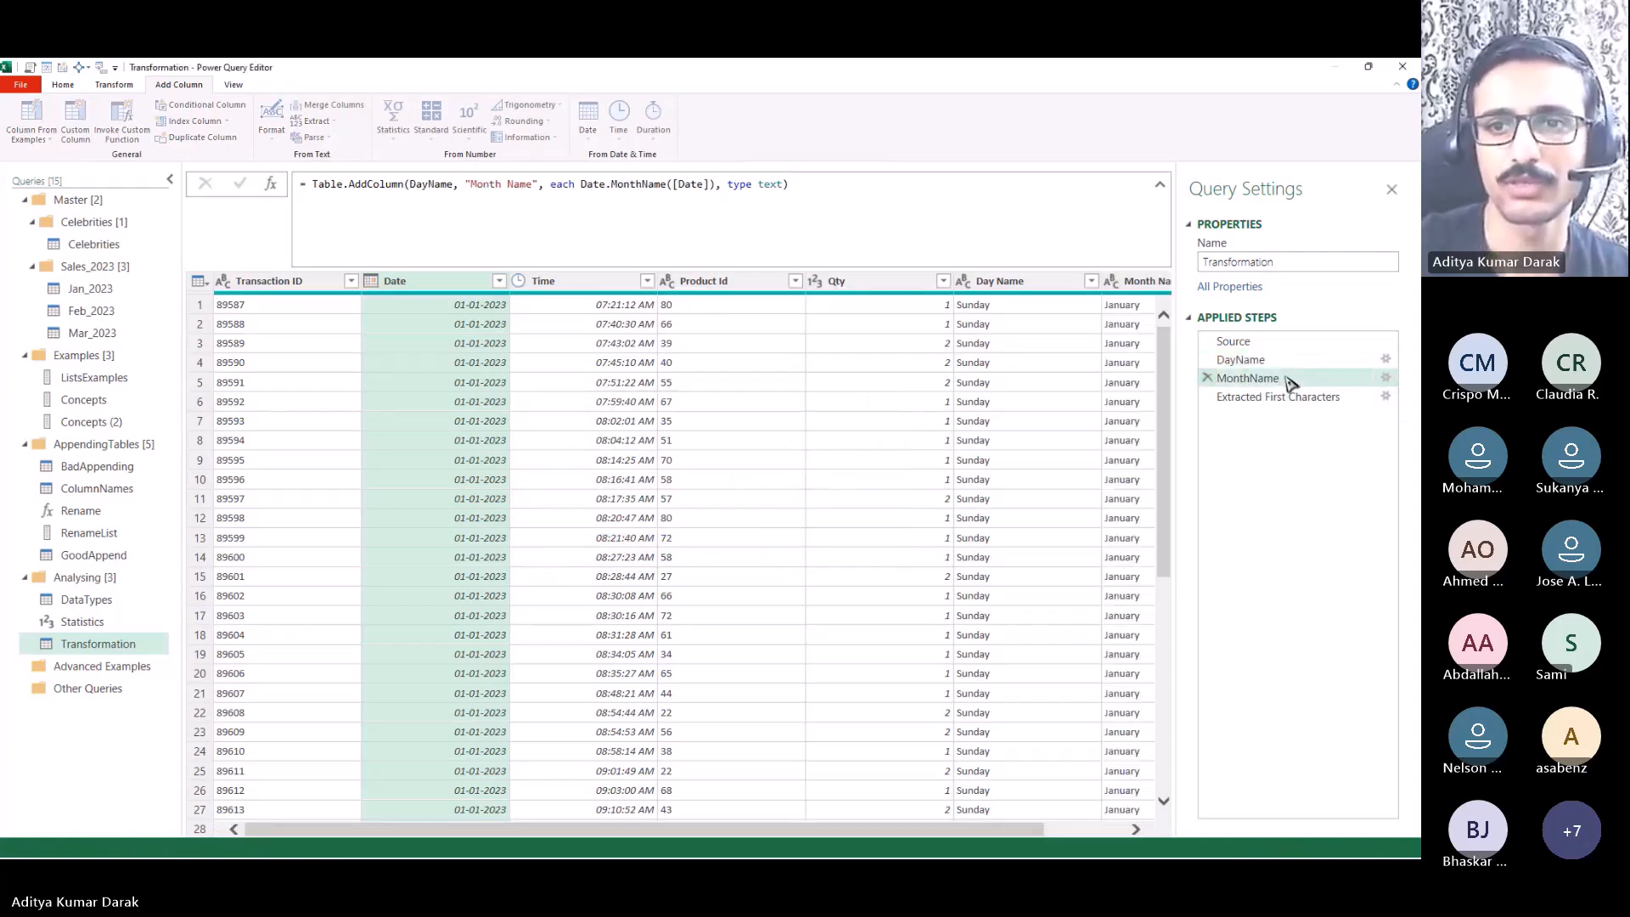
# Step: Try adding a separate column with the first 3 characters of Month Name after the last step, and delete that added step
pyautogui.click(1321, 399)
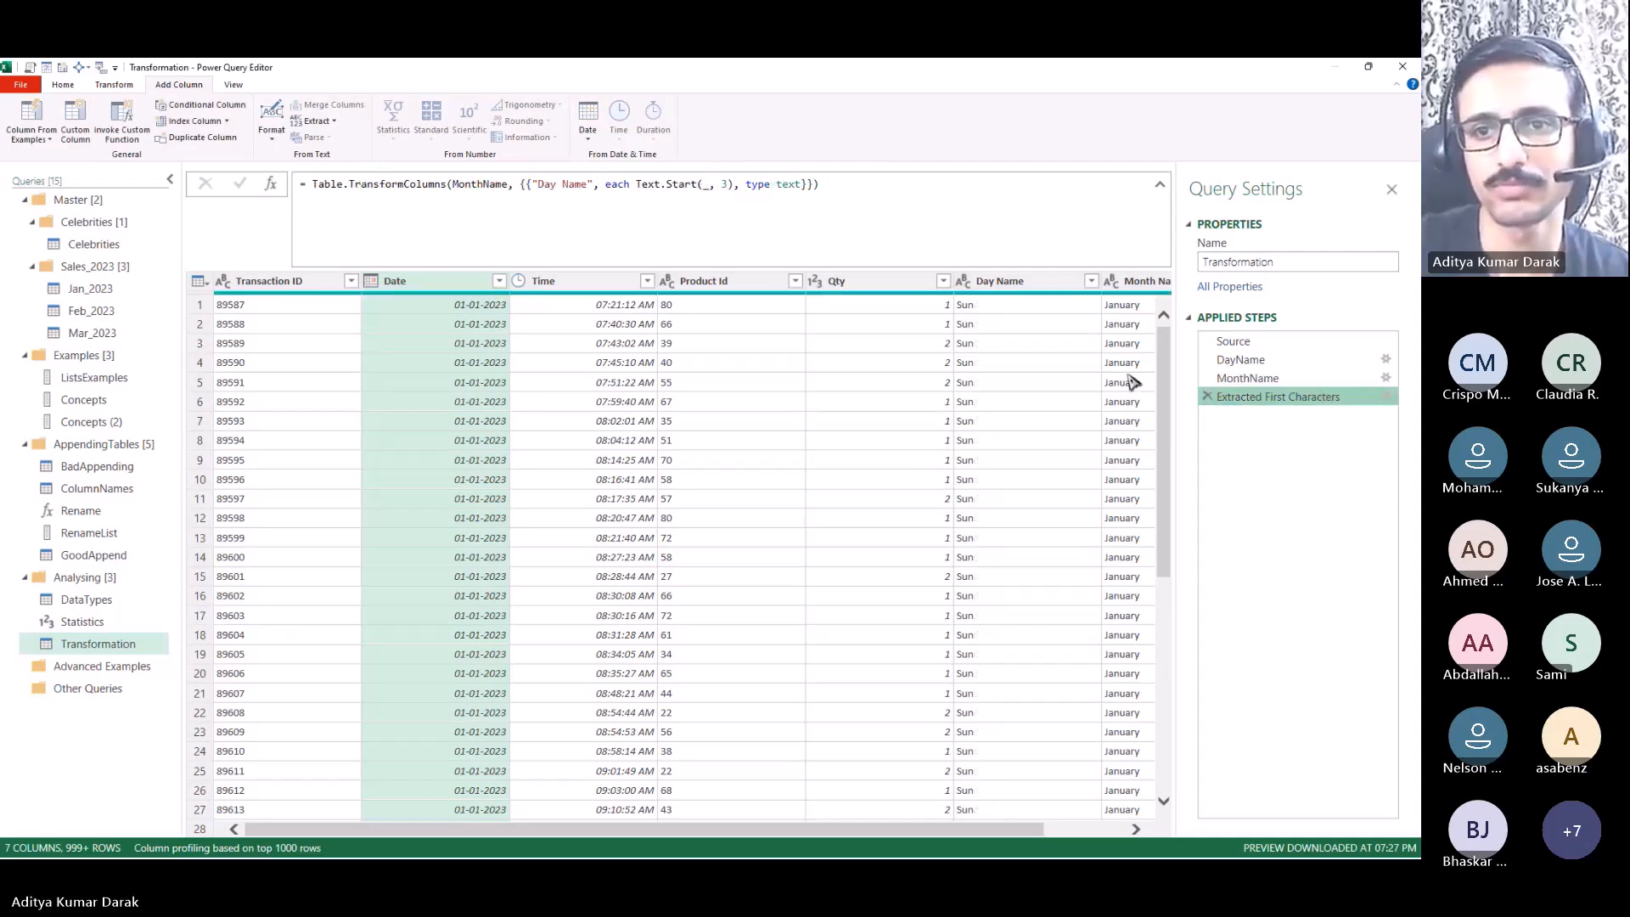
pyautogui.click(1148, 284)
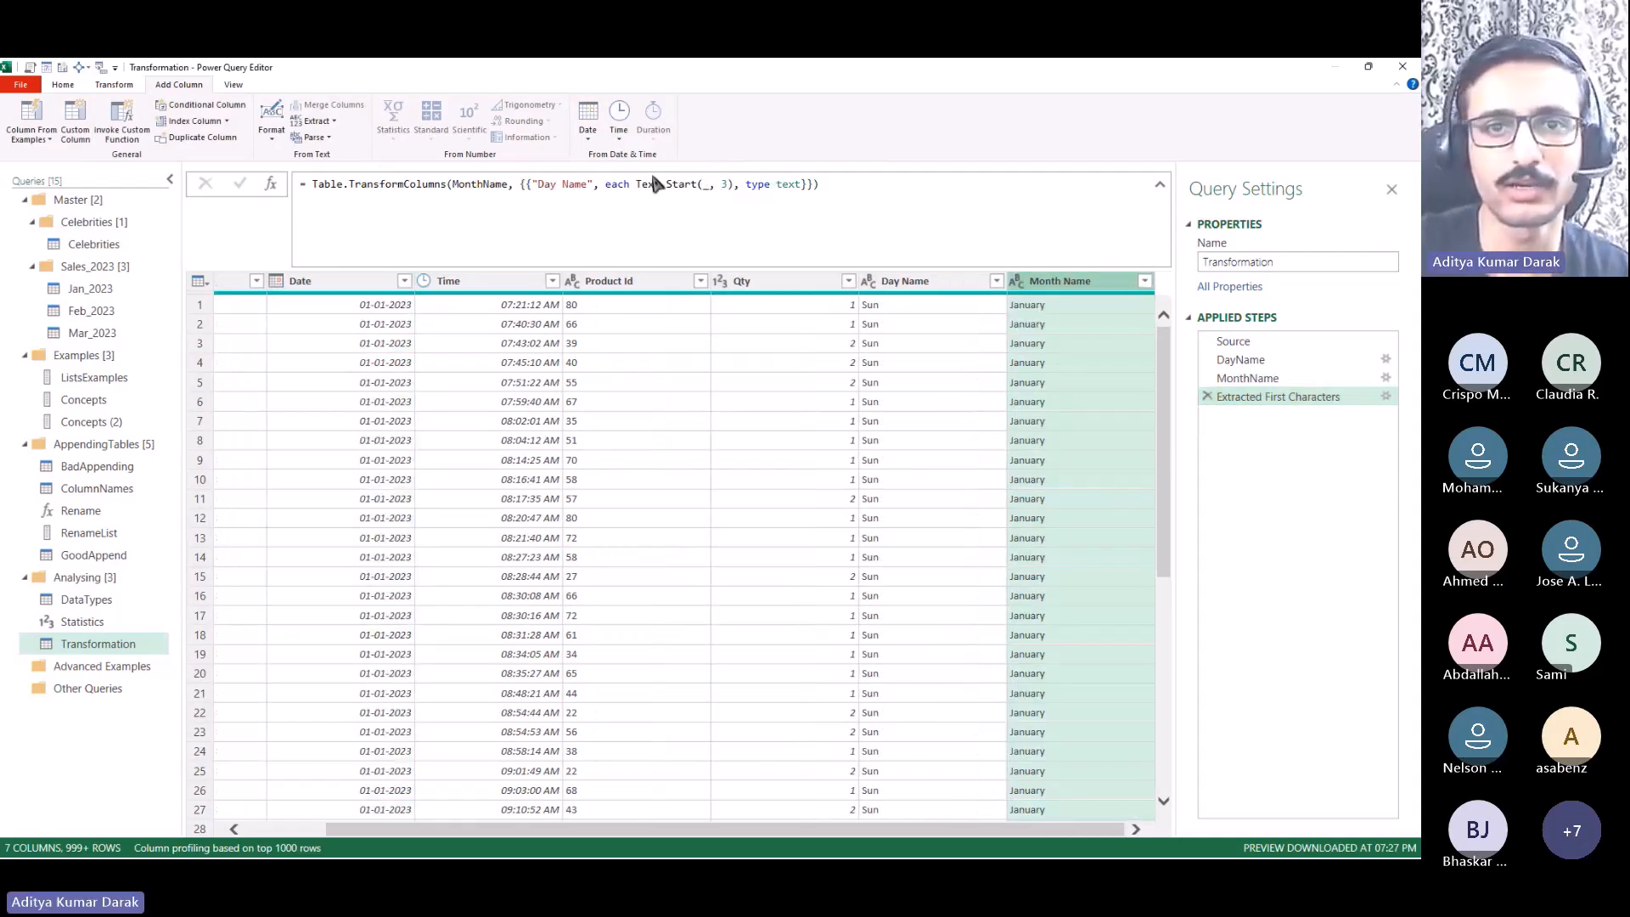
pyautogui.click(316, 121)
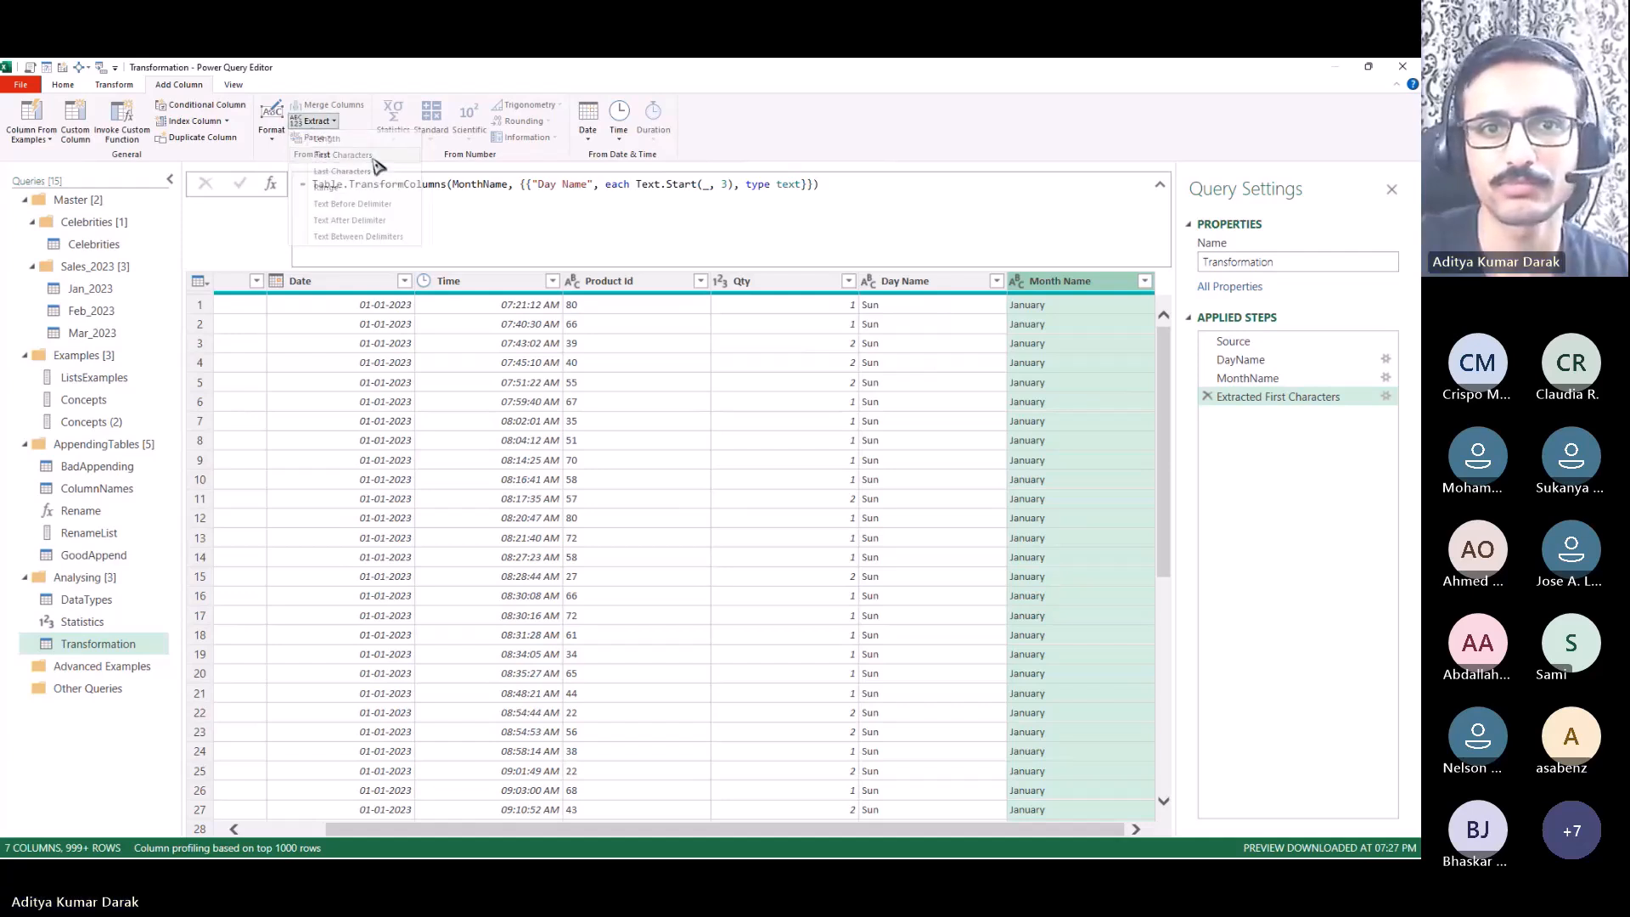
pyautogui.click(373, 155)
pyautogui.write('3')
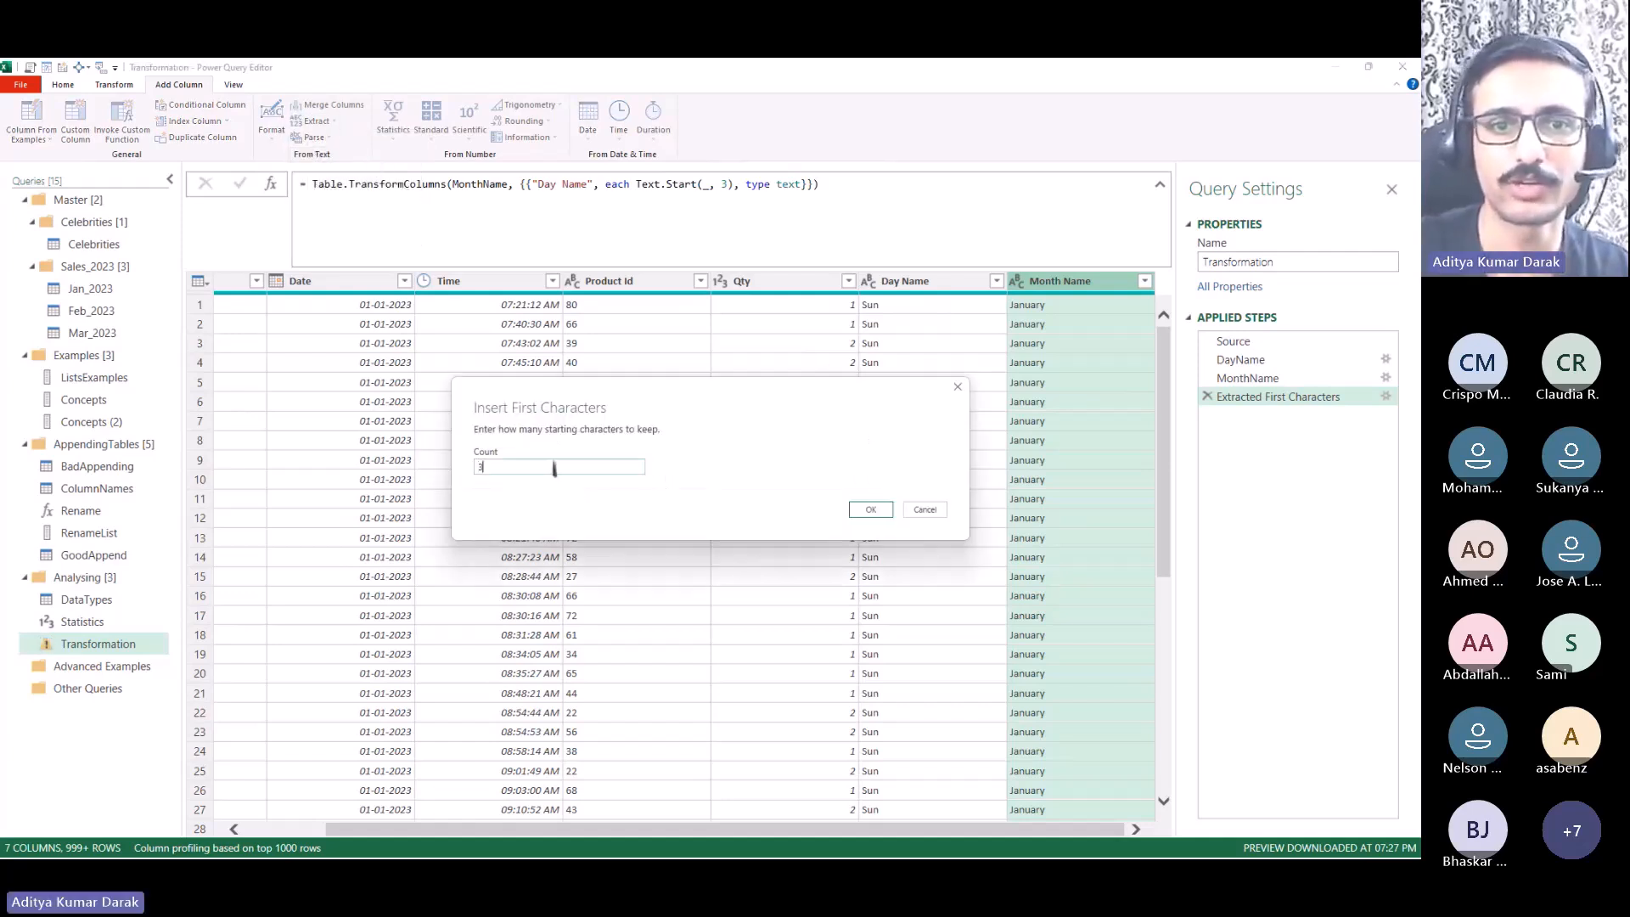
pyautogui.press('Return')
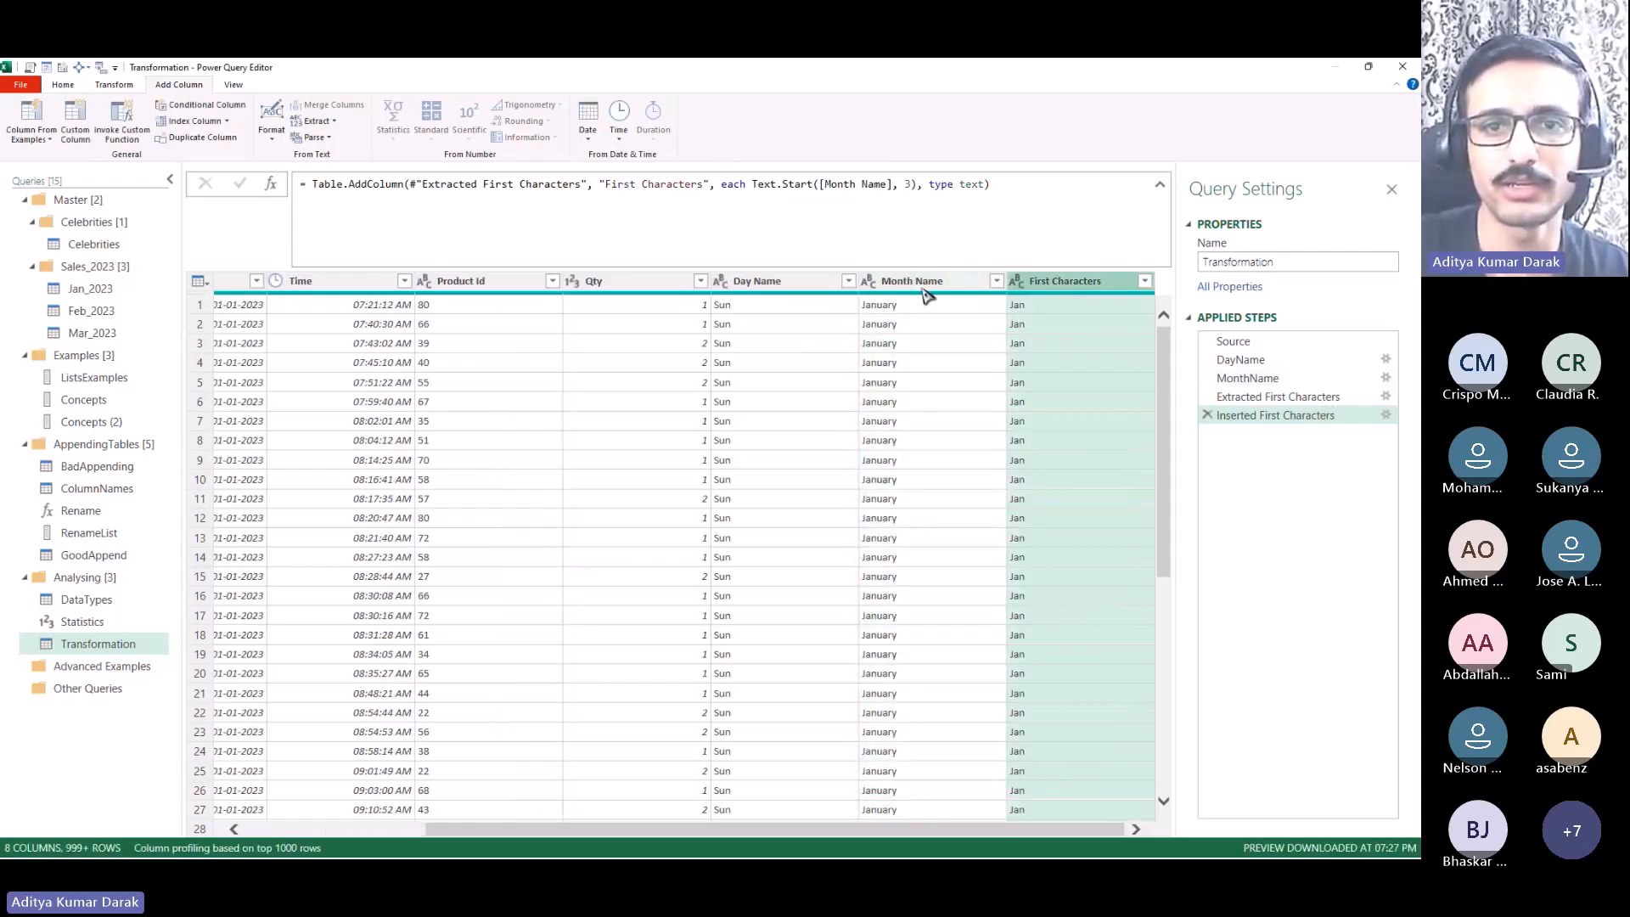
pyautogui.click(1206, 415)
# Step: Apply an in-place extraction of the first 3 characters to the selected Transaction ID column
pyautogui.click(114, 84)
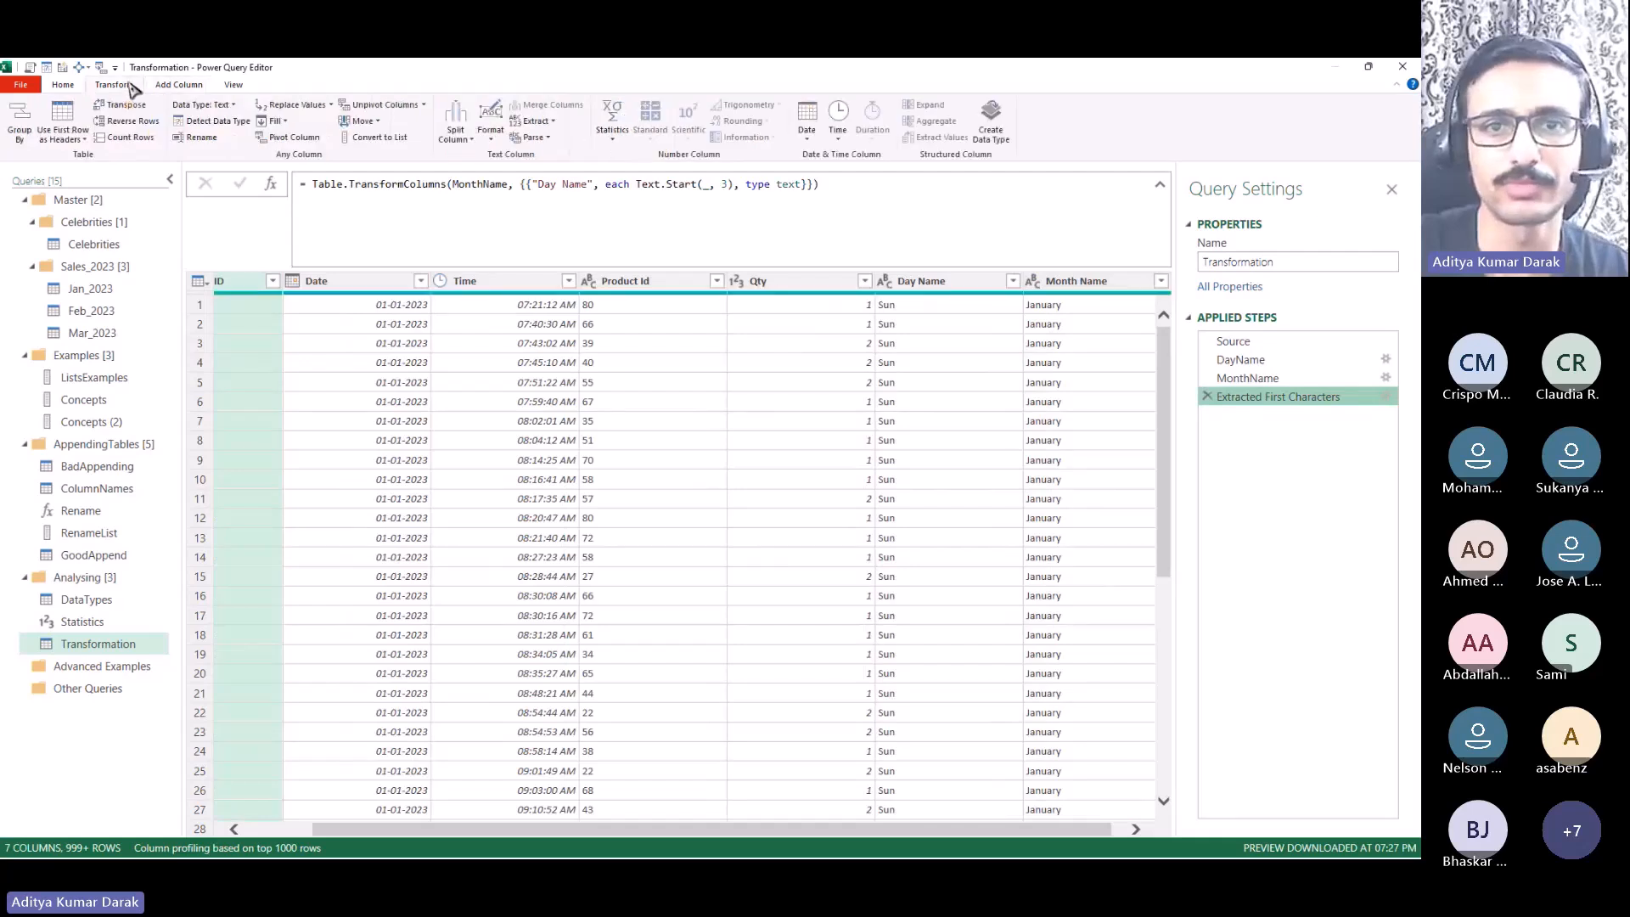
pyautogui.click(535, 121)
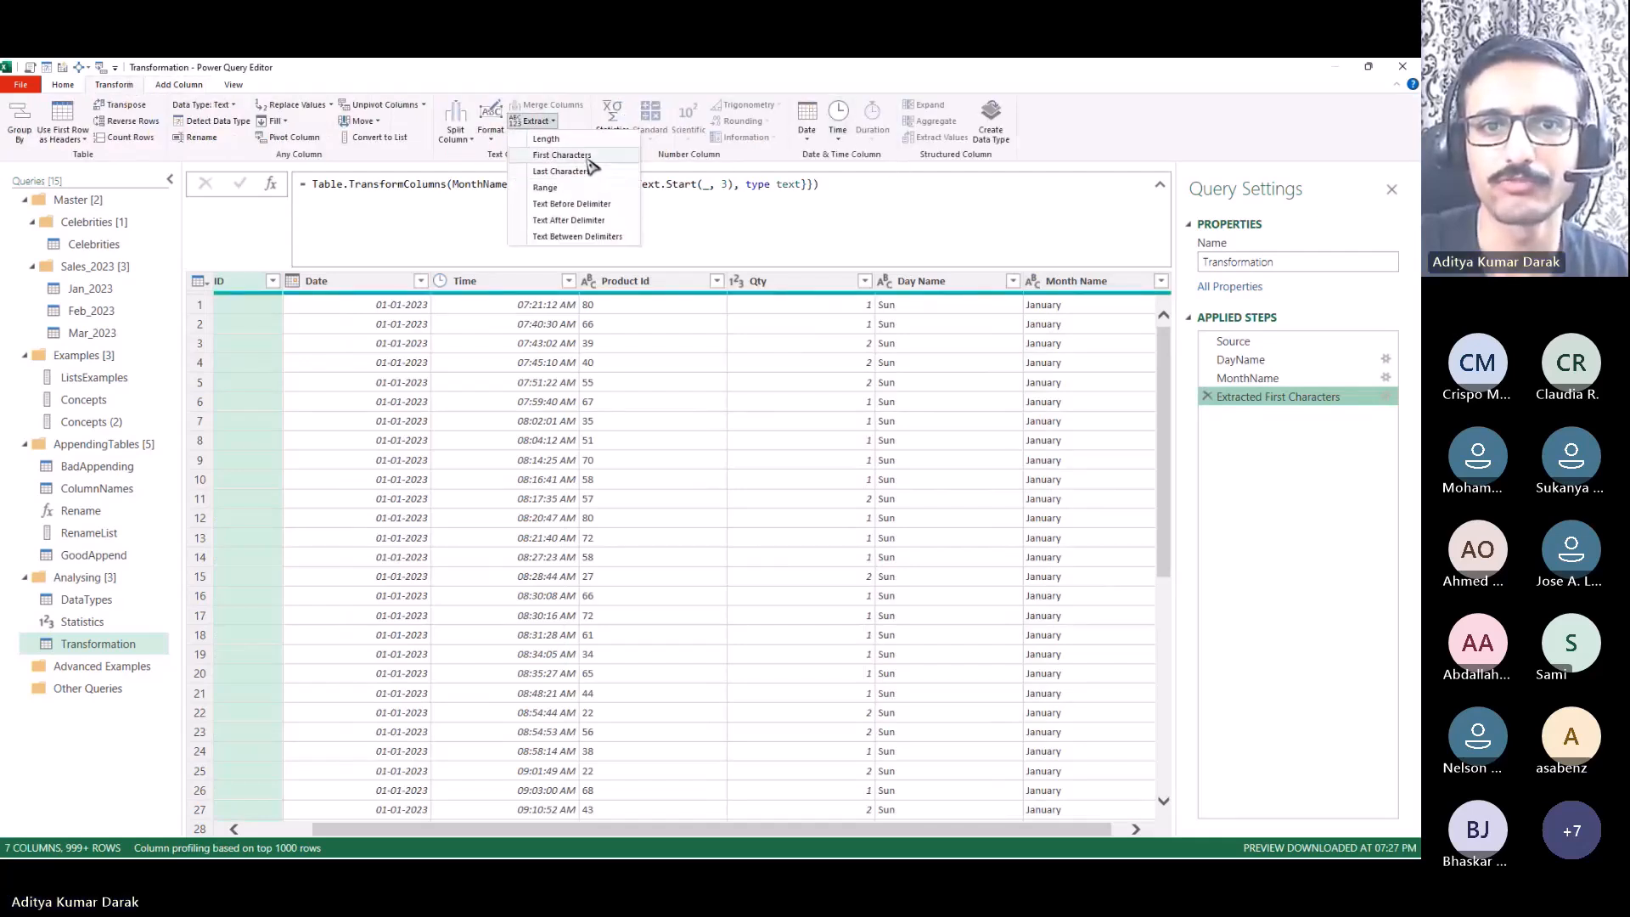
pyautogui.click(560, 155)
pyautogui.write('3')
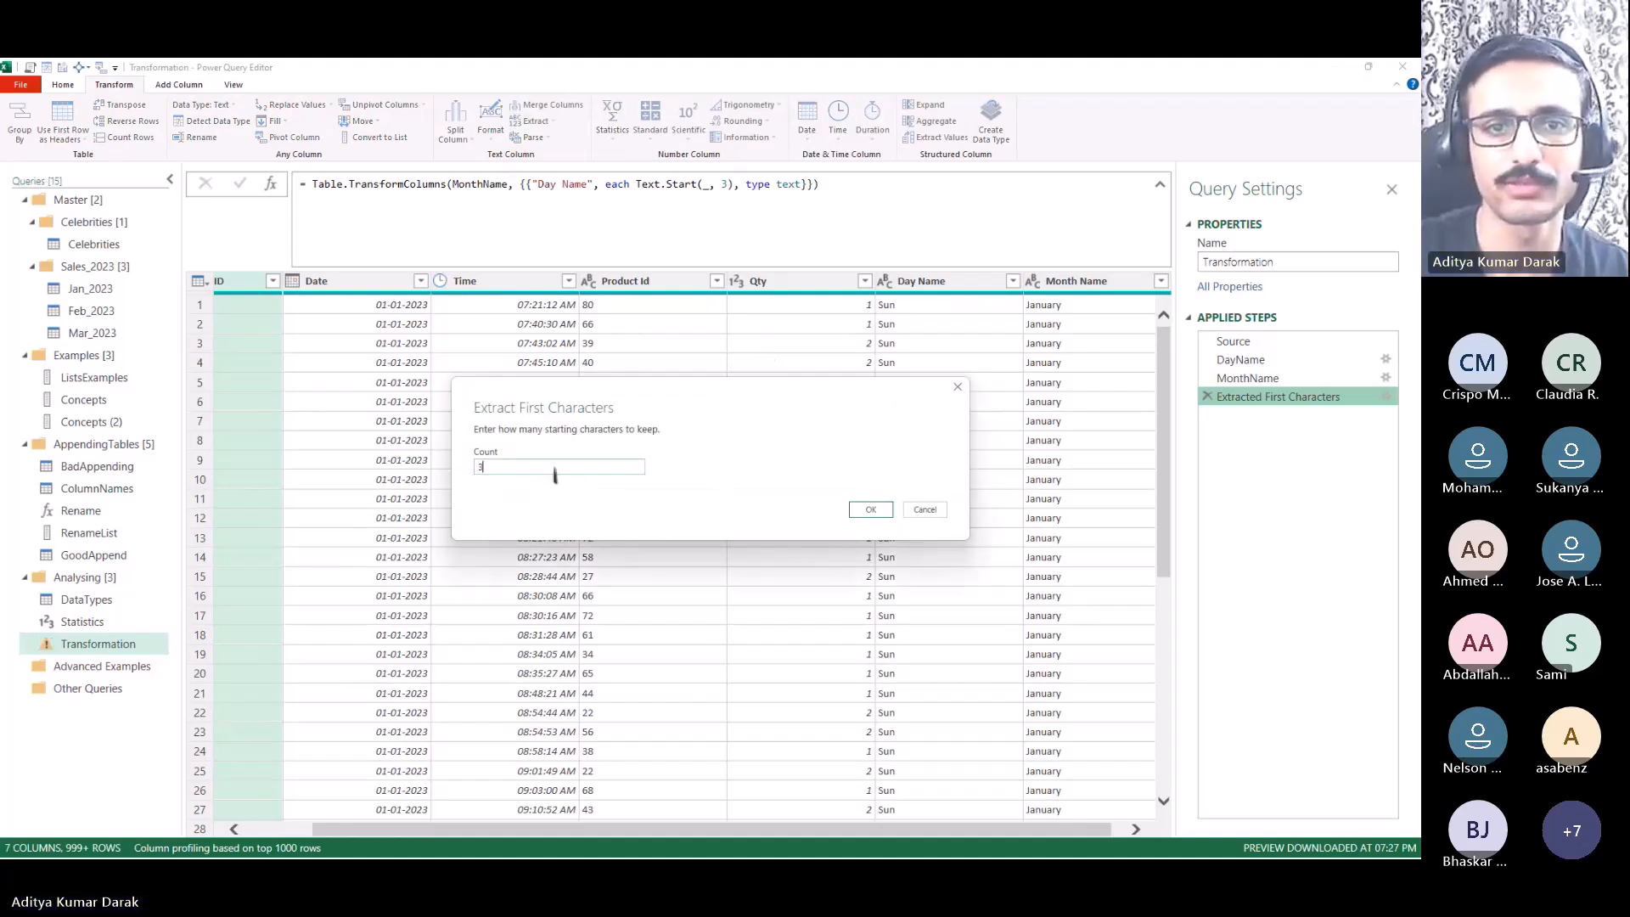
pyautogui.click(870, 509)
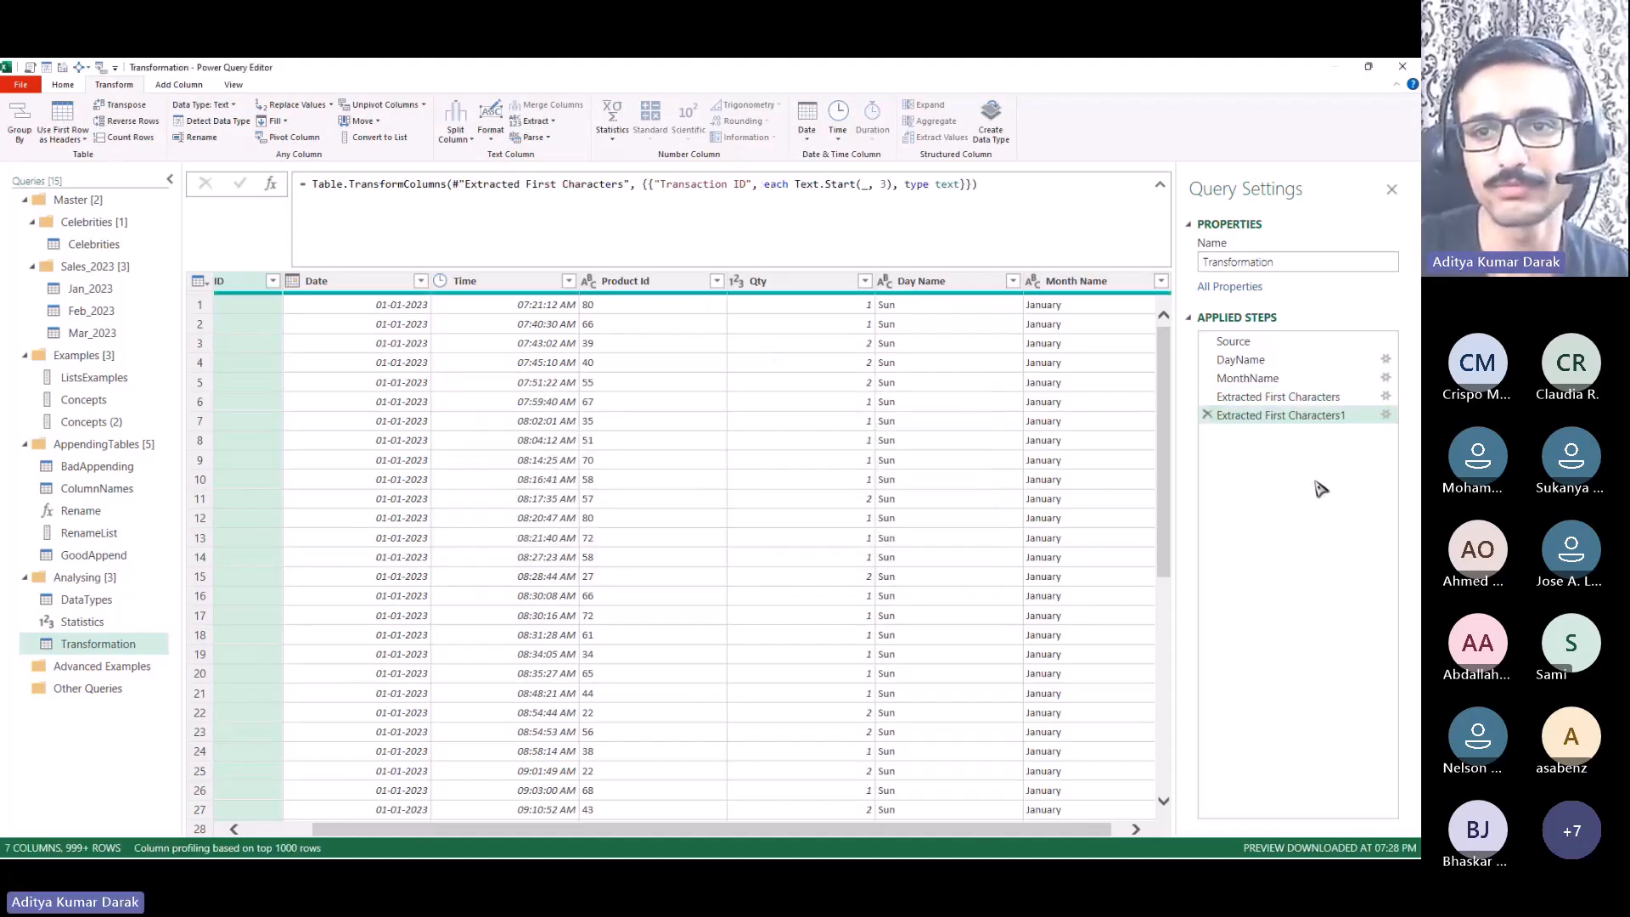
pyautogui.click(1307, 417)
# Step: Replace "Transaction ID" with "Month Name" in the new extraction step's formula so it shortens the month names
pyautogui.moveTo(1094, 828); pyautogui.dragTo(1103, 806)
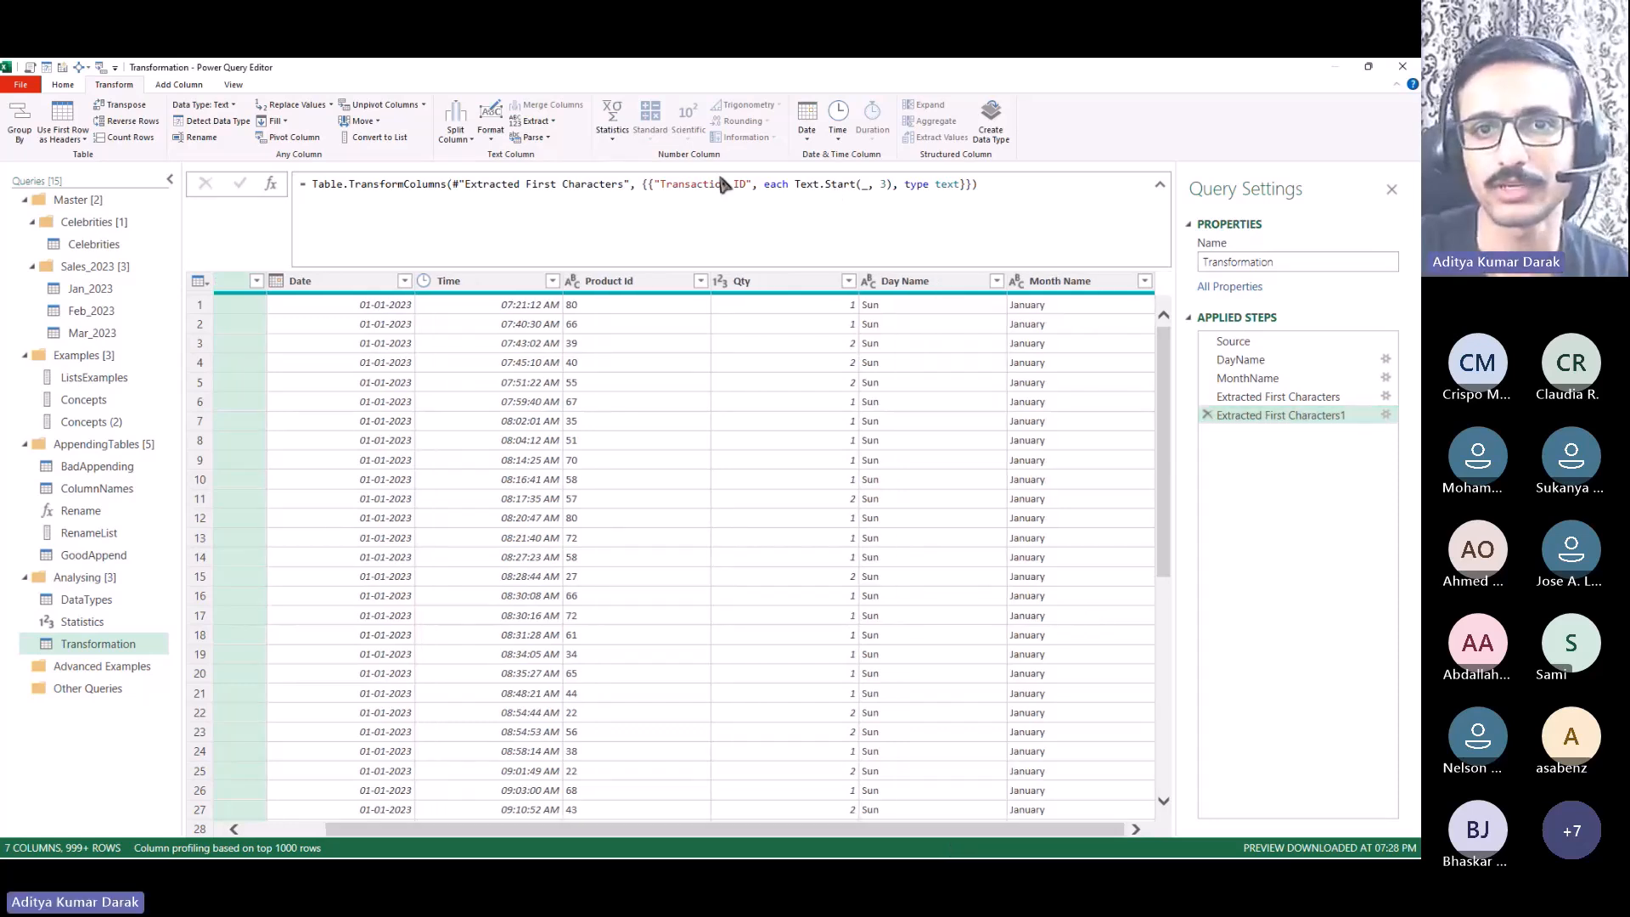
pyautogui.moveTo(665, 193); pyautogui.dragTo(742, 191)
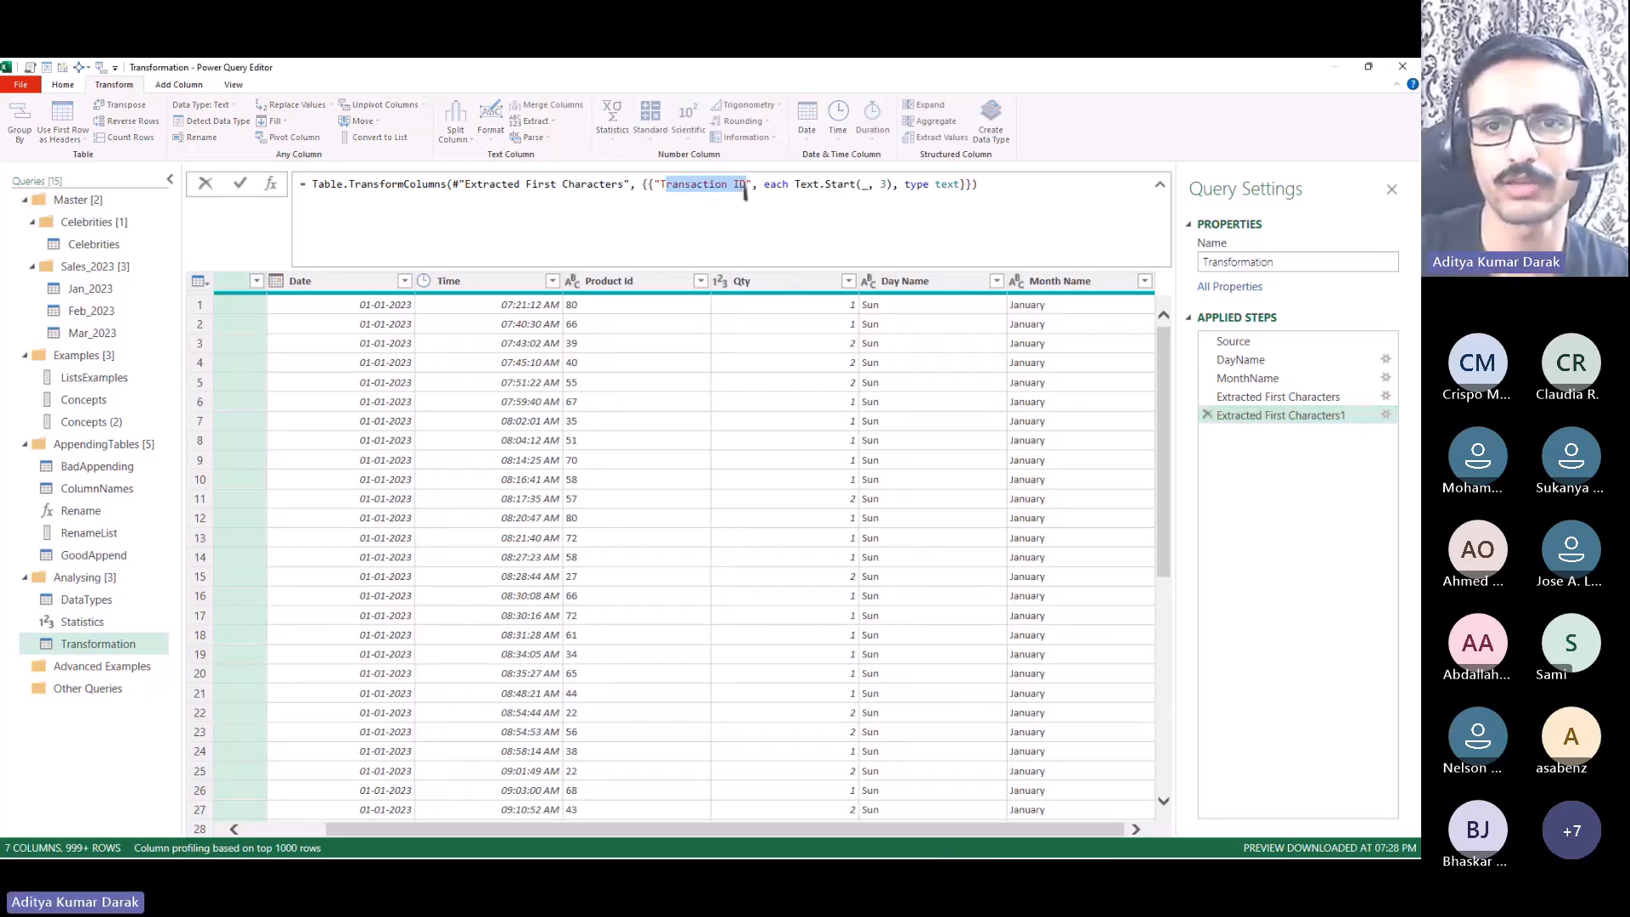
pyautogui.press('BackSpace')
pyautogui.press('BackSpace')
pyautogui.write('Month')
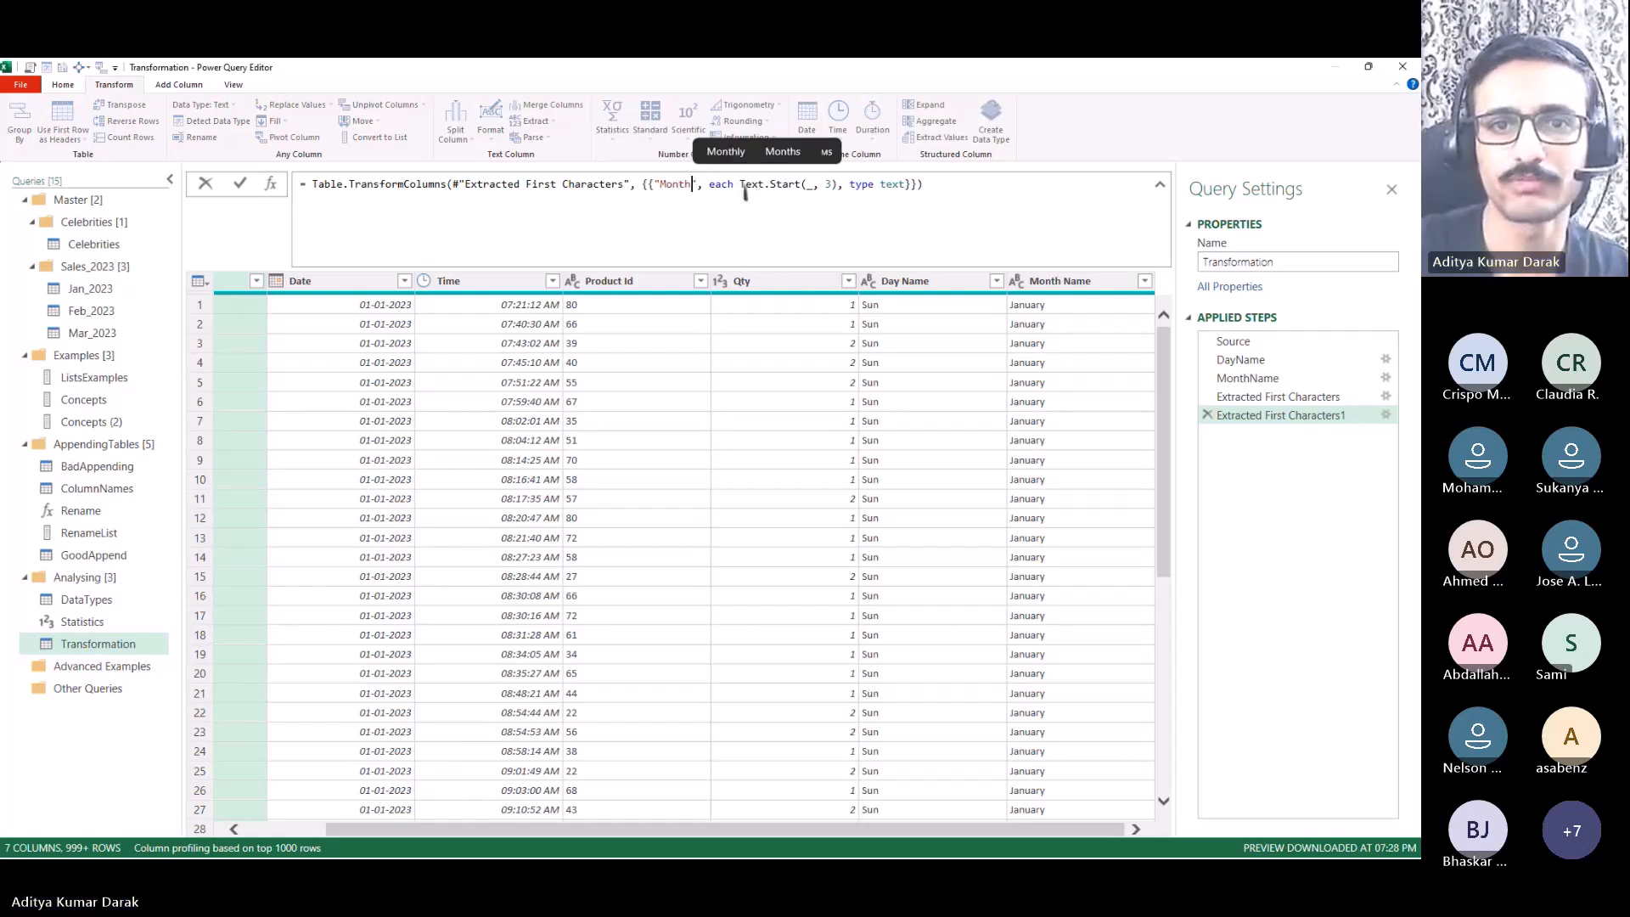
pyautogui.write(' Name')
pyautogui.press('Return')
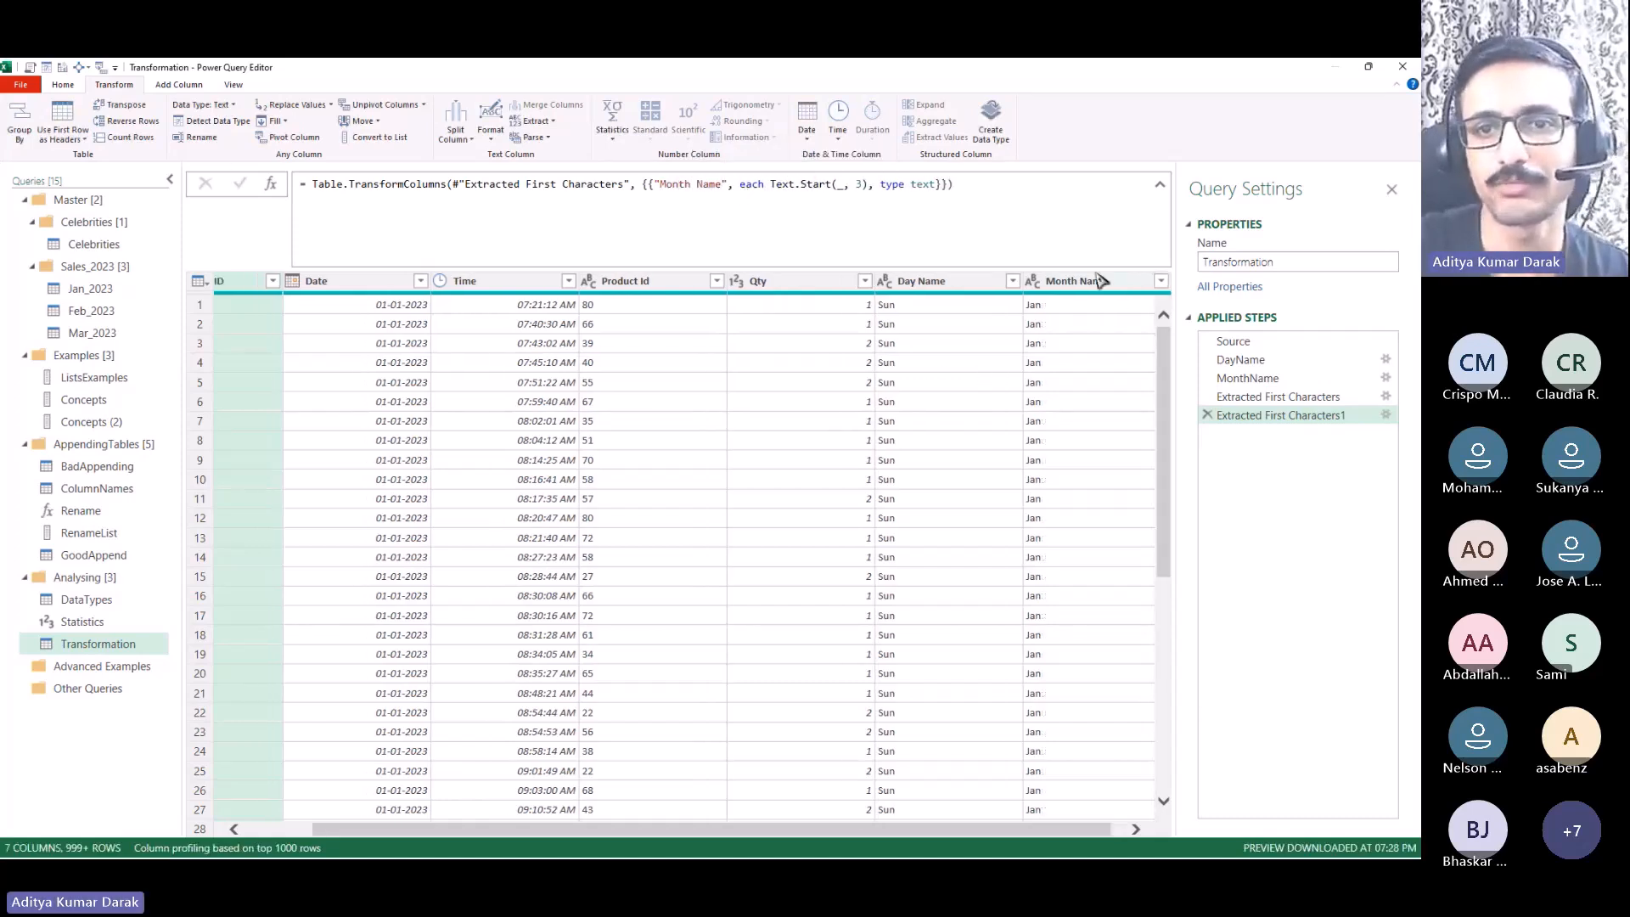
pyautogui.click(1095, 281)
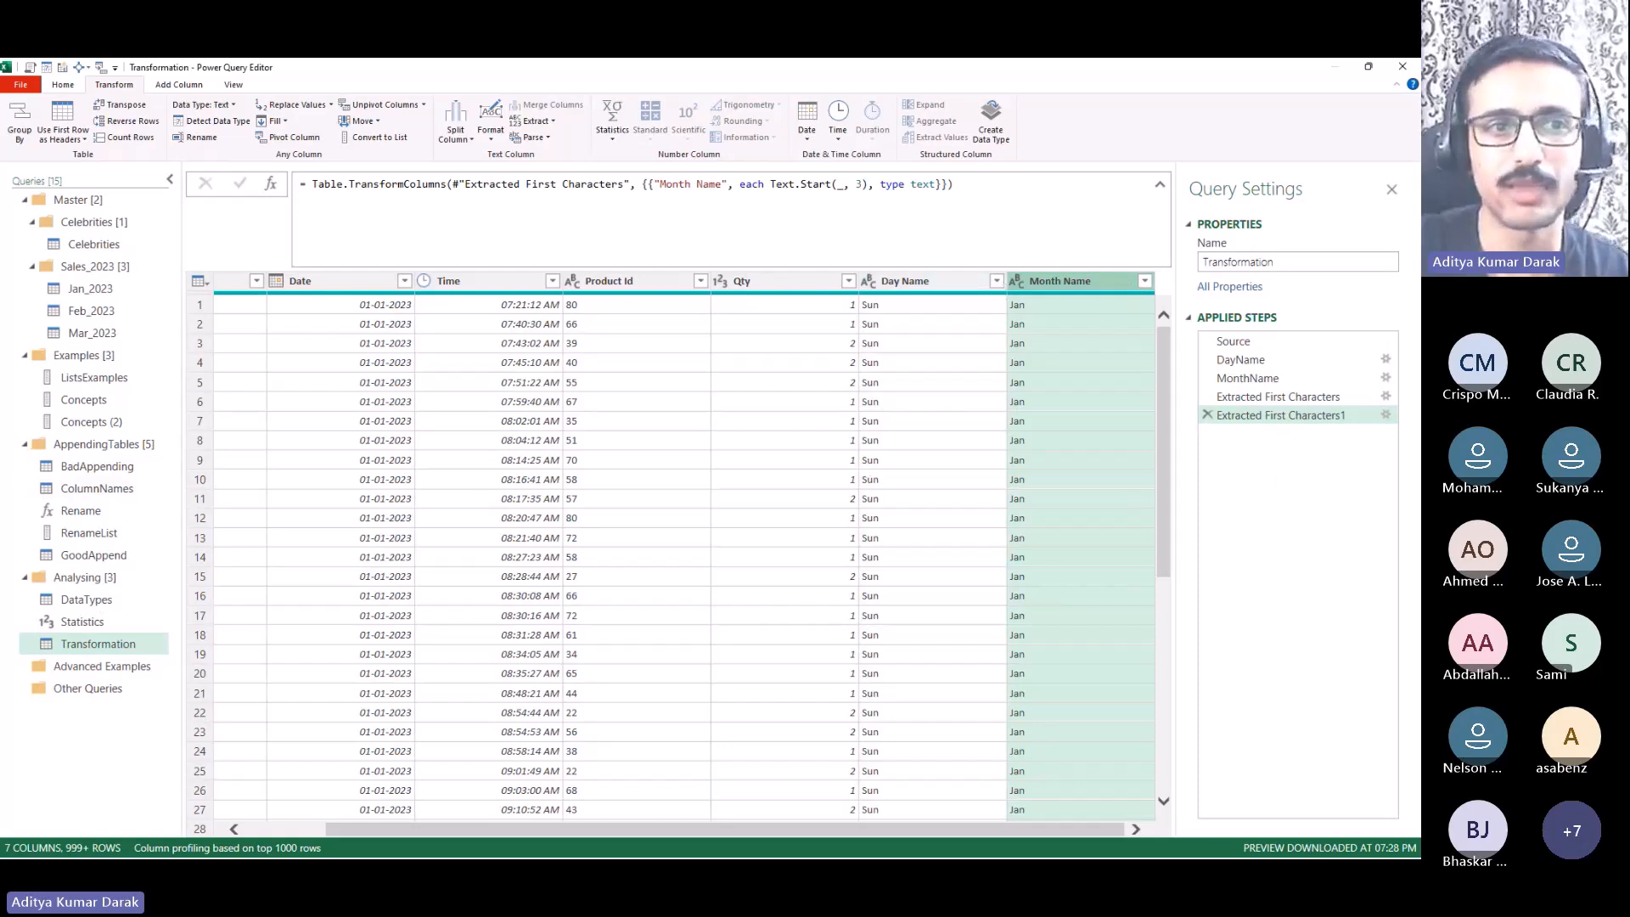
# Step: Transform the Time column into its hour values and check one of the resulting cells
pyautogui.click(485, 285)
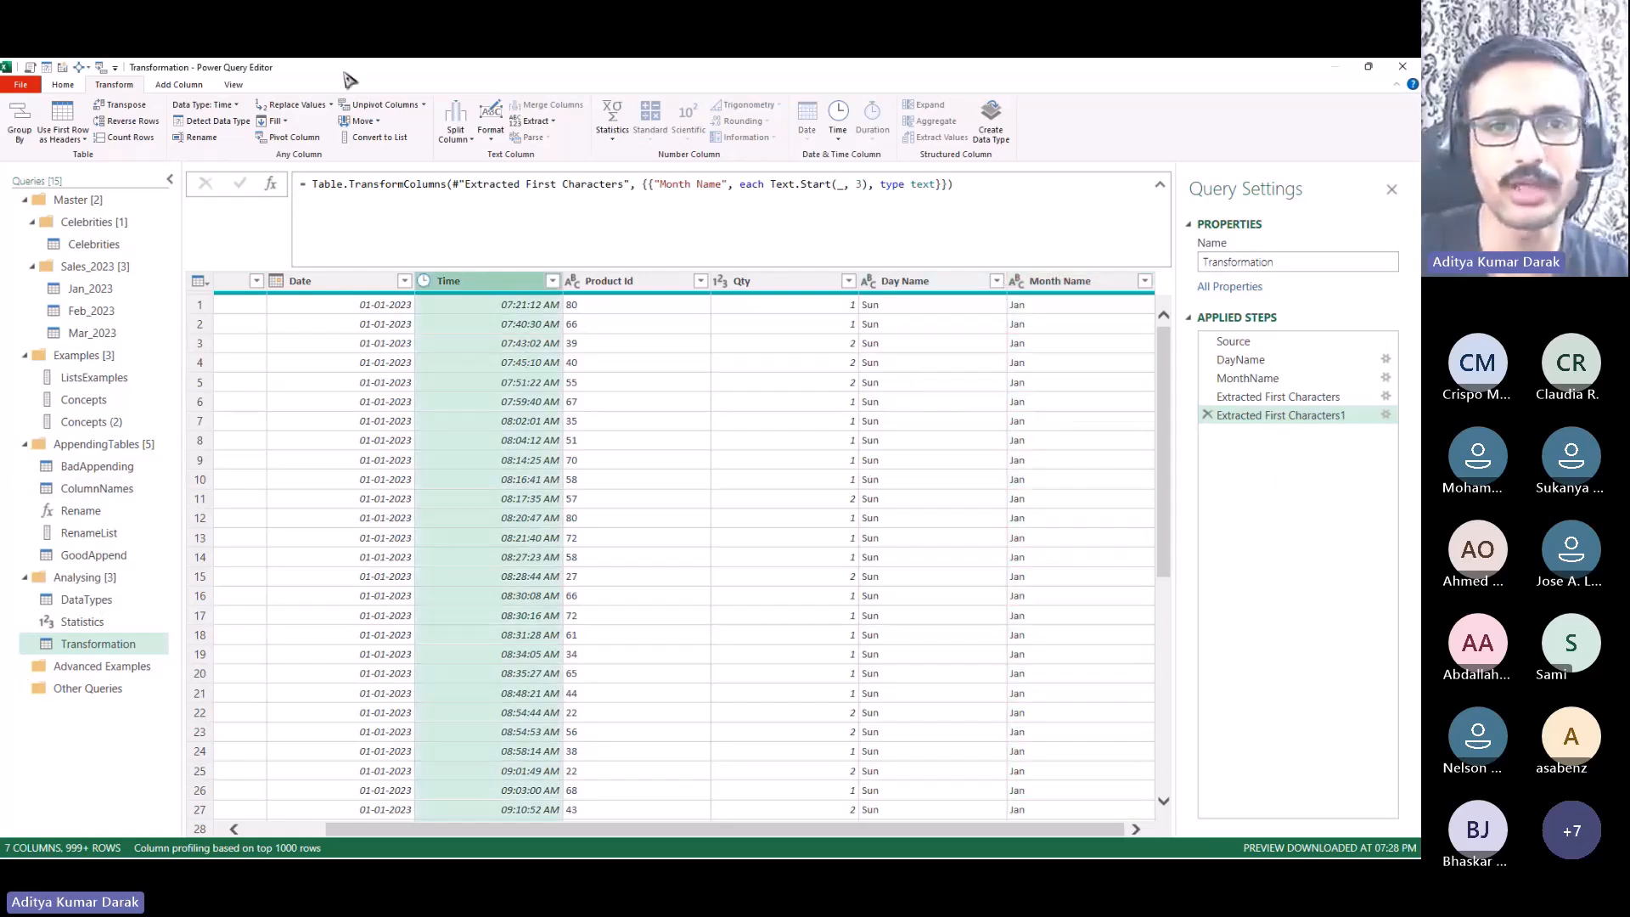
pyautogui.click(838, 126)
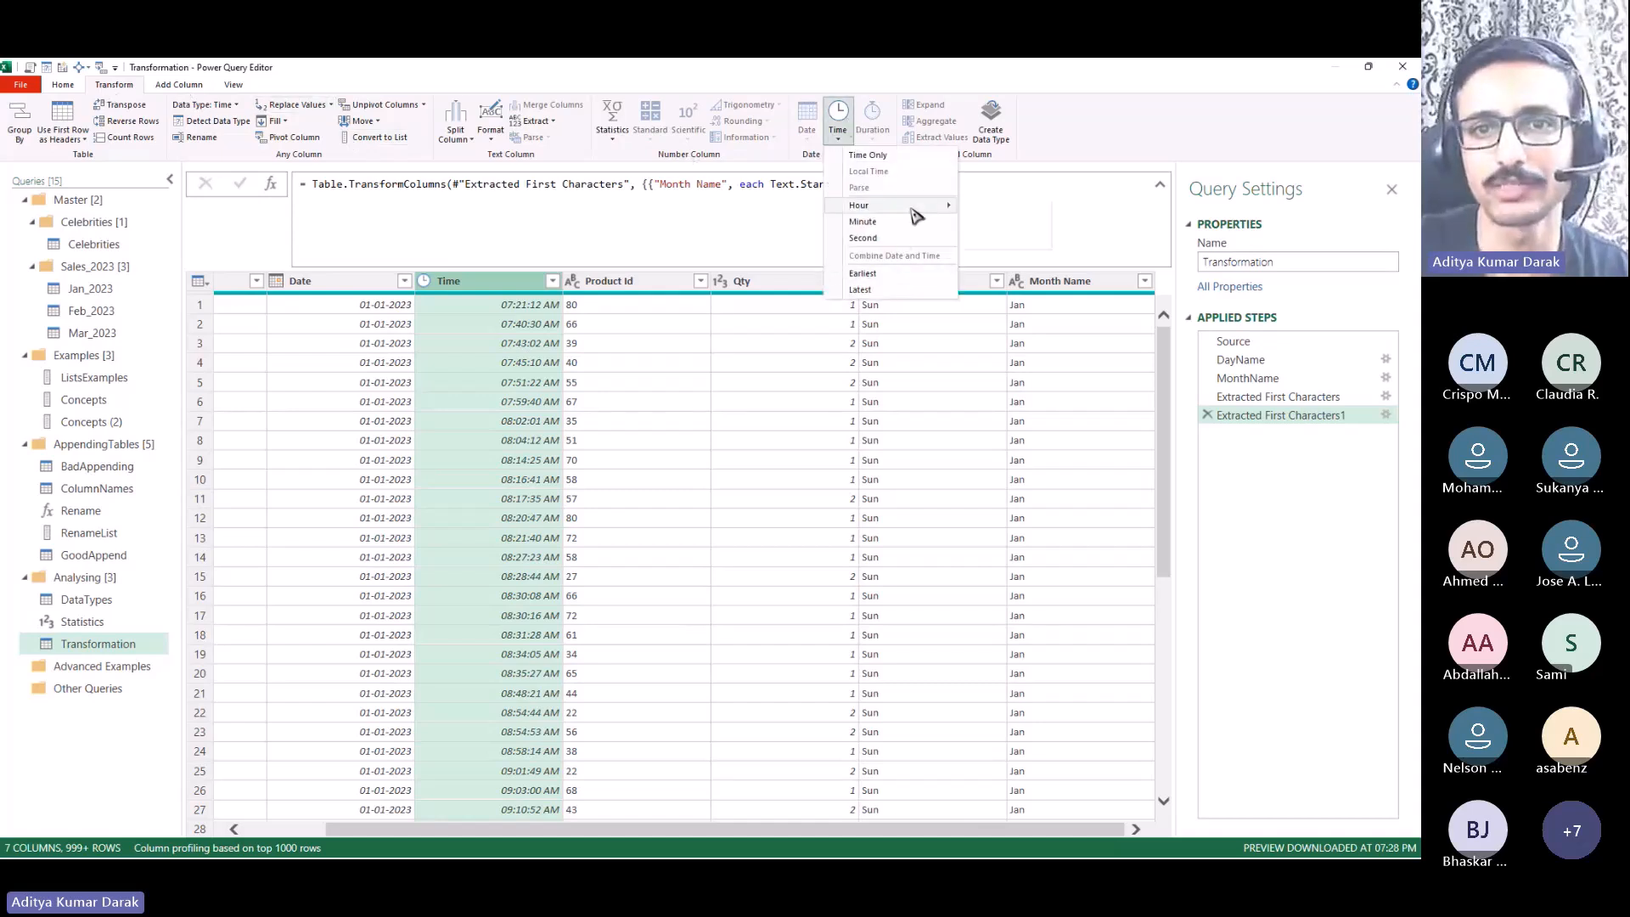
pyautogui.moveTo(917, 216)
pyautogui.click(990, 206)
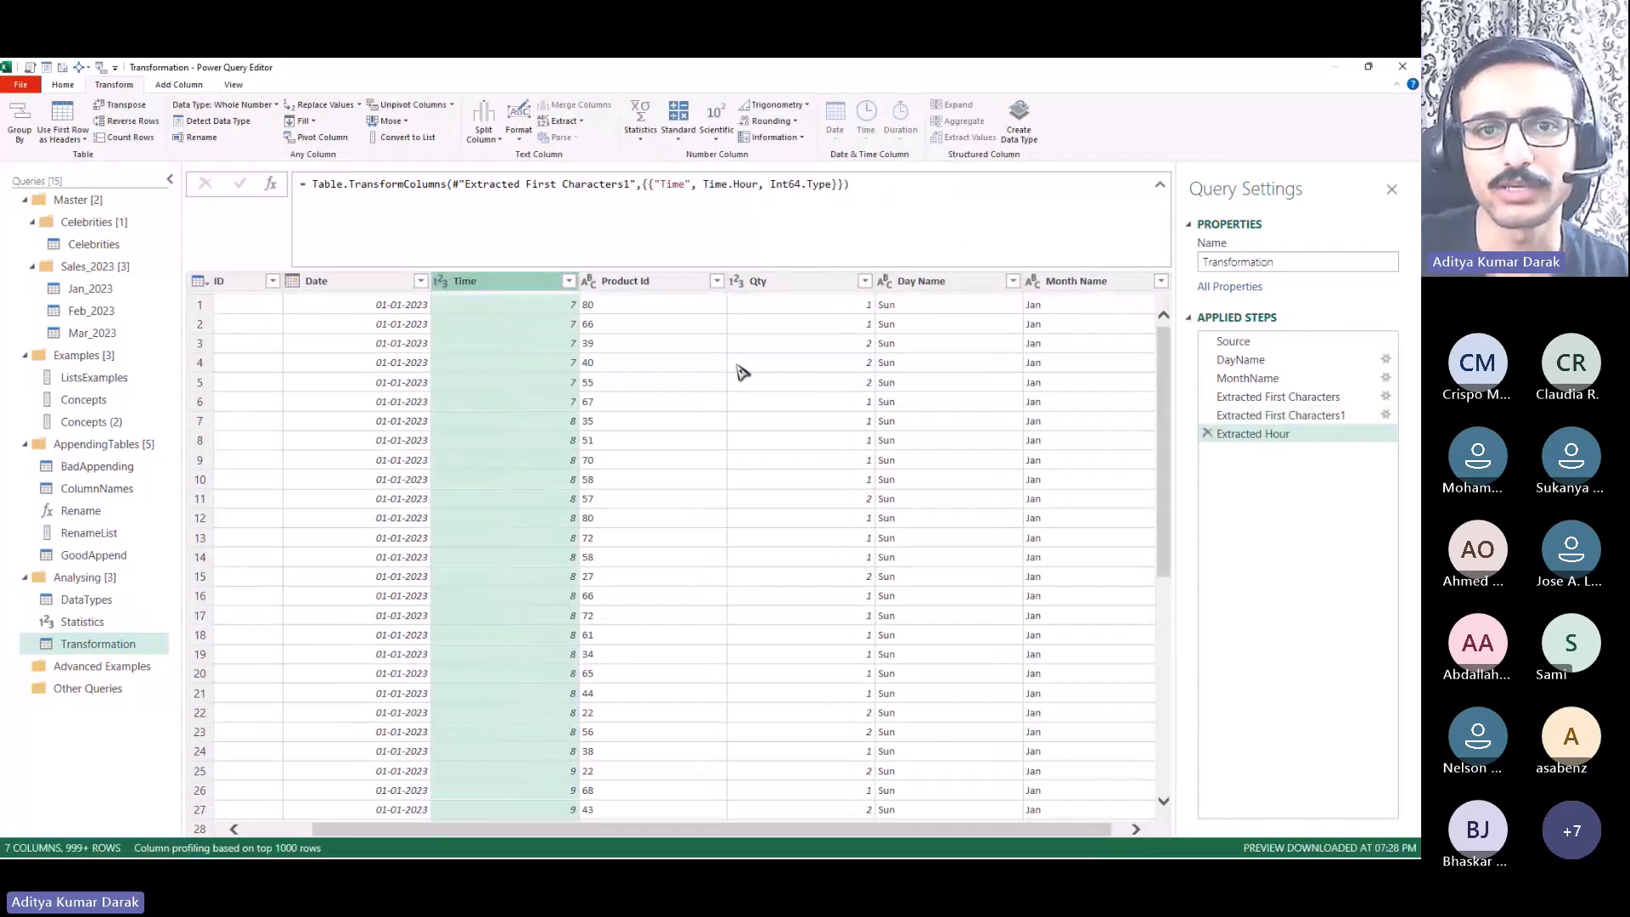
pyautogui.click(498, 343)
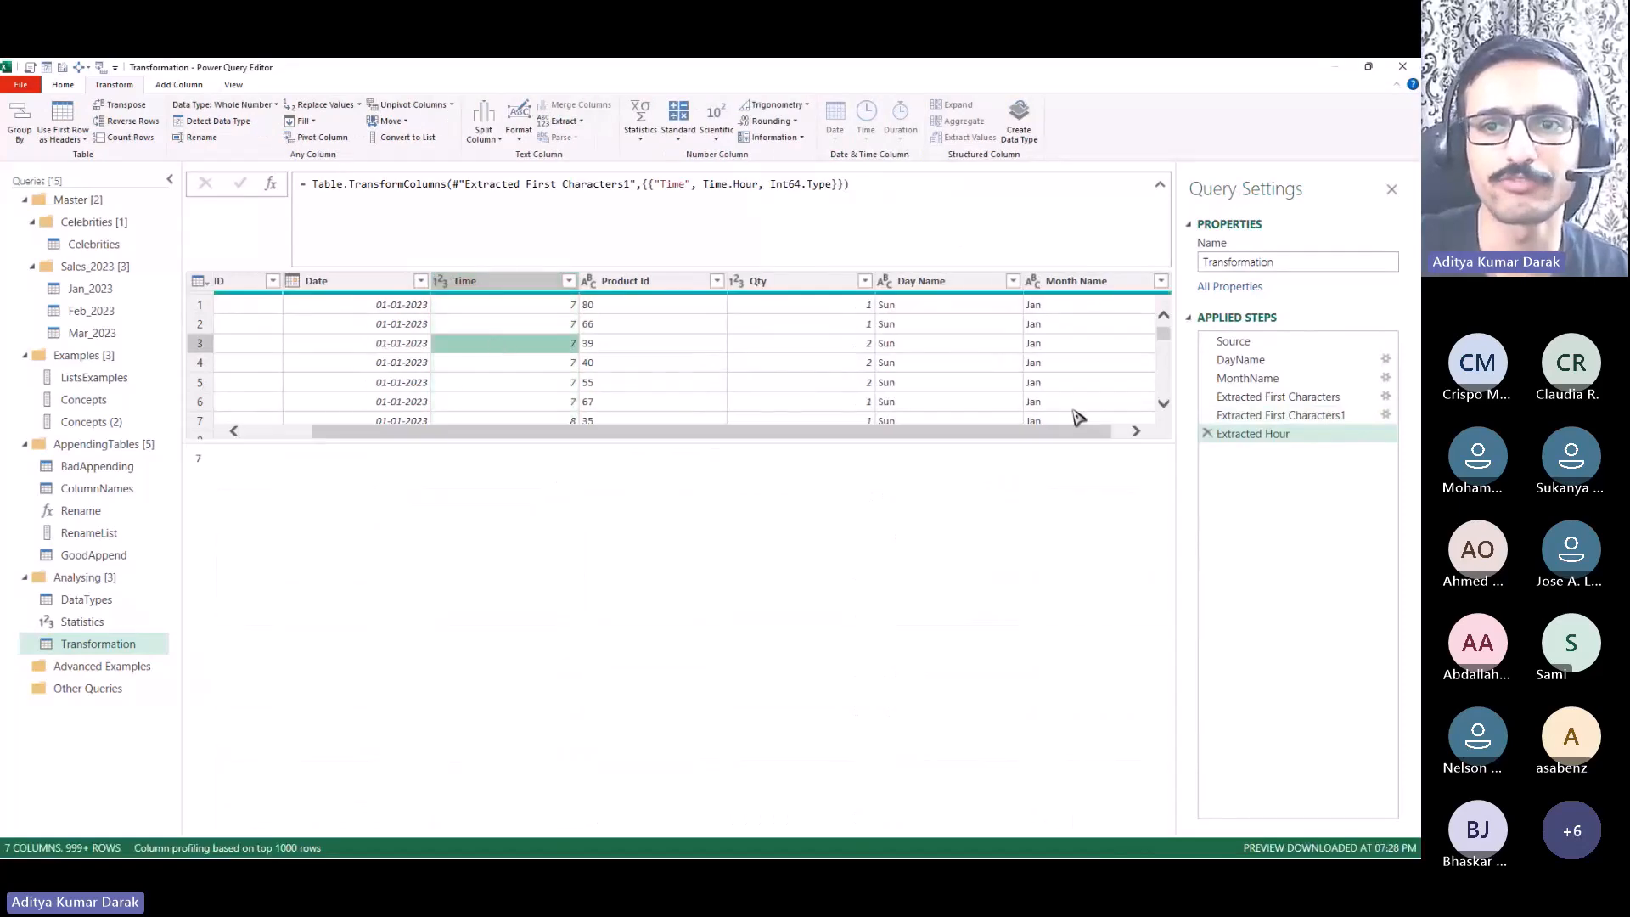
# Step: Compare the formulas and results of the two first-characters extraction steps and the Extracted Hour step, focusing on the Day Name transformation list
pyautogui.click(1311, 415)
pyautogui.click(1313, 397)
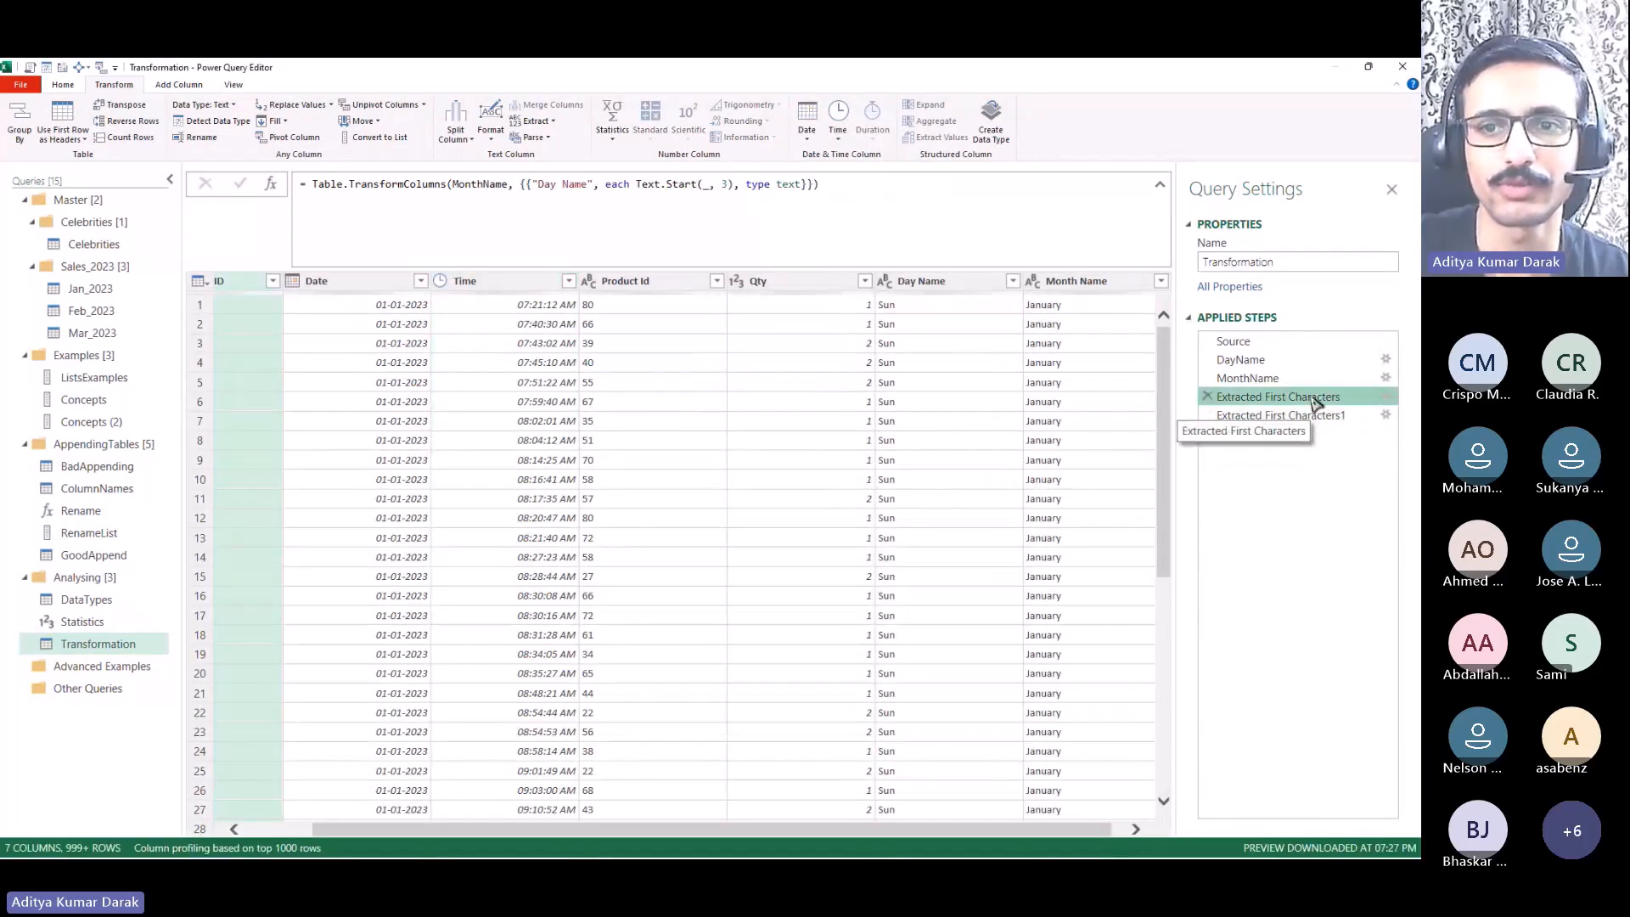
pyautogui.click(1312, 415)
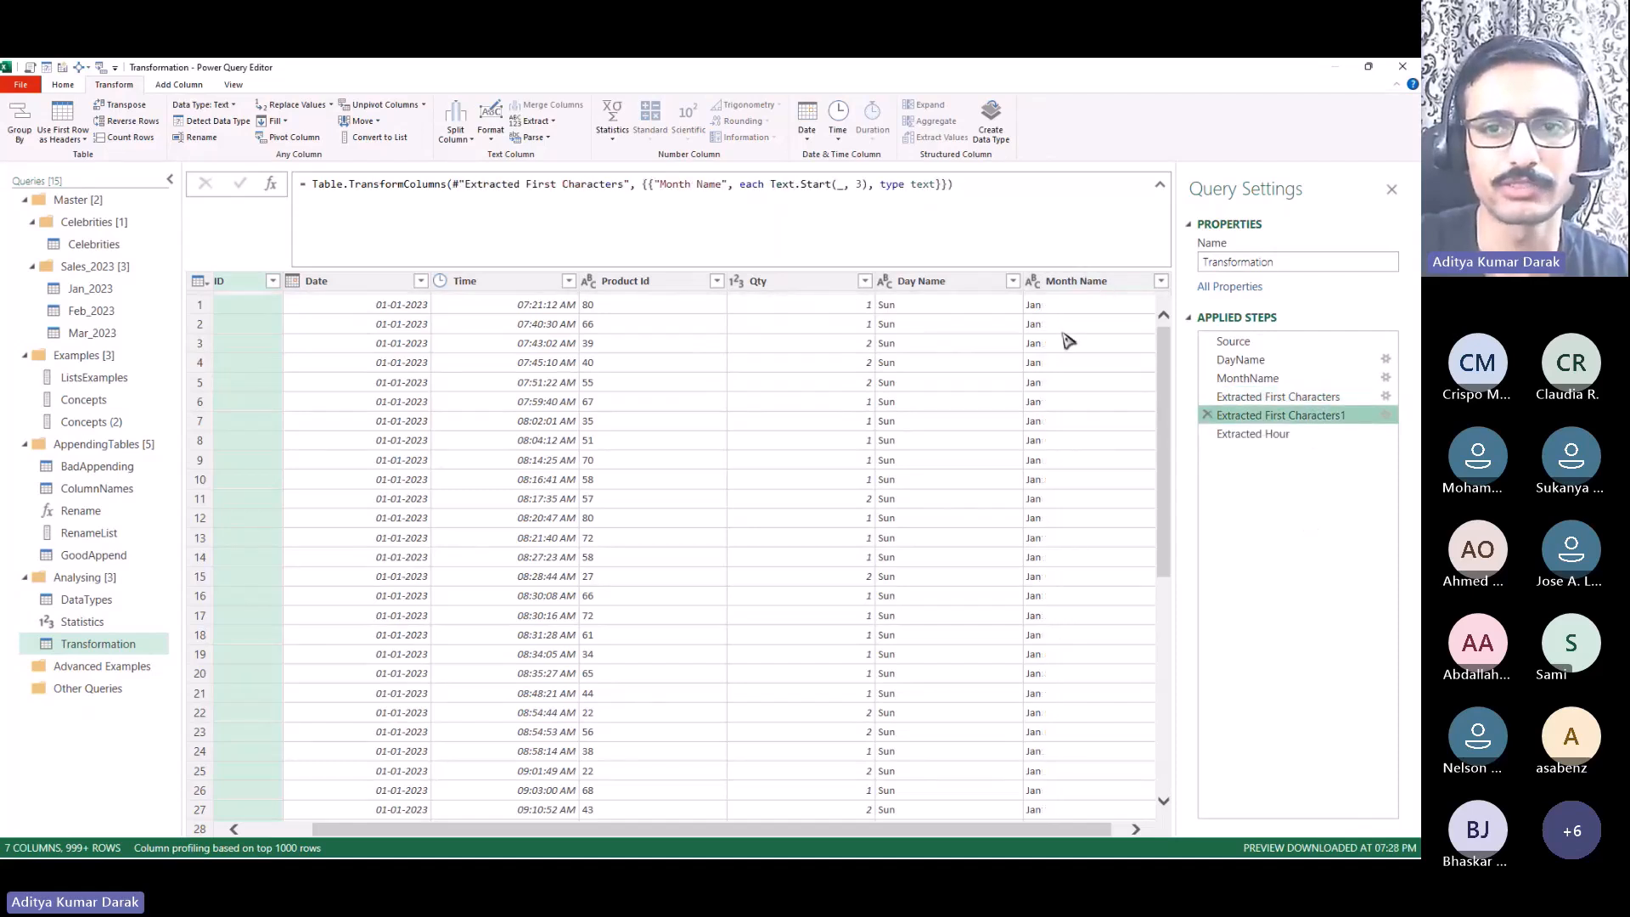
pyautogui.click(1349, 435)
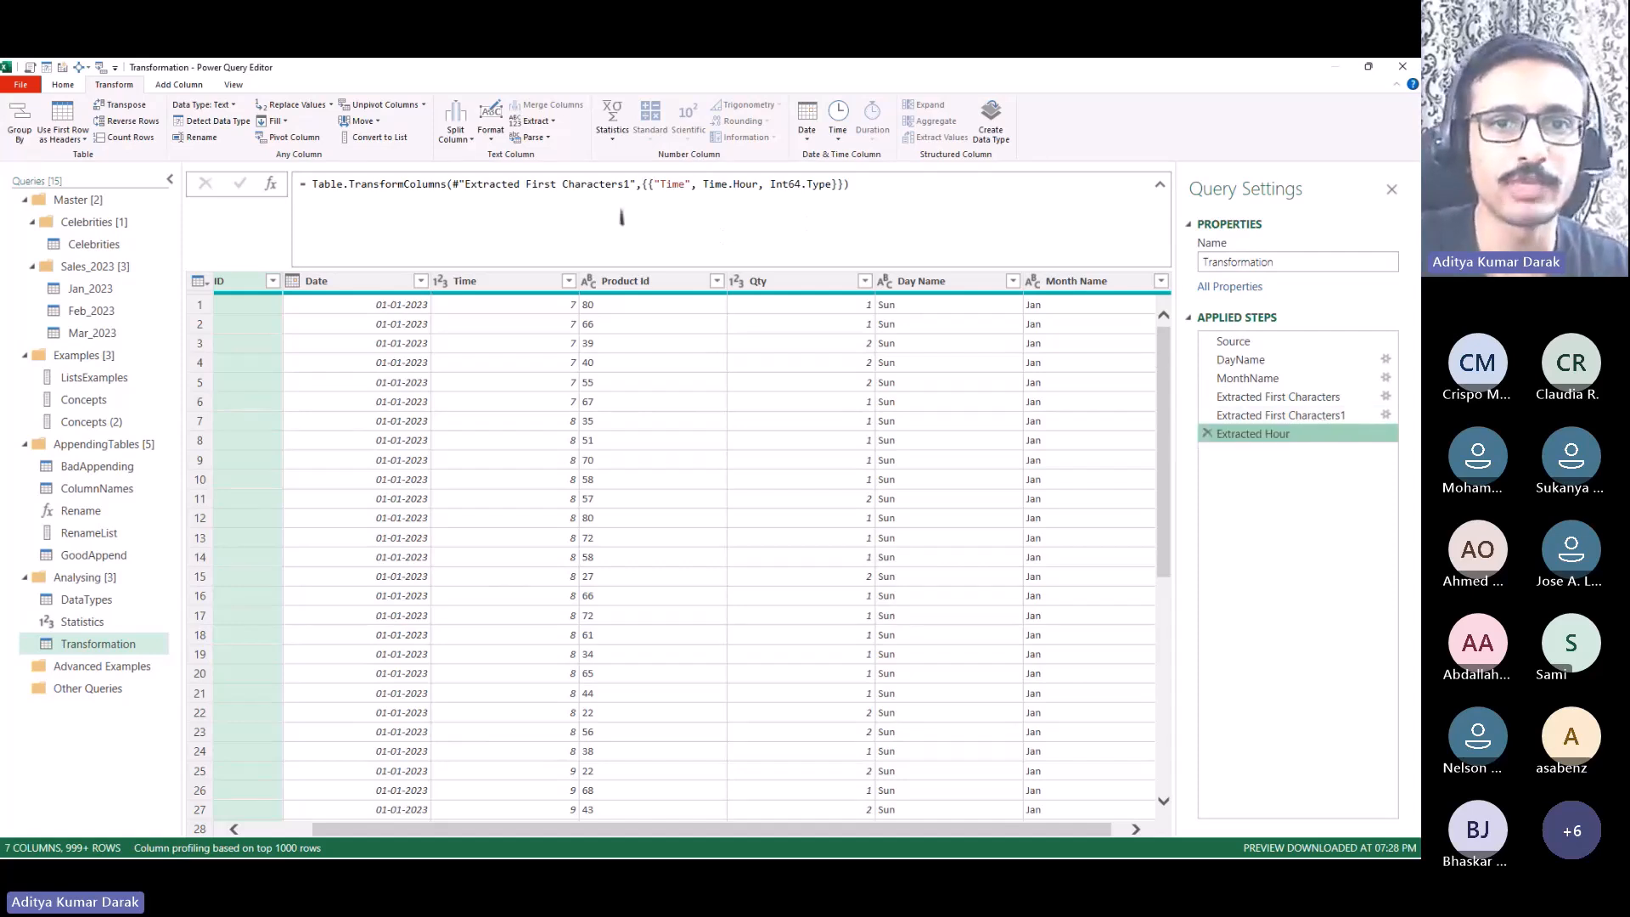
pyautogui.click(1296, 399)
pyautogui.moveTo(526, 184); pyautogui.dragTo(813, 188)
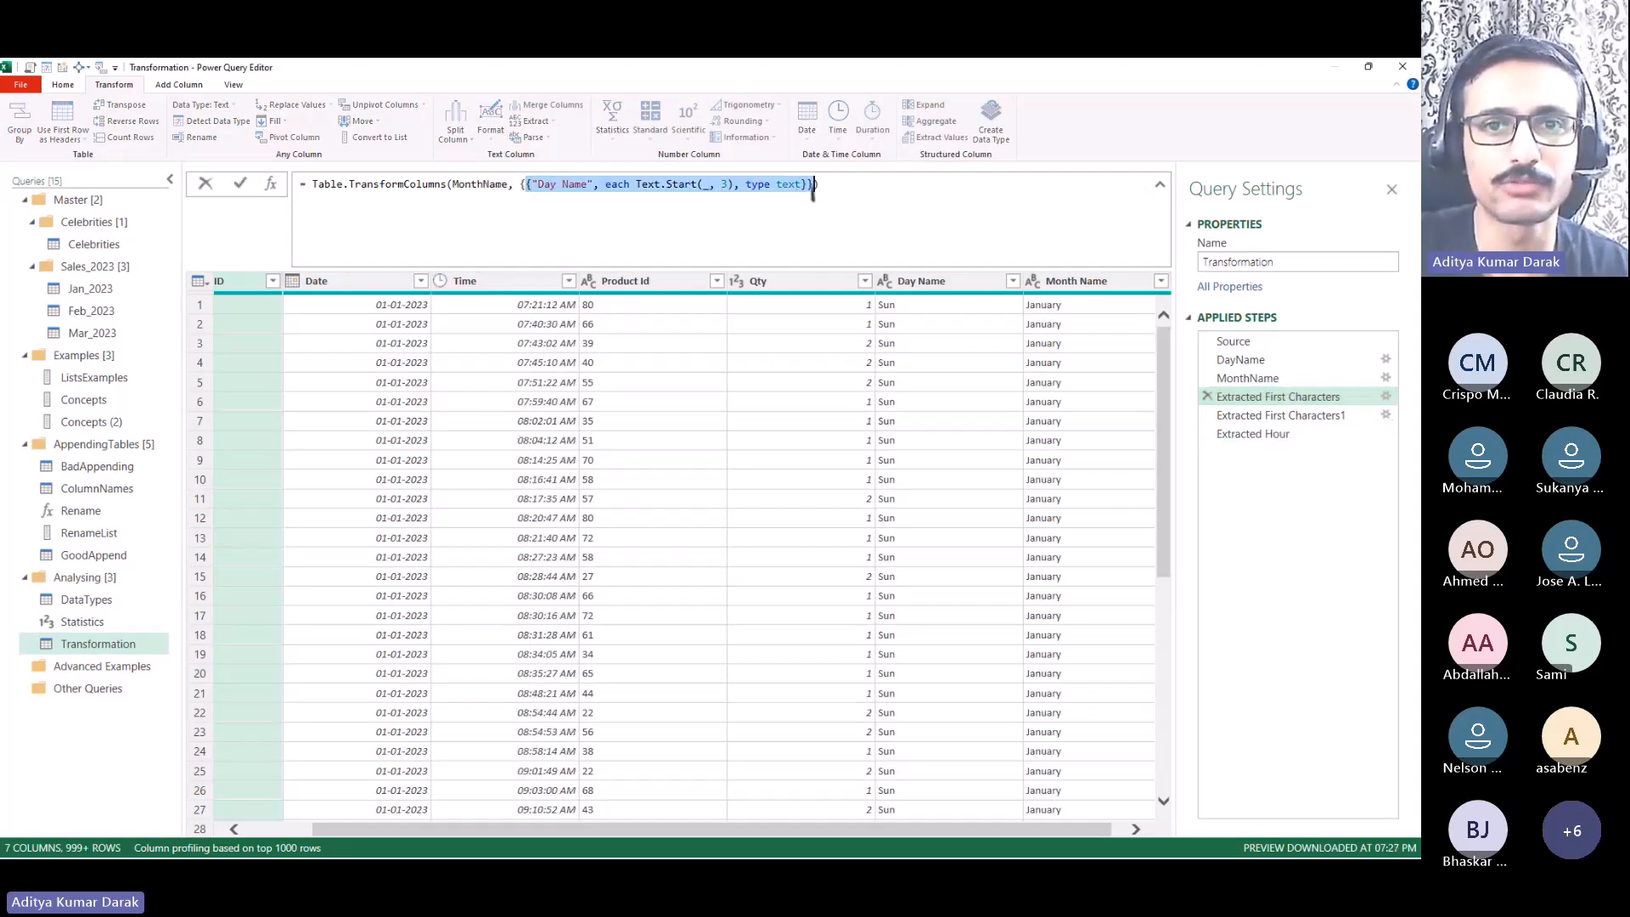
# Step: Copy the Month Name transformation list from the second first-characters extraction into the first one's formula, after the Day Name list
pyautogui.click(1277, 415)
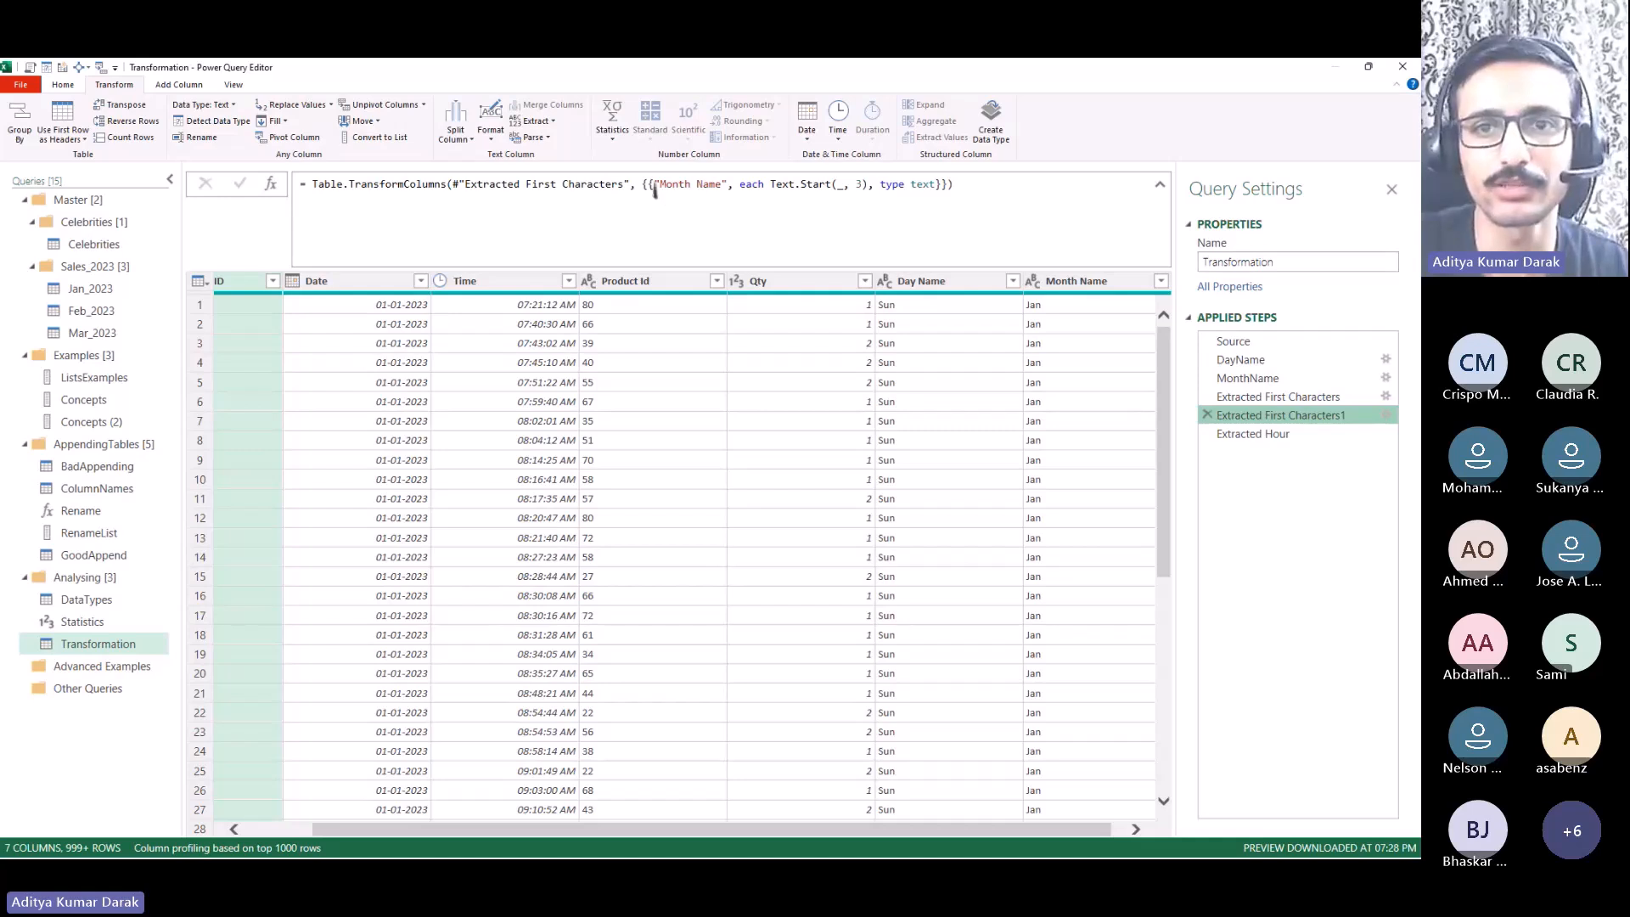
pyautogui.moveTo(653, 187); pyautogui.dragTo(943, 189)
pyautogui.hotkey('ctrl', 'c')
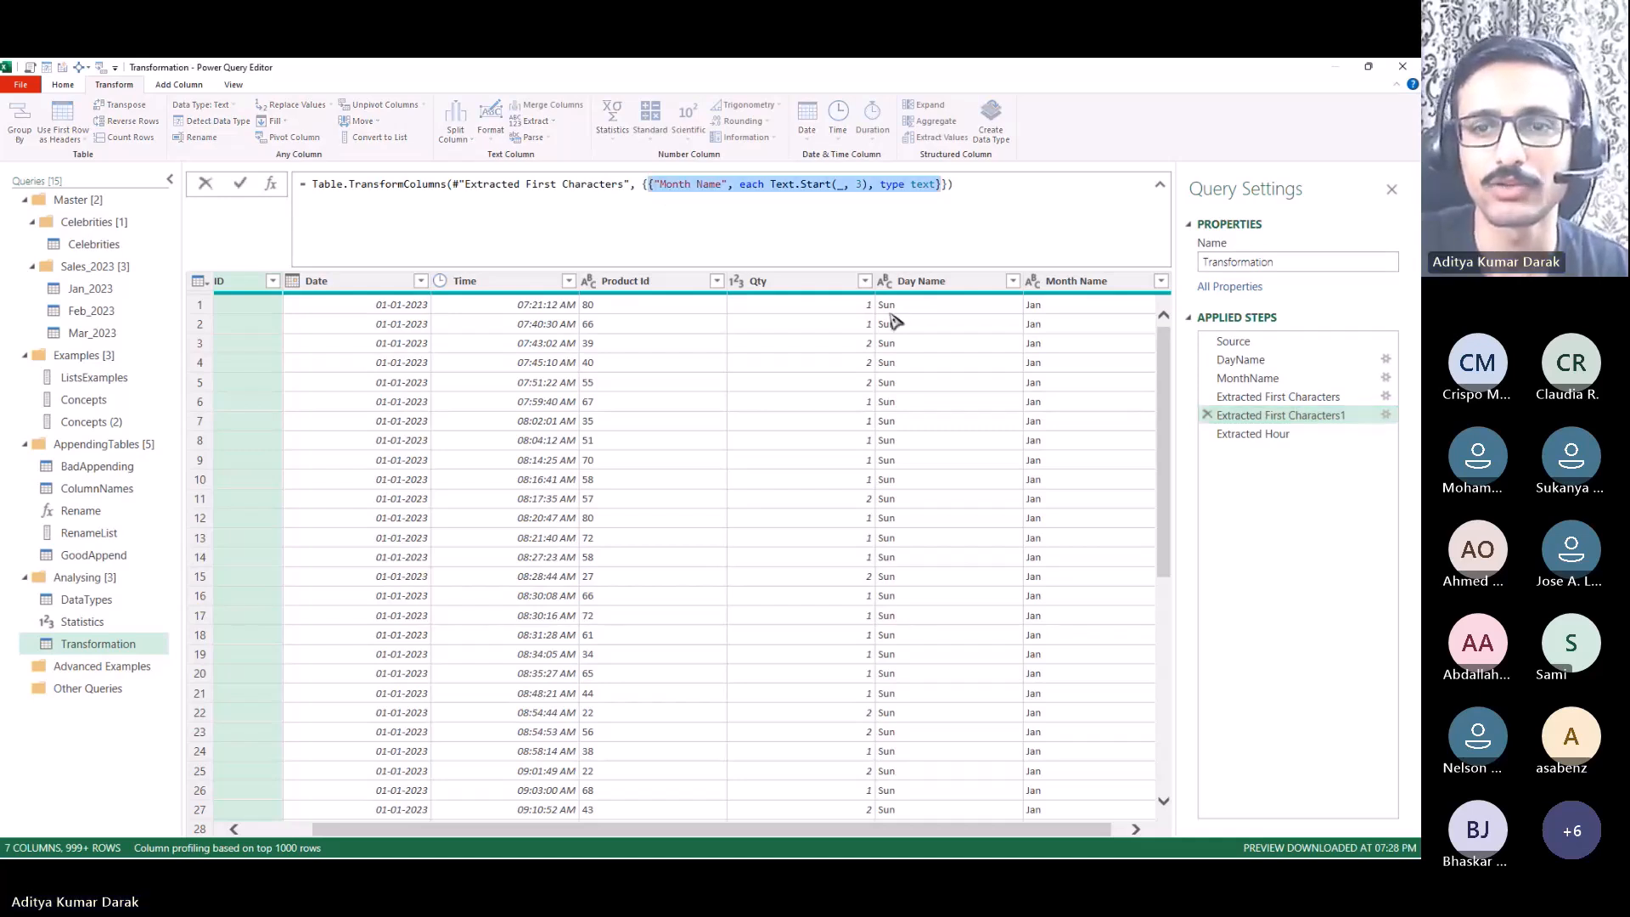
pyautogui.moveTo(1278, 415); pyautogui.dragTo(1271, 399)
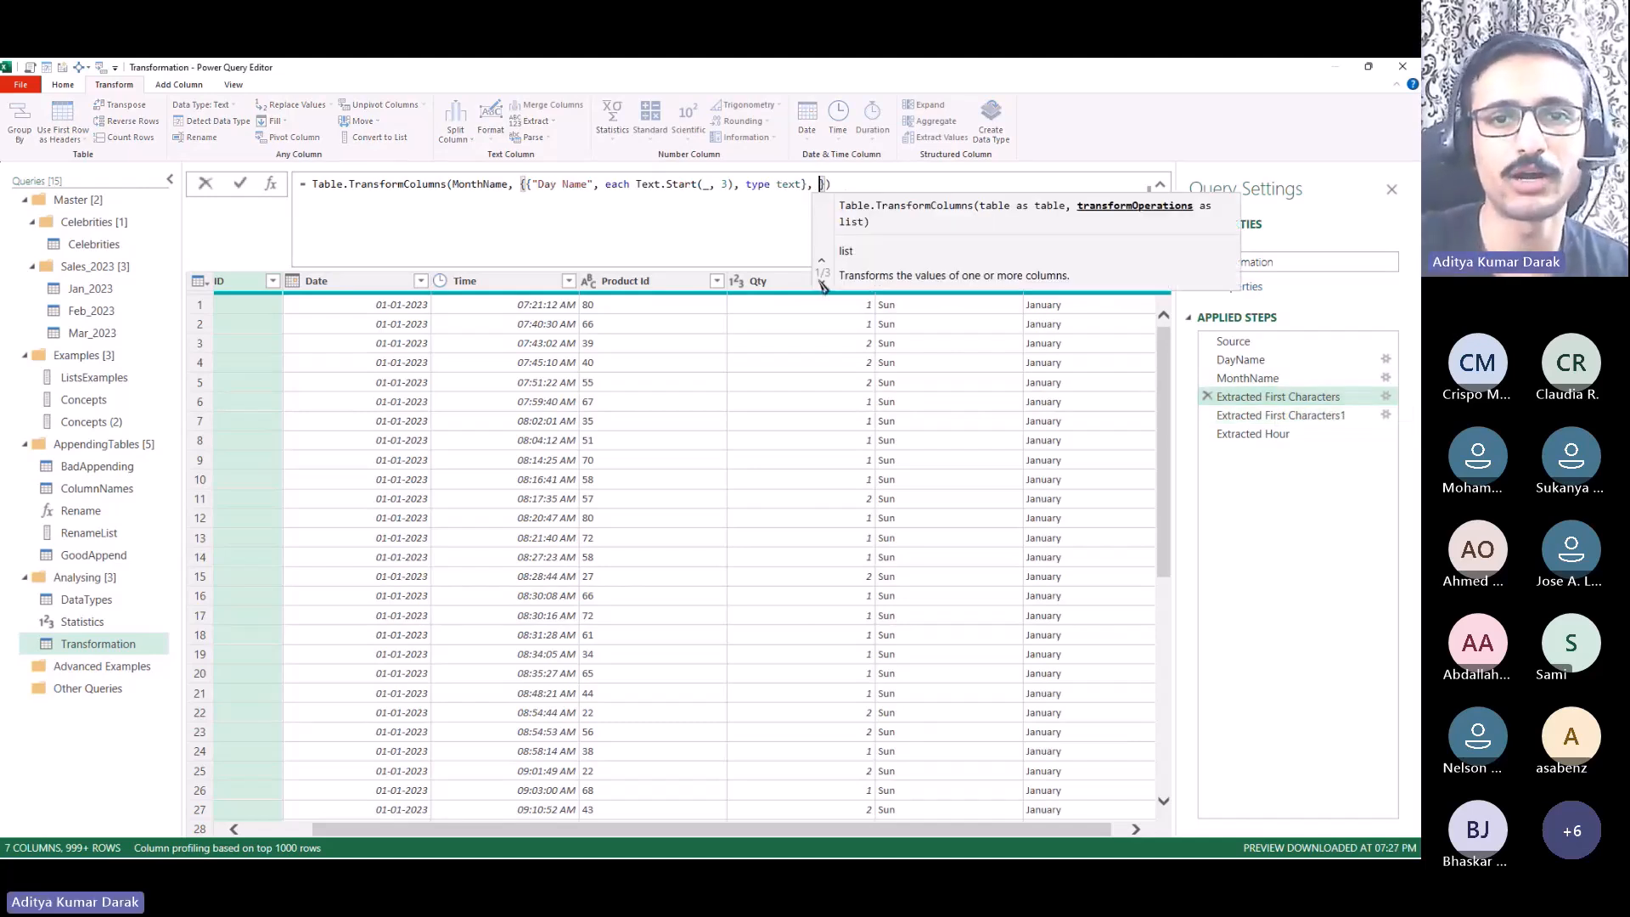
pyautogui.hotkey('ctrl', 'v')
pyautogui.press('Return')
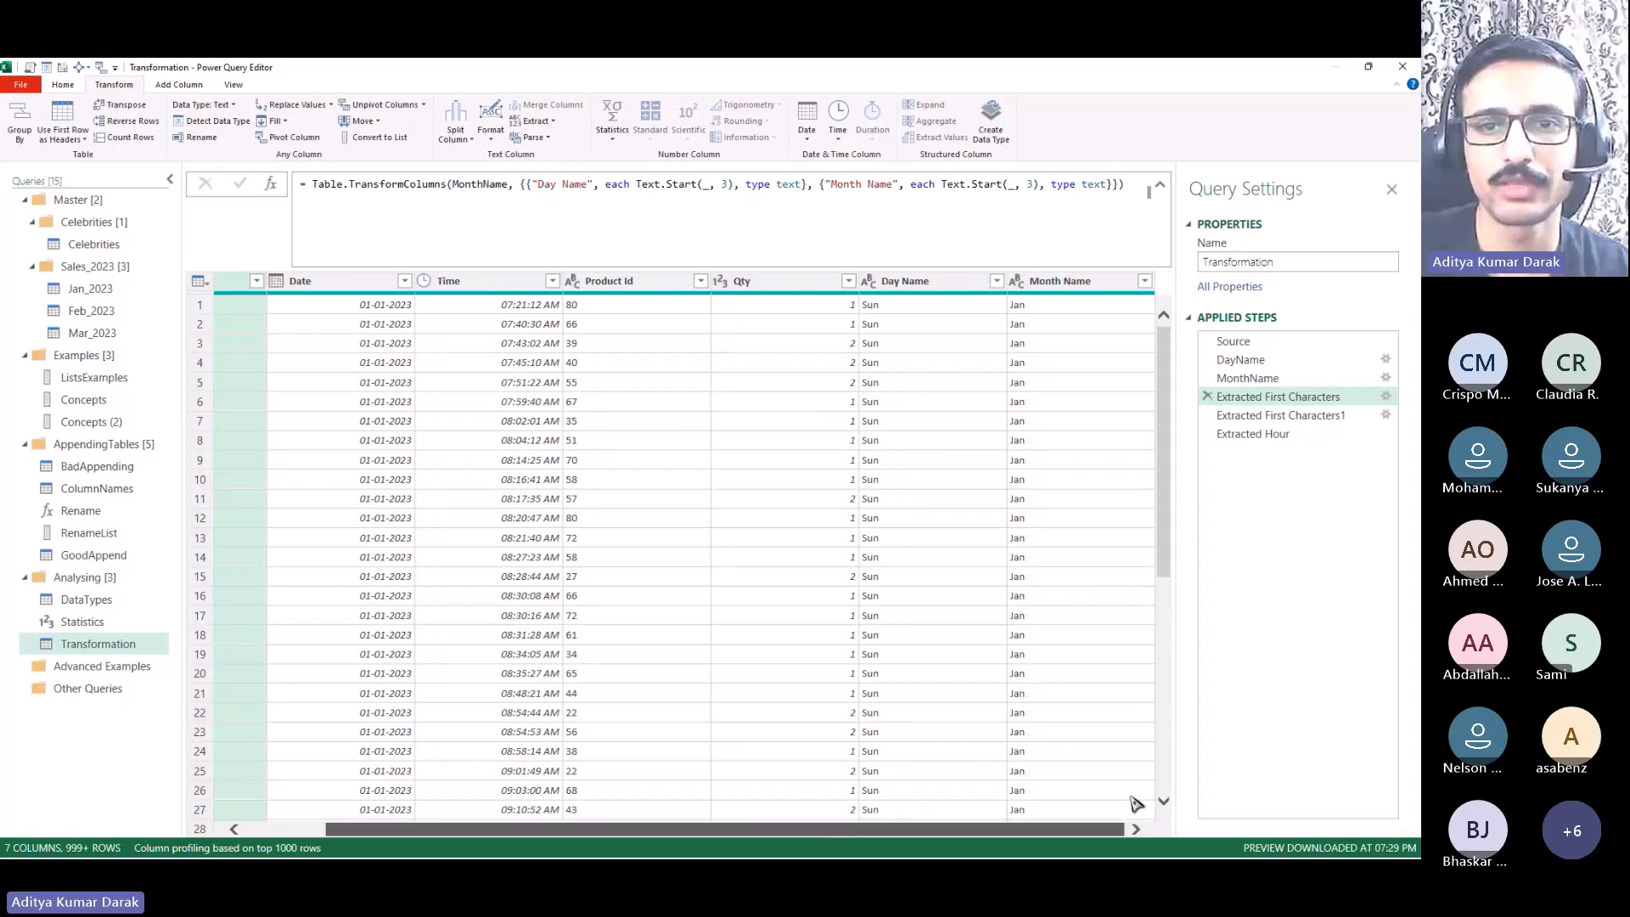
pyautogui.click(911, 317)
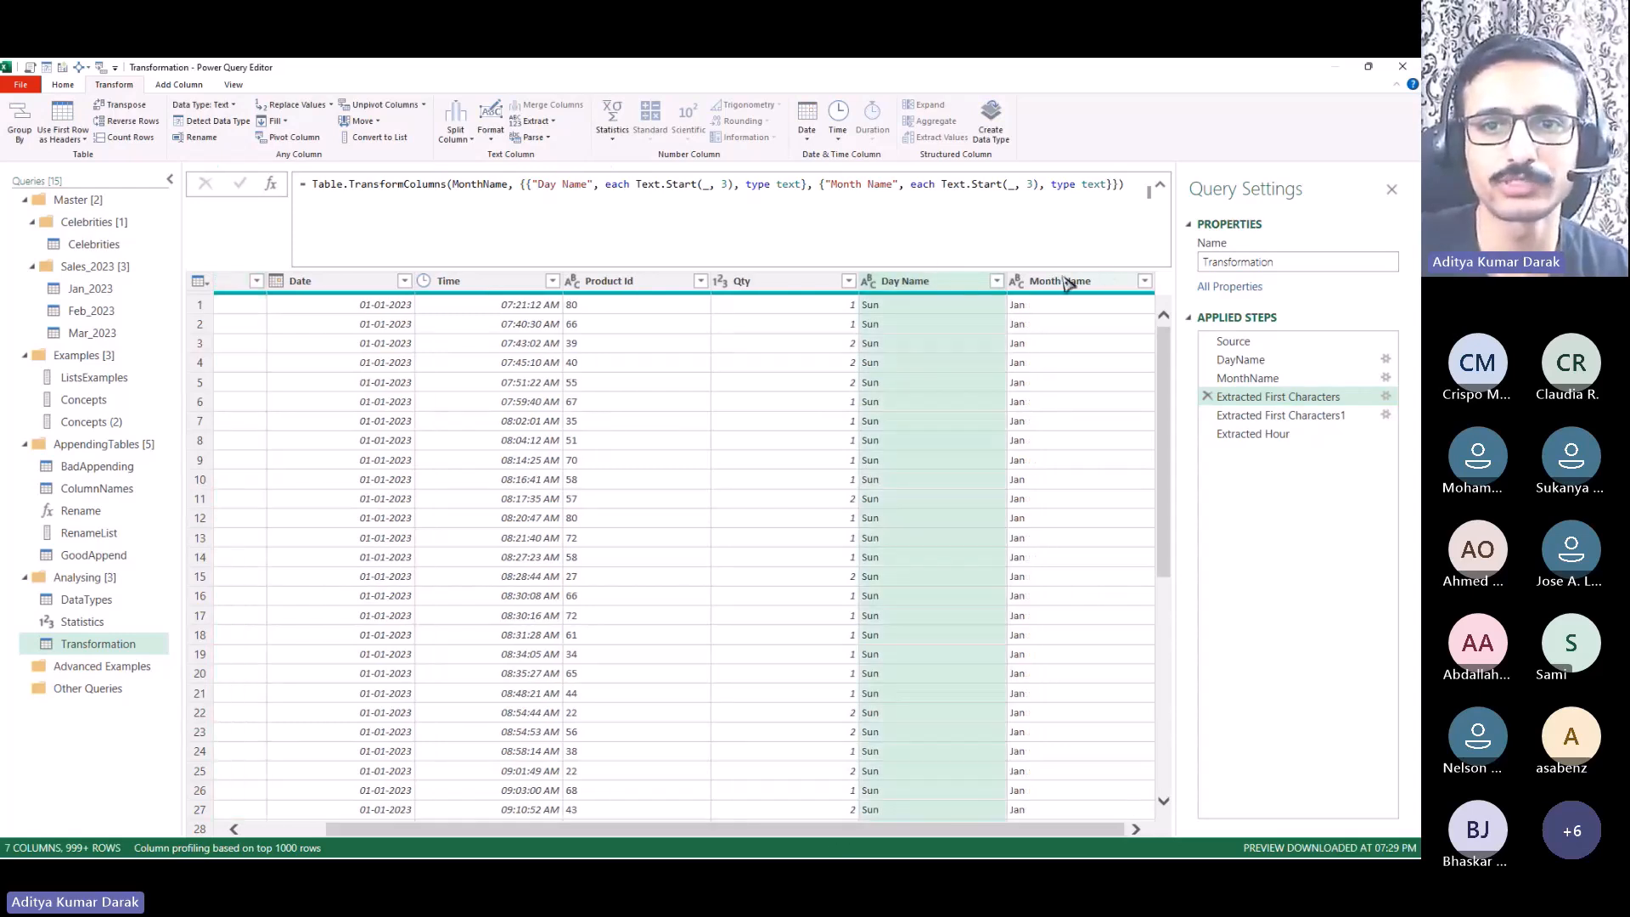
# Step: Delete the redundant Extracted First Characters1 step from the Transformation query
pyautogui.click(1280, 415)
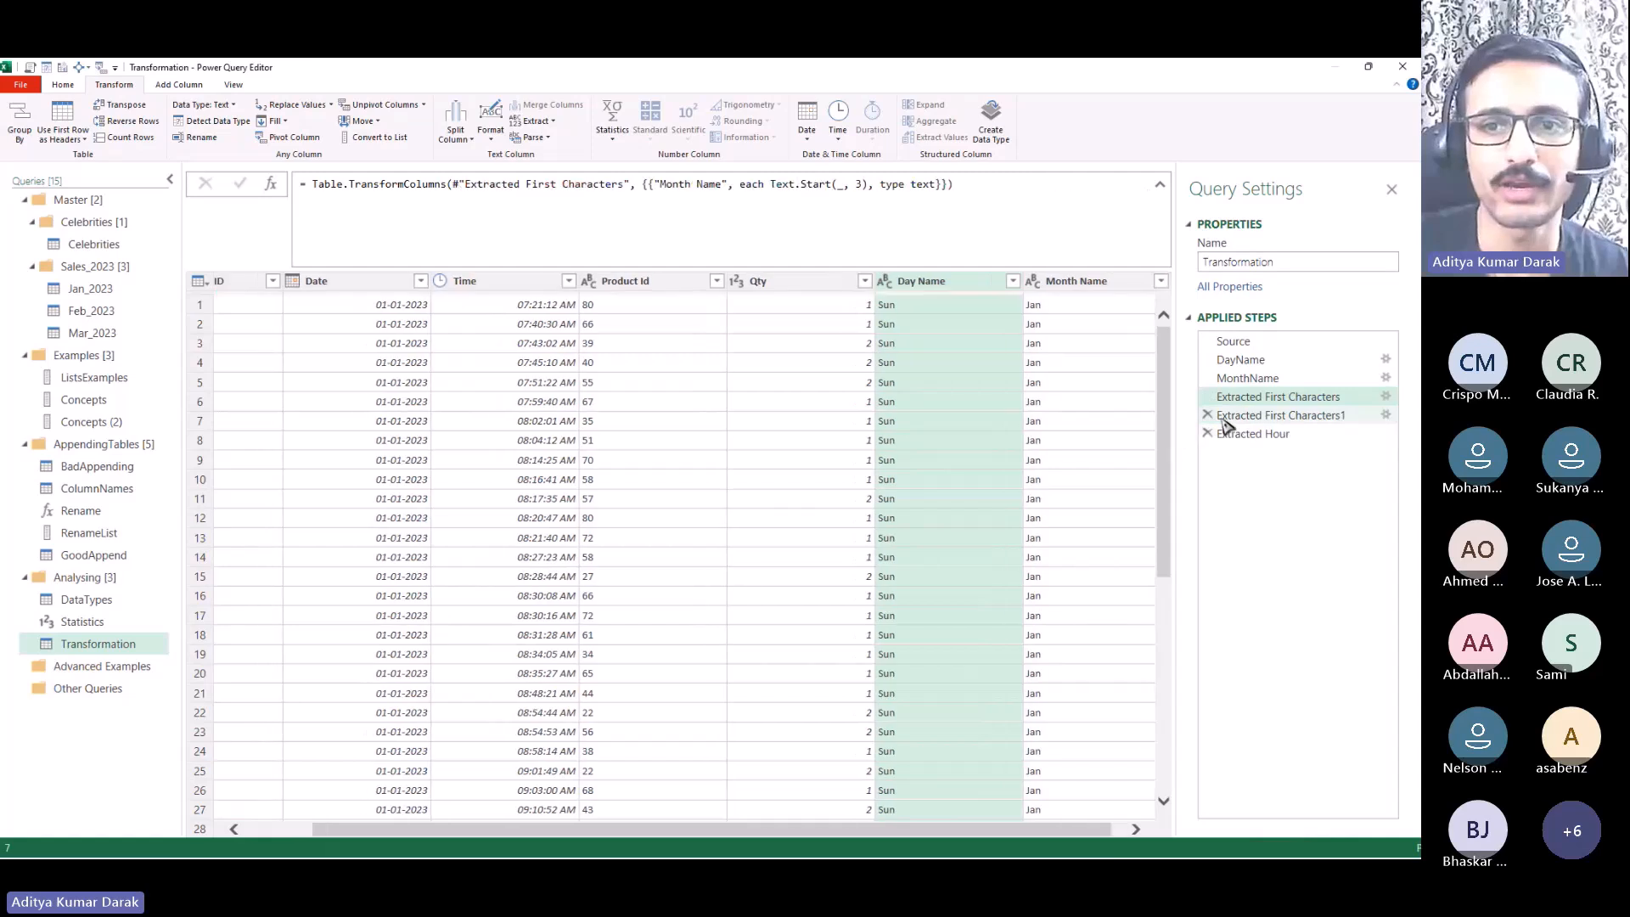
pyautogui.click(1207, 415)
pyautogui.click(782, 495)
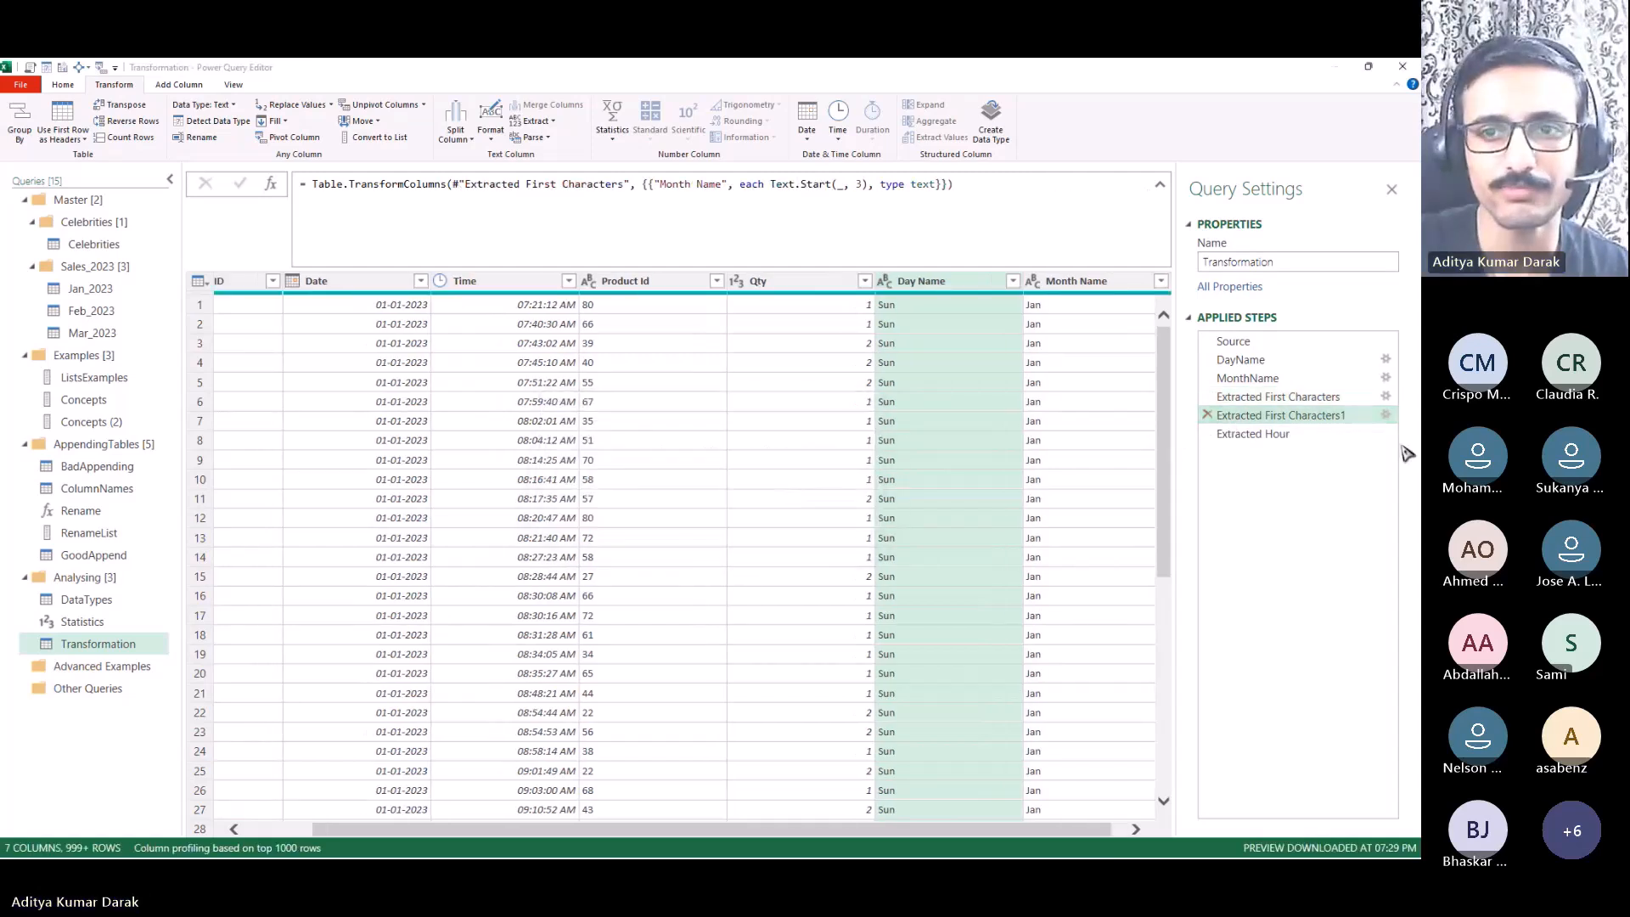
# Step: Add Extracted Hour's transformation list {"Time", Time.Hour, Int64.Type} to the Extracted First Characters formula after the Month Name list
pyautogui.click(1361, 418)
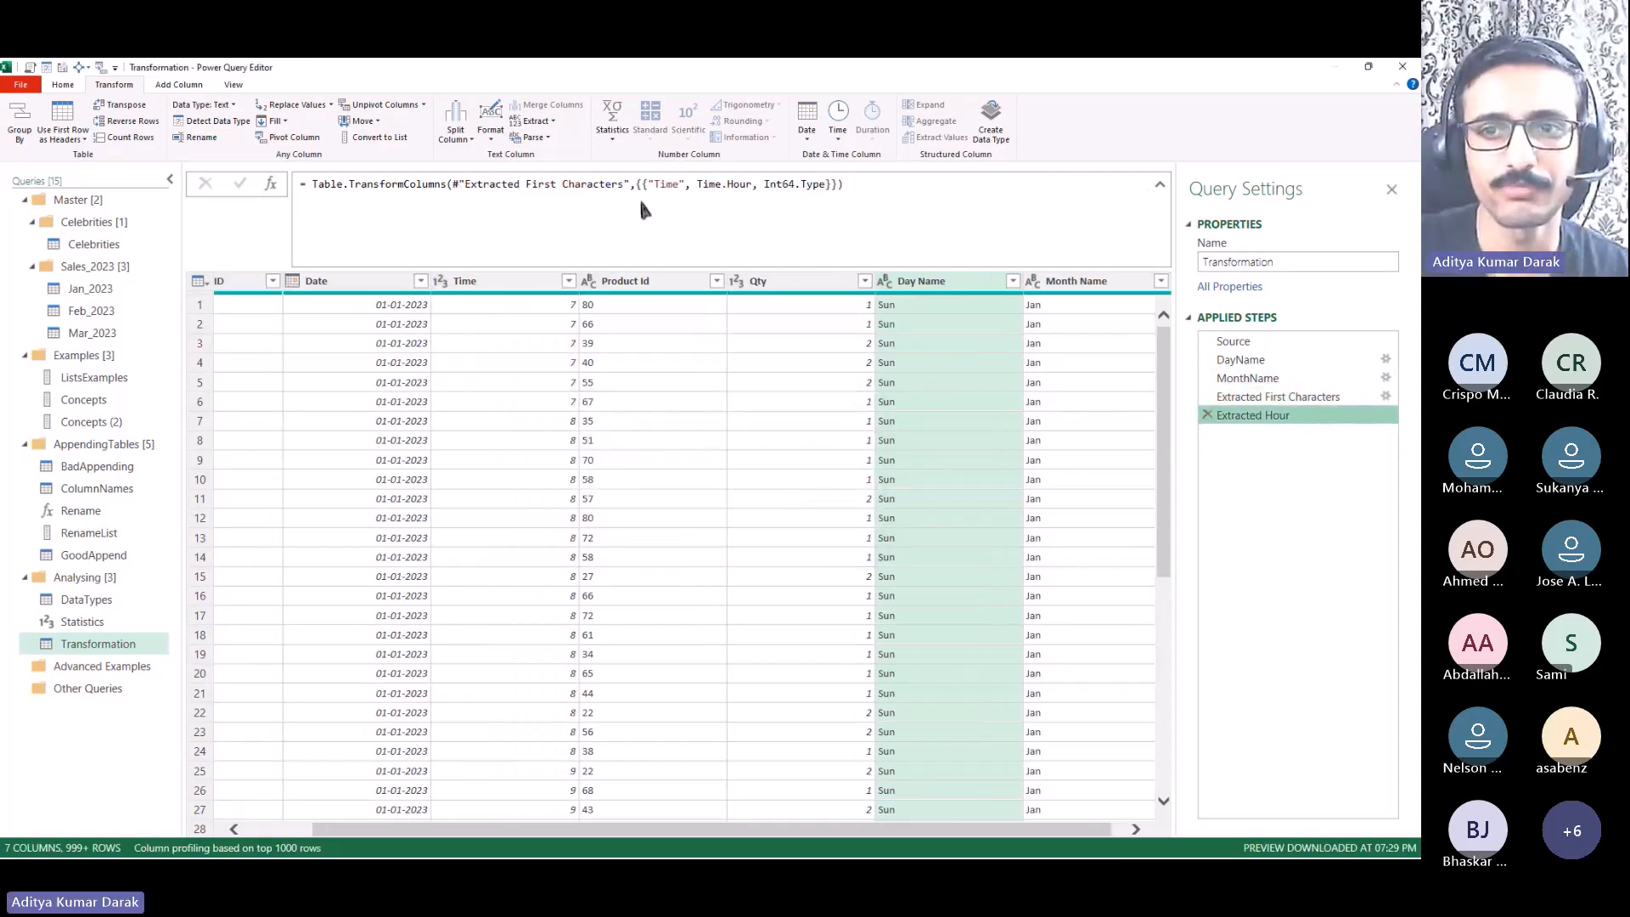
pyautogui.moveTo(643, 185); pyautogui.dragTo(830, 185)
pyautogui.hotkey('ctrl', 'c')
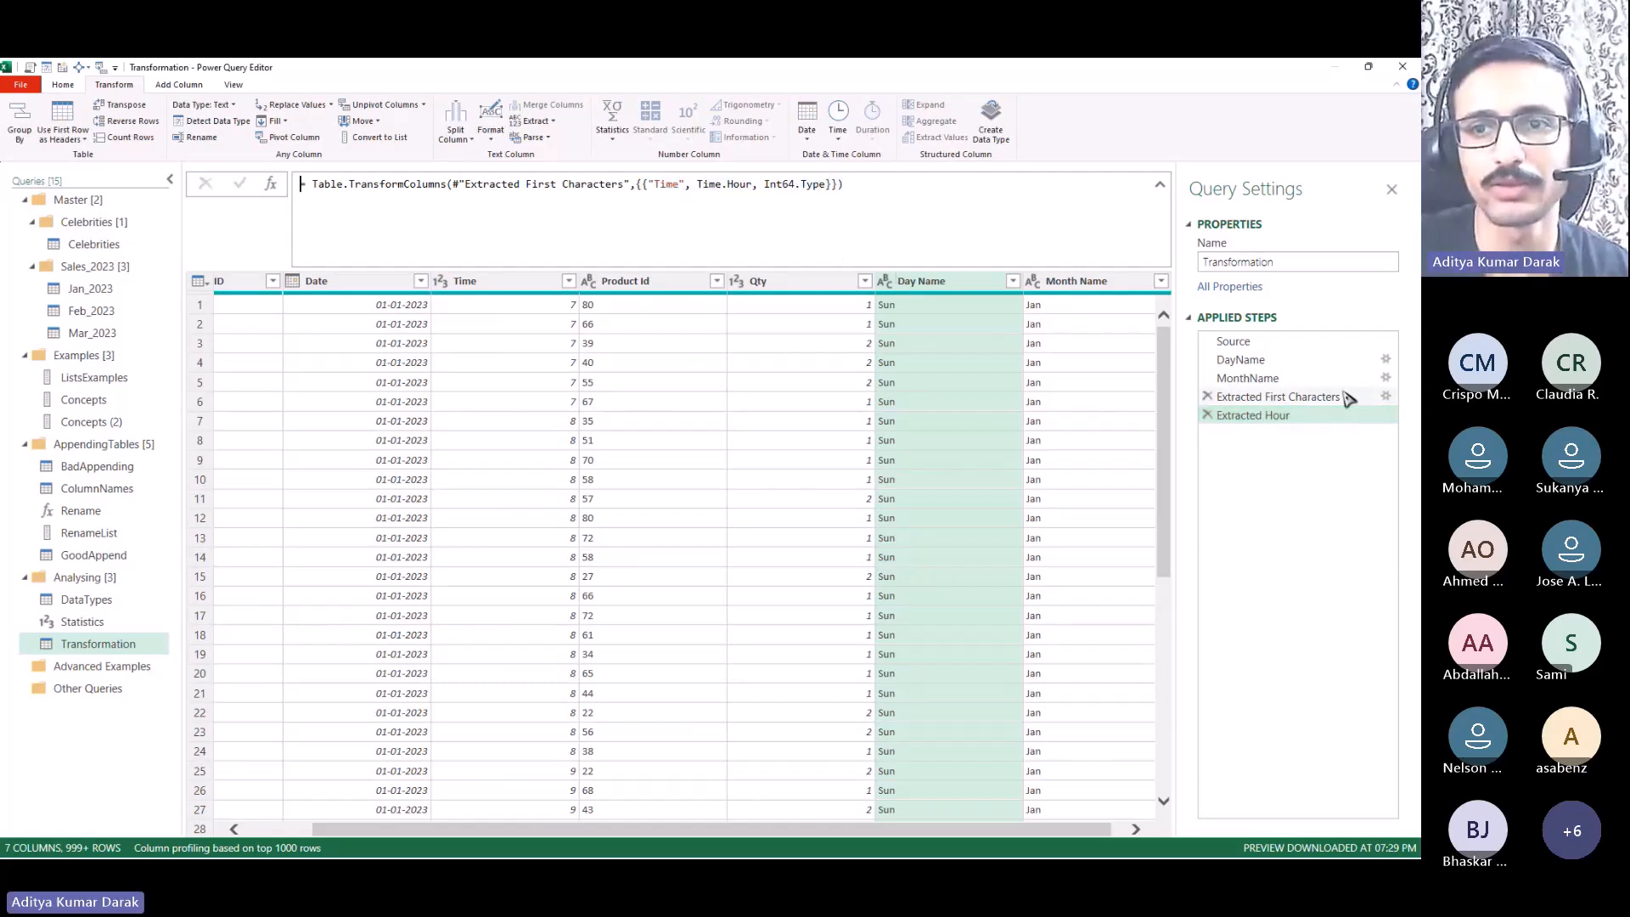
pyautogui.click(1346, 398)
pyautogui.click(1115, 185)
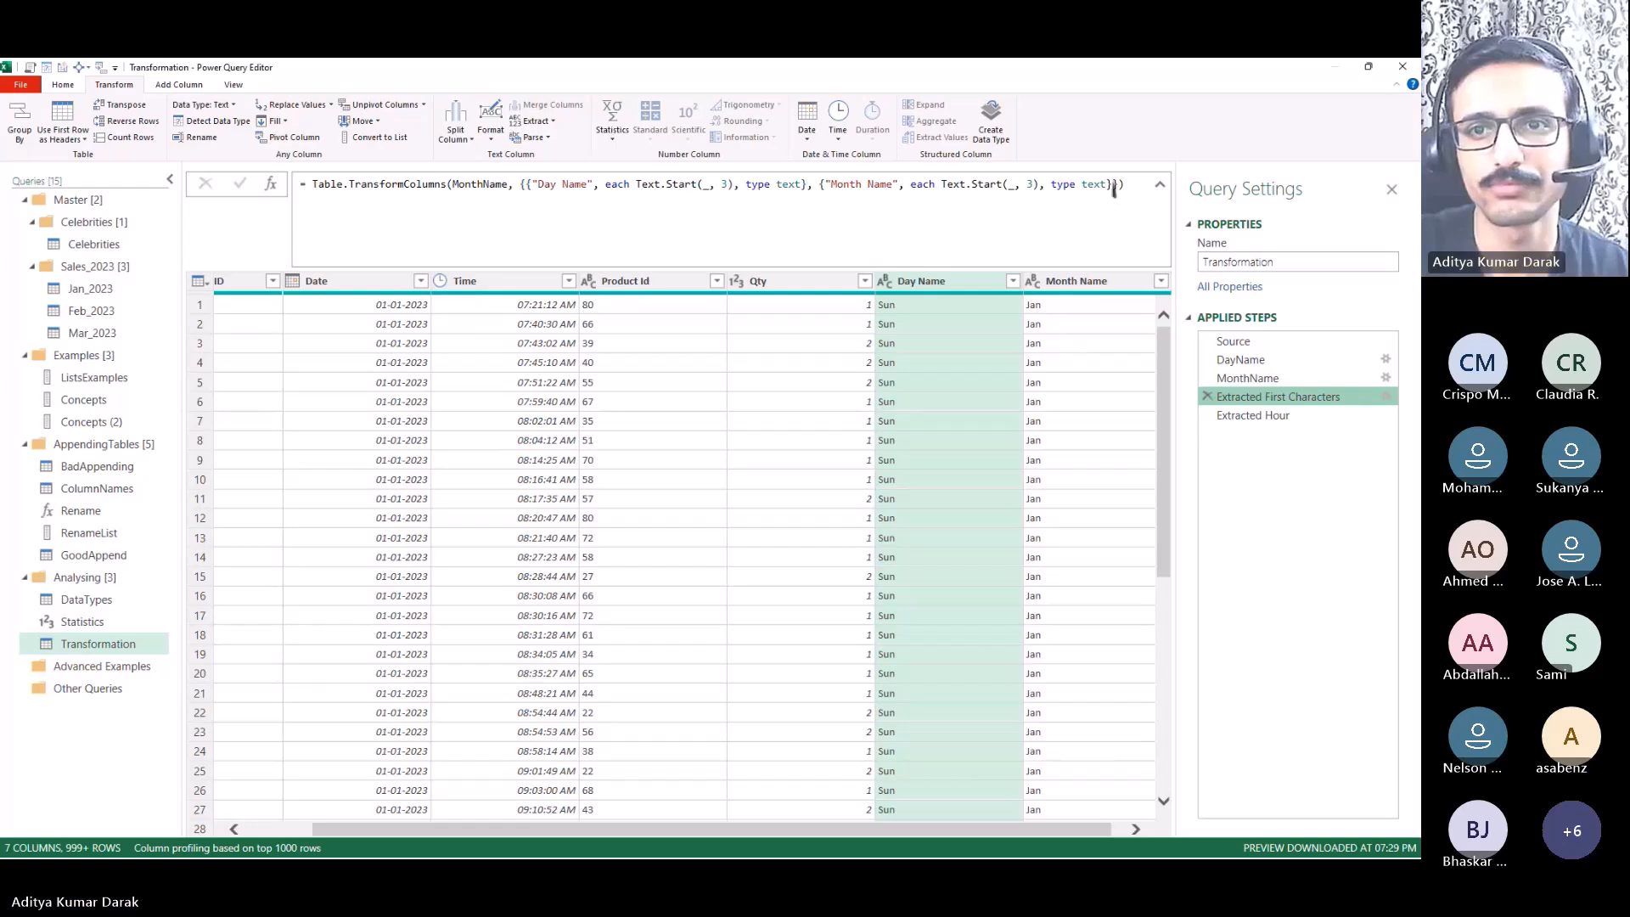
pyautogui.write(',')
pyautogui.hotkey('ctrl', 'v')
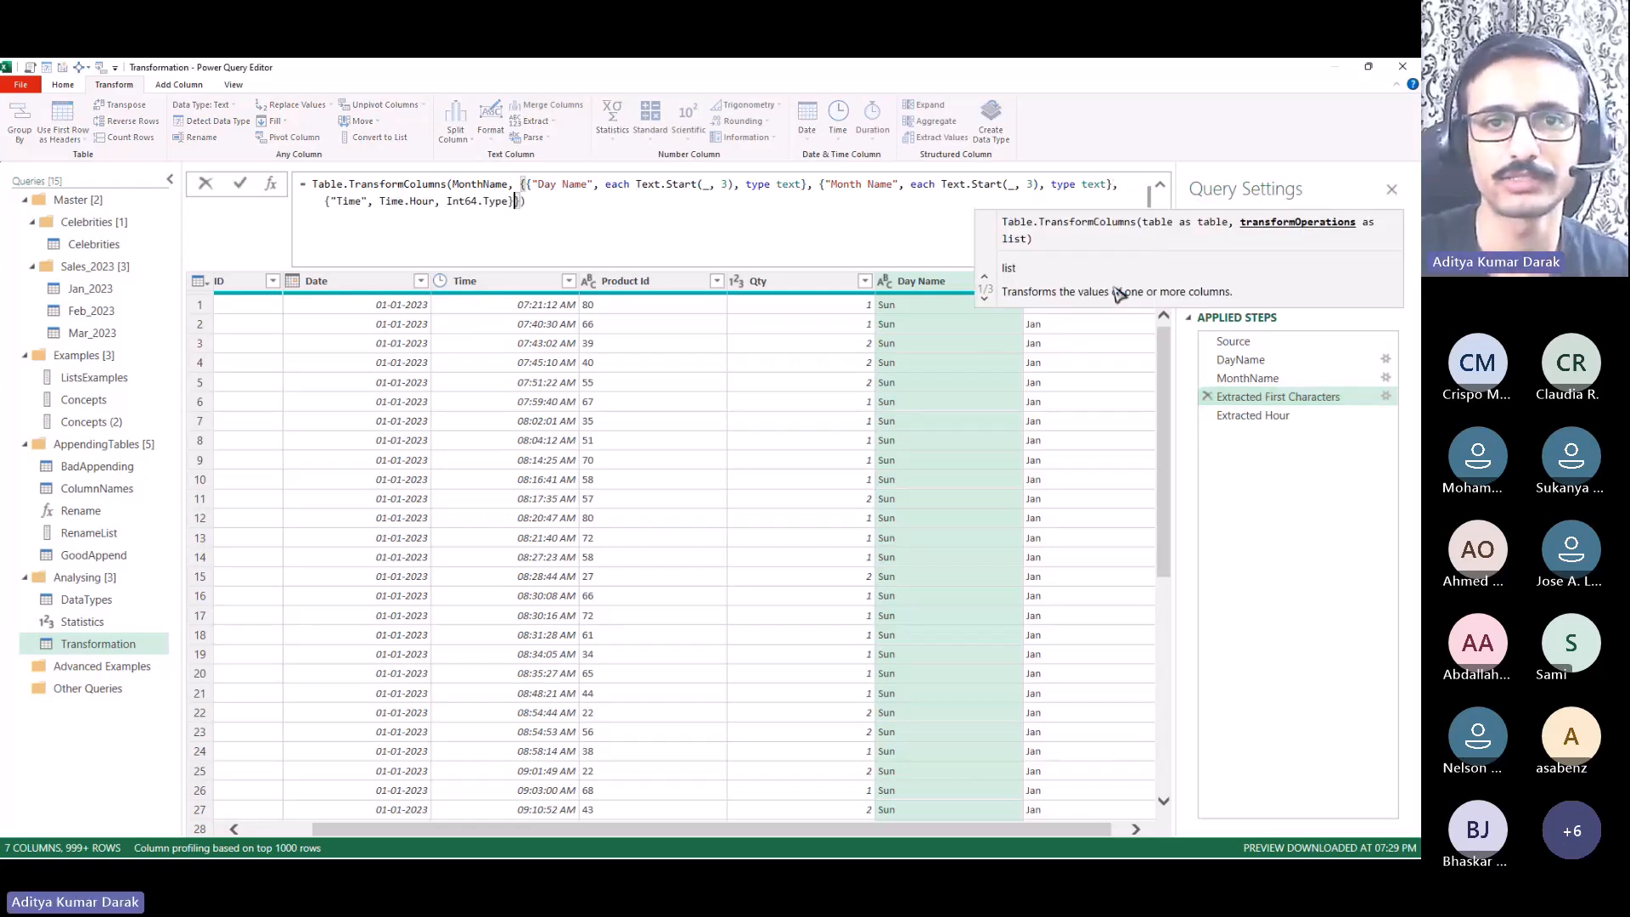
pyautogui.click(240, 184)
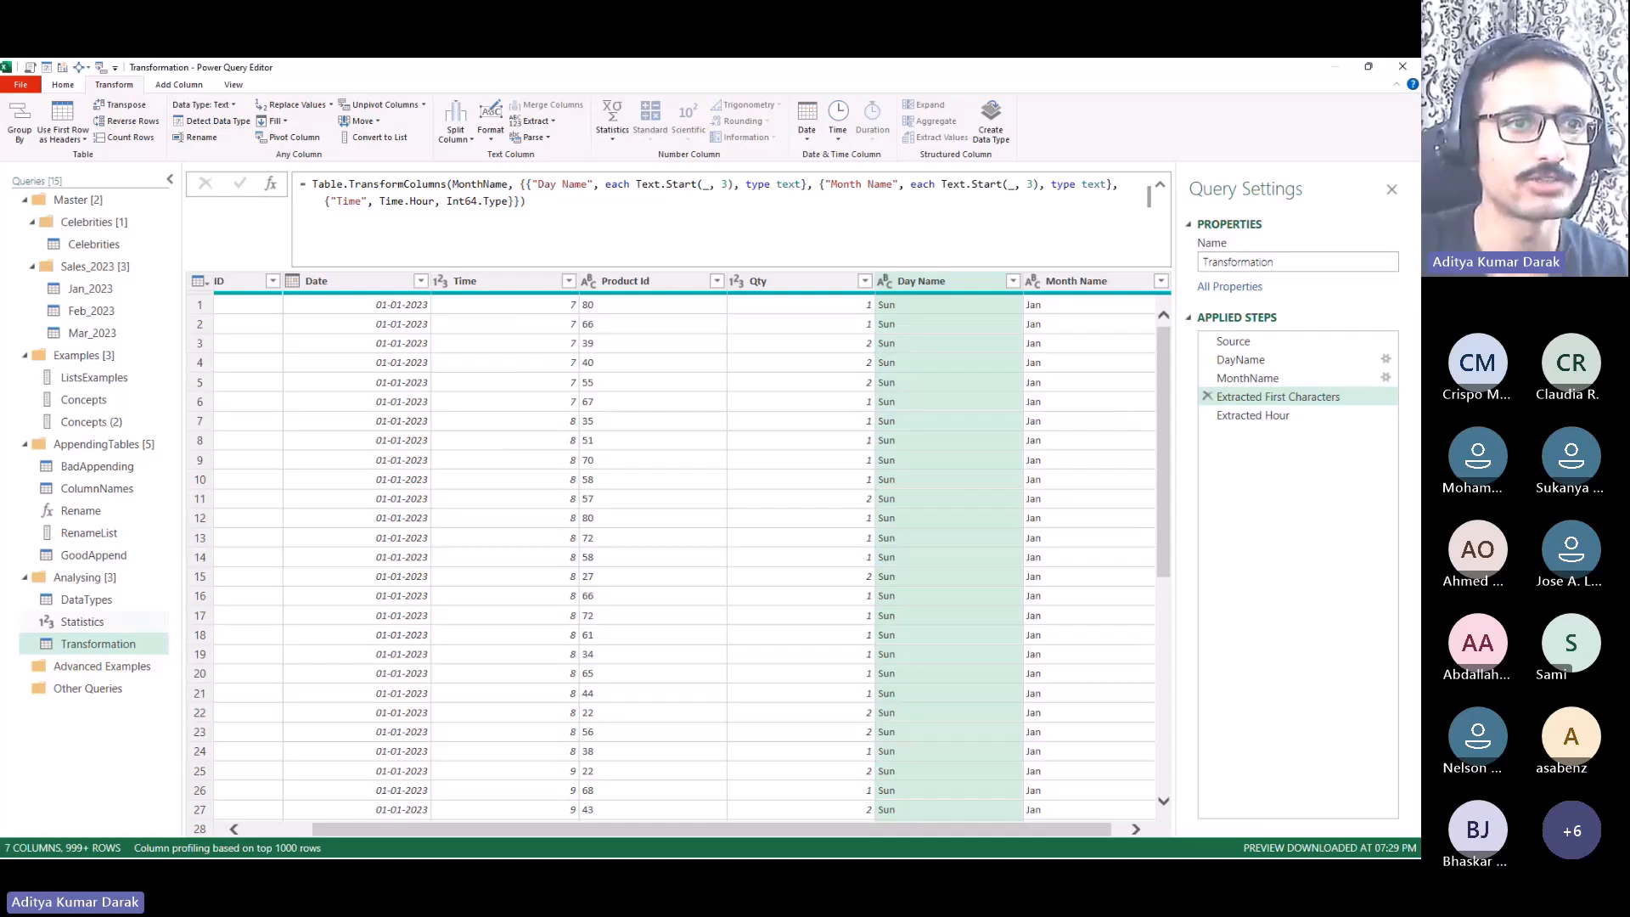
# Step: Replace the Extracted First Characters formula with the copied multi-line Table.TransformColumns formula covering Date, Day Name and Time
pyautogui.tripleClick(664, 196)
pyautogui.hotkey('ctrl', 'v')
pyautogui.scroll(1, 560, 221)
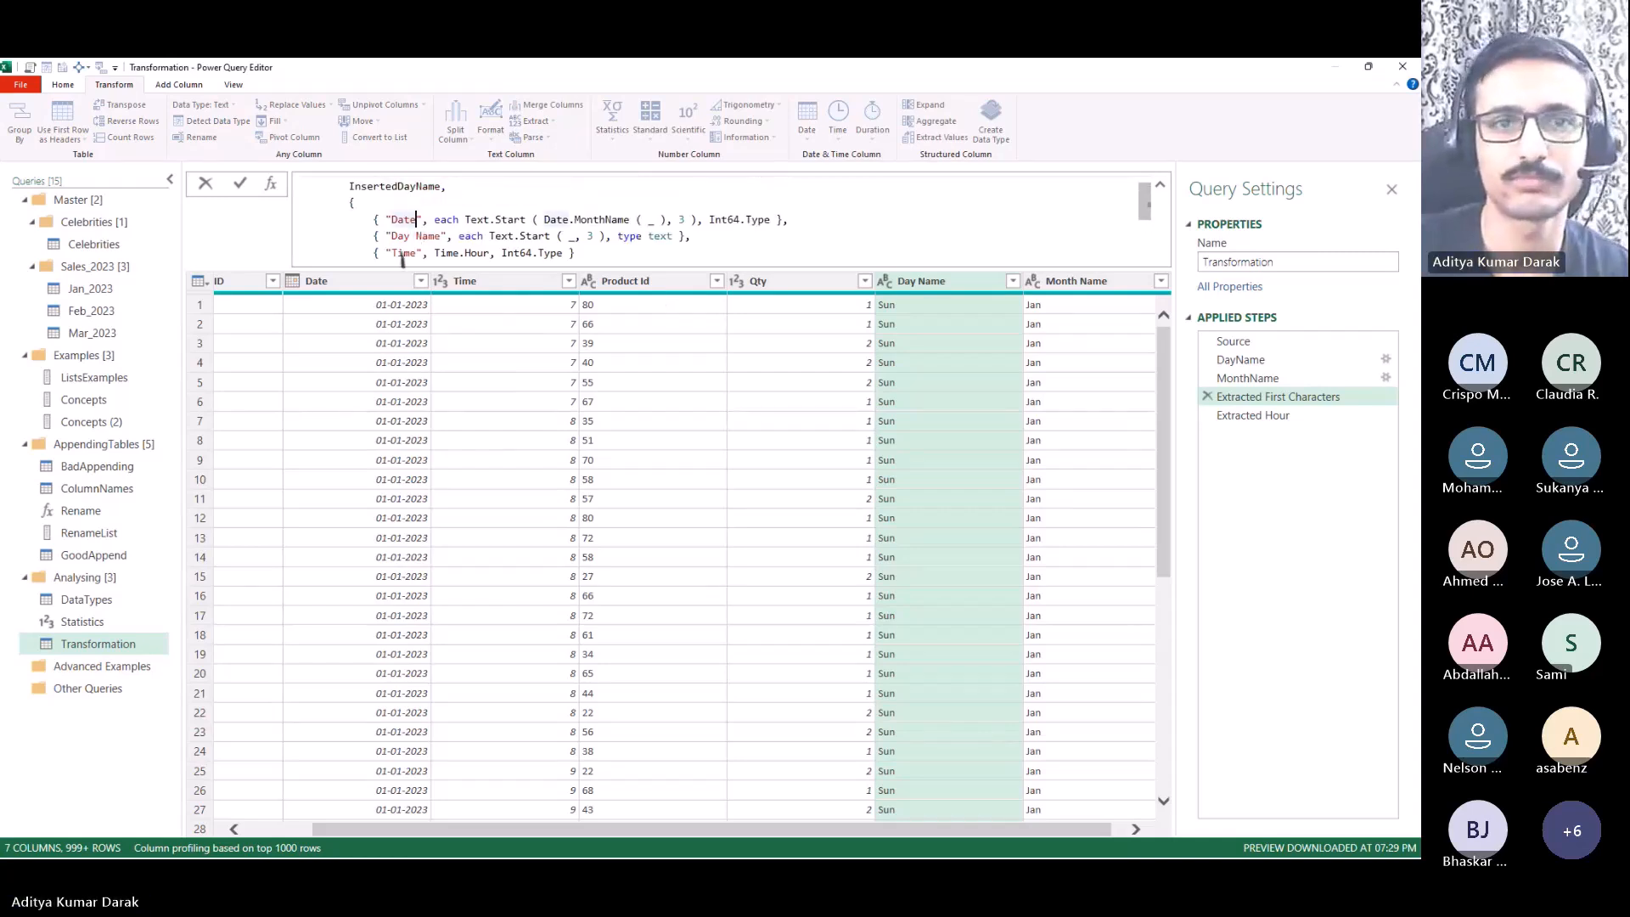
# Step: Change the first transformation's column from "Date" to "Month Name" in the multi-line formula
pyautogui.press('BackSpace')
pyautogui.press('BackSpace')
pyautogui.press('BackSpace')
pyautogui.press('BackSpace')
pyautogui.write('Month Name')
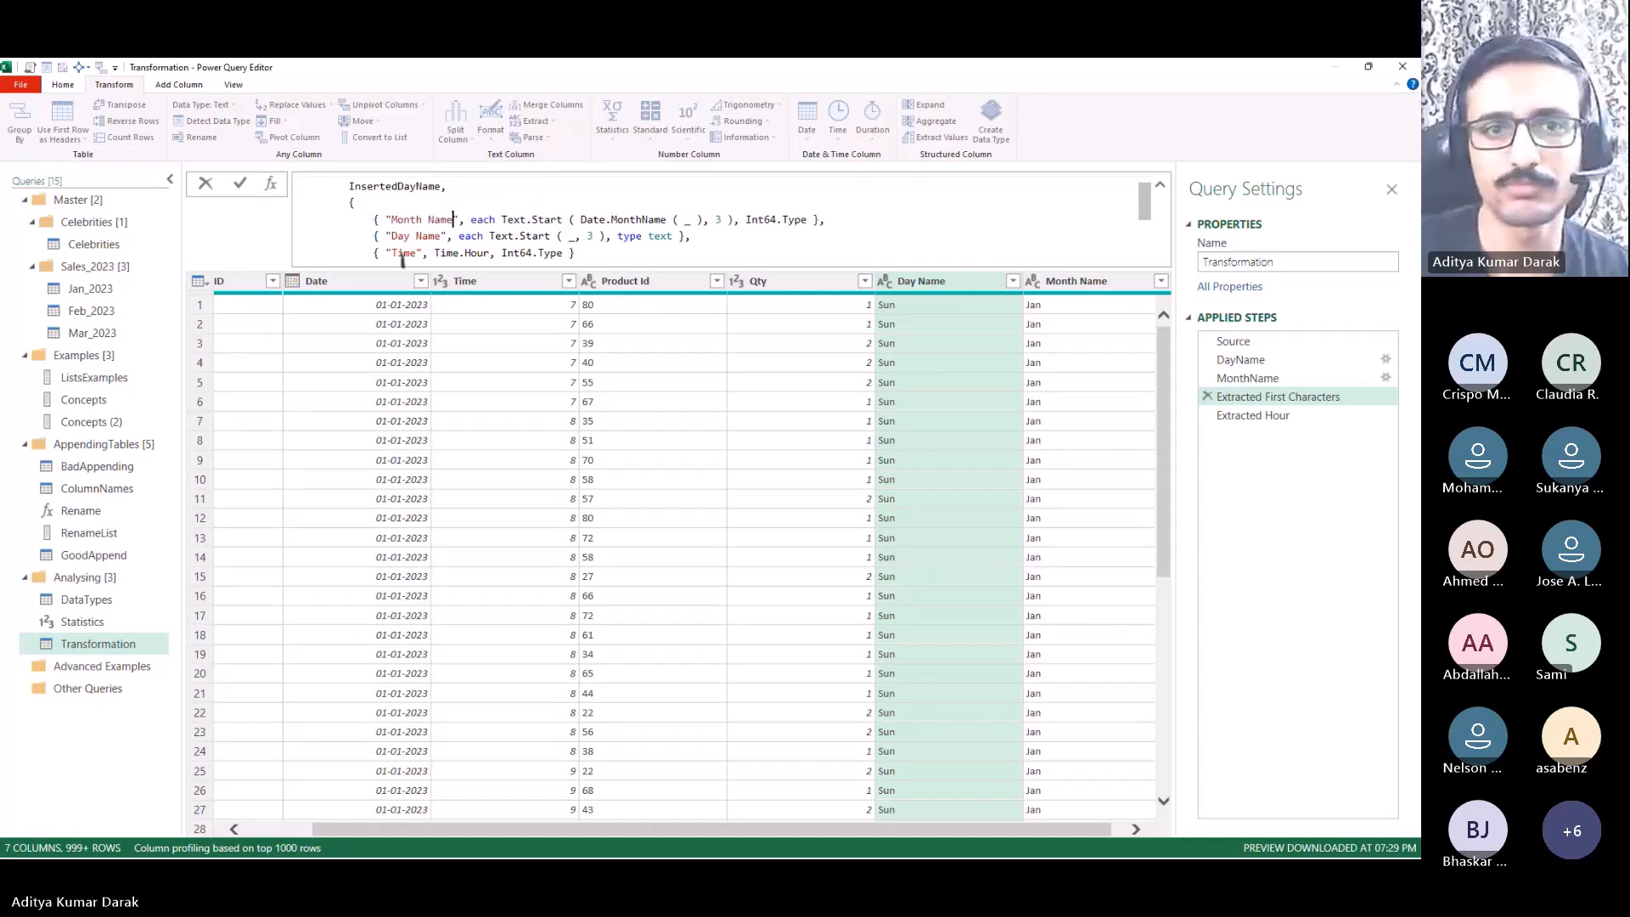
pyautogui.press('Return')
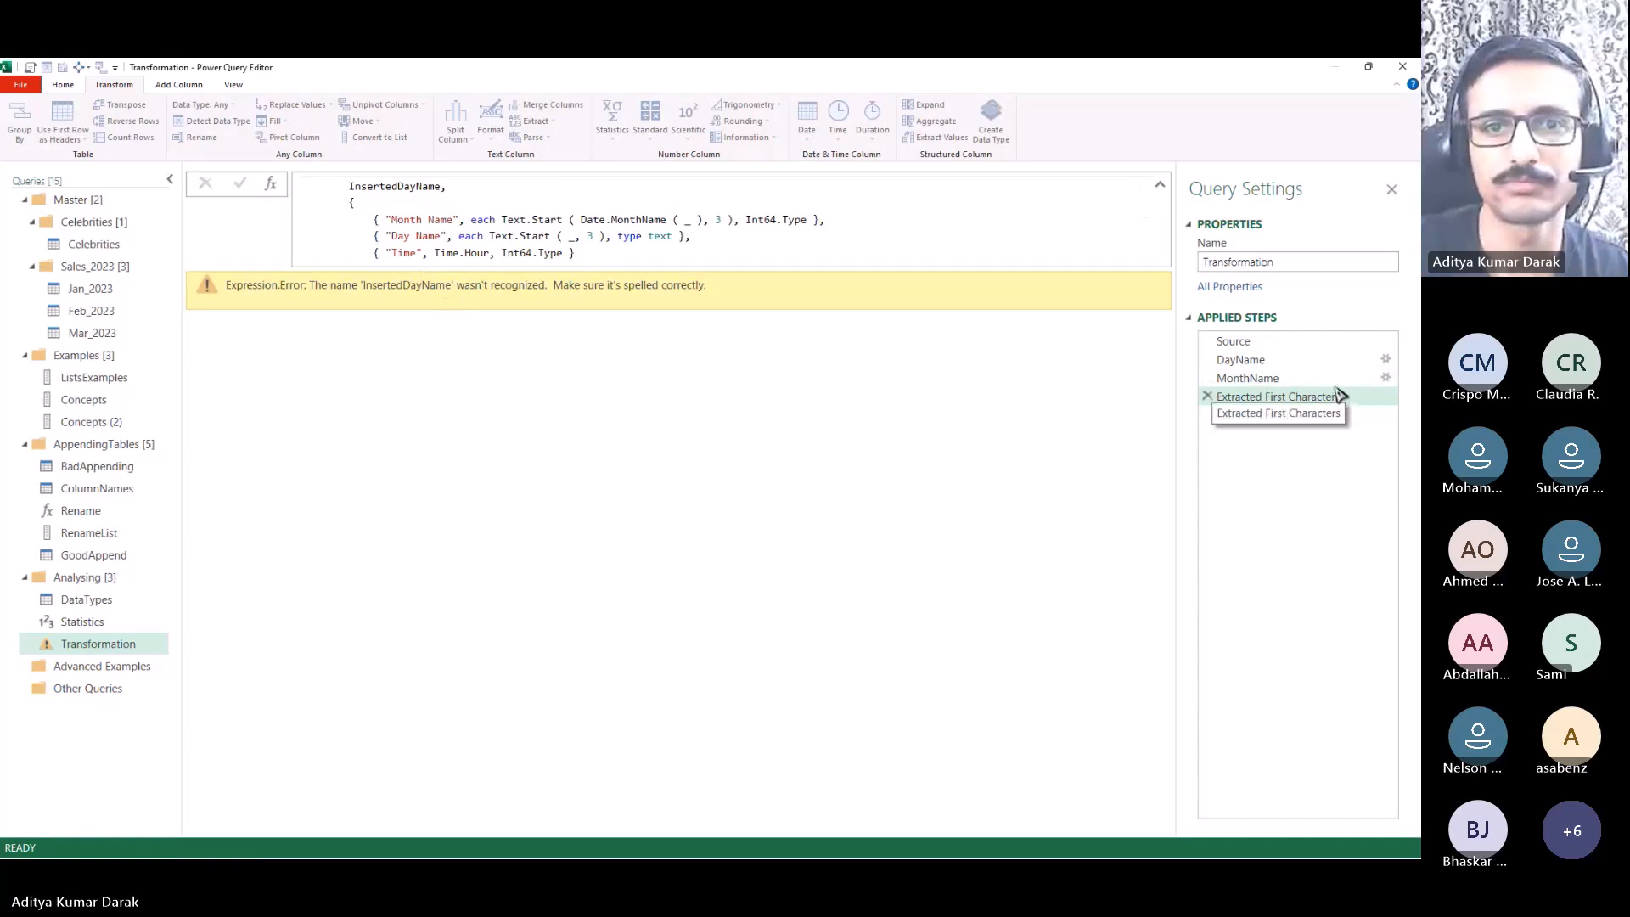
# Step: Replace InsertedDayName with MonthName as the input table of the multi-line Table.TransformColumns formula
pyautogui.doubleClick(430, 189)
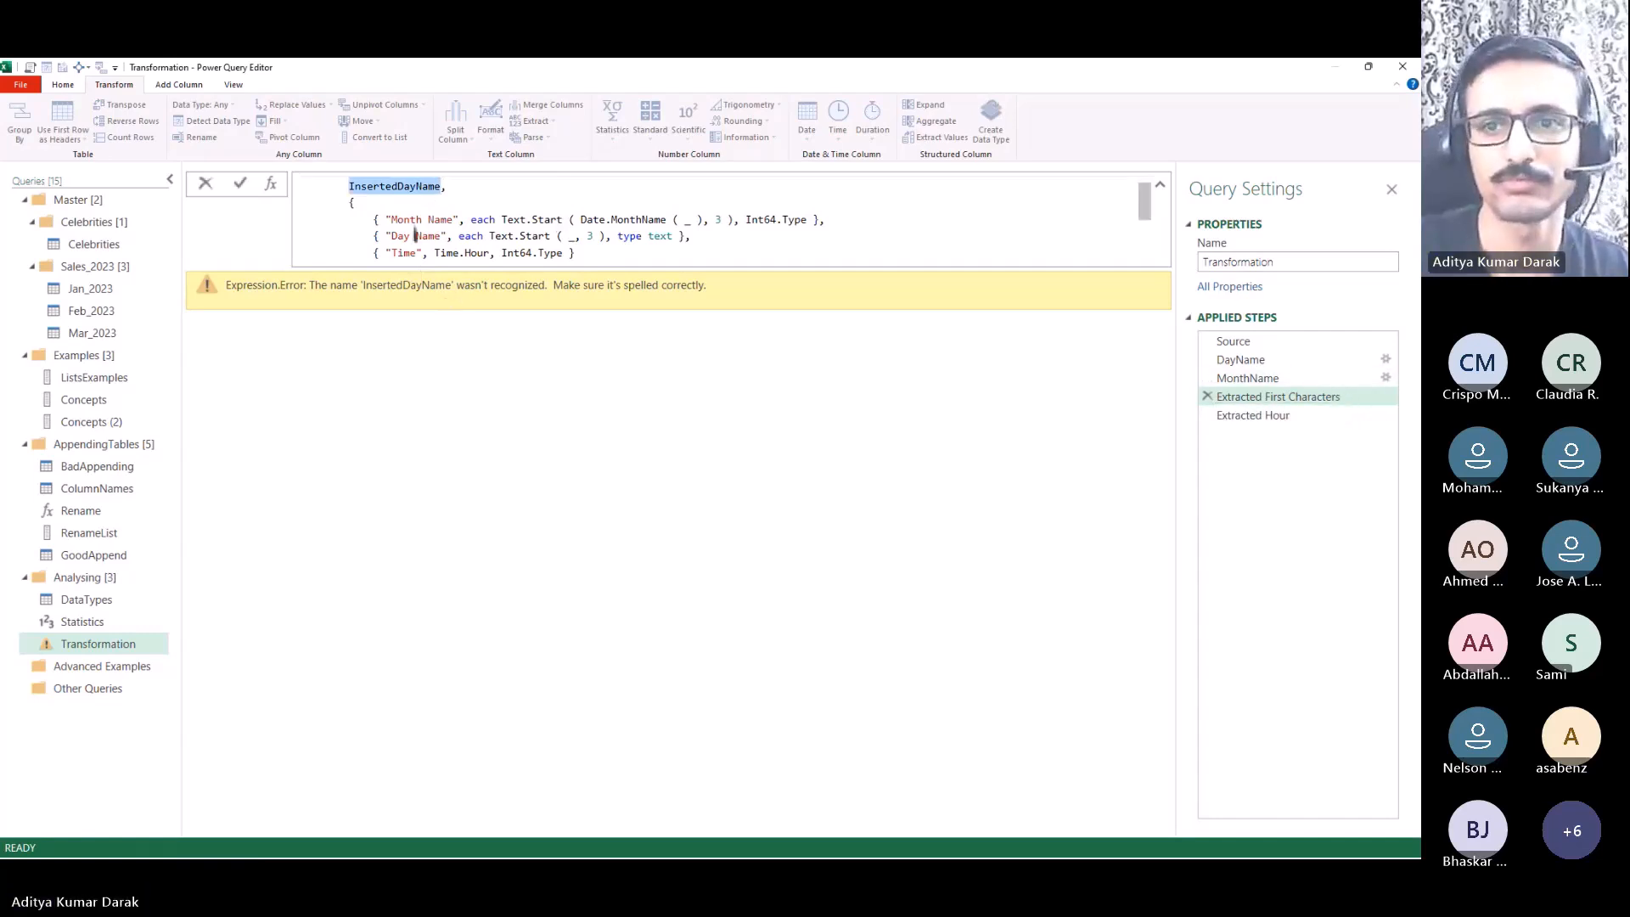
pyautogui.write('MonthName,')
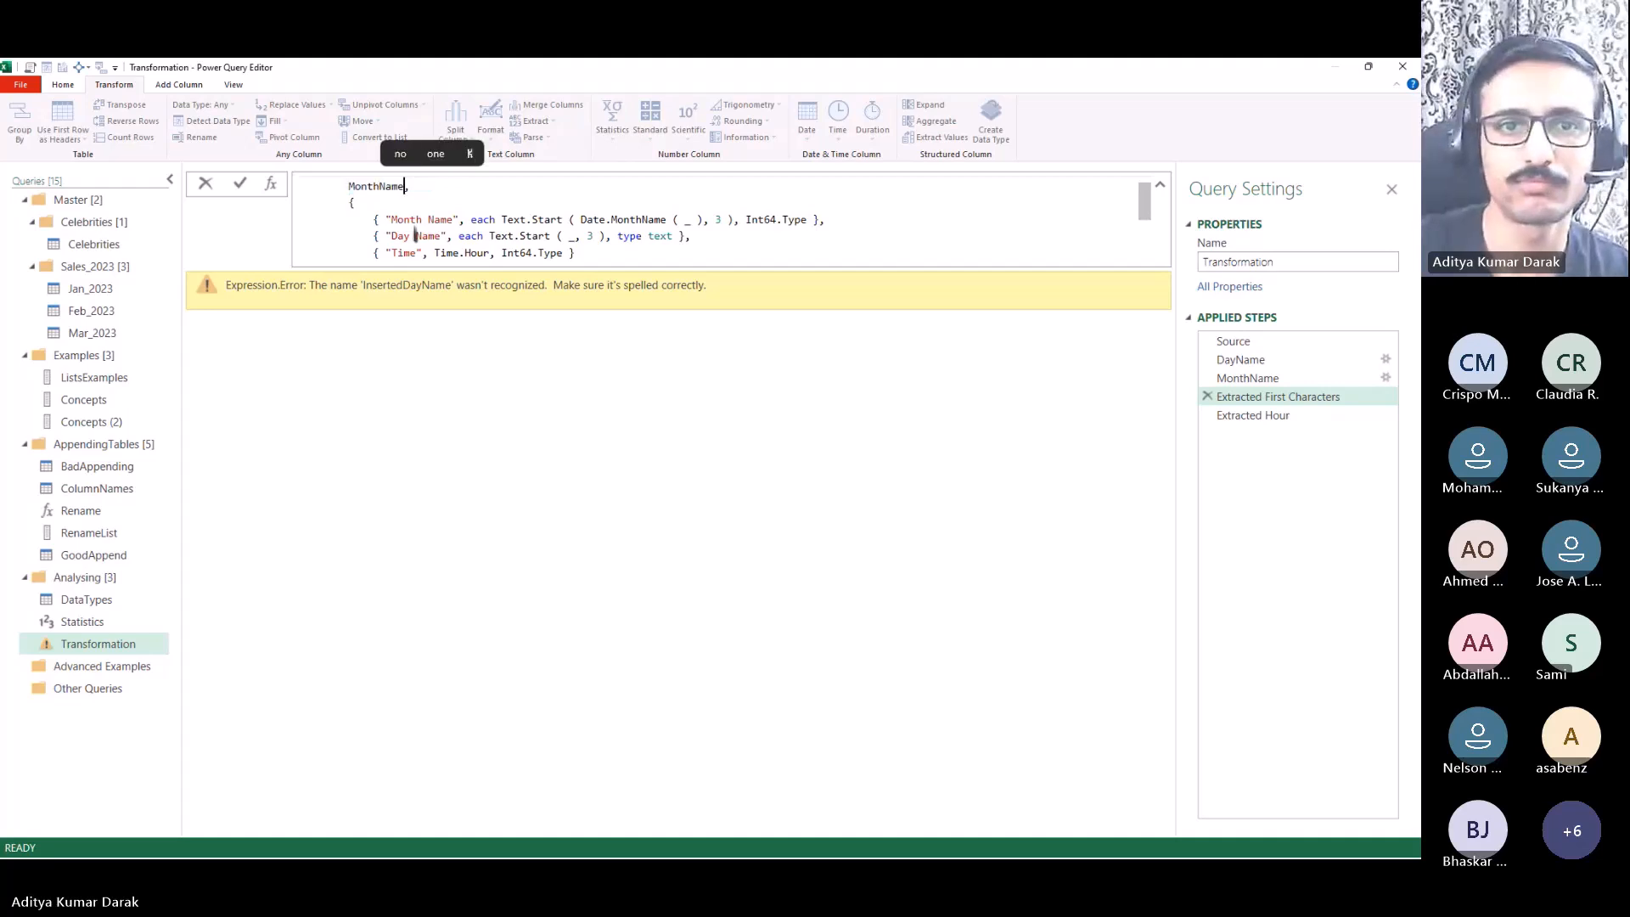
pyautogui.press('Return')
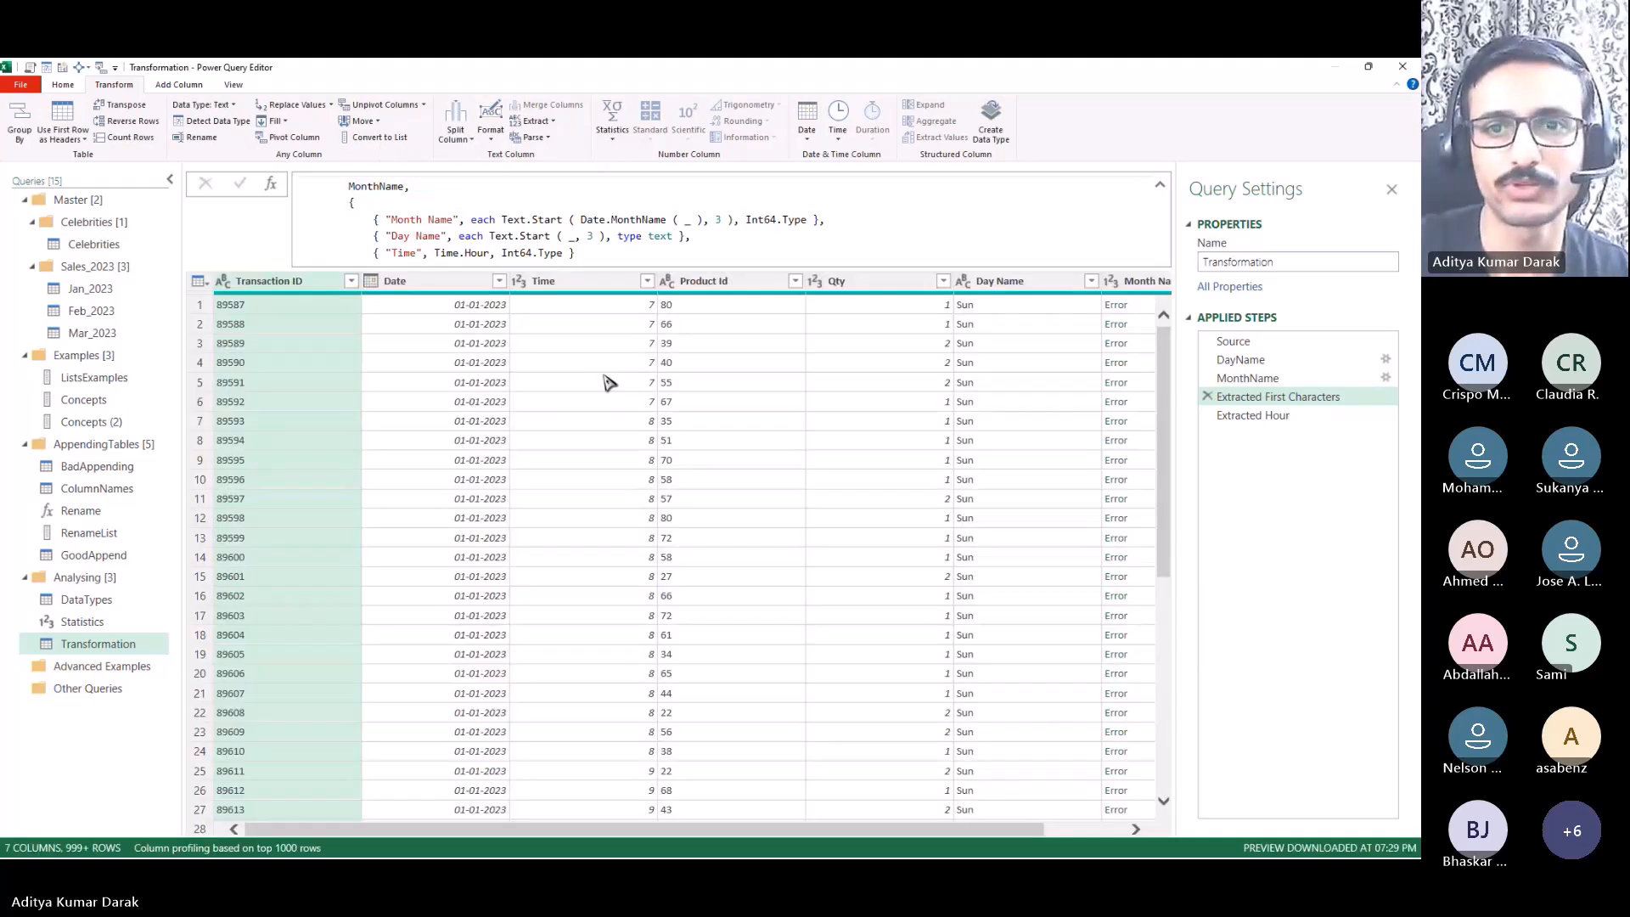
# Step: Inspect a Month Name error and the MonthName step, then set the first transformation's column in Extracted First Characters to "Date"
pyautogui.click(1095, 308)
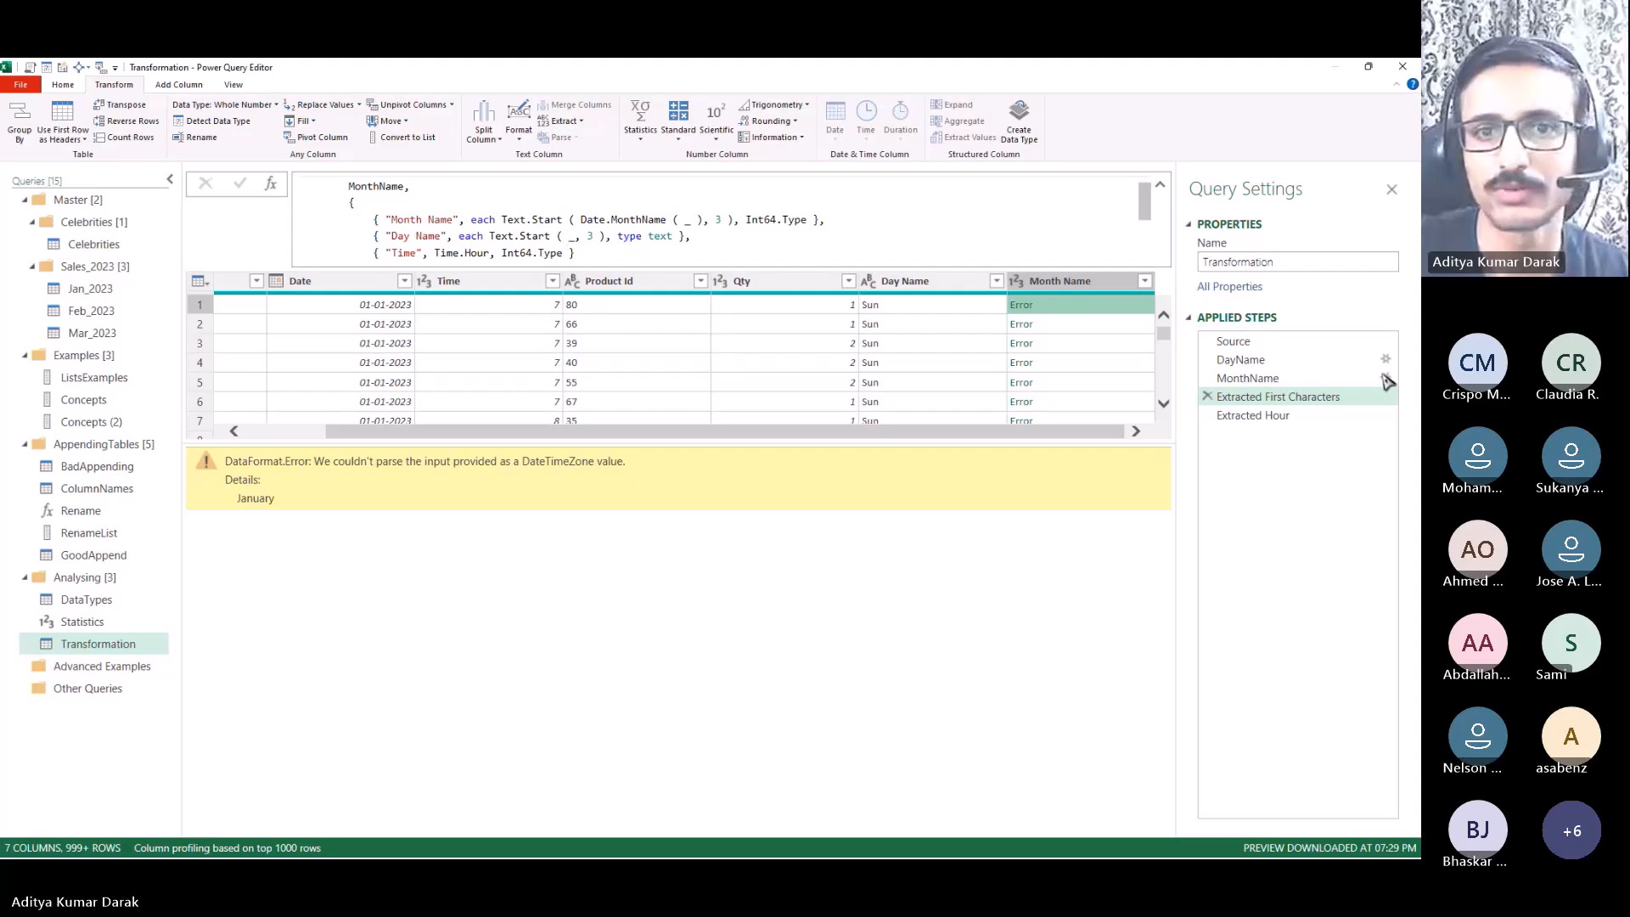
pyautogui.click(1321, 378)
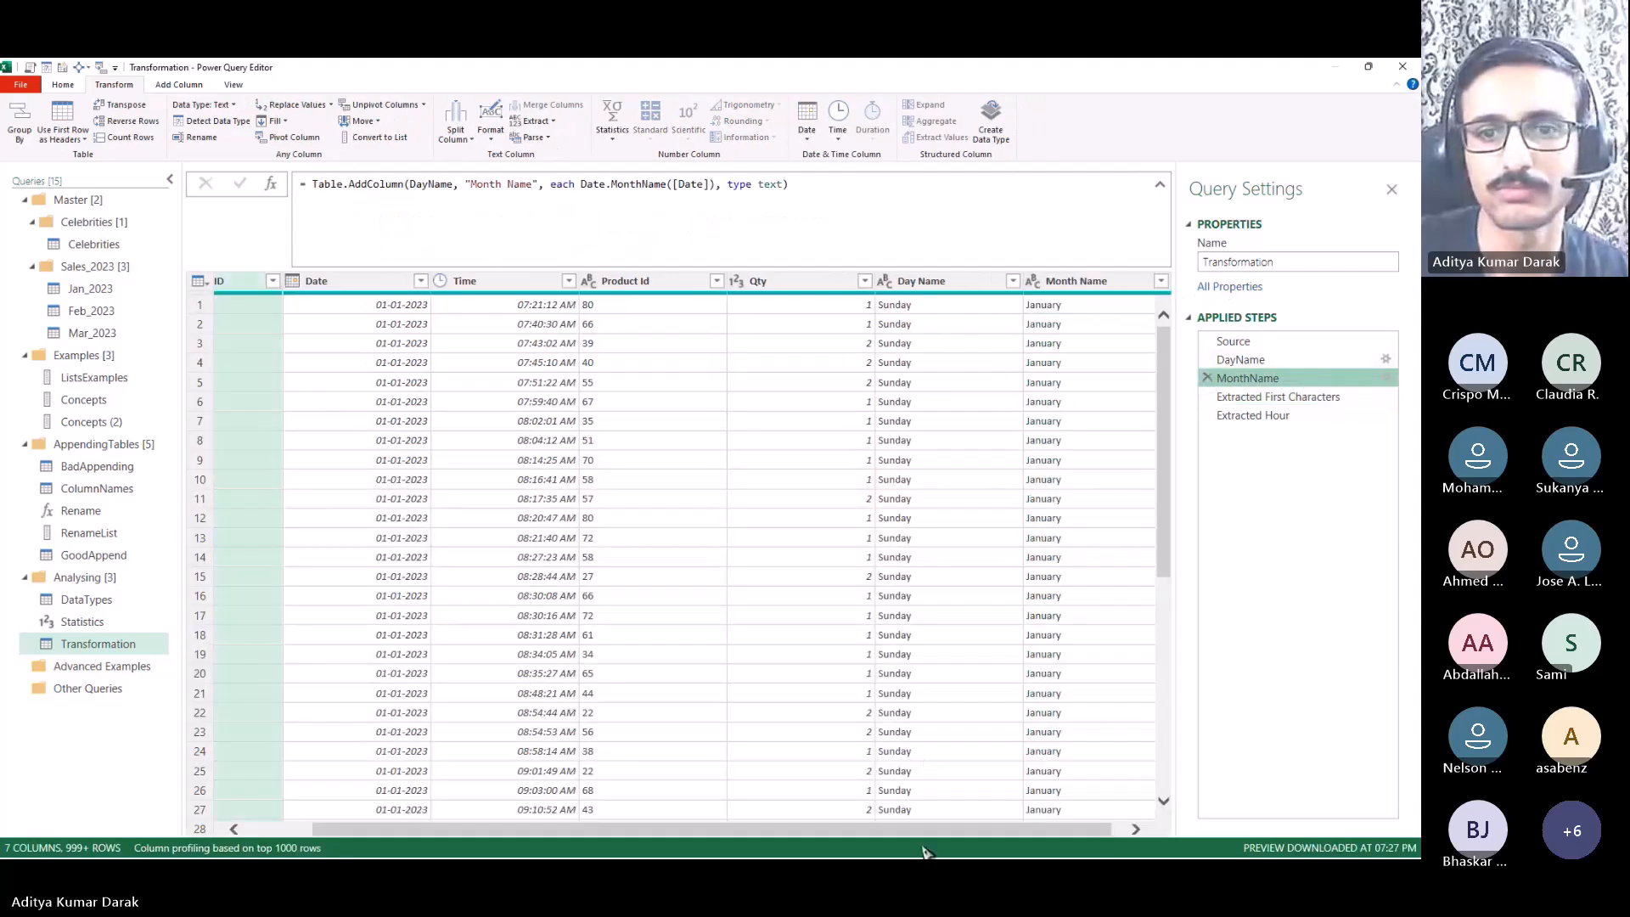
pyautogui.click(1294, 397)
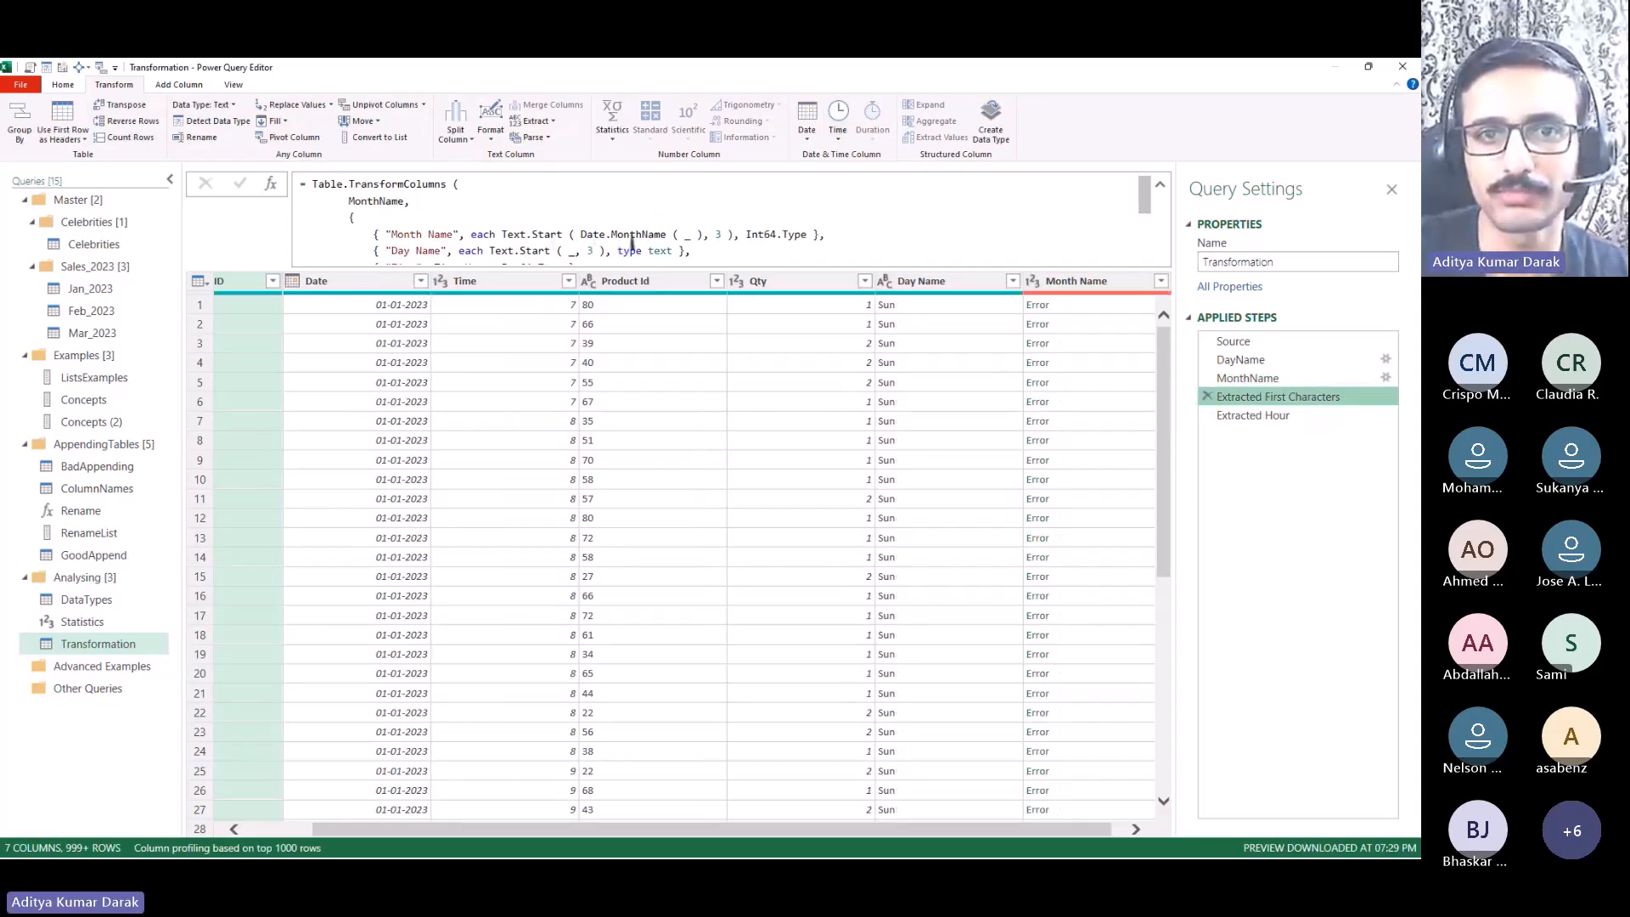
pyautogui.click(631, 238)
pyautogui.doubleClick(655, 236)
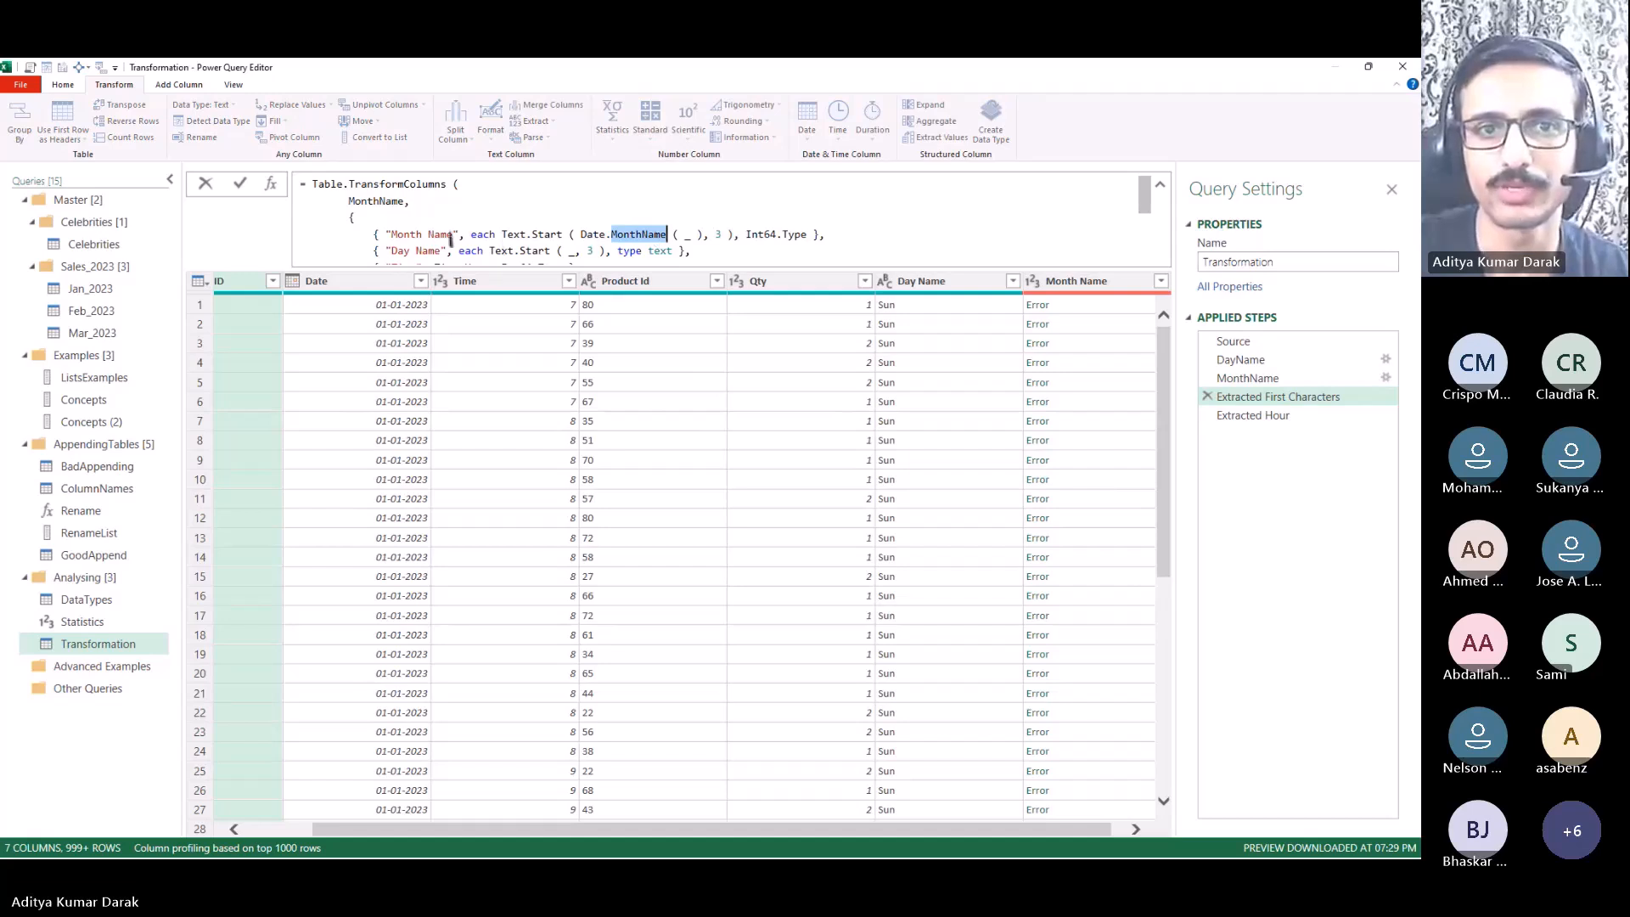
pyautogui.moveTo(453, 237); pyautogui.dragTo(392, 239)
pyautogui.write('Date')
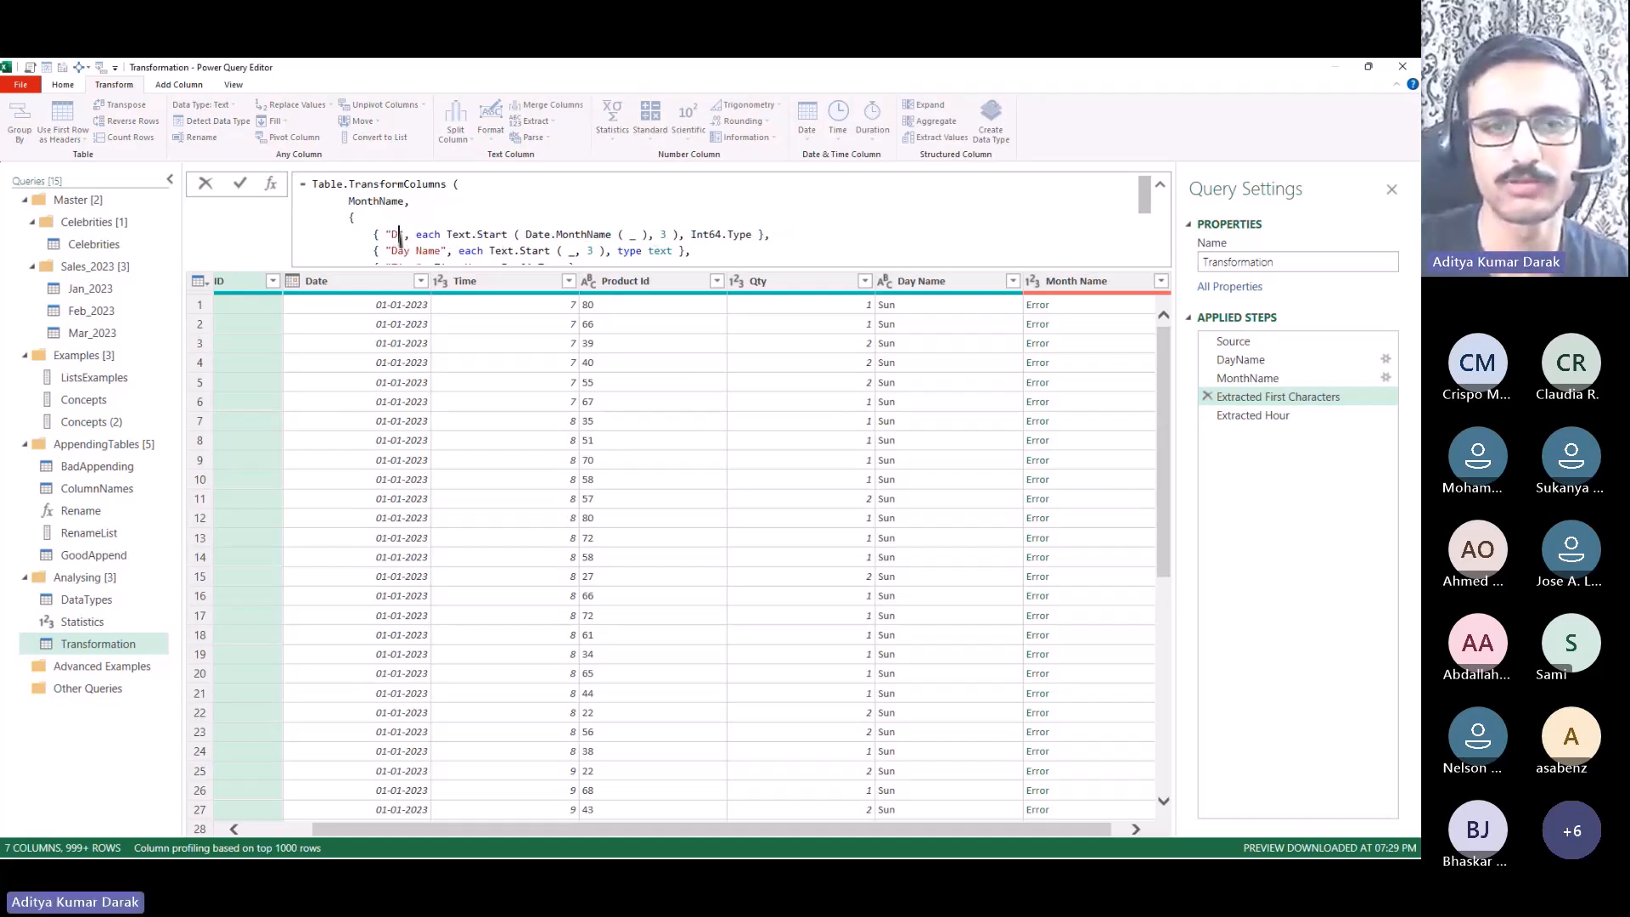
pyautogui.press('Return')
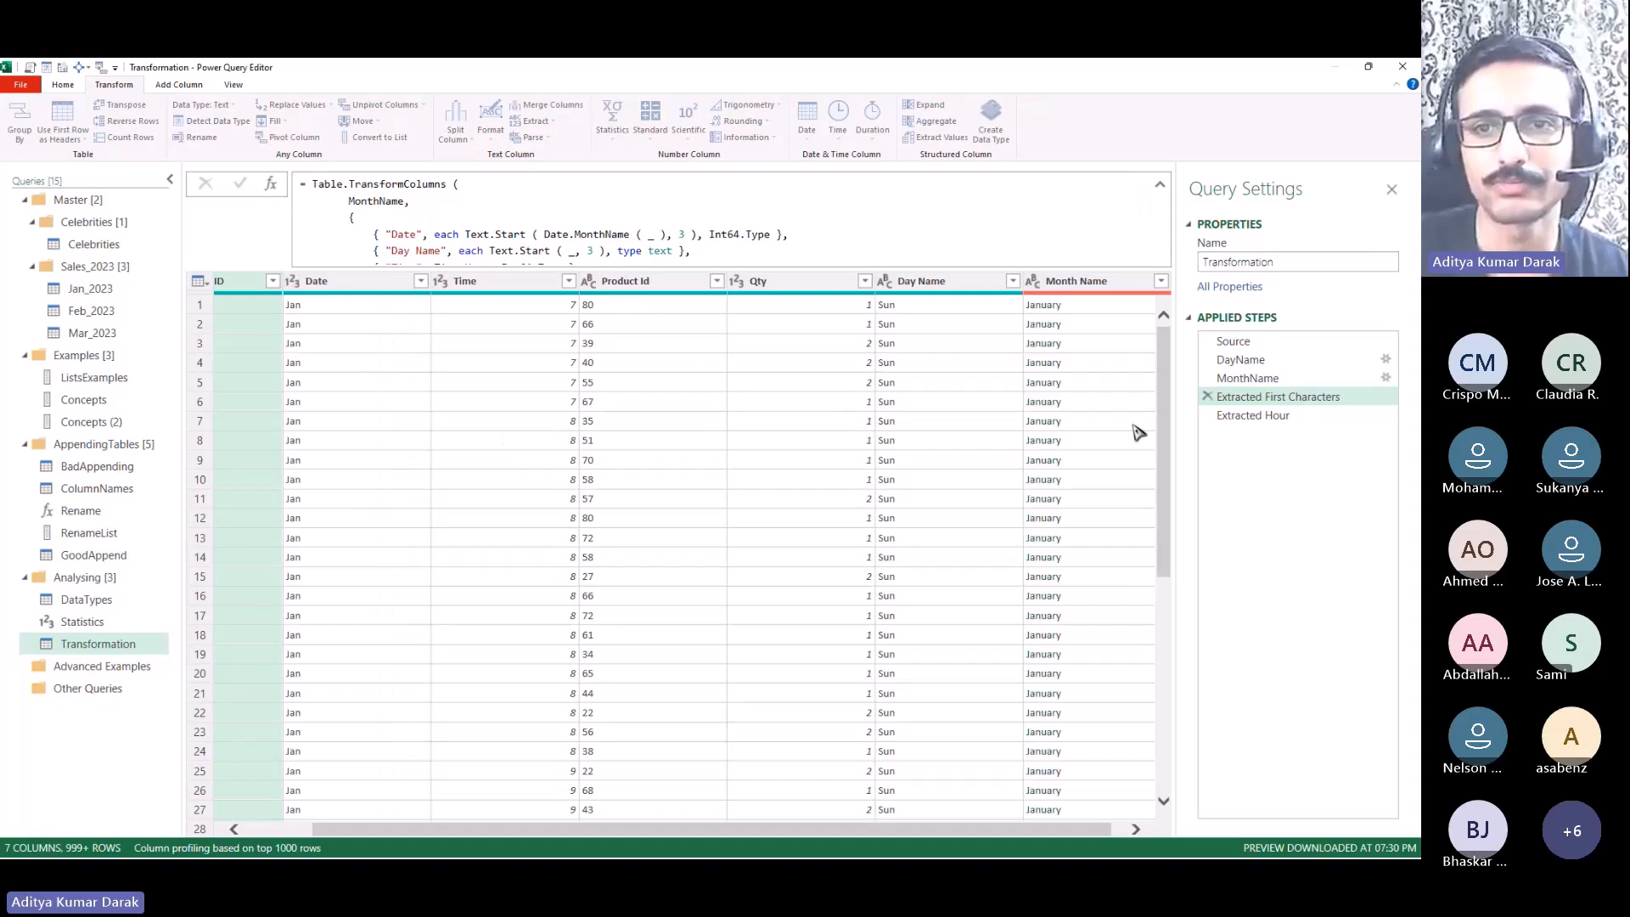
pyautogui.moveTo(1019, 834); pyautogui.dragTo(798, 819)
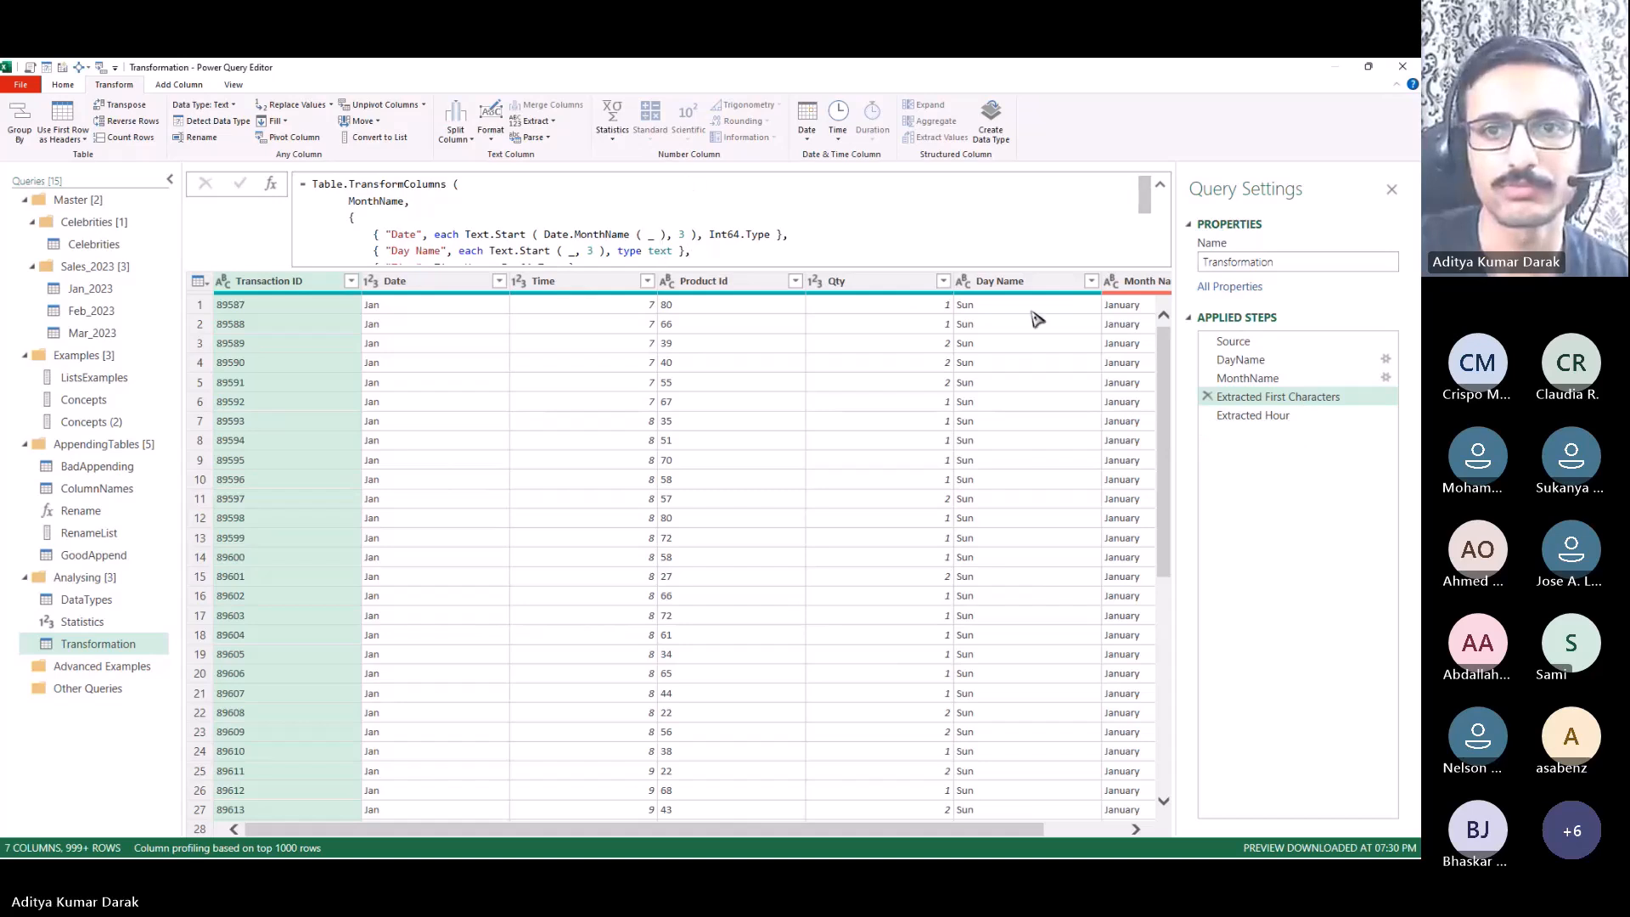
# Step: Switch to the other Power Query Editor window's TransformColumns query and examine the Date, Day Name and Time lists in CombineAbove3Steps
pyautogui.click(1351, 417)
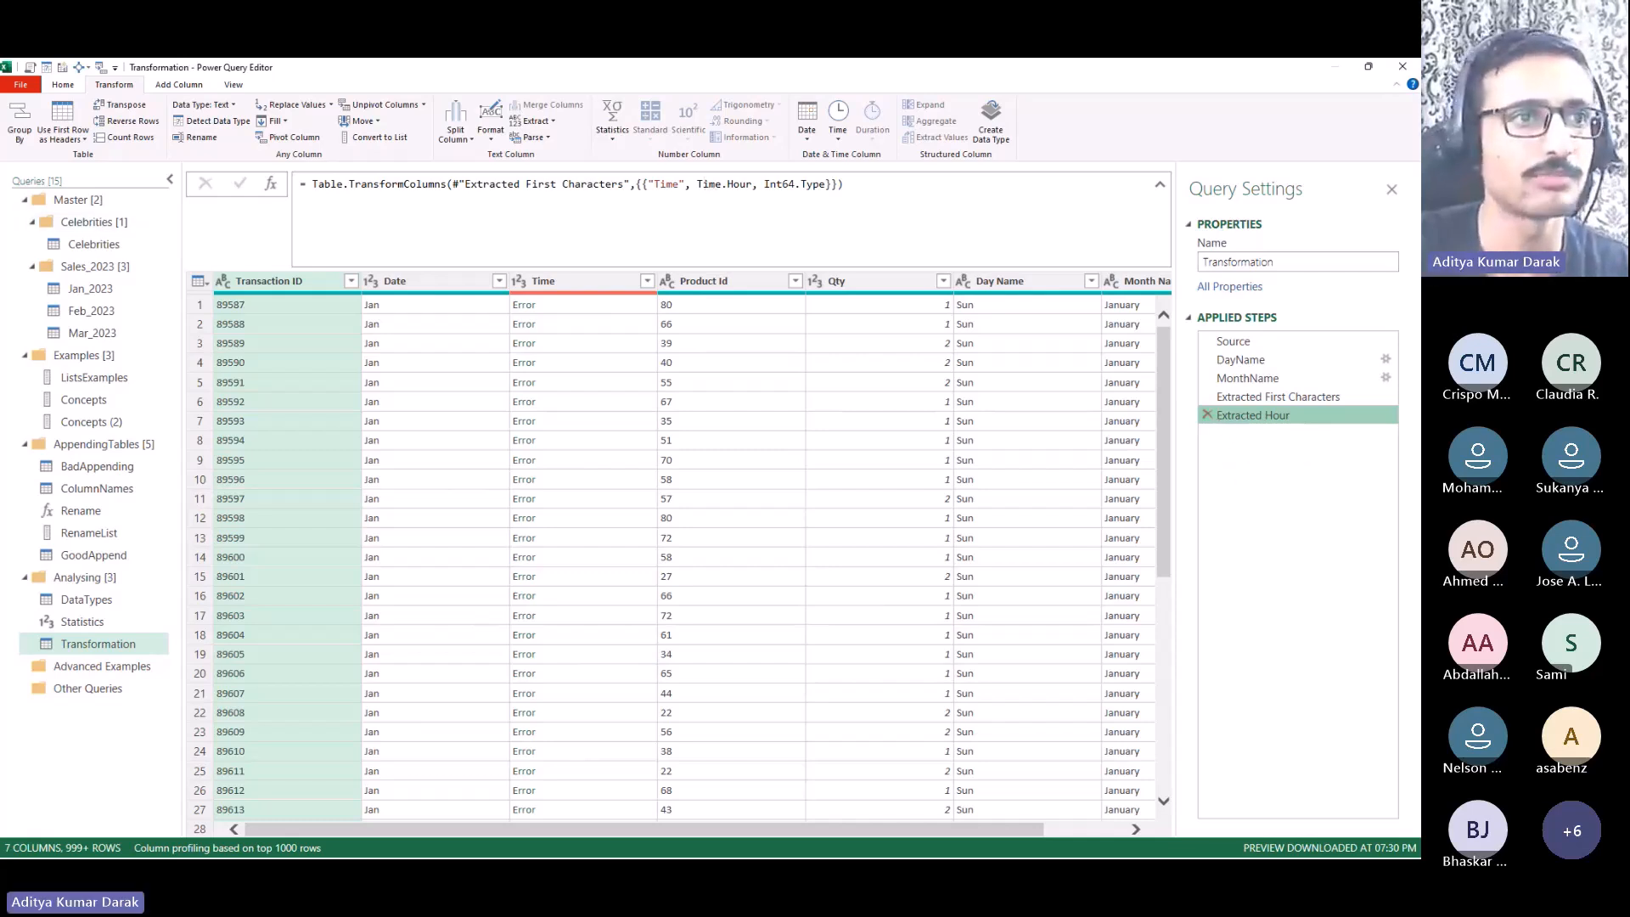
pyautogui.moveTo(2, 318); pyautogui.dragTo(1067, 323)
pyautogui.click(1264, 321)
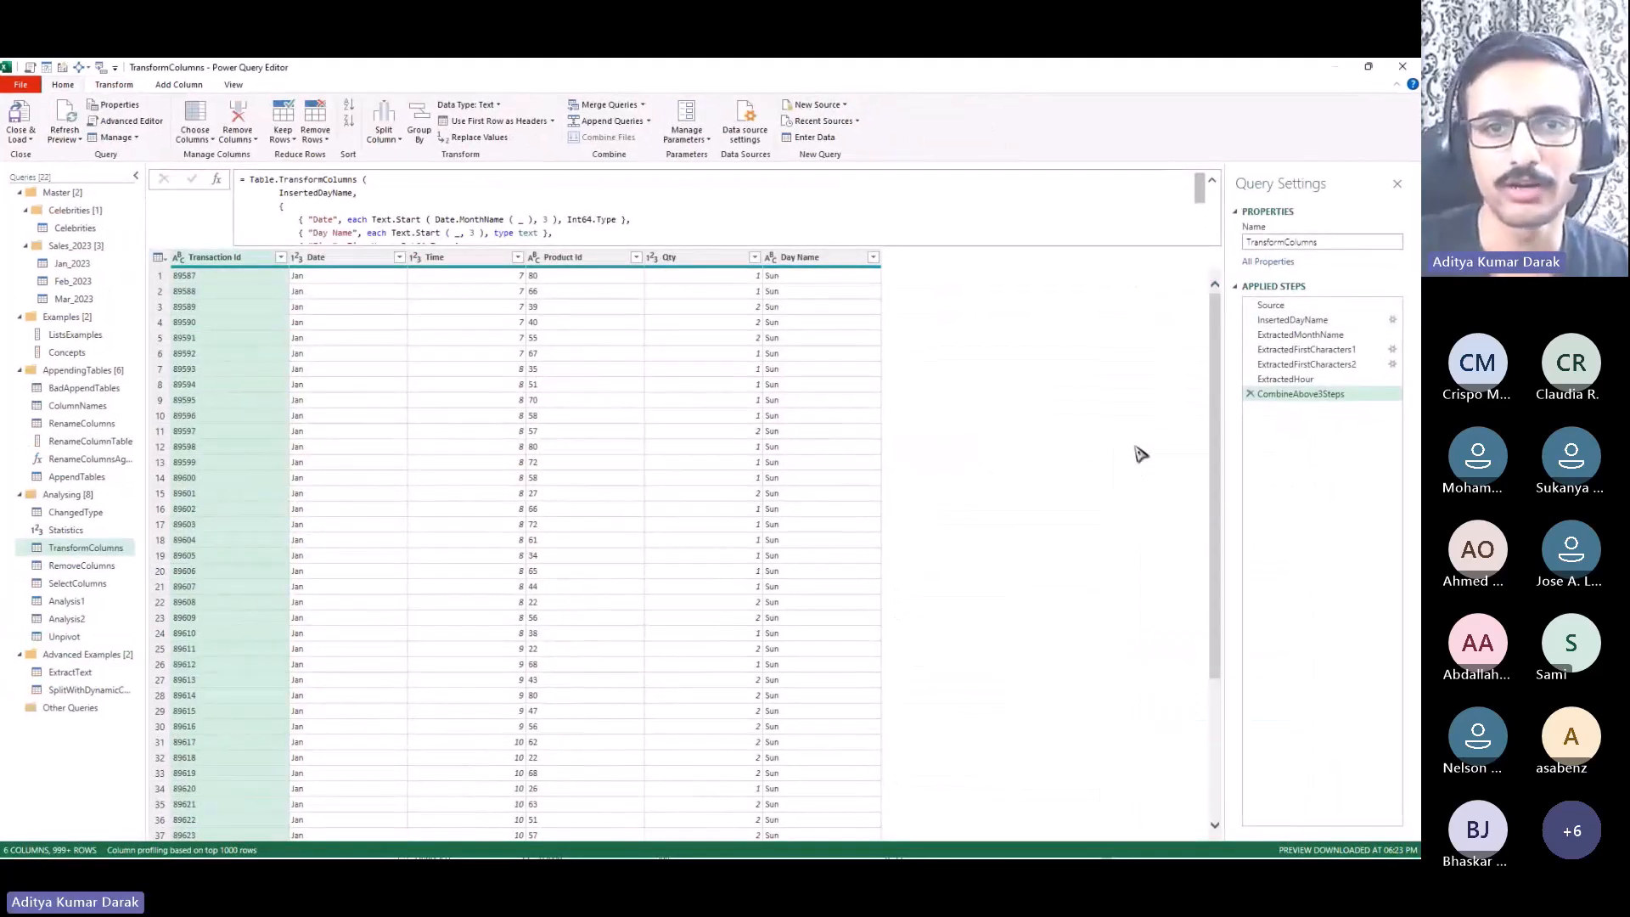
pyautogui.hotkey('ctrl', '+')
pyautogui.hotkey('ctrl', '+')
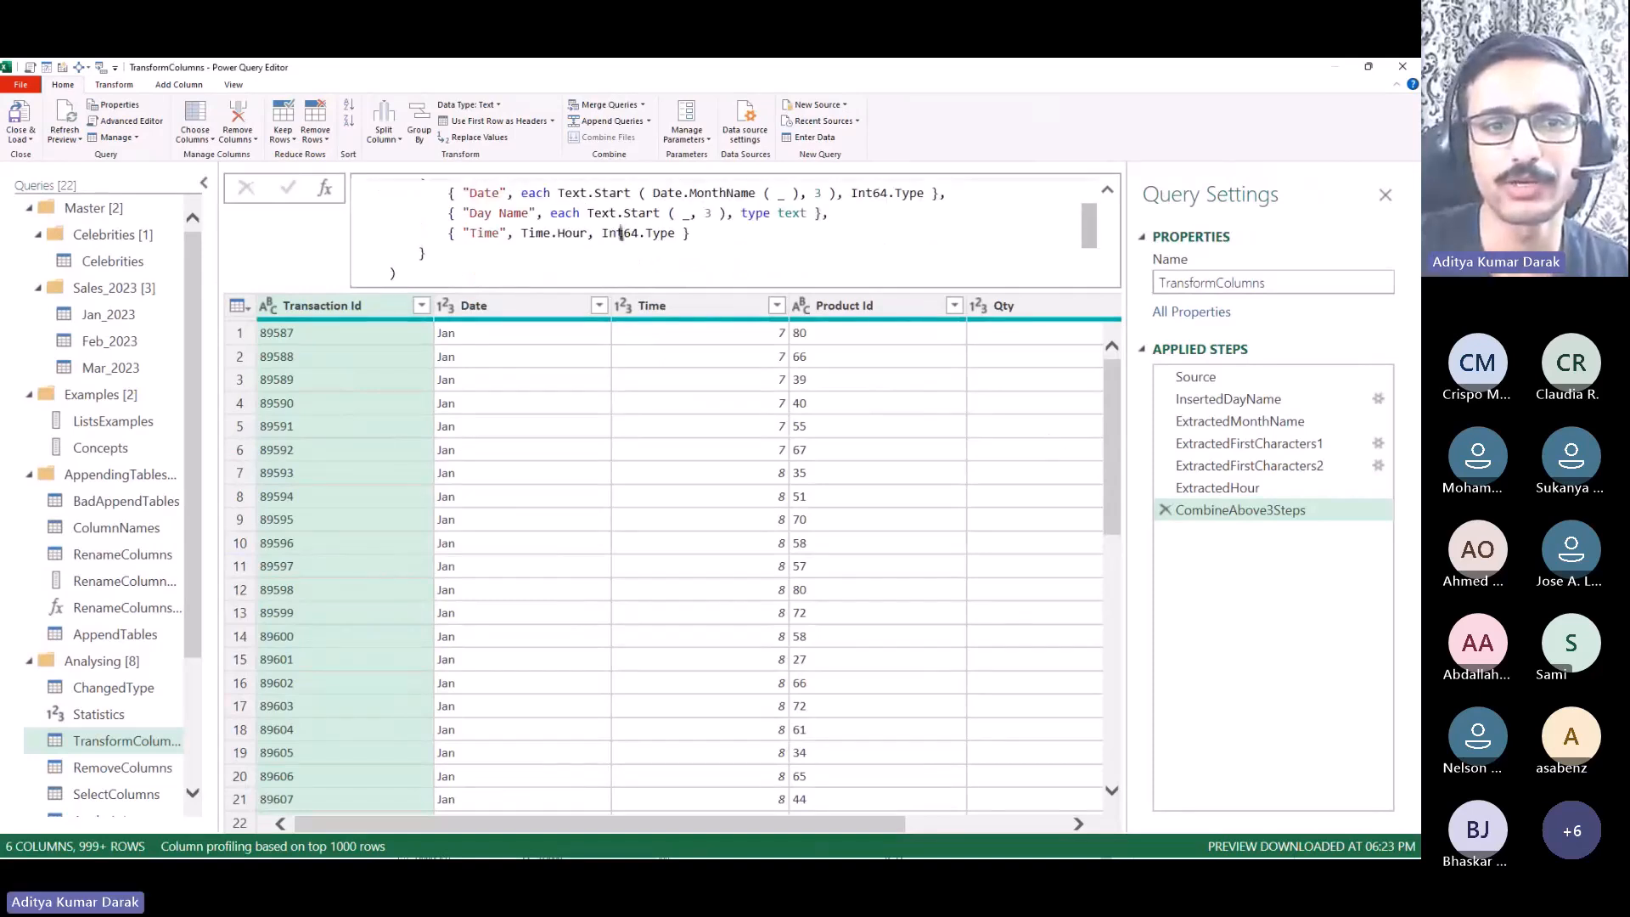
pyautogui.scroll(1, 726, 266)
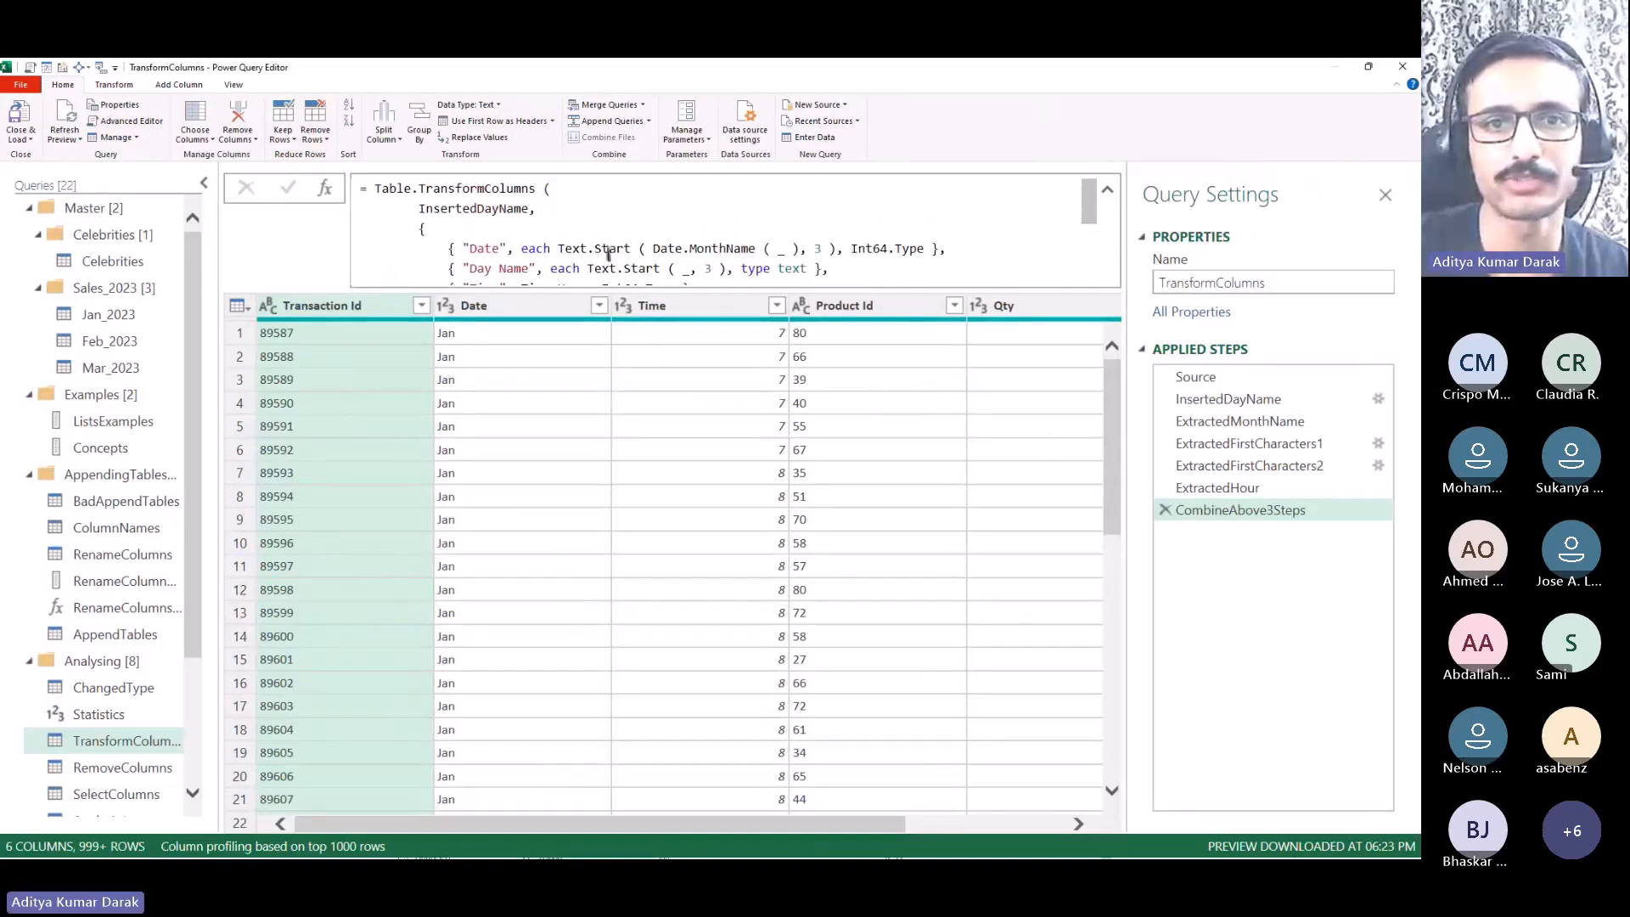
pyautogui.scroll(-2, 569, 255)
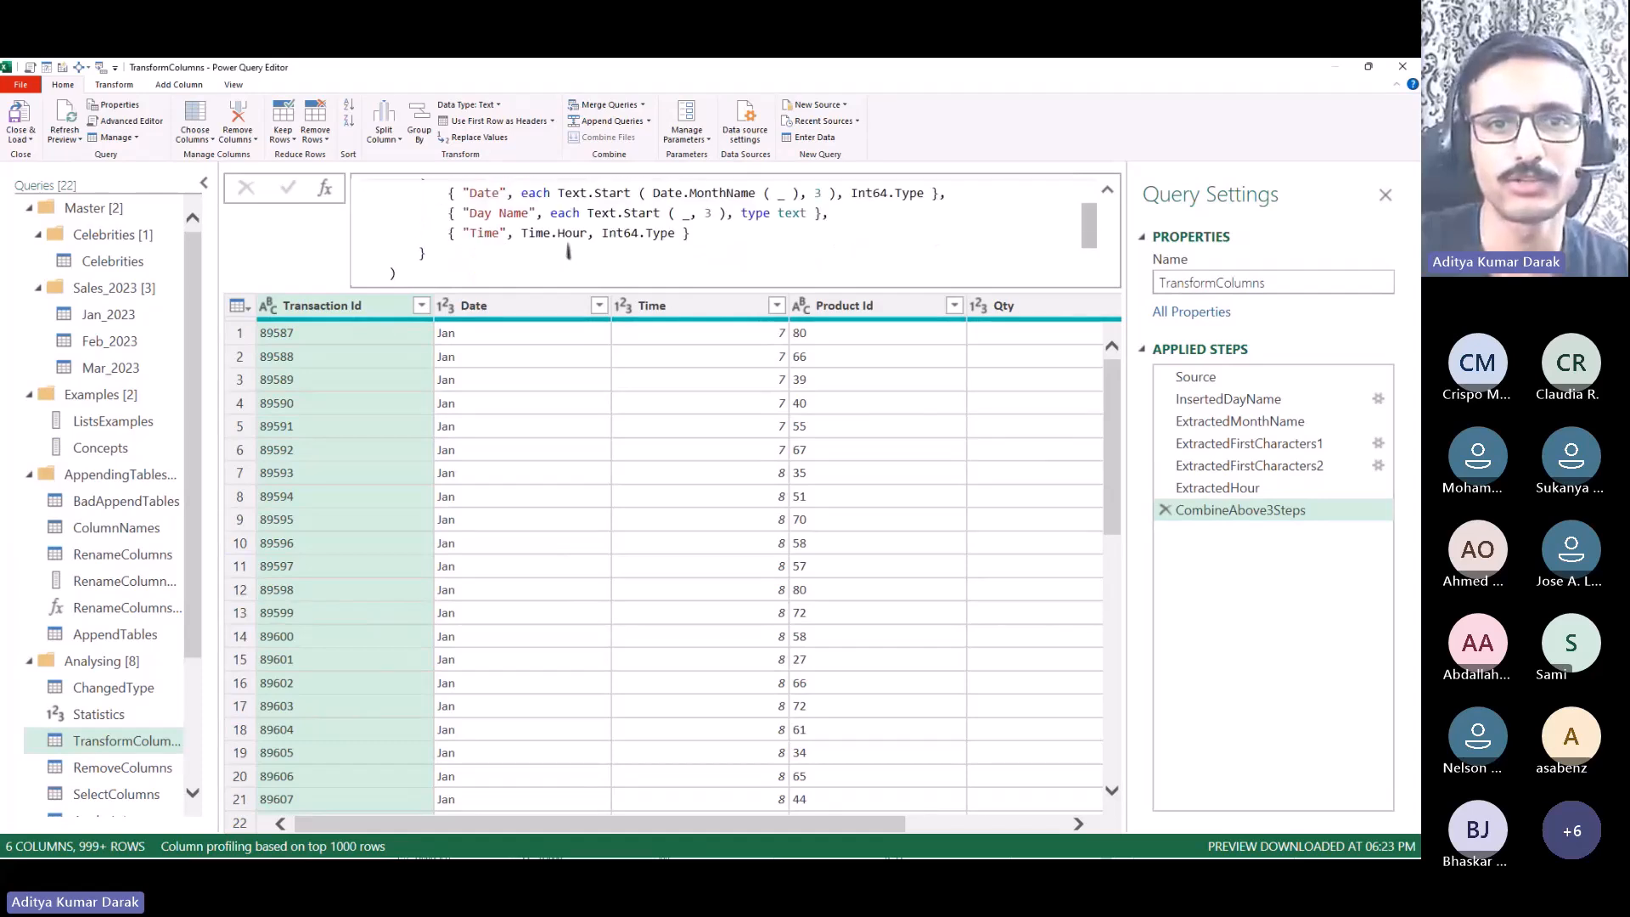
pyautogui.moveTo(450, 194); pyautogui.dragTo(949, 197)
pyautogui.click(452, 234)
pyautogui.moveTo(642, 246); pyautogui.dragTo(695, 241)
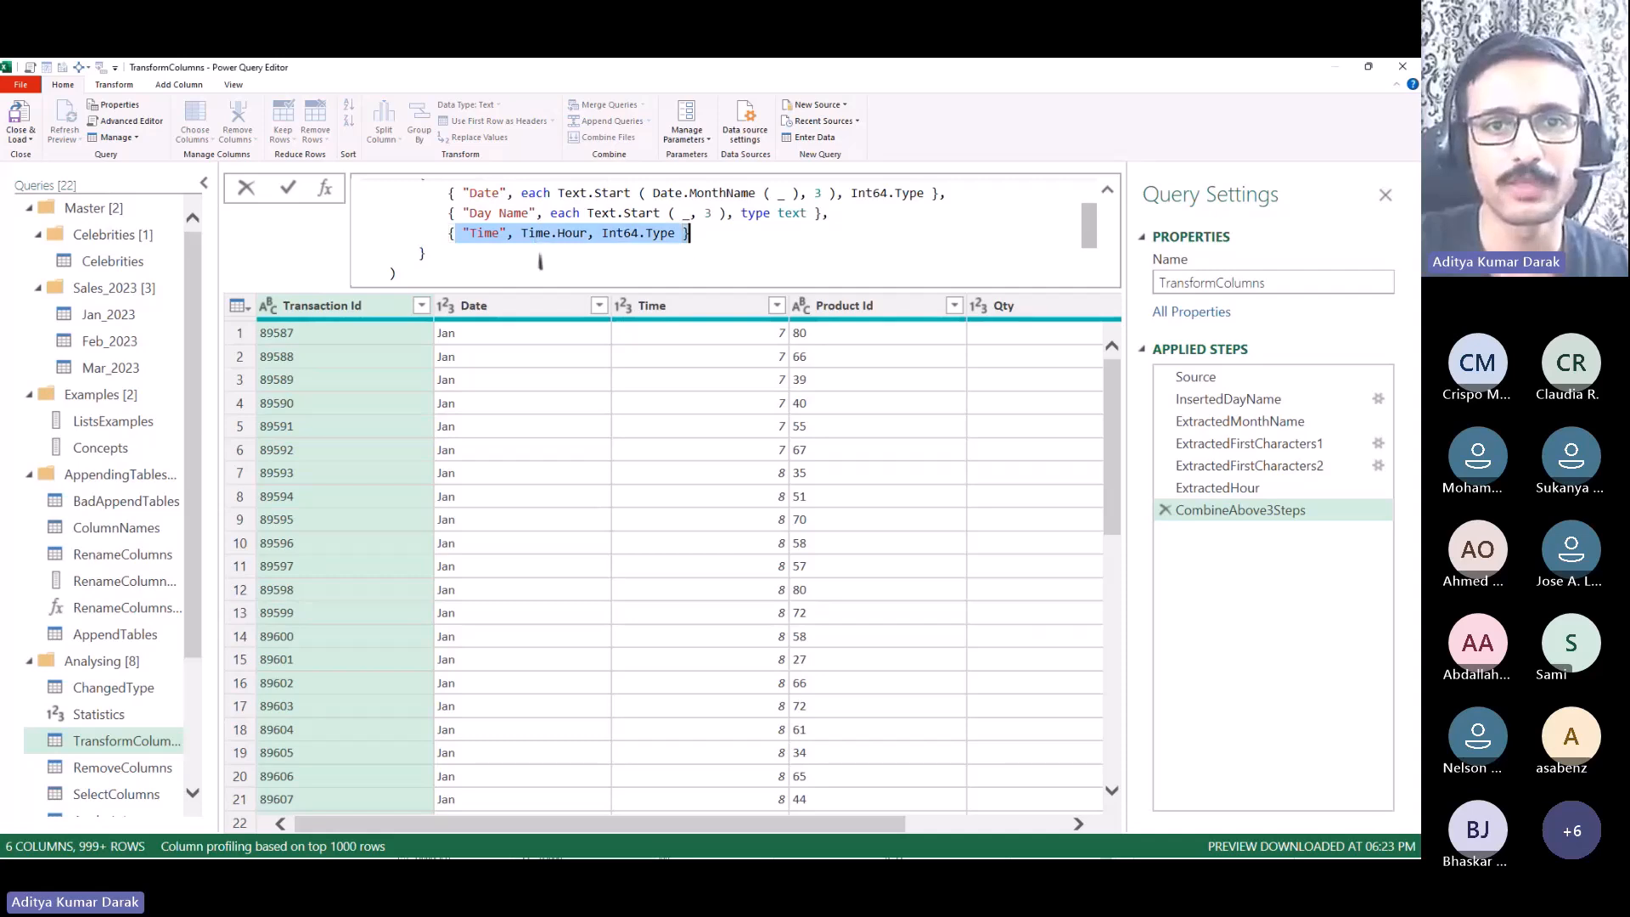
pyautogui.moveTo(428, 255); pyautogui.dragTo(363, 257)
pyautogui.click(1308, 583)
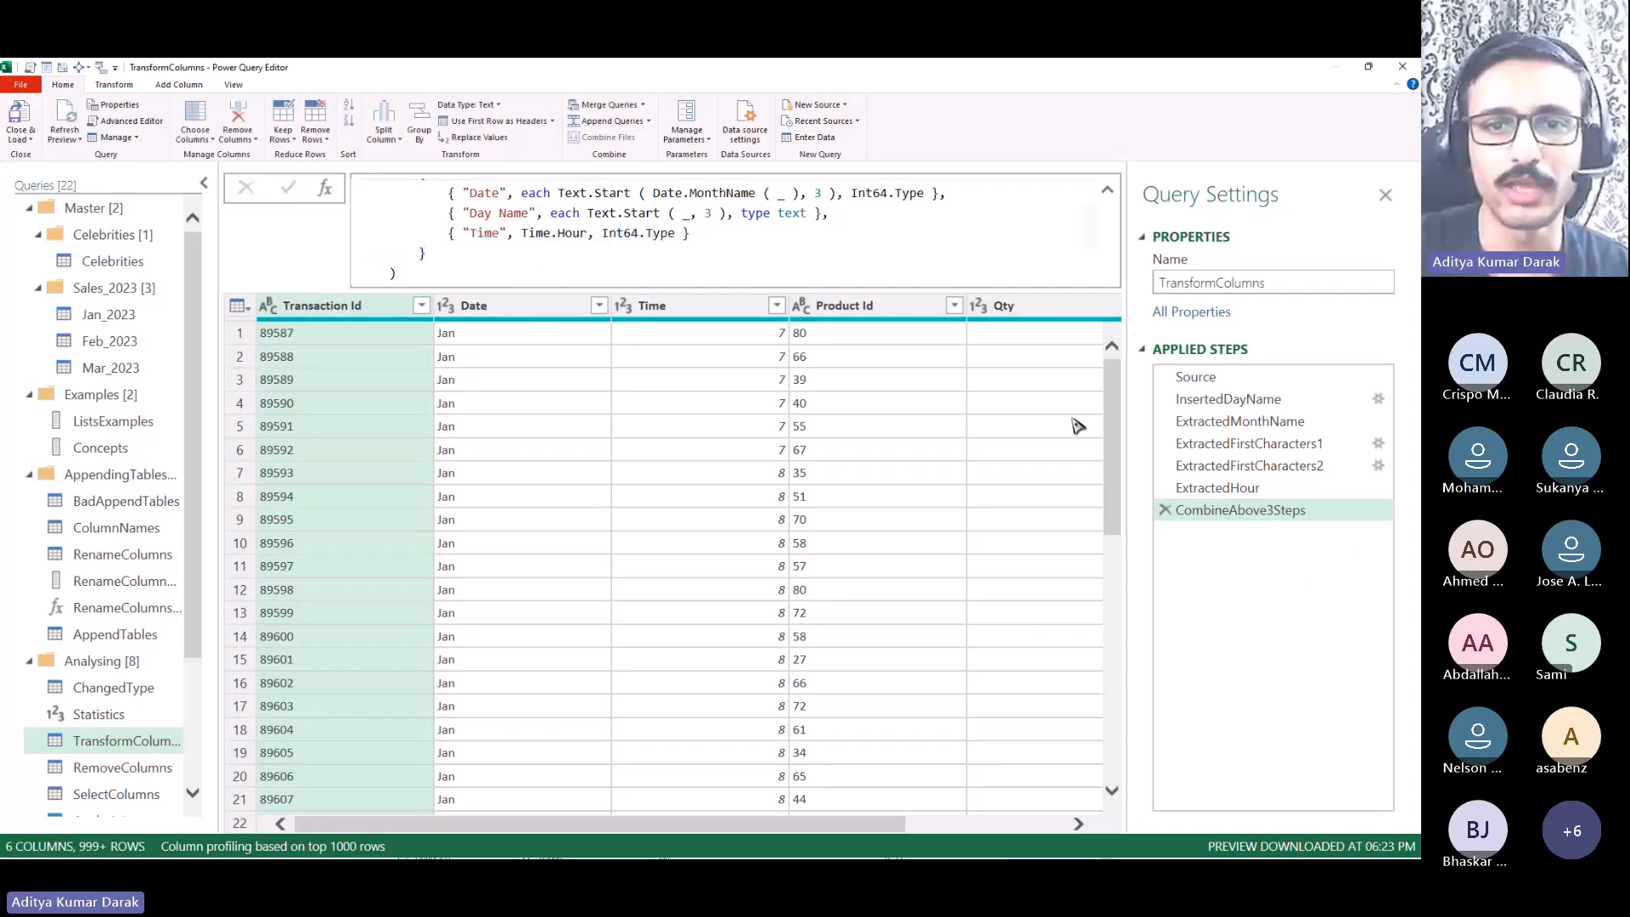
# Step: Compare the ExtractedFirstCharacters1, ExtractedFirstCharacters2 and ExtractedHour steps with the combined formula in CombineAbove3Steps
pyautogui.click(1286, 443)
pyautogui.click(1294, 466)
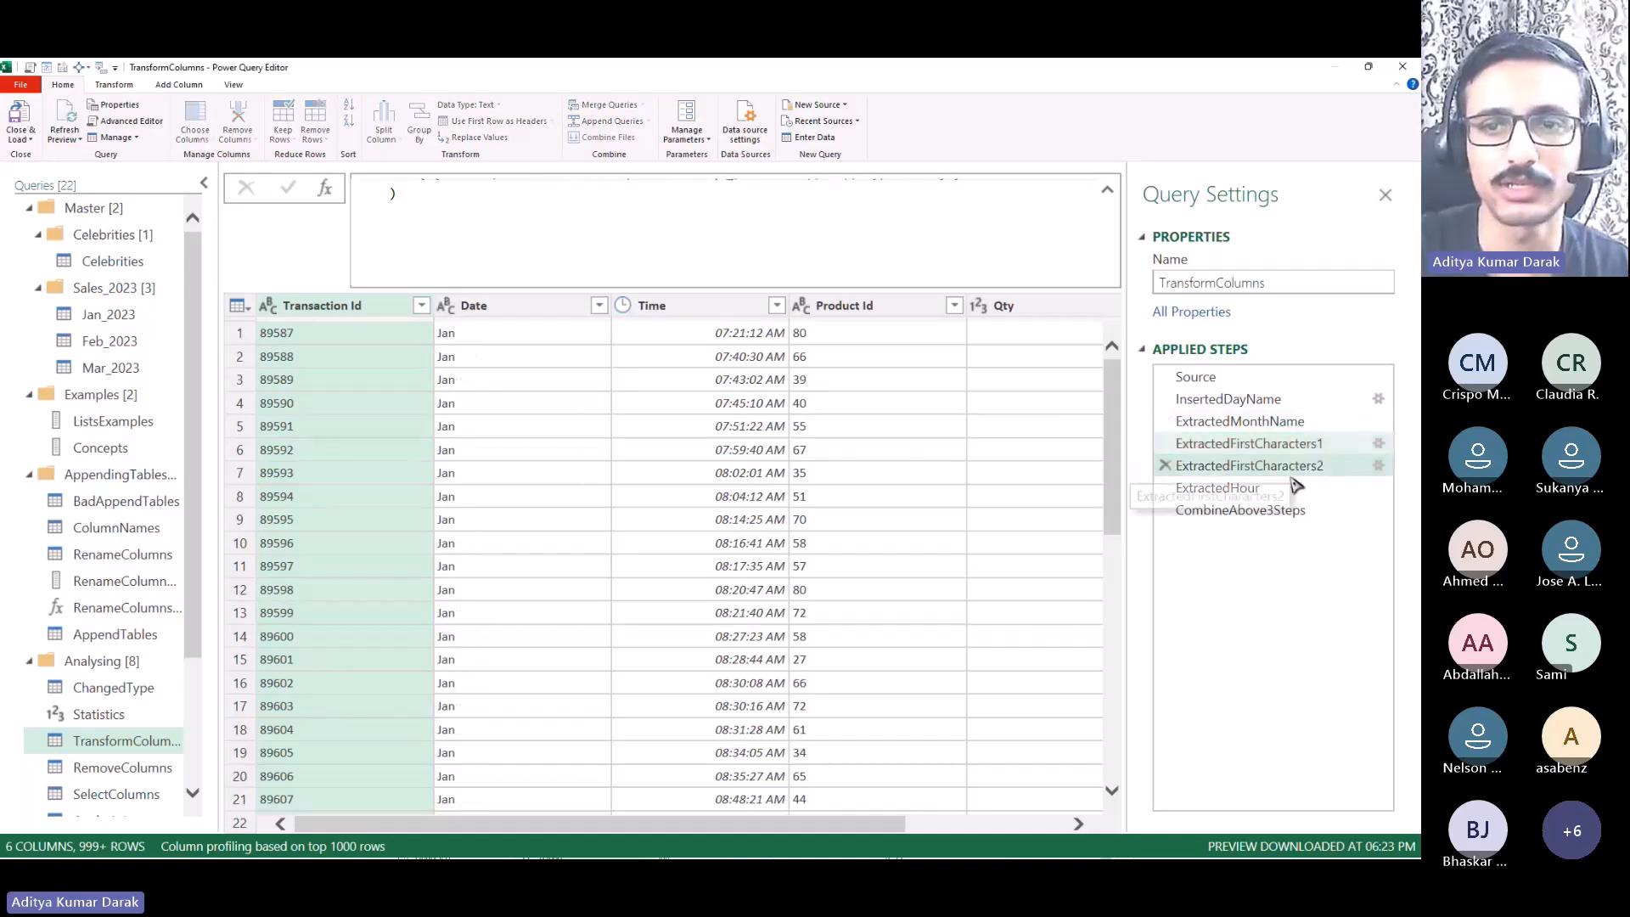
pyautogui.click(1297, 487)
pyautogui.click(1273, 510)
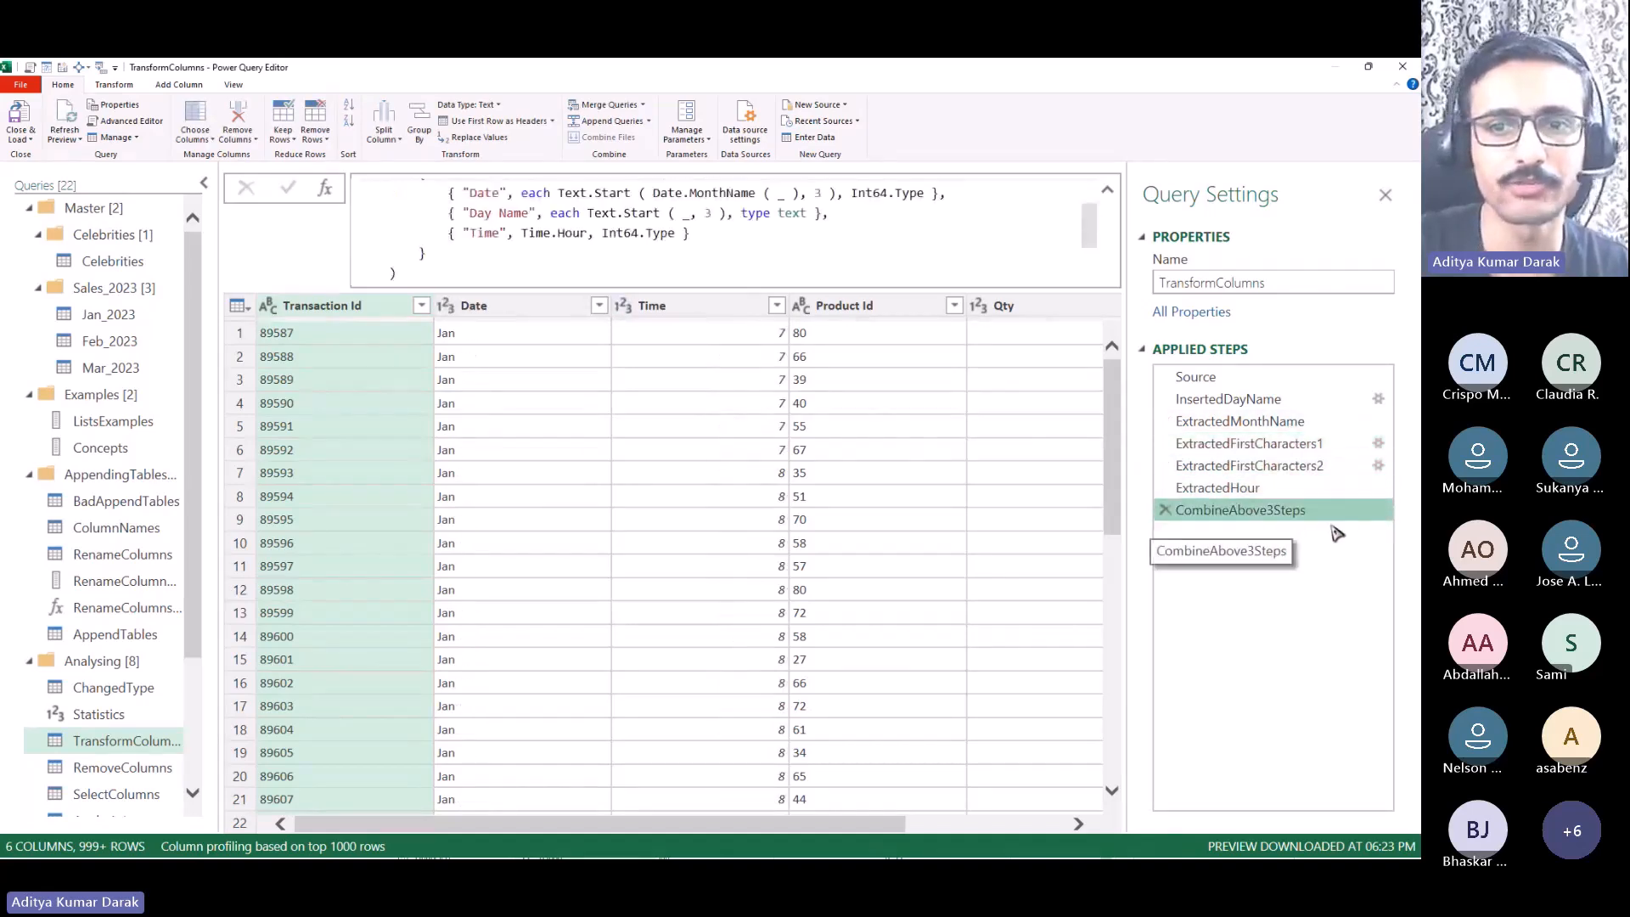
pyautogui.scroll(1, 462, 238)
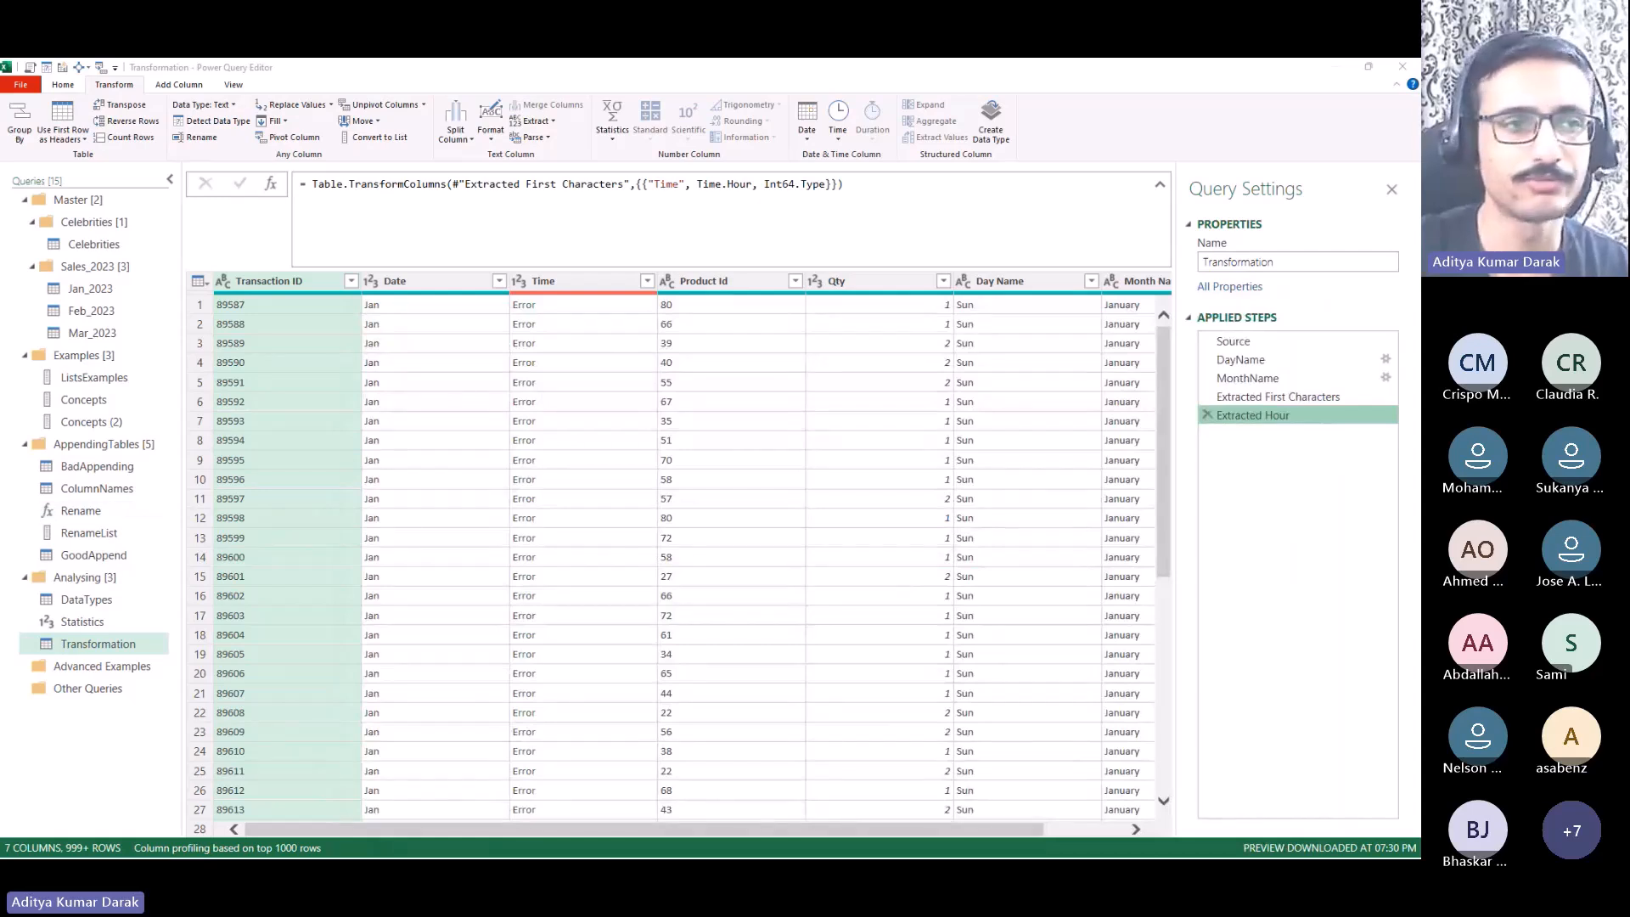
# Step: Delete the Transformation query from the Analysing group
pyautogui.rightClick(118, 652)
pyautogui.click(164, 608)
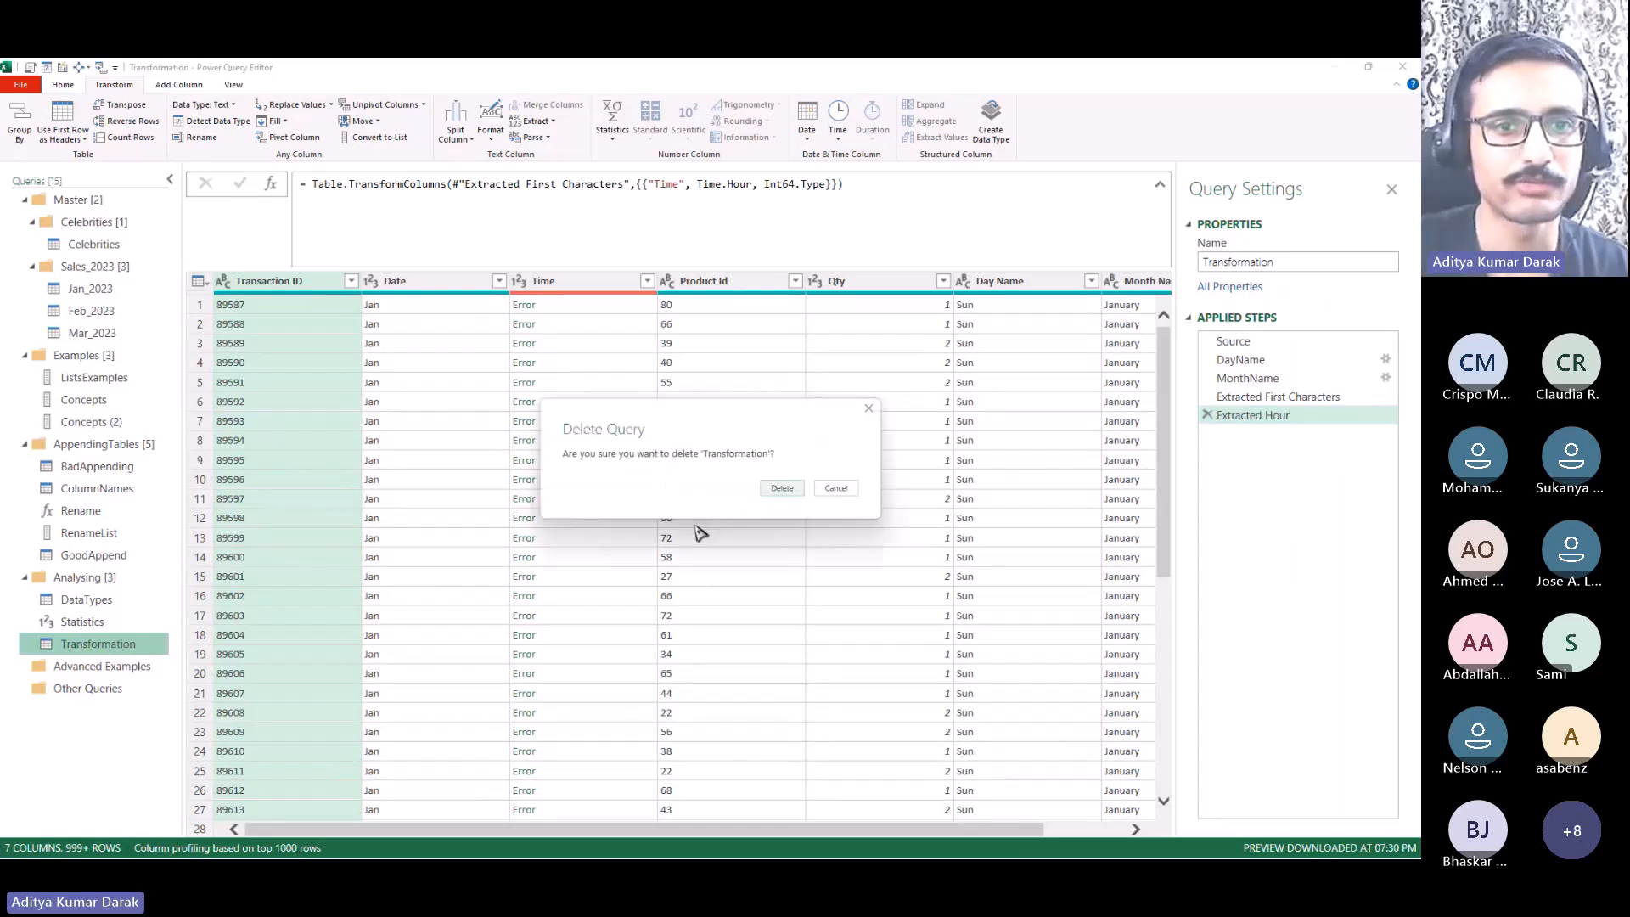
pyautogui.click(782, 489)
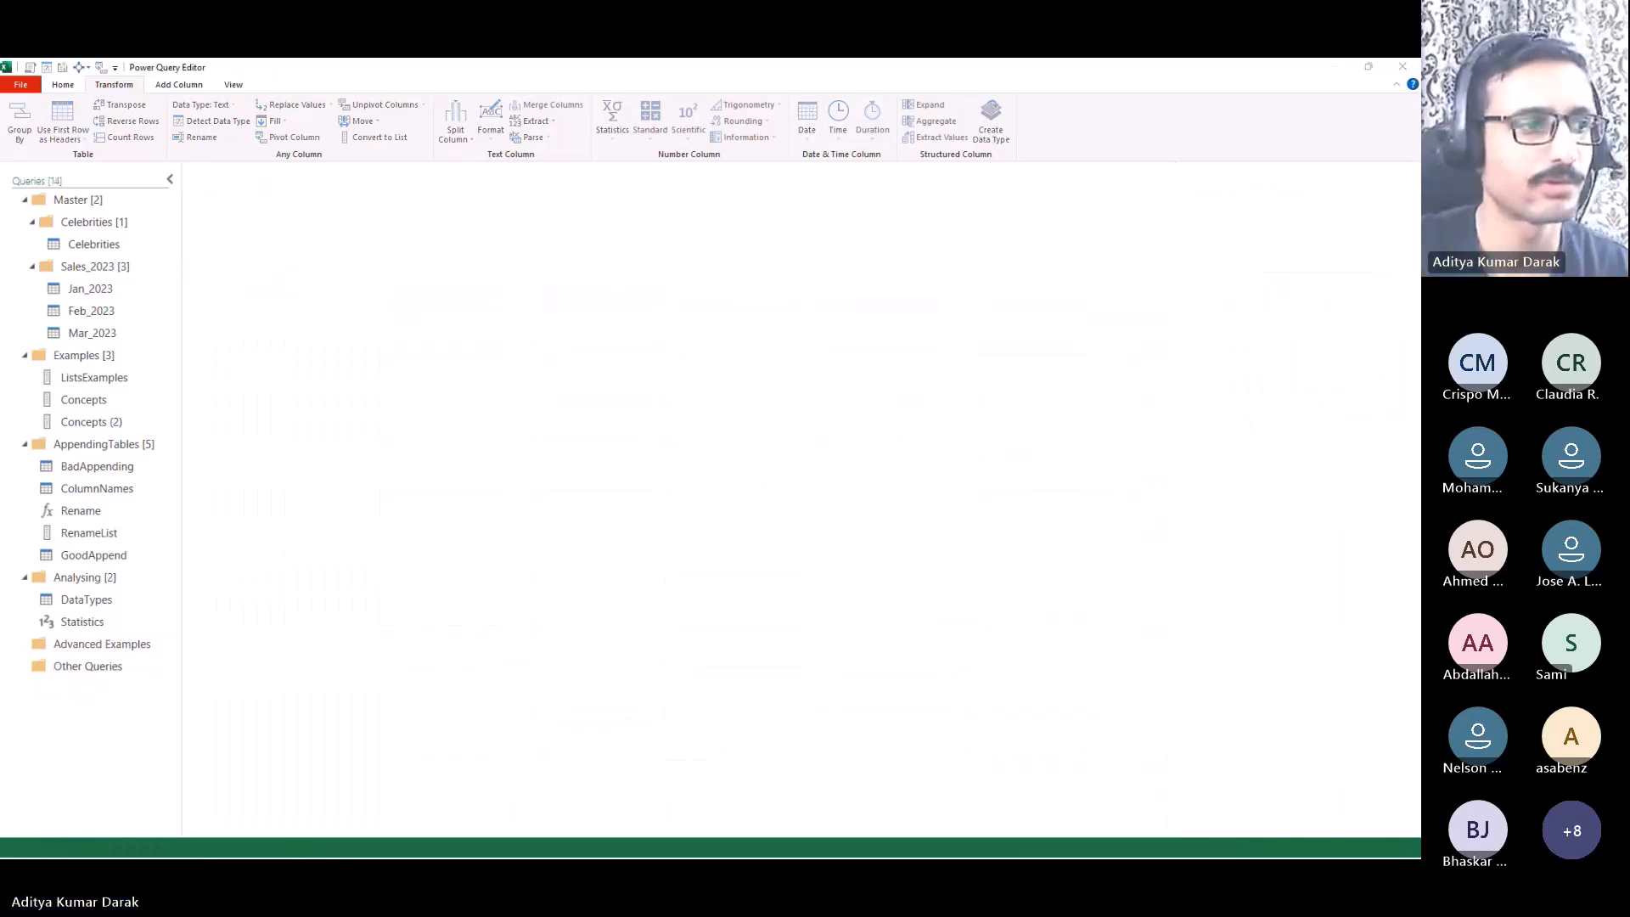
pyautogui.click(105, 579)
pyautogui.hotkey('ctrl', 'v')
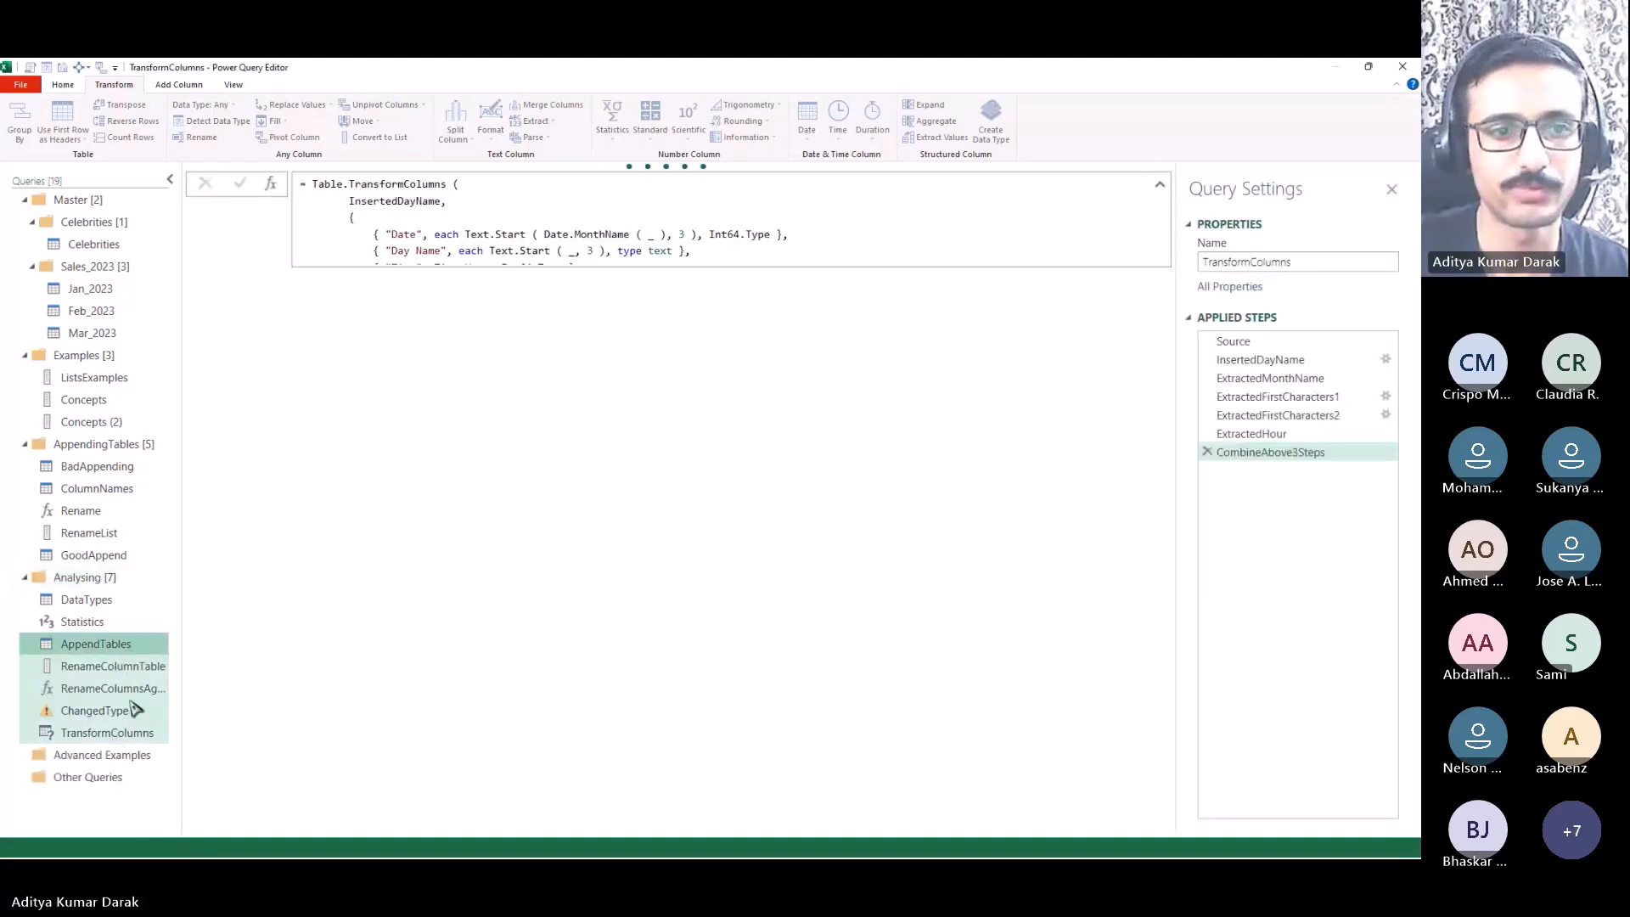
pyautogui.click(129, 740)
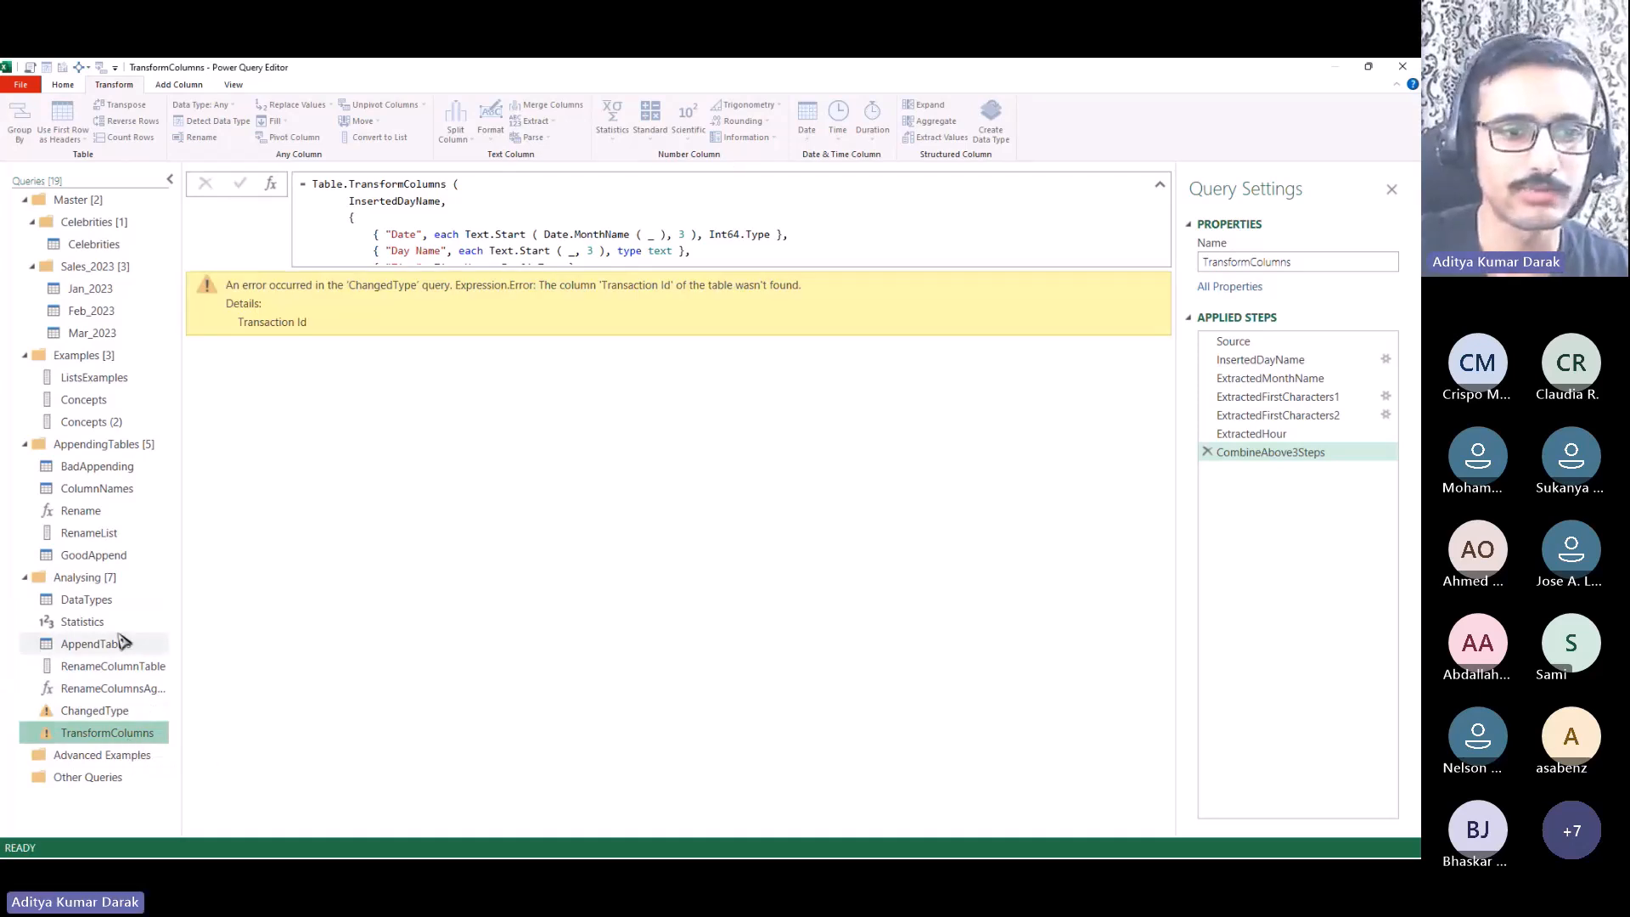
pyautogui.keyDown('shift'); pyautogui.click(151, 669); pyautogui.keyUp('shift')
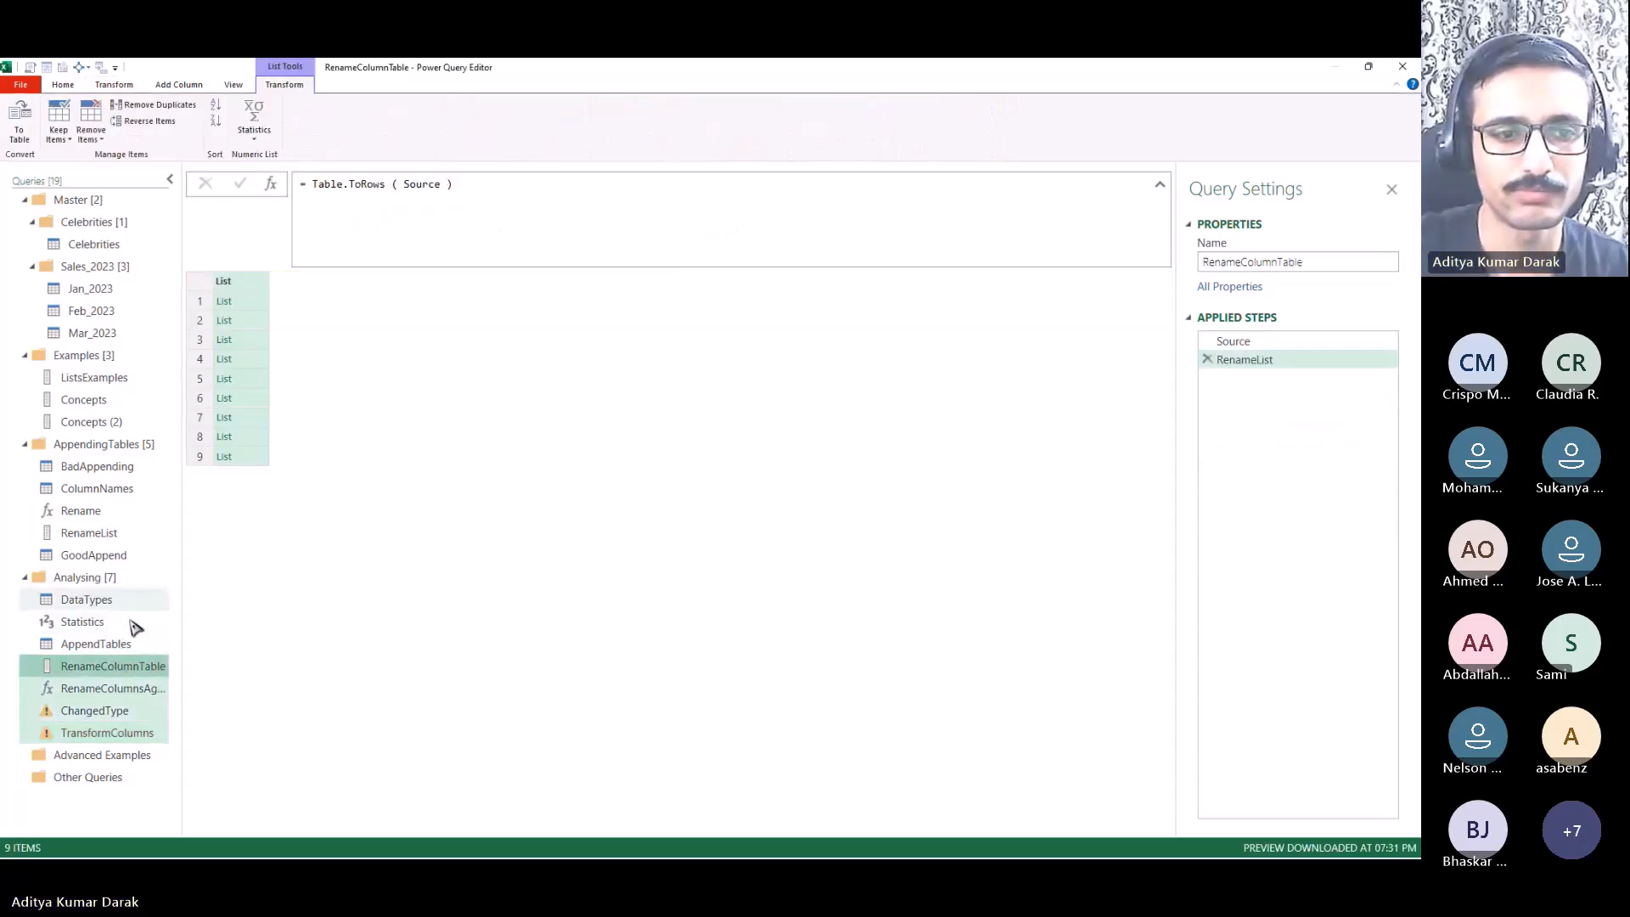
pyautogui.keyDown('shift'); pyautogui.click(132, 624); pyautogui.keyUp('shift')
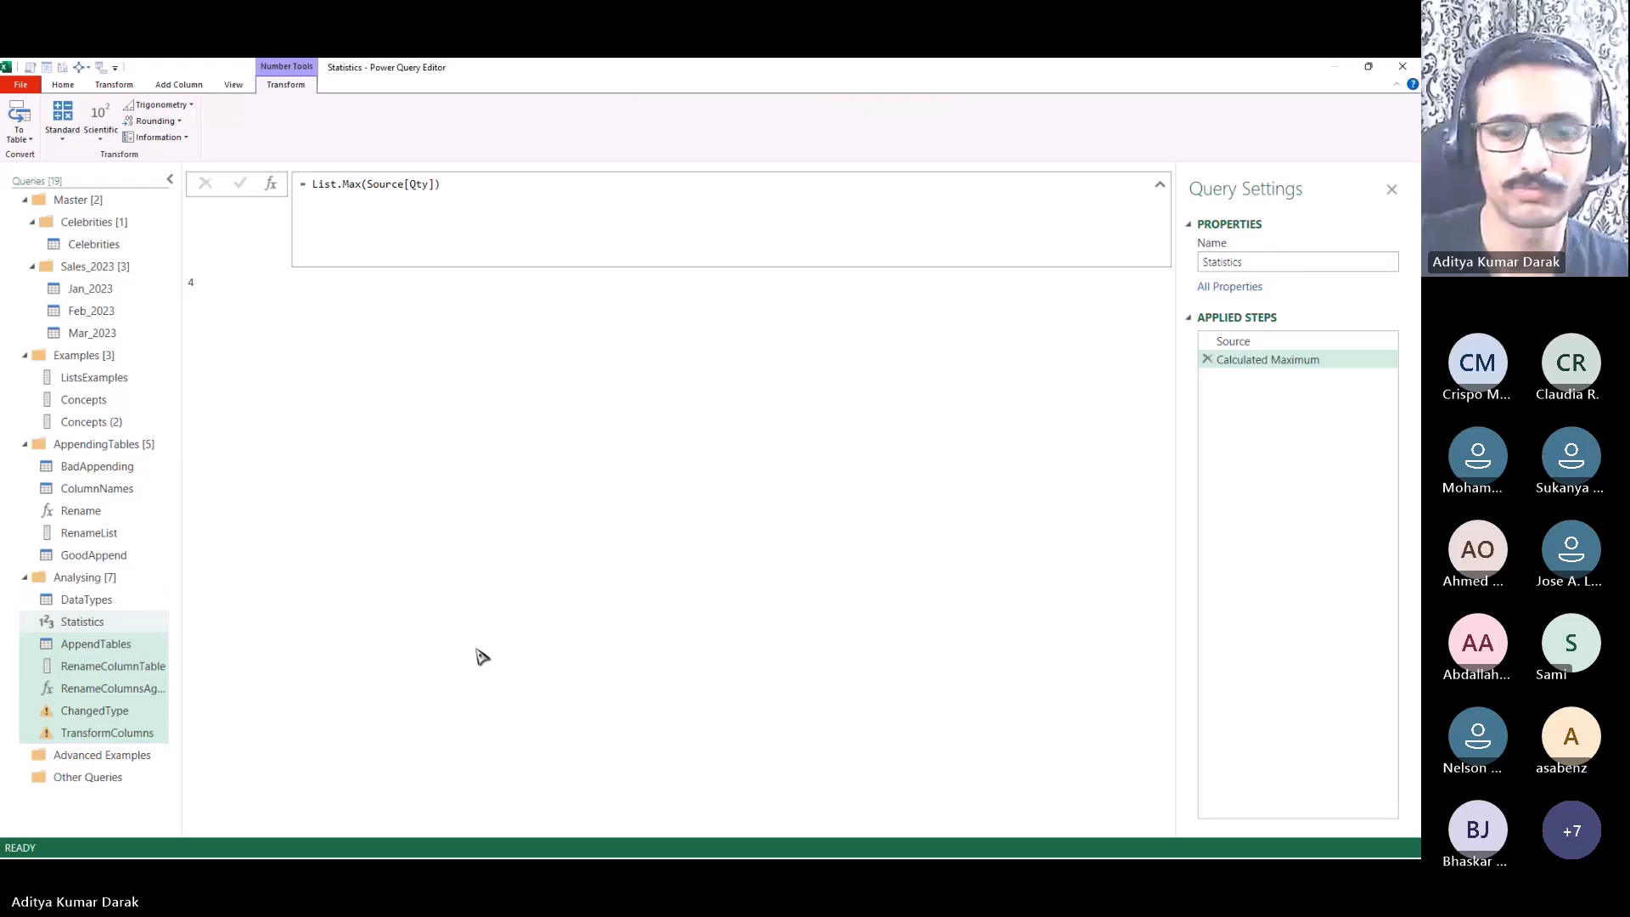
pyautogui.press('Delete')
pyautogui.press('Return')
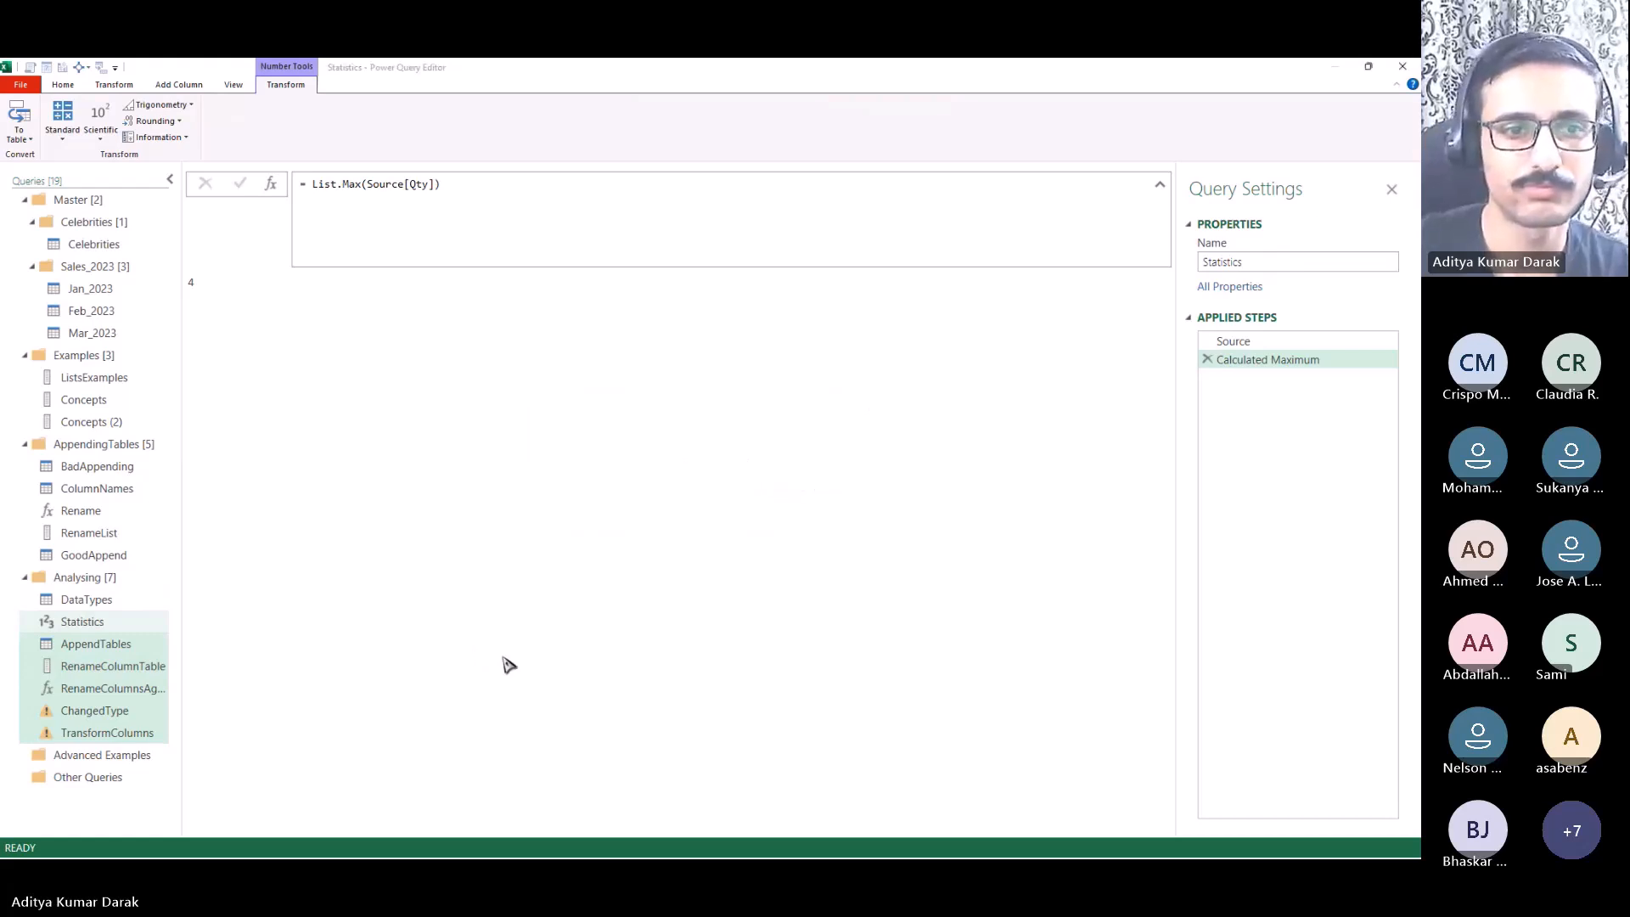
# Step: Create a blank query in the Analysing group and replace its M code with the copied TransformColumns code ending in CombineAbove3Steps
pyautogui.click(143, 624)
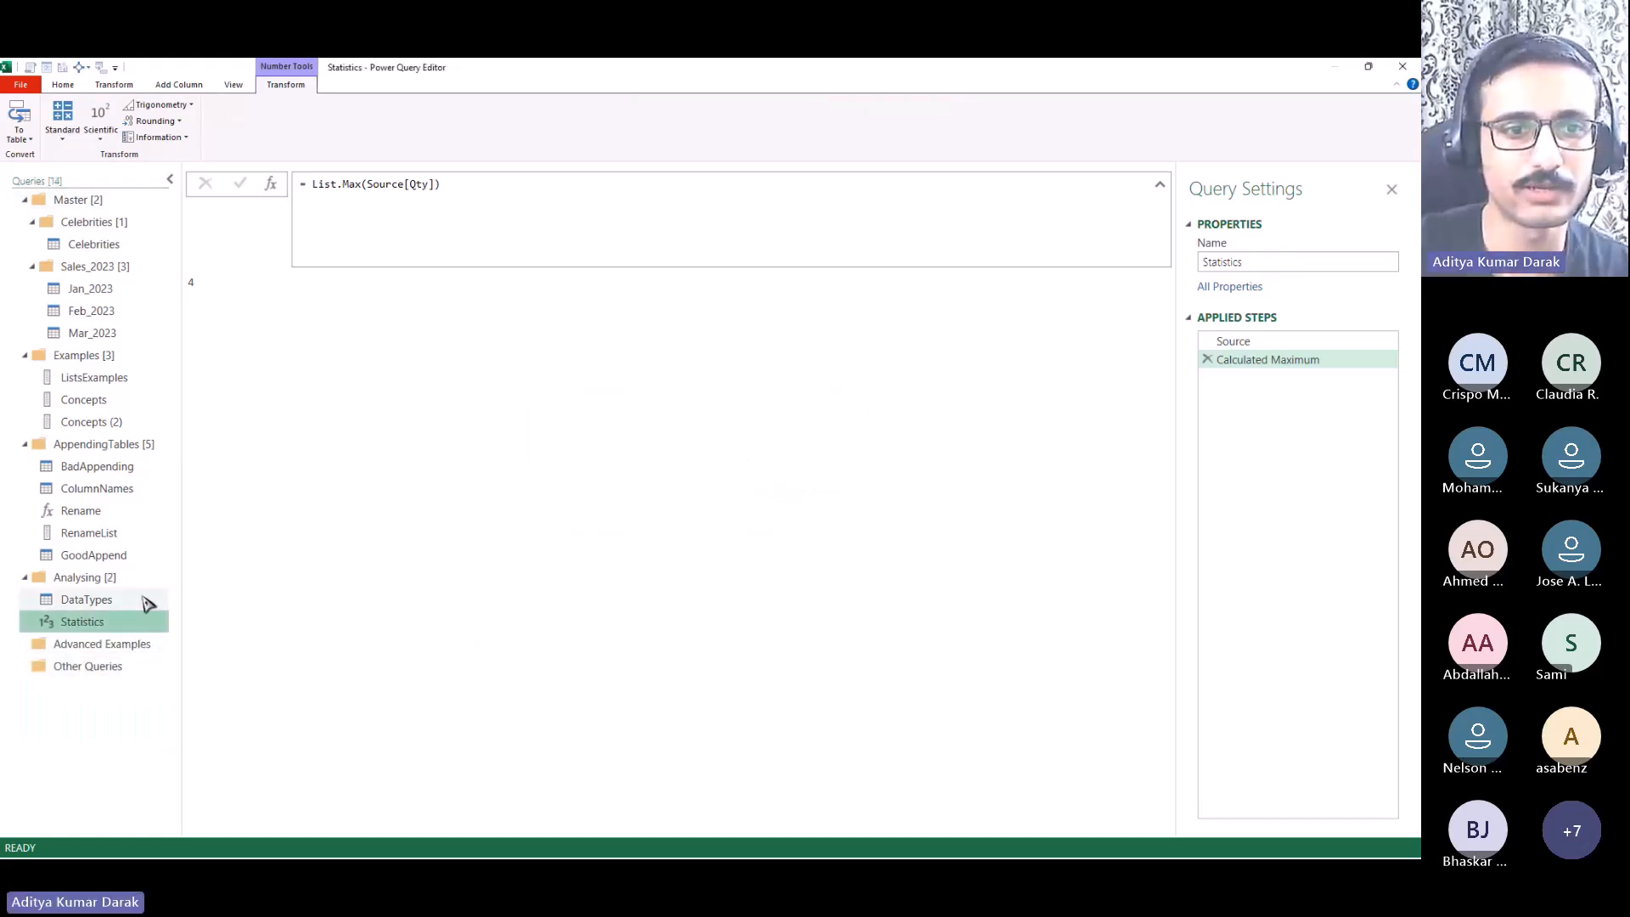
pyautogui.hotkey('alt', '4')
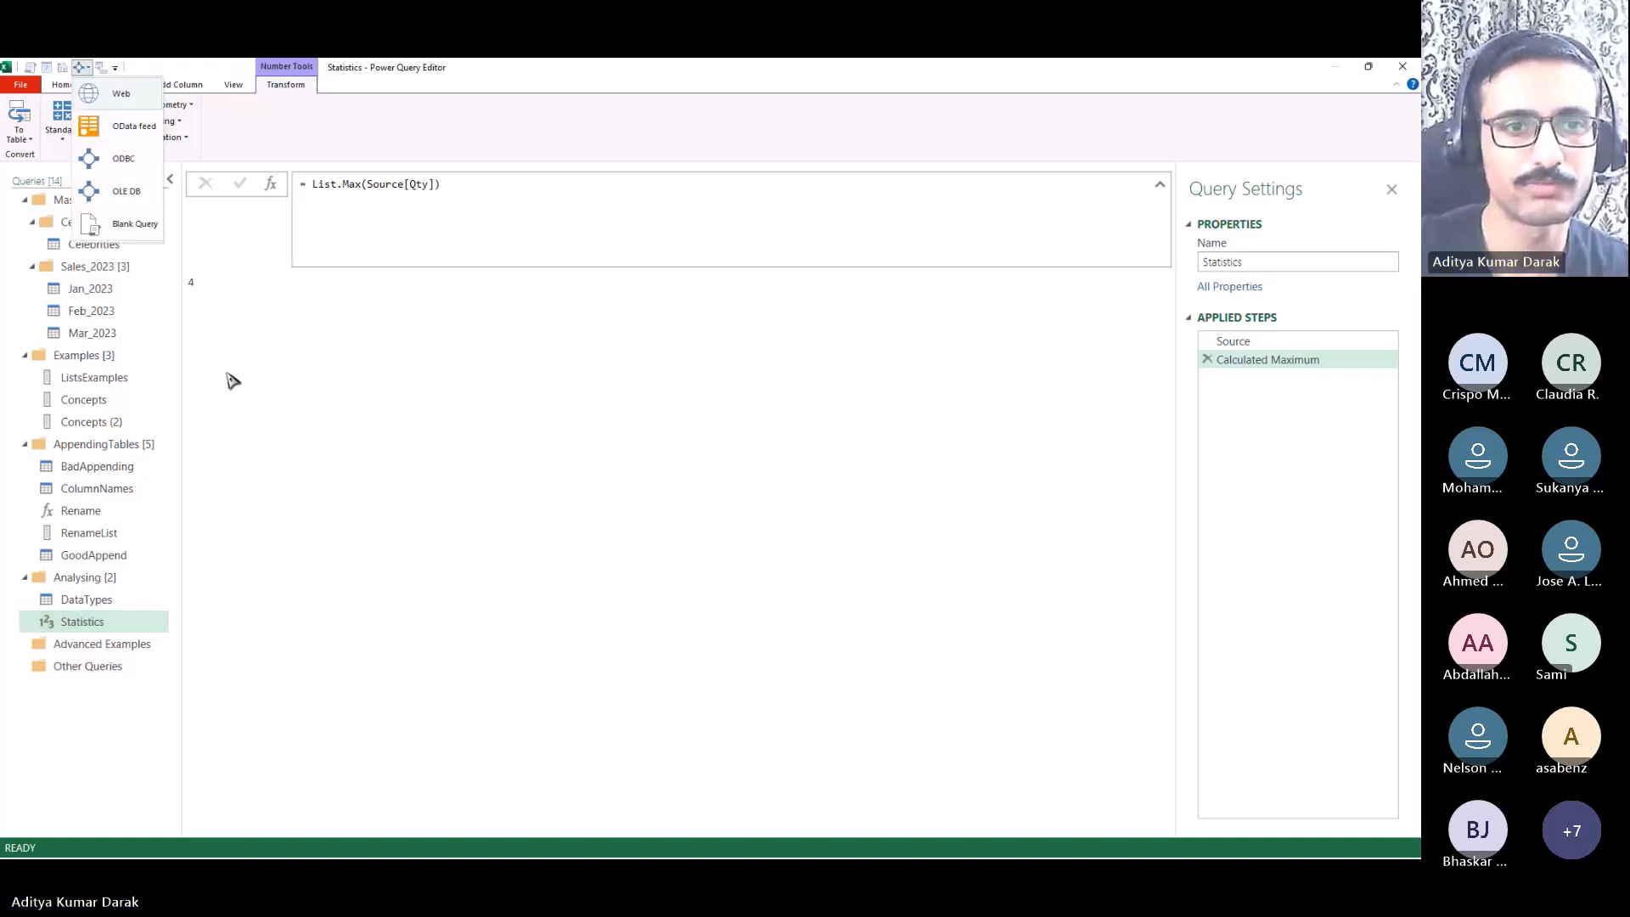
pyautogui.press('q')
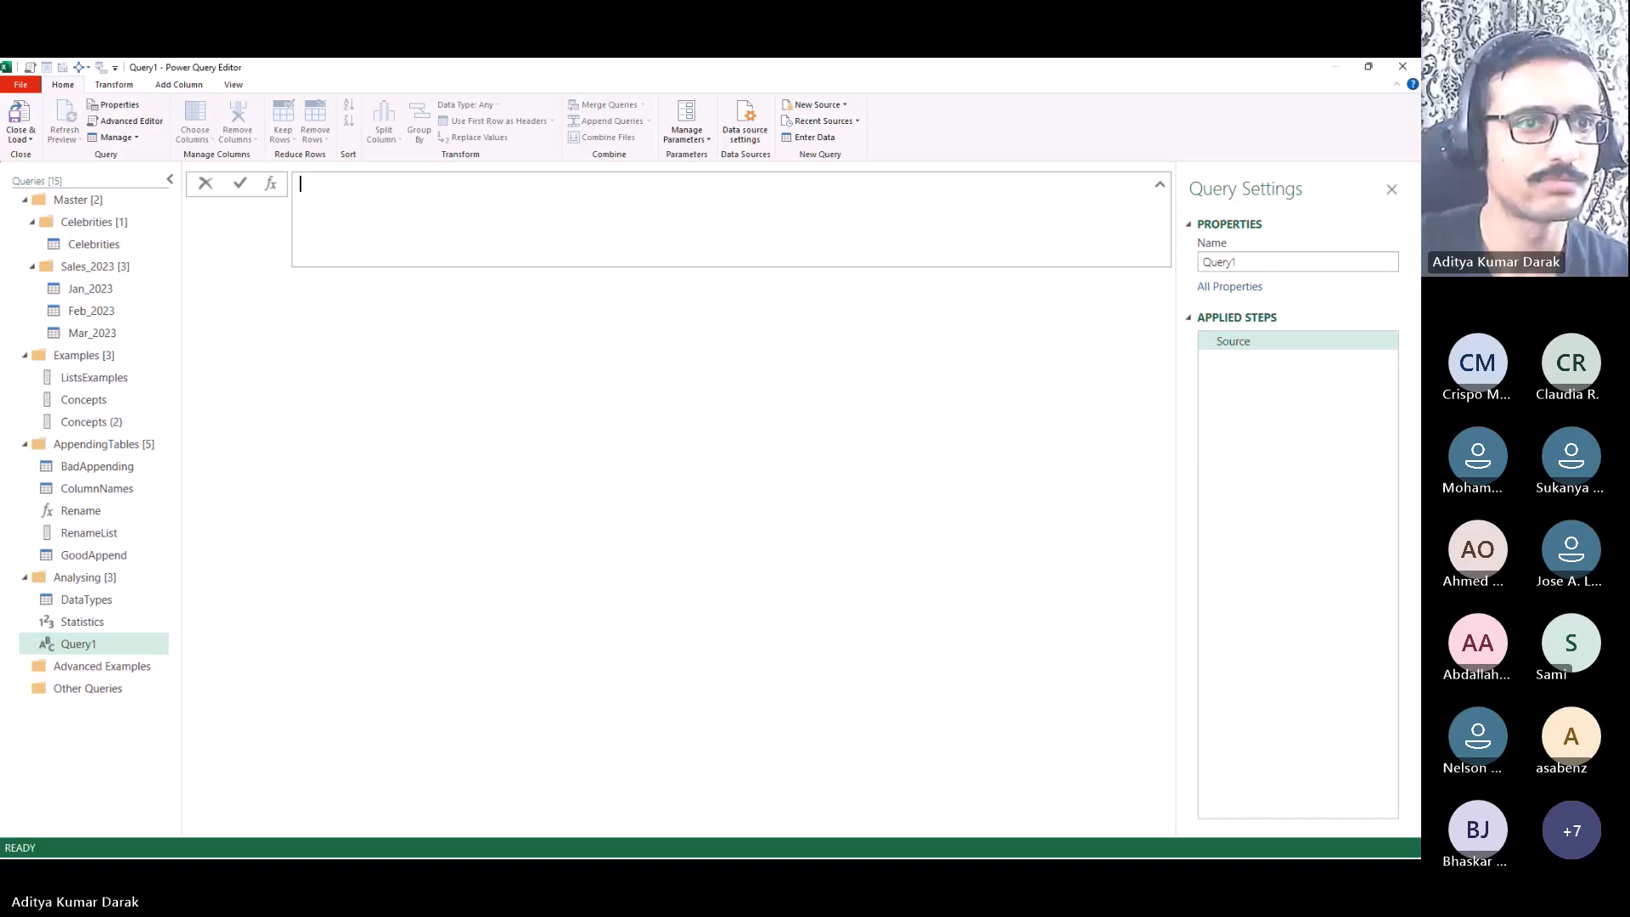
pyautogui.hotkey('alt', '1')
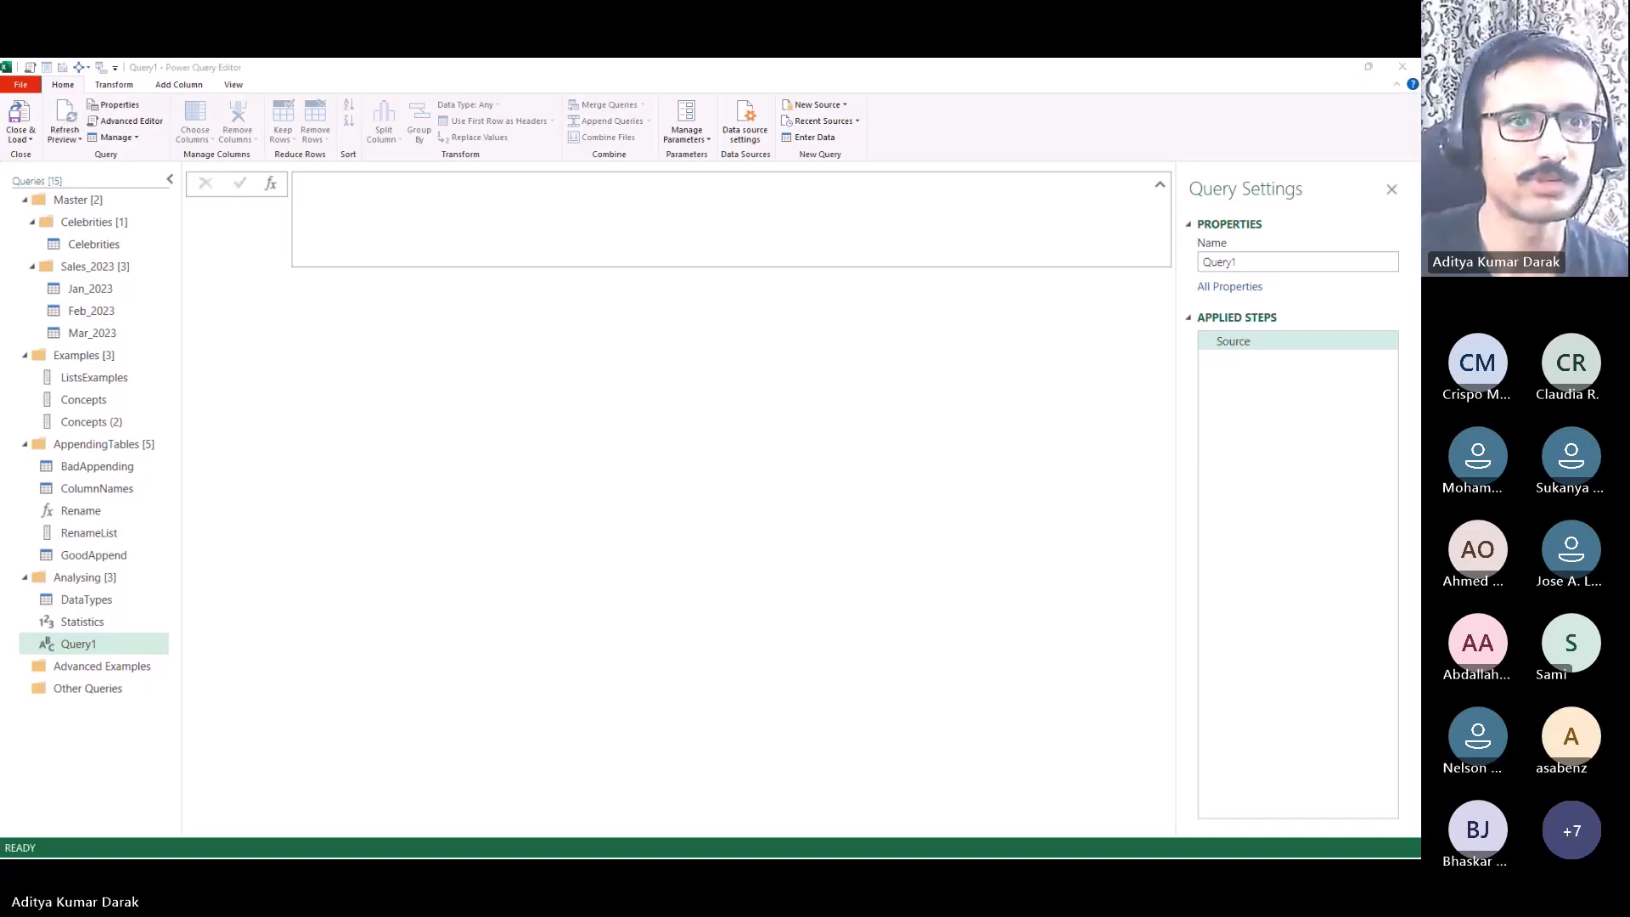
pyautogui.click(664, 217)
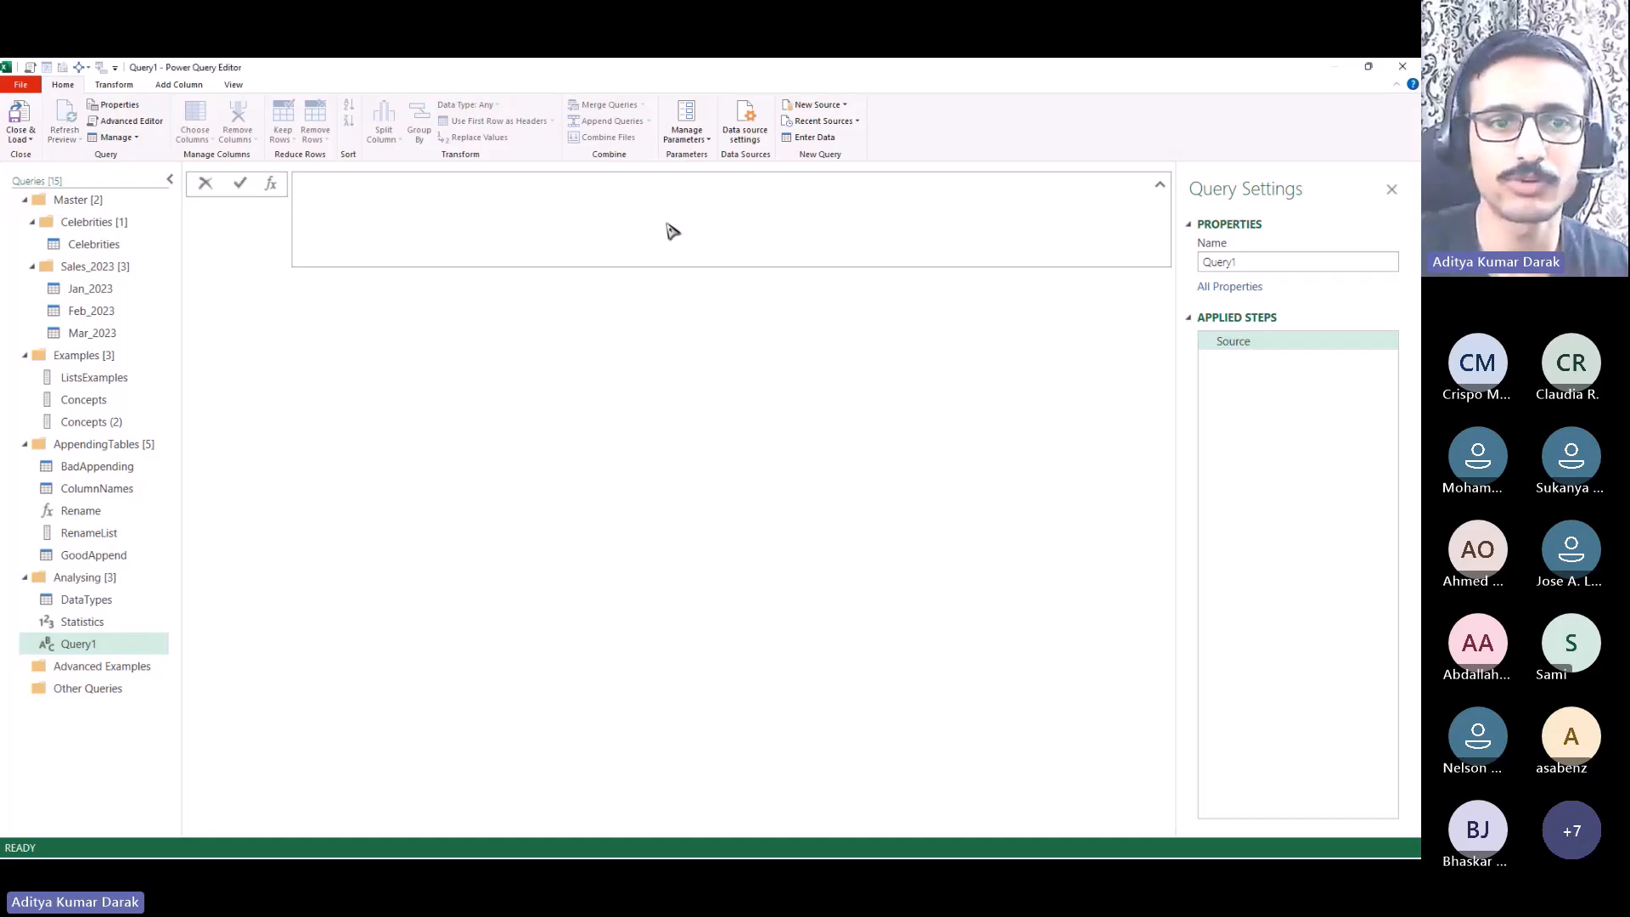
pyautogui.hotkey('alt', '1')
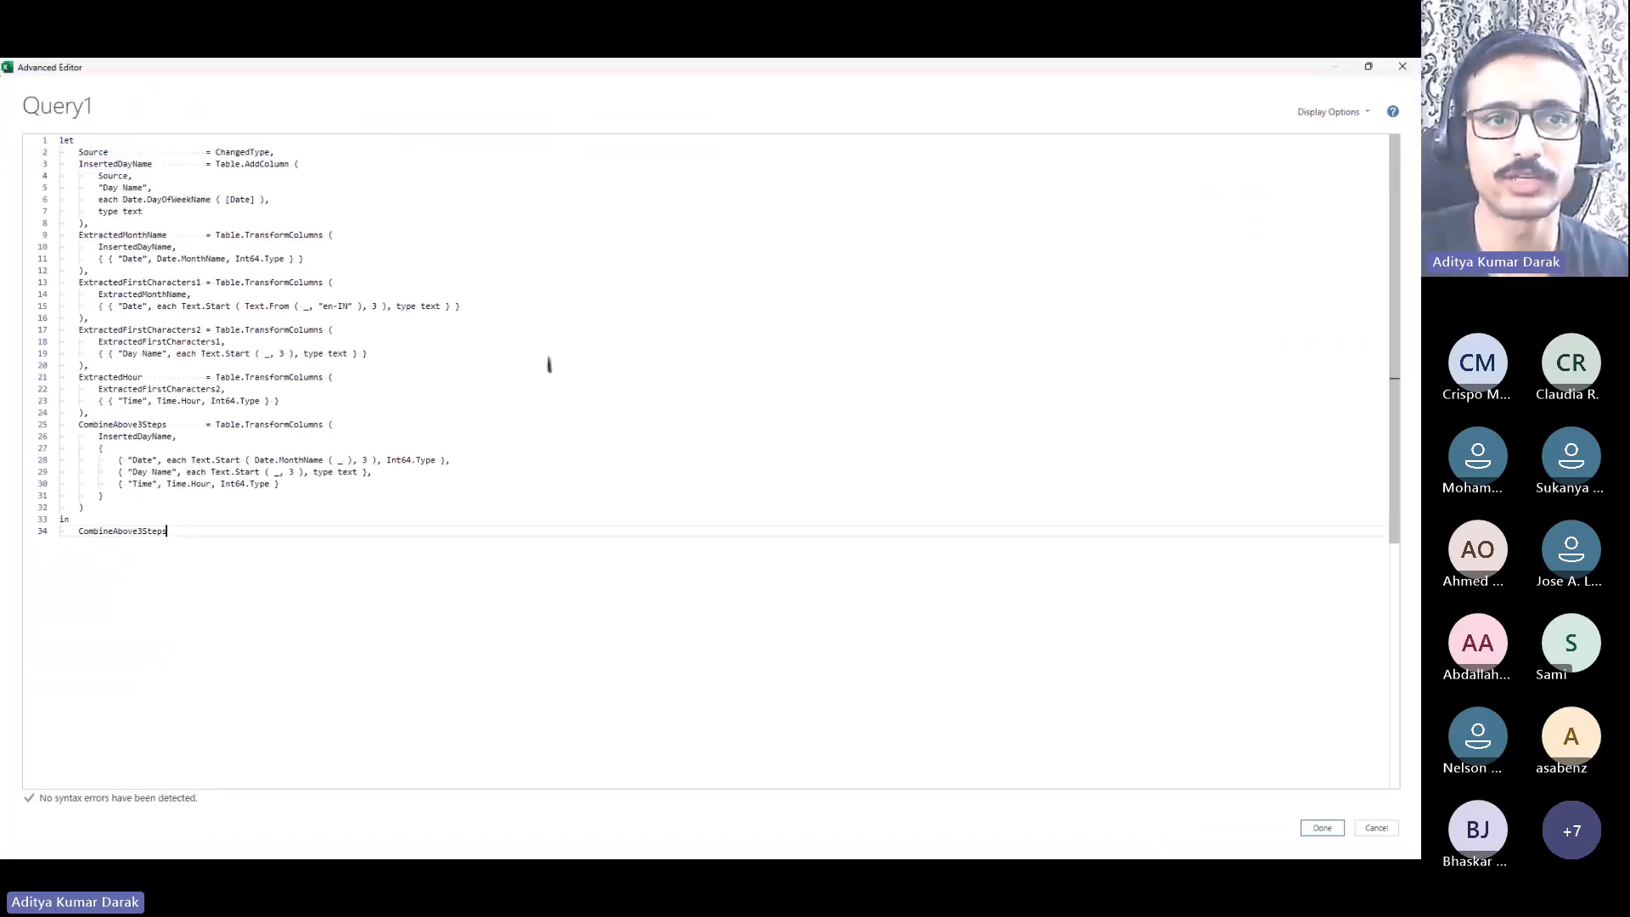
pyautogui.click(1324, 830)
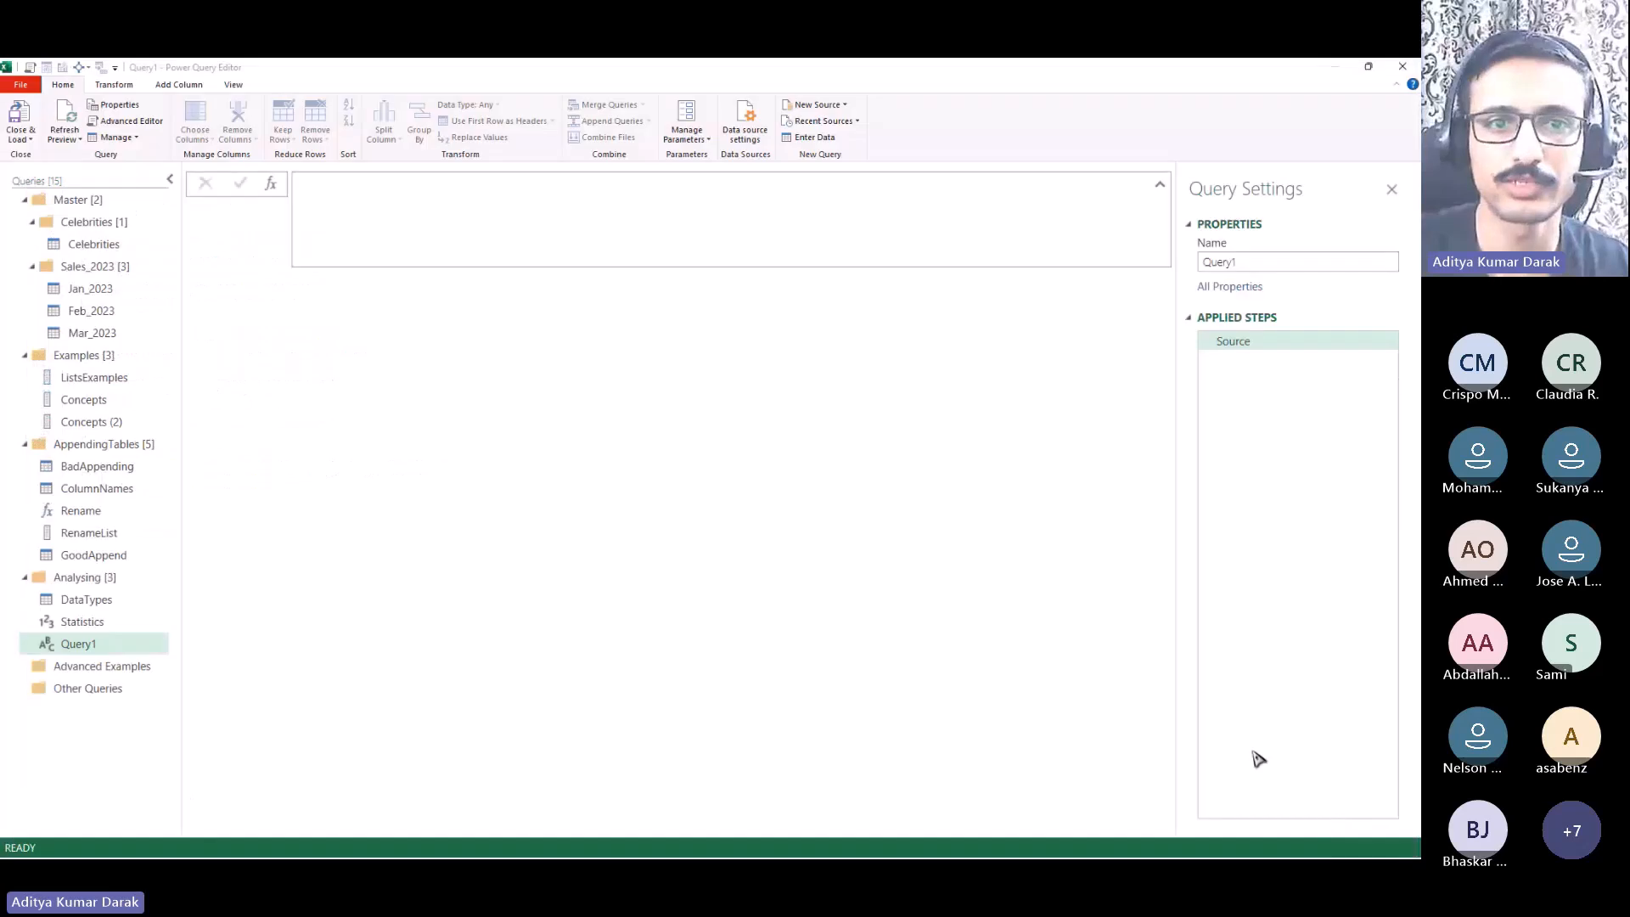
# Step: Point the new query's Source step to DataTypes and display the result of CombineAbove3Steps
pyautogui.click(1316, 341)
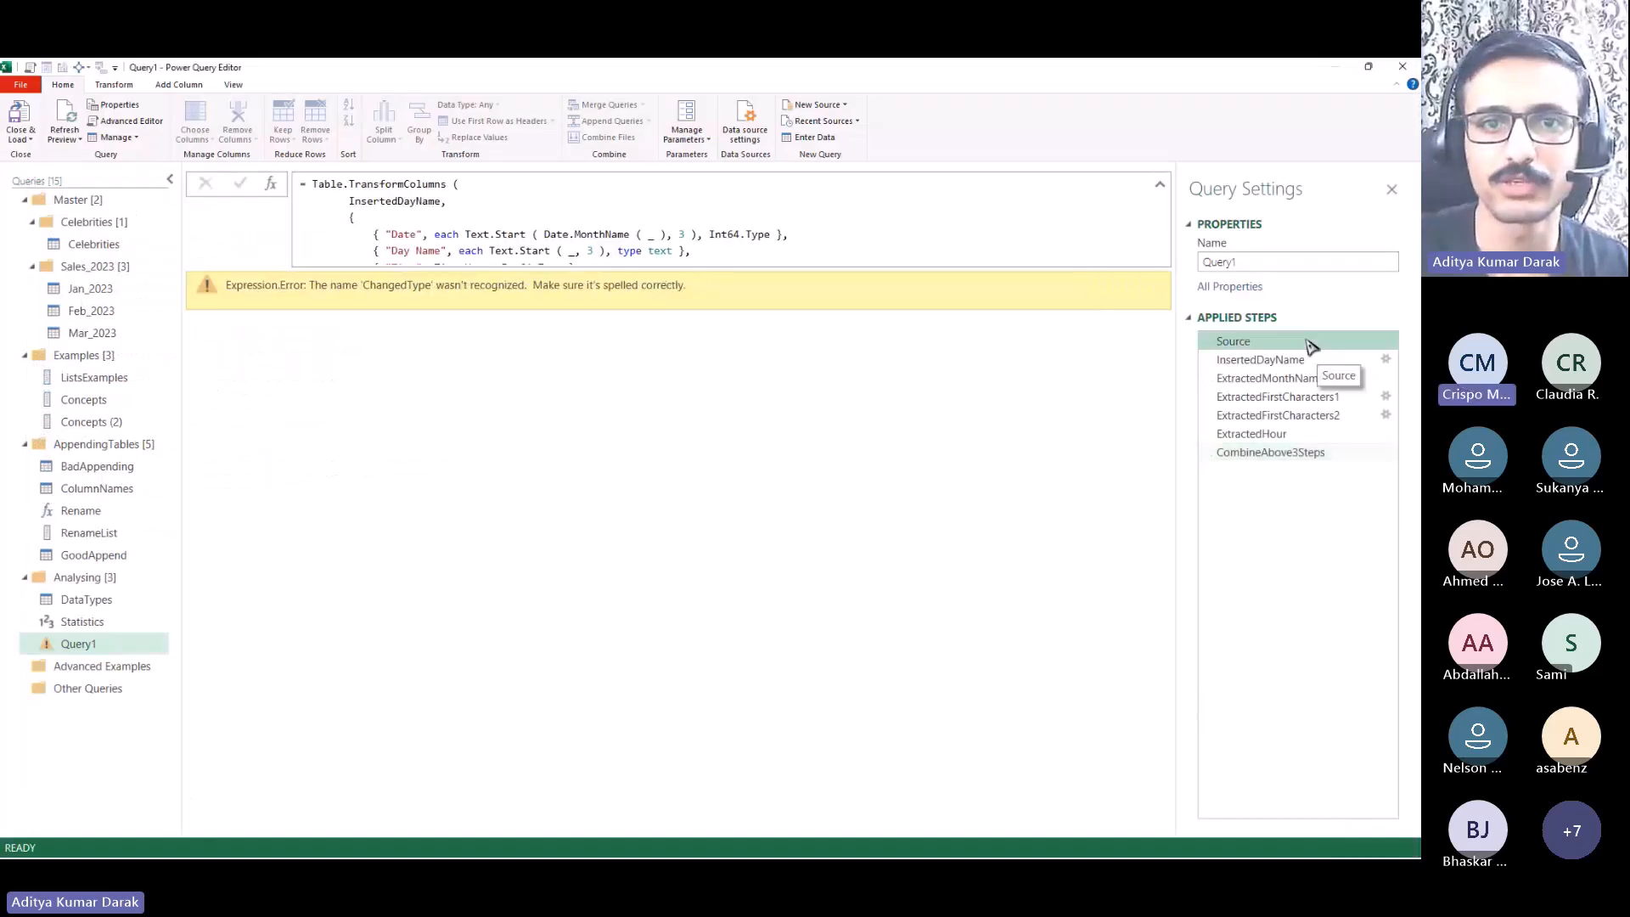
pyautogui.doubleClick(350, 199)
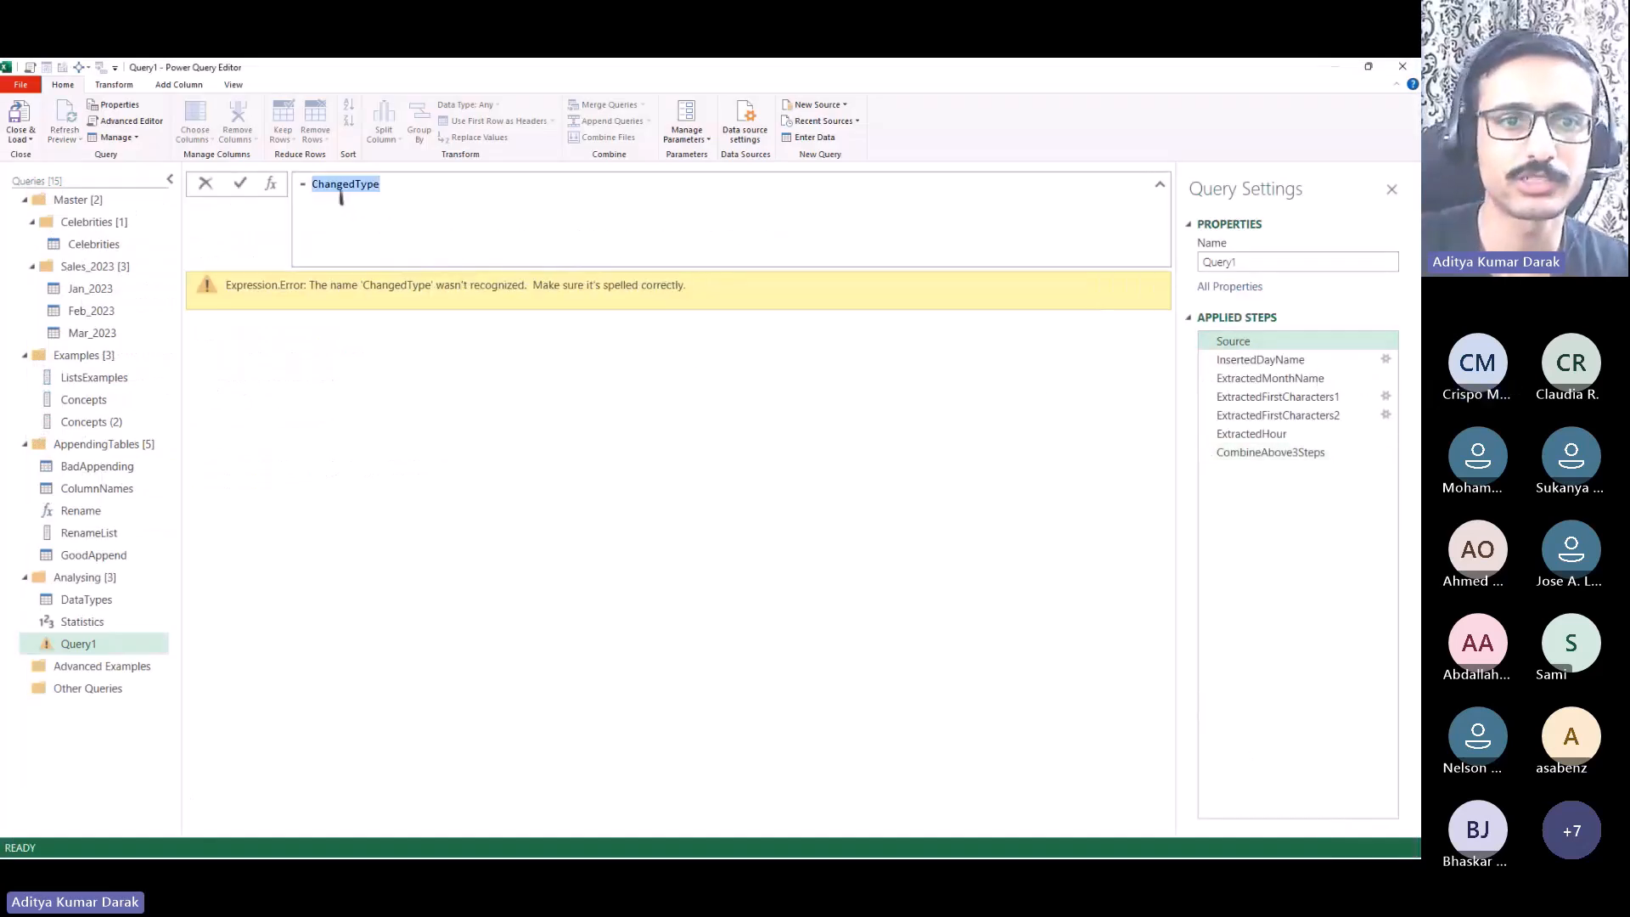
pyautogui.write('Dat')
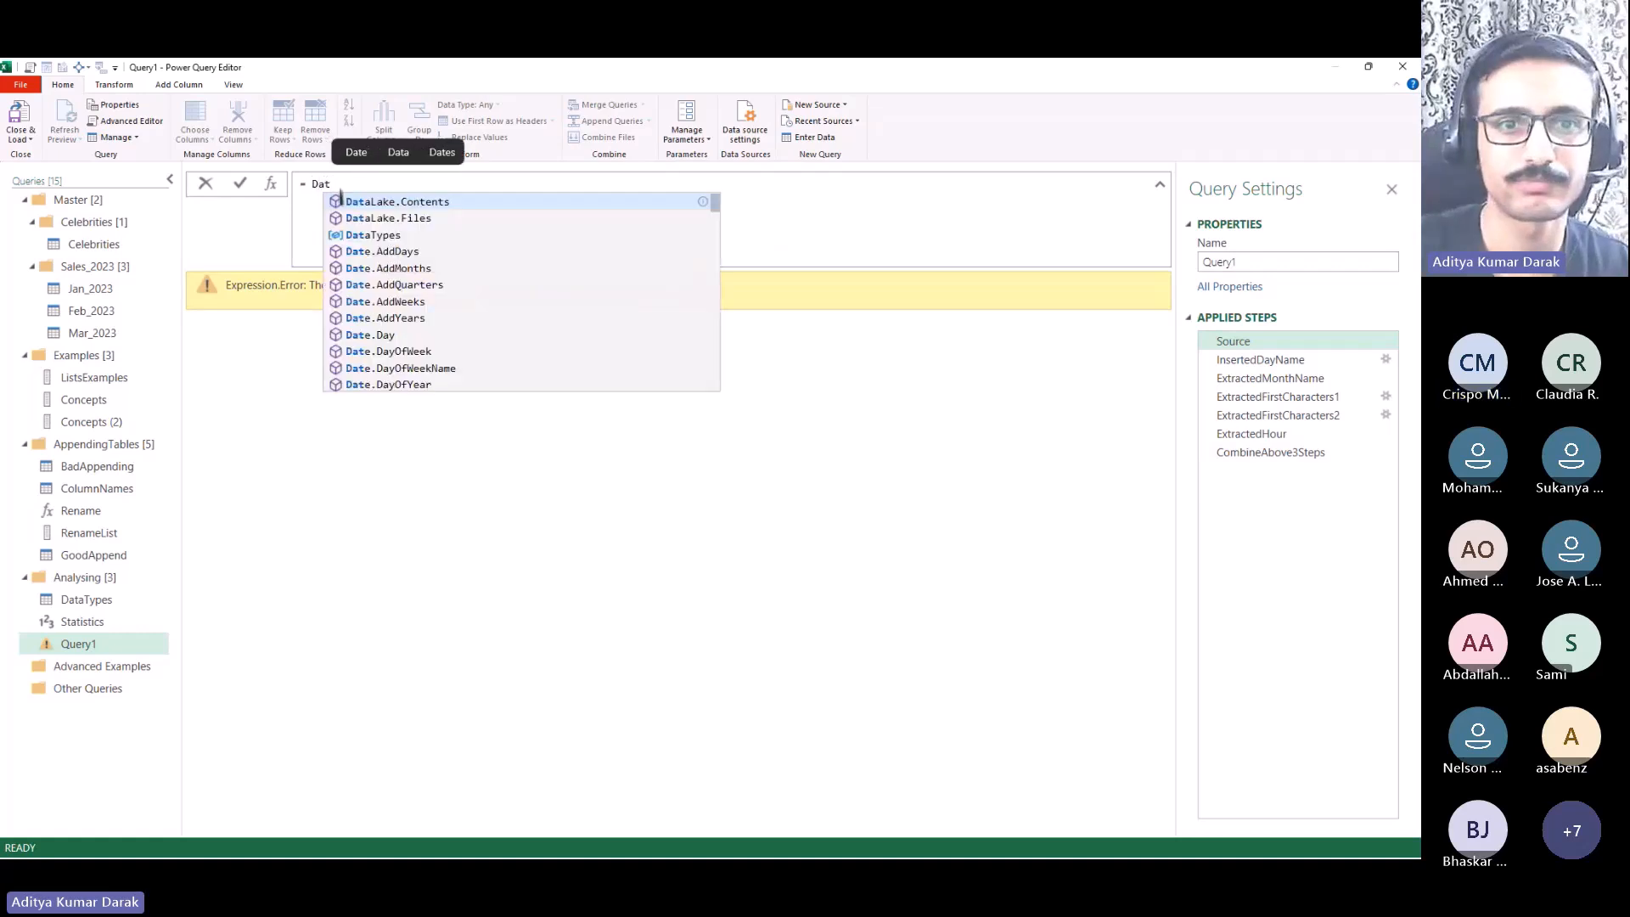
pyautogui.write('aT')
pyautogui.press('Tab')
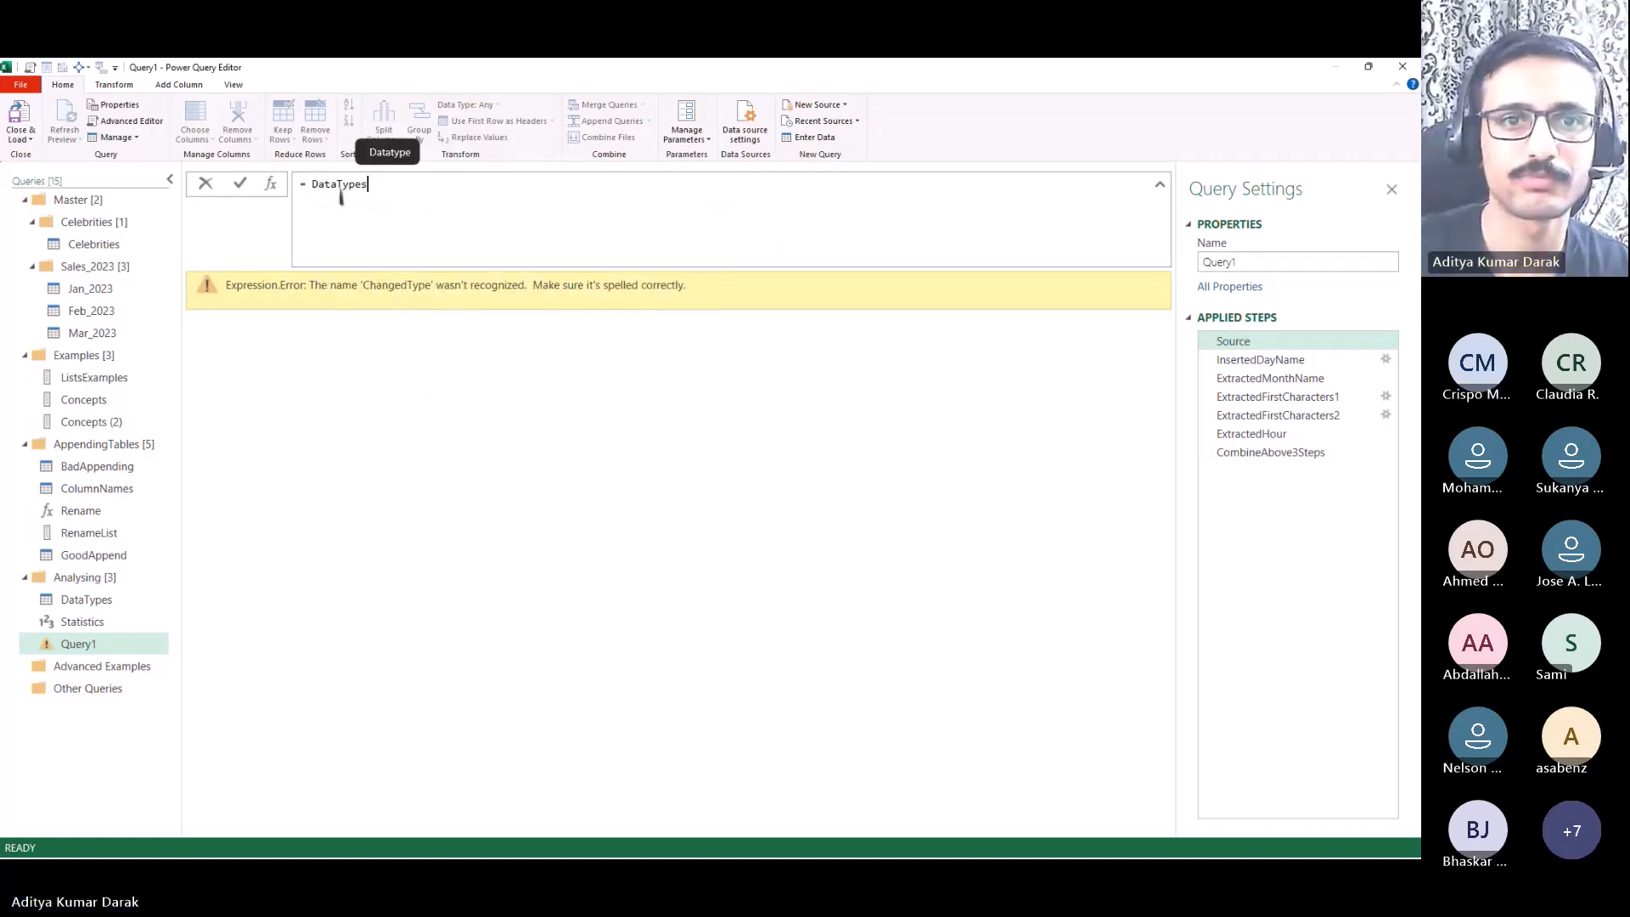
pyautogui.press('Return')
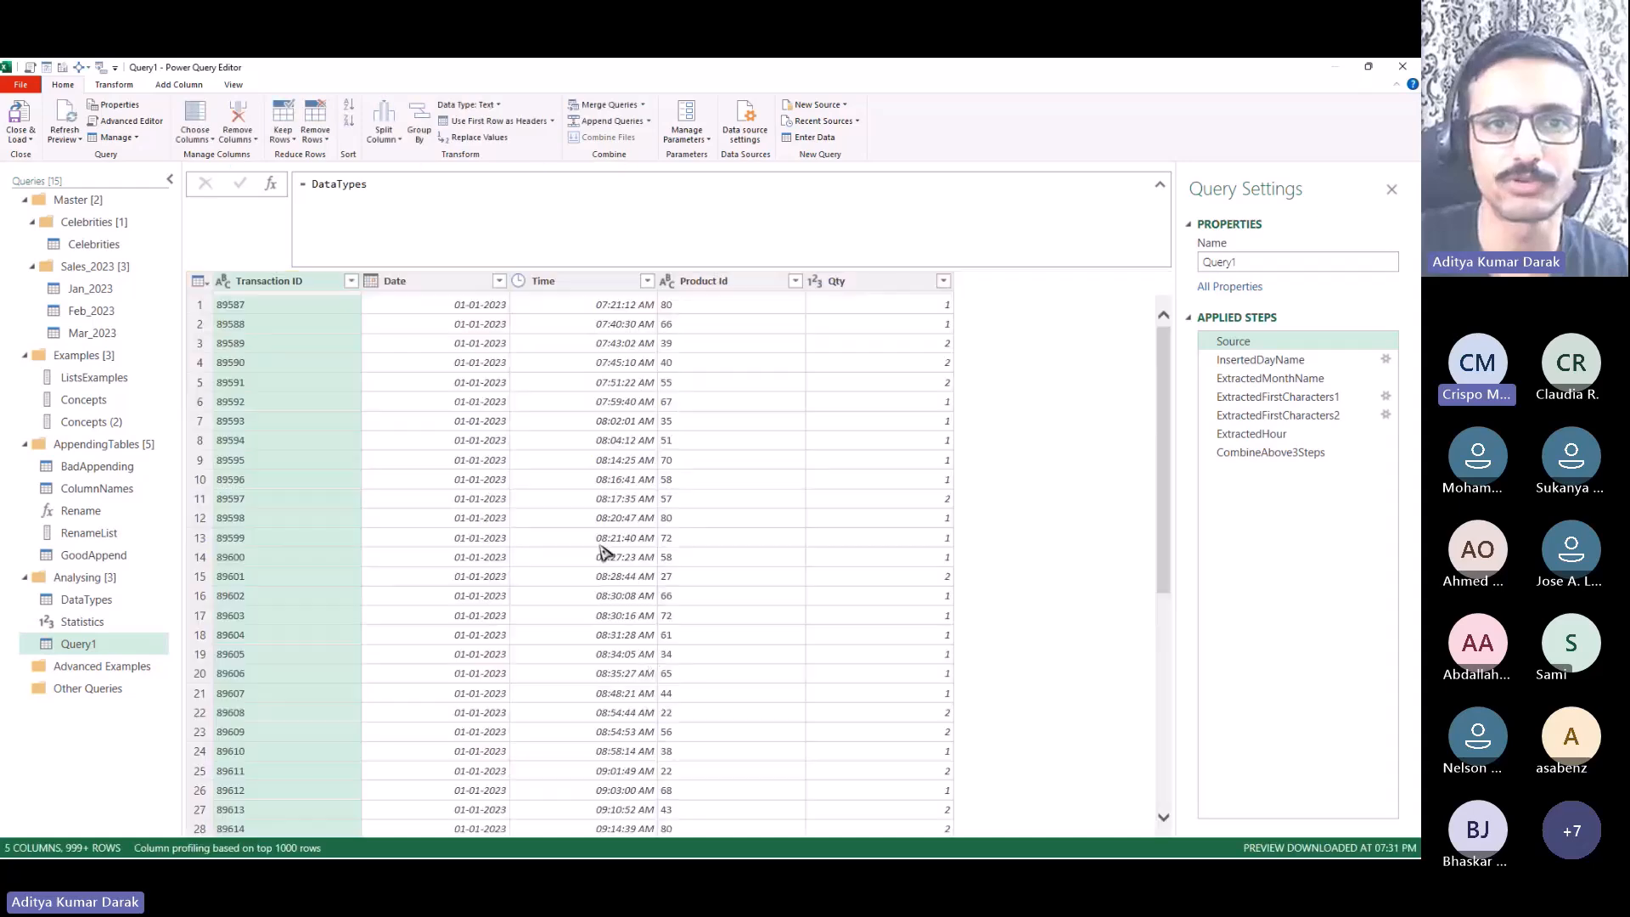
pyautogui.click(1258, 452)
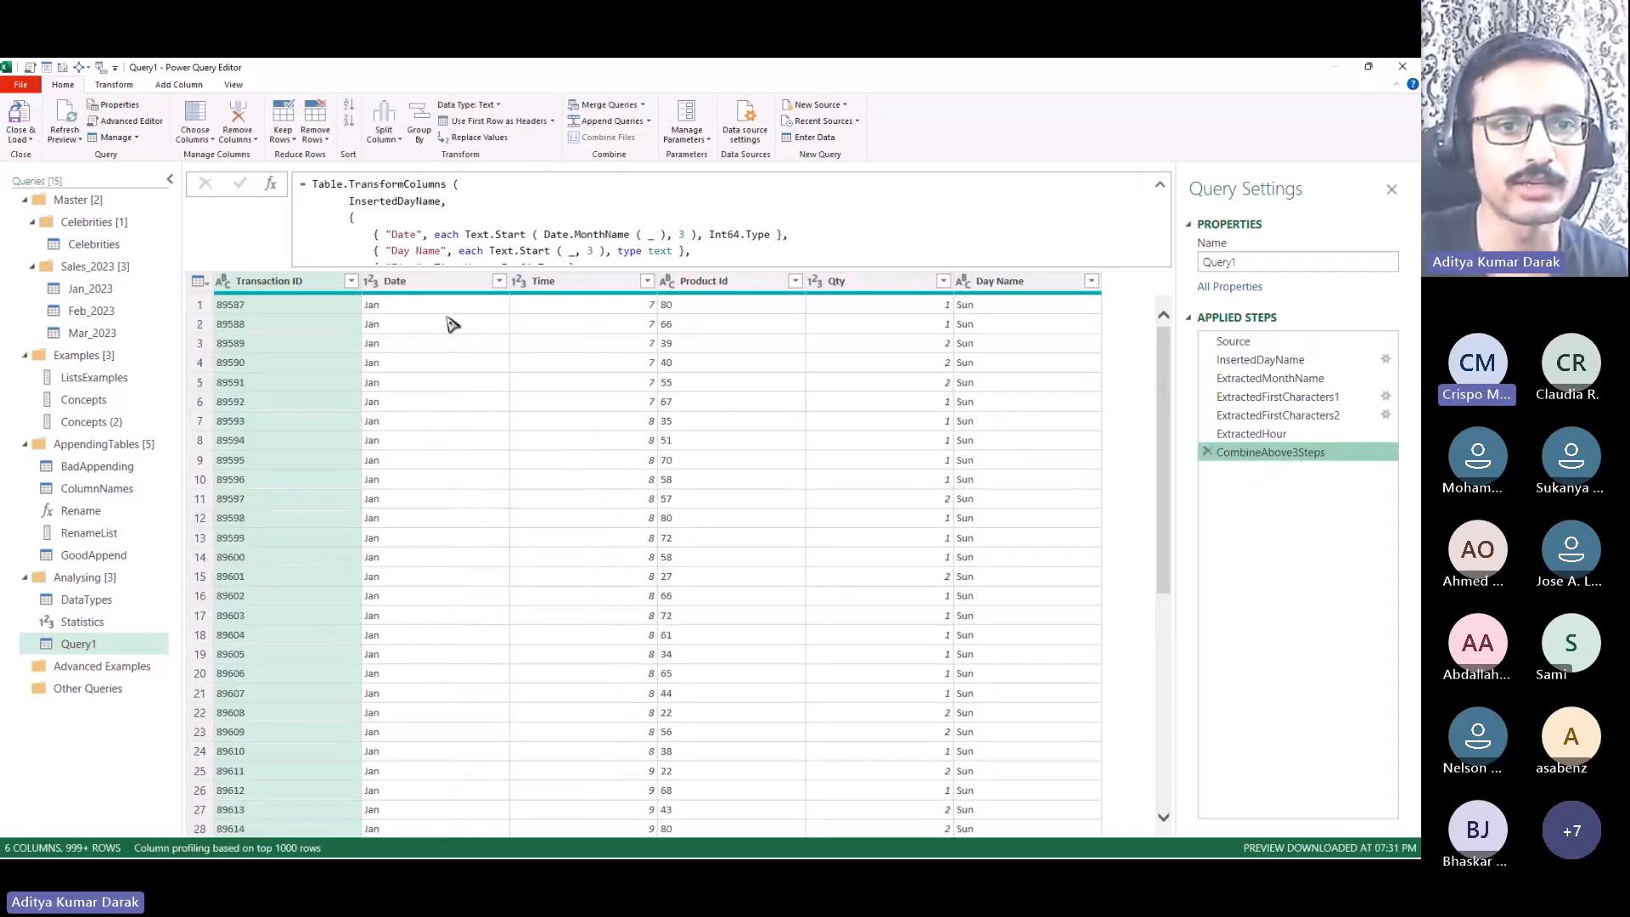
# Step: Rename the new query in the Analysing group as Transformations
pyautogui.click(116, 650)
pyautogui.doubleClick(115, 651)
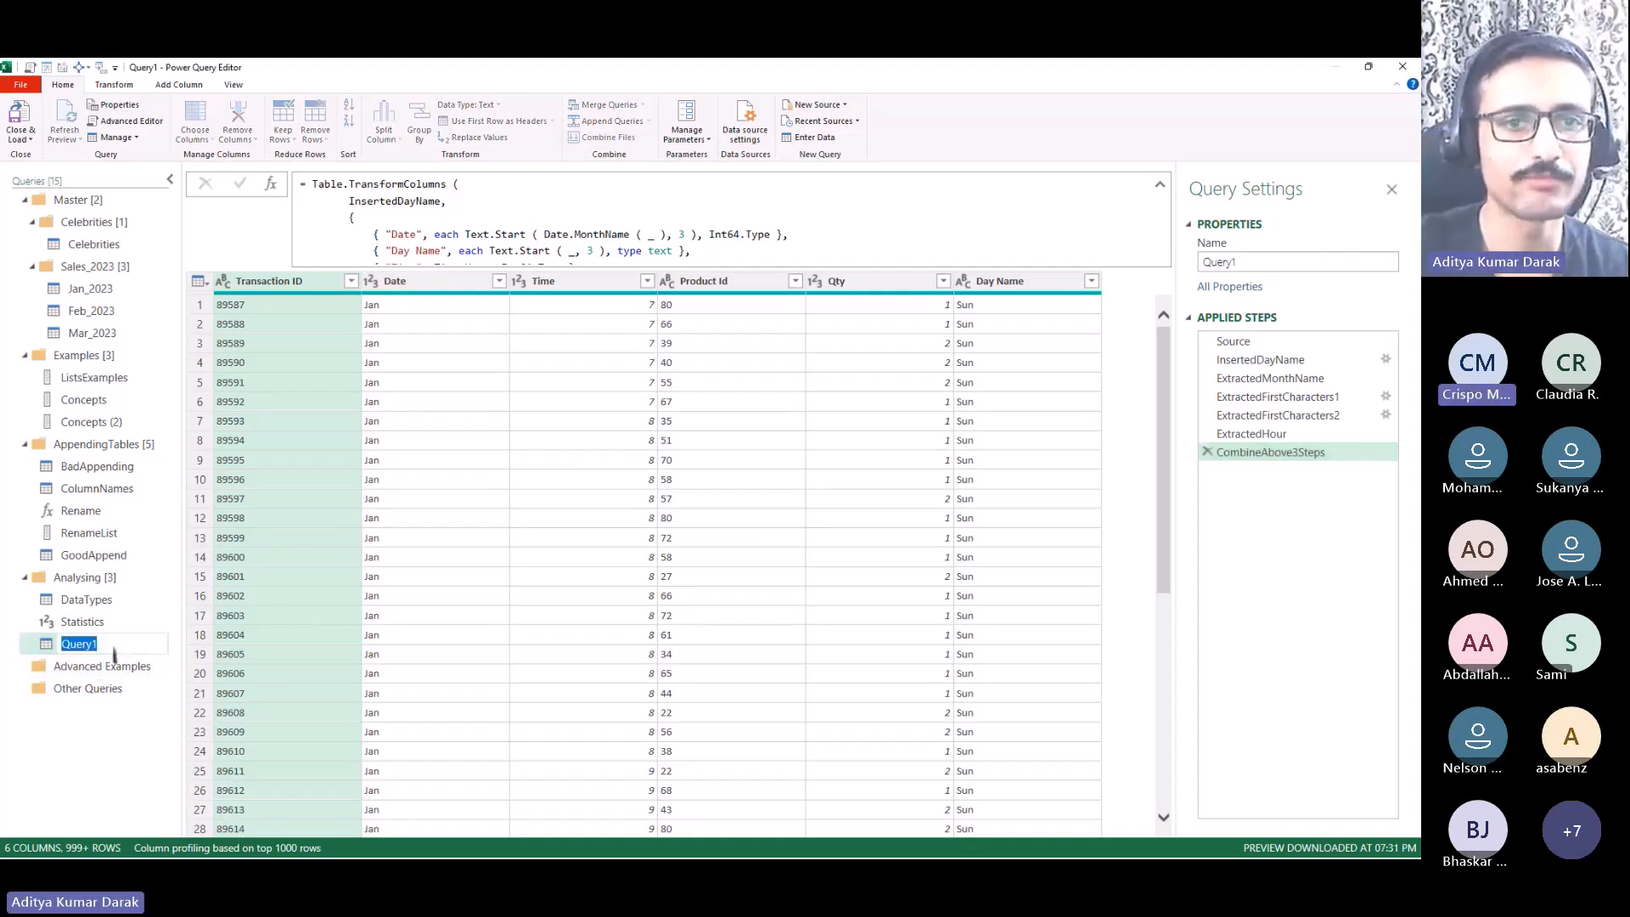
pyautogui.write('Transfo')
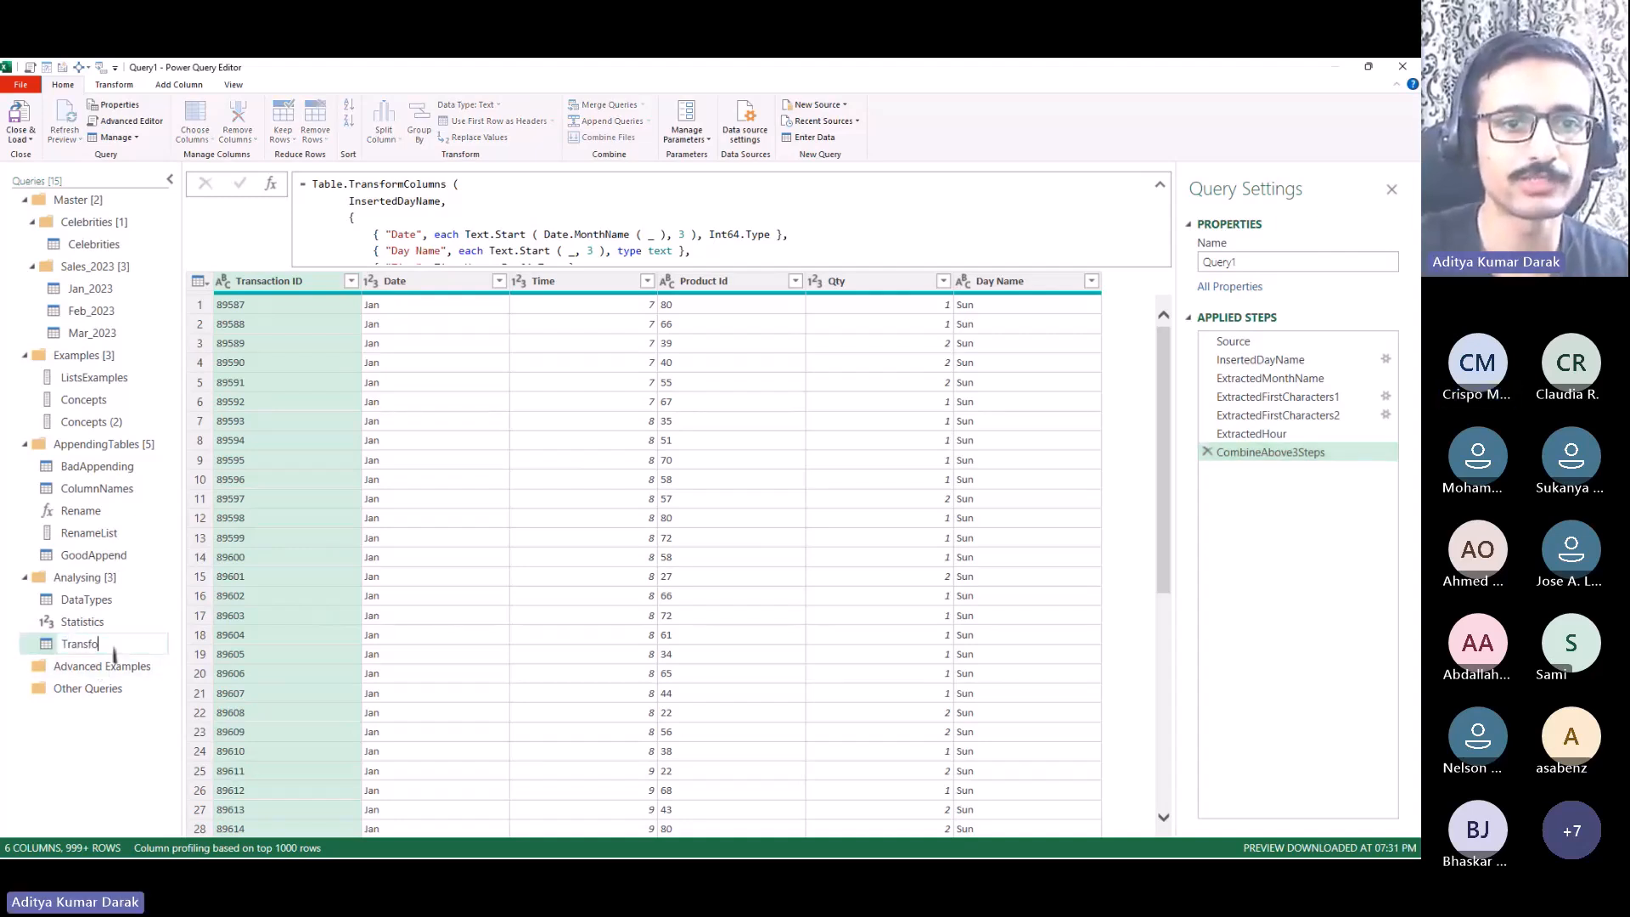
pyautogui.write('rmations')
pyautogui.press('Return')
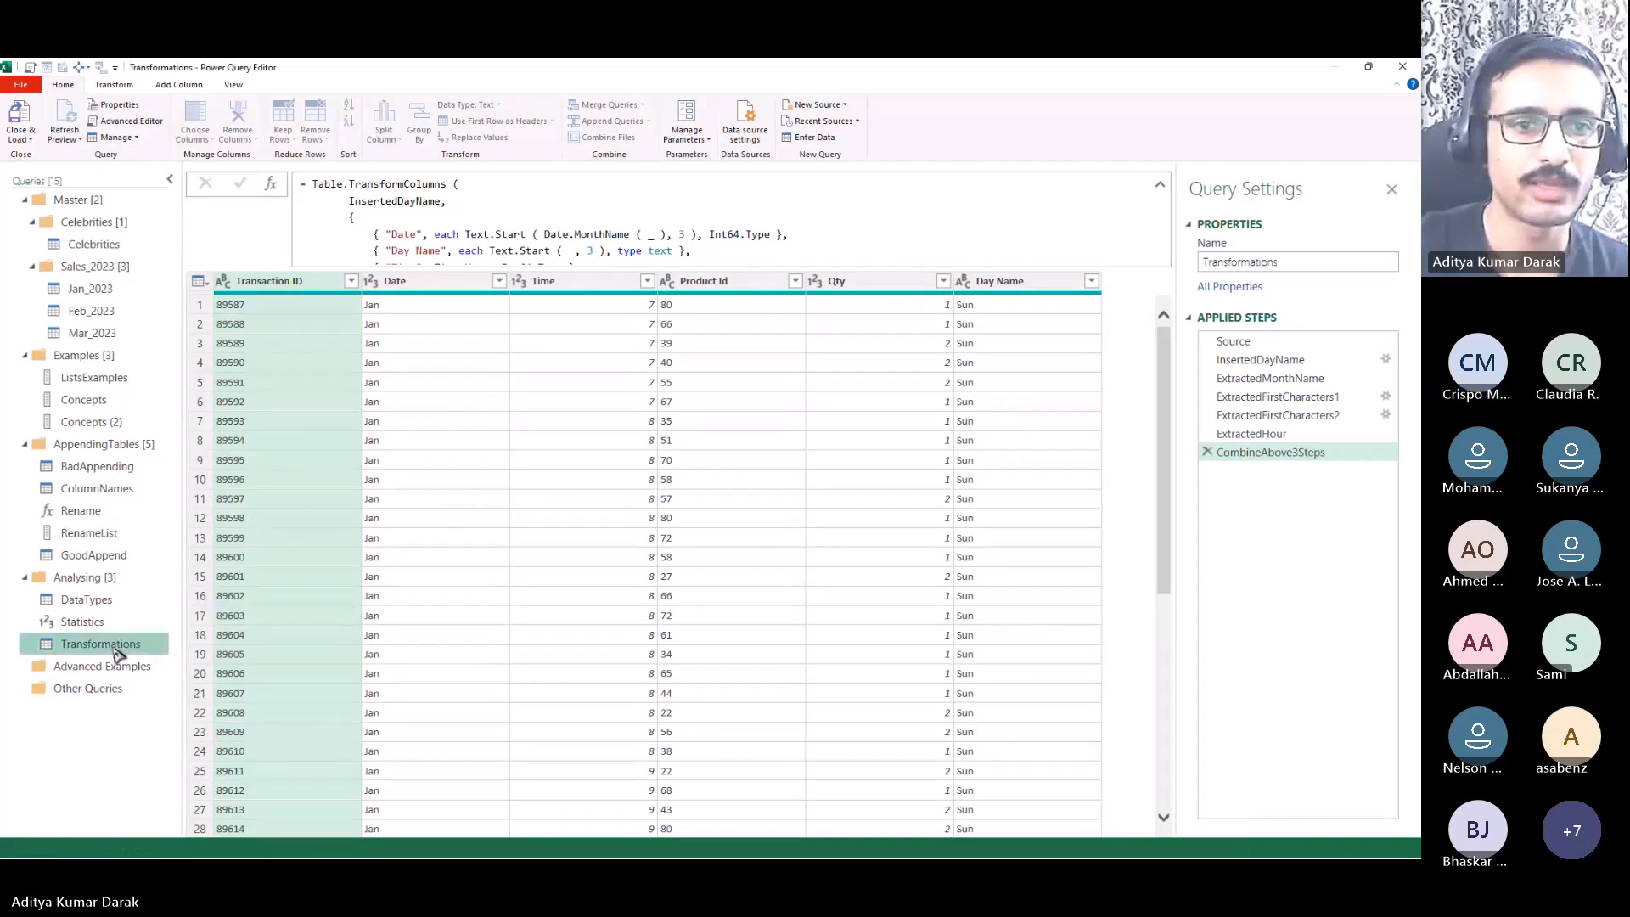
# Step: Examine the Date, Product Id and Day Name columns in the CombineAbove3Steps result
pyautogui.click(429, 311)
pyautogui.click(731, 287)
pyautogui.click(963, 281)
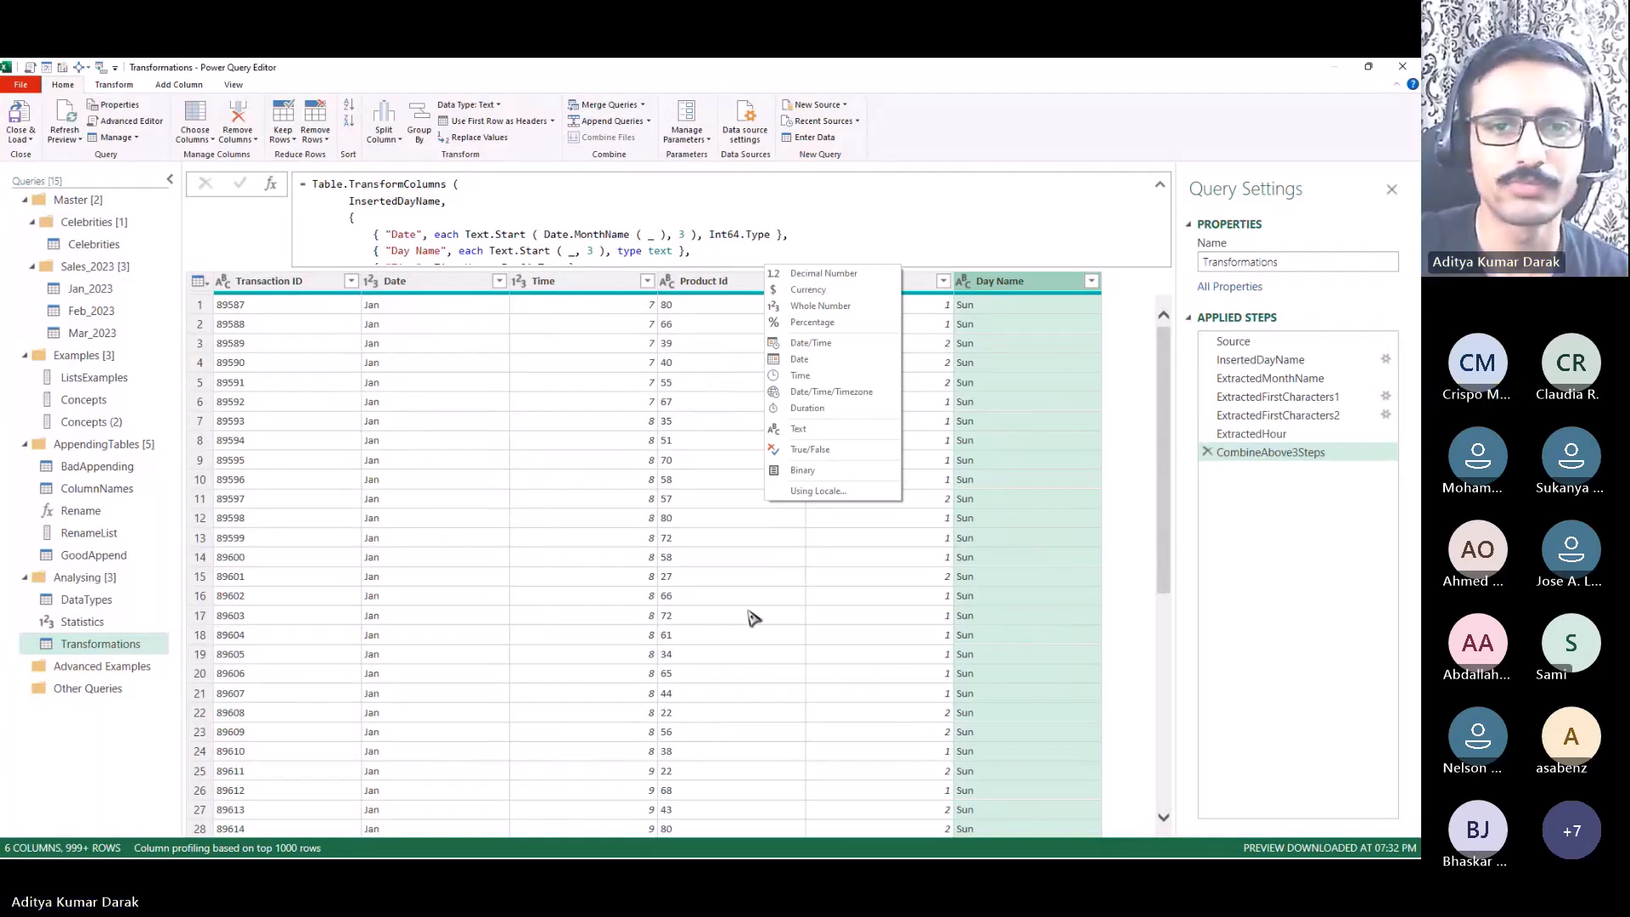
pyautogui.click(696, 617)
pyautogui.click(694, 615)
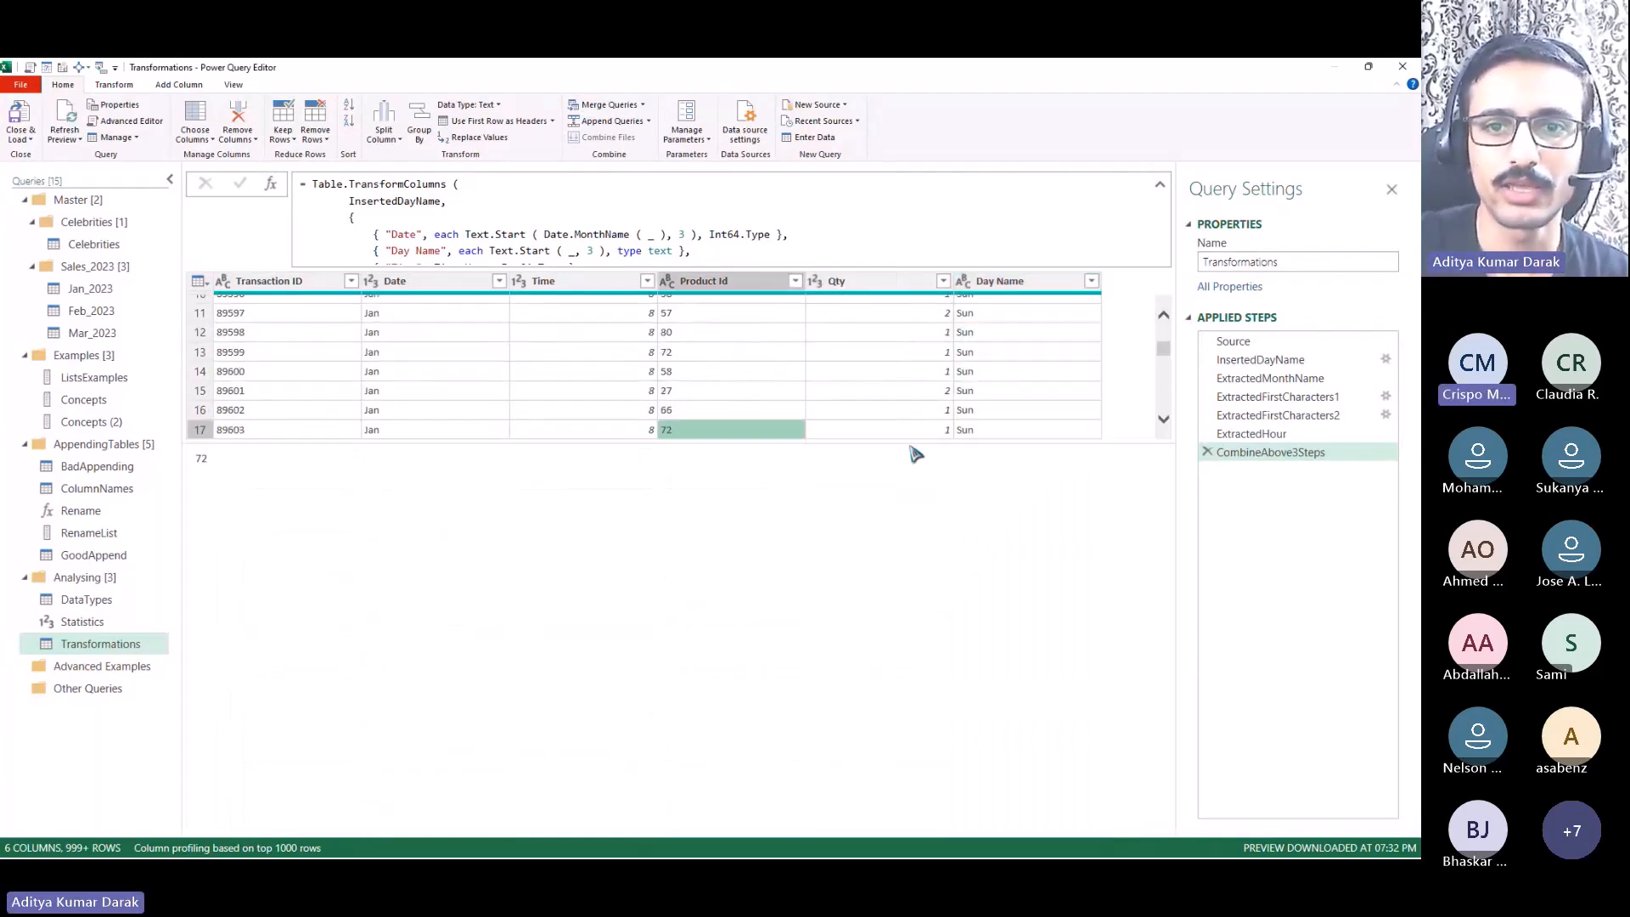
# Step: Create a reference of the Transformations query and rename it RemoveCols
pyautogui.moveTo(910, 496); pyautogui.dragTo(917, 747)
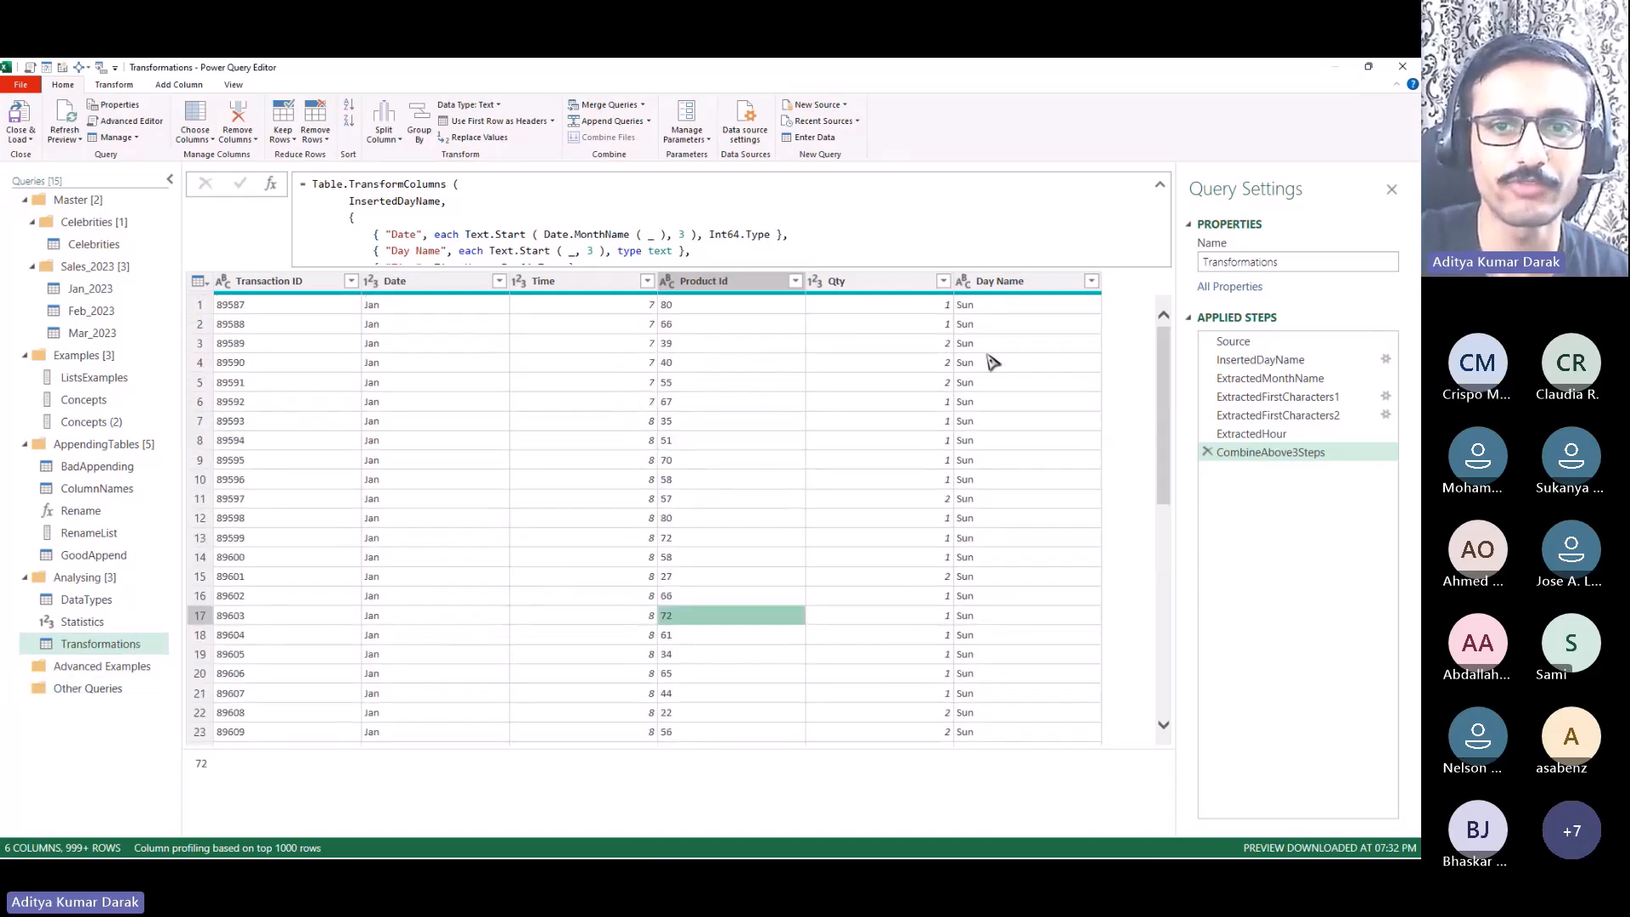
pyautogui.rightClick(159, 648)
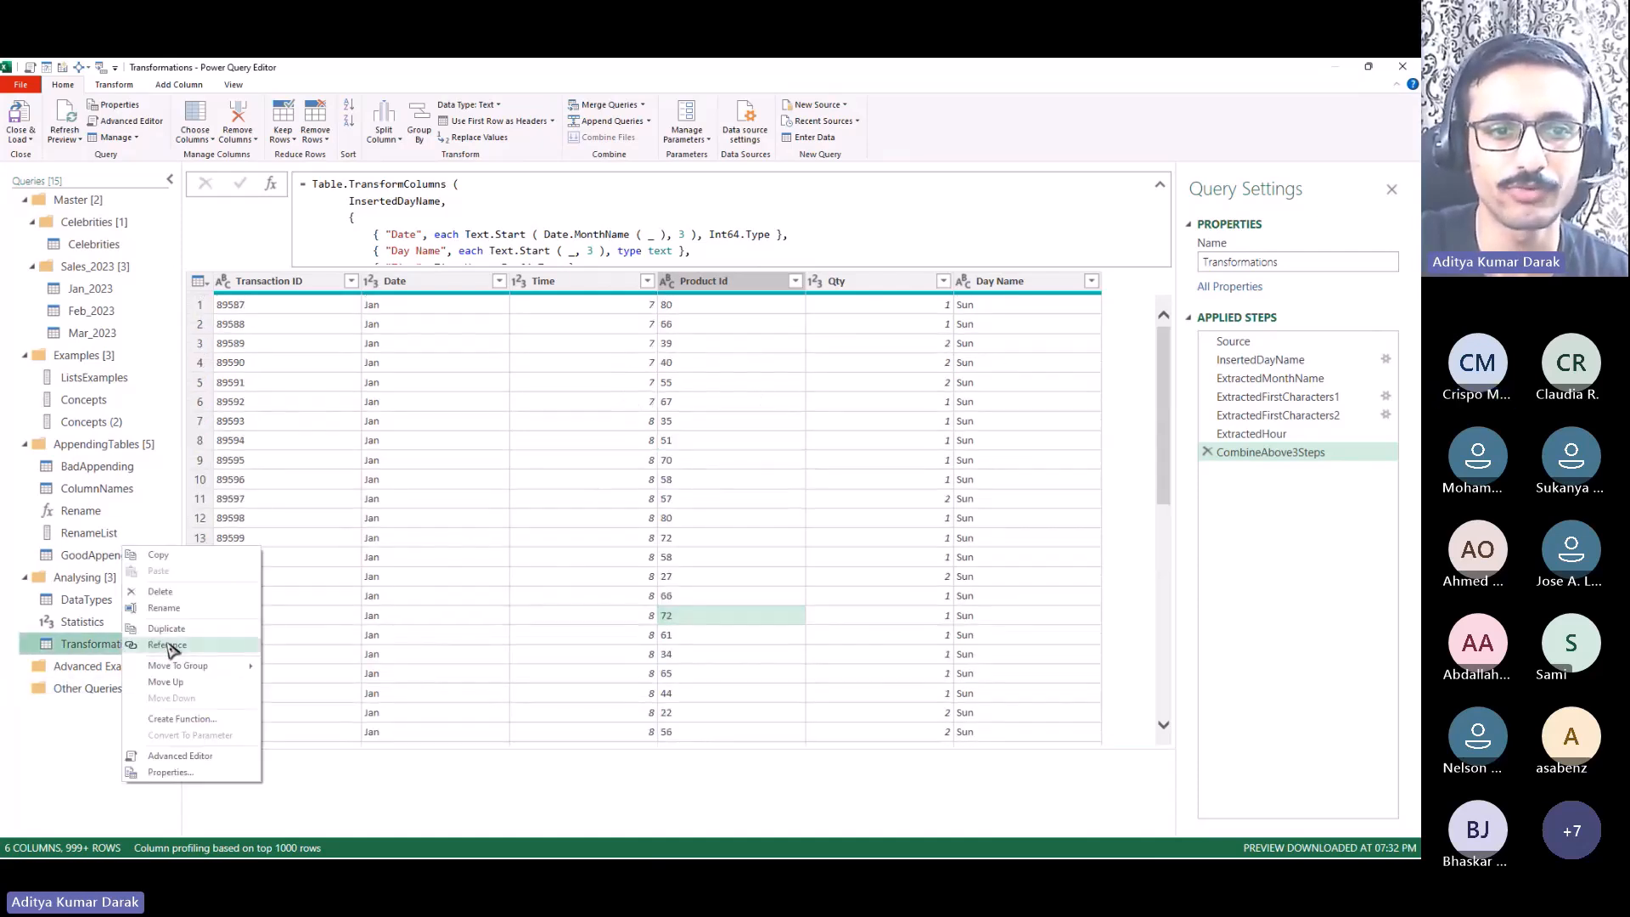
pyautogui.click(163, 649)
pyautogui.doubleClick(138, 667)
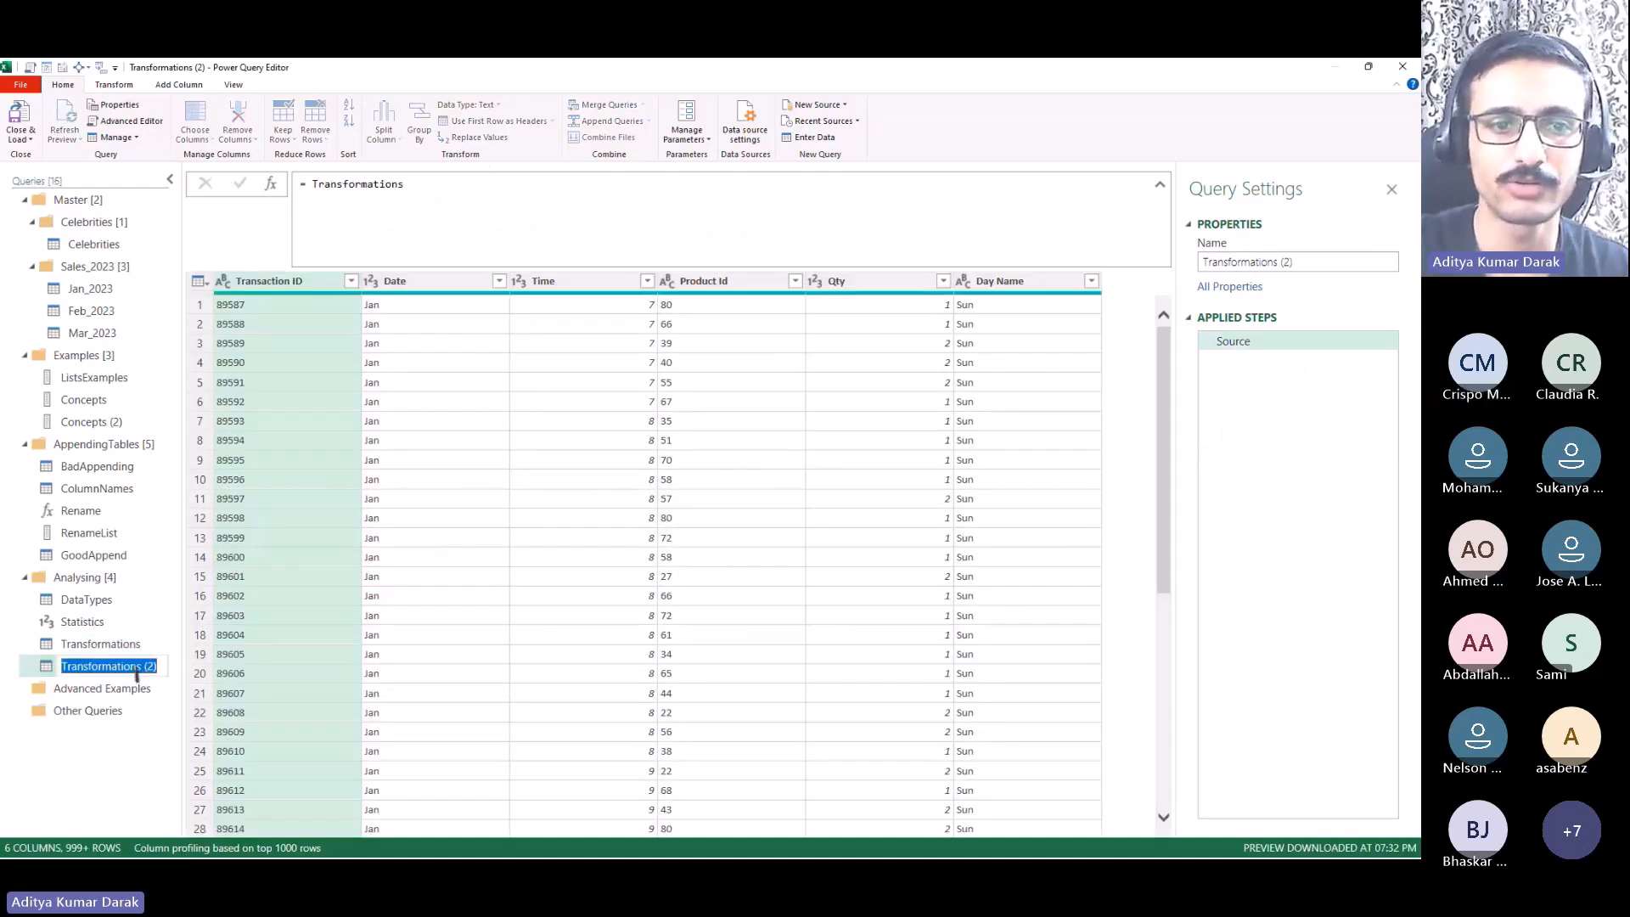
pyautogui.write('RemoveC')
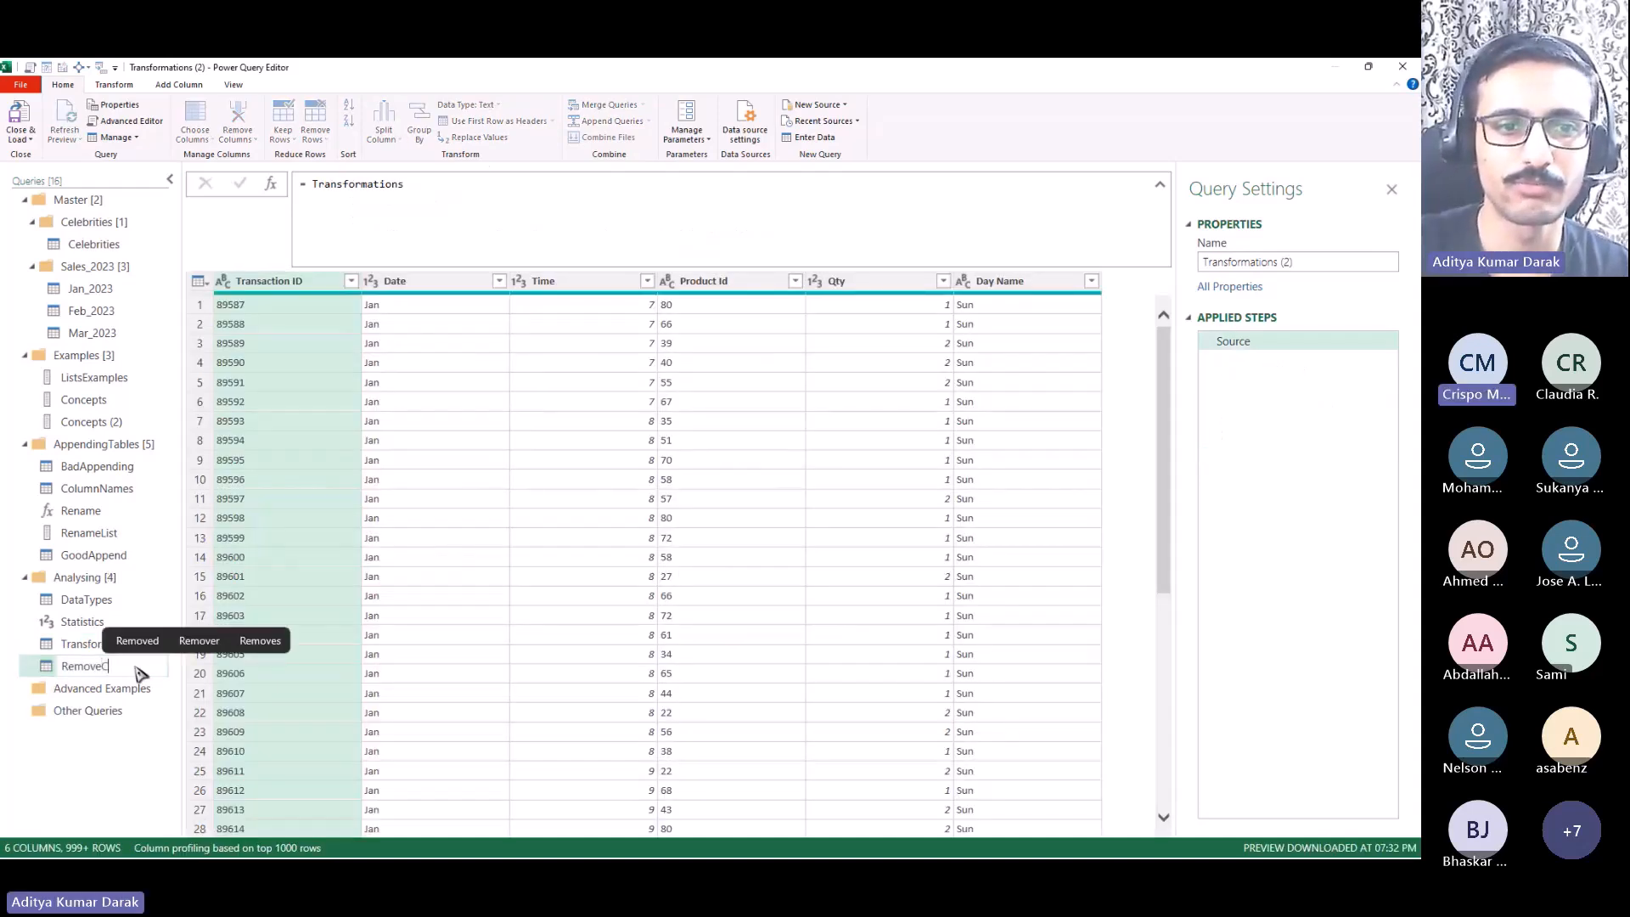
pyautogui.write('olus')
pyautogui.press('Return')
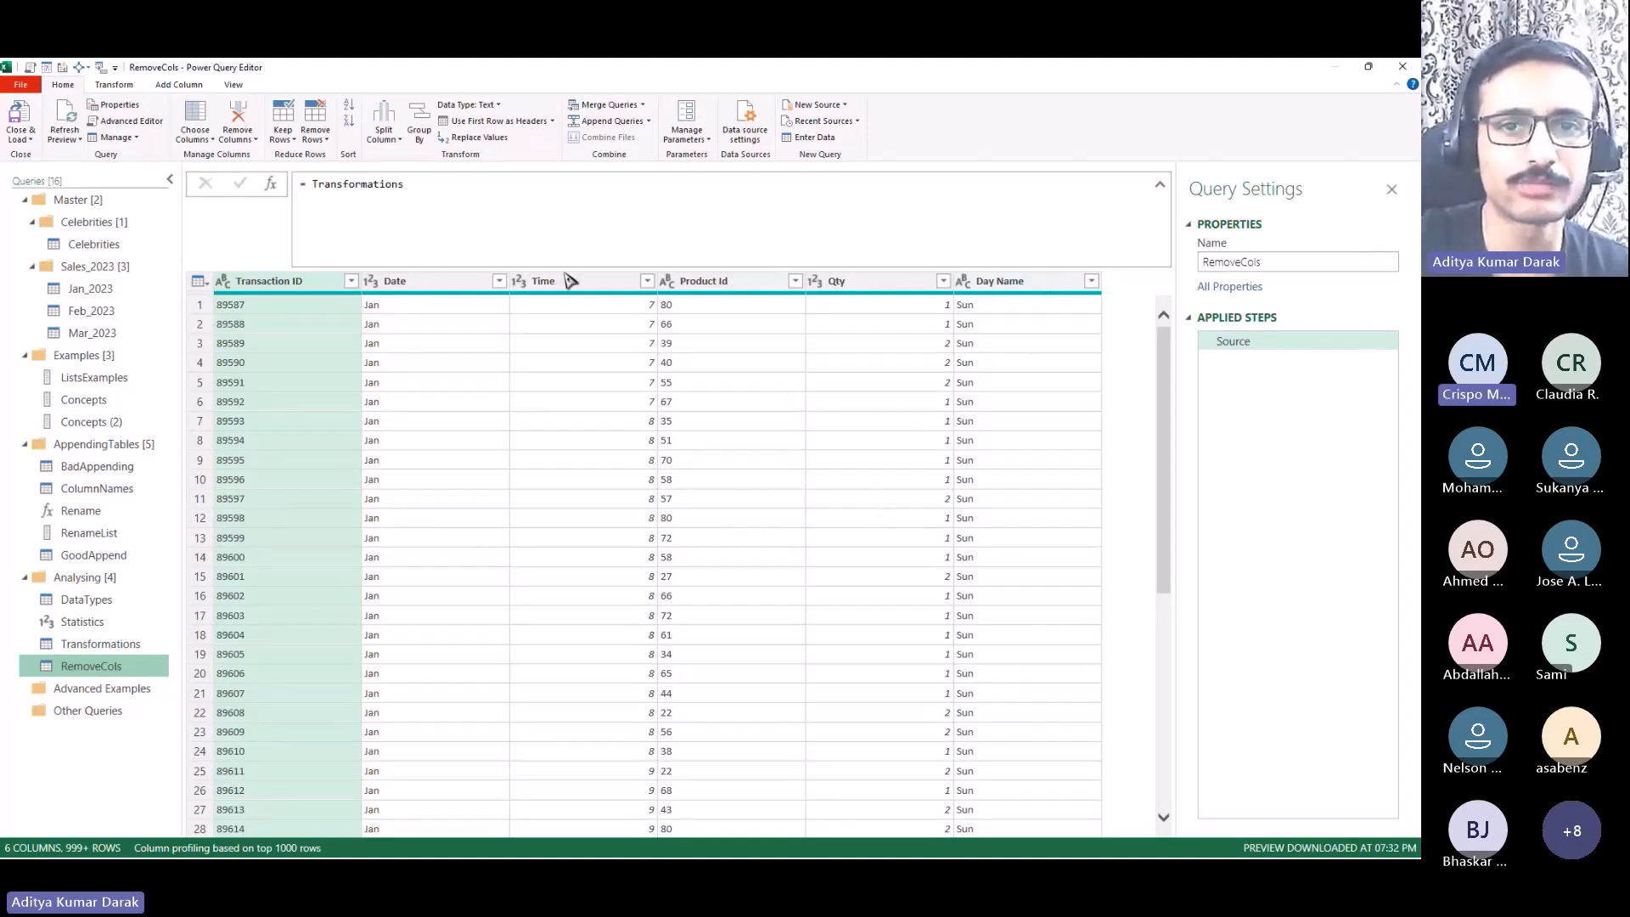
pyautogui.click(598, 289)
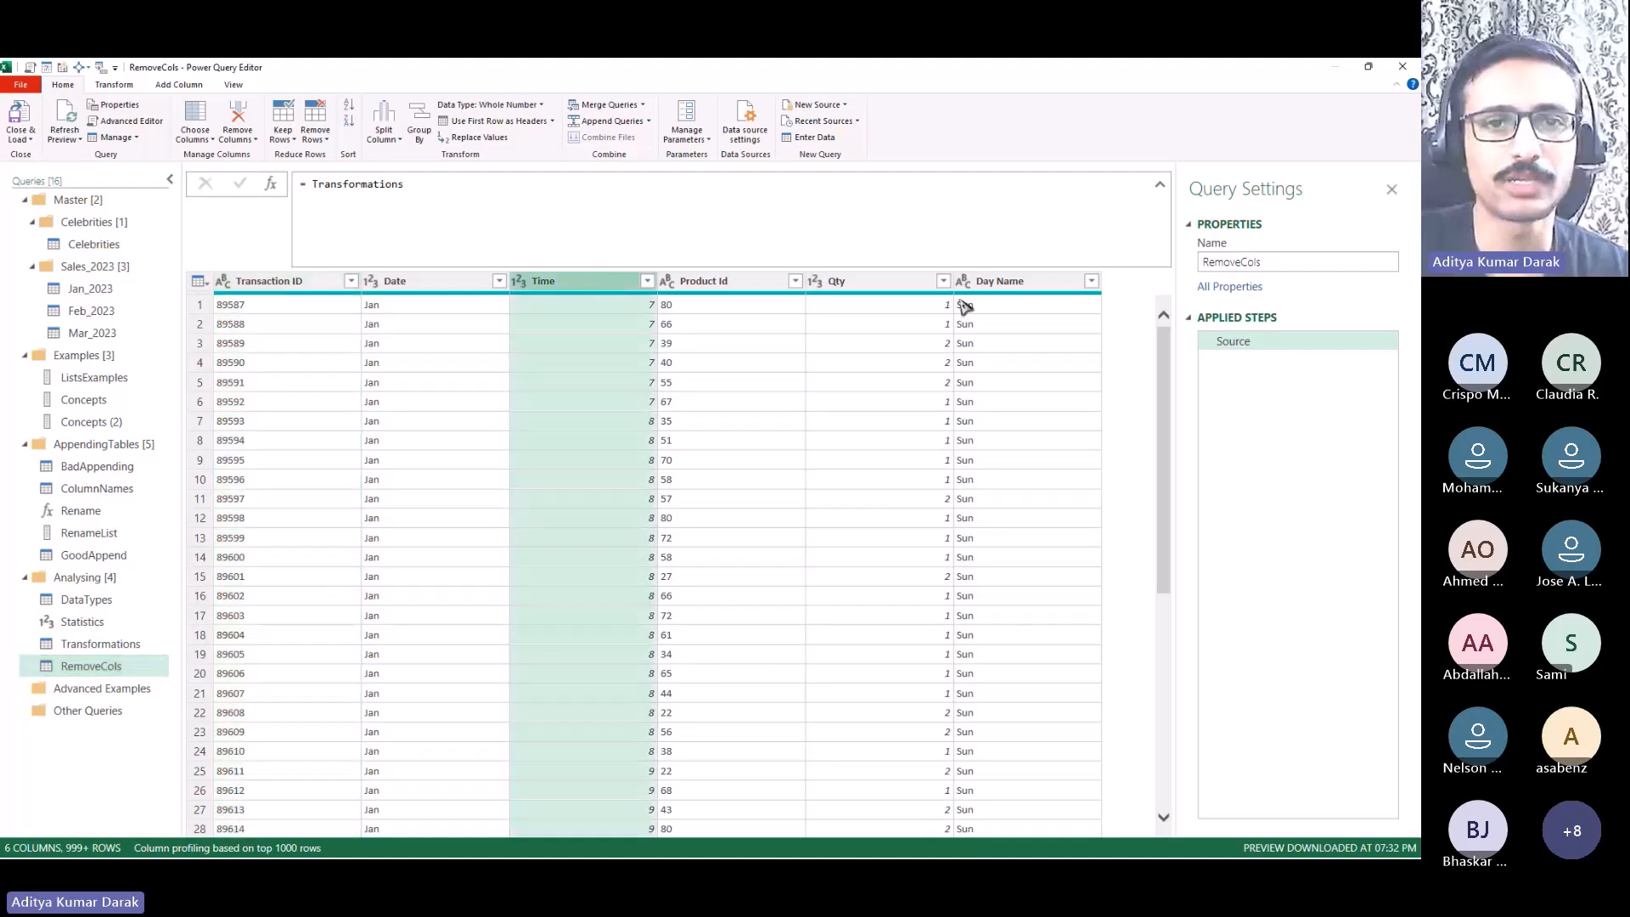
pyautogui.keyDown('ctrl'); pyautogui.click(1049, 283); pyautogui.keyUp('ctrl')
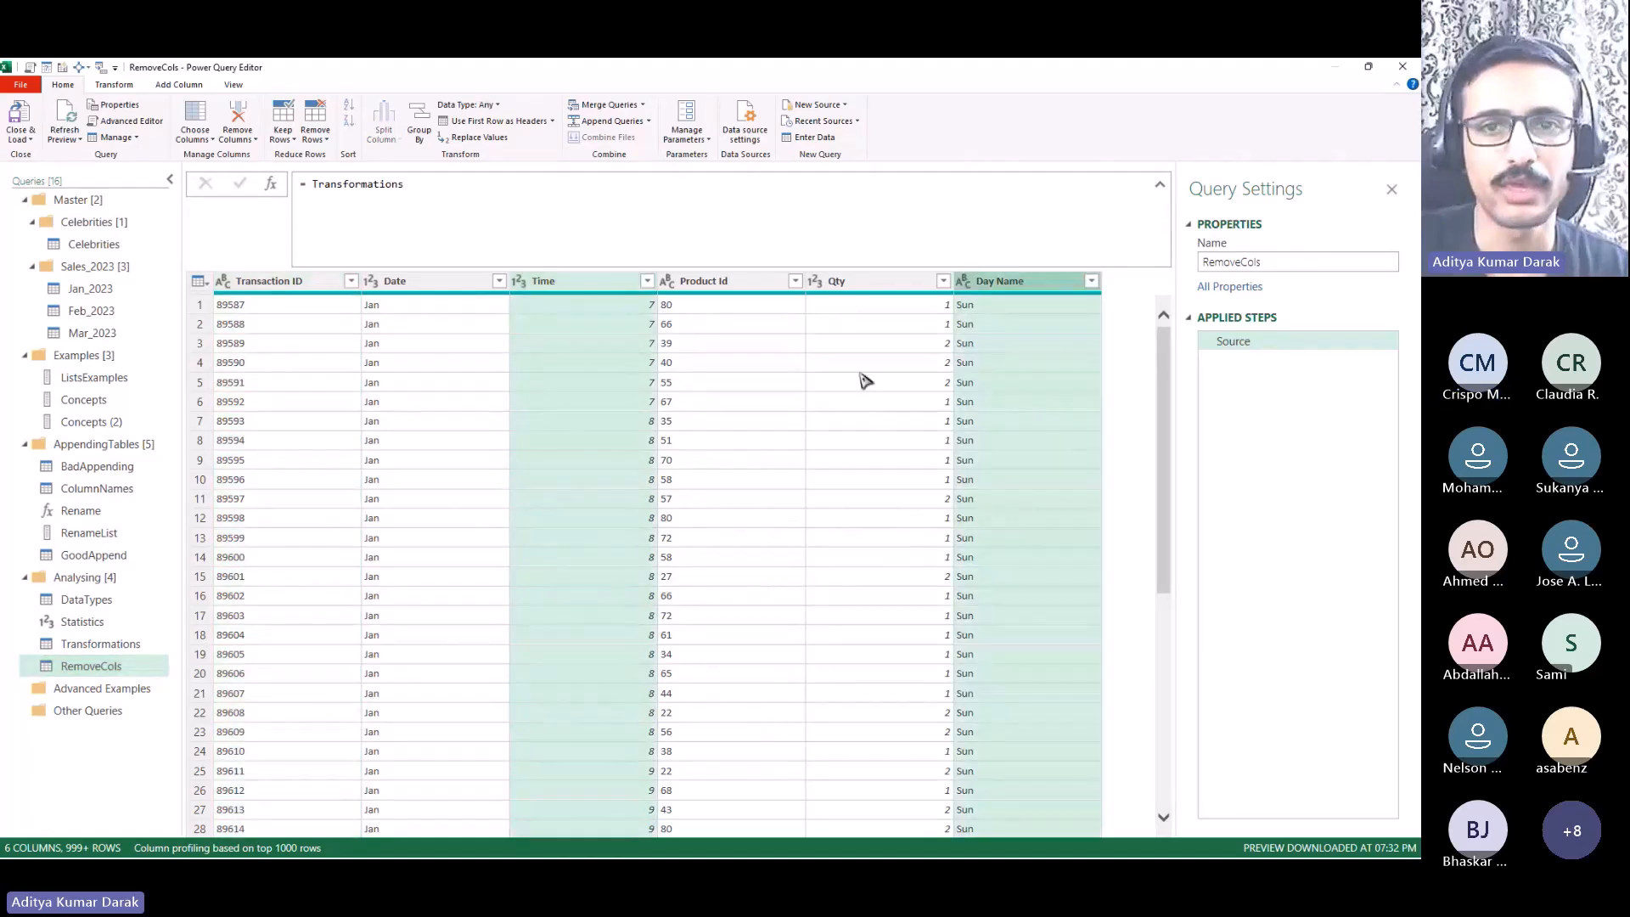
pyautogui.keyDown('ctrl'); pyautogui.click(875, 289); pyautogui.keyUp('ctrl')
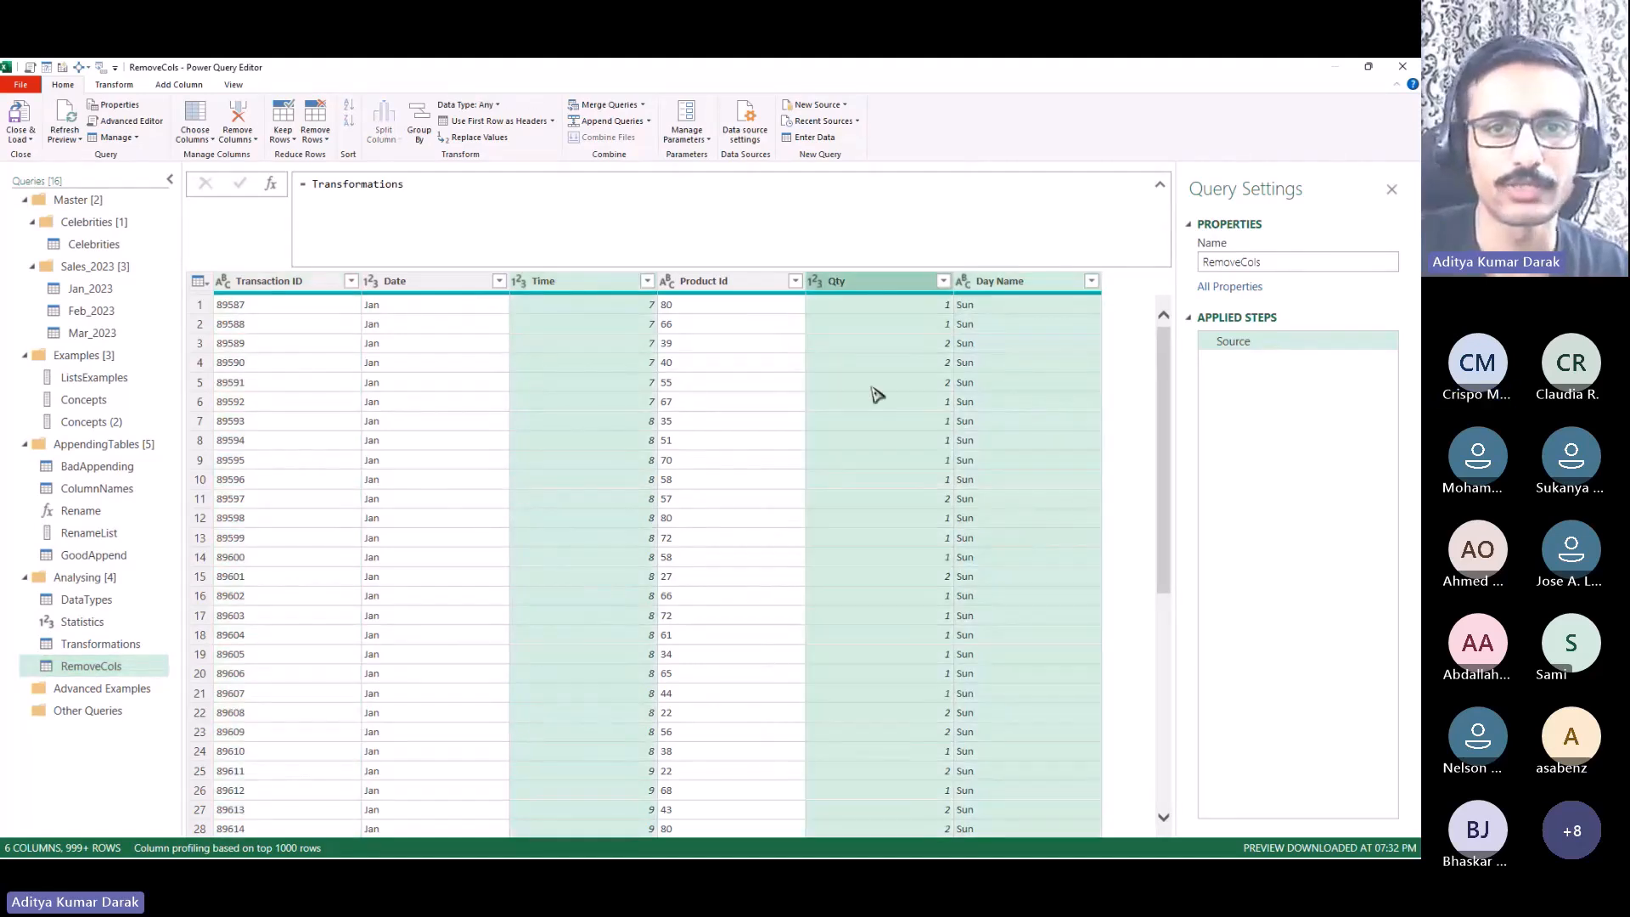
pyautogui.rightClick(880, 294)
pyautogui.press('Escape')
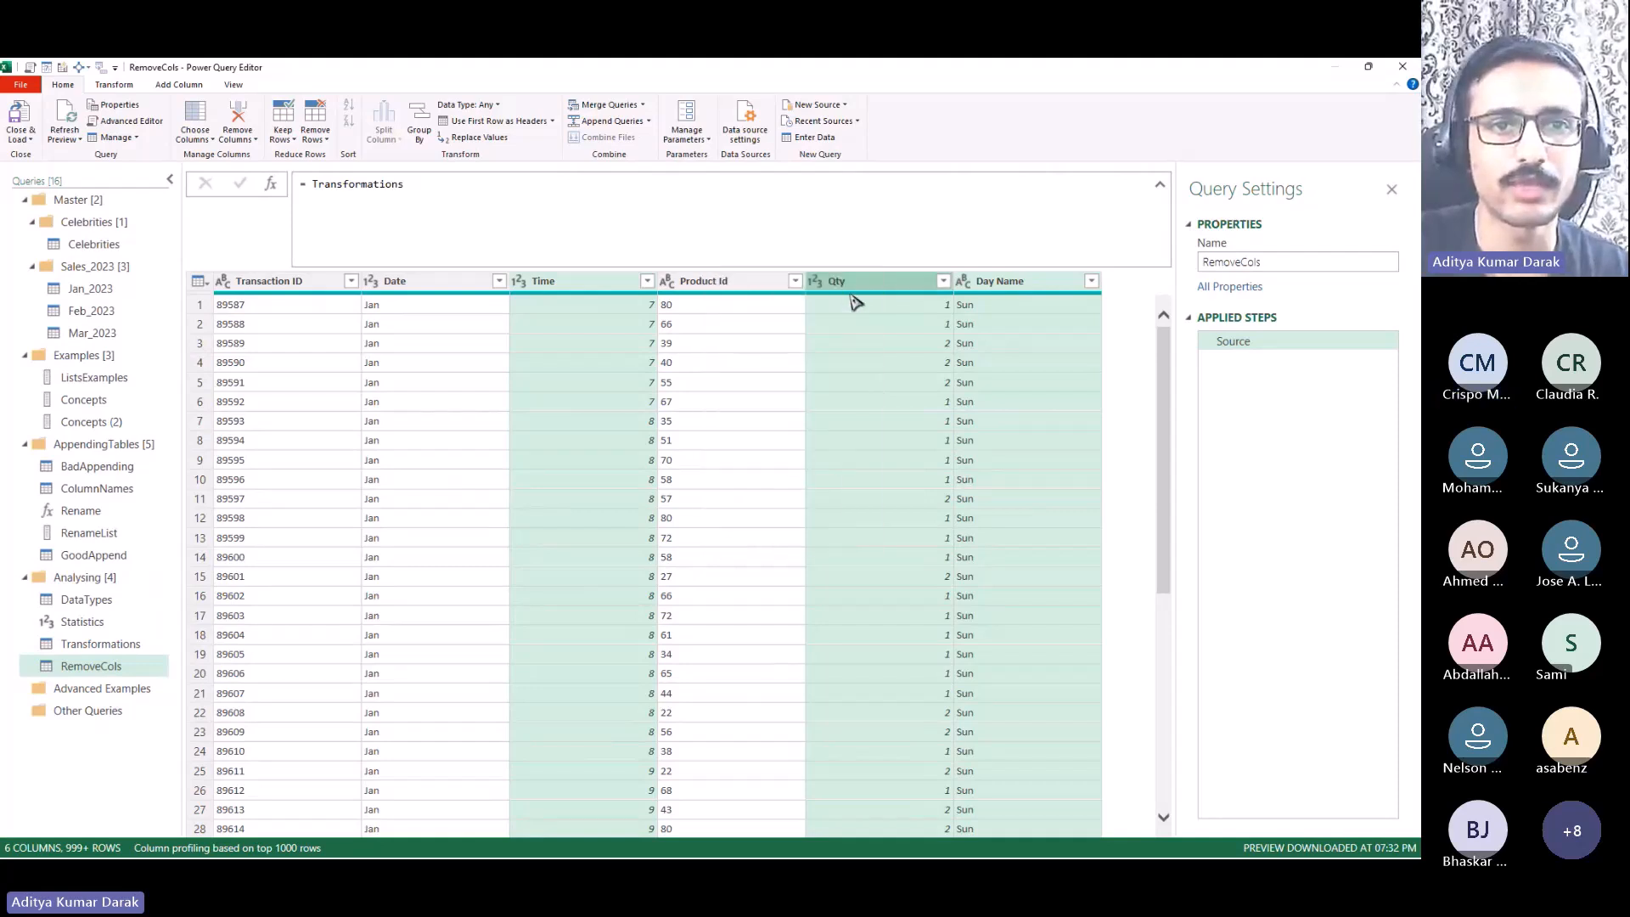
# Step: Remove the Transaction ID, Date and Product Id columns from the RemoveCols query
pyautogui.click(288, 281)
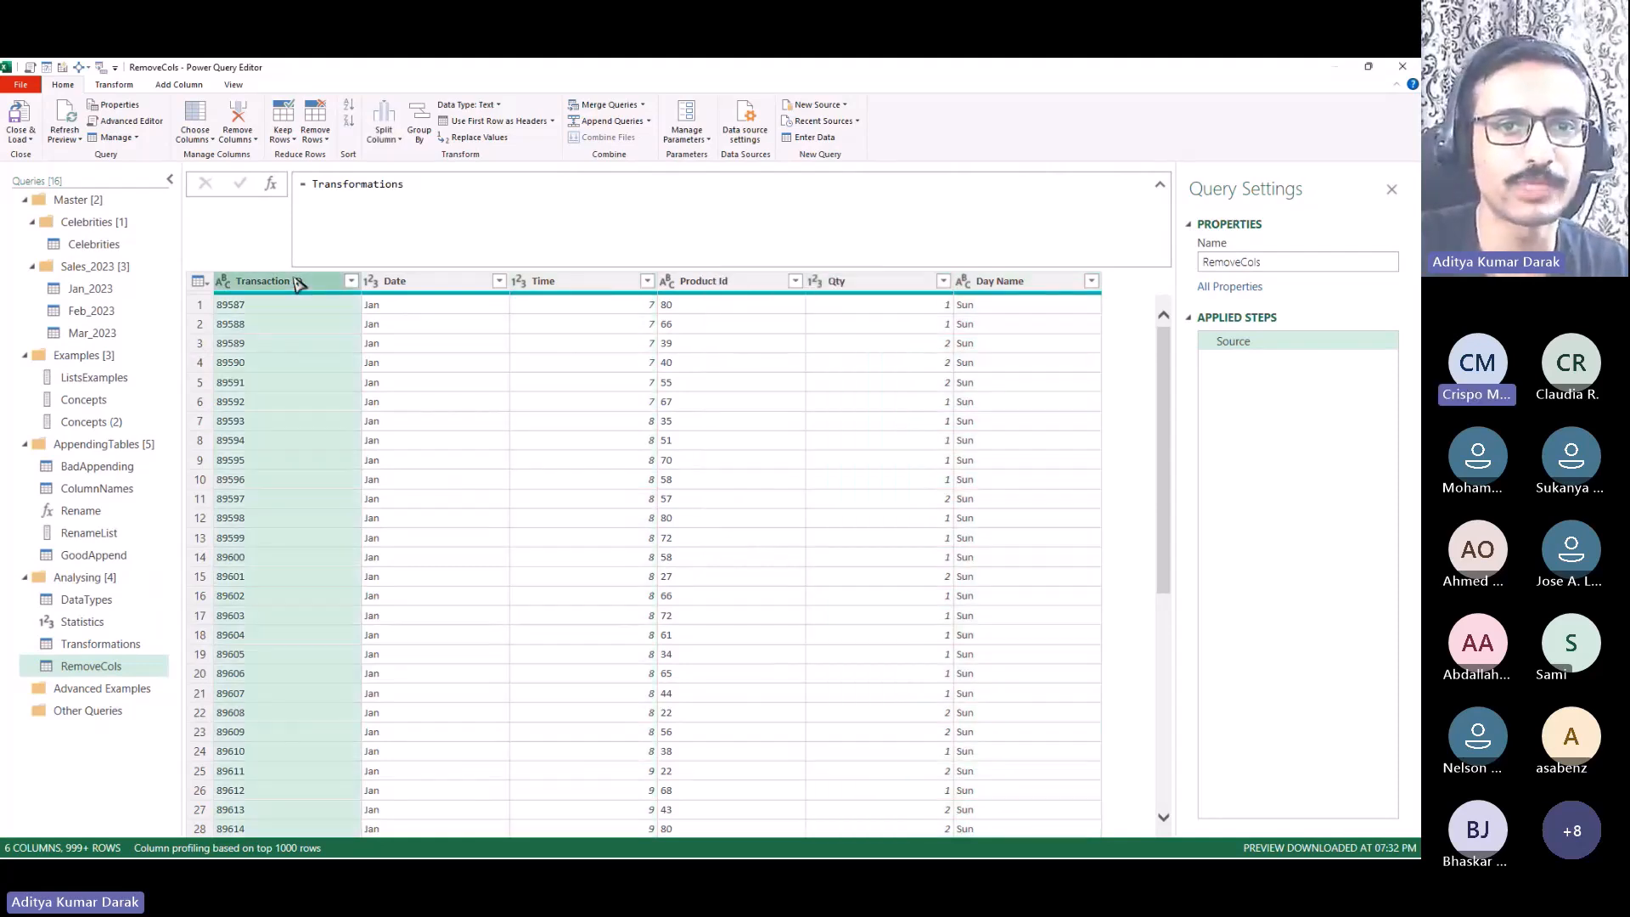
pyautogui.press('Delete')
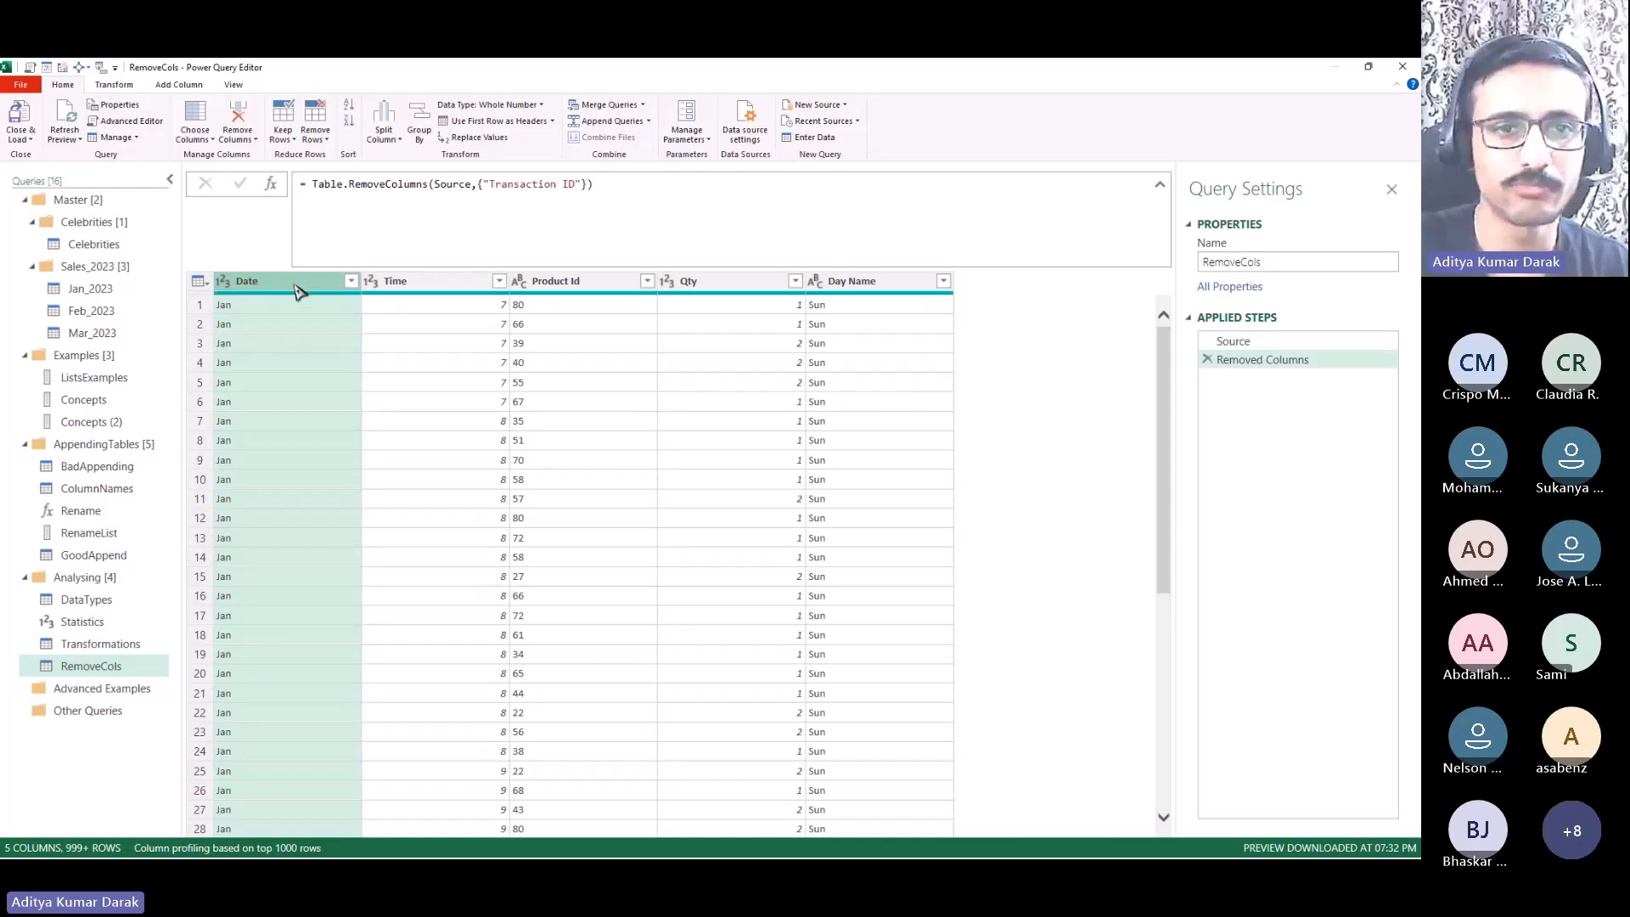
pyautogui.press('Delete')
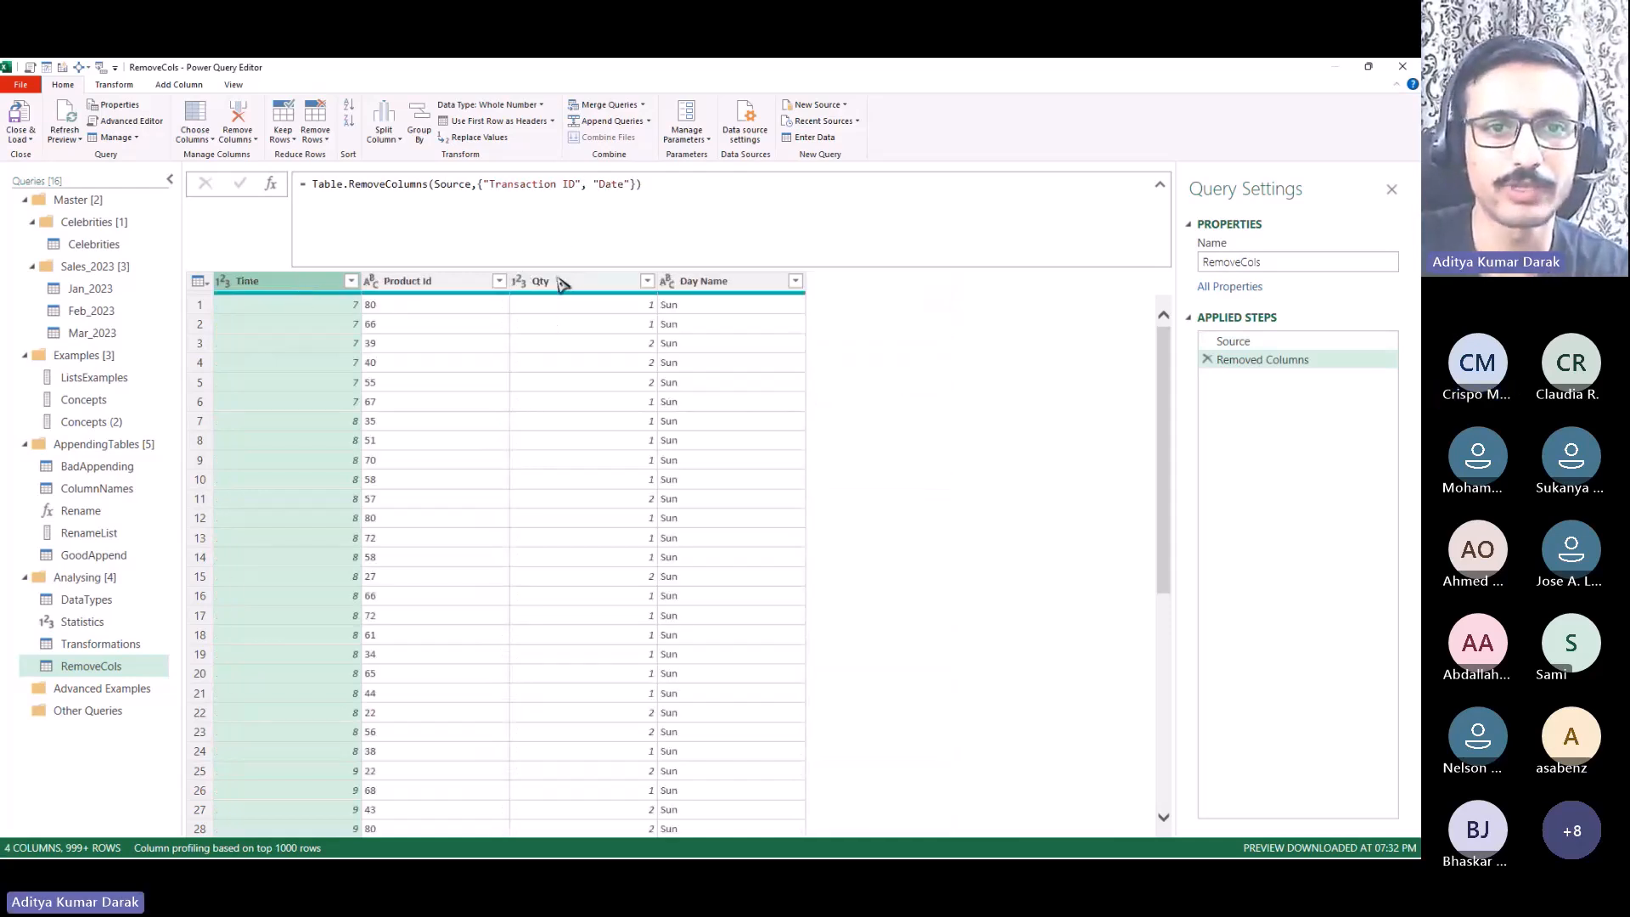
pyautogui.click(454, 281)
pyautogui.press('Delete')
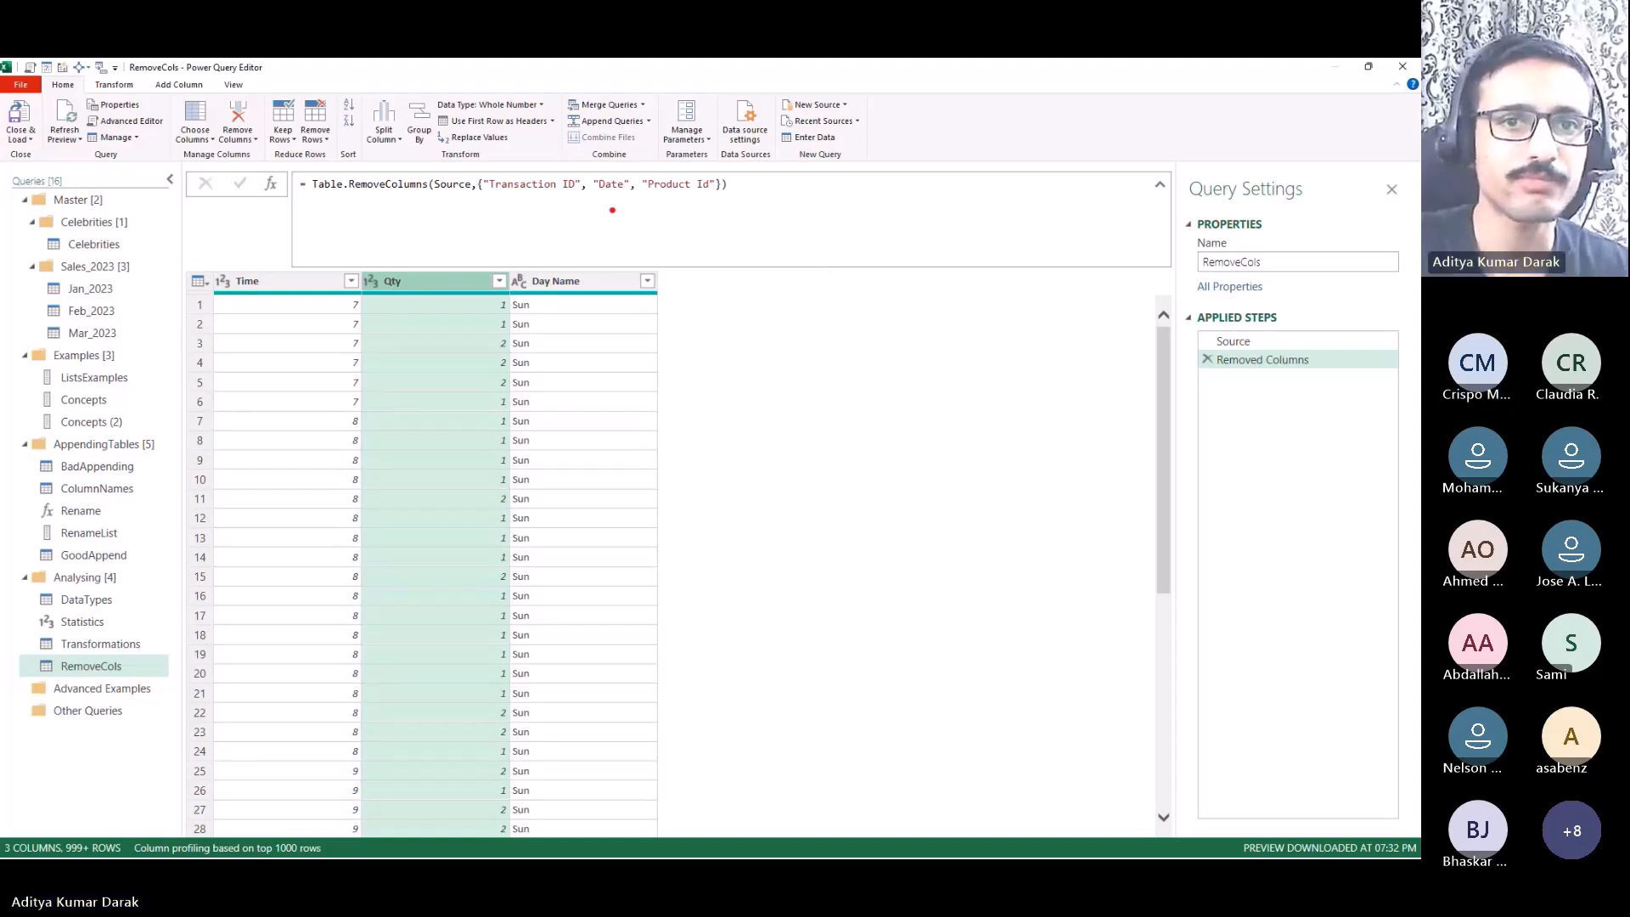
# Step: Examine the Table.RemoveColumns formula in RemoveCols, especially its list of column names, in an enlarged view
pyautogui.moveTo(452, 243); pyautogui.dragTo(478, 194)
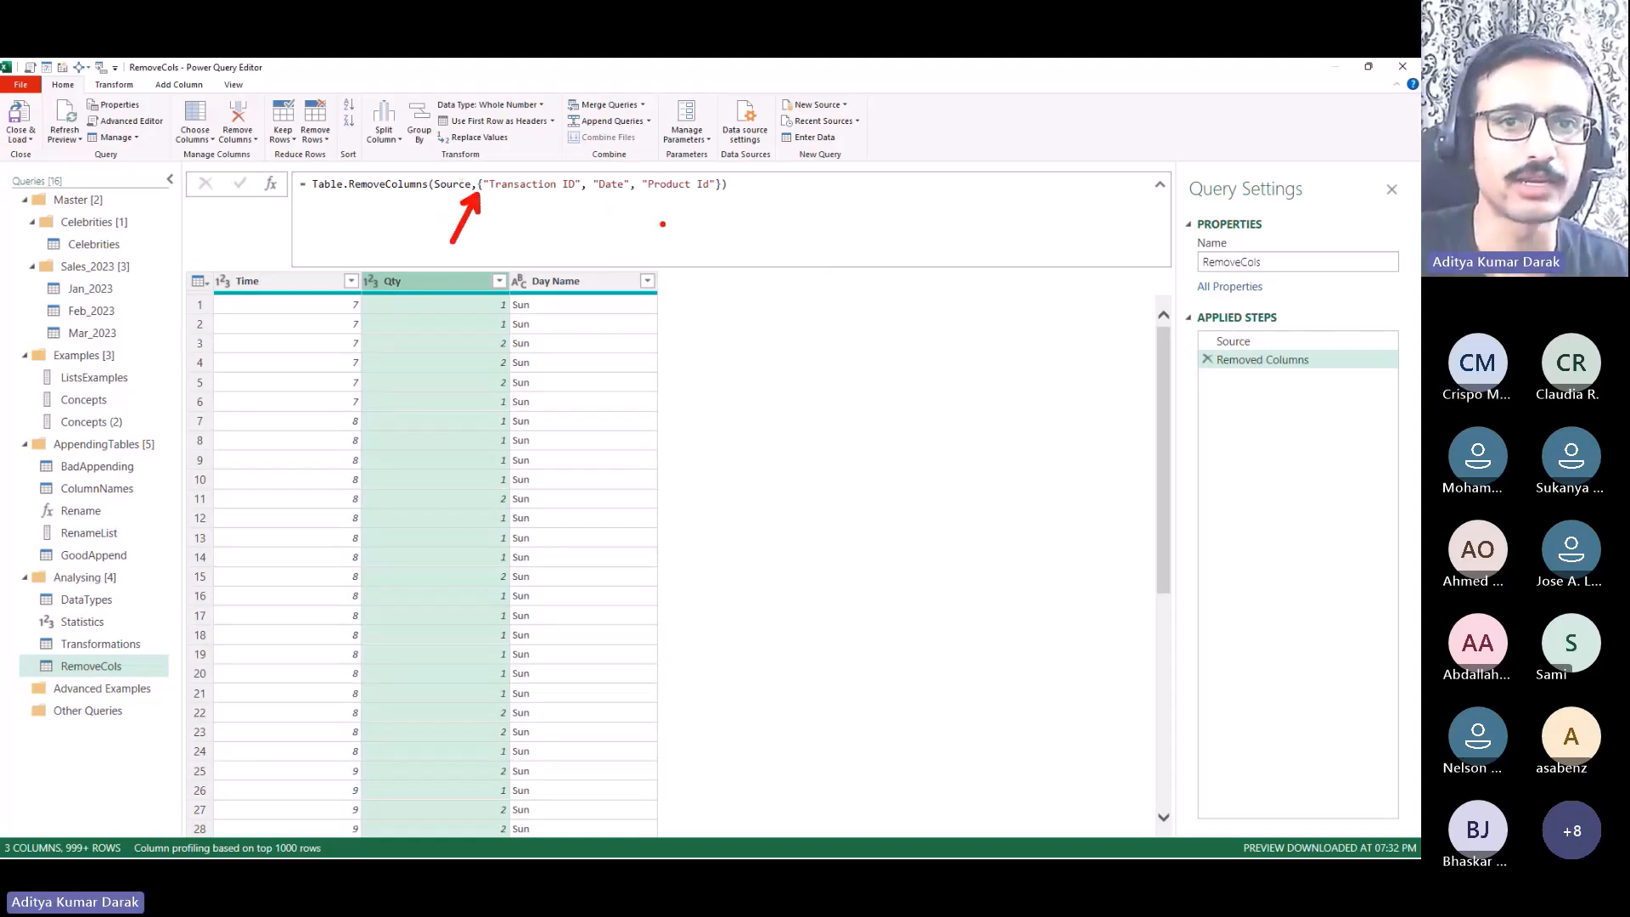
pyautogui.moveTo(744, 273); pyautogui.dragTo(716, 198)
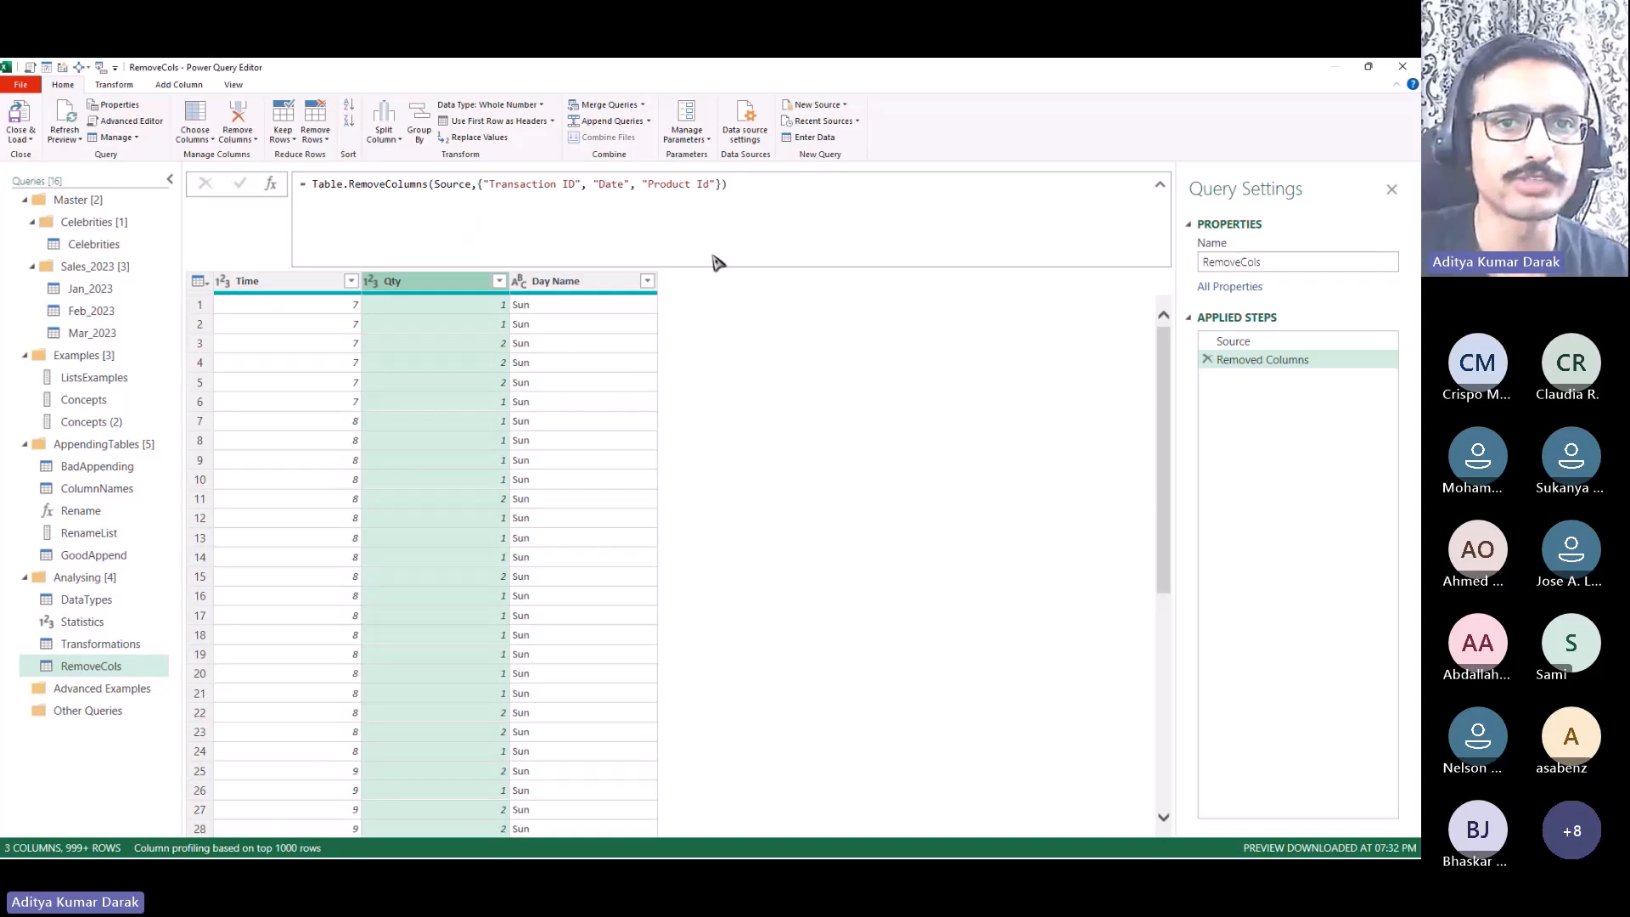
pyautogui.click(838, 191)
pyautogui.hotkey('ctrl', 'shift', '=')
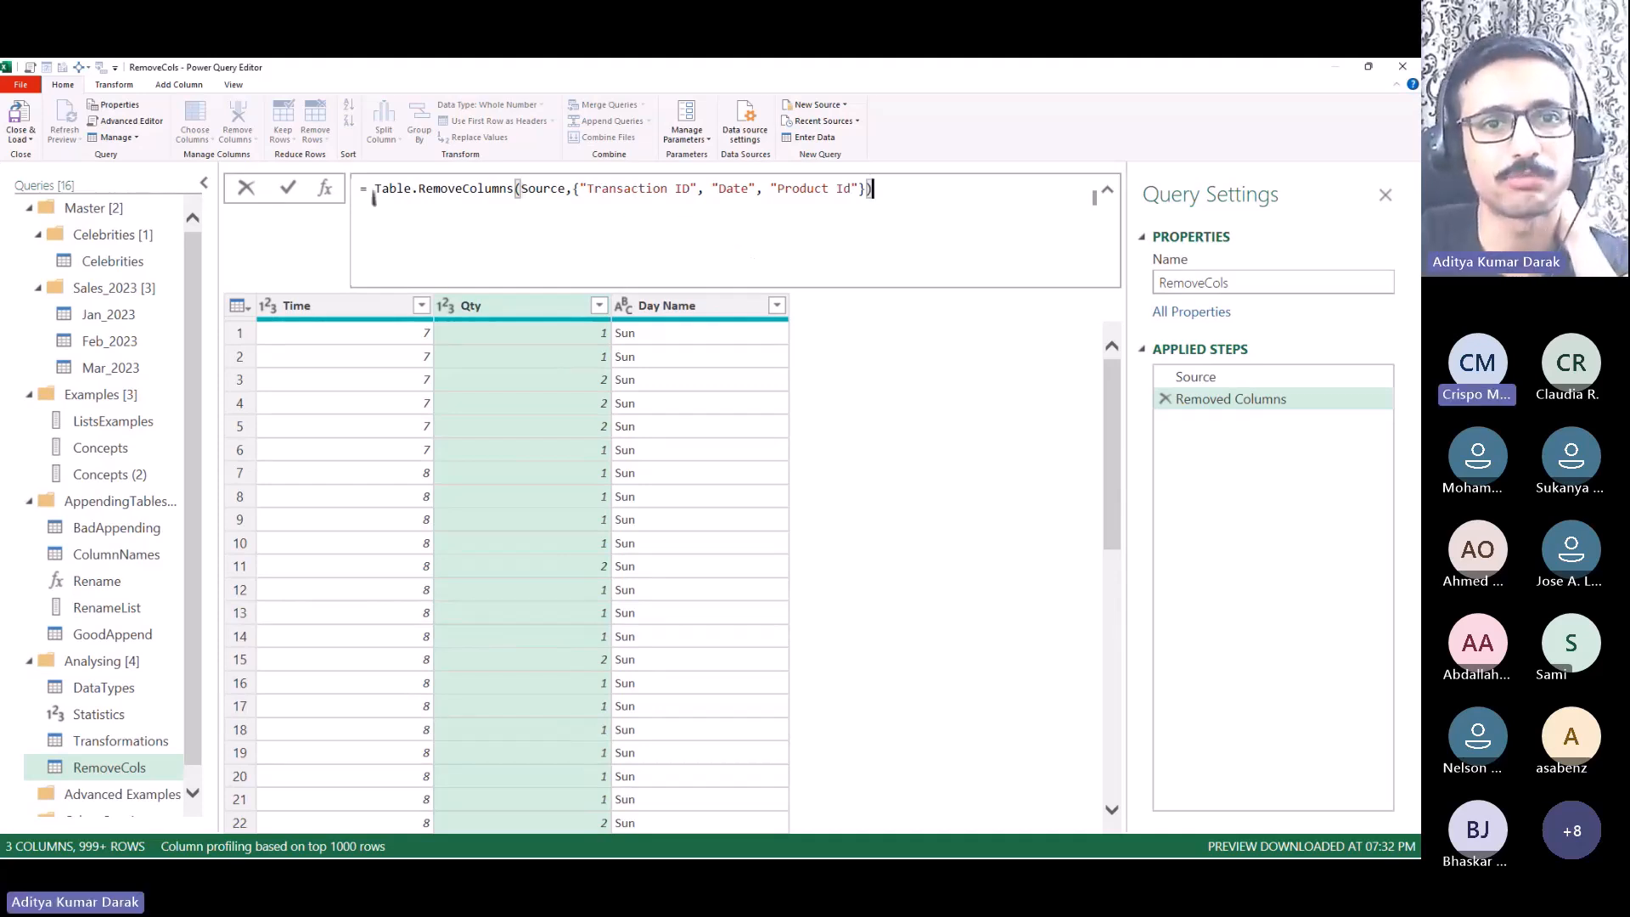
pyautogui.moveTo(373, 197); pyautogui.dragTo(974, 197)
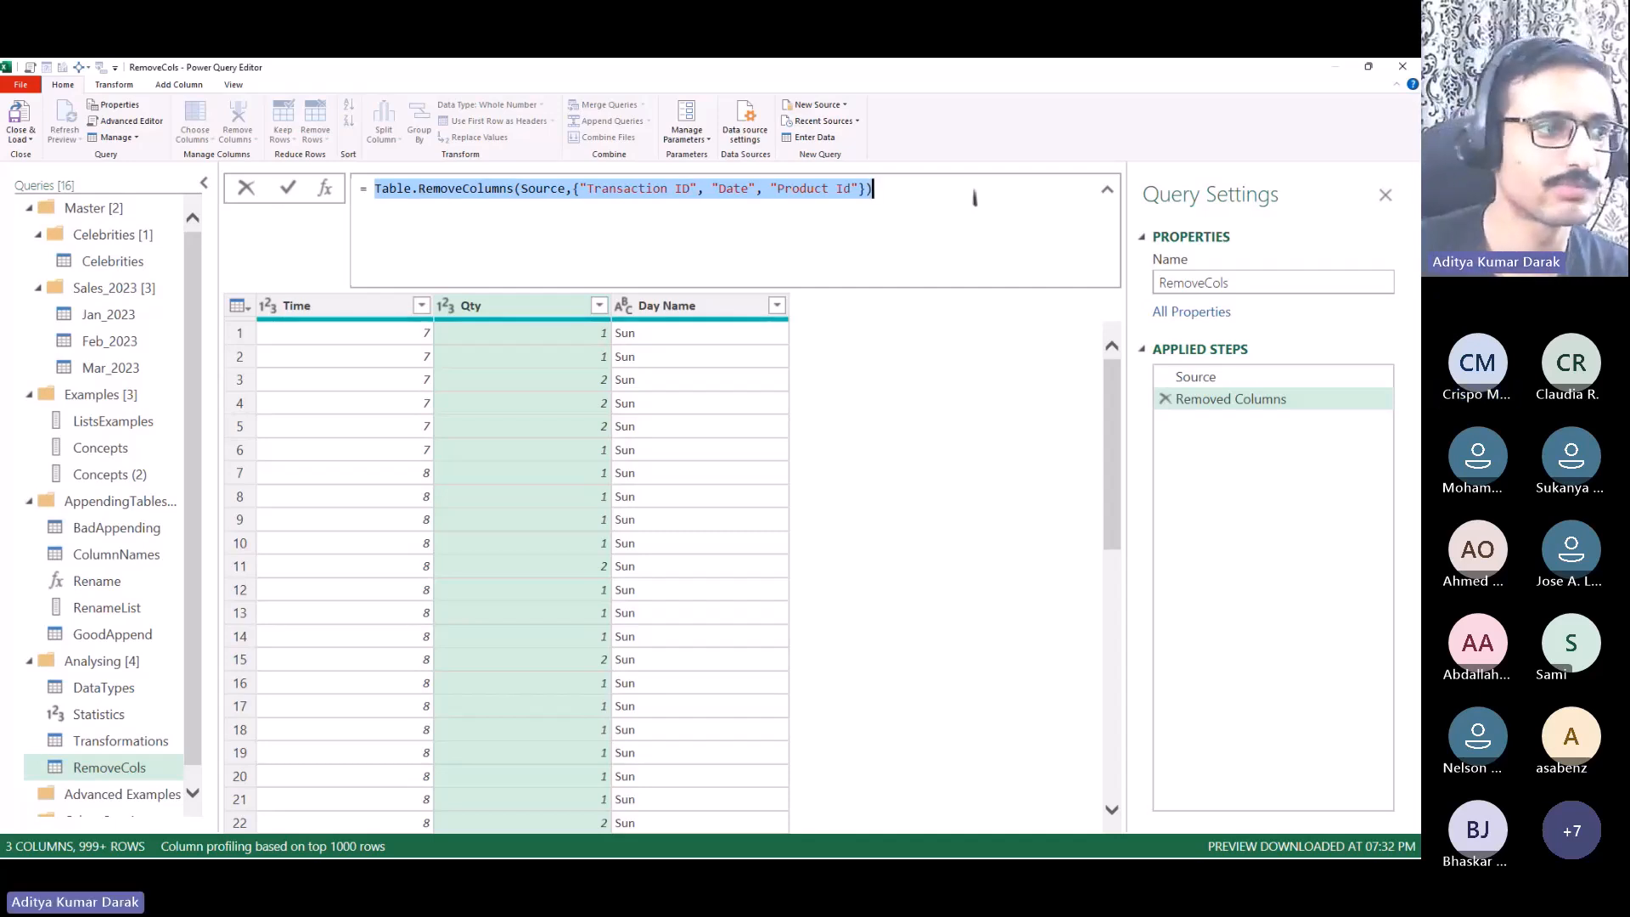
pyautogui.click(156, 755)
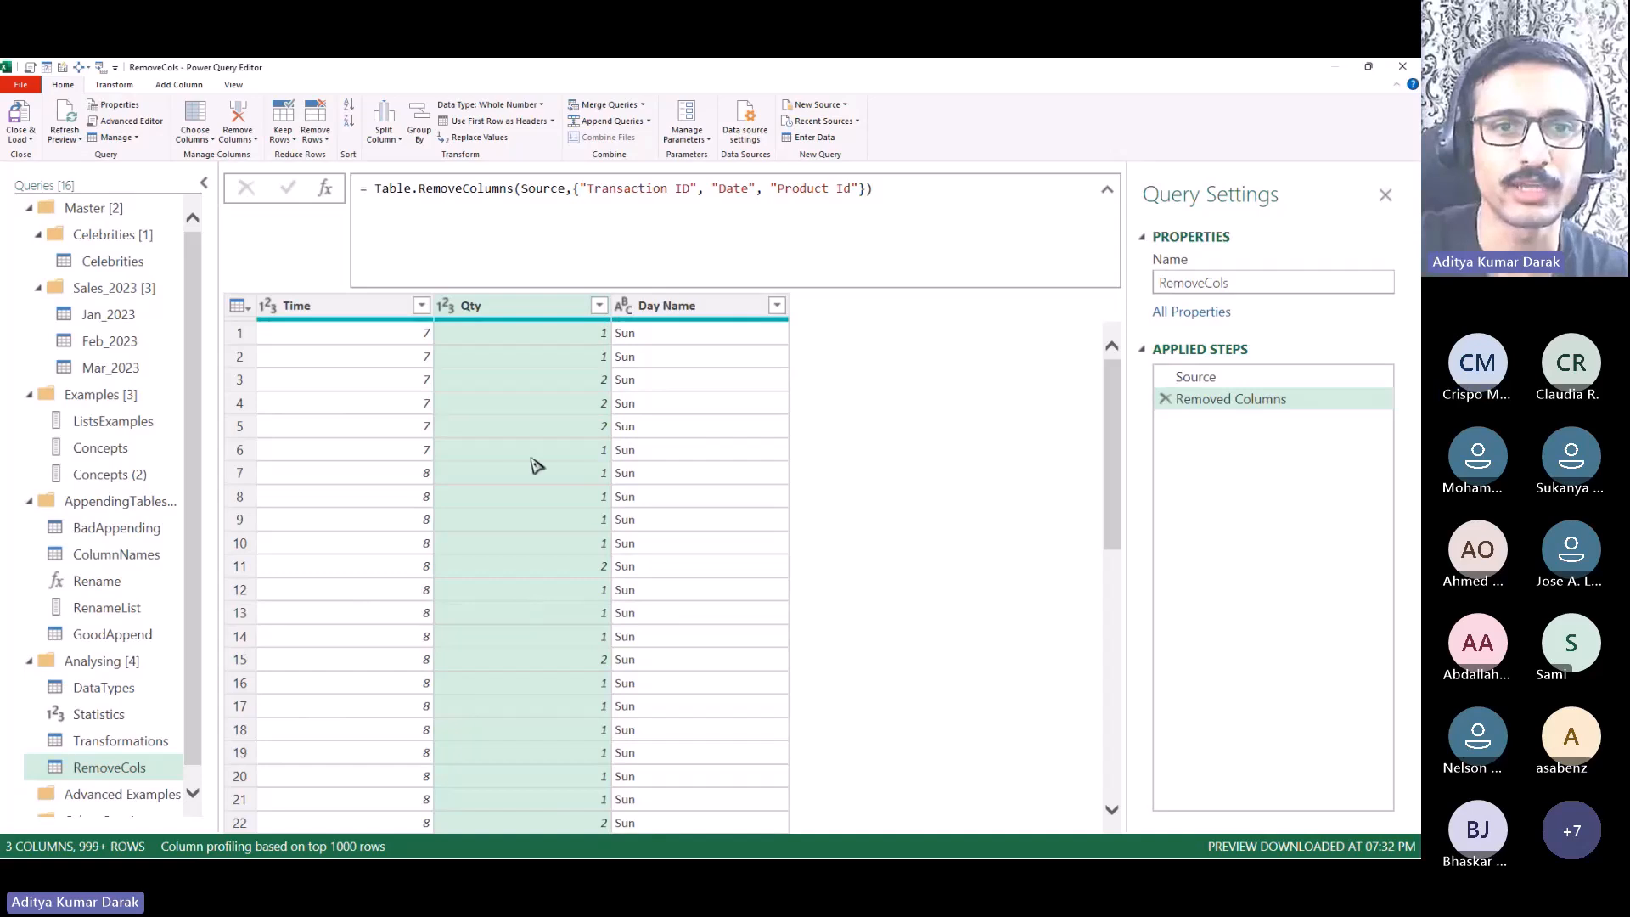
pyautogui.click(581, 188)
pyautogui.hotkey('shift', 'End')
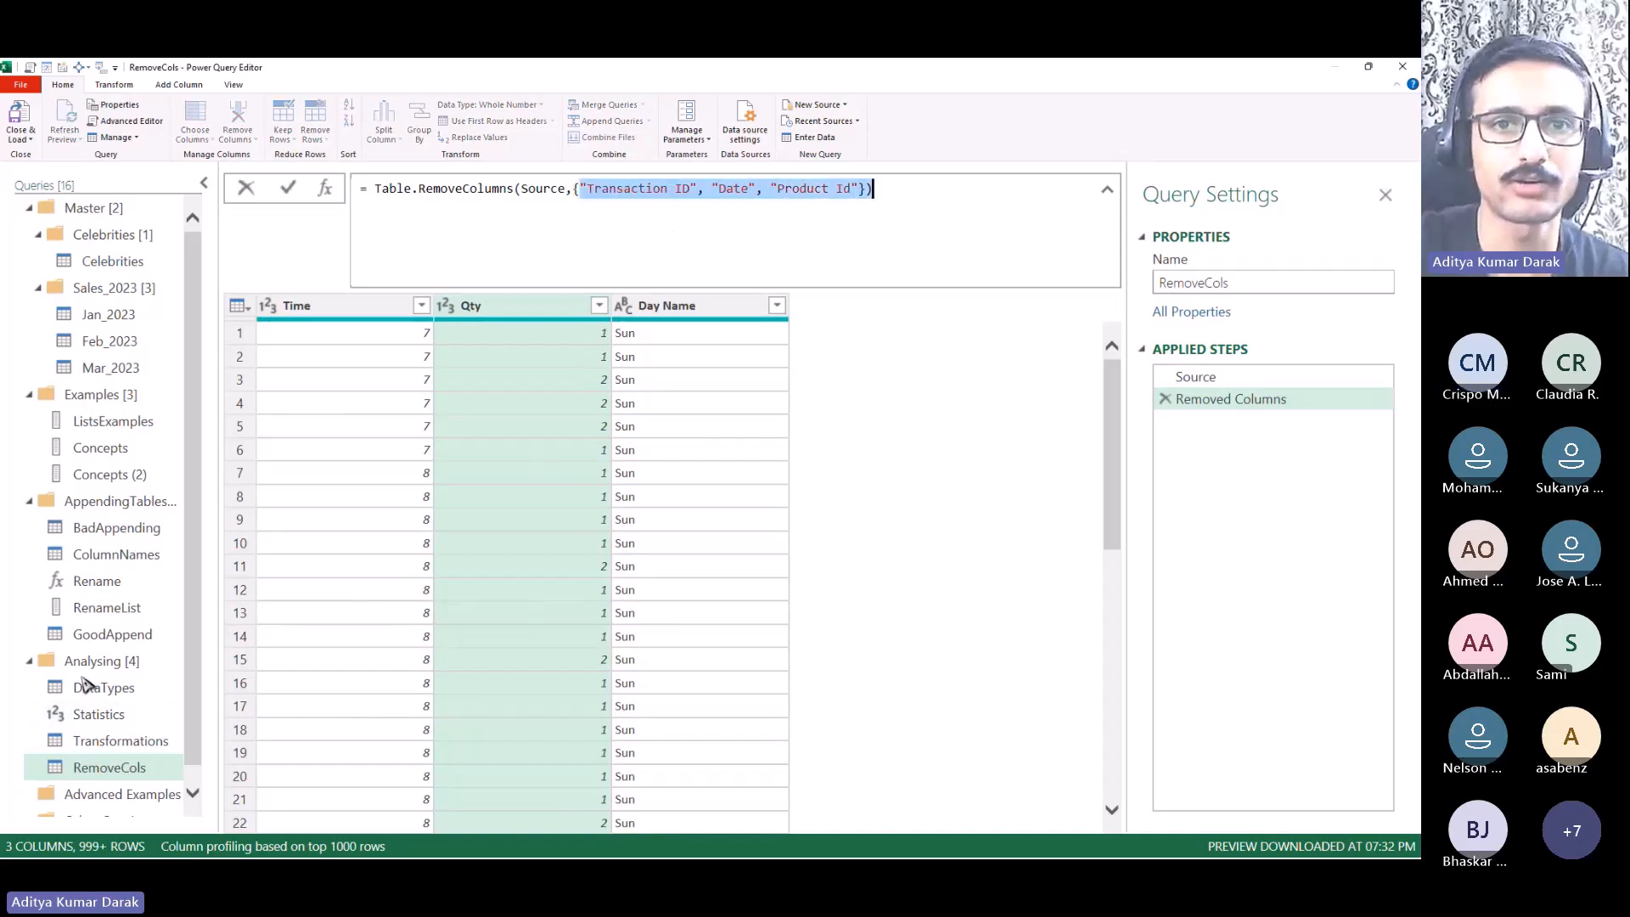
pyautogui.press('Escape')
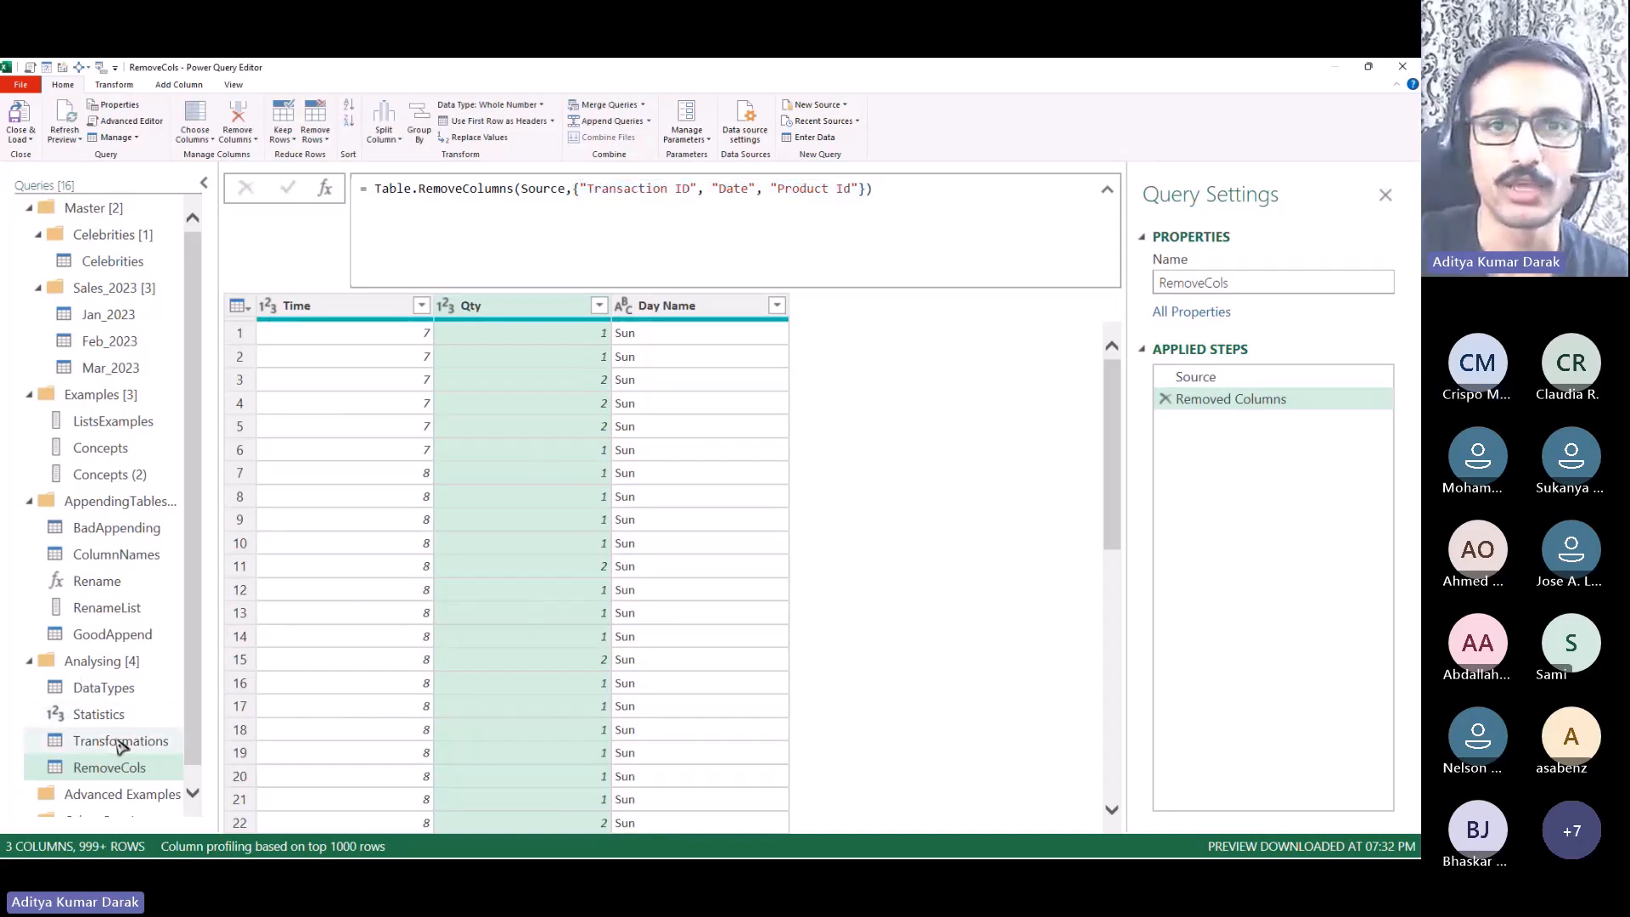
# Step: Add an index column starting at 0 to the Transformations query and check for it in RemoveCols
pyautogui.click(121, 744)
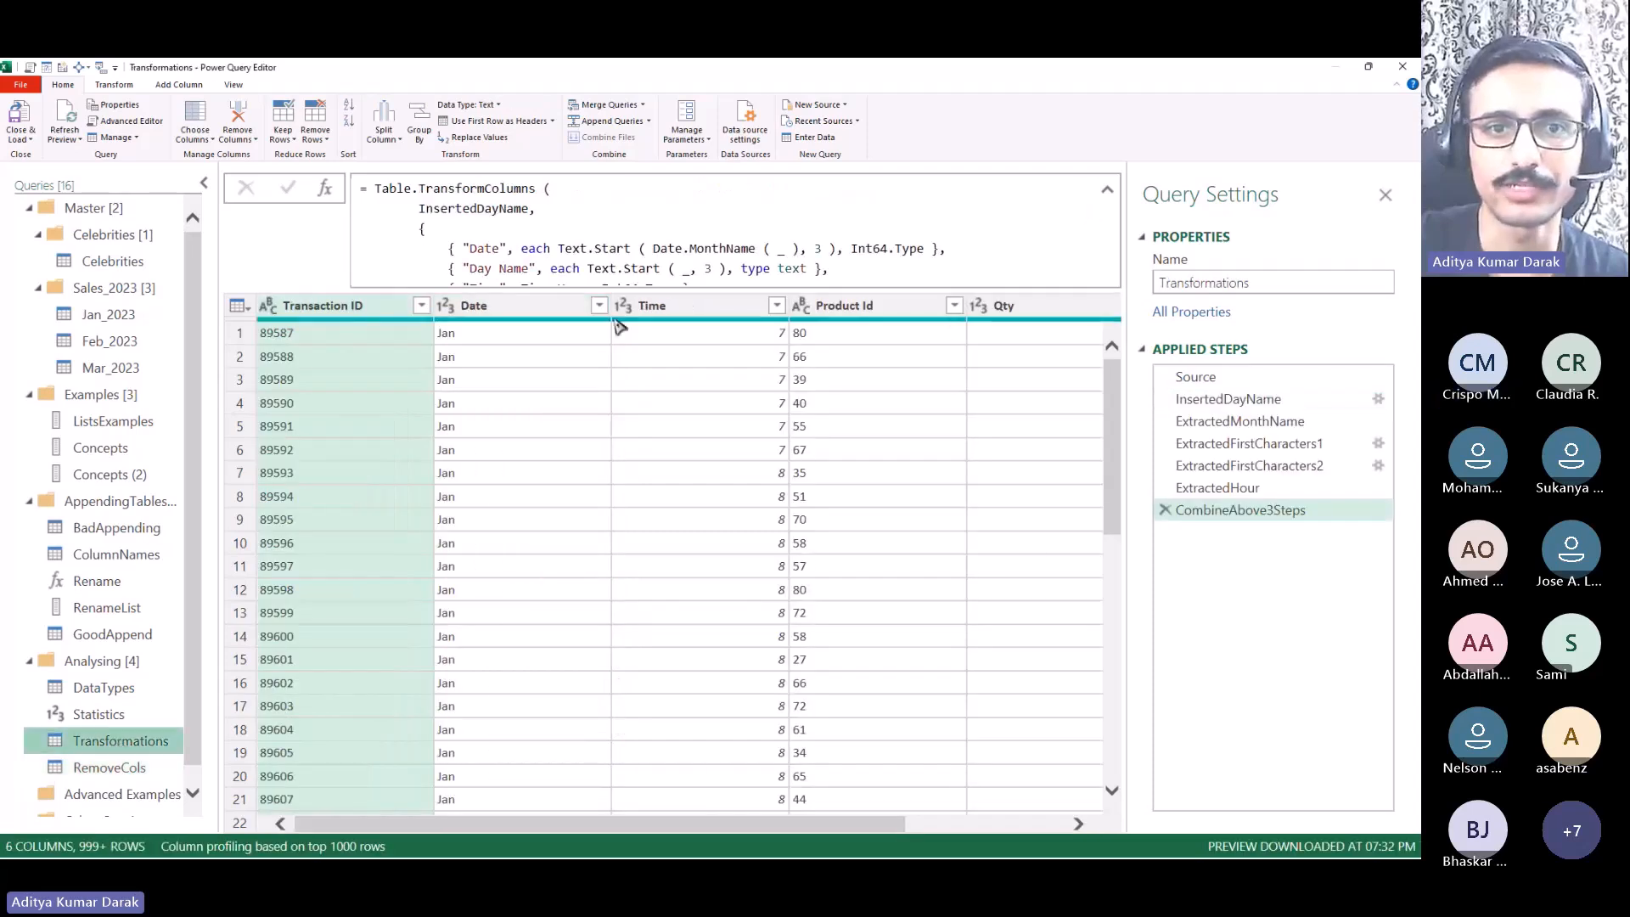
pyautogui.click(387, 306)
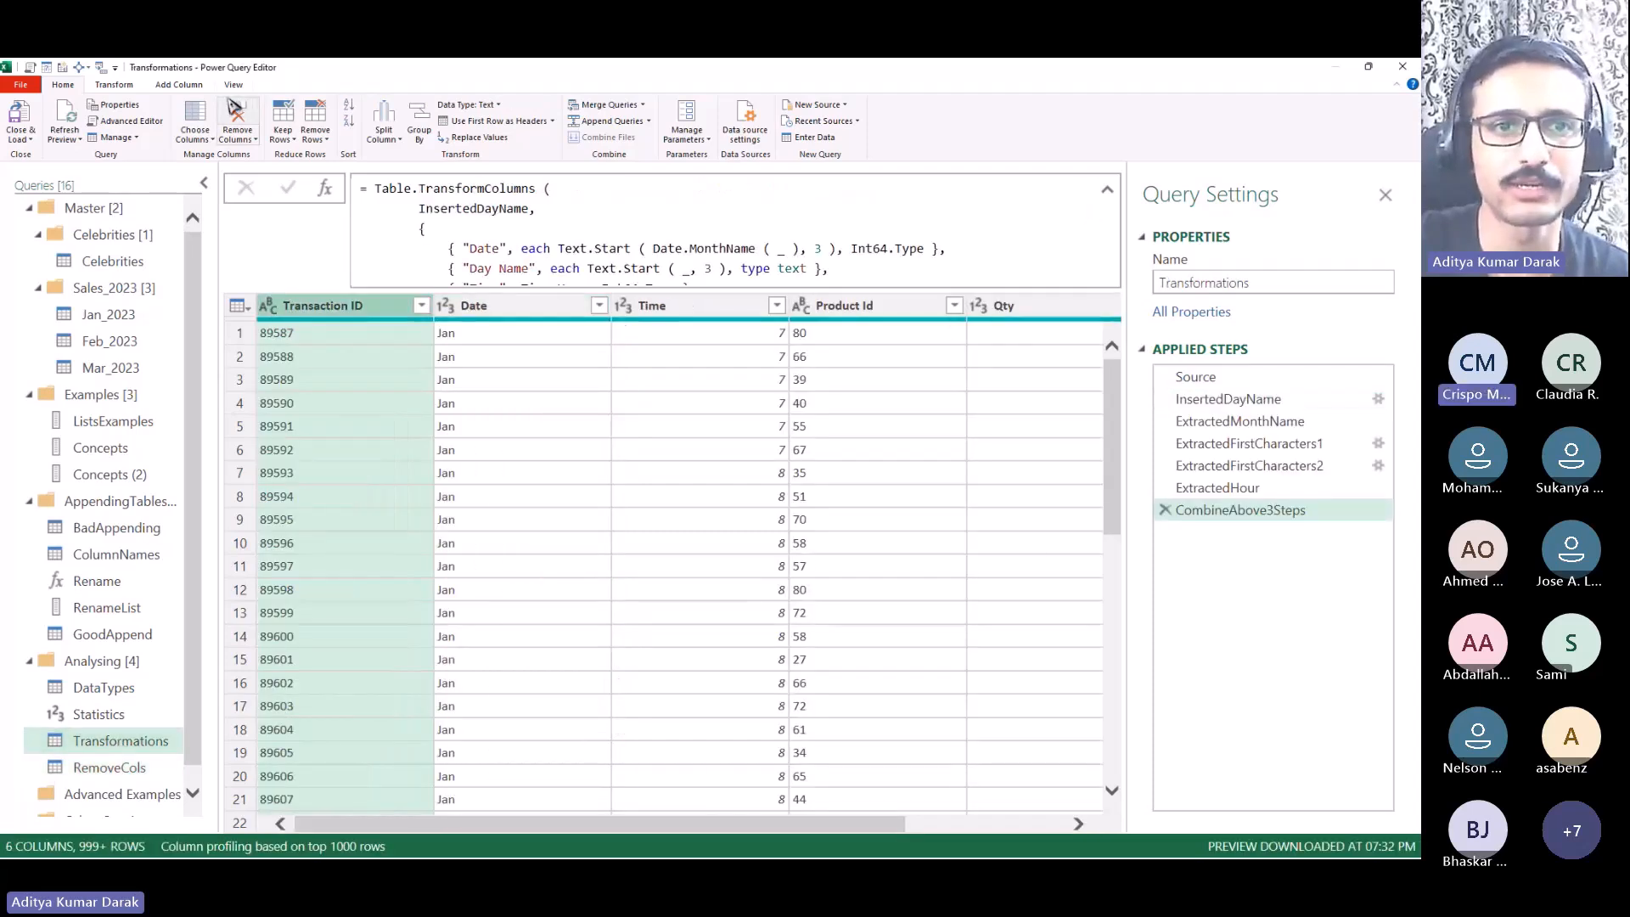
pyautogui.click(178, 84)
pyautogui.click(196, 122)
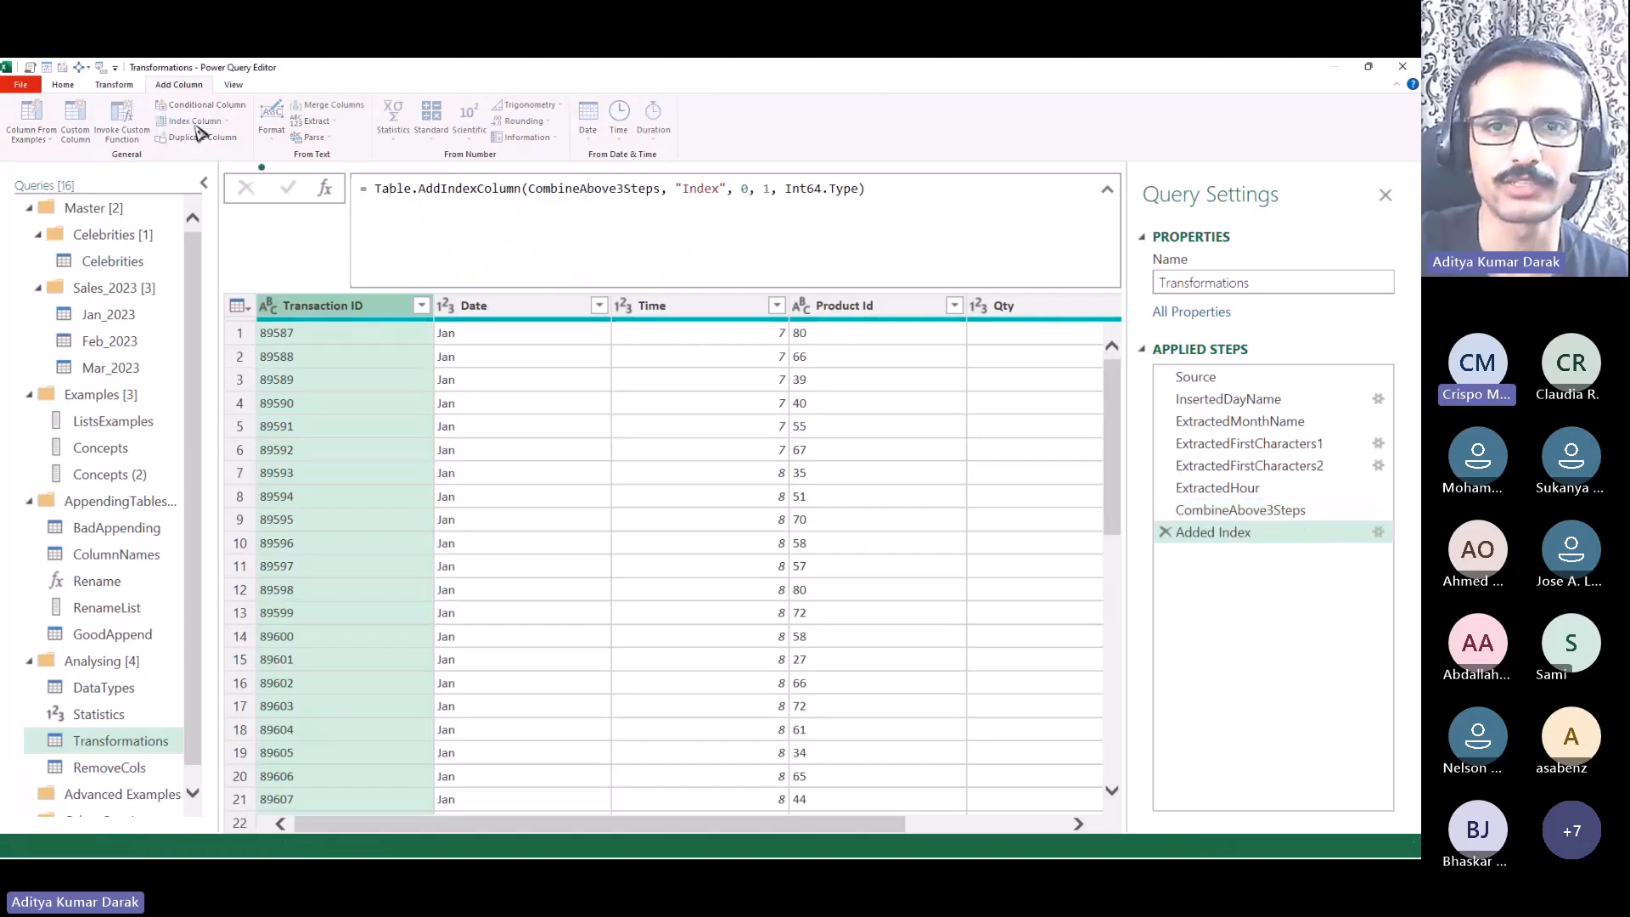
pyautogui.click(136, 768)
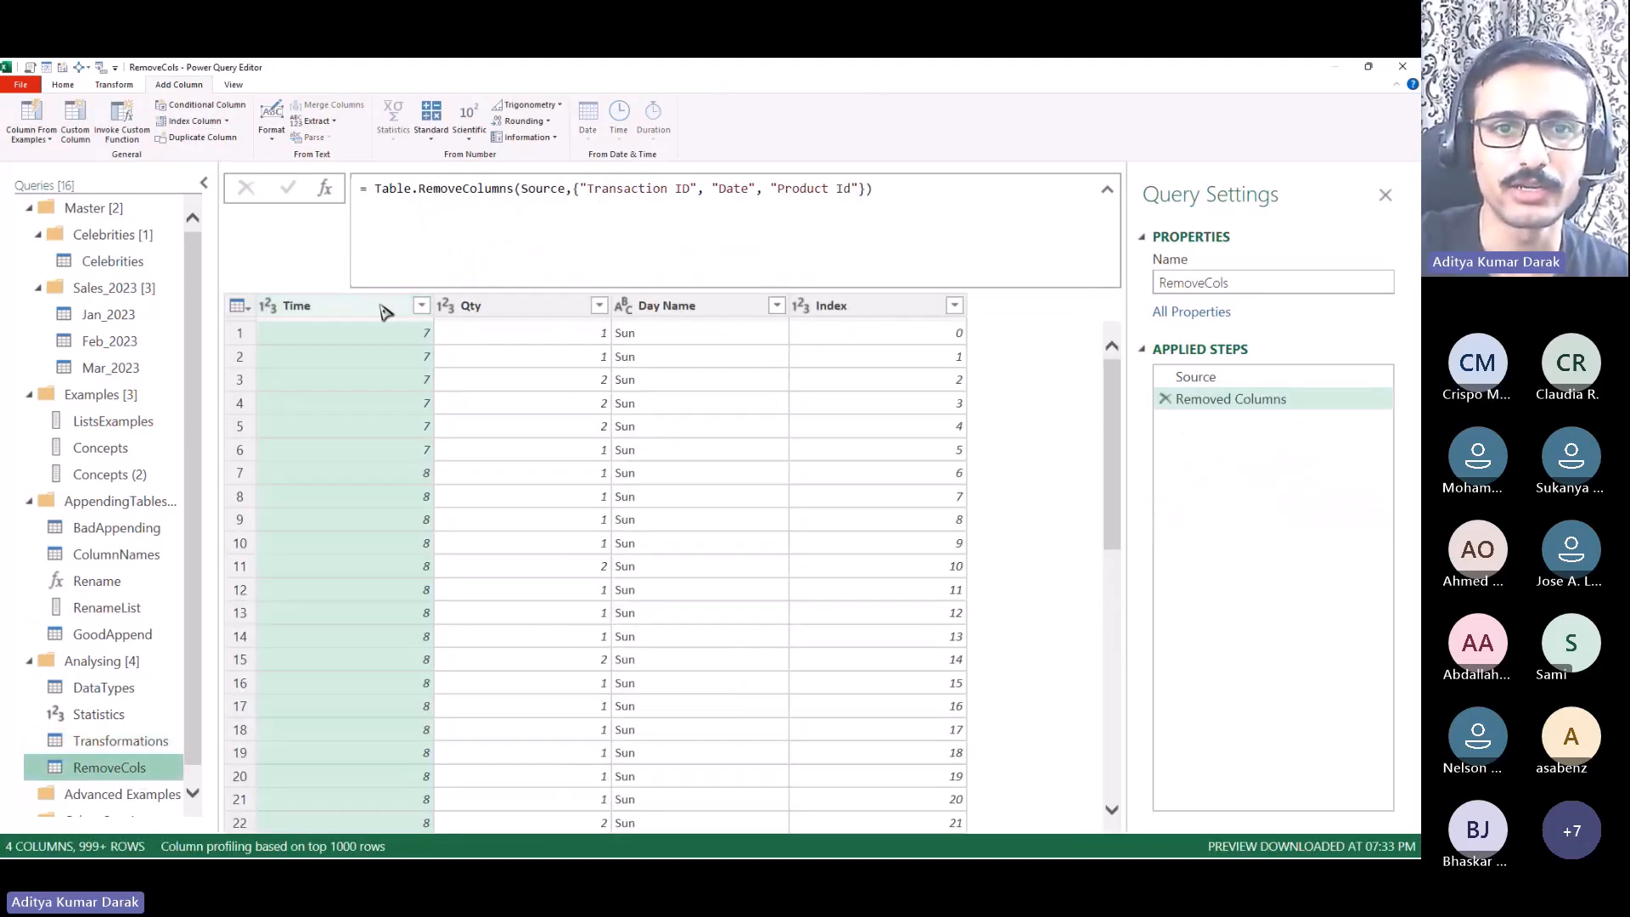
pyautogui.click(866, 307)
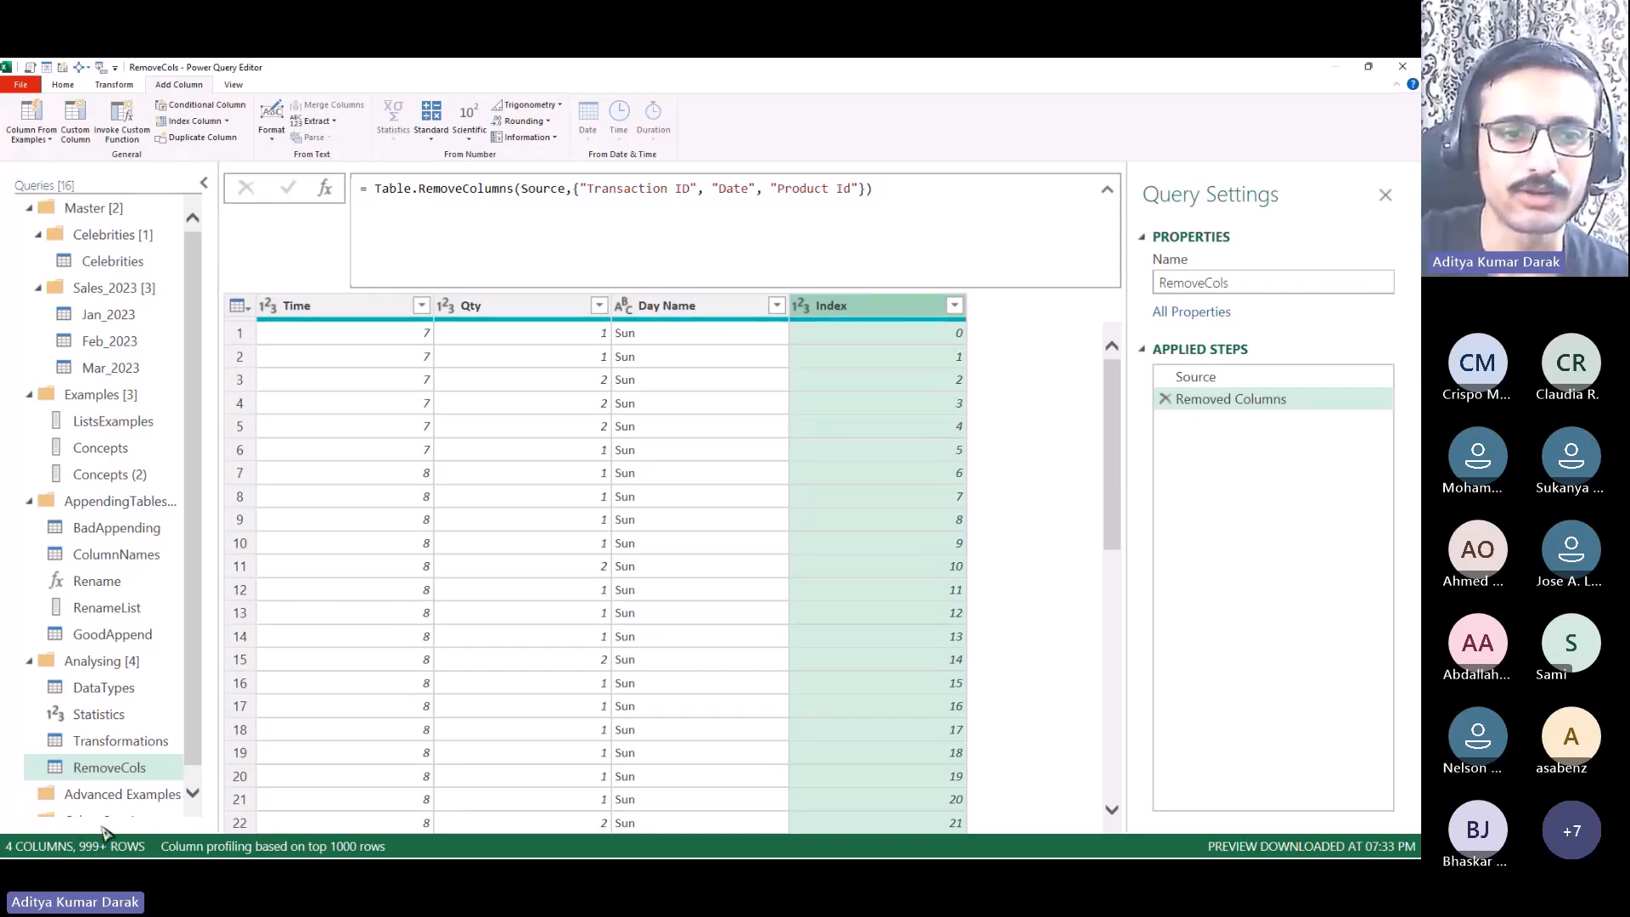
# Step: Delete the index column step from the Transformations query and return to RemoveCols
pyautogui.click(135, 740)
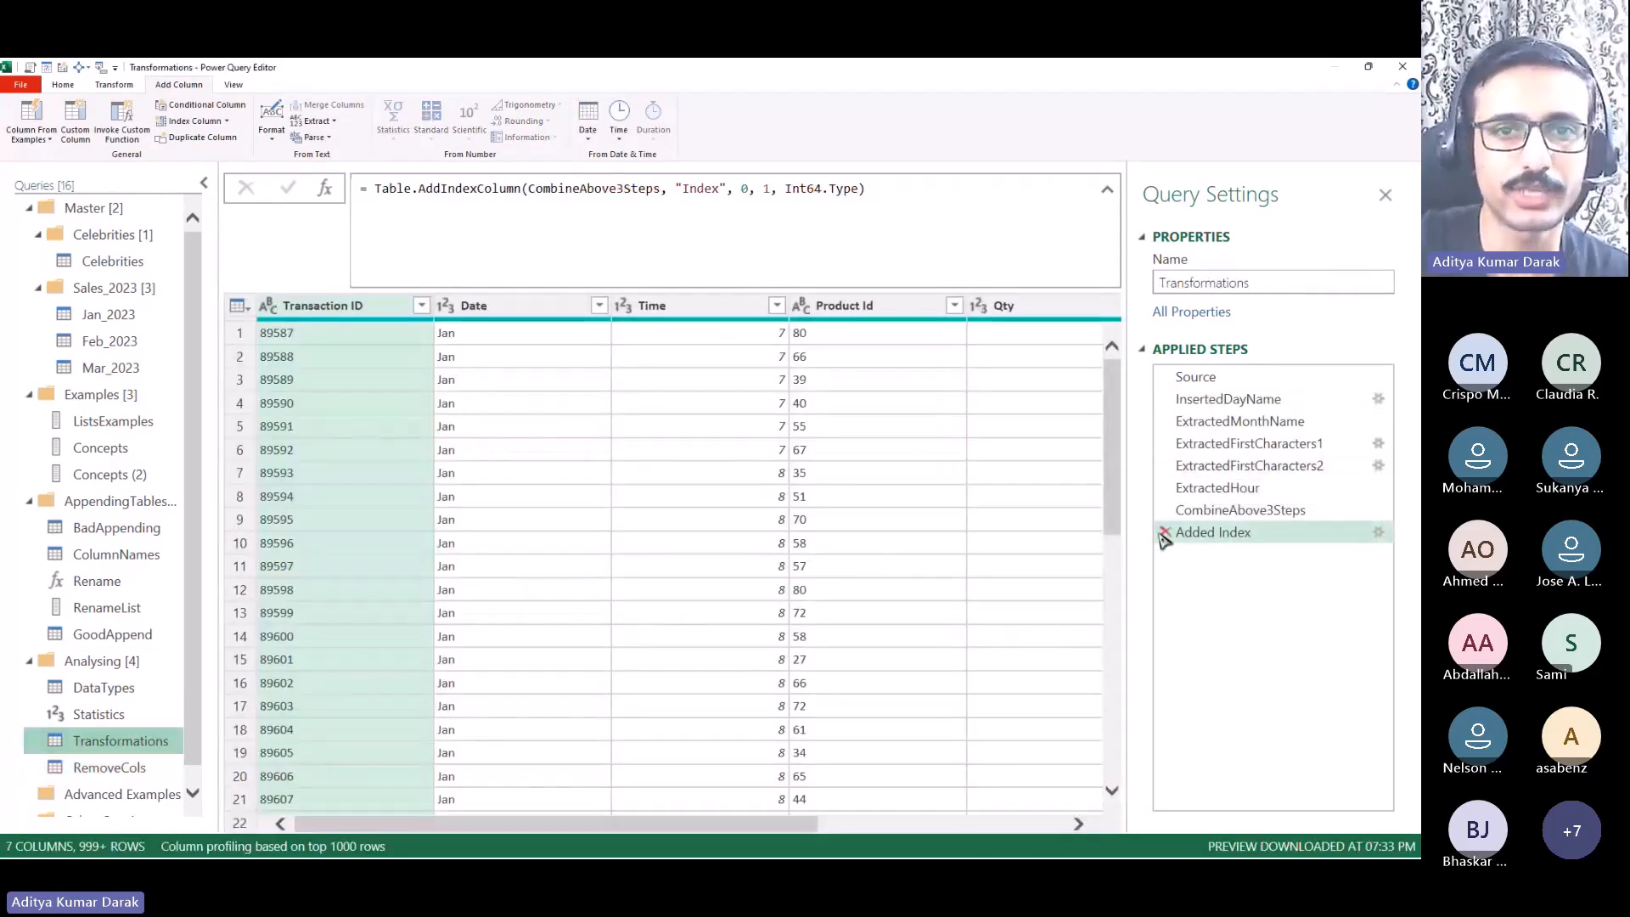
pyautogui.click(1165, 533)
pyautogui.click(138, 769)
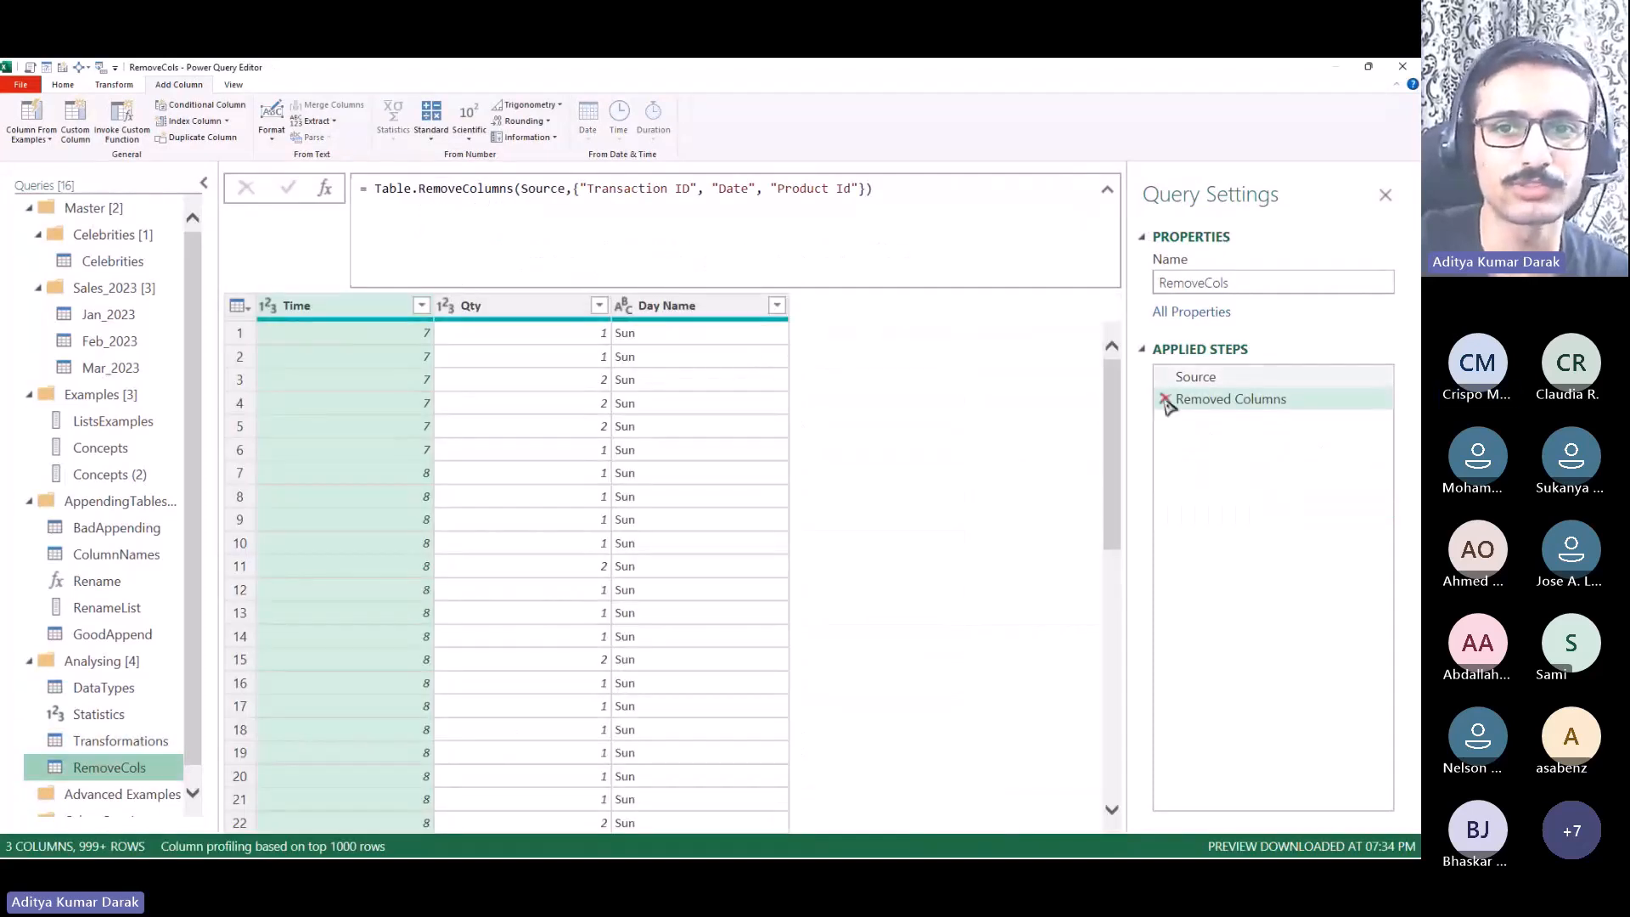
# Step: Duplicate the RemoveCols query as SelectCols and delete the column removal step from the copy
pyautogui.rightClick(146, 770)
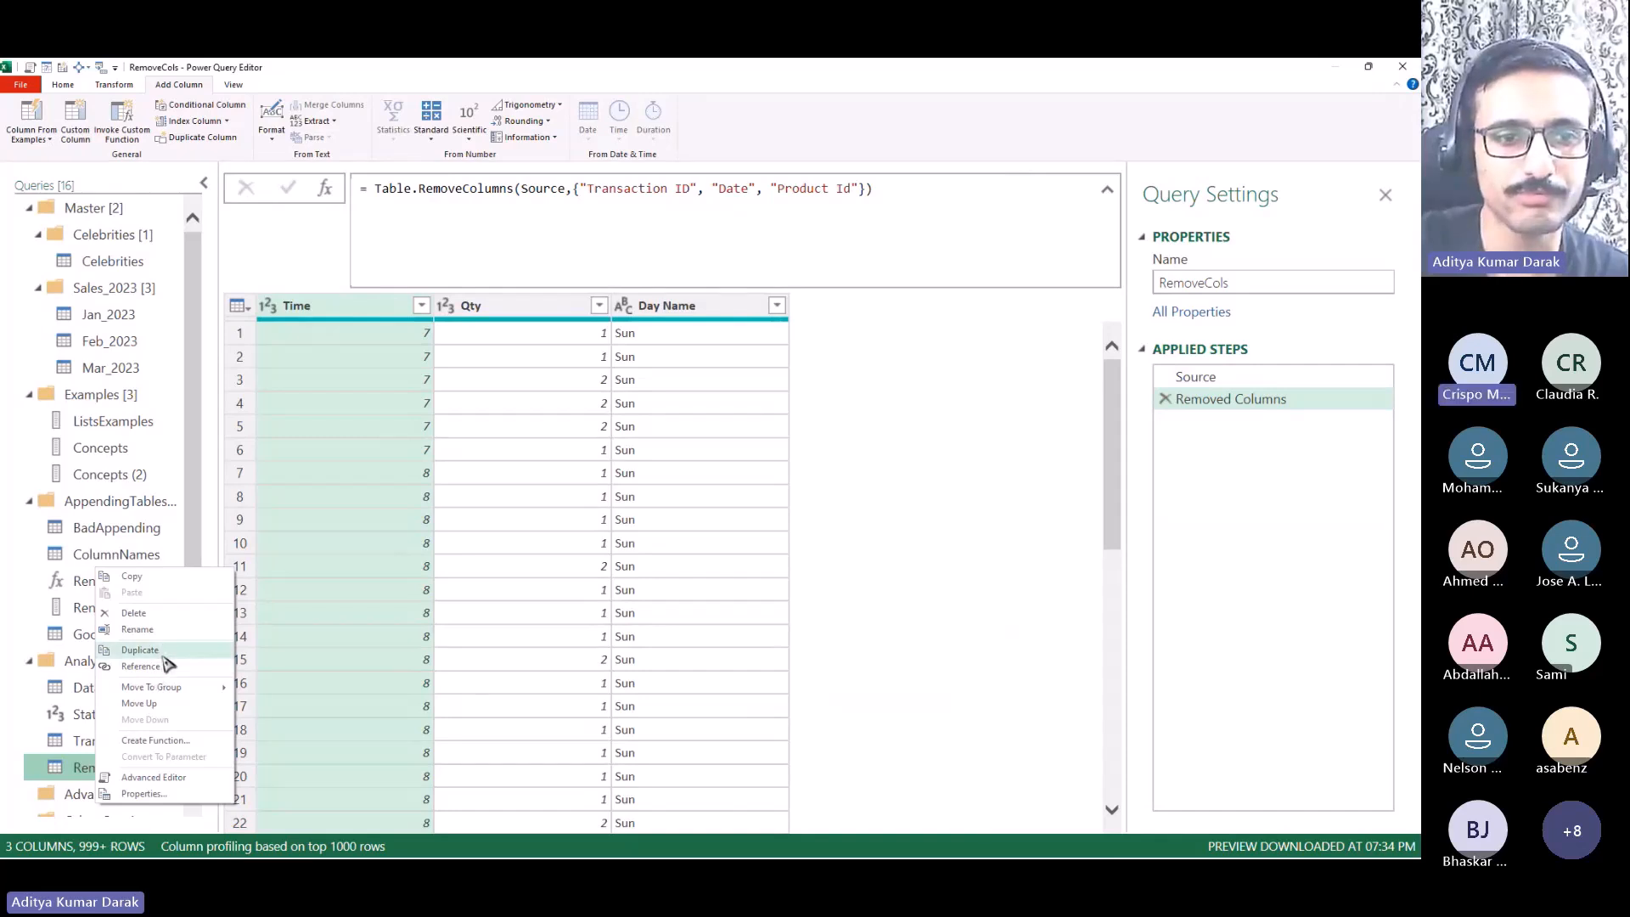
pyautogui.click(162, 658)
pyautogui.click(141, 802)
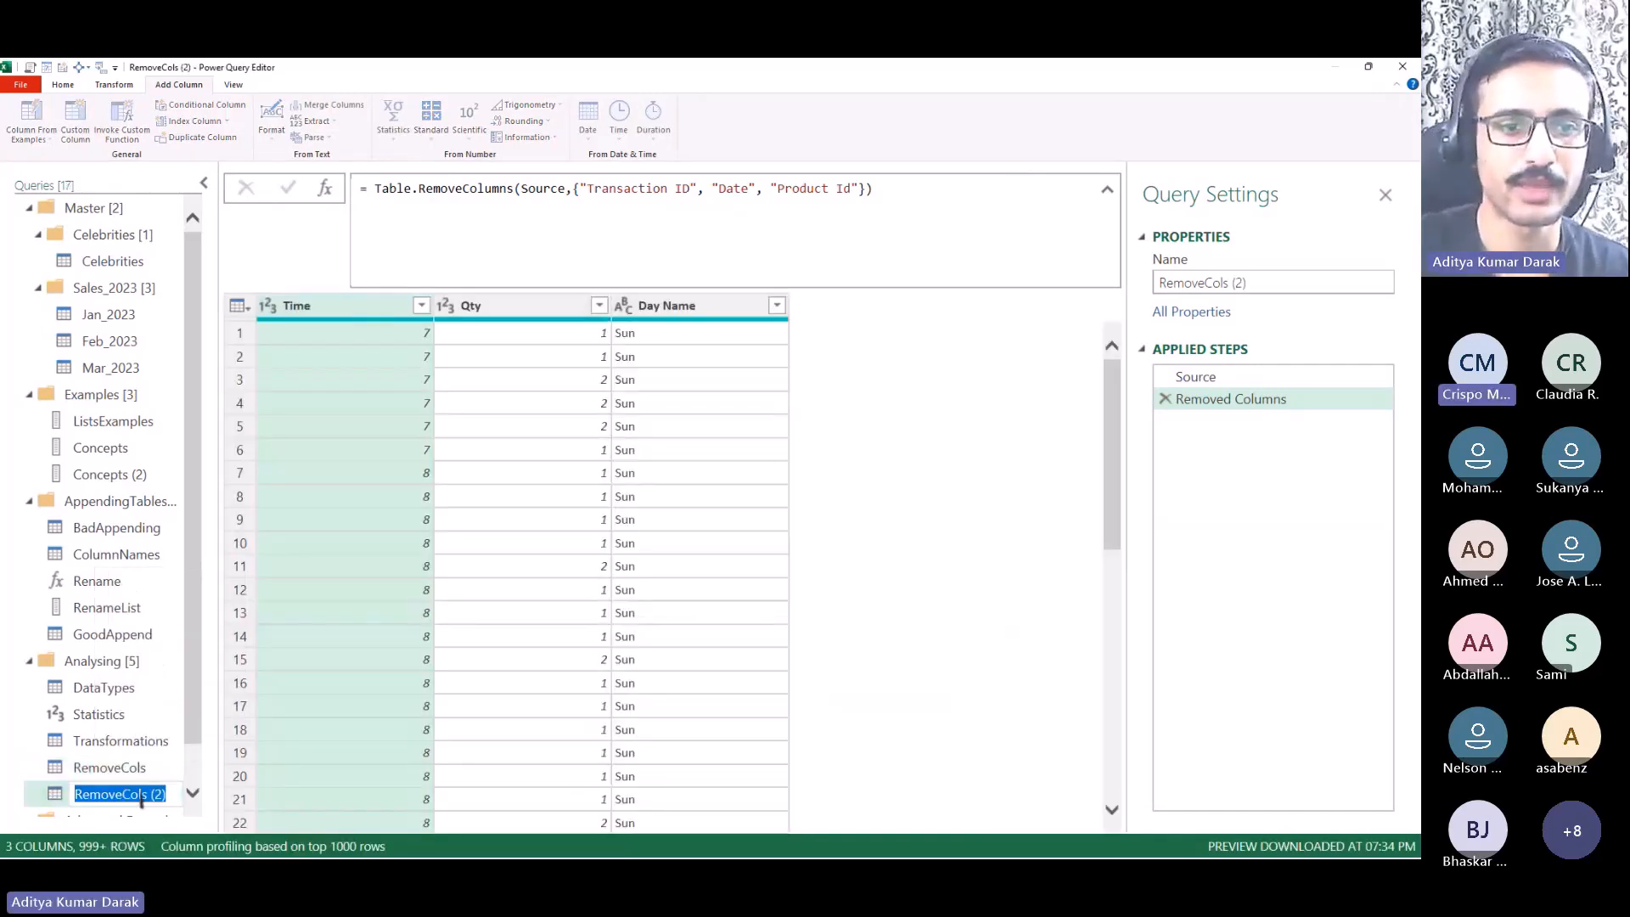
pyautogui.write('SelectCols')
pyautogui.press('Return')
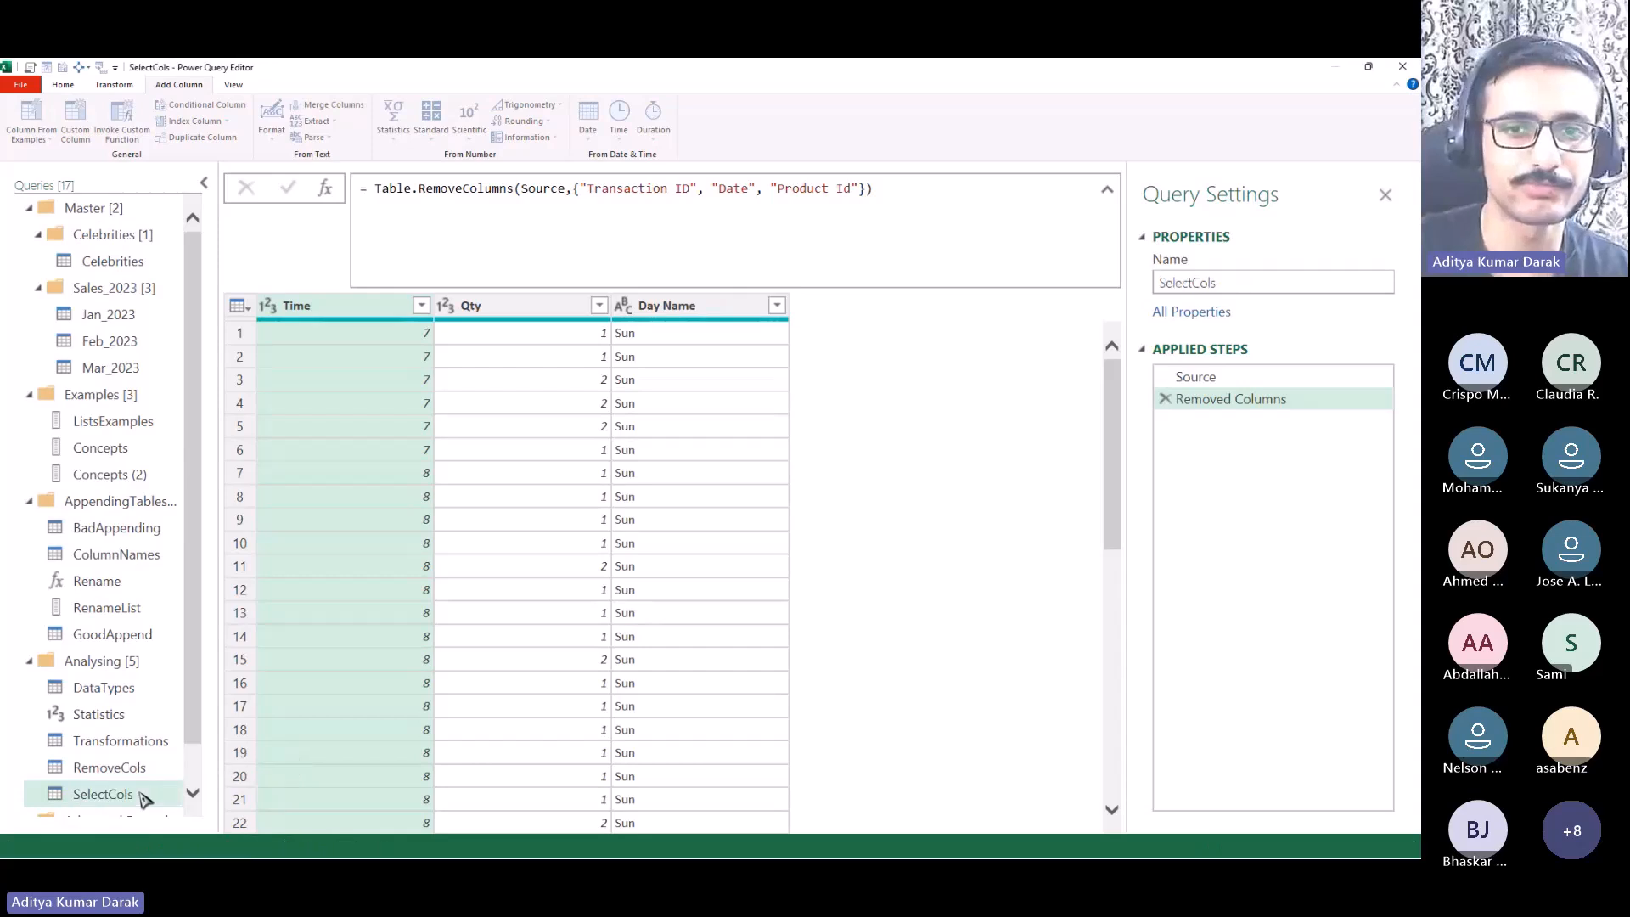
pyautogui.click(1162, 399)
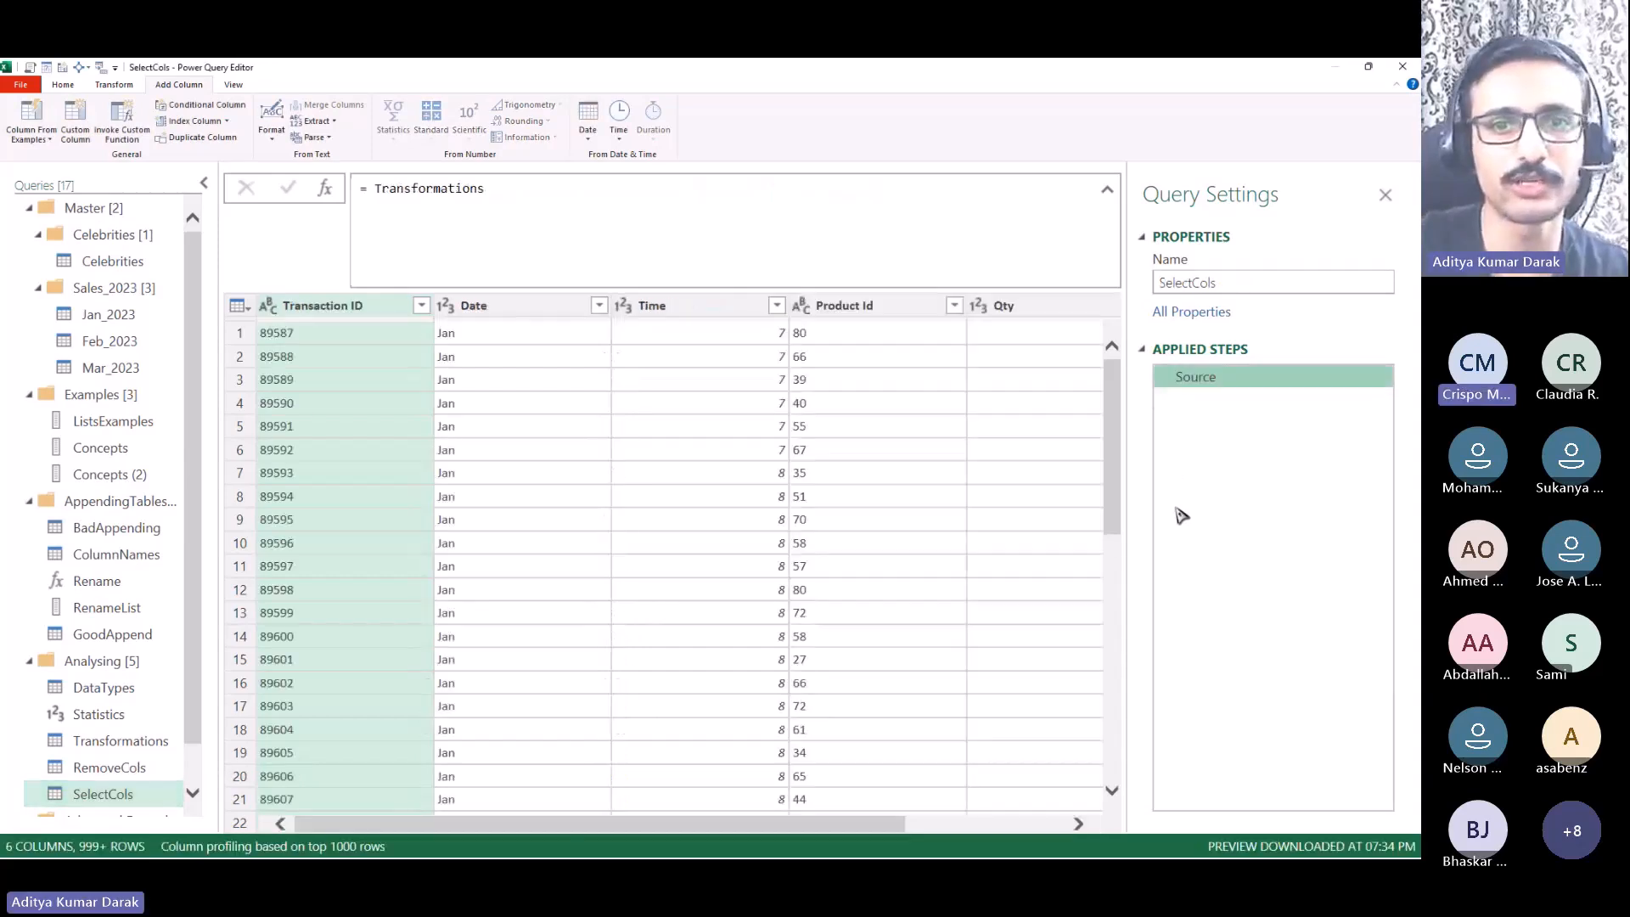
# Step: Keep only the Time, Day Name and Qty columns in SelectCols by removing all other columns
pyautogui.moveTo(721, 824); pyautogui.dragTo(925, 826)
pyautogui.click(512, 306)
pyautogui.click(562, 306)
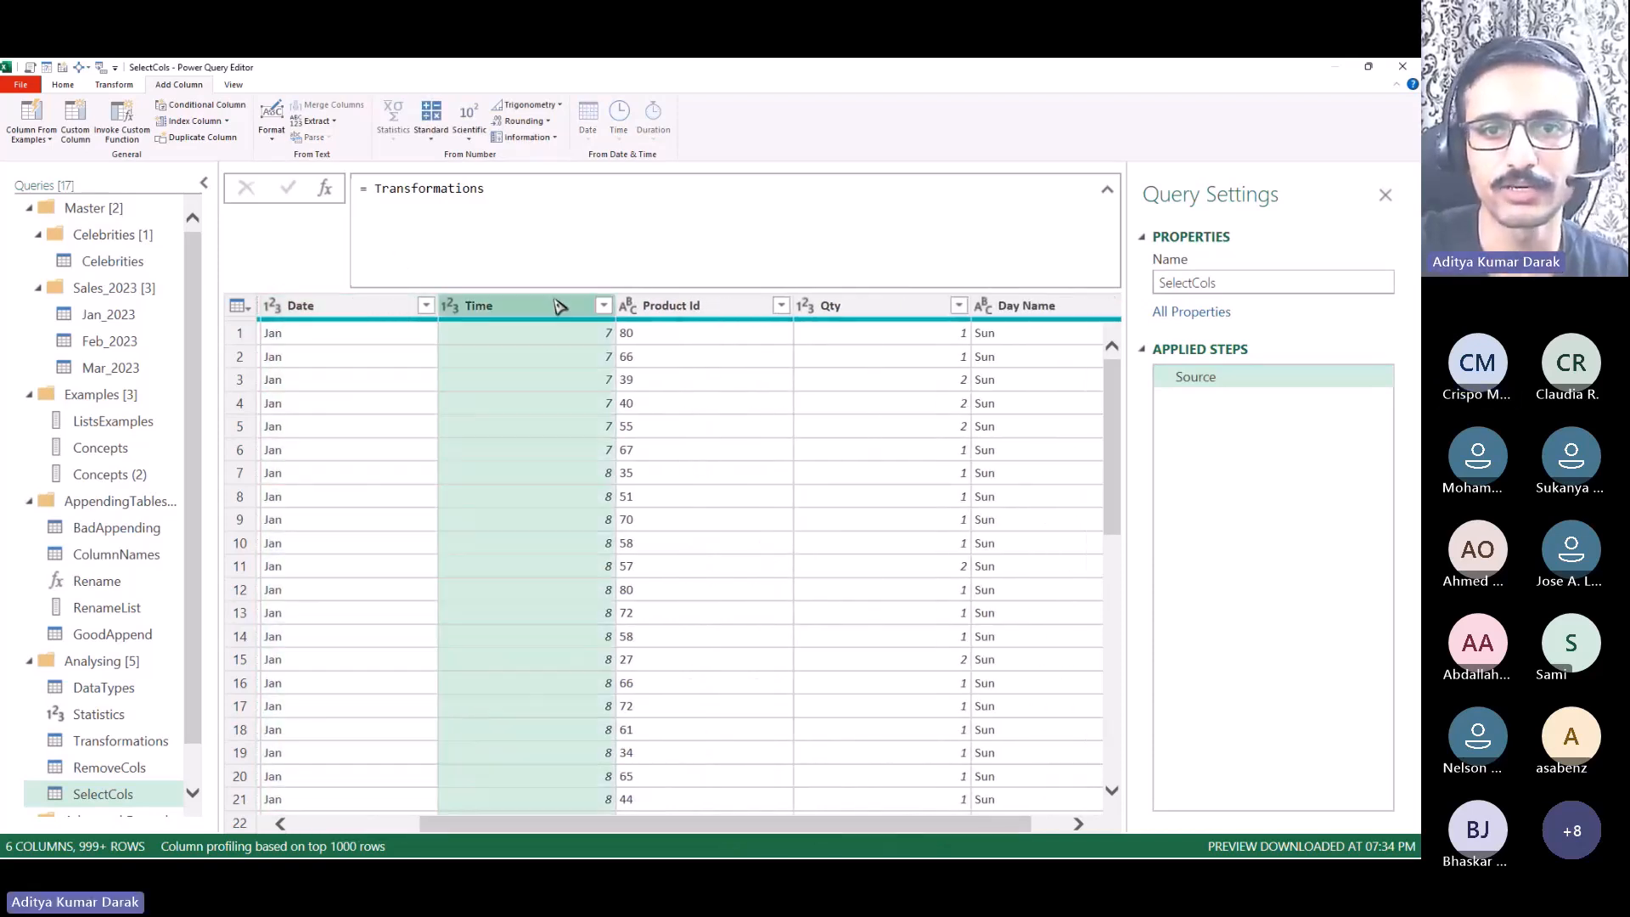
pyautogui.keyDown('ctrl'); pyautogui.click(1072, 306); pyautogui.keyUp('ctrl')
pyautogui.keyDown('ctrl'); pyautogui.click(884, 306); pyautogui.keyUp('ctrl')
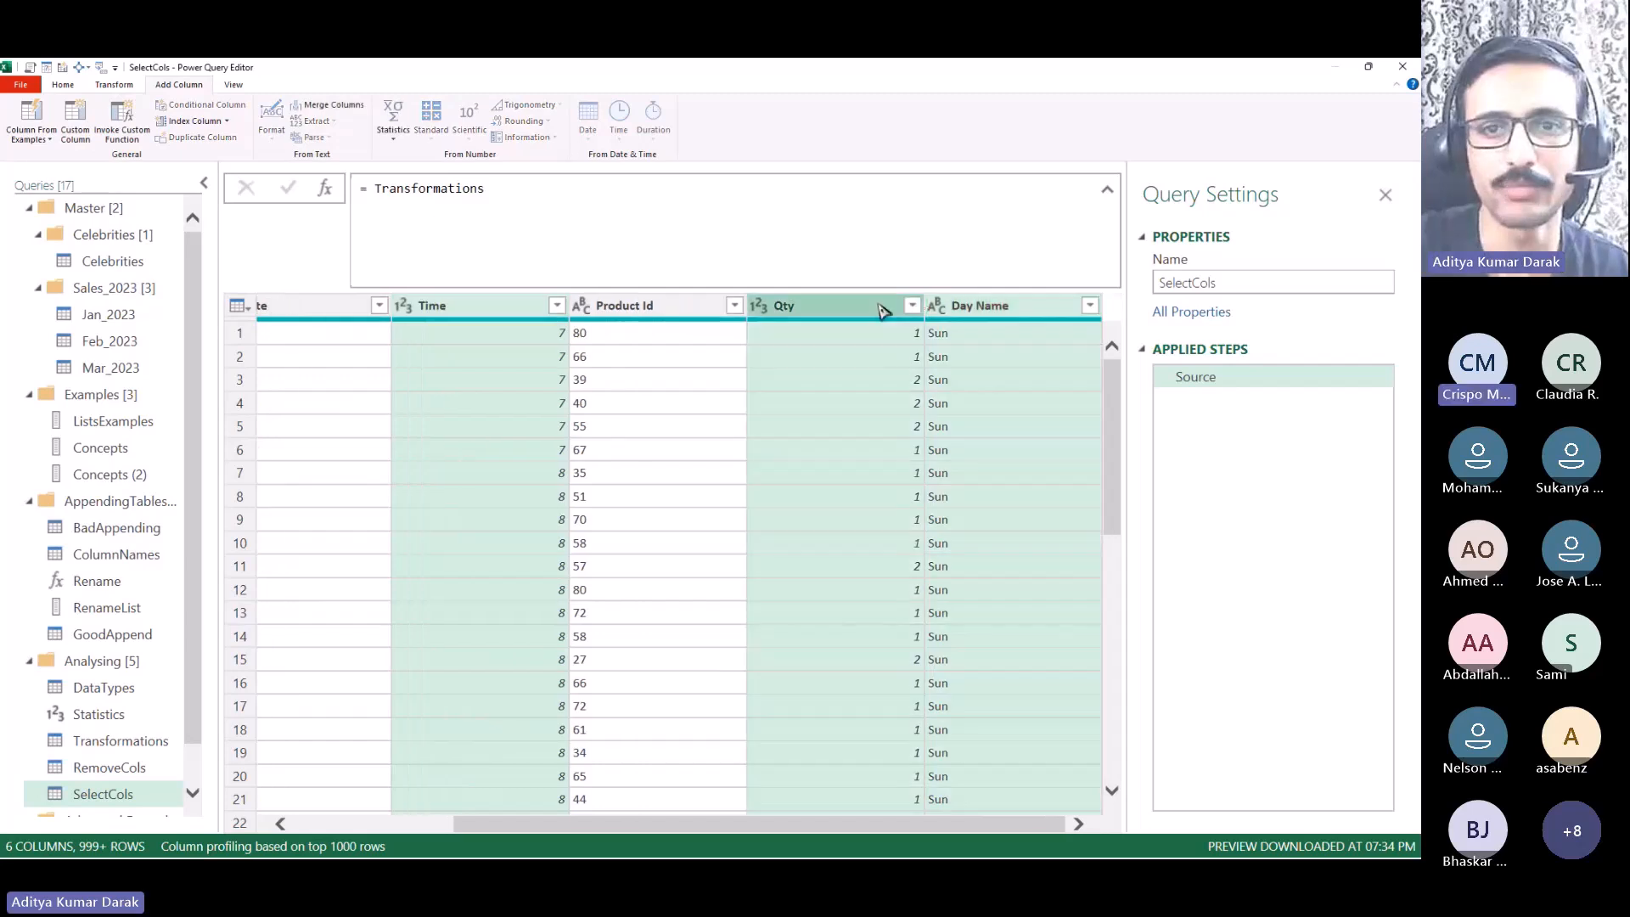
pyautogui.rightClick(768, 305)
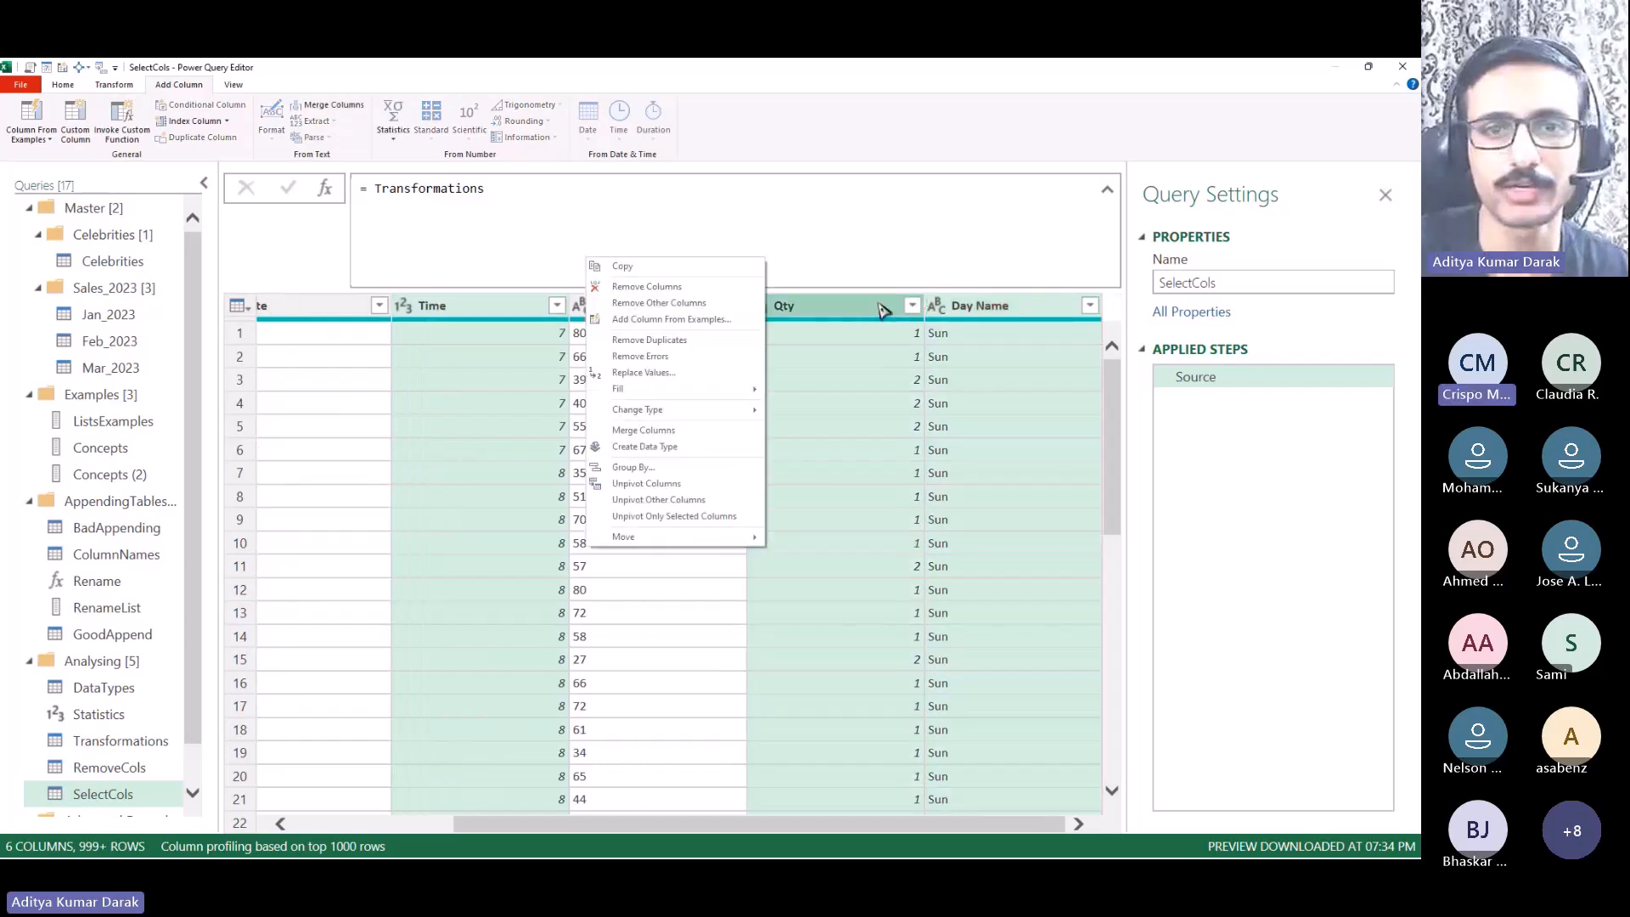
pyautogui.click(702, 303)
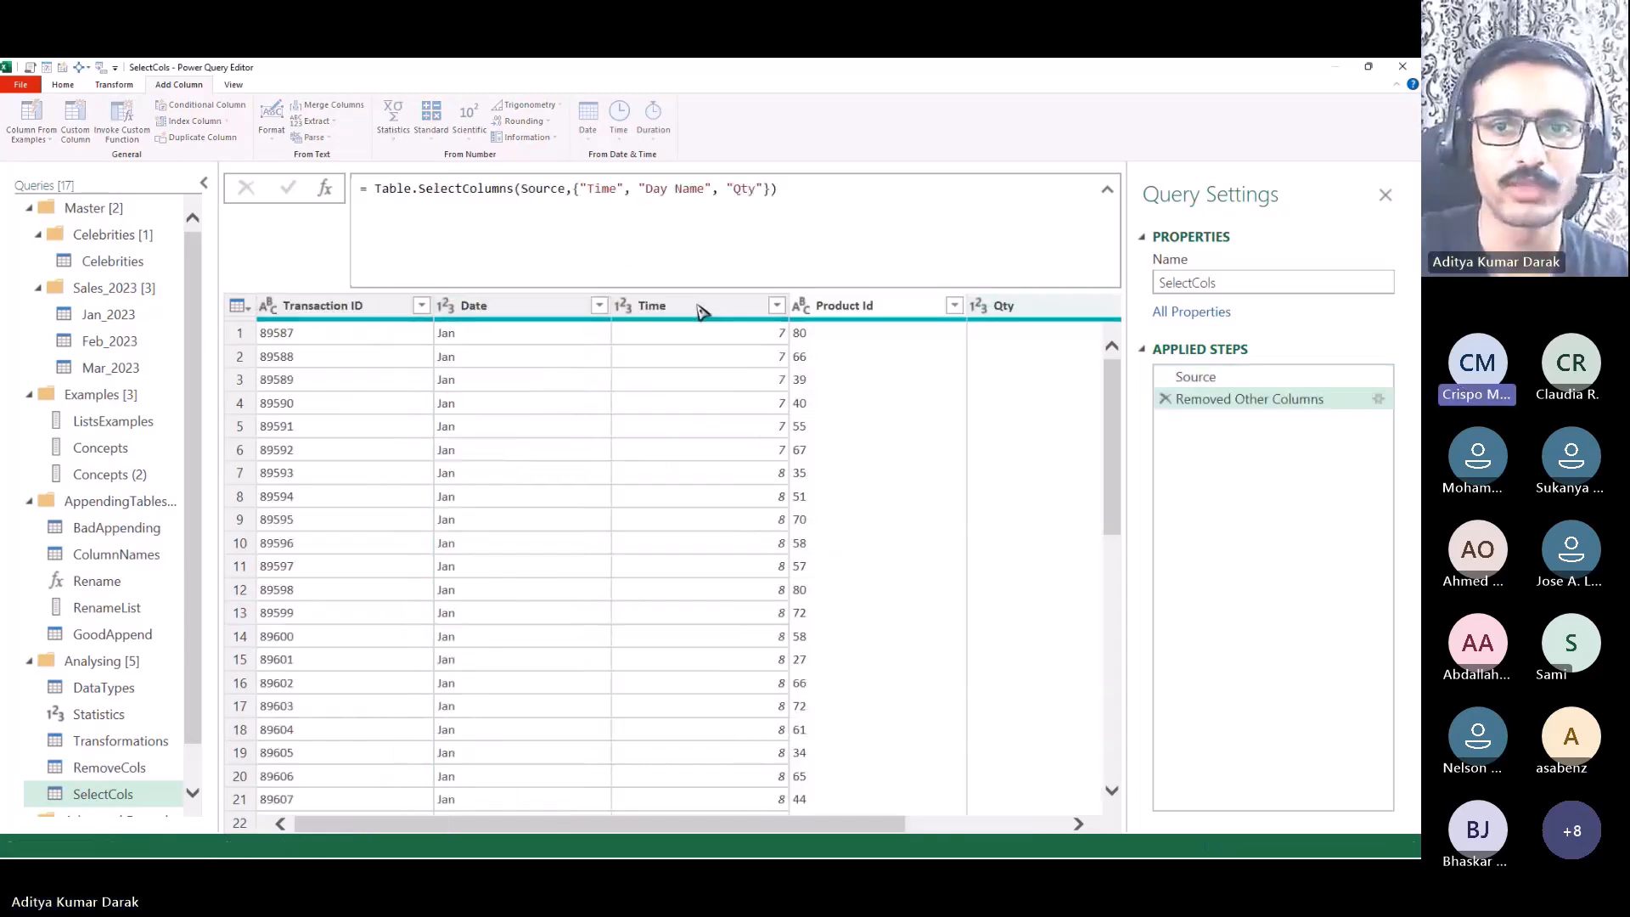
# Step: Rename the step that removes the other columns in the SelectCols query as SelectCols
pyautogui.click(72, 85)
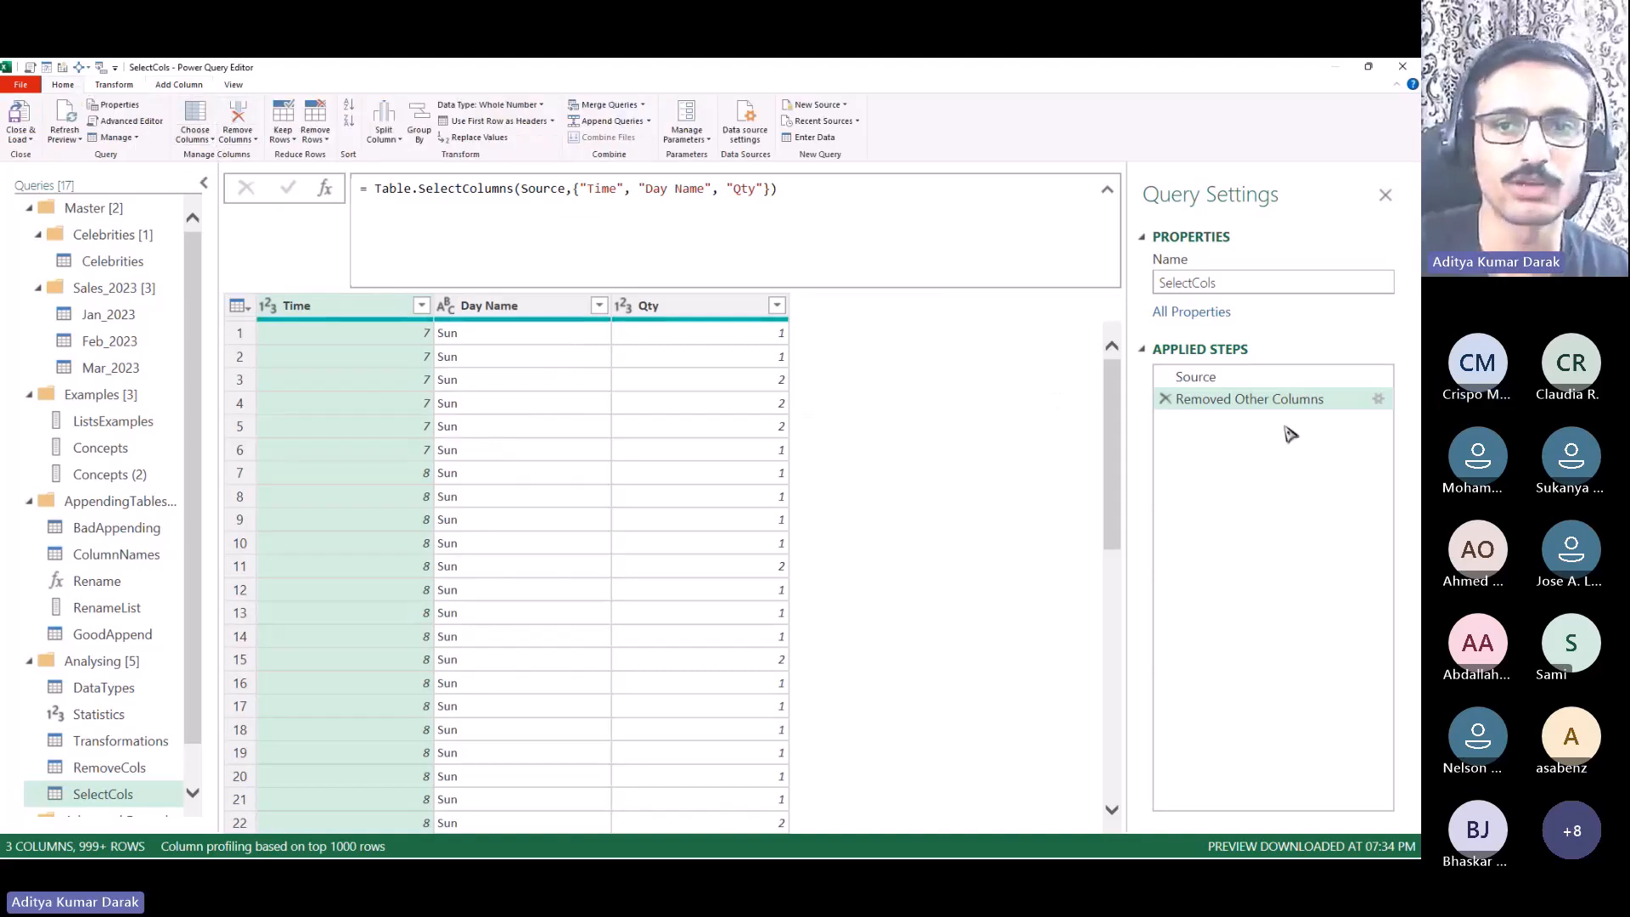
pyautogui.click(1305, 406)
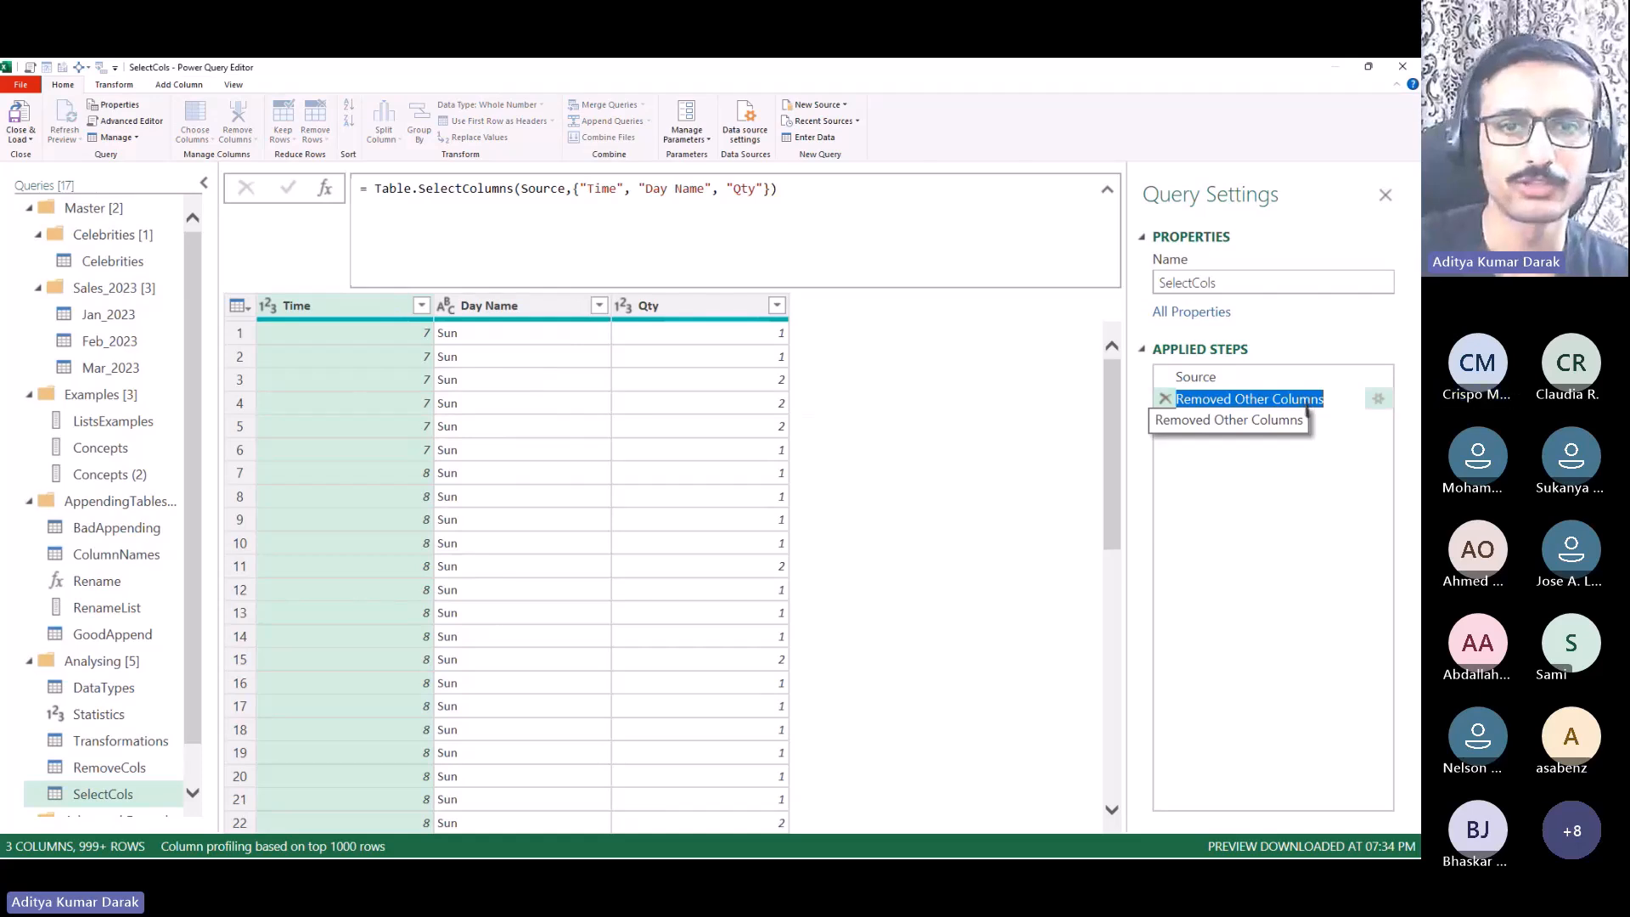
pyautogui.write('SelectCols')
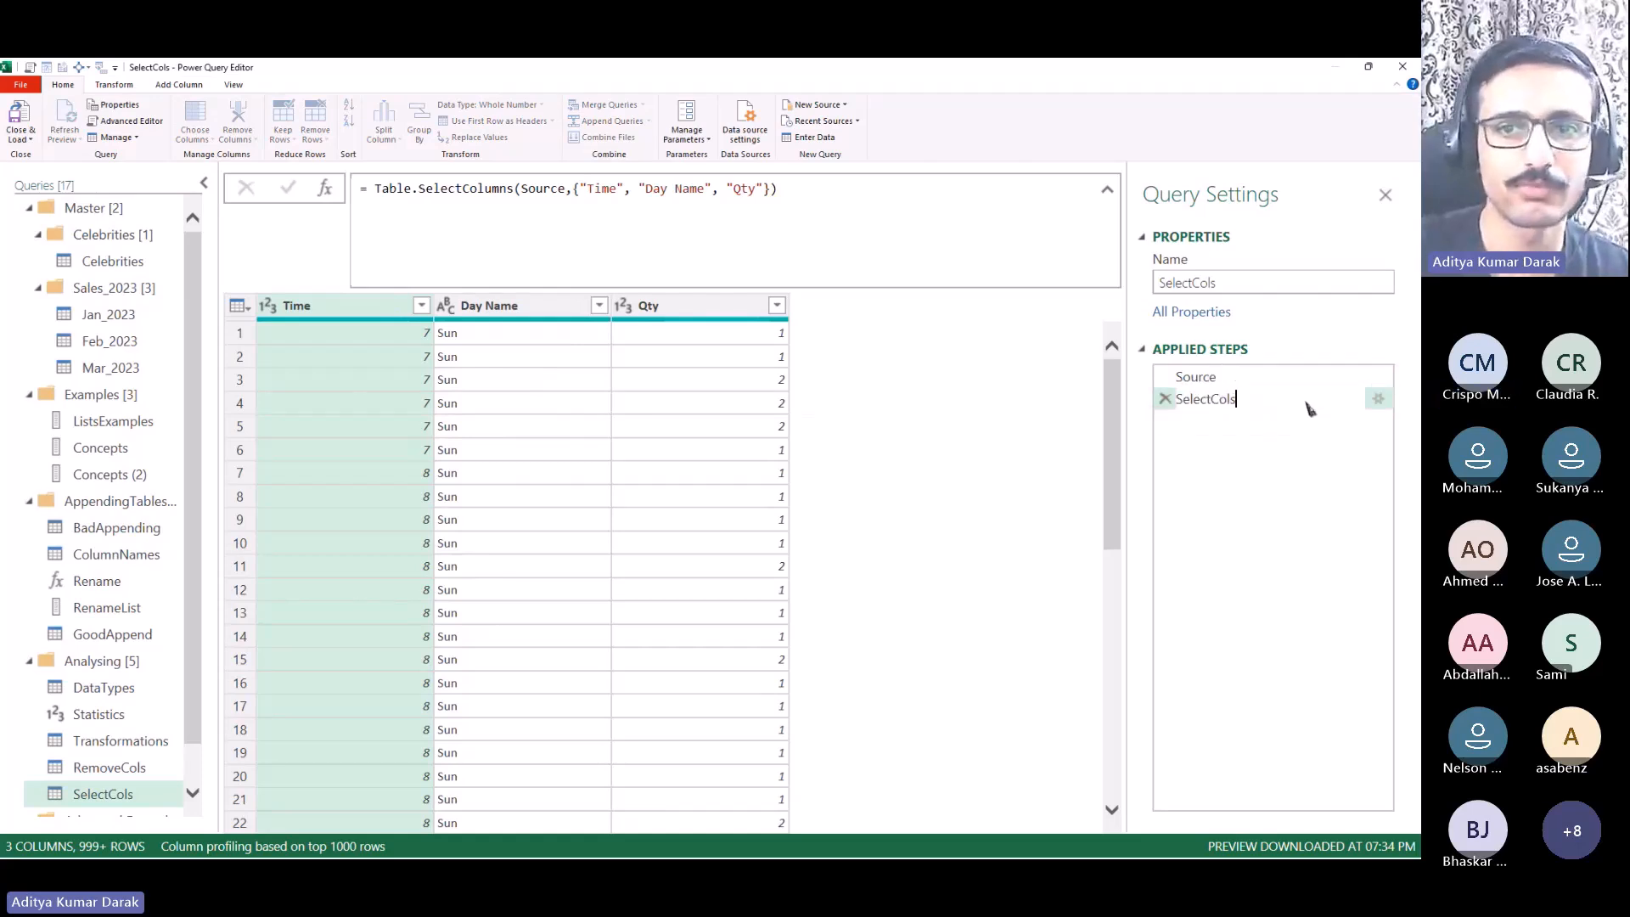
pyautogui.press('Return')
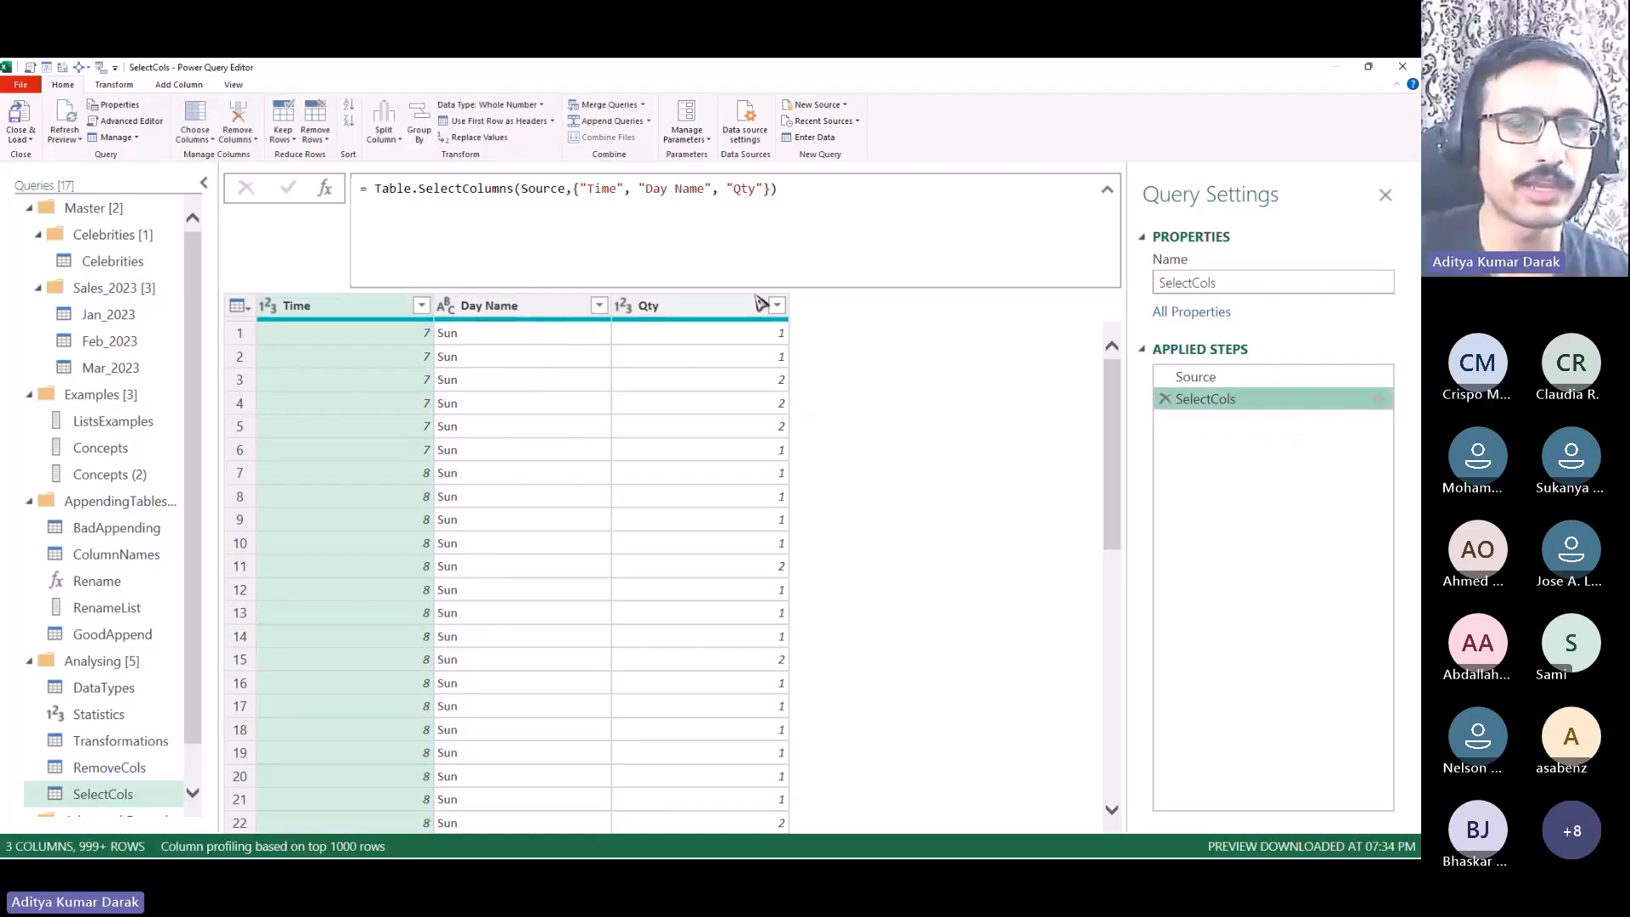
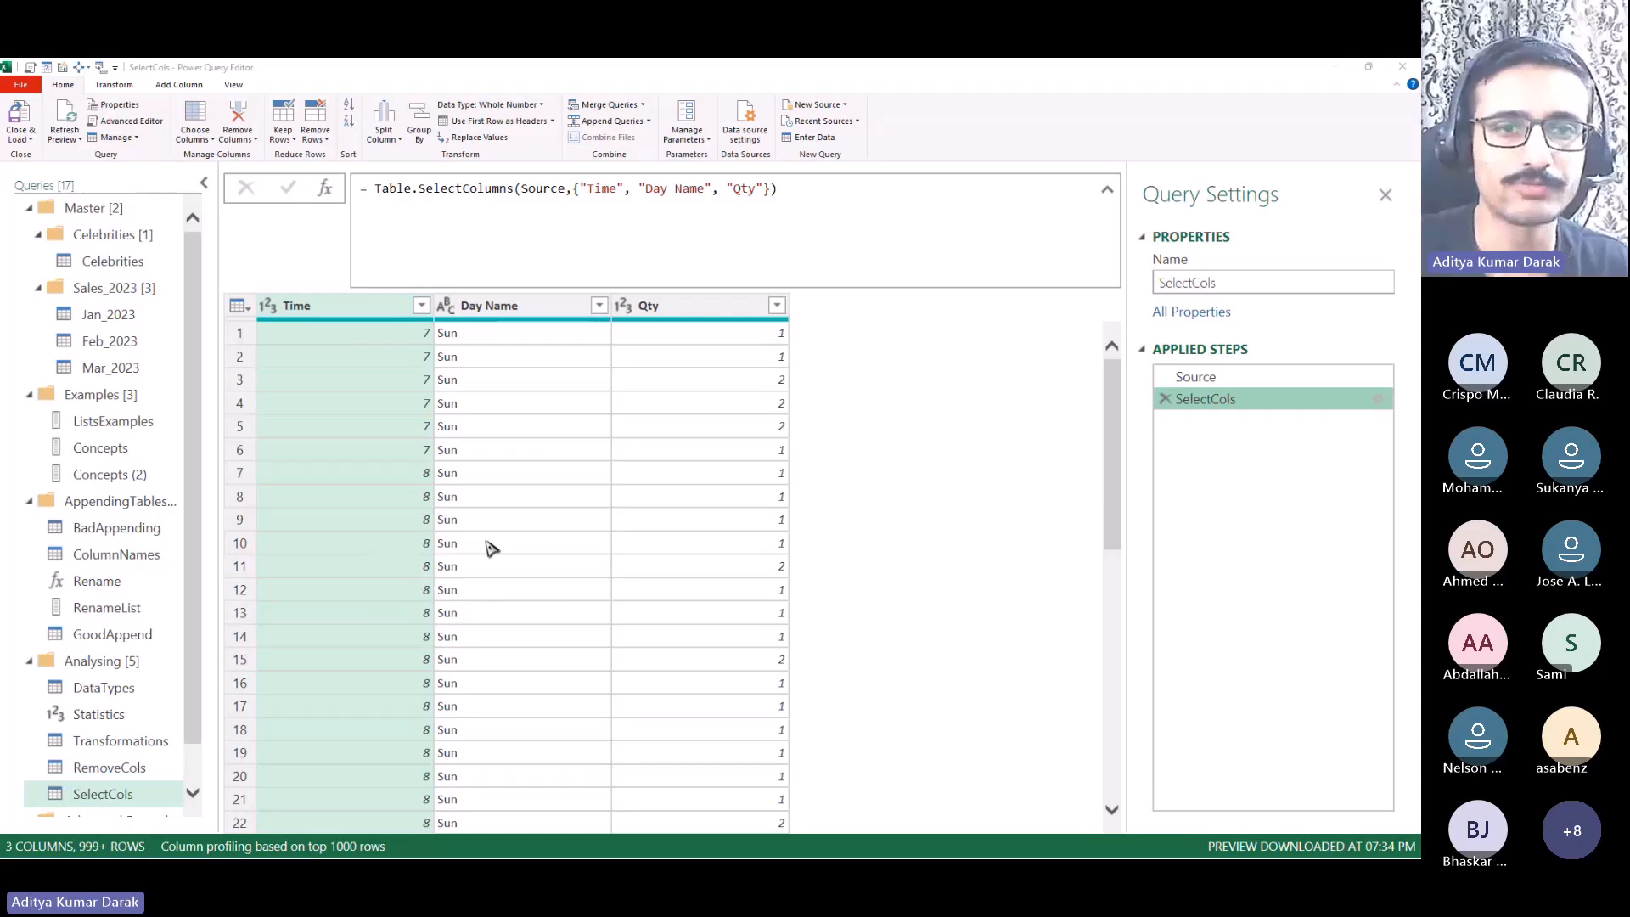
pyautogui.scroll(-2, 491, 547)
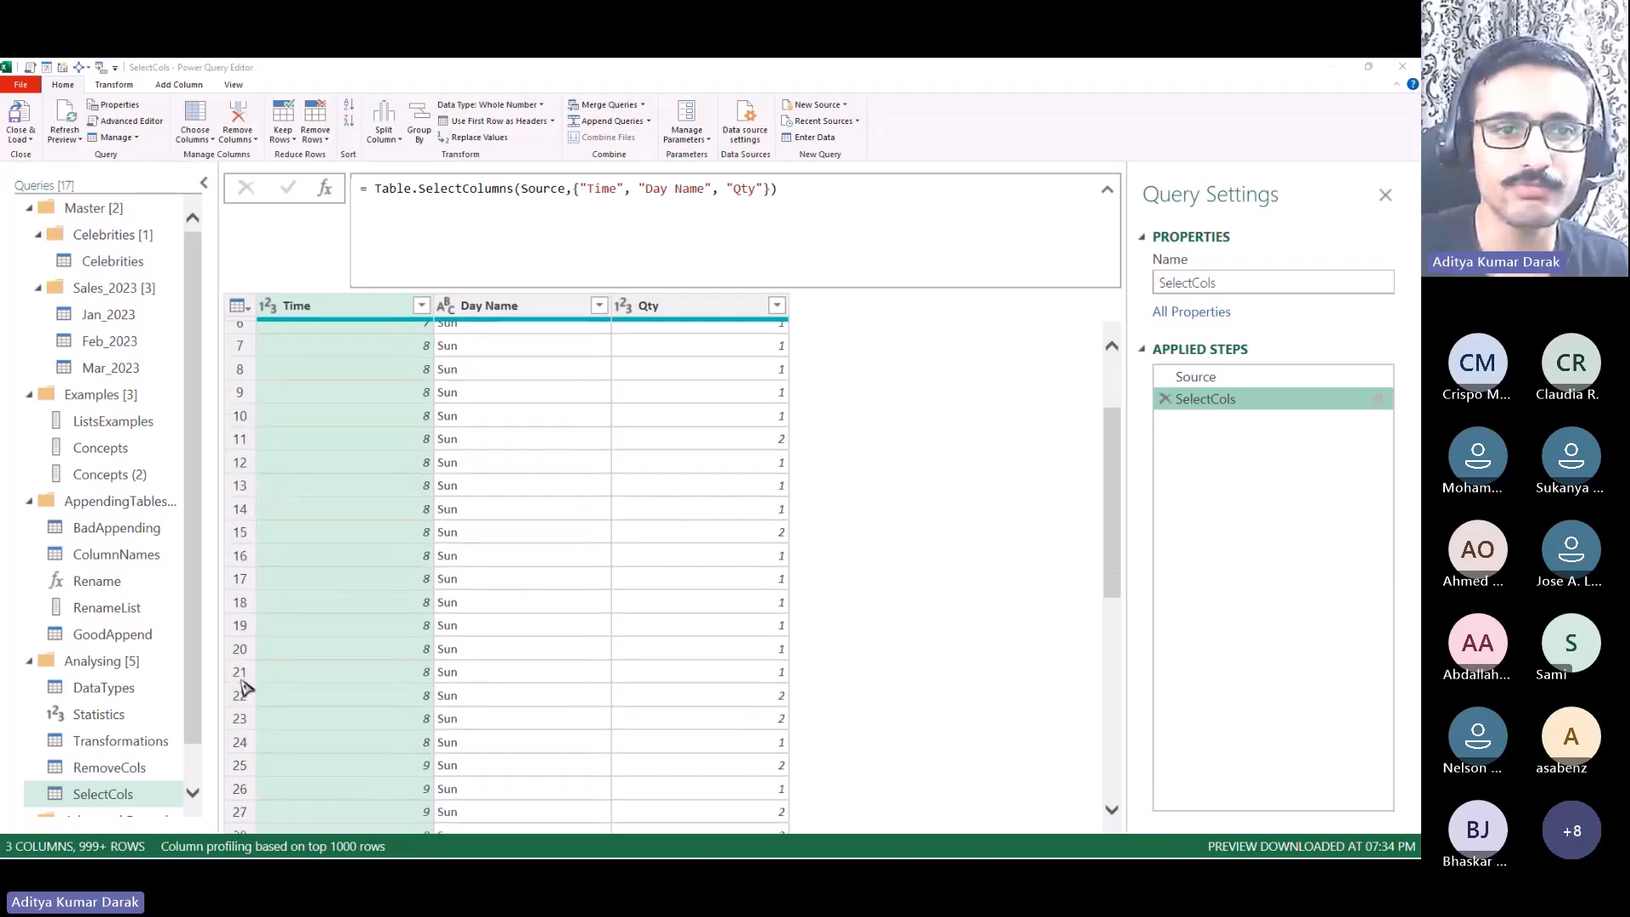
pyautogui.doubleClick(601, 190)
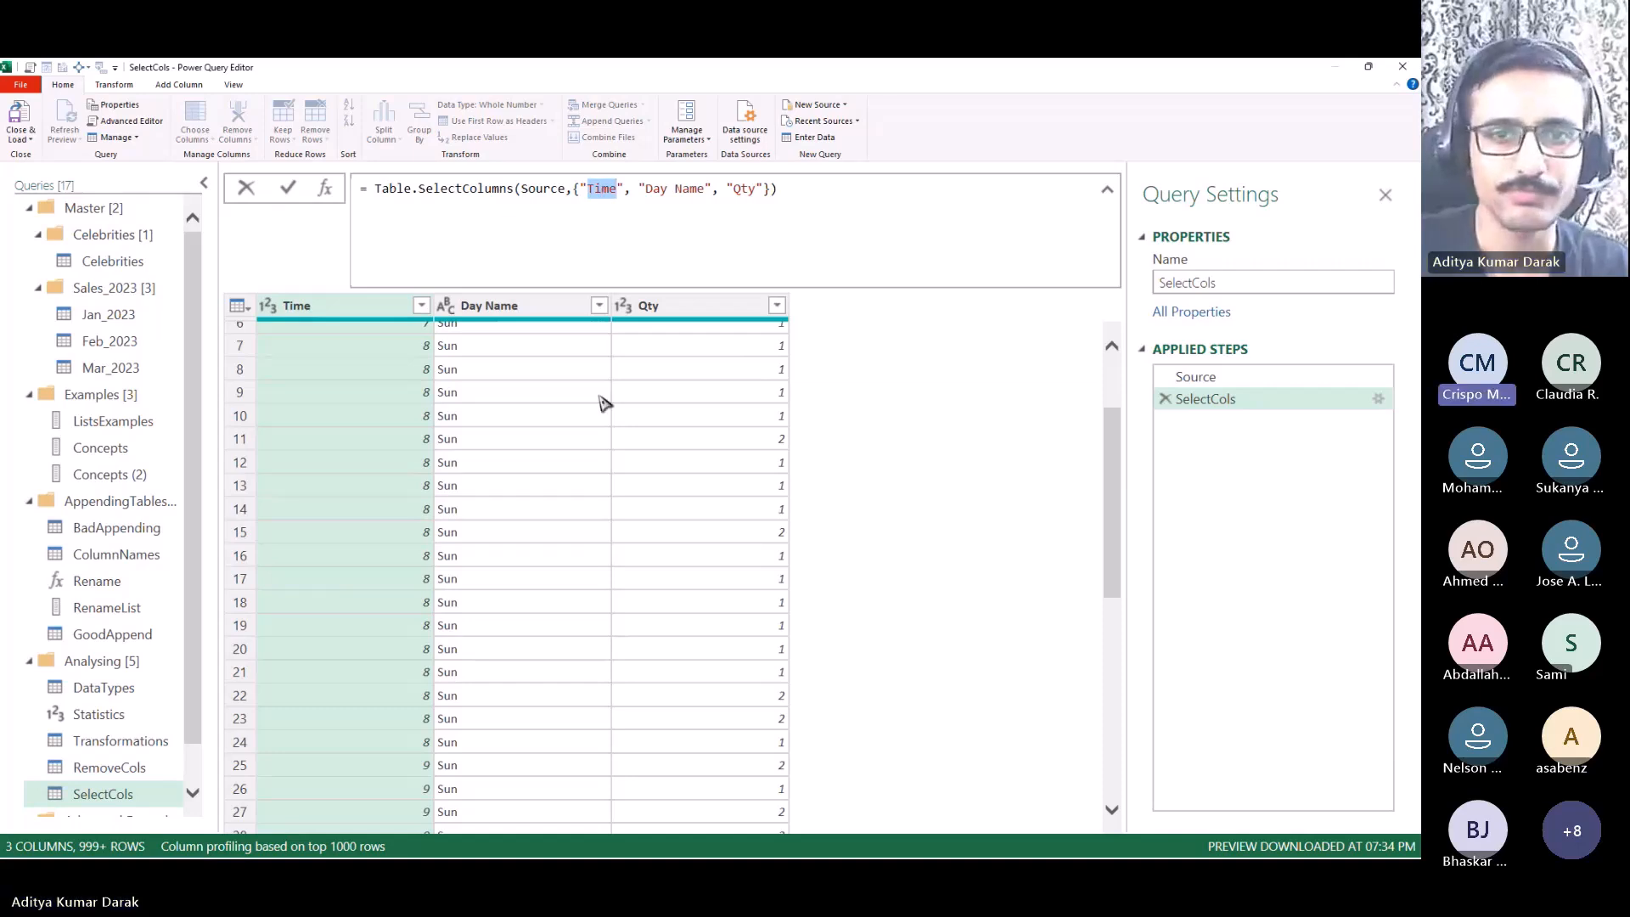
# Step: Create a new query that references Transformations and name it Analysis1
pyautogui.click(143, 768)
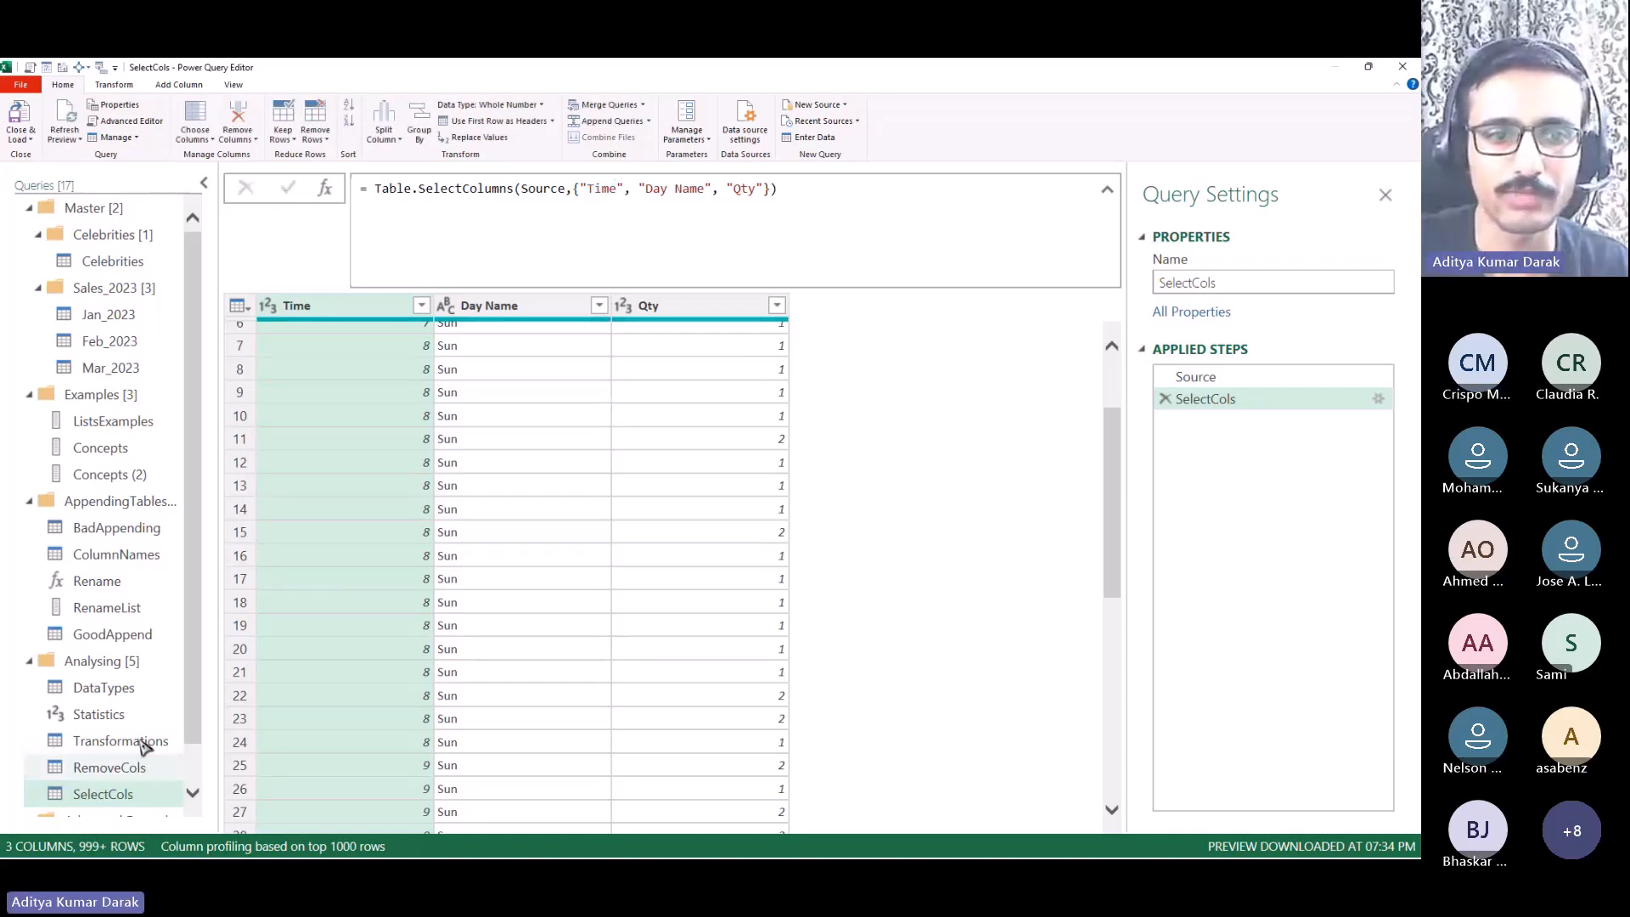
pyautogui.click(144, 743)
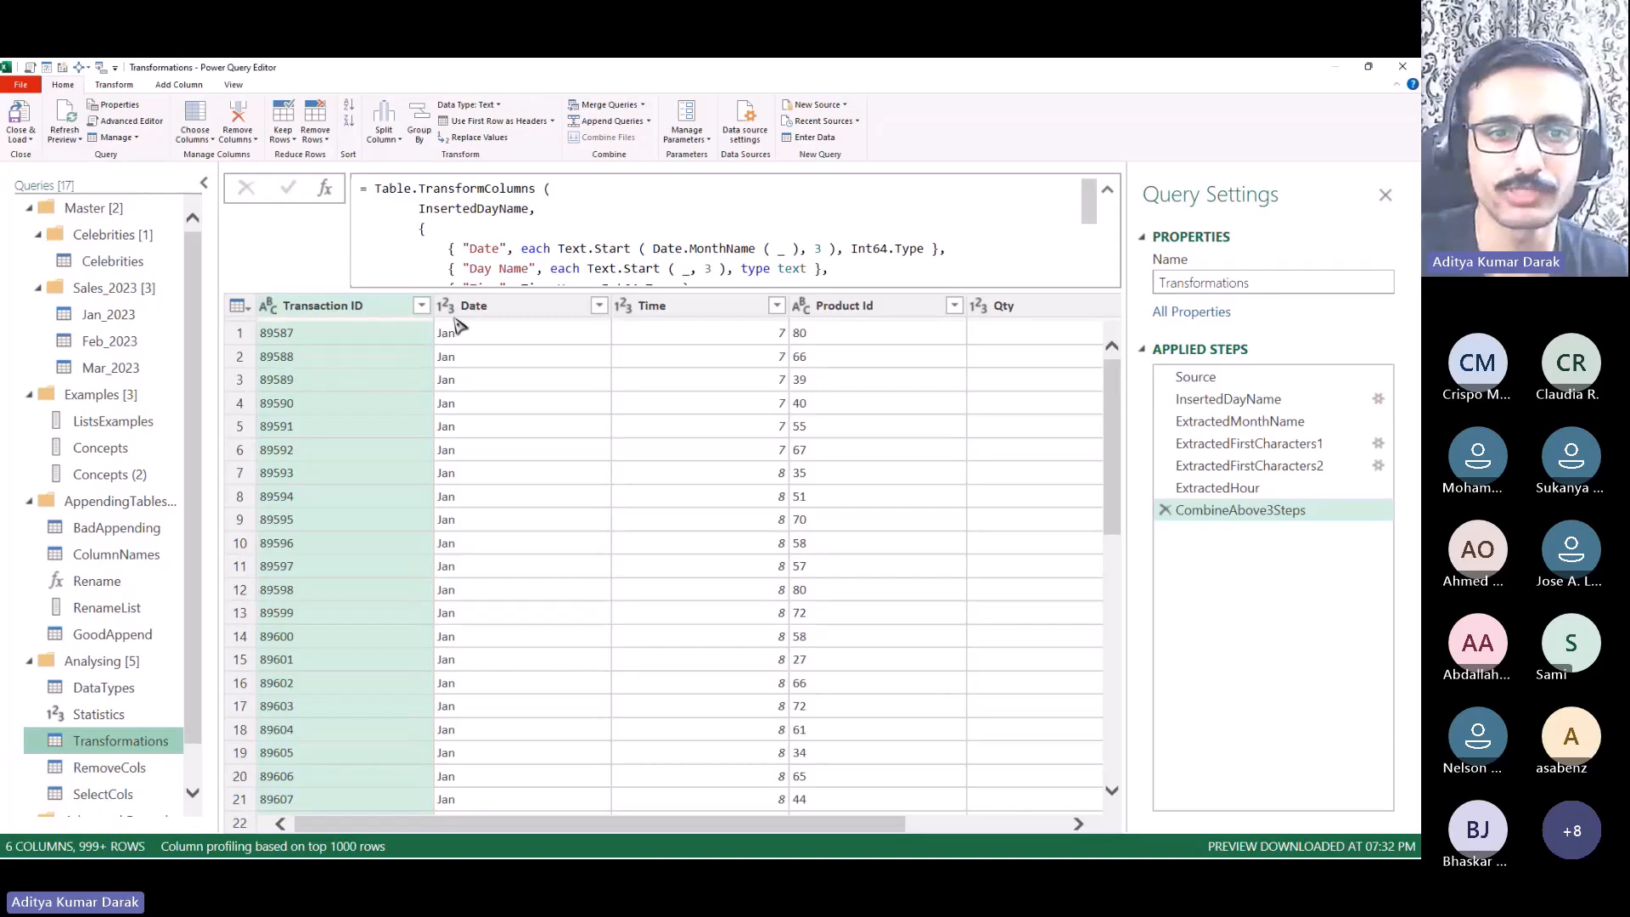
pyautogui.rightClick(140, 741)
pyautogui.click(128, 647)
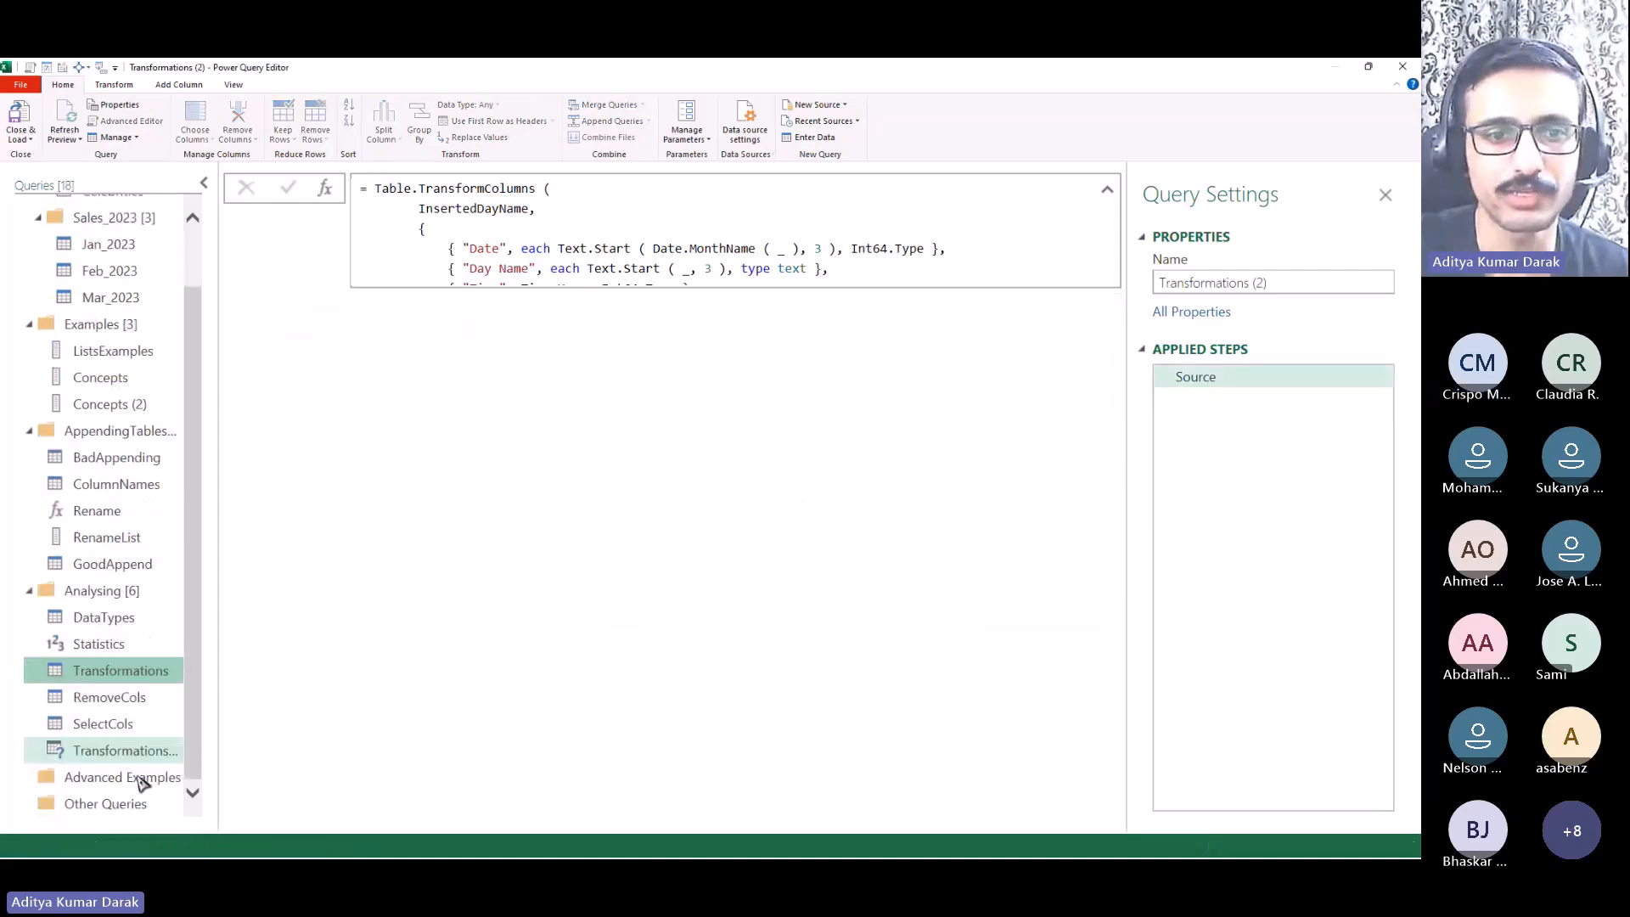
pyautogui.doubleClick(146, 754)
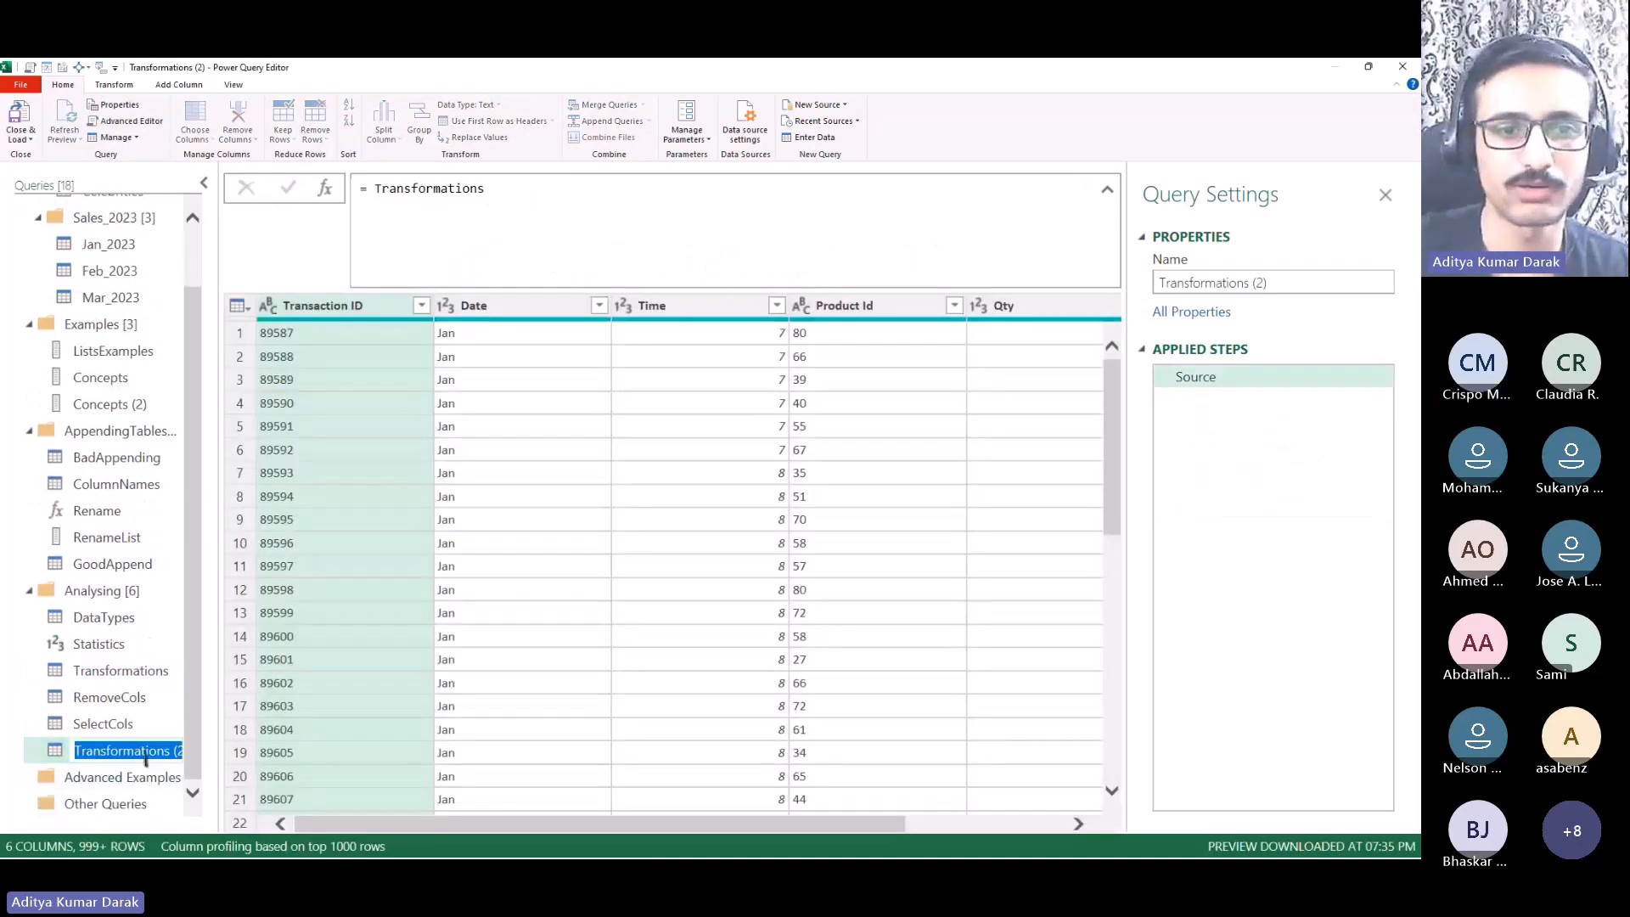
pyautogui.write('Analysis')
pyautogui.press('Return')
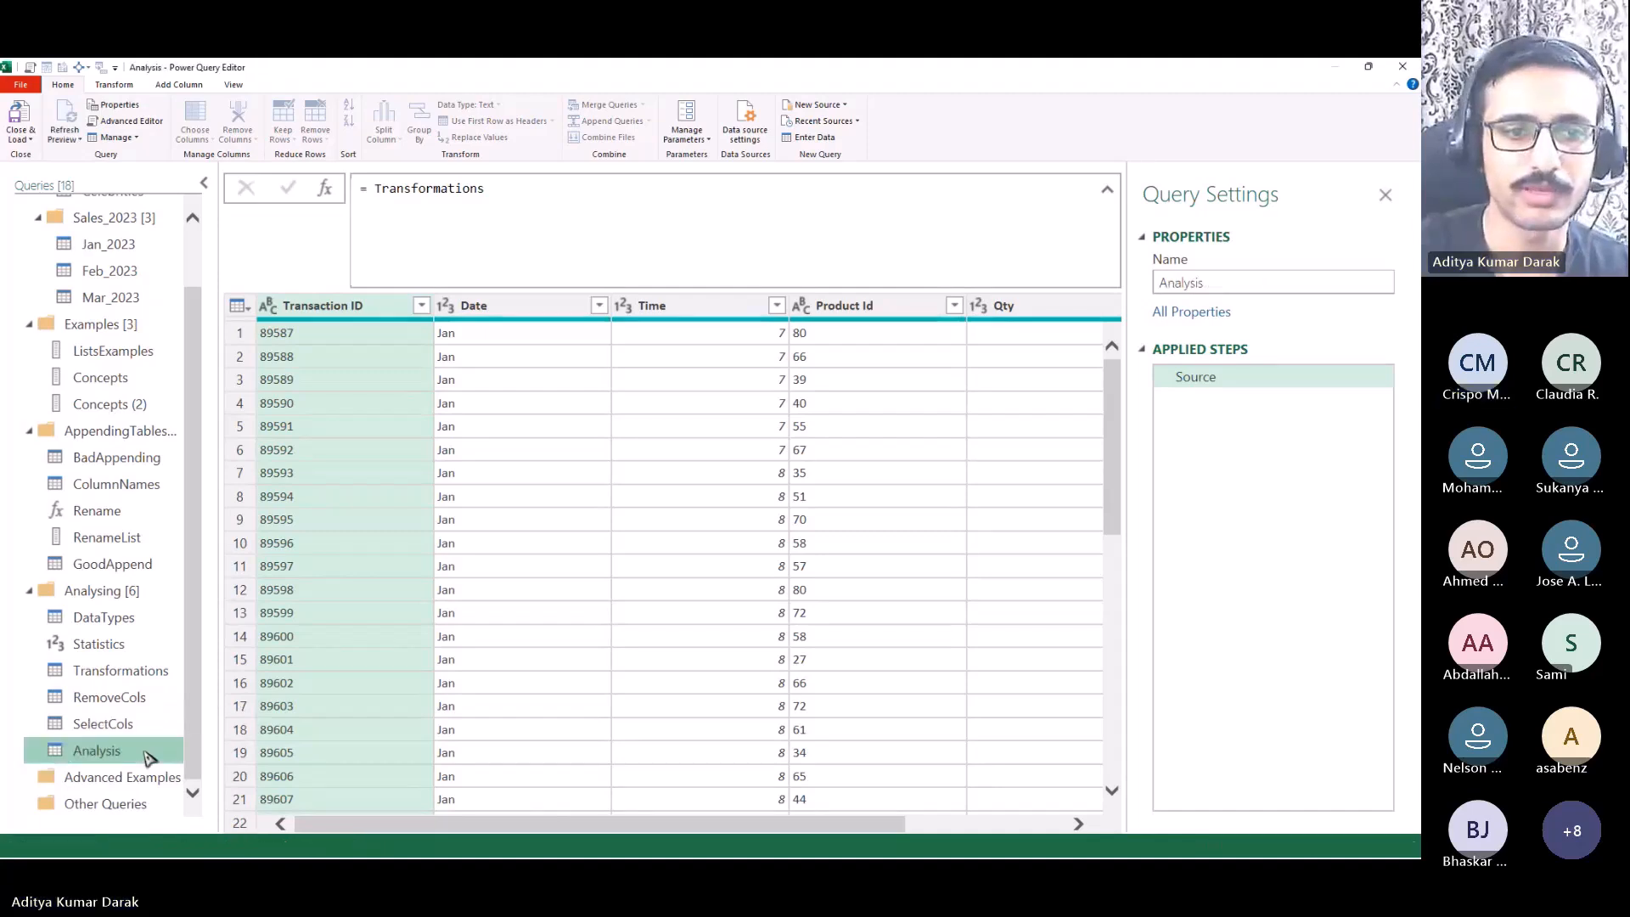
pyautogui.doubleClick(146, 754)
pyautogui.click(146, 754)
pyautogui.write('1')
pyautogui.press('Return')
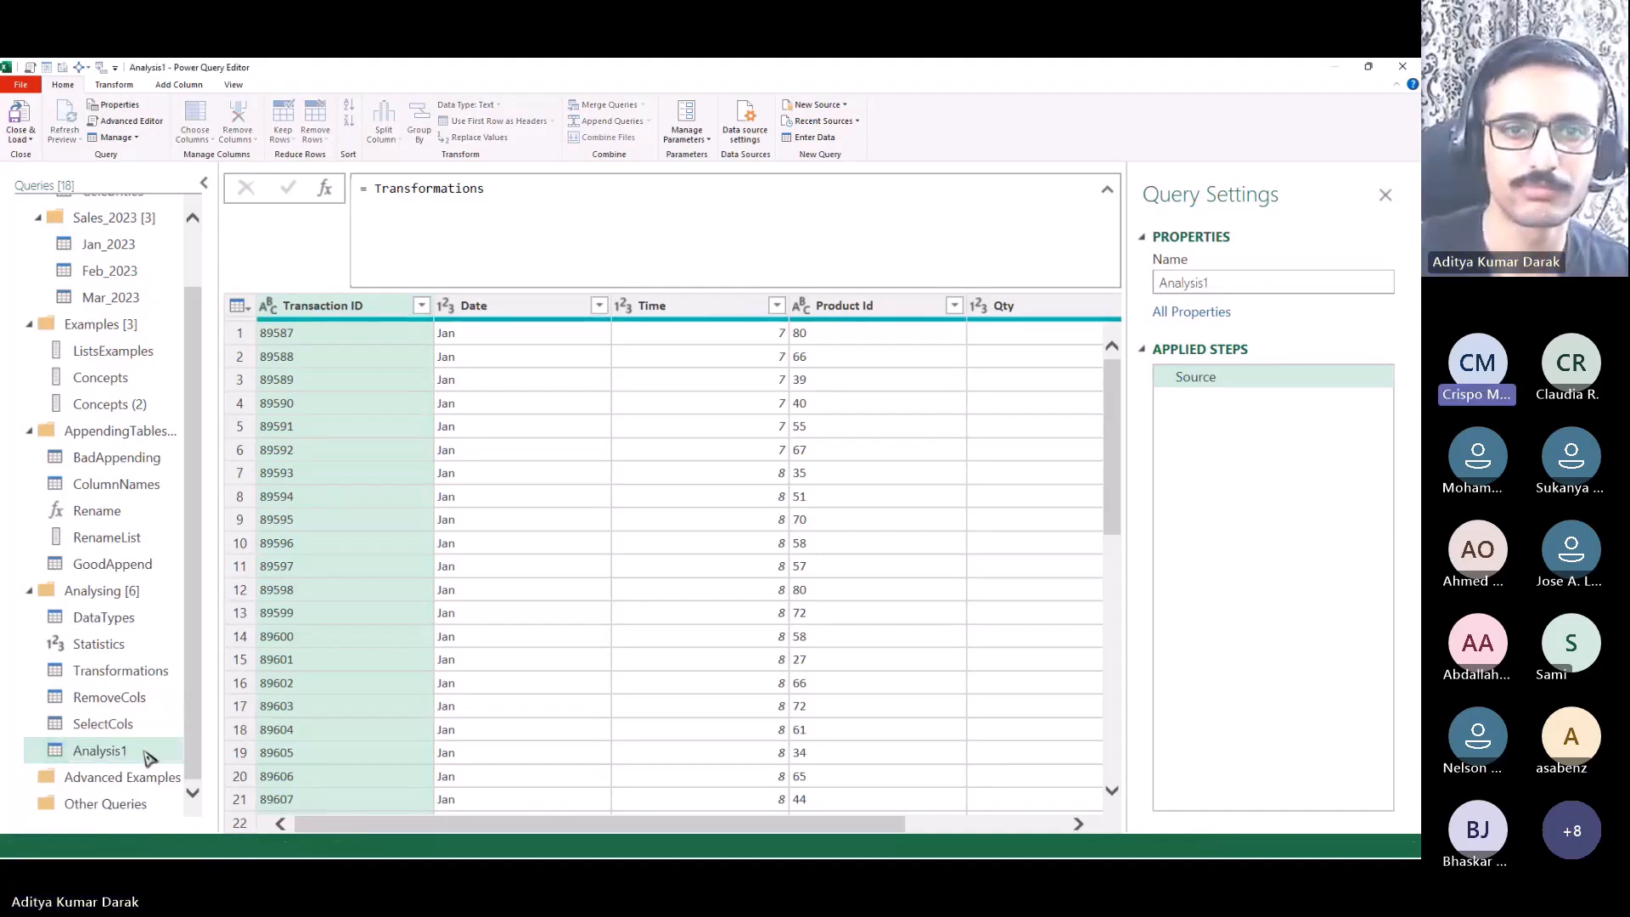
# Step: Keep only the Date and Qty columns in Analysis1 by removing the other columns, and name the step Select
pyautogui.moveTo(641, 826); pyautogui.dragTo(461, 803)
pyautogui.click(512, 309)
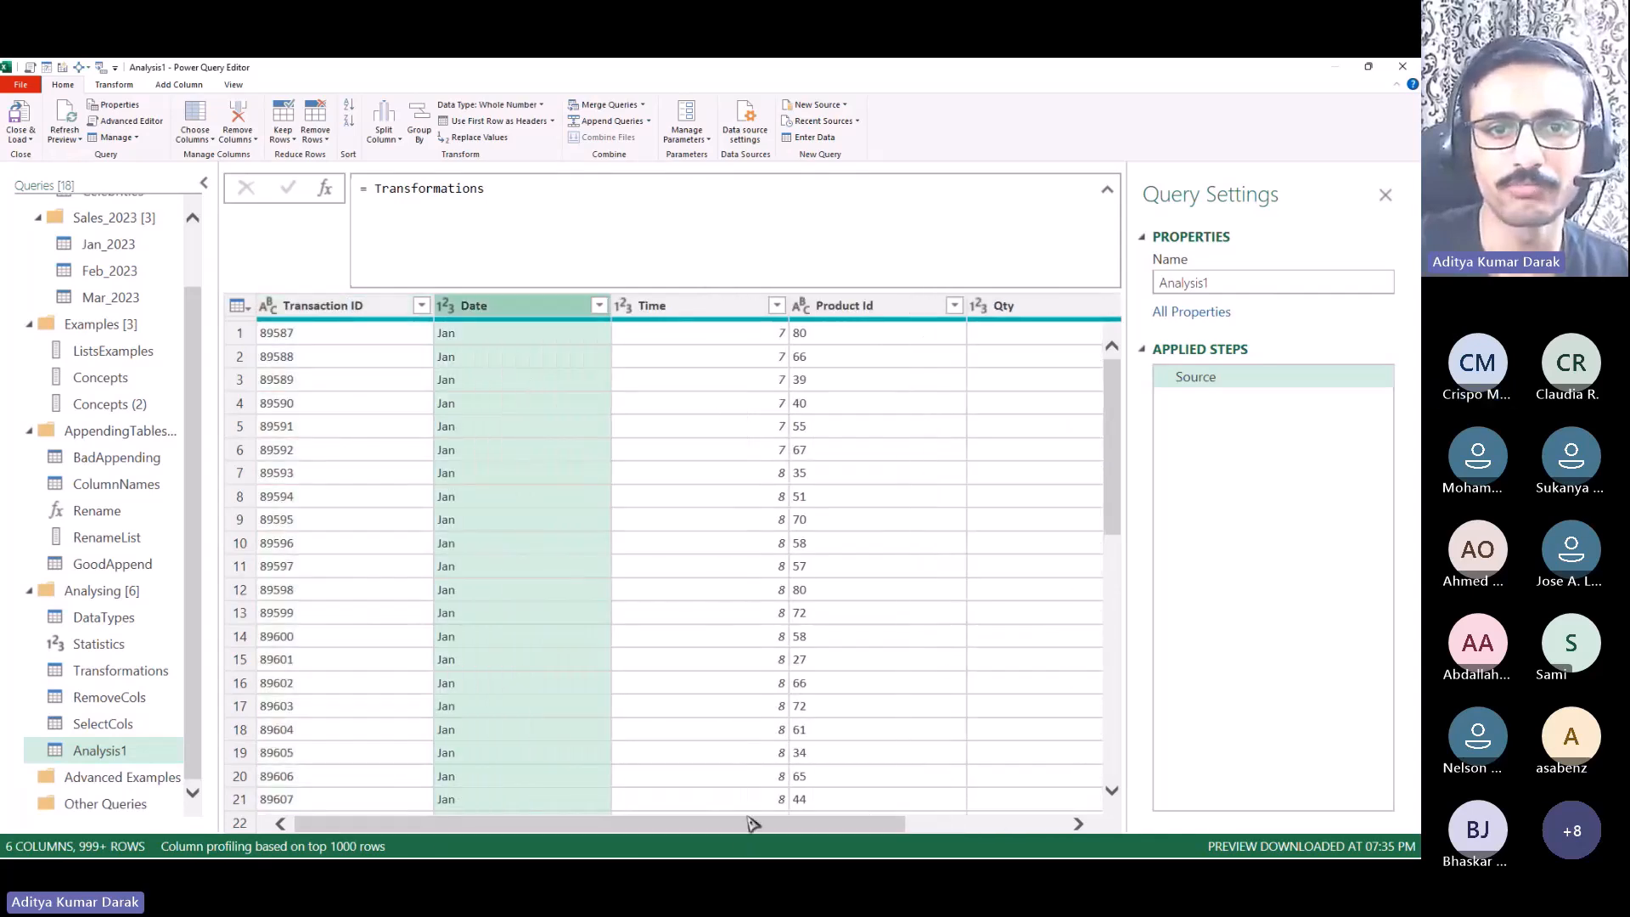
pyautogui.moveTo(853, 823); pyautogui.dragTo(990, 812)
pyautogui.keyDown('ctrl'); pyautogui.click(859, 314); pyautogui.keyUp('ctrl')
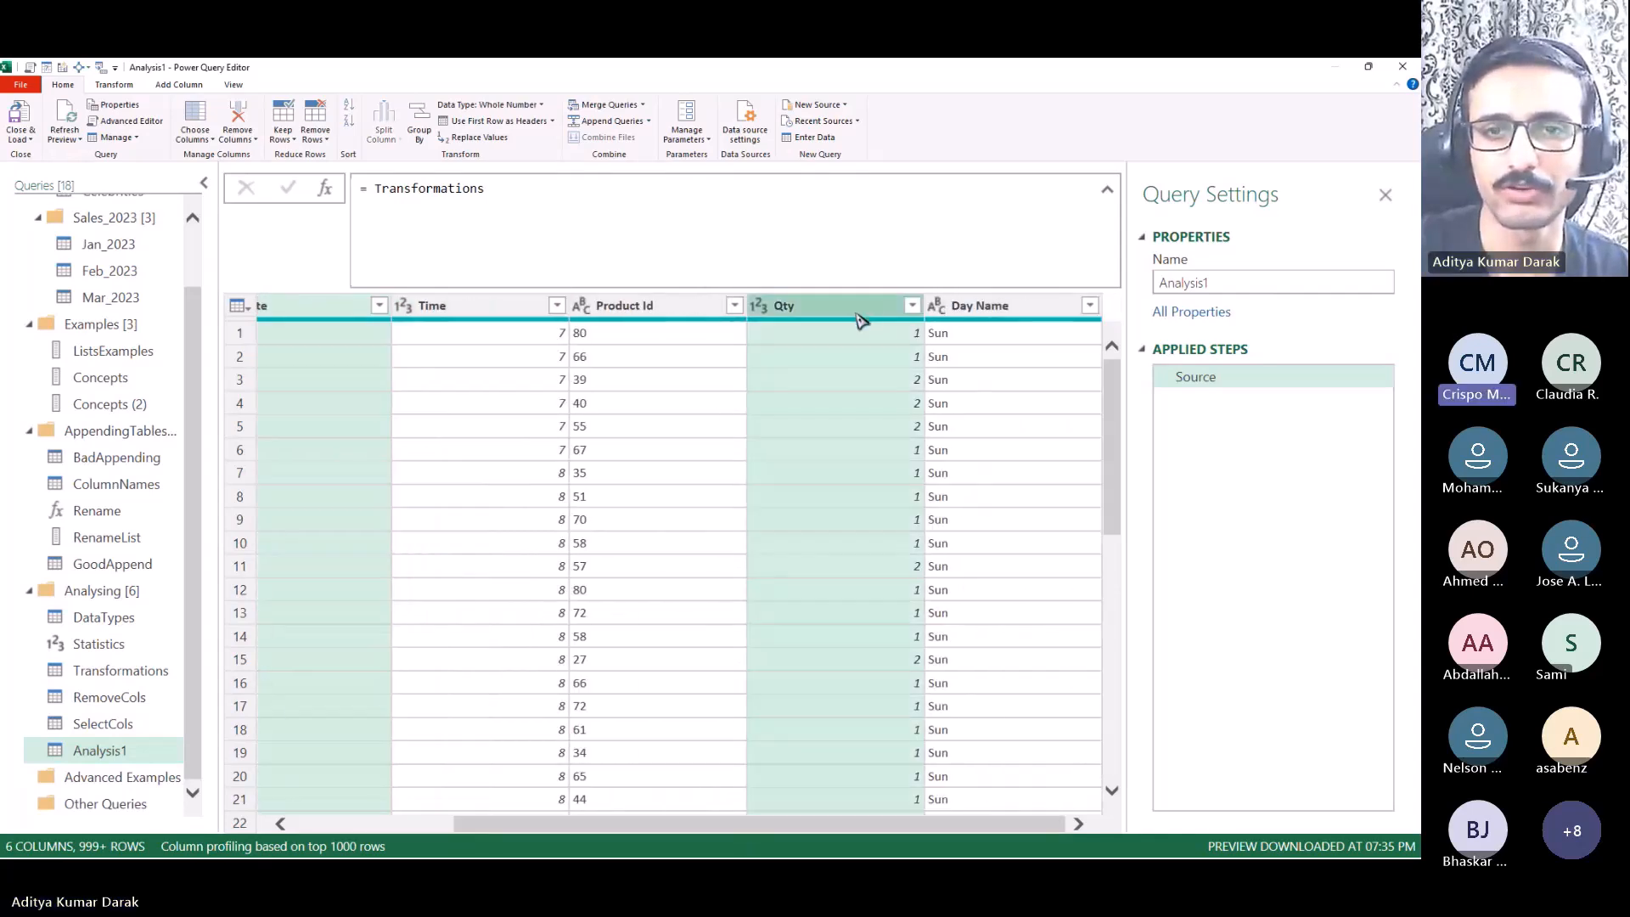
pyautogui.rightClick(857, 316)
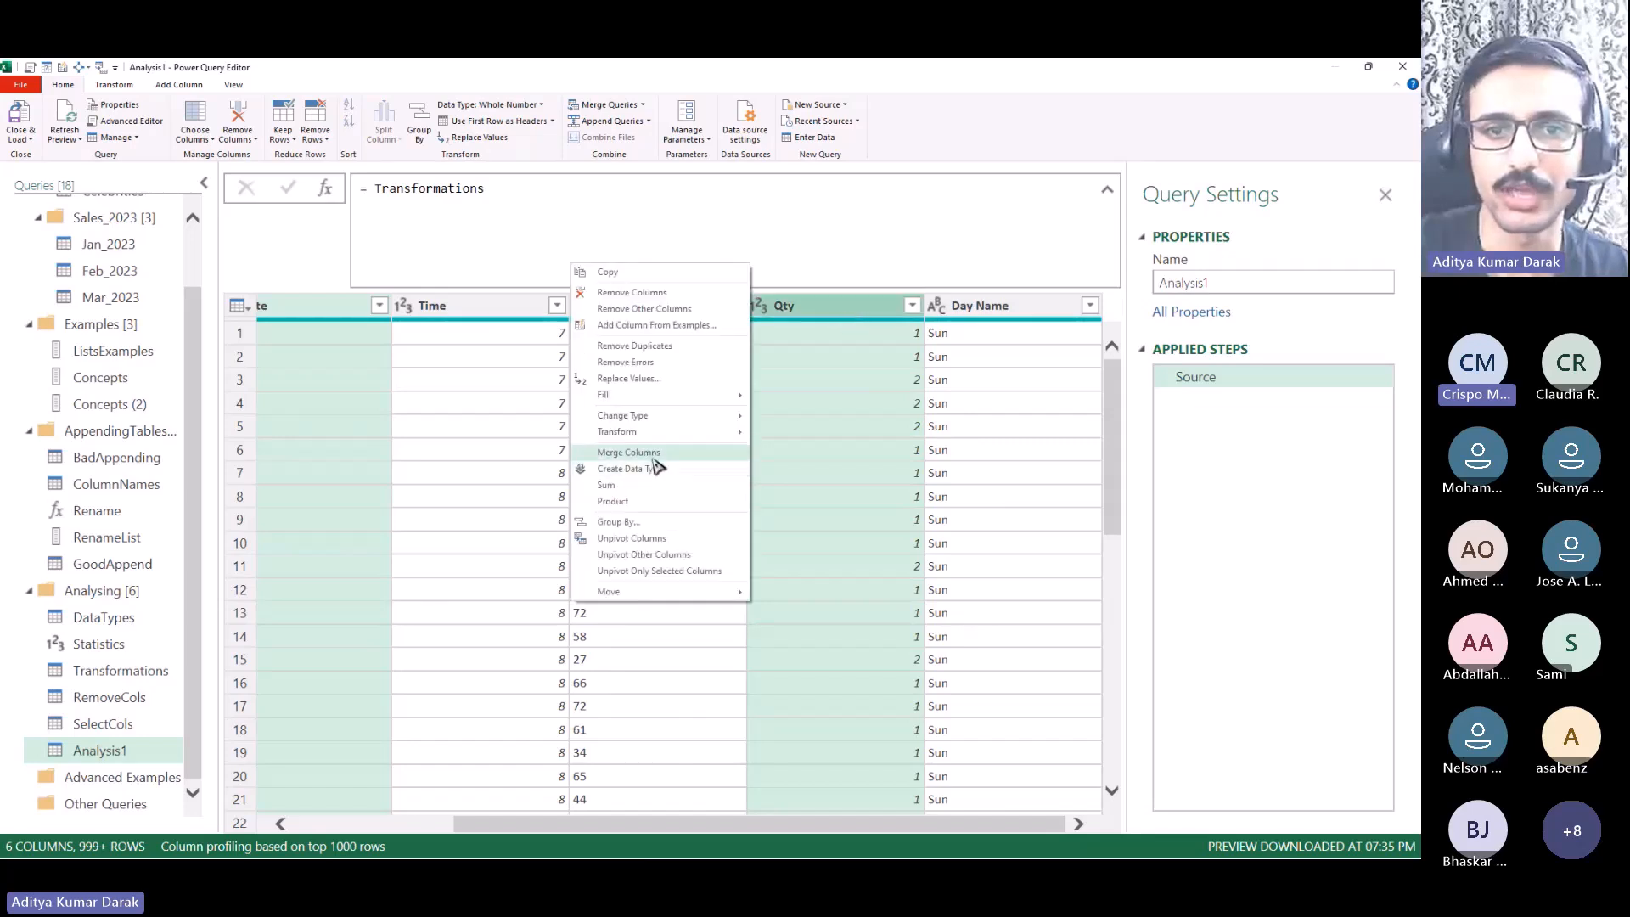
pyautogui.click(688, 310)
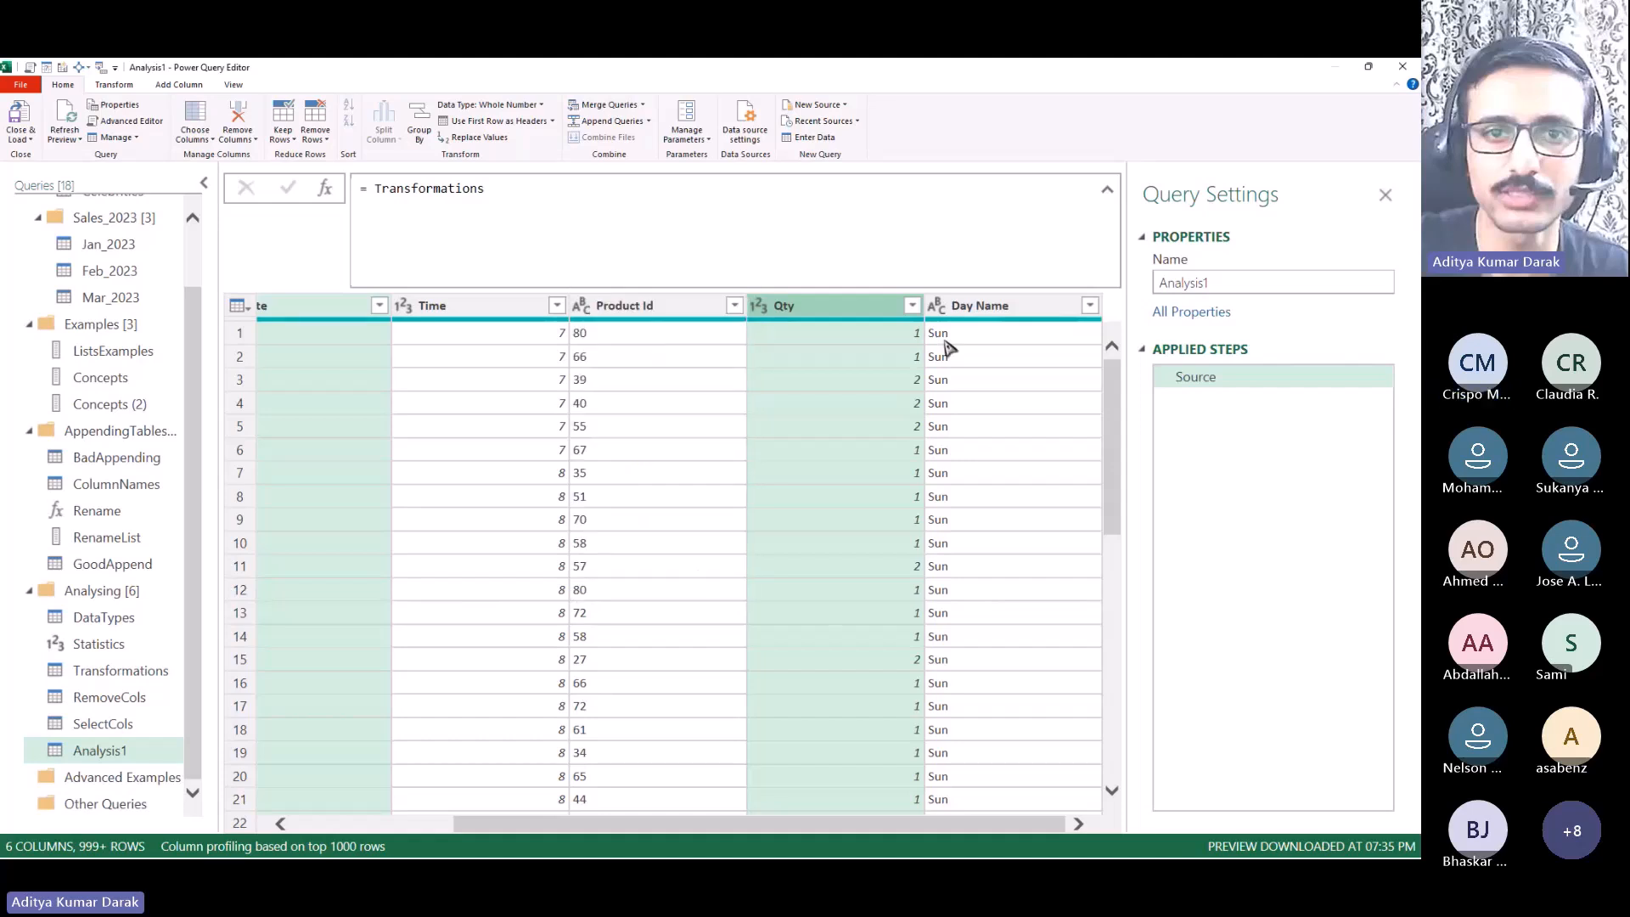
pyautogui.write('Select')
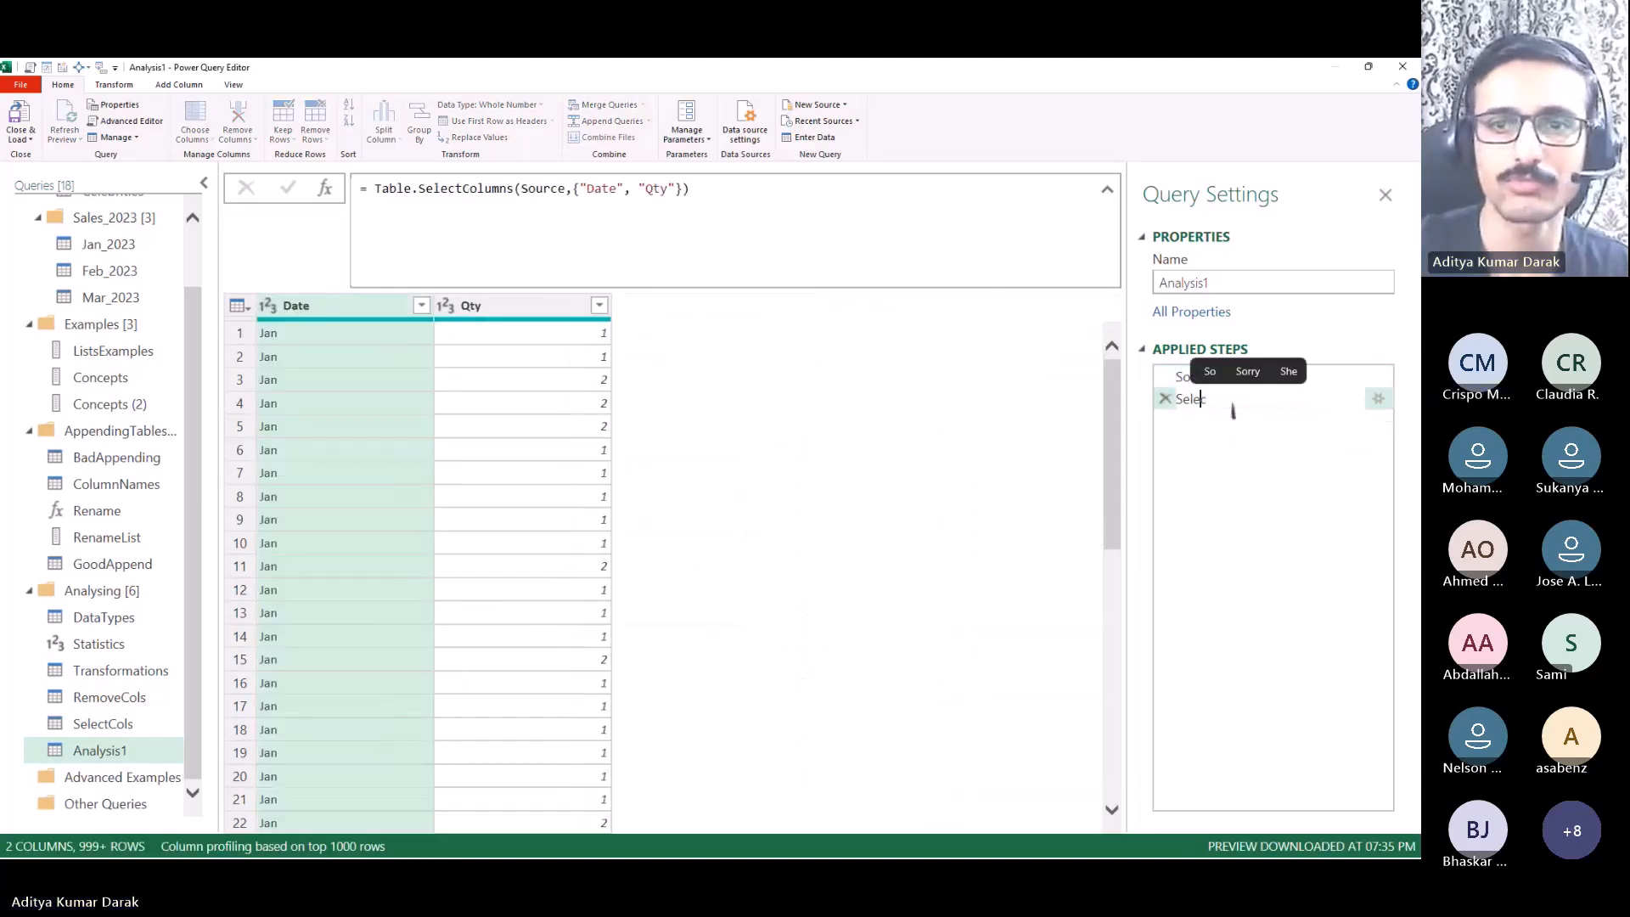
pyautogui.press('Return')
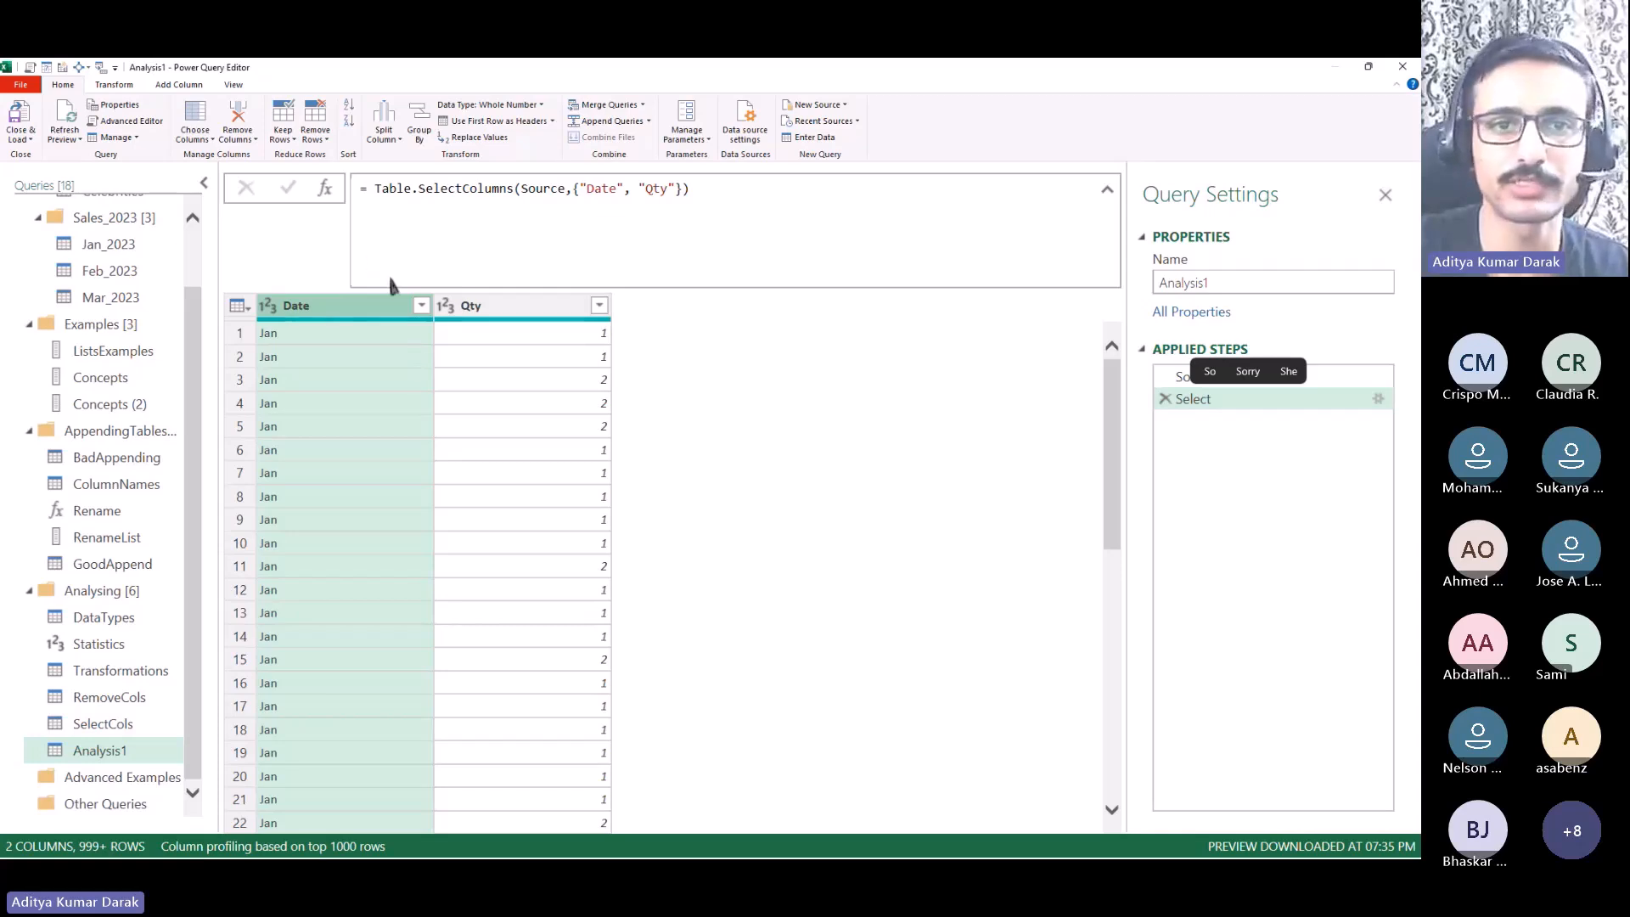
# Step: Rename the Date column as Month and name the resulting applied step Rename
pyautogui.doubleClick(357, 307)
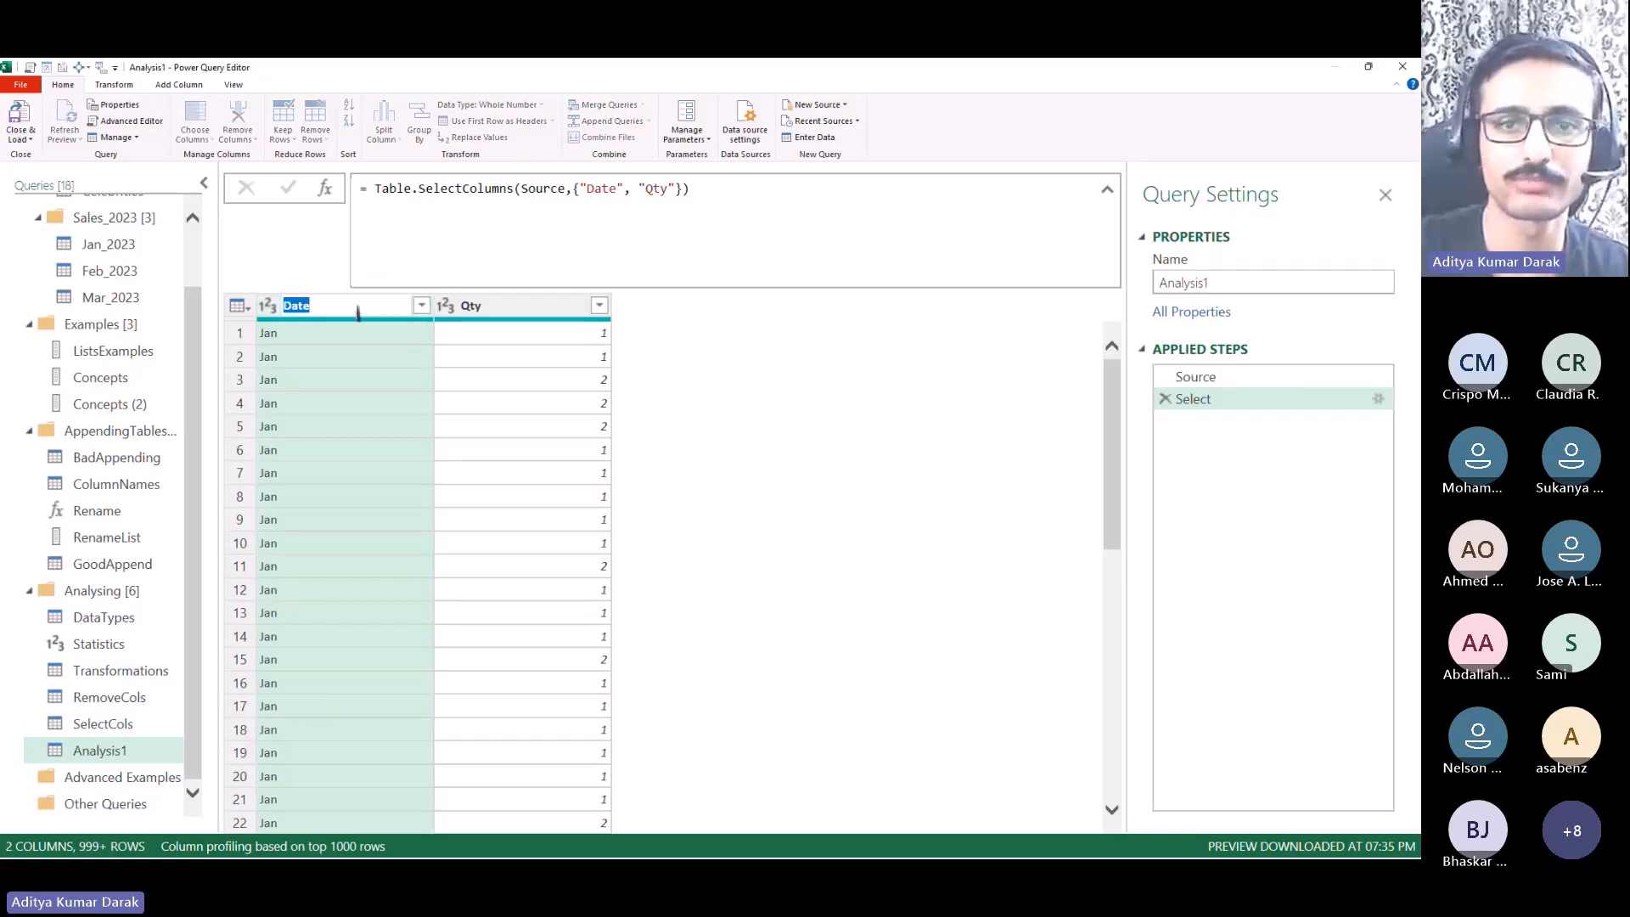
pyautogui.write('Month')
pyautogui.press('Return')
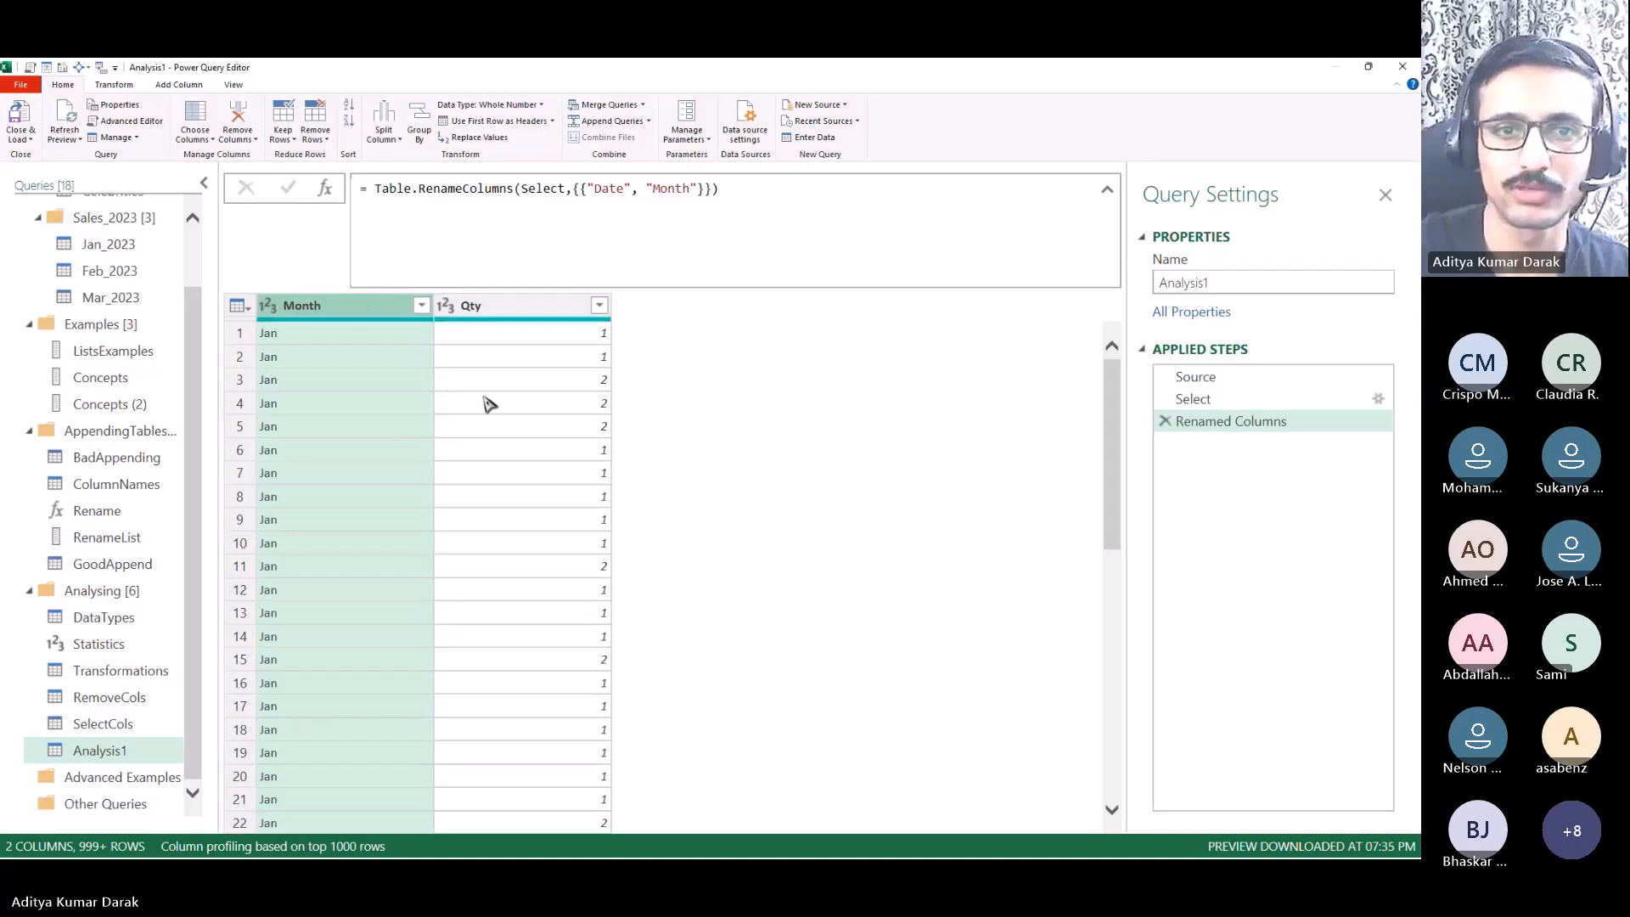
pyautogui.doubleClick(1292, 423)
pyautogui.write('Rename')
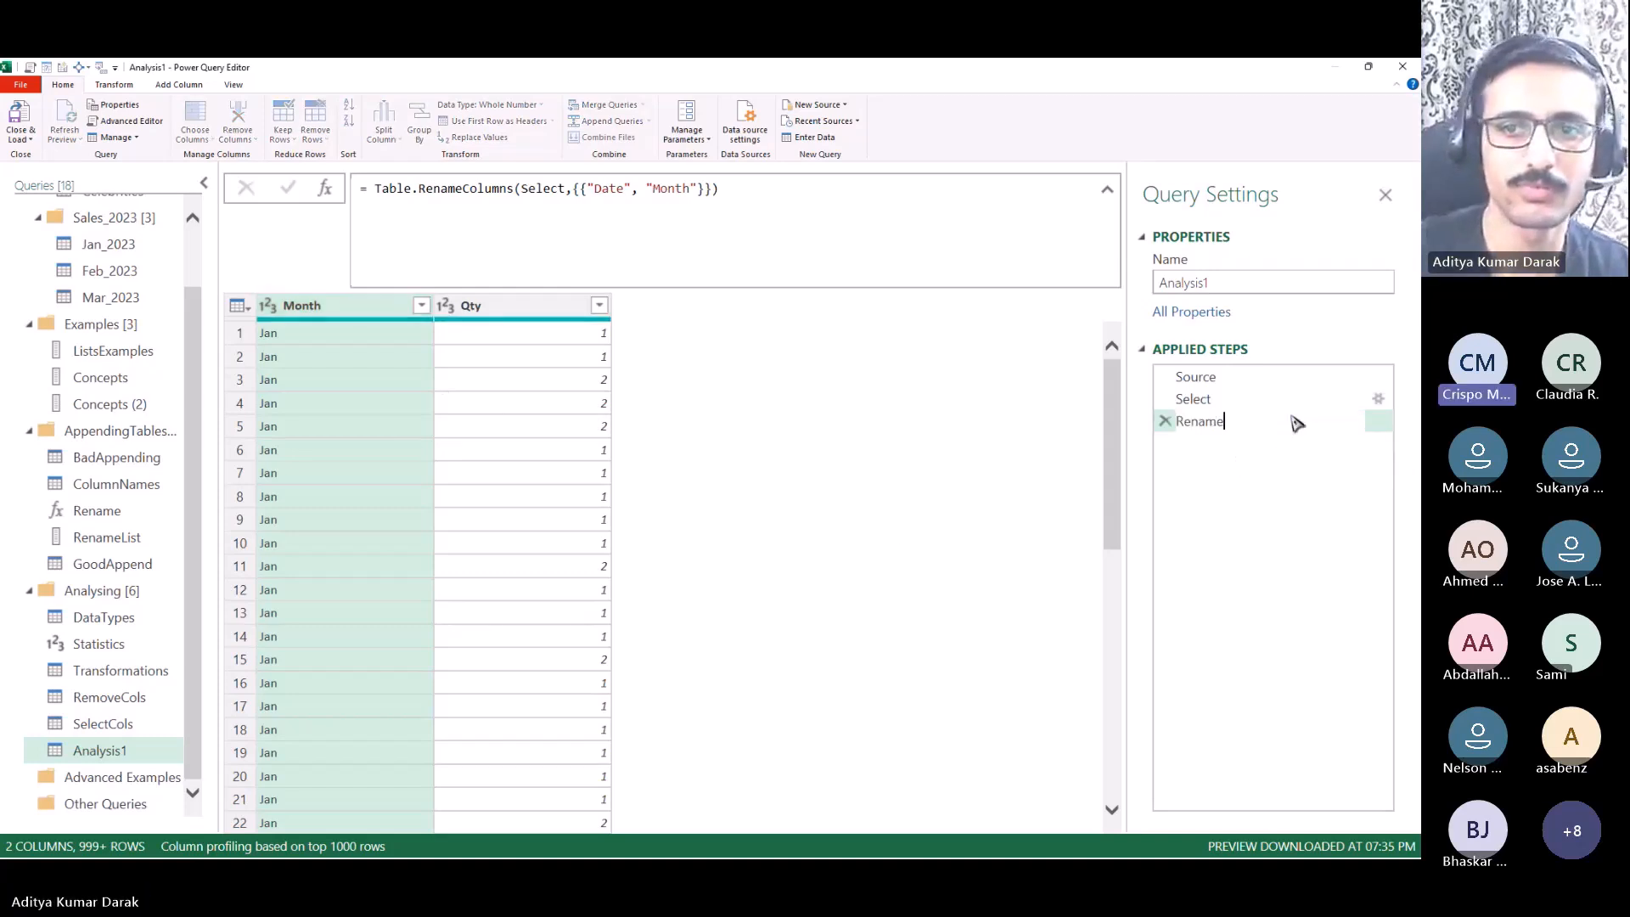
pyautogui.press('Return')
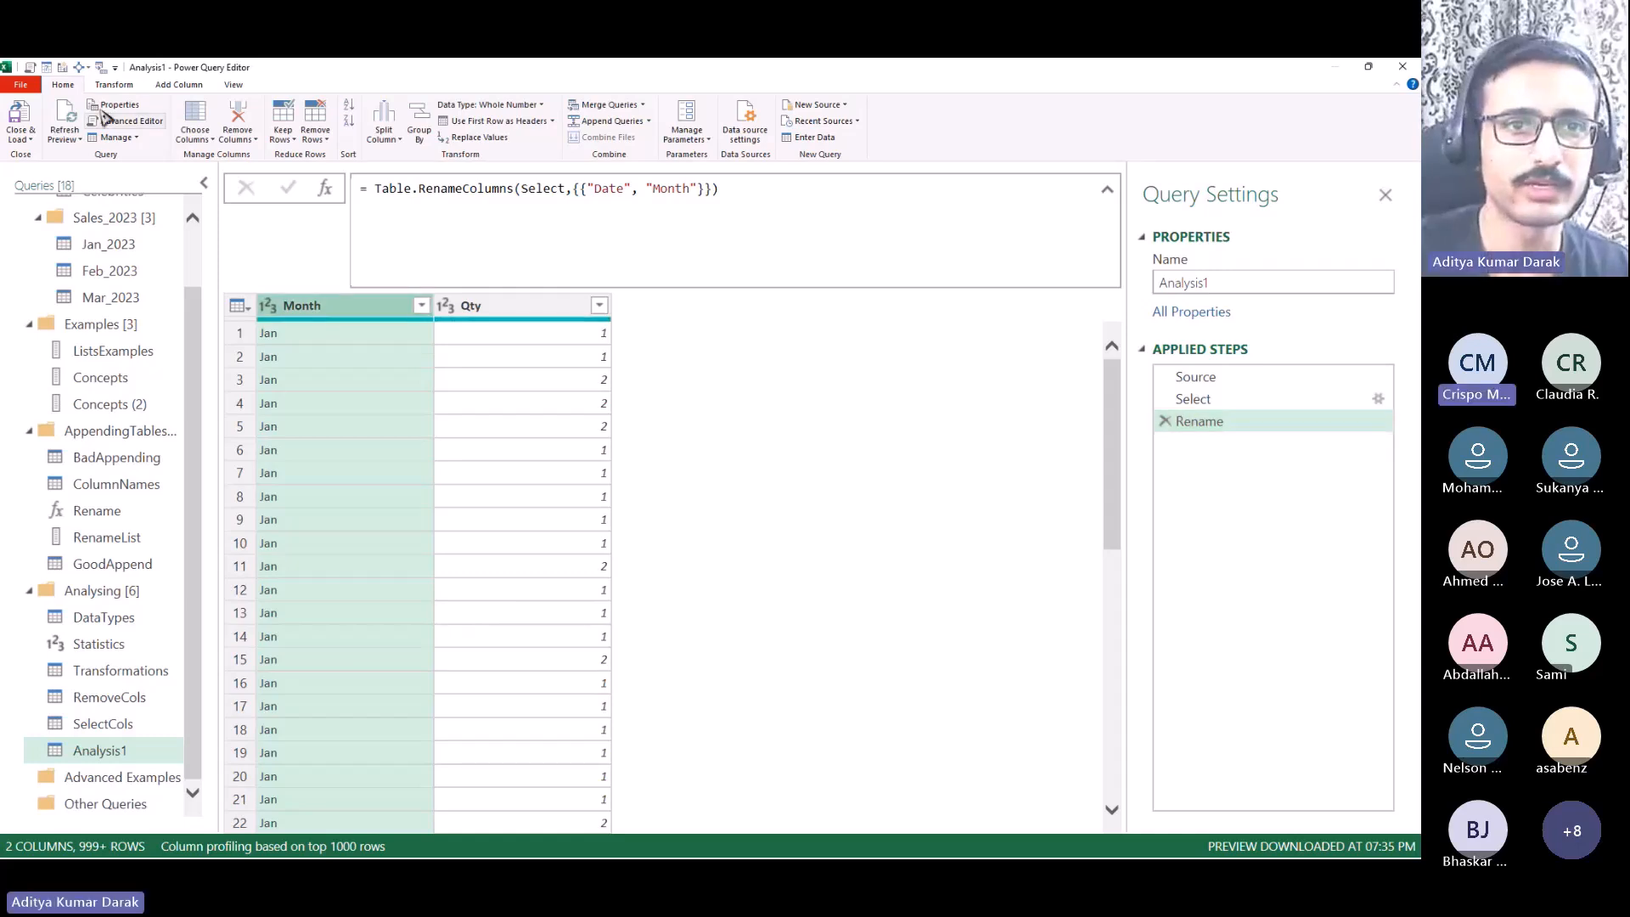
# Step: Set up an advanced Group By on Month with a row Count and a Total Qty aggregation summing Qty
pyautogui.rightClick(338, 318)
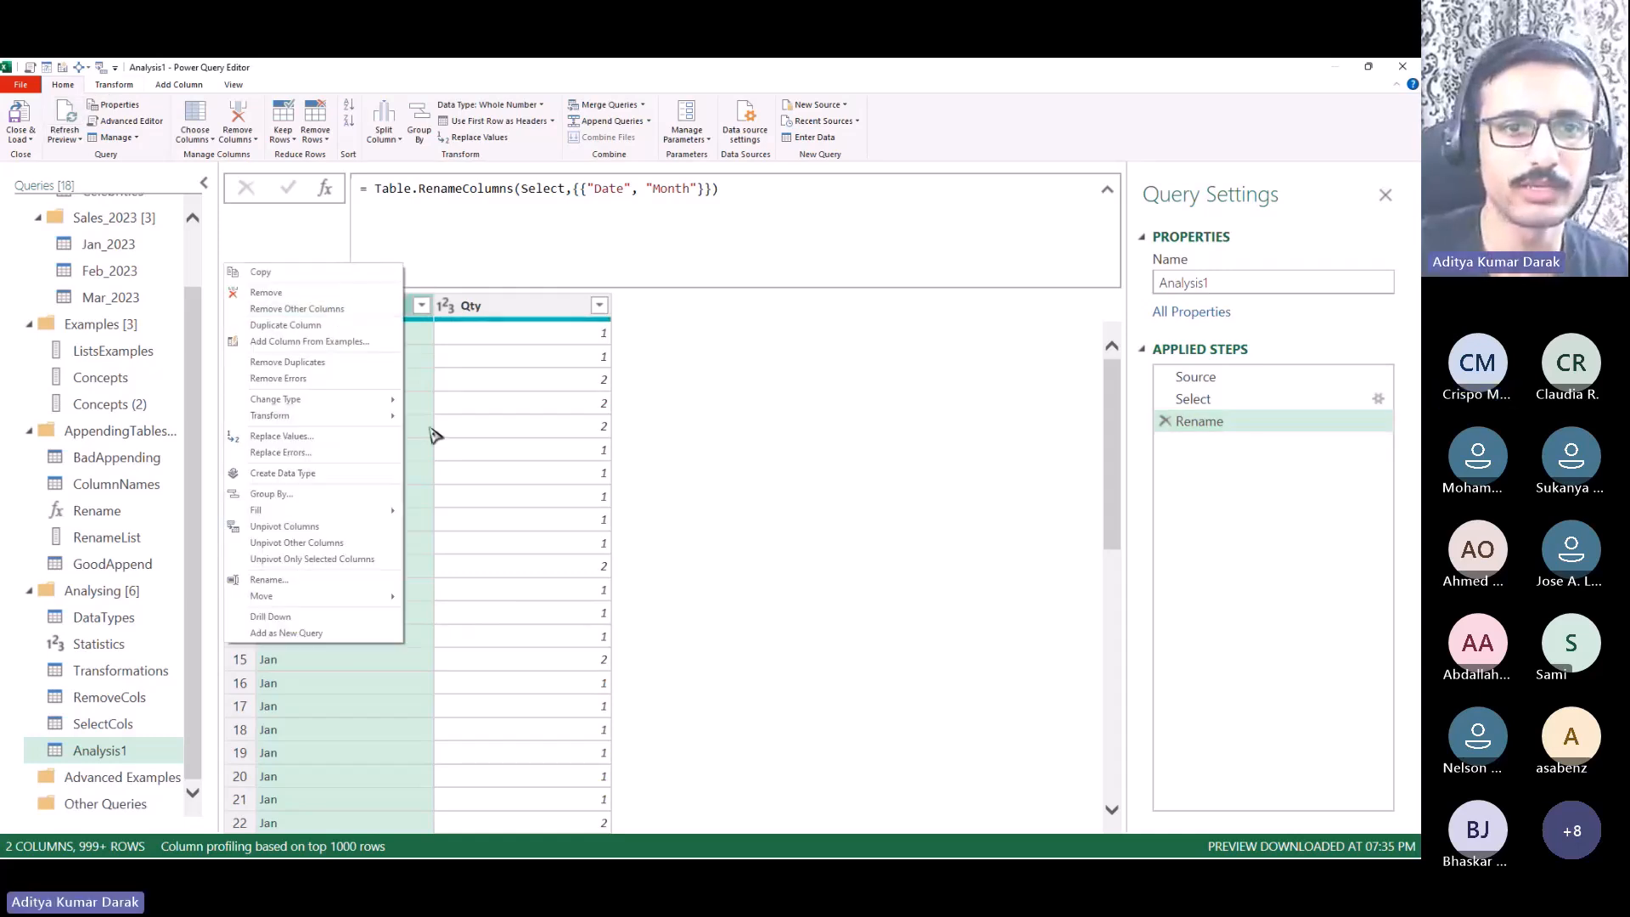
pyautogui.click(303, 495)
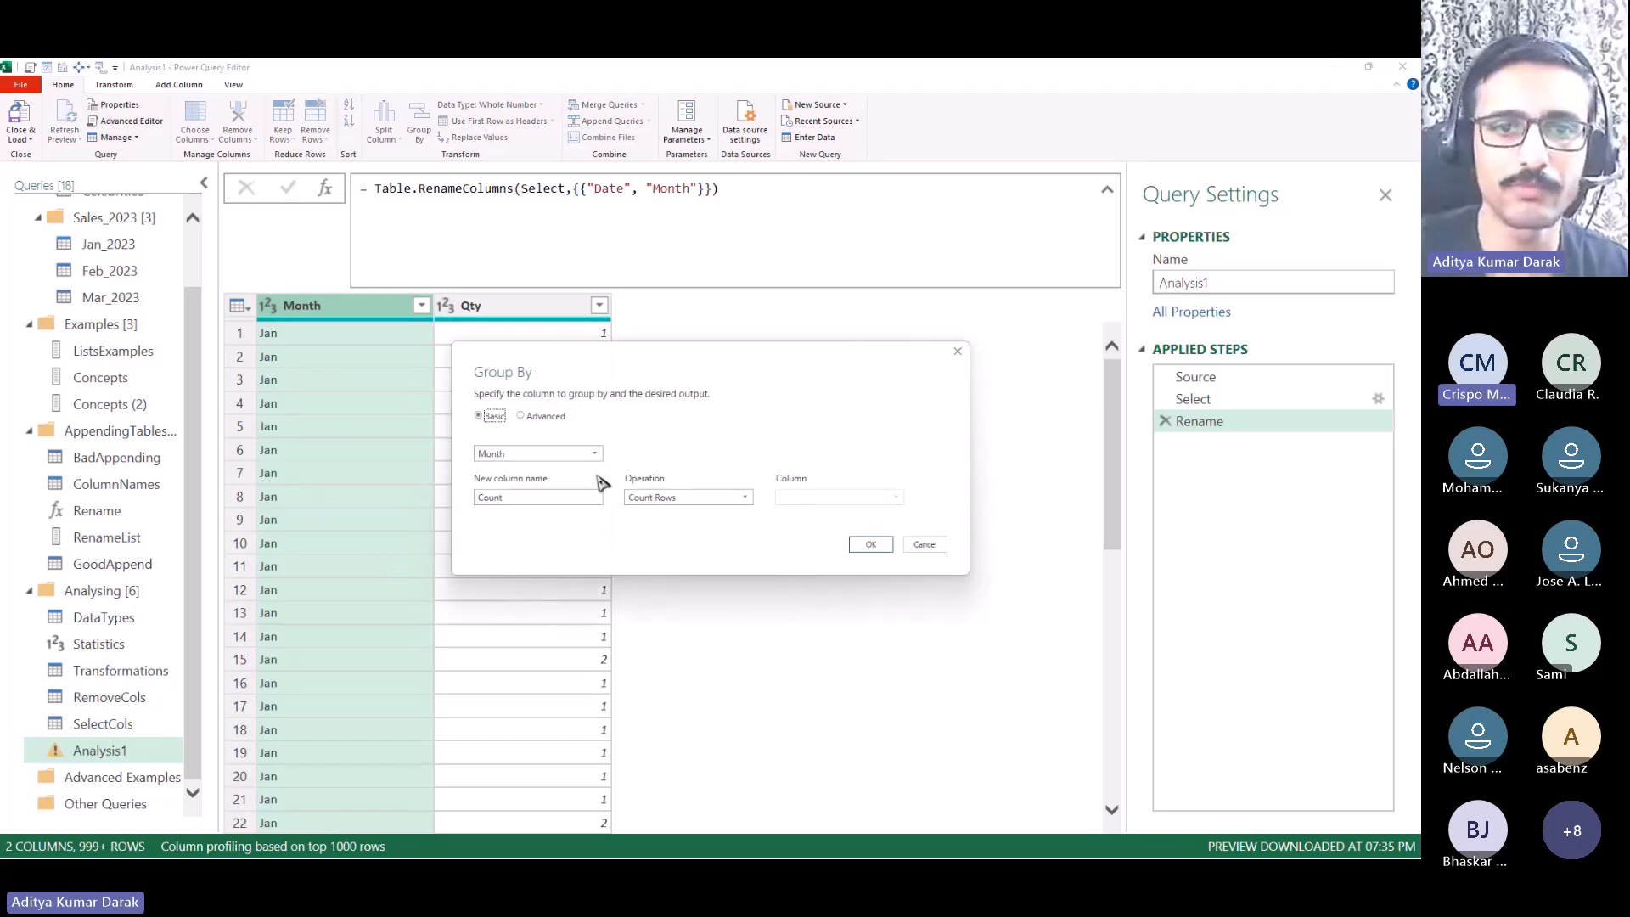
pyautogui.moveTo(556, 497); pyautogui.dragTo(418, 486)
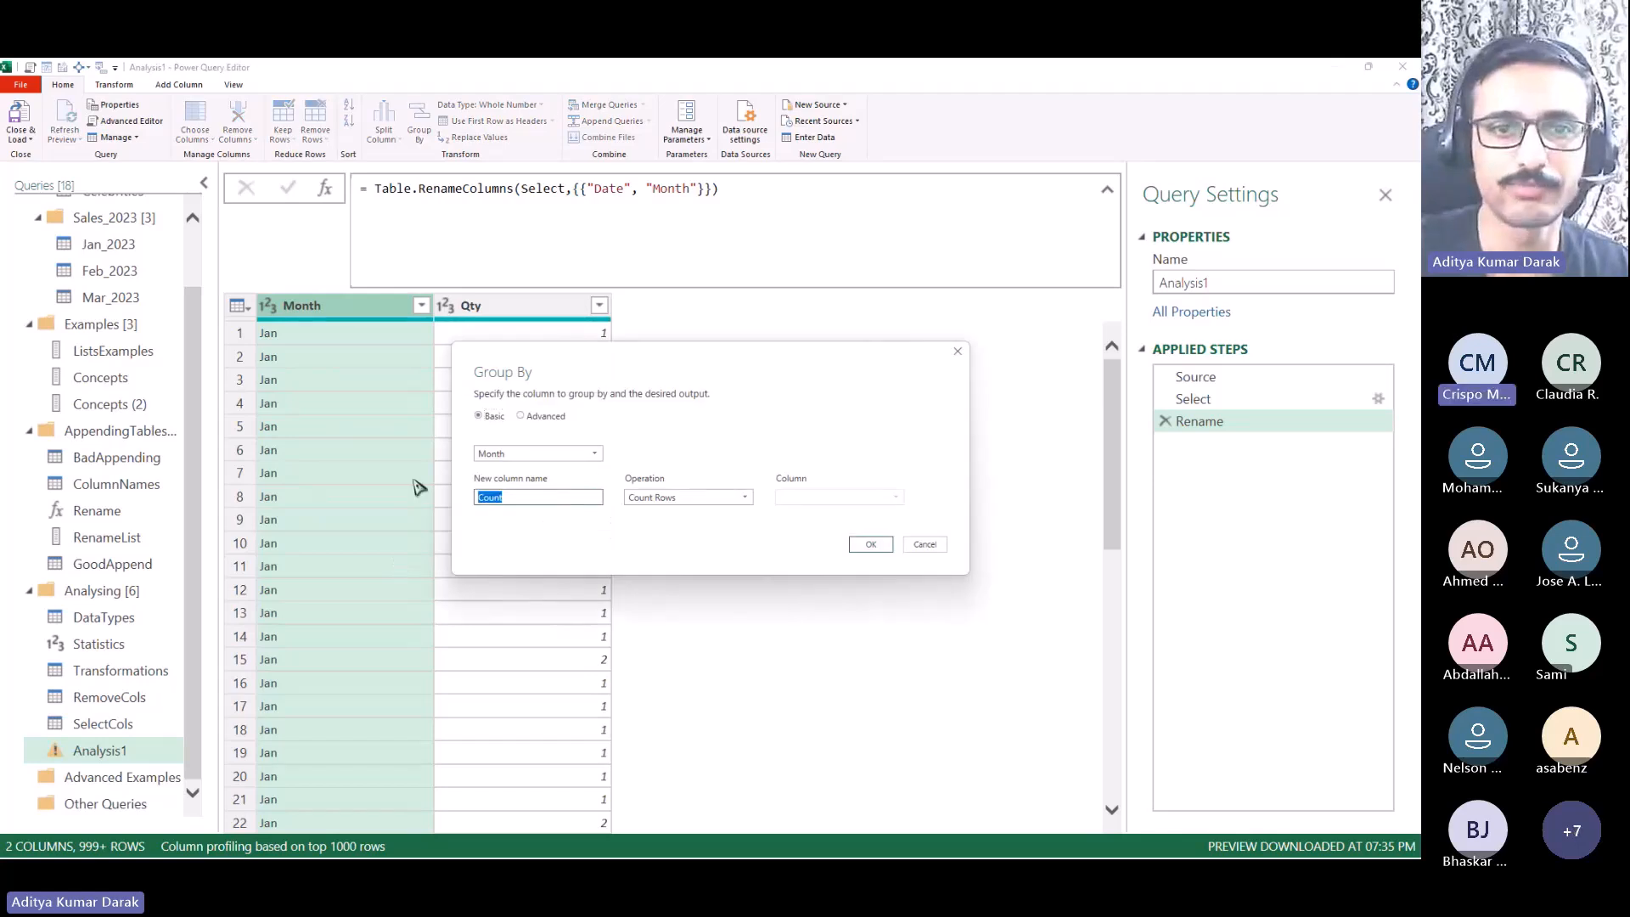
pyautogui.click(543, 416)
pyautogui.click(510, 564)
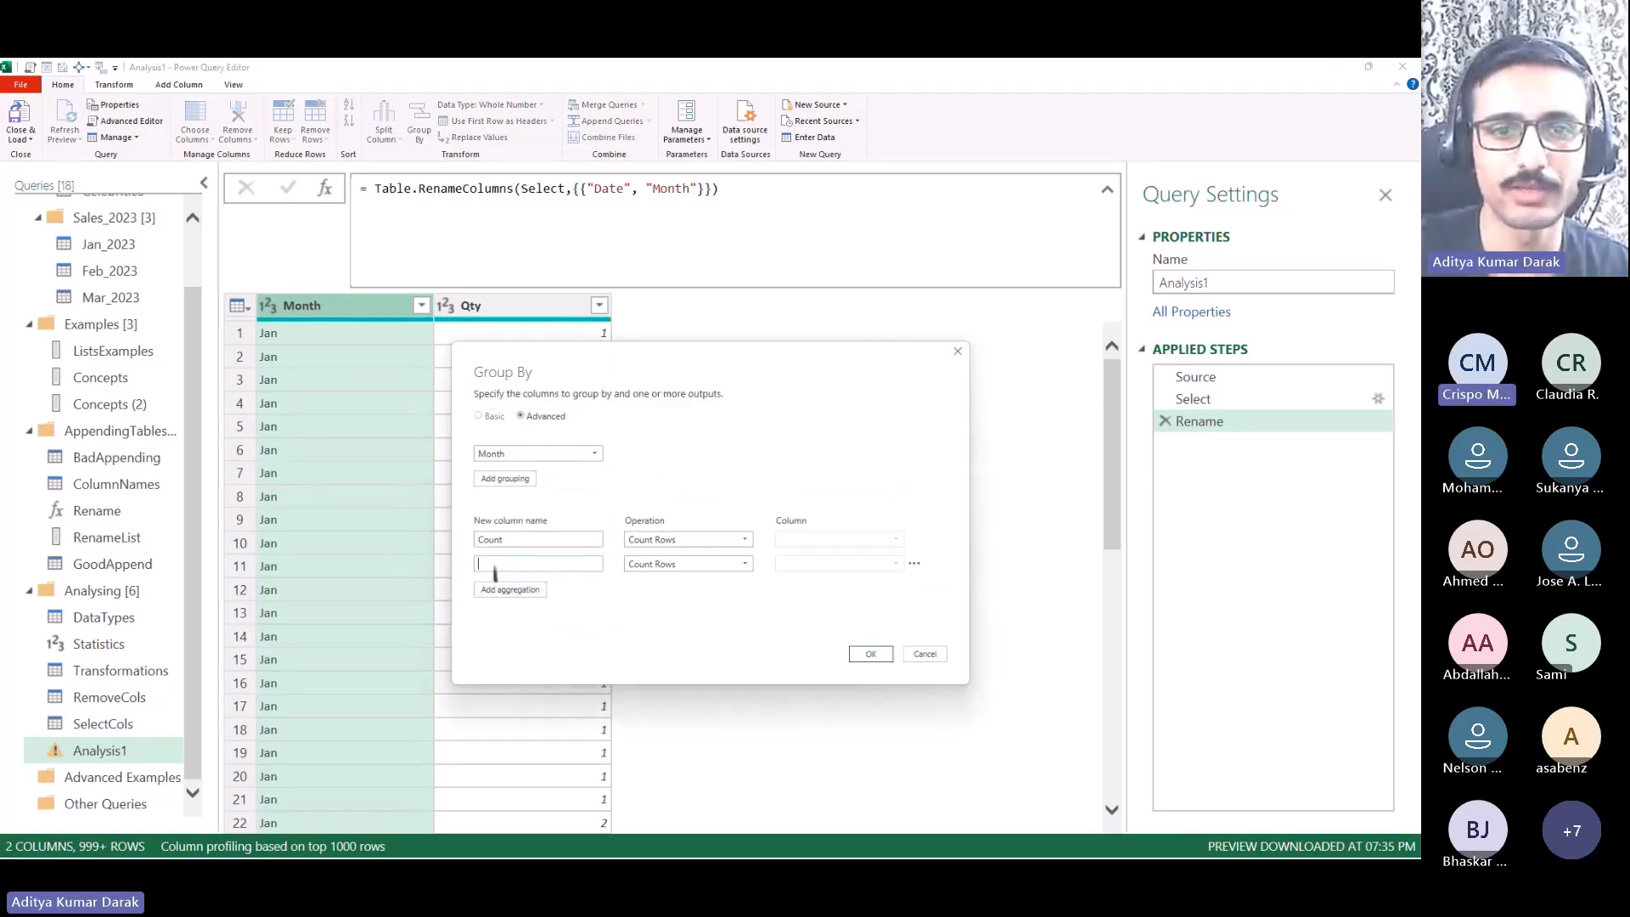
pyautogui.write('Total Qty')
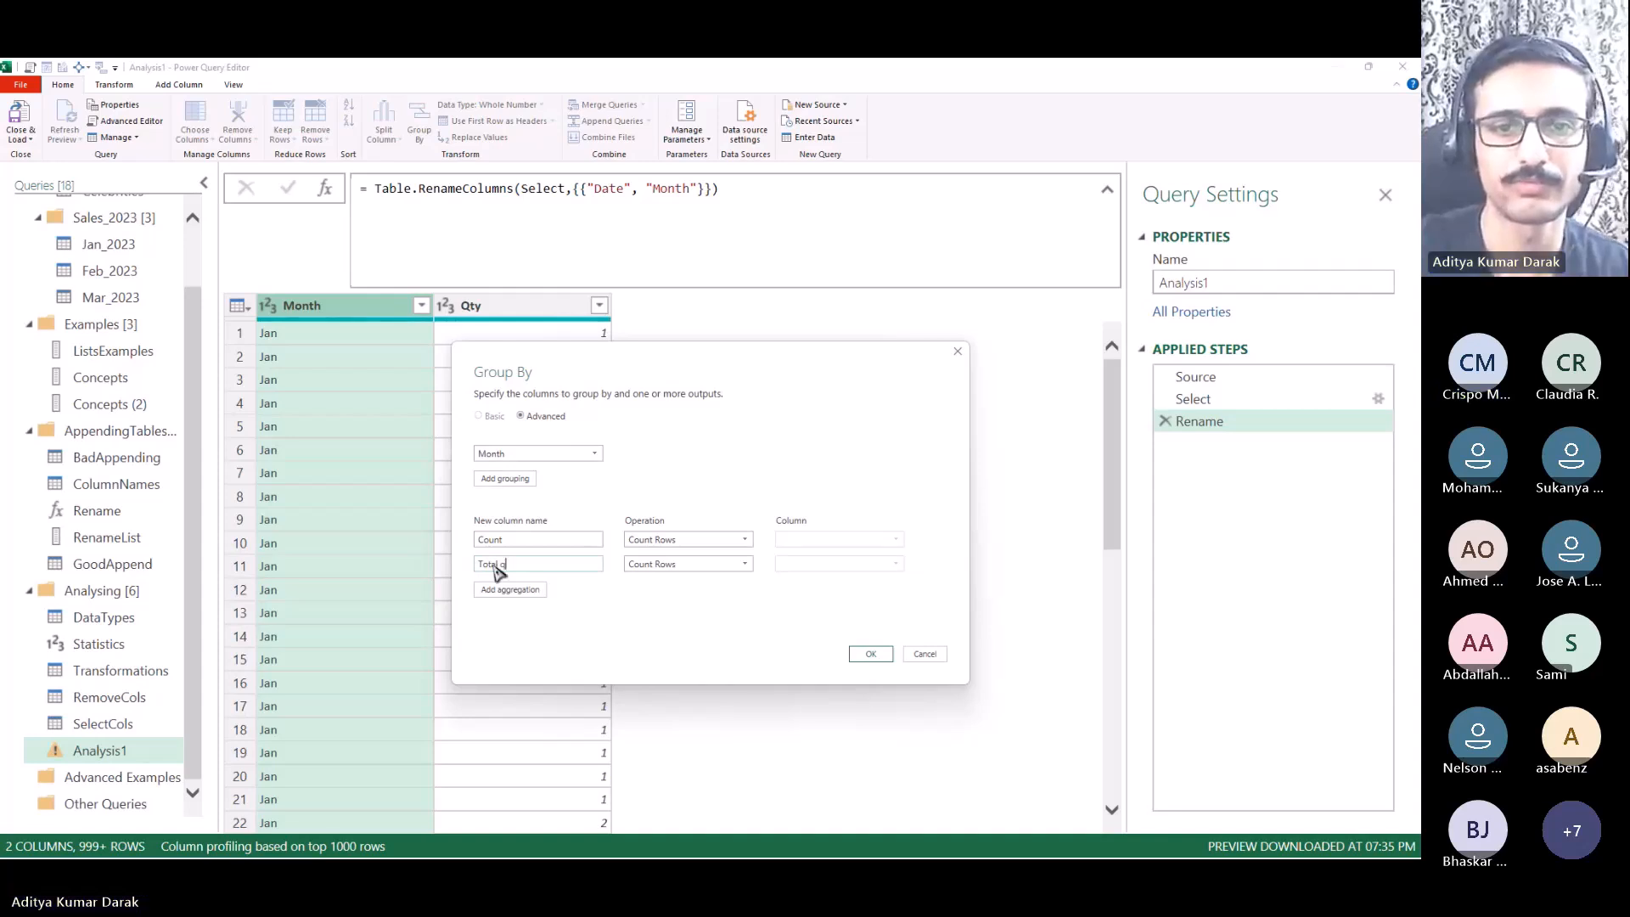
pyautogui.click(713, 563)
pyautogui.click(649, 578)
pyautogui.click(825, 565)
pyautogui.click(827, 594)
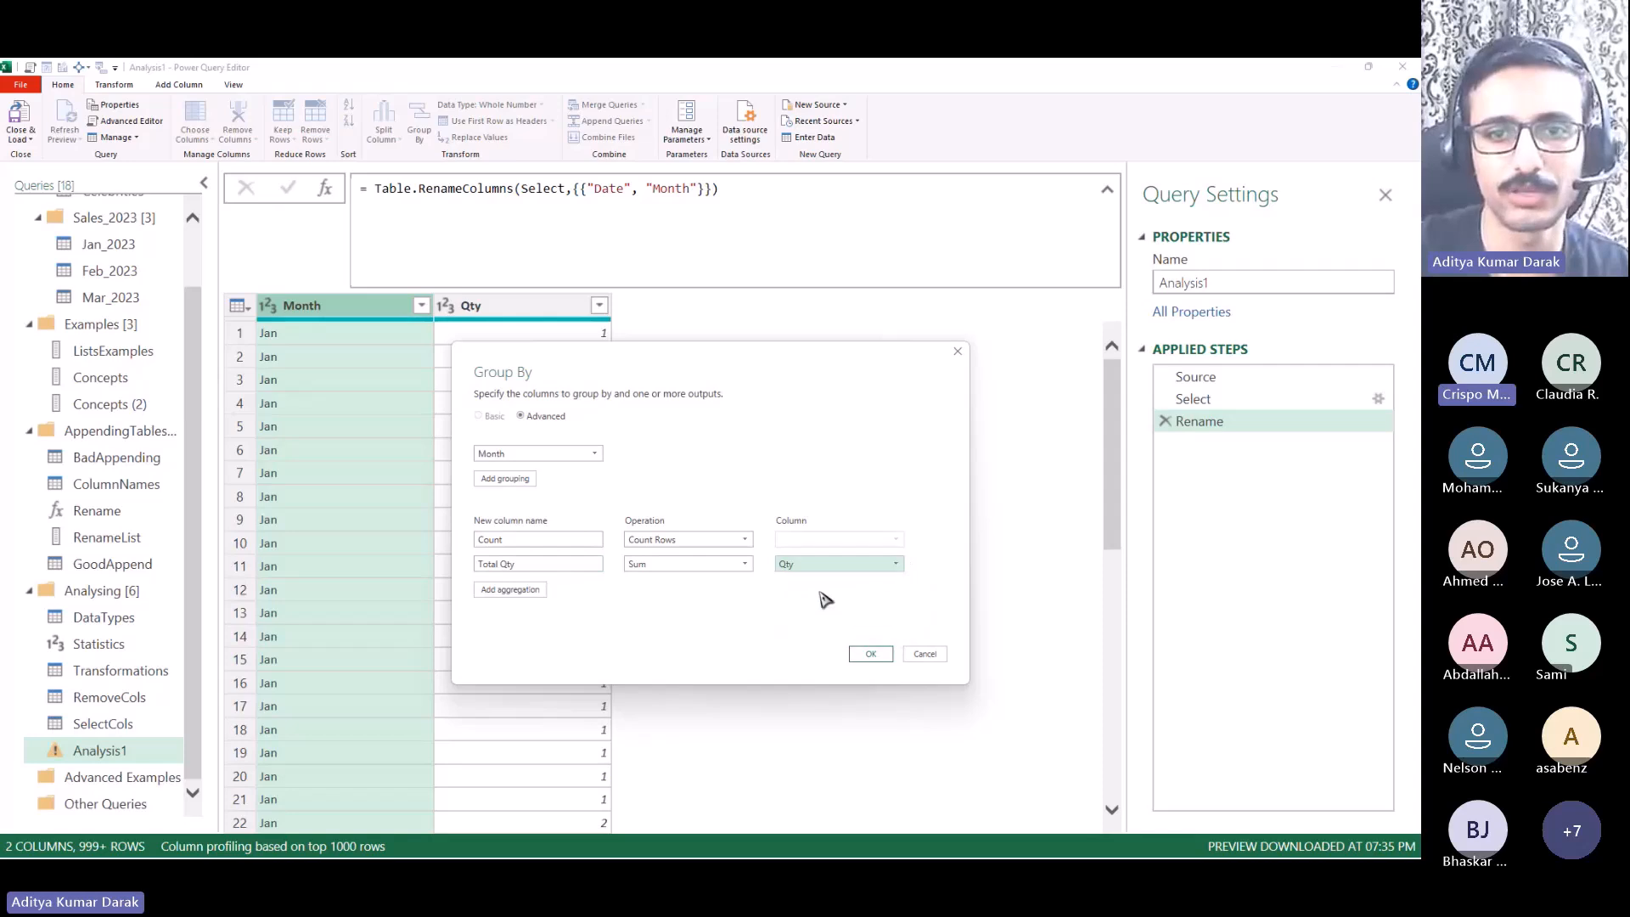
# Step: Add an aggregation named Average that averages Qty, and apply the grouping
pyautogui.click(516, 592)
pyautogui.write('Average')
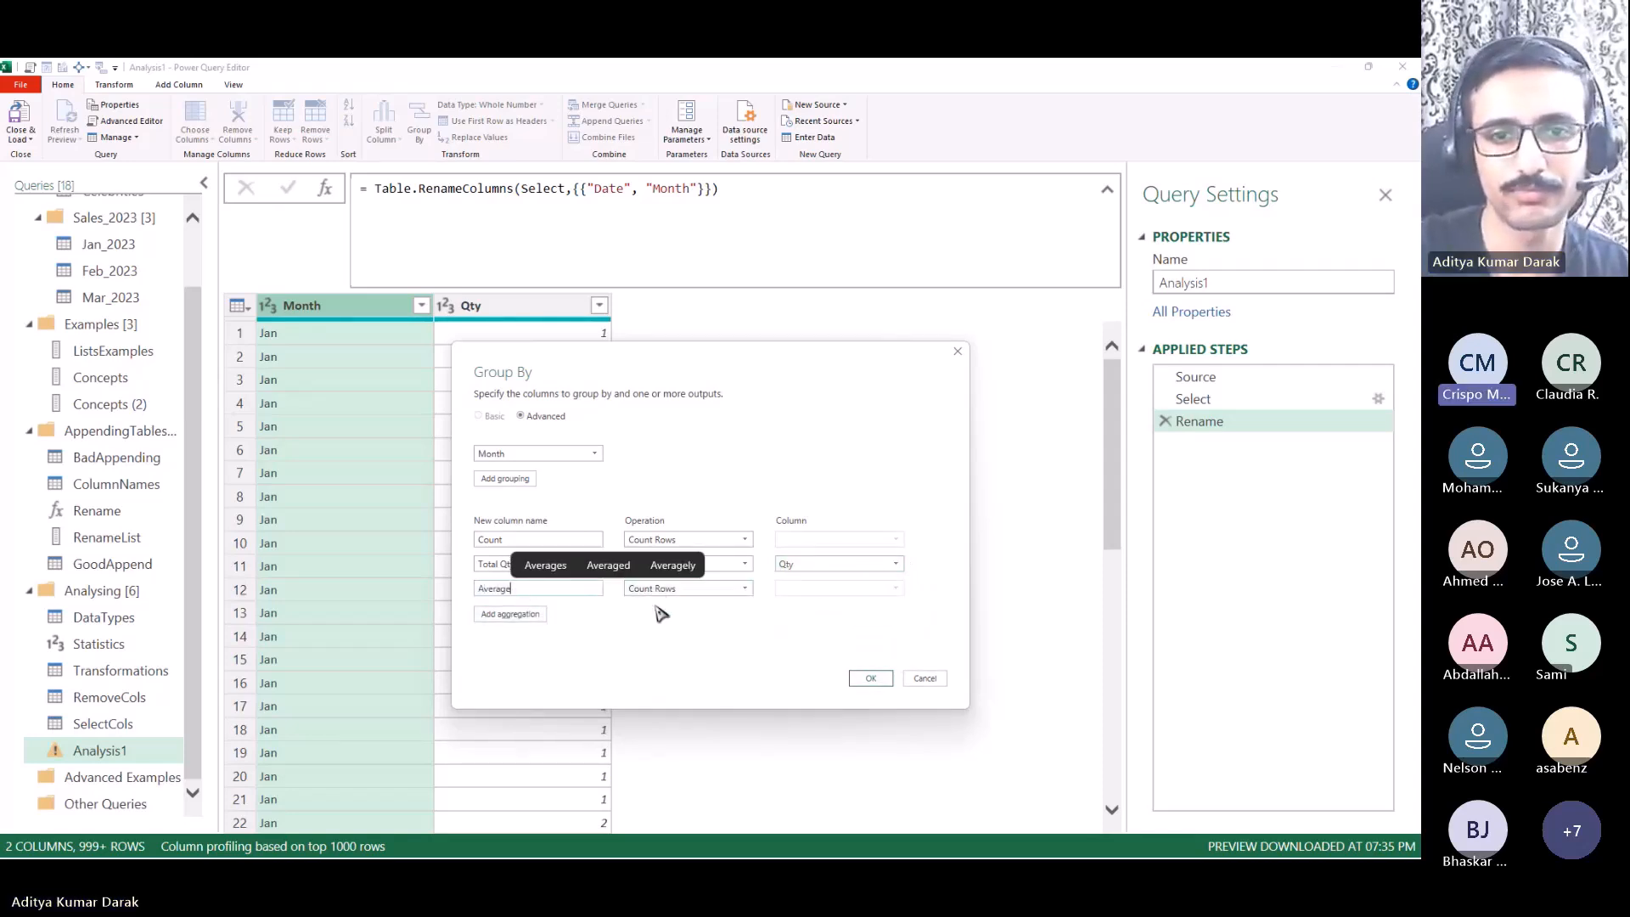
pyautogui.click(691, 589)
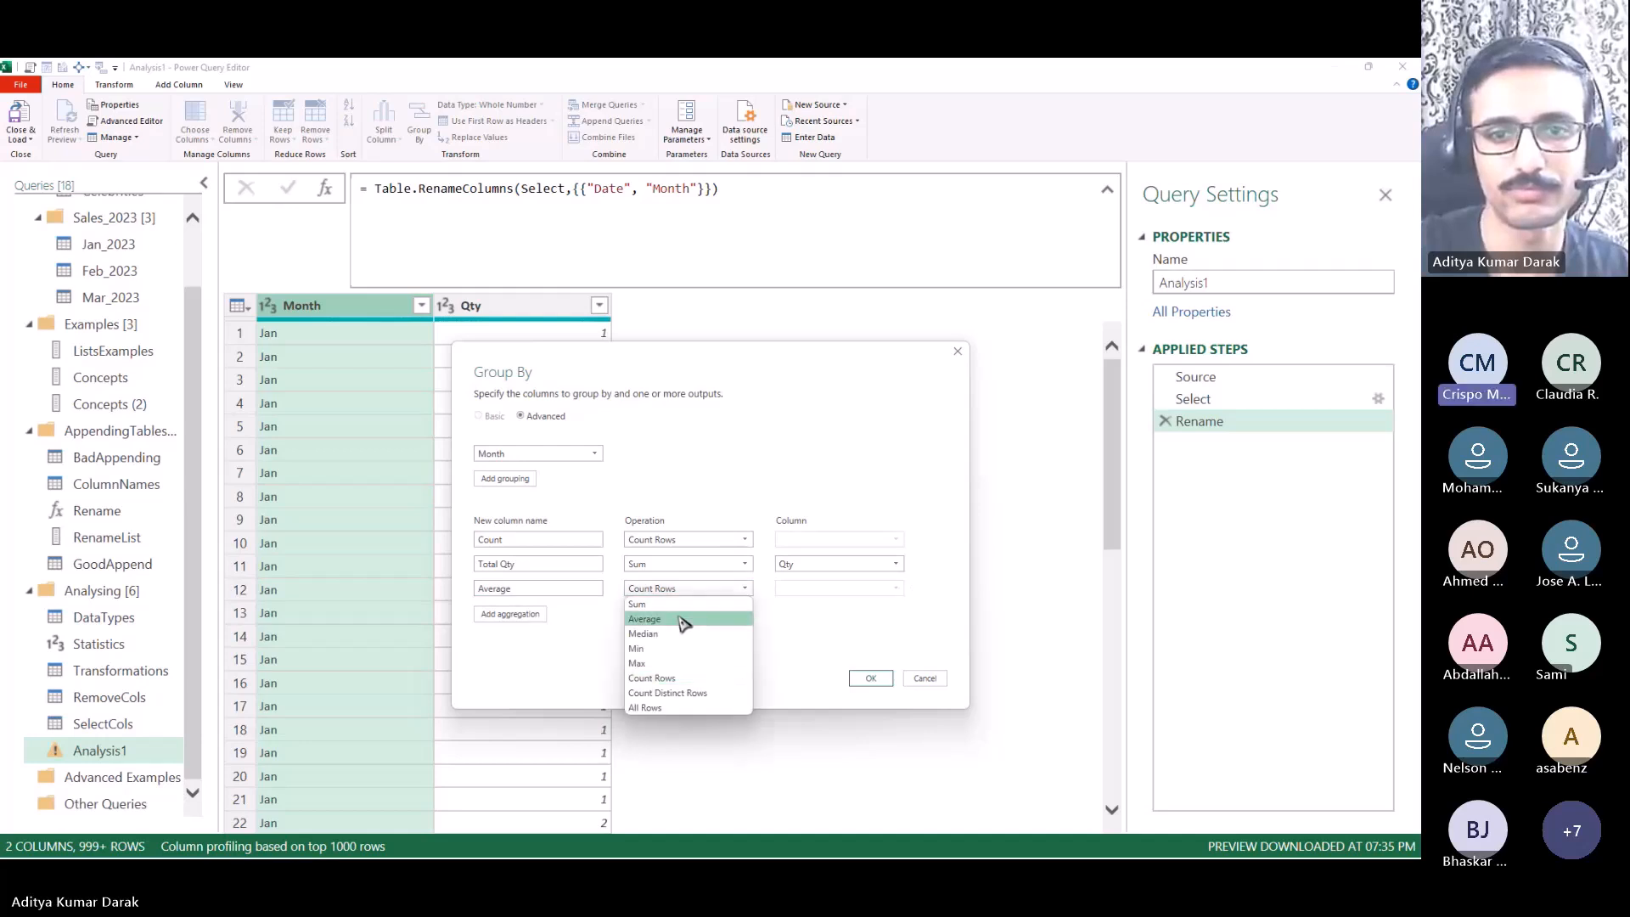
pyautogui.click(680, 620)
pyautogui.click(815, 590)
pyautogui.click(787, 619)
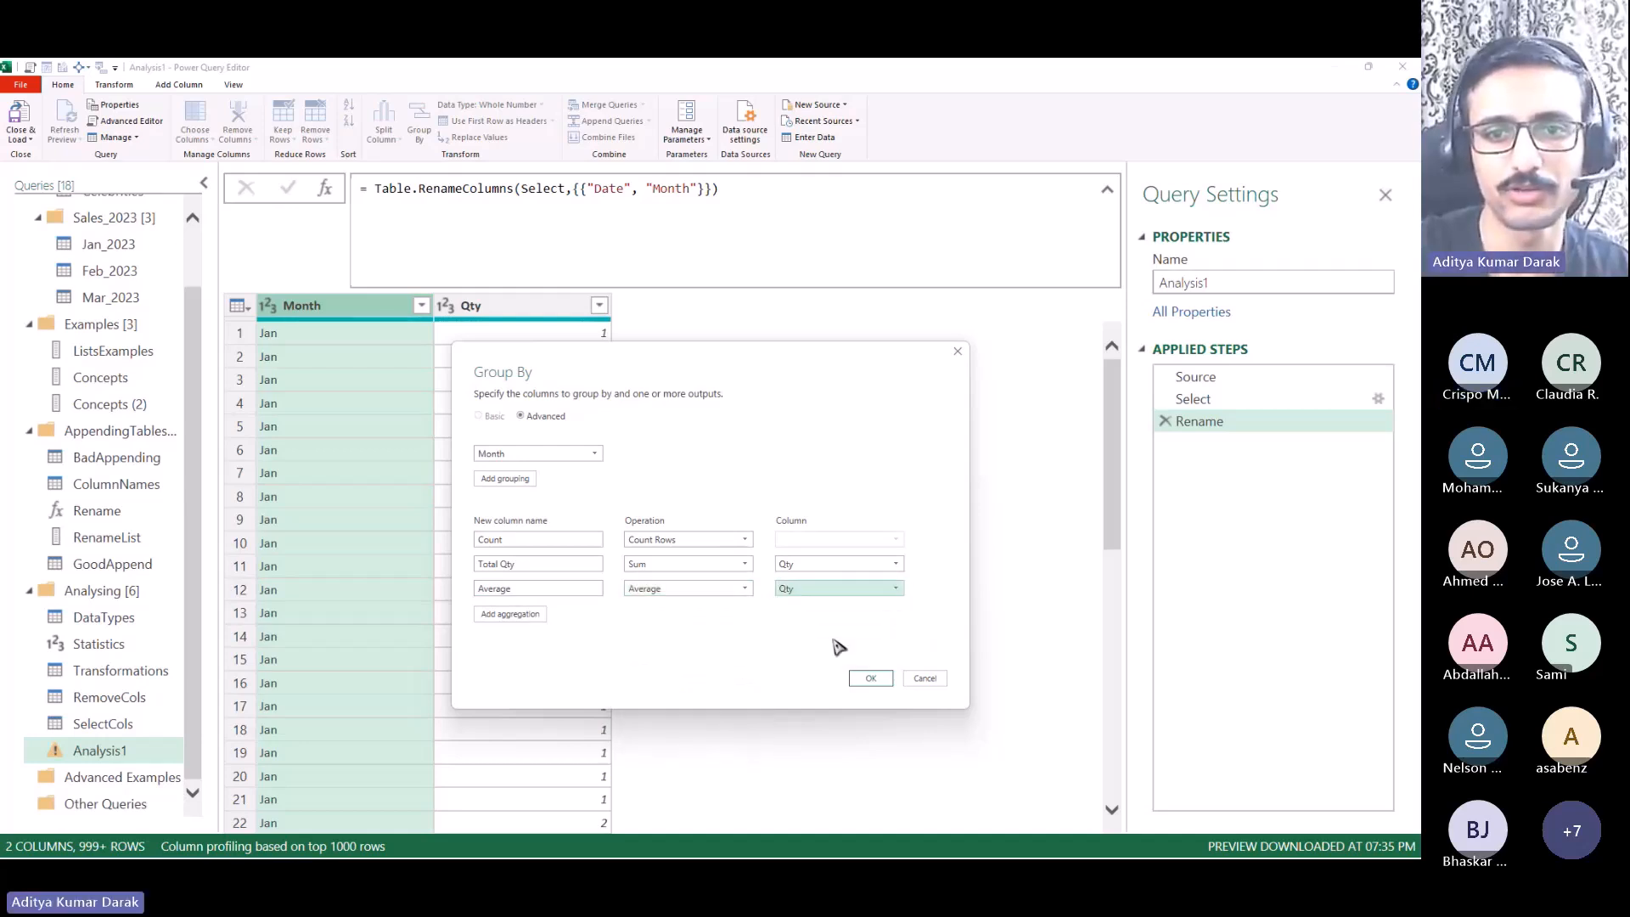
pyautogui.click(883, 679)
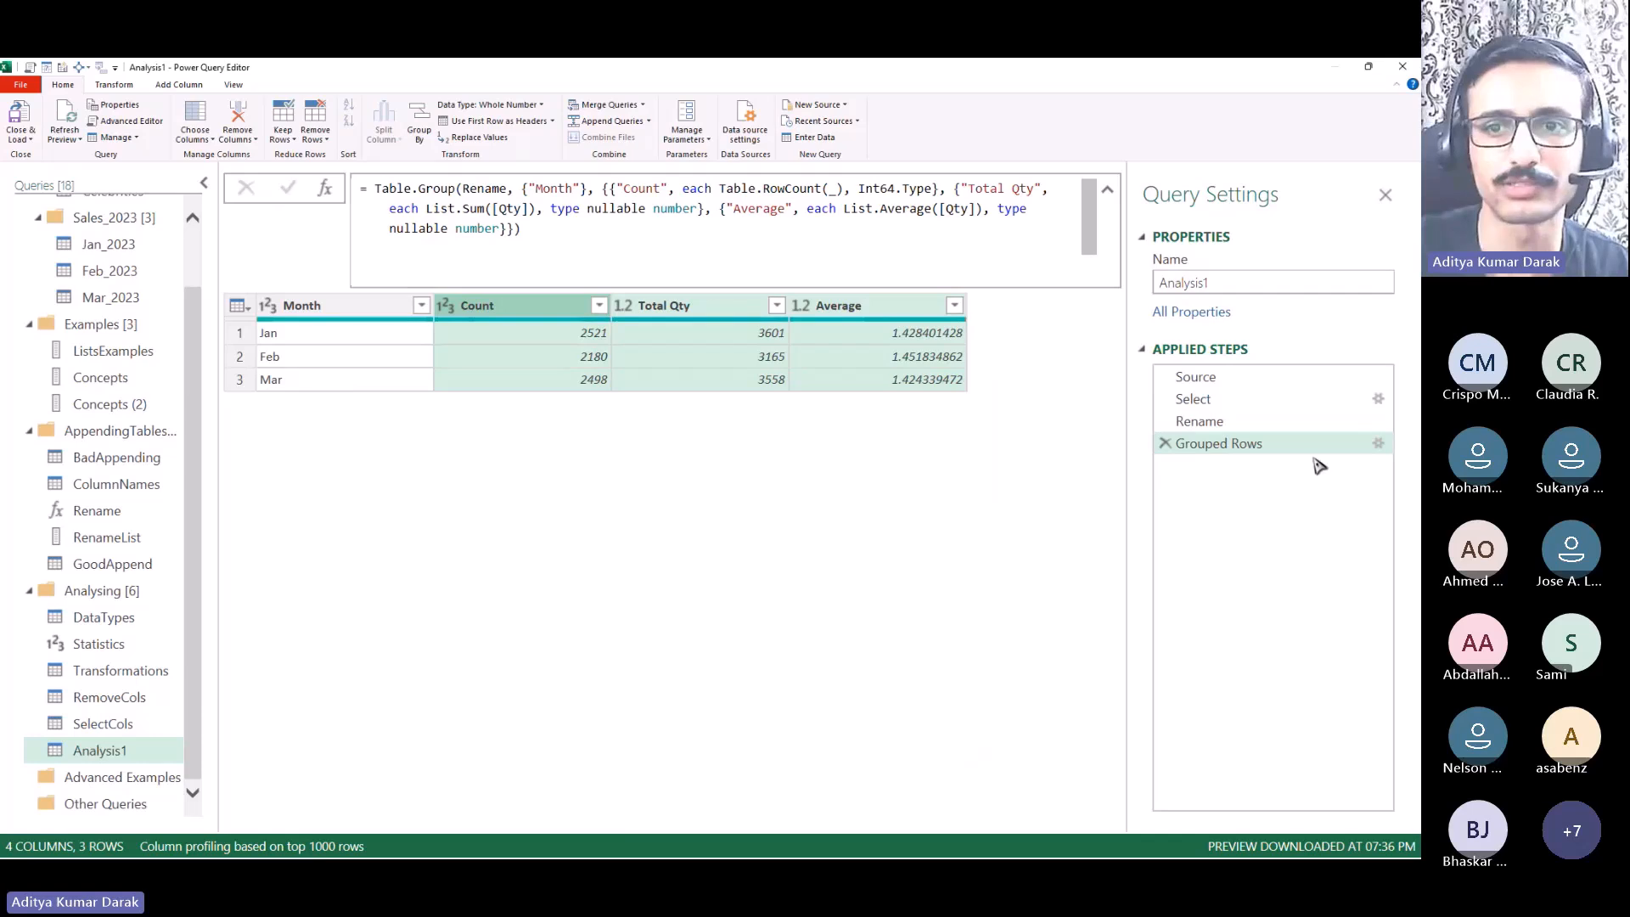
# Step: Name the grouping step Group and open the Analysis1 query in the Advanced Editor
pyautogui.doubleClick(1303, 447)
pyautogui.write('Group')
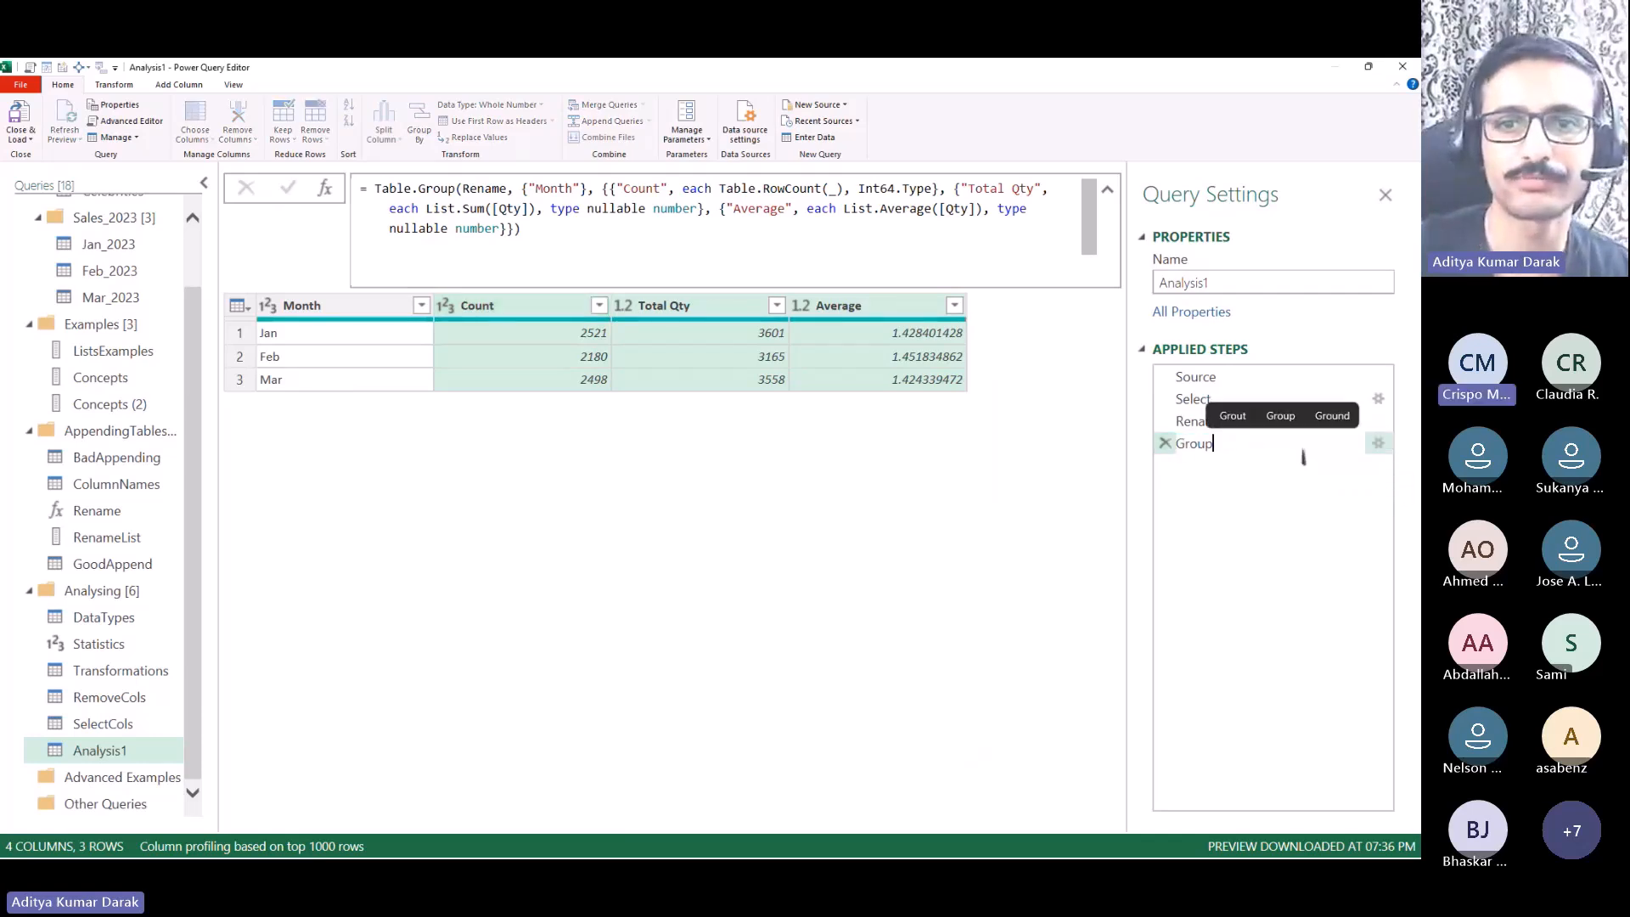
pyautogui.press('Return')
pyautogui.hotkey('alt', '1')
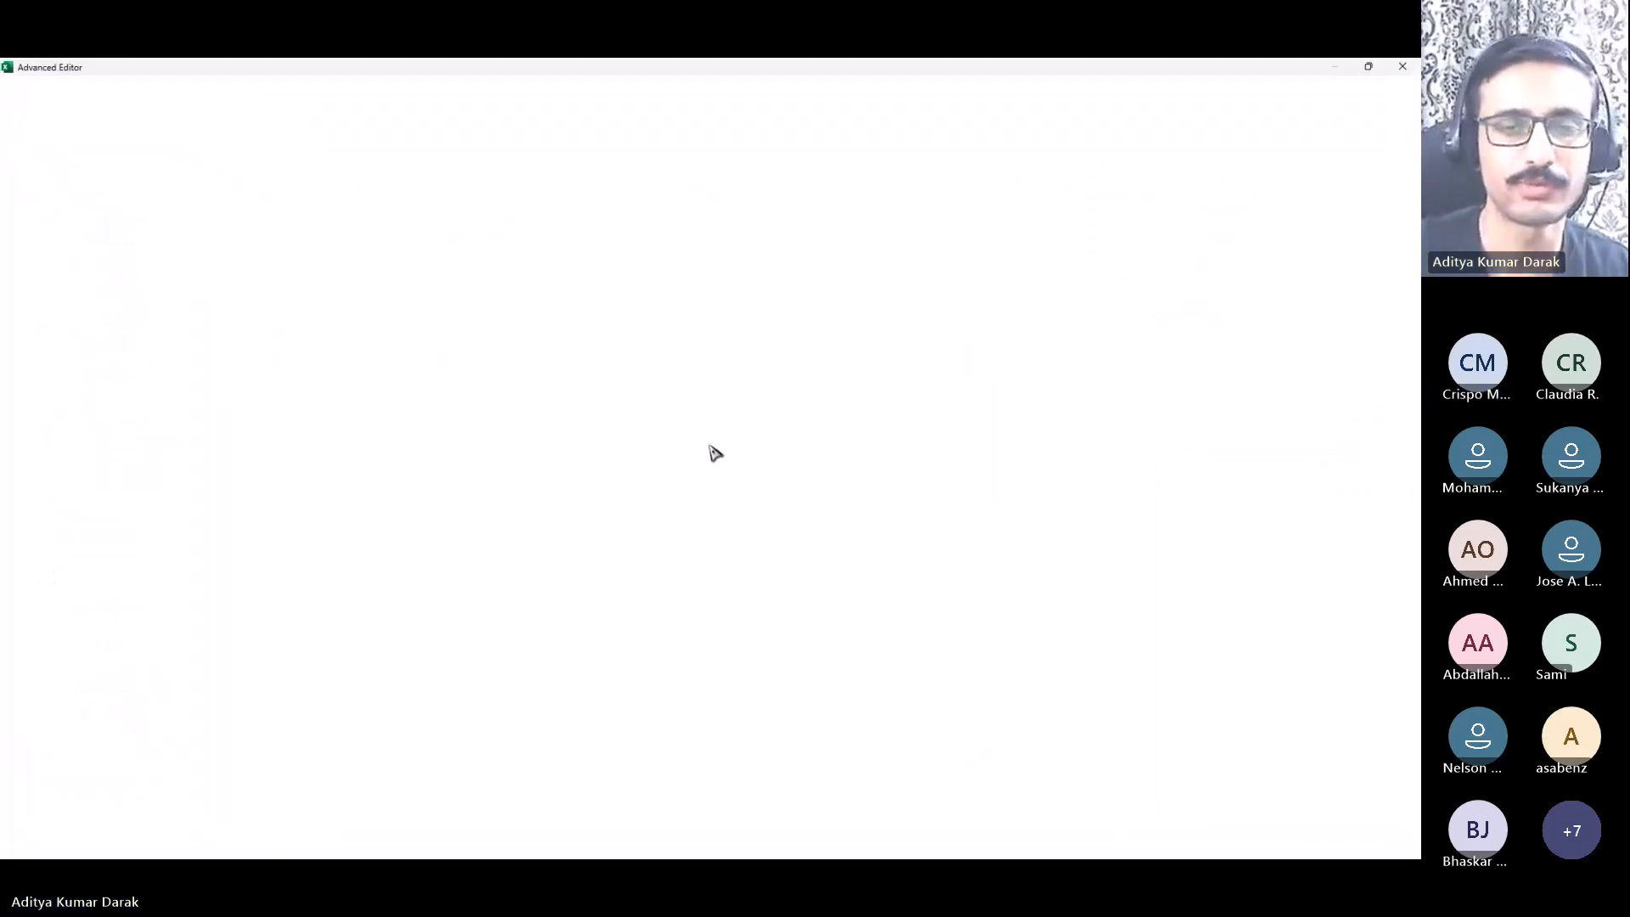
# Step: Unindent the Group line slightly and separate it from the Rename line with three blank lines
pyautogui.hotkey('ctrl', 'shift', '+')
pyautogui.hotkey('ctrl', 'shift', '+')
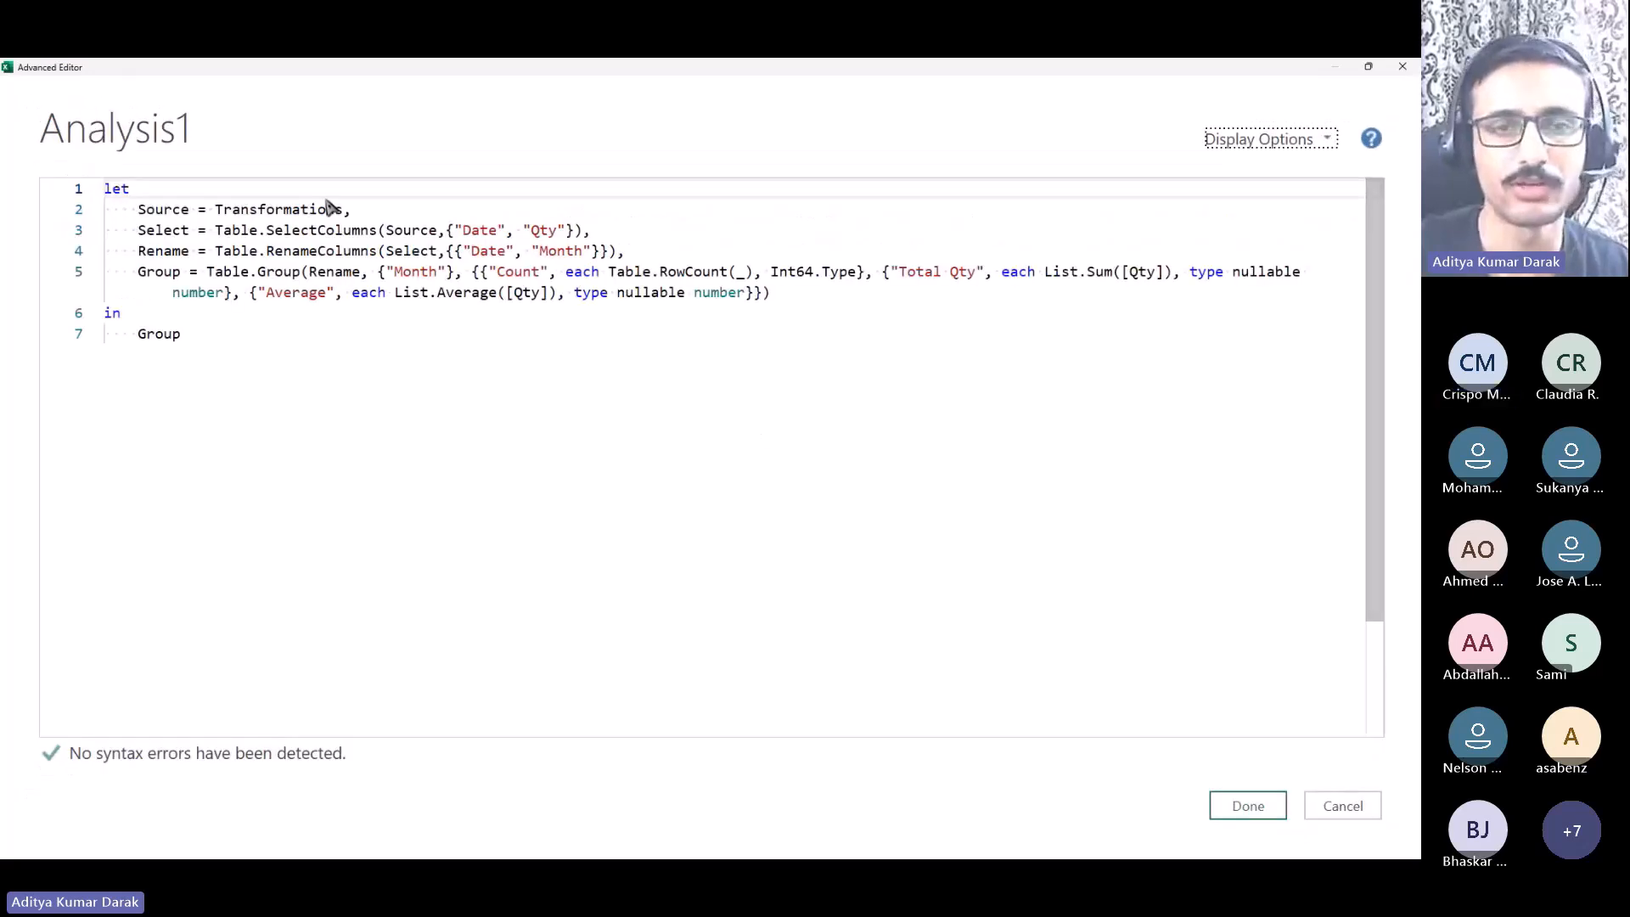
pyautogui.click(114, 273)
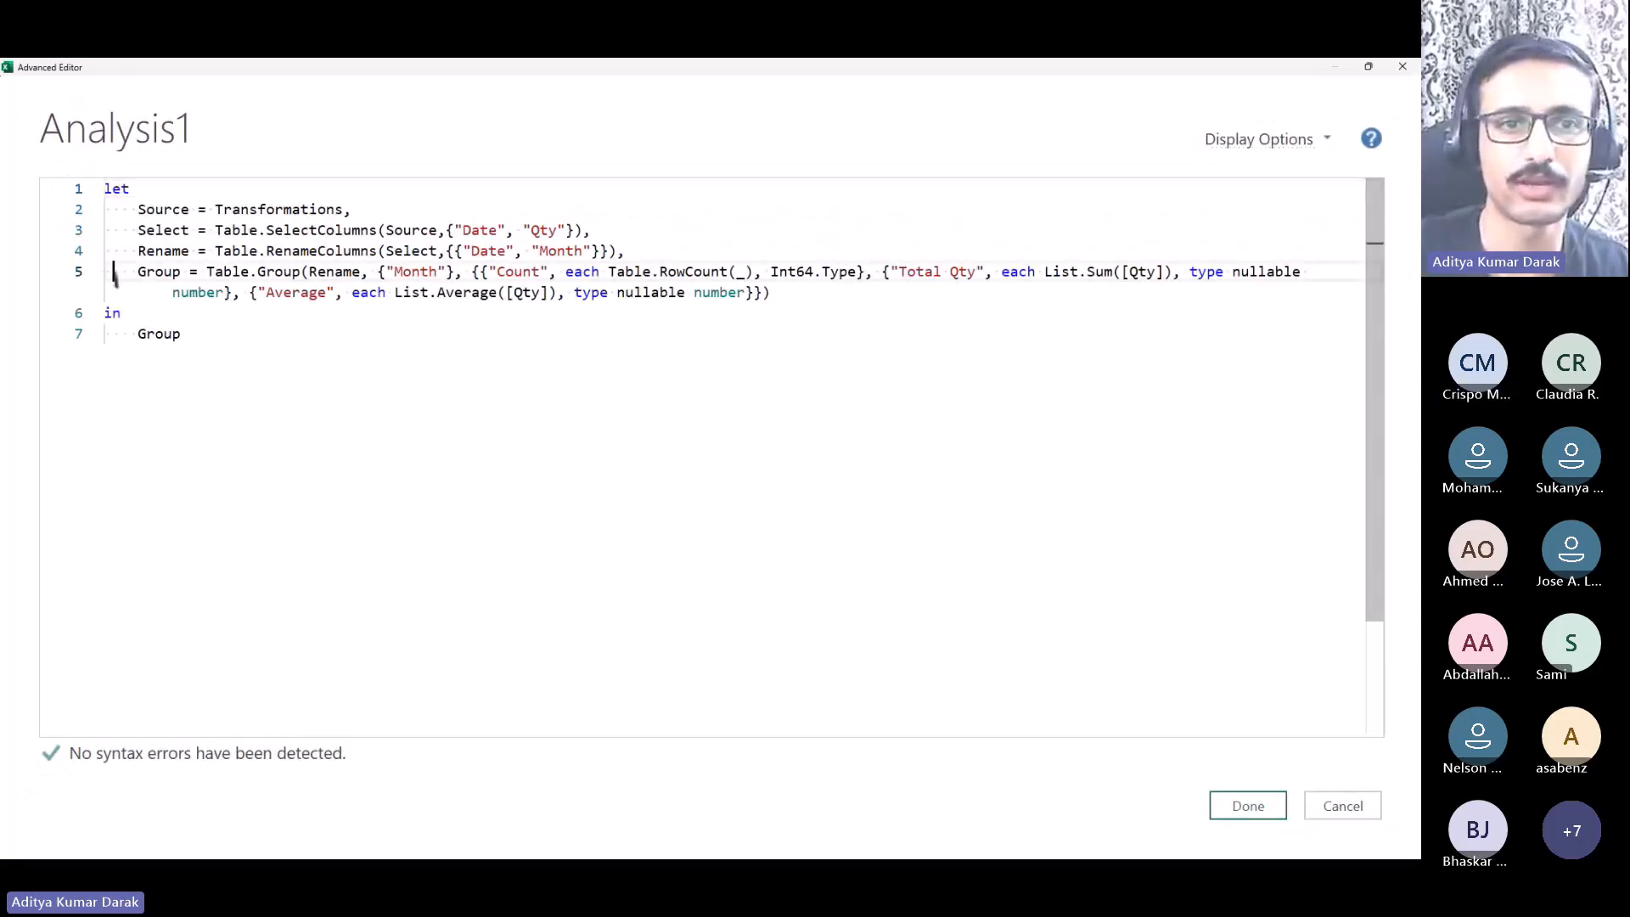
pyautogui.press('BackSpace')
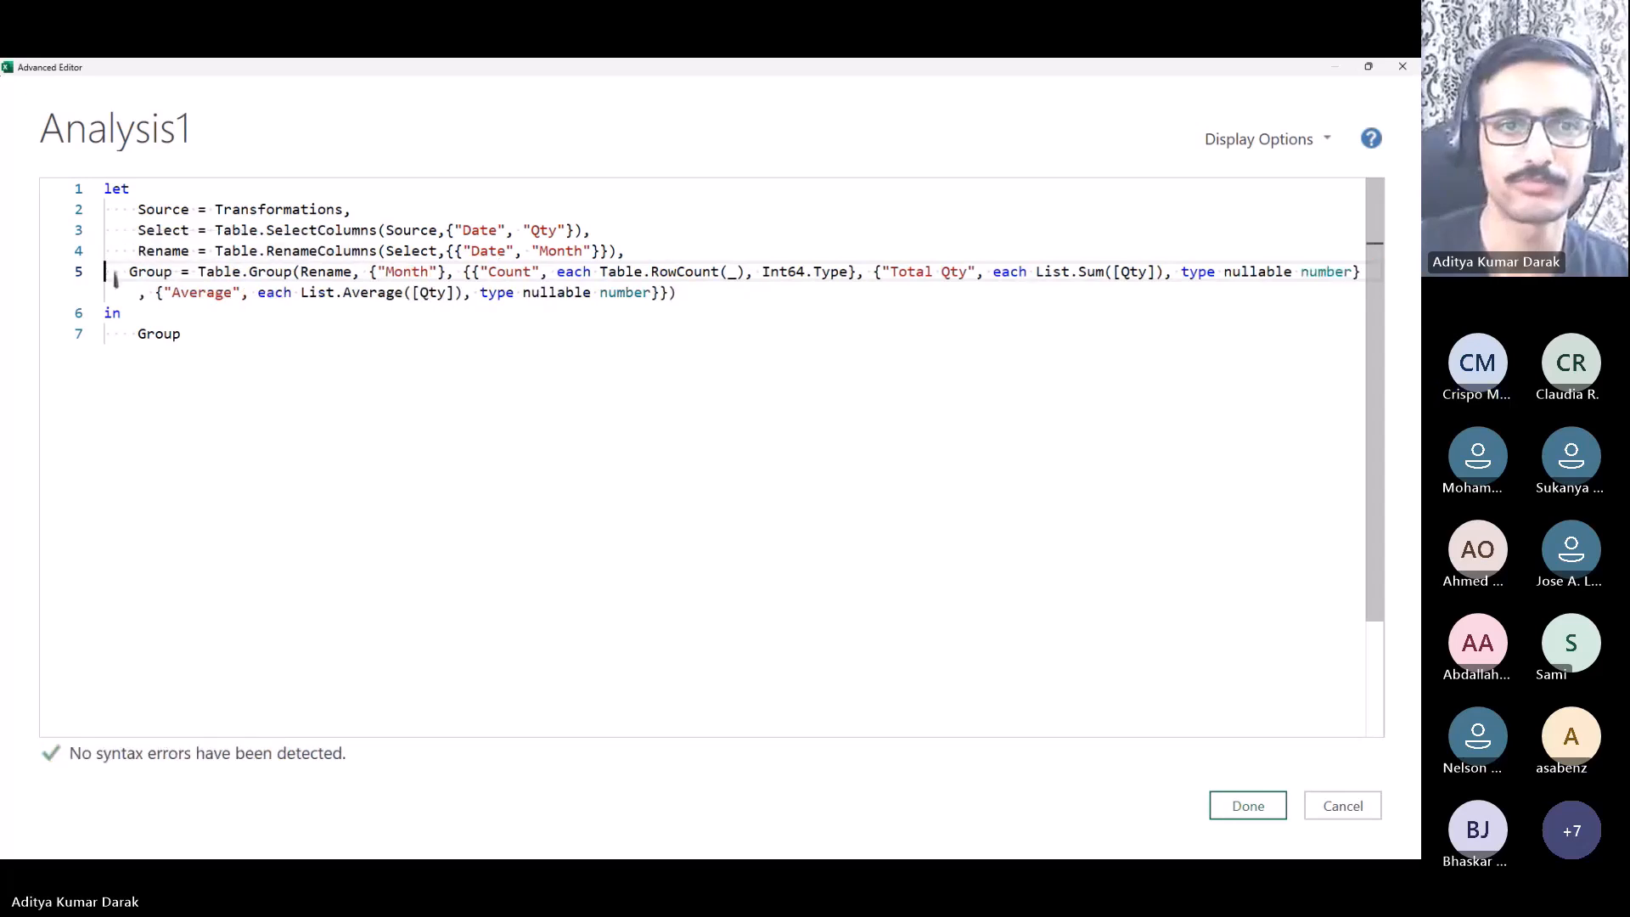
pyautogui.press('Return')
pyautogui.press('Return')
pyautogui.press('Return')
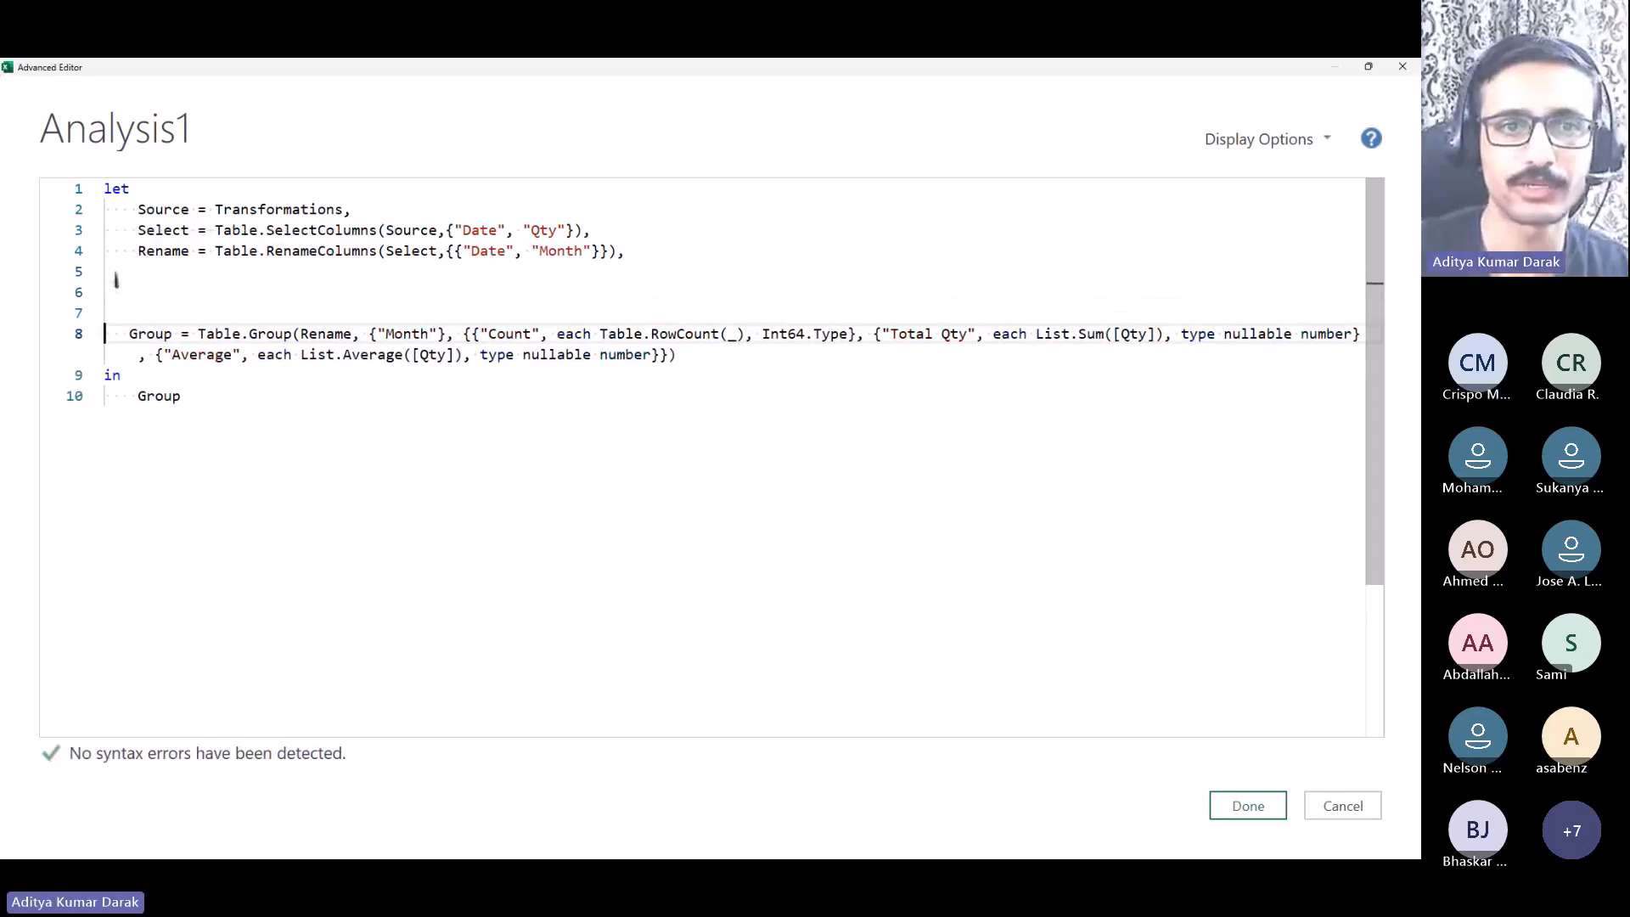
# Step: Move the aggregation list of the Group step below {"Month"}, leaving a blank line between them, and indent it three levels
pyautogui.click(465, 340)
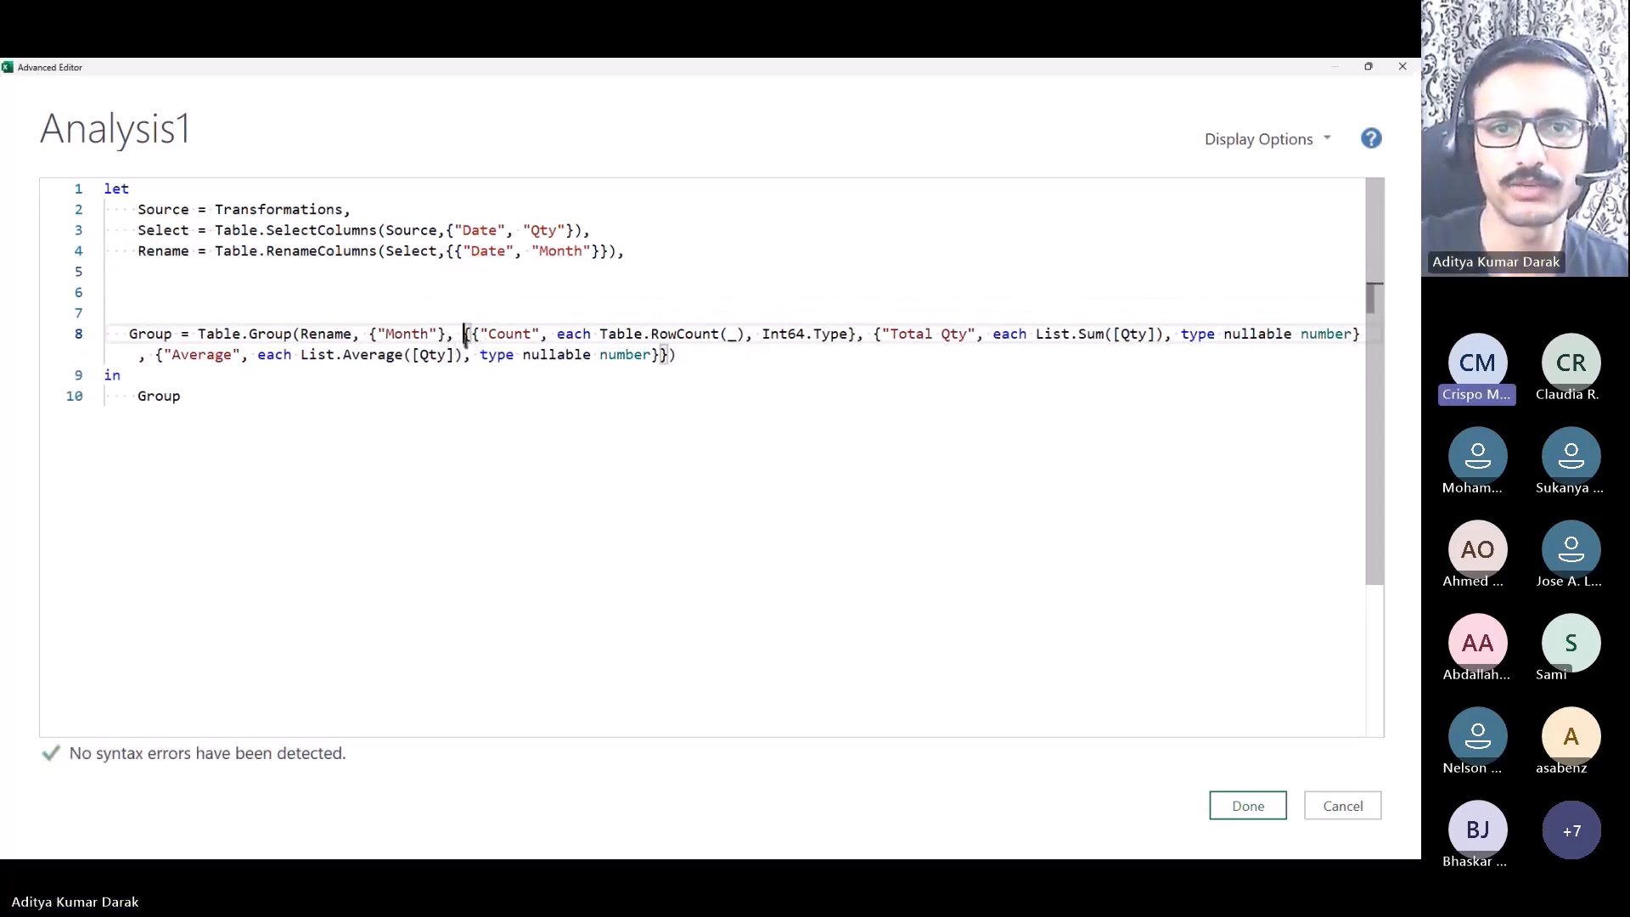
pyautogui.press('BackSpace')
pyautogui.press('Return')
pyautogui.press('Return')
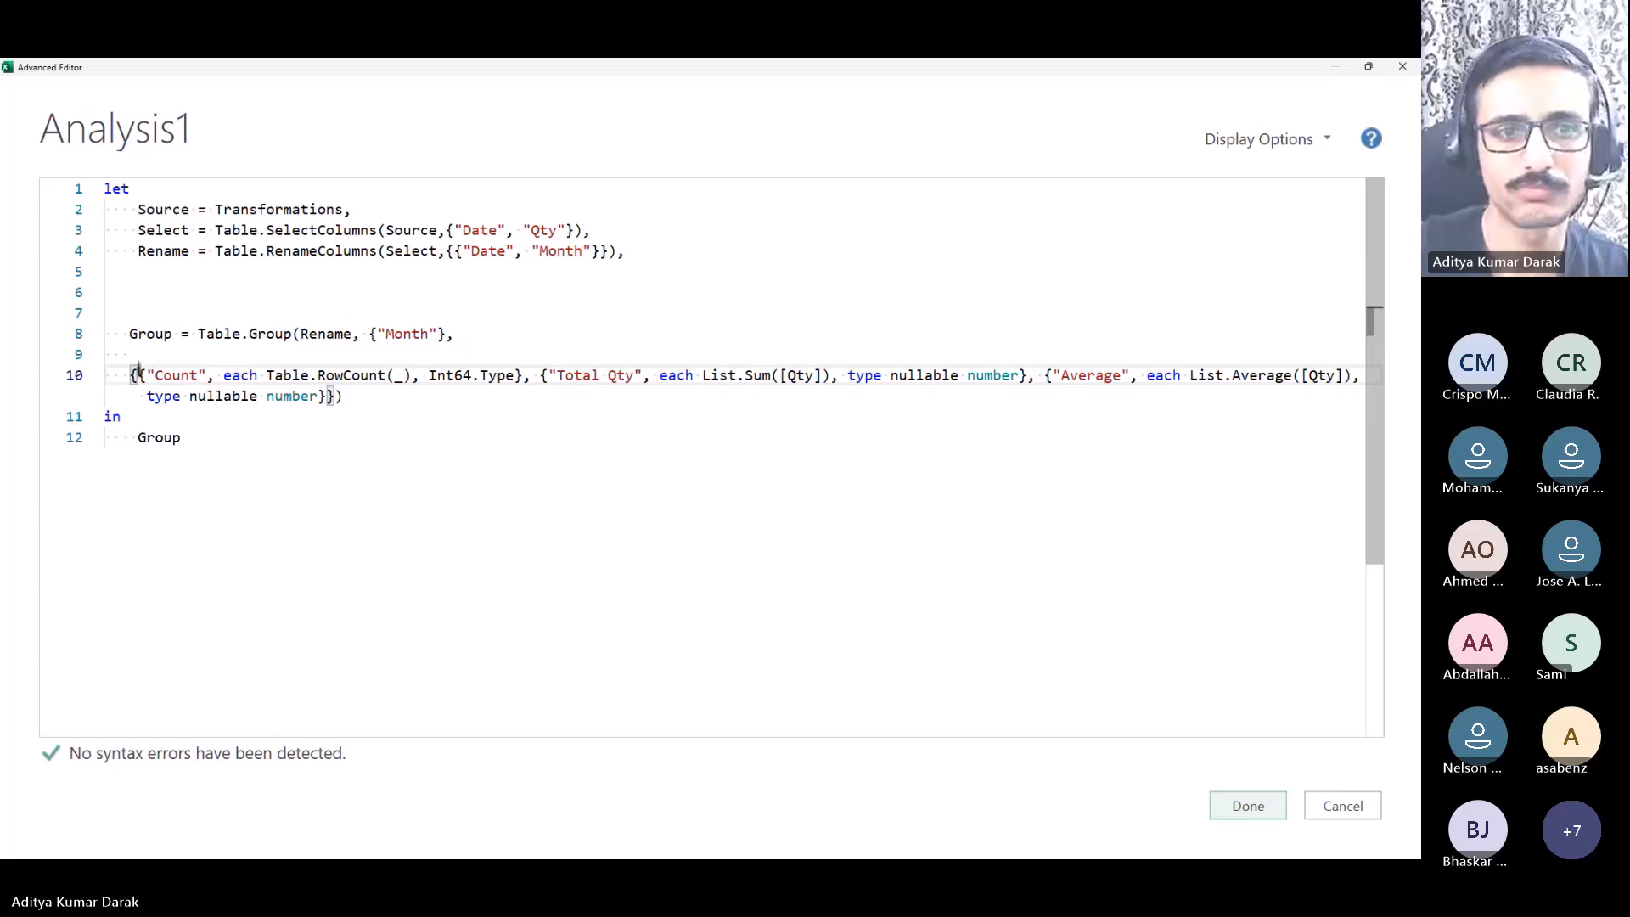
pyautogui.press('Tab')
pyautogui.press('Tab')
pyautogui.press('Tab')
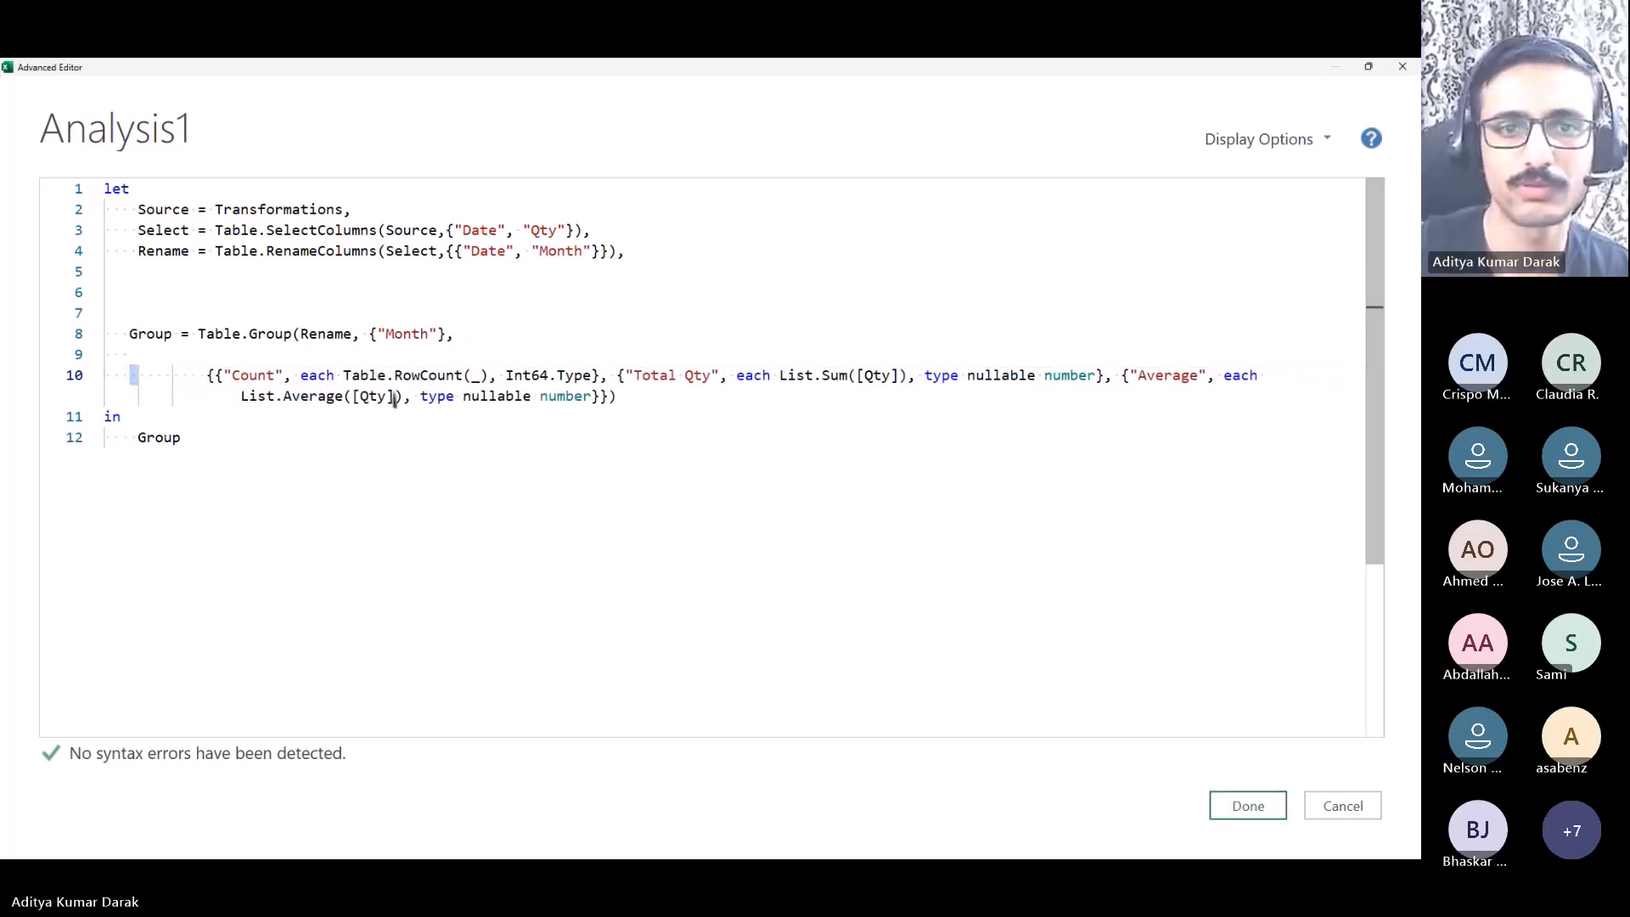
# Step: Place the Total Qty and Average aggregations on separate lines, with the list's closing brace and parenthesis on a line below
pyautogui.click(618, 375)
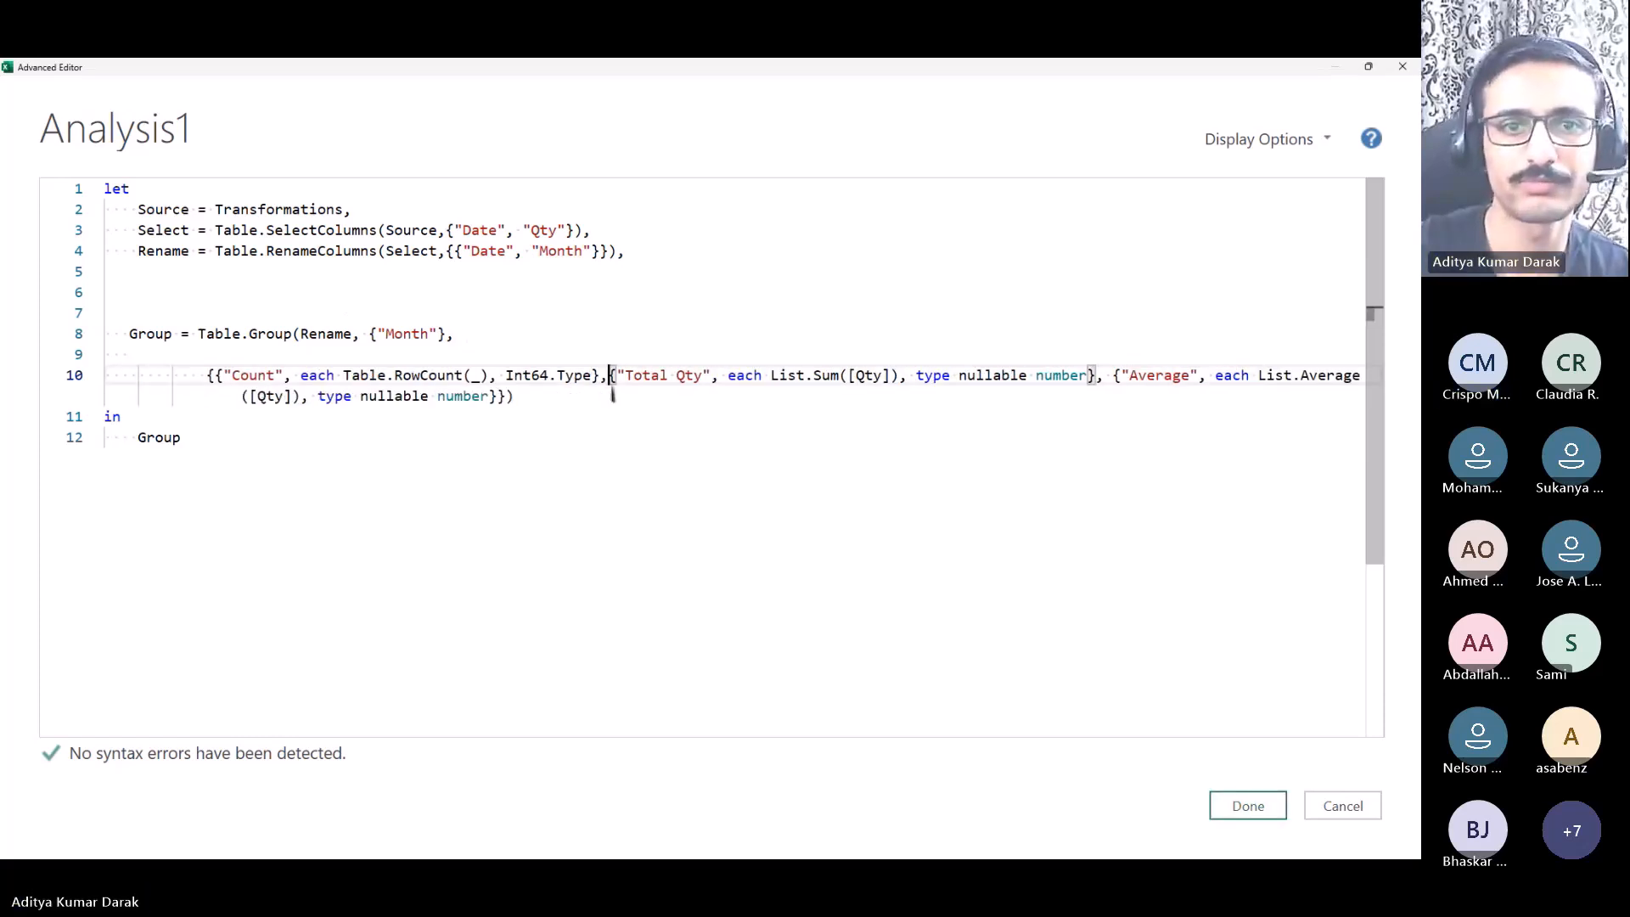
pyautogui.press('Return')
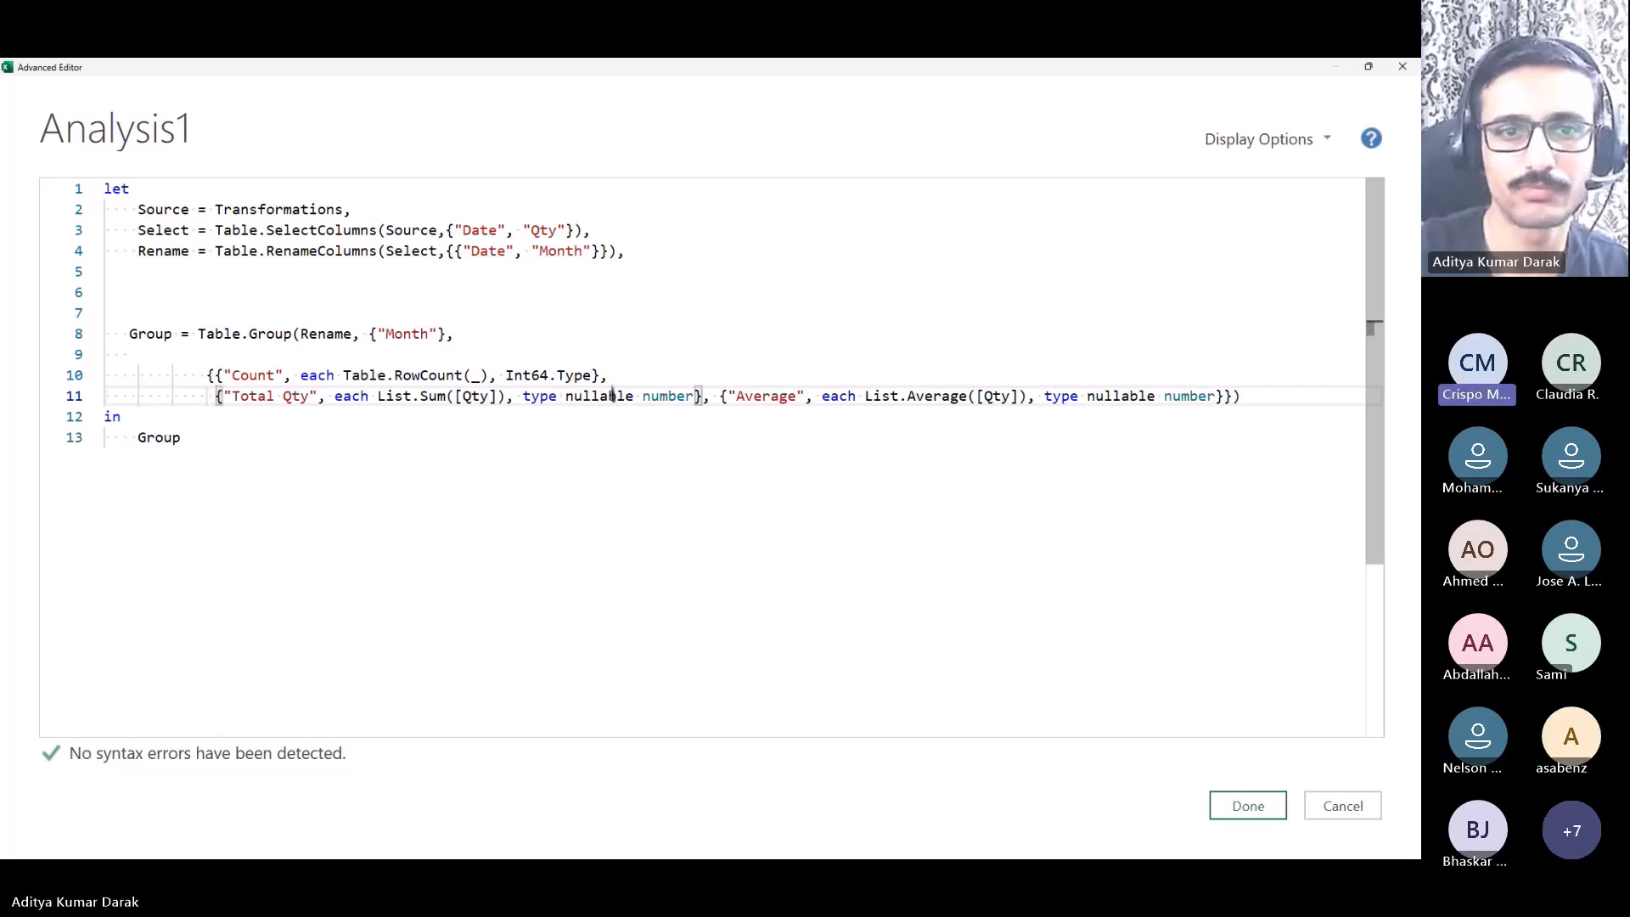
pyautogui.click(718, 396)
pyautogui.press('Return')
pyautogui.press('End')
pyautogui.press('Left')
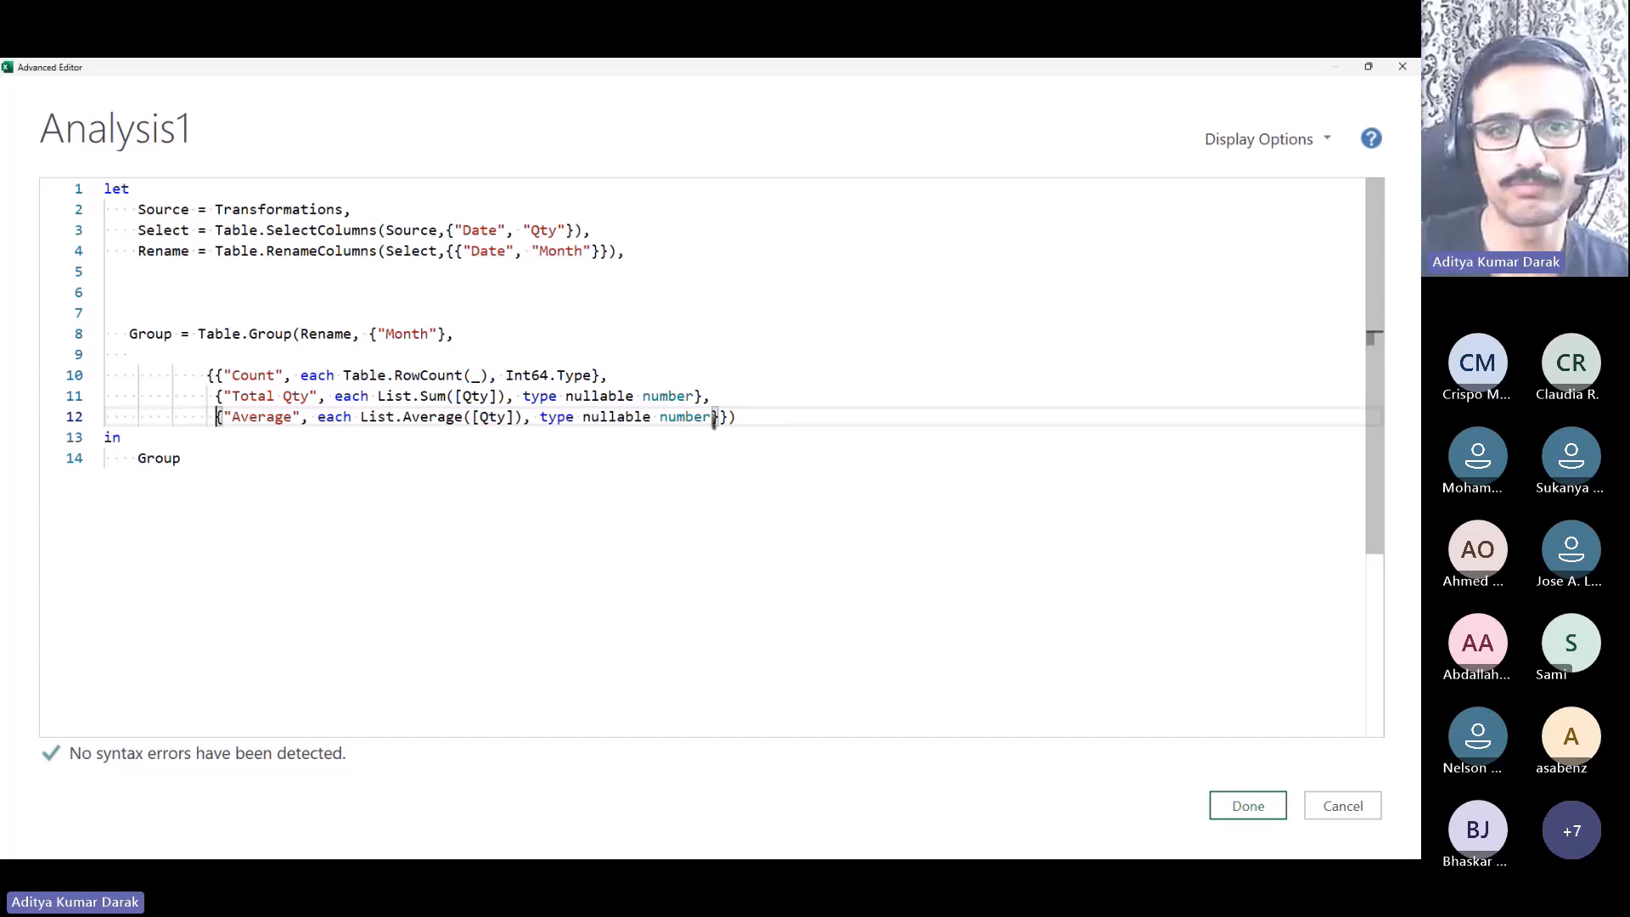
pyautogui.press('Return')
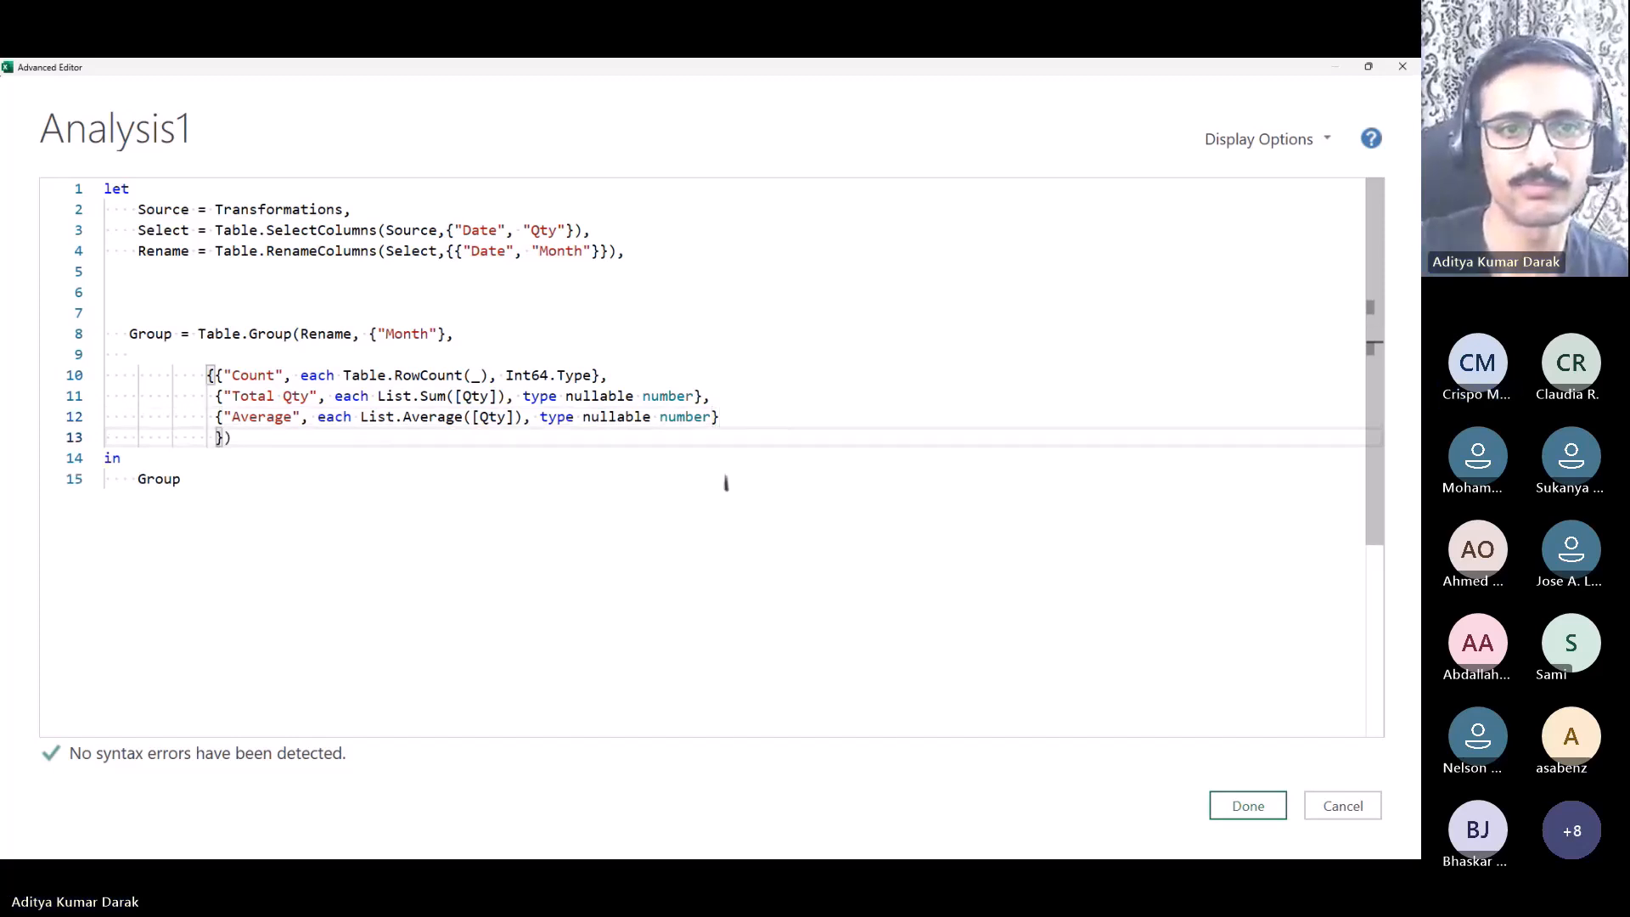
# Step: Put the aggregation list's opening brace and the Table.Group closing parenthesis on their own lines
pyautogui.click(211, 376)
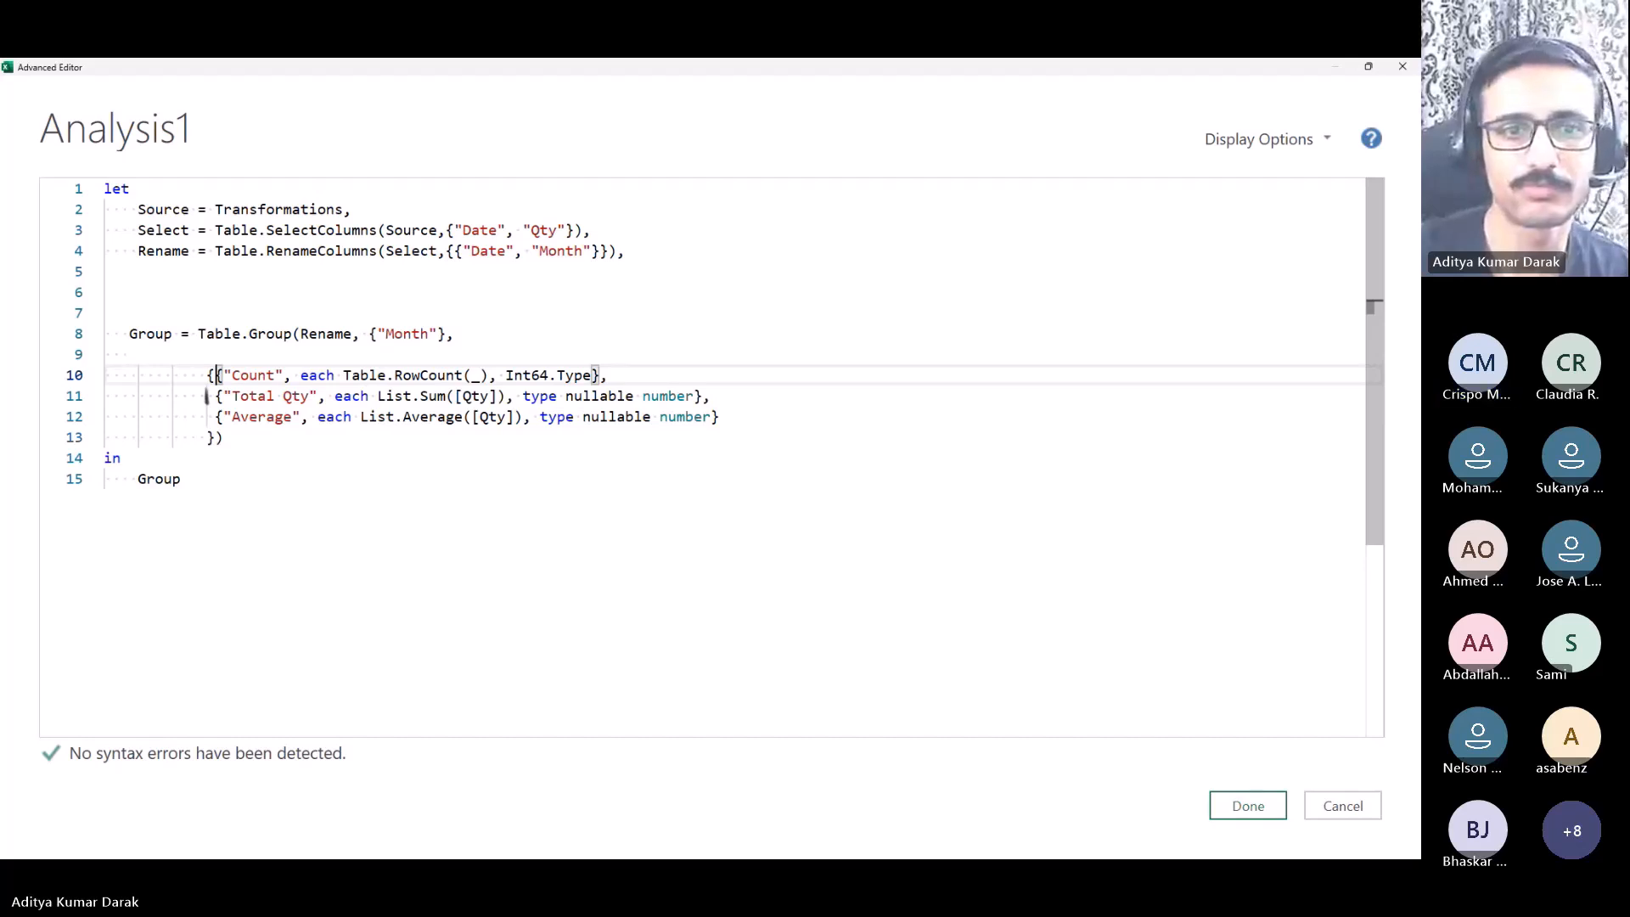
pyautogui.press('Return')
pyautogui.press('BackSpace')
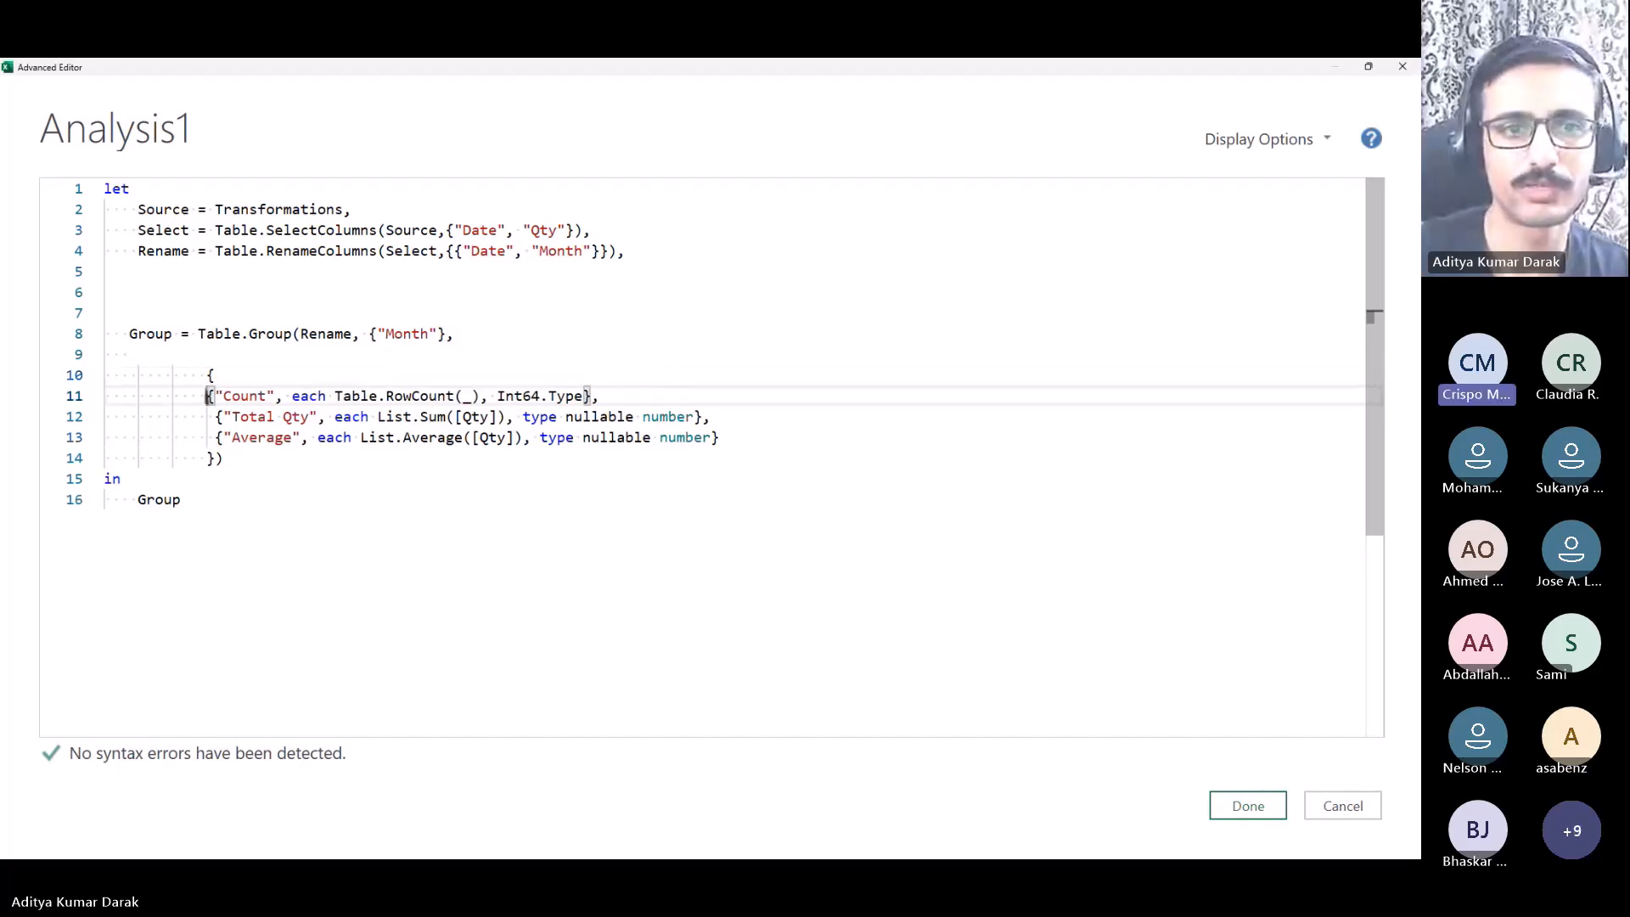
pyautogui.click(206, 376)
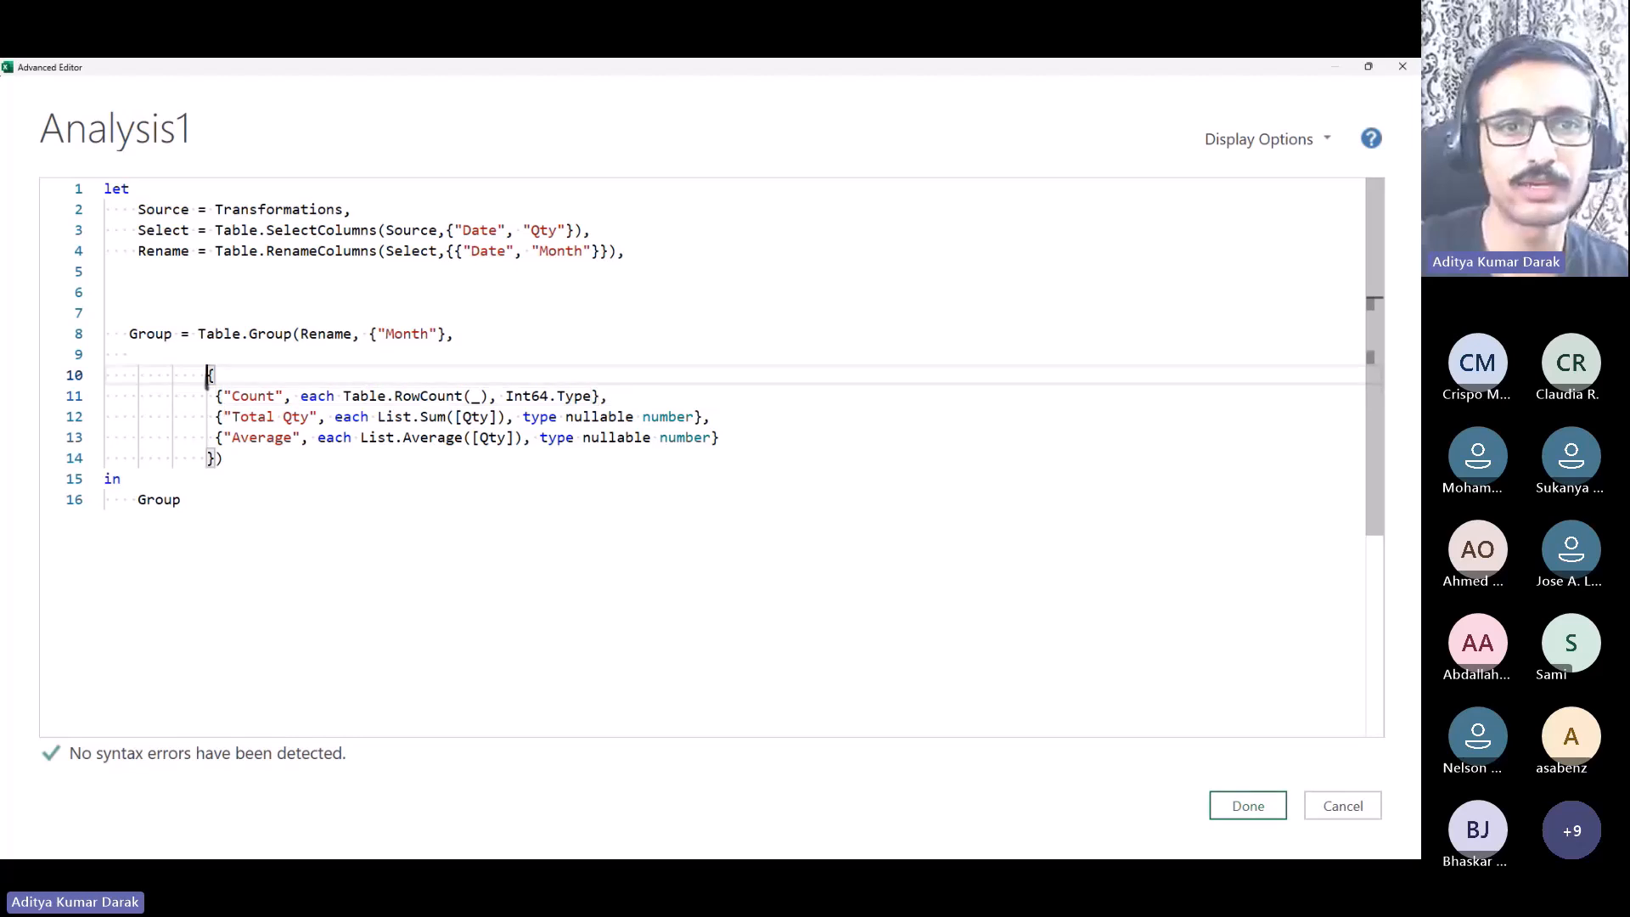
pyautogui.click(219, 459)
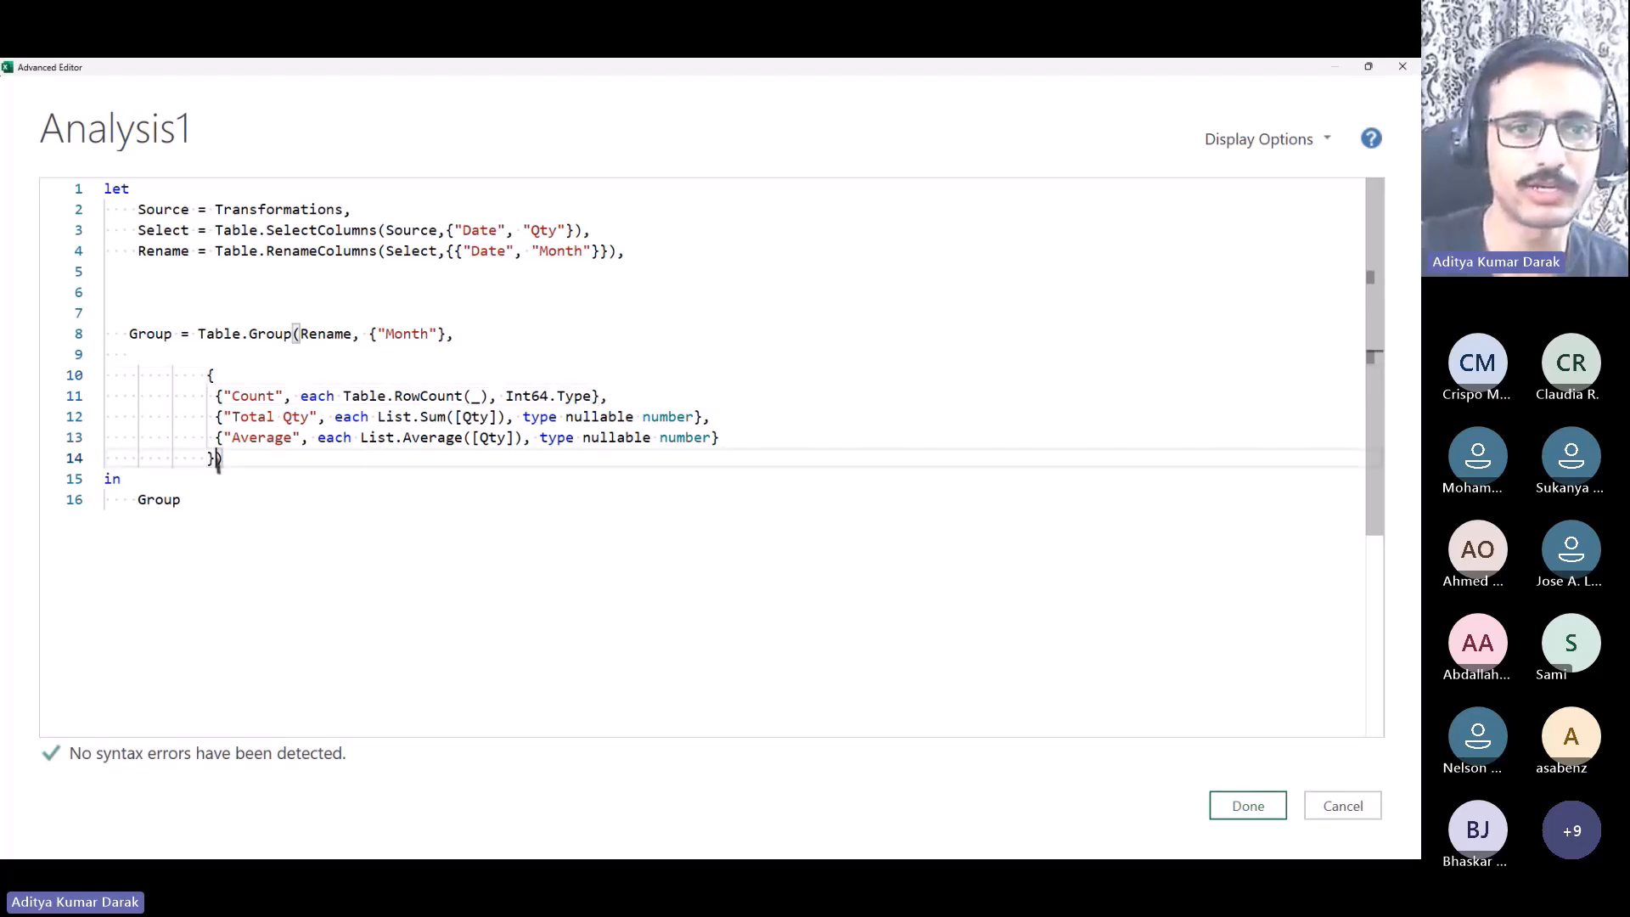
pyautogui.press('Return')
# Step: Point out the outer braces, the Count aggregation and the whole aggregation list with temporary on-screen markings
pyautogui.moveTo(120, 334); pyautogui.dragTo(692, 440)
pyautogui.click(219, 416)
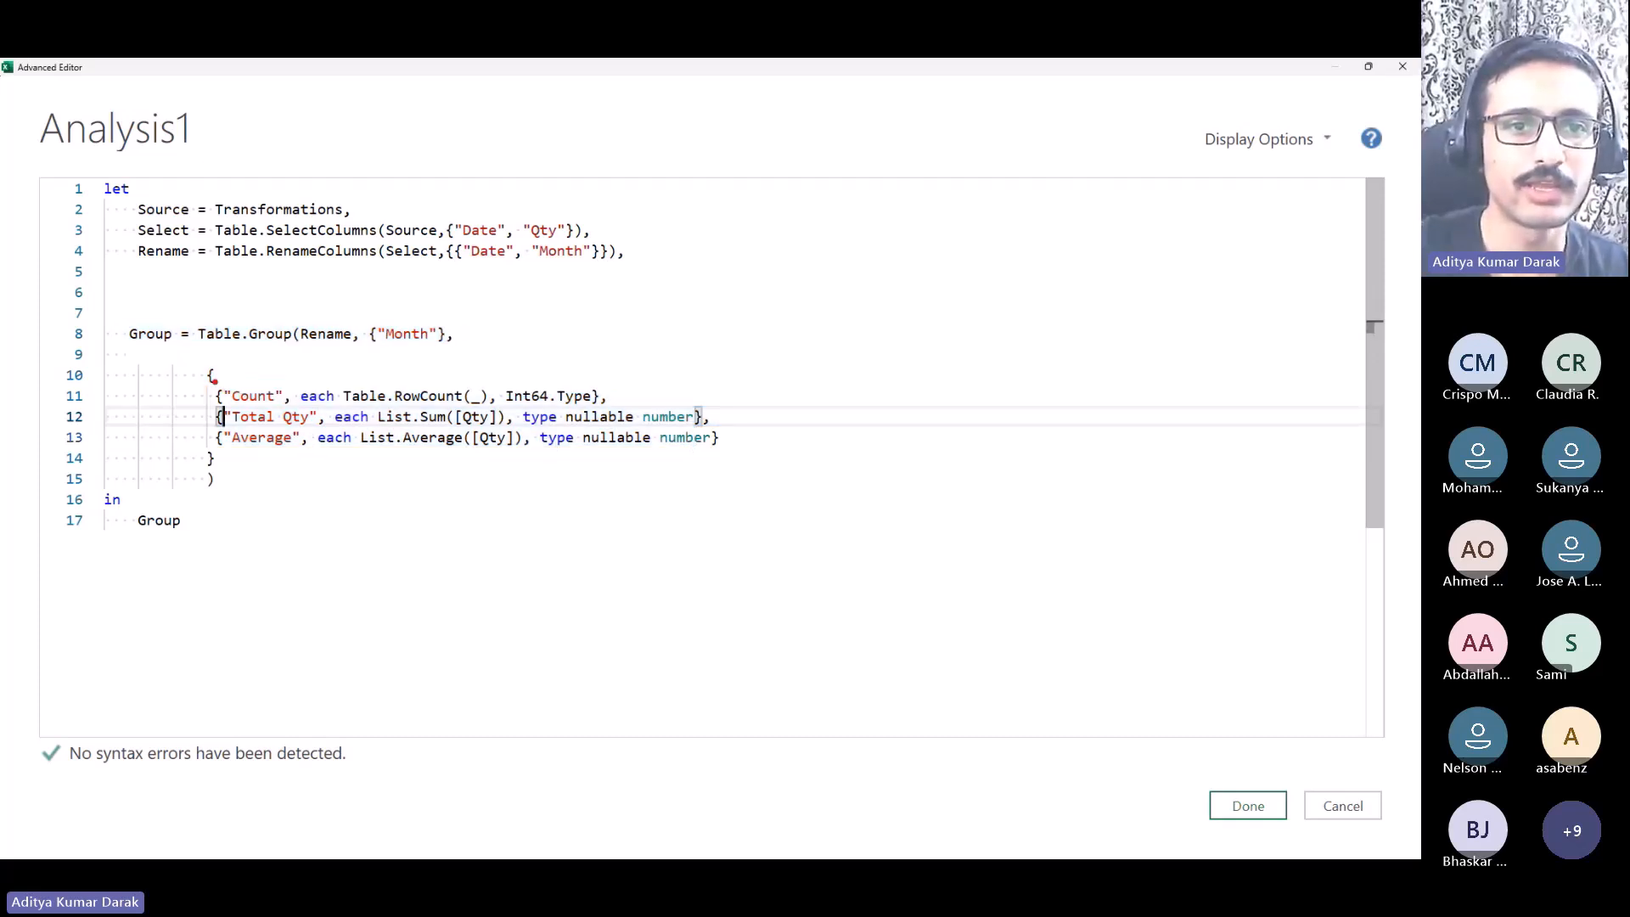
pyautogui.moveTo(200, 370); pyautogui.dragTo(153, 329)
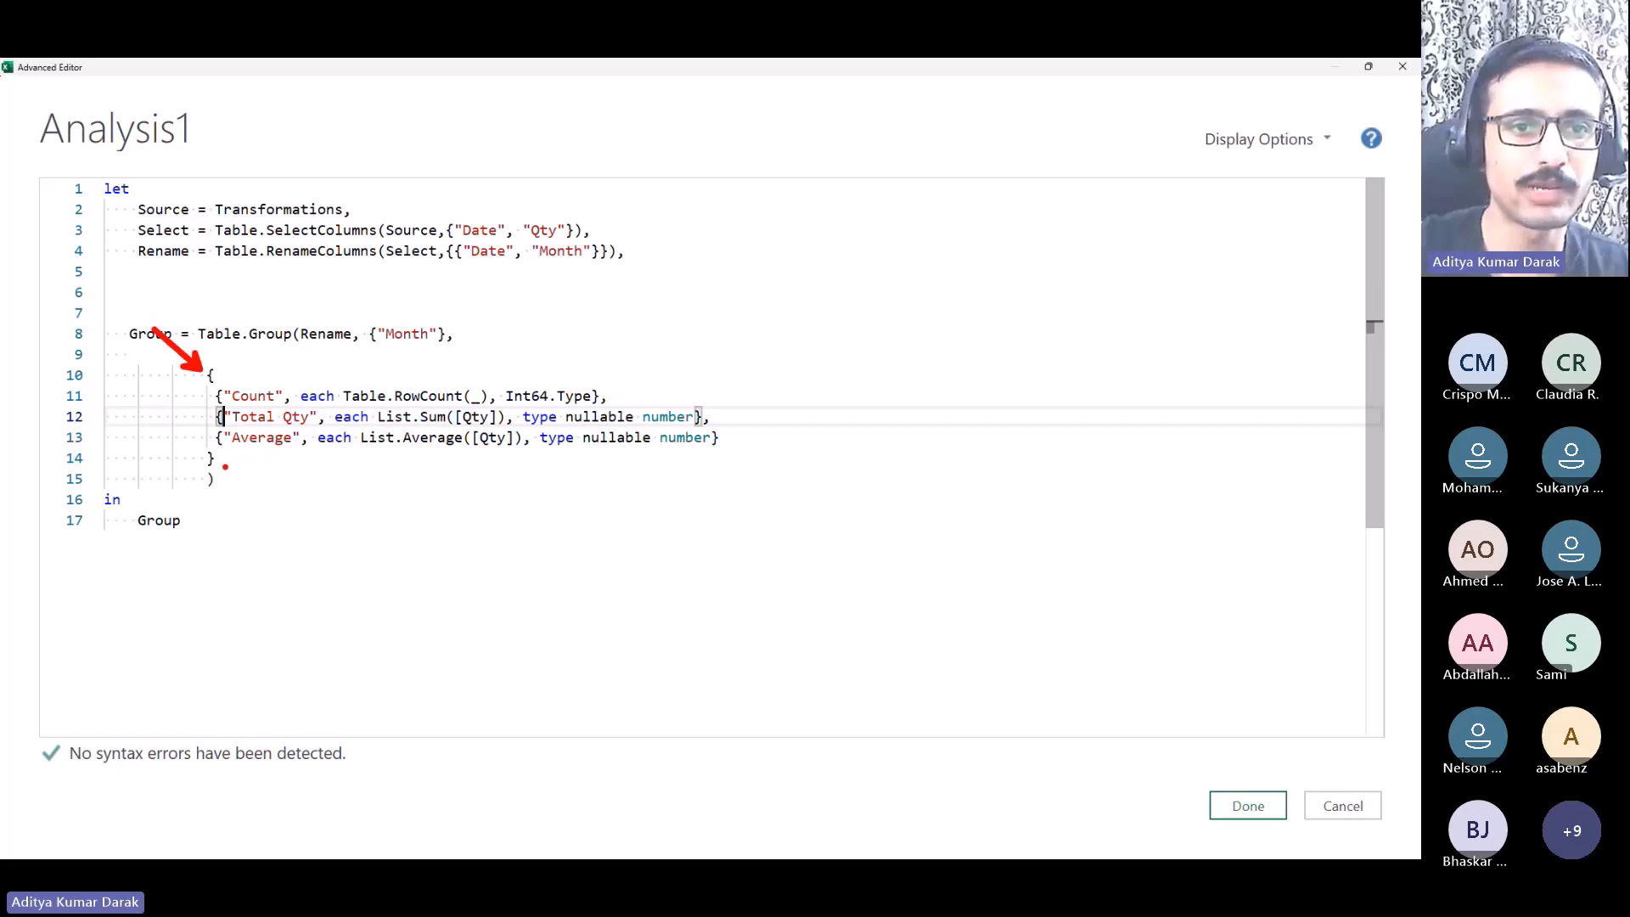
pyautogui.moveTo(225, 466); pyautogui.dragTo(291, 565)
pyautogui.moveTo(200, 376)
pyautogui.mouseDown()
pyautogui.moveTo(363, 437)
pyautogui.moveTo(617, 414)
pyautogui.mouseUp()
pyautogui.moveTo(183, 346)
pyautogui.mouseDown()
pyautogui.moveTo(232, 408)
pyautogui.moveTo(761, 465)
pyautogui.mouseUp()
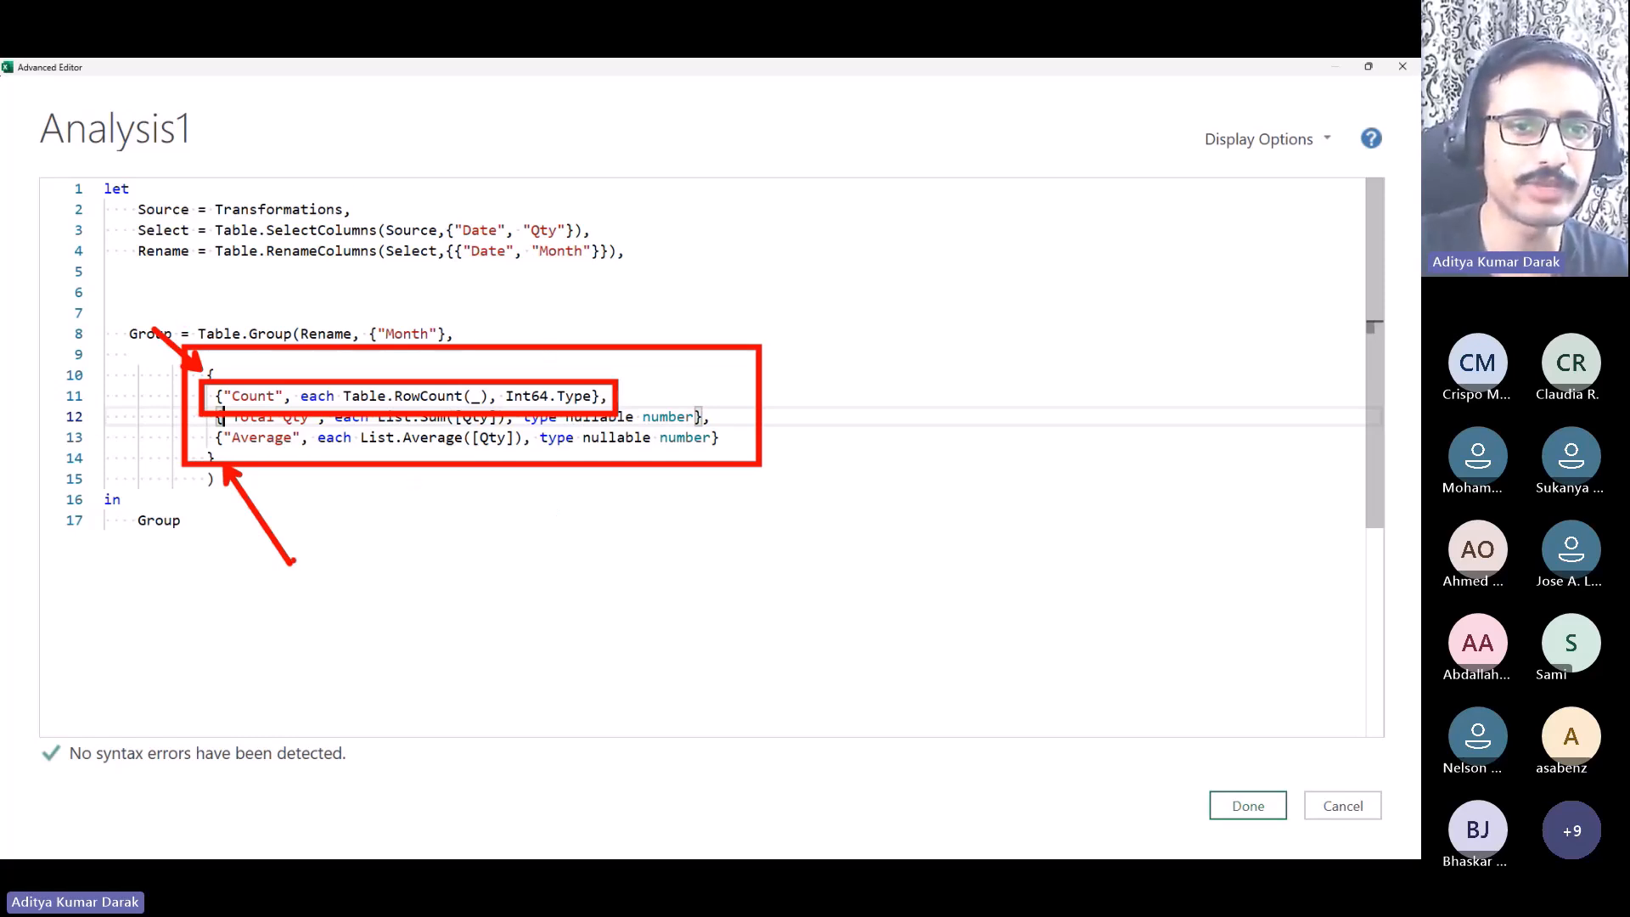
pyautogui.press('Escape')
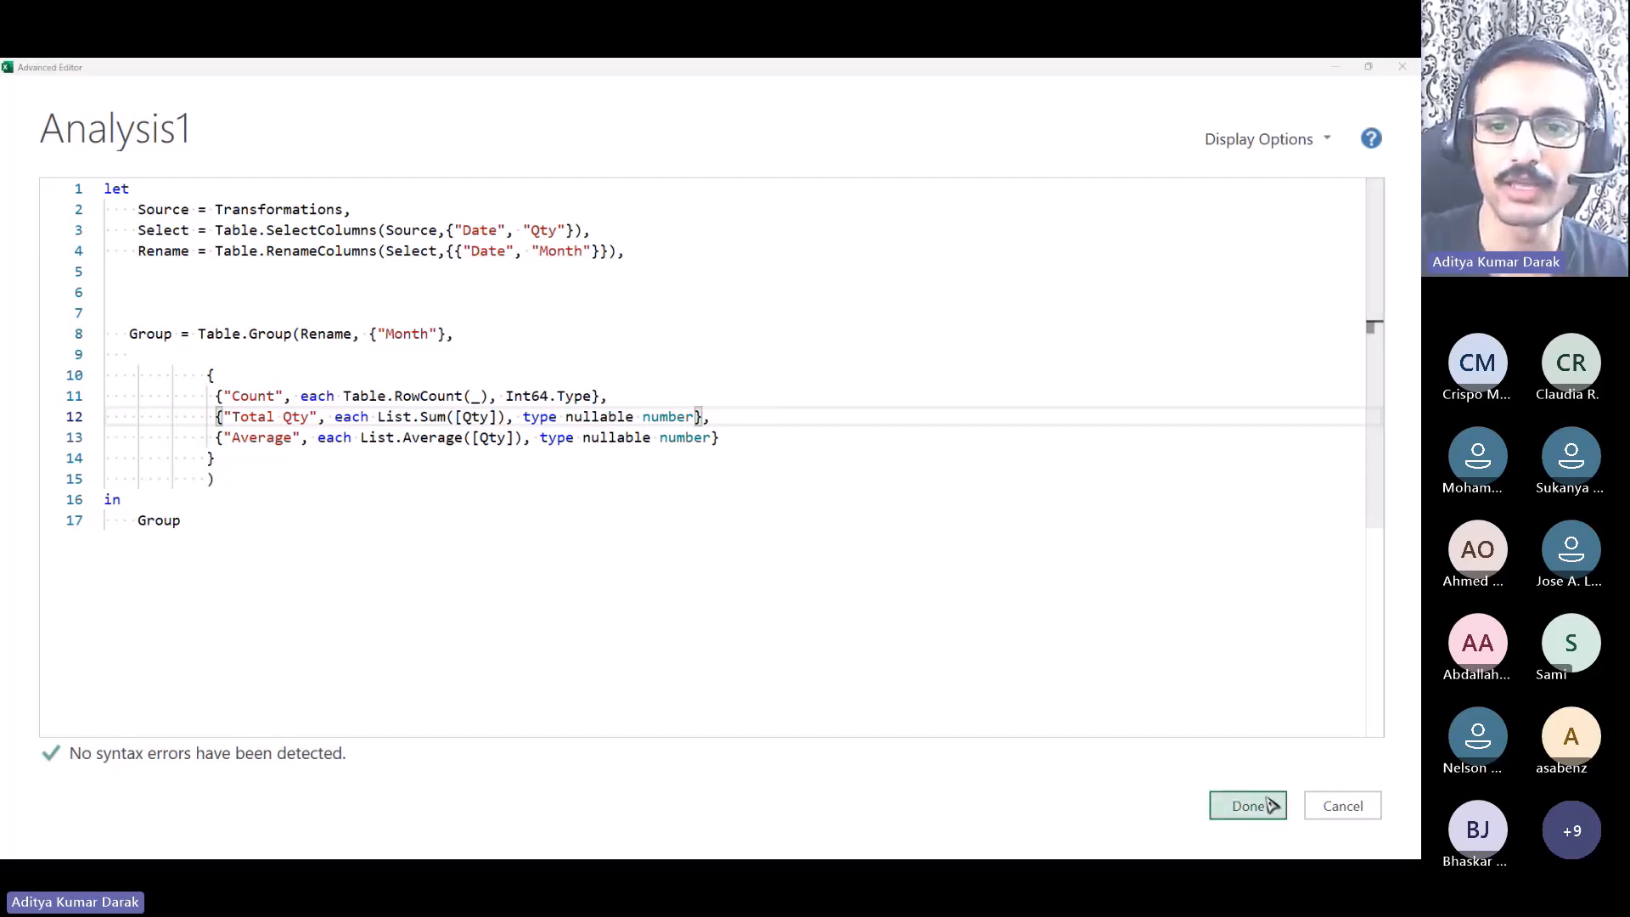
# Step: Apply the reformatted code to Analysis1 and inspect the February value in the Average column
pyautogui.click(1256, 805)
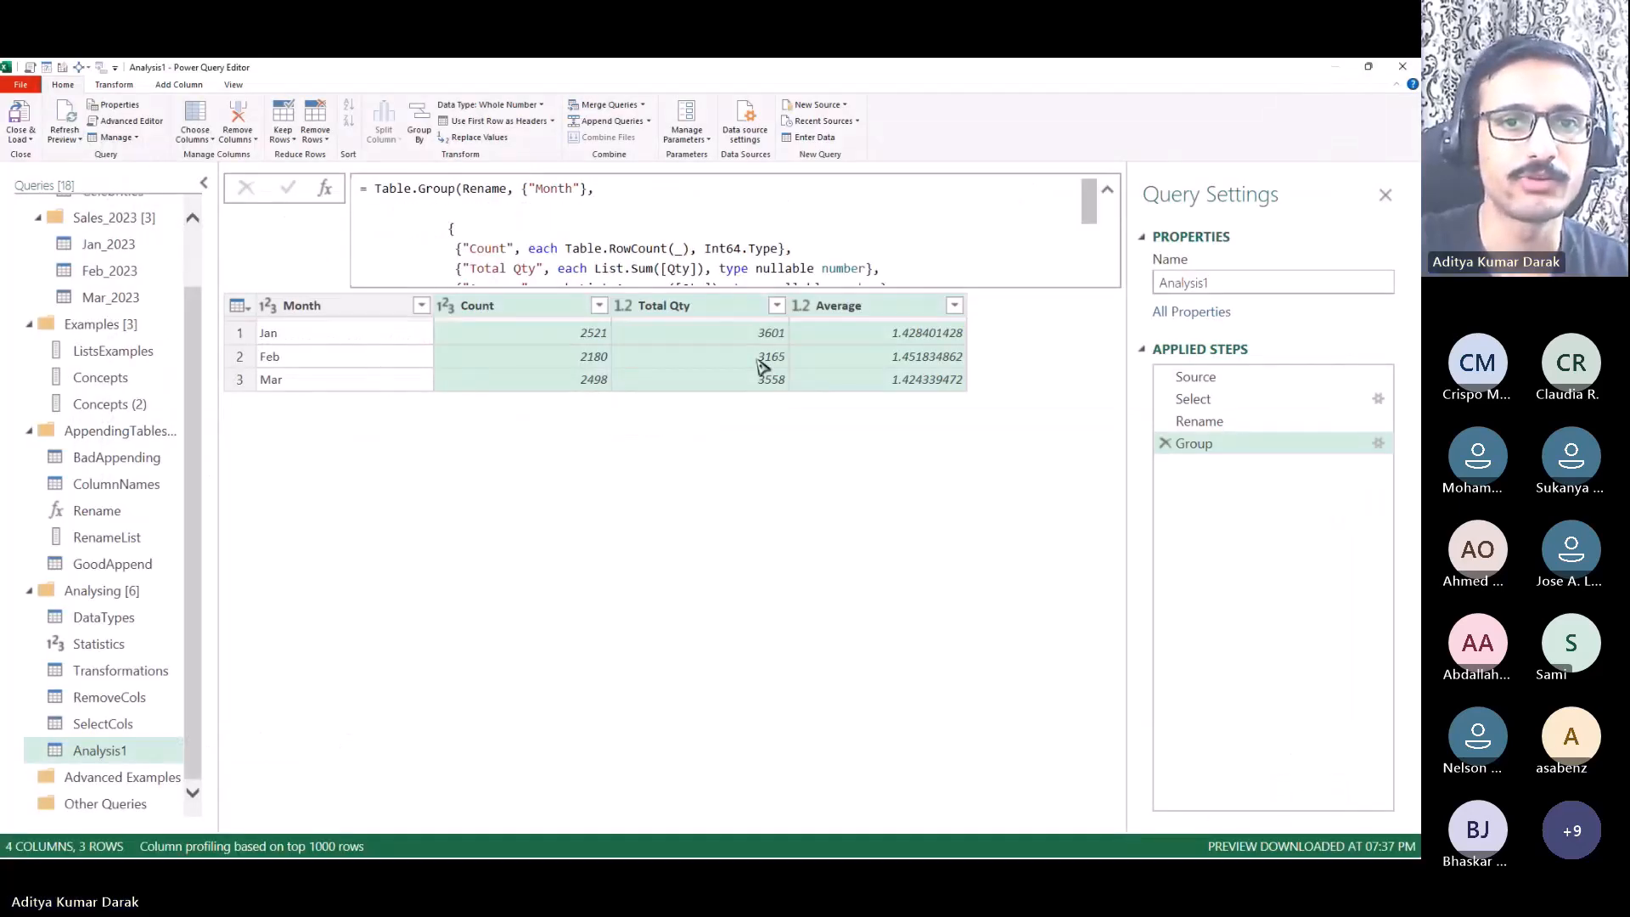
pyautogui.click(871, 355)
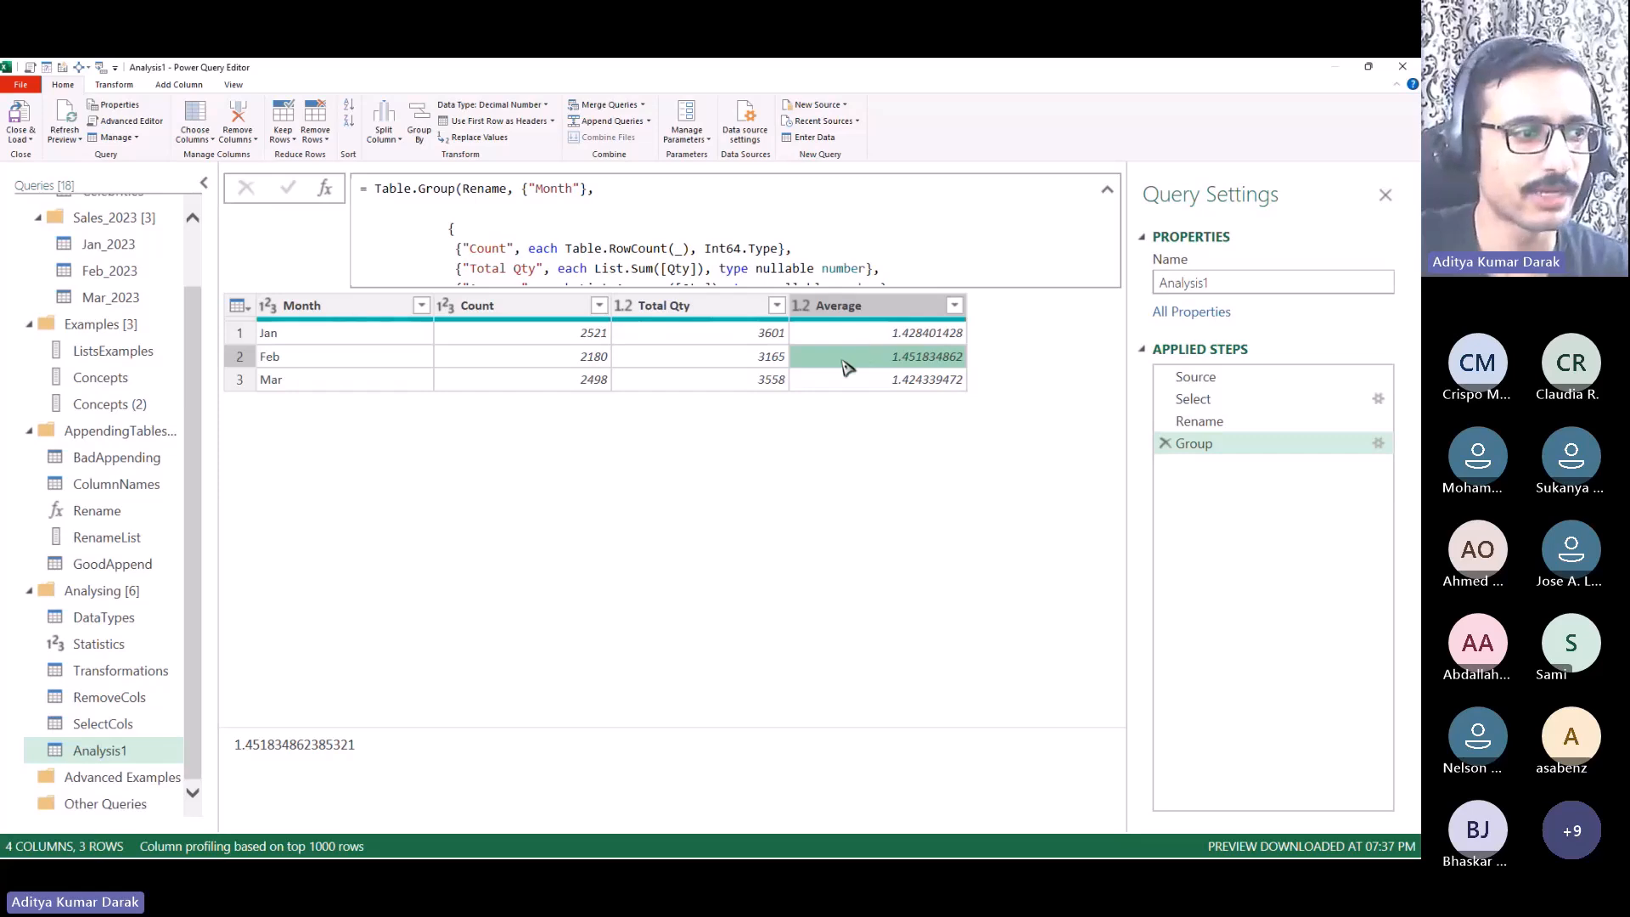
# Step: Create a query that references SelectCols and name it Analysis2
pyautogui.click(132, 730)
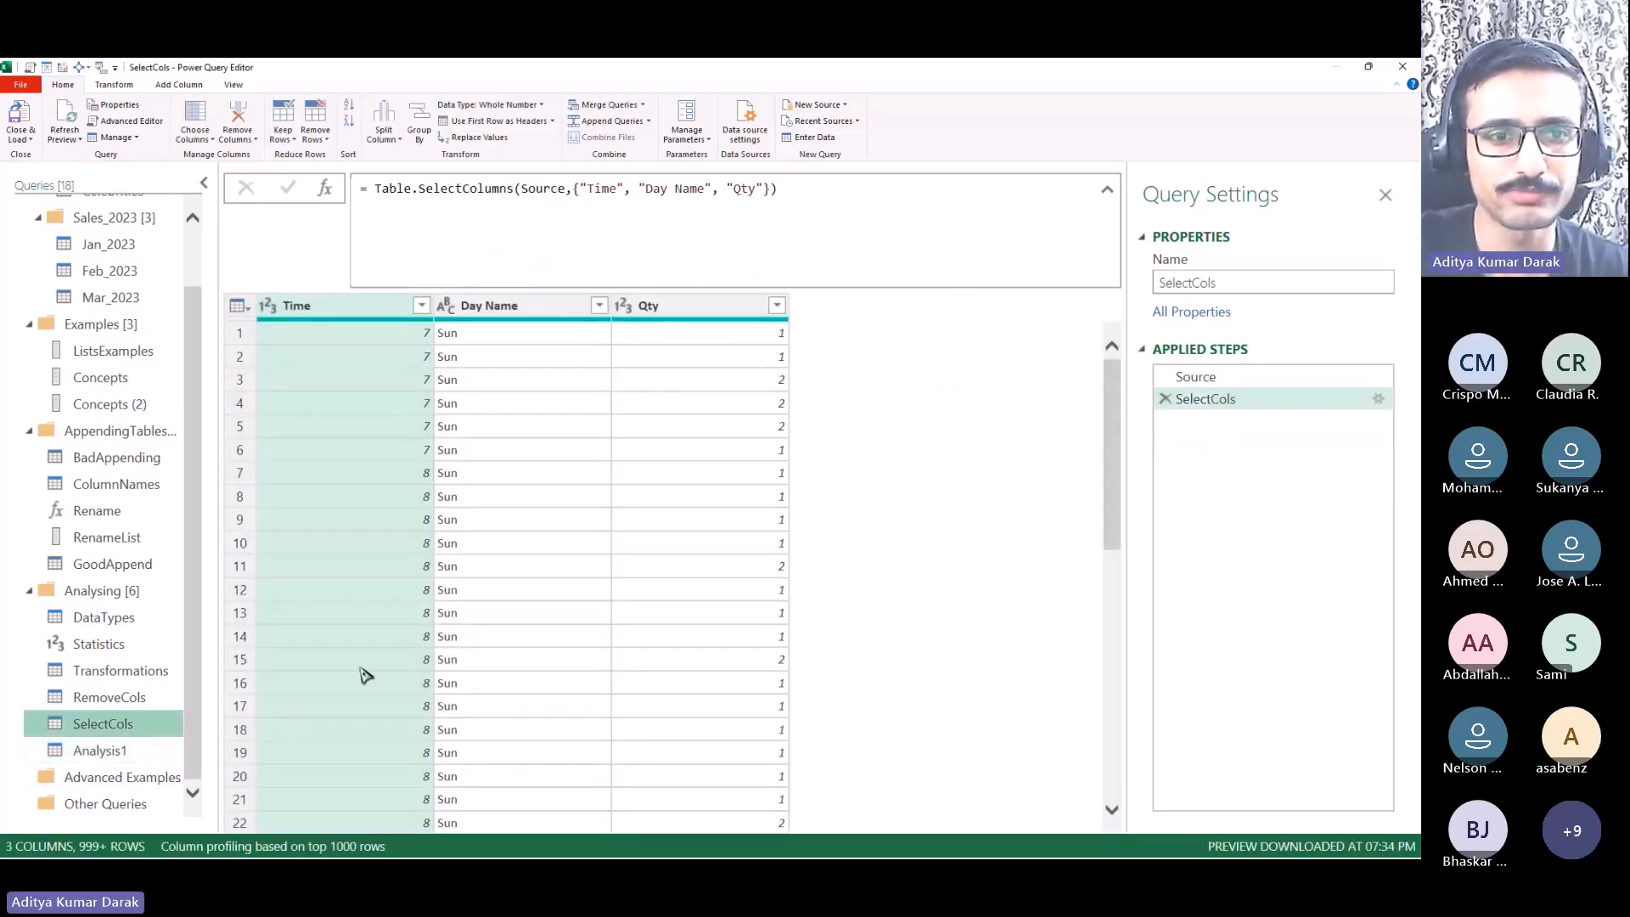
pyautogui.rightClick(93, 726)
pyautogui.click(138, 640)
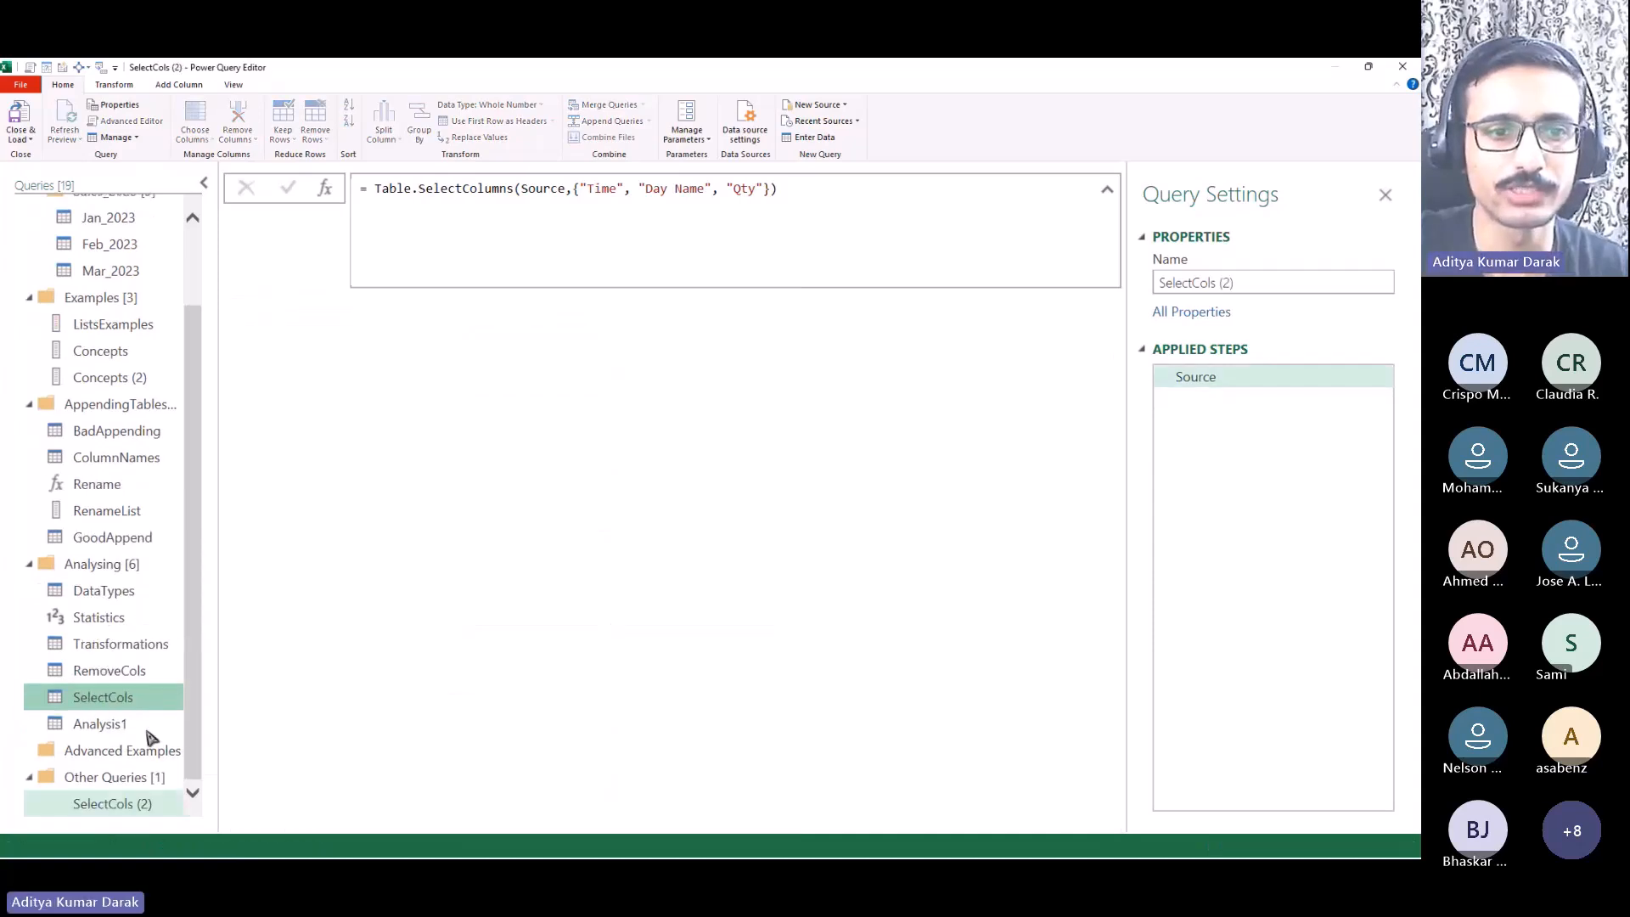
pyautogui.doubleClick(145, 751)
pyautogui.write('Analysis2')
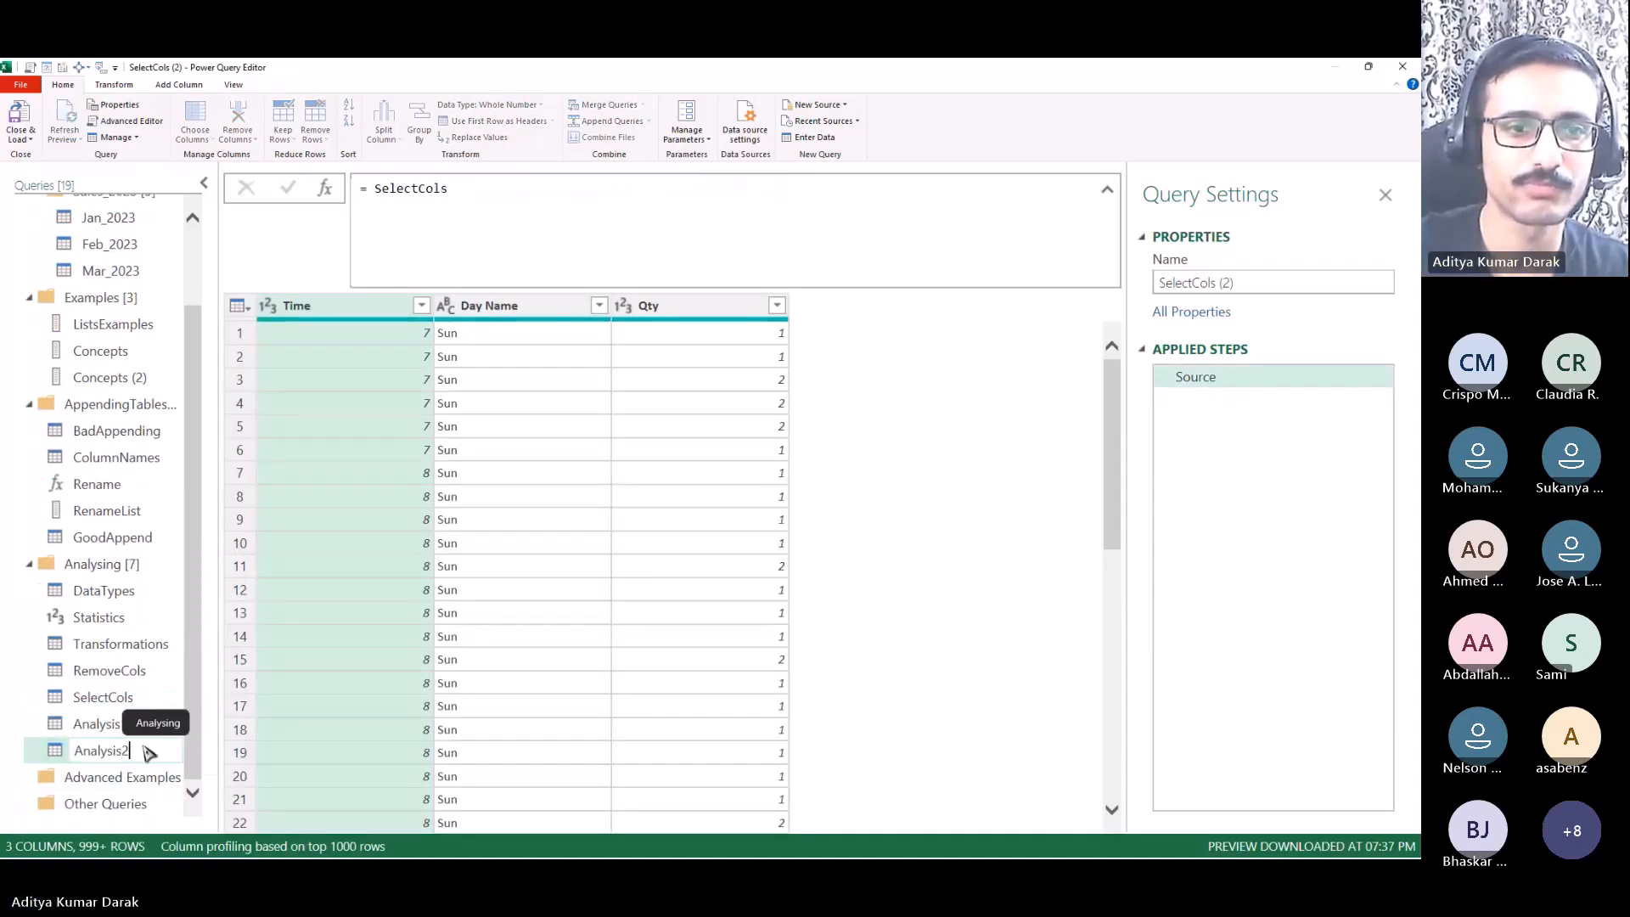
pyautogui.press('Return')
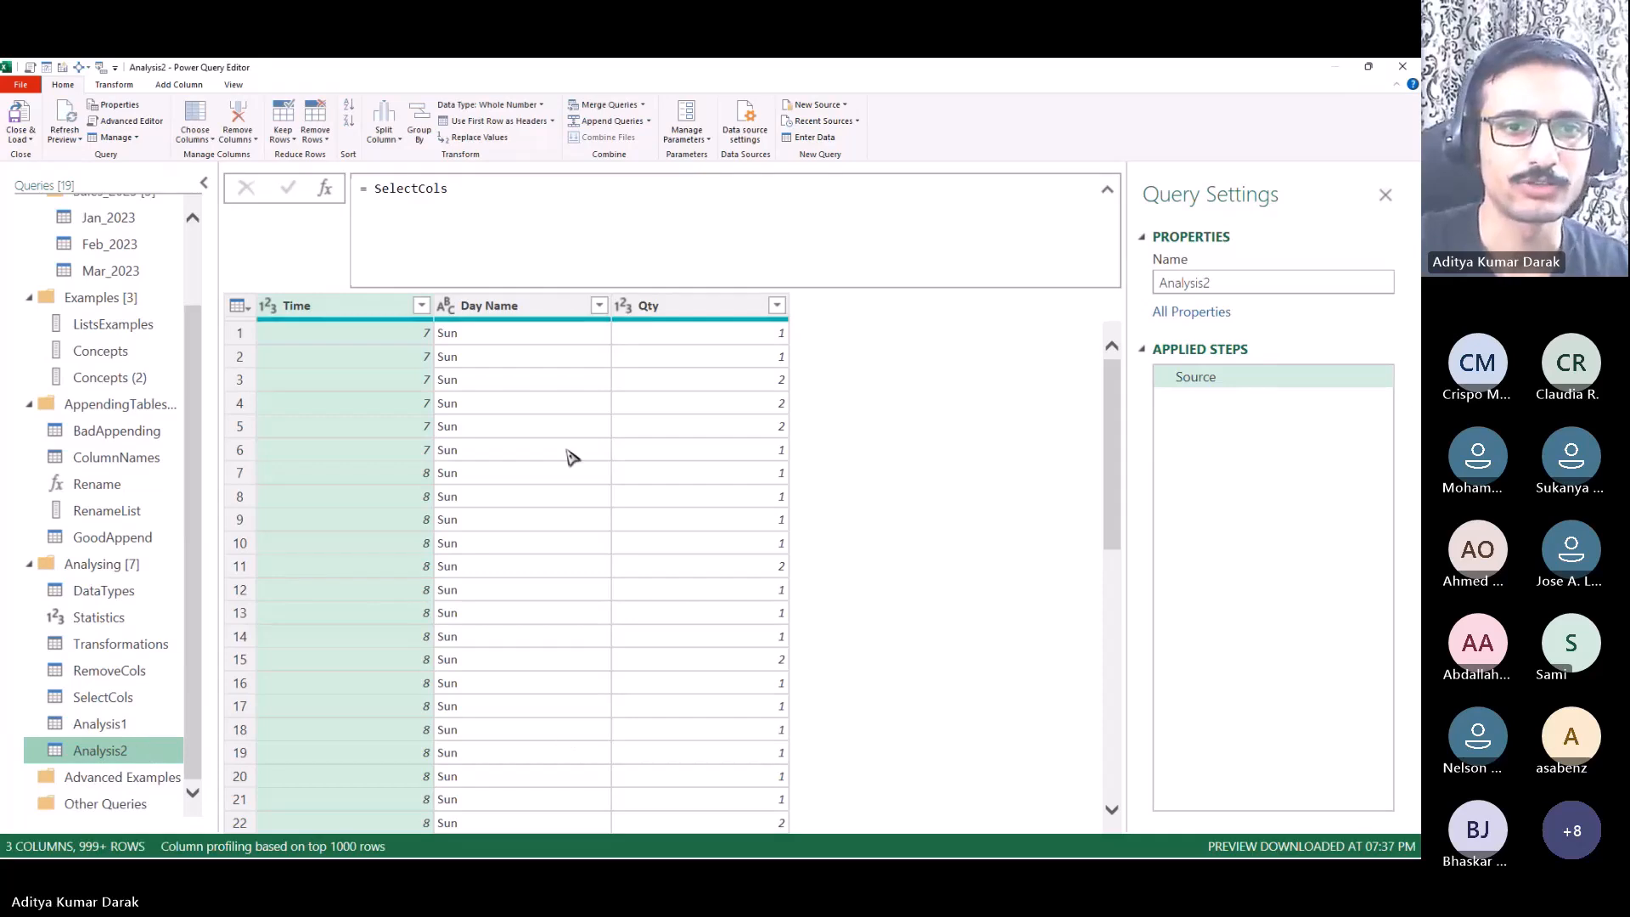
# Step: Change the Time column's data type to Text and name the resulting applied step Type
pyautogui.click(343, 307)
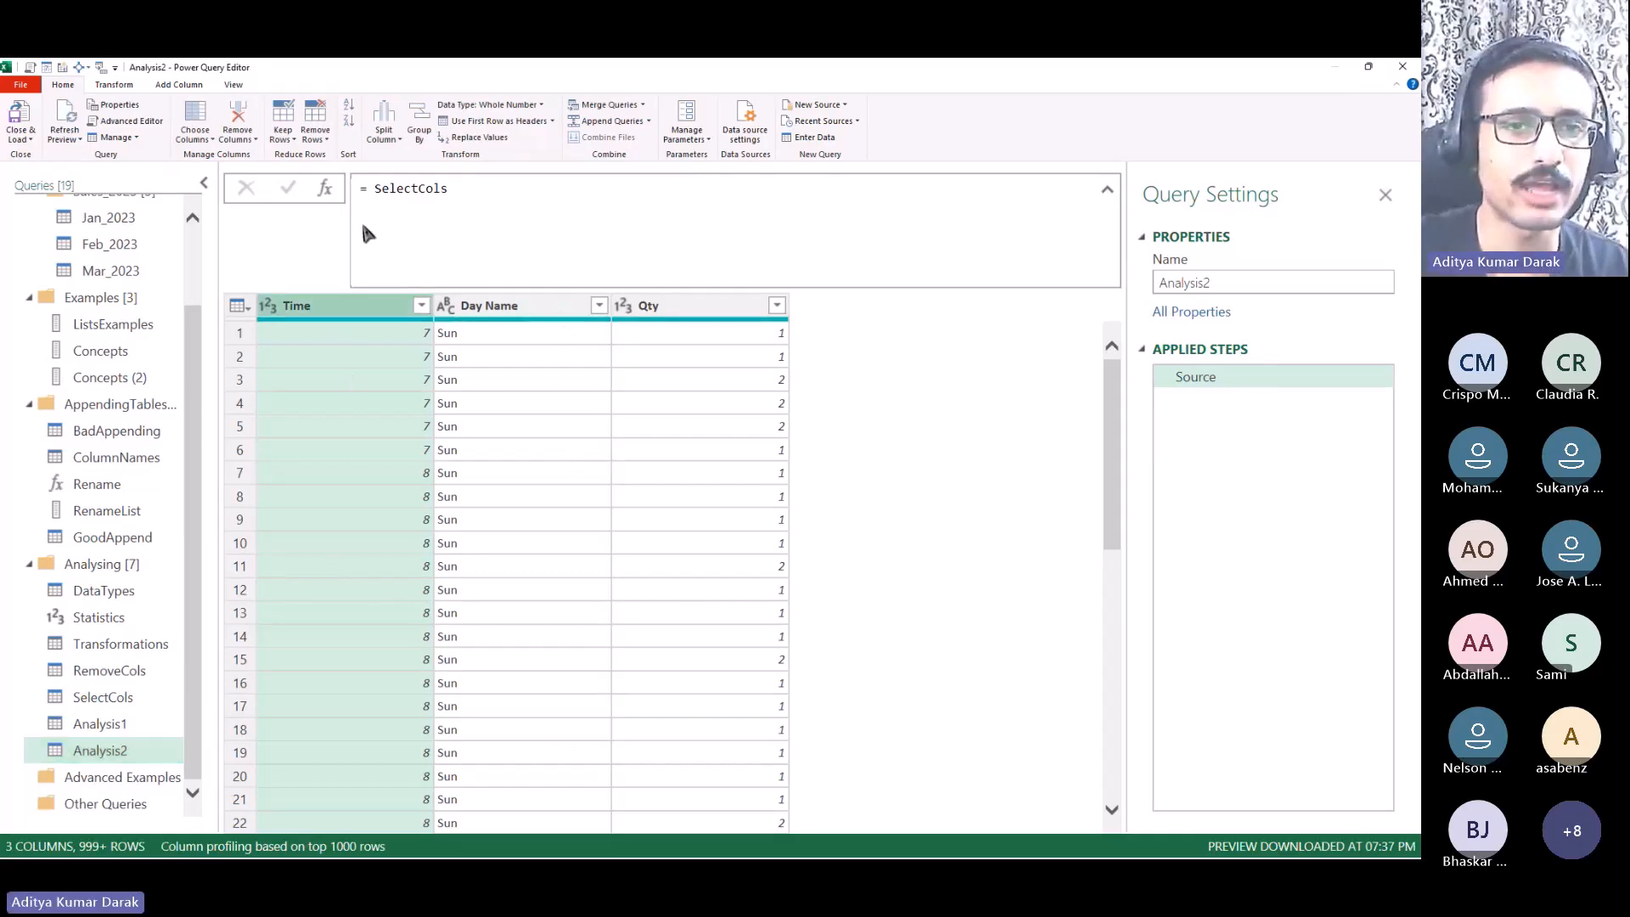
pyautogui.click(269, 306)
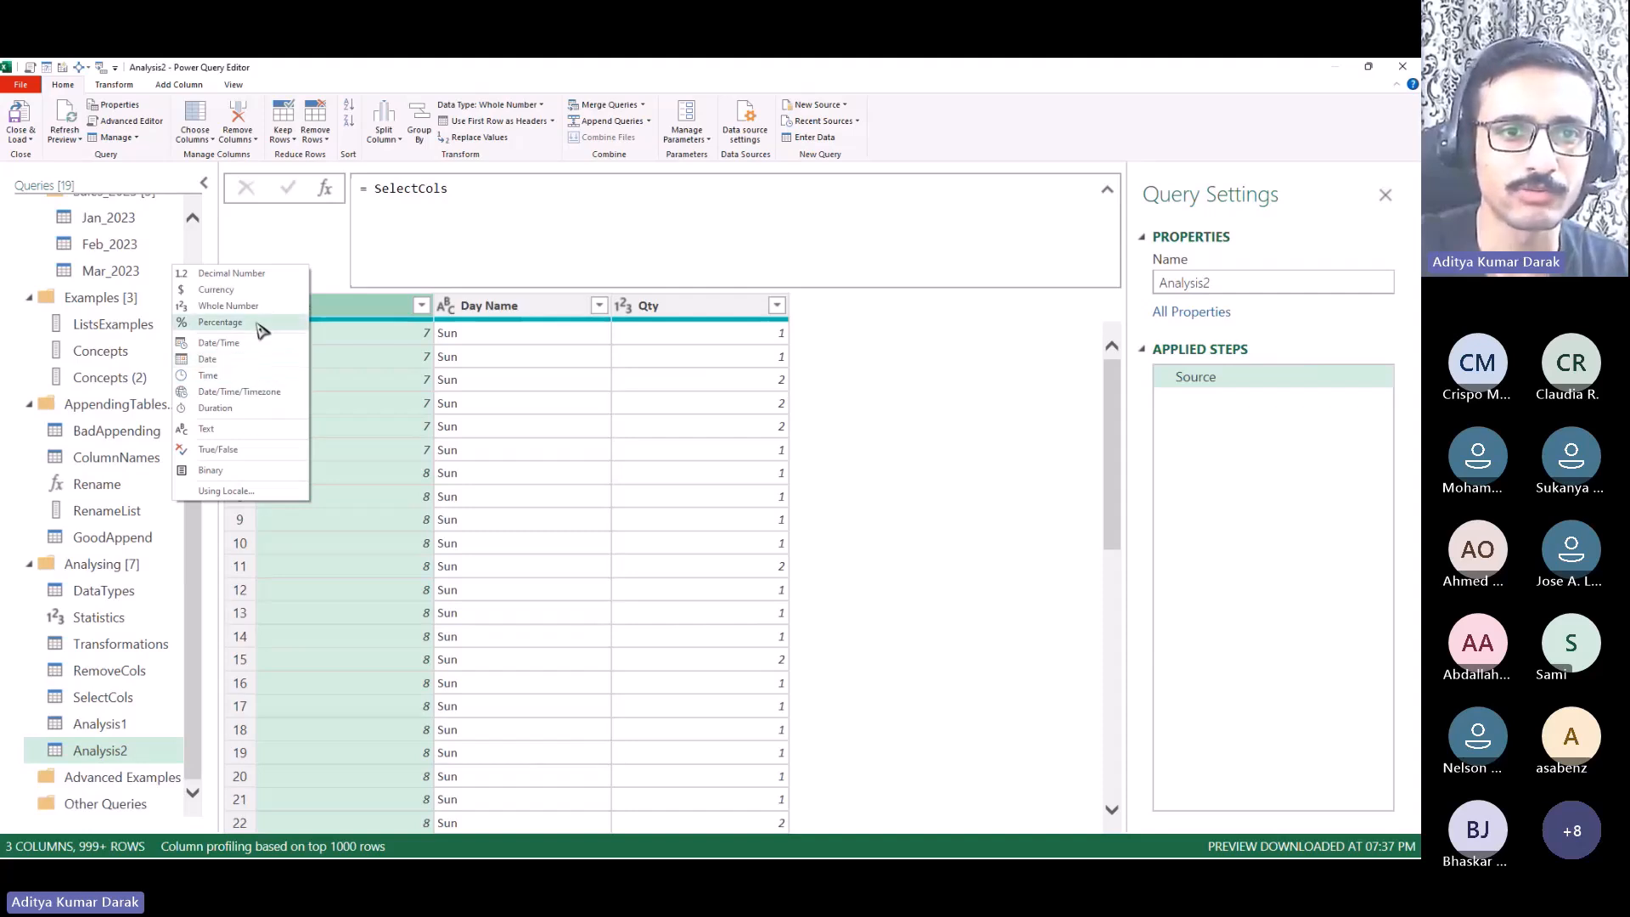
pyautogui.click(250, 428)
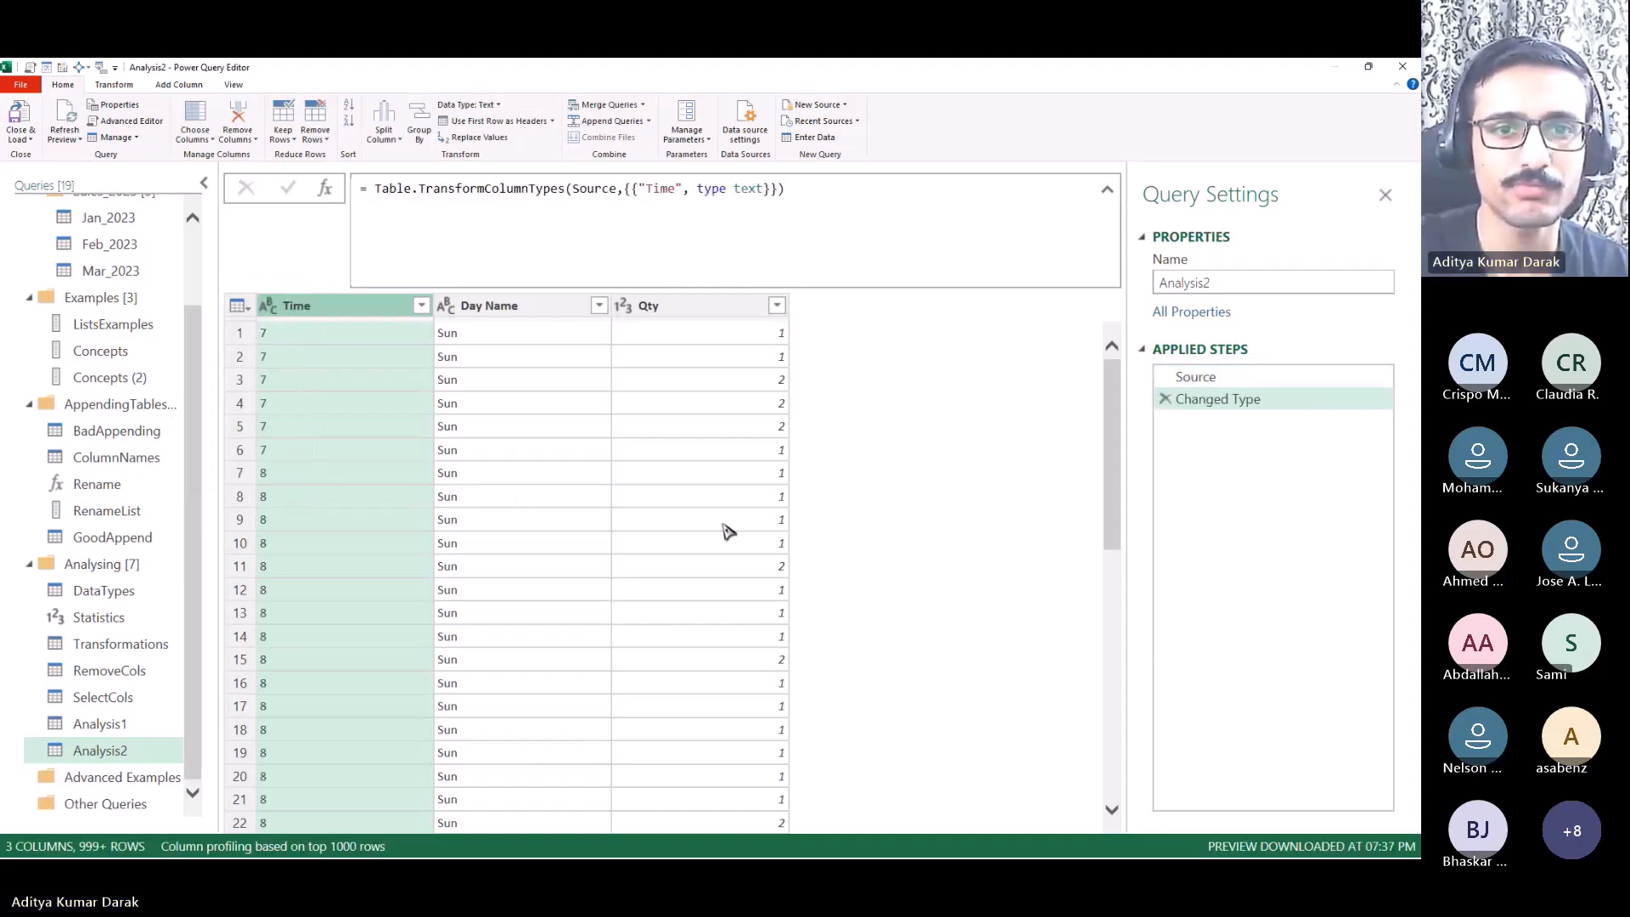
pyautogui.click(1230, 404)
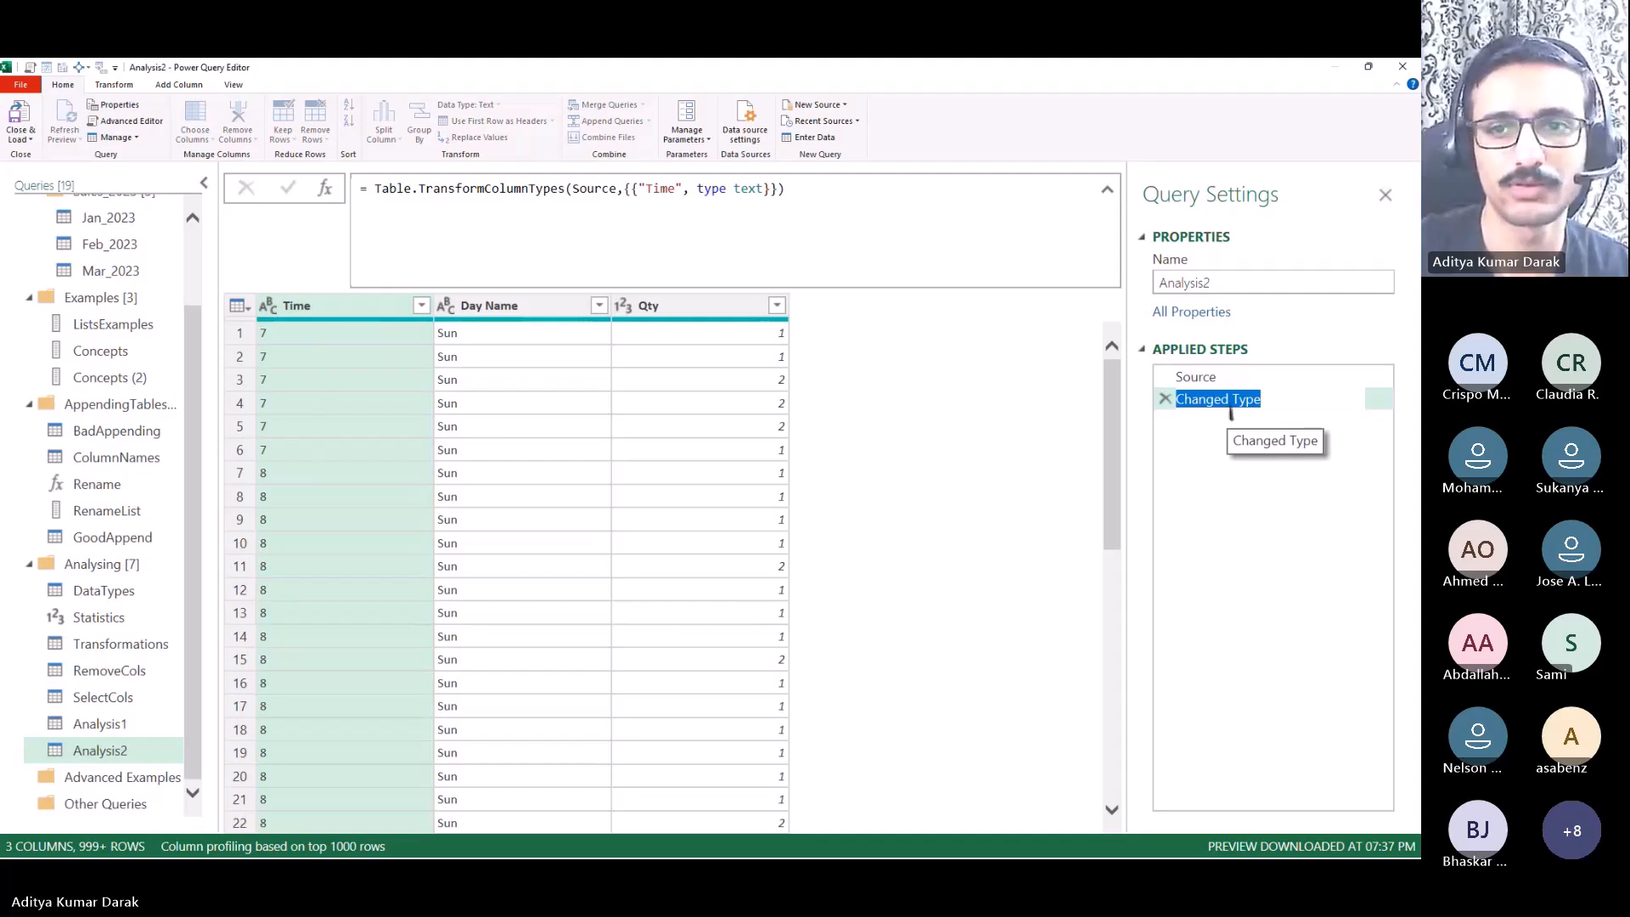
pyautogui.write('Type')
pyautogui.press('Return')
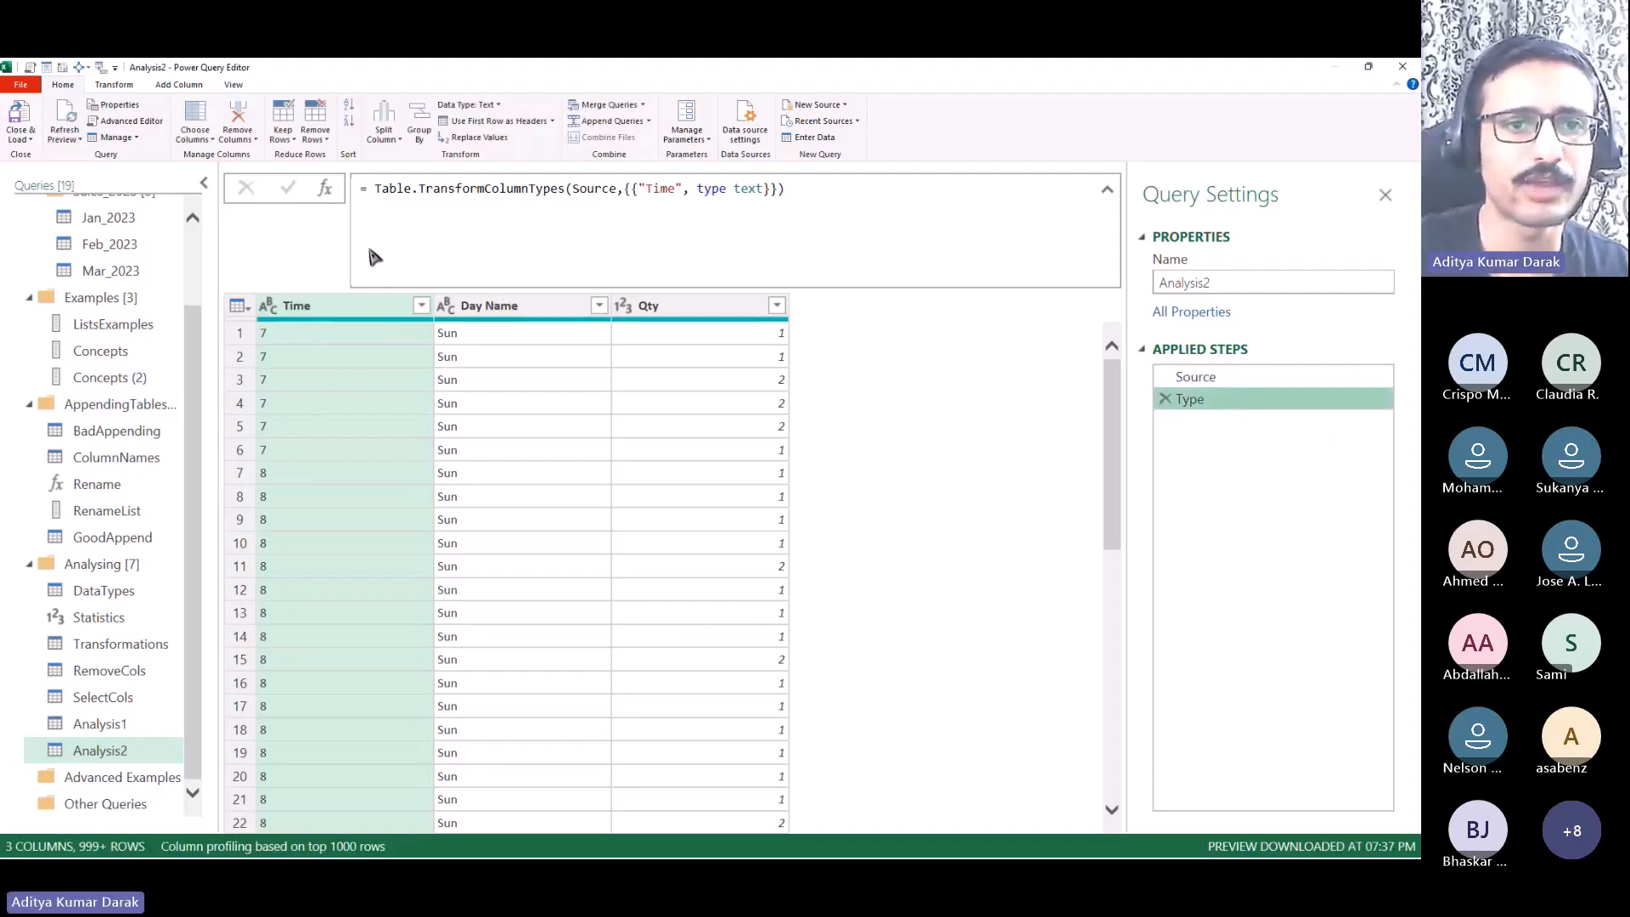
# Step: Pivot the Day Name column with Qty as the values column and Sum as the aggregate function
pyautogui.click(350, 333)
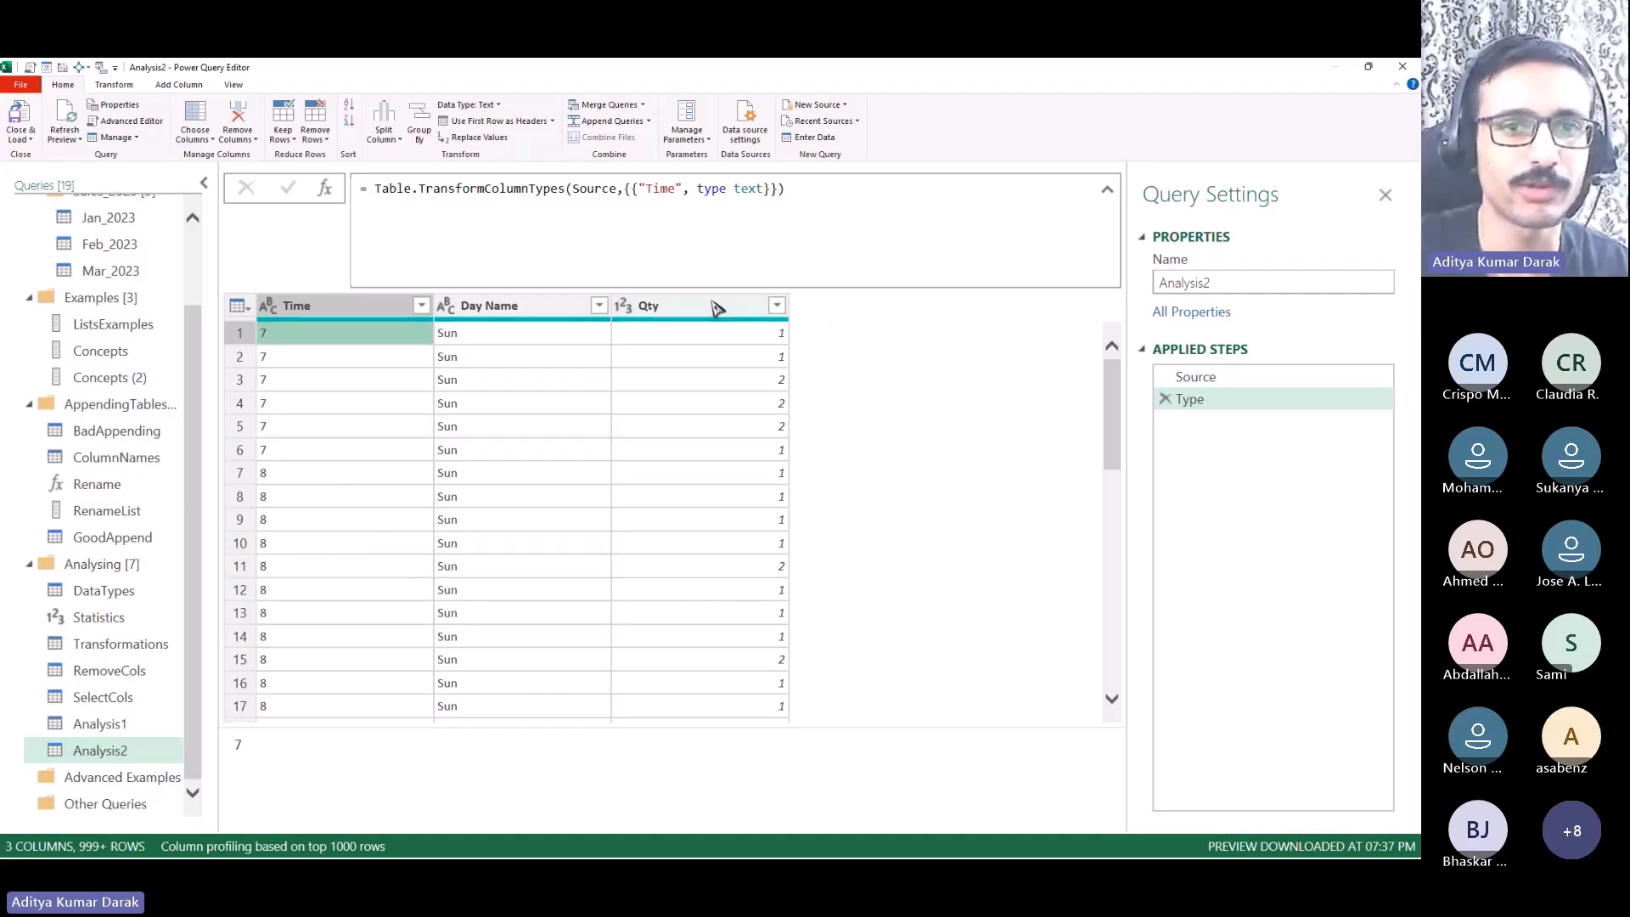
pyautogui.click(527, 307)
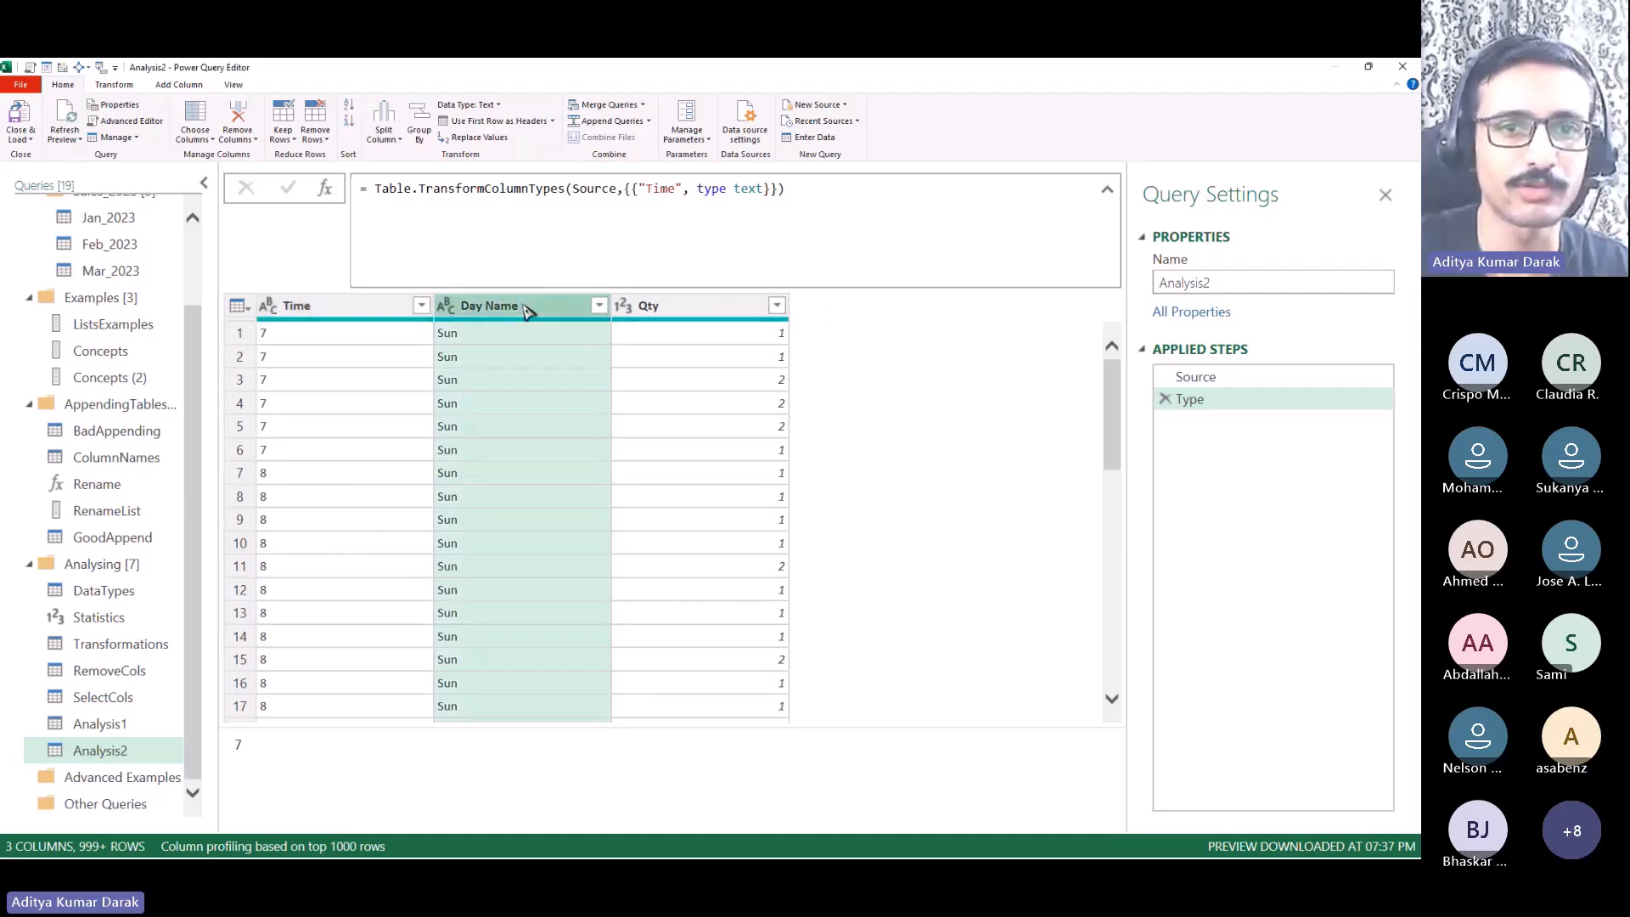
pyautogui.click(123, 85)
pyautogui.click(293, 137)
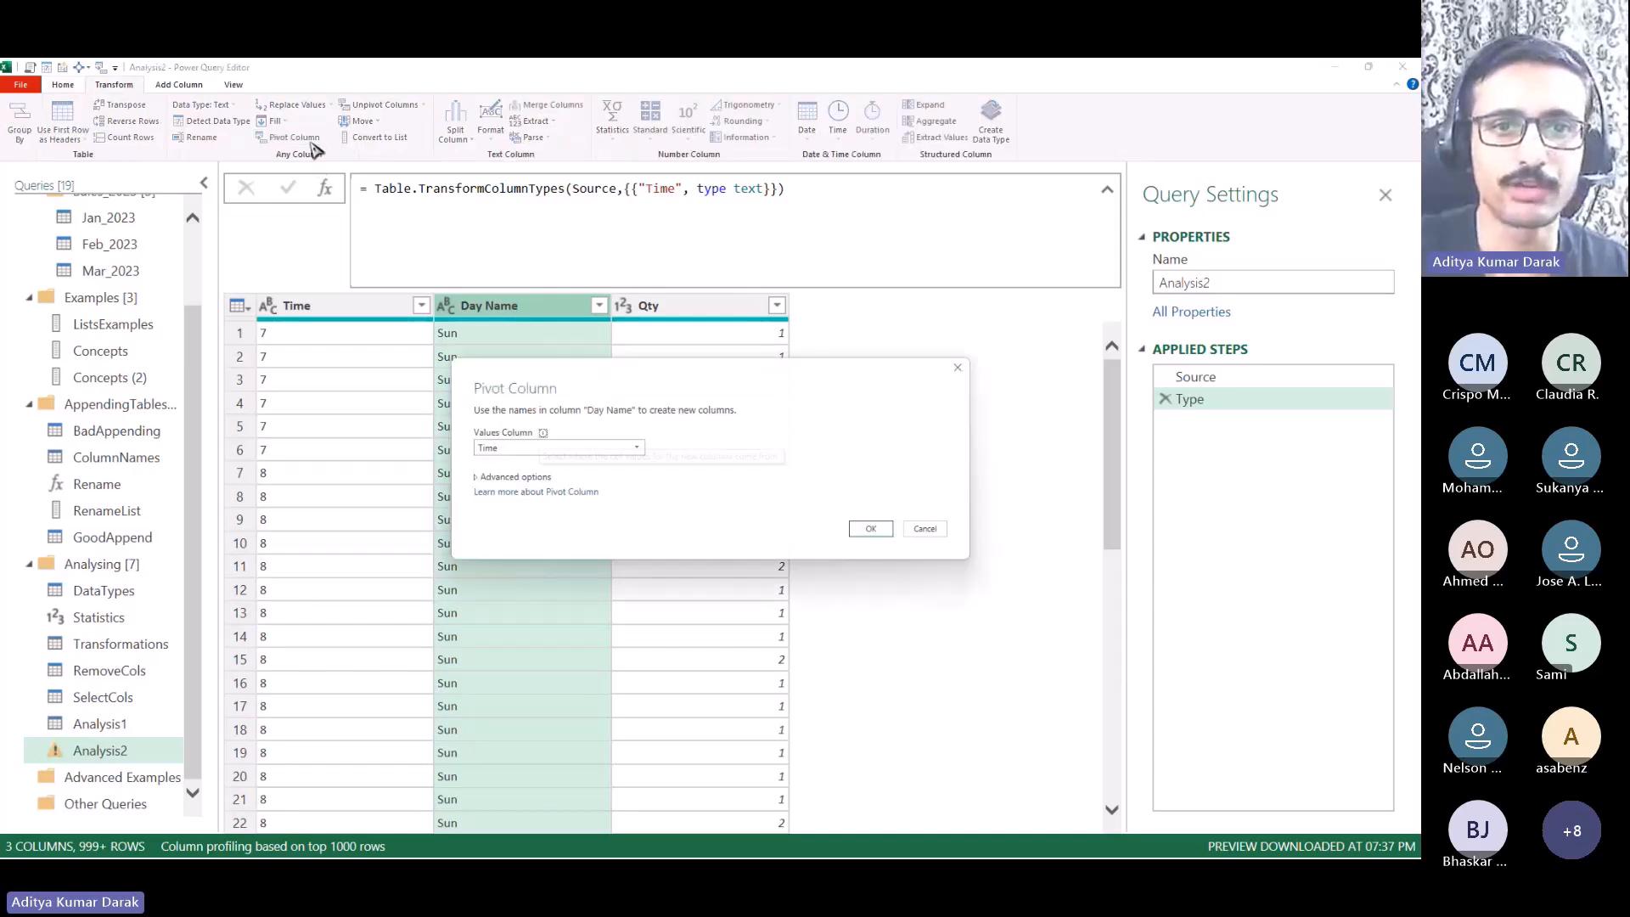
pyautogui.click(509, 448)
pyautogui.click(507, 480)
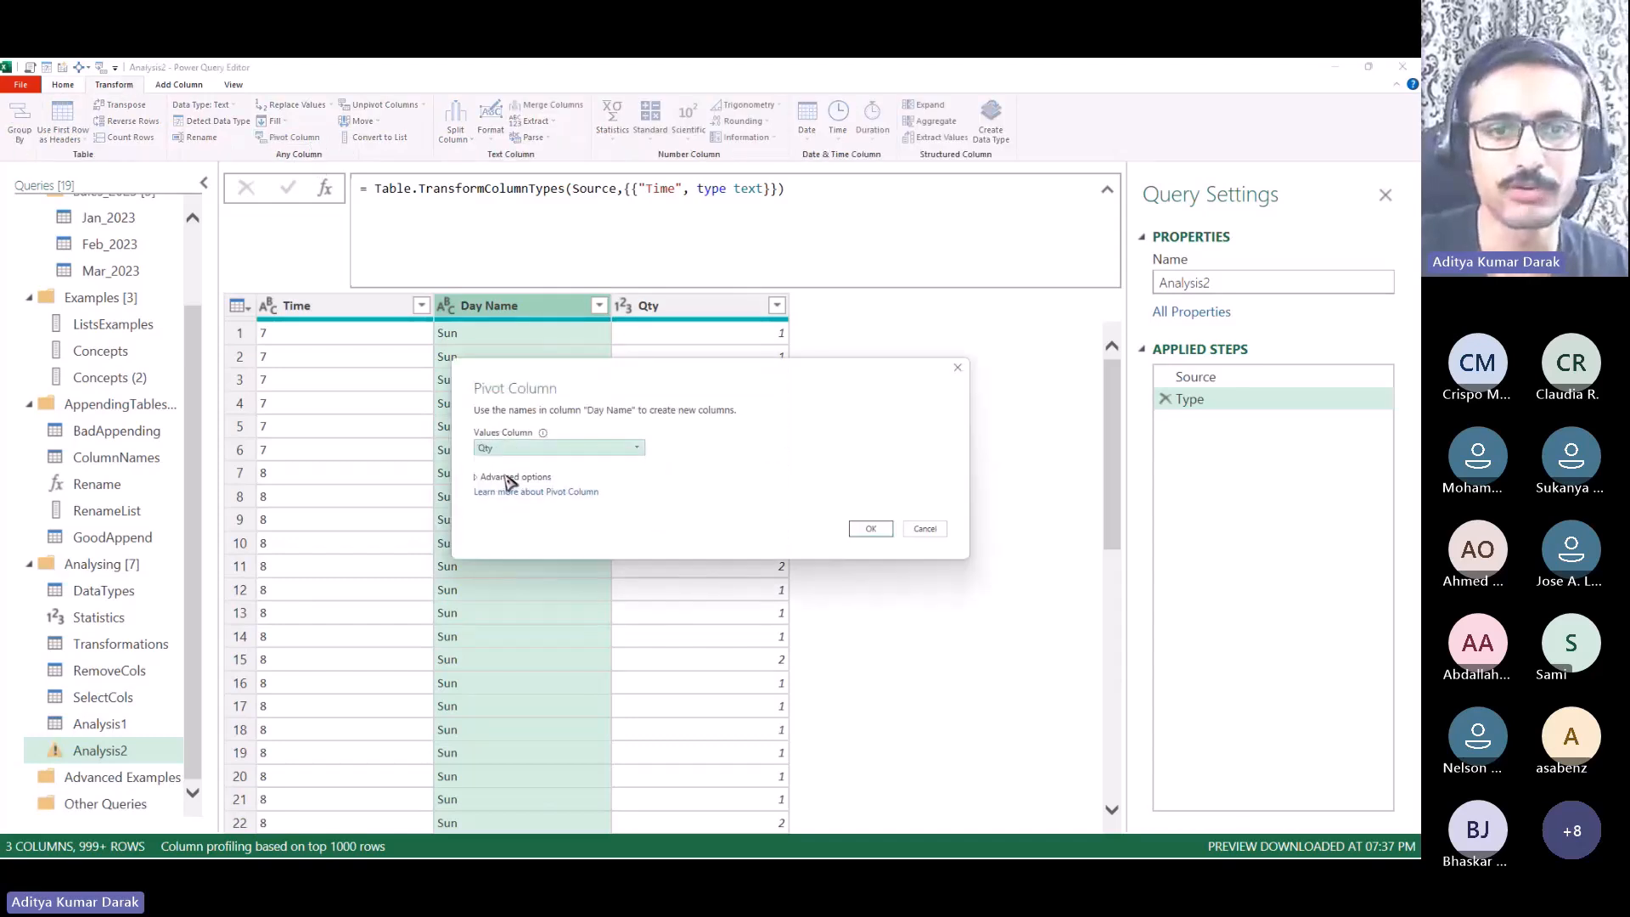
pyautogui.click(507, 478)
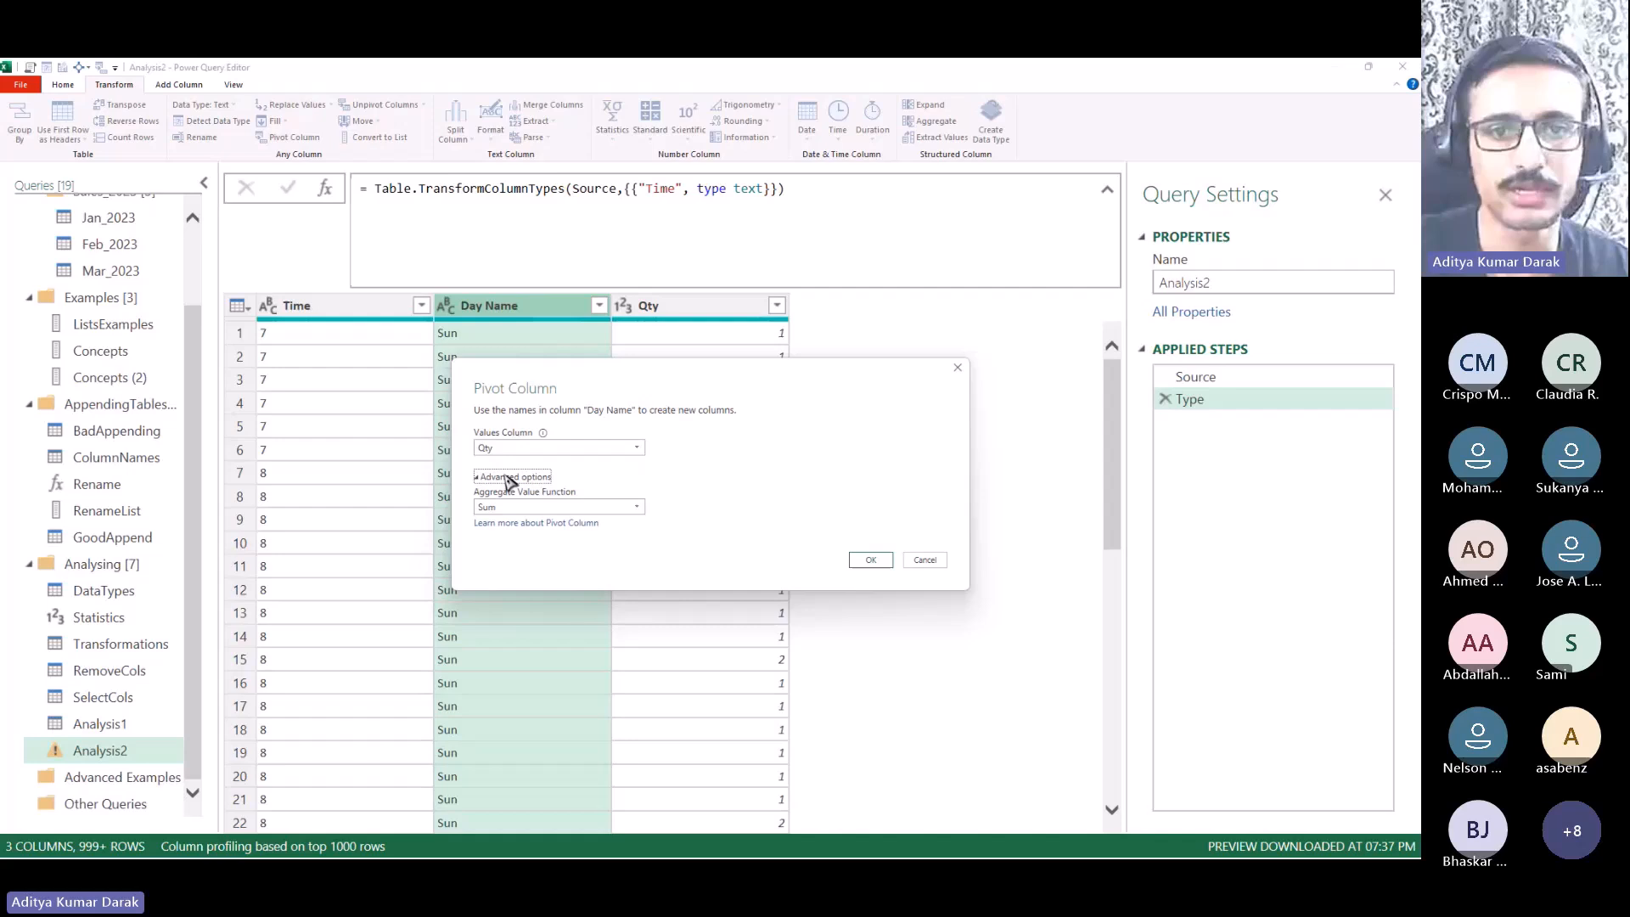
pyautogui.click(870, 561)
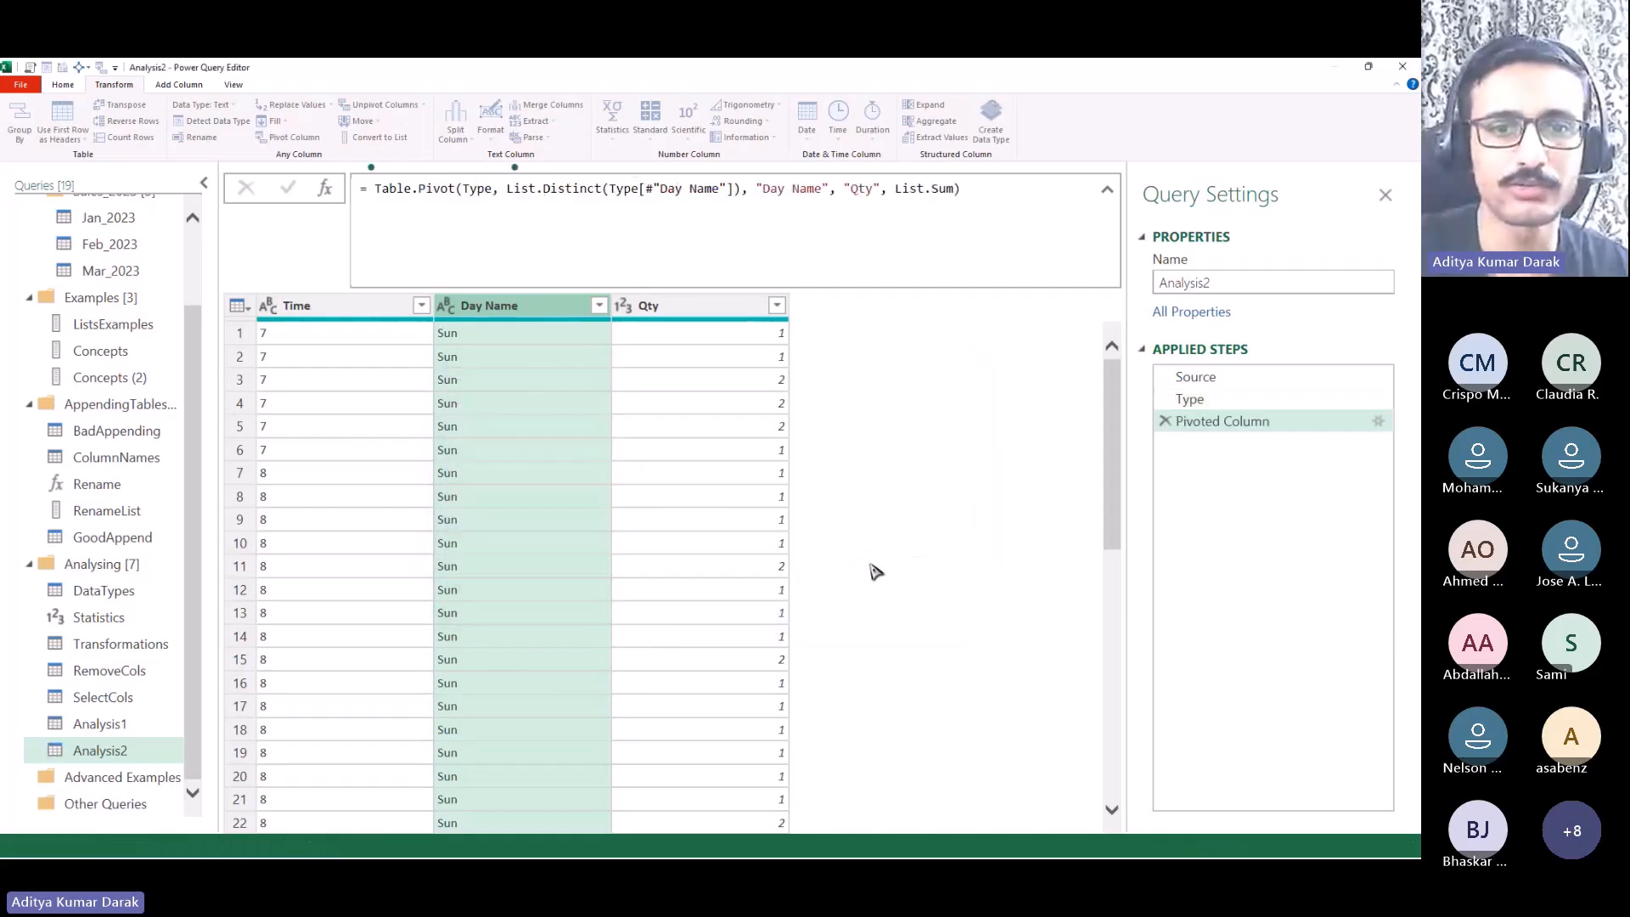
# Step: Rename the applied pivot step as Pivot
pyautogui.click(346, 306)
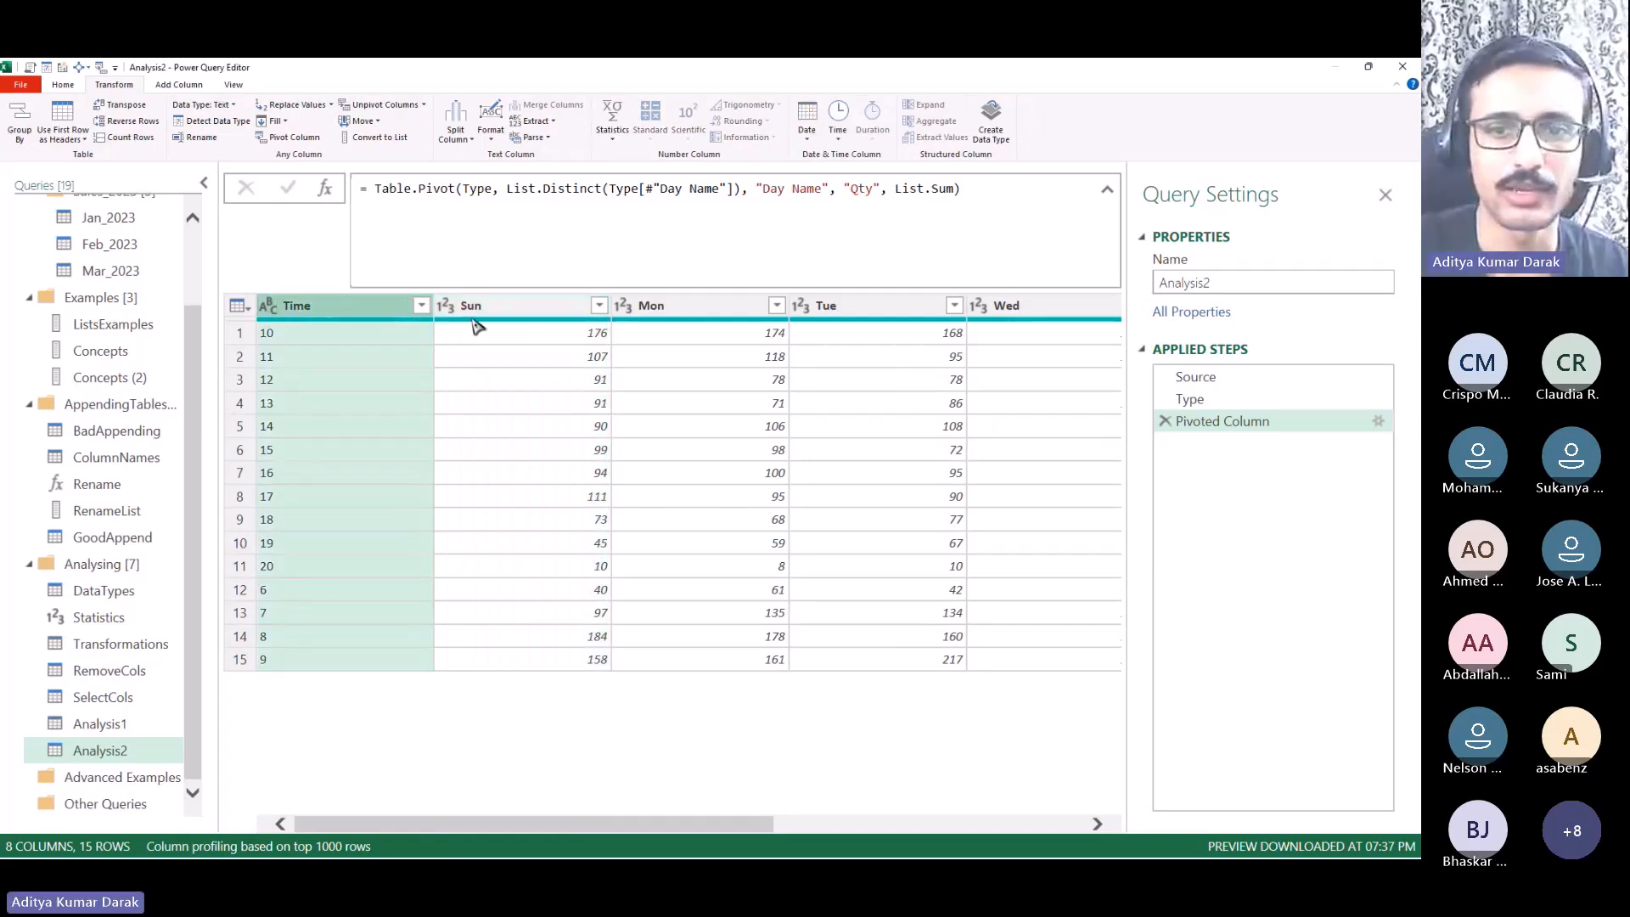
pyautogui.click(1362, 422)
pyautogui.write('Pivot')
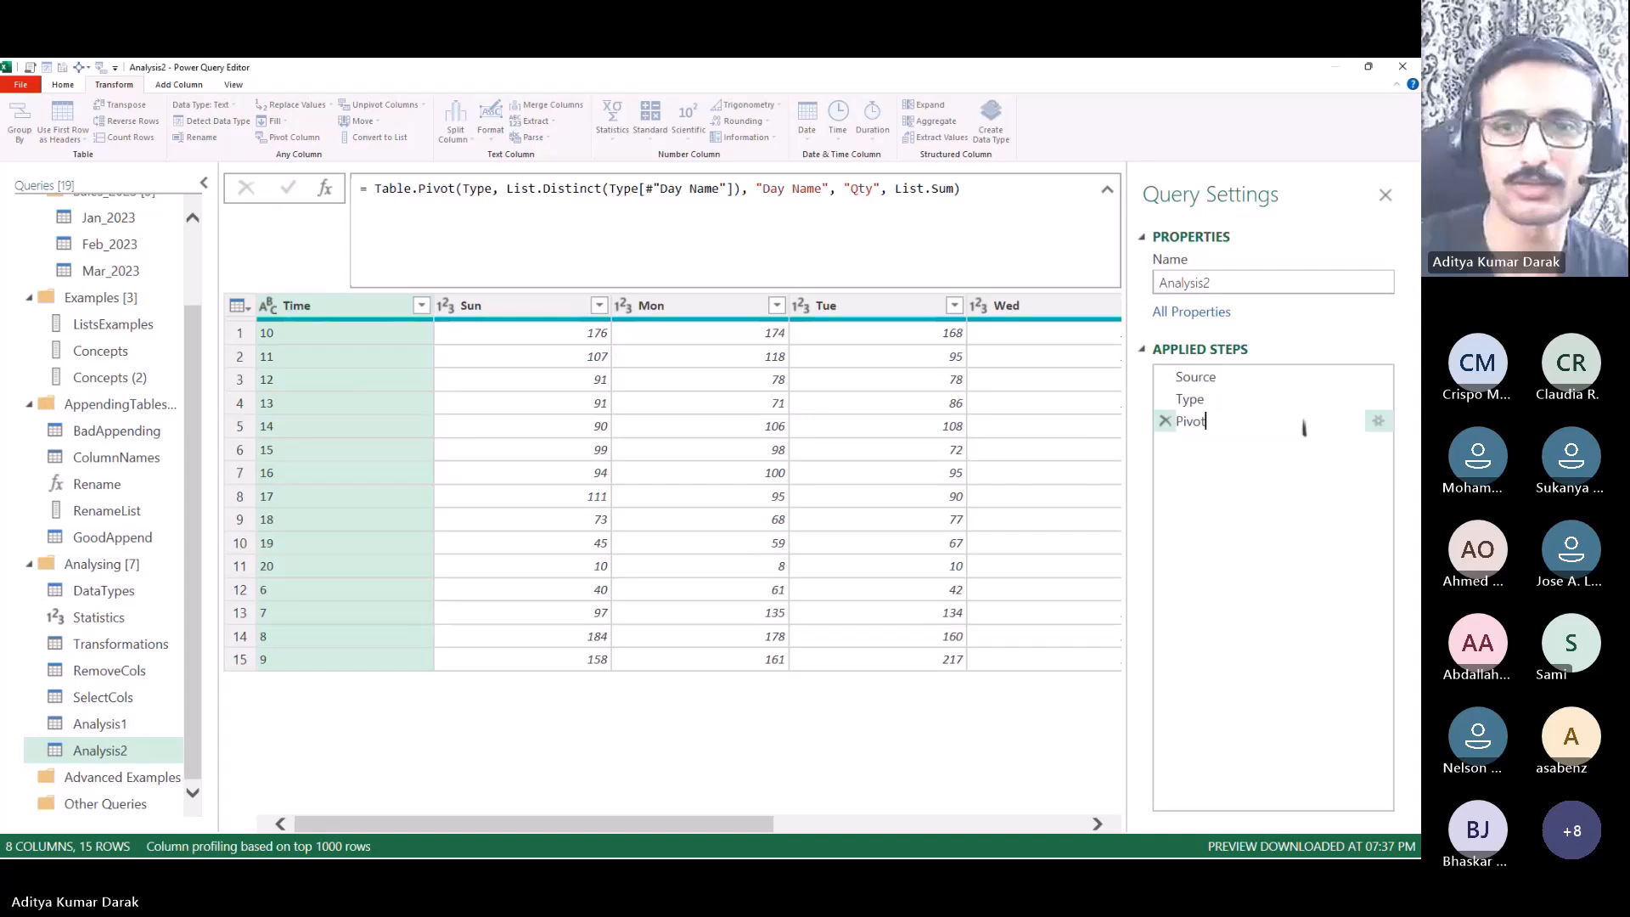
pyautogui.press('Return')
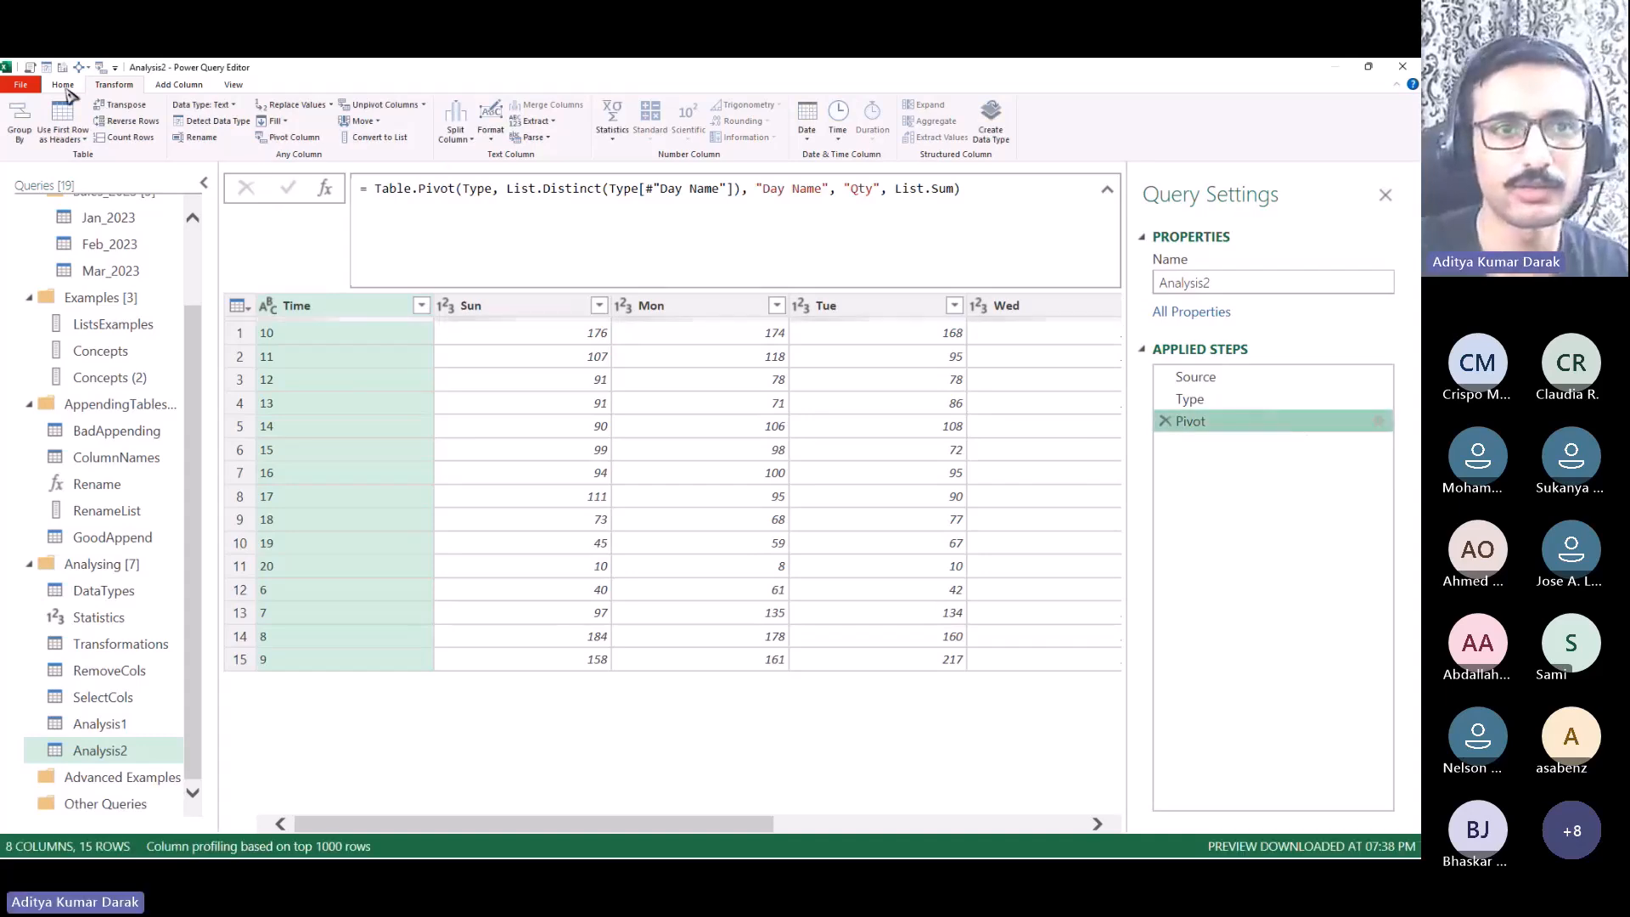
# Step: Close the query editor and load Analysis2 as a table on a new worksheet
pyautogui.click(63, 84)
pyautogui.click(28, 143)
pyautogui.click(59, 178)
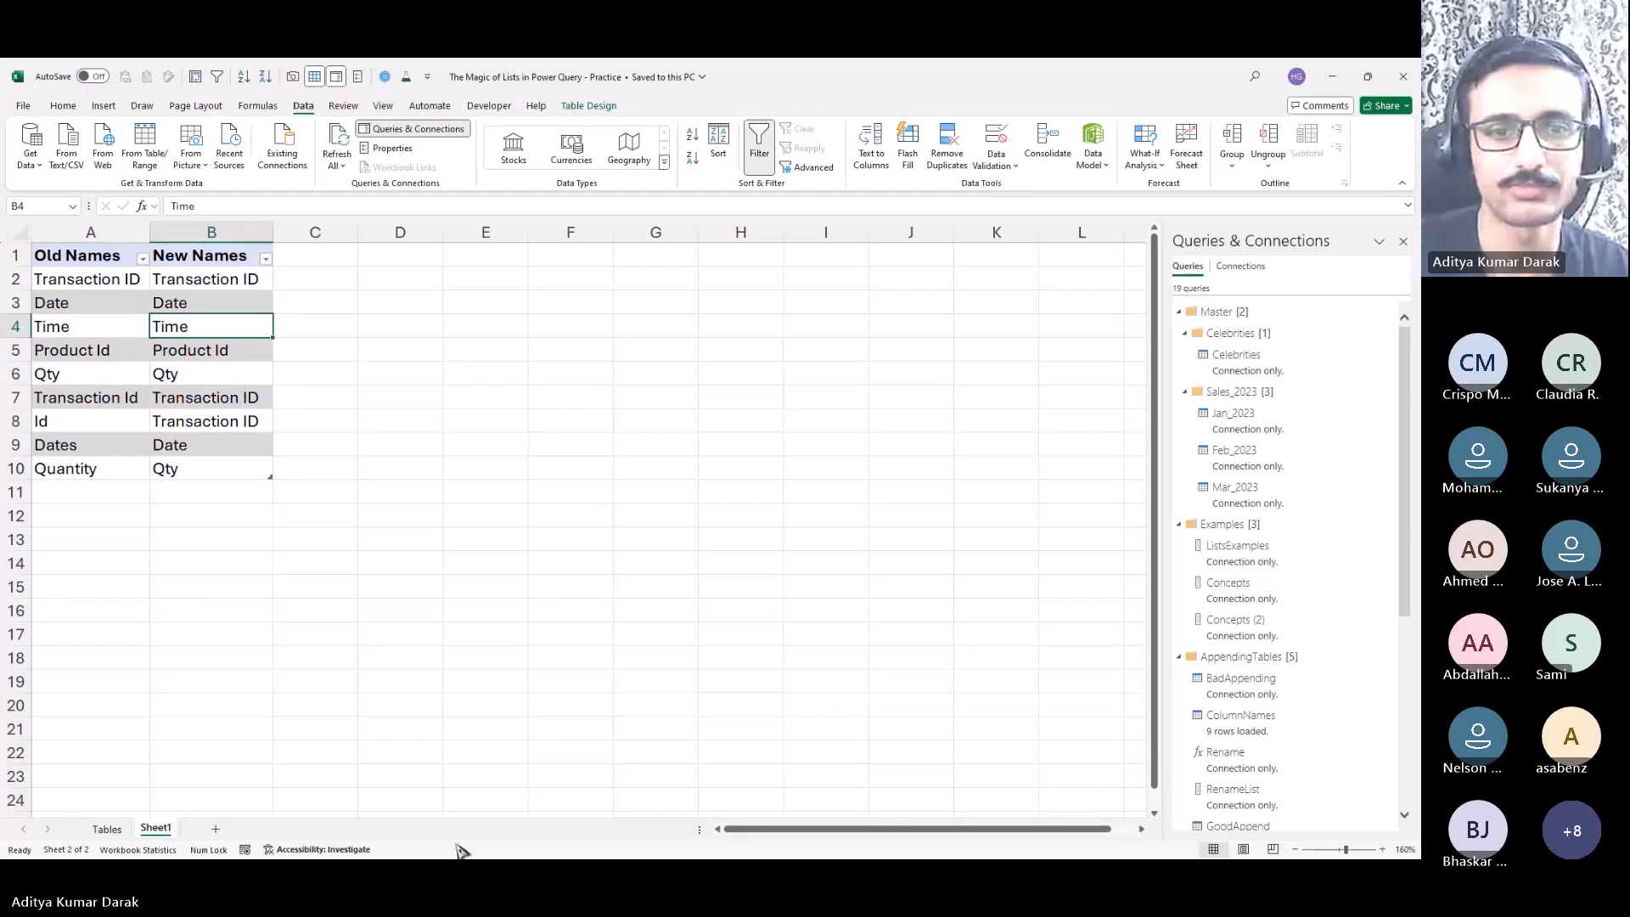
pyautogui.click(168, 317)
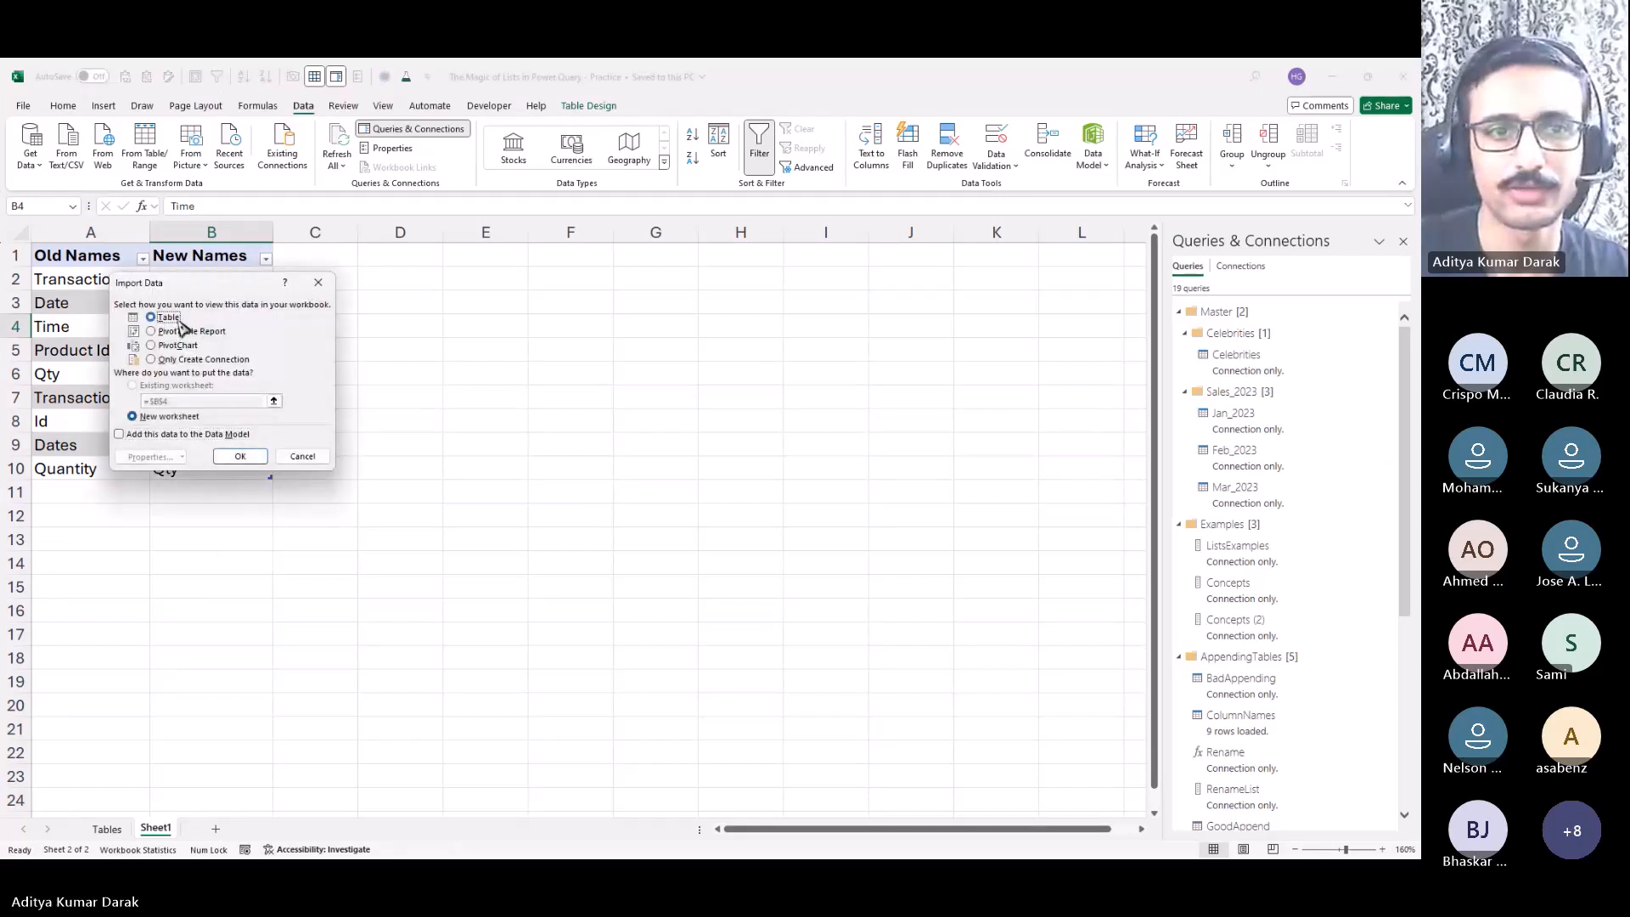
pyautogui.click(241, 458)
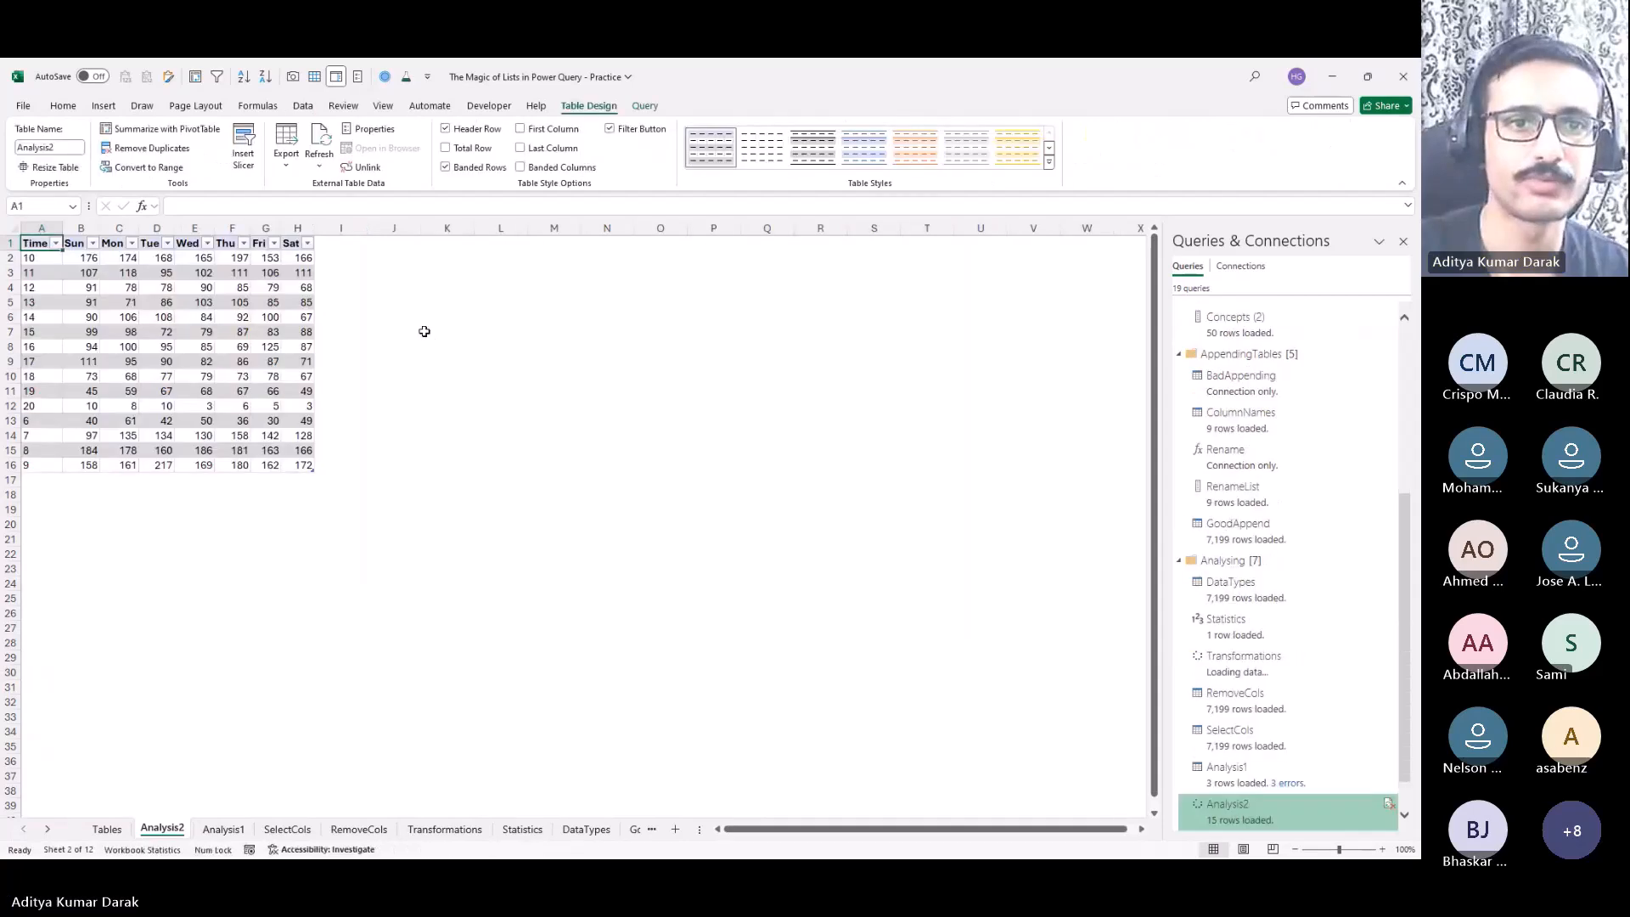
# Step: Apply the Green - Yellow - Red color scale to the Sun to Sat quantities in B2:H16 of the Analysis2 sheet
pyautogui.scroll(4, 386, 327)
pyautogui.click(127, 277)
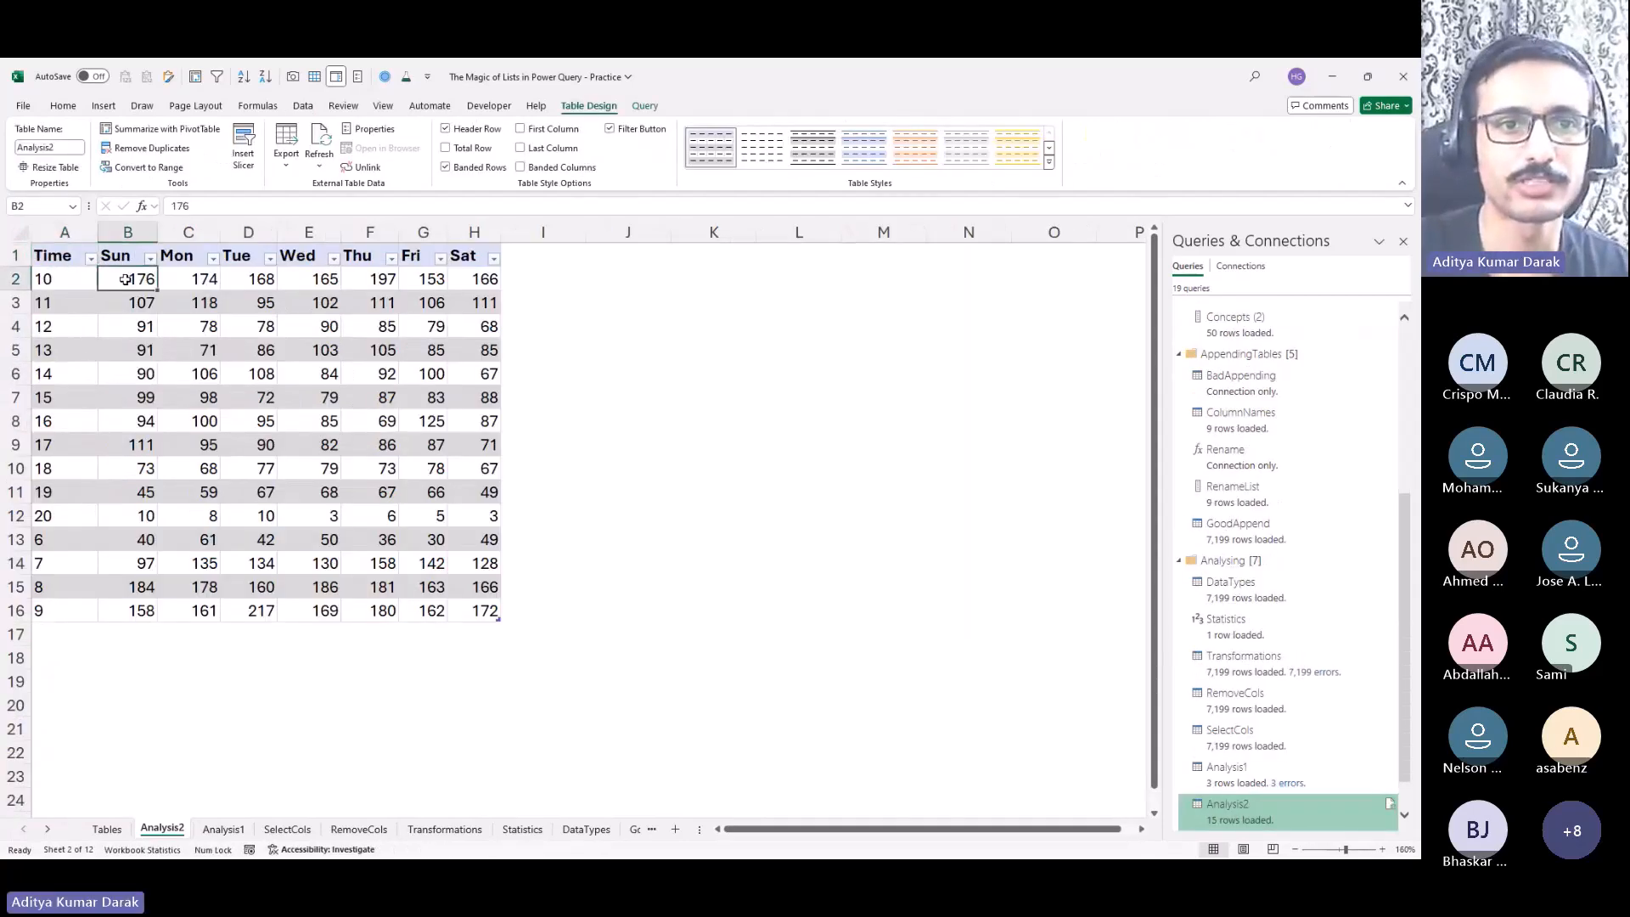
pyautogui.click(481, 168)
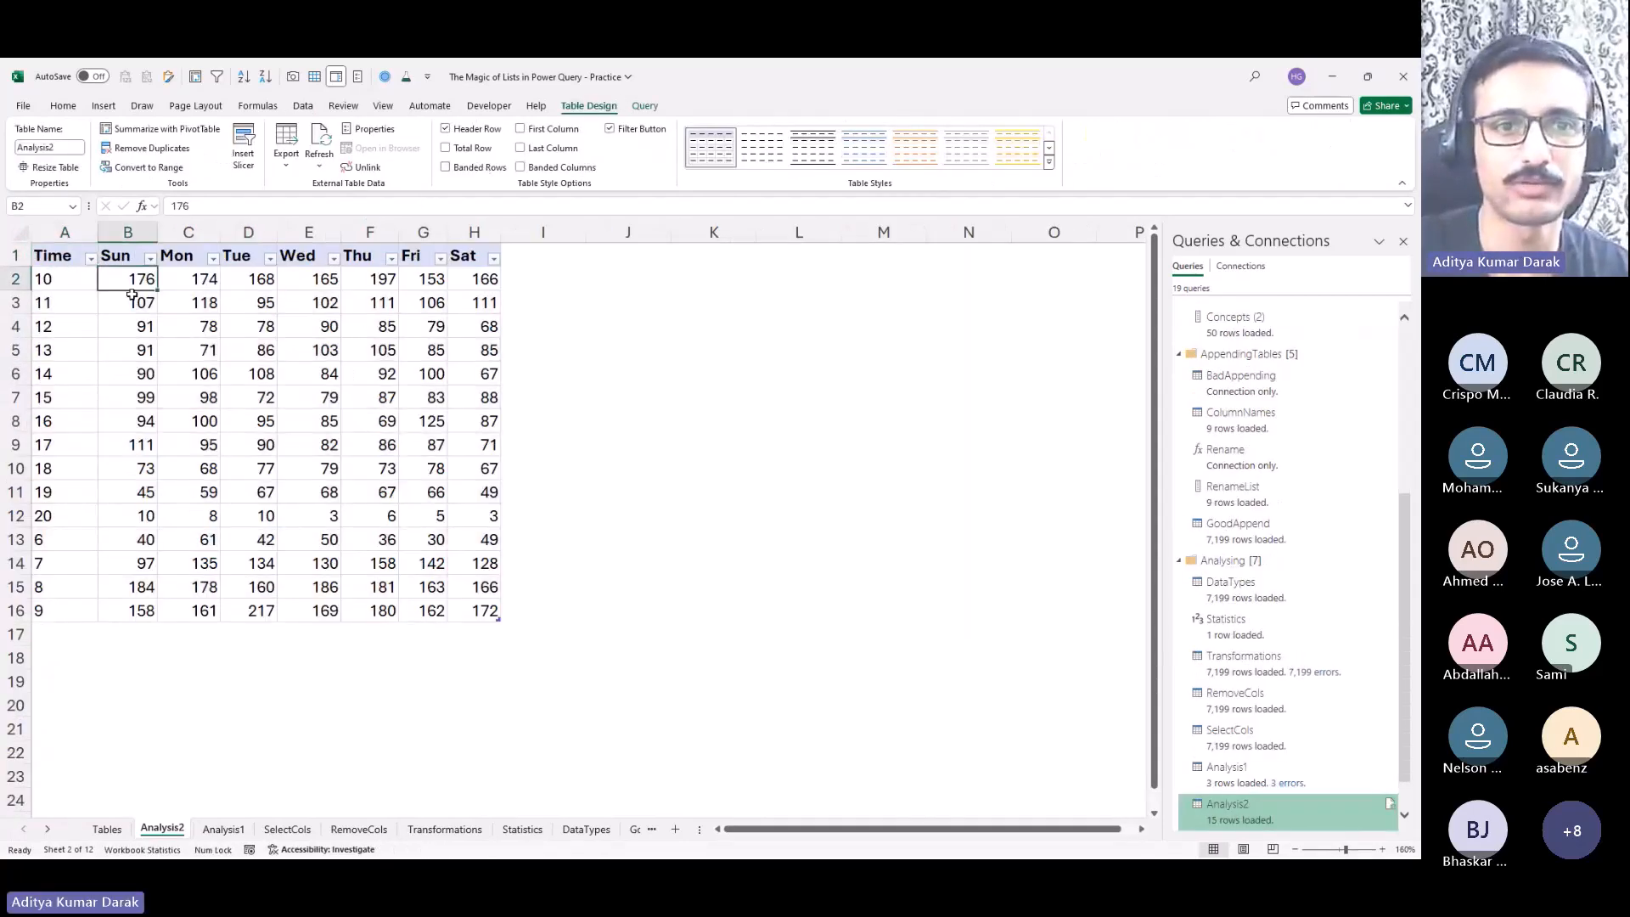
pyautogui.moveTo(128, 280); pyautogui.dragTo(485, 611)
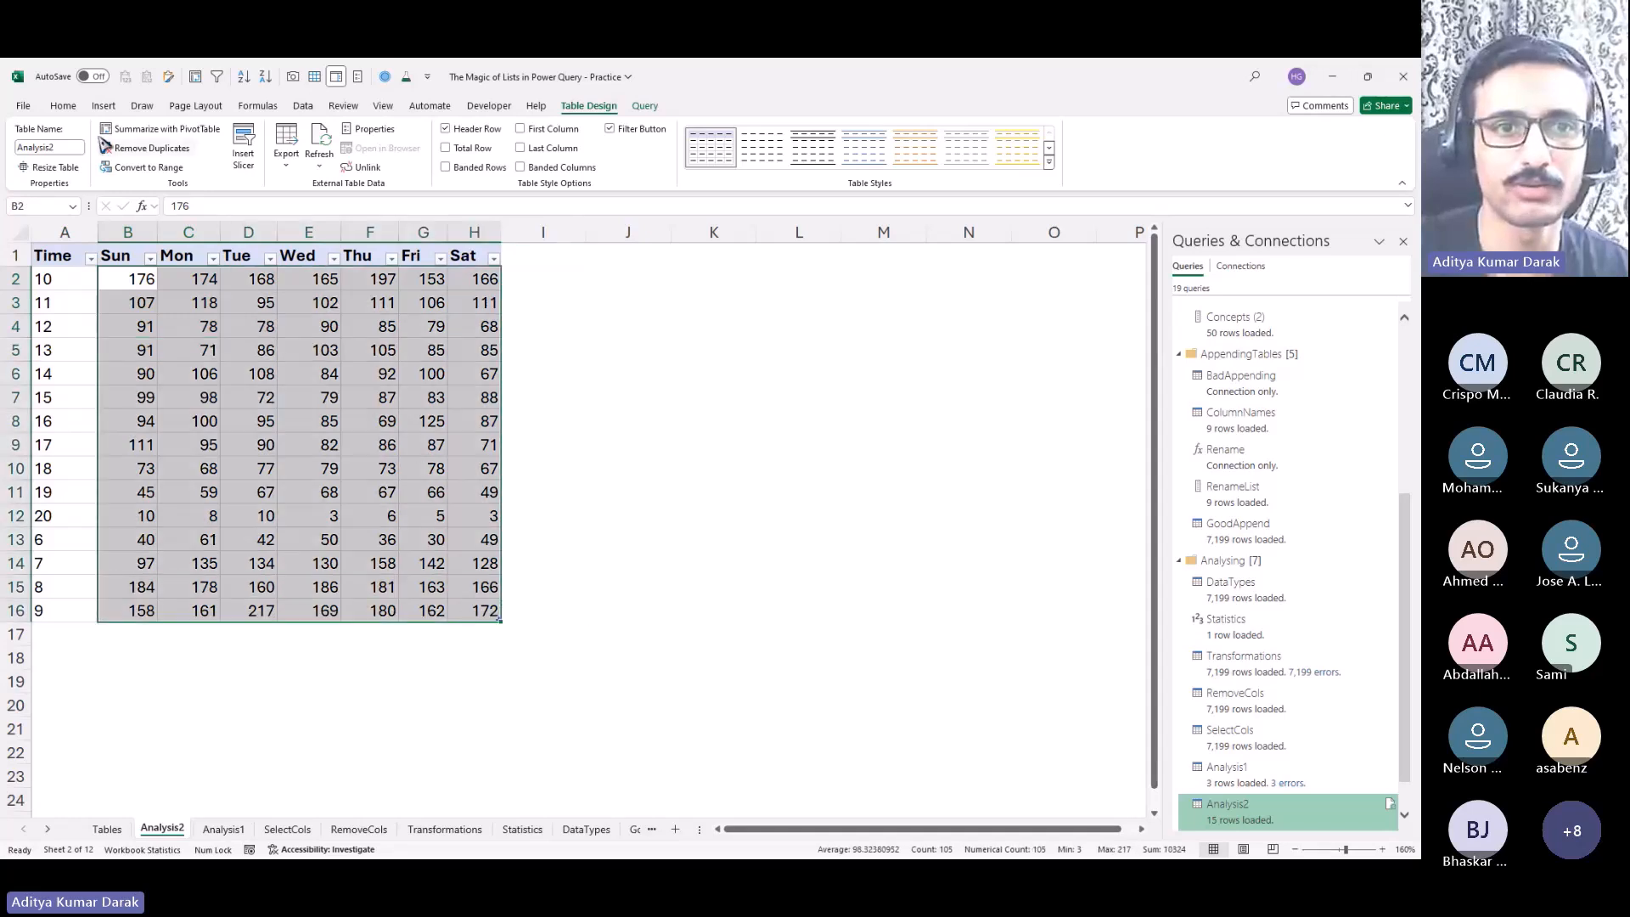
pyautogui.click(62, 105)
pyautogui.click(681, 157)
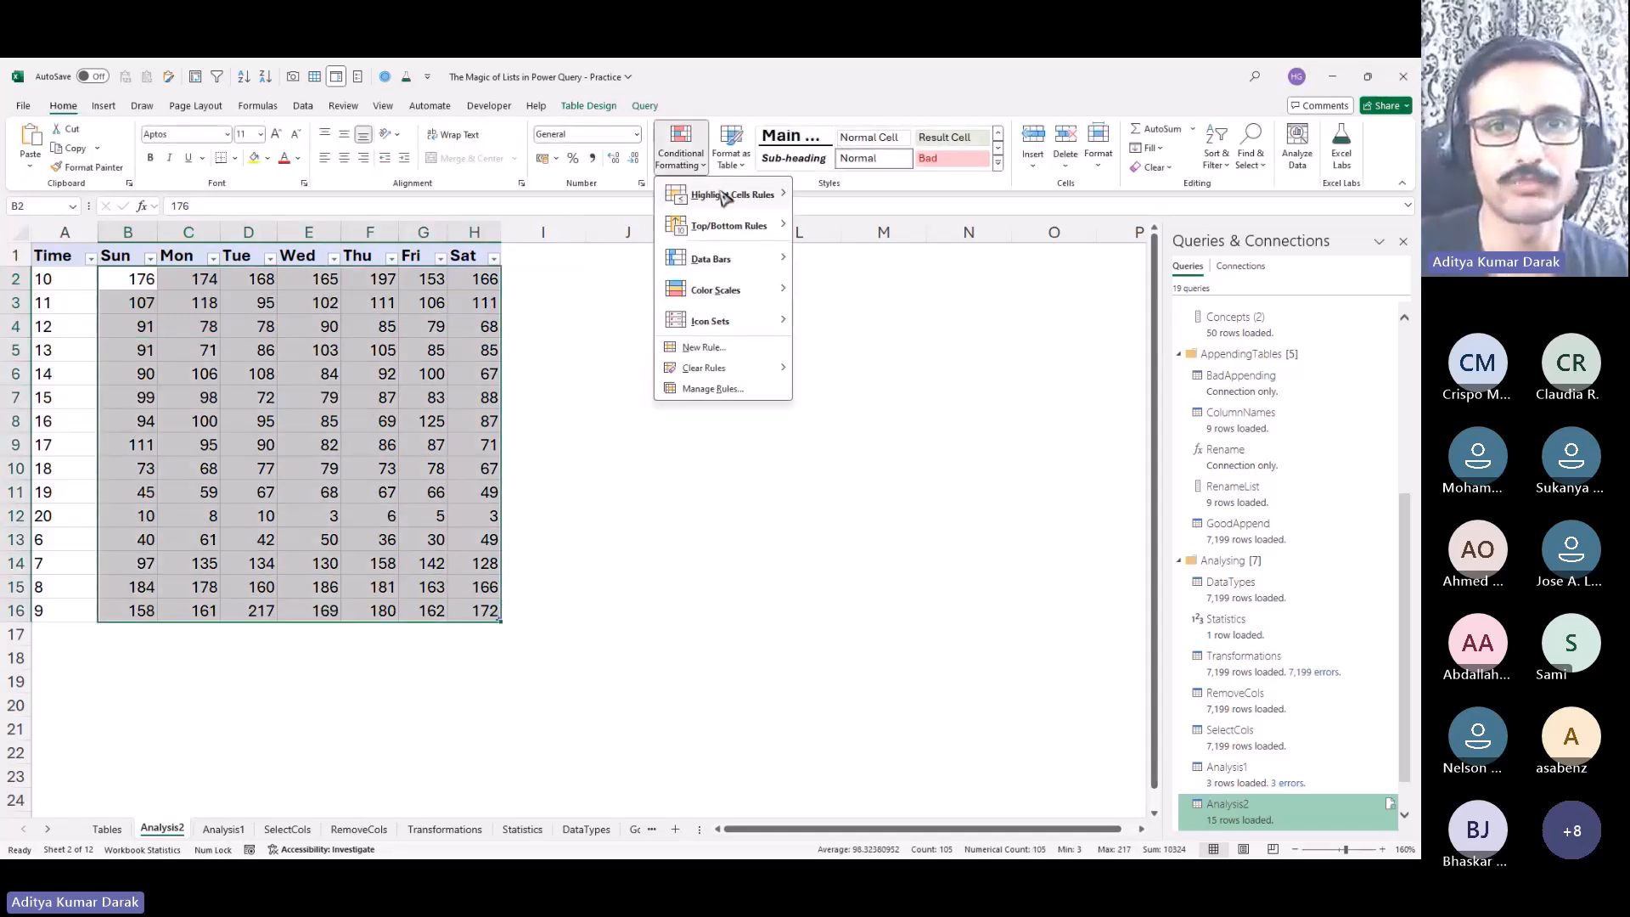
pyautogui.moveTo(728, 268)
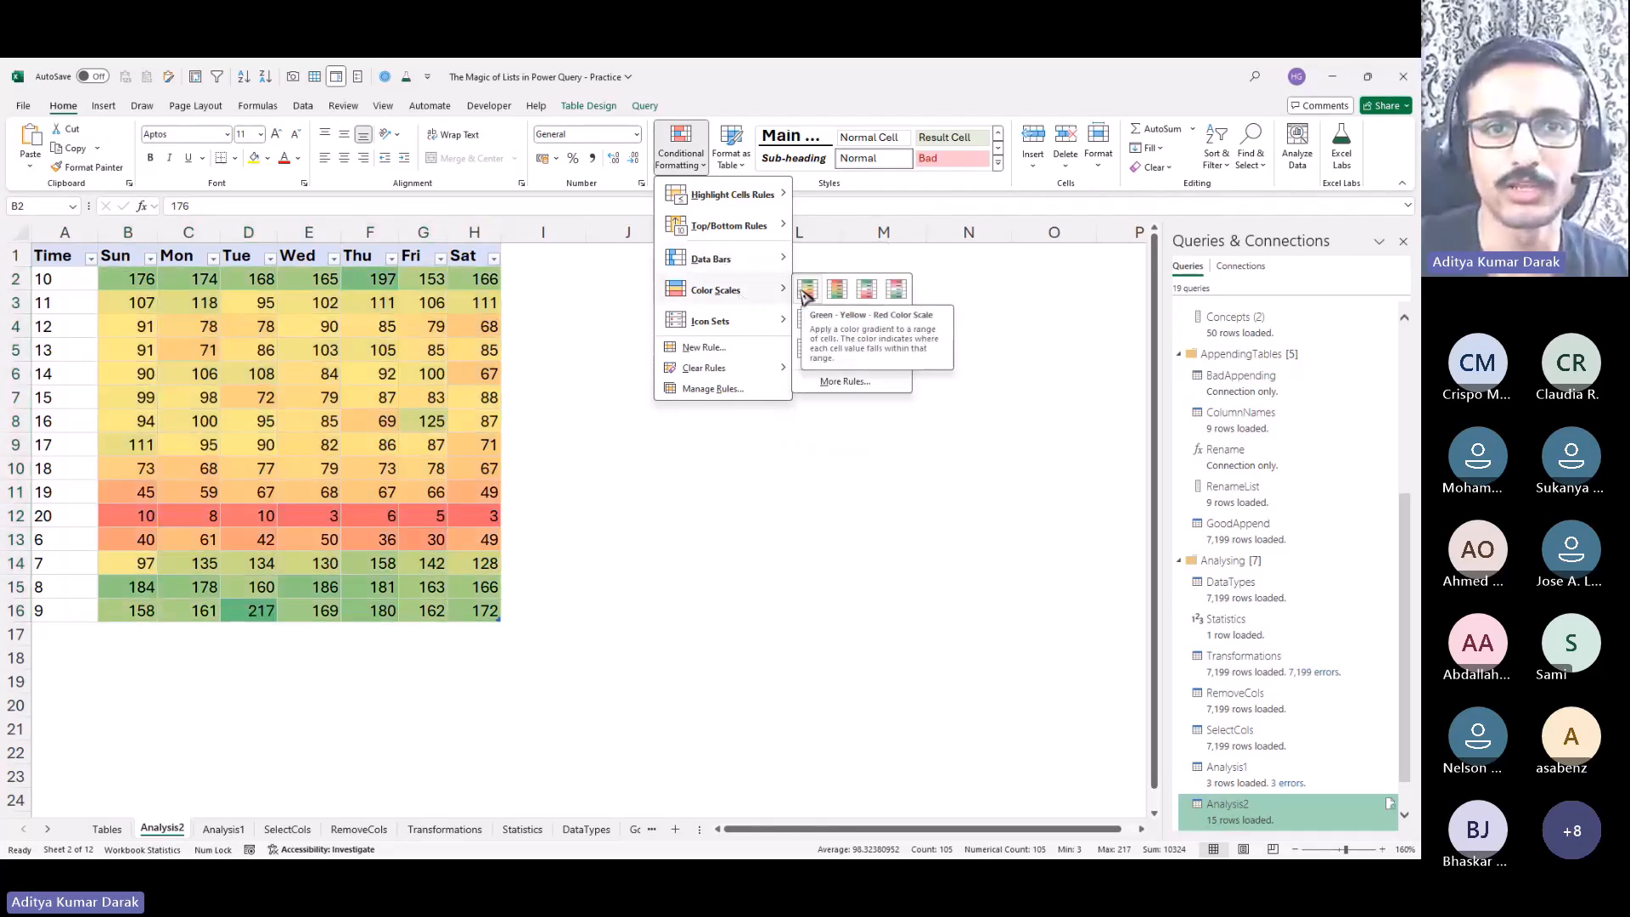
pyautogui.click(805, 293)
pyautogui.click(731, 443)
# Step: Check the Time column's order, delete the Type step from the Analysis2 query, and load the updated result back to the worksheet
pyautogui.click(73, 288)
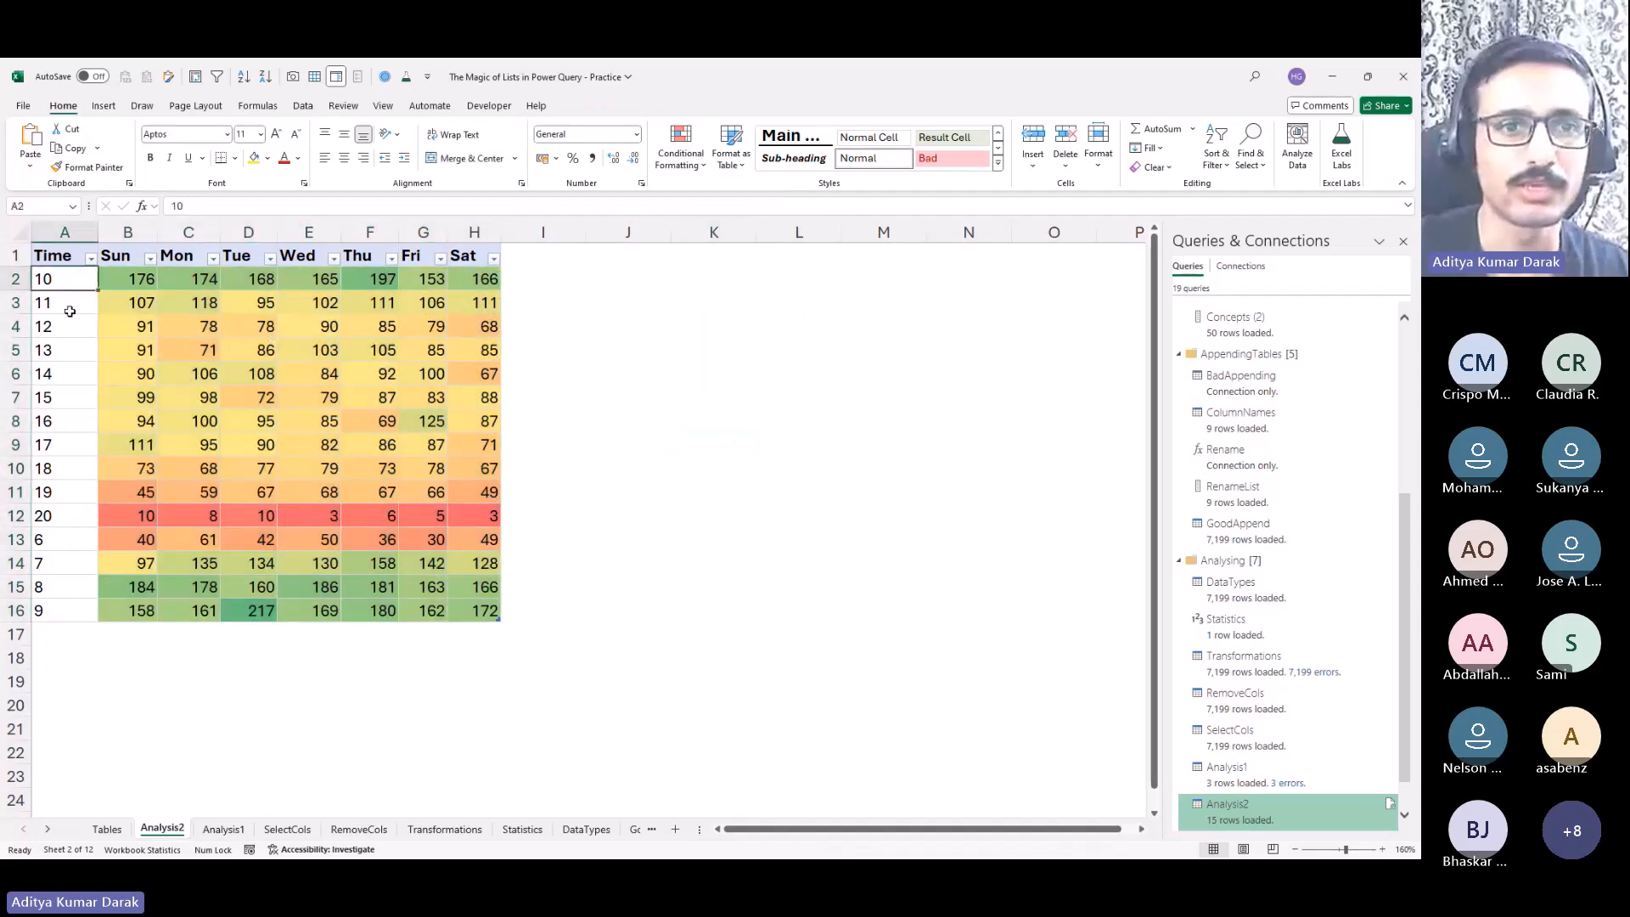
pyautogui.moveTo(70, 311); pyautogui.dragTo(68, 541)
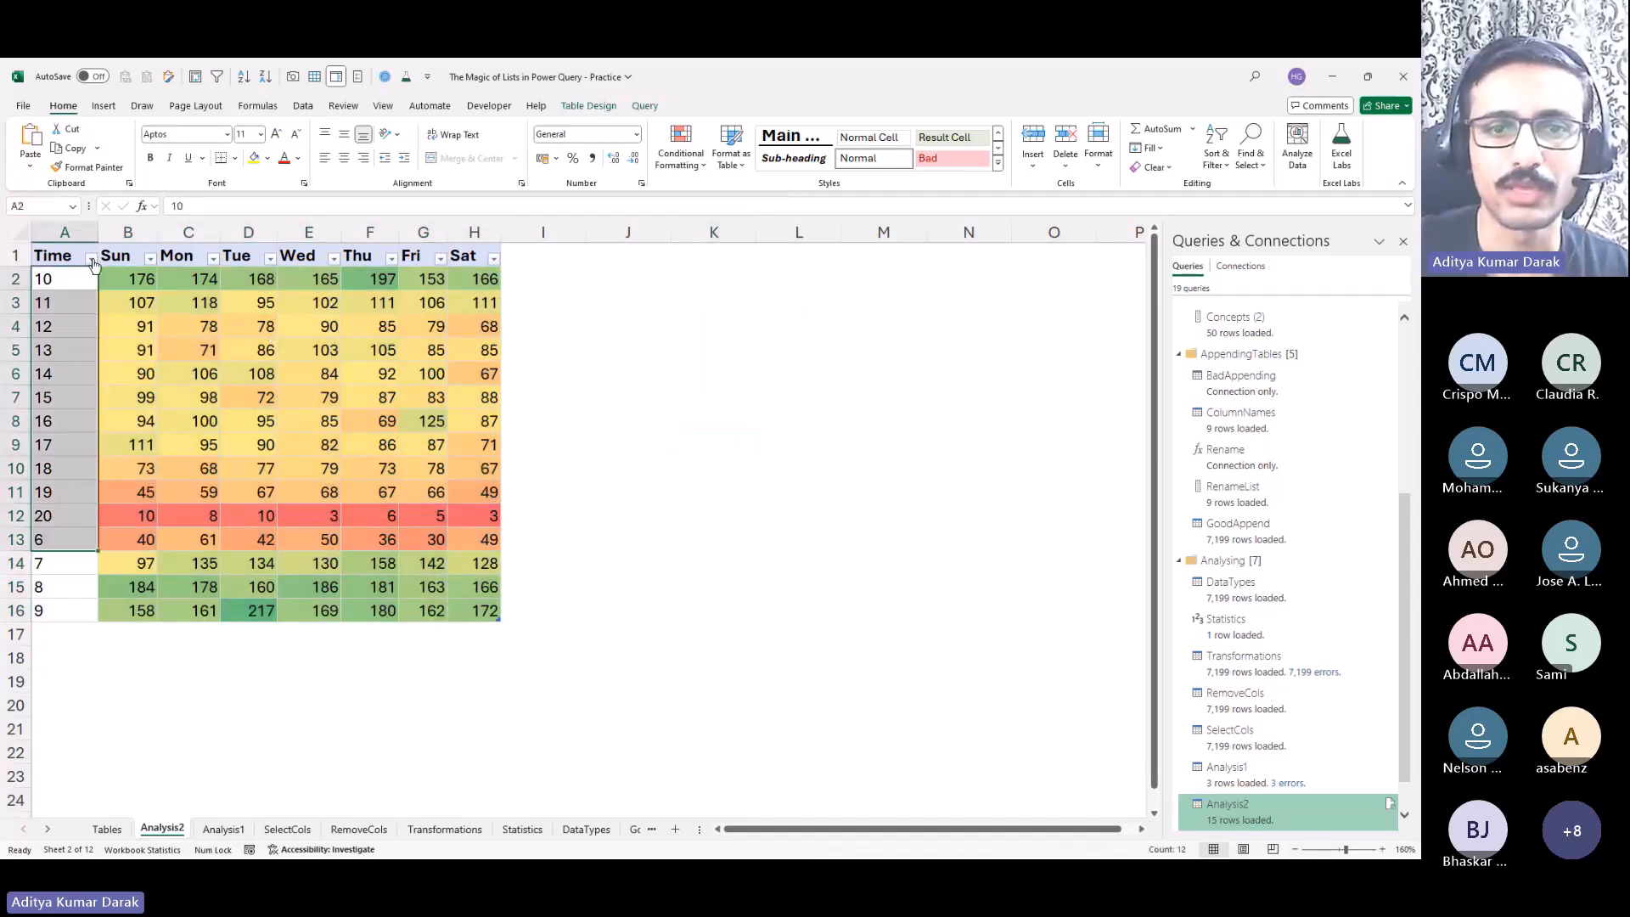
pyautogui.doubleClick(1287, 815)
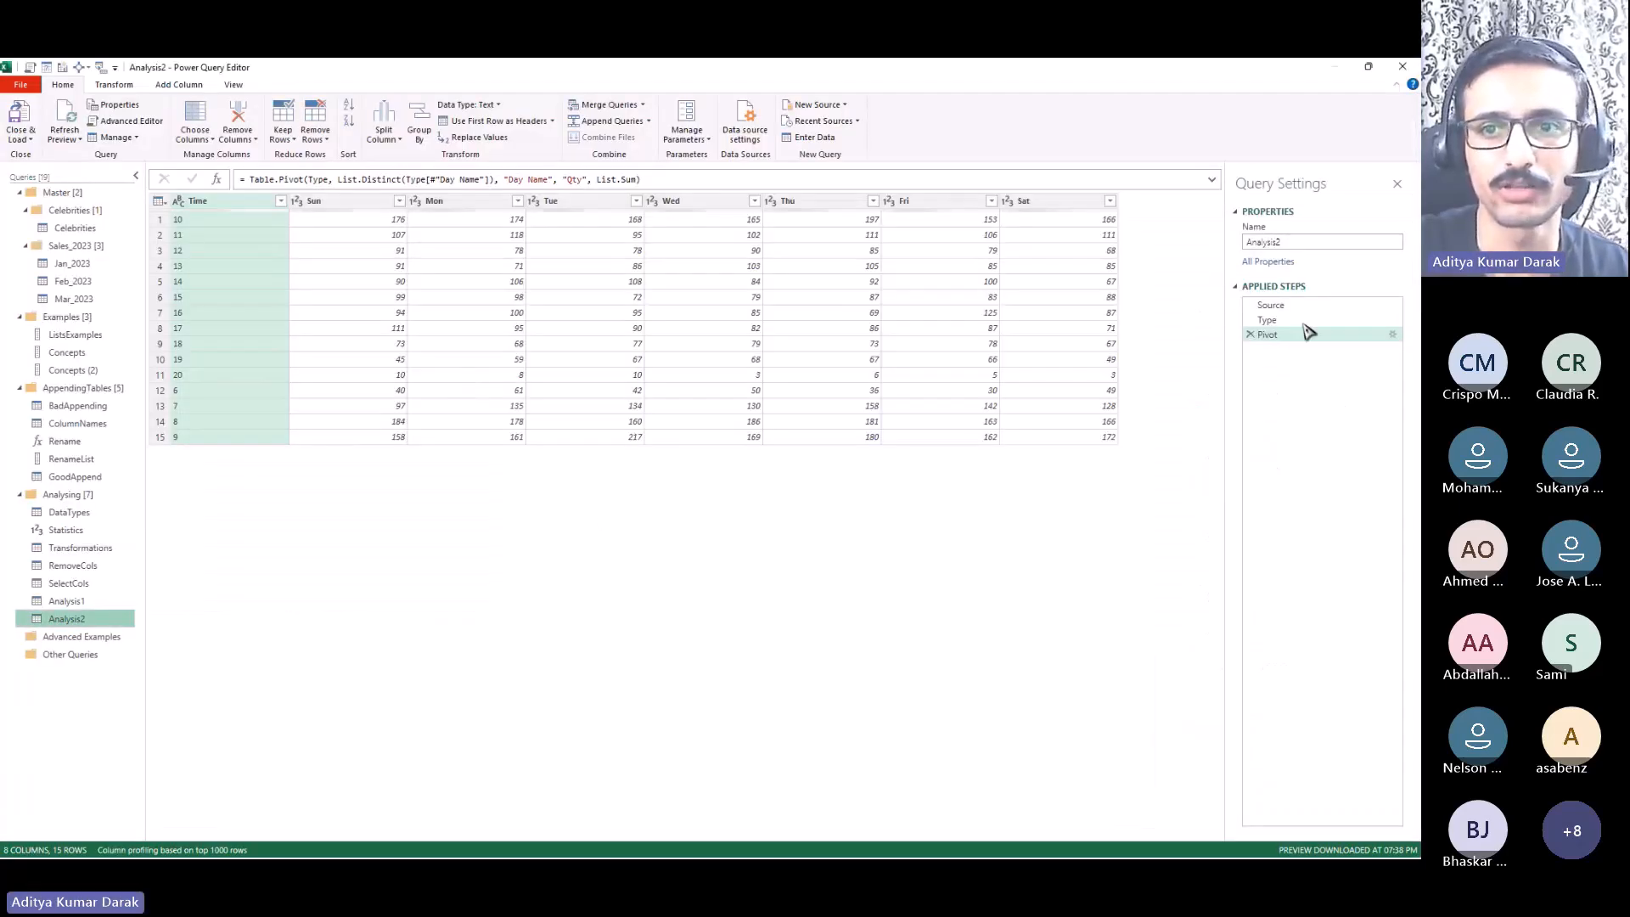
pyautogui.click(1251, 323)
pyautogui.click(1250, 321)
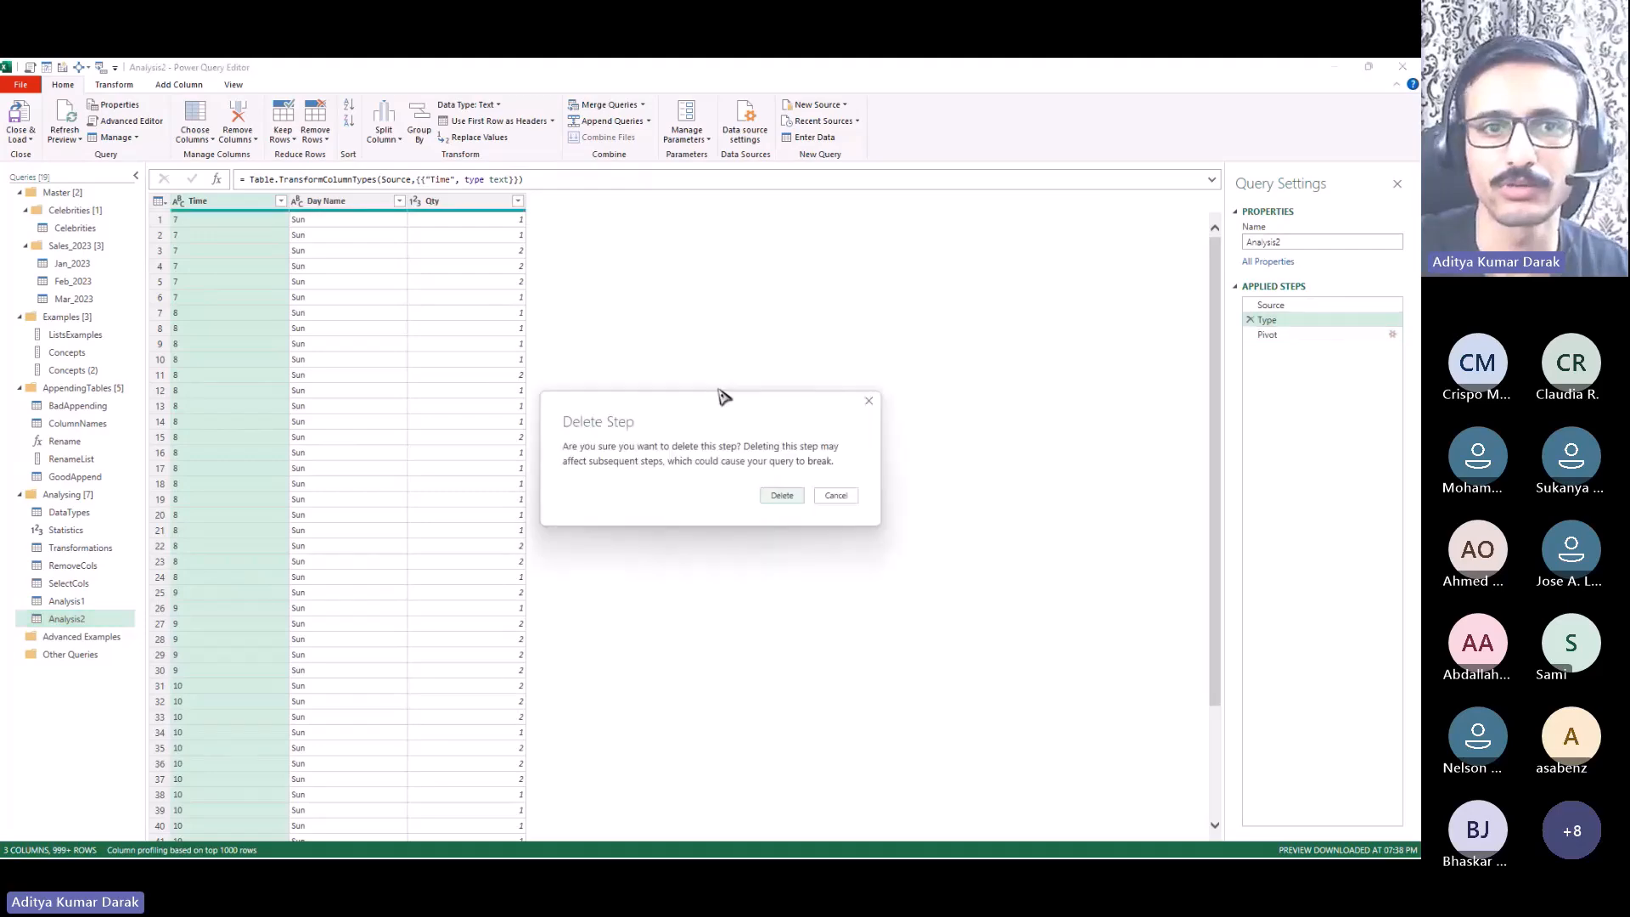
pyautogui.click(781, 496)
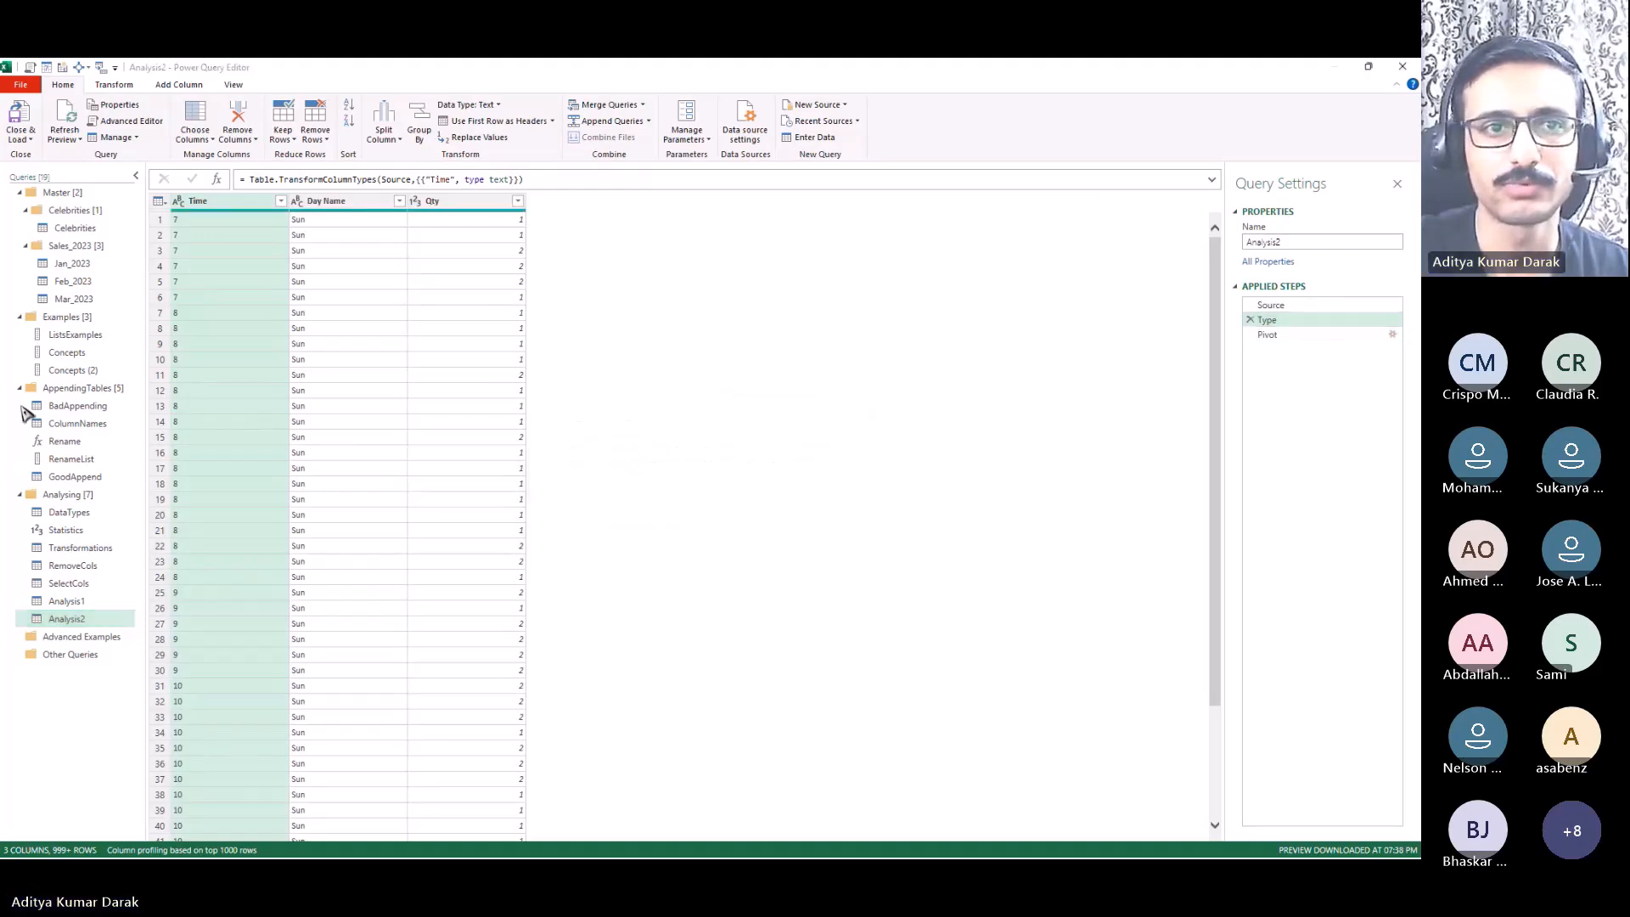
pyautogui.click(19, 114)
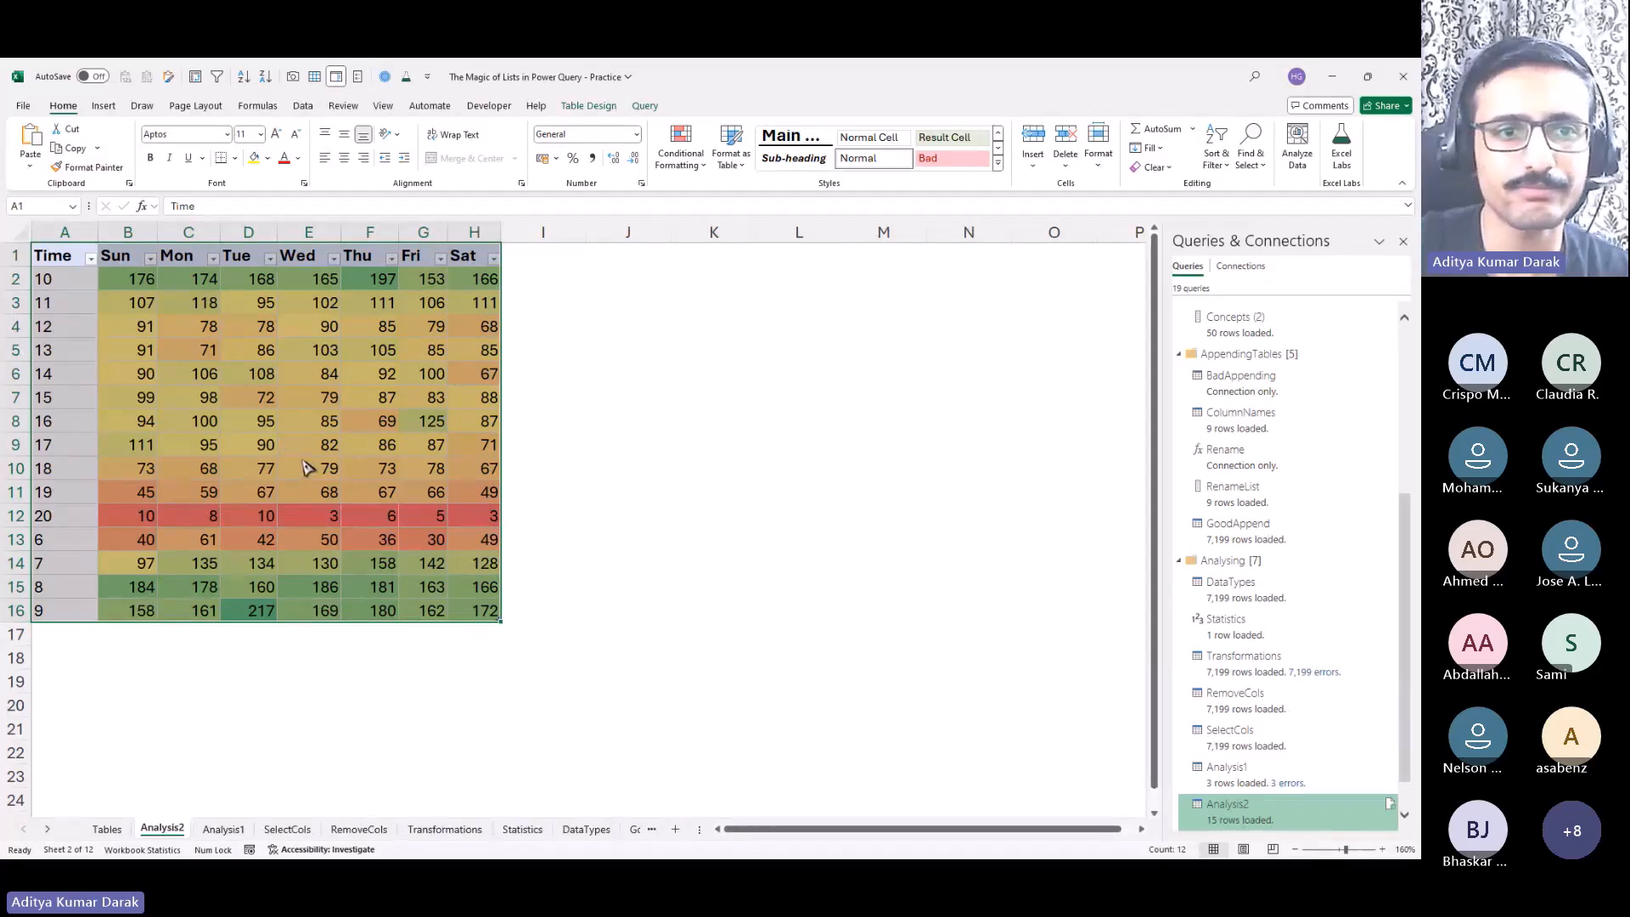
# Step: Examine the quantities for hours 6 and 20 across all days in the Analysis2 table
pyautogui.click(71, 286)
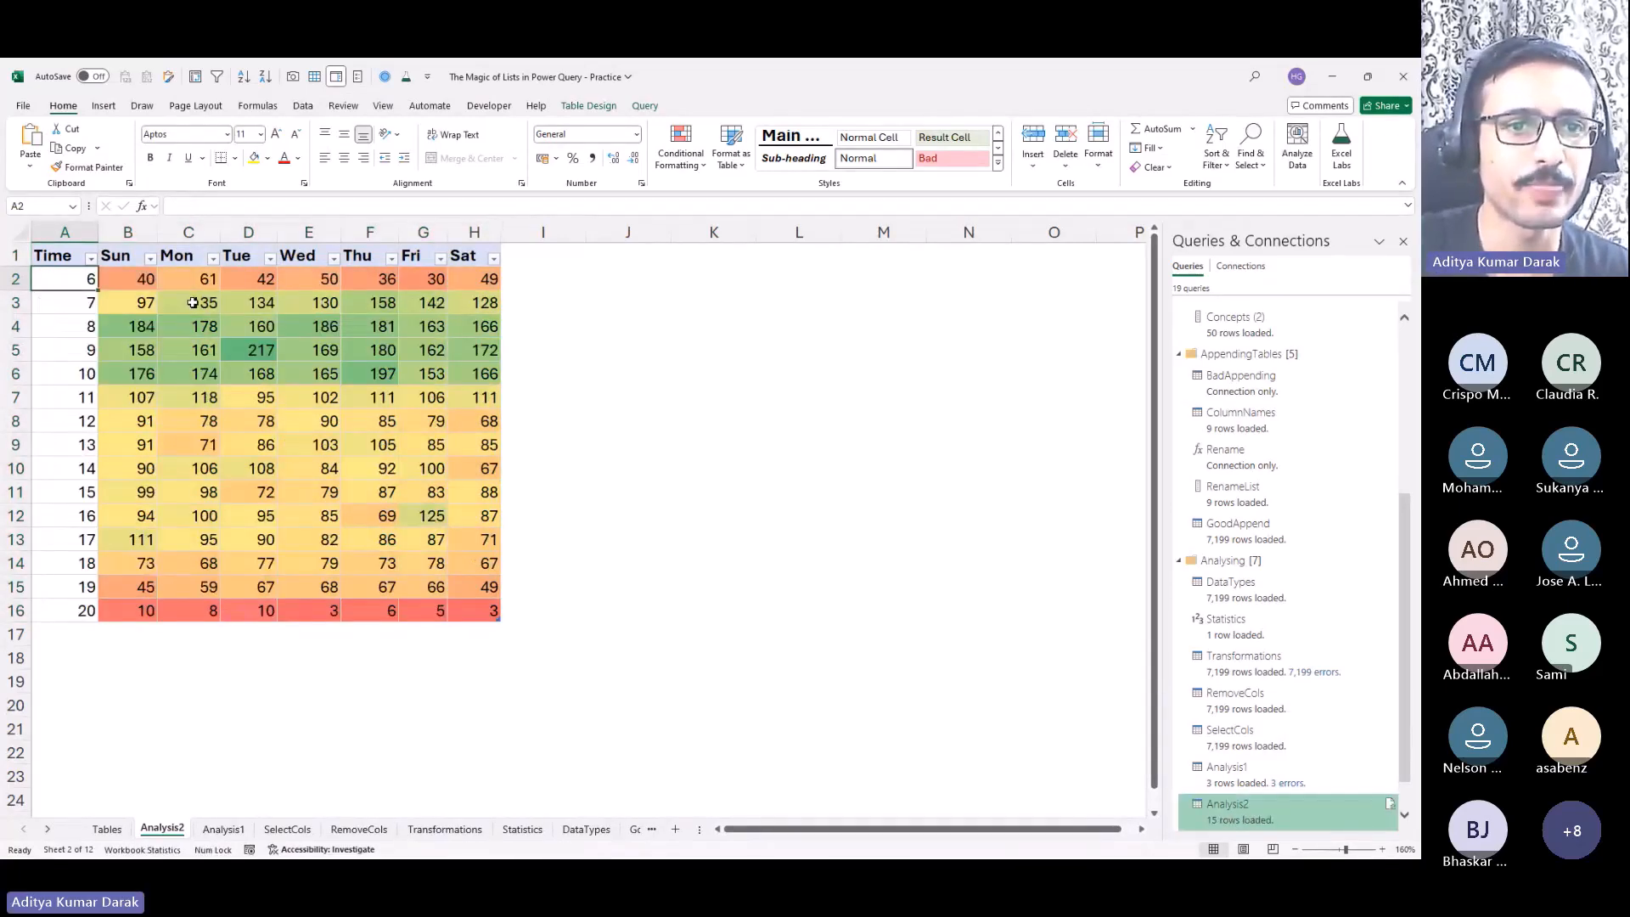
pyautogui.moveTo(127, 276); pyautogui.dragTo(468, 281)
pyautogui.click(247, 611)
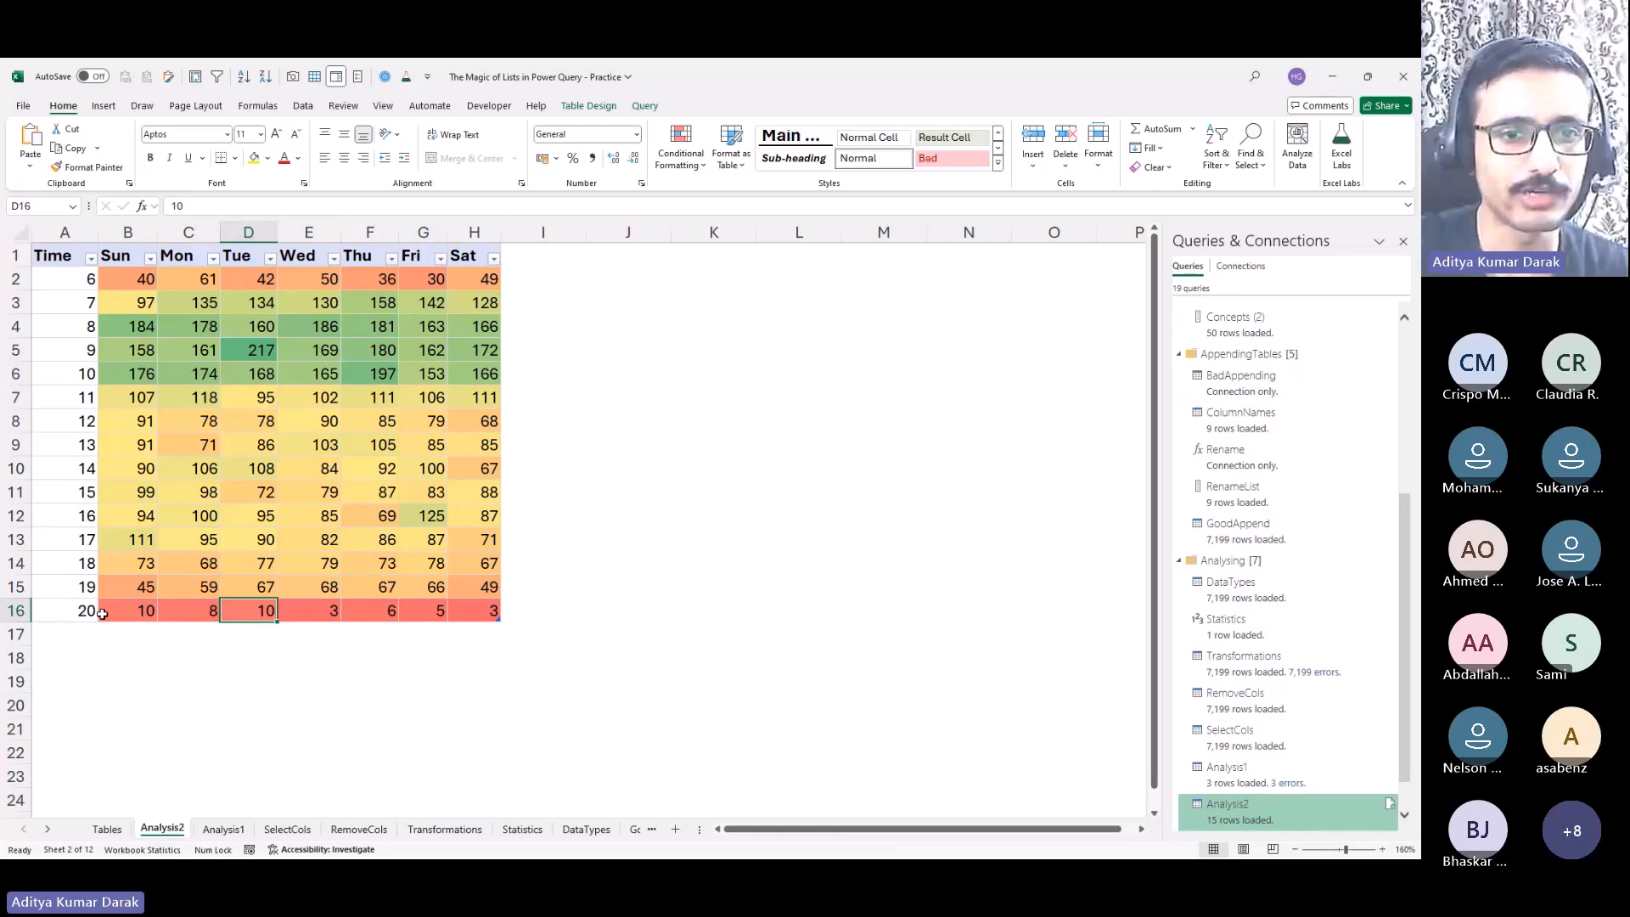
pyautogui.moveTo(95, 612); pyautogui.dragTo(497, 611)
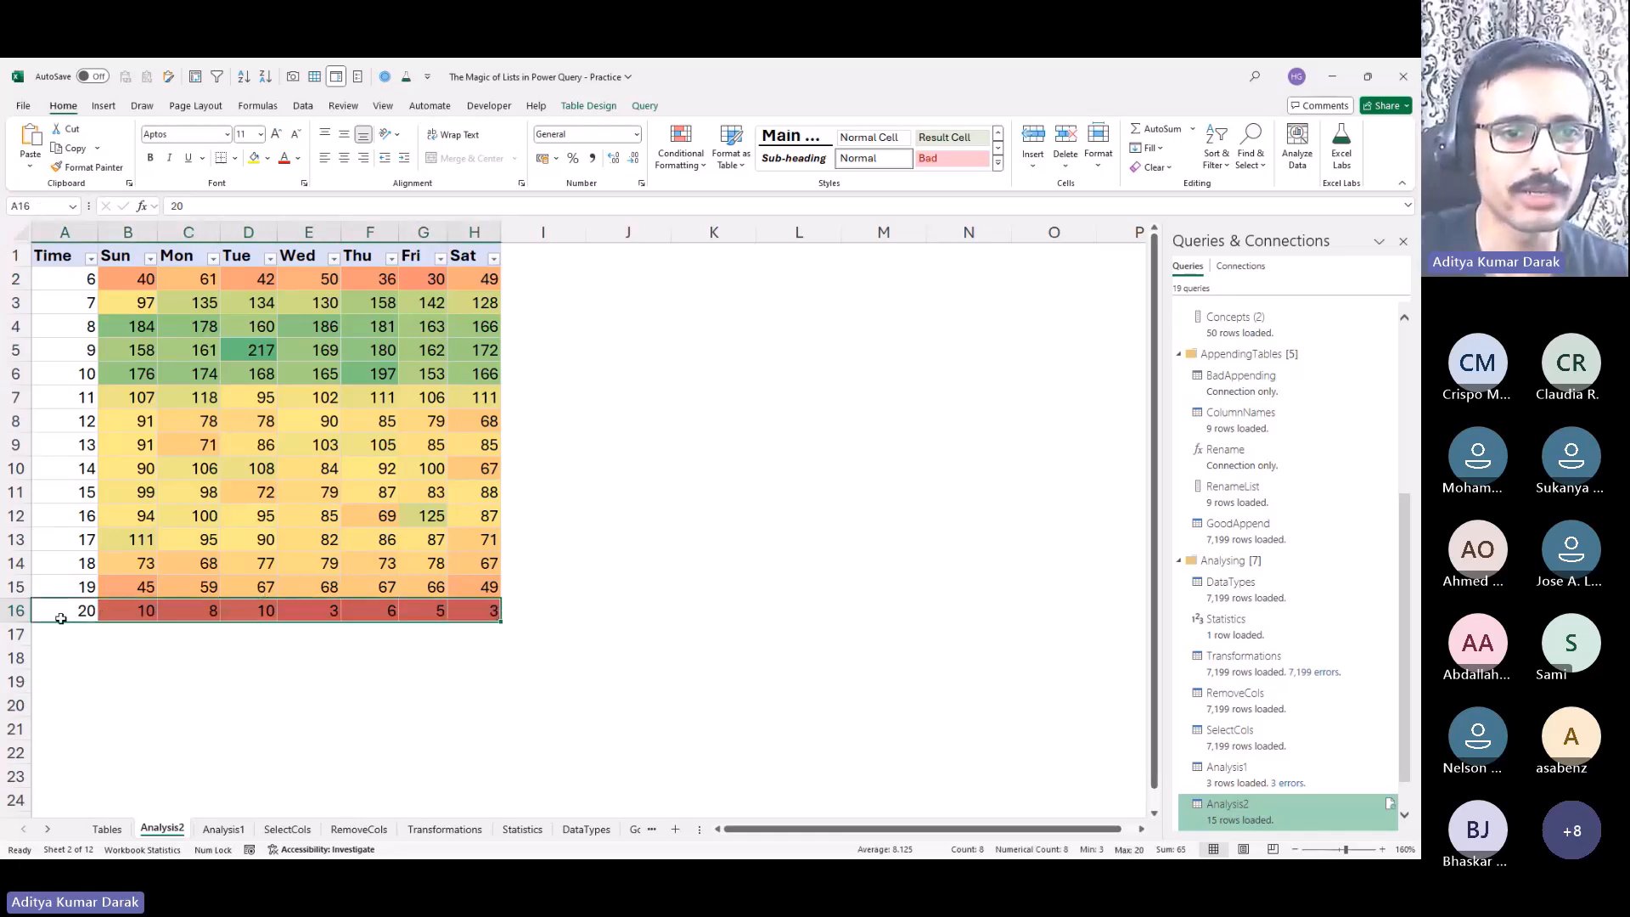
pyautogui.click(341, 632)
pyautogui.moveTo(128, 610); pyautogui.dragTo(458, 612)
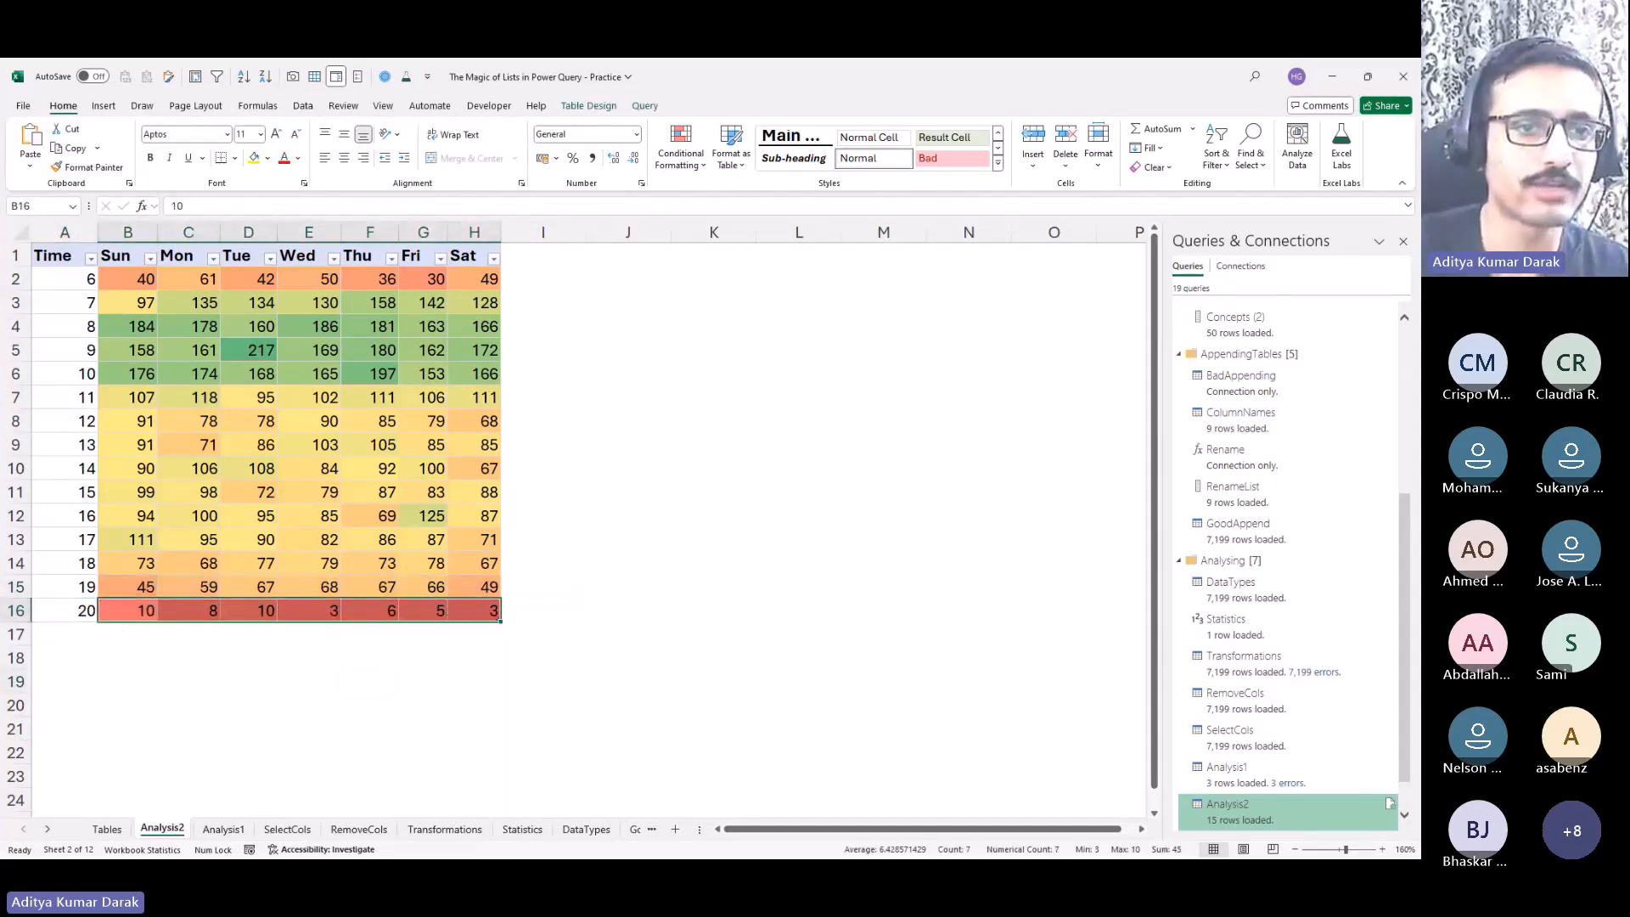
pyautogui.click(11, 614)
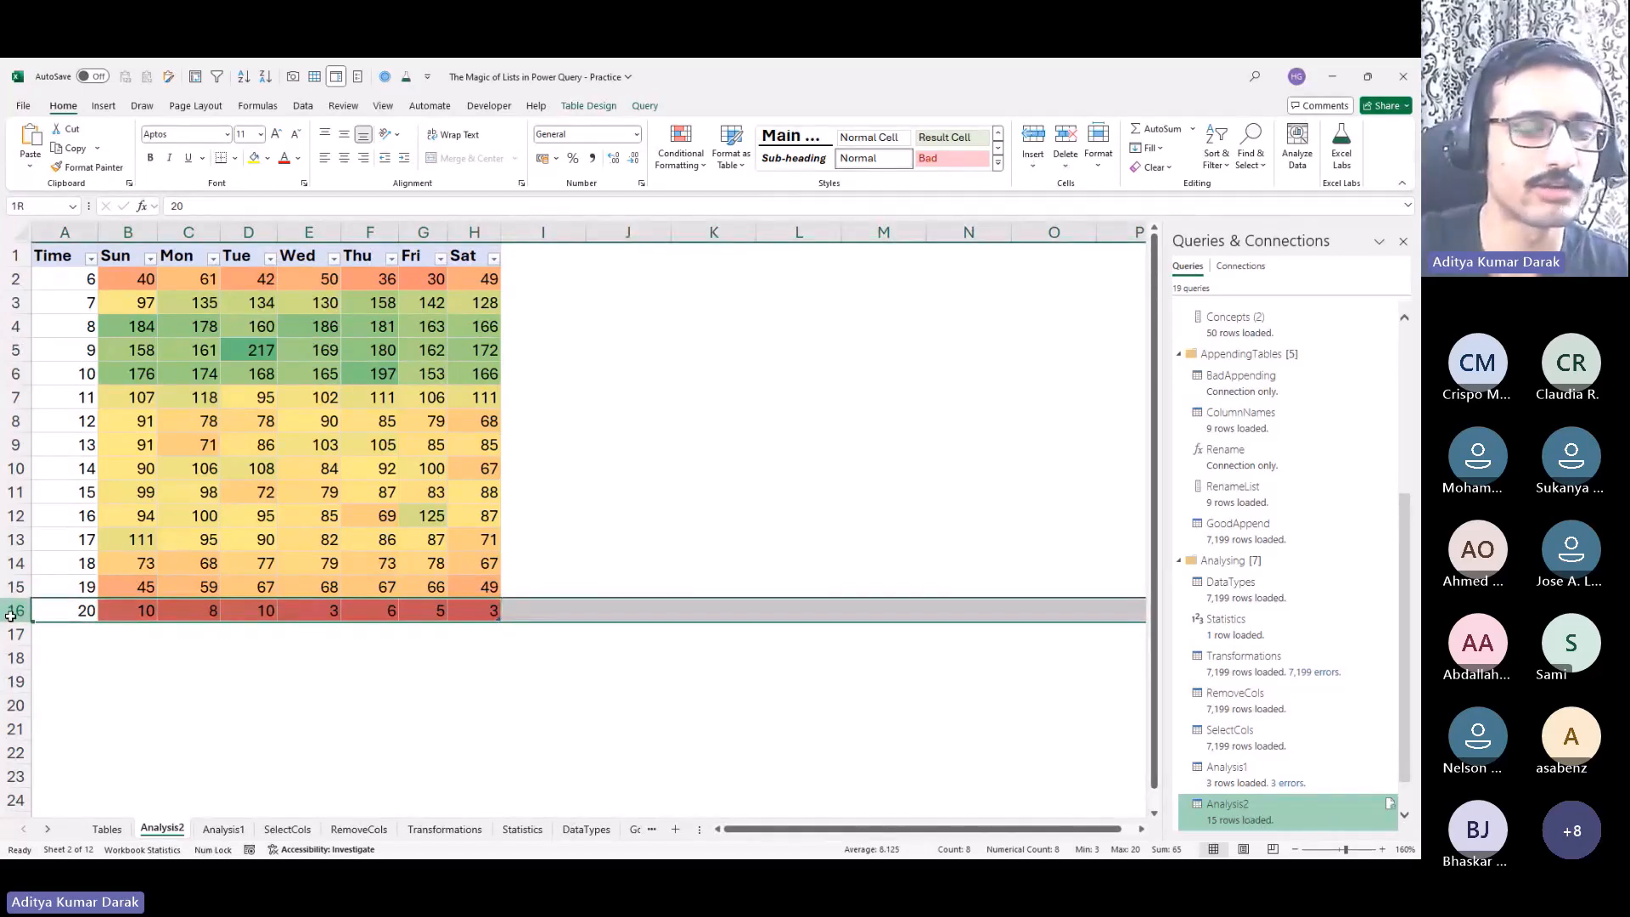
pyautogui.moveTo(10, 615); pyautogui.dragTo(239, 605)
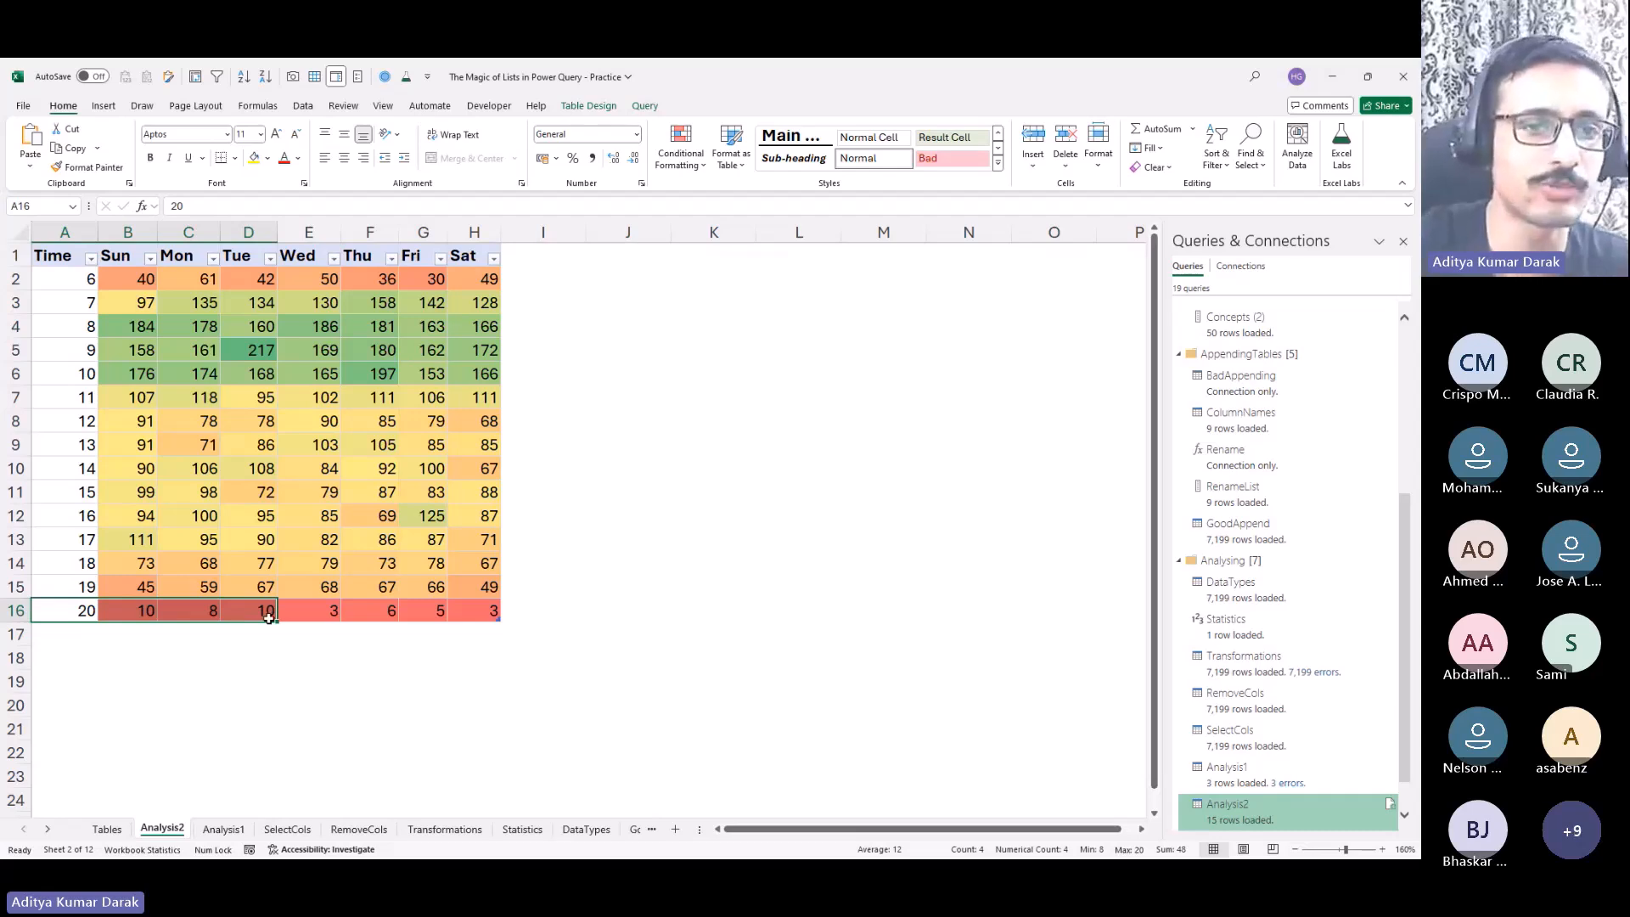
pyautogui.moveTo(13, 611); pyautogui.dragTo(470, 599)
pyautogui.click(472, 605)
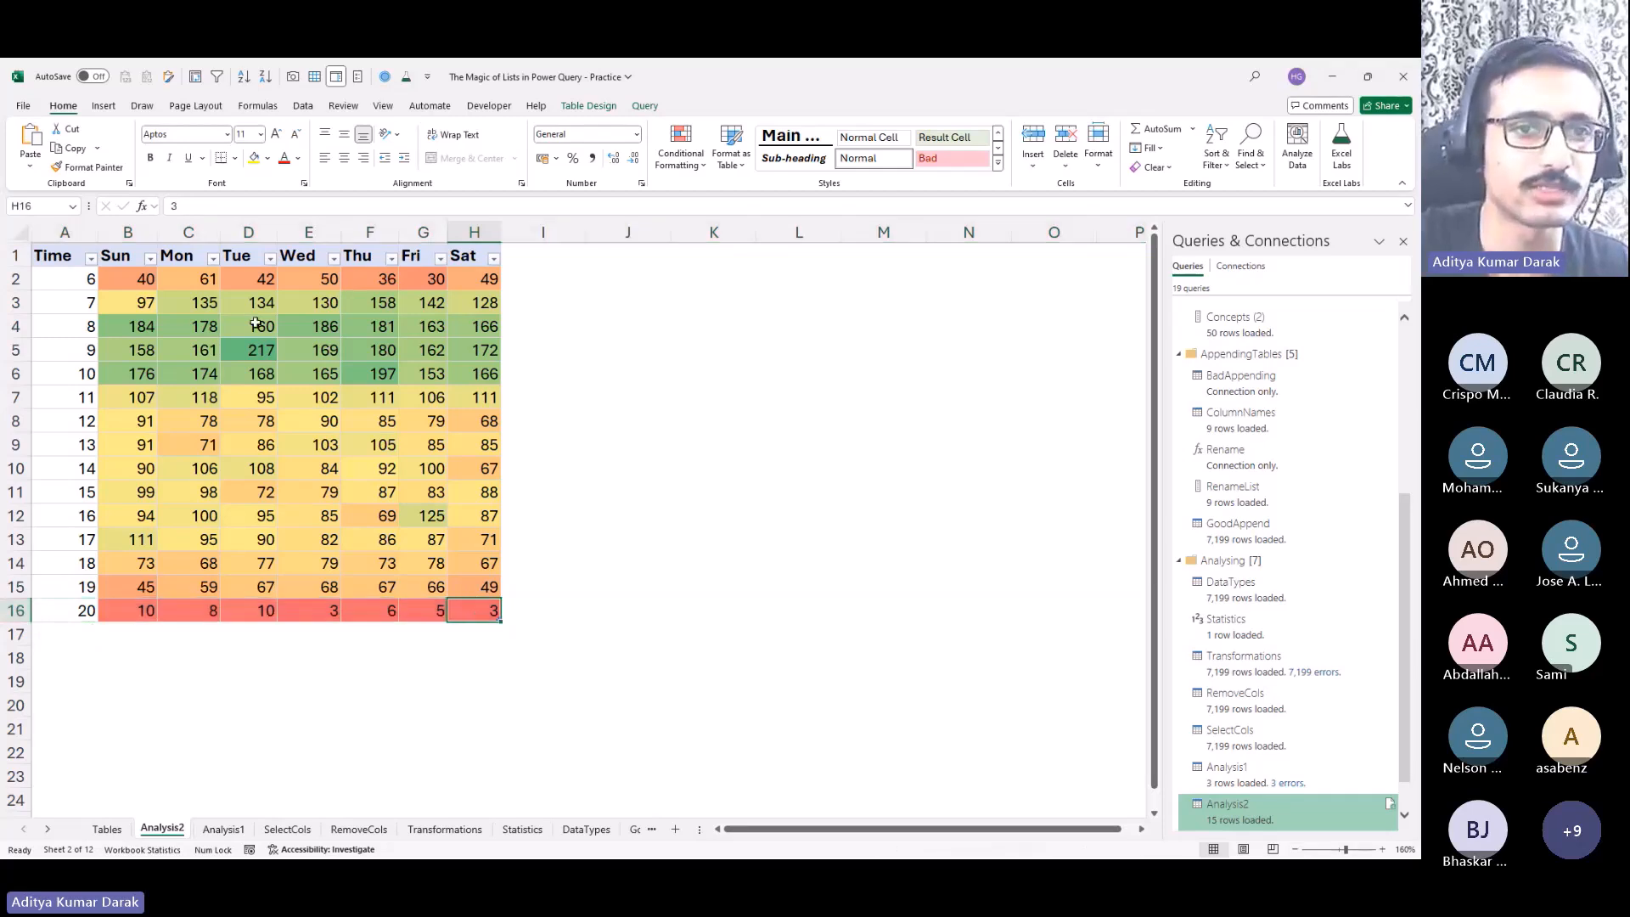
# Step: Examine the quantities for hours 8 to 10 across all days, followed by the whole range B2:H16
pyautogui.moveTo(108, 326)
pyautogui.mouseDown()
pyautogui.moveTo(466, 384)
pyautogui.moveTo(123, 331)
pyautogui.mouseUp()
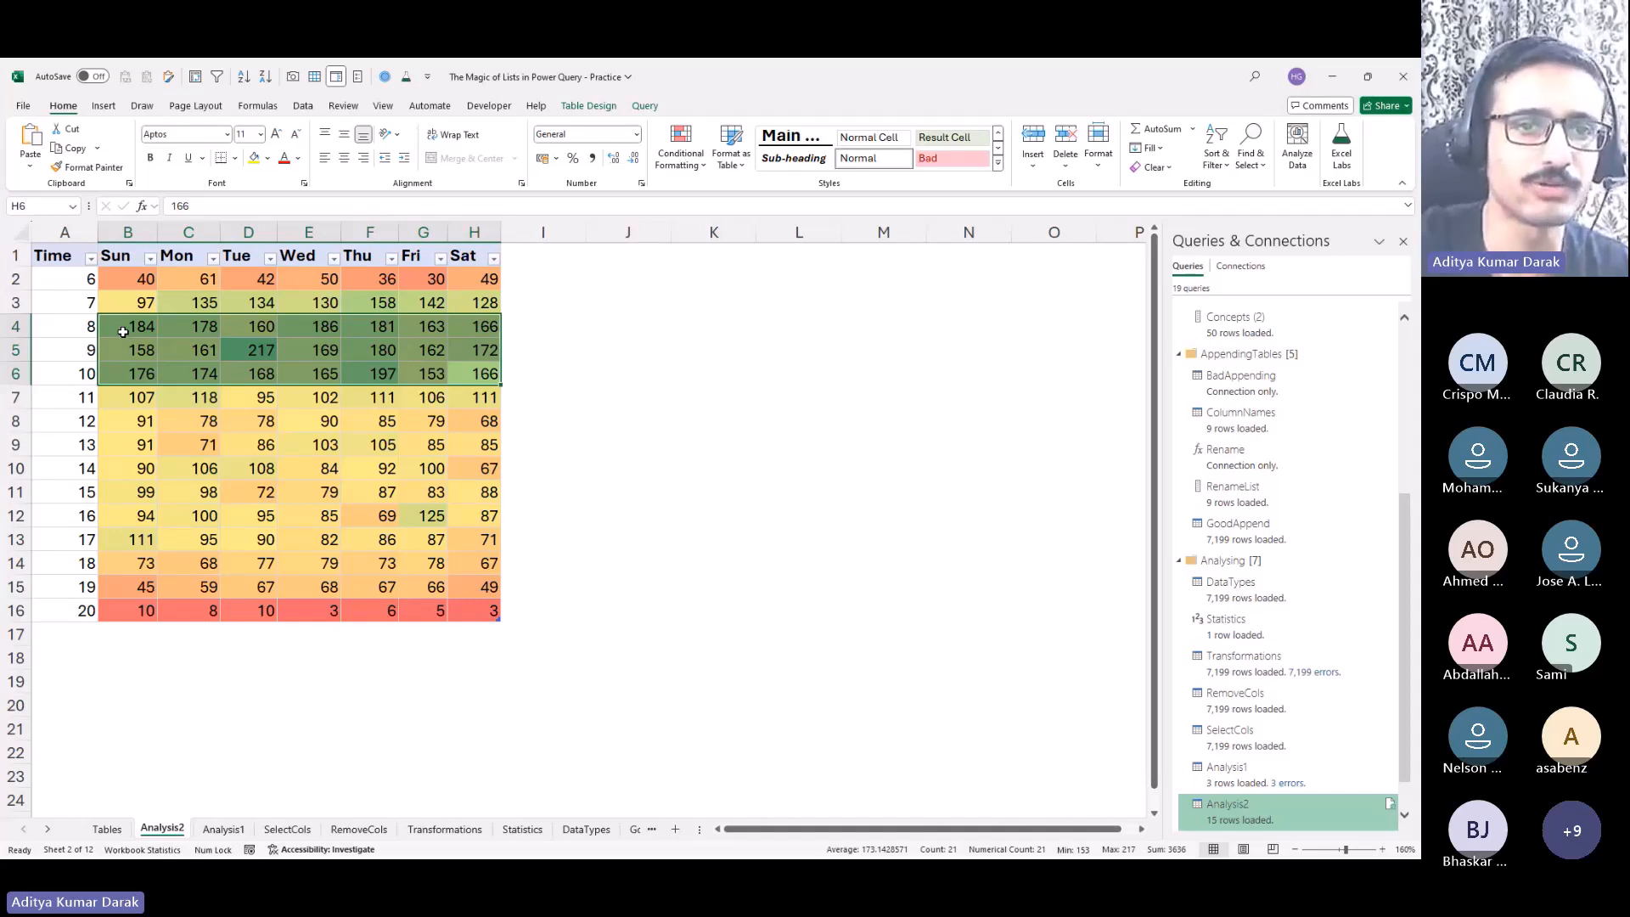
pyautogui.click(143, 424)
pyautogui.moveTo(140, 281); pyautogui.dragTo(492, 612)
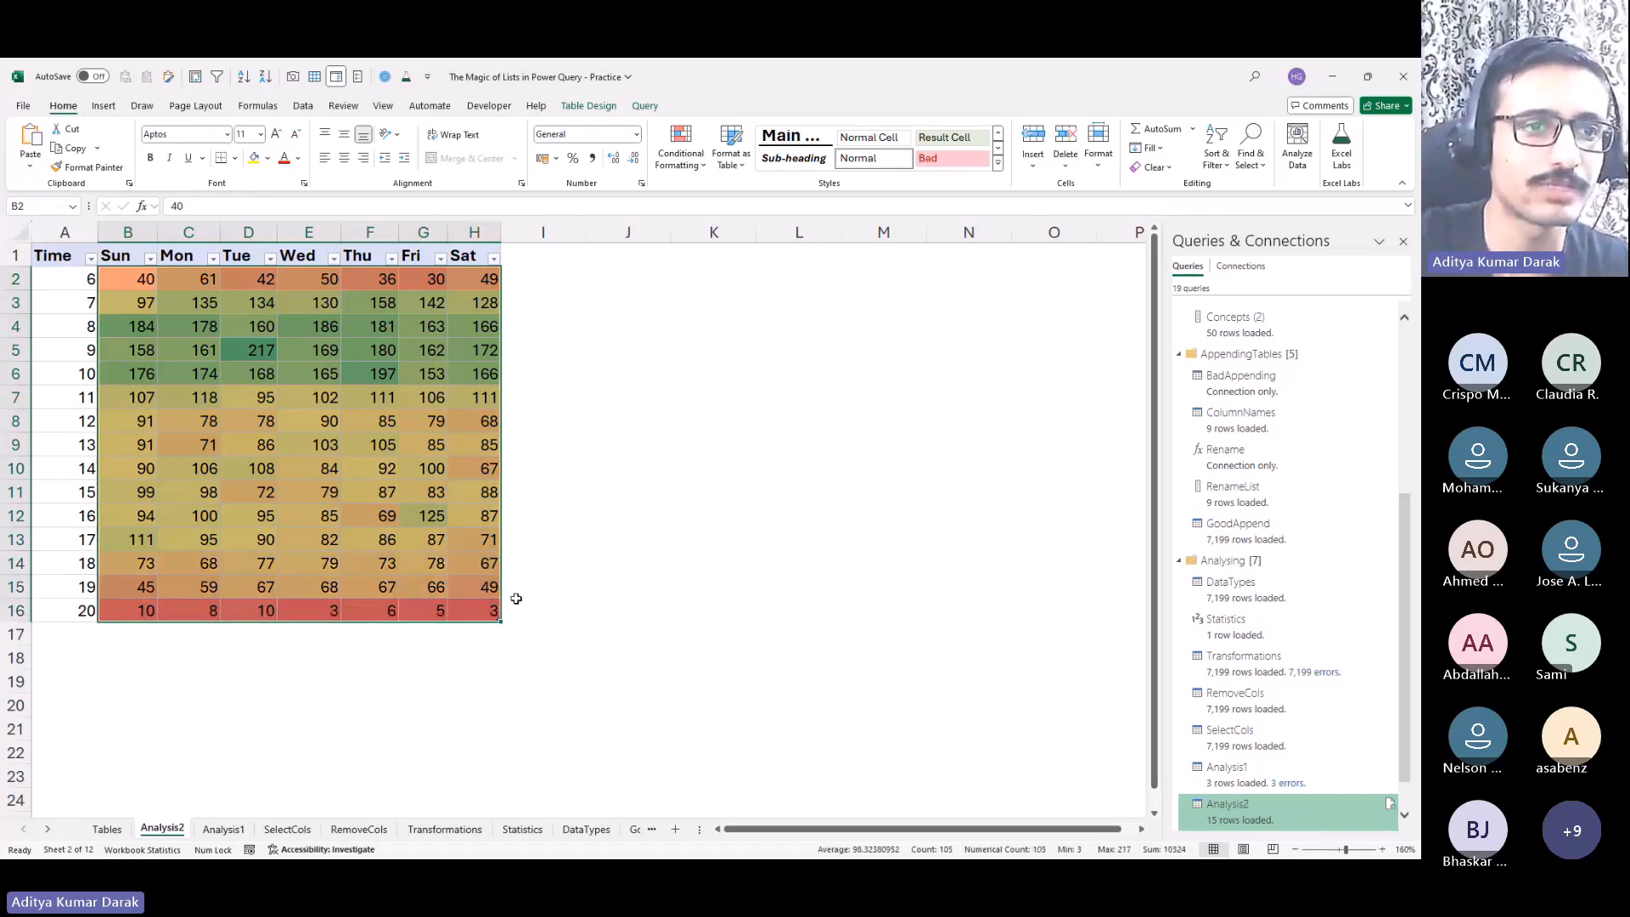
# Step: Reopen Analysis2 in the Power Query Editor and expand and magnify the Pivot step's formula for reading
pyautogui.doubleClick(1329, 813)
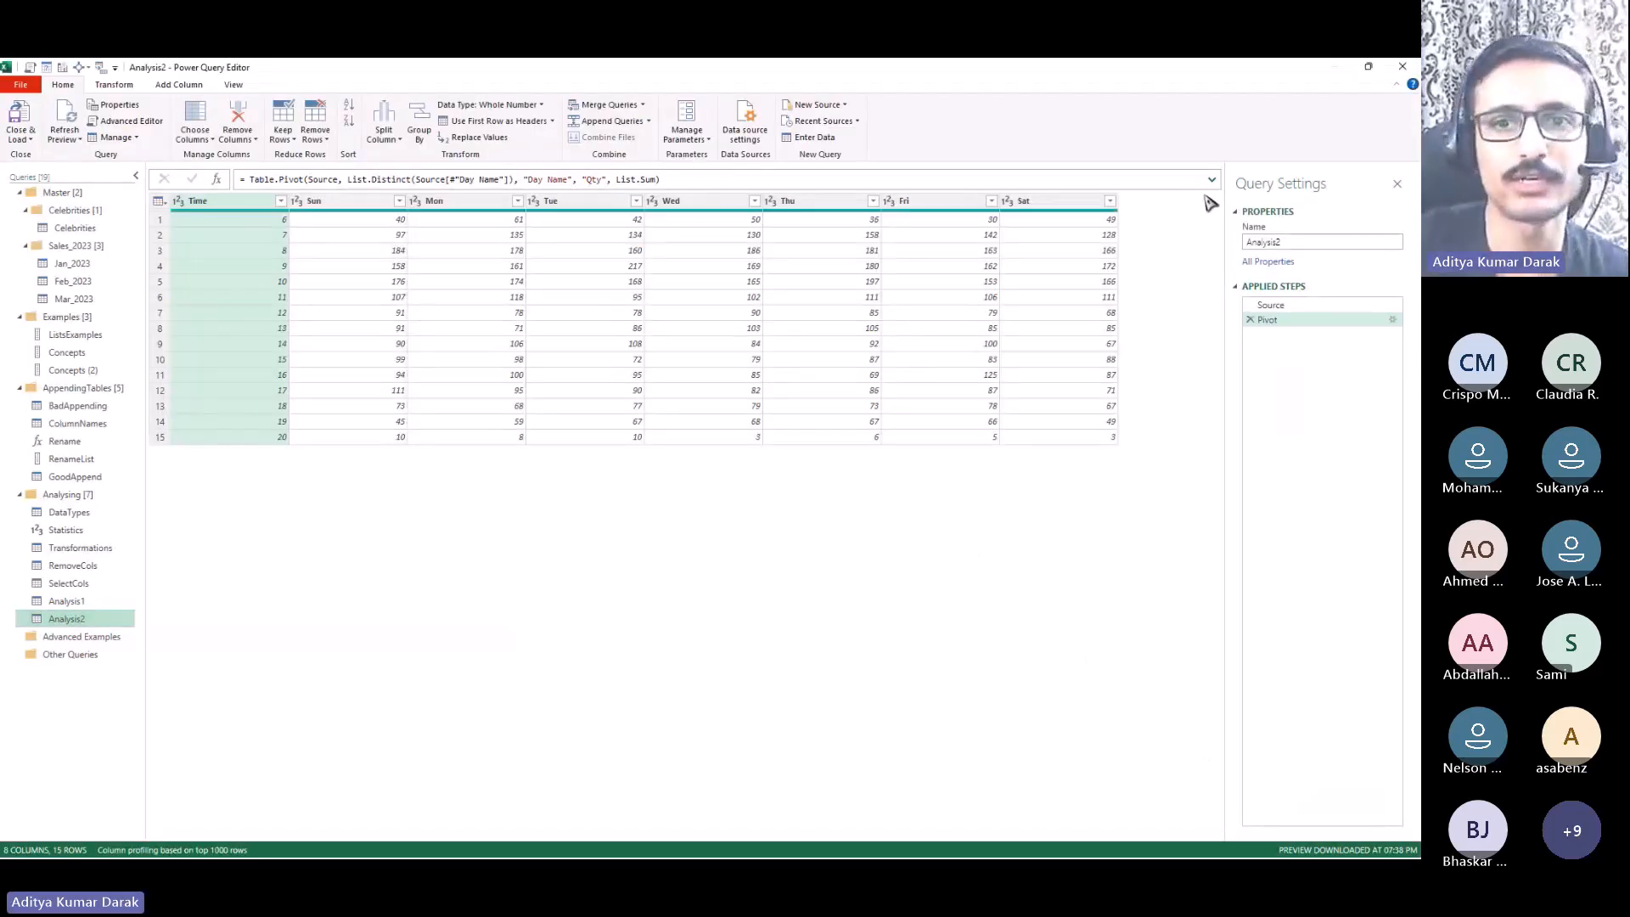
pyautogui.click(1211, 179)
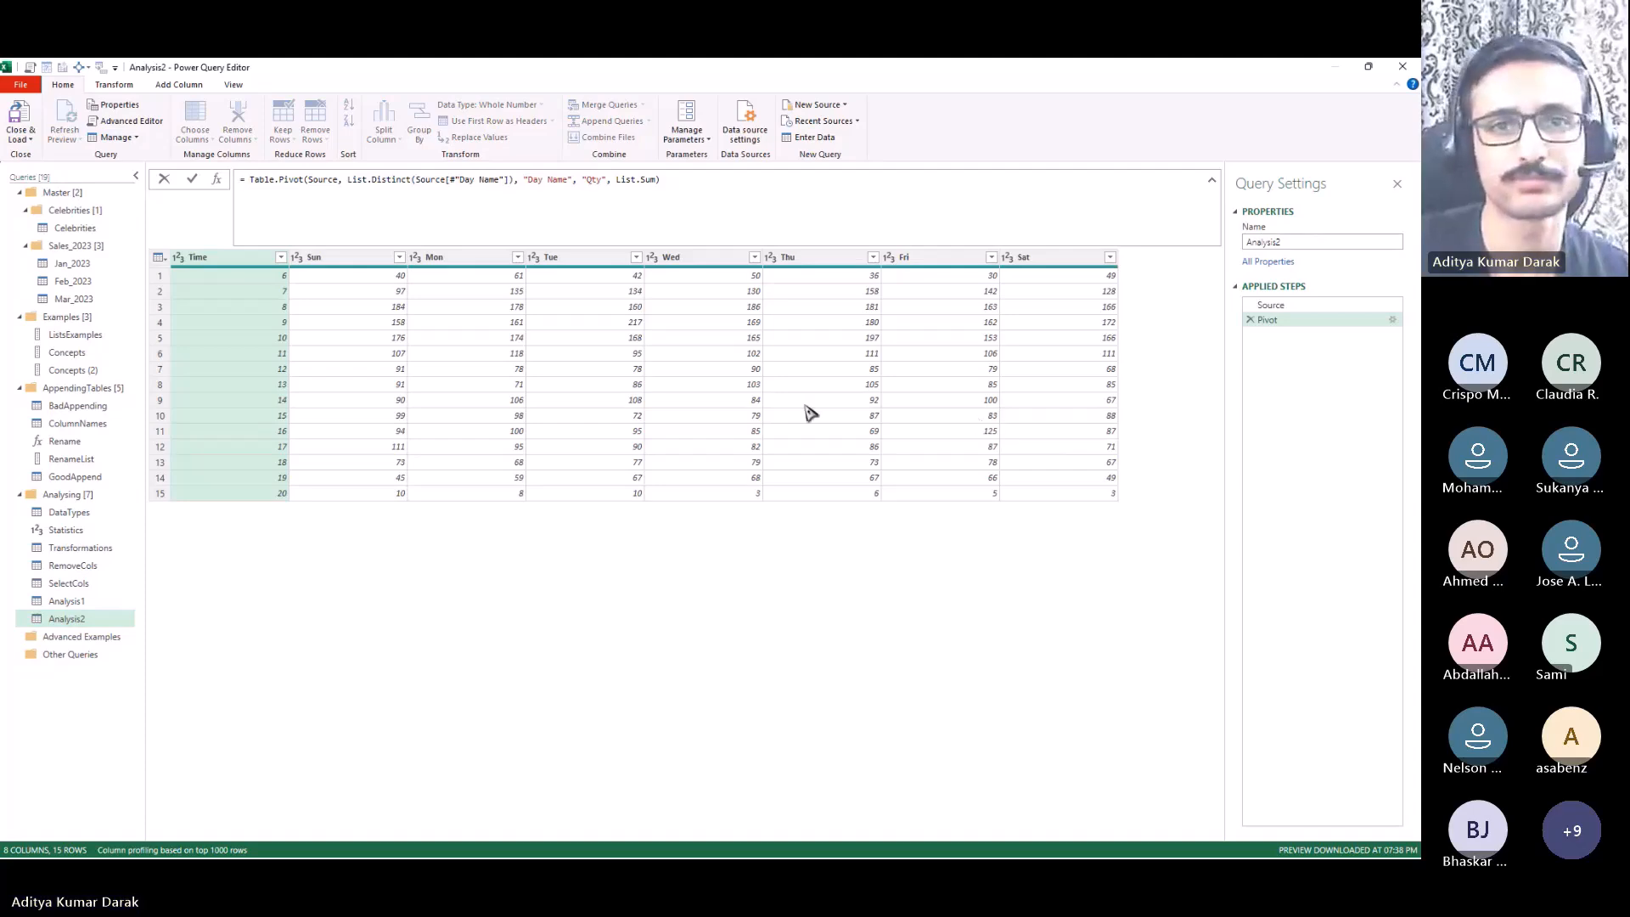
pyautogui.hotkey('ctrl', 'shift', '+')
pyautogui.hotkey('ctrl', 'shift', '+')
pyautogui.hotkey('ctrl', 'shift', '+')
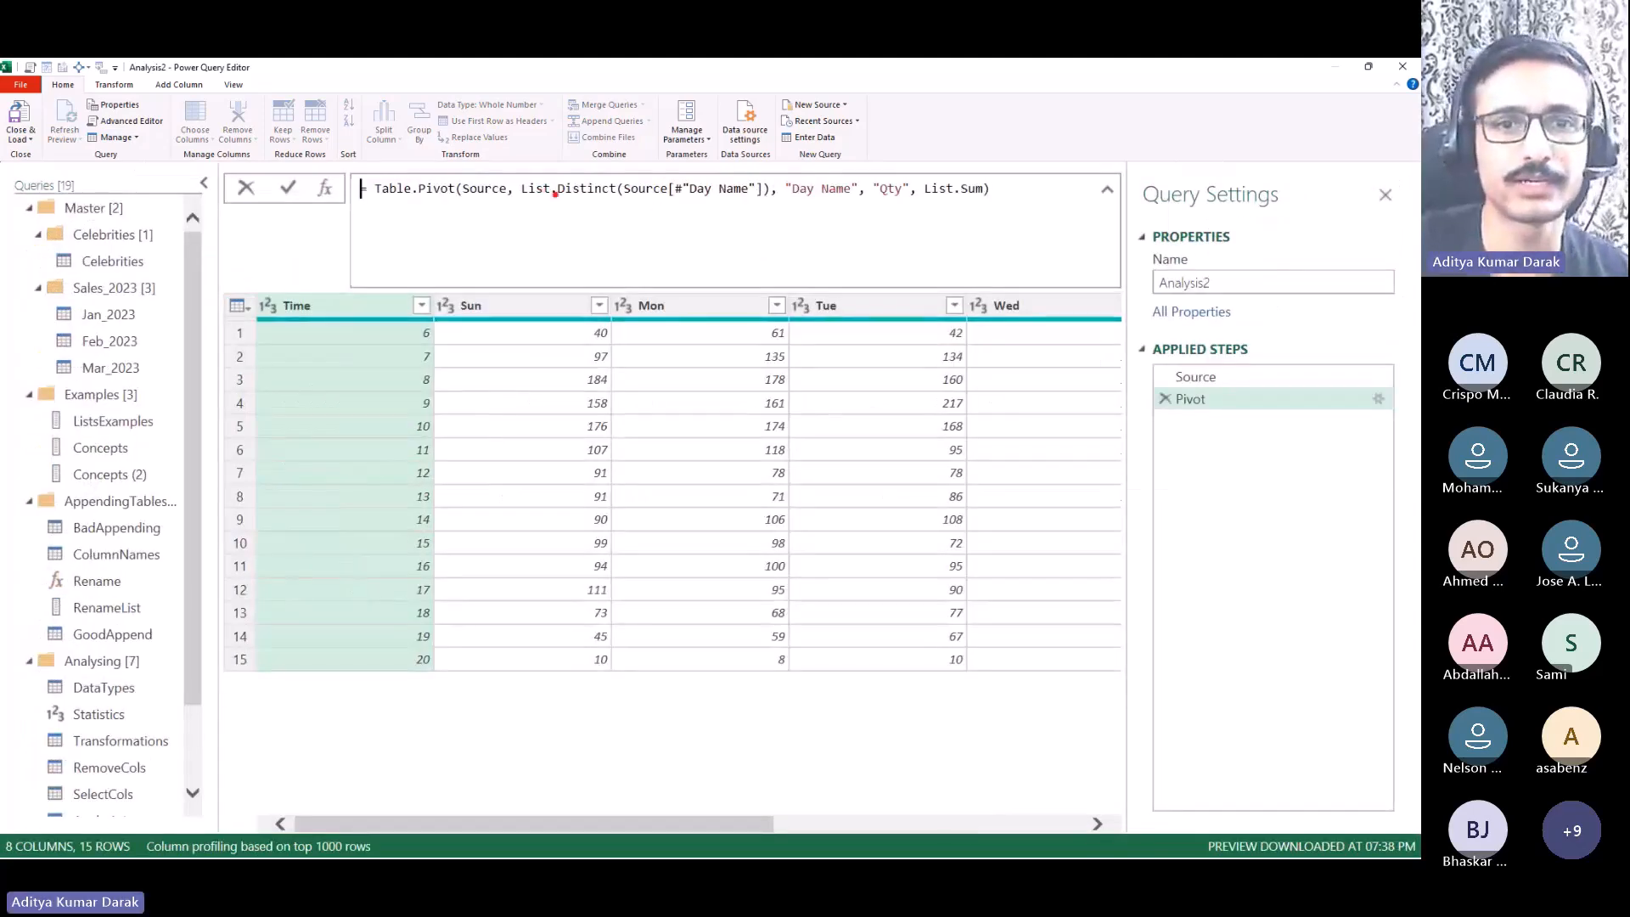
# Step: Mark the List.Distinct(Source[#"Day Name"]) argument of the Pivot formula with a temporary red box for examination
pyautogui.moveTo(518, 169)
pyautogui.mouseDown()
pyautogui.moveTo(604, 208)
pyautogui.moveTo(718, 213)
pyautogui.mouseUp()
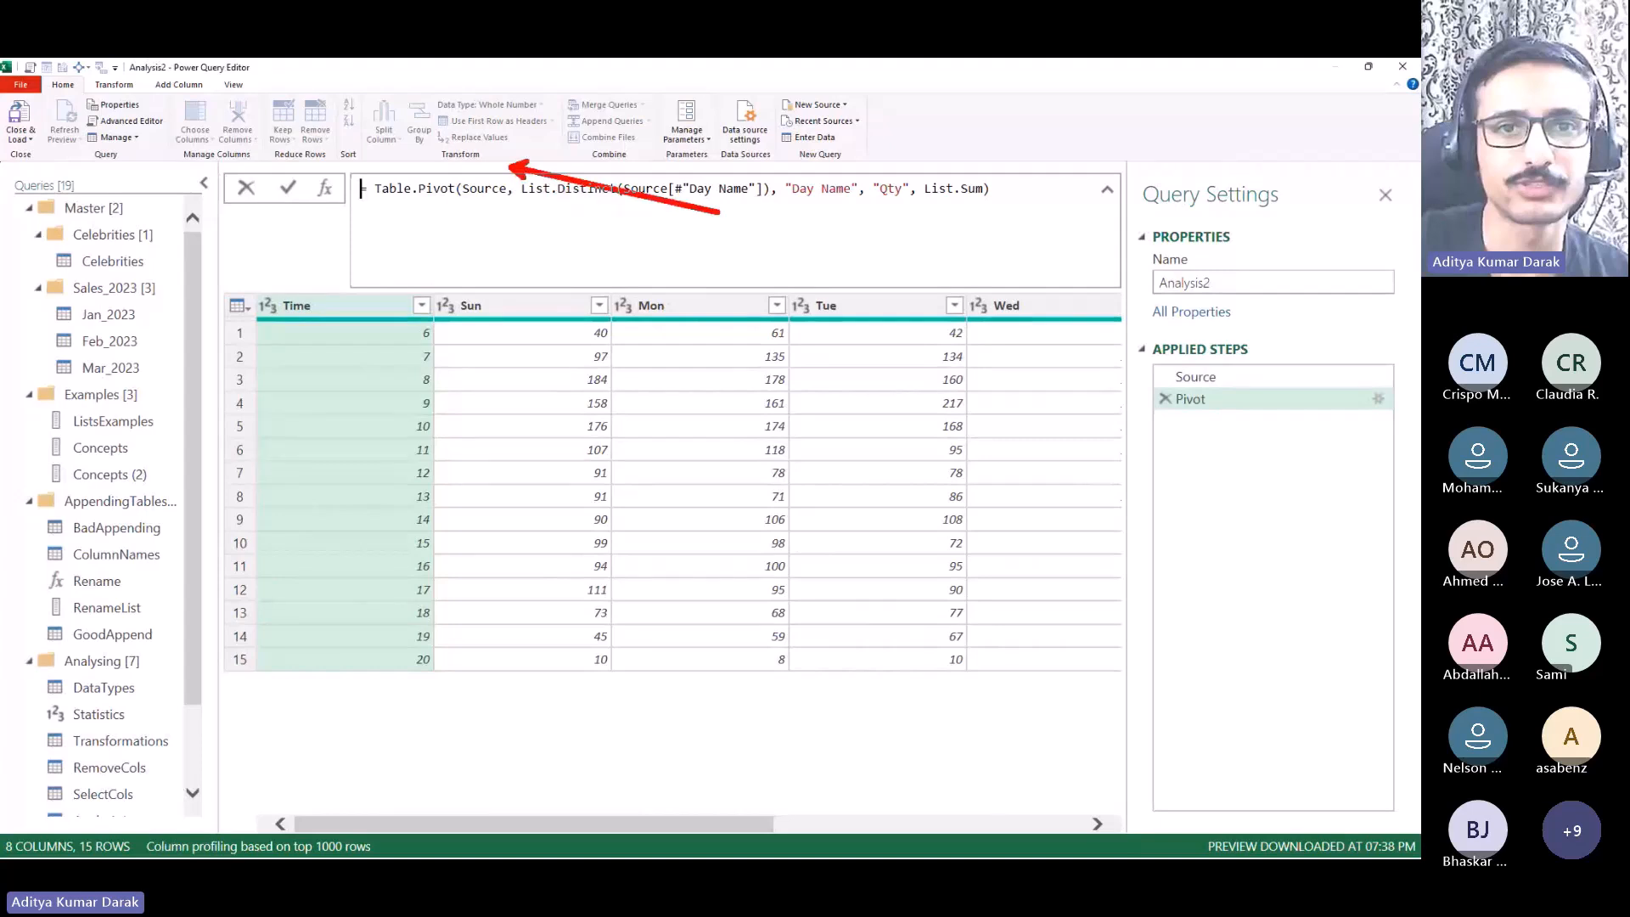
pyautogui.hotkey('ctrl', 'z')
pyautogui.moveTo(512, 167)
pyautogui.mouseDown()
pyautogui.moveTo(537, 191)
pyautogui.moveTo(774, 215)
pyautogui.mouseUp()
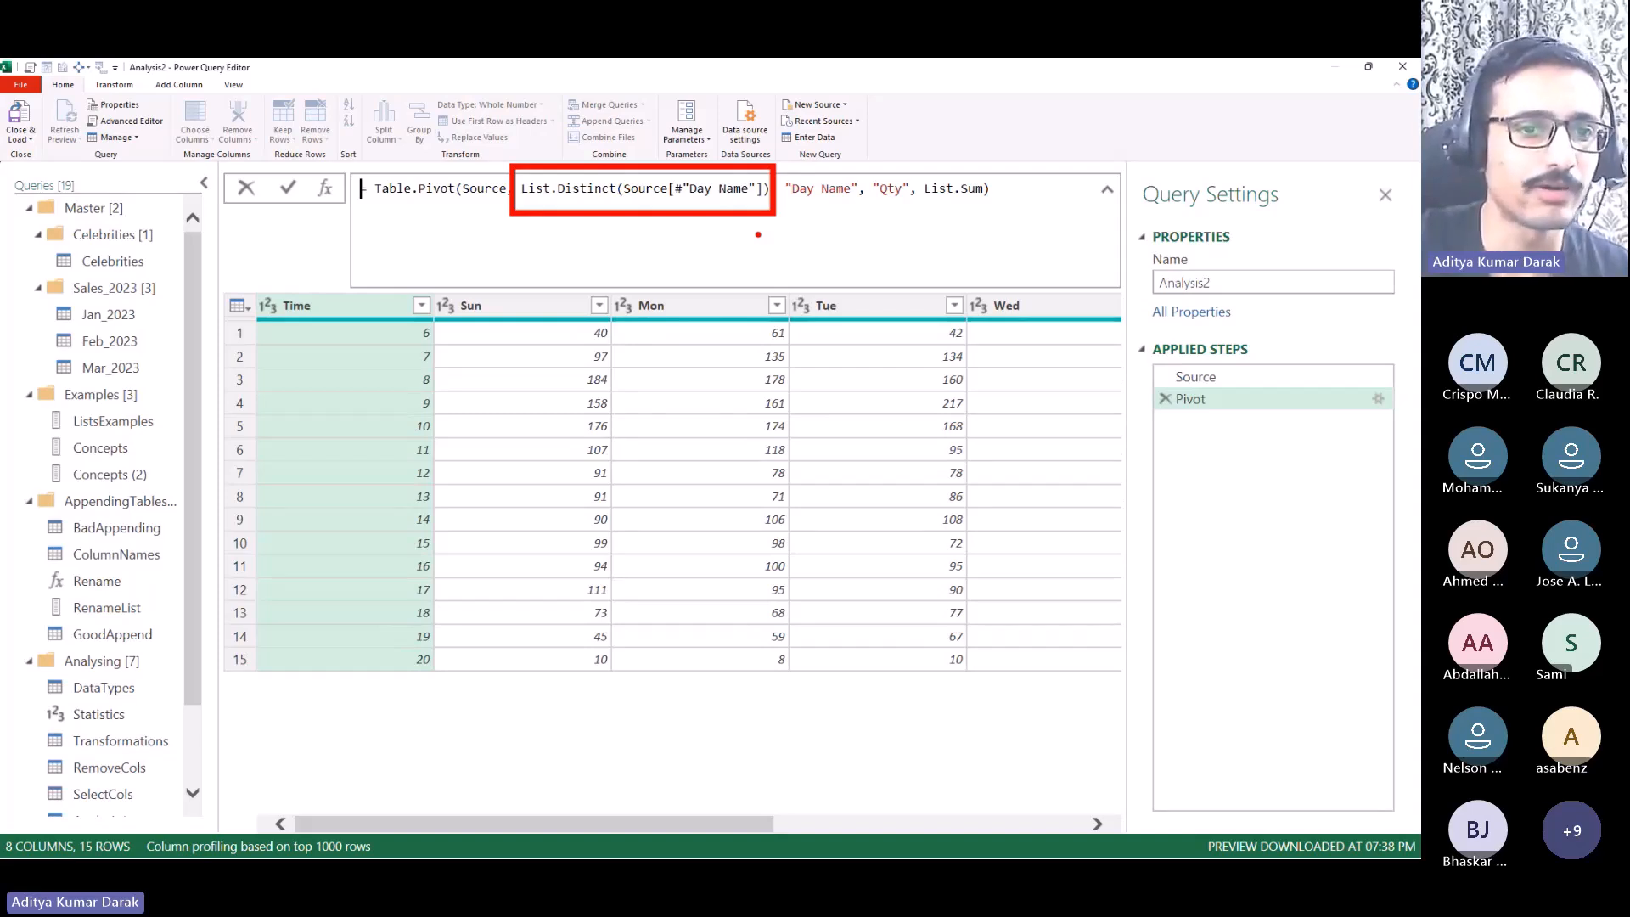
pyautogui.press('Escape')
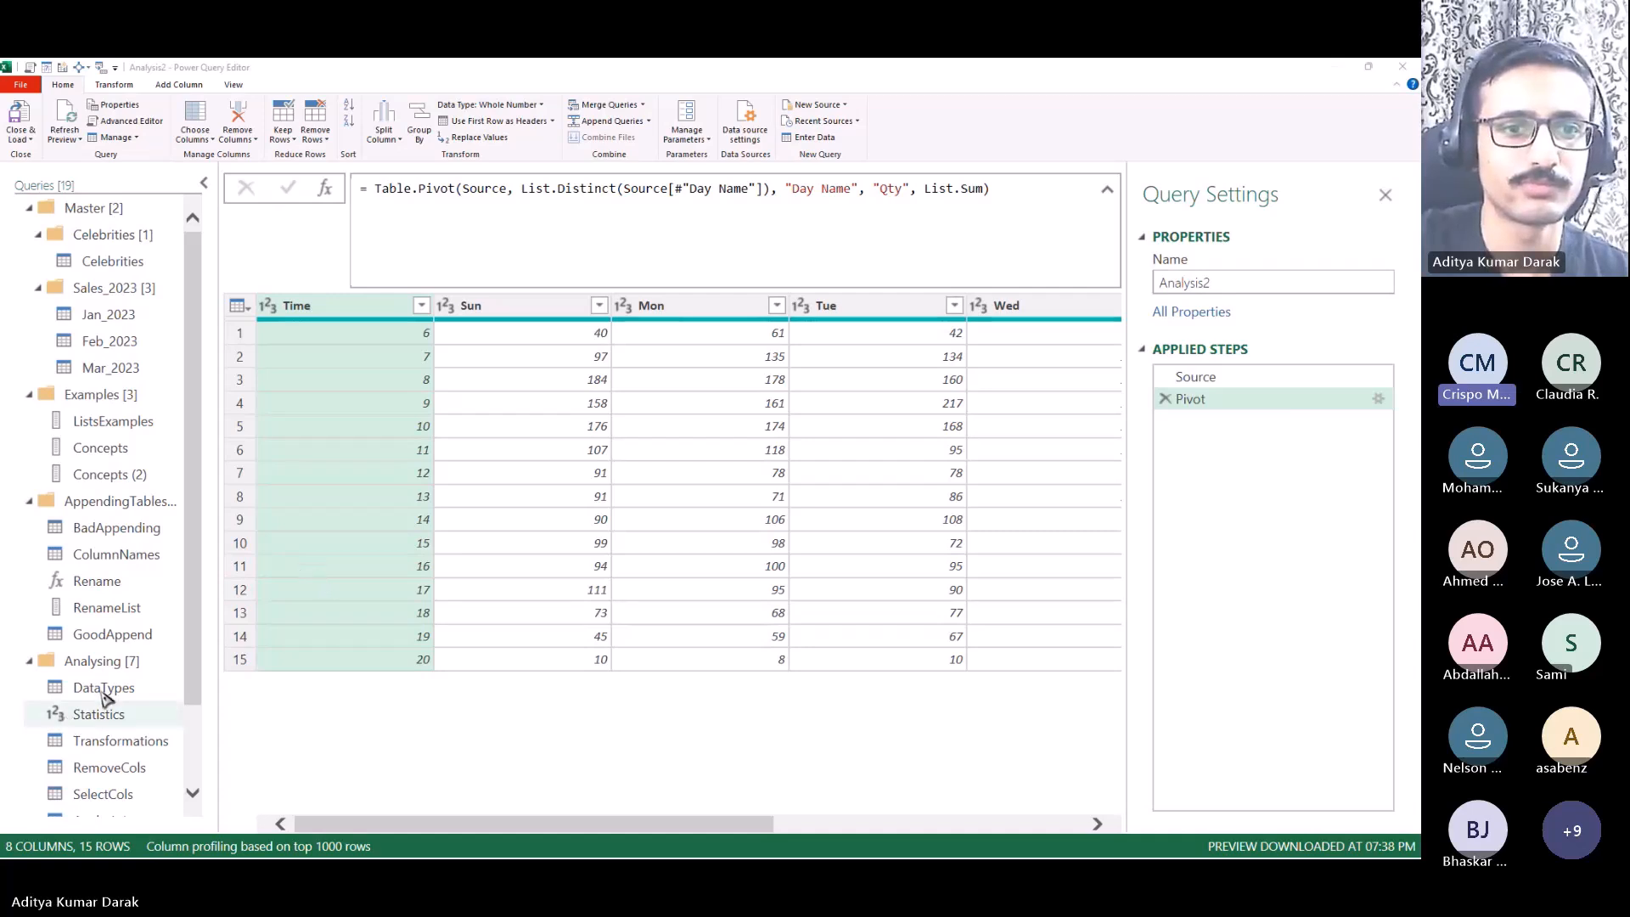
# Step: Create a new query that references Analysis2 and name it Unpivot
pyautogui.scroll(-2, 121, 696)
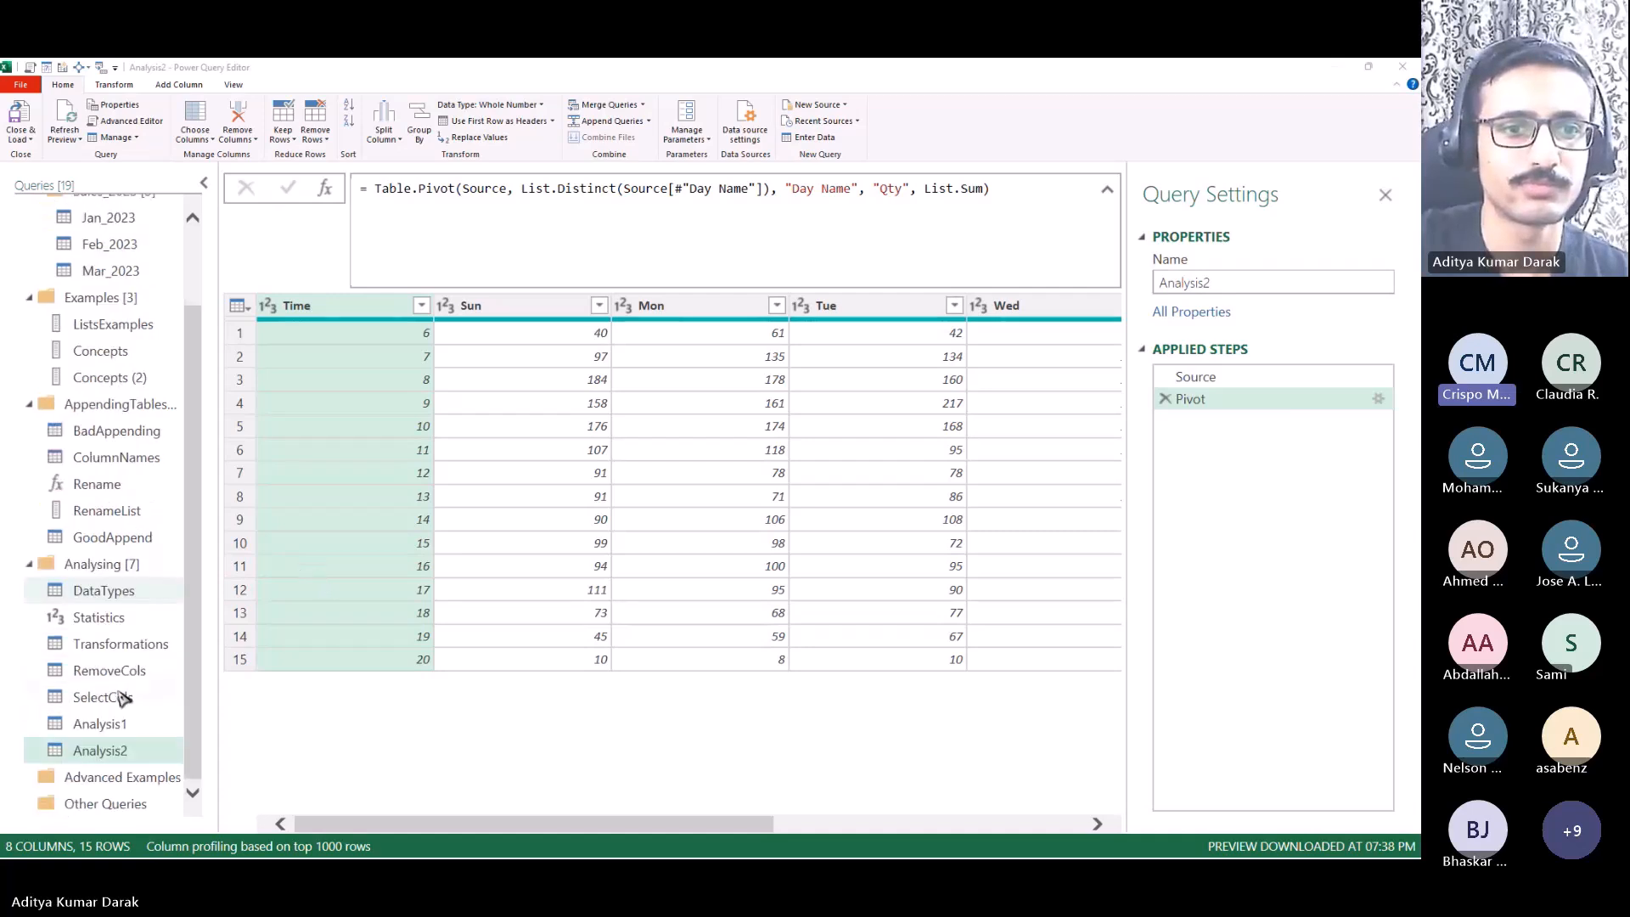
pyautogui.rightClick(142, 753)
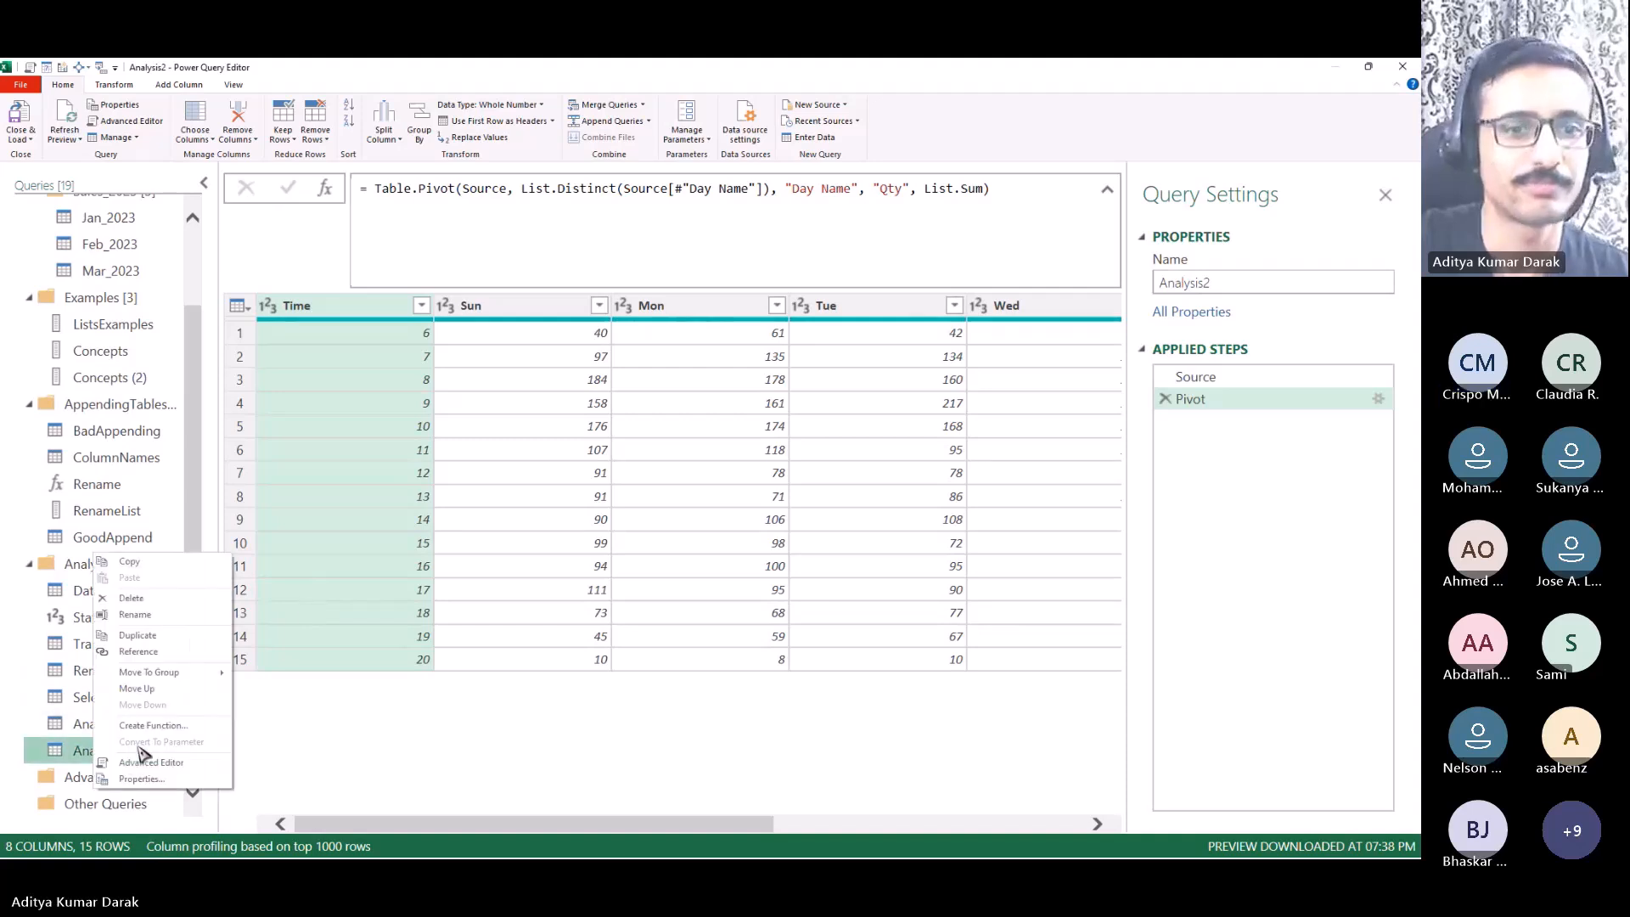
pyautogui.click(139, 651)
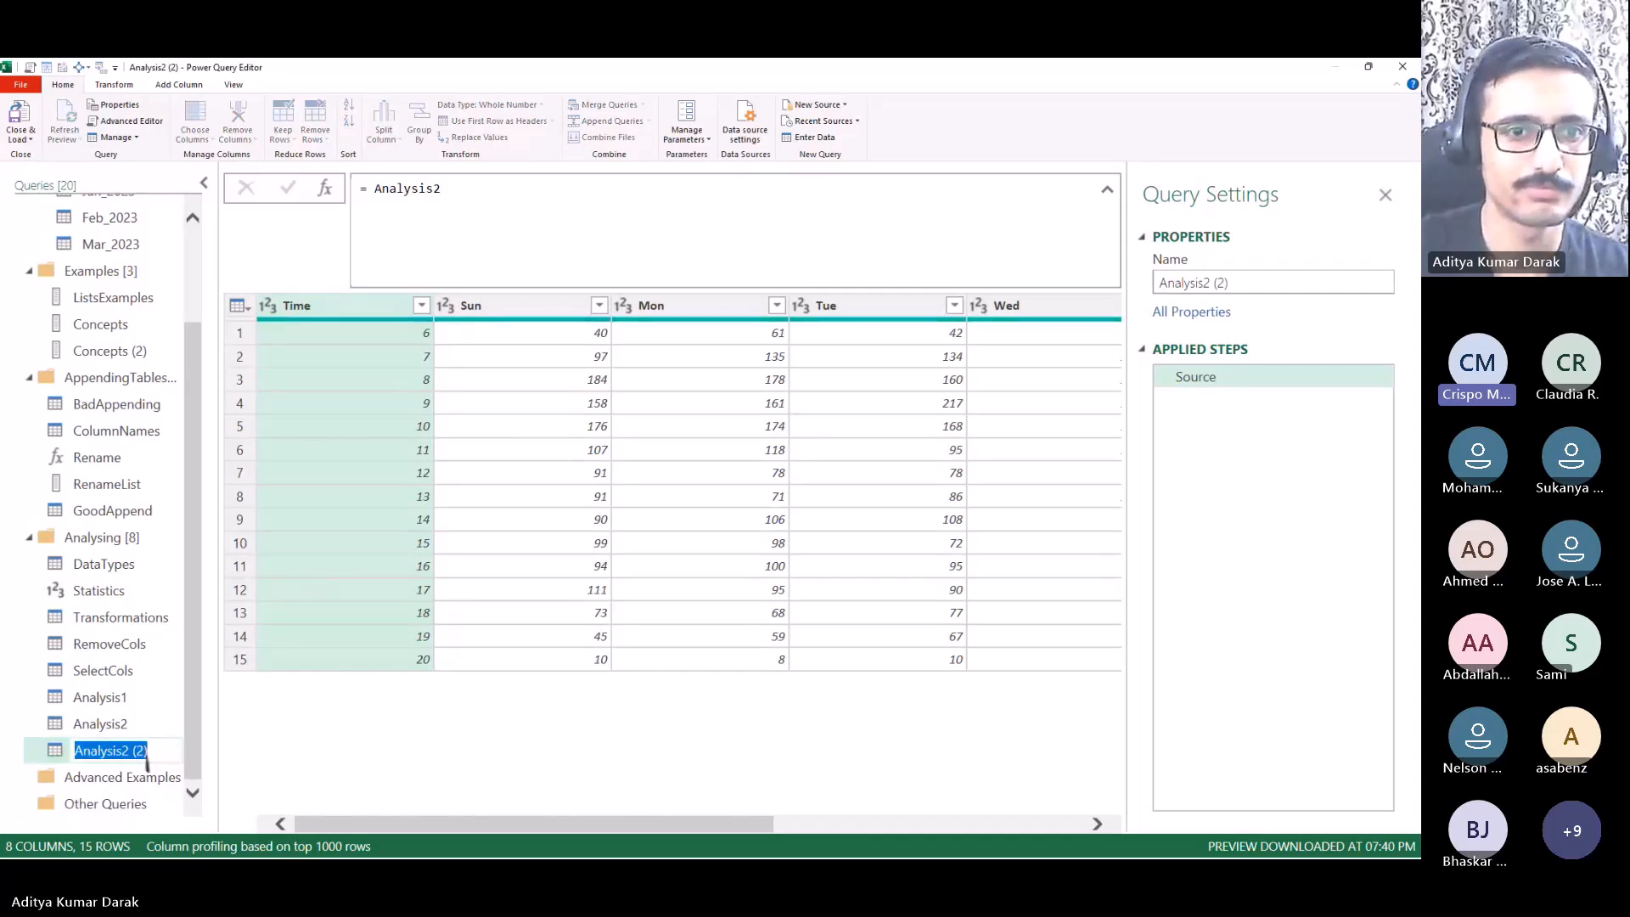
pyautogui.write('Unpivot')
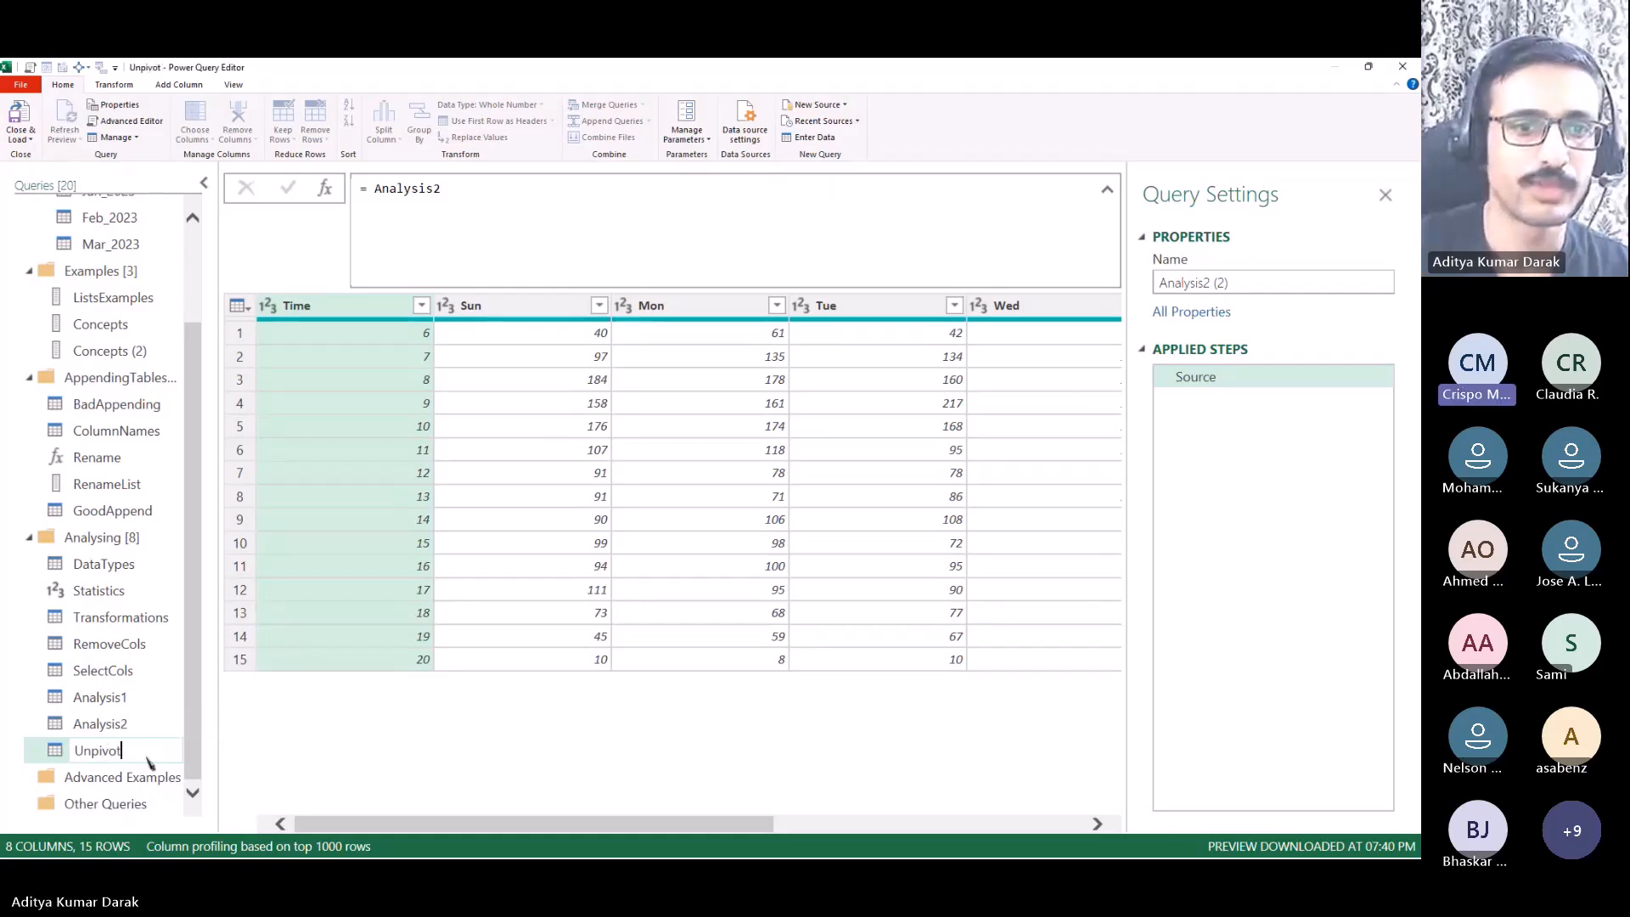
pyautogui.press('Return')
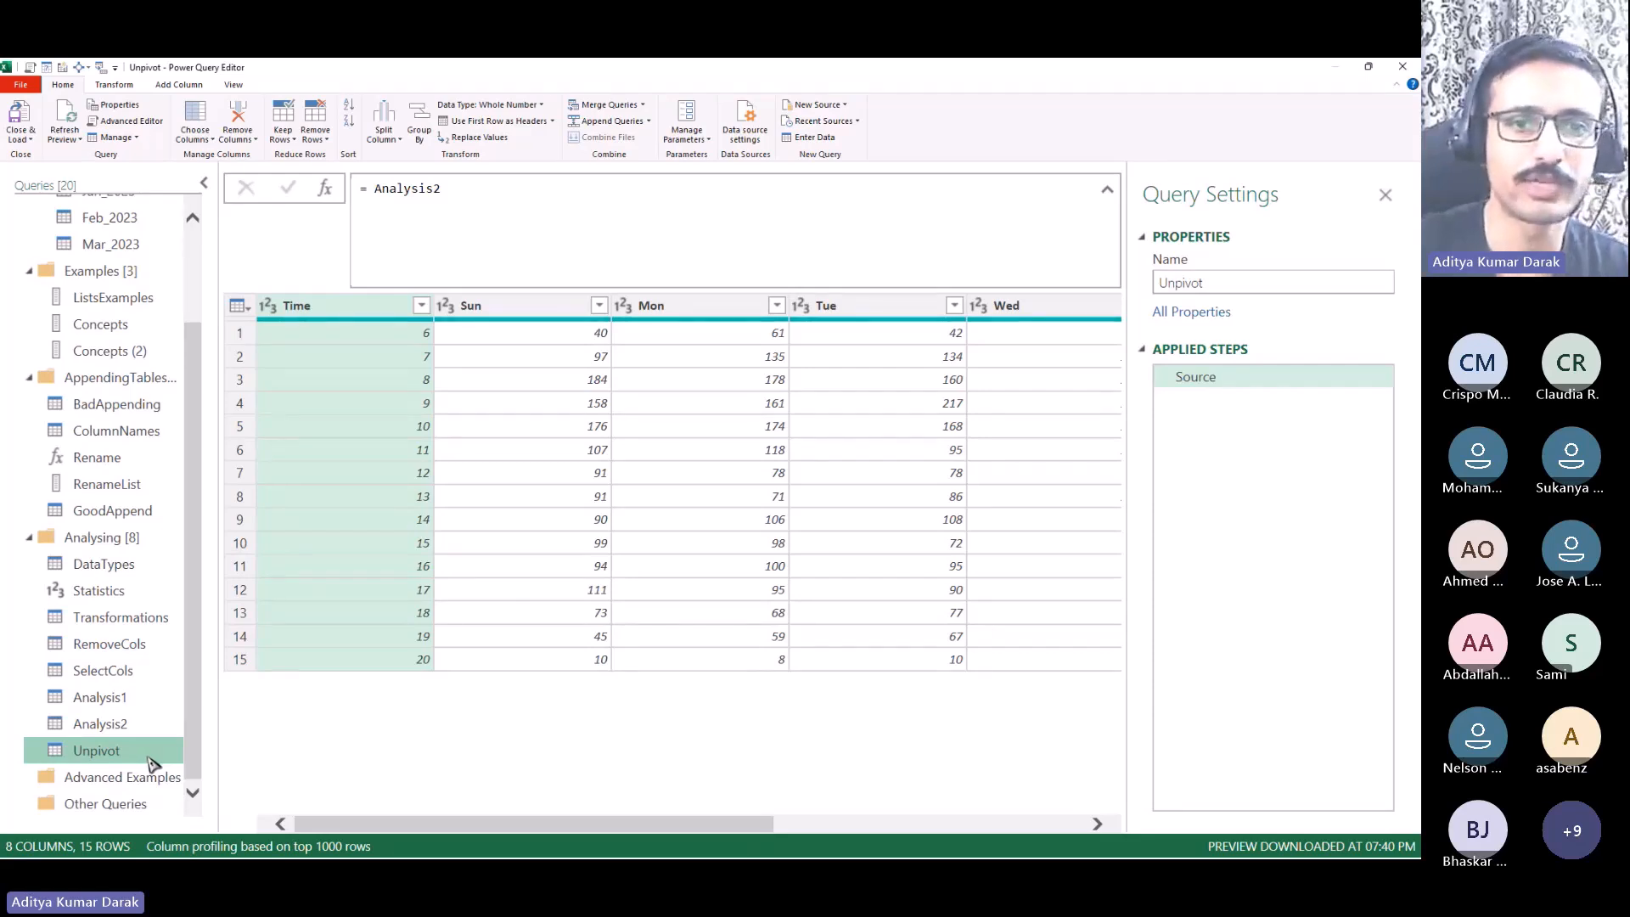
# Step: Examine the Time column and the separate day columns in the Unpivot query
pyautogui.moveTo(726, 822); pyautogui.dragTo(571, 844)
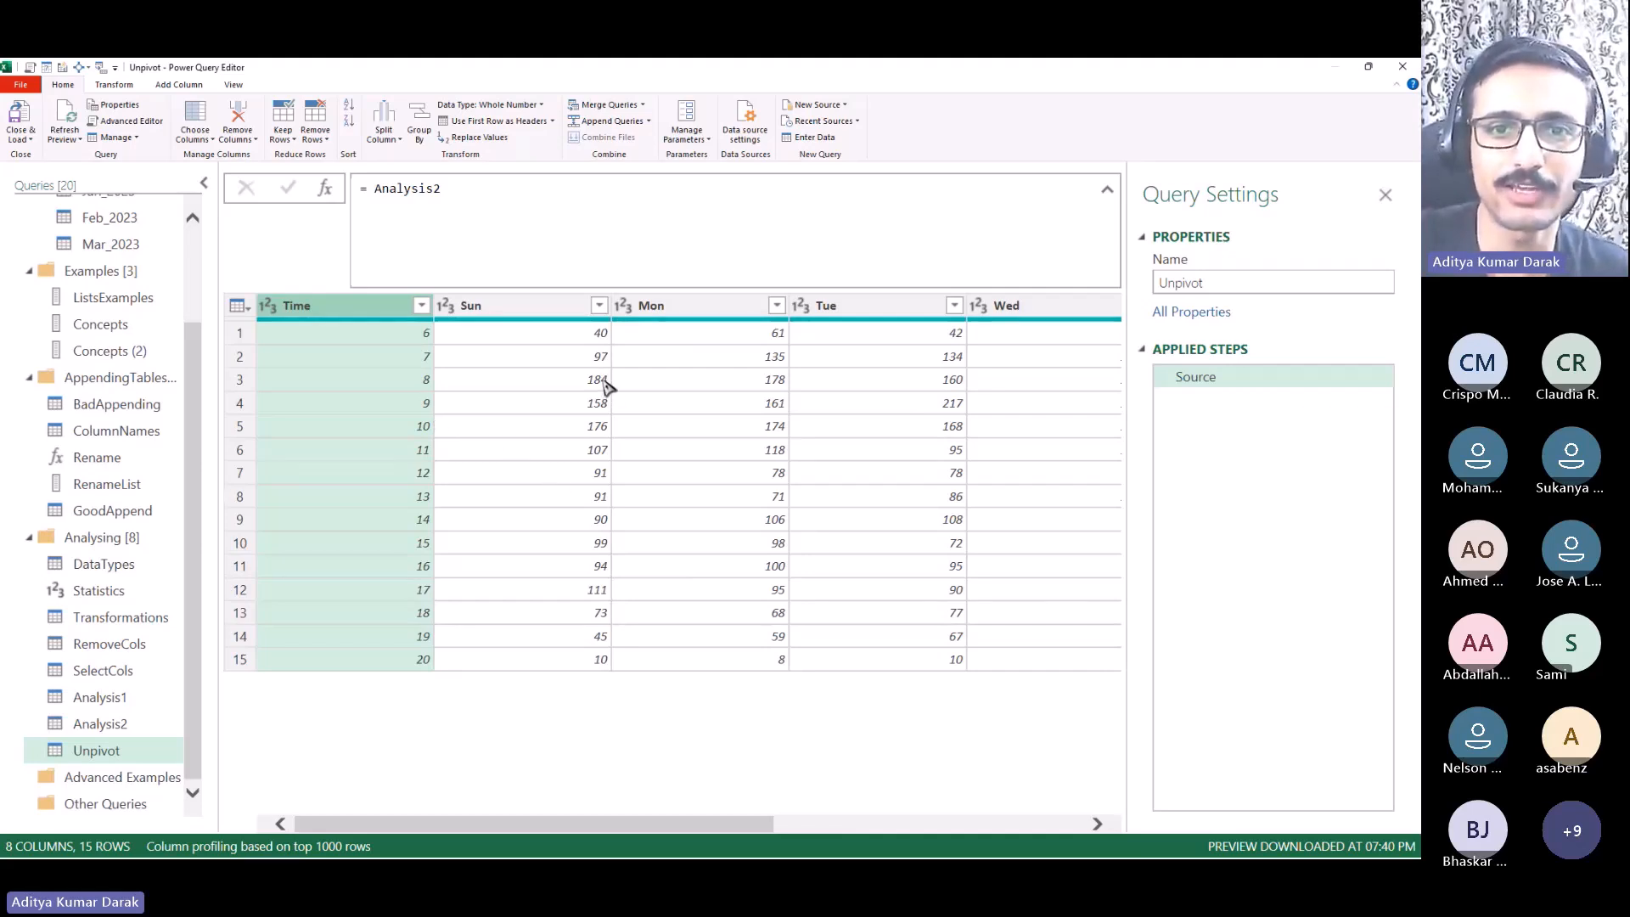
pyautogui.moveTo(732, 823)
pyautogui.mouseDown()
pyautogui.moveTo(829, 831)
pyautogui.moveTo(721, 828)
pyautogui.mouseUp()
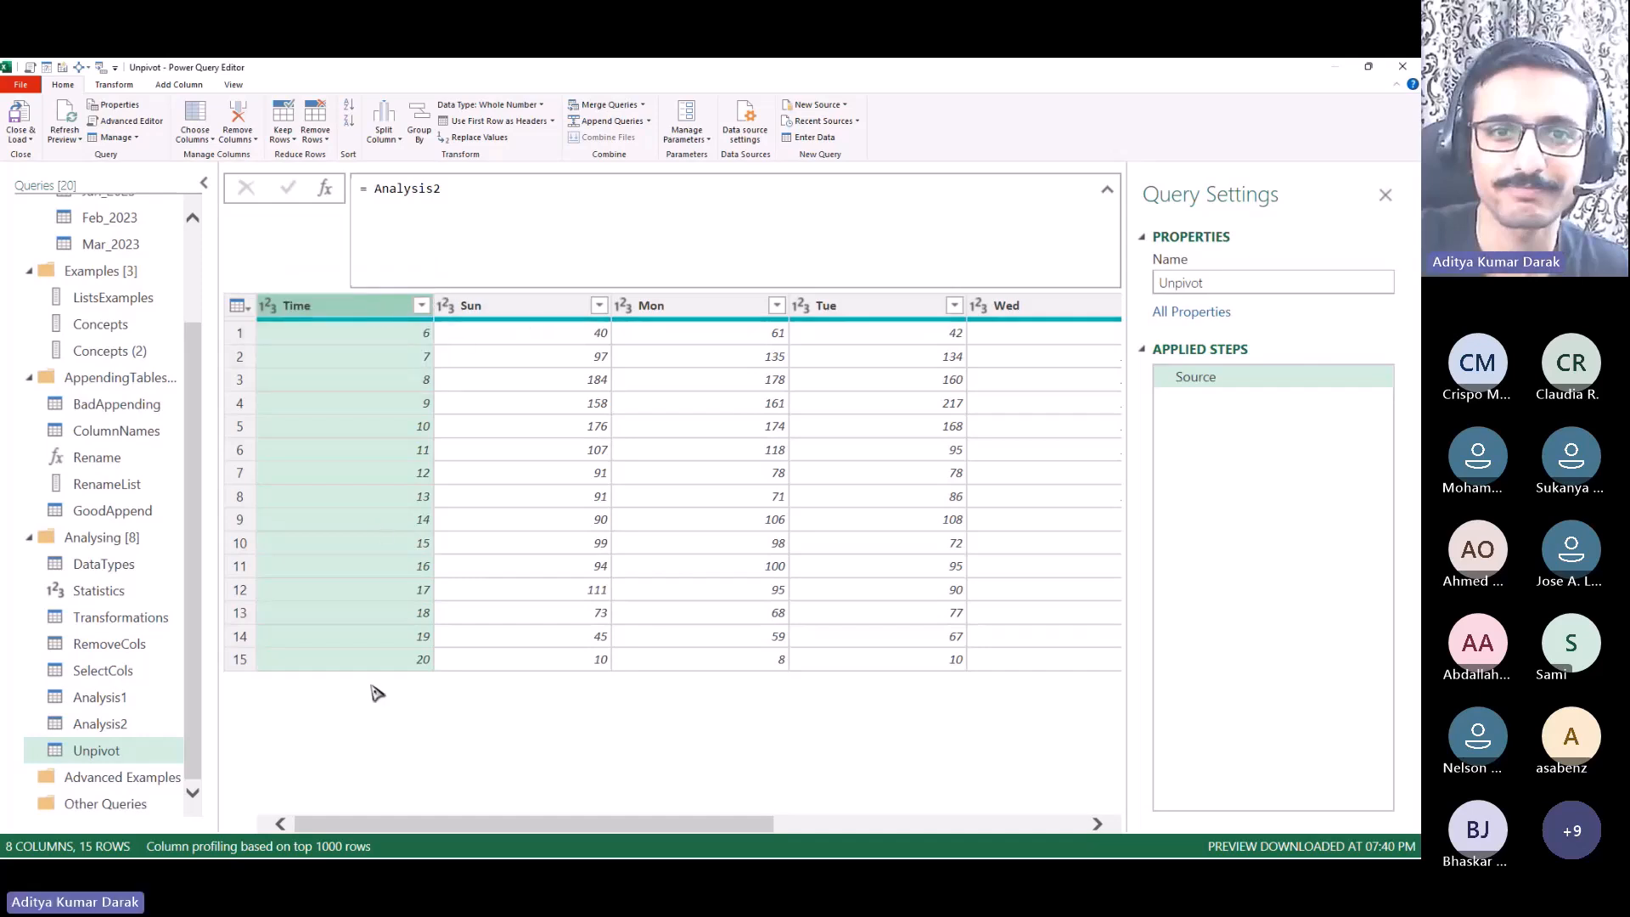
pyautogui.click(728, 306)
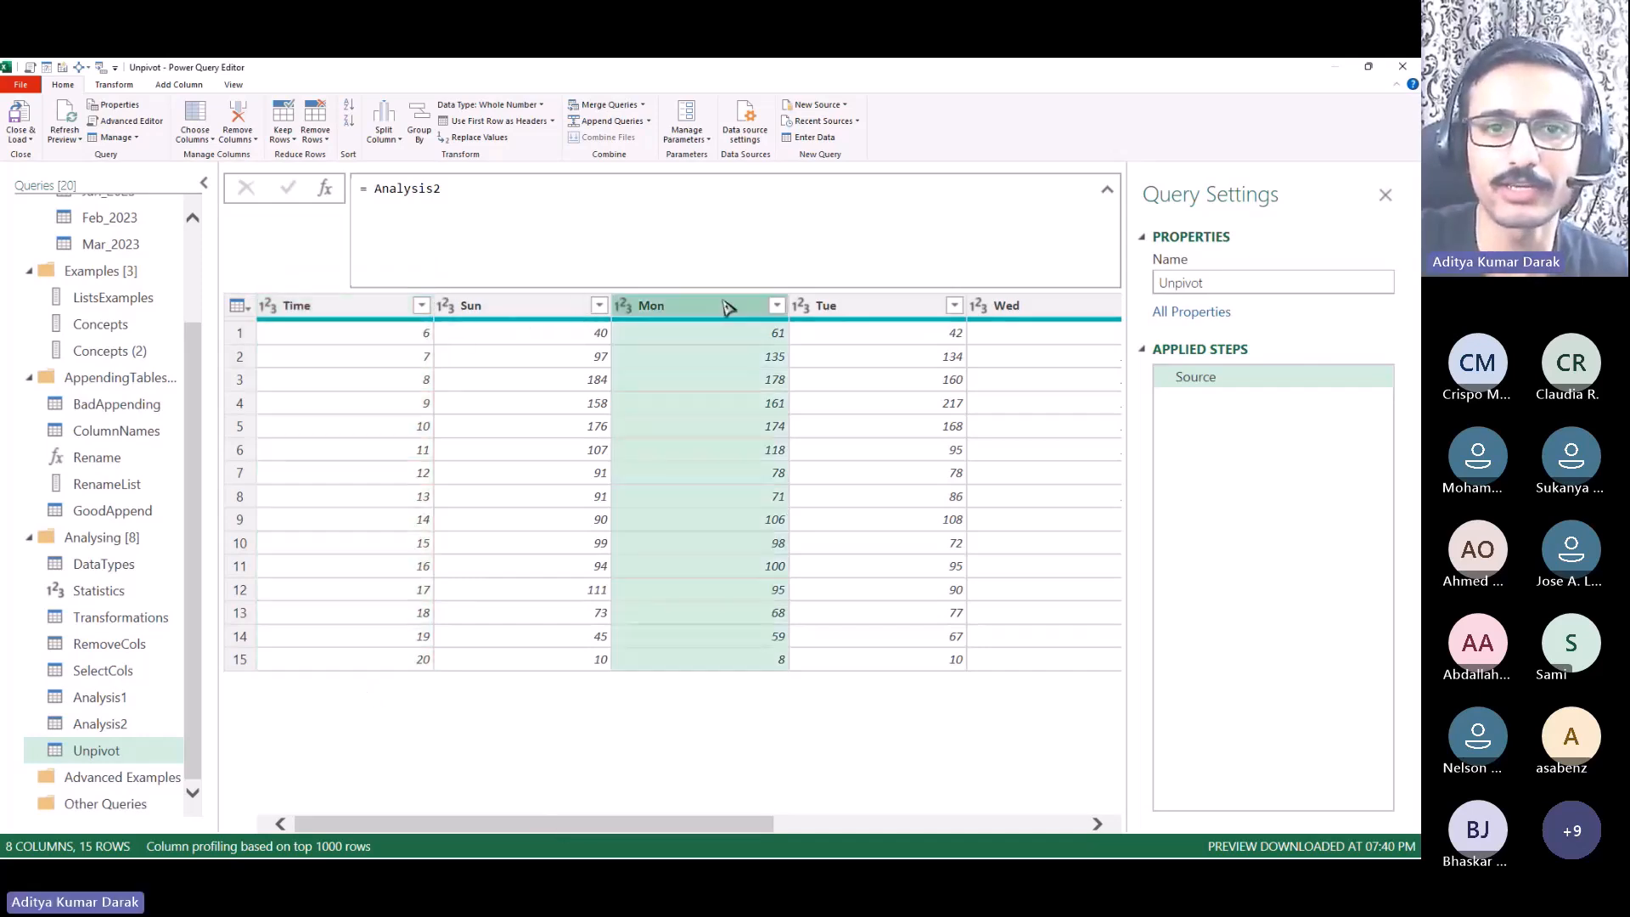
pyautogui.click(875, 309)
pyautogui.click(1035, 314)
pyautogui.moveTo(734, 824); pyautogui.dragTo(564, 831)
# Step: Select the Sun through Sat columns and review the unpivot options offered for them
pyautogui.click(541, 313)
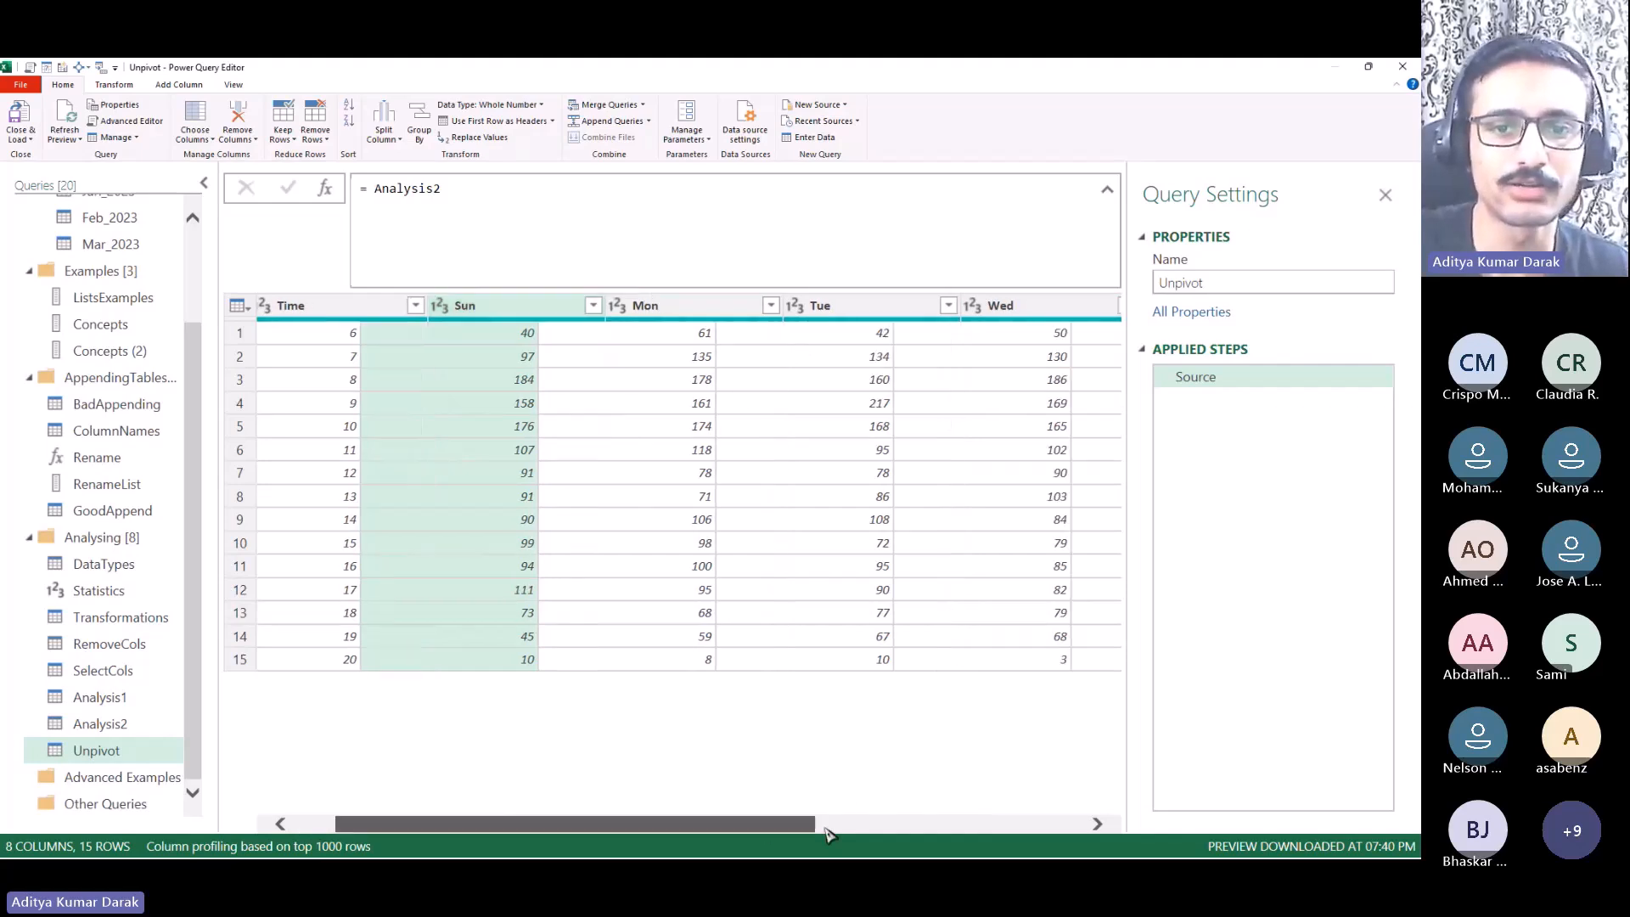
pyautogui.moveTo(769, 824); pyautogui.dragTo(535, 830)
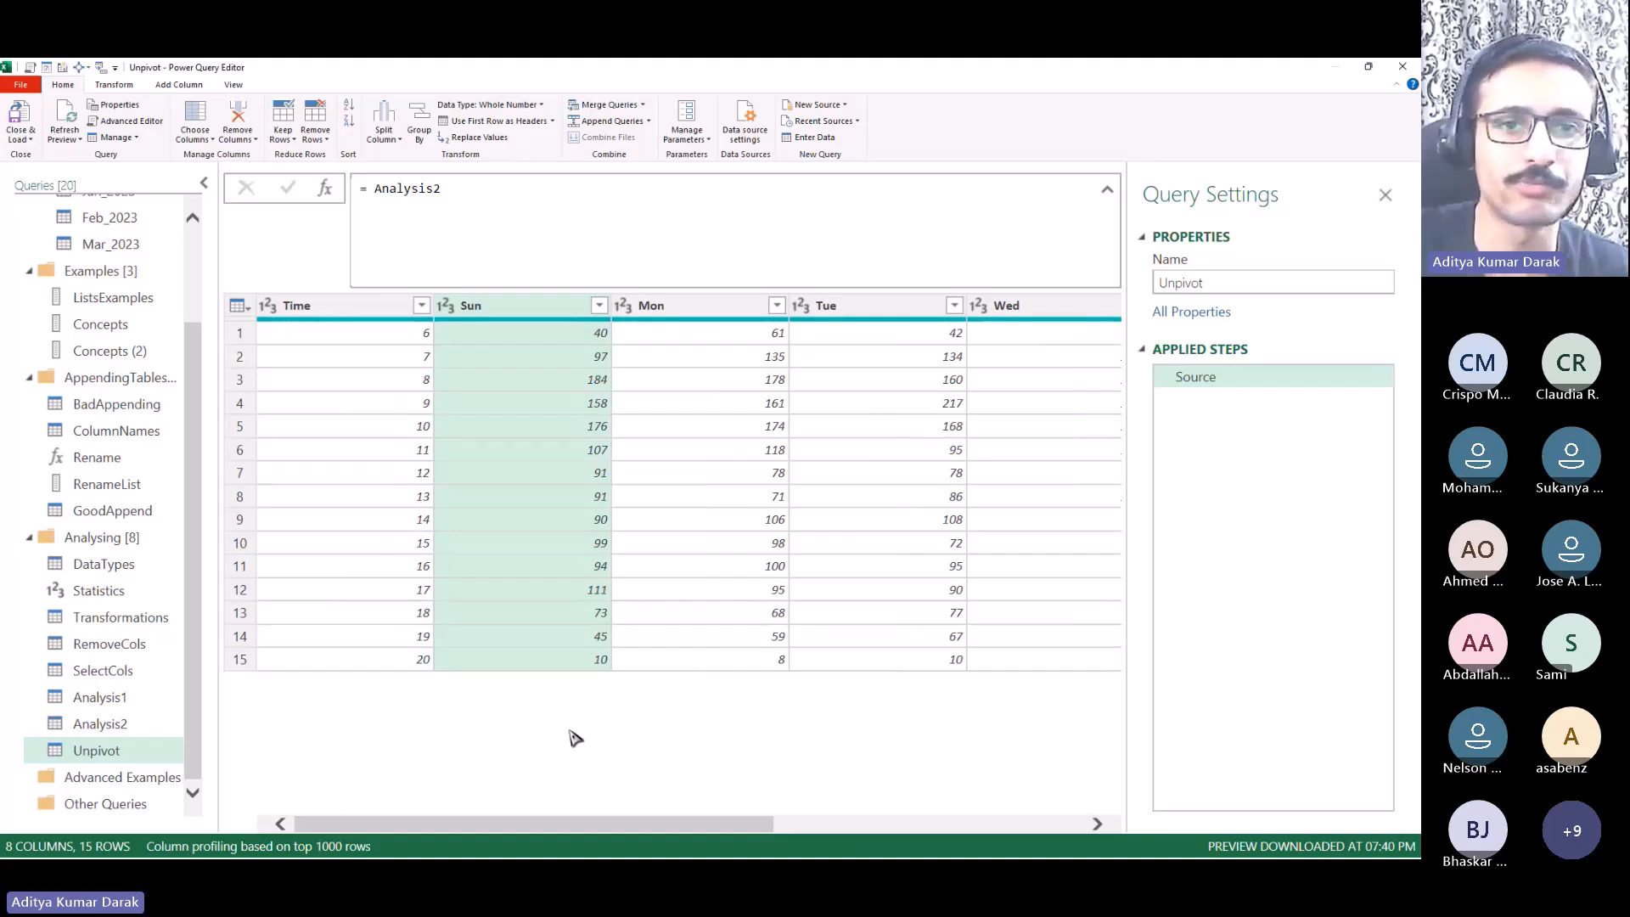
pyautogui.moveTo(653, 825); pyautogui.dragTo(1080, 799)
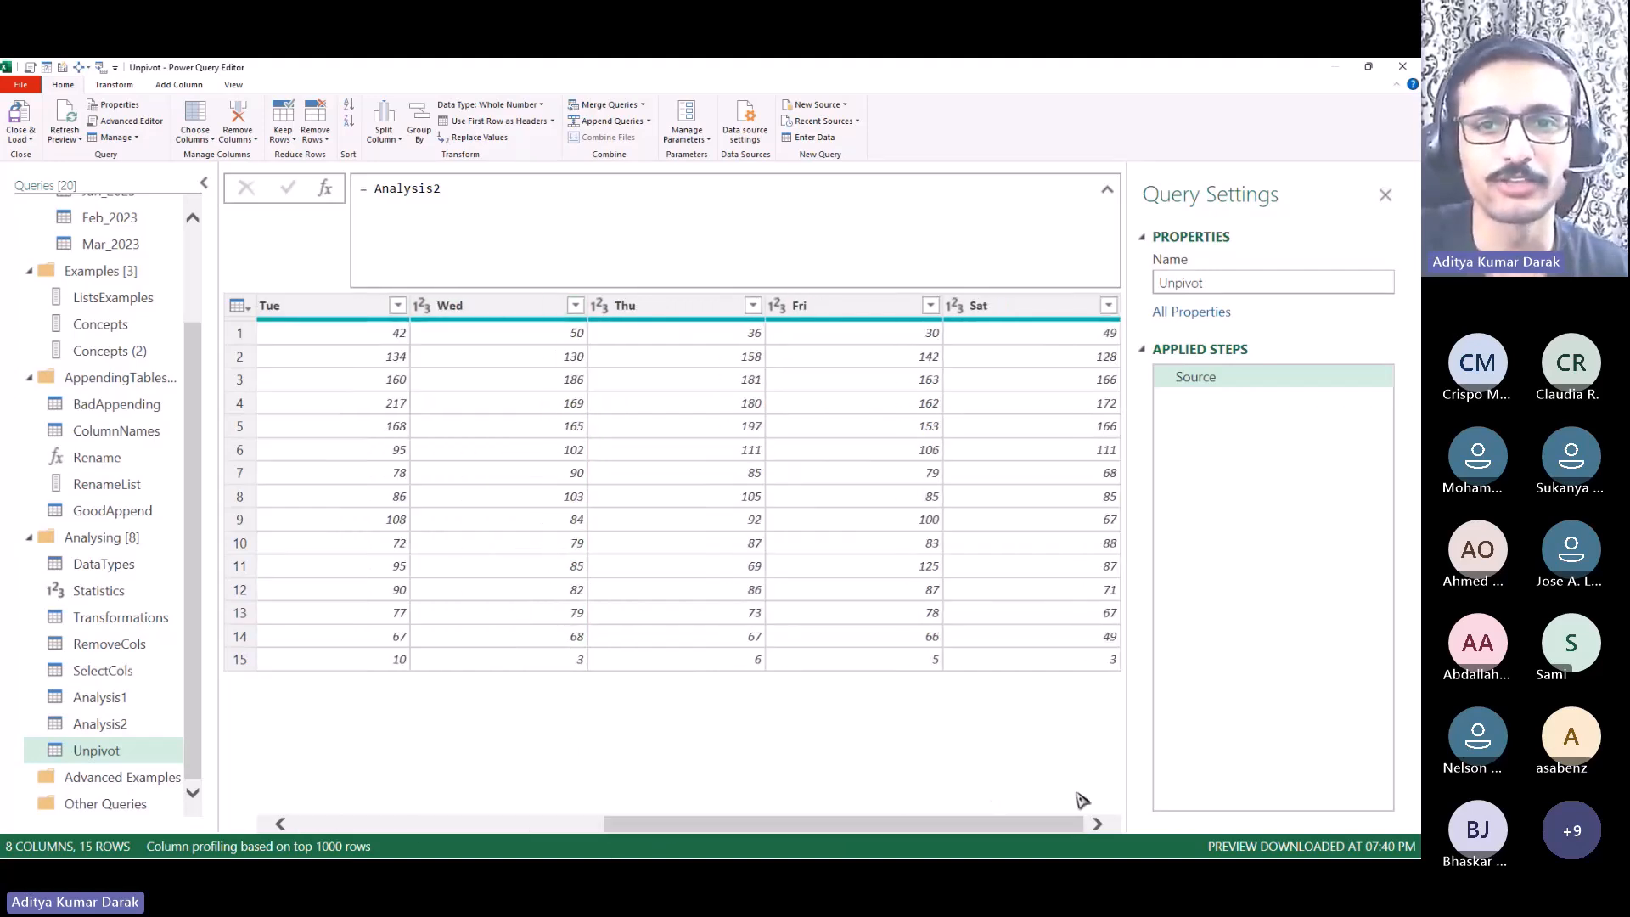
pyautogui.keyDown('shift'); pyautogui.click(1012, 308); pyautogui.keyUp('shift')
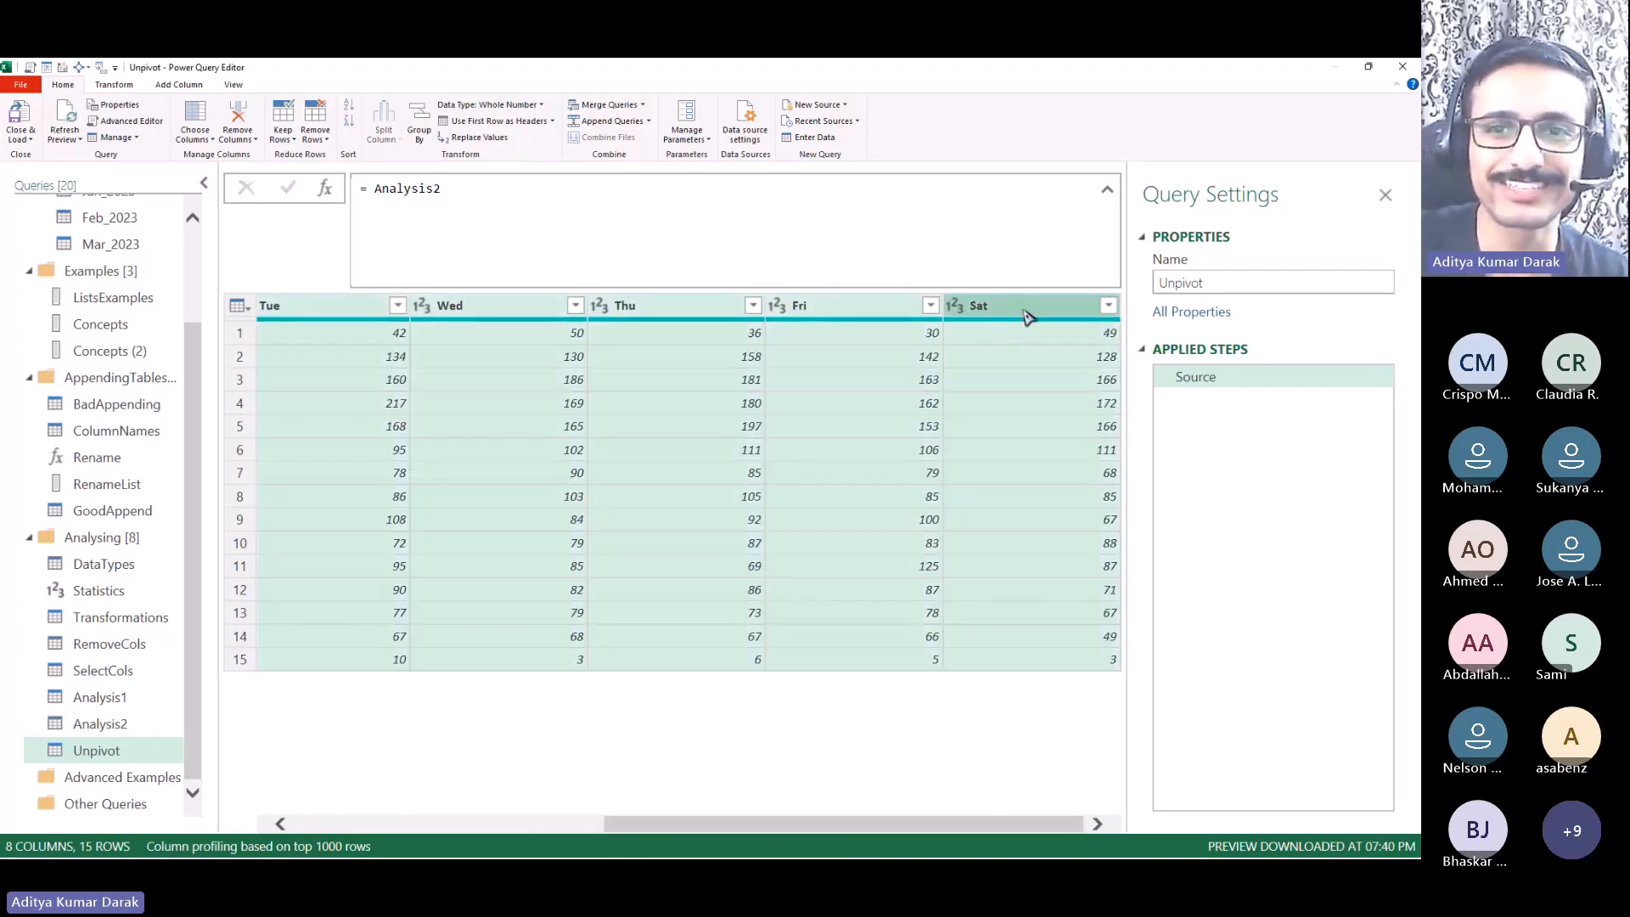
pyautogui.moveTo(872, 822); pyautogui.dragTo(543, 824)
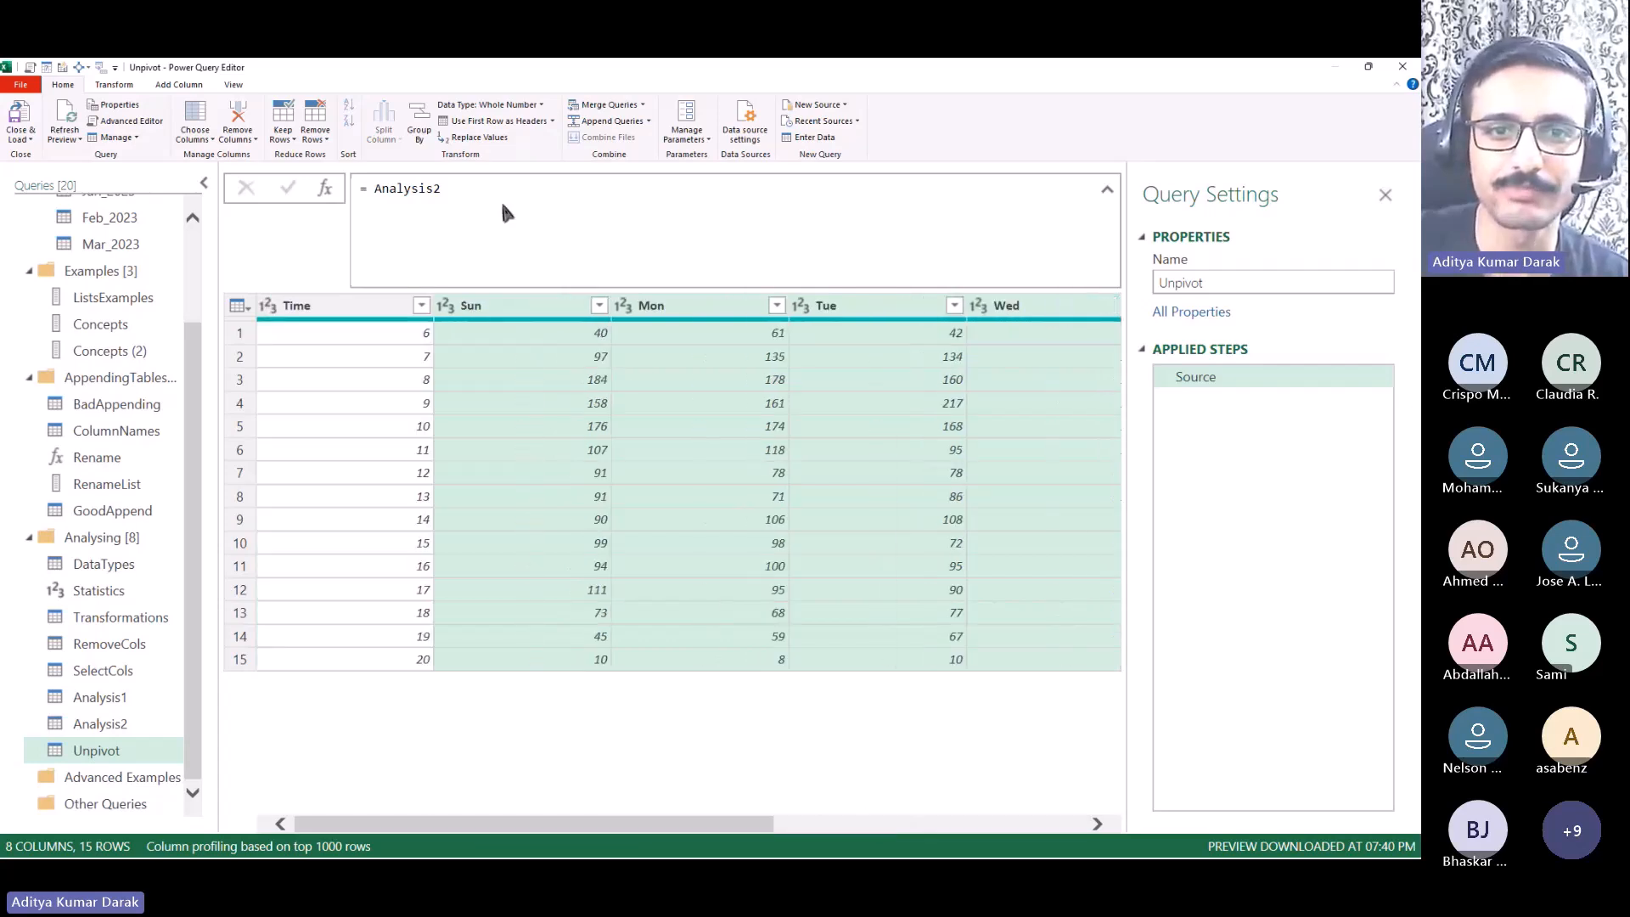
pyautogui.rightClick(509, 306)
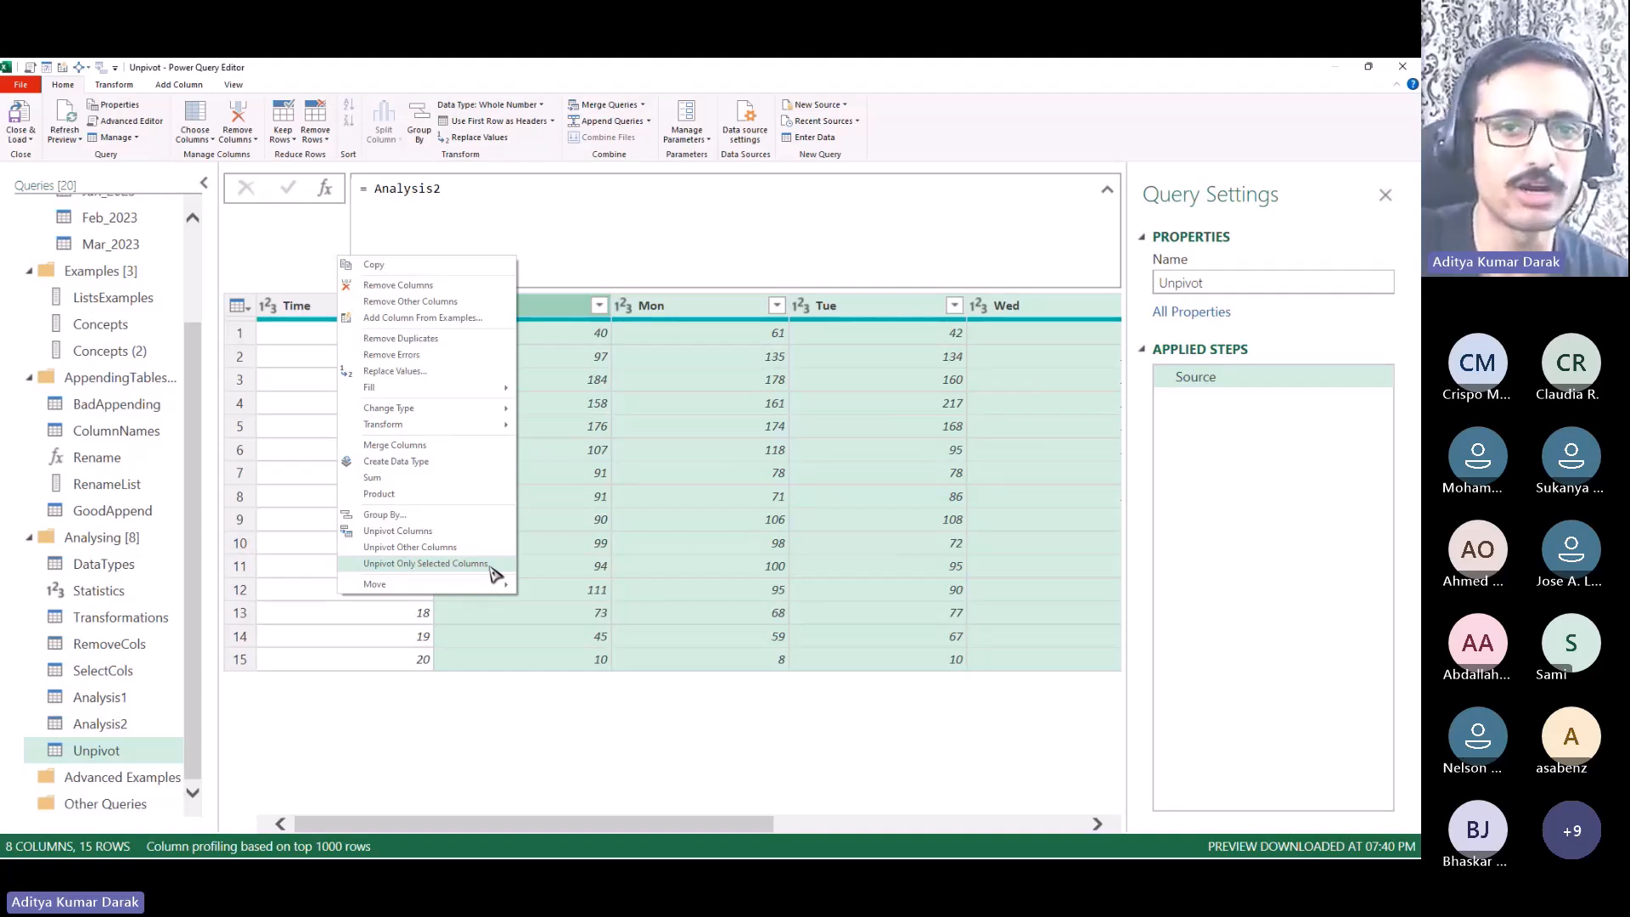
# Step: Compare the Time column with the day columns and review the column options for Time
pyautogui.click(321, 308)
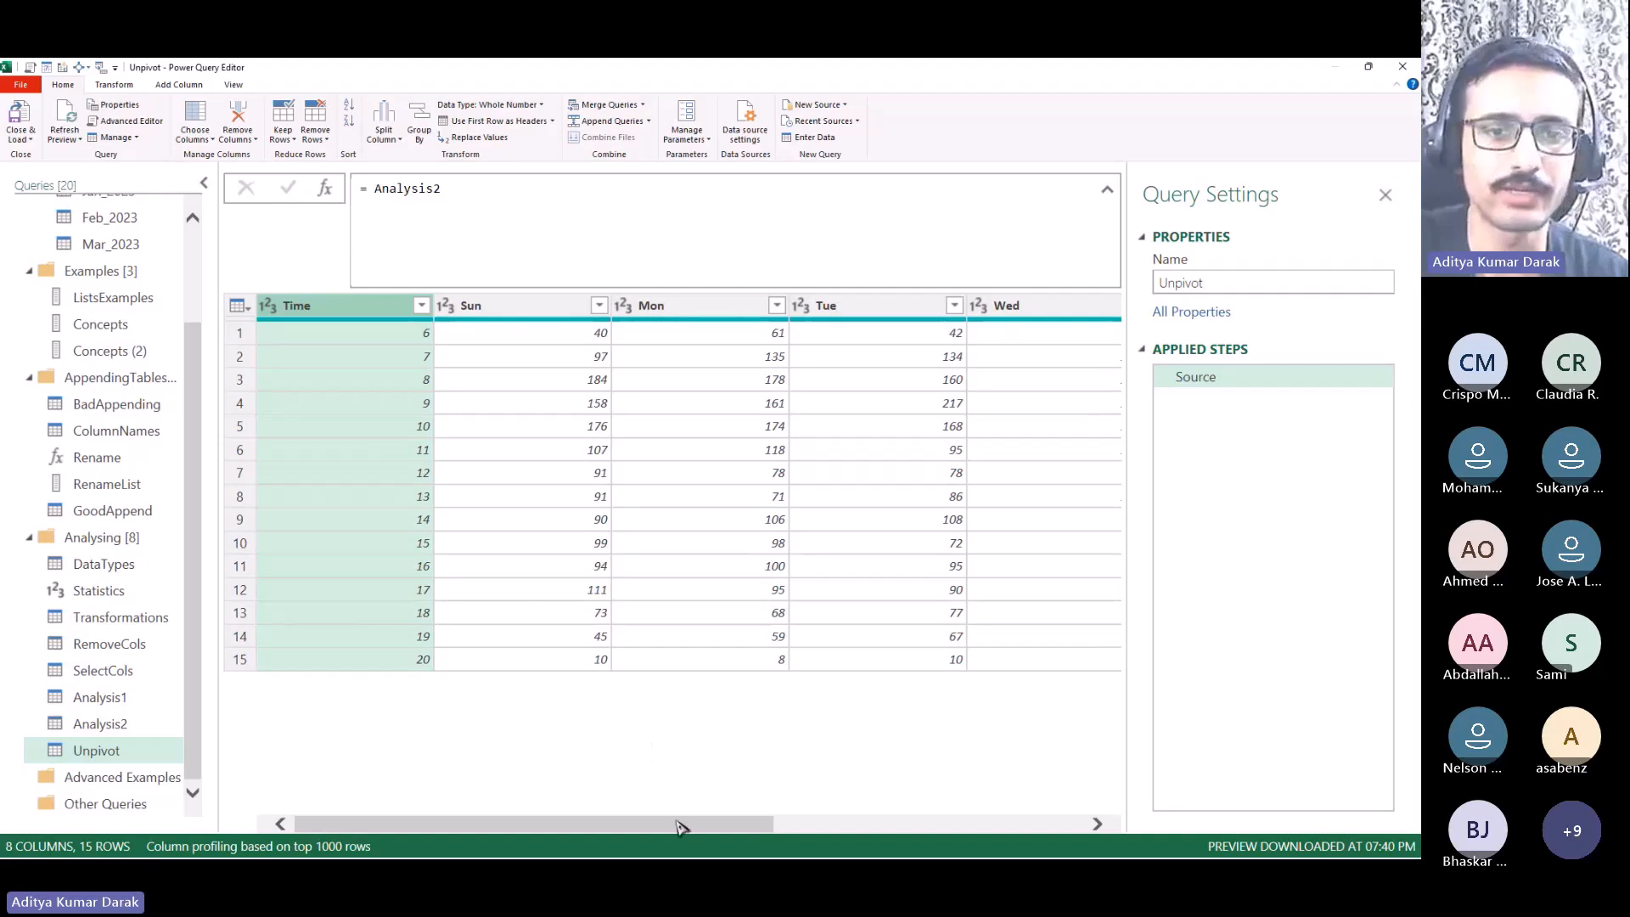
pyautogui.moveTo(683, 827)
pyautogui.mouseDown()
pyautogui.moveTo(1012, 830)
pyautogui.moveTo(700, 828)
pyautogui.mouseUp()
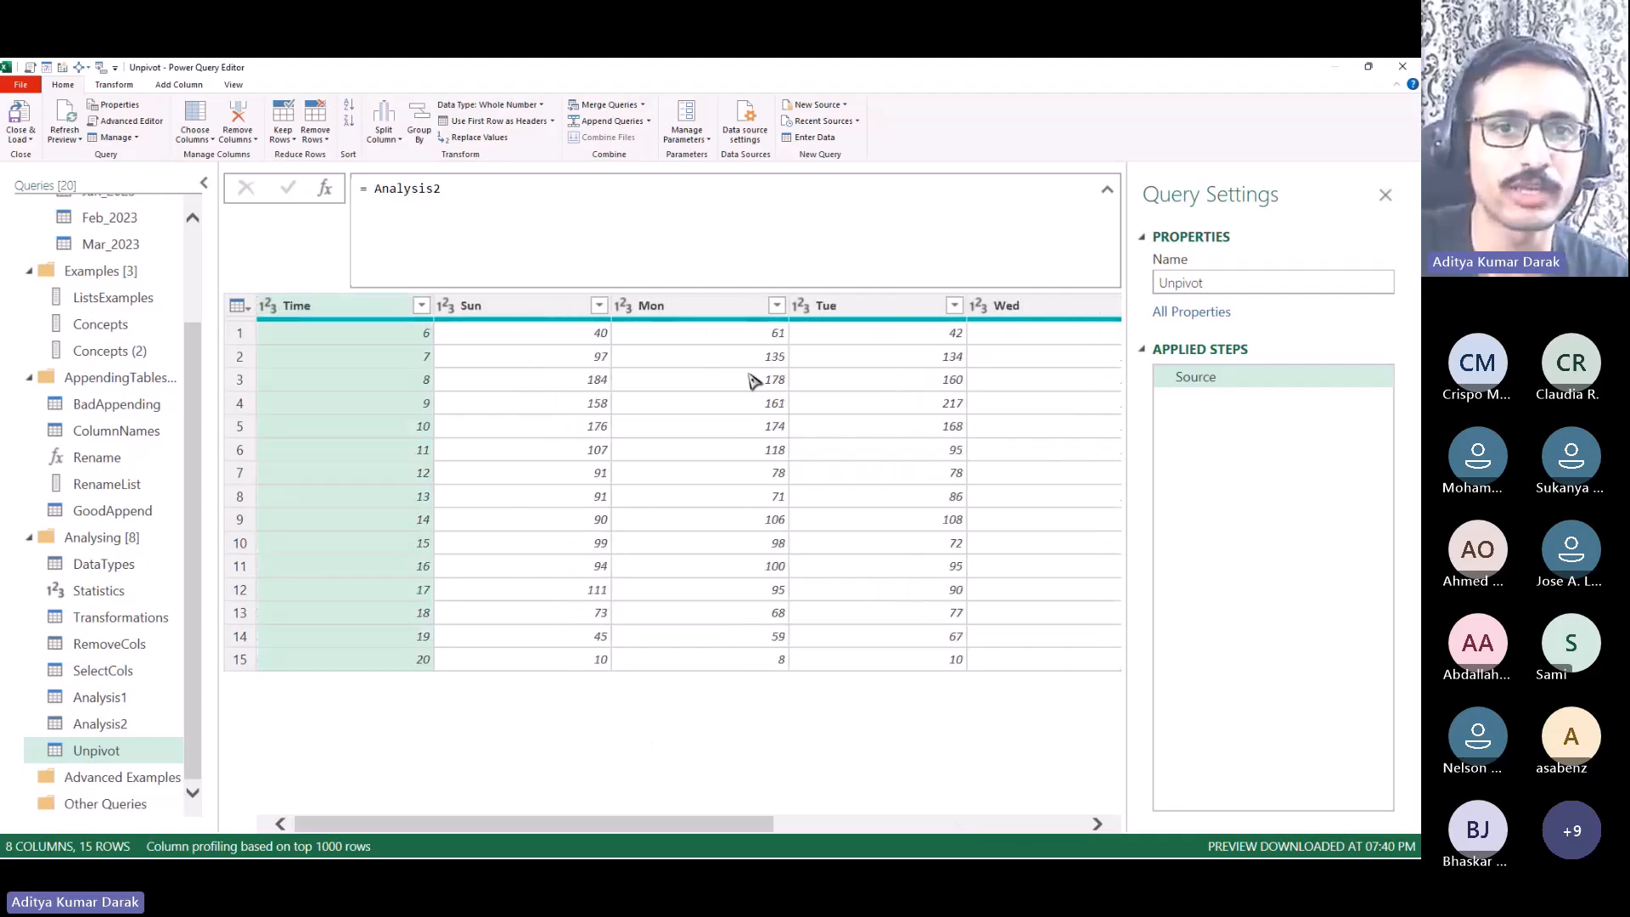
pyautogui.click(788, 824)
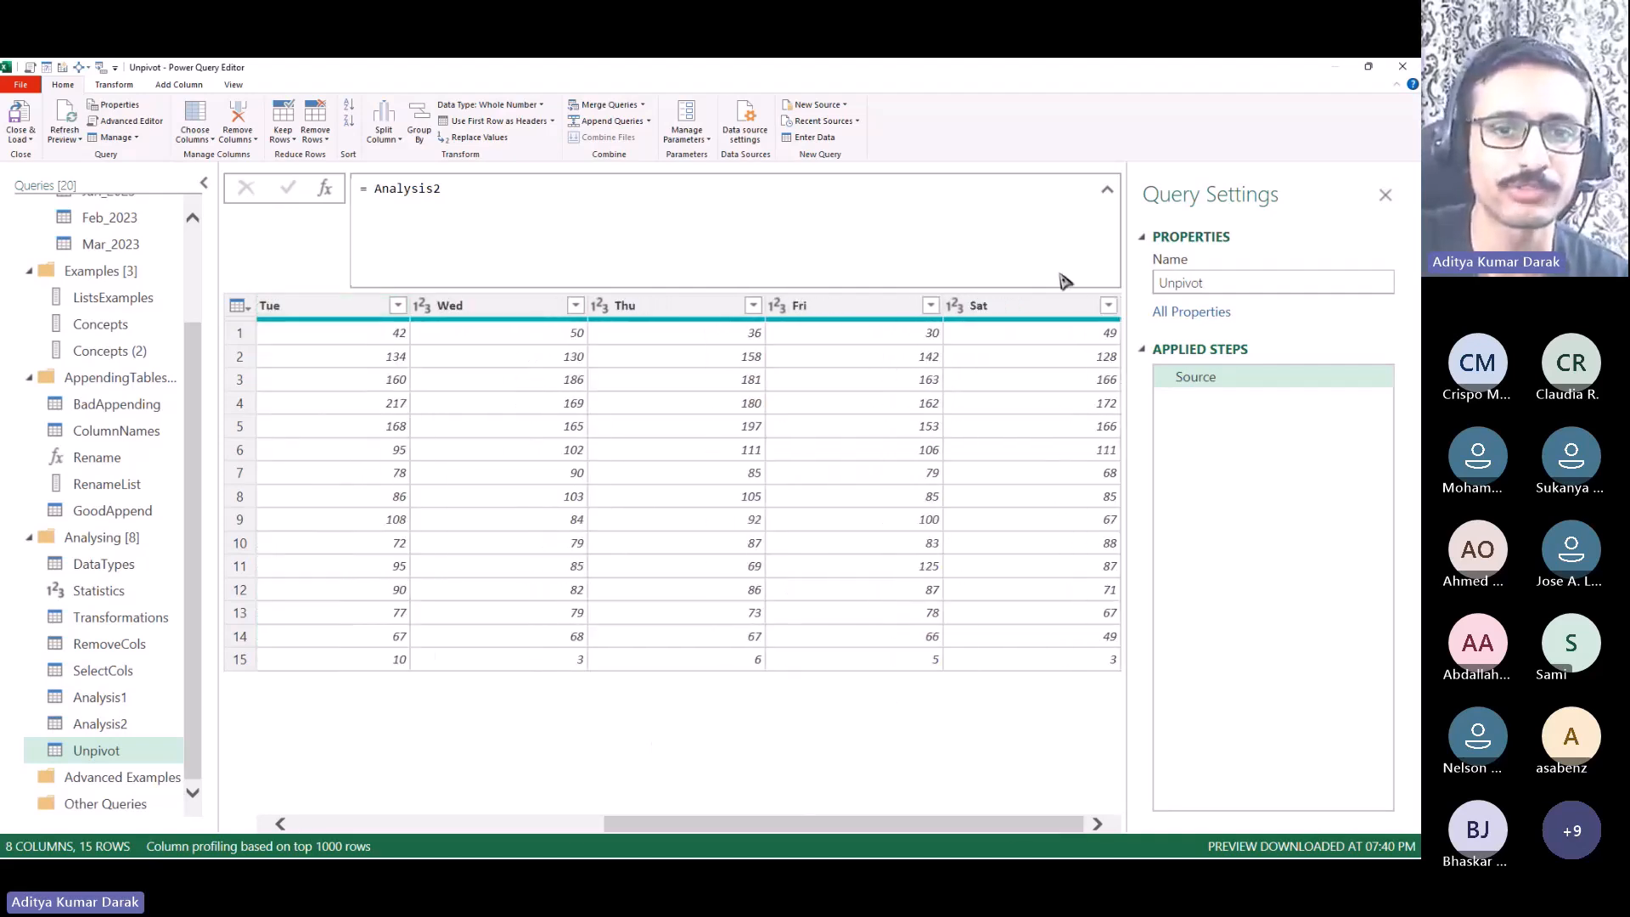
pyautogui.moveTo(790, 825); pyautogui.dragTo(388, 824)
pyautogui.click(334, 314)
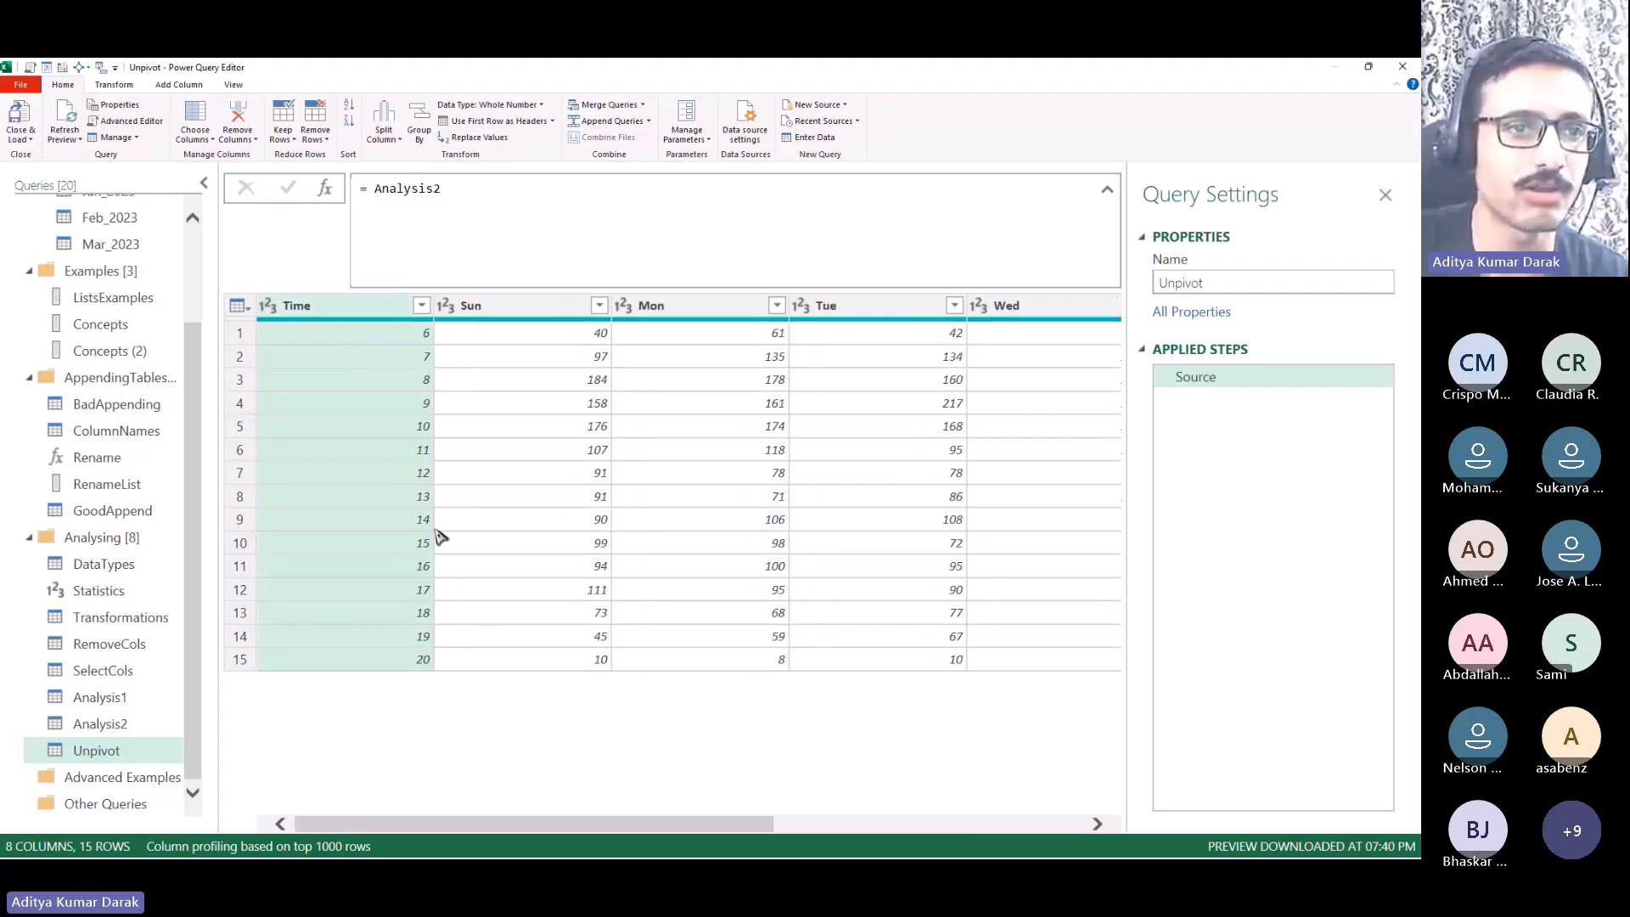
pyautogui.rightClick(393, 313)
# Step: Unpivot only the selected columns from Sun through Sat in the Unpivot query
pyautogui.click(536, 314)
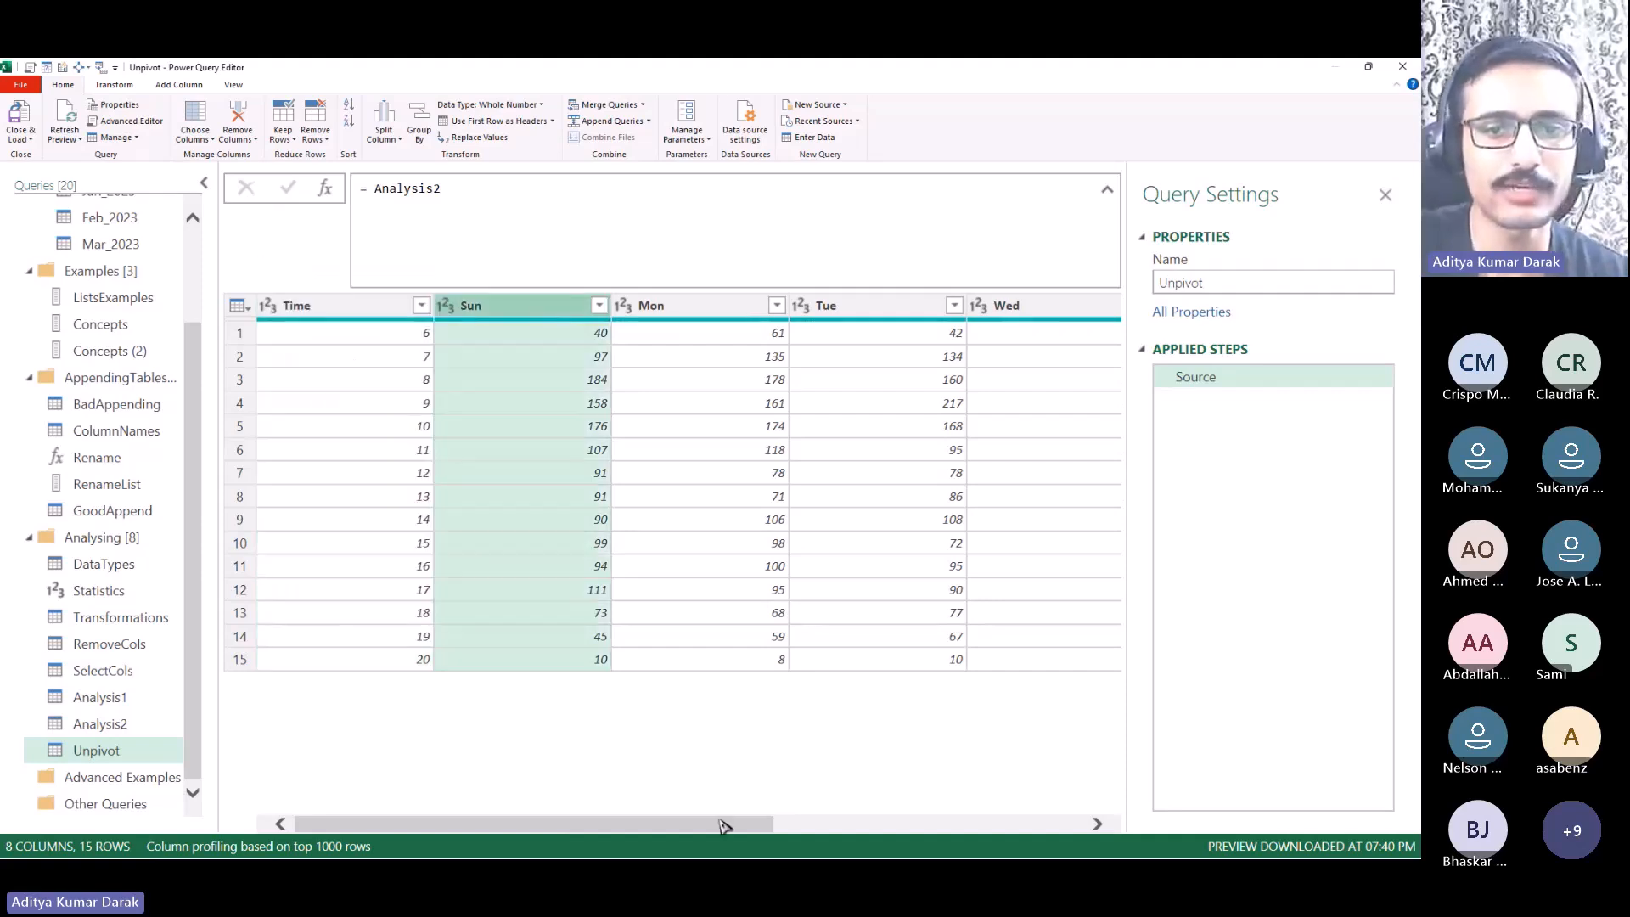
pyautogui.hscroll(5, 679, 475)
pyautogui.keyDown('shift'); pyautogui.click(1053, 310); pyautogui.keyUp('shift')
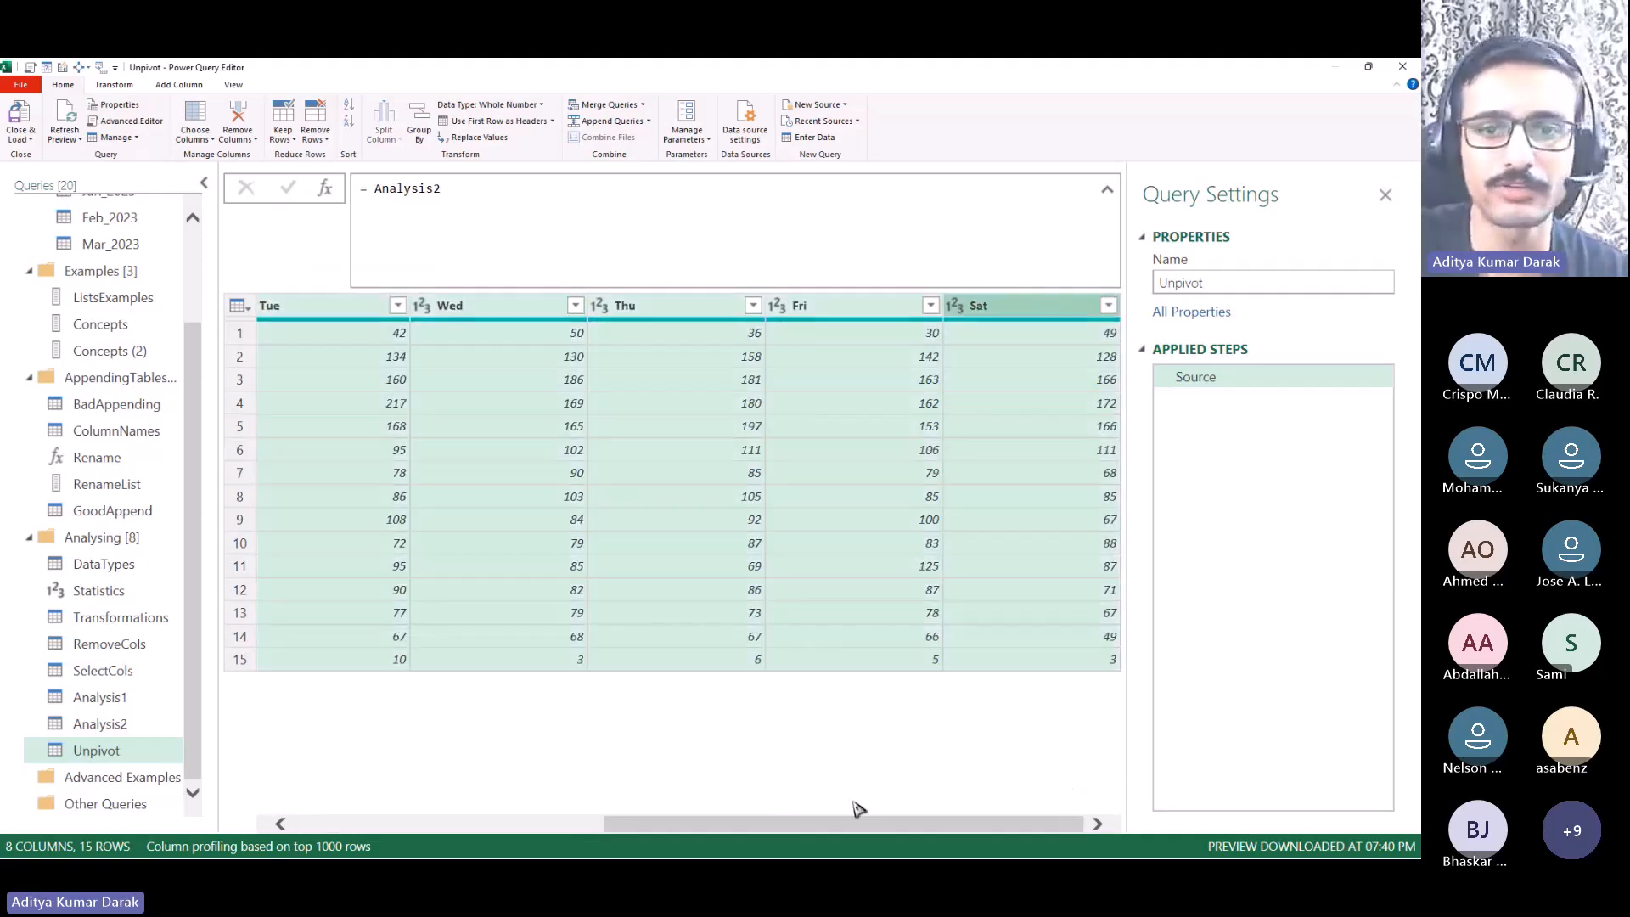
pyautogui.moveTo(850, 825); pyautogui.dragTo(539, 825)
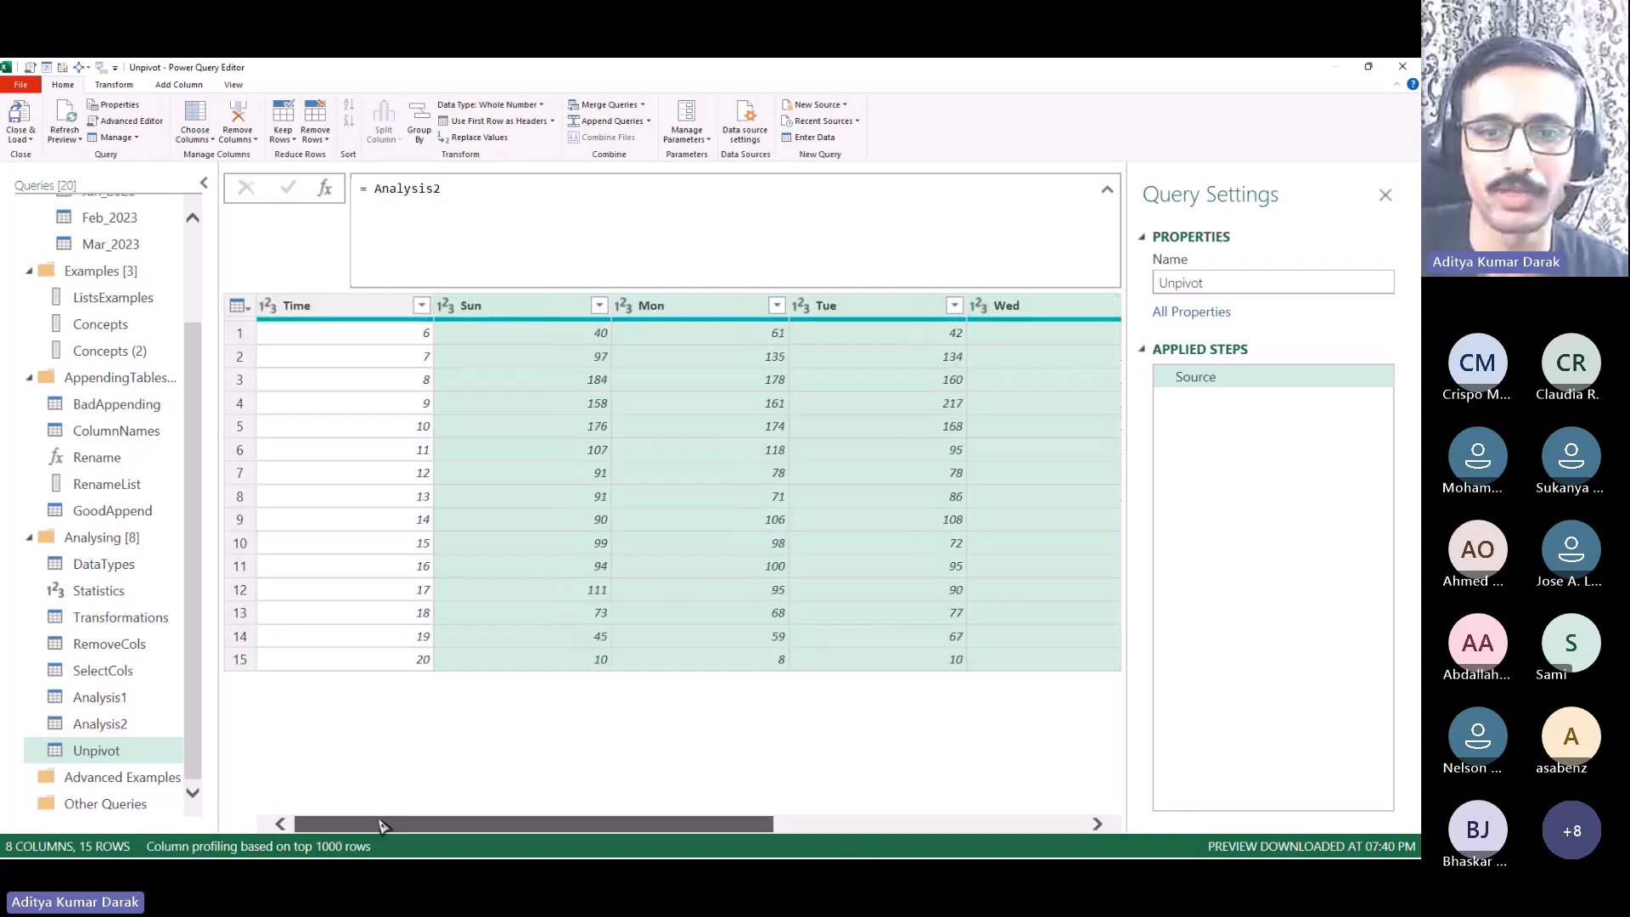
pyautogui.rightClick(513, 312)
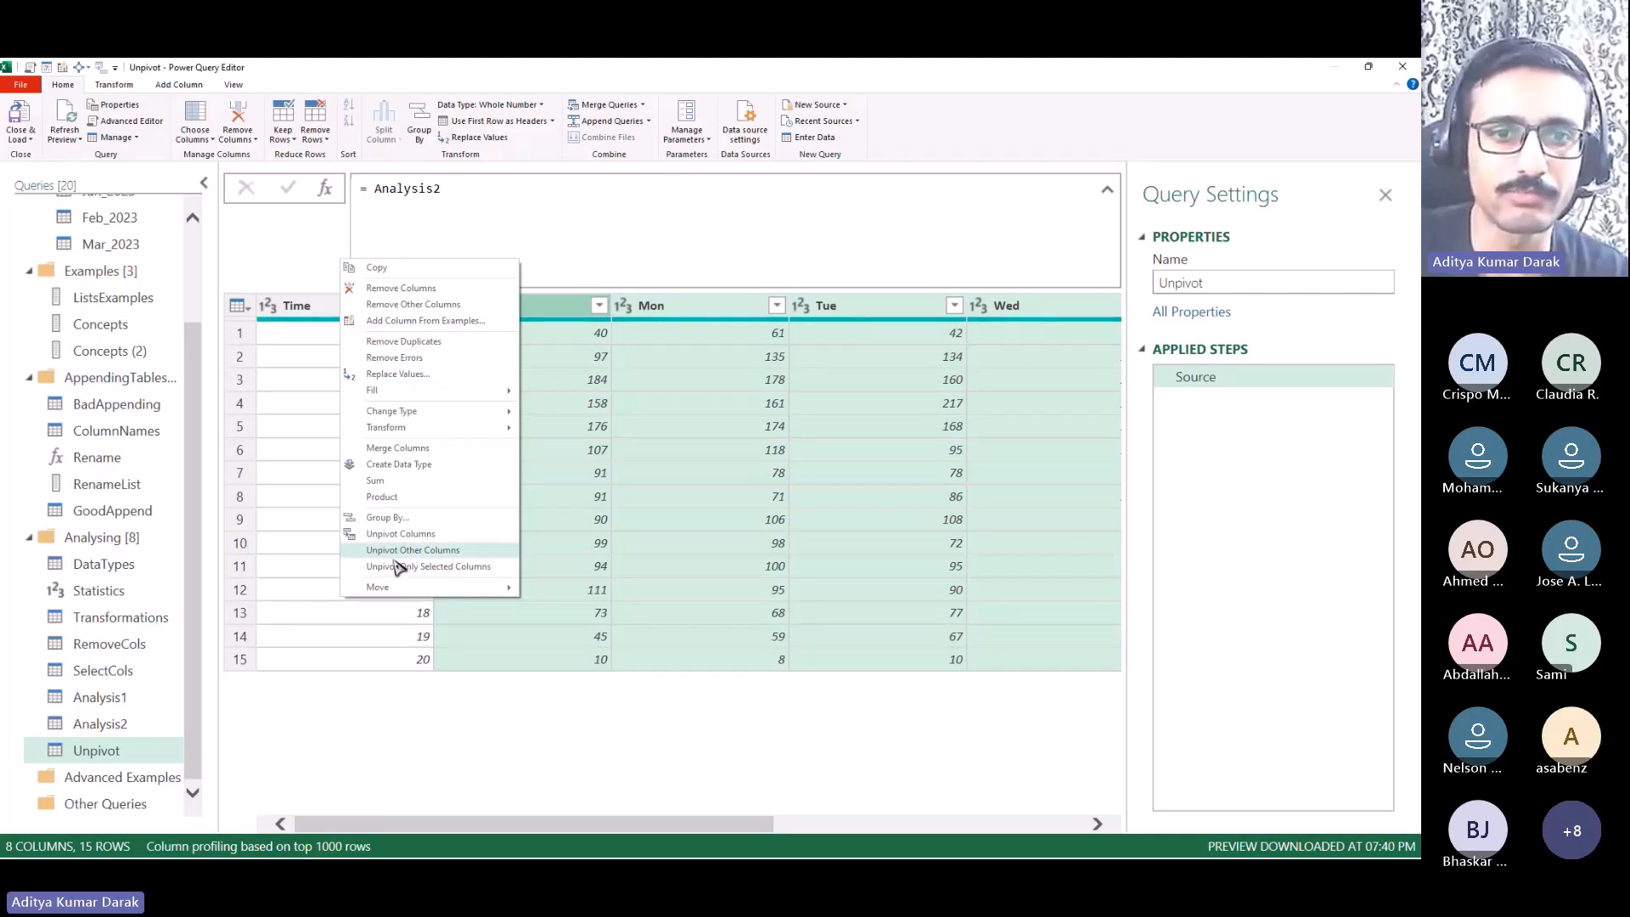
pyautogui.click(441, 567)
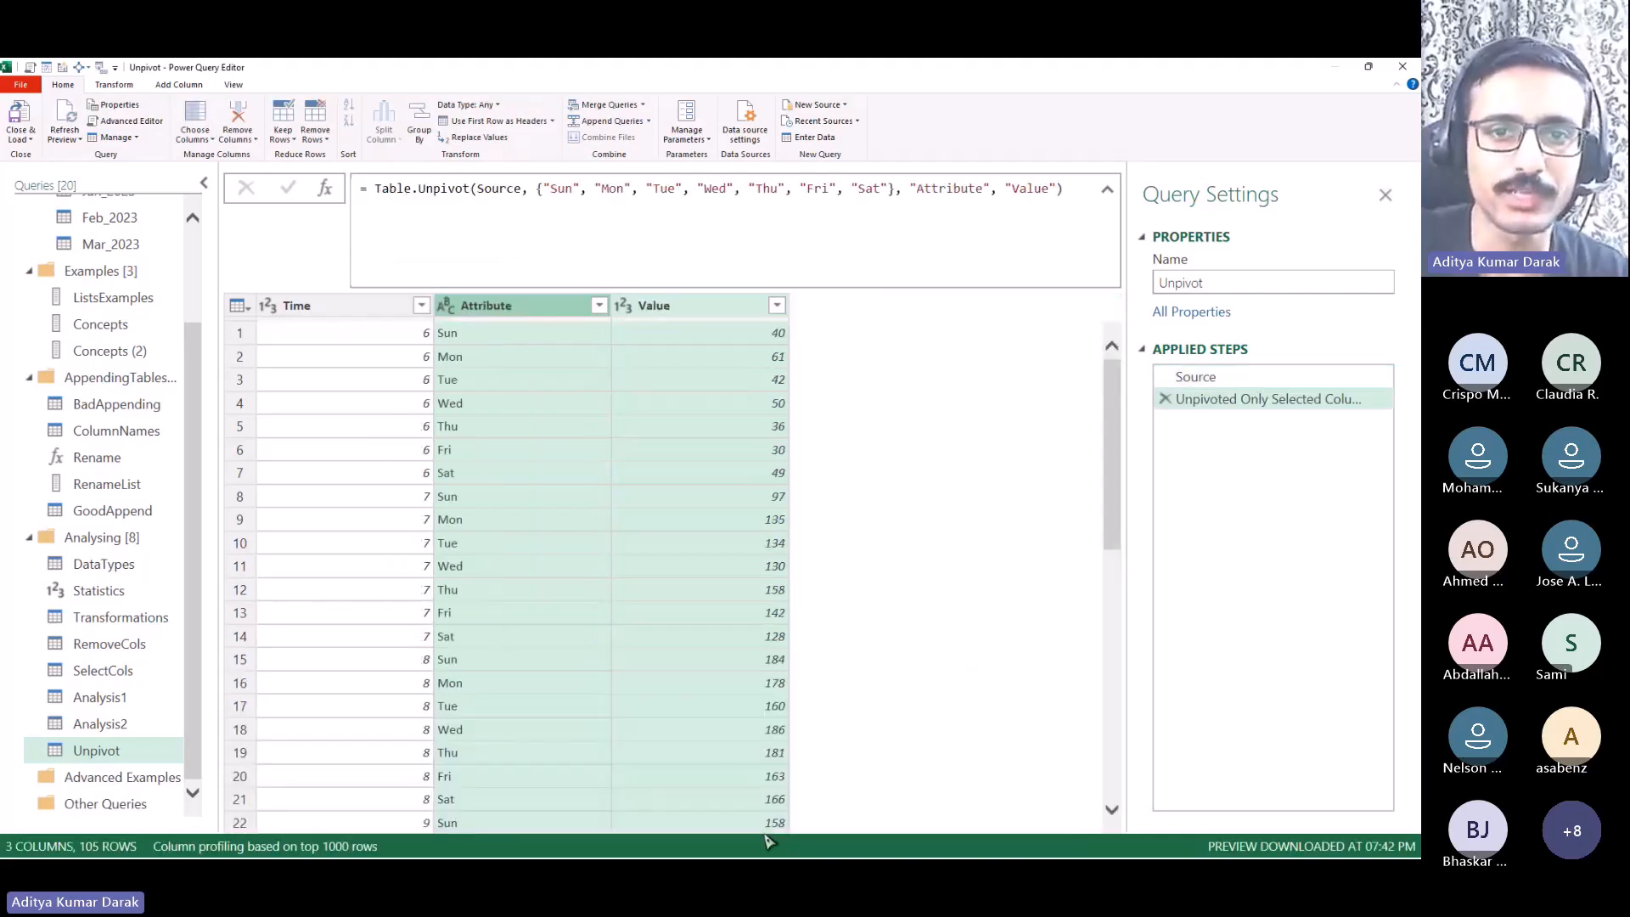
# Step: Examine the list of day column names, "Sun" to "Sat", in the Table.Unpivot formula
pyautogui.click(516, 380)
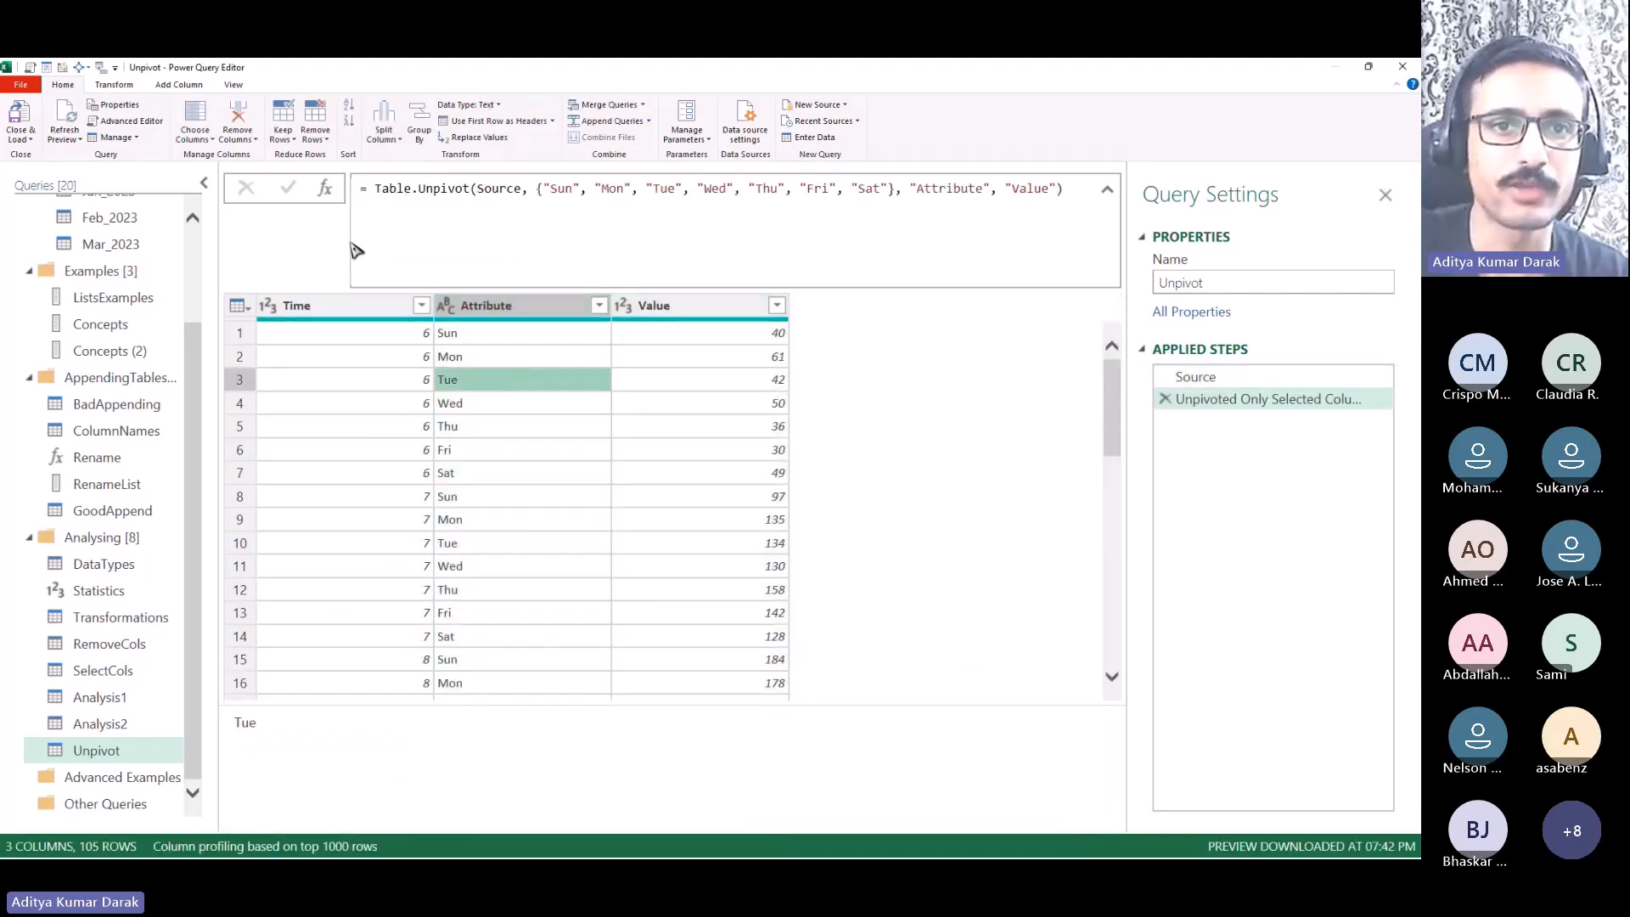
pyautogui.moveTo(536, 188); pyautogui.dragTo(898, 190)
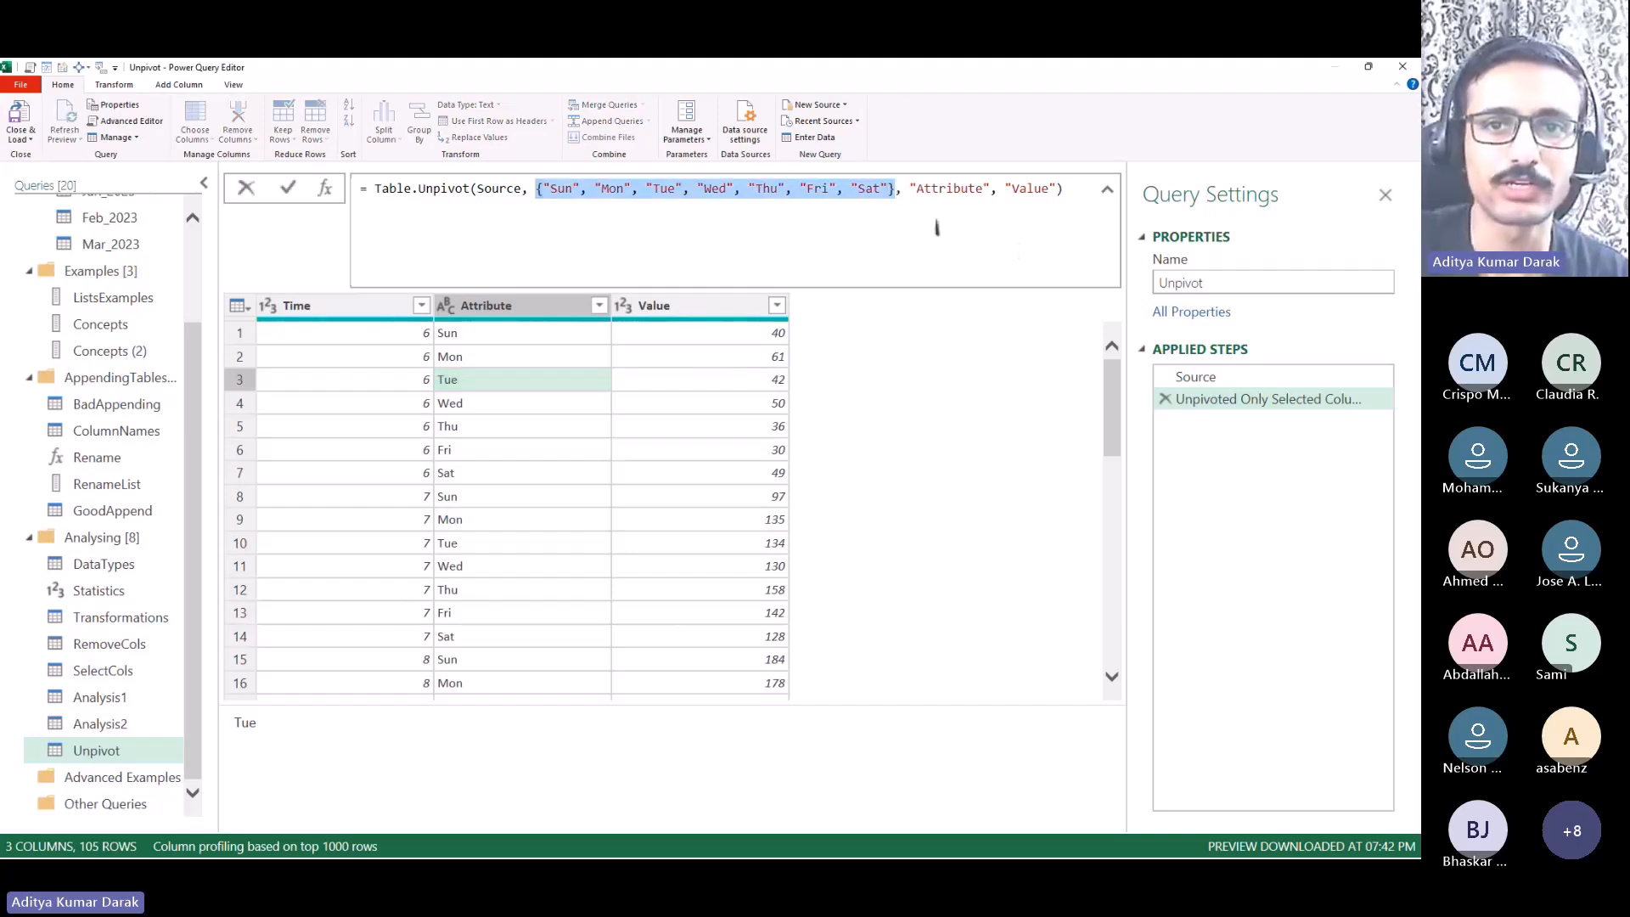
pyautogui.click(912, 189)
pyautogui.moveTo(895, 194); pyautogui.dragTo(523, 188)
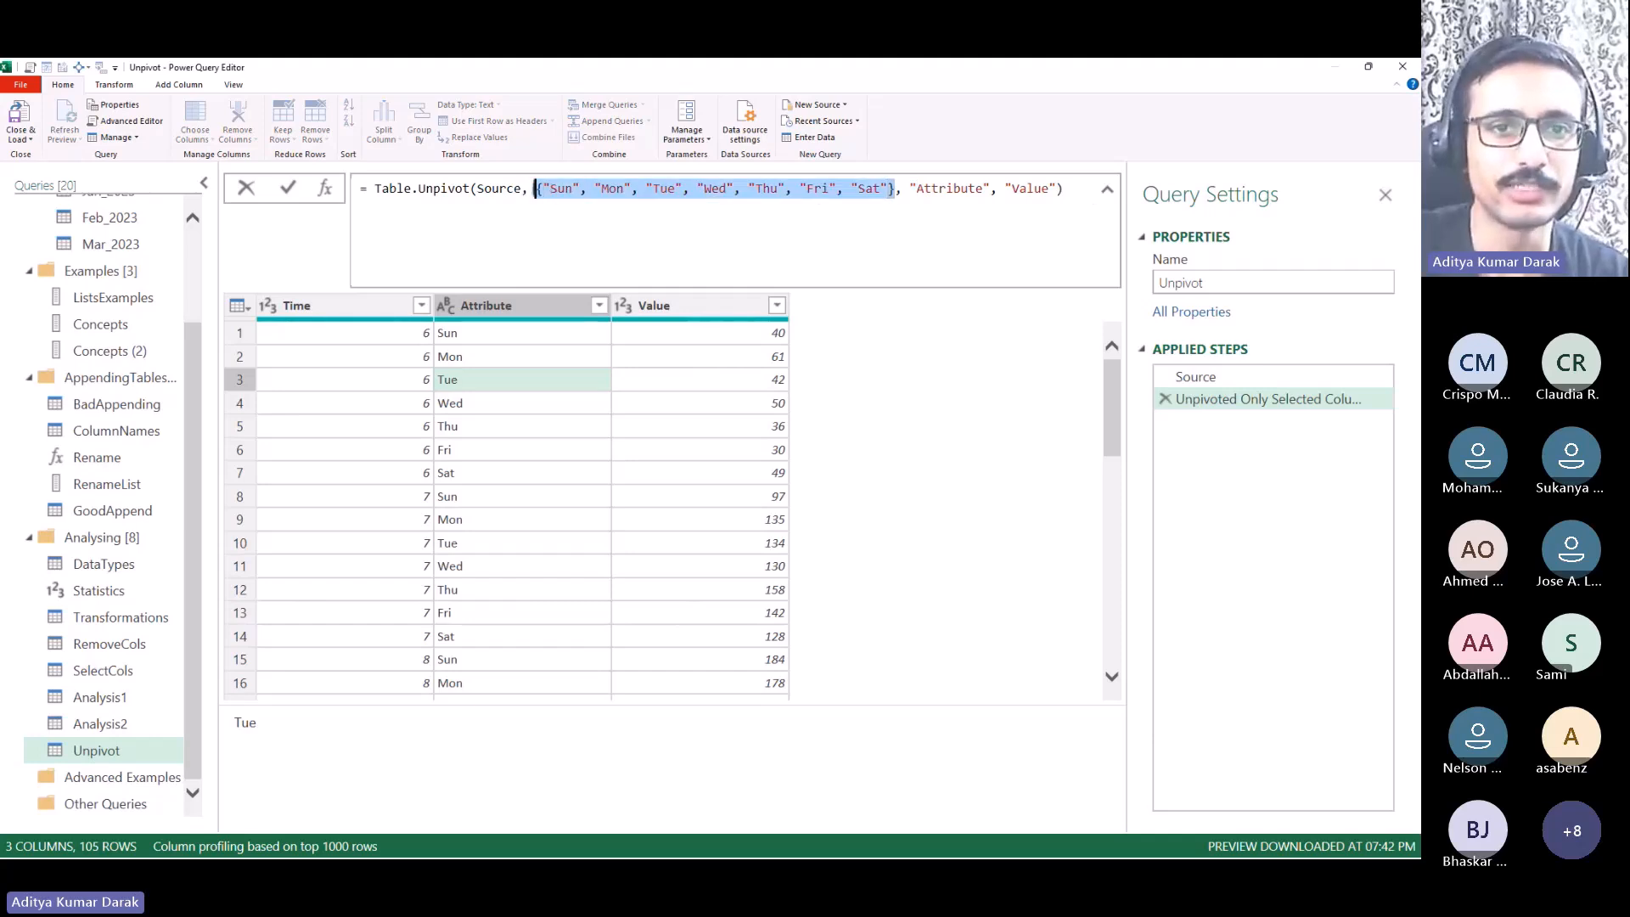
pyautogui.click(916, 203)
# Step: Edit the Table.Unpivot formula to name the attribute column Day and the value column Qty, and check the resulting rows
pyautogui.doubleClick(955, 194)
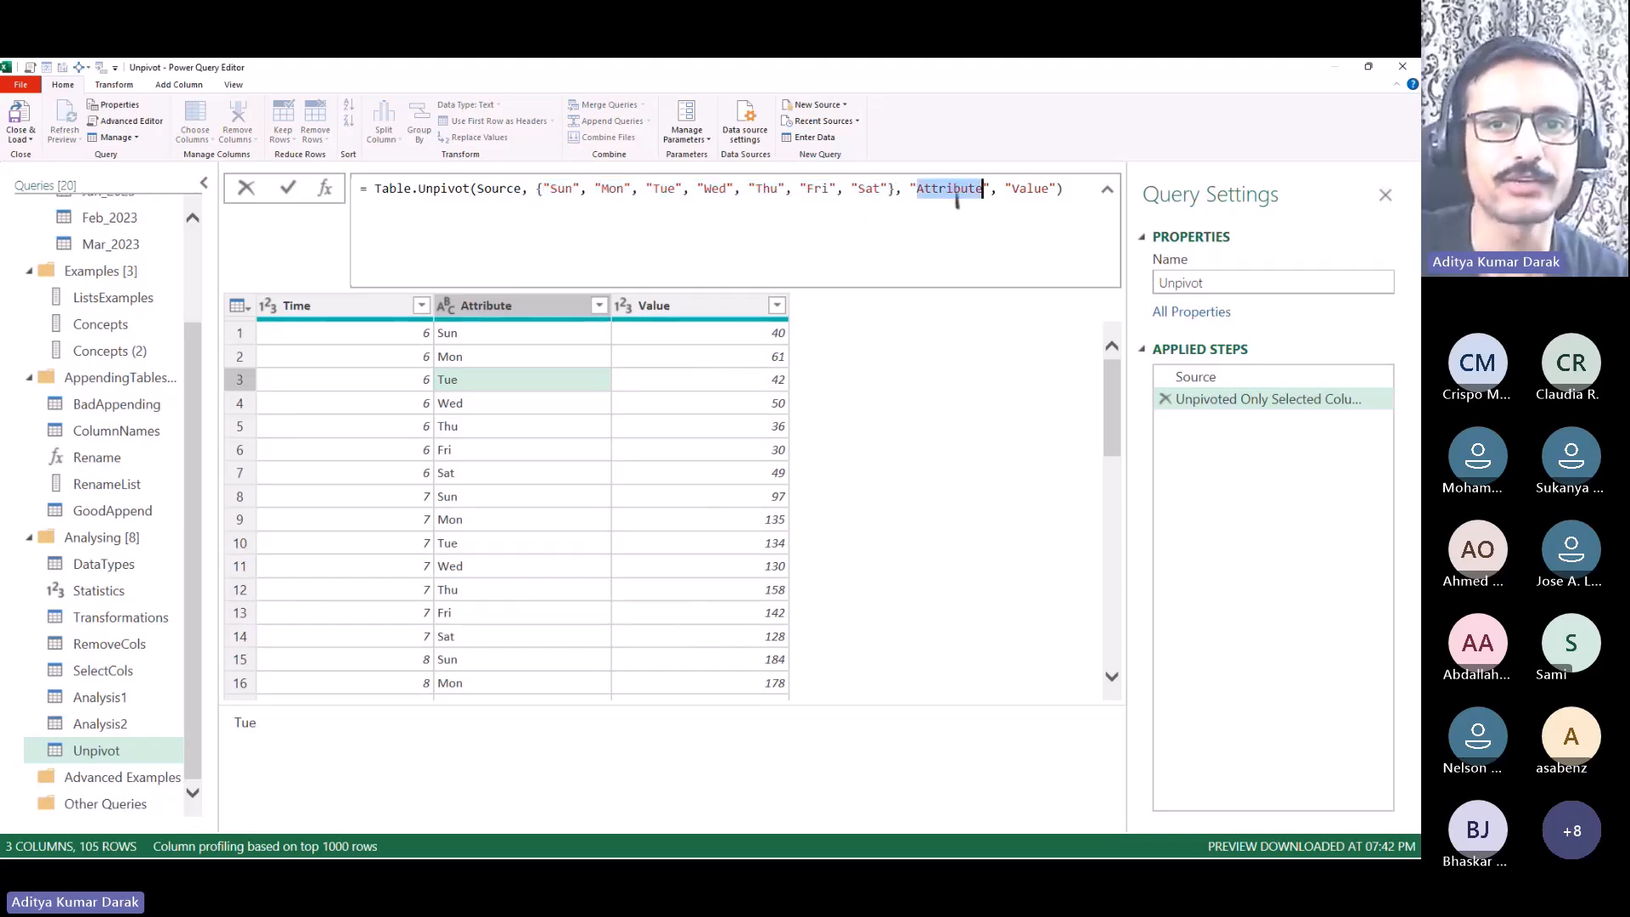
pyautogui.write('Day')
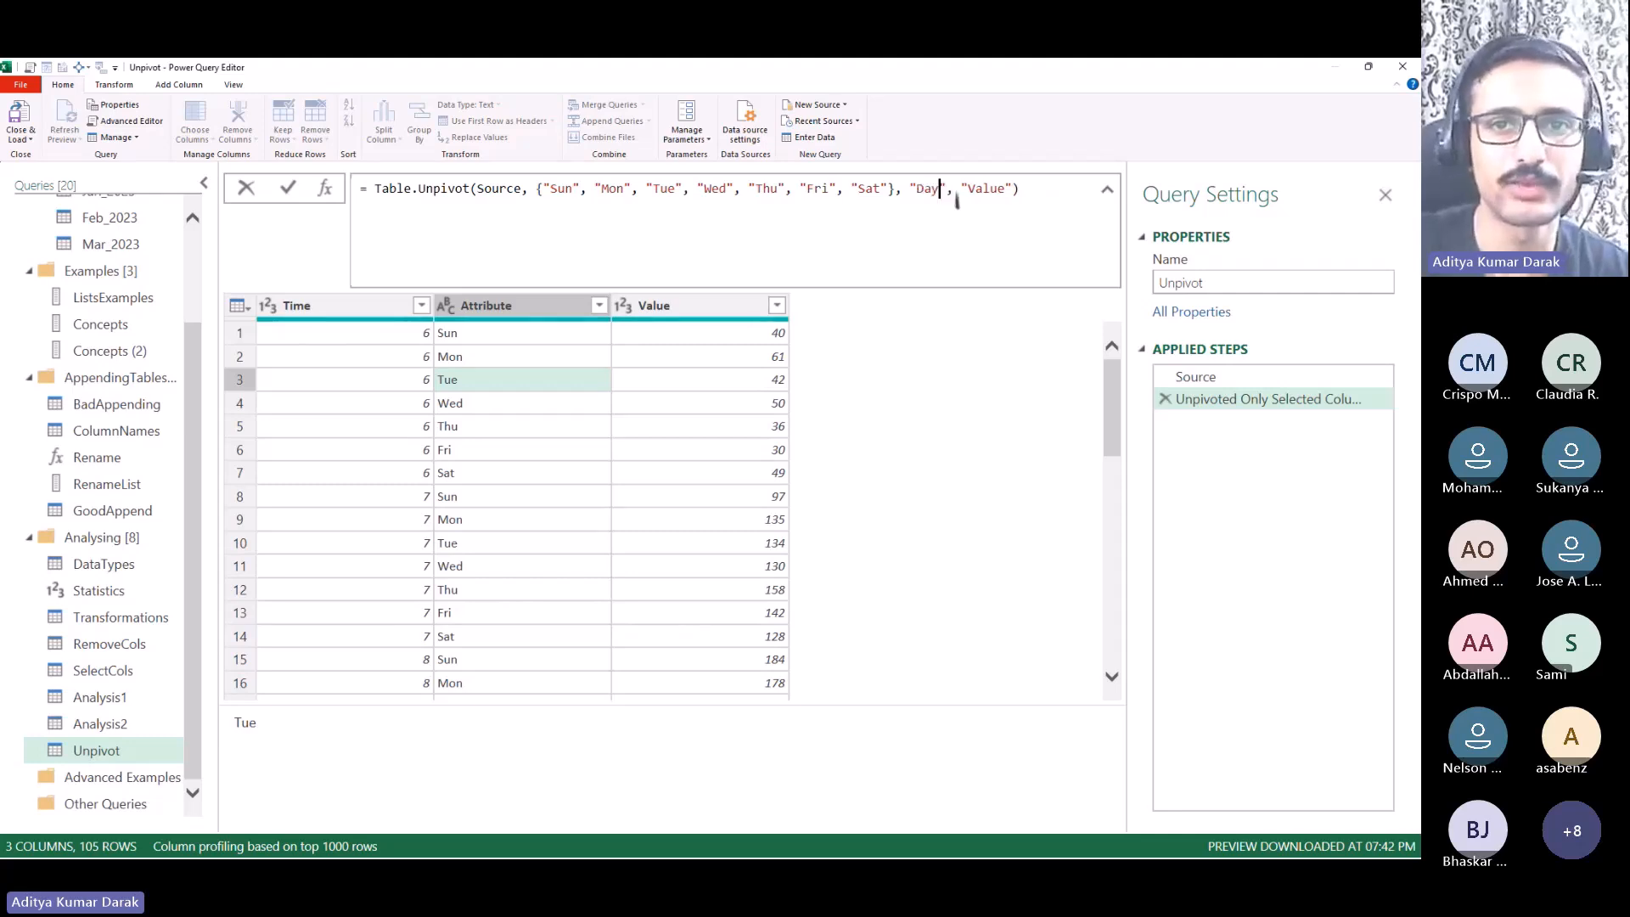
pyautogui.doubleClick(998, 194)
pyautogui.write('Qt')
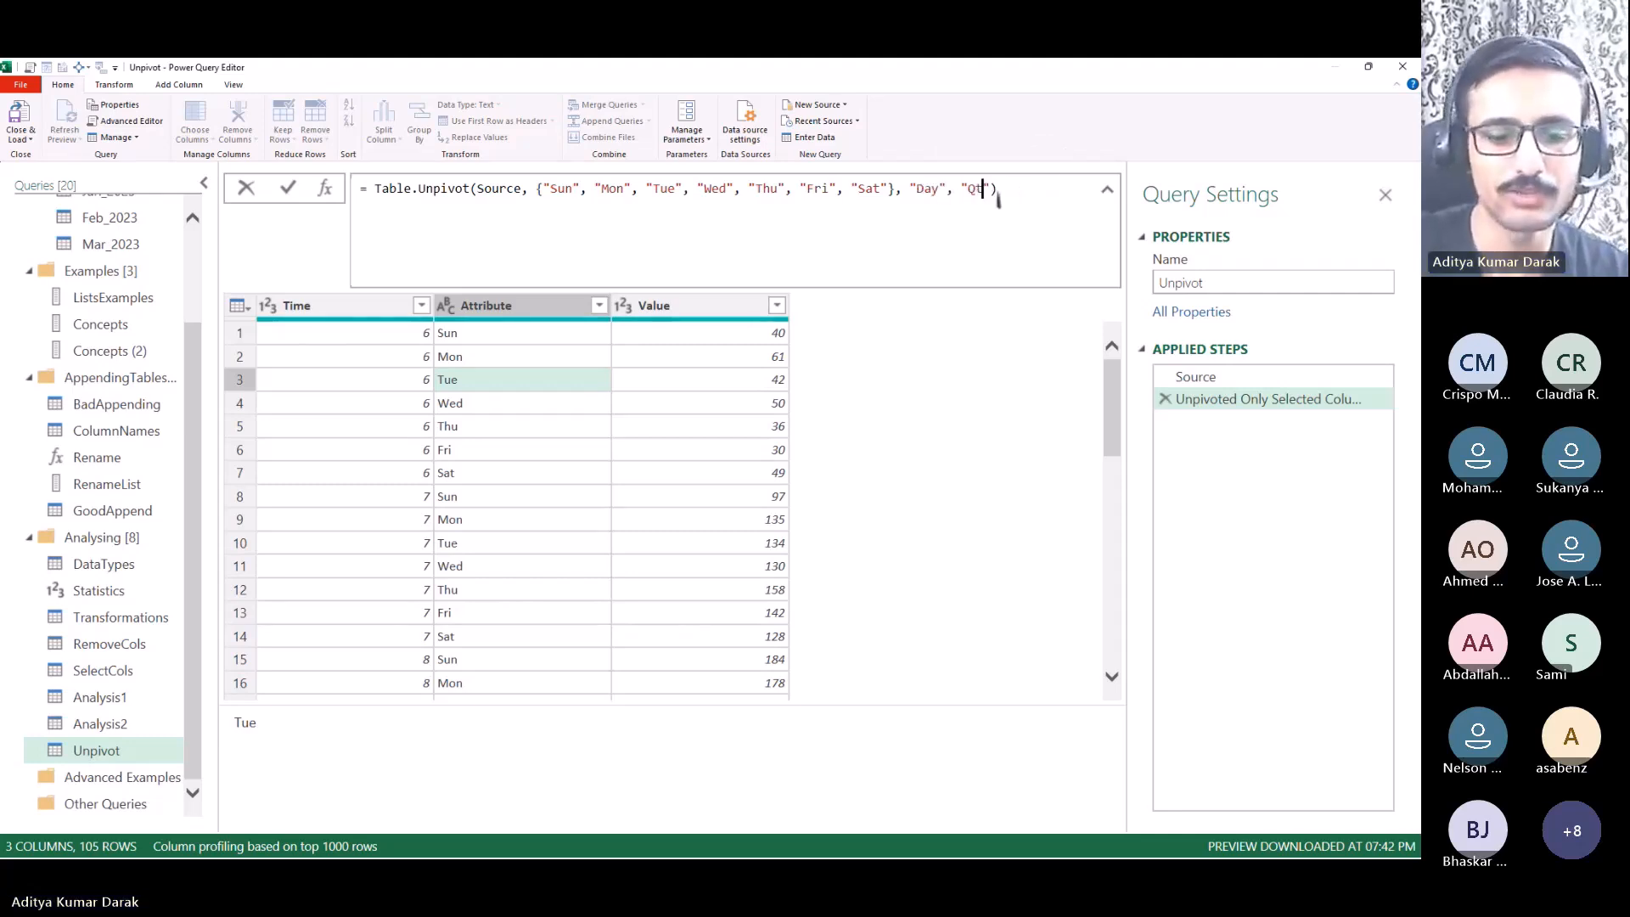
pyautogui.write('y')
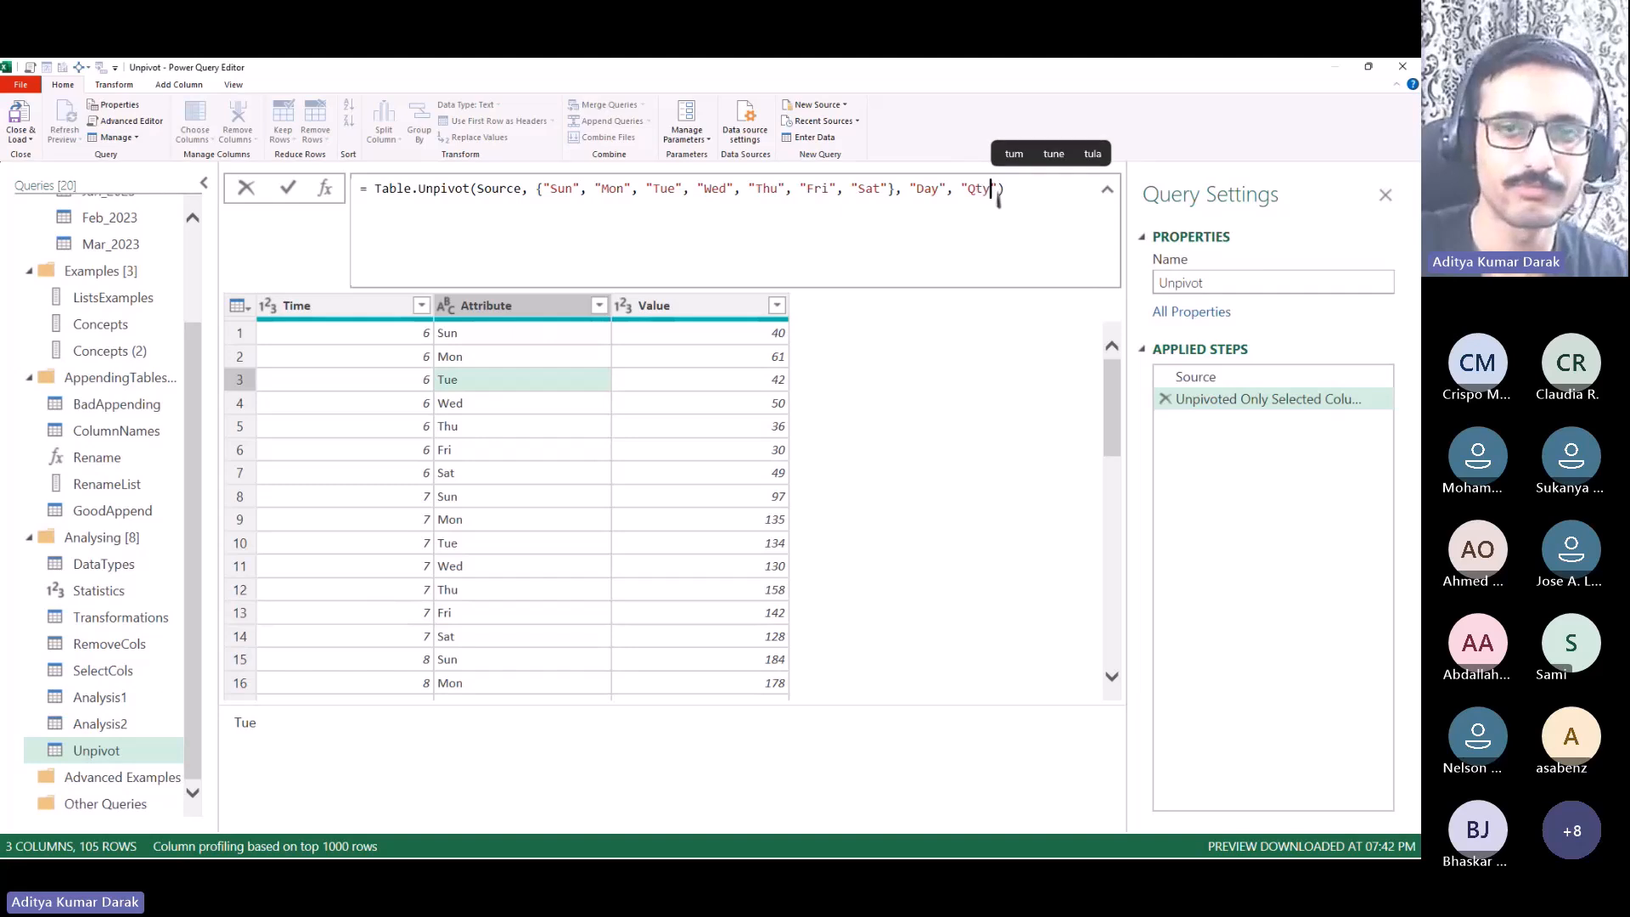
pyautogui.press('Return')
pyautogui.click(422, 390)
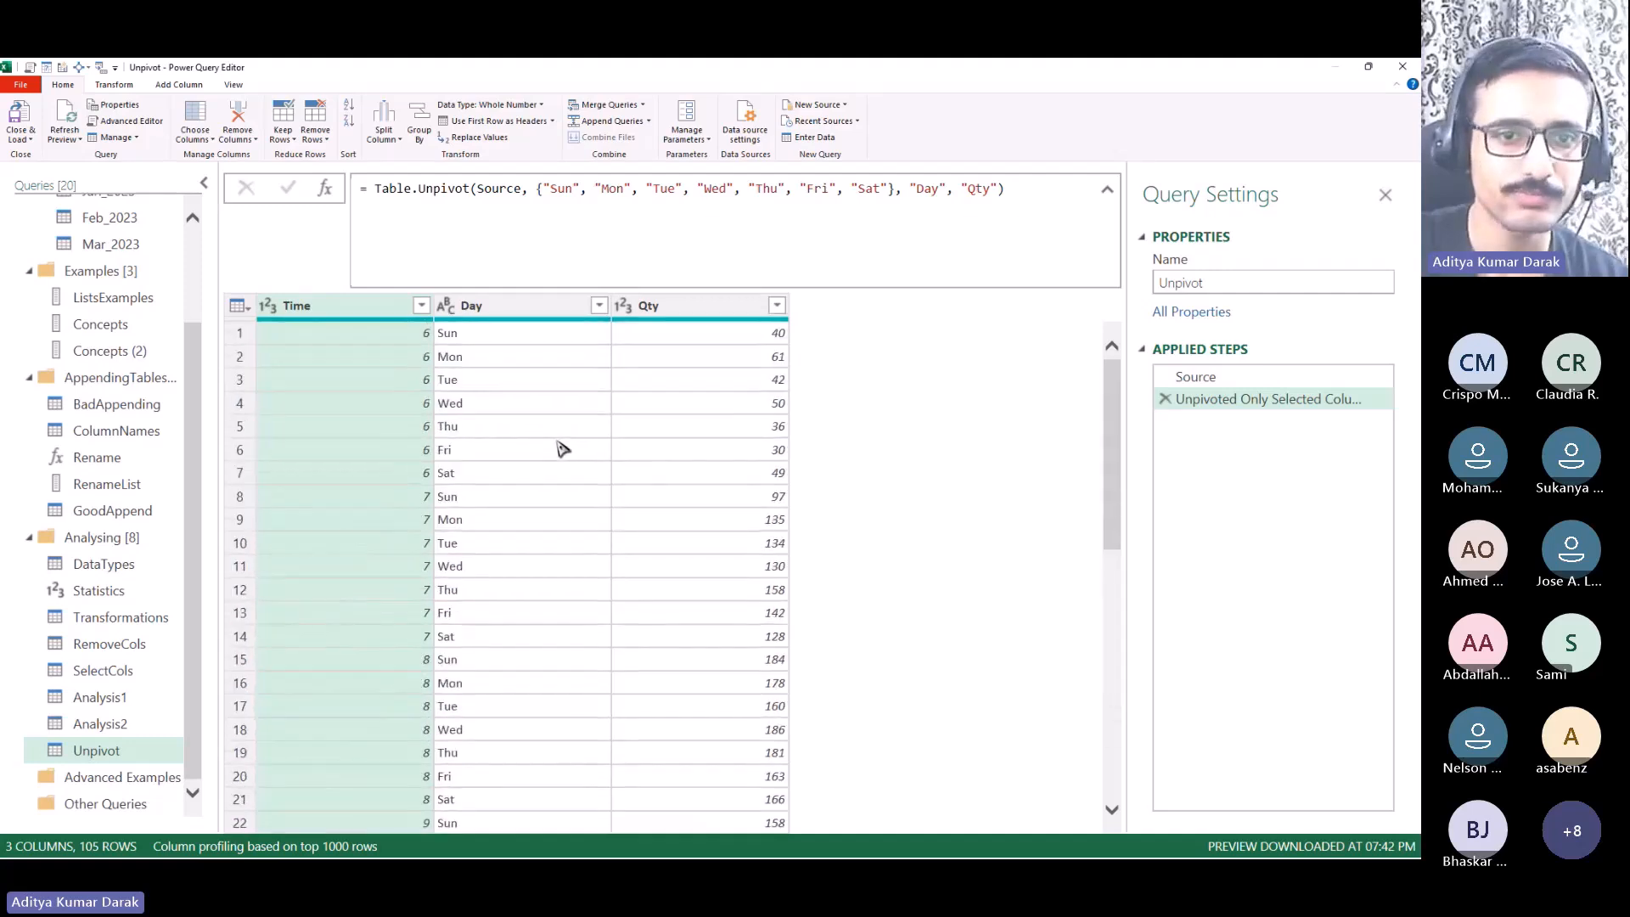
pyautogui.click(414, 337)
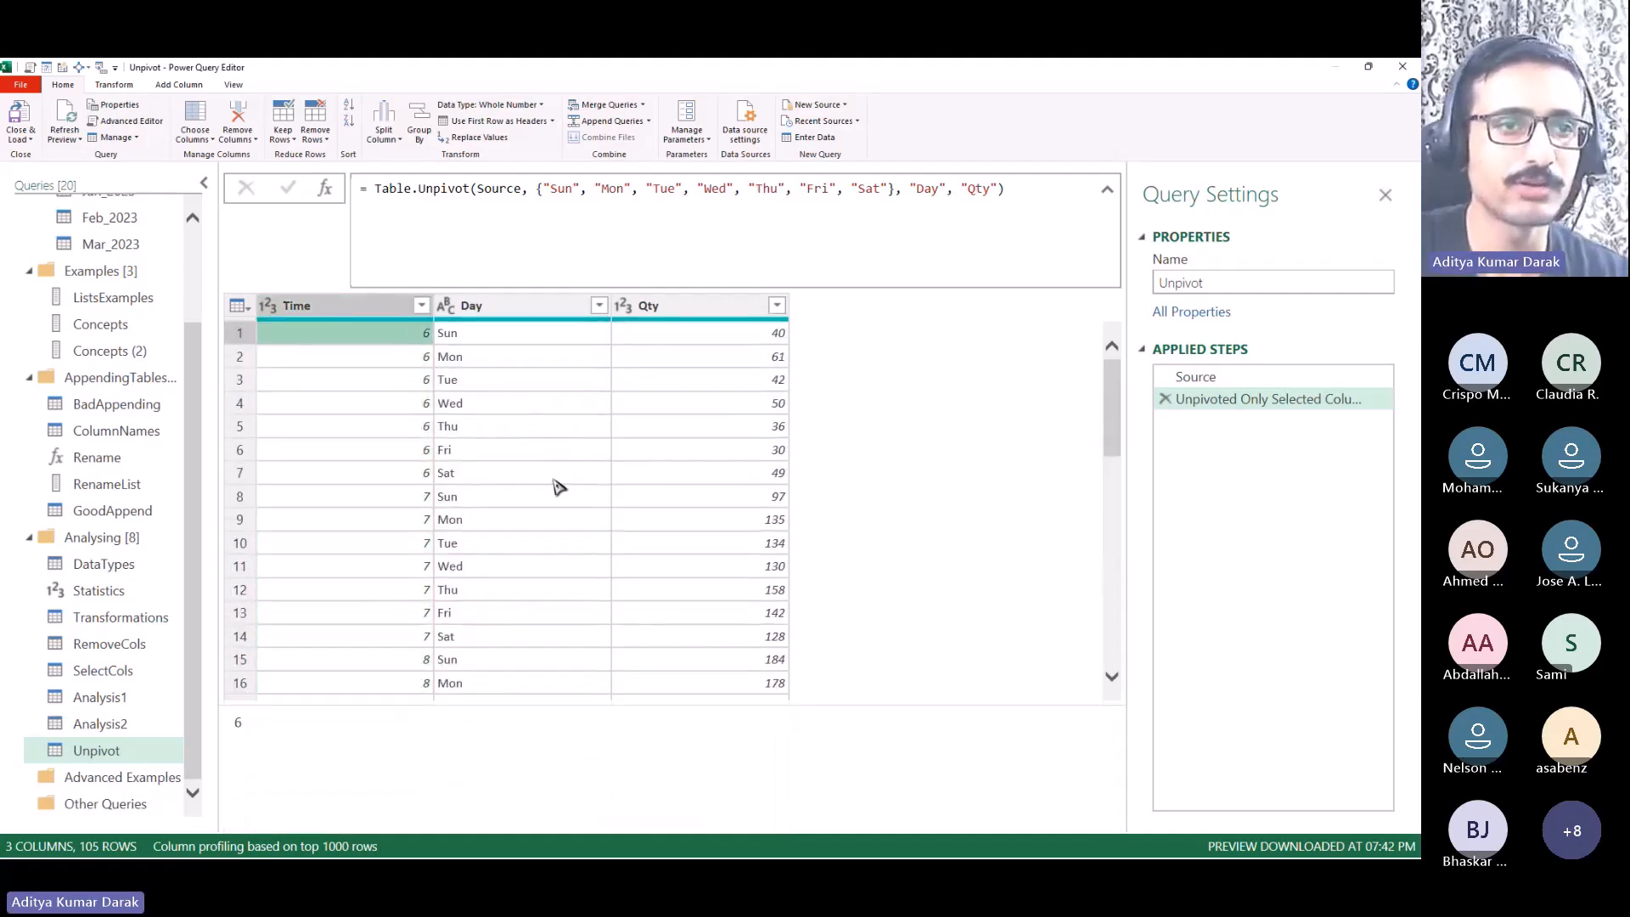
# Step: Compare the list of day names in the Table.Unpivot formula with the columns of the Source step
pyautogui.click(542, 191)
pyautogui.moveTo(542, 193); pyautogui.dragTo(850, 191)
pyautogui.click(850, 189)
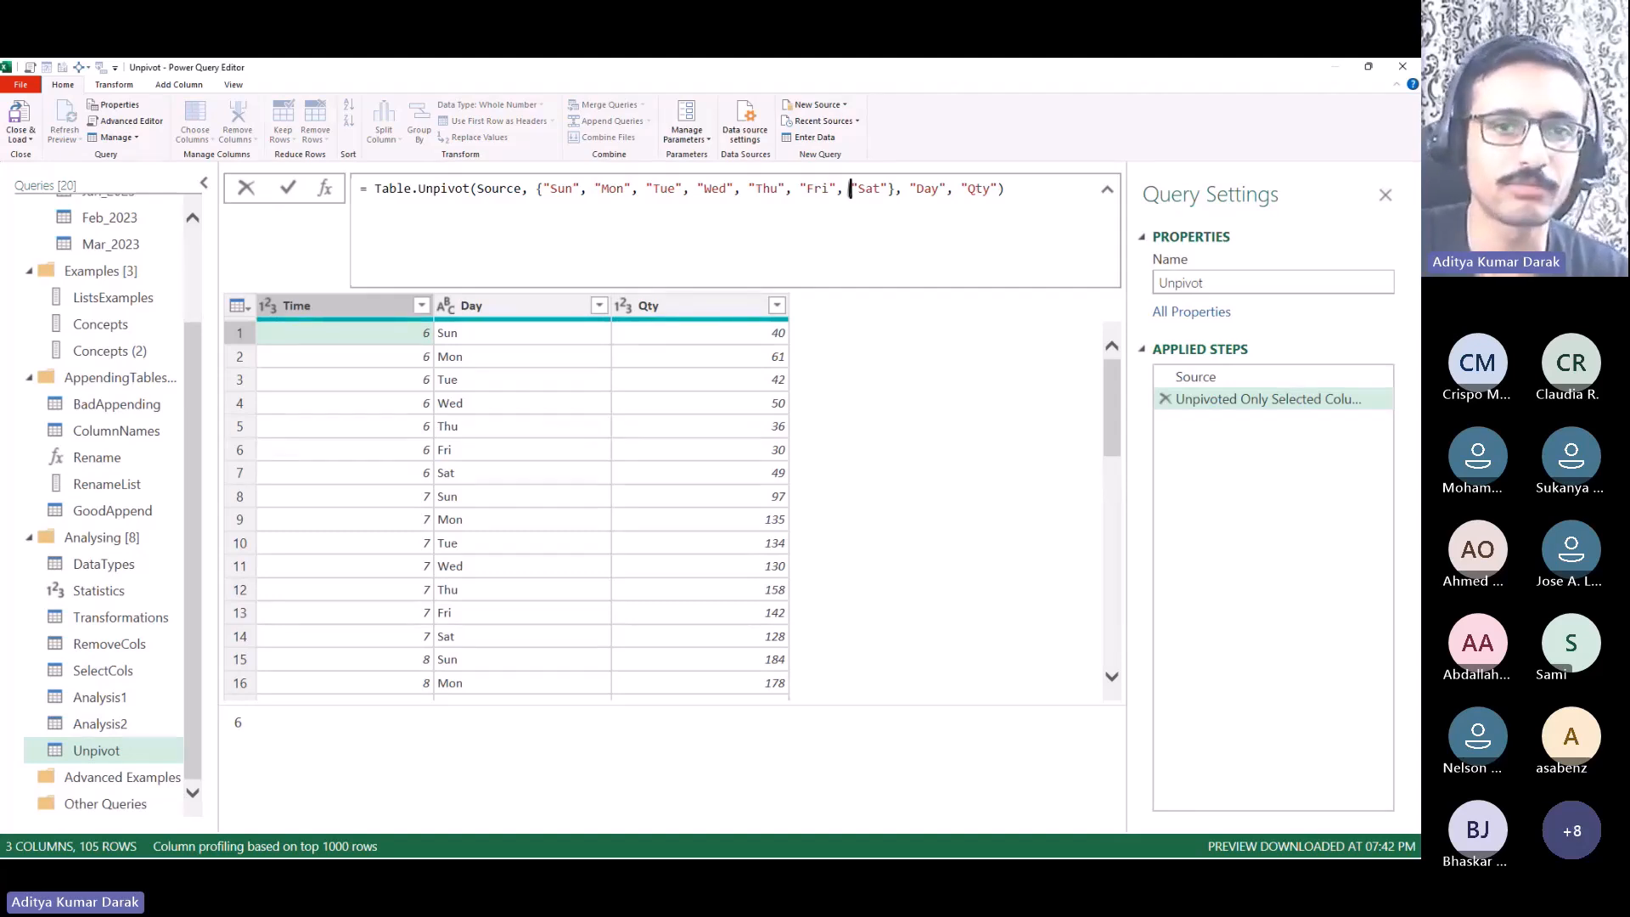
pyautogui.click(1258, 377)
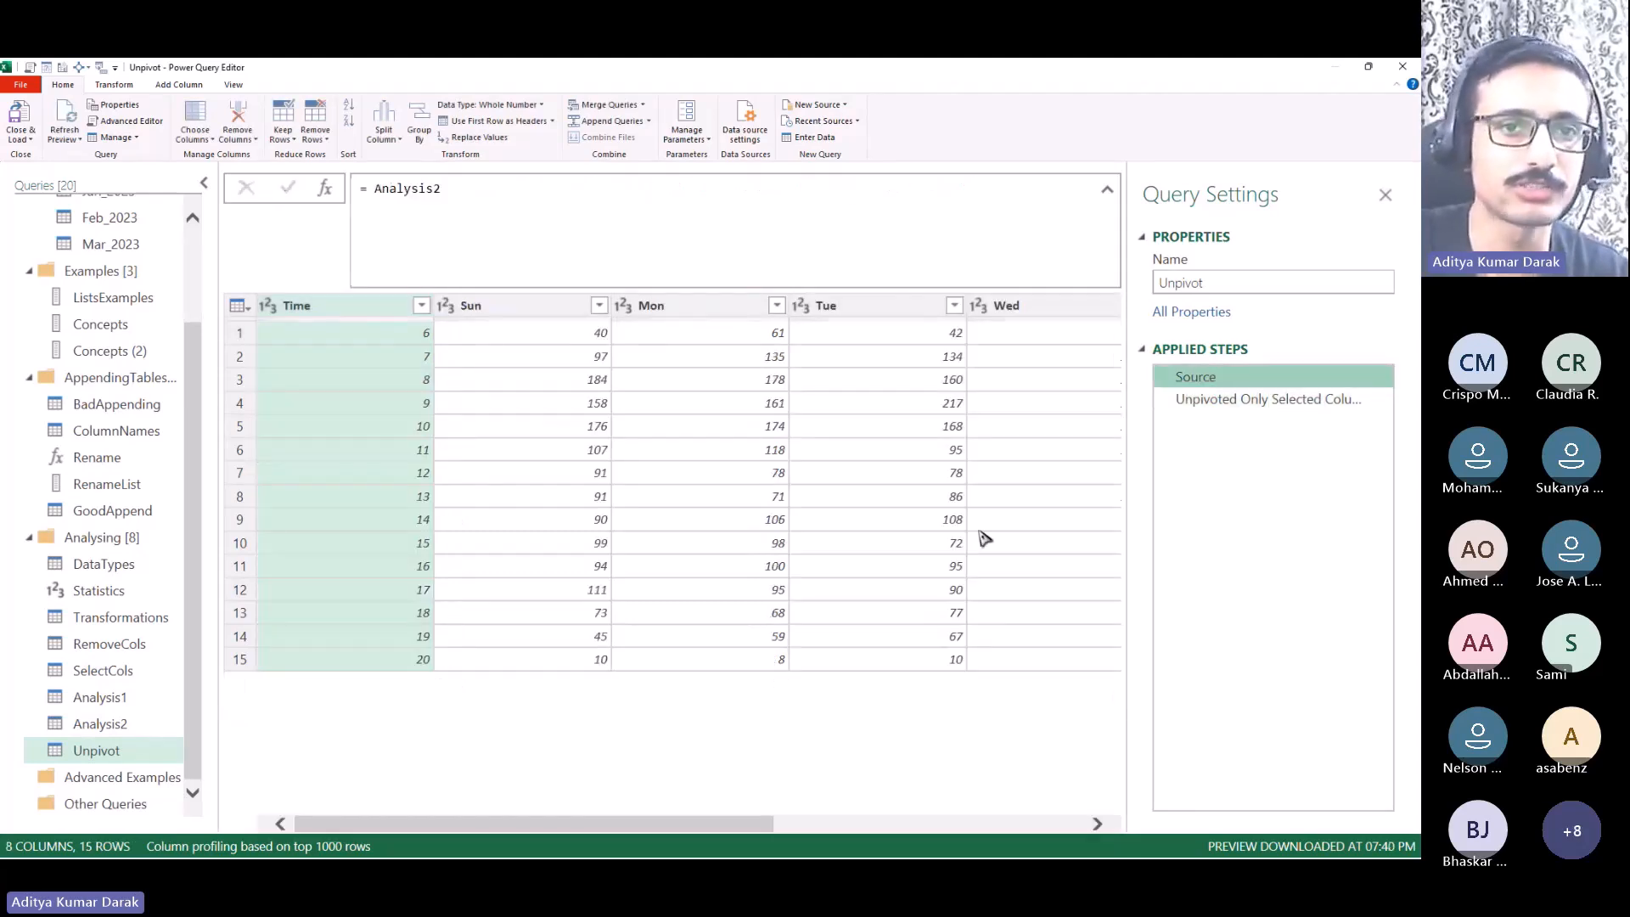
# Step: Delete the Unpivoted Only Selected Columns step and unpivot all columns other than Time instead
pyautogui.click(1165, 399)
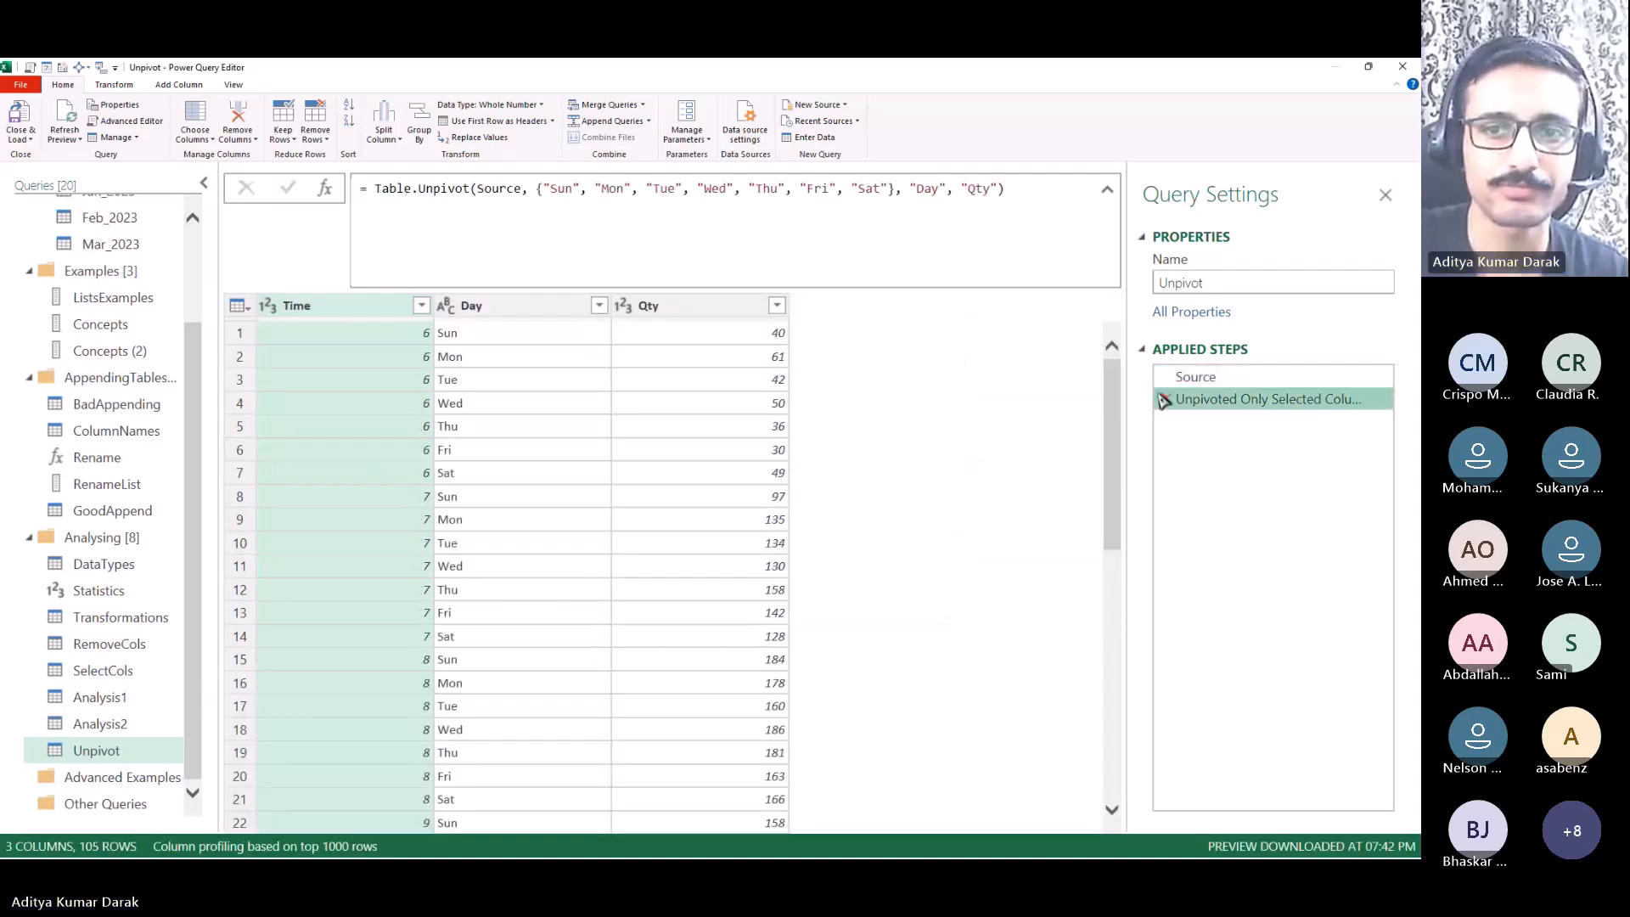
pyautogui.rightClick(334, 307)
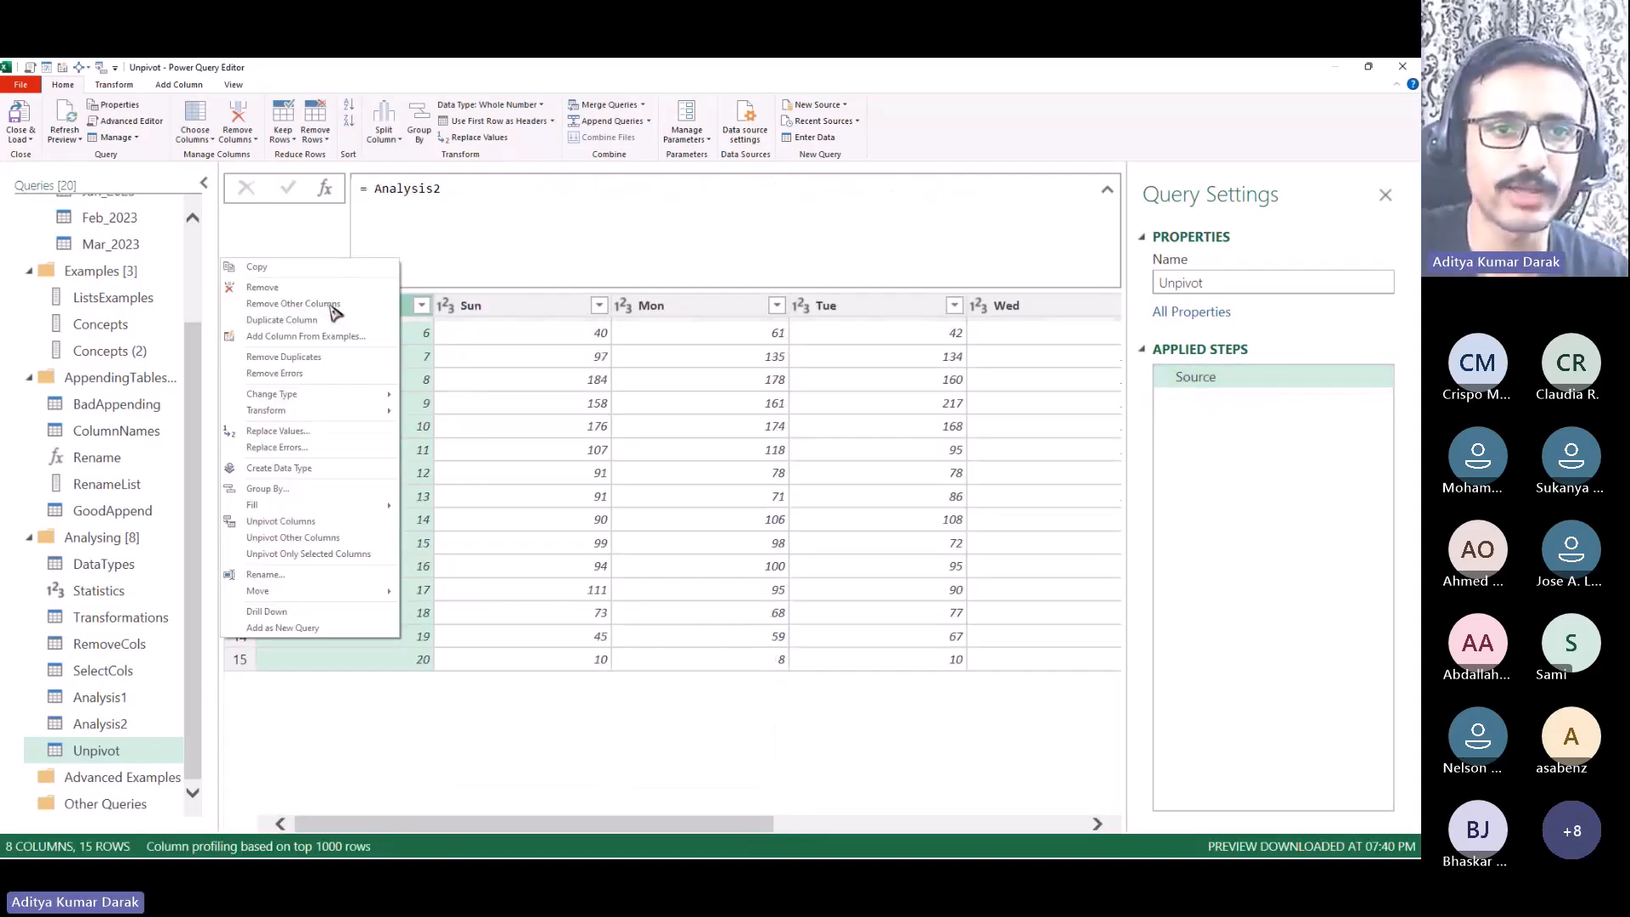
pyautogui.click(342, 538)
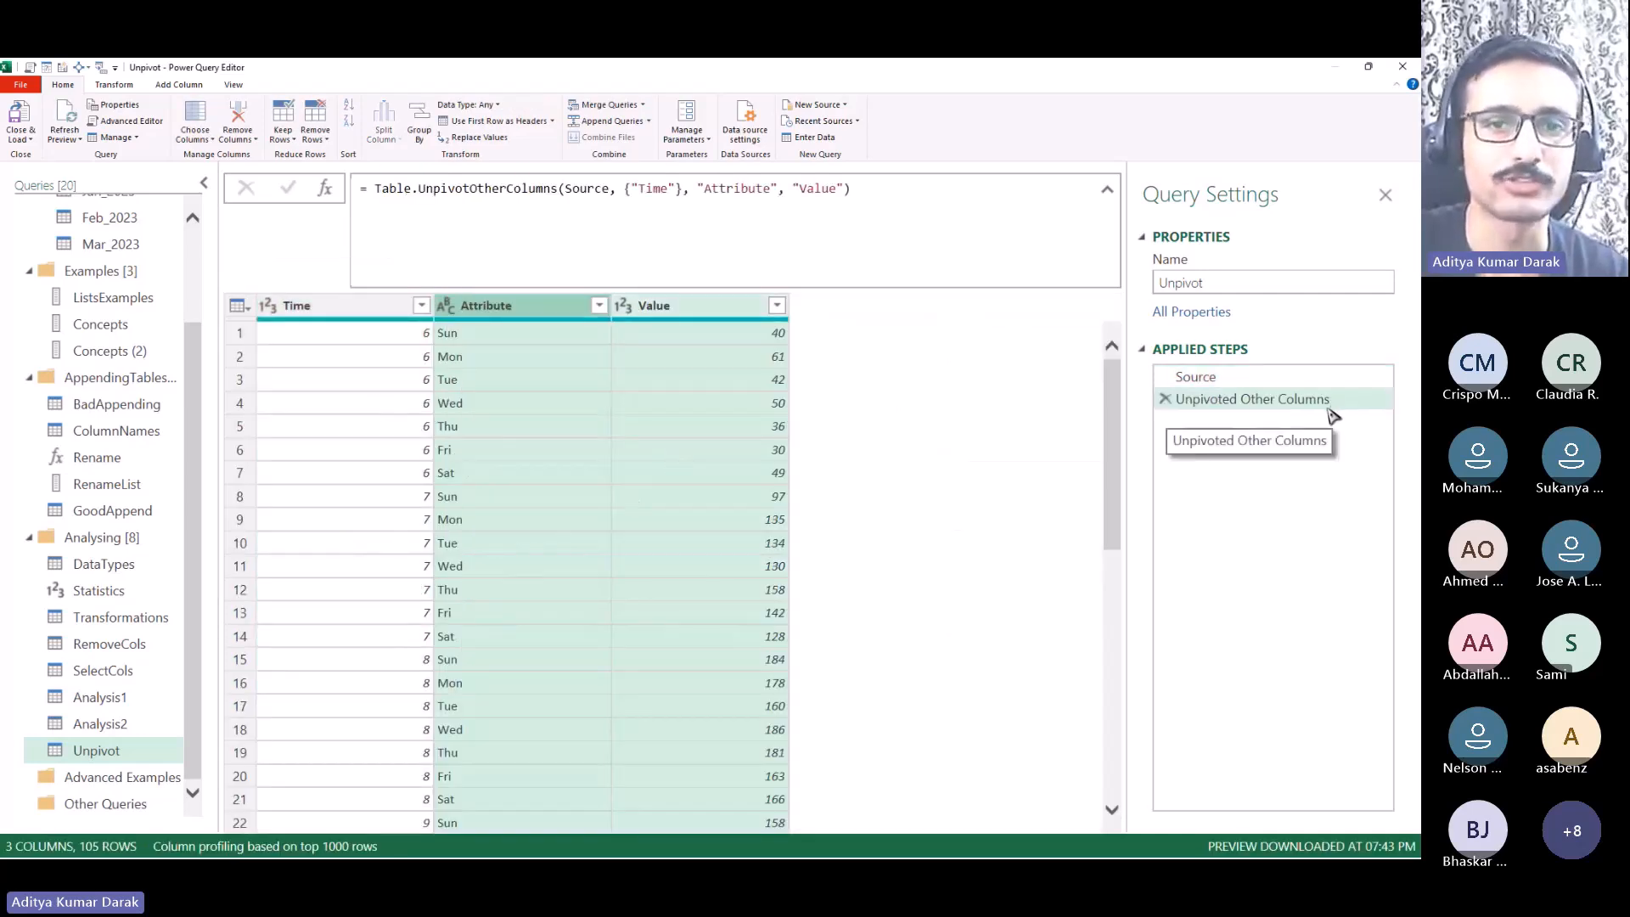
# Step: Examine the {"Time"} list and the "Attribute" and "Value" arguments in the Table.UnpivotOtherColumns formula
pyautogui.doubleClick(662, 191)
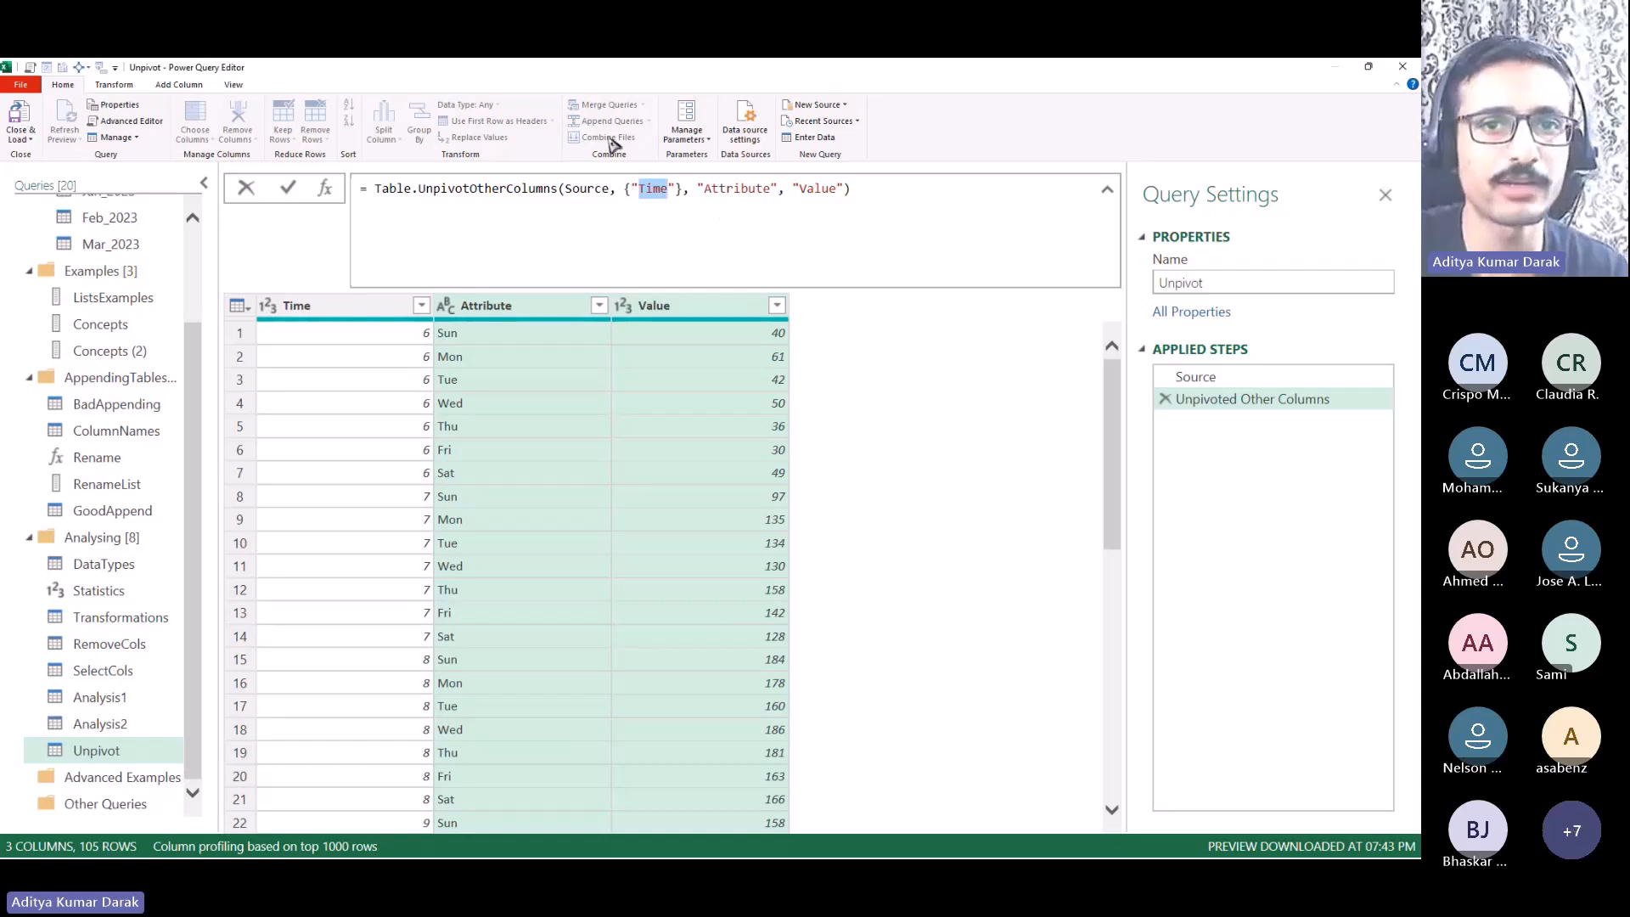
pyautogui.click(664, 189)
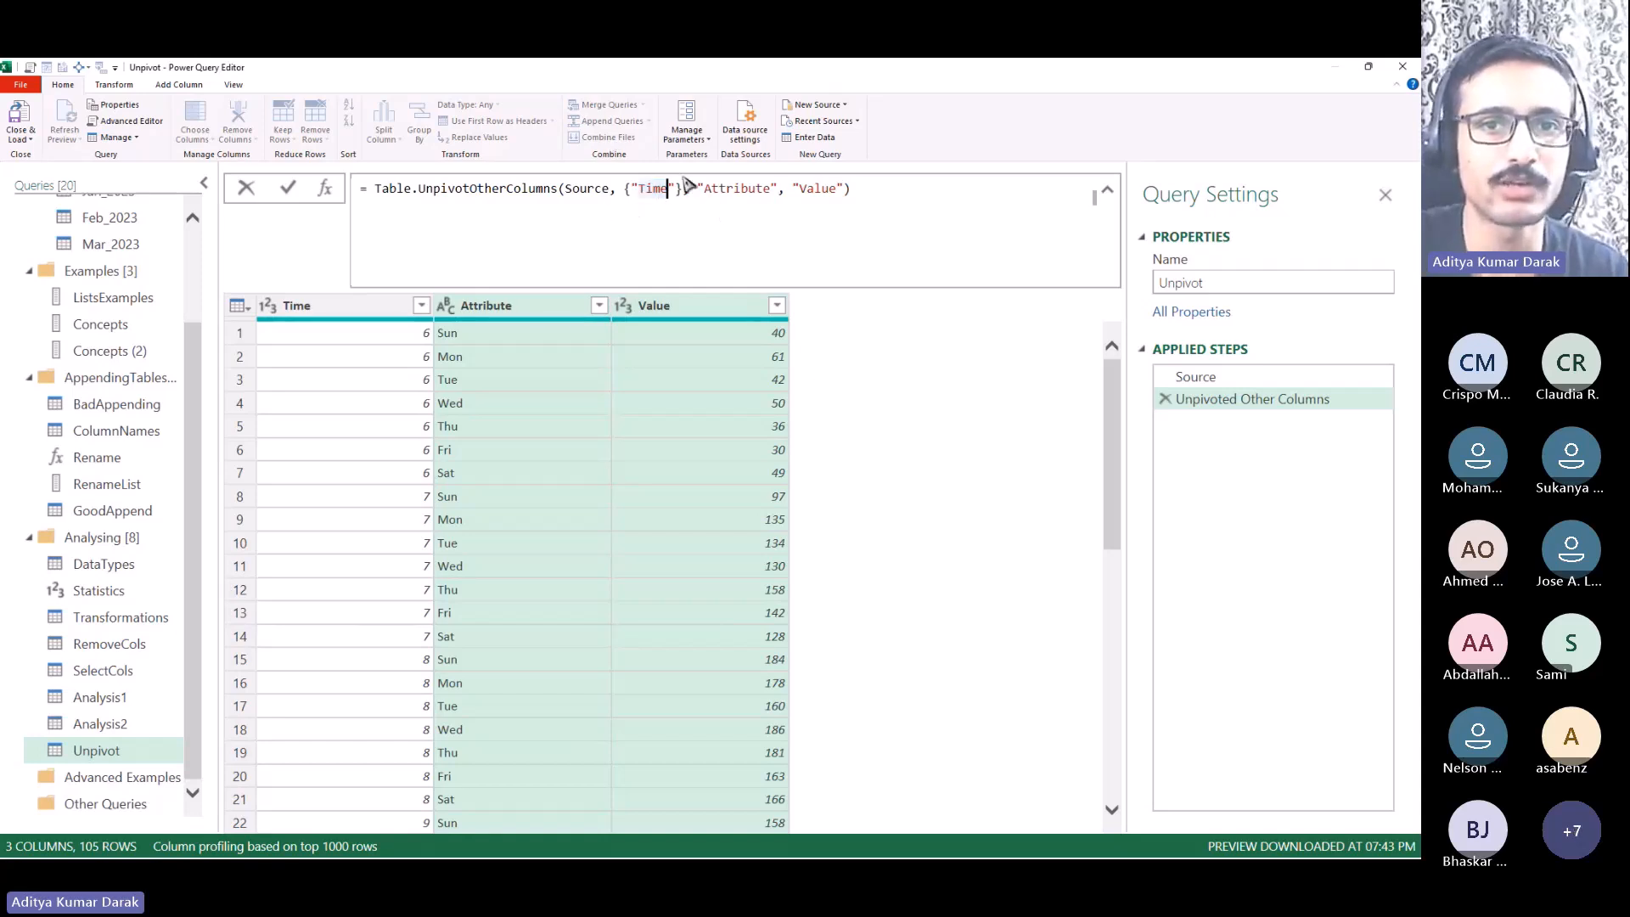
pyautogui.moveTo(711, 188); pyautogui.dragTo(853, 272)
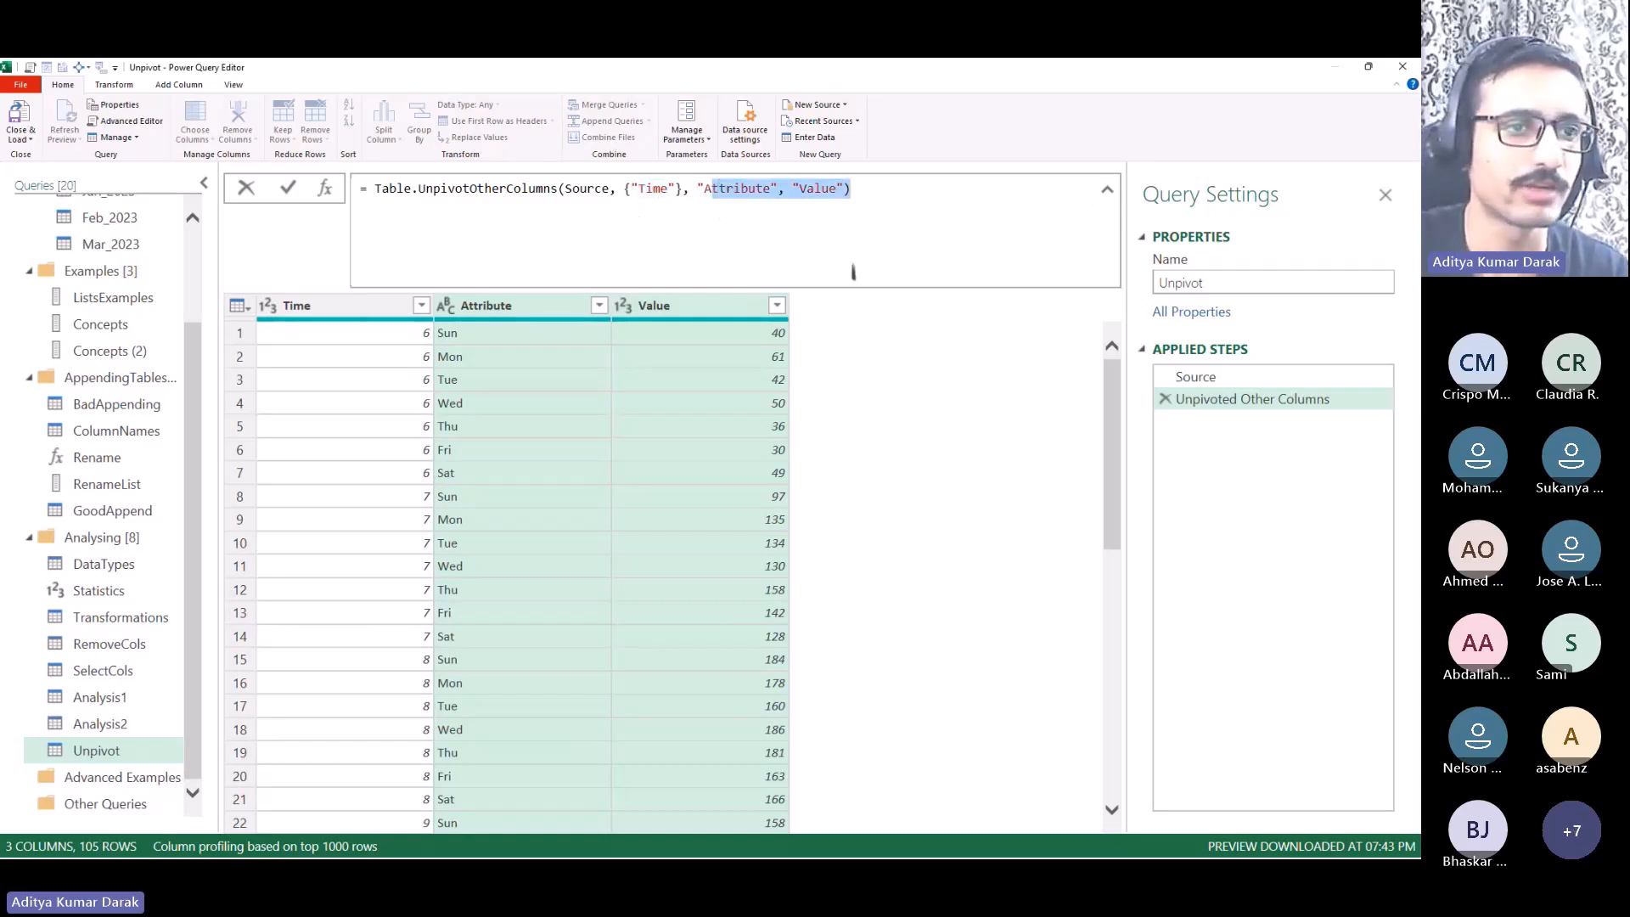
pyautogui.click(551, 592)
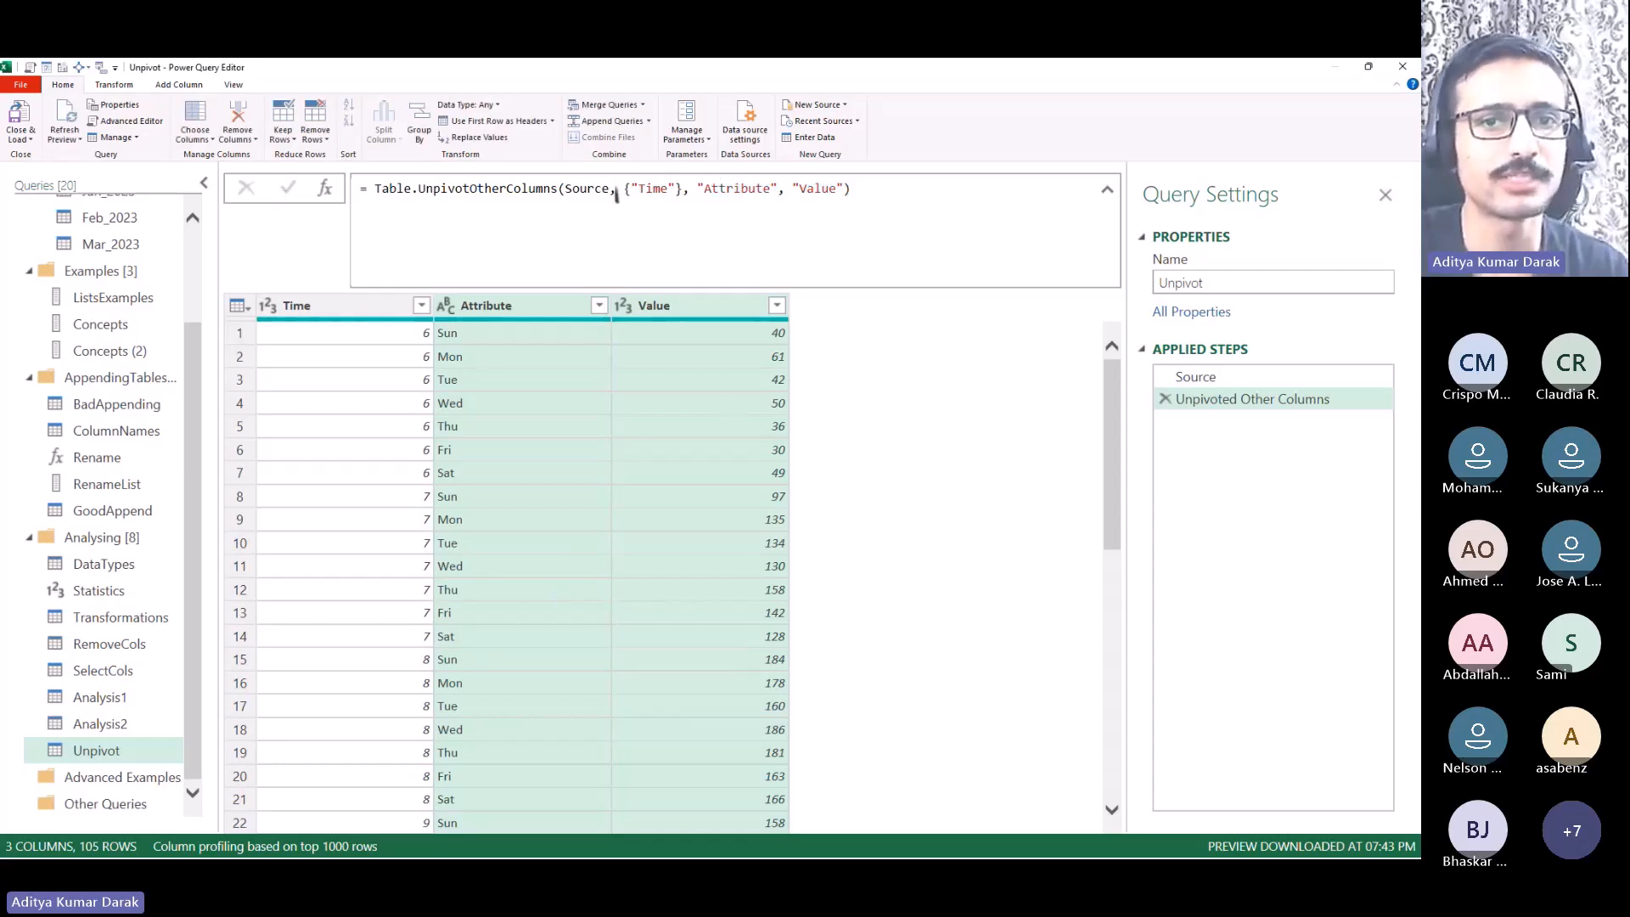
pyautogui.moveTo(625, 188); pyautogui.dragTo(683, 191)
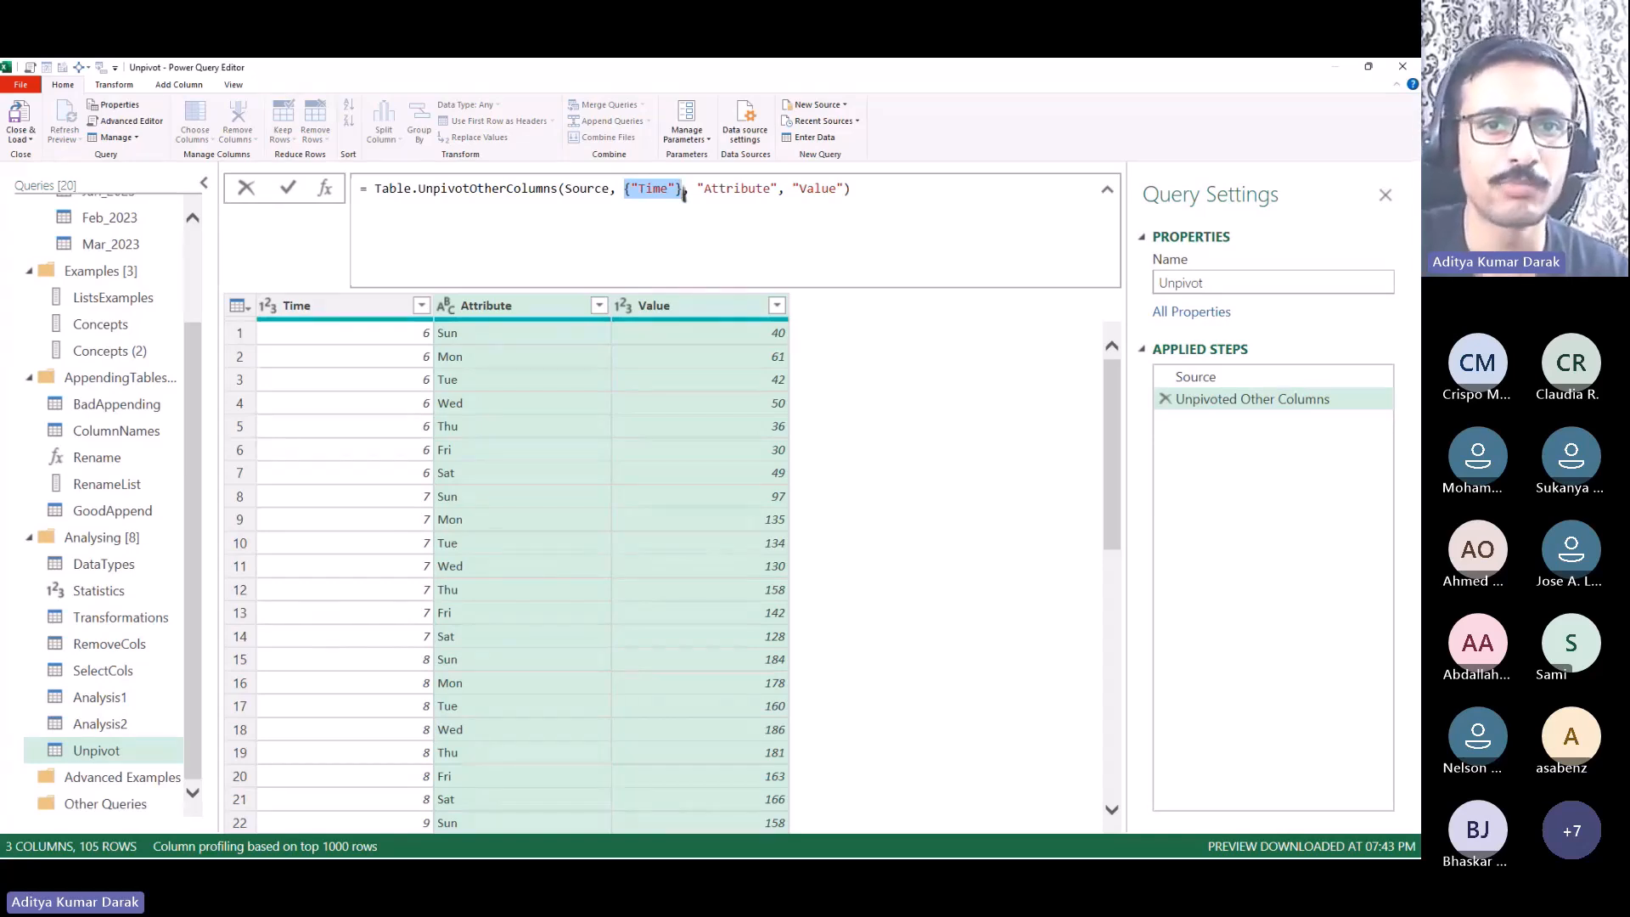
pyautogui.click(680, 192)
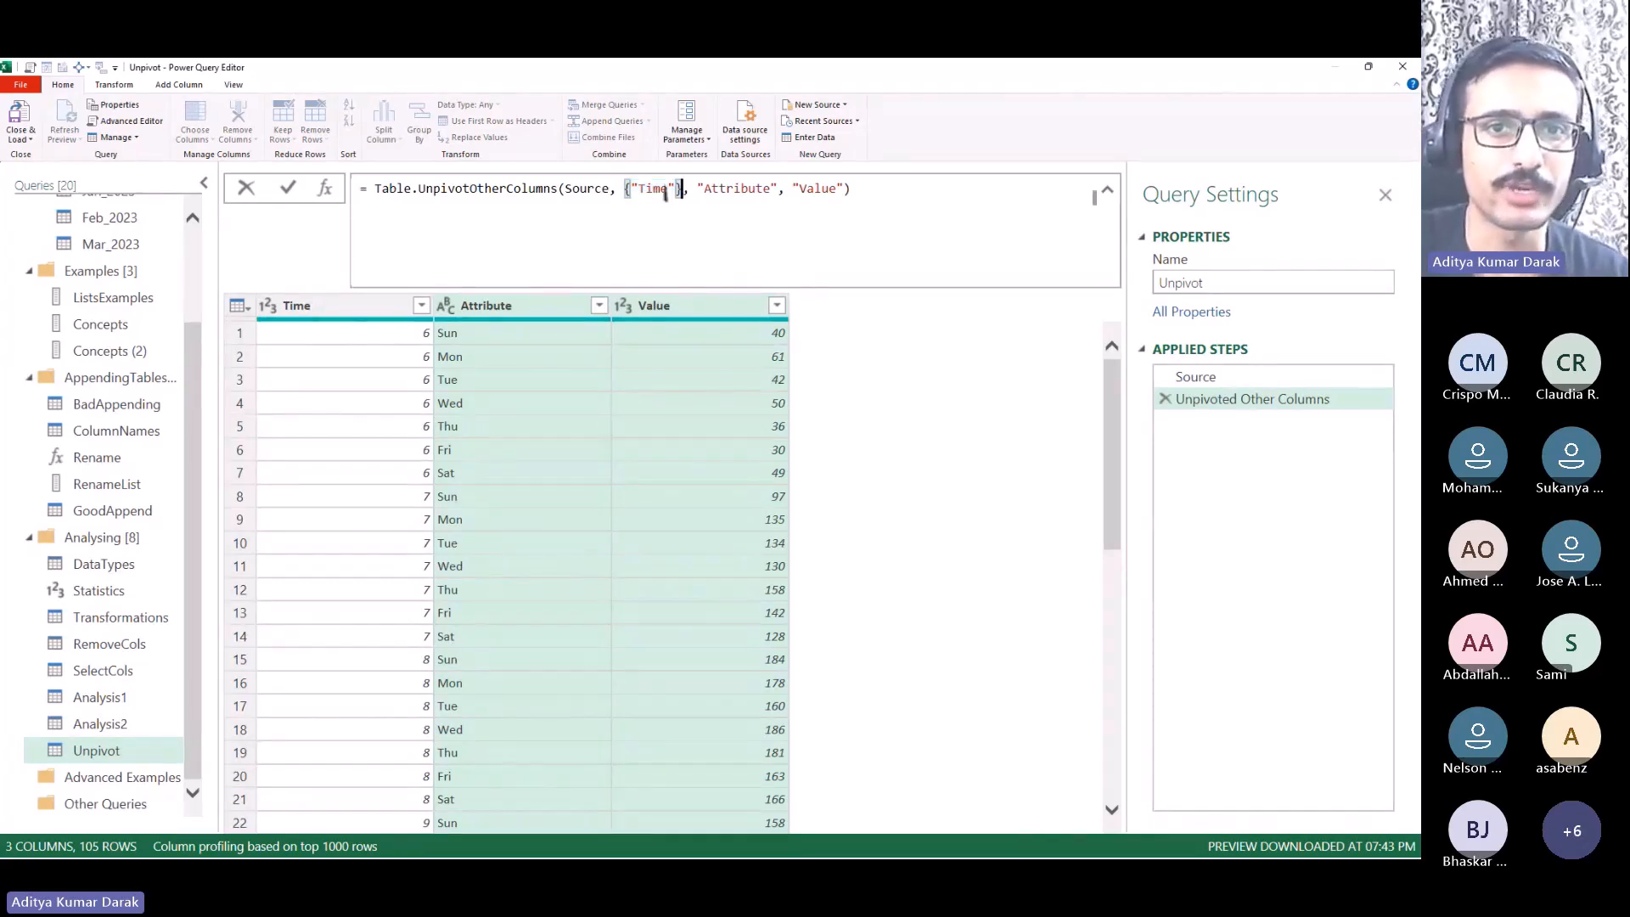
# Step: Replace {"Time"} with an empty list {} in the Table.UnpivotOtherColumns formula and check the resulting Attribute and Value rows
pyautogui.moveTo(680, 192); pyautogui.dragTo(632, 194)
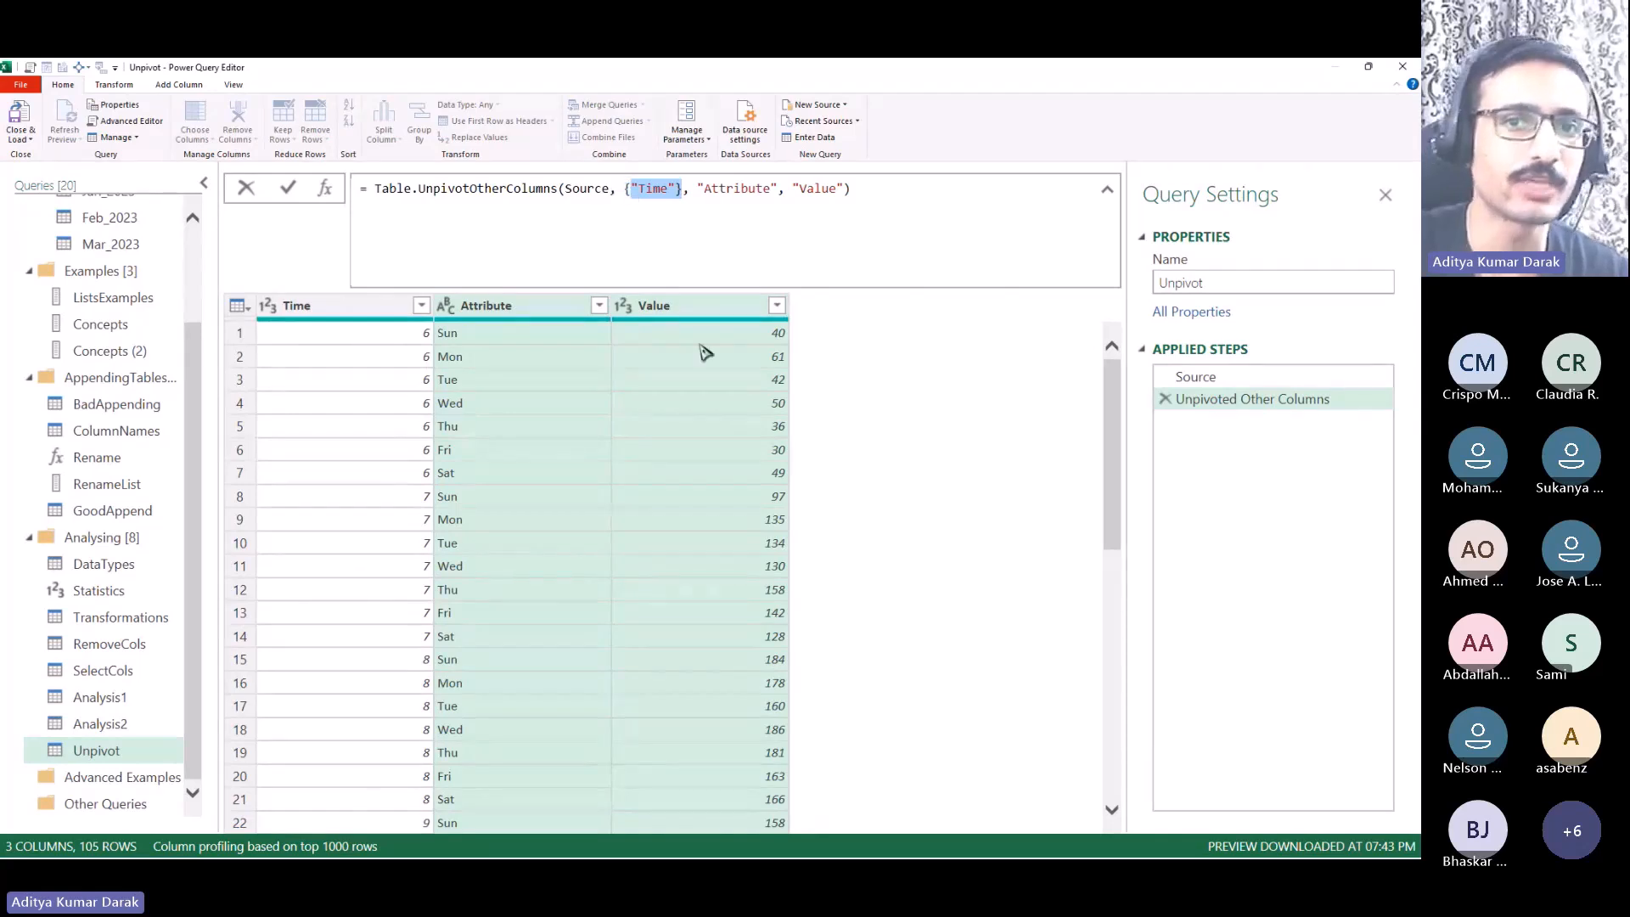
pyautogui.press('BackSpace')
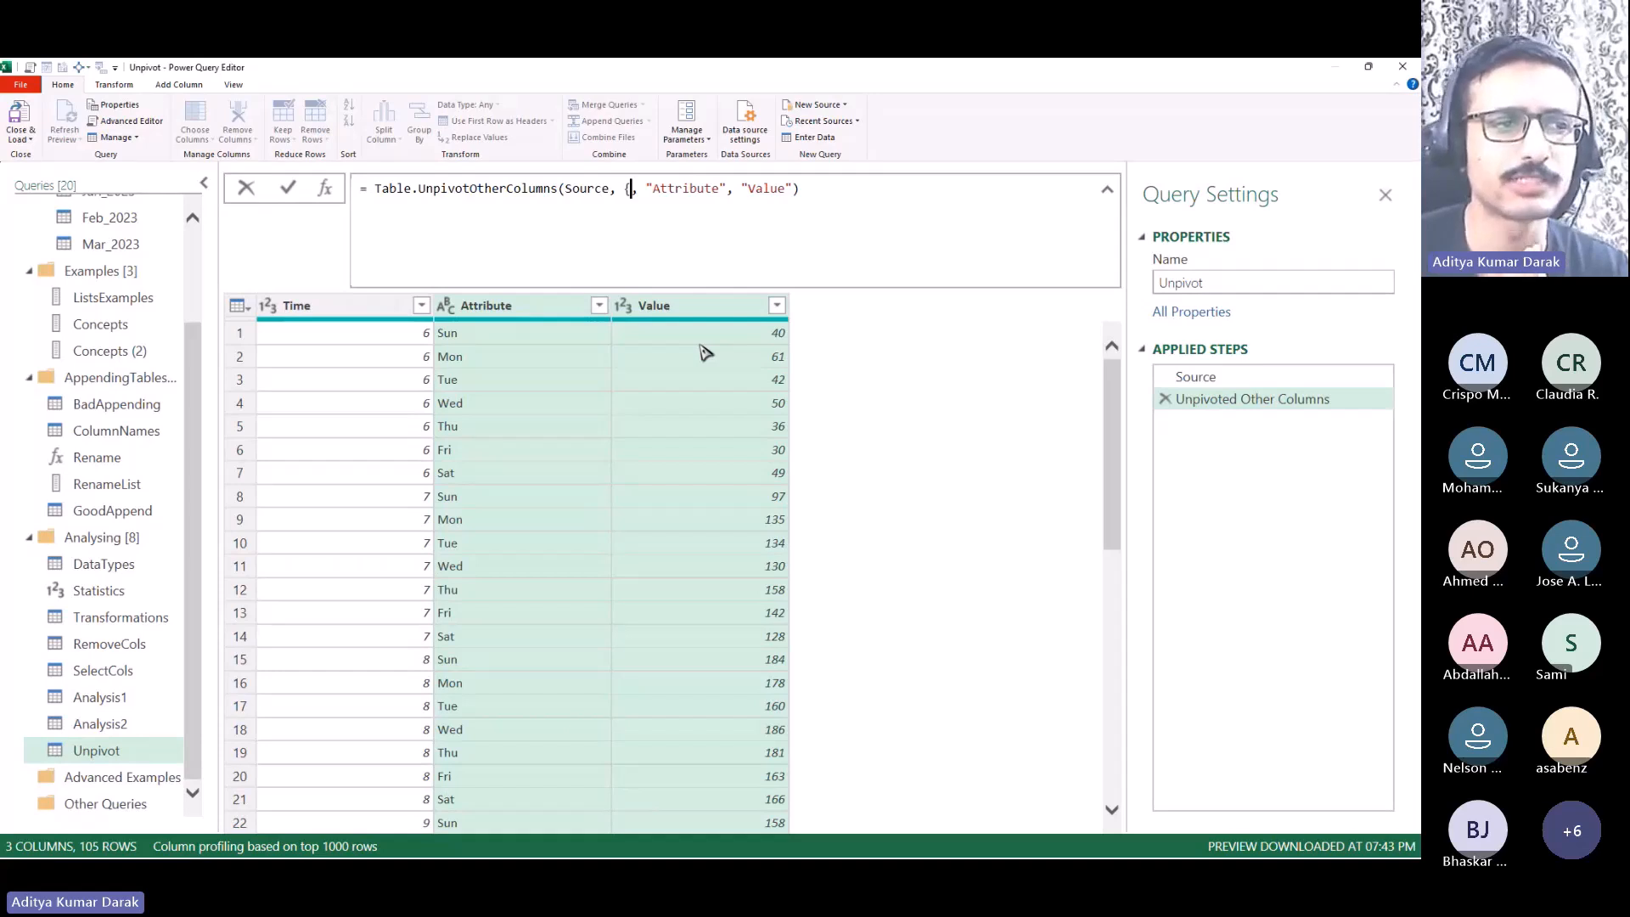
pyautogui.write('}')
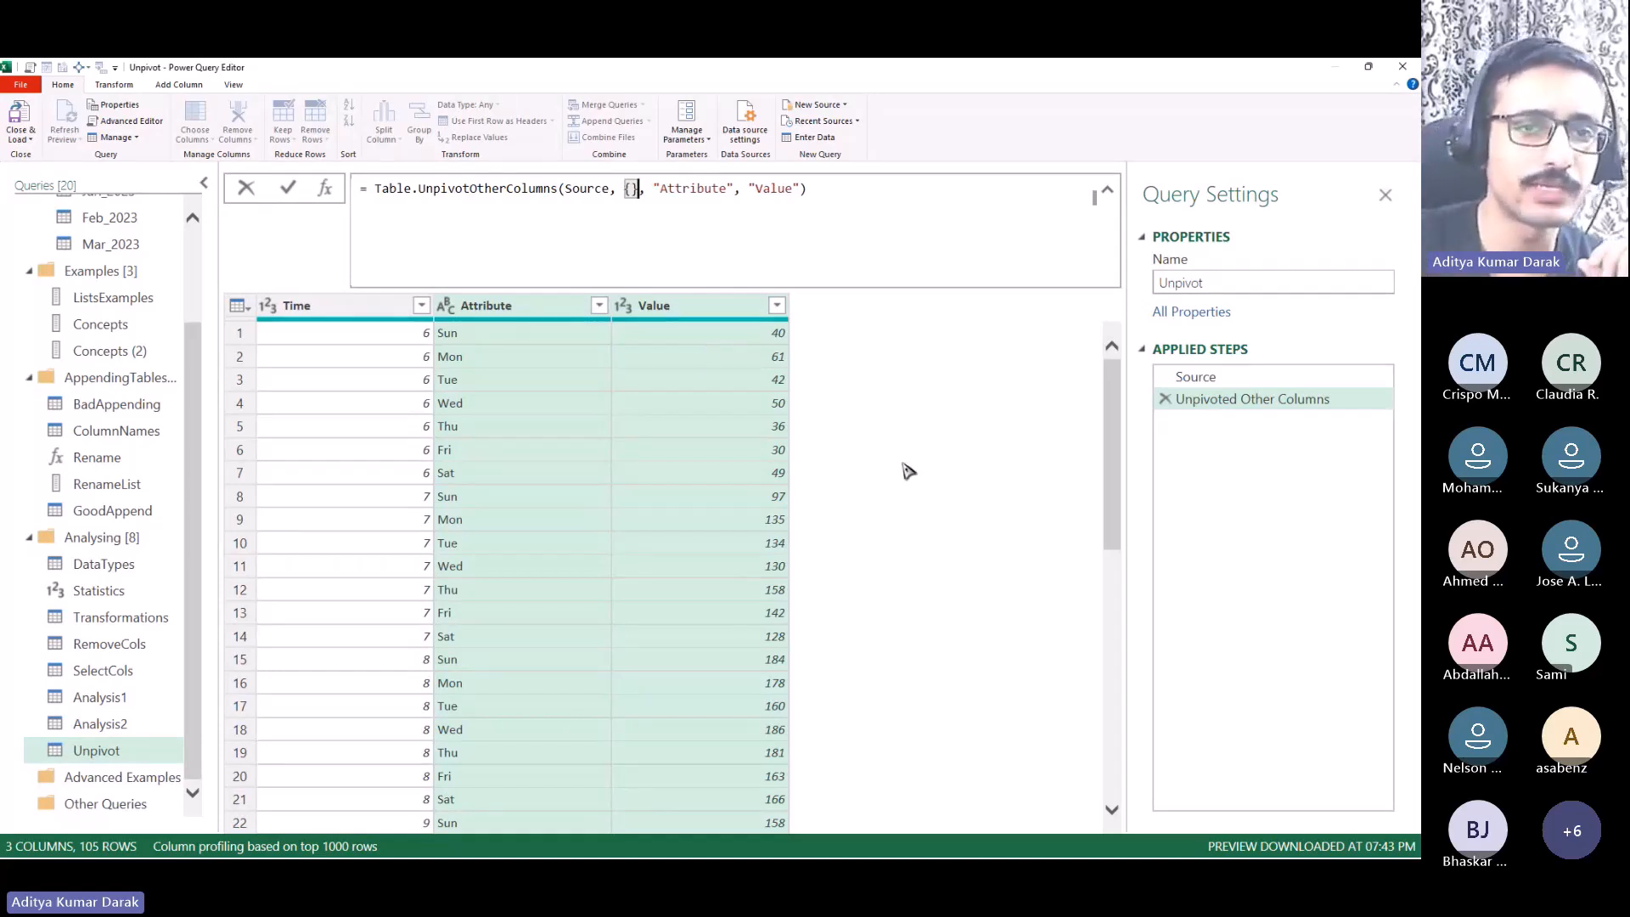
pyautogui.press('Return')
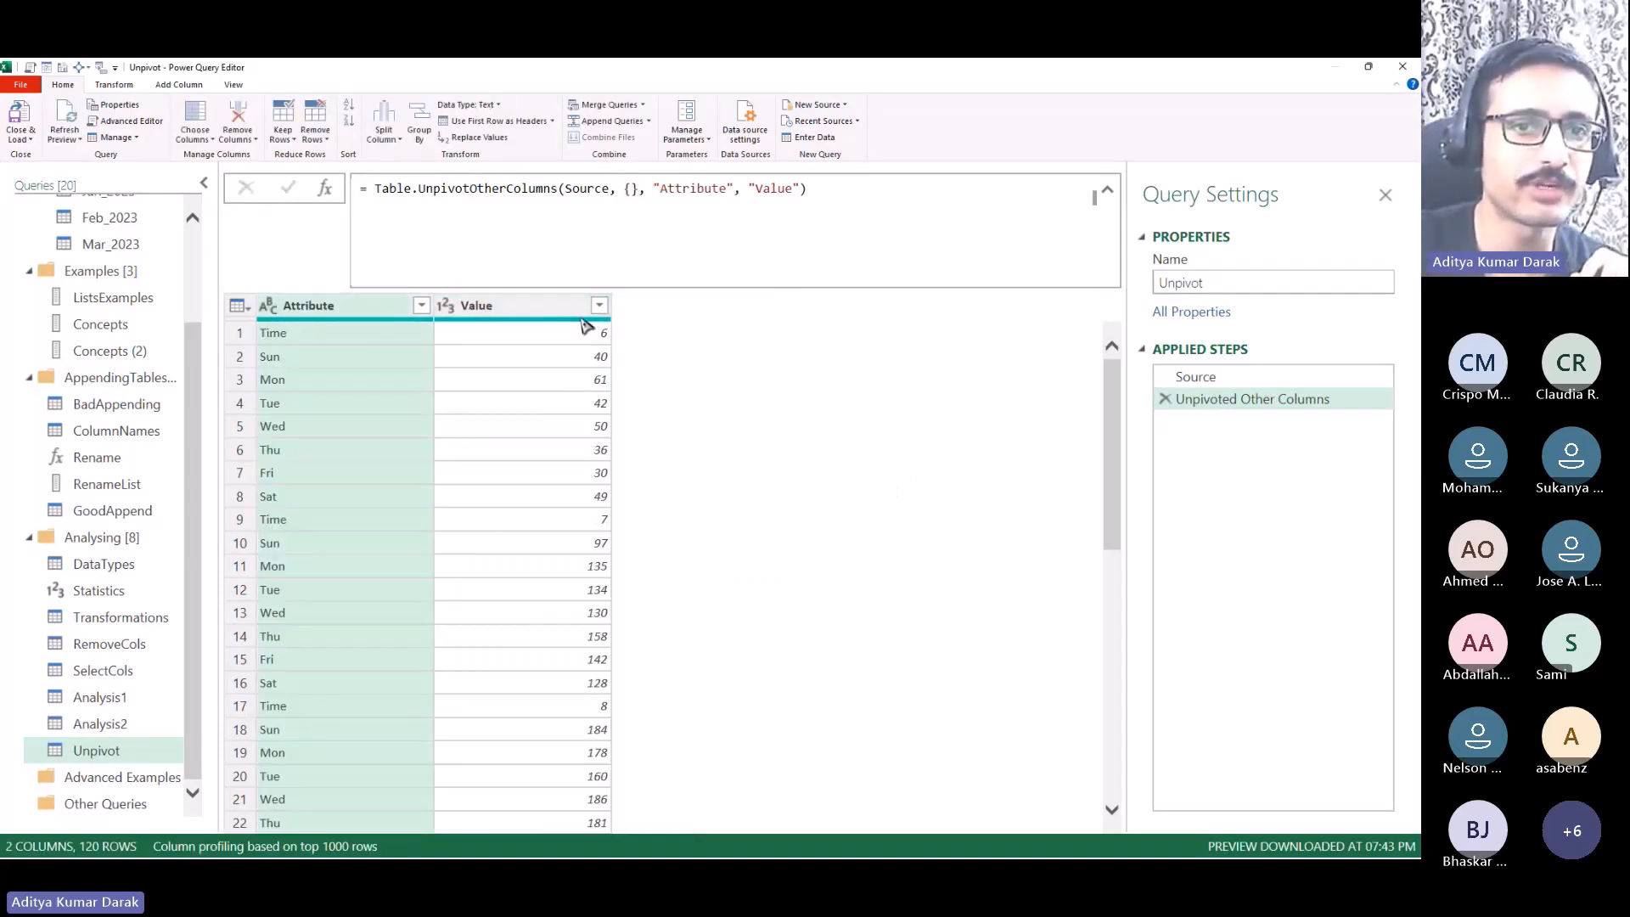
pyautogui.click(343, 360)
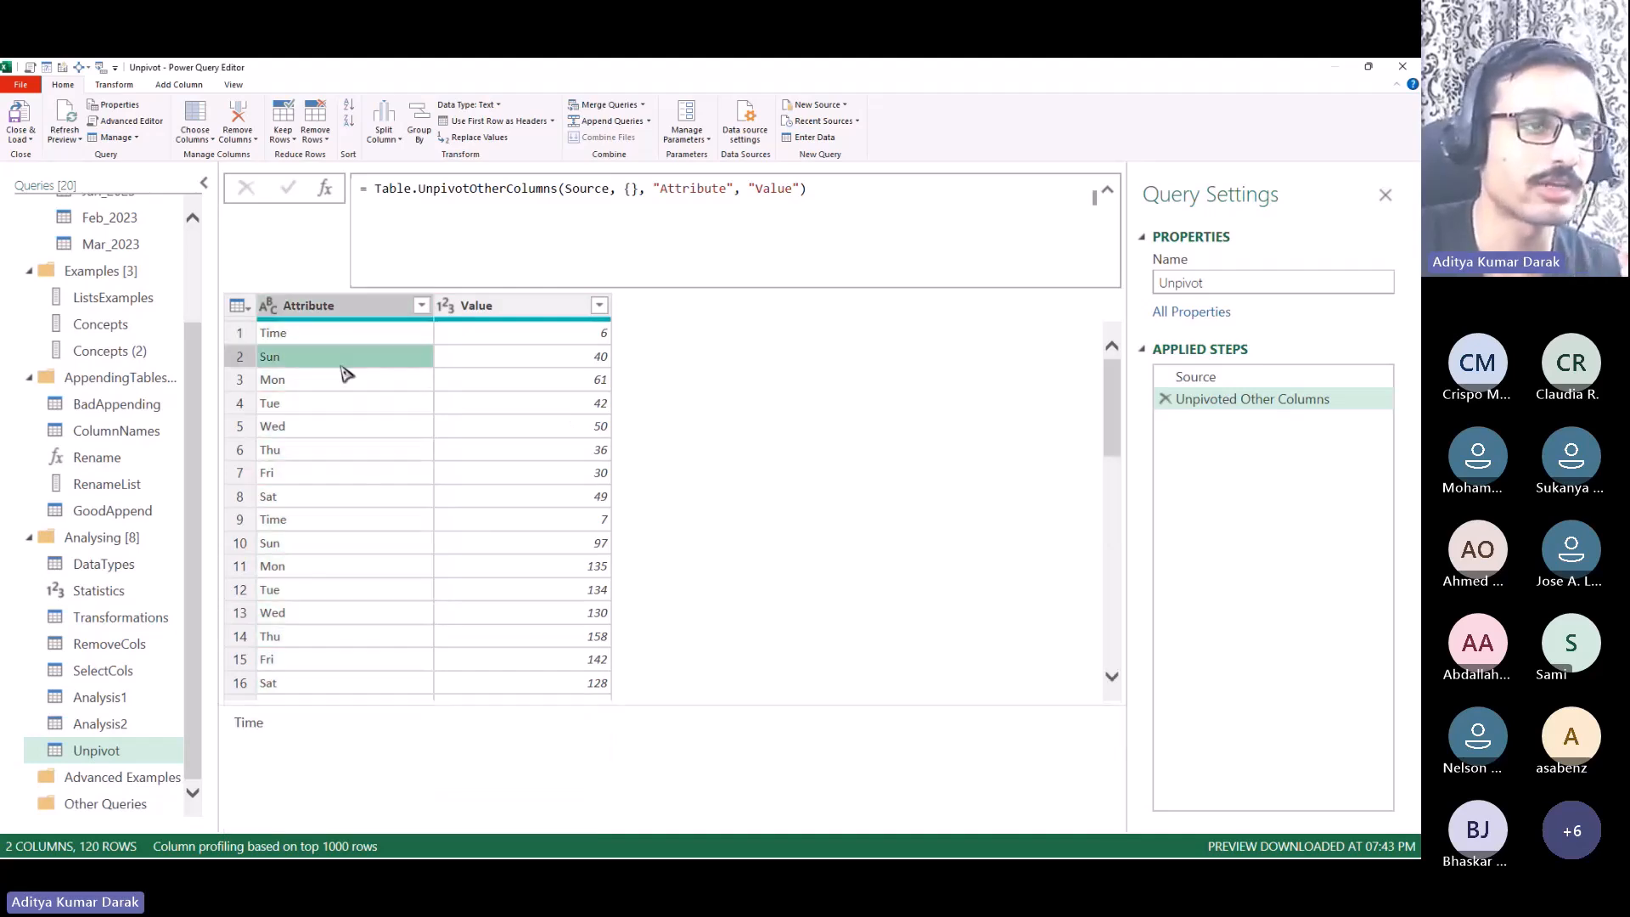
pyautogui.click(374, 471)
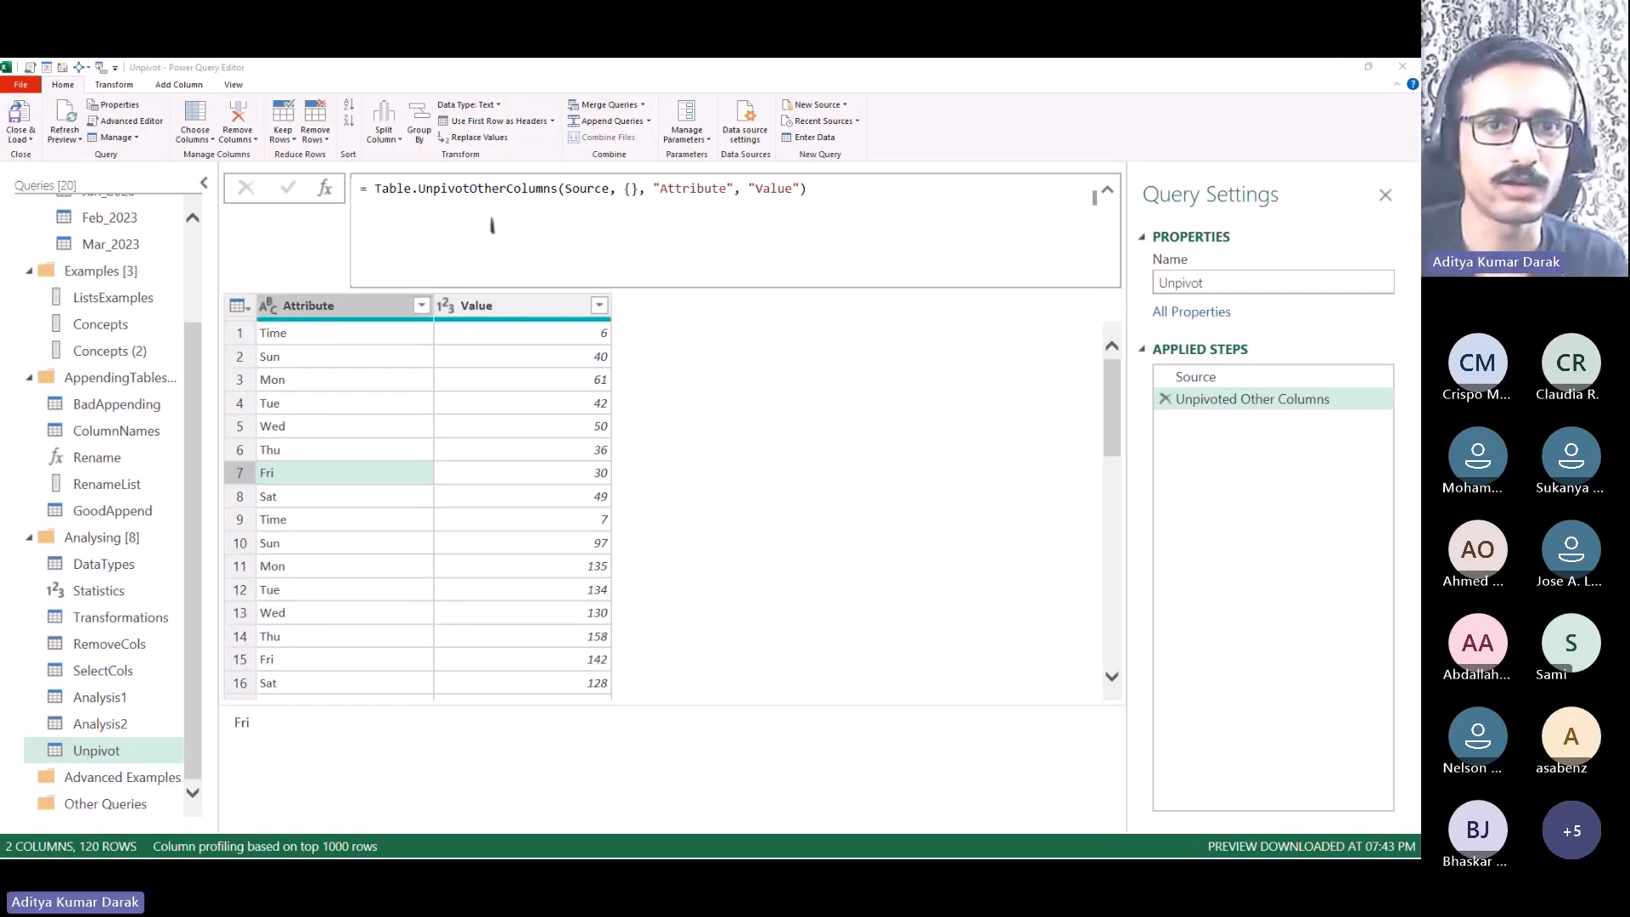
# Step: Show the List Creation slide in the presentation and return to the Power Query Editor
pyautogui.click(150, 805)
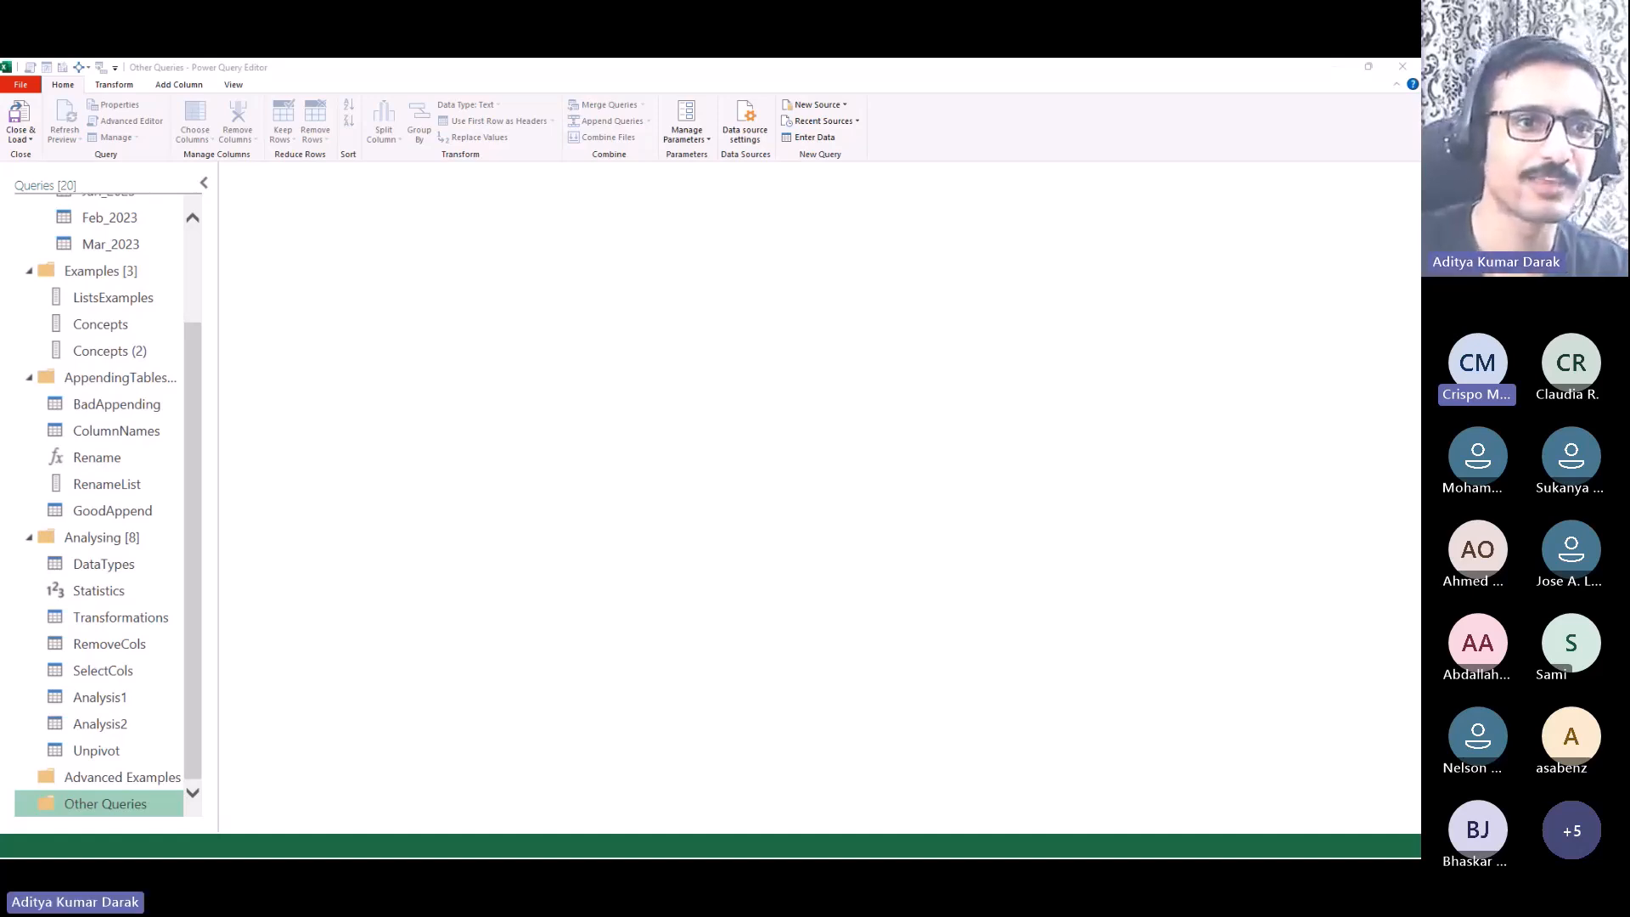
pyautogui.hotkey('shift', 'F5')
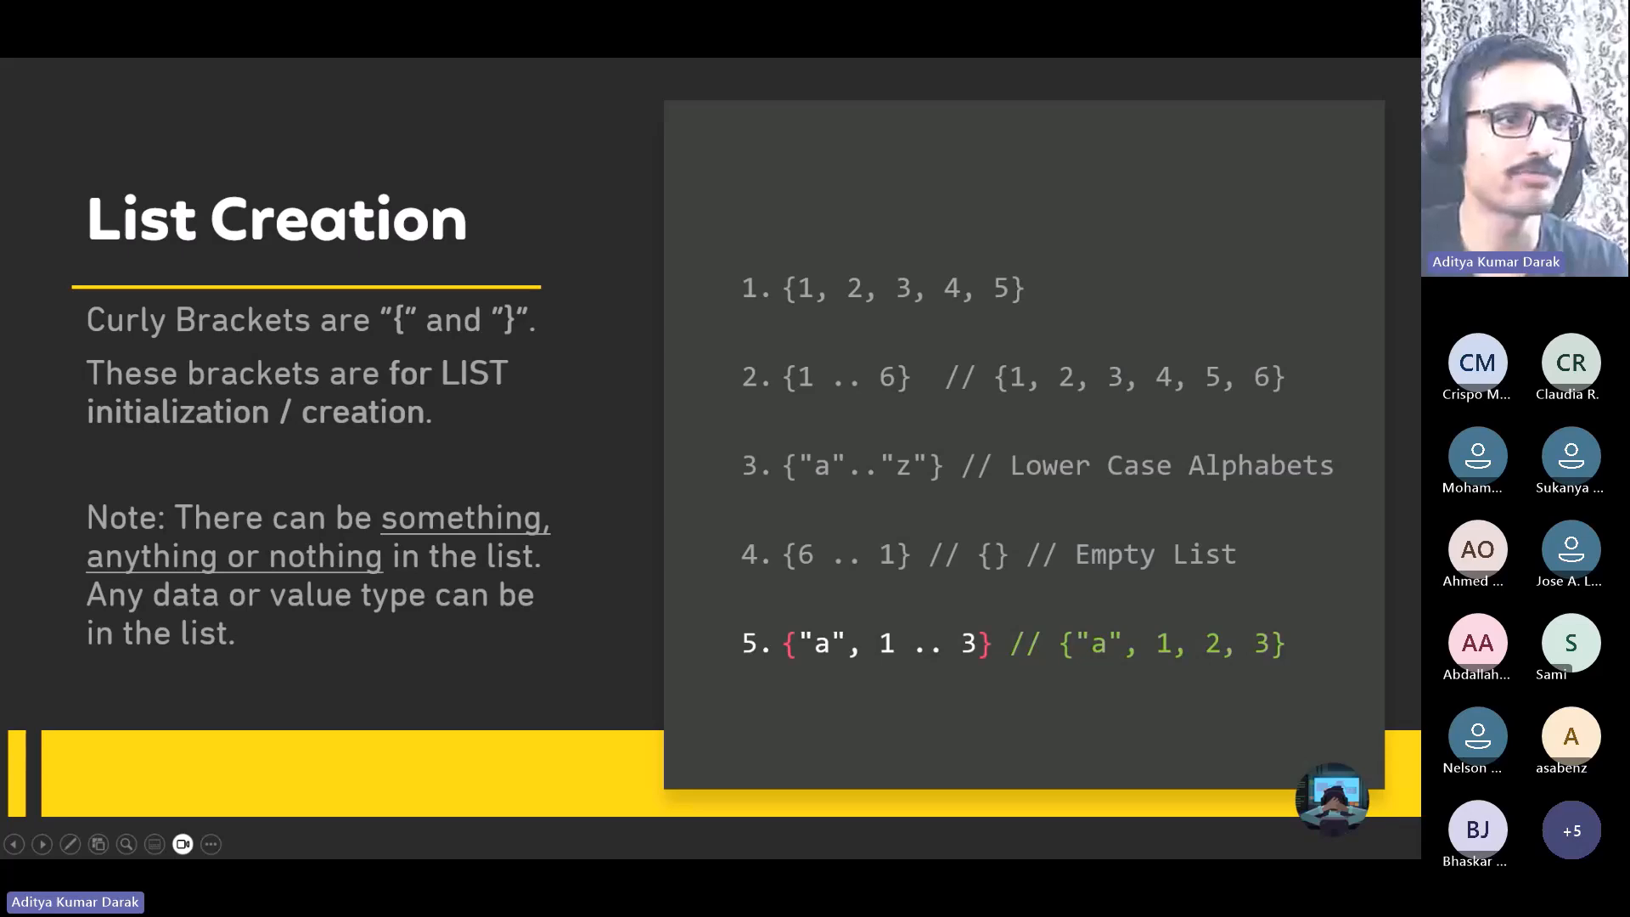
pyautogui.hotkey('alt', 'Tab')
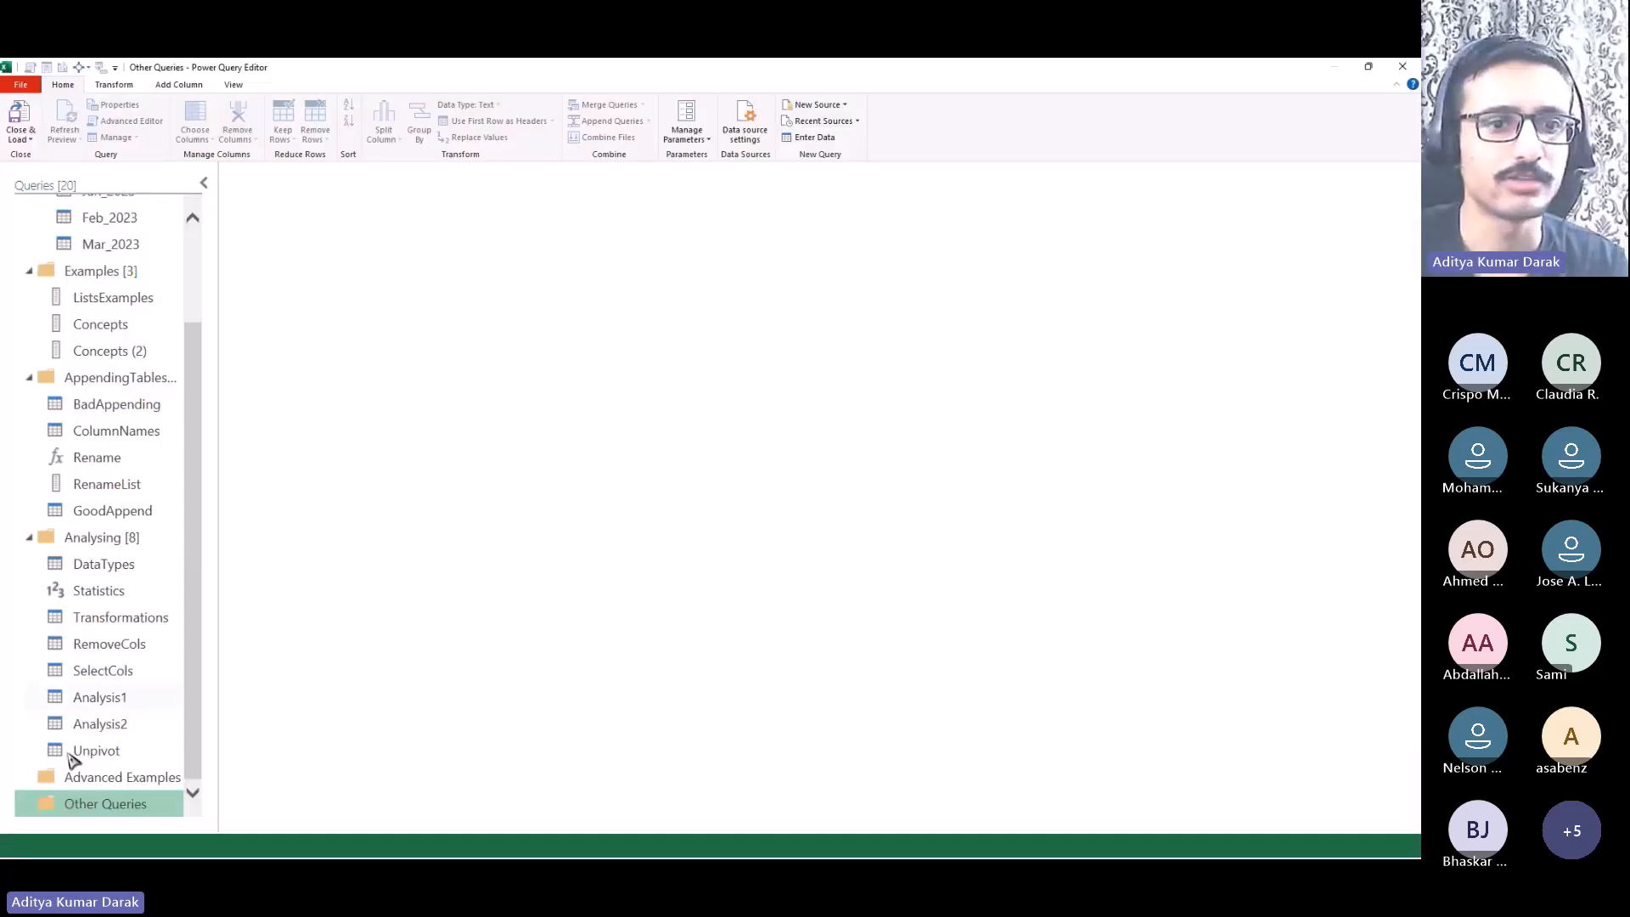
# Step: Review existing queries, including Unpivot, Statistics, Rename, Transformations and RemoveCols, to find a source for the advanced examples
pyautogui.scroll(3, 70, 761)
pyautogui.scroll(-3, 68, 791)
pyautogui.click(140, 754)
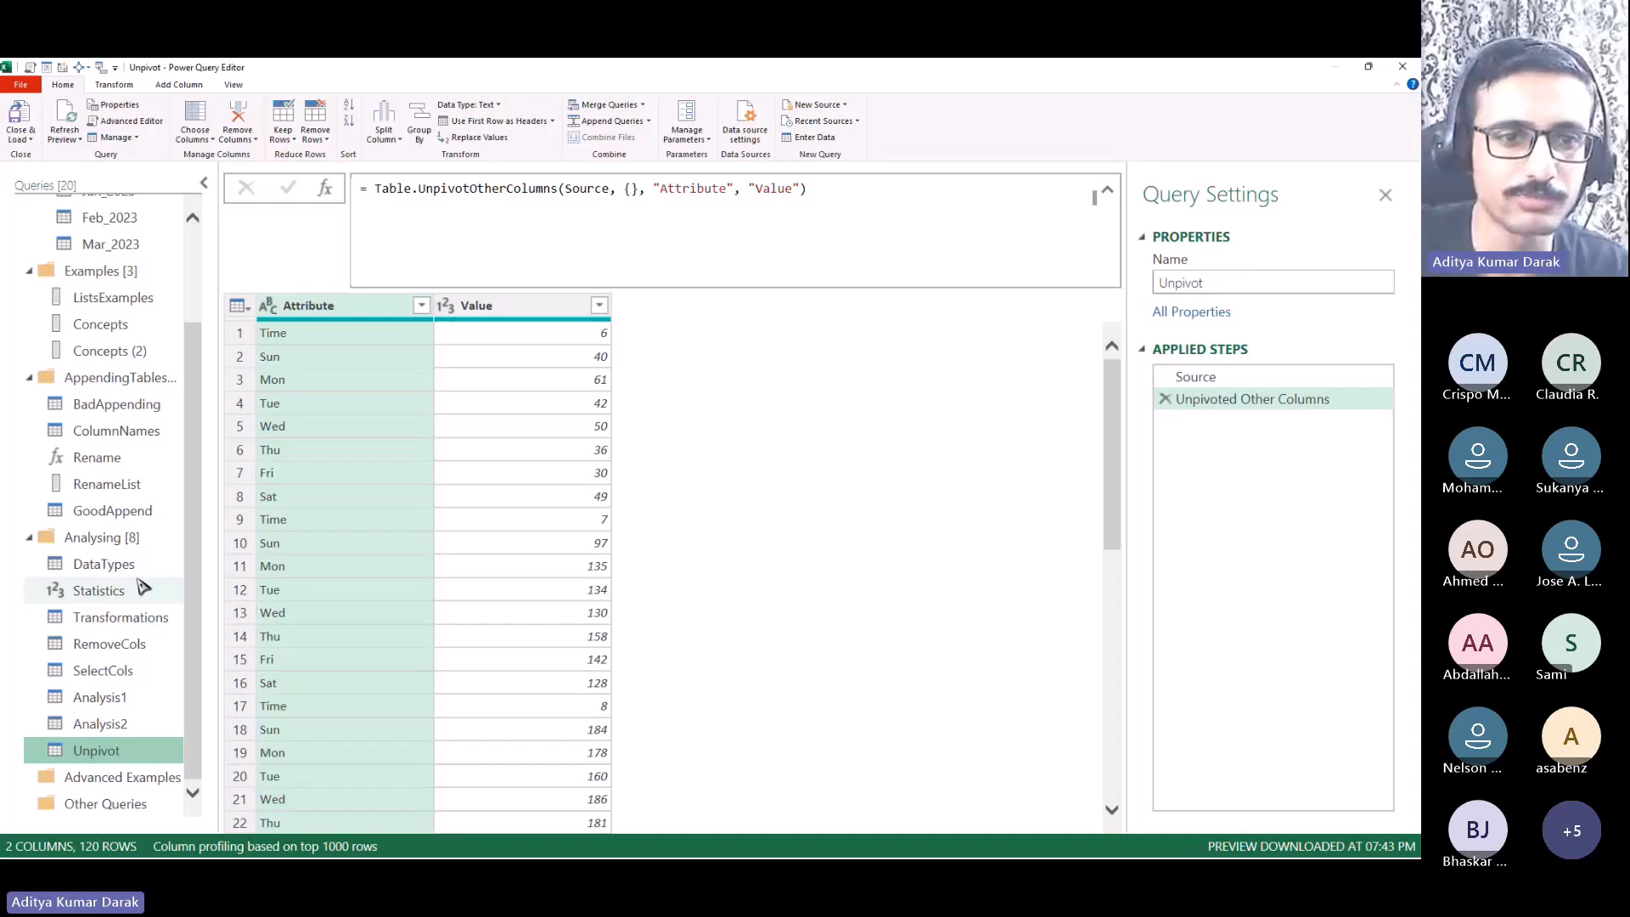
pyautogui.click(142, 587)
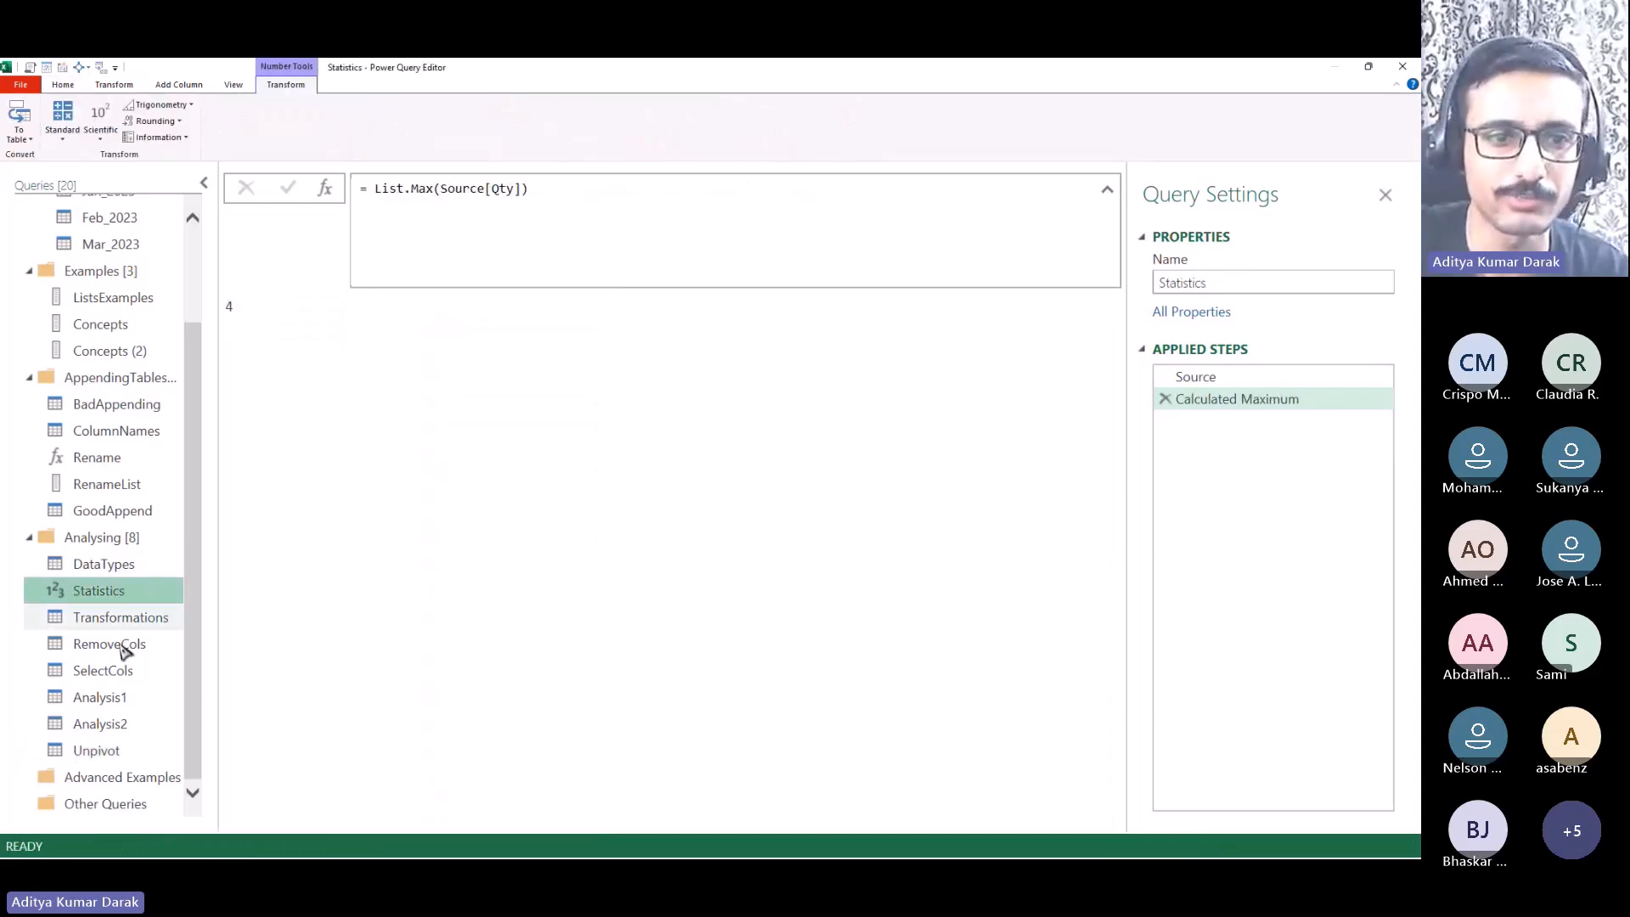
pyautogui.click(155, 433)
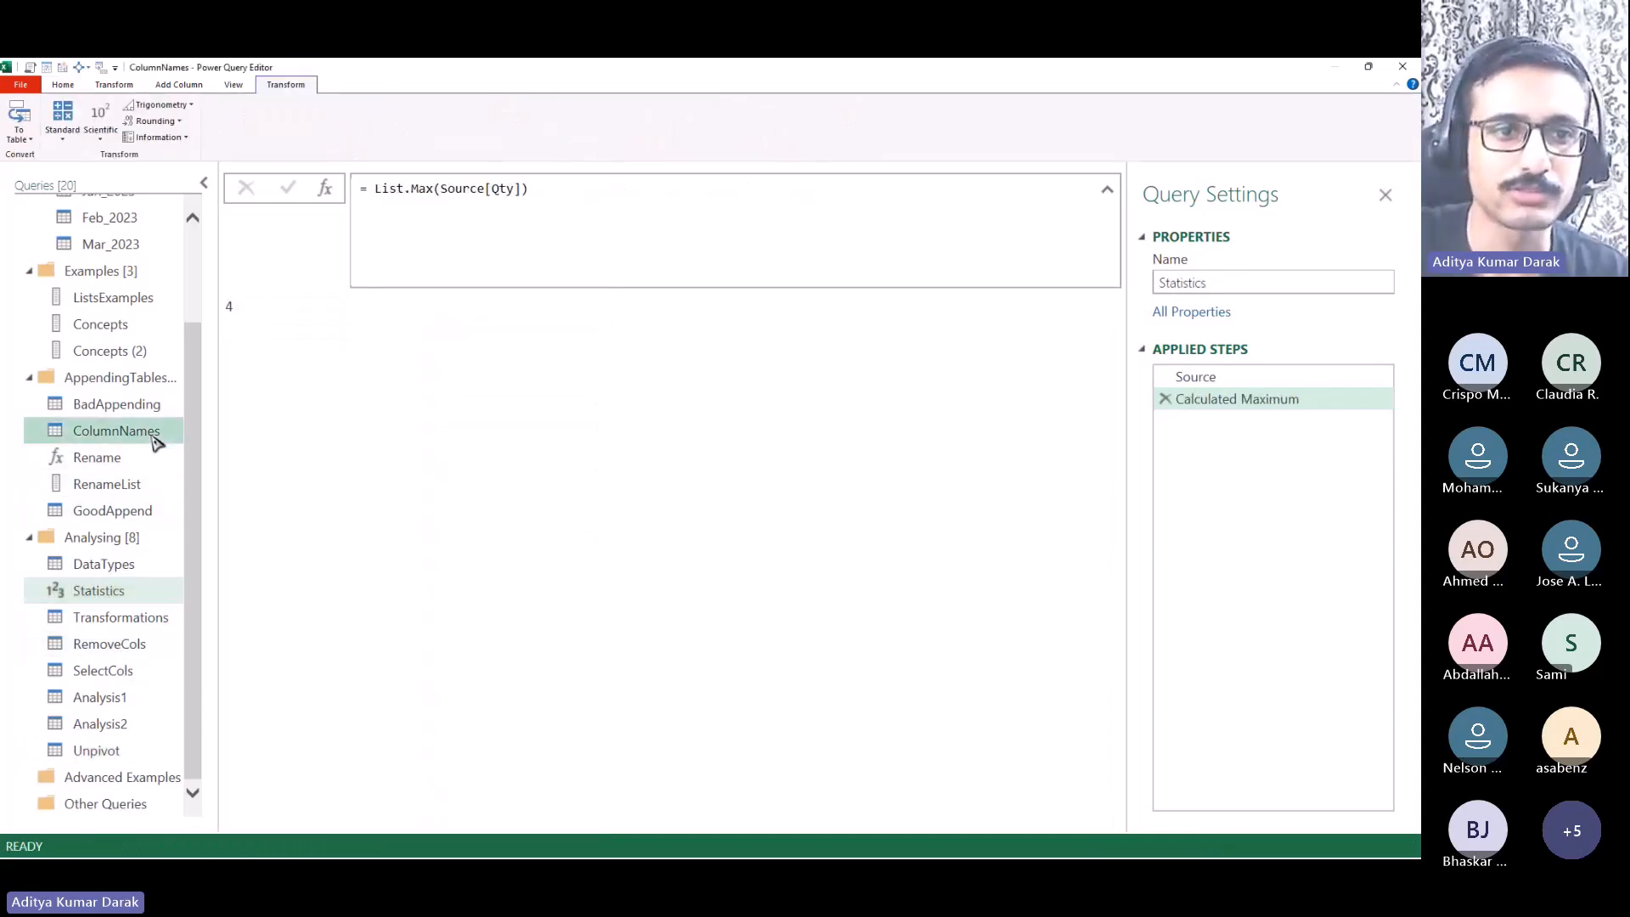
pyautogui.click(128, 459)
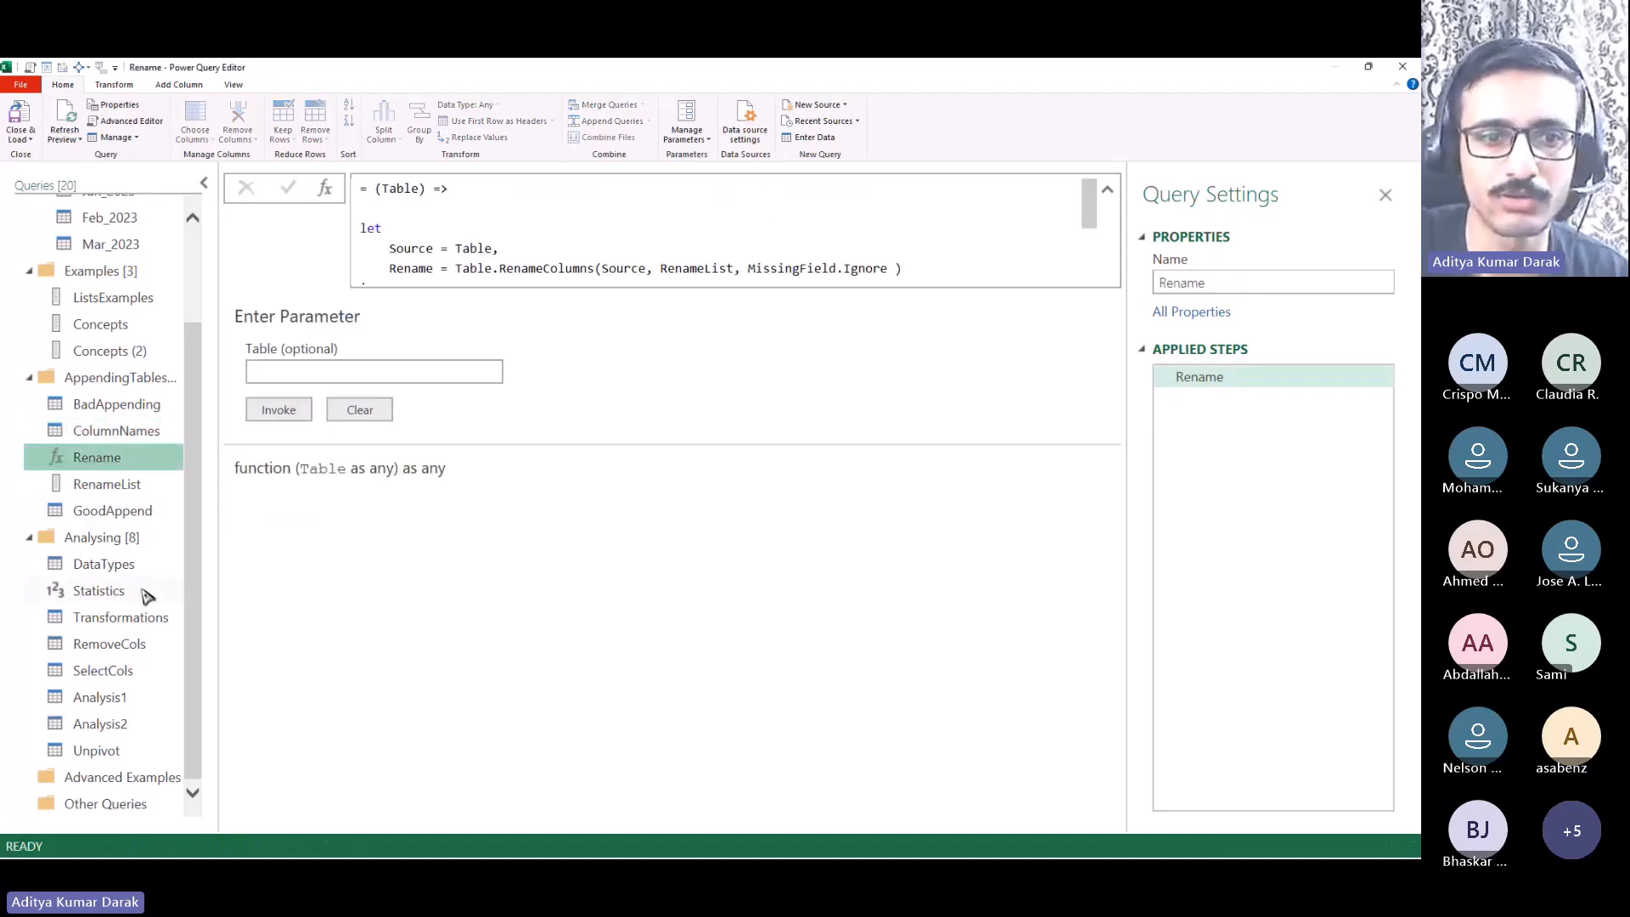
pyautogui.click(149, 619)
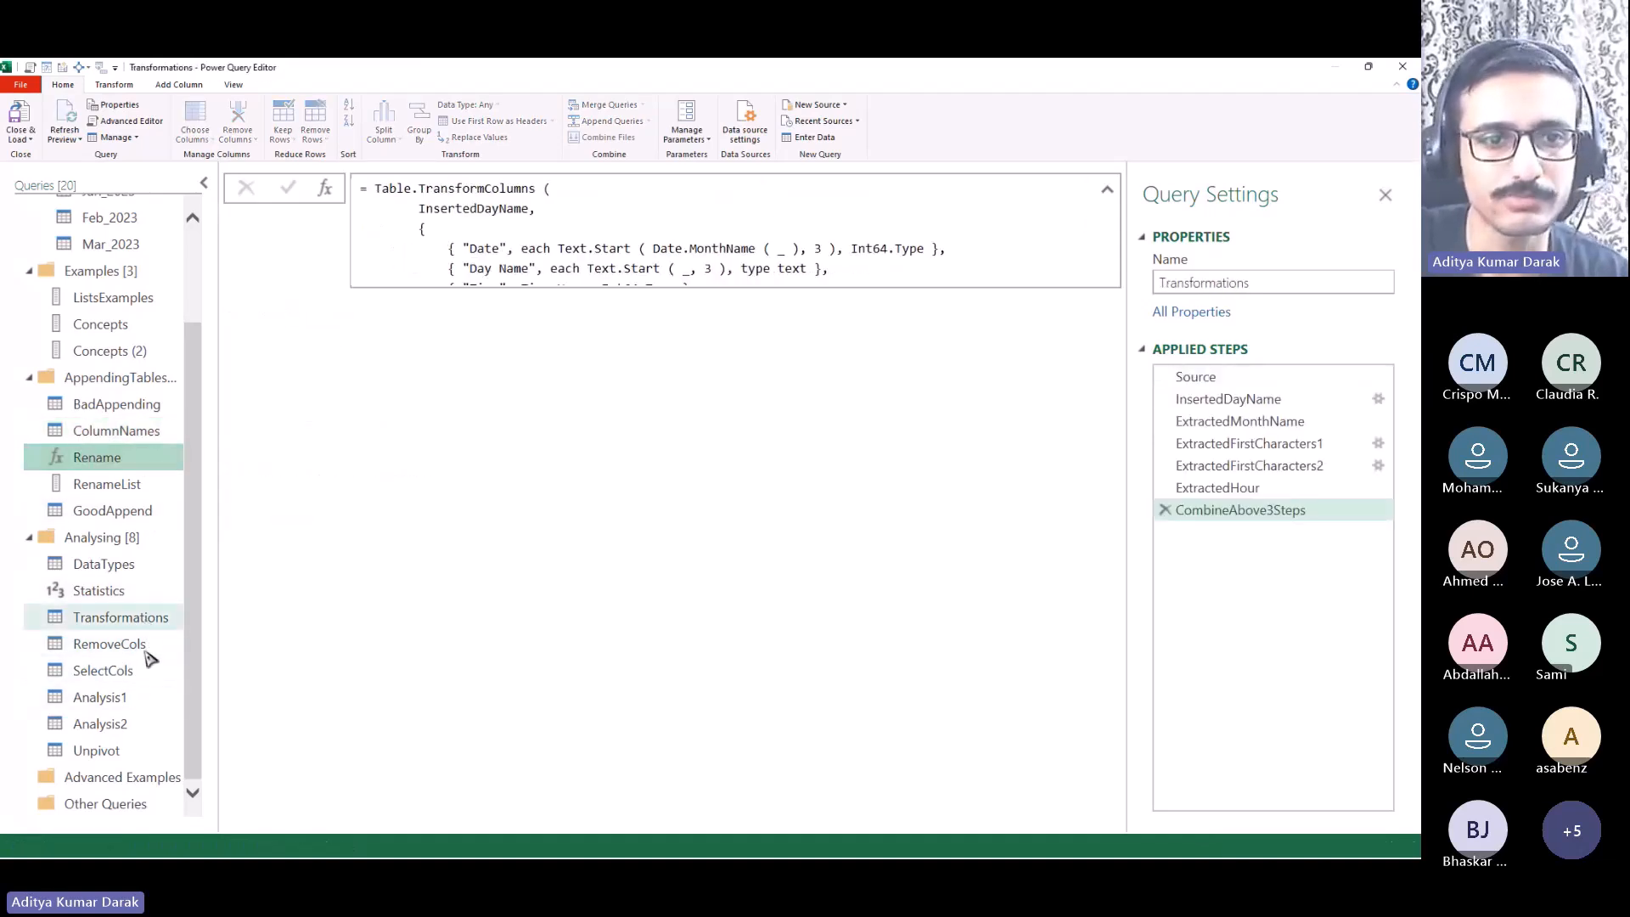
pyautogui.click(149, 649)
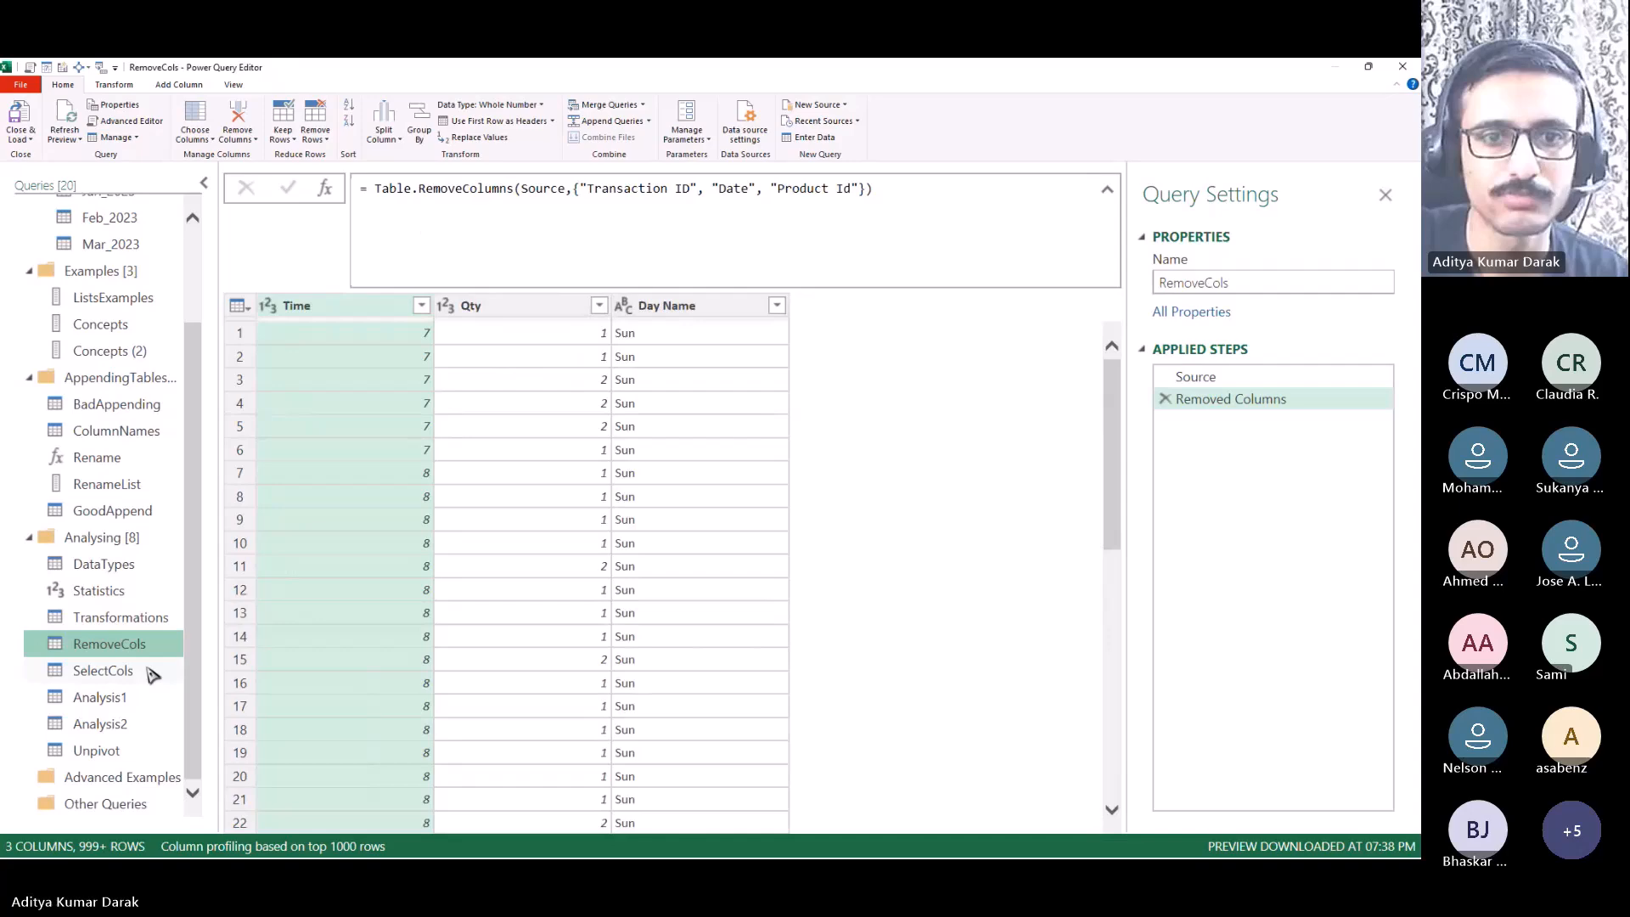
# Step: Create a query that references DataTypes and move it into the Advanced Examples group
pyautogui.click(133, 567)
pyautogui.rightClick(136, 577)
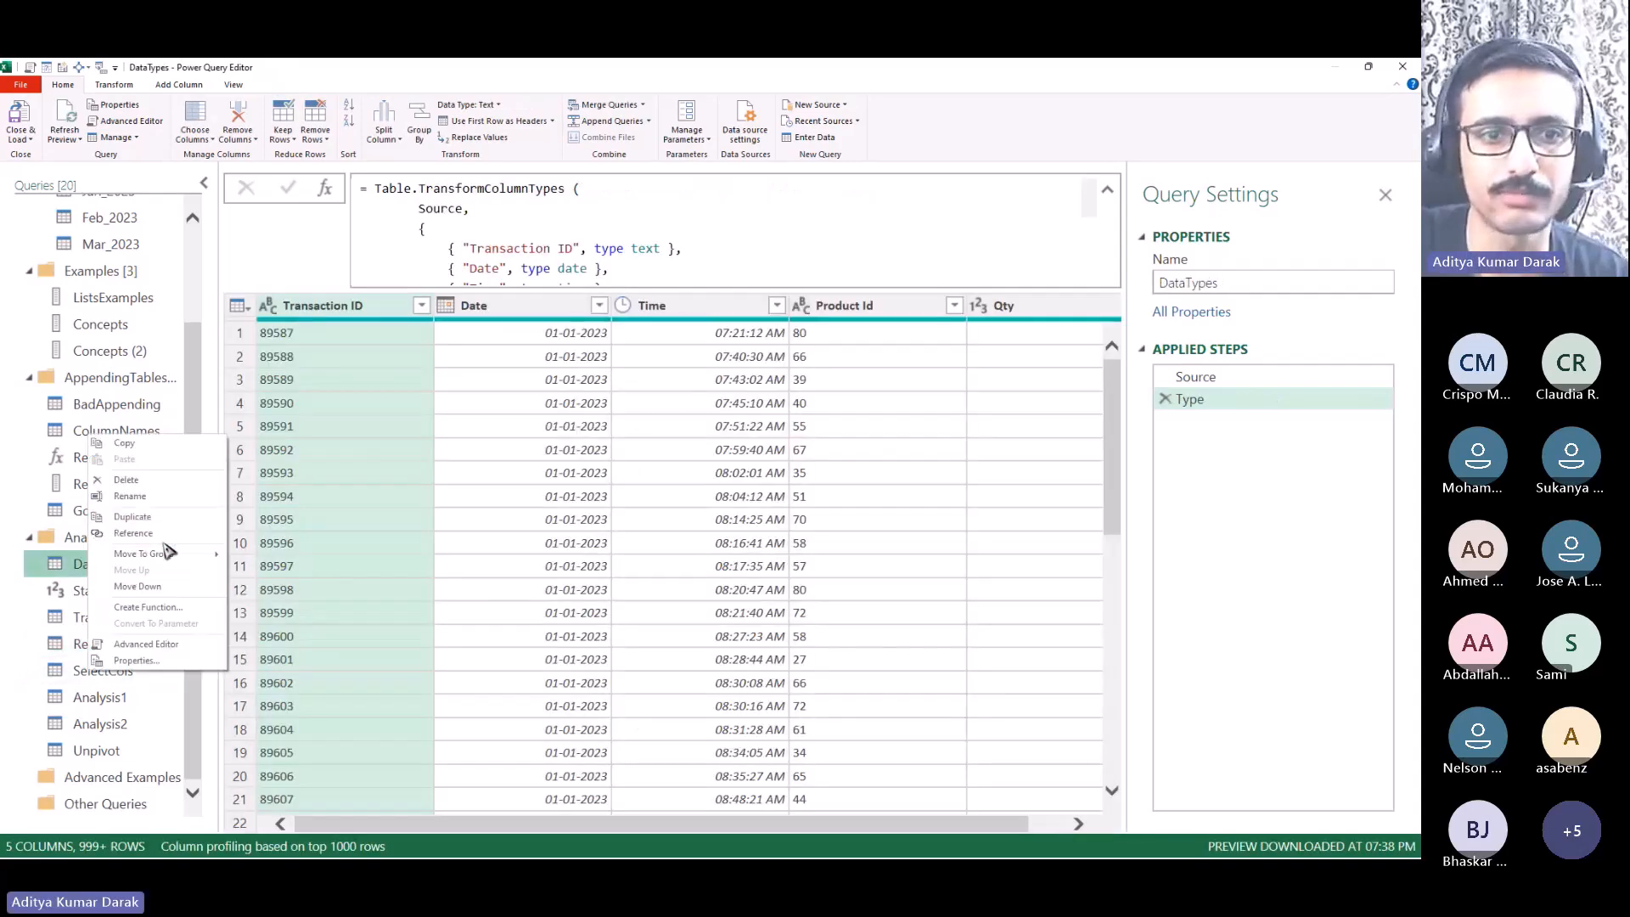
pyautogui.click(170, 545)
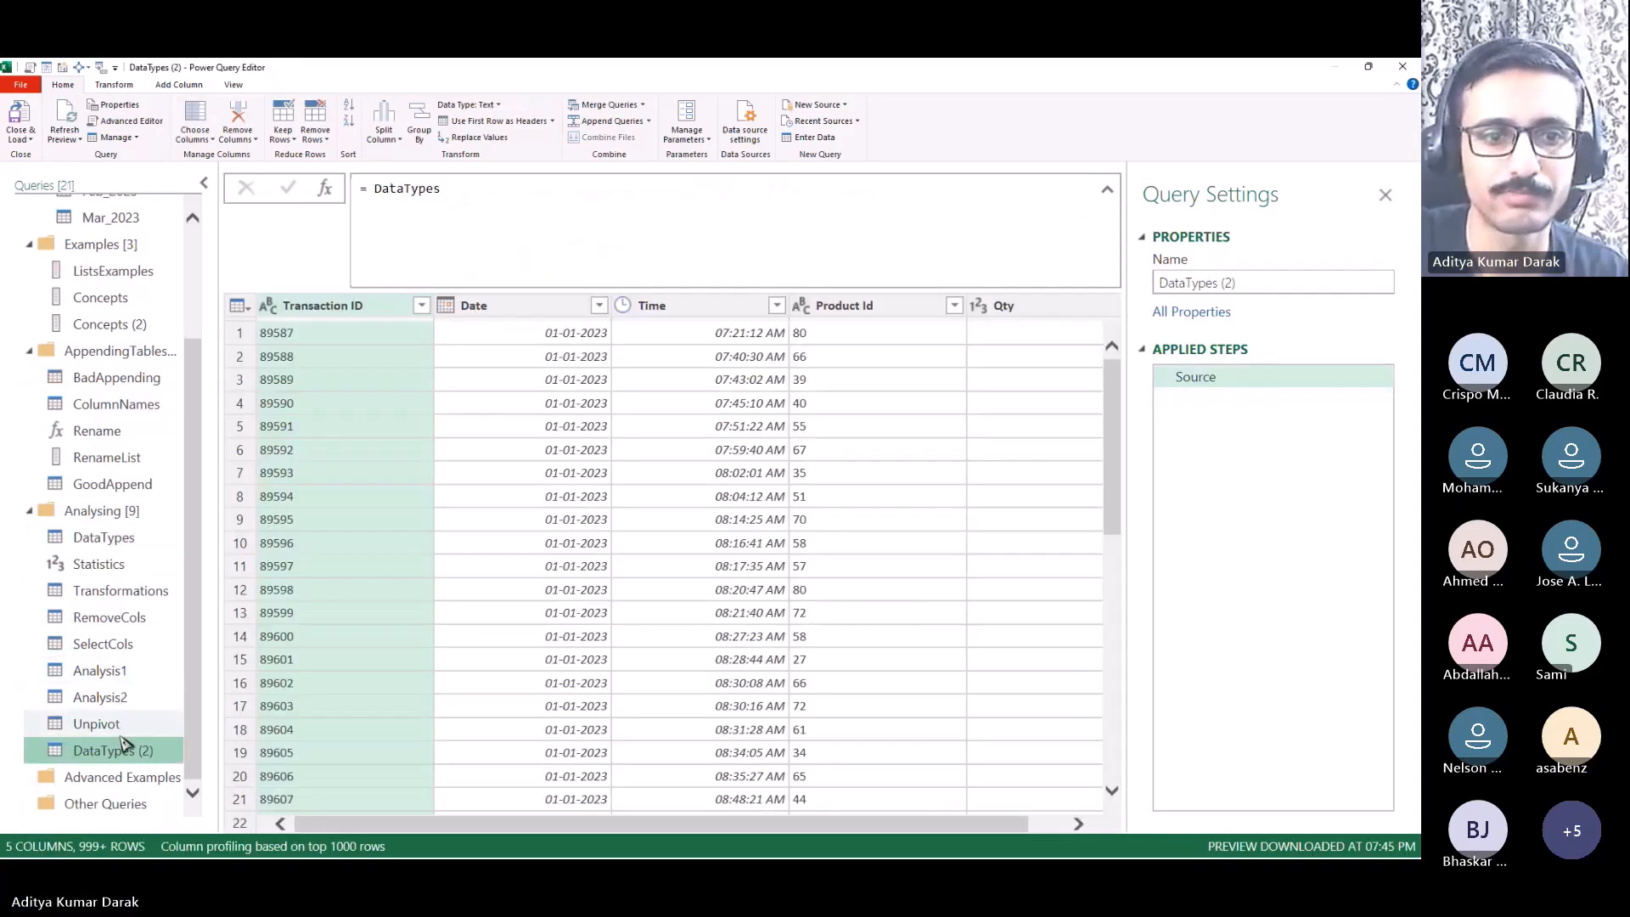
pyautogui.moveTo(127, 749); pyautogui.dragTo(136, 779)
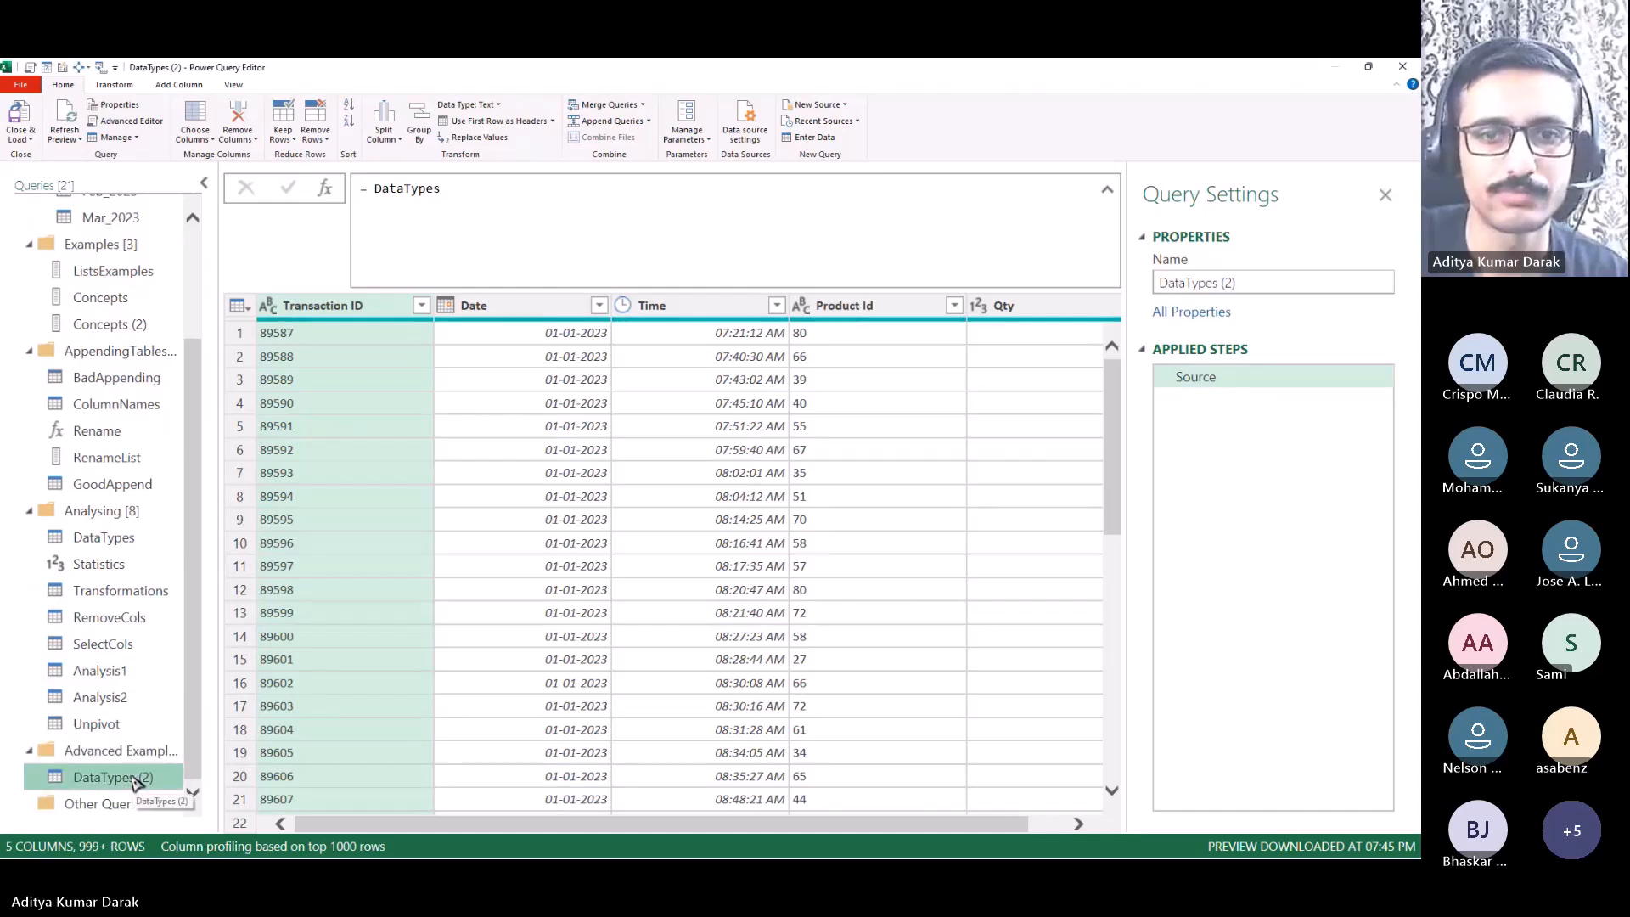
pyautogui.moveTo(796, 825)
pyautogui.mouseDown()
pyautogui.moveTo(934, 832)
pyautogui.moveTo(785, 832)
pyautogui.mouseUp()
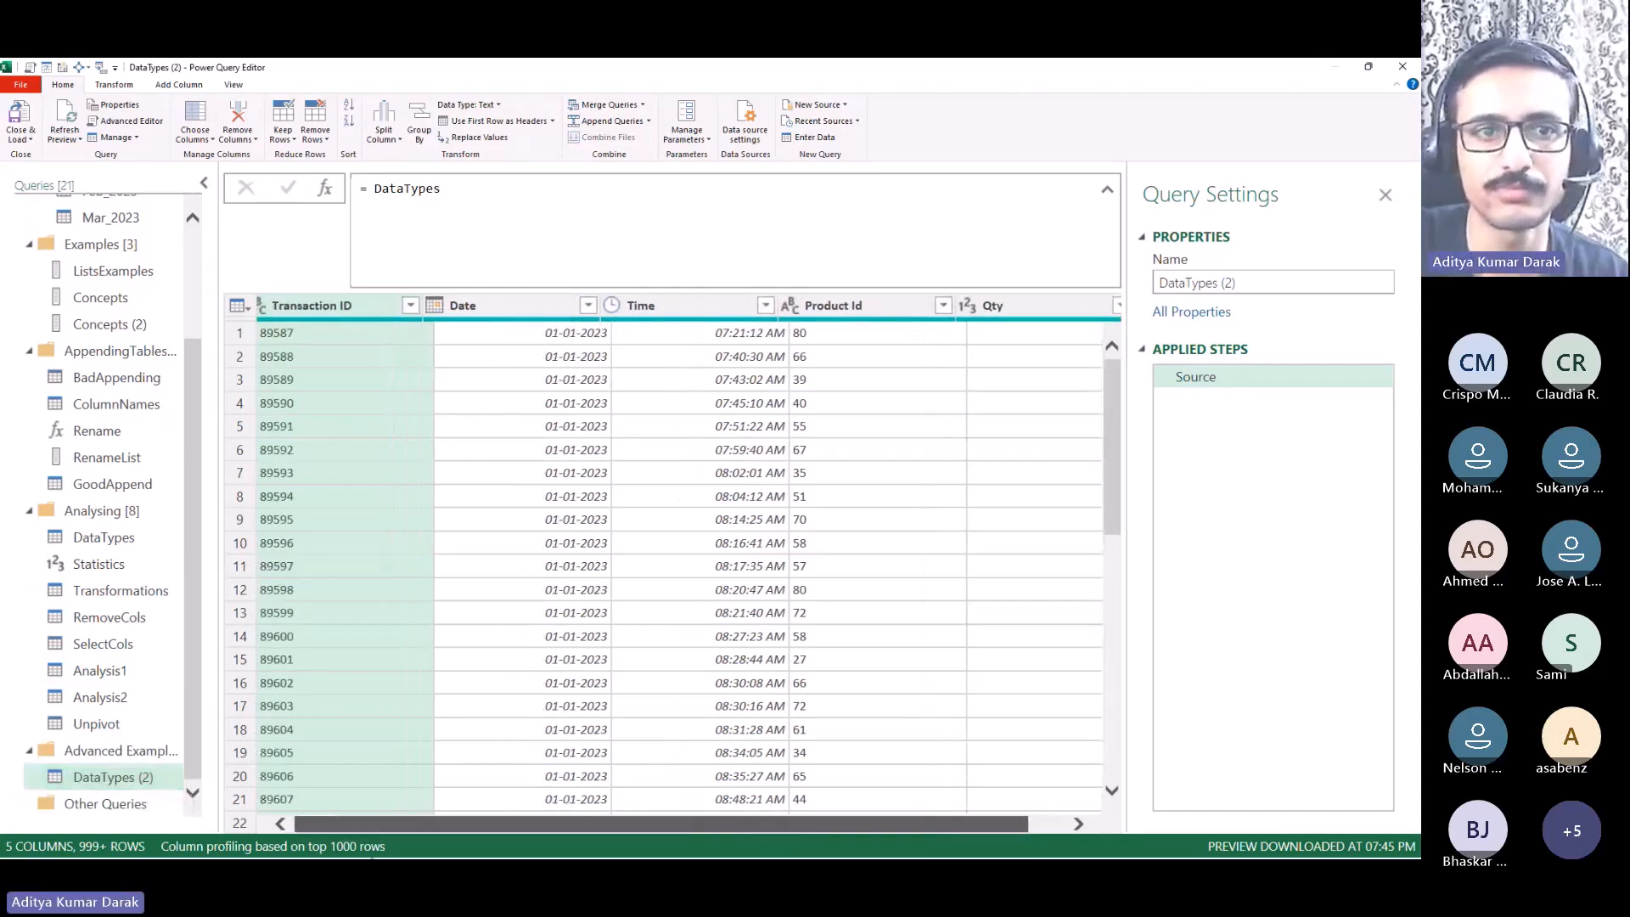
# Step: Create a query that references Celebrities and move it into the Advanced Examples group
pyautogui.scroll(4, 85, 526)
pyautogui.click(138, 261)
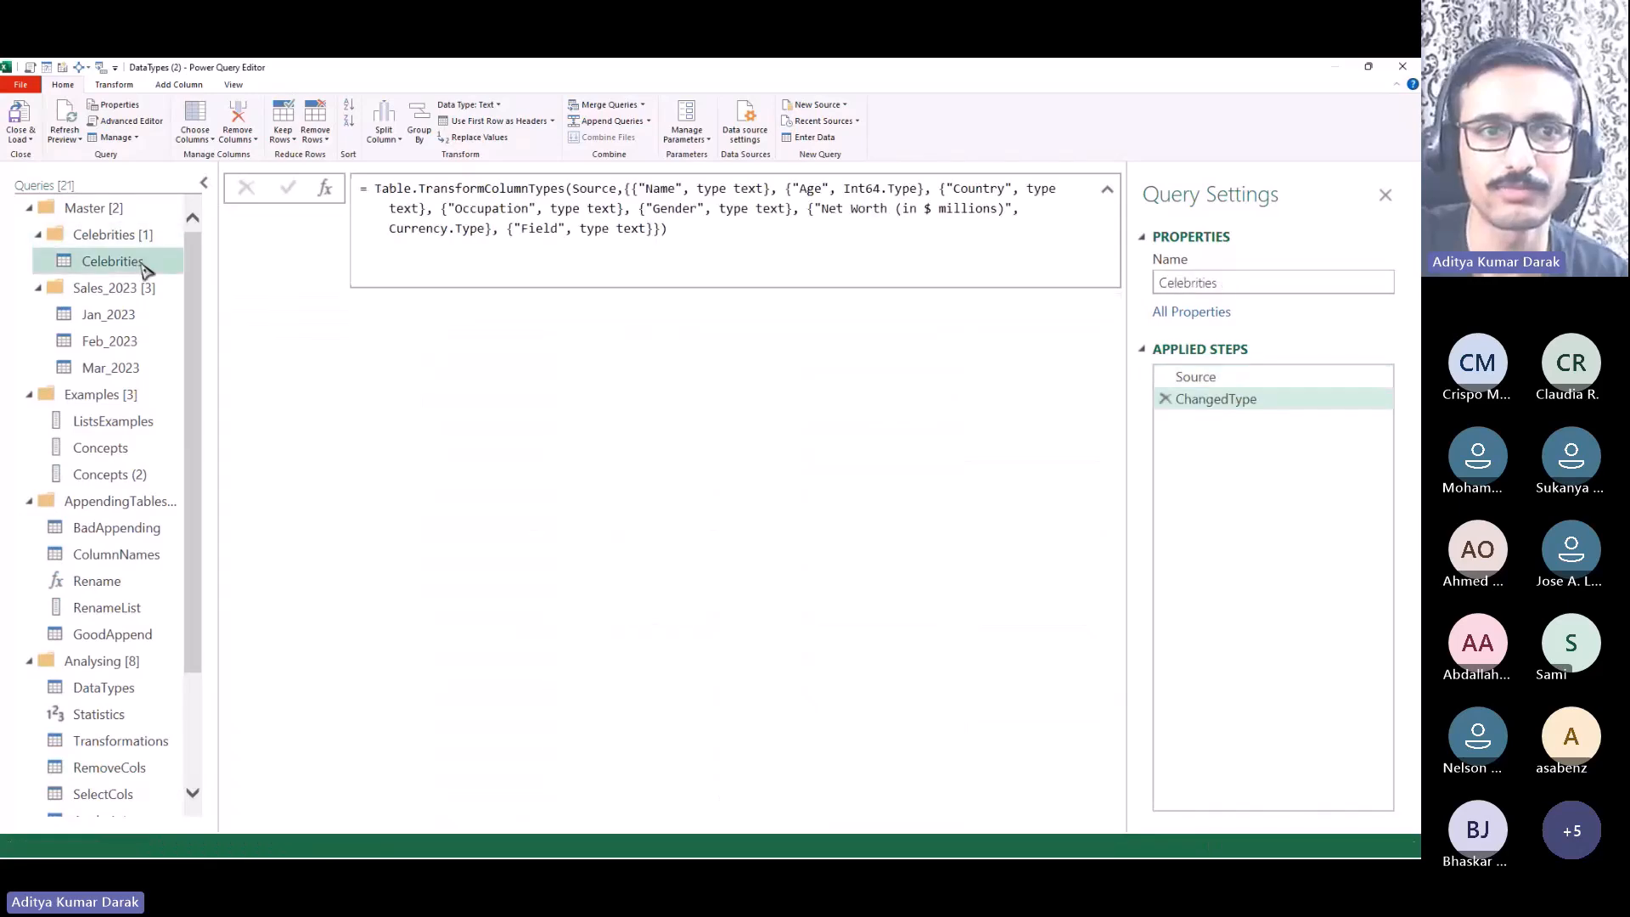
pyautogui.rightClick(143, 265)
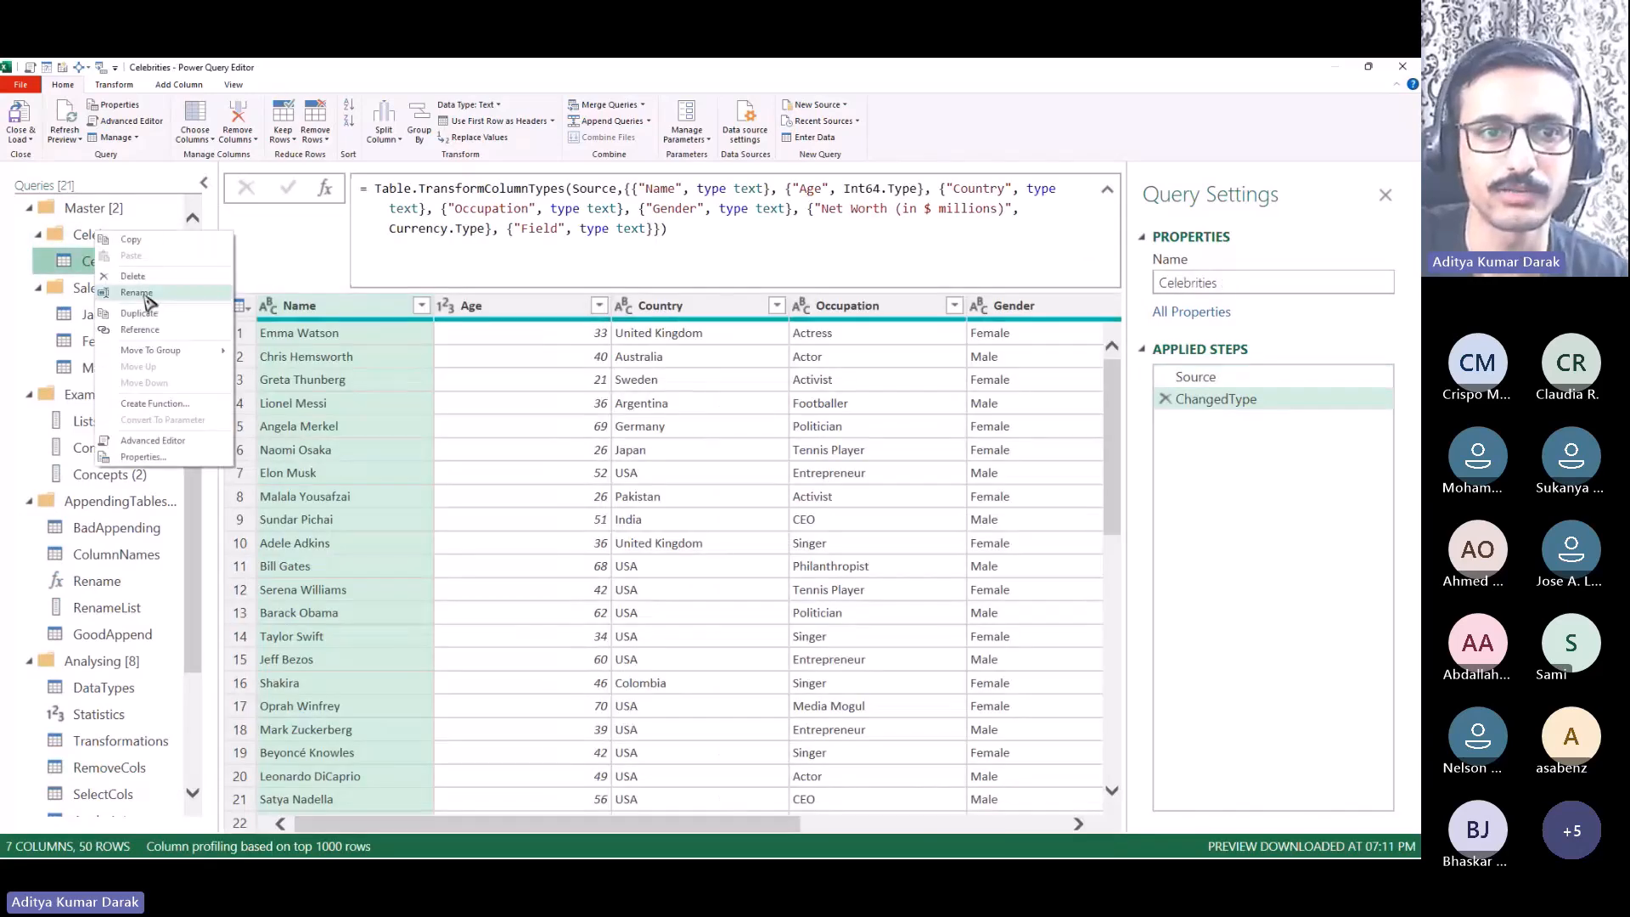
pyautogui.click(168, 326)
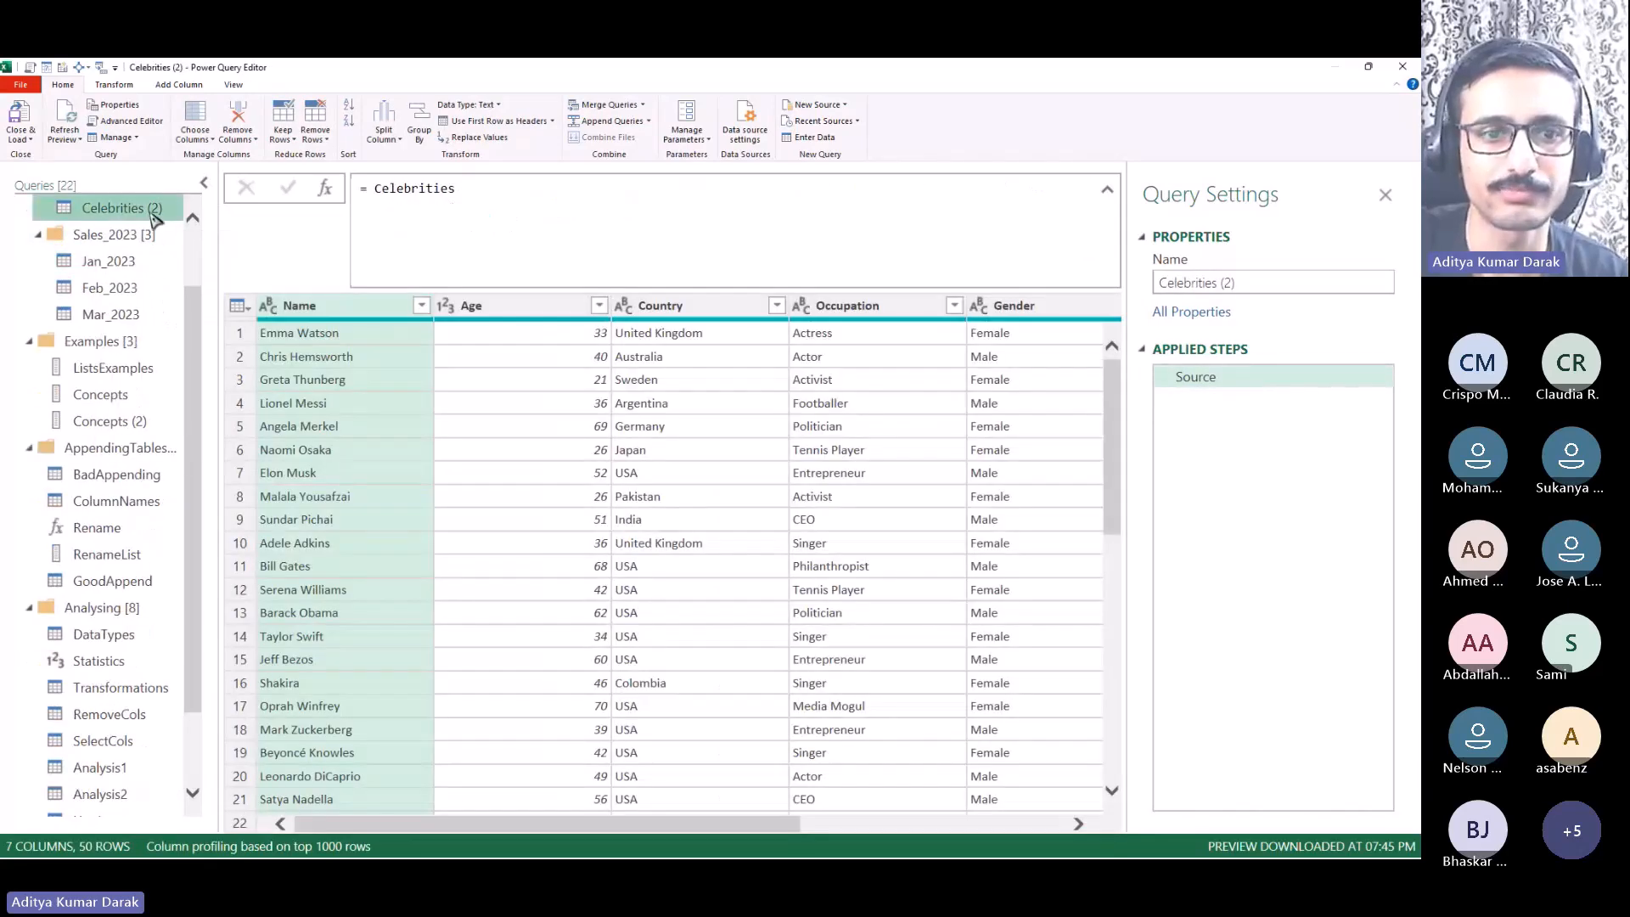
pyautogui.moveTo(157, 214); pyautogui.dragTo(127, 811)
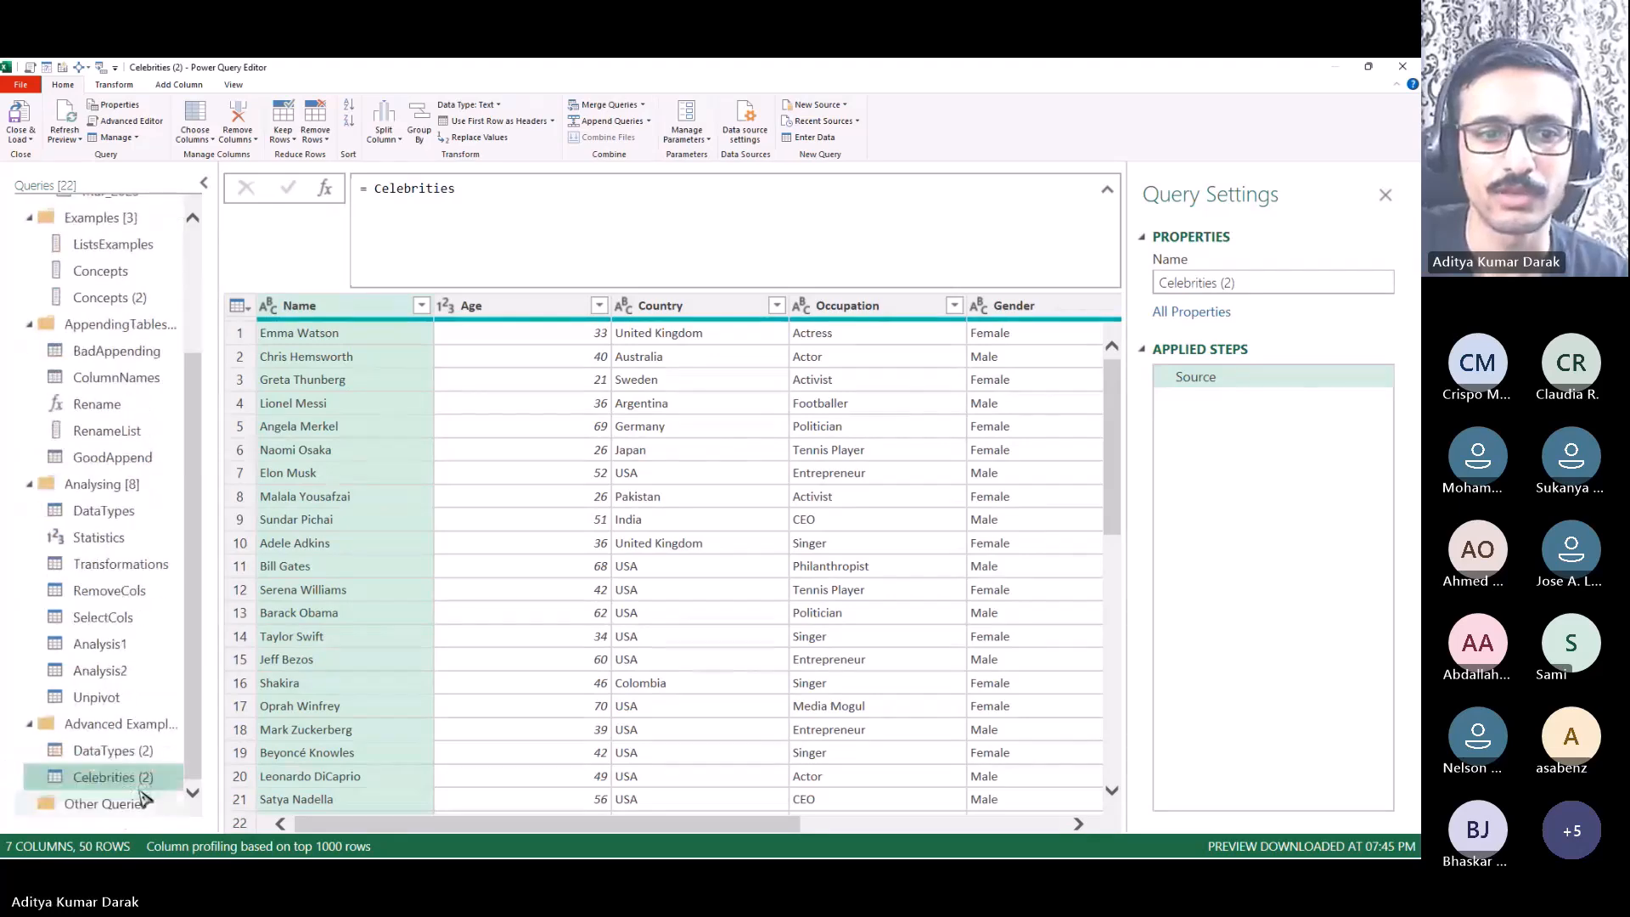
# Step: Delete the DataTypes (2) query from the Advanced Examples group and confirm the deletion
pyautogui.rightClick(141, 757)
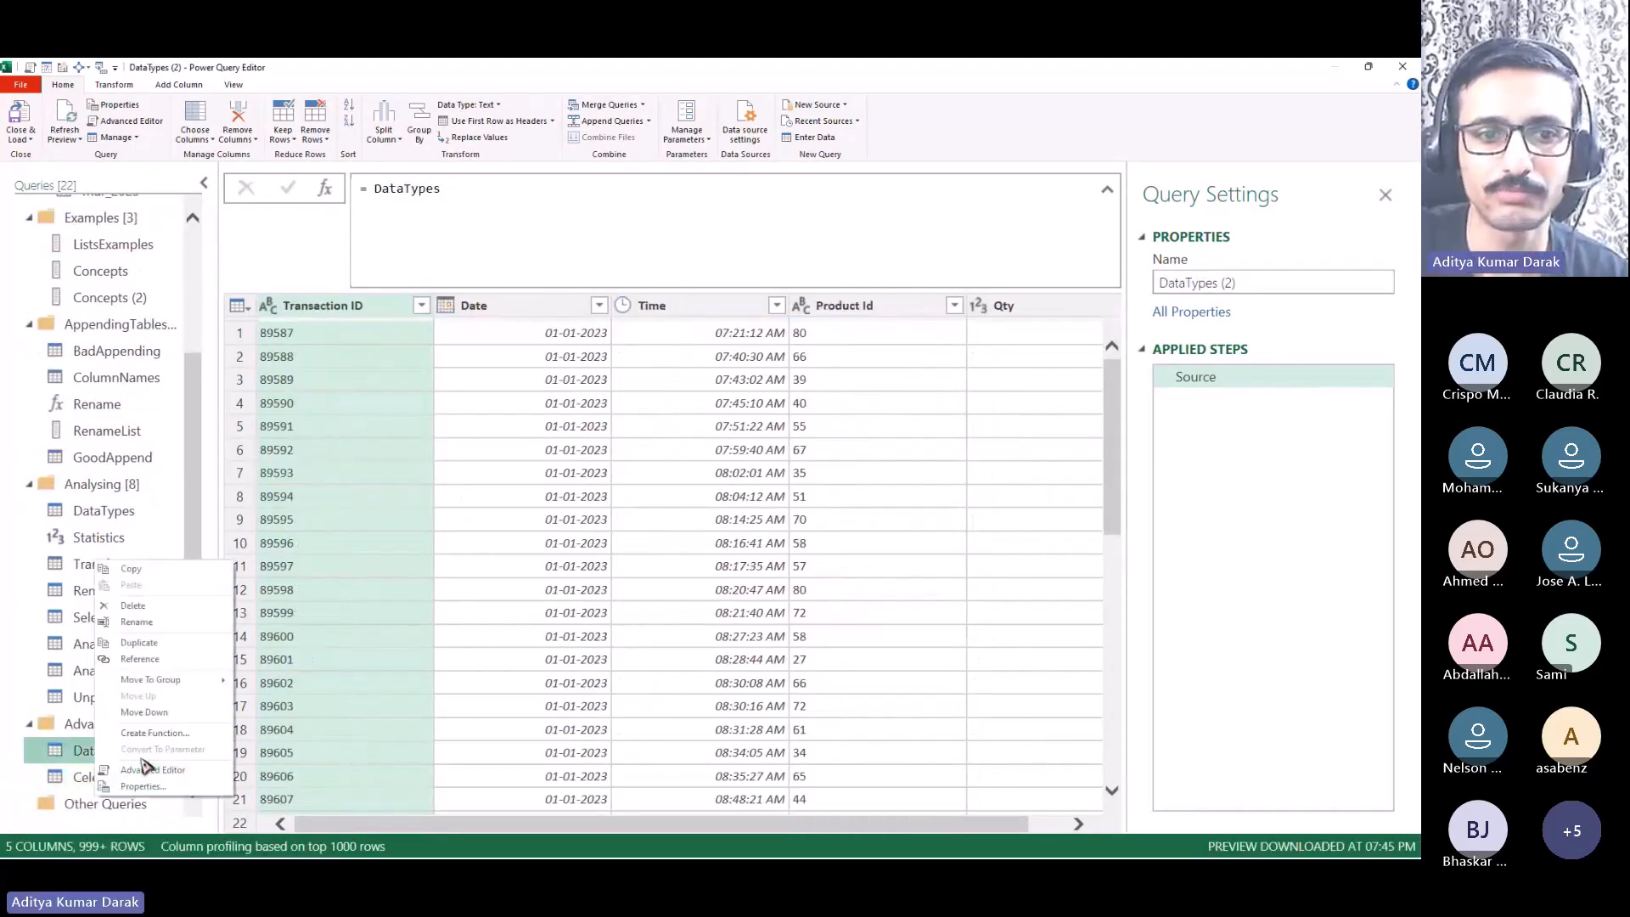
pyautogui.click(166, 603)
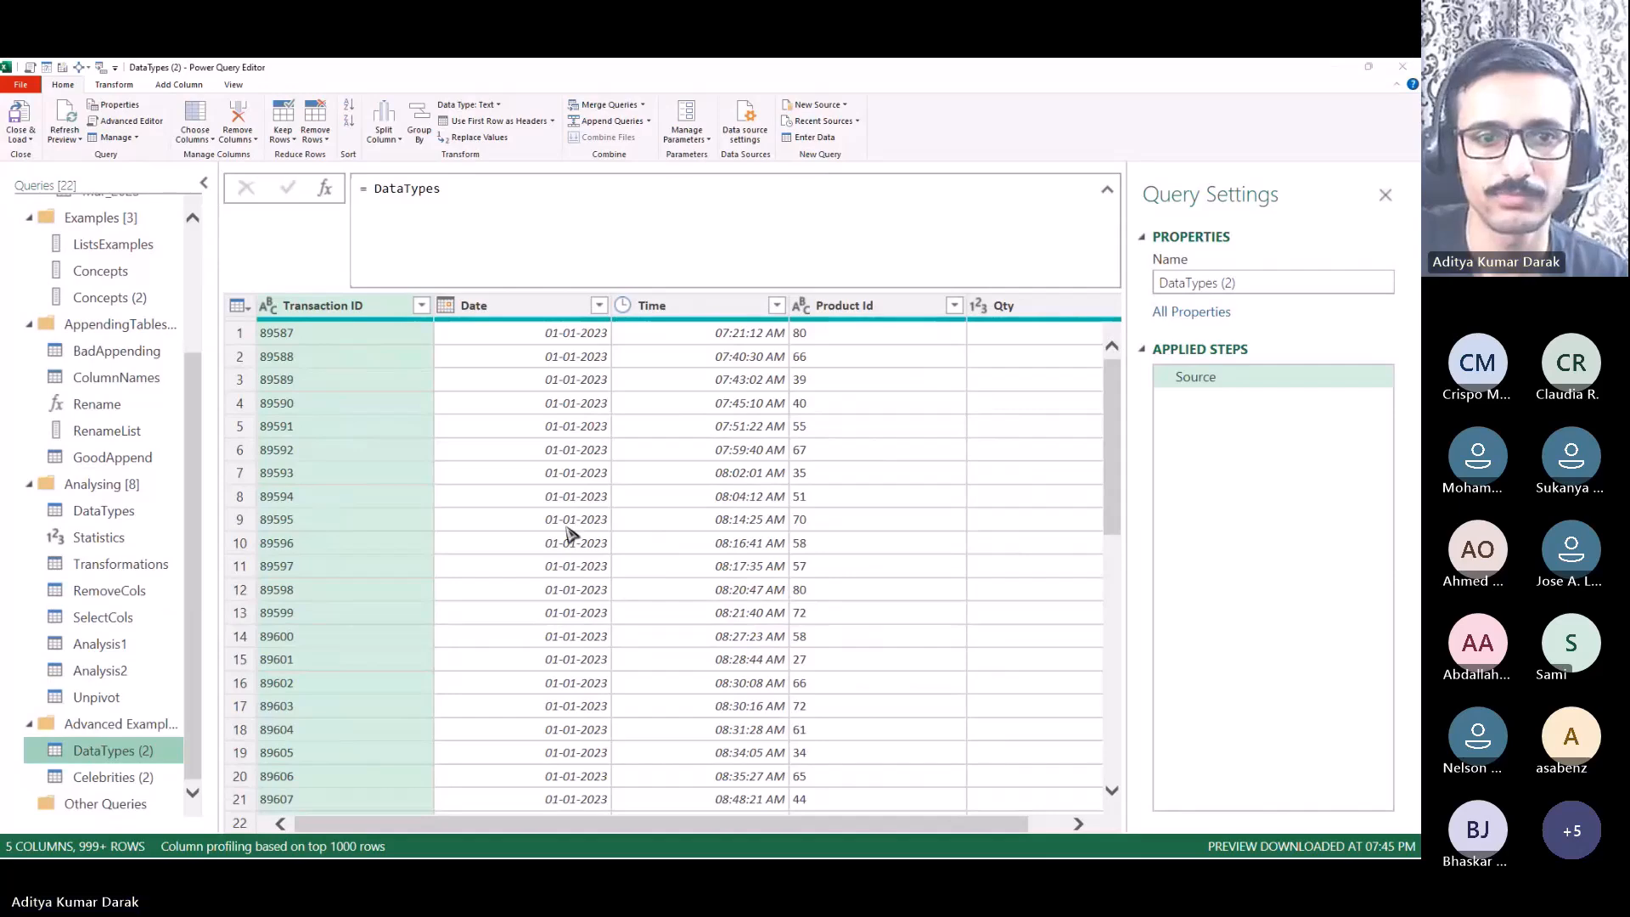
pyautogui.click(777, 489)
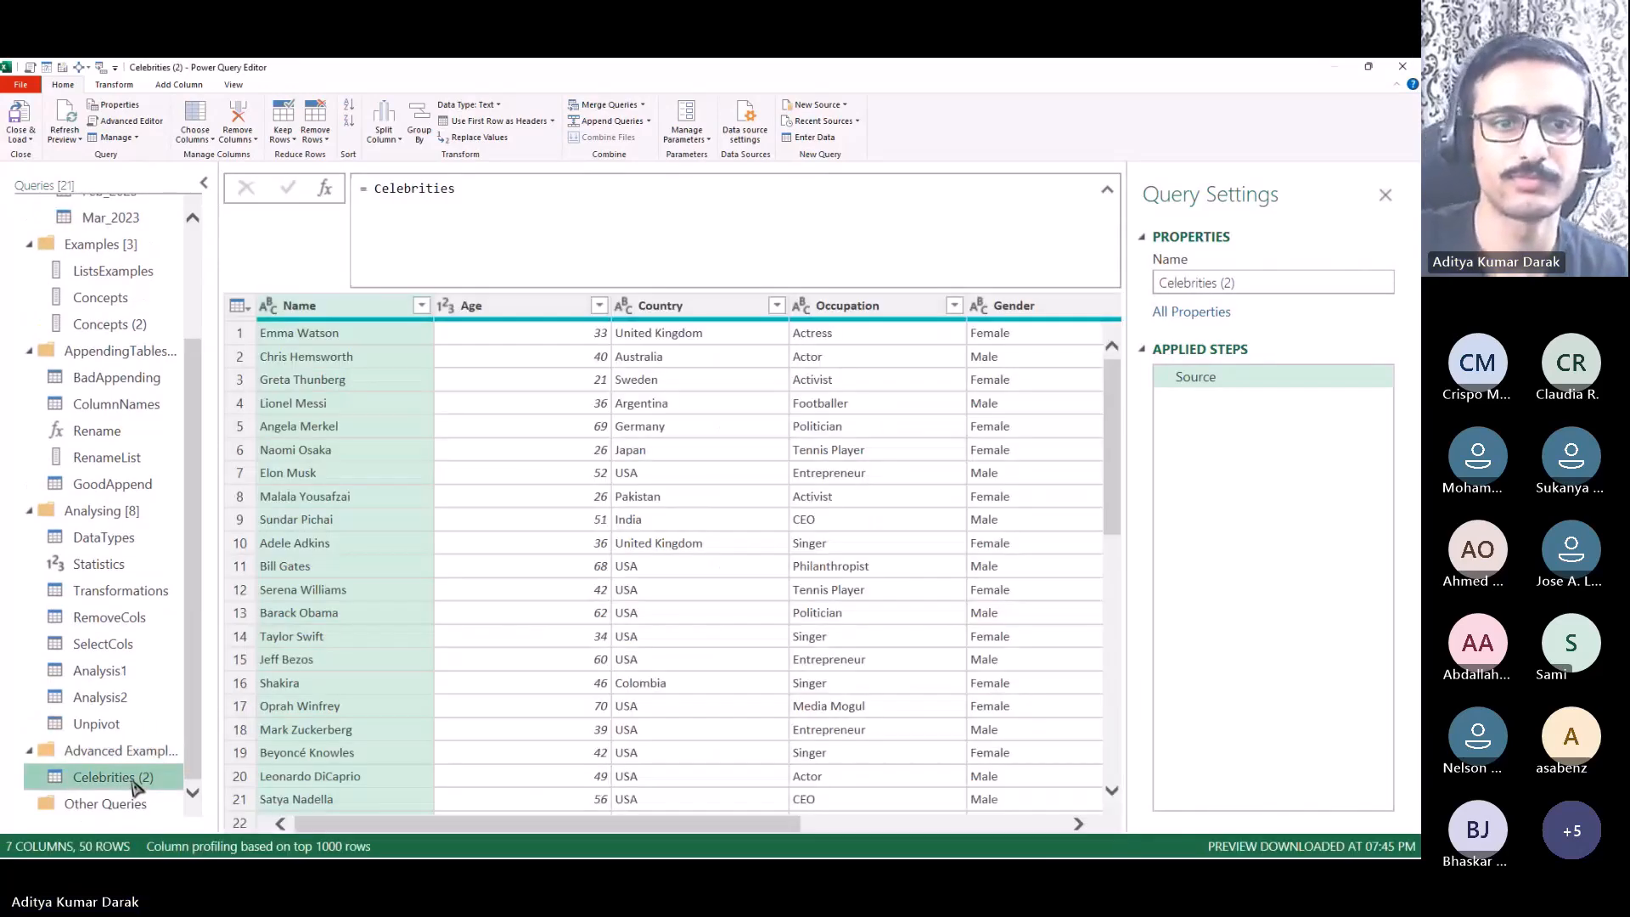
# Step: Rename the Celebrities (2) query in the Advanced Examples group as Persons
pyautogui.doubleClick(132, 779)
pyautogui.write('P')
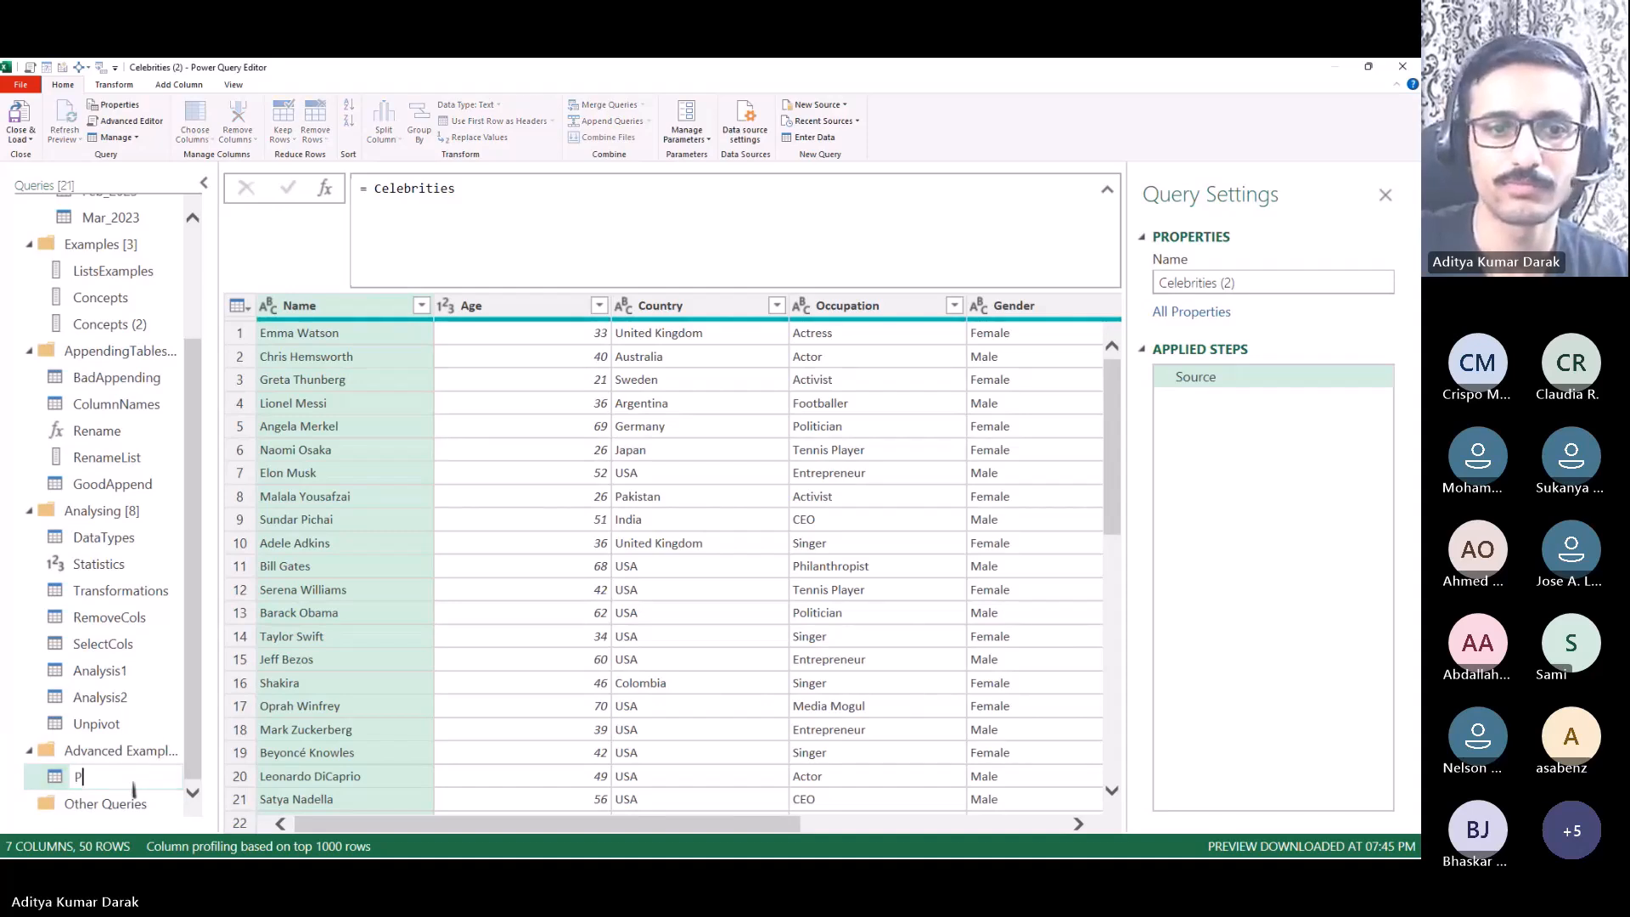
pyautogui.write('erons')
pyautogui.press('Return')
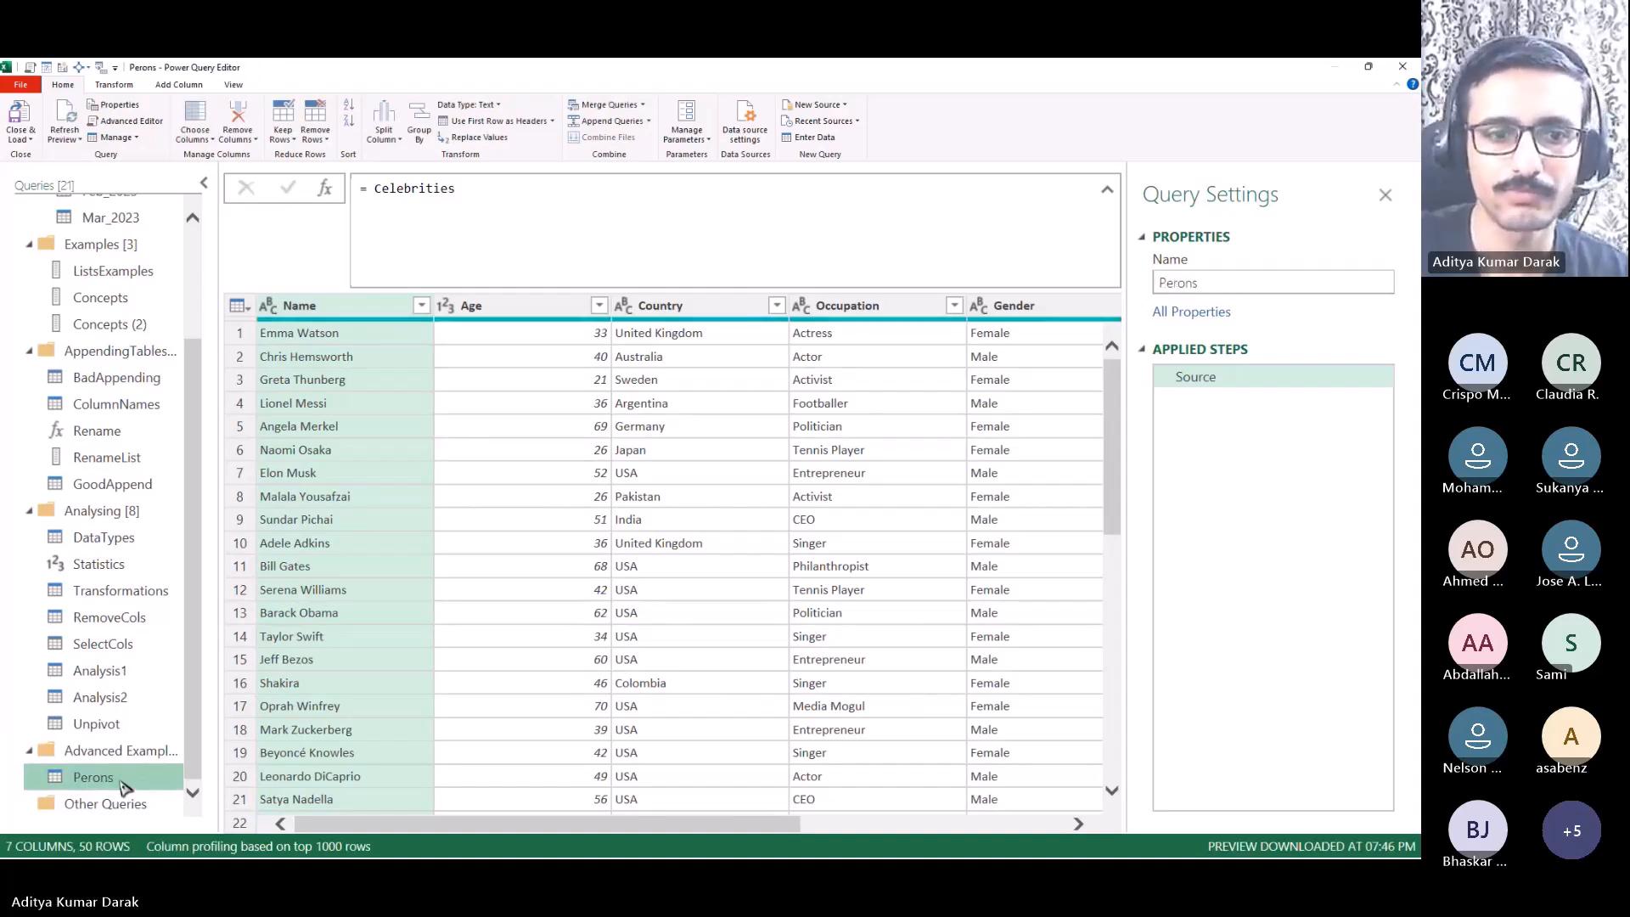
pyautogui.doubleClick(122, 779)
pyautogui.press('Left')
pyautogui.press('Left')
pyautogui.press('Left')
pyautogui.write('s')
pyautogui.press('Return')
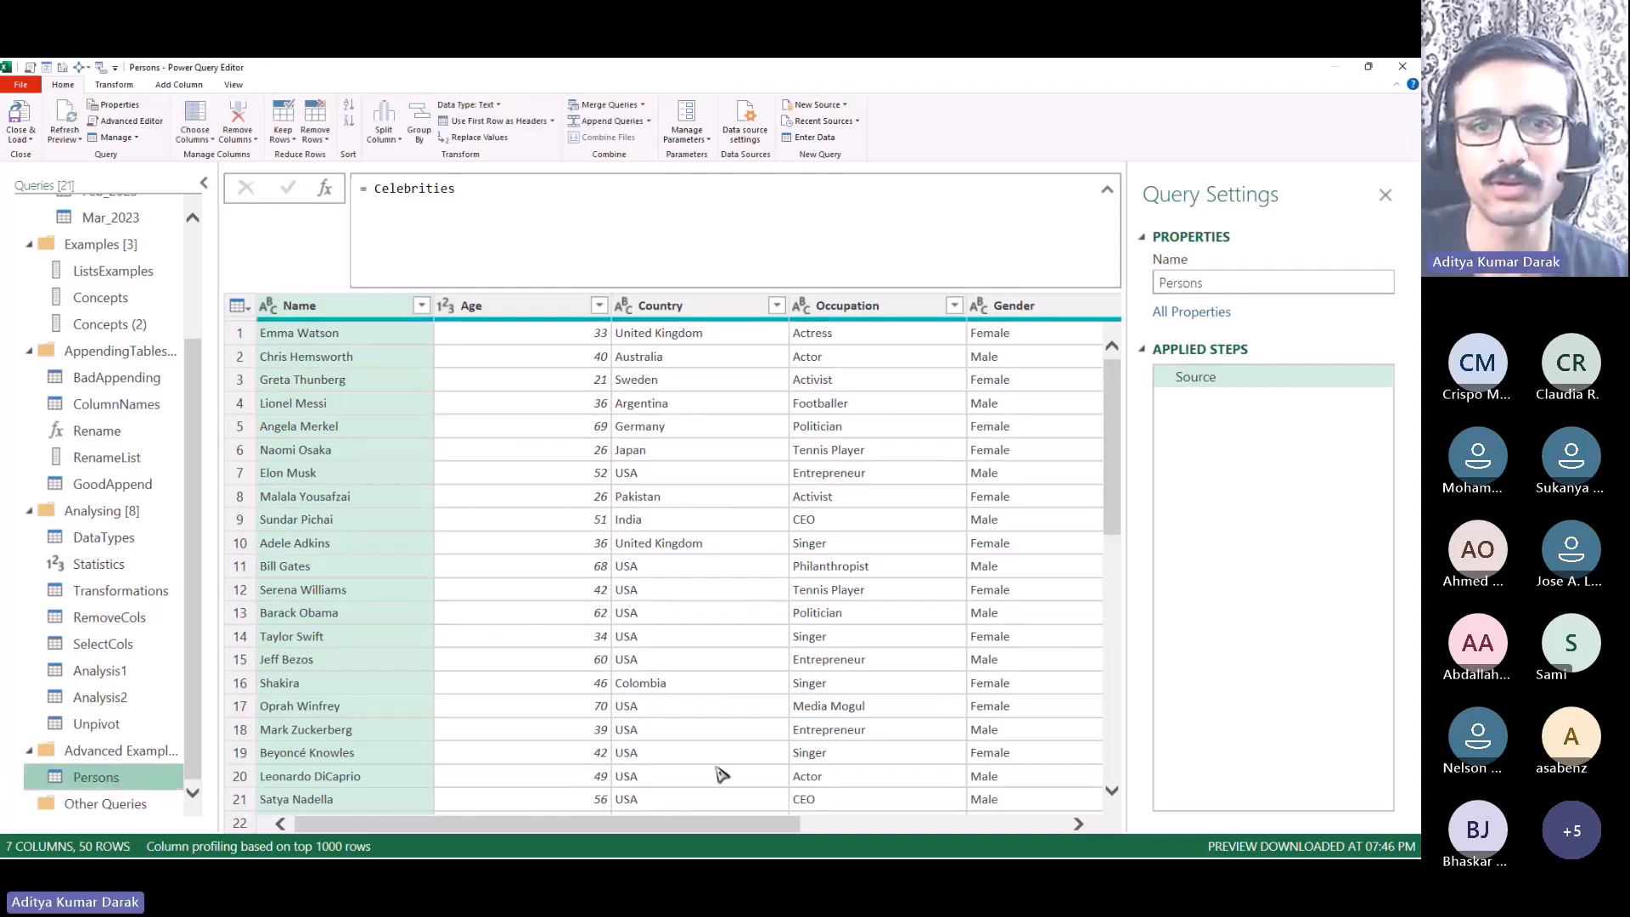
# Step: Examine the Name and Country columns of the Persons query to plan a list of names per country
pyautogui.moveTo(487, 823); pyautogui.dragTo(486, 824)
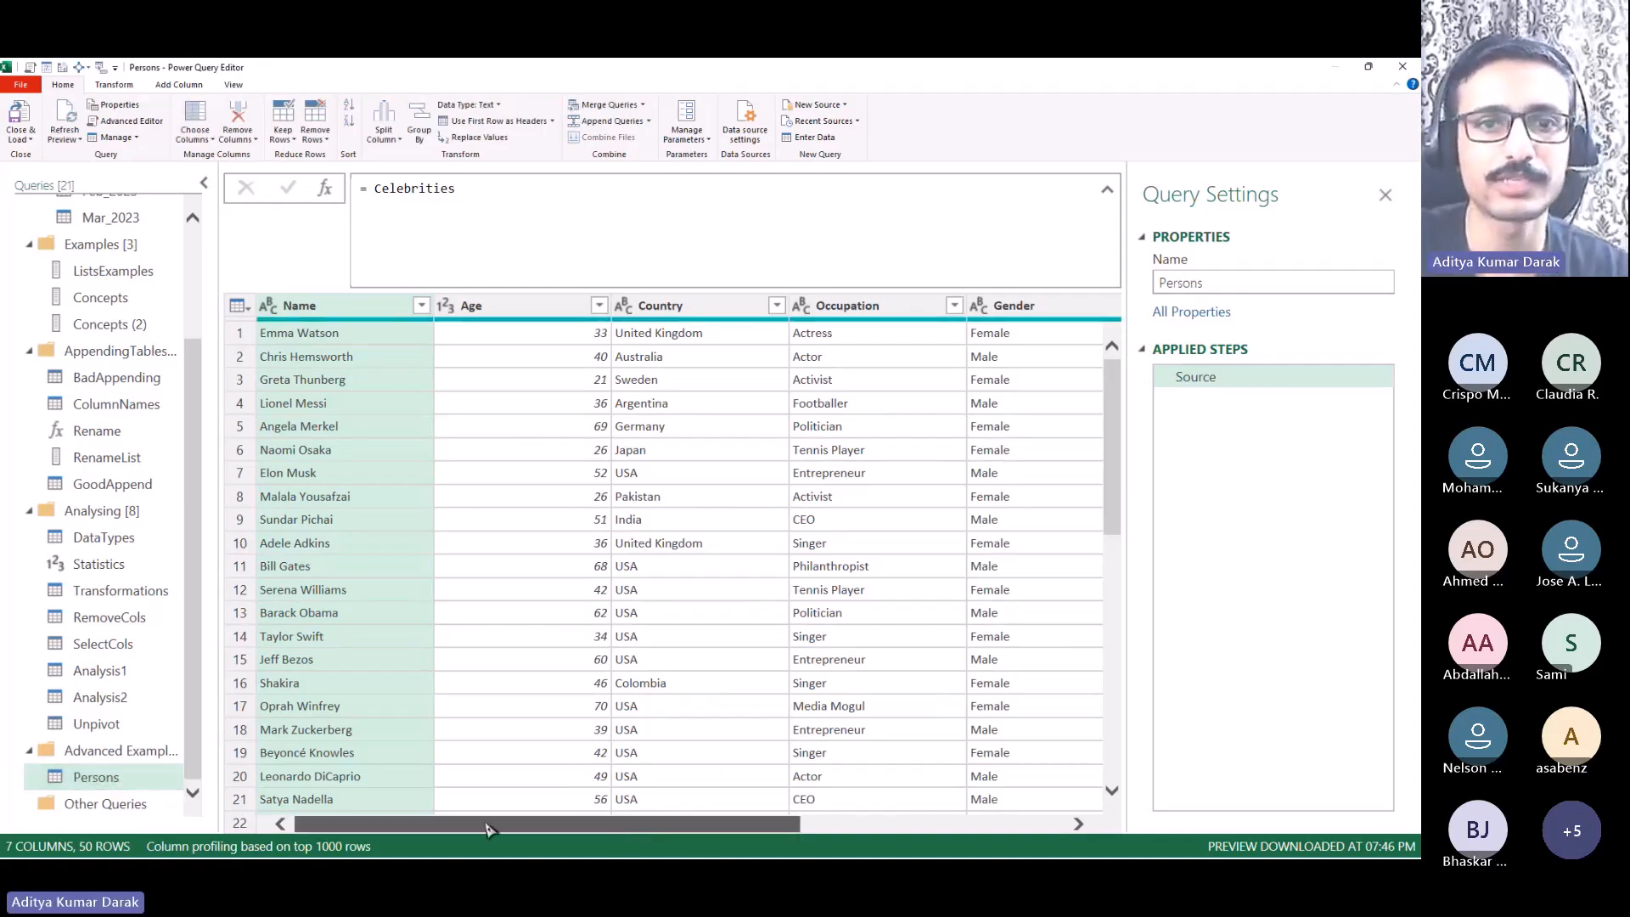
pyautogui.click(730, 312)
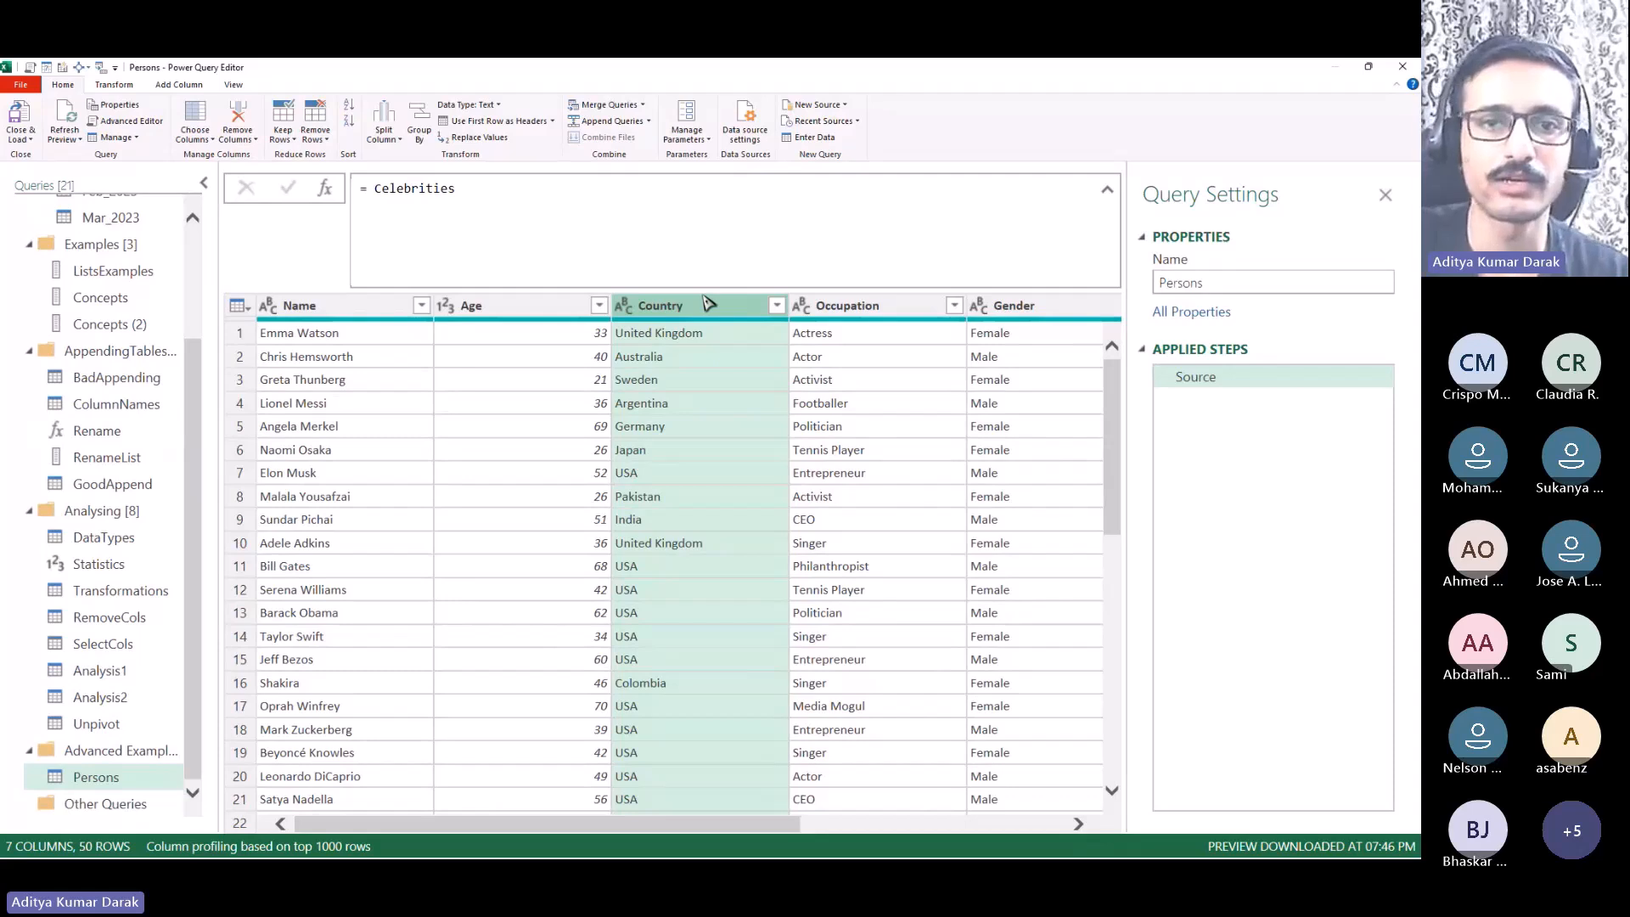
pyautogui.click(355, 316)
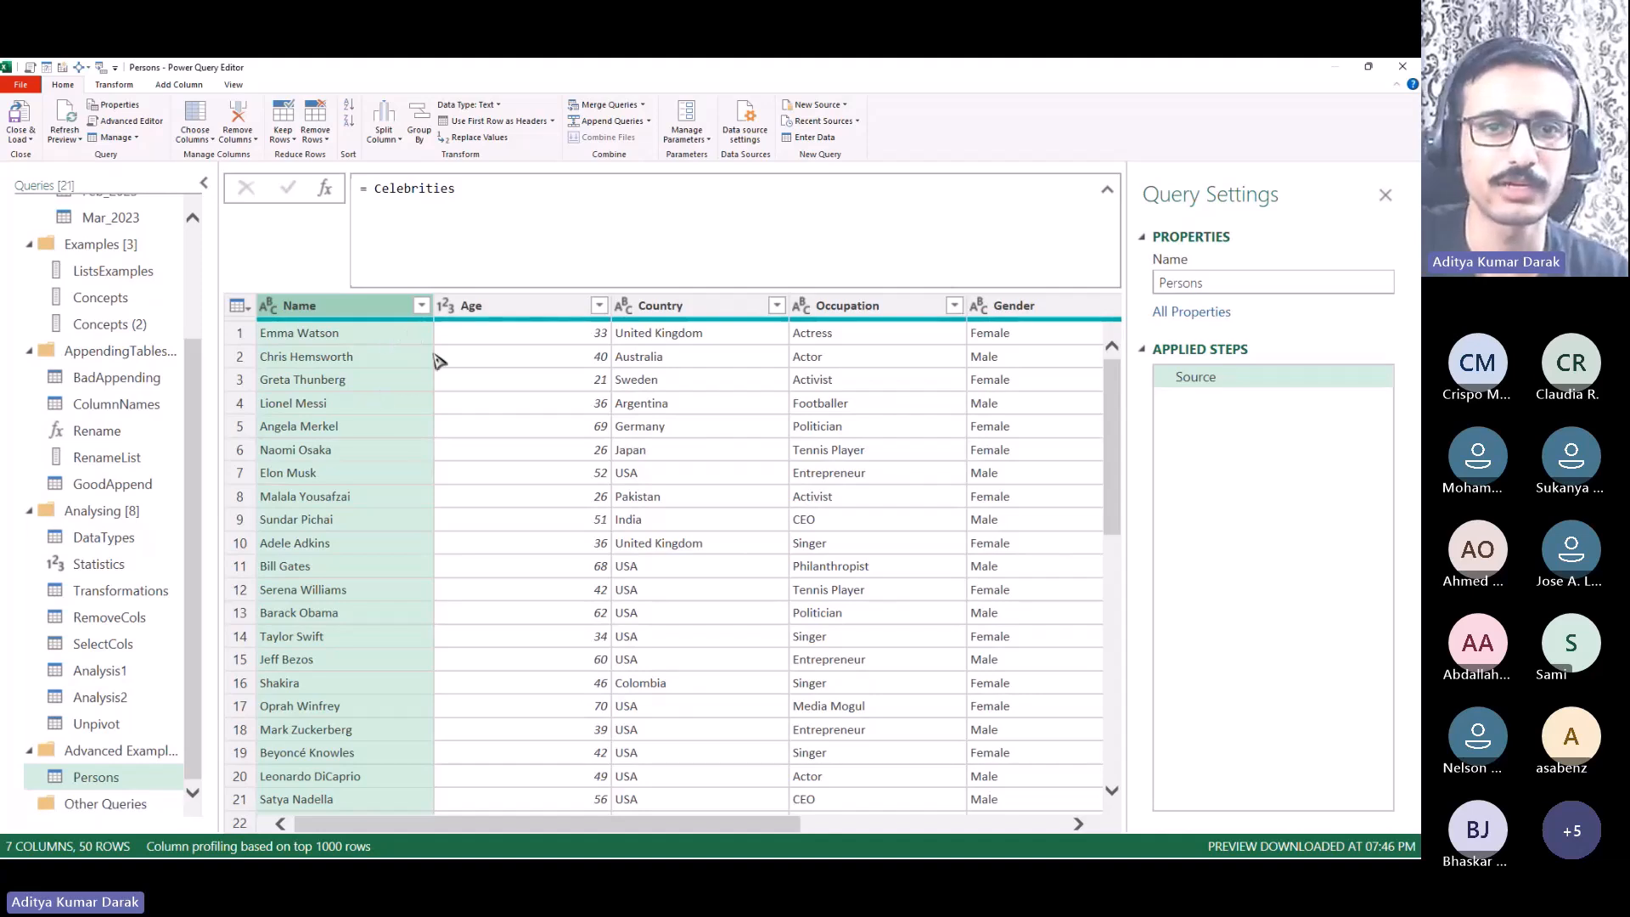
pyautogui.click(675, 335)
pyautogui.click(694, 310)
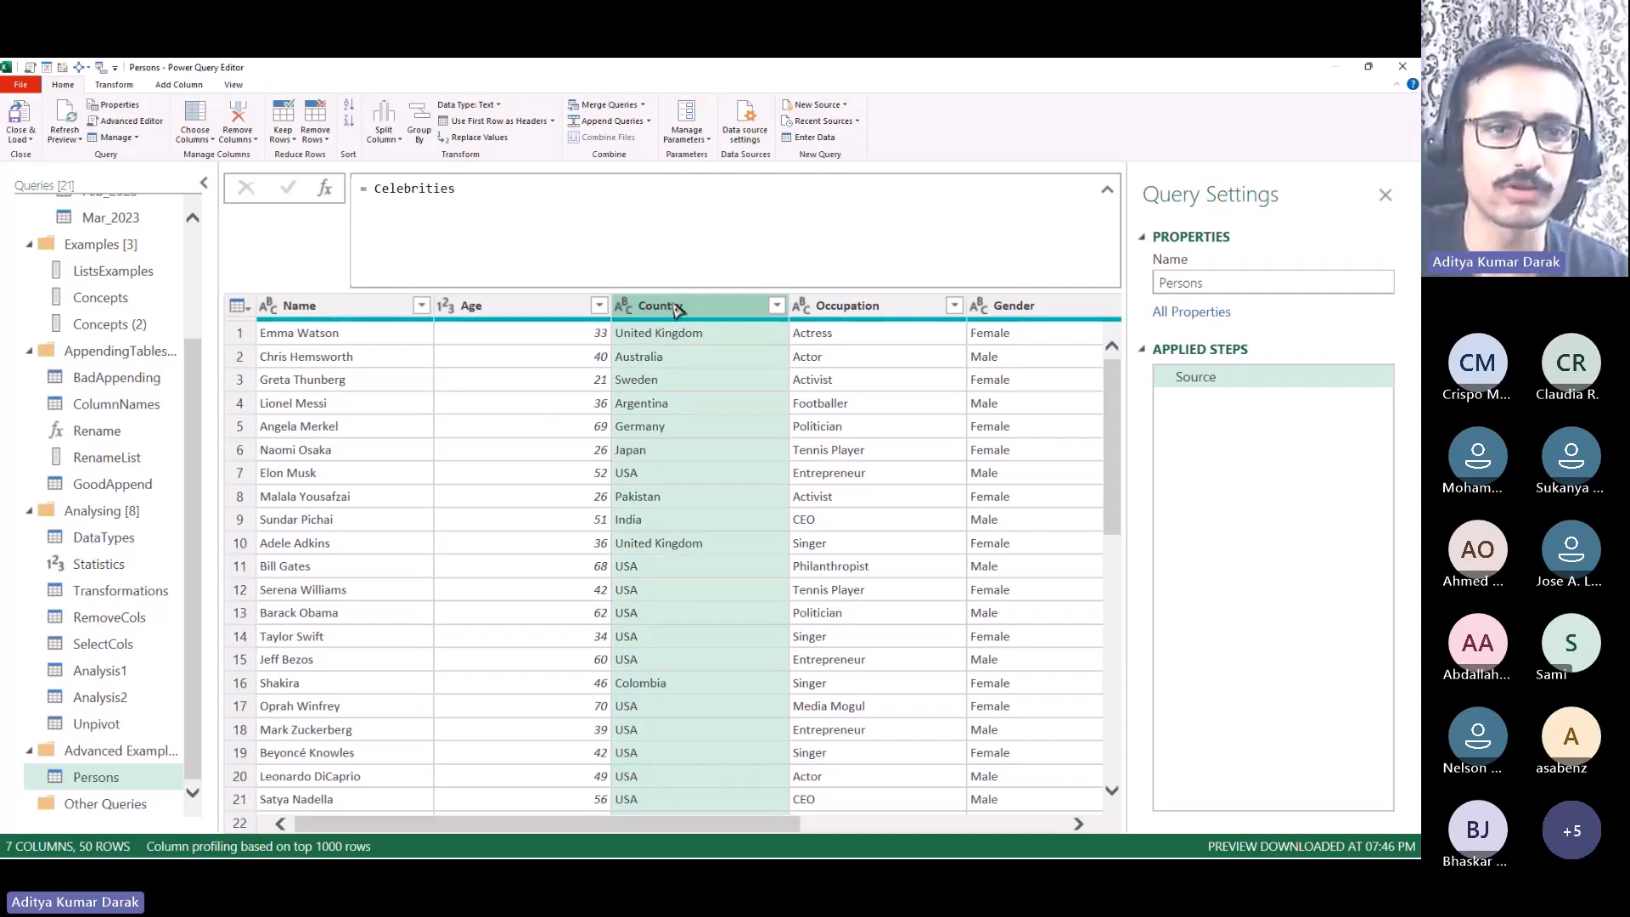
pyautogui.click(692, 333)
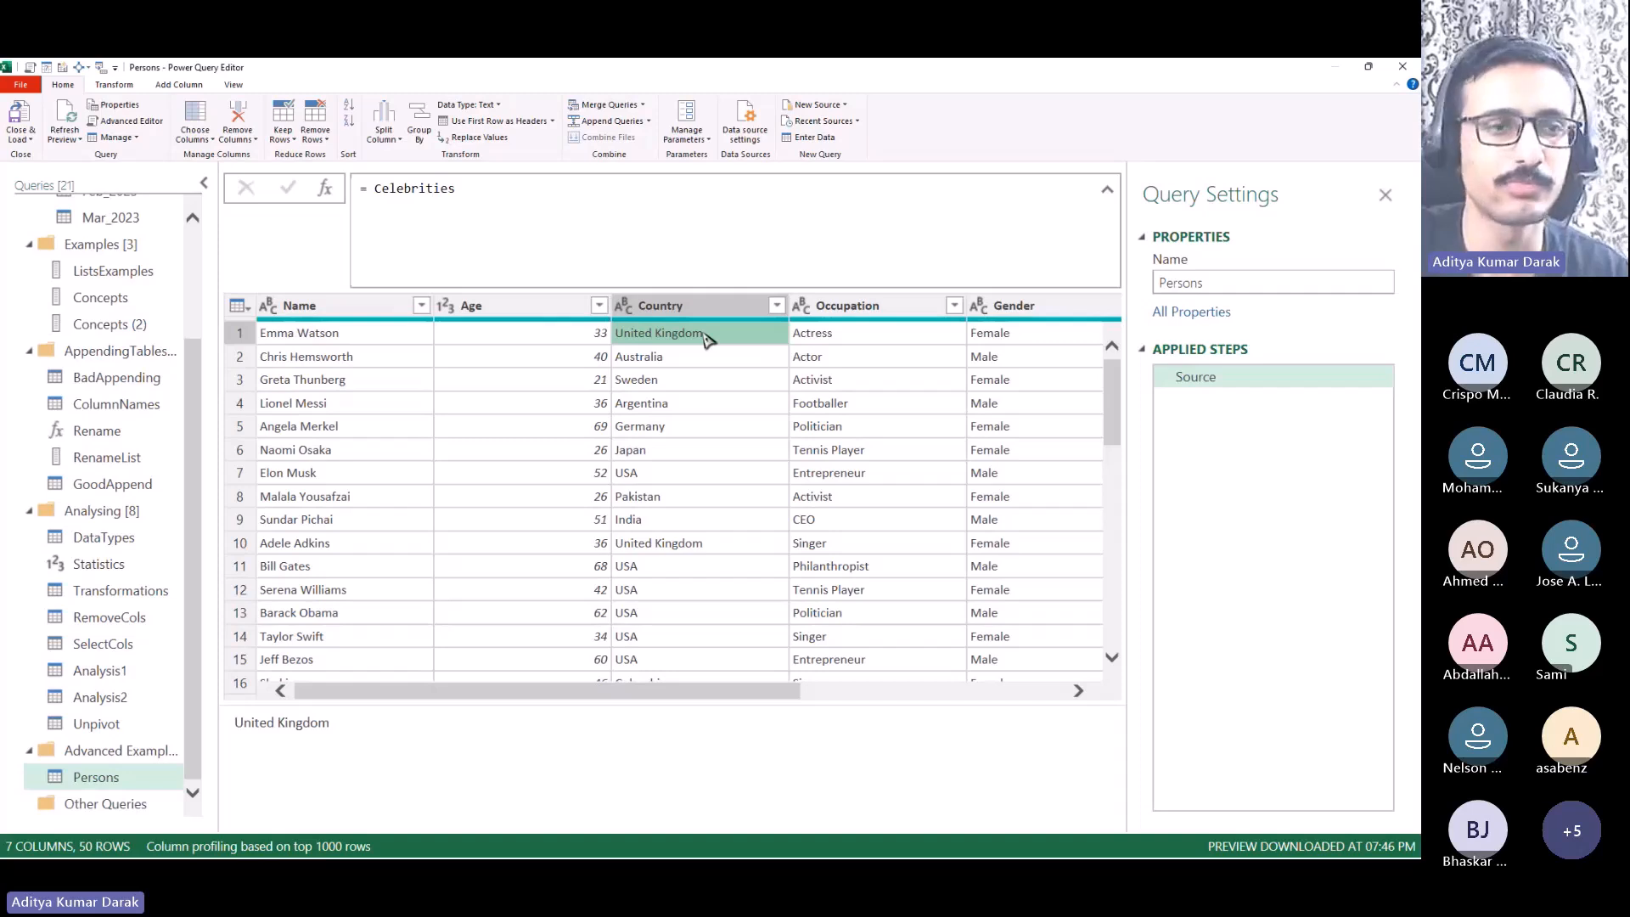
pyautogui.click(358, 338)
# Step: Group the Persons query by Country with a new column named Persons that uses the All Rows operation
pyautogui.click(743, 310)
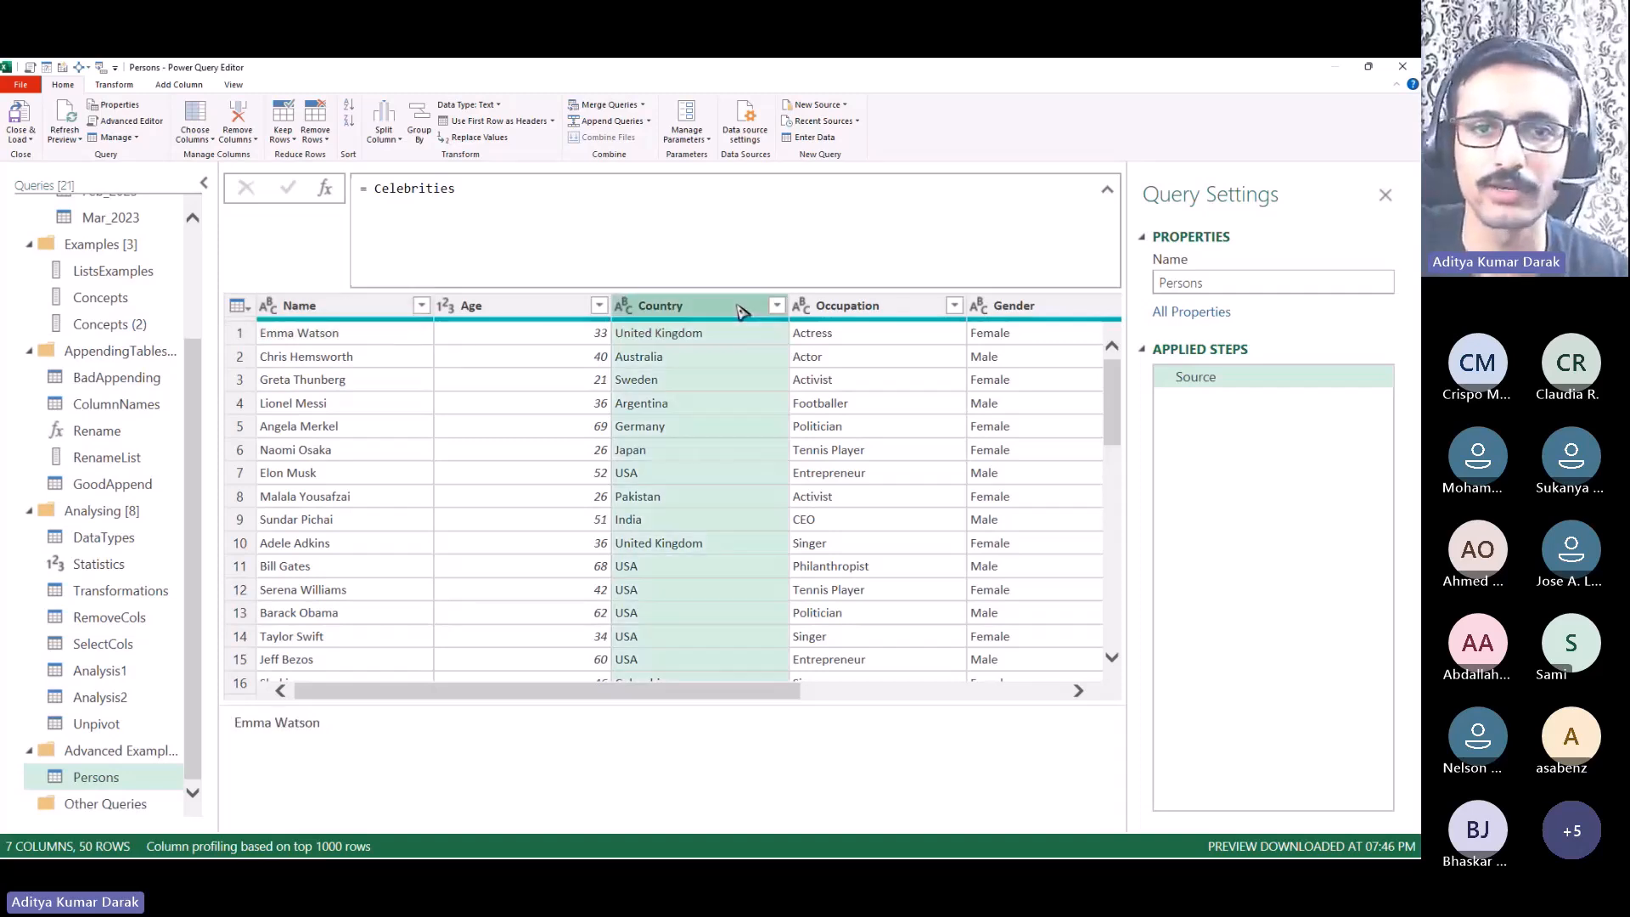
pyautogui.rightClick(744, 309)
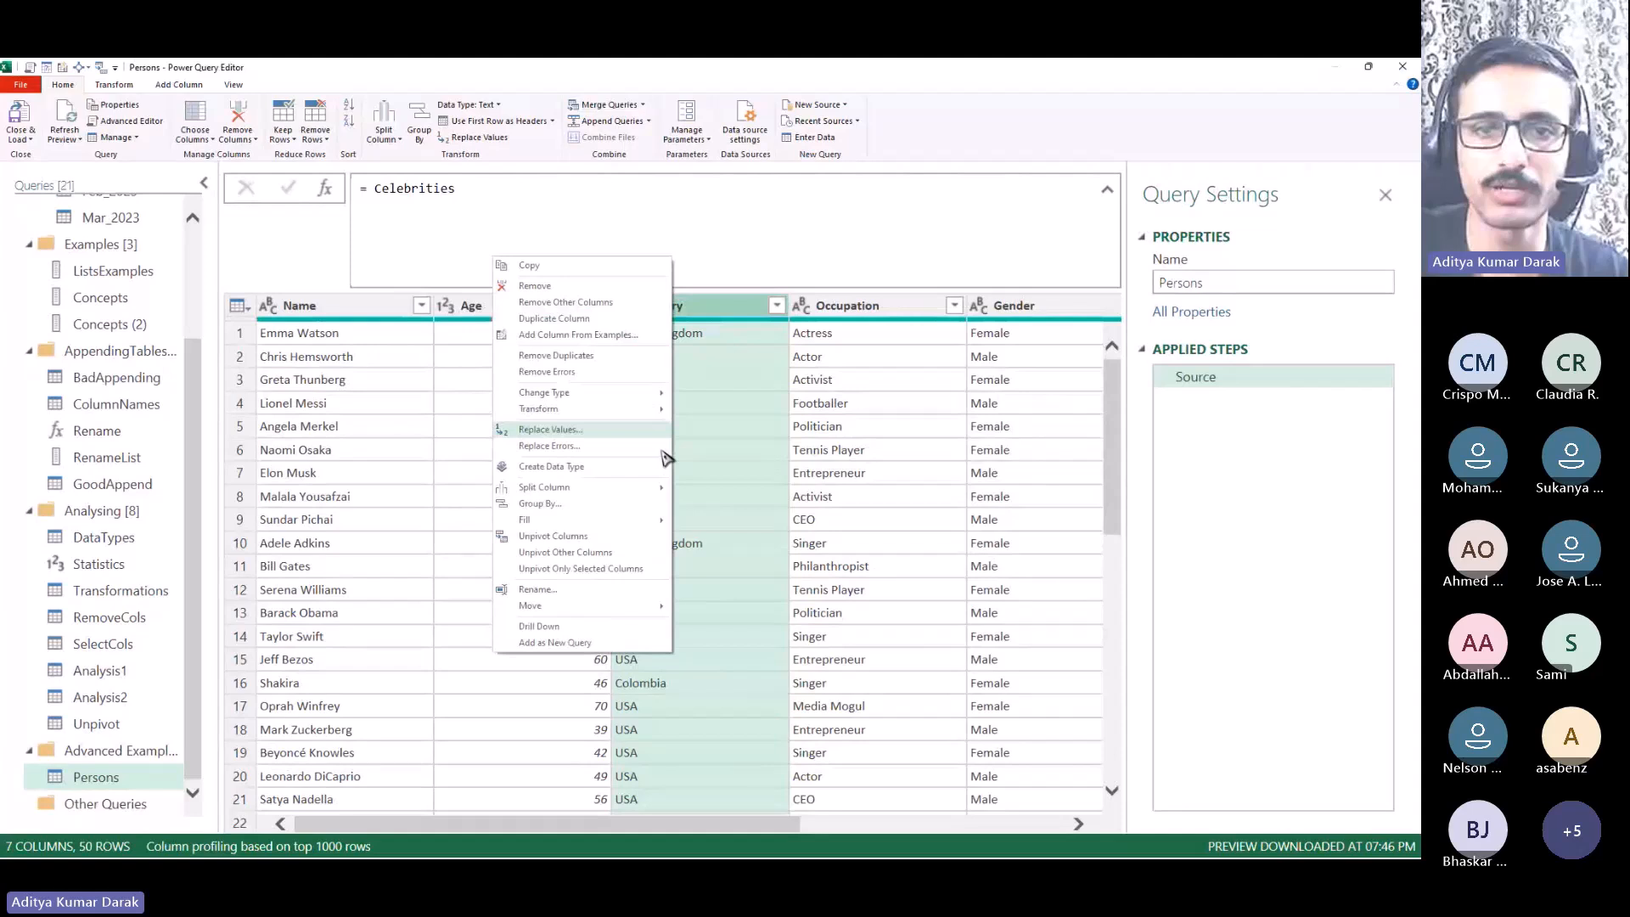
pyautogui.click(589, 505)
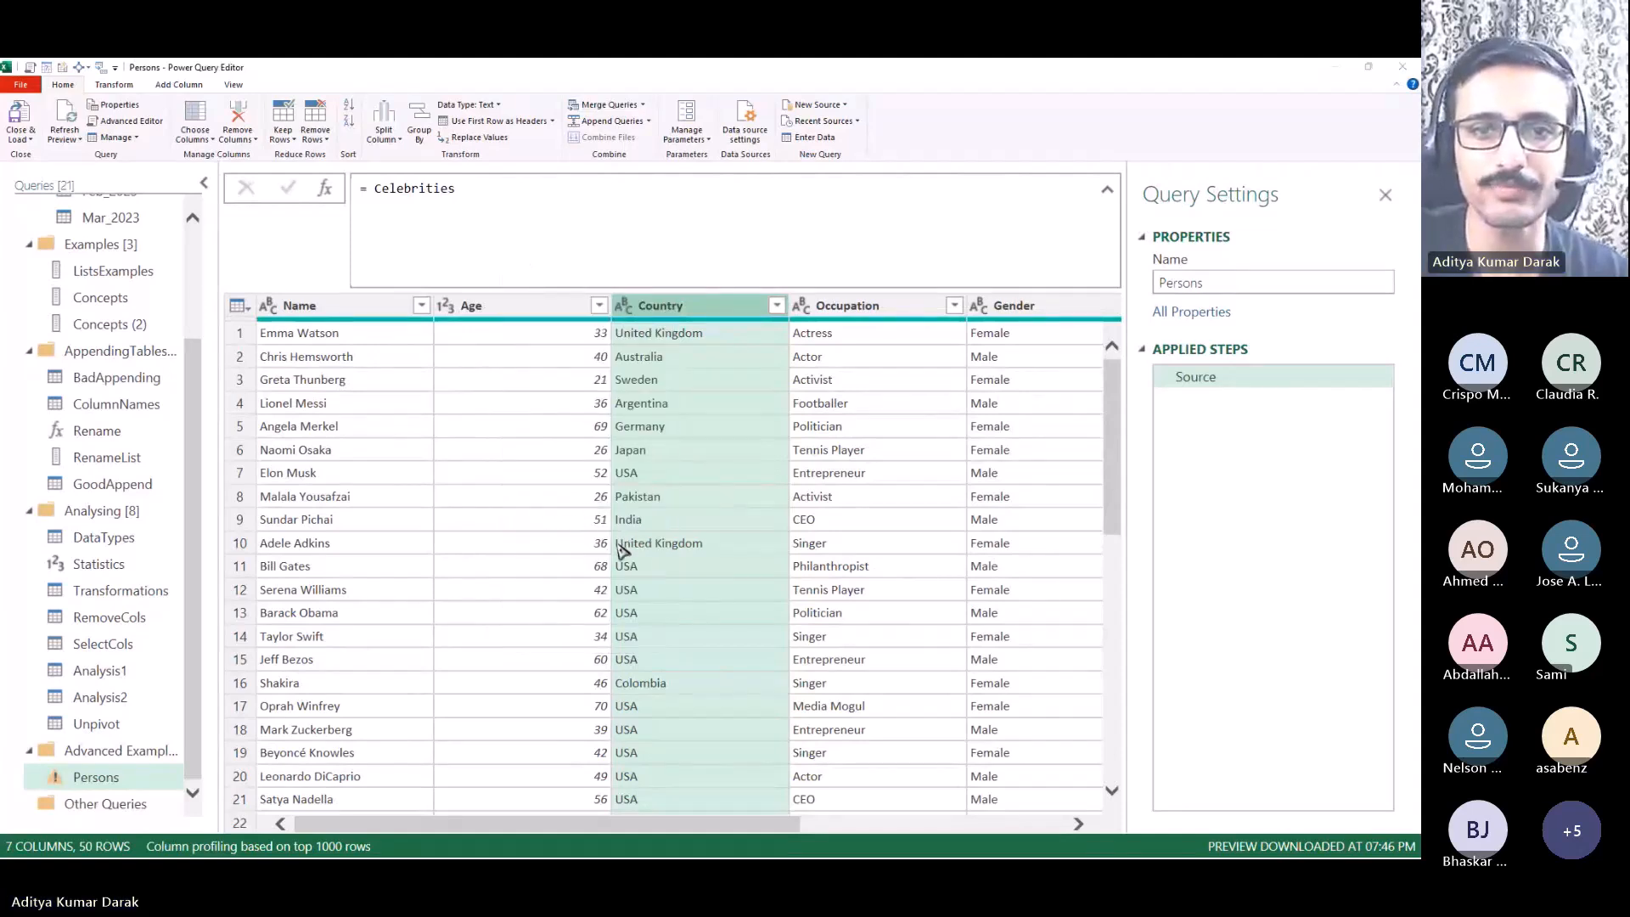
pyautogui.doubleClick(564, 501)
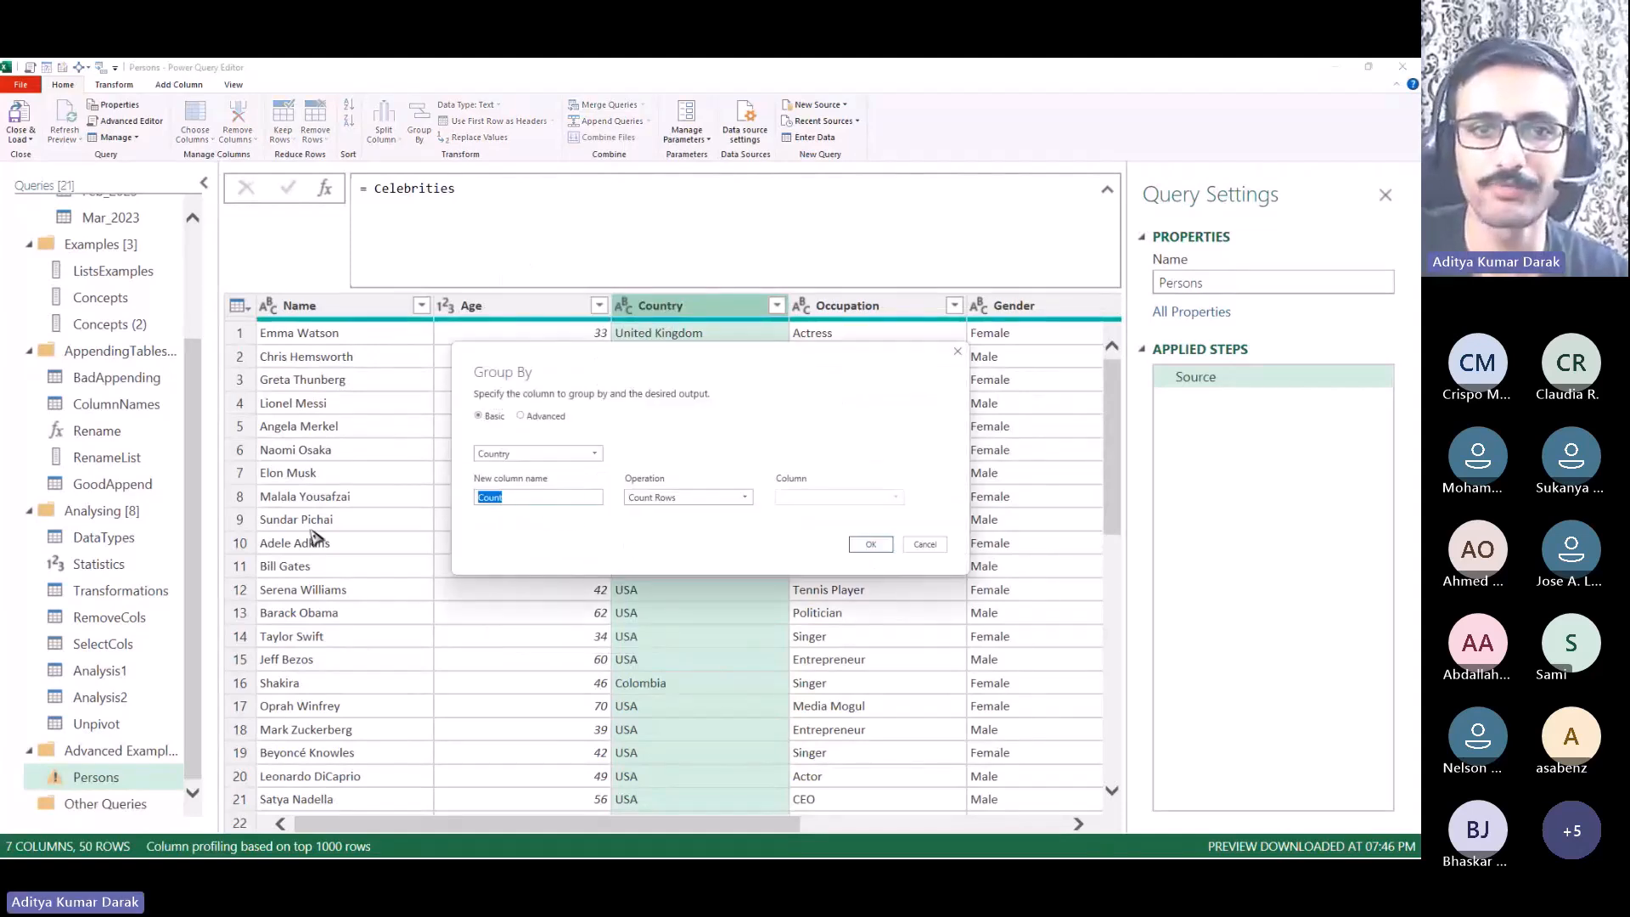
pyautogui.write('All')
pyautogui.doubleClick(599, 497)
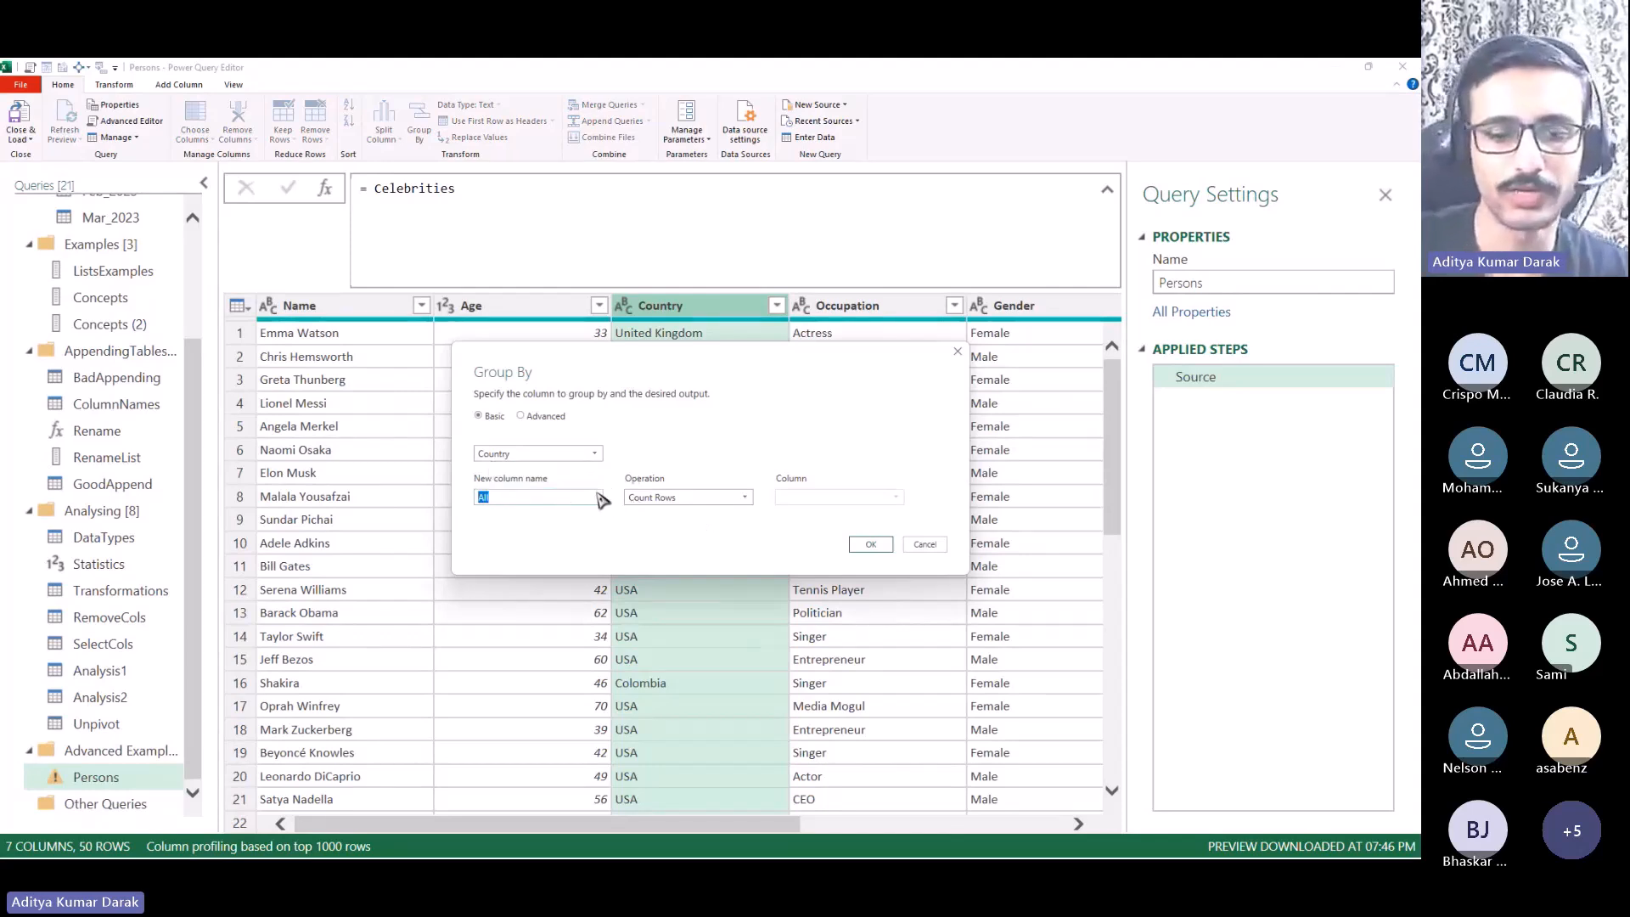
pyautogui.write('Persons')
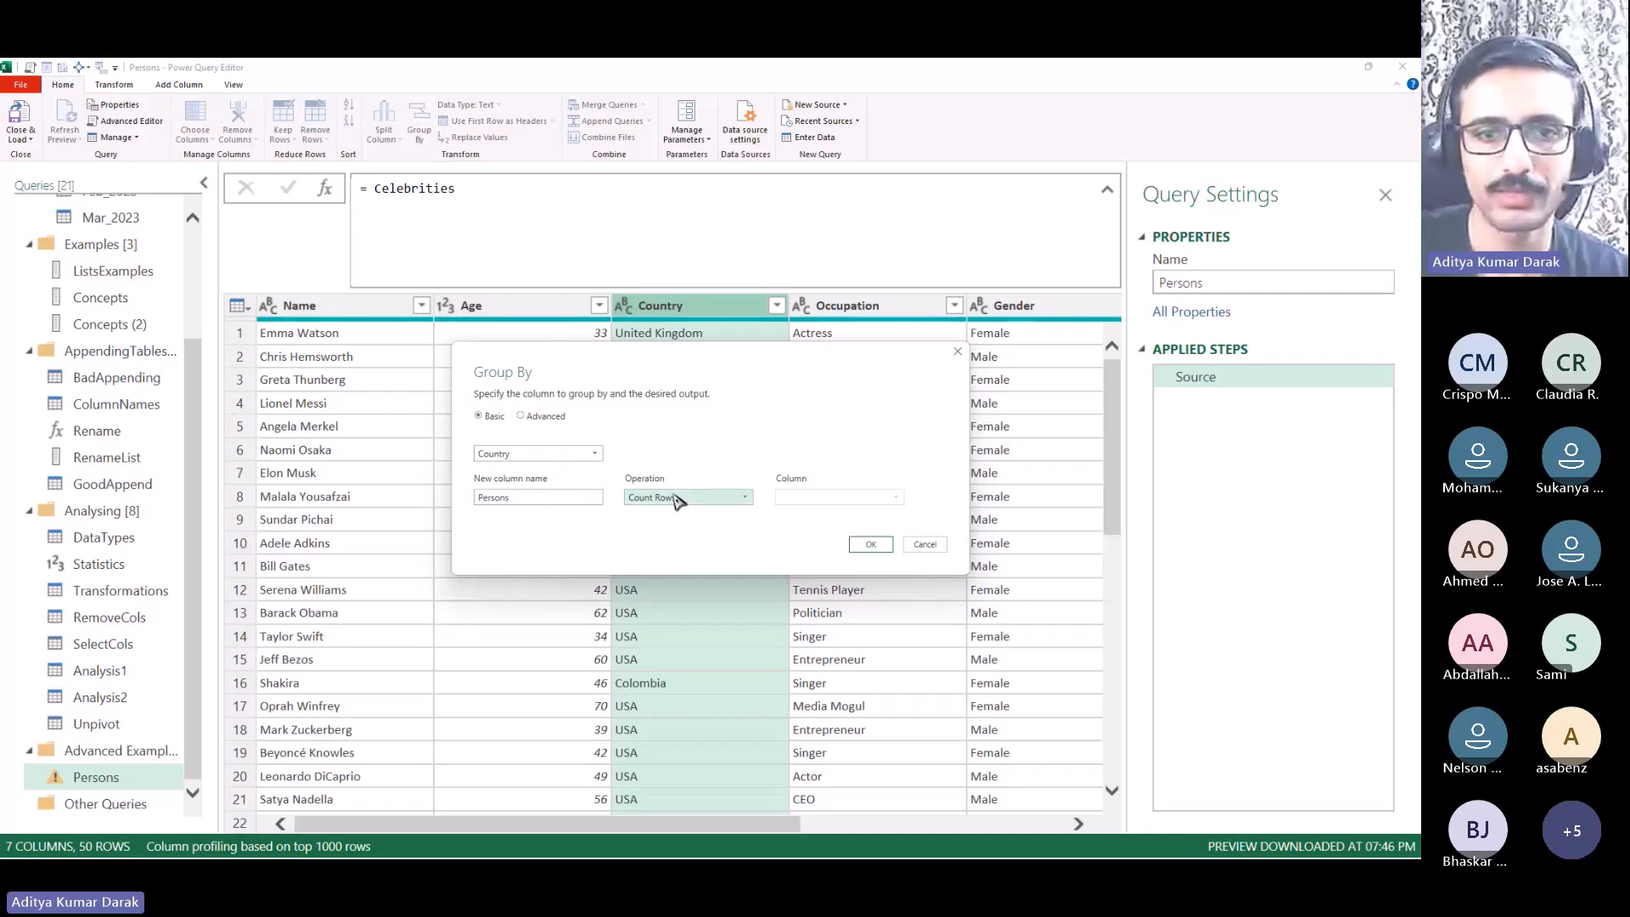
pyautogui.click(679, 501)
pyautogui.click(669, 630)
pyautogui.click(870, 544)
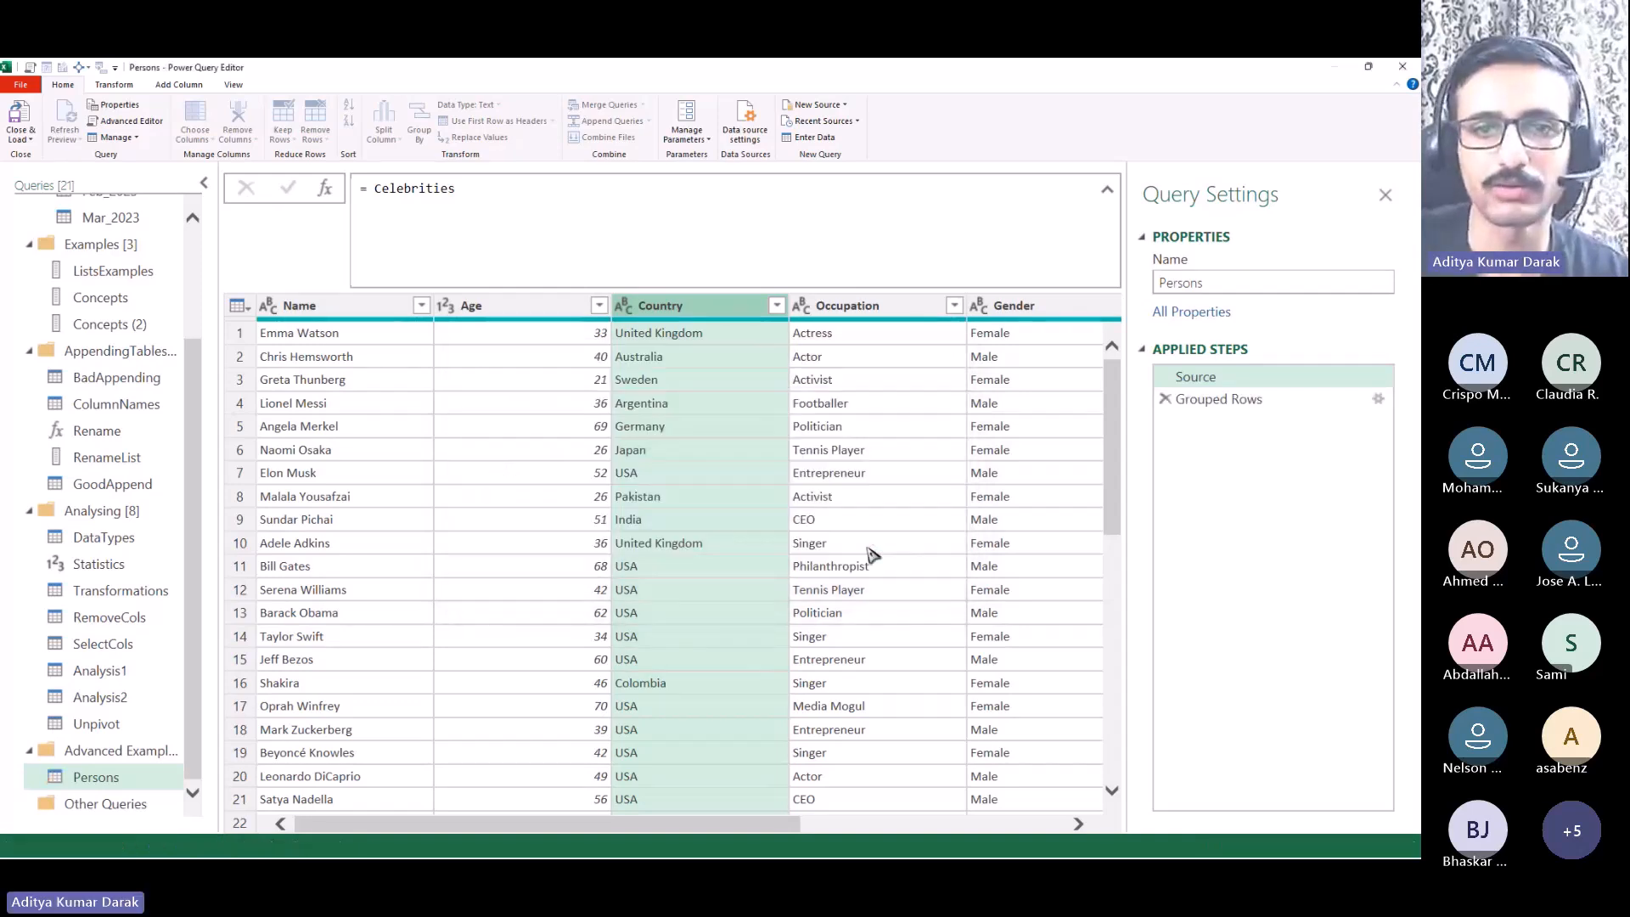
# Step: Rename the Grouped Rows step as Group
pyautogui.click(1344, 399)
pyautogui.press('F2')
pyautogui.write('G')
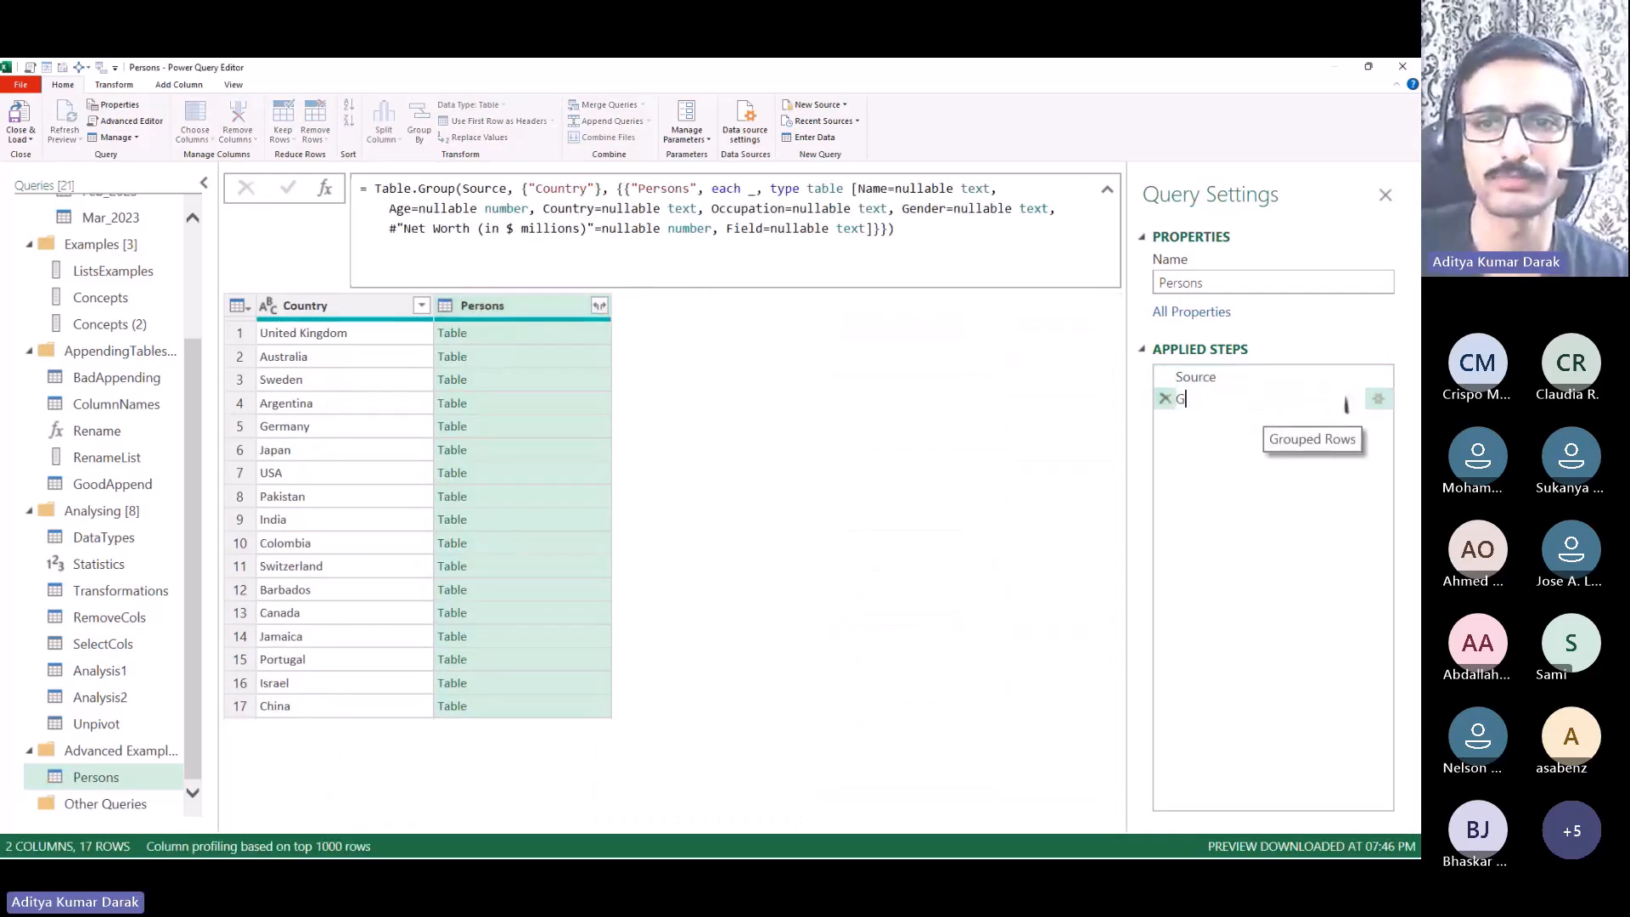
pyautogui.write('roup')
pyautogui.press('Return')
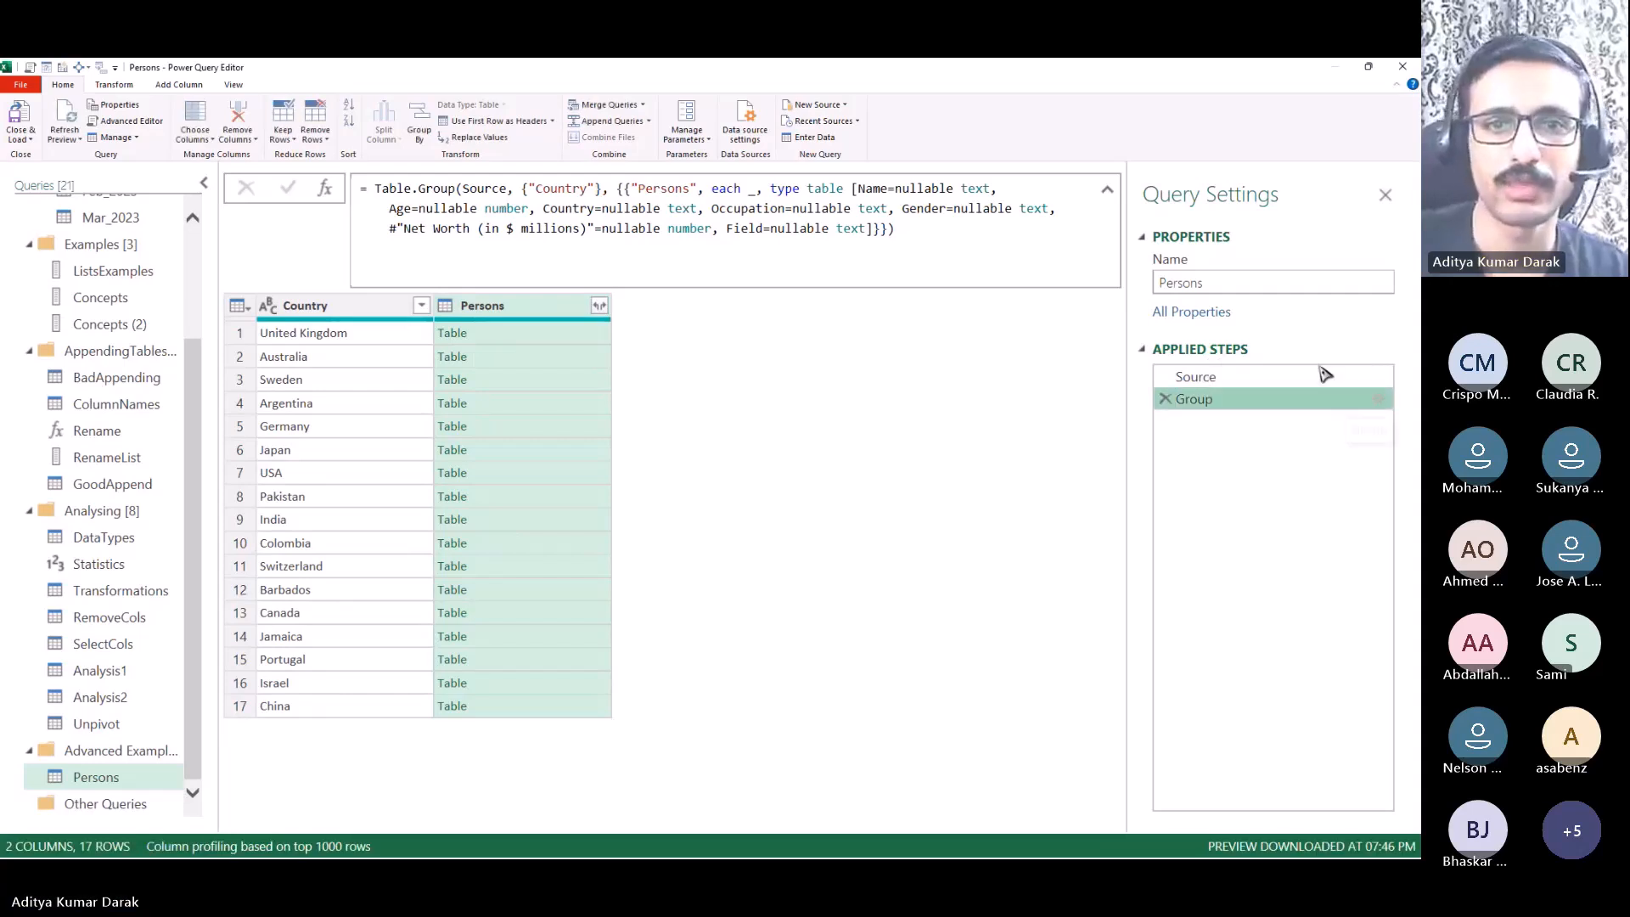
# Step: Remove the table type definition after "each _" from the Group step's formula
pyautogui.moveTo(756, 188); pyautogui.dragTo(872, 237)
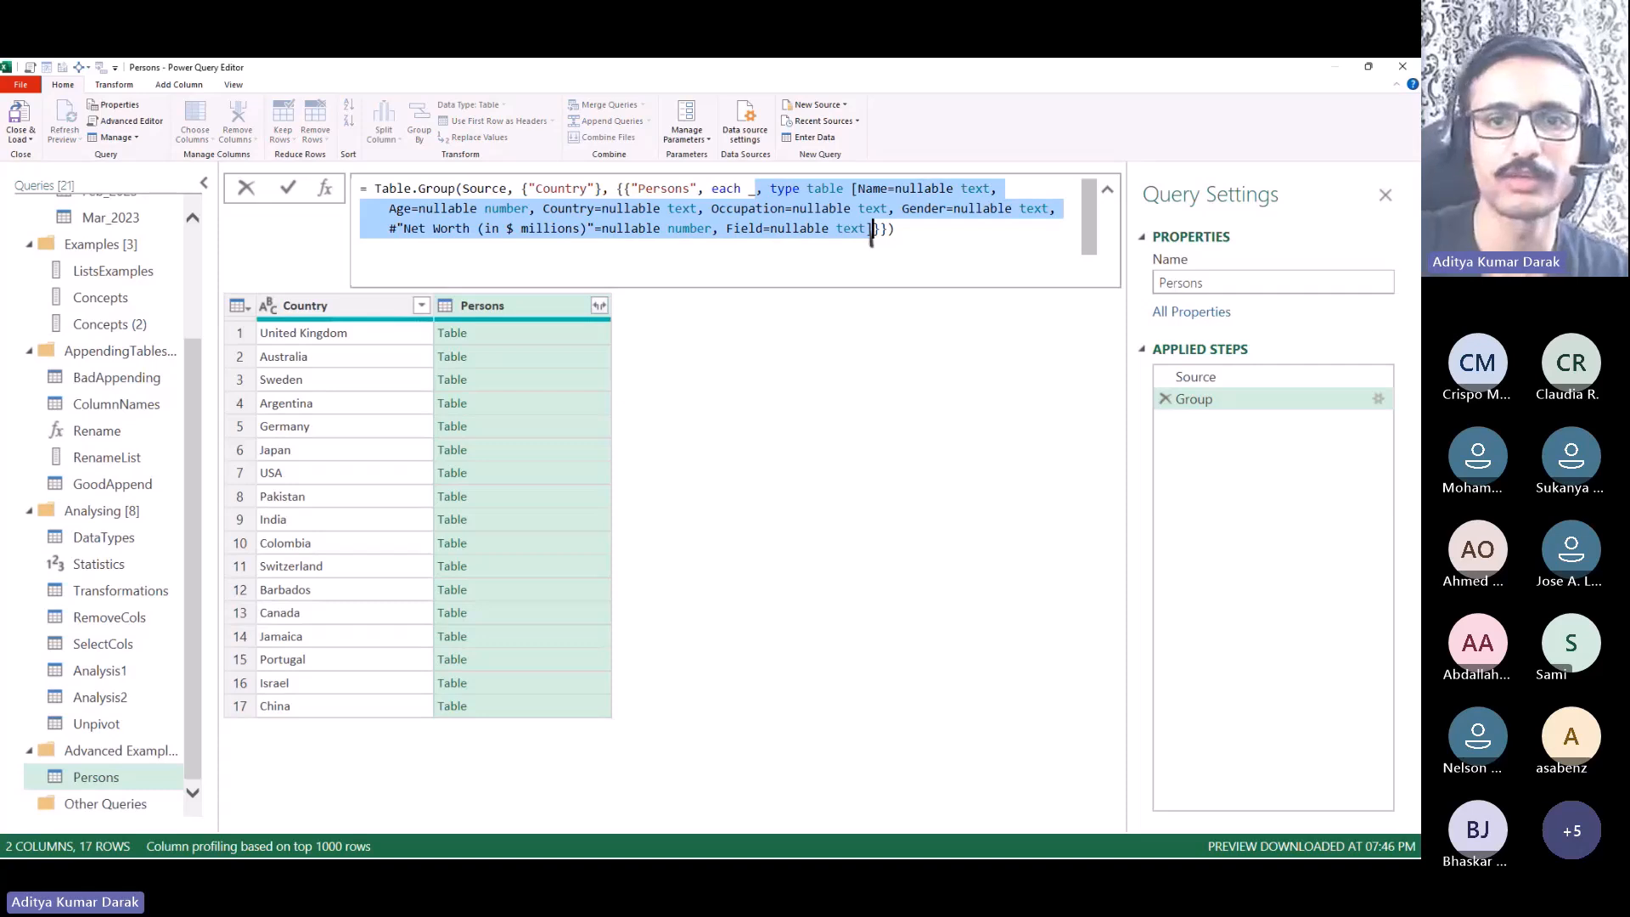
pyautogui.press('Delete')
pyautogui.press('Return')
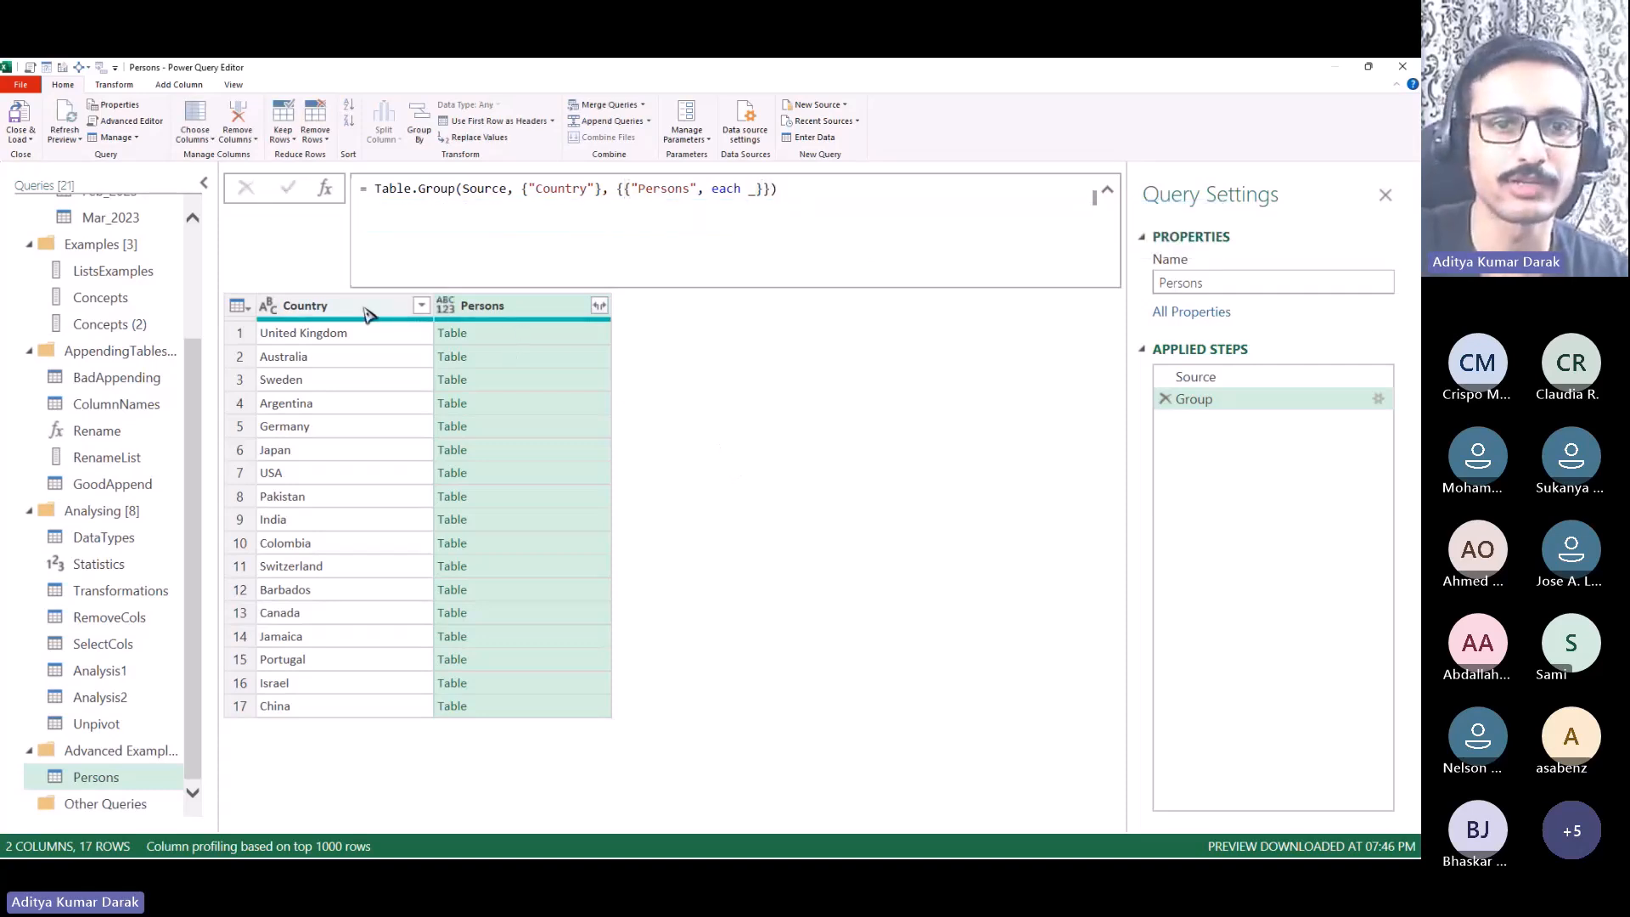
# Step: Preview the nested United Kingdom table and compare it with the Source[Name] column reference in the Concepts query
pyautogui.click(538, 336)
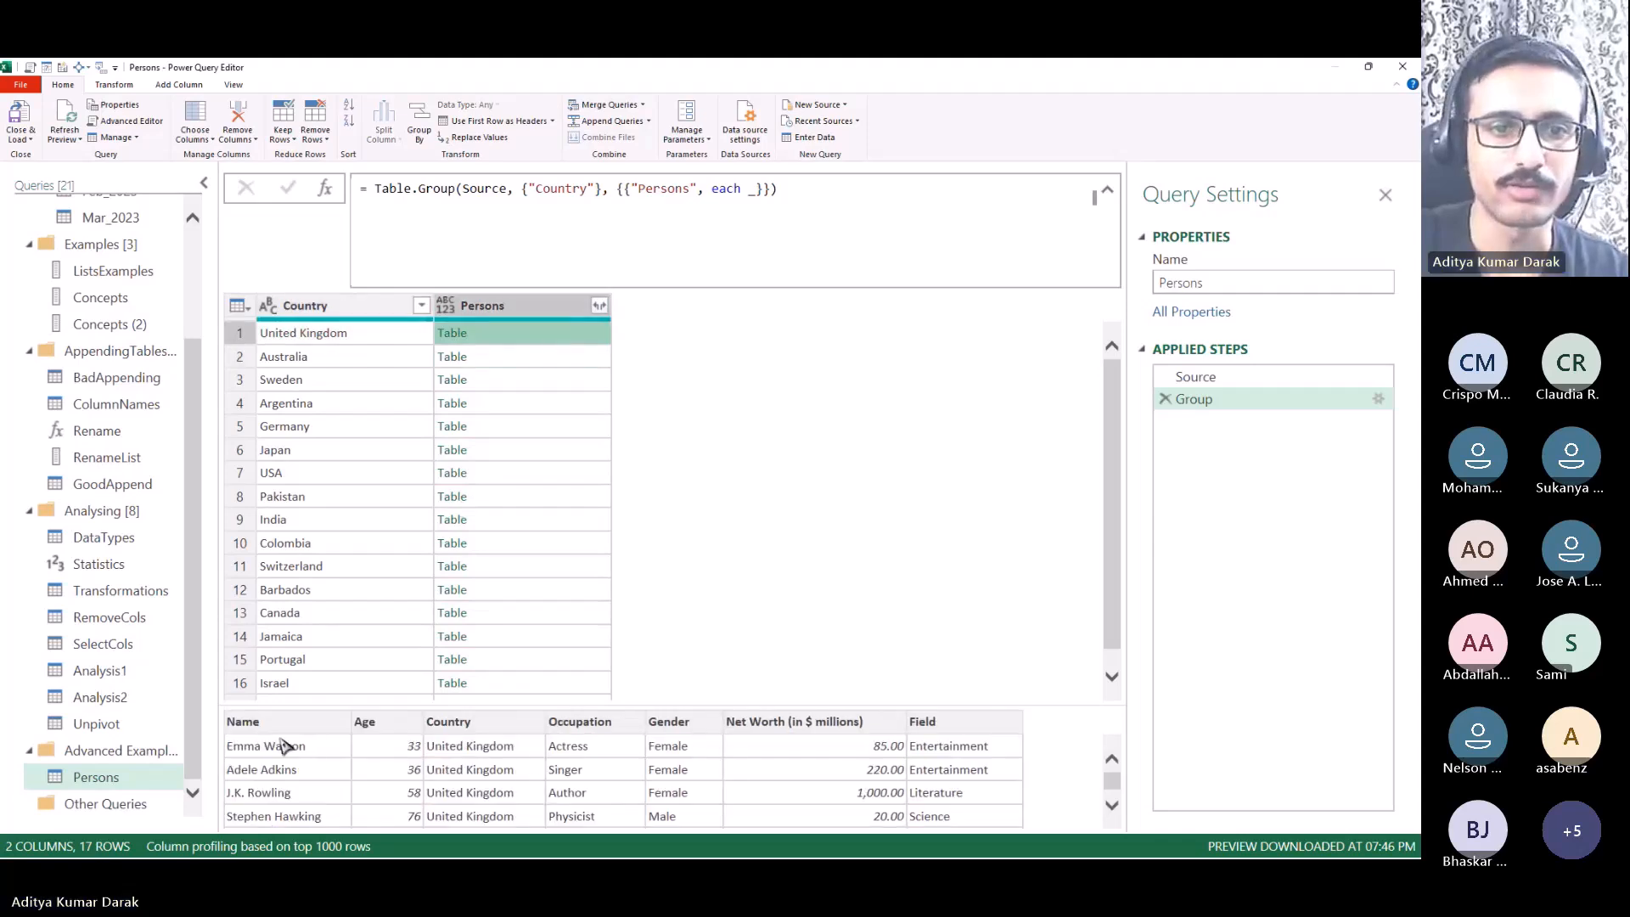
pyautogui.scroll(-1, 289, 768)
pyautogui.scroll(1, 295, 785)
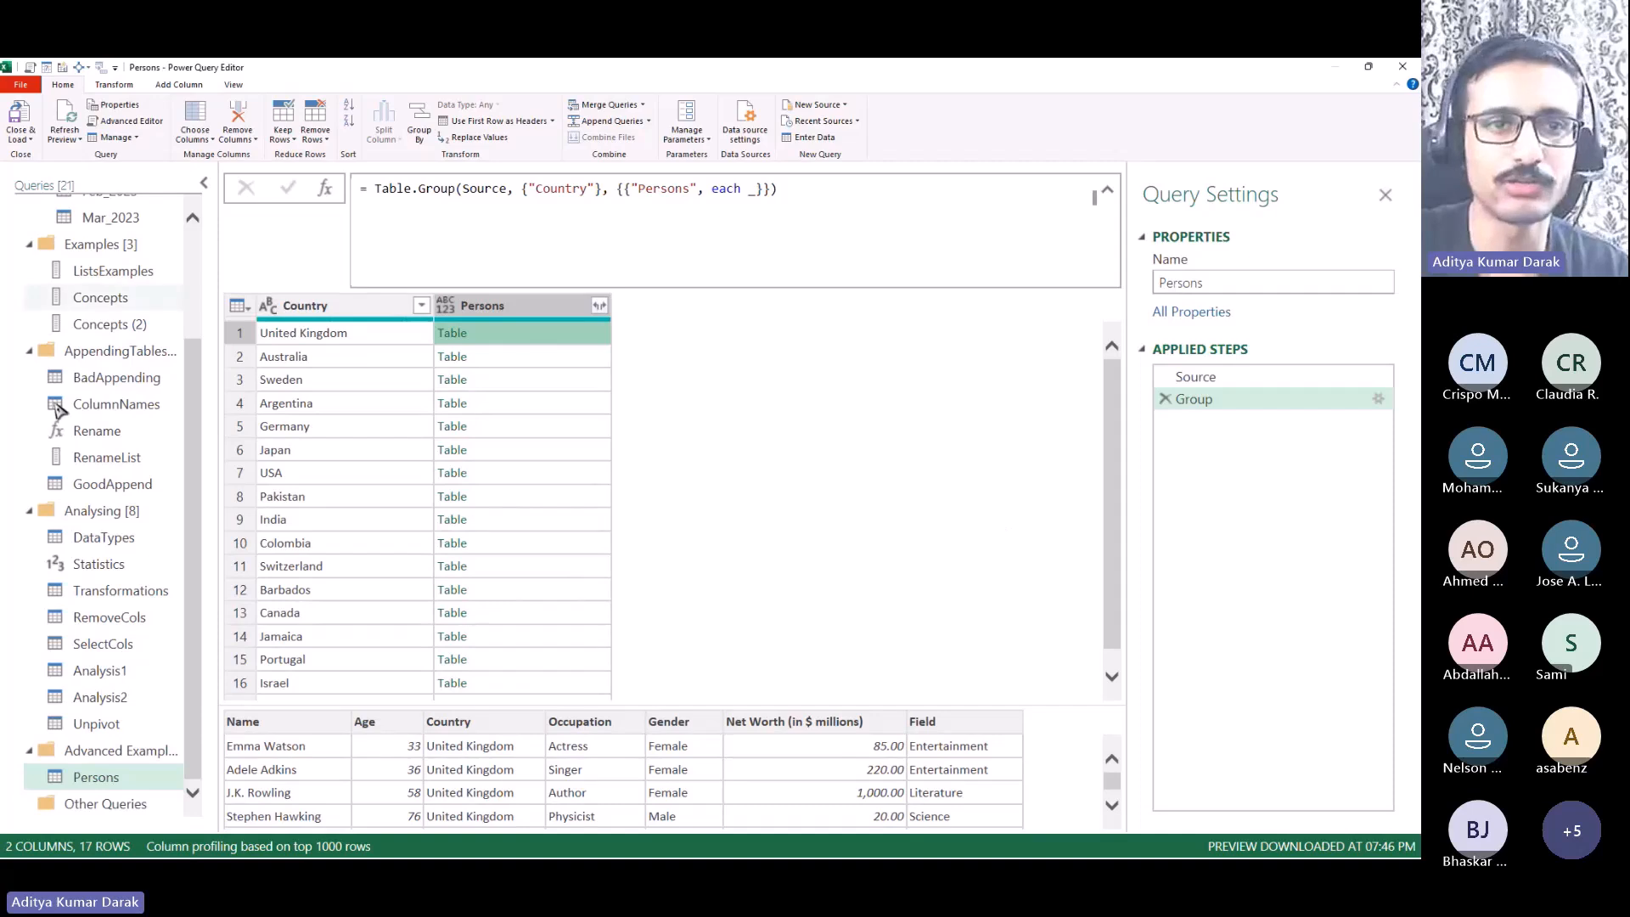
pyautogui.click(120, 300)
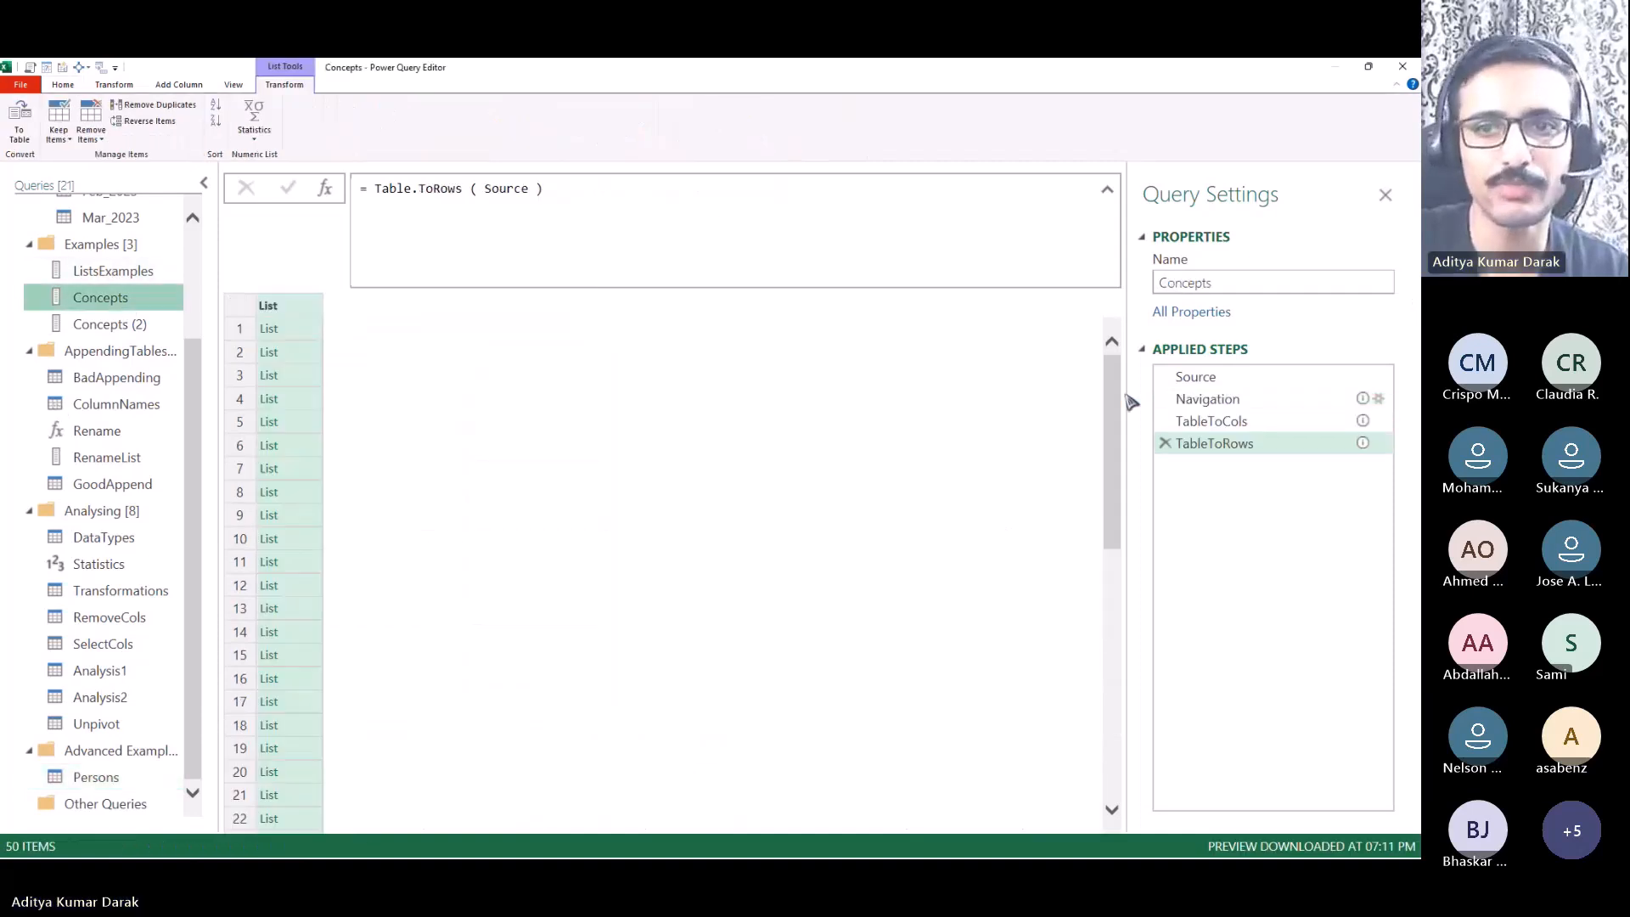
pyautogui.click(1259, 402)
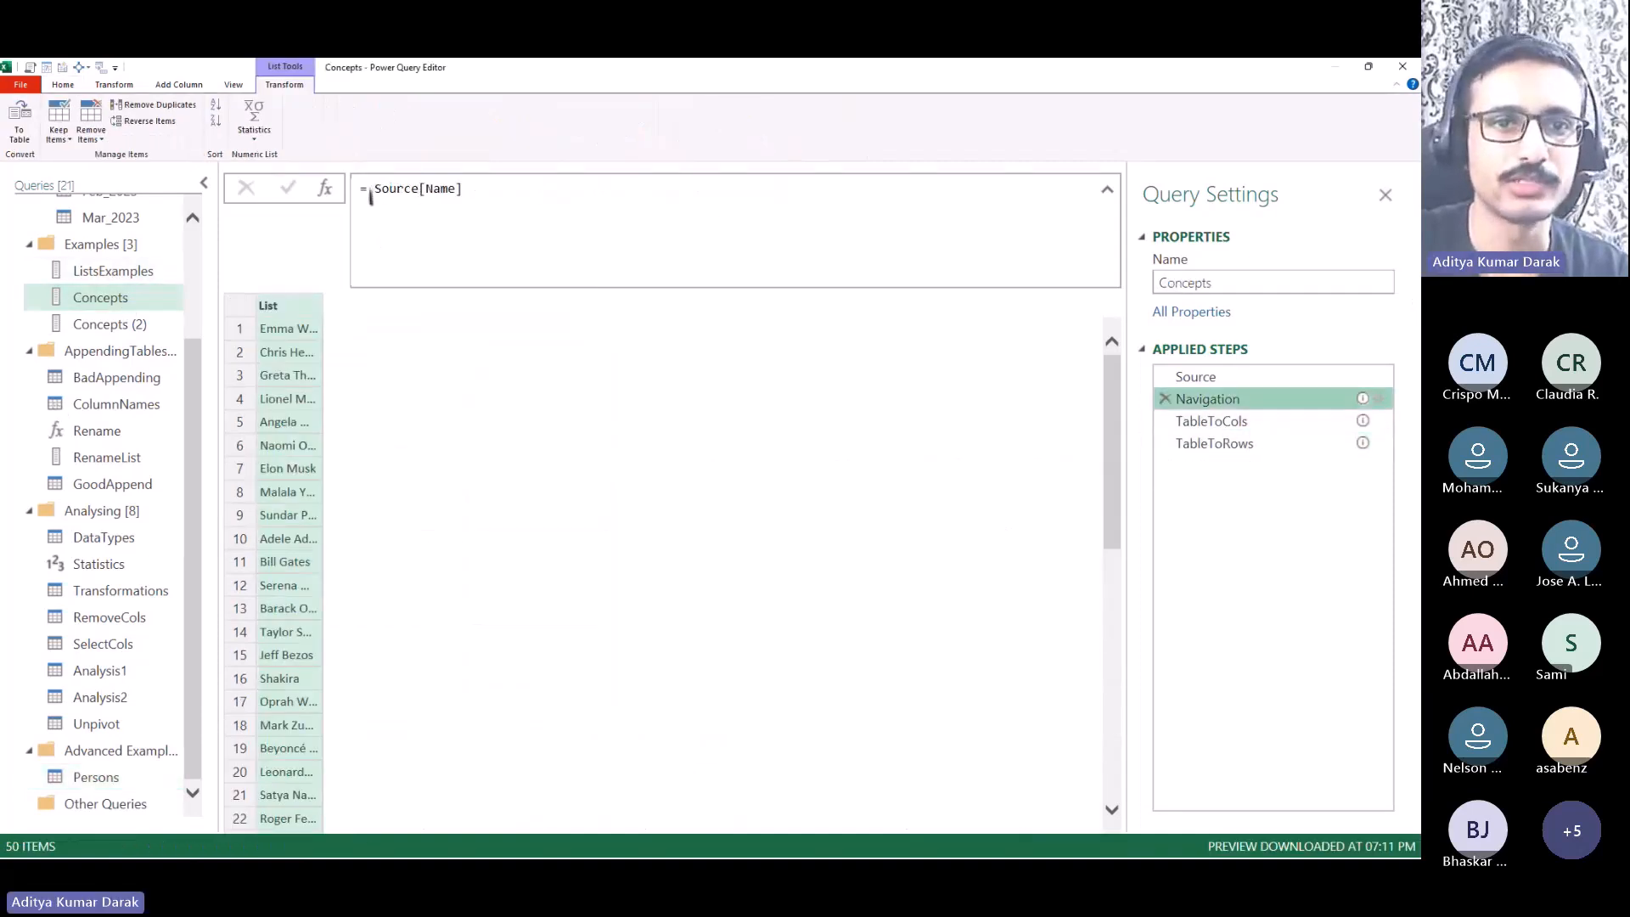
pyautogui.moveTo(371, 188); pyautogui.dragTo(487, 194)
pyautogui.doubleClick(396, 195)
pyautogui.click(81, 784)
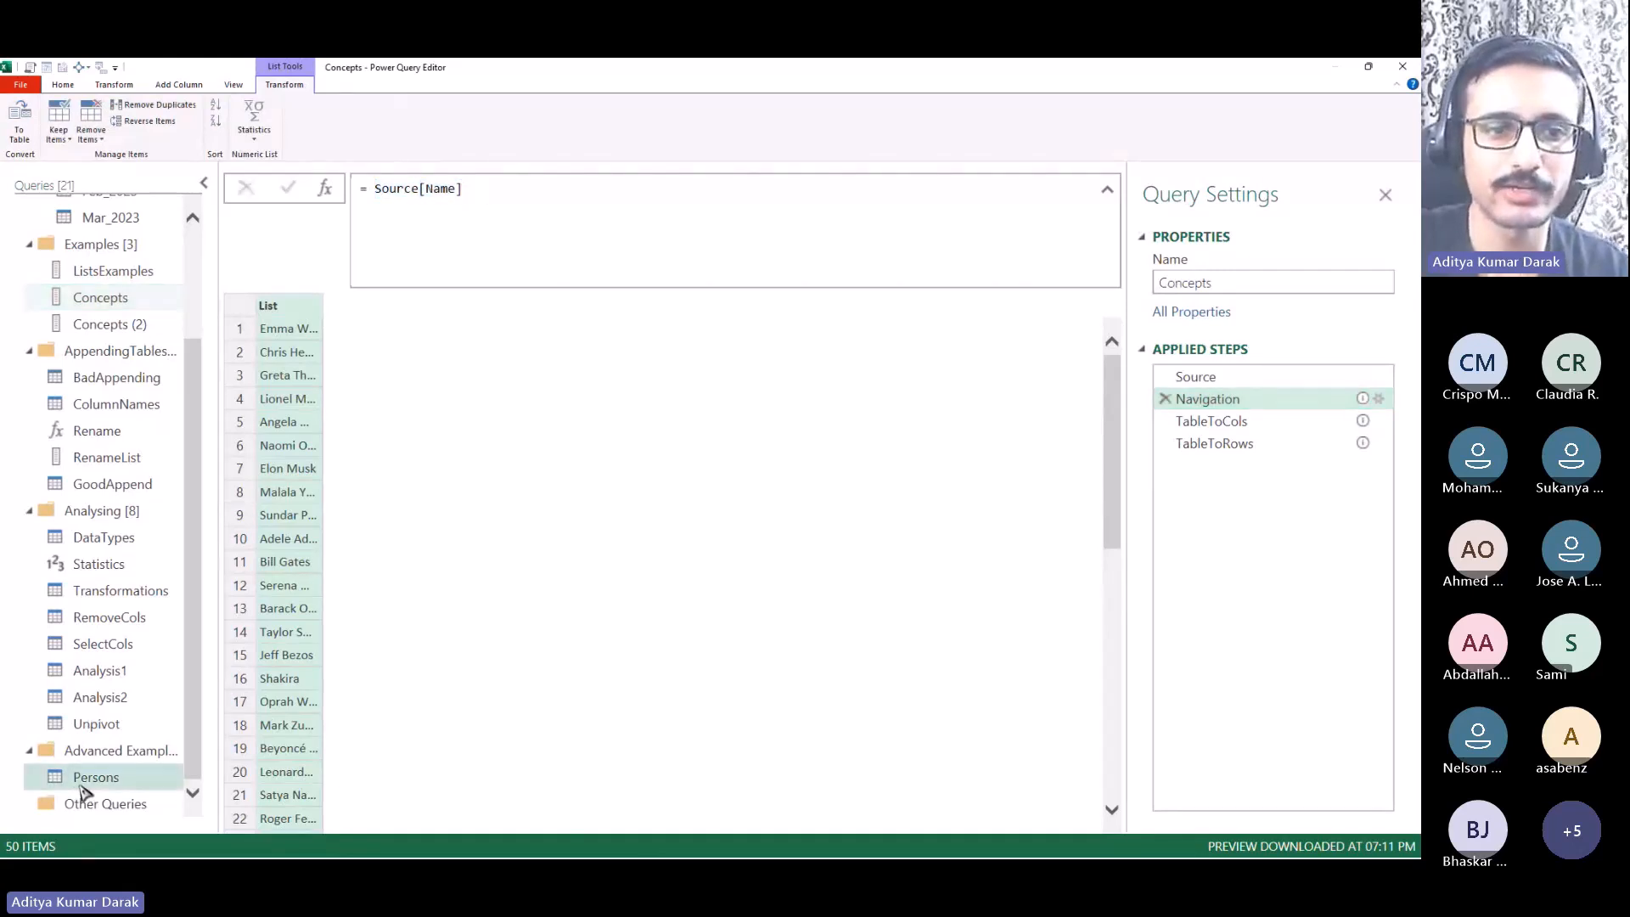
pyautogui.click(543, 333)
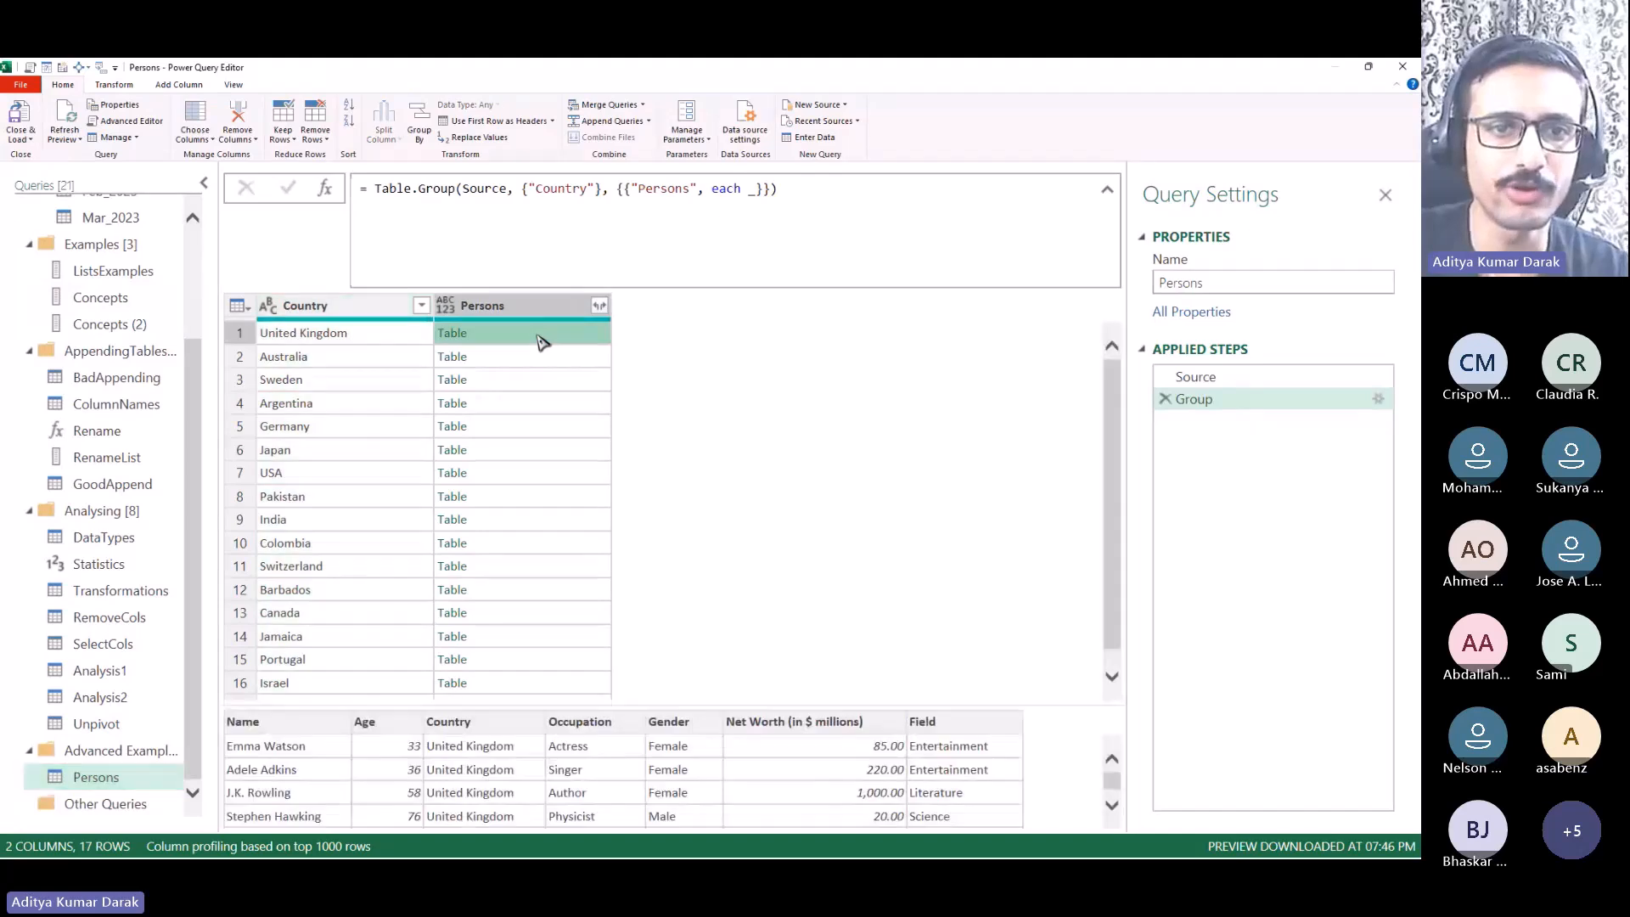
# Step: Replace the underscore in the Group step's aggregation with [Name] to return only the names per country
pyautogui.click(750, 193)
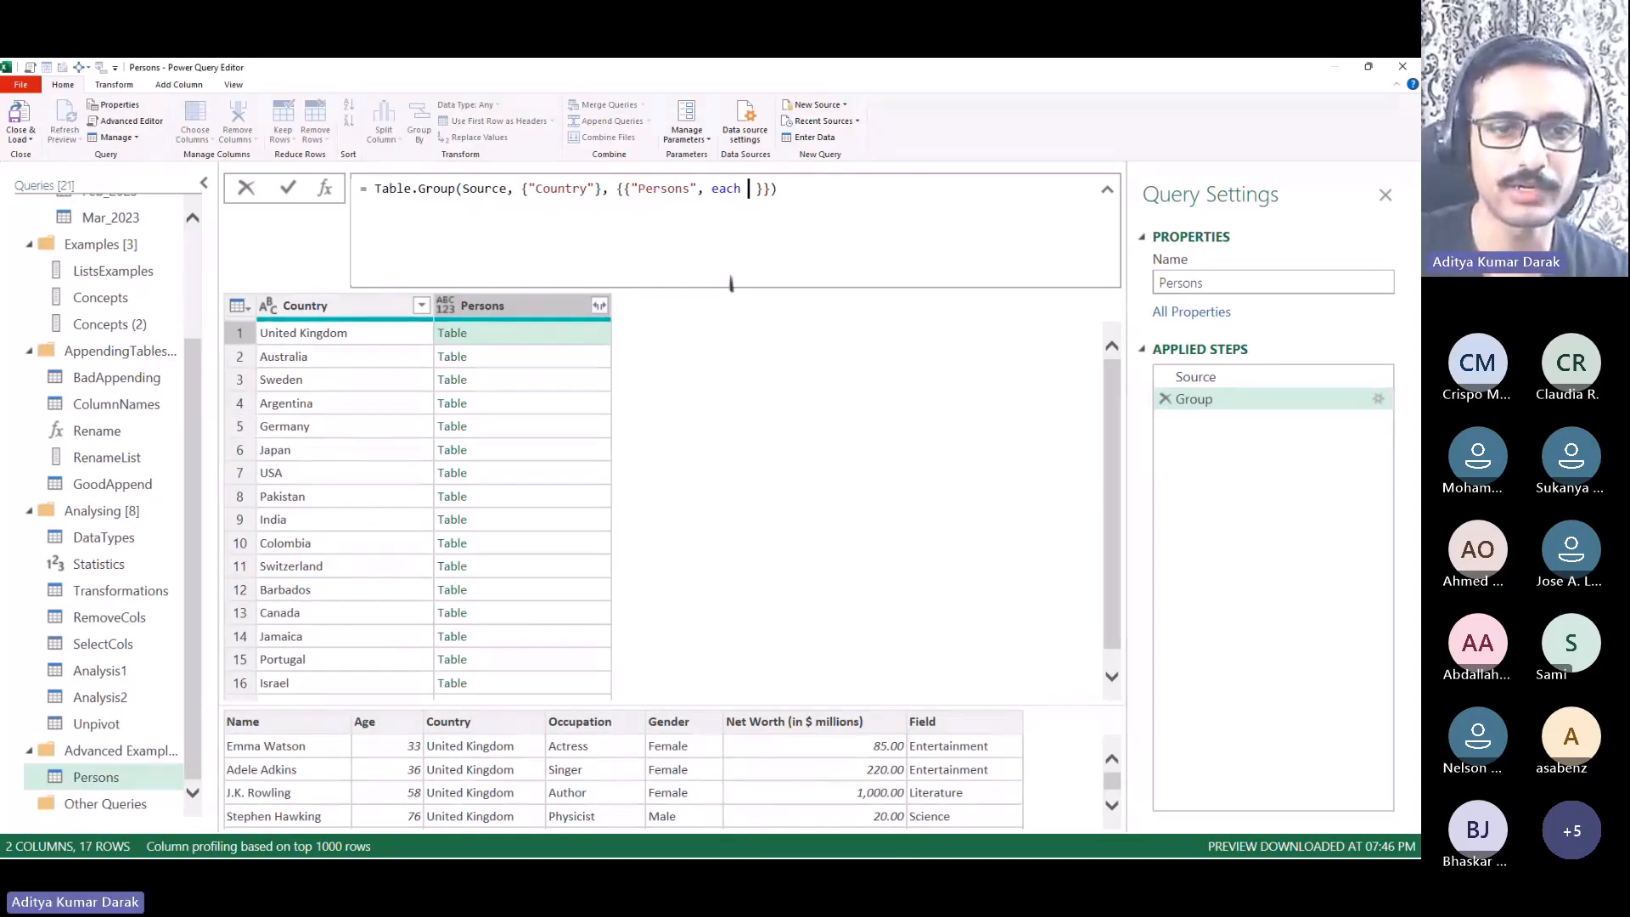
pyautogui.write('[Name')
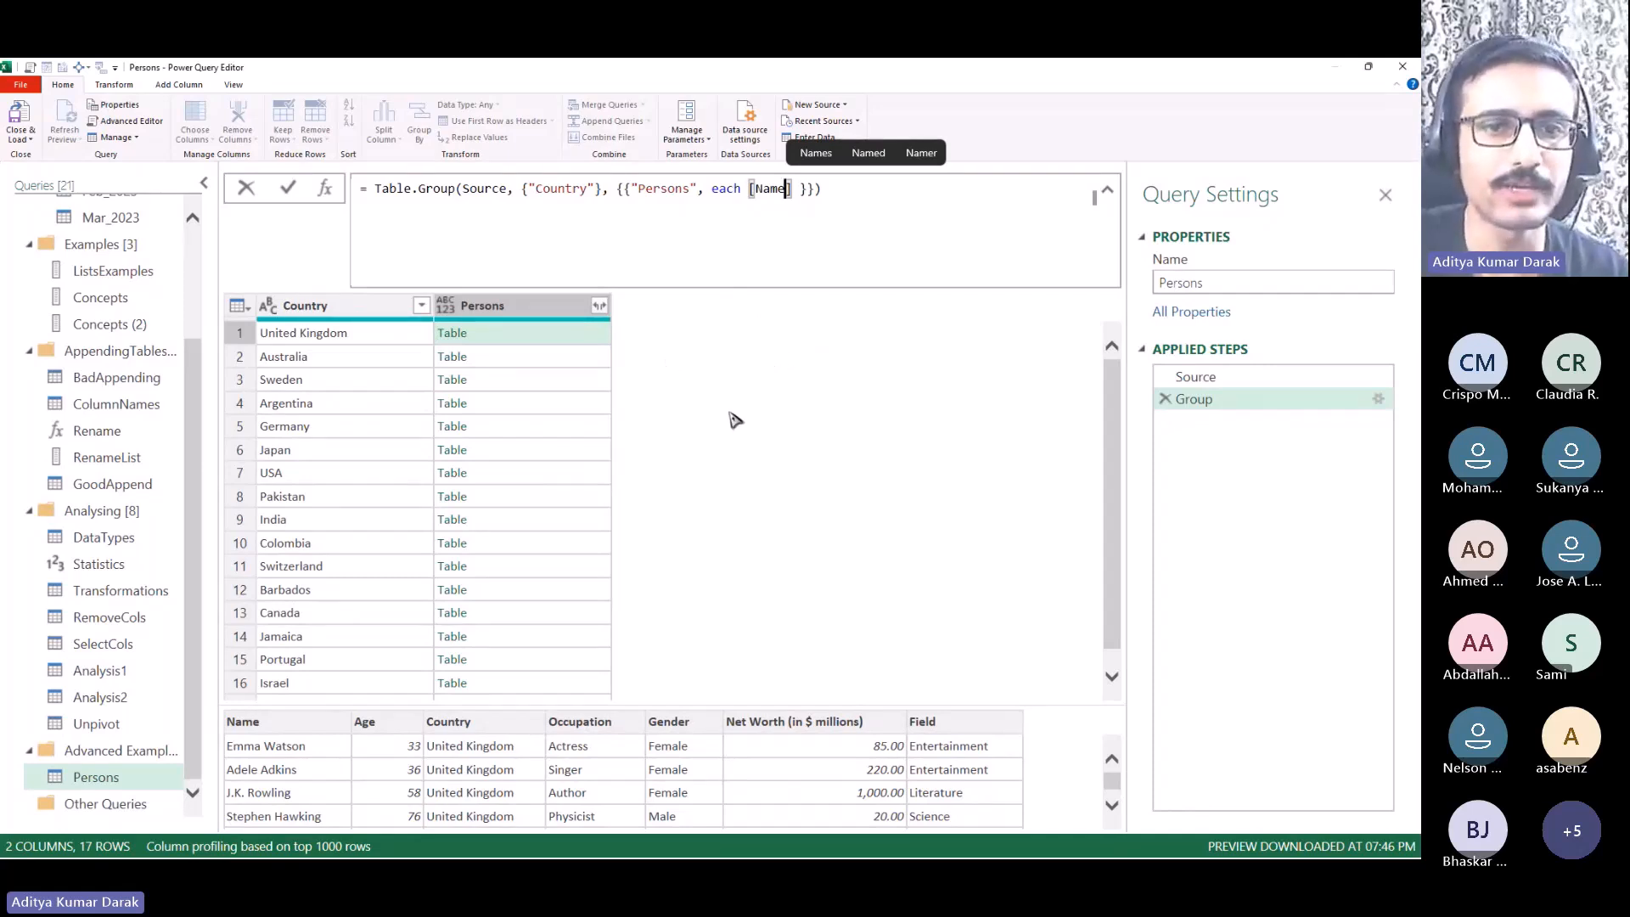
pyautogui.press('Return')
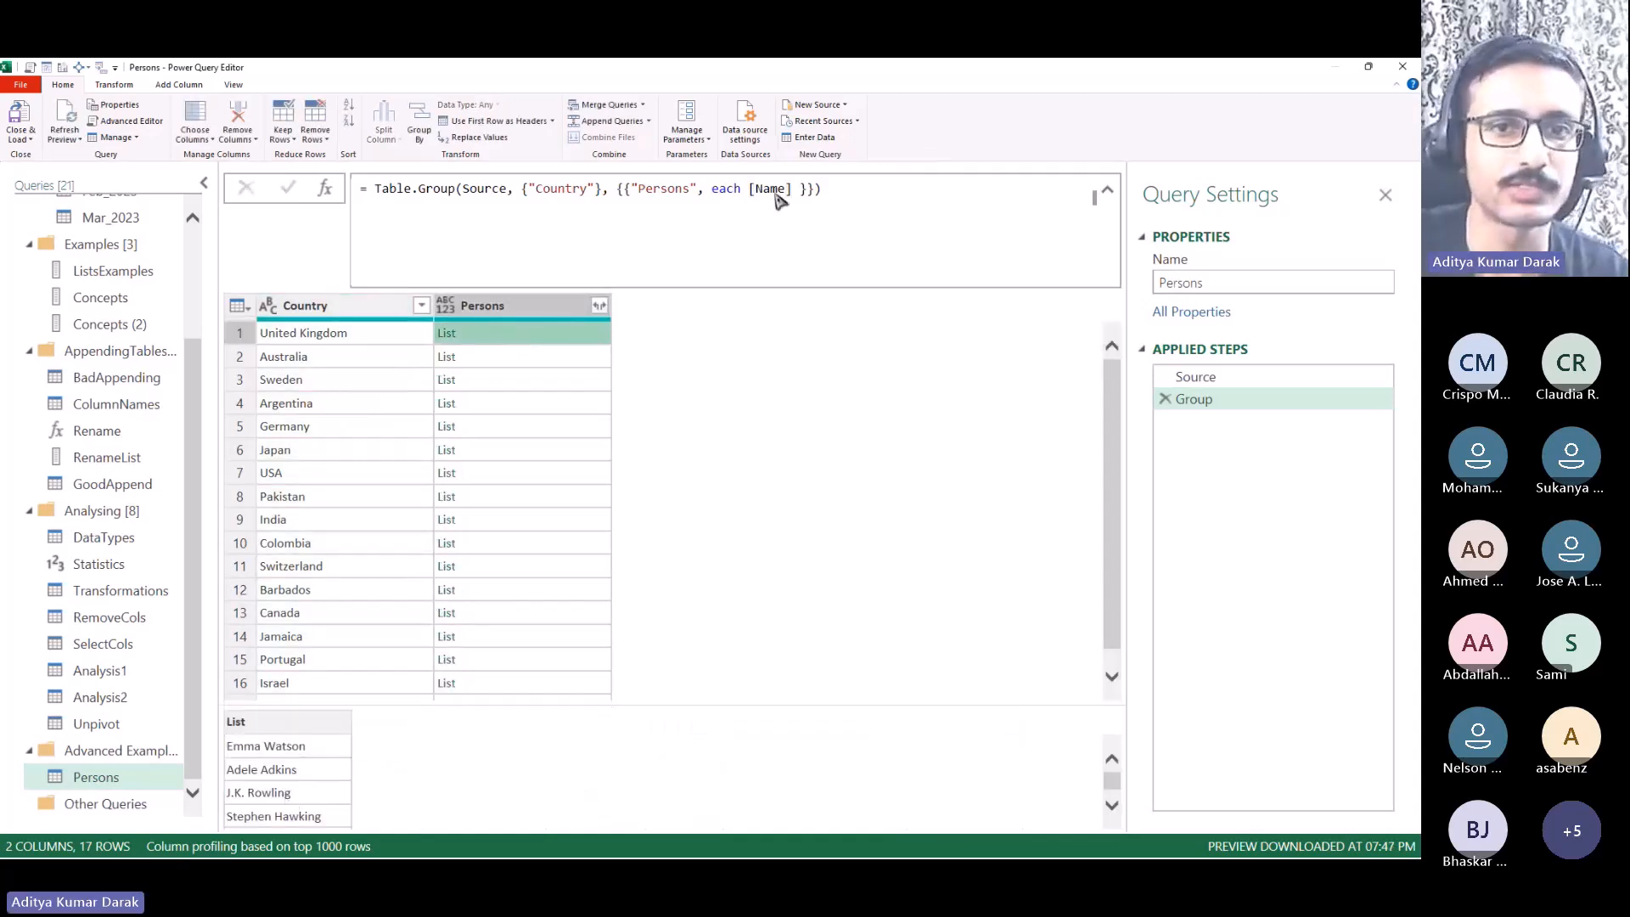
# Step: Wrap [Name] in Text.Combine with the separator ", " in the Group step's formula, and widen the Persons column to fit
pyautogui.click(745, 188)
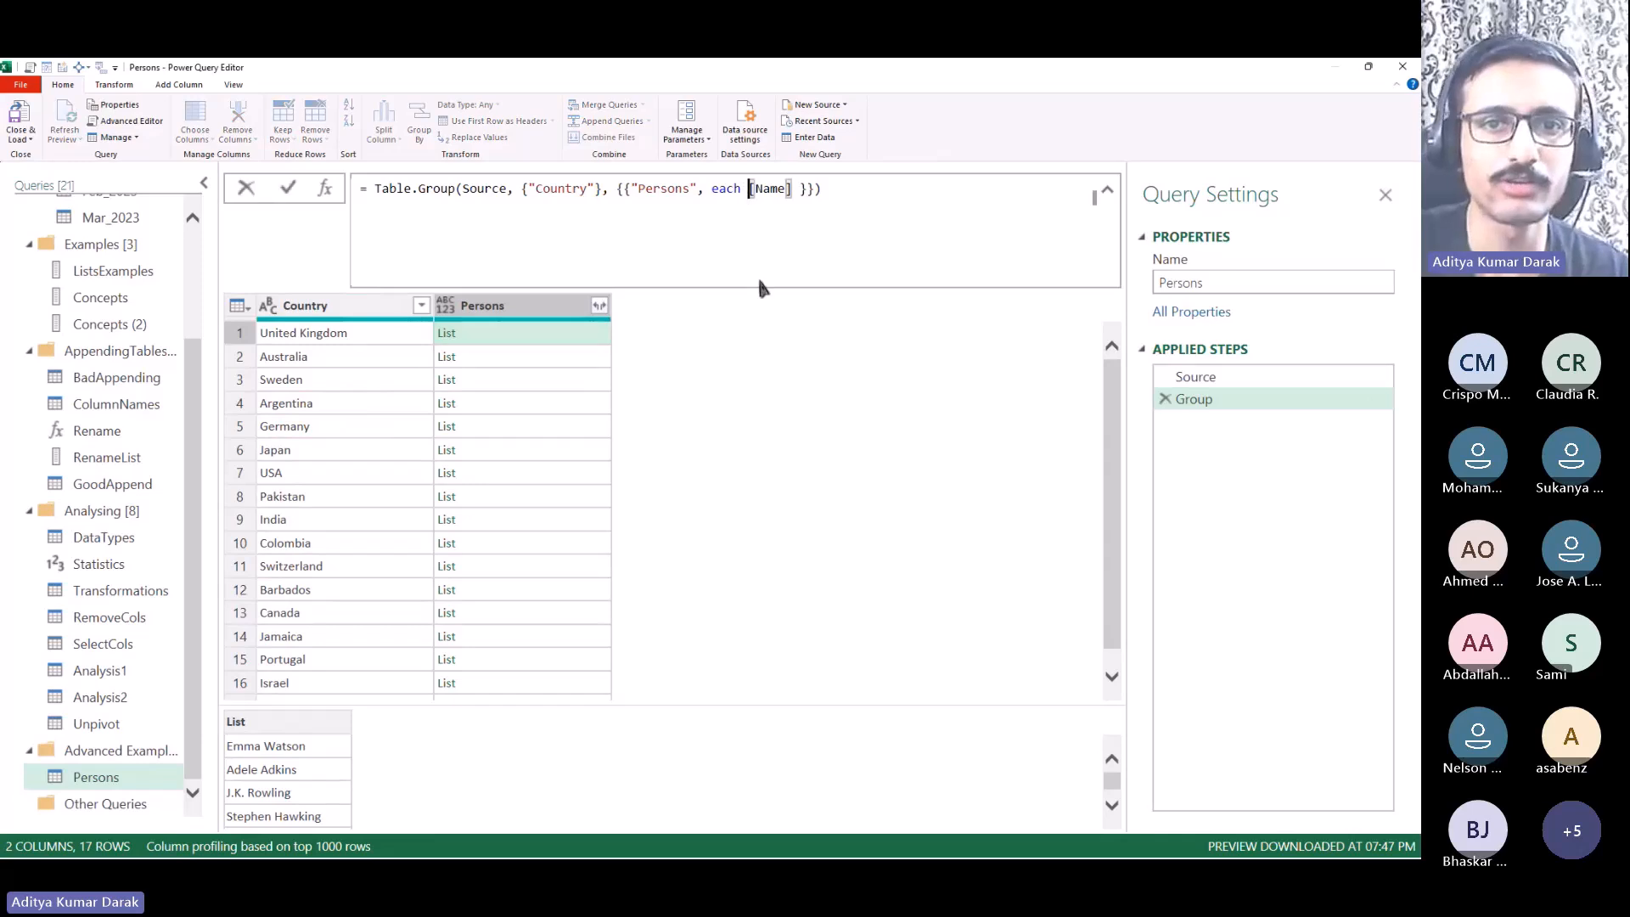
pyautogui.write('(')
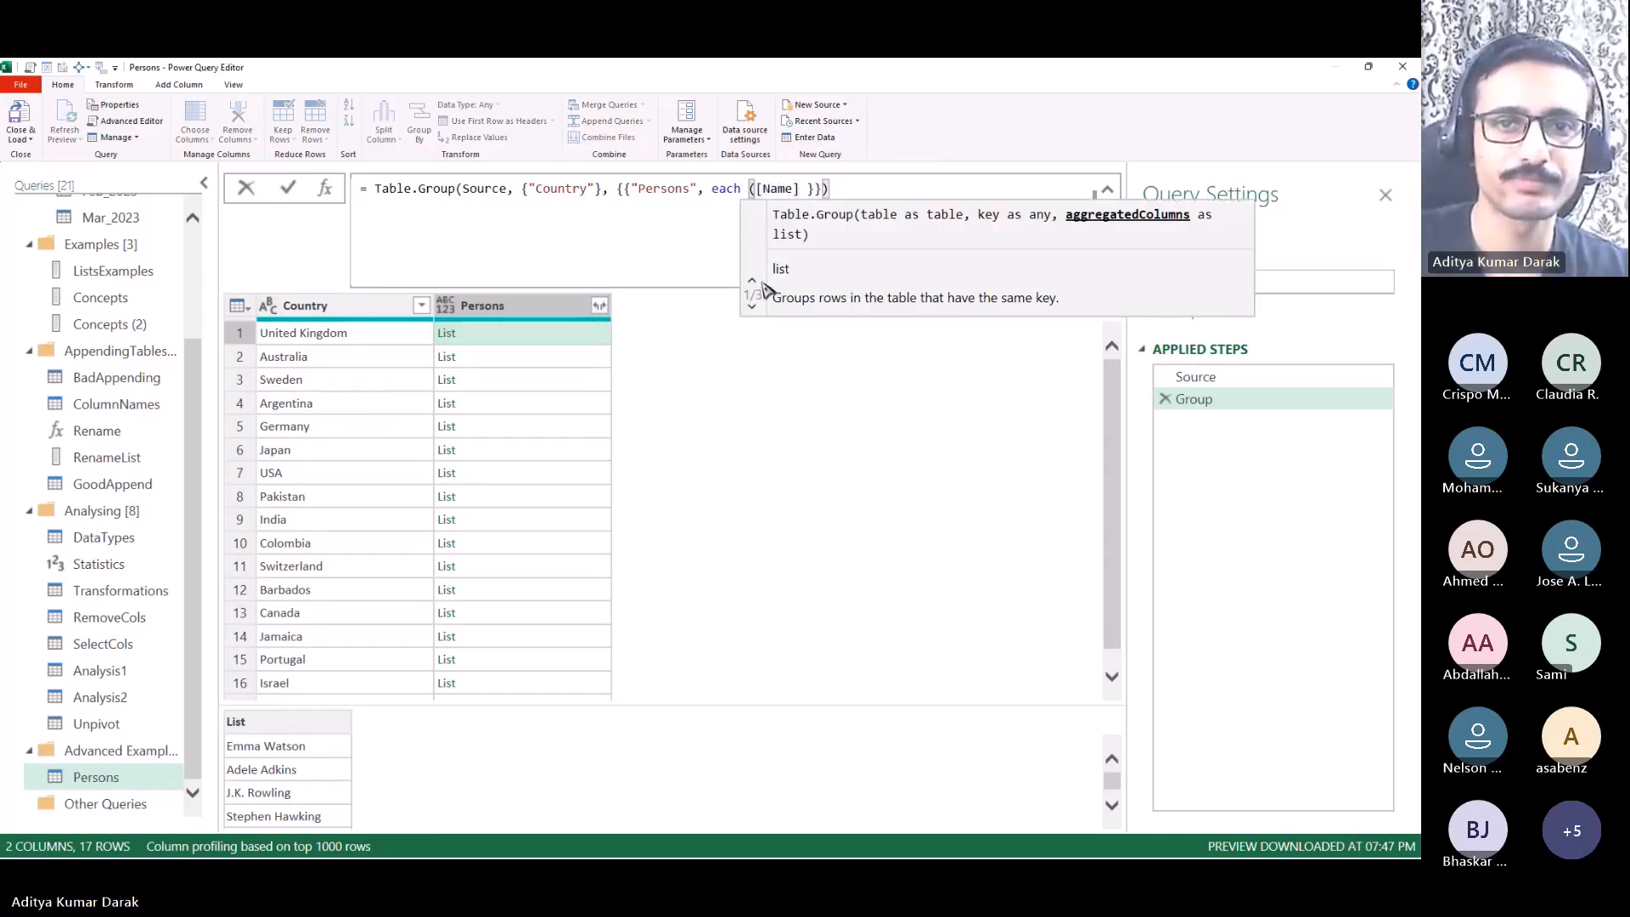
pyautogui.write('Textcomb')
pyautogui.press('Tab')
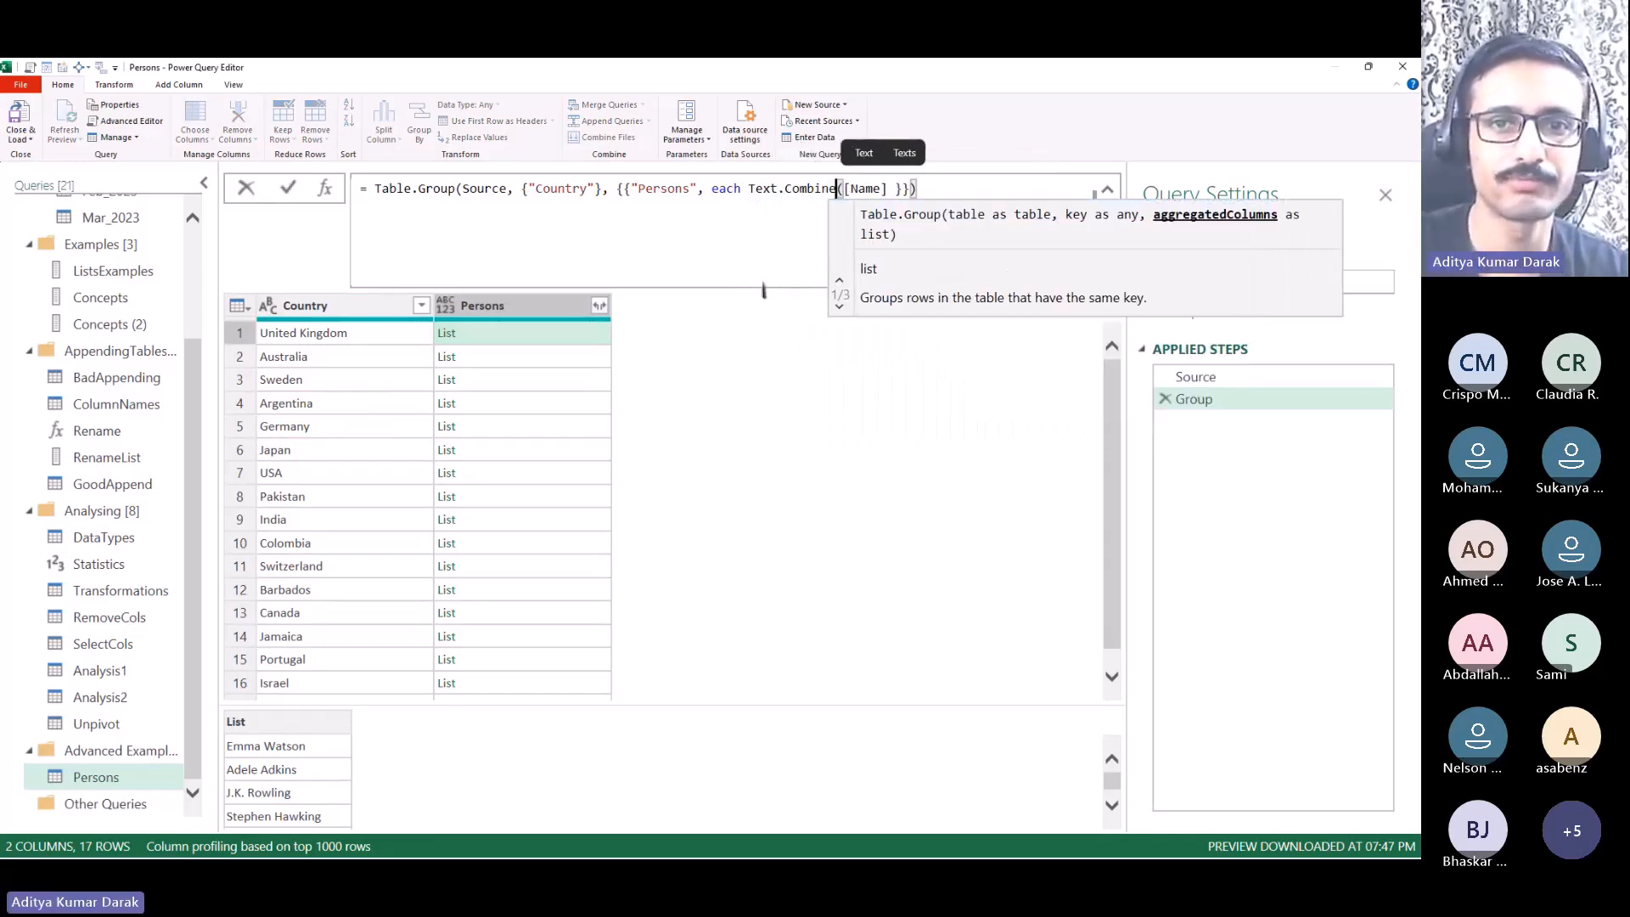
pyautogui.press('Right')
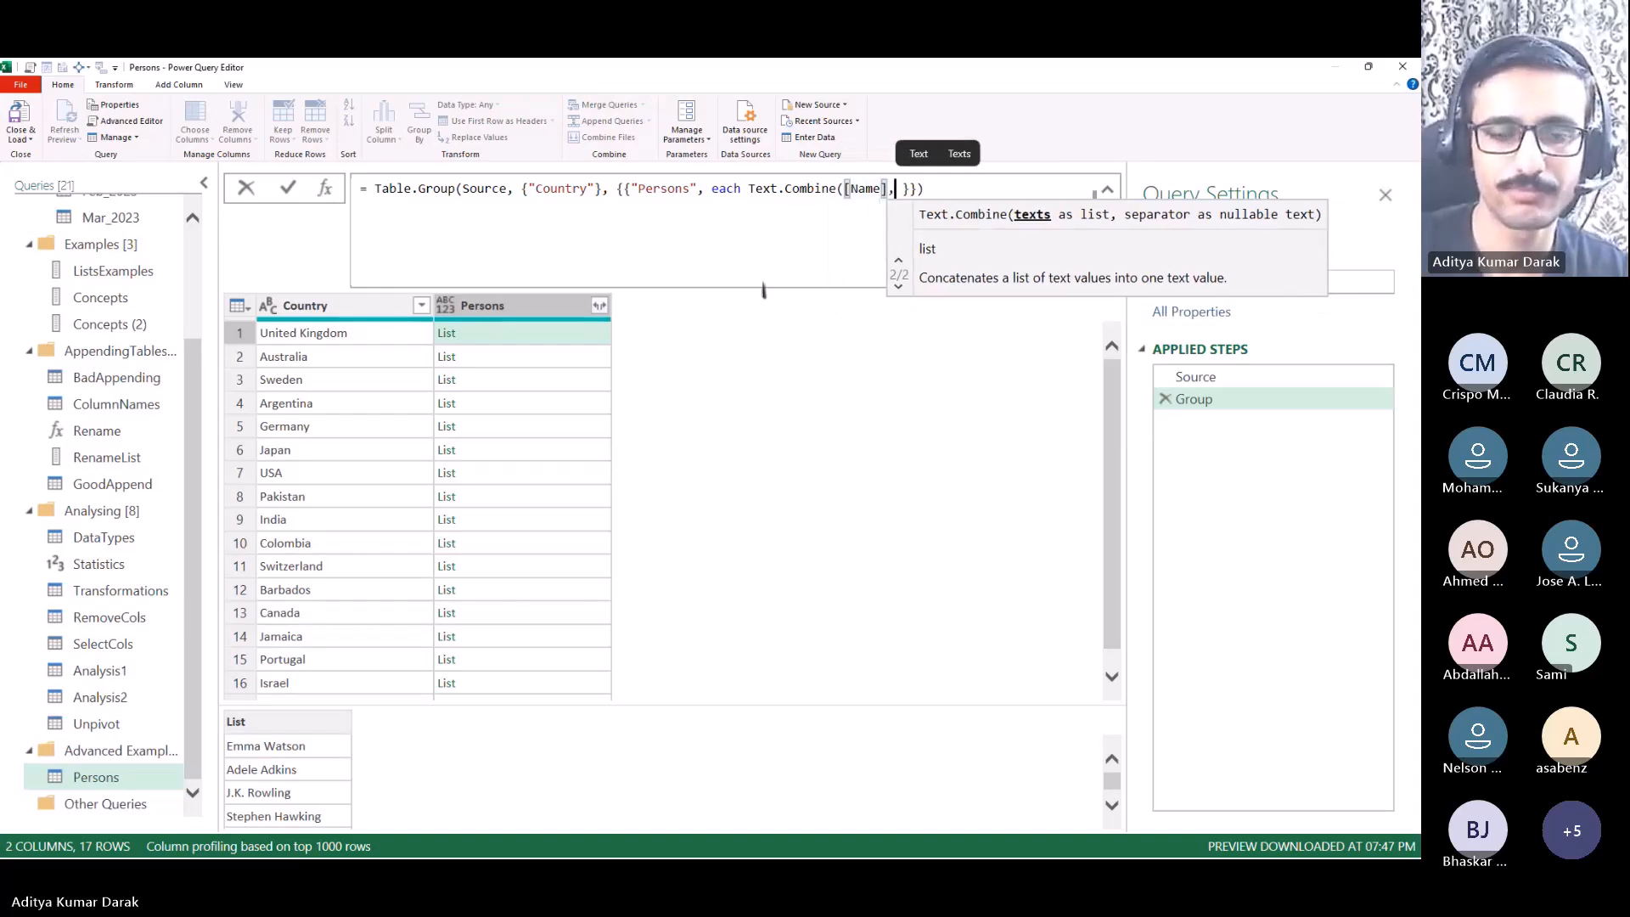
pyautogui.write(',", ")')
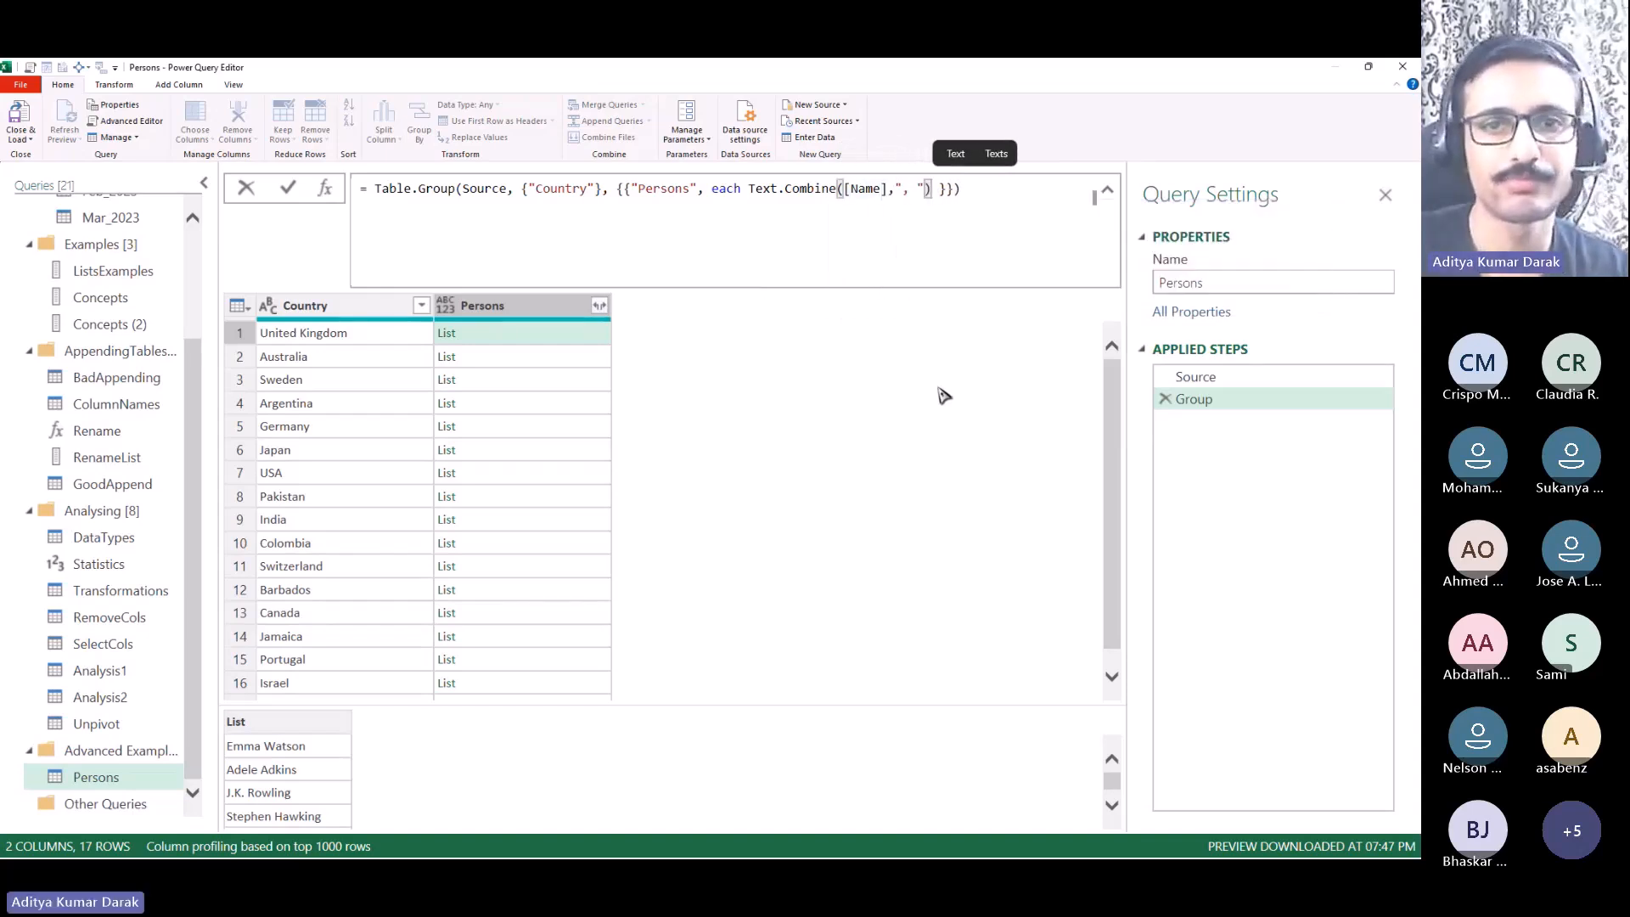
pyautogui.press('Return')
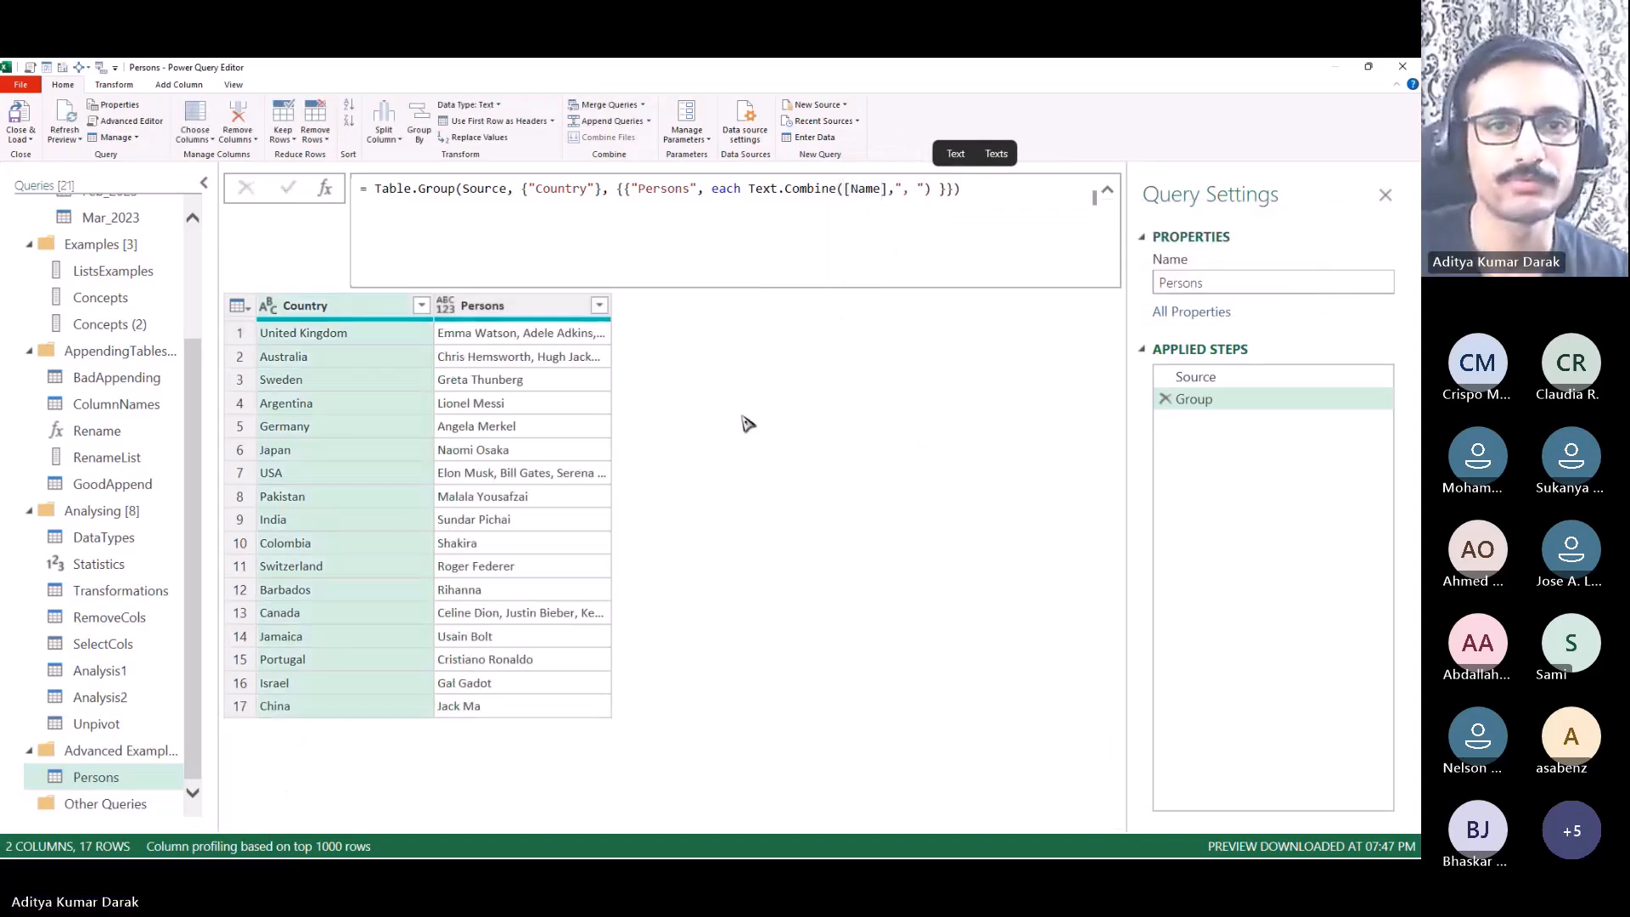
pyautogui.doubleClick(609, 304)
pyautogui.moveTo(747, 824); pyautogui.dragTo(585, 849)
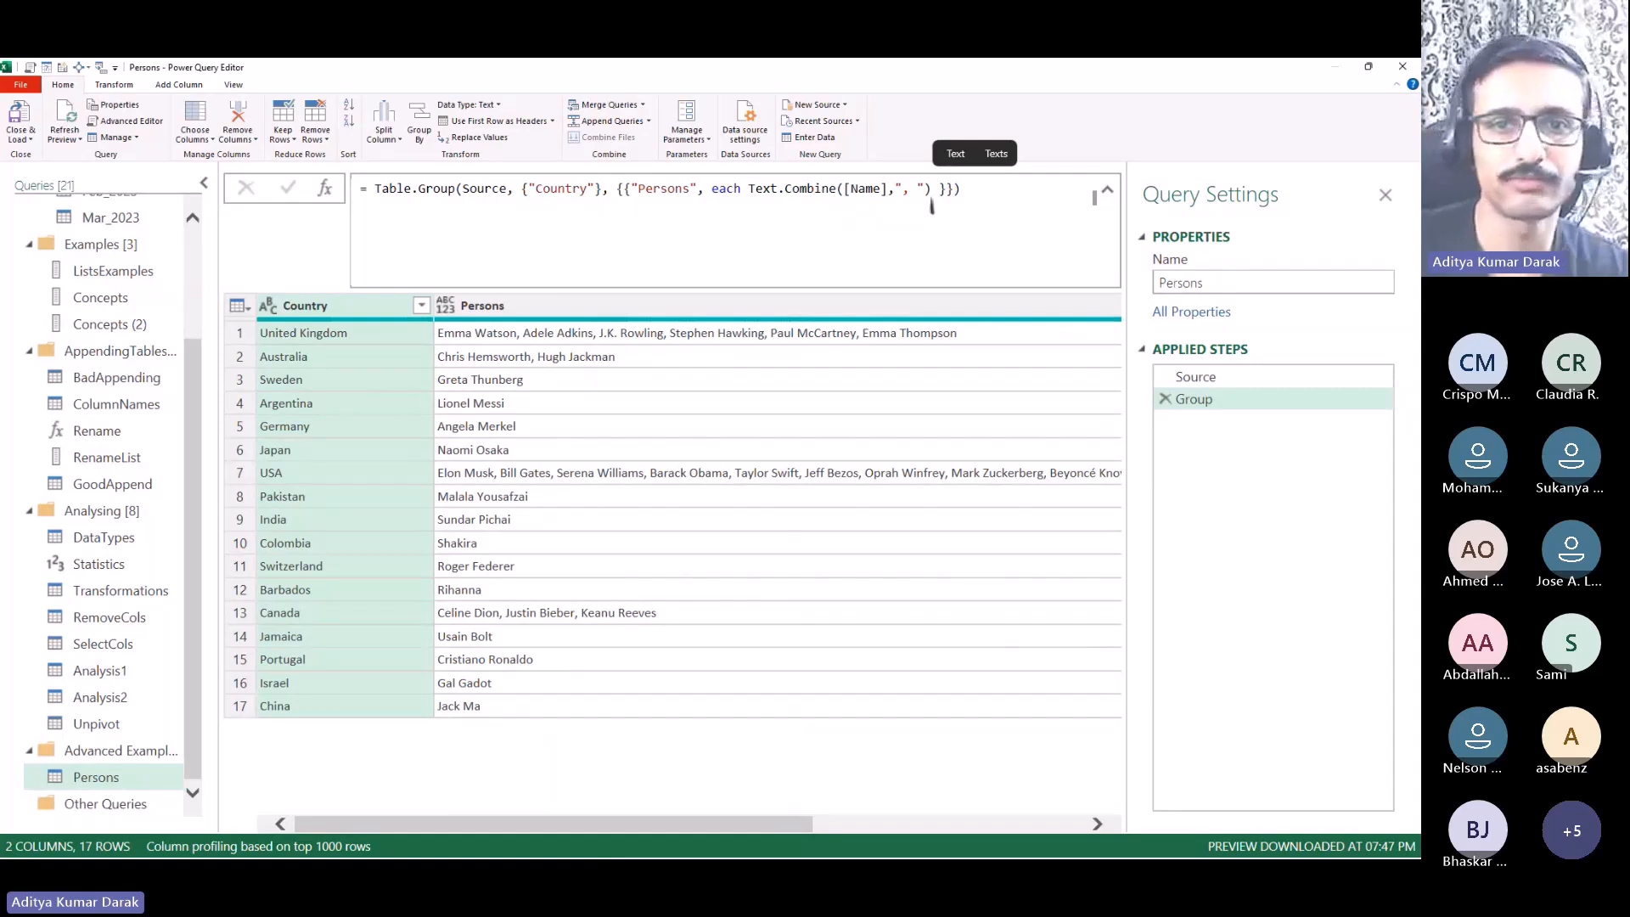
# Step: Add List.Distinct around the Text.Combine arguments in the Group step's formula
pyautogui.click(843, 191)
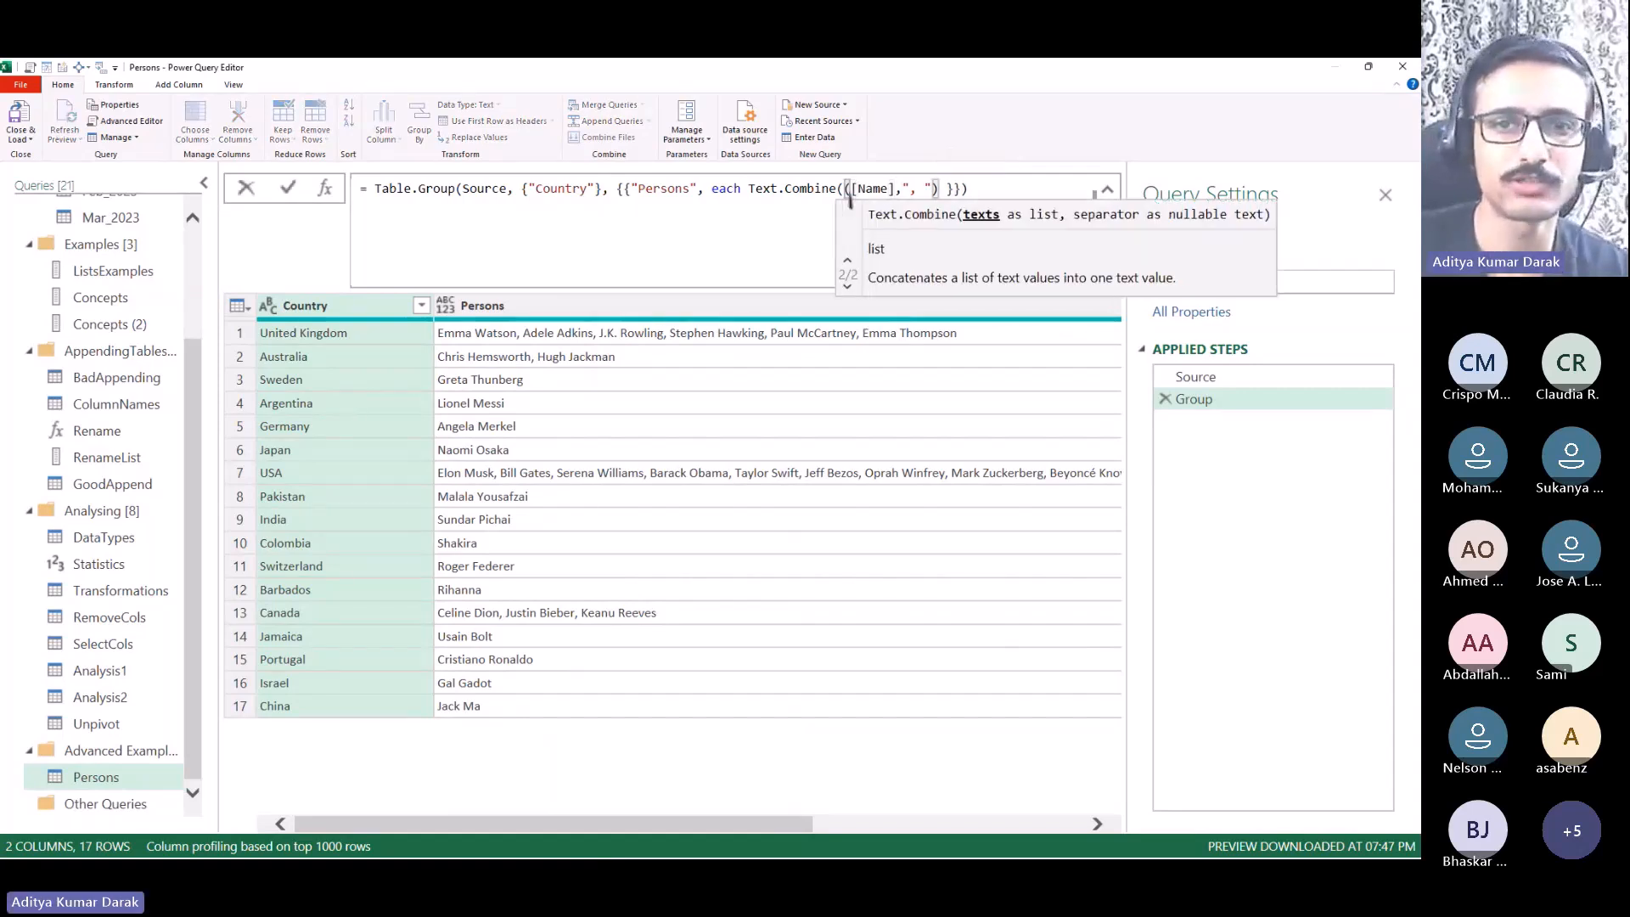
pyautogui.write('list.Distinct')
pyautogui.press('Tab')
pyautogui.press('Right')
pyautogui.press('Right')
pyautogui.press('Right')
pyautogui.press('Right')
pyautogui.press('Right')
pyautogui.press('Right')
pyautogui.press('Right')
pyautogui.press('Right')
pyautogui.press('Right')
pyautogui.press('Right')
pyautogui.press('Right')
pyautogui.press('Right')
pyautogui.press('Right')
pyautogui.press('Right')
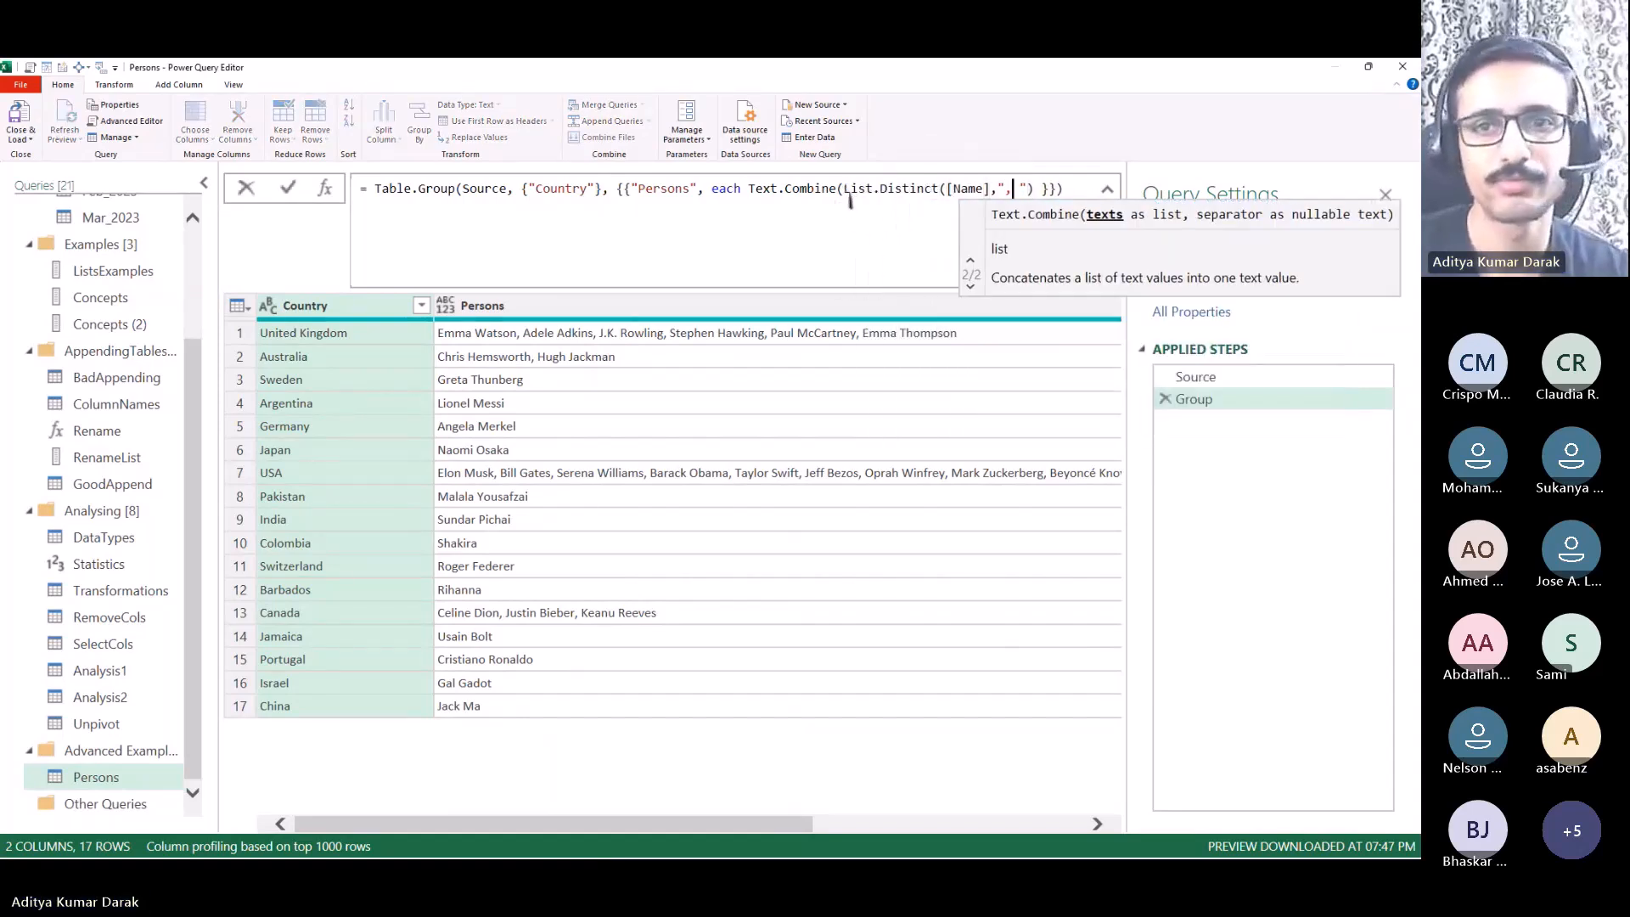
pyautogui.press('Left')
pyautogui.write(')')
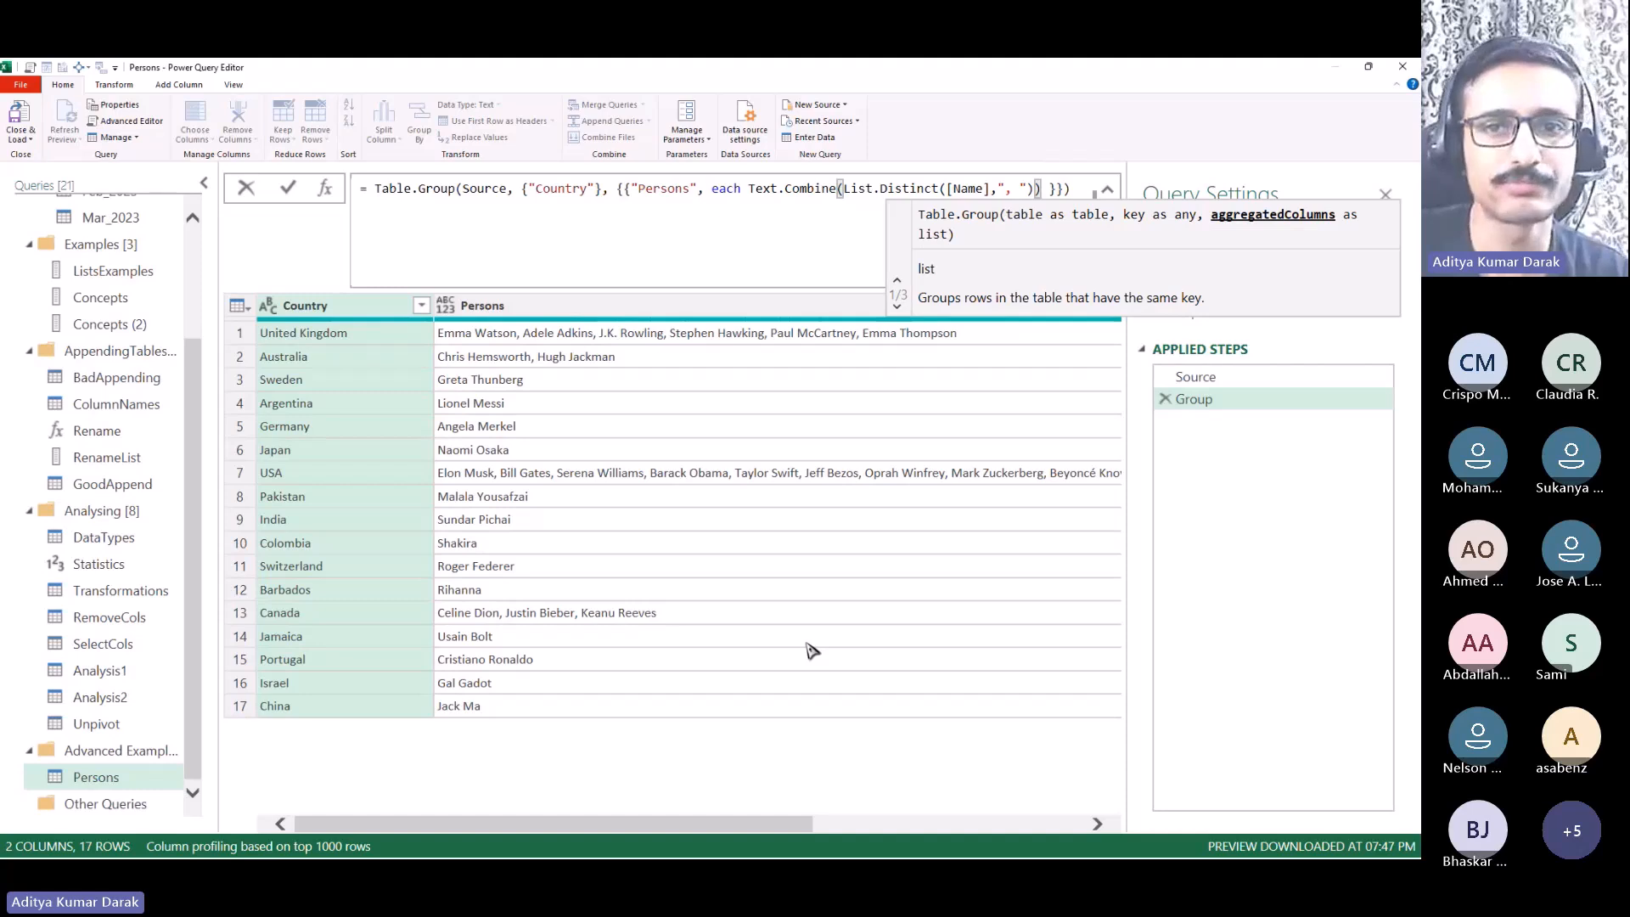
pyautogui.press('Return')
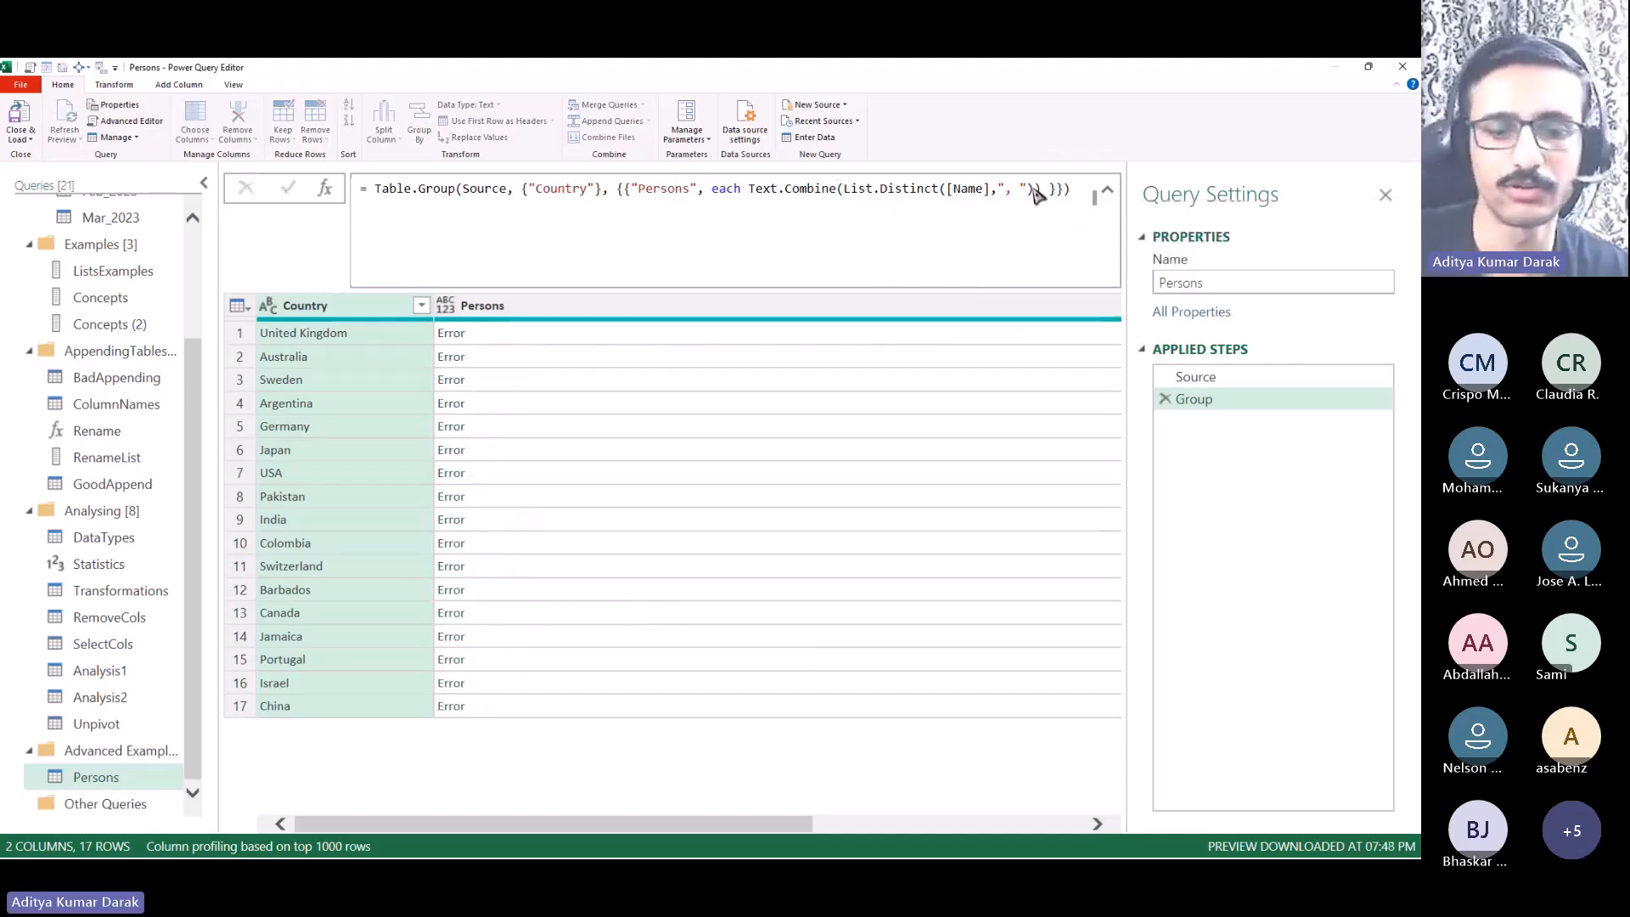
# Step: Correct the Group formula's parentheses so List.Distinct encloses only [Name], with ", " remaining the Text.Combine separator
pyautogui.click(990, 190)
pyautogui.write(')')
pyautogui.click(1042, 194)
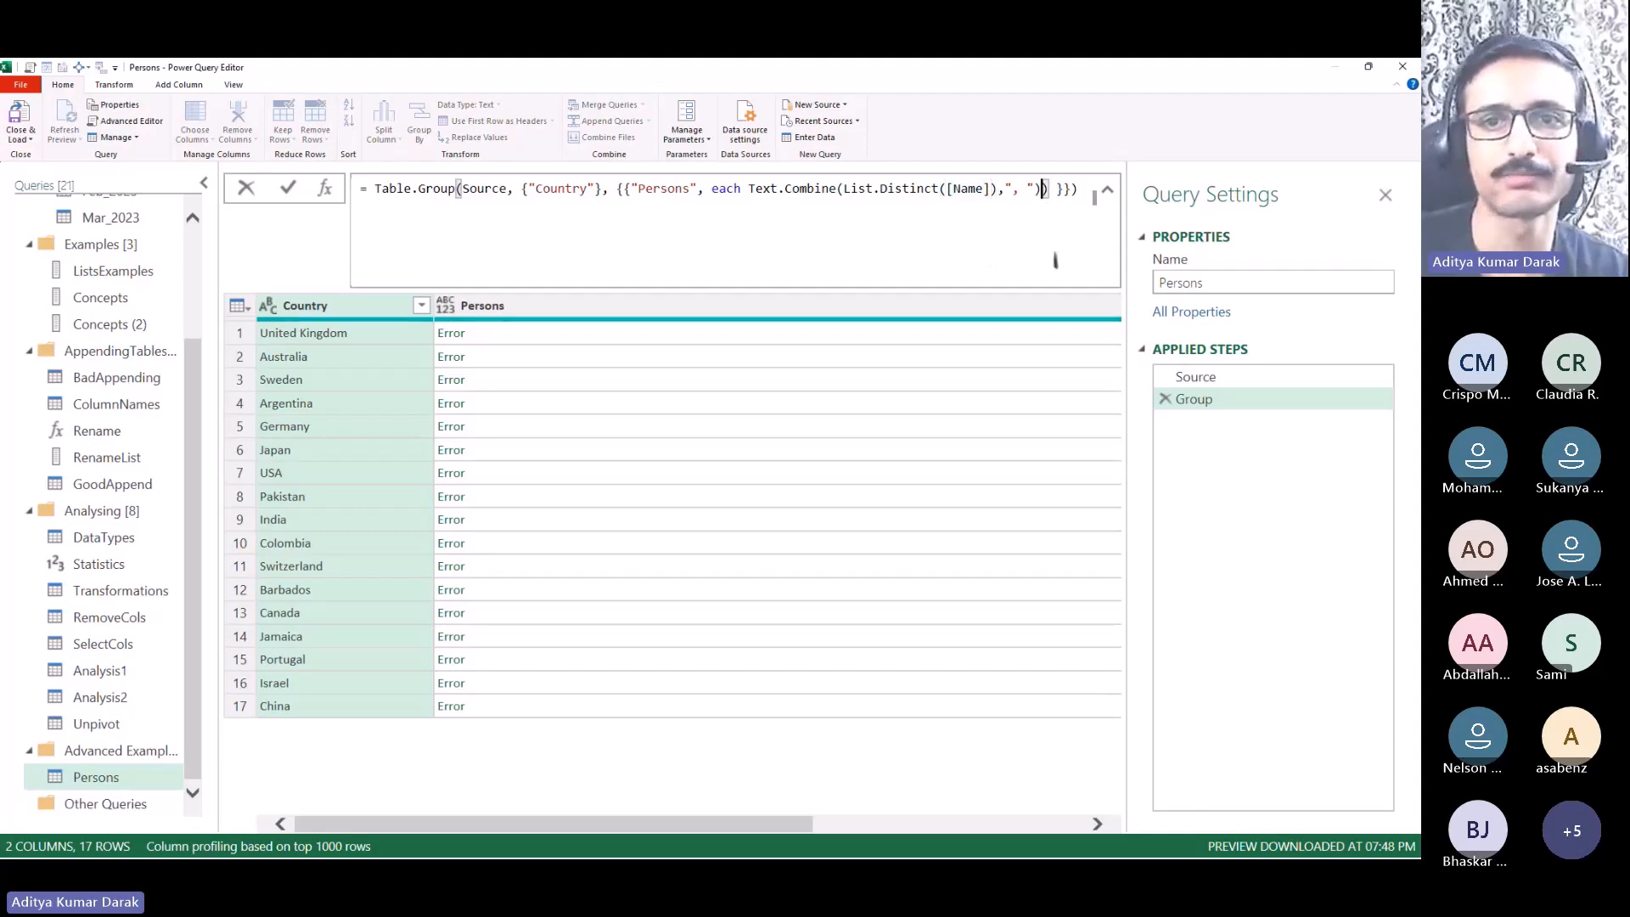
pyautogui.press('BackSpace')
pyautogui.press('Return')
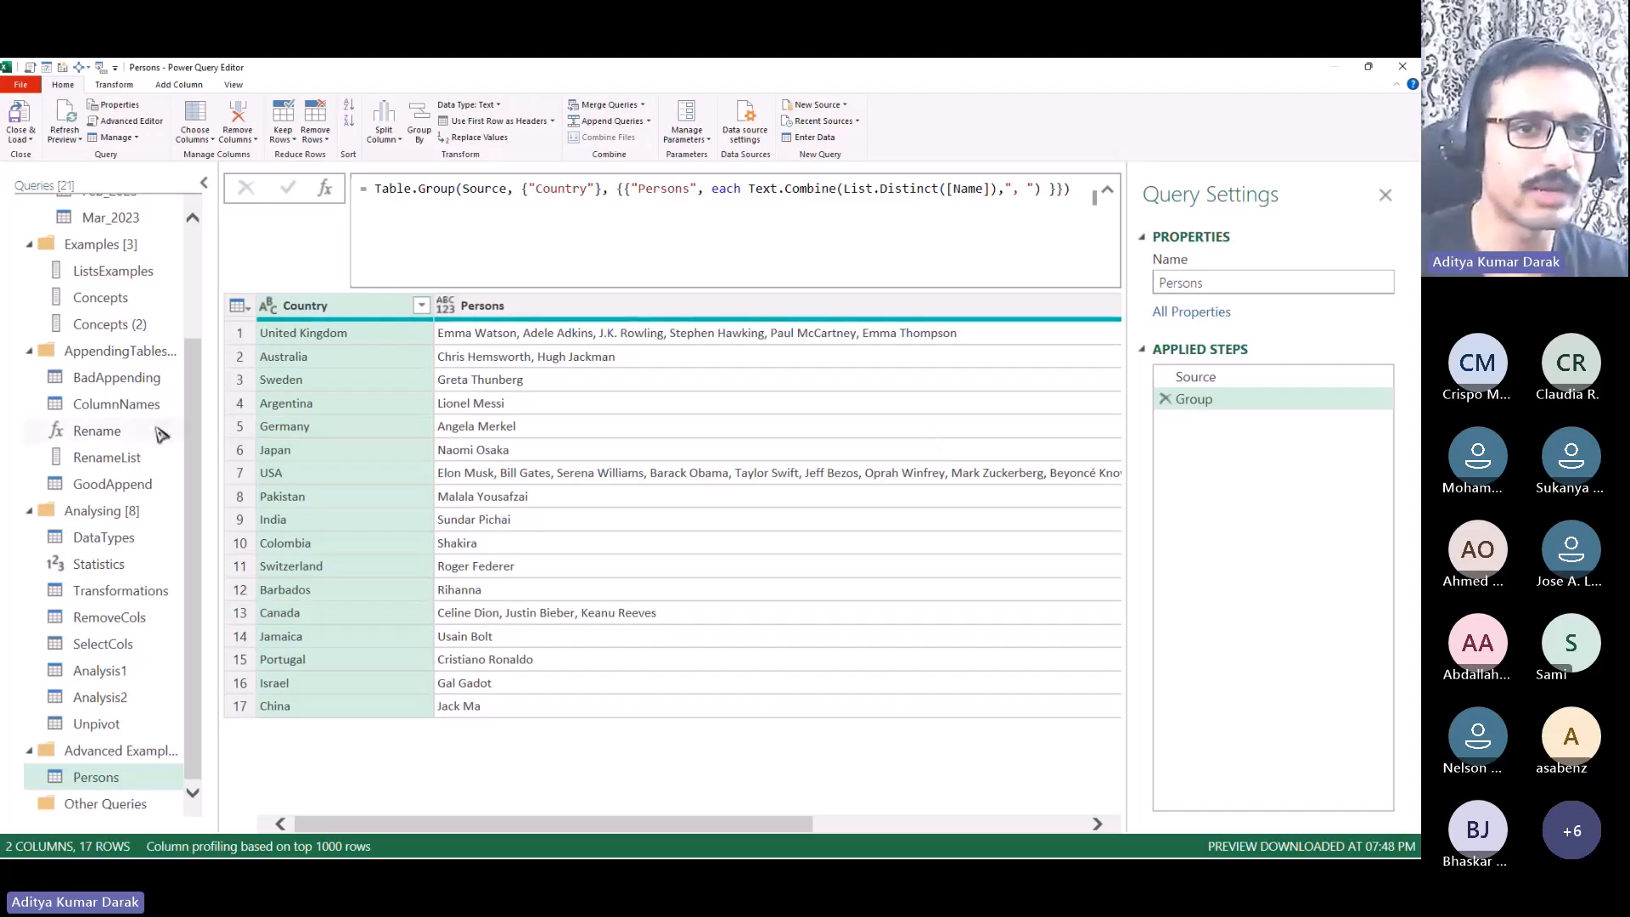
# Step: Create a new query that references the Mar_2023 query
pyautogui.click(126, 465)
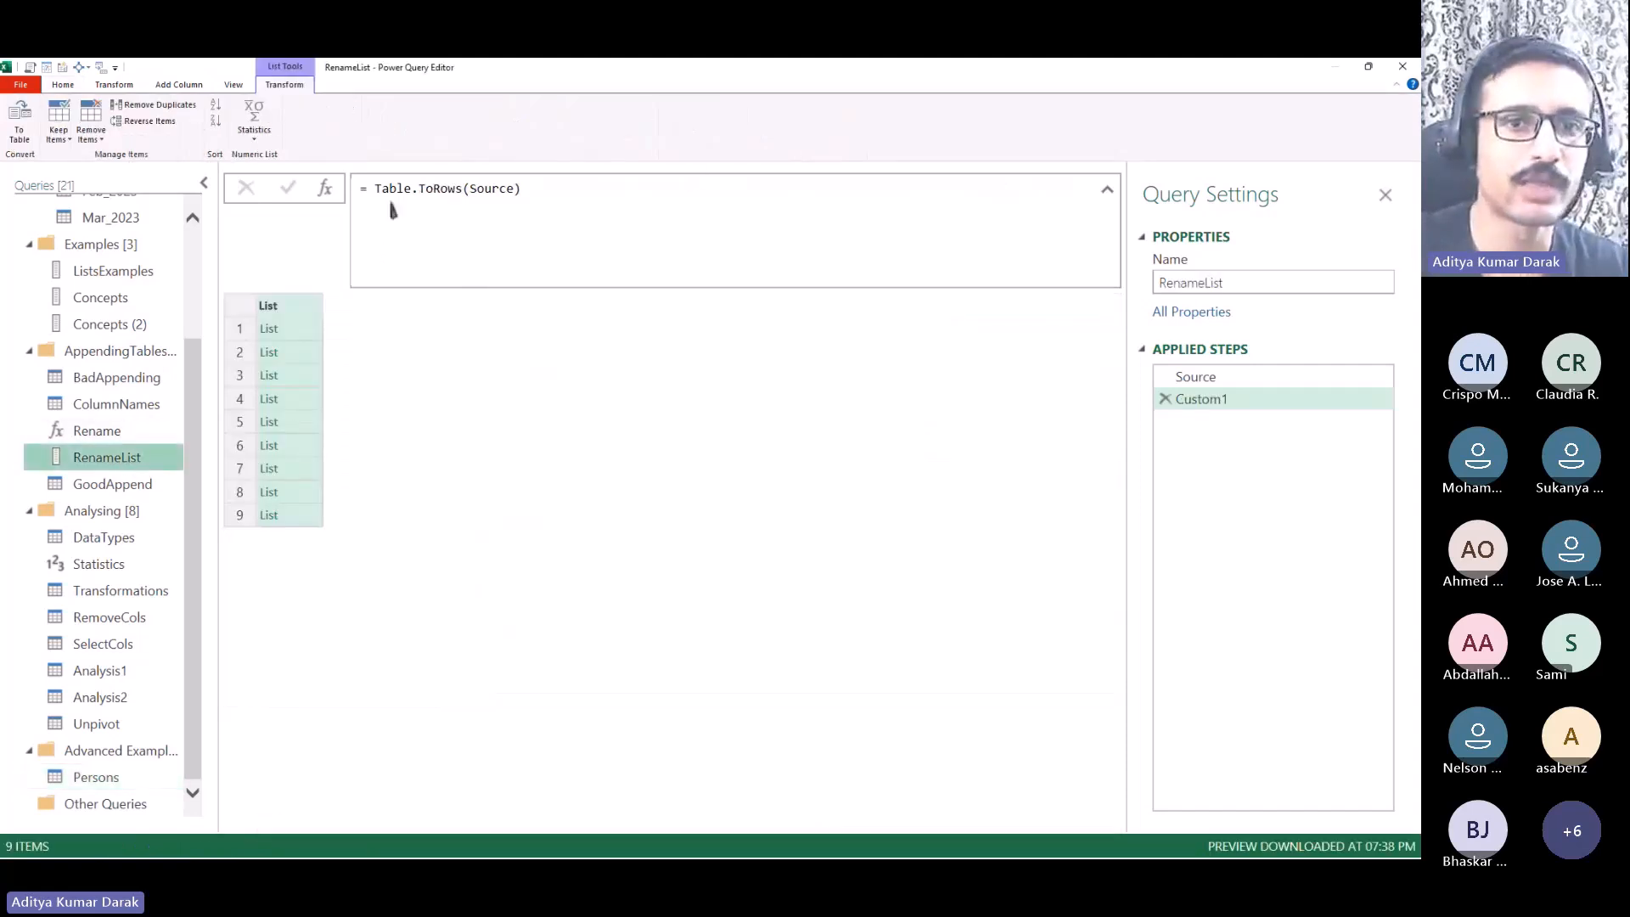
pyautogui.scroll(3, 136, 399)
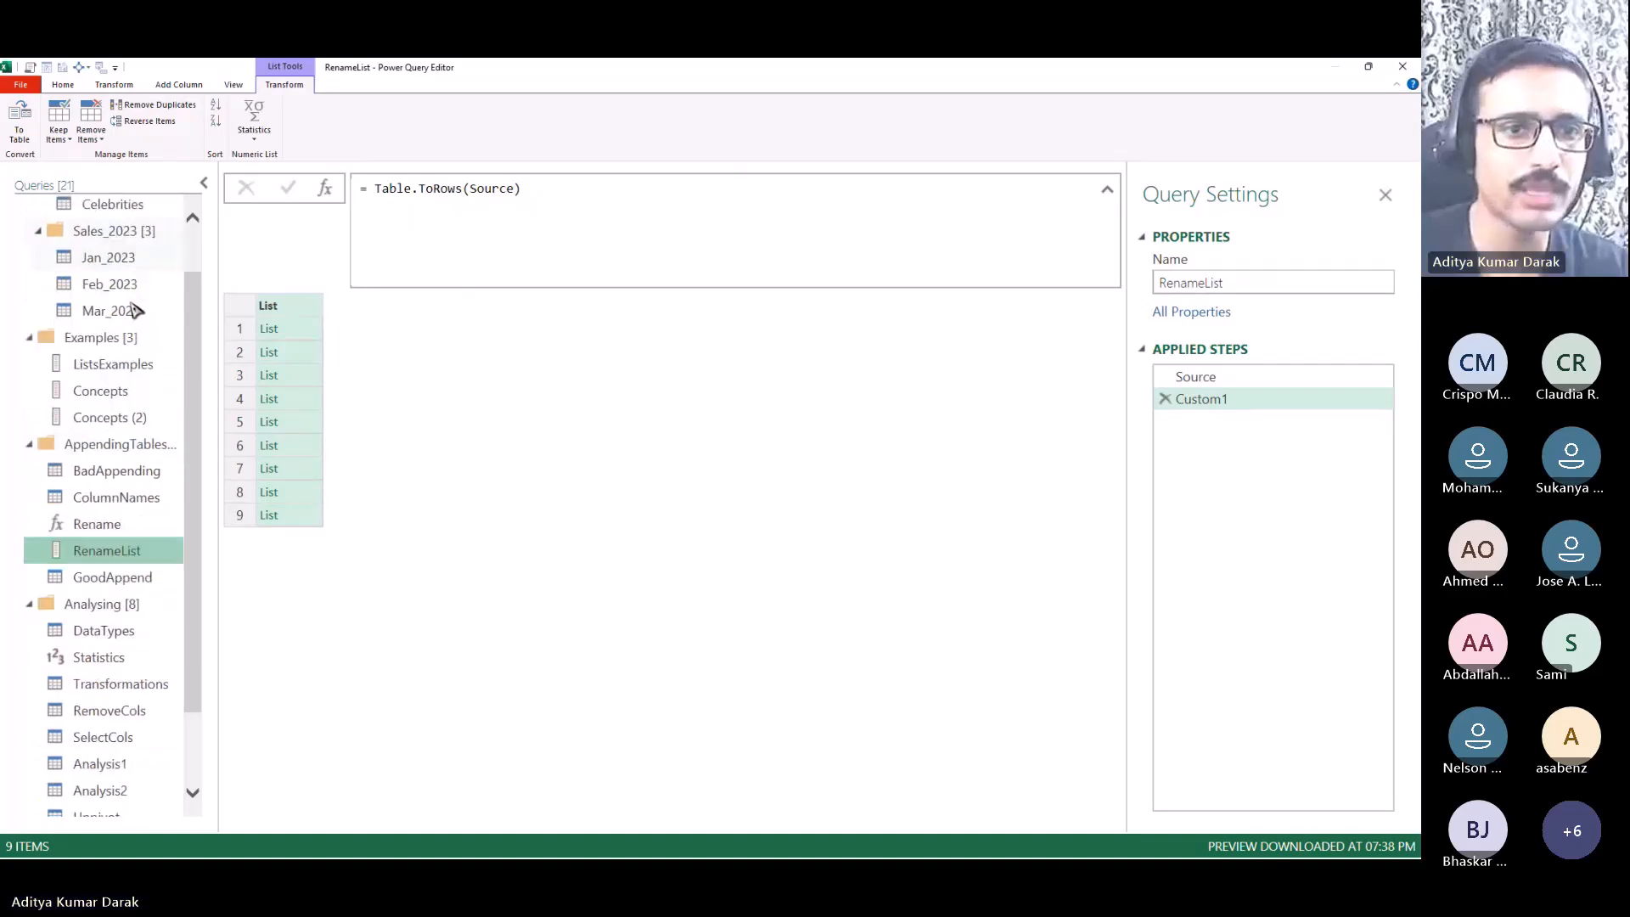
pyautogui.click(117, 375)
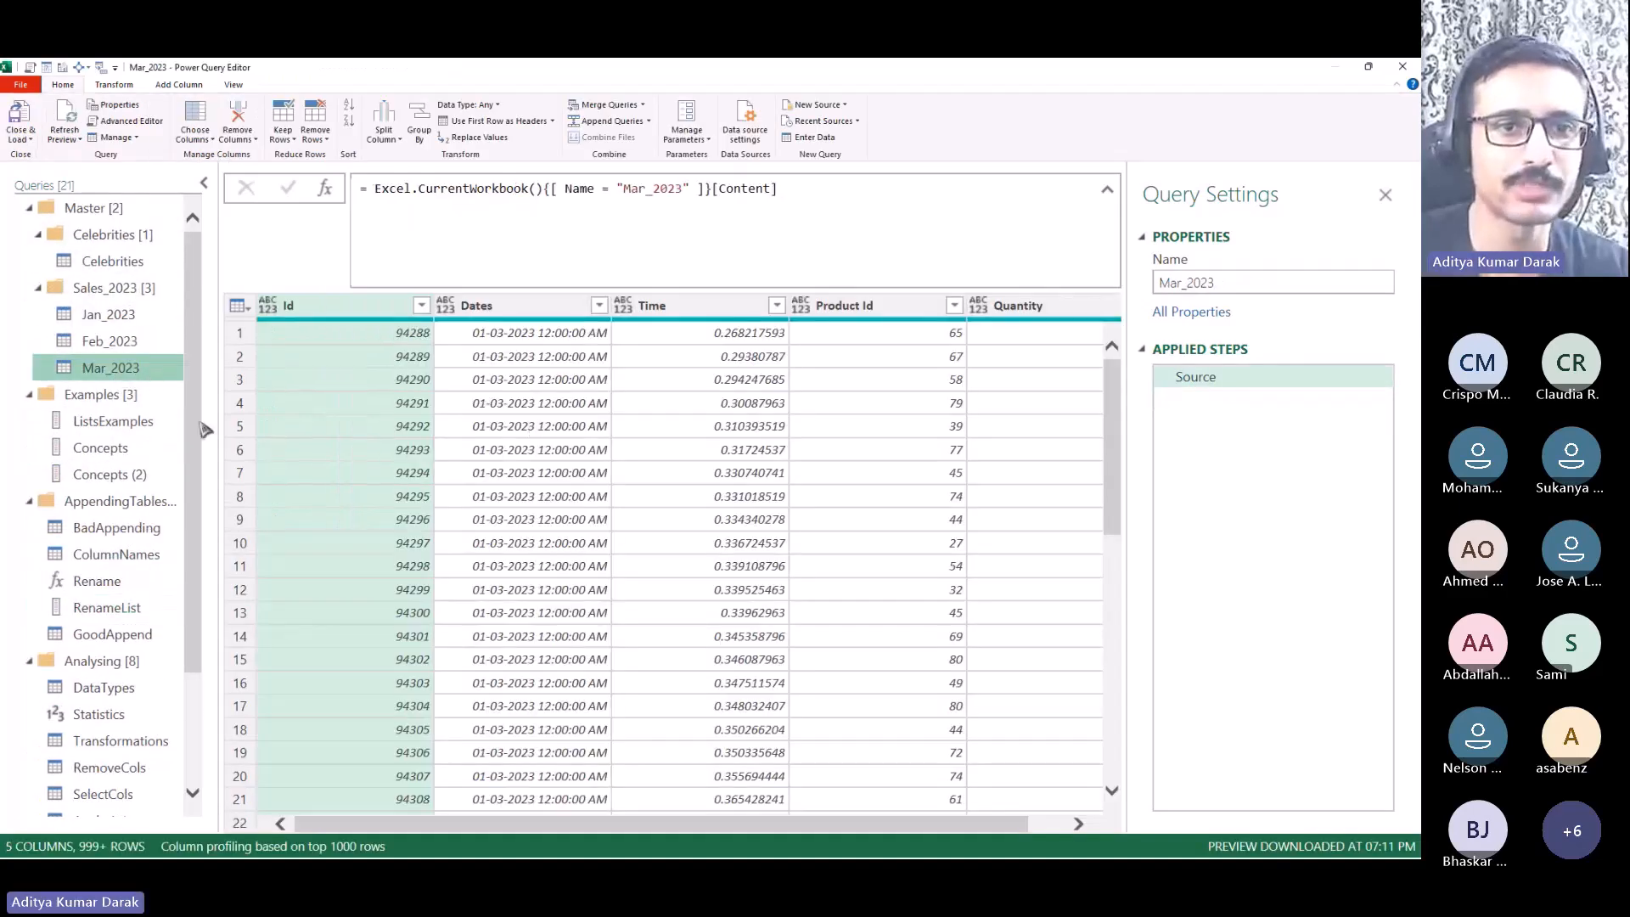
pyautogui.rightClick(156, 372)
pyautogui.click(149, 398)
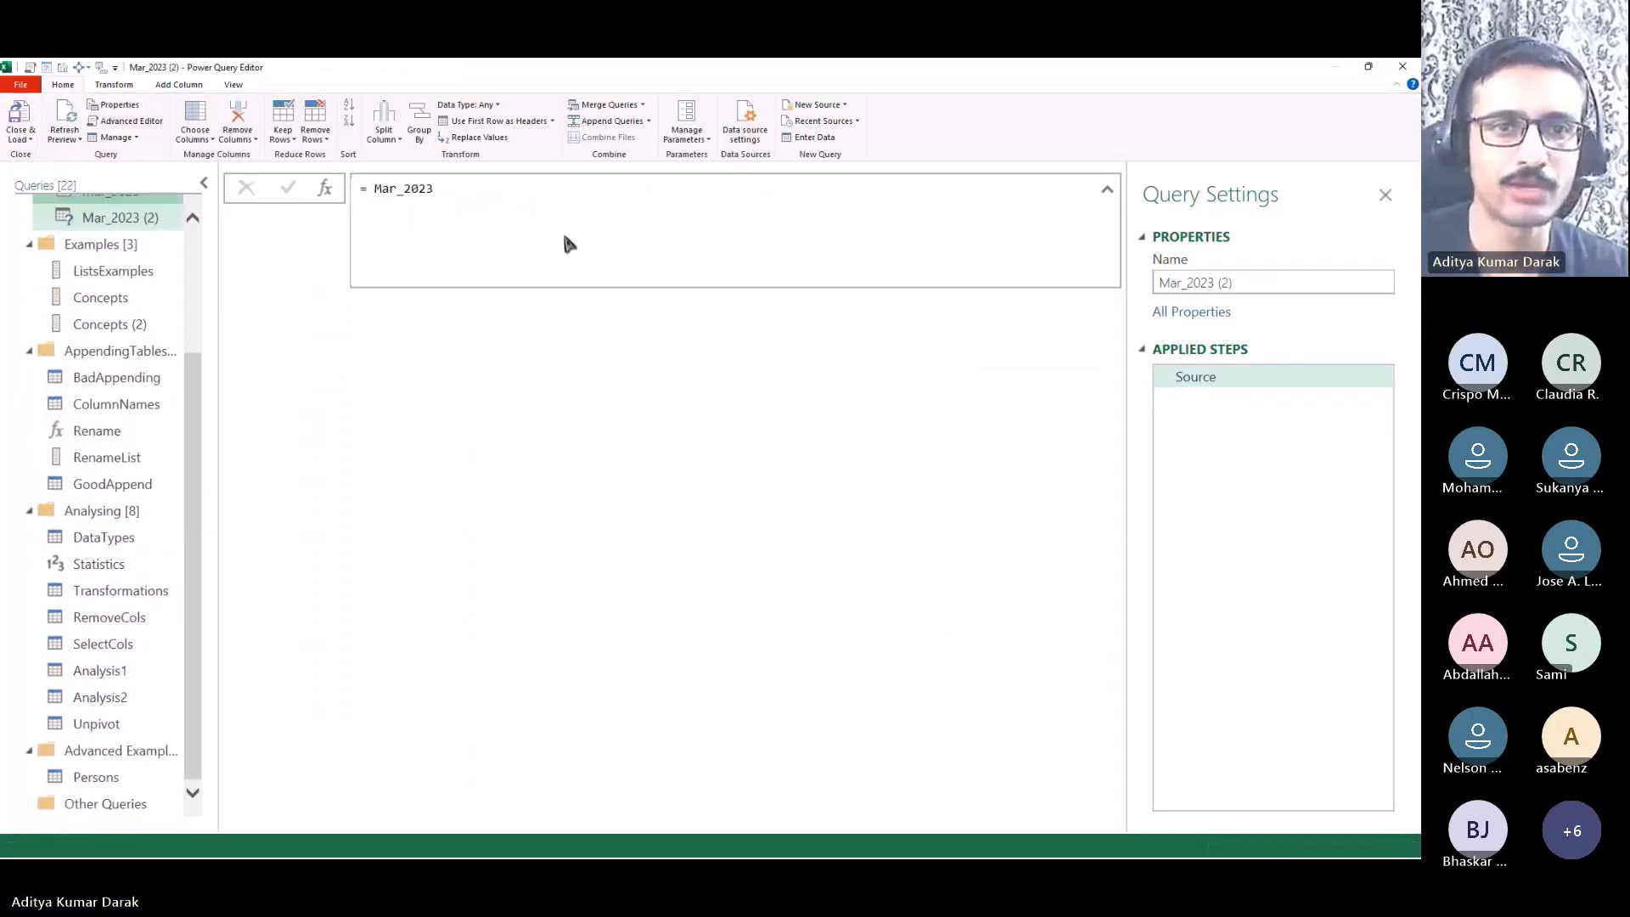
# Step: Rename the Id column as Transaction ID in Mar_2023 (2), and delete the resulting rename step
pyautogui.doubleClick(335, 311)
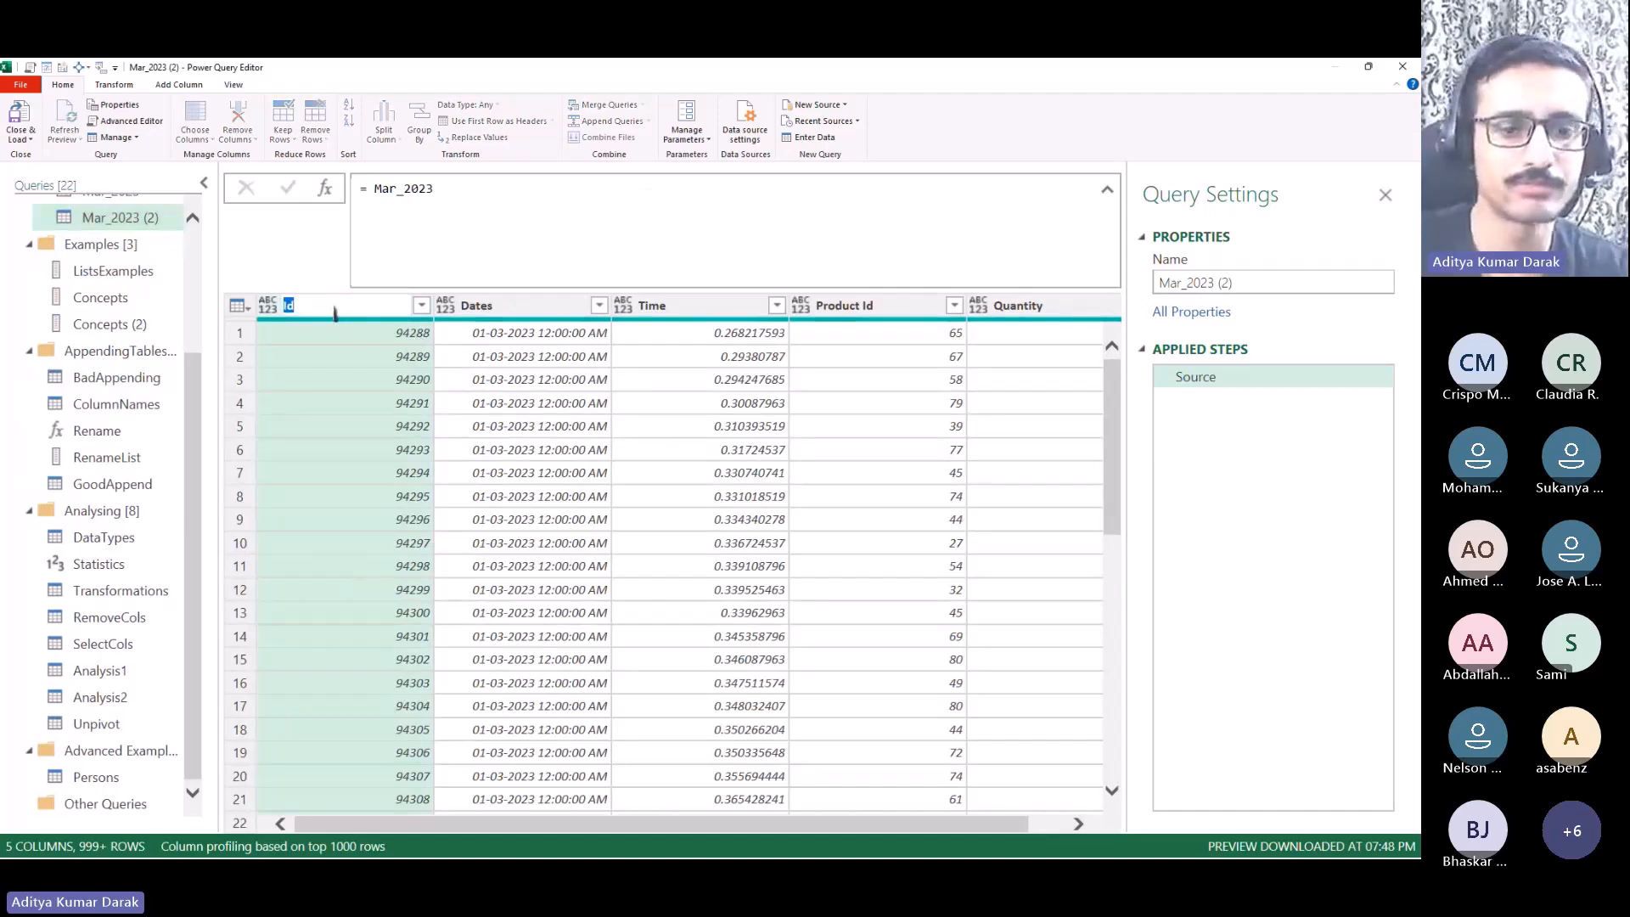
pyautogui.write('Transa')
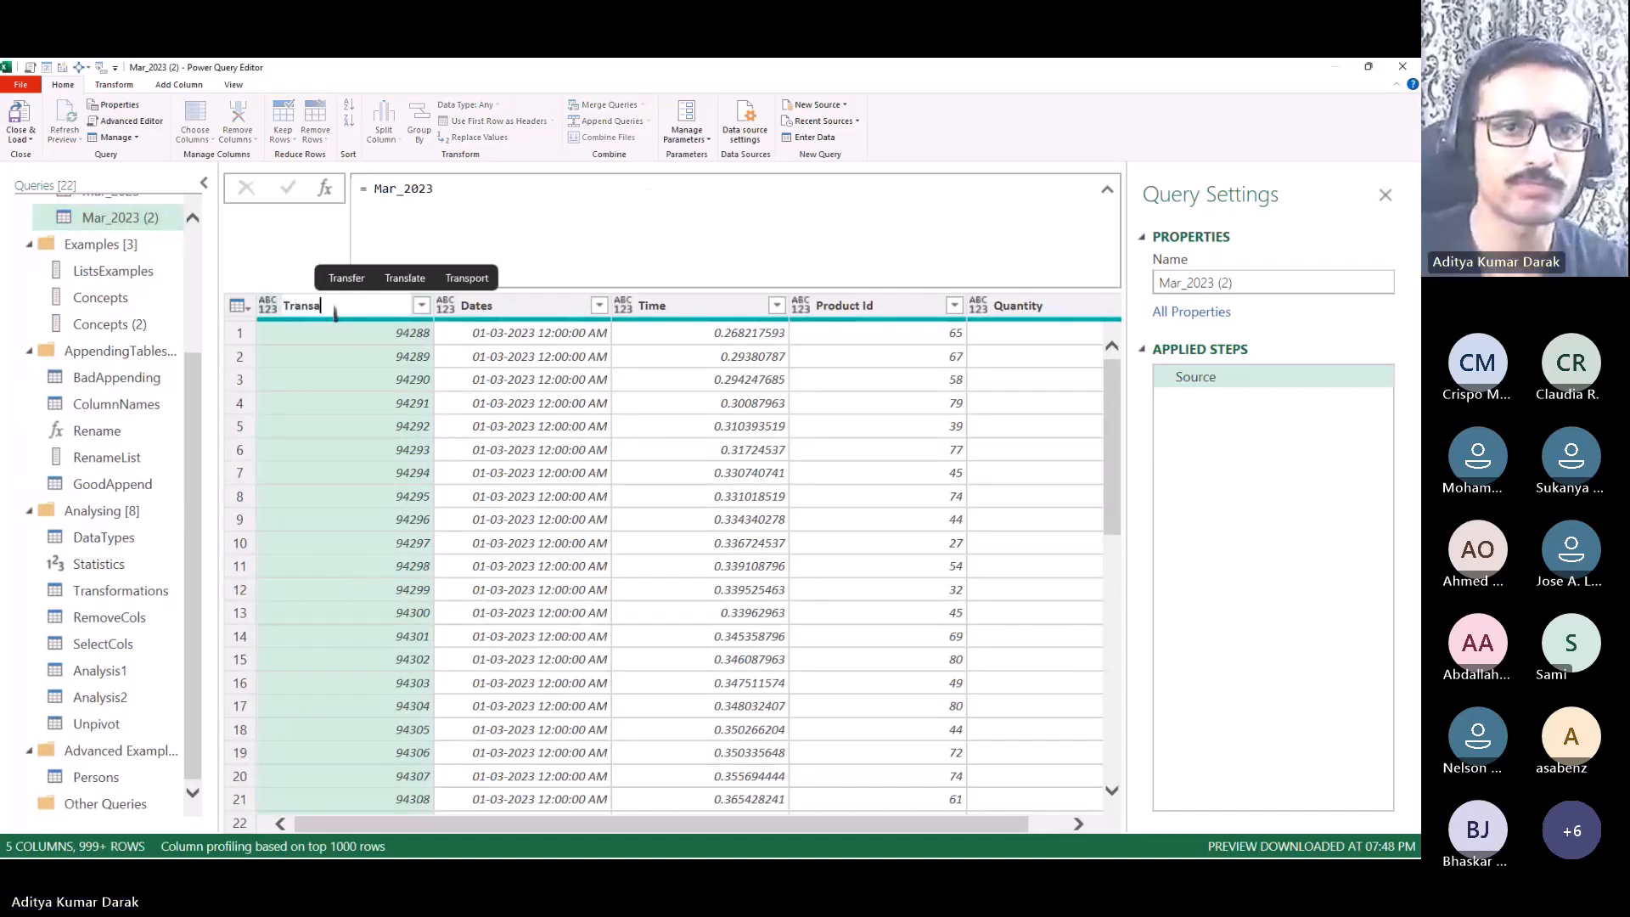
pyautogui.write('ction ID')
pyautogui.press('Return')
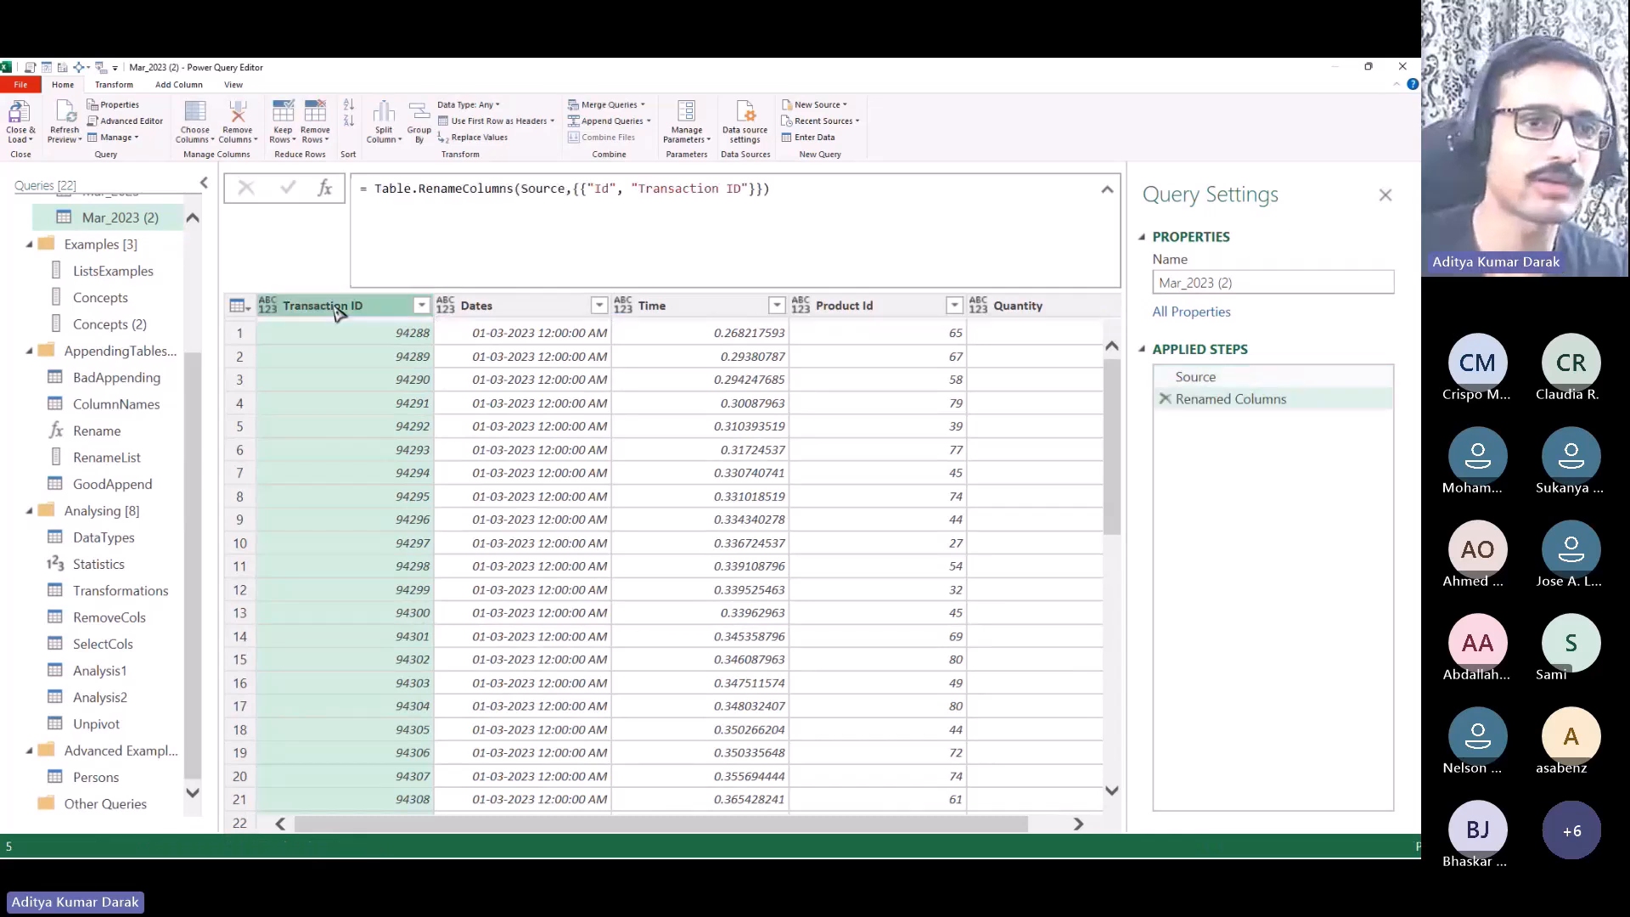
pyautogui.click(1165, 399)
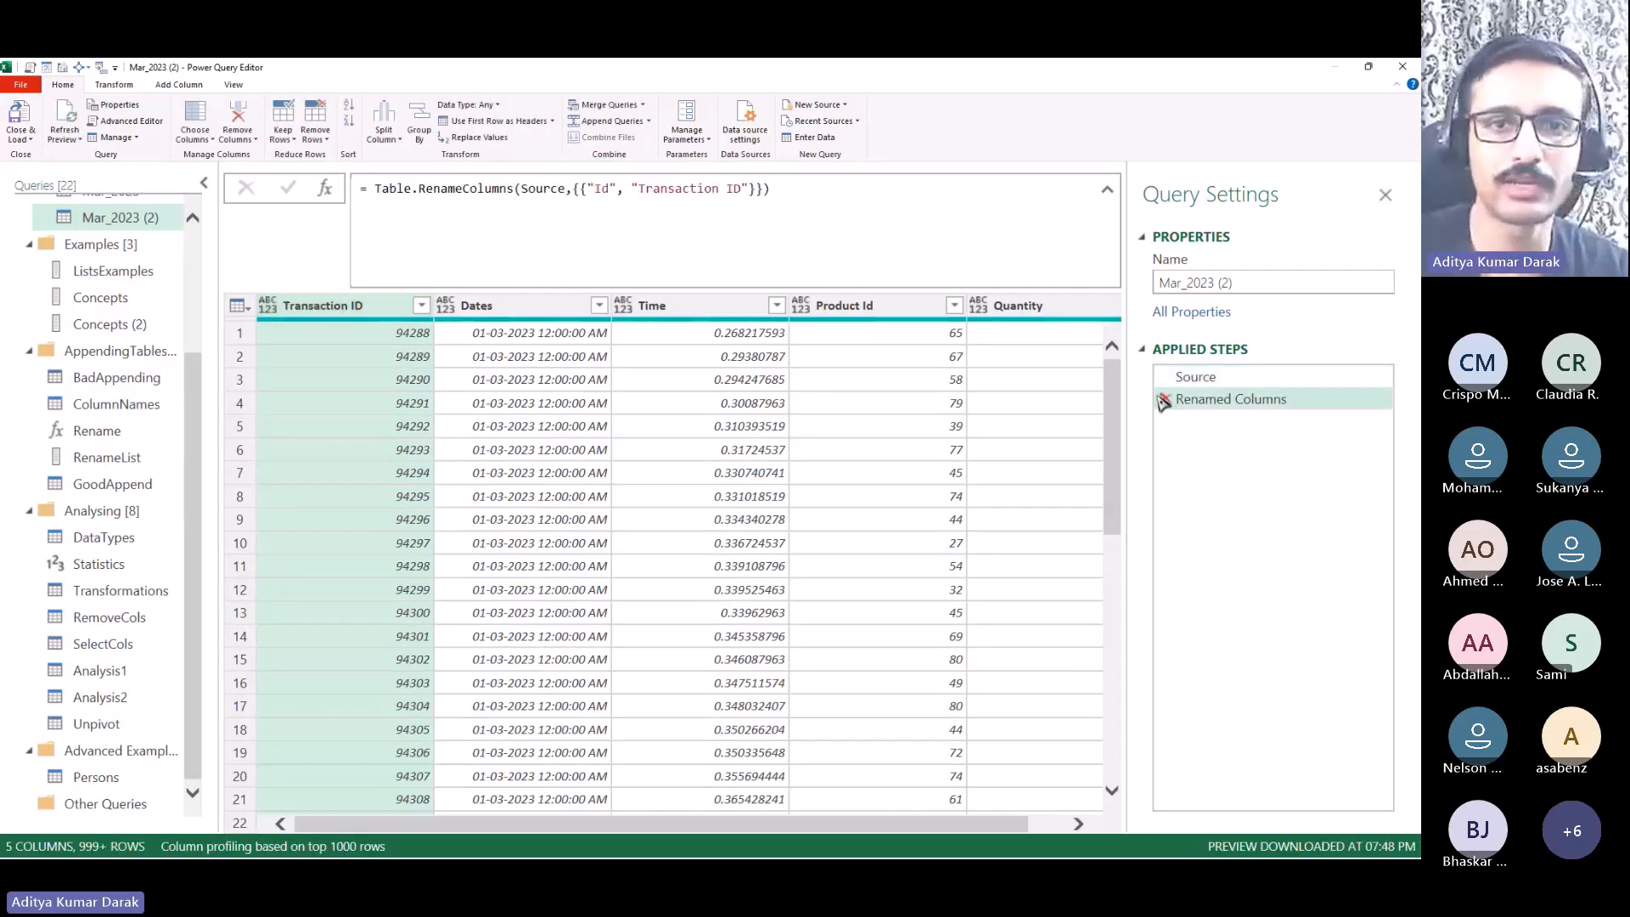
# Step: Add a custom step after Source in Mar_2023 (2), and wrap its Source reference in the Table.RenameColumns function
pyautogui.click(381, 189)
pyautogui.click(372, 190)
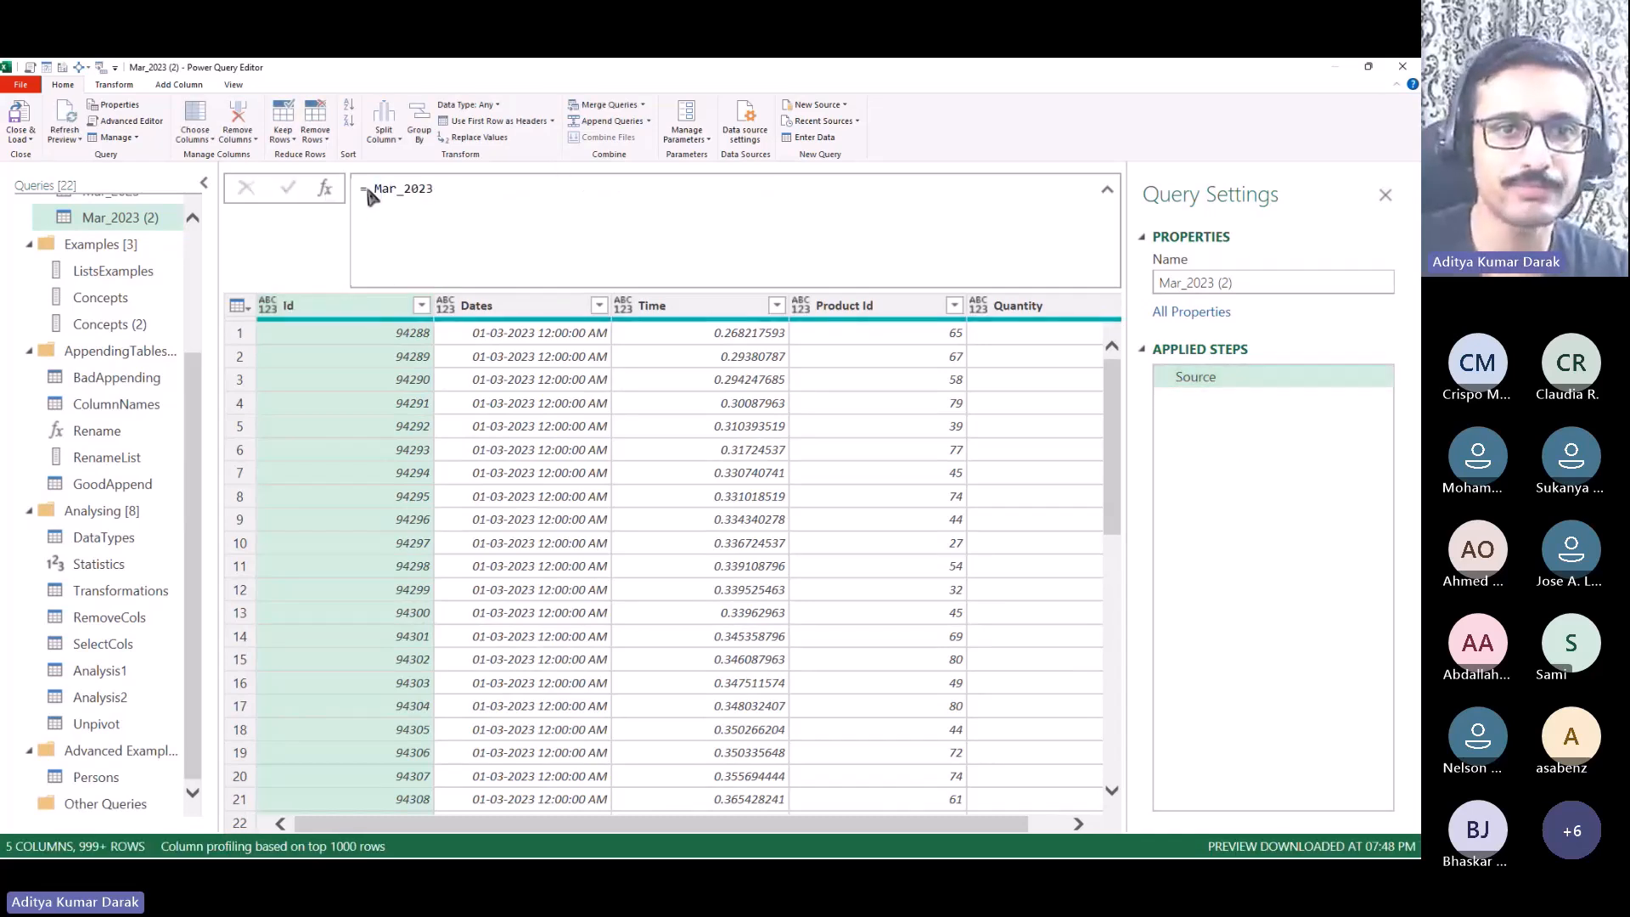
pyautogui.click(325, 188)
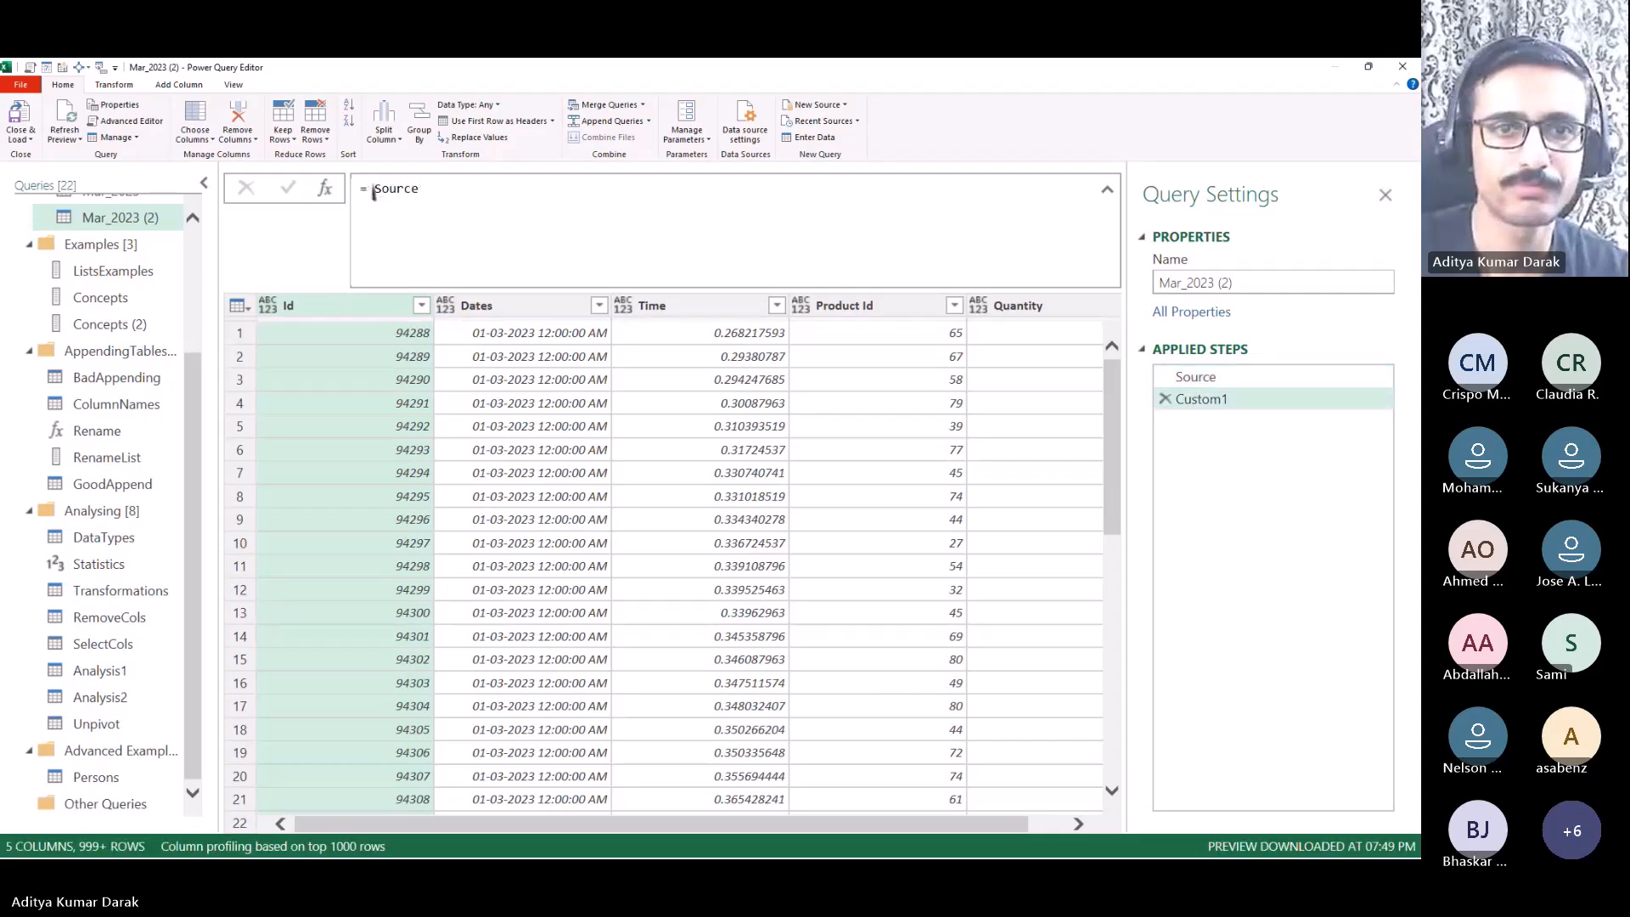
pyautogui.click(373, 191)
pyautogui.write('(')
pyautogui.press('Left')
pyautogui.write('Tablere')
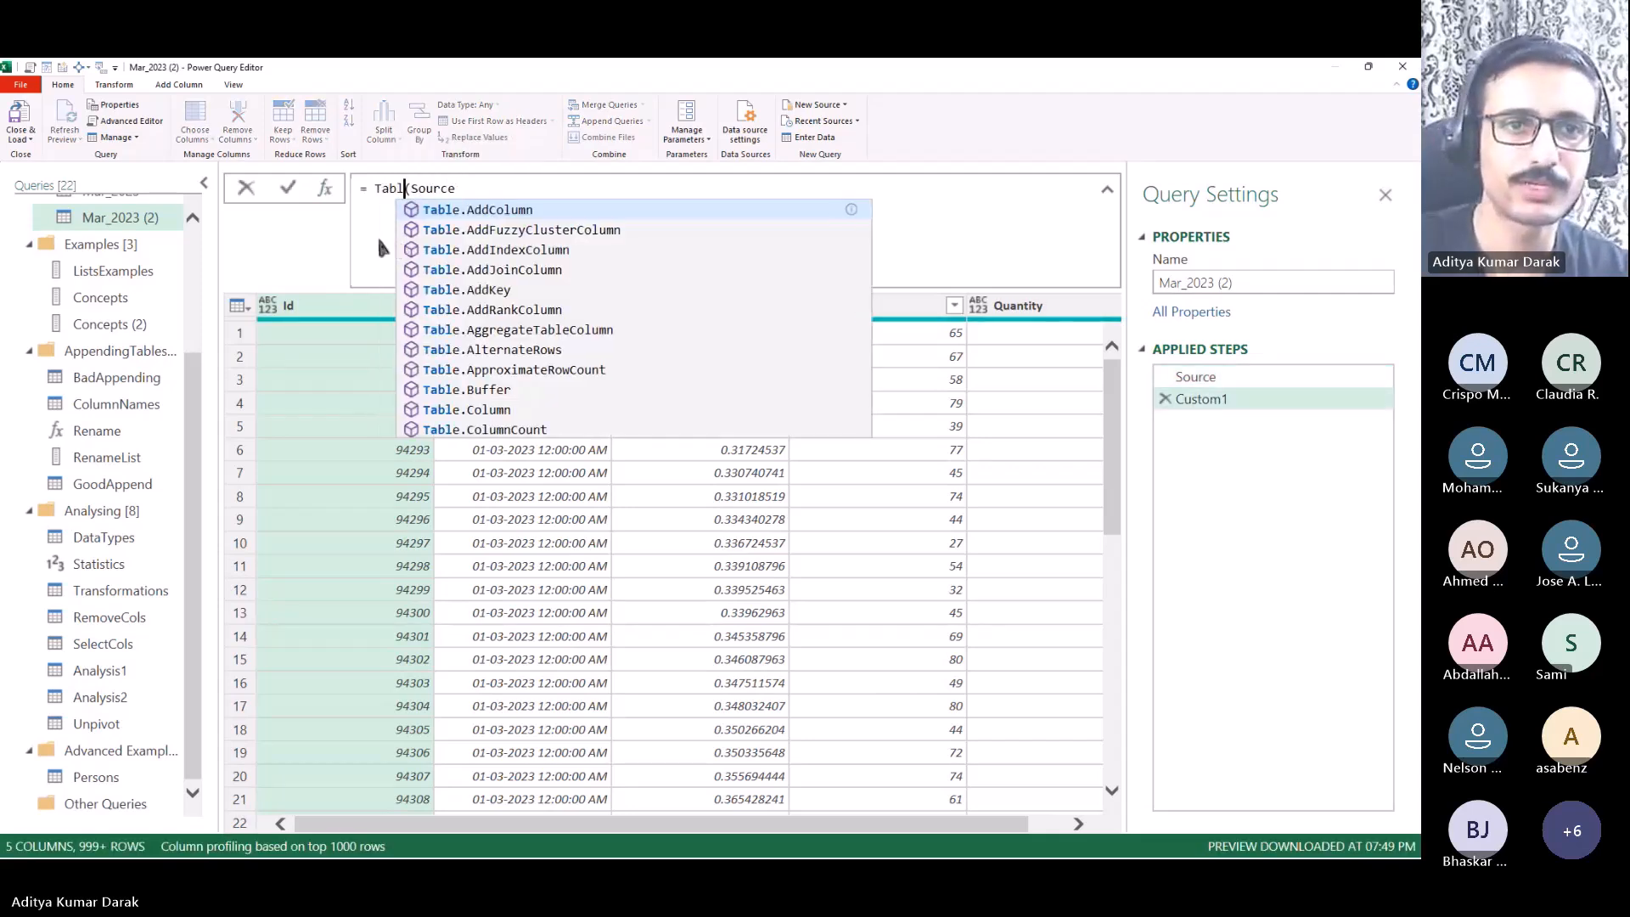
pyautogui.write('name')
pyautogui.press('Tab')
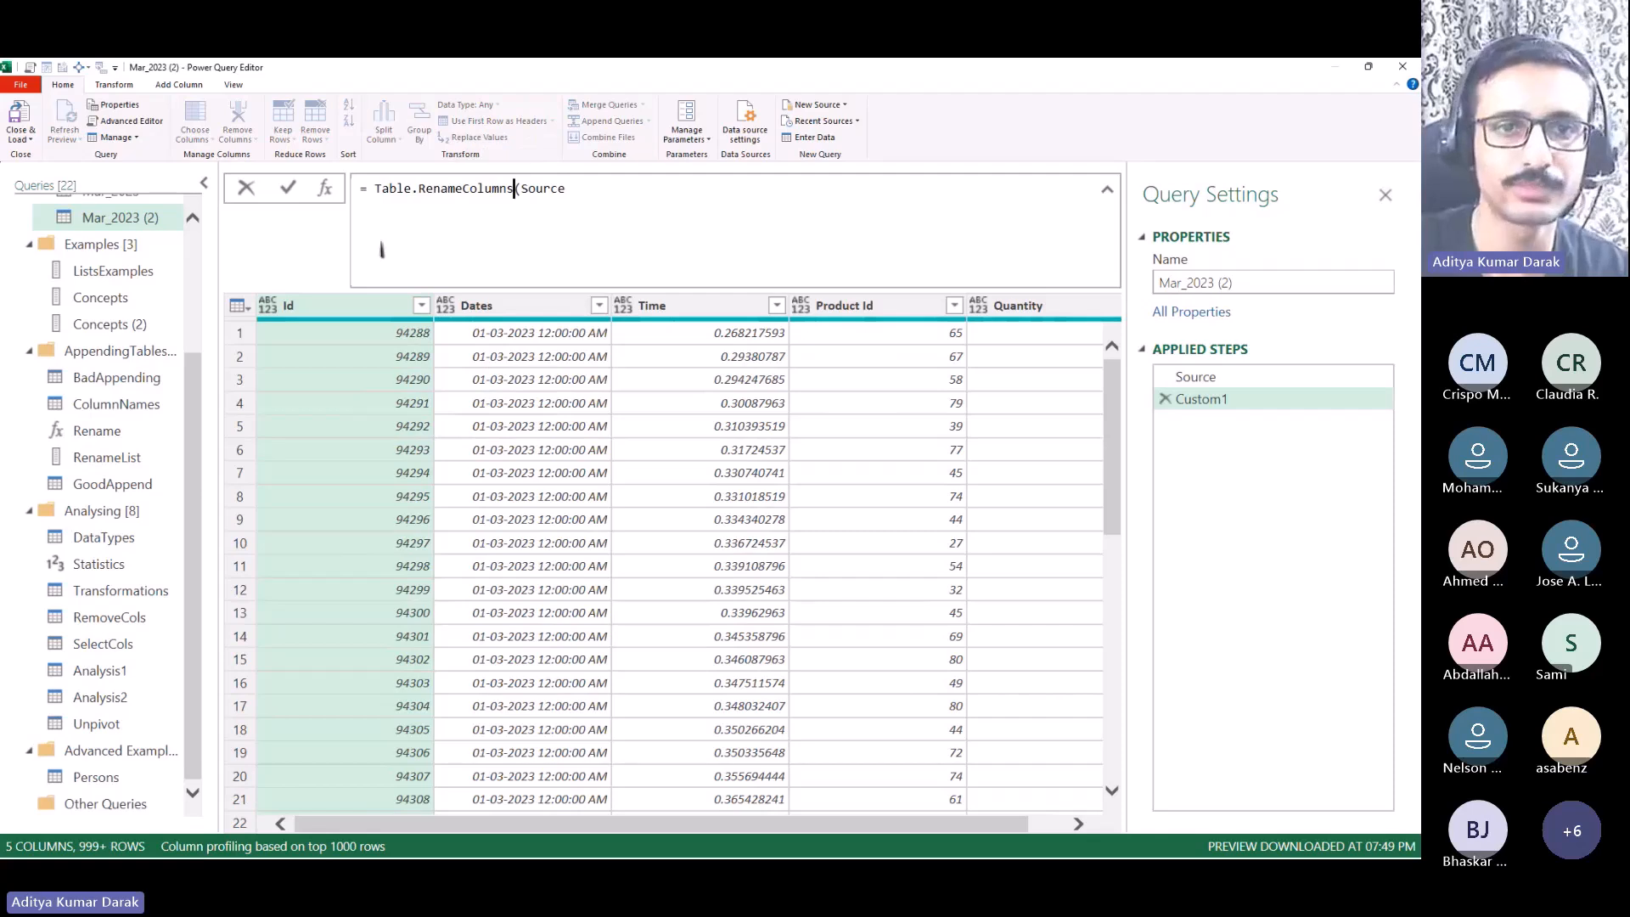
# Step: Complete the Table.RenameColumns formula with the list {{ "Dates", "Date" }} to rename the Dates column as Date
pyautogui.write(', {{ ')
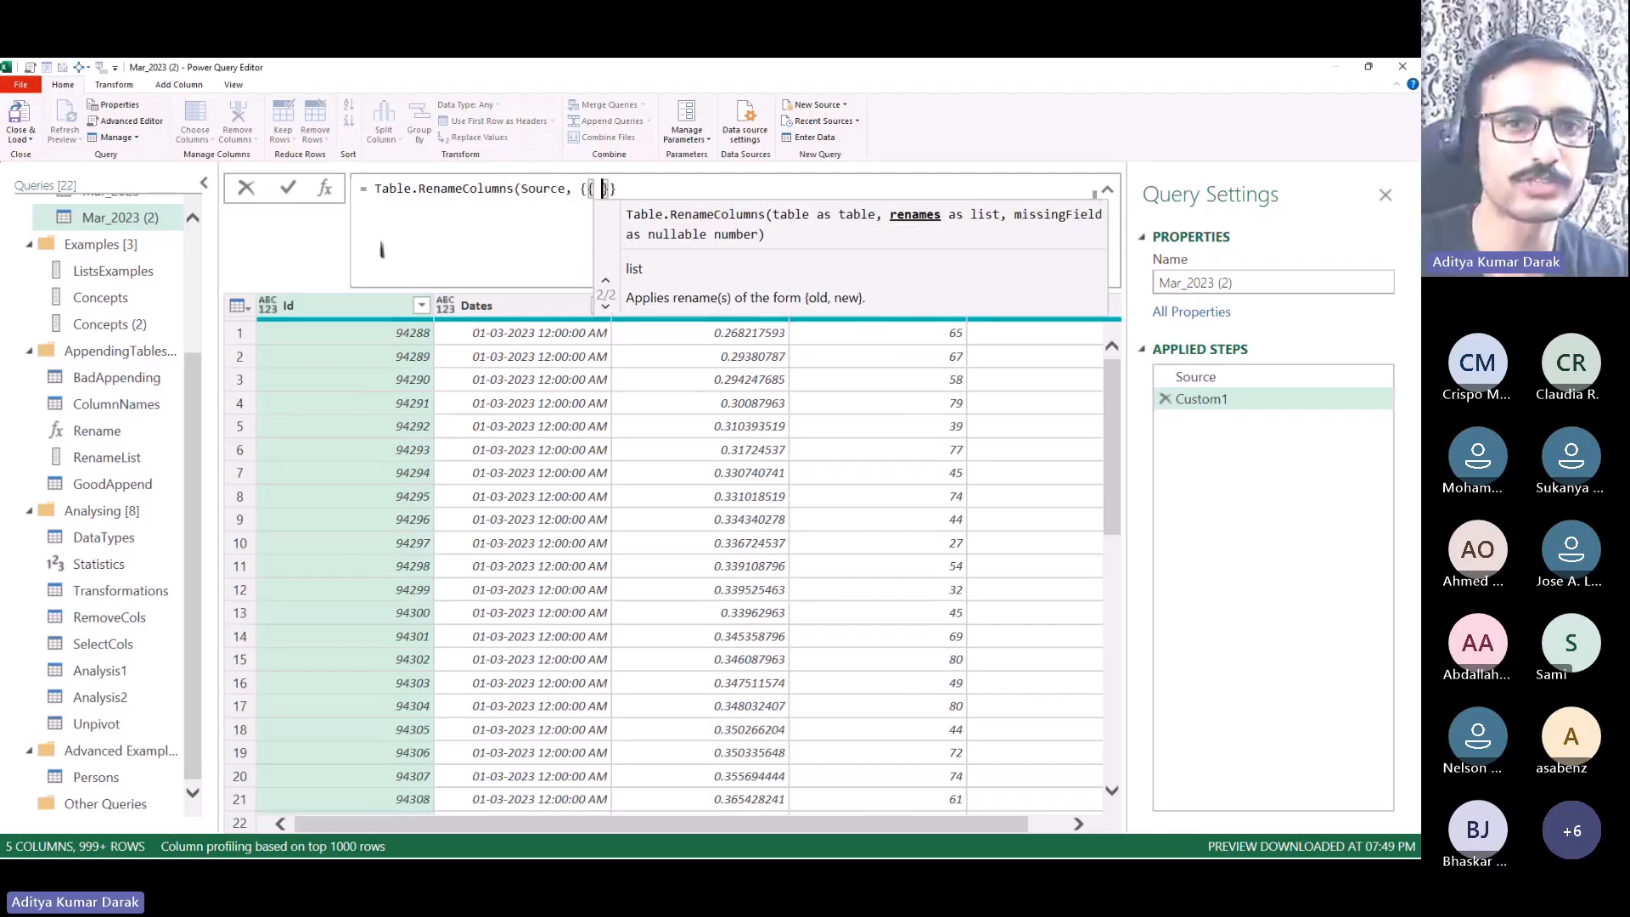
pyautogui.write(' "Dates')
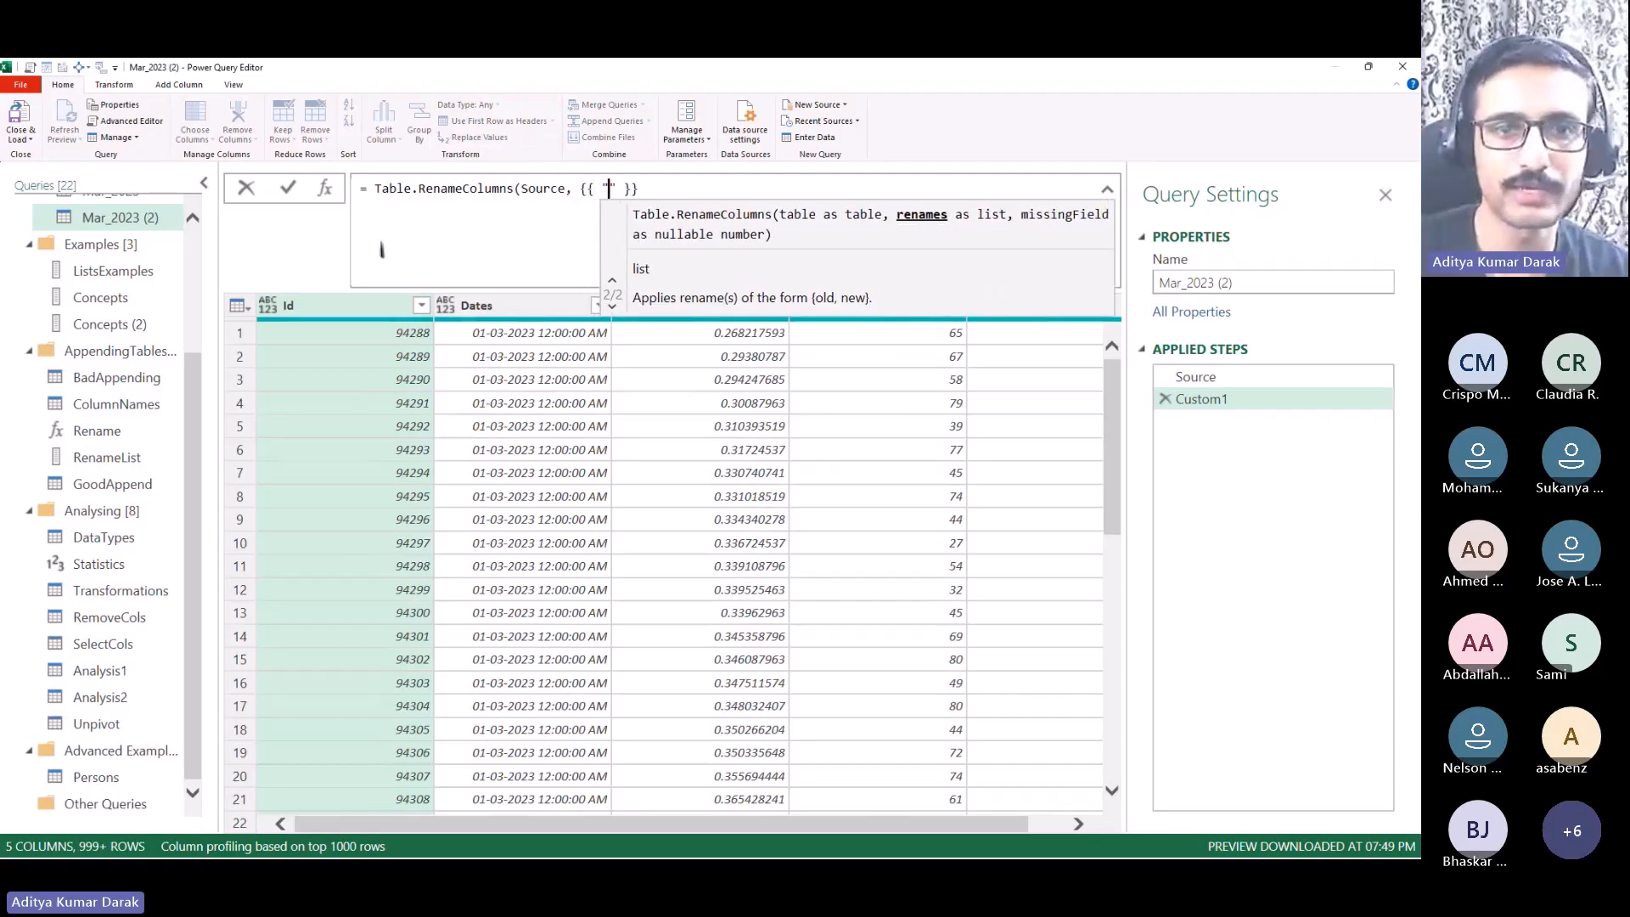
pyautogui.write('", "')
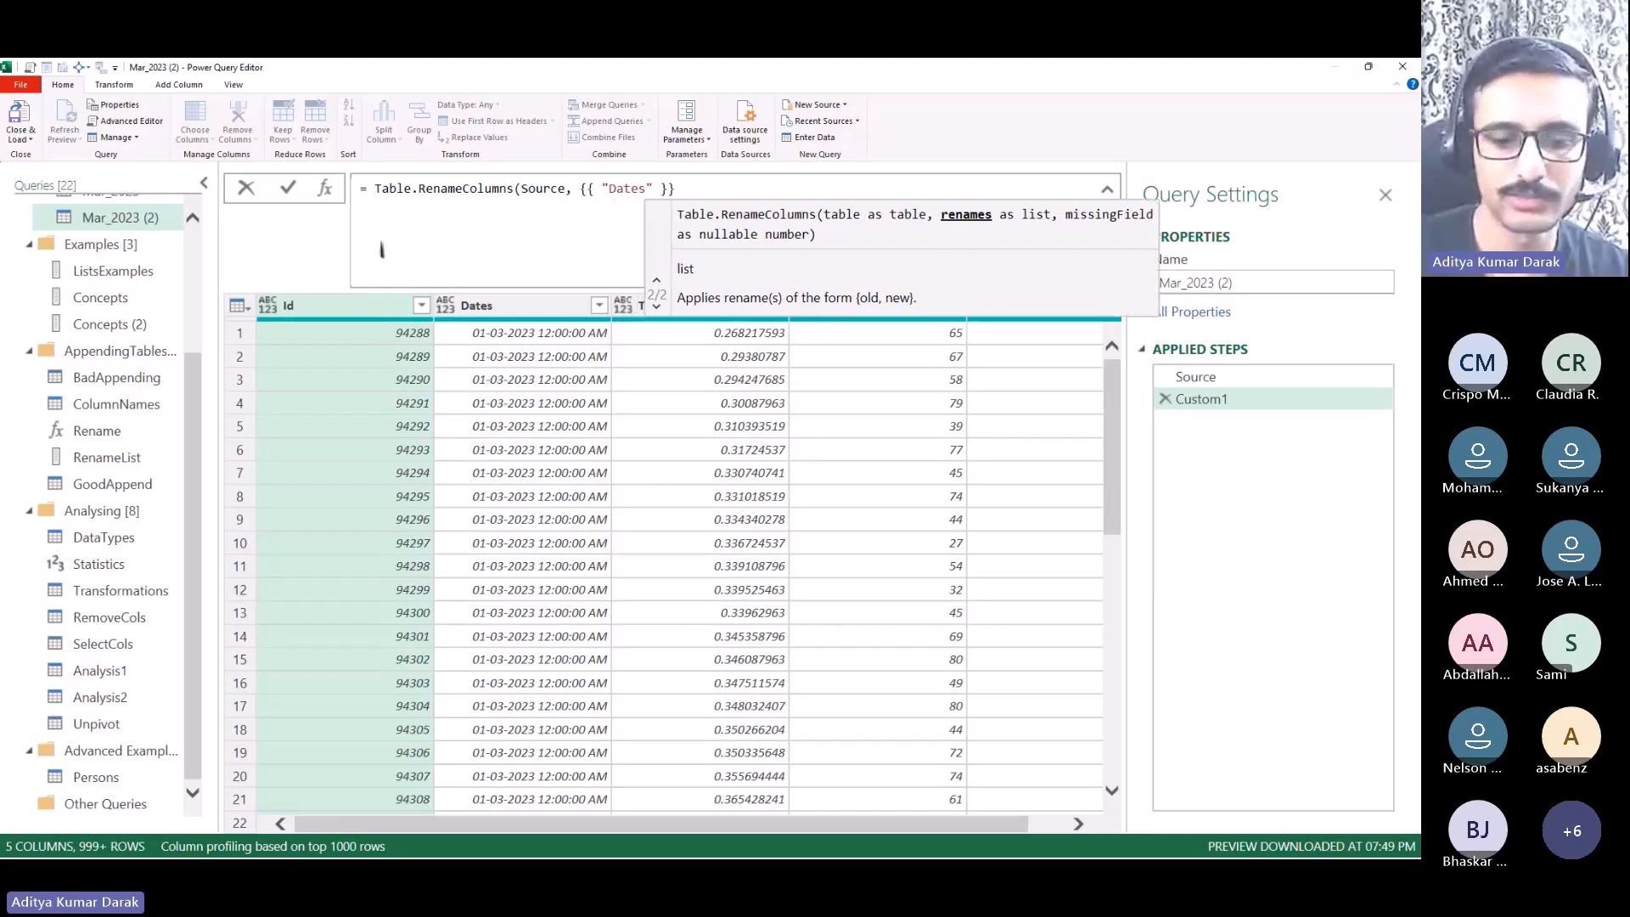
pyautogui.write('Date')
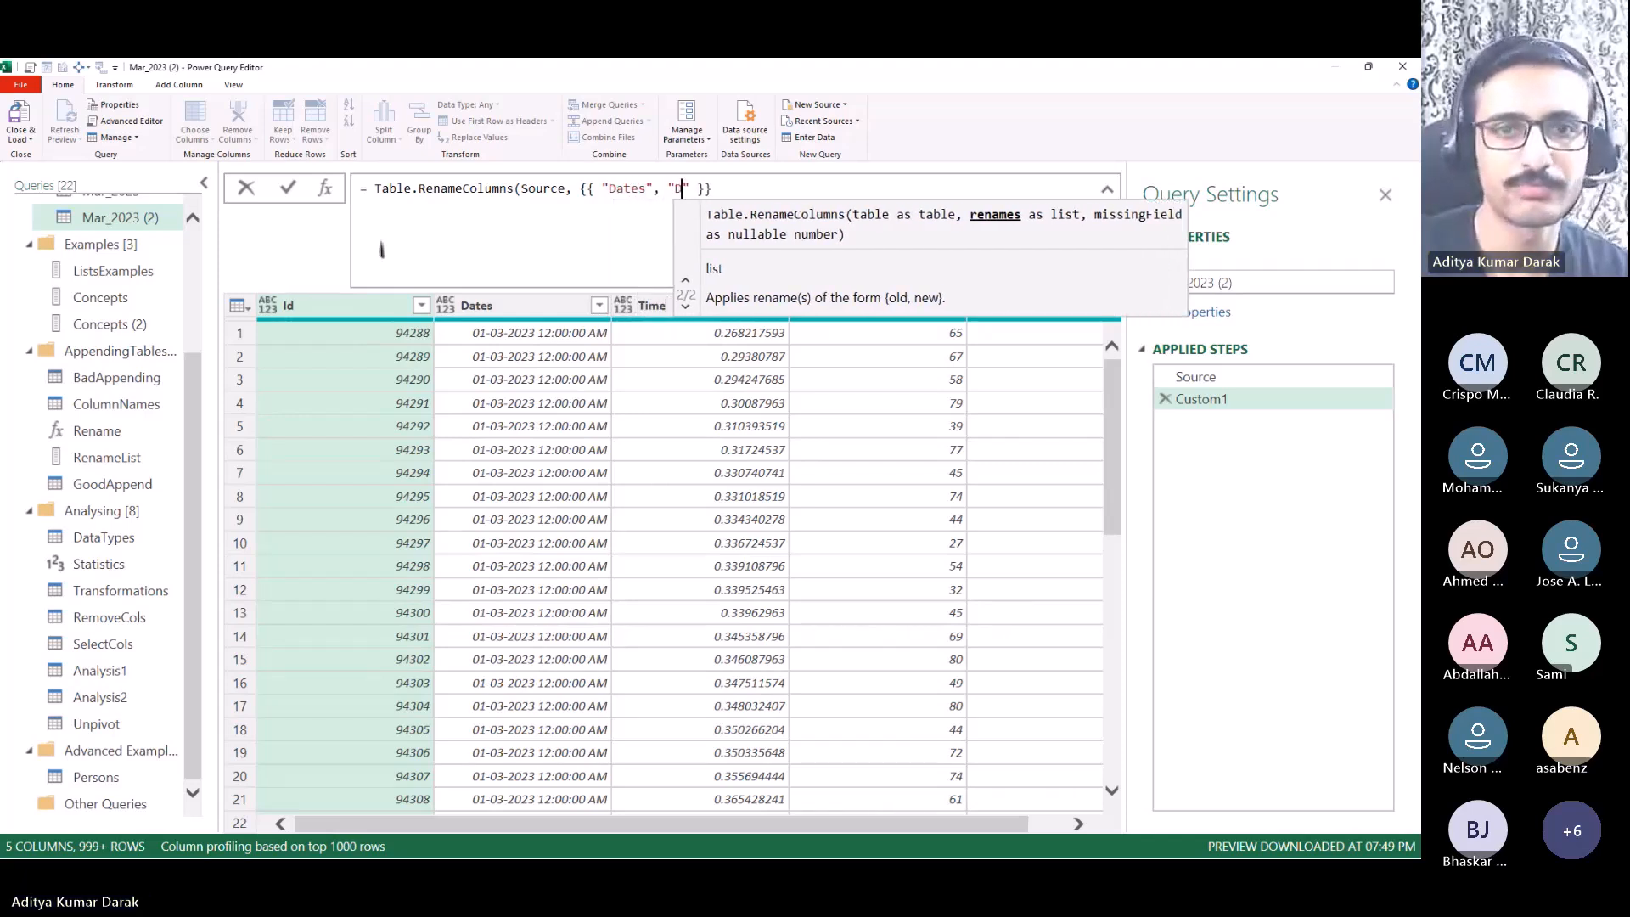
pyautogui.press('End')
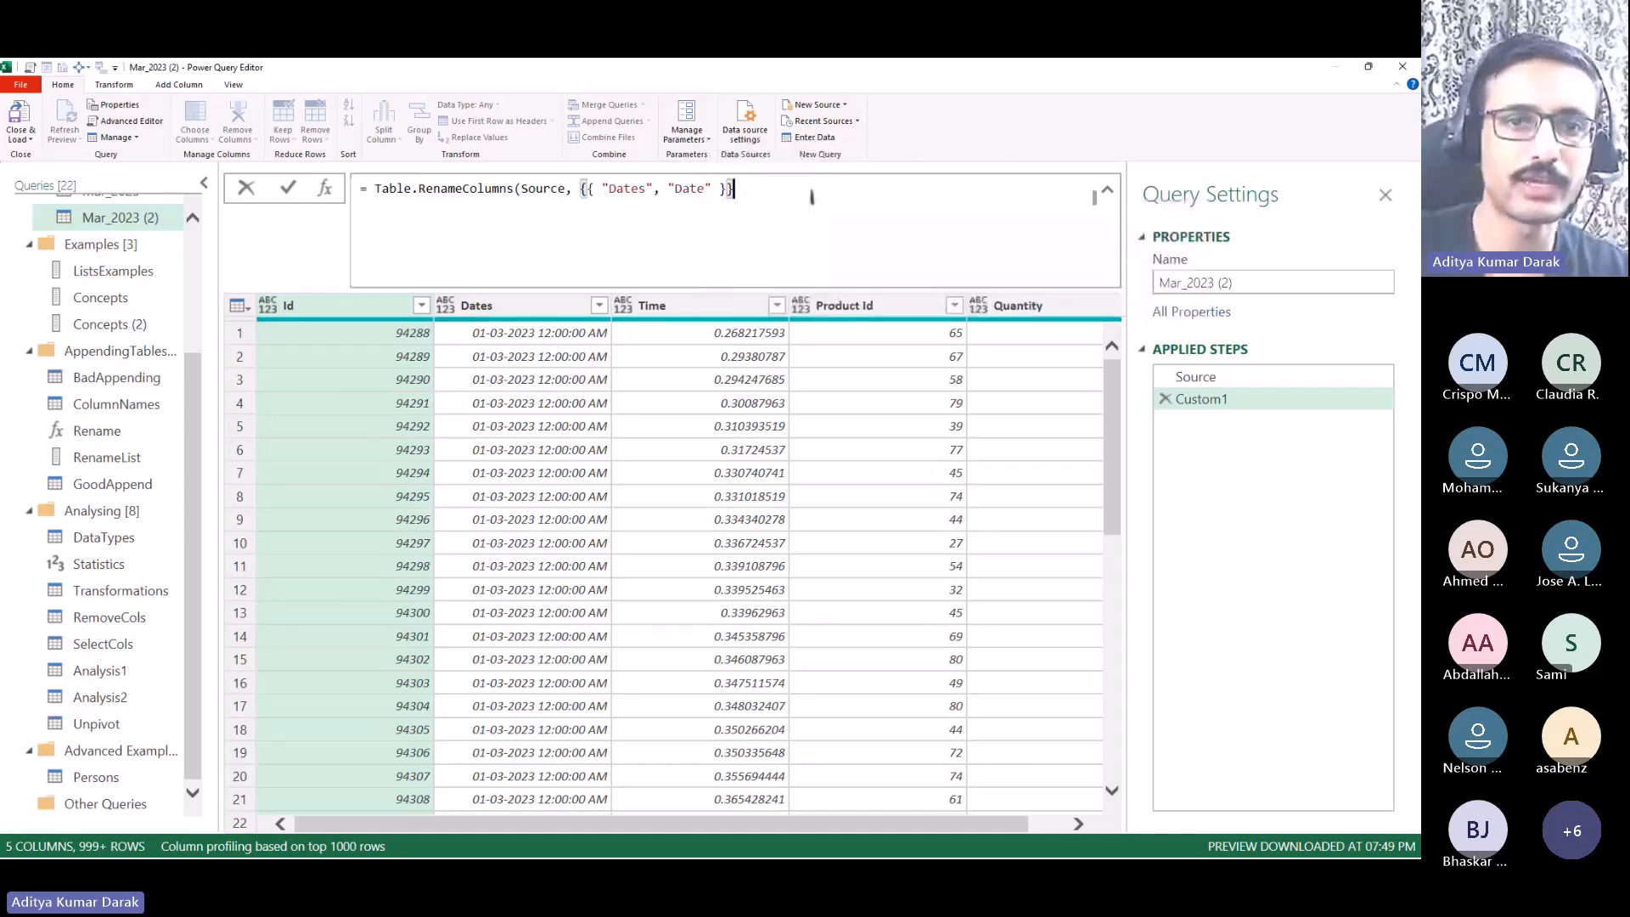
pyautogui.write(')')
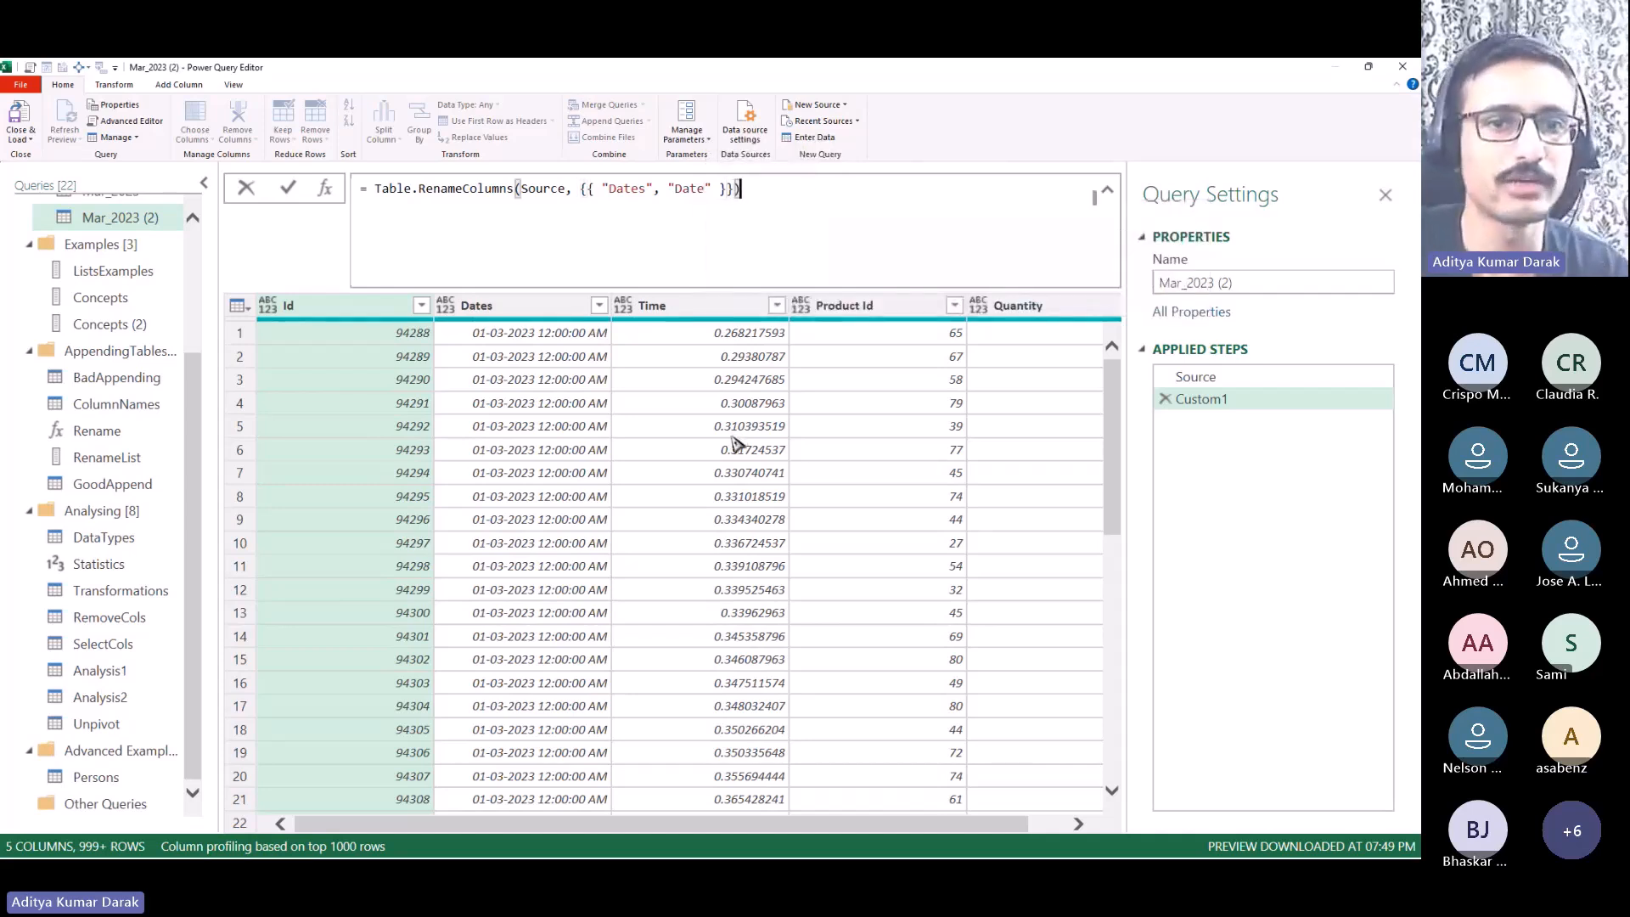
pyautogui.press('Return')
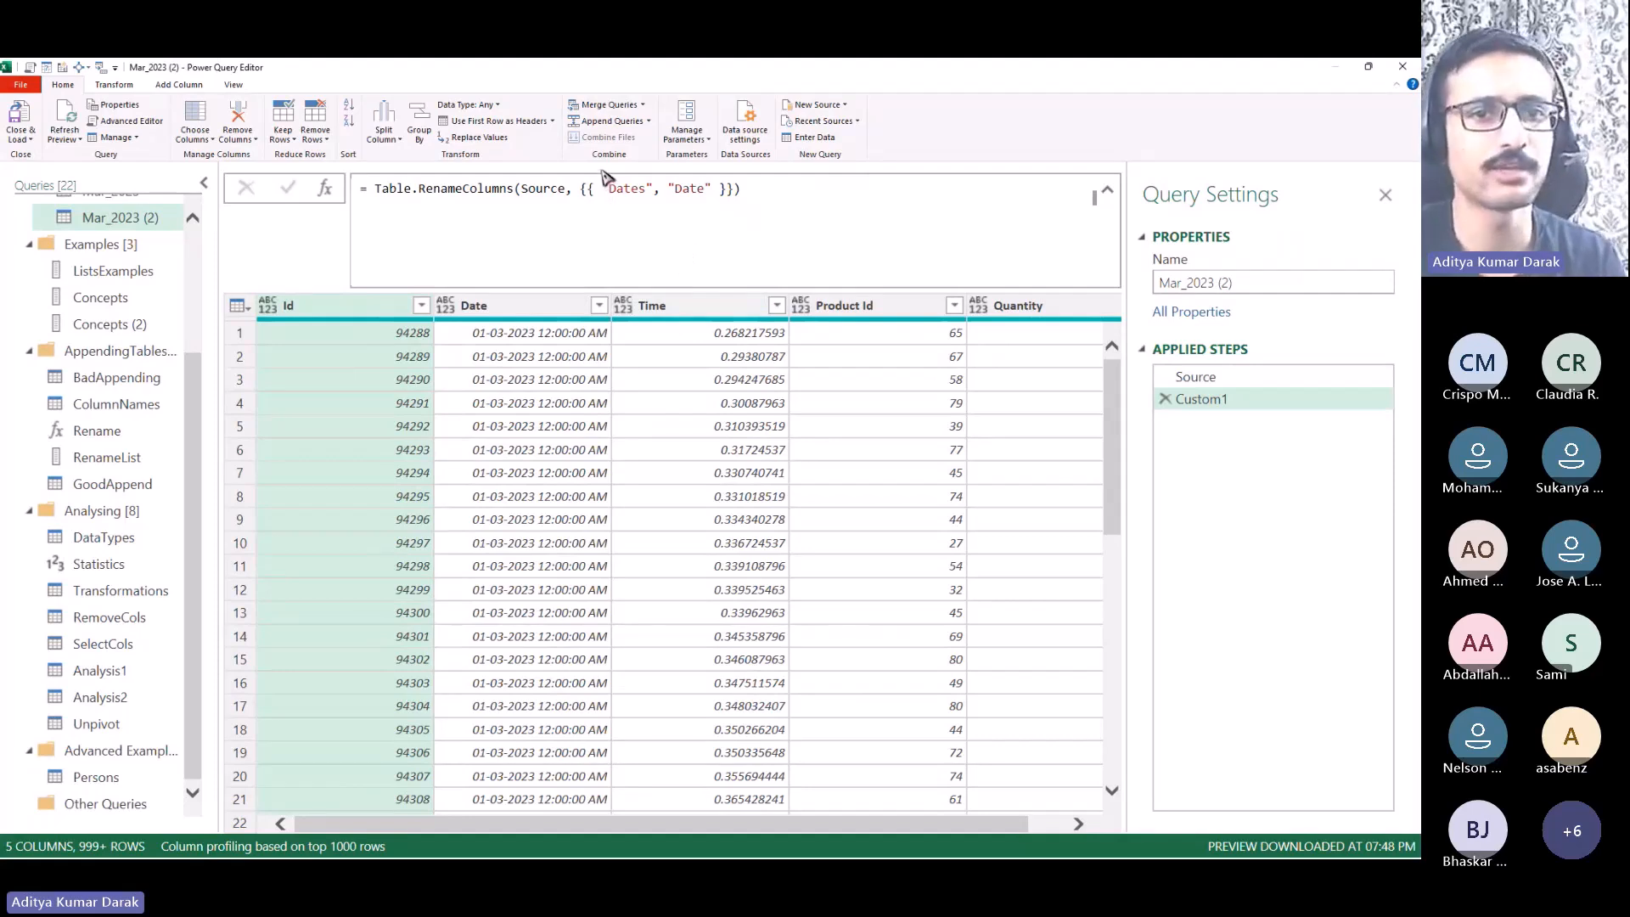
# Step: Examine the RenameColumns function name and its nested old-and-new name list in the custom step's formula
pyautogui.doubleClick(503, 188)
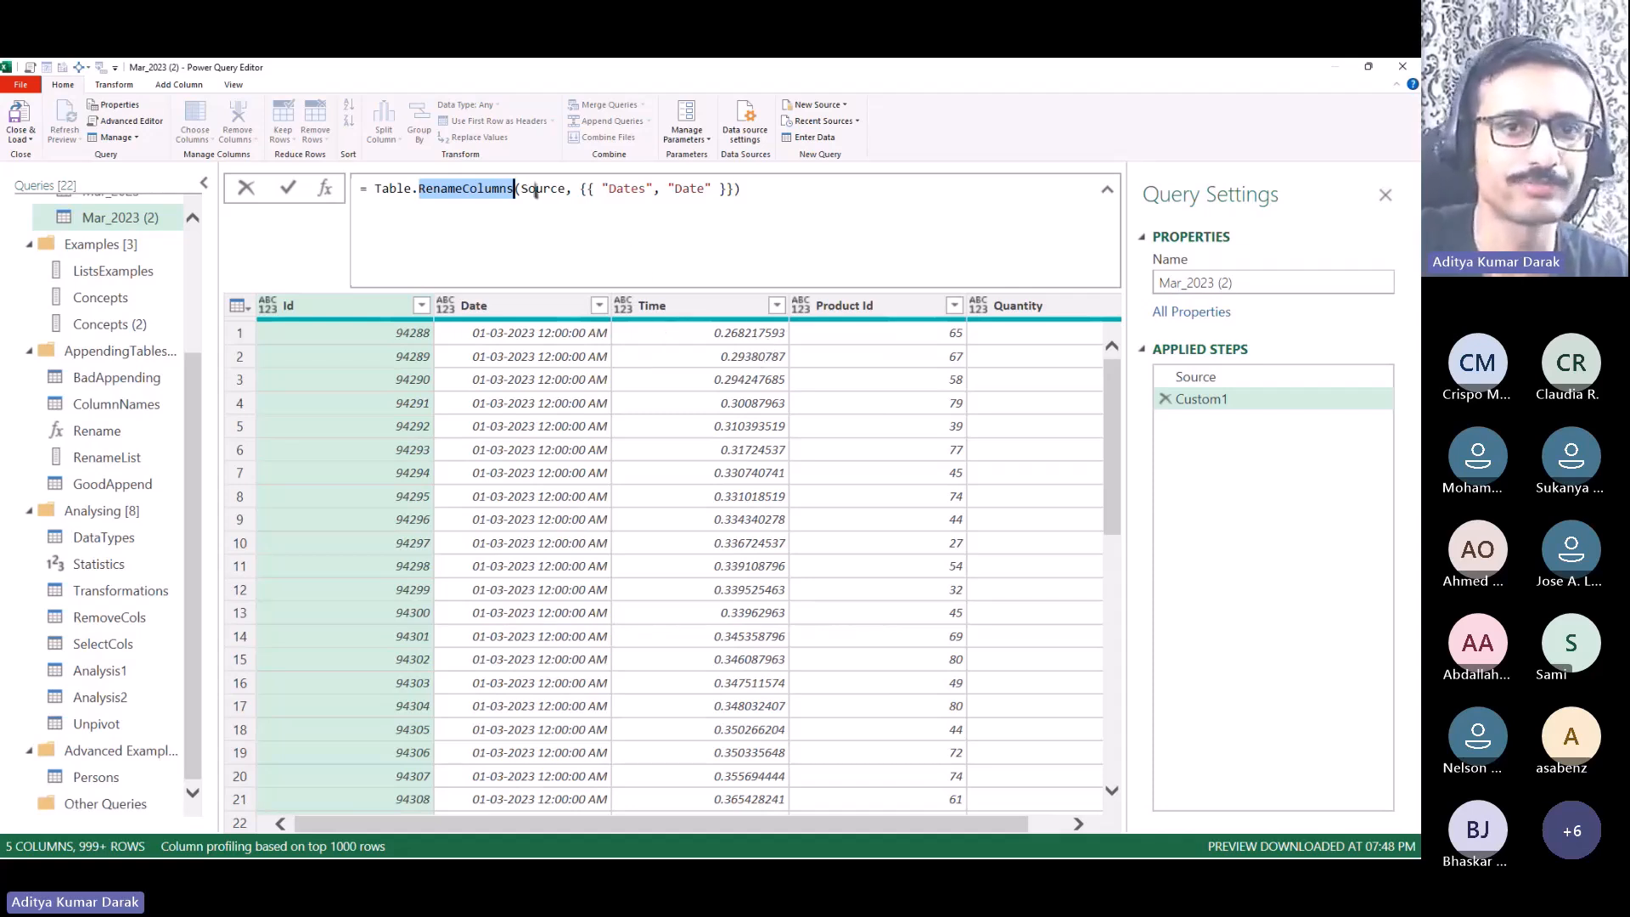
pyautogui.click(462, 189)
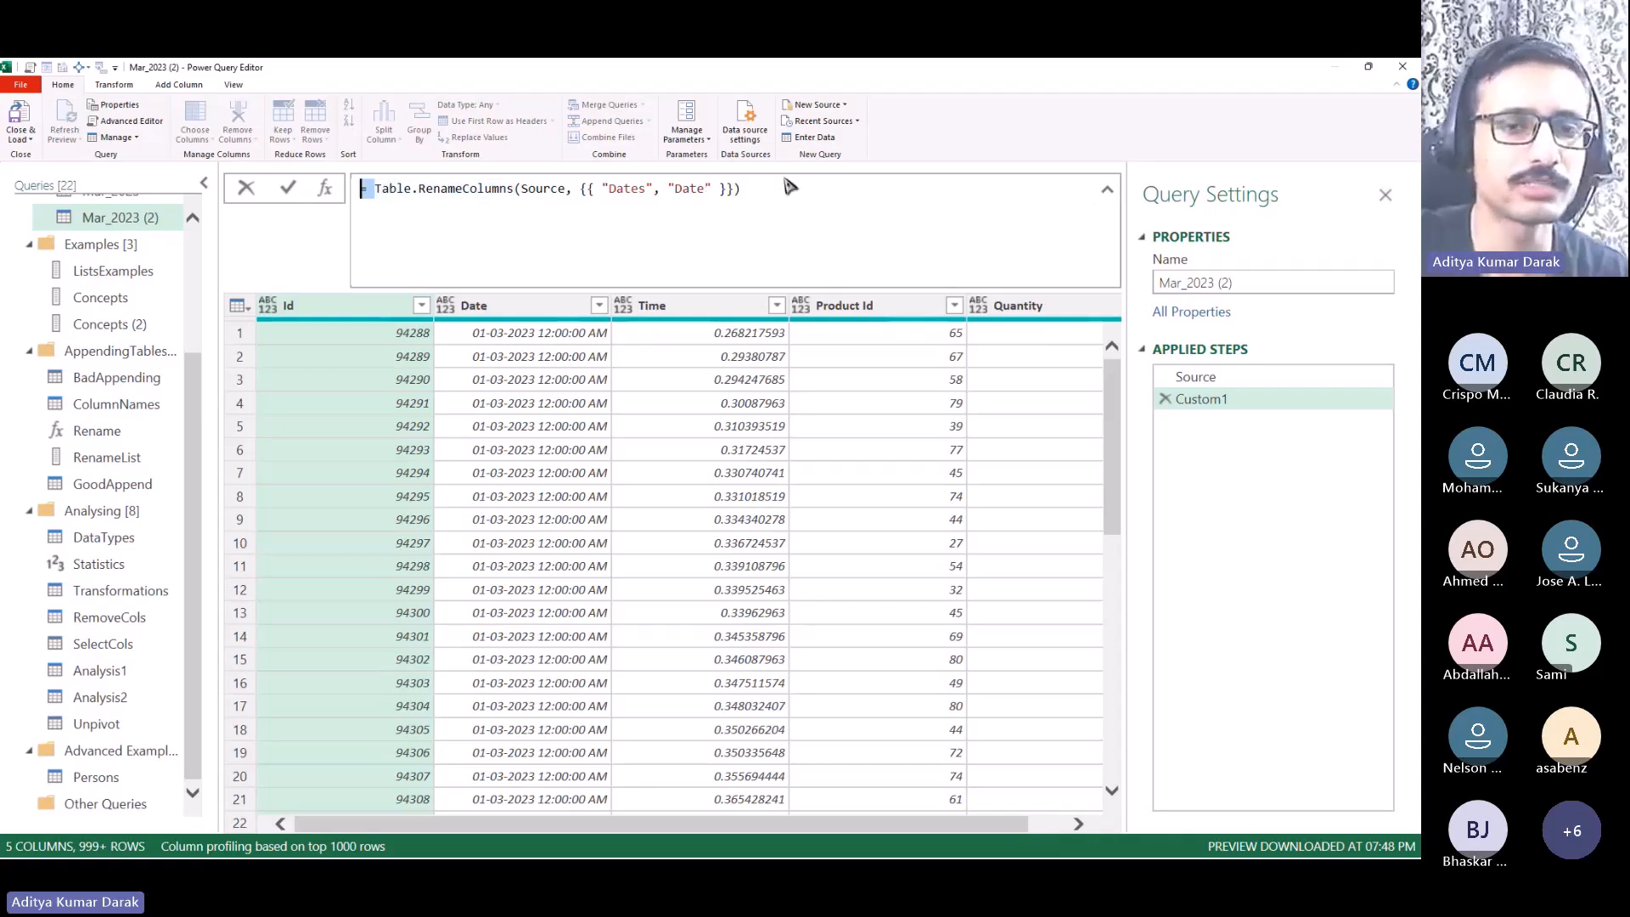
pyautogui.click(603, 190)
pyautogui.moveTo(647, 197); pyautogui.dragTo(803, 218)
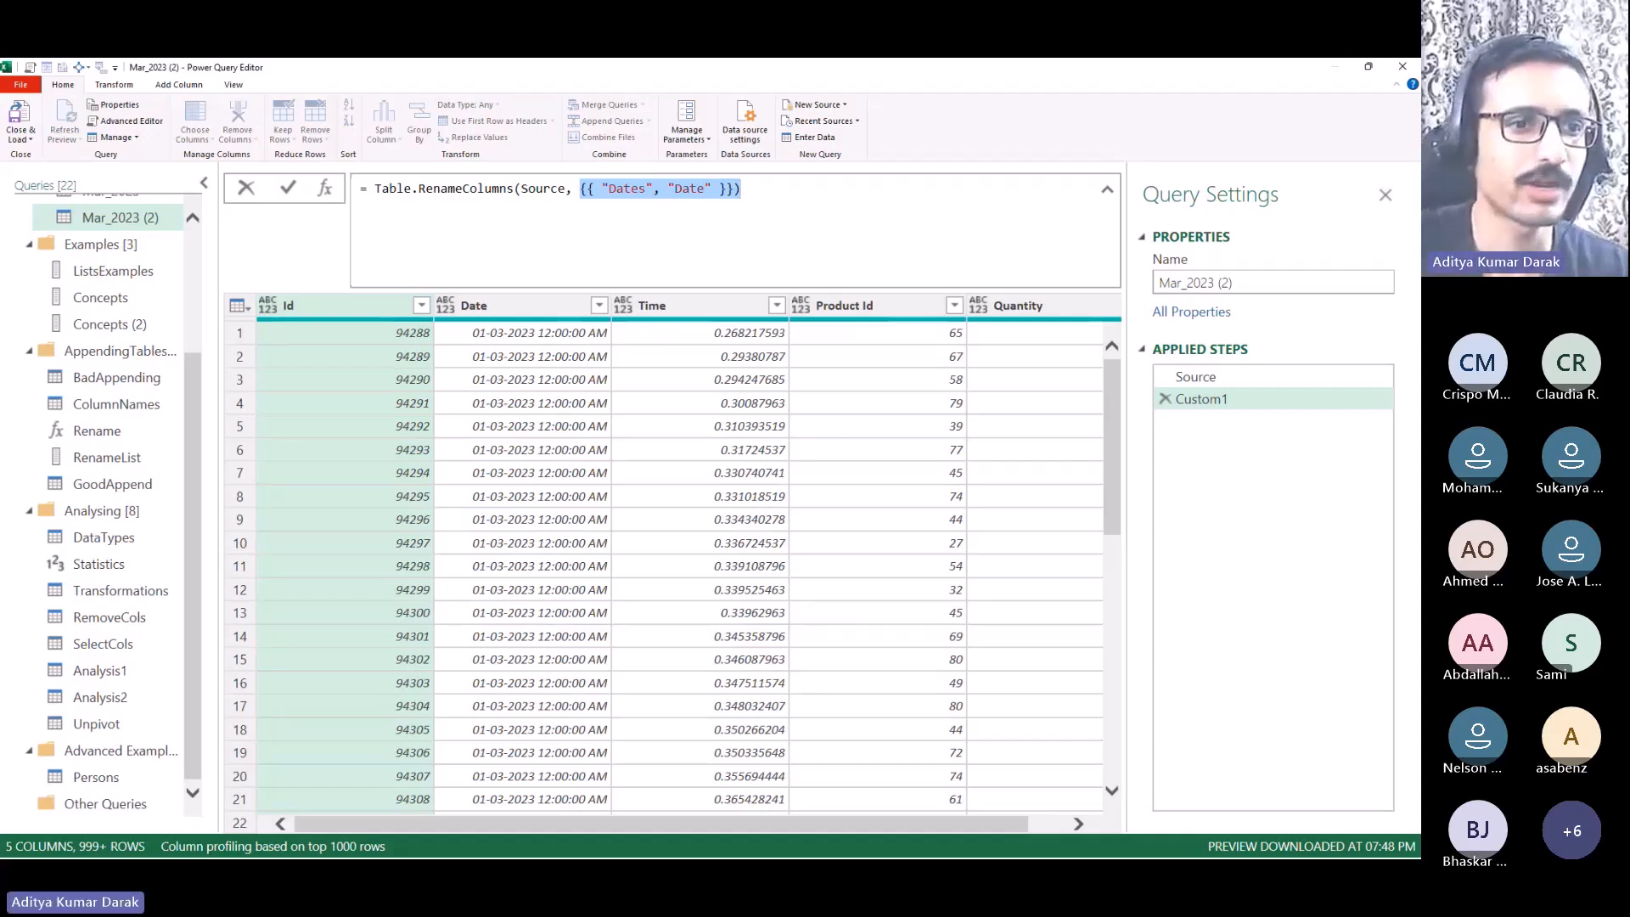
# Step: Switch to the presentation and review the List Creation slide
pyautogui.hotkey('alt', 'Tab')
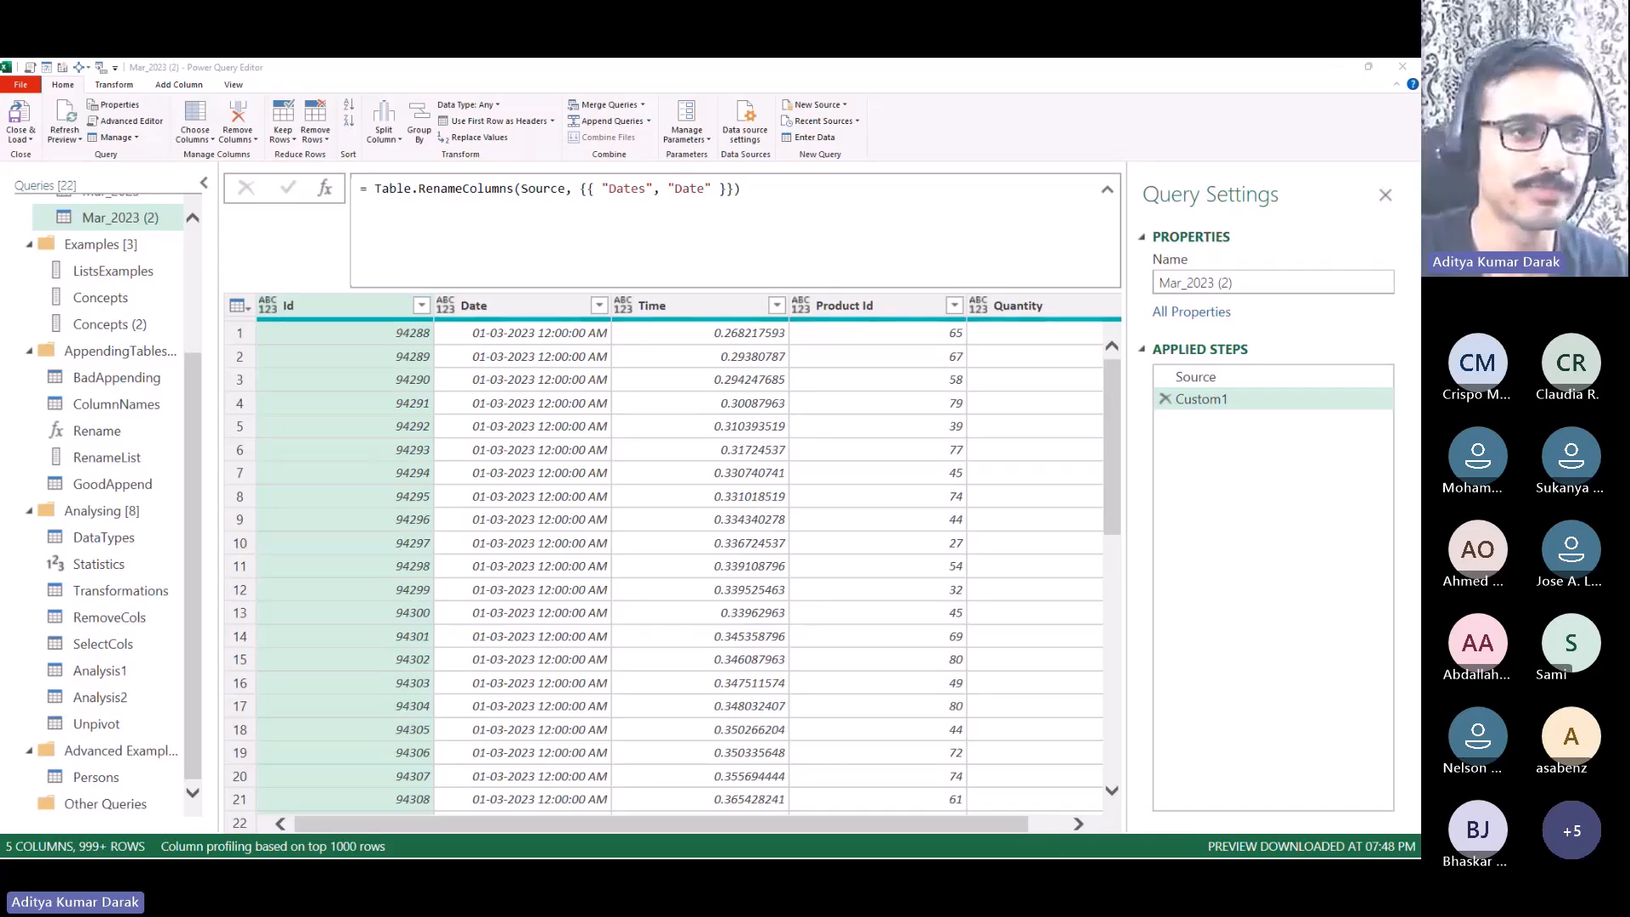
pyautogui.hotkey('alt', 'Tab')
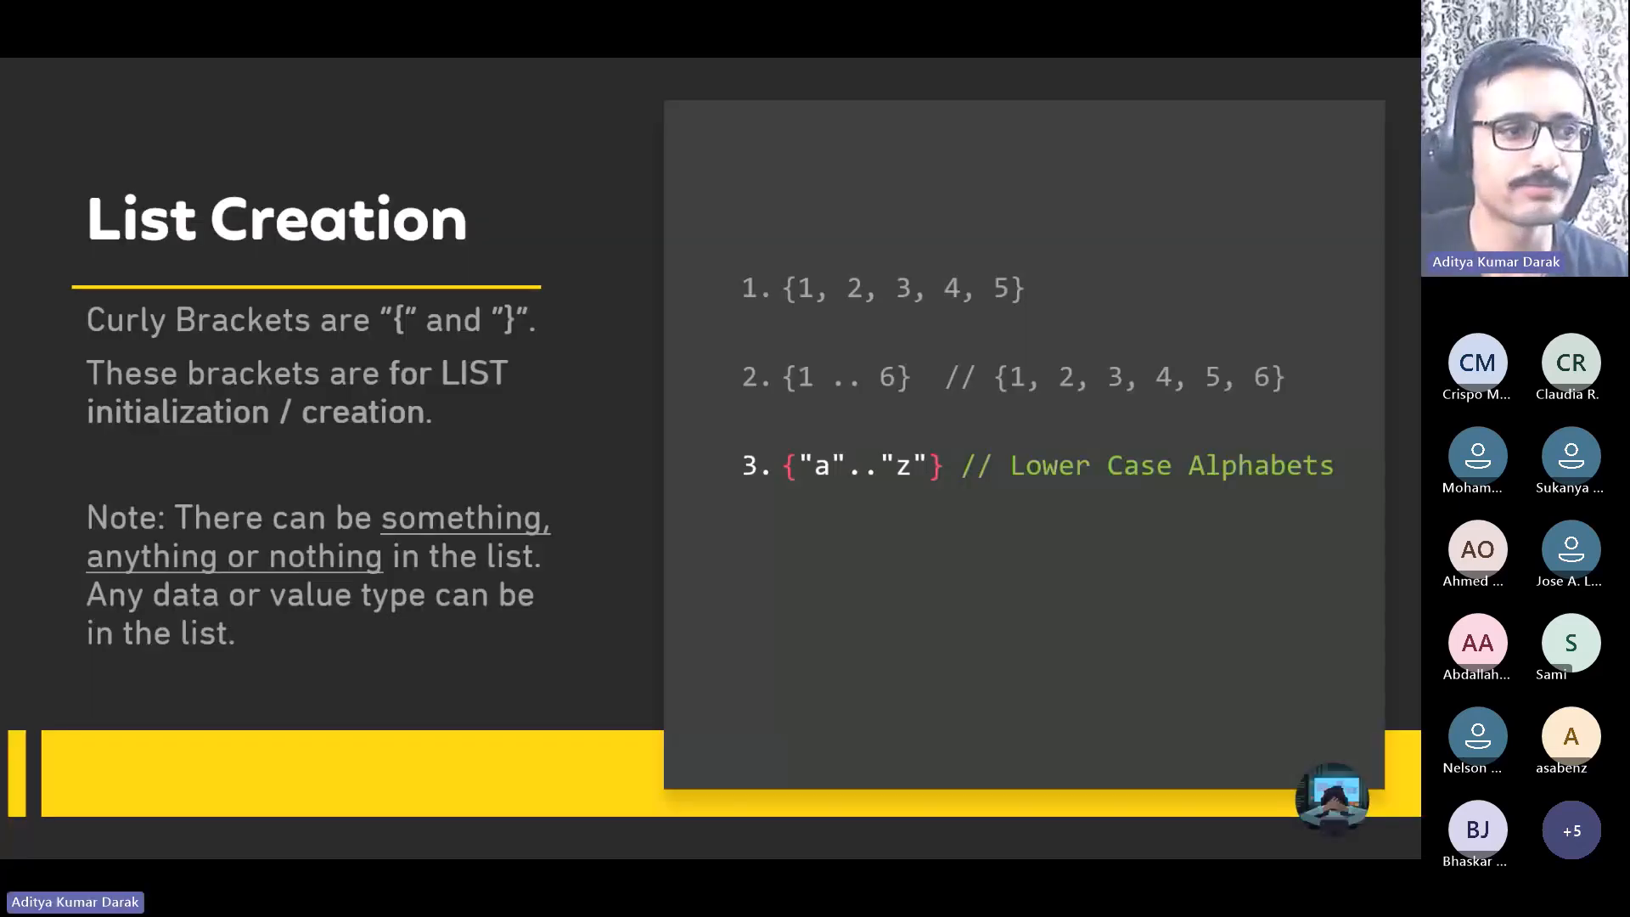
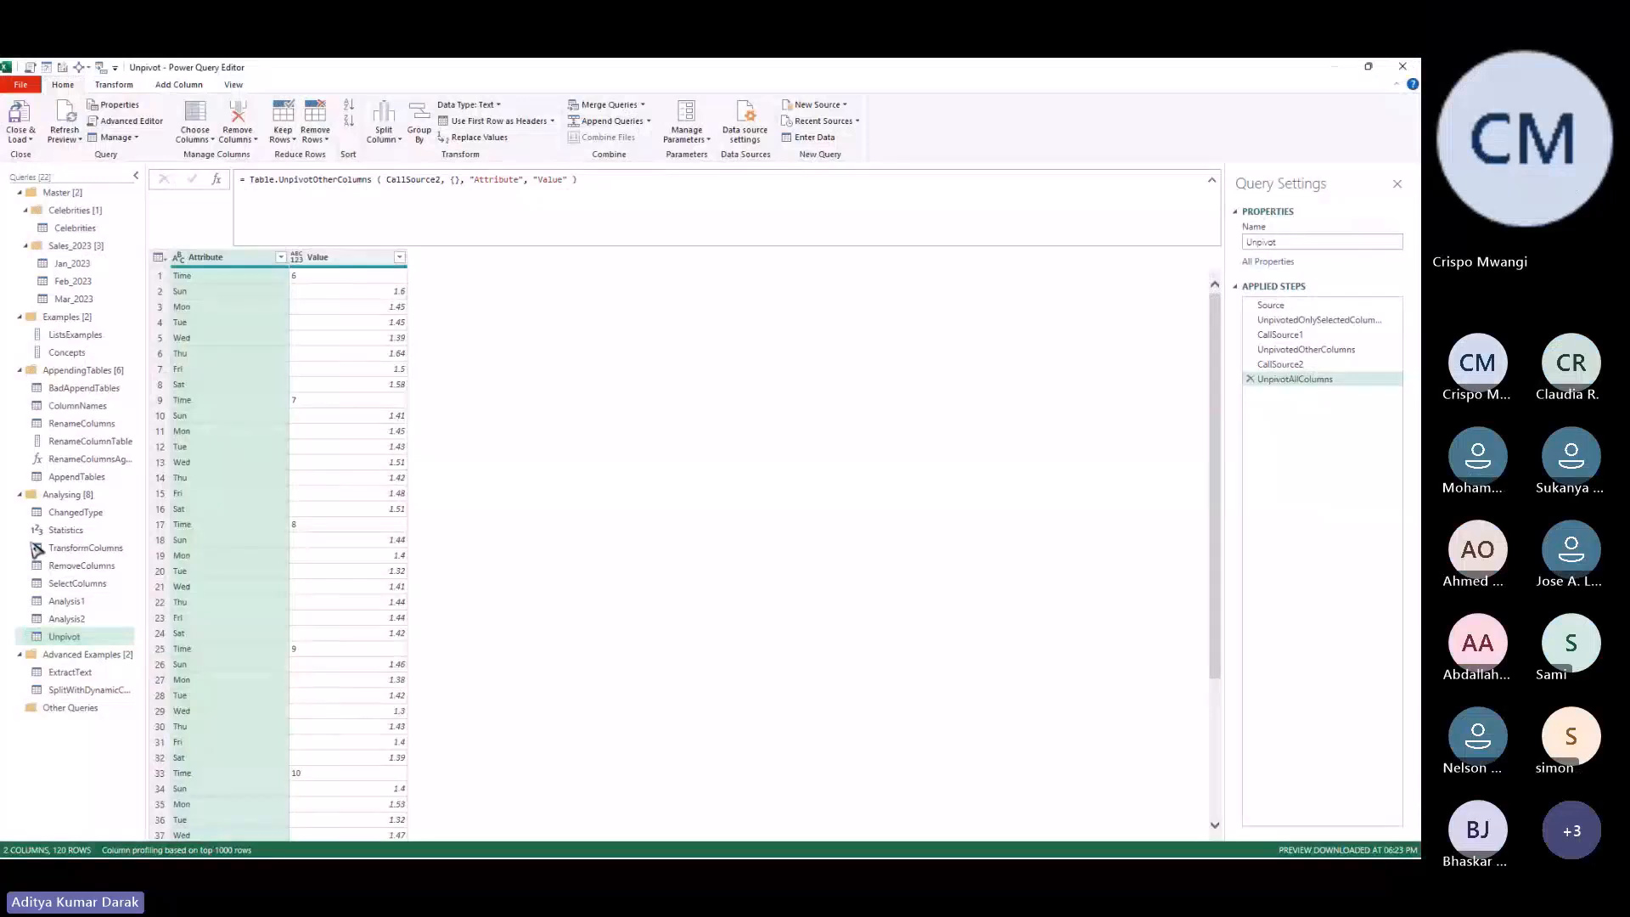
# Step: Open the Celebrities query and examine its Name, Age, Country and Occupation columns
pyautogui.click(104, 227)
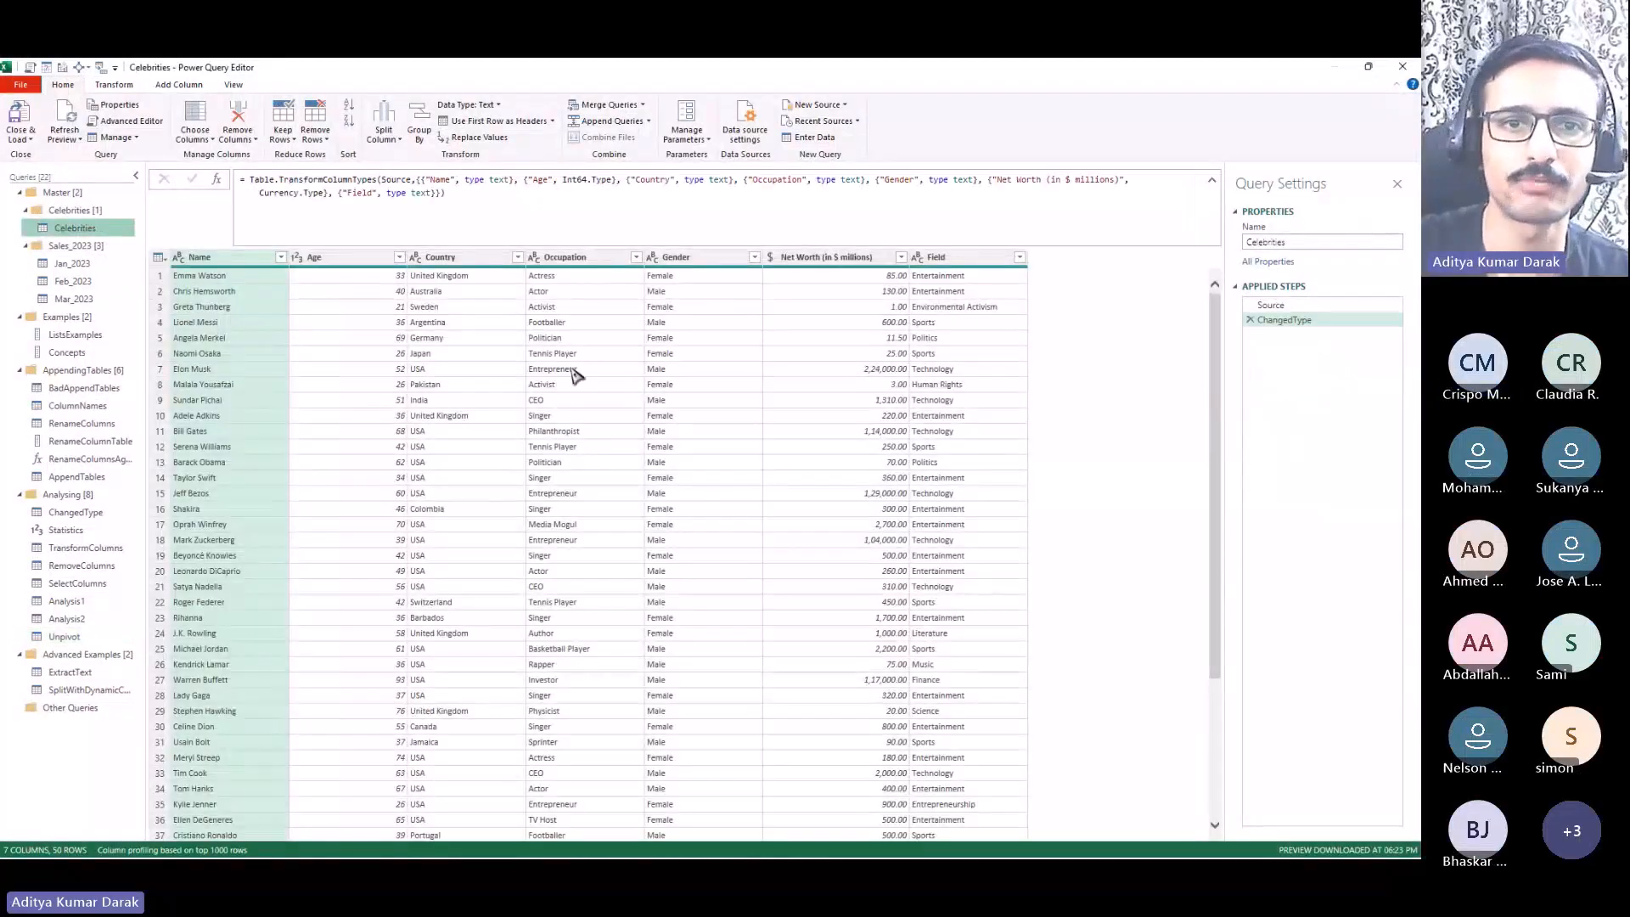
pyautogui.hotkey('ctrl', 'shift', '+')
pyautogui.click(386, 311)
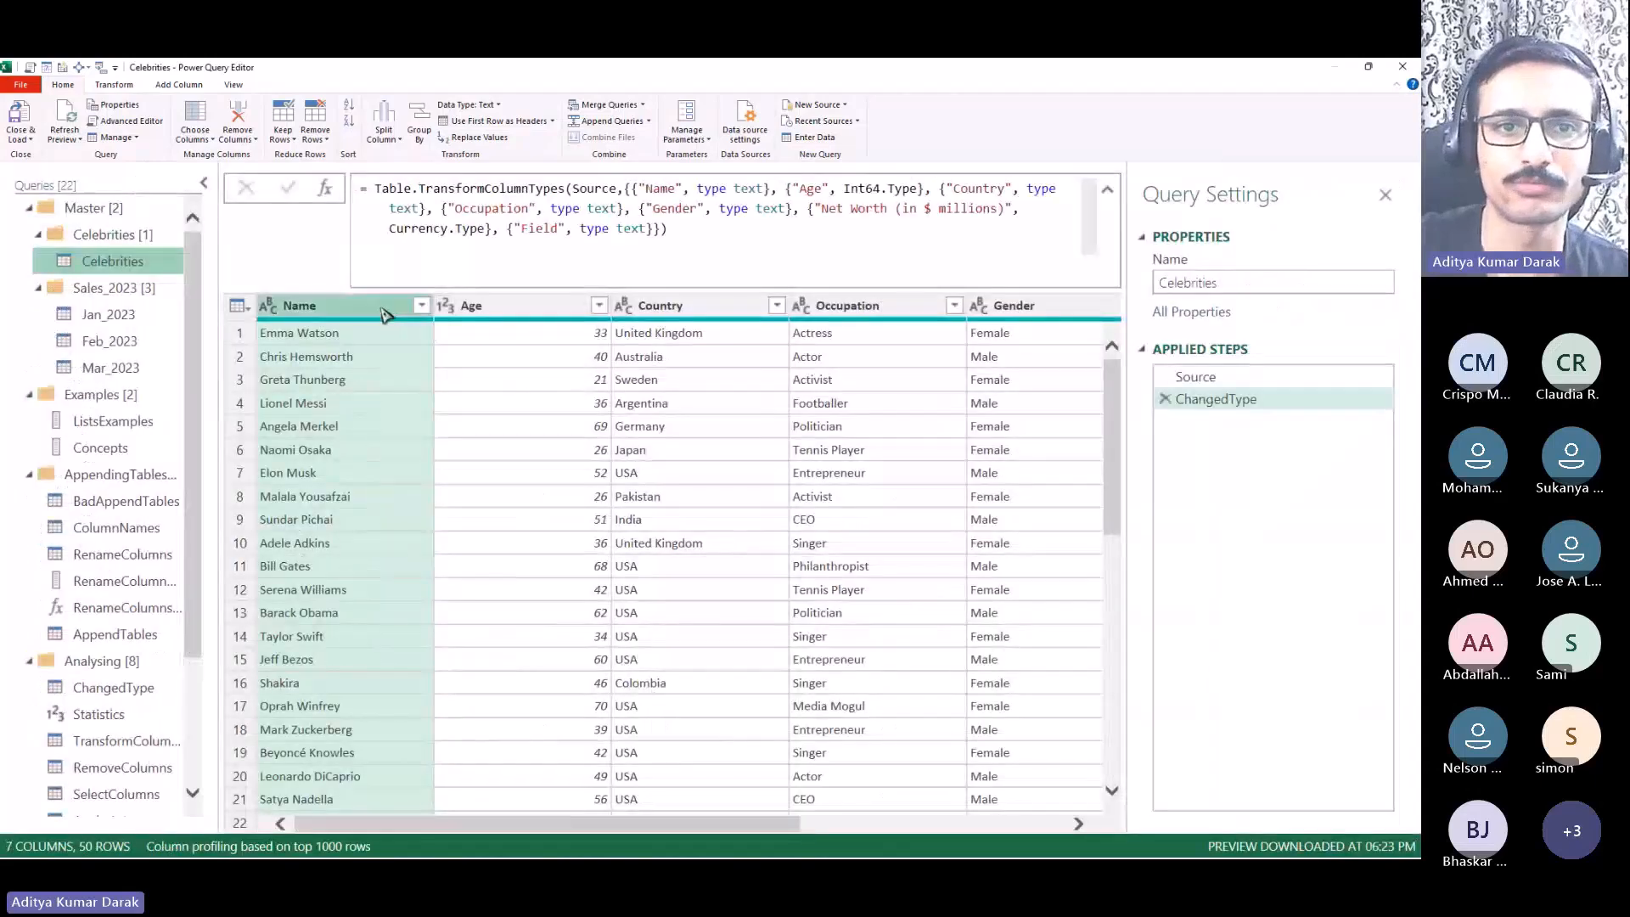
pyautogui.click(547, 311)
pyautogui.click(699, 309)
pyautogui.click(852, 311)
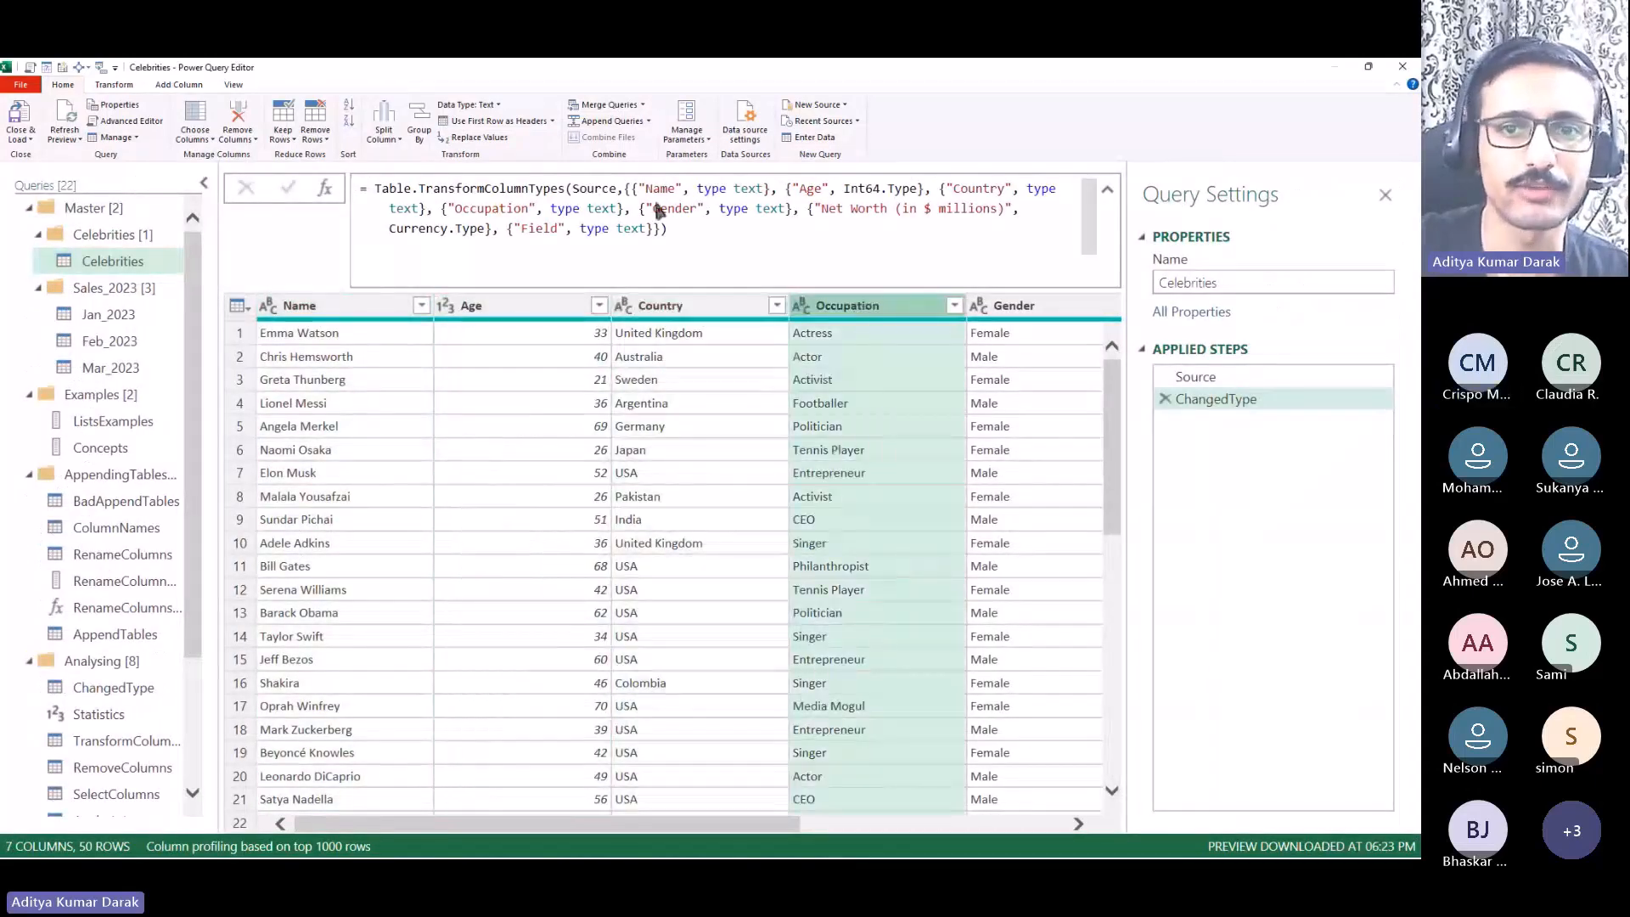
# Step: Examine the full records of rows 1, 2 and 4 in an enlarged record preview
pyautogui.click(242, 335)
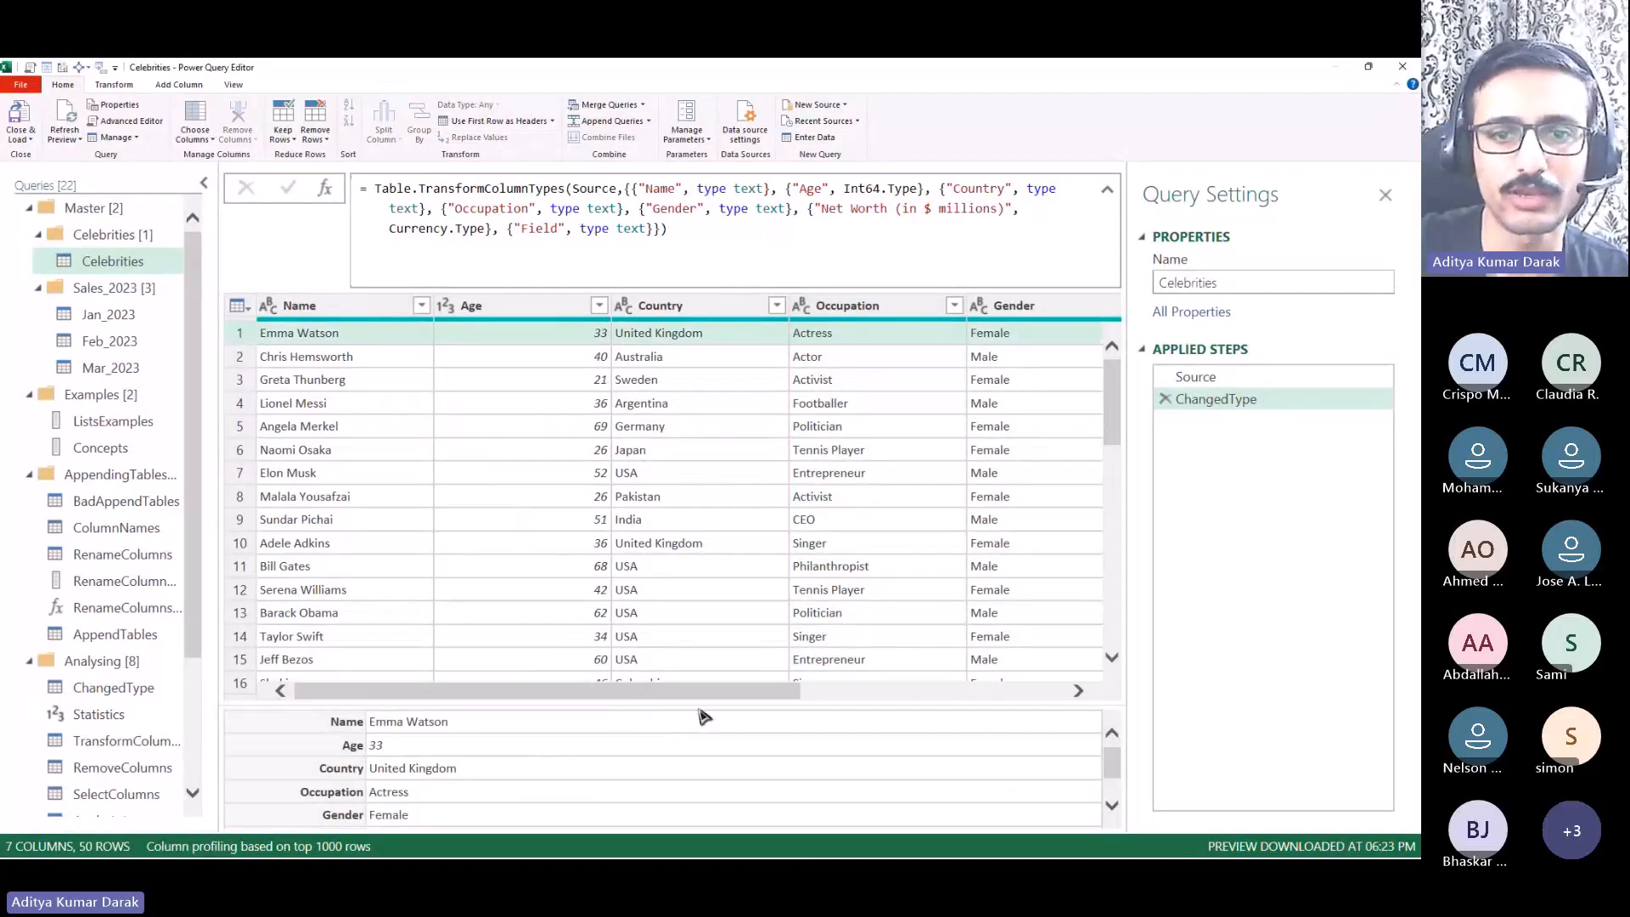
pyautogui.moveTo(703, 715); pyautogui.dragTo(701, 469)
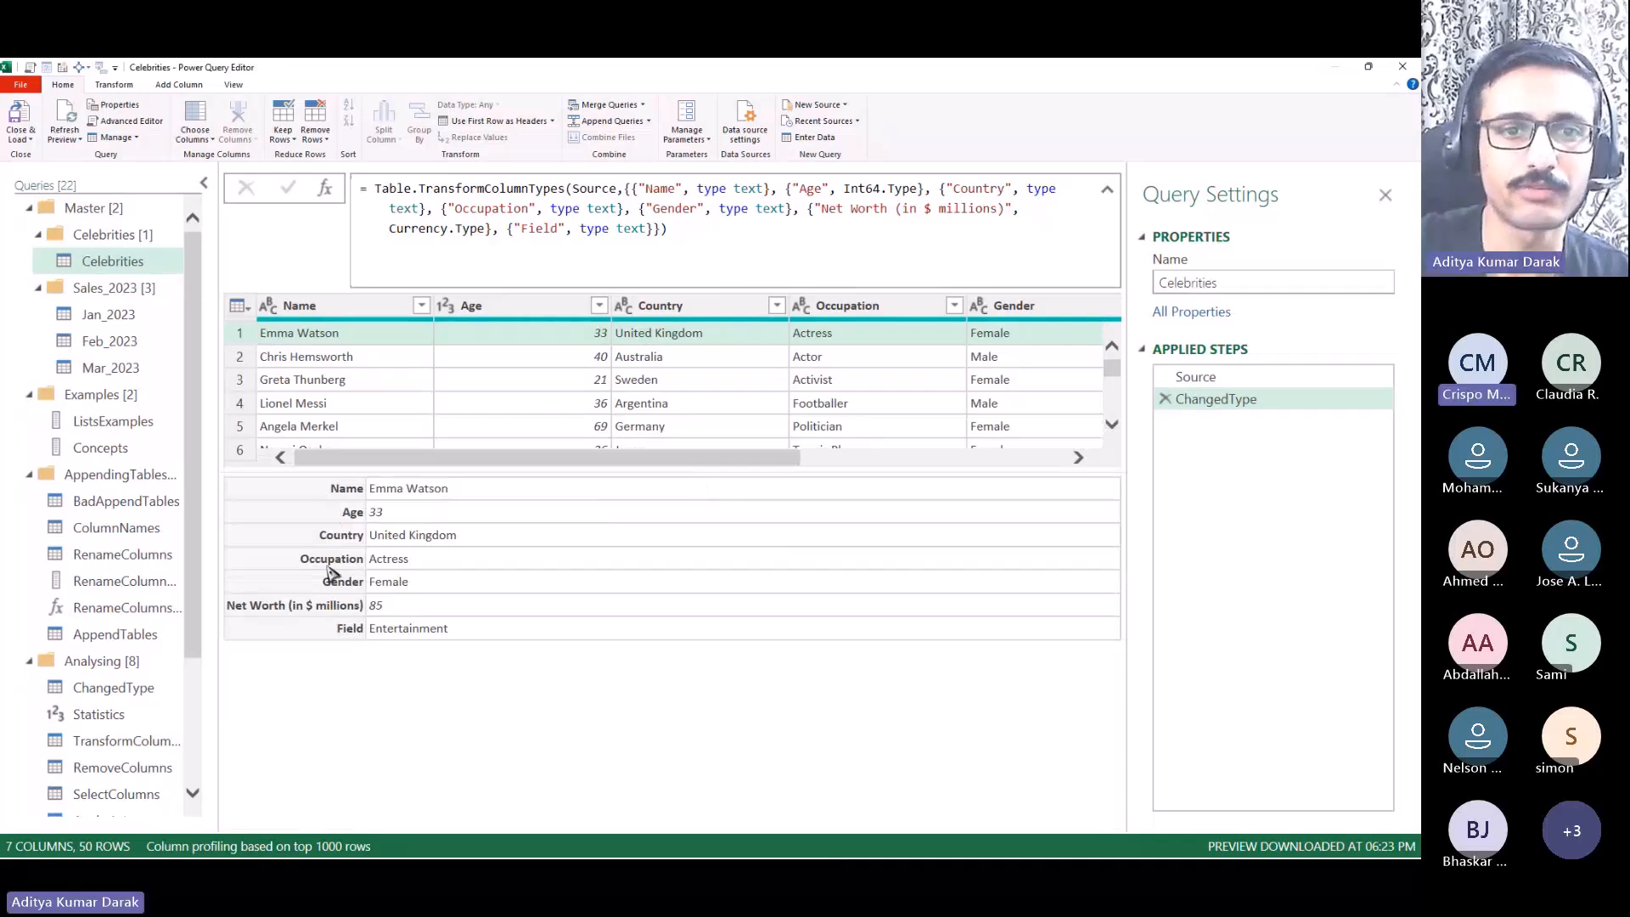
pyautogui.click(247, 362)
pyautogui.click(248, 406)
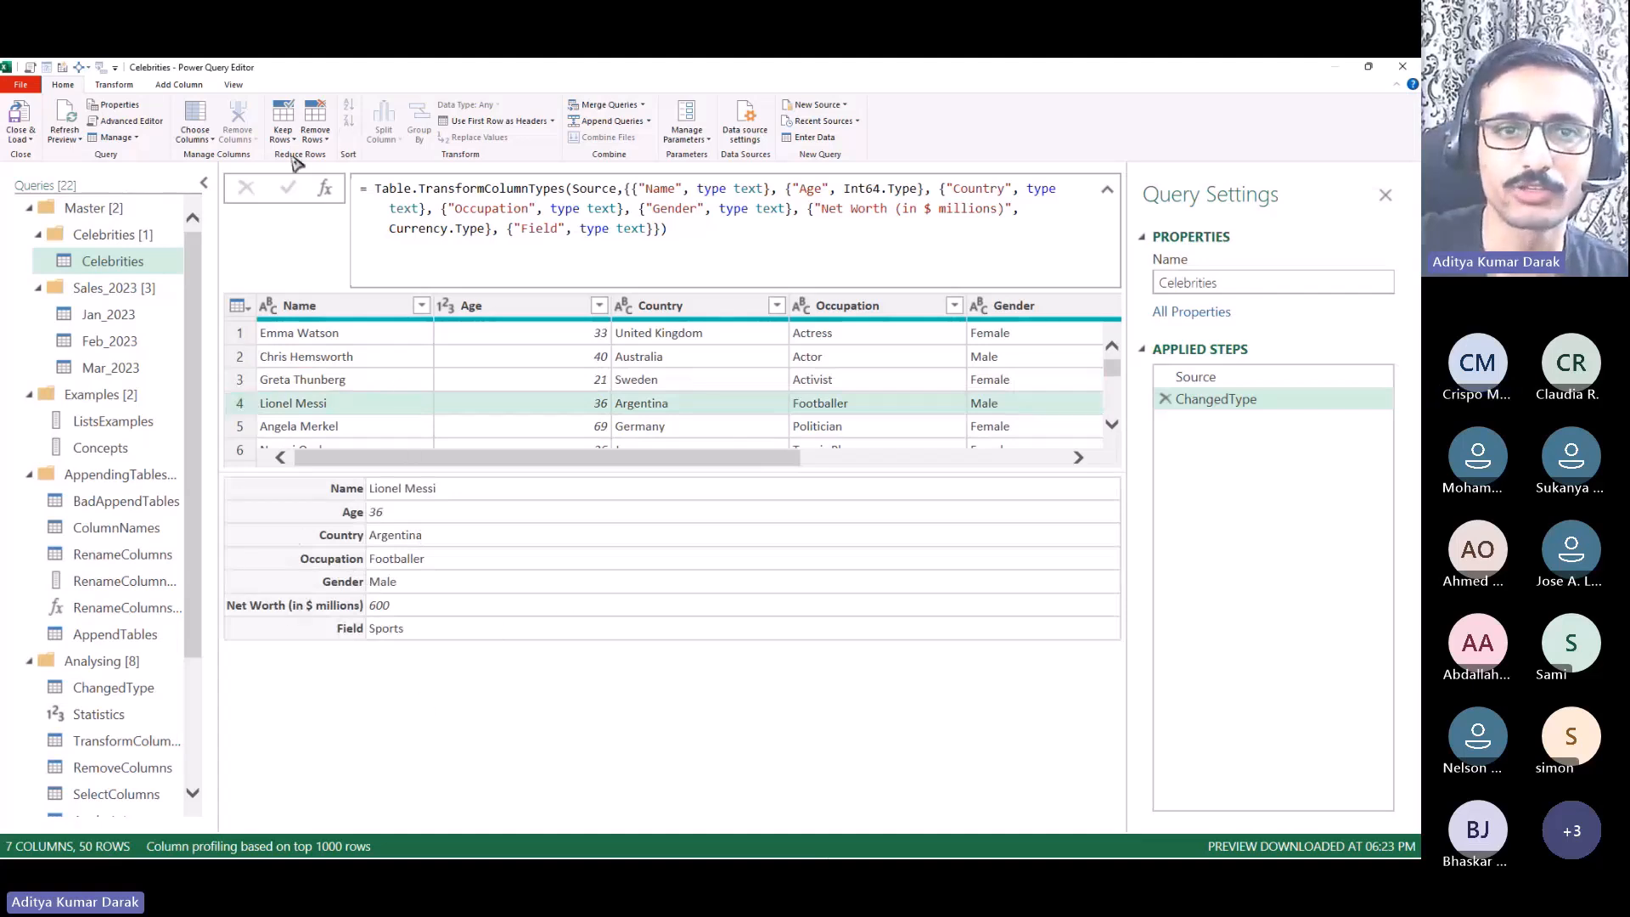
# Step: Add a custom step to Celebrities with the formula ChangedType{0} to extract the first row as a record, and inspect its Net Worth field
pyautogui.click(325, 188)
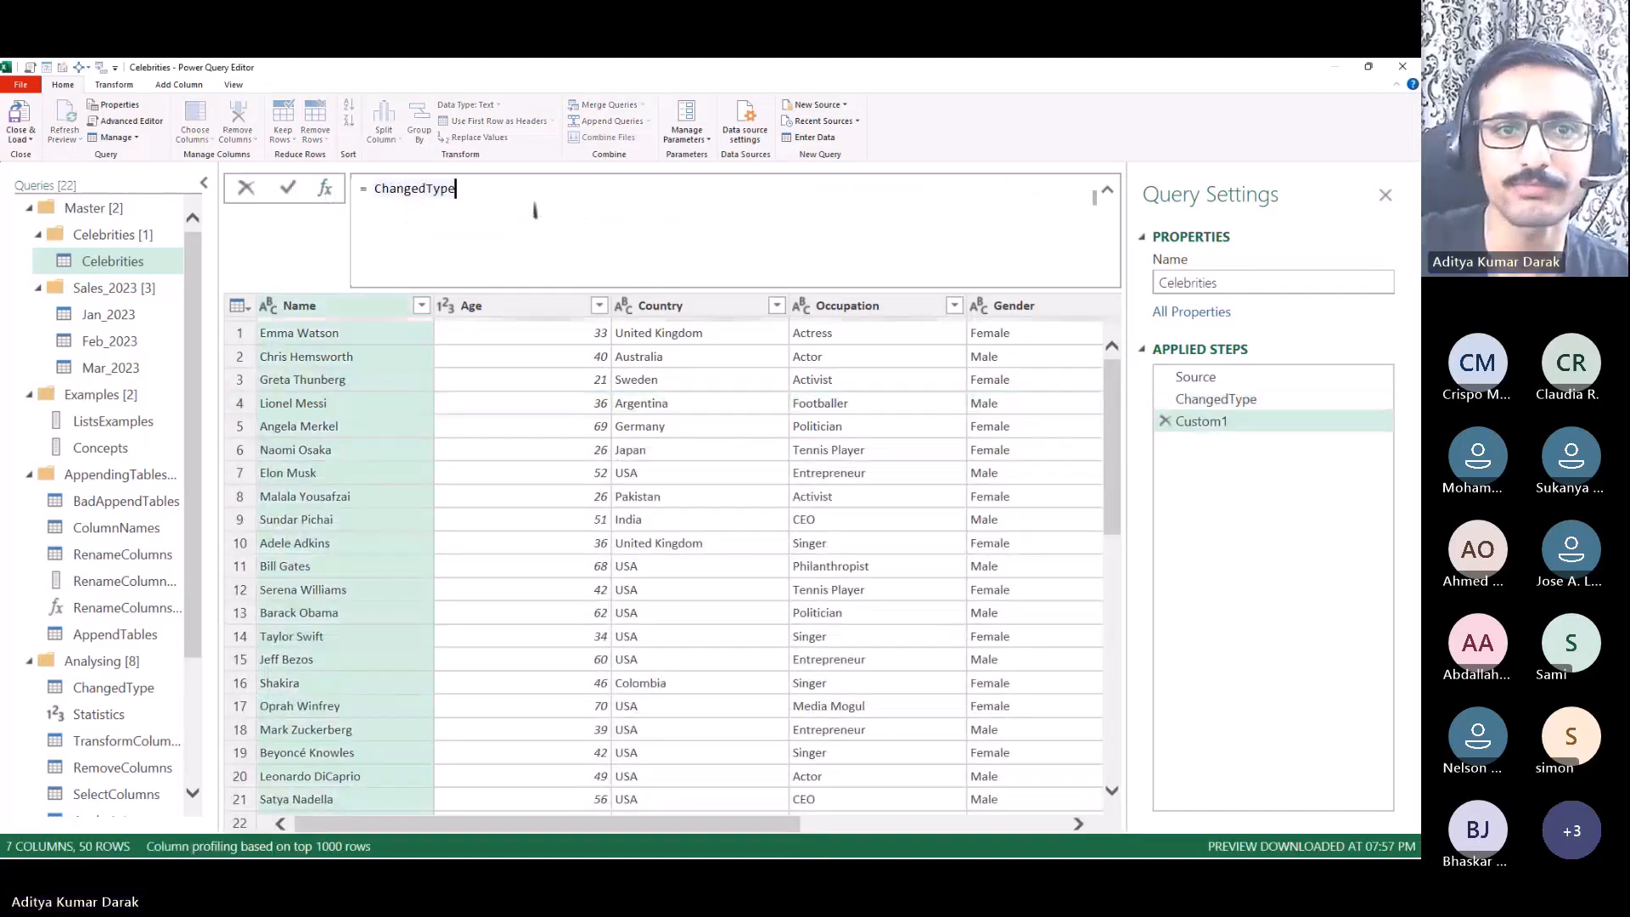
pyautogui.press('BackSpace')
pyautogui.write('{')
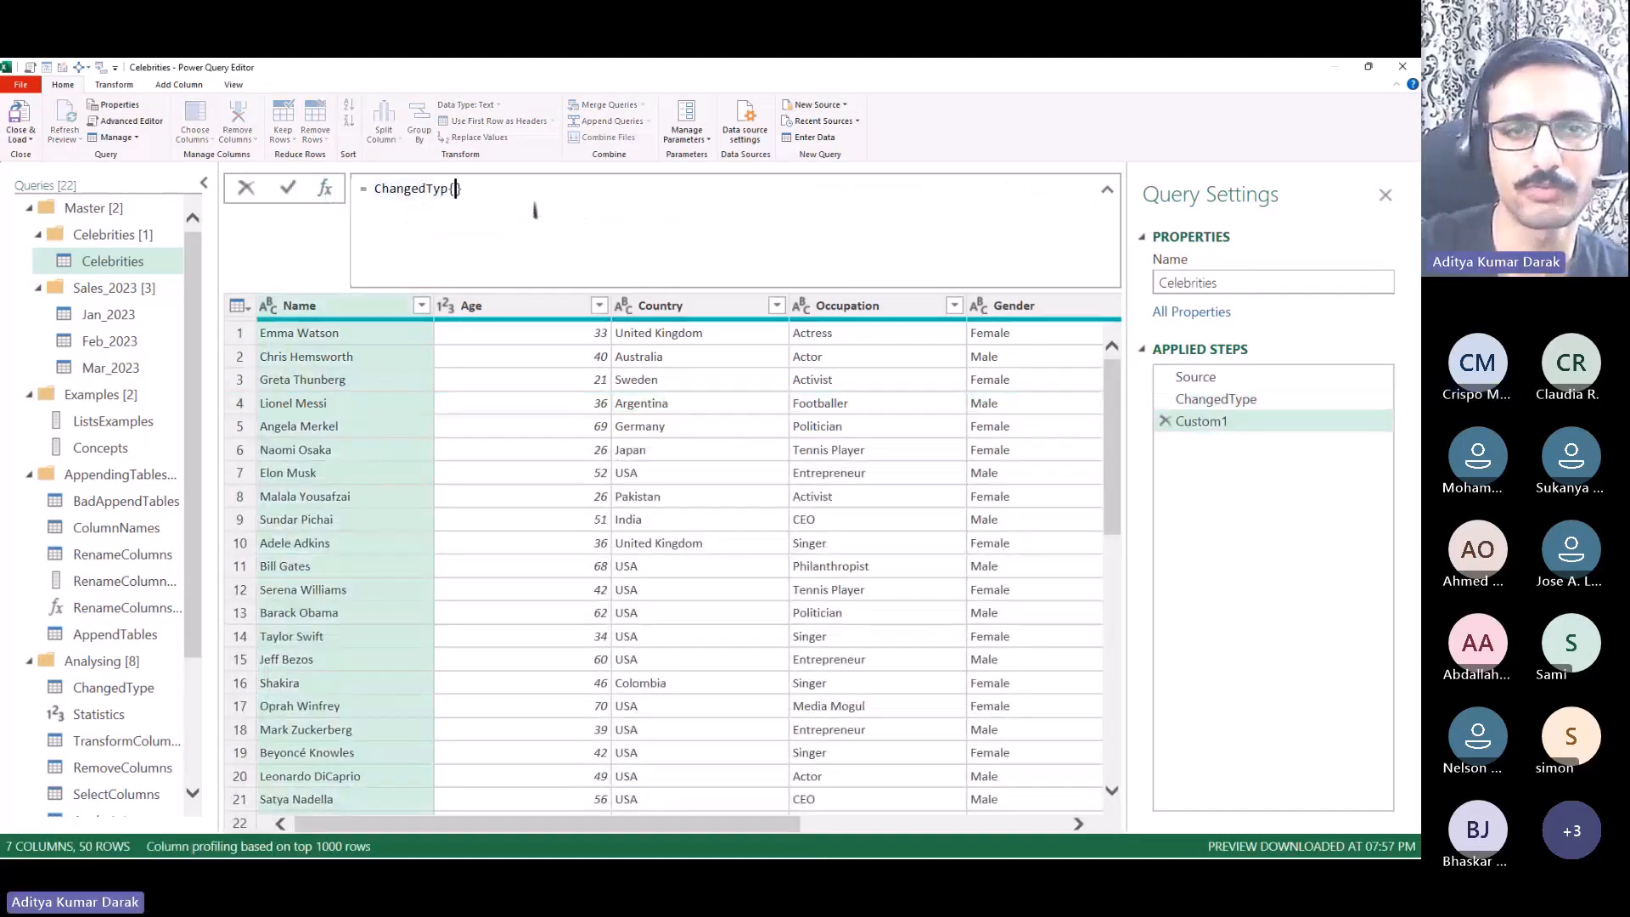
pyautogui.write('0')
pyautogui.click(454, 188)
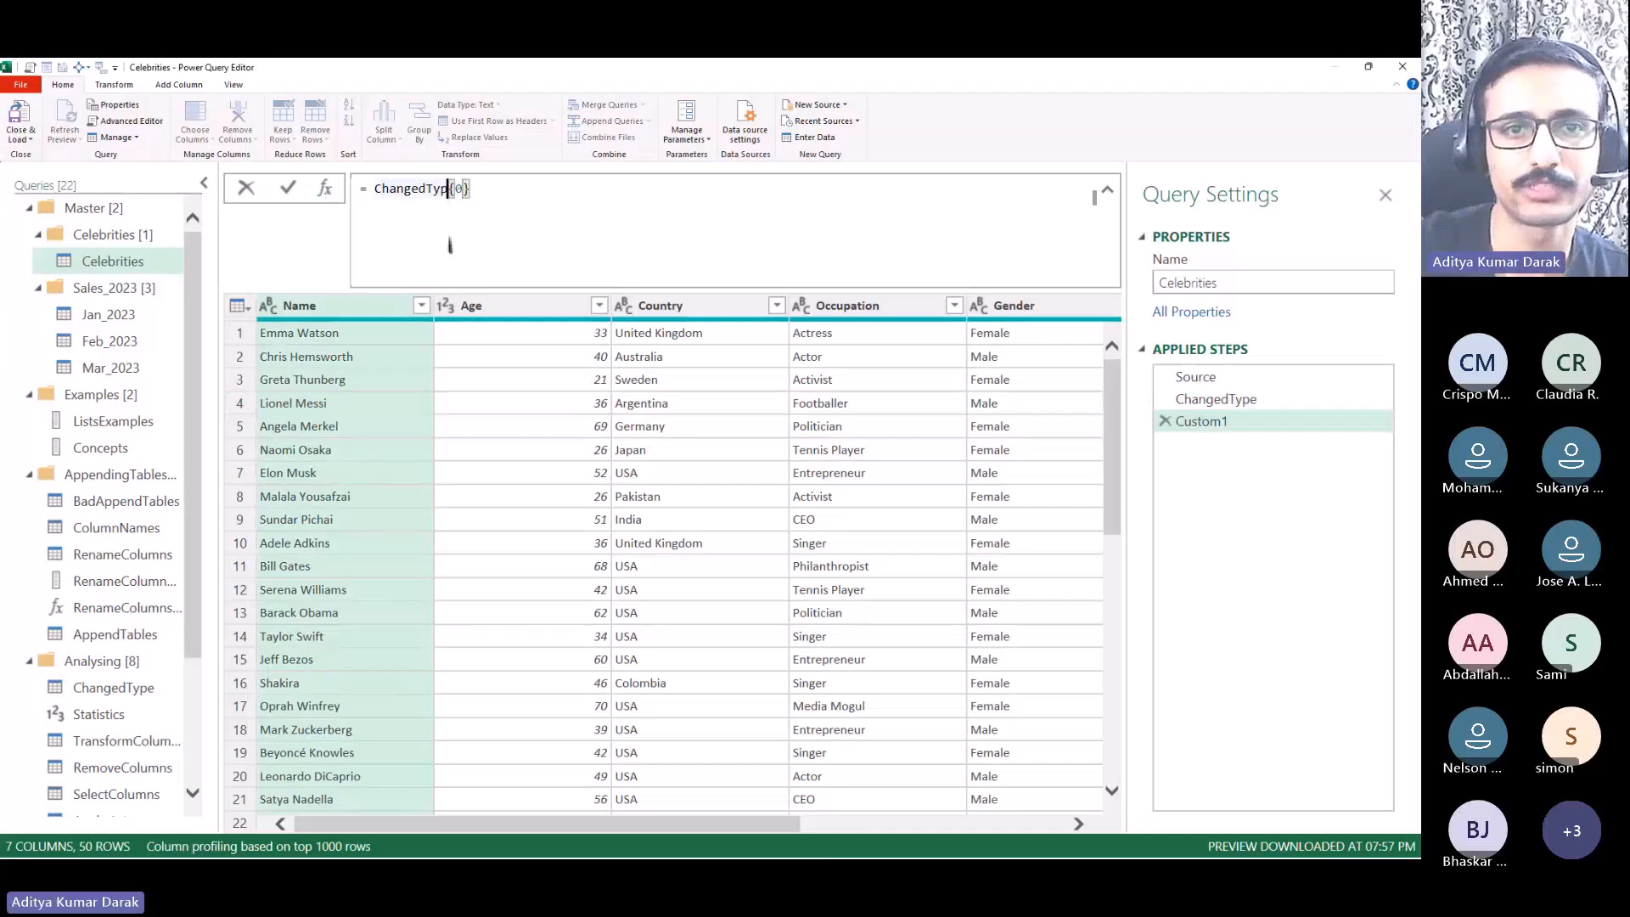
pyautogui.write('e')
pyautogui.press('Return')
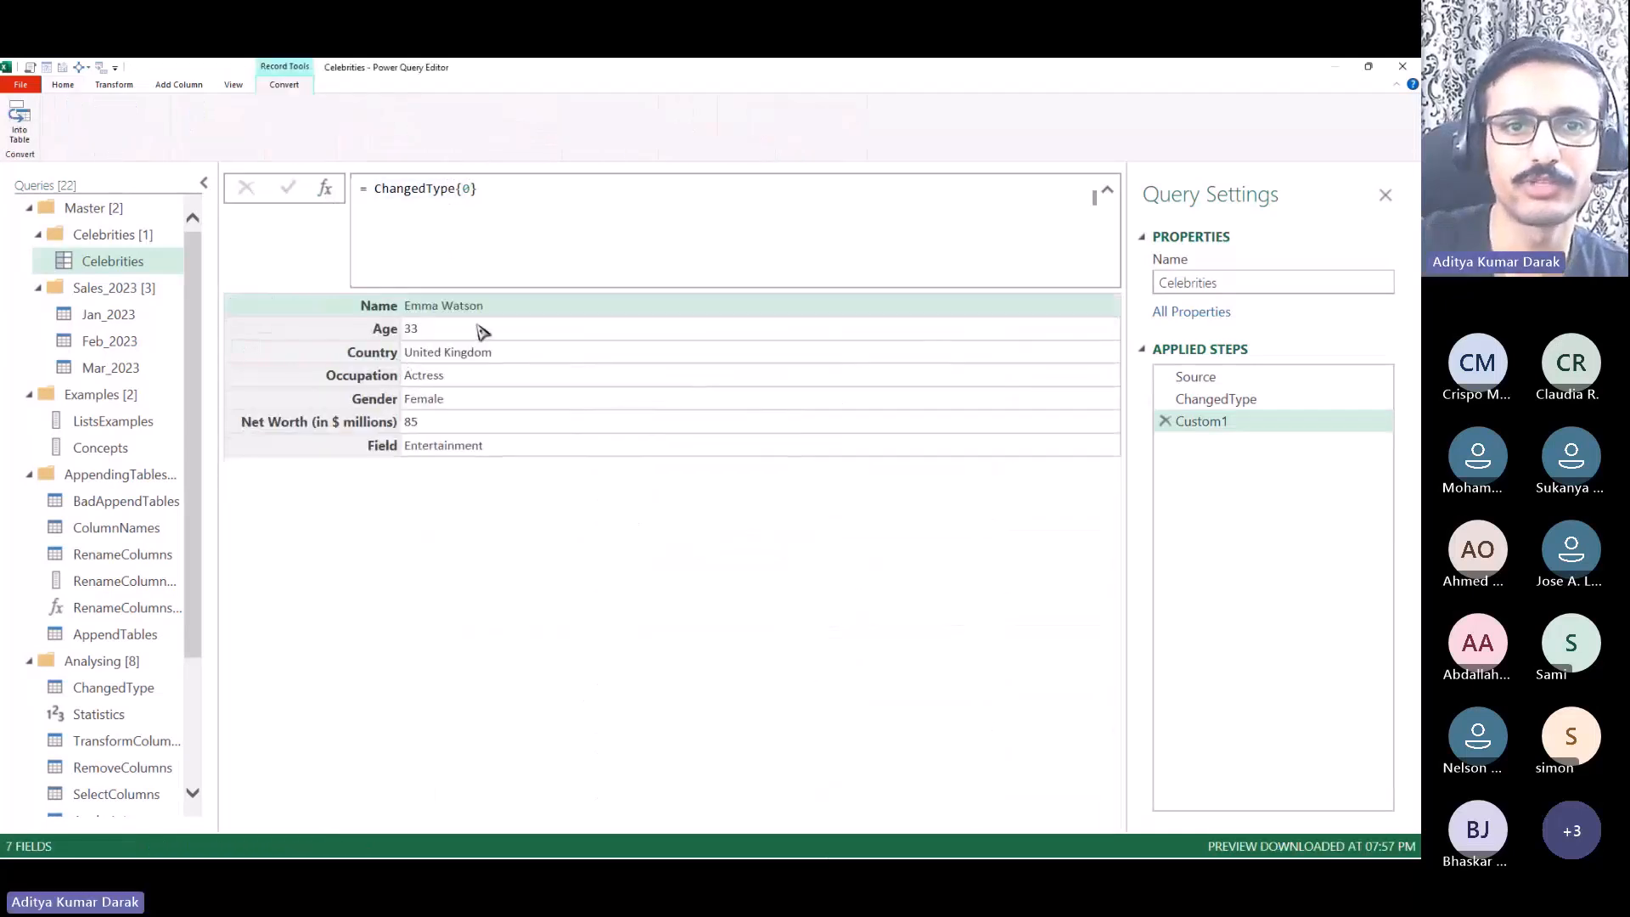
pyautogui.click(407, 421)
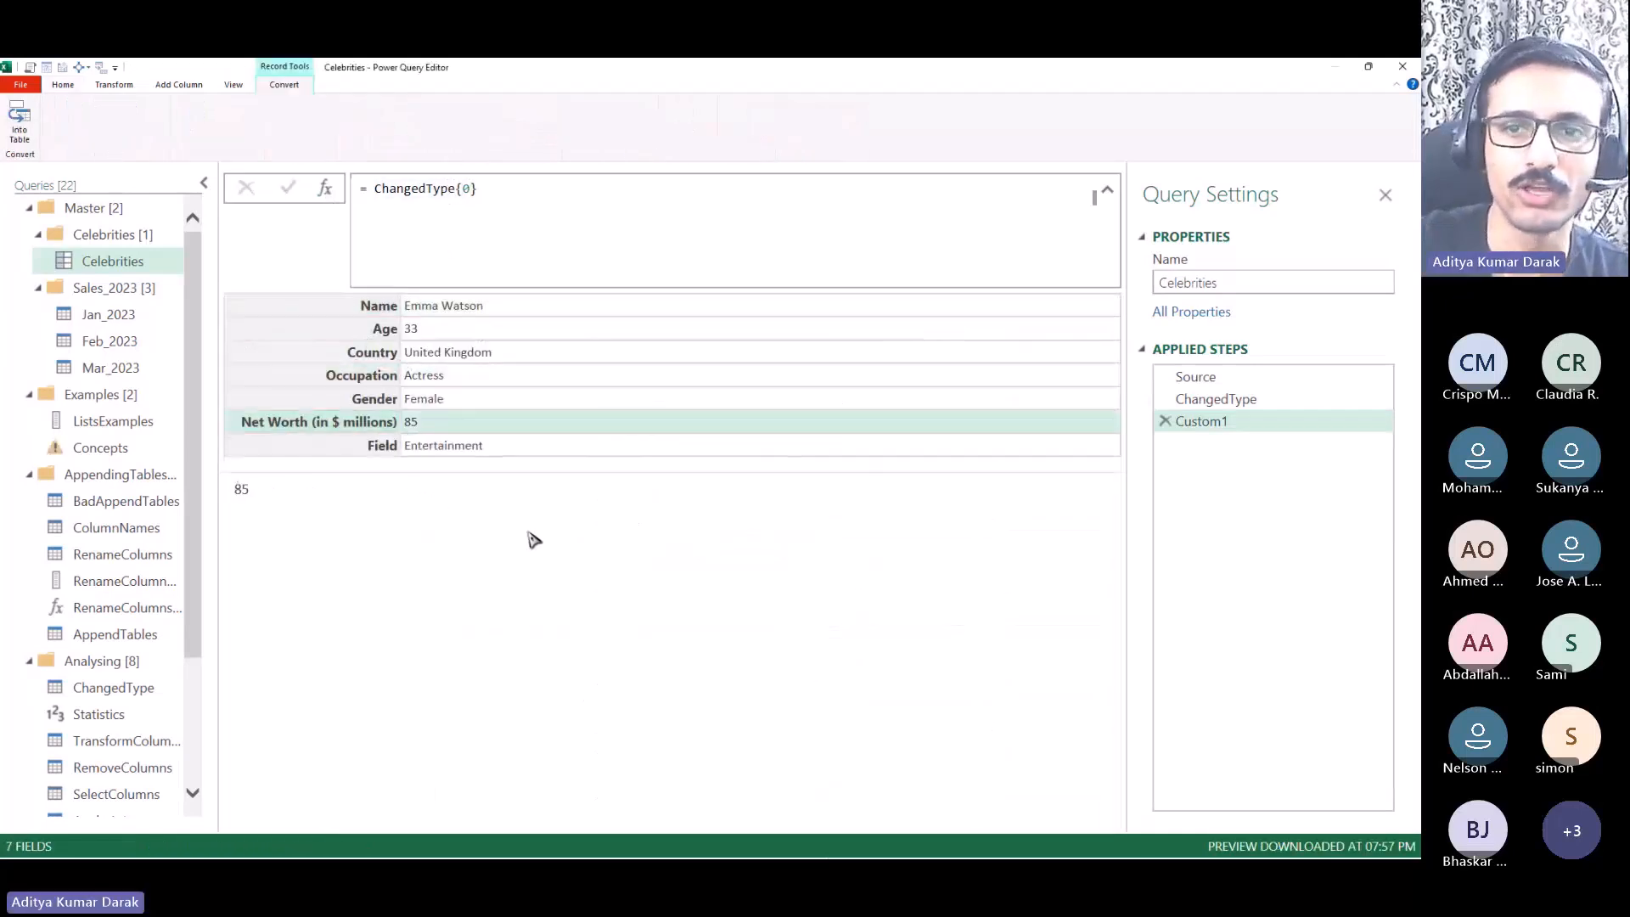
# Step: Add another custom step and replace its Custom1 reference with an empty pair of square brackets
pyautogui.click(324, 187)
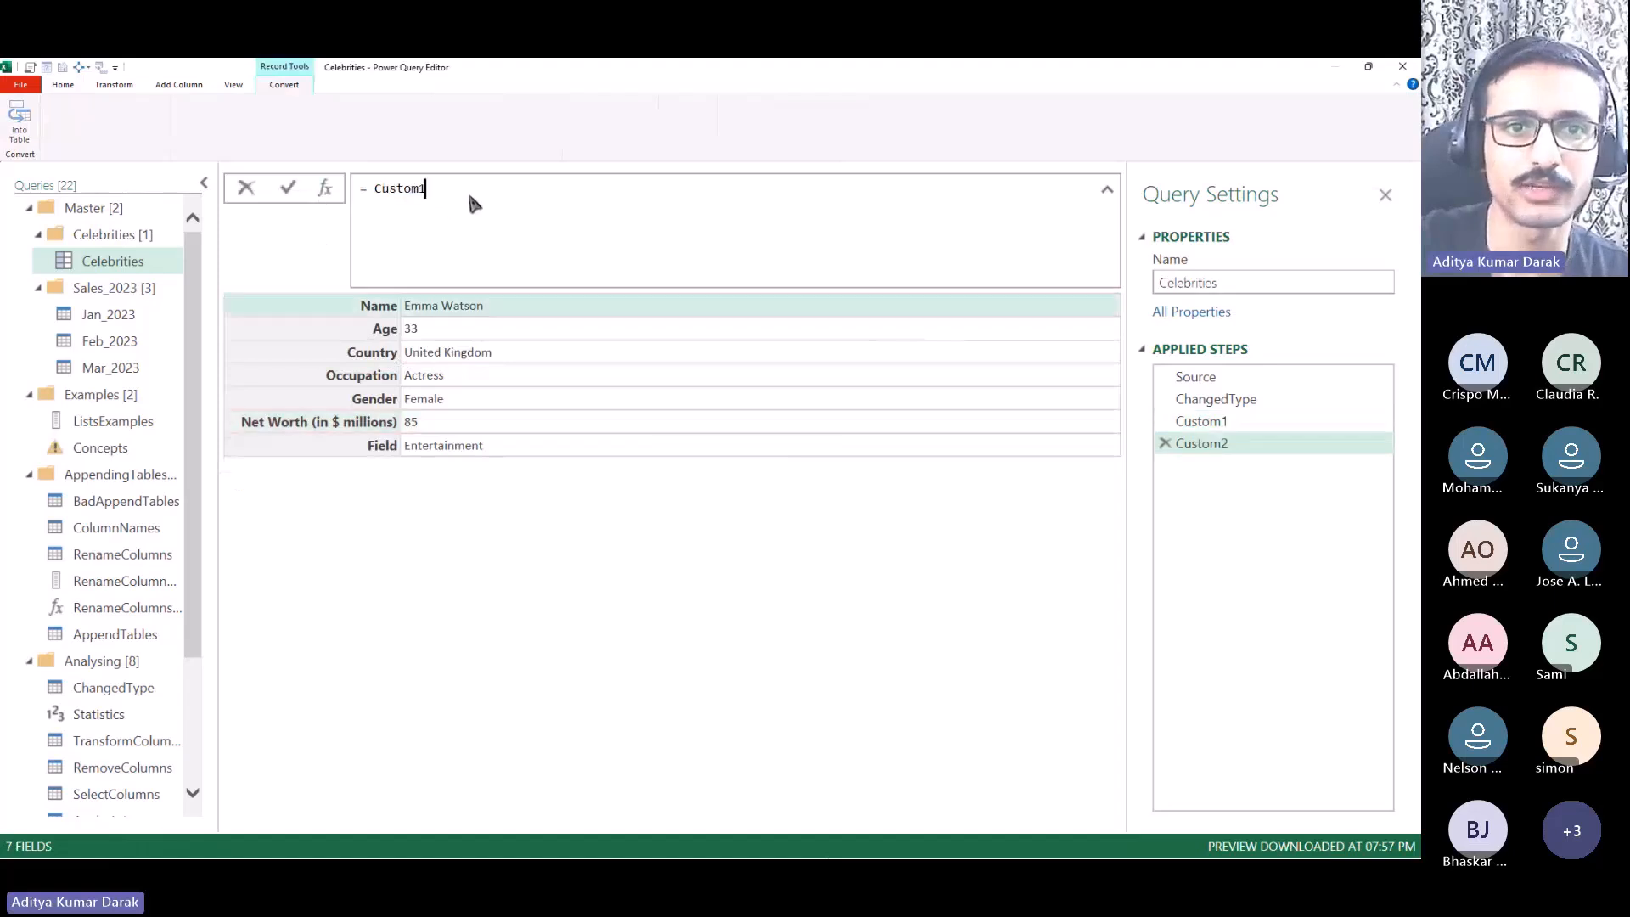
pyautogui.press('BackSpace')
pyautogui.press('BackSpace')
pyautogui.press('BackSpace')
pyautogui.press('BackSpace')
pyautogui.press('BackSpace')
pyautogui.press('BackSpace')
pyautogui.press('BackSpace')
pyautogui.write('[')
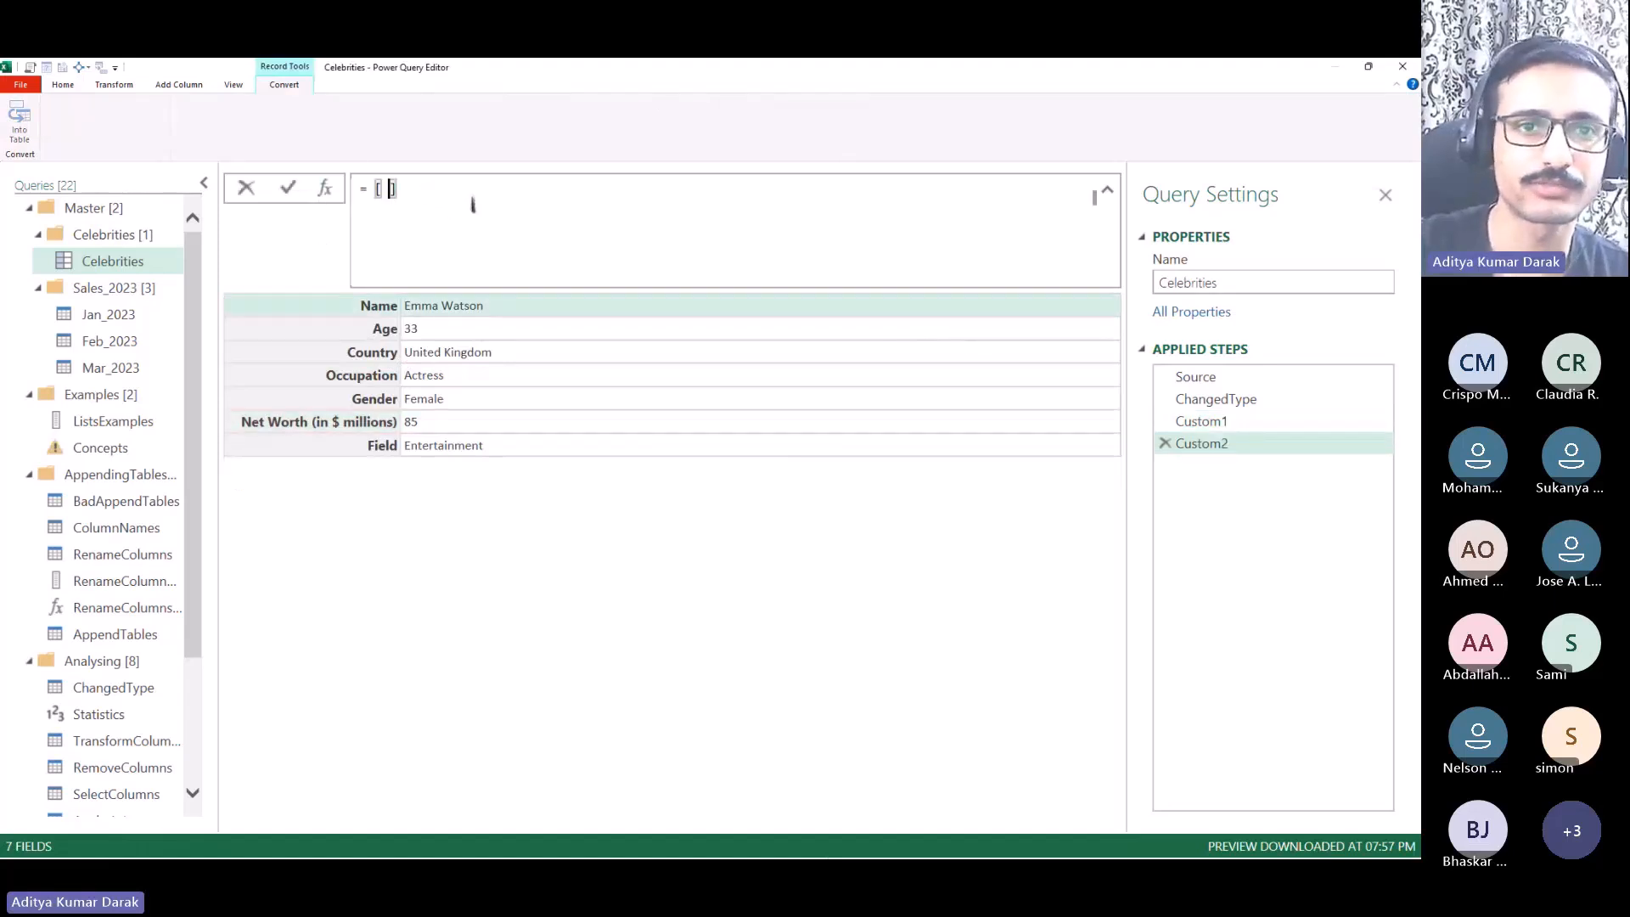
pyautogui.press('Left')
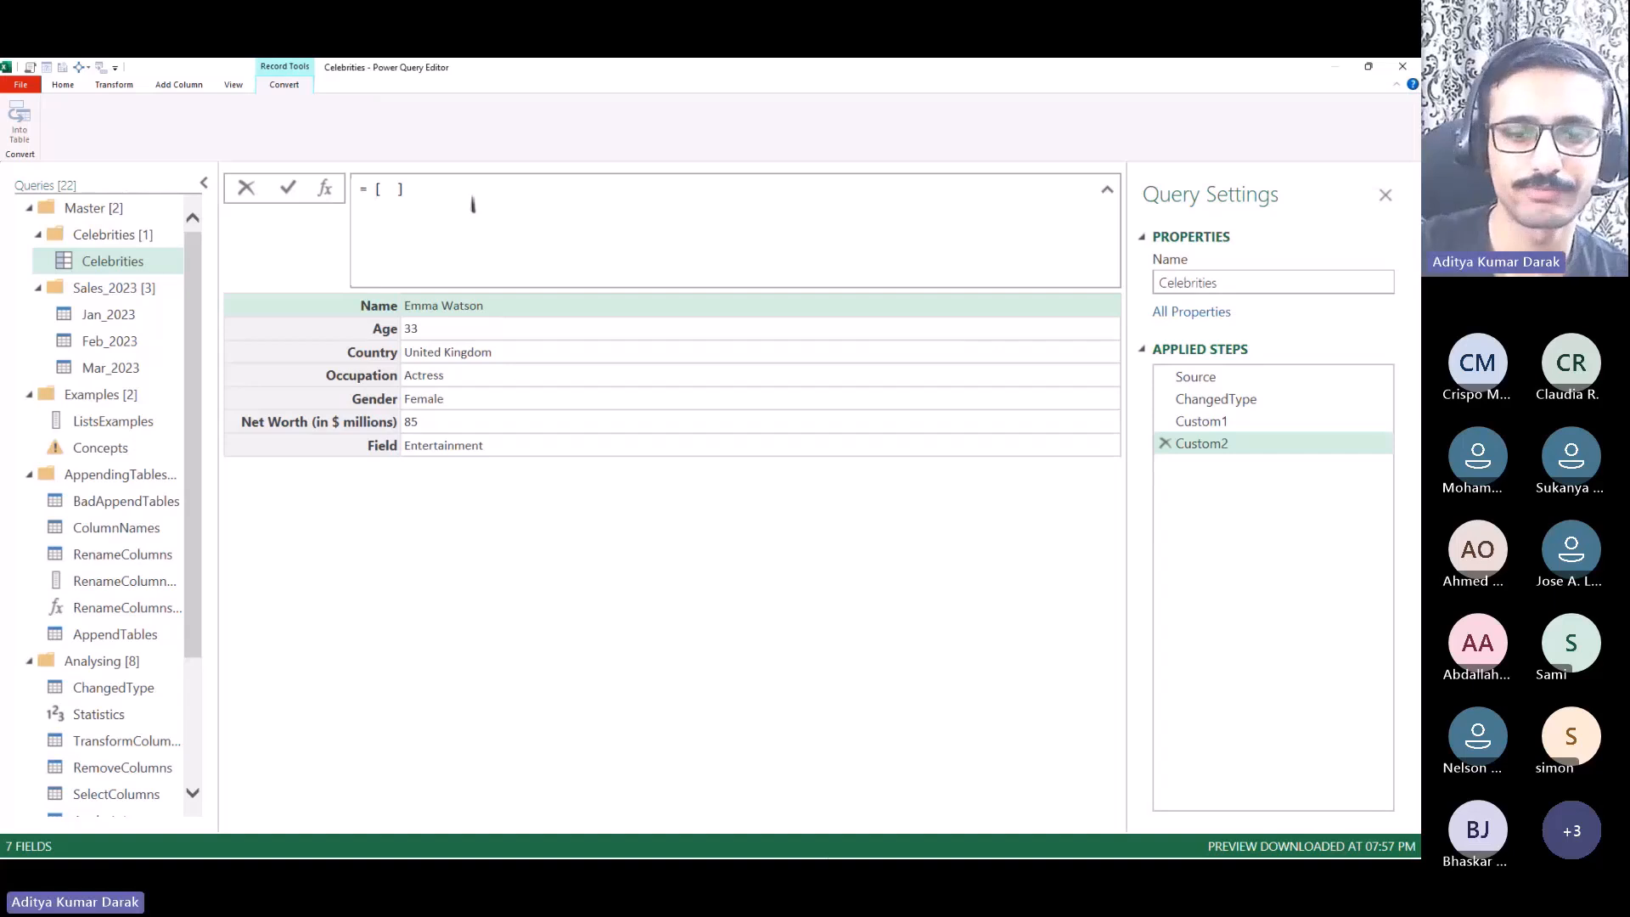
# Step: Define the record in the custom step as [ Name = "Emma Watson", Age = 33 ] and apply the formula
pyautogui.write('Name = ')
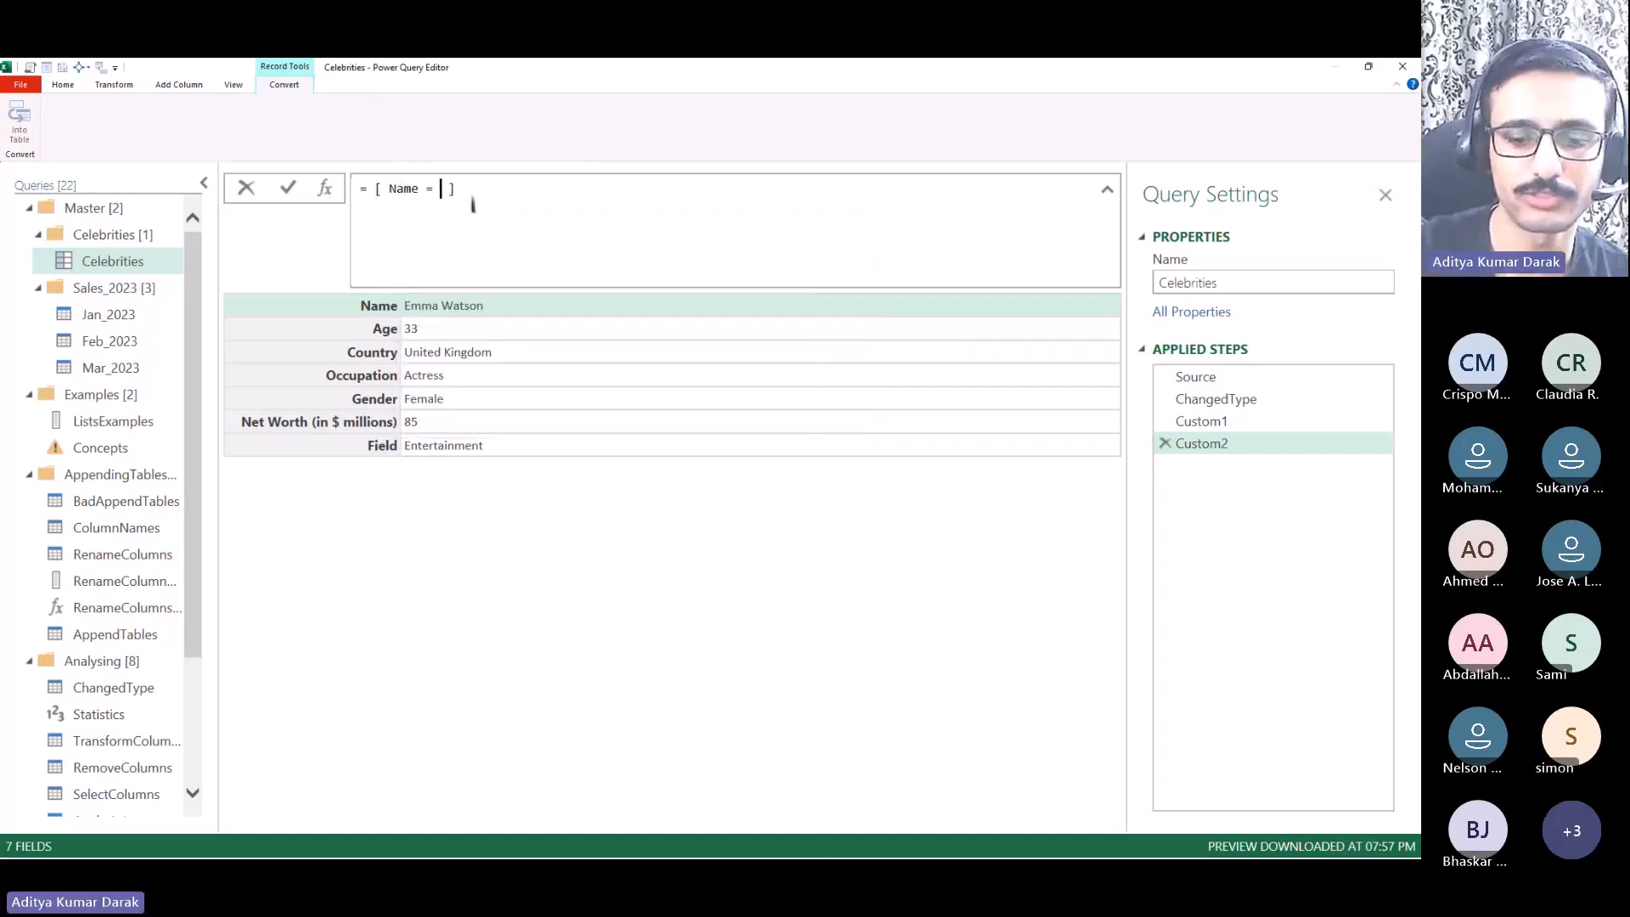
pyautogui.write('"Ad')
pyautogui.press('BackSpace')
pyautogui.press('BackSpace')
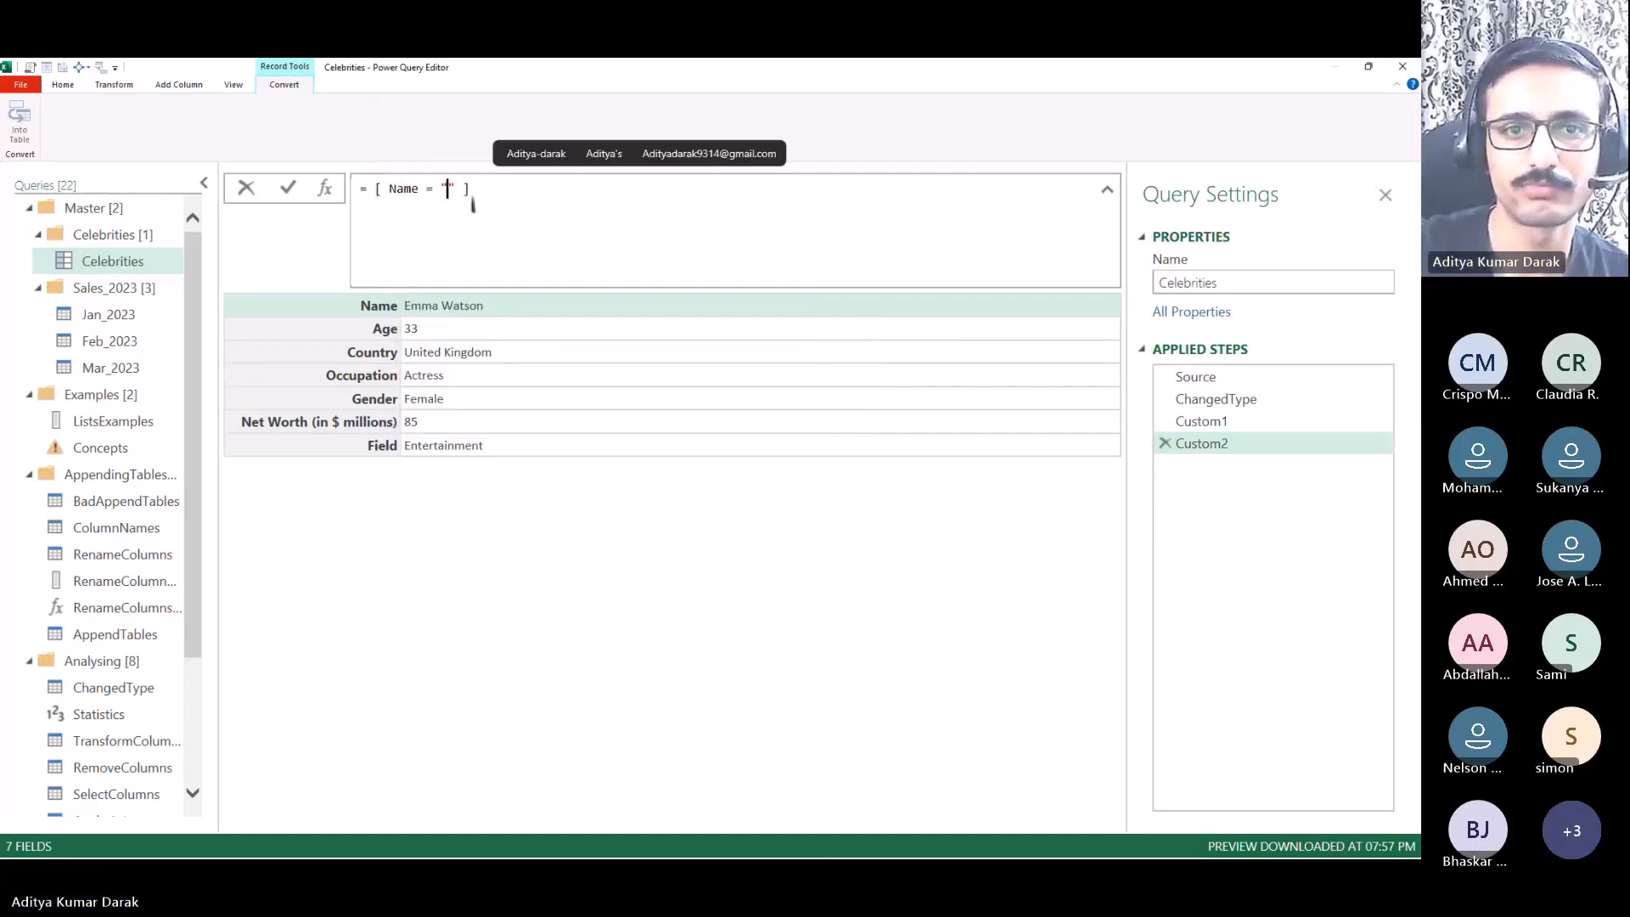
pyautogui.write('Emma W')
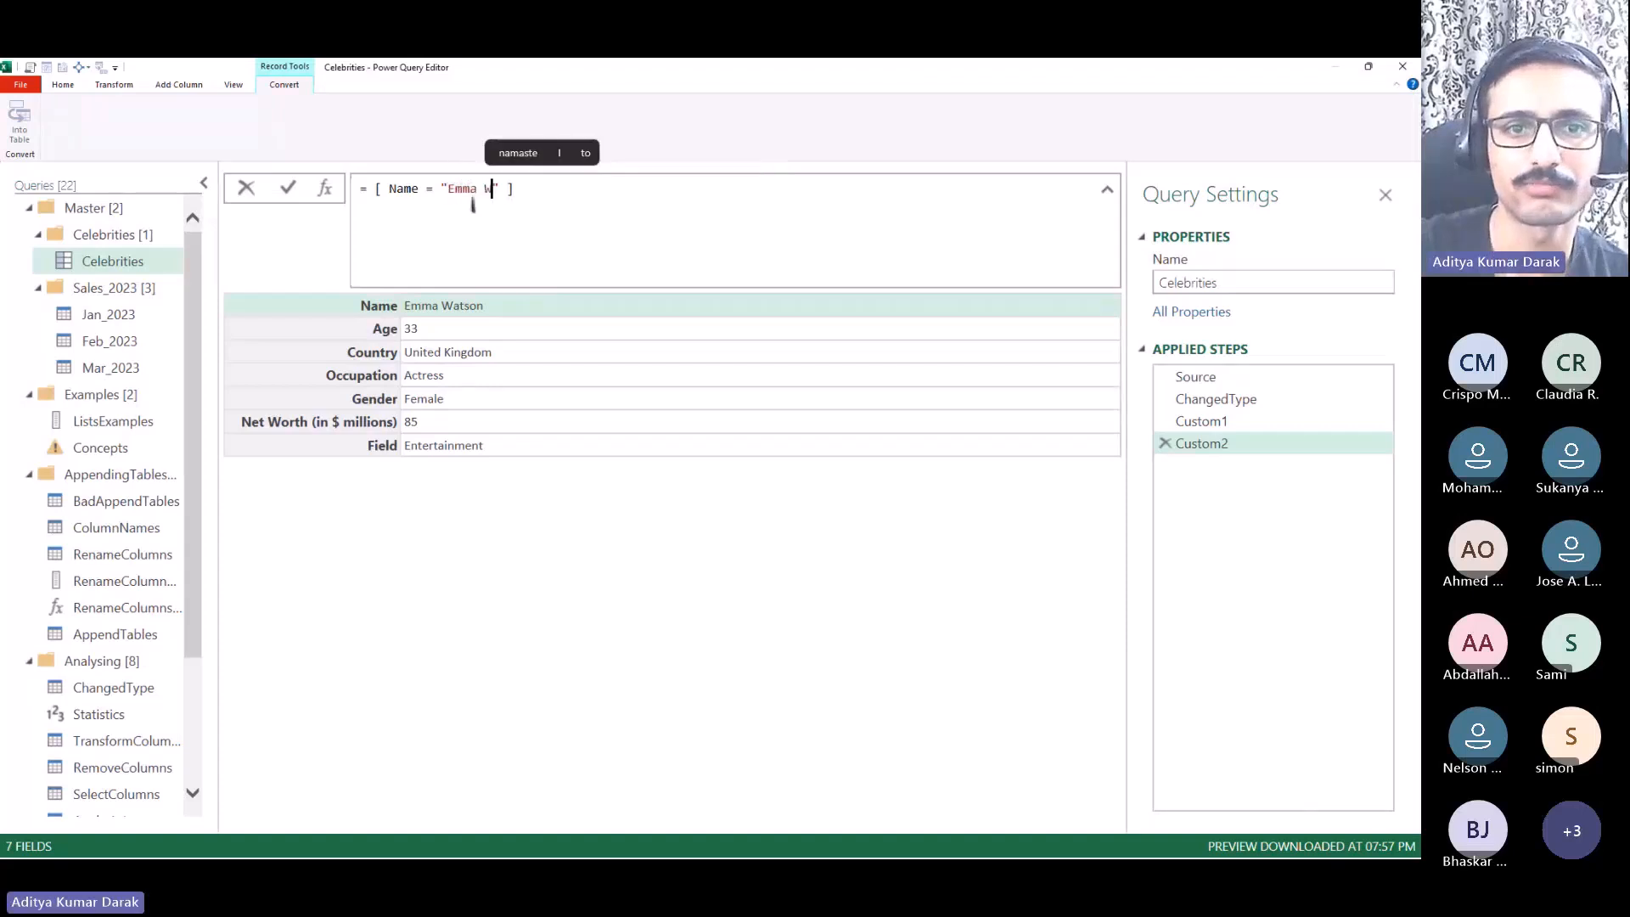
pyautogui.write('atson')
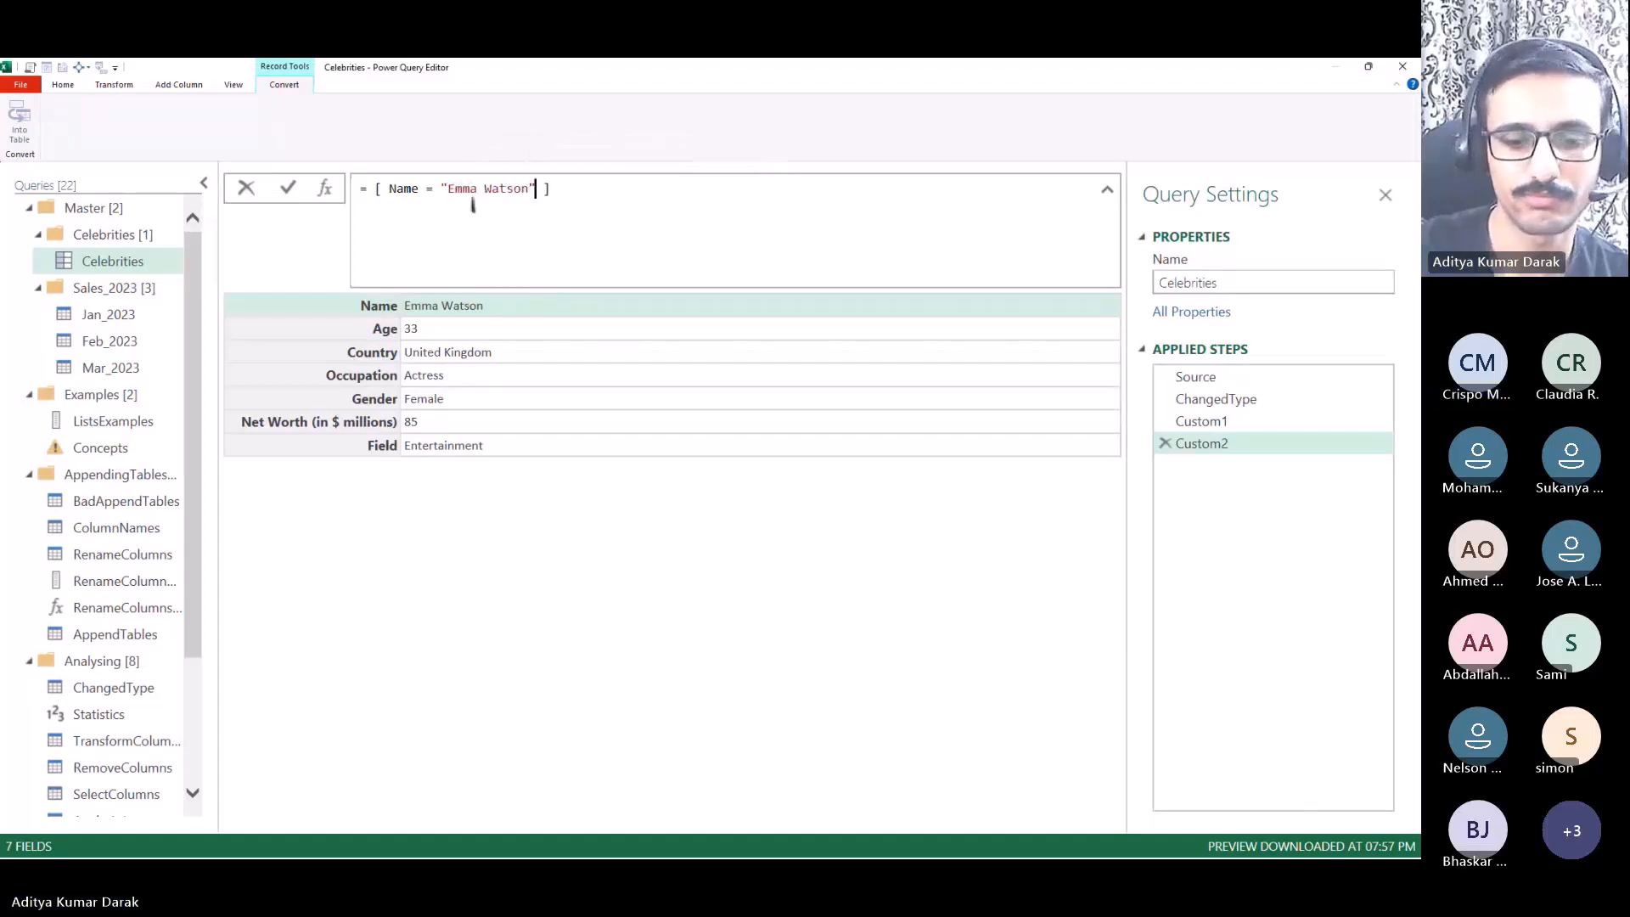
pyautogui.write('", Age = 33')
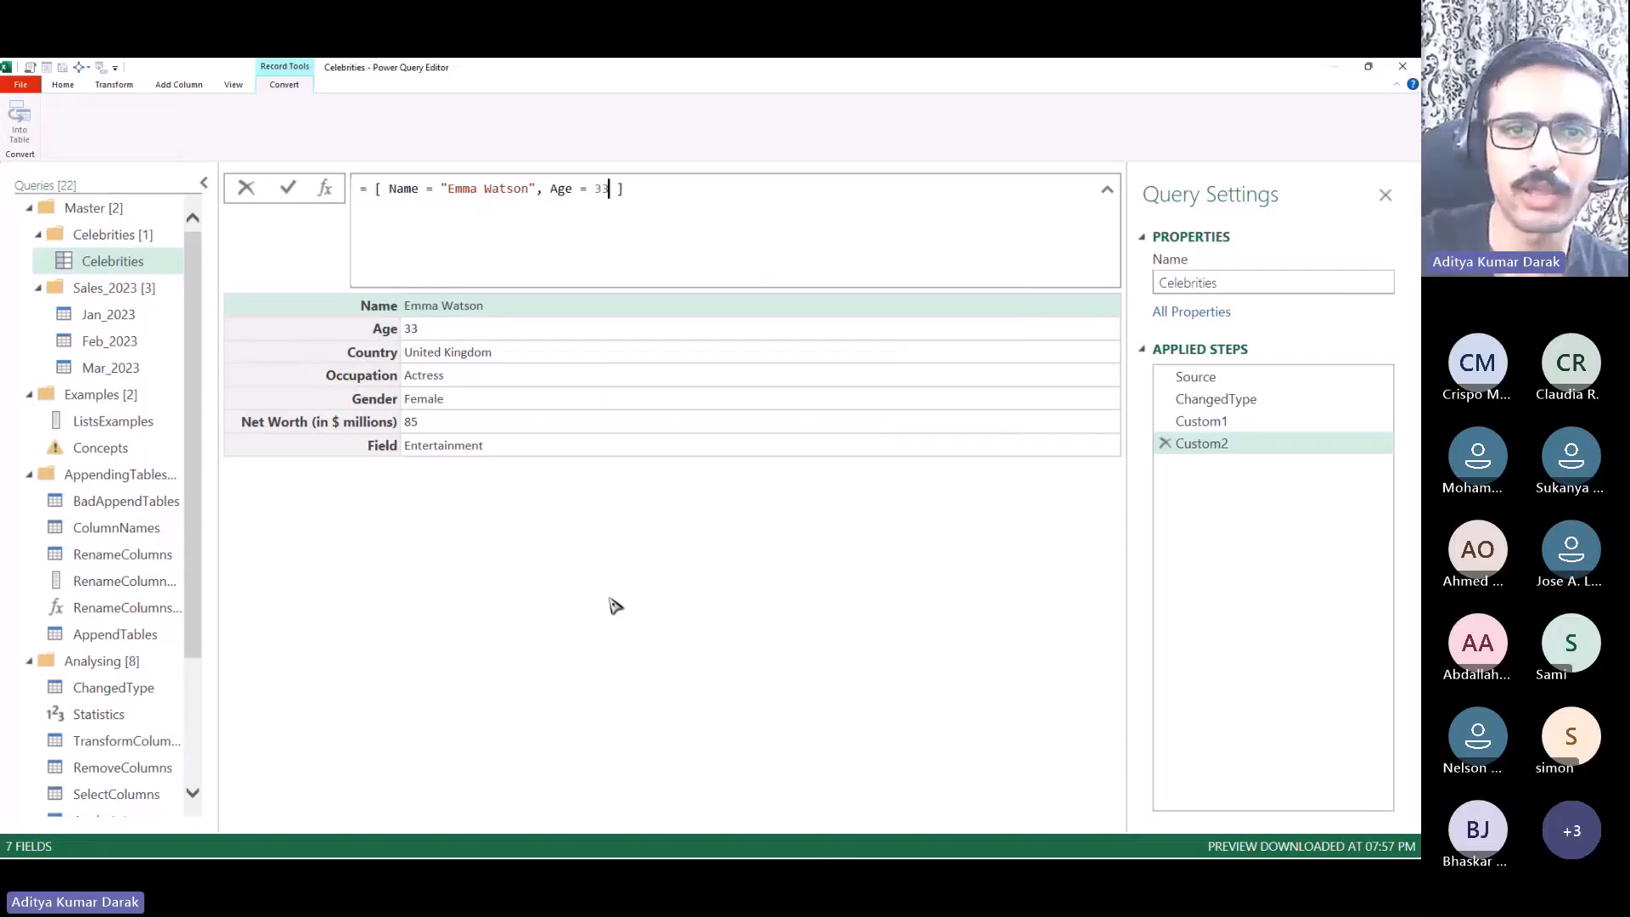
pyautogui.press('Return')
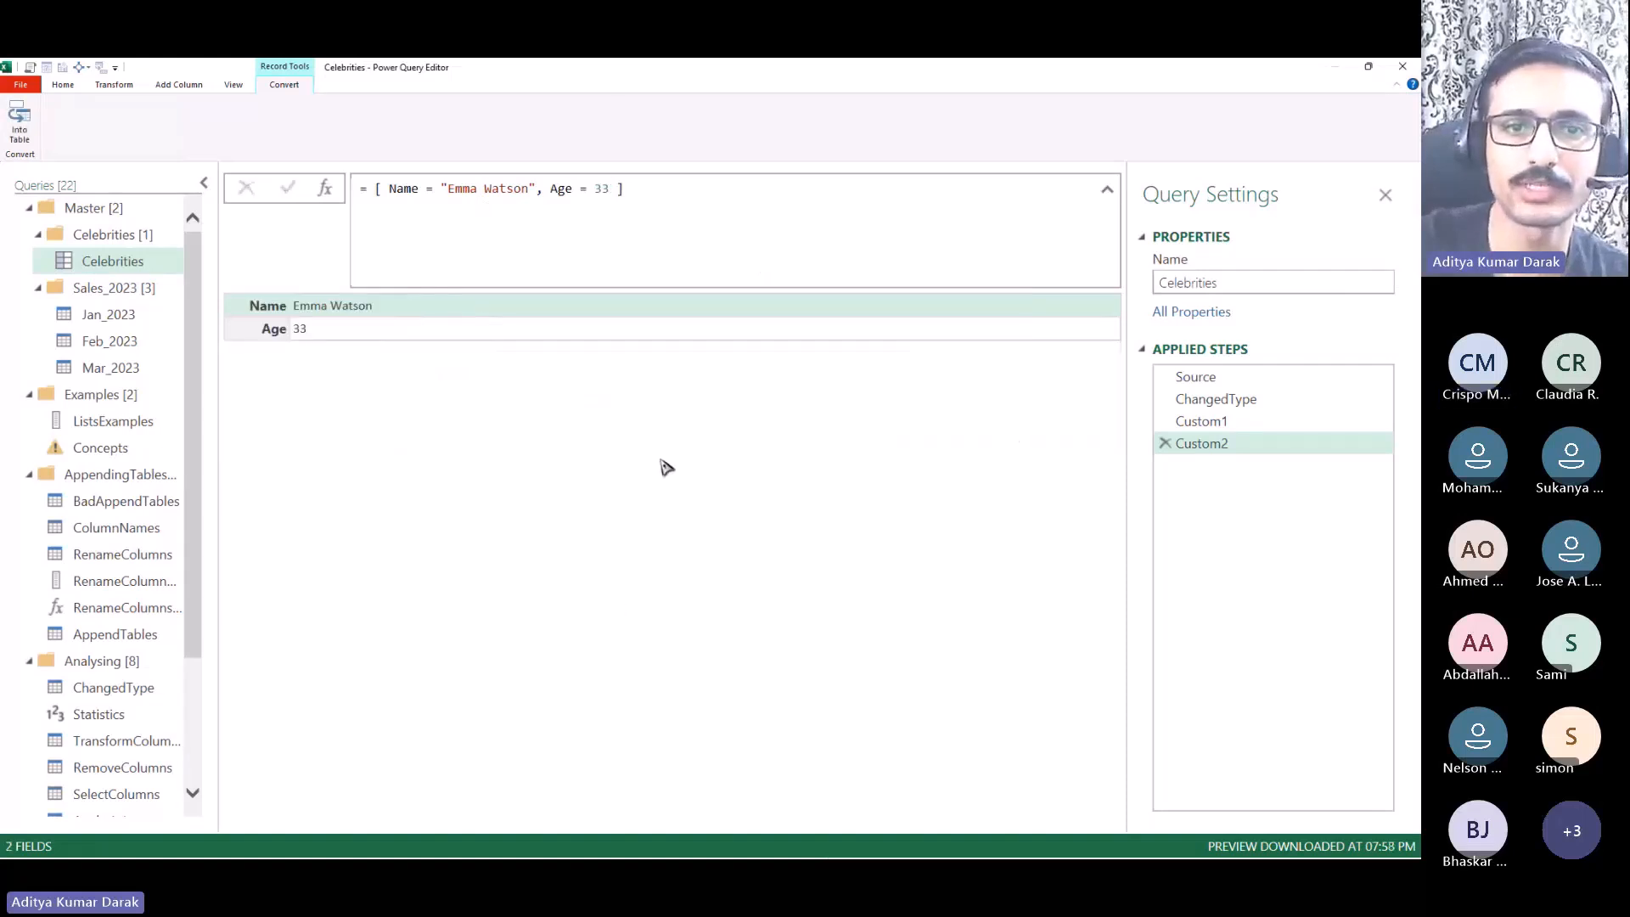
# Step: Examine the opening and closing square brackets and the field definitions in the record formula
pyautogui.click(386, 195)
pyautogui.click(621, 191)
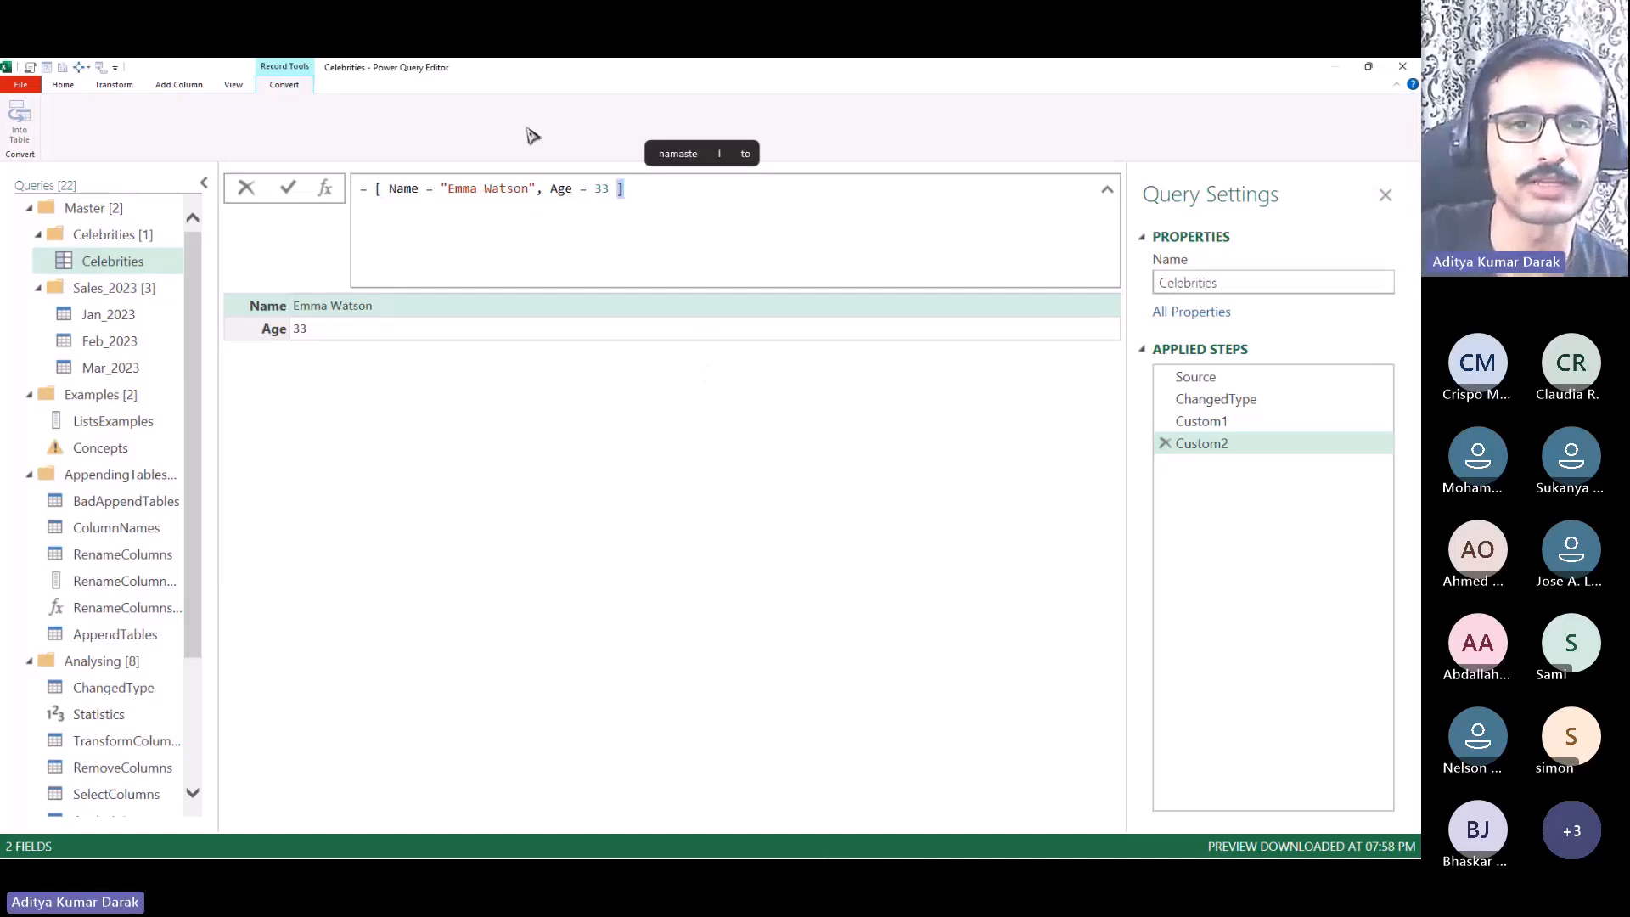
pyautogui.click(375, 195)
pyautogui.moveTo(379, 192); pyautogui.dragTo(866, 215)
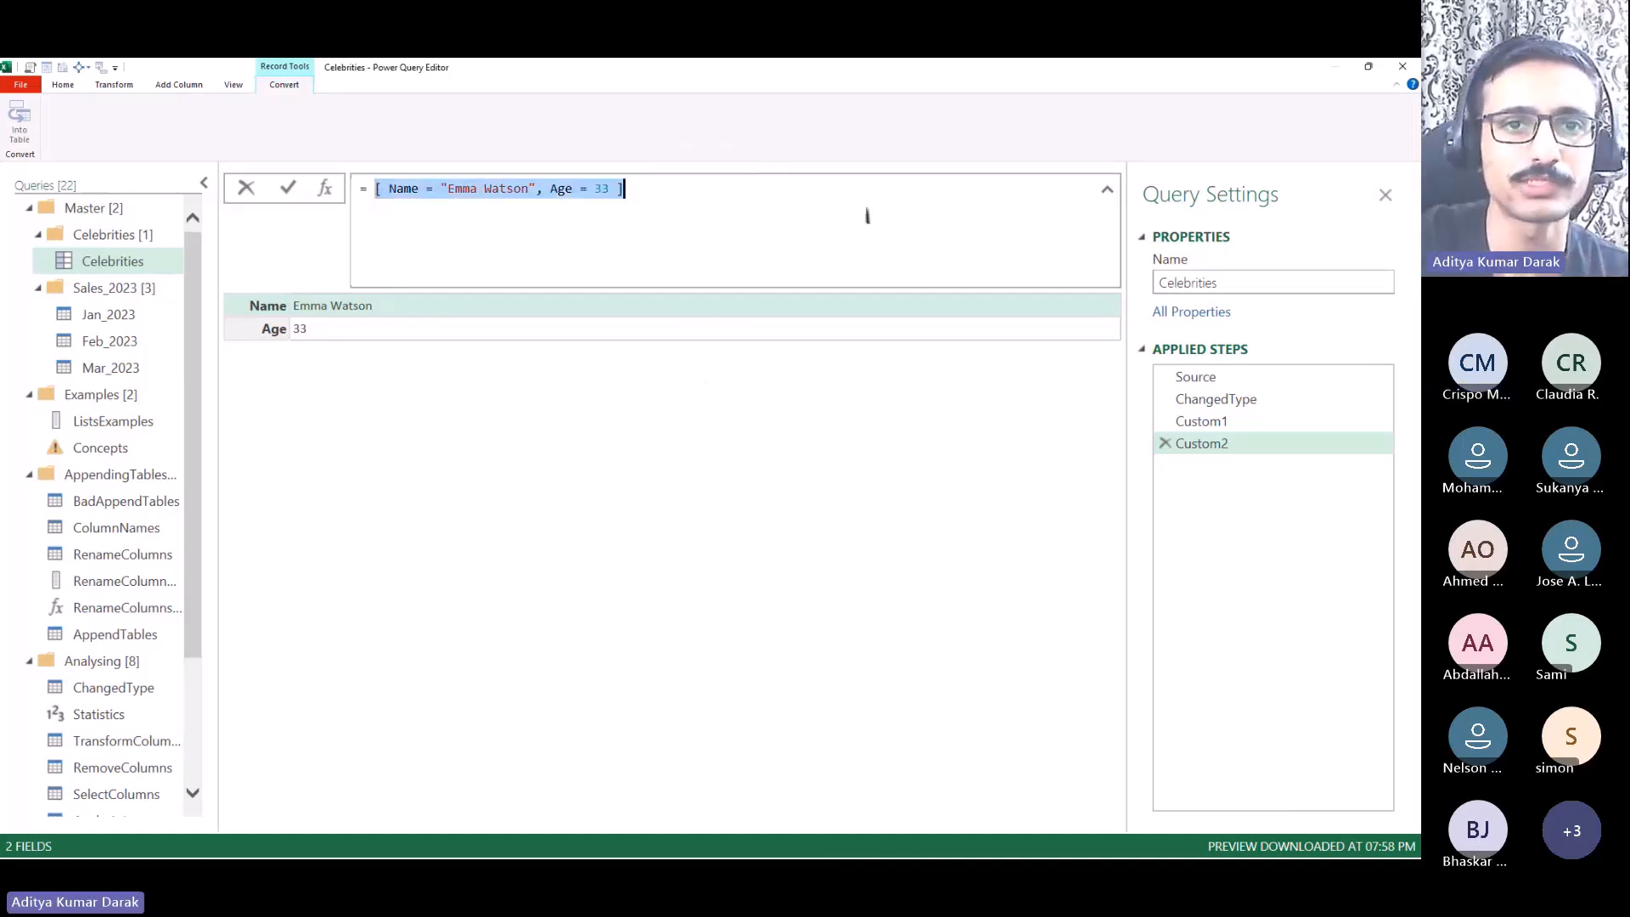
pyautogui.click(400, 192)
pyautogui.moveTo(381, 192); pyautogui.dragTo(637, 194)
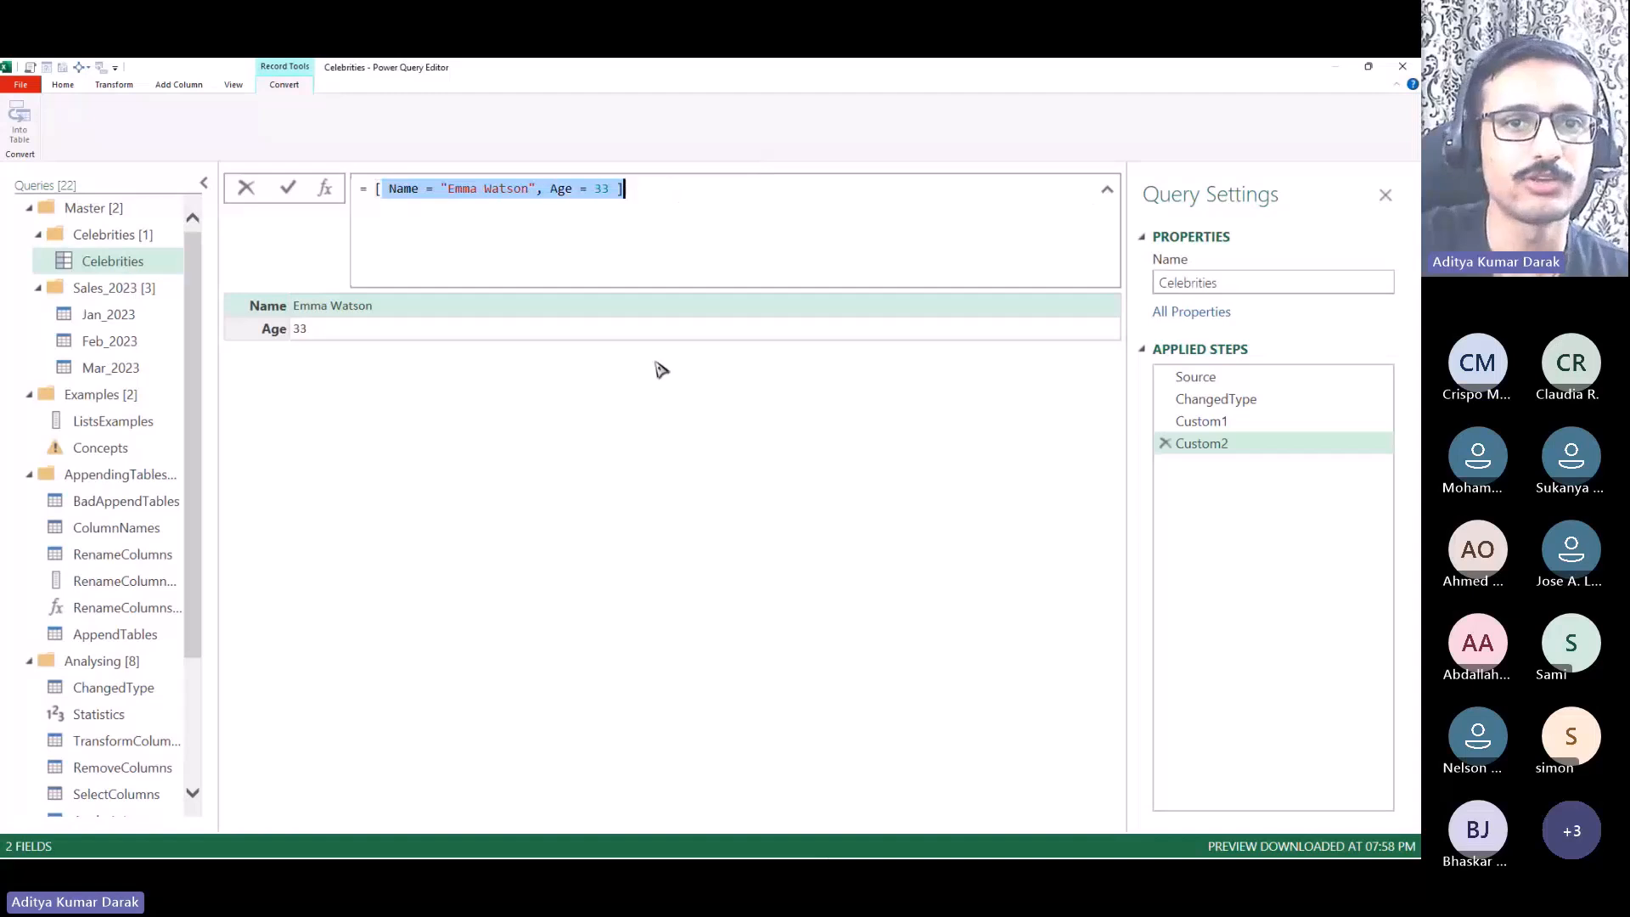
# Step: Delete the Custom2 and Custom1 steps from the Celebrities query
pyautogui.click(1161, 450)
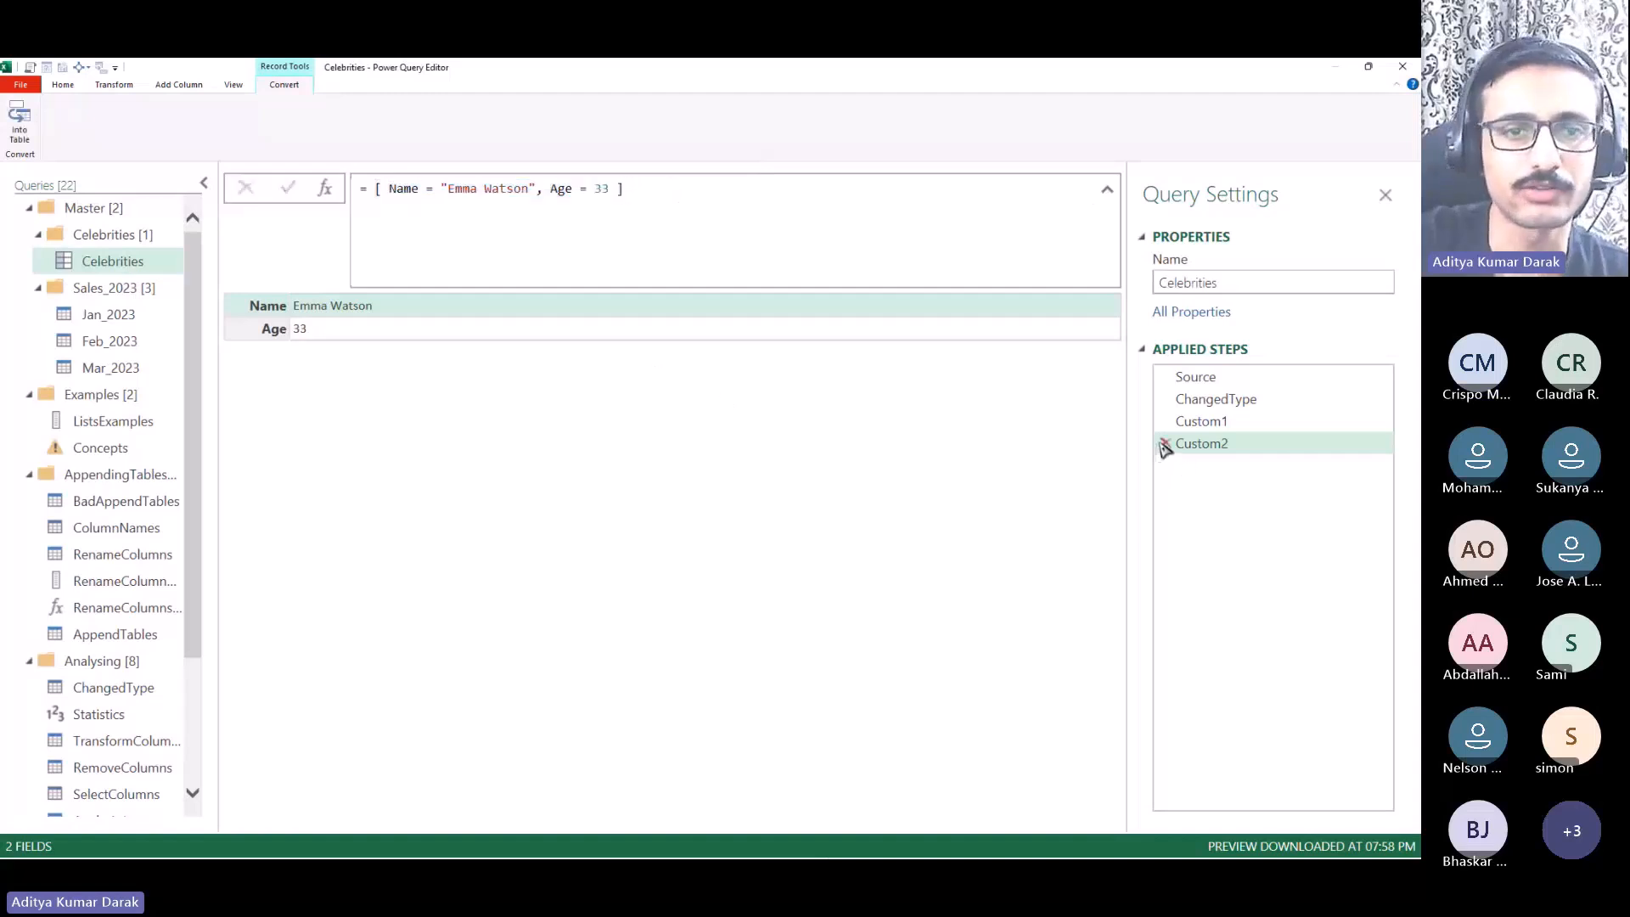
pyautogui.scroll(-2, 151, 713)
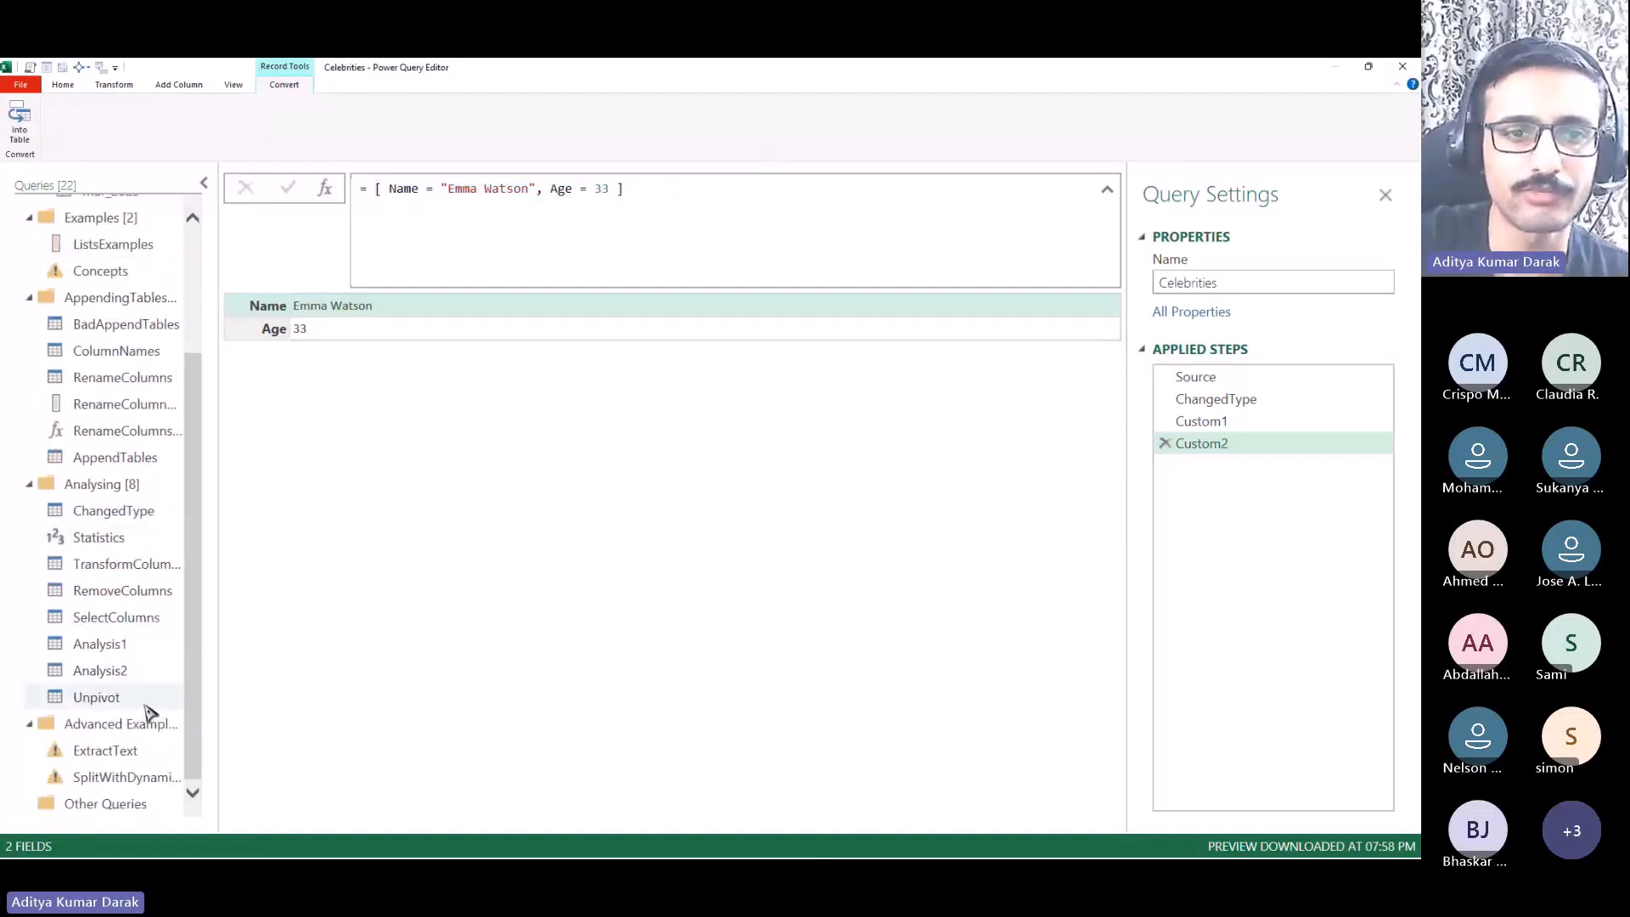
pyautogui.click(1164, 443)
pyautogui.click(1165, 421)
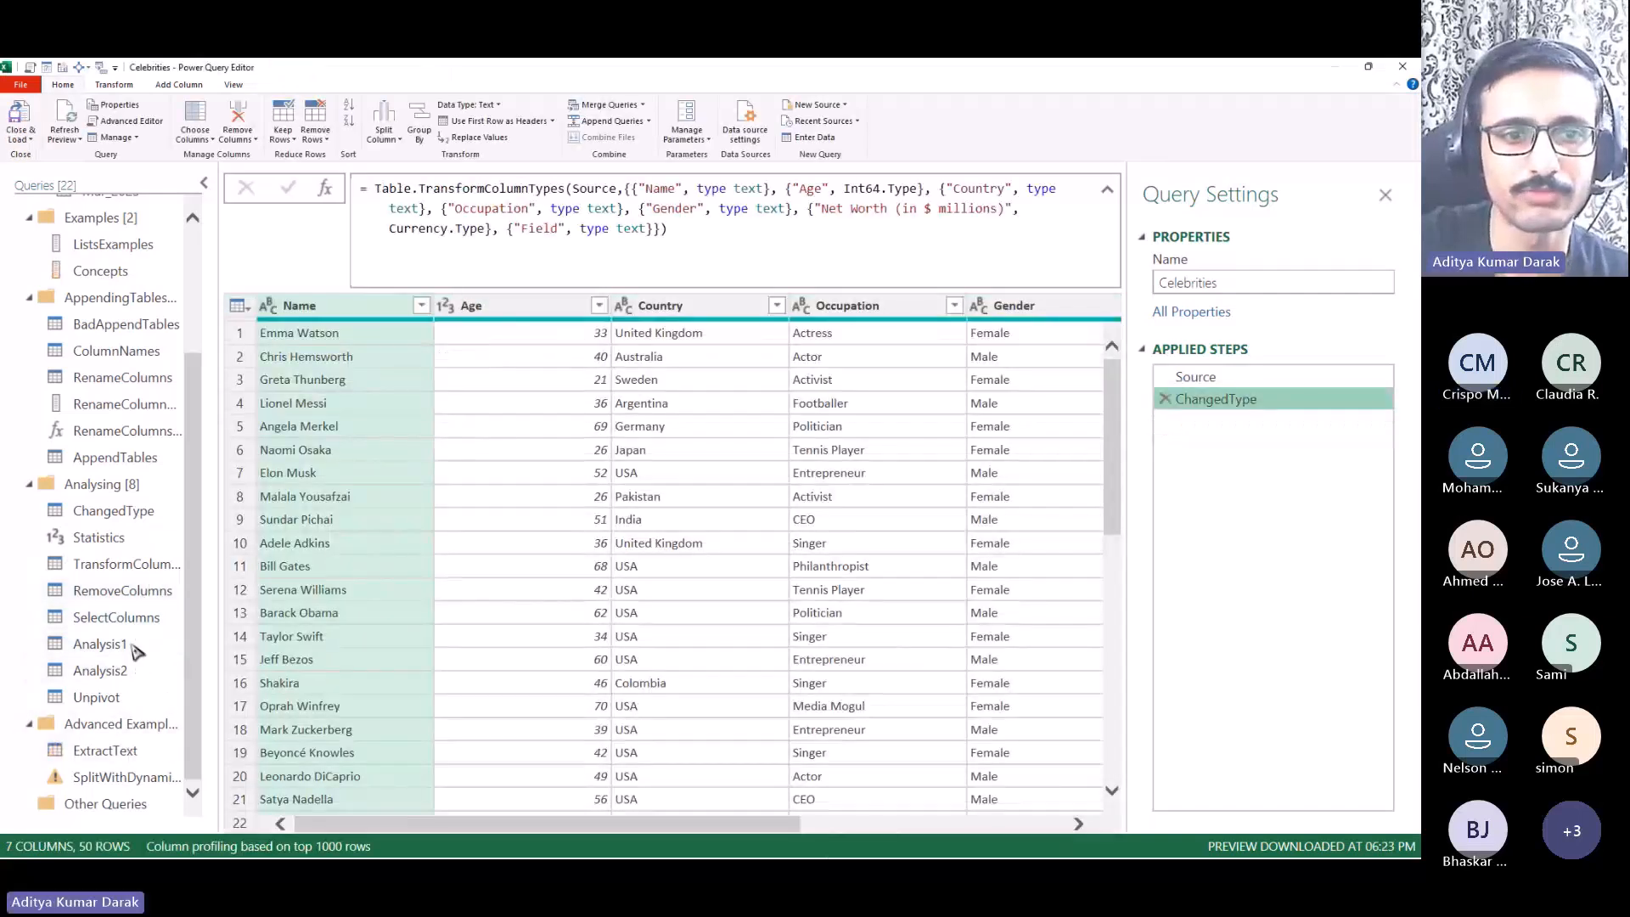
# Step: Open the TransformColumns query and examine the Table.AddColumn formula of its InsertedDayName step
pyautogui.click(125, 563)
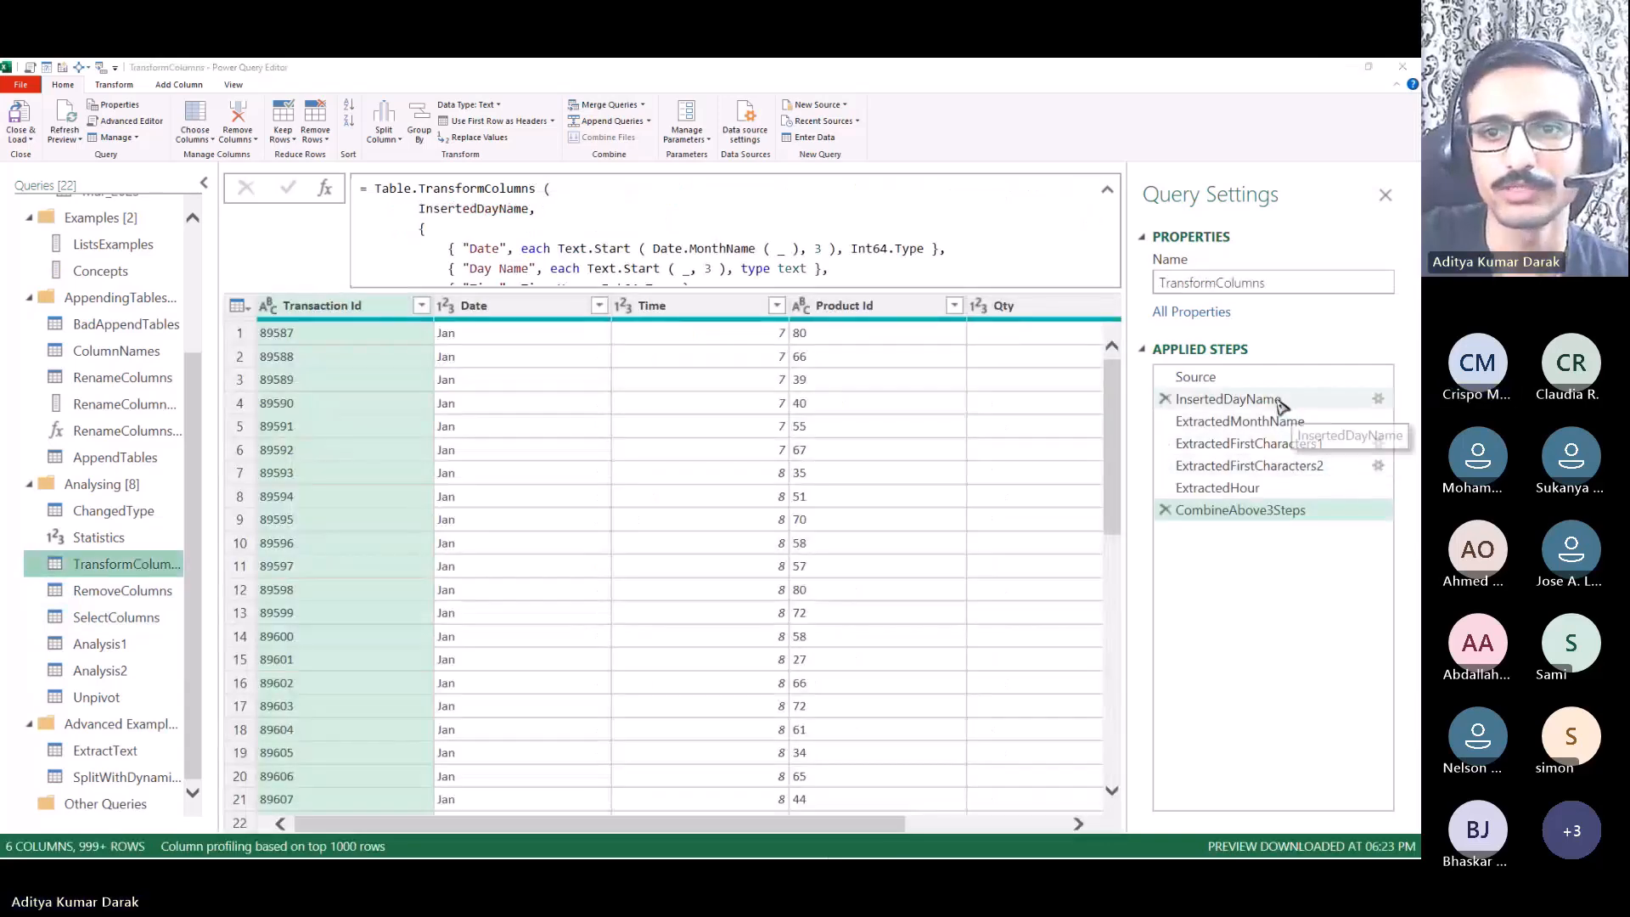
pyautogui.click(1228, 399)
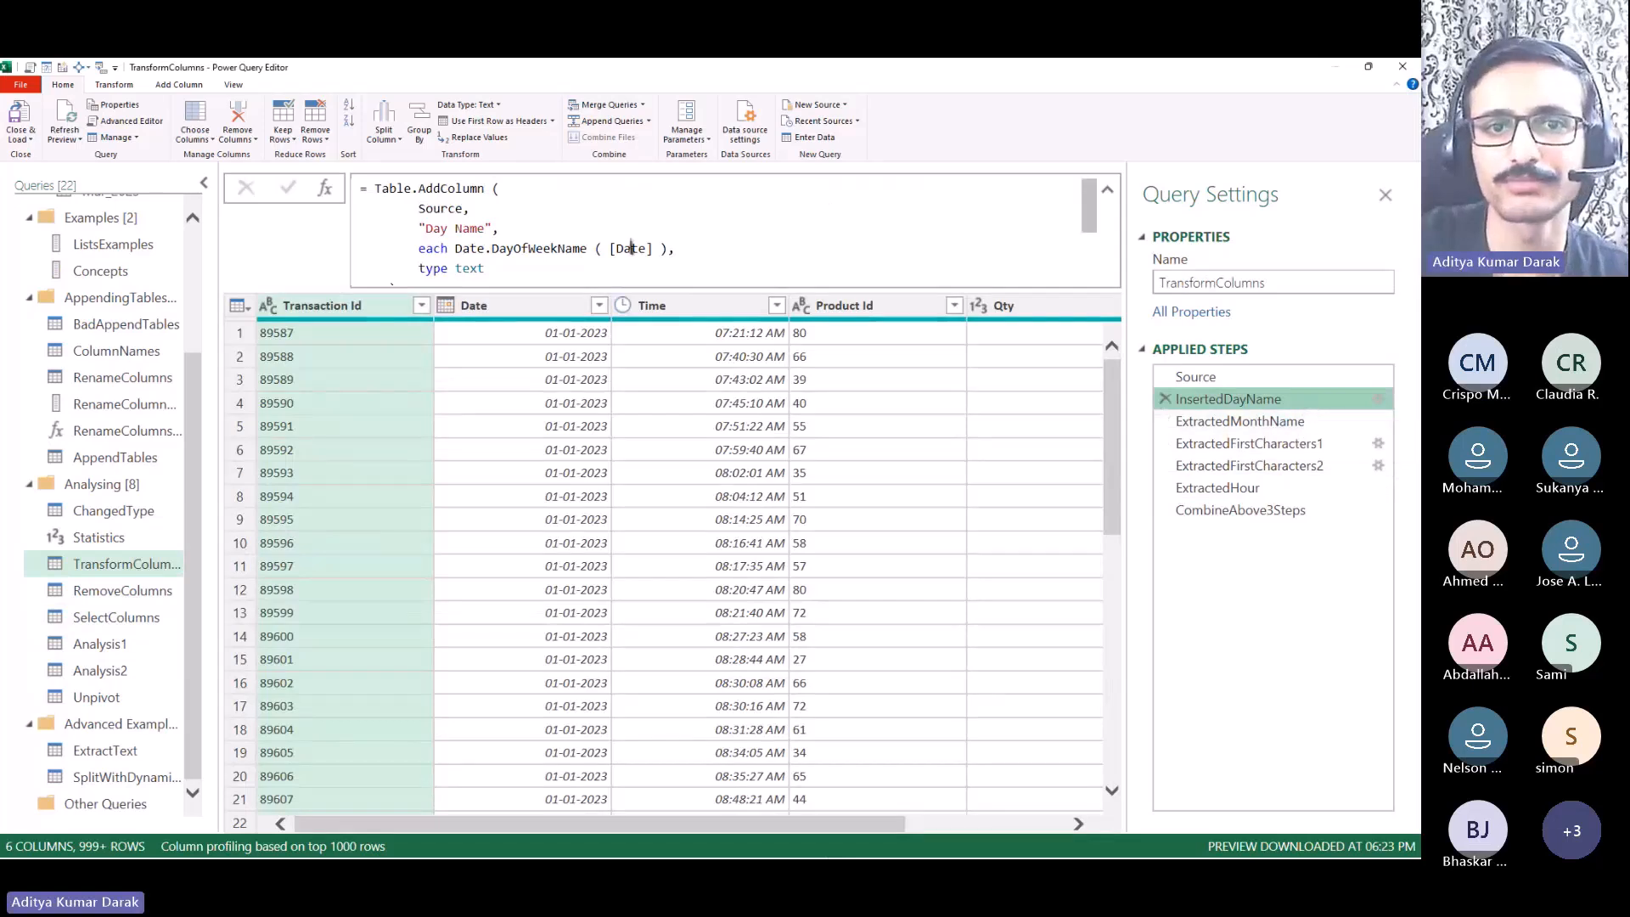
pyautogui.scroll(-2, 632, 248)
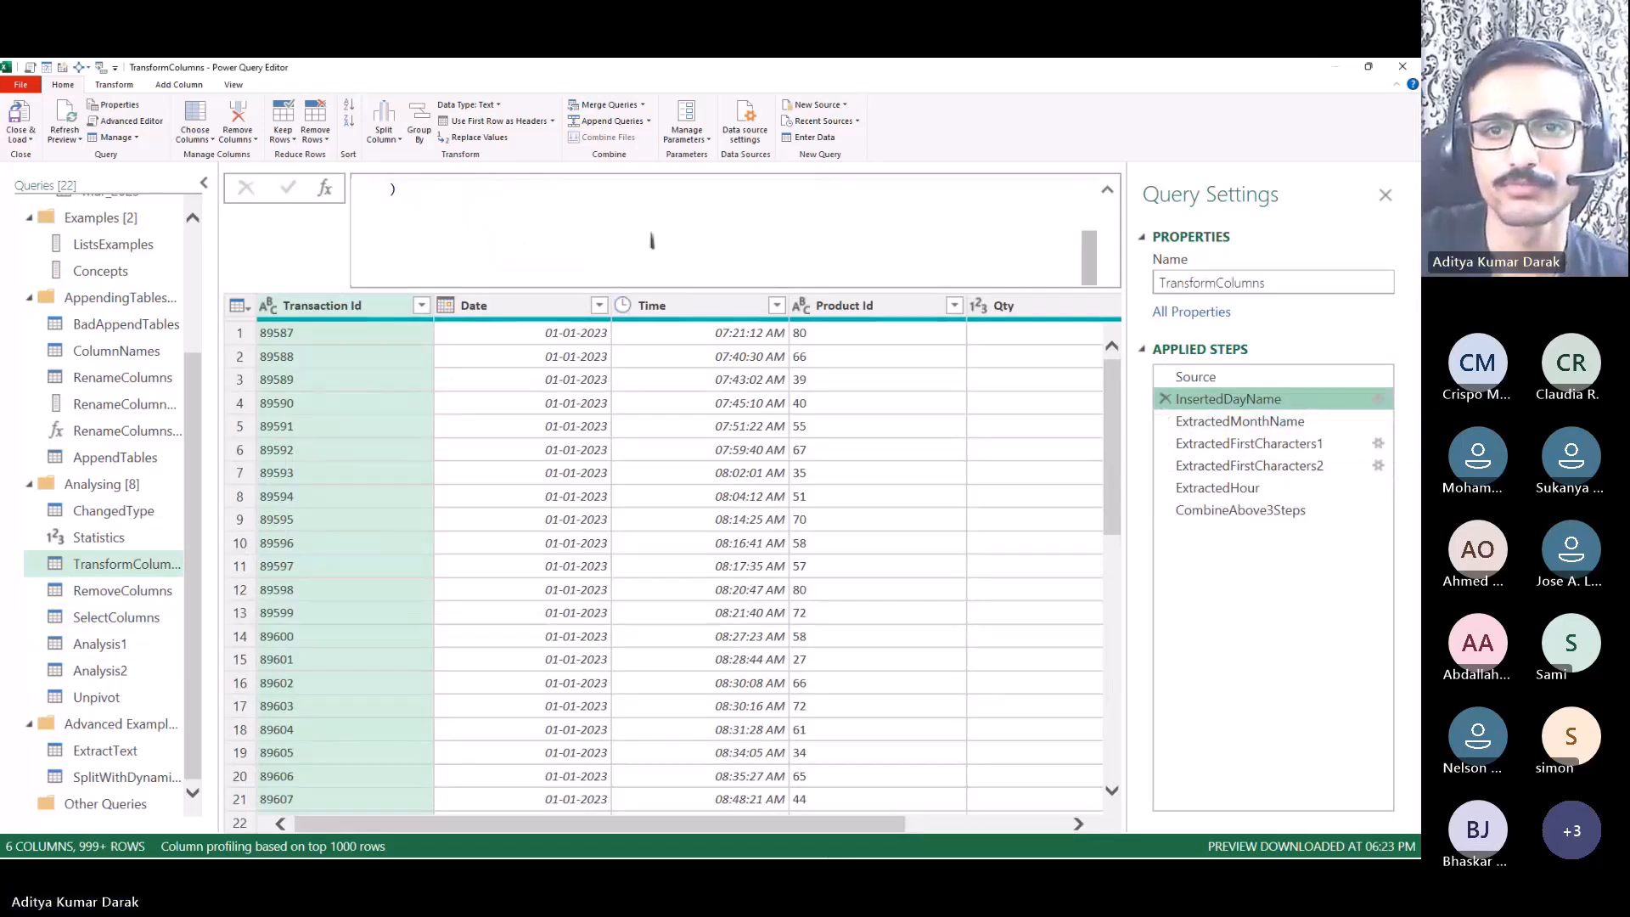
pyautogui.scroll(2, 652, 243)
# Step: Show the TransformColumns query's full code with enlarged text, and highlight the expression each Date.DayOfWeekName ( [Date] )
pyautogui.hotkey('alt', '1')
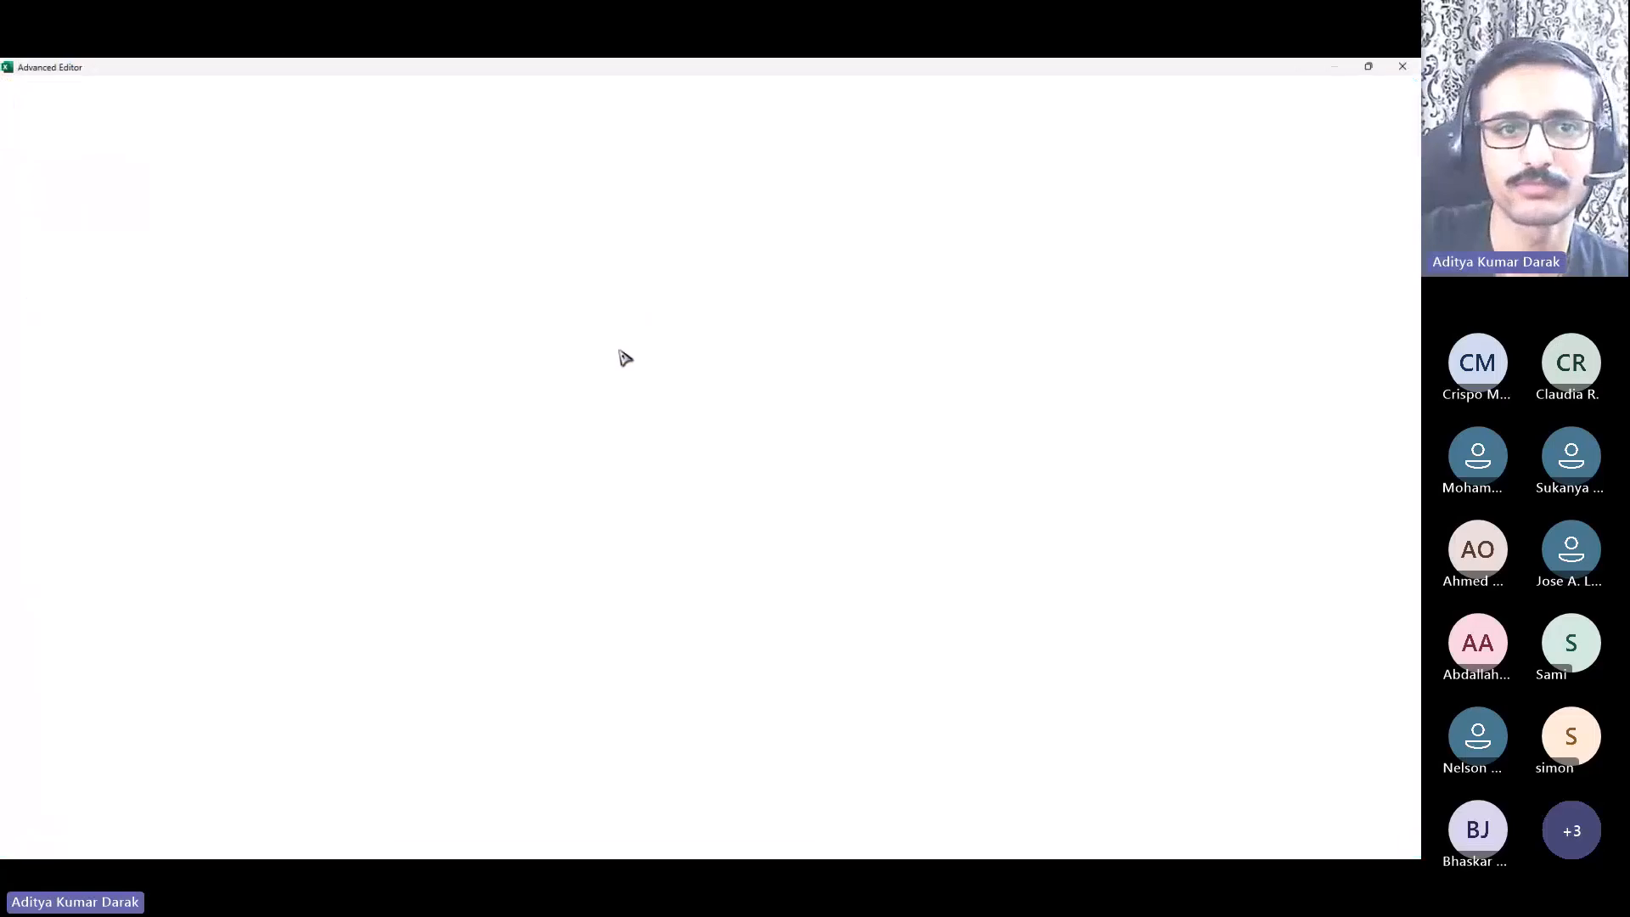
pyautogui.hotkey('ctrl', 'shift', '+')
pyautogui.hotkey('ctrl', 'shift', '+')
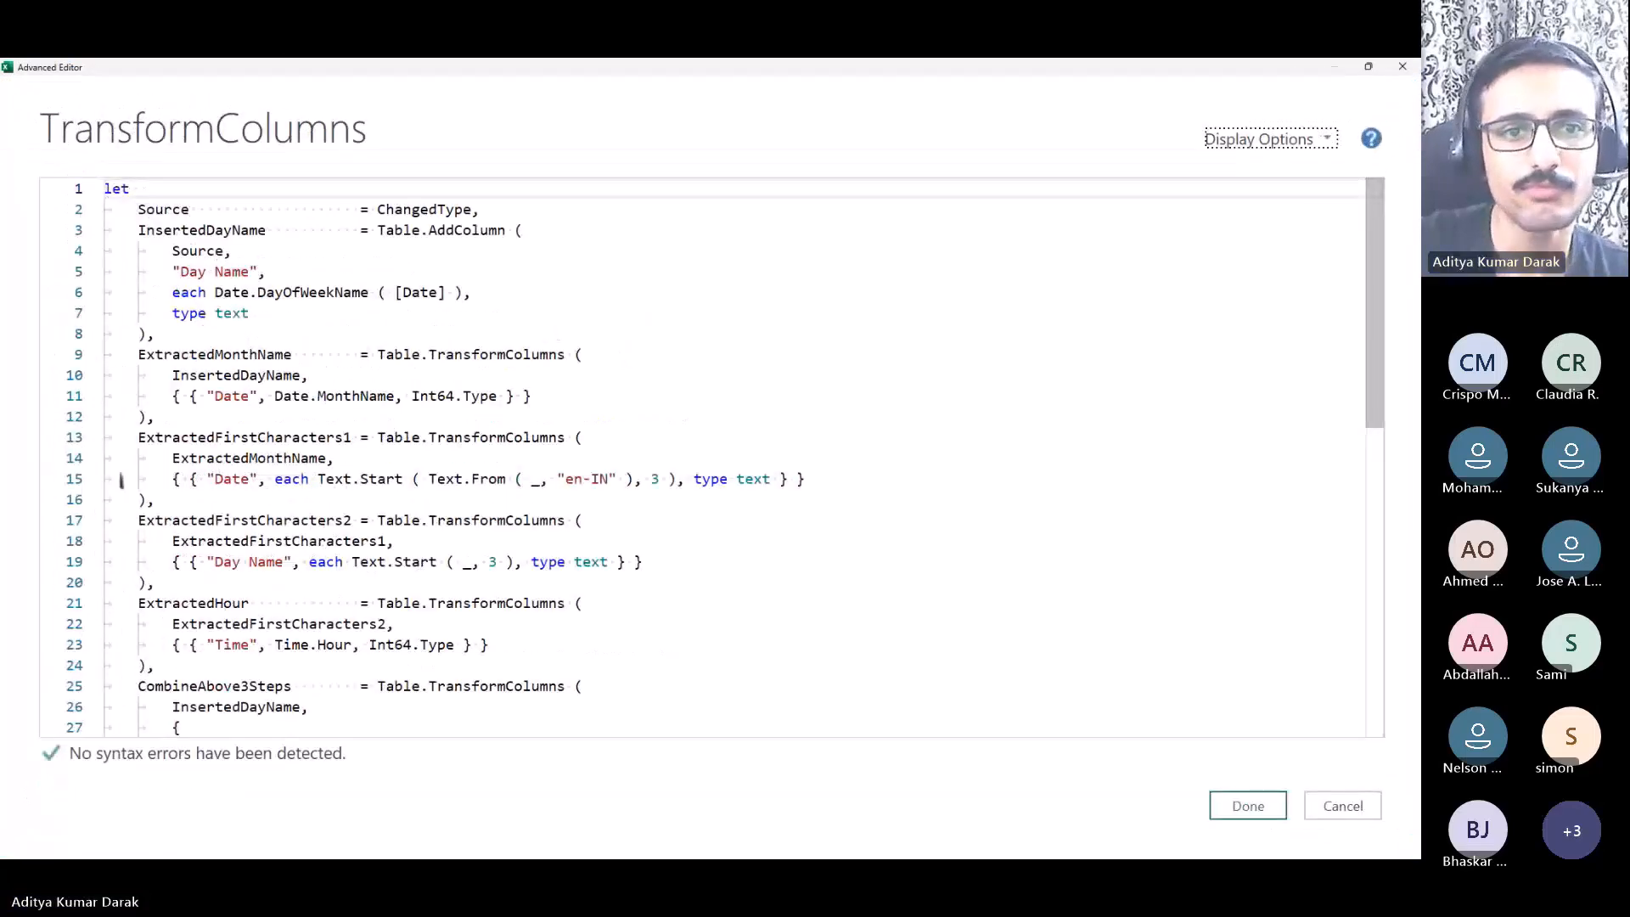
pyautogui.moveTo(172, 292); pyautogui.dragTo(457, 294)
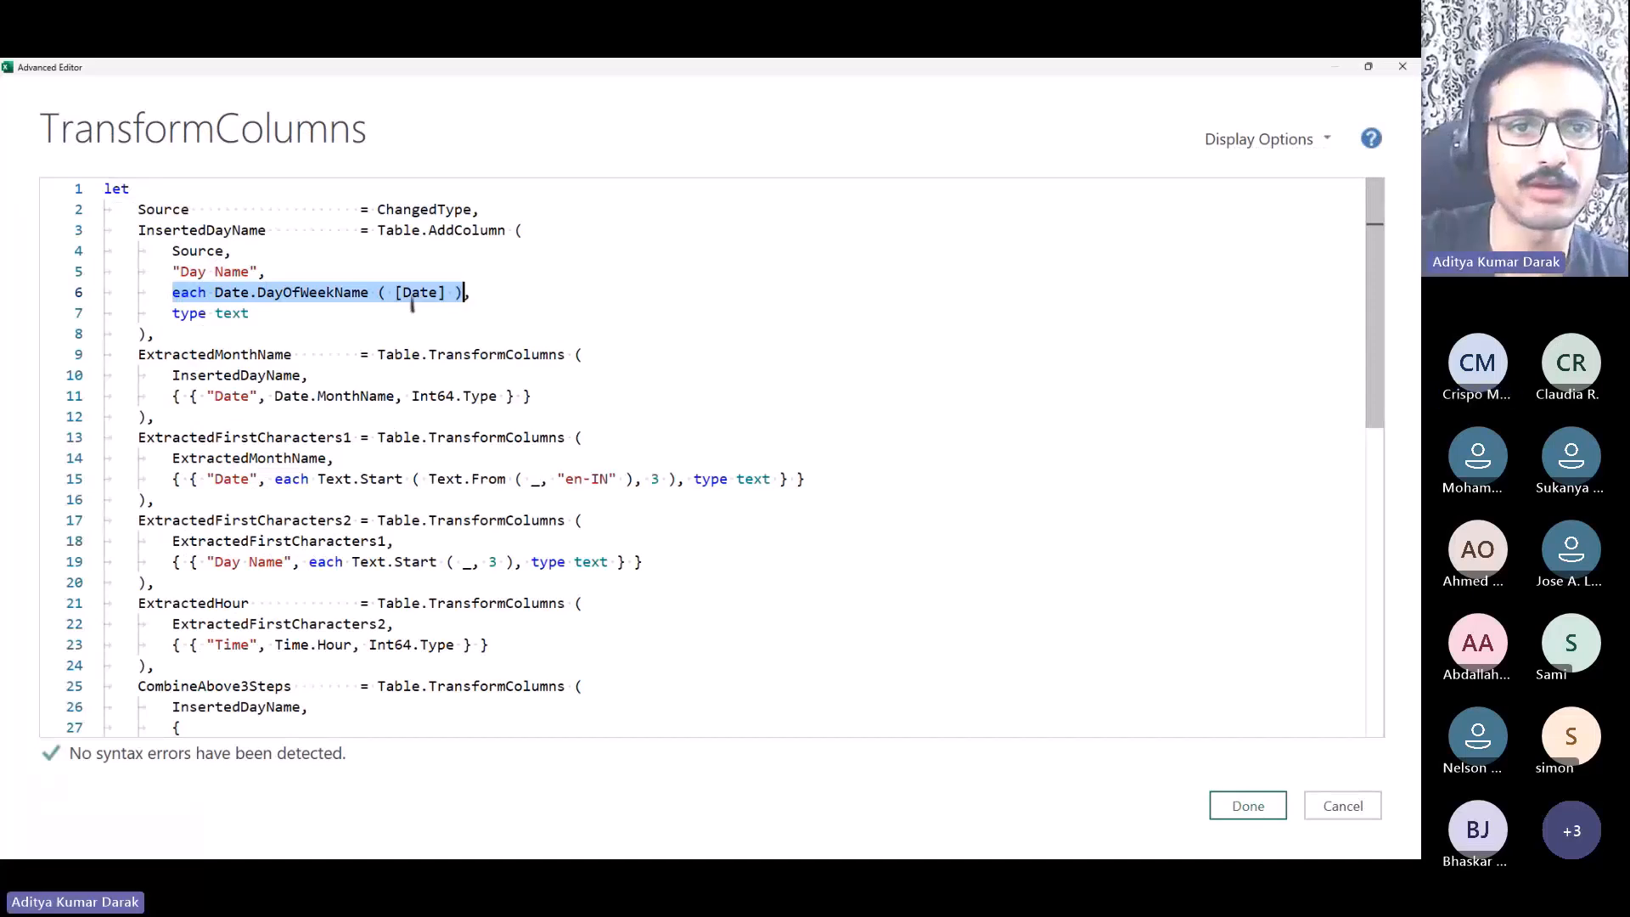
pyautogui.click(276, 293)
pyautogui.moveTo(393, 297); pyautogui.dragTo(208, 298)
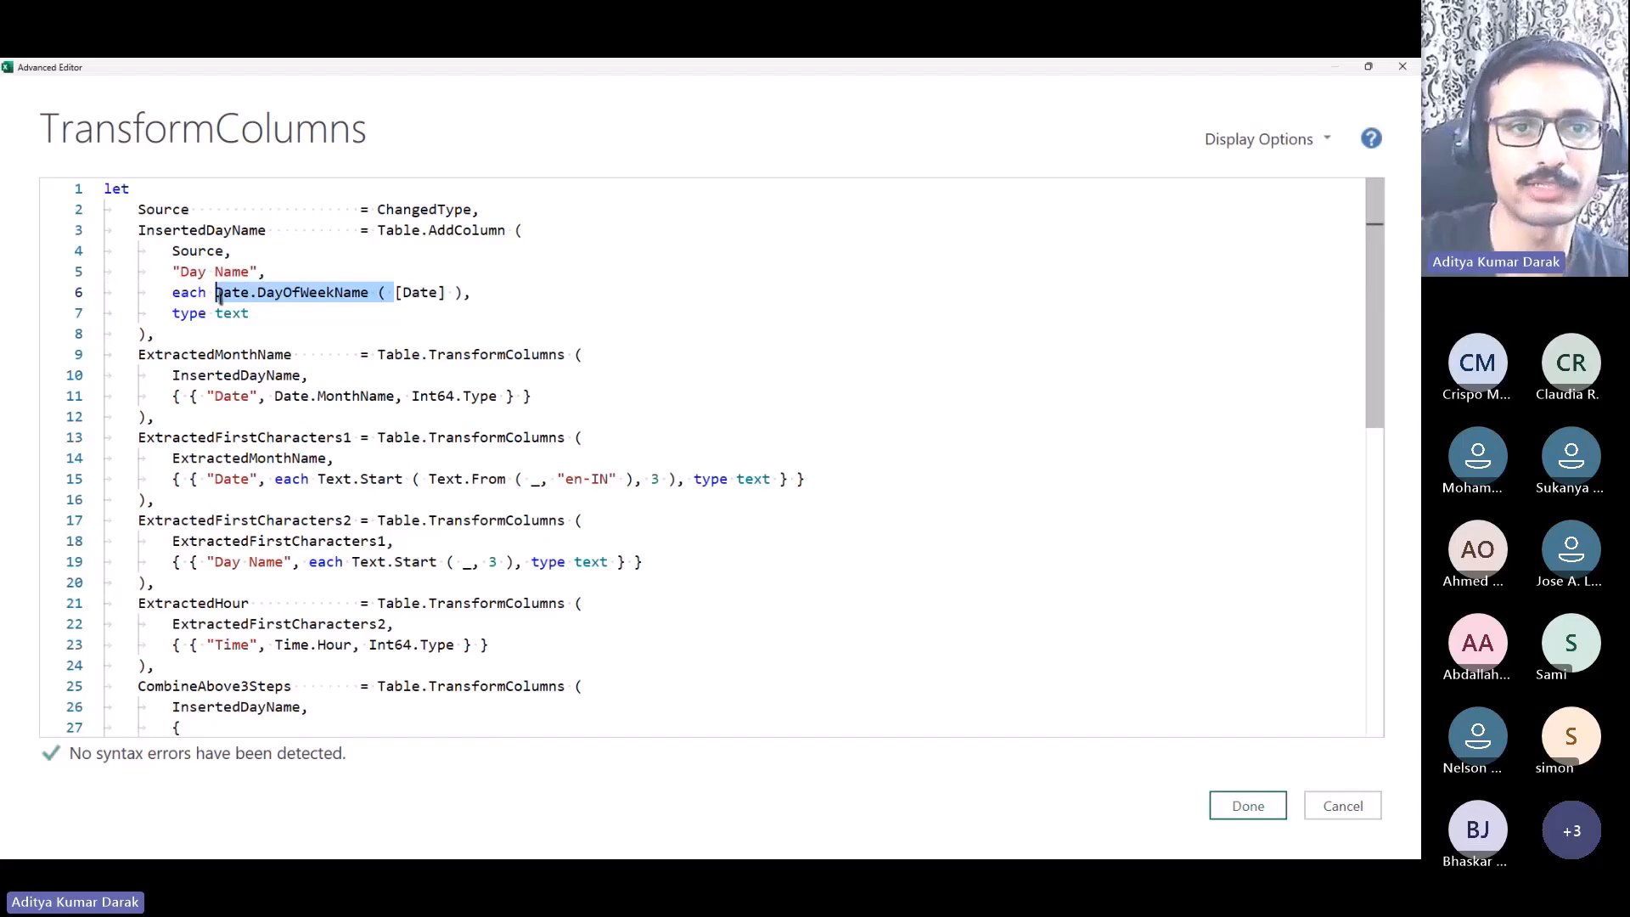
pyautogui.press('Delete')
pyautogui.press('Right')
pyautogui.press('Right')
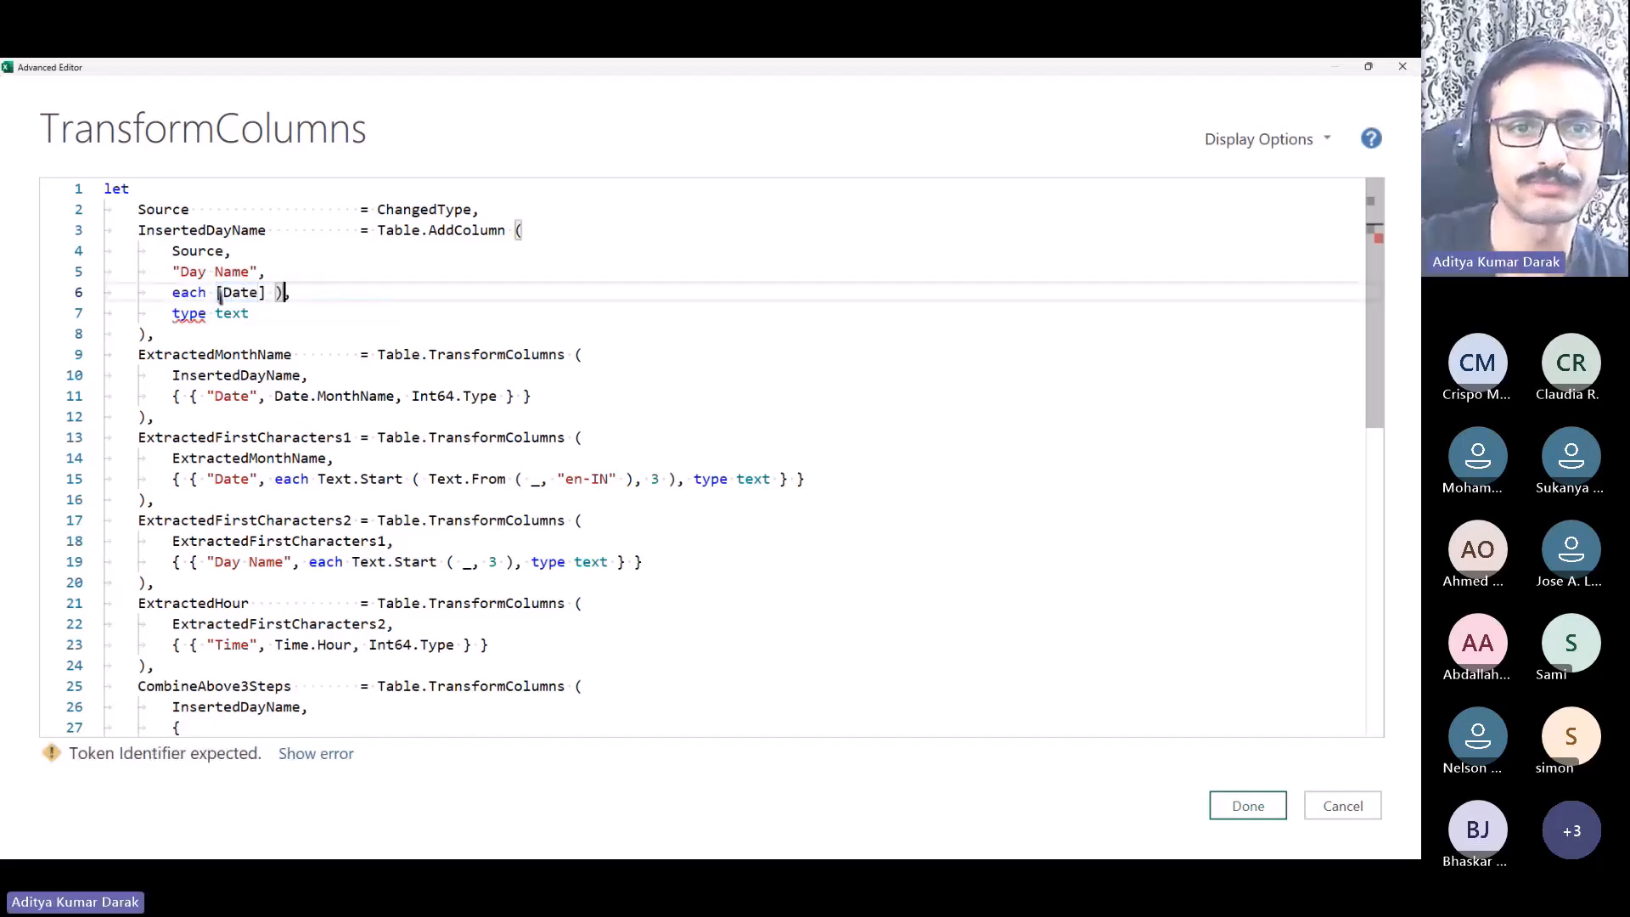
pyautogui.hotkey('ctrl', 'BackSpace')
pyautogui.hotkey('ctrl', 'BackSpace')
pyautogui.hotkey('ctrl', 'BackSpace')
pyautogui.hotkey('ctrl', 'BackSpace')
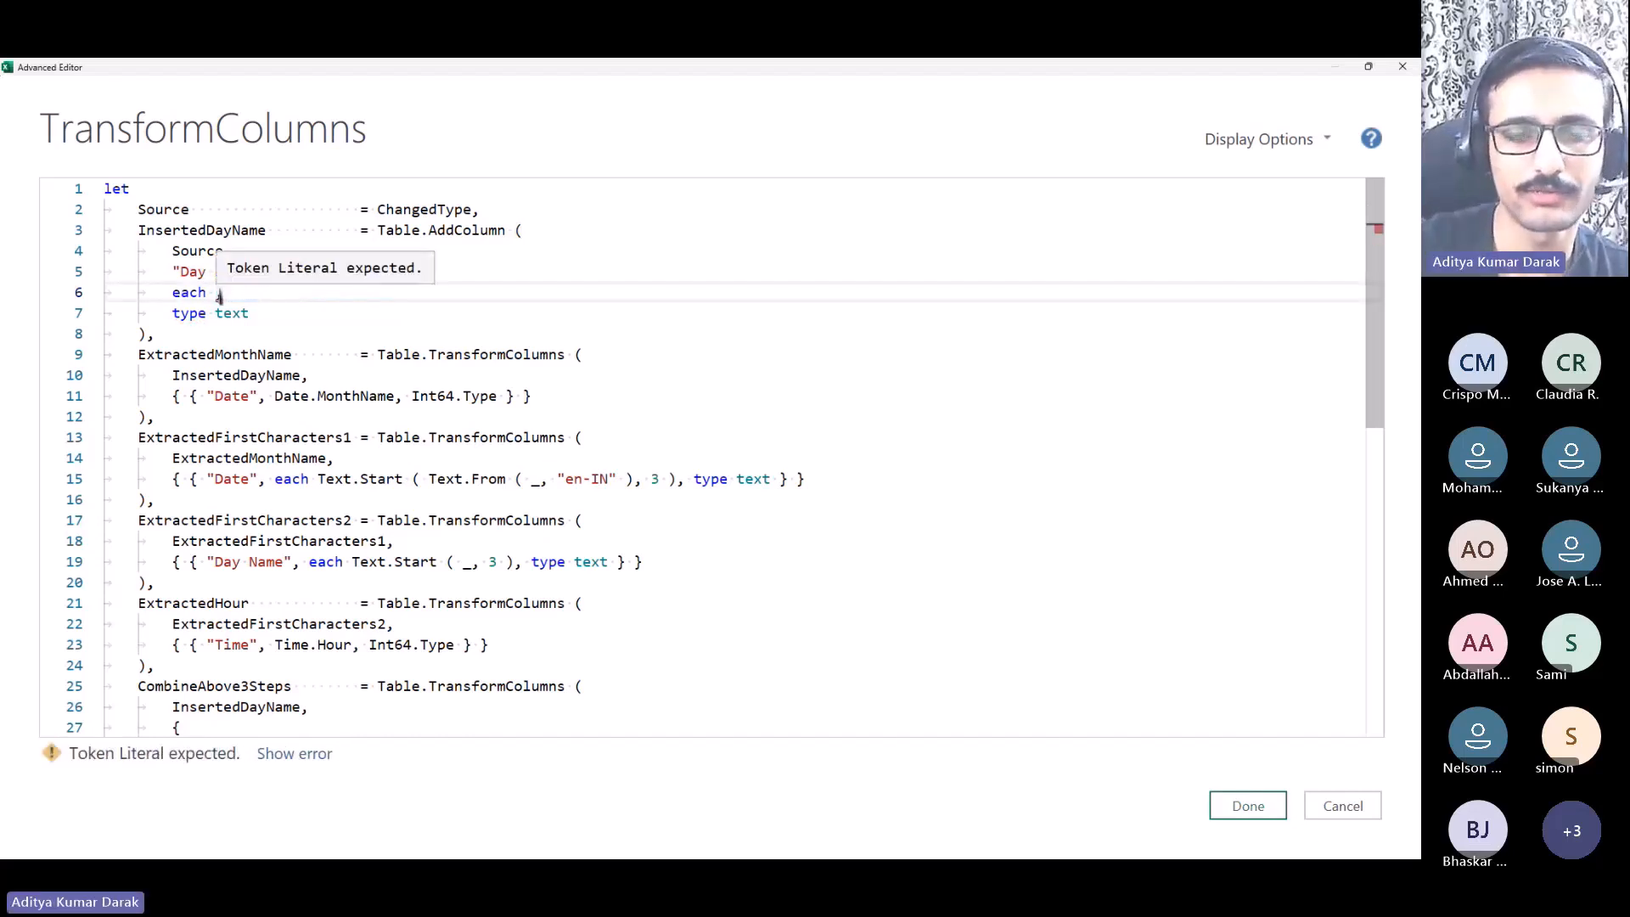
pyautogui.hotkey('ctrl', 'z')
pyautogui.hotkey('ctrl', 'z')
pyautogui.hotkey('ctrl', 'z')
pyautogui.hotkey('ctrl', 'z')
pyautogui.hotkey('ctrl', 'z')
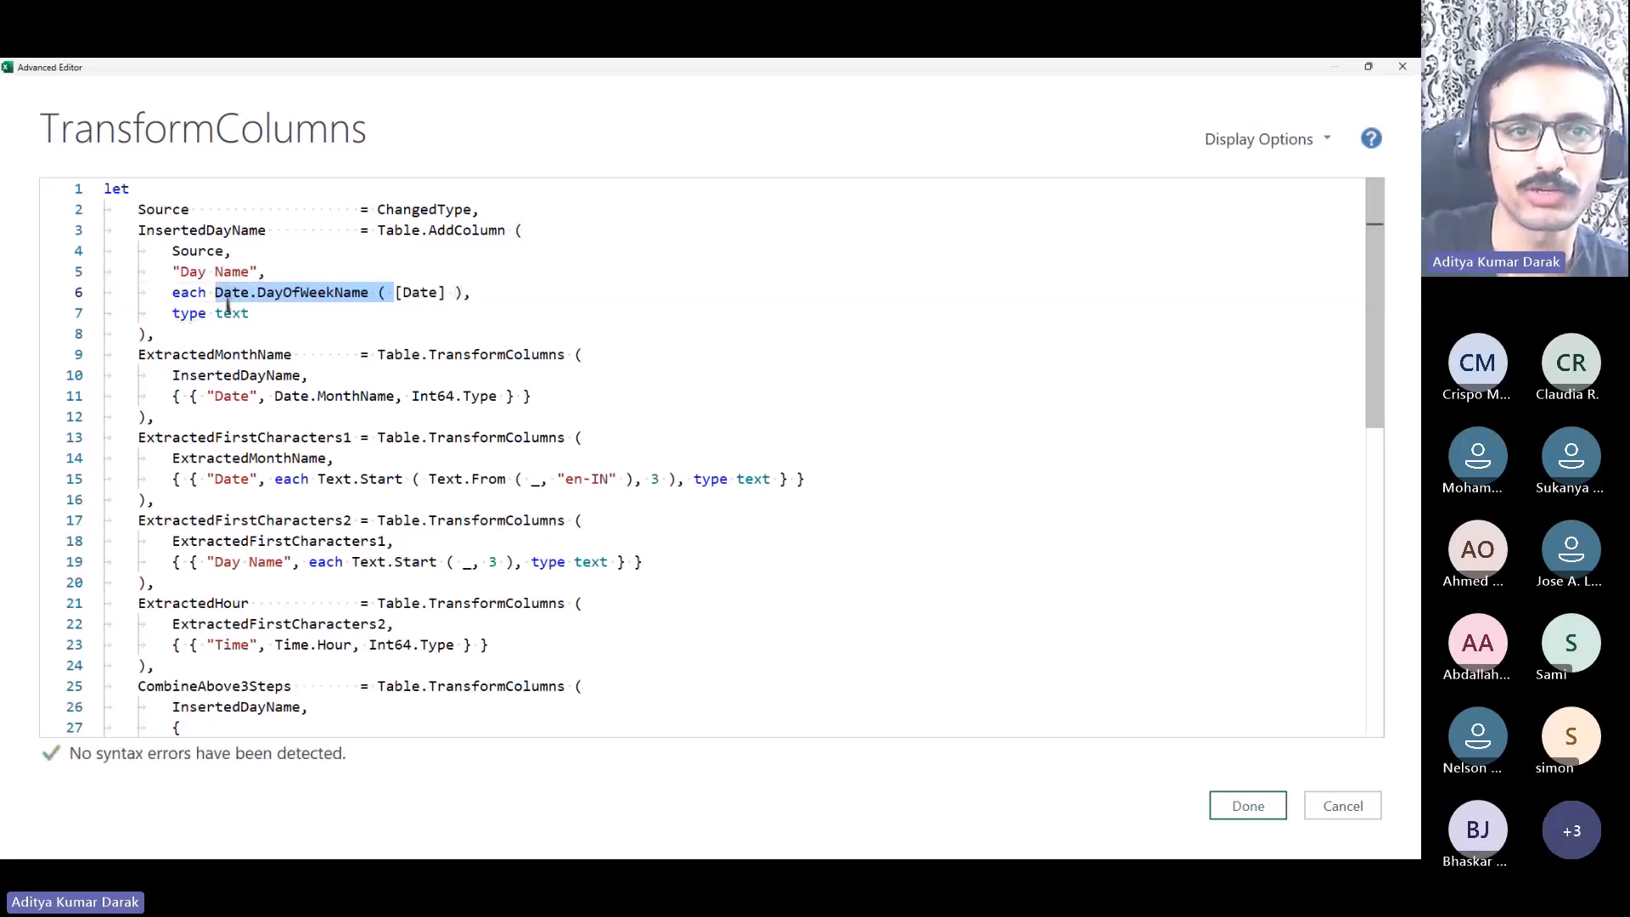
# Step: Replace the Date.DayOfWeekName ( [Date] ) expression after each with an underscore, save the code and reload the InsertedDayName step
pyautogui.moveTo(217, 292); pyautogui.dragTo(465, 292)
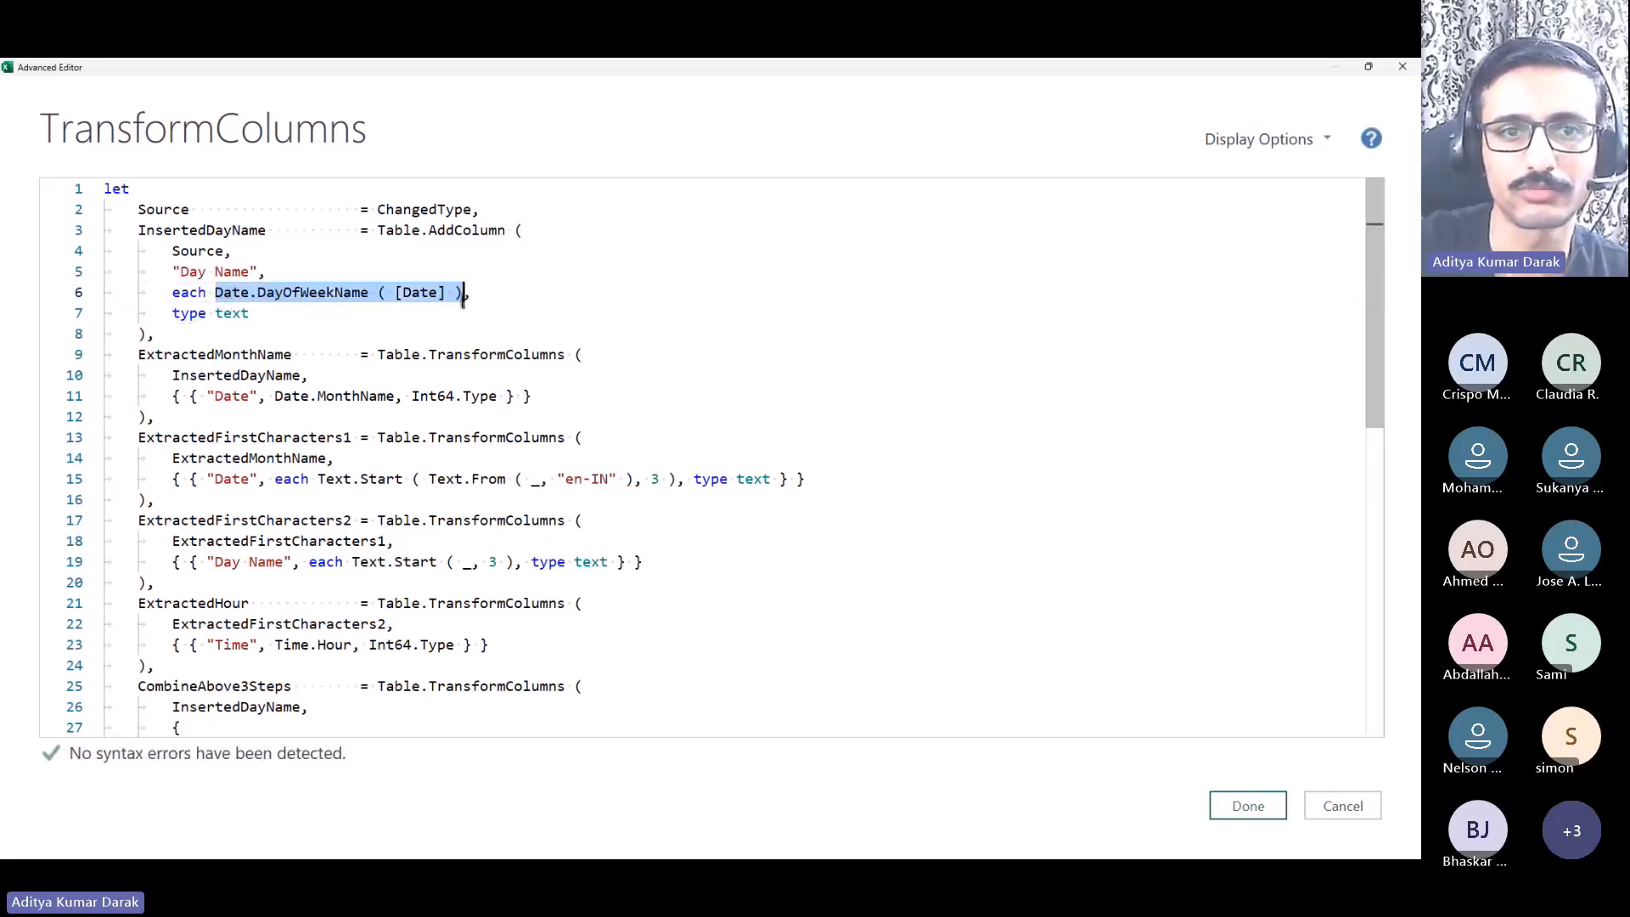
pyautogui.write('_,')
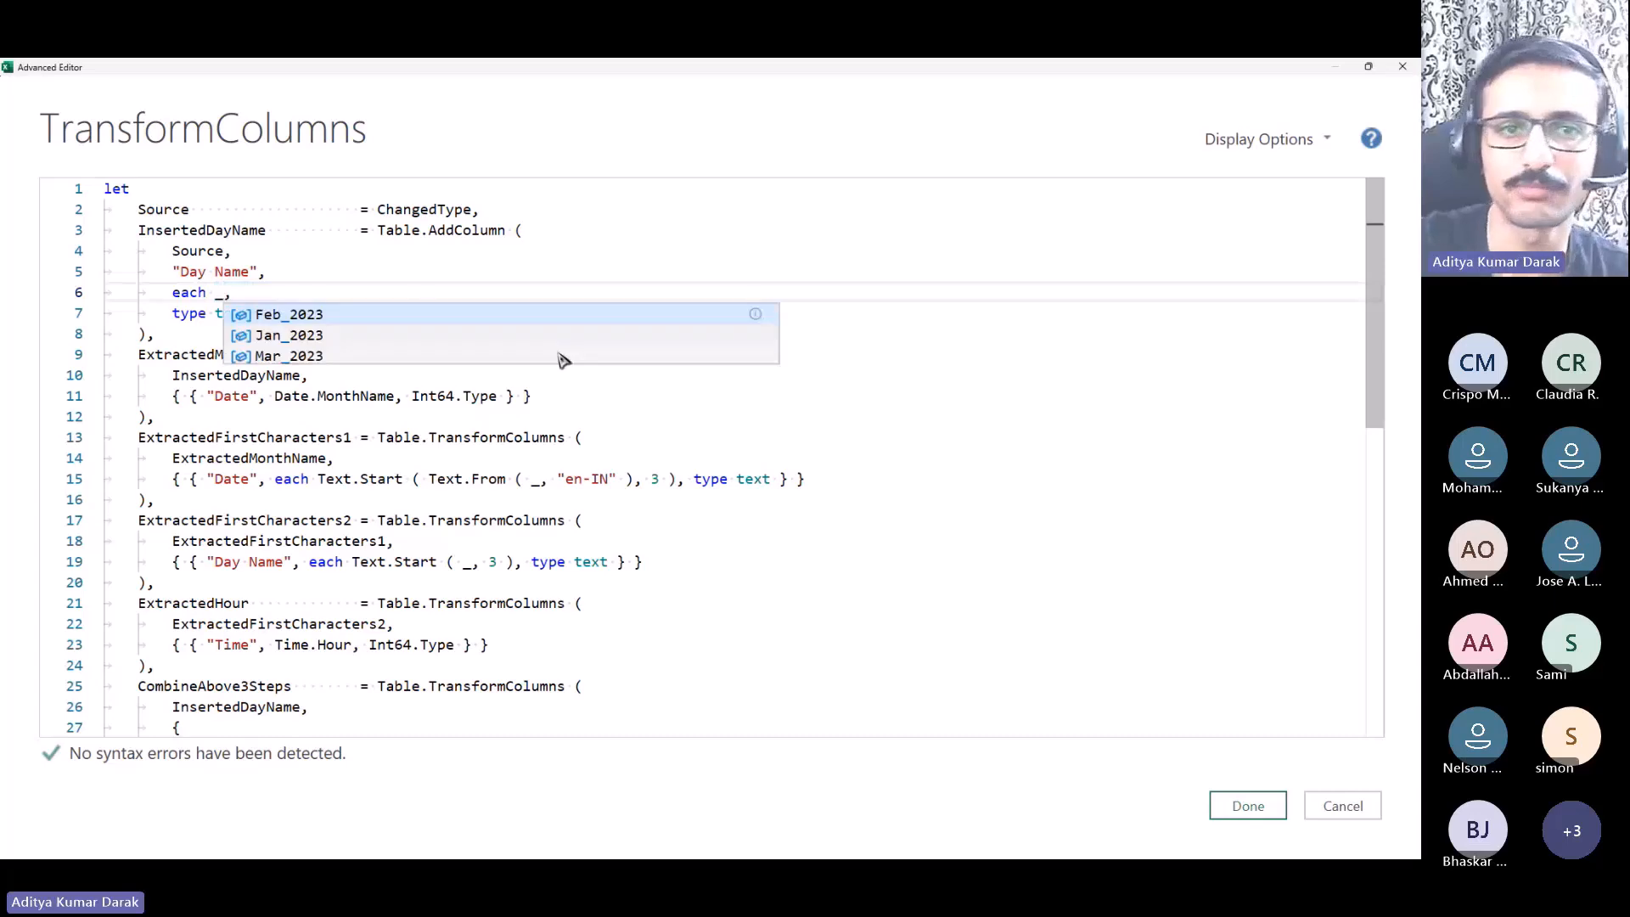
pyautogui.click(1265, 811)
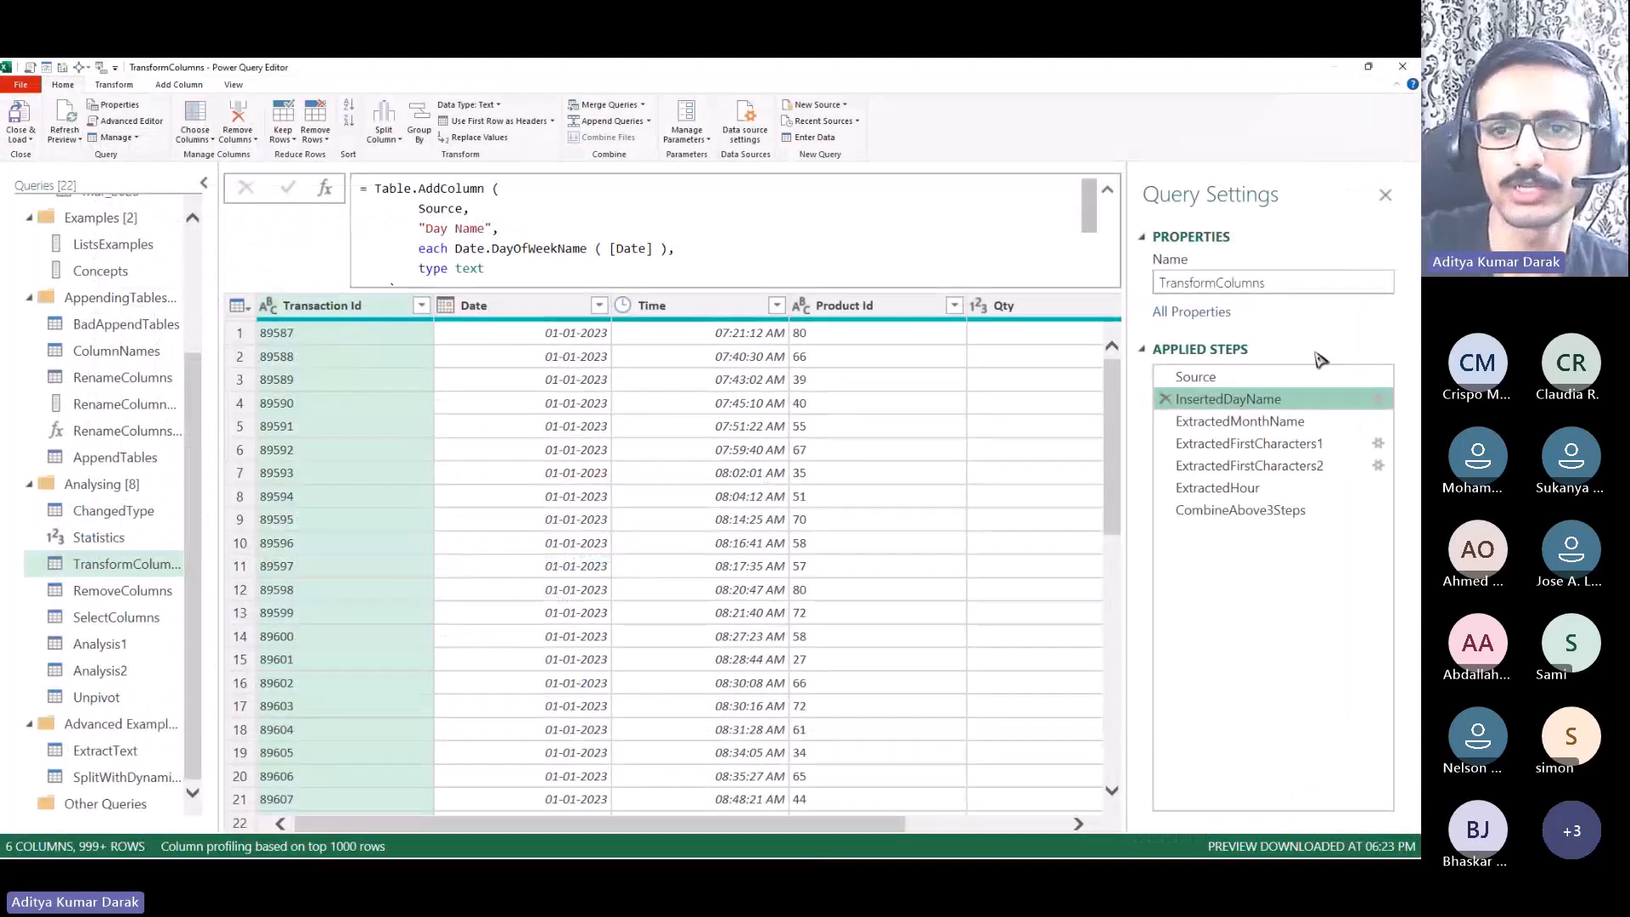
pyautogui.click(1297, 400)
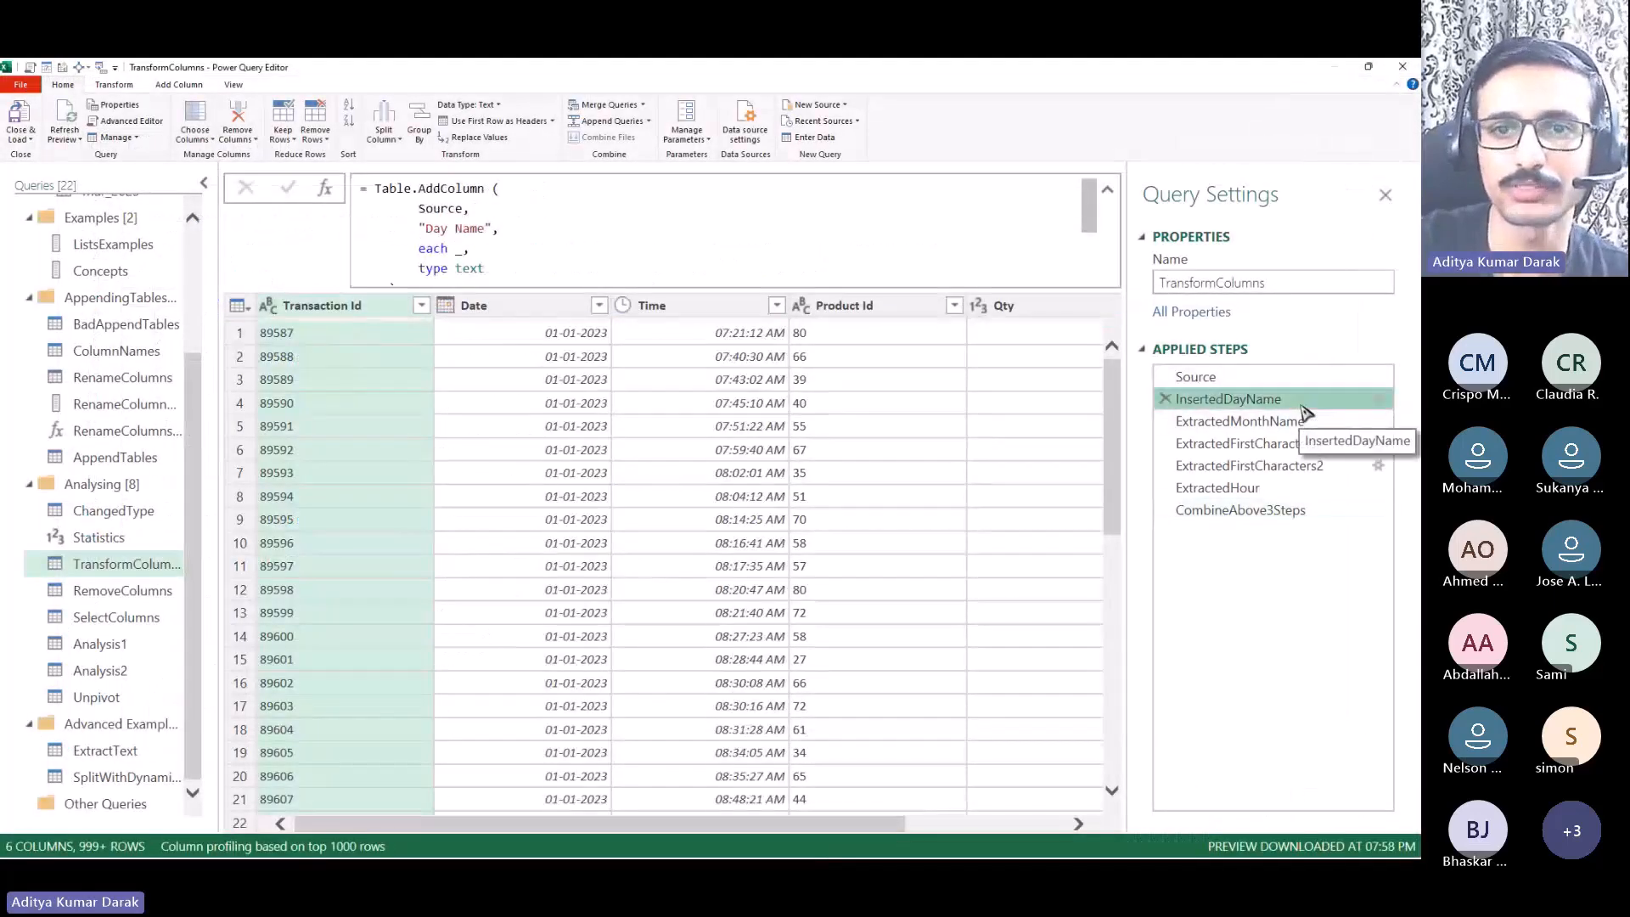
# Step: Preview the first row's record in the Day Name column and relate it to the each _ expression of the InsertedDayName step
pyautogui.moveTo(832, 834); pyautogui.dragTo(977, 834)
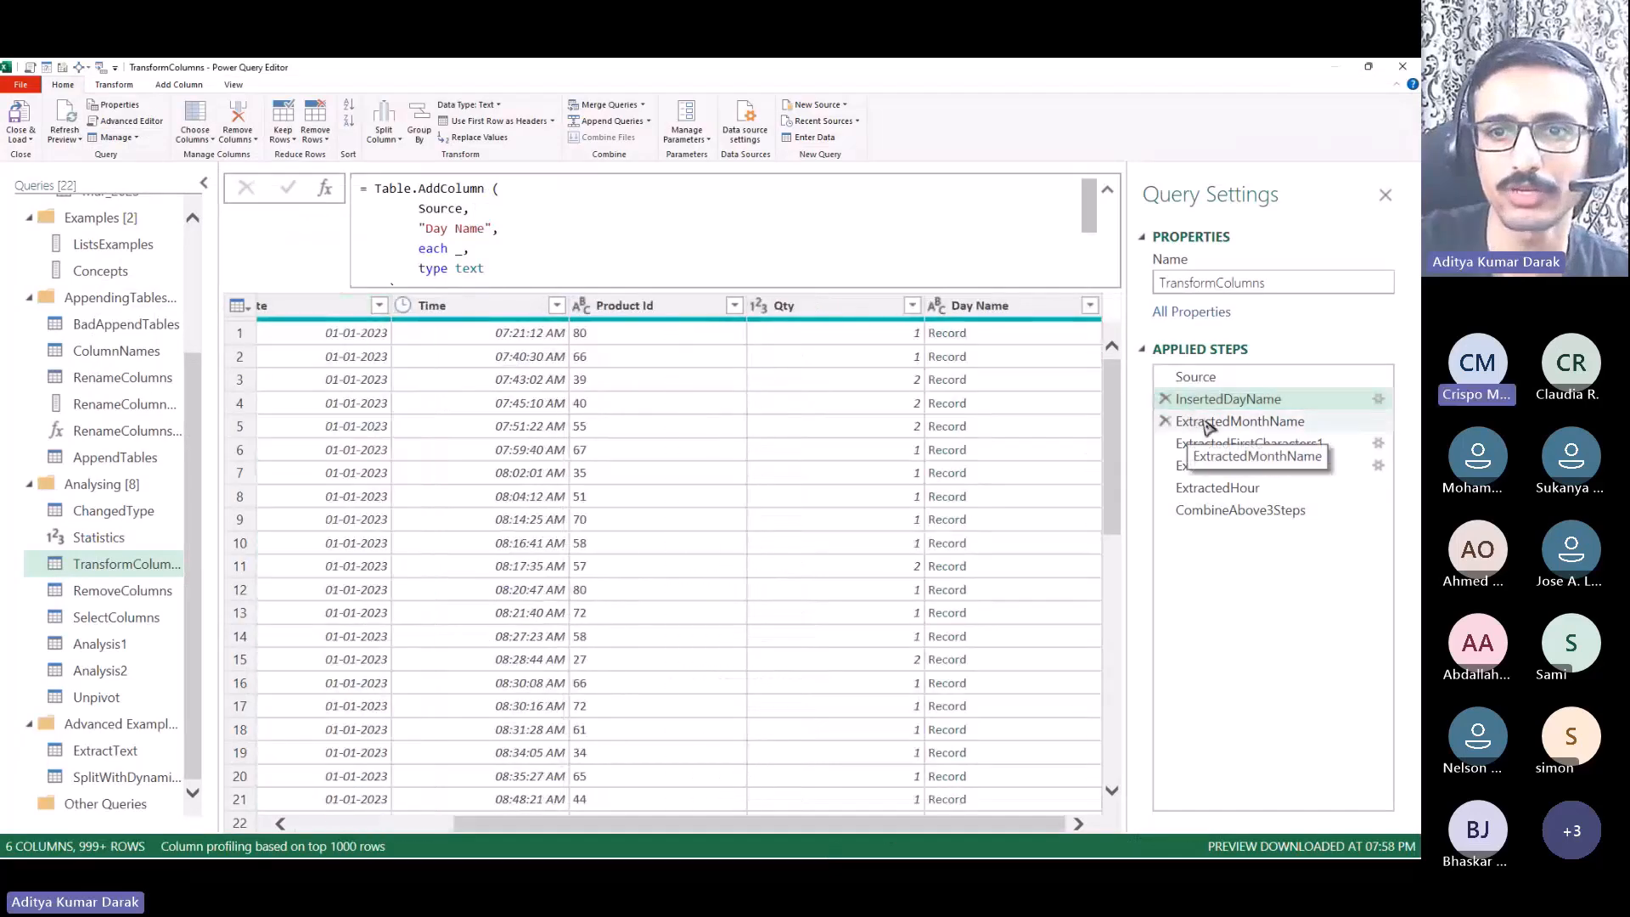
pyautogui.click(1235, 421)
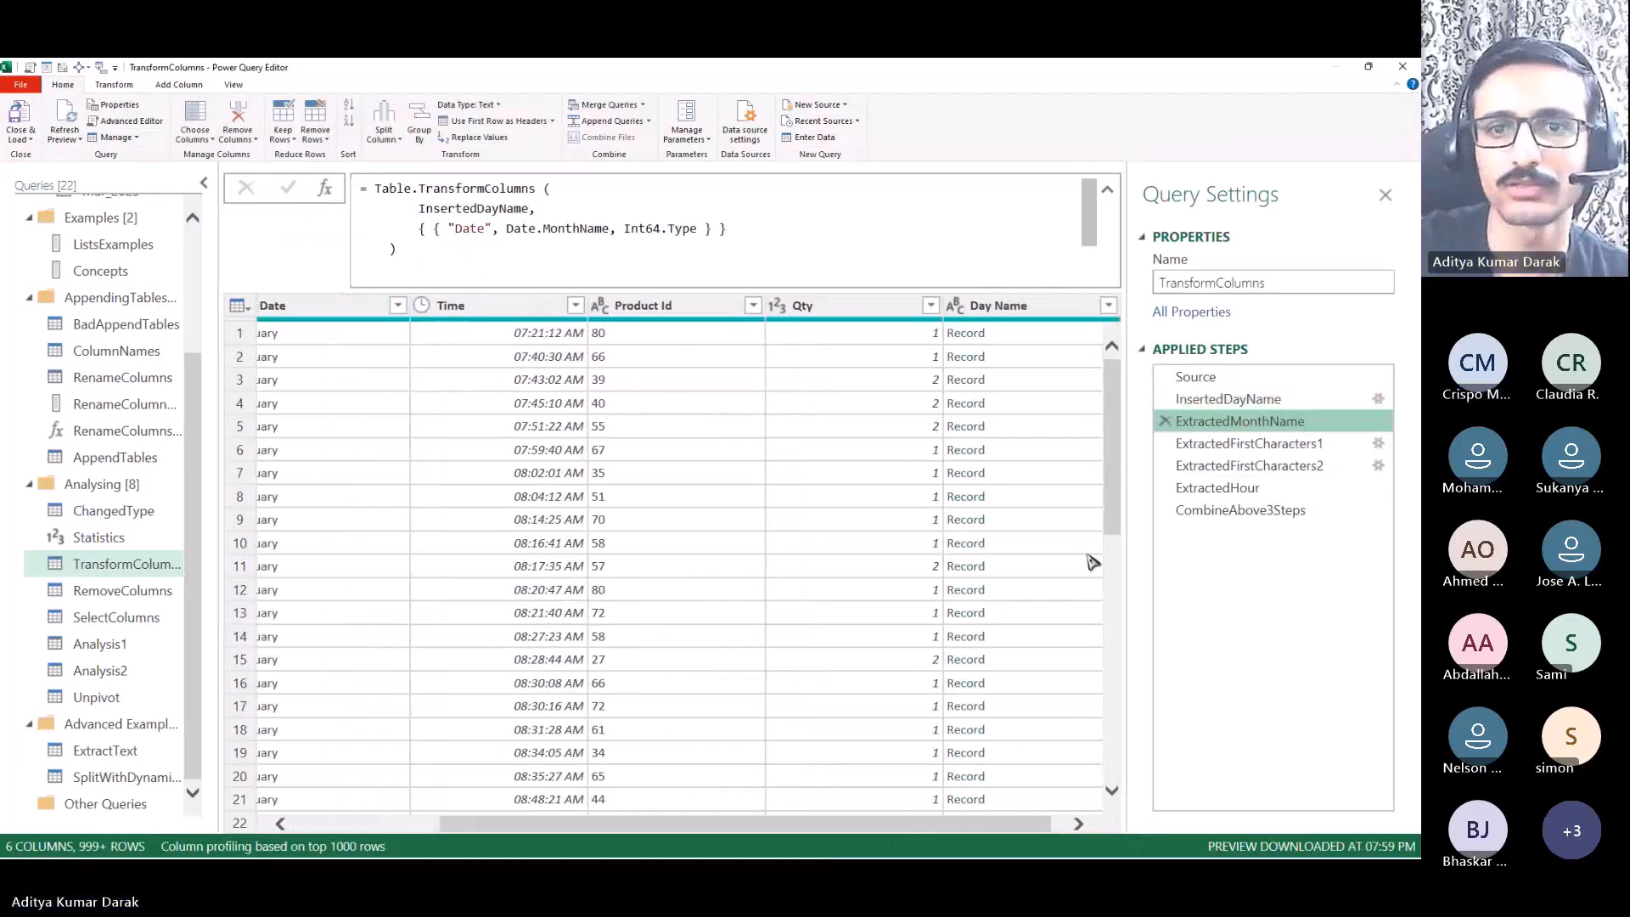
pyautogui.click(1057, 333)
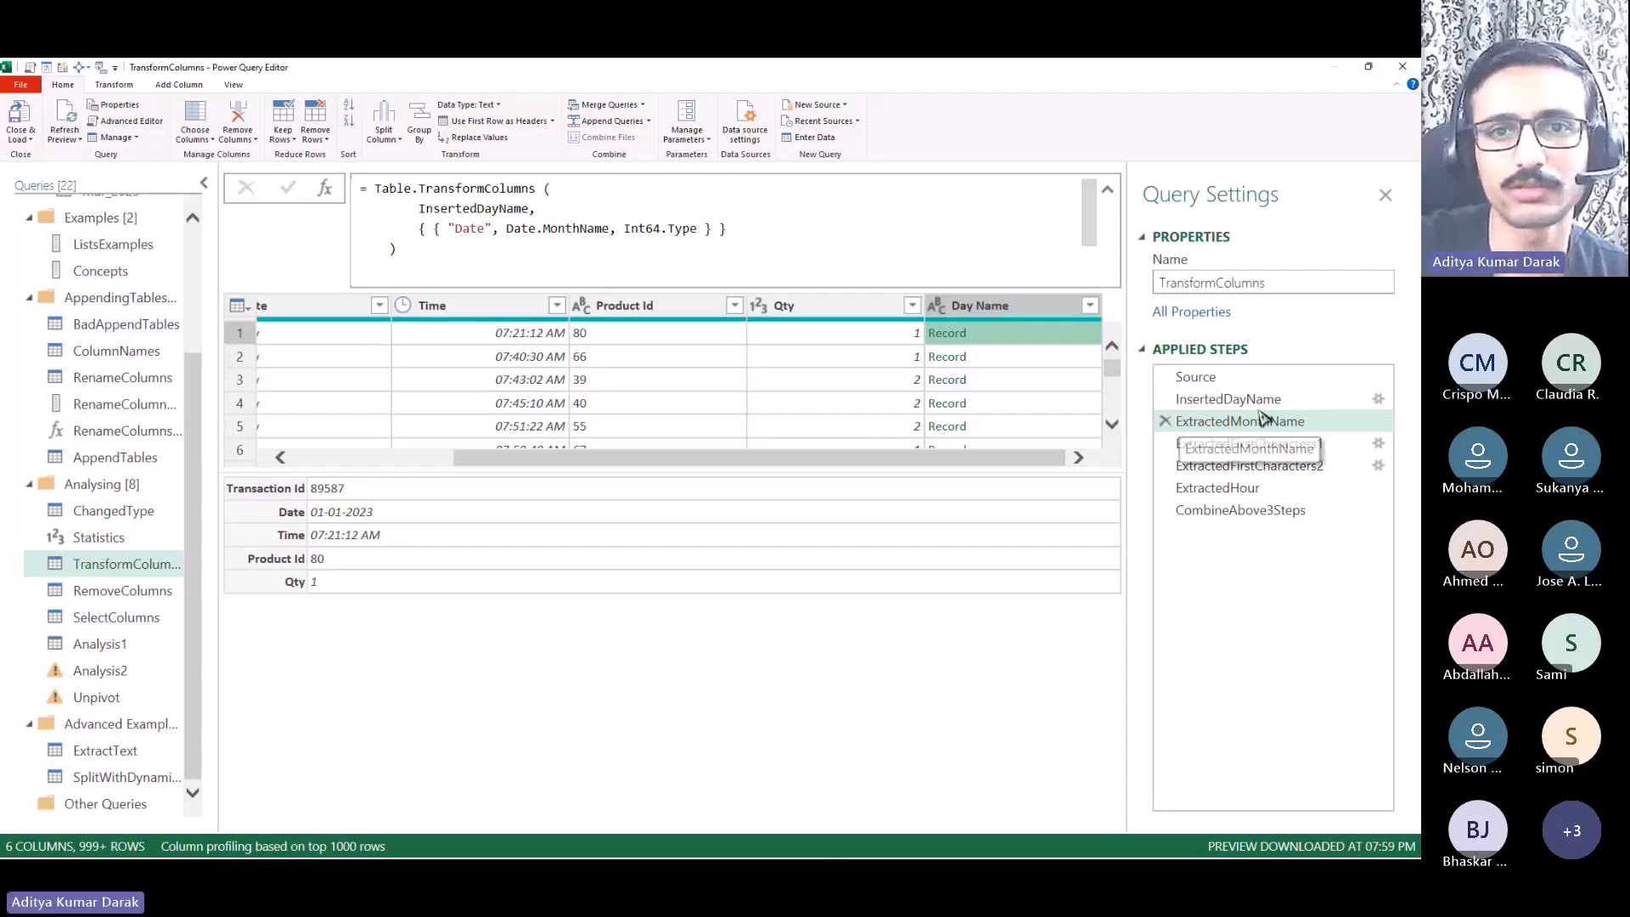
pyautogui.click(1231, 399)
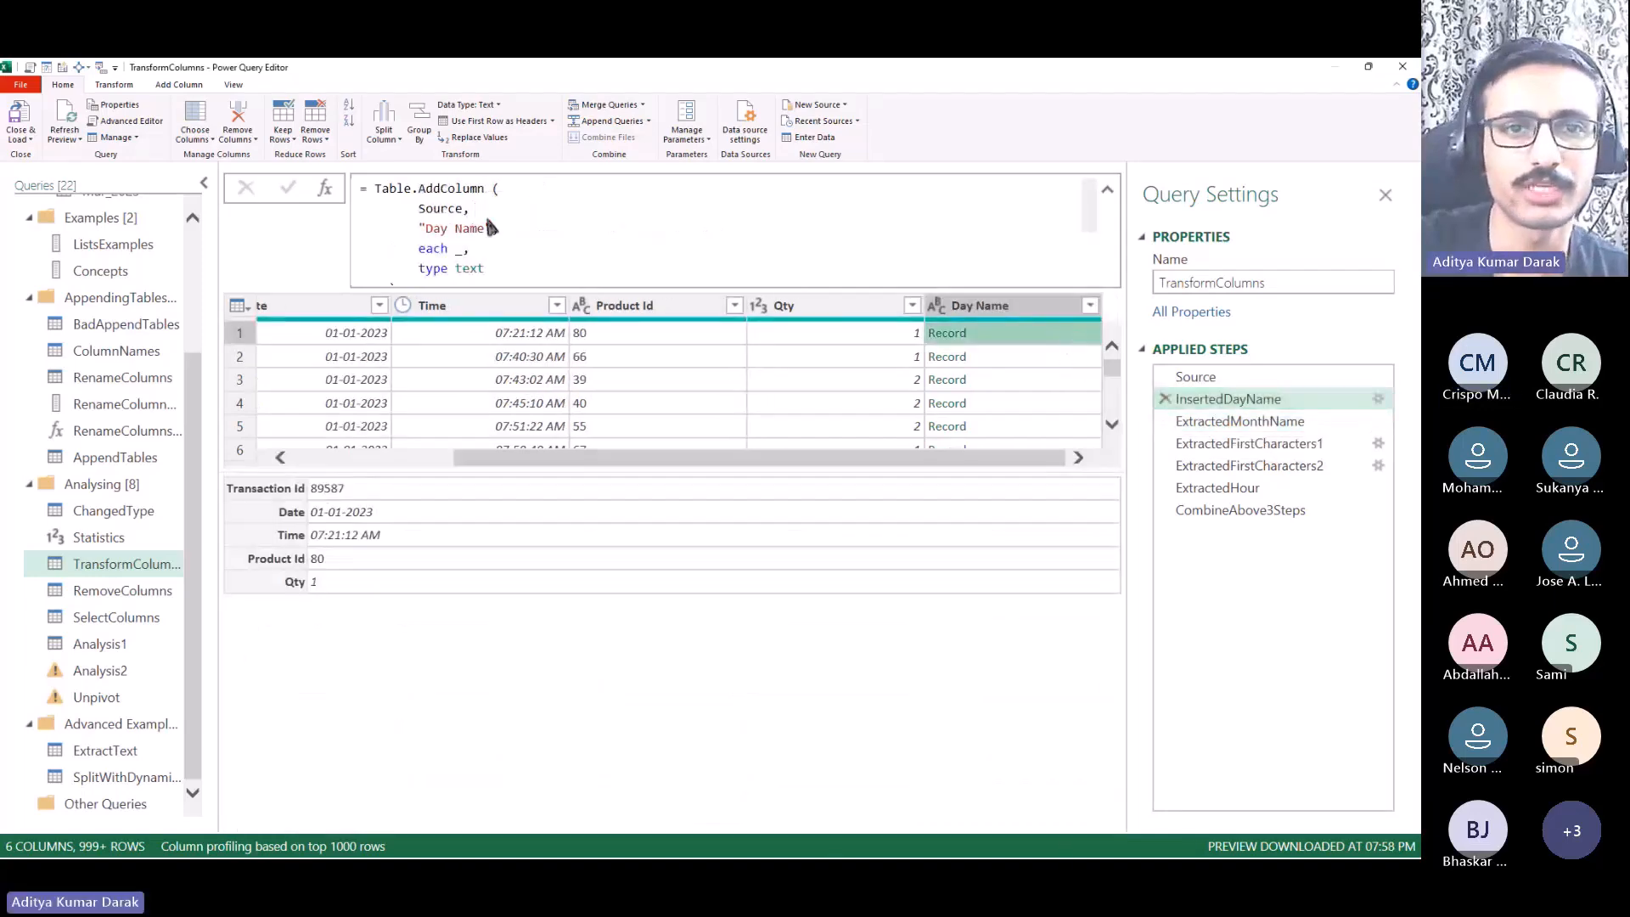
pyautogui.moveTo(419, 248); pyautogui.dragTo(464, 253)
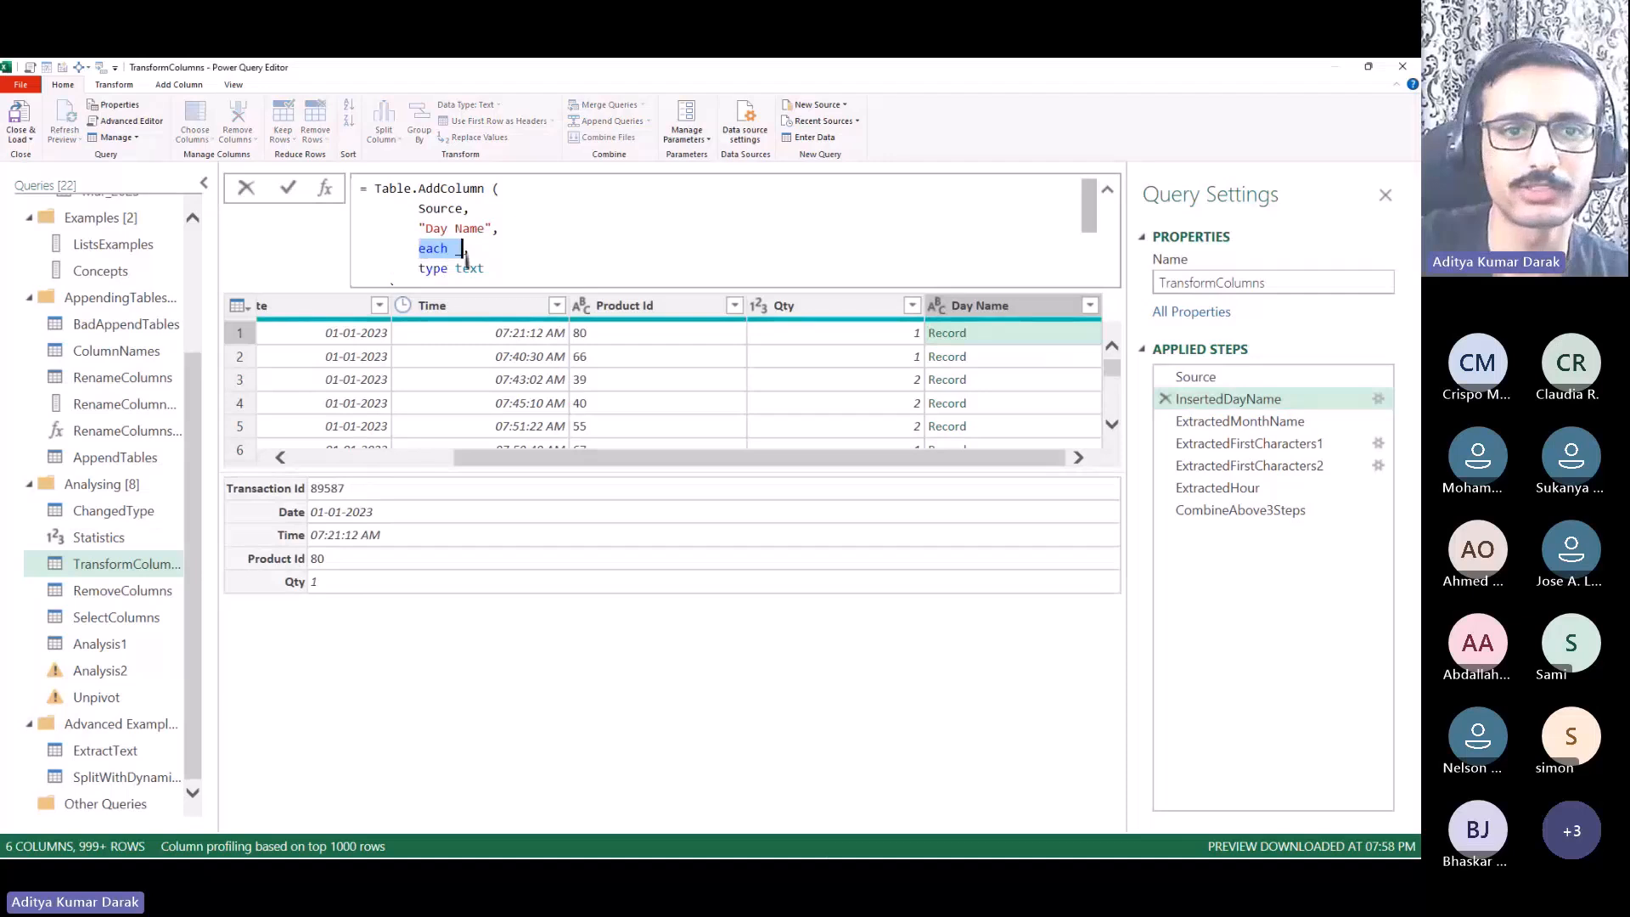
pyautogui.click(265, 472)
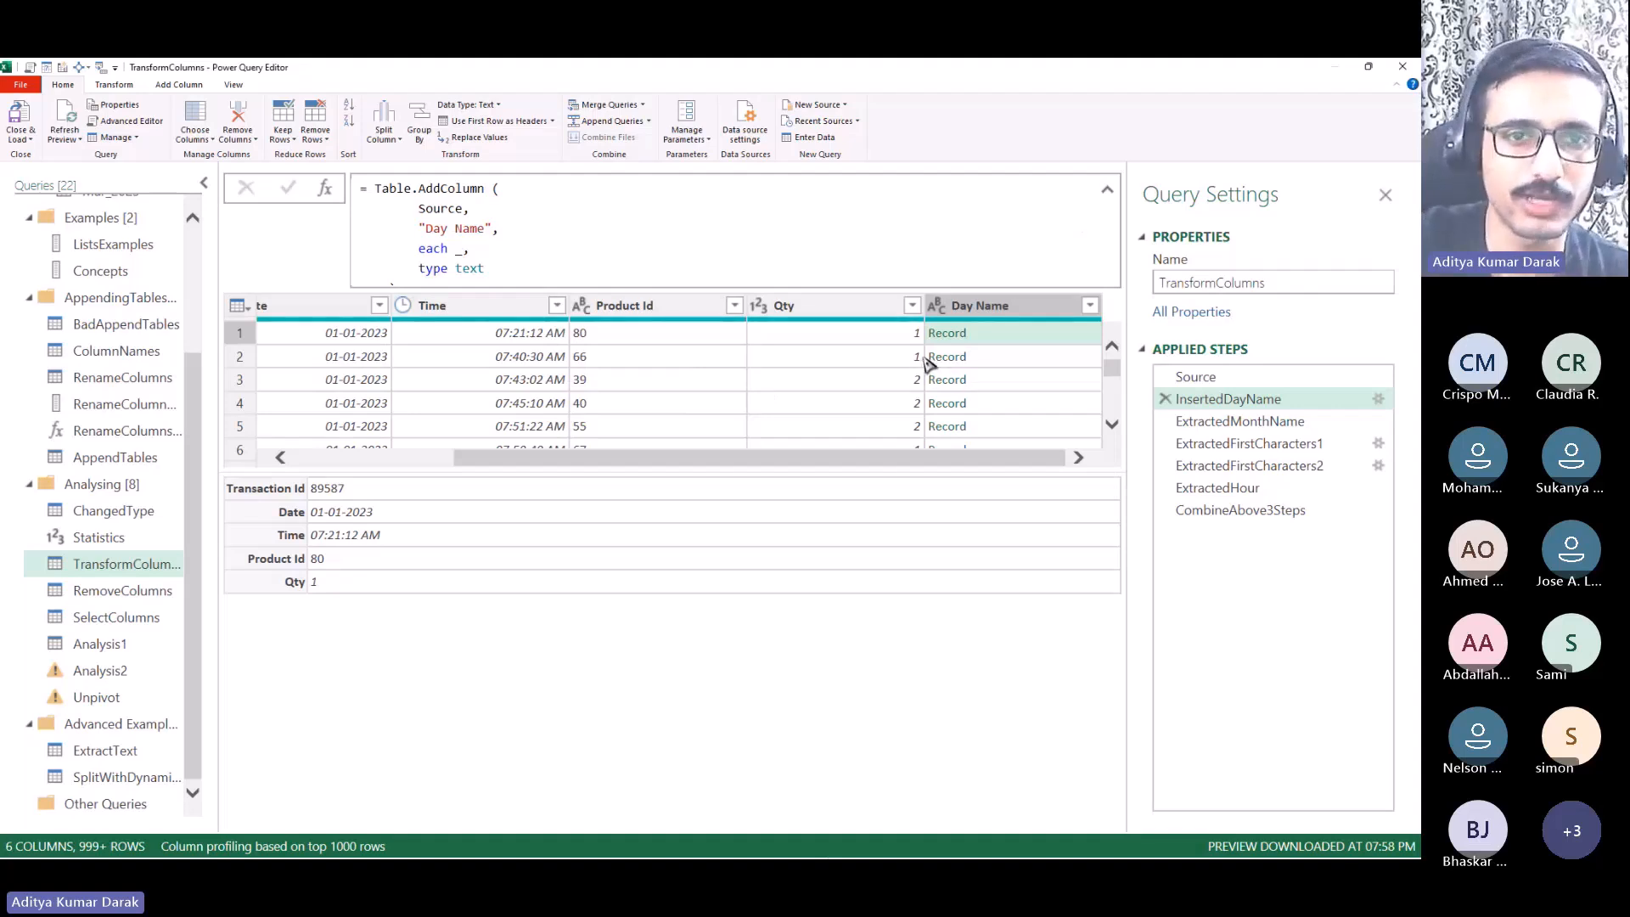
pyautogui.doubleClick(461, 252)
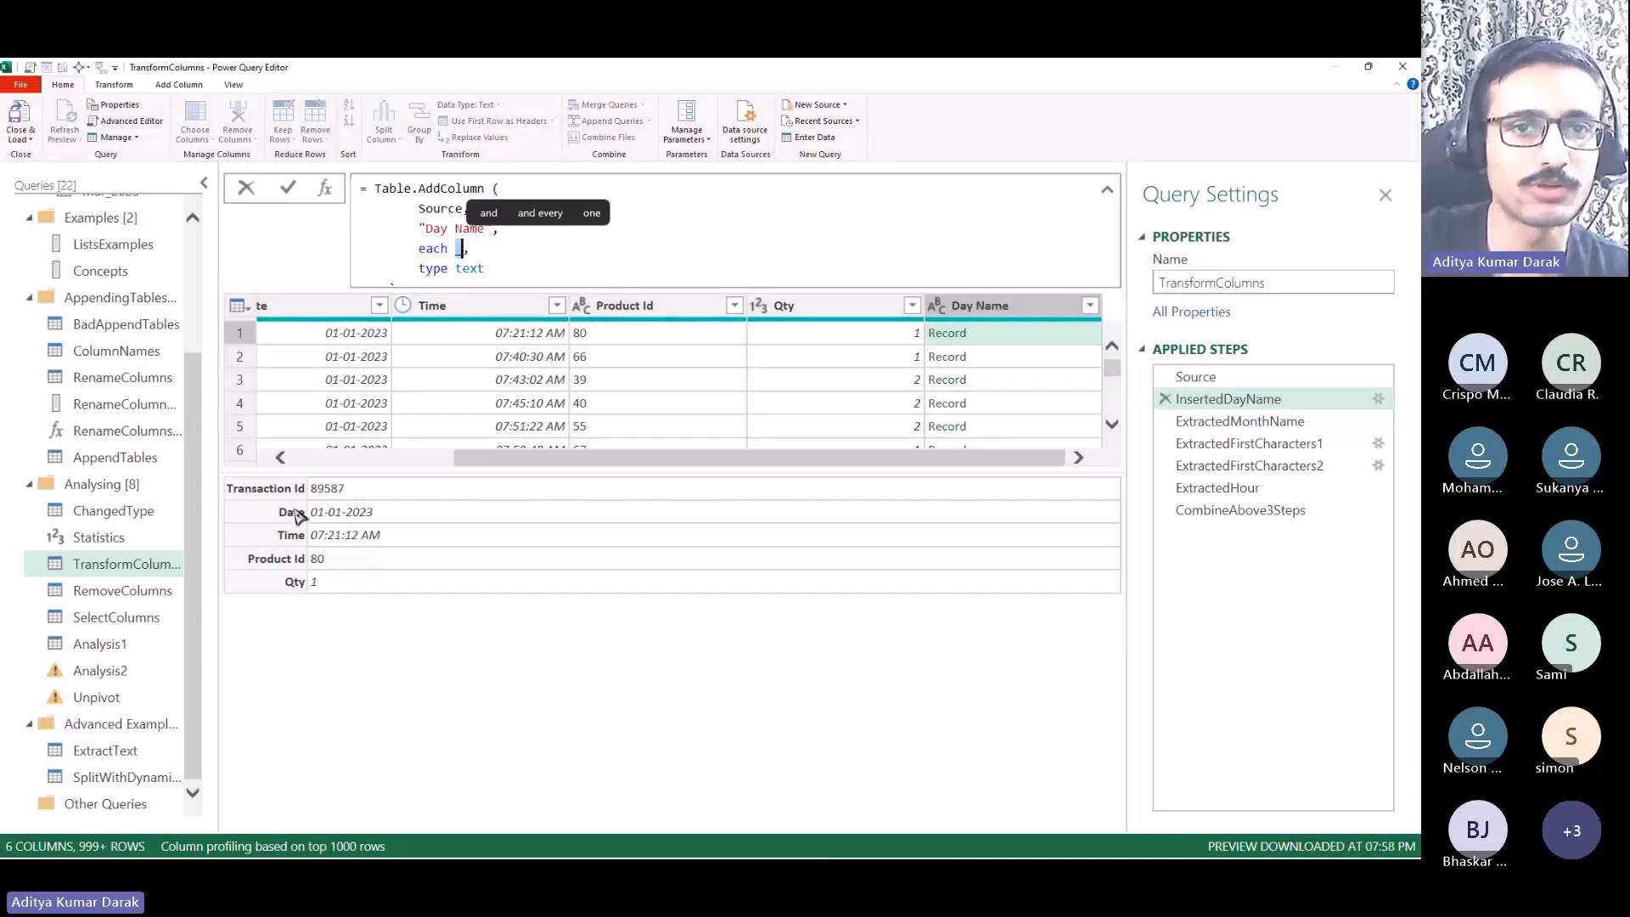
pyautogui.write('[')
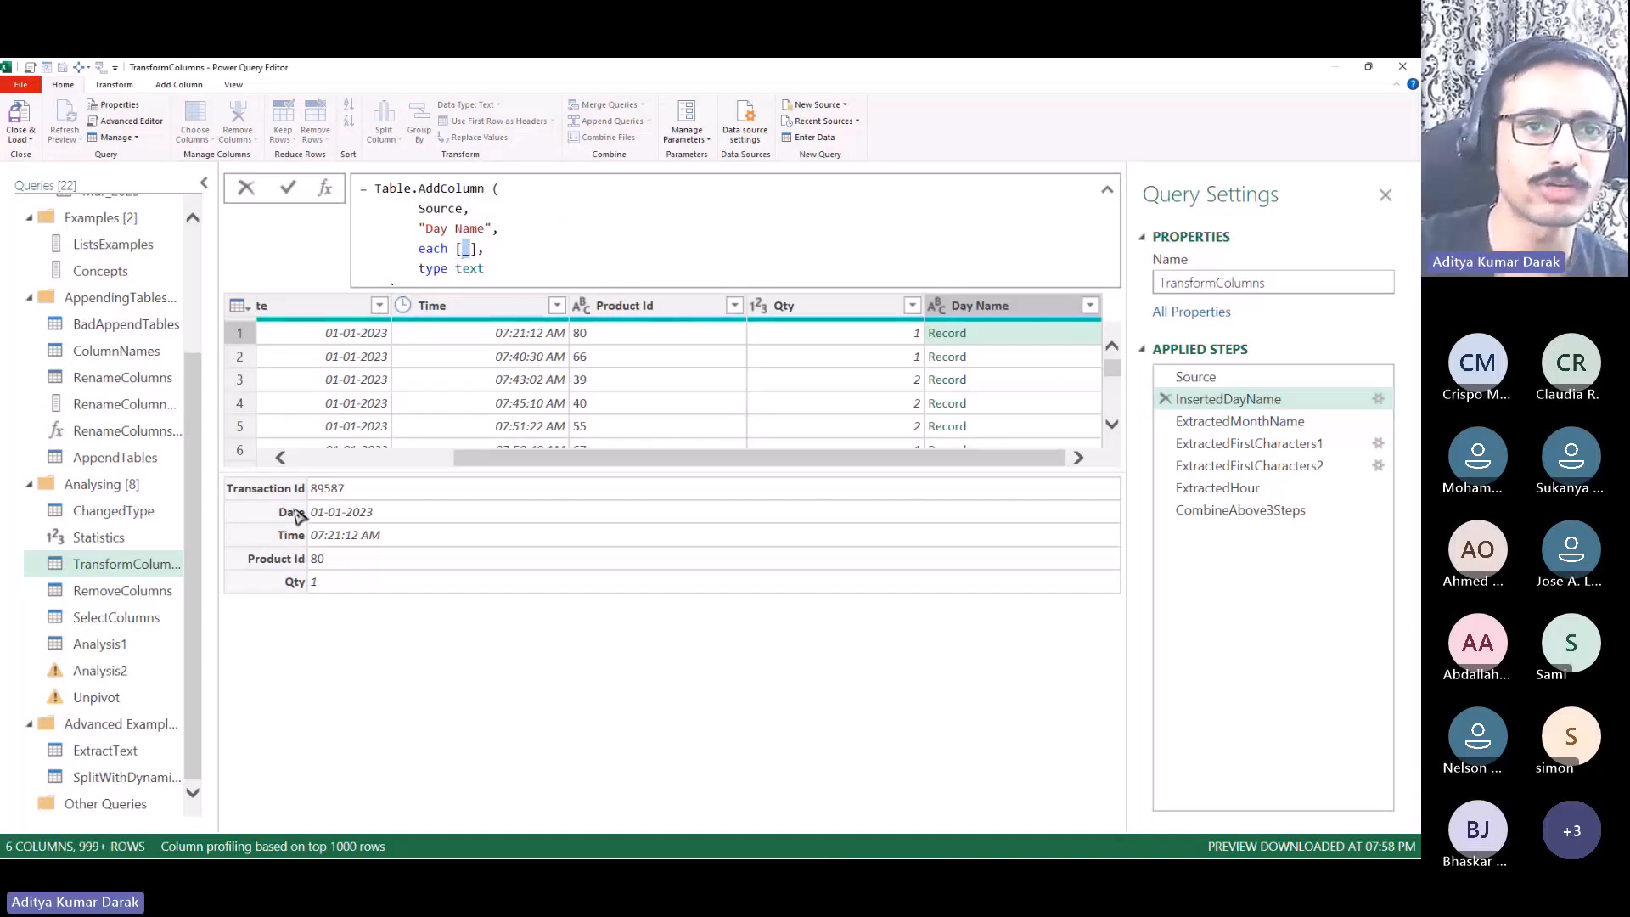
pyautogui.hotkey('ctrl', 'z')
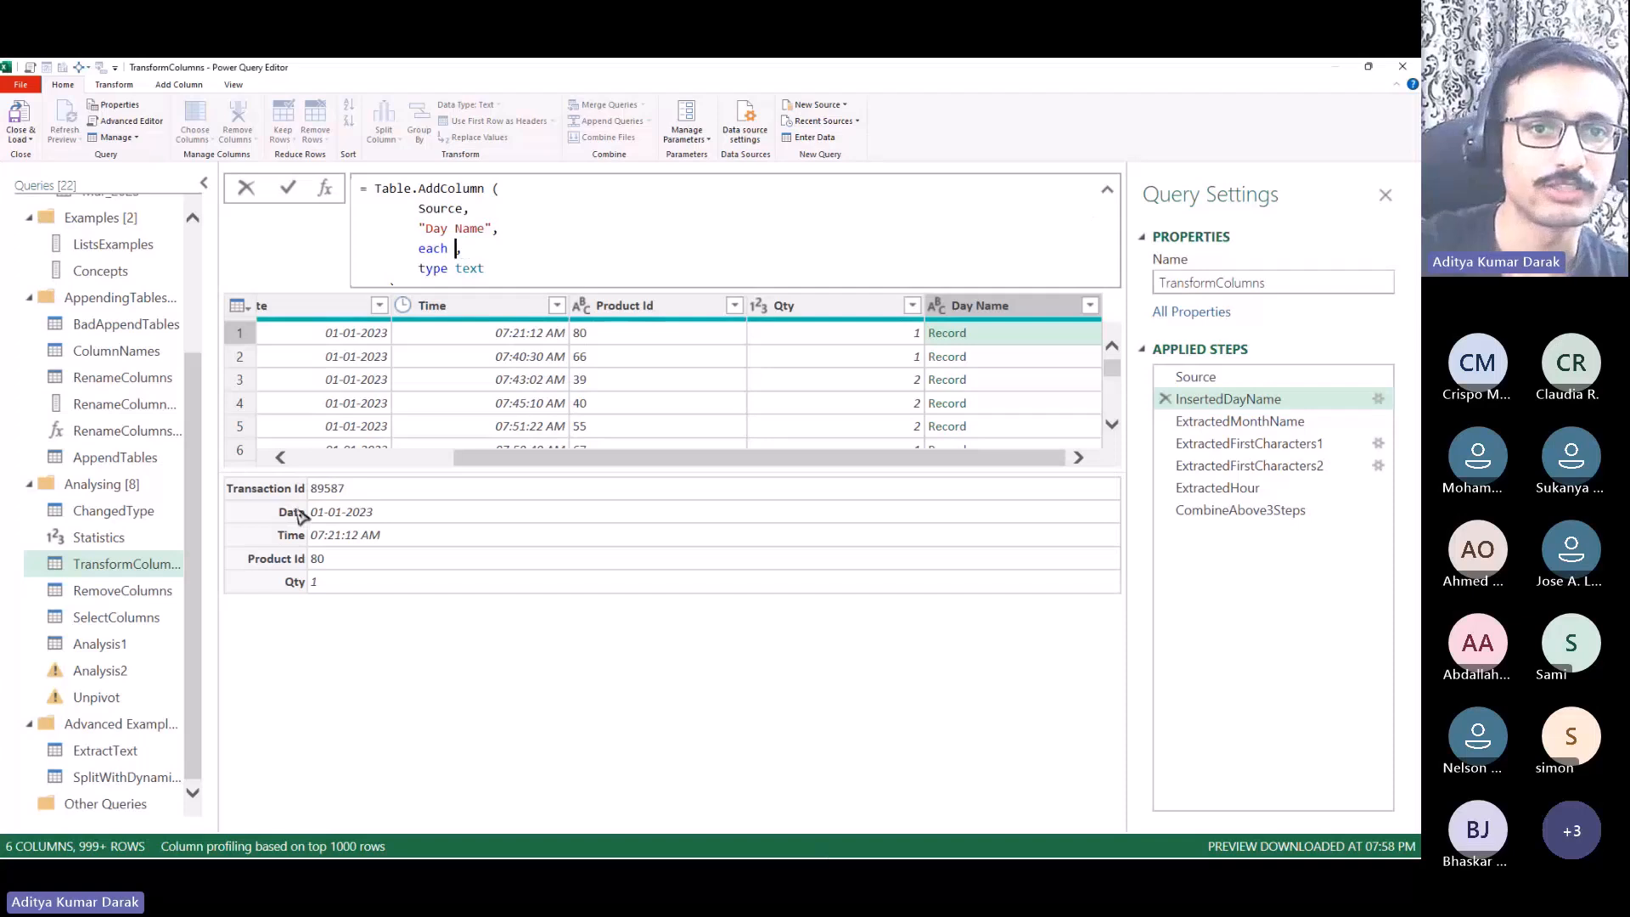
pyautogui.click(564, 768)
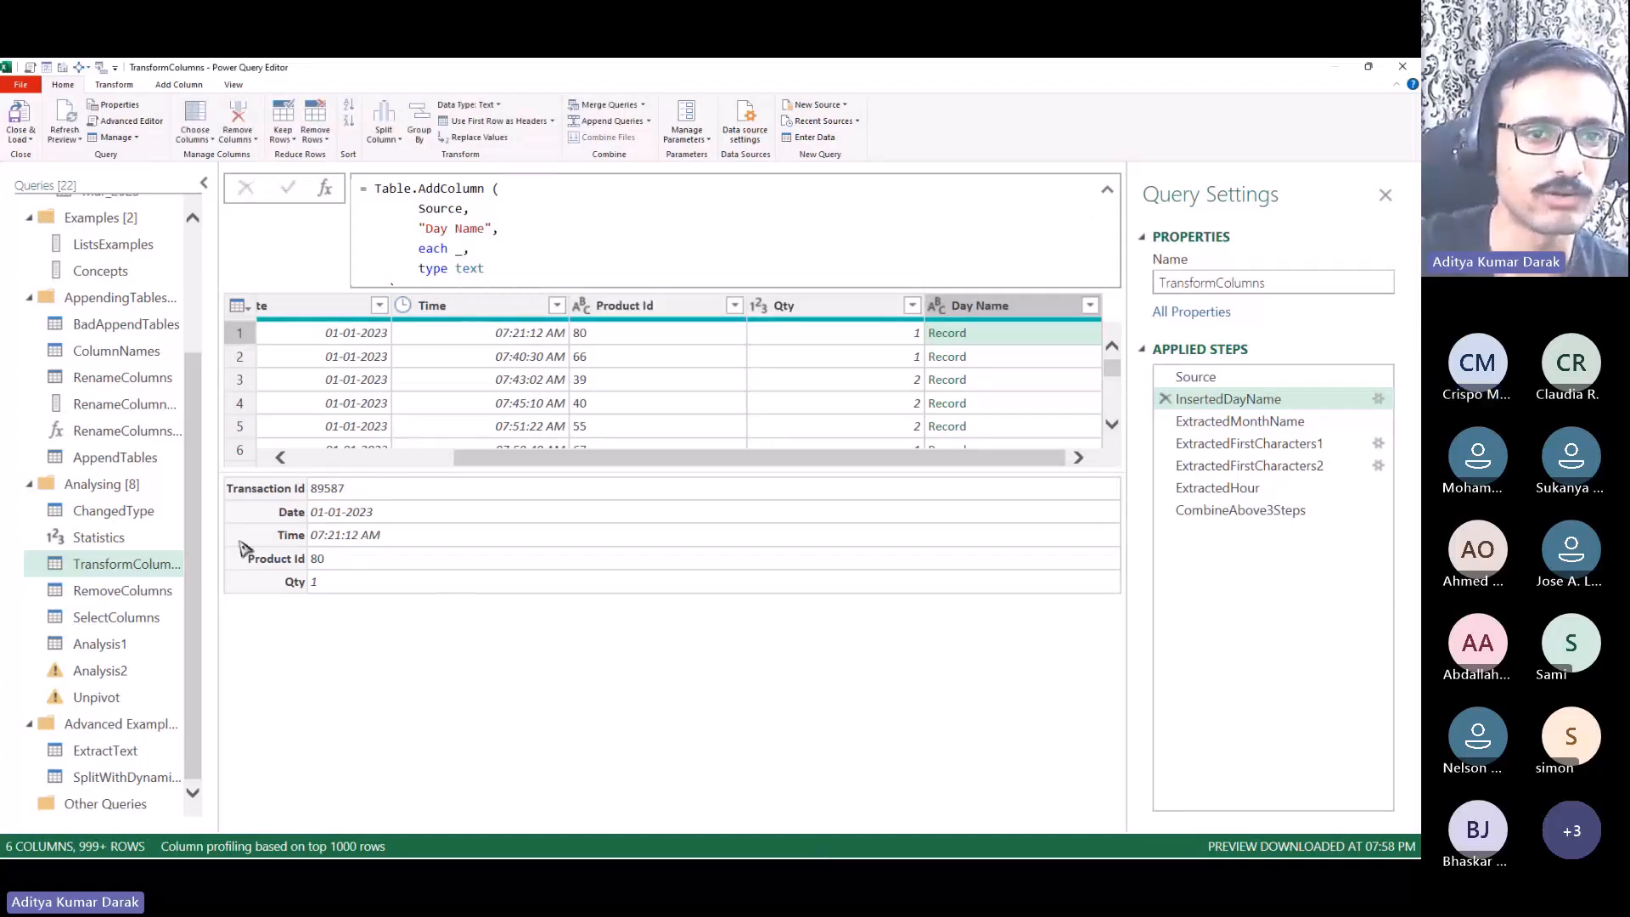
# Step: Change the InsertedDayName formula's expression to each _[Date], apply it and preview the first Day Name value
pyautogui.click(465, 251)
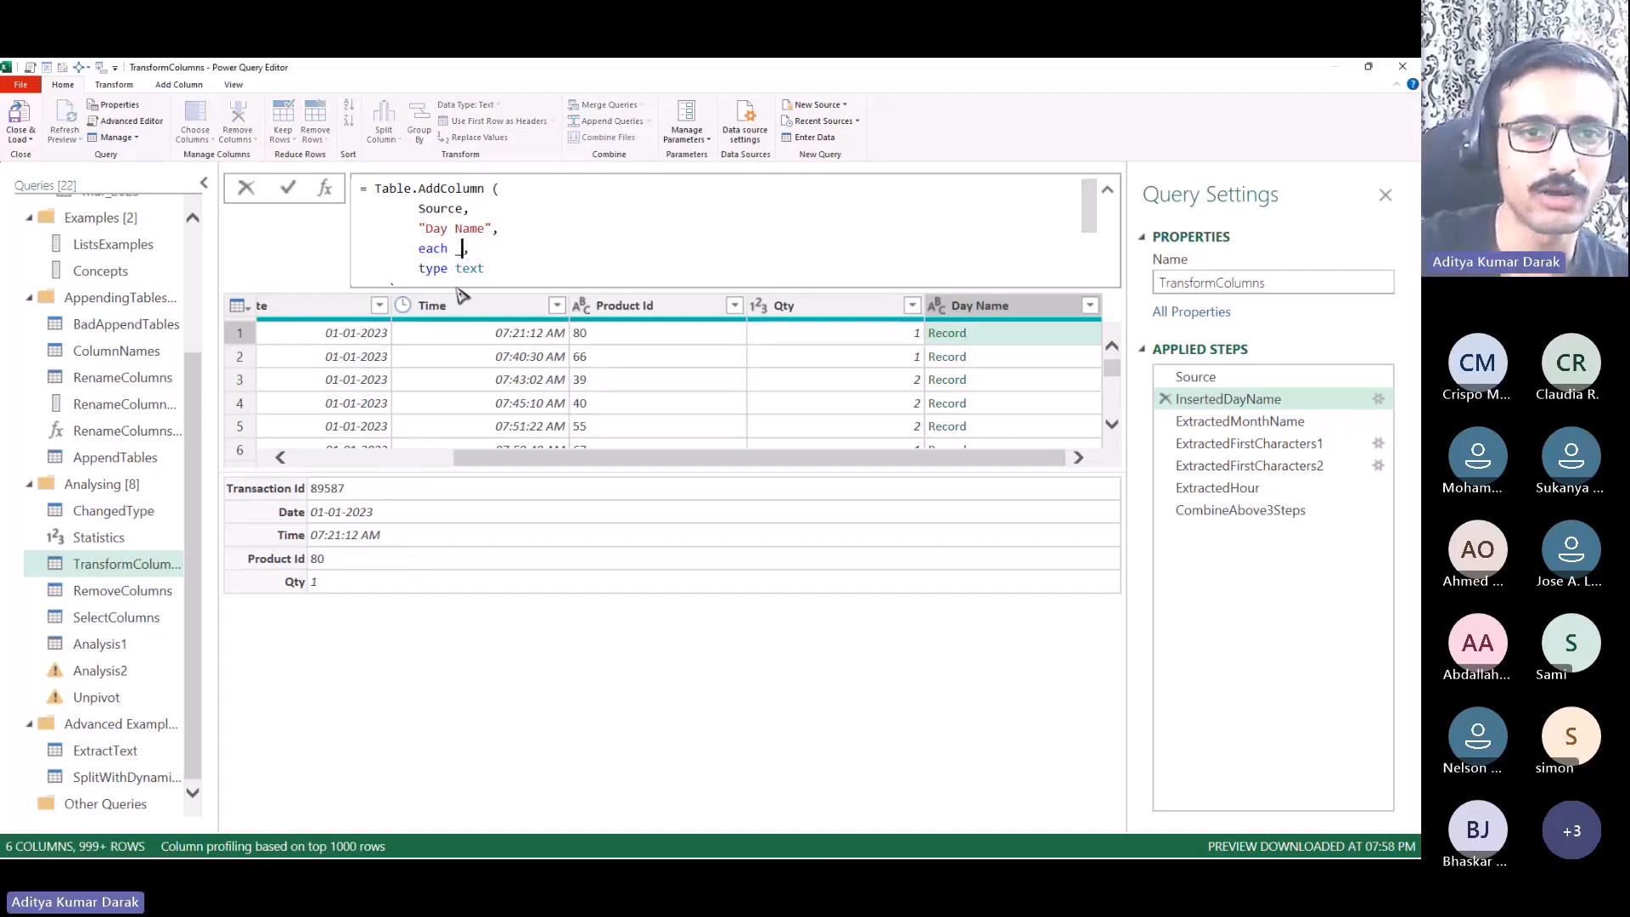
pyautogui.write('[Date')
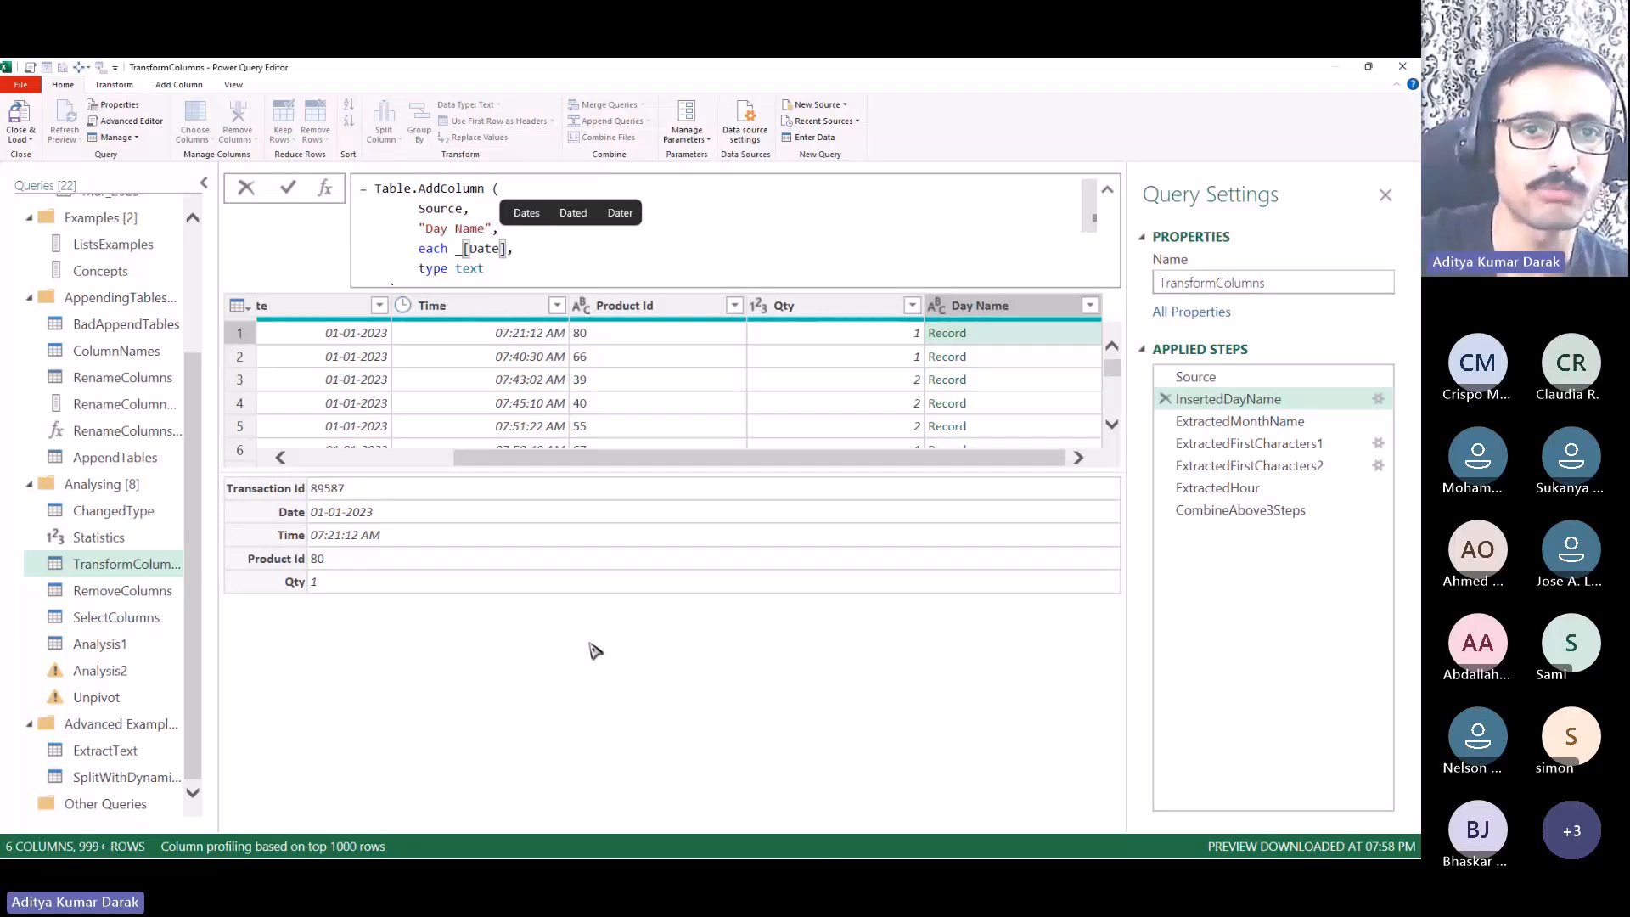
pyautogui.press('Return')
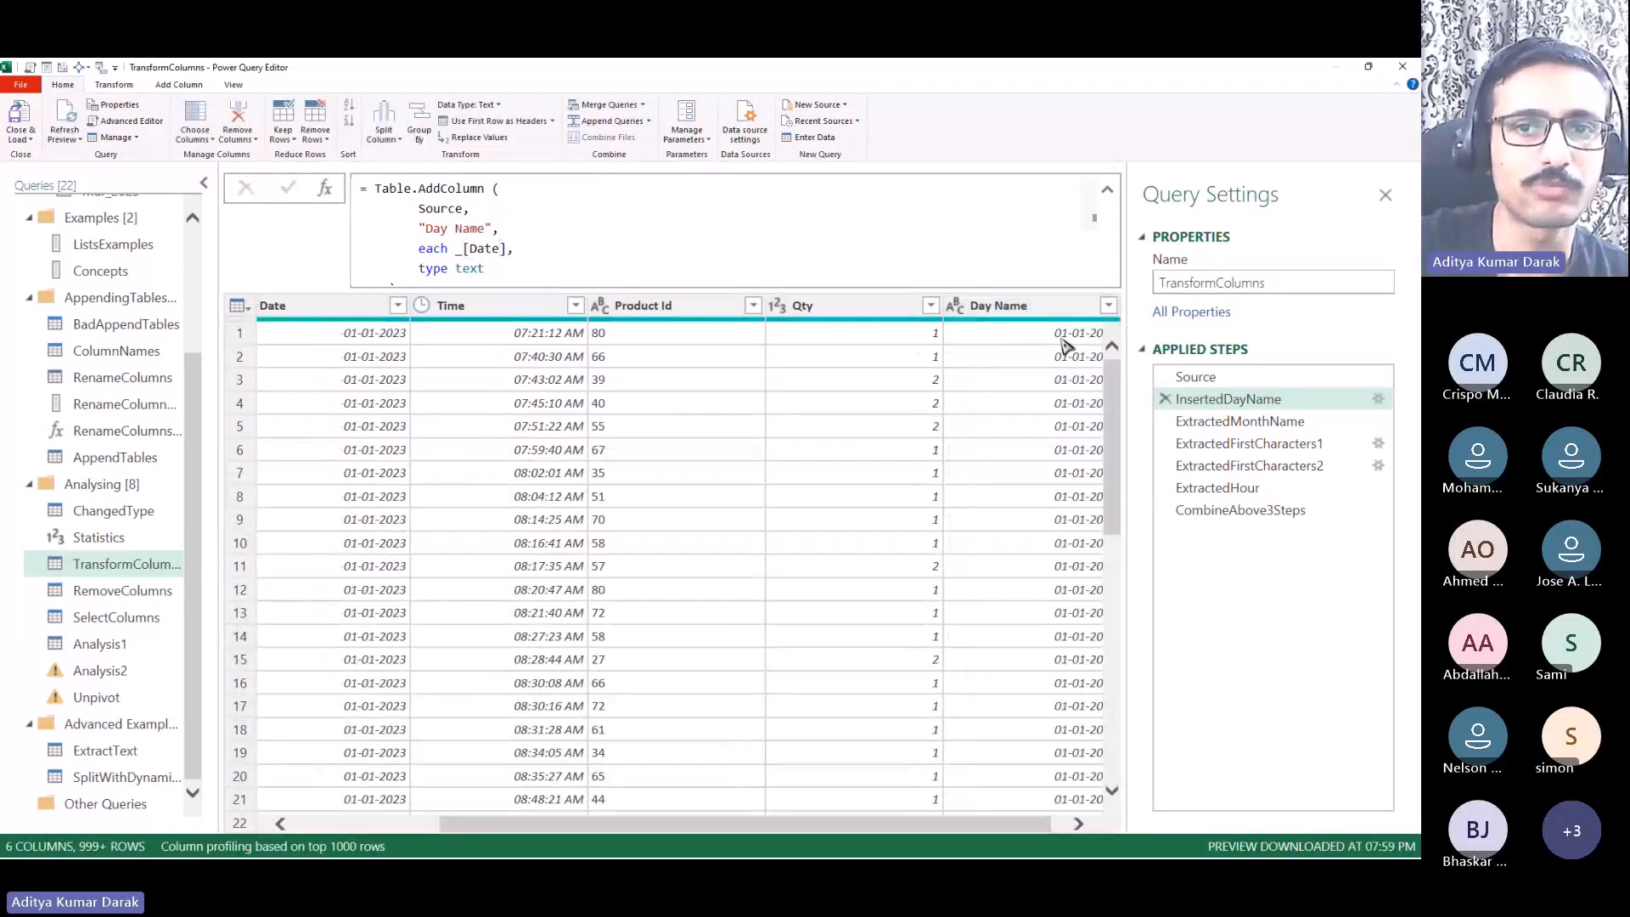
pyautogui.click(1062, 335)
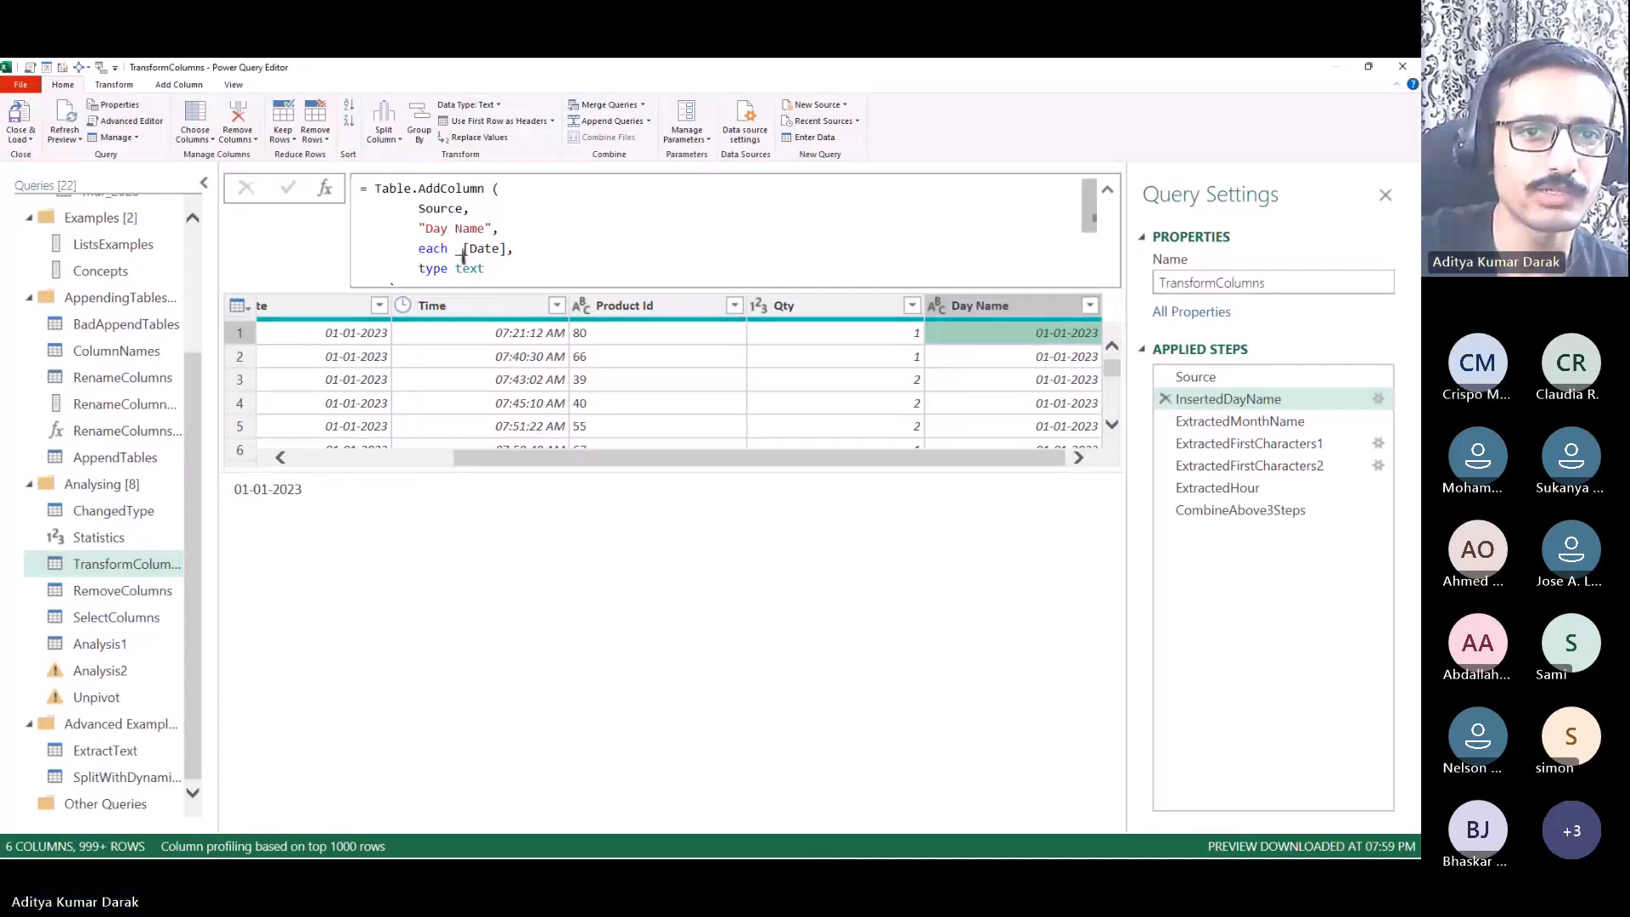
# Step: Examine the _[Date] expression and the Source argument in the InsertedDayName formula
pyautogui.moveTo(455, 249); pyautogui.dragTo(506, 249)
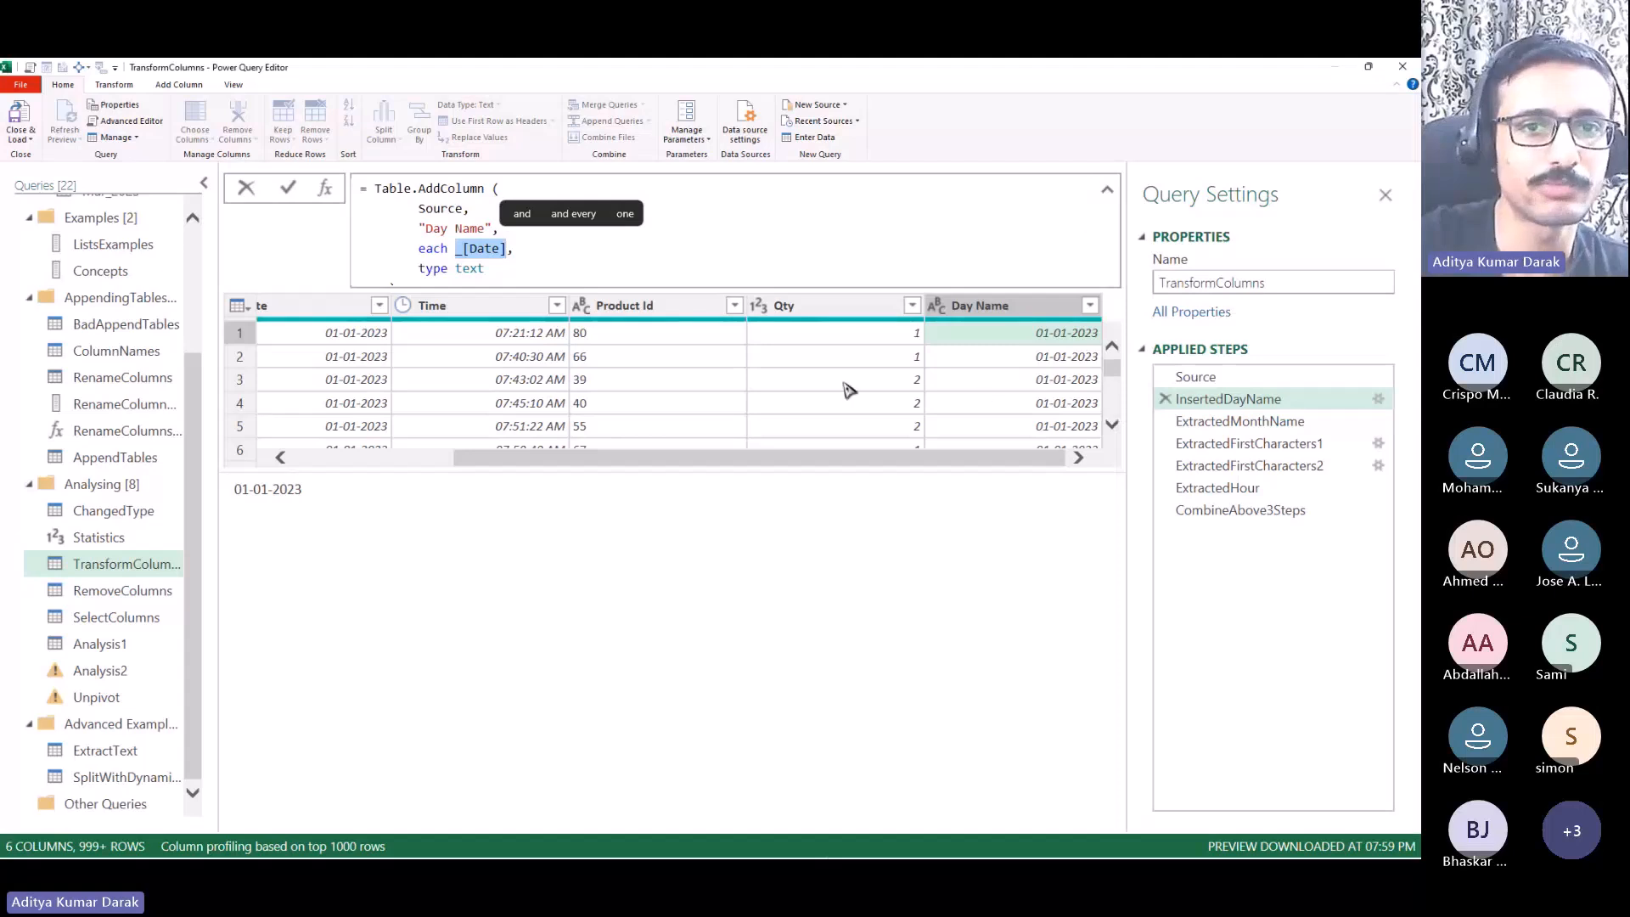
pyautogui.click(498, 254)
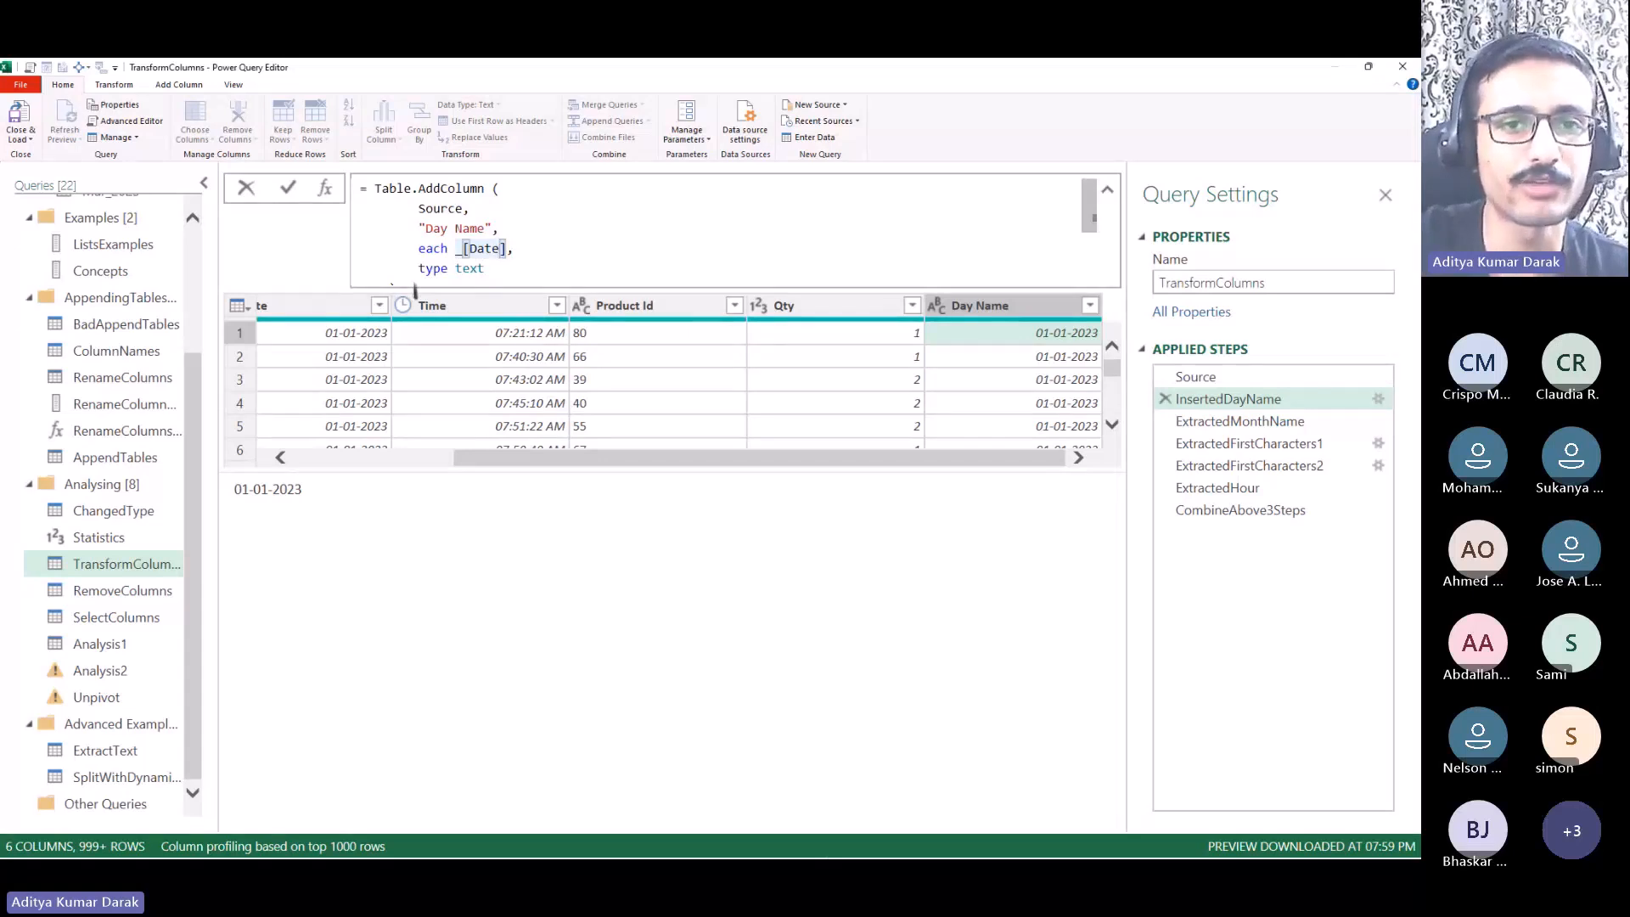
pyautogui.moveTo(455, 255); pyautogui.dragTo(506, 253)
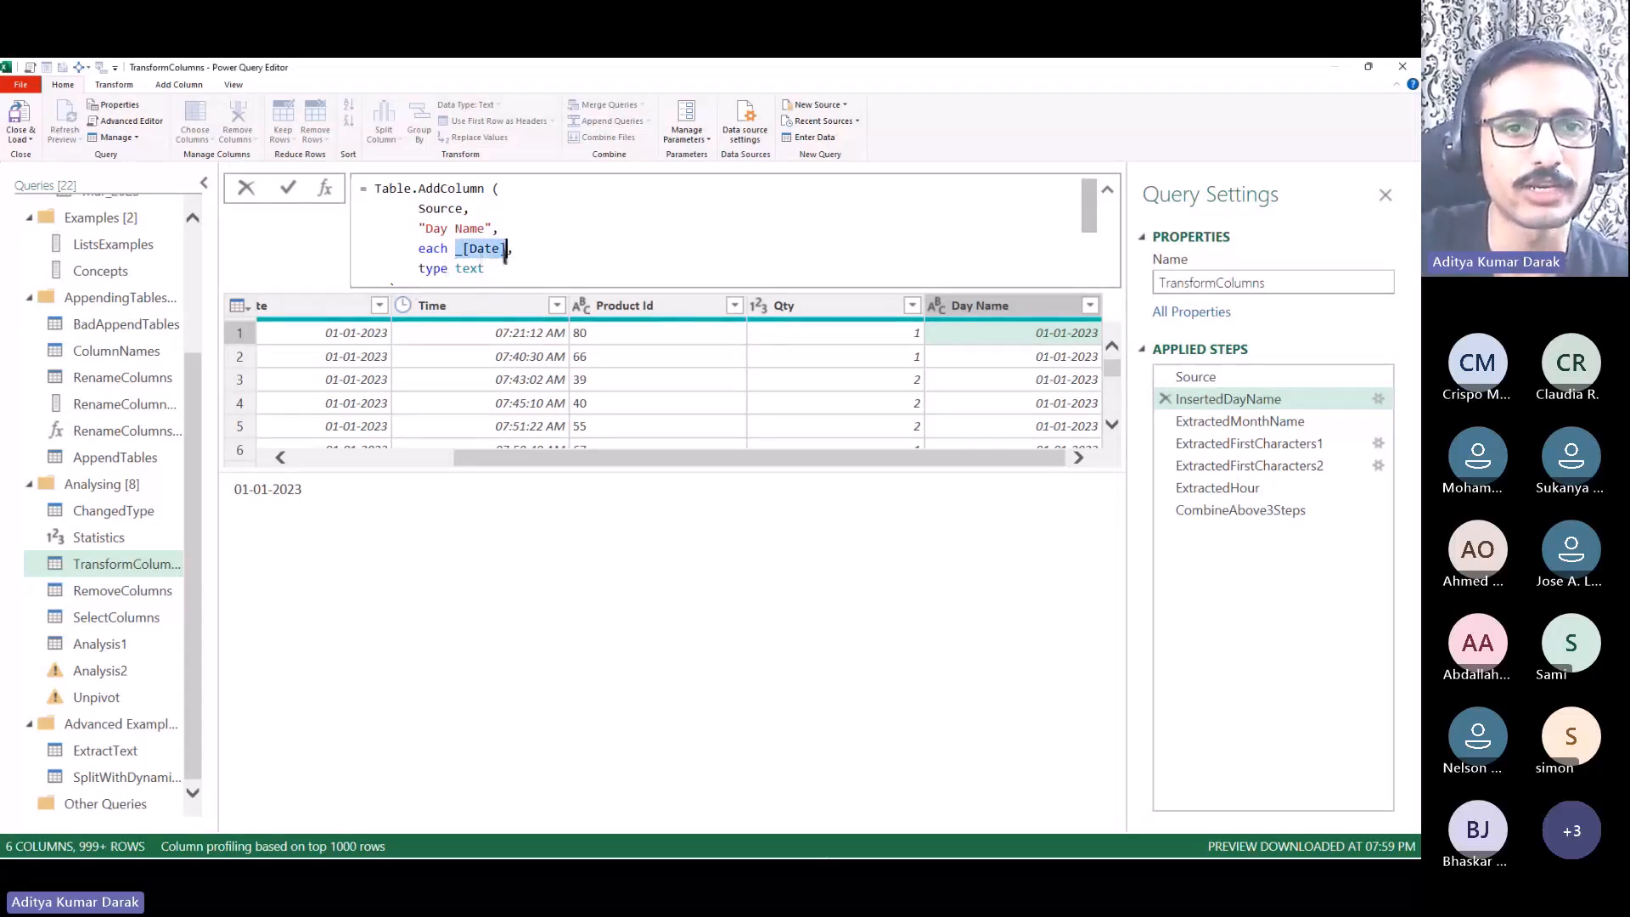
pyautogui.click(457, 256)
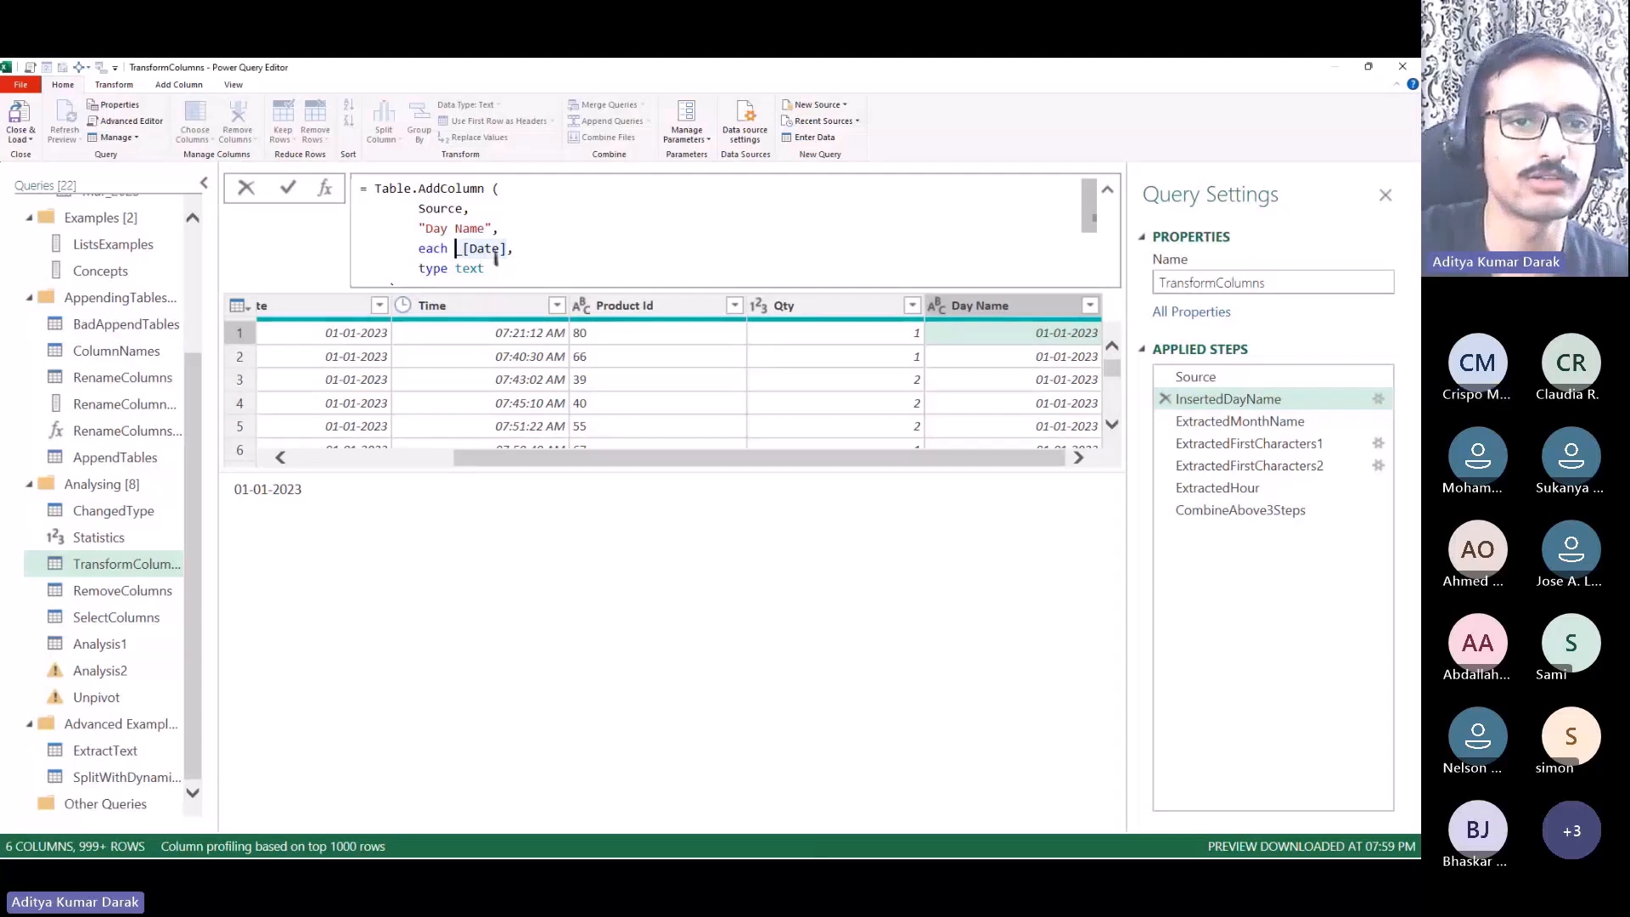
pyautogui.moveTo(475, 194)
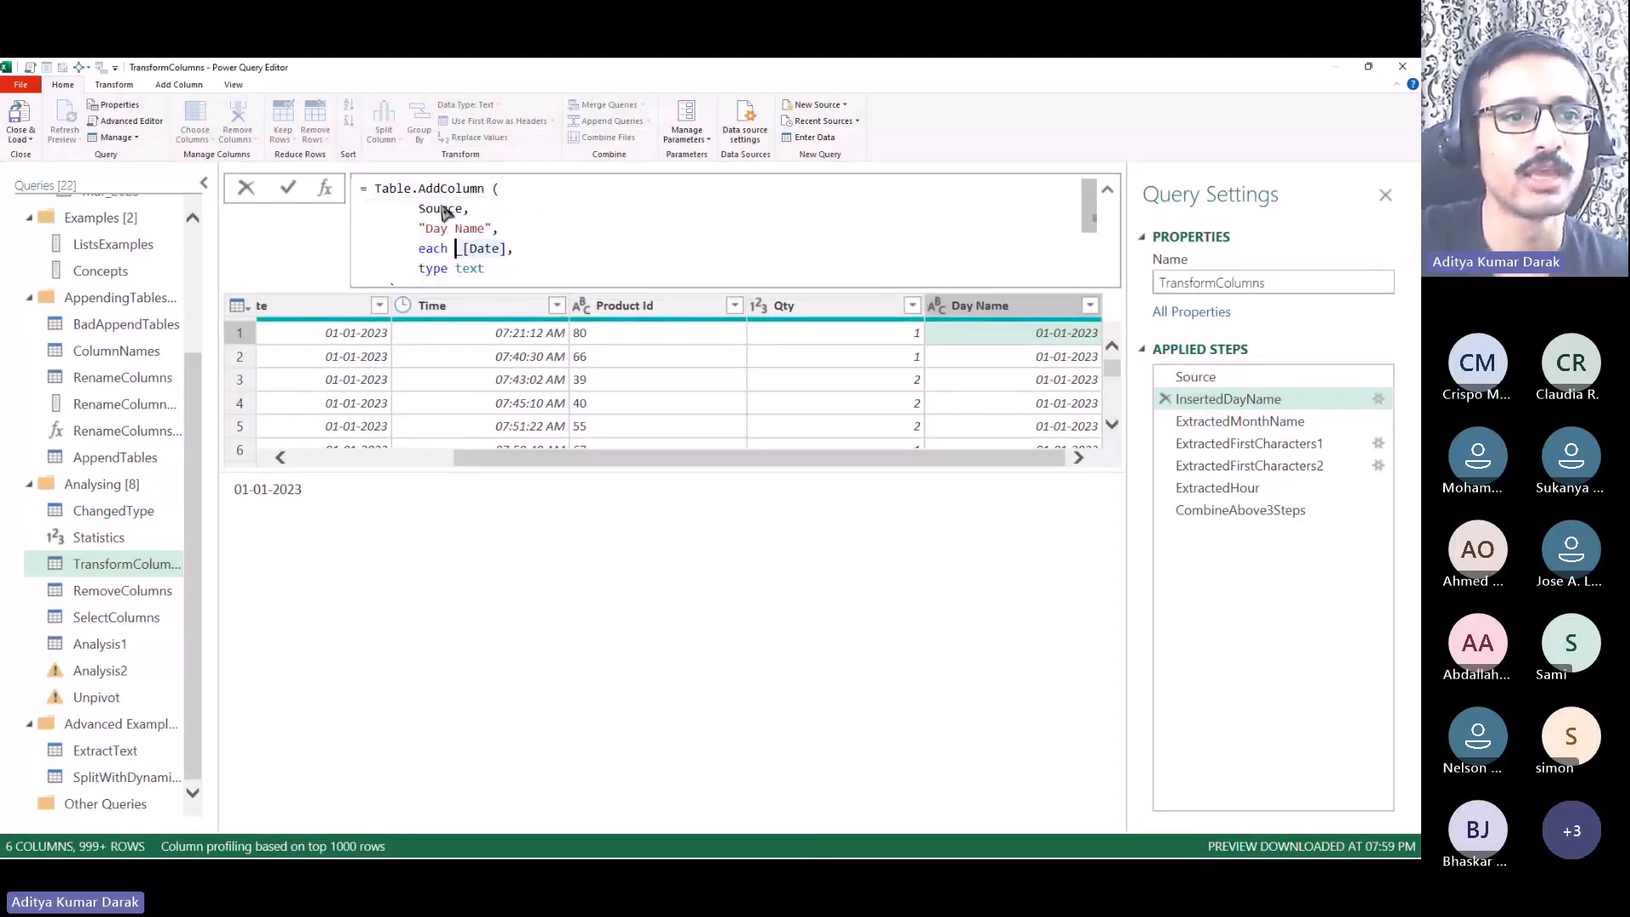
pyautogui.moveTo(440, 214)
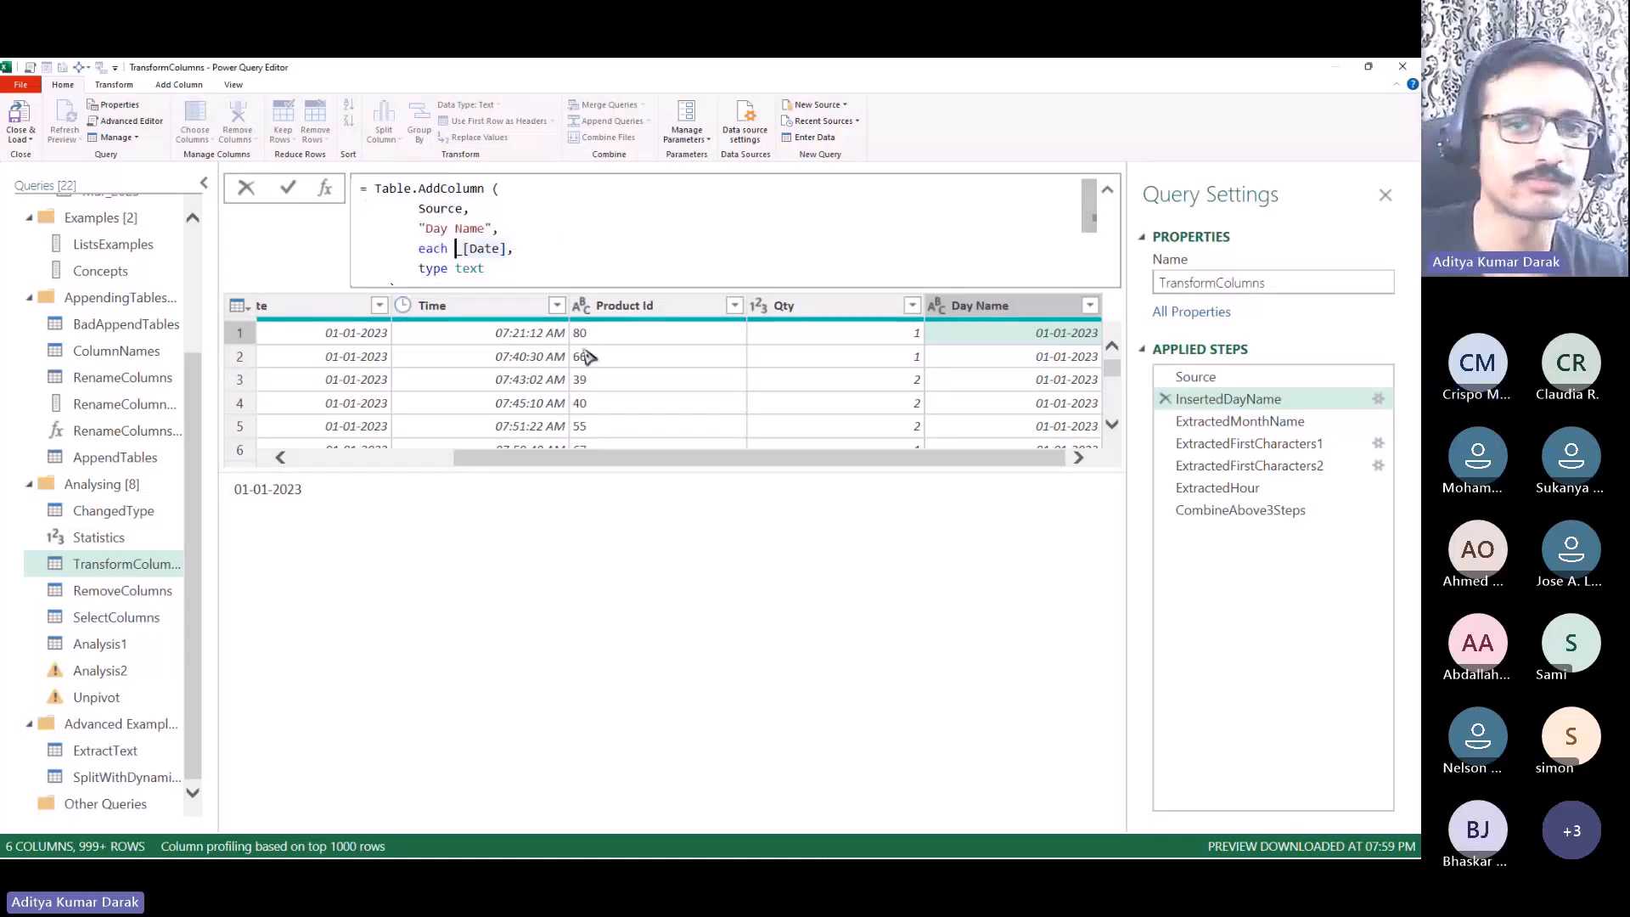